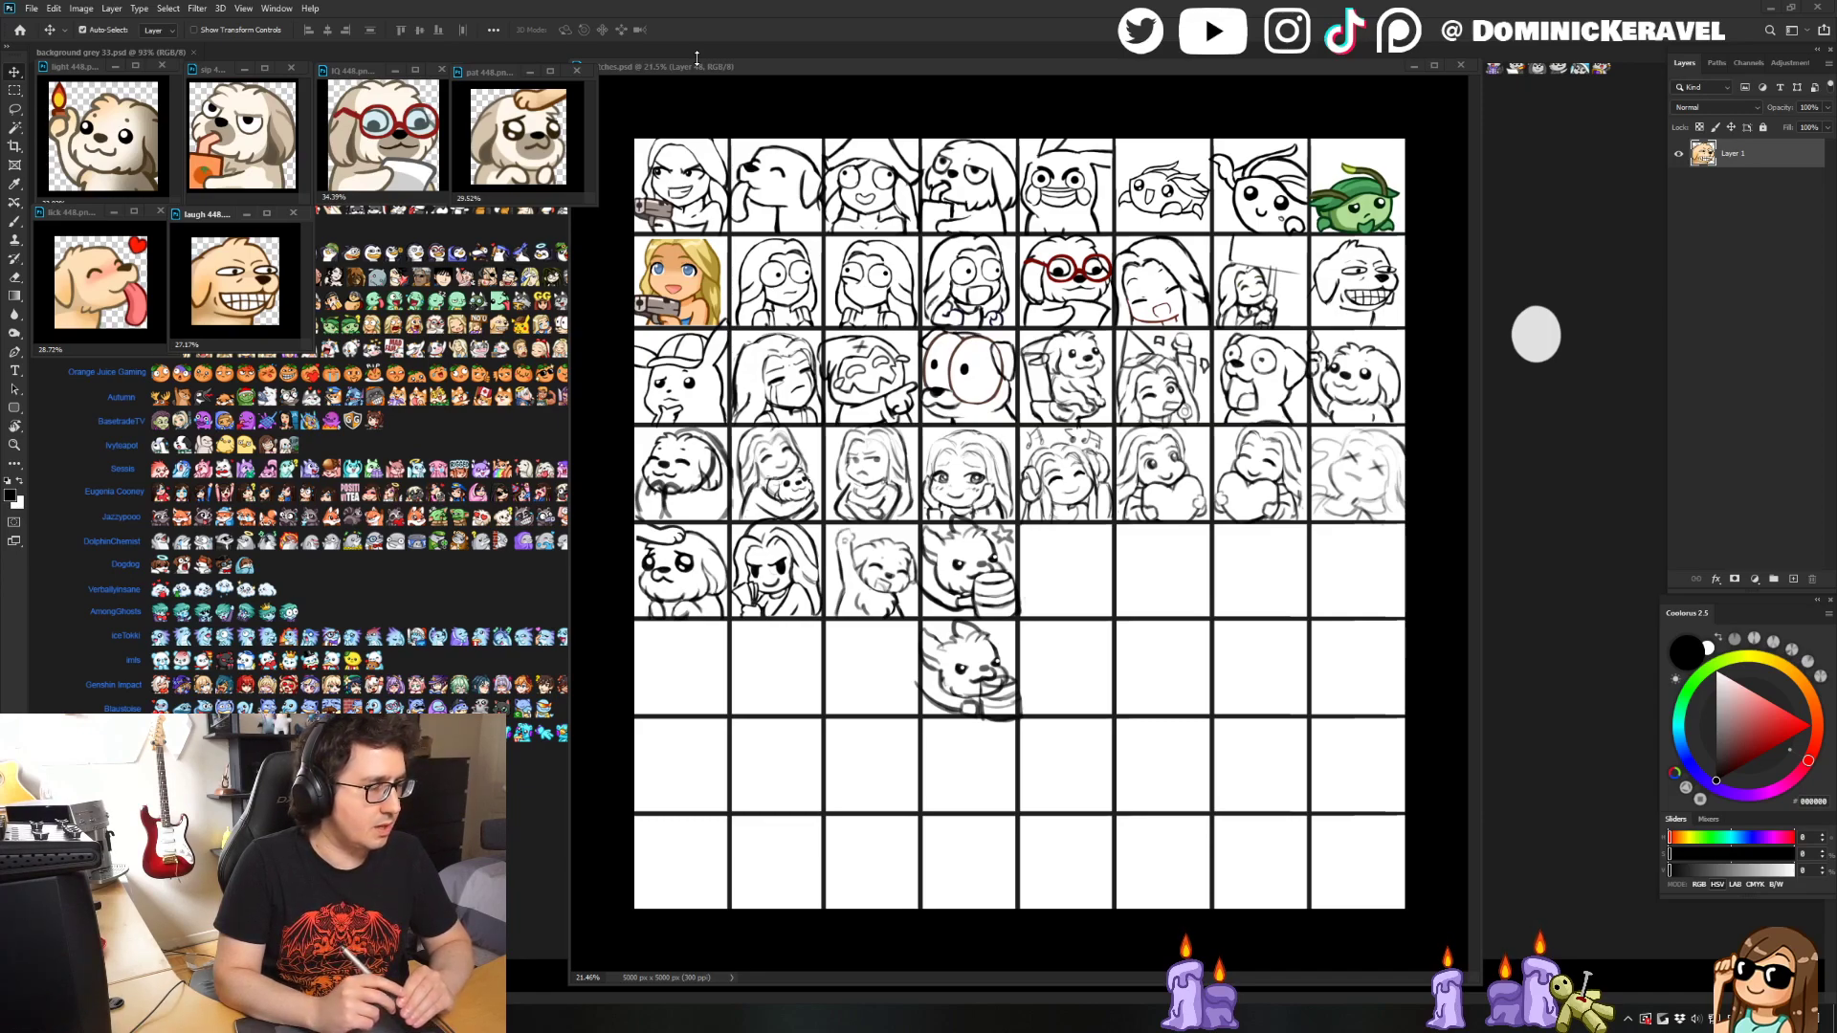
- Open the Weather app, view the Ottawa forecast in Fahrenheit, and move its window off this screen
key(super)
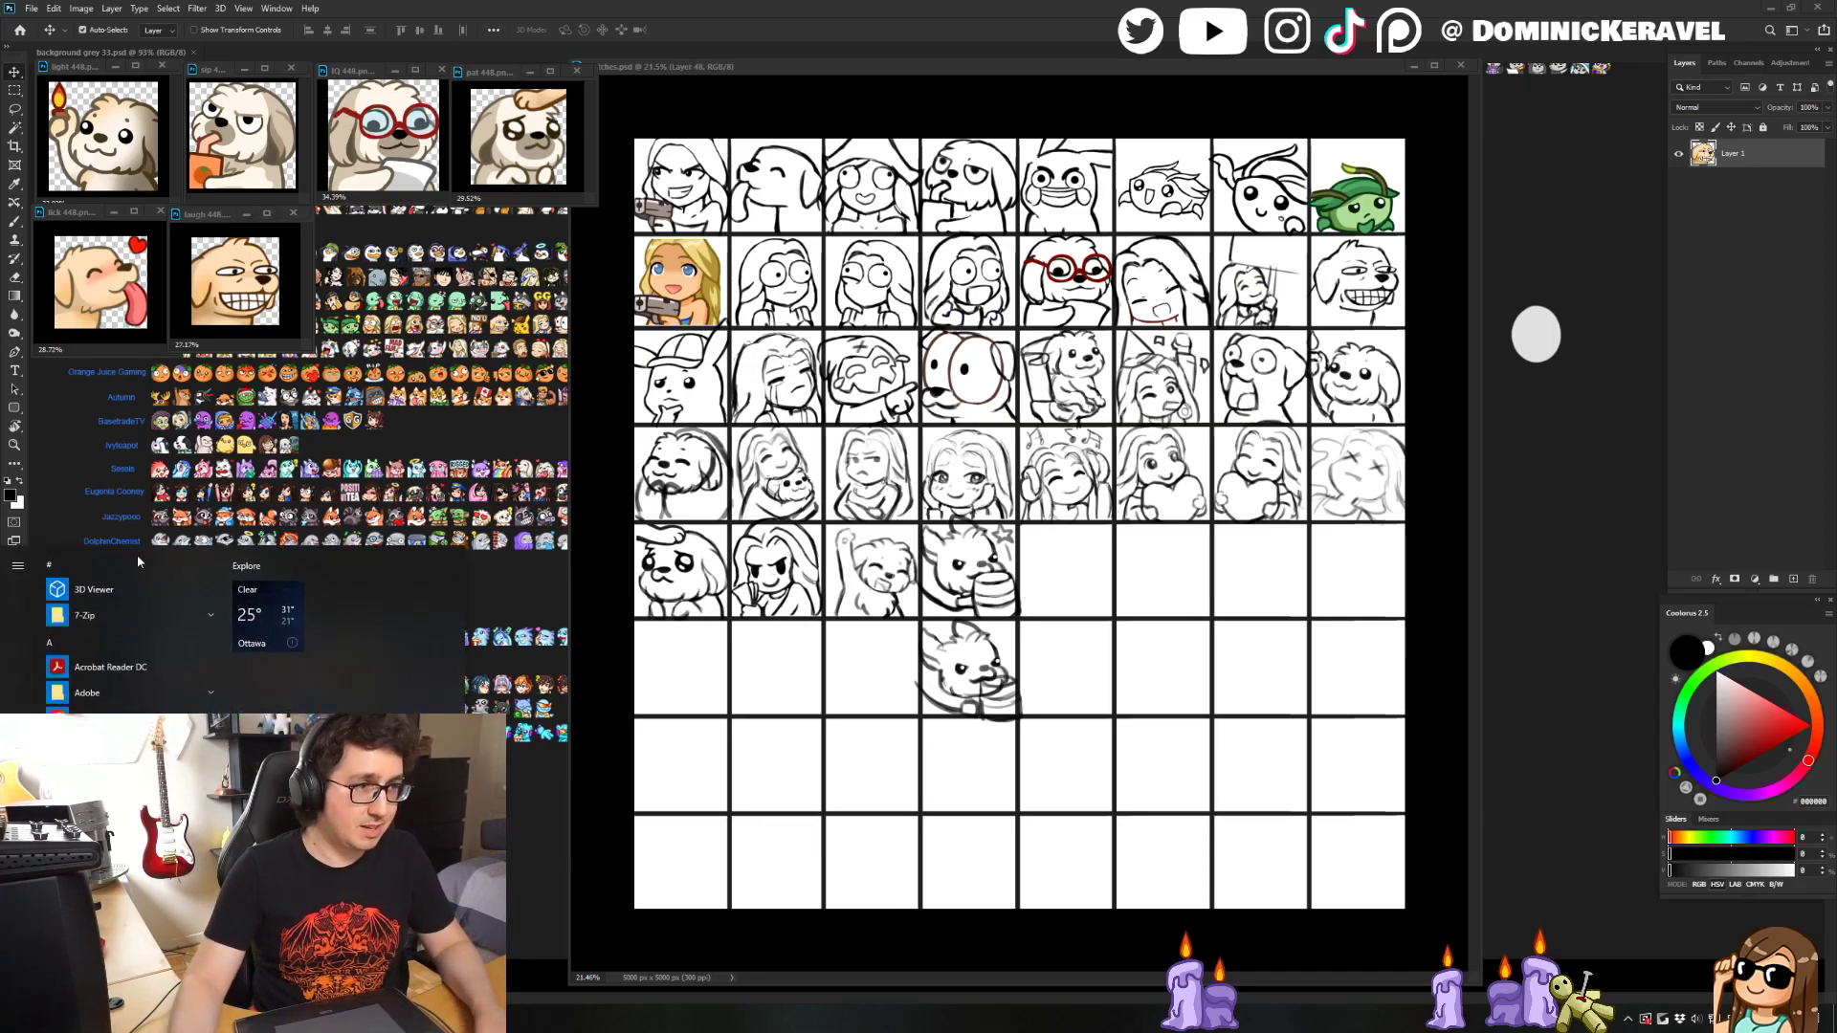
click(268, 617)
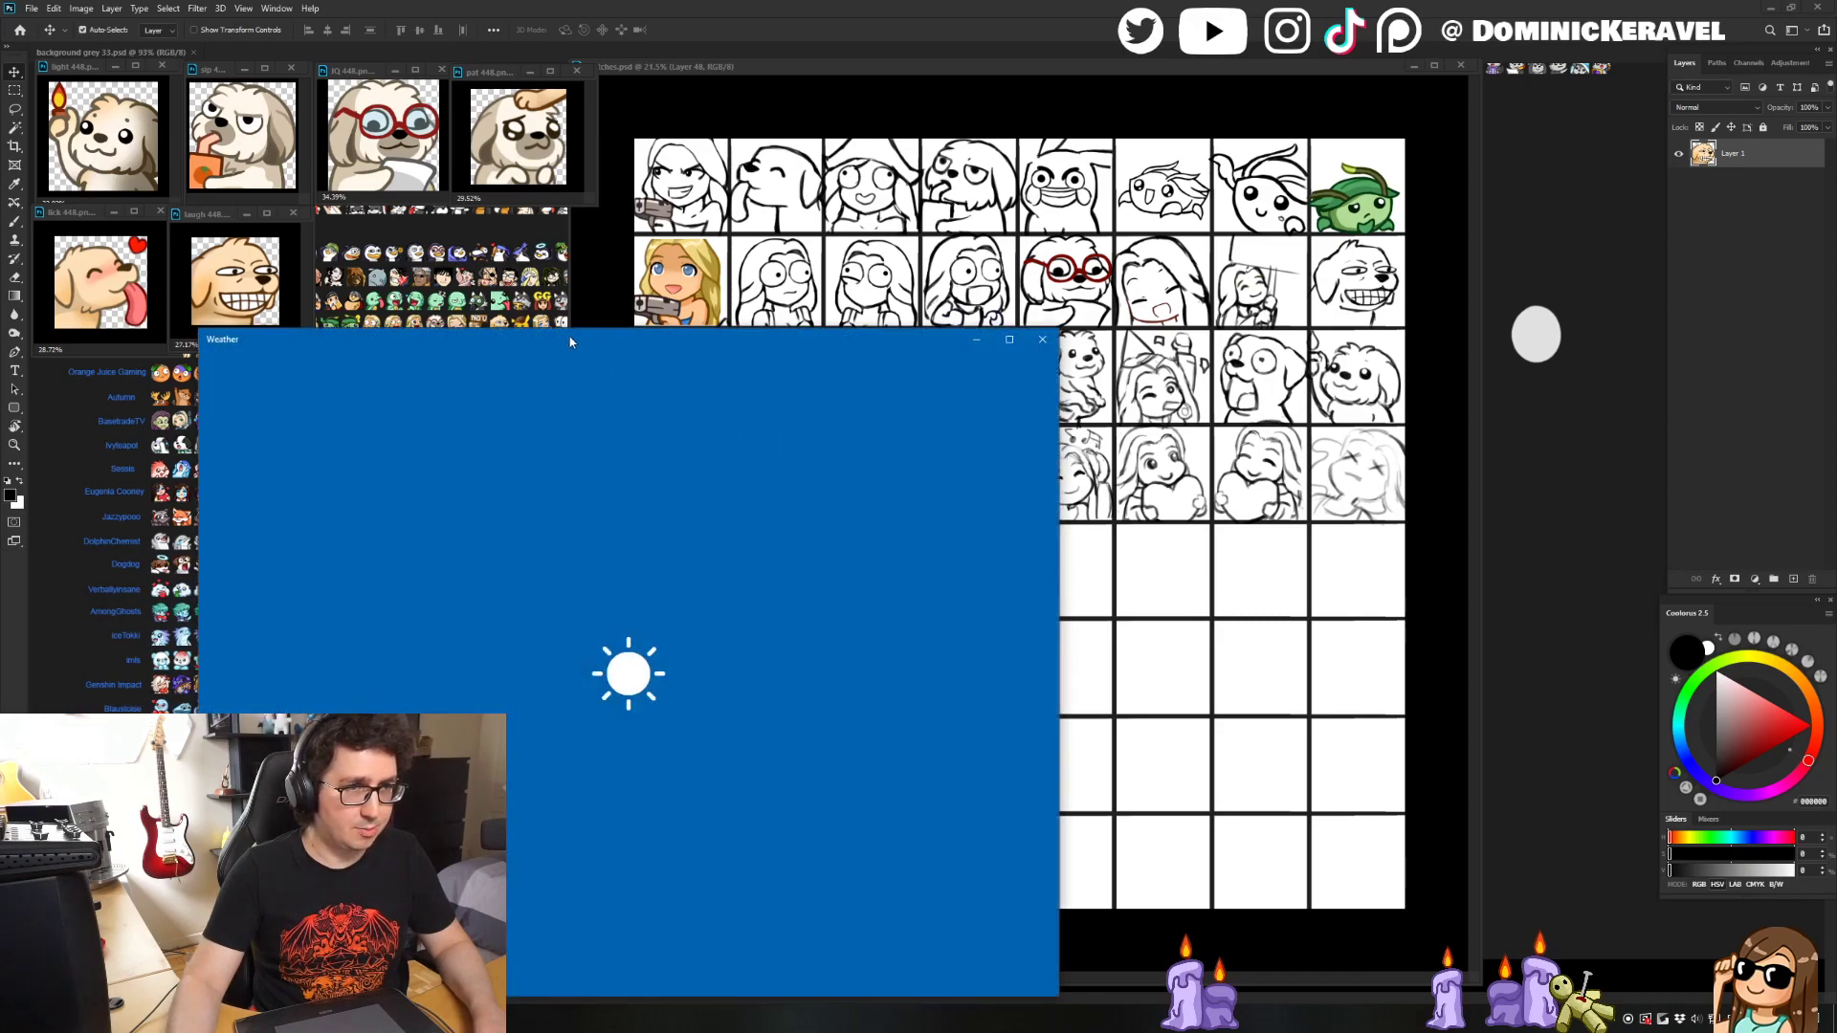
drag(613, 344, 616, 270)
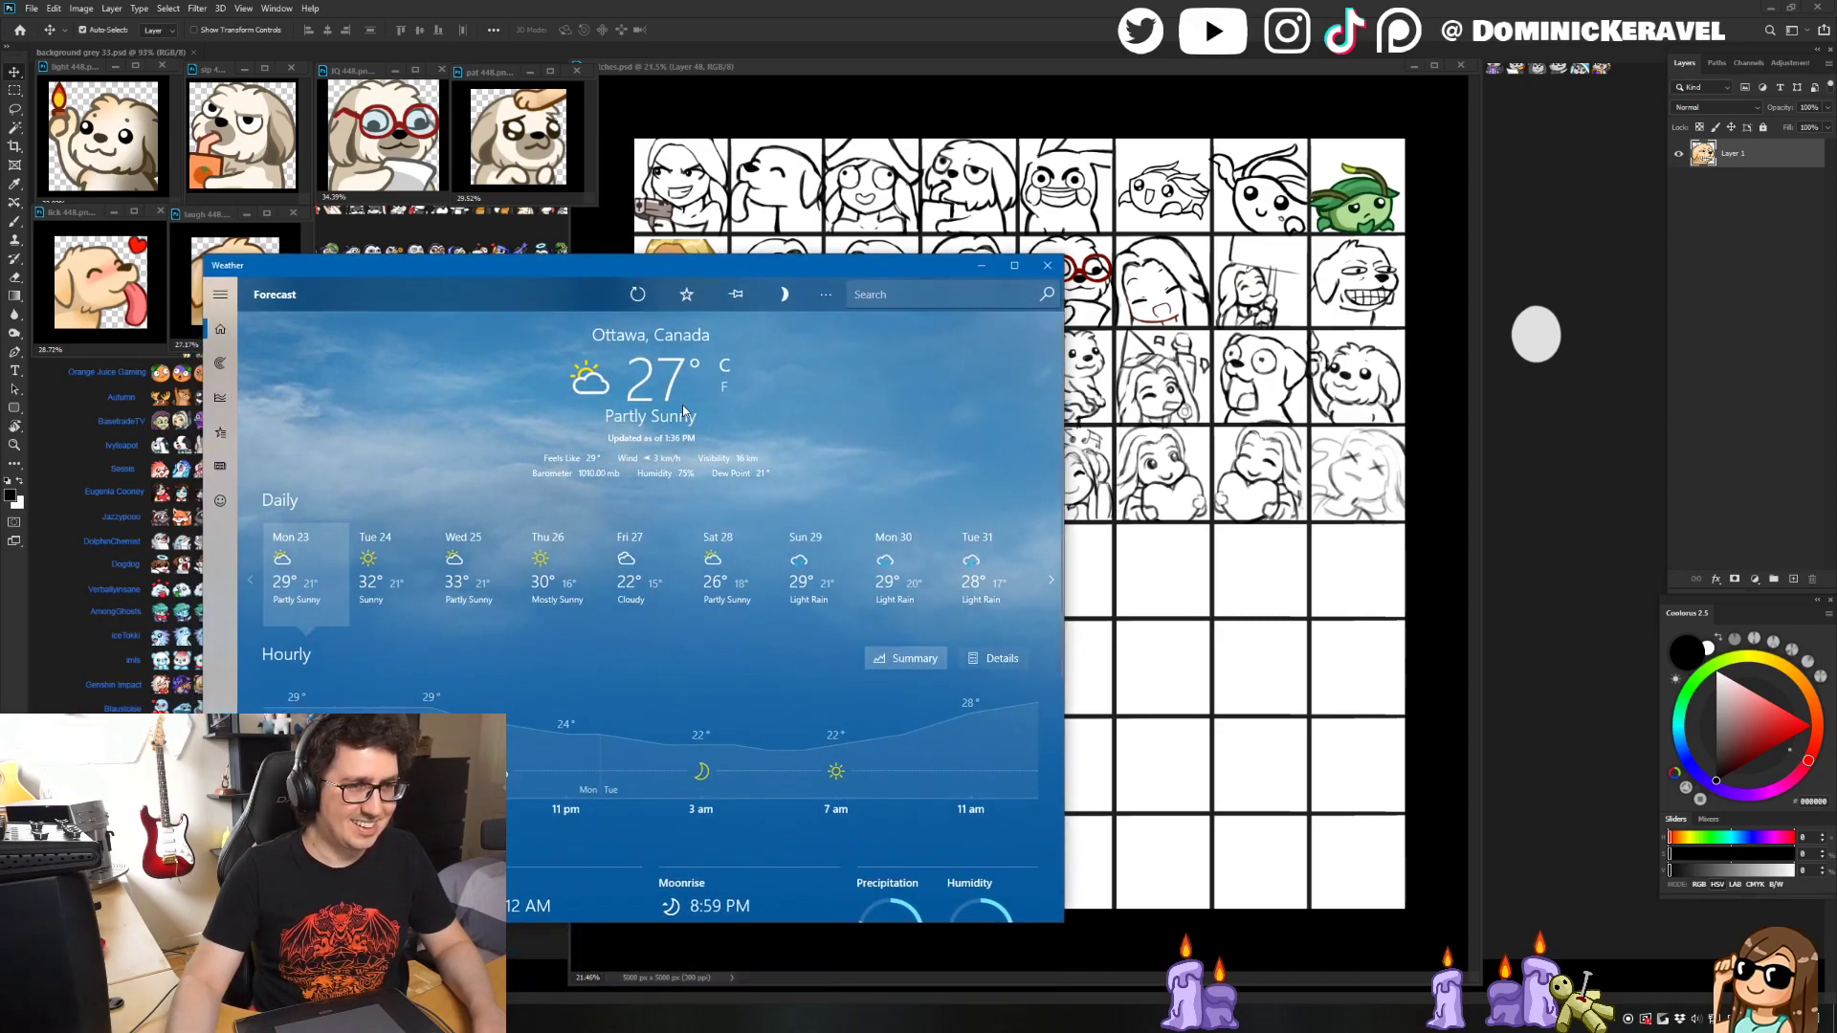
click(722, 387)
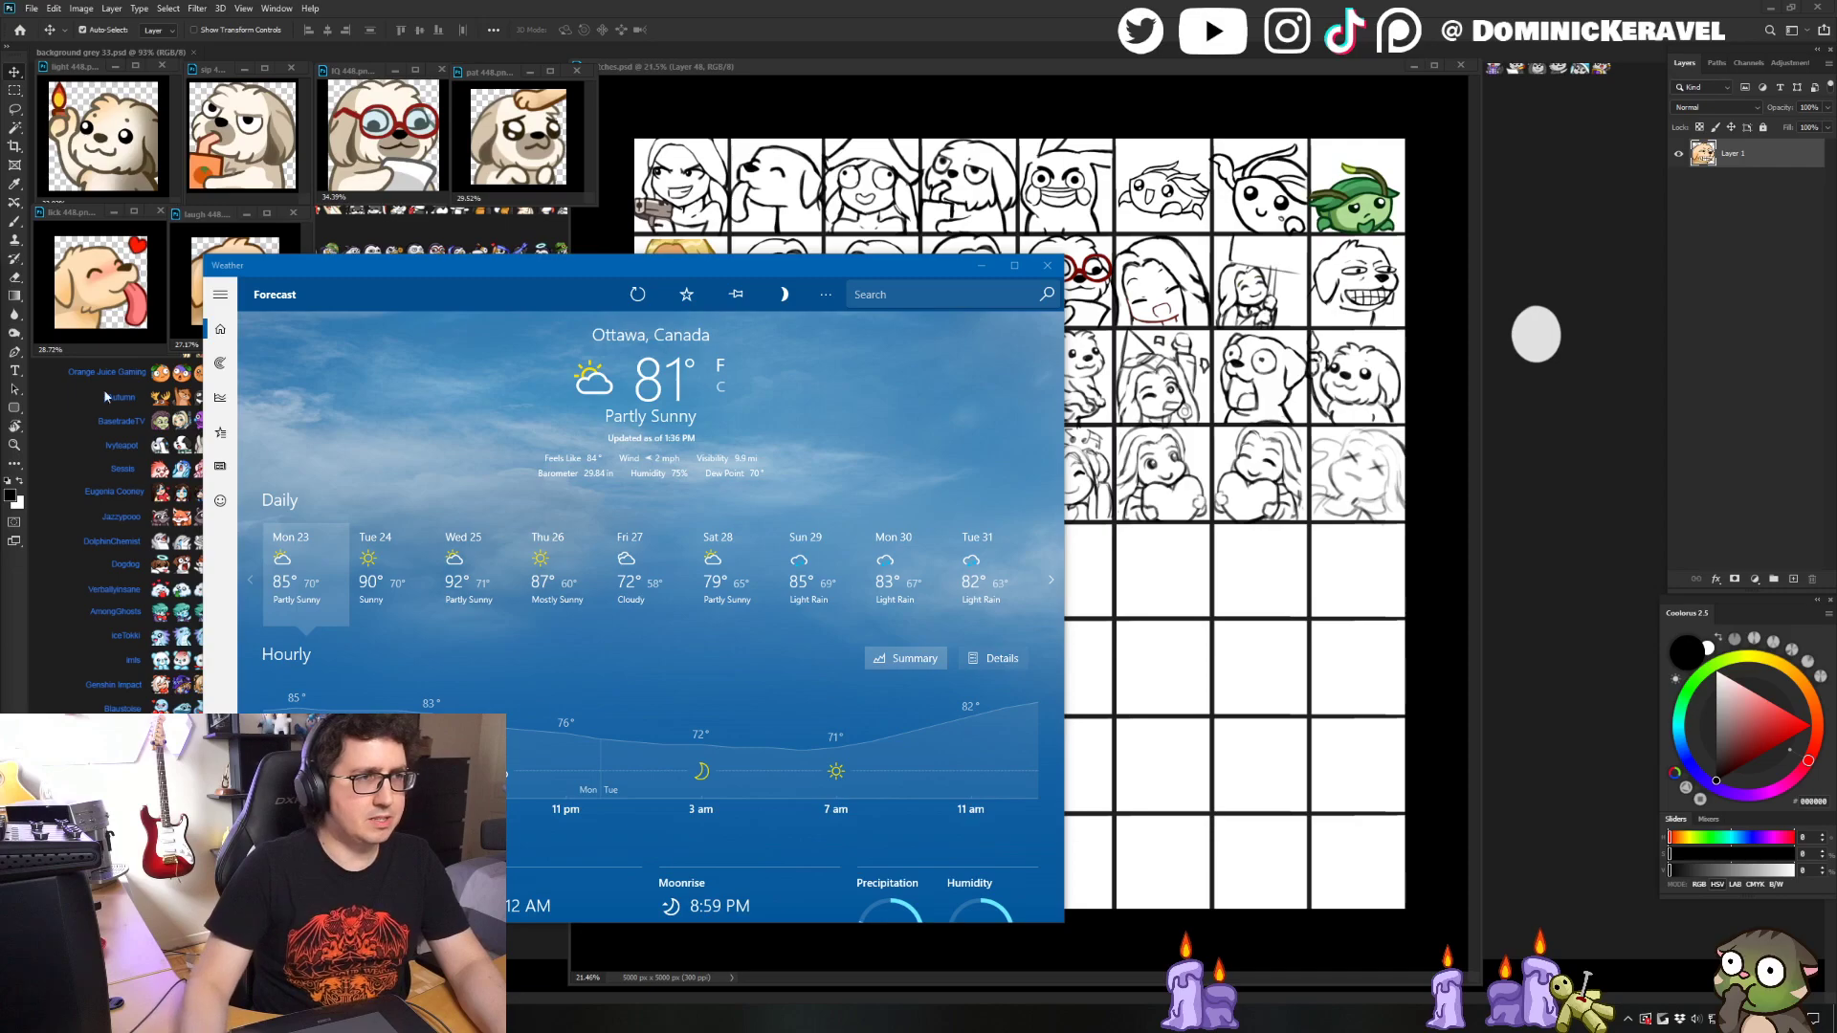
drag(452, 267, 563, 221)
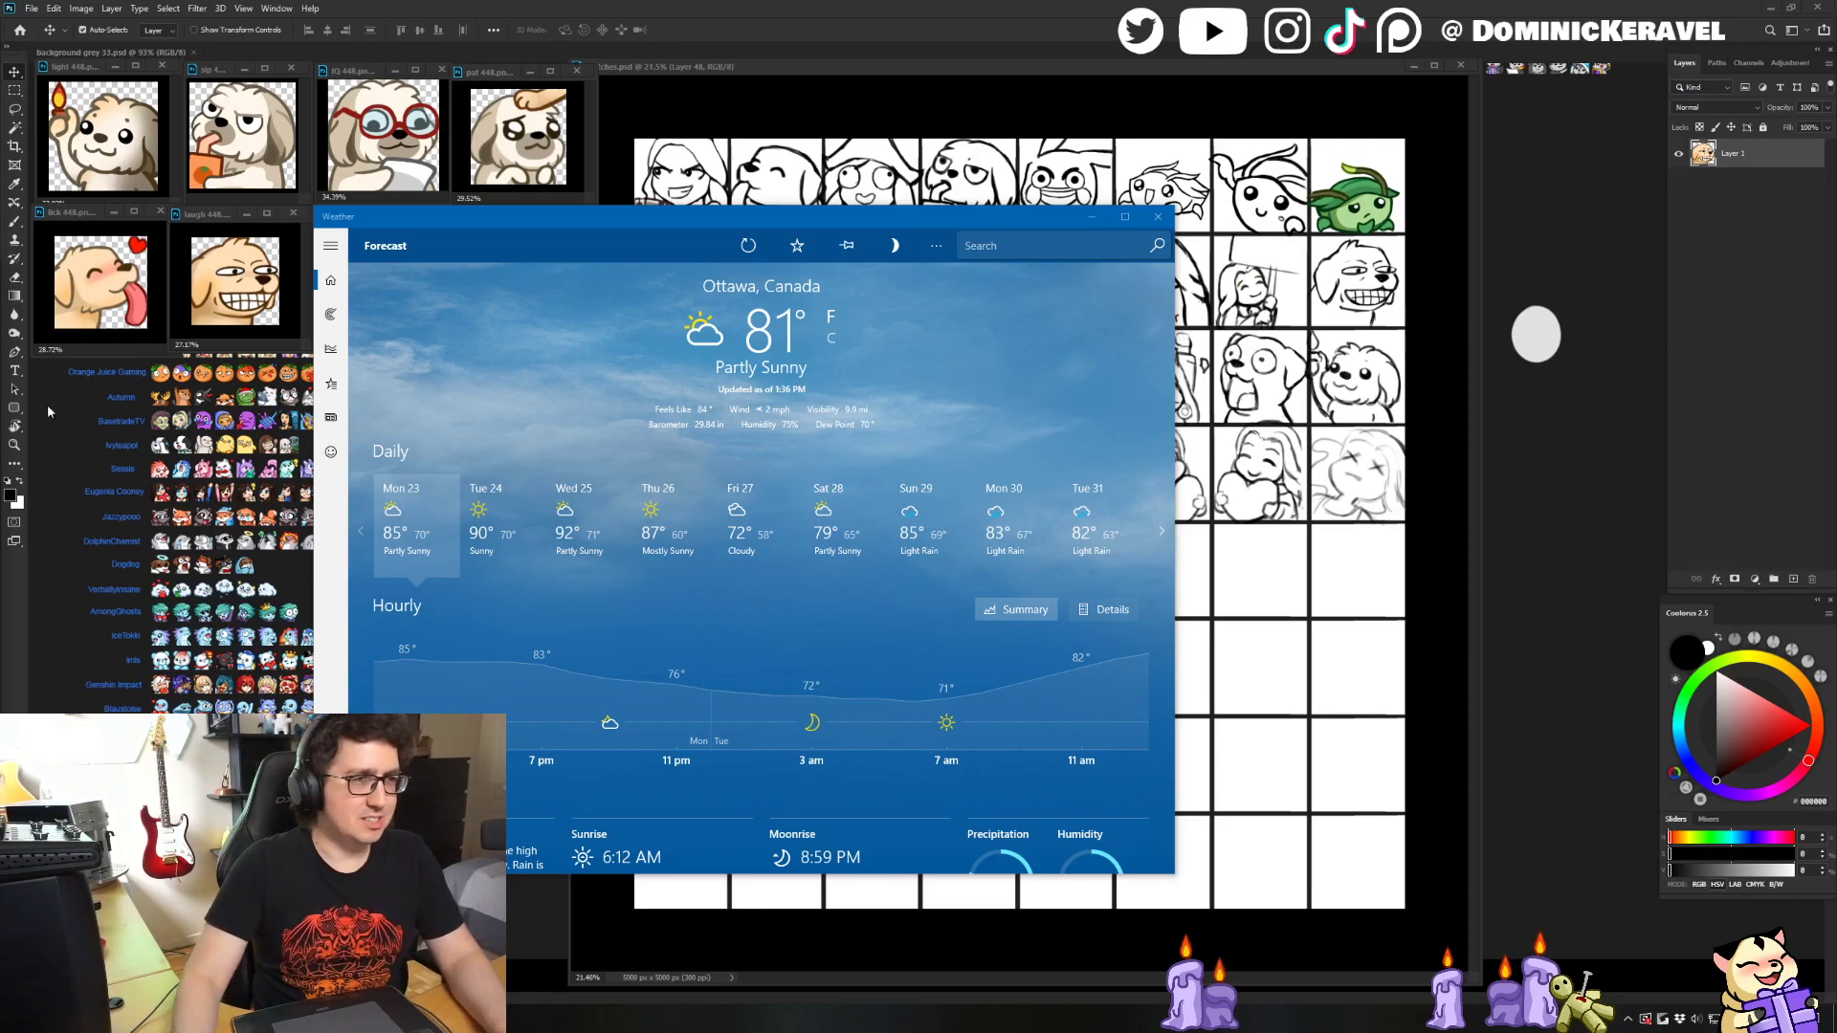
click(752, 219)
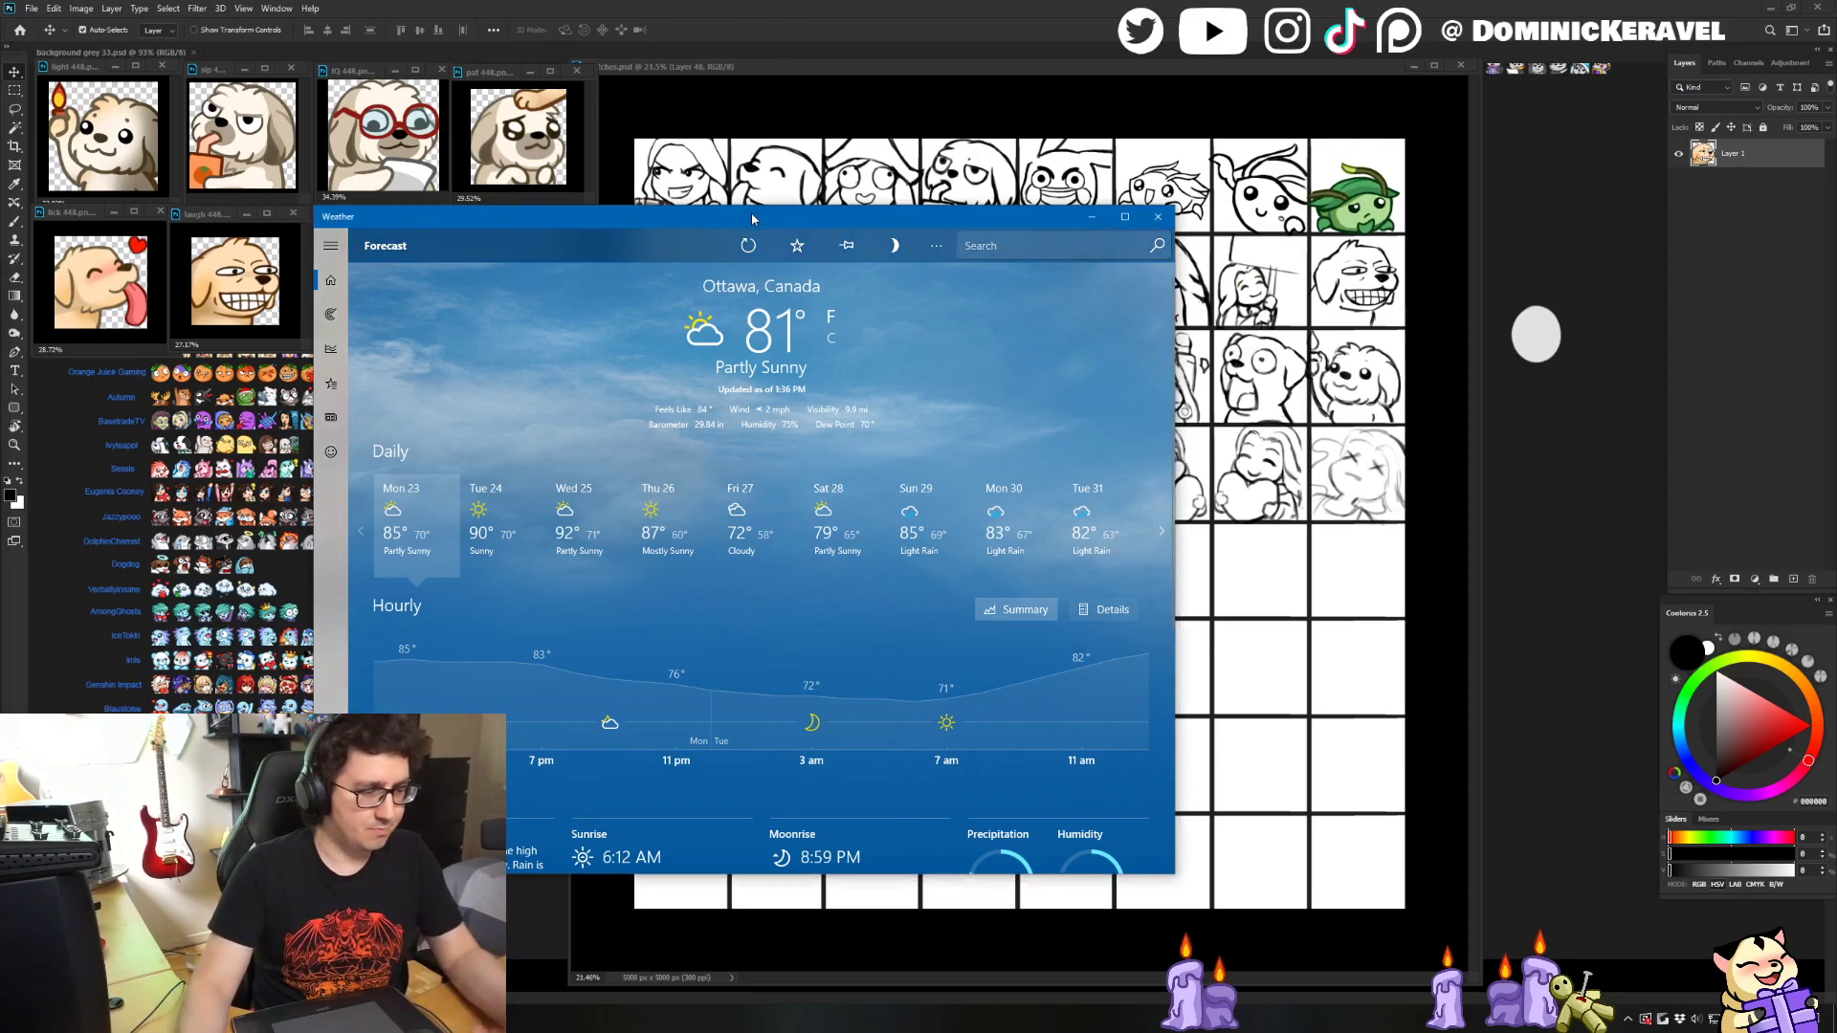
drag(752, 220, 1835, 211)
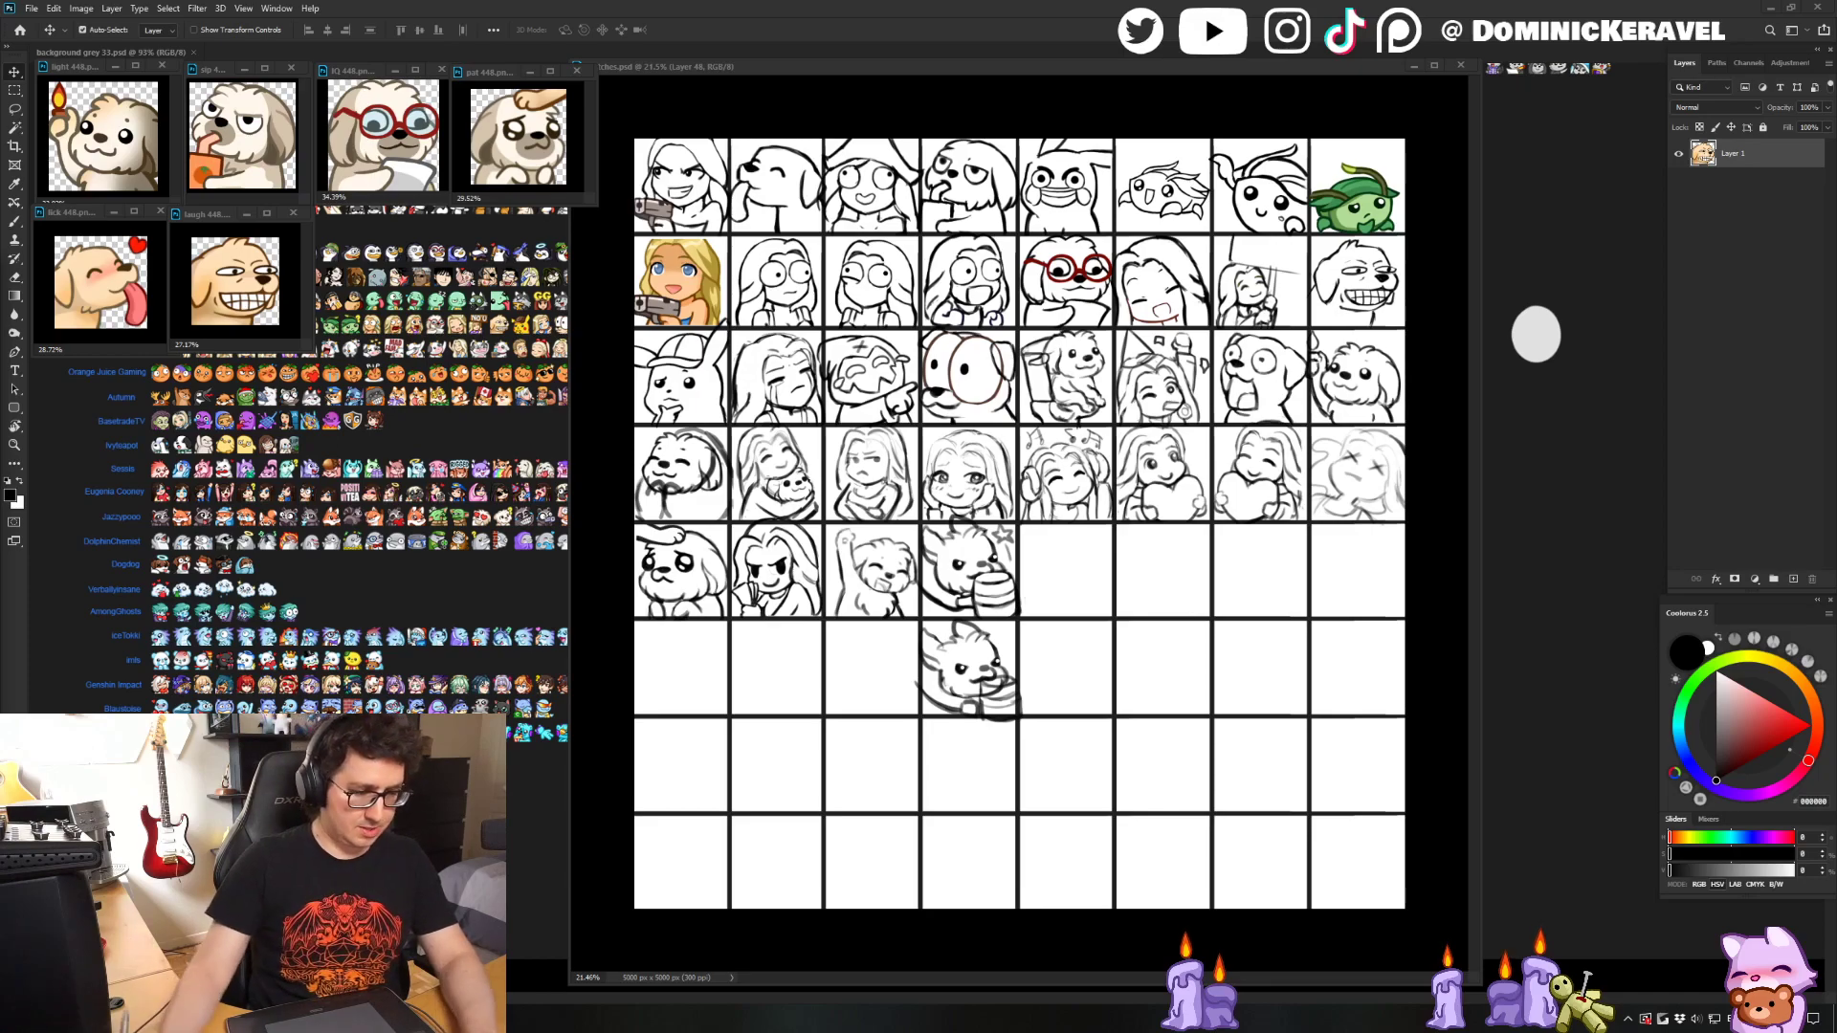
- Move the sketches.psd document window clear of the dog emote reference images
click(731, 77)
drag(731, 76, 767, 83)
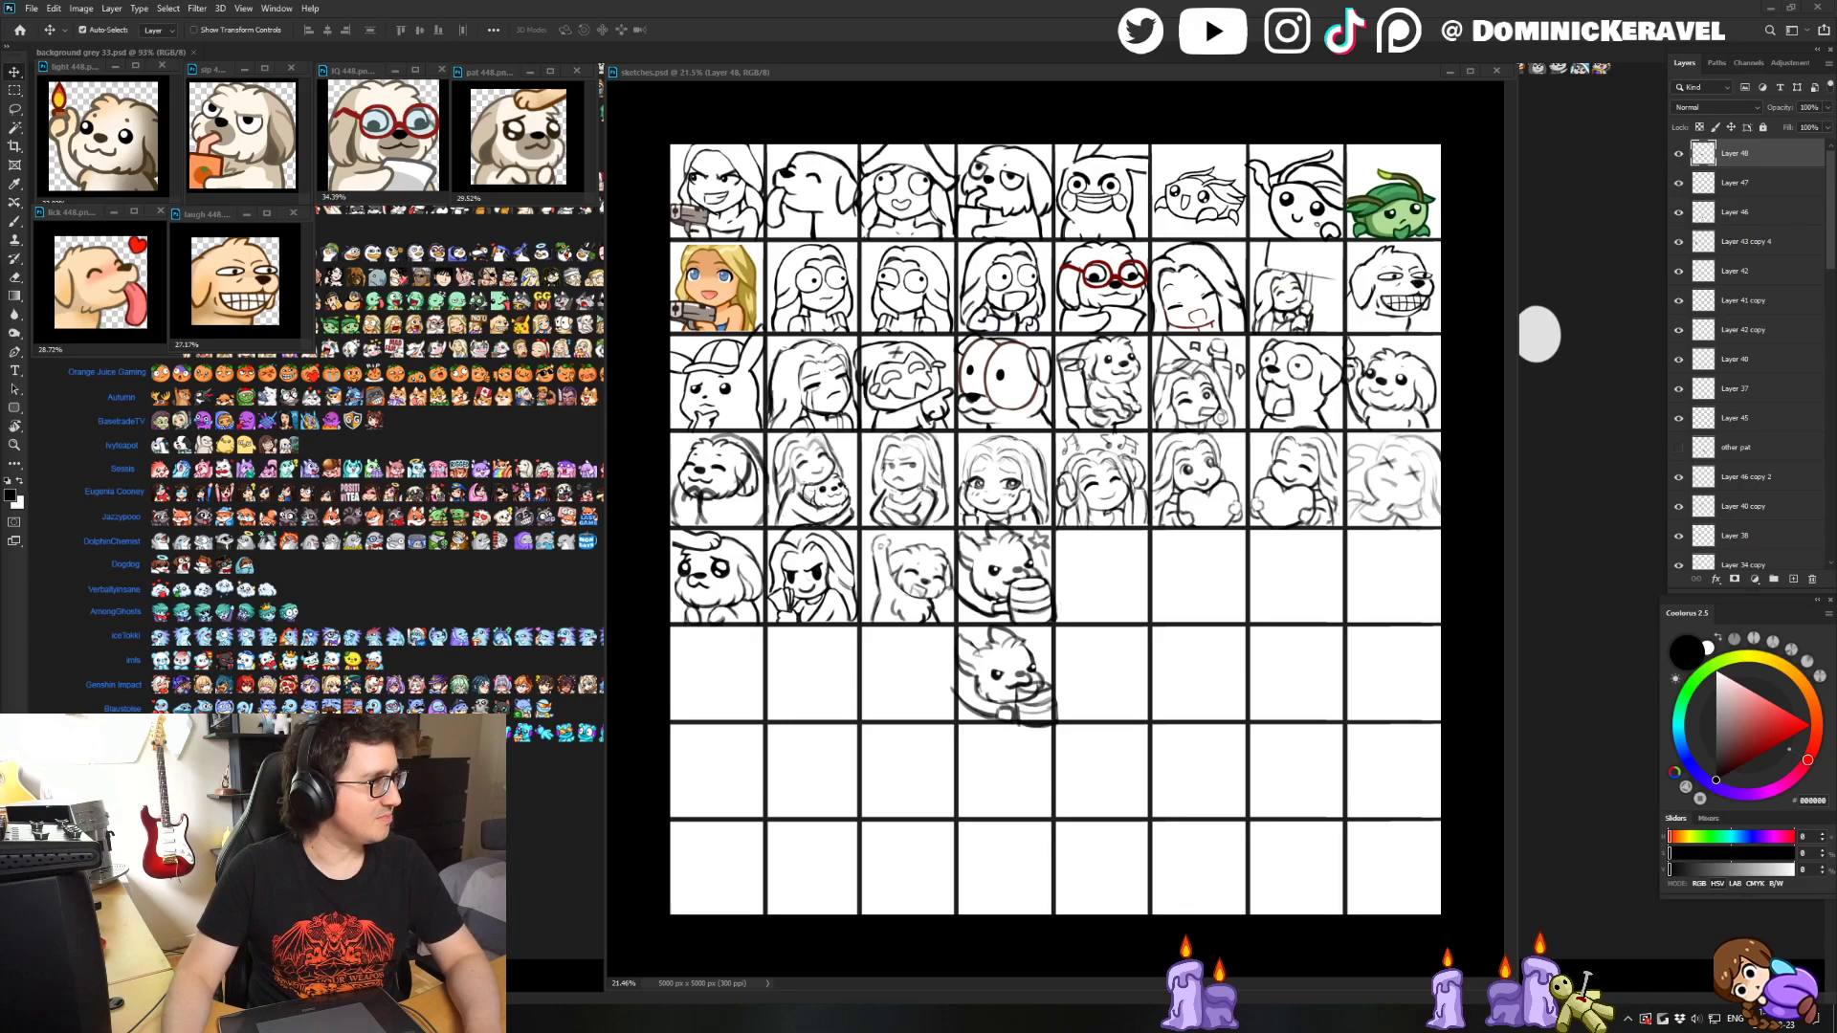
- View the "we bare bears" image search results in the browser and return to Photoshop
drag(0, 361, 162, 396)
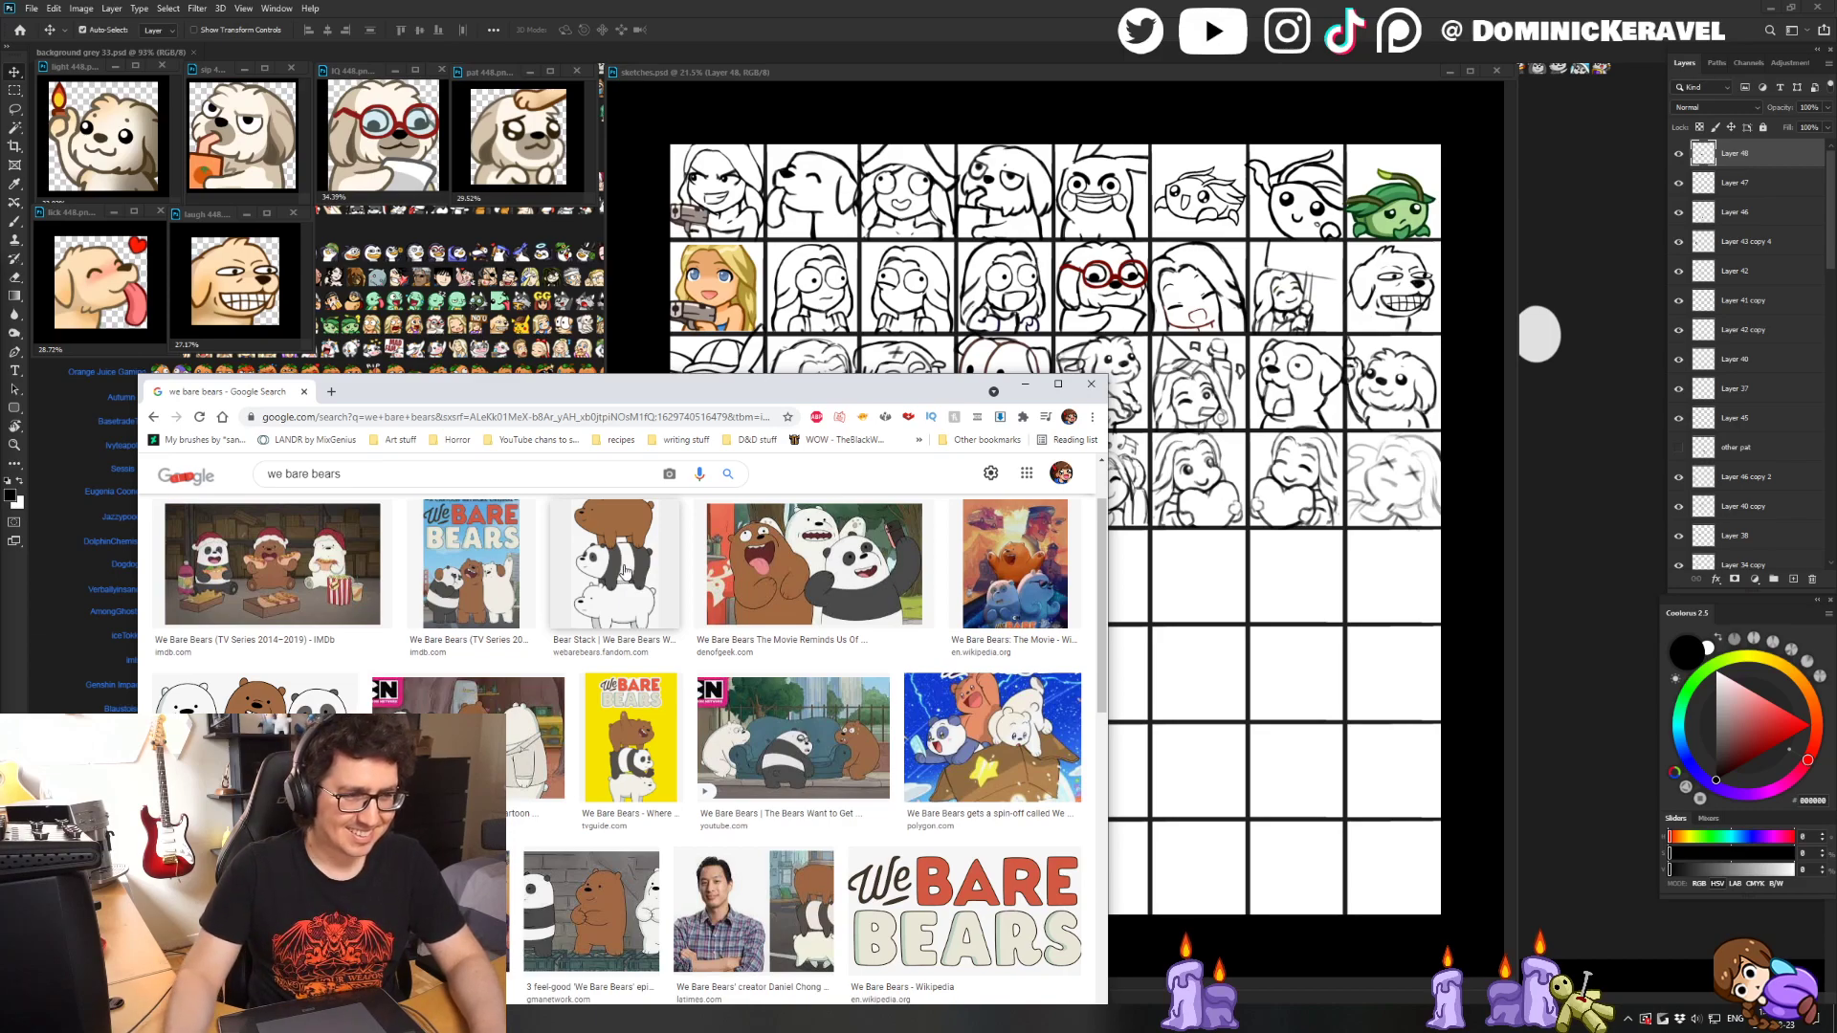
key(alt+Tab)
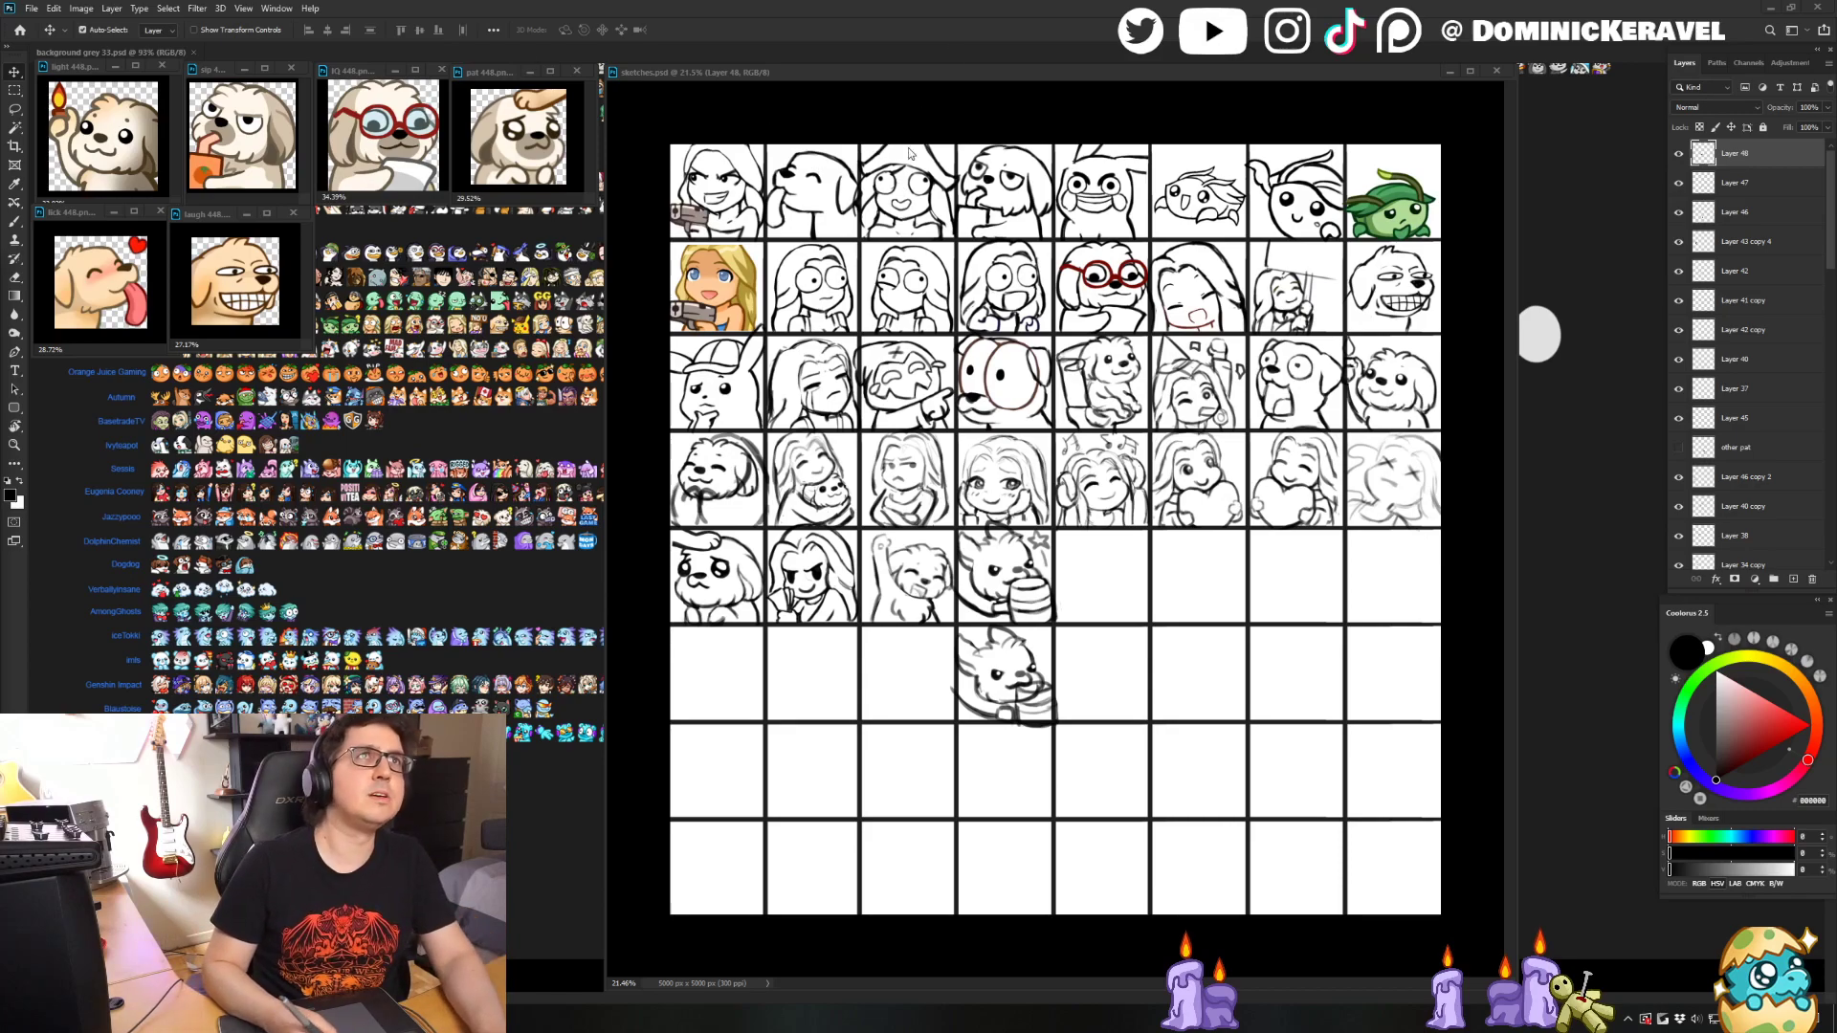
drag(872, 75, 866, 74)
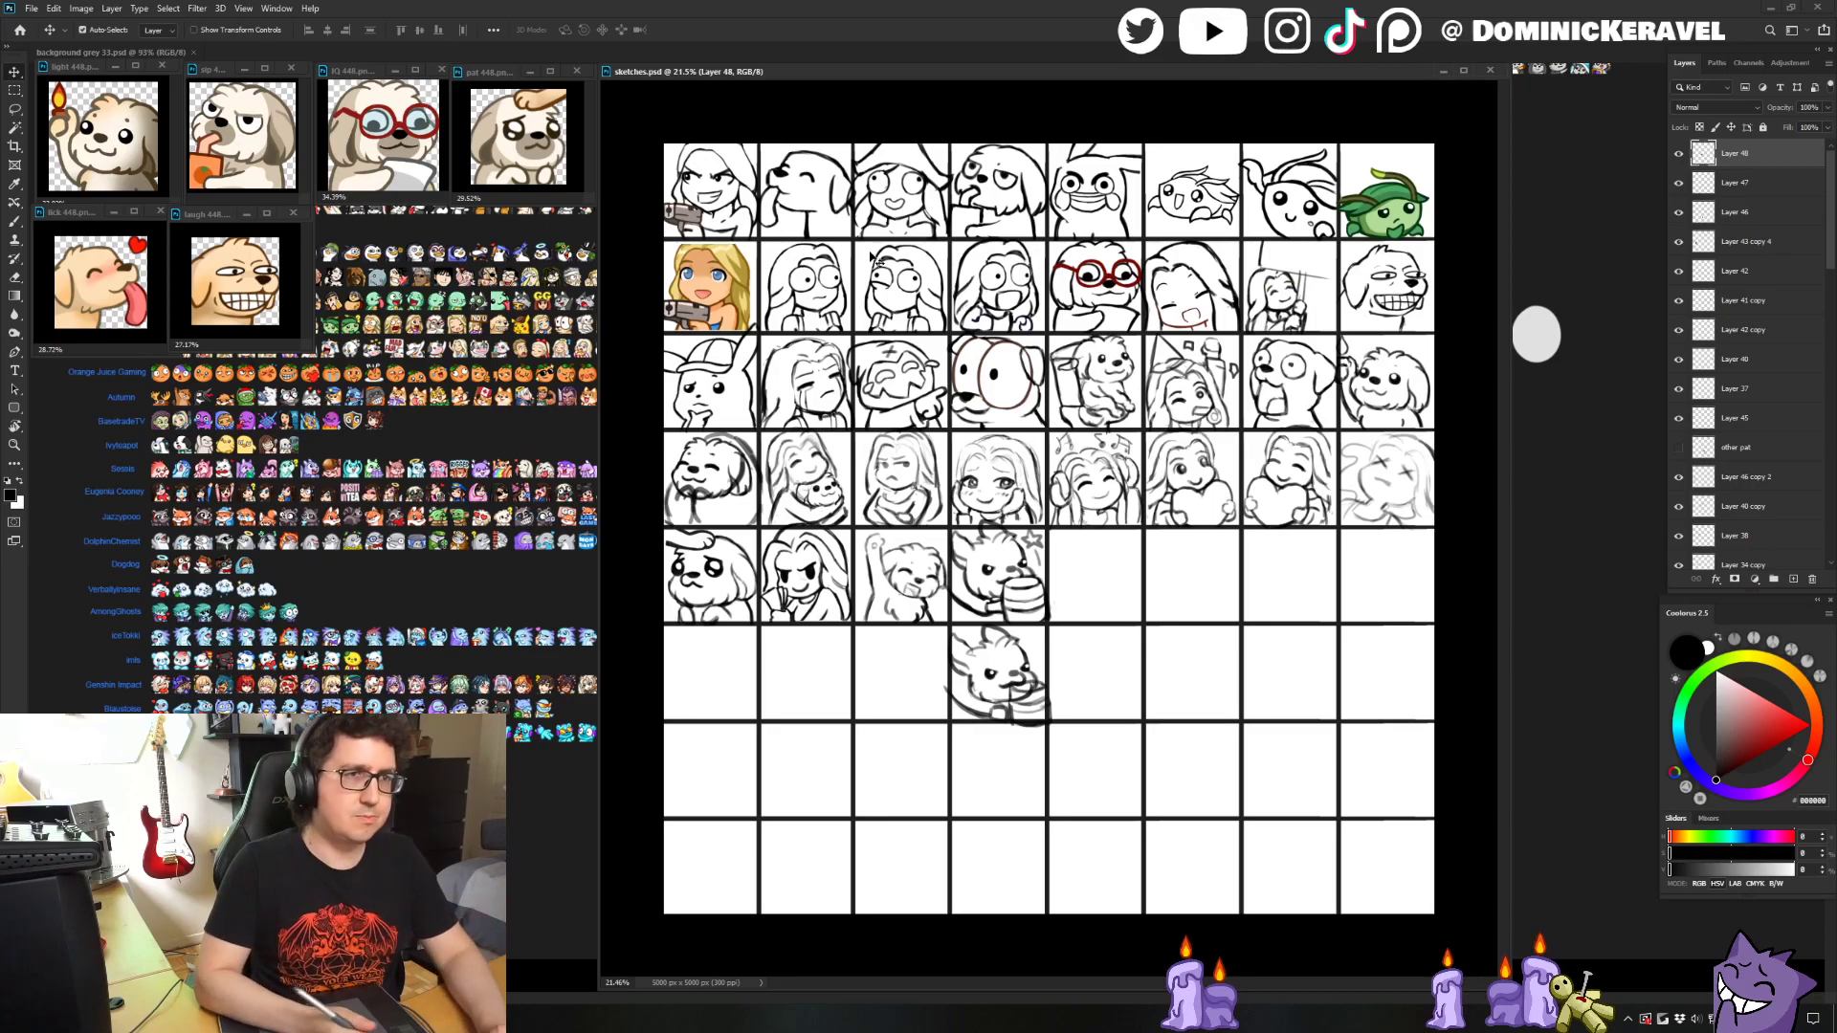
drag(673, 73, 671, 72)
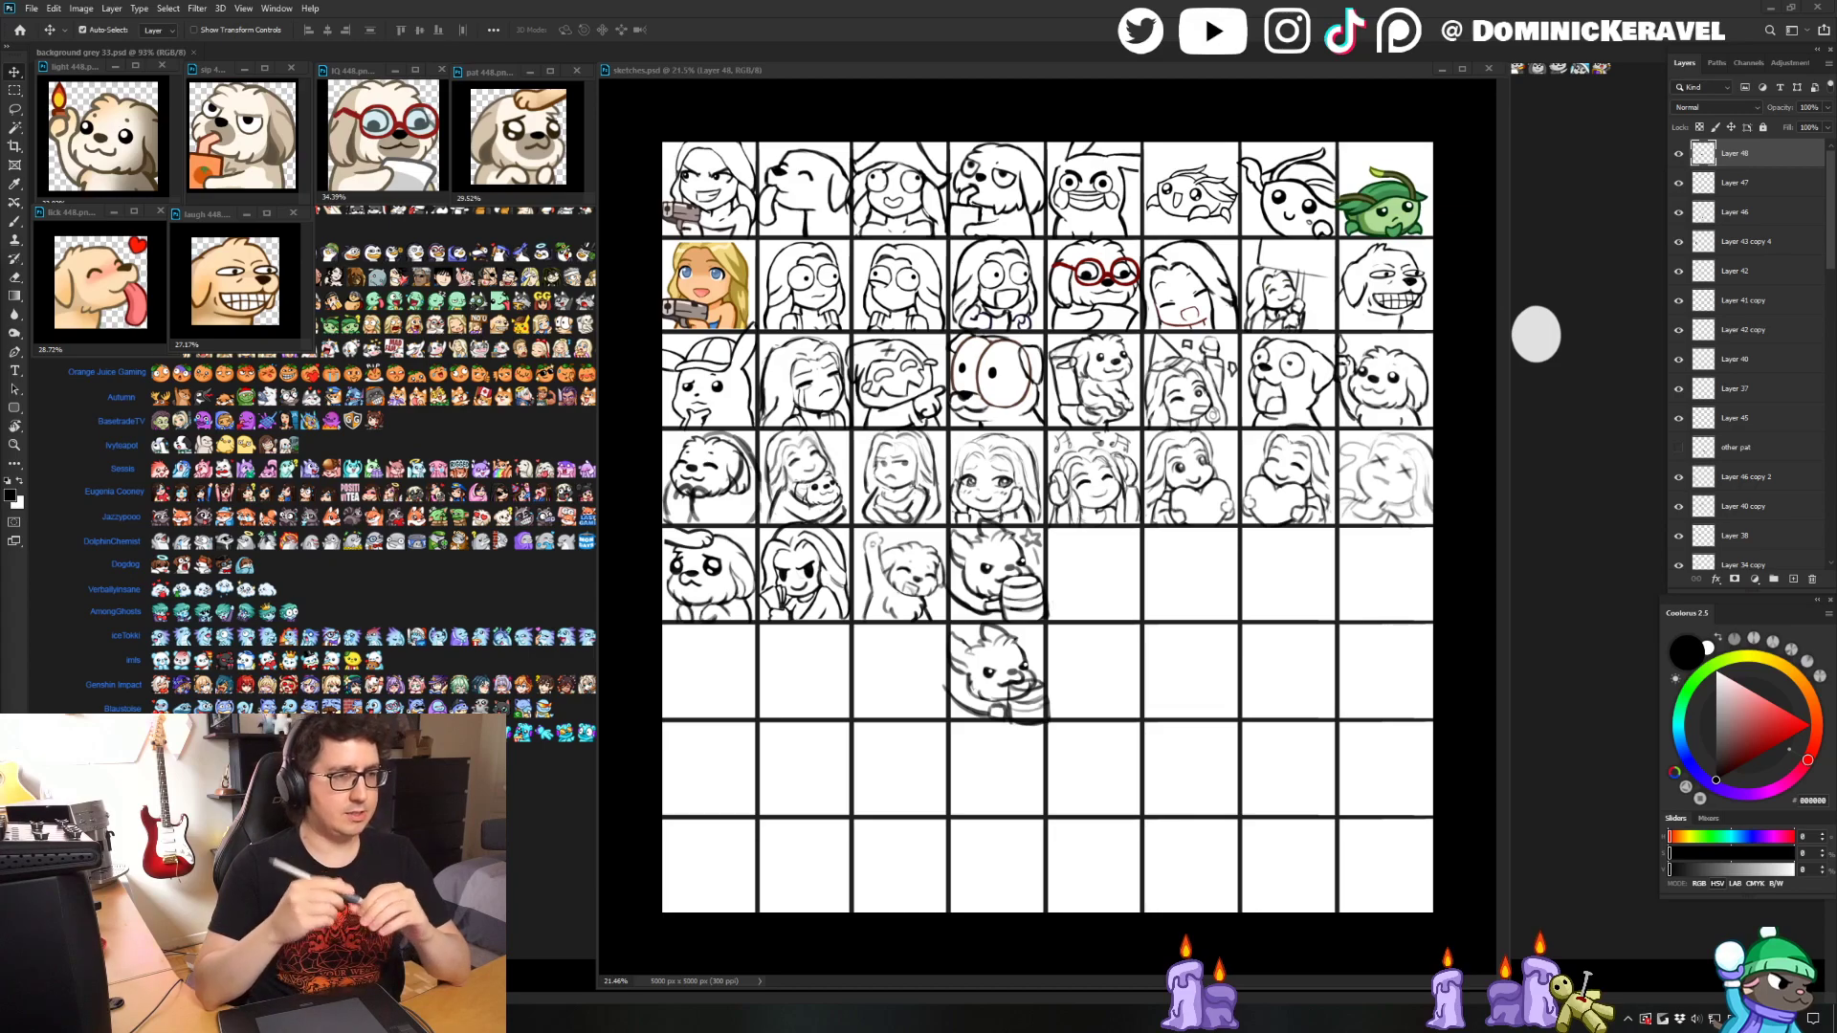
drag(723, 73, 724, 73)
- Save sketches.psd with the view enlarged around the horned creature sketches holding a barrel
drag(885, 586, 930, 587)
drag(1084, 591, 992, 577)
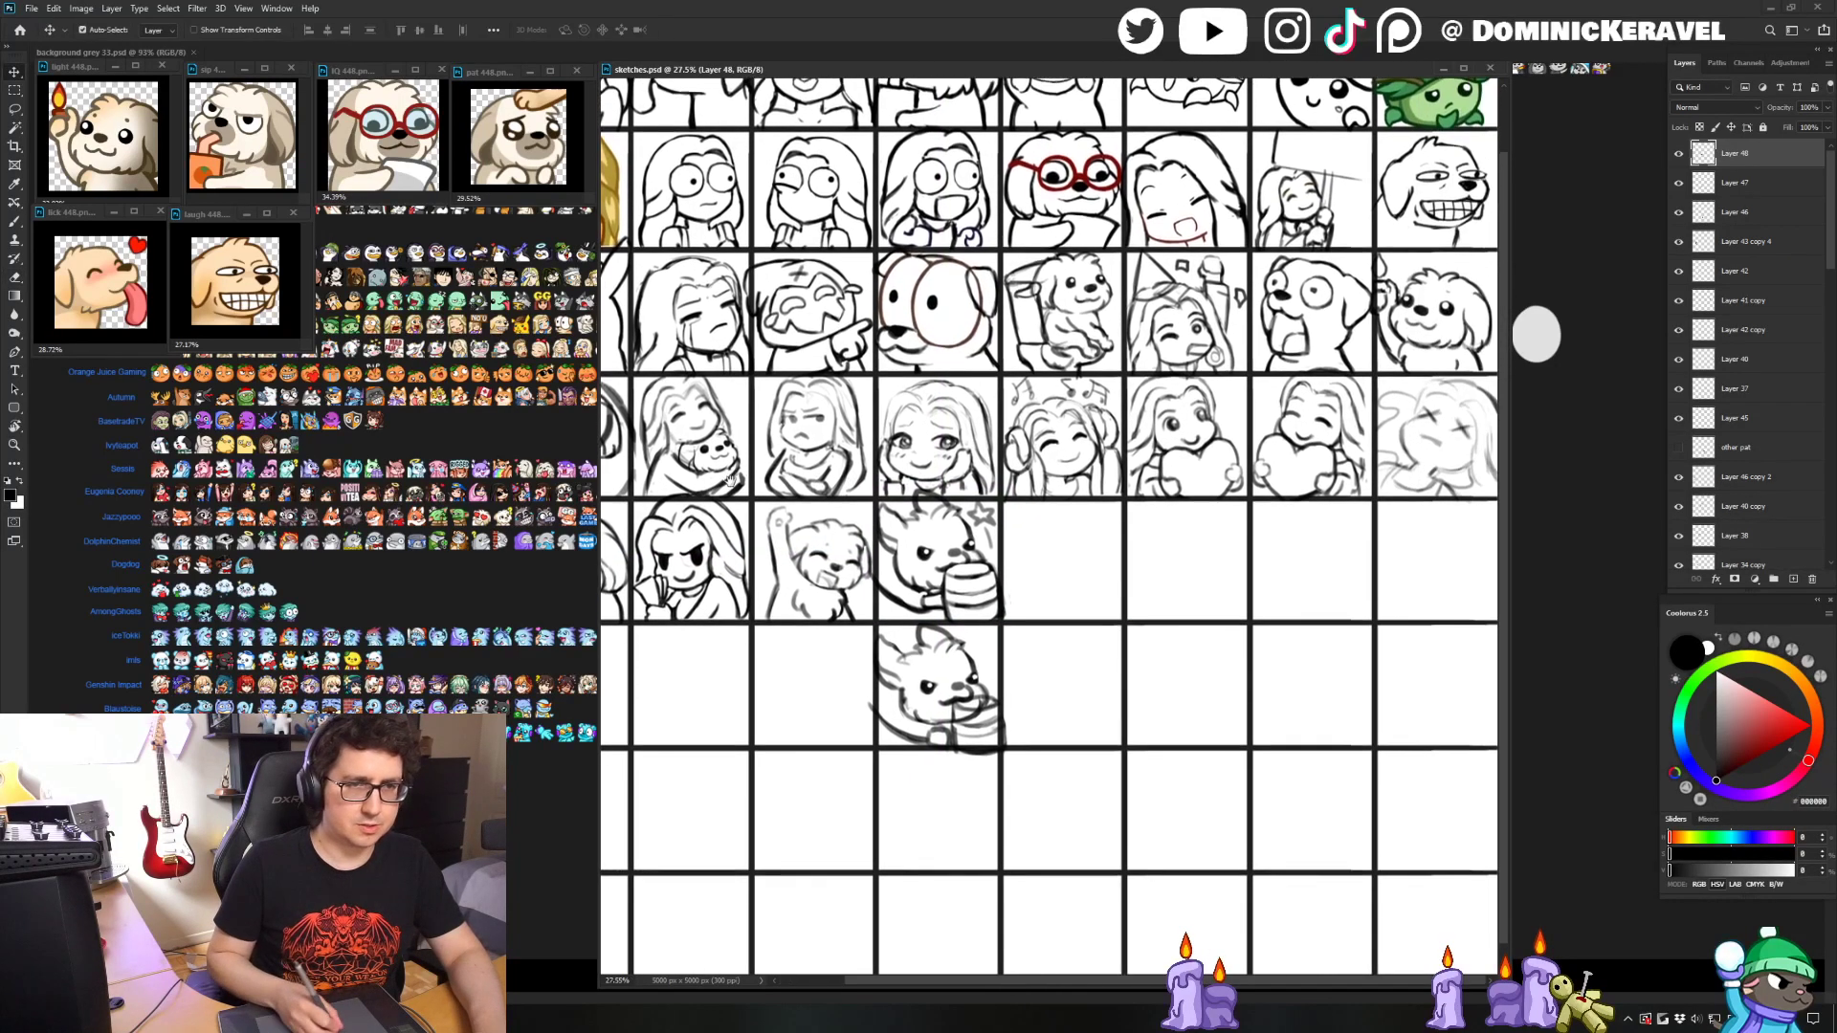
key(v)
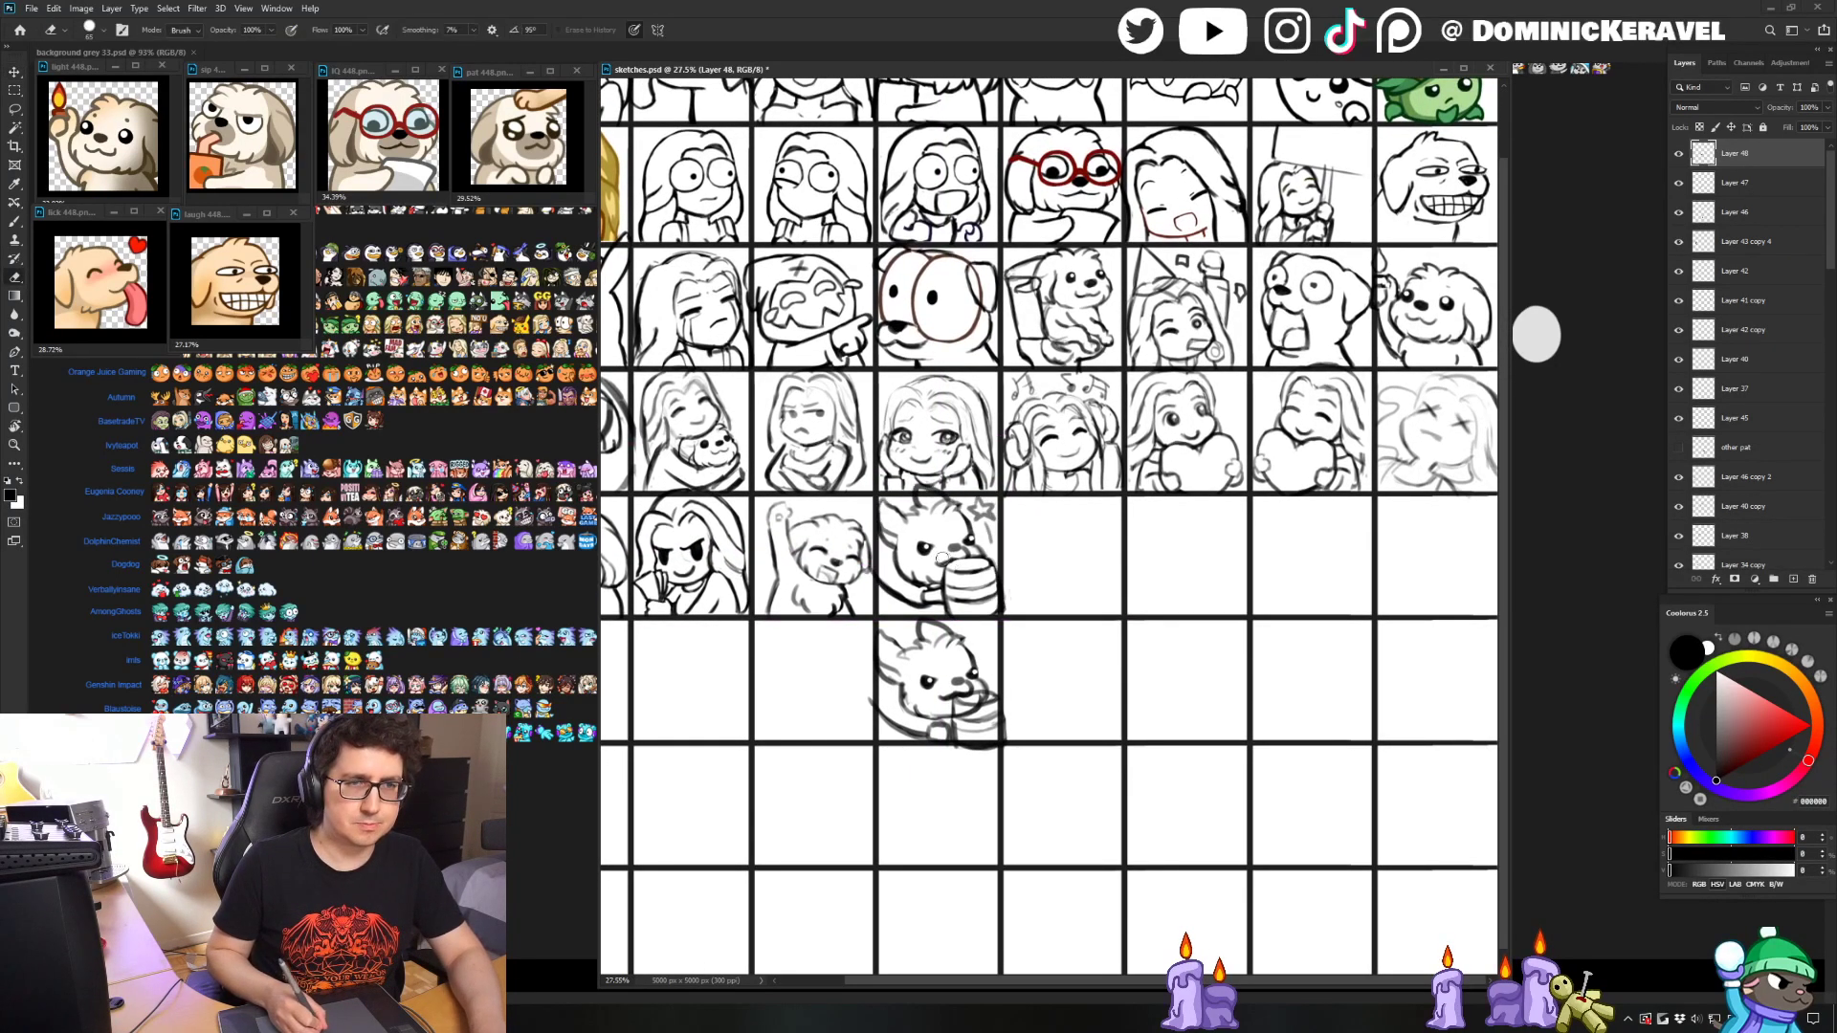
drag(926, 553, 960, 553)
drag(1084, 560, 979, 559)
key(ctrl+s)
scroll(982, 534, up, 1)
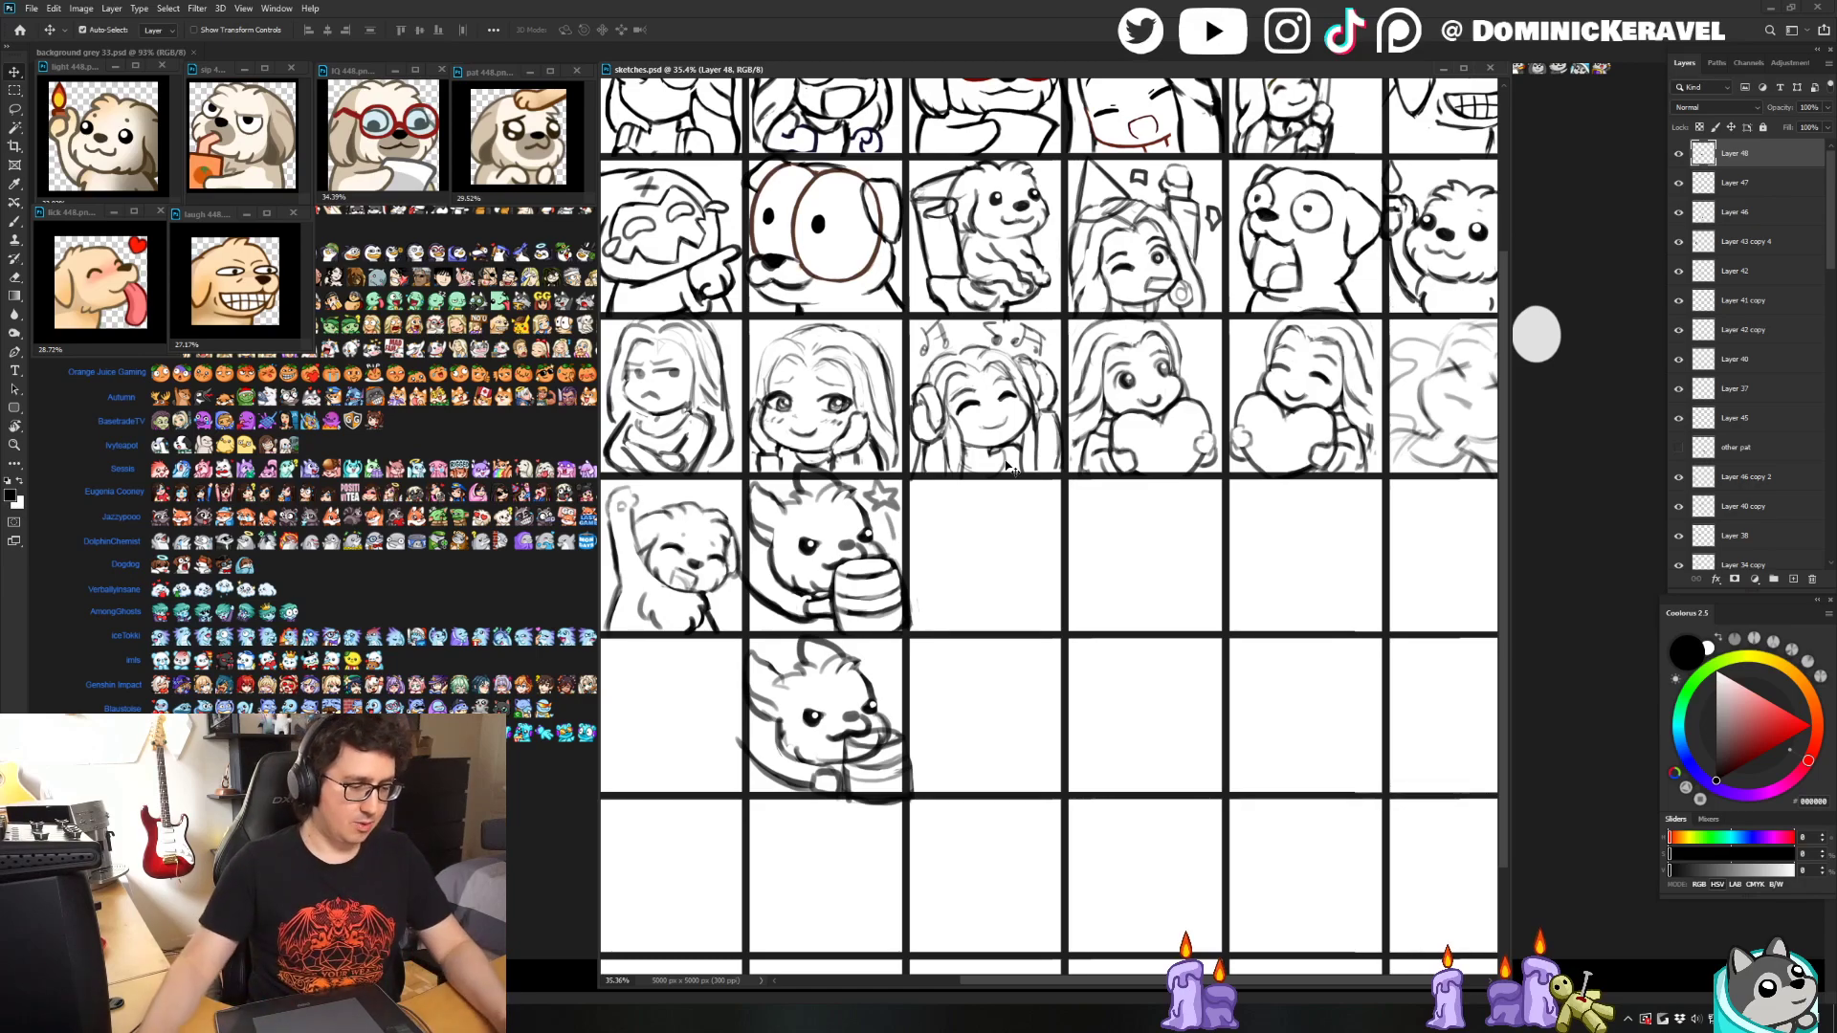
- Reopen the Weather app, compare the forecast in Celsius and Fahrenheit, leave it in Celsius, and move the window off this screen
key(super)
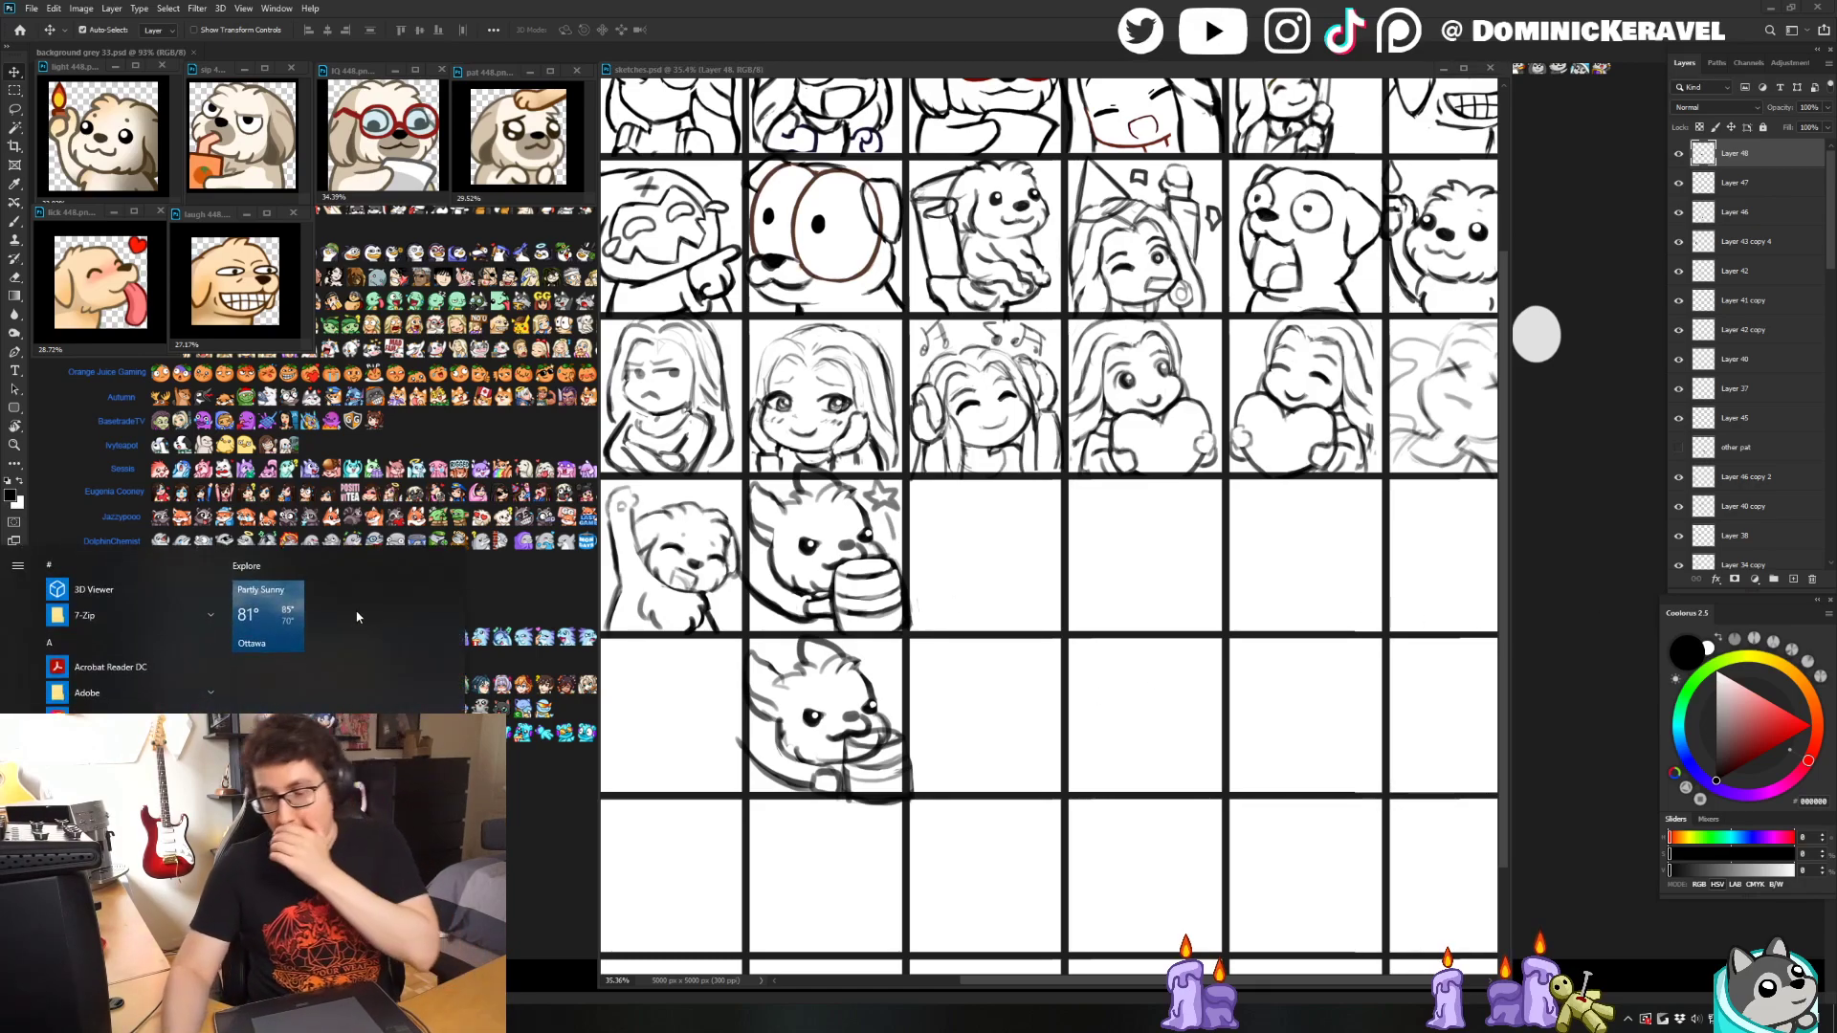
click(277, 620)
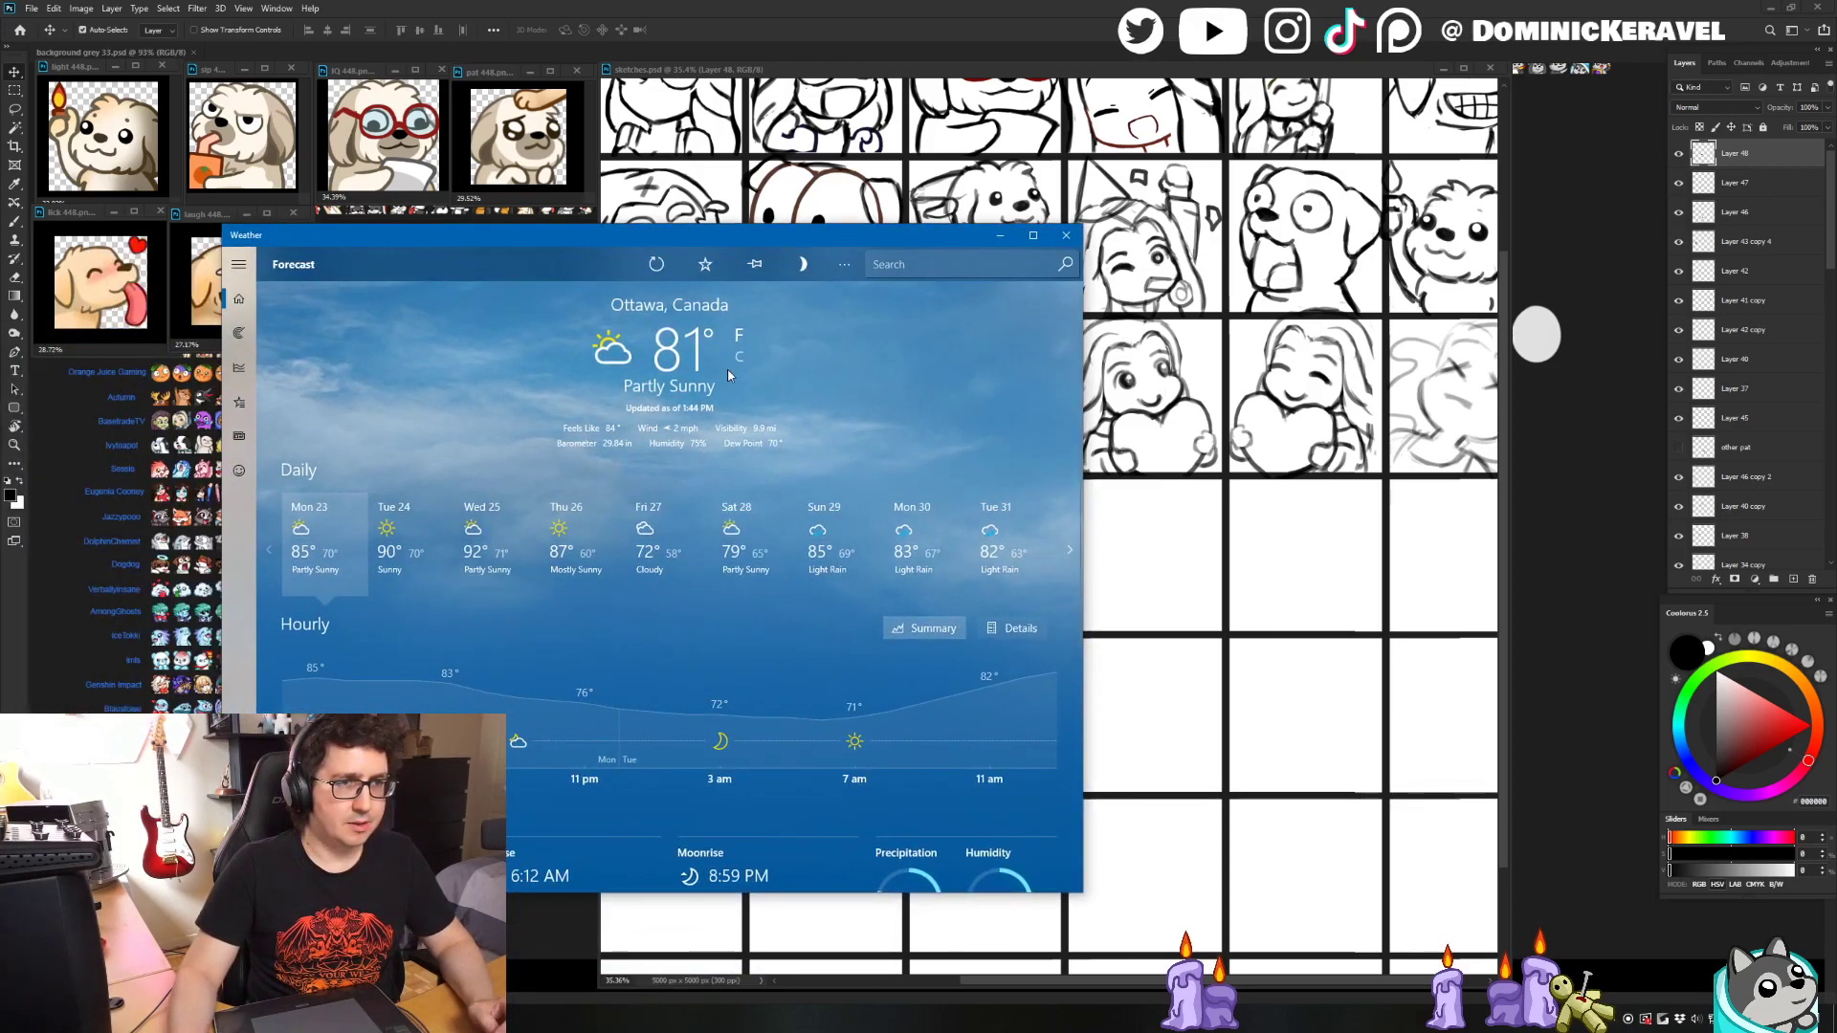
click(741, 366)
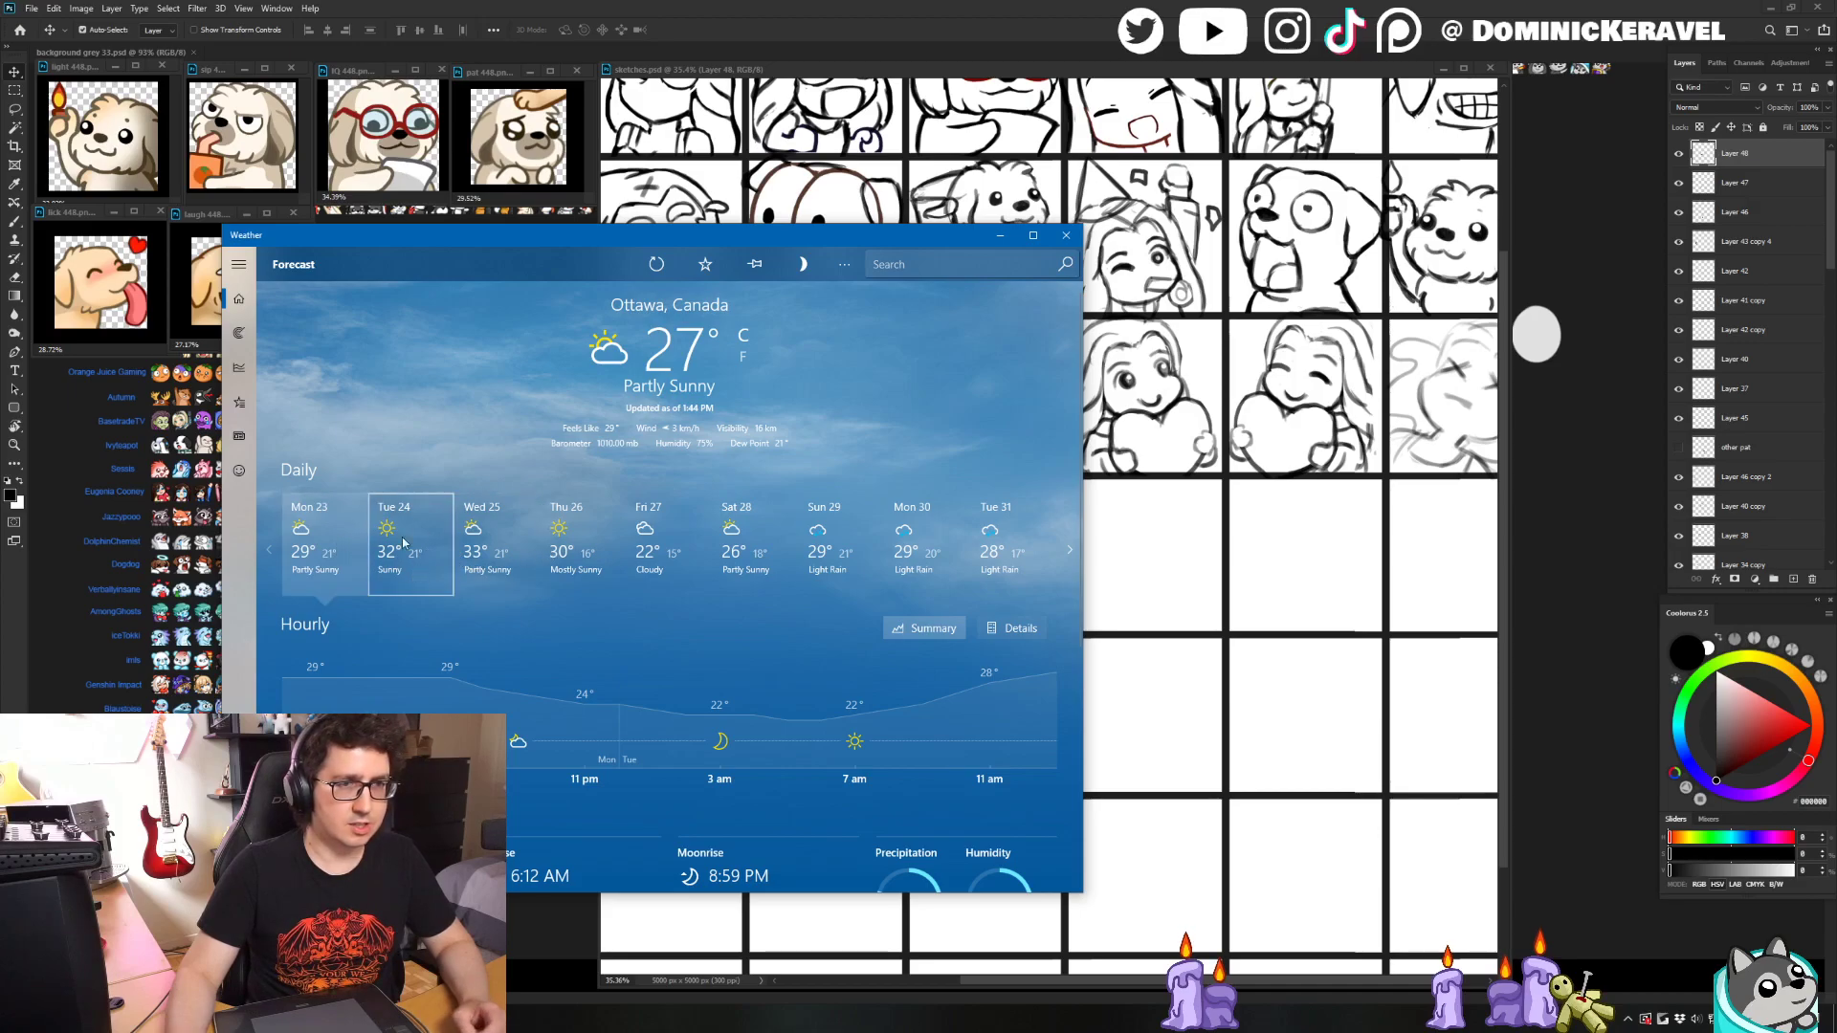
click(743, 357)
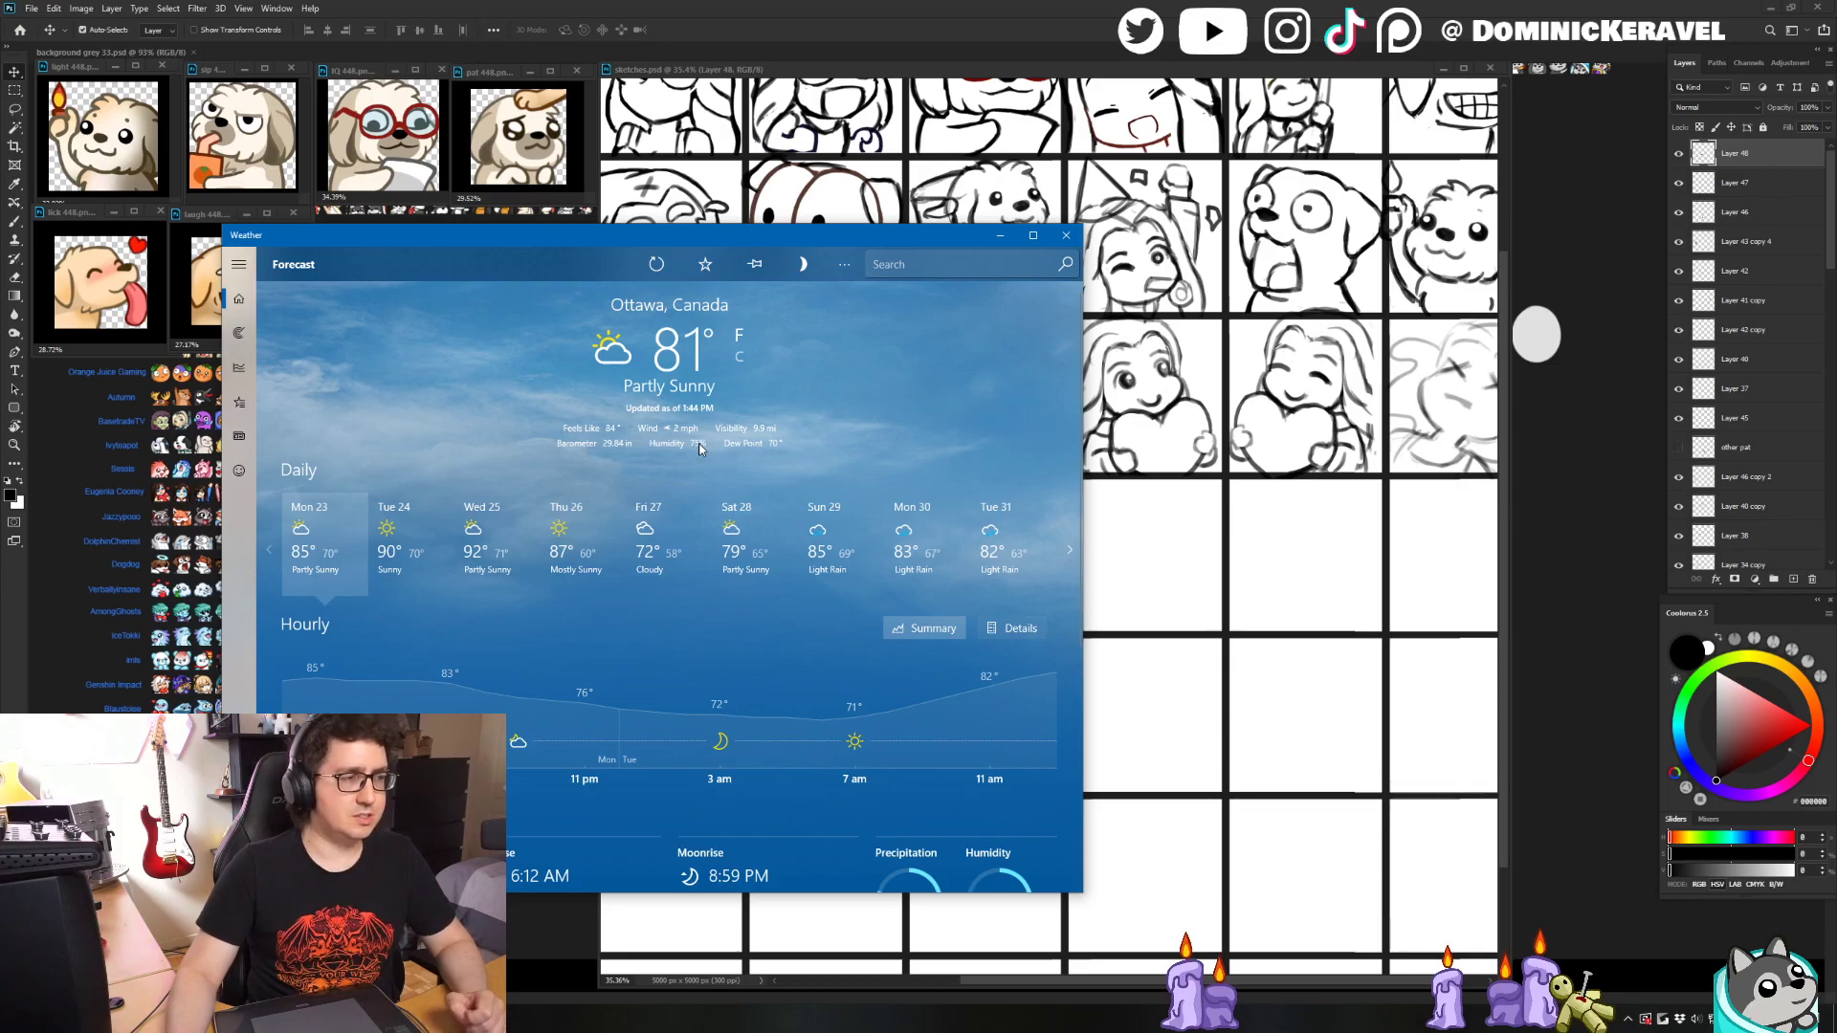
click(740, 357)
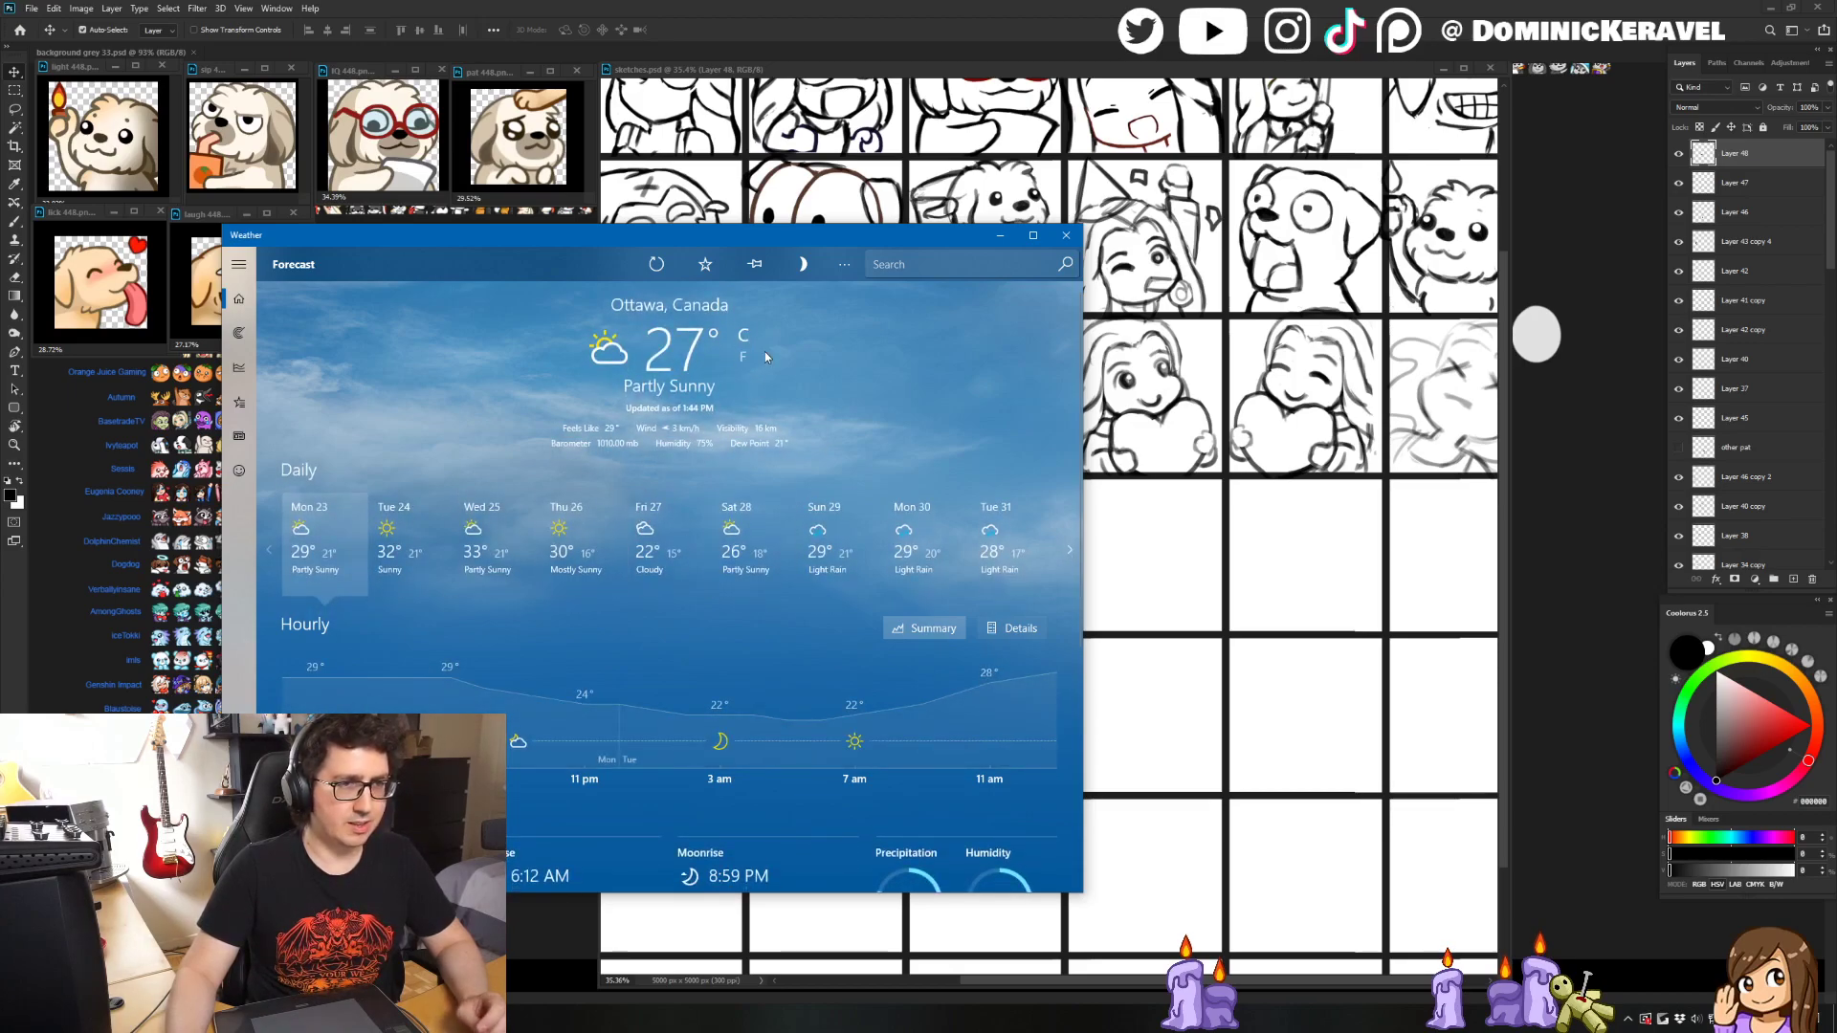
drag(680, 235, 688, 226)
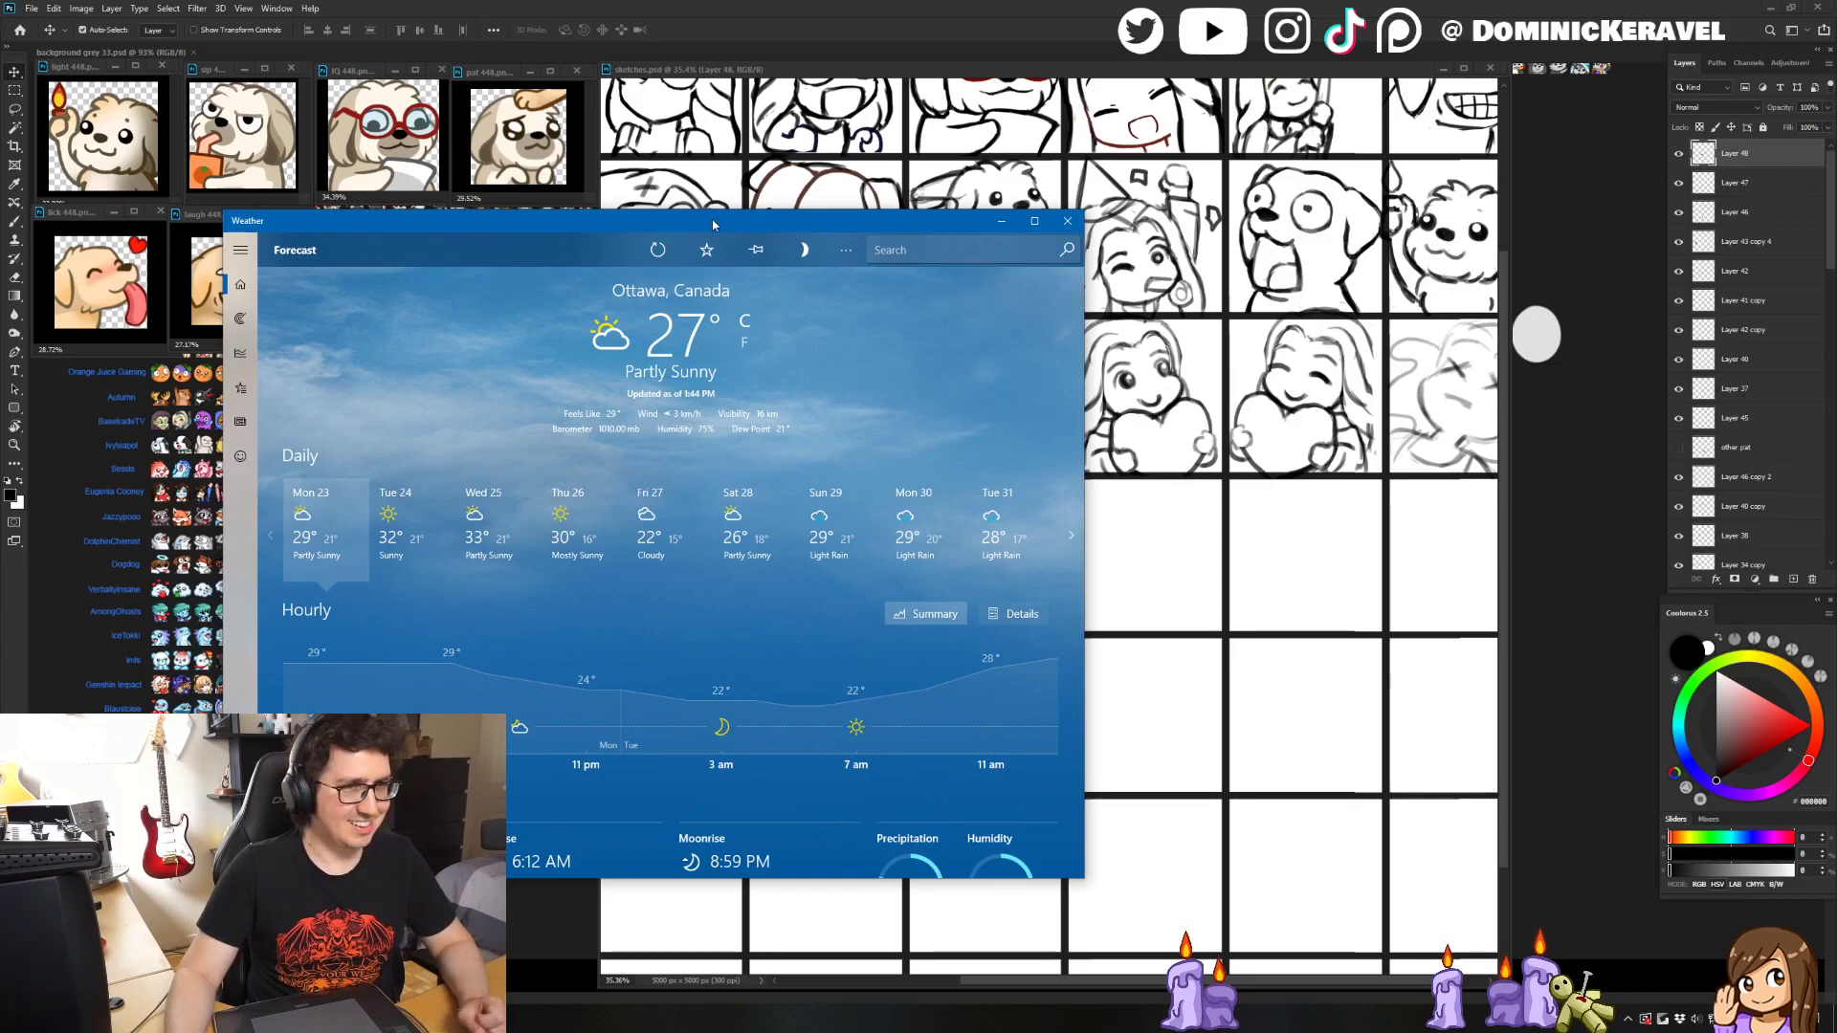
drag(710, 224, 530, 226)
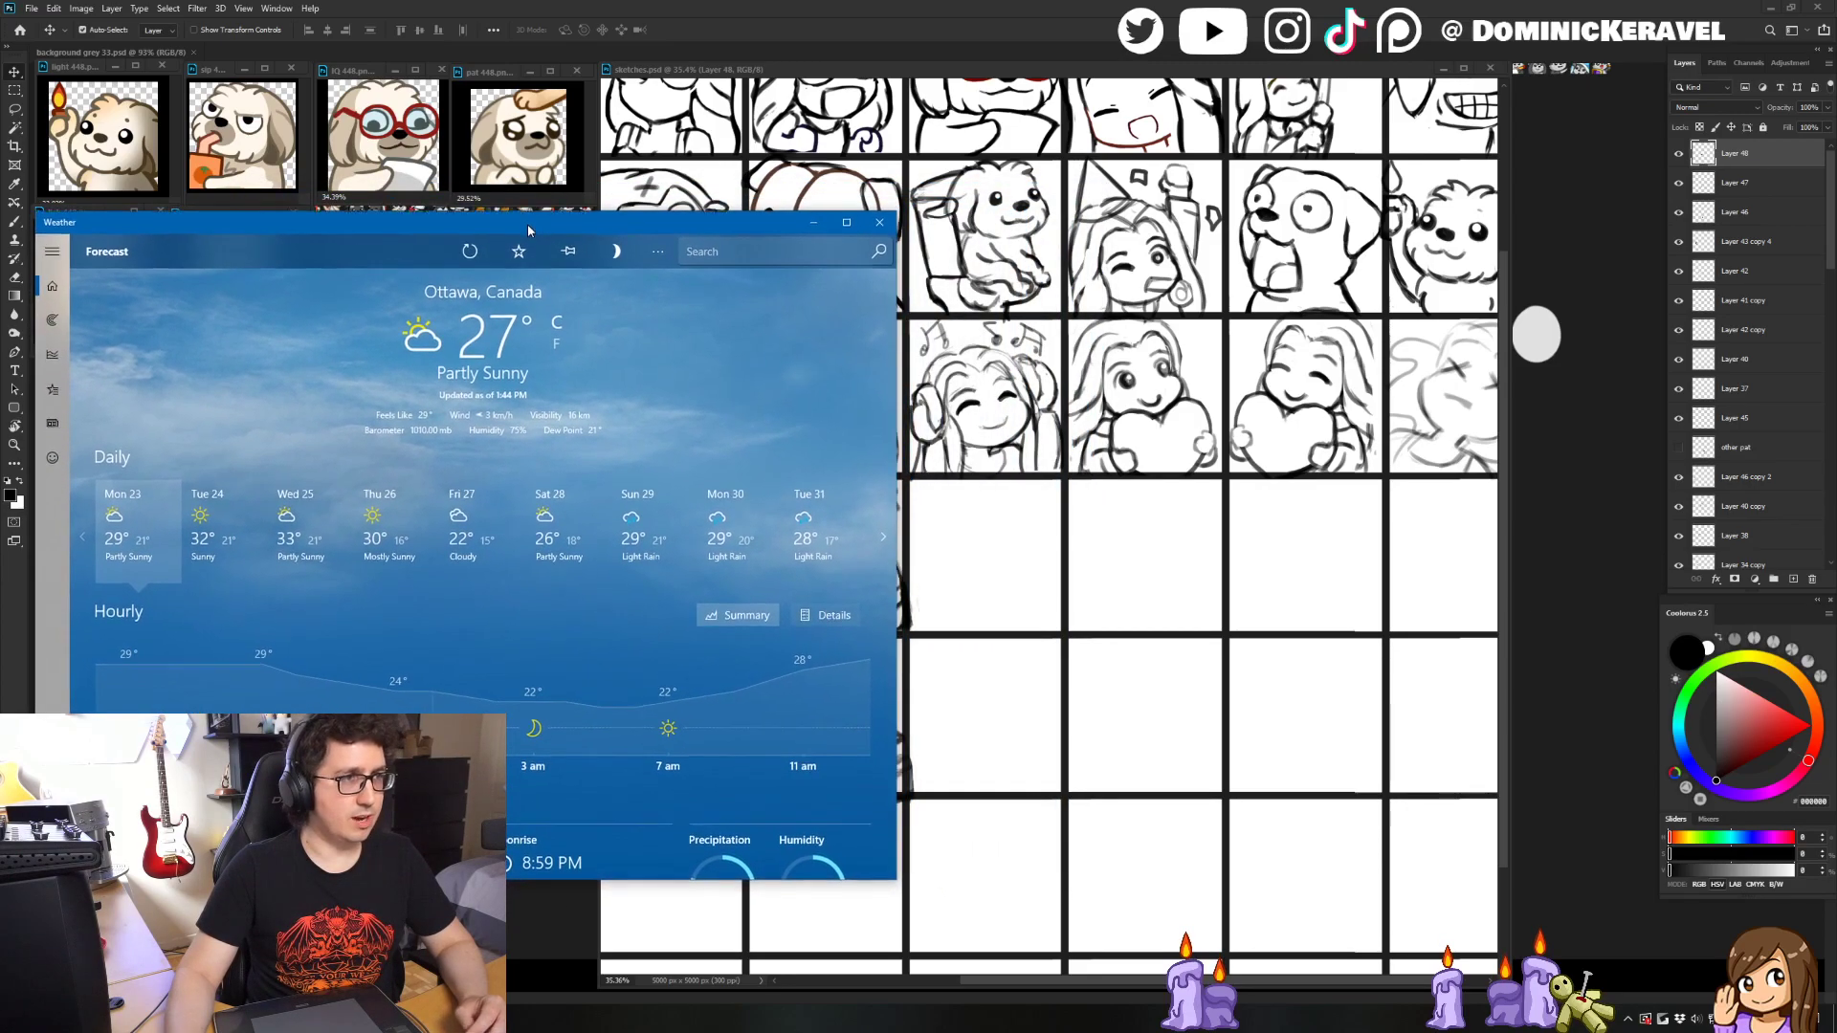
drag(770, 212, 0, 421)
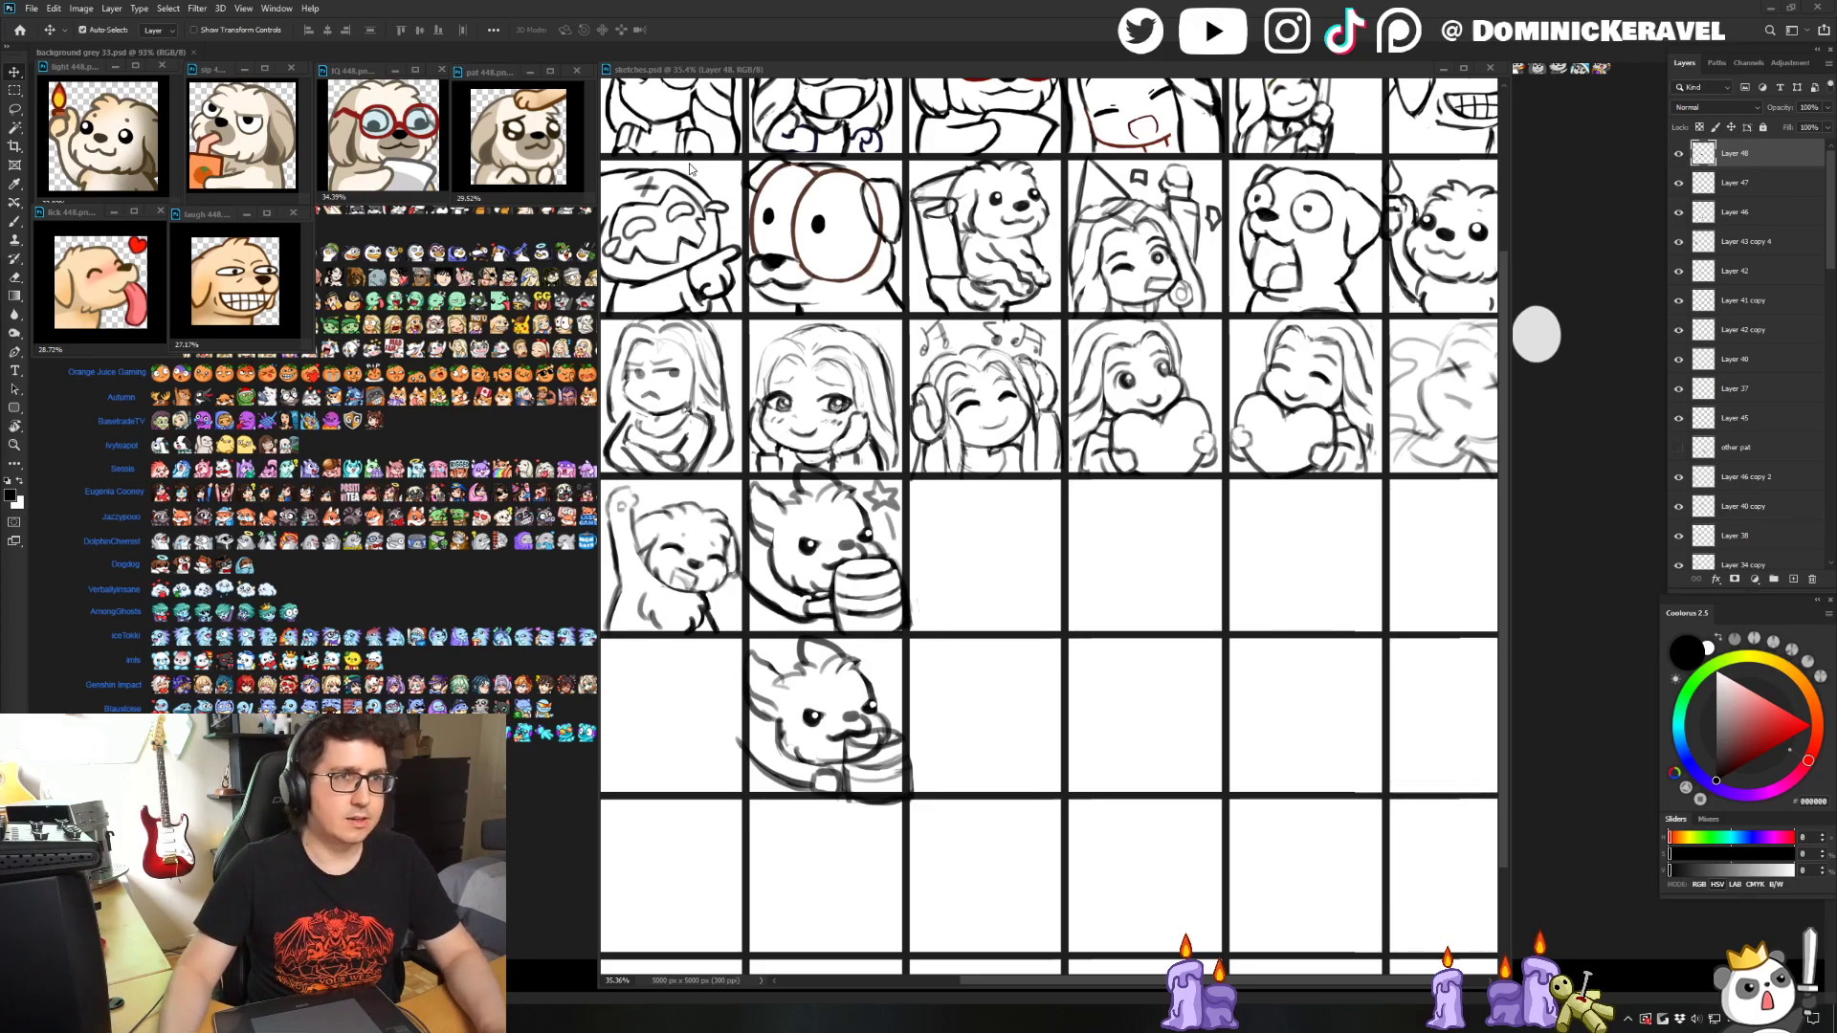
drag(624, 76, 613, 74)
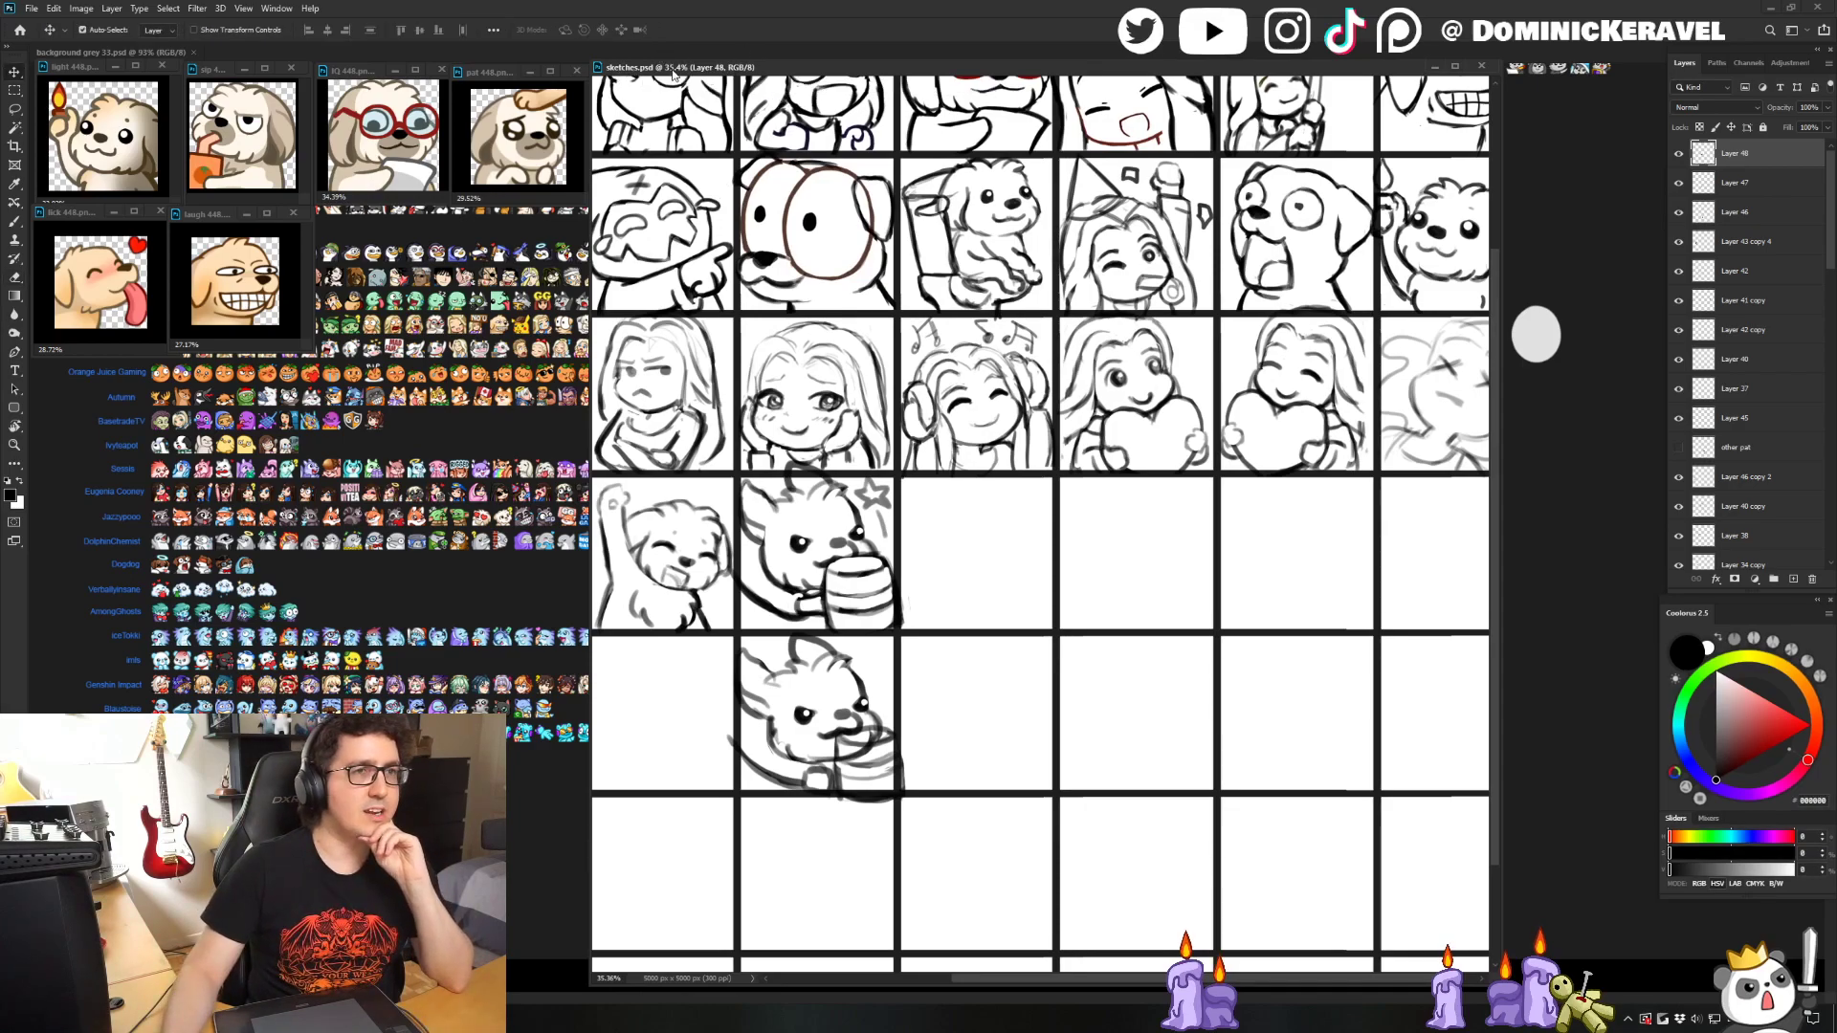
drag(673, 71, 693, 71)
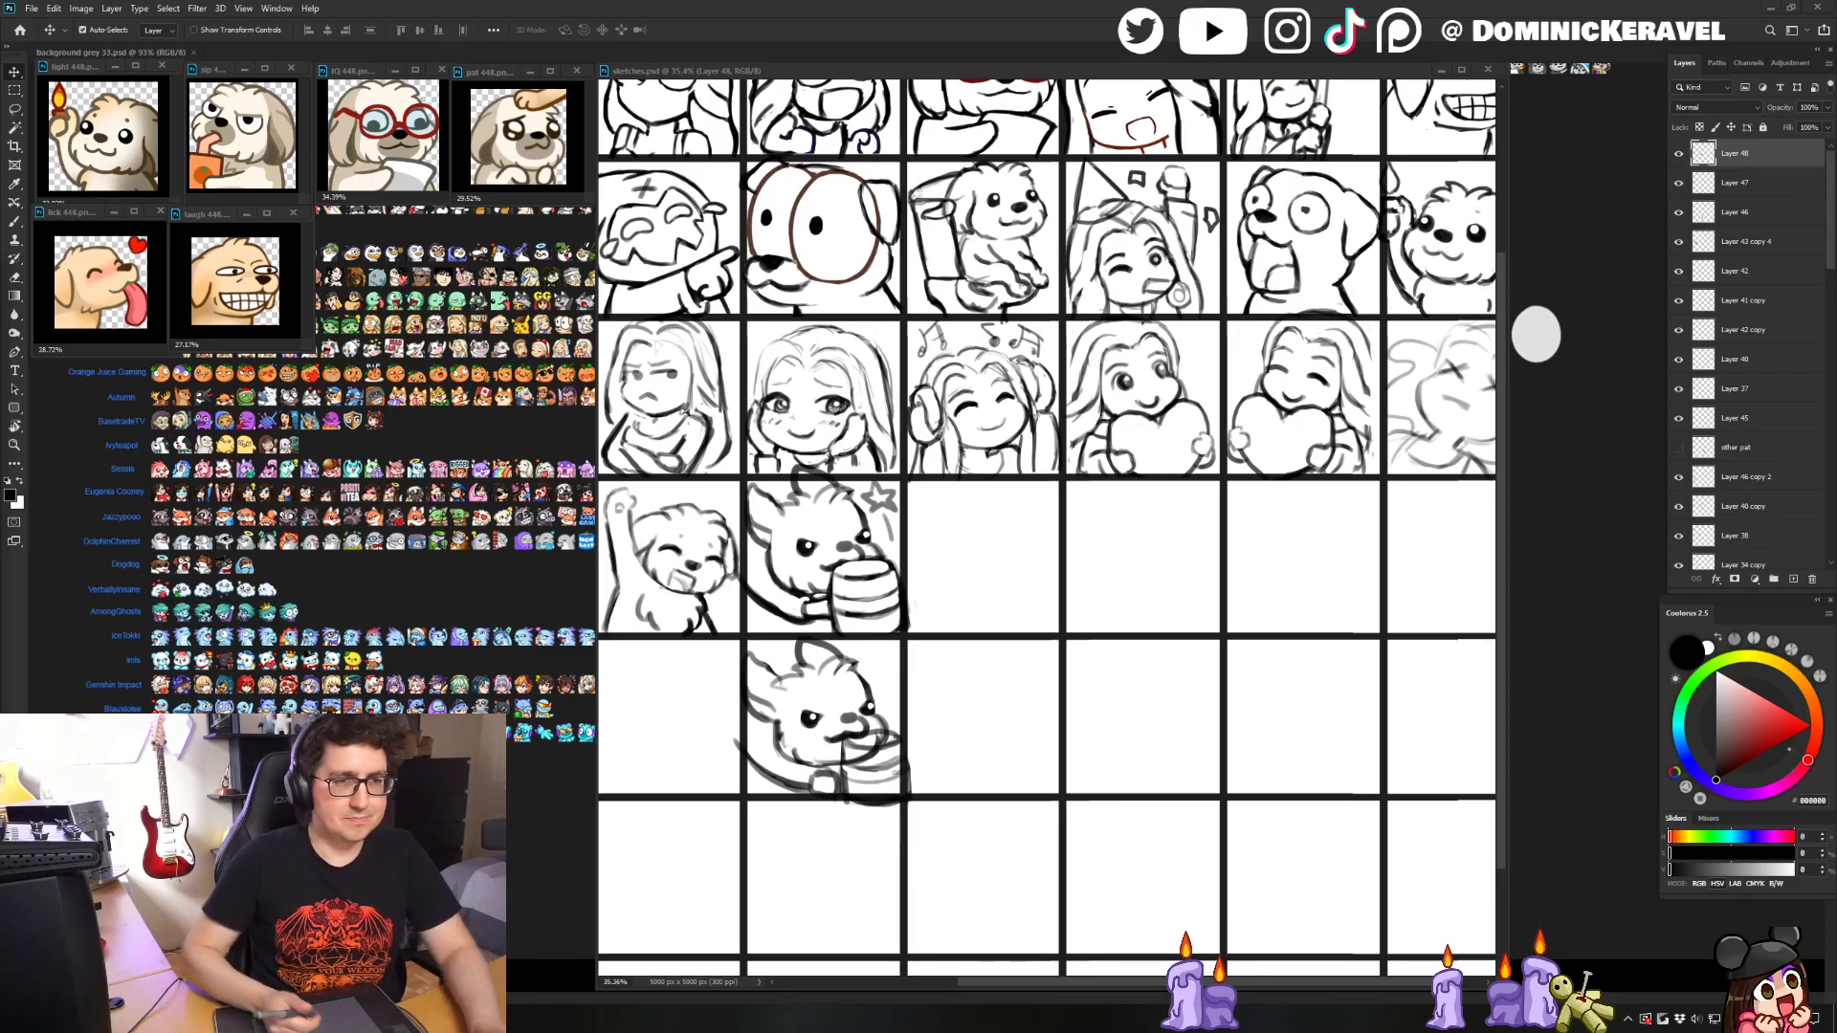
key(e)
key(v)
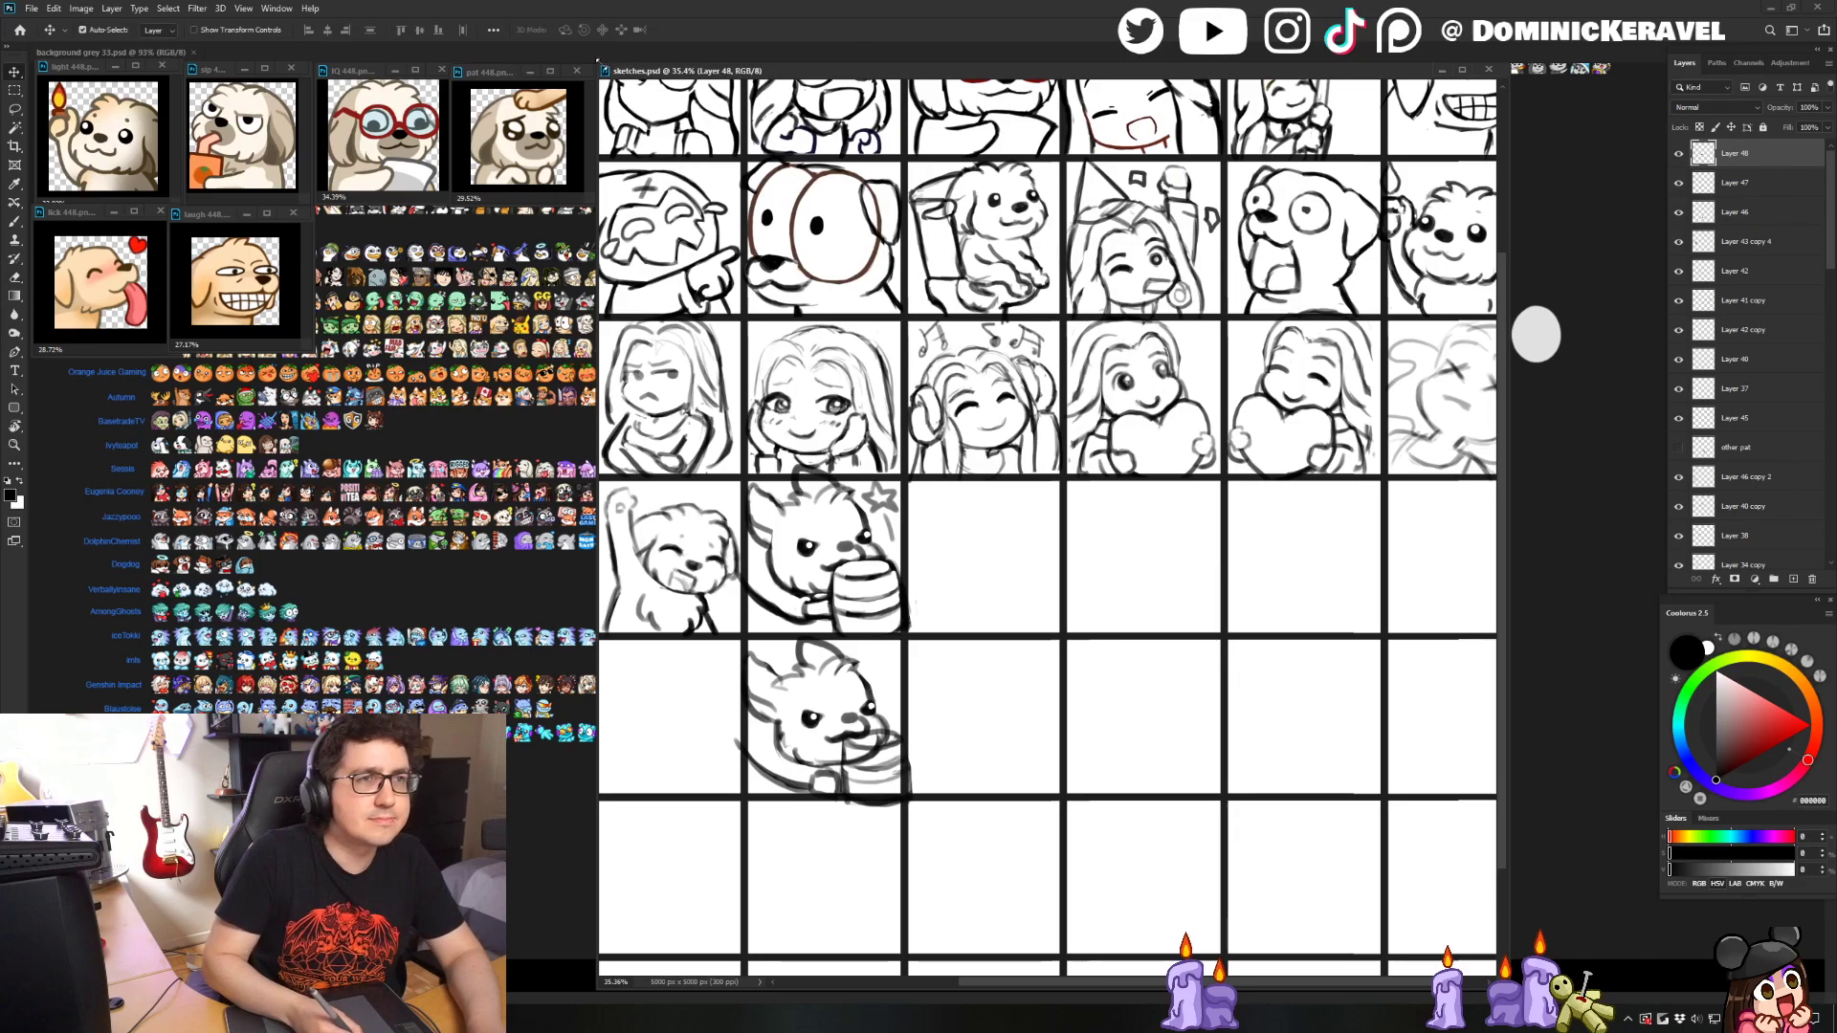
- Move the sketches.psd window aside and enlarge the lower rows of the emote reference sheet behind it
mouse_move(656, 71)
mouse_down()
mouse_move(709, 167)
mouse_move(767, 96)
mouse_up()
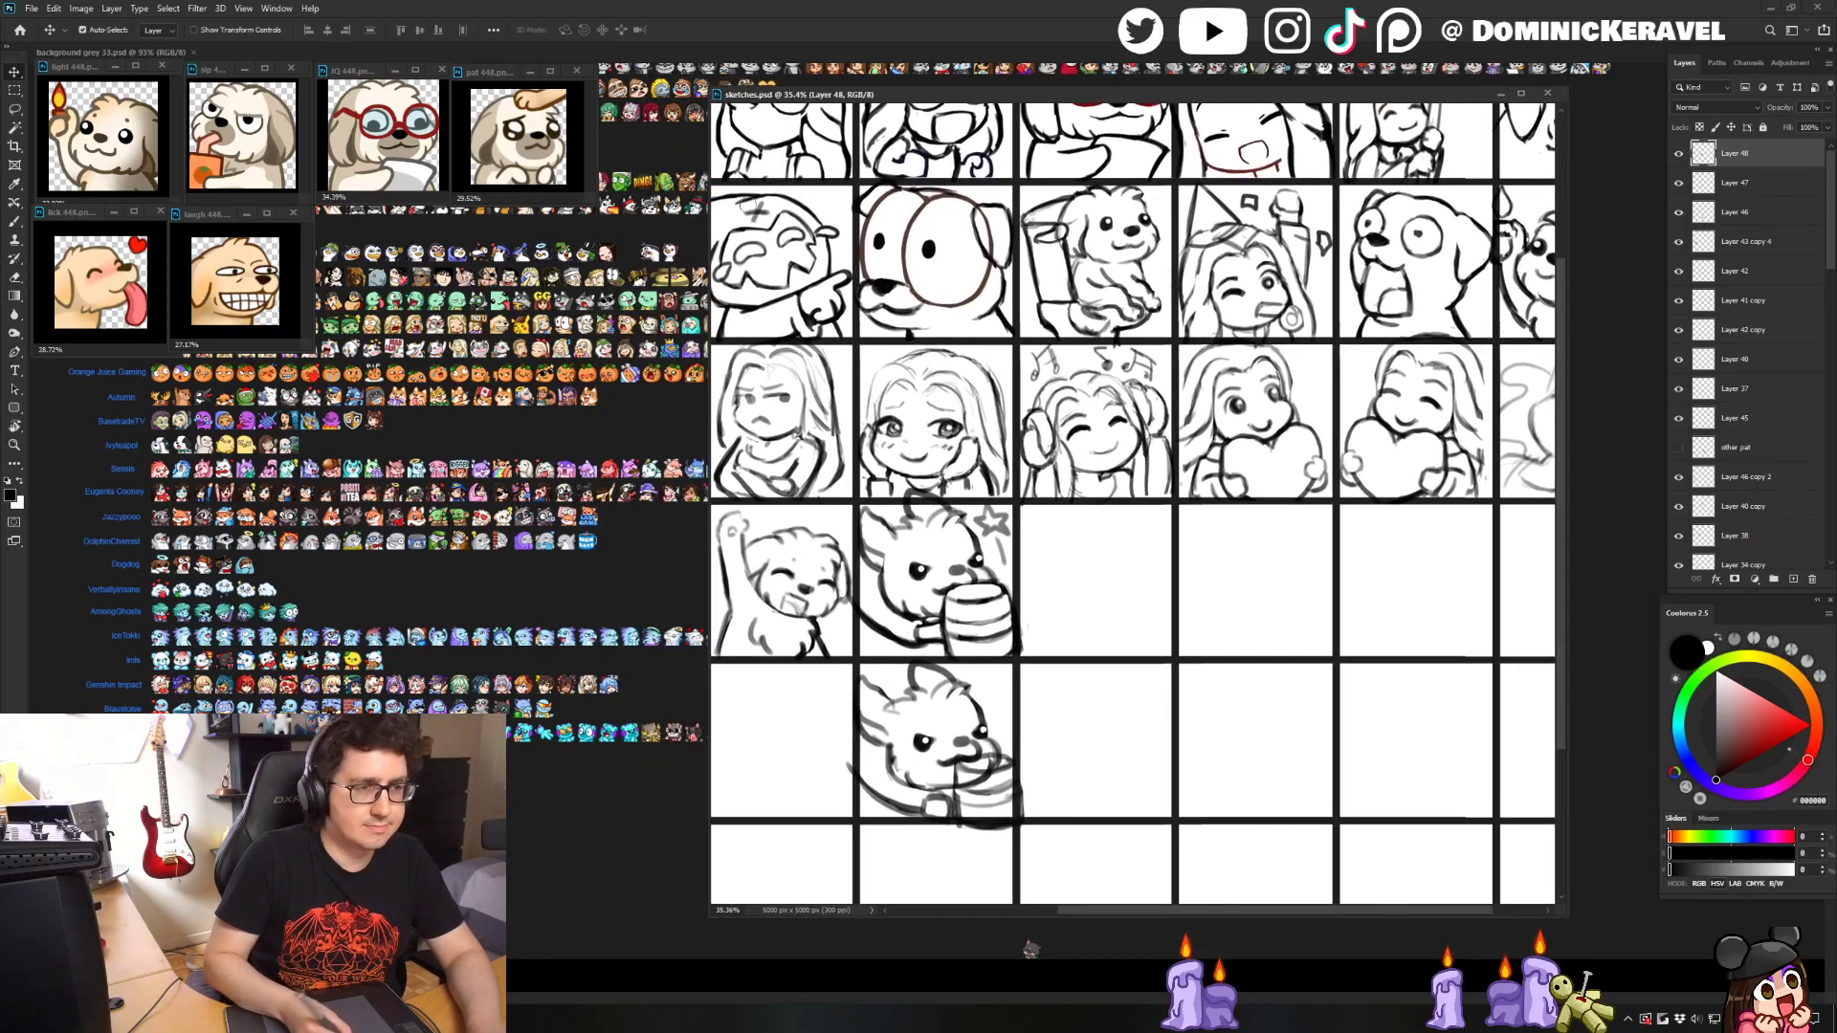
click(468, 615)
scroll(468, 615, up, 3)
drag(373, 566, 510, 552)
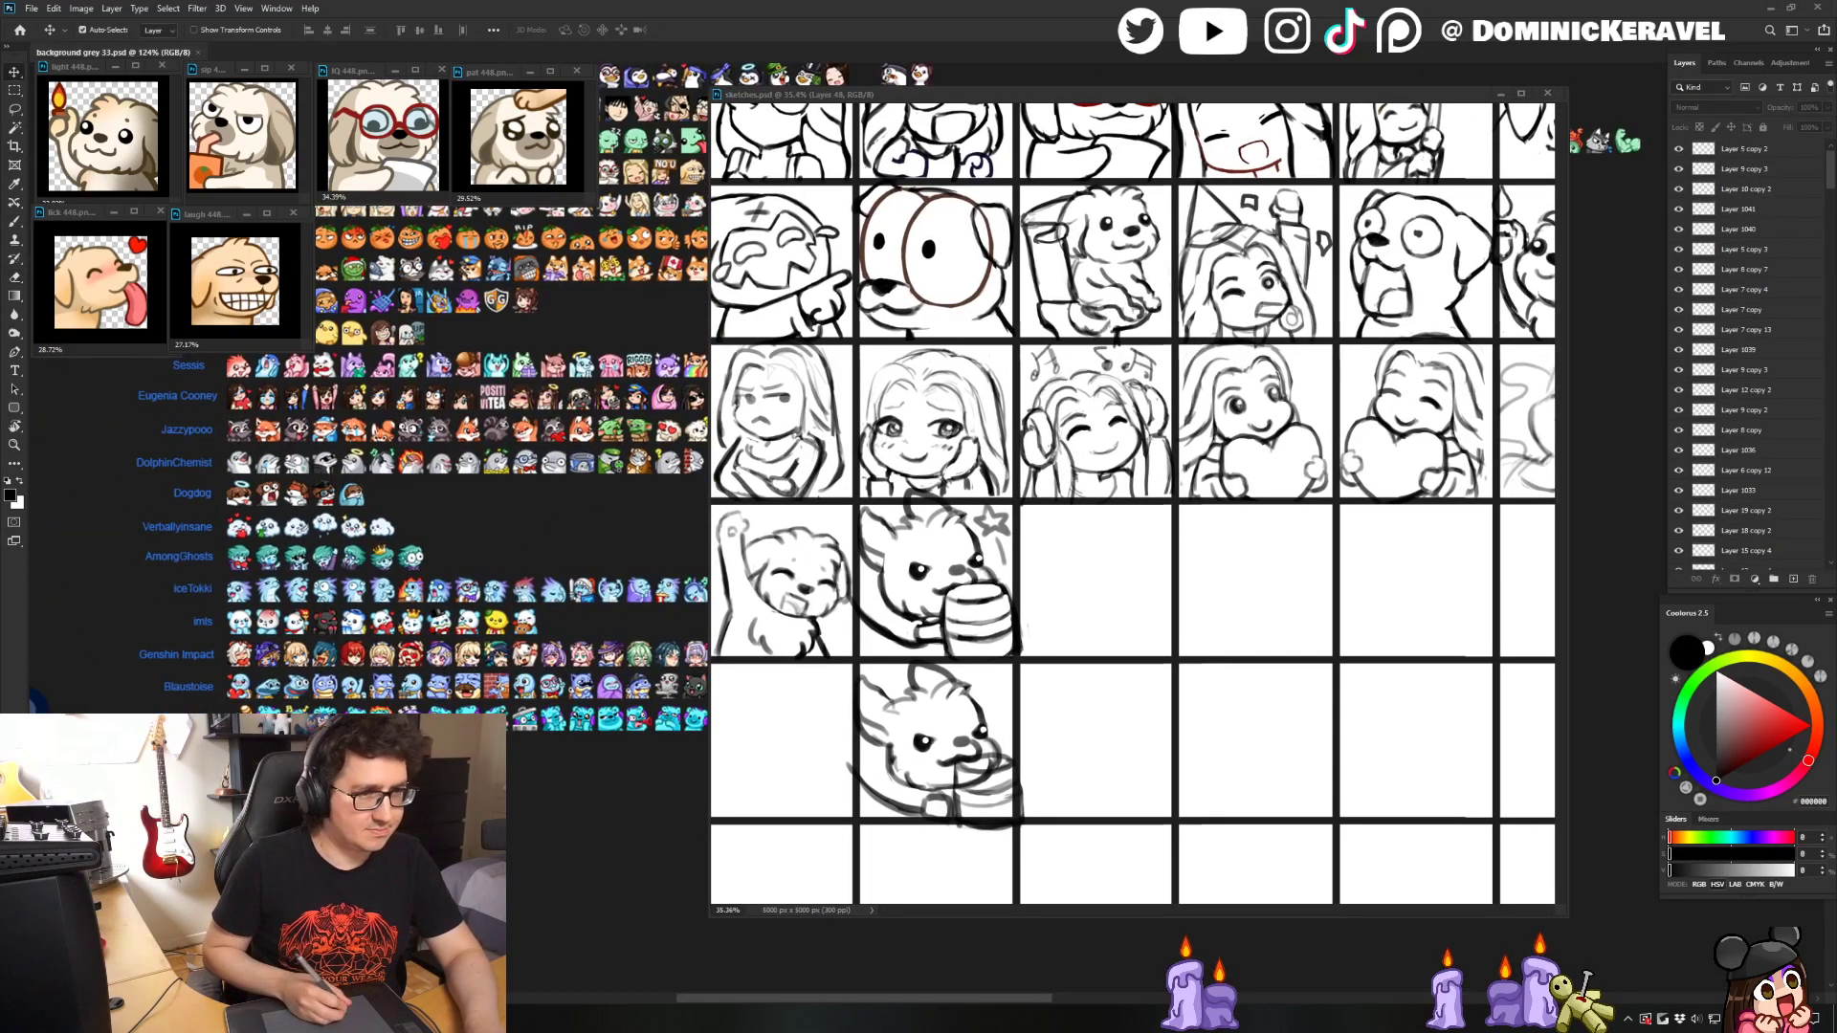
scroll(507, 725, up, 2)
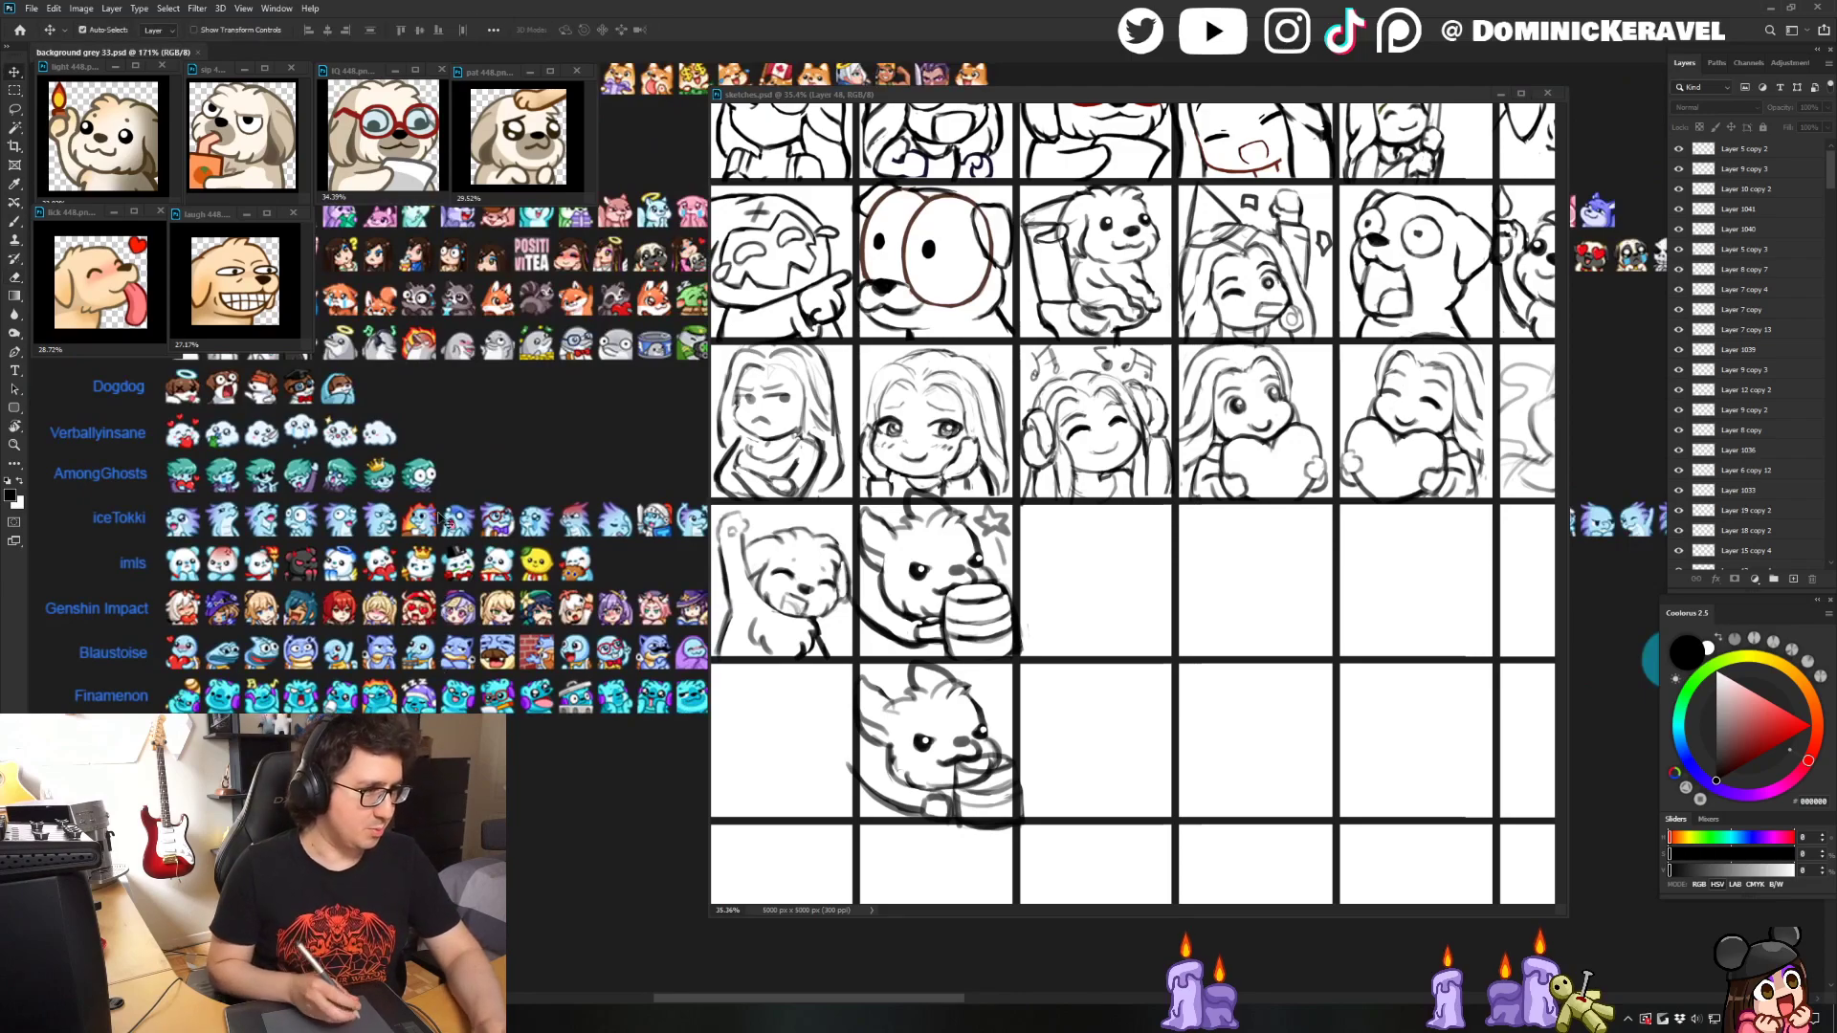
drag(552, 571, 492, 572)
drag(567, 647, 597, 631)
- Place the sketches.psd window next to the dog reference images and make Layer 48 active
drag(944, 100, 900, 92)
click(1087, 519)
drag(1087, 519, 1021, 509)
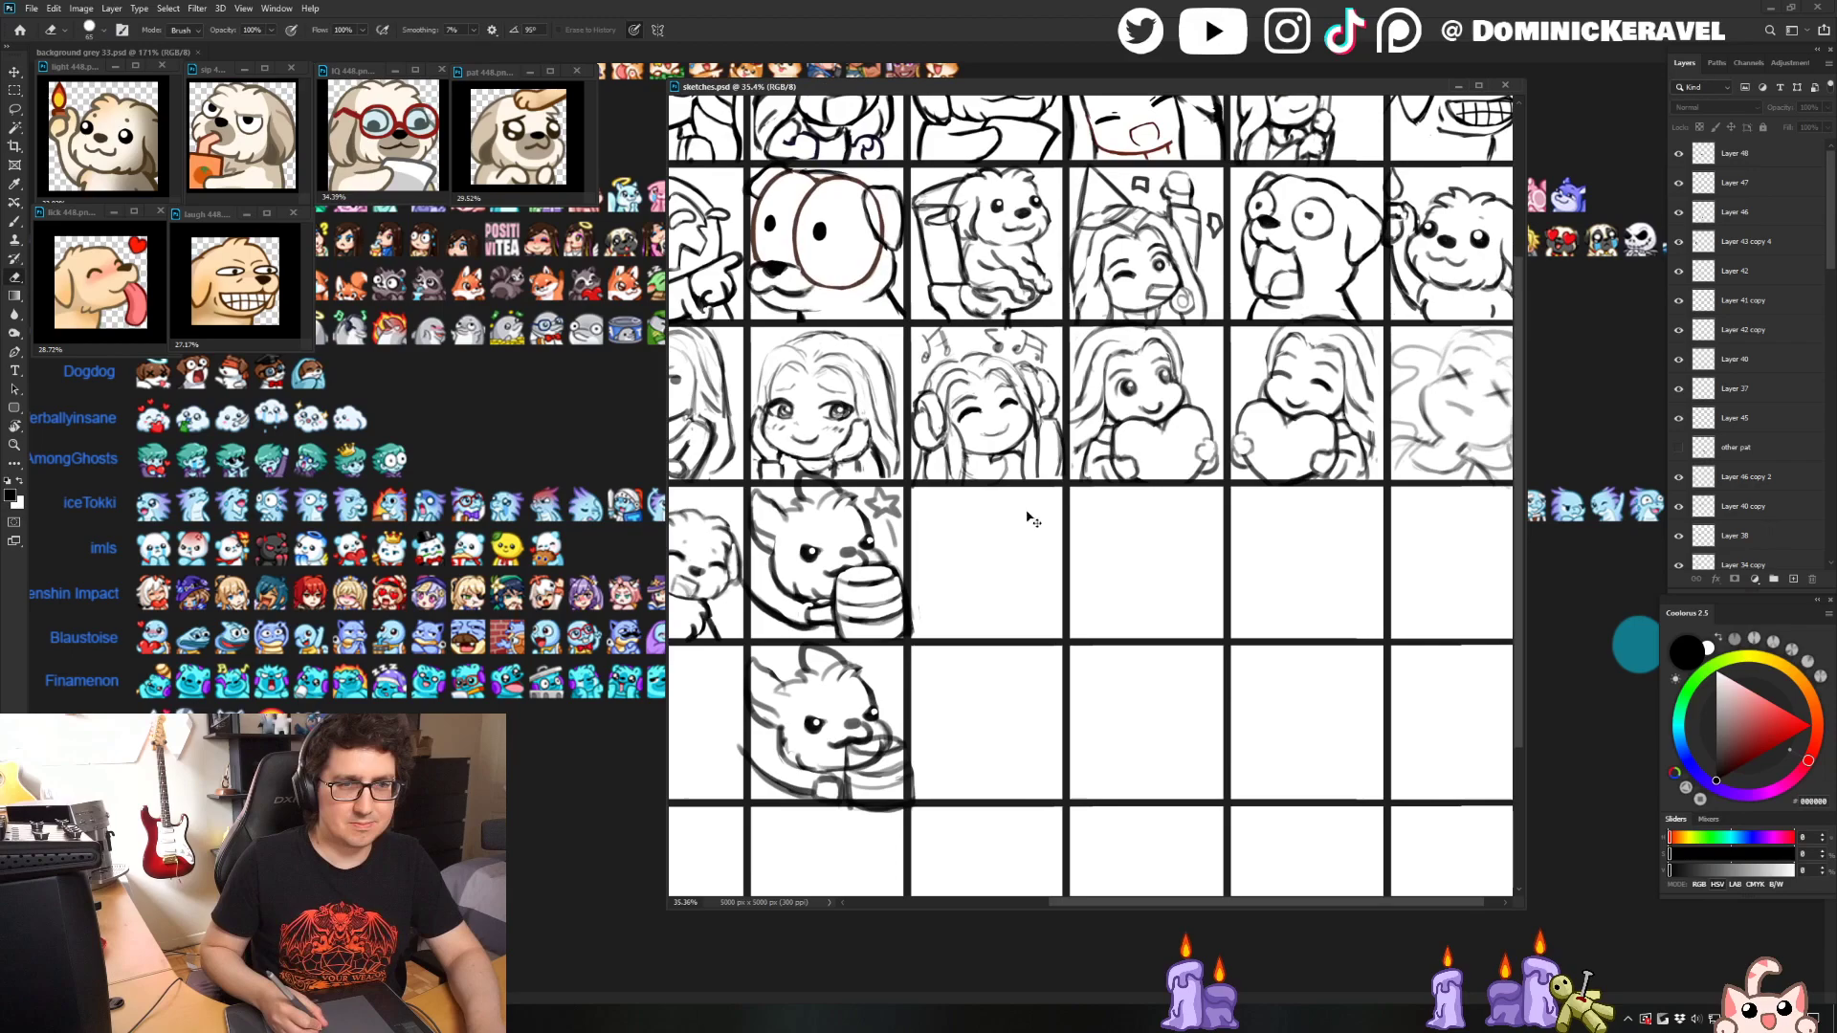
click(1752, 152)
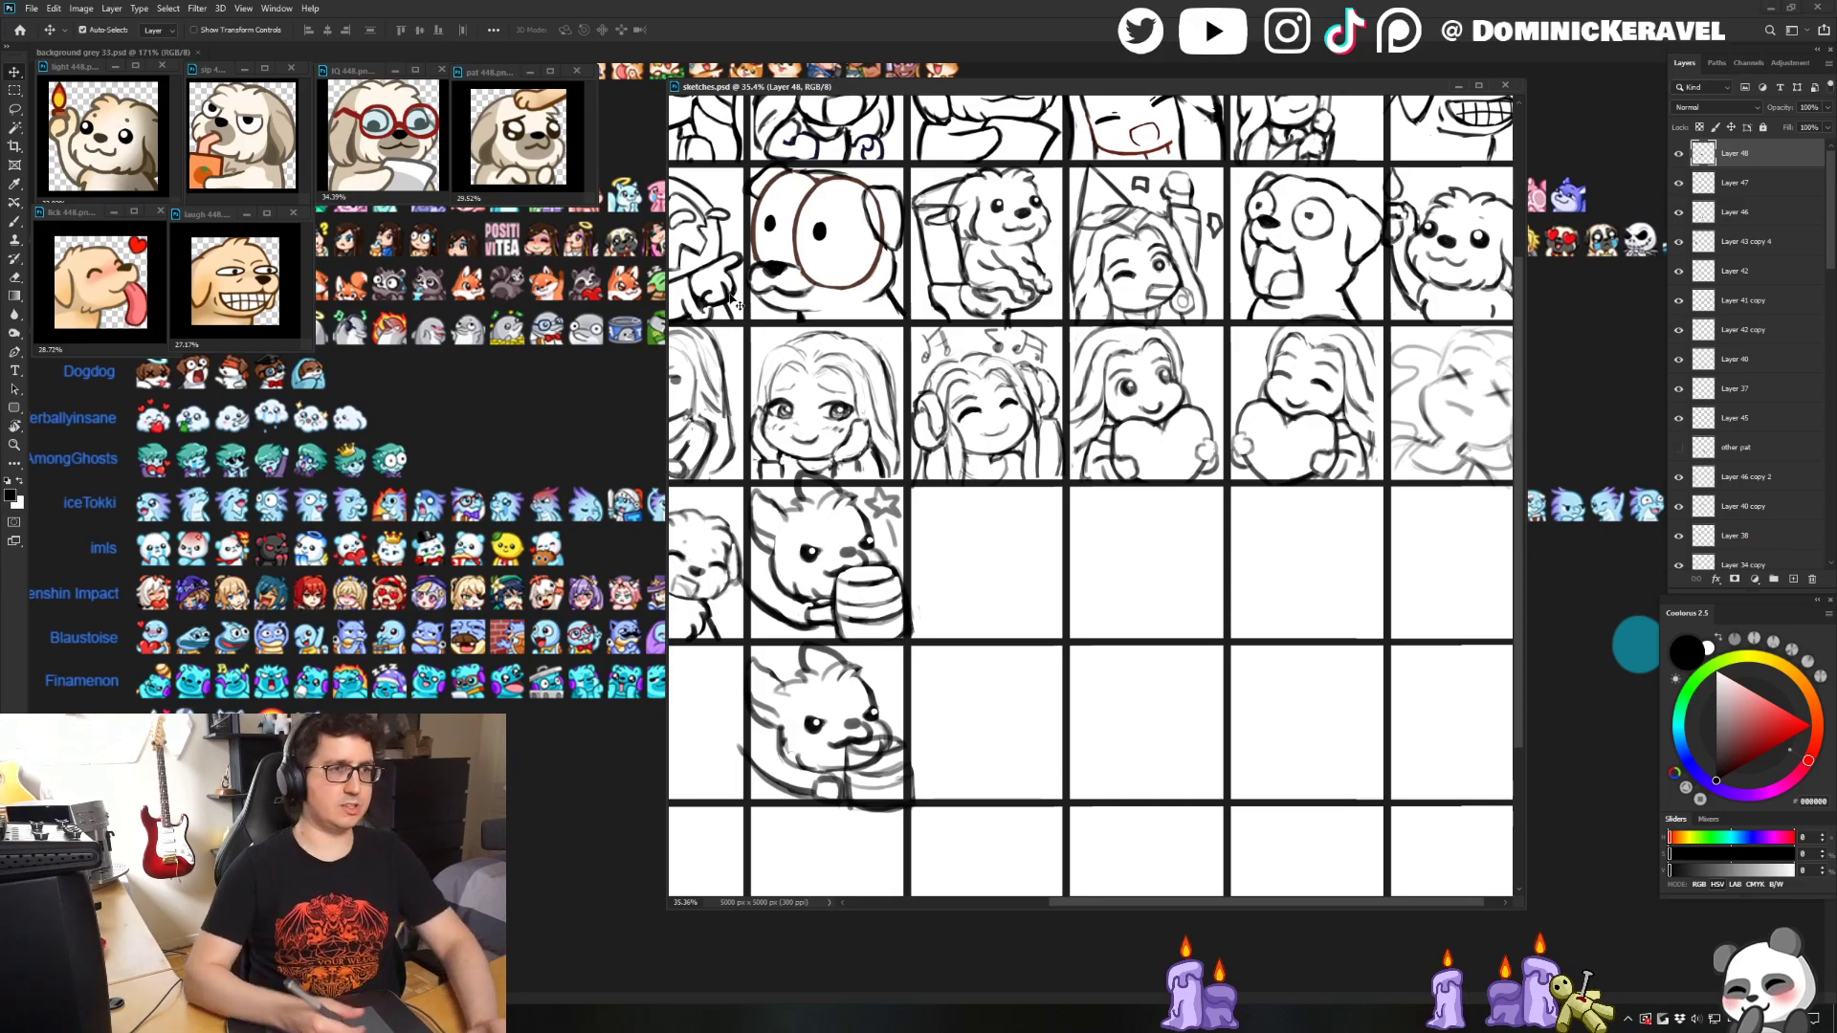
drag(800, 84, 752, 71)
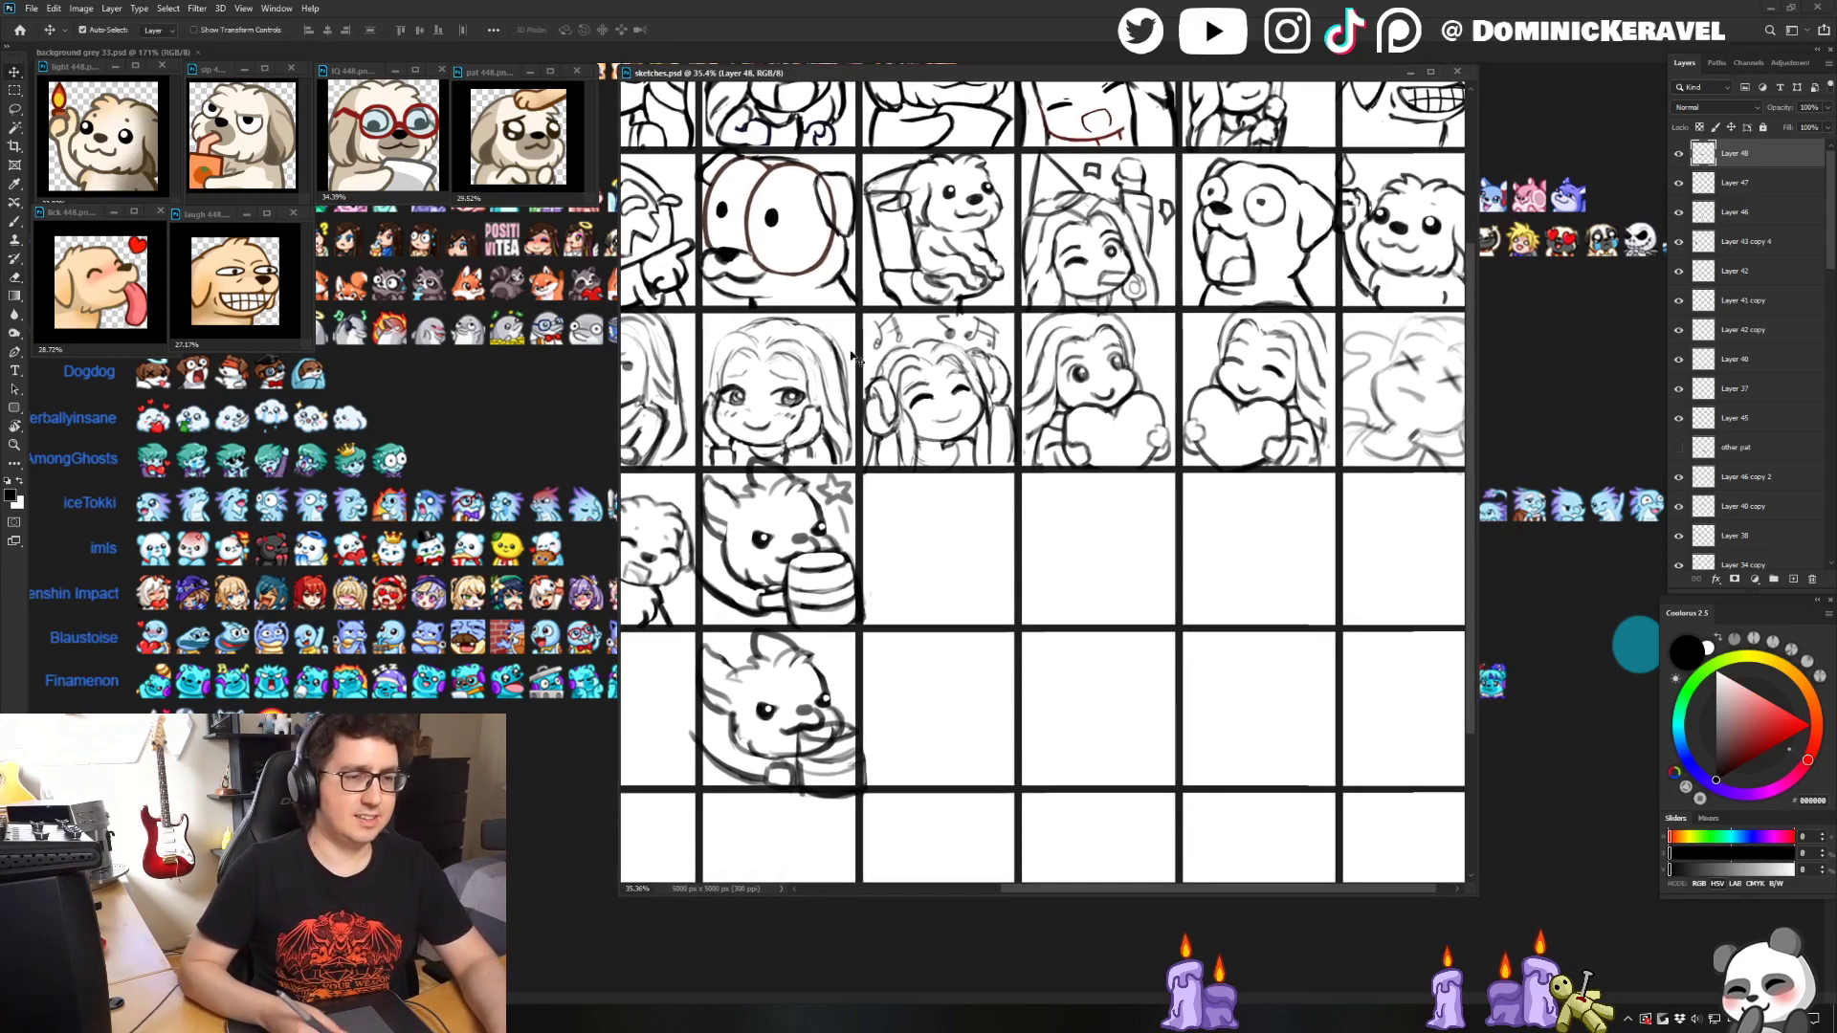
drag(903, 78, 878, 75)
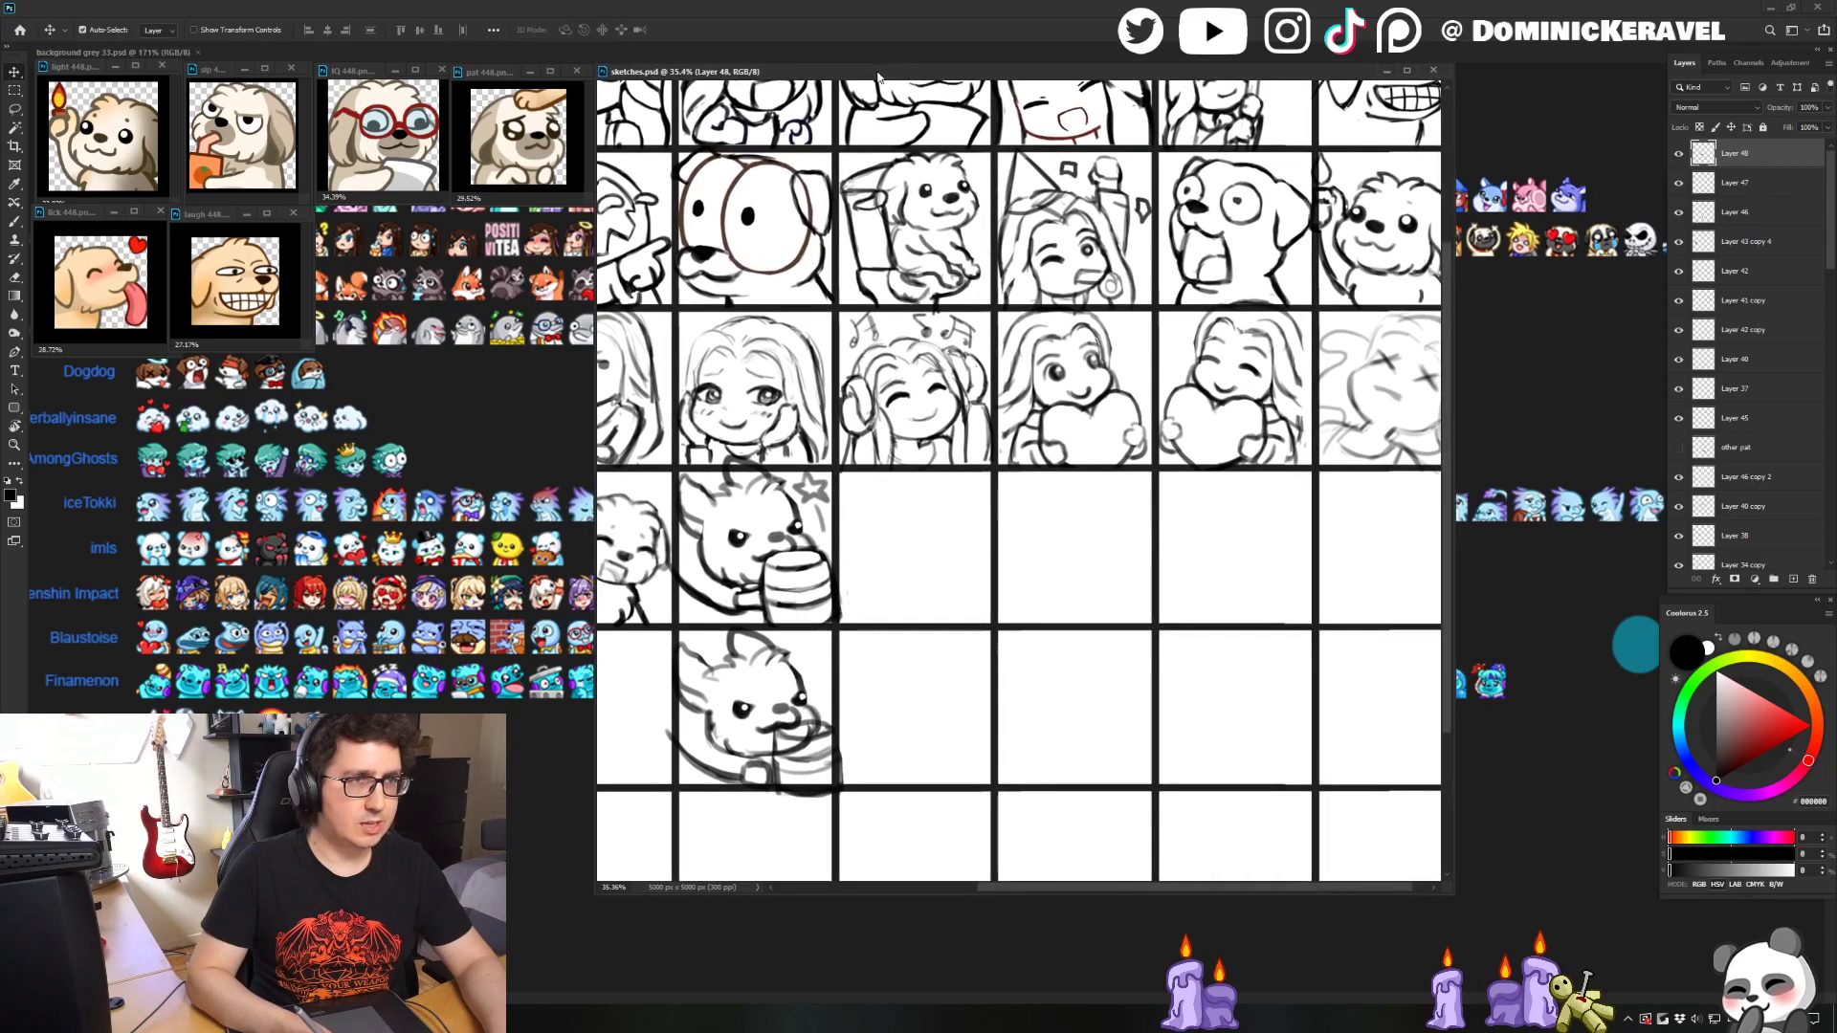
mouse_move(787, 559)
mouse_down()
mouse_move(1001, 537)
mouse_move(757, 528)
mouse_up()
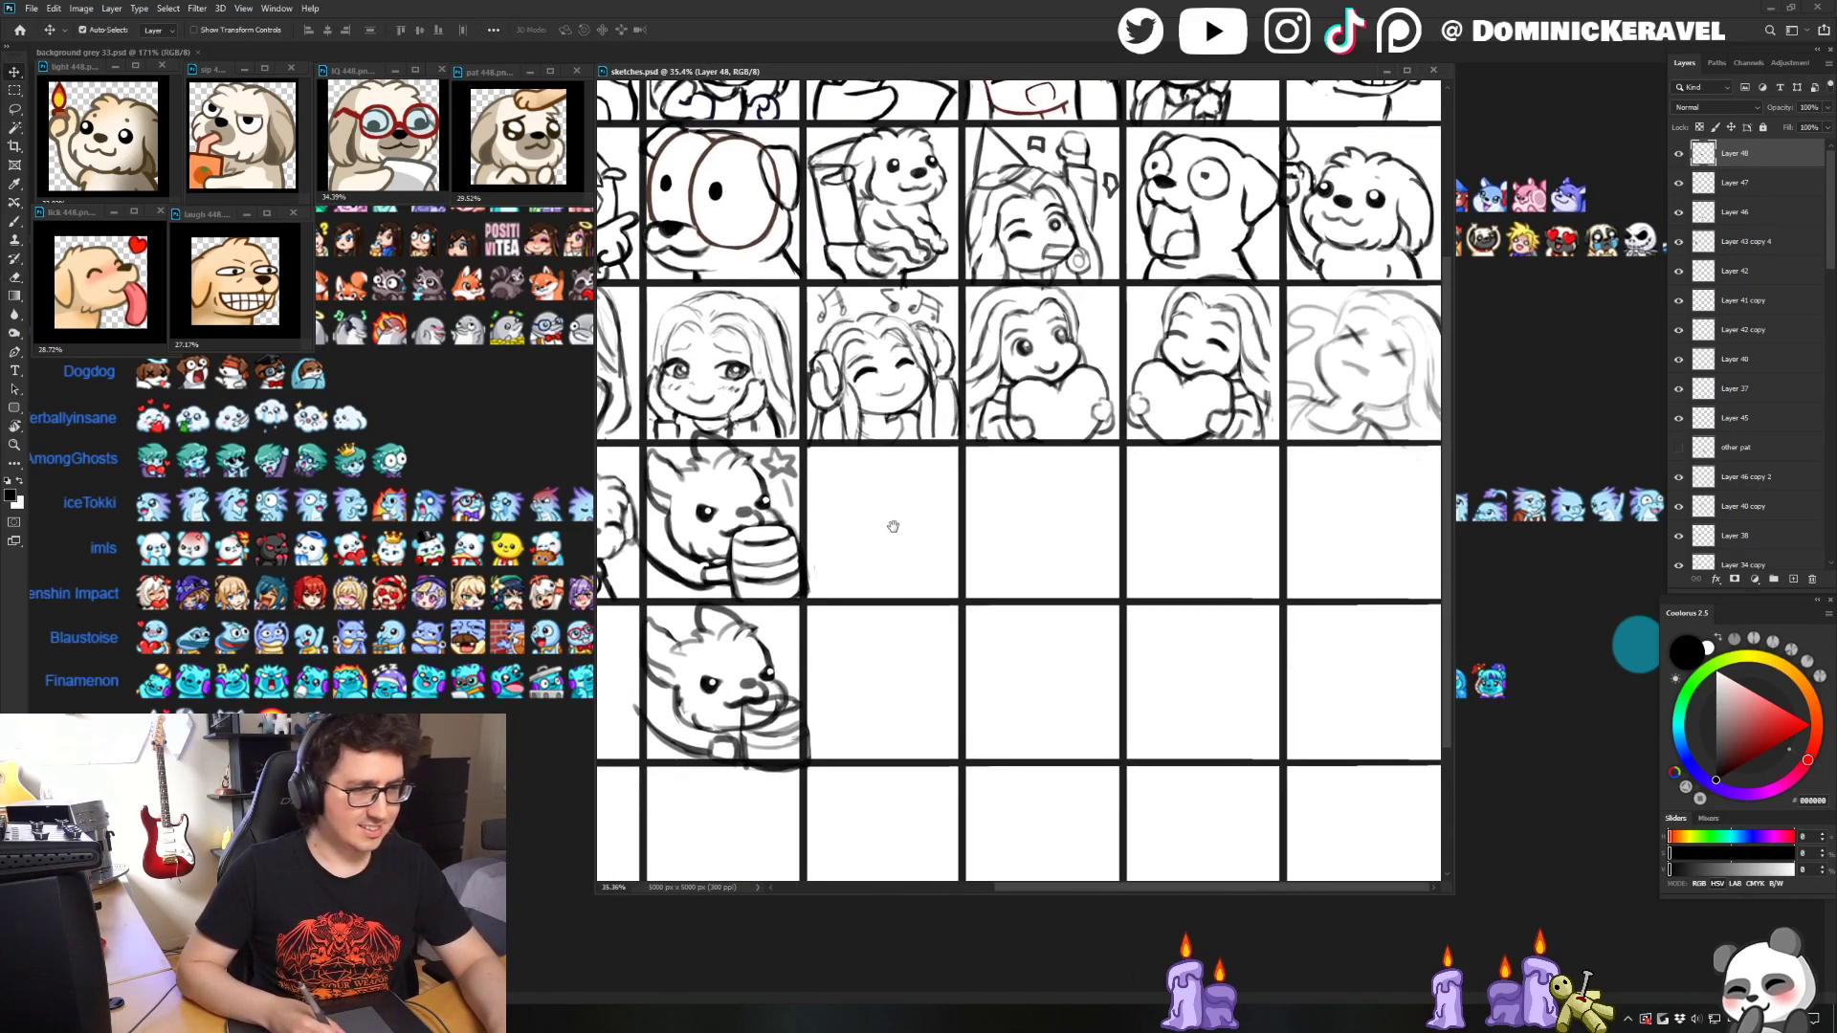
scroll(984, 531, down, 5)
key(b)
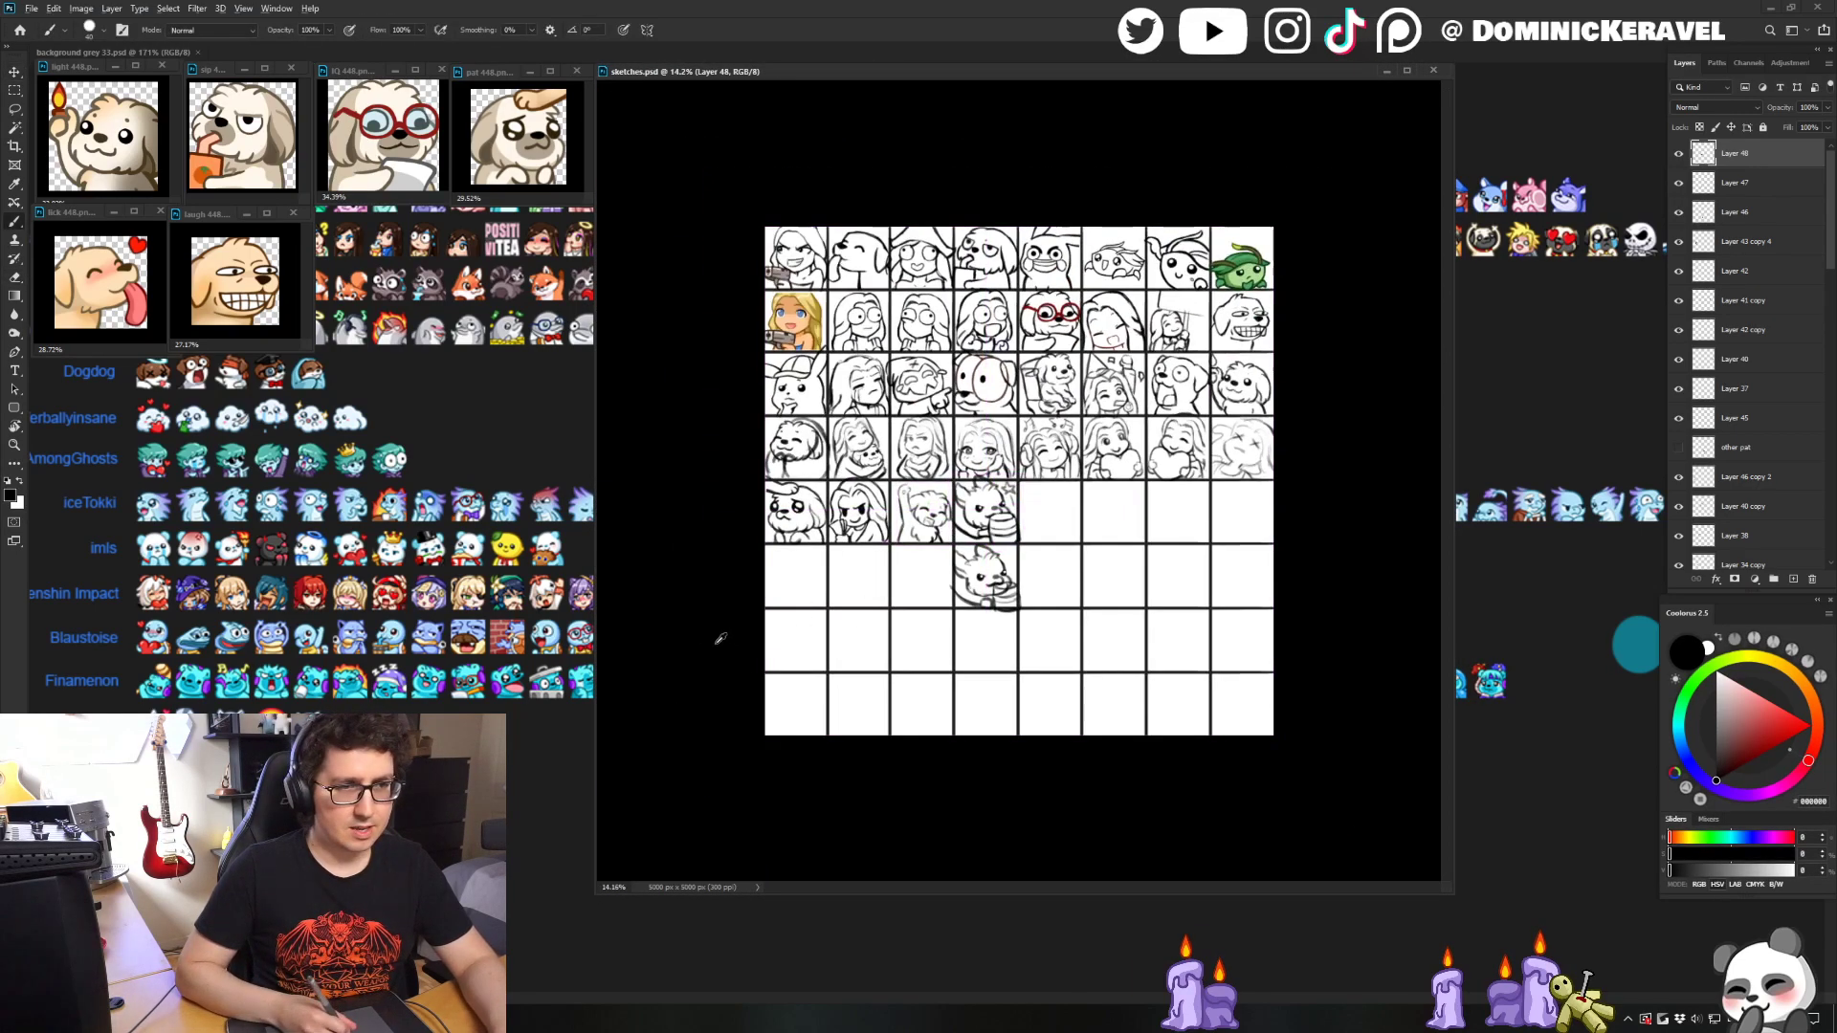
key(v)
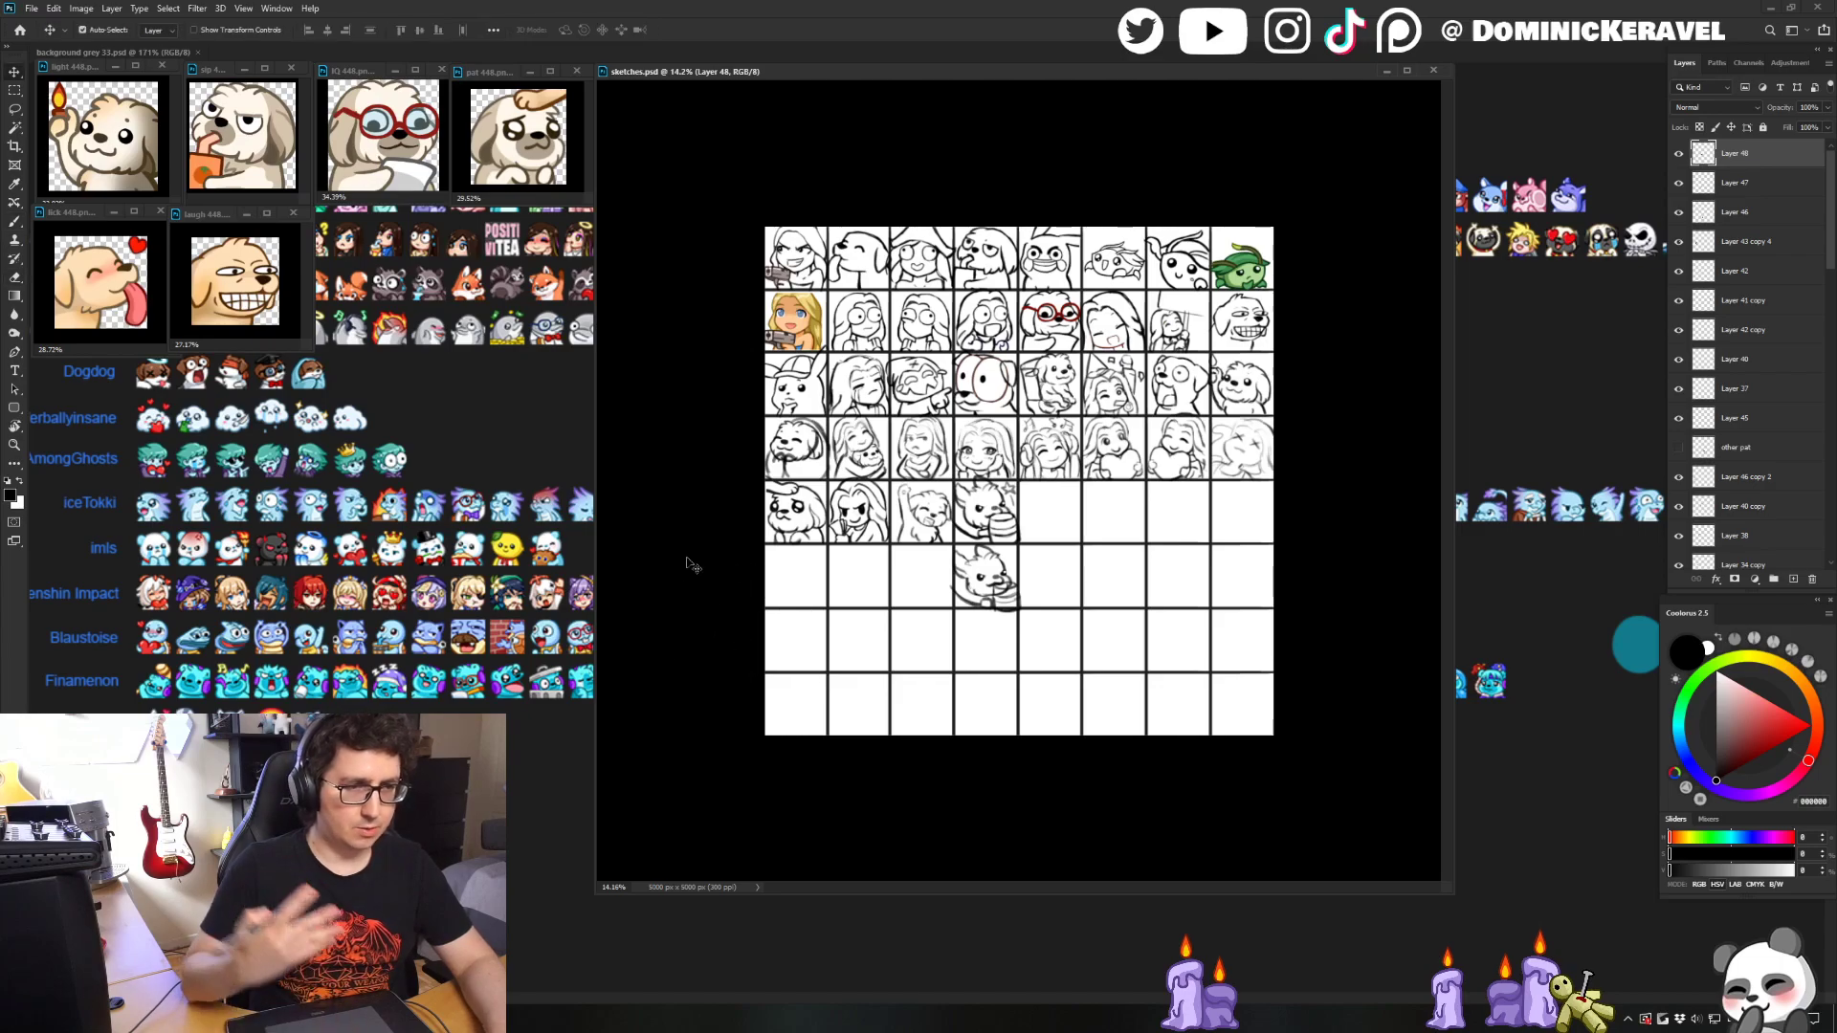
key(b)
scroll(1052, 560, up, 4)
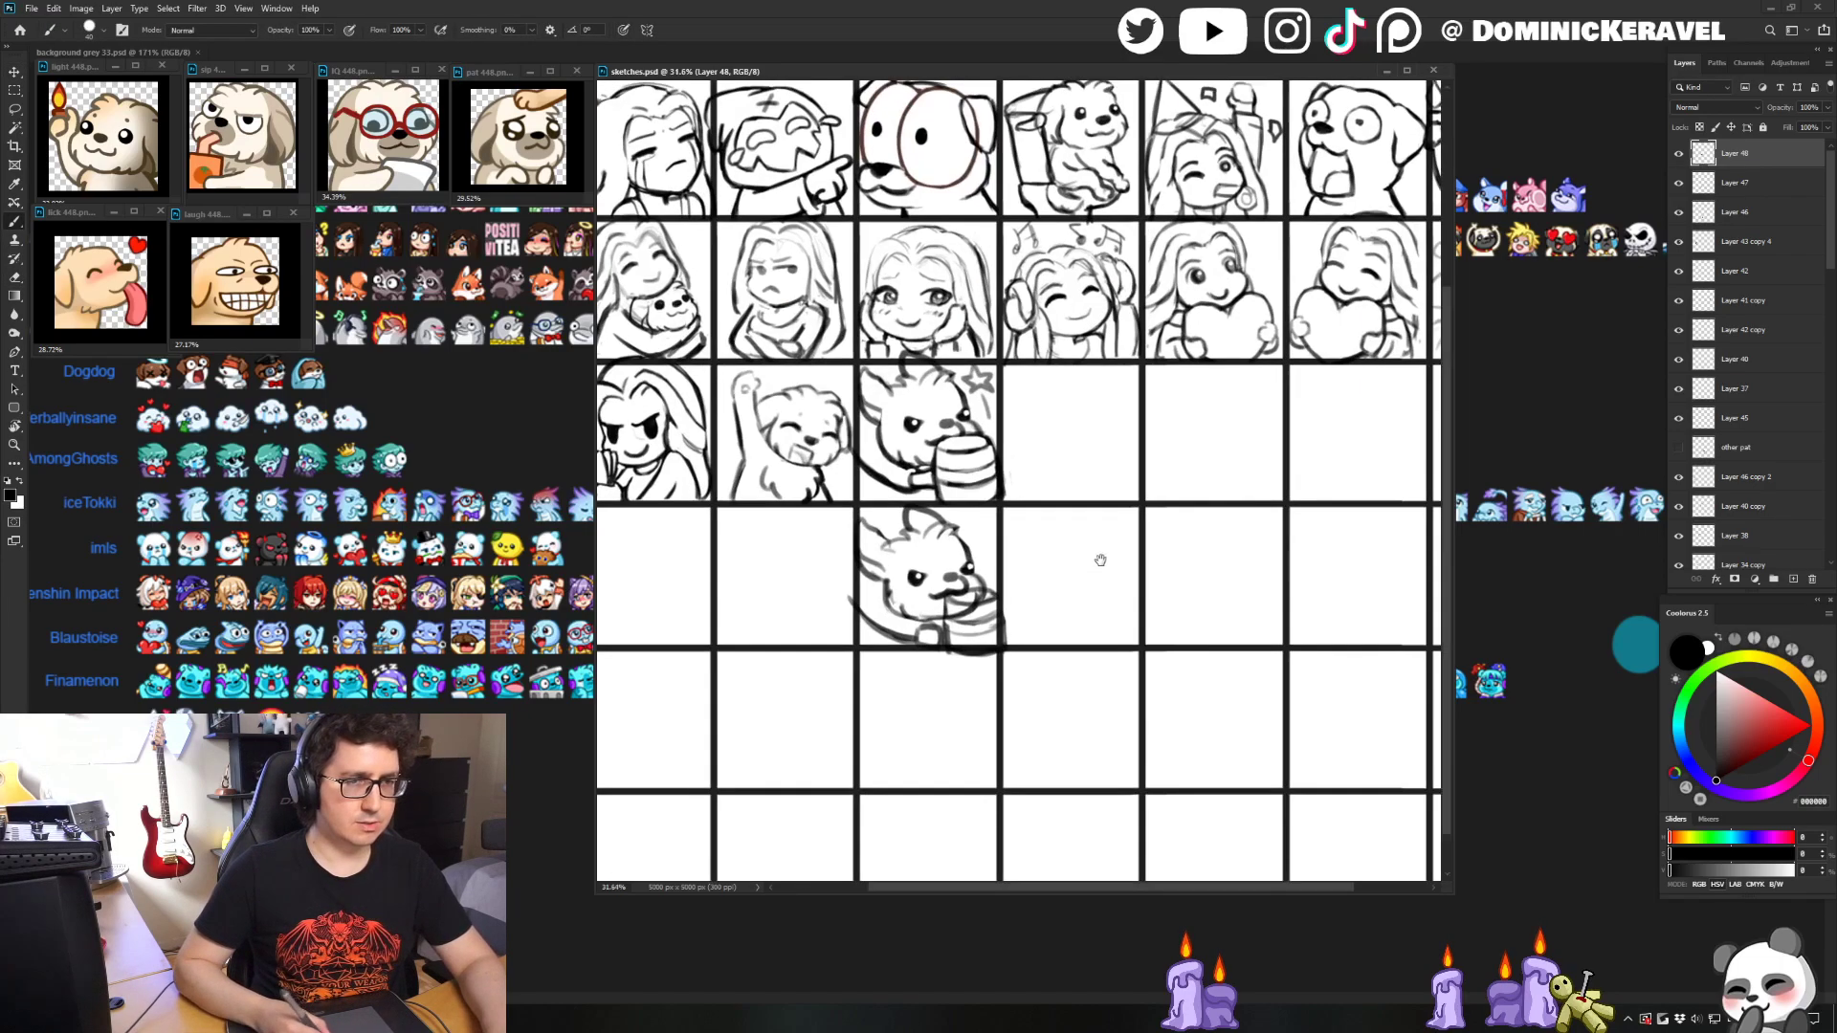
scroll(967, 624, up, 2)
key(v)
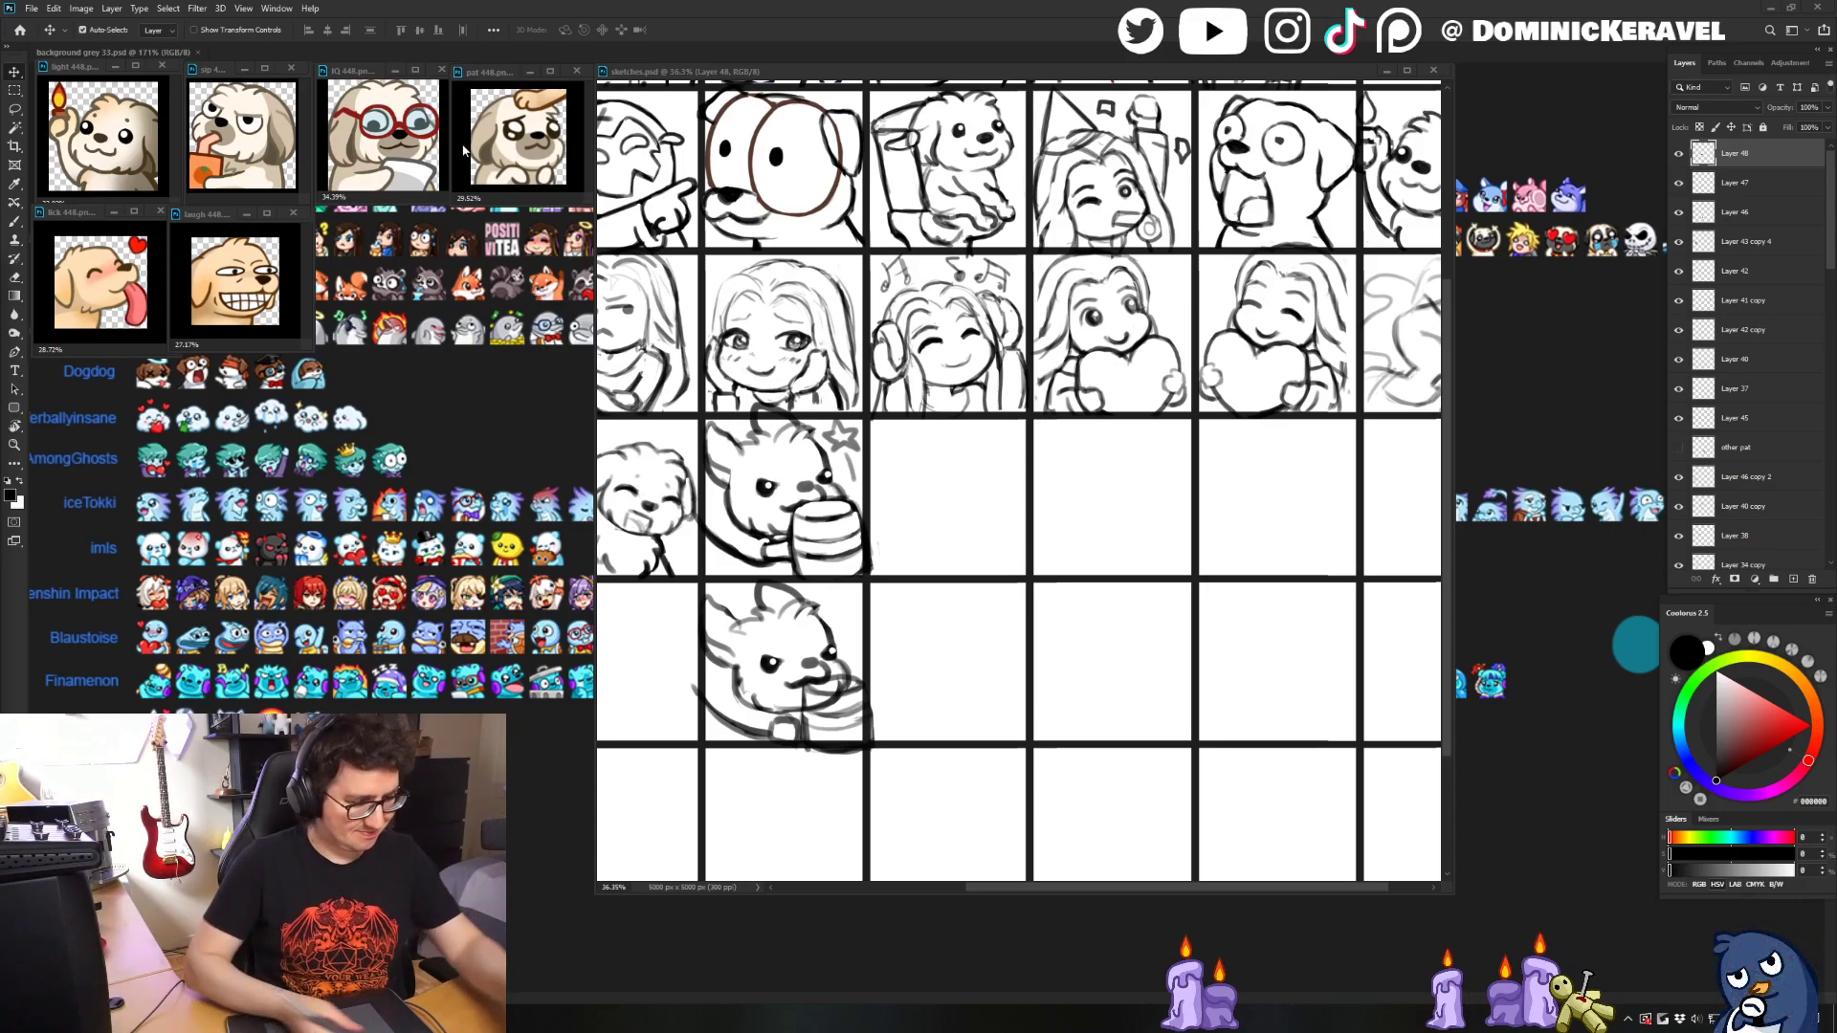
- Shift the sketches.psd window slightly and add a new layer above Layer 48
key(e)
drag(934, 74, 963, 82)
key(v)
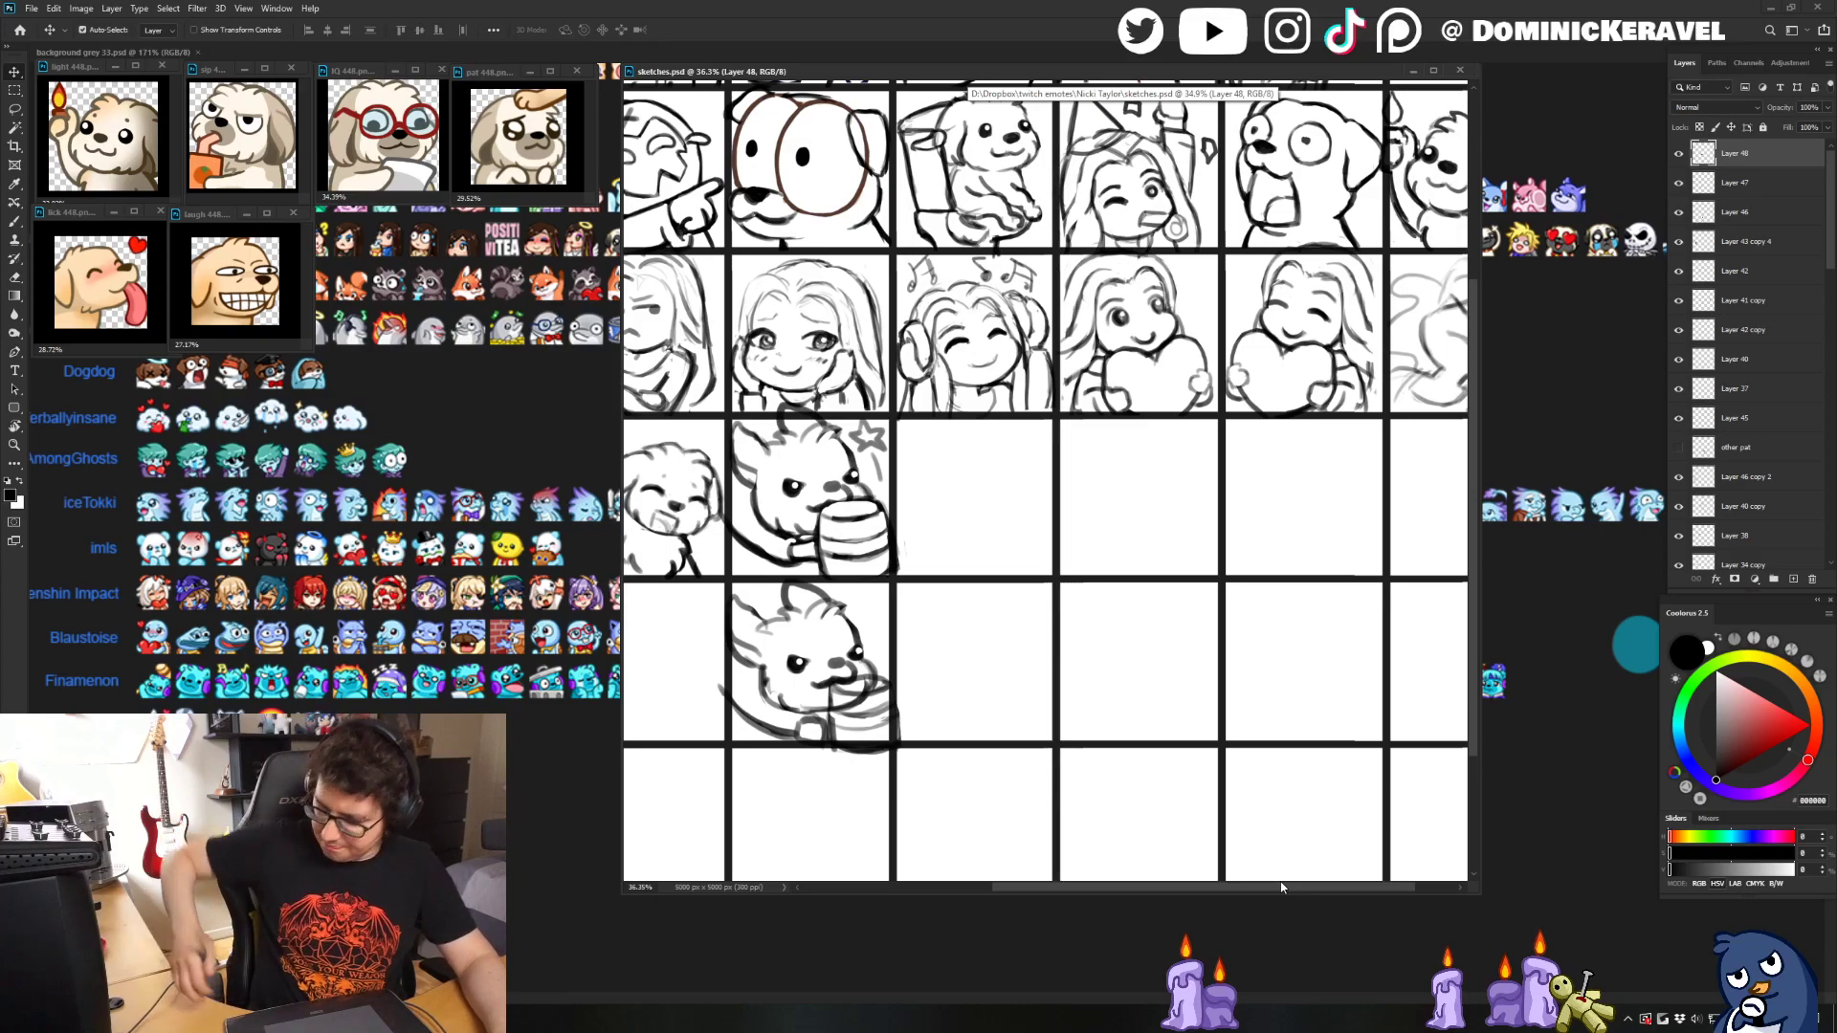
click(965, 466)
mouse_move(965, 466)
mouse_down()
mouse_move(914, 488)
mouse_move(898, 475)
mouse_up()
click(856, 545)
key(e)
key(v)
key(ctrl+shift+n)
key(Return)
drag(956, 558, 758, 557)
key(b)
mouse_move(1064, 500)
mouse_down()
mouse_move(1144, 508)
mouse_move(943, 553)
mouse_up()
drag(754, 545, 854, 499)
key(ctrl+z)
key(ctrl+z)
drag(831, 514, 930, 521)
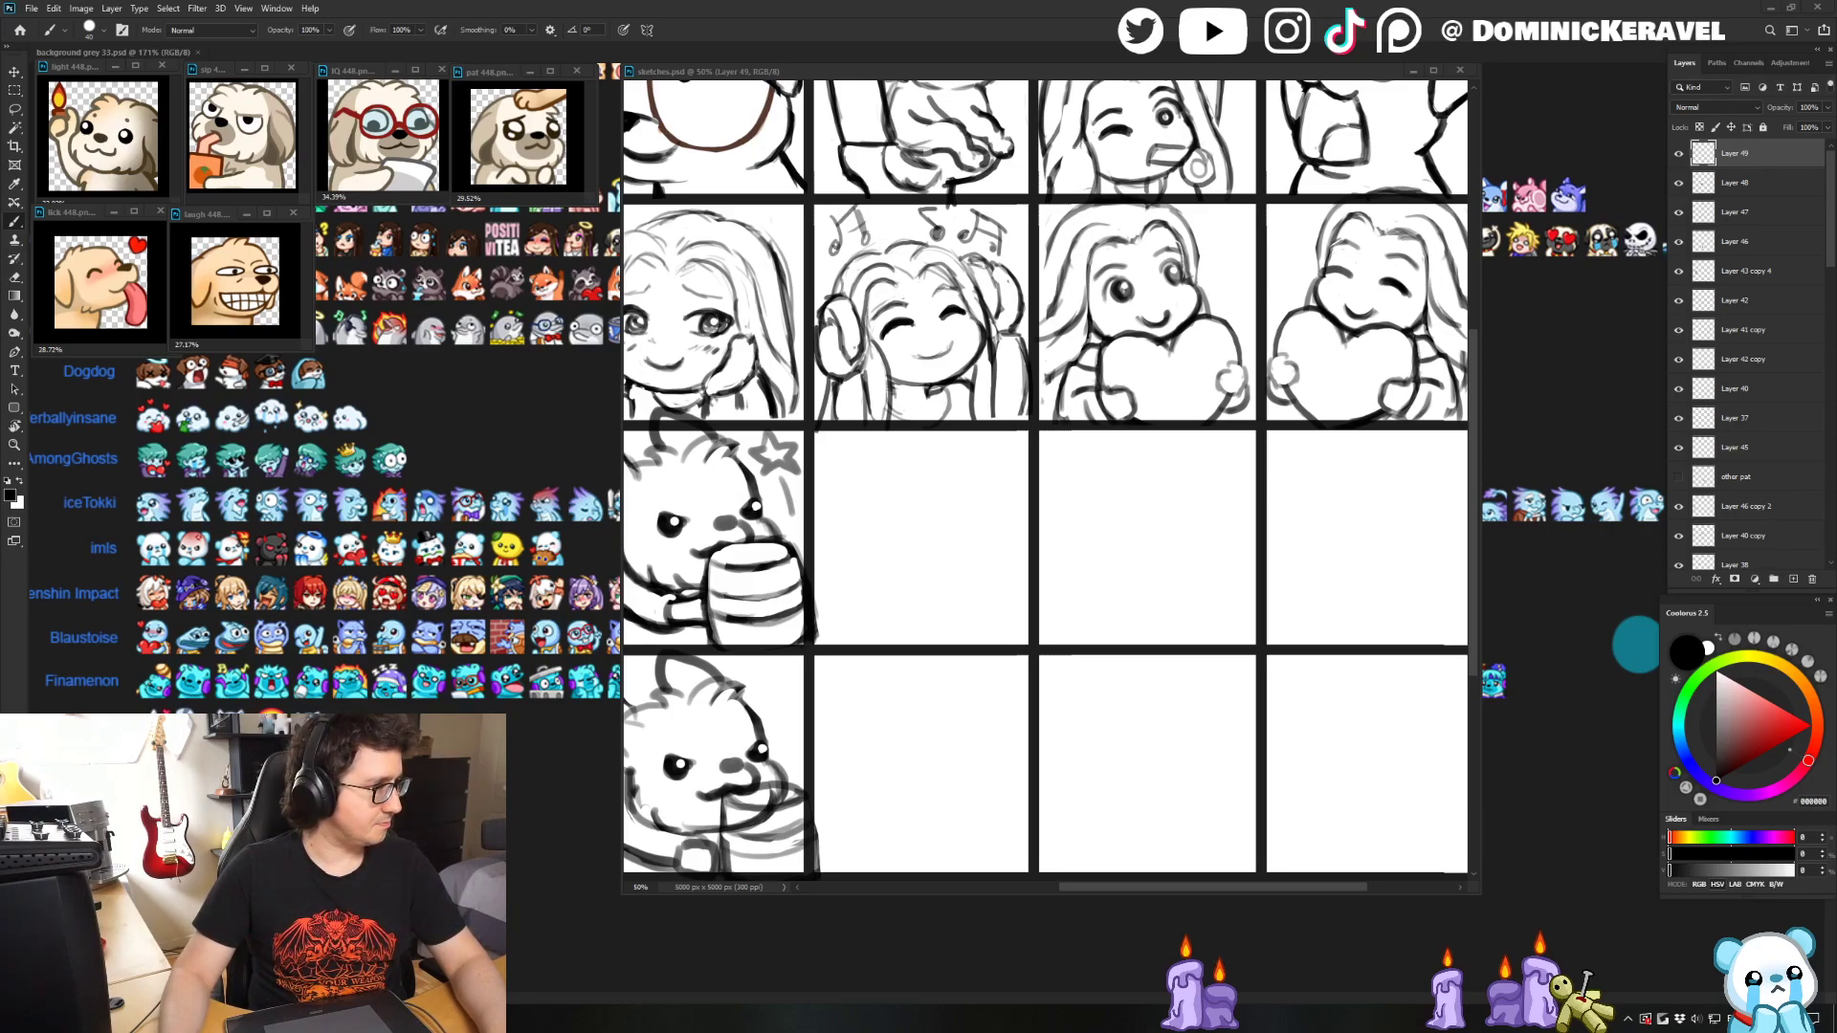
drag(989, 502, 1022, 512)
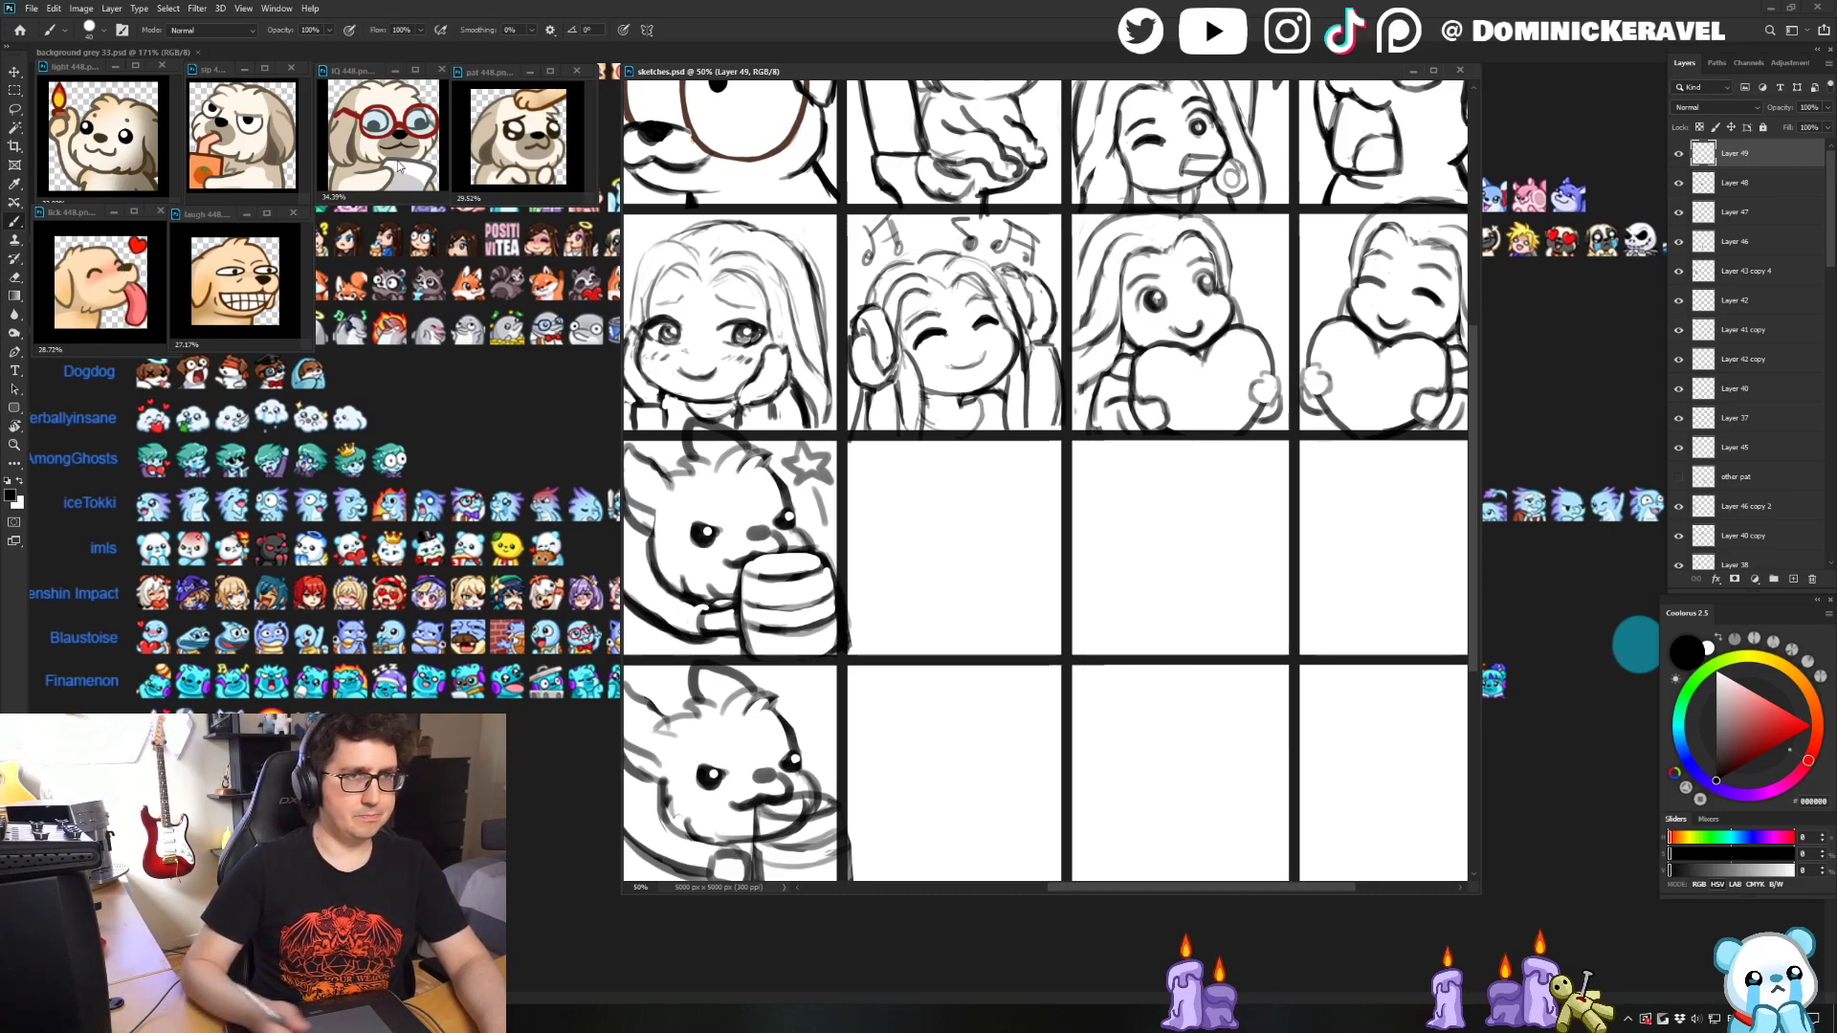
- Place the sketches.psd window back beside the reference images and enlarge the empty cells next to the barrel sketch
drag(900, 78, 872, 76)
mouse_move(915, 539)
mouse_down()
mouse_move(770, 569)
mouse_move(672, 629)
mouse_up()
alt+click(717, 611)
drag(1122, 559, 1367, 559)
key(v)
drag(754, 553, 954, 640)
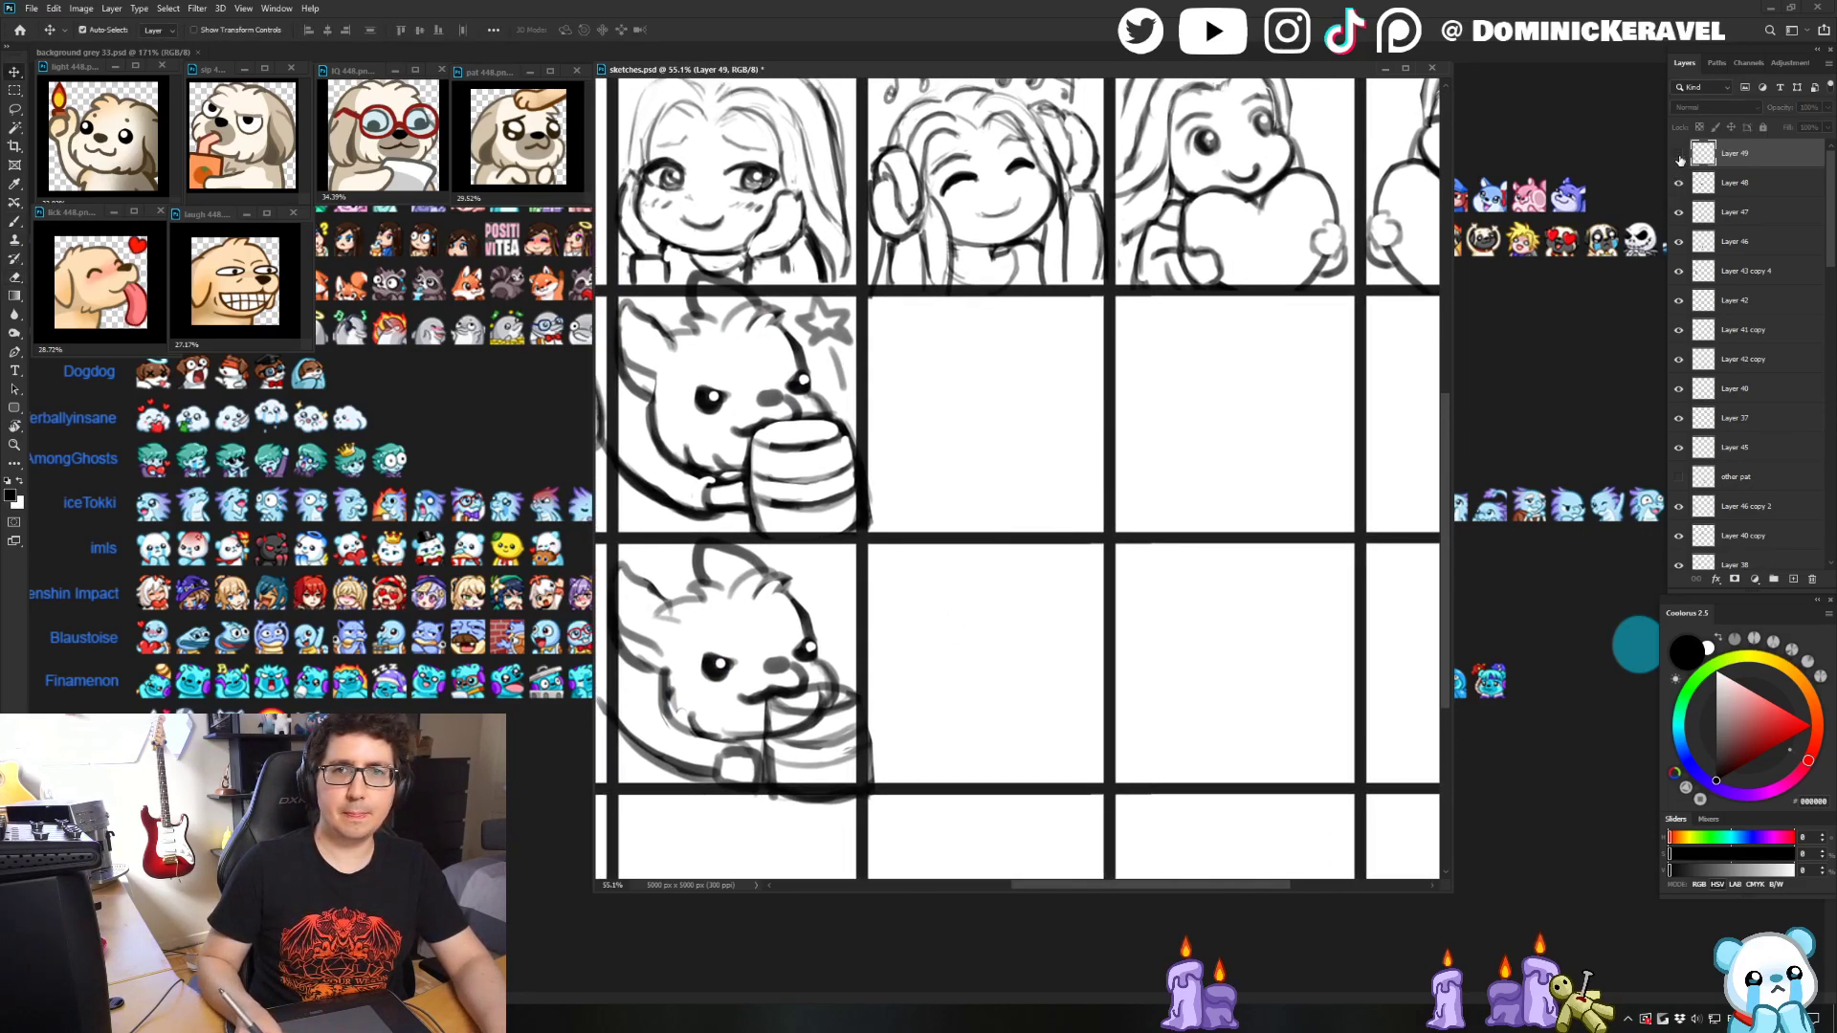
key(b)
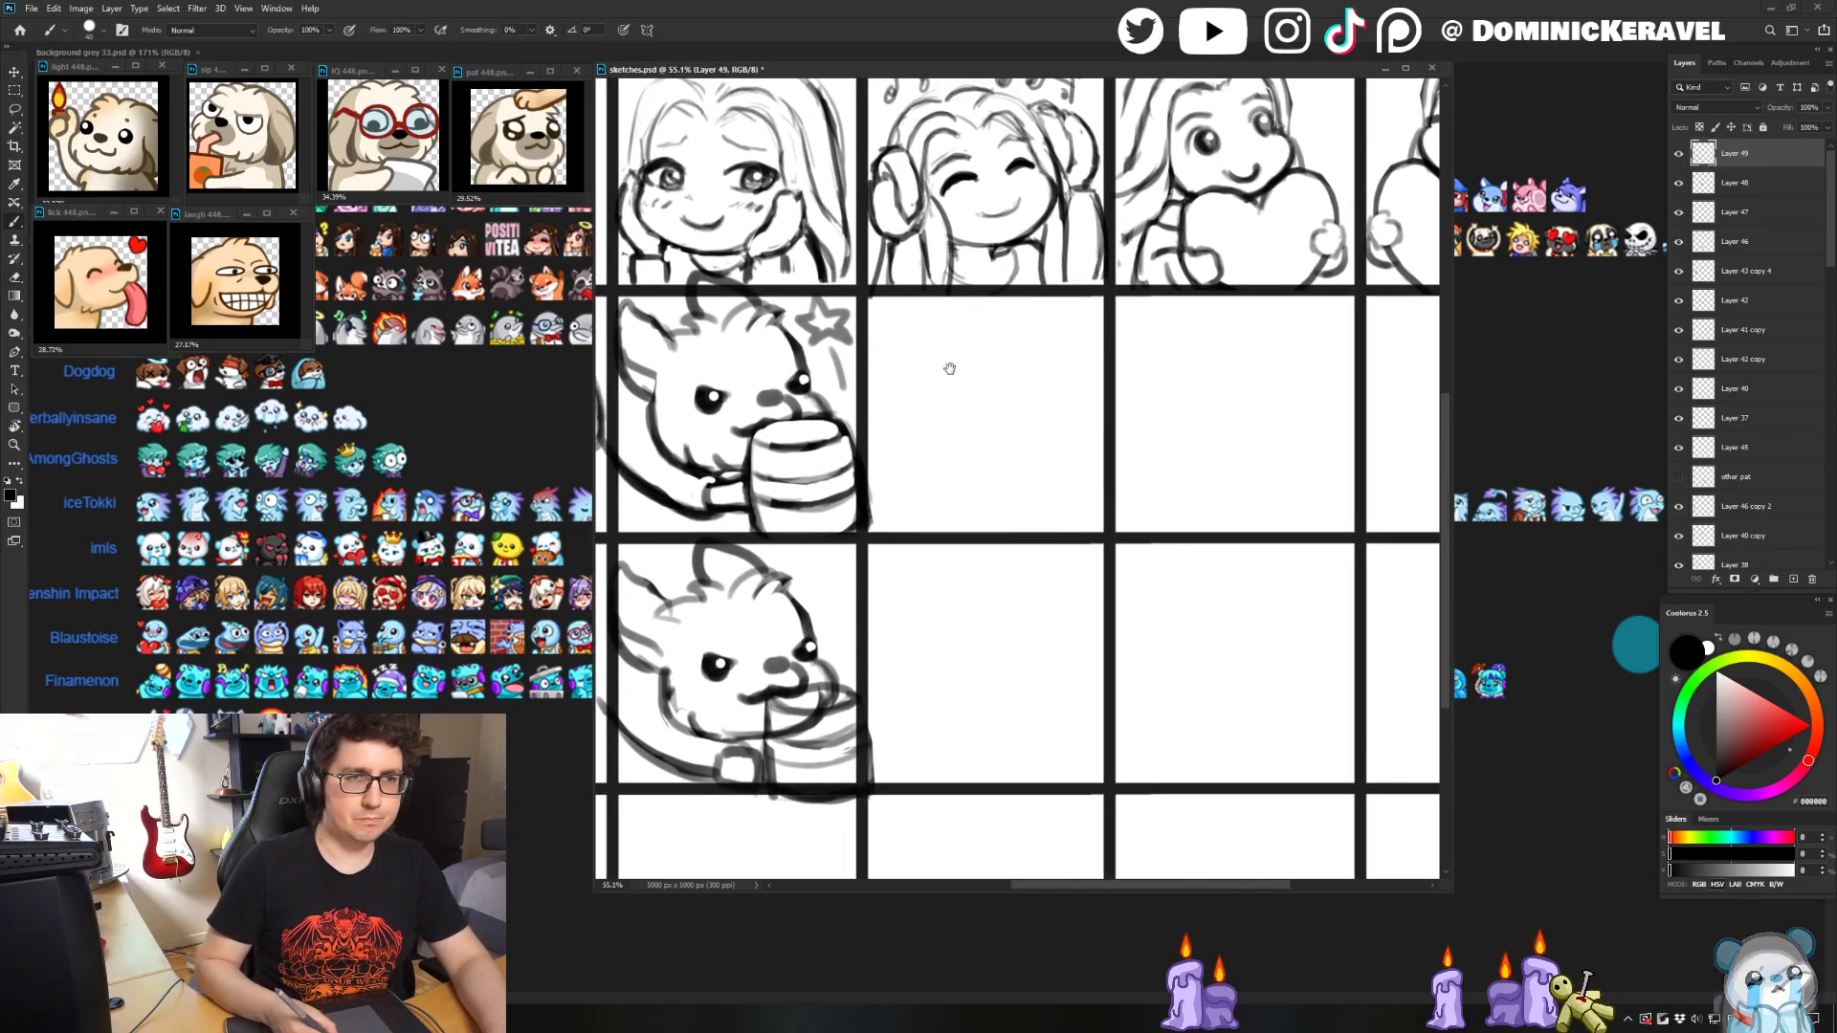
drag(947, 361, 829, 434)
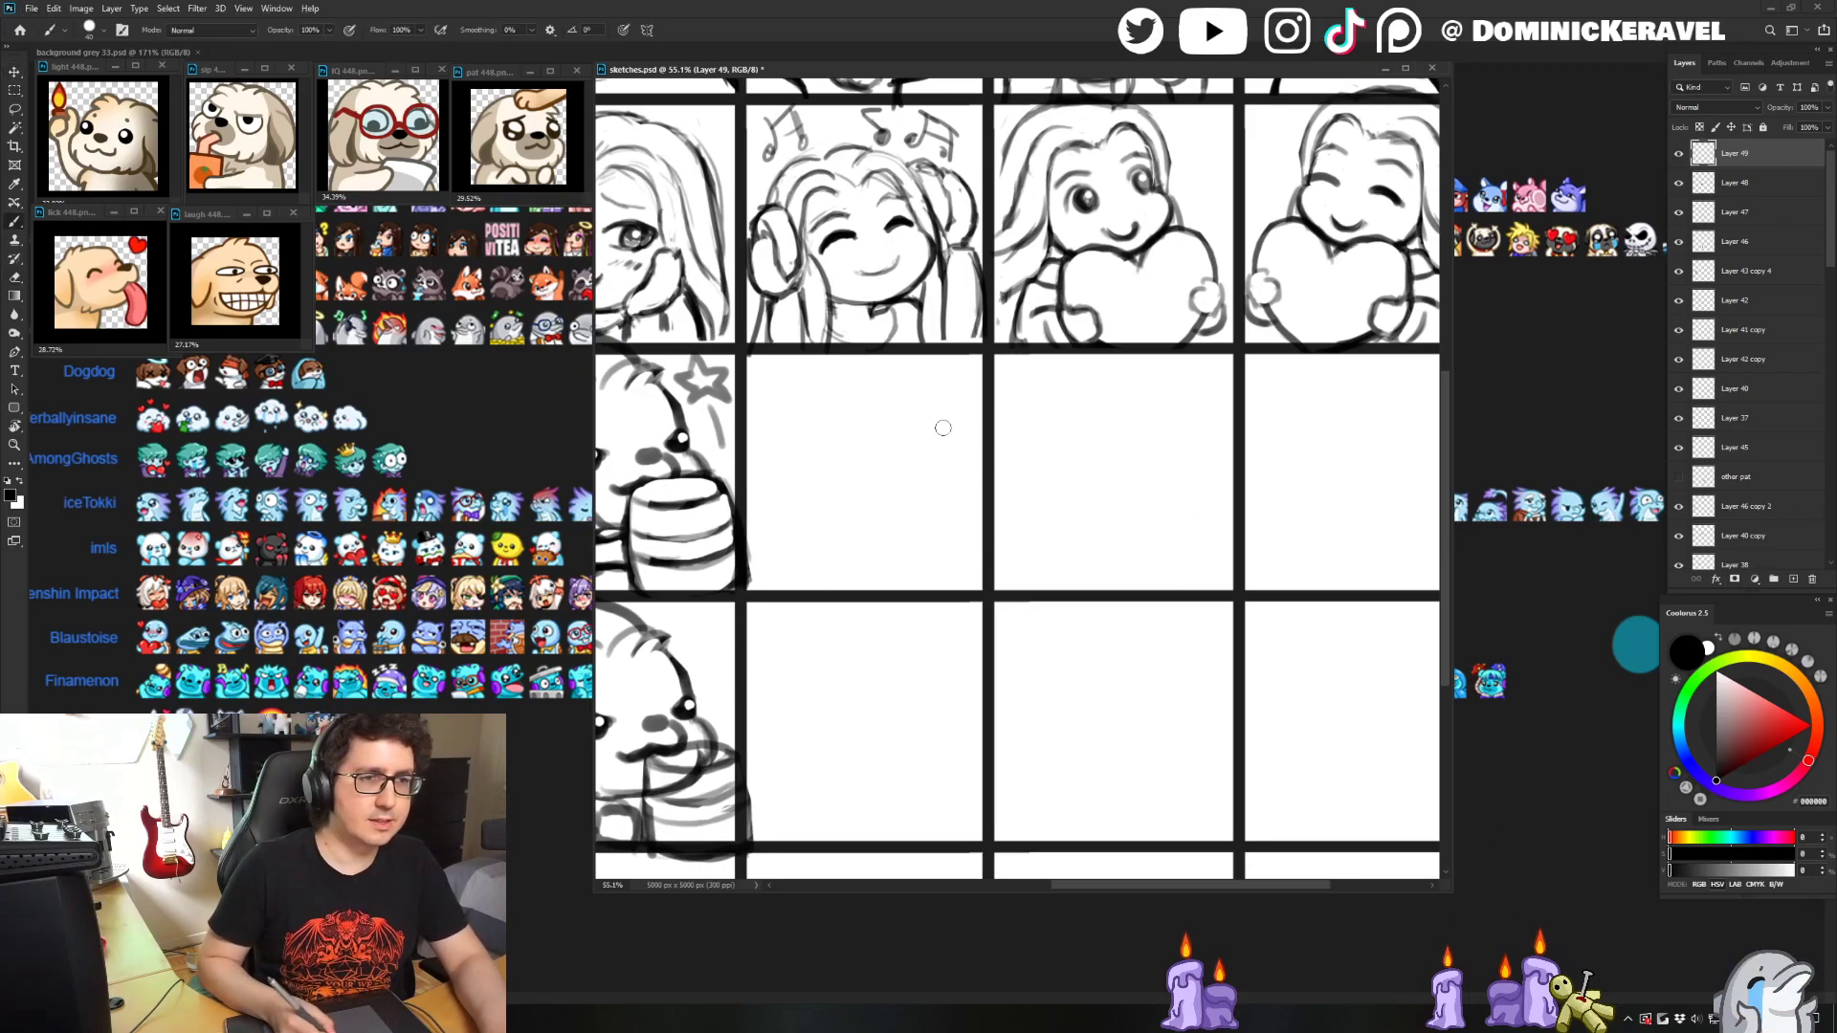
scroll(876, 433, up, 1)
key(v)
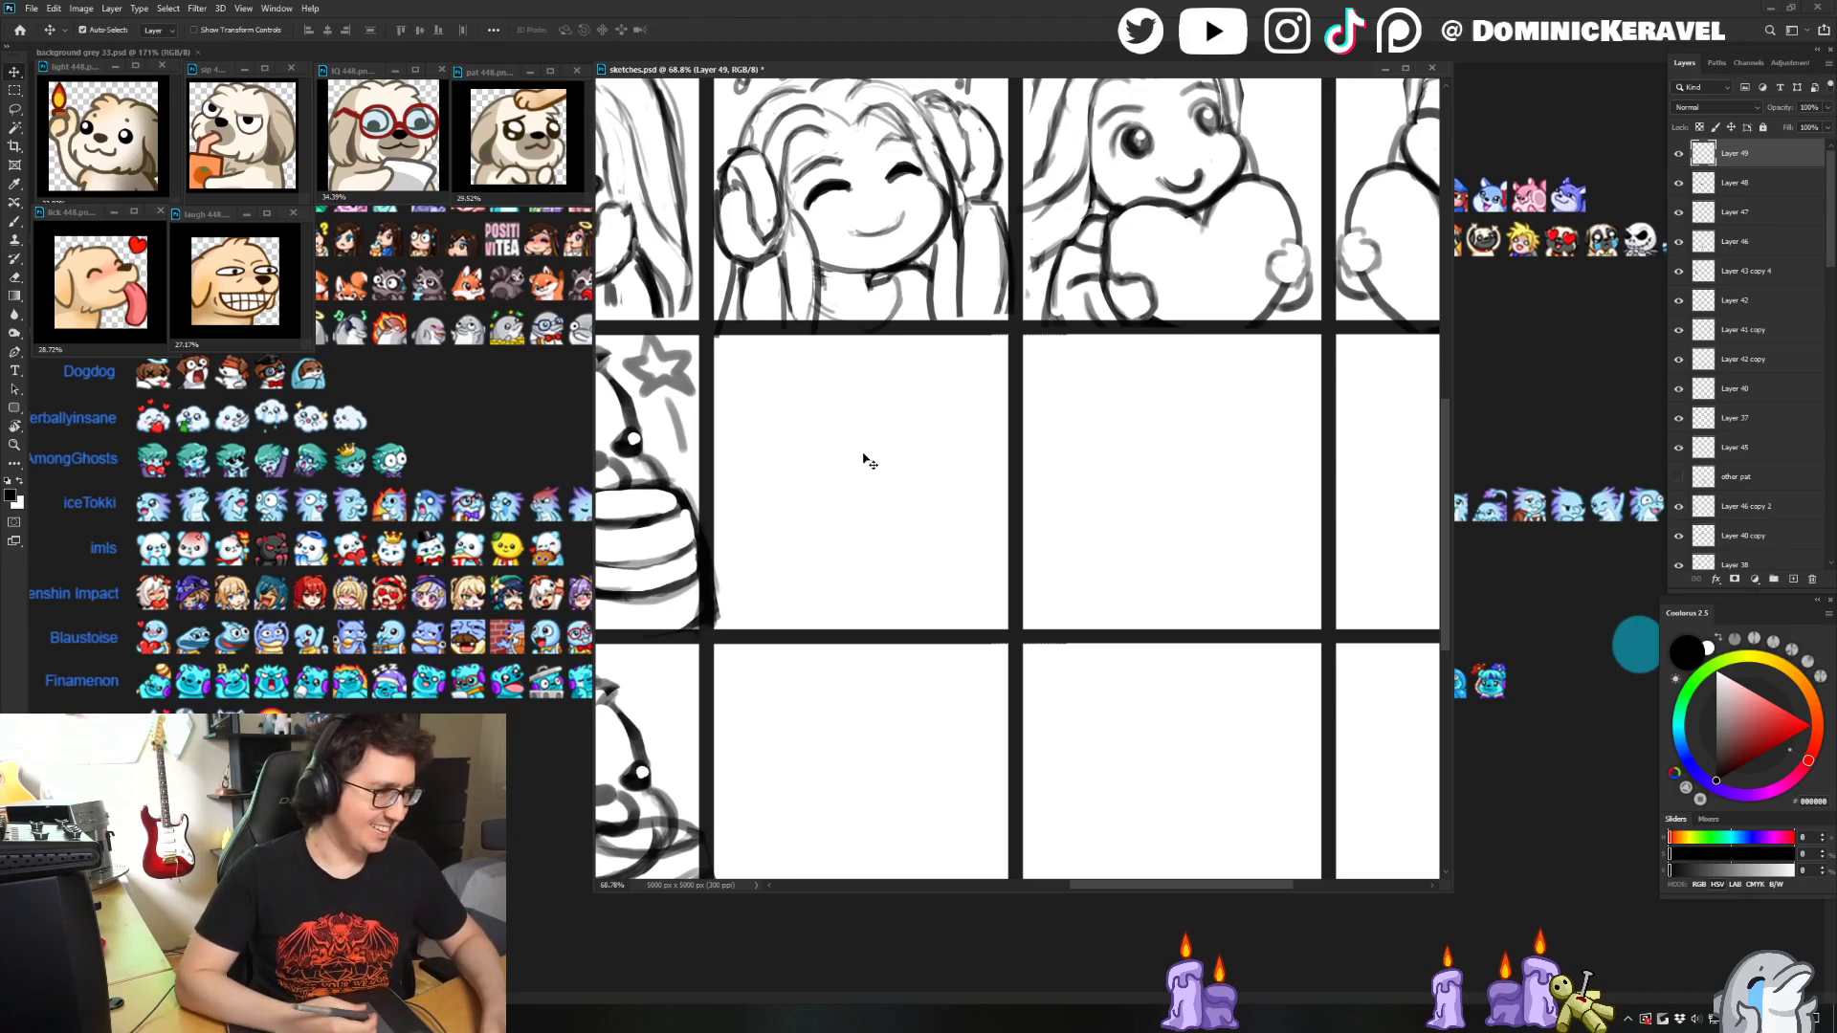
- Undo the trial brush stroke in the empty cell beside the barrel sketch and save sketches.psd
key(b)
drag(779, 460, 820, 420)
key(ctrl+z)
key(e)
scroll(830, 438, left, 2)
key(ctrl+s)
drag(869, 443, 905, 463)
key(b)
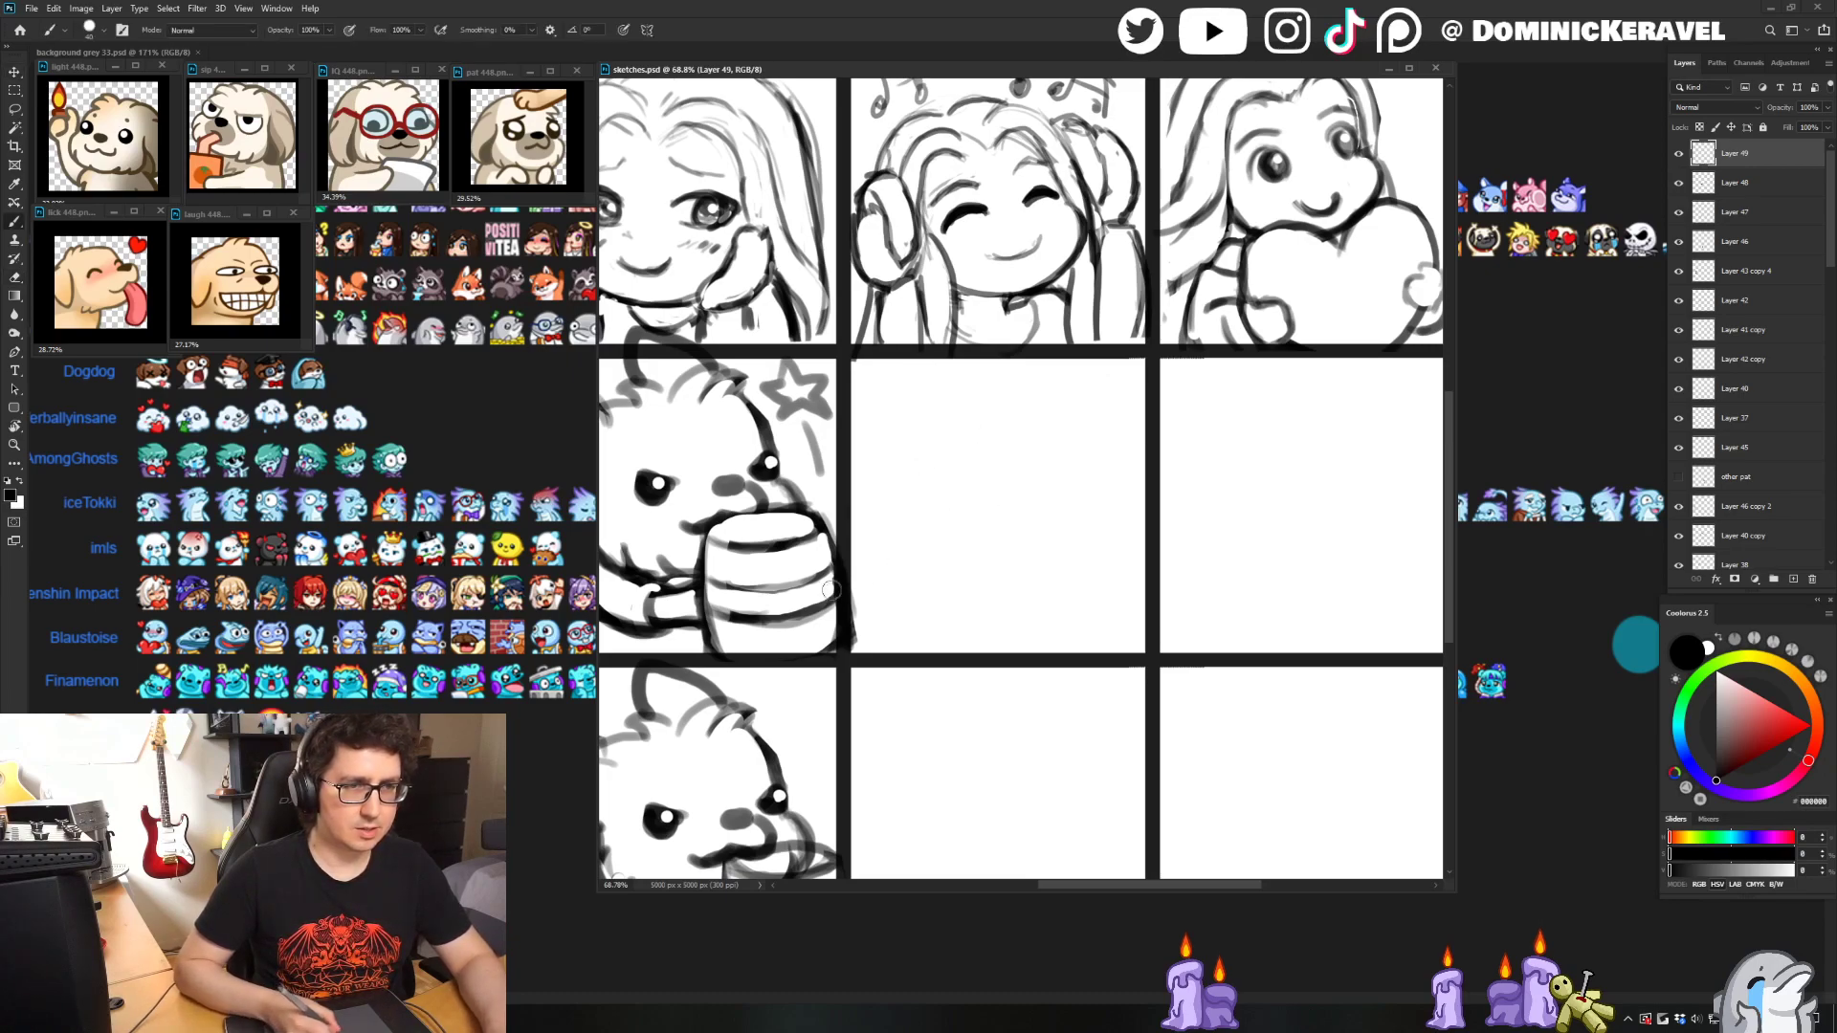
drag(985, 487, 906, 508)
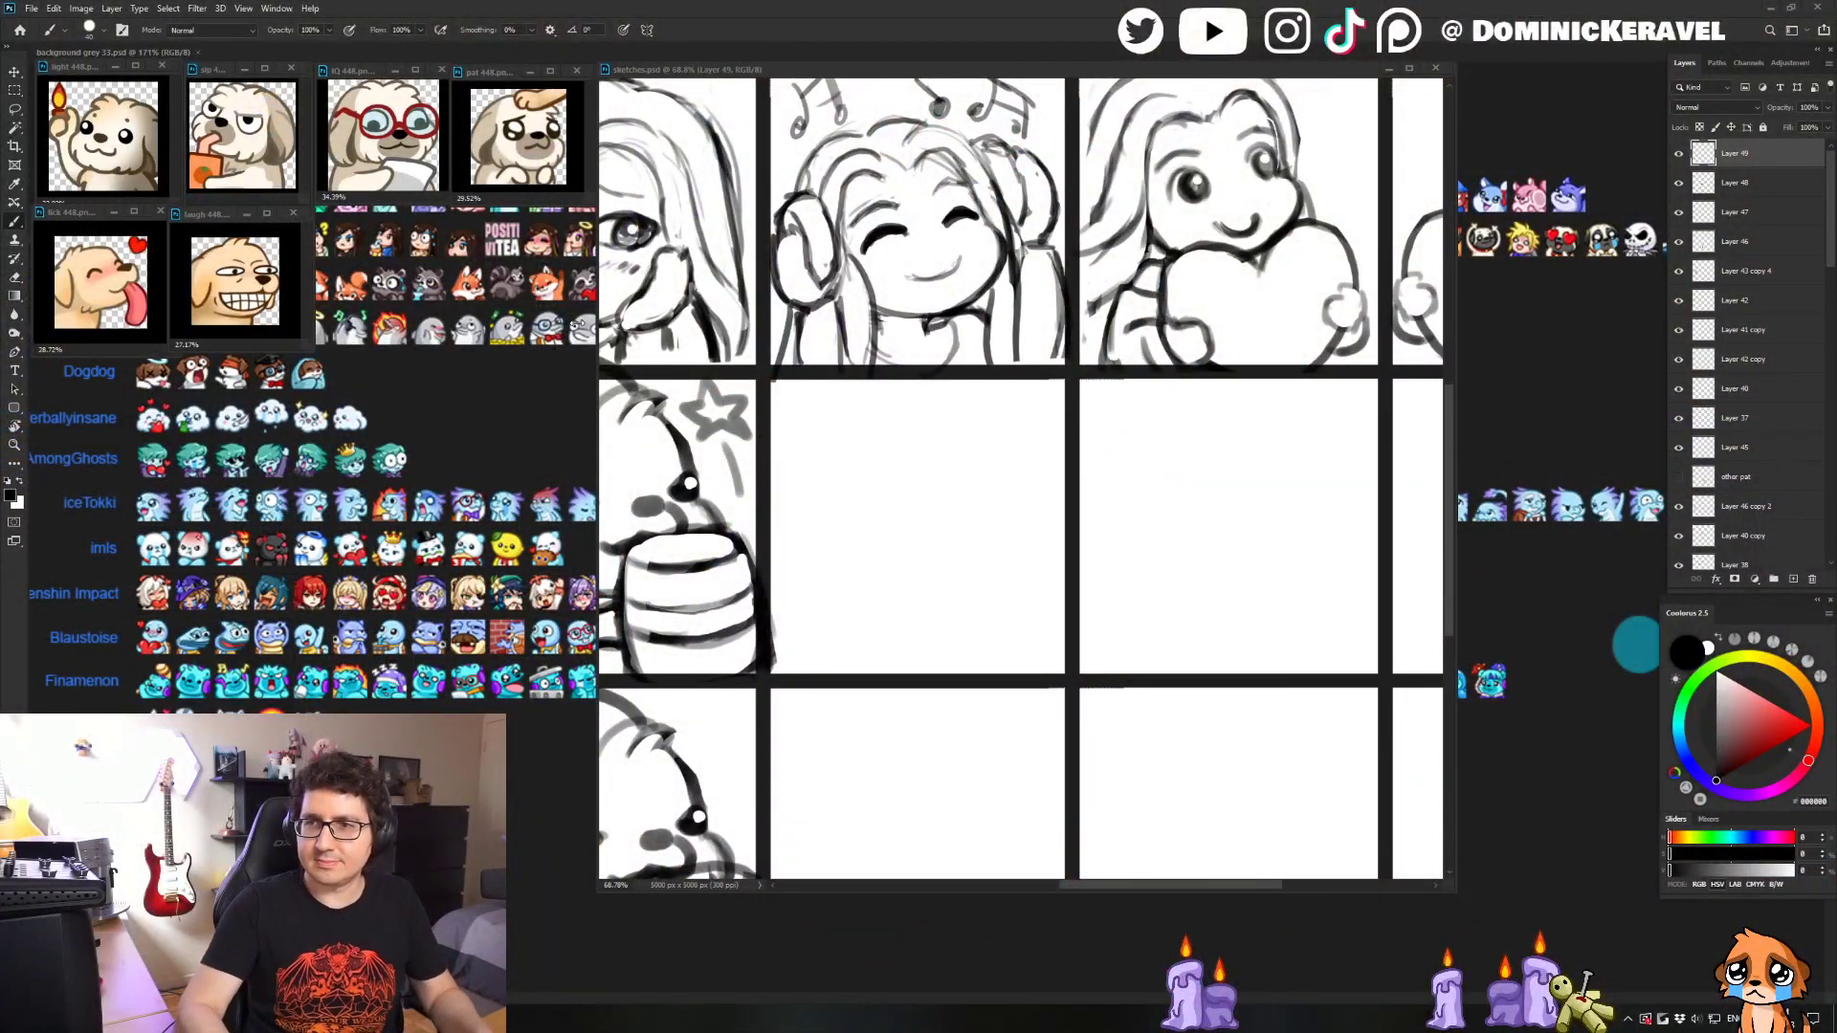
key(e)
key(v)
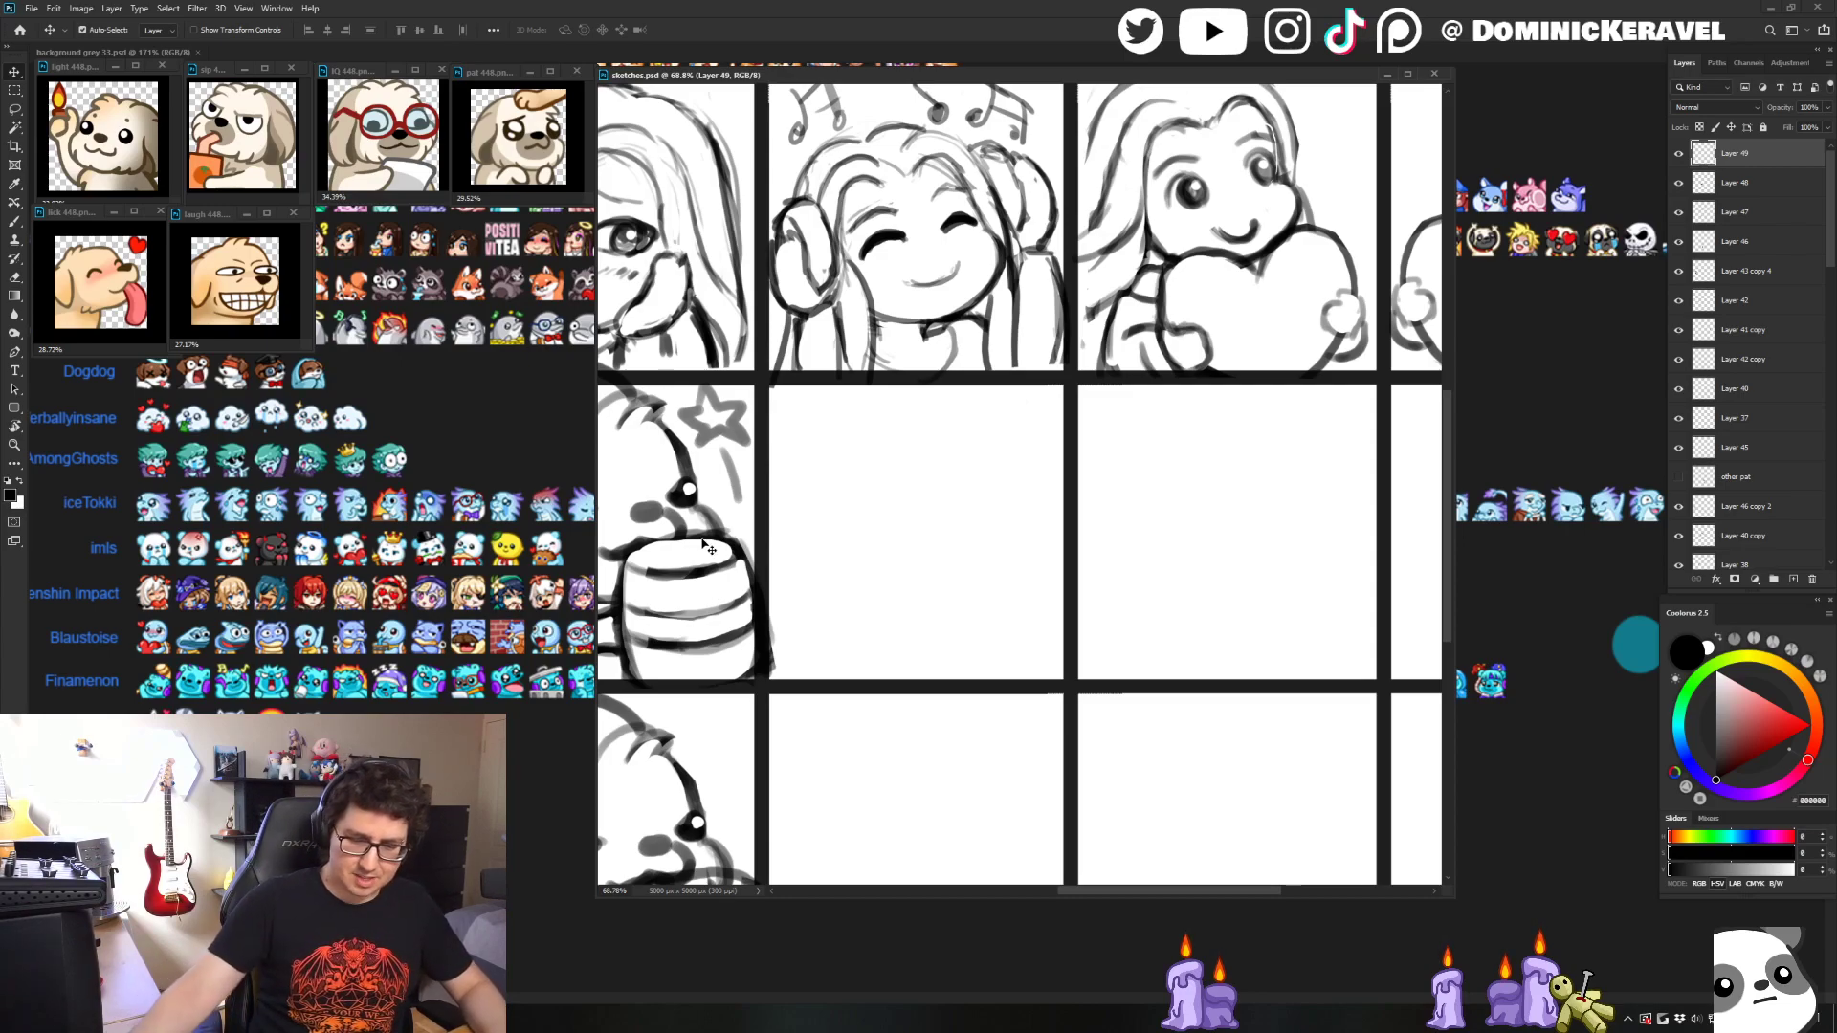
drag(706, 81, 709, 77)
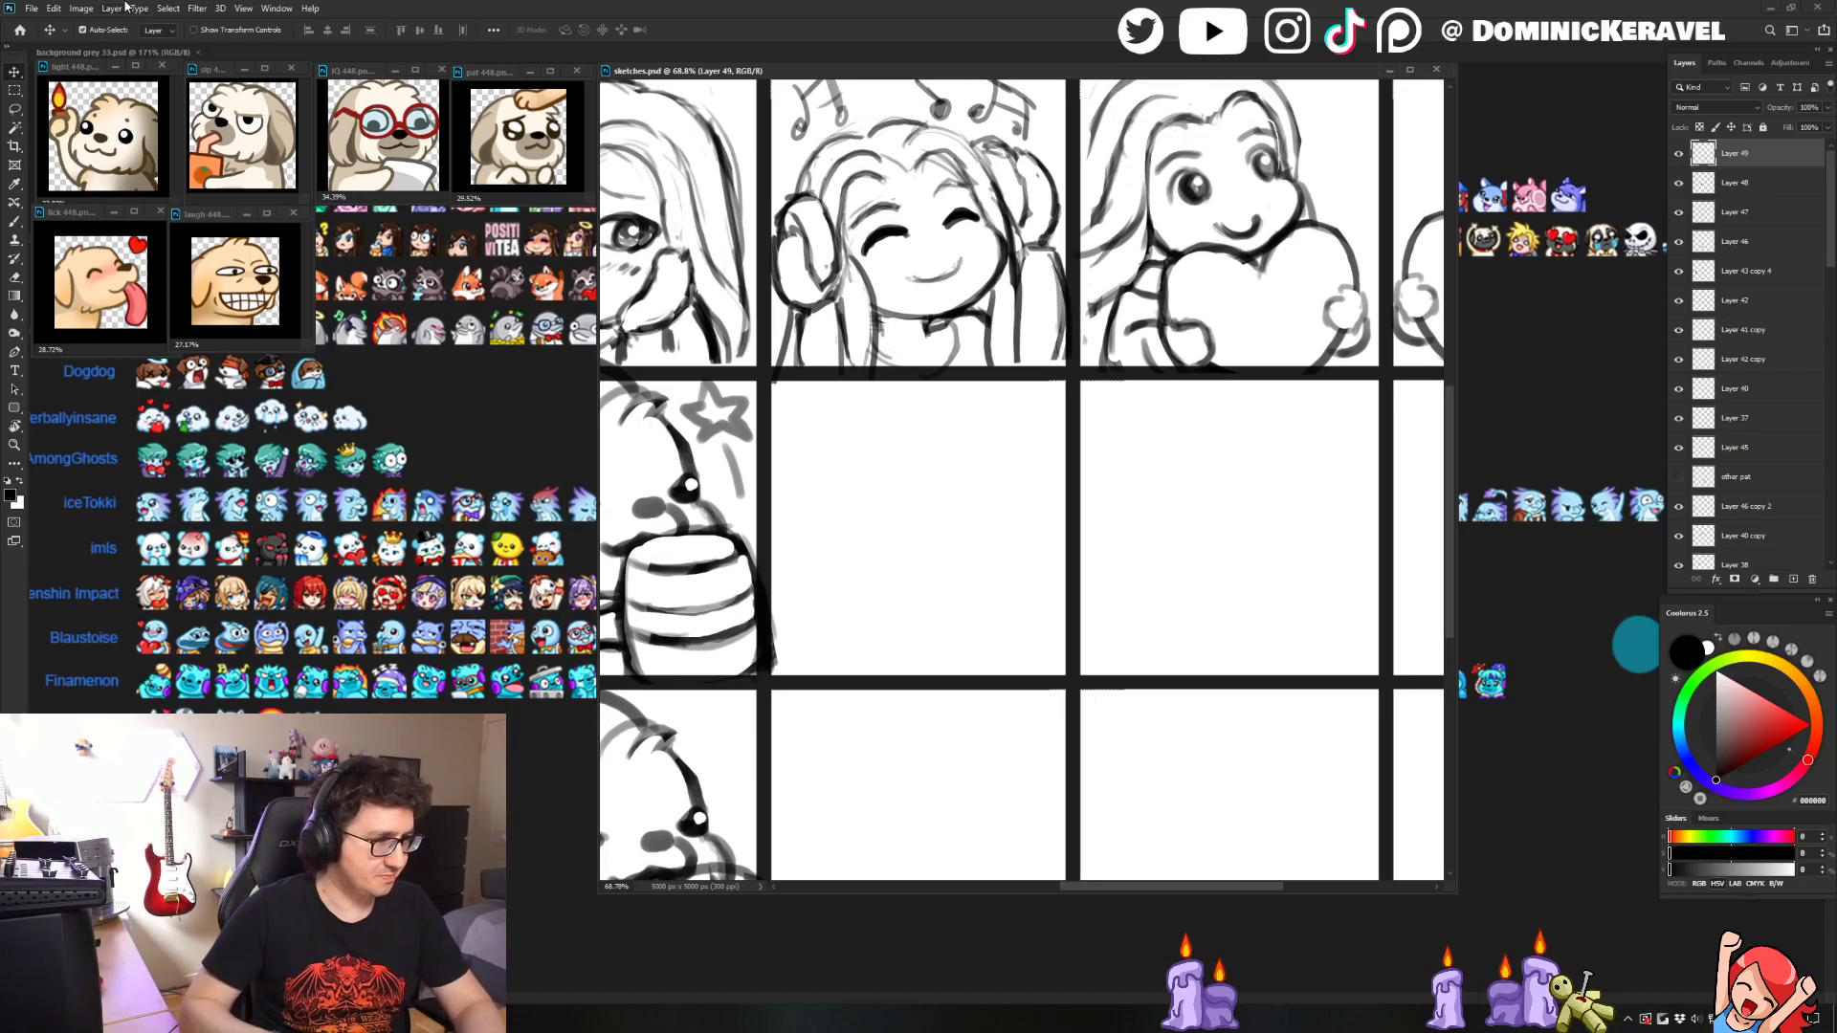
key(e)
key(b)
scroll(878, 246, down, 8)
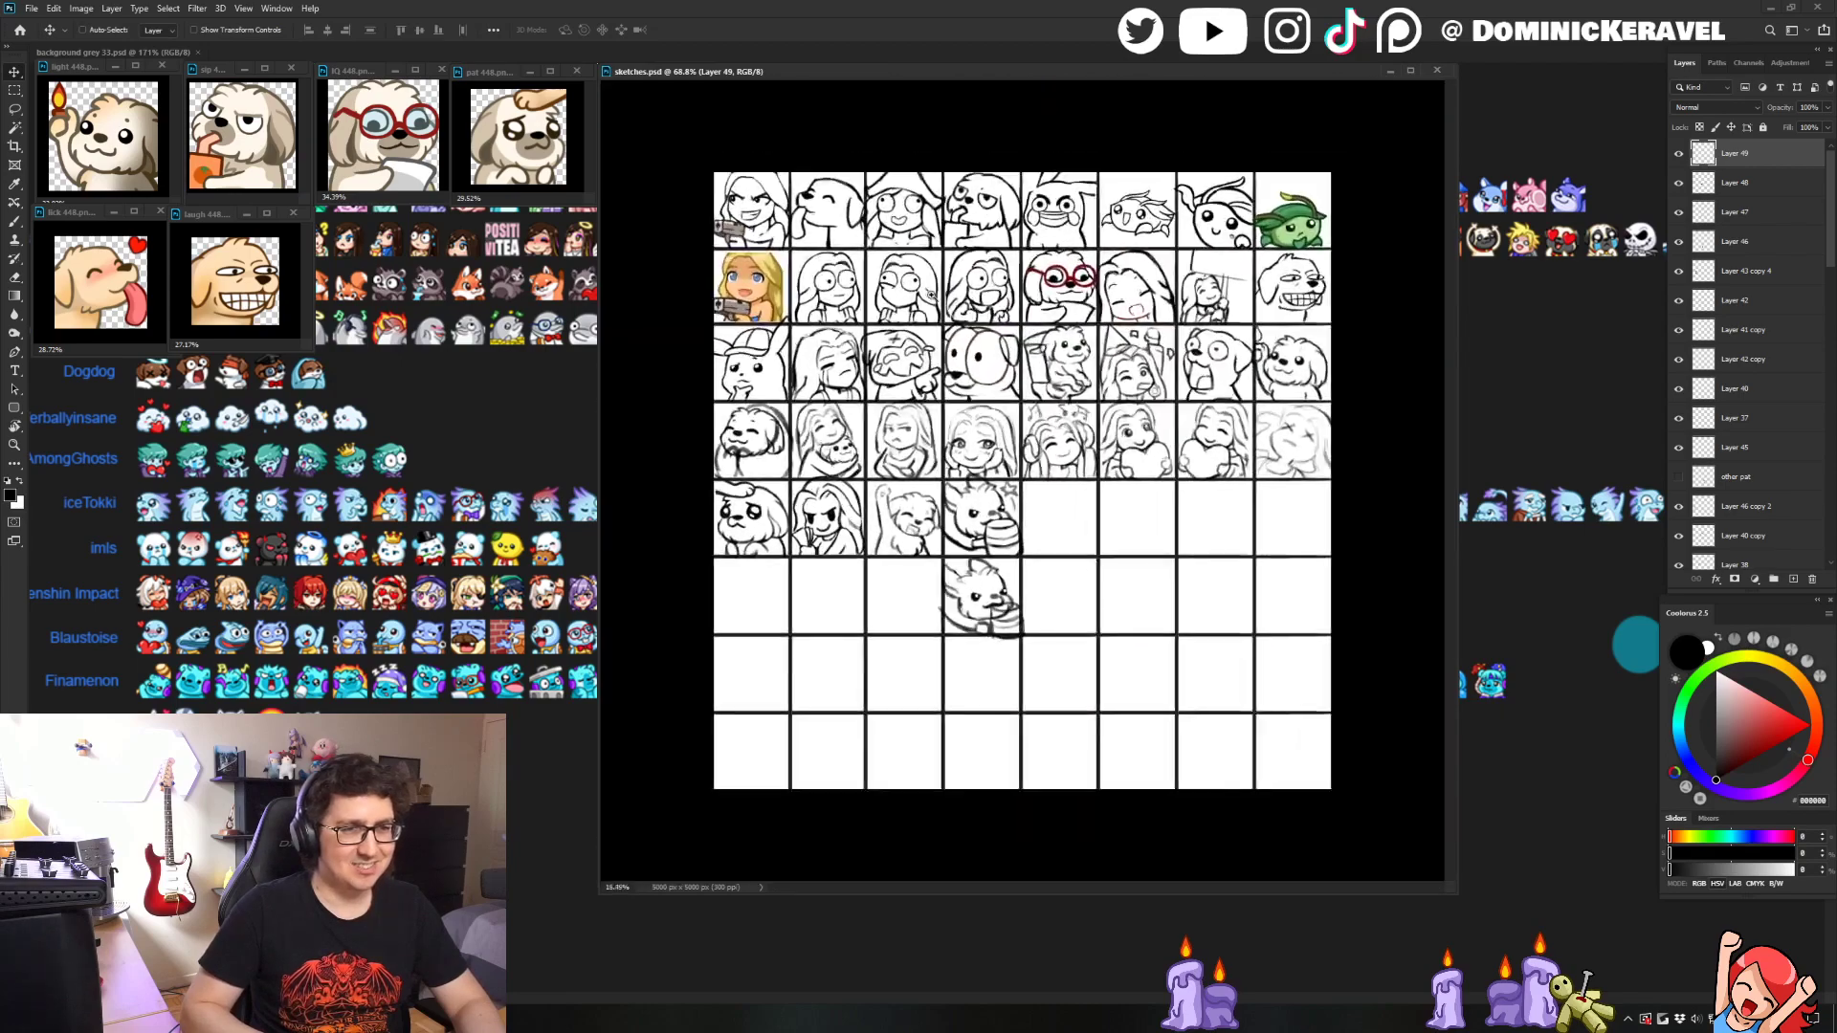
scroll(967, 517, right, 3)
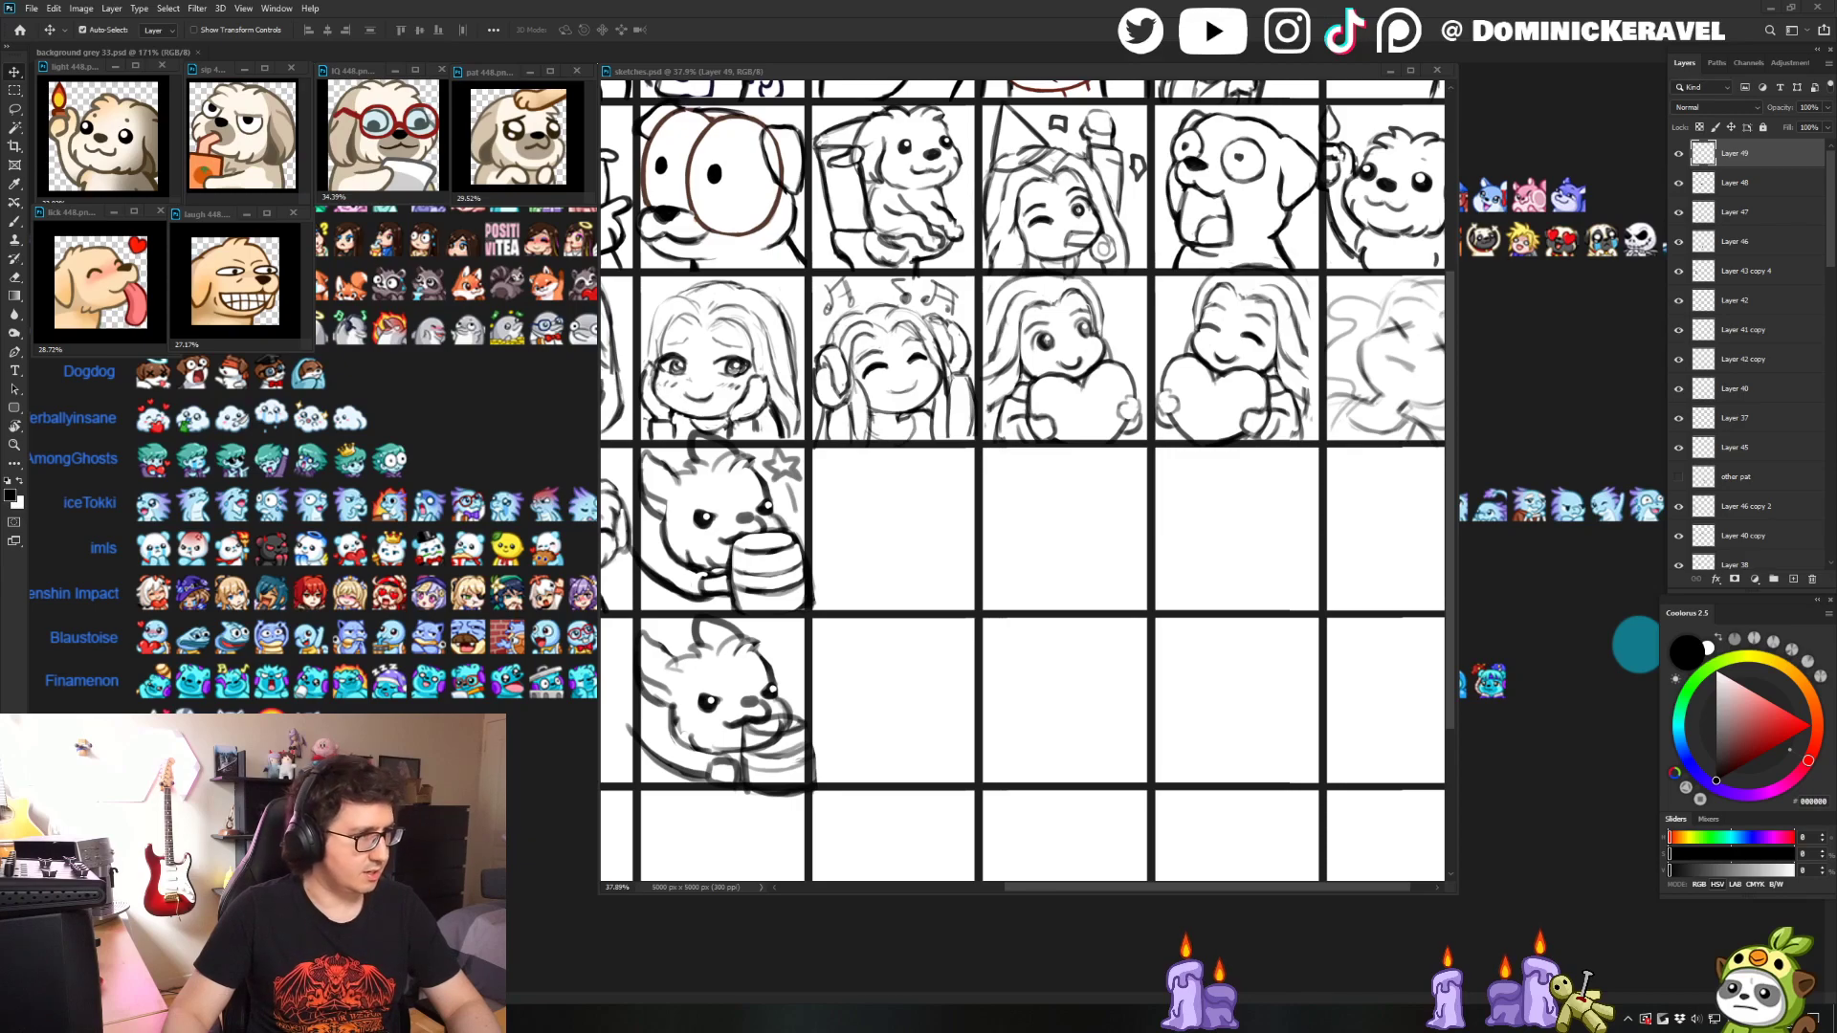
- Open D 448.png from the emotes folder, shrink its window, and place it beside the laughing dog reference
key(alt+Tab)
drag(755, 804, 794, 505)
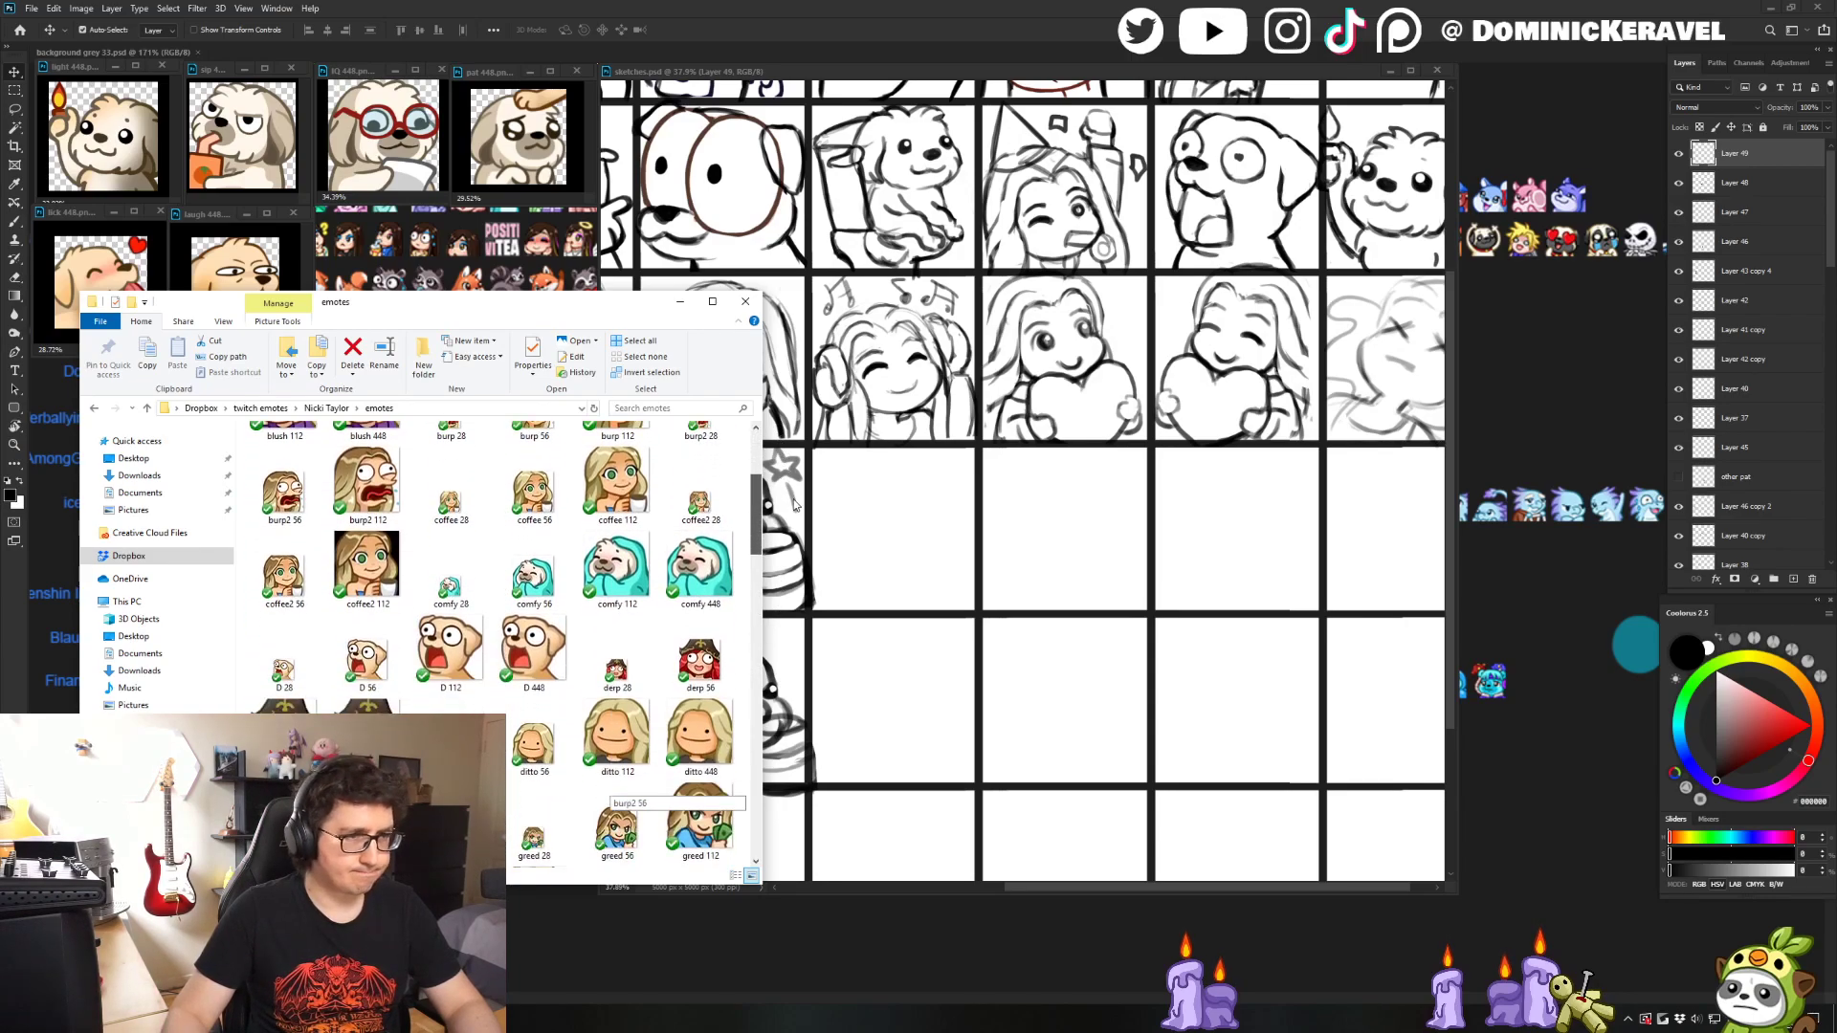
click(533, 651)
drag(533, 651, 679, 63)
drag(264, 198, 460, 190)
drag(478, 364, 402, 363)
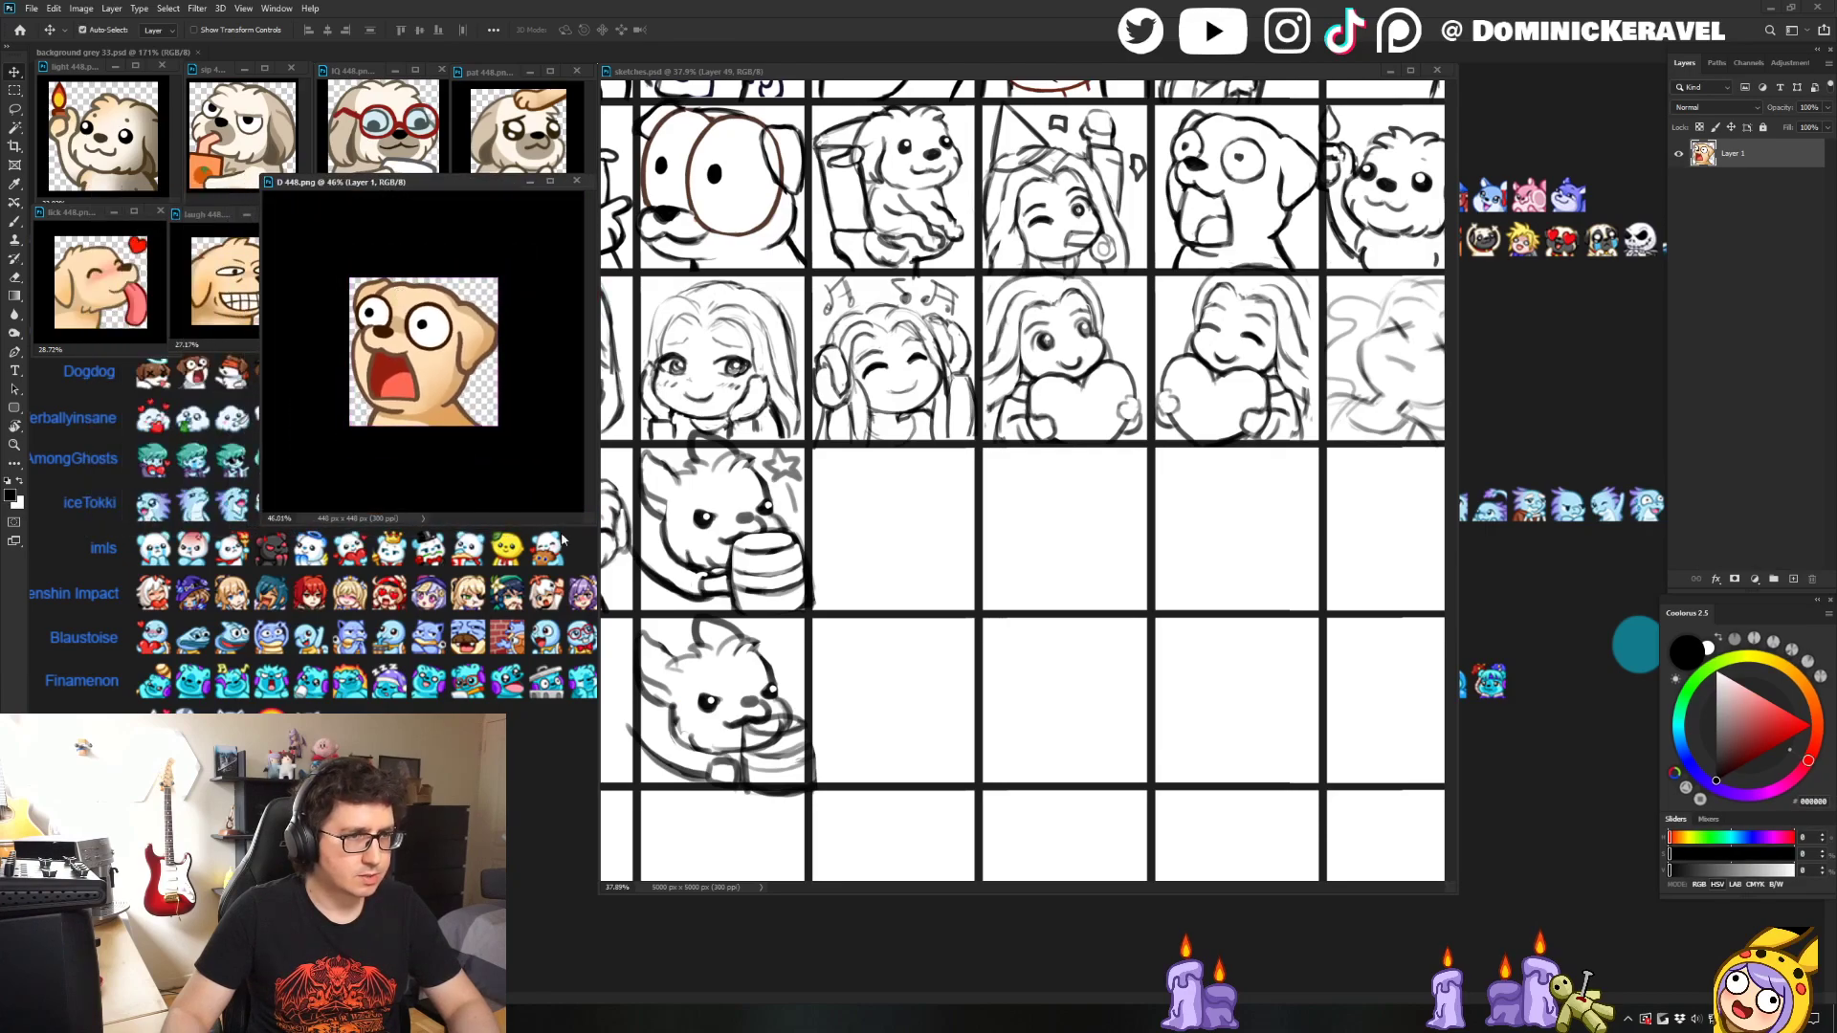
drag(584, 521, 412, 346)
drag(332, 186, 357, 222)
drag(438, 387, 344, 299)
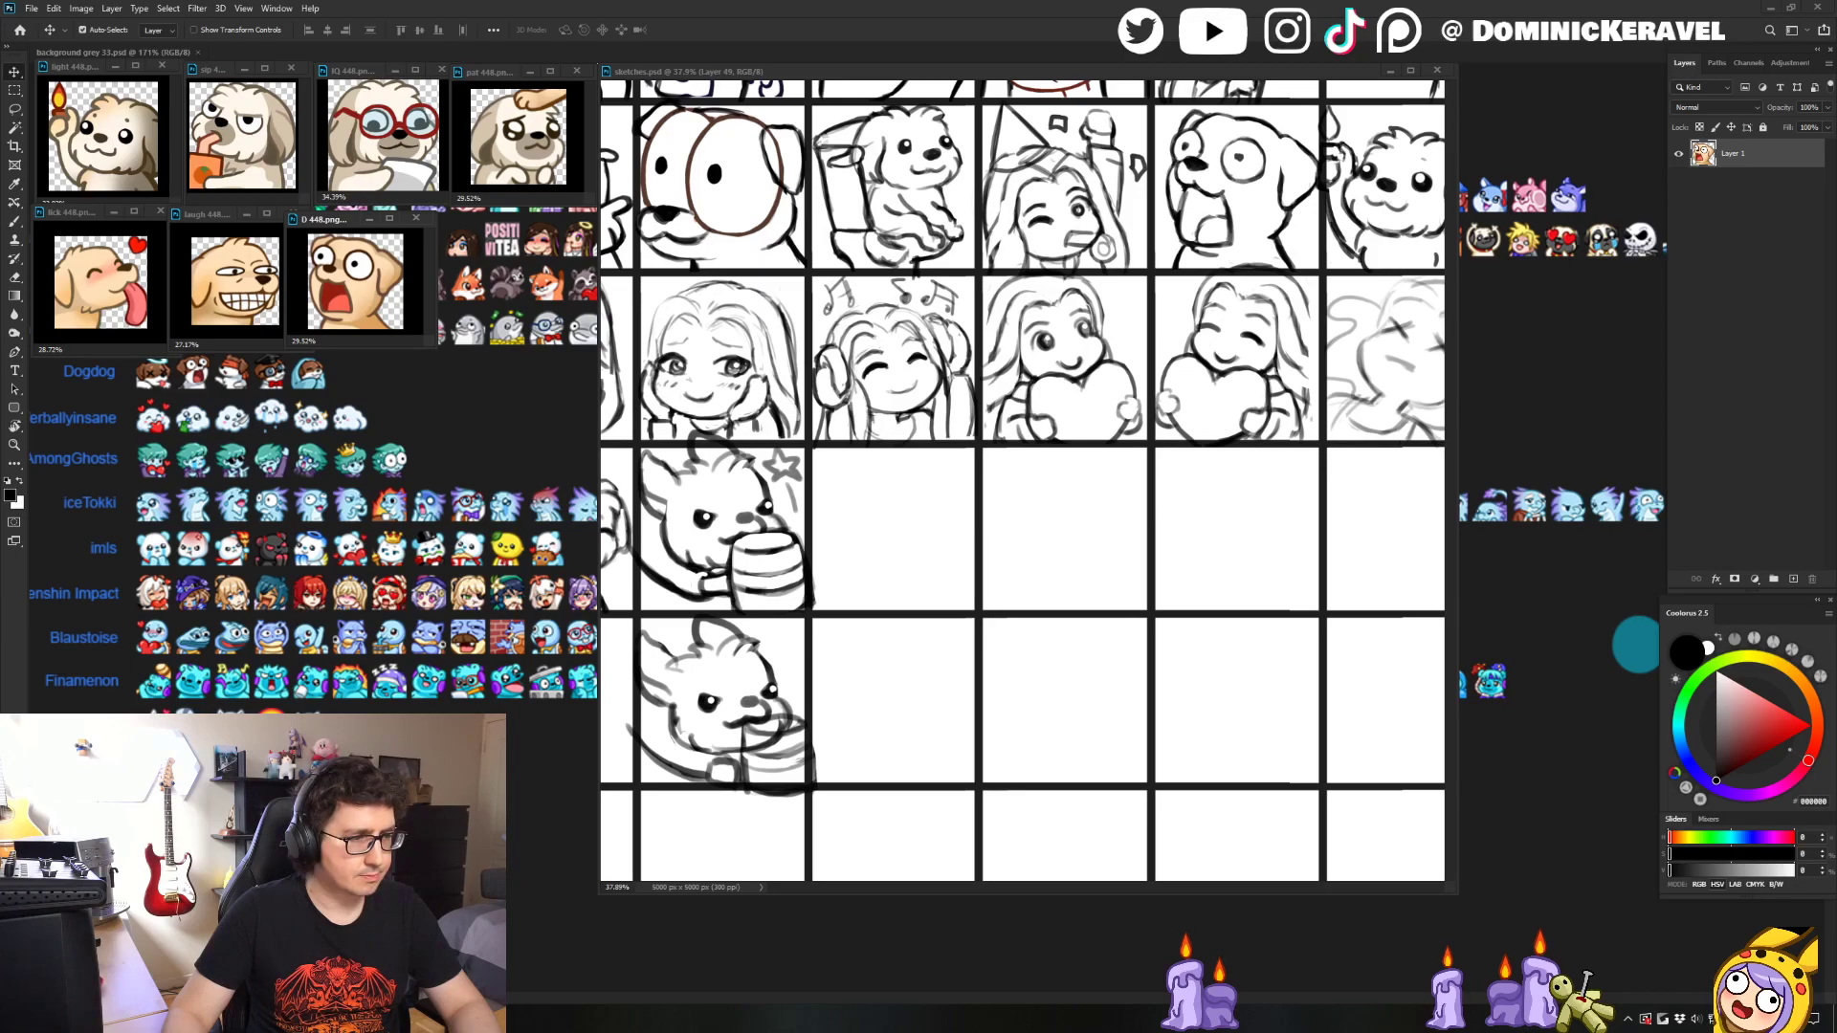
- Look through the rest of the emotes folder for more dog references and move the folder window off this screen
key(alt+Tab)
drag(760, 542, 760, 598)
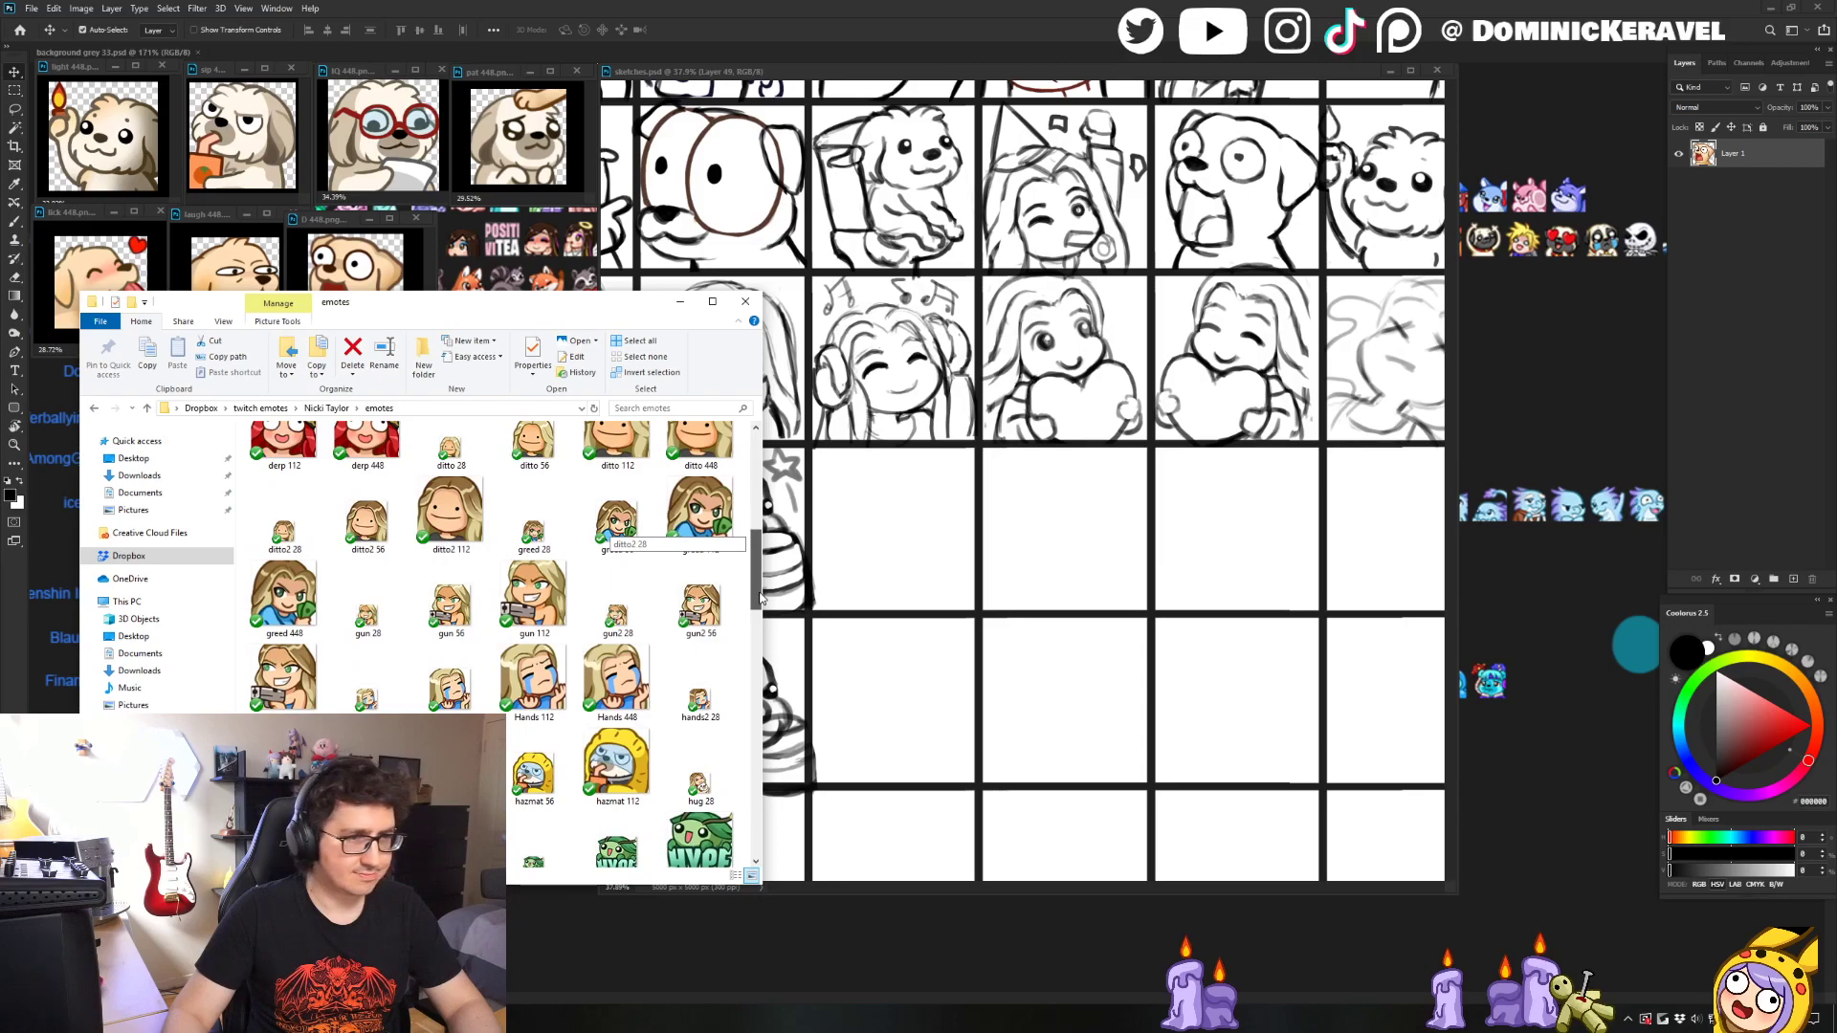
drag(760, 598, 762, 705)
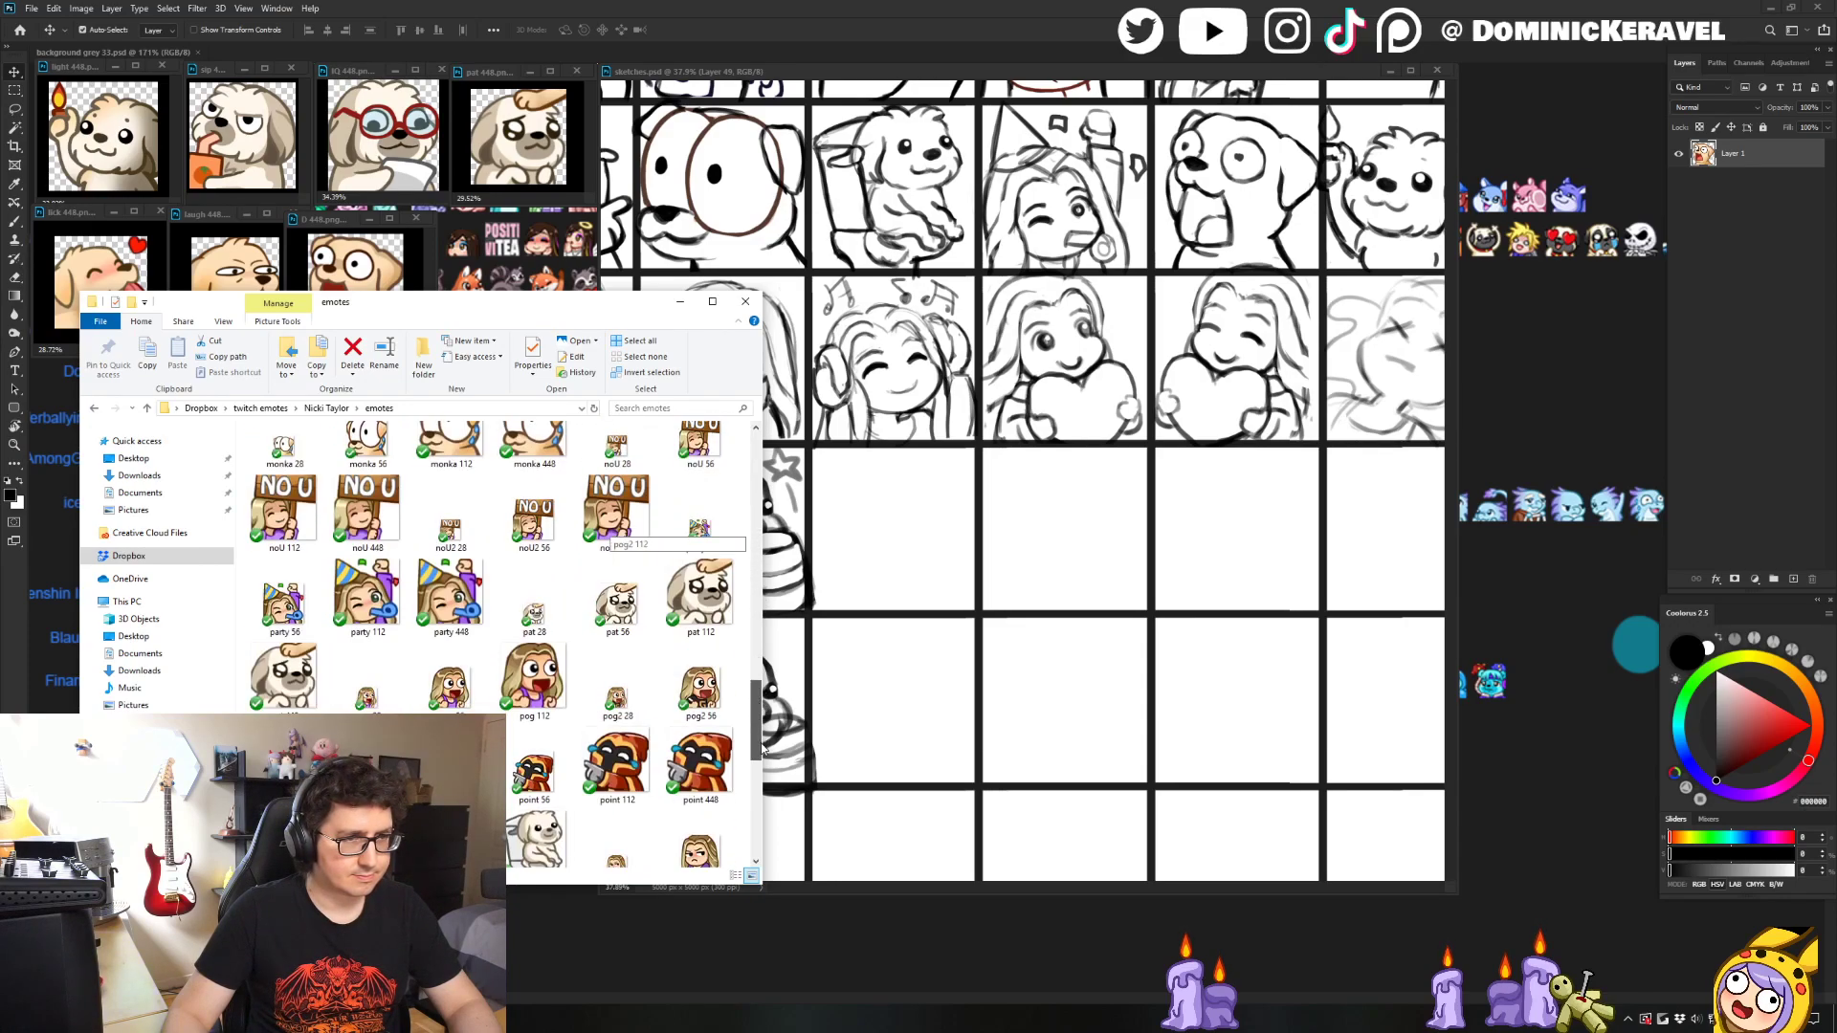
click(545, 669)
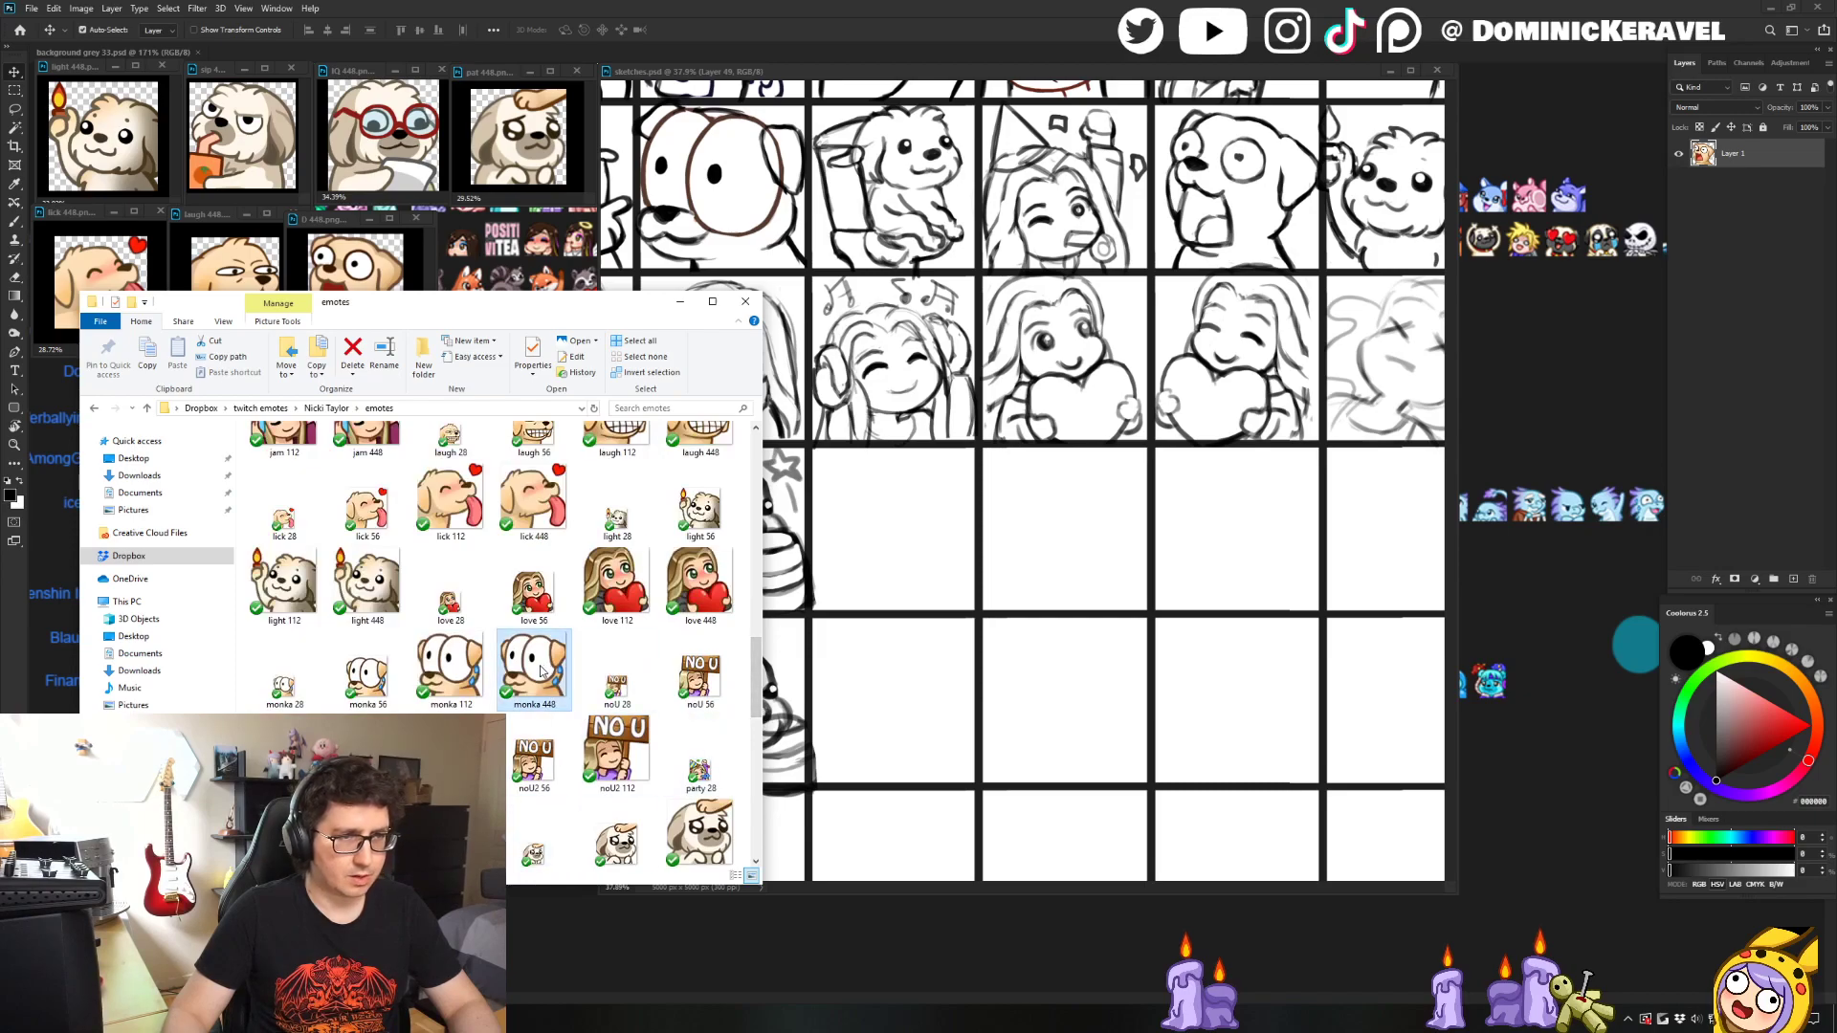
drag(756, 675, 756, 802)
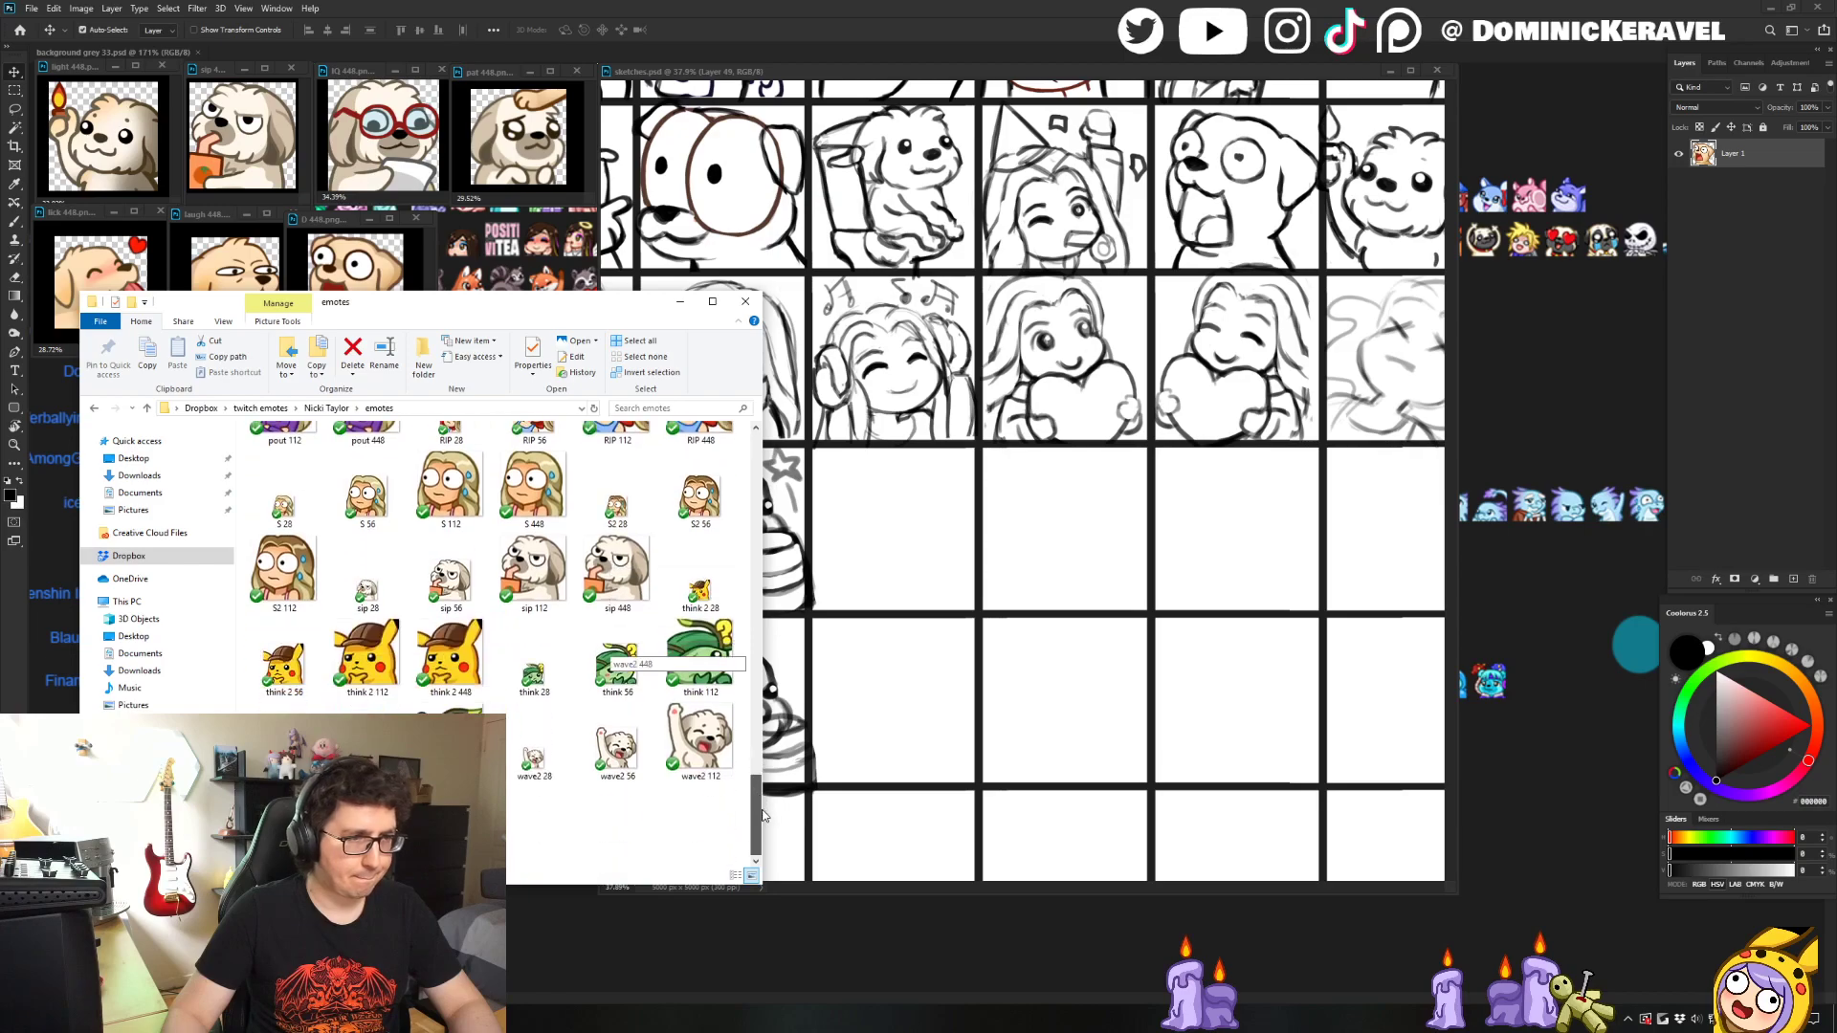
drag(487, 310, 0, 311)
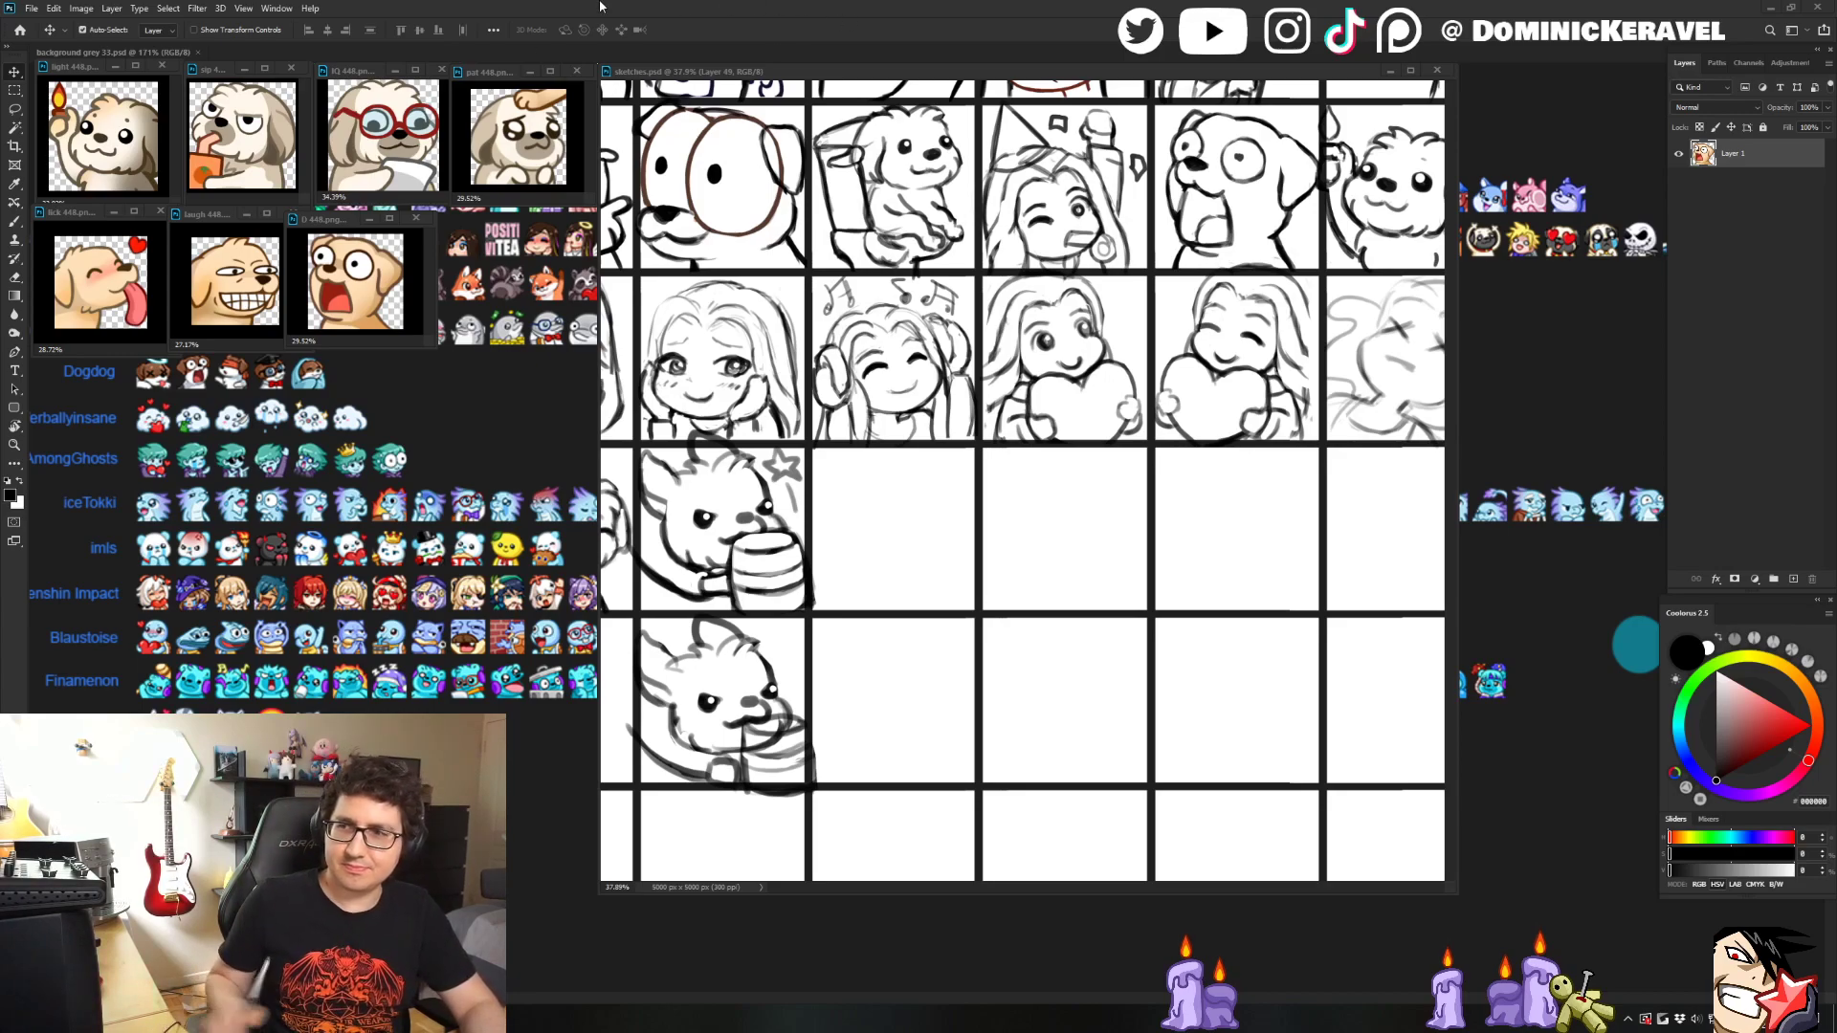
drag(705, 72, 710, 73)
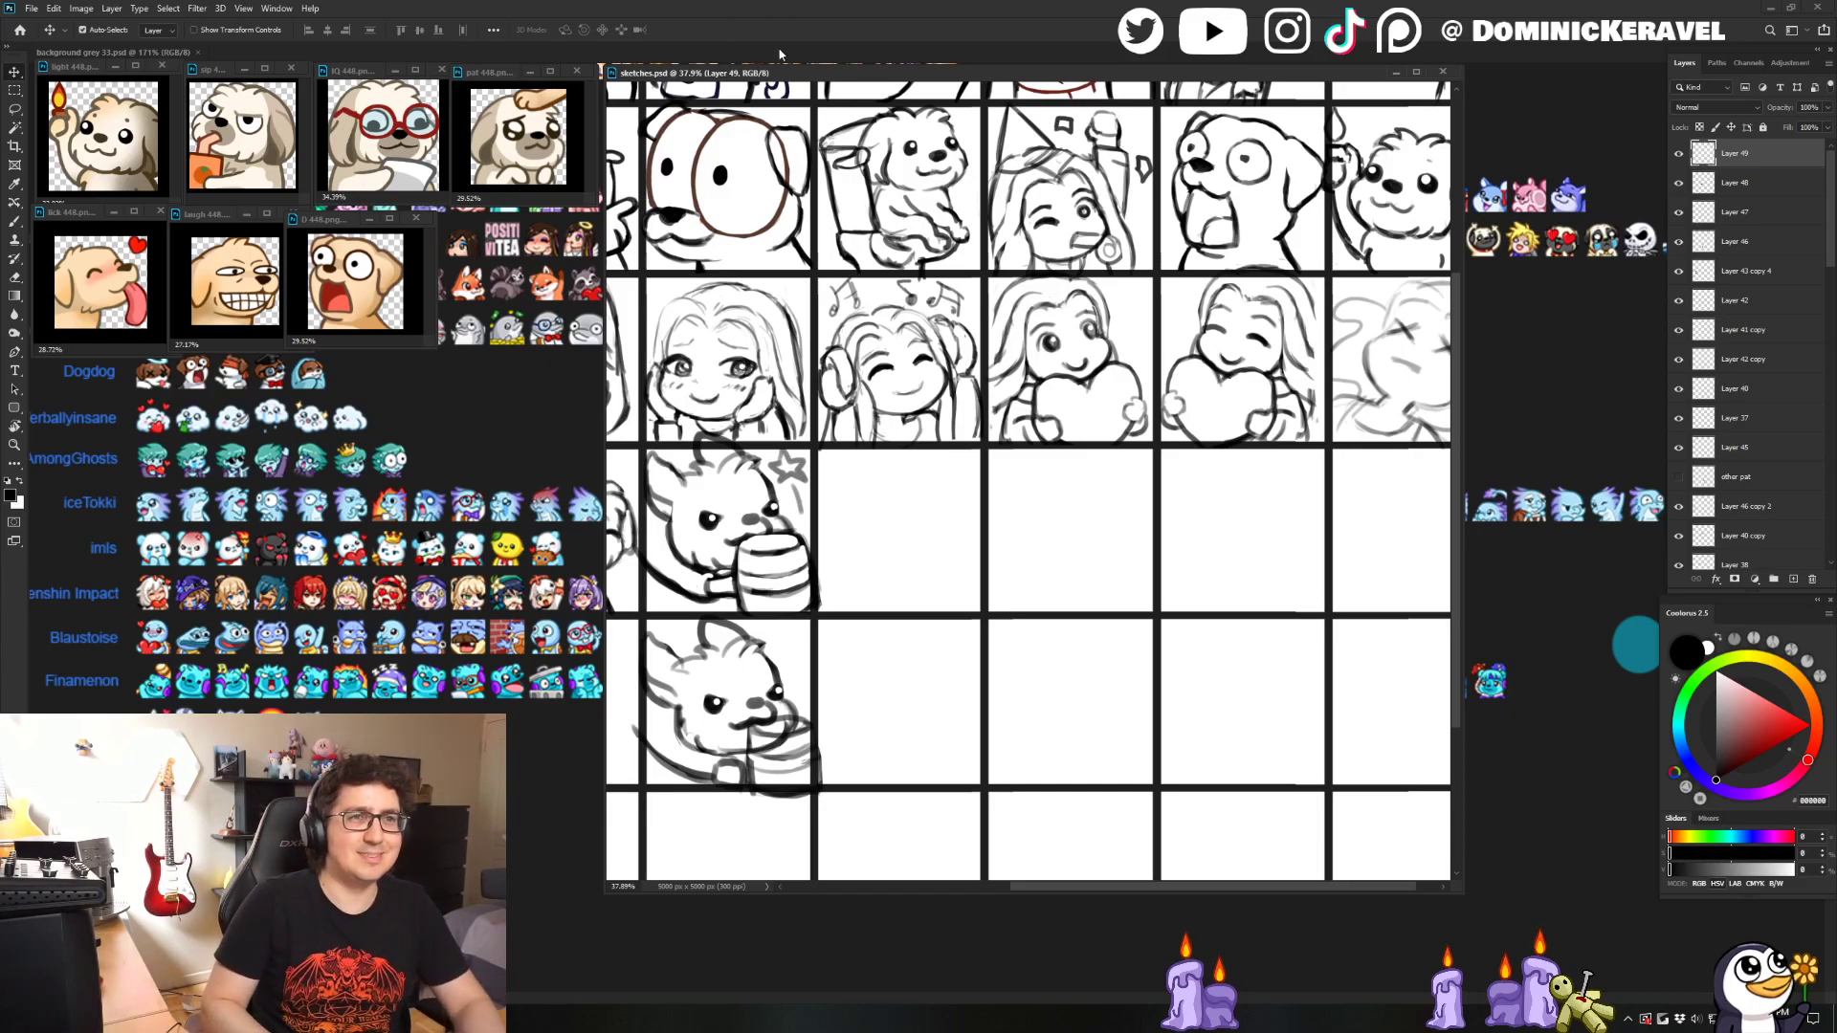
key(e)
key(space)
drag(856, 474, 937, 423)
key(v)
key(v)
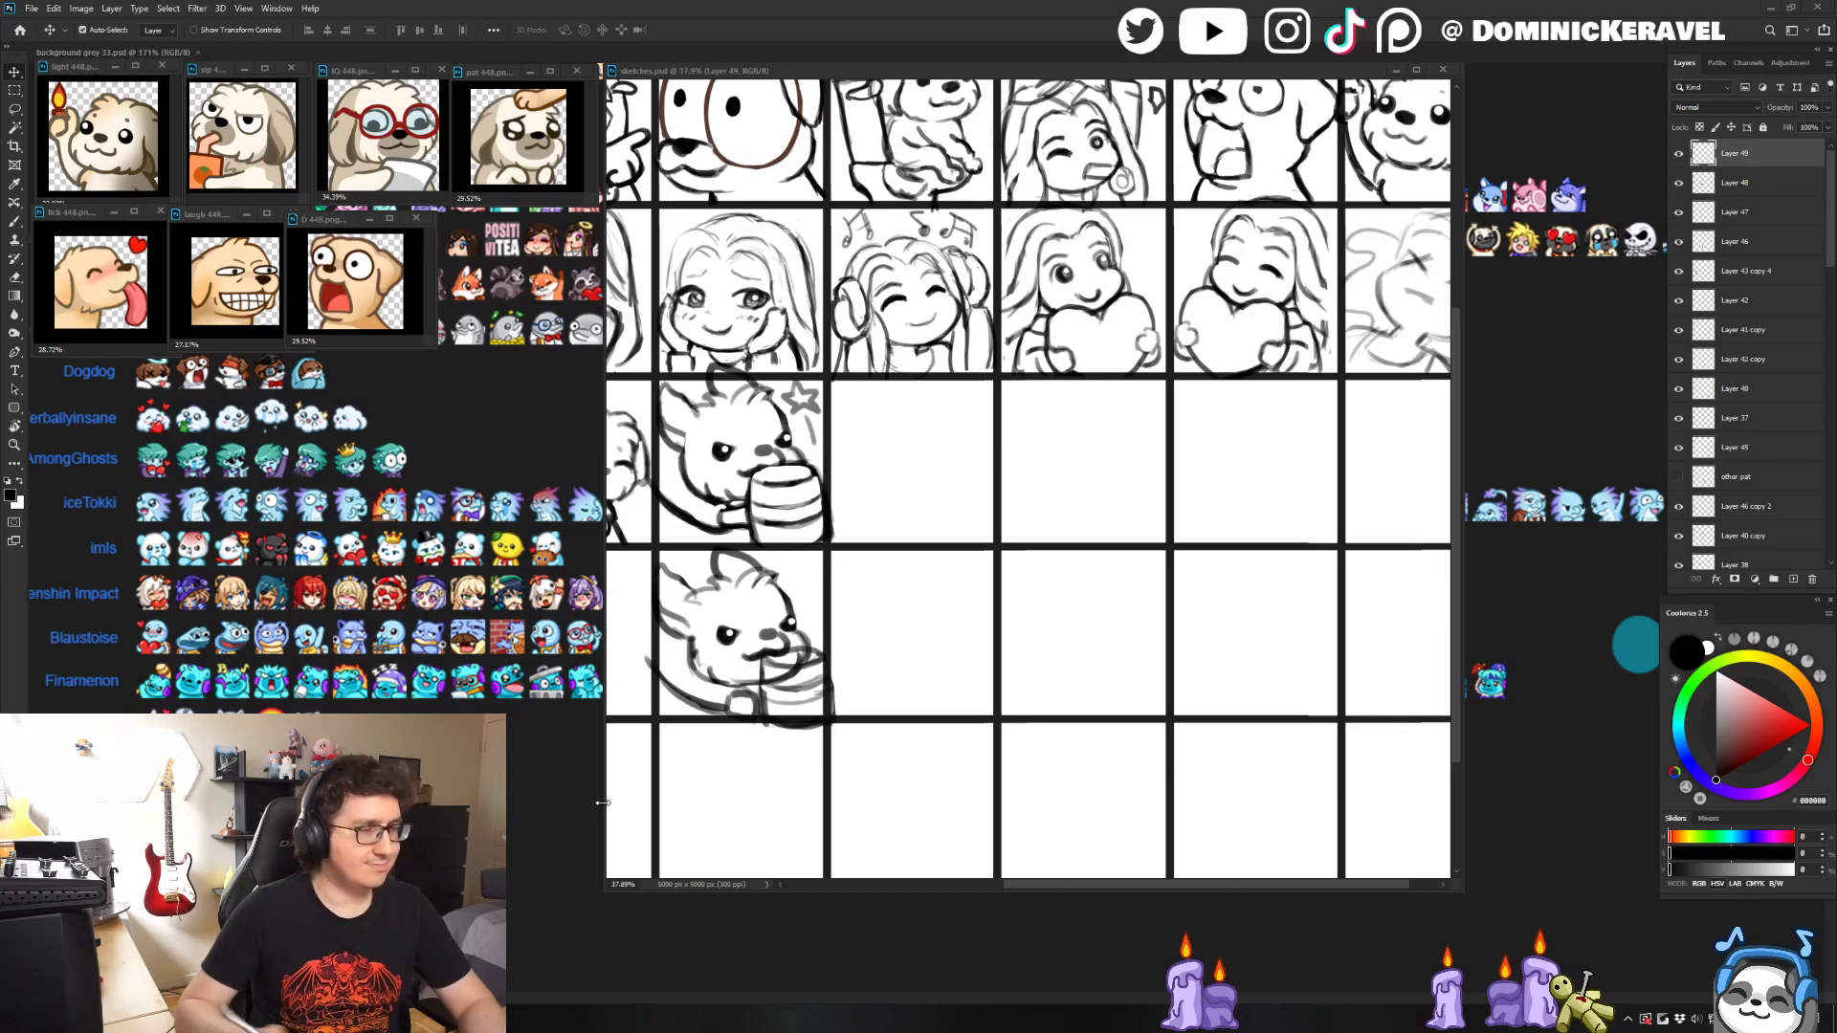
drag(875, 76, 883, 74)
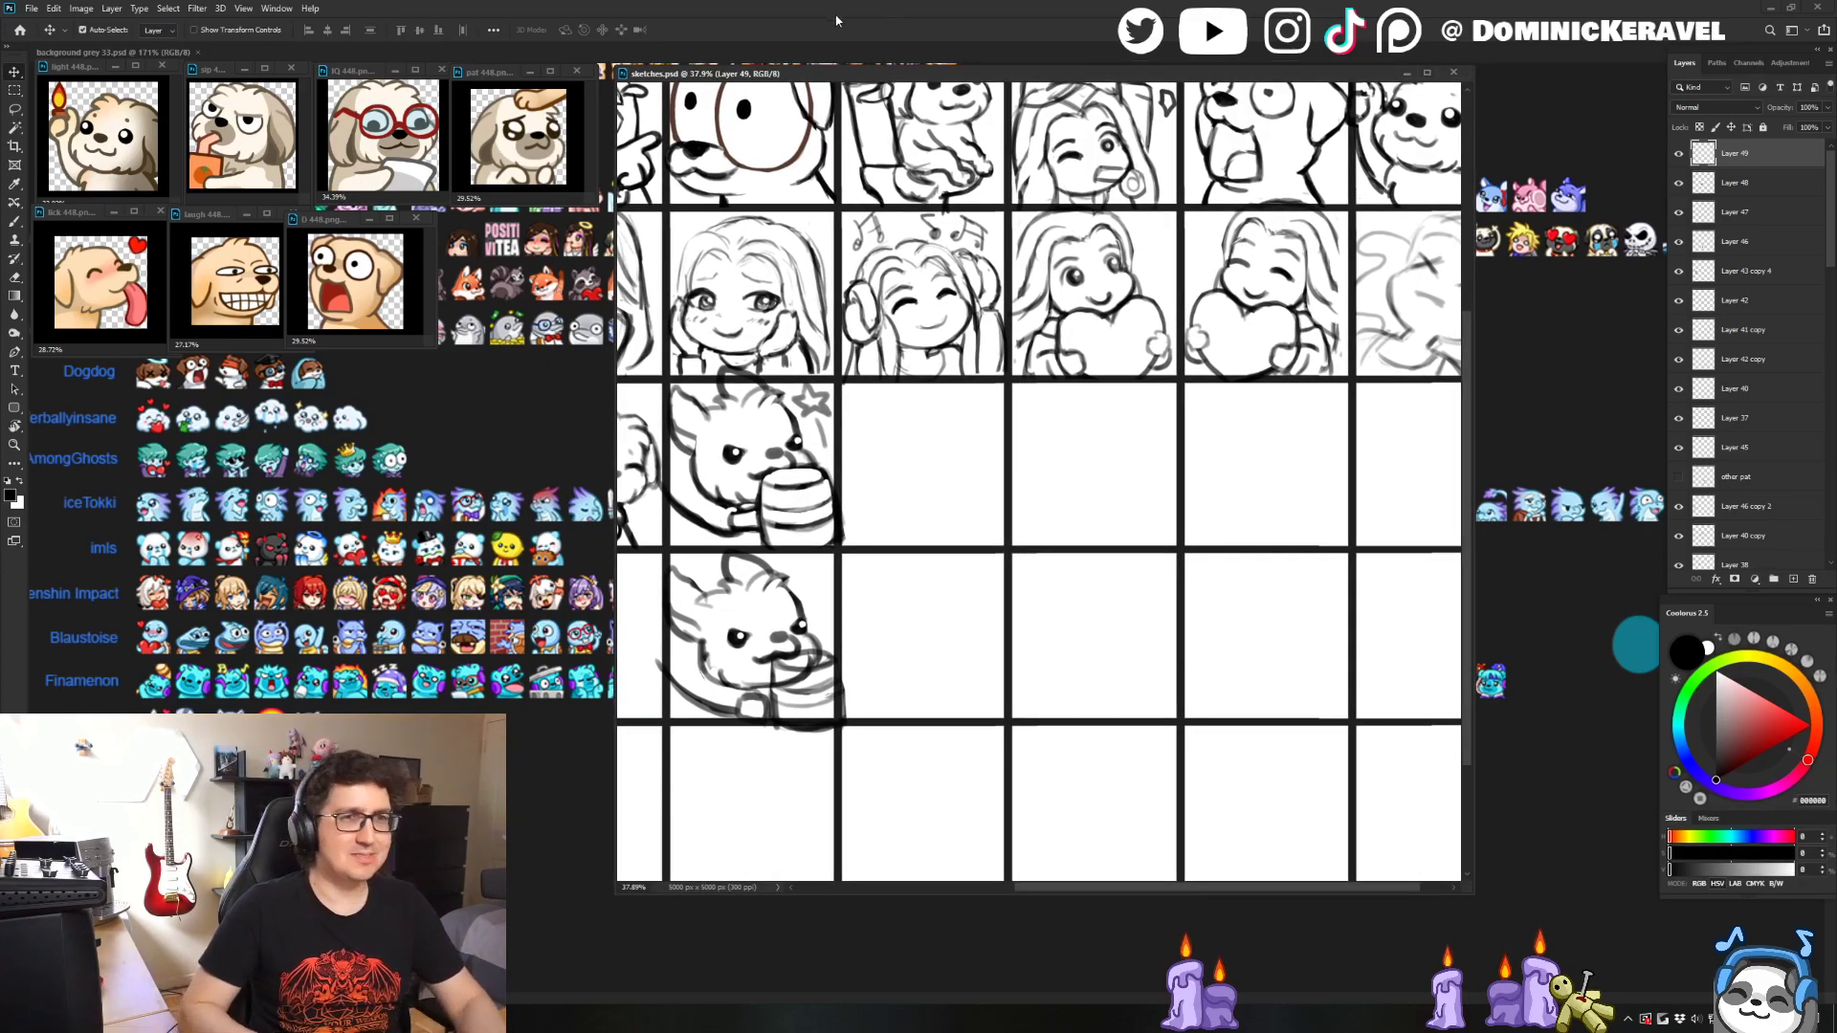
drag(899, 75, 902, 72)
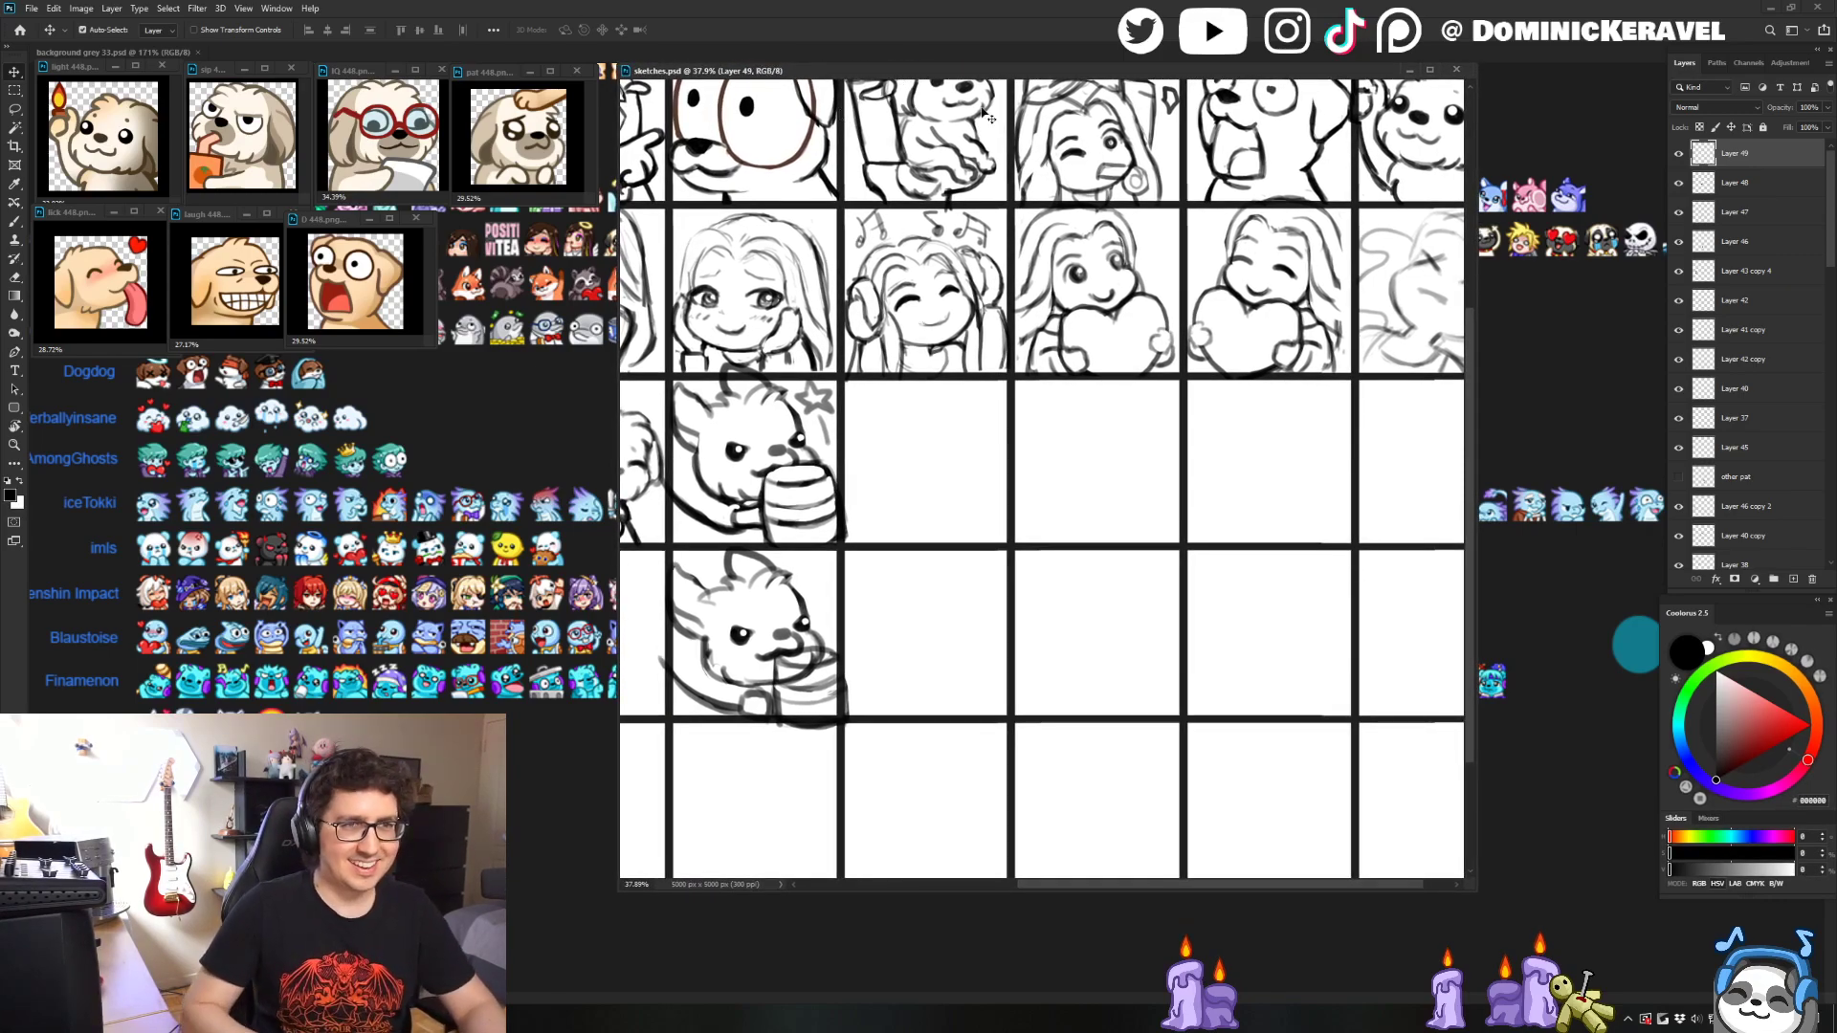
drag(992, 72, 984, 70)
drag(928, 352, 1074, 348)
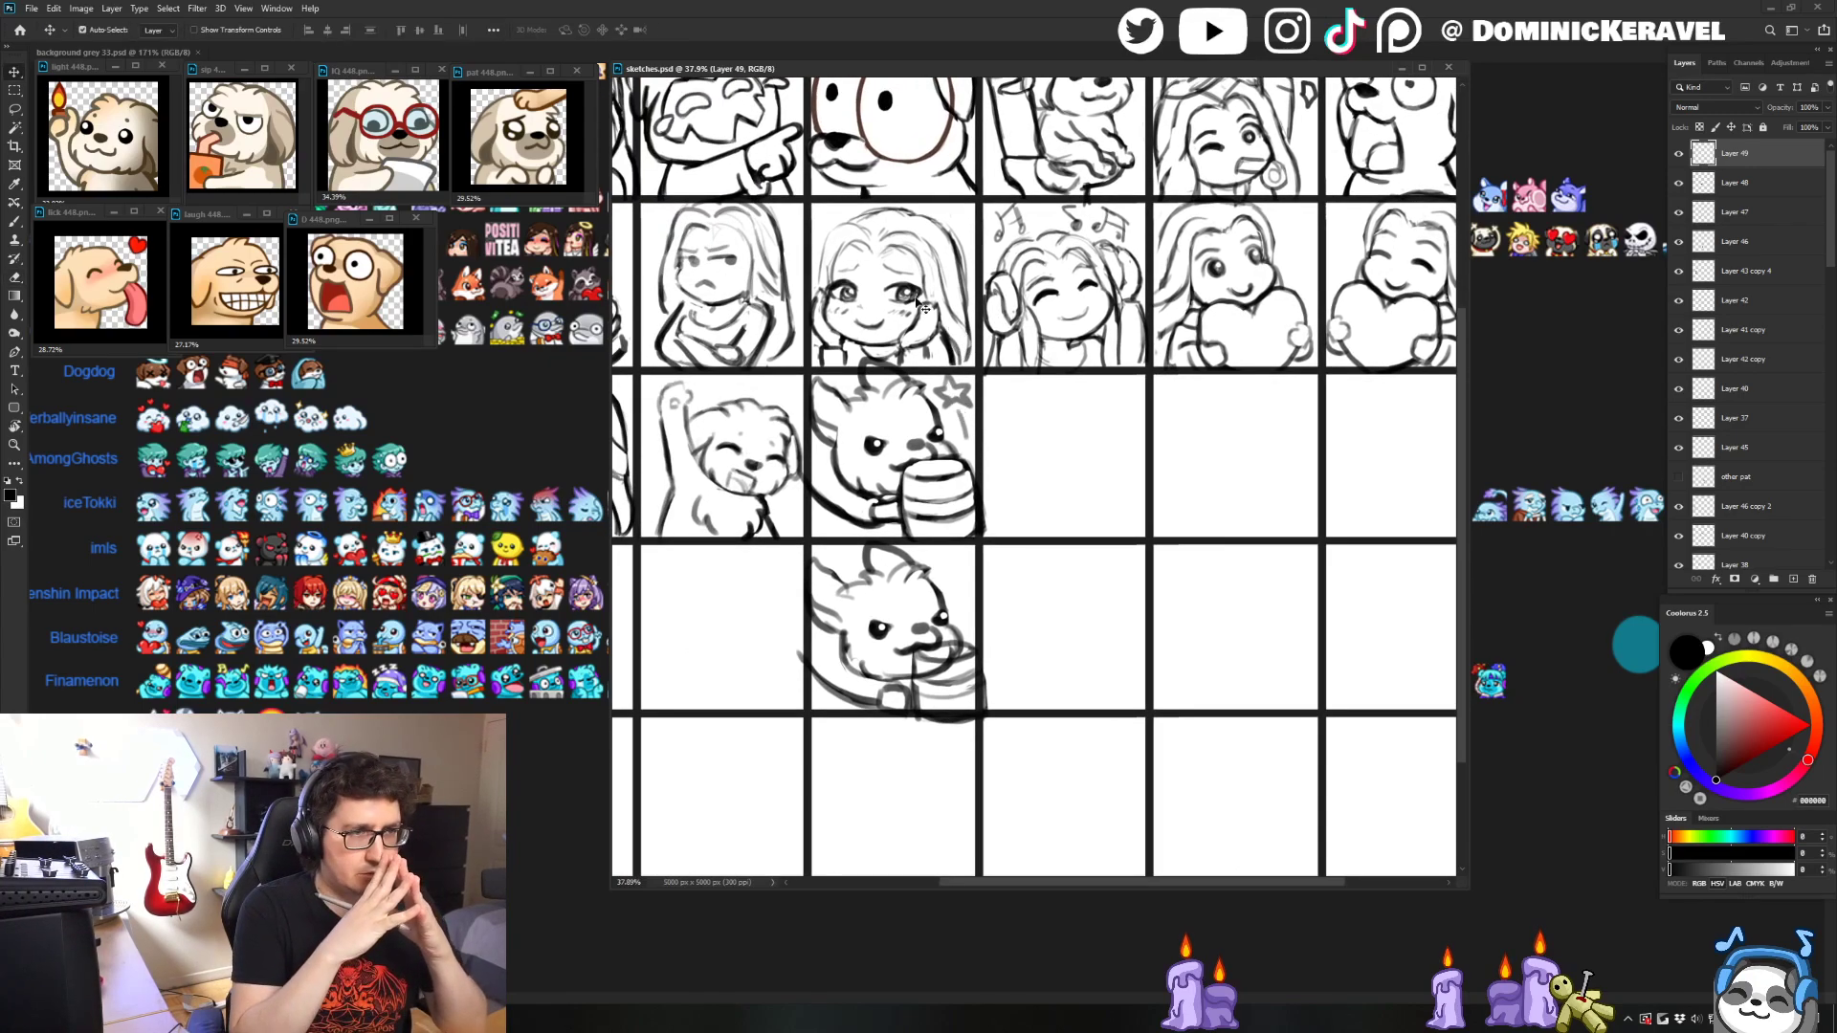
drag(920, 304, 745, 355)
key(e)
key(v)
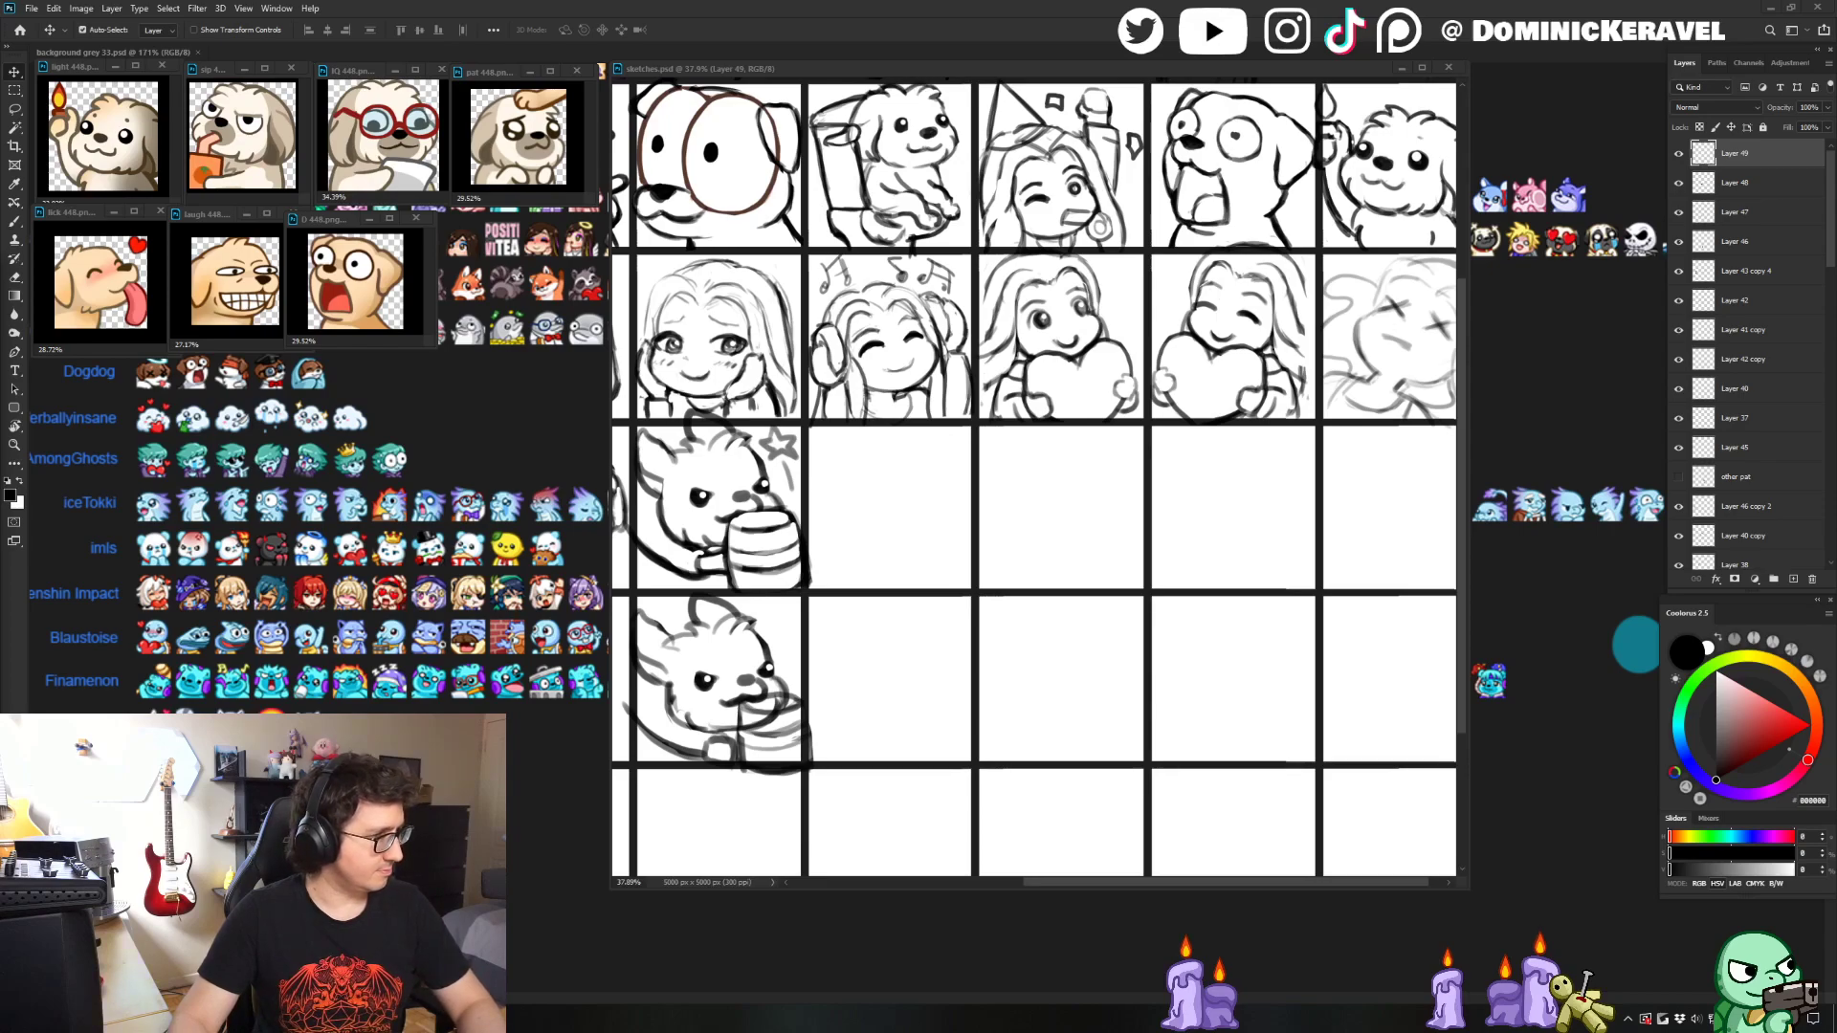
- Bring over the browser window with the Instagram photo of the open-mouthed white dog, examine it, and move it off this screen
drag(0, 287, 402, 297)
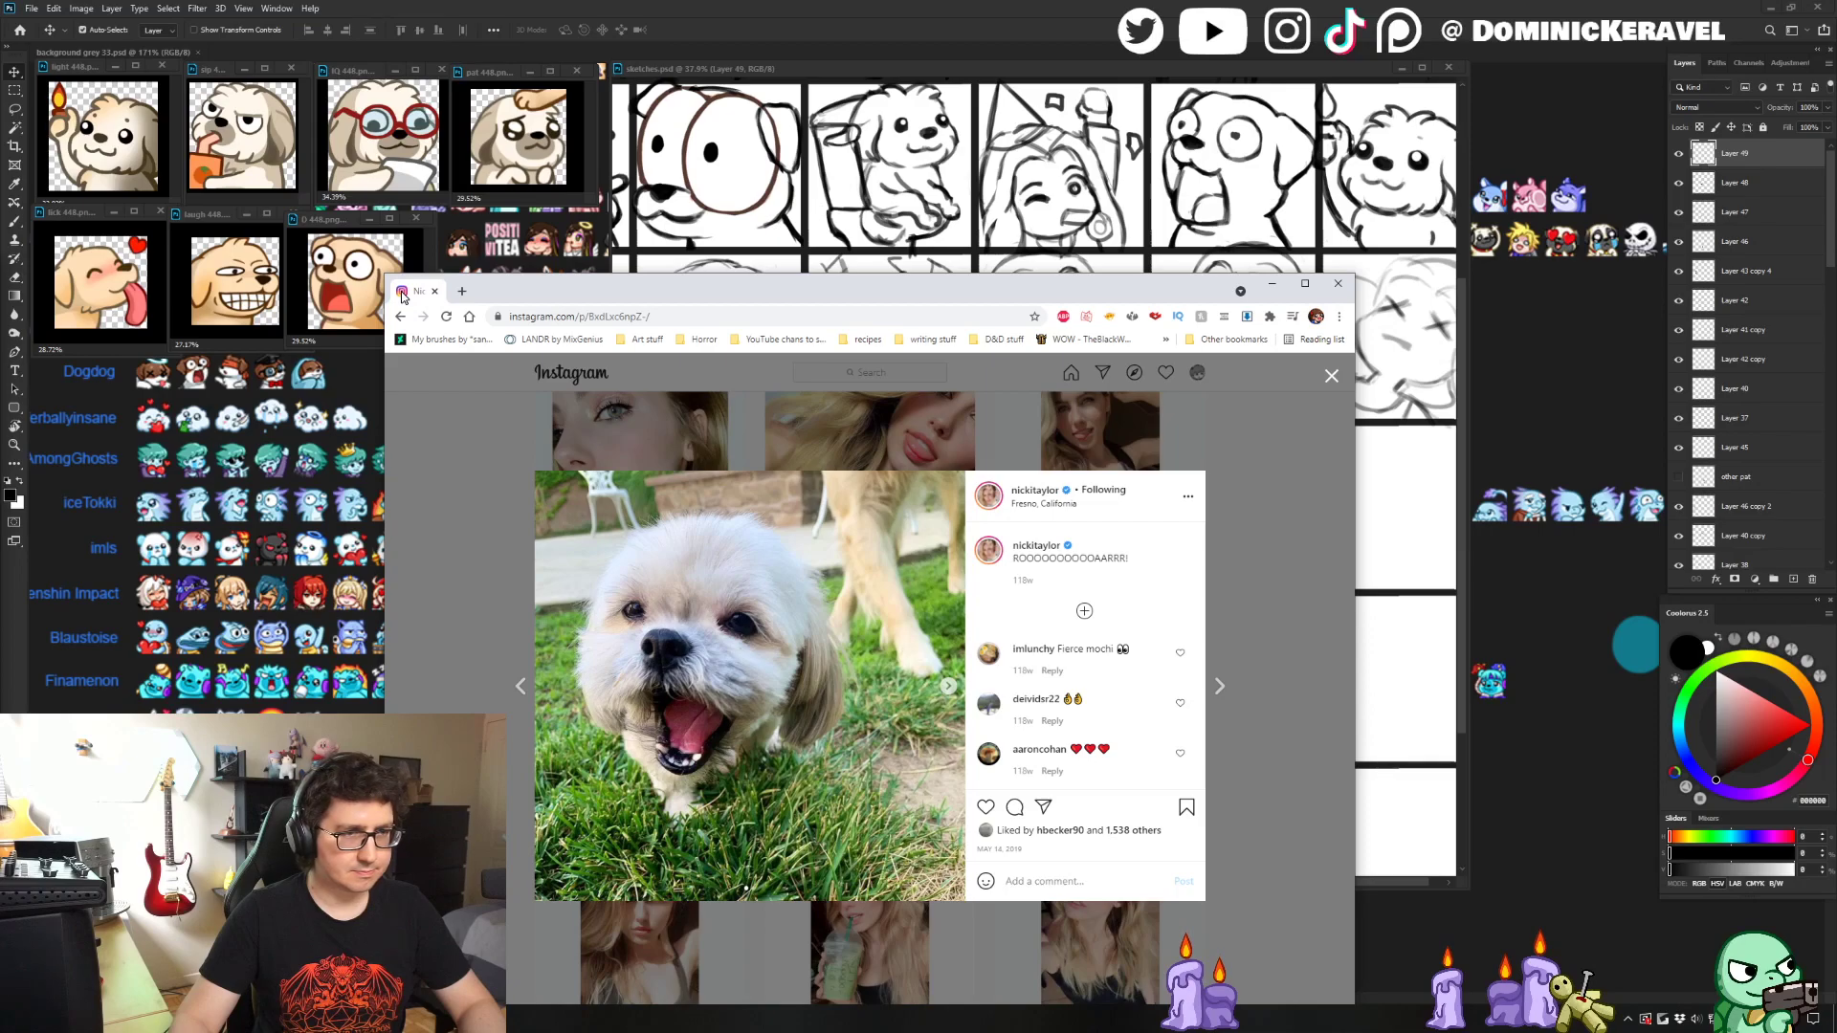
drag(401, 296, 0, 448)
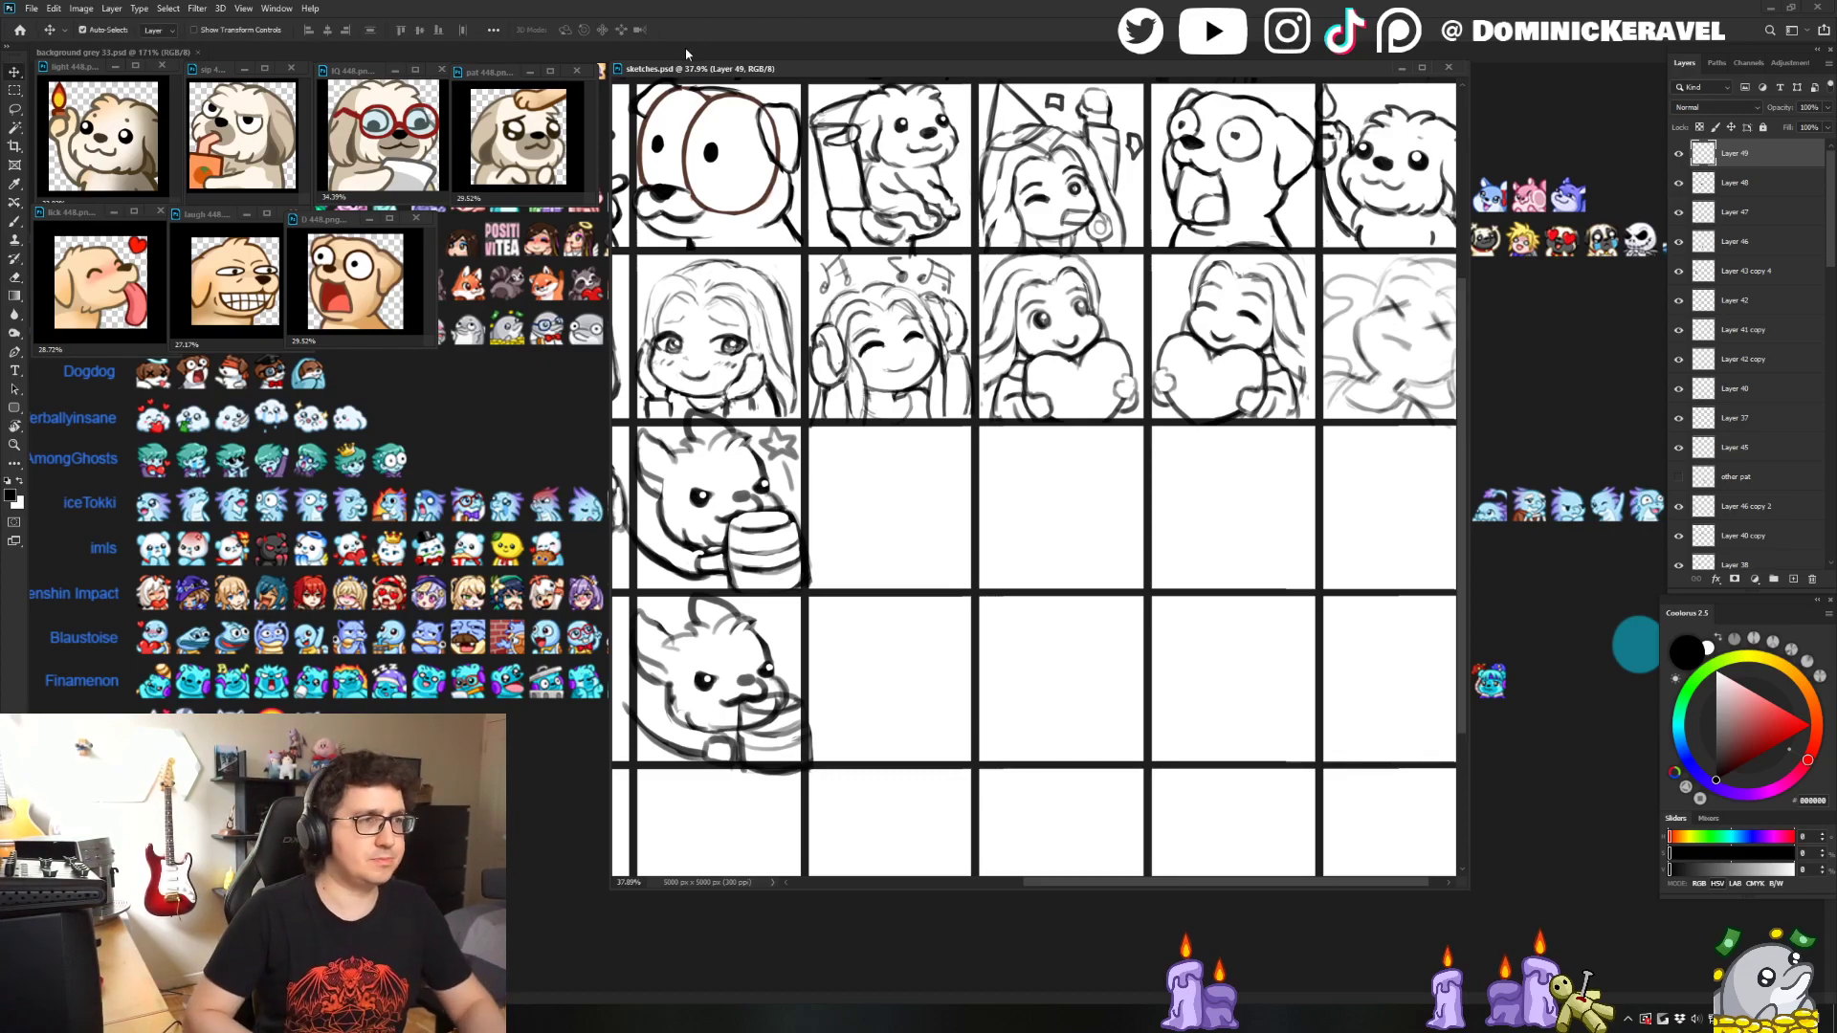
drag(890, 70, 887, 68)
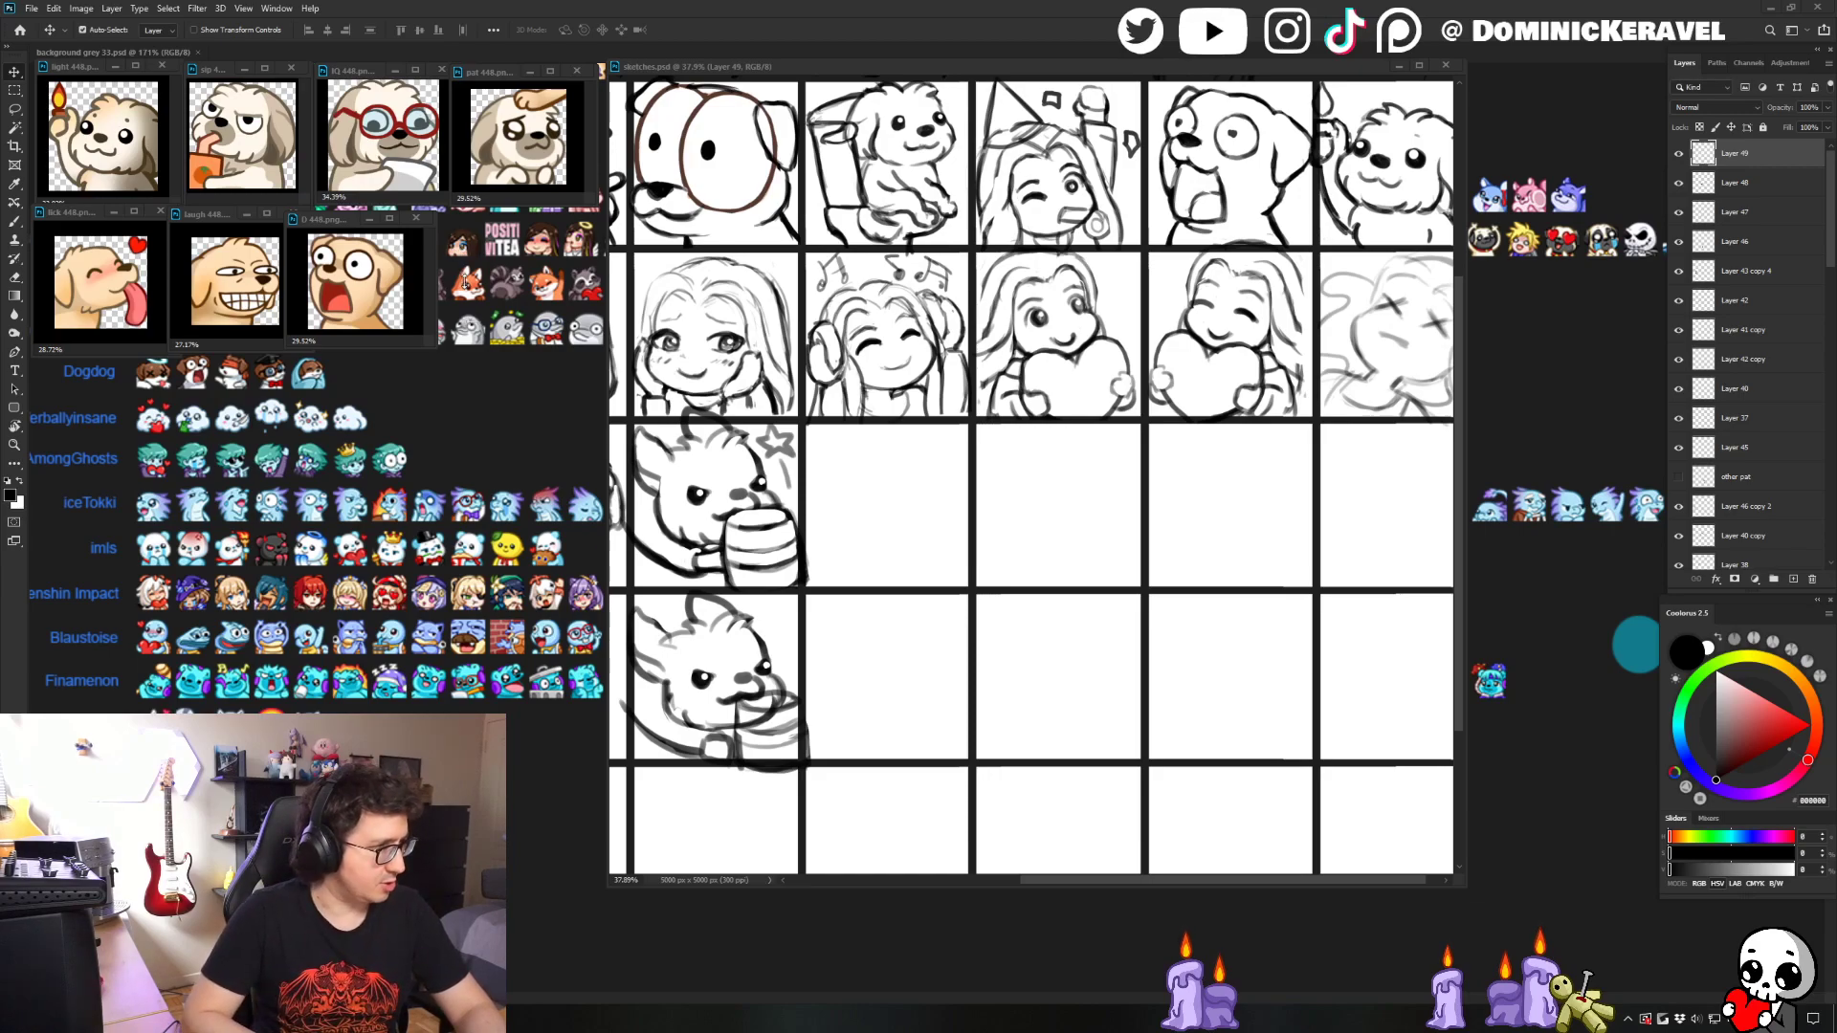
key(b)
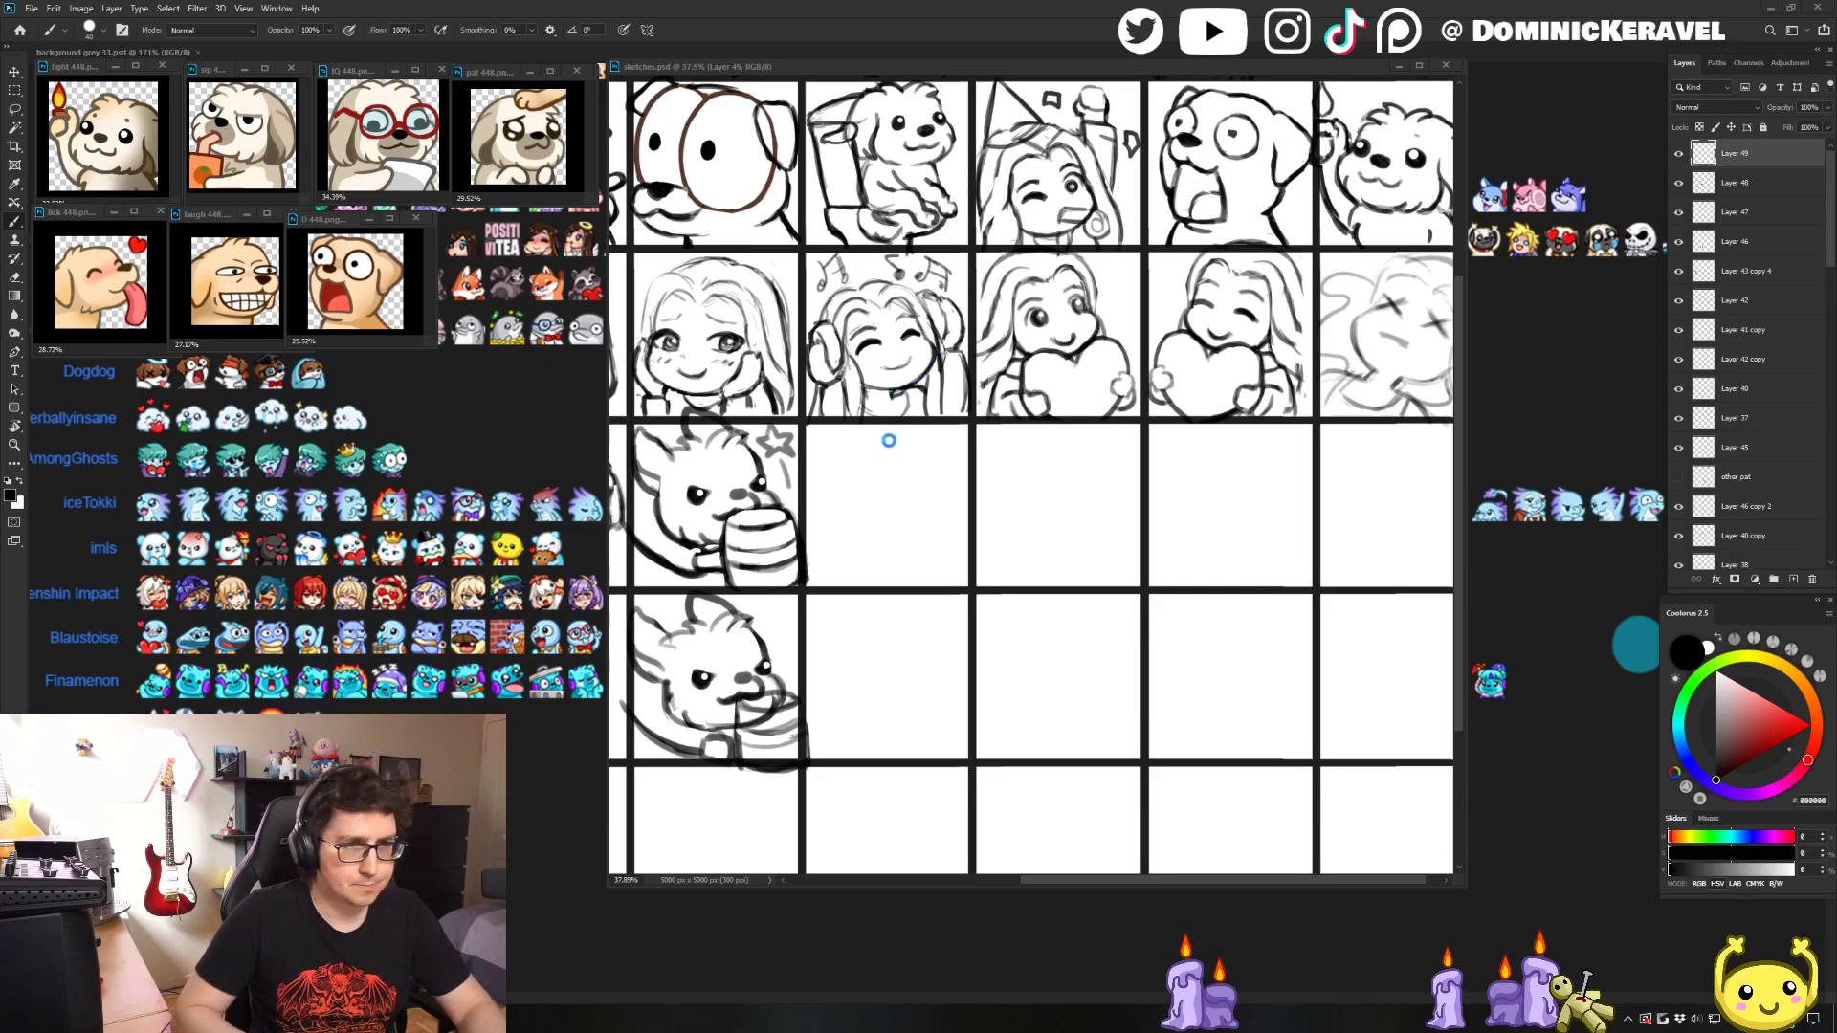
key(v)
key(b)
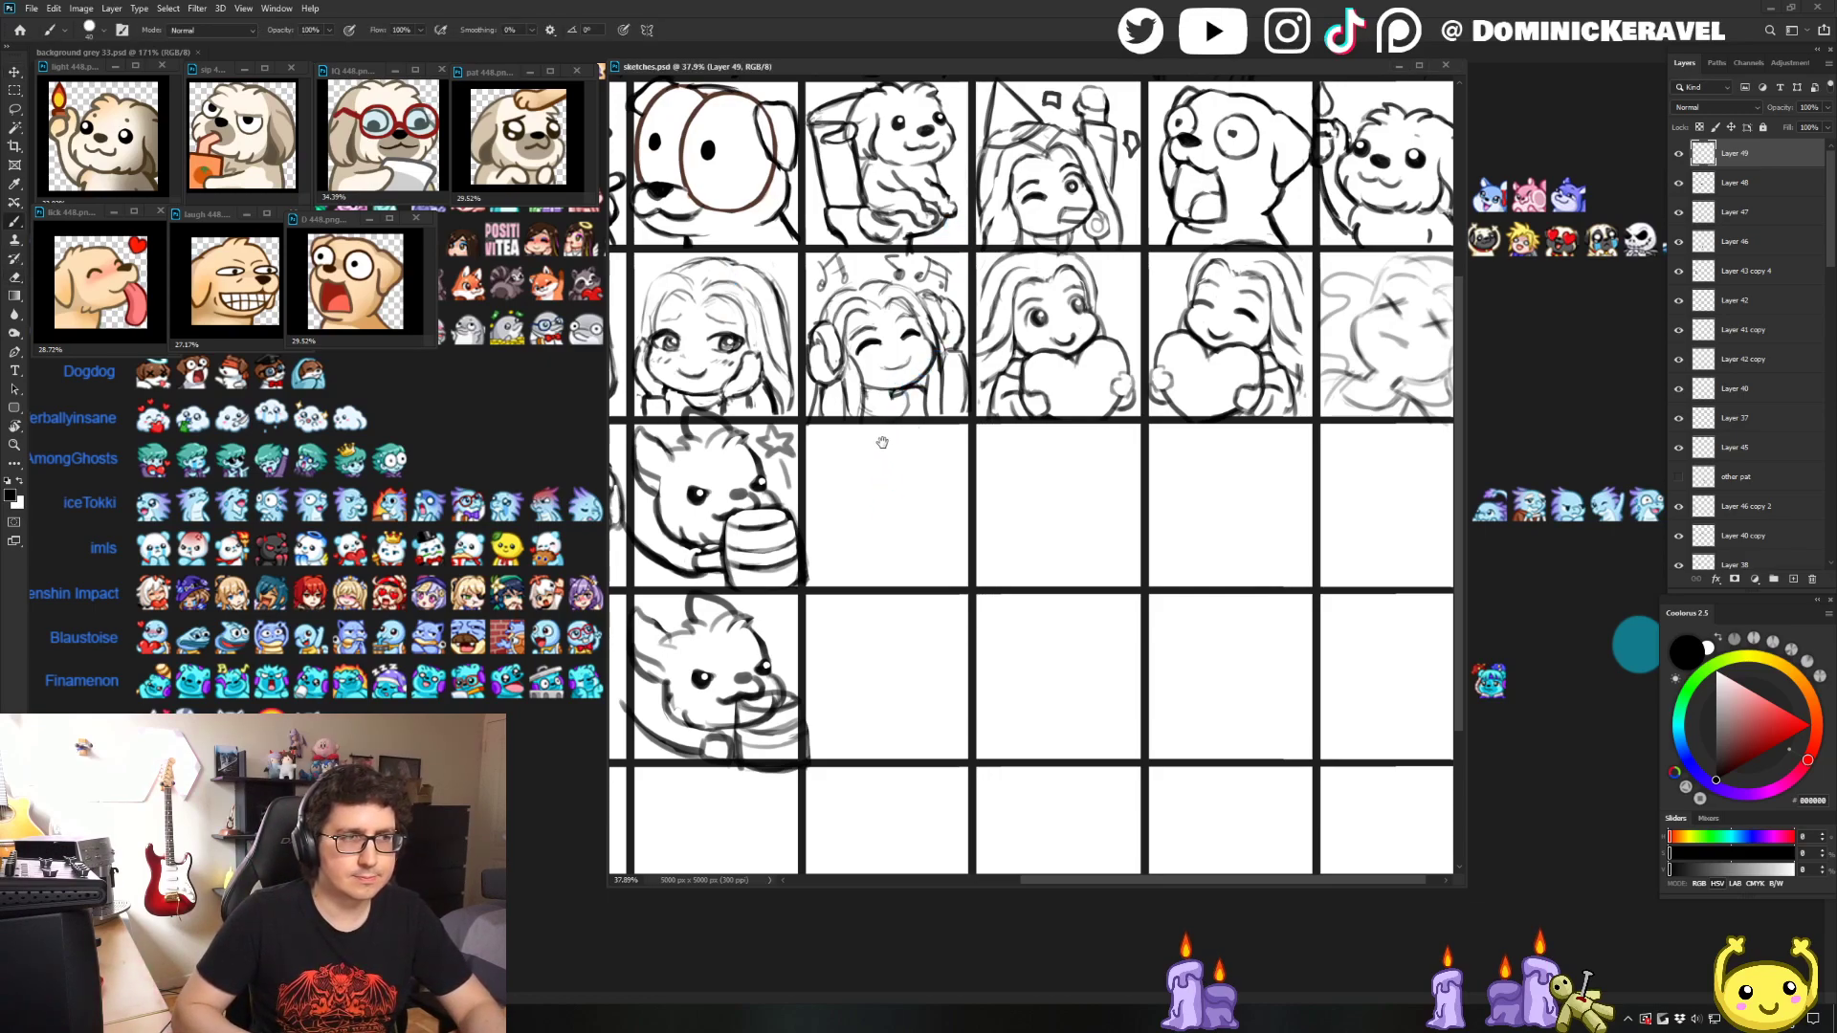
drag(862, 486, 935, 500)
key(v)
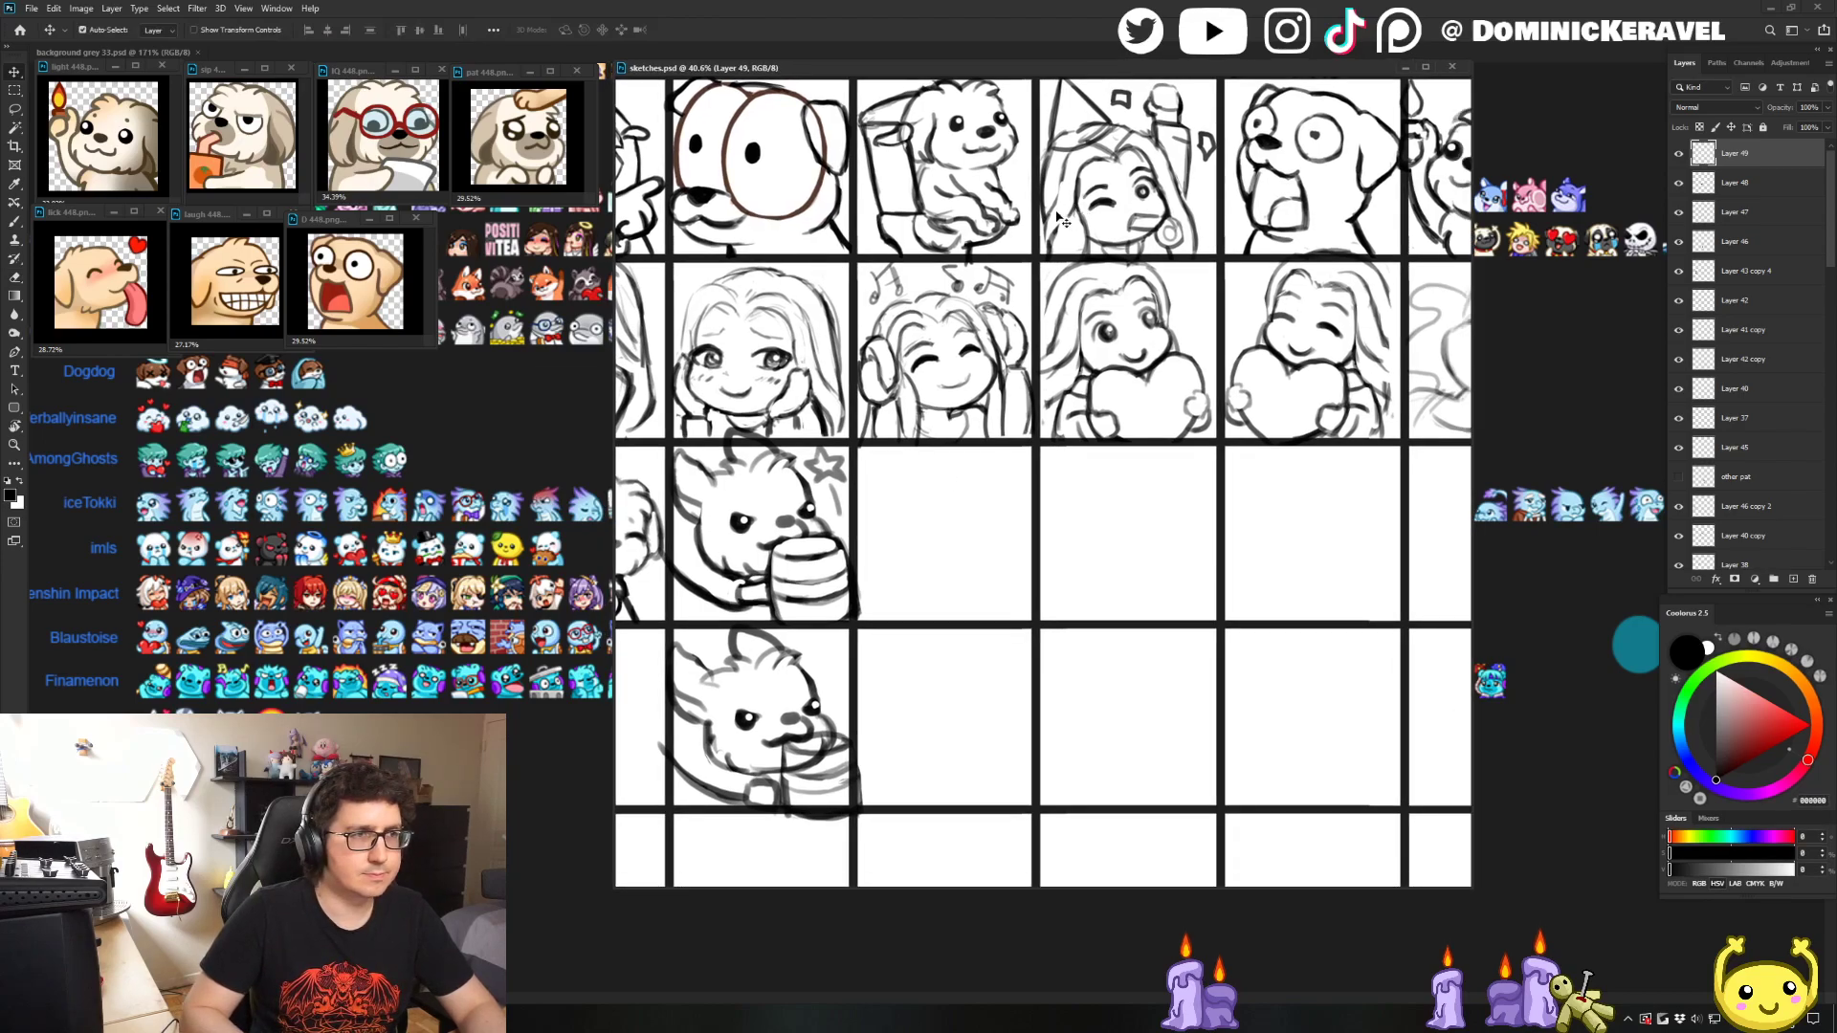
key(f)
drag(1097, 479, 885, 512)
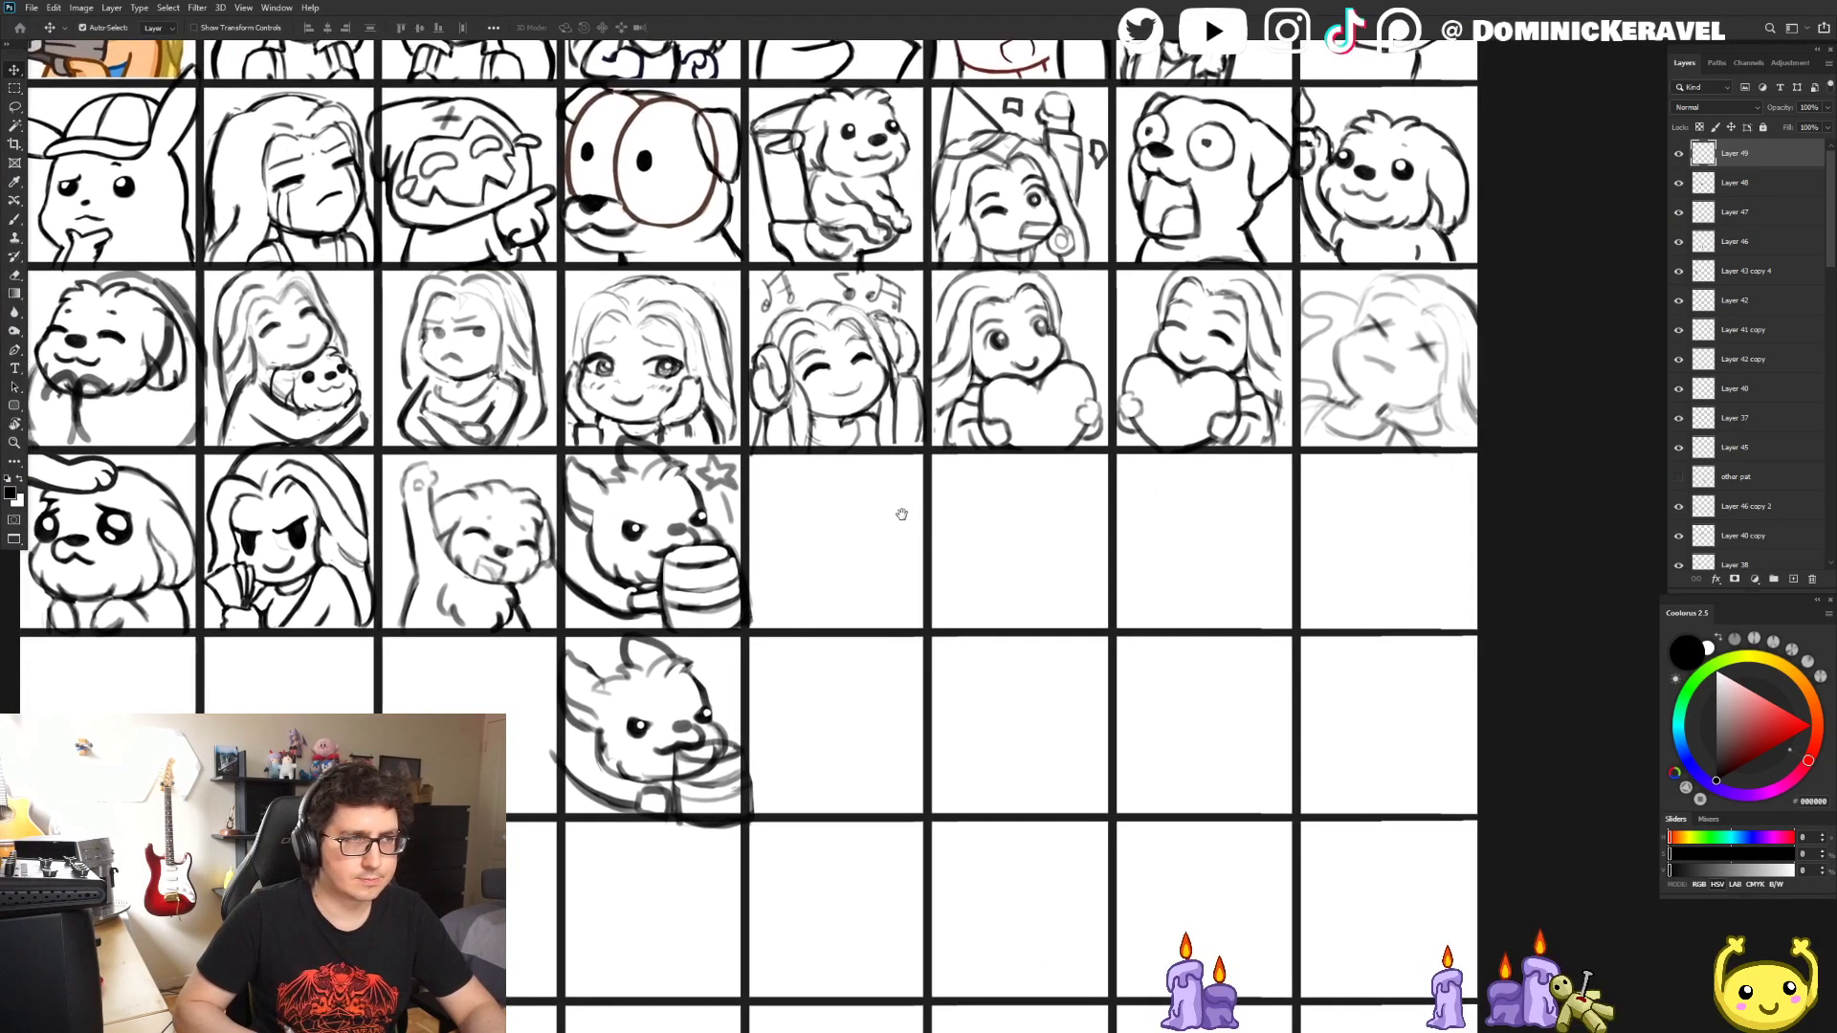
key(f)
key(f)
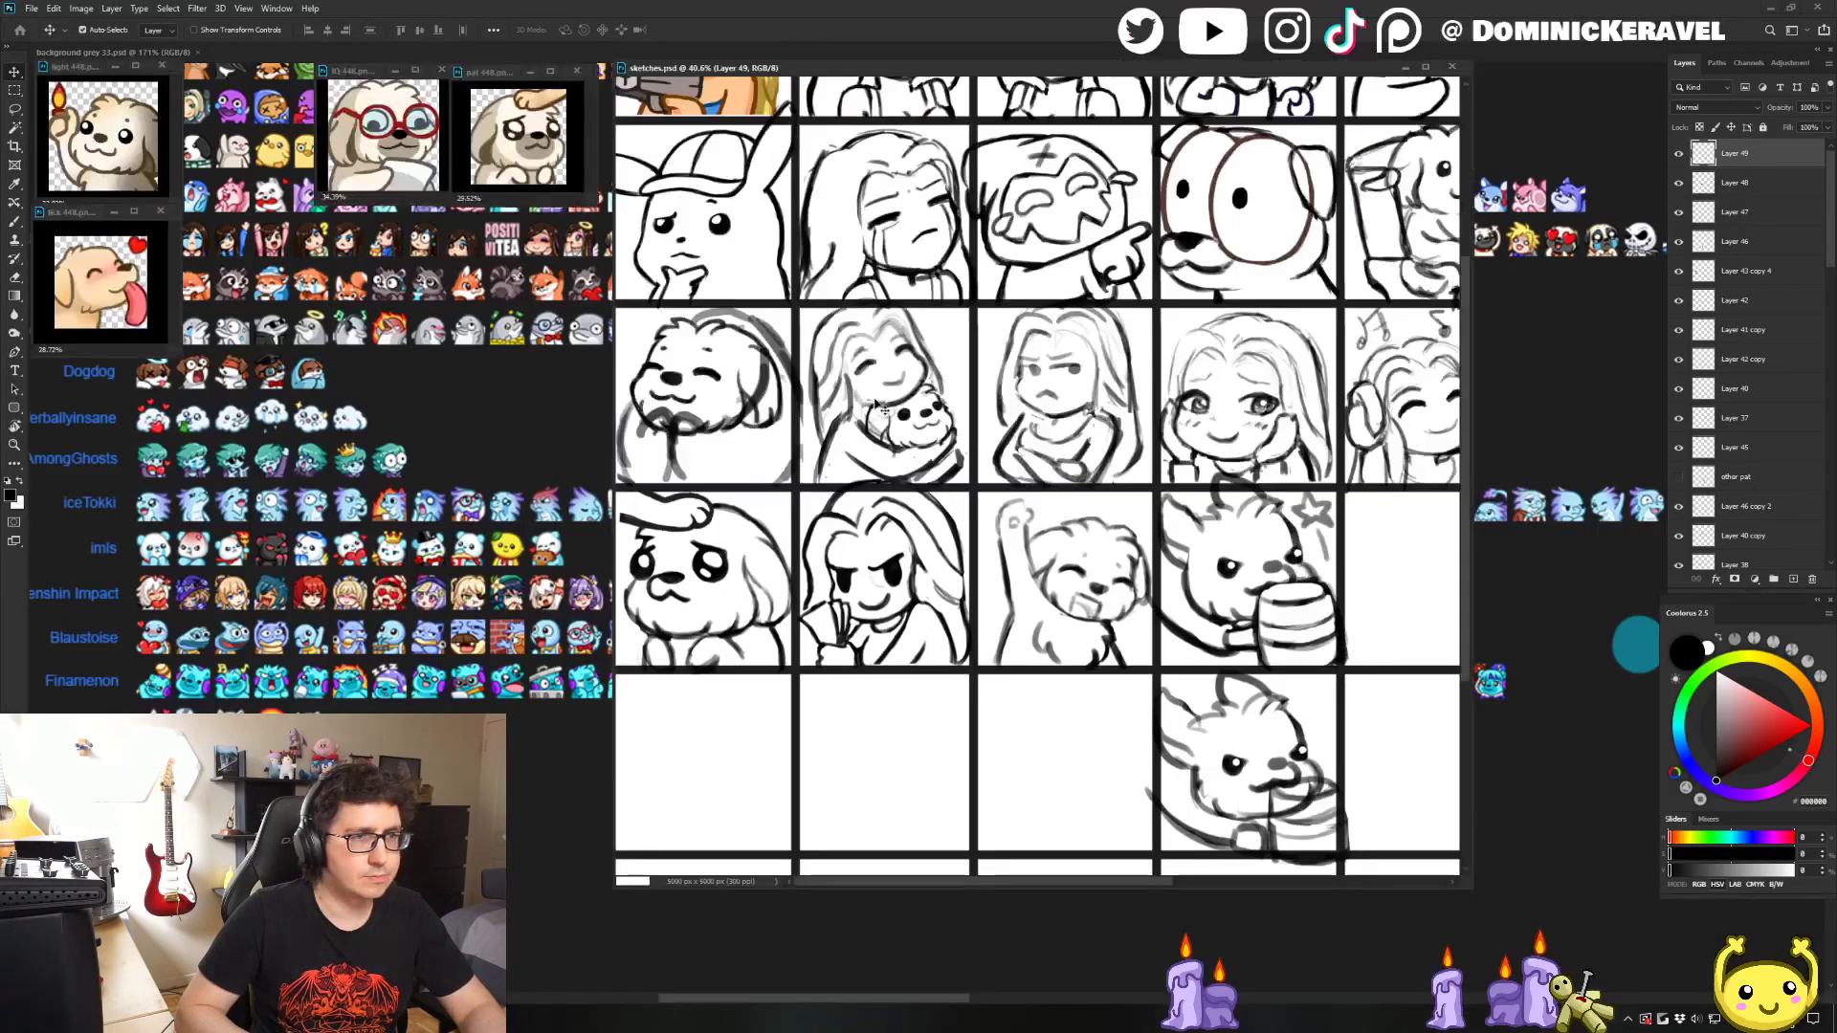
- Sketch the new dog's nose, muzzle, top of the head and floppy ear in the empty cell beside the barrel sketch
drag(1435, 383, 880, 324)
key(e)
key(b)
scroll(918, 402, left, 3)
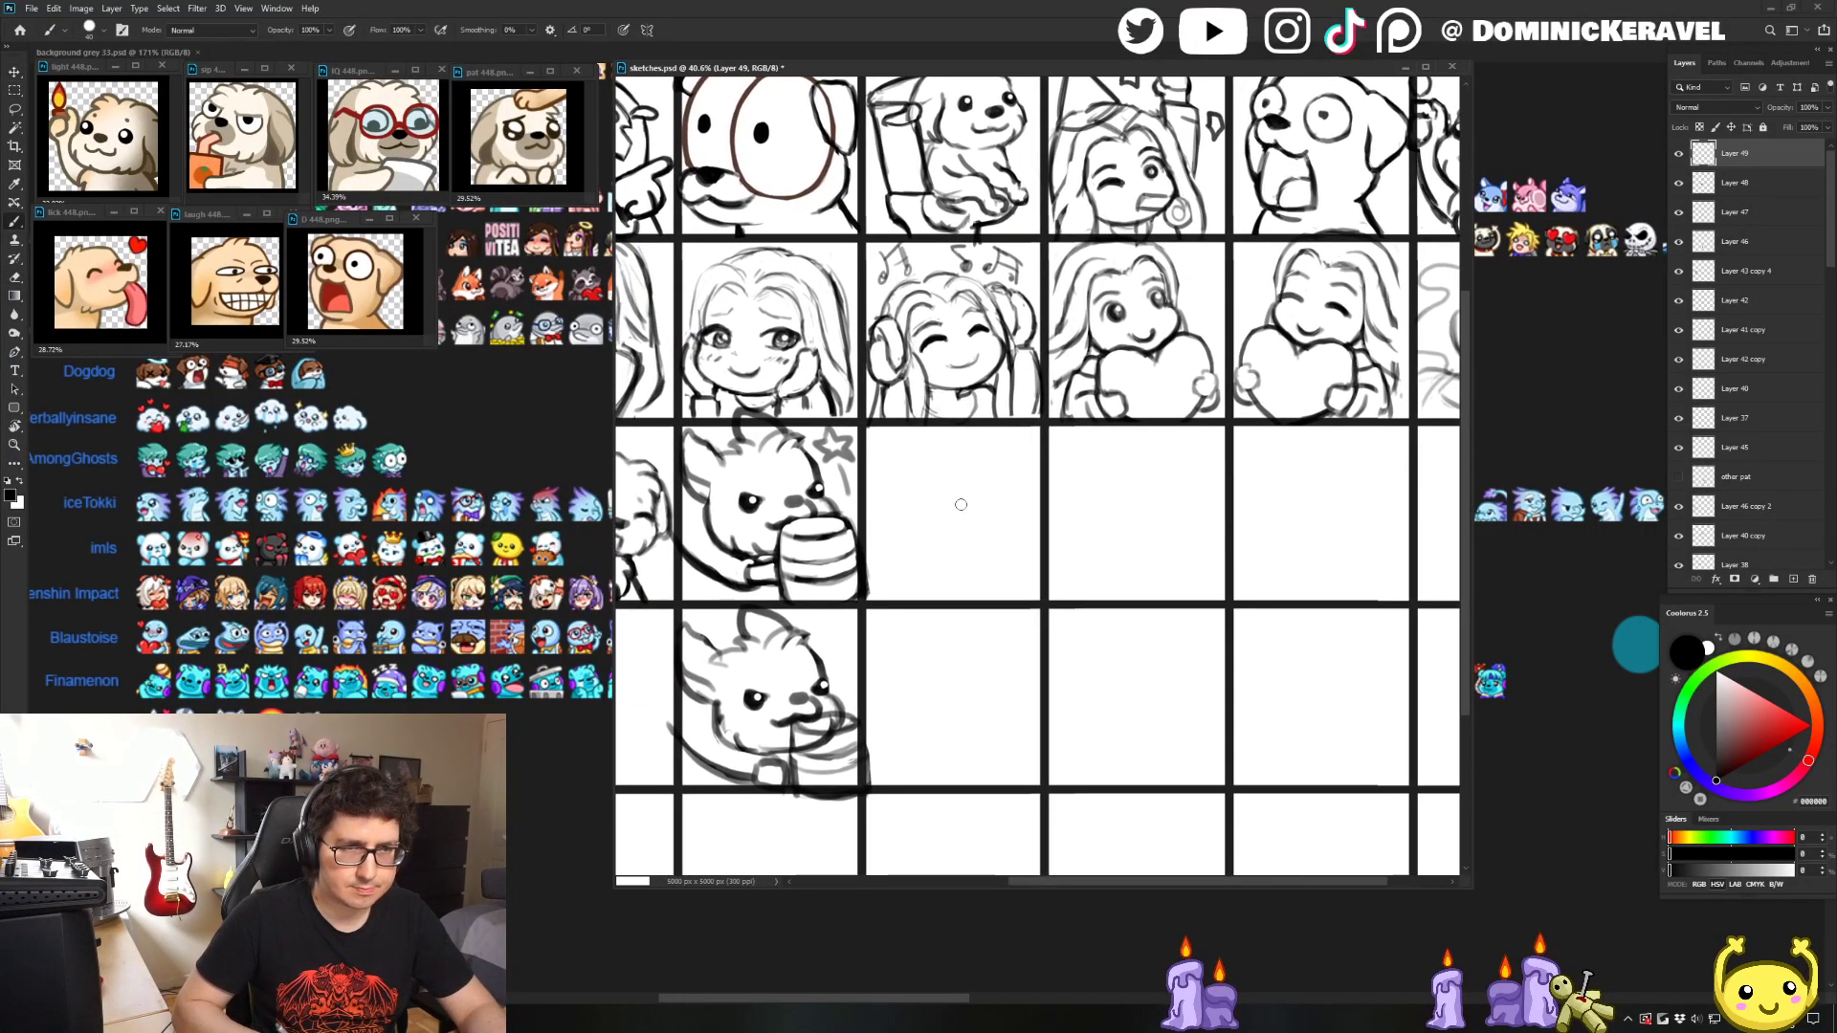
mouse_move(949, 505)
mouse_down()
mouse_move(966, 517)
mouse_move(1002, 445)
mouse_move(1033, 431)
mouse_move(1045, 502)
mouse_move(995, 511)
mouse_move(1043, 500)
mouse_up()
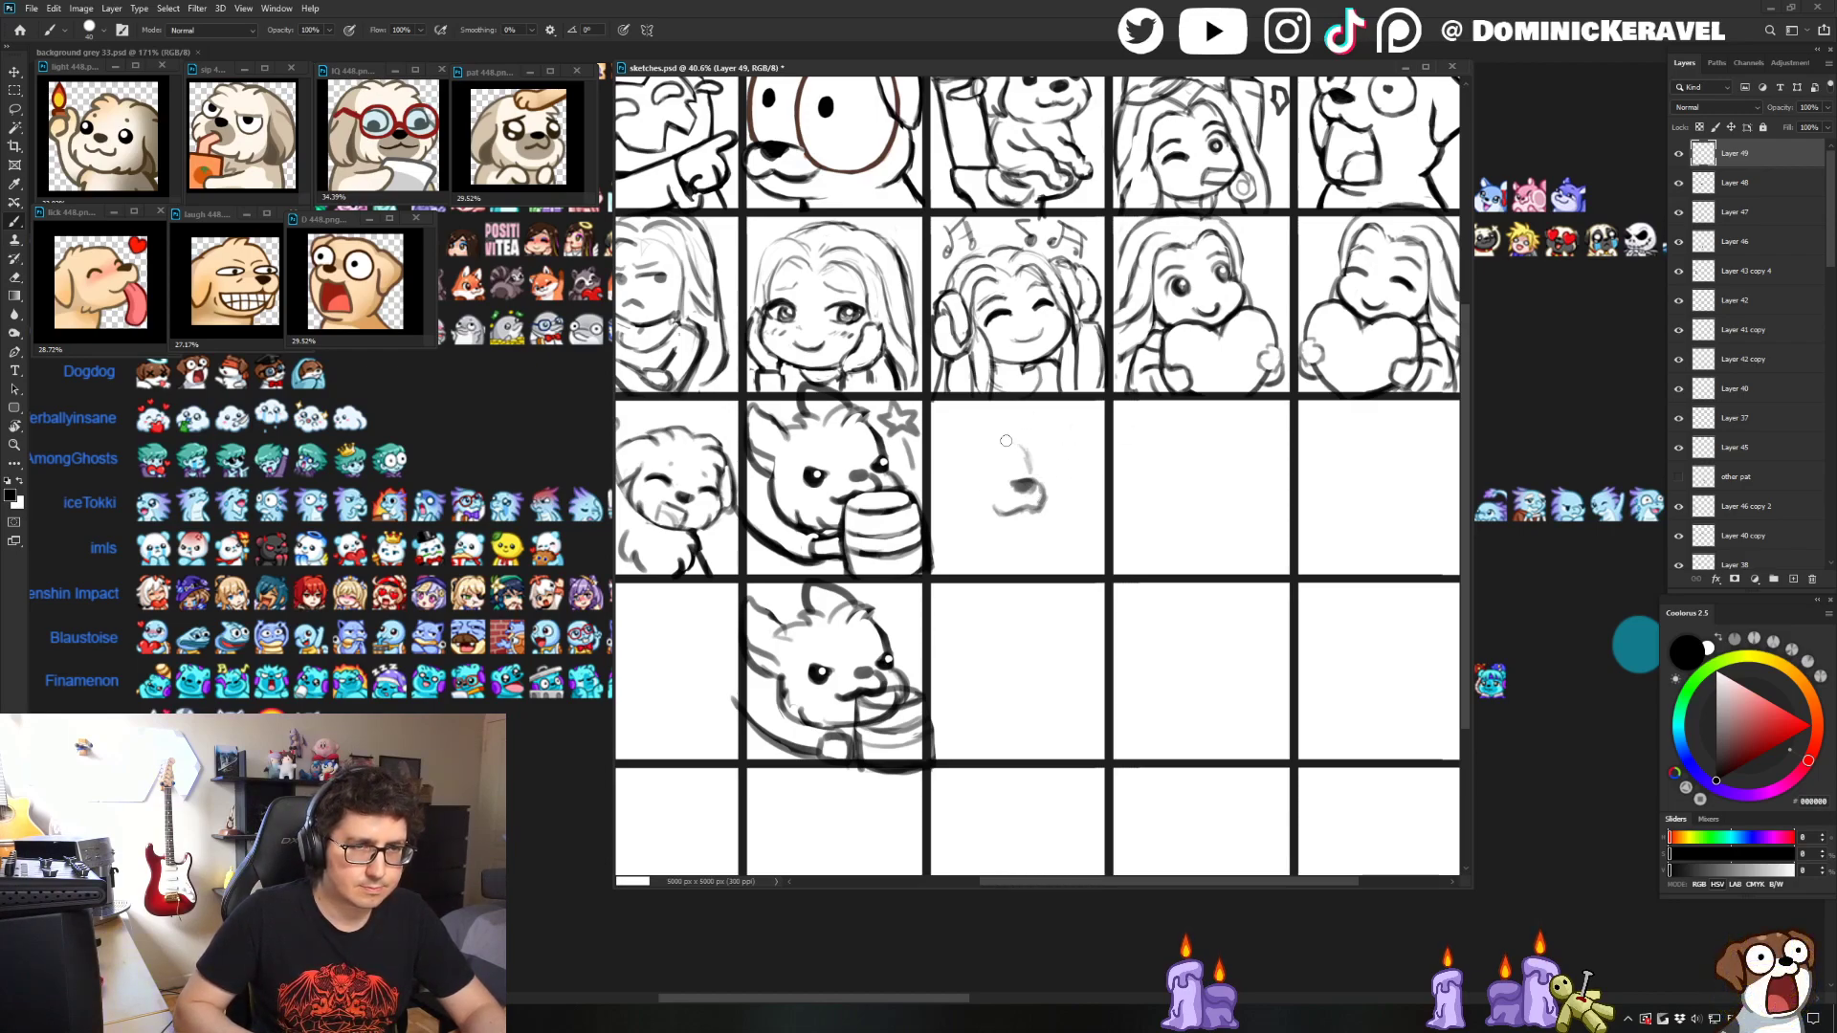
mouse_move(1029, 453)
mouse_down()
mouse_move(940, 460)
mouse_move(936, 512)
mouse_move(956, 511)
mouse_up()
key(v)
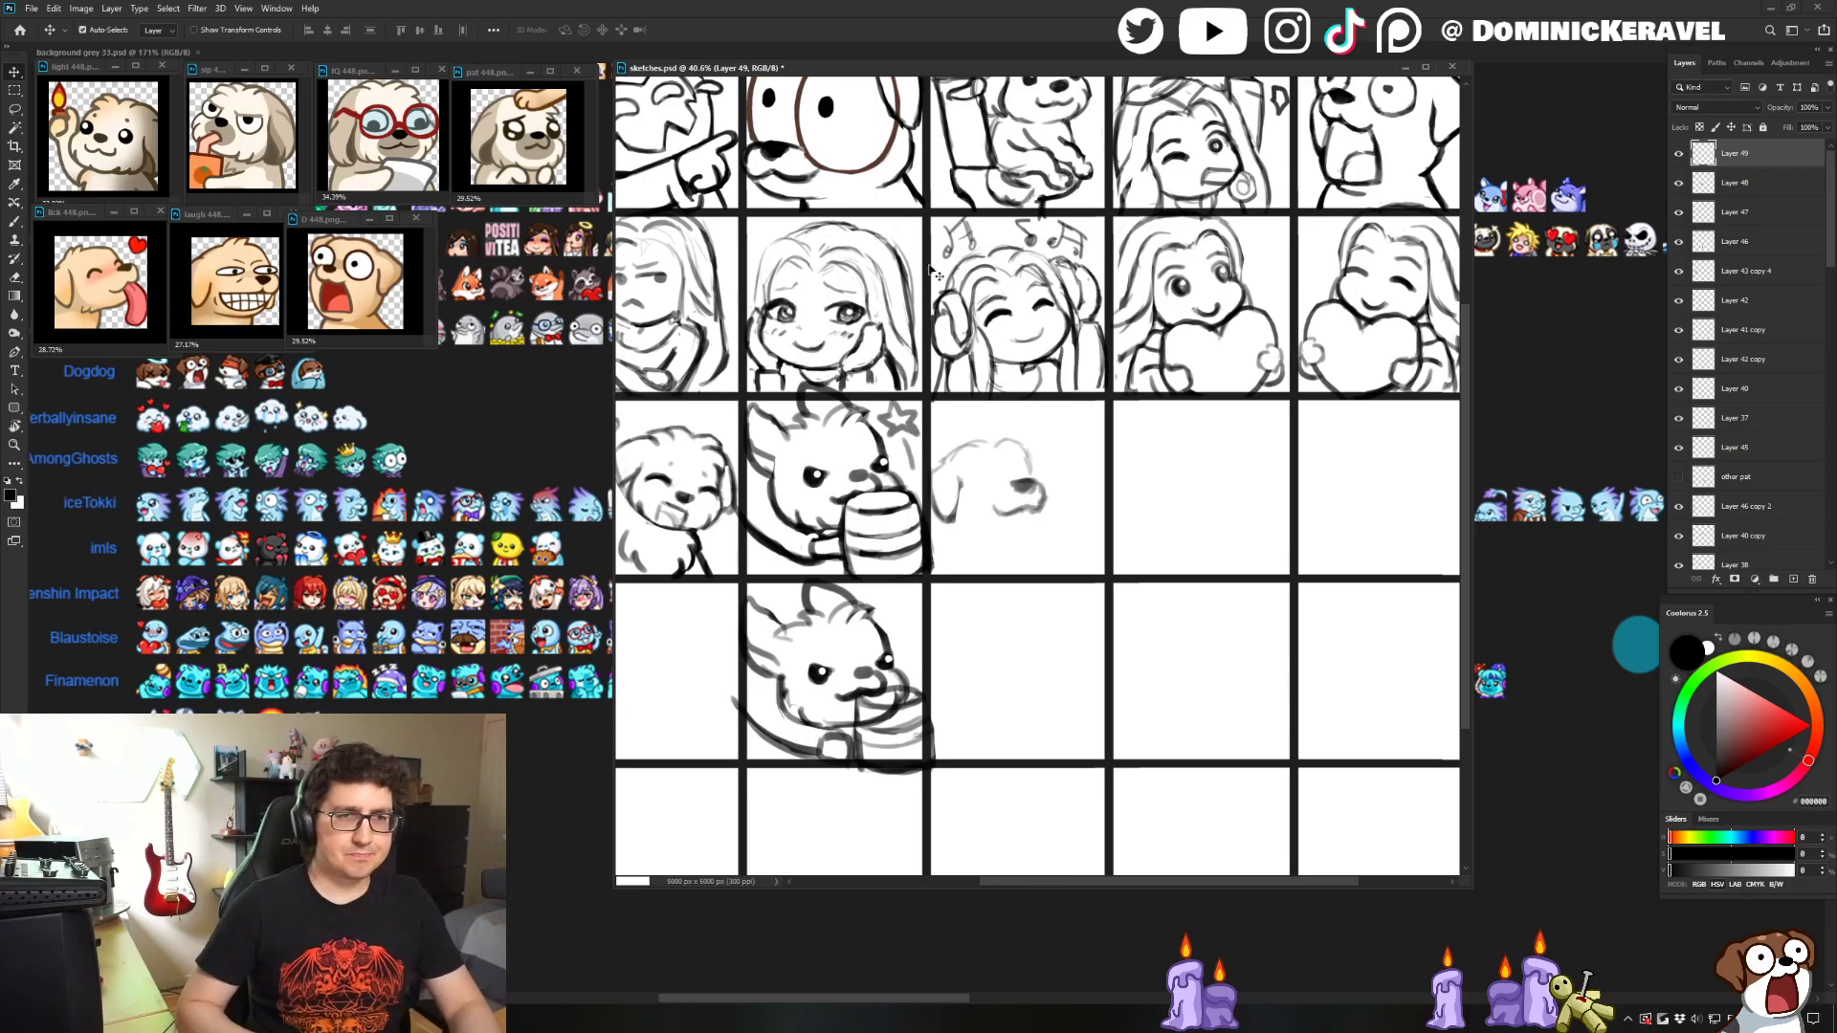
- Draw the dog's lower jaw line under the muzzle and clean up the brow above the nose with the eraser
key(b)
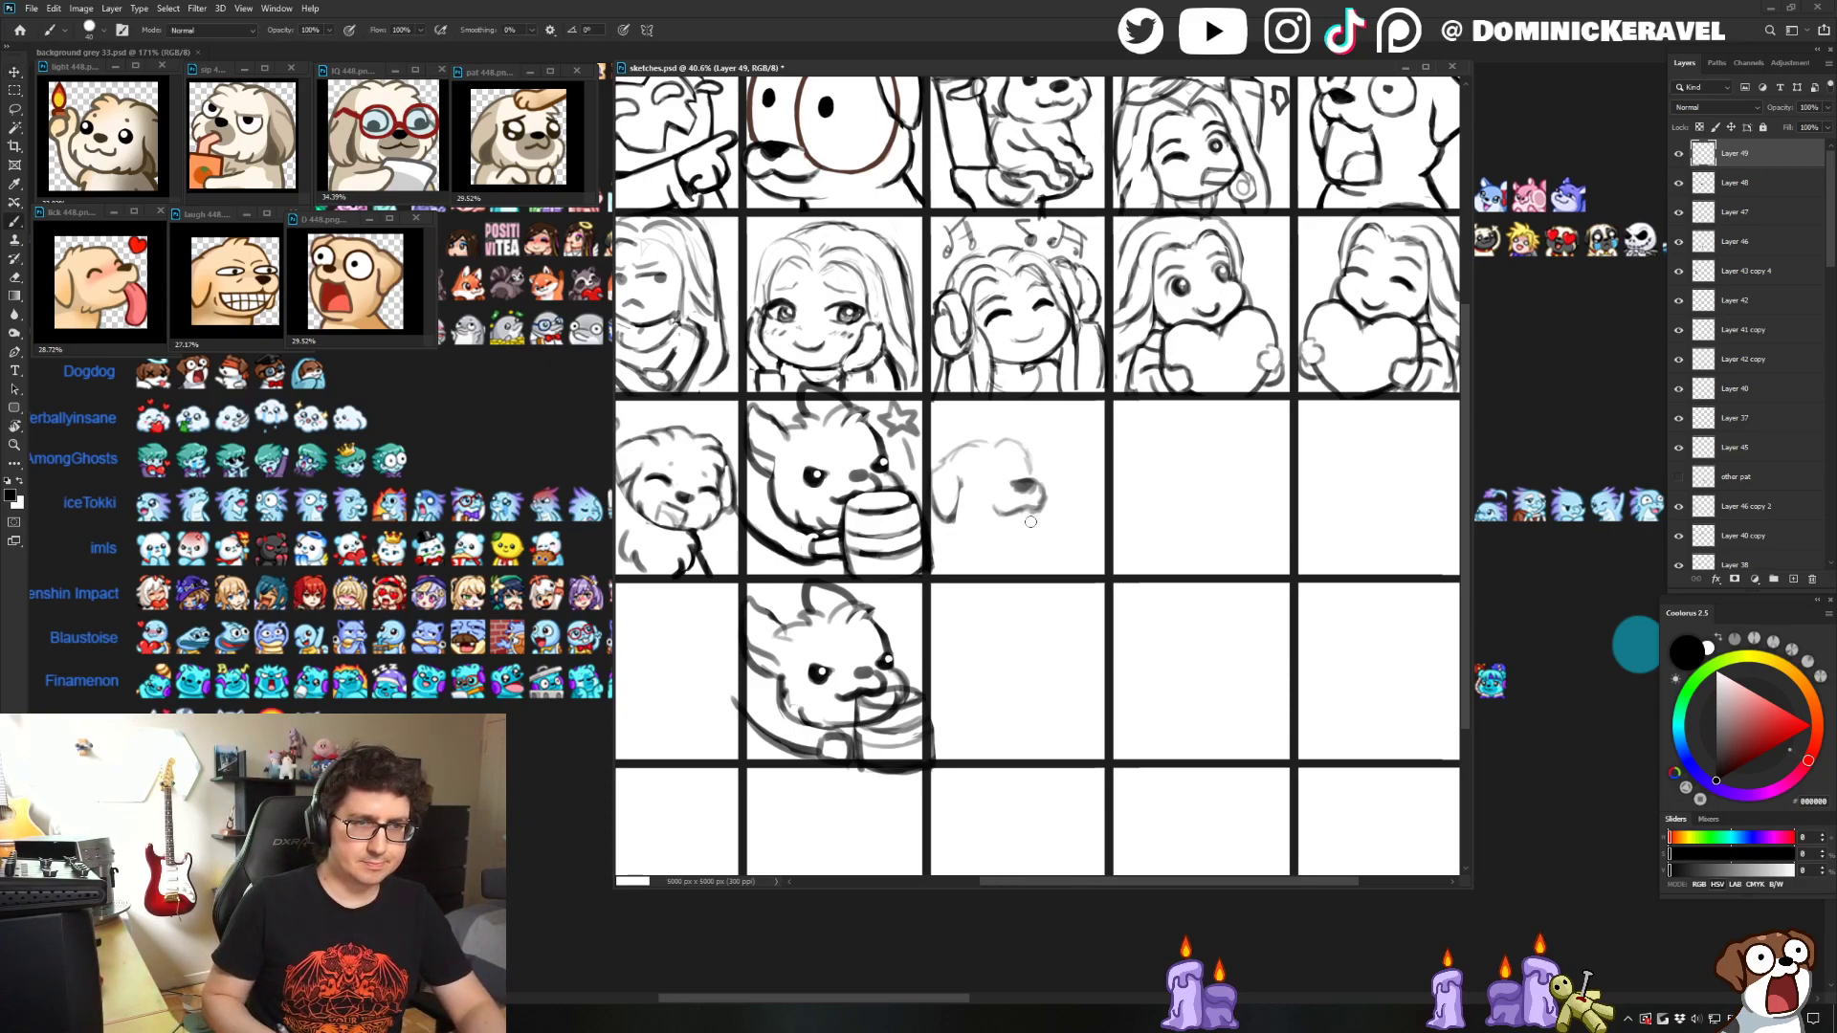
drag(1035, 515, 976, 533)
drag(1008, 407, 1008, 413)
key(e)
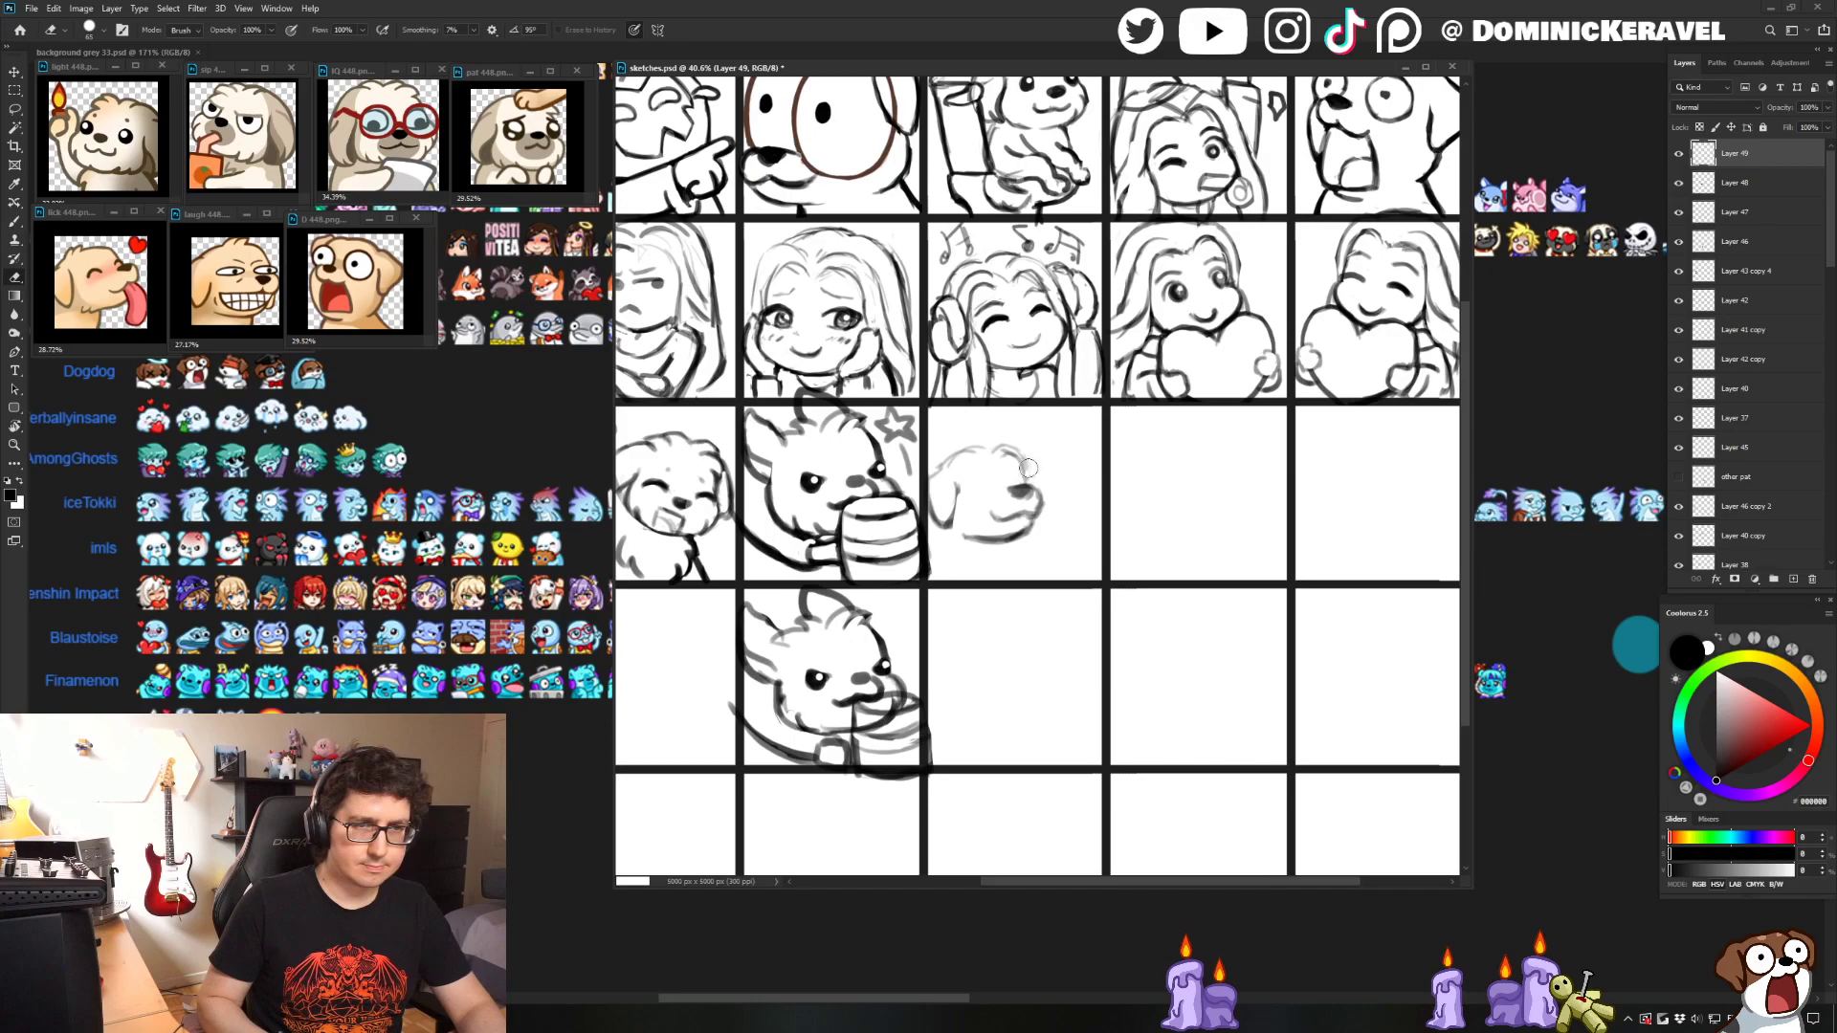
key(b)
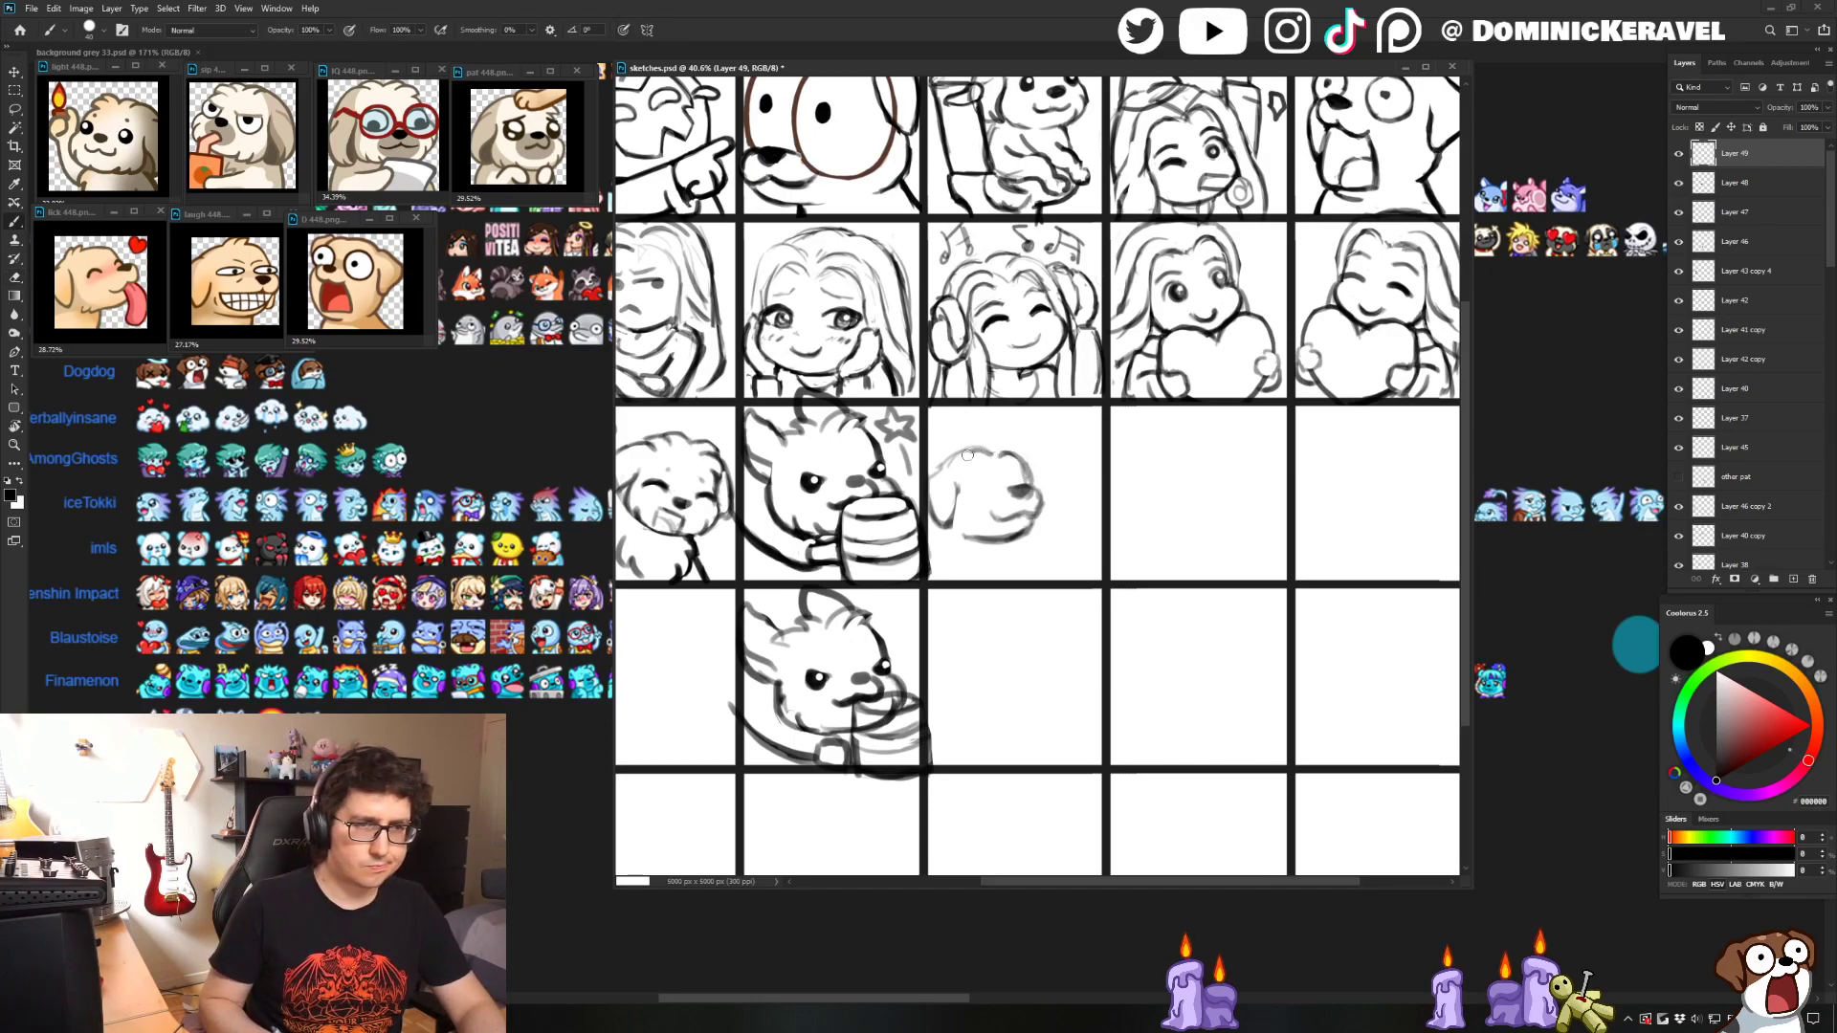
- Rework the dog's ear and the outline around the back and top of its head with alternating brush and eraser strokes
mouse_move(919, 490)
mouse_down()
mouse_move(931, 535)
mouse_move(960, 508)
mouse_move(950, 474)
mouse_move(971, 502)
mouse_move(946, 480)
mouse_move(929, 535)
mouse_up()
key(e)
key(b)
key(e)
key(b)
key(e)
key(v)
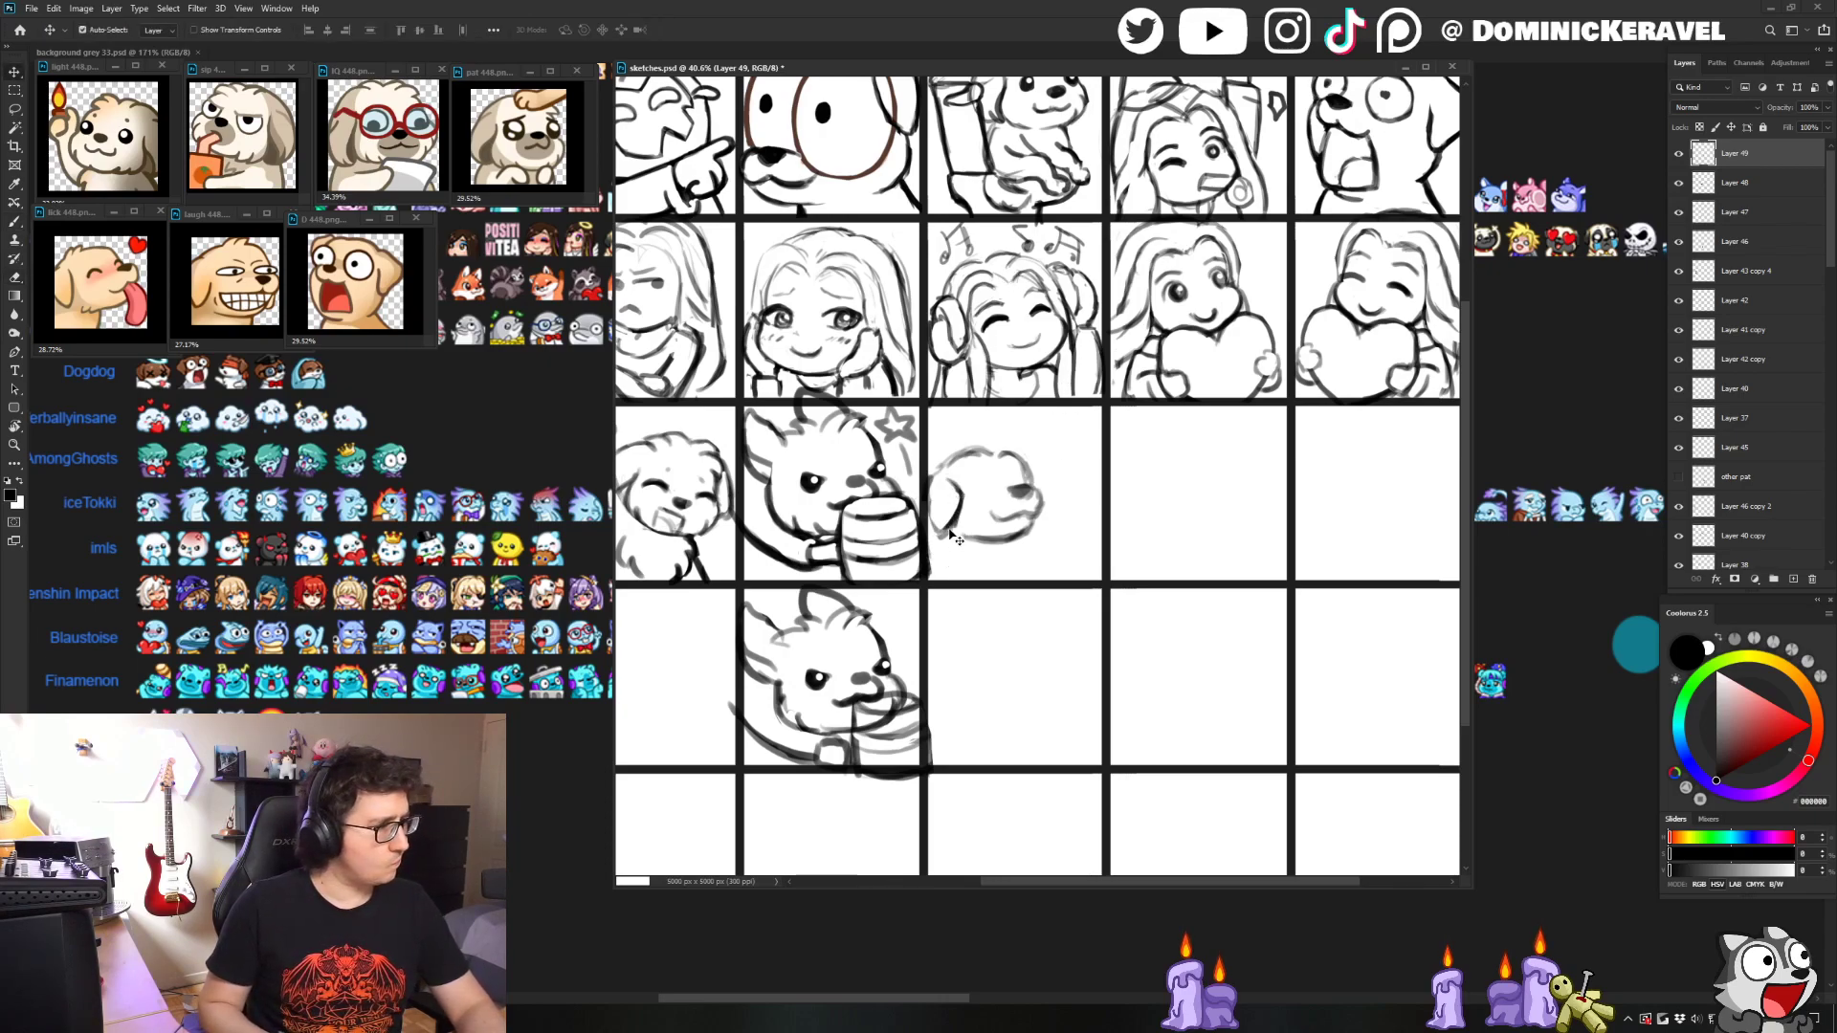
- Erase the stray lines around the dog's ear, redraw the ear and refine the top outline of the head
key(e)
drag(952, 483, 937, 534)
key(b)
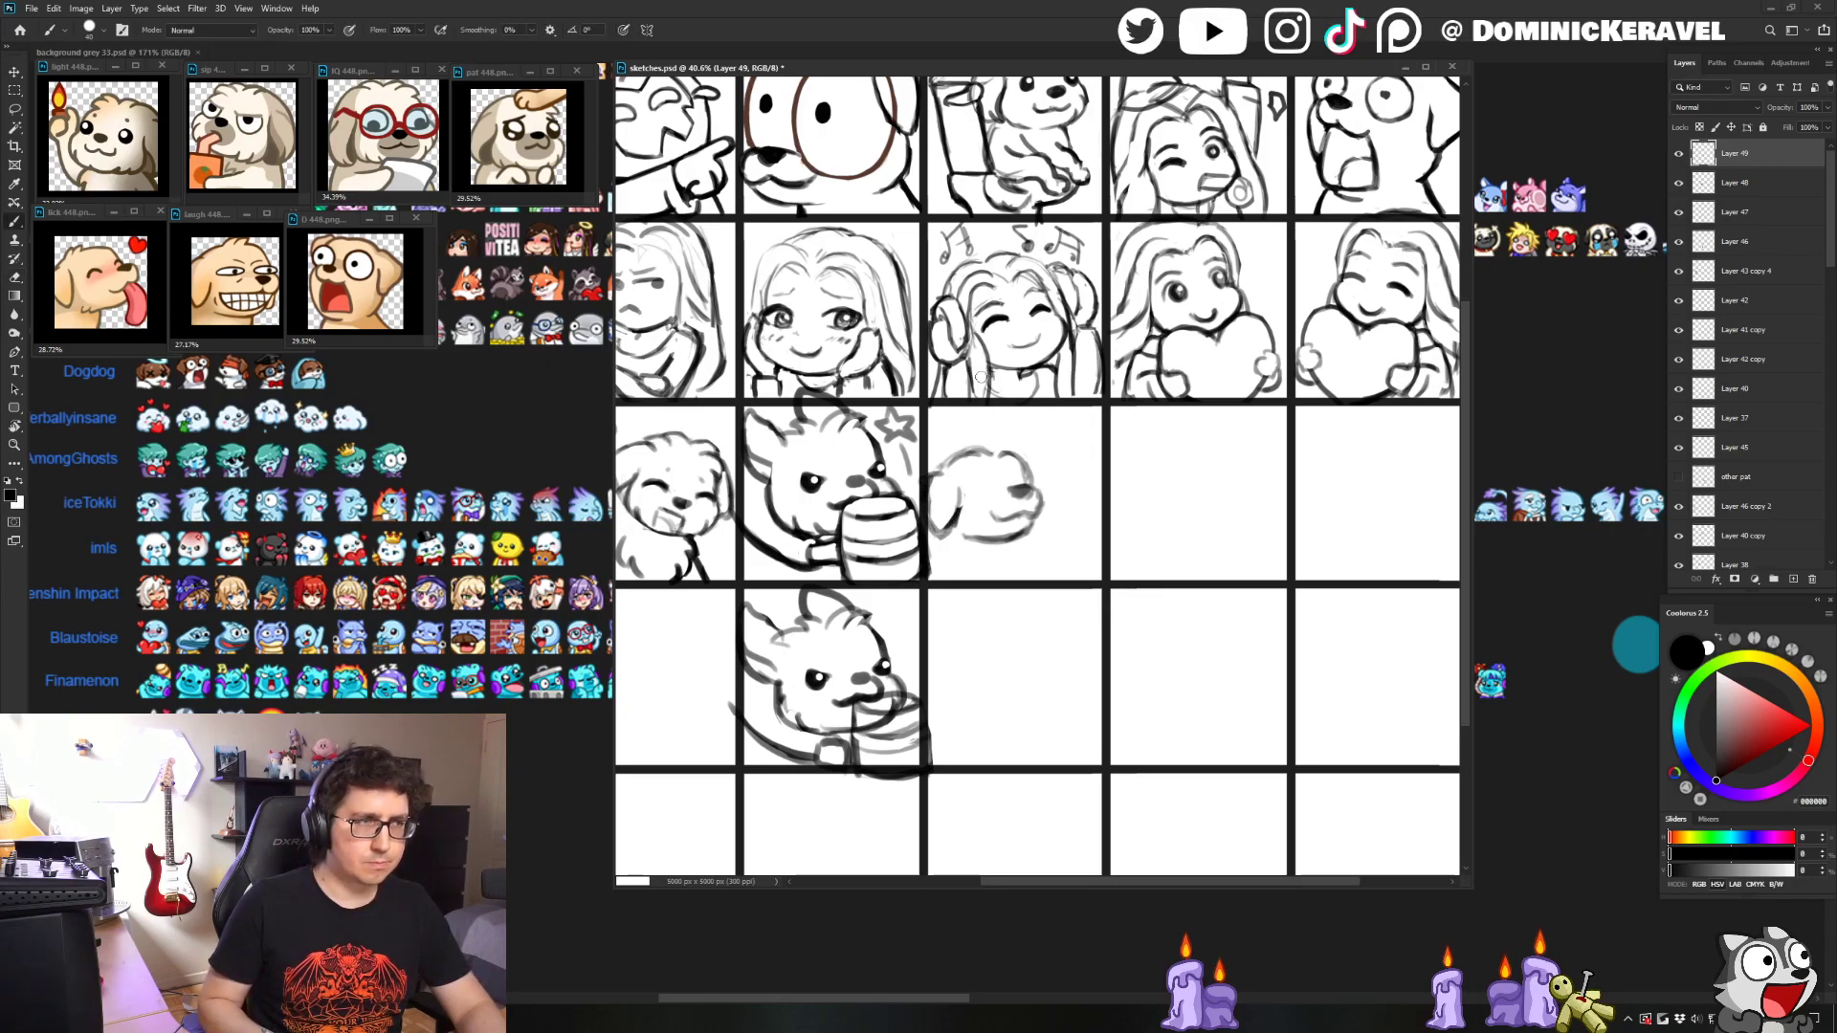
drag(950, 457, 1012, 456)
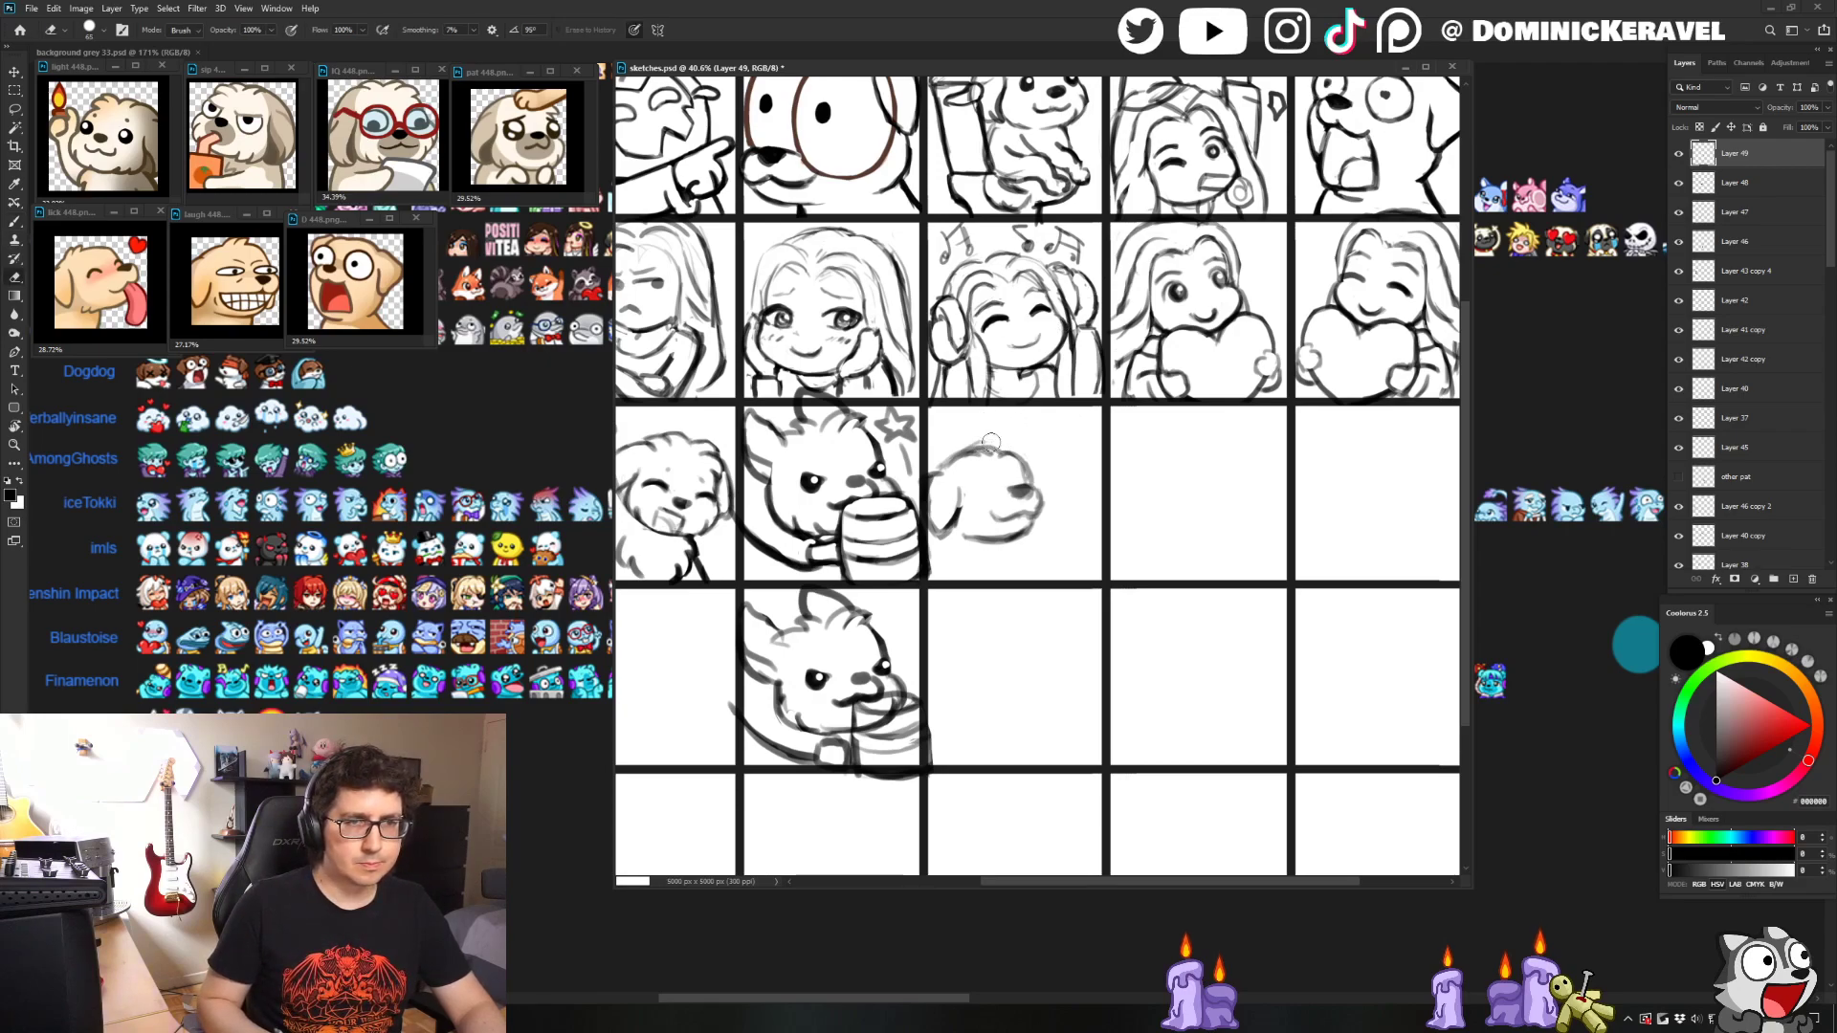
mouse_move(975, 450)
mouse_down()
mouse_move(1008, 452)
mouse_move(1020, 494)
mouse_up()
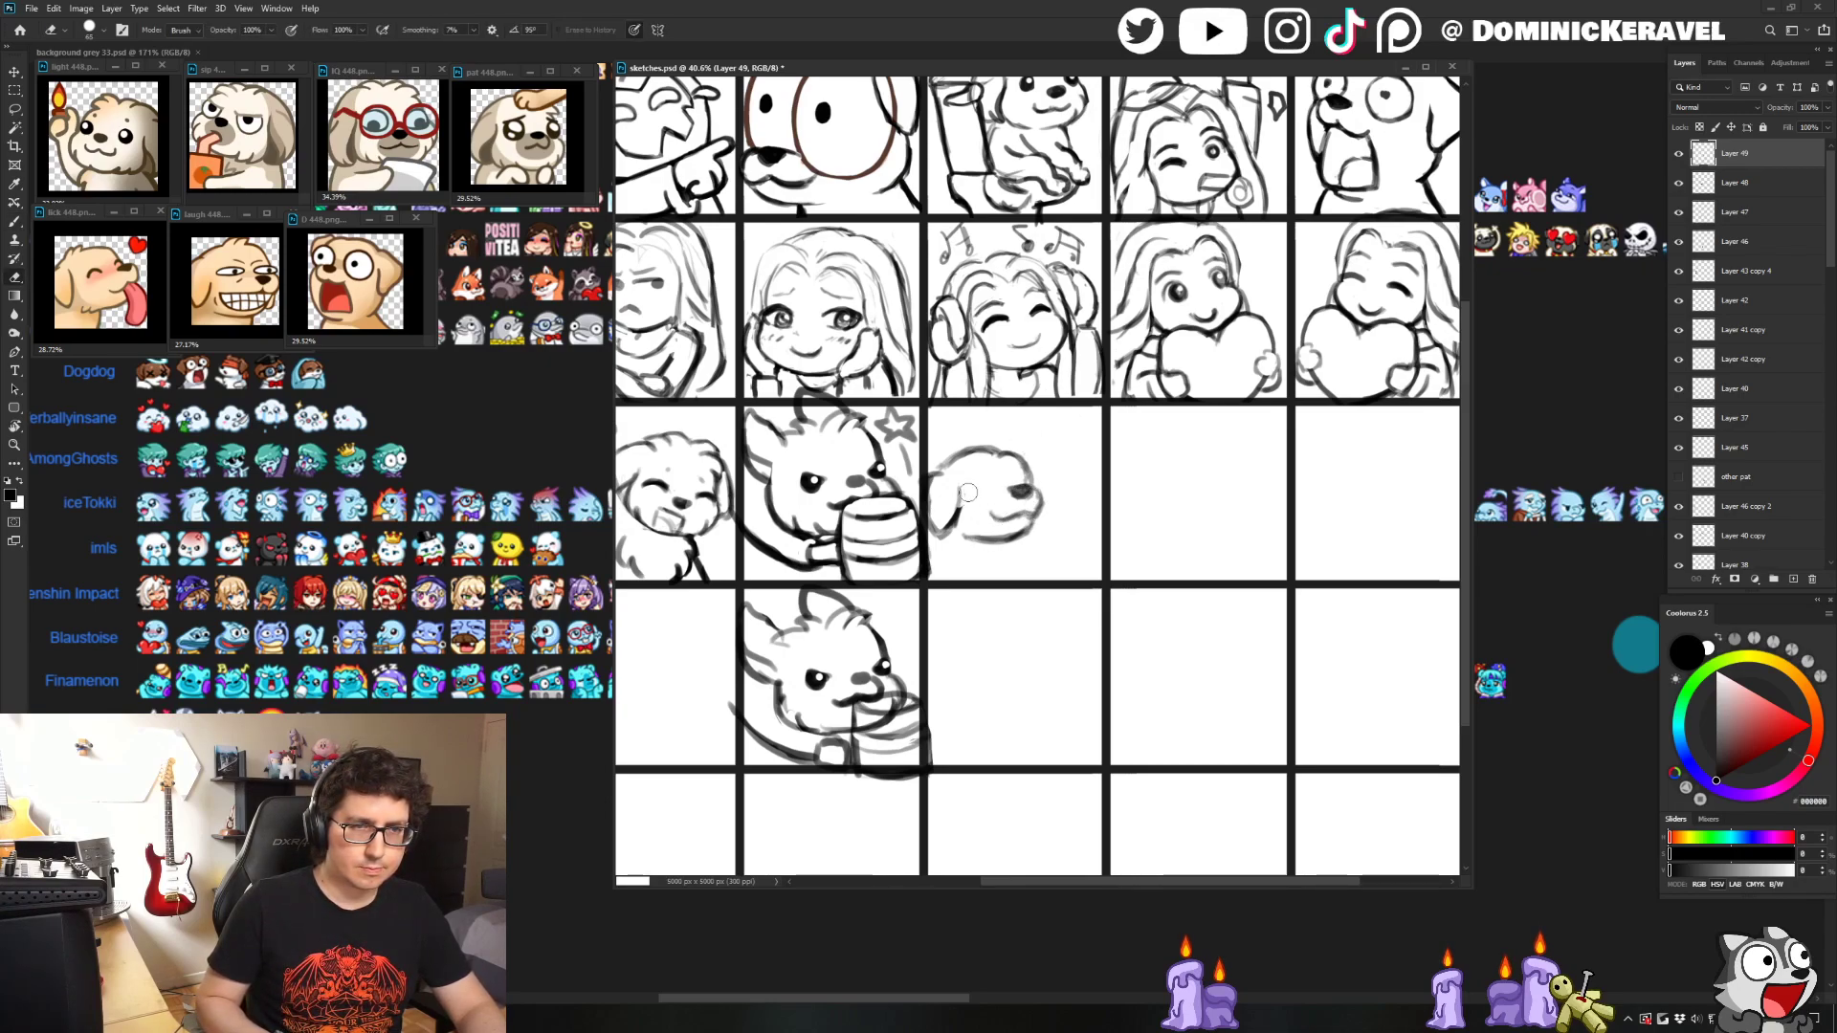
key(v)
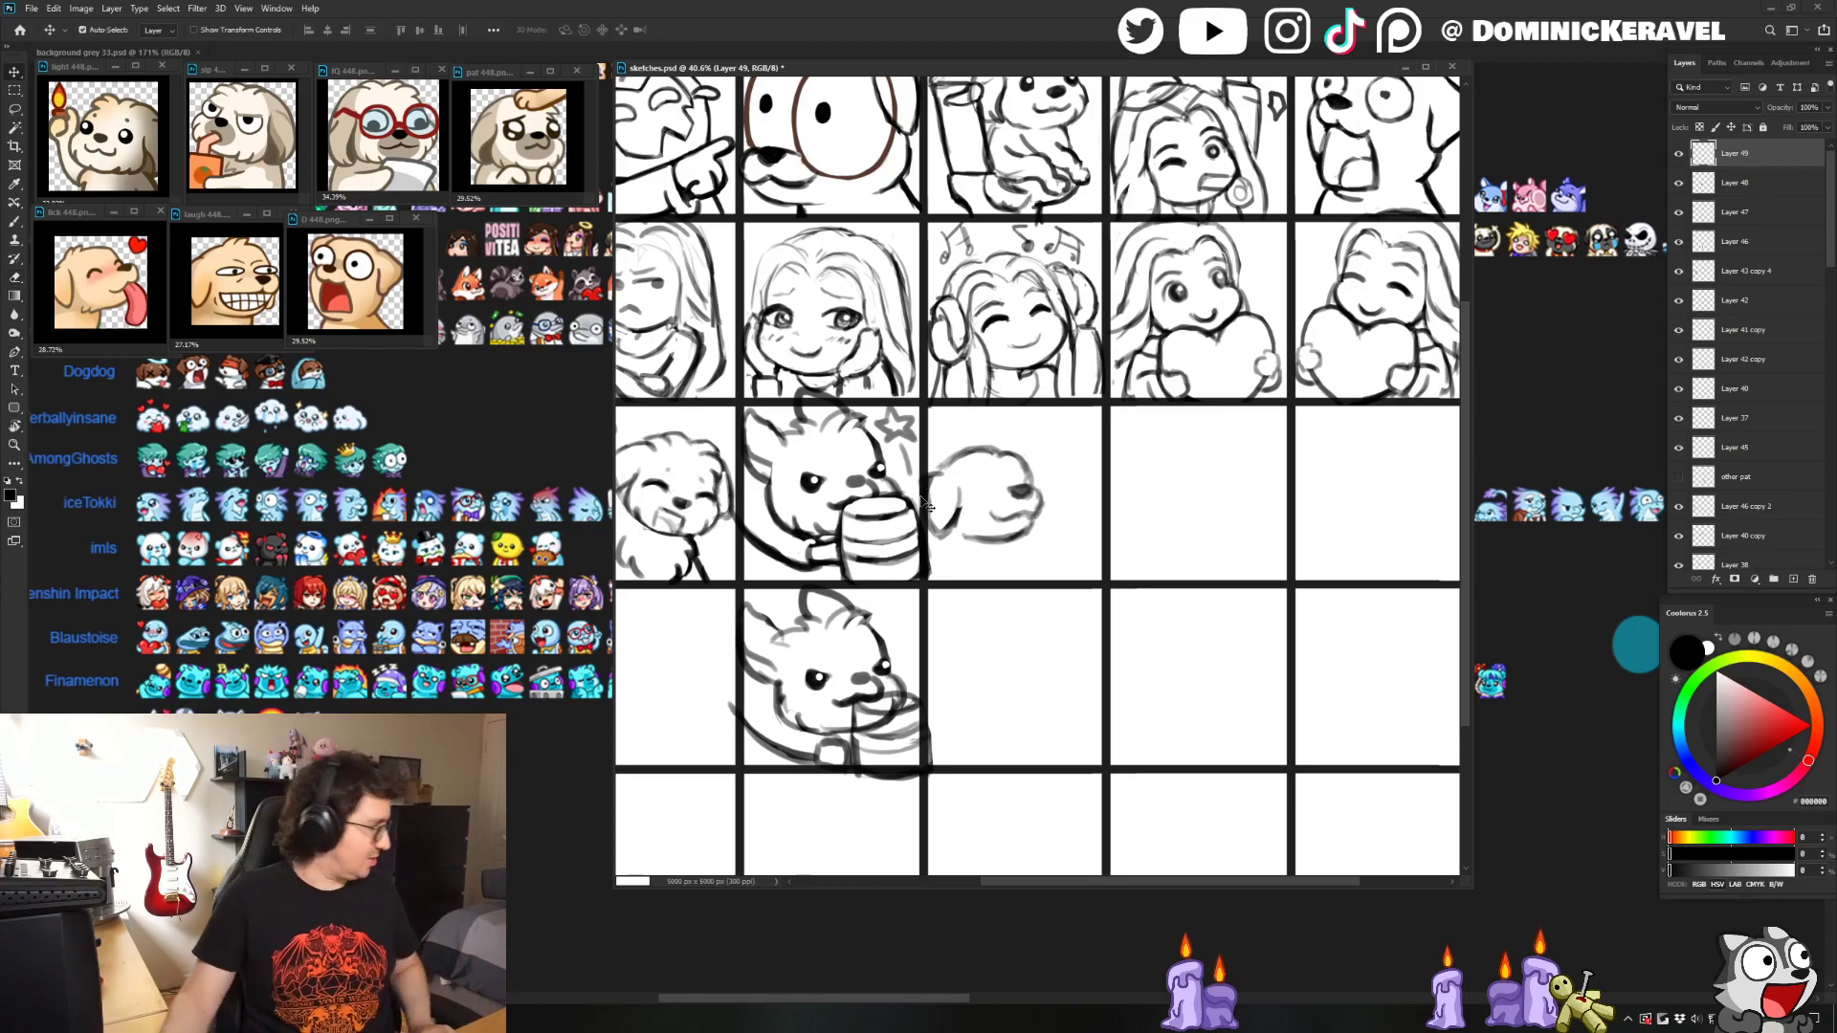
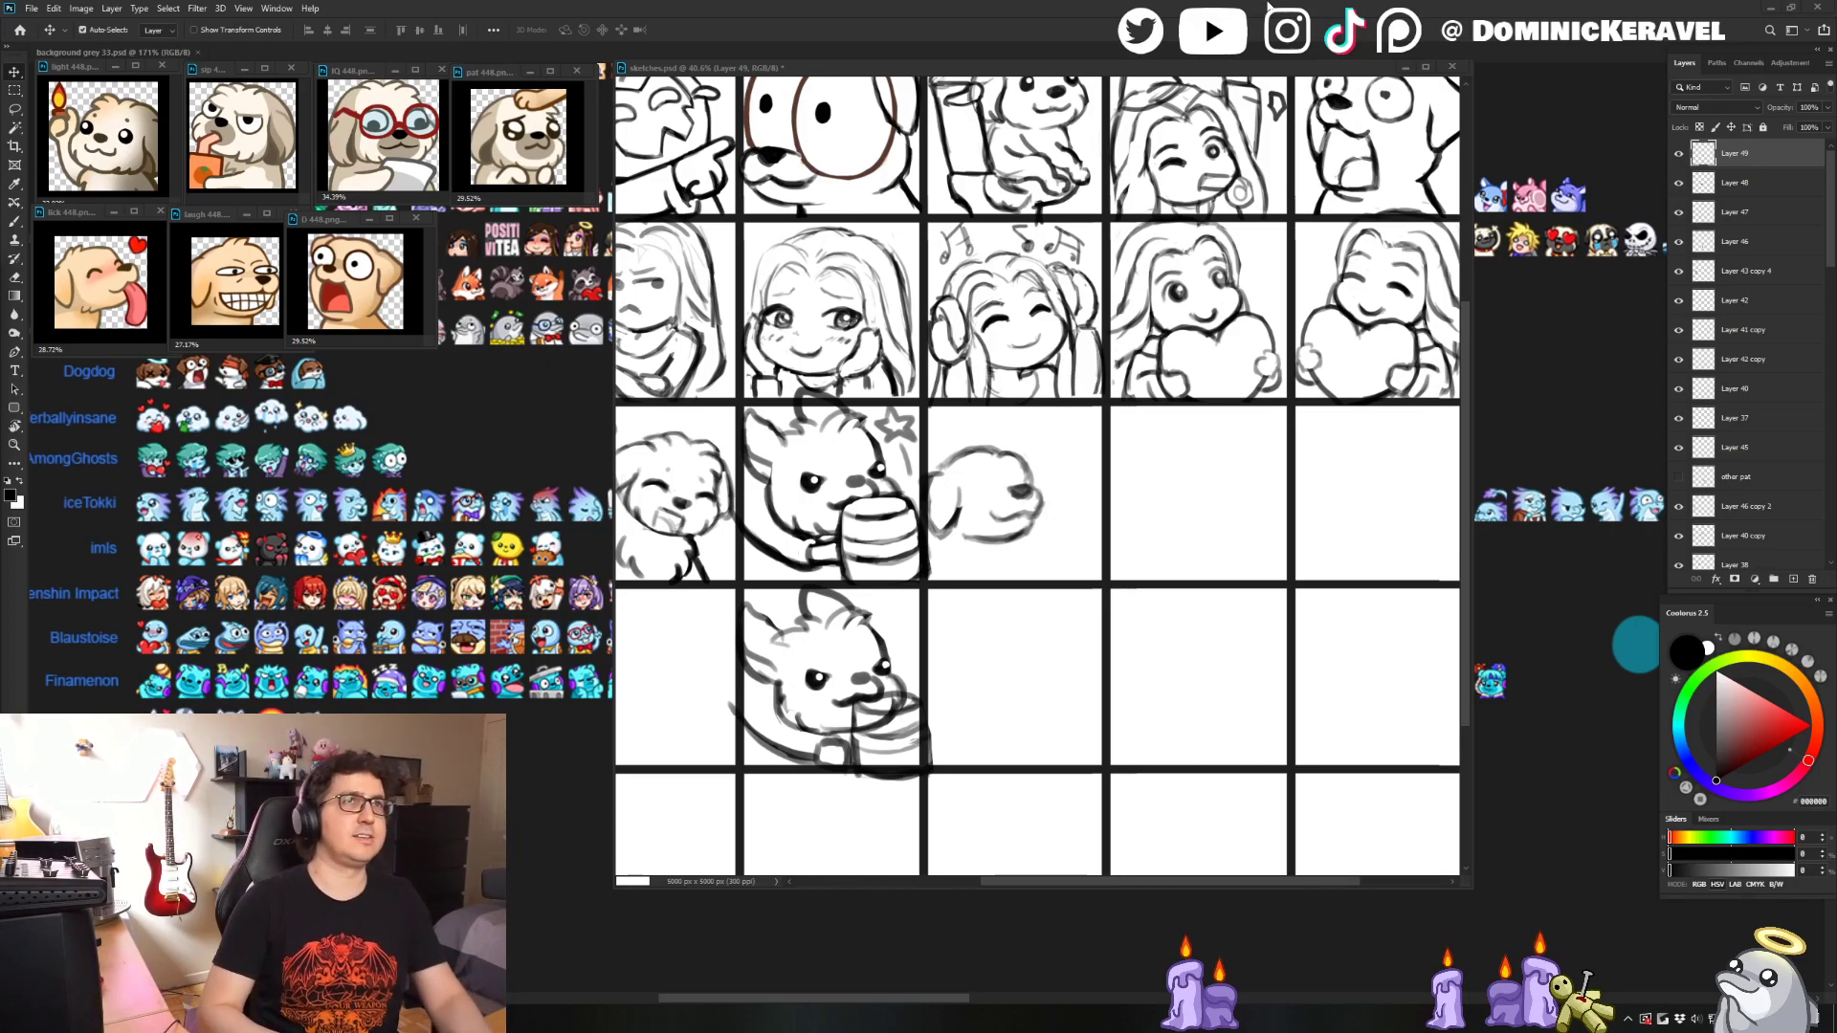
- Redraw the dog's floppy ear and firm up the outline along the top of its head with brush and eraser strokes
mouse_move(789, 73)
mouse_down()
mouse_move(802, 87)
mouse_move(783, 81)
mouse_up()
key(e)
key(v)
ctrl+click(1038, 445)
ctrl+right_click(1038, 455)
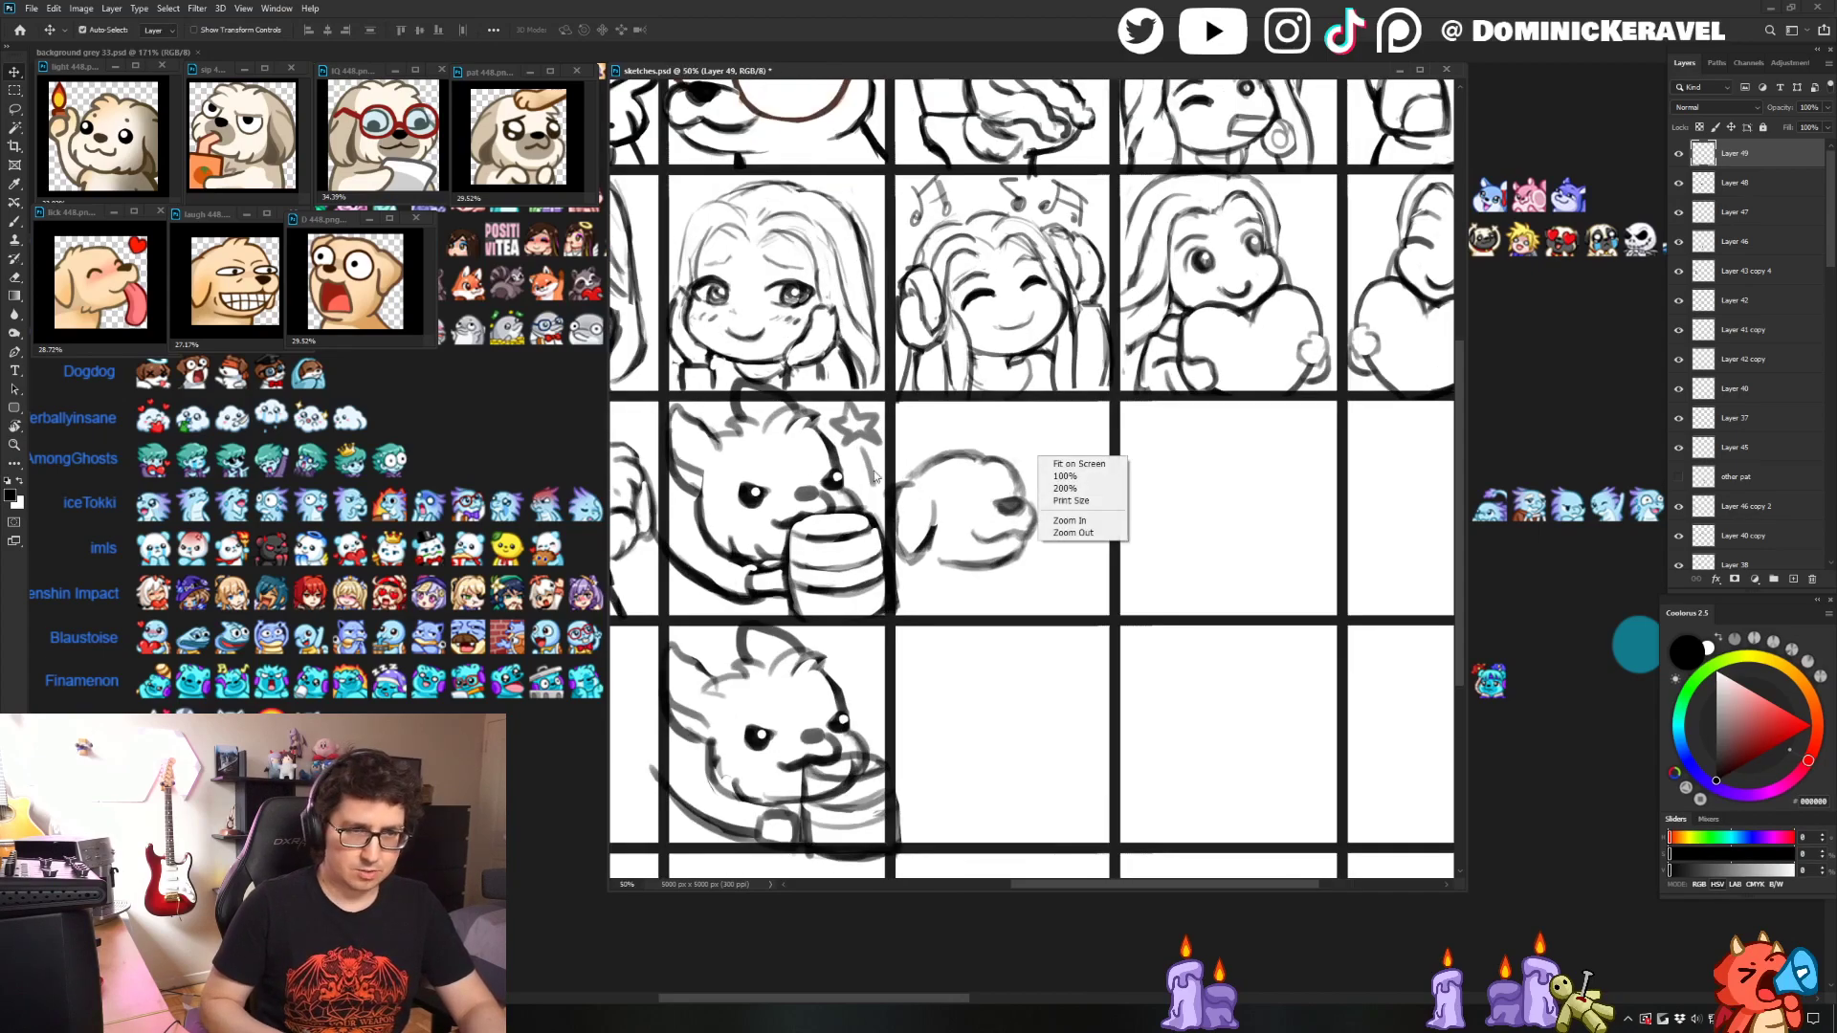
click(978, 471)
key(b)
scroll(950, 459, up, 2)
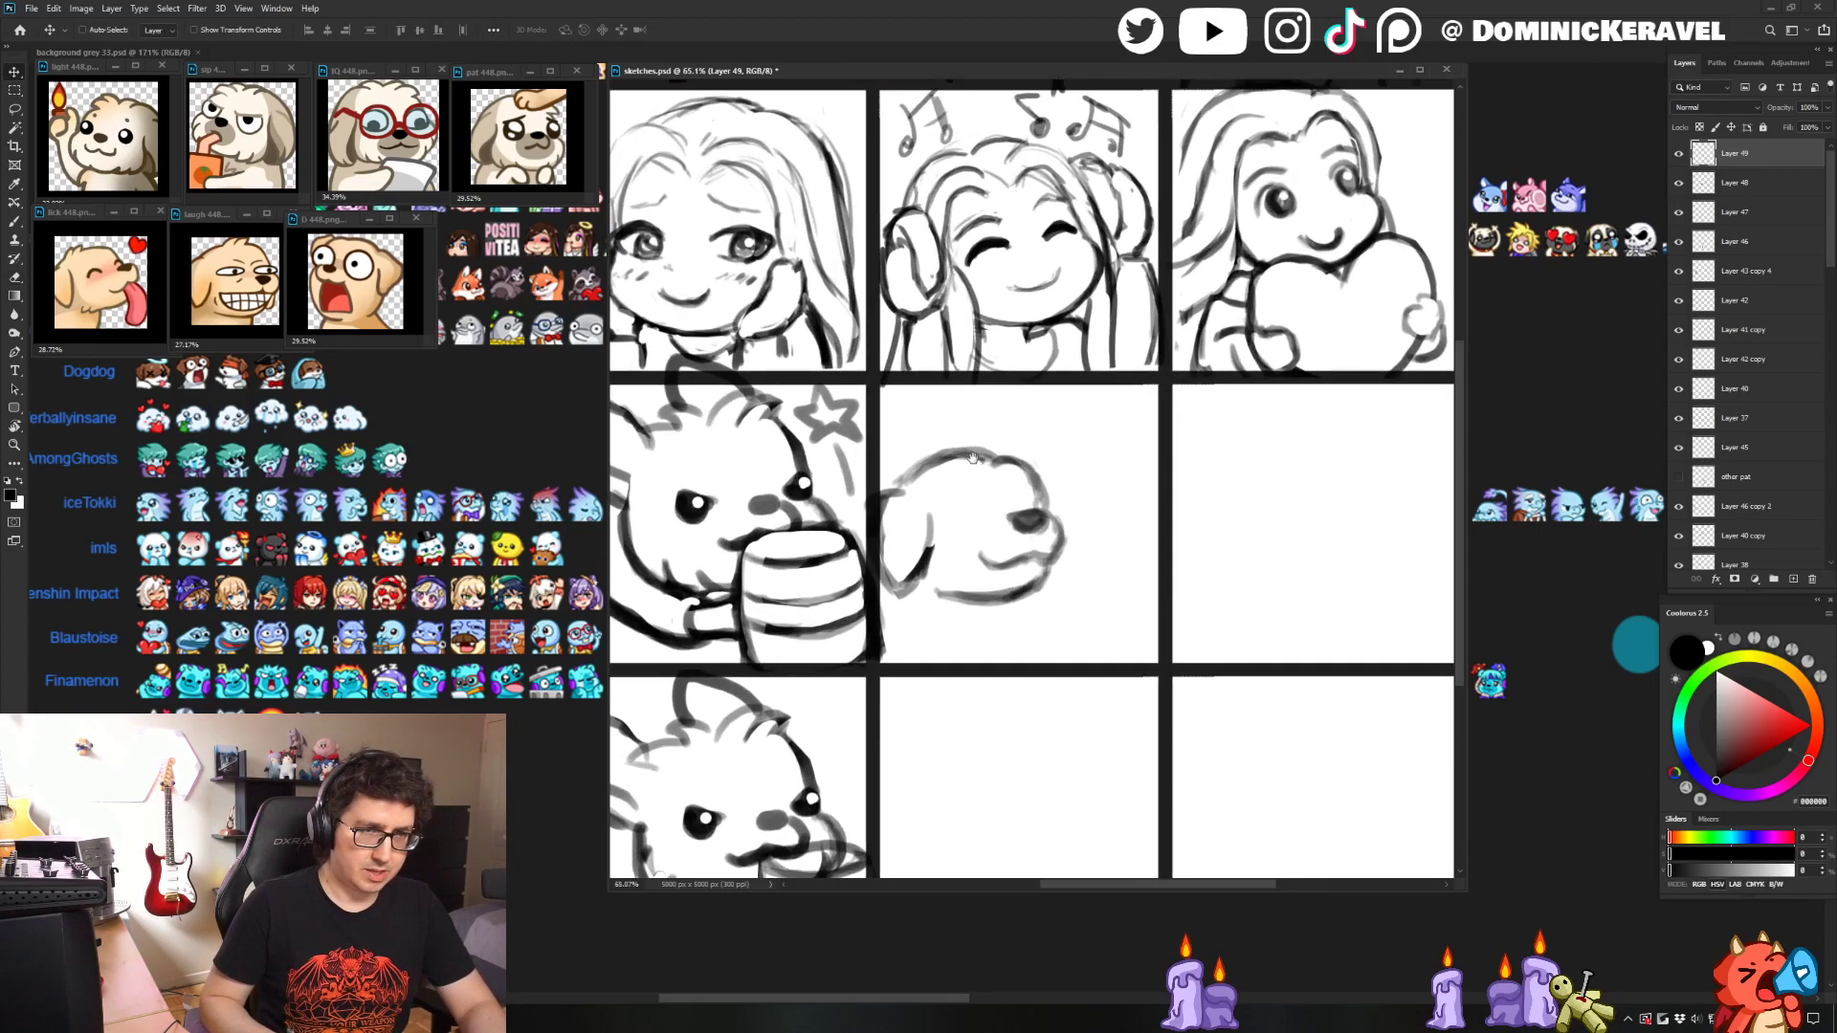
right_click(901, 485)
key(Escape)
mouse_move(904, 486)
mouse_down()
mouse_move(995, 457)
mouse_move(943, 451)
mouse_move(878, 502)
mouse_move(888, 476)
mouse_move(902, 490)
mouse_move(876, 529)
mouse_move(919, 579)
mouse_move(940, 556)
mouse_move(934, 535)
mouse_move(893, 603)
mouse_up()
key(e)
key(b)
key(e)
key(b)
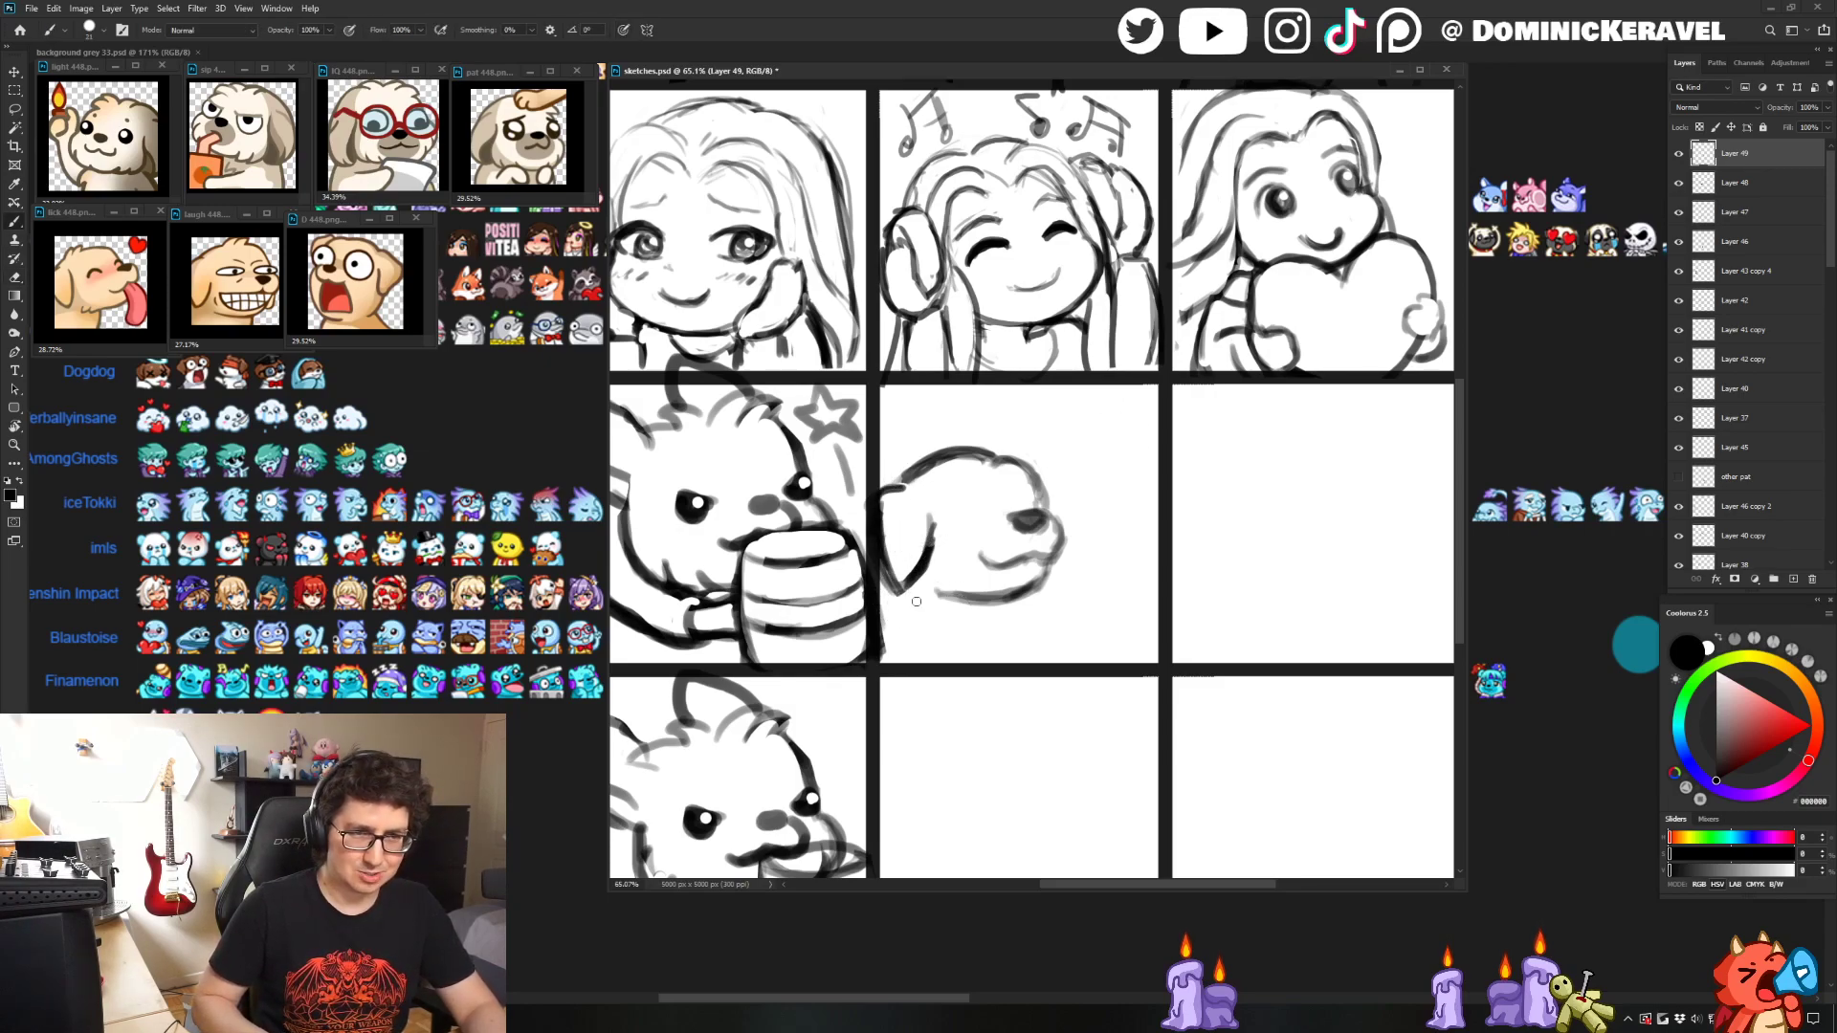
- Trim the dog's nose with the eraser and redraw the brow line running down to it
key(e)
mouse_move(1029, 506)
mouse_down()
mouse_move(992, 523)
mouse_move(1055, 519)
mouse_move(1050, 557)
mouse_move(1037, 501)
mouse_up()
key(b)
key(e)
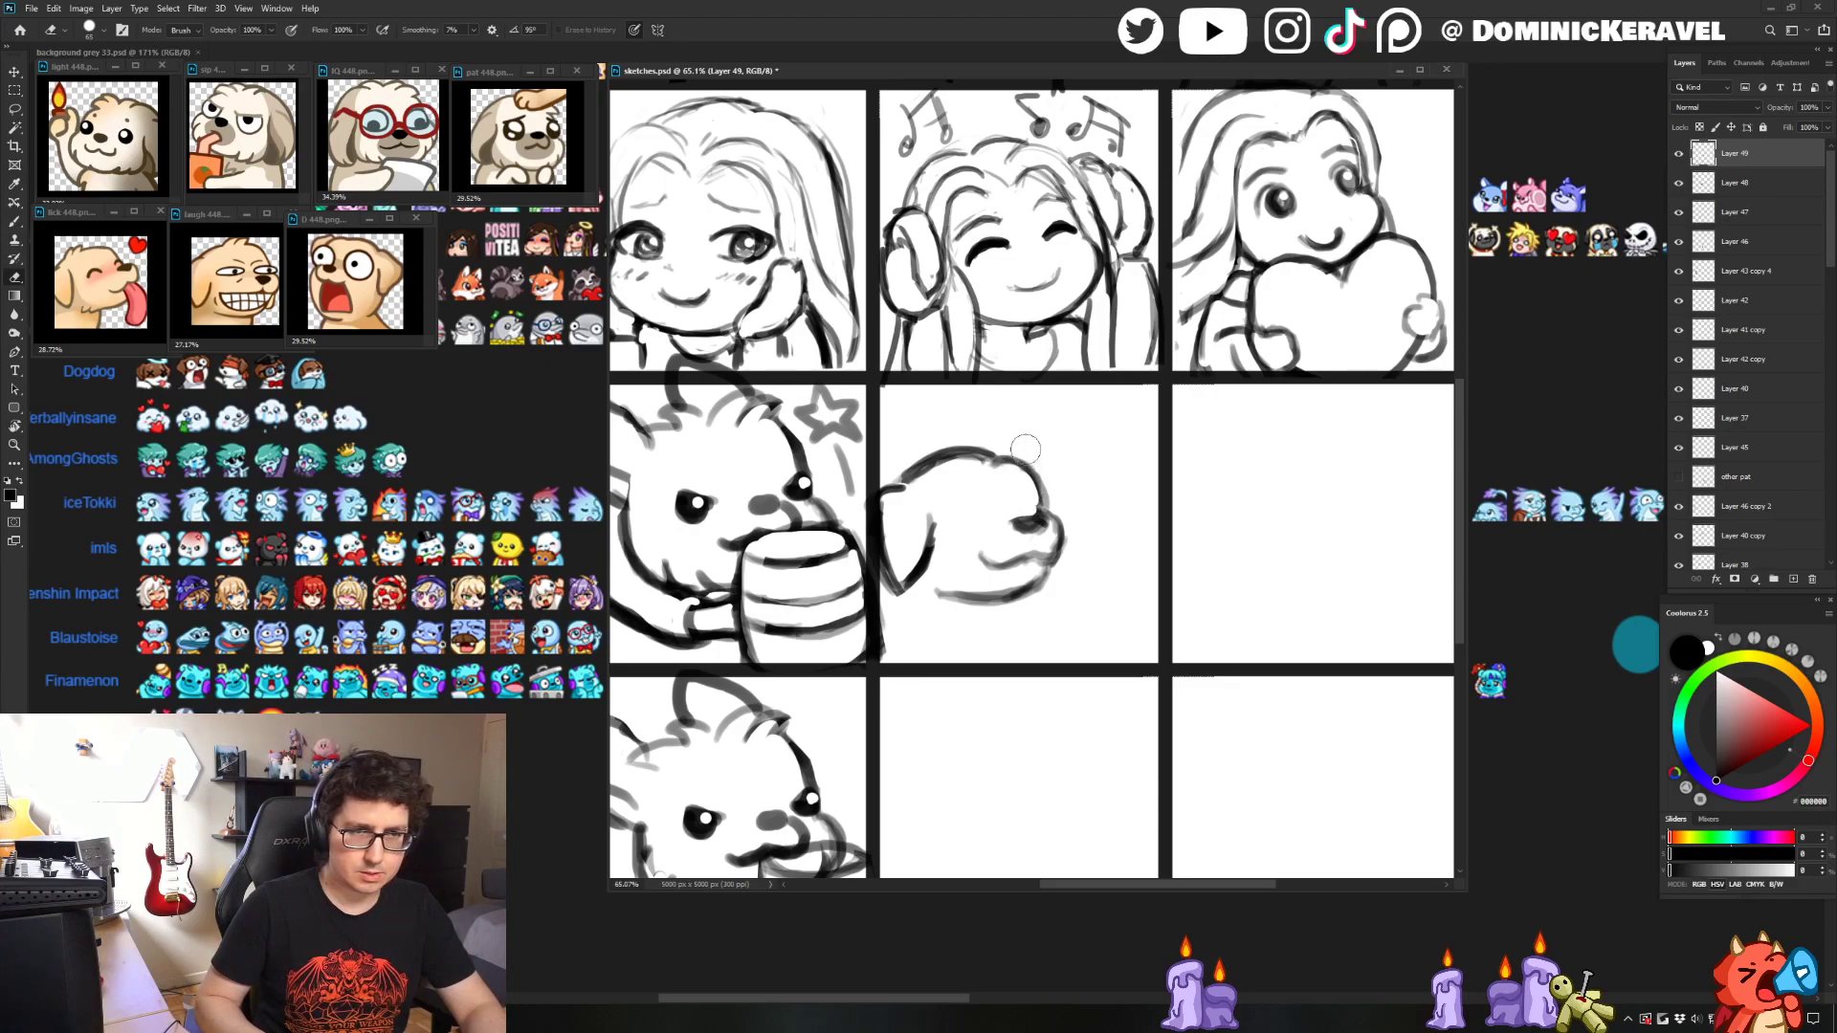
- Thin the outline over the top of the dog's head with the eraser and save the document
key(v)
key(e)
drag(995, 447, 902, 473)
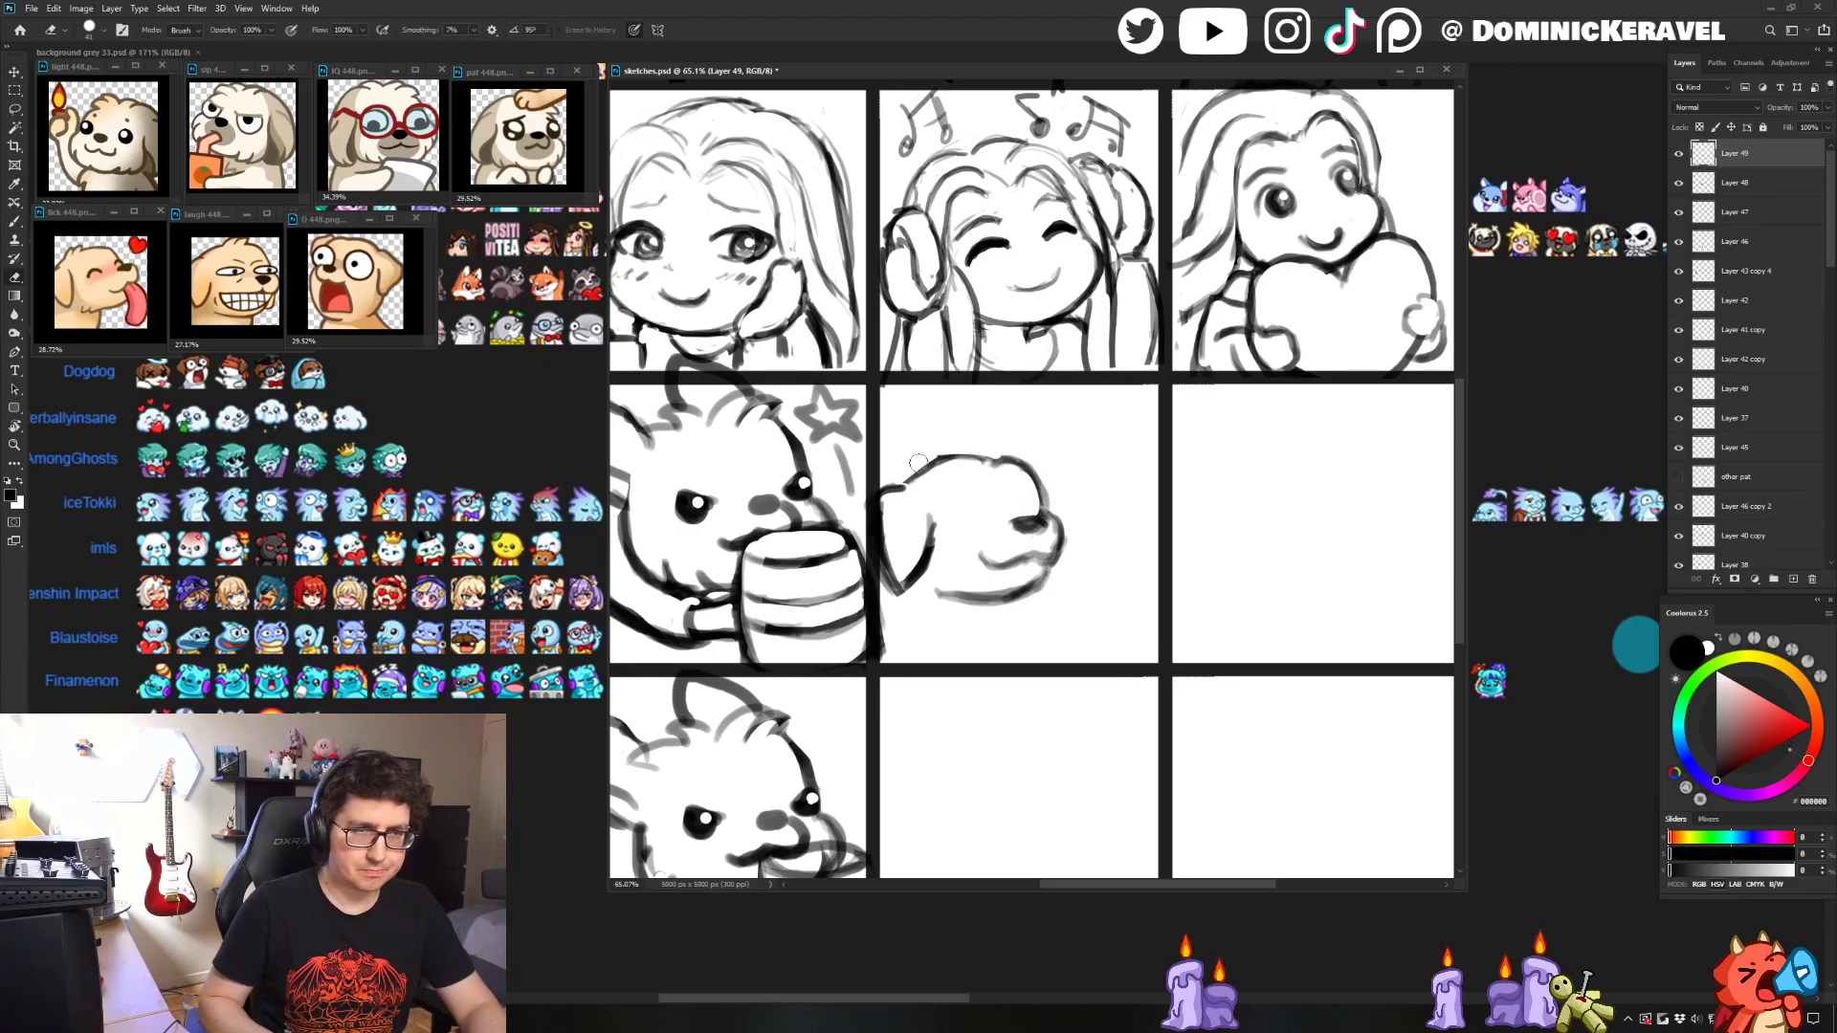
key(ctrl+z)
key(v)
key(ctrl+s)
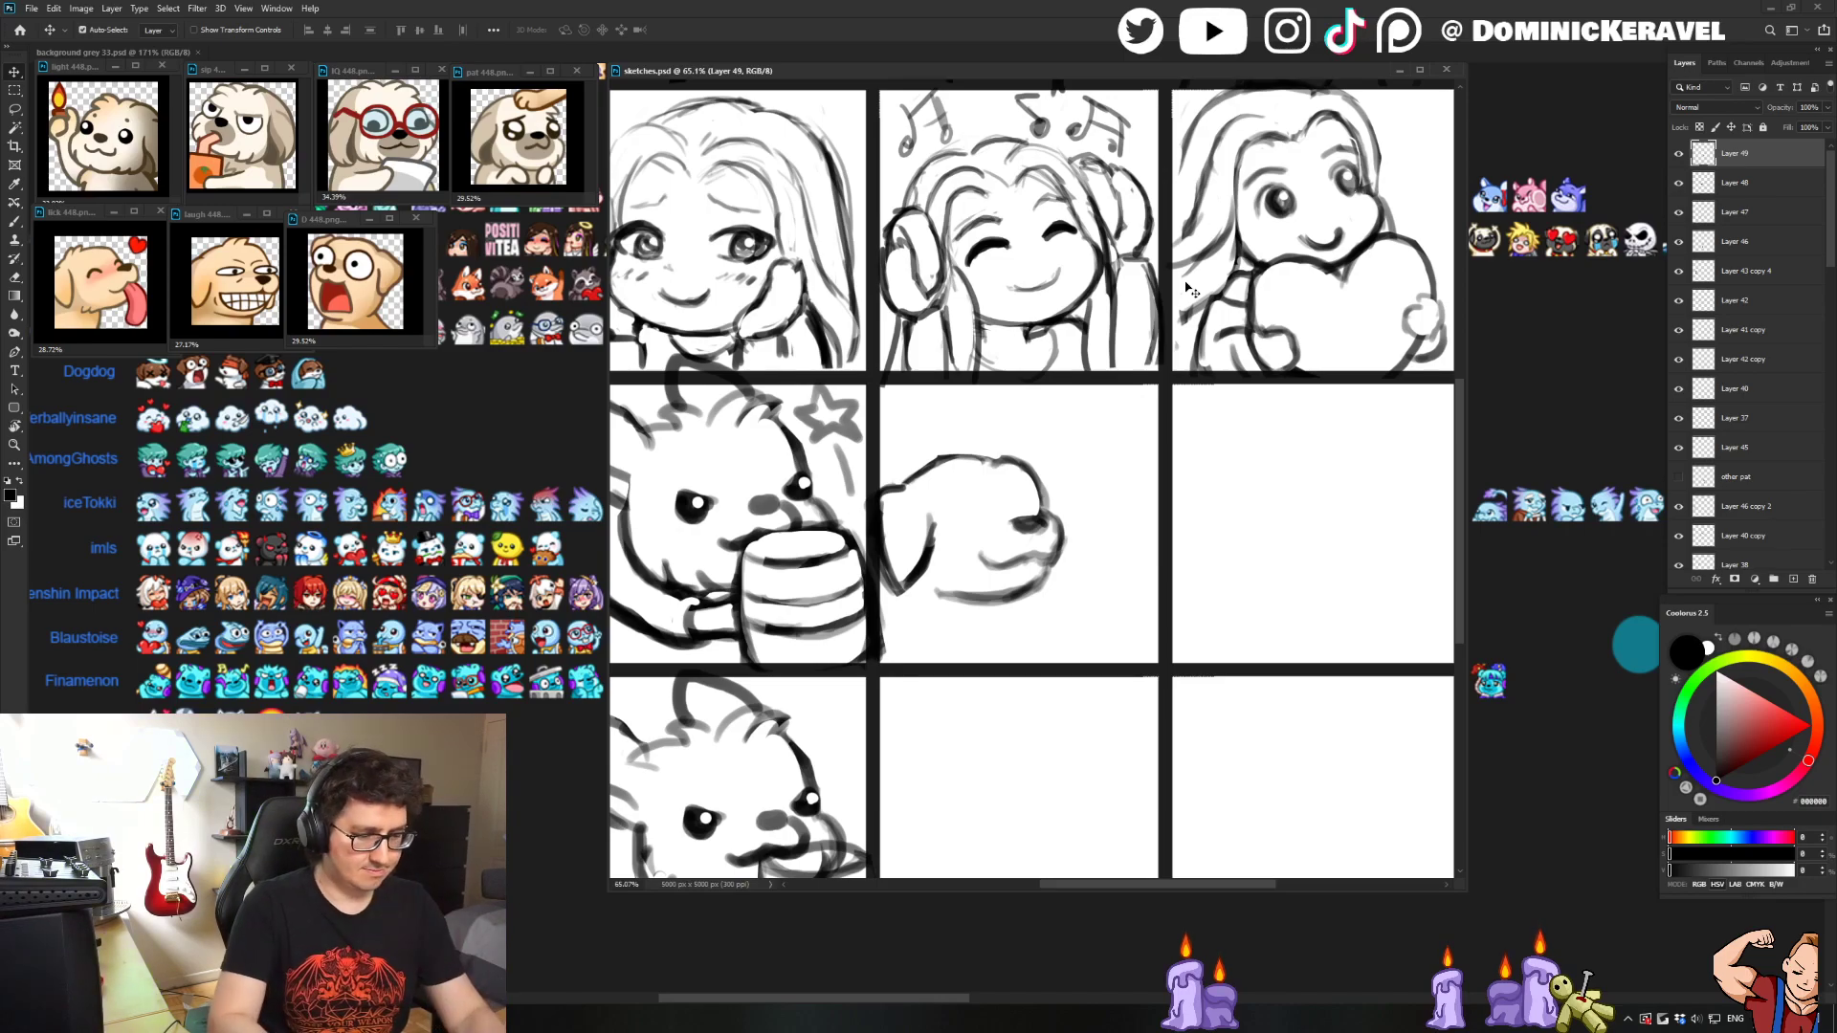
key(XF86AudioLowerVolume)
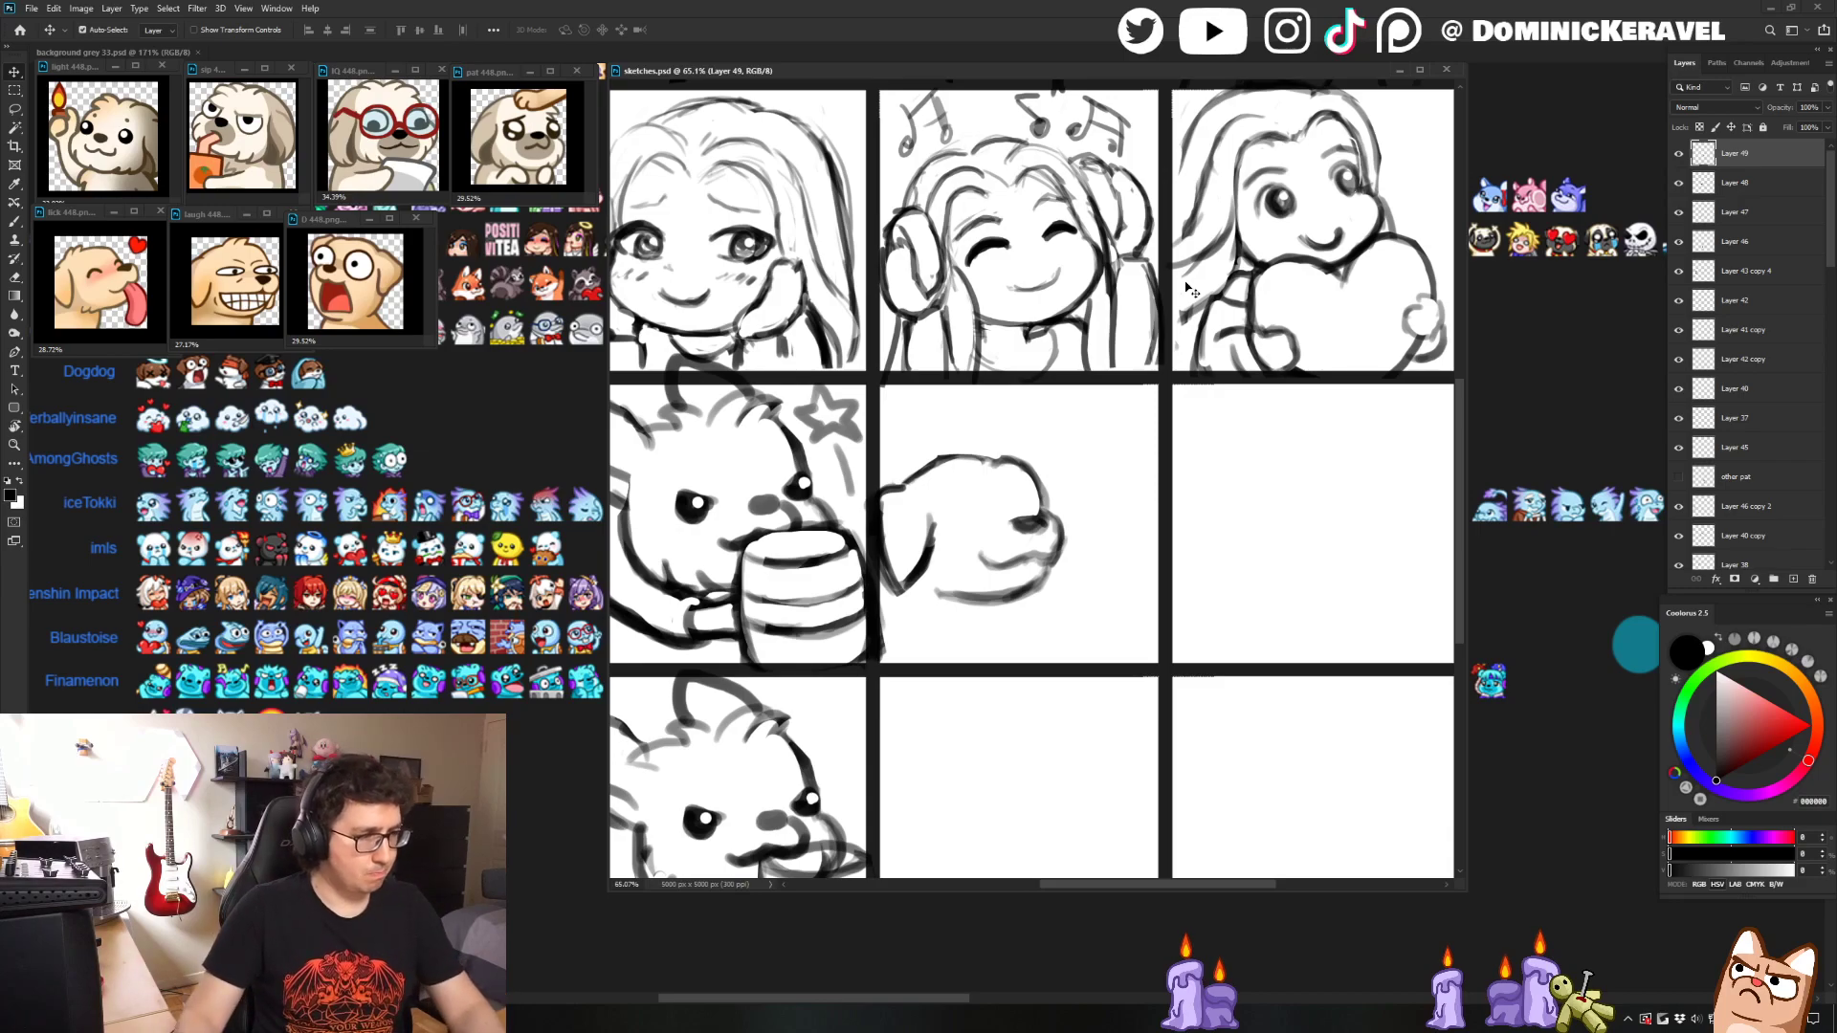
- Refine the dog's ear and strengthen the lower jaw line with alternating eraser and brush strokes
scroll(1256, 328, up, 1)
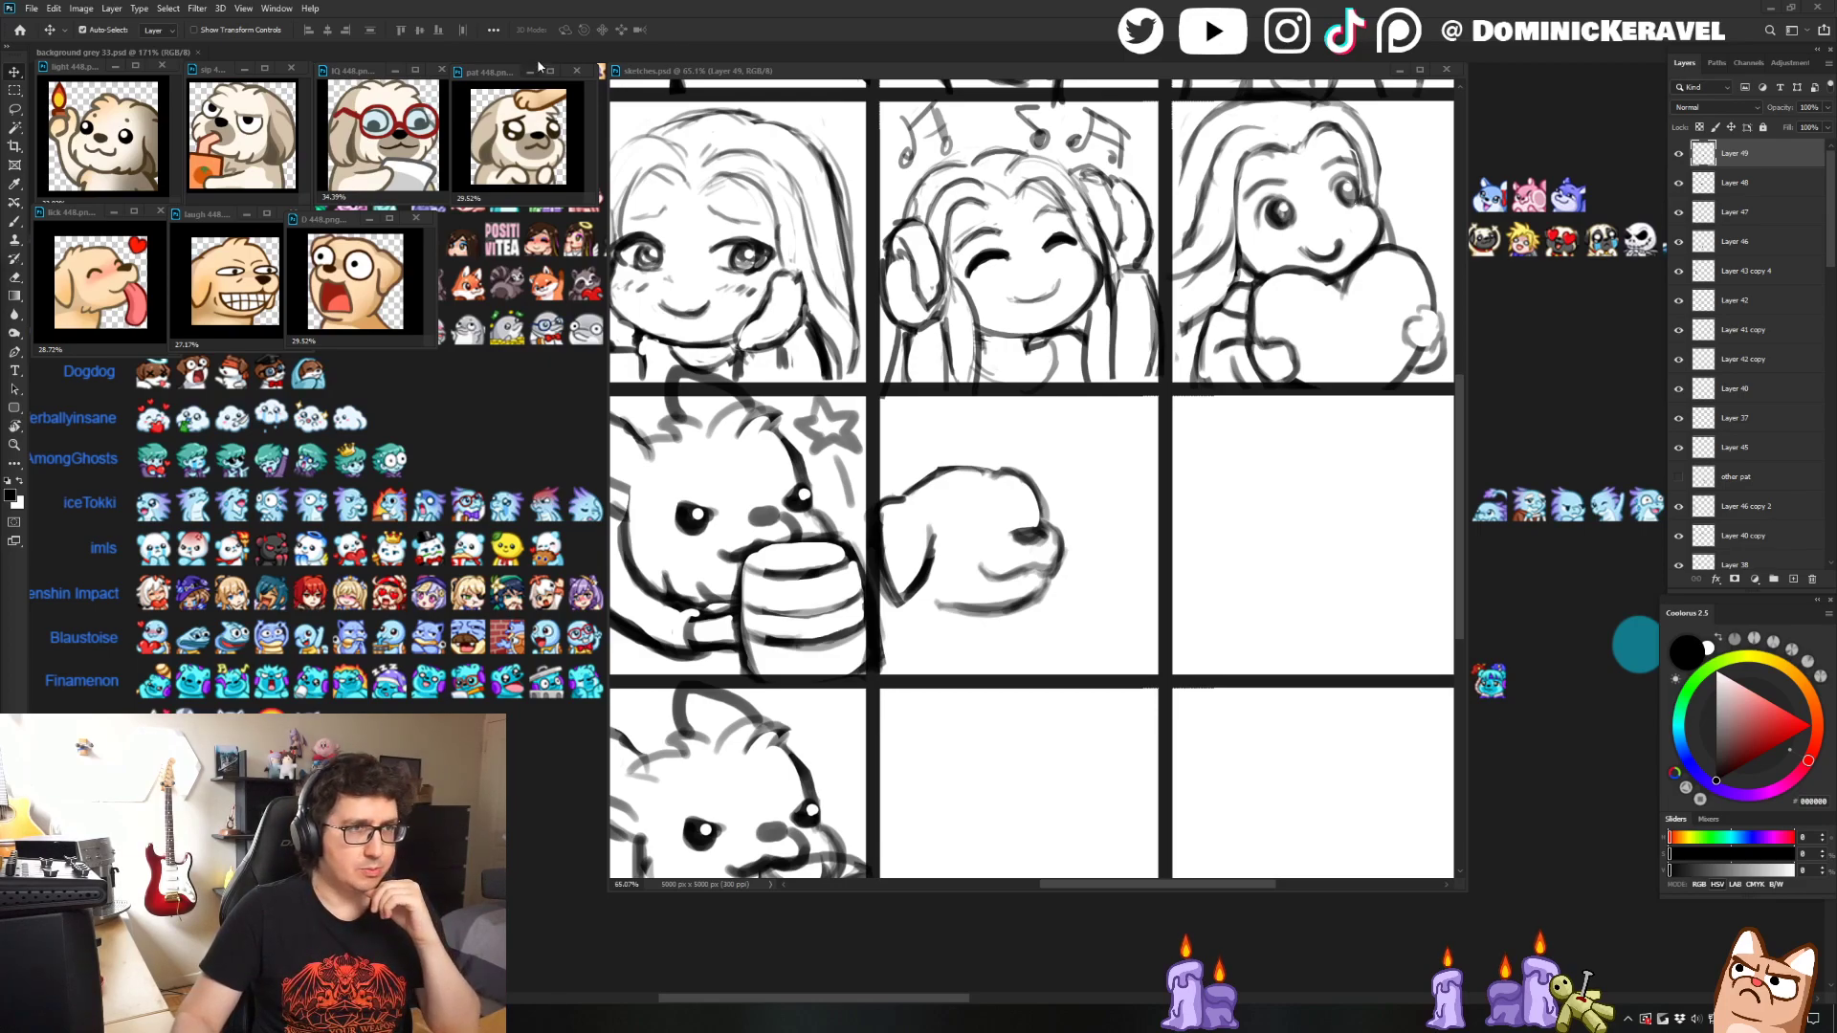
drag(756, 71, 740, 72)
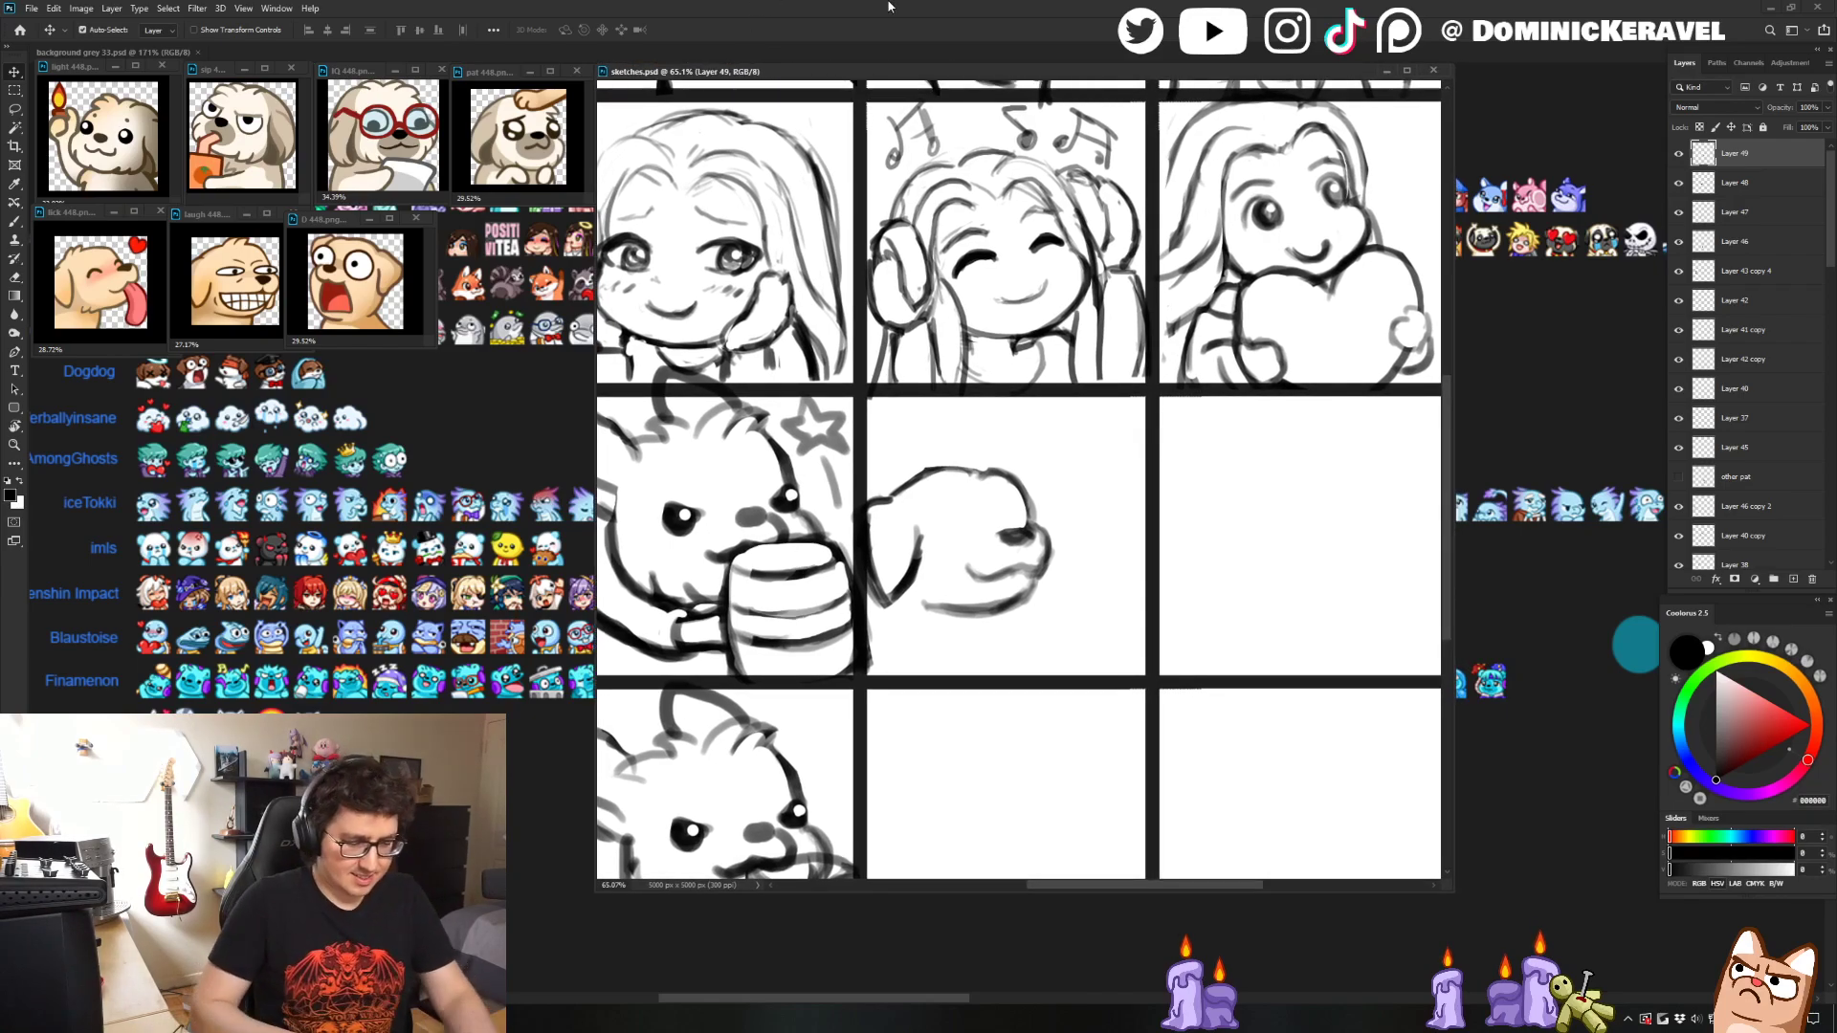
drag(848, 72, 851, 76)
key(e)
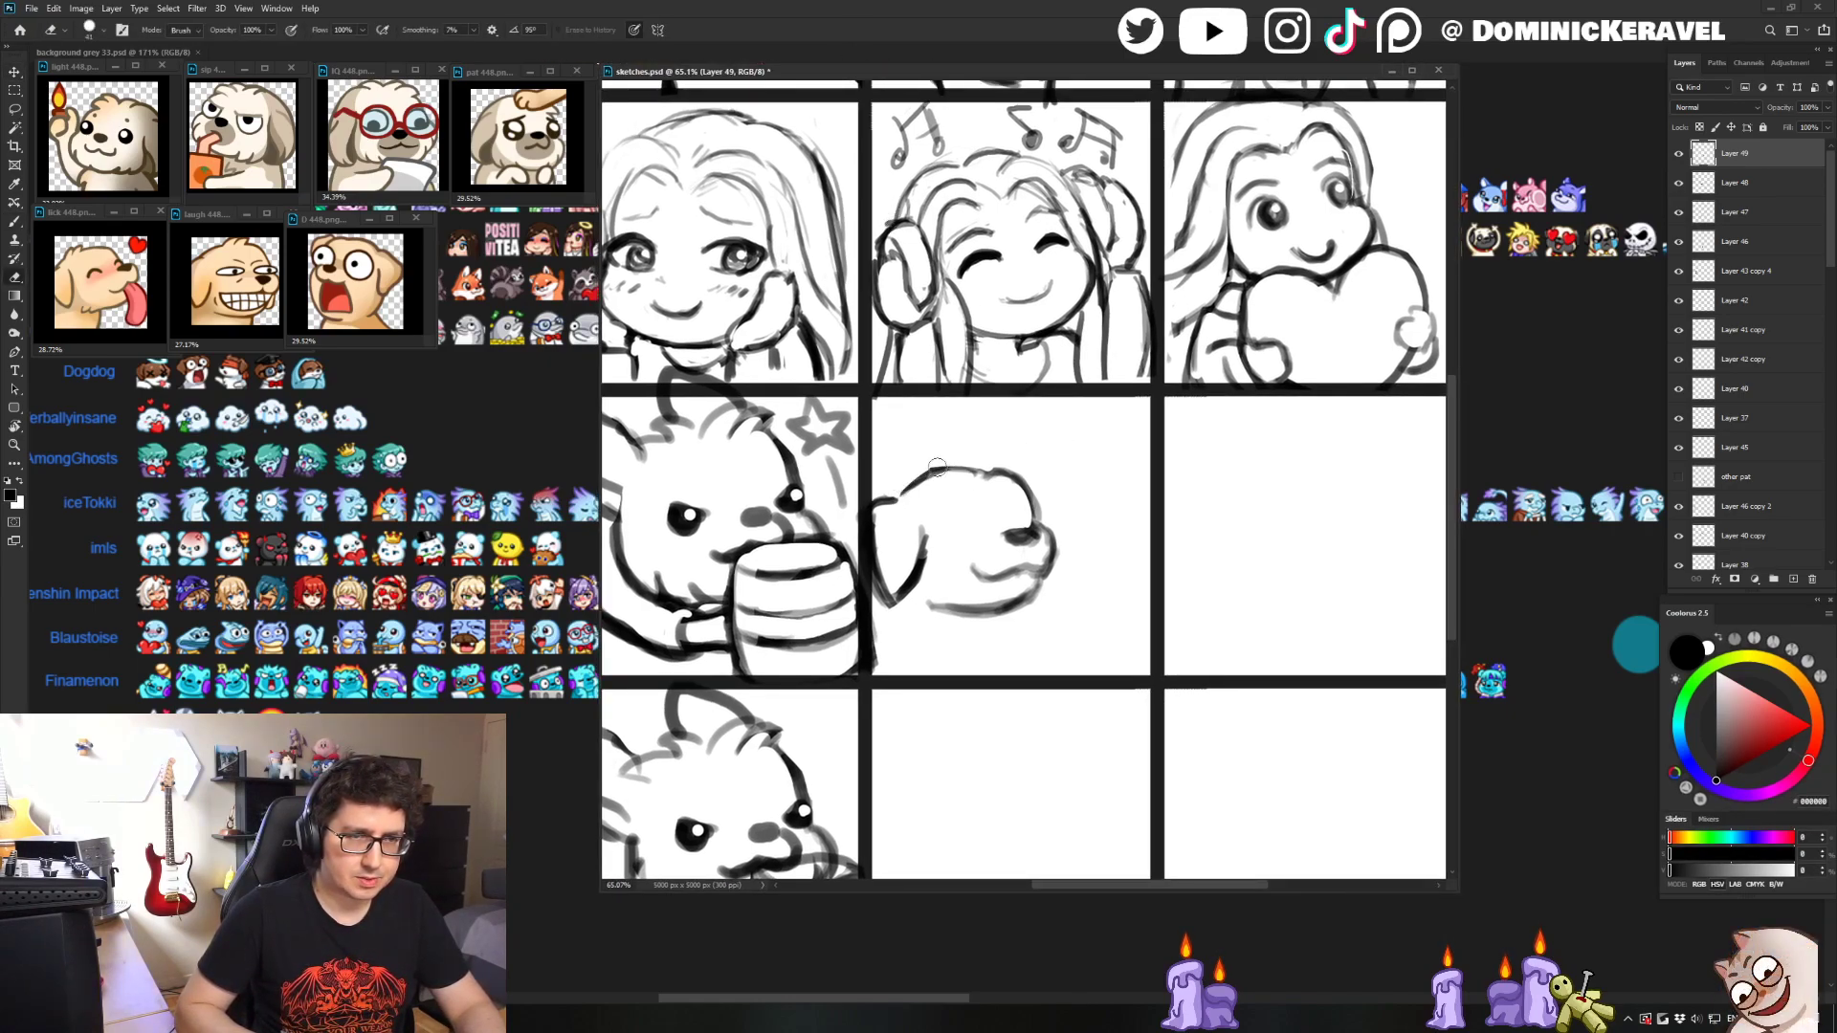
key(b)
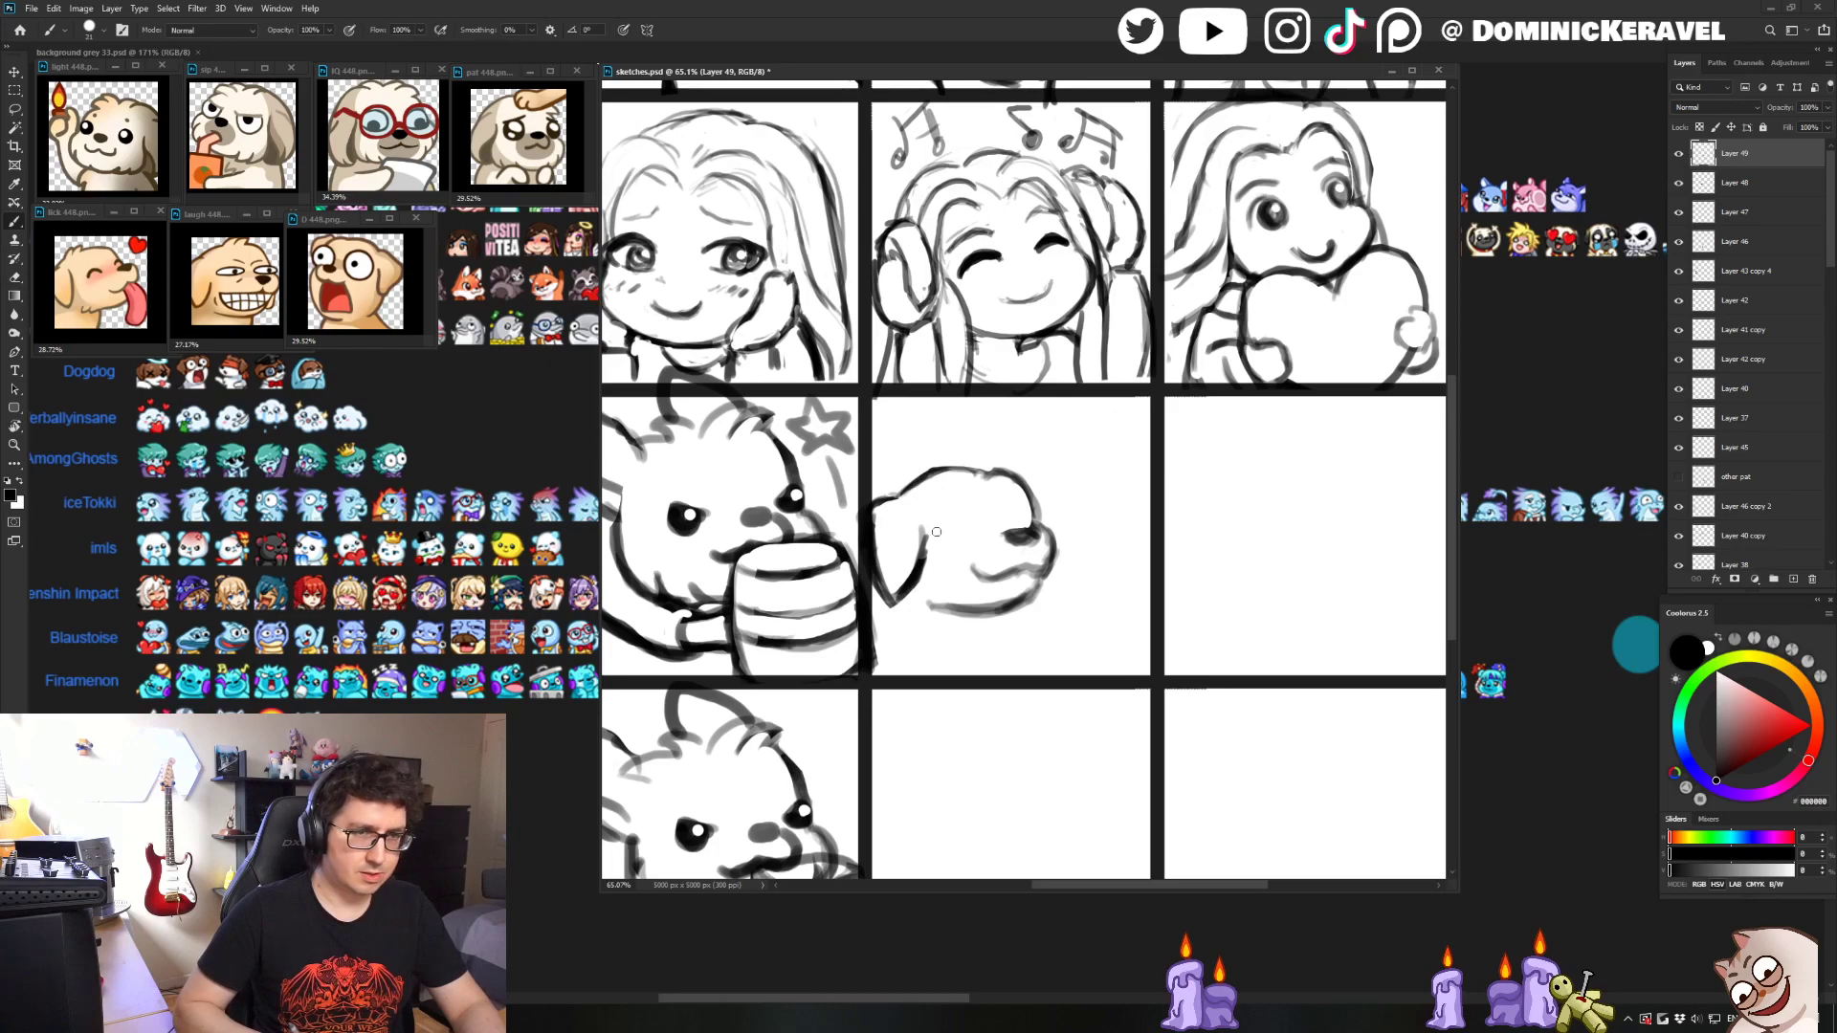
key(e)
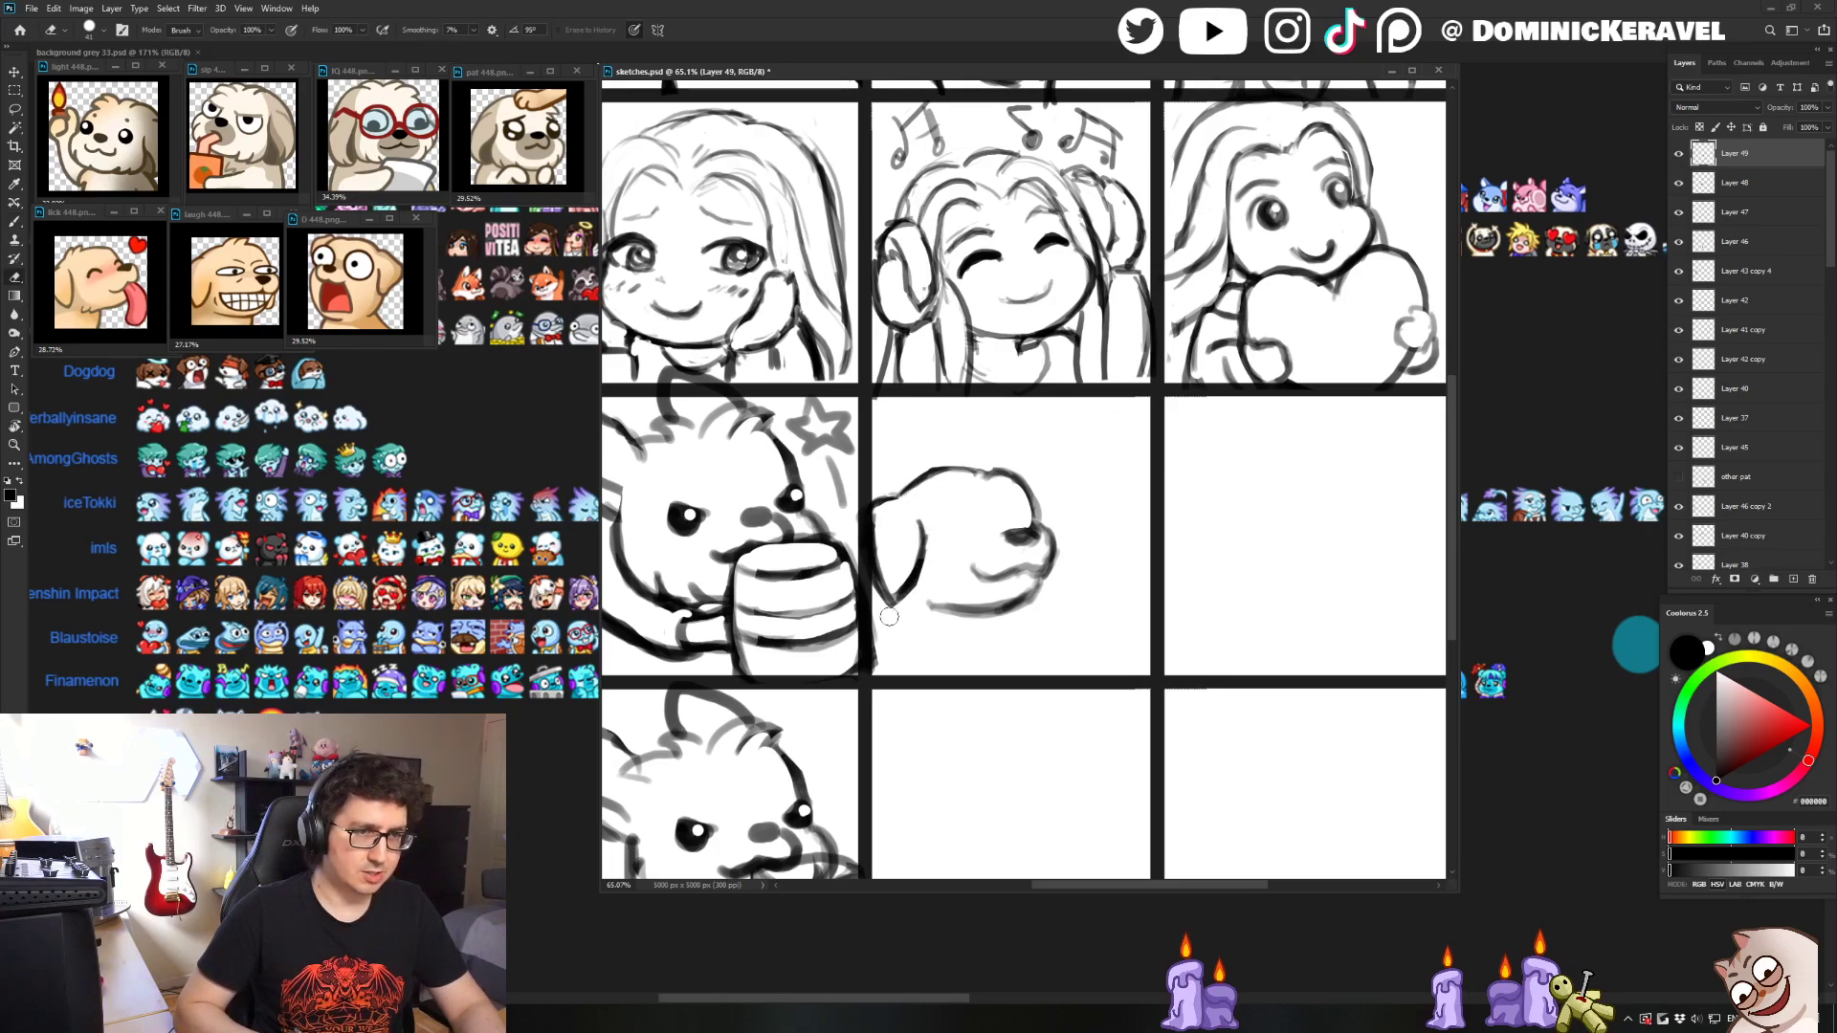
key(b)
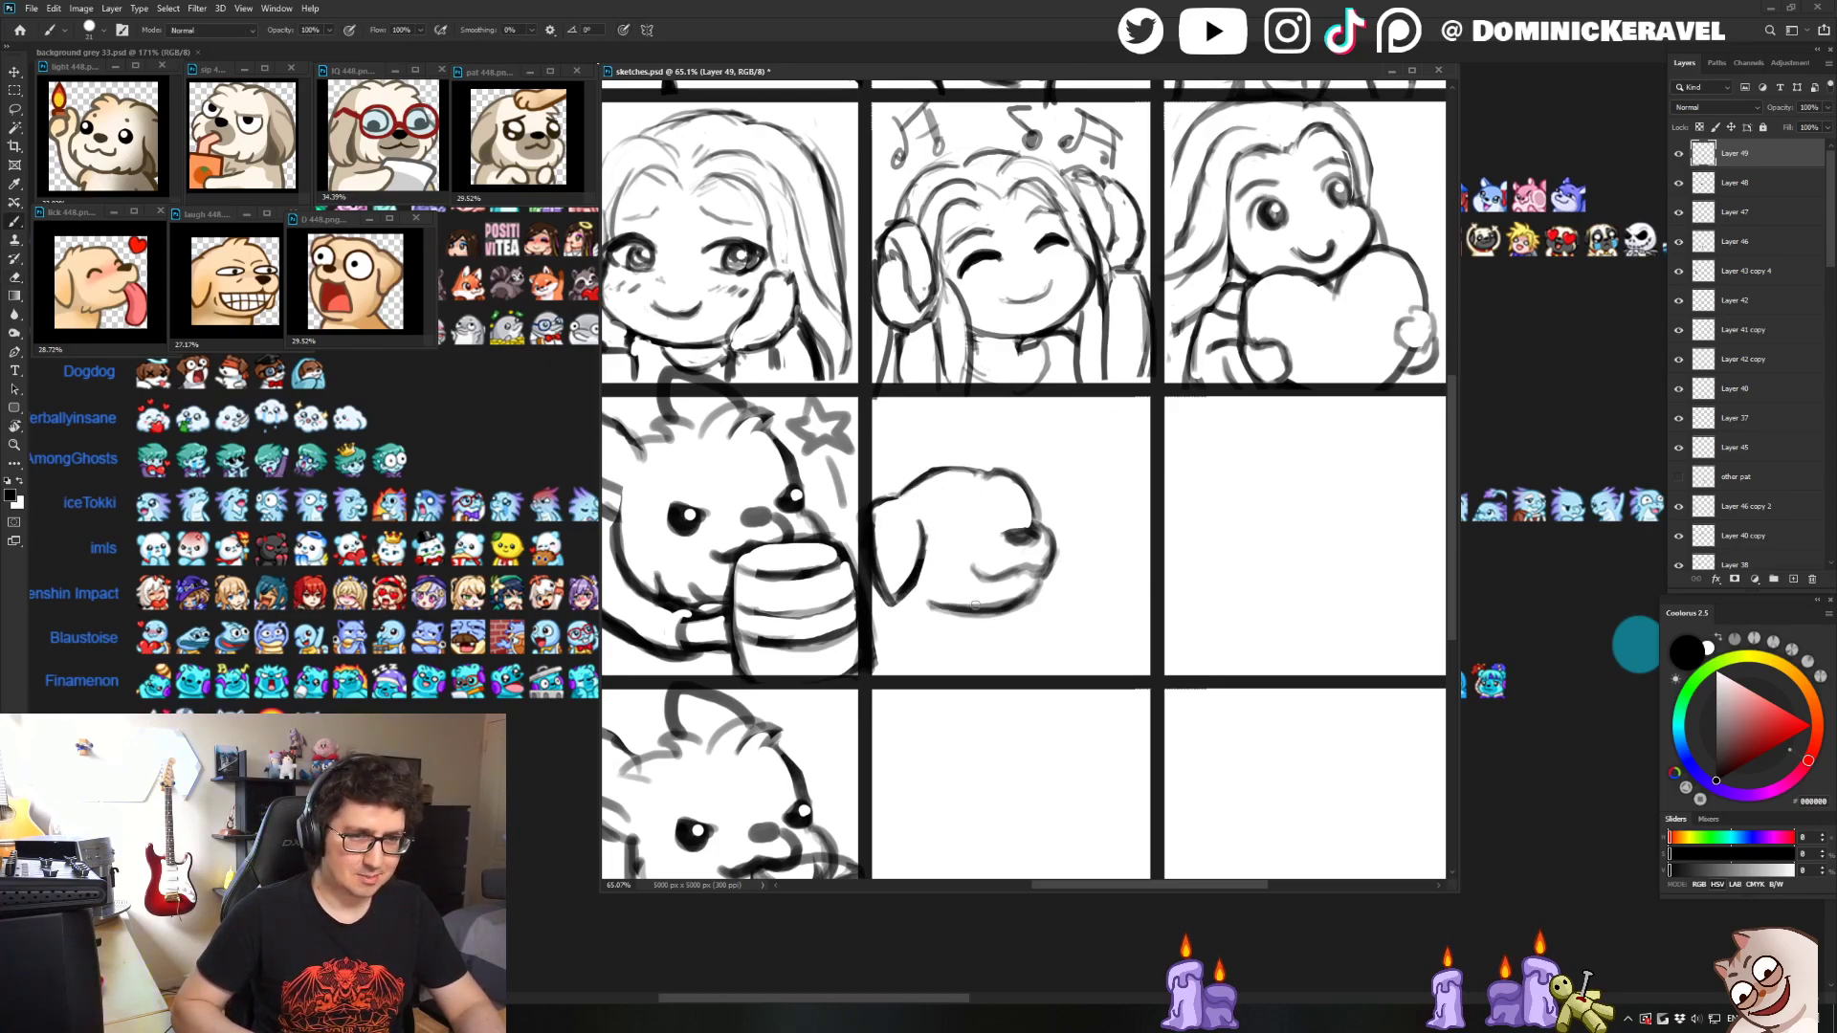
key(e)
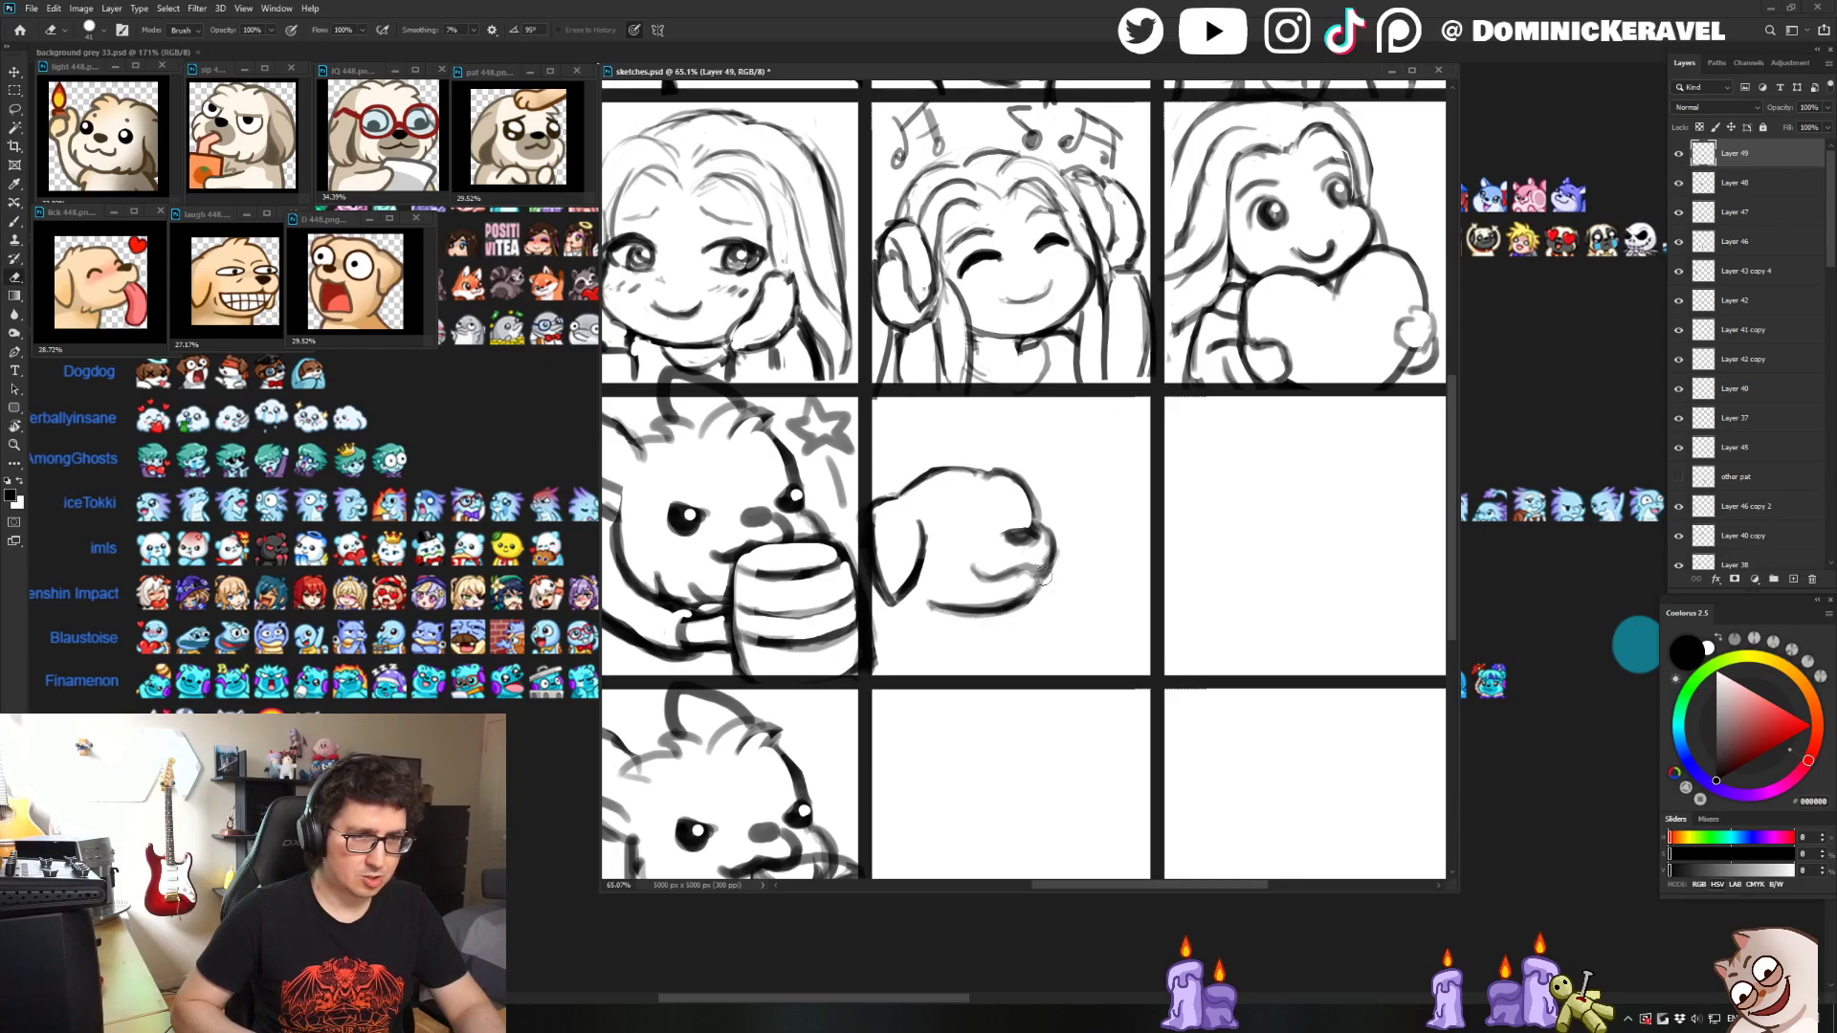
- Redraw the dog's mouth line under the nose and clean up the front of the muzzle with the eraser
key(v)
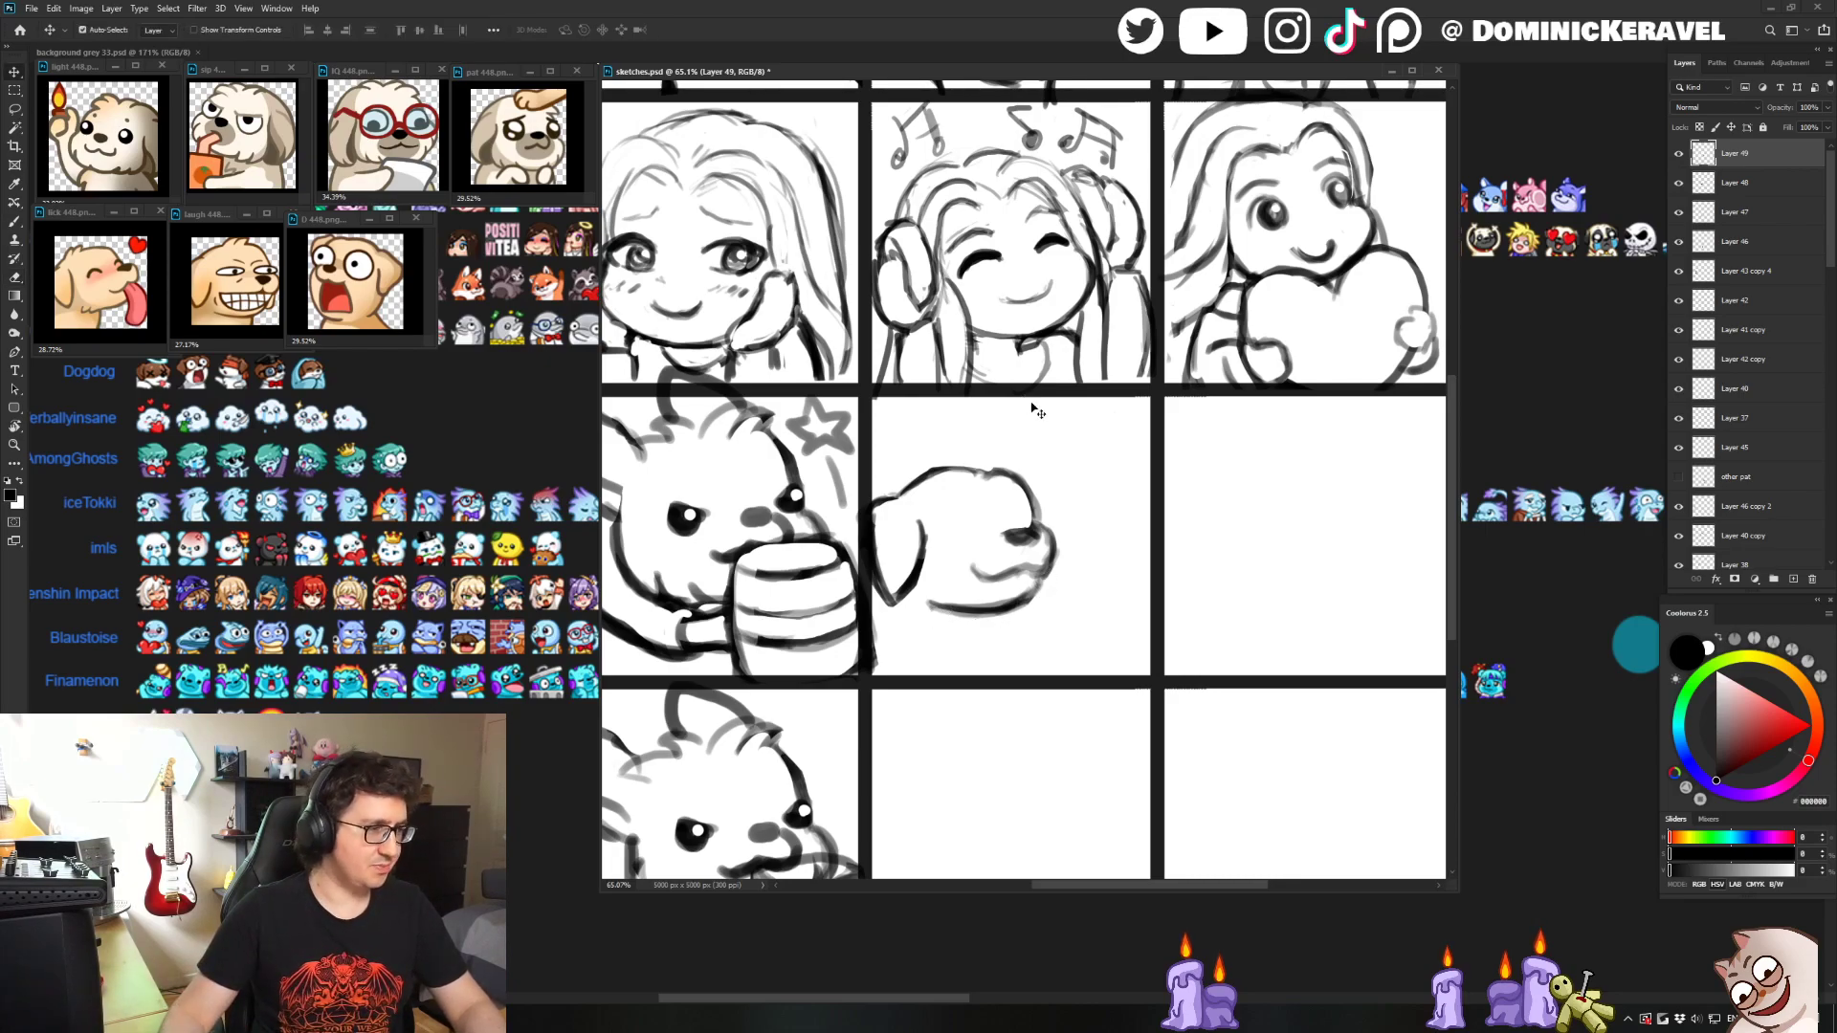
key(b)
key(e)
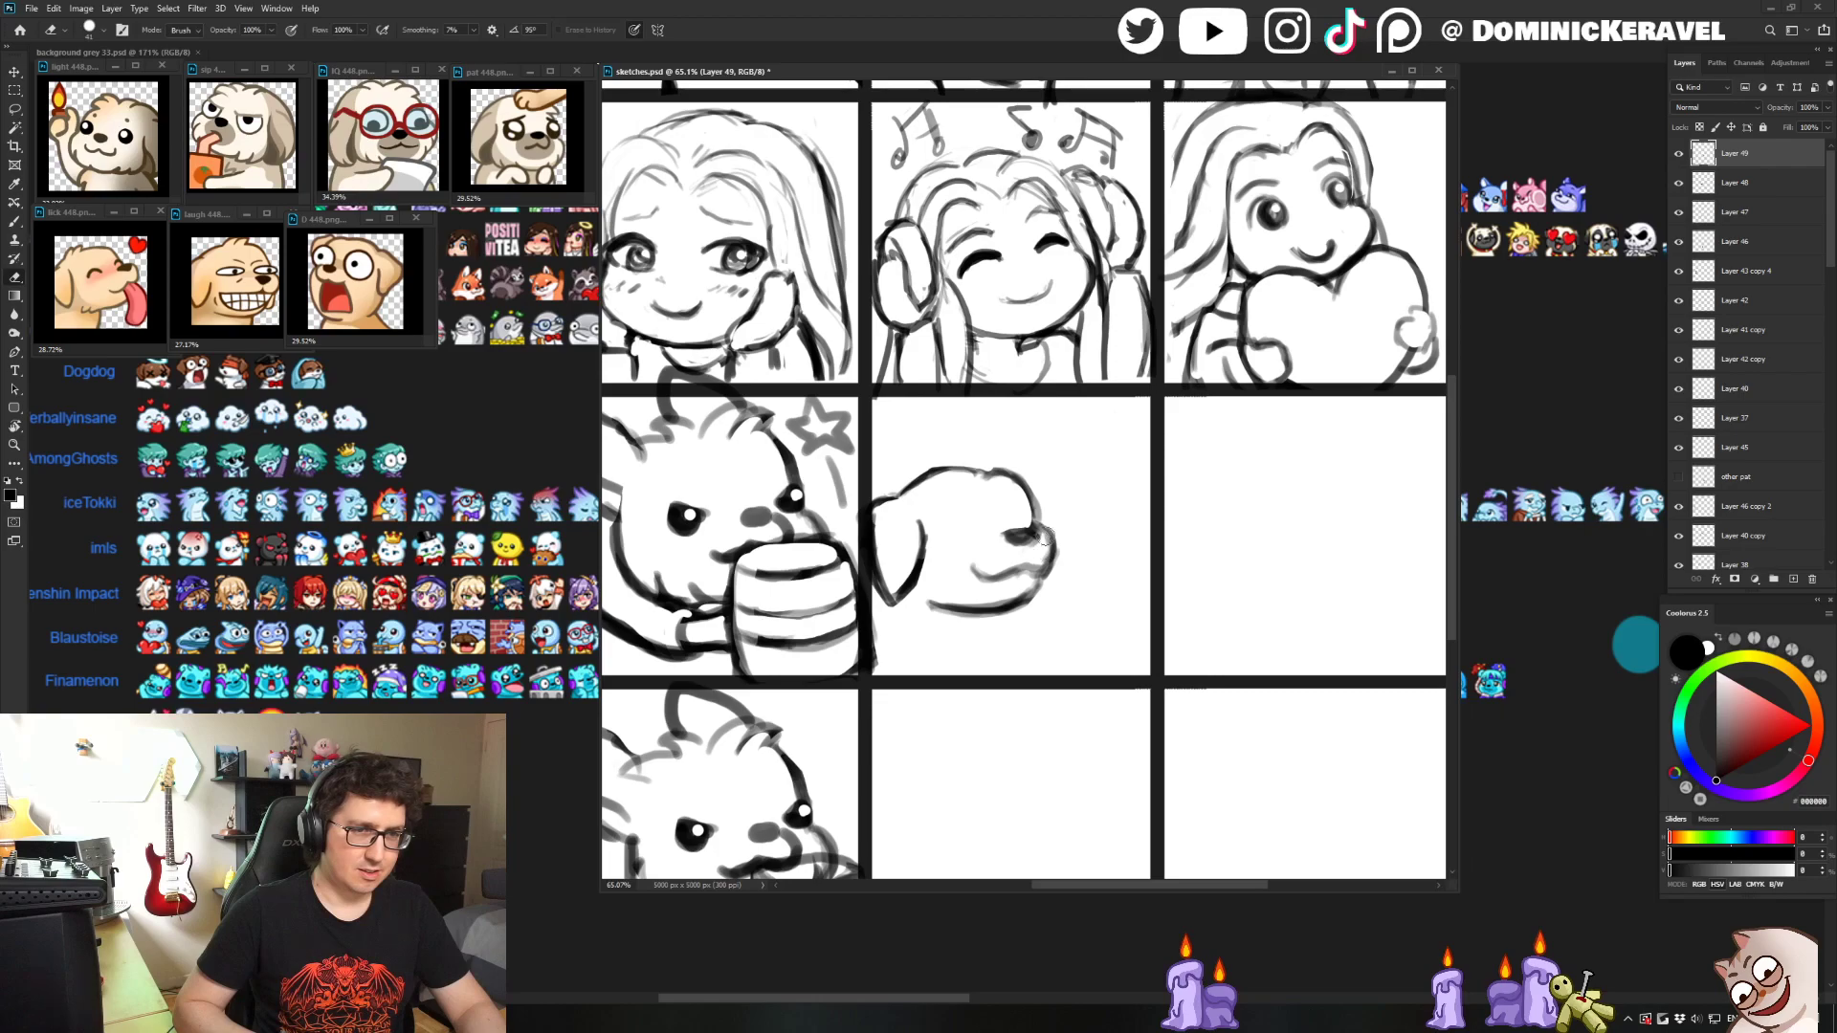
key(b)
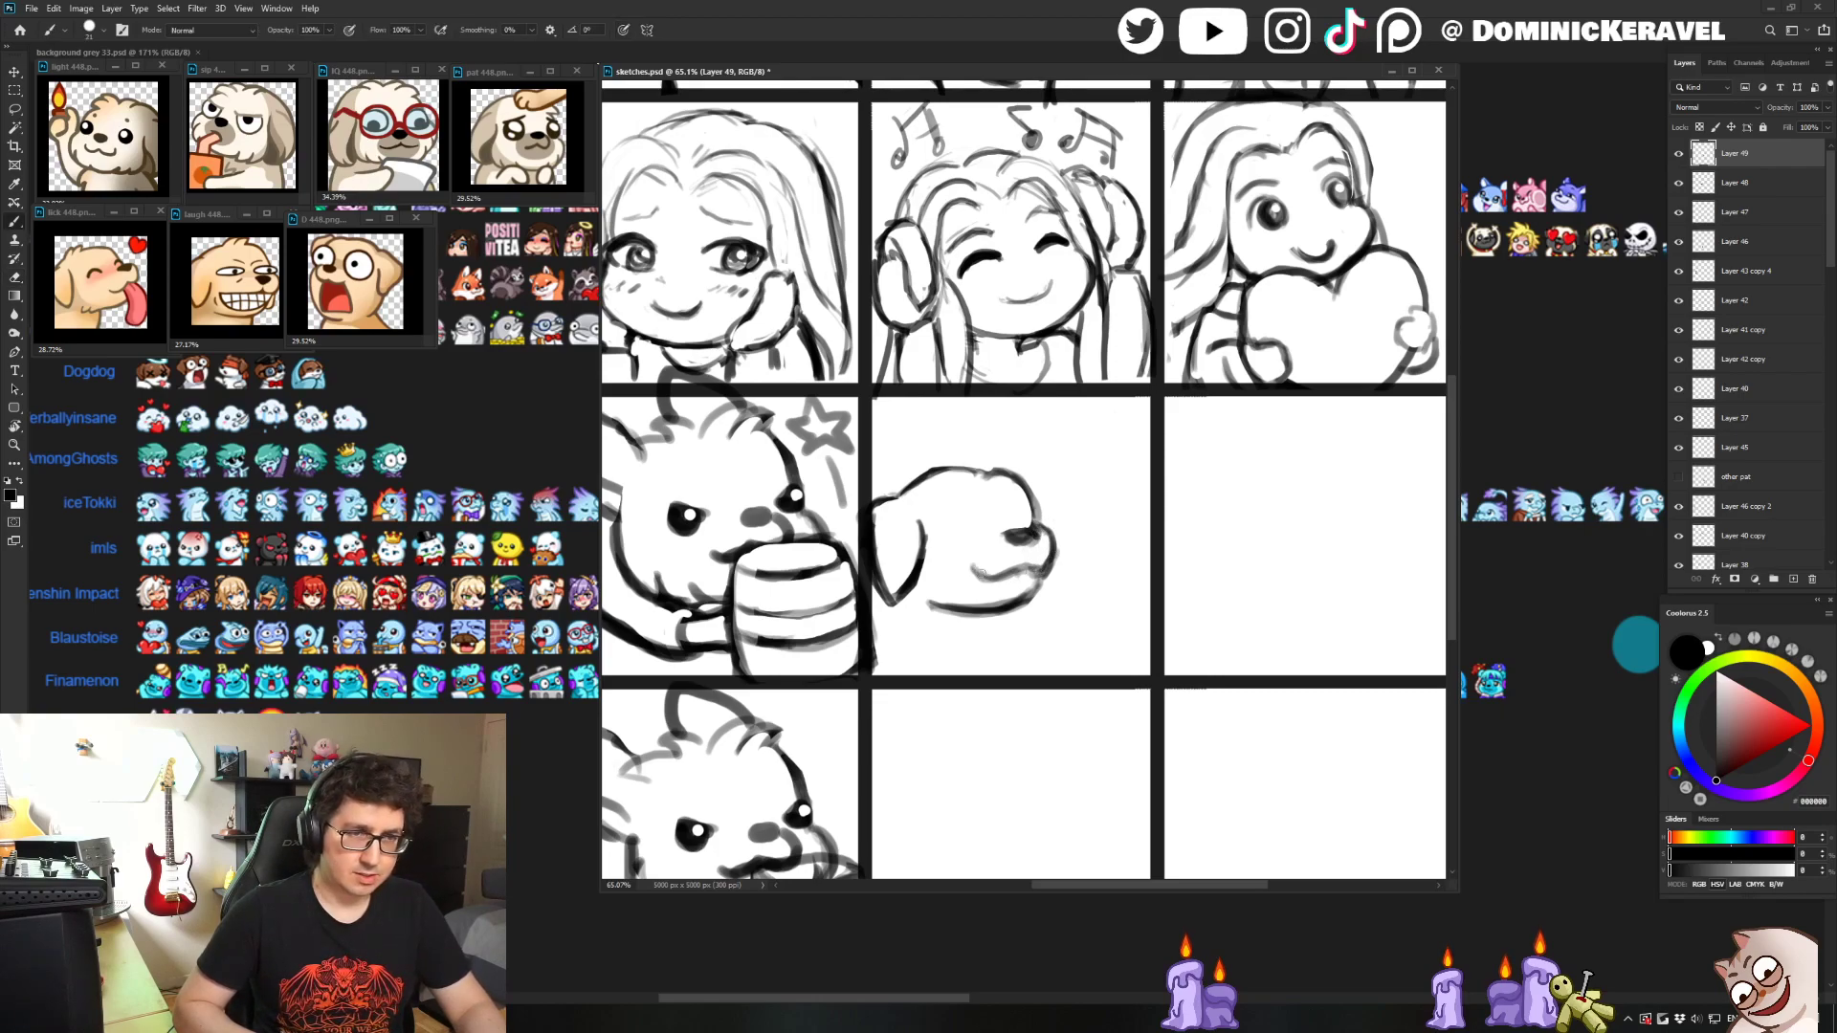
drag(974, 568, 1012, 572)
key(e)
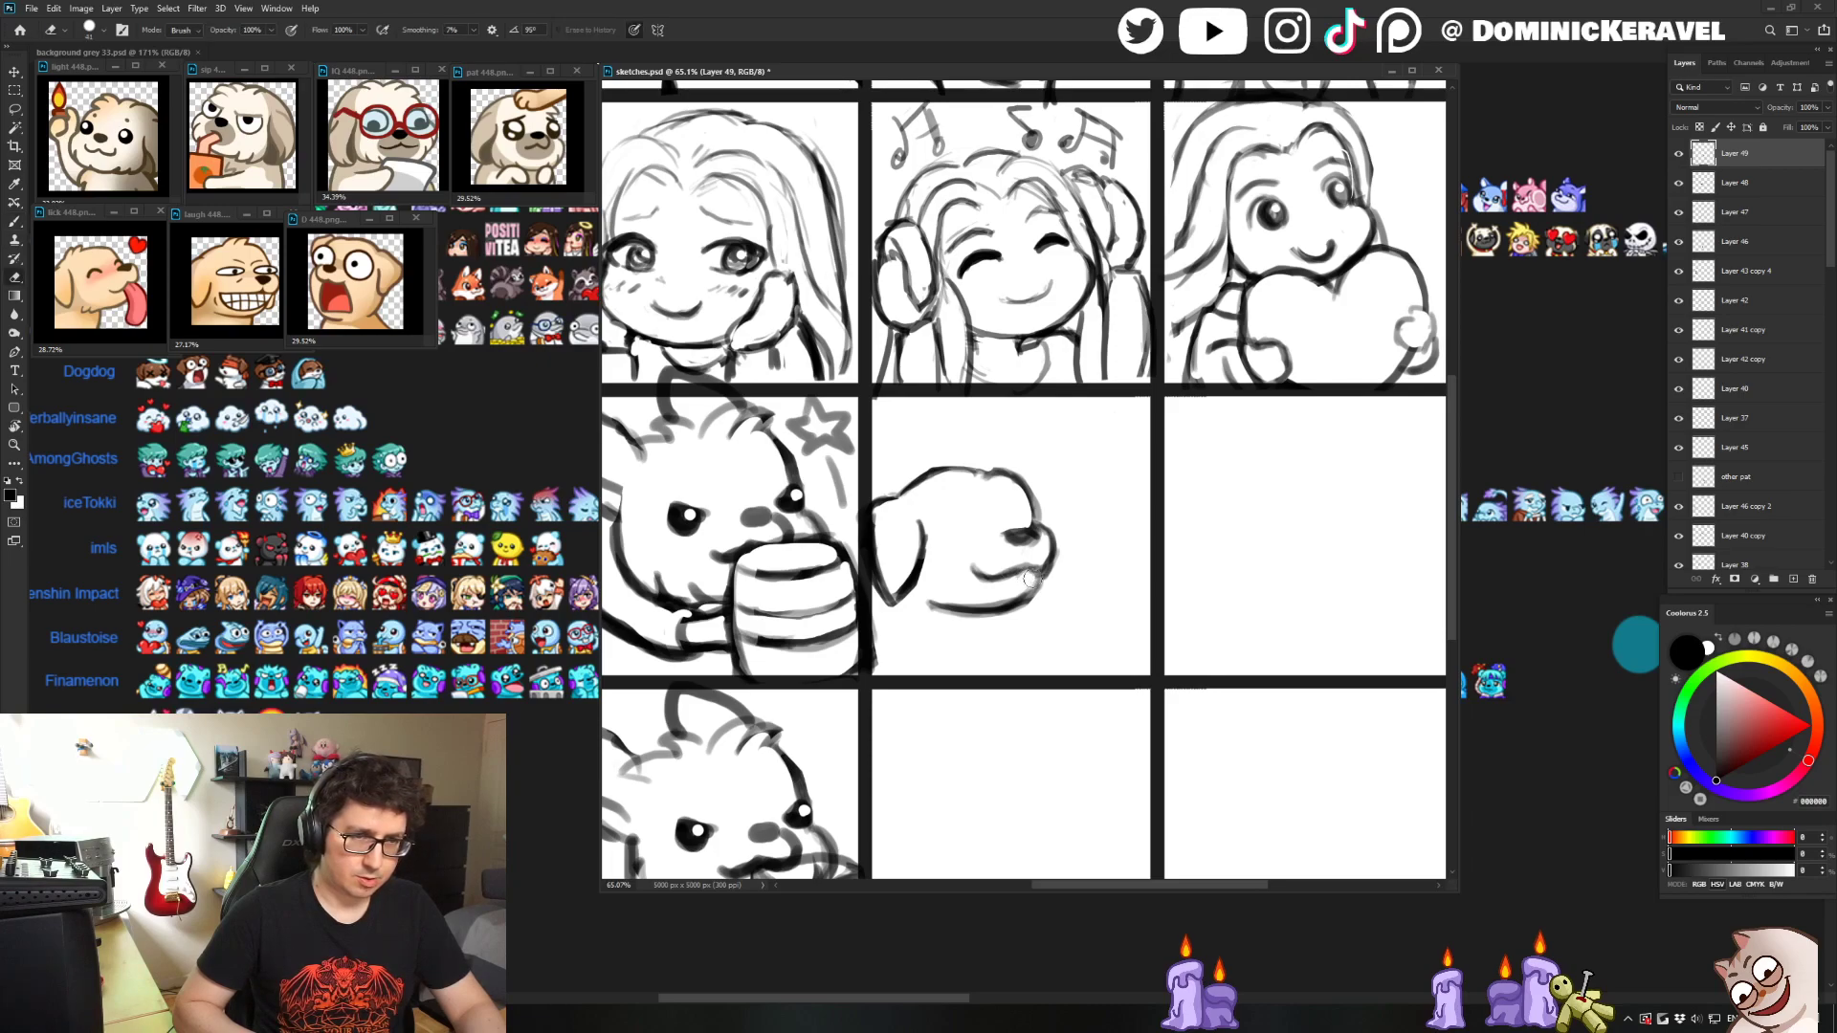
key(b)
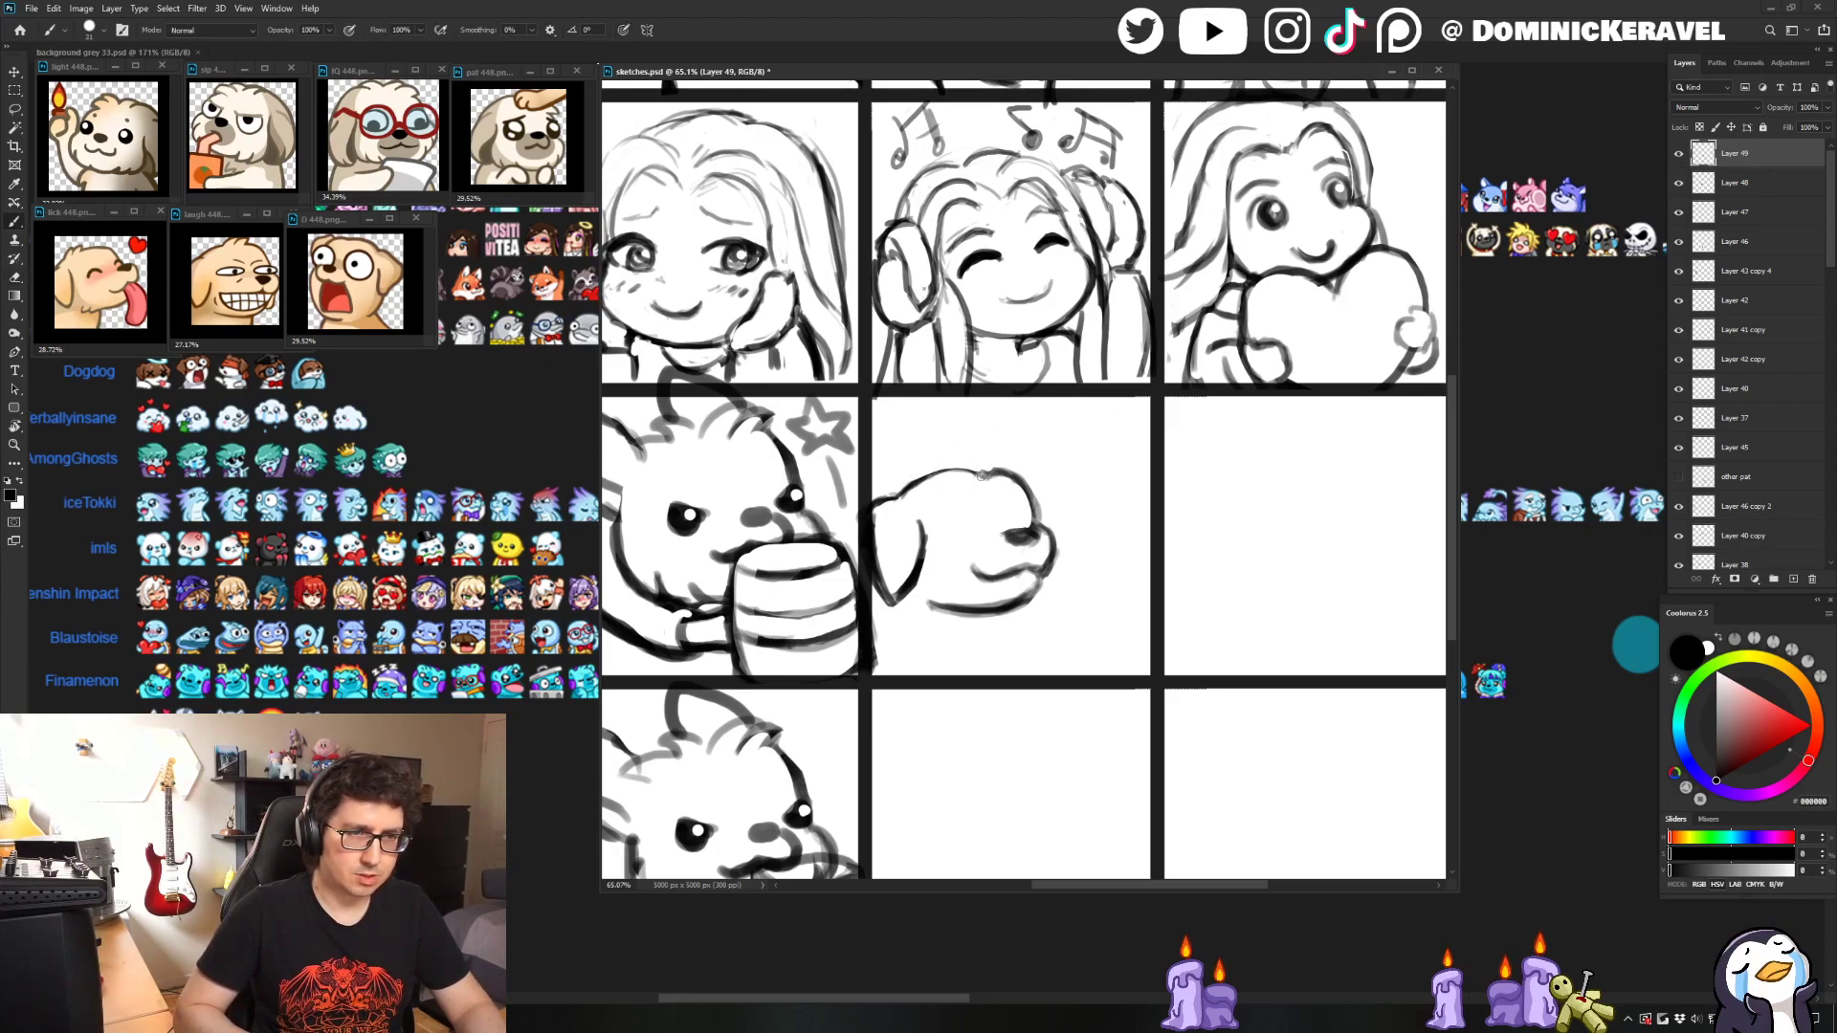
key(e)
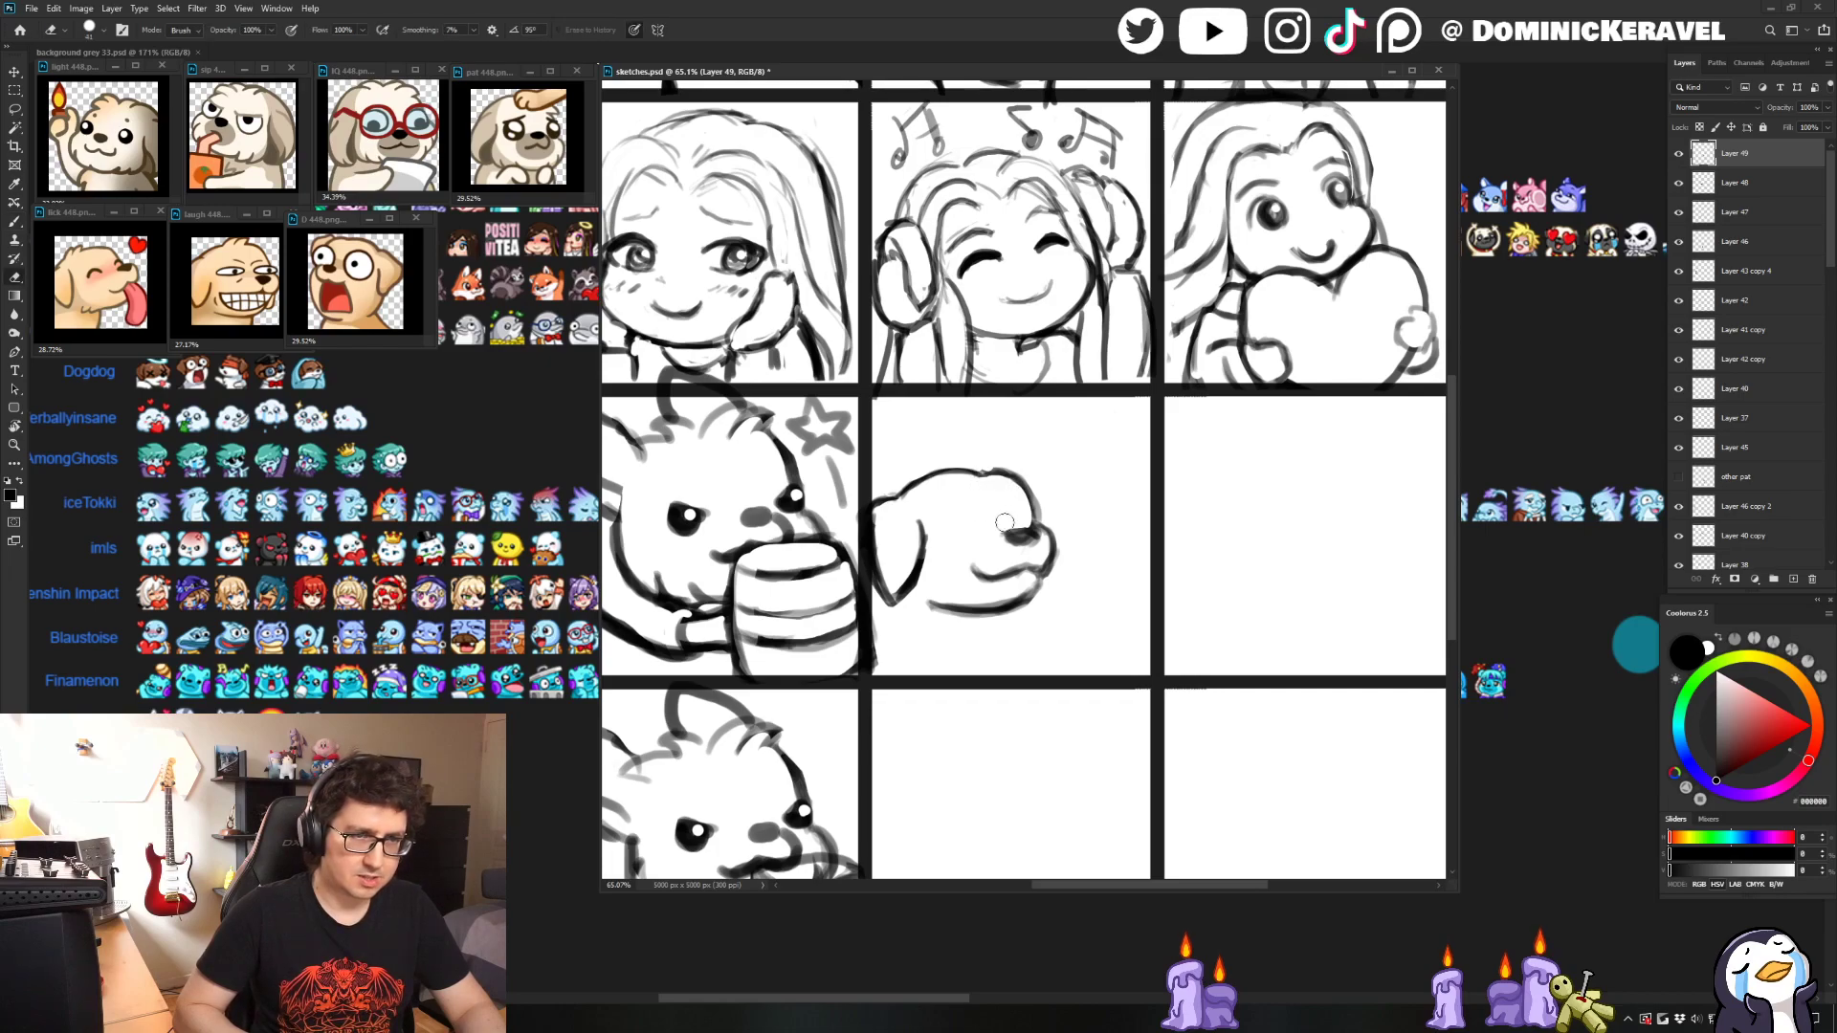
- Try out a round black eye with a large highlight between the dog's ear and nose
key(b)
key(e)
key(b)
key(e)
key(b)
key(e)
key(b)
mouse_move(959, 520)
mouse_down()
mouse_move(956, 544)
mouse_move(967, 533)
mouse_up()
mouse_move(967, 533)
mouse_down()
mouse_move(954, 540)
mouse_move(962, 526)
mouse_up()
key(ctrl+z)
key(e)
key(b)
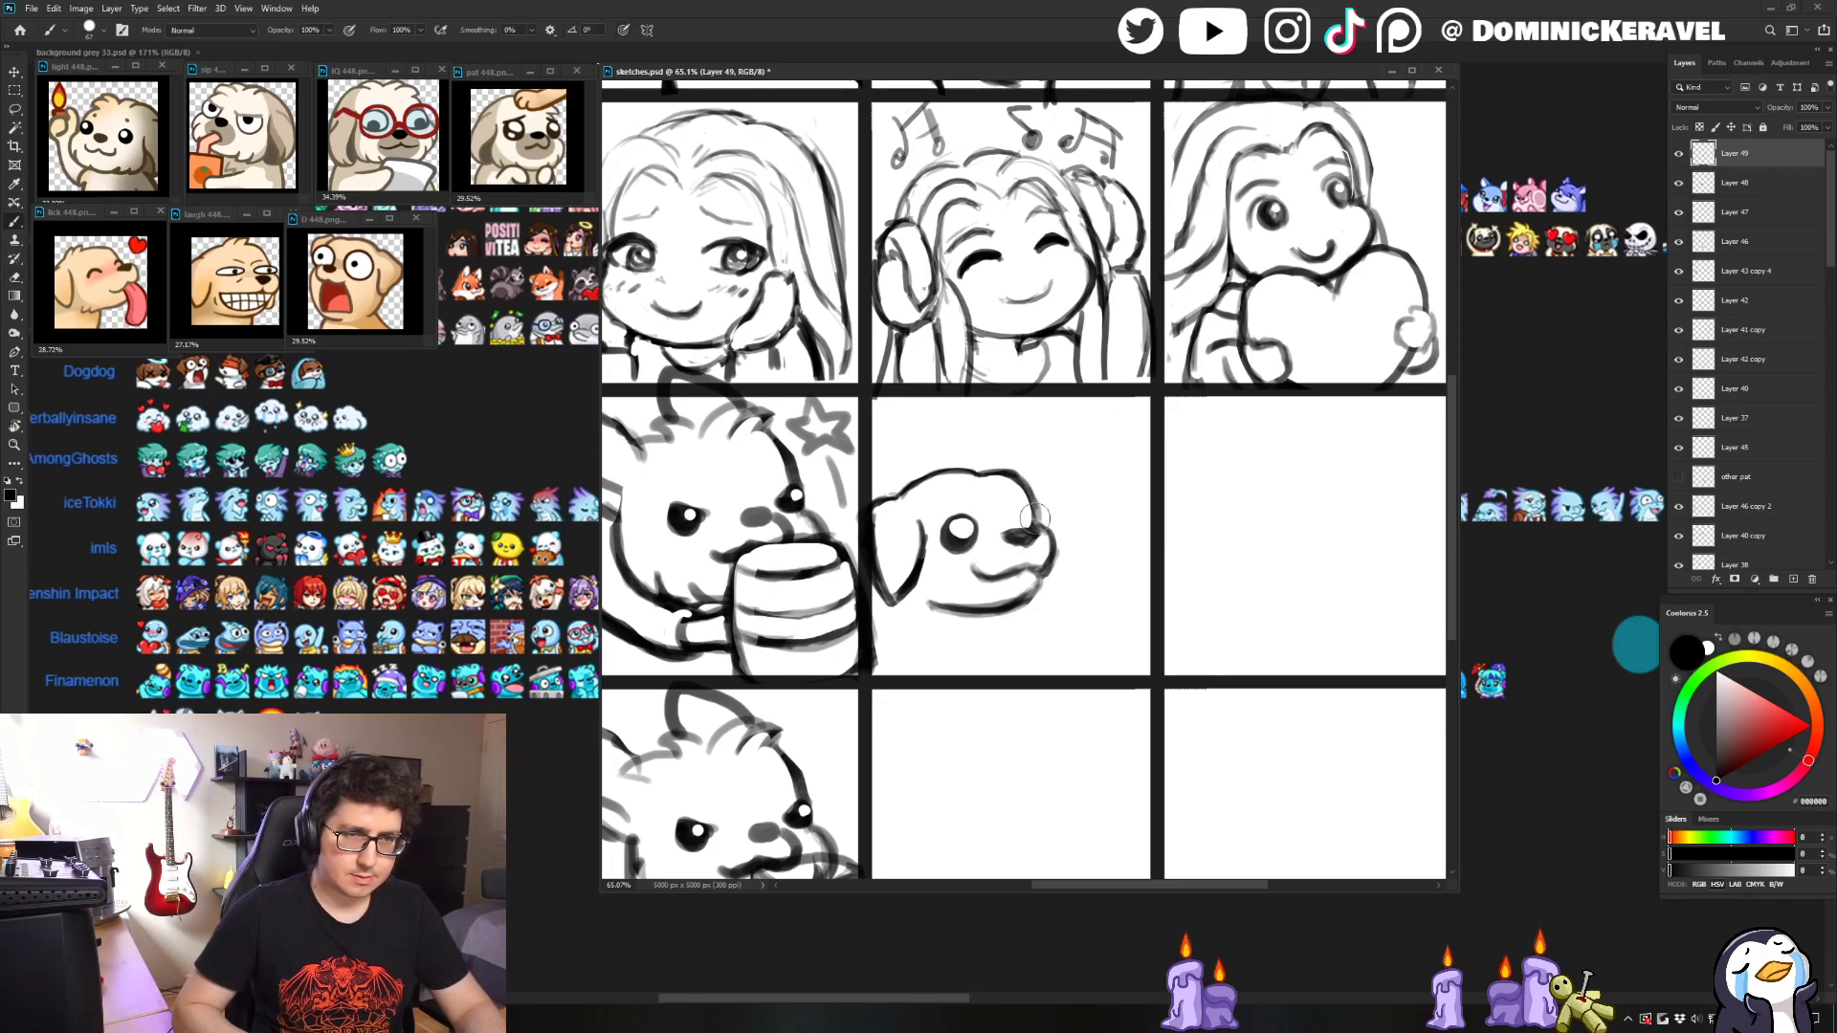
- Try retouching the tip of the dog's nose and undo the recent nose and eye strokes
alt+right_click(1036, 517)
key(e)
key(b)
drag(1033, 528, 1035, 524)
key(e)
key(ctrl+z)
key(ctrl+z)
key(ctrl+z)
key(ctrl+z)
- Examine the dog head's size and shape against the other emote sketches on the sheet
key(v)
drag(1095, 550, 1060, 547)
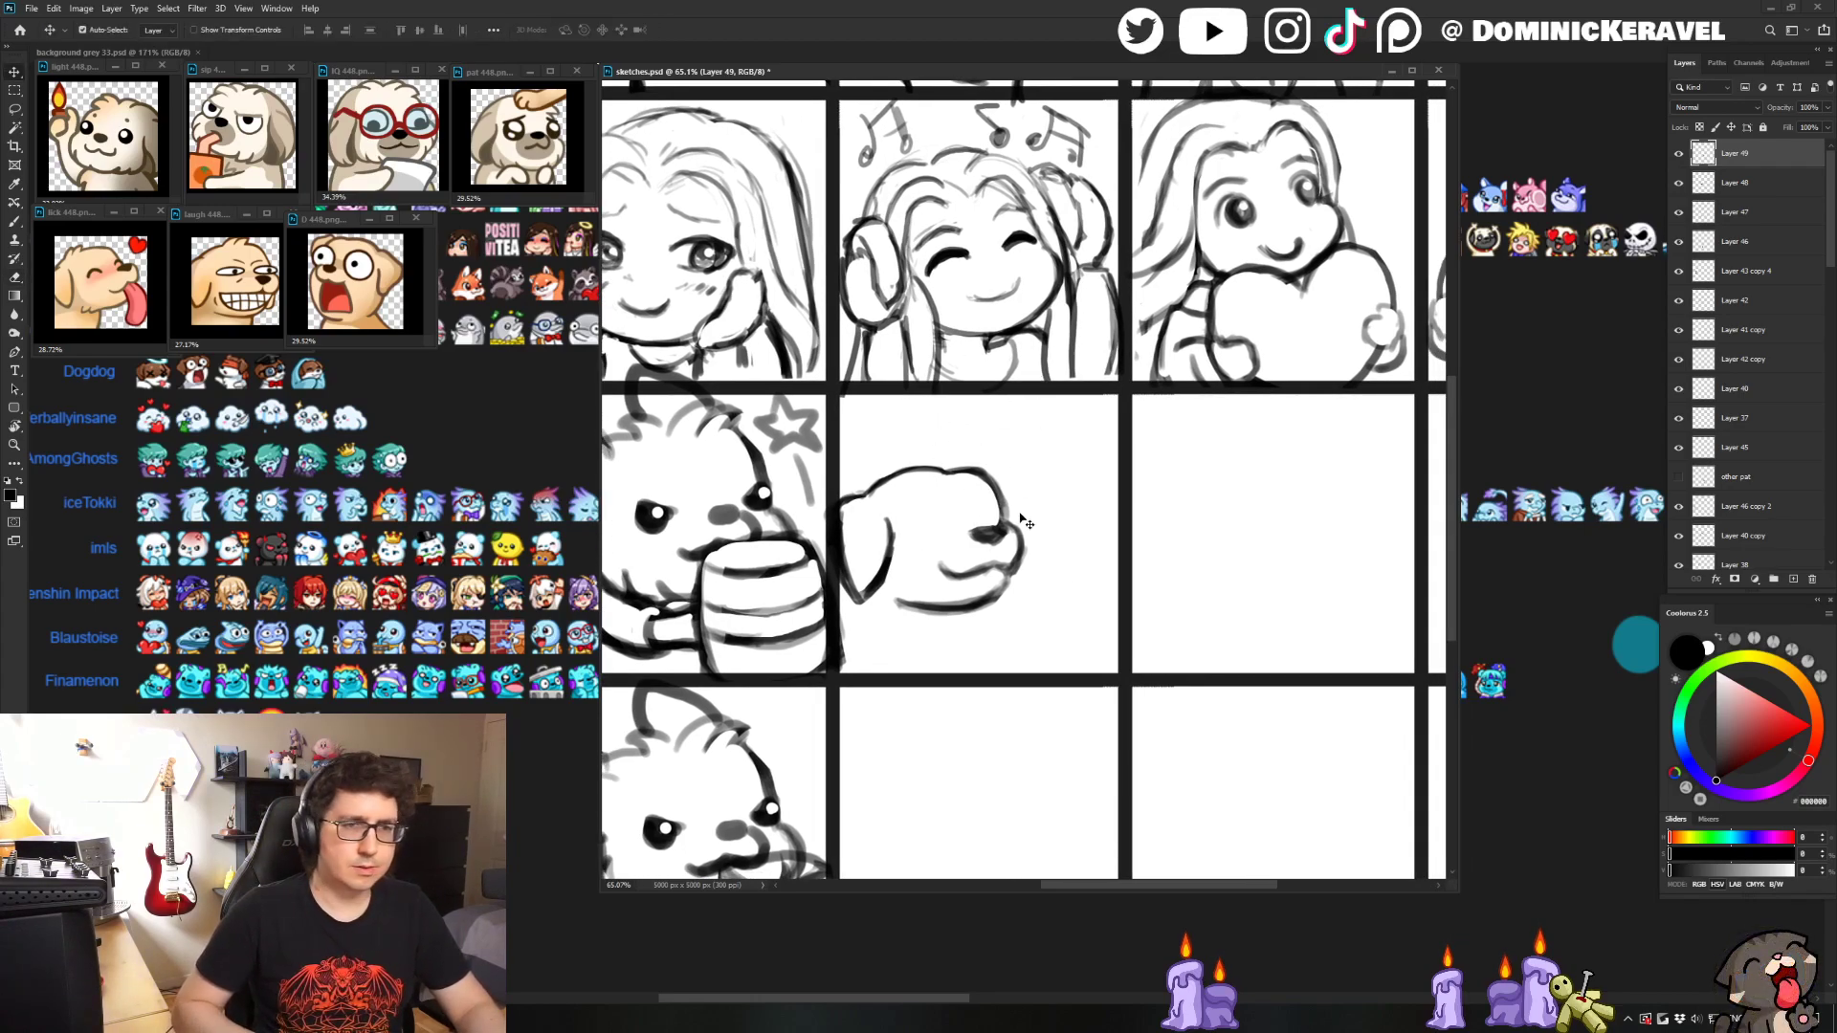
scroll(999, 545, down, 5)
scroll(956, 561, up, 1)
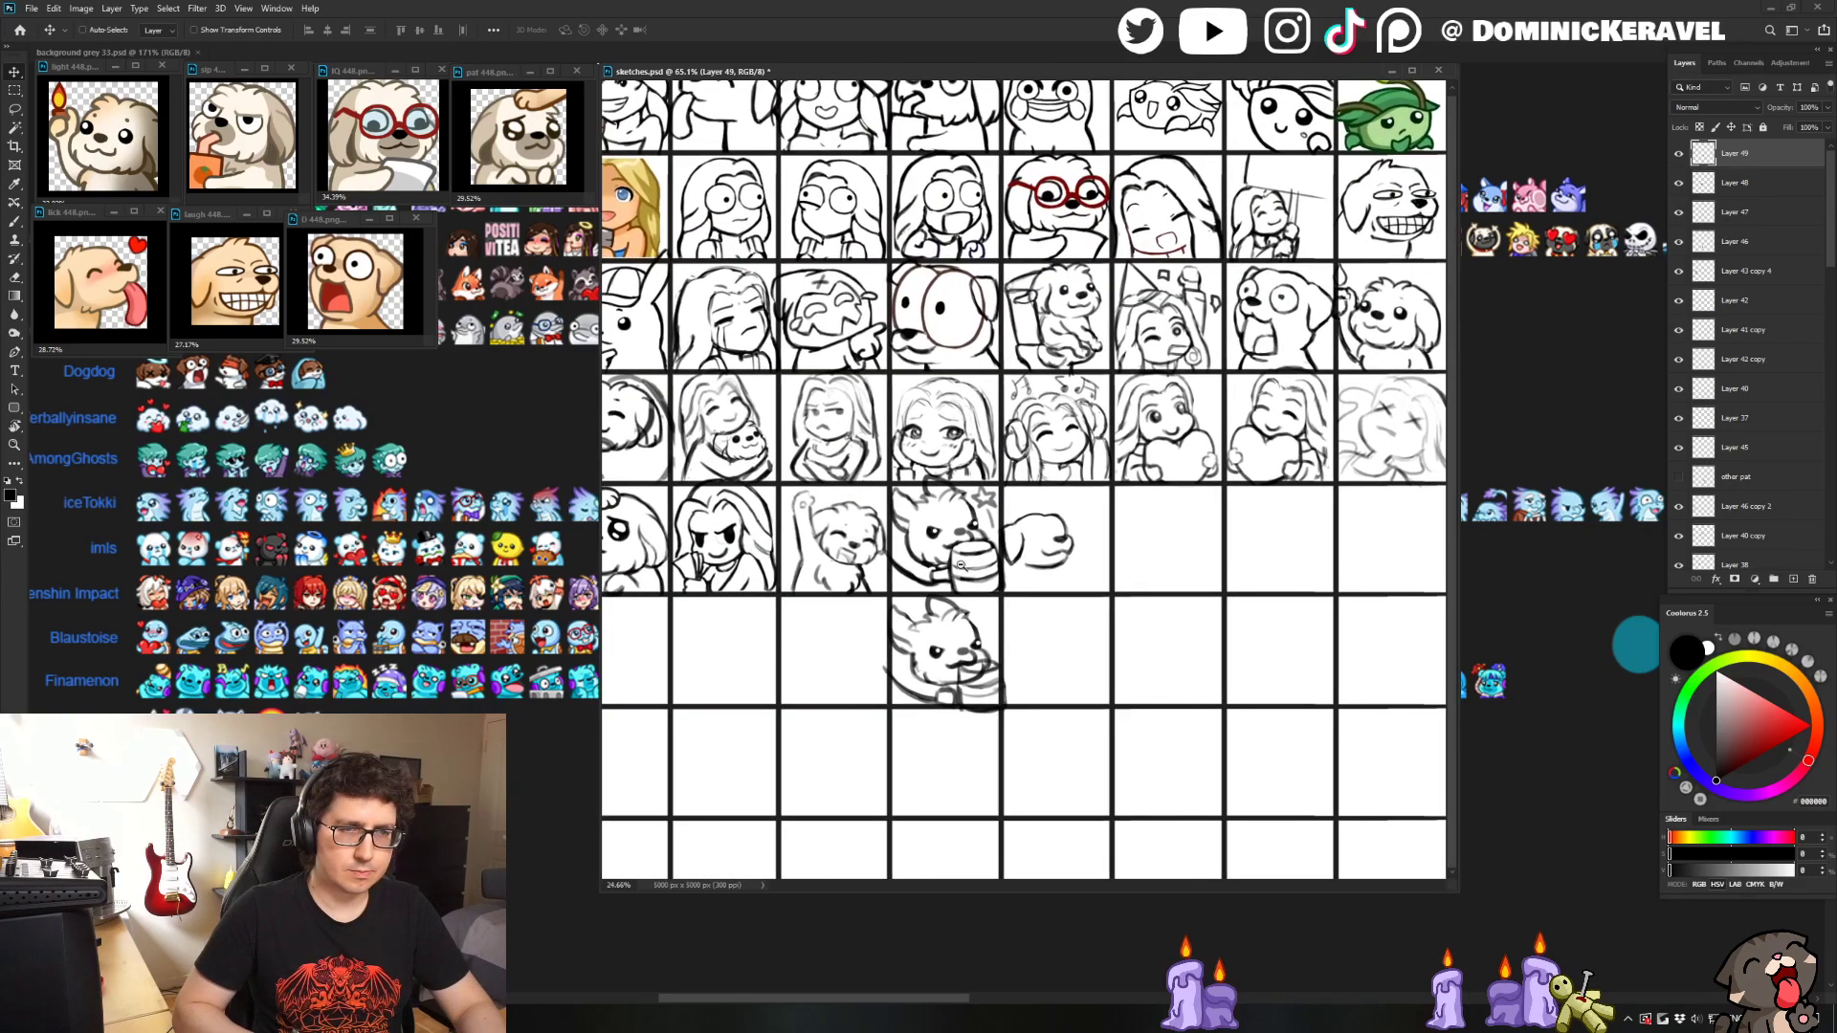
scroll(962, 566, up, 2)
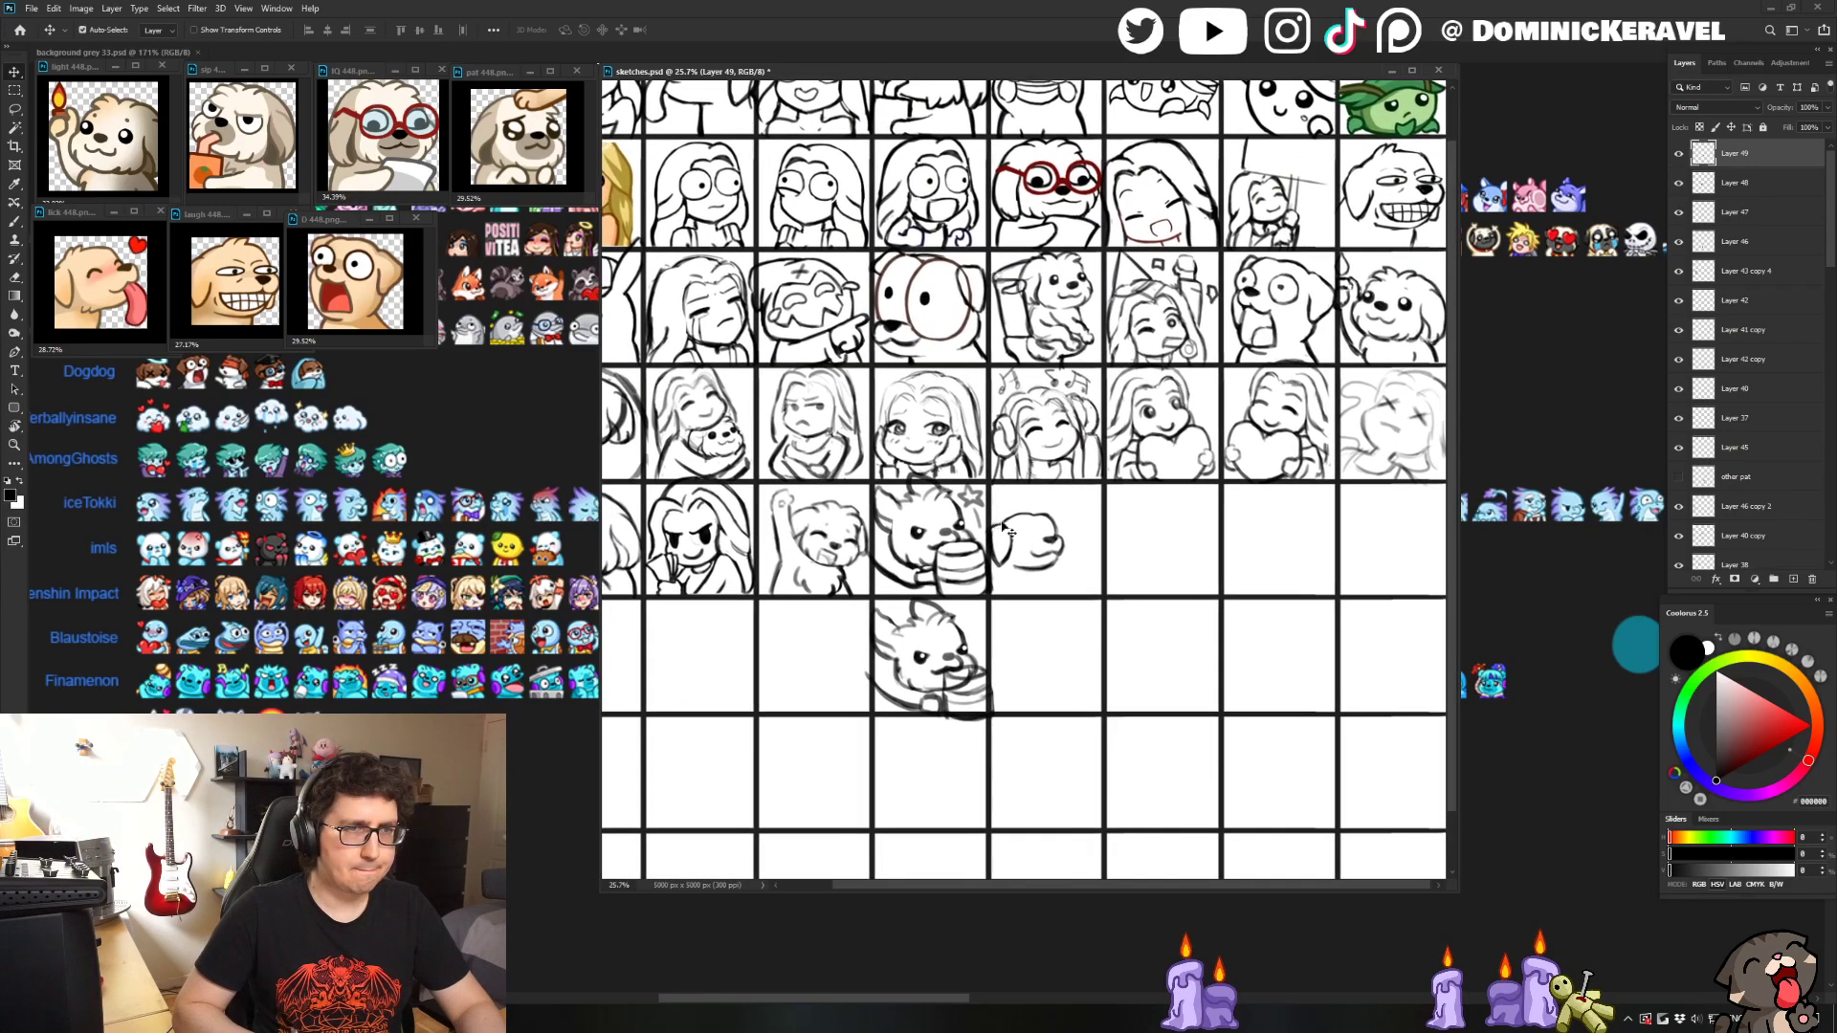
scroll(1059, 555, up, 3)
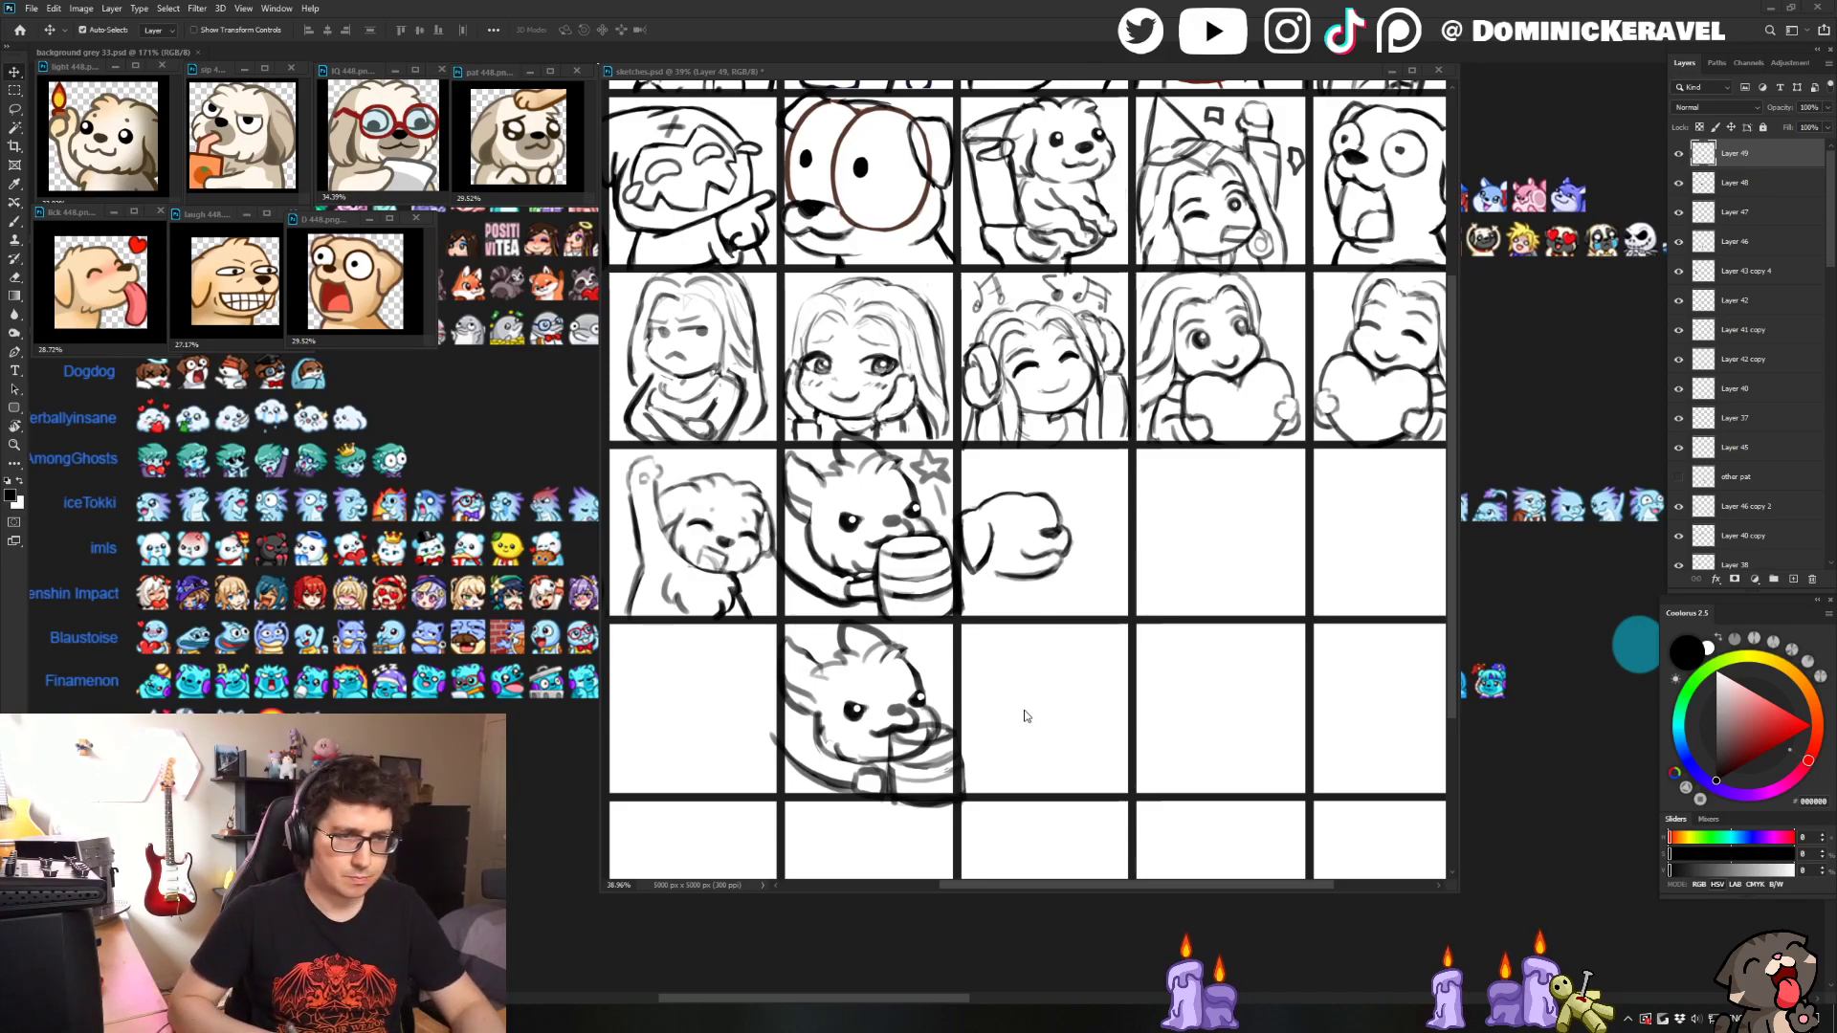
scroll(1064, 524, up, 2)
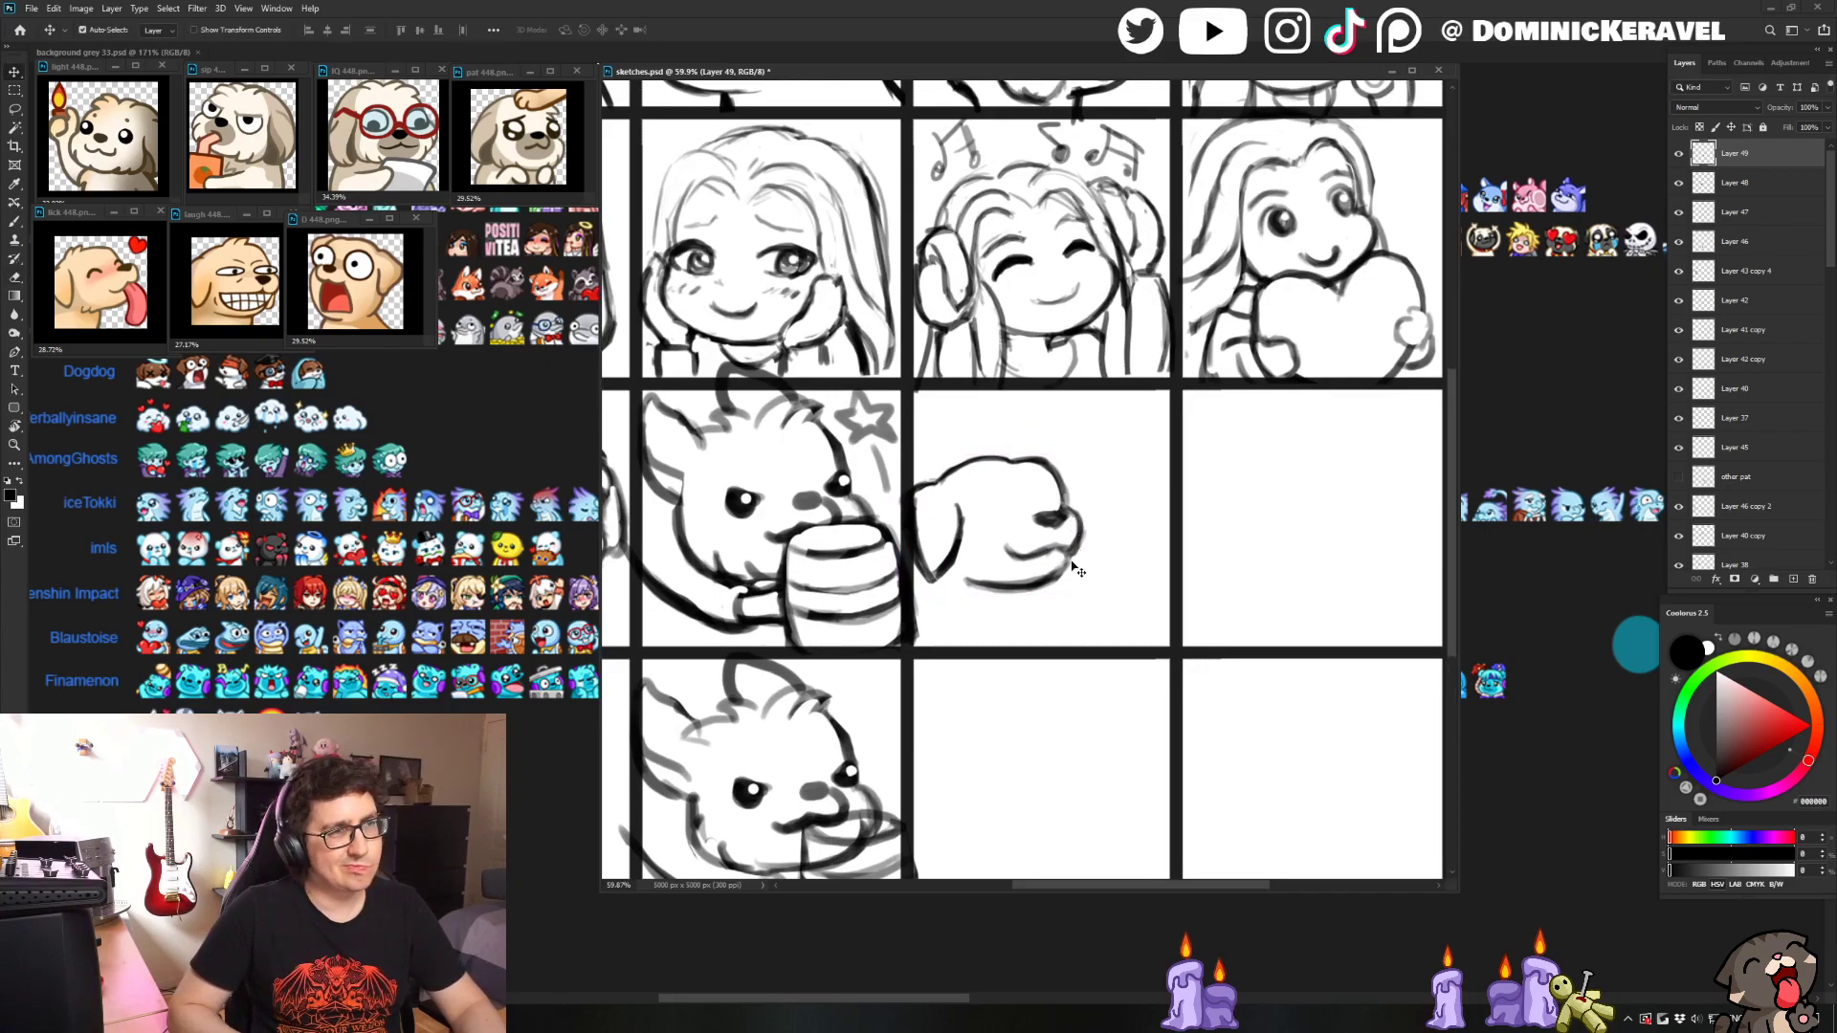
drag(1072, 517, 1016, 538)
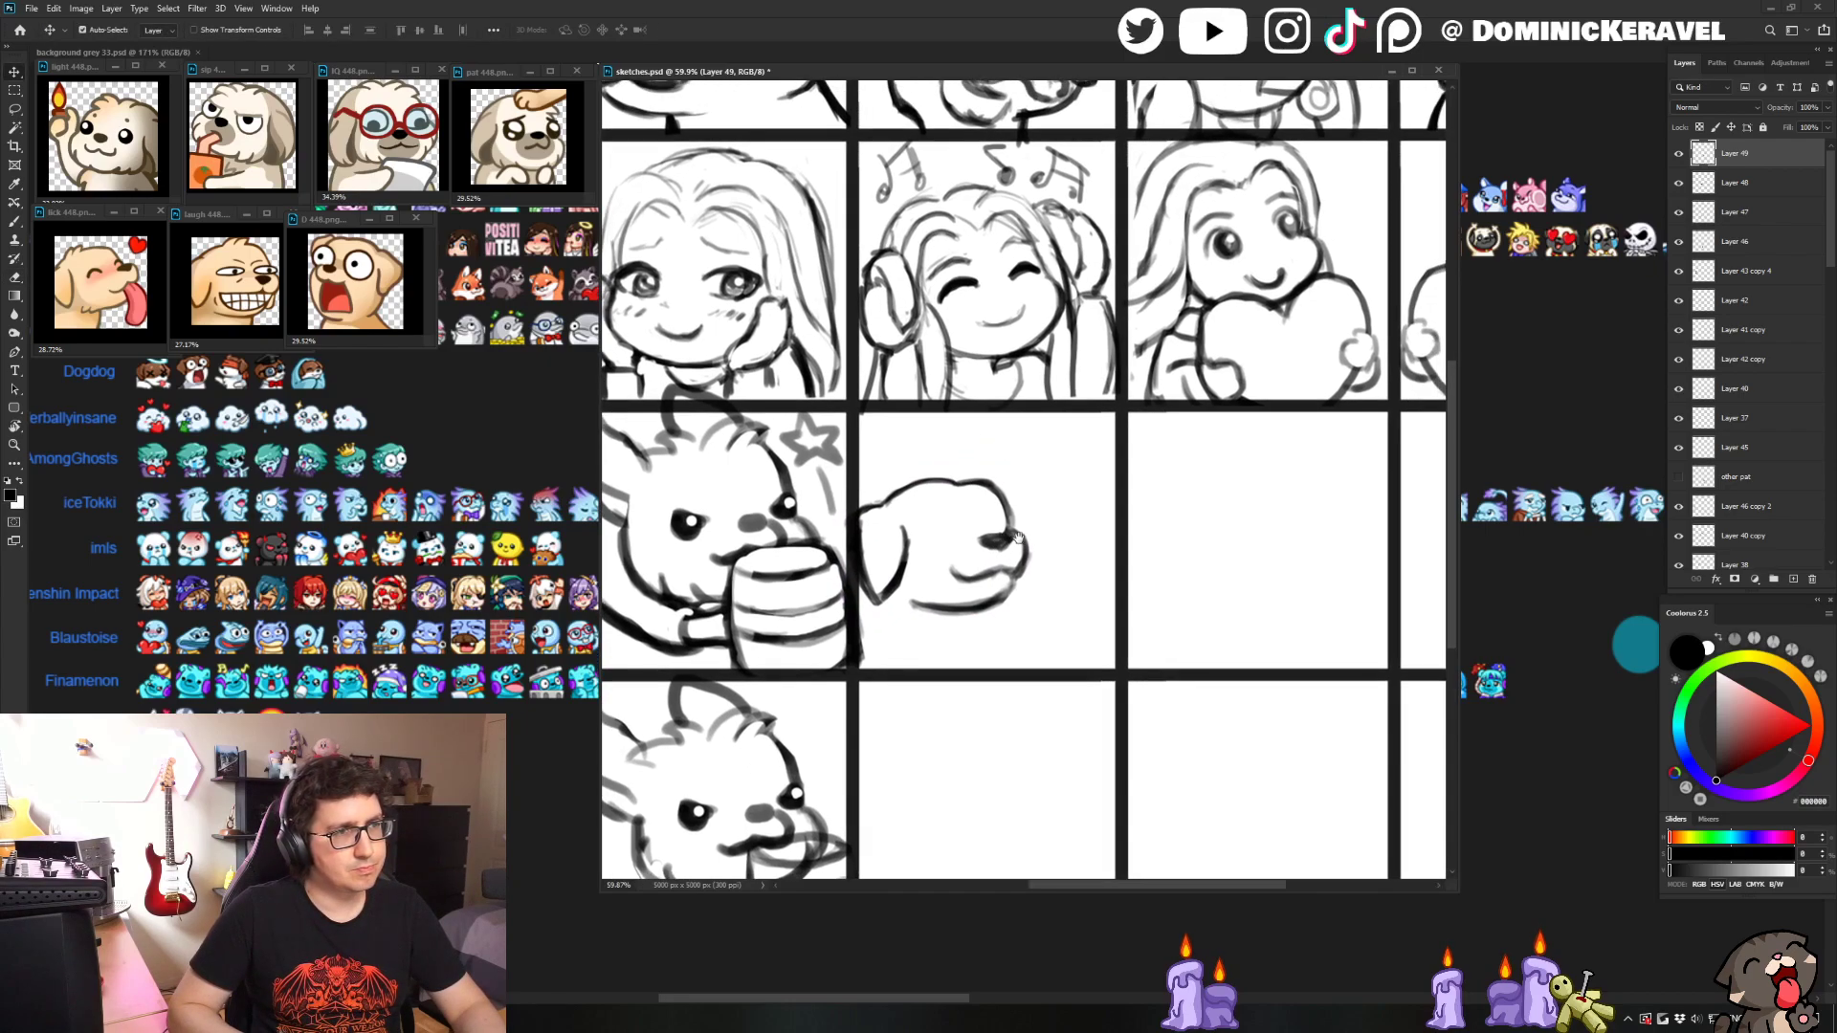
- Lasso the dog's nose and muzzle, shift them slightly forward and reconnect the line above the nose
key(l)
mouse_move(1037, 524)
mouse_down()
mouse_move(973, 533)
mouse_move(935, 563)
mouse_move(1007, 584)
mouse_move(1008, 544)
mouse_up()
key(b)
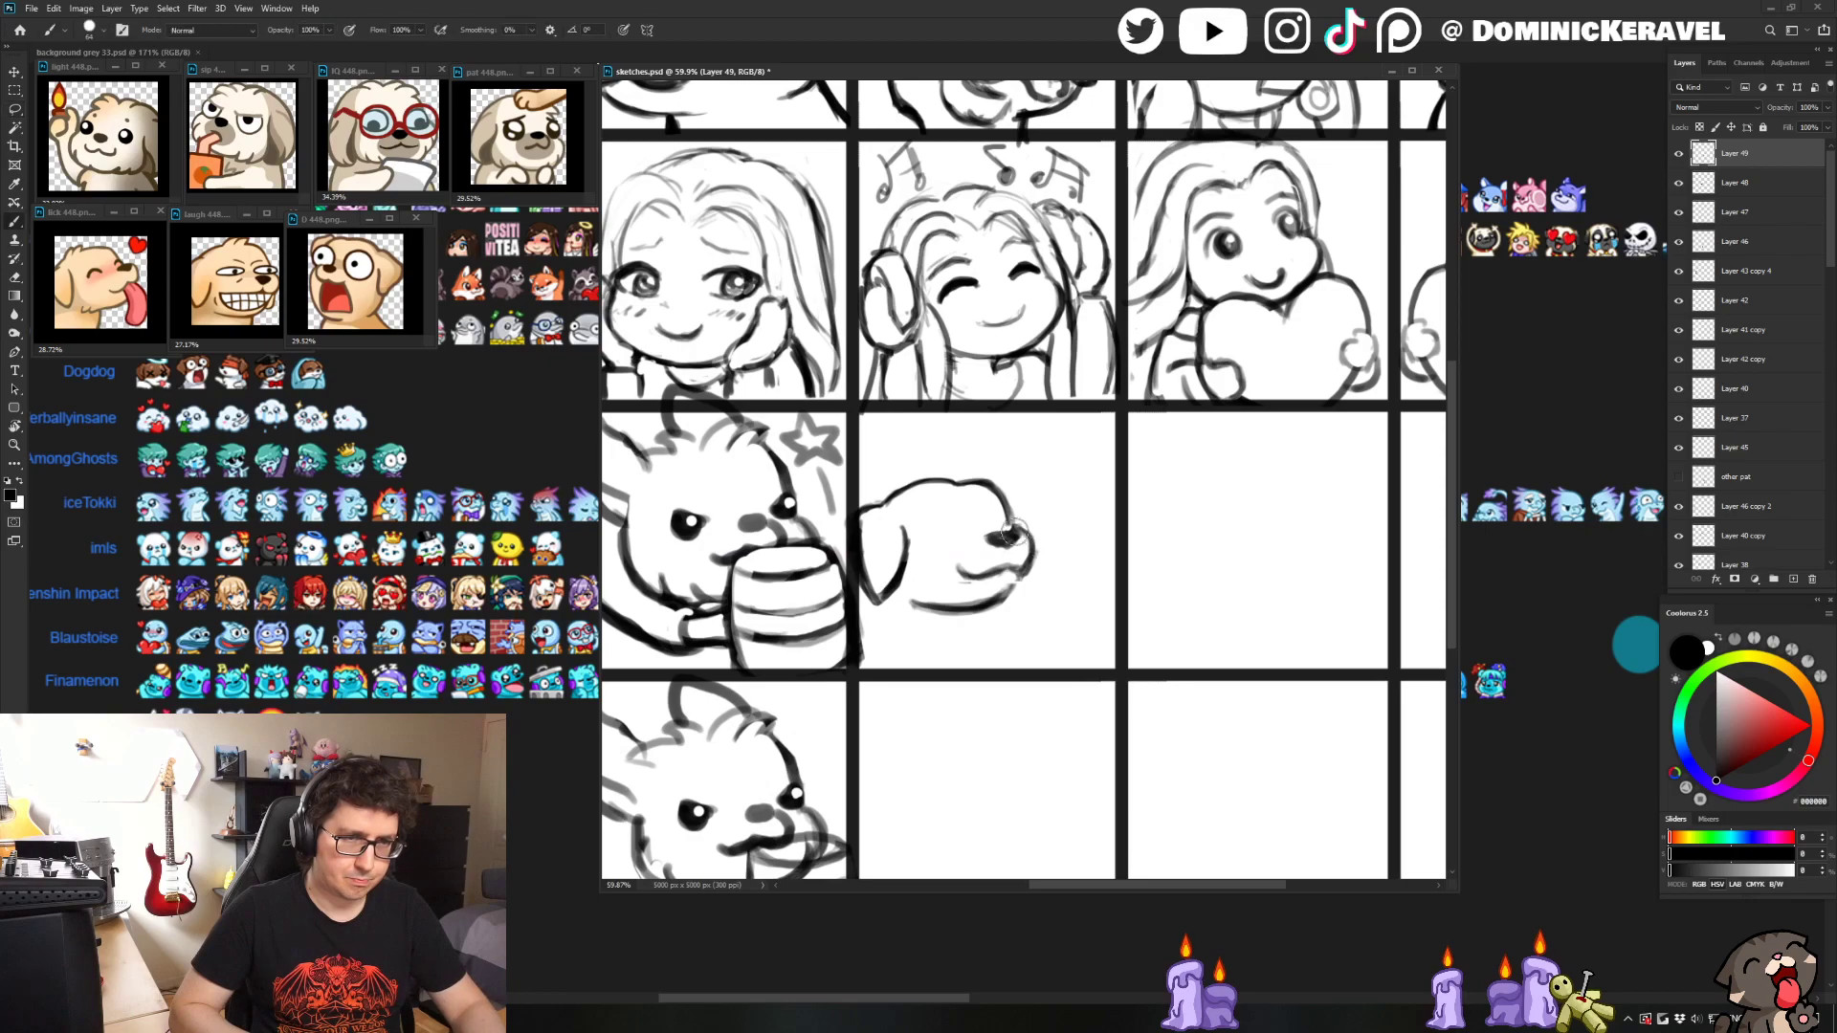
alt+right_click(1024, 539)
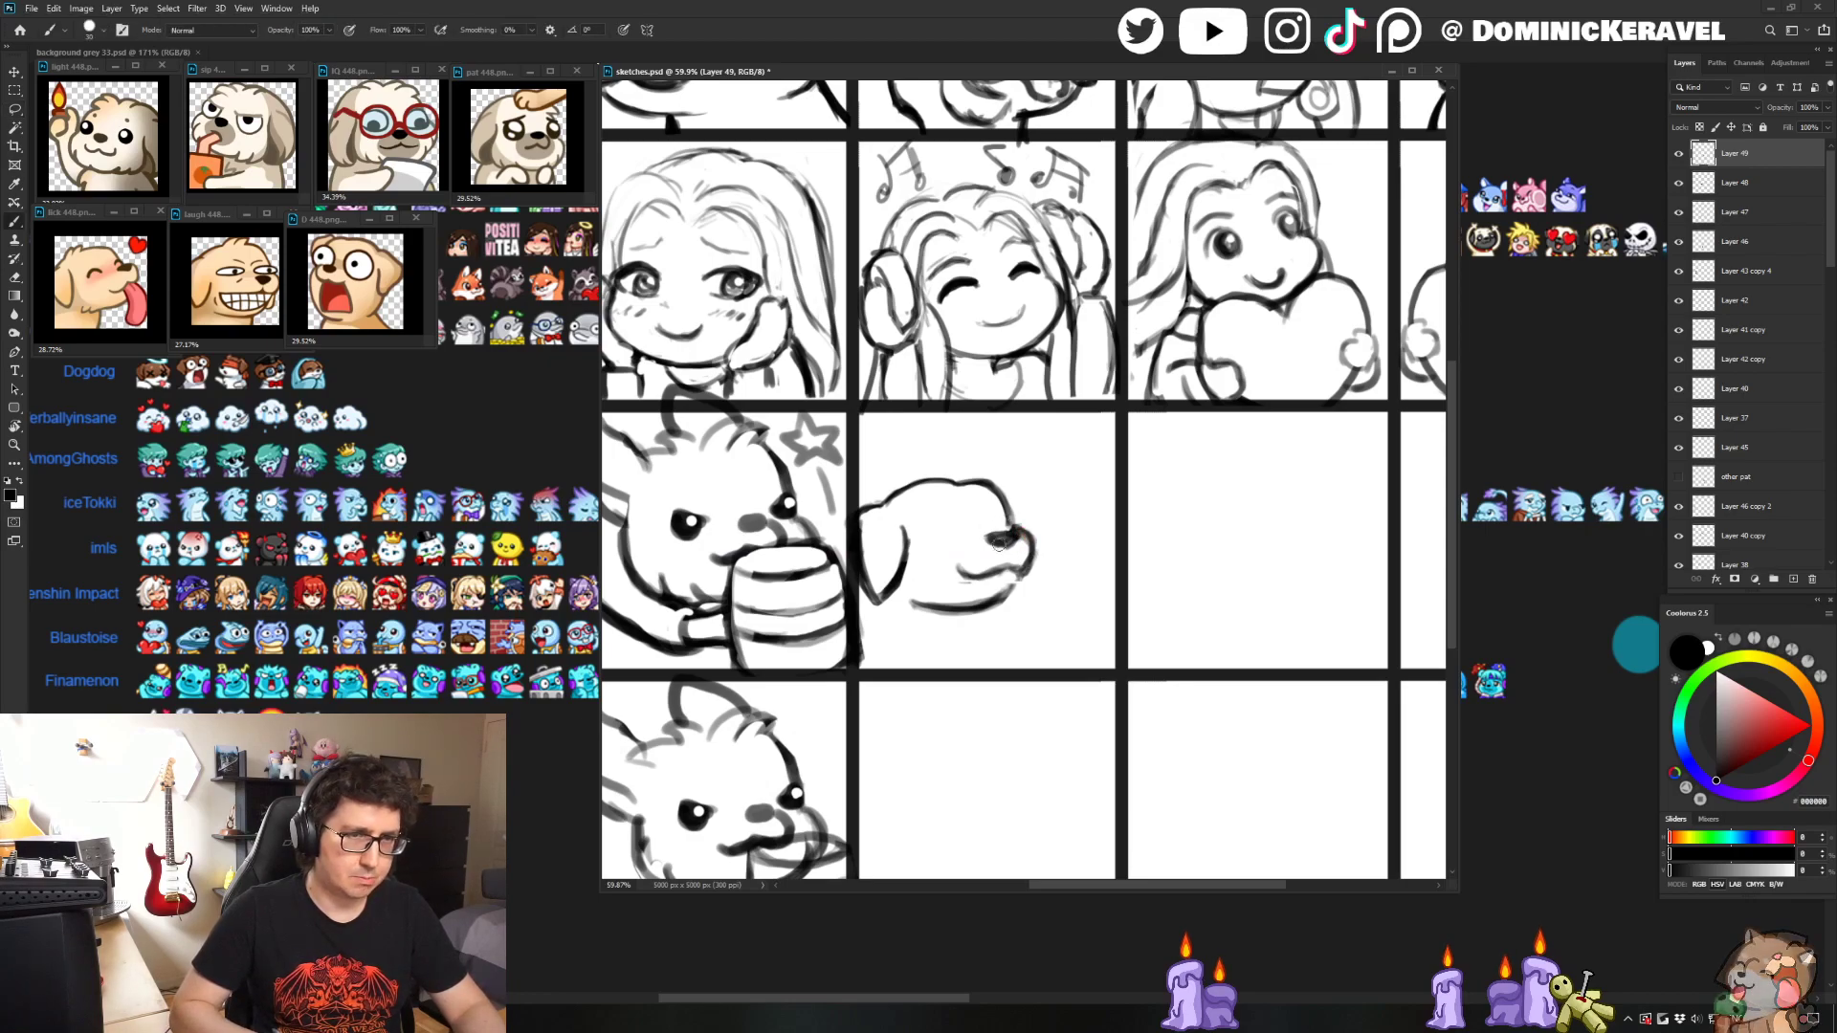
- Clean up the dog's nose, mouth line and muzzle outline with alternating eraser and brush strokes
key(e)
mouse_move(986, 533)
mouse_down()
mouse_move(1036, 575)
mouse_move(1027, 556)
mouse_move(987, 575)
mouse_up()
key(b)
key(e)
key(b)
key(e)
key(b)
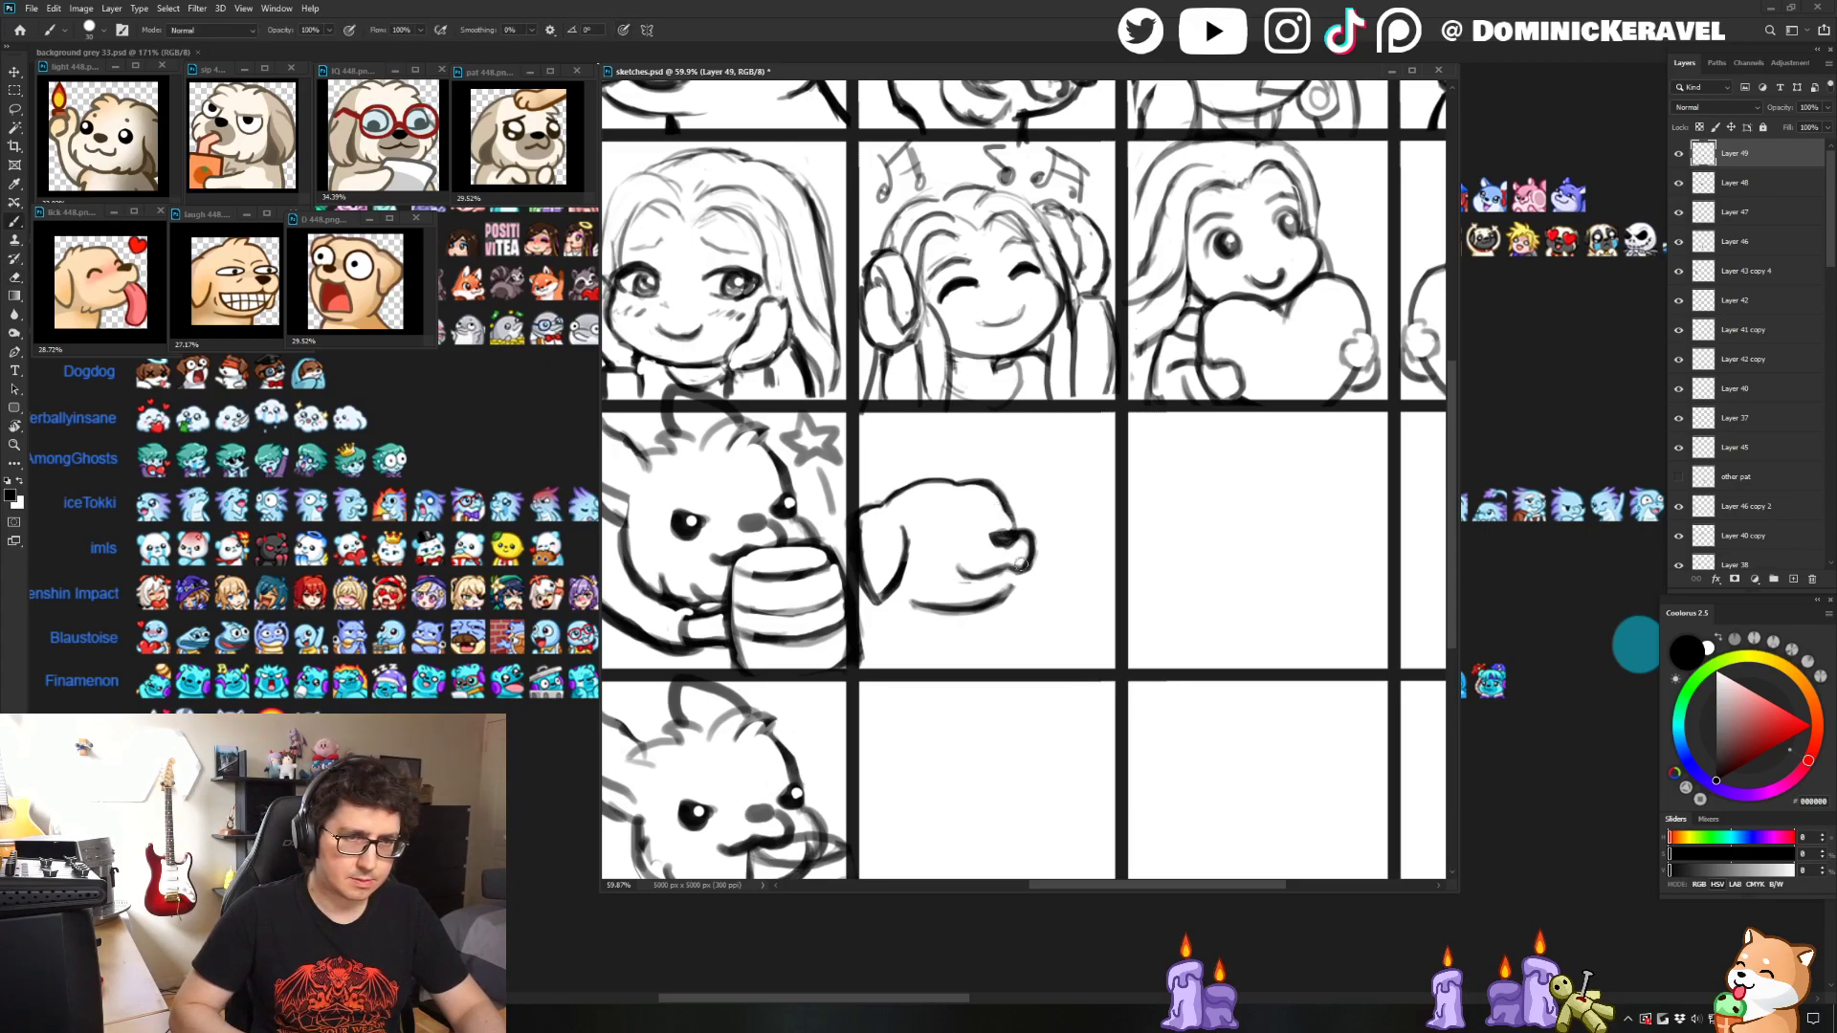
key(e)
mouse_move(961, 584)
mouse_down()
mouse_move(1018, 533)
mouse_move(985, 583)
mouse_up()
key(b)
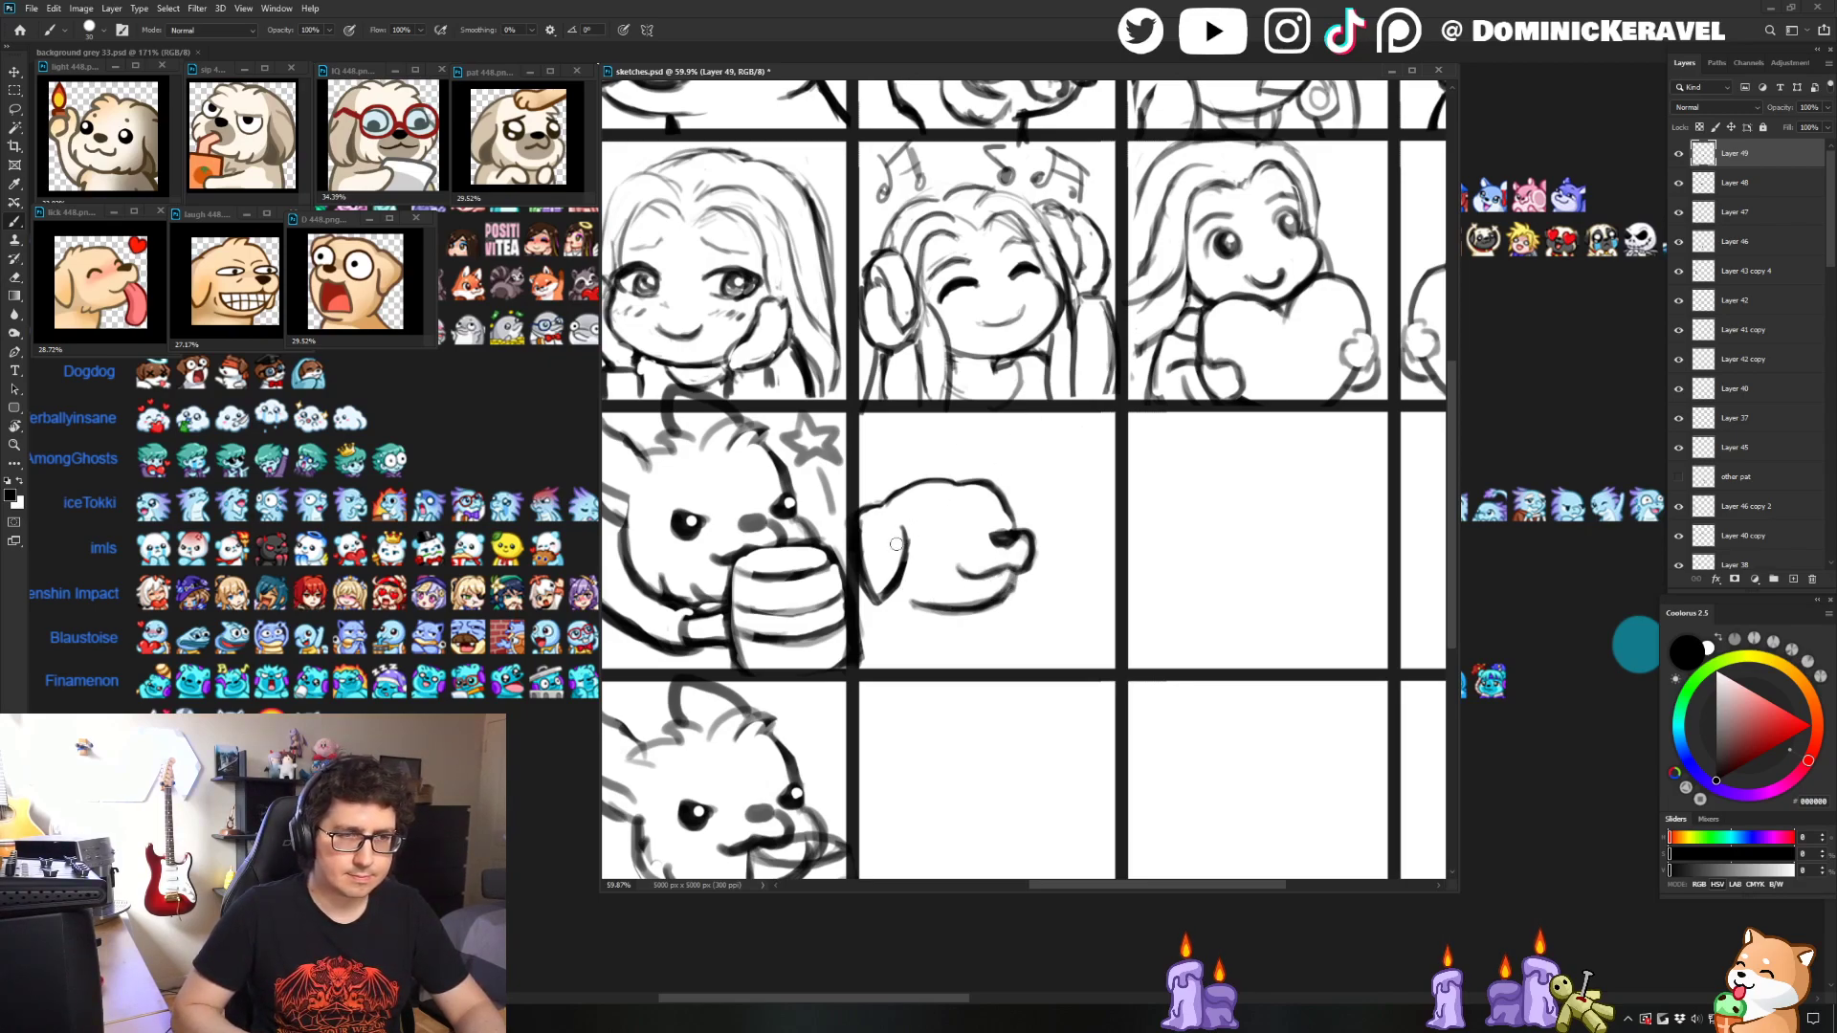
- Scale the dog head up to about 138% with Free Transform so it fills the width of its cell
mouse_move(1039, 522)
mouse_down()
mouse_move(911, 540)
mouse_move(970, 565)
mouse_move(1039, 537)
mouse_up()
key(ctrl+t)
drag(1076, 468, 1107, 428)
key(Return)
key(ctrl+t)
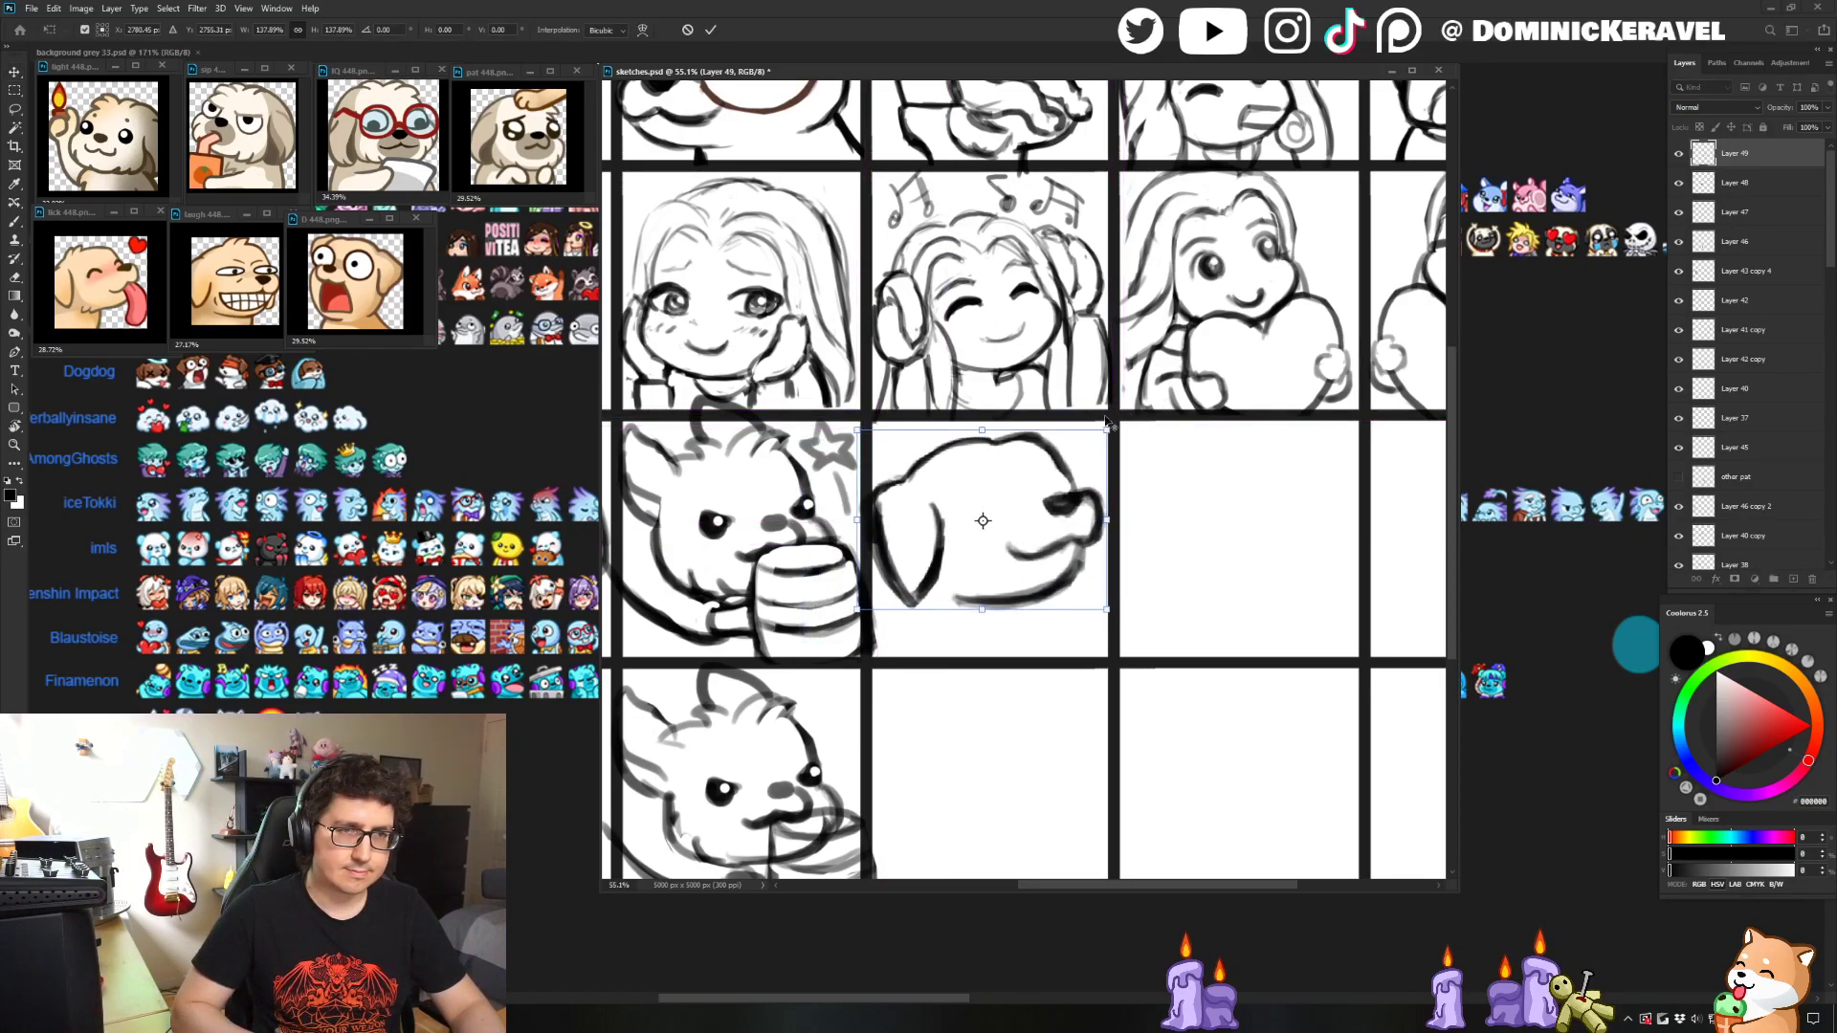
key(Return)
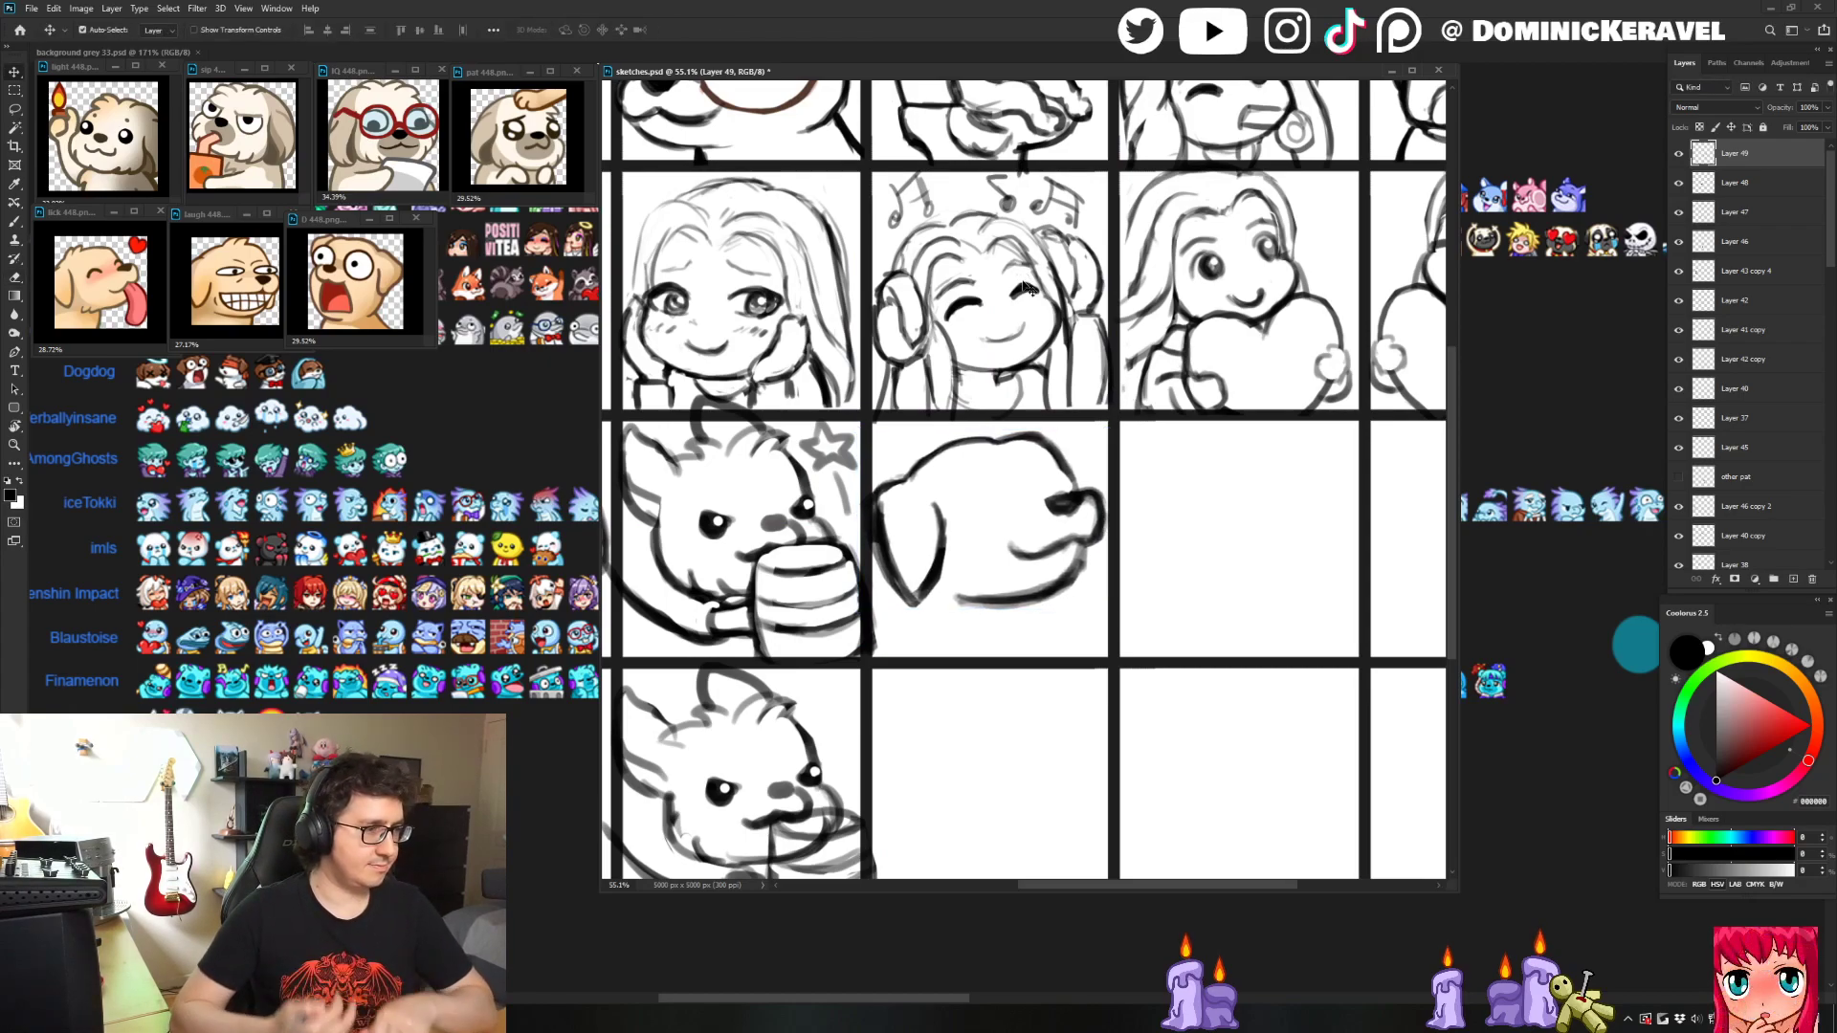
- Erase the outer edge of the dog's ear at the cell border and redraw it further inside the cell
key(e)
drag(895, 476, 871, 570)
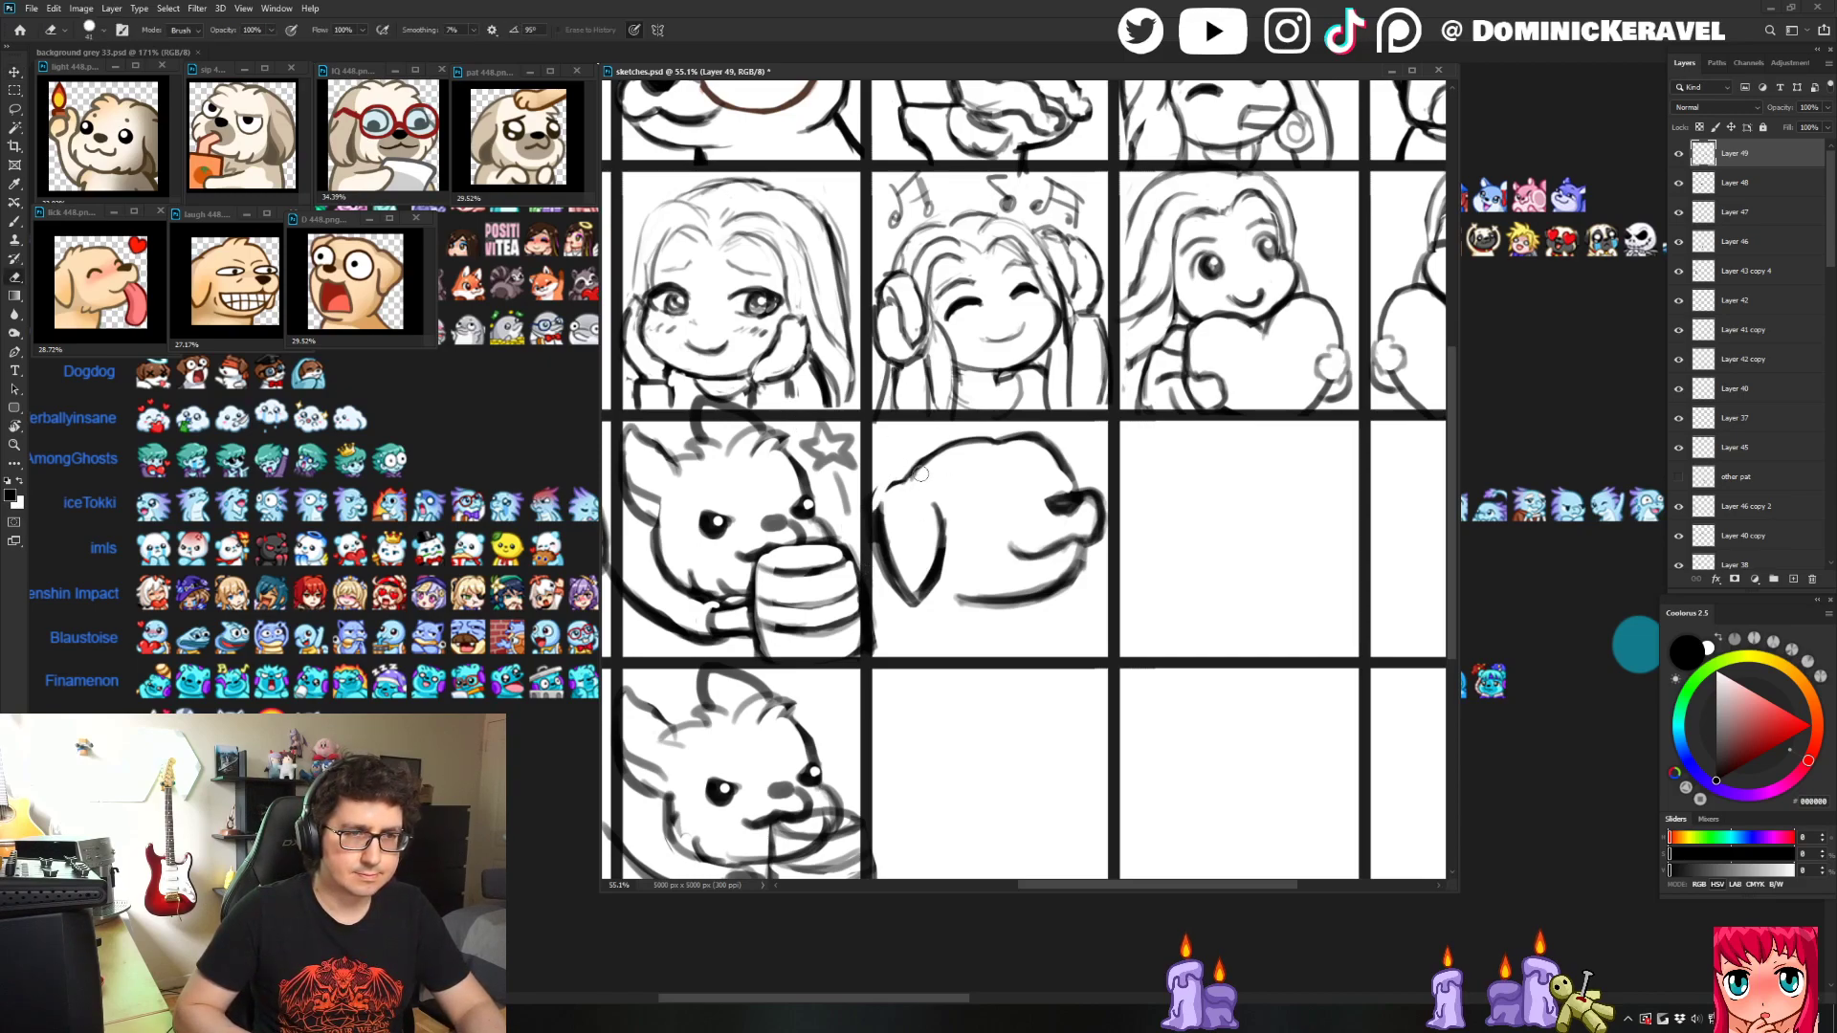
key(b)
mouse_move(902, 486)
mouse_down()
mouse_move(879, 504)
mouse_move(880, 560)
mouse_move(861, 511)
mouse_move(876, 581)
mouse_move(947, 546)
mouse_move(917, 607)
mouse_up()
key(e)
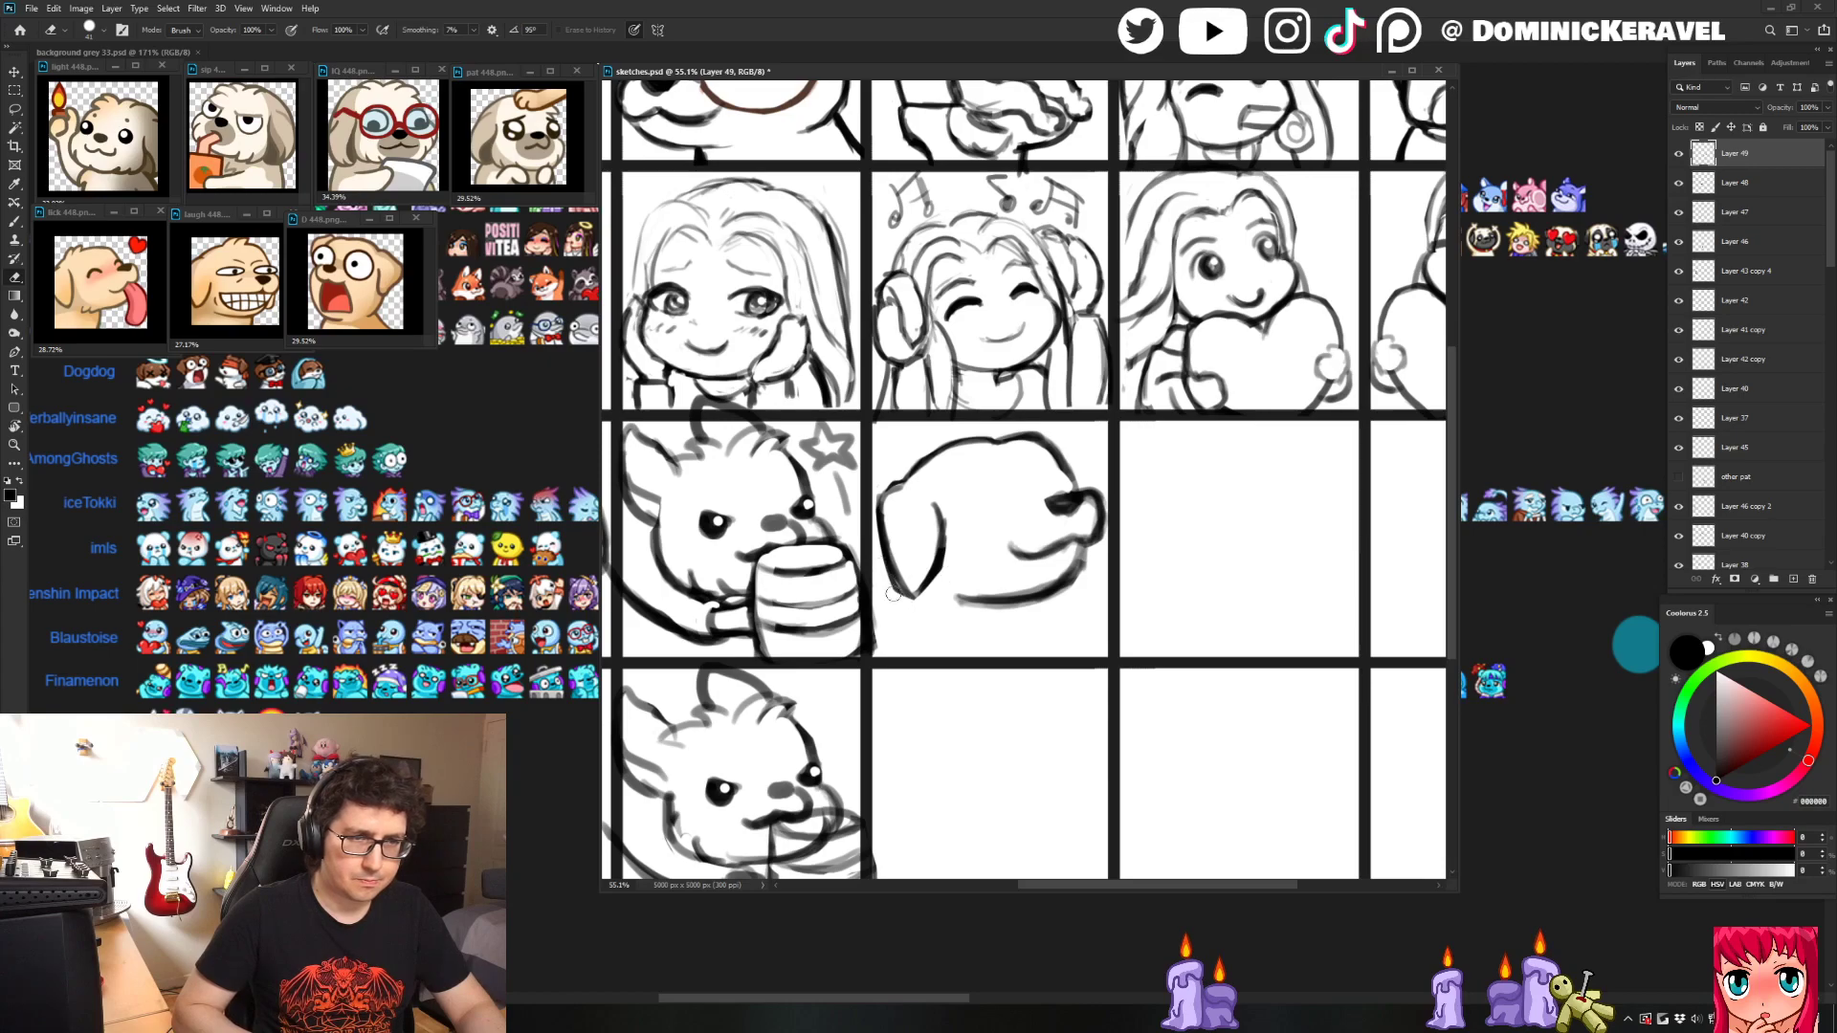
- Touch up the outer edge and lower tip of the dog's ear with alternating brush and eraser strokes
key(b)
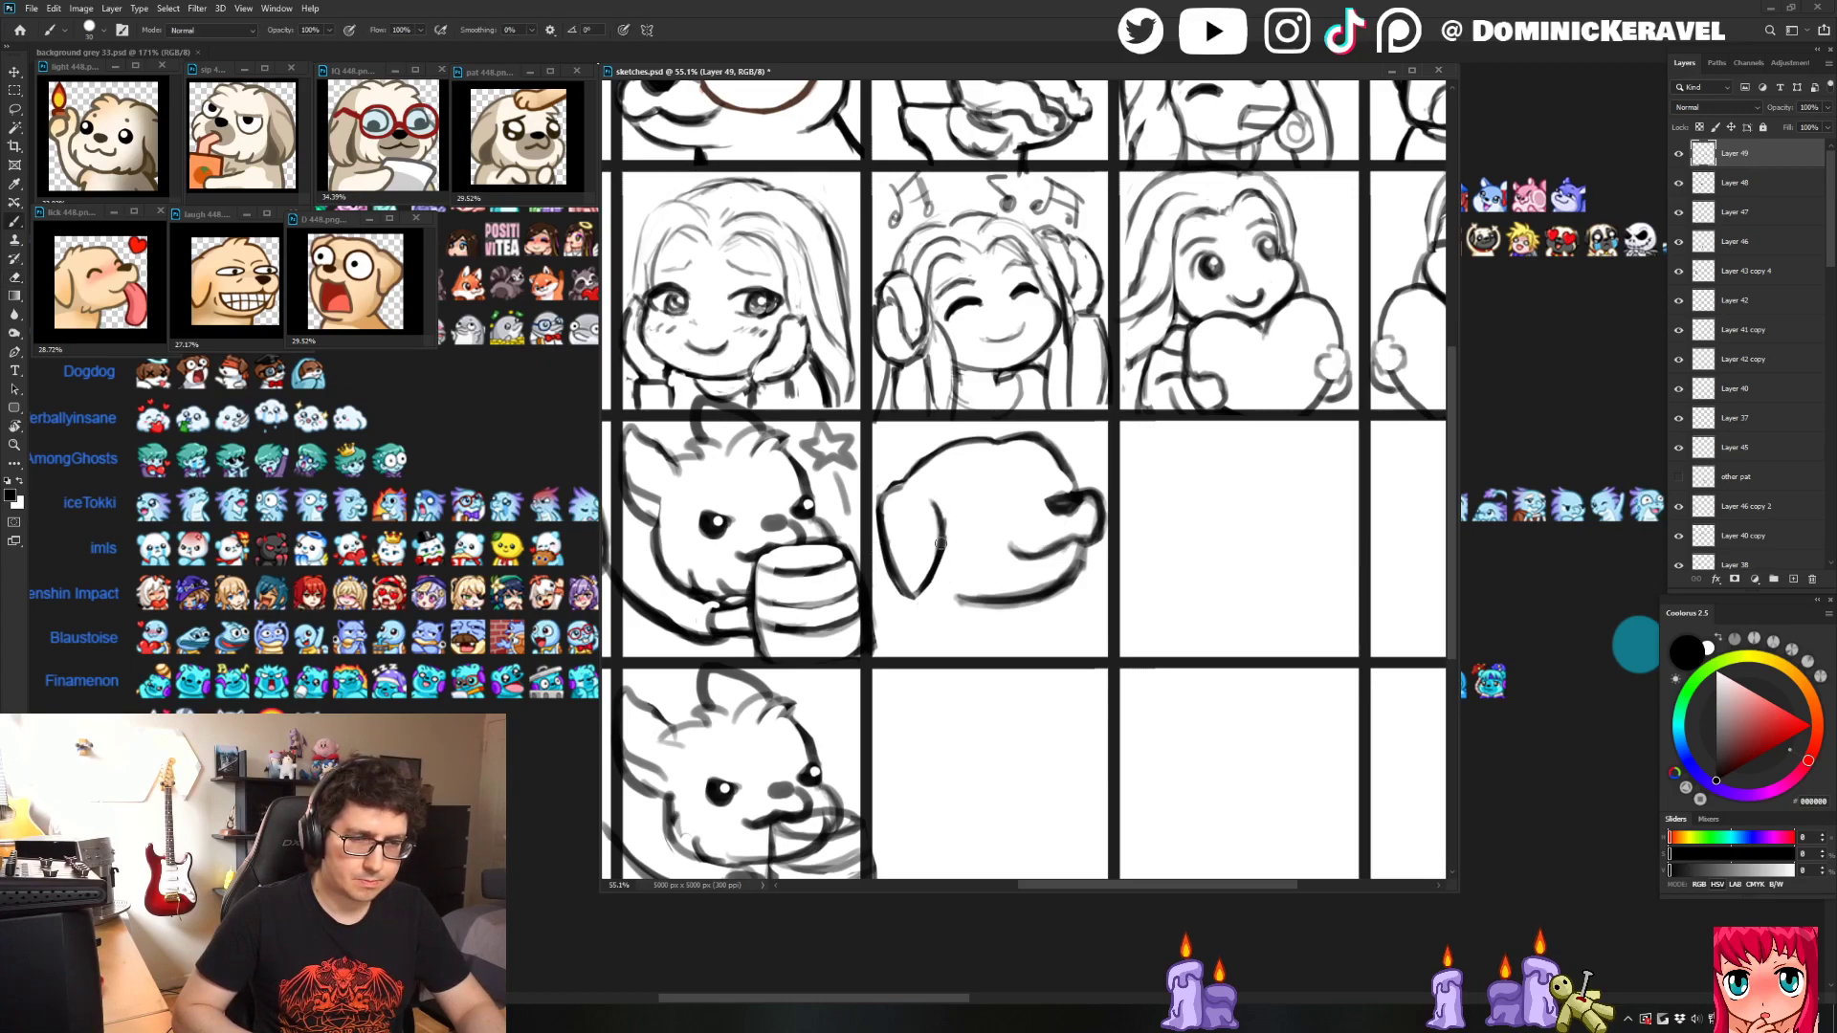
key(e)
key(b)
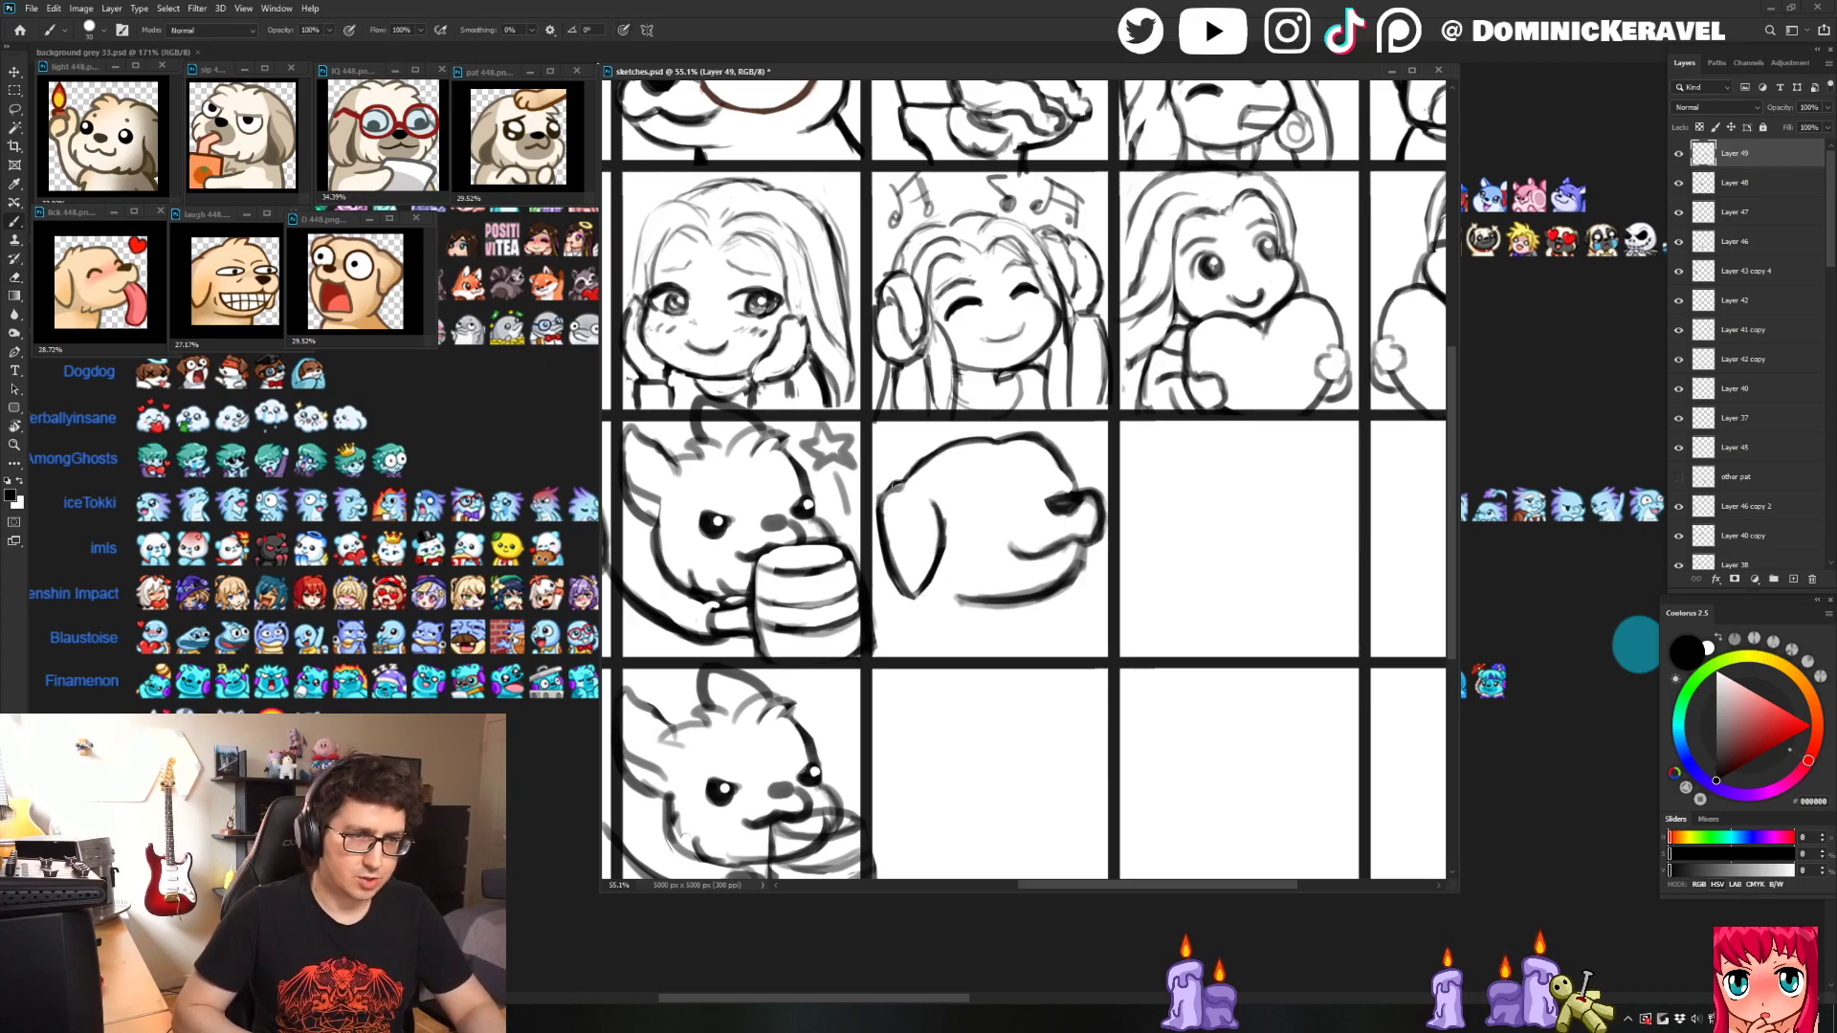
key(e)
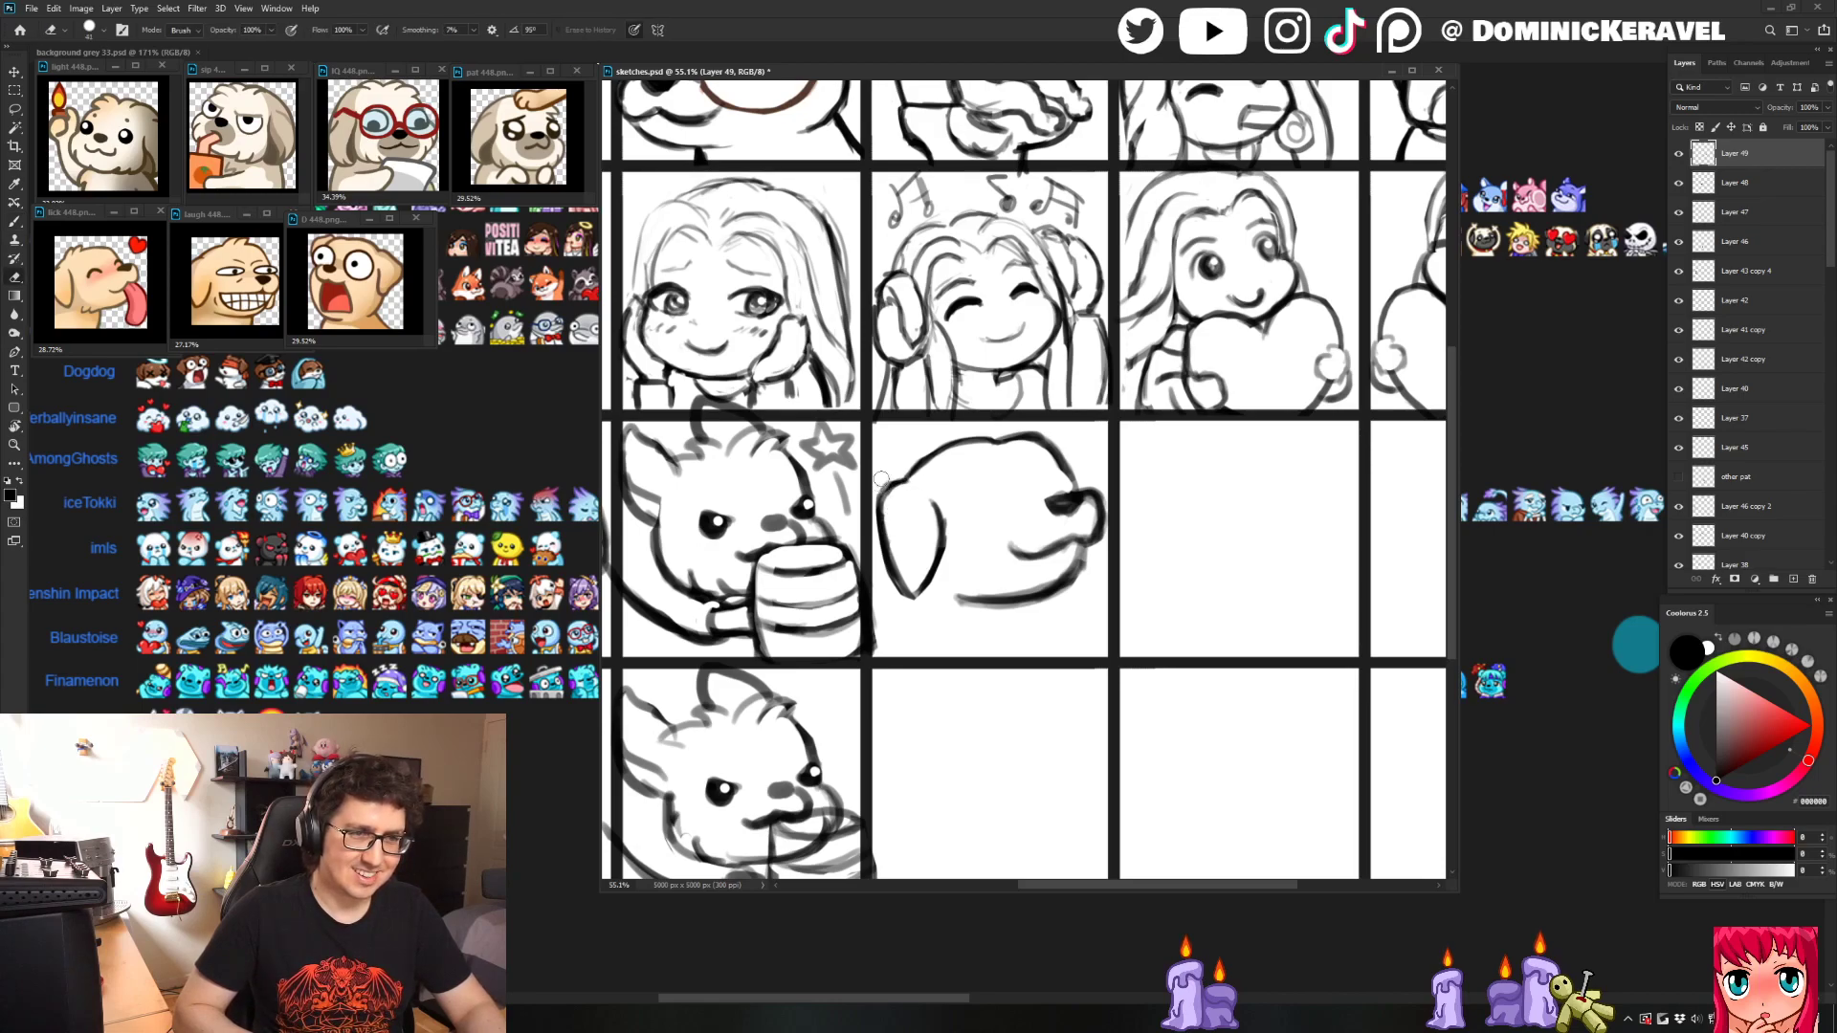
key(b)
key(e)
key(v)
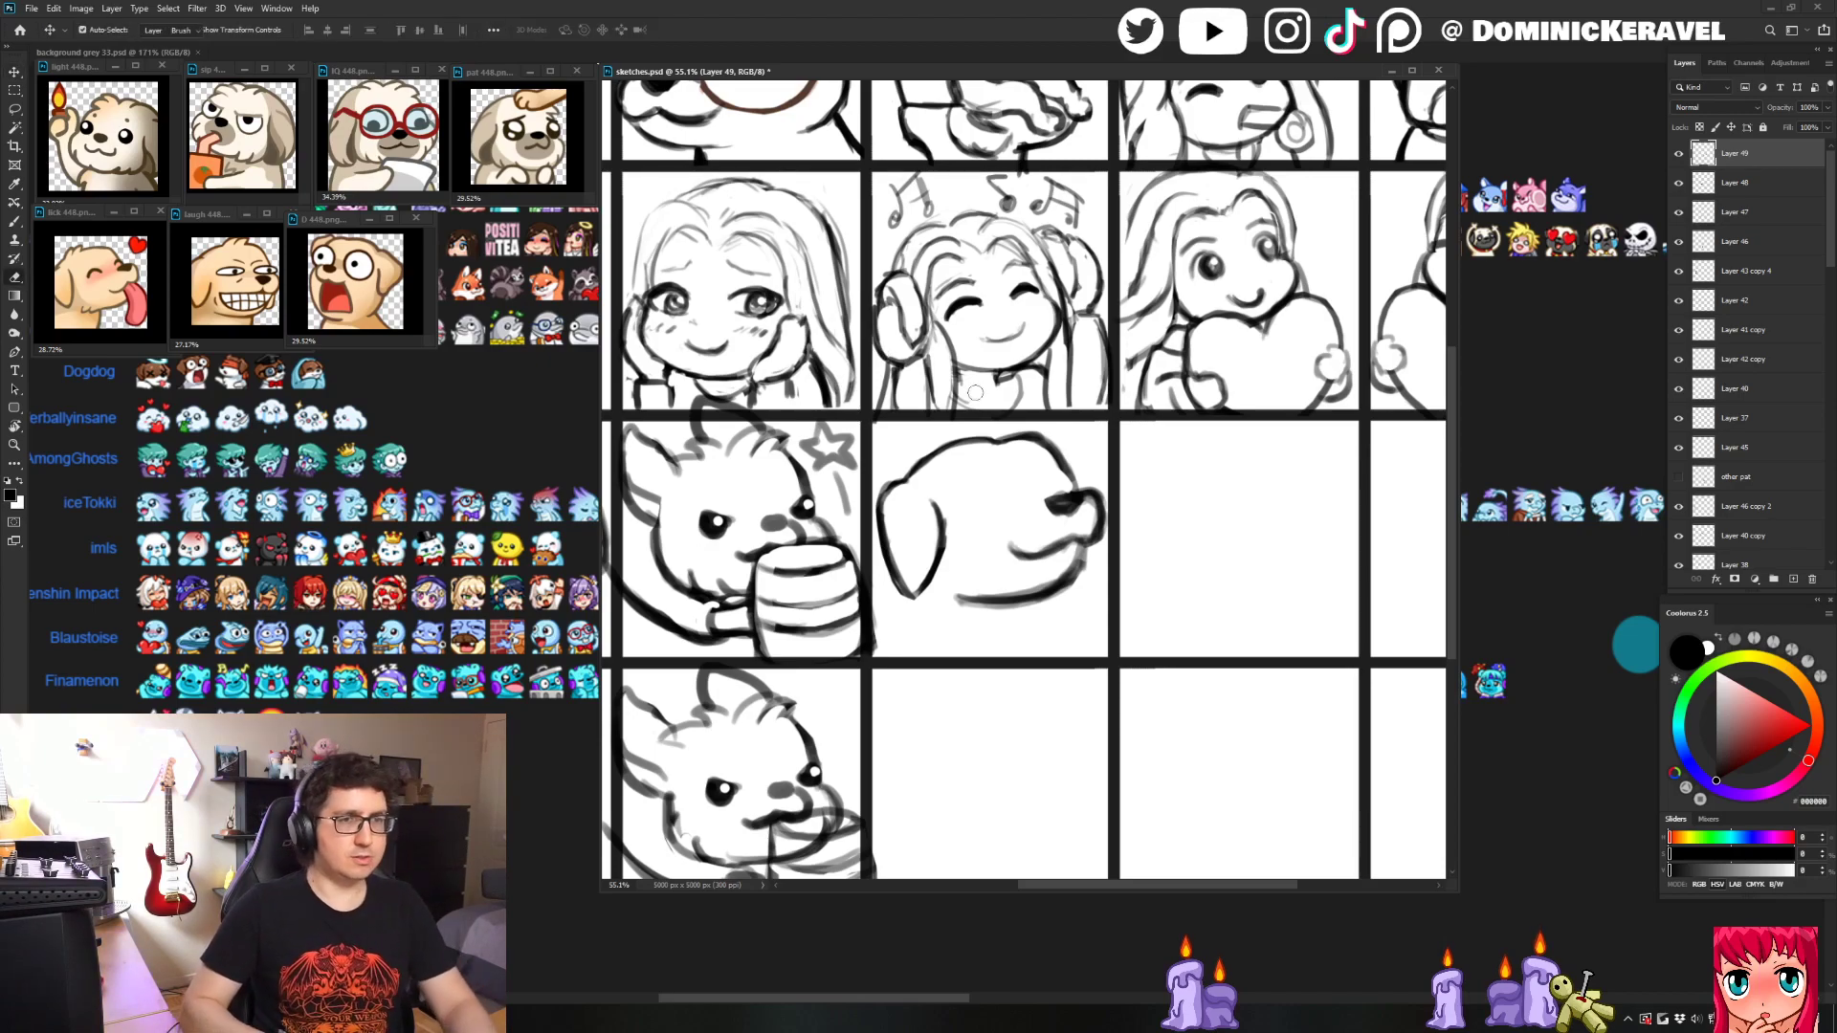
key(b)
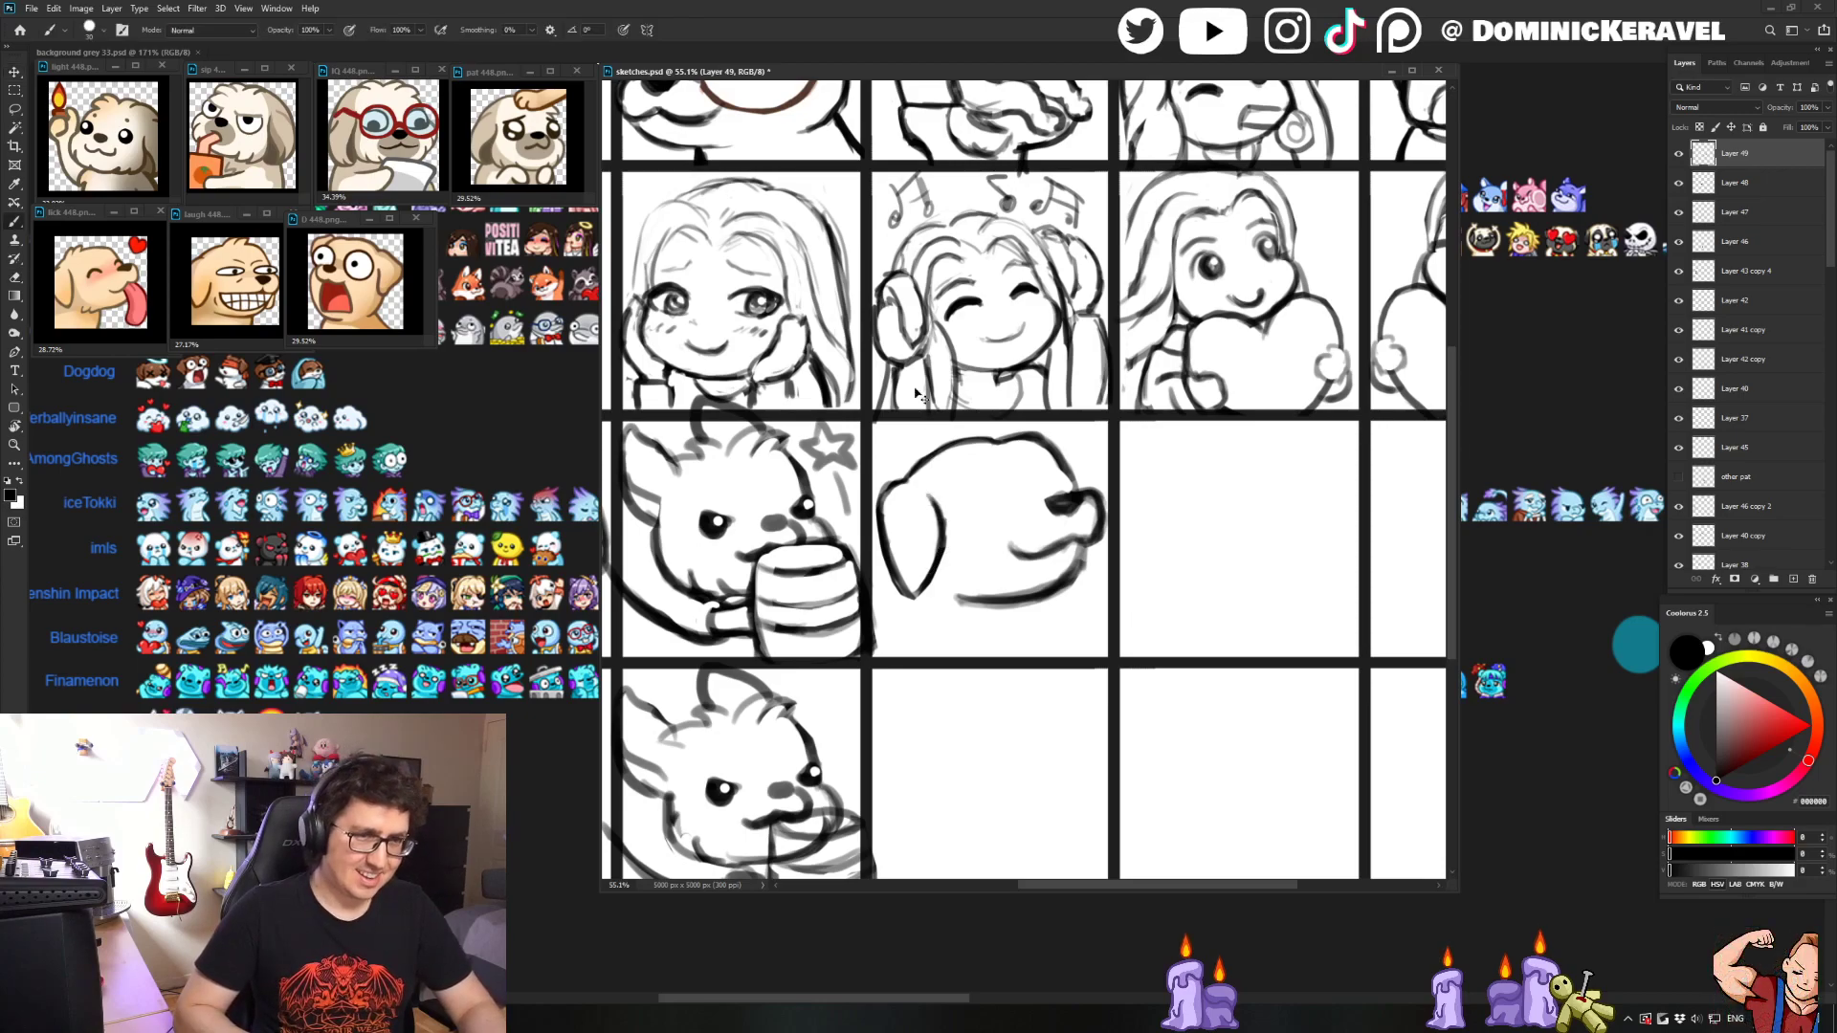
key(v)
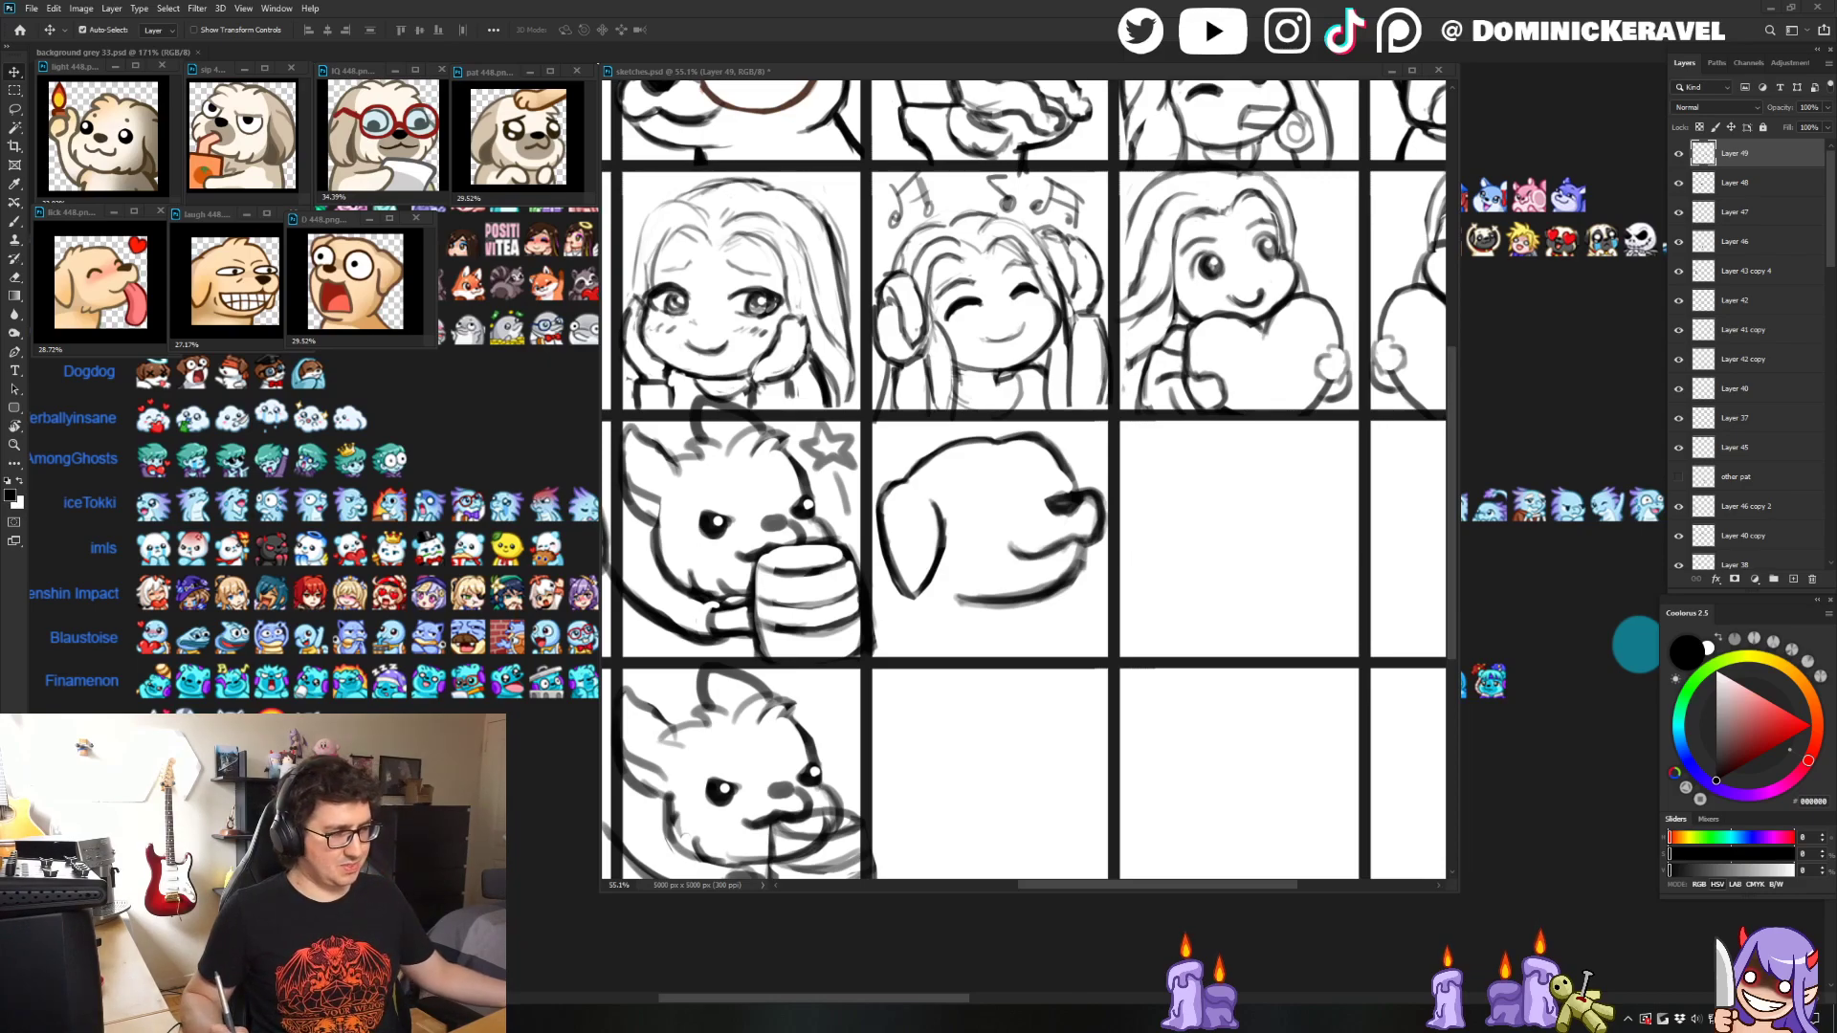
mouse_move(811, 75)
mouse_down()
mouse_move(889, 282)
mouse_move(962, 317)
mouse_move(993, 140)
mouse_up()
drag(1081, 551, 995, 215)
drag(913, 495, 778, 634)
key(ctrl+minus)
click(777, 617)
key(e)
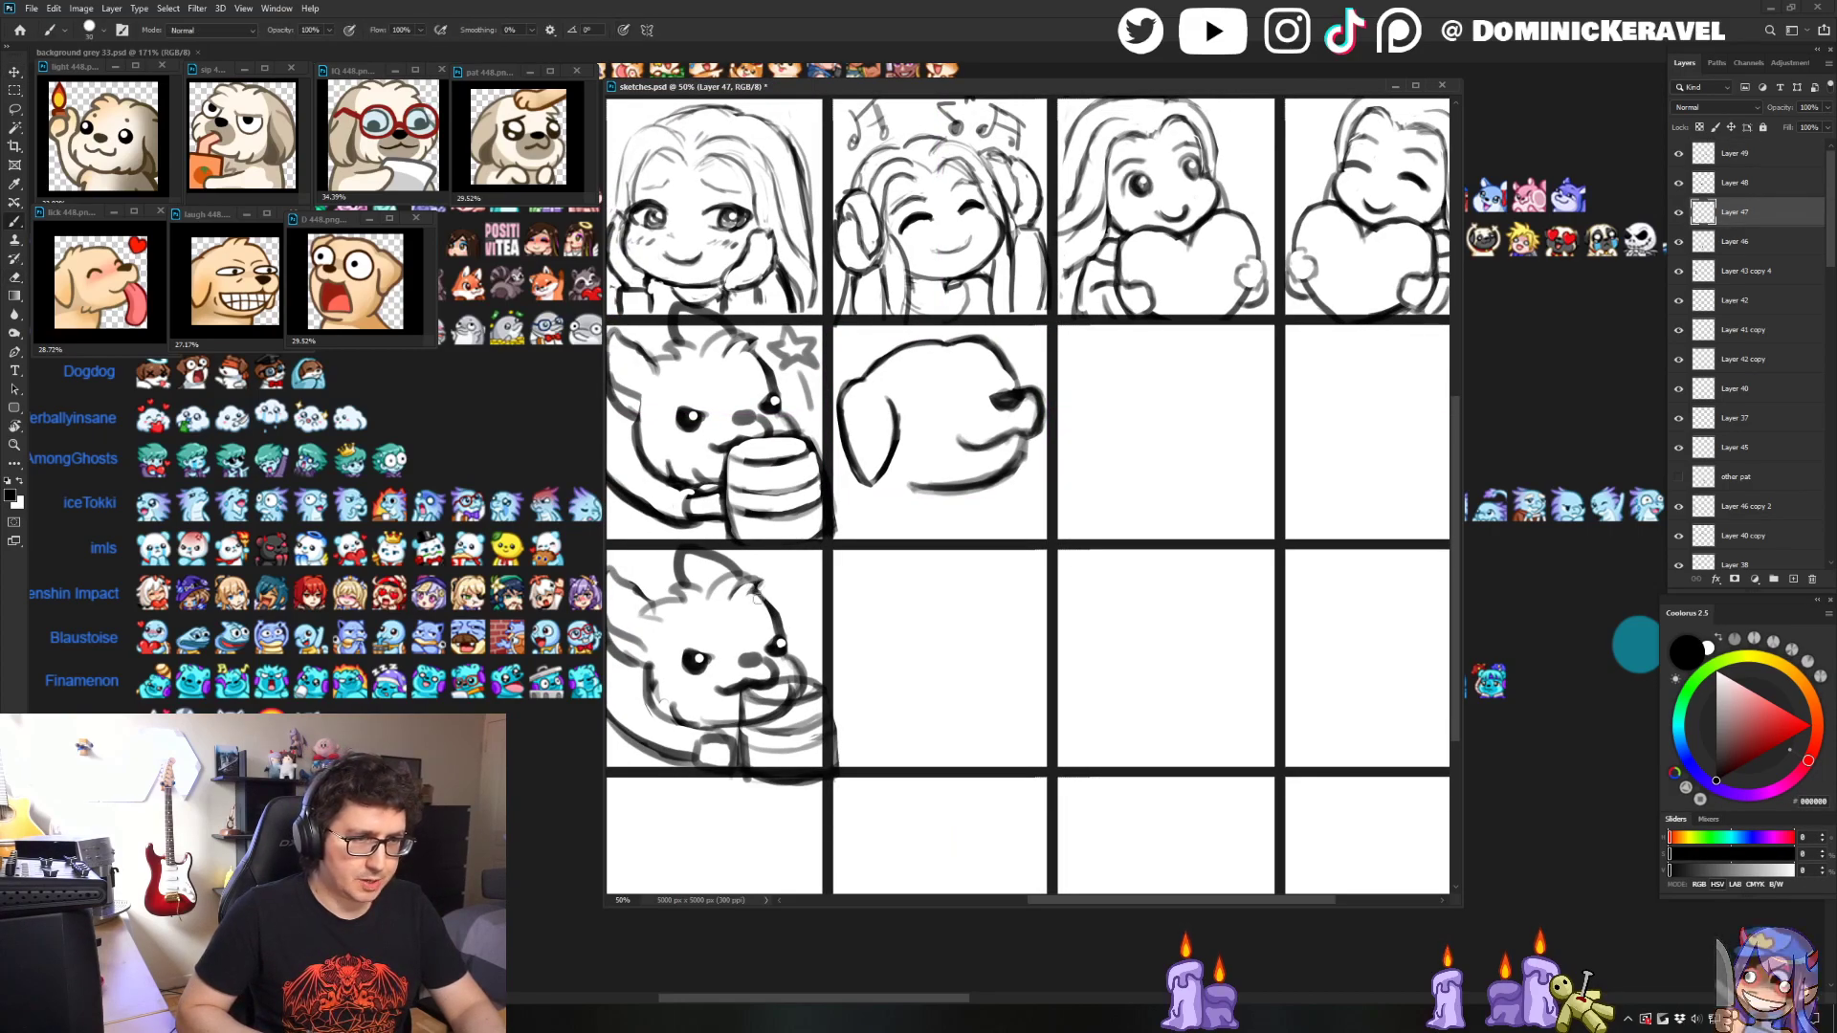
key(v)
key(e)
key(v)
key(e)
key(v)
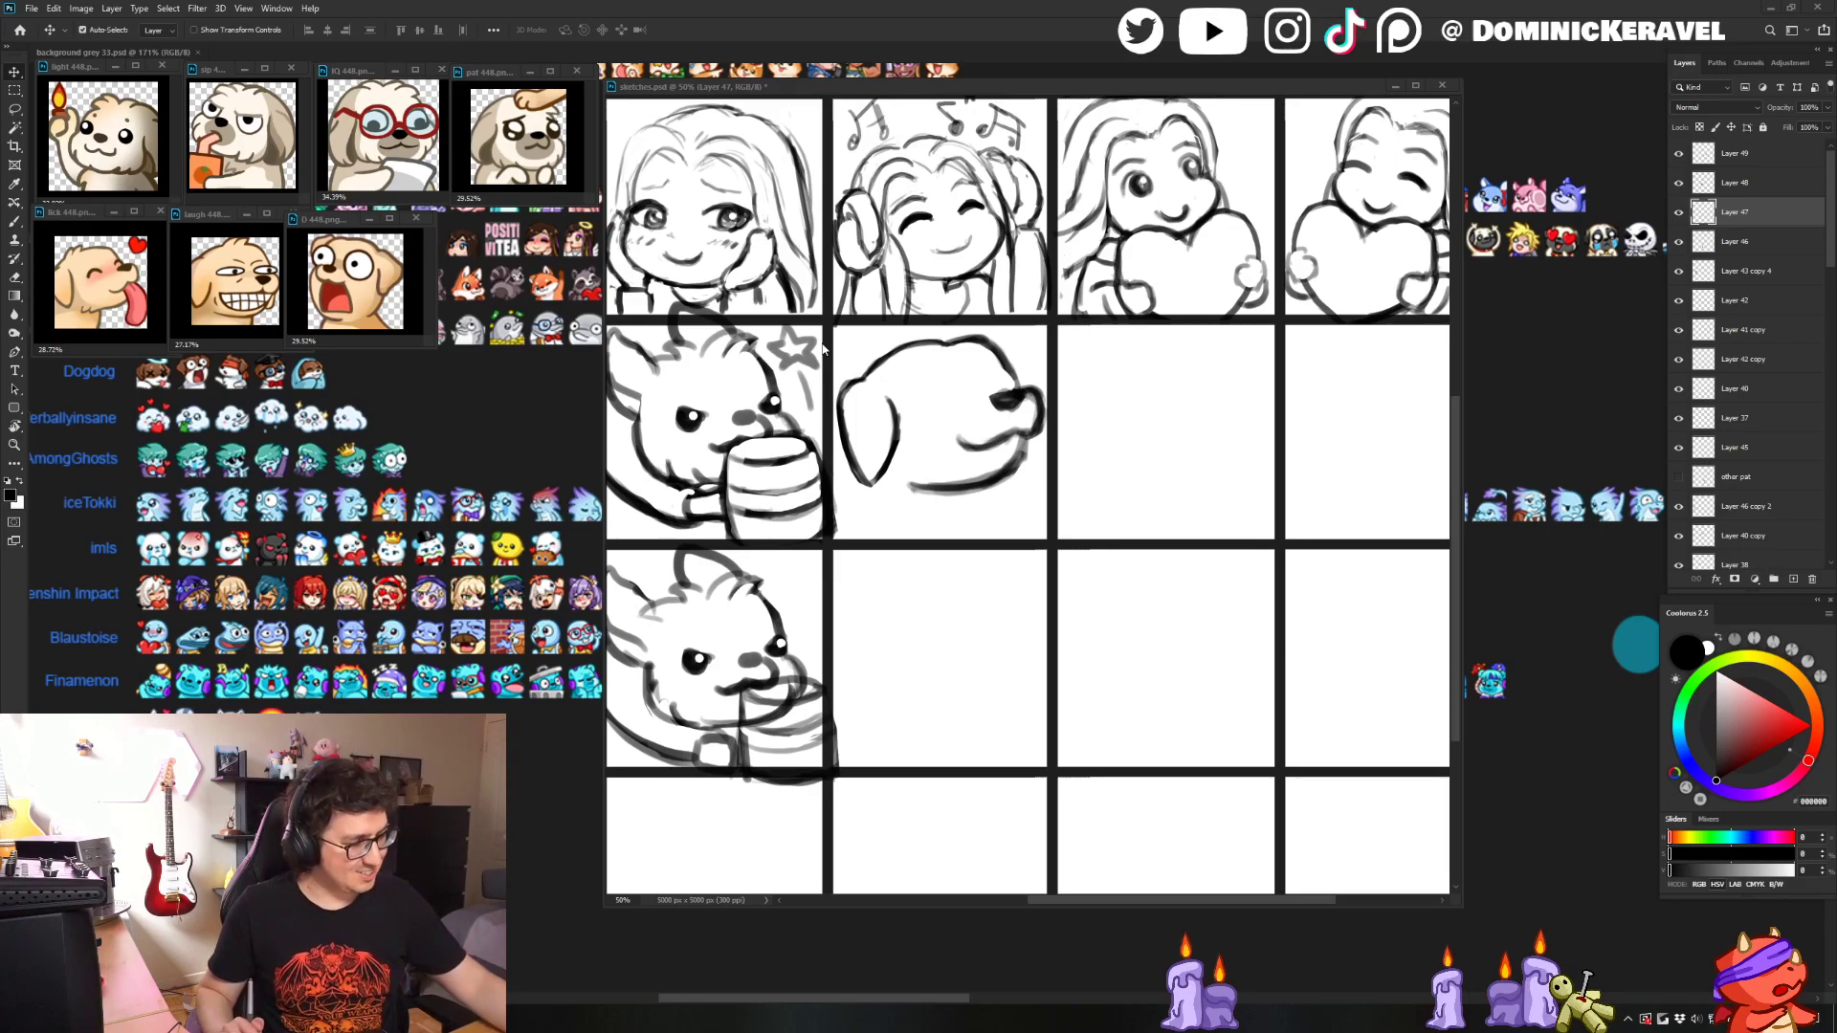
drag(918, 94, 910, 97)
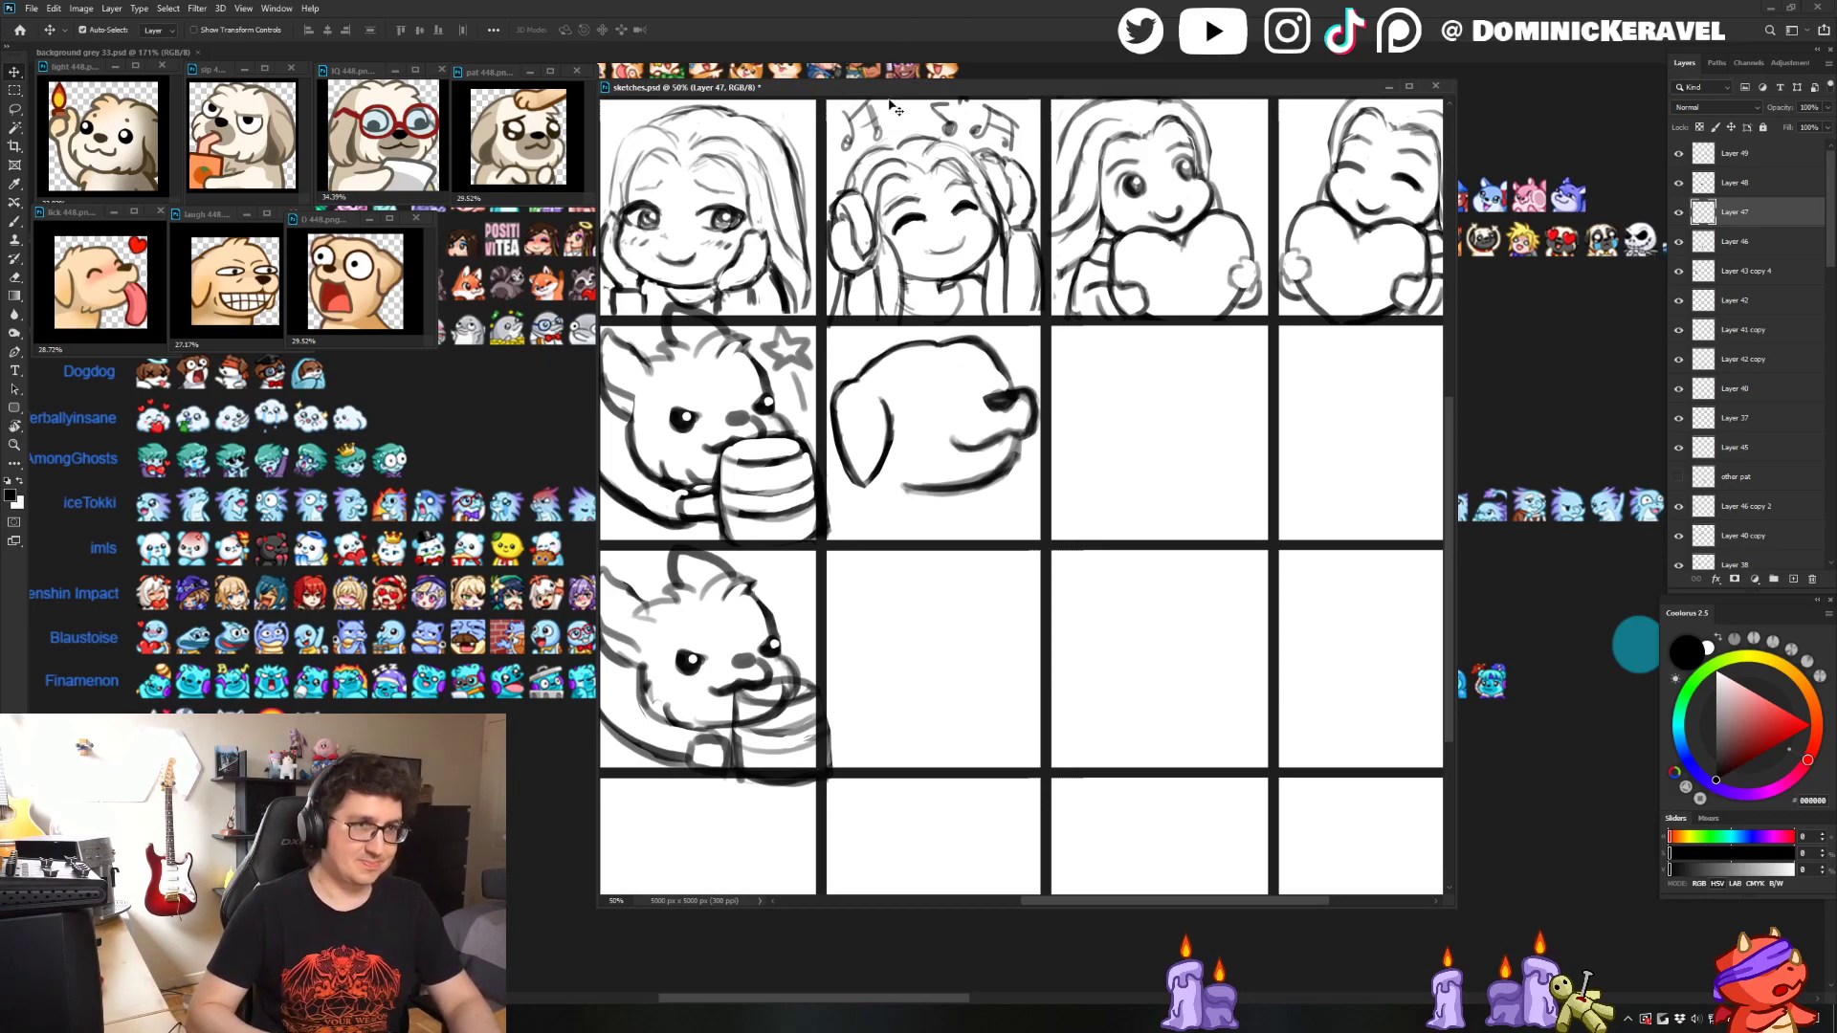
drag(931, 88, 932, 78)
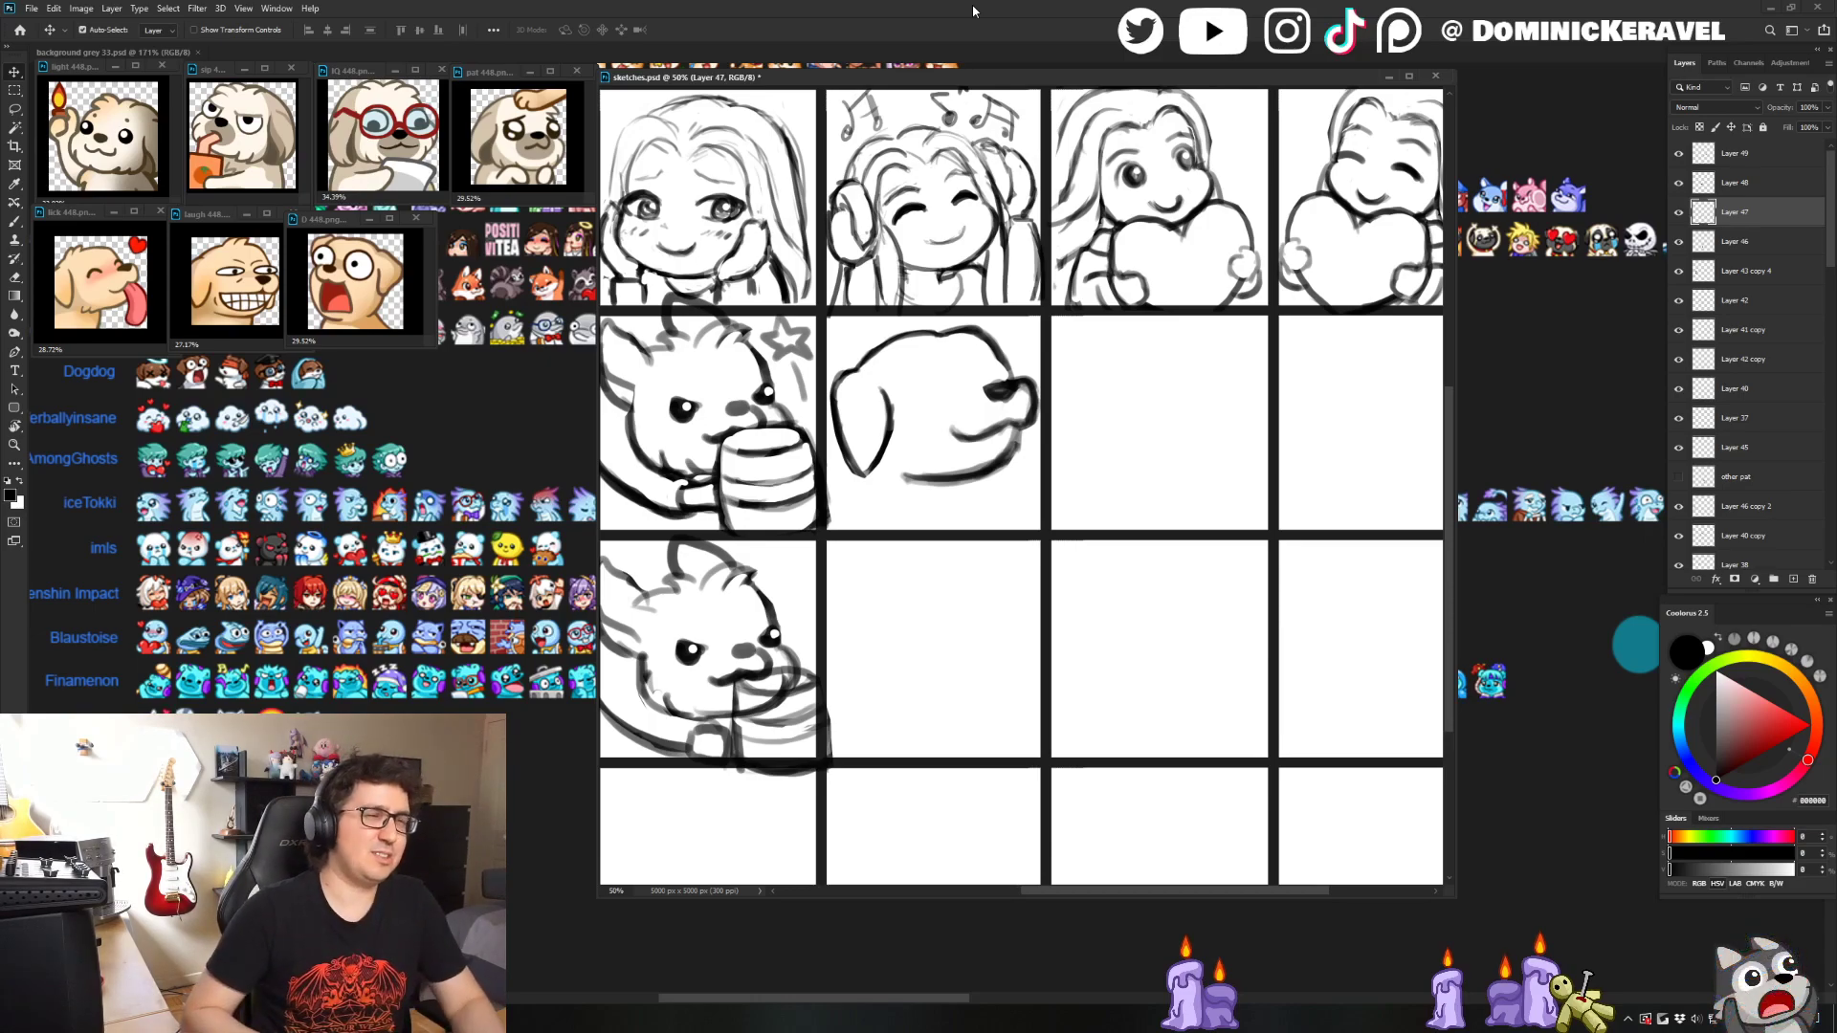
drag(743, 78, 744, 69)
- Reselect the dog head's layer and fill in the nose solid black, cleaning up its edges
key(e)
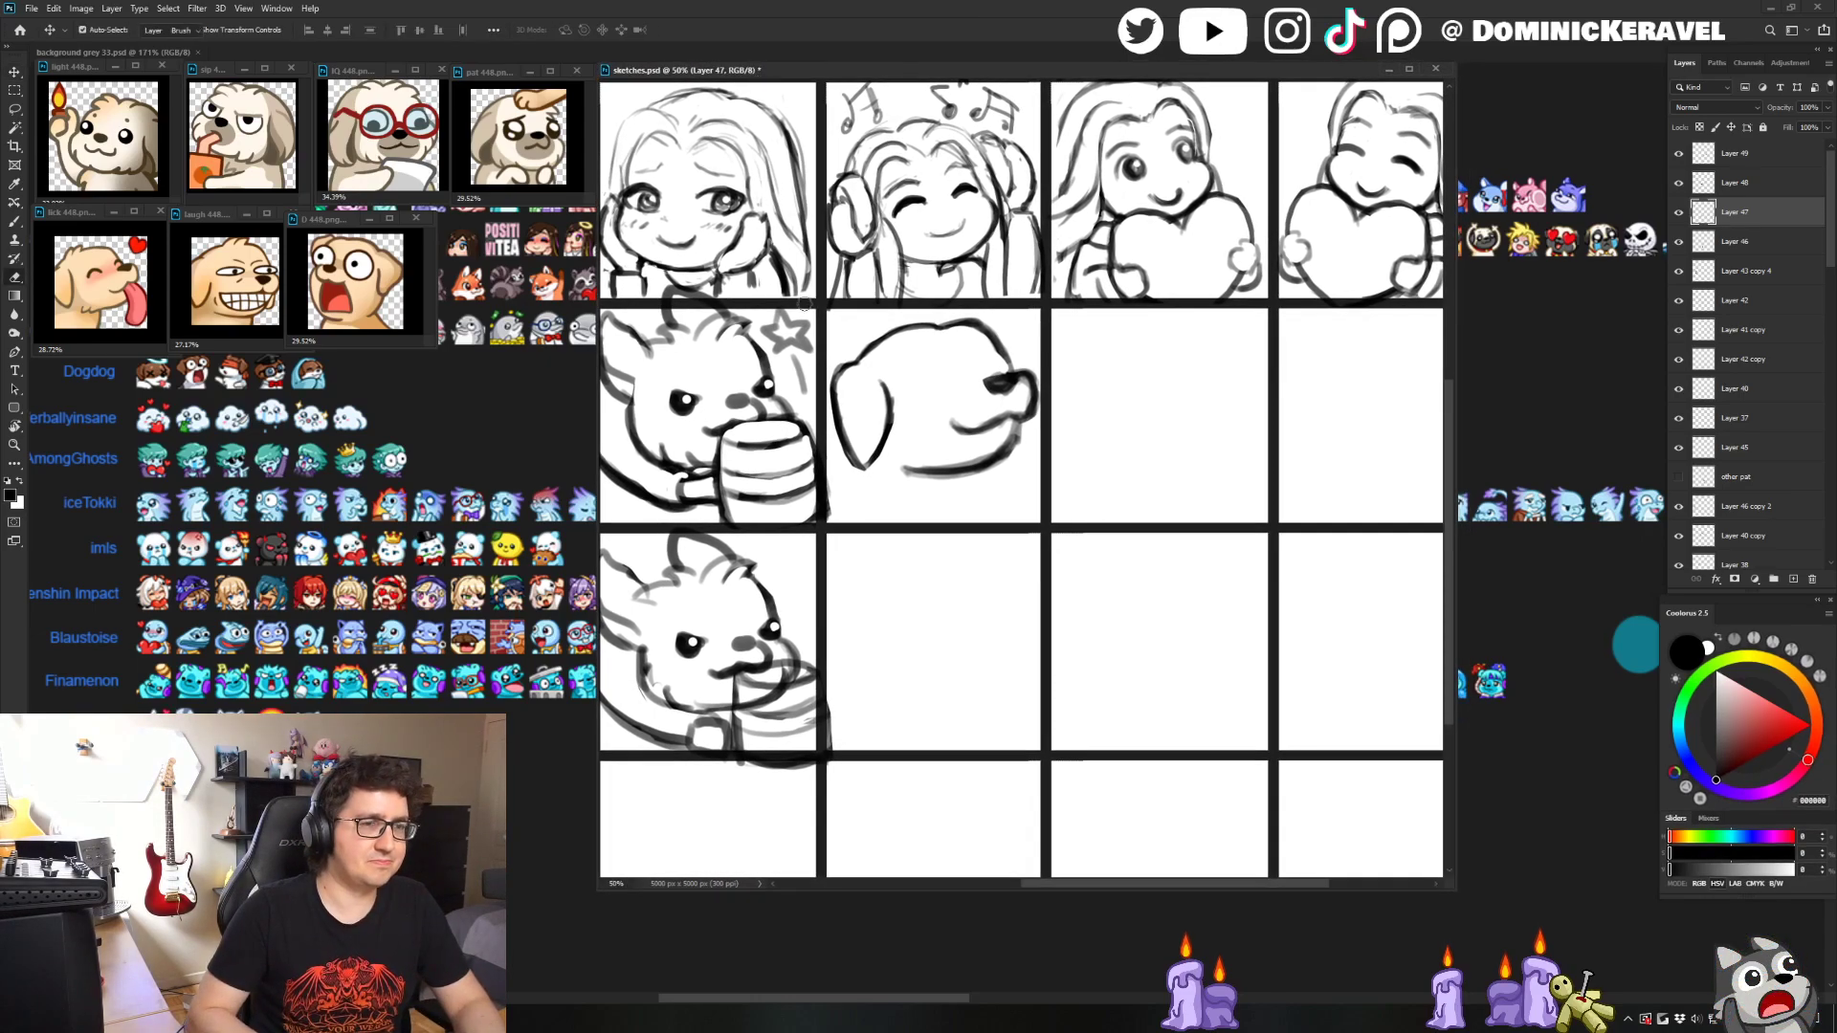
drag(936, 358, 776, 403)
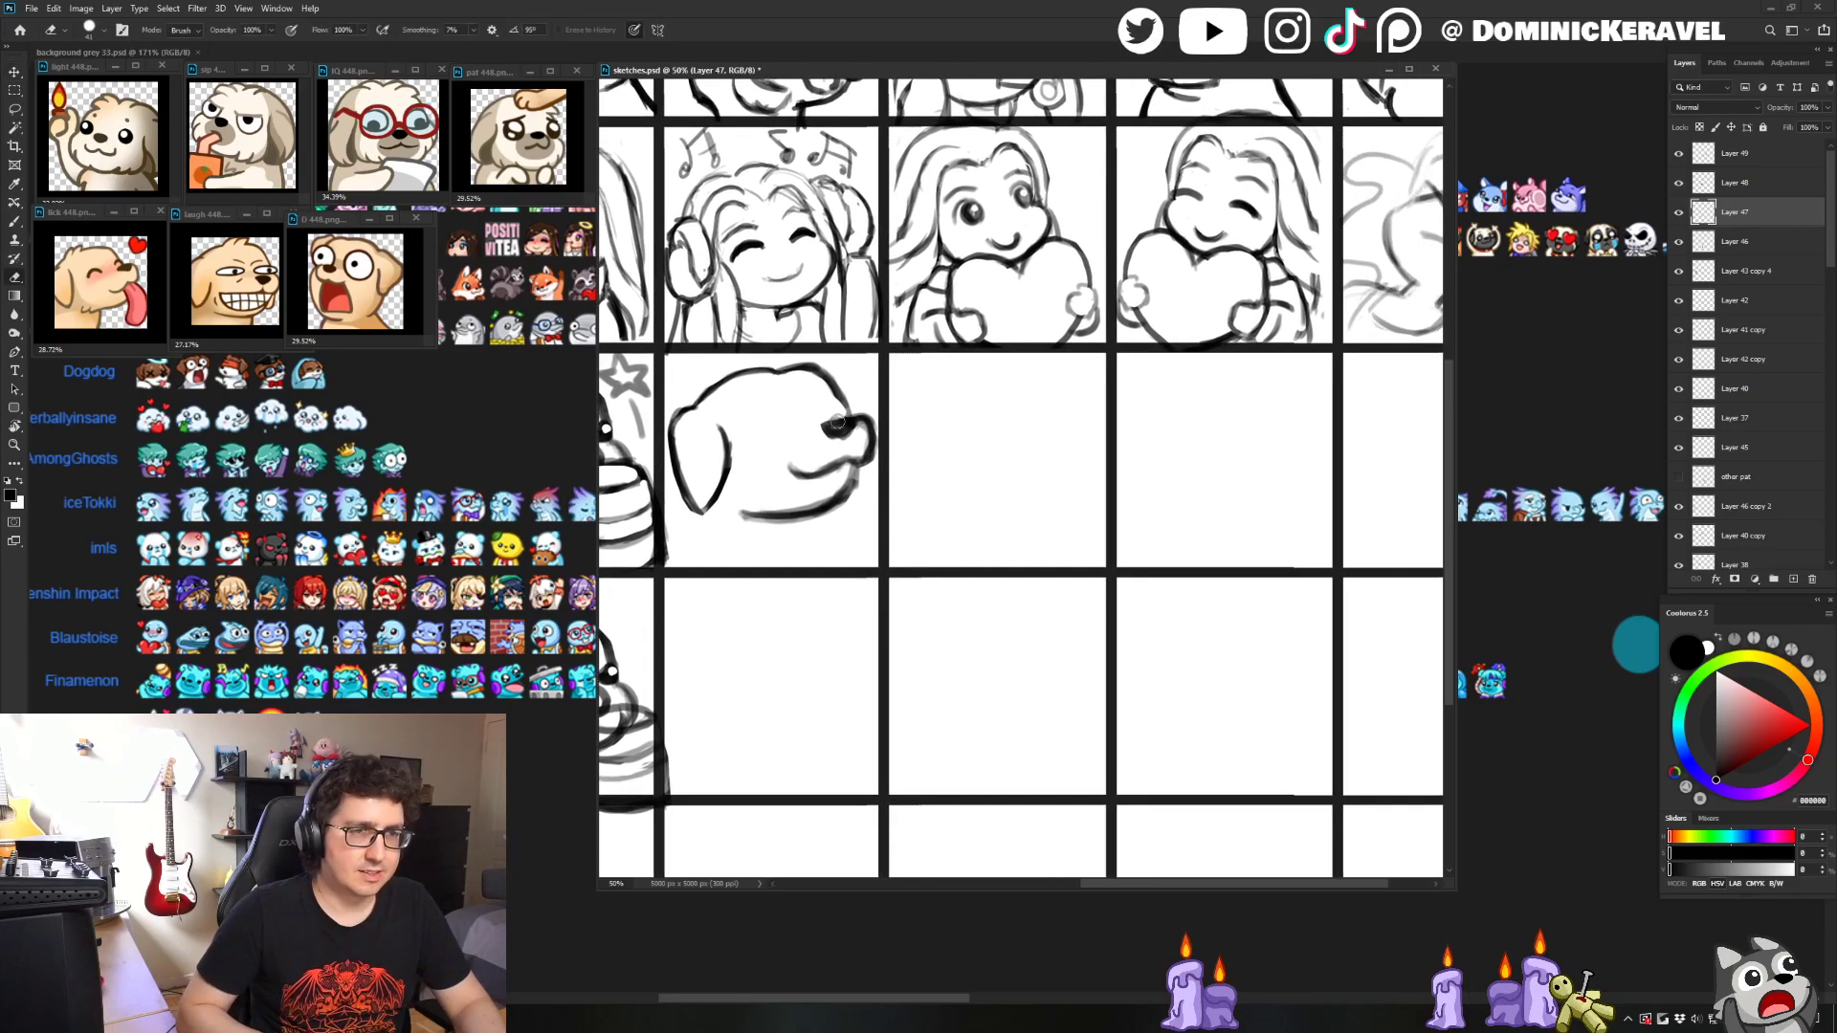
key(v)
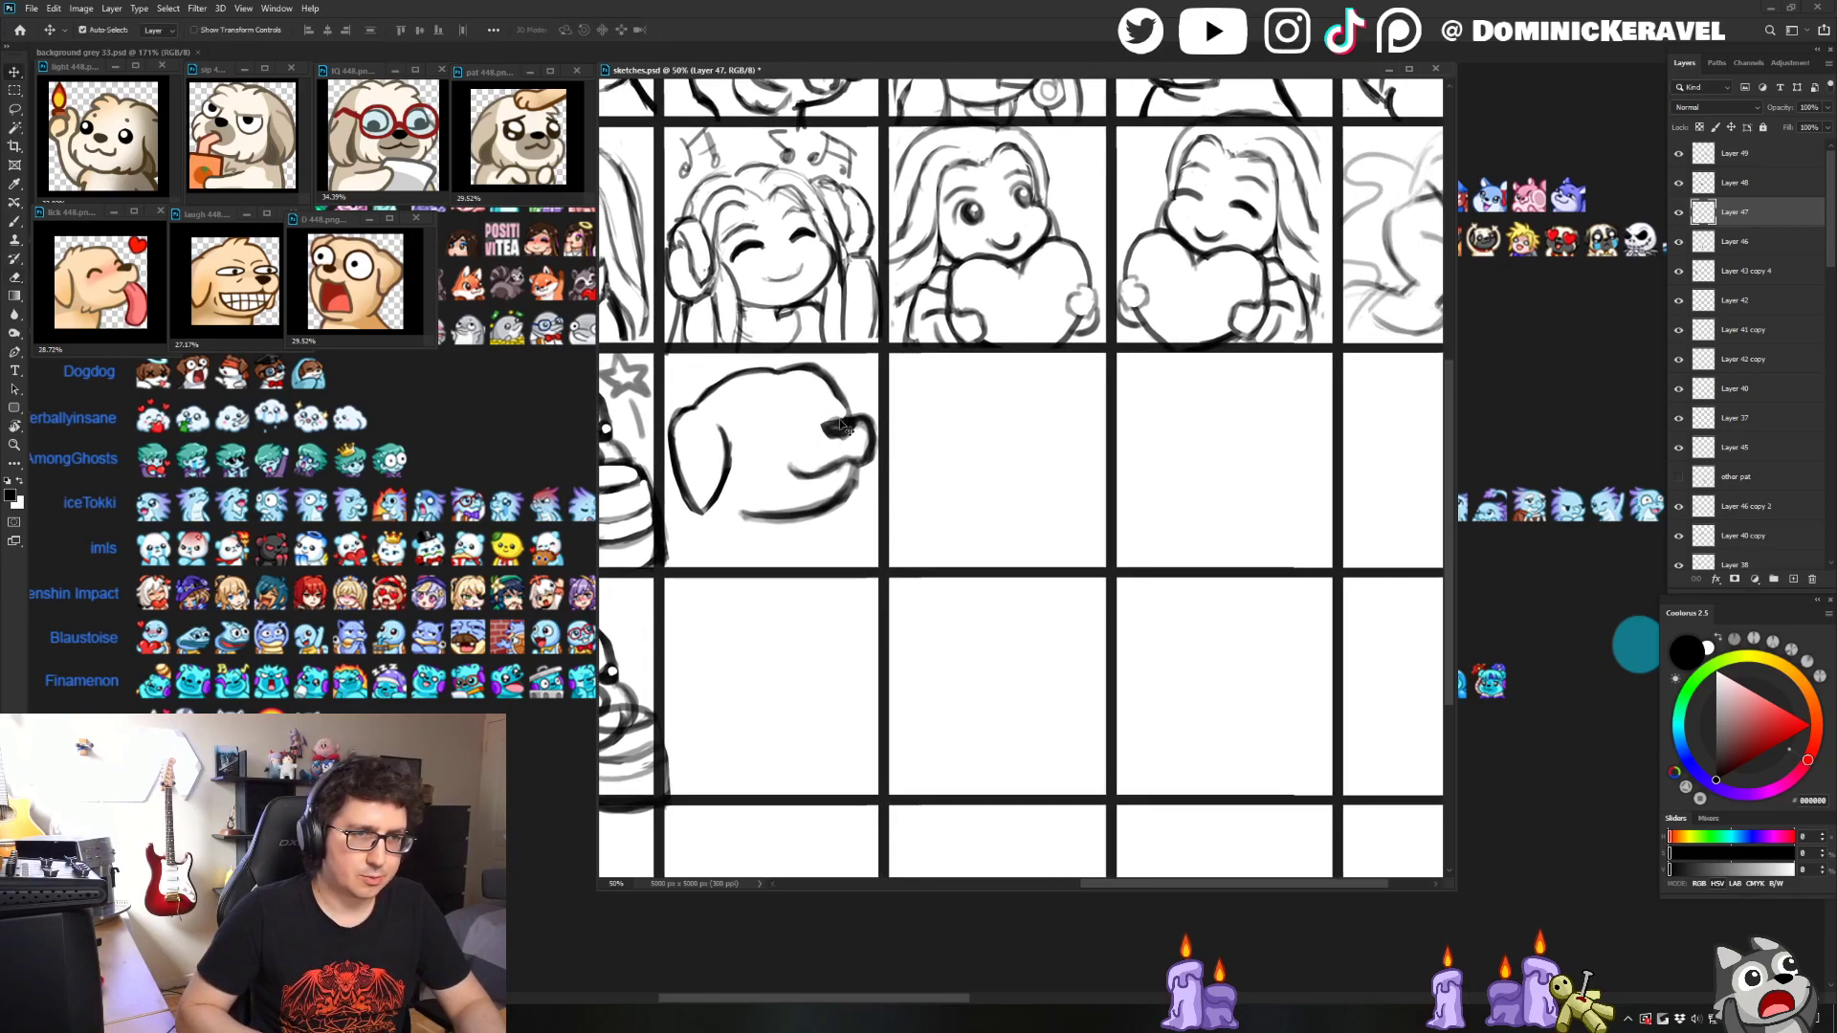
ctrl+click(840, 425)
key(b)
mouse_move(834, 432)
mouse_down()
mouse_move(865, 426)
mouse_move(856, 410)
mouse_move(866, 427)
mouse_up()
key(e)
key(b)
key(e)
key(v)
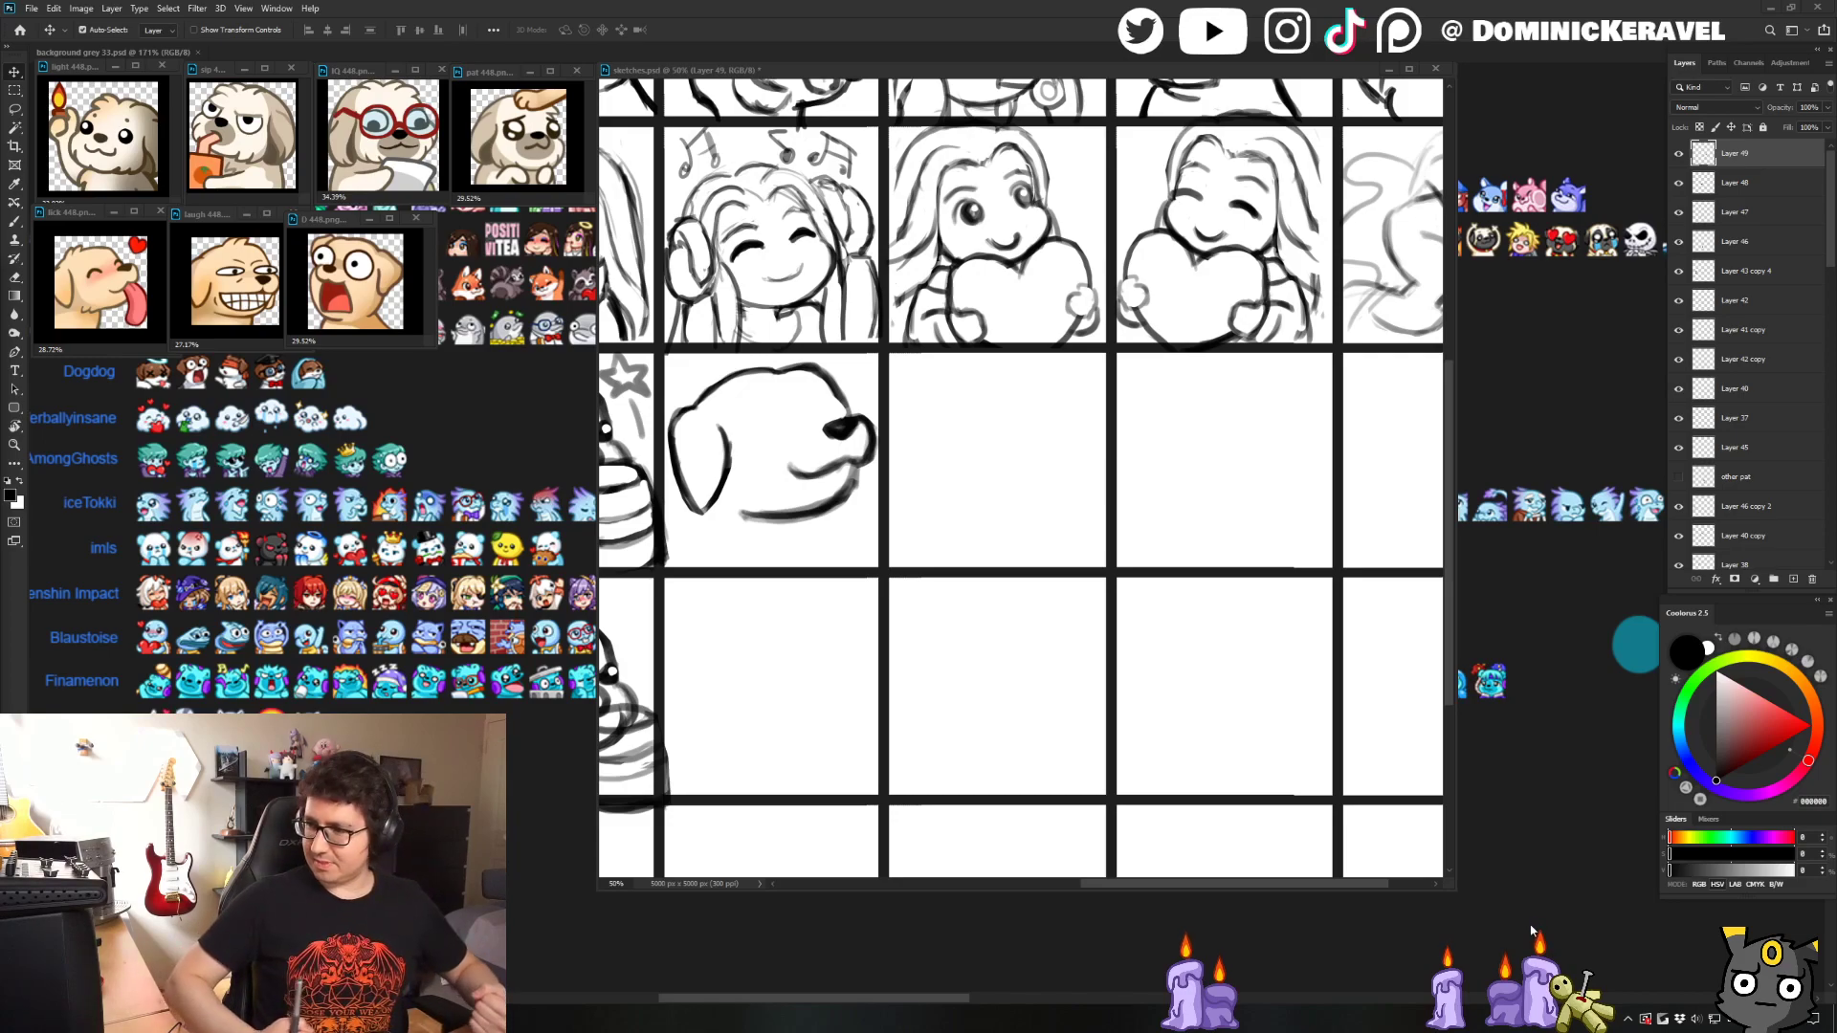
- Enlarge the brush, paint a large round black eye in the middle of the dog's face and give it a highlight
drag(869, 69, 876, 68)
key(b)
alt+right_click(772, 433)
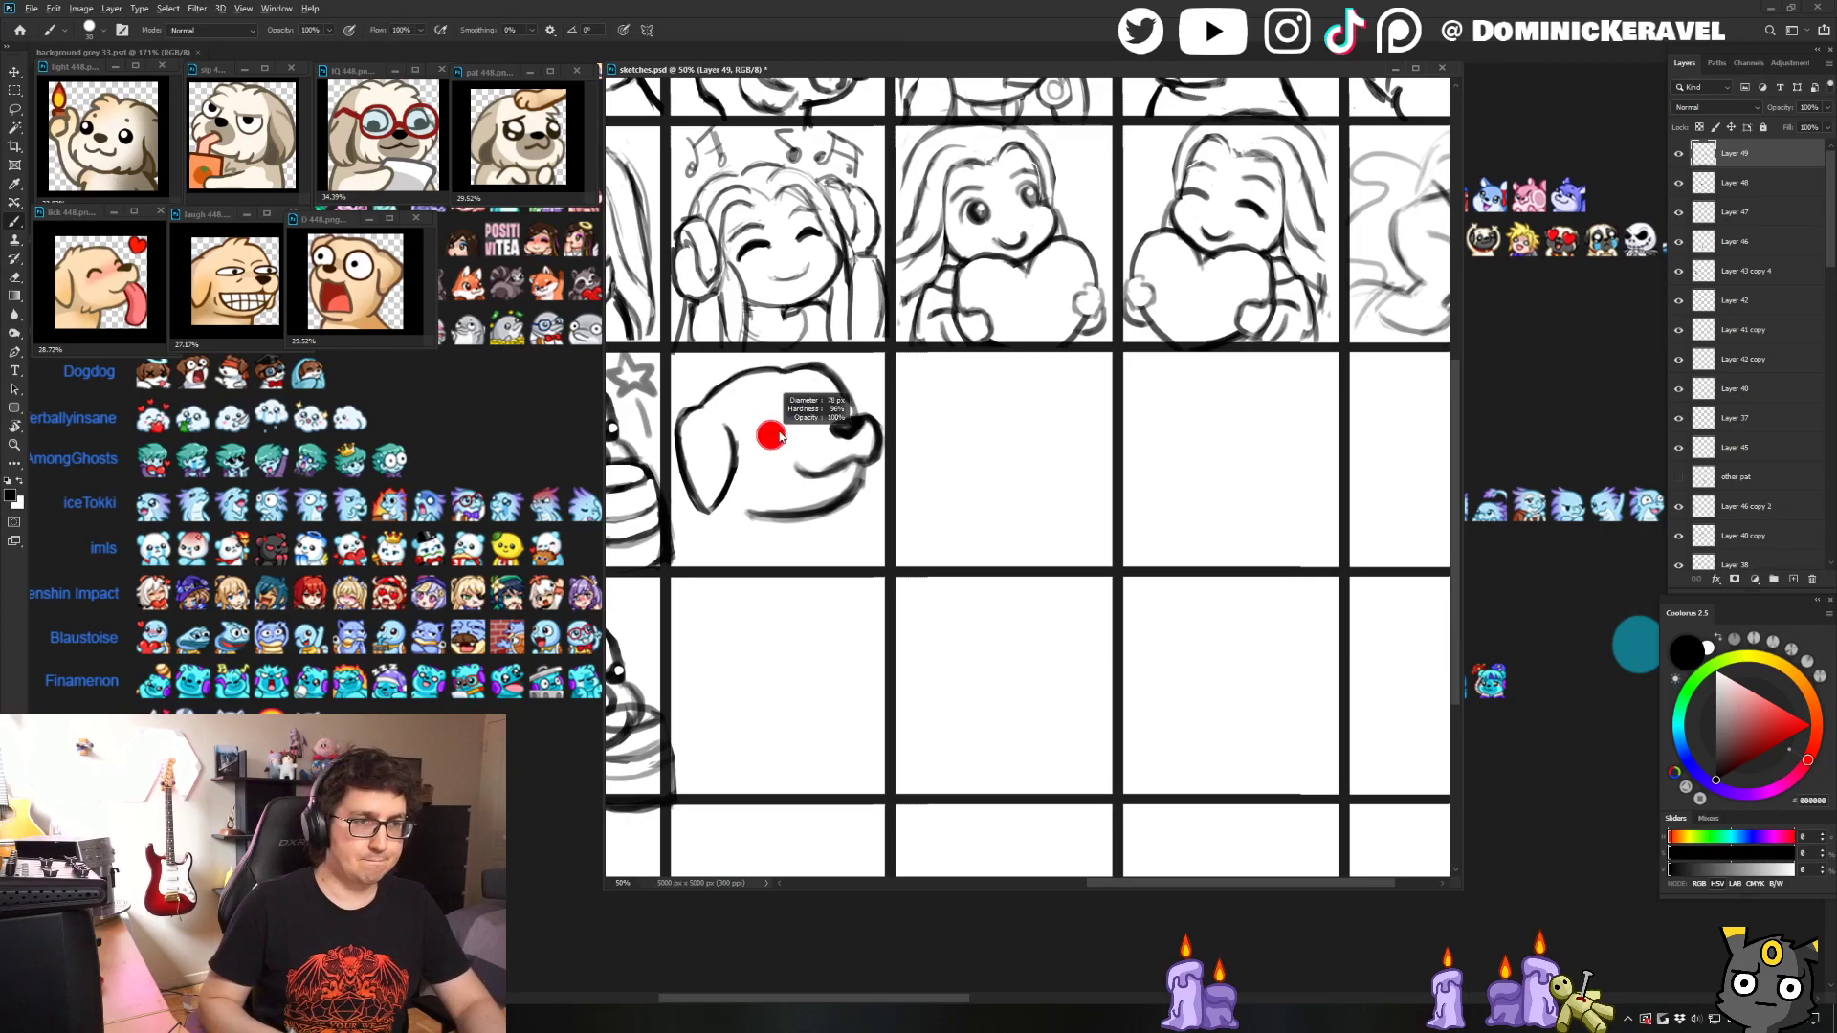
mouse_move(775, 429)
mouse_down()
mouse_move(777, 474)
mouse_move(775, 431)
mouse_up()
alt+right_click(786, 499)
key(e)
key(b)
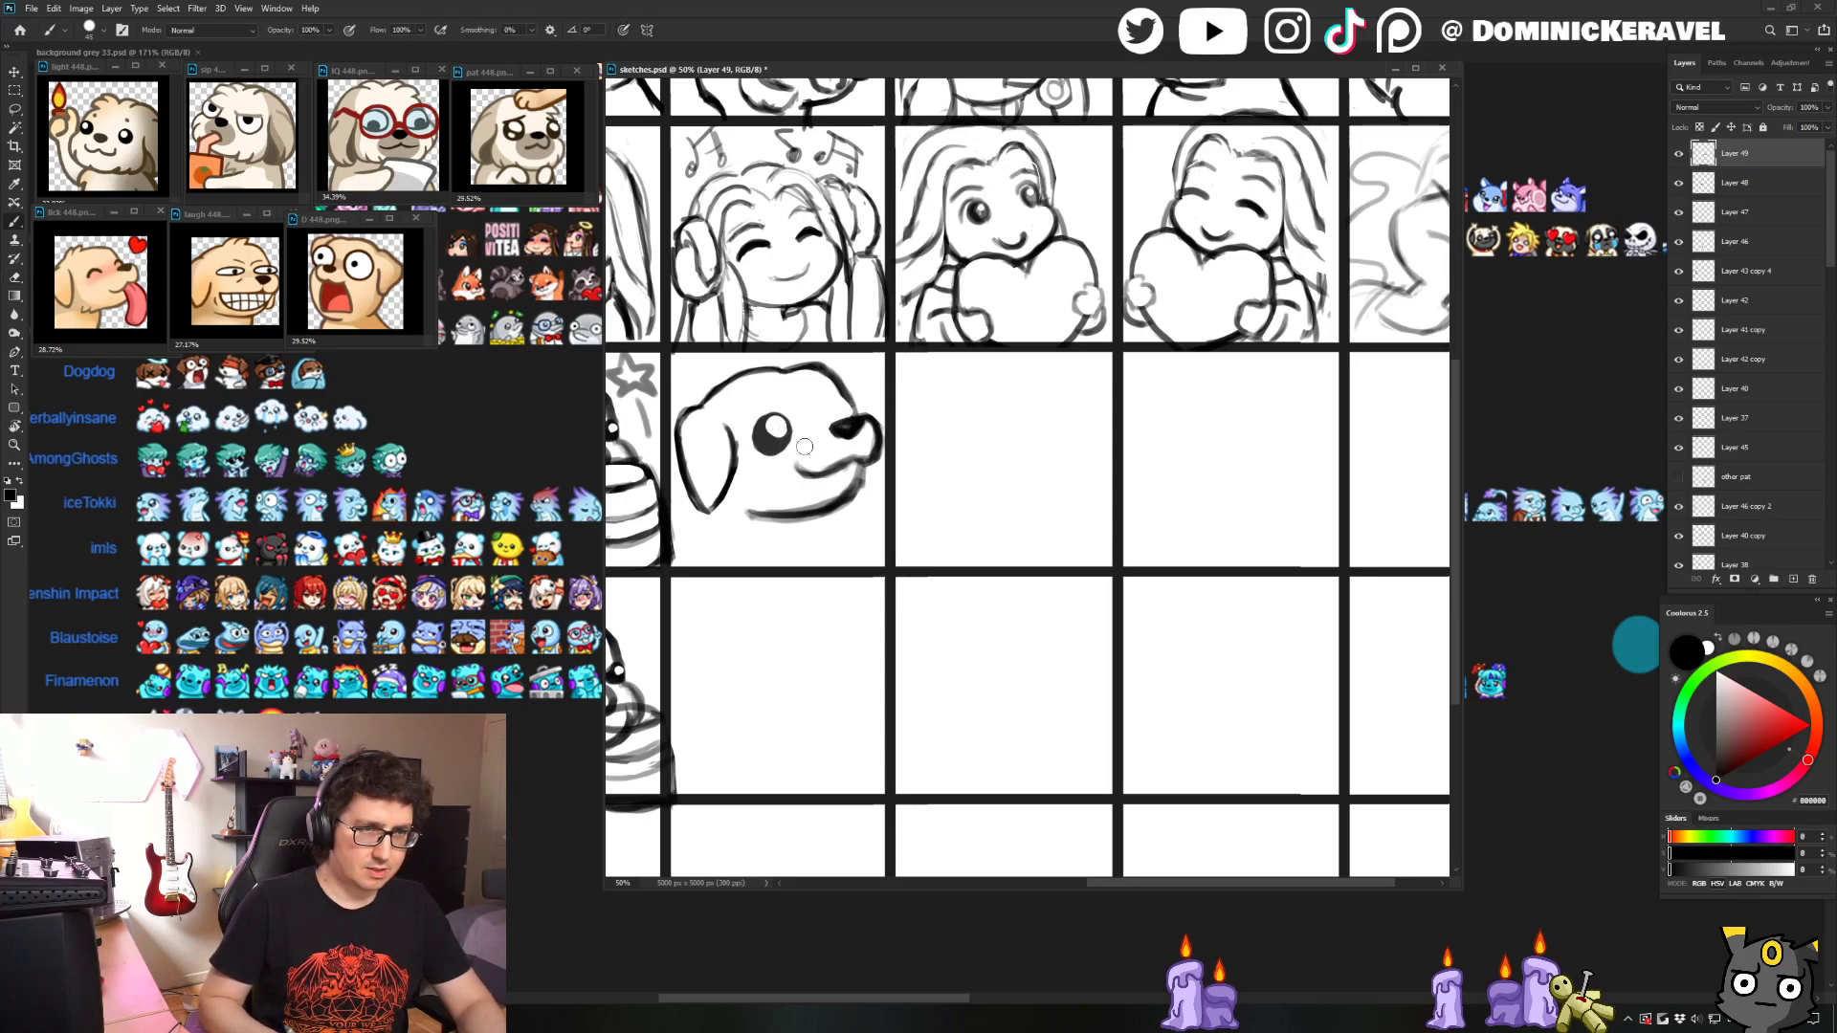
- Draw the dog's far eye on the face outline above the nose and check the head against the whole emote grid
drag(827, 390, 853, 415)
key(ctrl+space)
mouse_move(1033, 431)
mouse_down()
mouse_move(791, 463)
mouse_move(900, 460)
mouse_up()
mouse_move(825, 390)
mouse_down()
mouse_move(761, 449)
mouse_move(785, 432)
mouse_up()
key(e)
key(v)
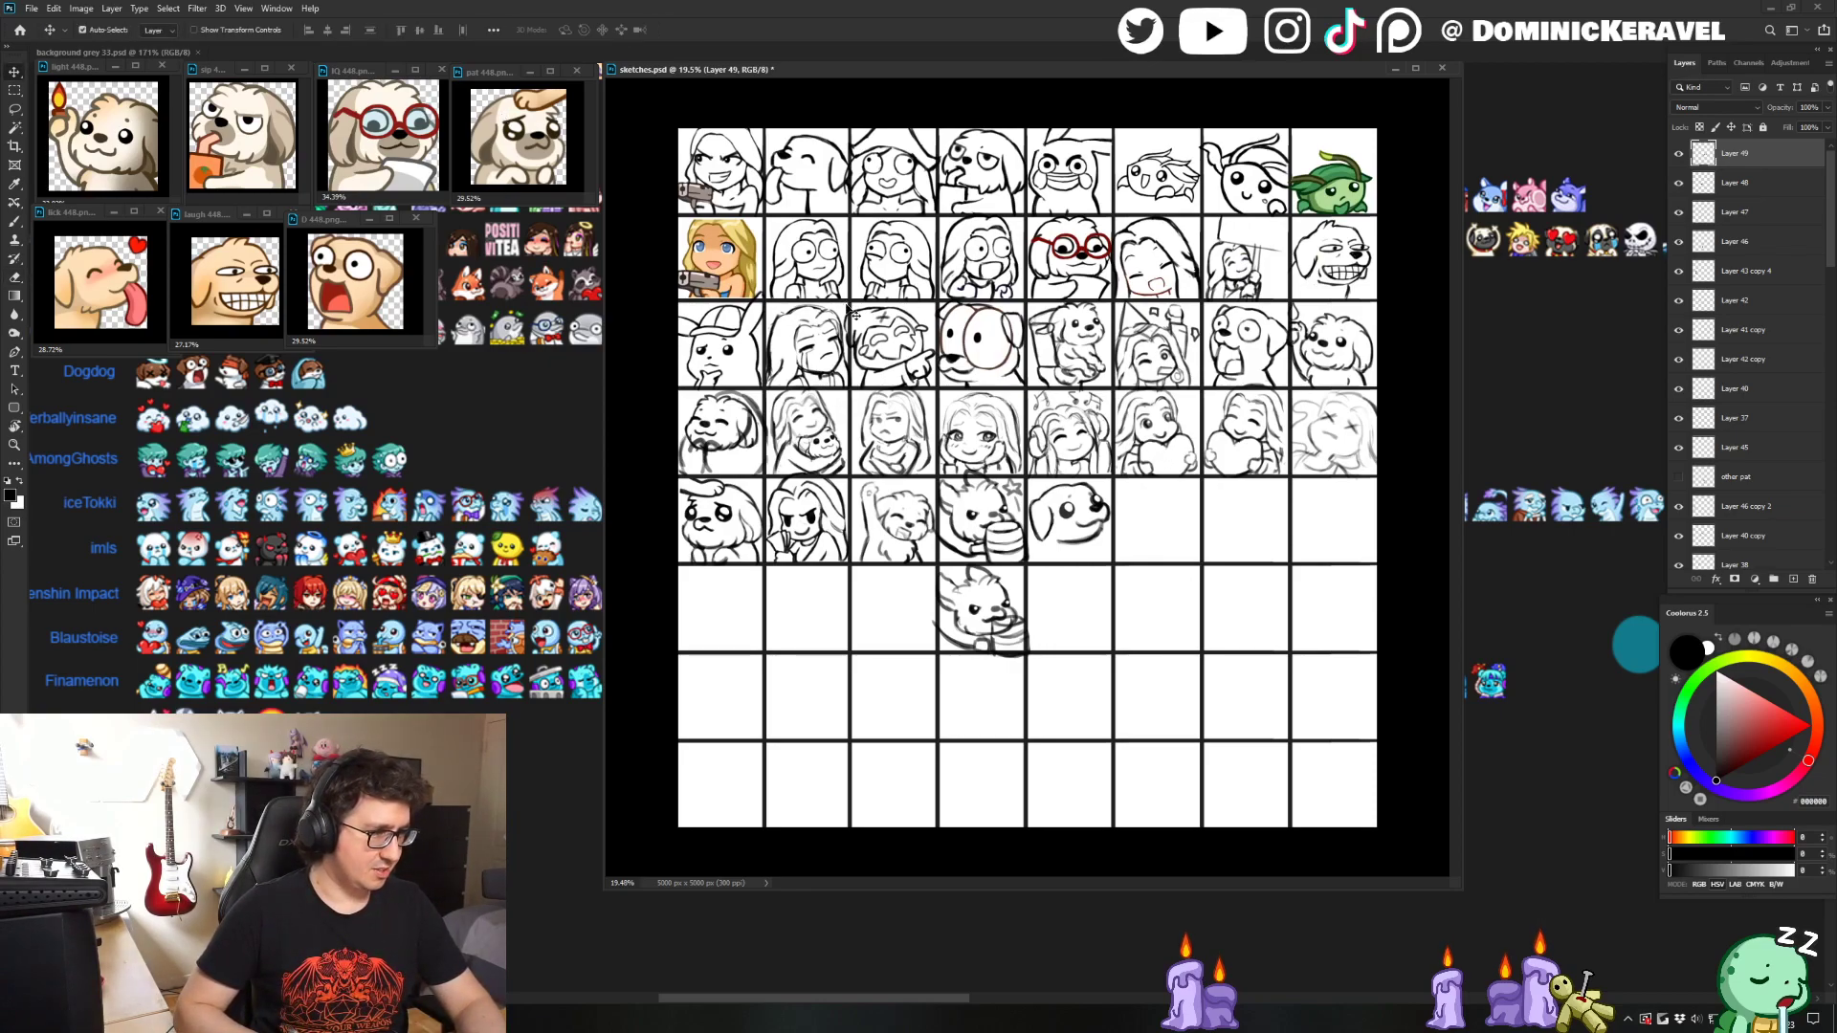
drag(991, 498, 1042, 507)
mouse_move(1095, 574)
mouse_down()
mouse_move(981, 472)
mouse_move(985, 443)
mouse_up()
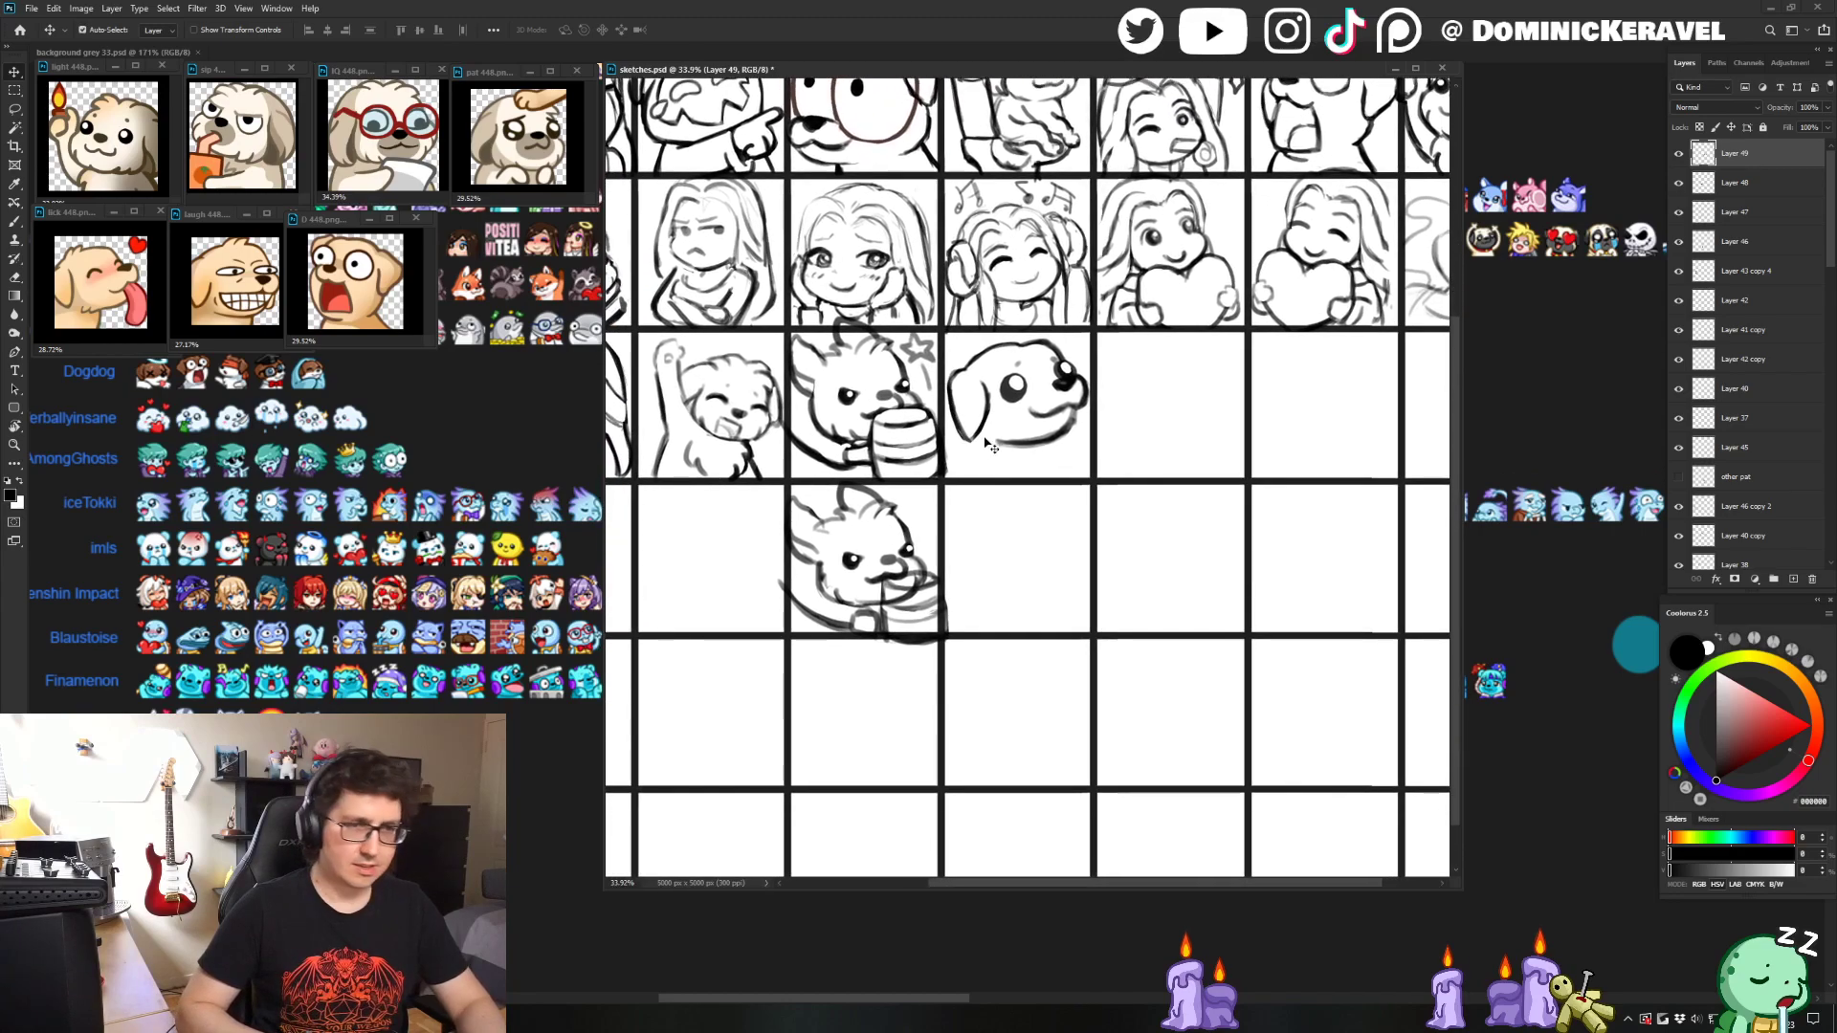
- Sketch the dog's neck, back and chest below the head and tidy the chin line with the eraser
key(b)
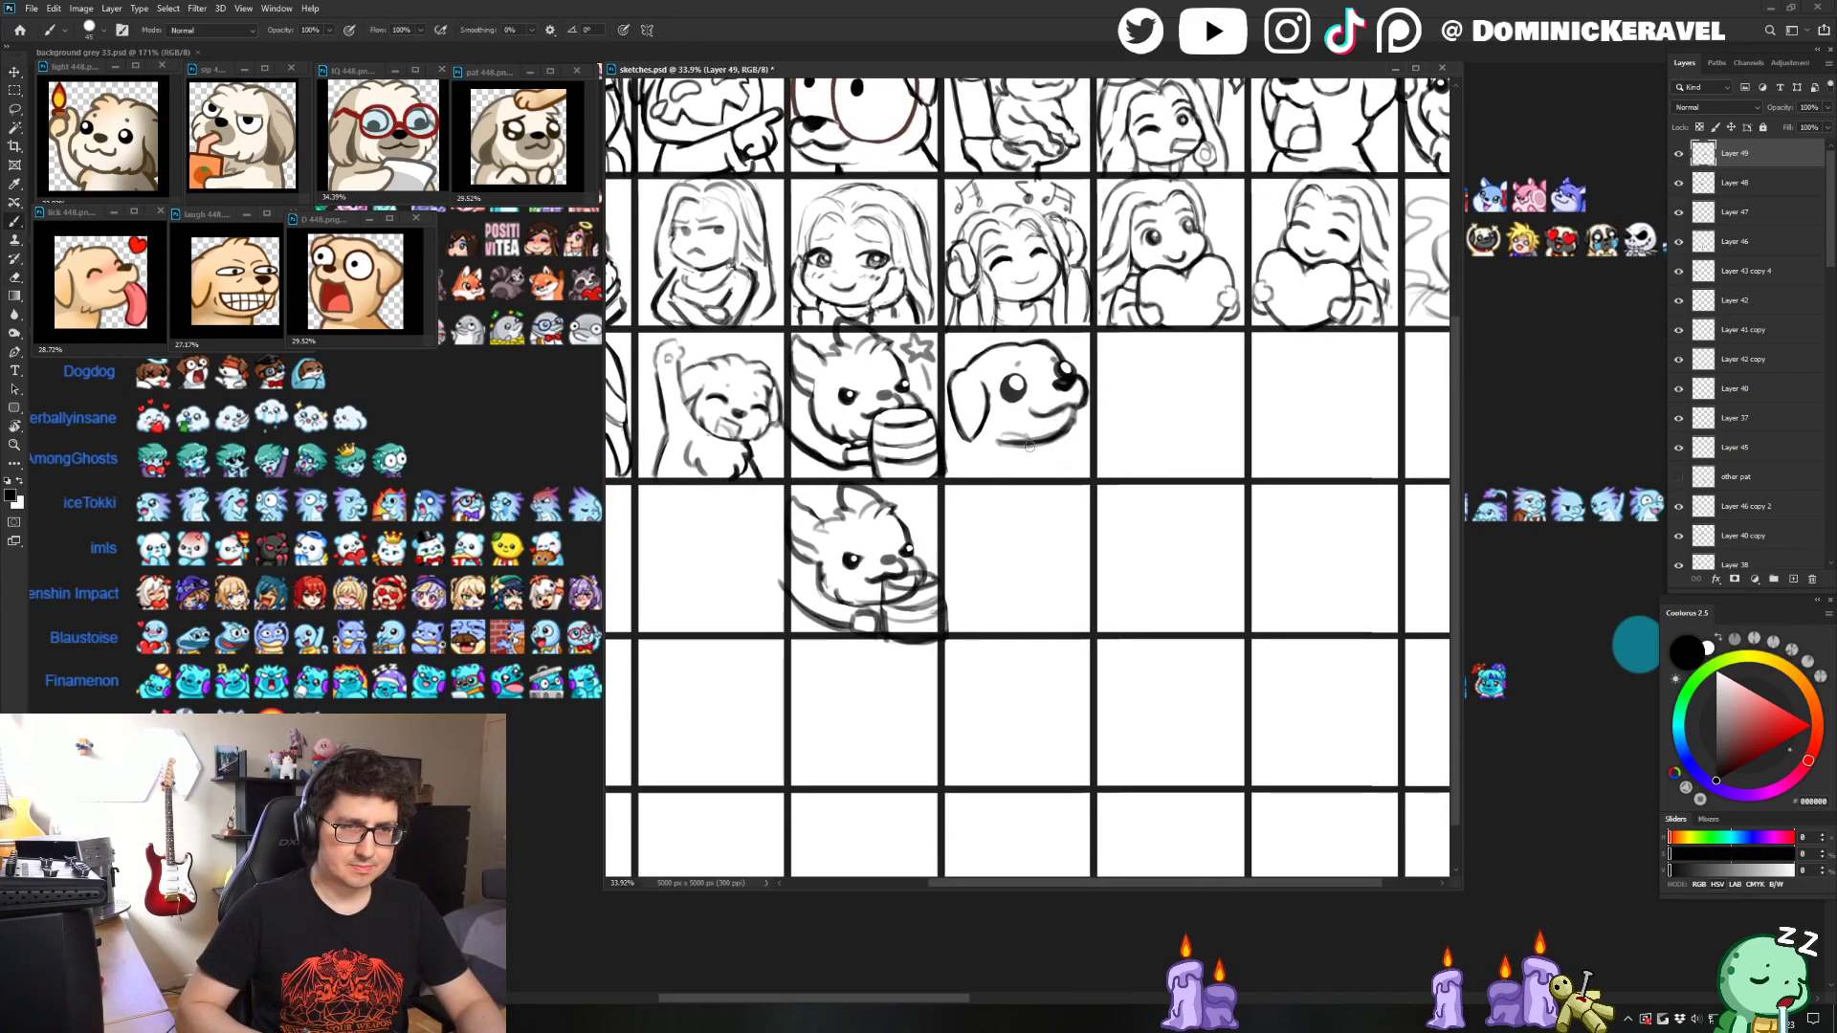
mouse_move(1013, 455)
mouse_down()
mouse_move(1050, 442)
mouse_move(969, 460)
mouse_up()
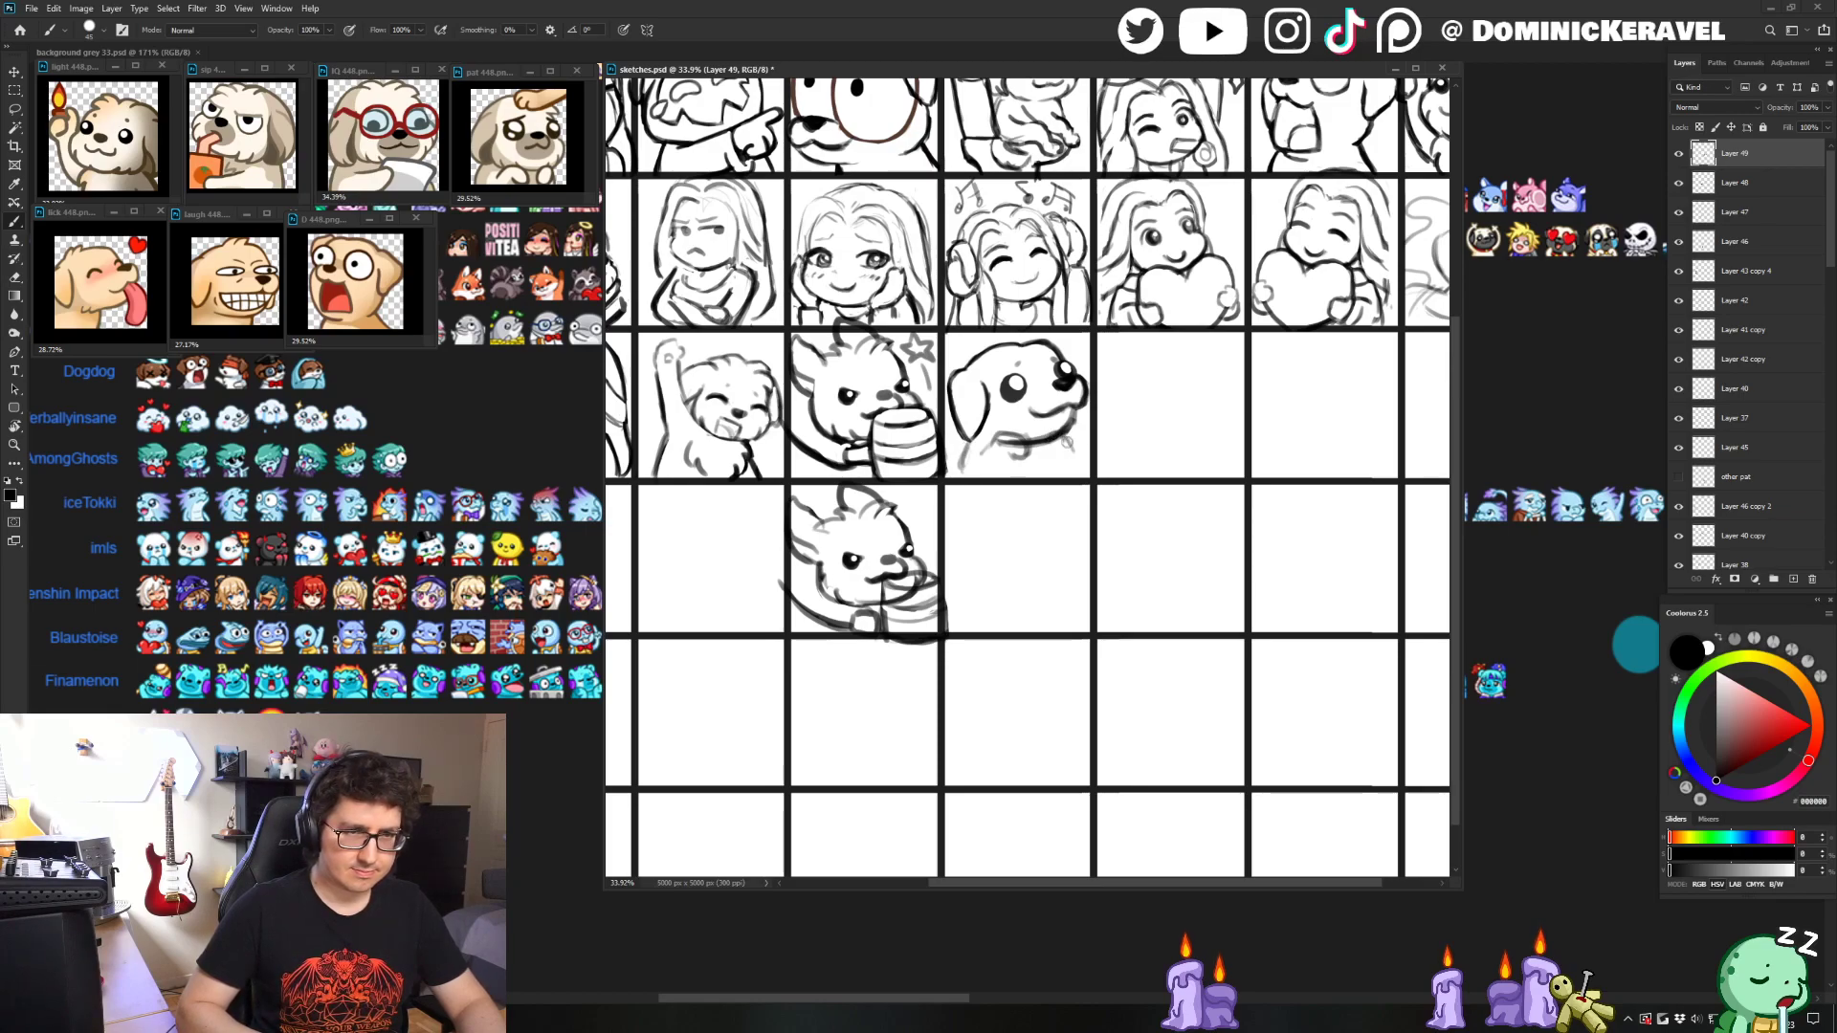
key(e)
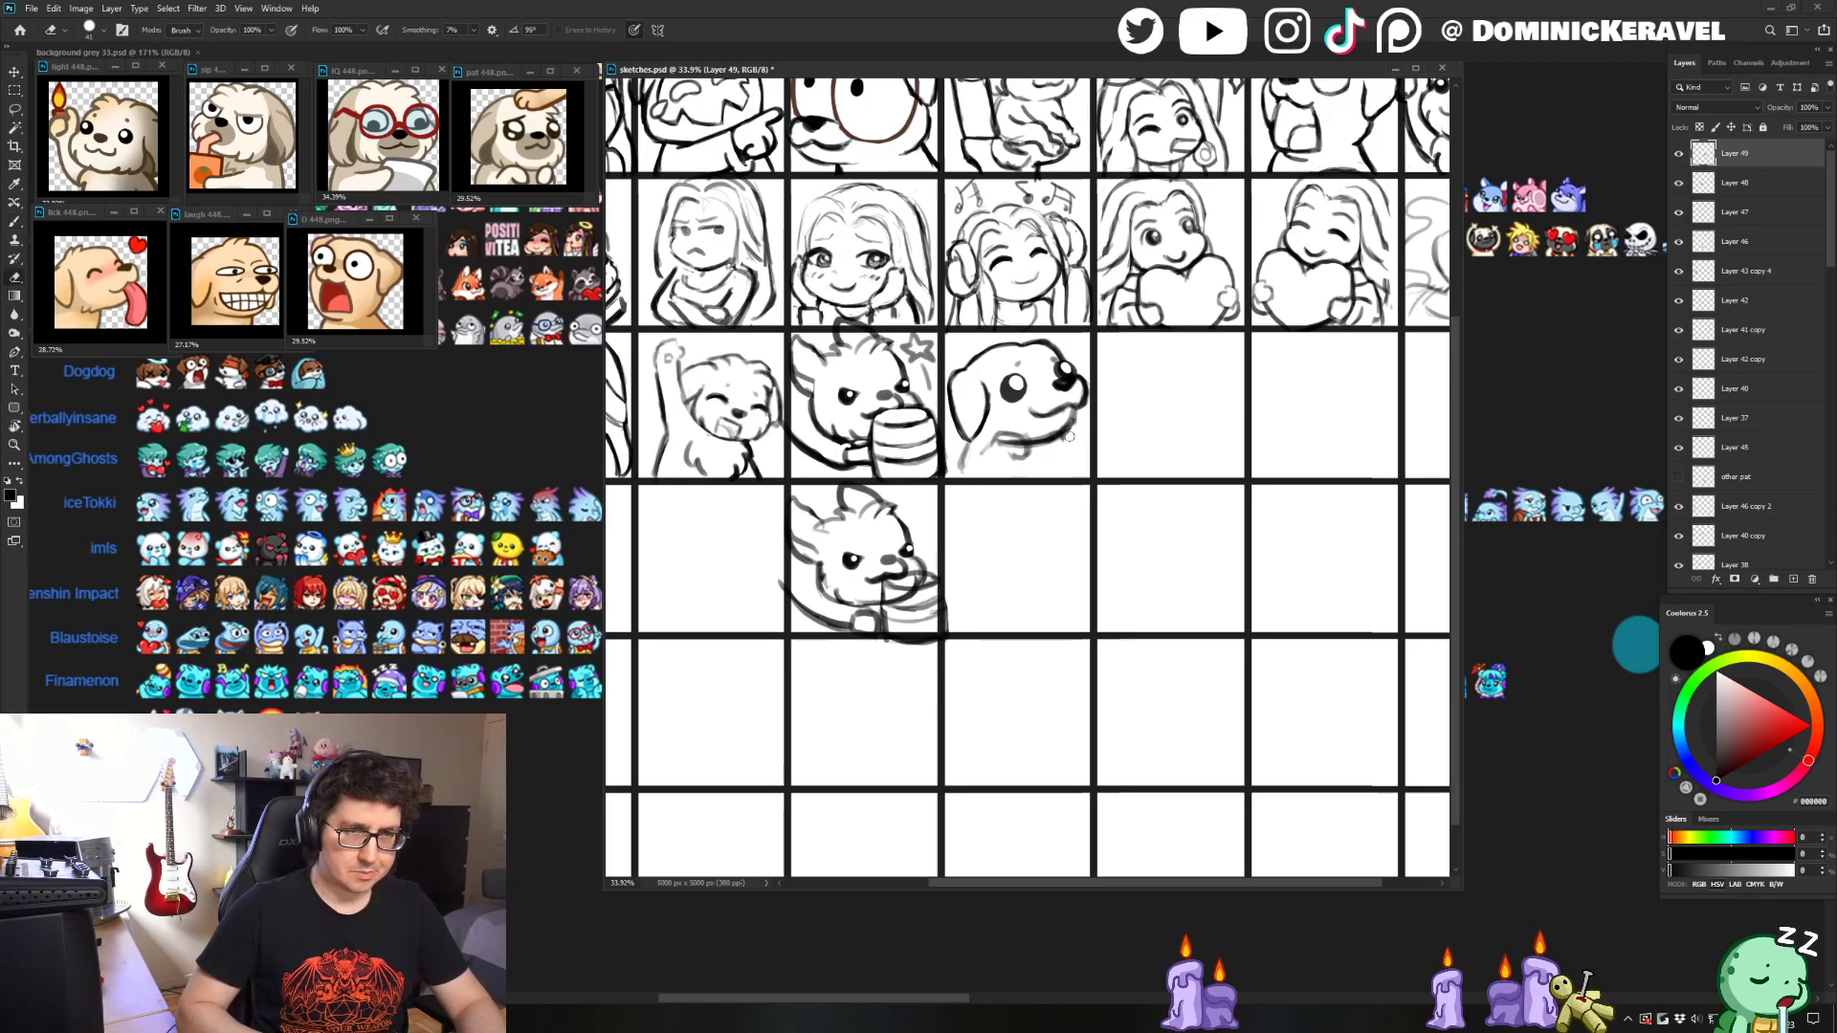
key(b)
key(v)
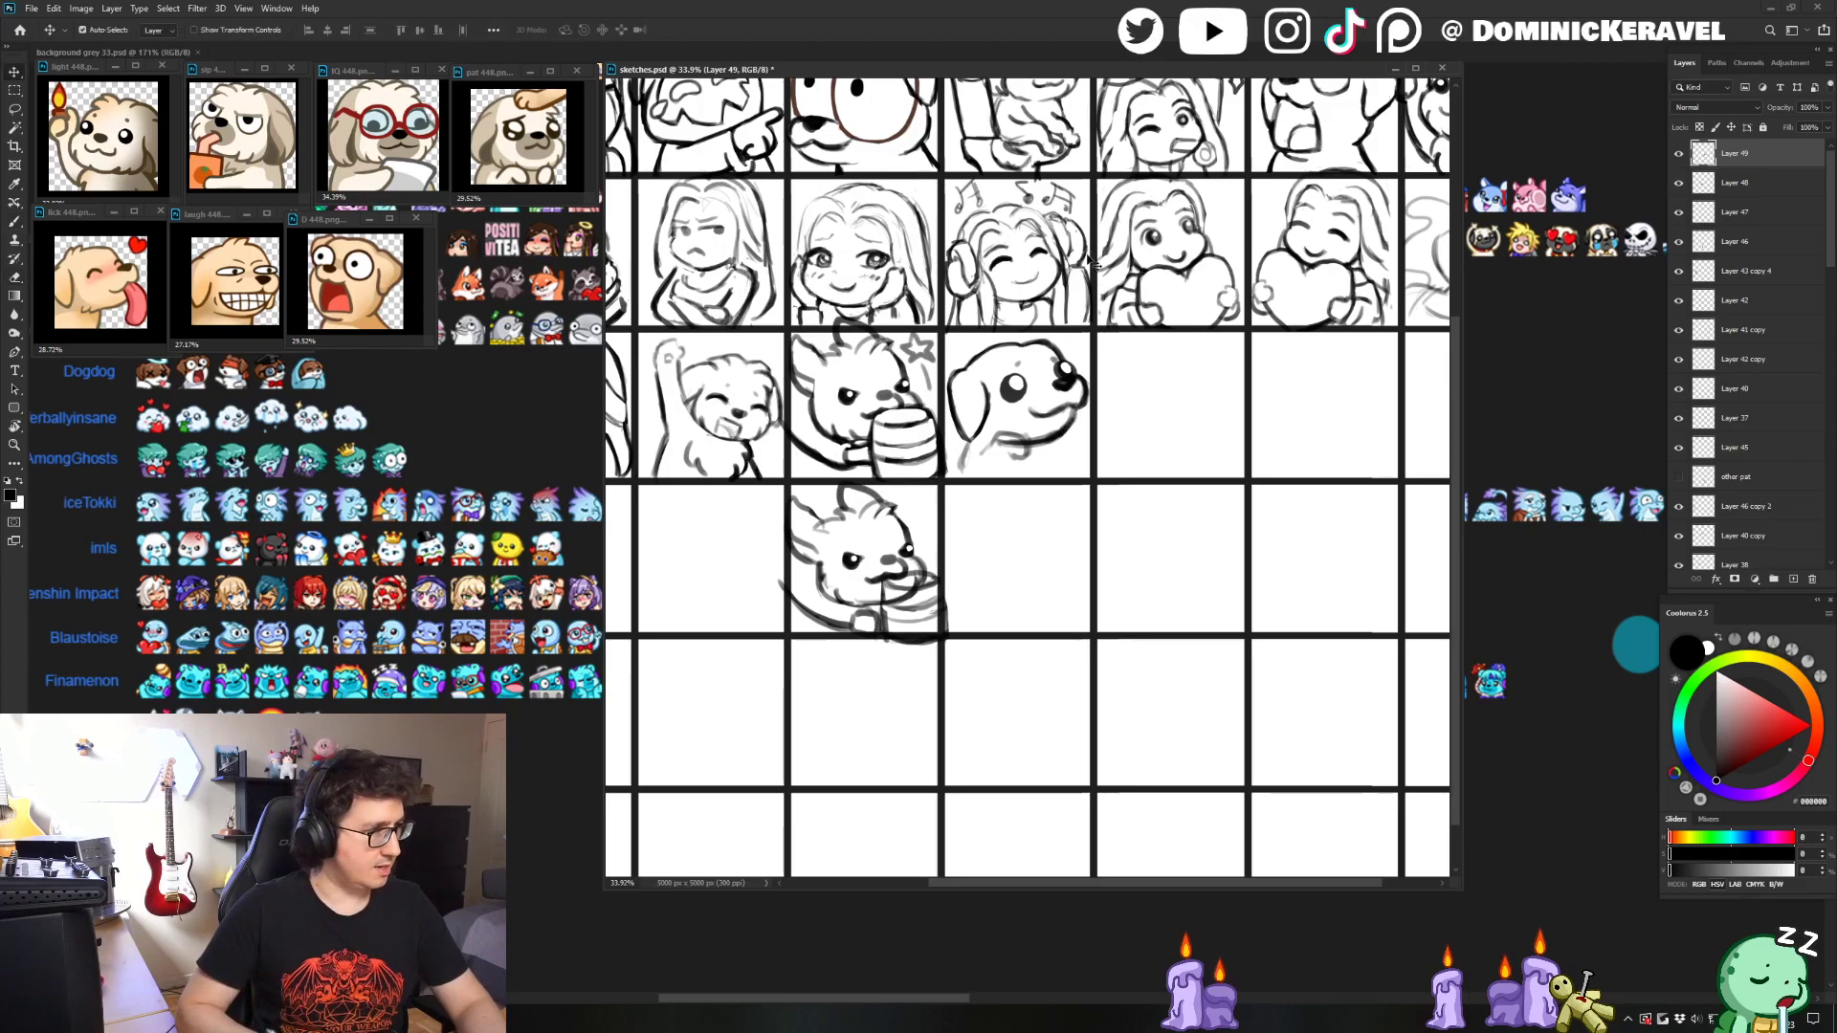
key(b)
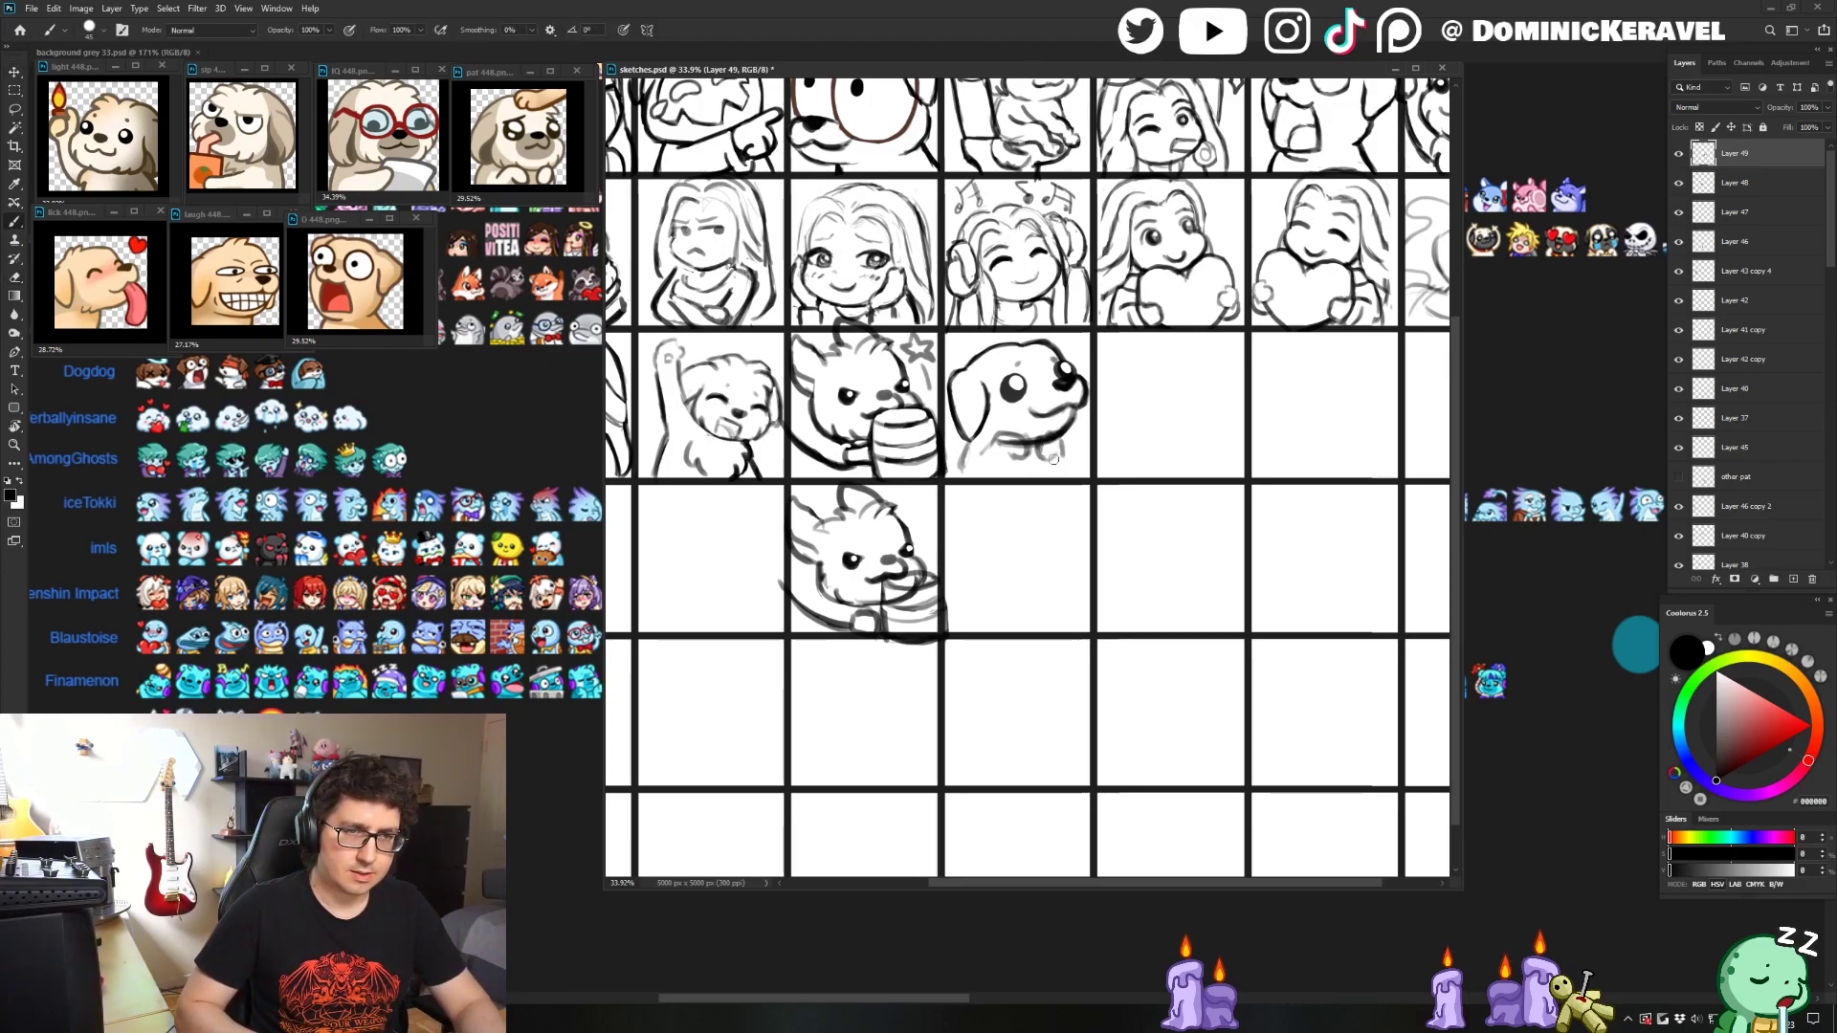
drag(1059, 442, 1067, 457)
key(e)
- Scale the dog sketch up to about 108% with Free Transform and fit it to its cell
key(v)
key(ctrl+t)
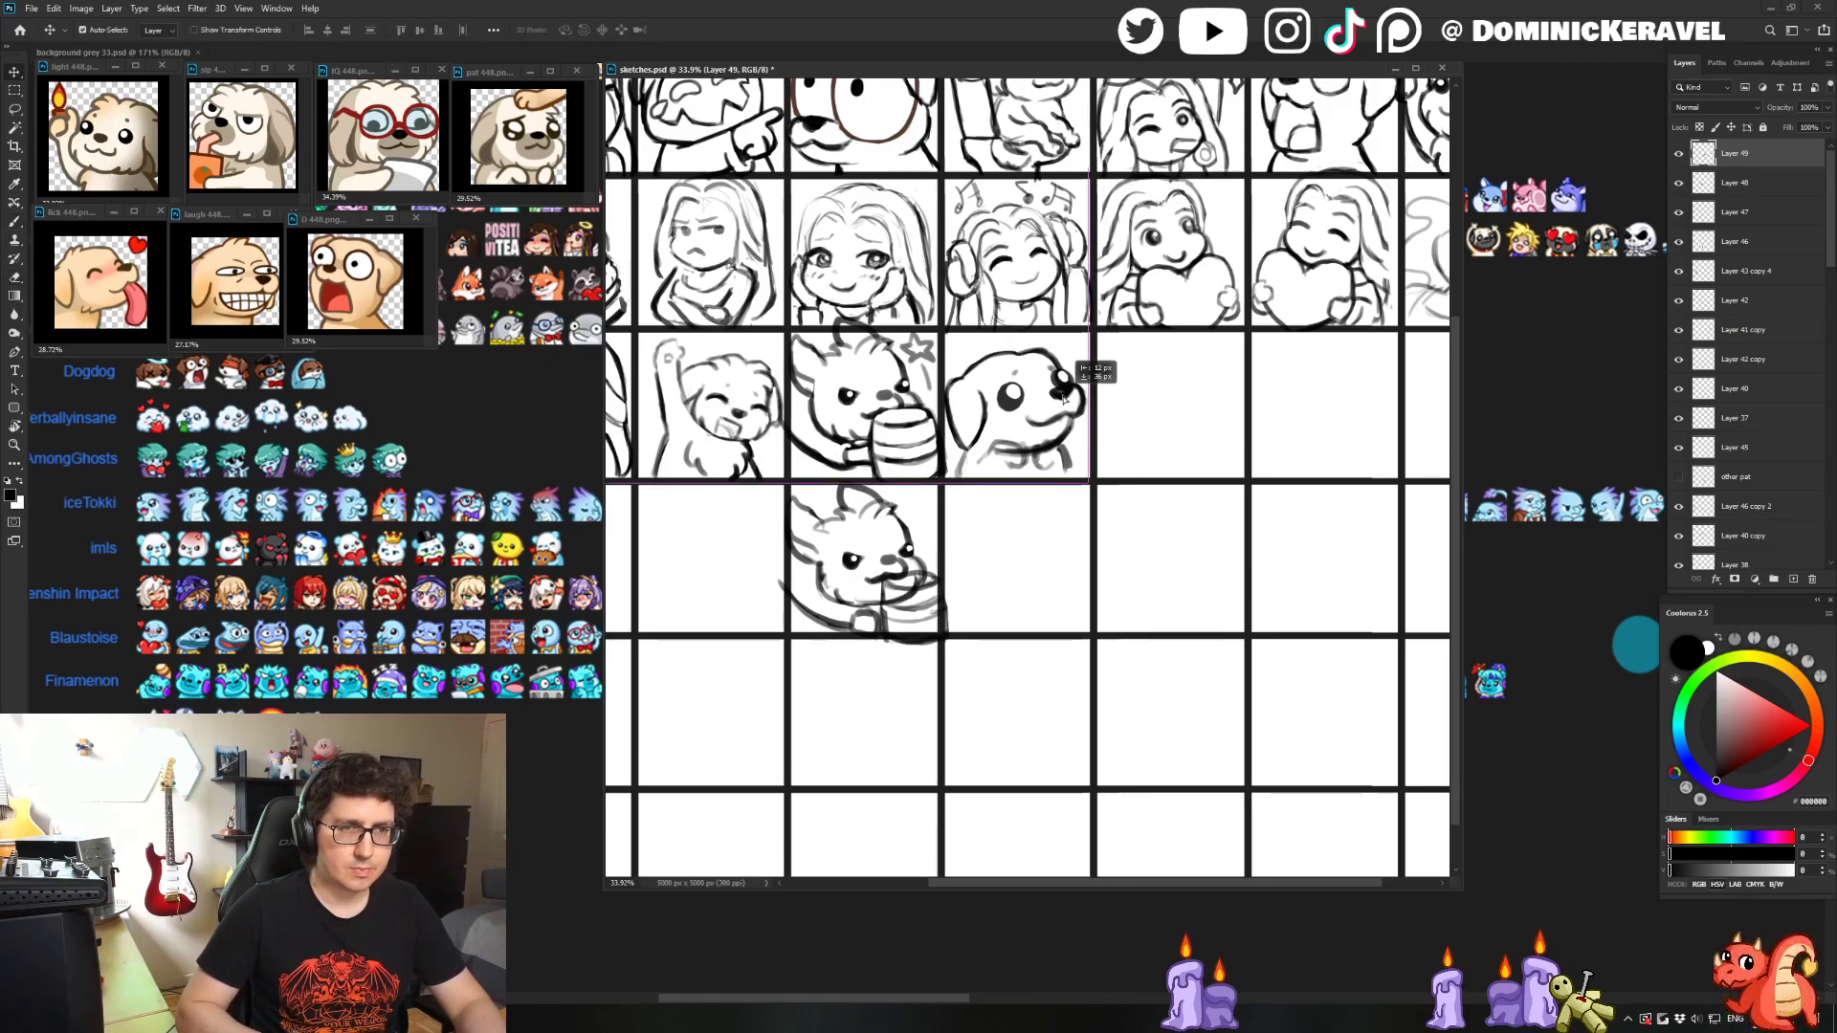
drag(1084, 349, 1098, 340)
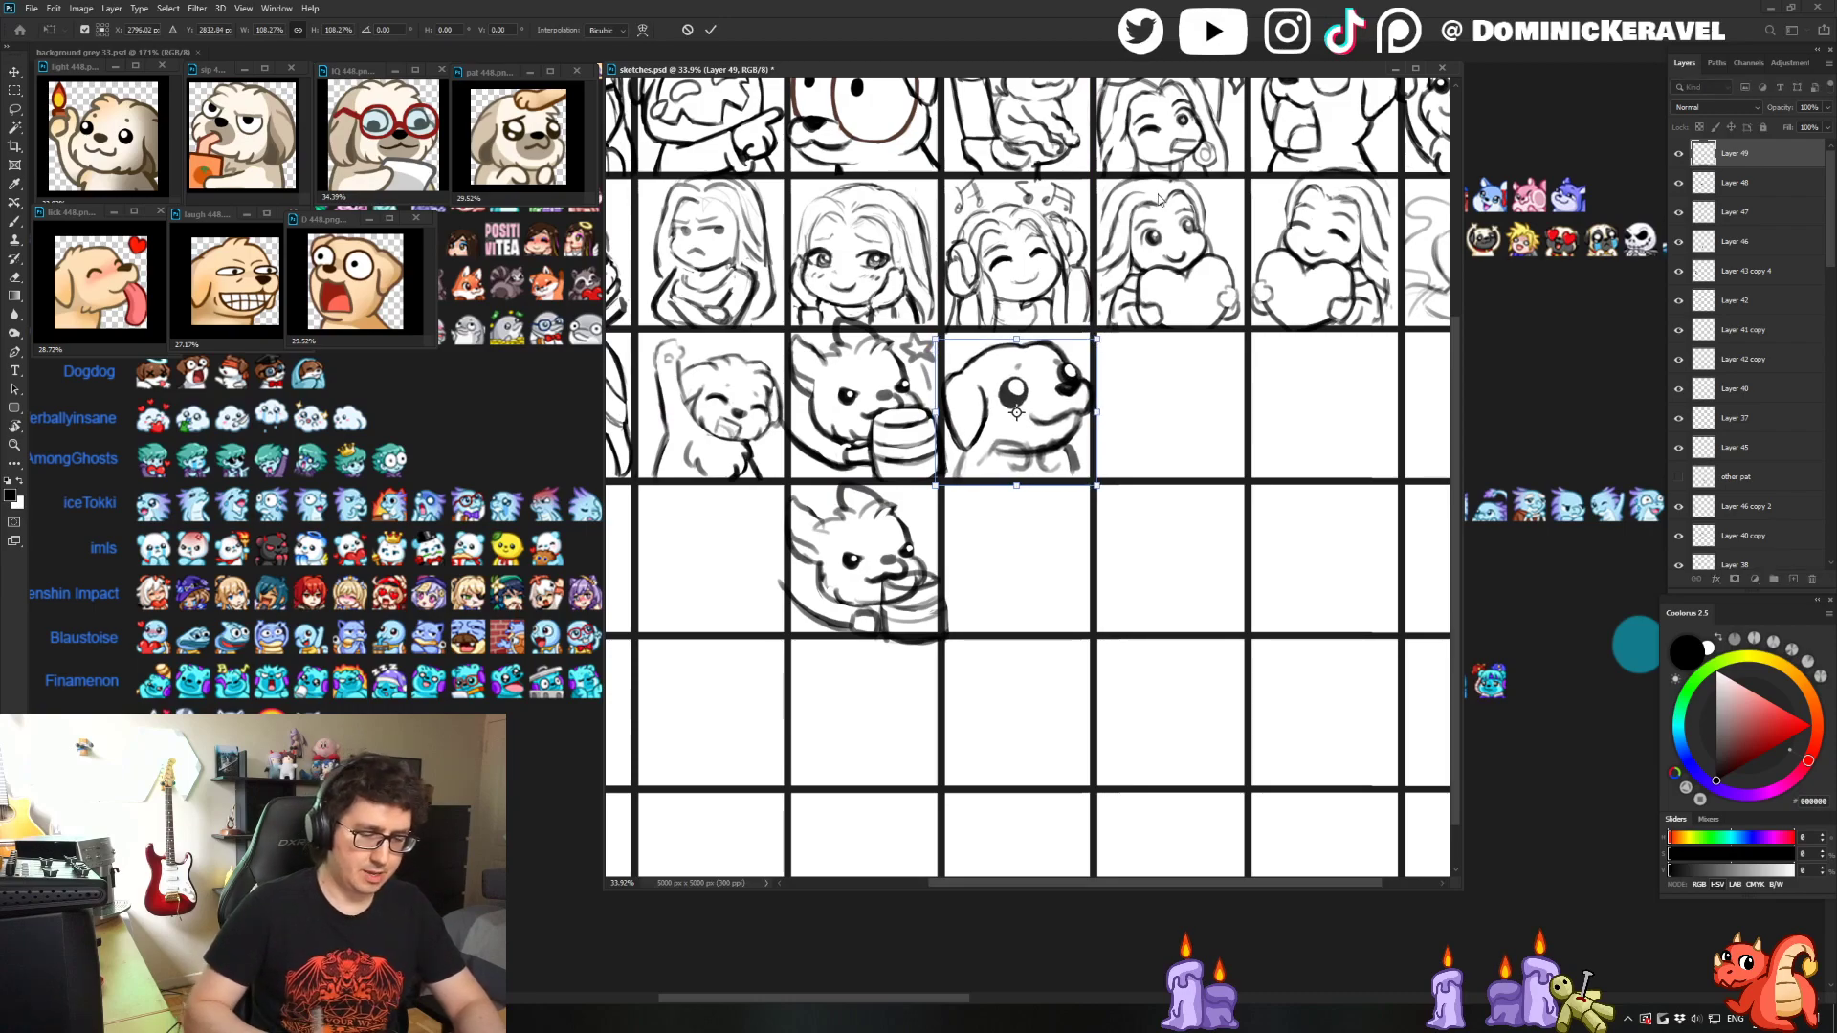
key(Return)
key(e)
key(v)
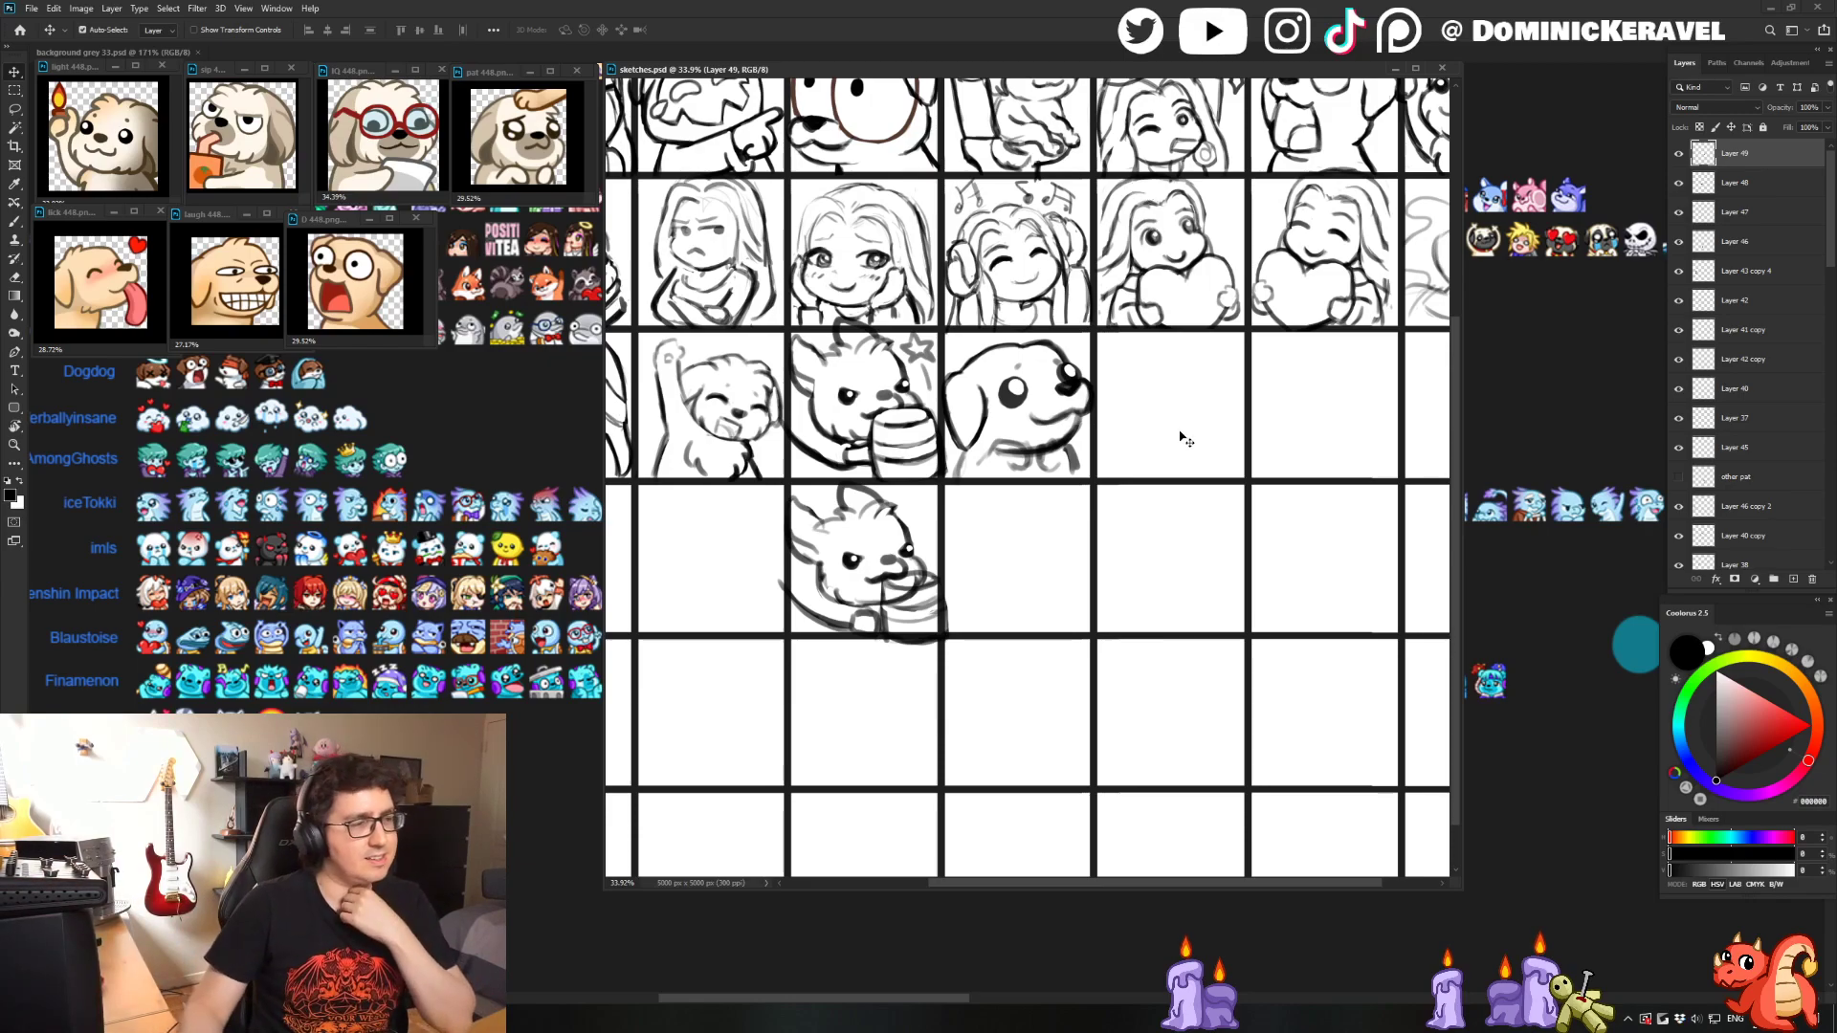
- Switch to the browser and look through the uploaded videos on the YouTube channel
drag(866, 77, 858, 79)
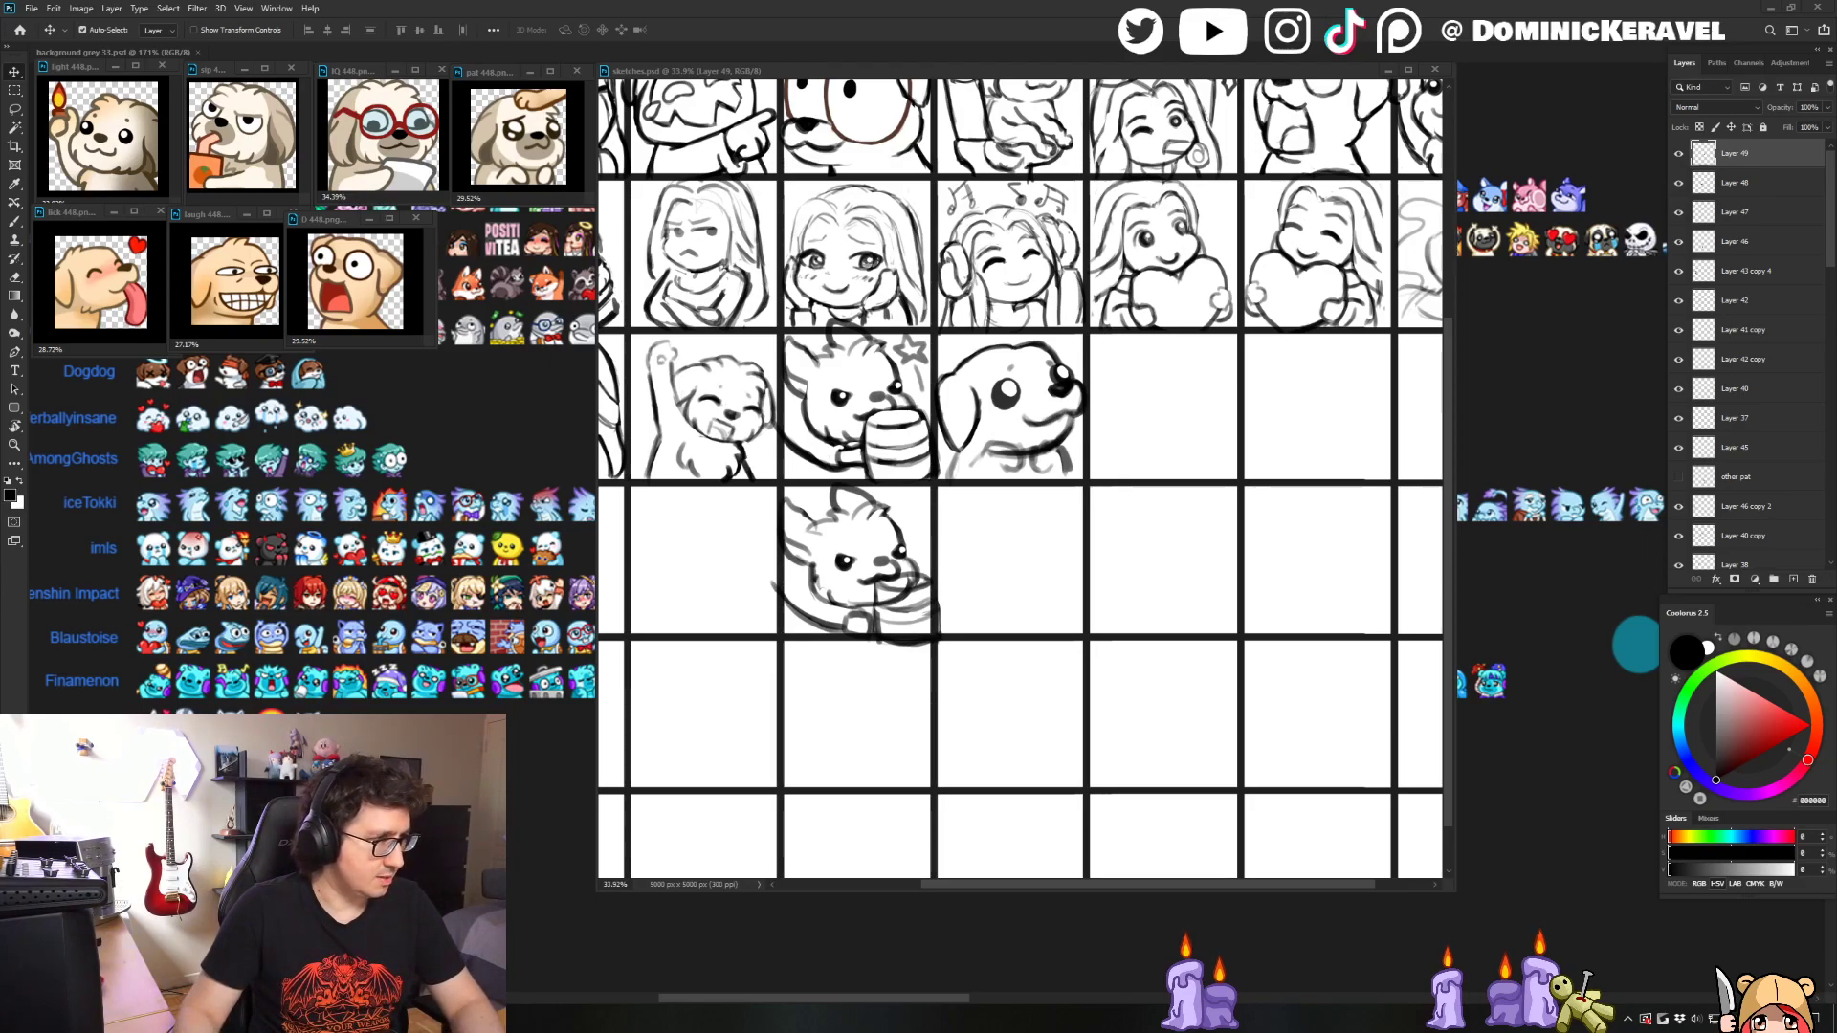
drag(1010, 158, 1056, 0)
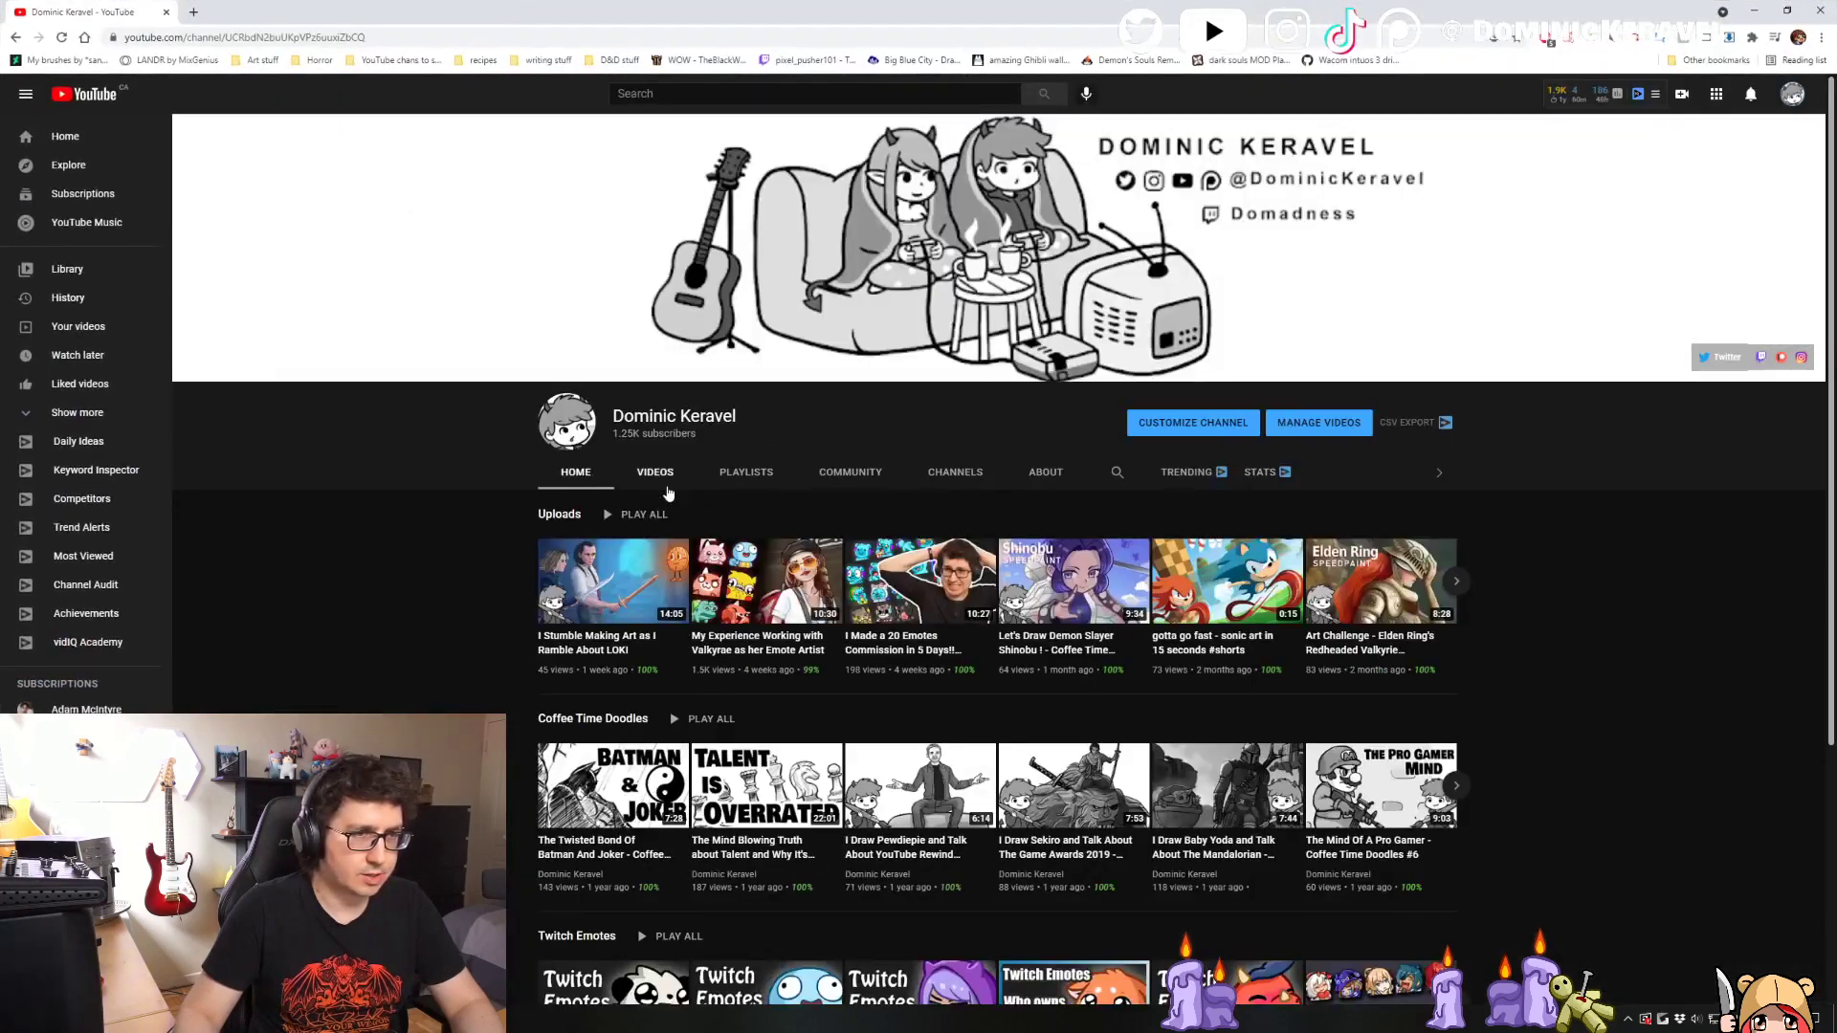
click(656, 475)
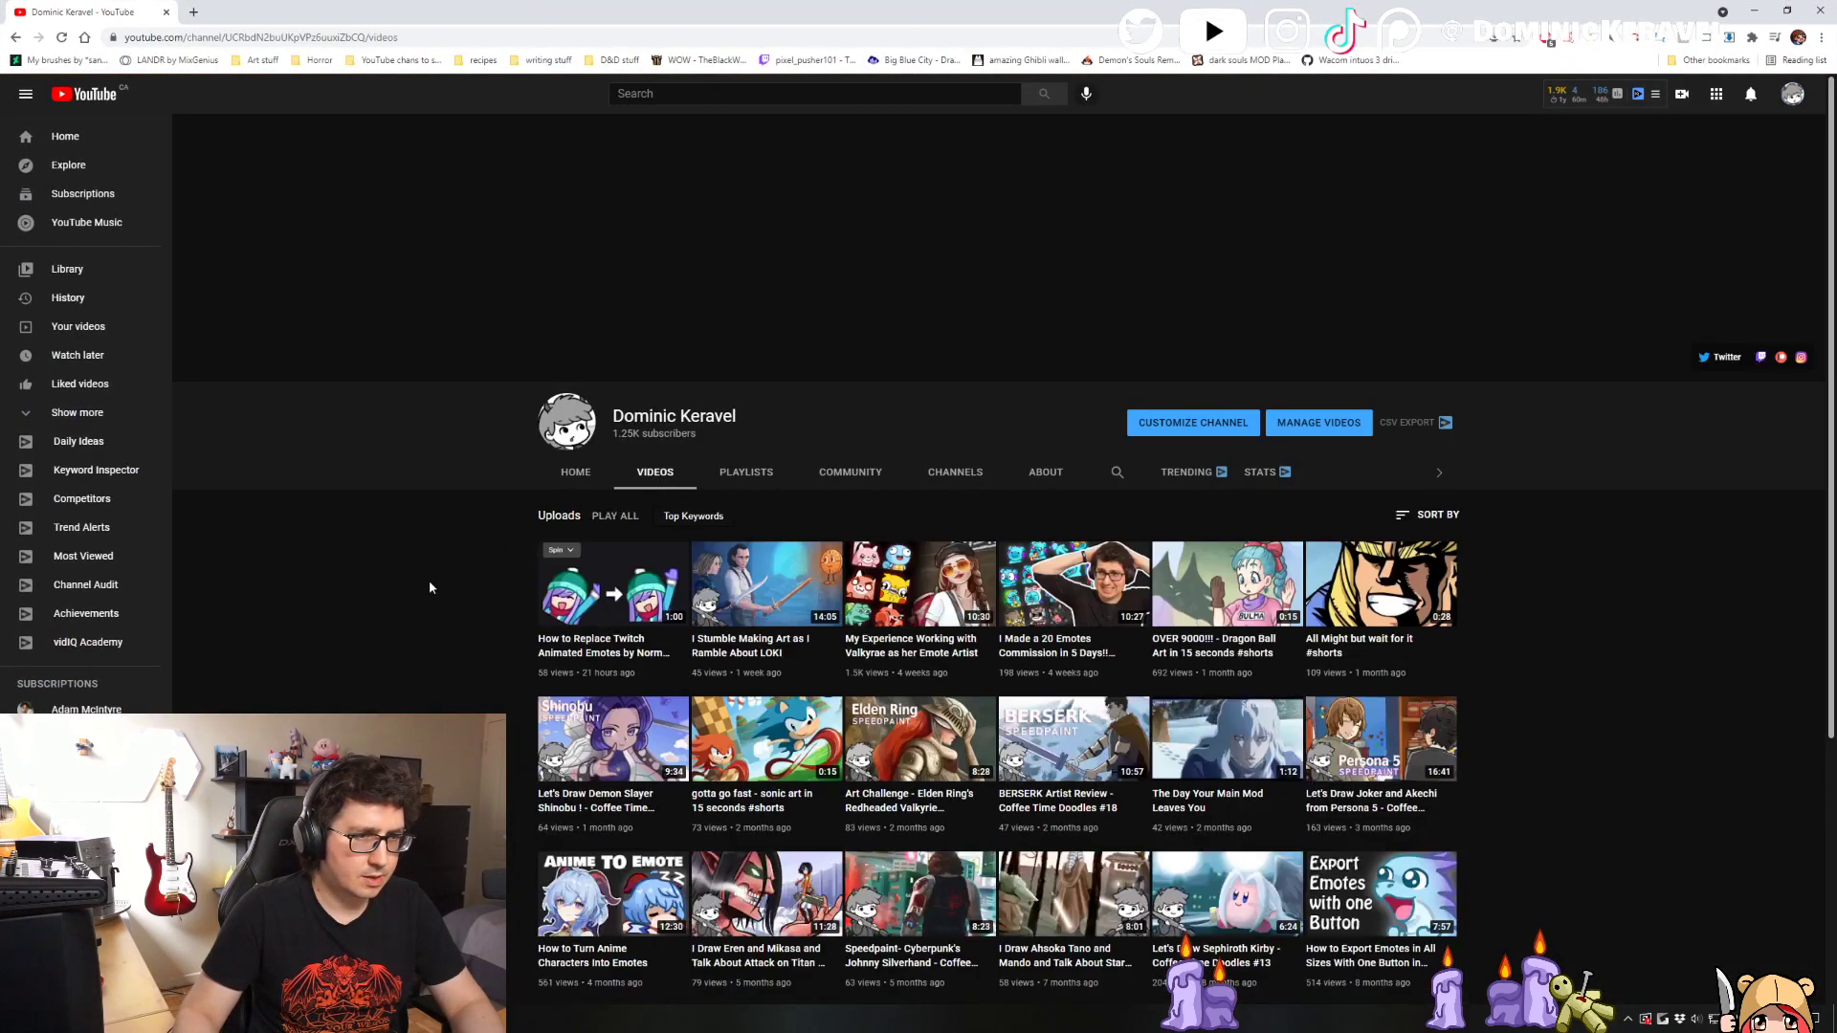
scroll(445, 574, down, 3)
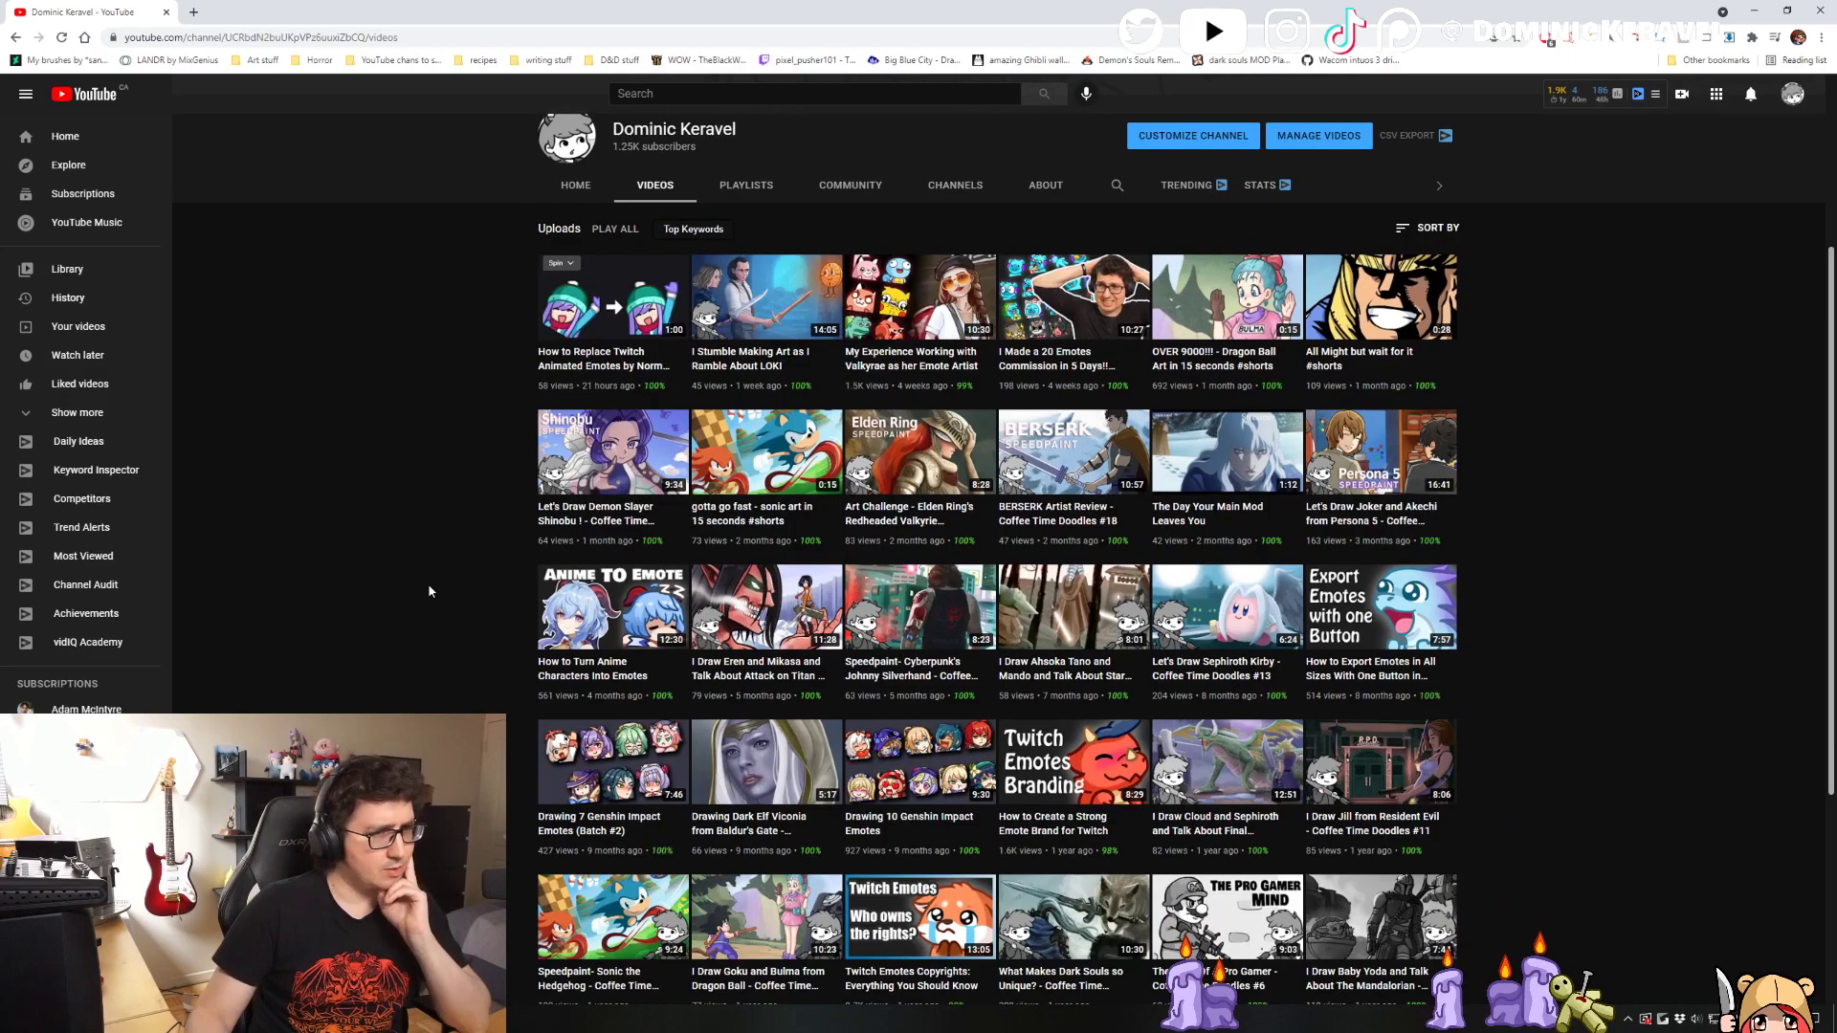
scroll(429, 589, down, 2)
scroll(428, 588, down, 2)
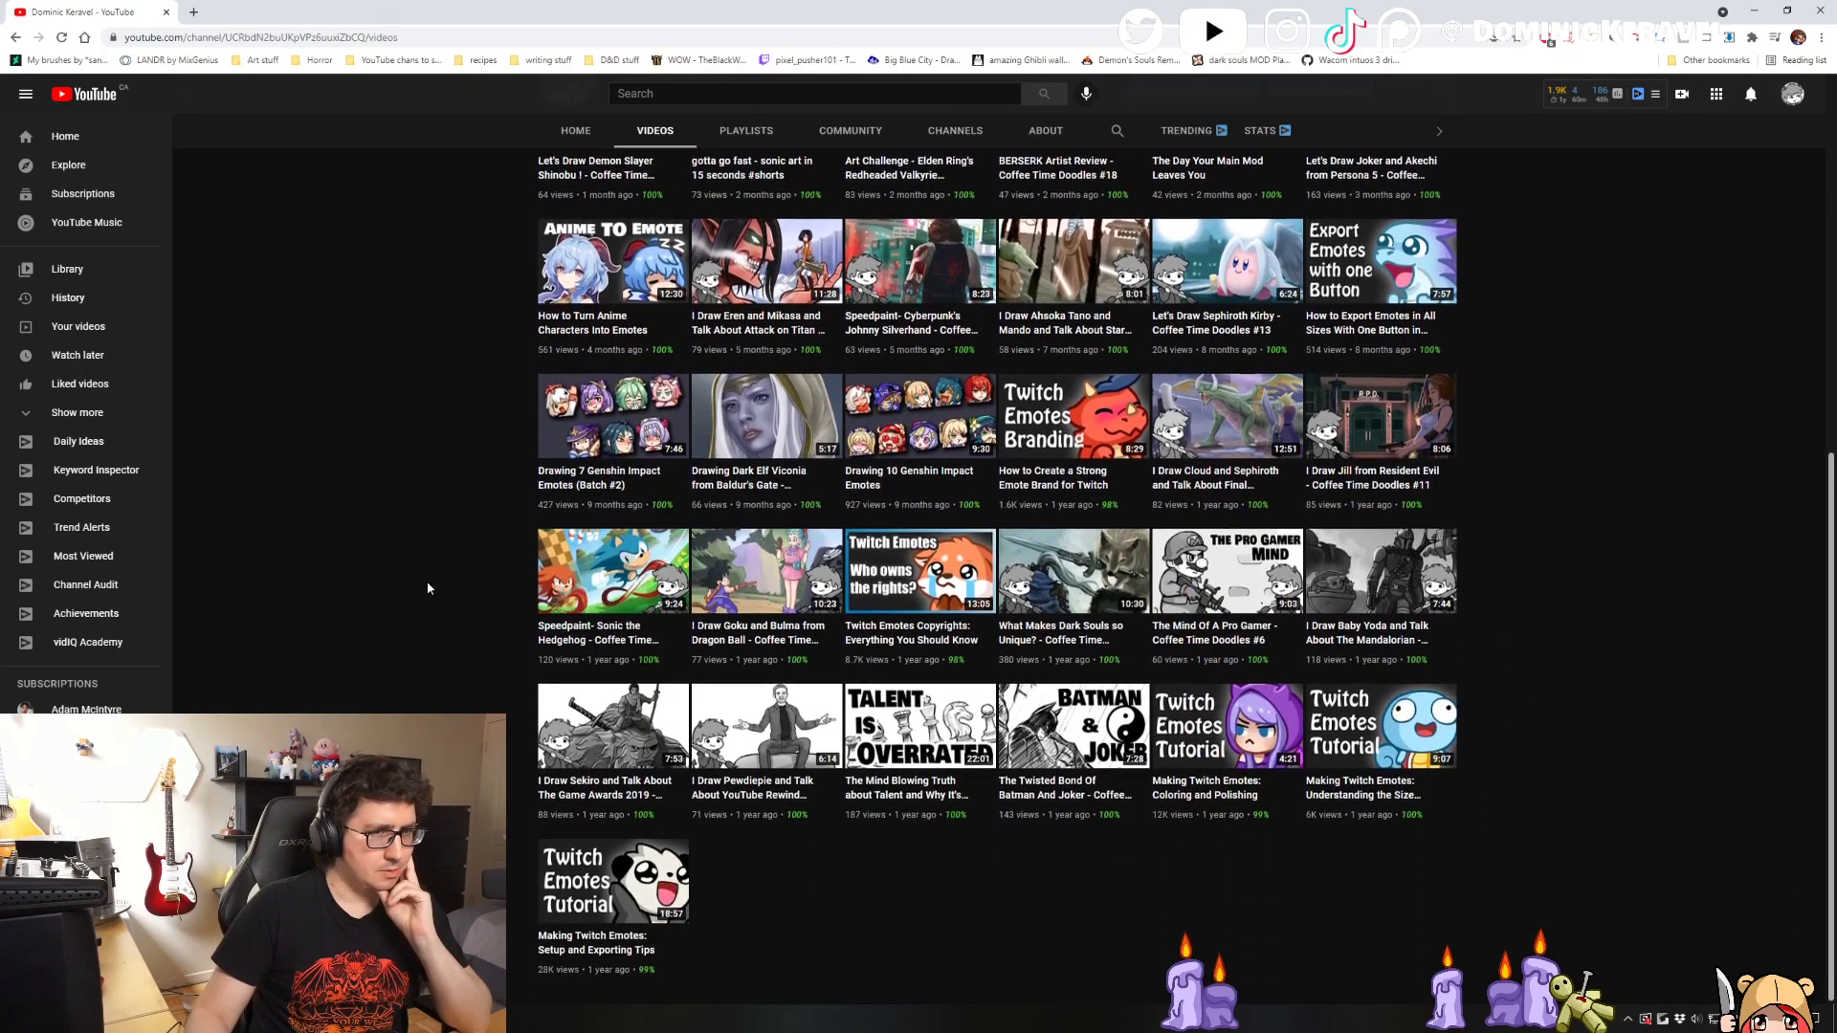
scroll(428, 589, up, 10)
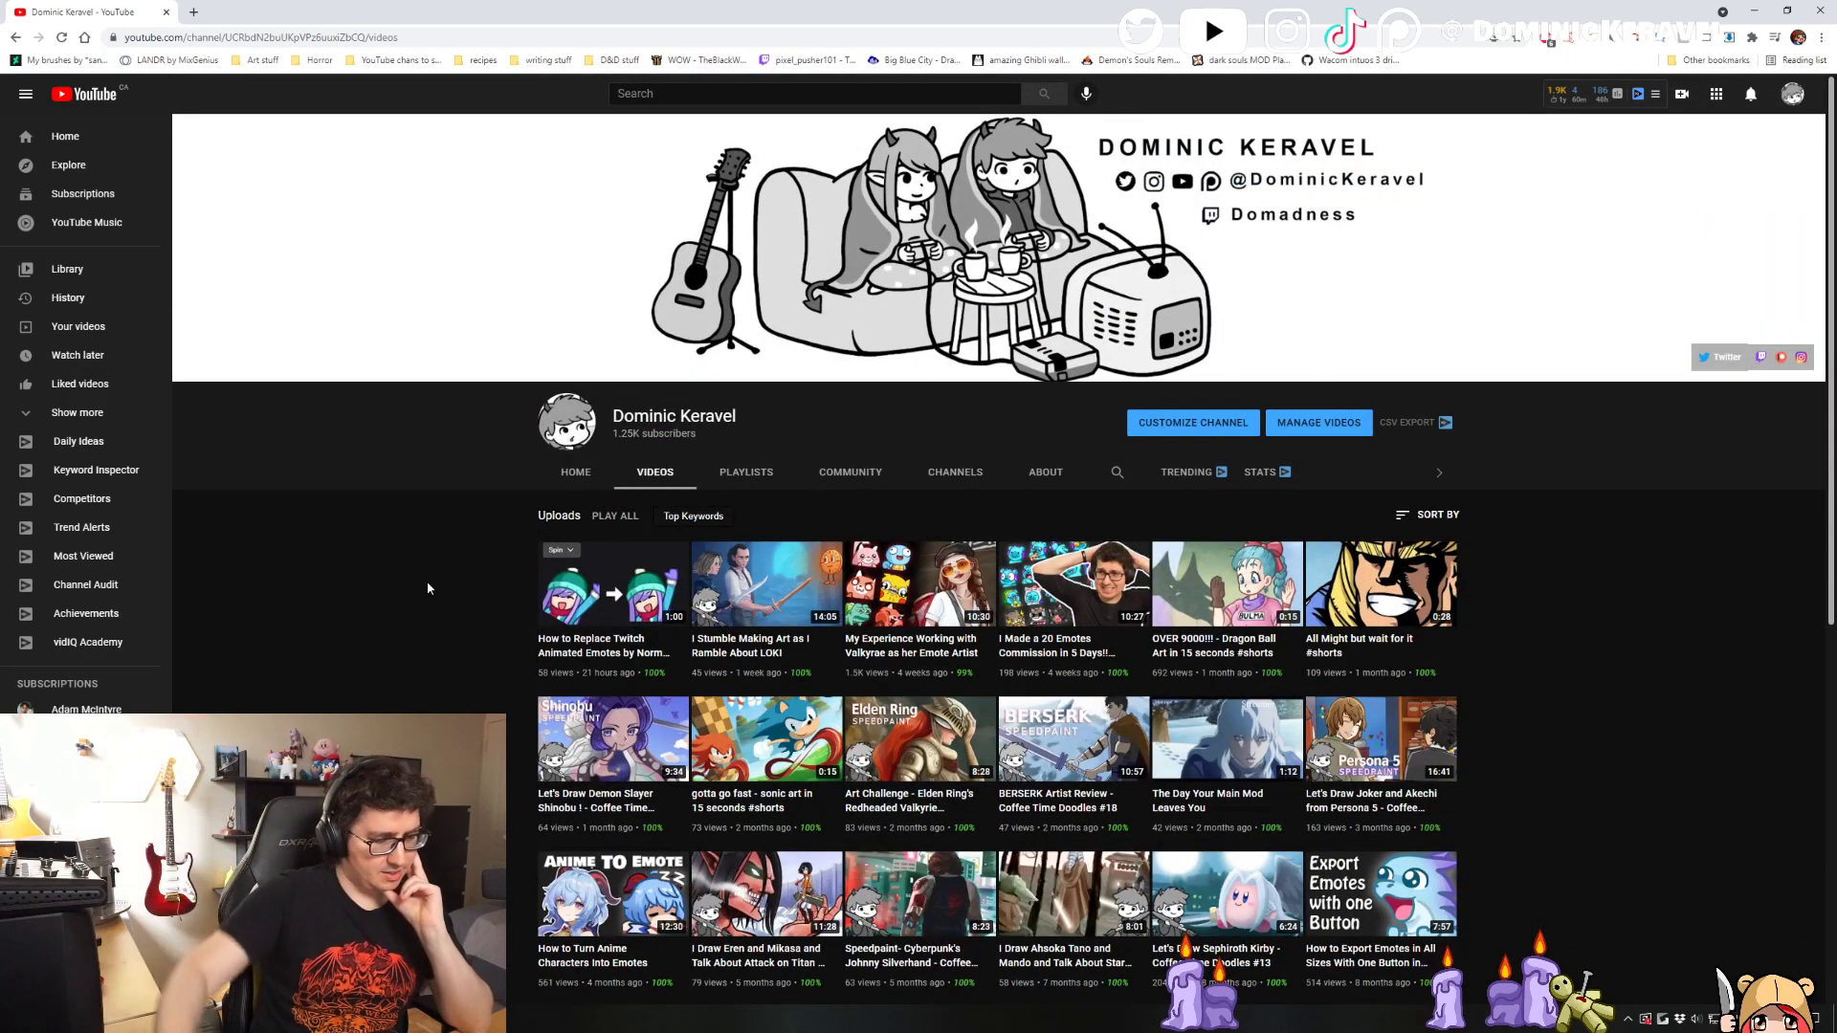
scroll(428, 588, down, 5)
scroll(428, 589, up, 5)
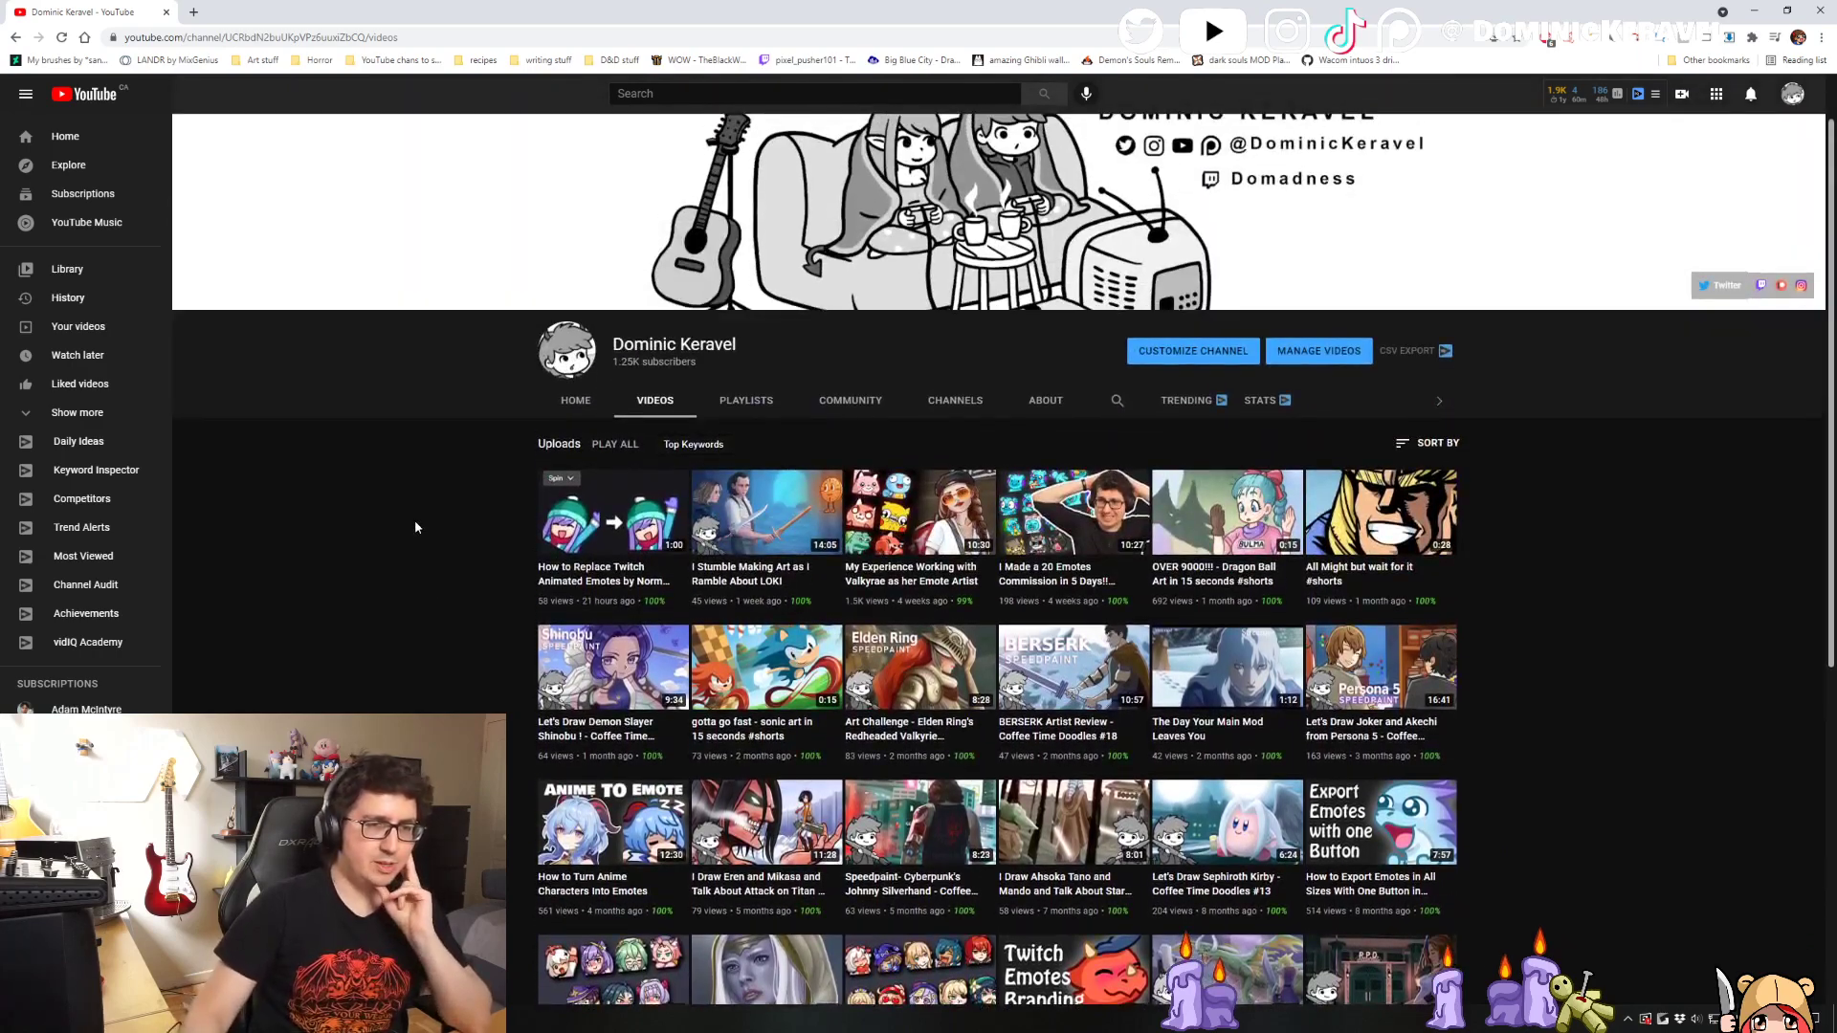
scroll(419, 528, down, 1)
scroll(419, 528, down, 1)
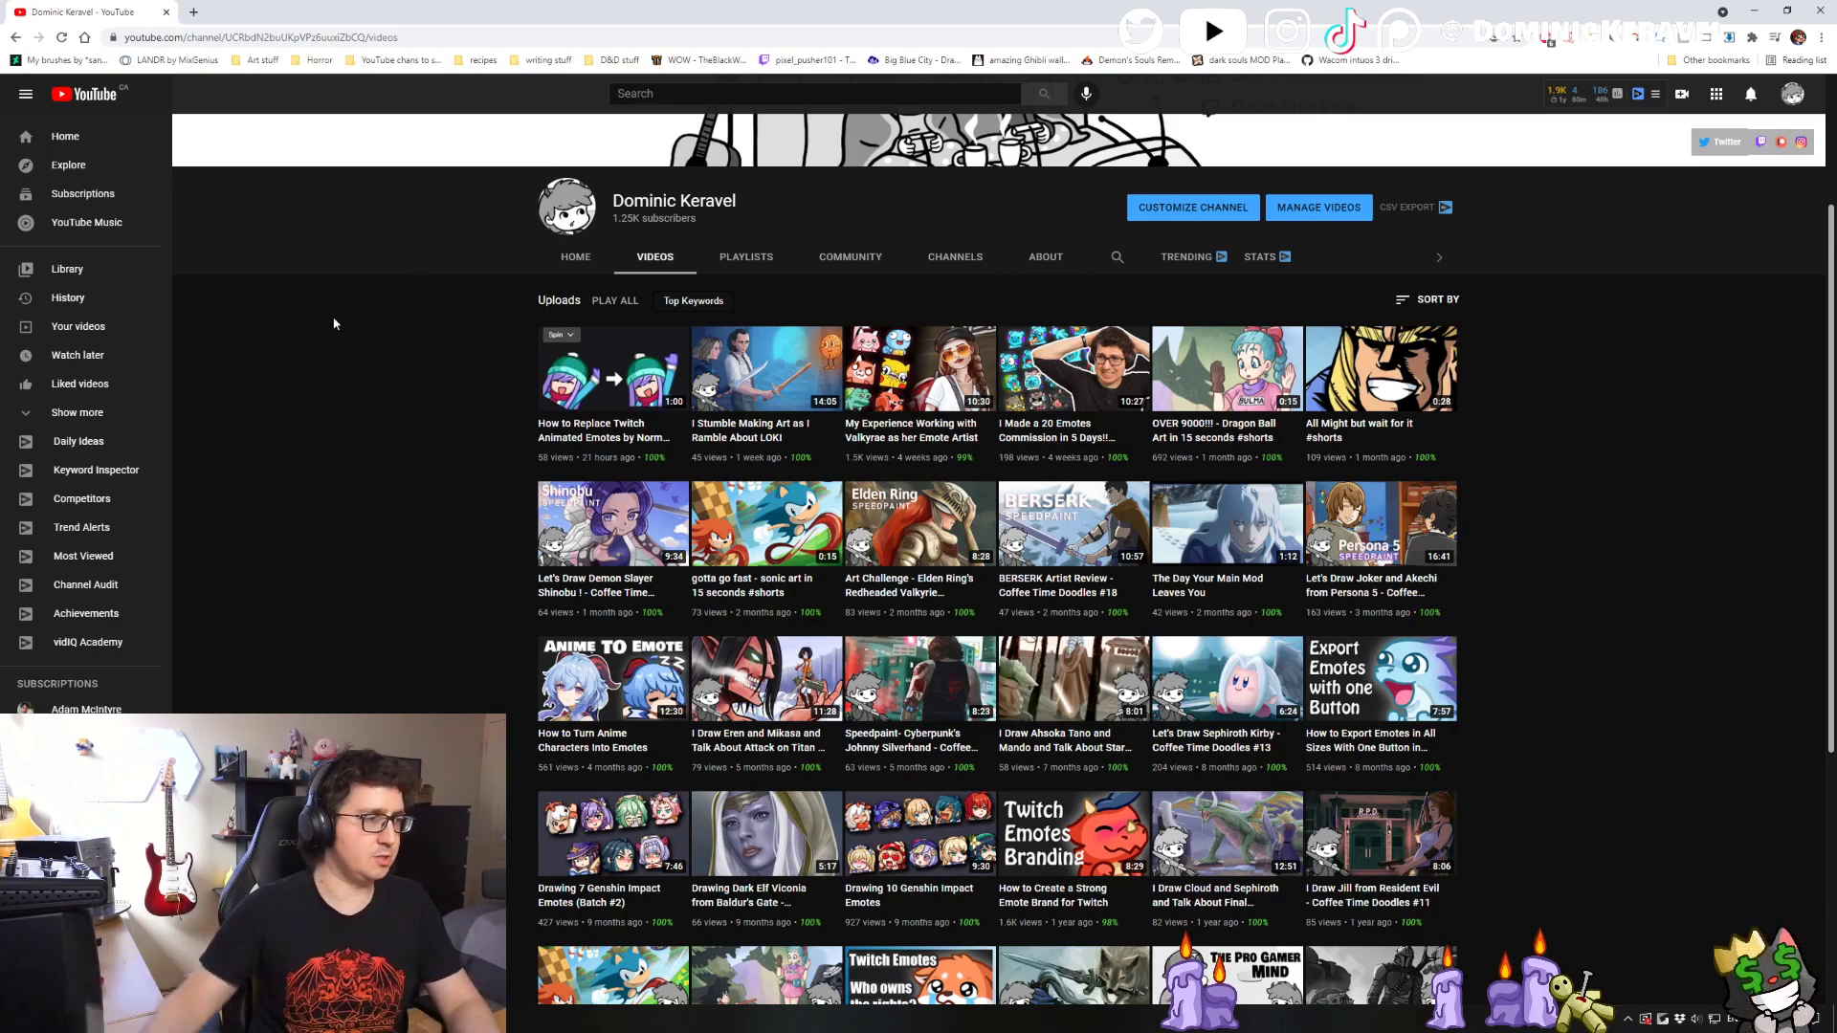
right_click(384, 390)
click(383, 376)
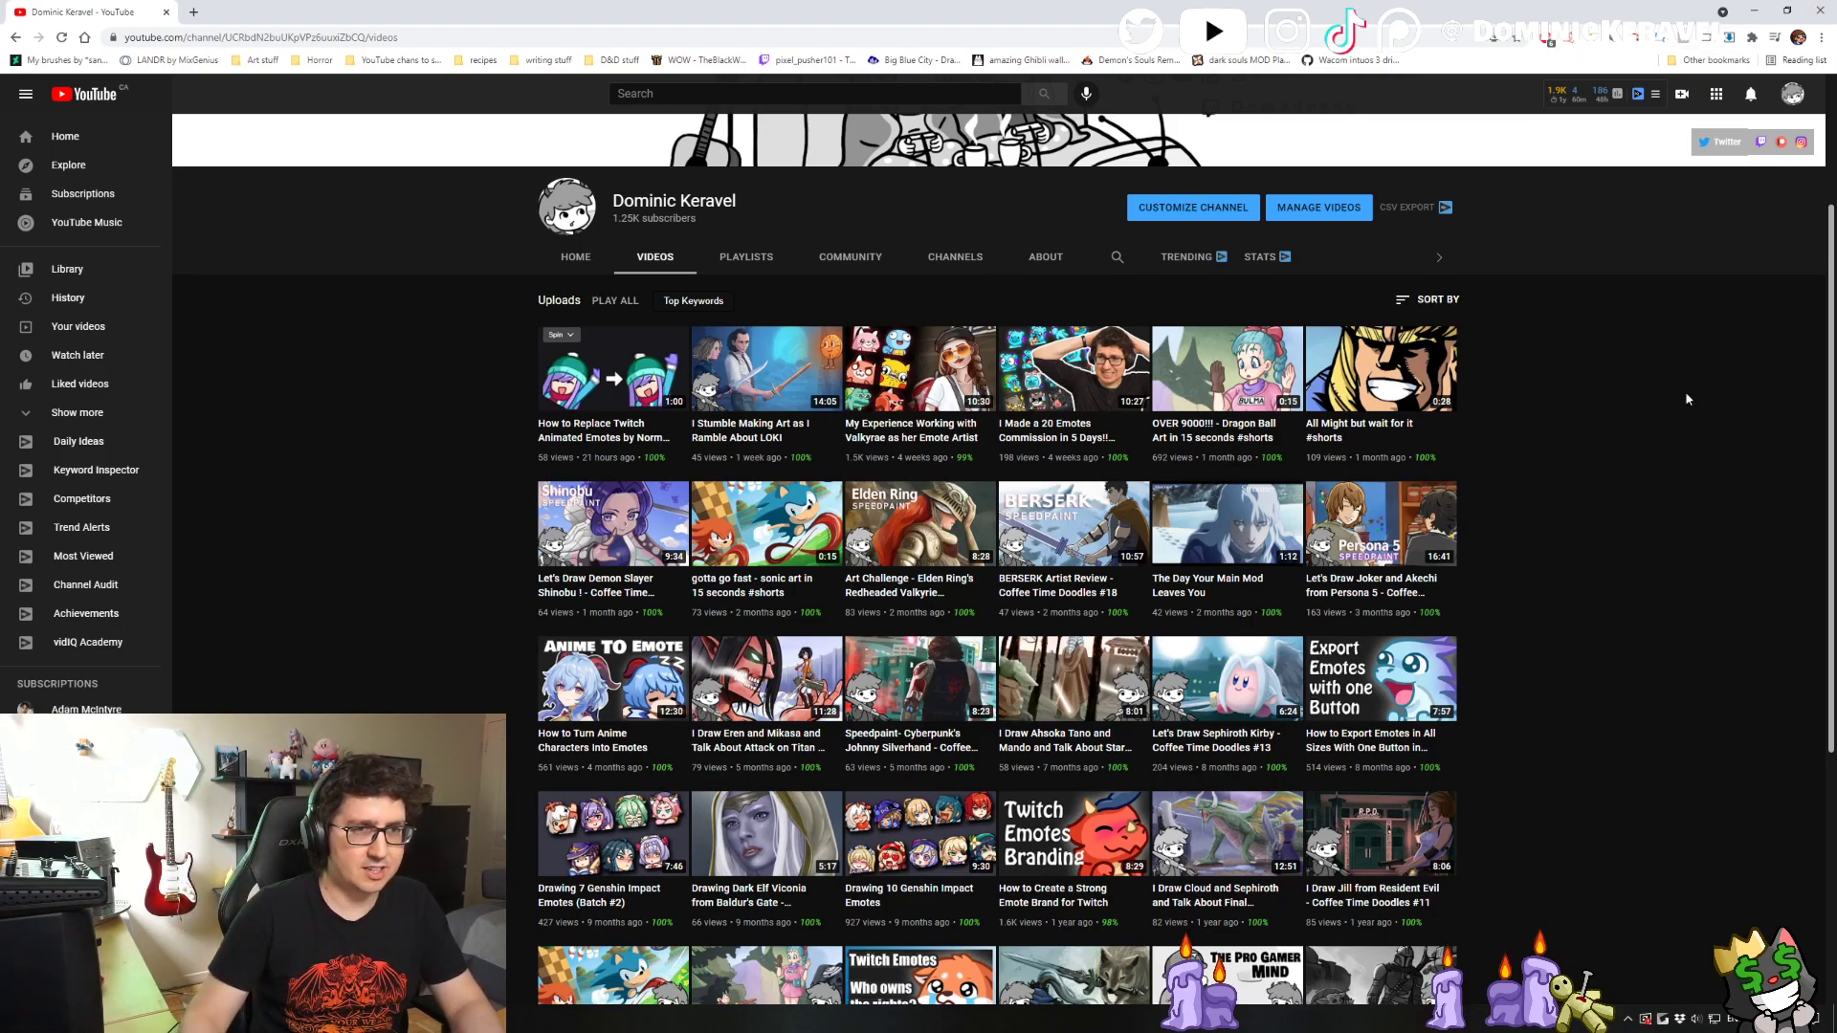
- Examine the titles, thumbnails and view counts of the channel's newer and older uploads
scroll(443, 465, down, 1)
right_click(435, 445)
double_click(430, 382)
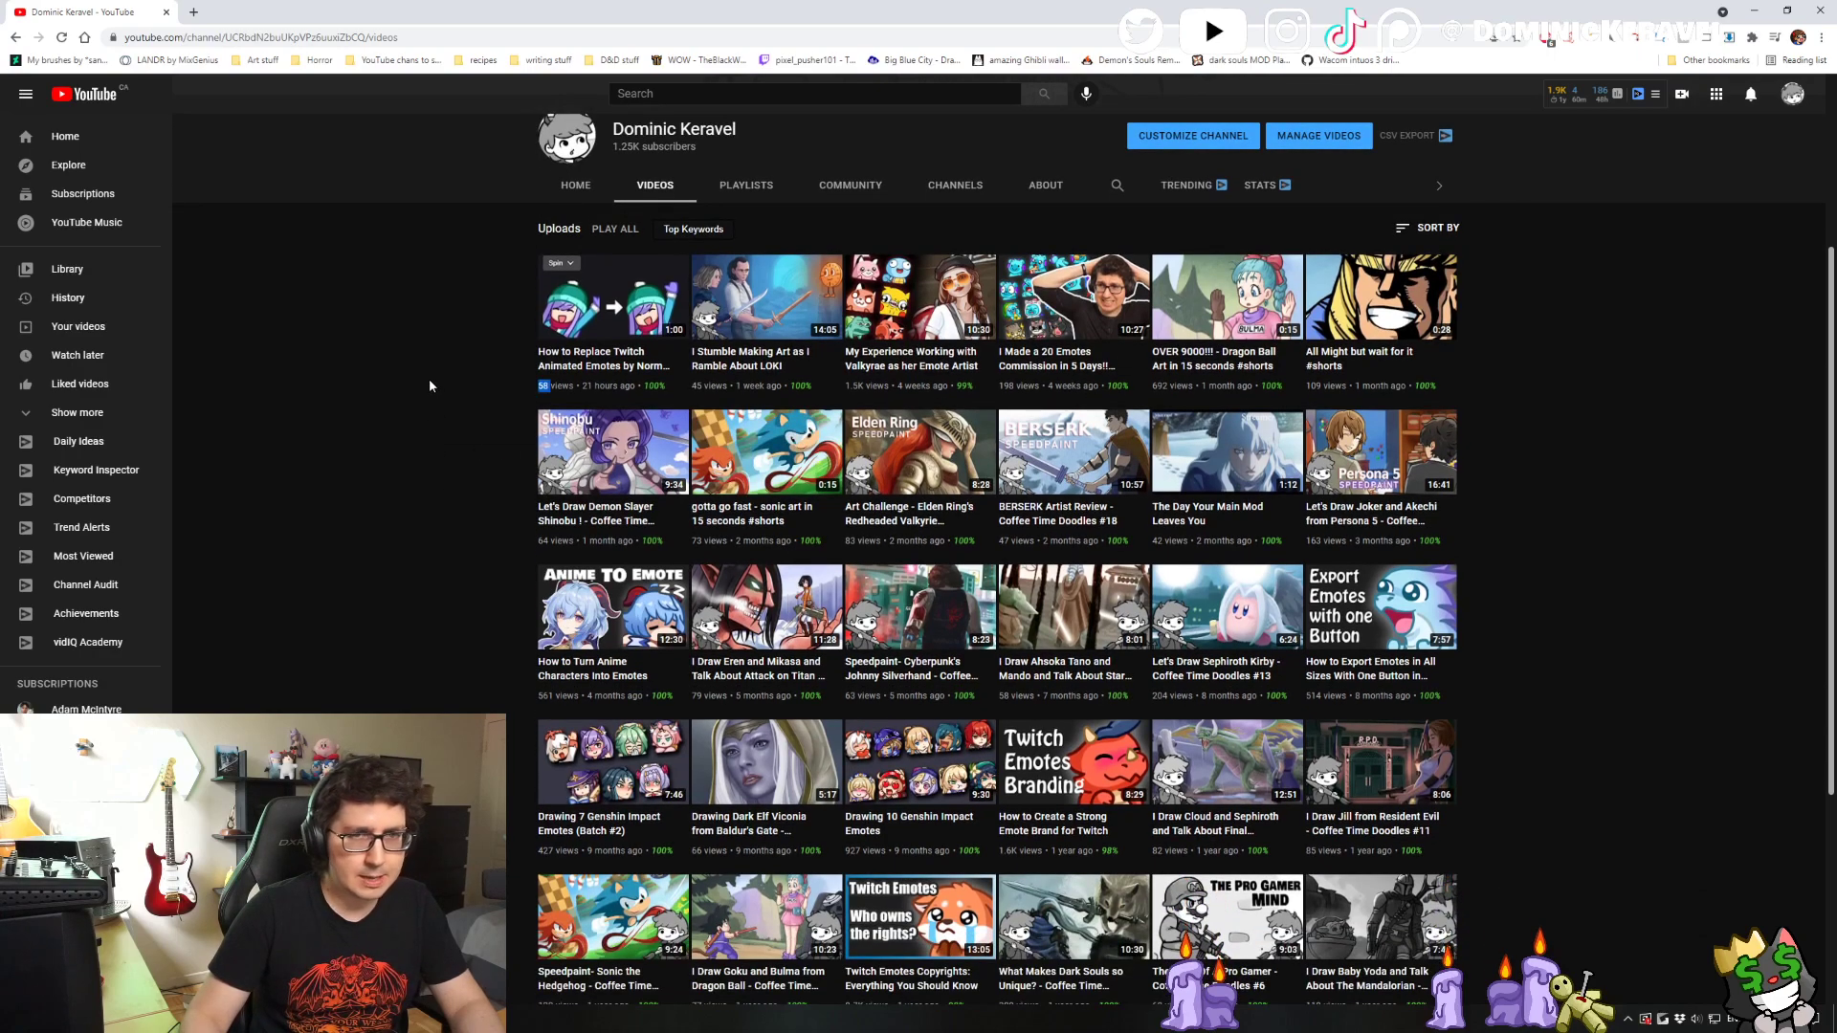
scroll(986, 536, up, 3)
scroll(985, 536, down, 1)
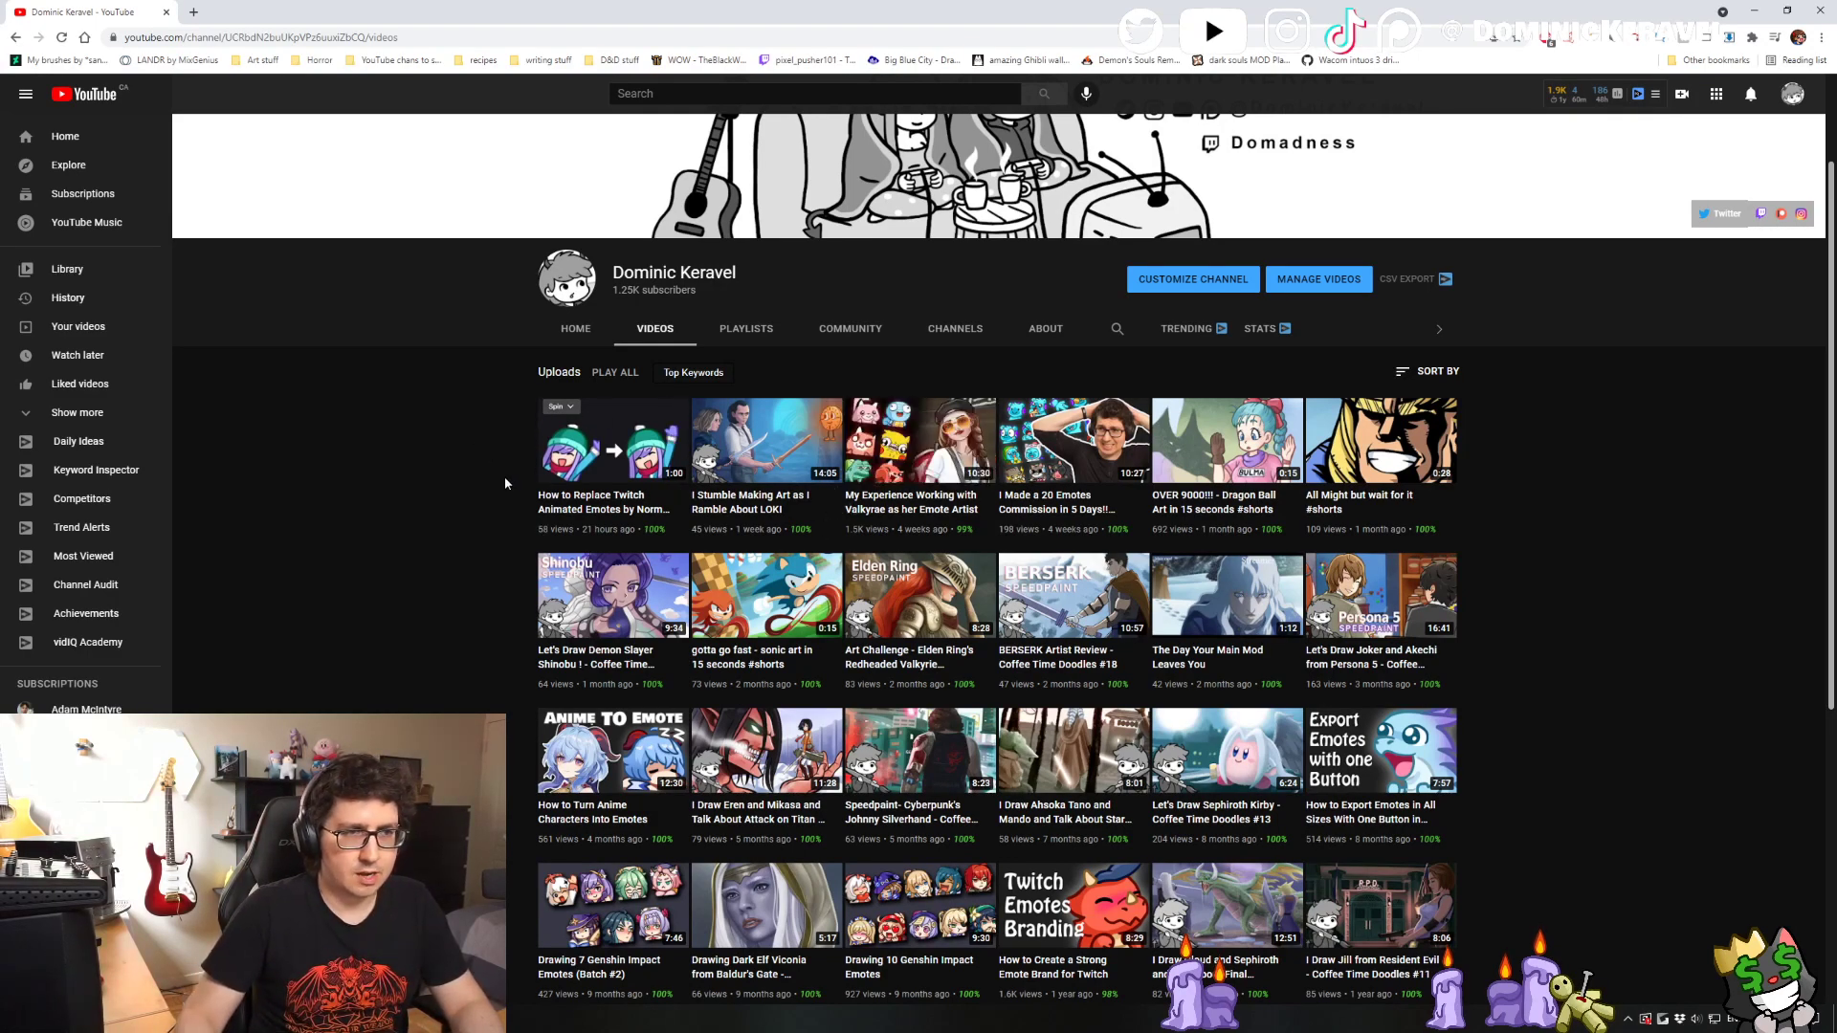
mouse_move(82, 5)
mouse_down()
mouse_move(39, 407)
mouse_move(0, 407)
mouse_up()
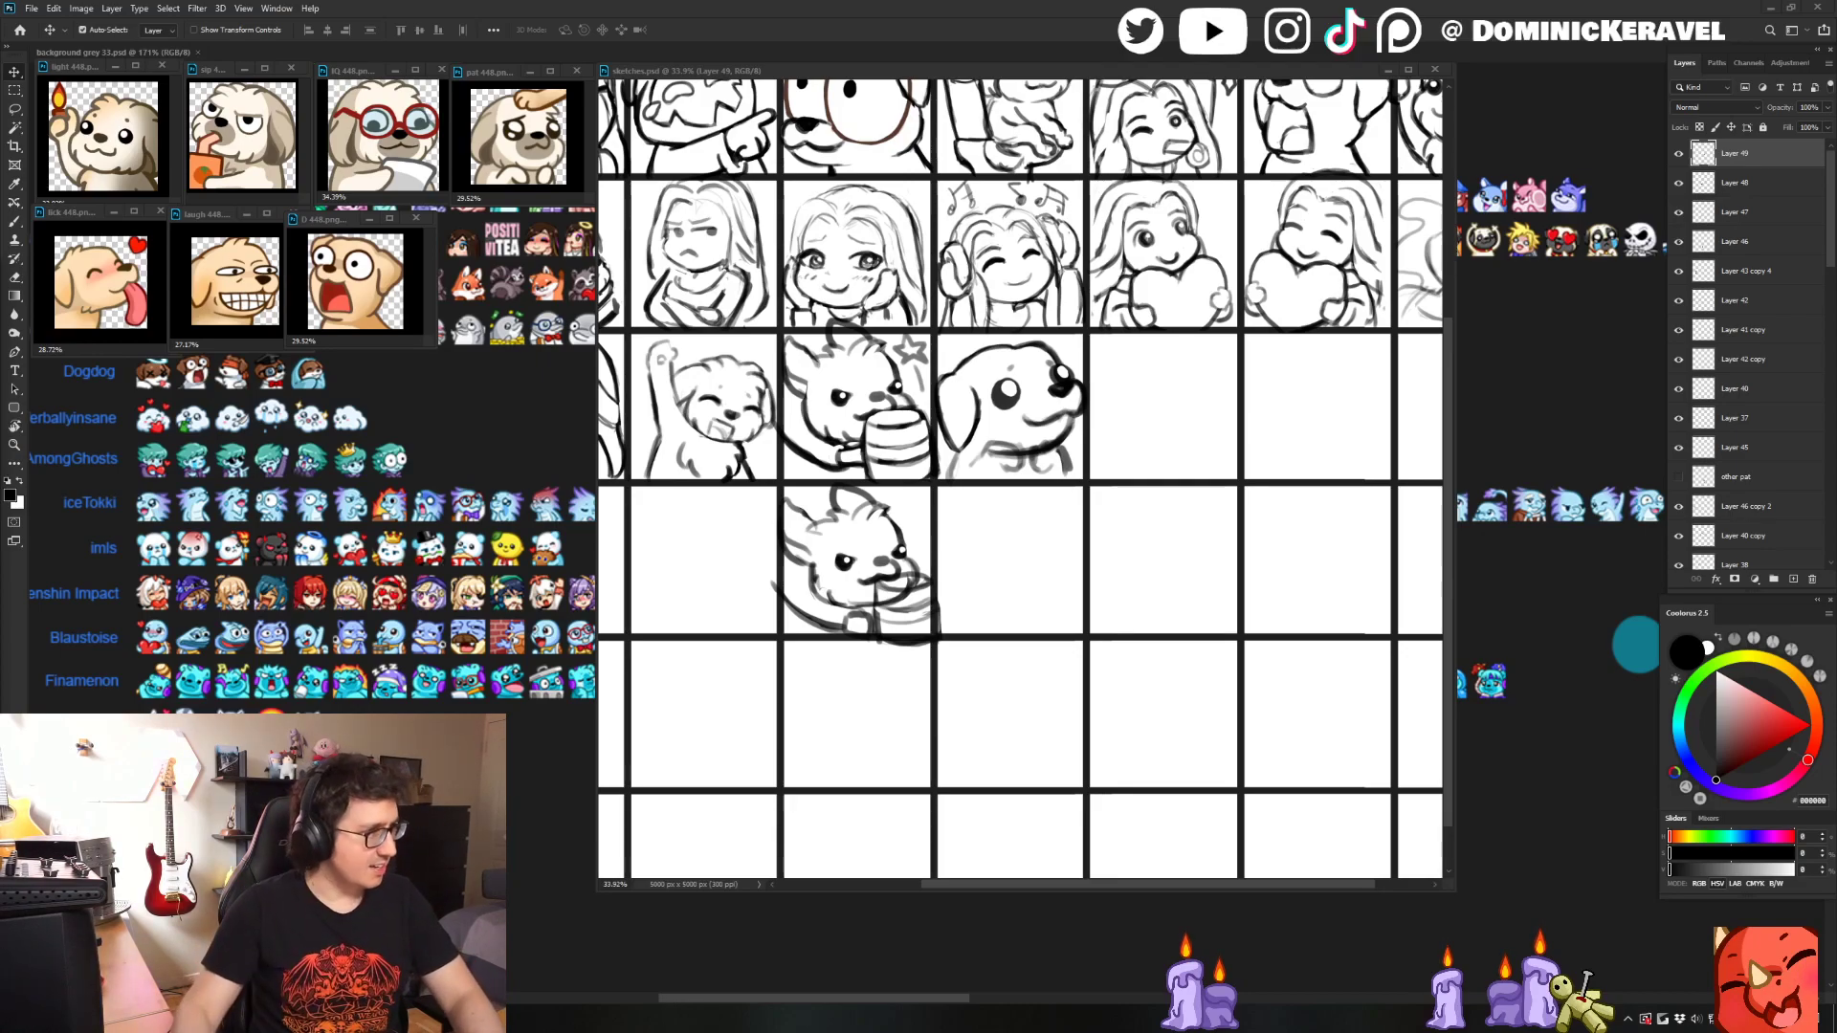
drag(0, 10, 574, 0)
scroll(829, 417, down, 7)
scroll(829, 418, up, 15)
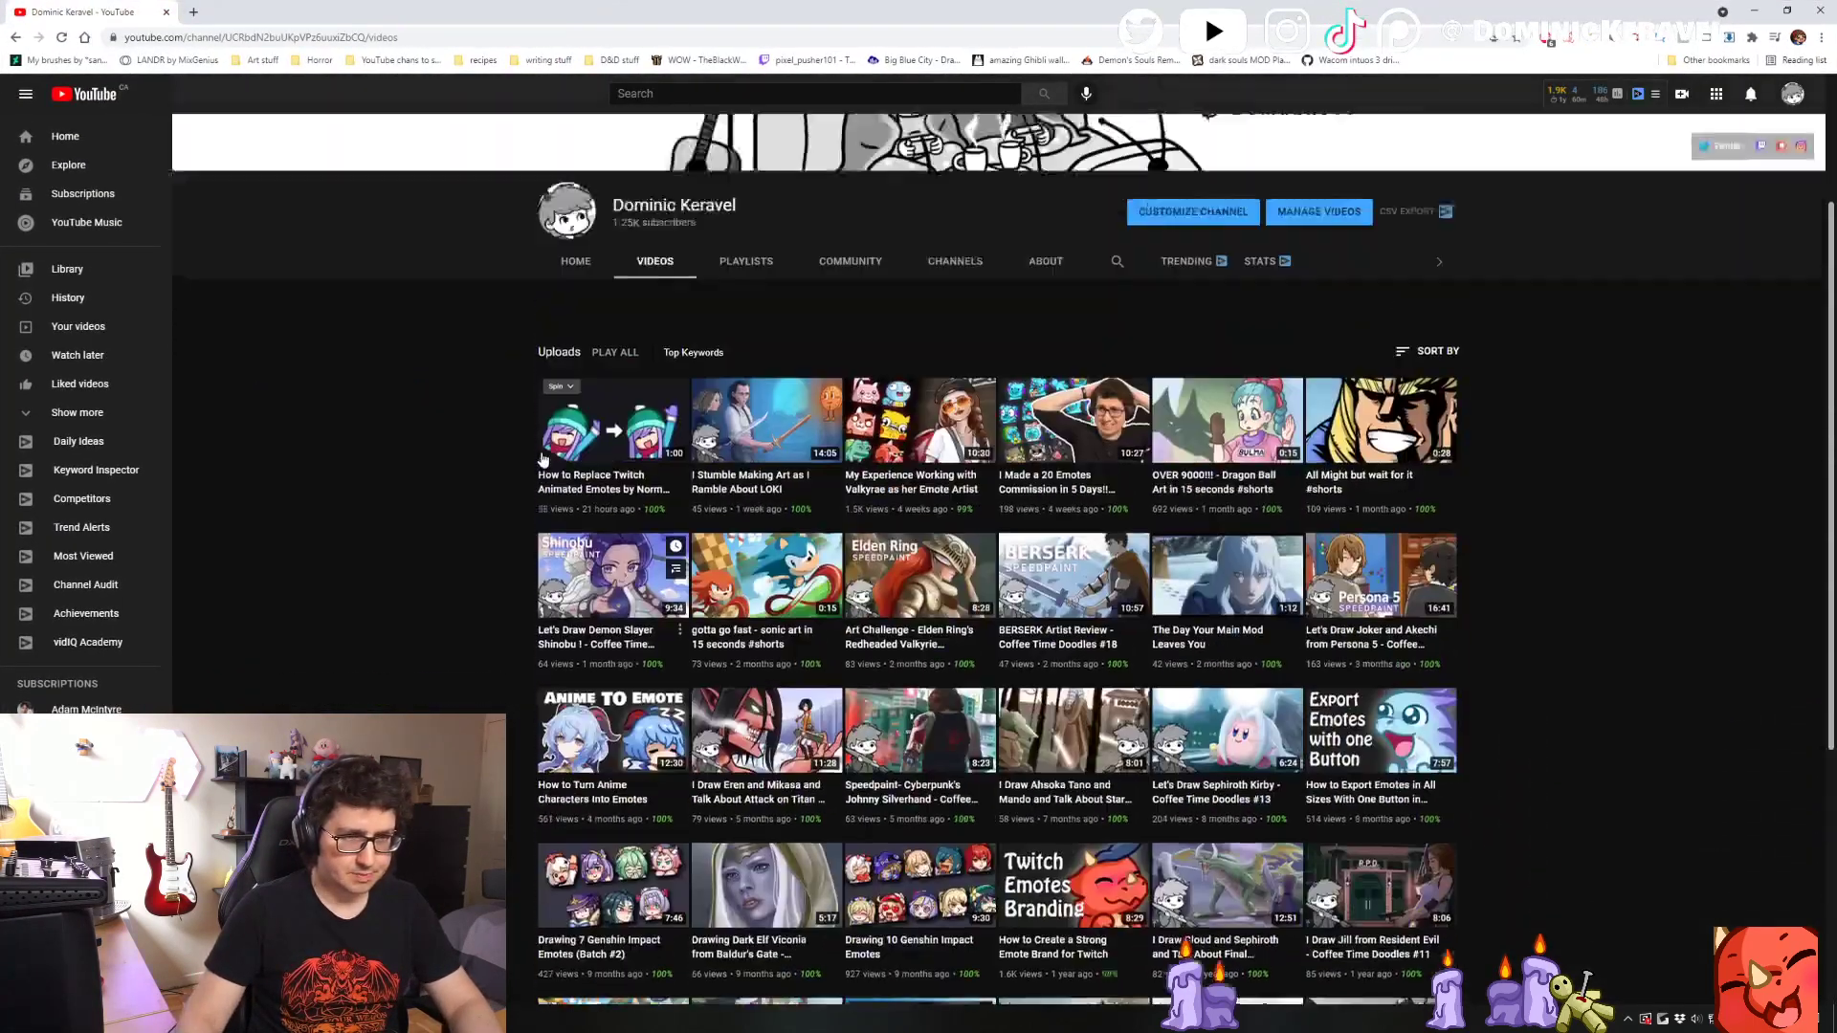
scroll(507, 450, down, 7)
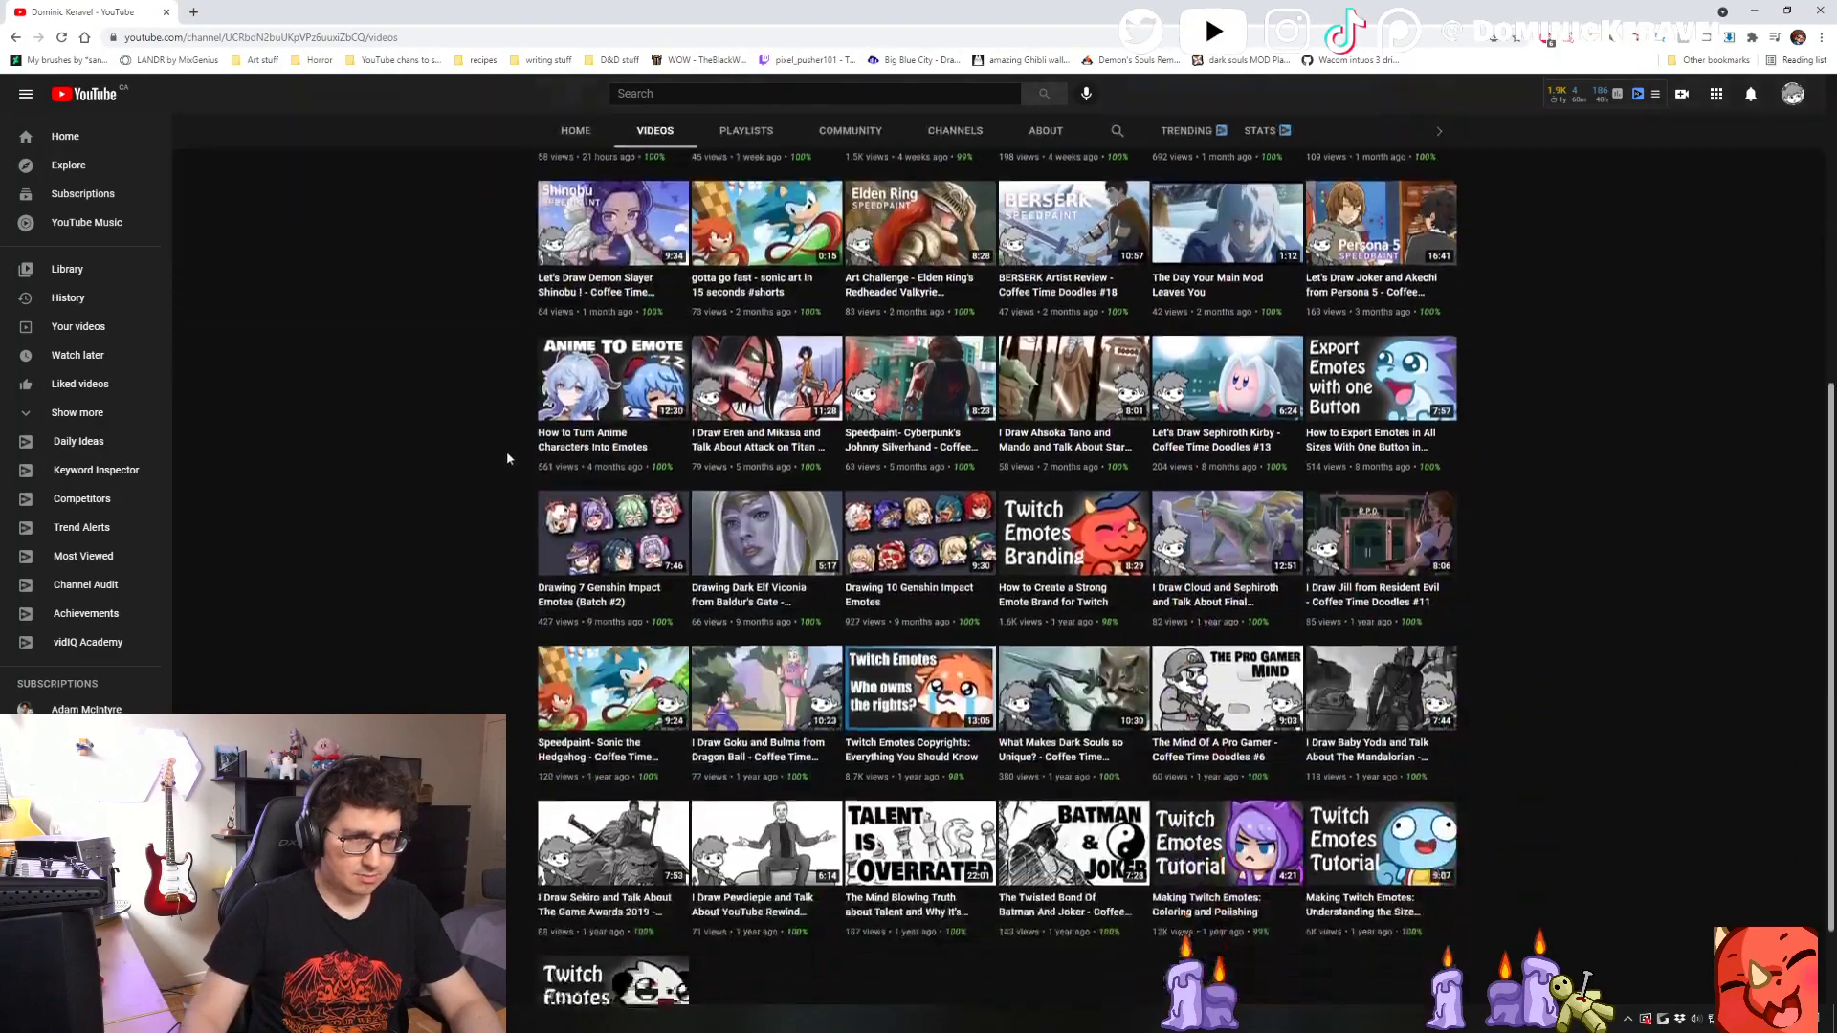
scroll(496, 456, up, 5)
scroll(496, 456, up, 1)
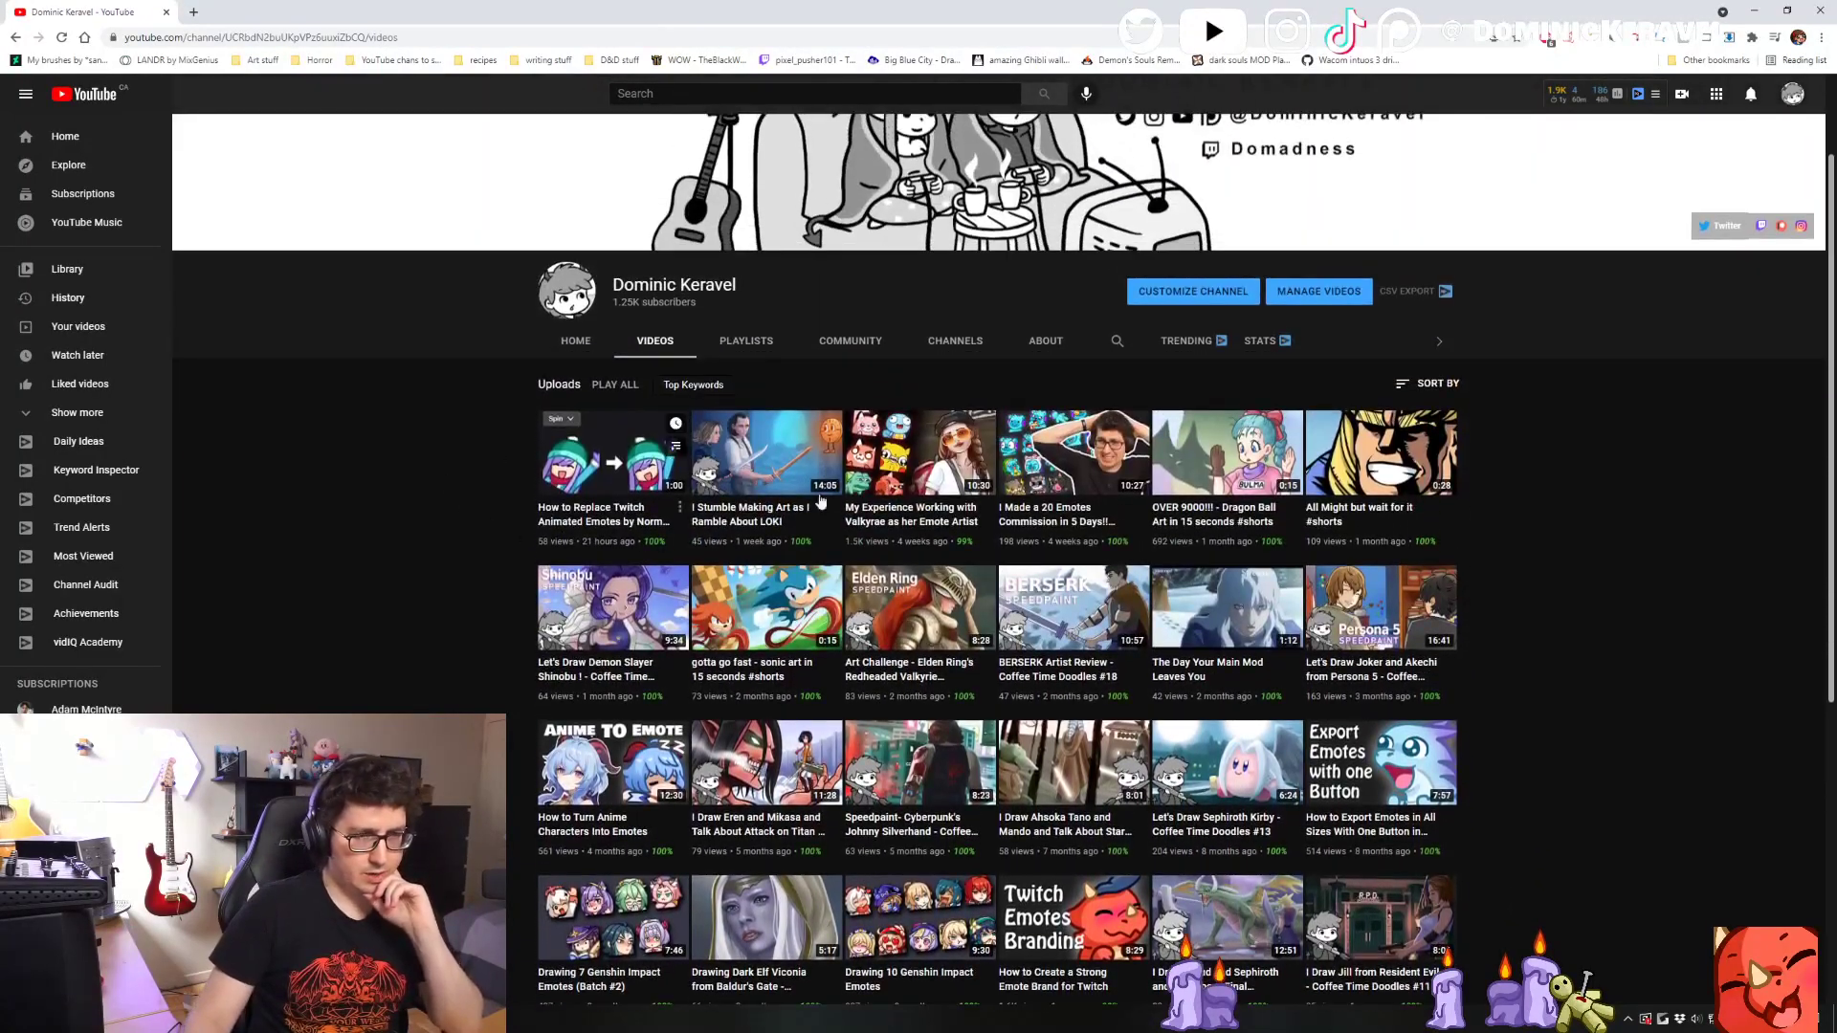
- Browse the channel's created playlists and open the full Coffee Time Doodles playlist without leaving a video playing
click(751, 343)
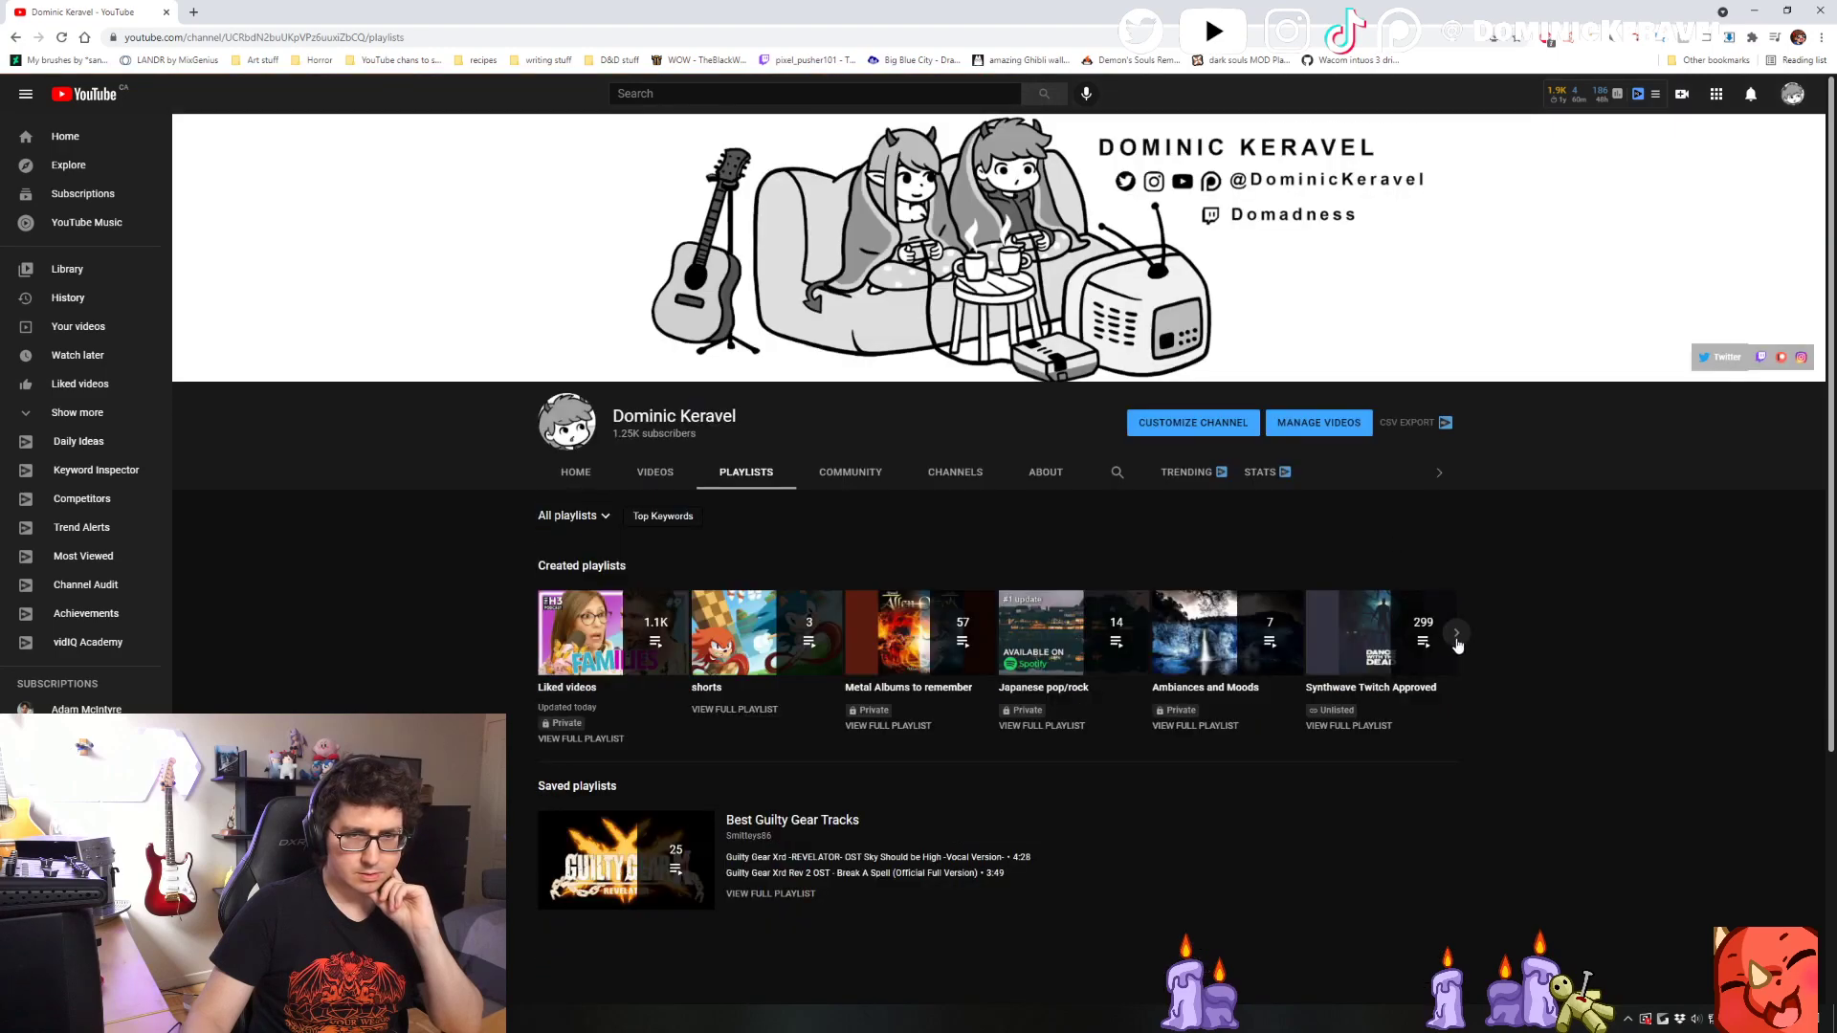
click(1453, 643)
click(1453, 643)
click(1453, 645)
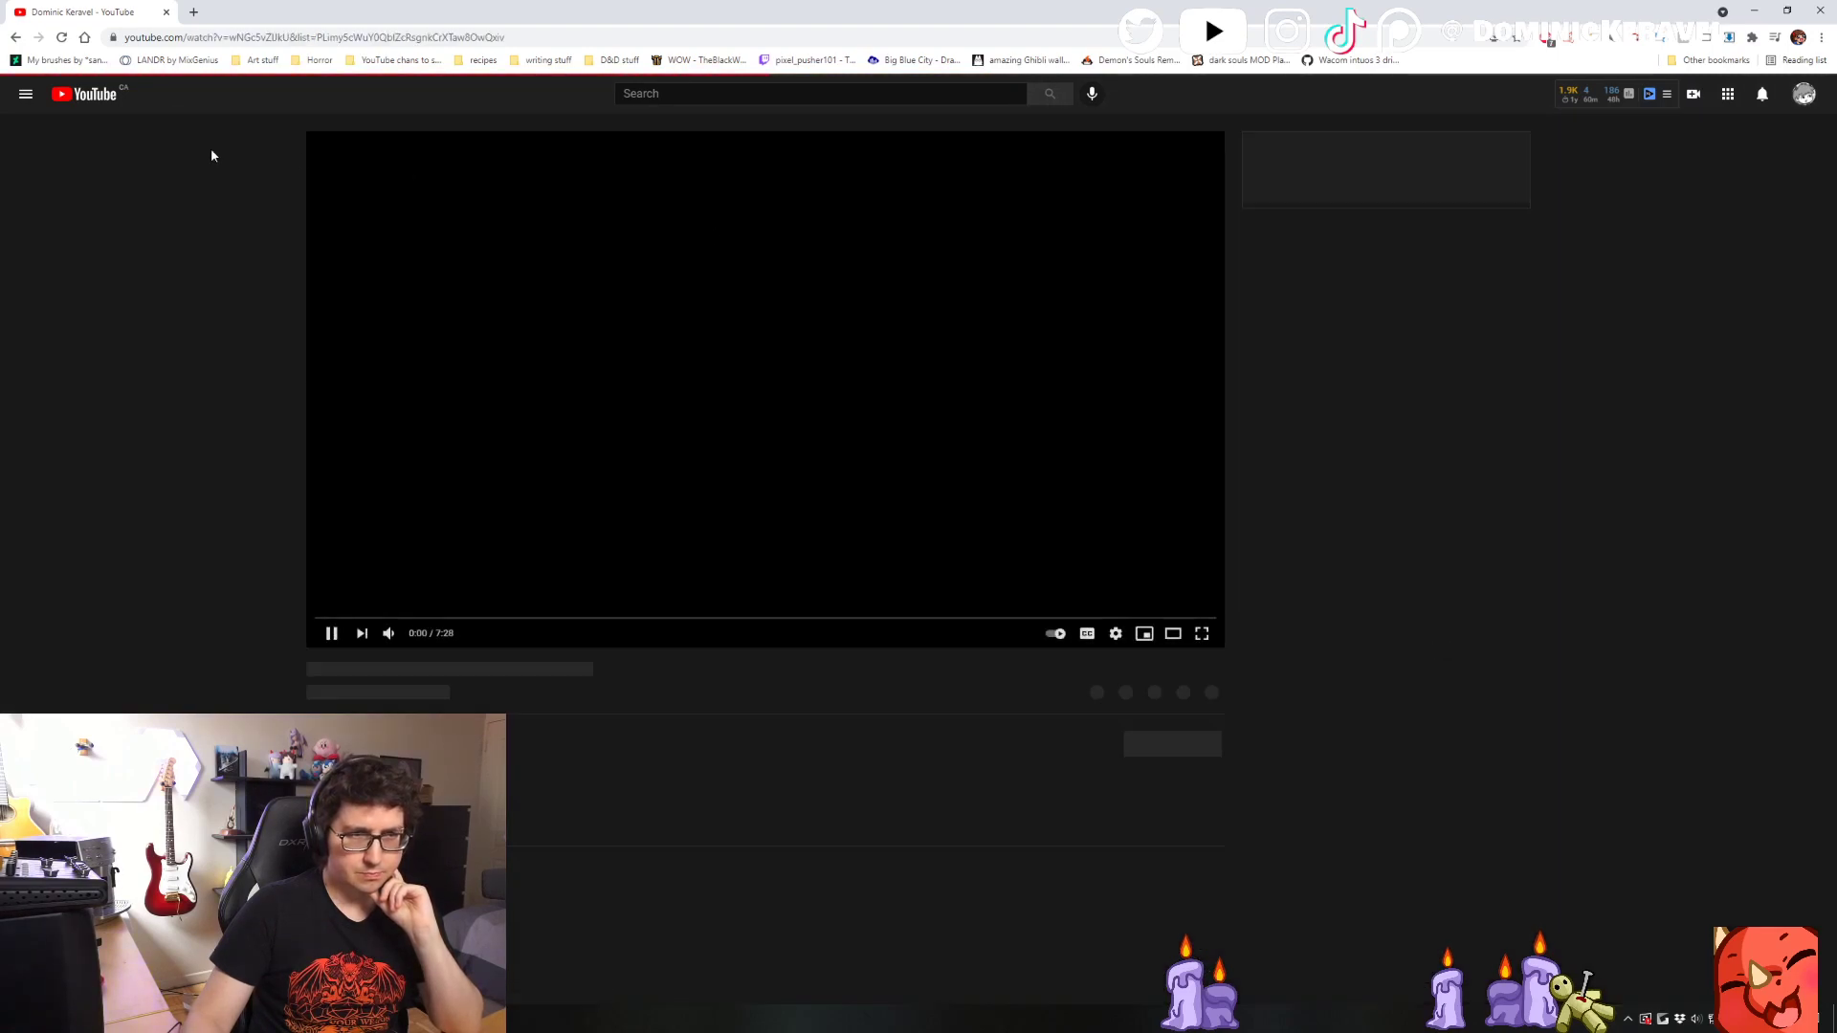
key(alt+Left)
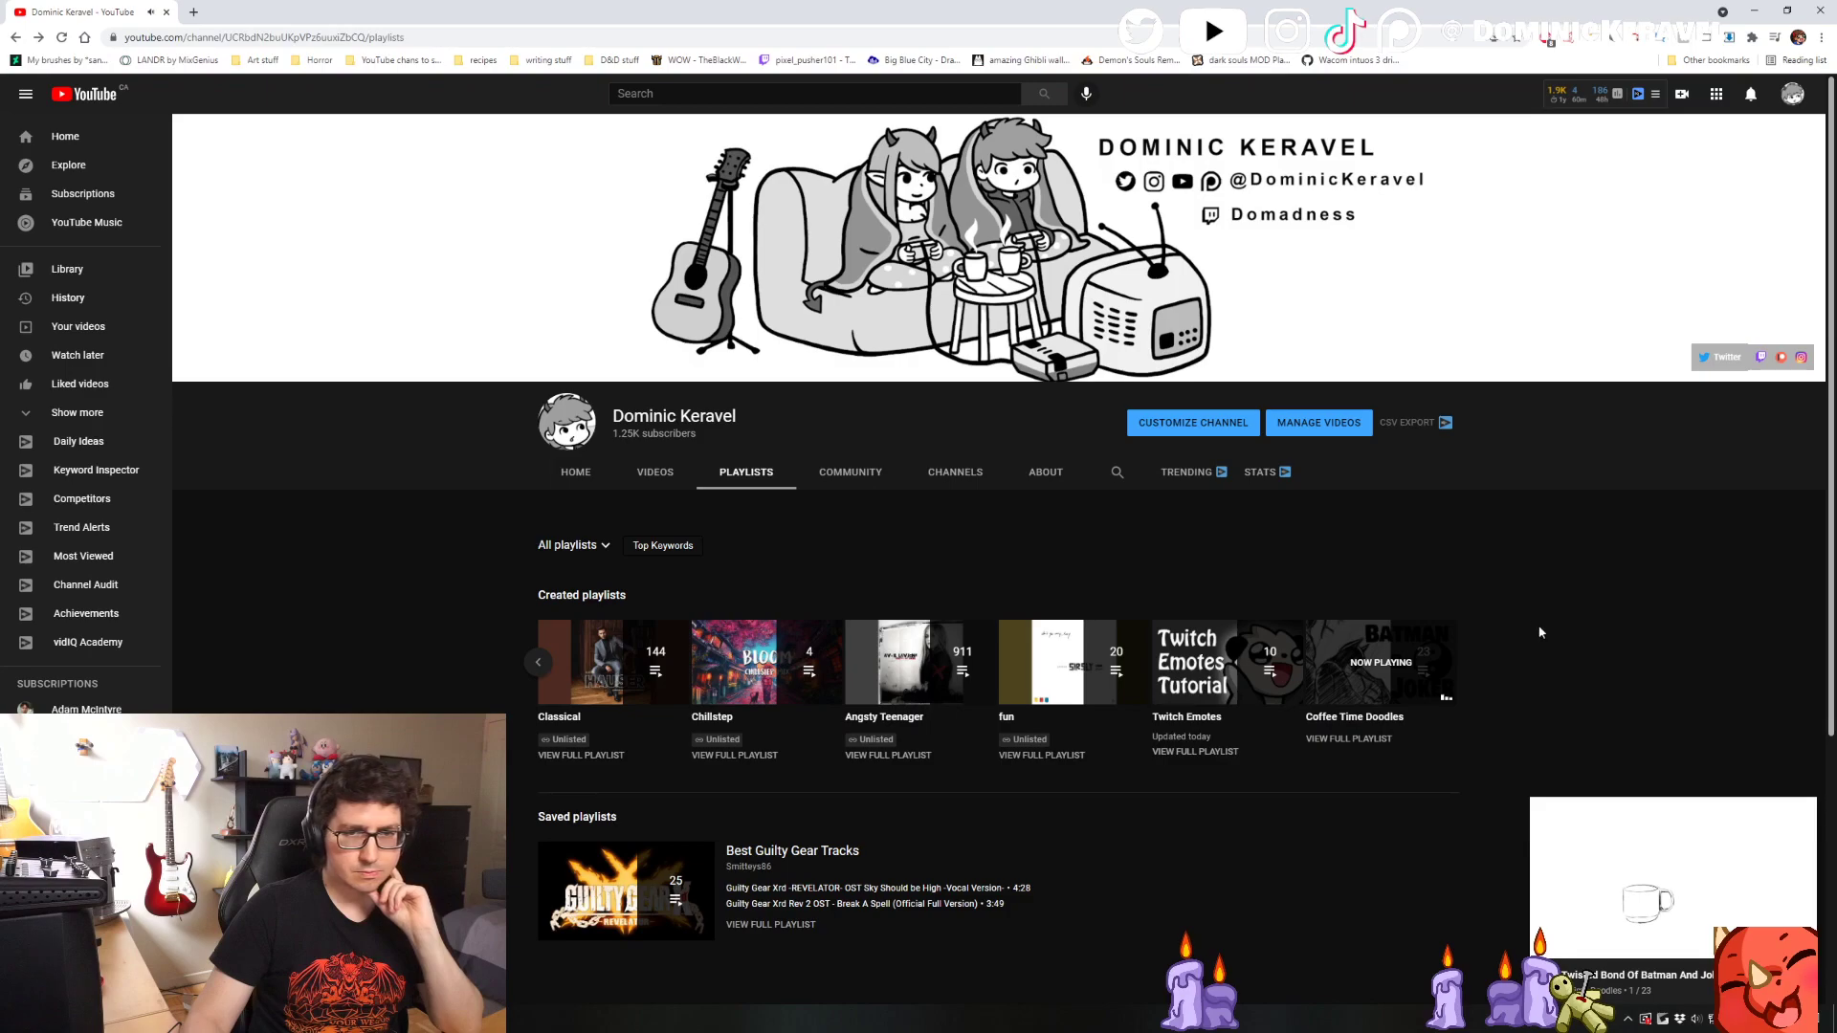
mouse_move(1688, 882)
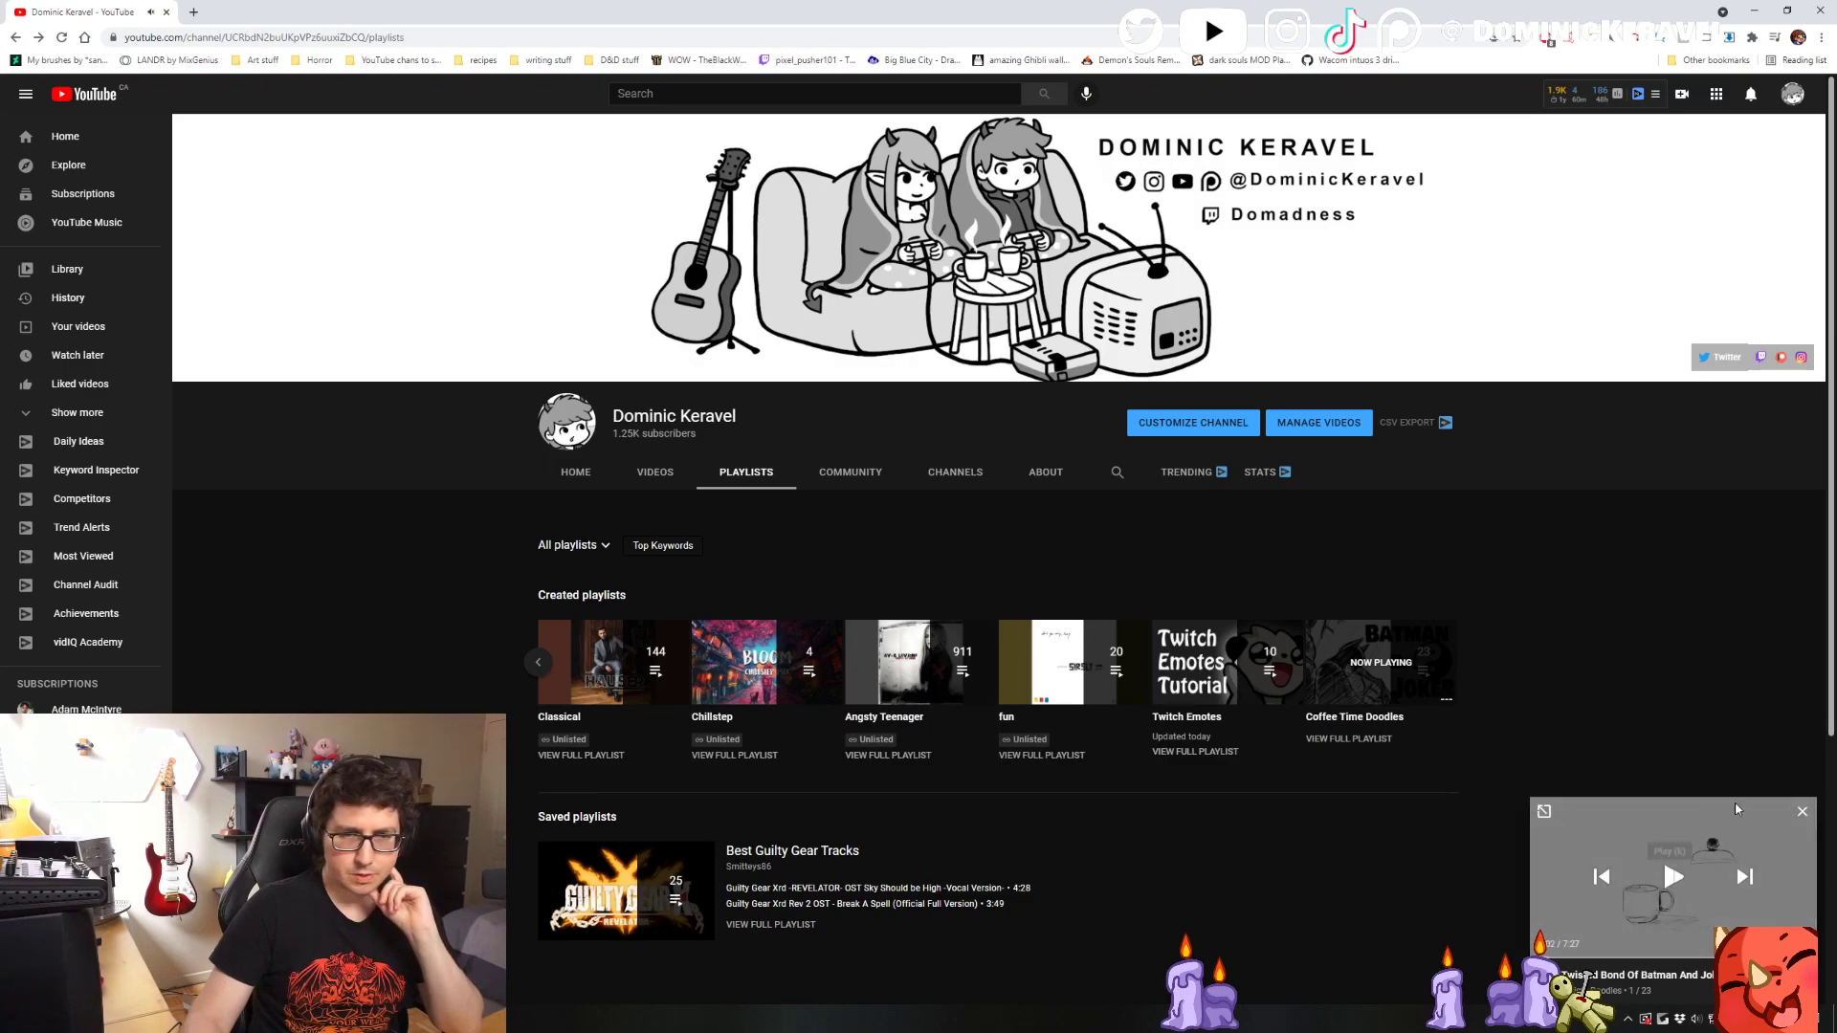
click(1801, 811)
click(1374, 744)
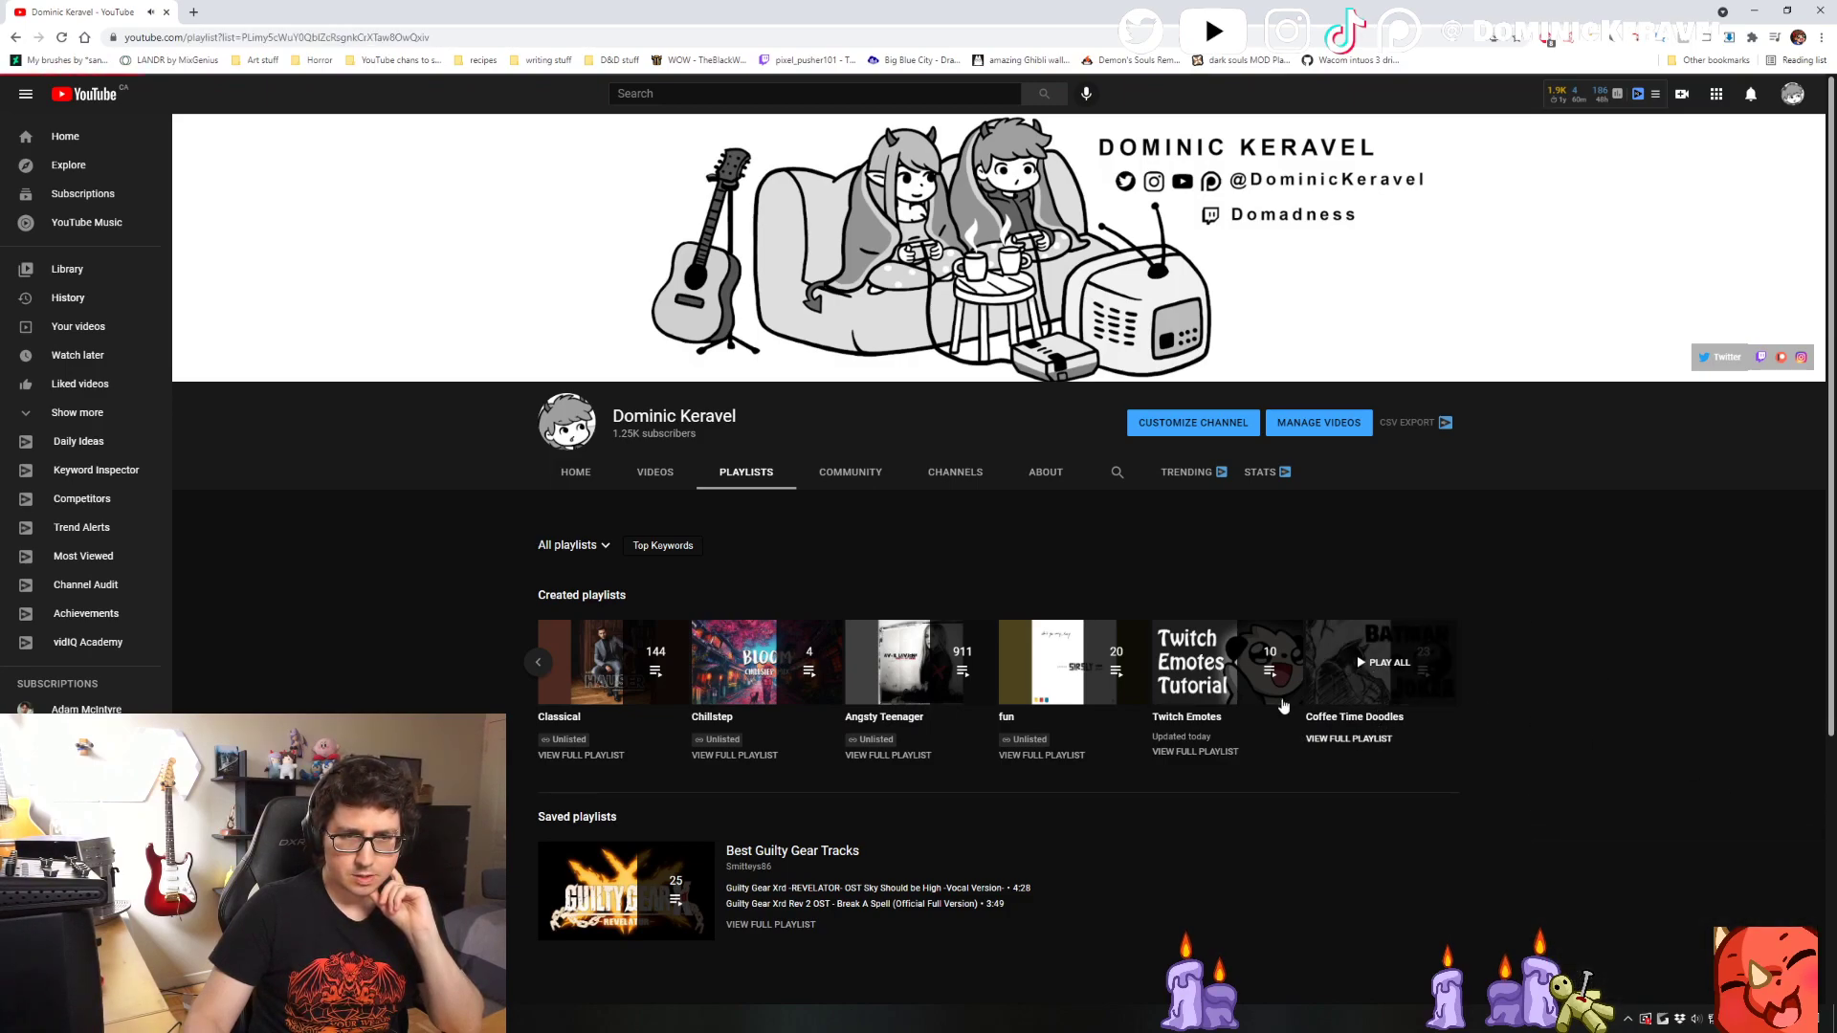
- Examine the Coffee Time Doodles playlist from the first episode to the latest, comparing video titles and topics
scroll(698, 468, down, 8)
scroll(697, 468, down, 3)
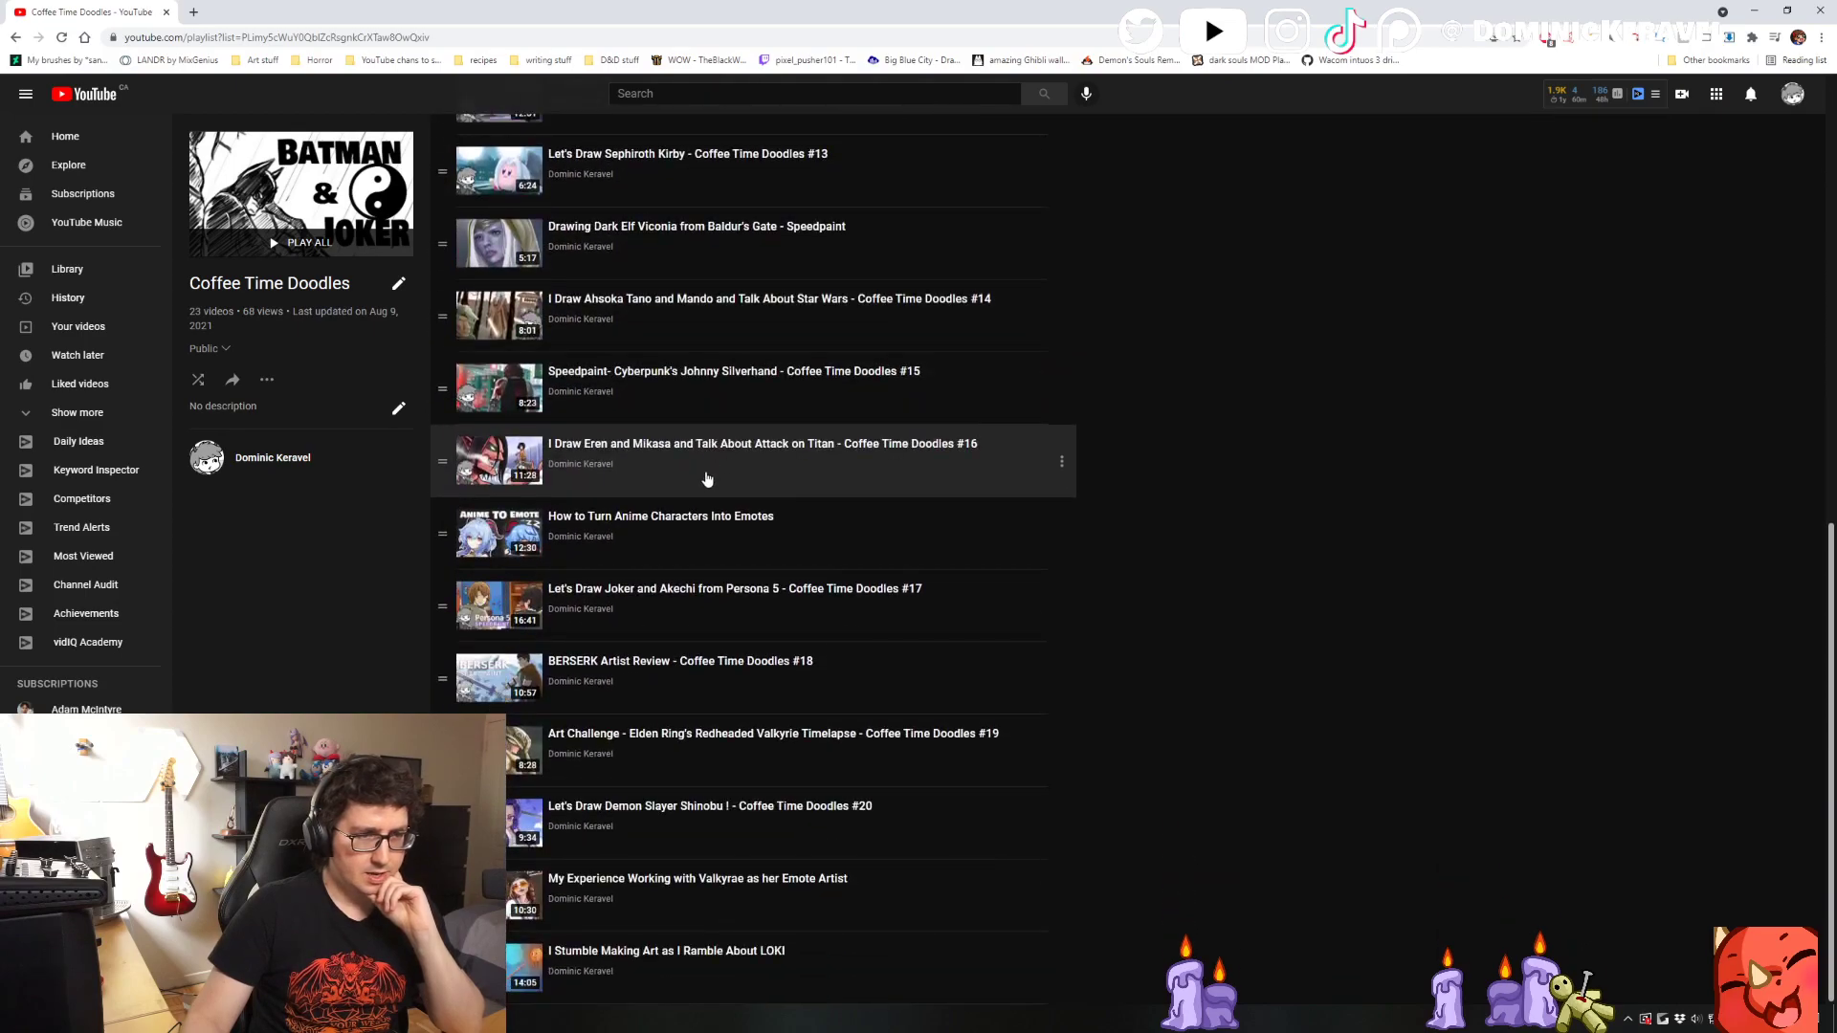
scroll(700, 468, up, 12)
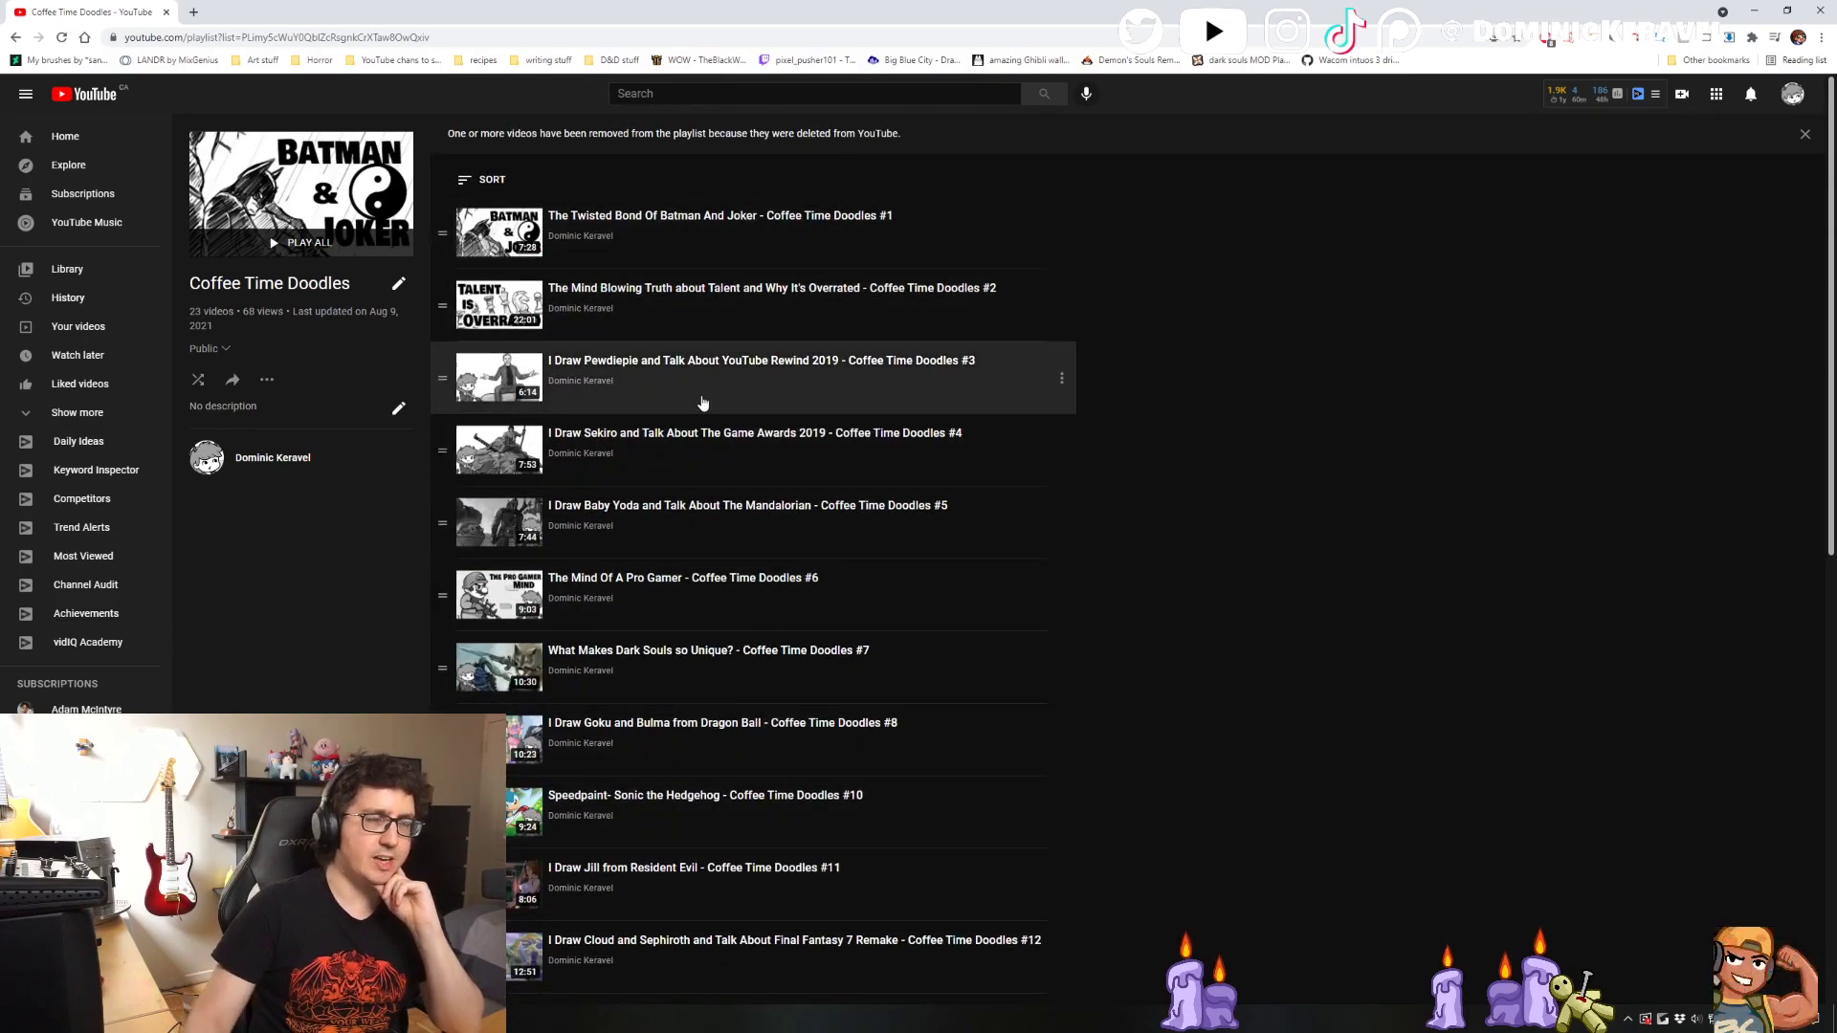
scroll(729, 469, down, 9)
middle_click(727, 472)
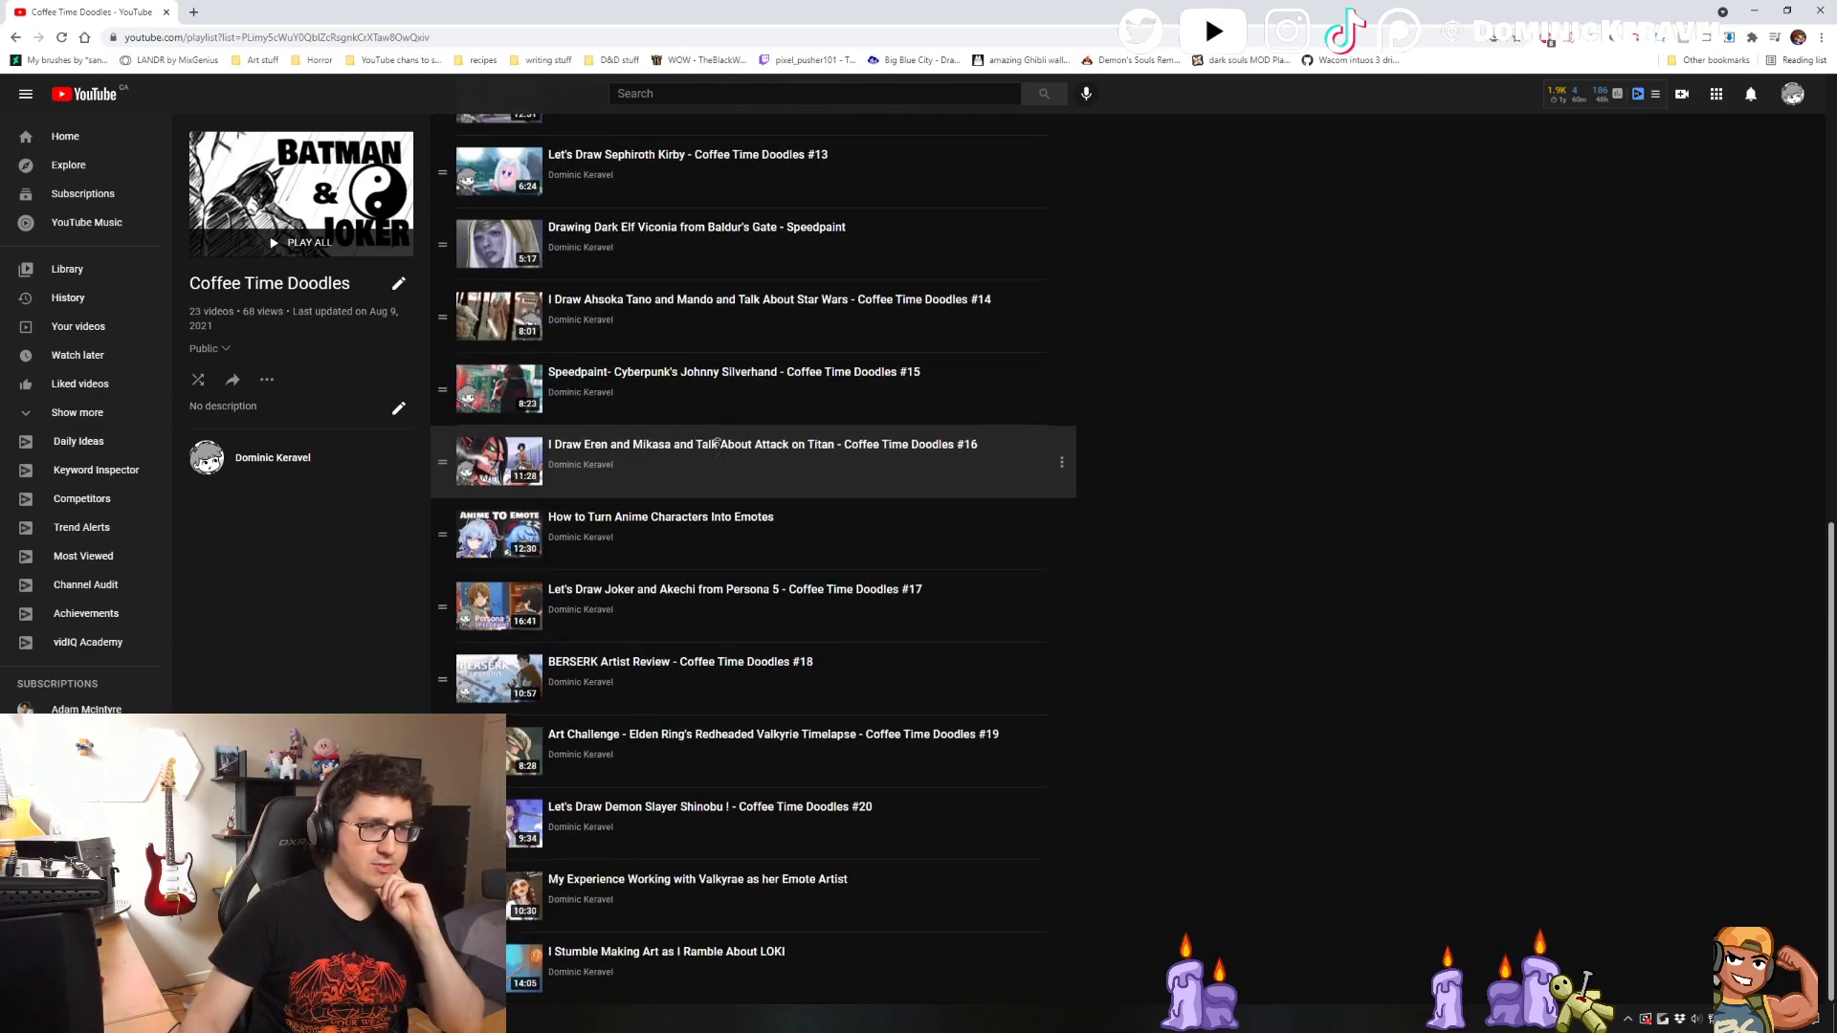
scroll(1262, 500, up, 10)
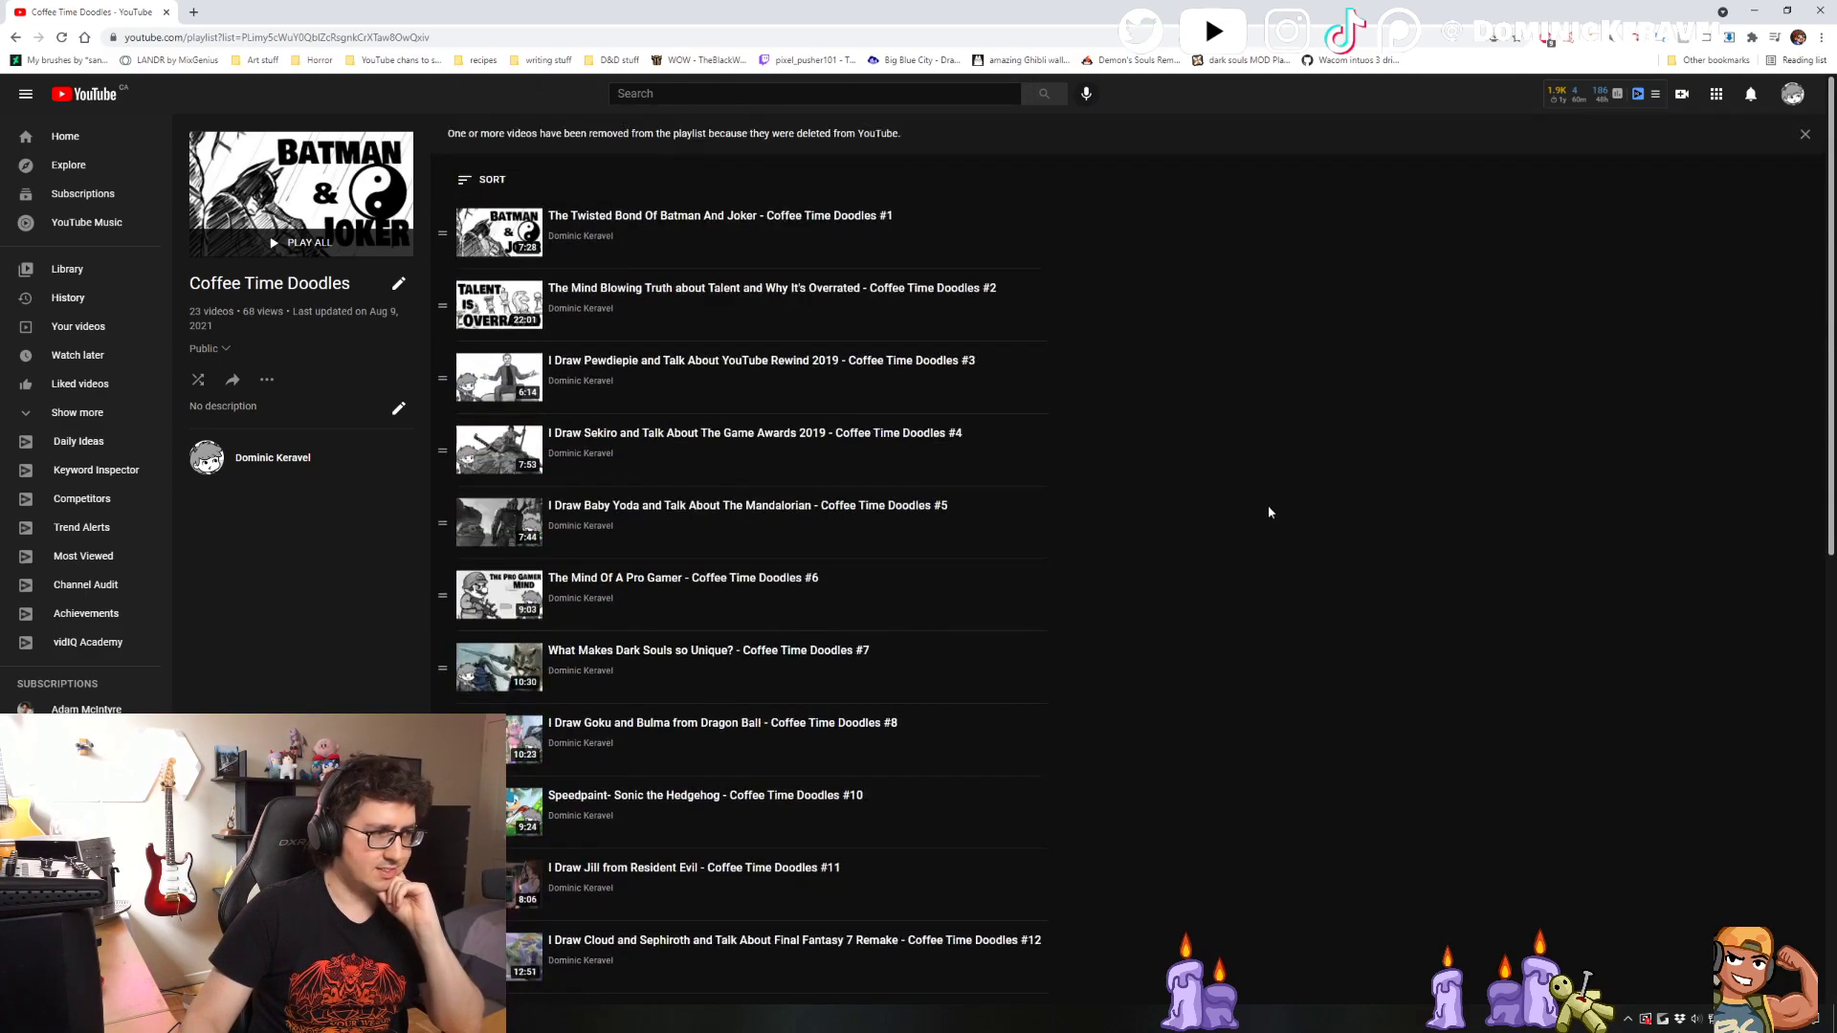
scroll(1265, 515, down, 1)
scroll(1263, 511, up, 2)
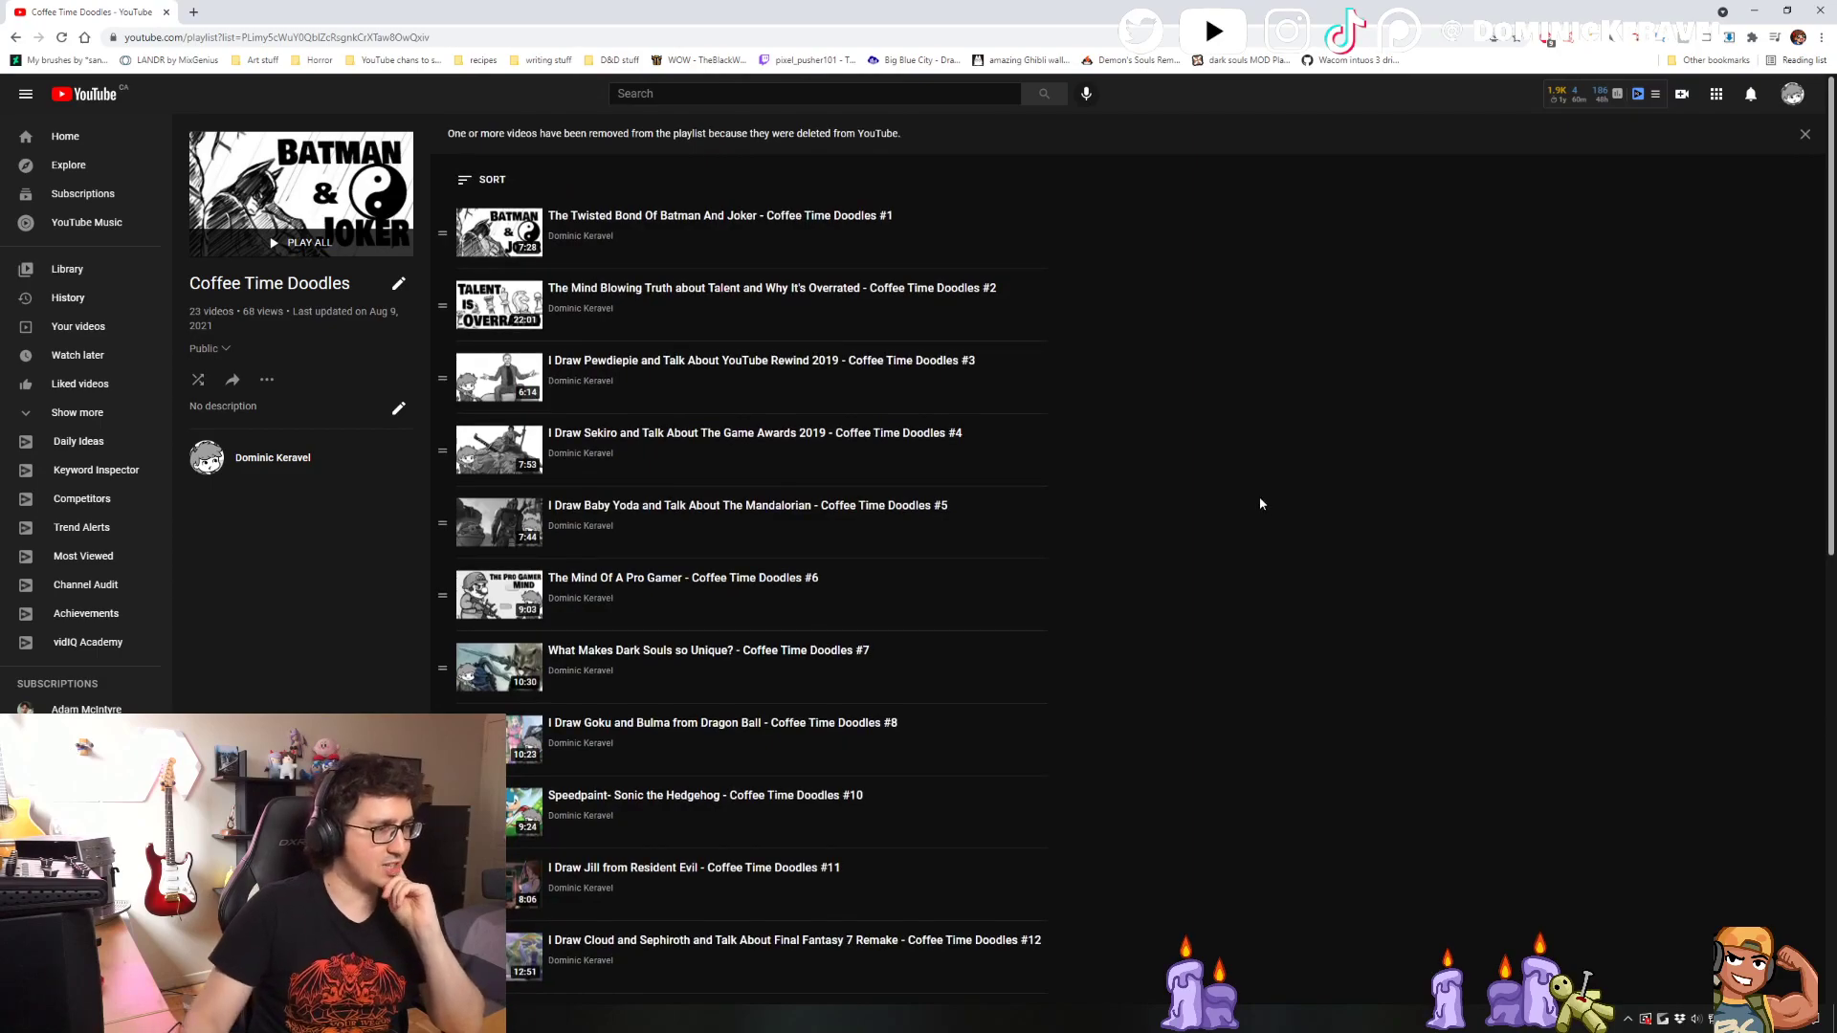
scroll(1244, 487, down, 9)
scroll(1236, 490, up, 9)
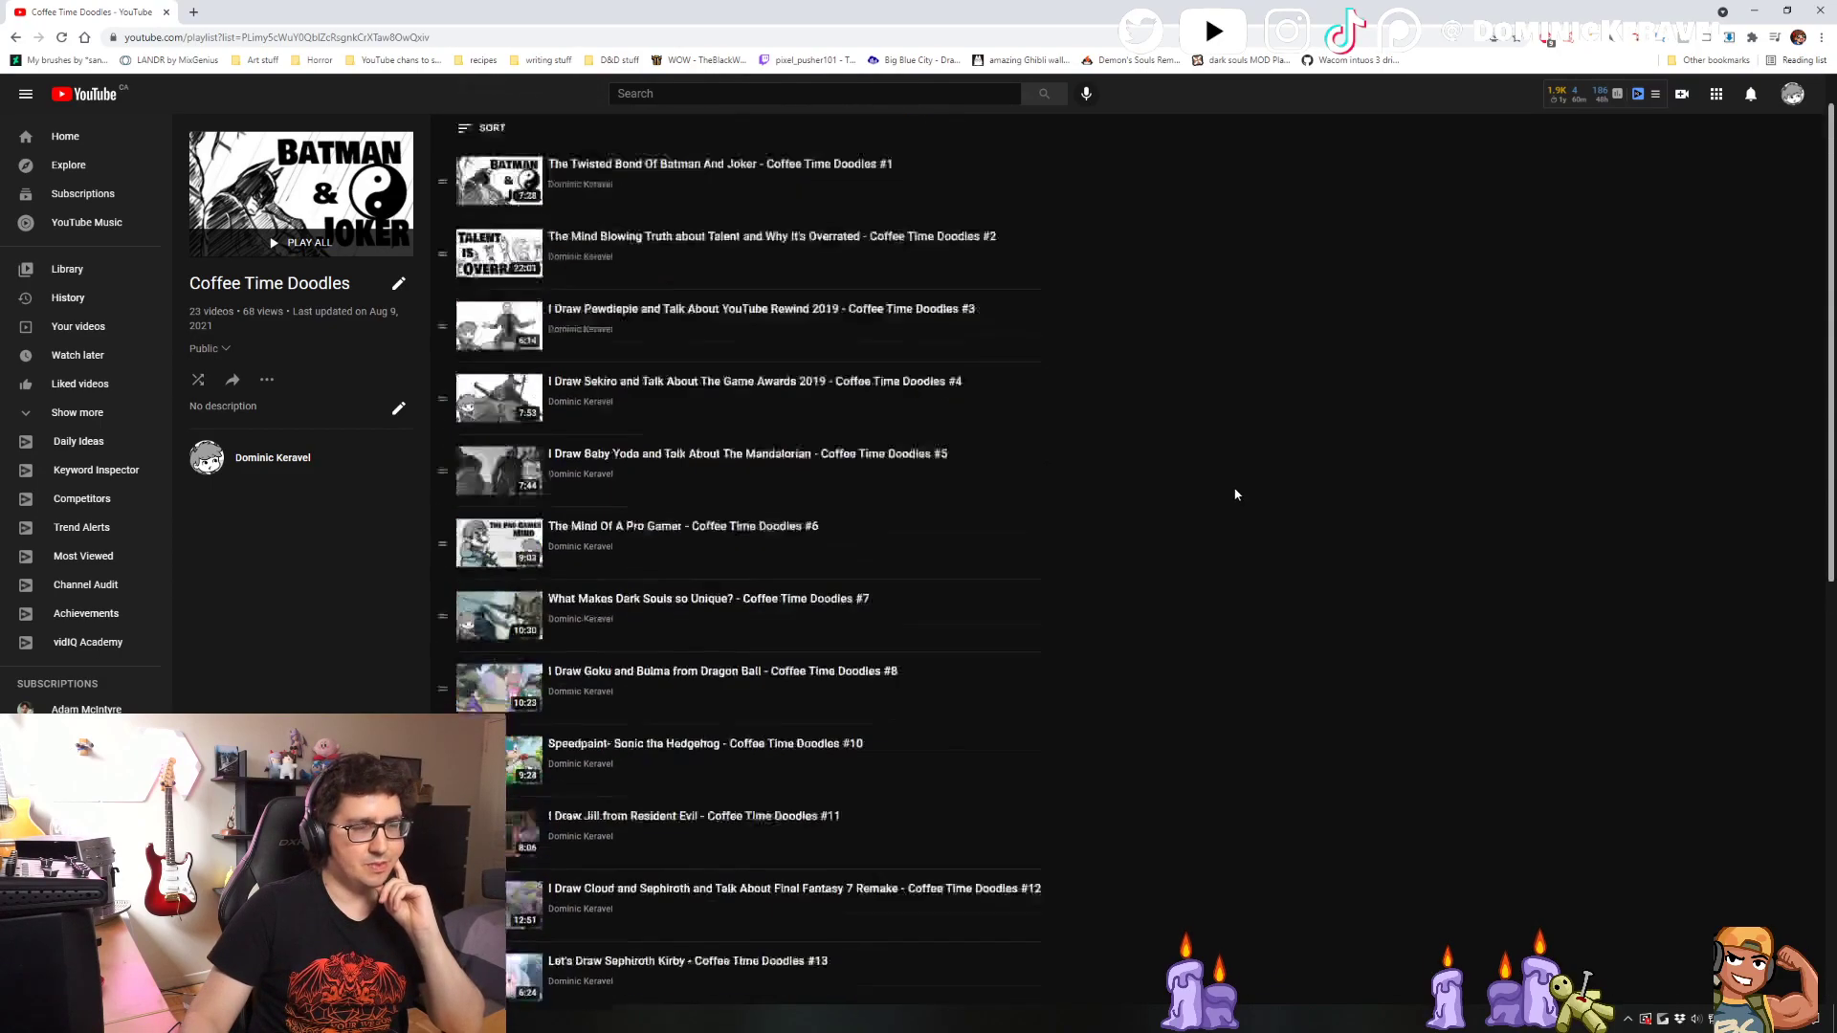
scroll(670, 574, down, 9)
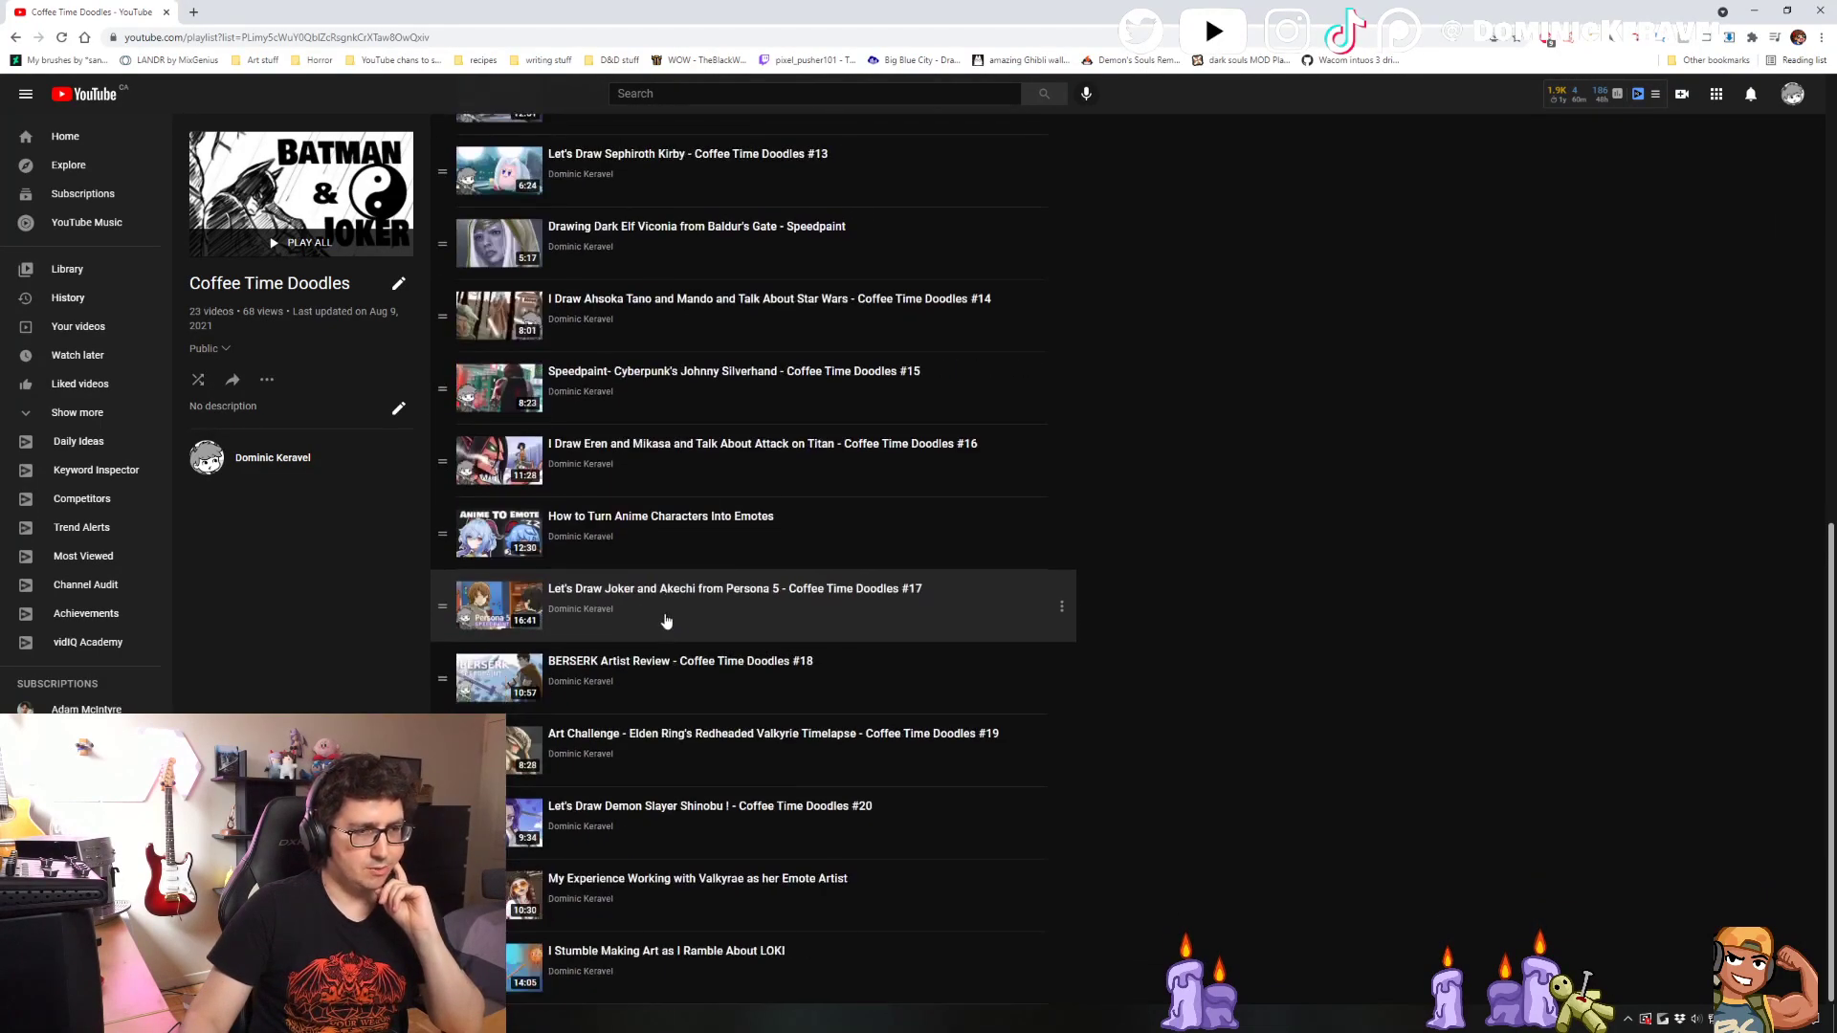
scroll(765, 924, up, 6)
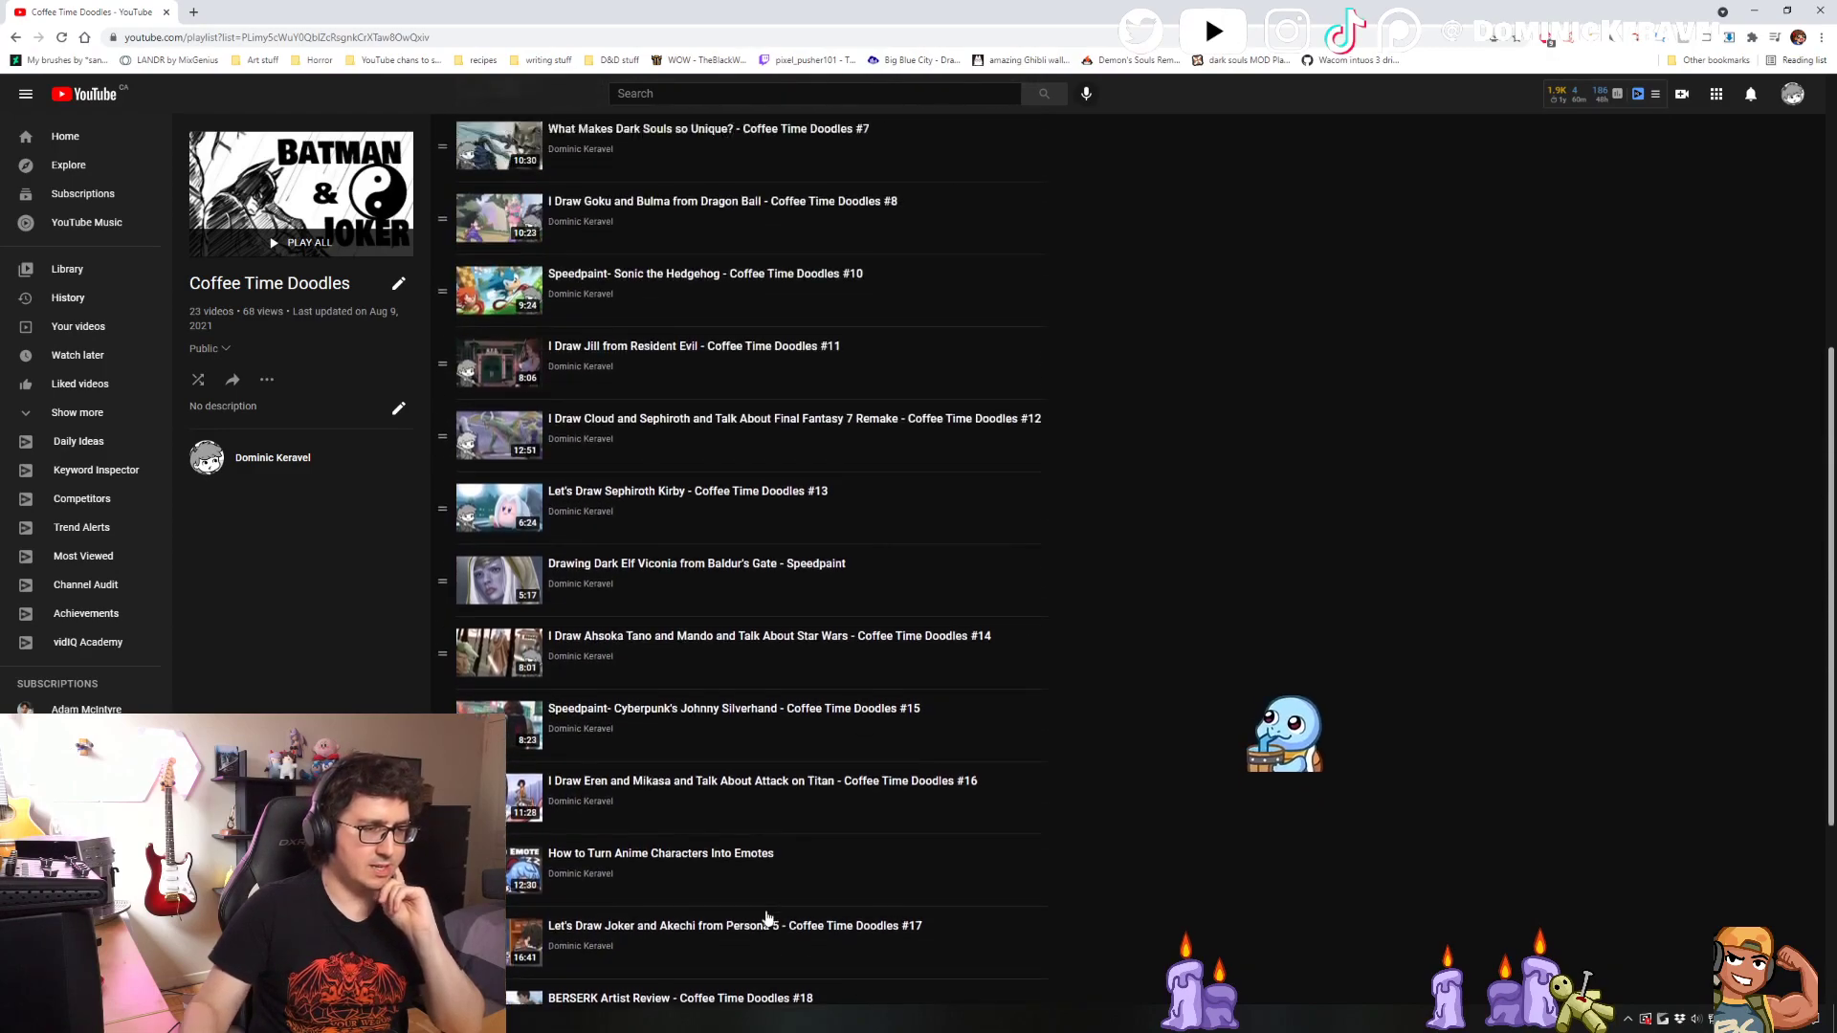
scroll(1481, 538, up, 4)
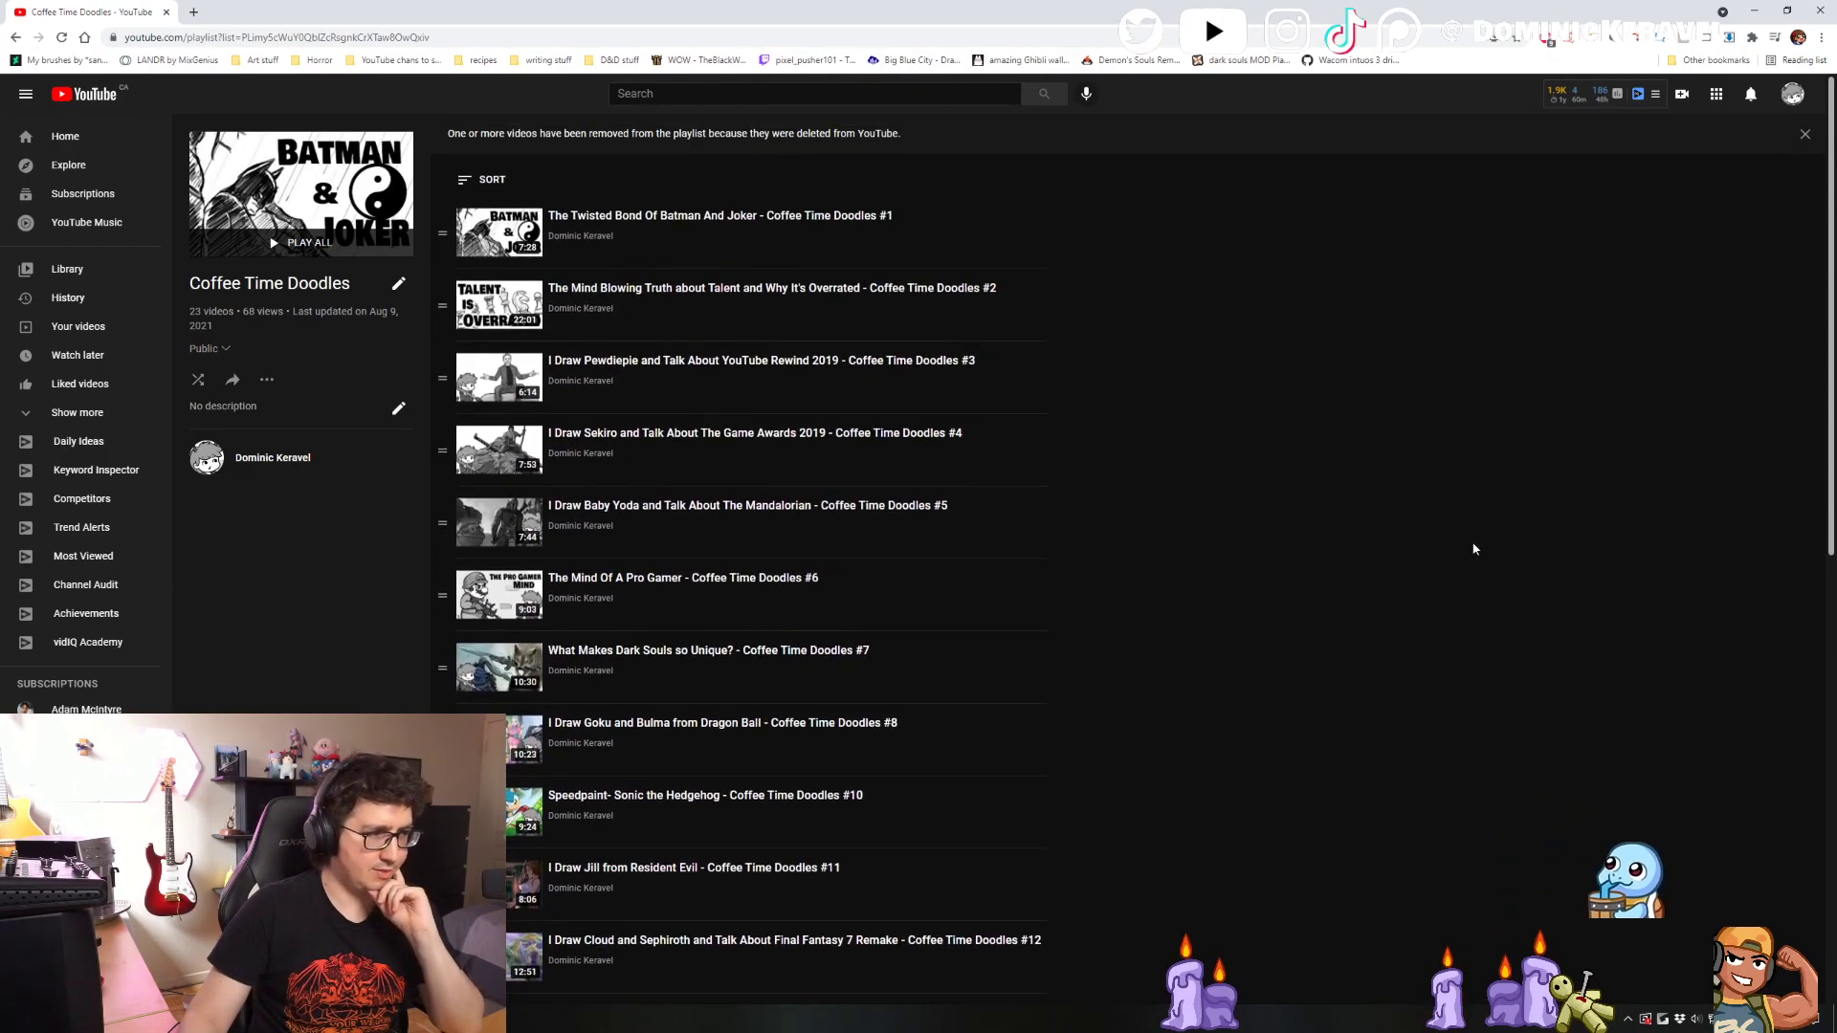
scroll(1297, 541, down, 9)
scroll(1299, 548, up, 6)
scroll(1301, 551, down, 6)
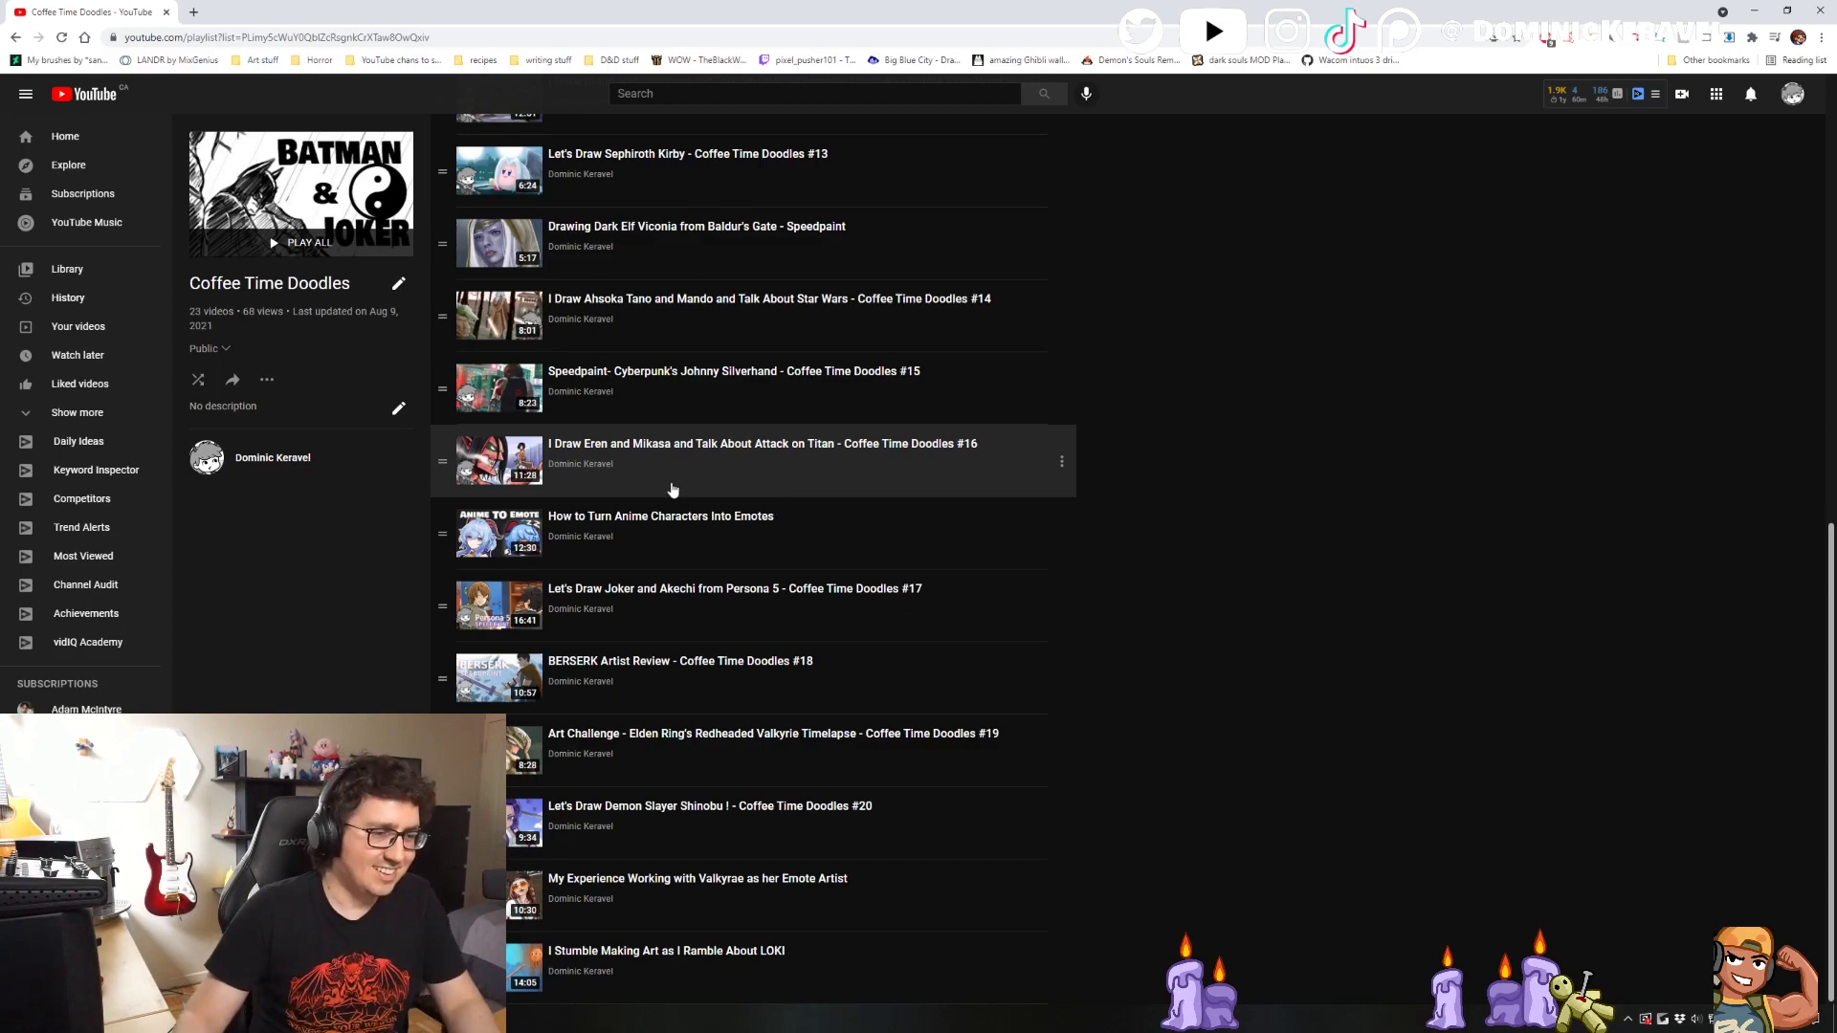
scroll(779, 651, up, 10)
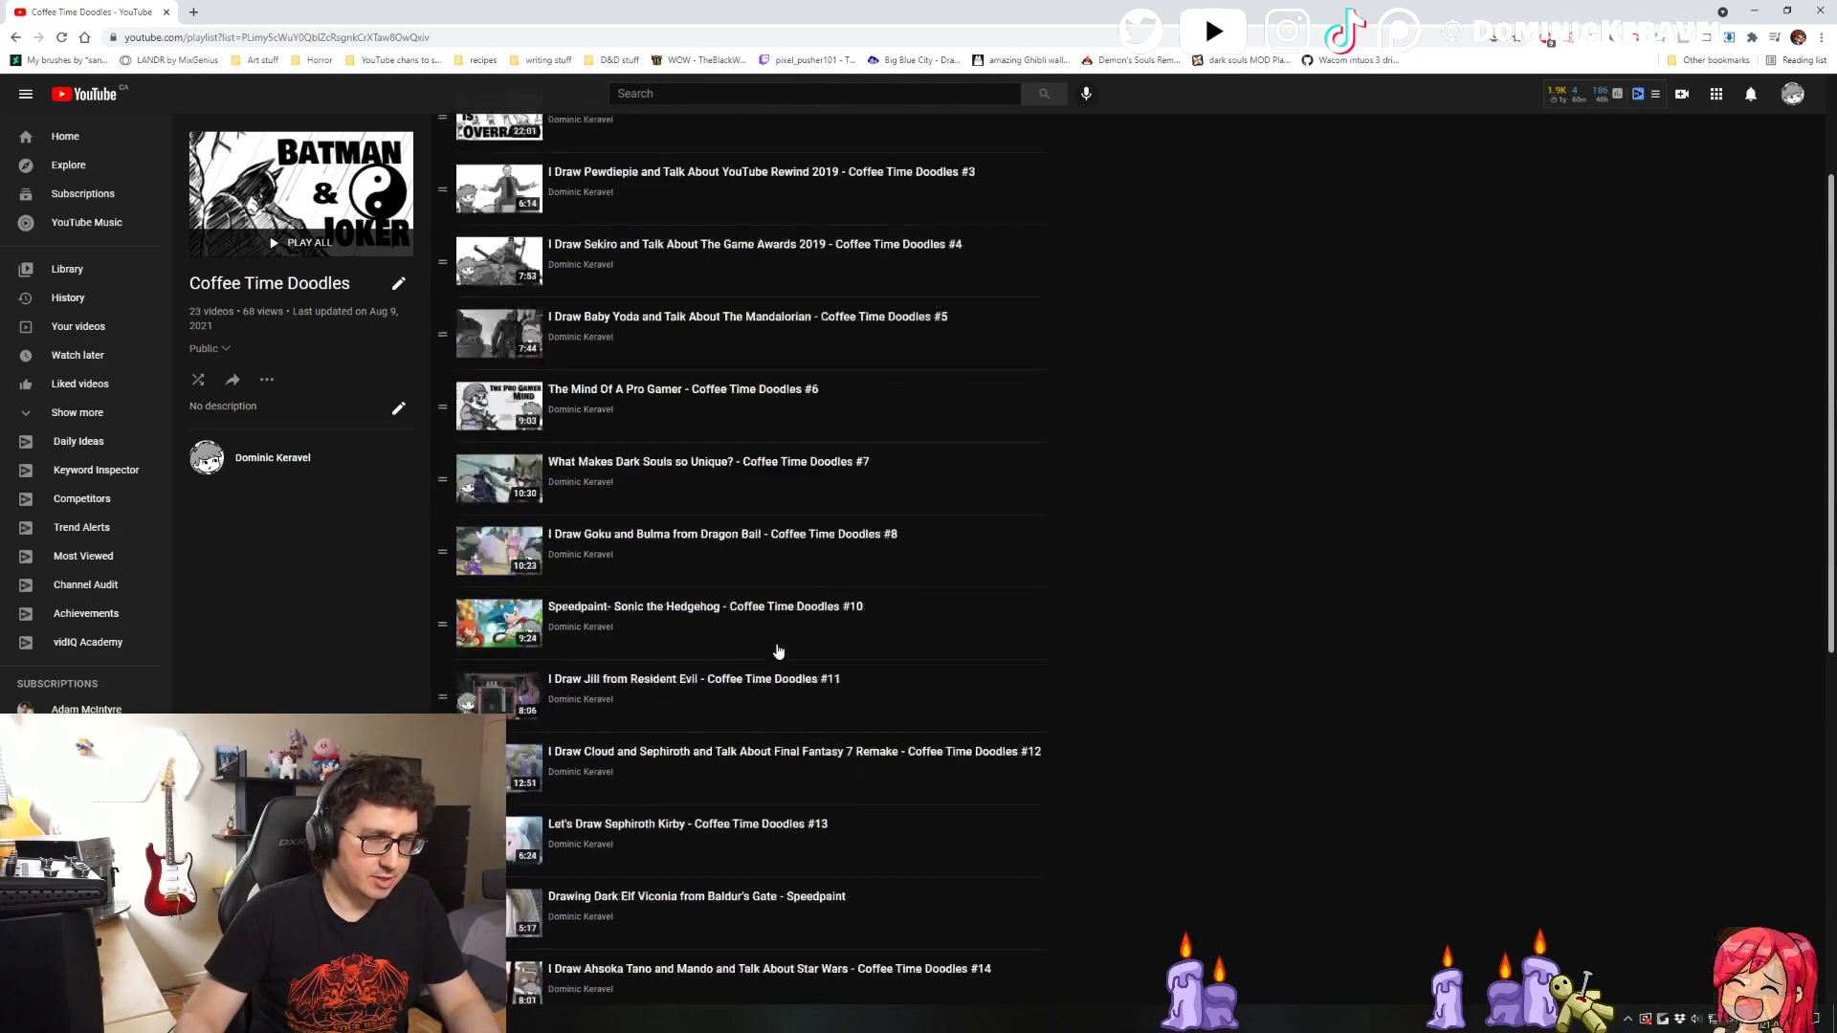
scroll(776, 650, down, 4)
scroll(775, 631, up, 3)
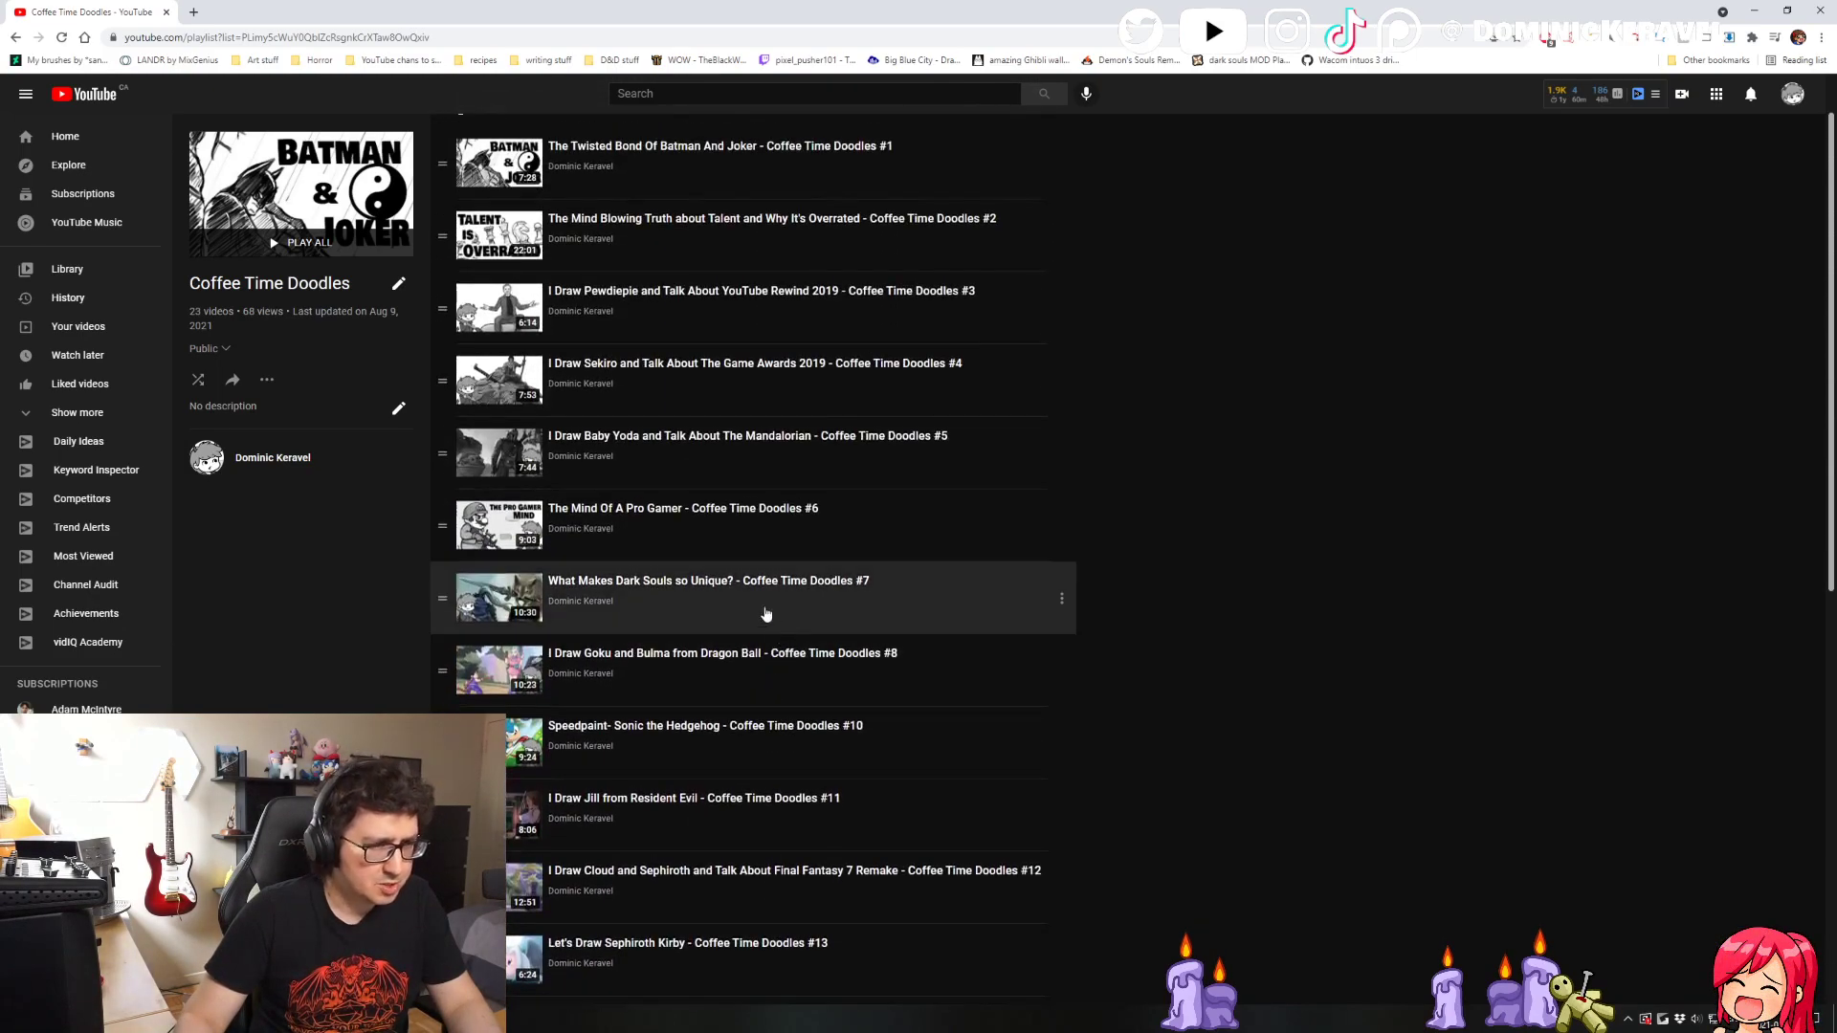
scroll(670, 660, down, 3)
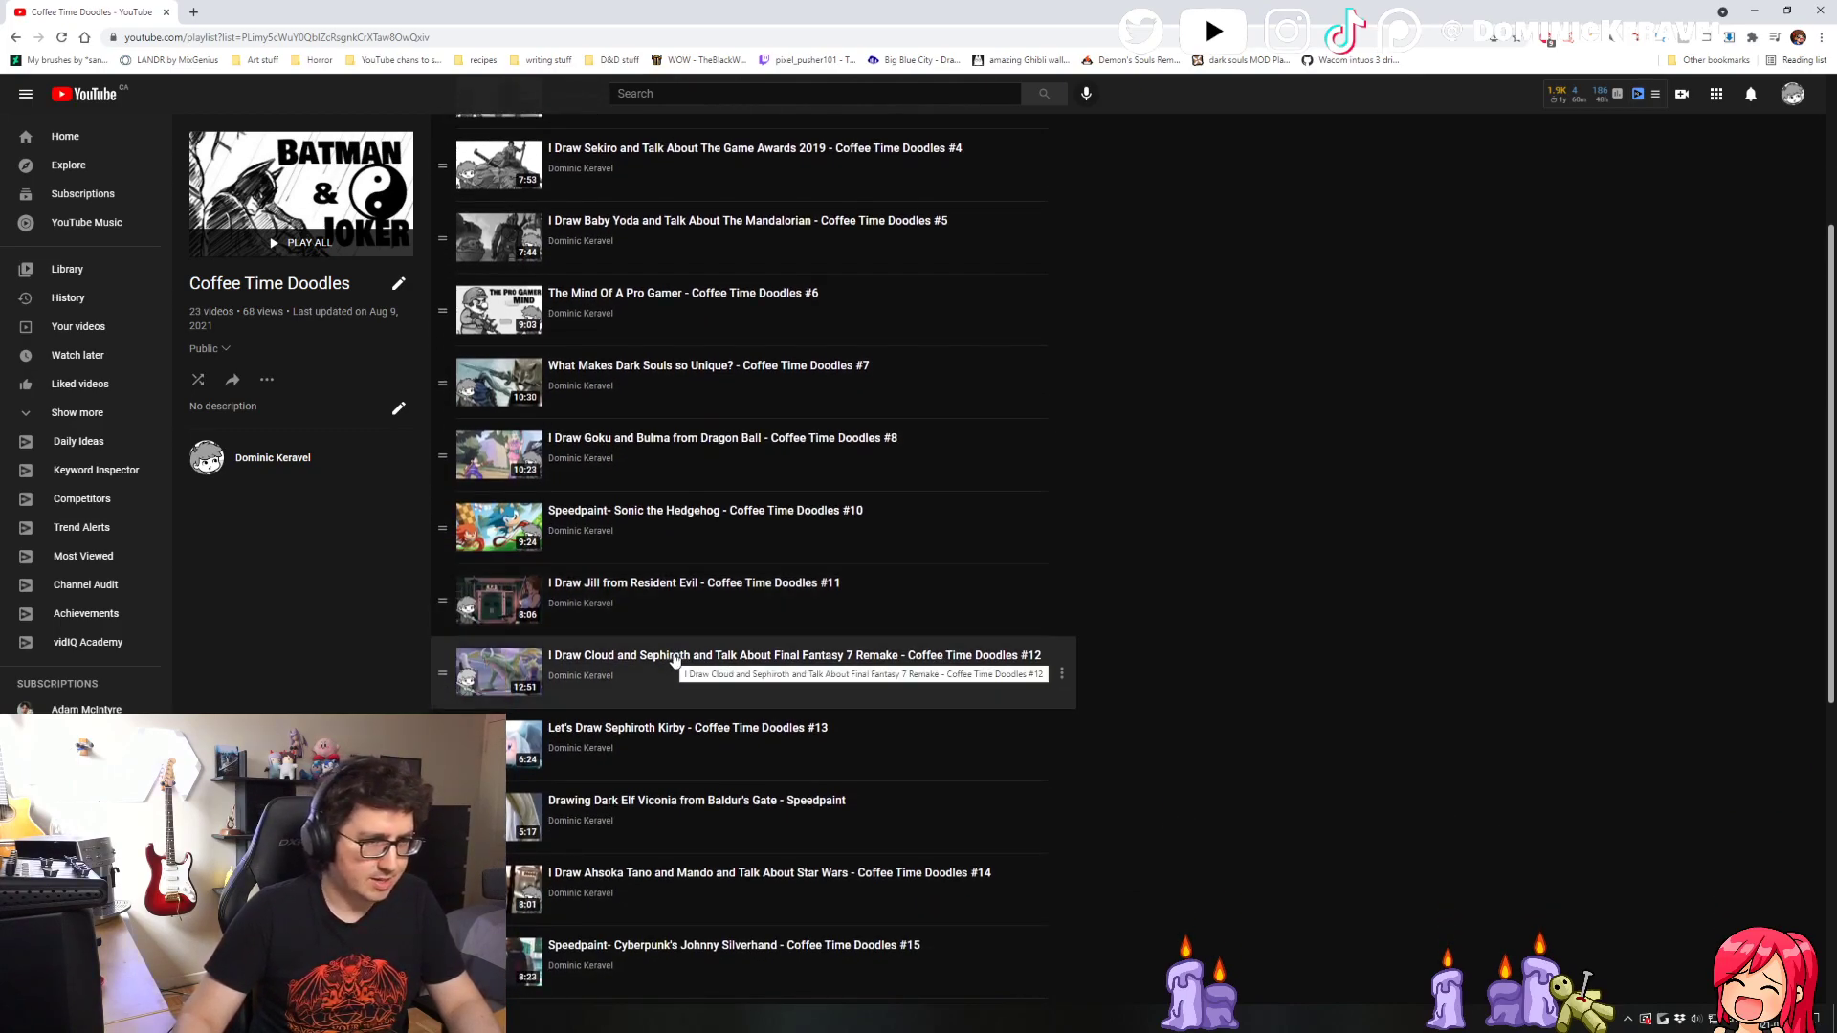
scroll(675, 660, down, 5)
scroll(813, 665, down, 3)
scroll(756, 667, up, 1)
scroll(751, 660, down, 1)
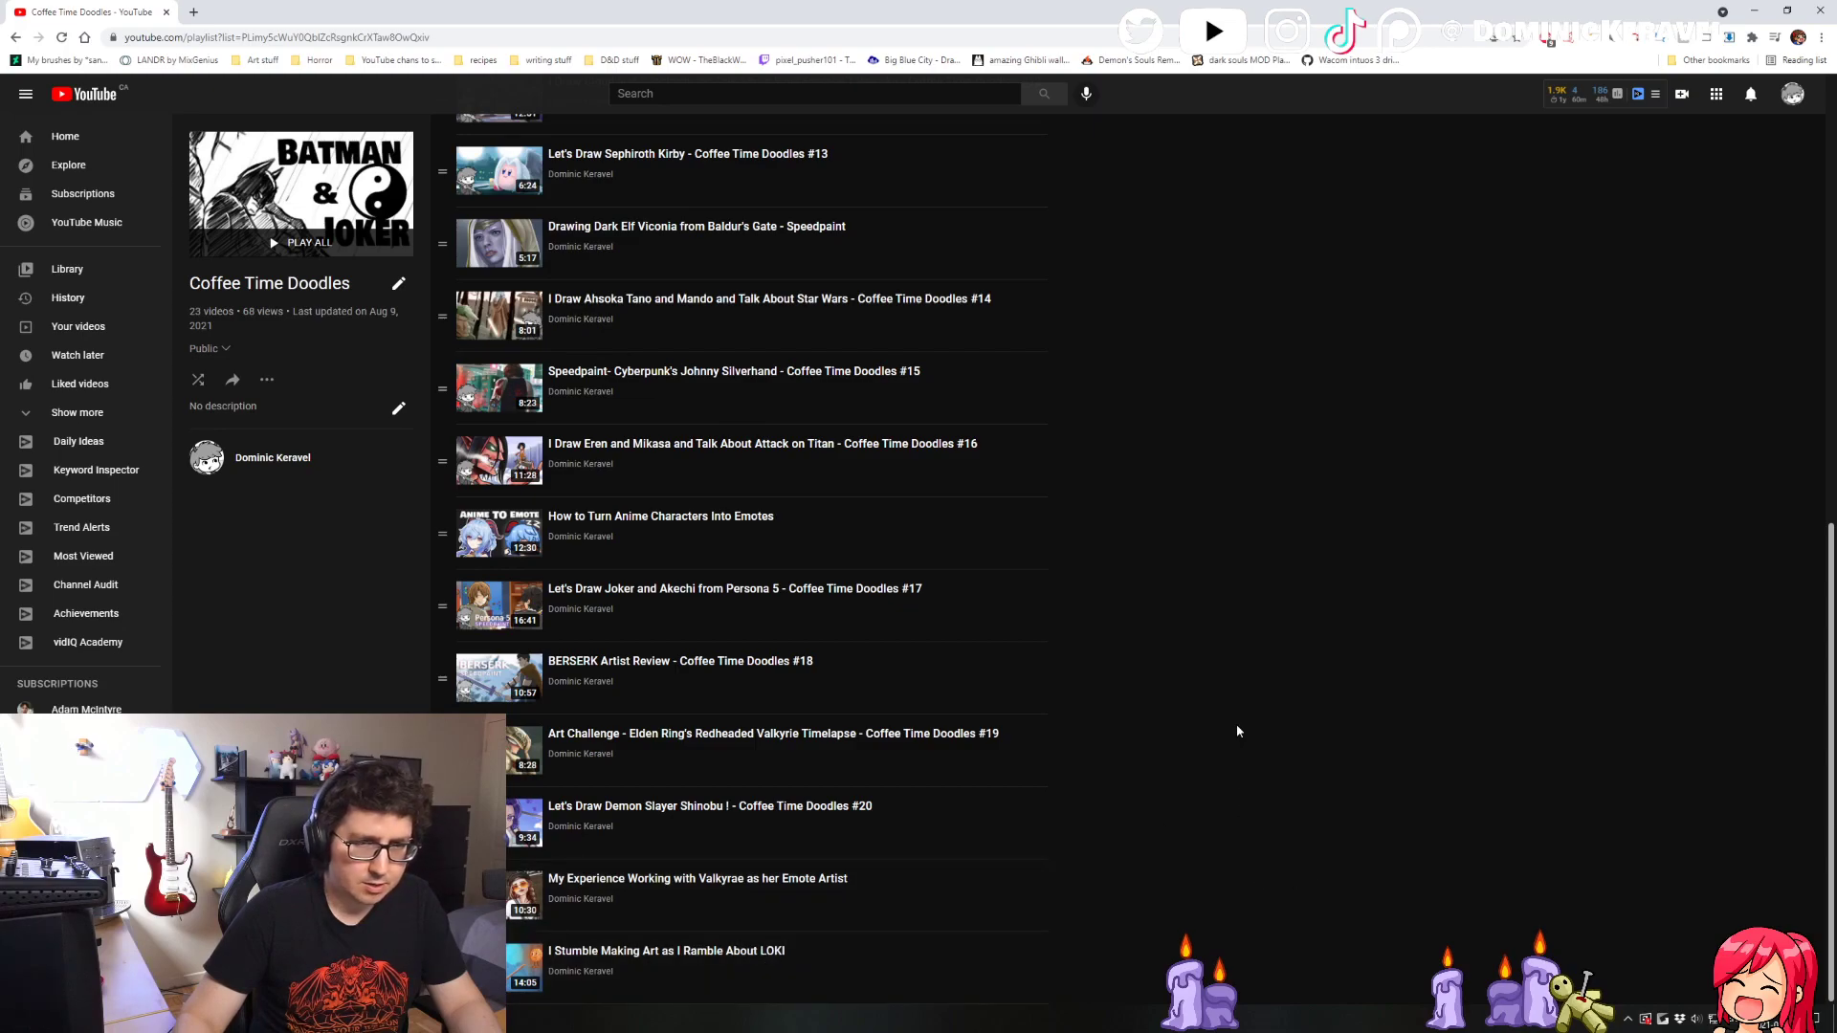
right_click(1232, 574)
click(1225, 437)
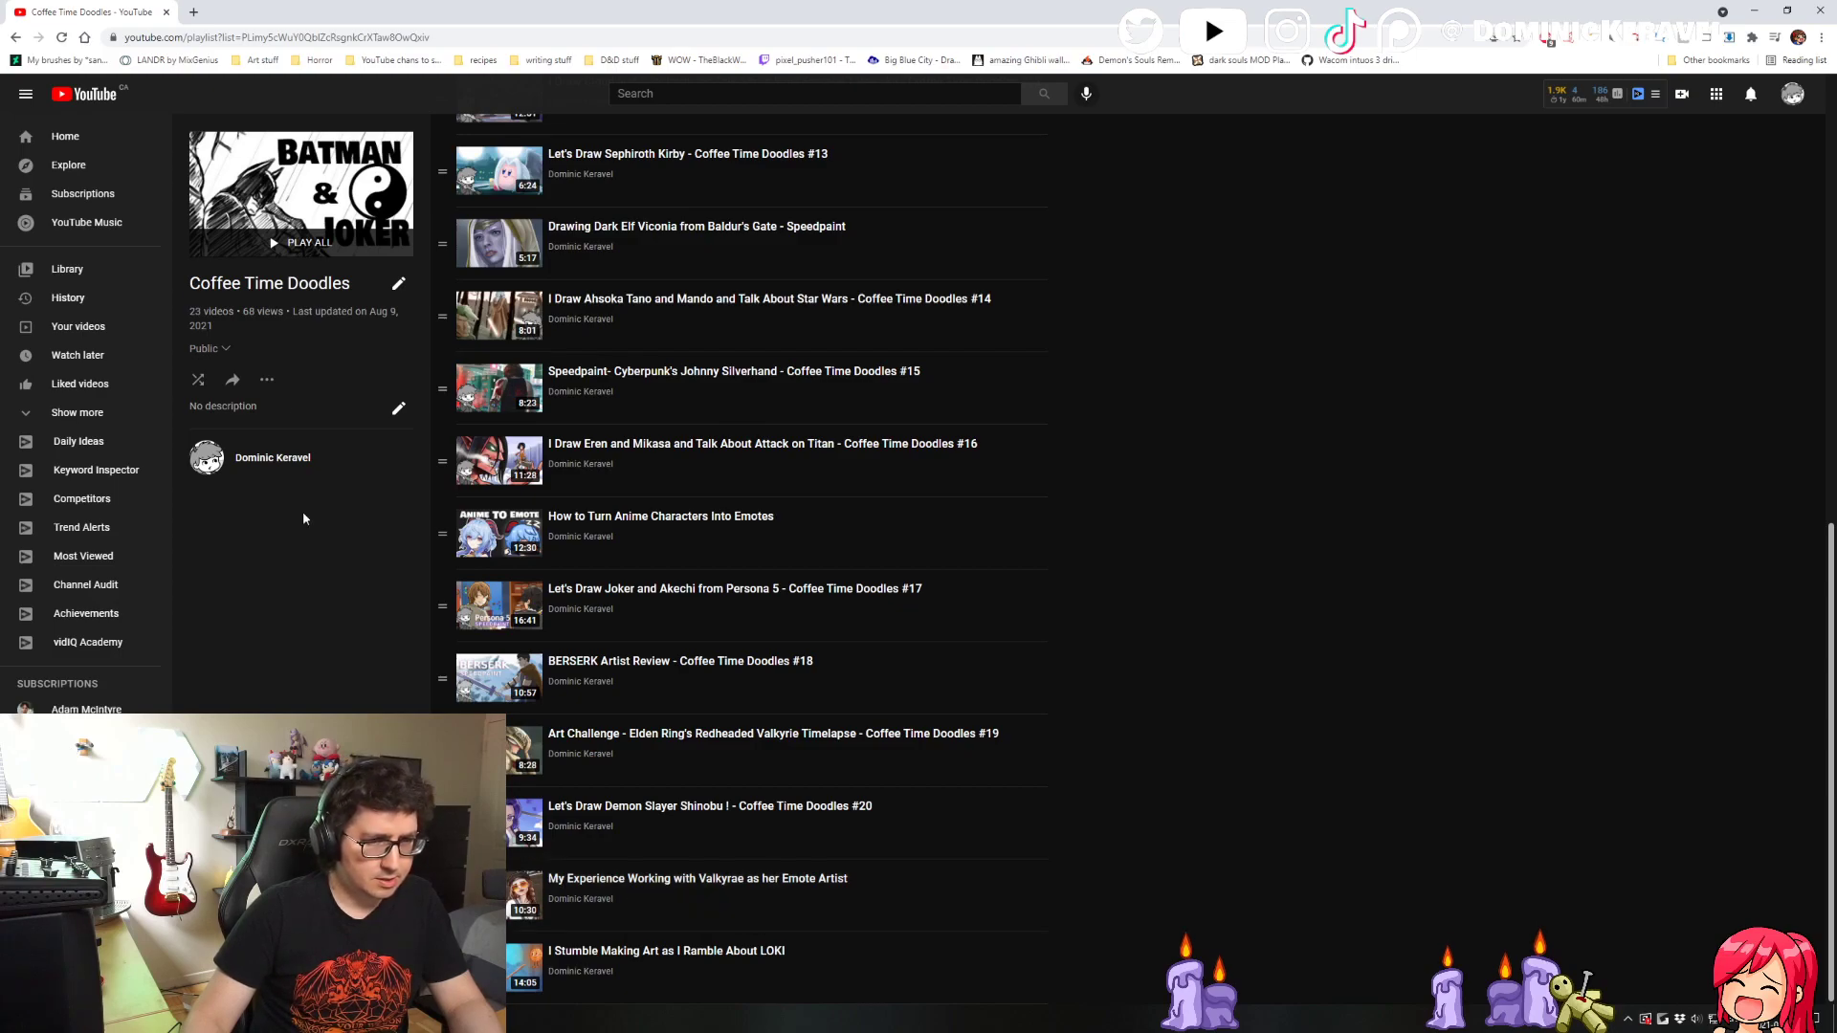
scroll(751, 422, up, 5)
scroll(751, 422, down, 5)
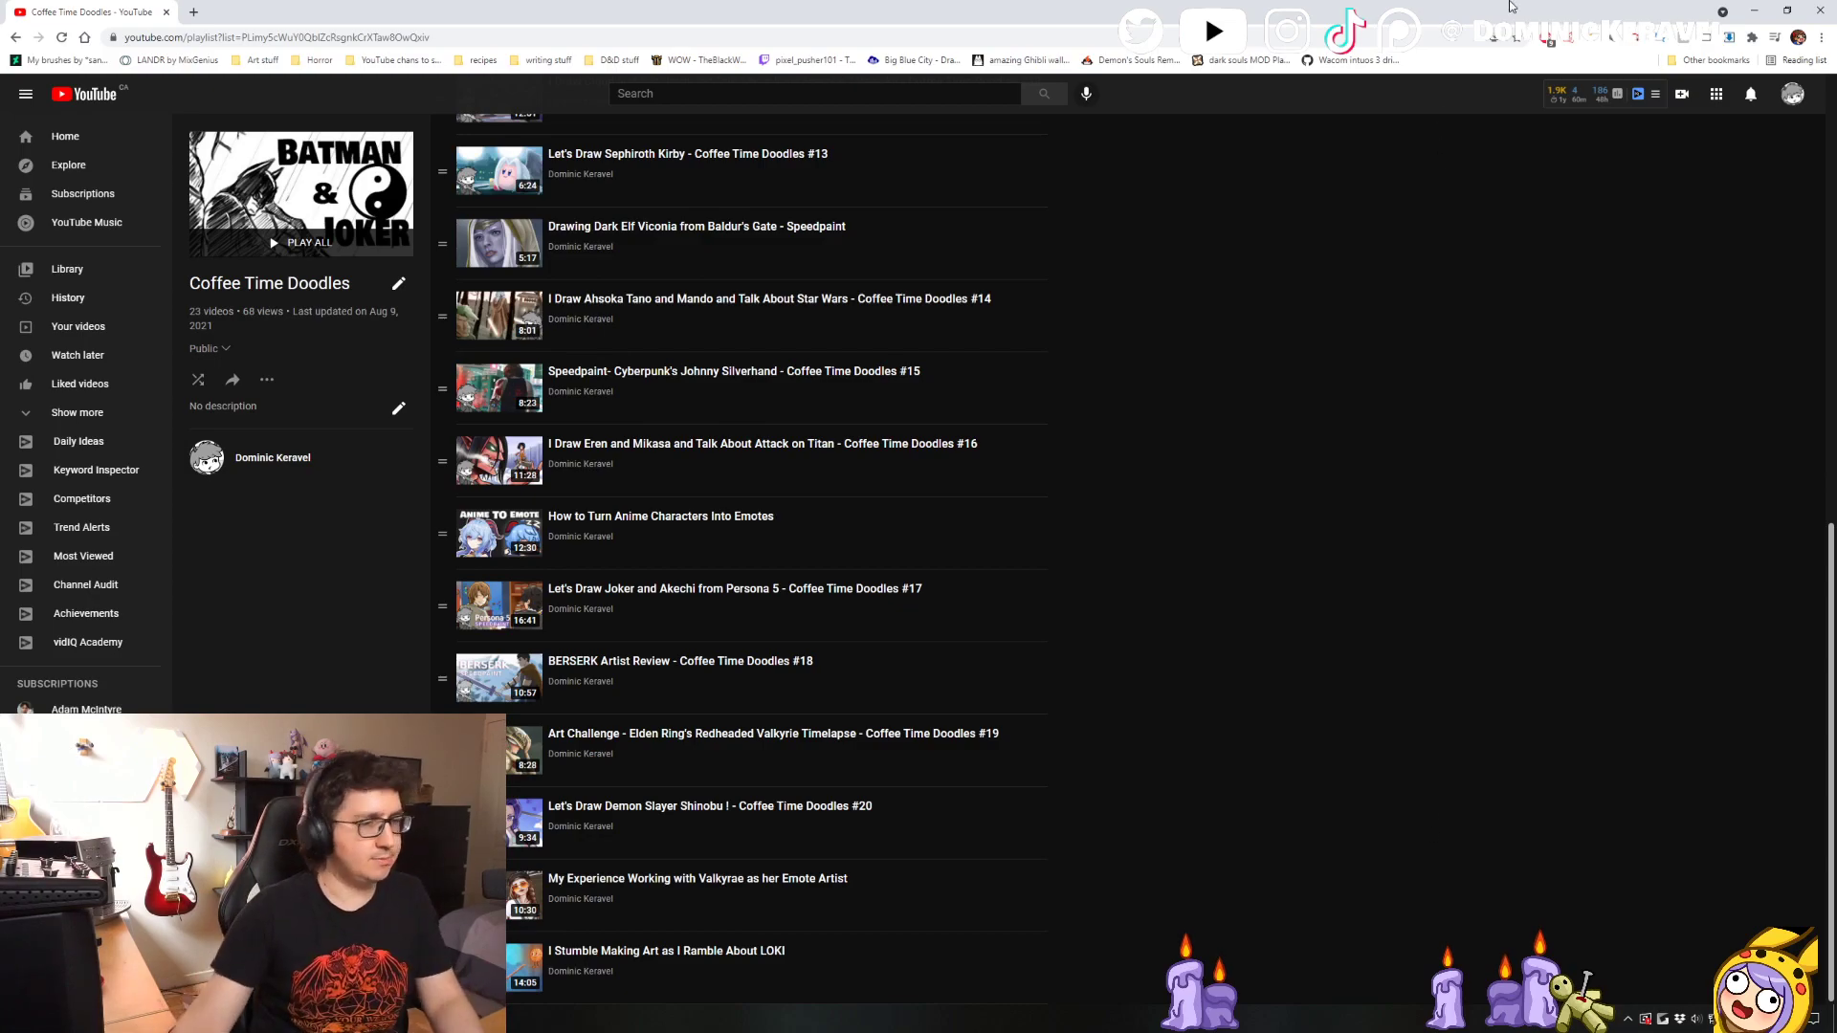
scroll(899, 890, up, 3)
scroll(1021, 837, down, 2)
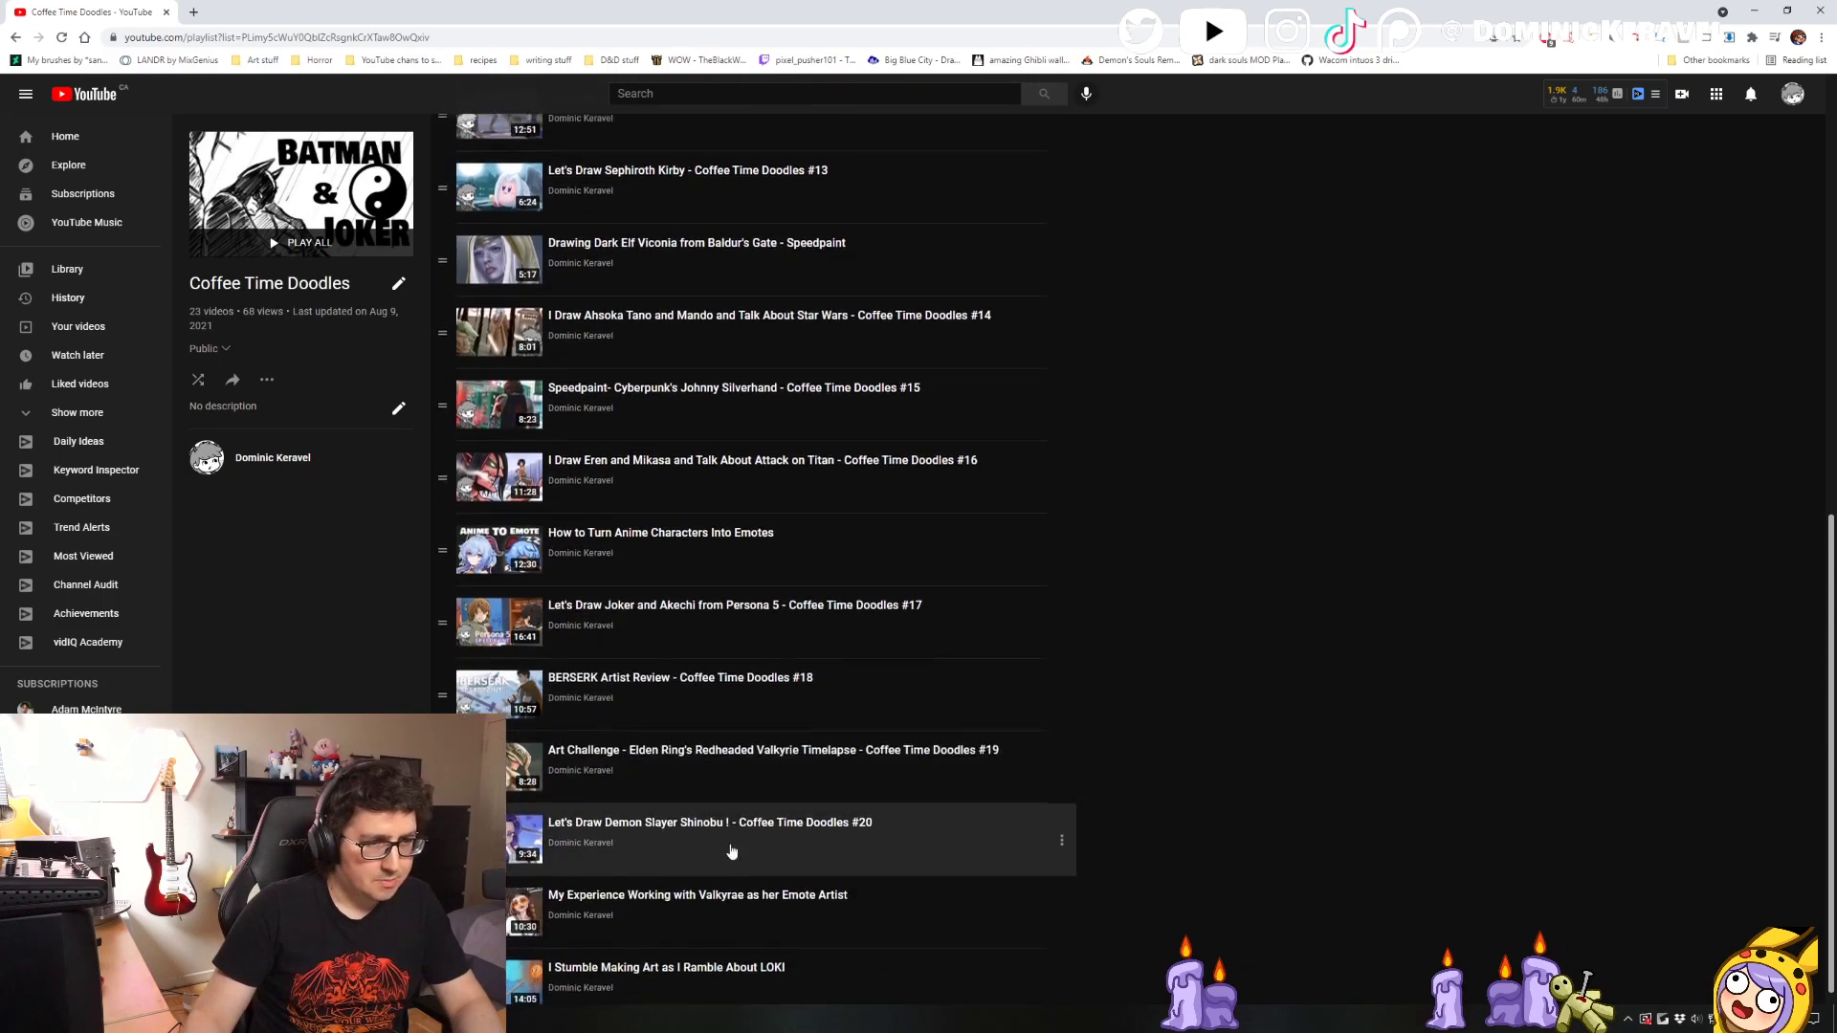
scroll(574, 660, down, 1)
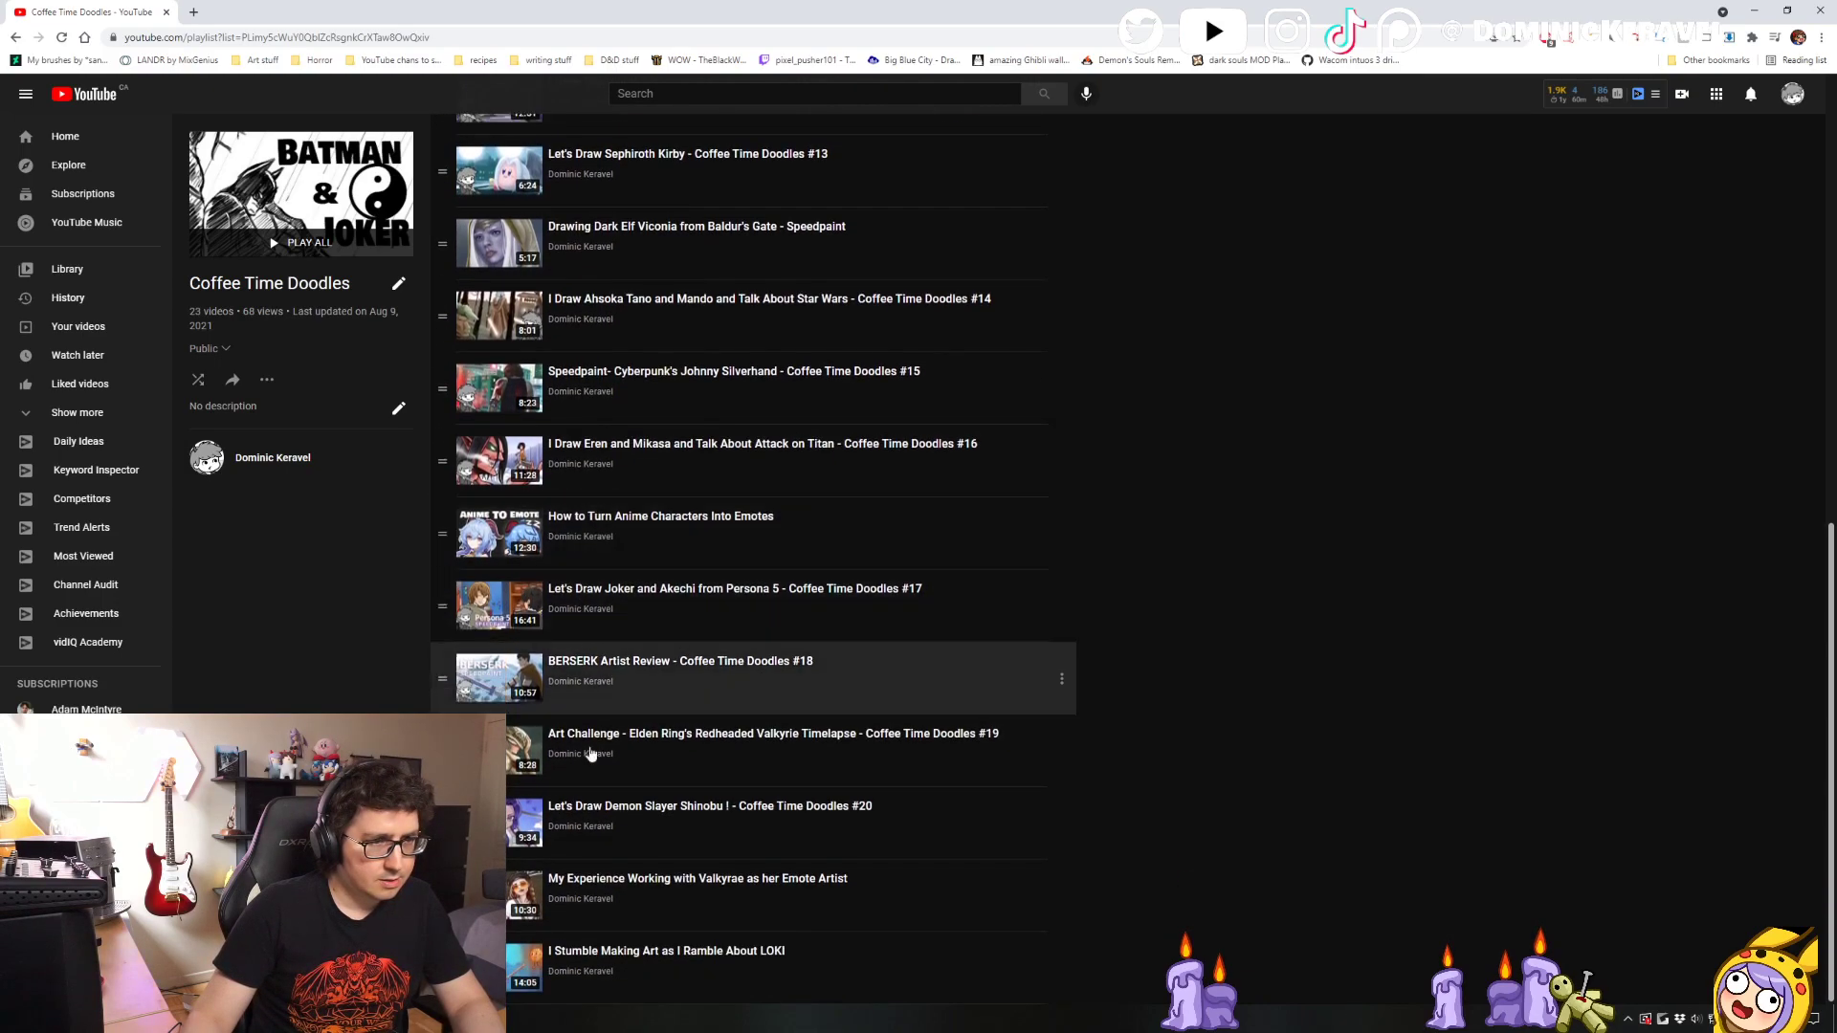
scroll(694, 933, up, 10)
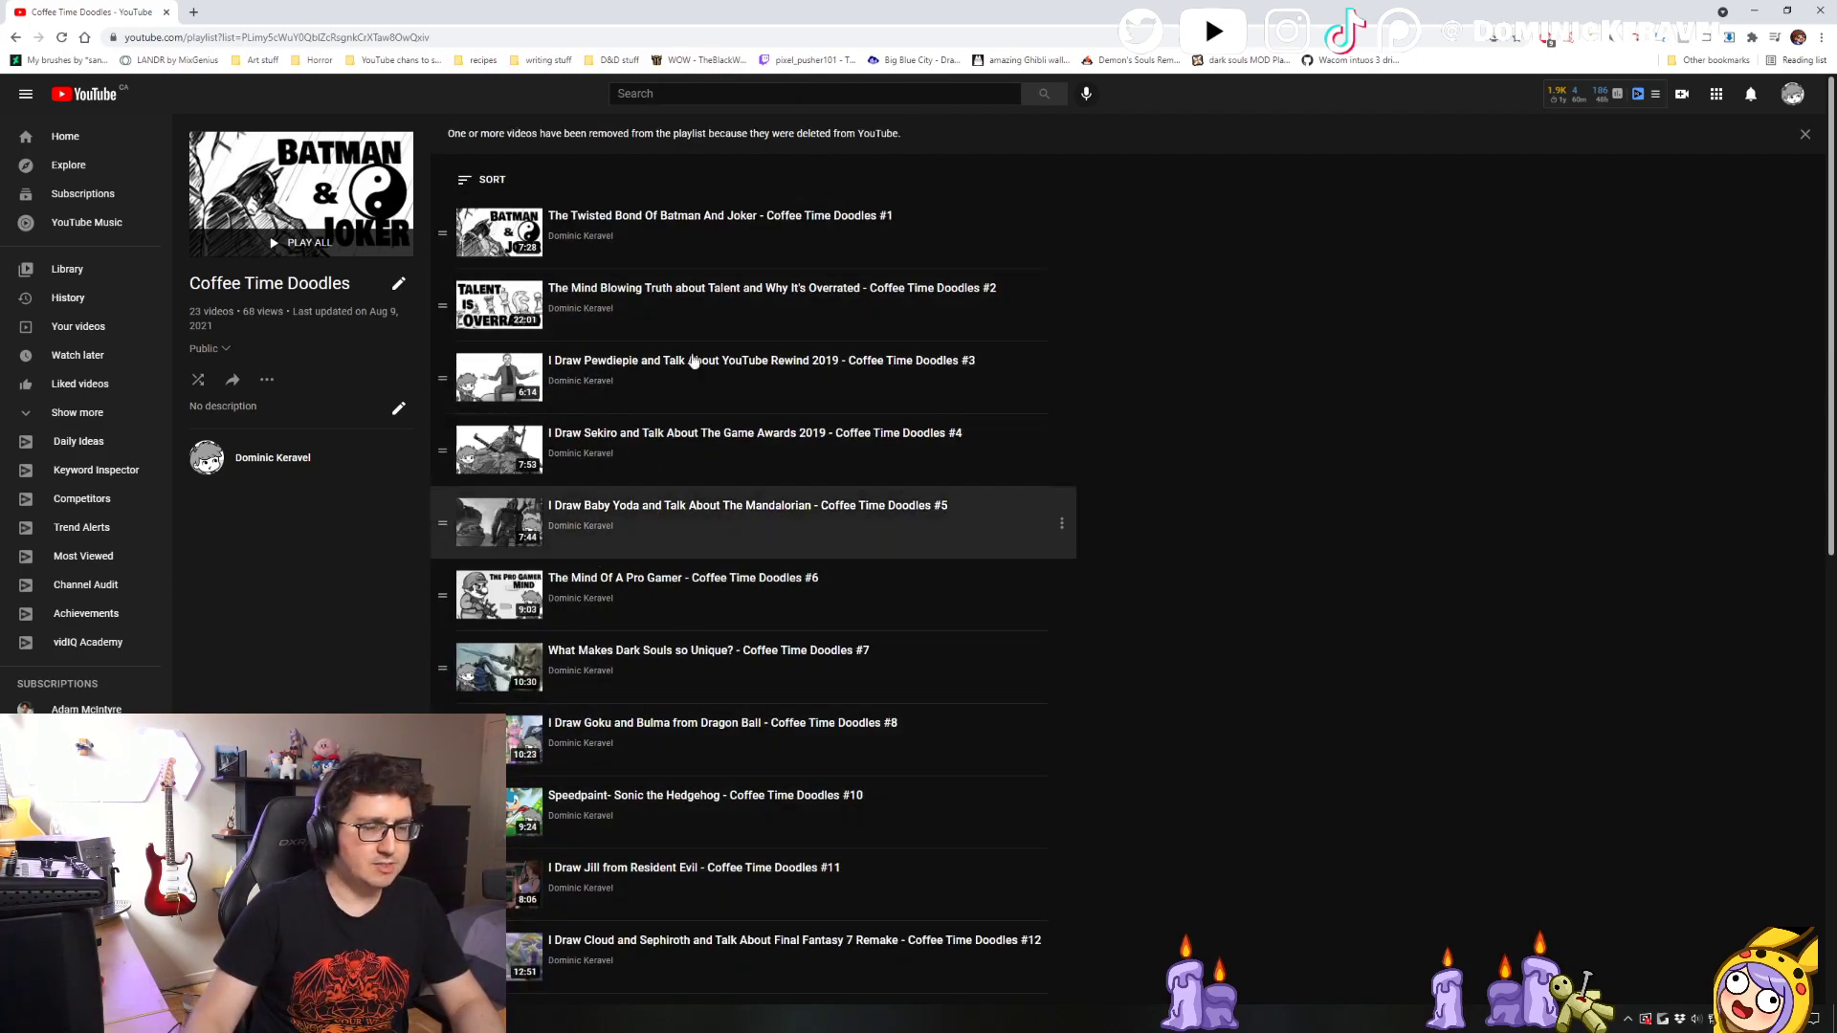
scroll(803, 412, down, 9)
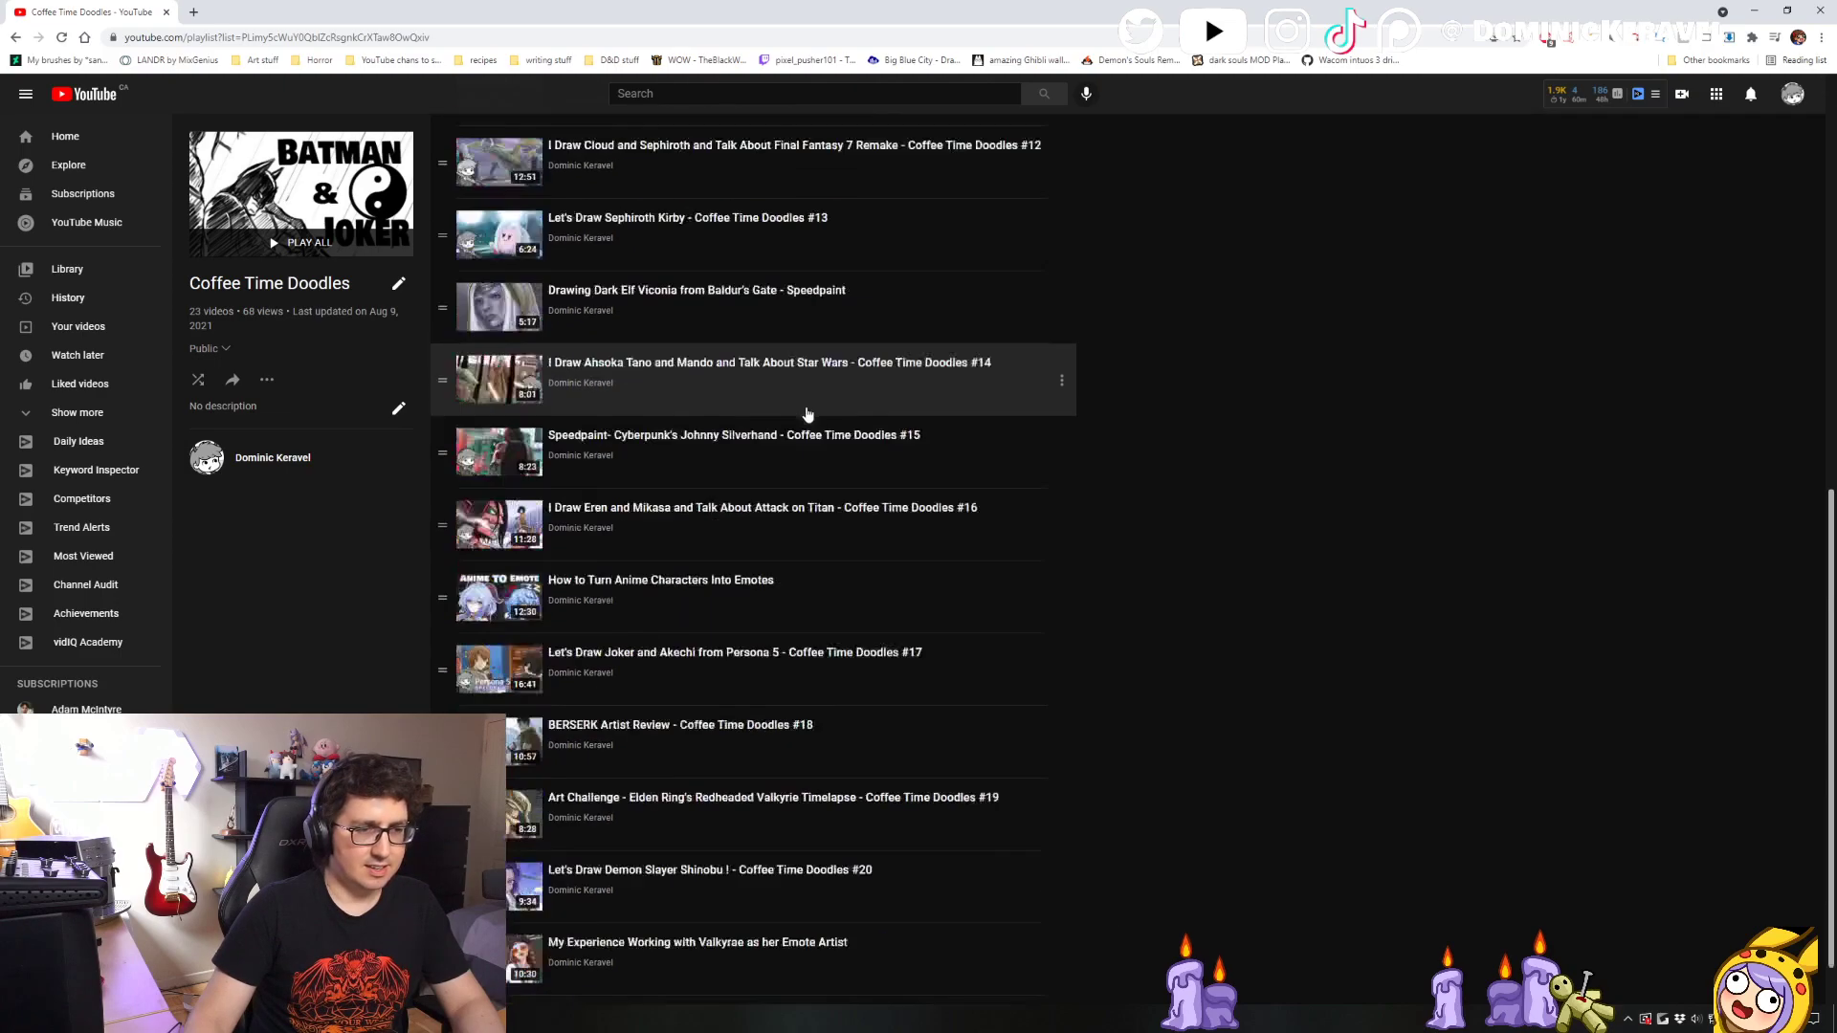
scroll(802, 417, up, 9)
scroll(791, 427, down, 9)
scroll(820, 475, up, 9)
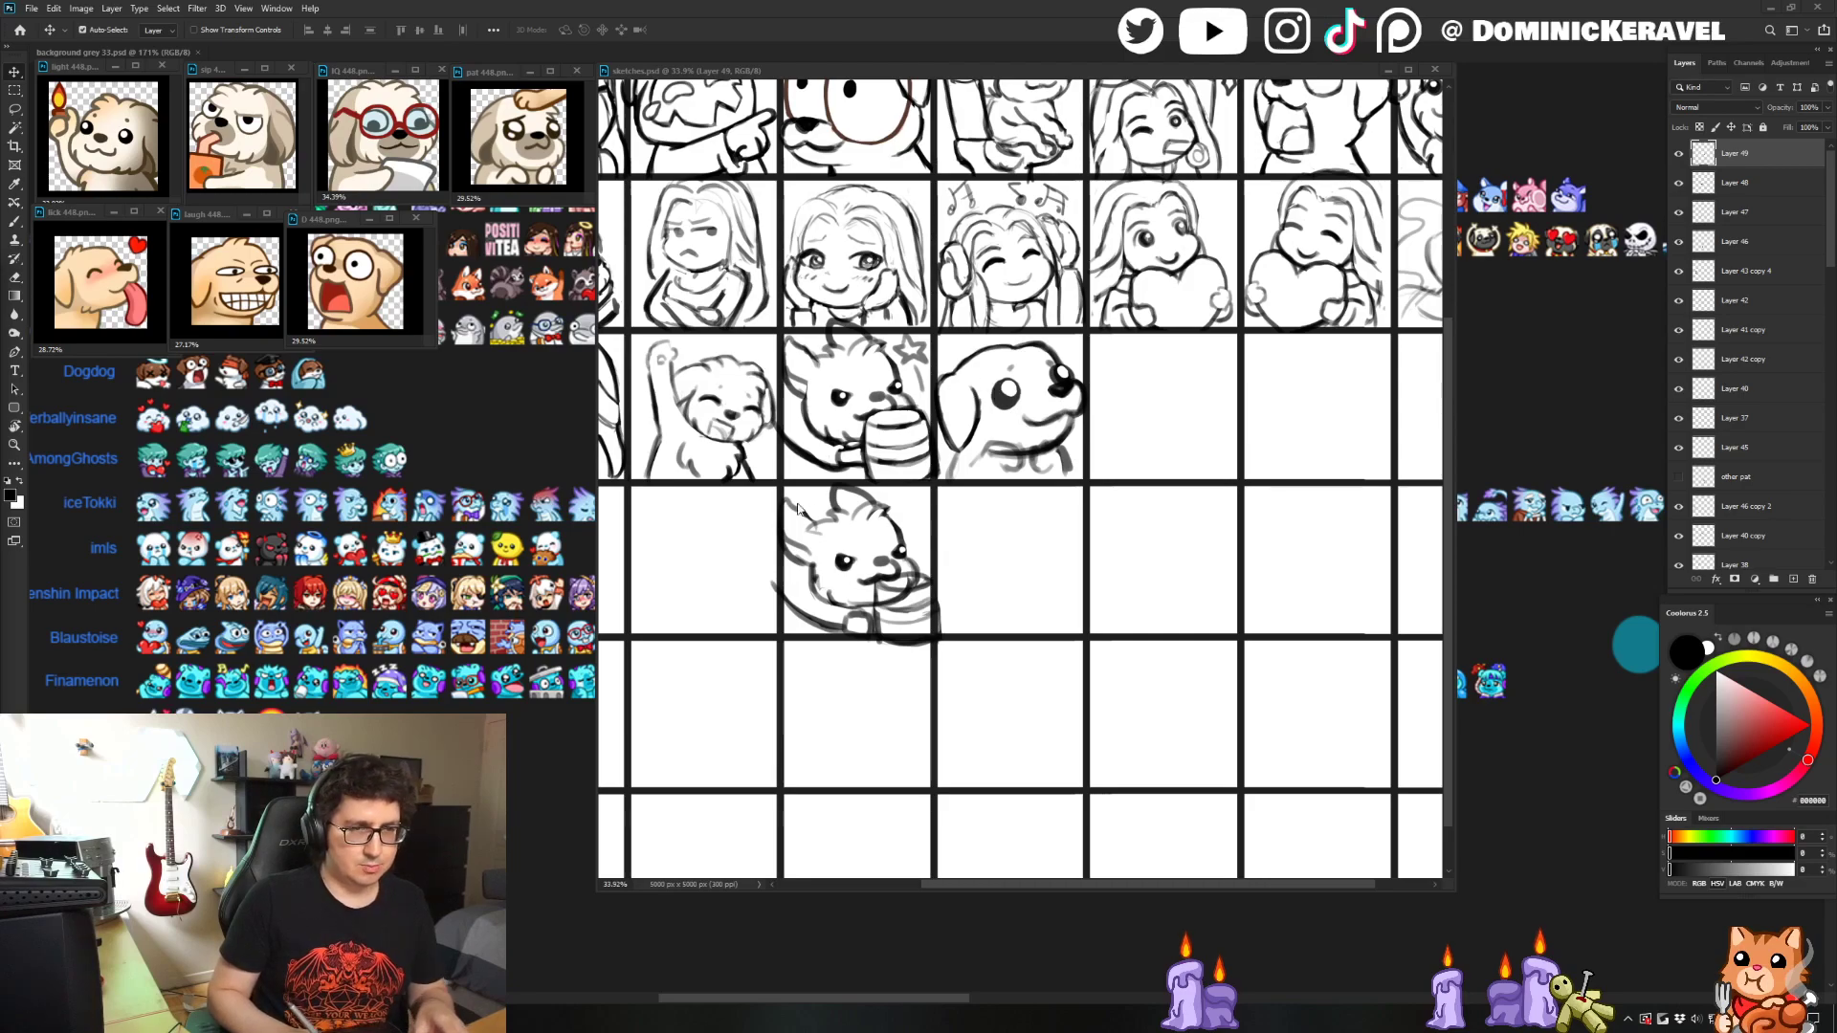
- Switch back to Photoshop, activate background grey 33.psd and examine its finished emote rows at a larger zoom
drag(944, 75, 941, 76)
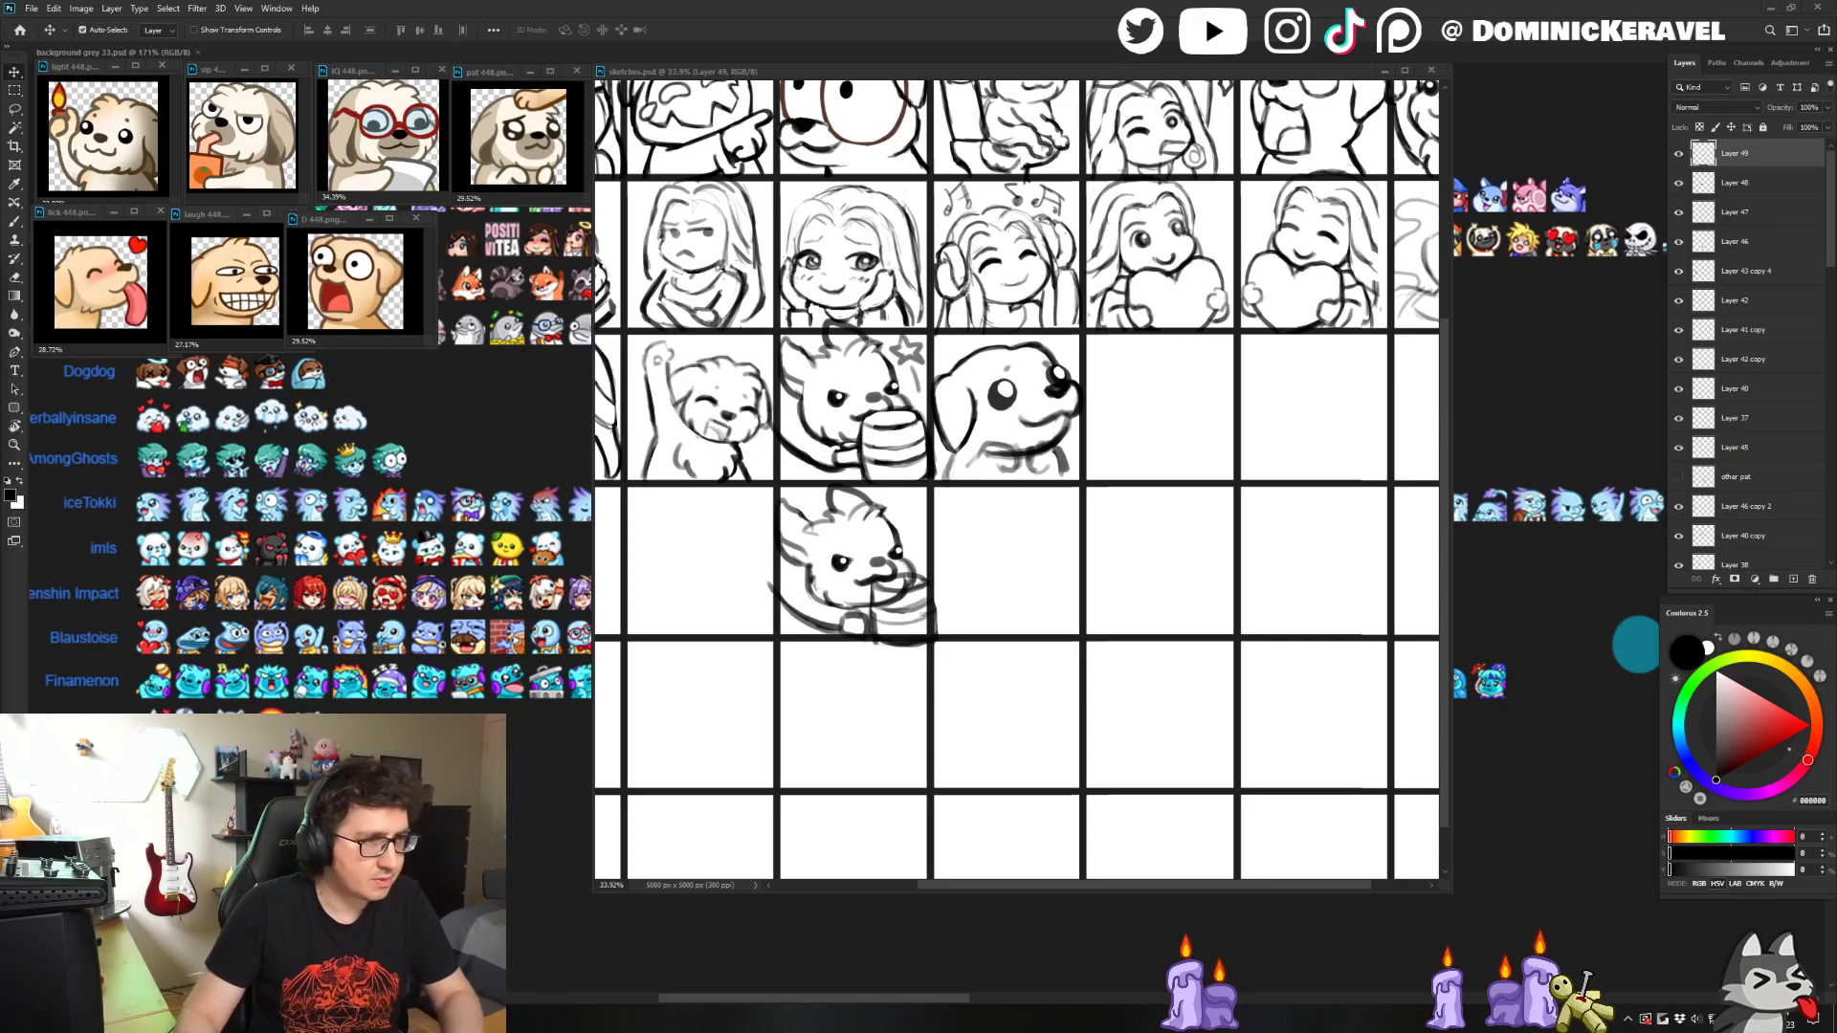
click(426, 647)
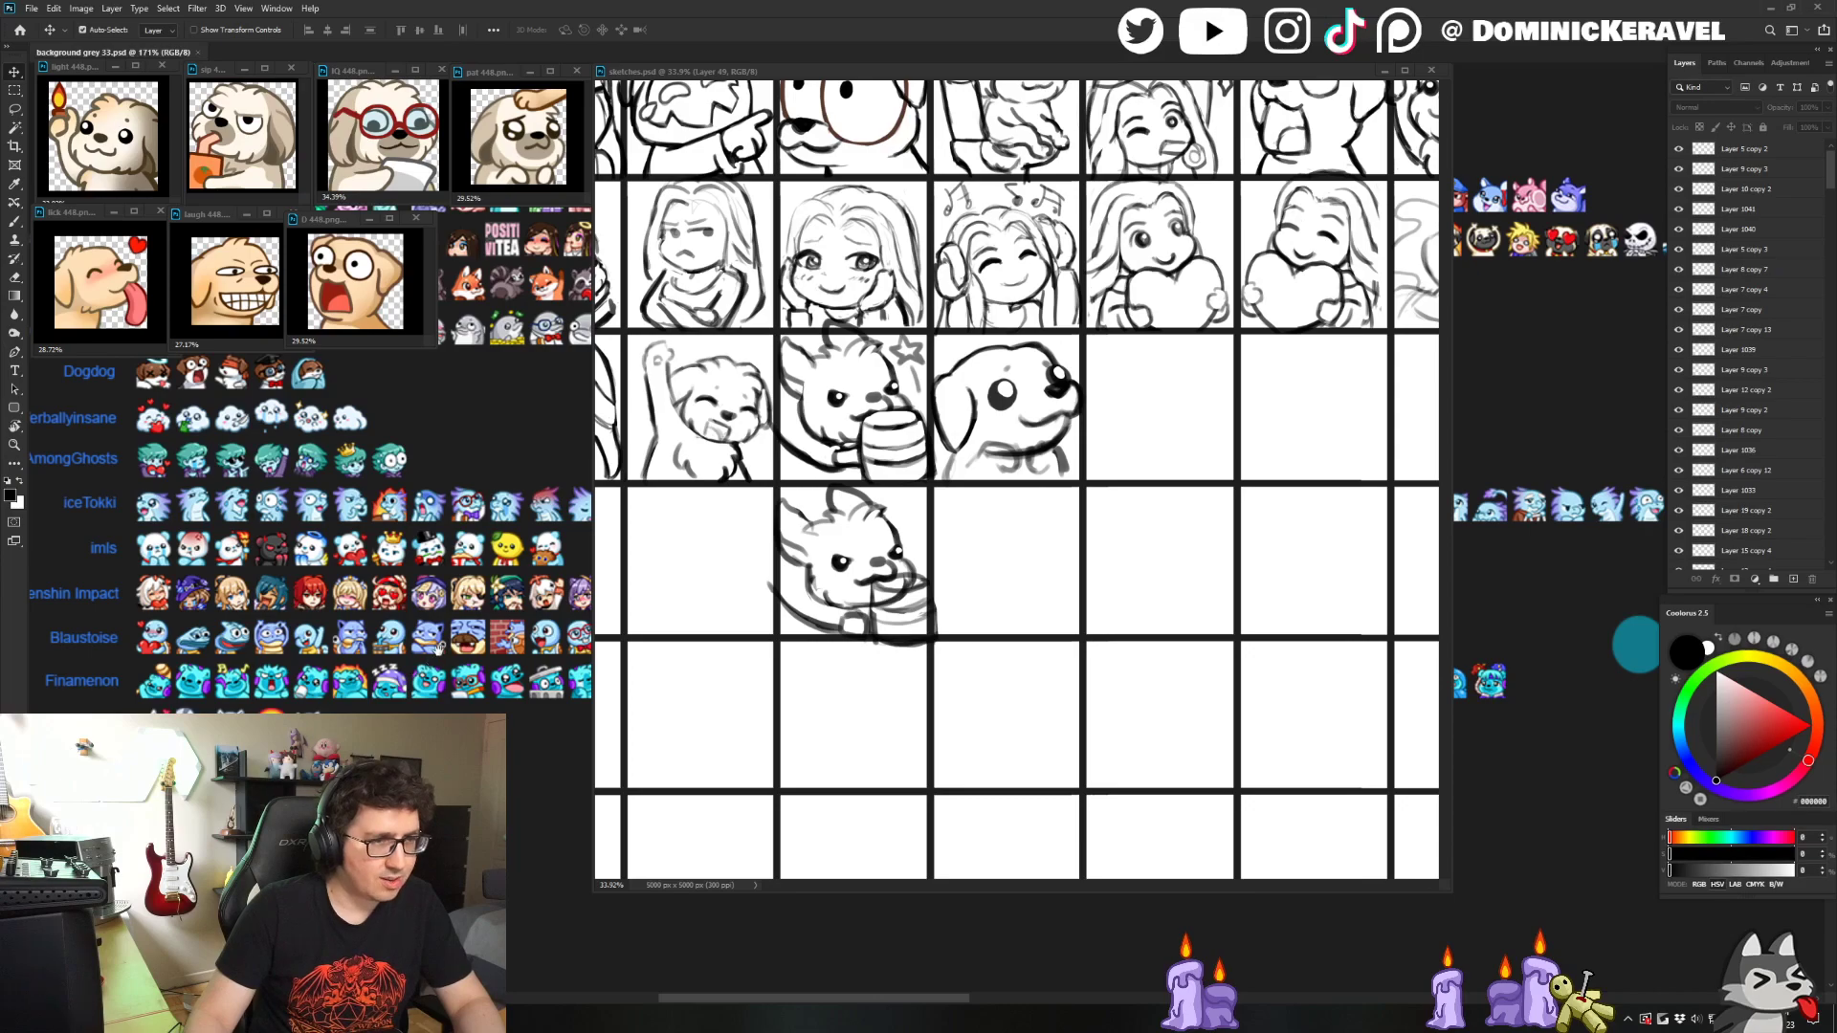
scroll(395, 658, up, 4)
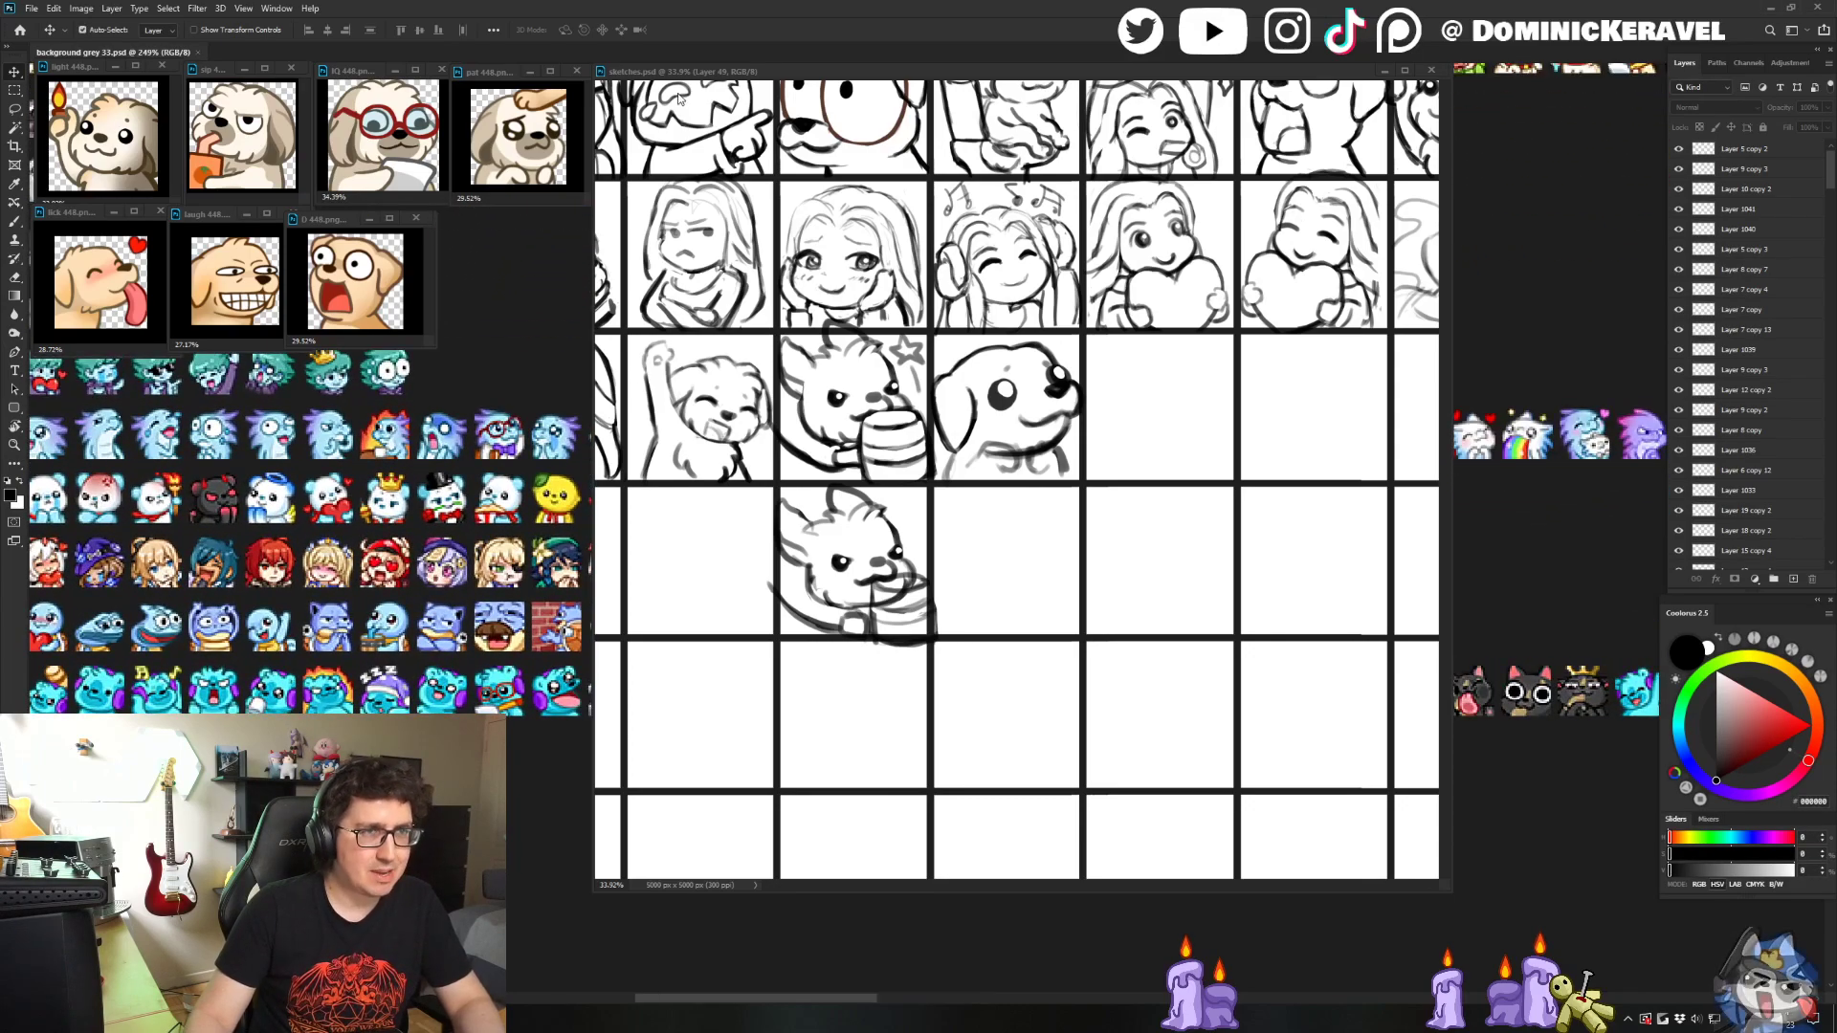
- Move the sketches.psd window aside and examine the labelled emote rows of background grey 33.psd, including the Genshin Impact set, at several zoom levels
drag(676, 72, 1077, 166)
scroll(603, 679, down, 2)
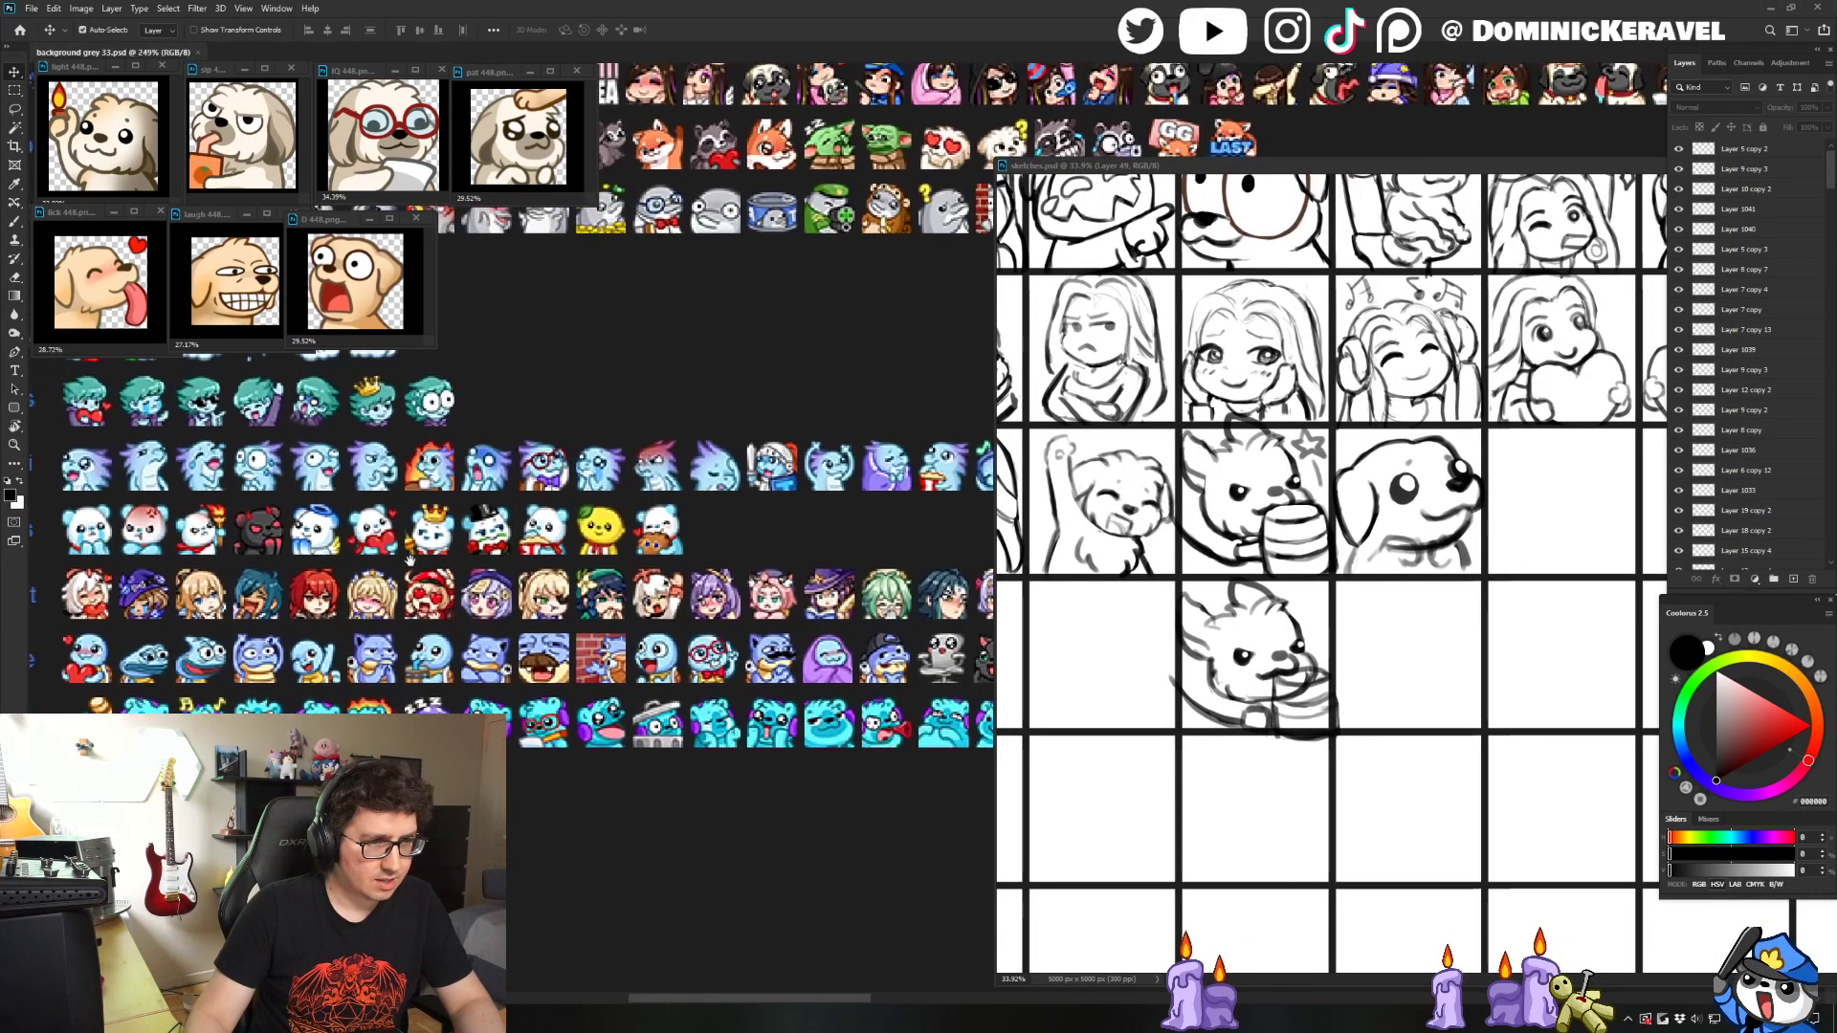
drag(471, 667, 536, 666)
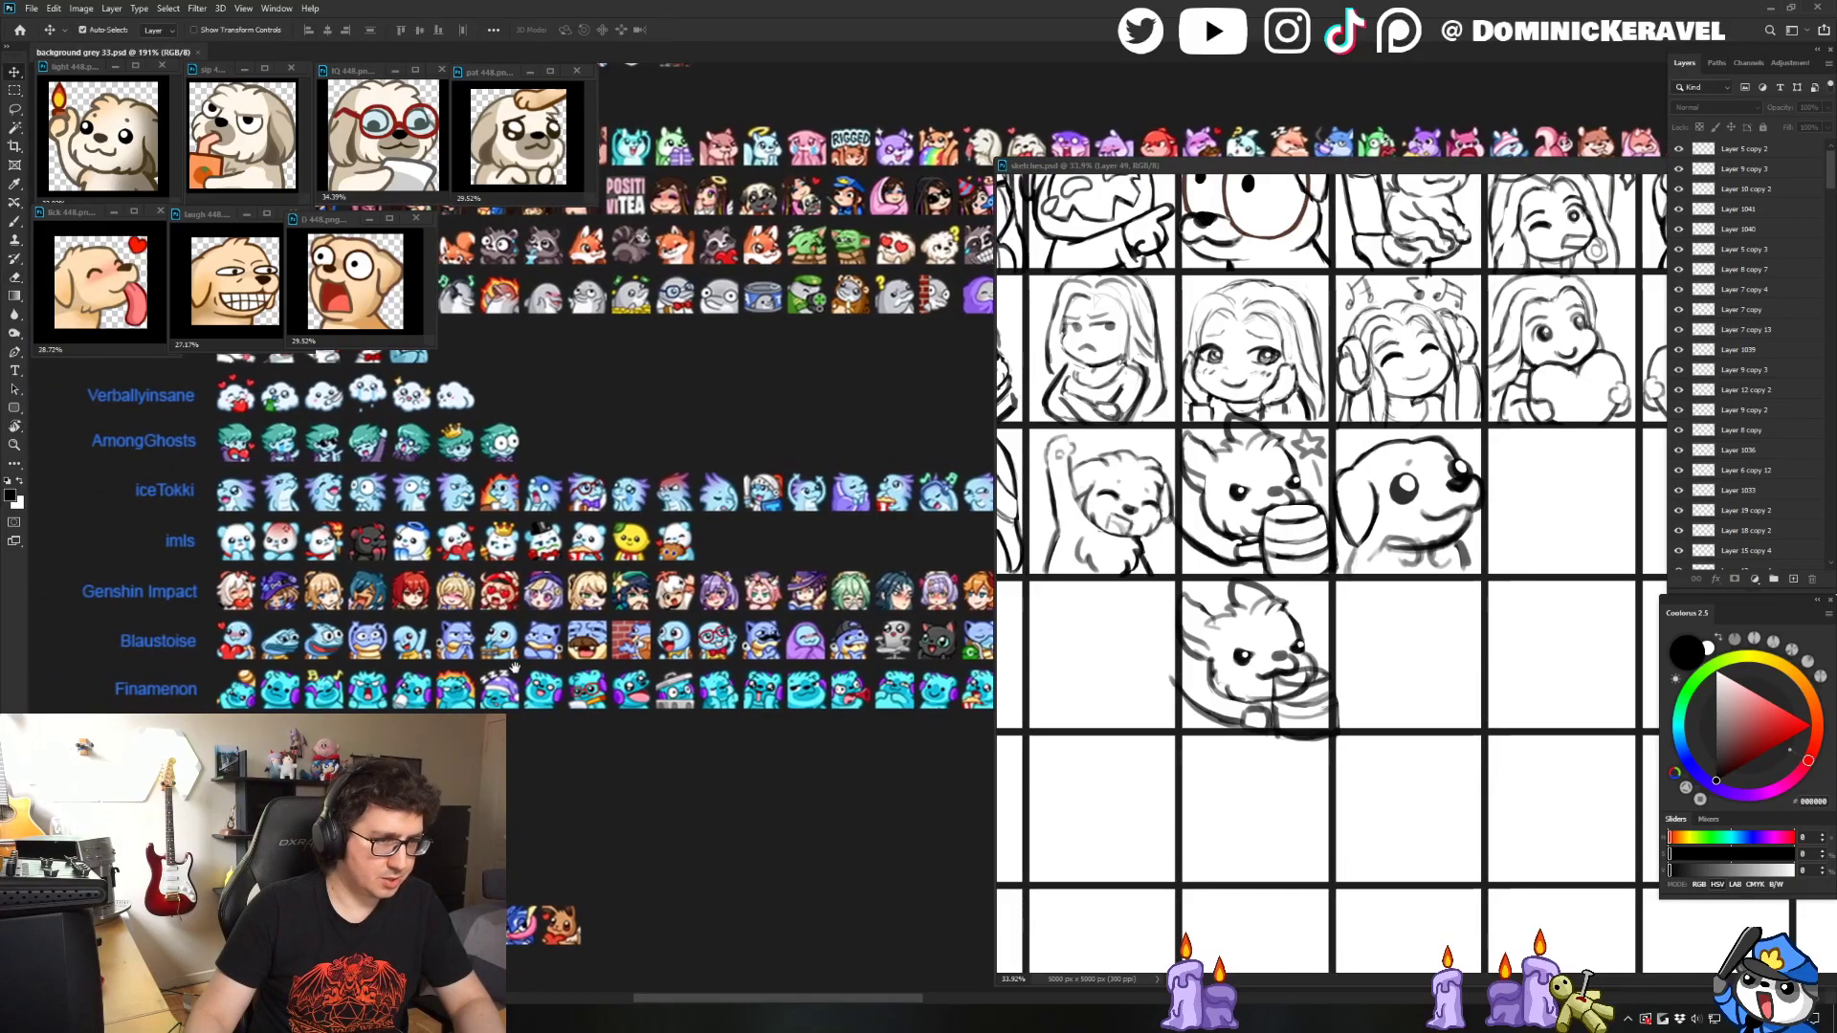
scroll(526, 664, up, 3)
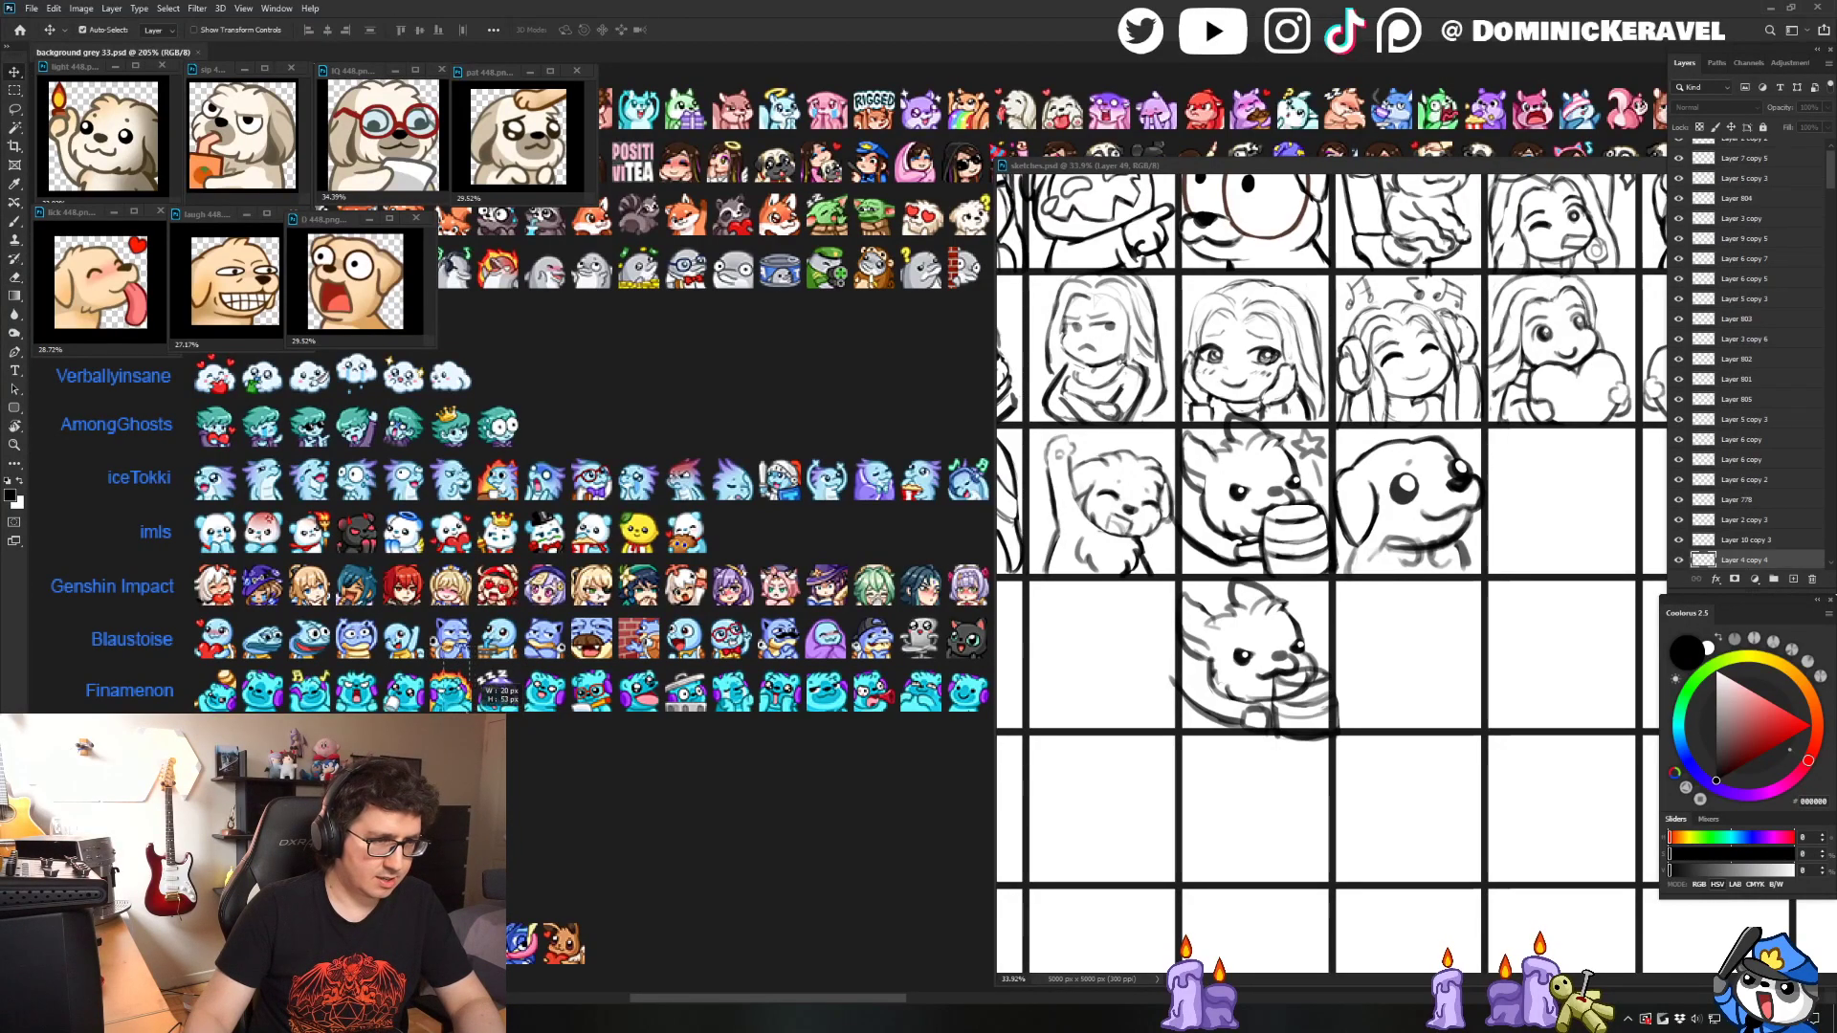
key(e)
drag(417, 662, 488, 675)
drag(662, 706, 575, 680)
scroll(574, 679, down, 2)
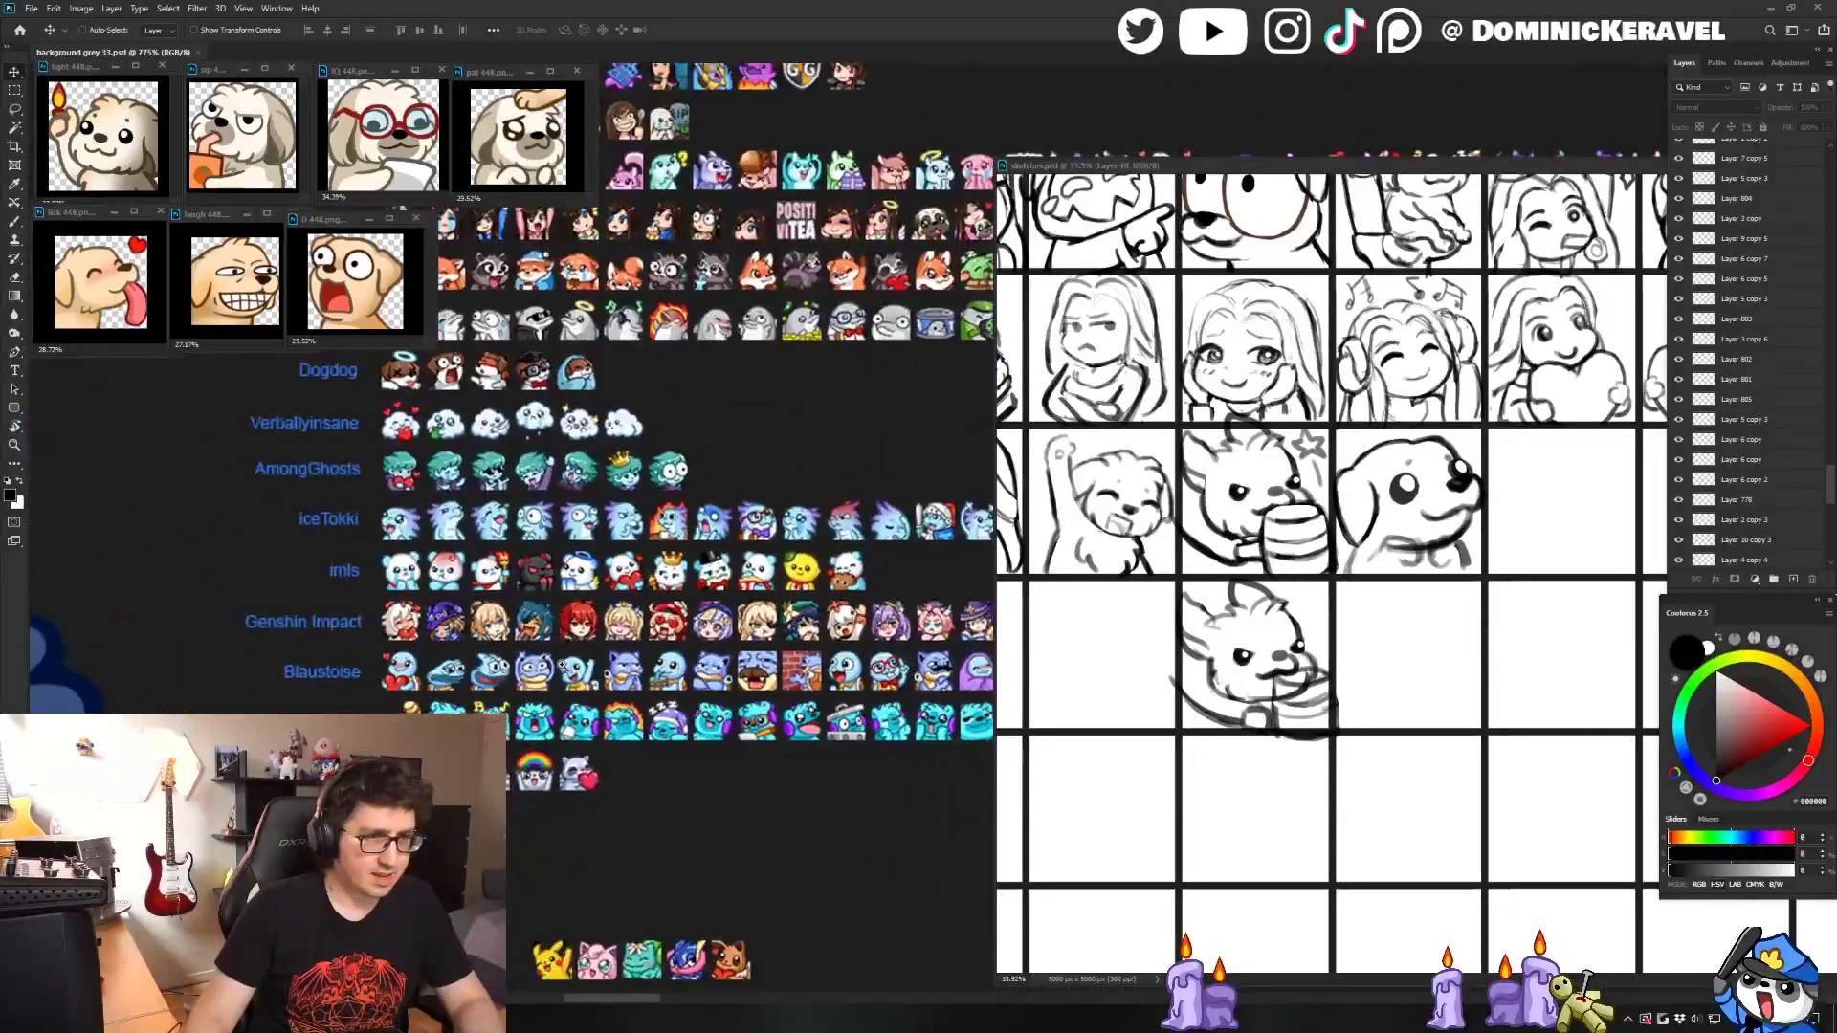
scroll(660, 691, up, 4)
scroll(659, 690, up, 2)
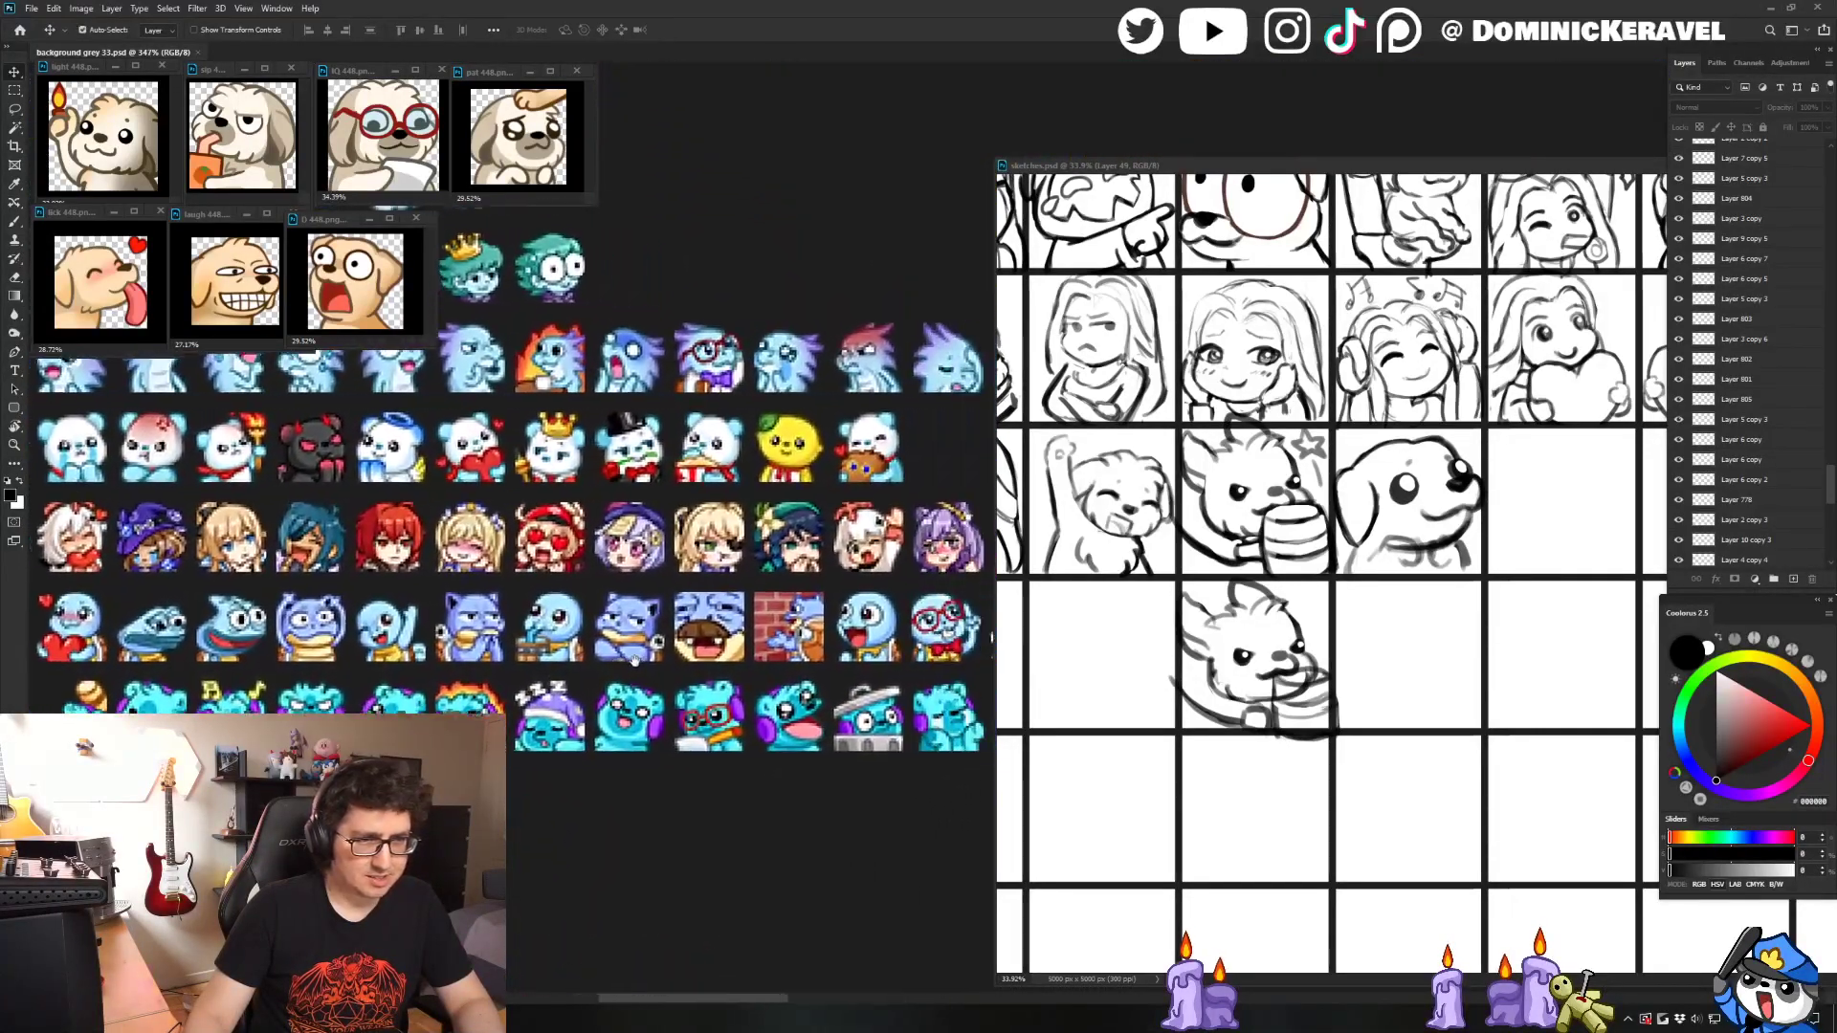
key(b)
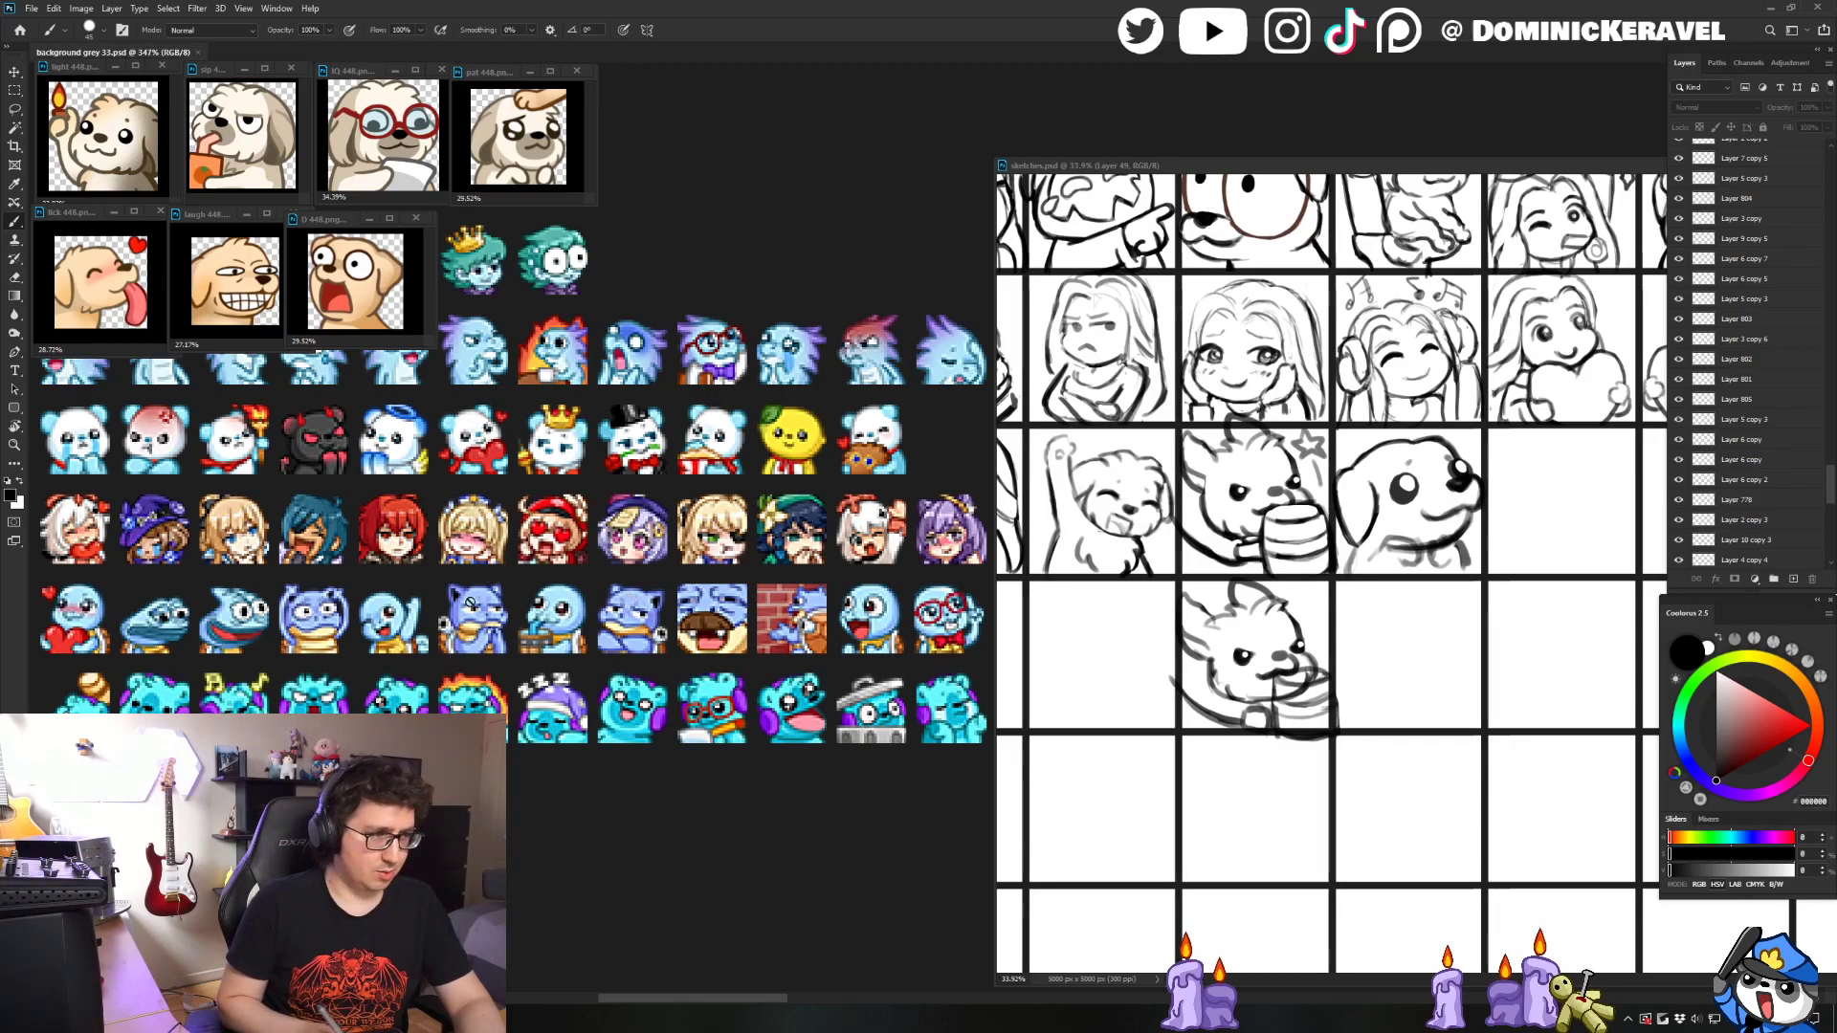
key(v)
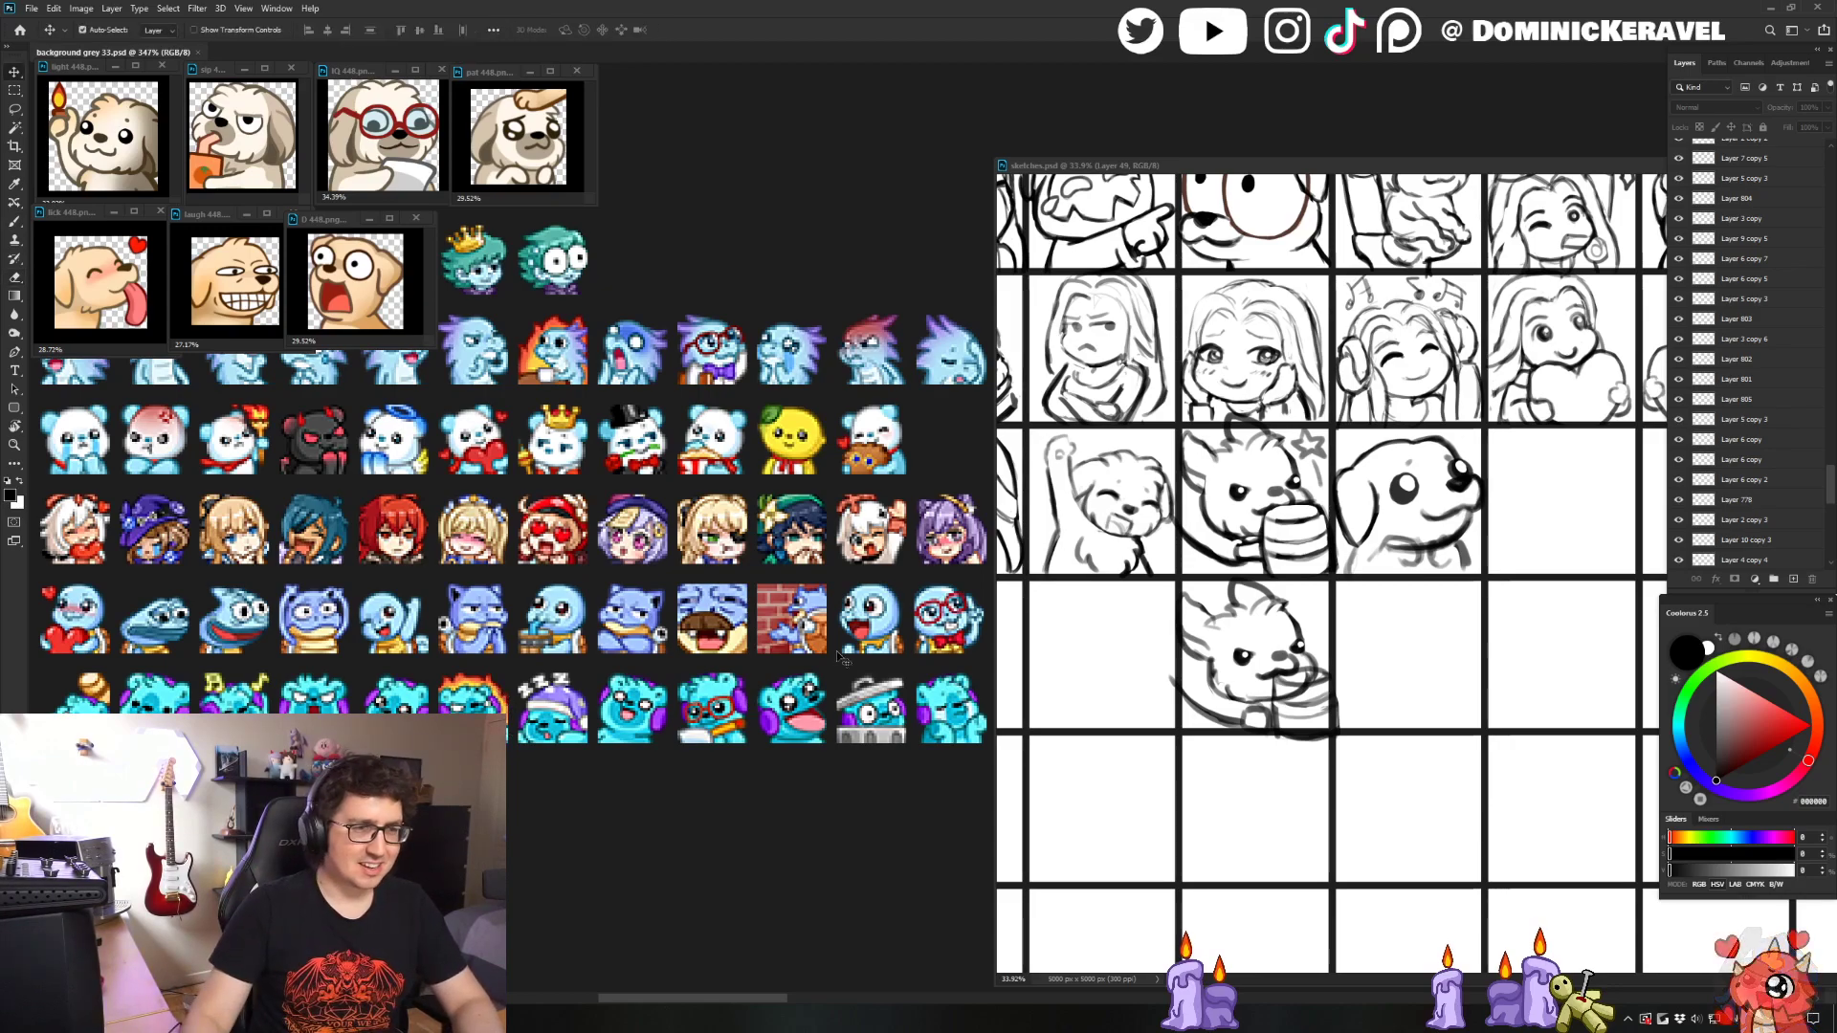
scroll(733, 686, down, 1)
scroll(732, 685, down, 3)
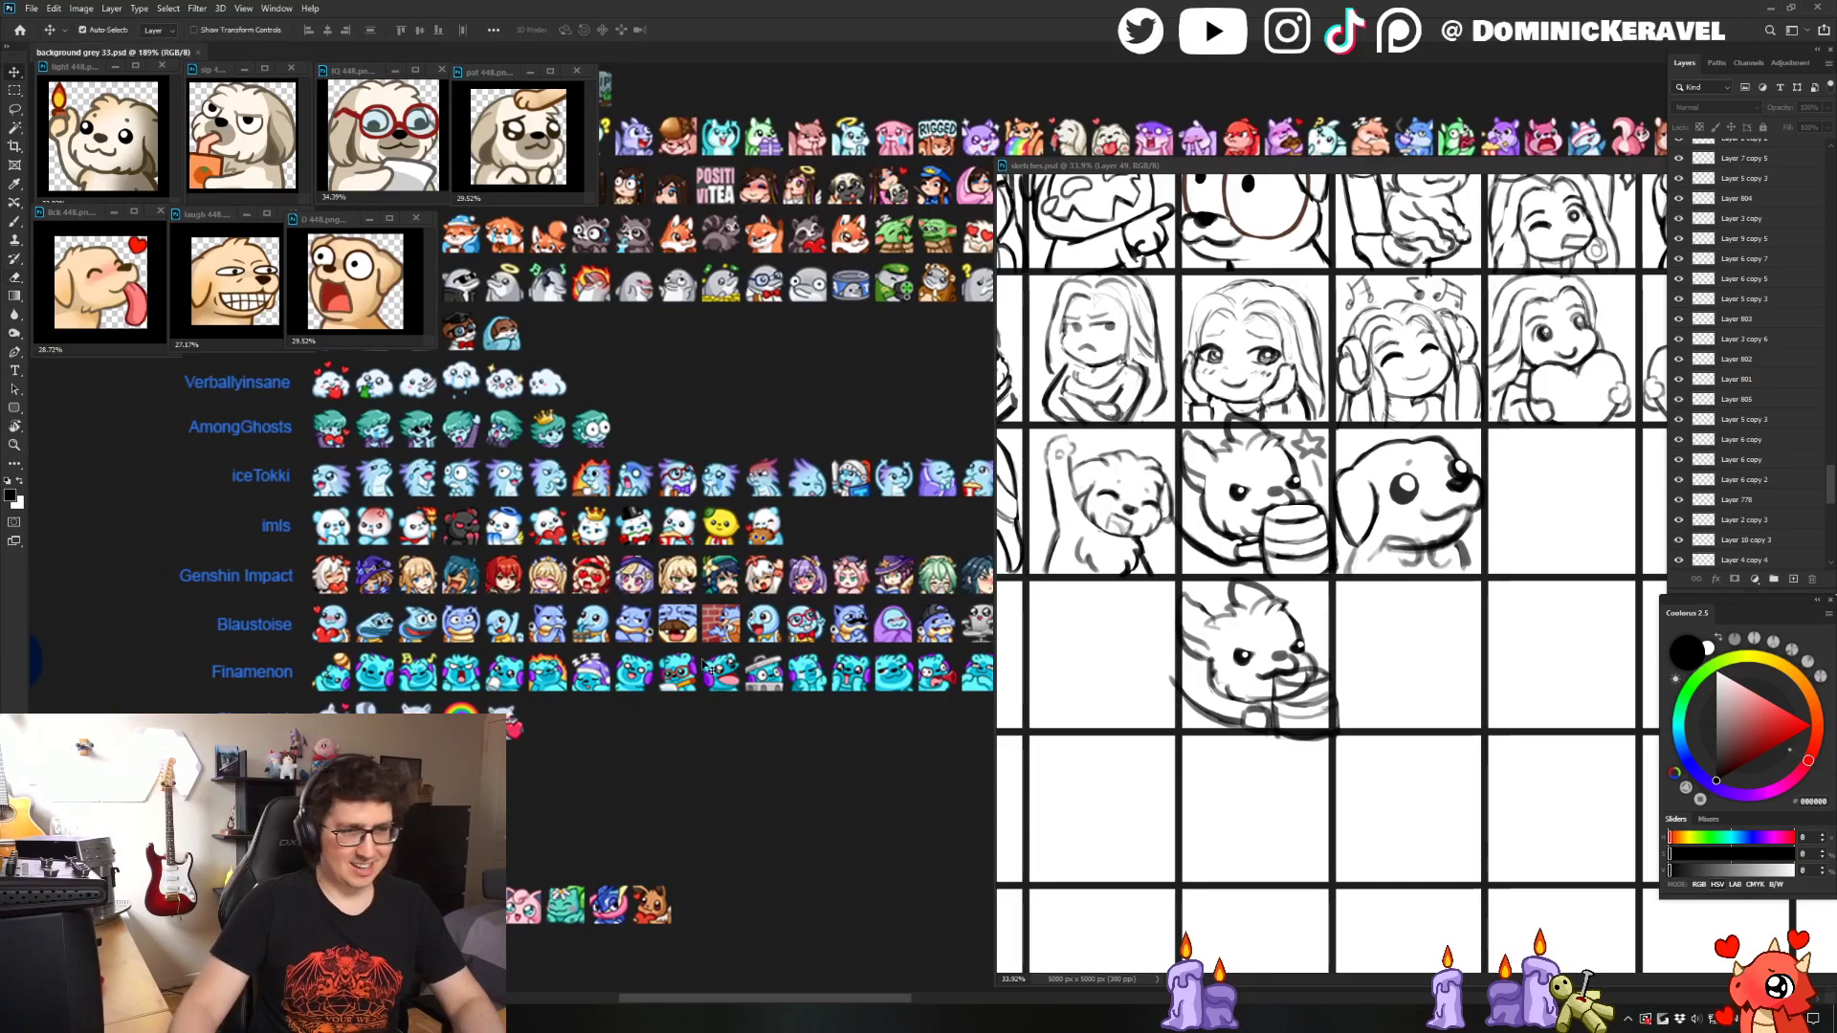
scroll(705, 674, up, 1)
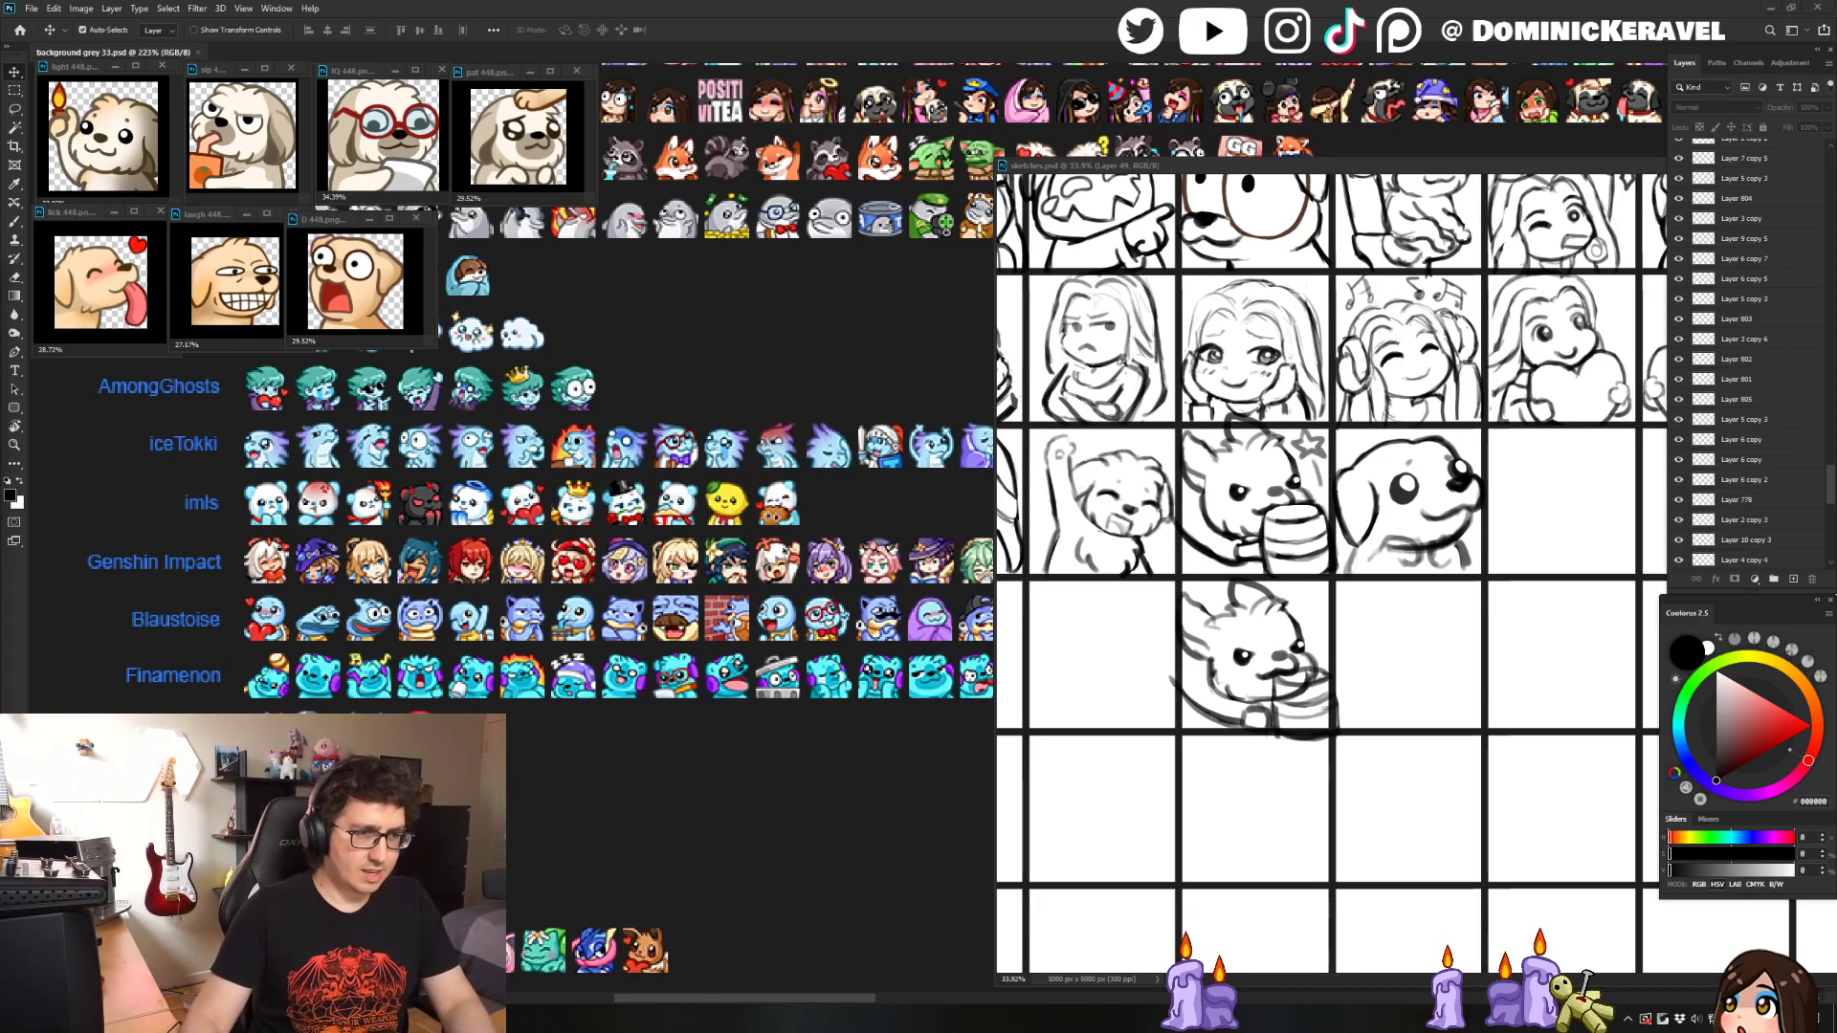
- Examine the upper emote rows of the sheet and follow the long rows to their far end
drag(809, 350, 664, 581)
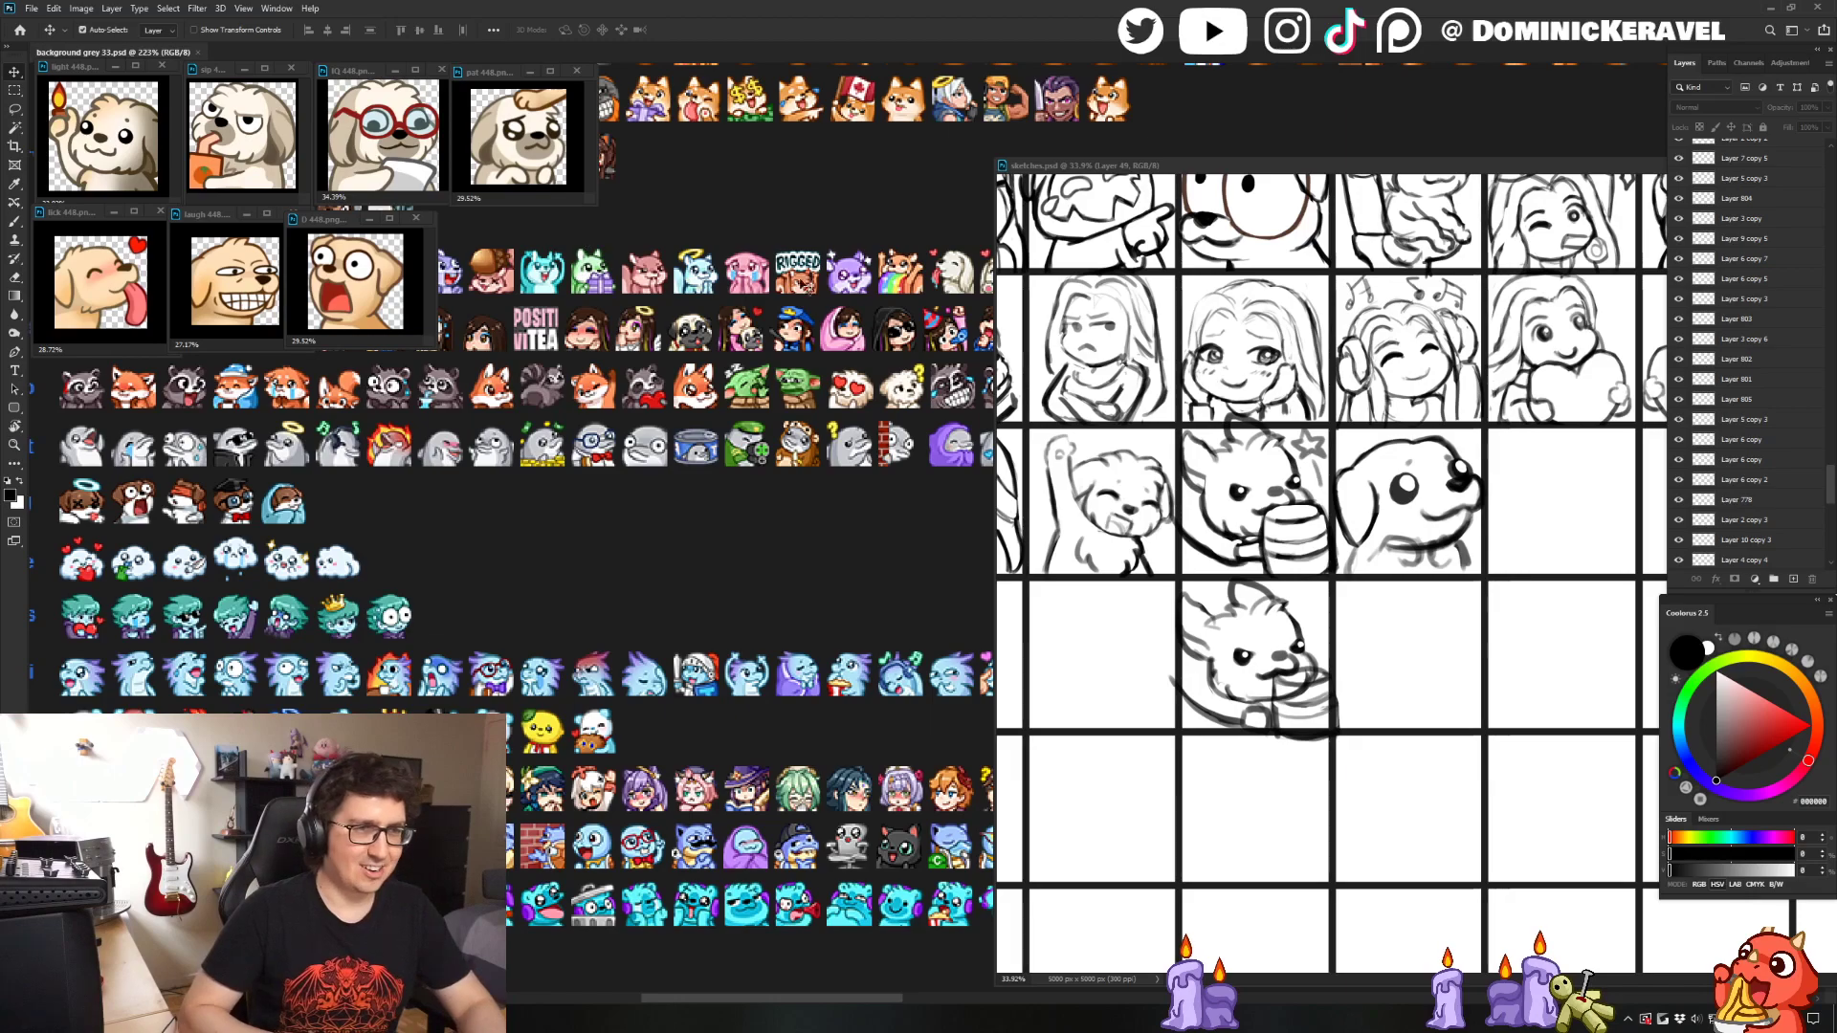
drag(462, 754, 636, 549)
scroll(636, 547, up, 3)
scroll(669, 537, right, 1)
scroll(754, 547, down, 10)
scroll(670, 553, right, 1)
drag(641, 554, 574, 660)
drag(813, 550, 668, 533)
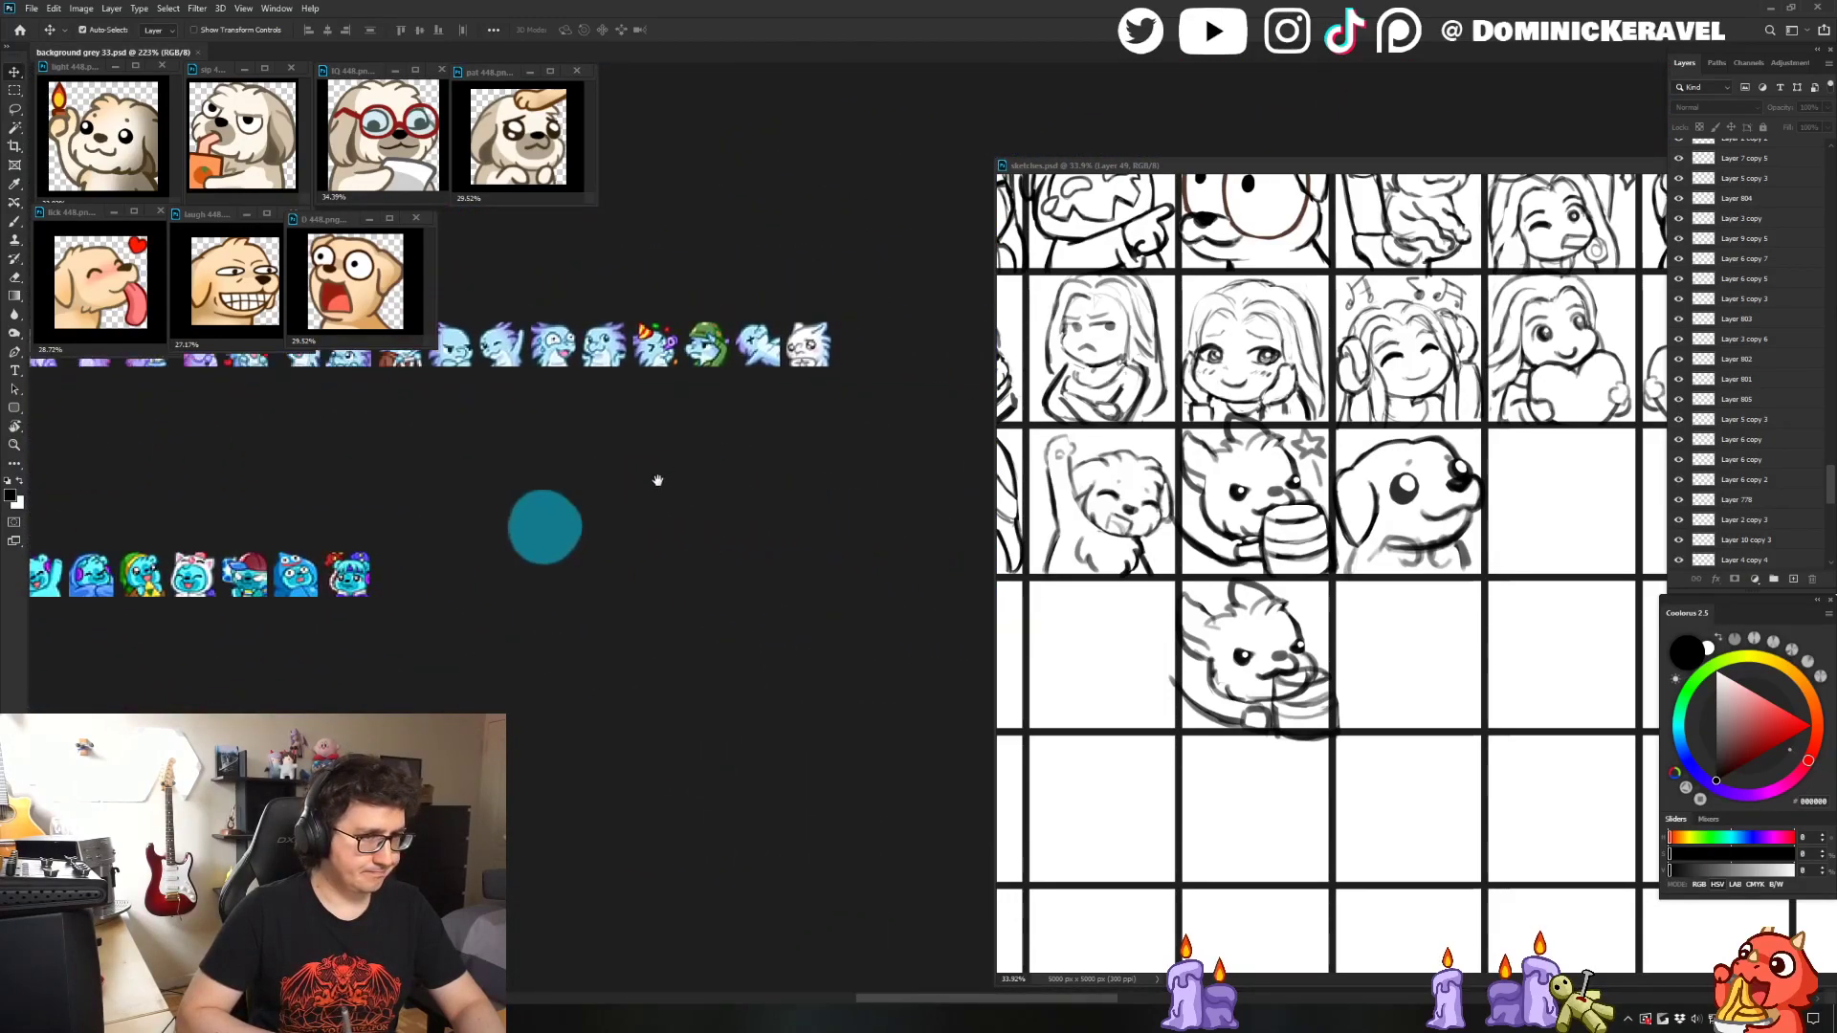
scroll(660, 492, up, 2)
scroll(660, 493, right, 2)
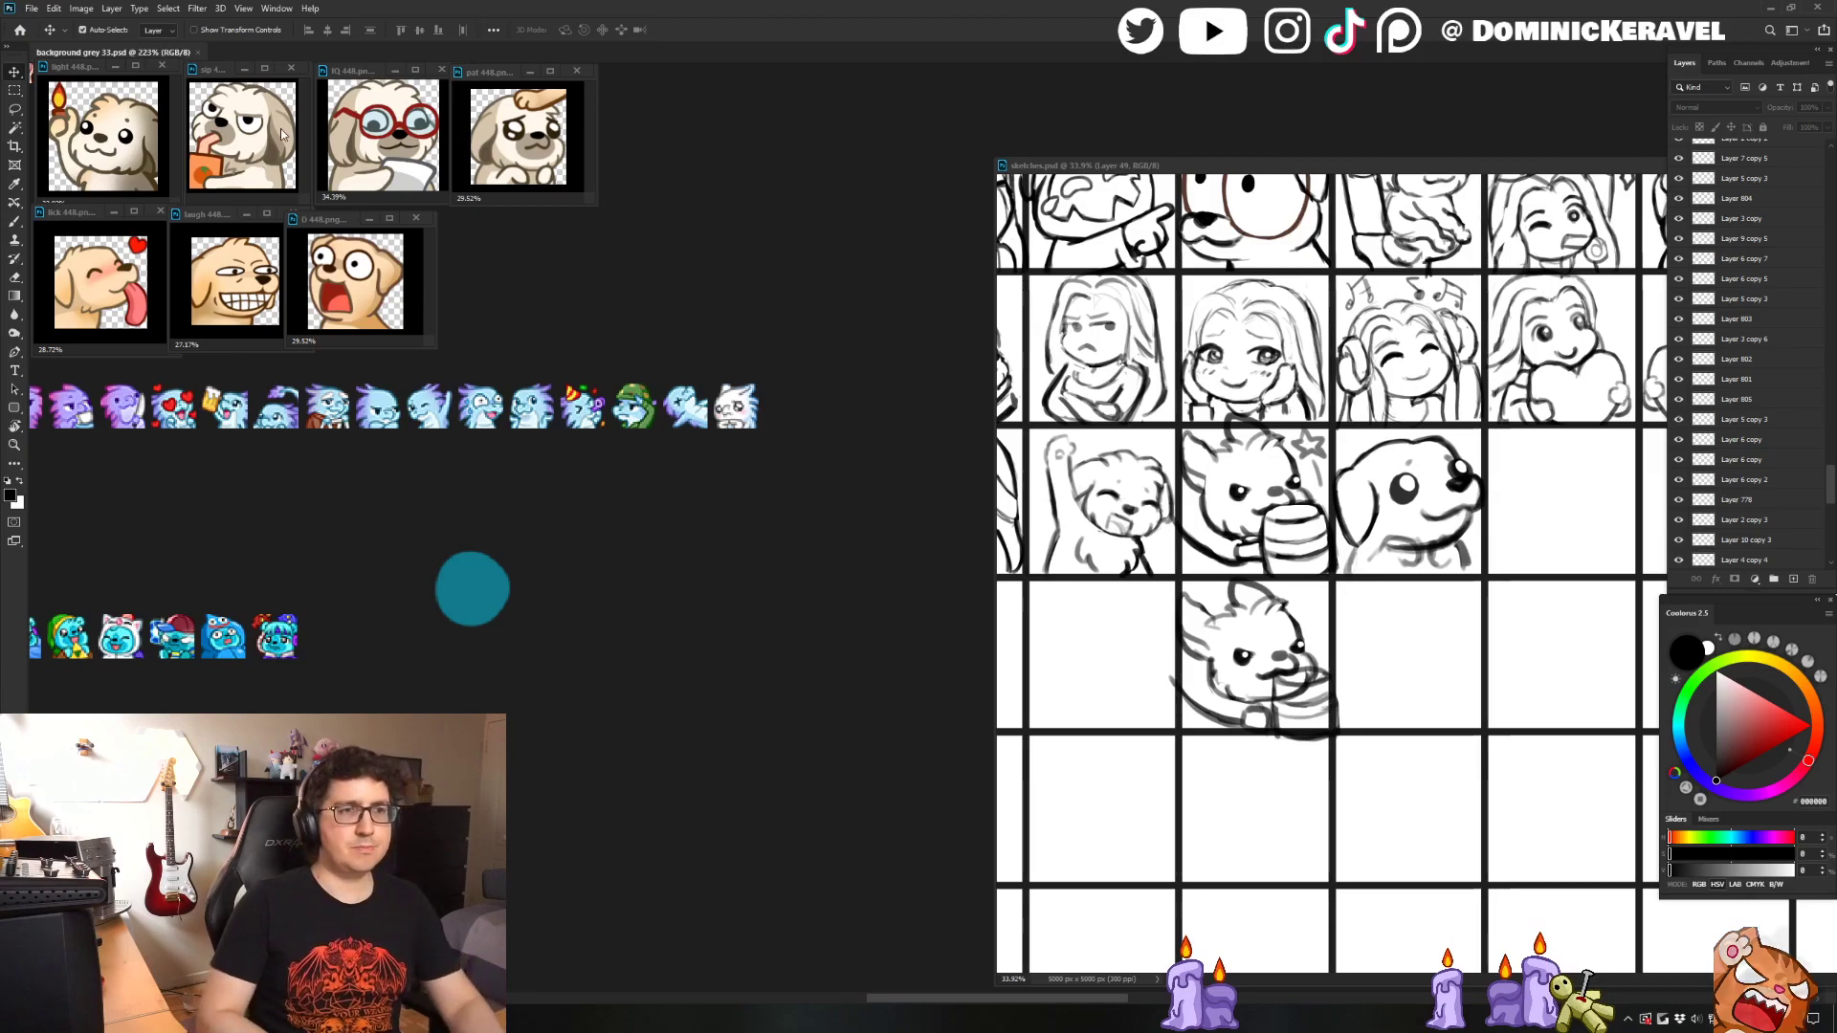
- Bring the sketches.psd window back beside the references, lasso the puppy sketch's far eye and nudge it slightly downward
mouse_move(755, 280)
mouse_down()
mouse_move(533, 463)
mouse_move(606, 389)
mouse_move(635, 443)
mouse_move(648, 351)
mouse_move(487, 381)
mouse_up()
mouse_move(1174, 170)
mouse_down()
mouse_move(781, 79)
mouse_move(798, 77)
mouse_up()
scroll(1091, 394, up, 1)
drag(1092, 394, 950, 519)
key(l)
mouse_move(865, 558)
mouse_down()
mouse_move(907, 490)
mouse_move(840, 516)
mouse_move(884, 535)
mouse_move(915, 509)
mouse_move(893, 480)
mouse_move(856, 497)
mouse_move(876, 551)
mouse_move(904, 499)
mouse_move(885, 480)
mouse_move(879, 520)
mouse_move(931, 481)
mouse_up()
key(ctrl+z)
key(ctrl+d)
ctrl+drag(948, 491, 950, 498)
key(ctrl+d)
- Clean up and redraw the lines around the puppy's far eye, nose and muzzle with the Eraser and Brush
key(e)
key(b)
key(e)
key(b)
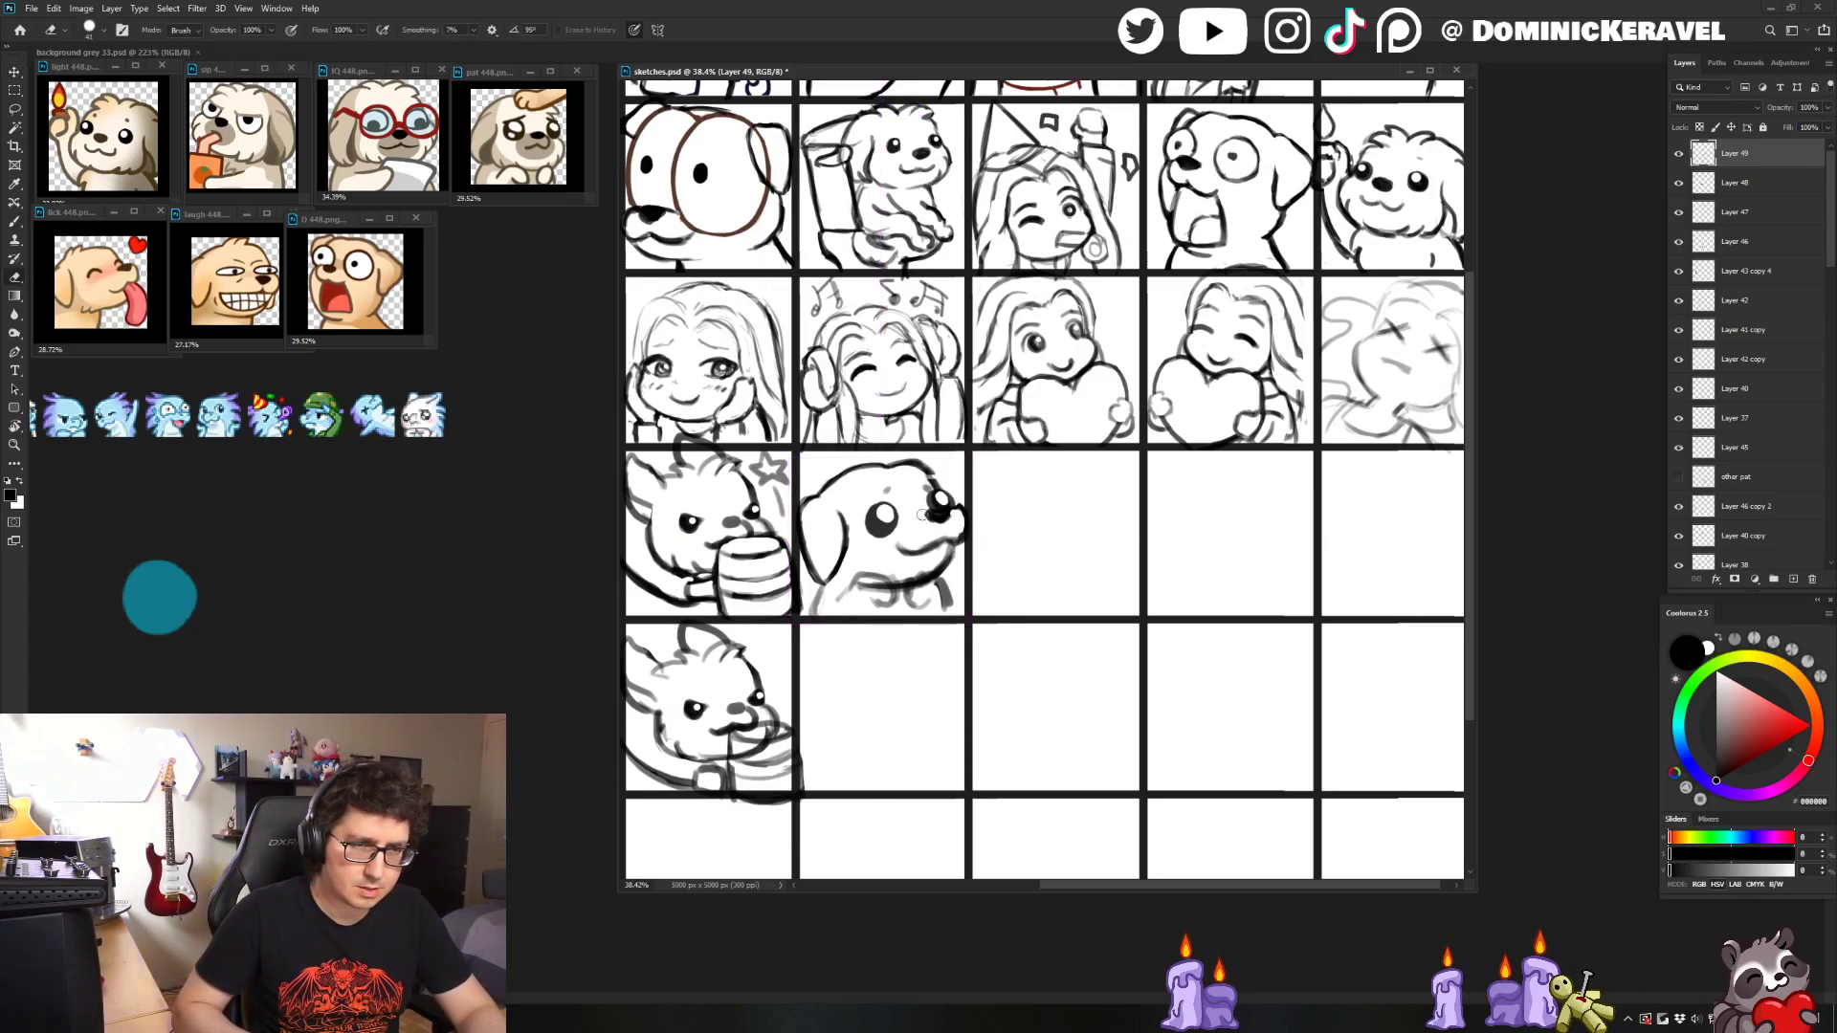
key(e)
key(b)
drag(961, 509, 942, 547)
key(e)
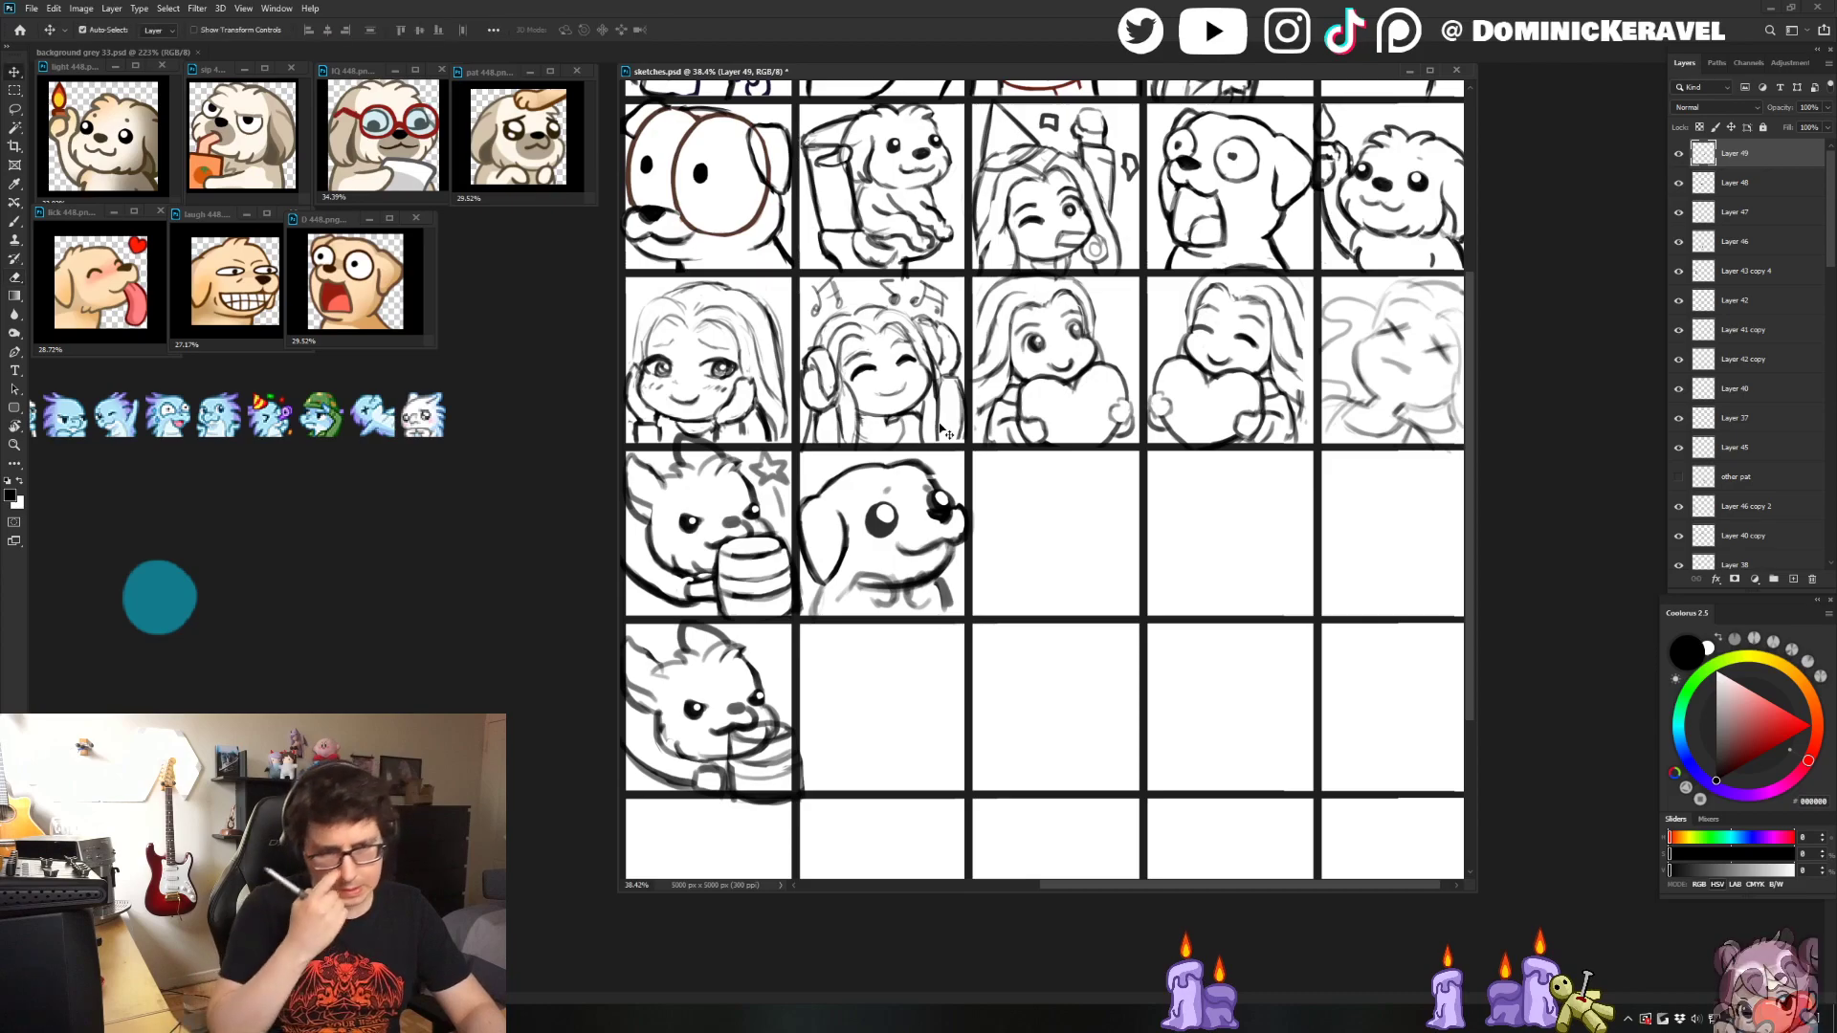
- Duplicate the puppy sketch into the empty grid cell directly below it
key(b)
drag(974, 501, 1043, 504)
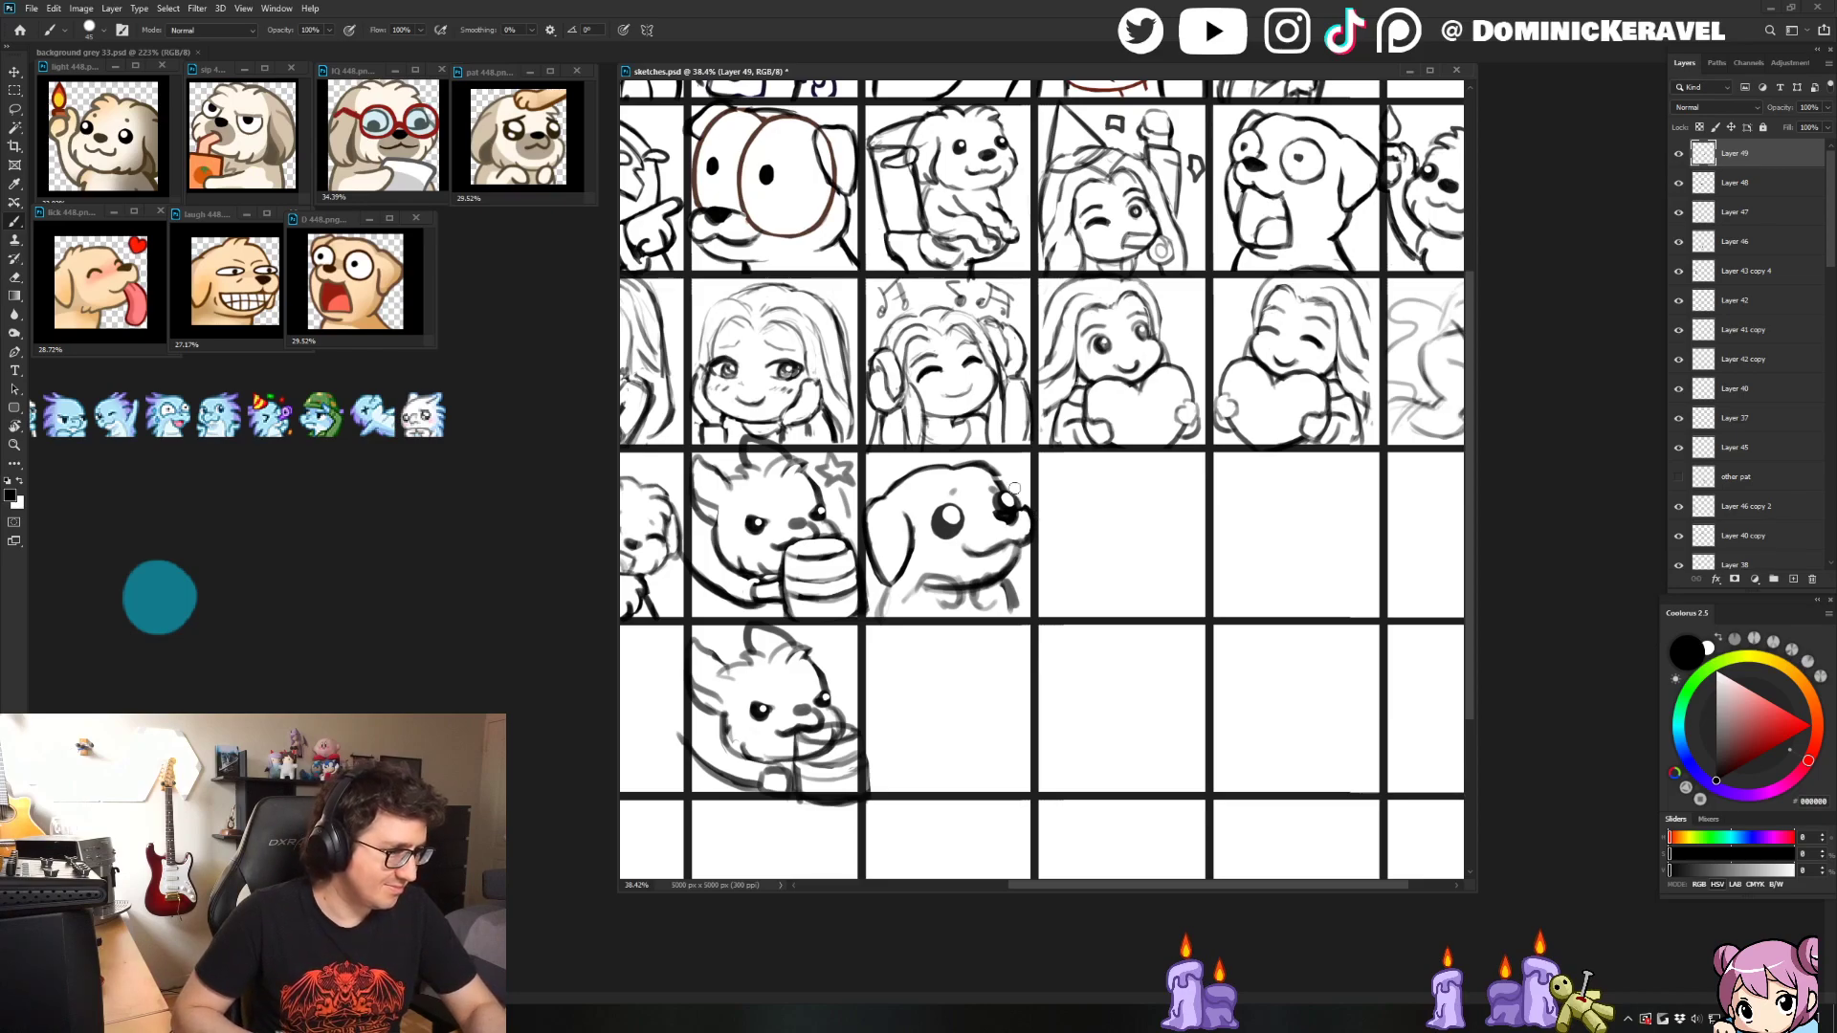
key(v)
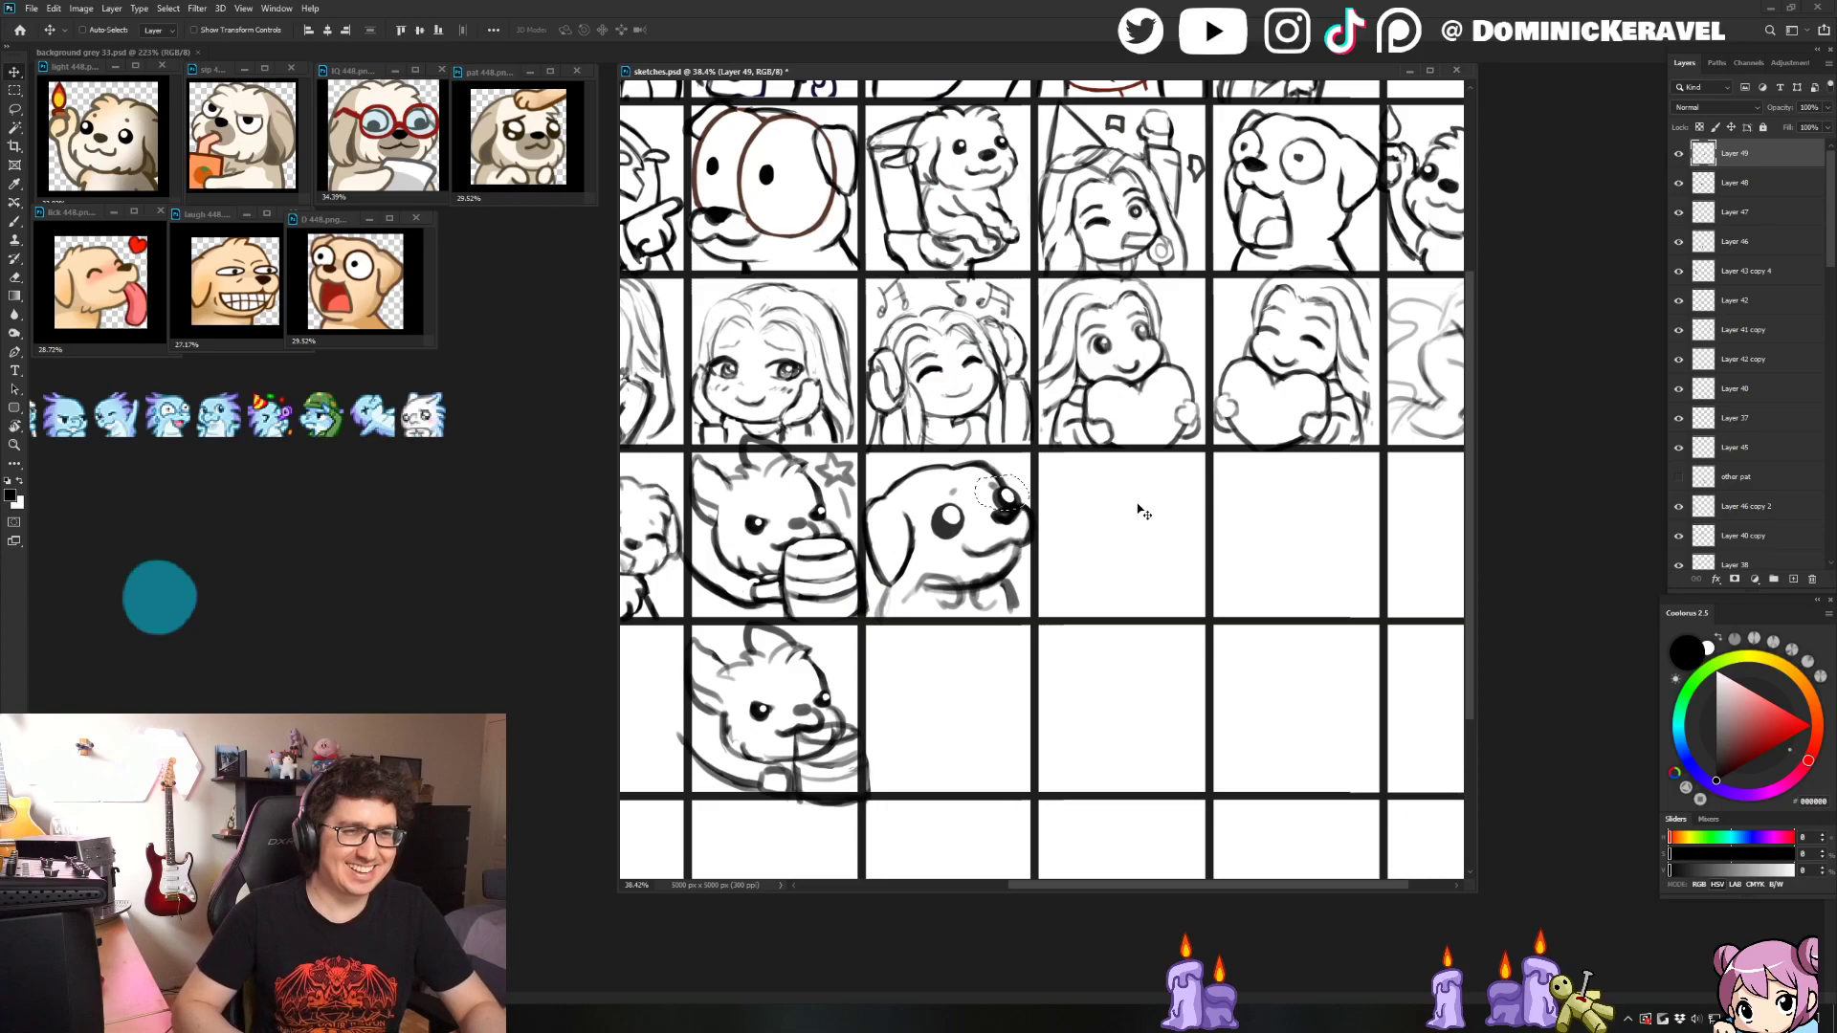
mouse_move(996, 532)
ctrl+alt+mouse_down()
mouse_move(1110, 459)
mouse_move(1031, 659)
mouse_move(993, 684)
ctrl+alt+mouse_up()
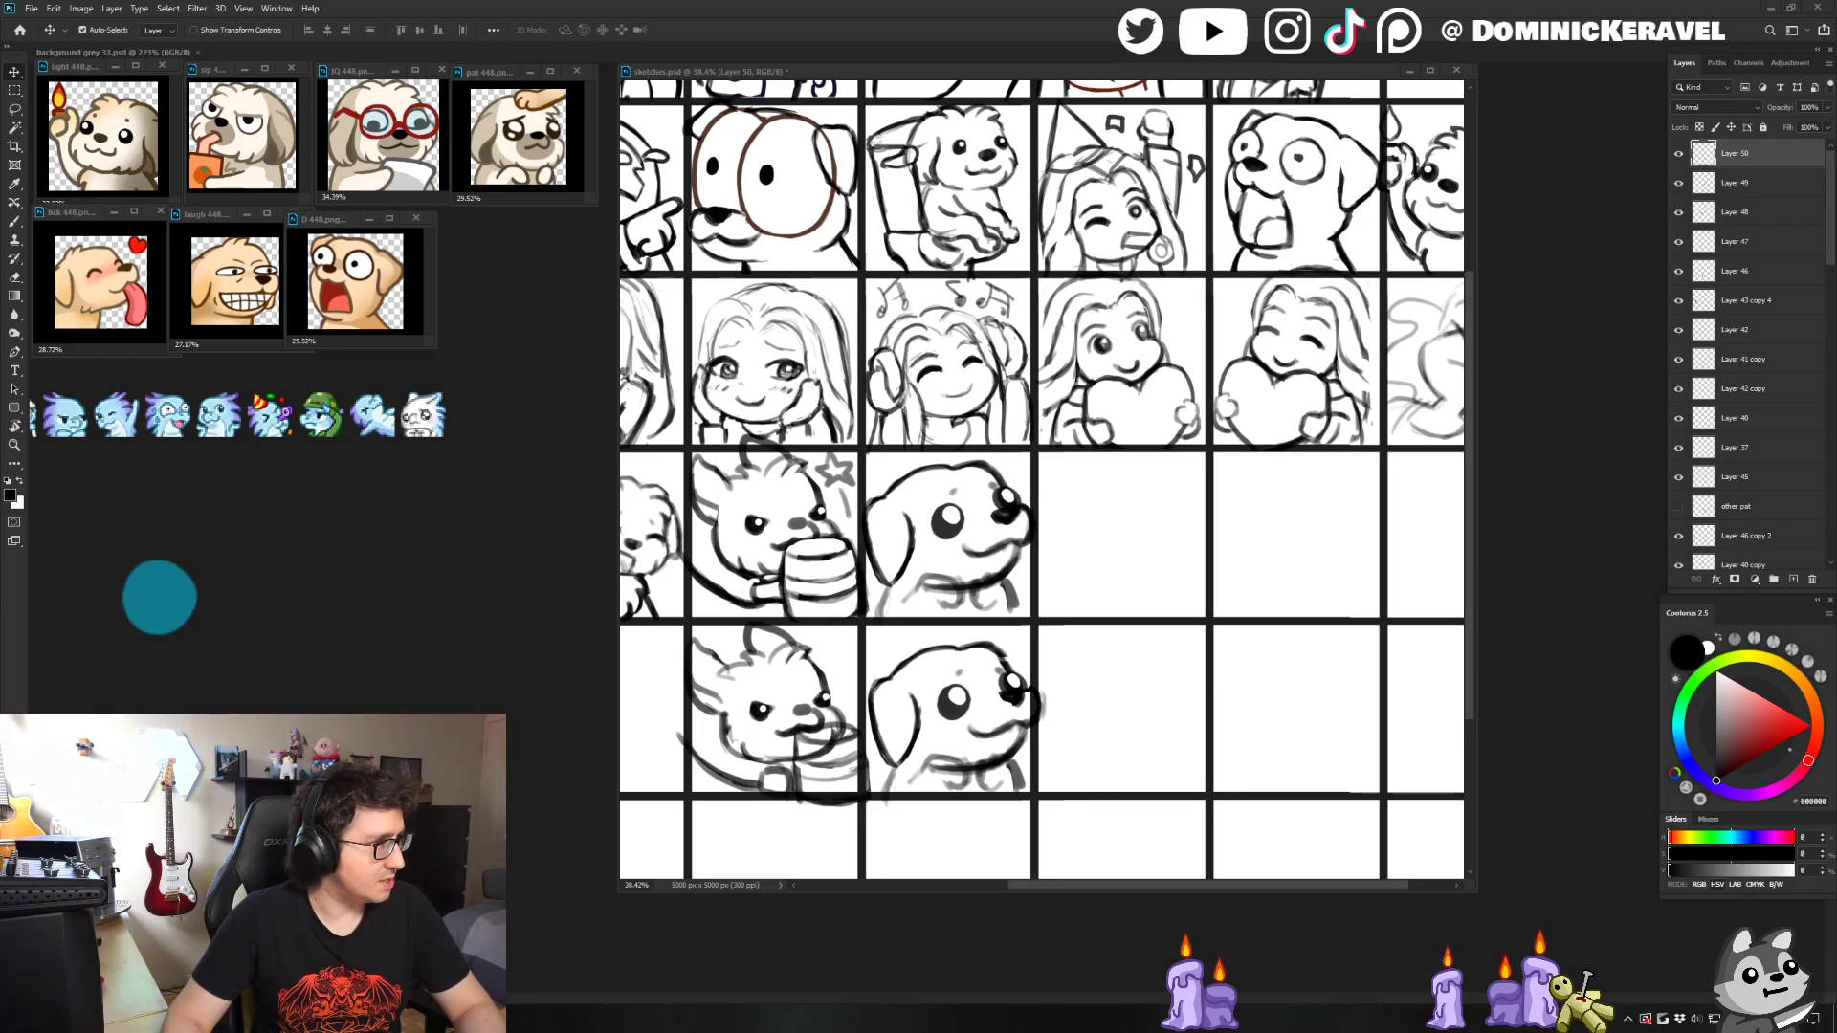
- Switch to the YouTube channel's uploads in Chrome and compare video view counts, returning to the list if the Attack on Titan video opens
drag(0, 9, 737, 8)
scroll(654, 286, down, 1)
scroll(652, 285, down, 2)
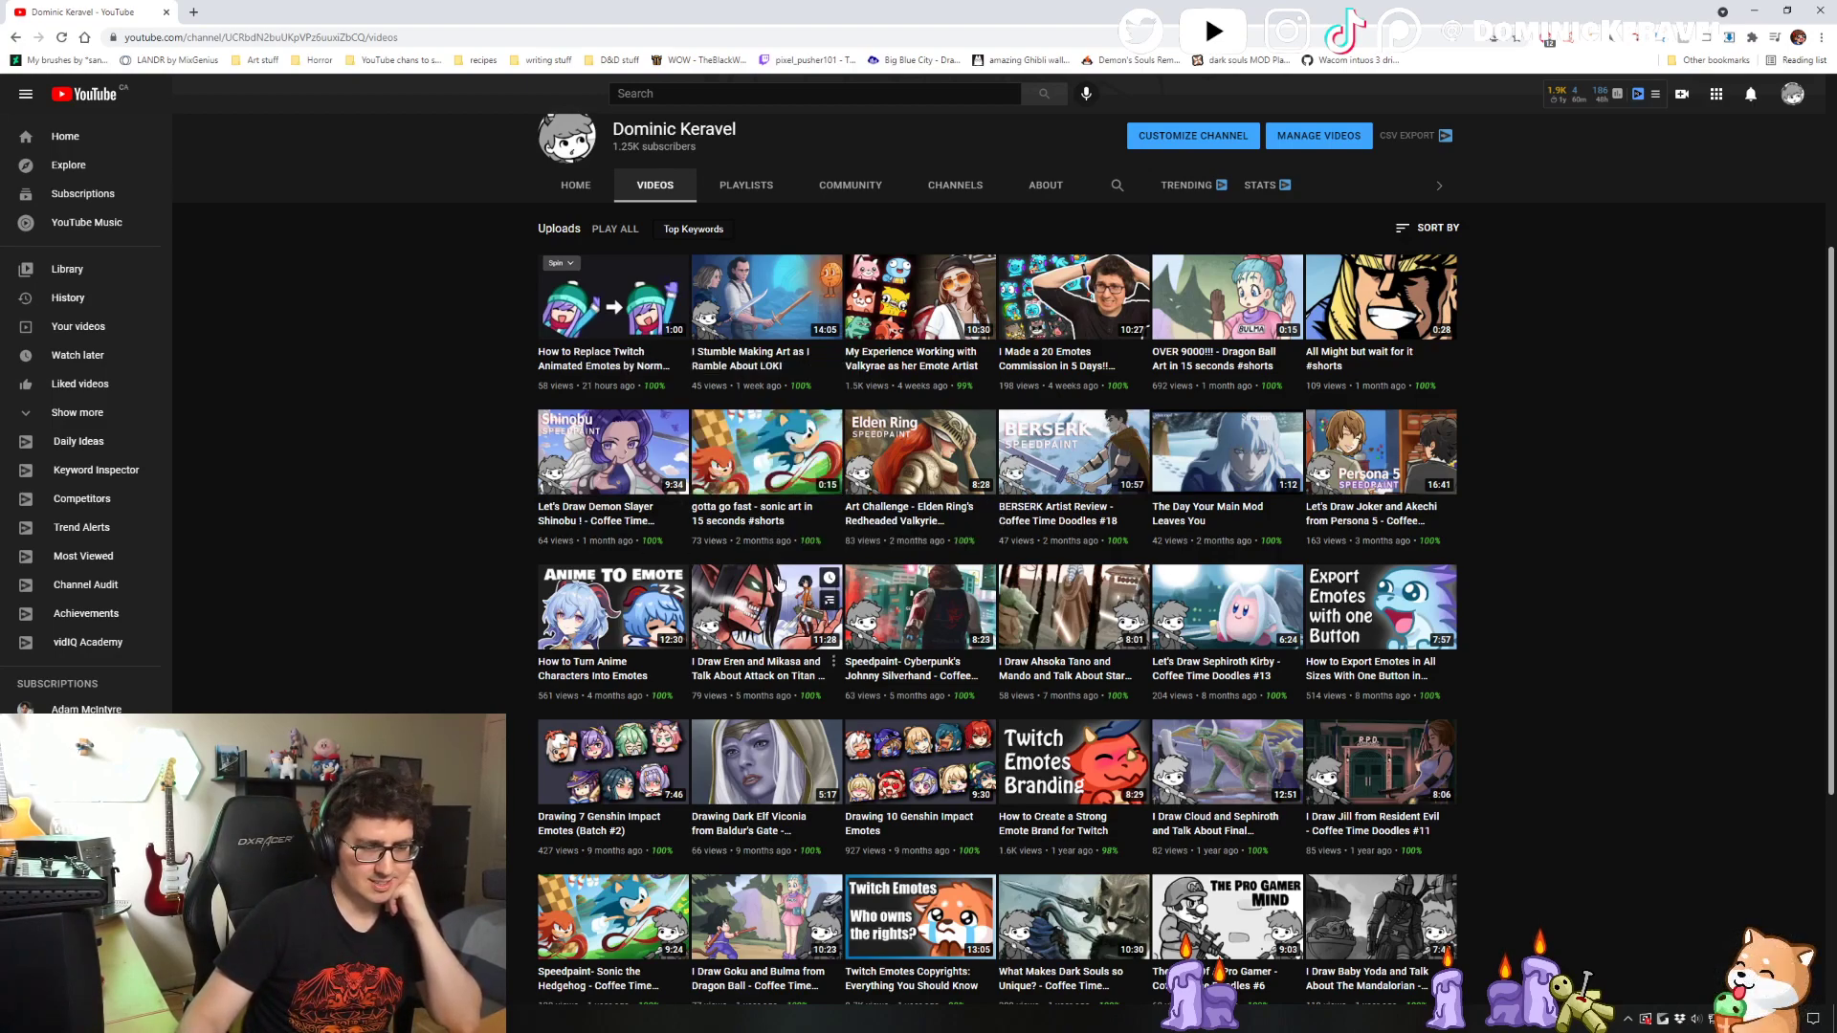
drag(728, 700, 695, 704)
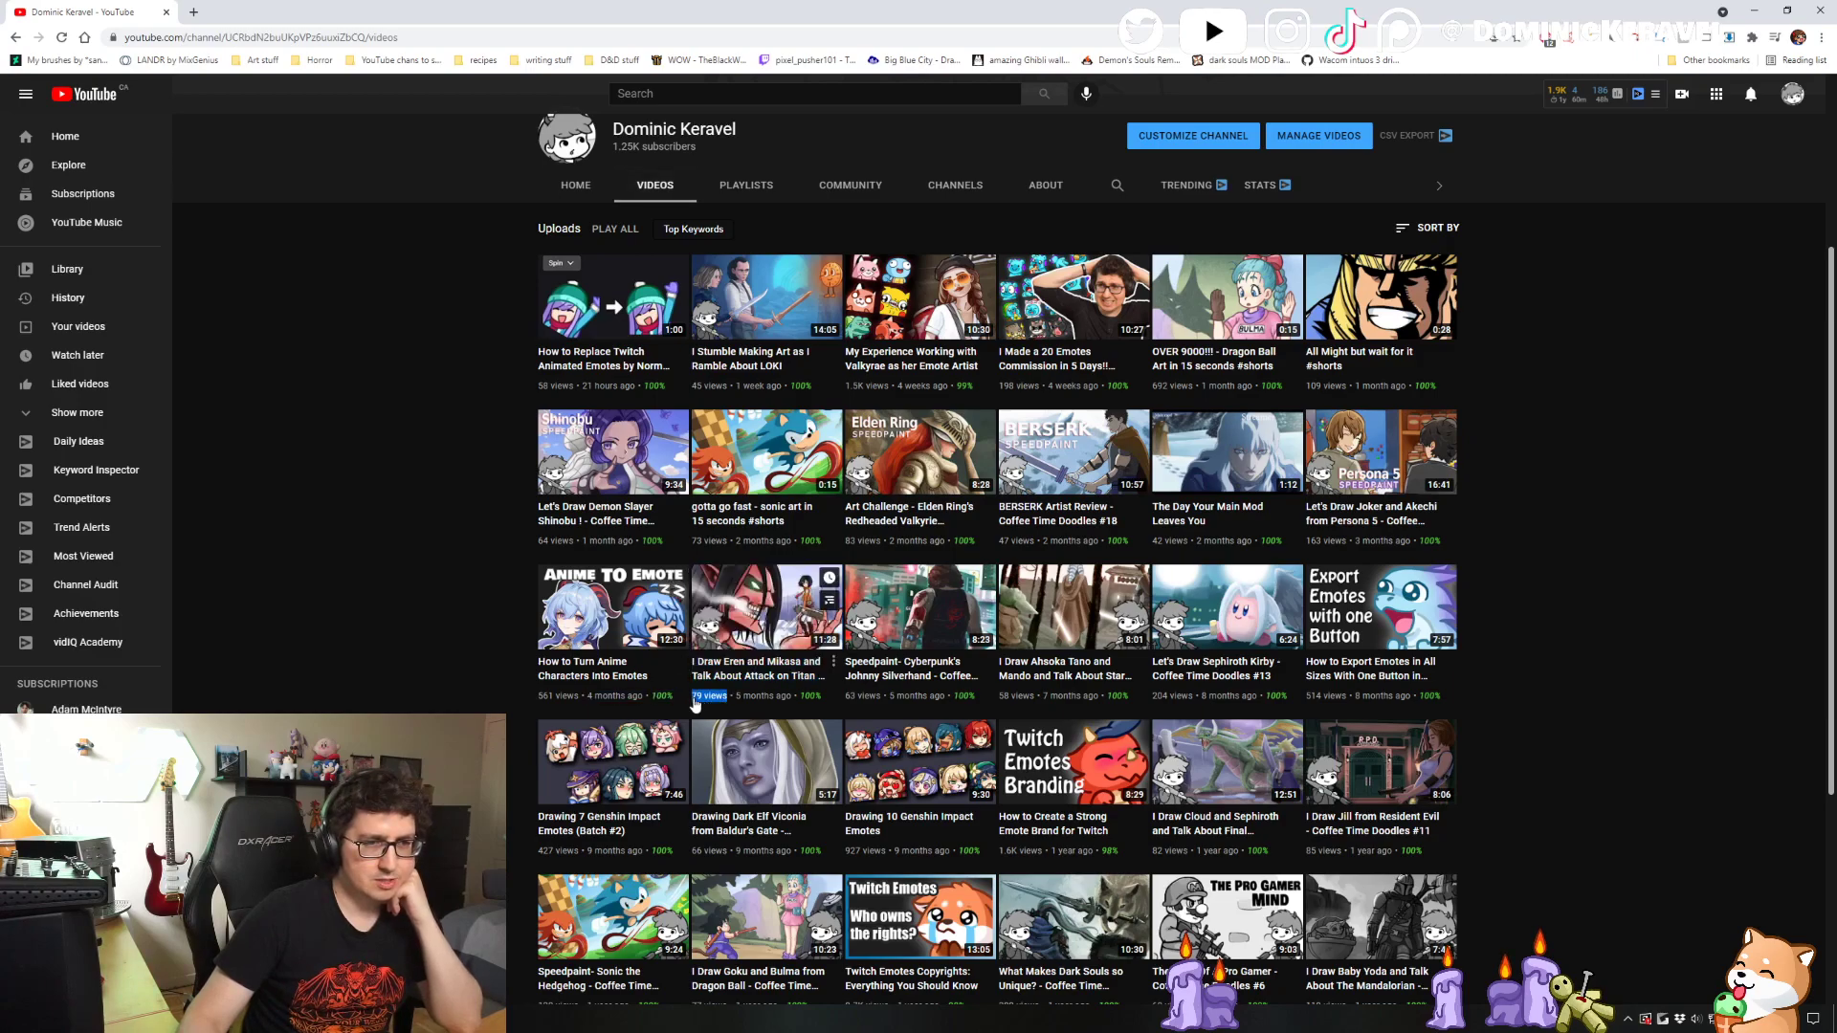
click(695, 704)
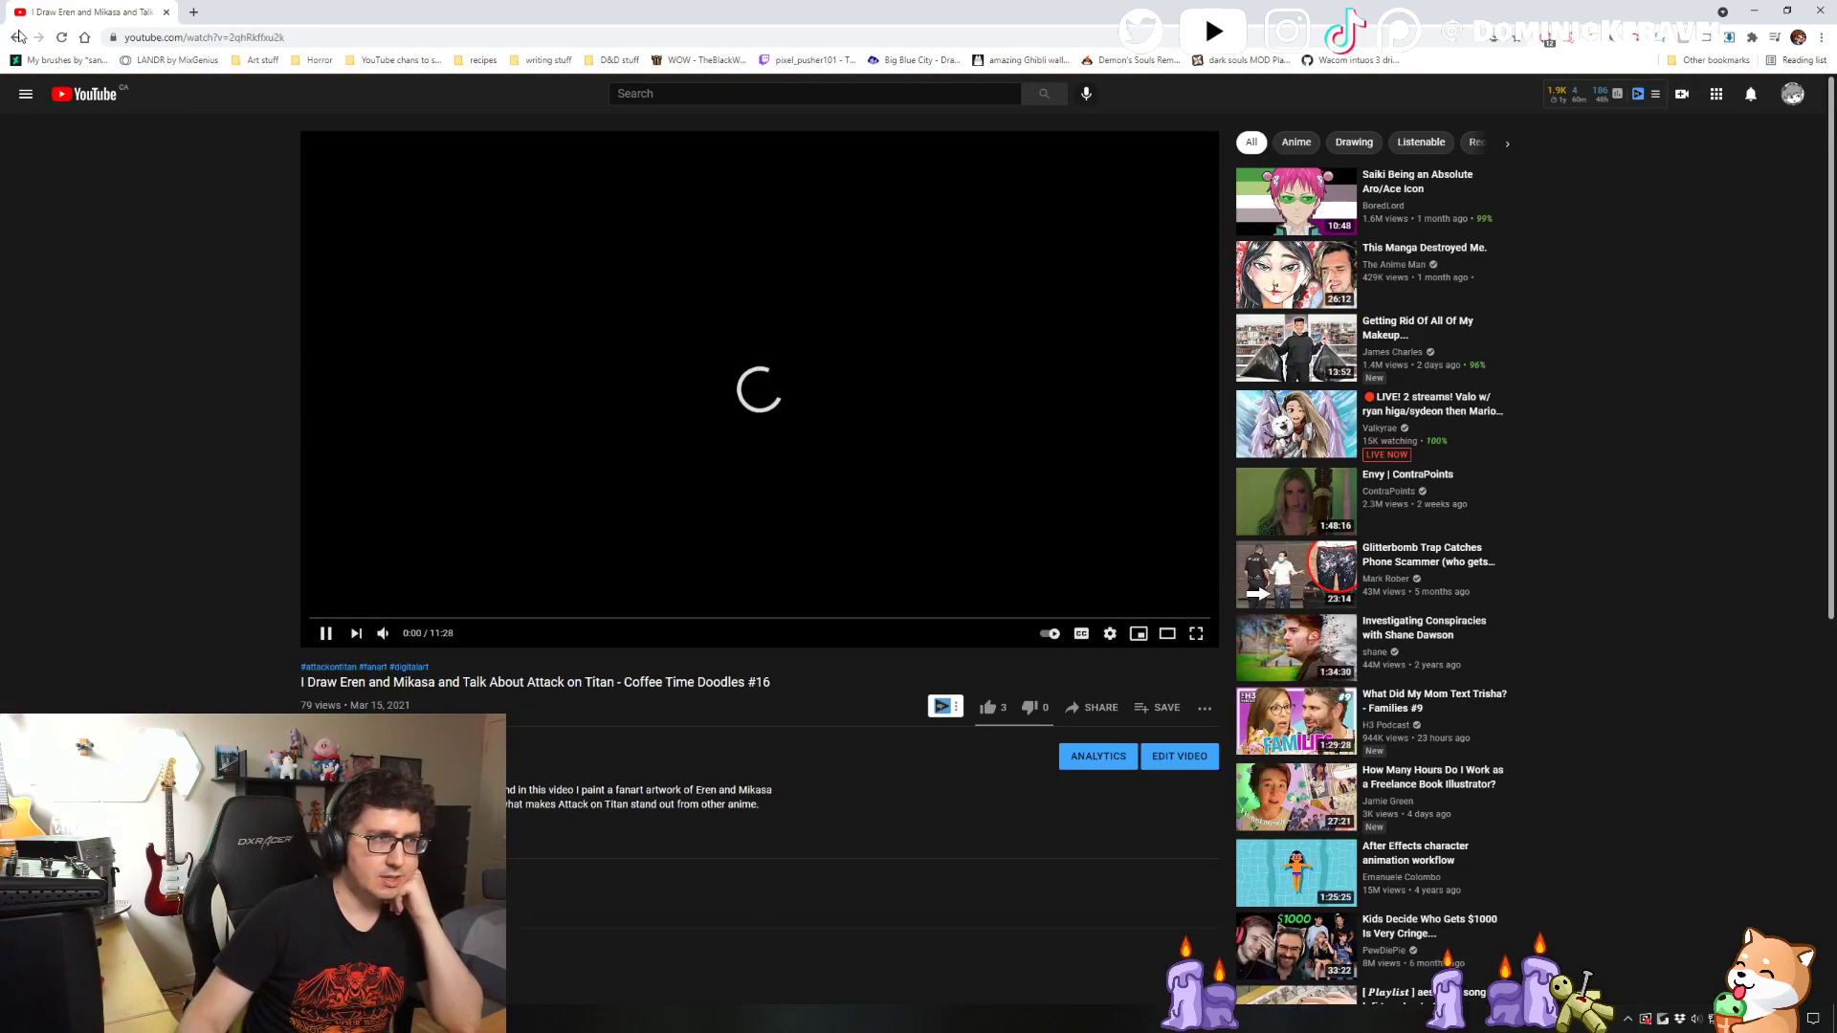
click(15, 38)
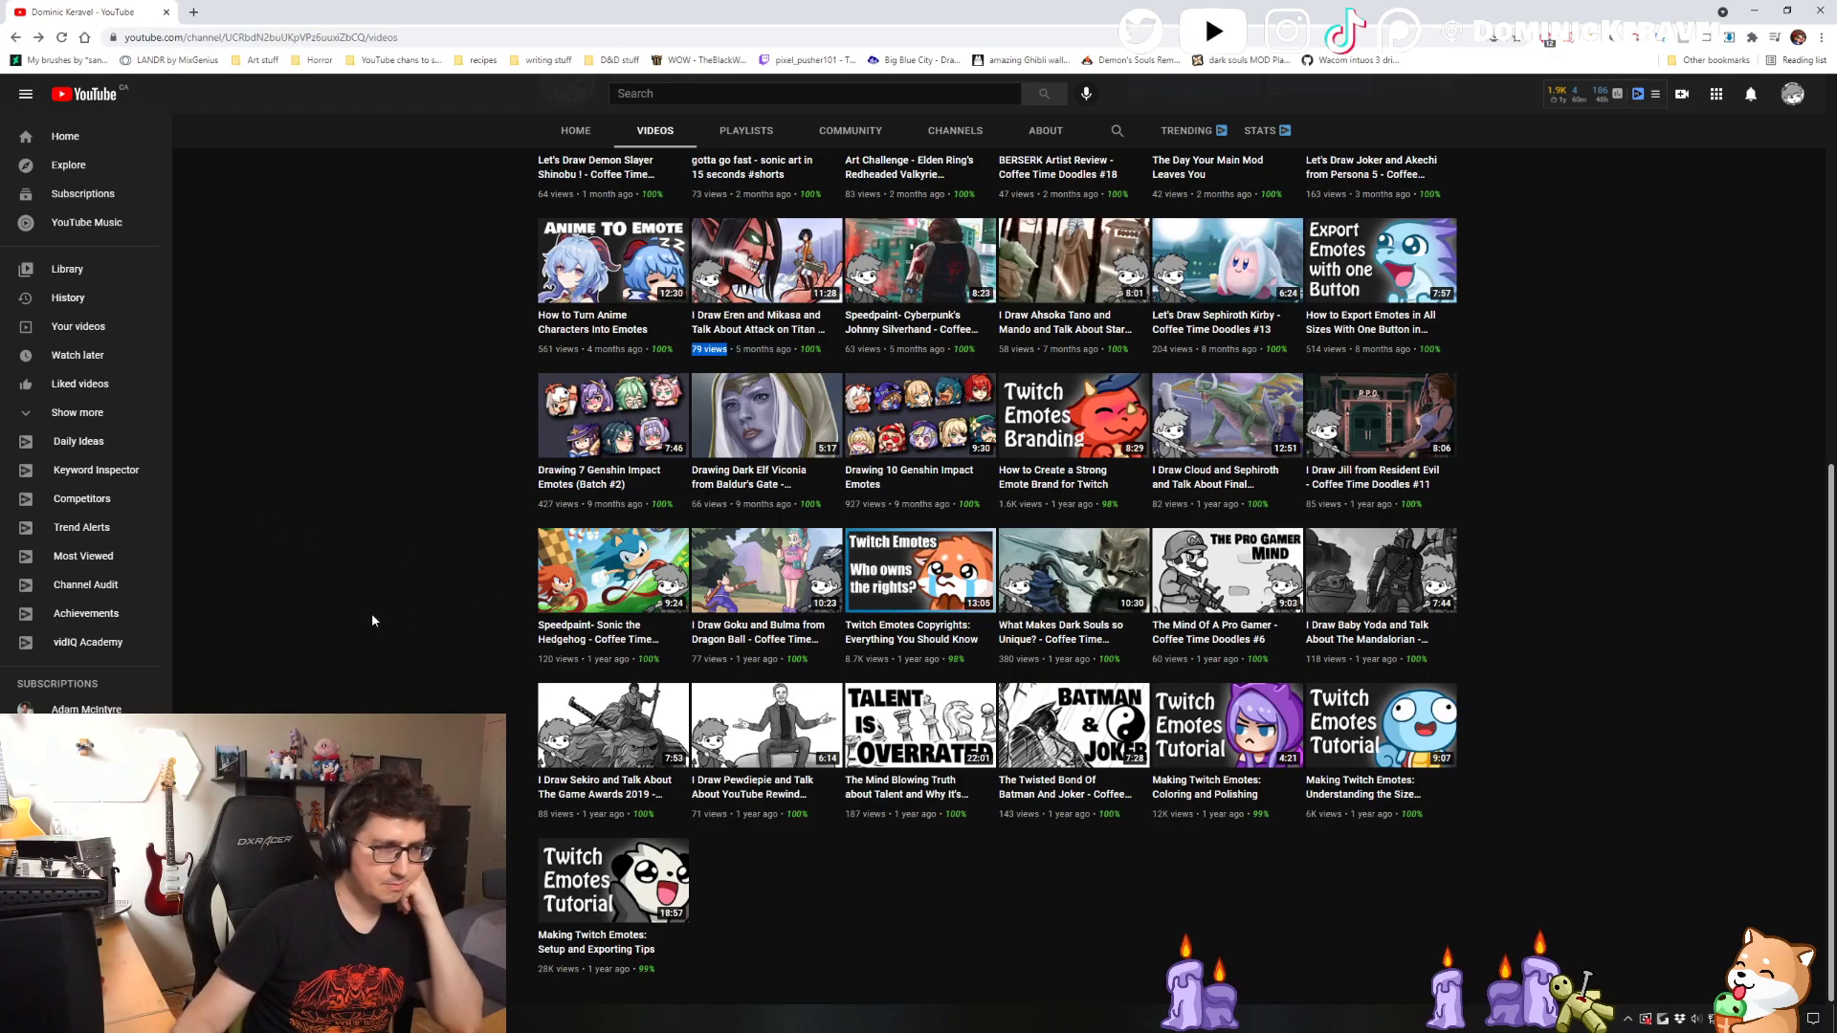
scroll(373, 619, up, 2)
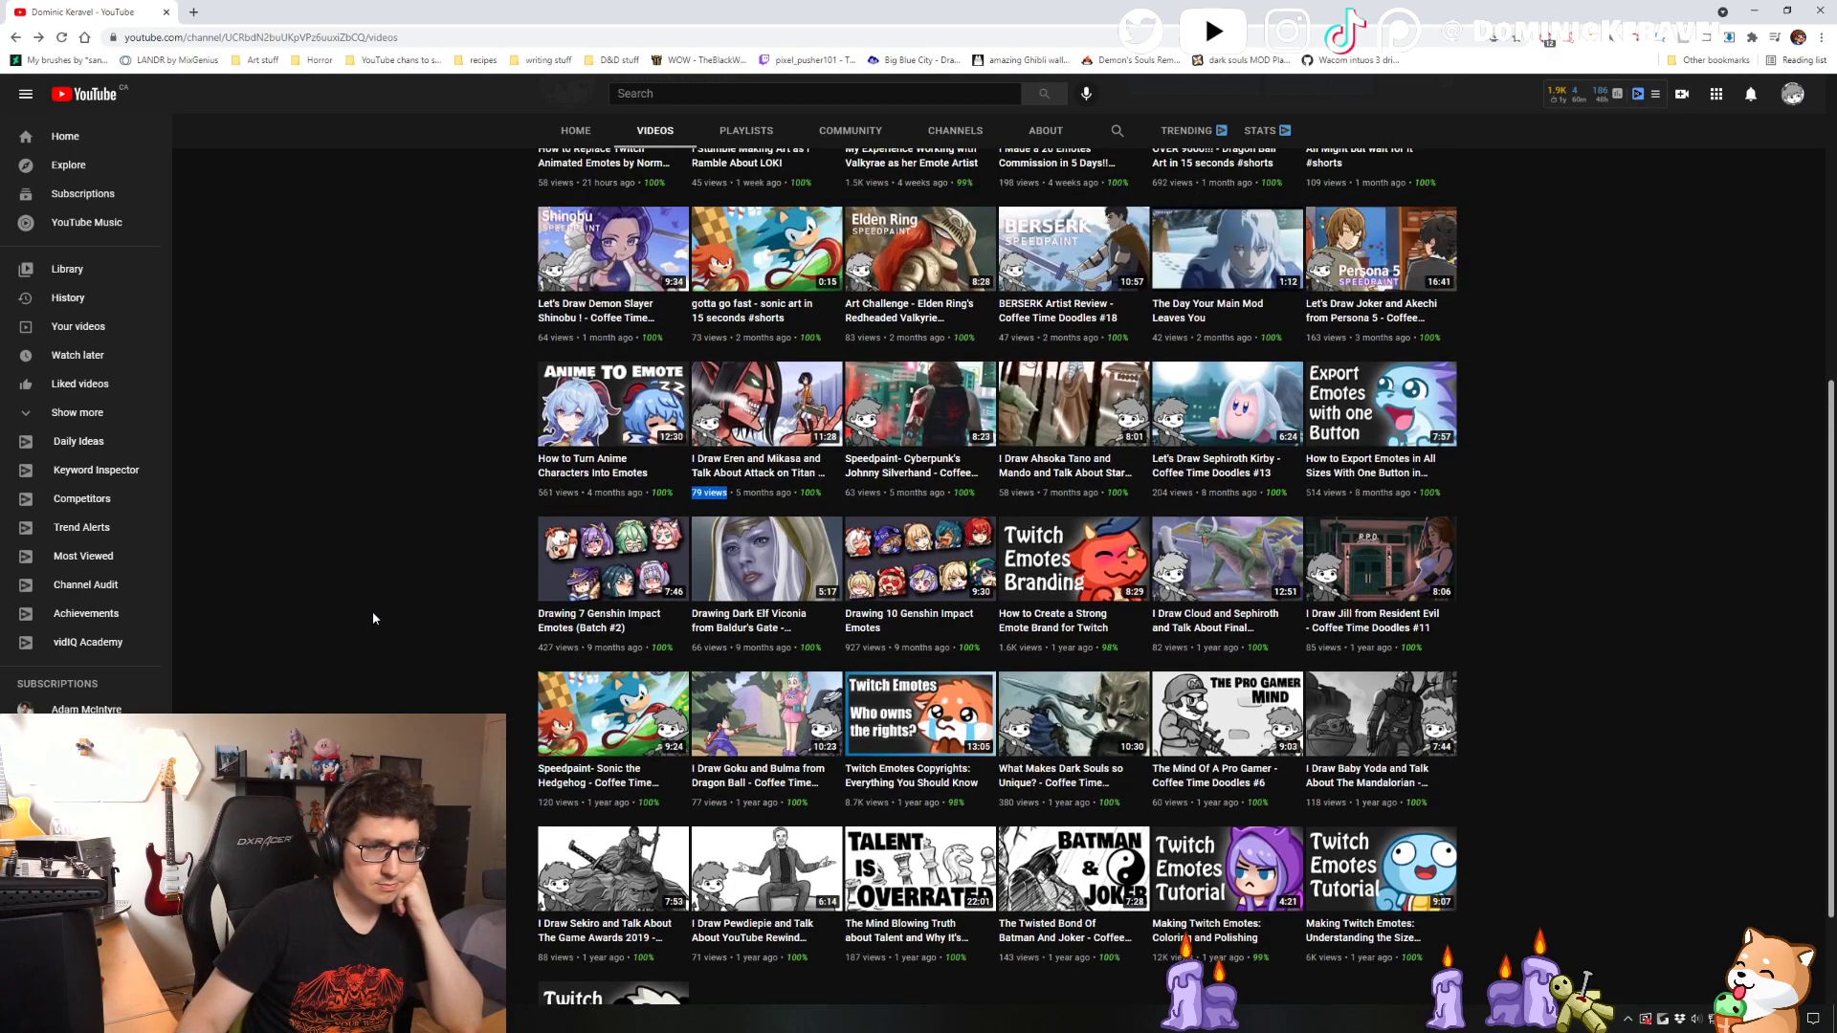
scroll(371, 611, up, 3)
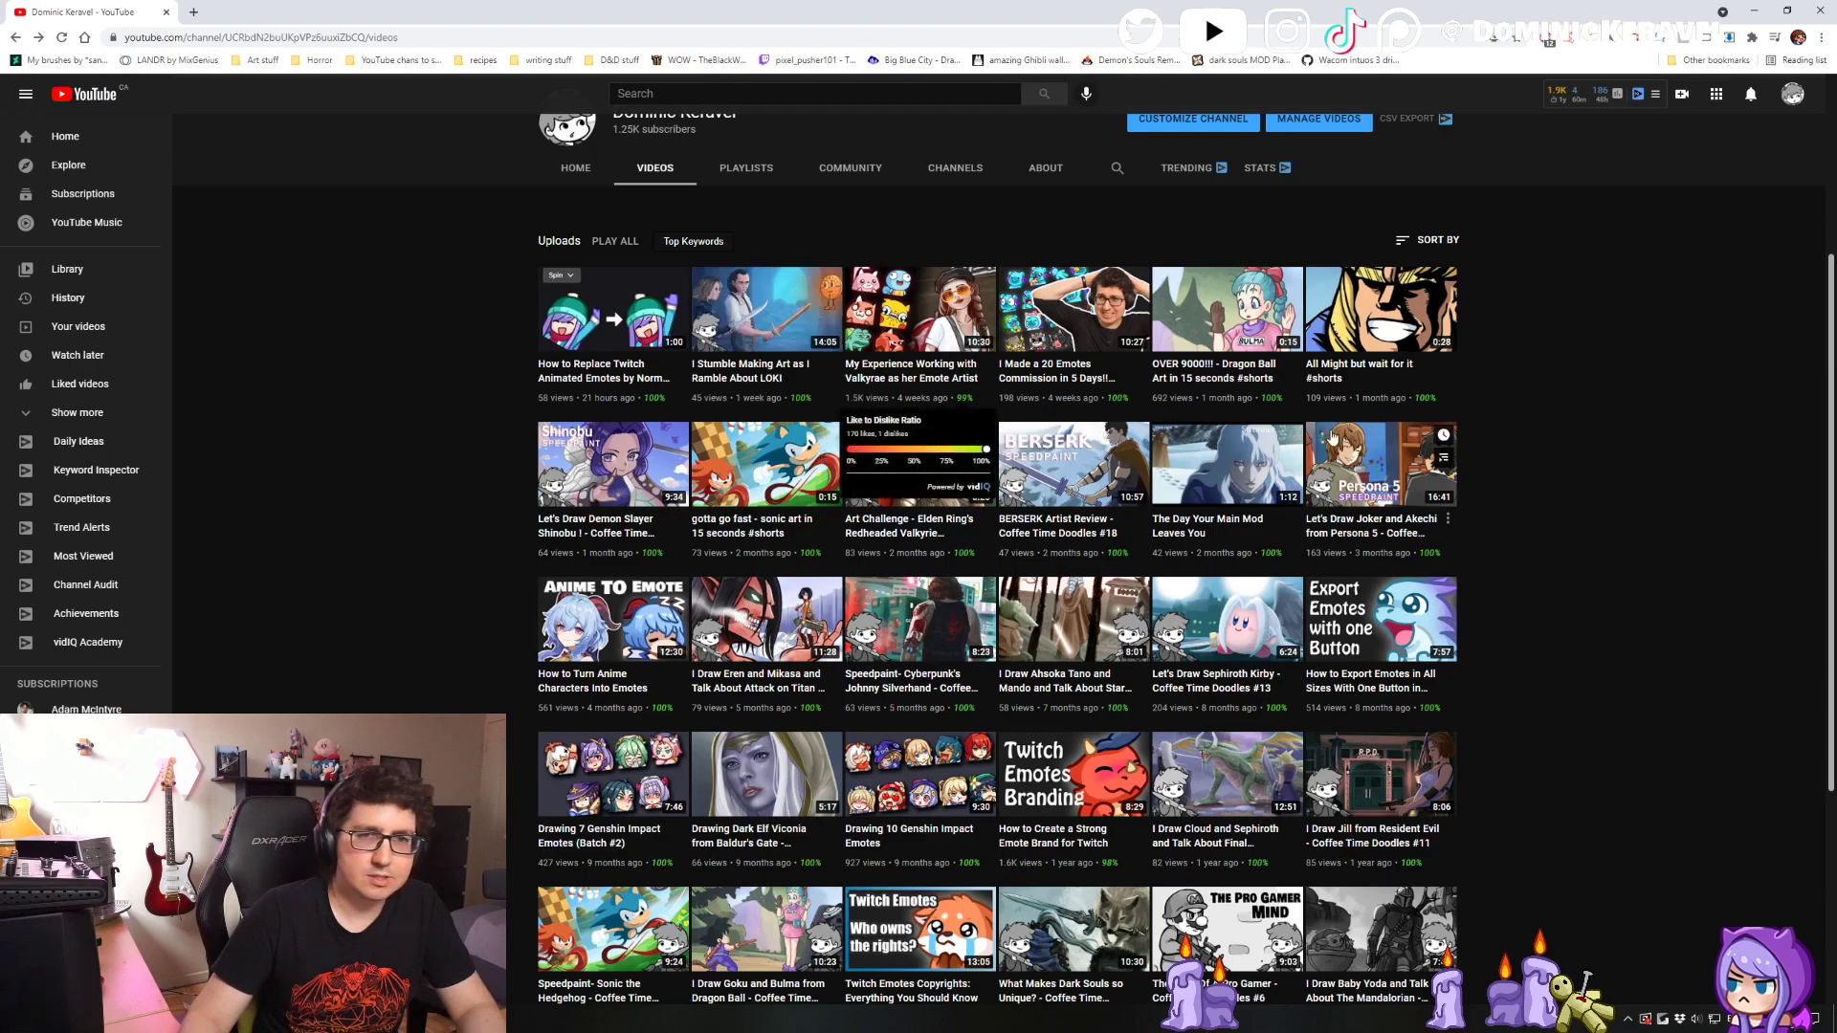
right_click(448, 334)
click(428, 316)
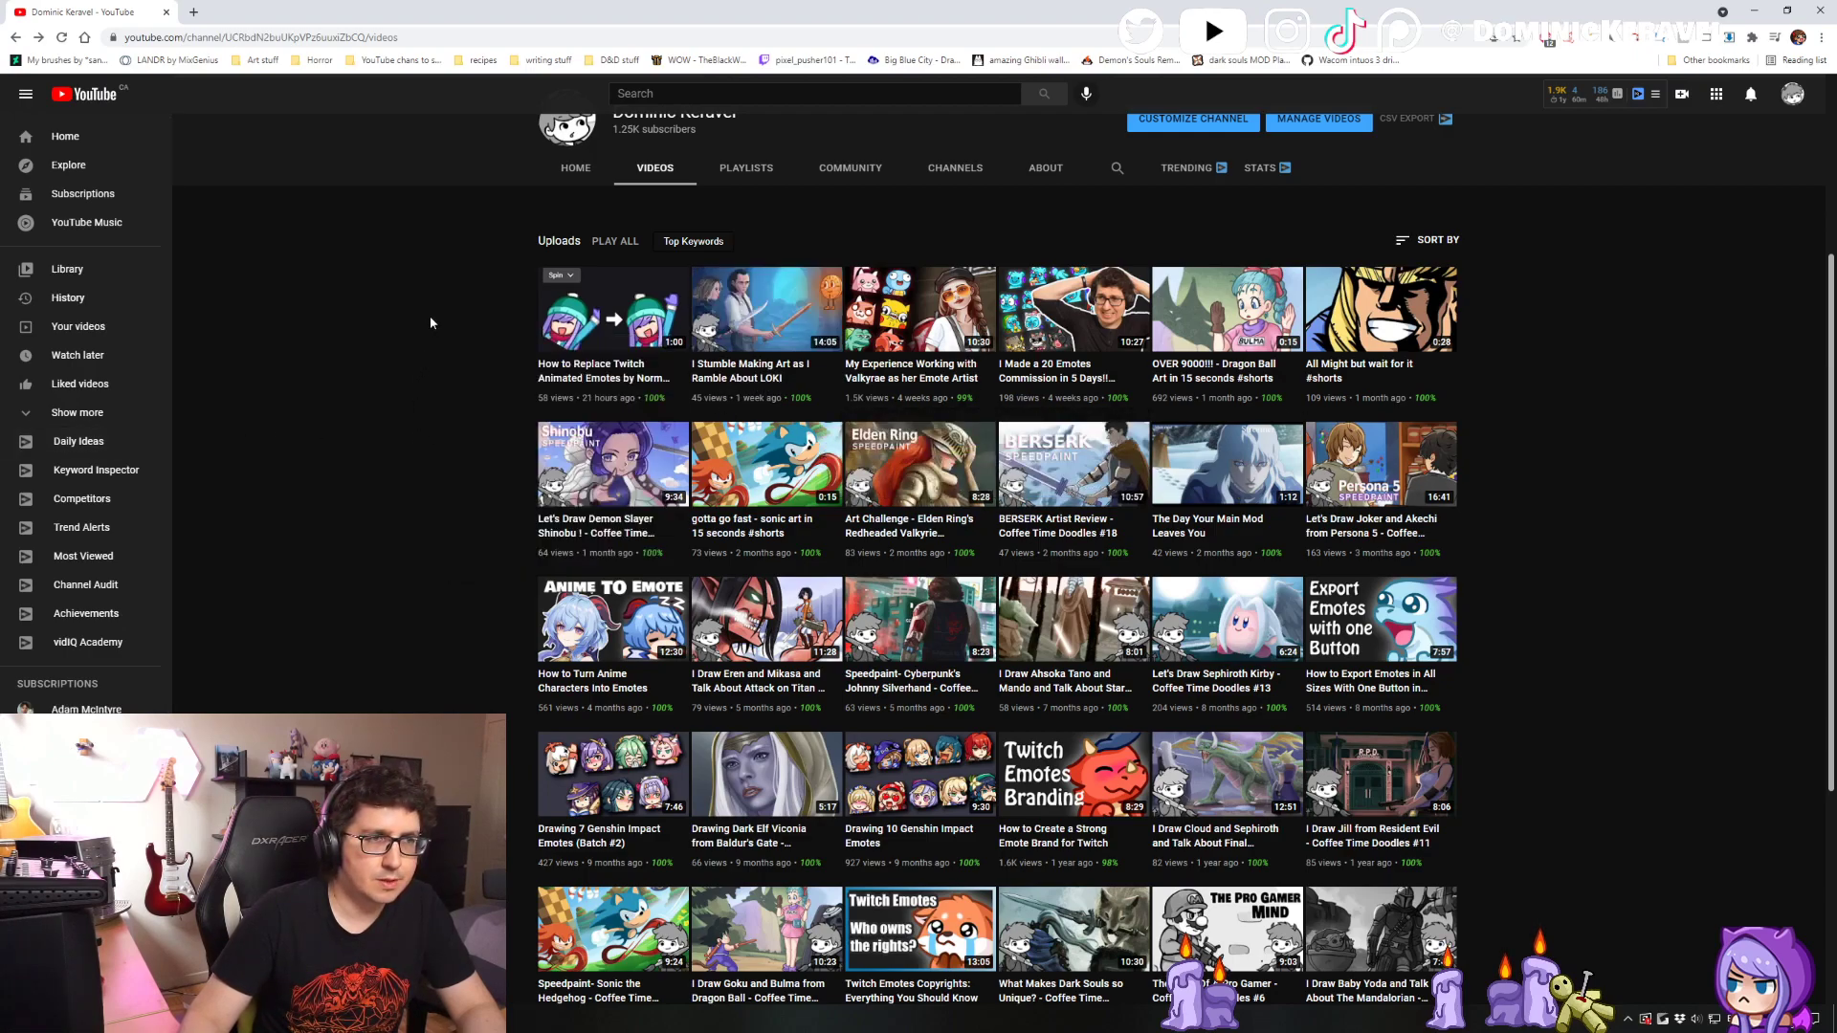
right_click(391, 303)
right_click(370, 296)
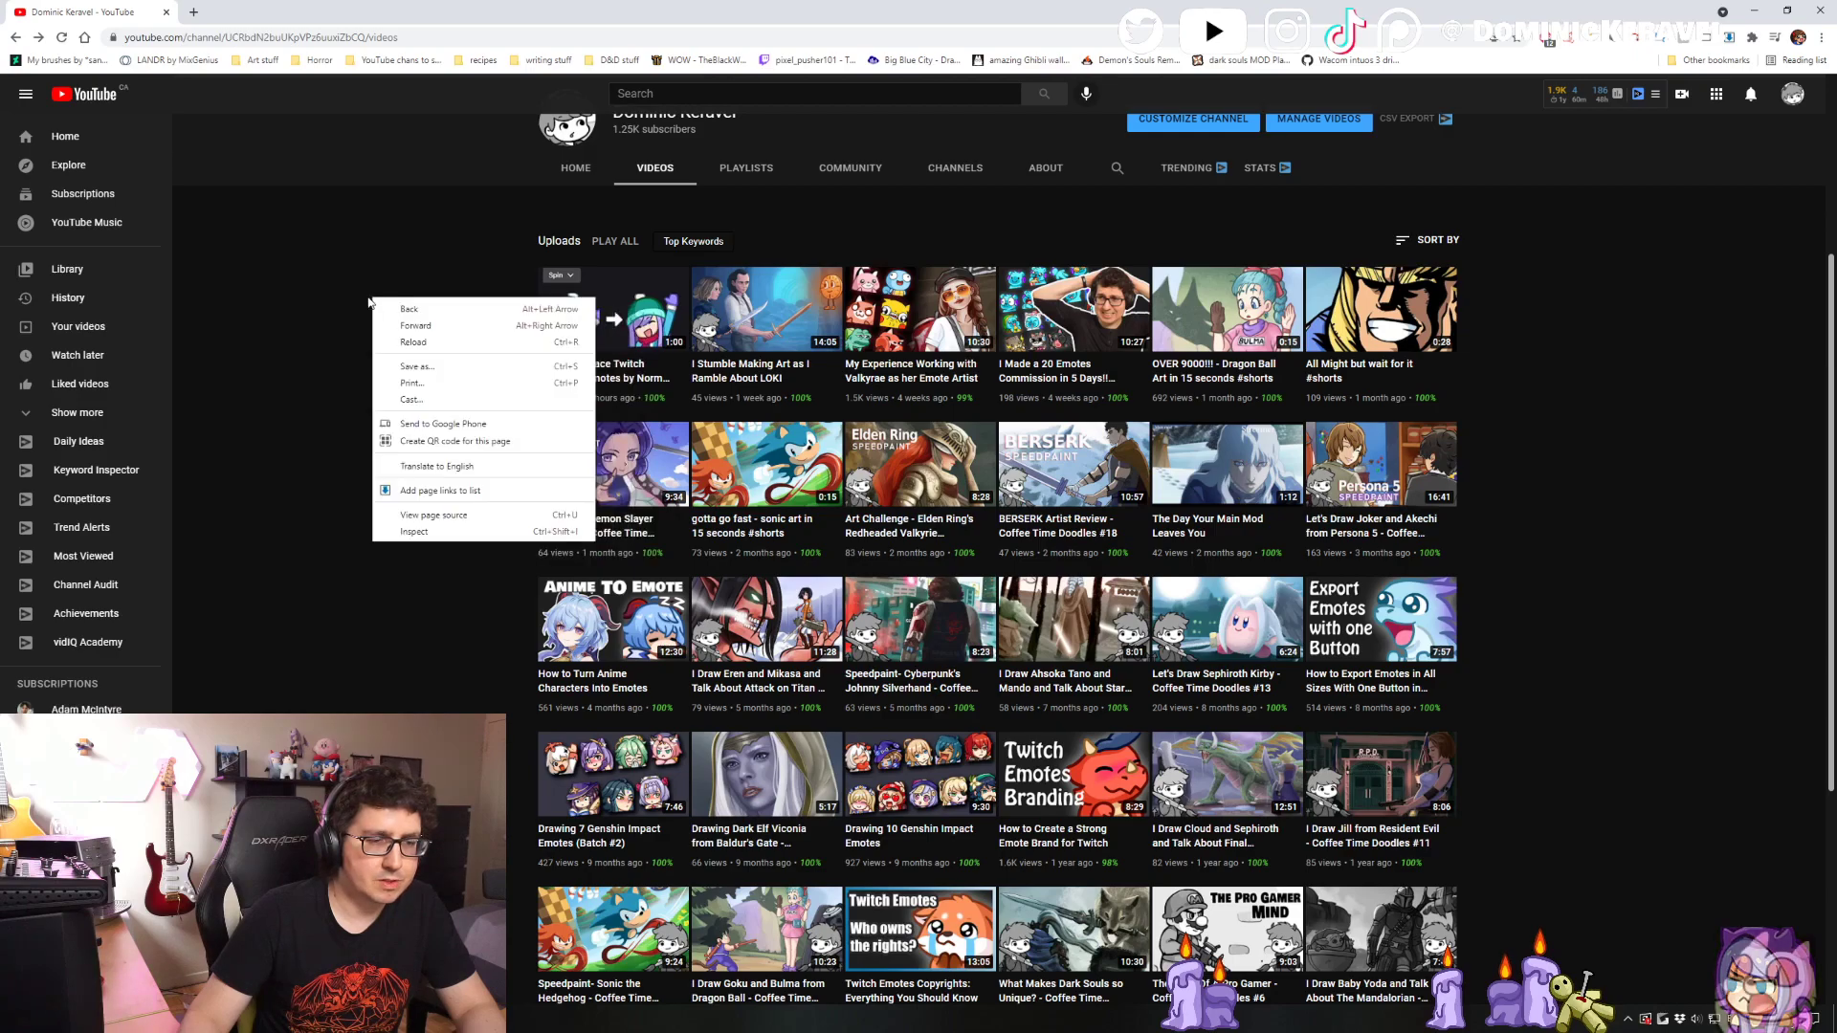
click(364, 295)
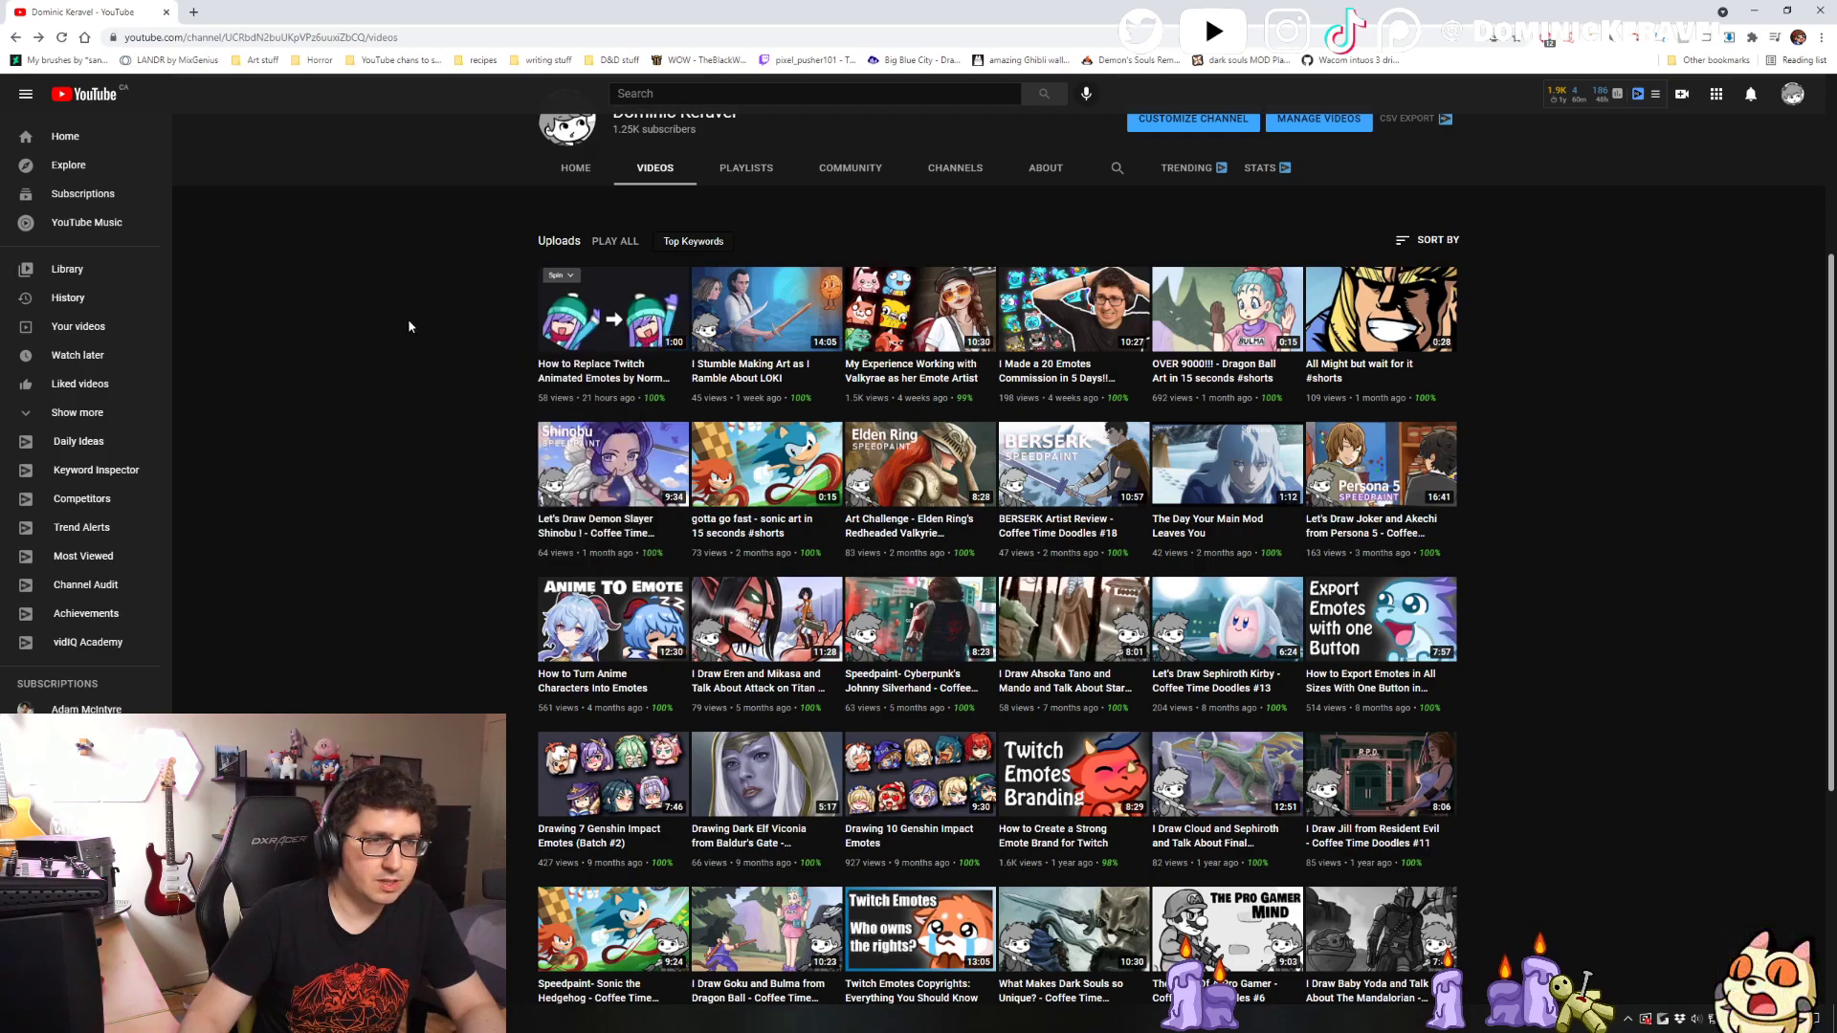
mouse_move(787, 333)
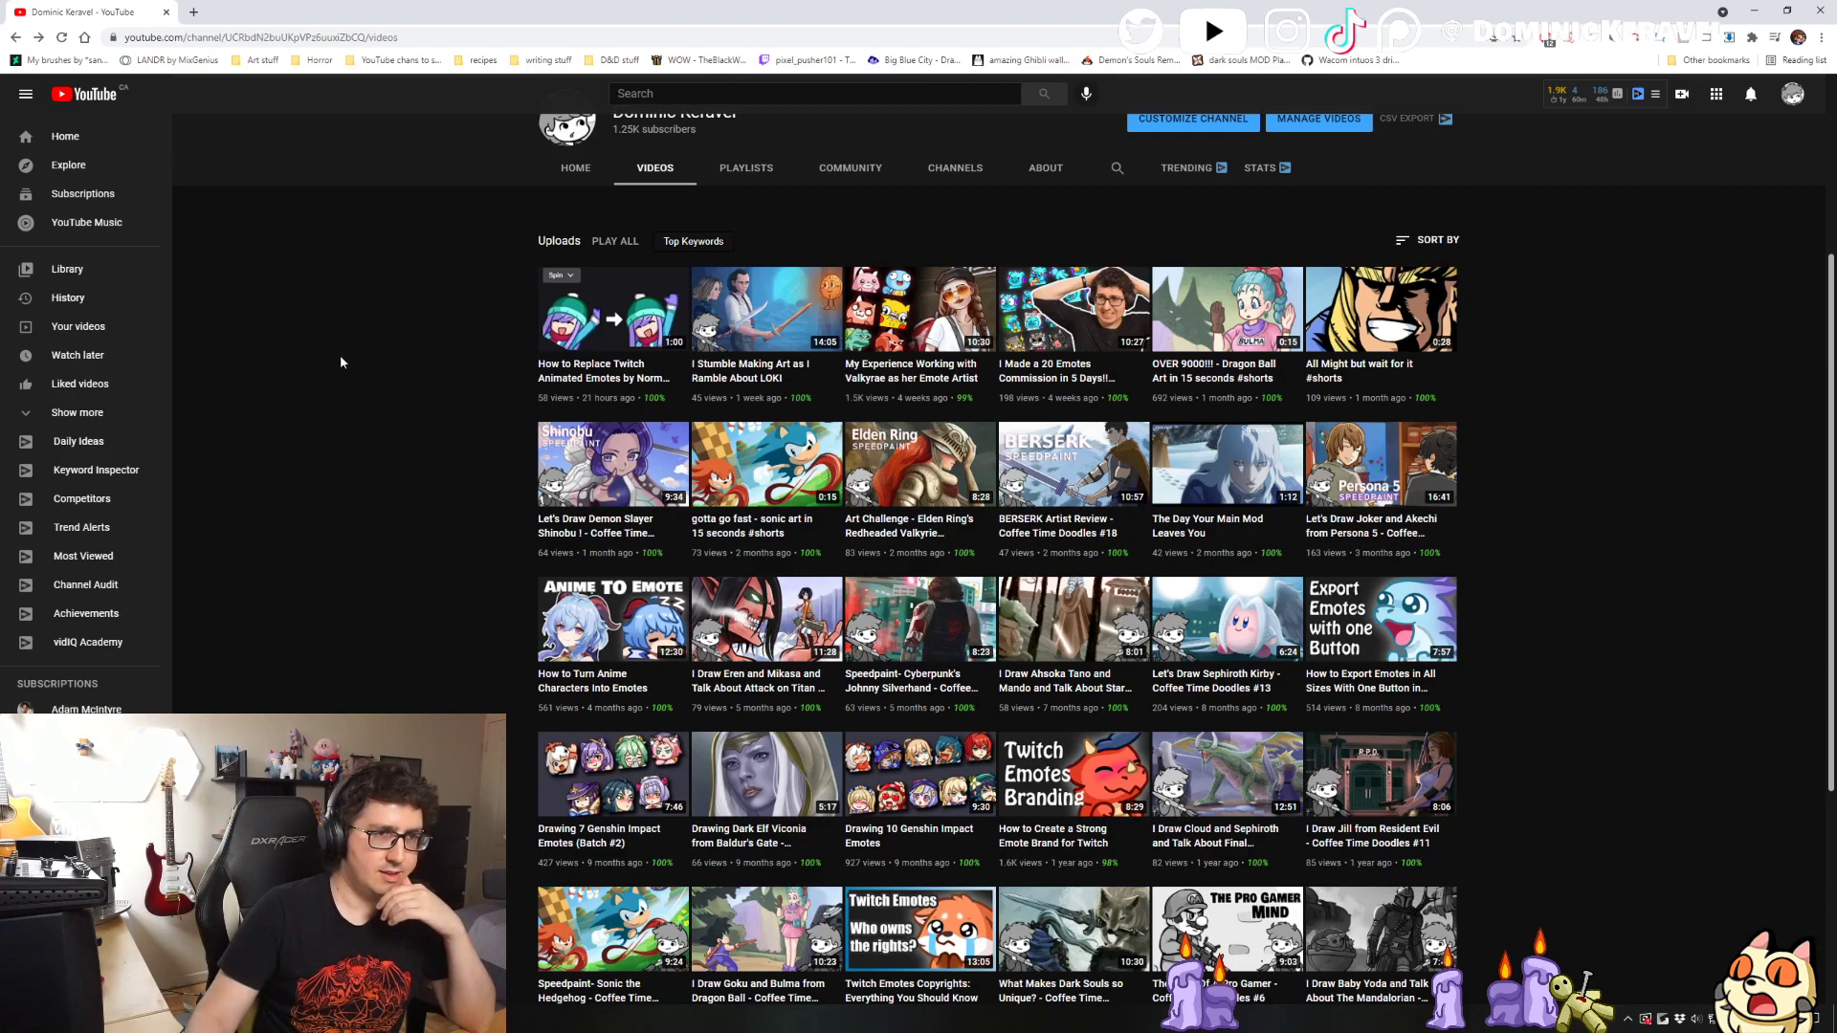
right_click(393, 361)
click(386, 316)
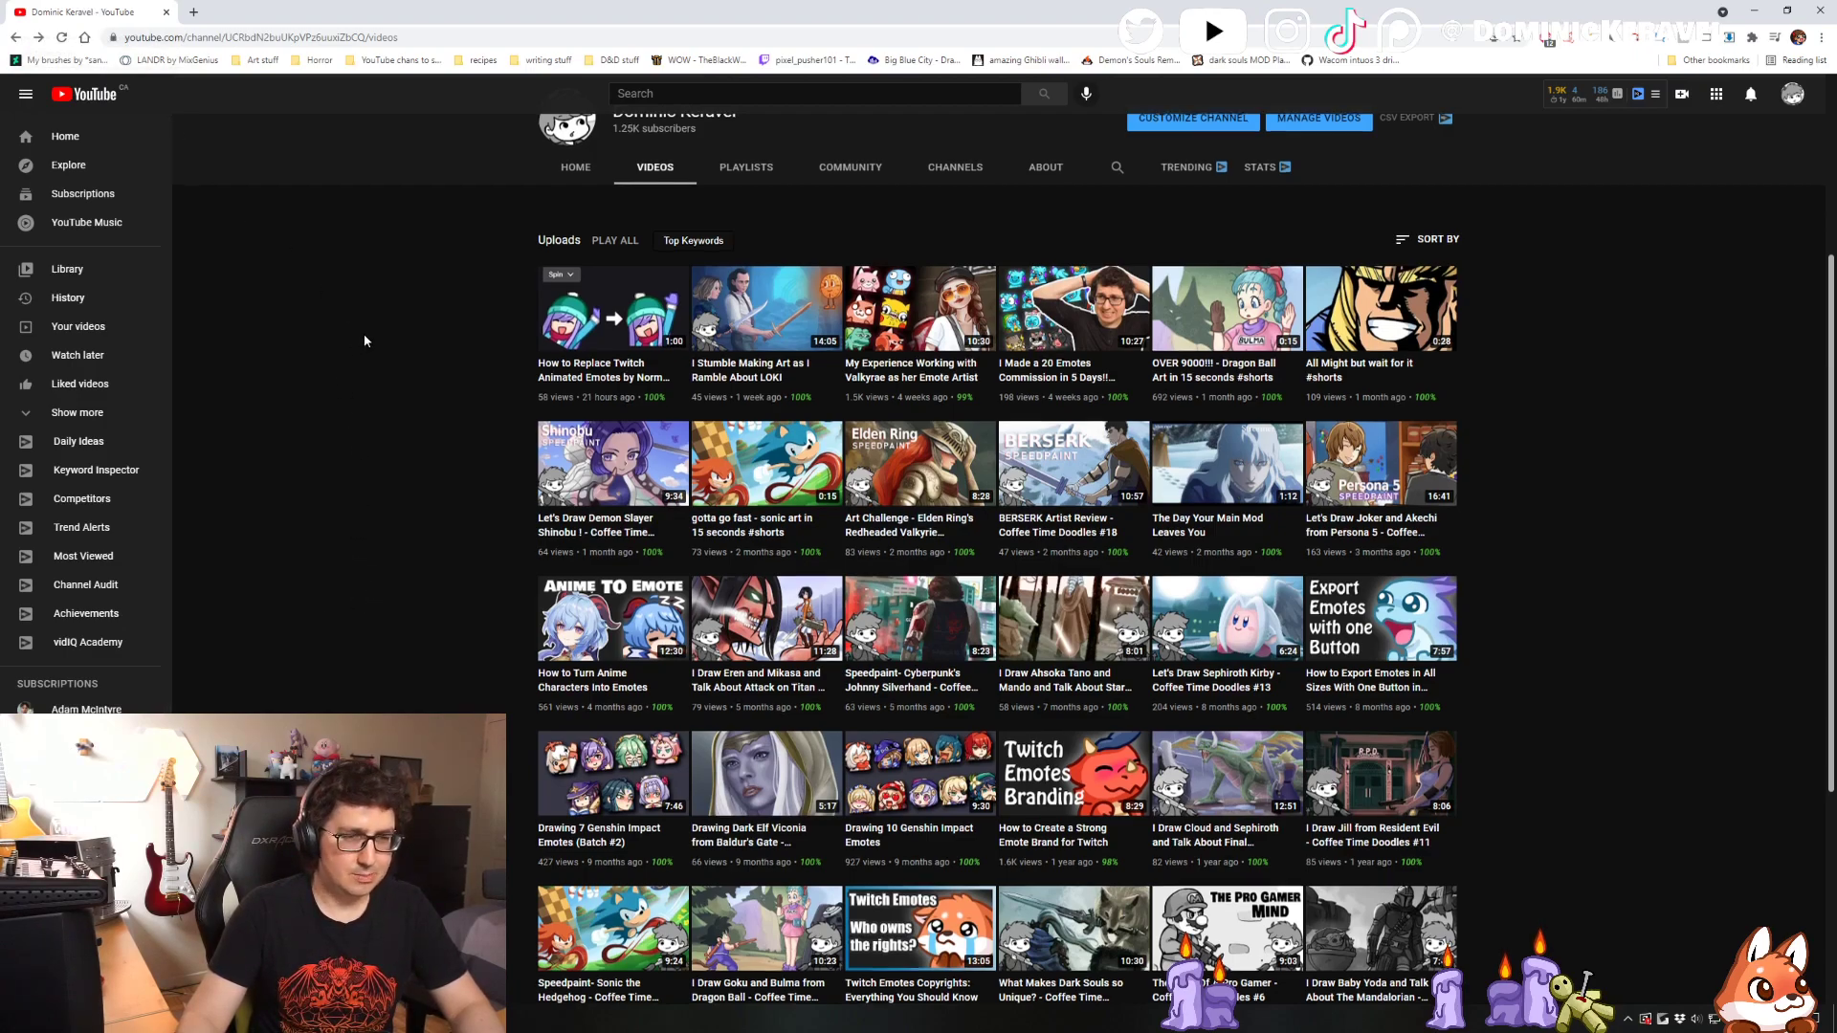
scroll(364, 340, down, 3)
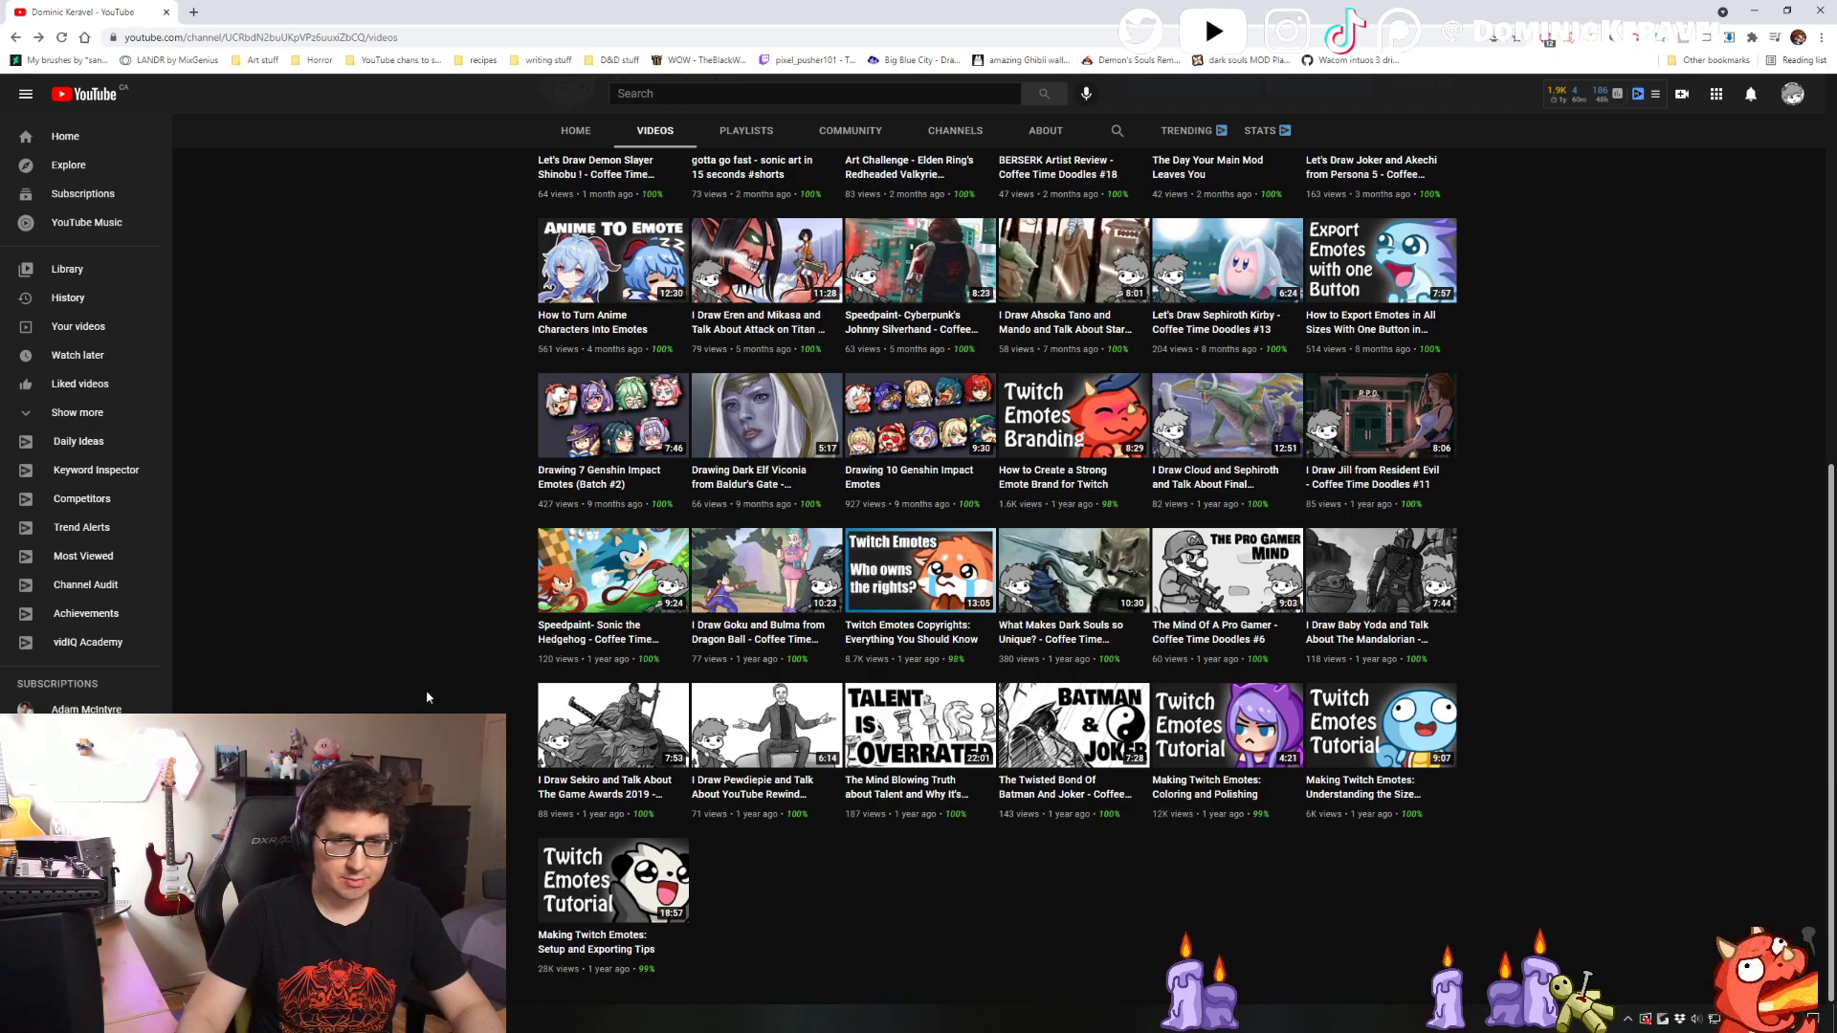
scroll(376, 405, up, 6)
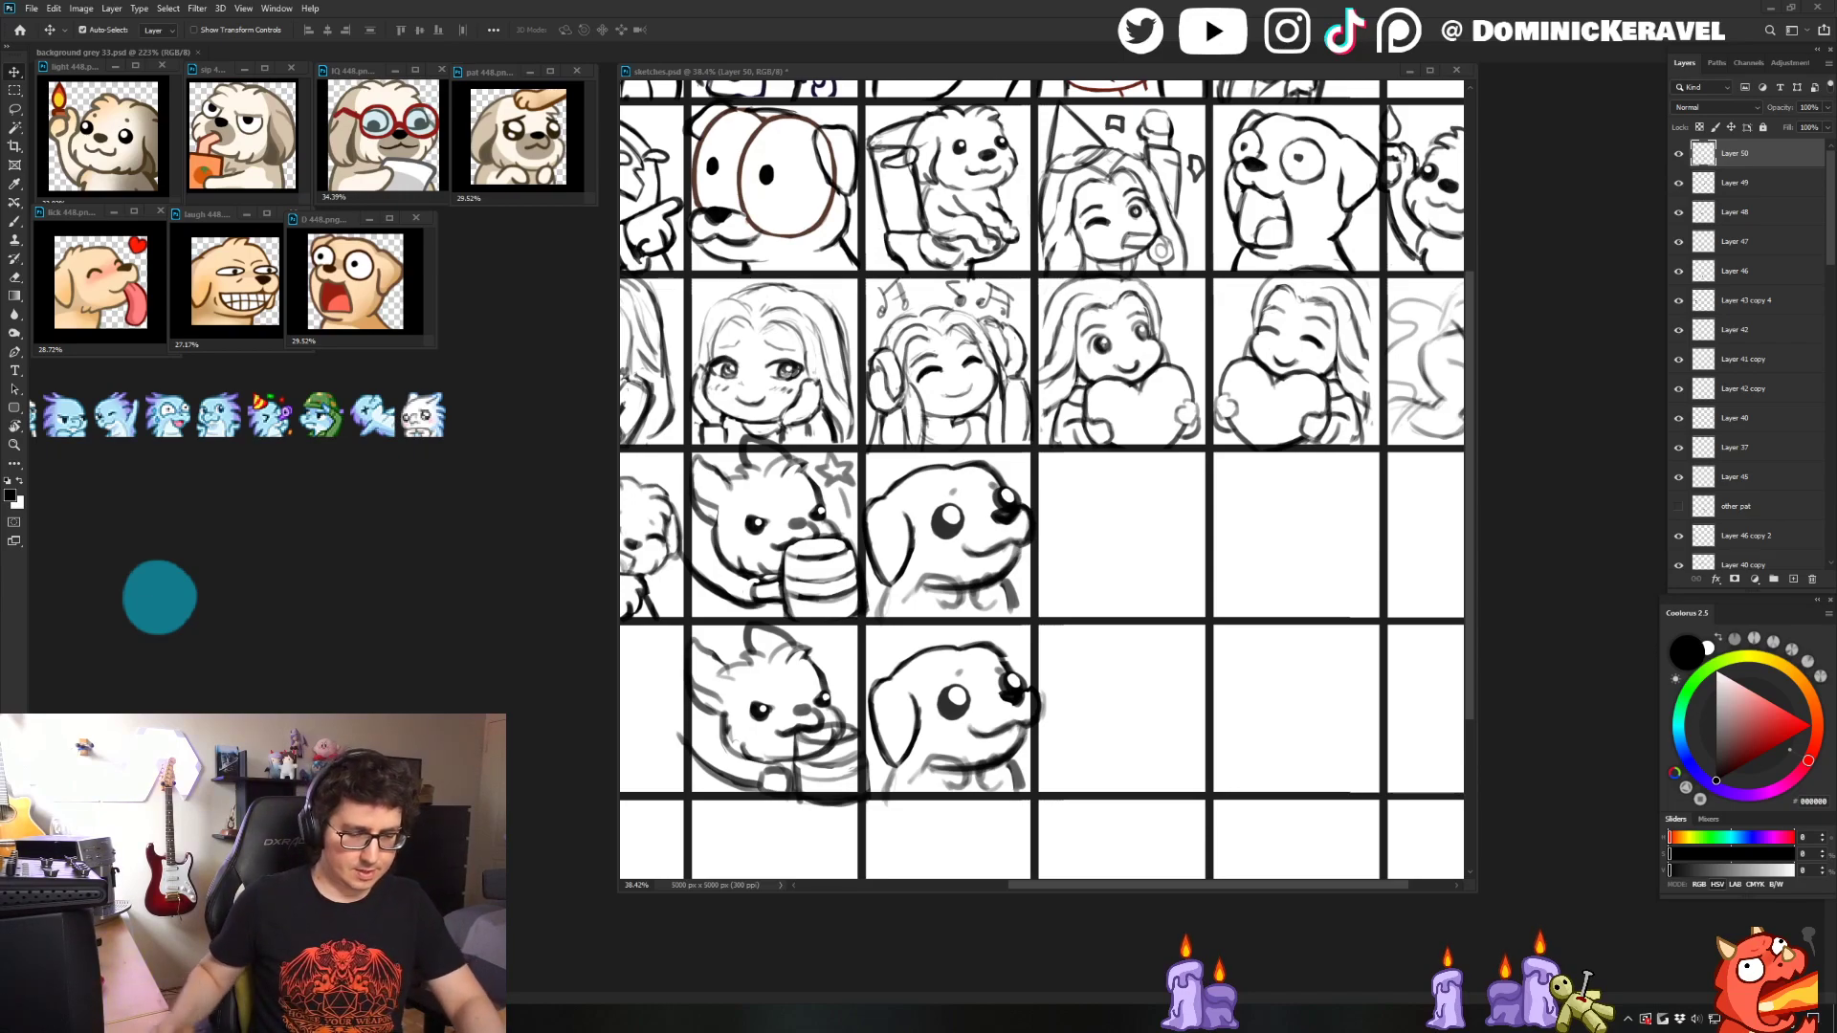
- Open the Weather app from Windows, view temperatures in Celsius and advance the daily forecast to Wed 1
key(super)
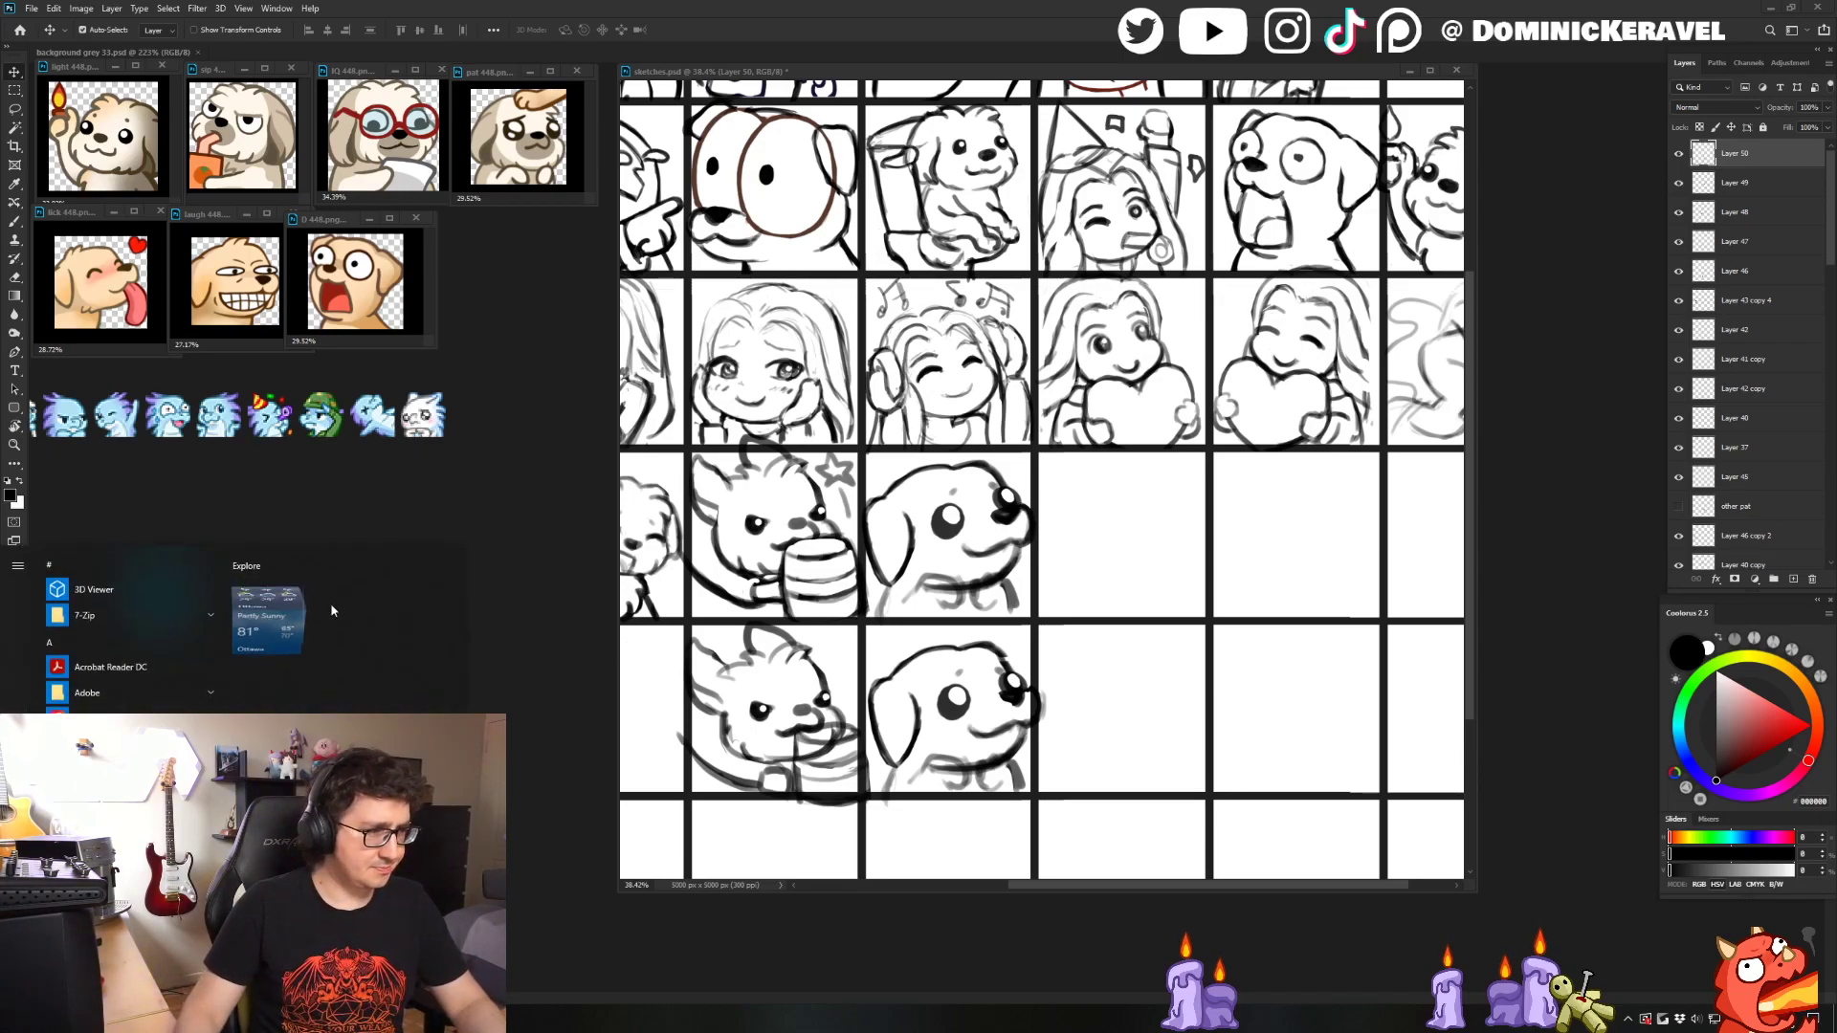
click(159, 597)
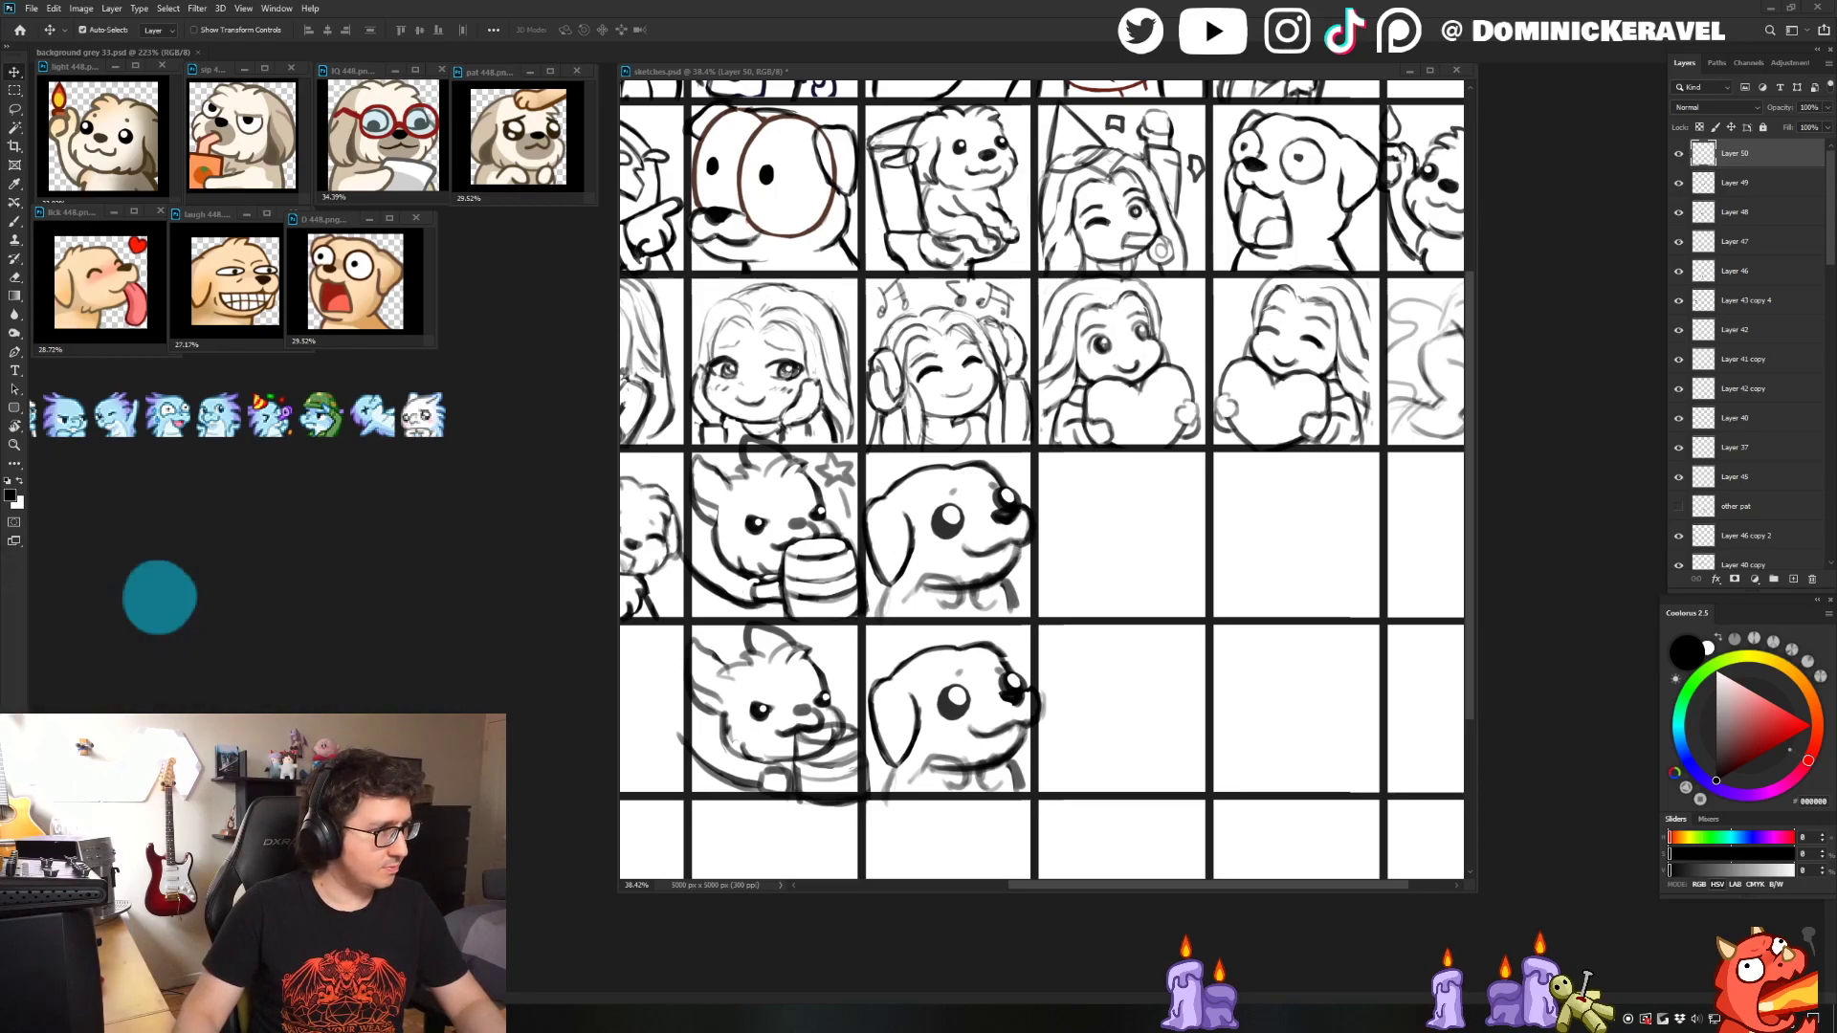
drag(655, 204, 692, 186)
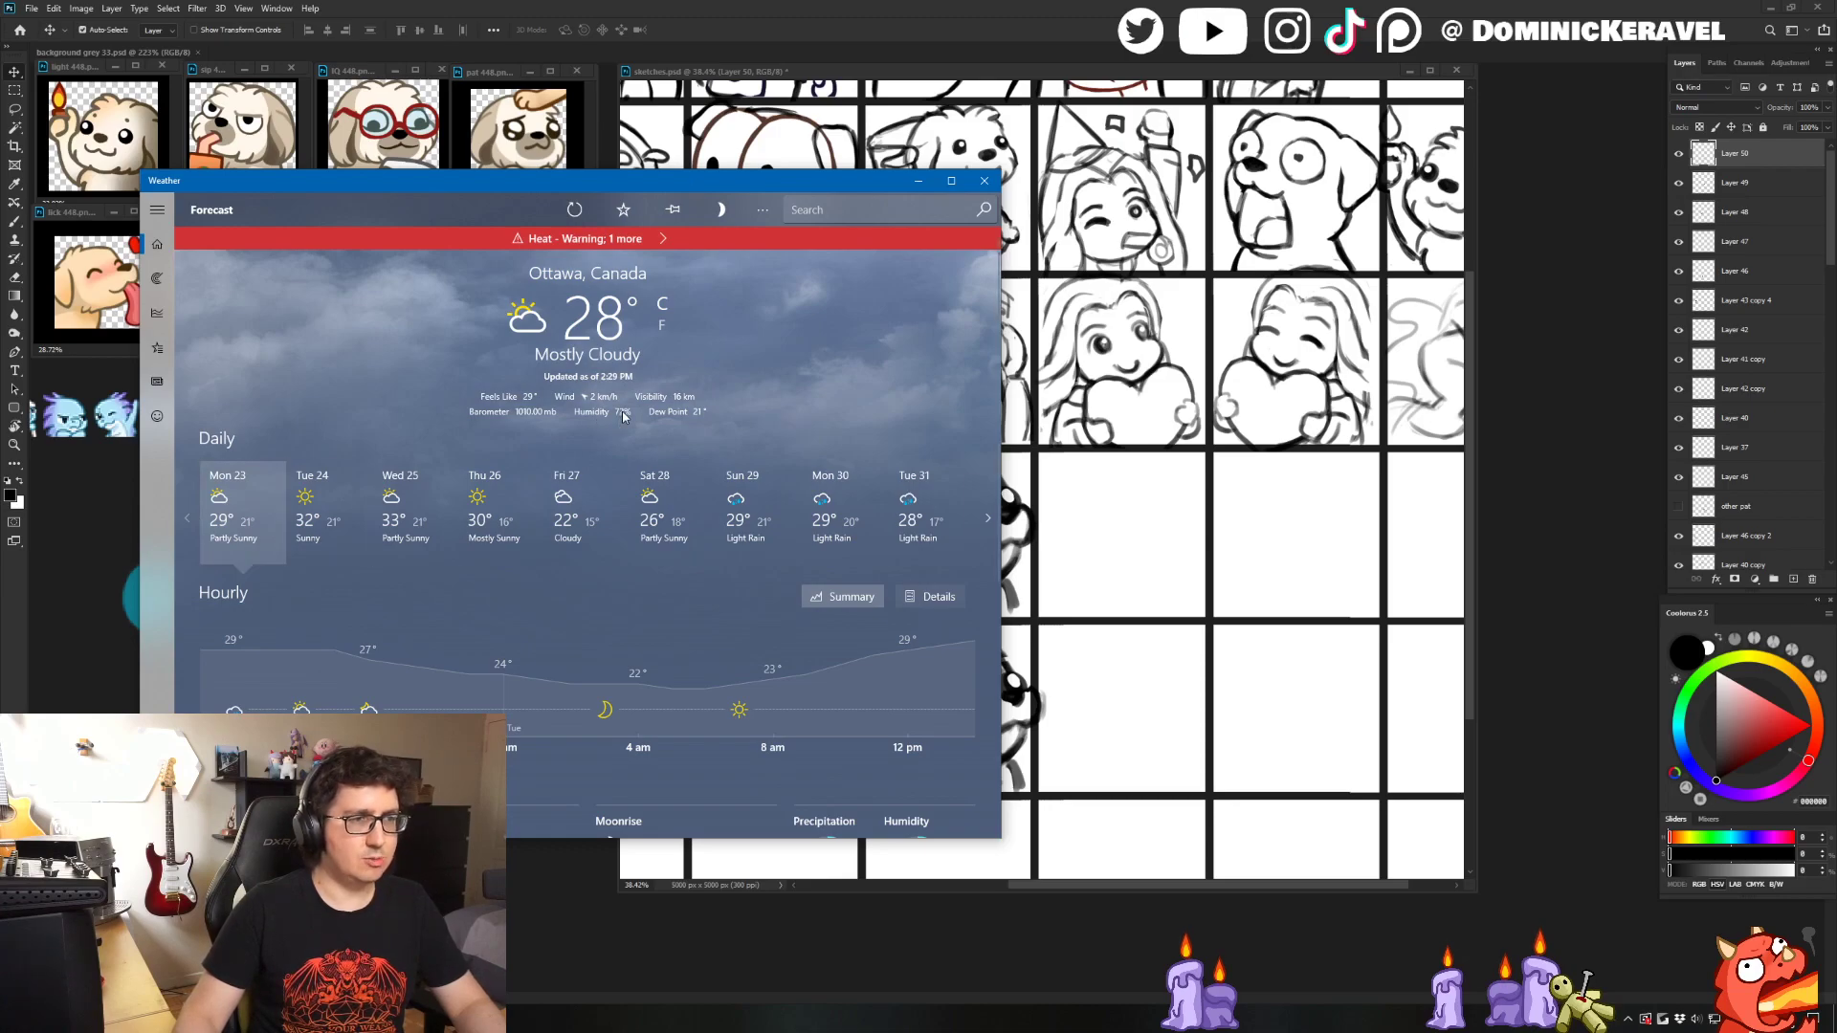
click(663, 327)
click(662, 326)
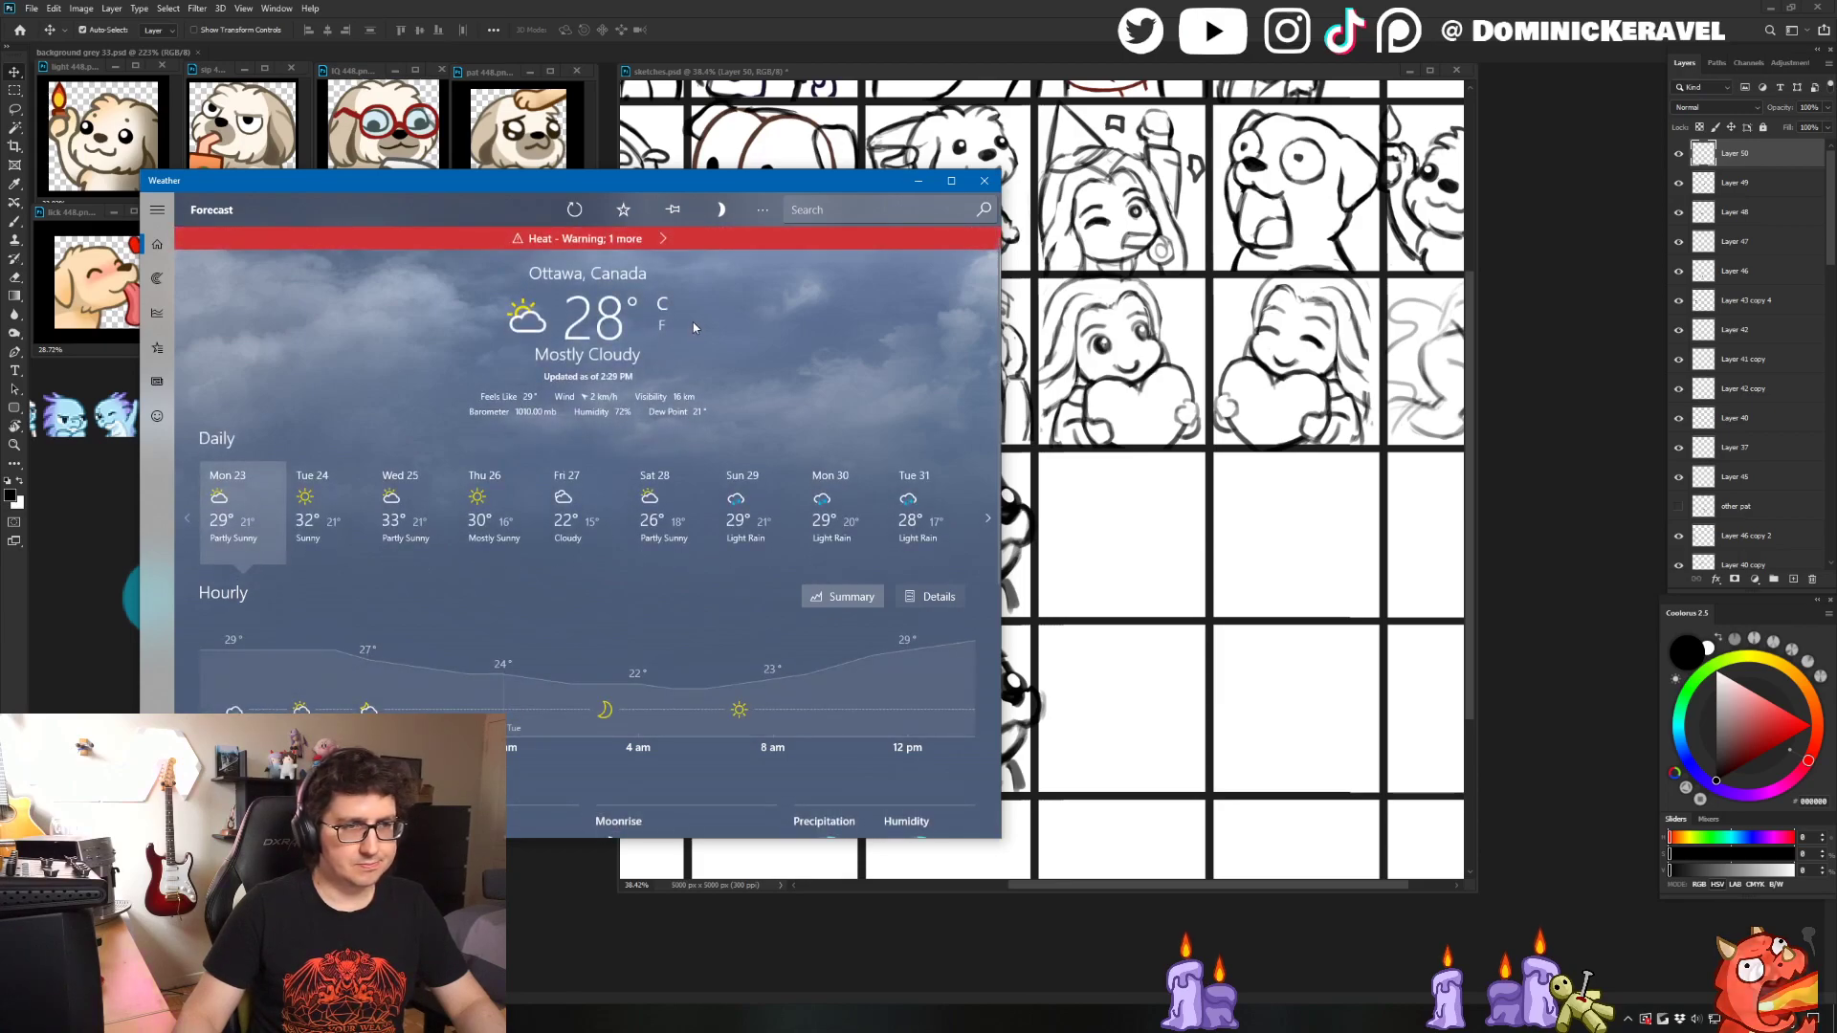
click(986, 521)
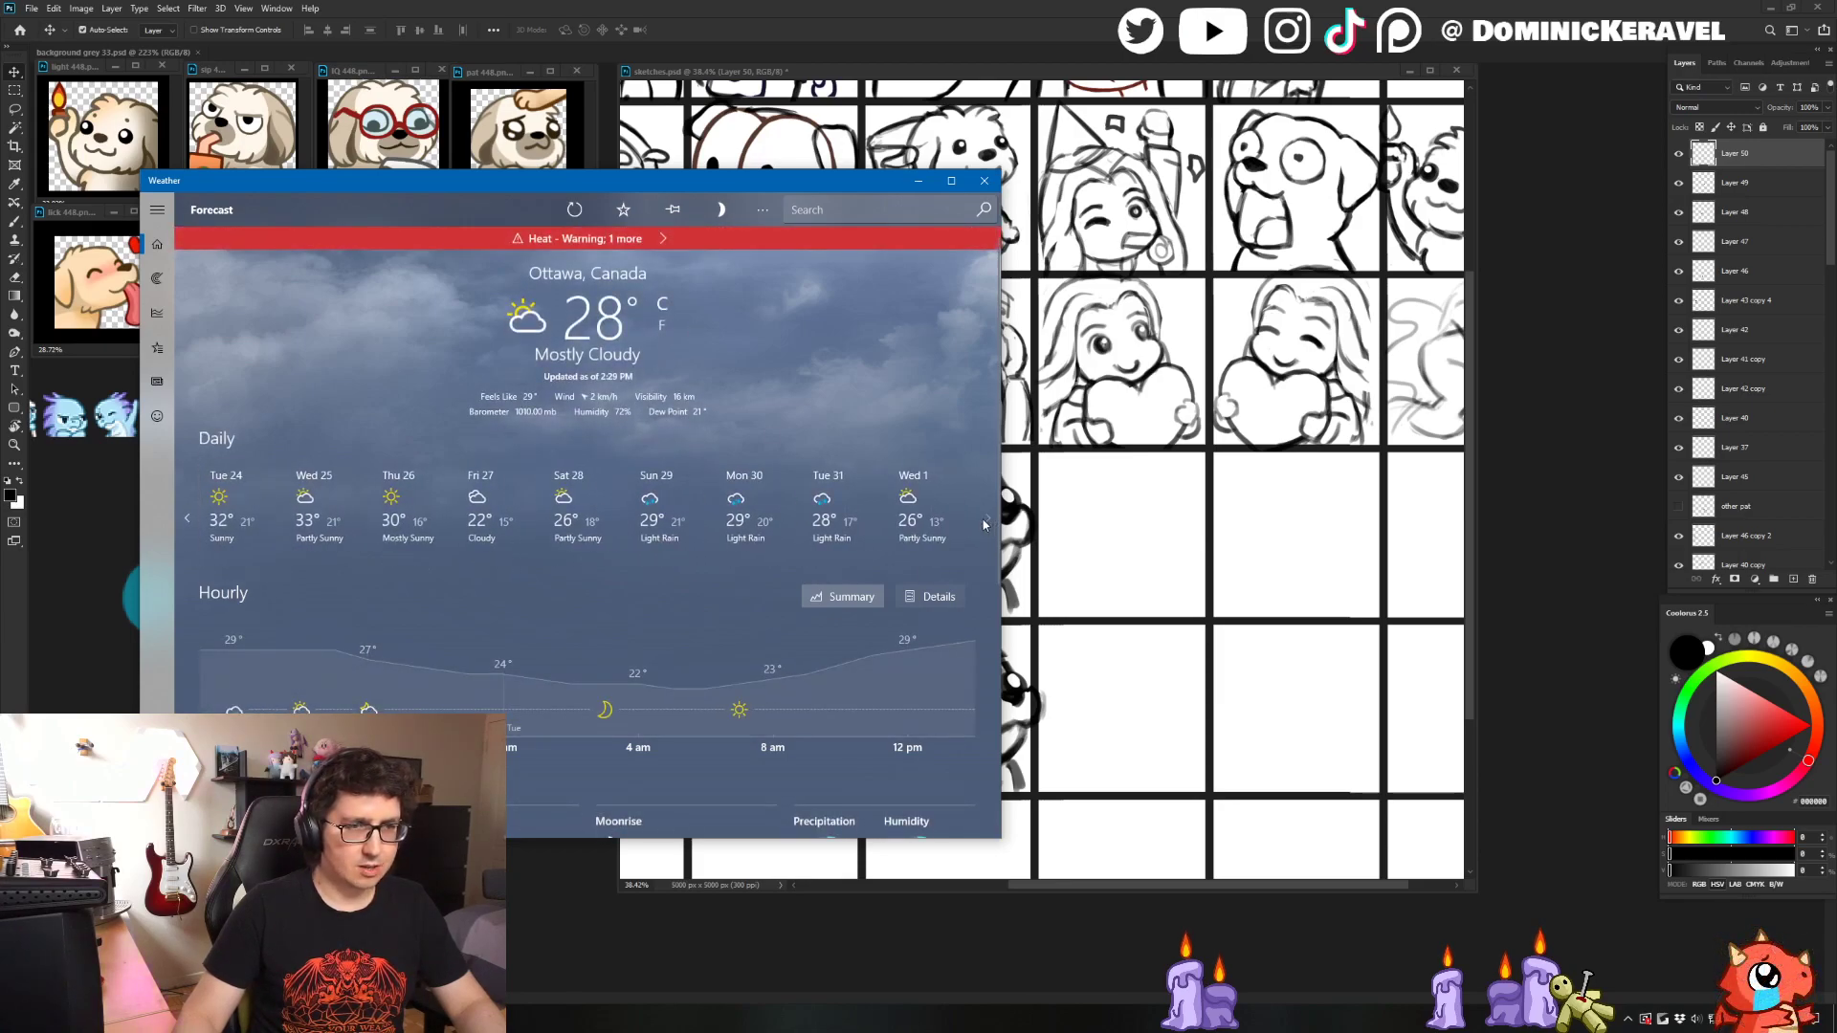
- Step the daily forecast back to the earlier days and switch back to sketches.psd in Photoshop
click(186, 519)
click(235, 162)
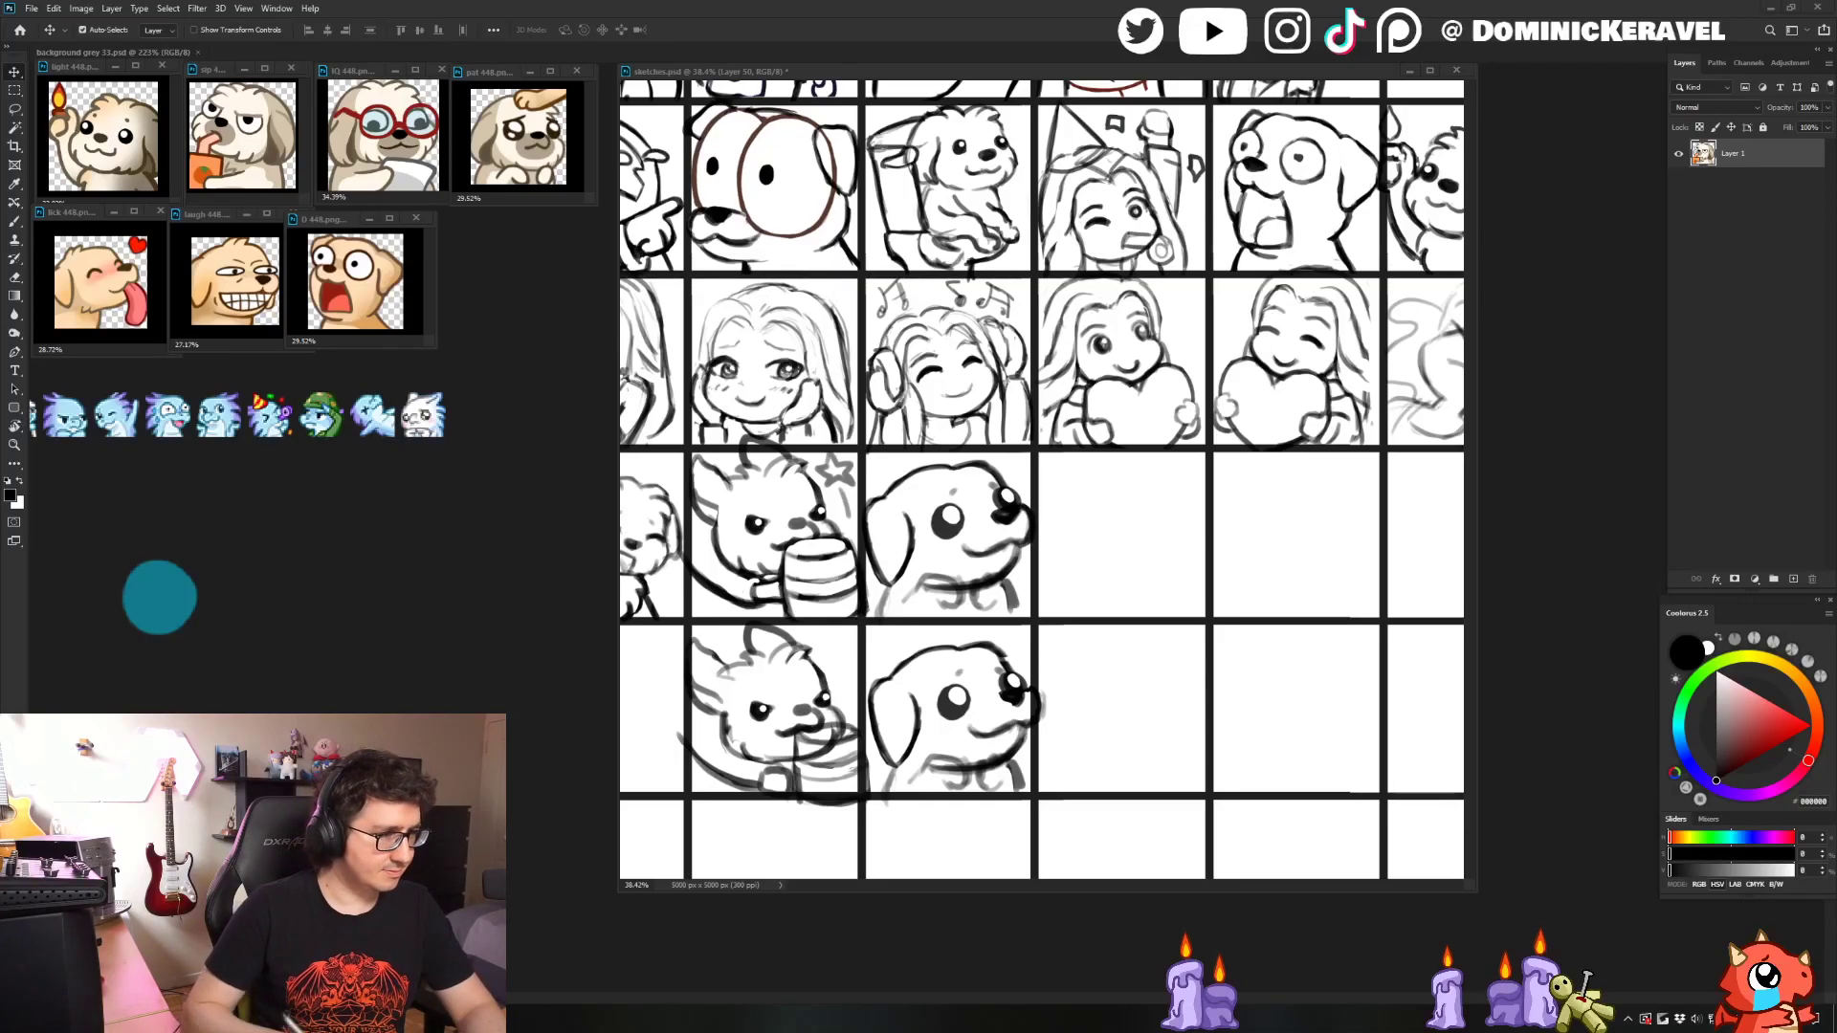
drag(1016, 73, 1014, 82)
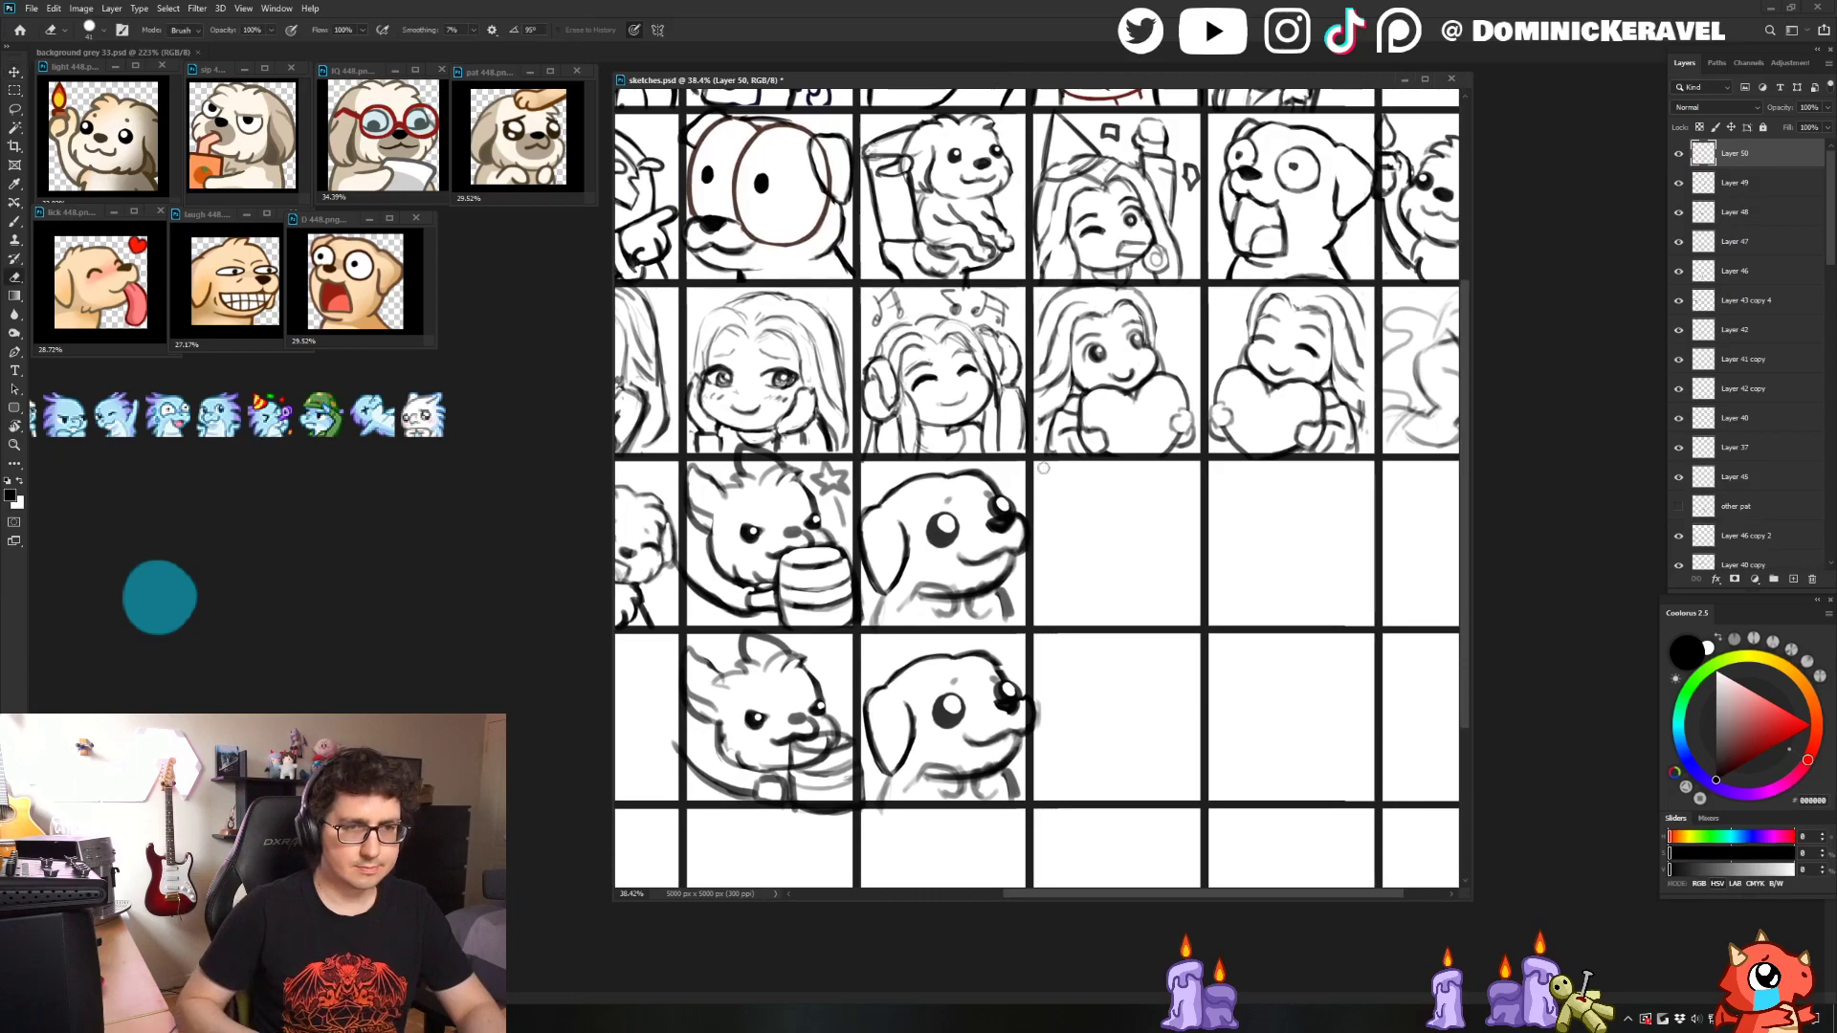
- Free-transform the lower puppy copy, shifting it slightly up and left so it fits its grid cell
drag(942, 642, 859, 565)
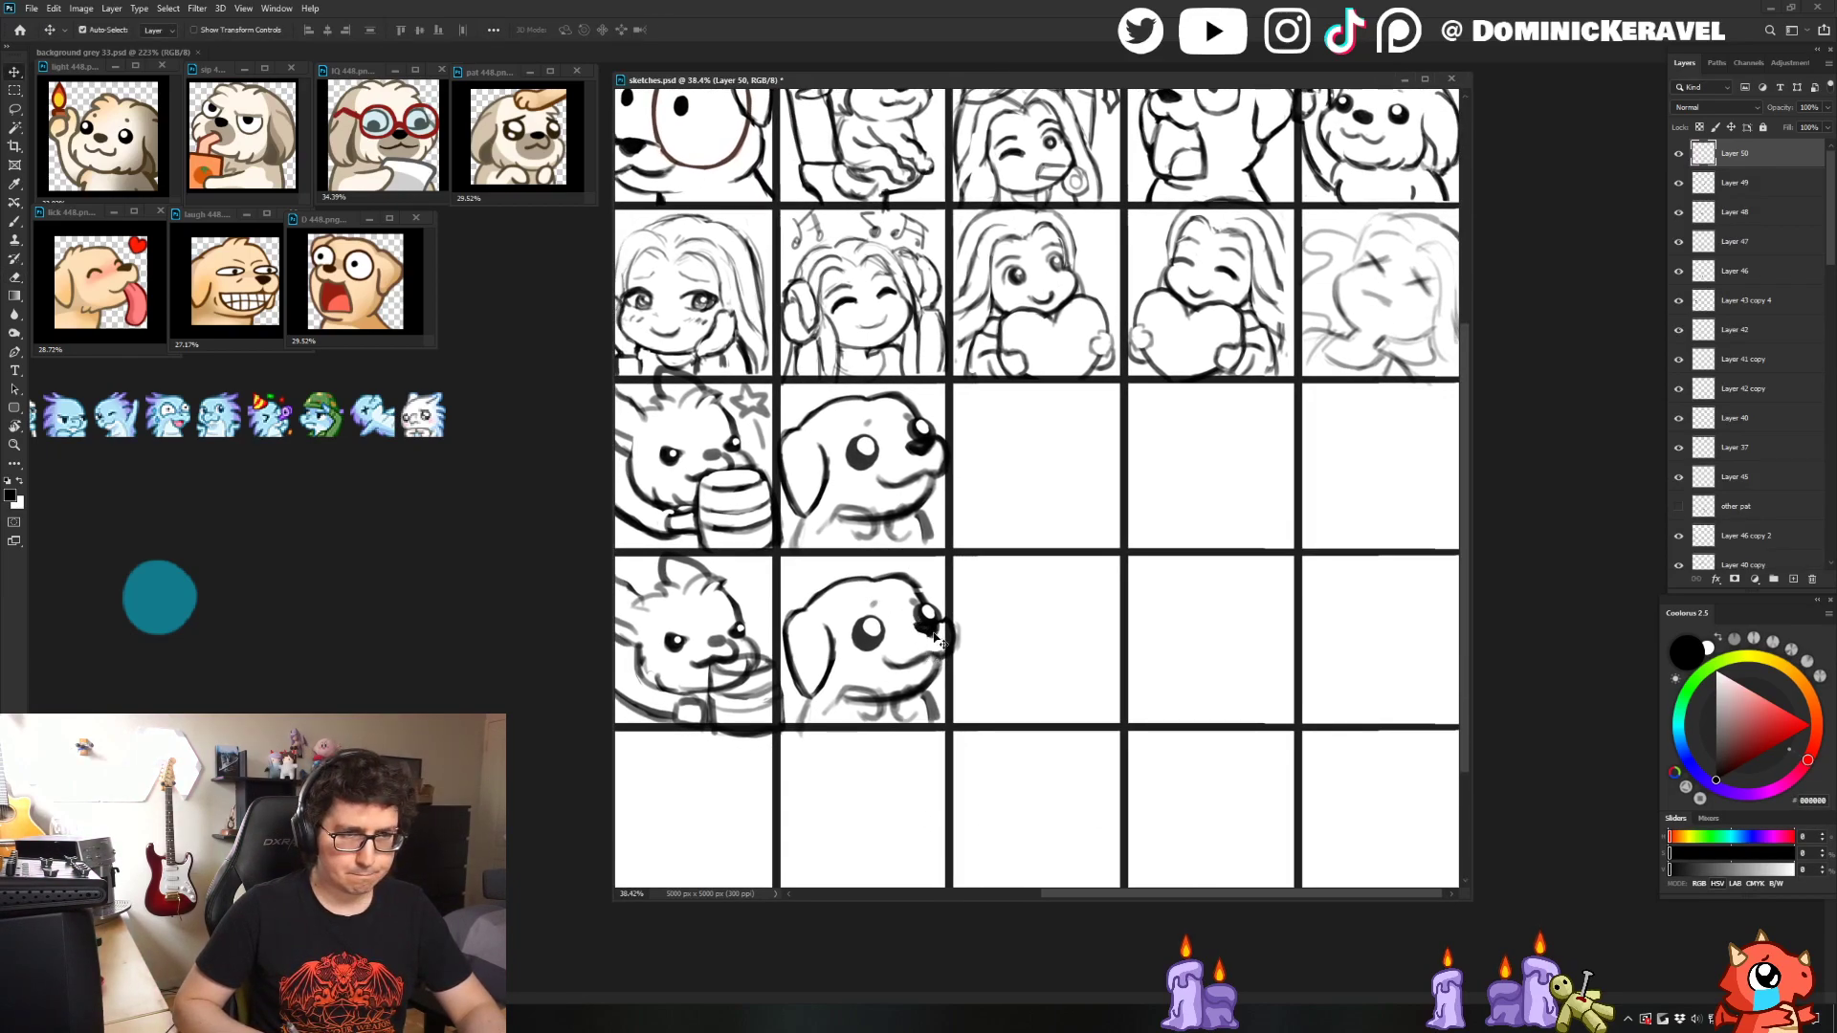
key(ctrl)
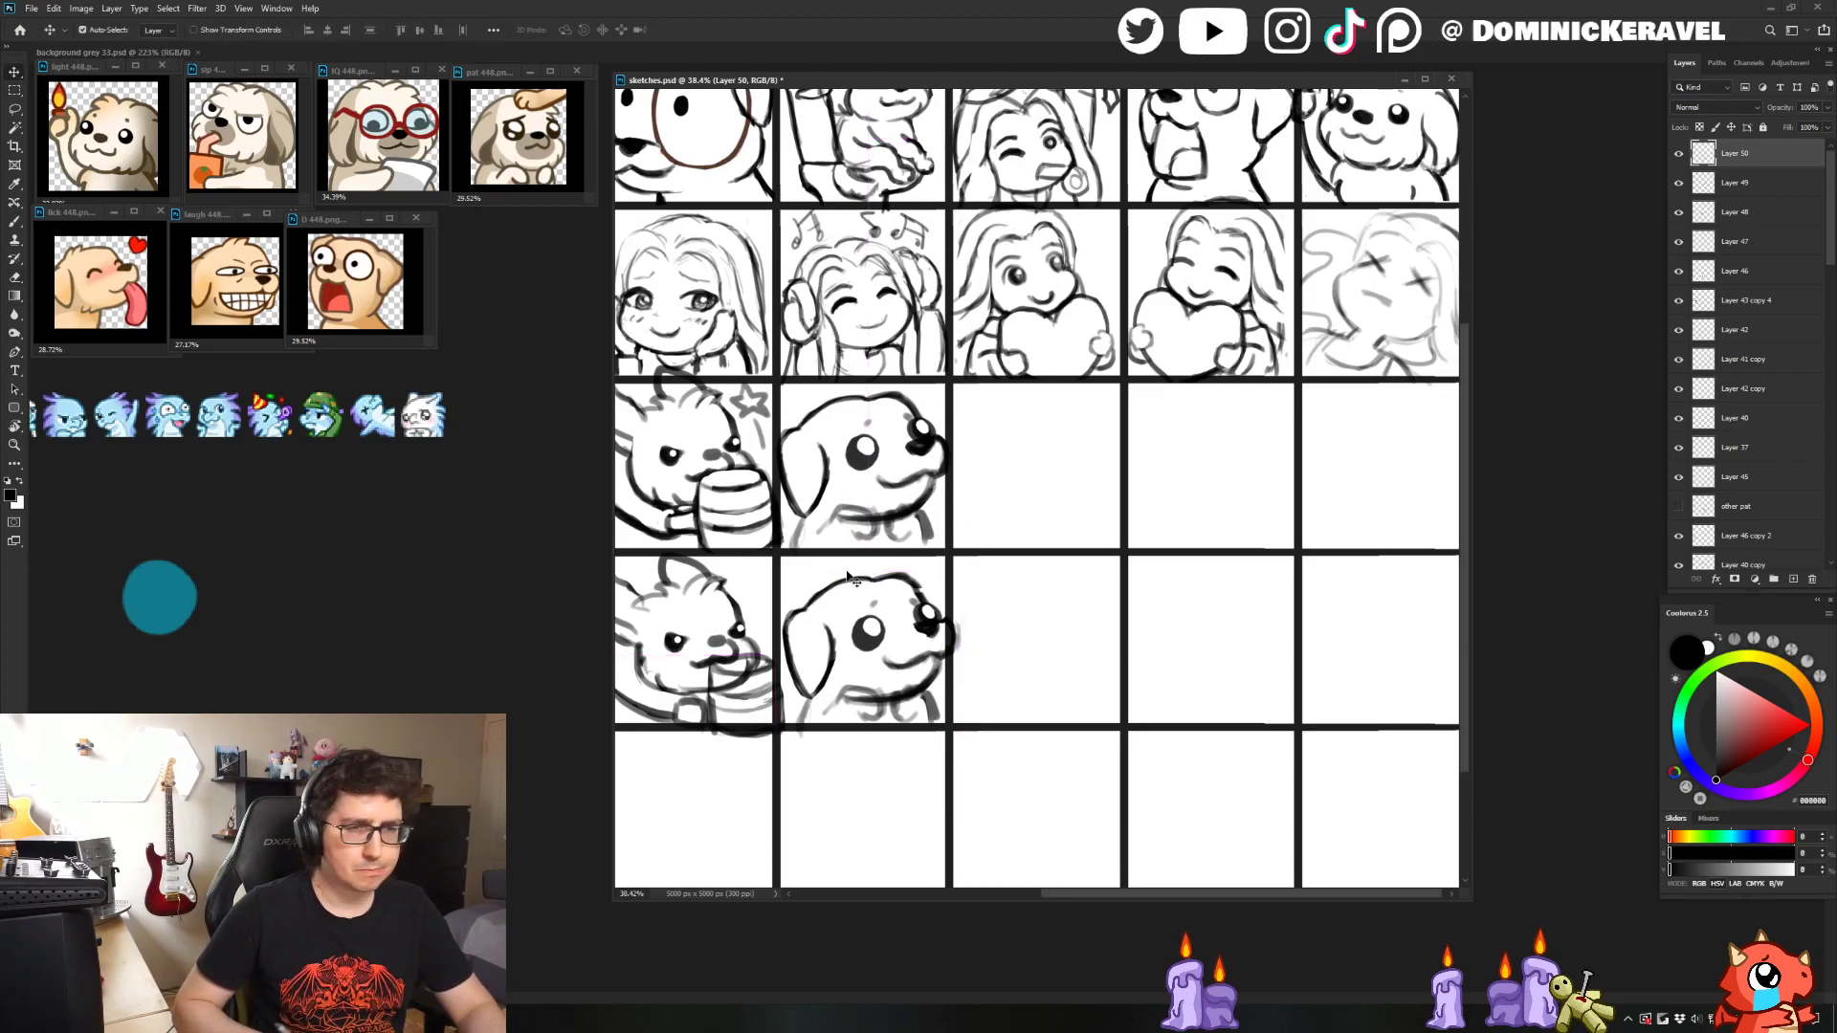
drag(905, 599, 900, 608)
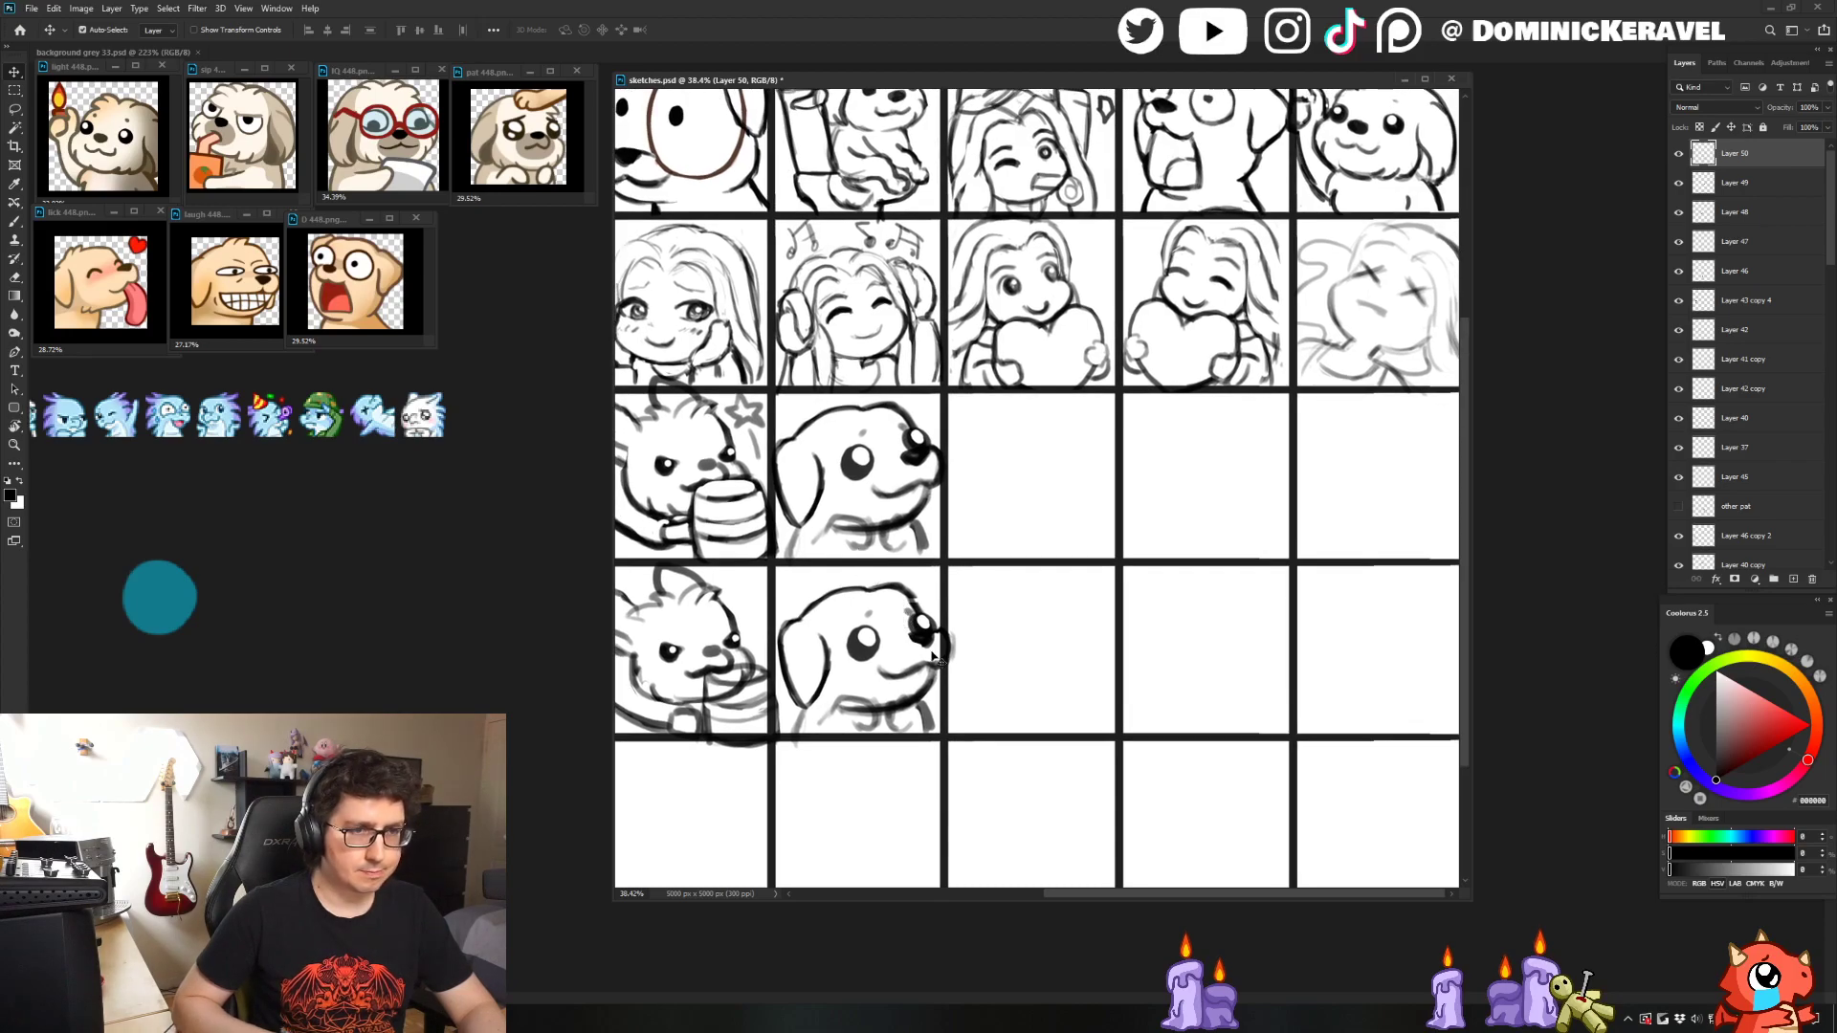
key(ctrl+t)
drag(770, 583, 763, 576)
key(Return)
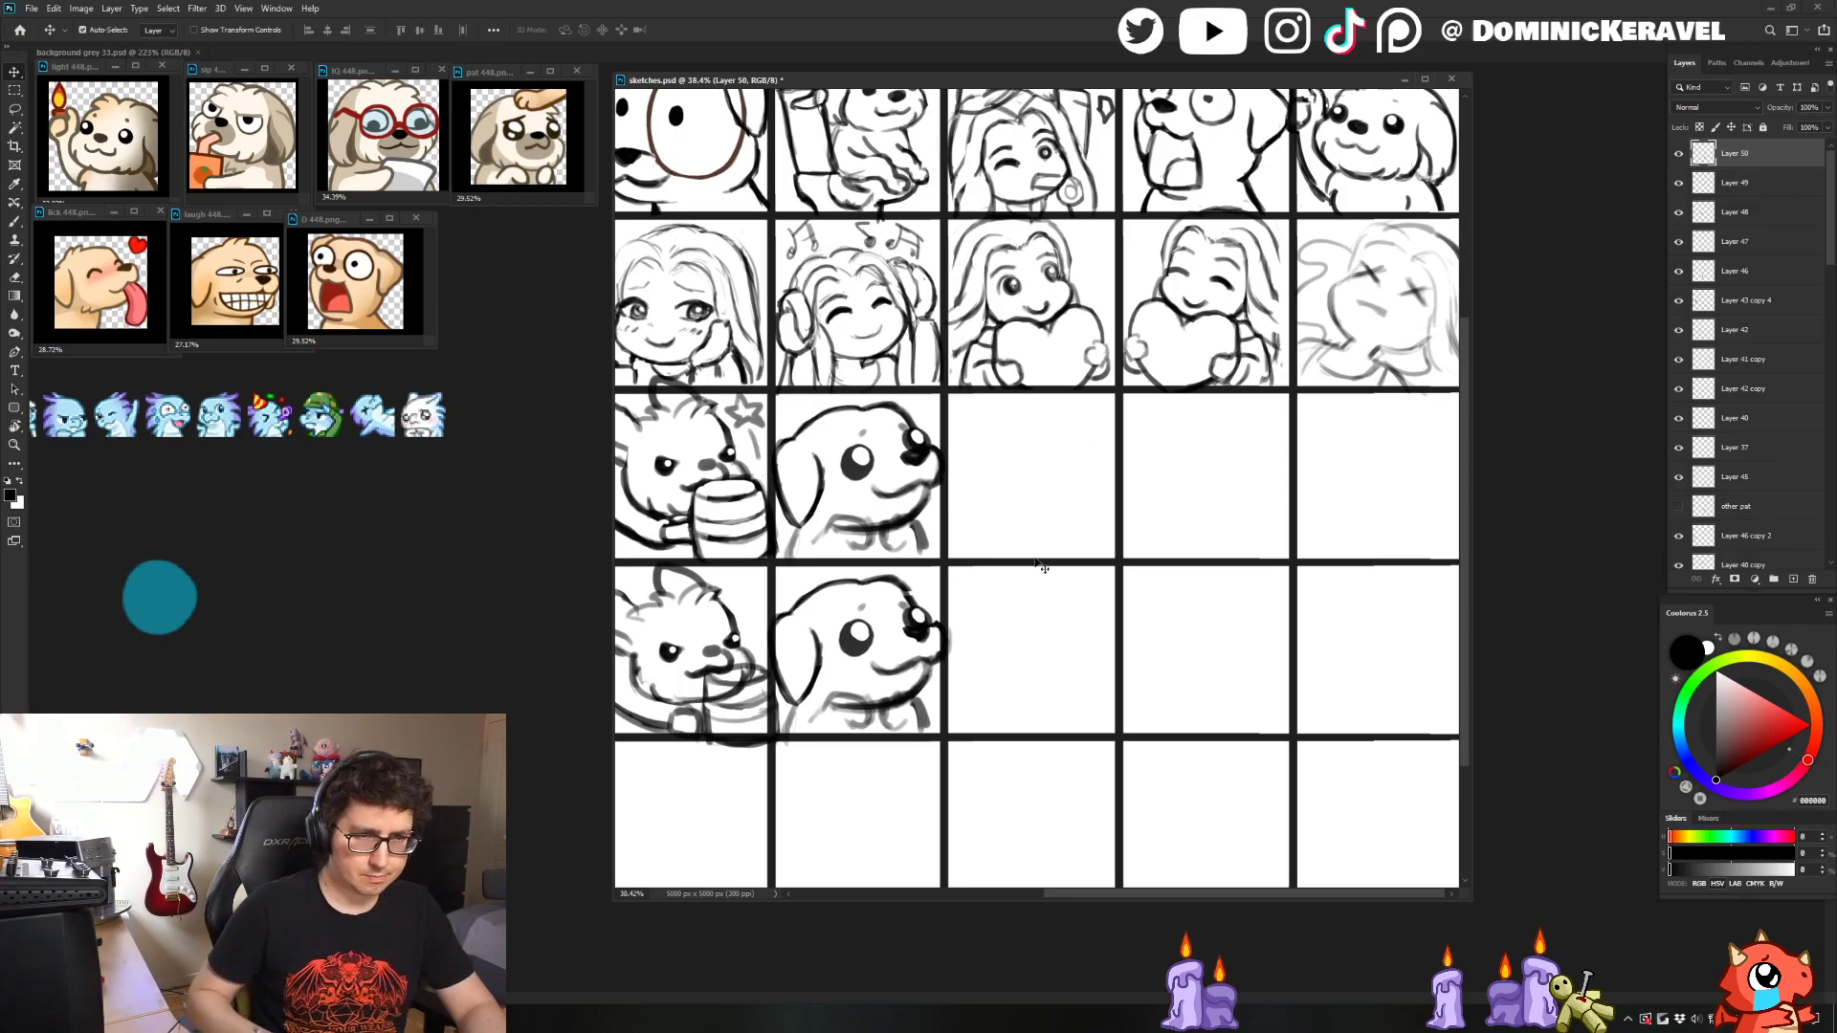
drag(938, 606, 943, 587)
- Rework the far eye and the face lines around it on the lower puppy copy with the Brush and Eraser
key(b)
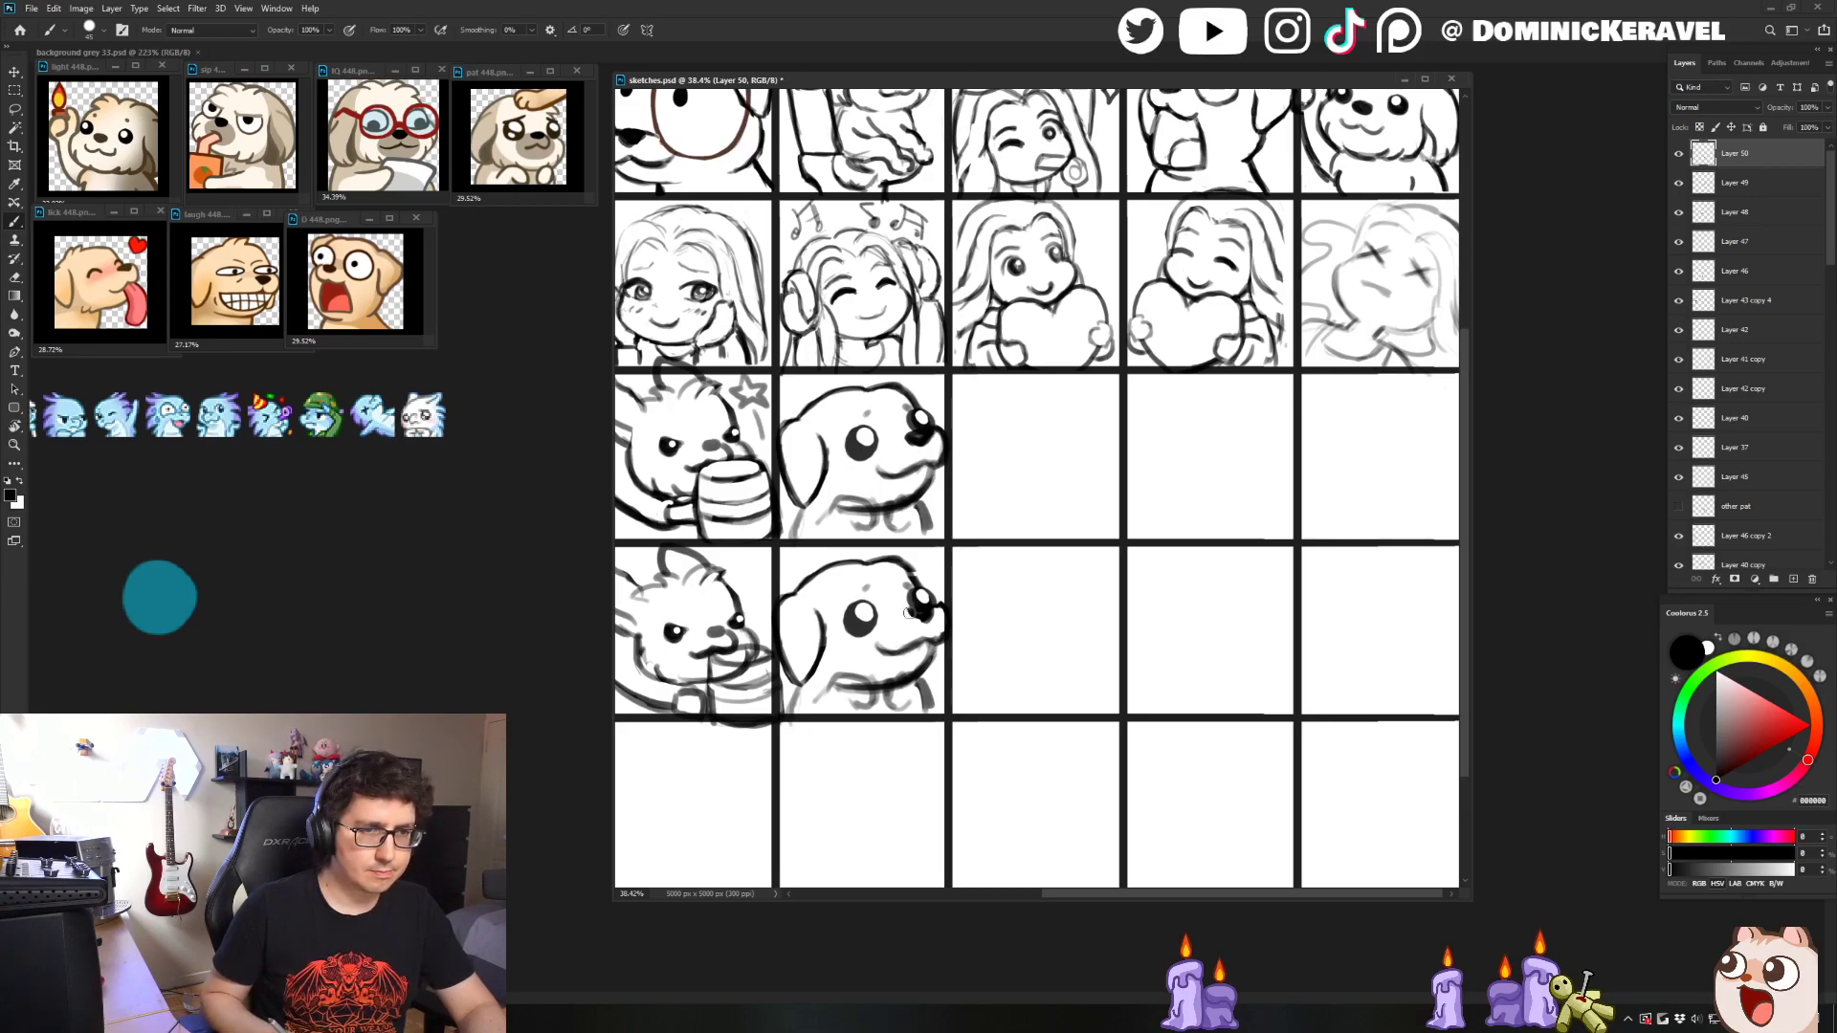
key(v)
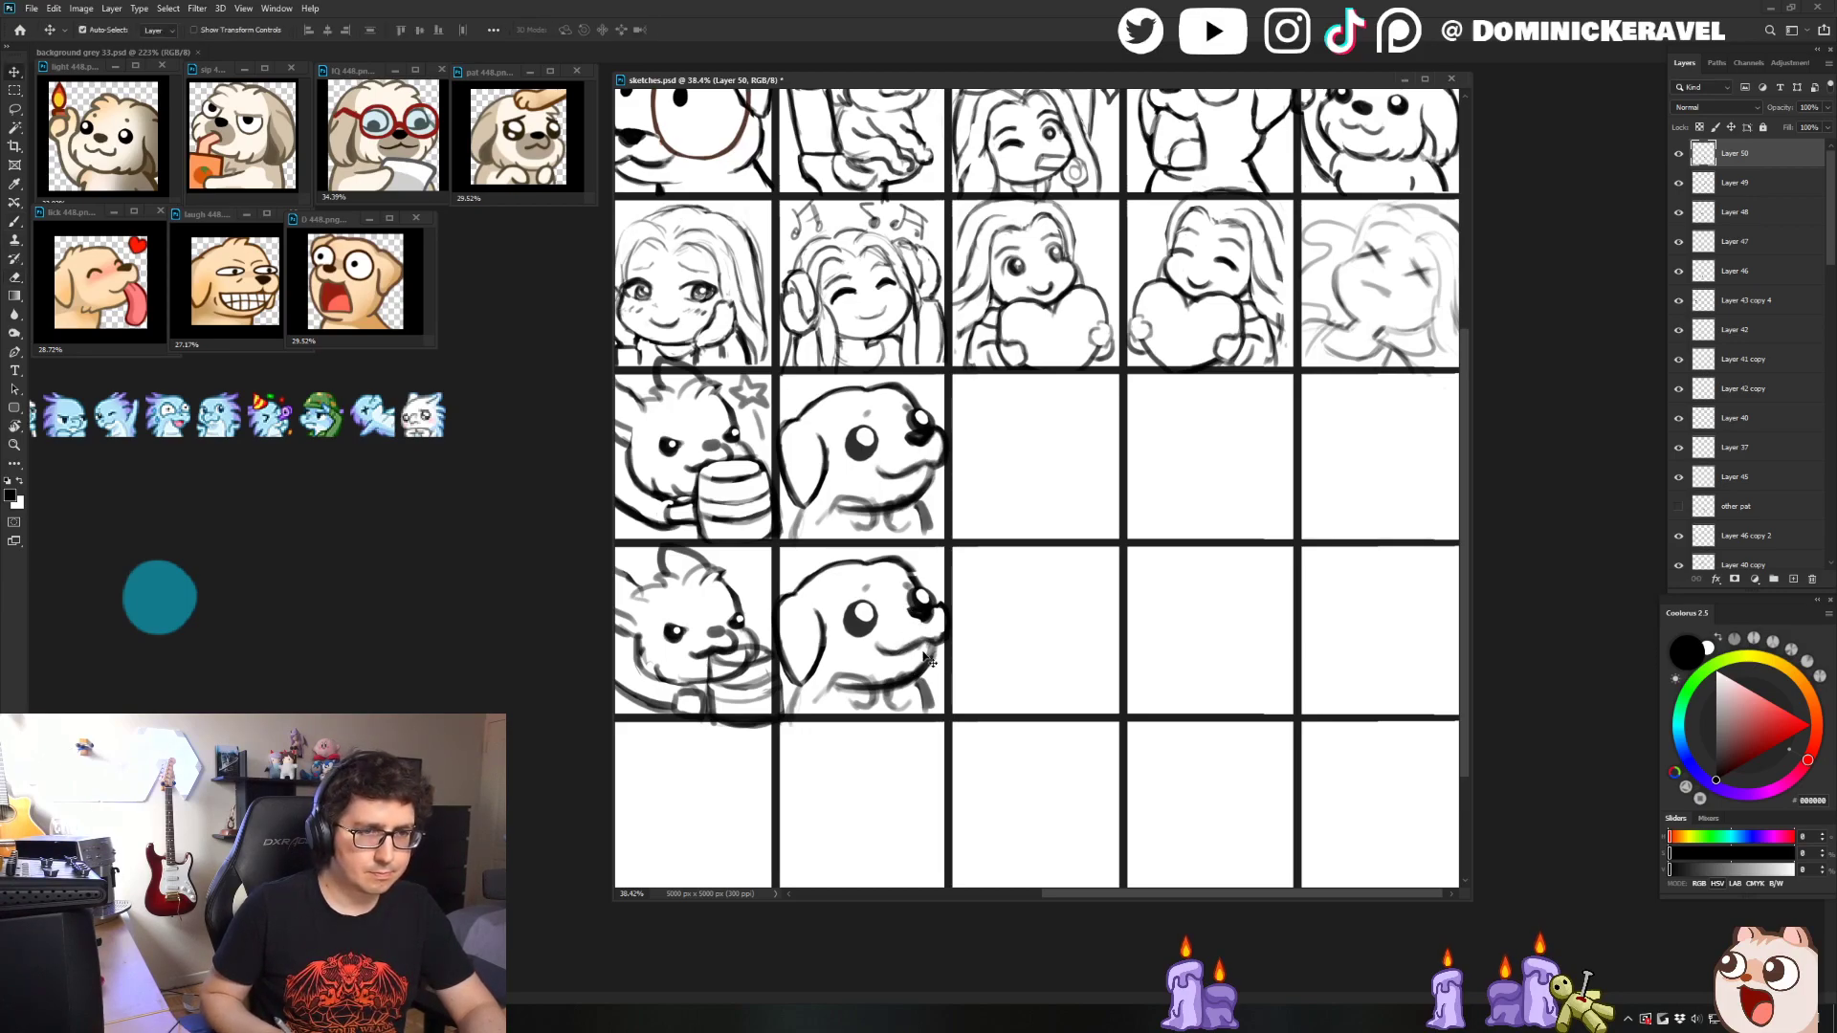
key(b)
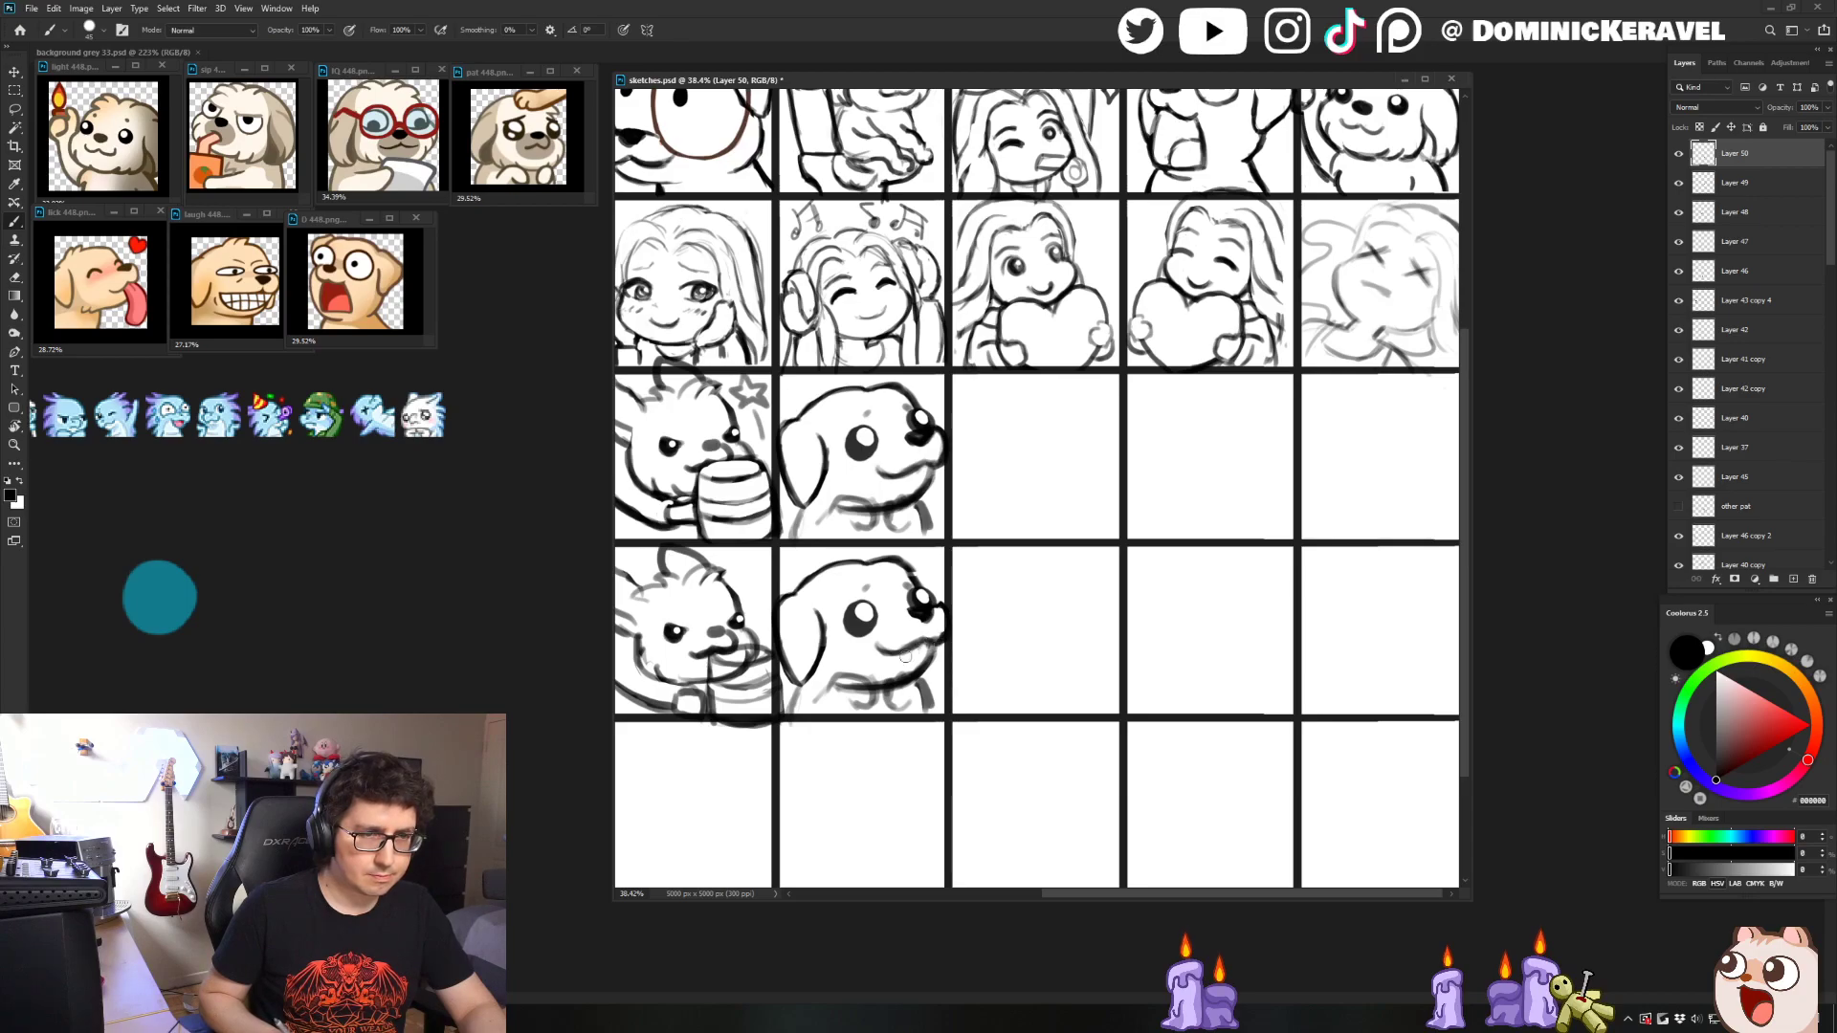
key(e)
key(b)
key(e)
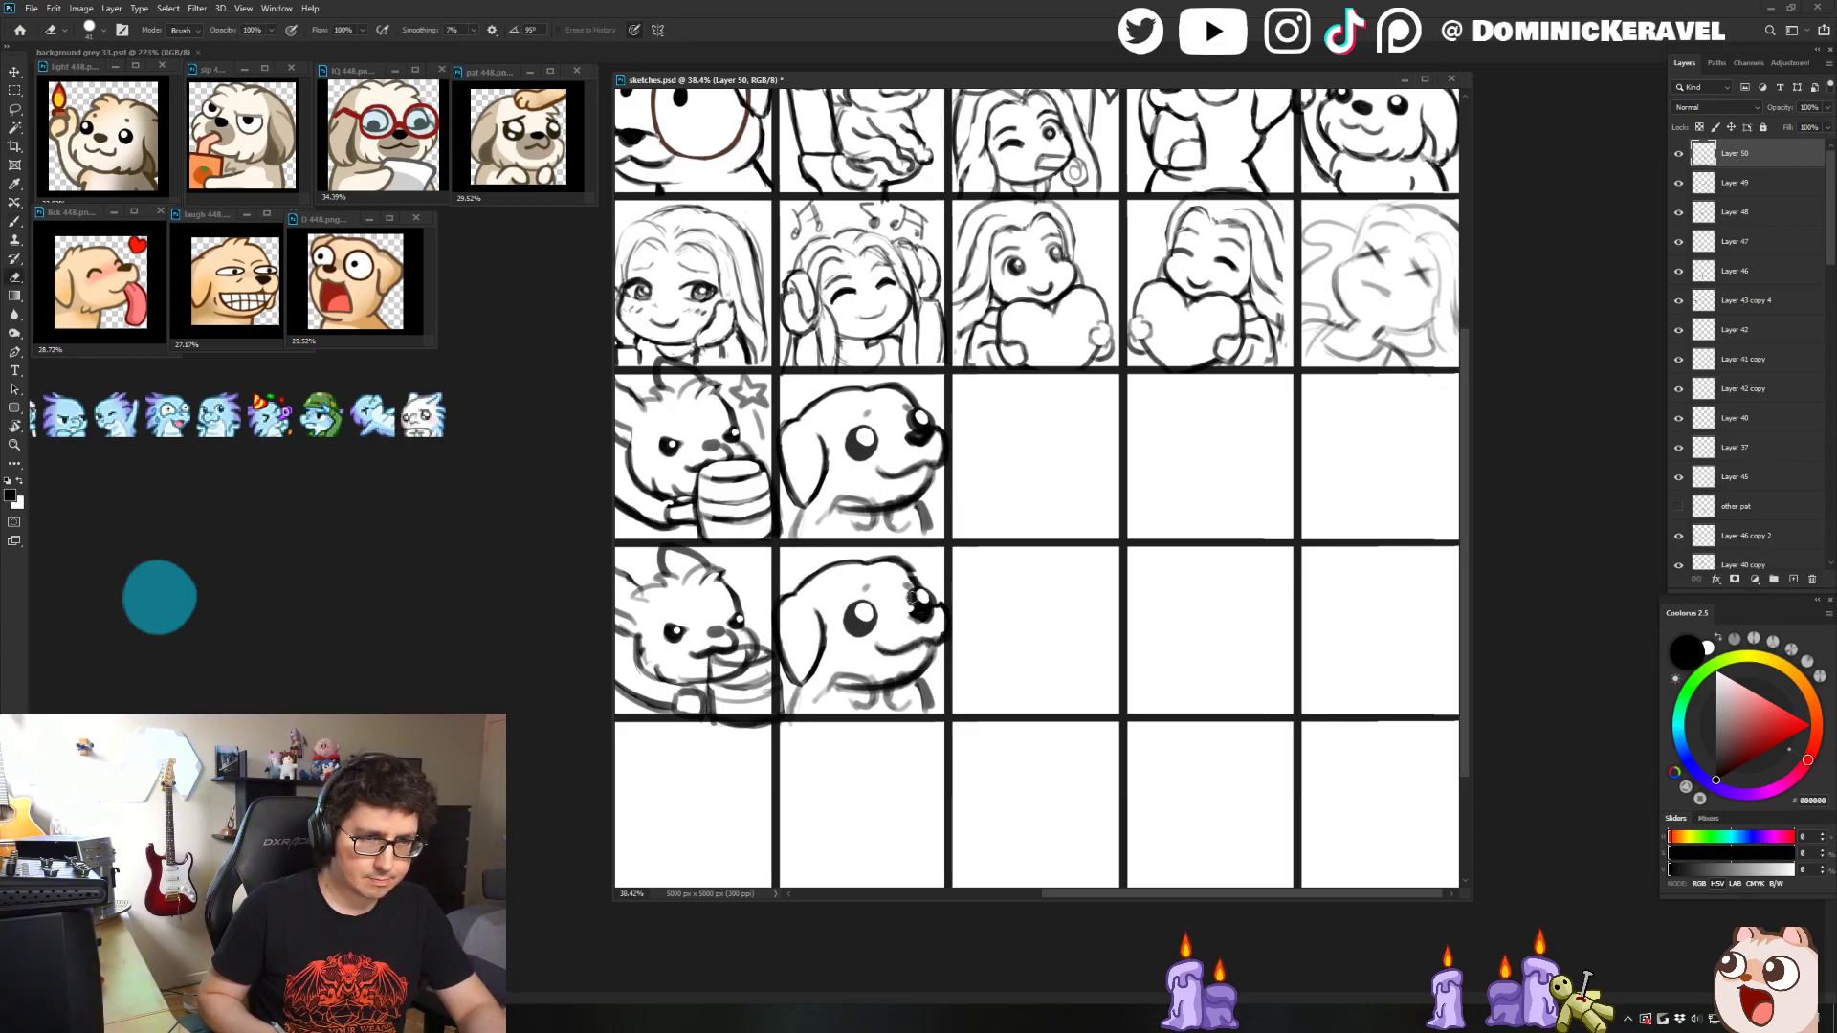
key(b)
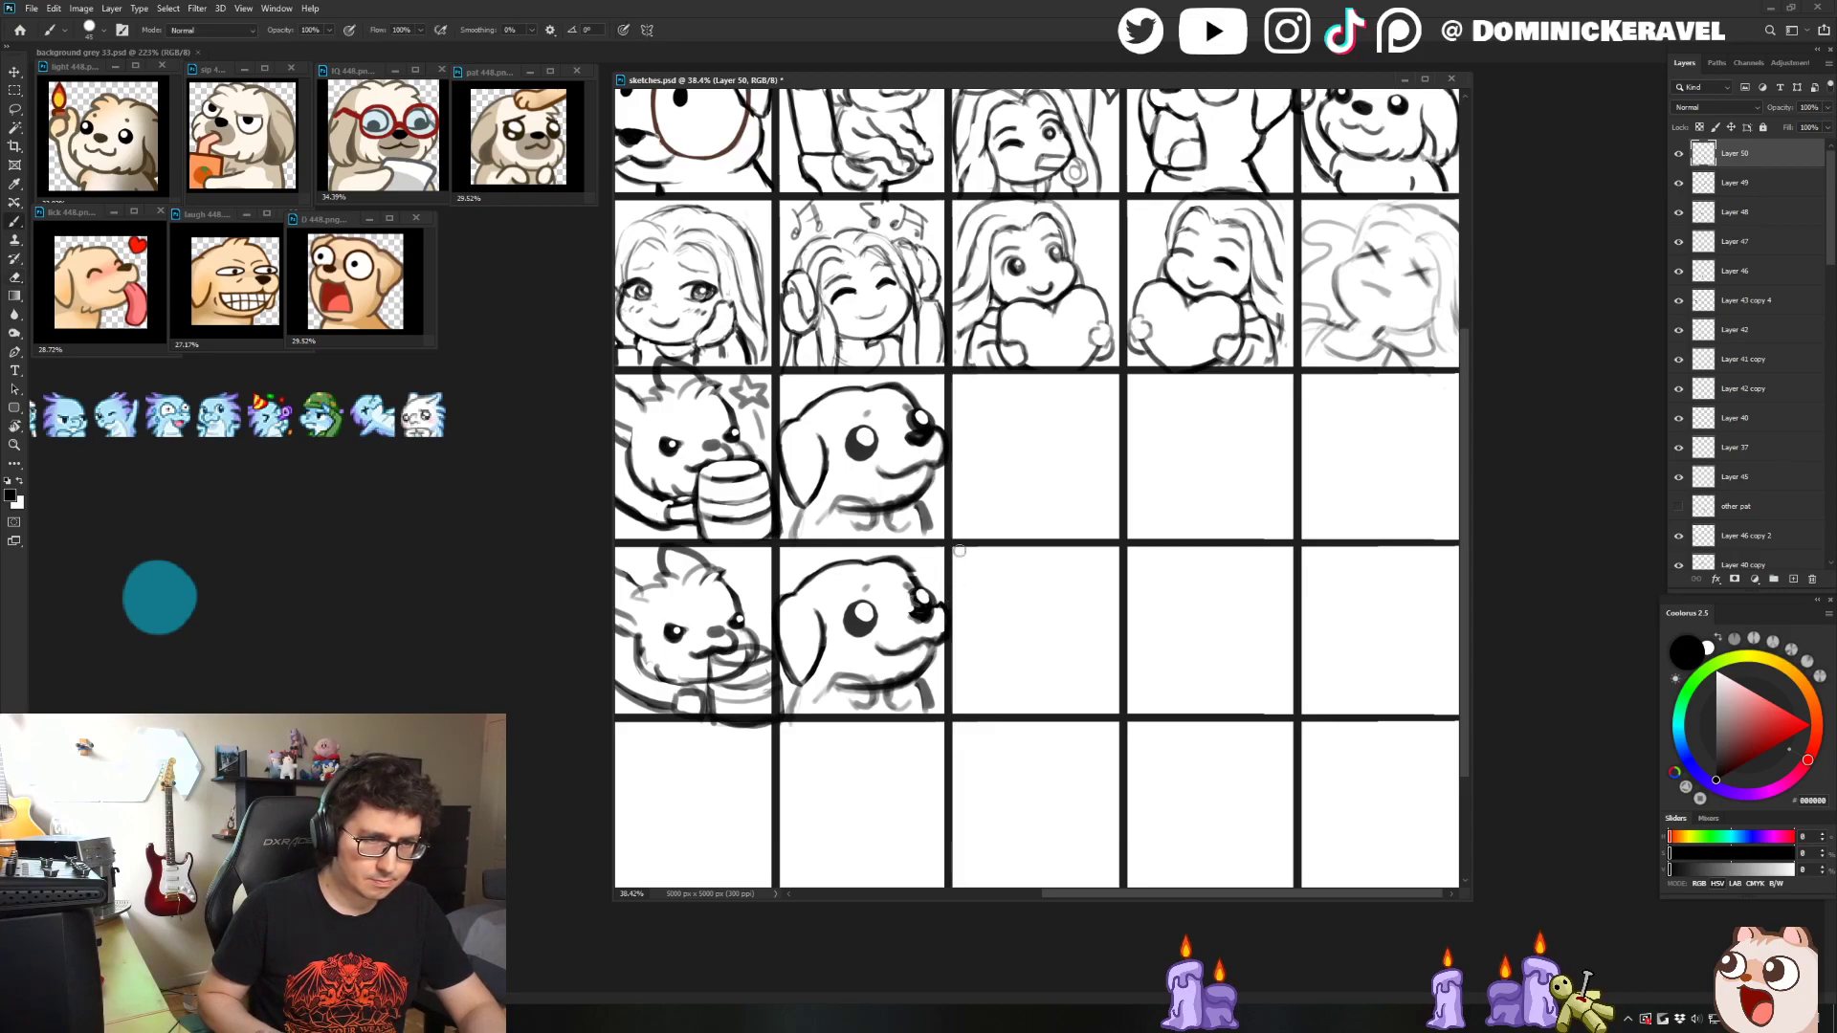
key(e)
key(b)
click(911, 592)
drag(922, 596, 921, 594)
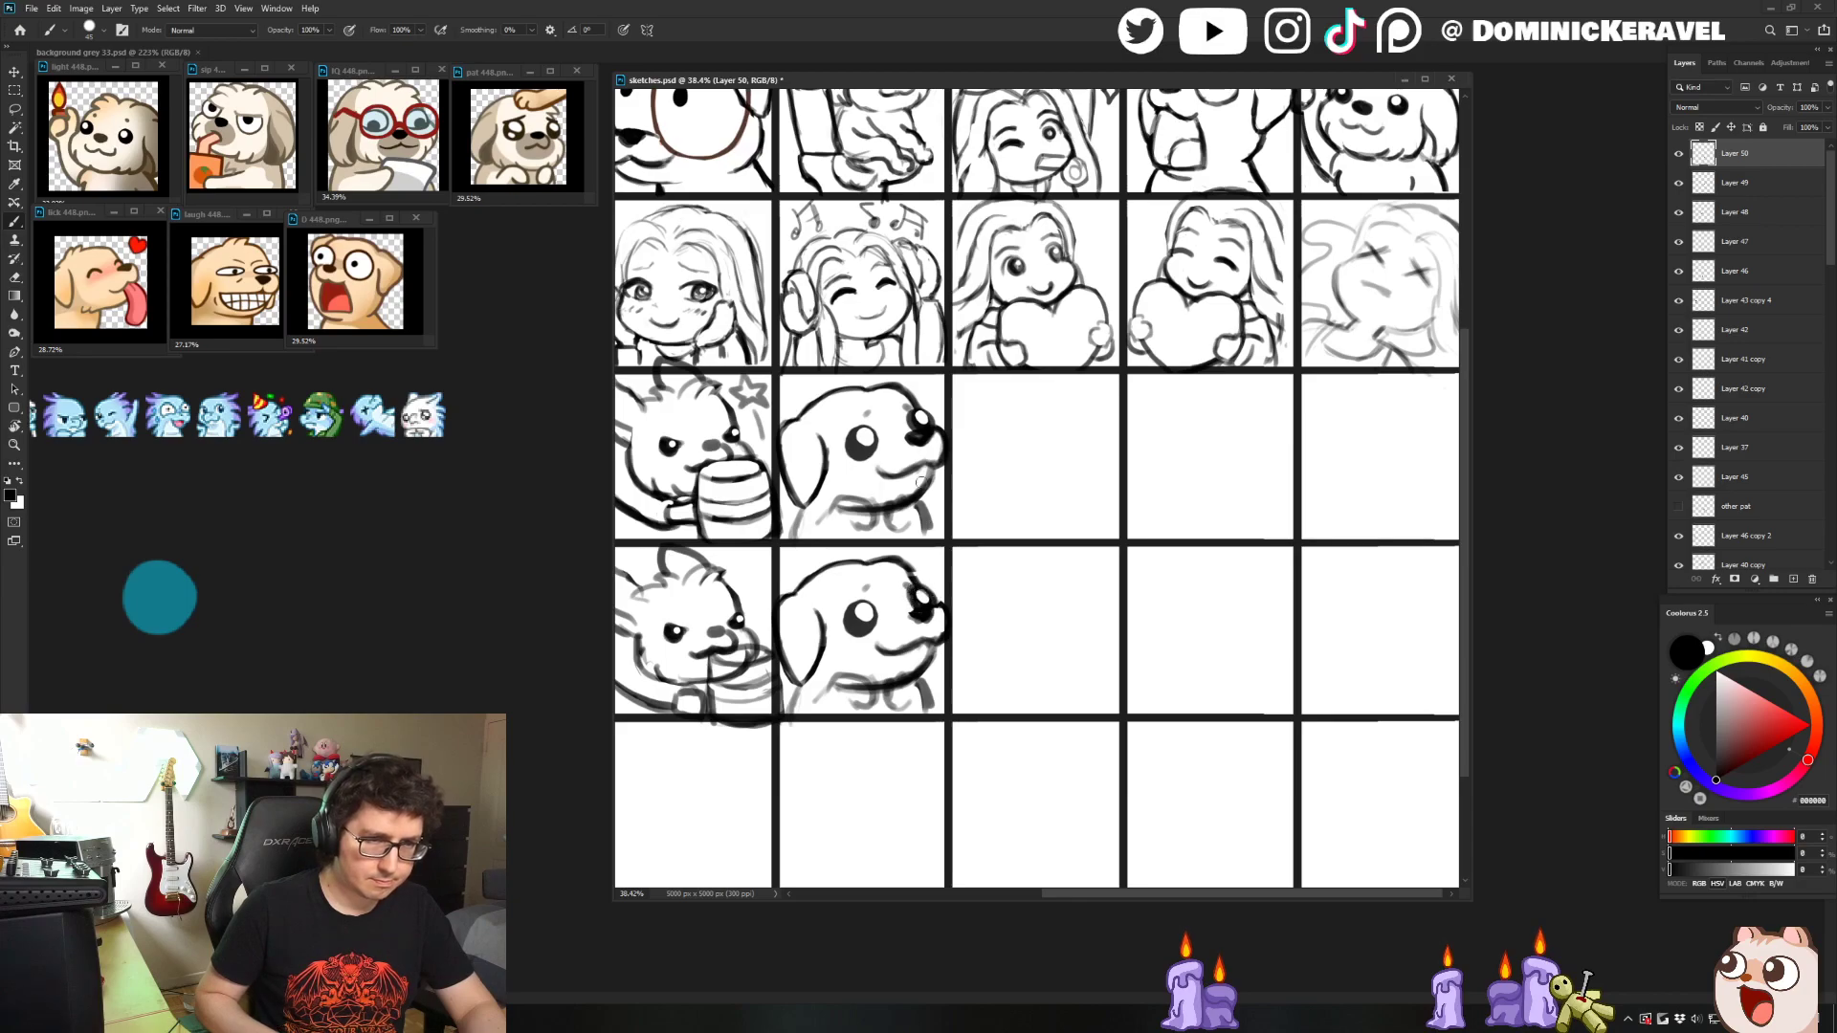
- Refine the lower puppy's eyes with the Brush and Eraser, erasing small extra highlights into the dark pupils
key(e)
key(b)
key(e)
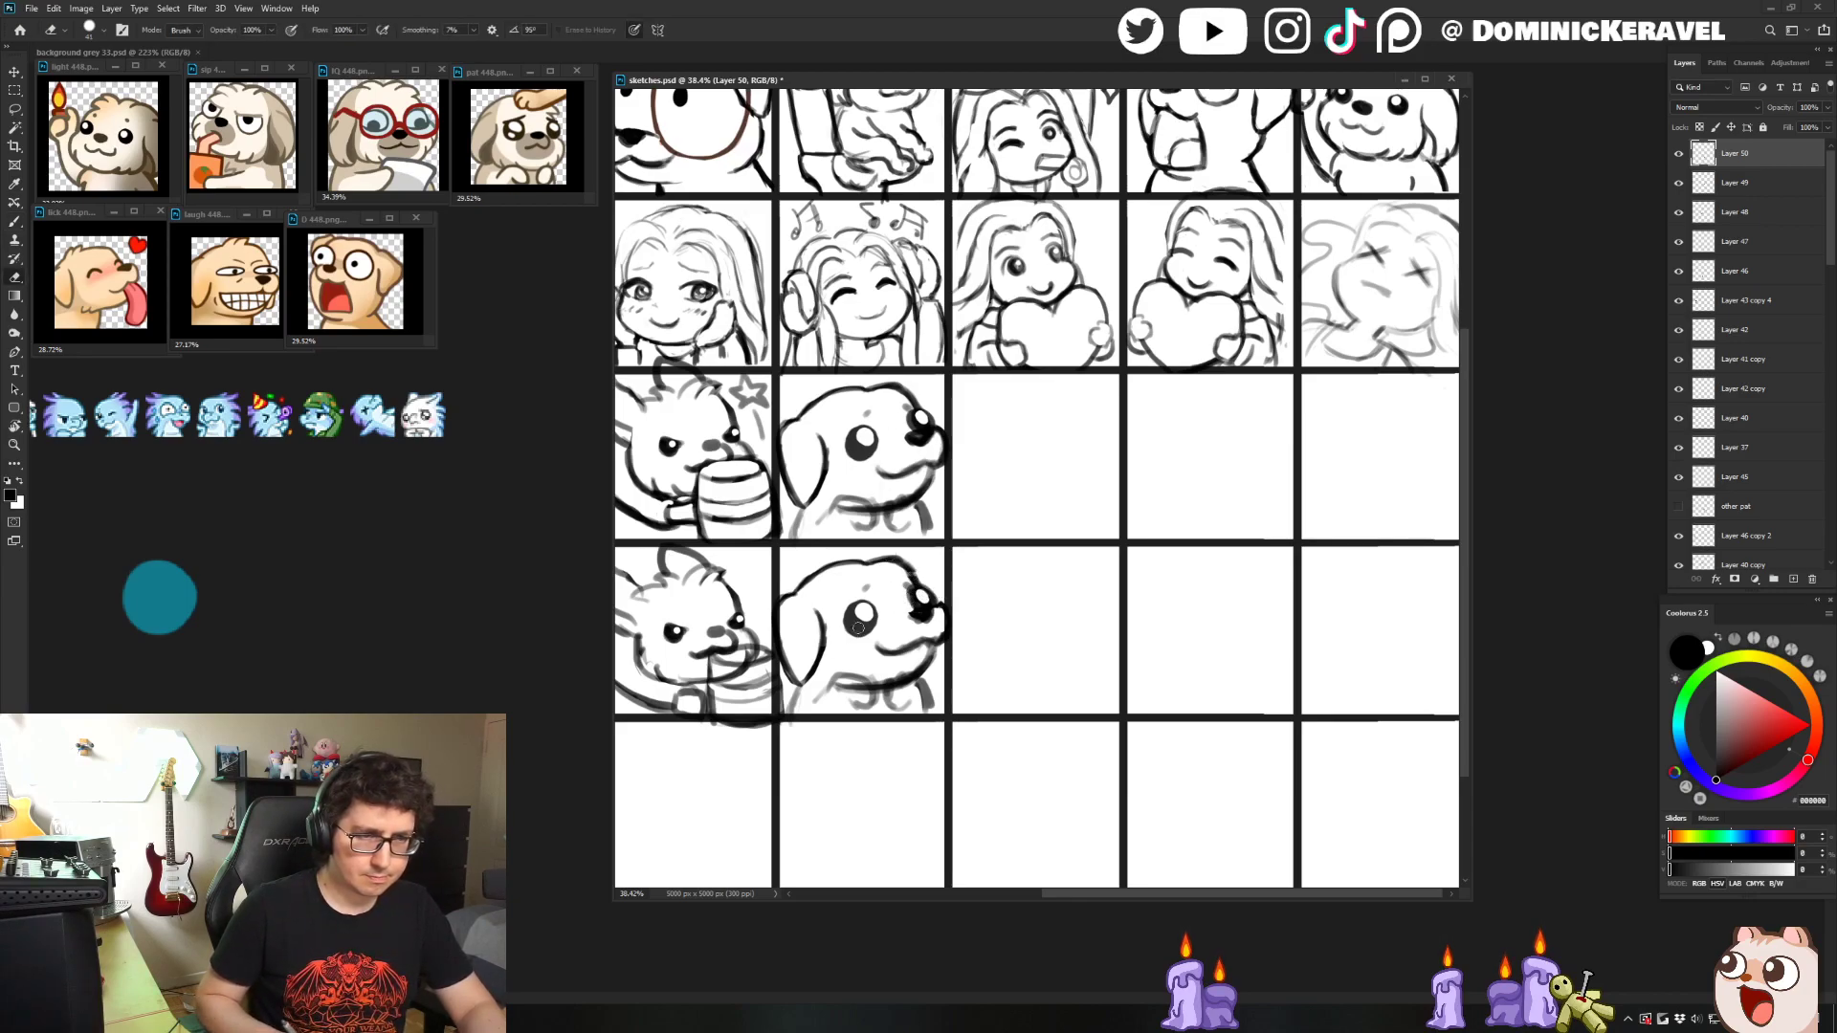
key(space)
drag(885, 602, 865, 574)
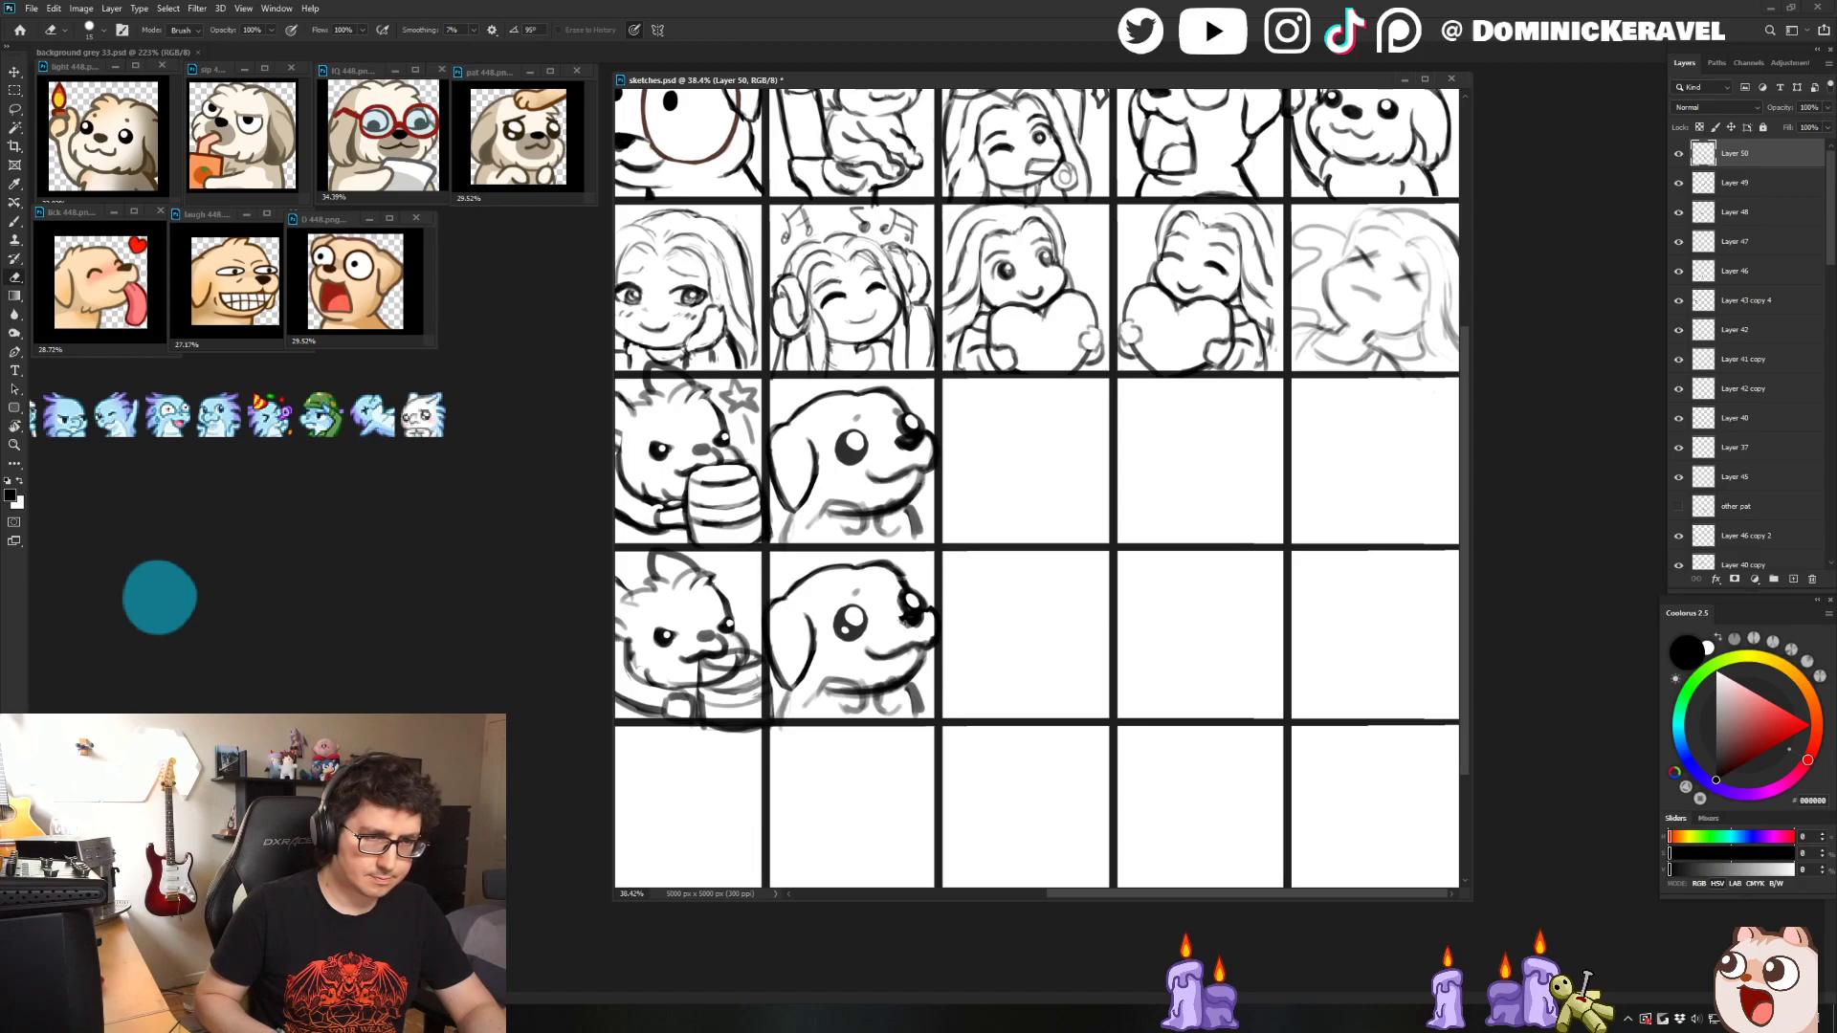
key(v)
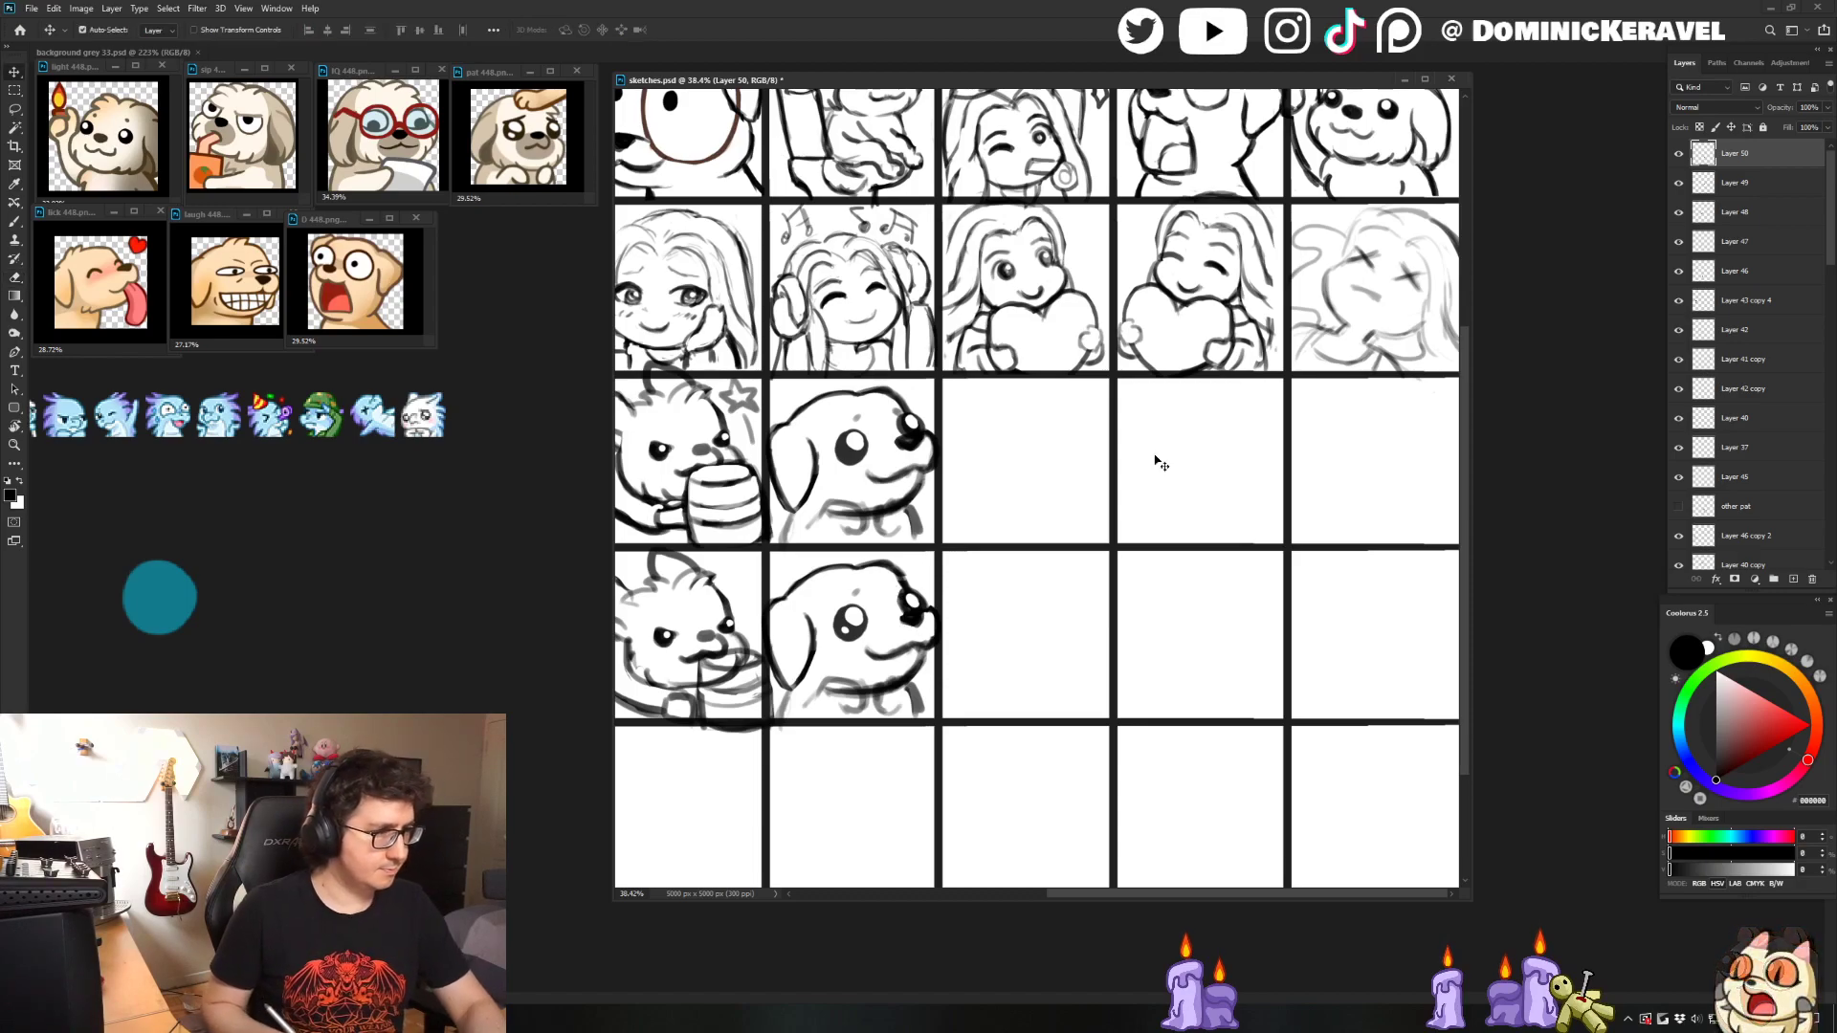
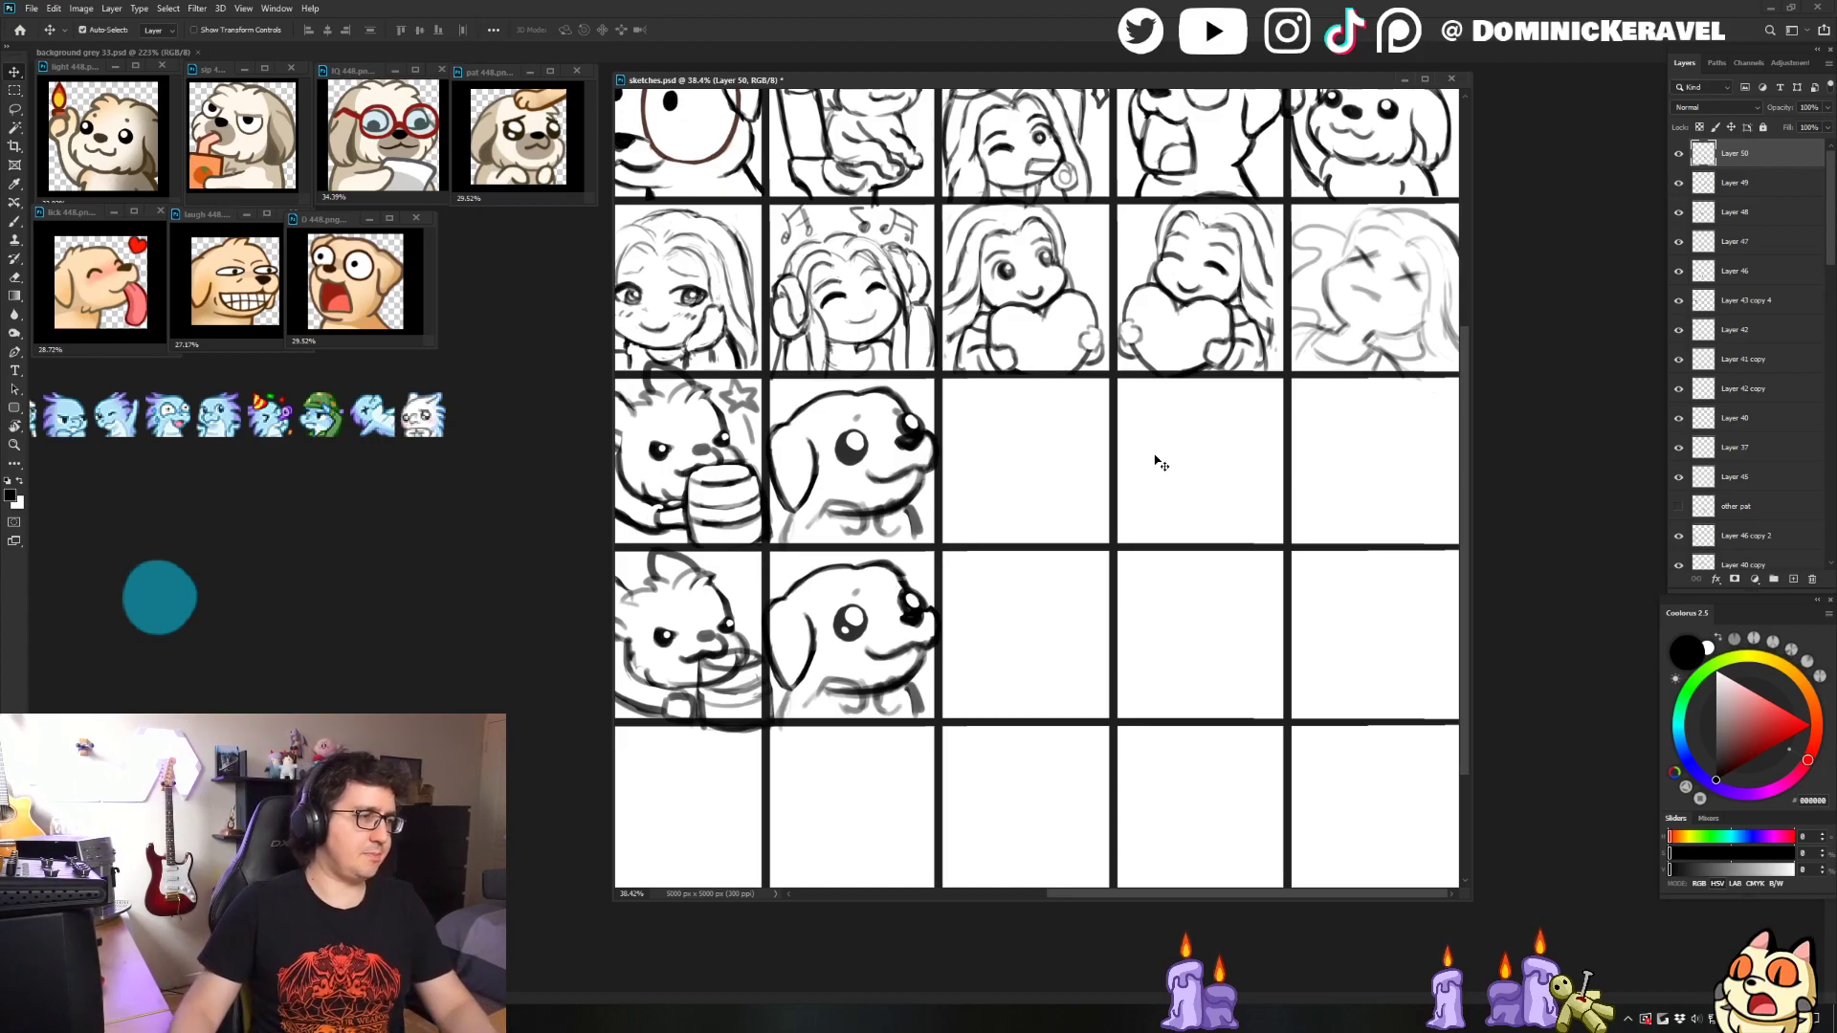
- Examine the lower puppy copy in context against the whole grid of sketches
drag(1021, 85, 1007, 77)
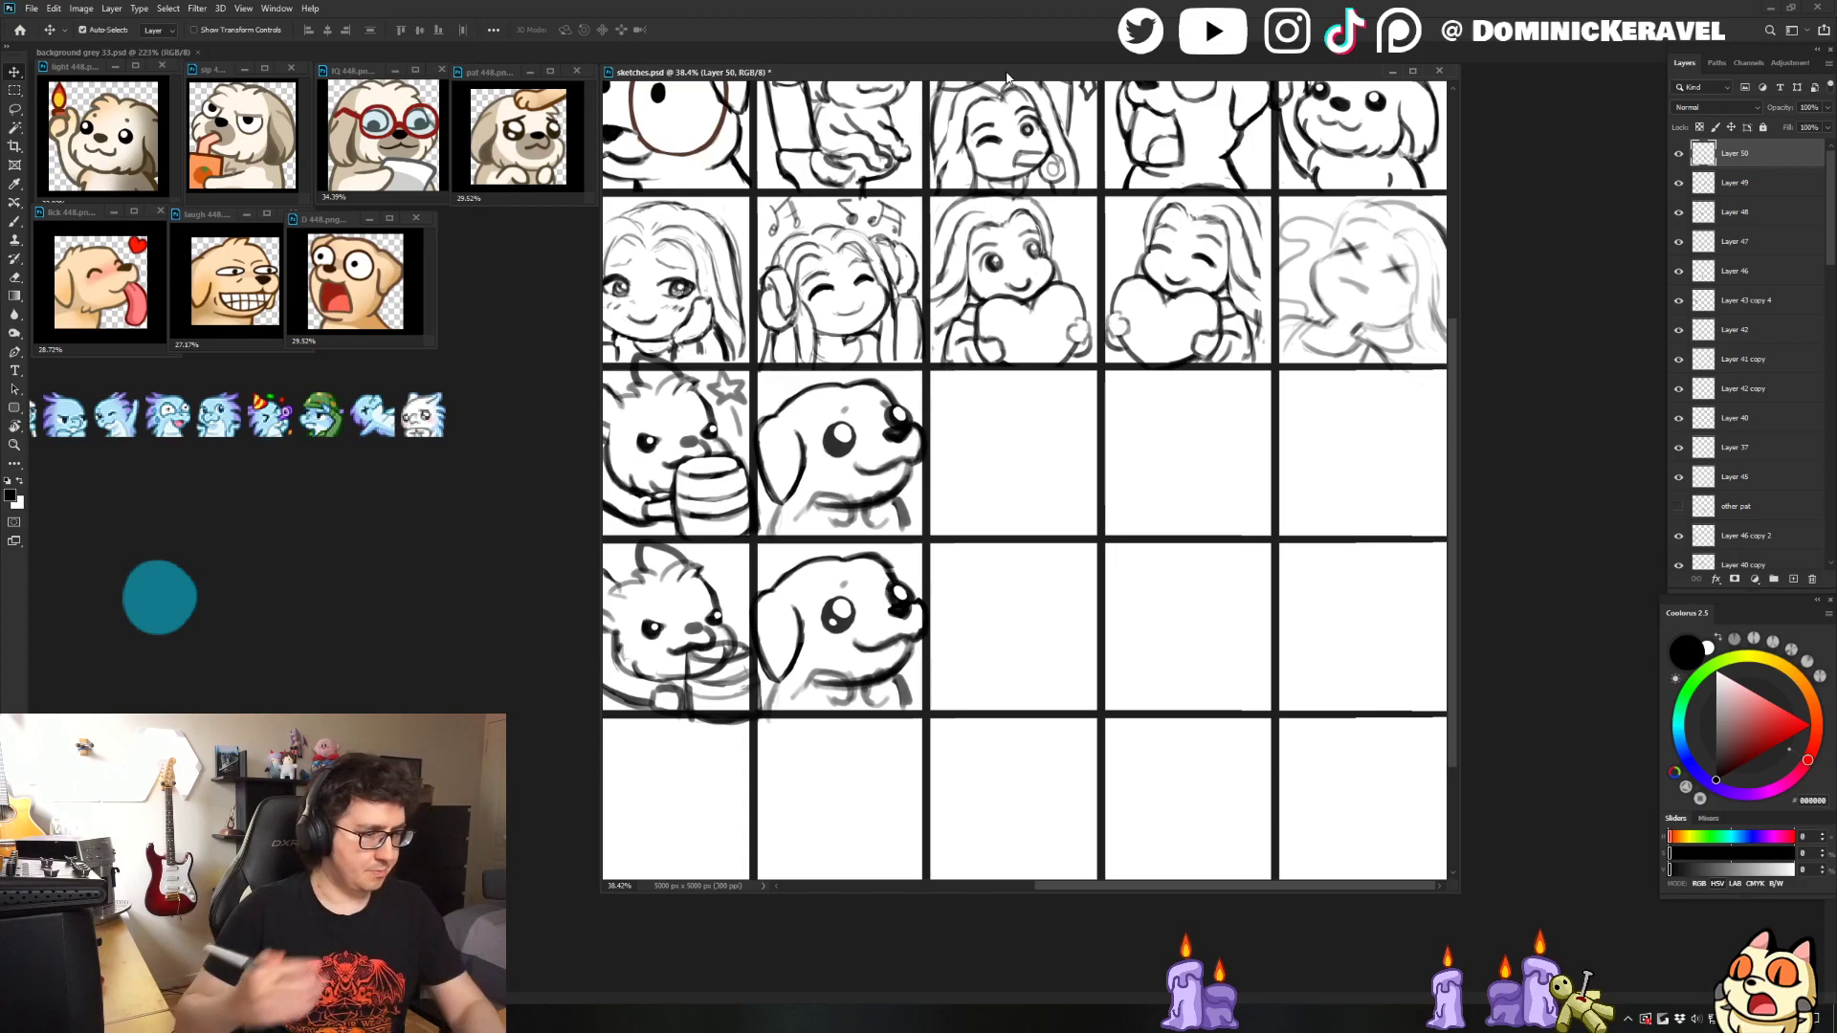
scroll(852, 527, down, 5)
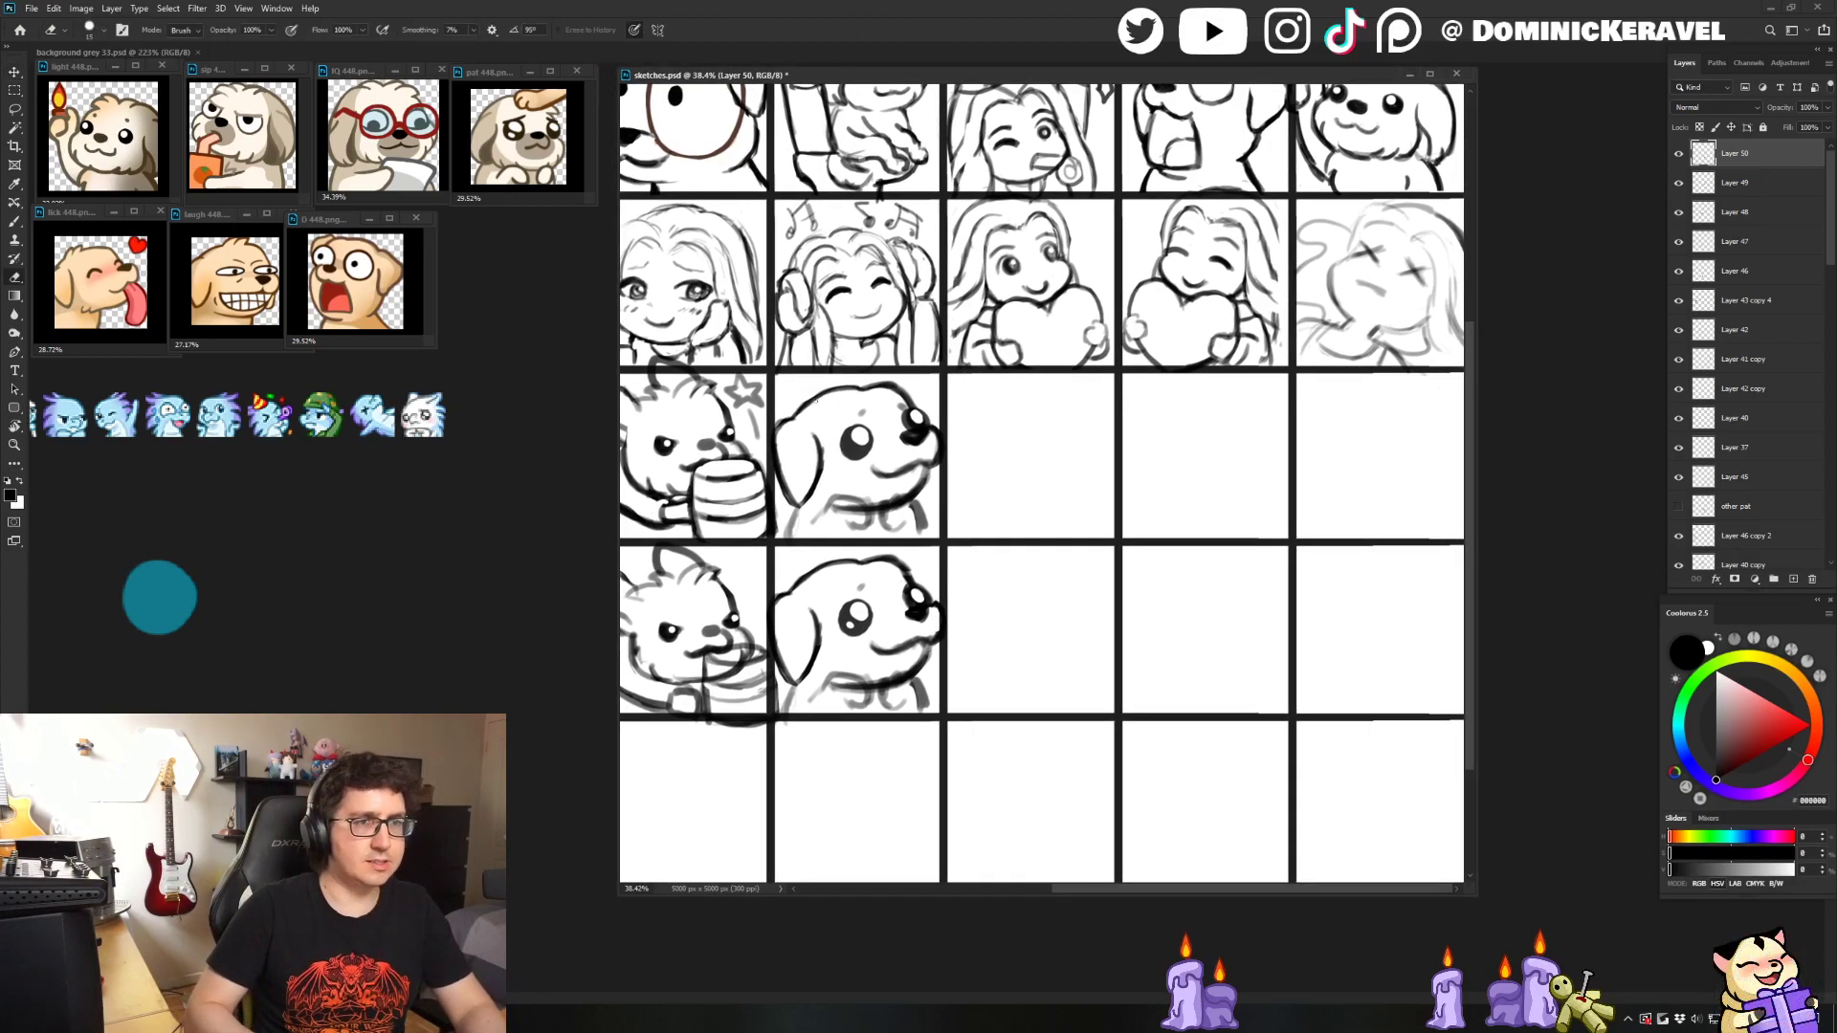
drag(851, 526, 685, 594)
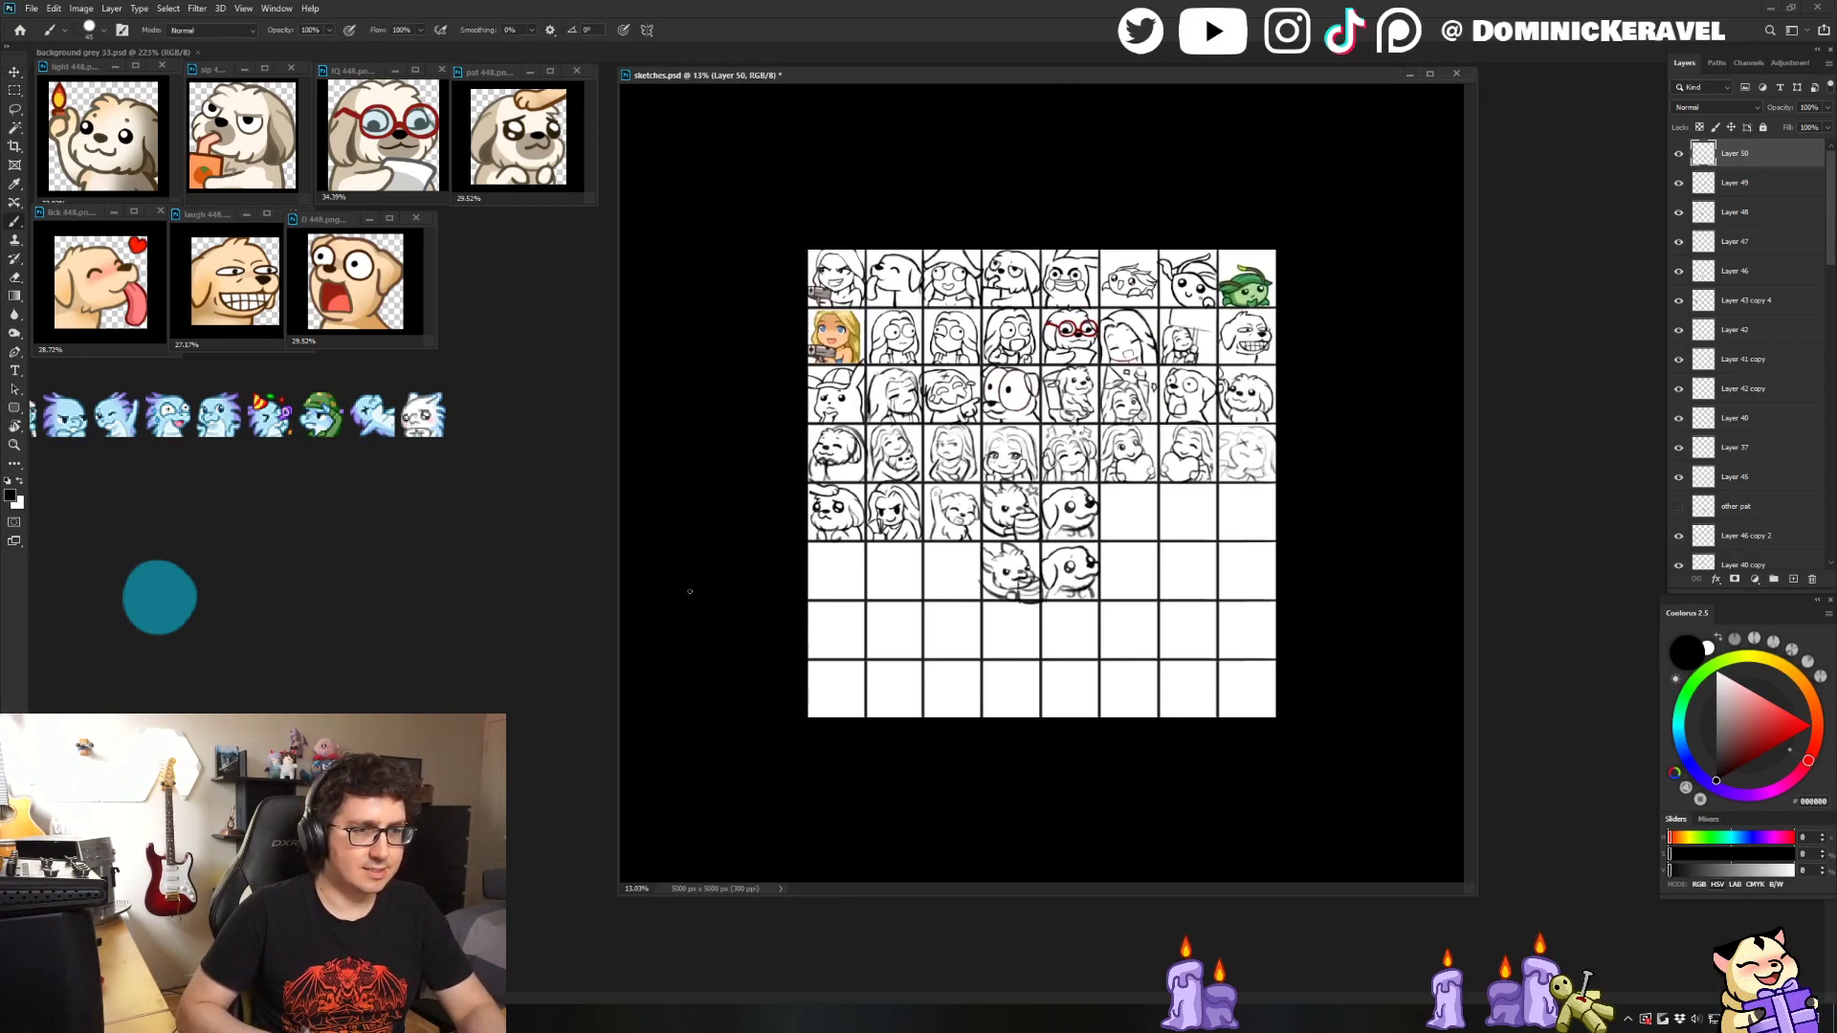
drag(1219, 520, 1387, 521)
key(e)
key(v)
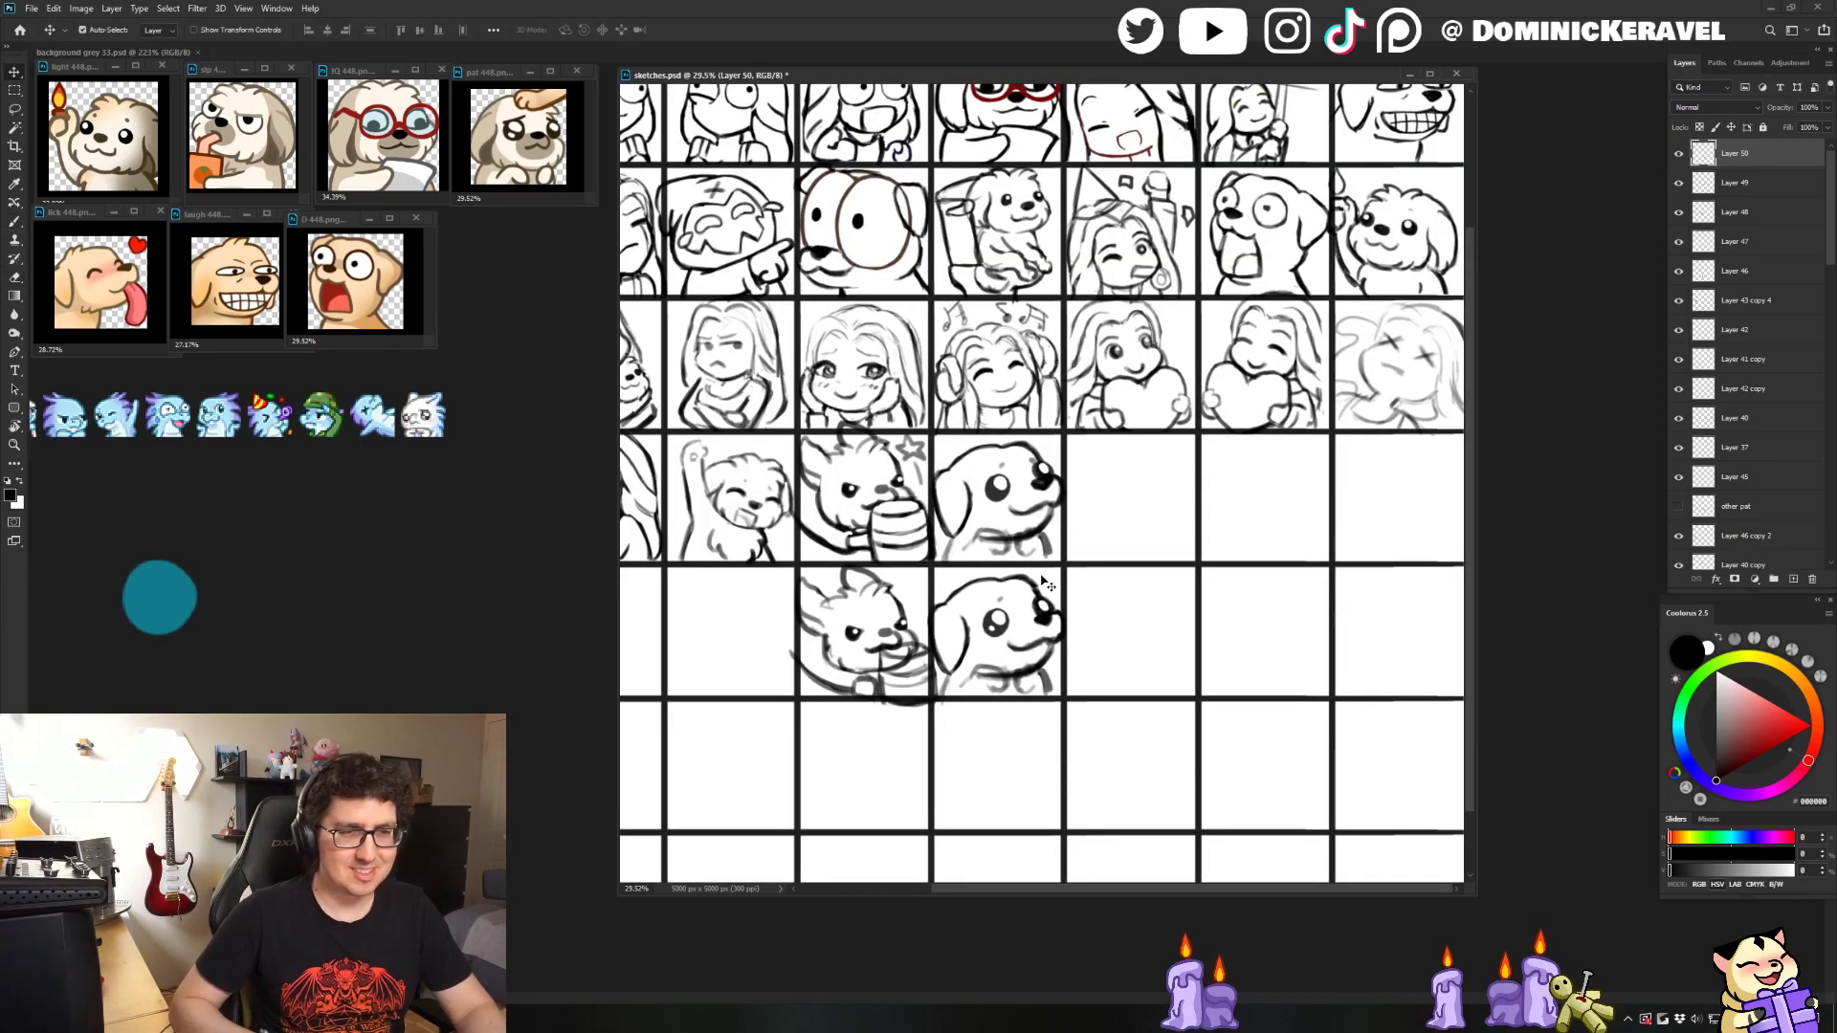
scroll(1048, 626, up, 2)
- Rework the far eye outline and the mouth line of the lower puppy copy with the Eraser and Brush
key(e)
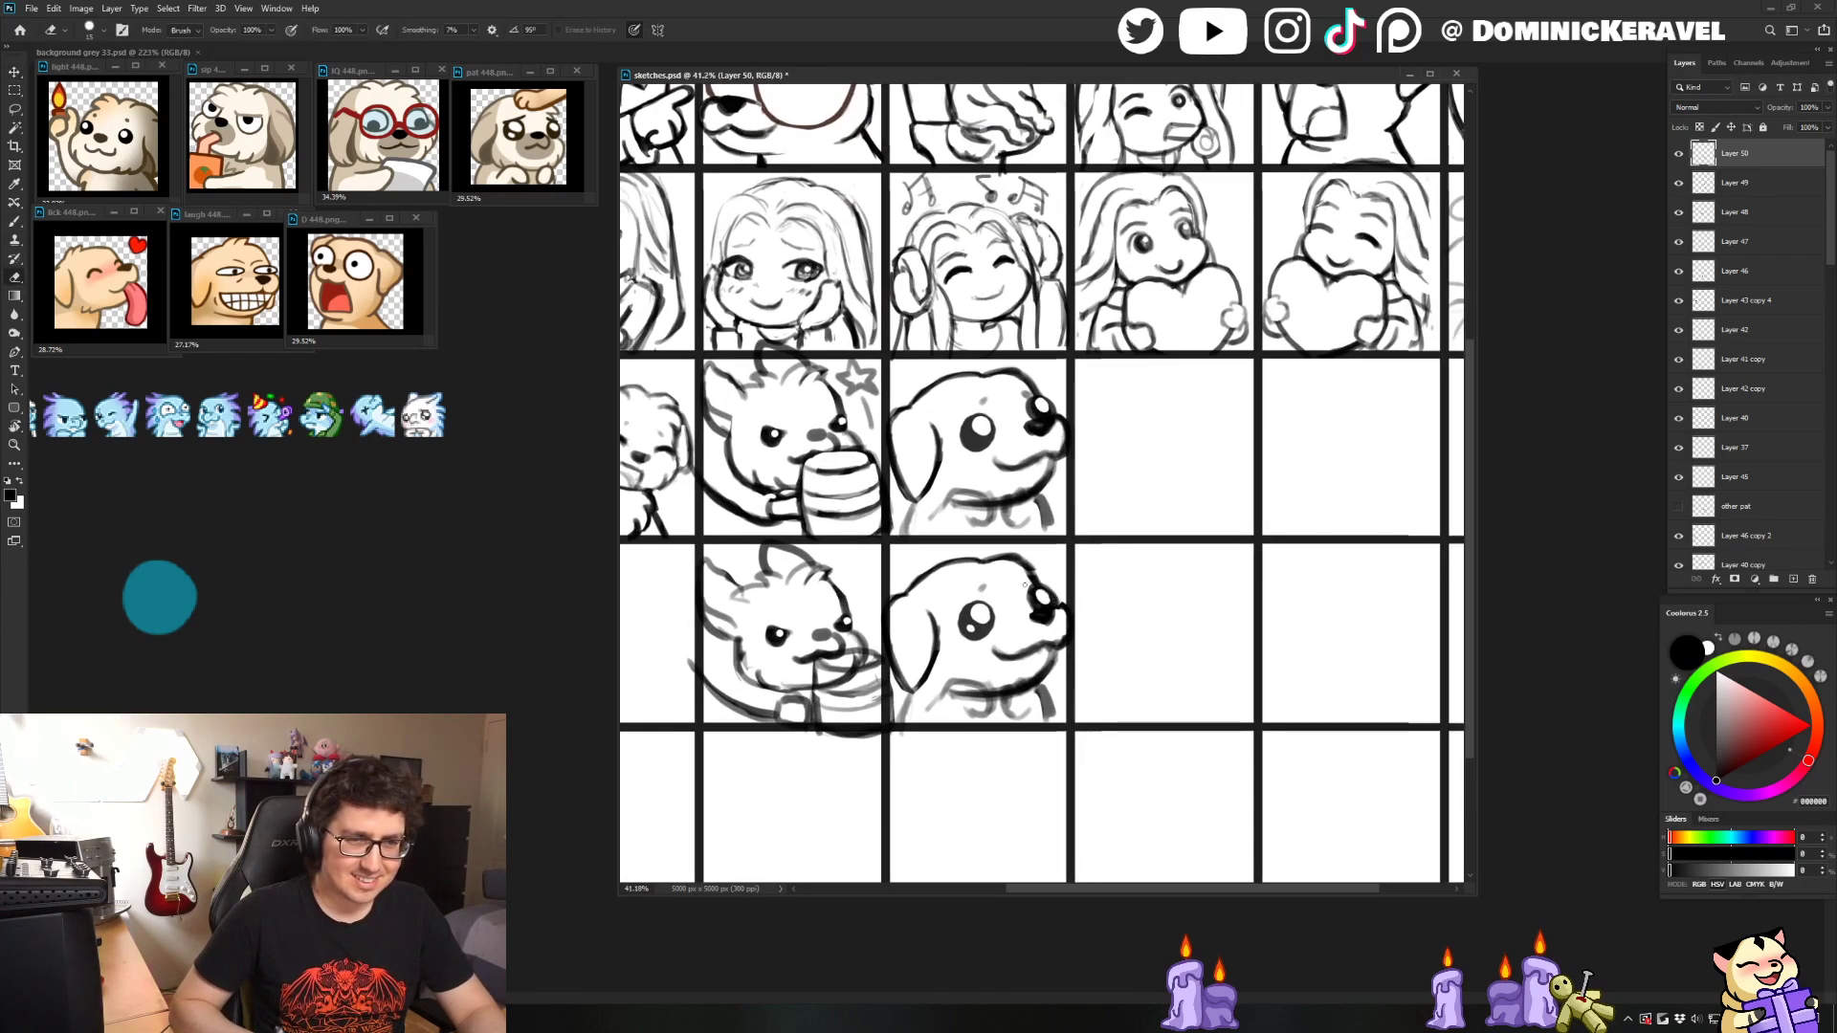
drag(1025, 593, 1040, 593)
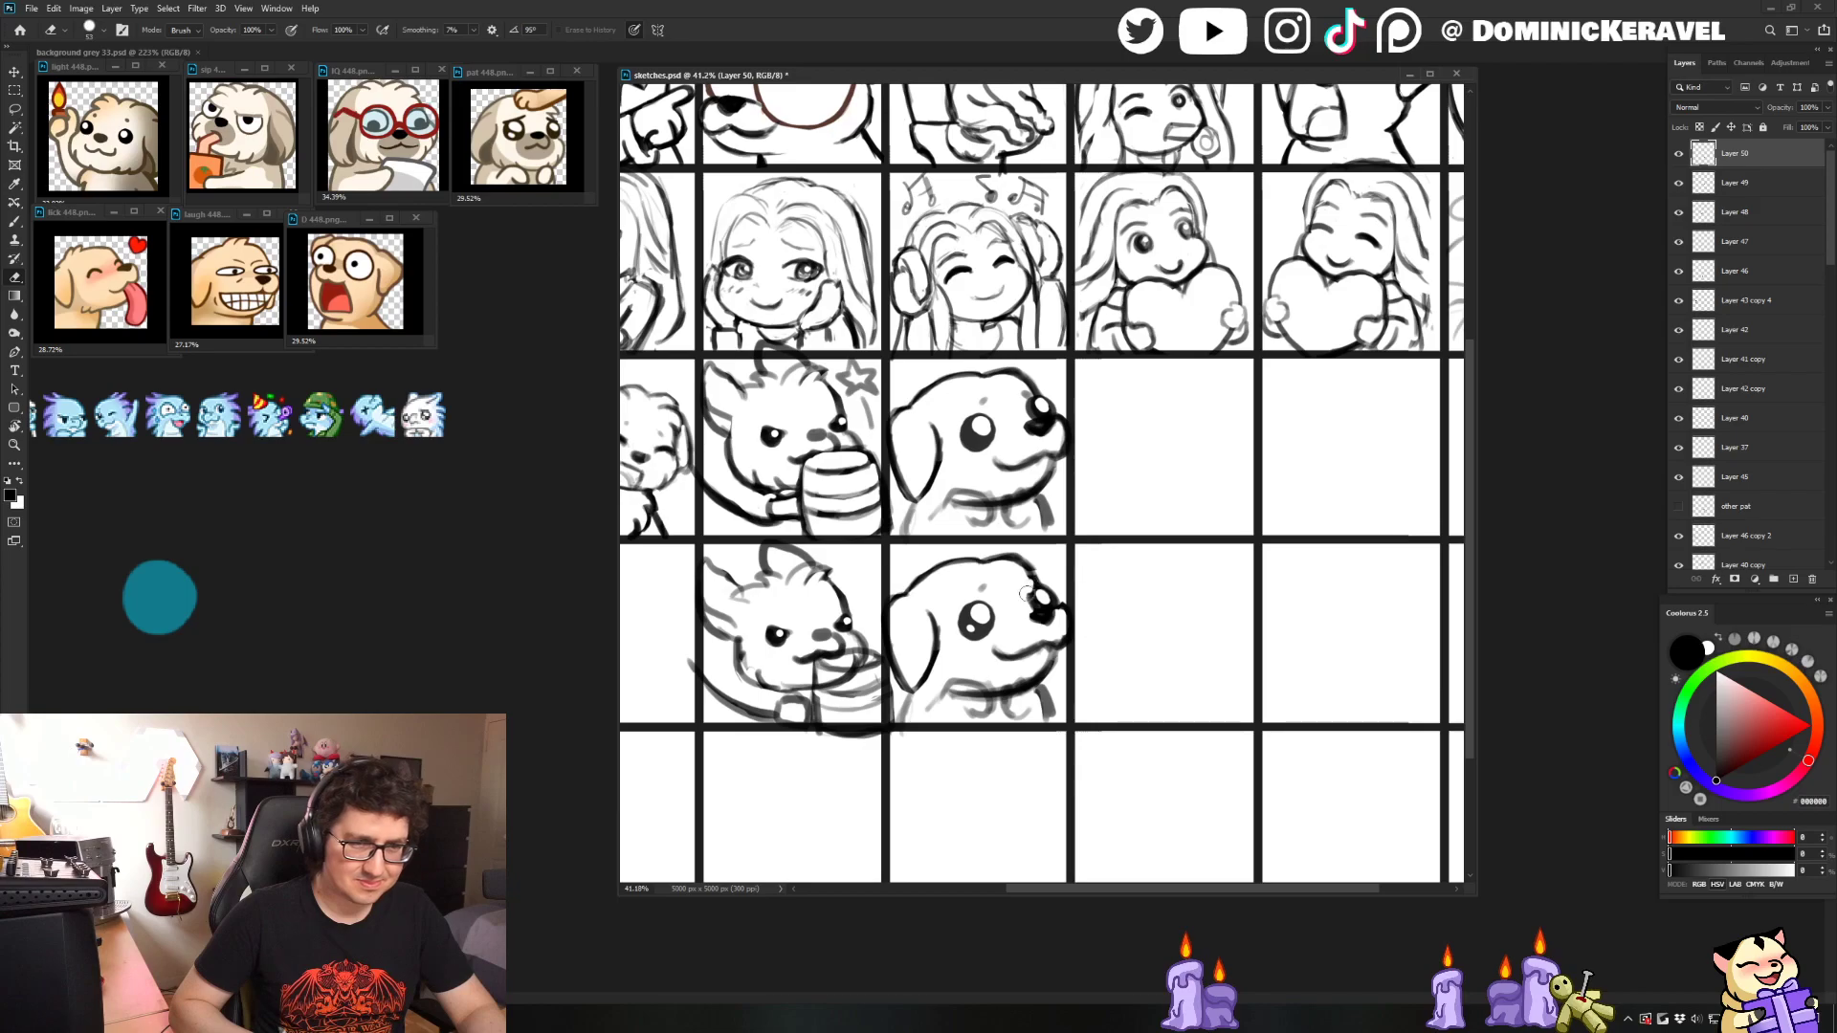
key(b)
key(e)
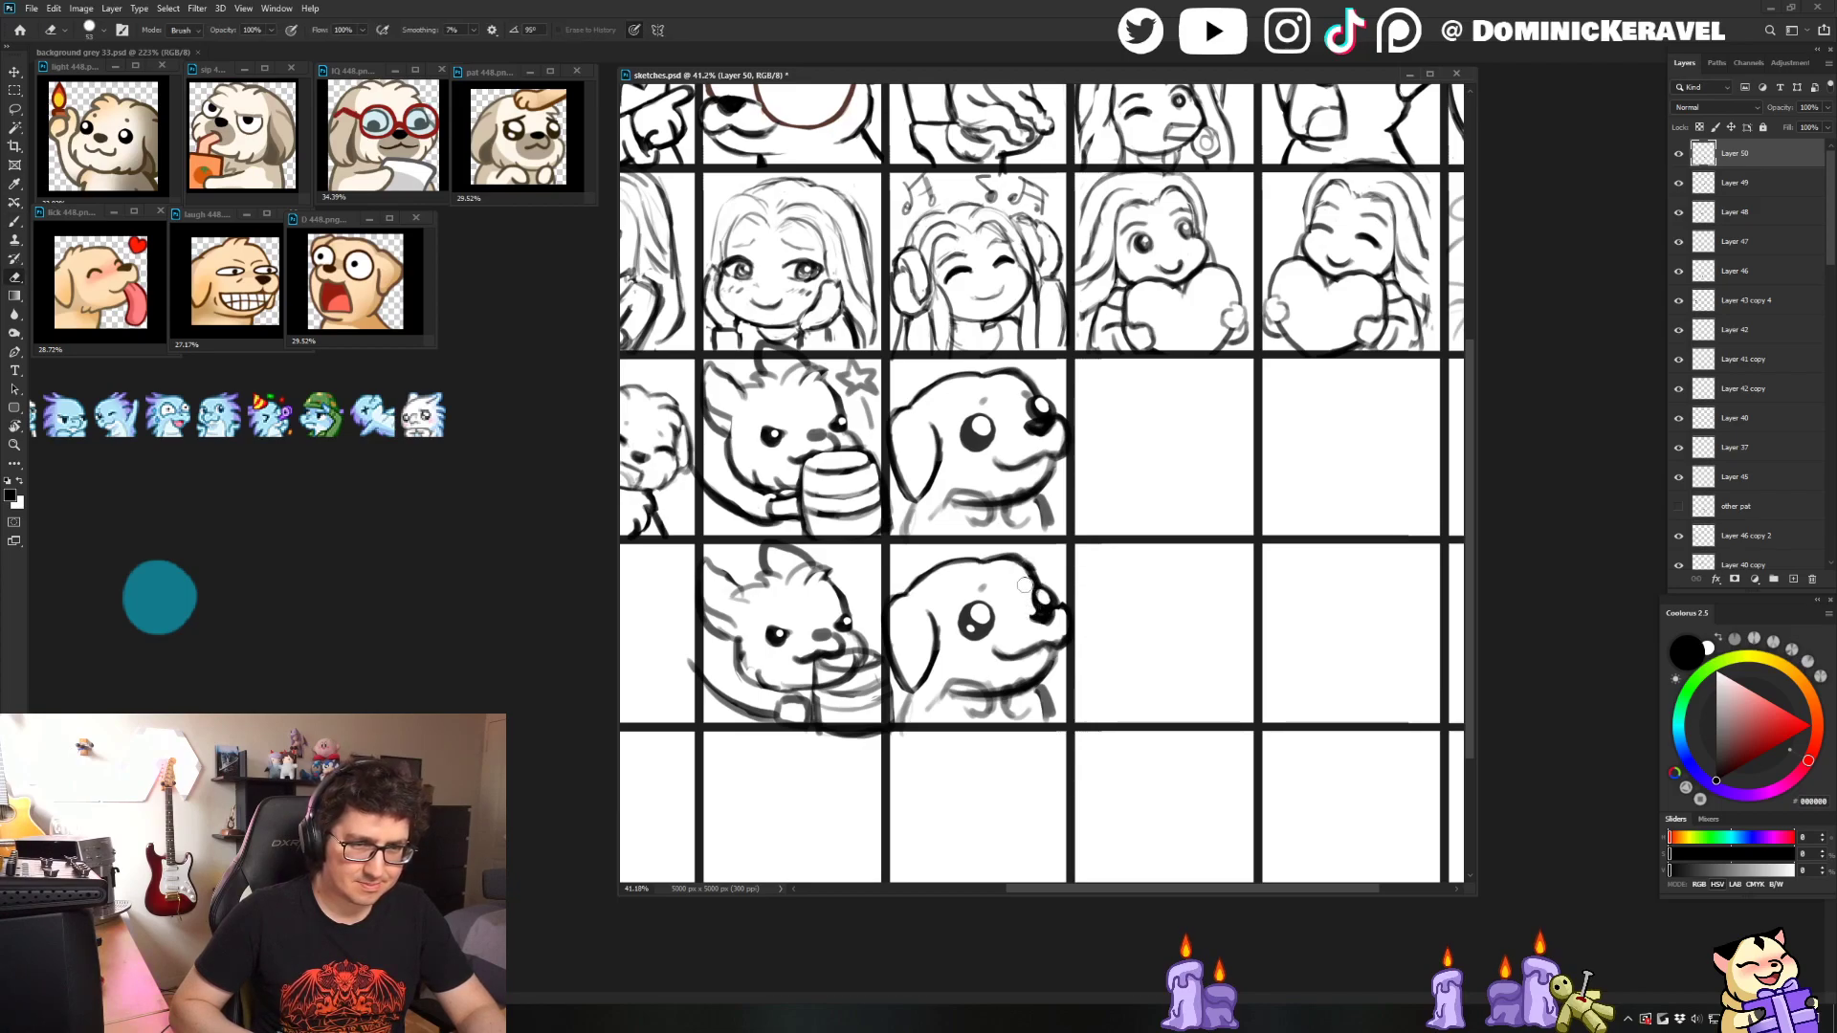
key(b)
drag(1040, 597, 1038, 609)
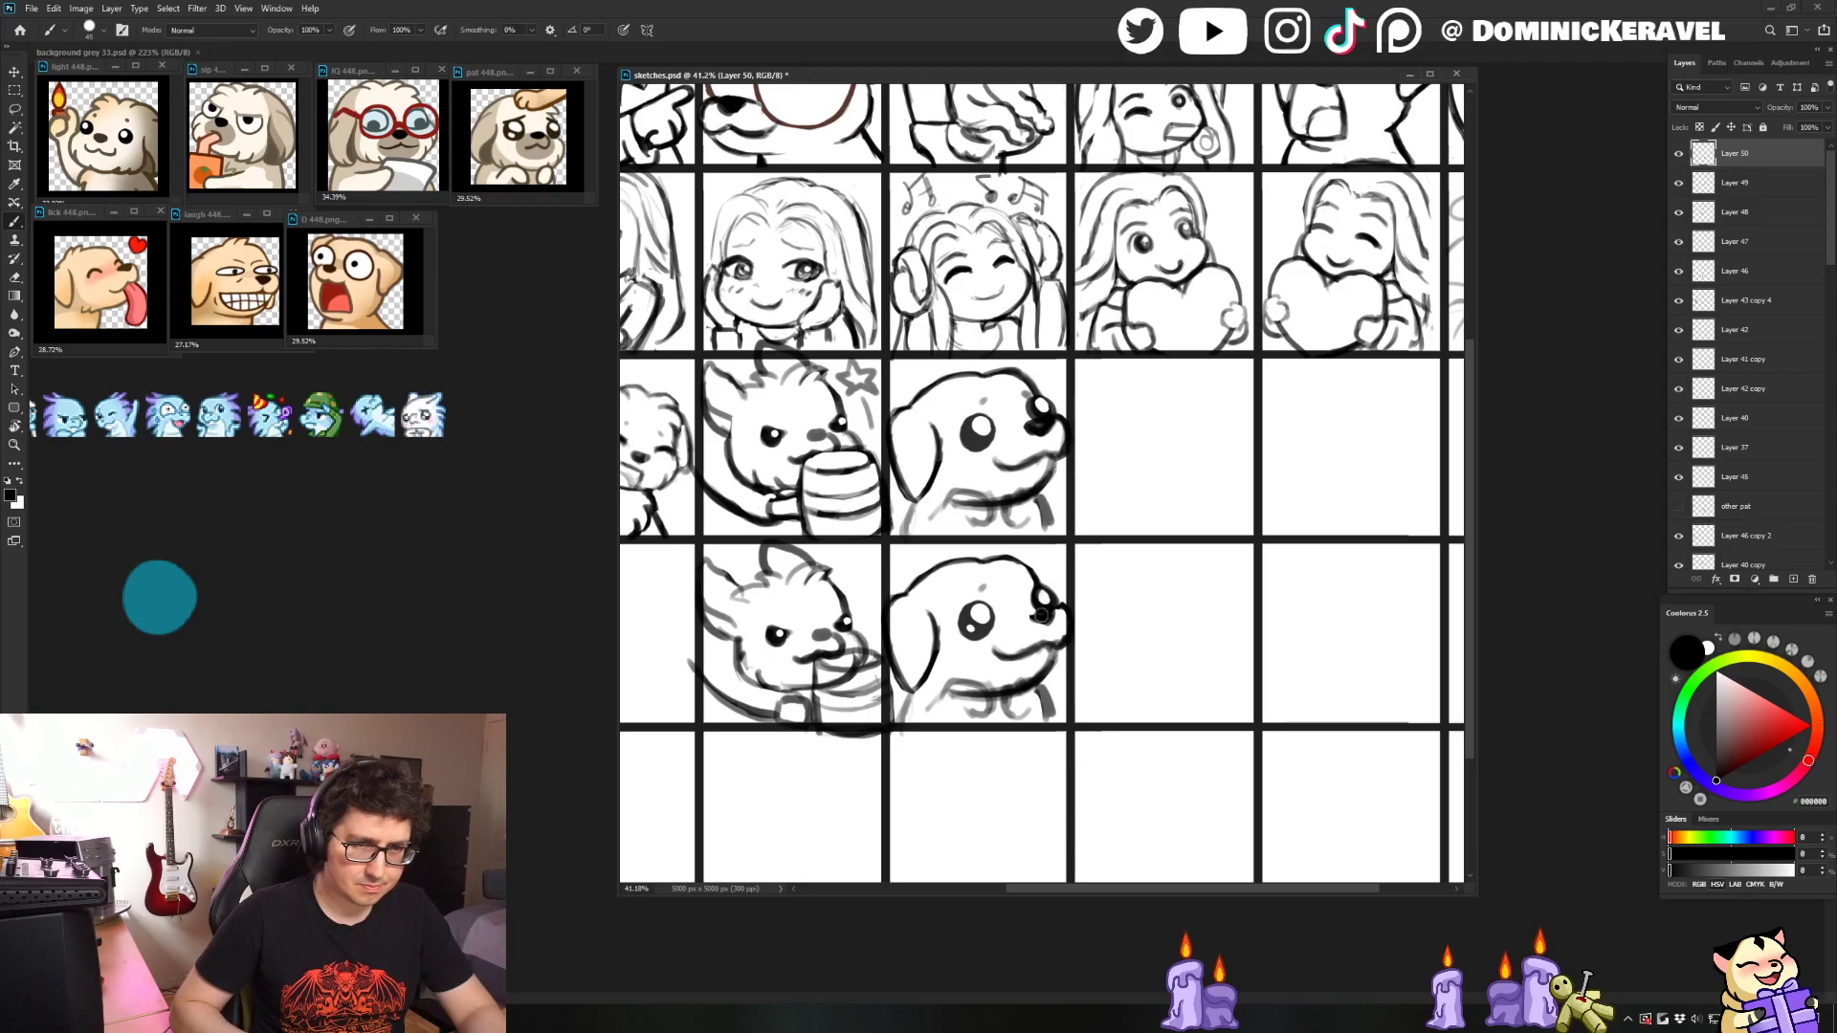
drag(1016, 654, 997, 652)
key(v)
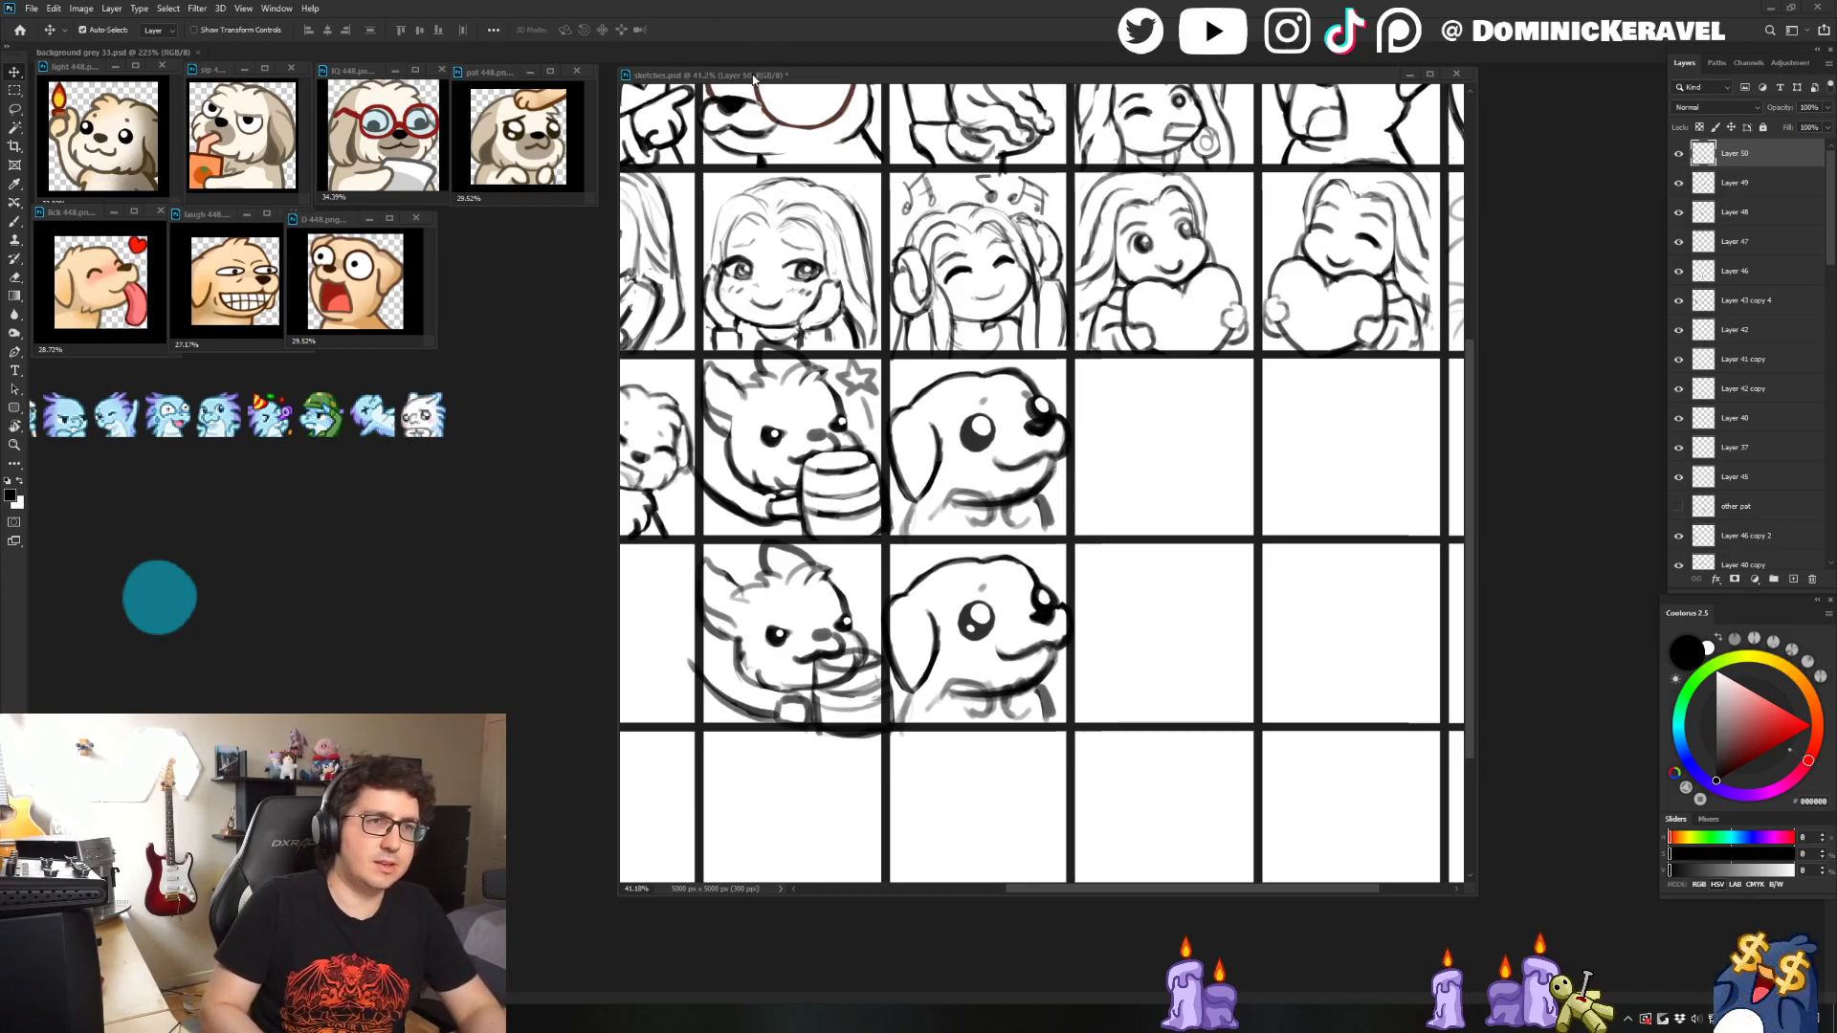
- Refine the muzzle and jaw lines around the far eye and nose of the lower puppy copy with Brush and Eraser
drag(750, 75, 745, 74)
key(b)
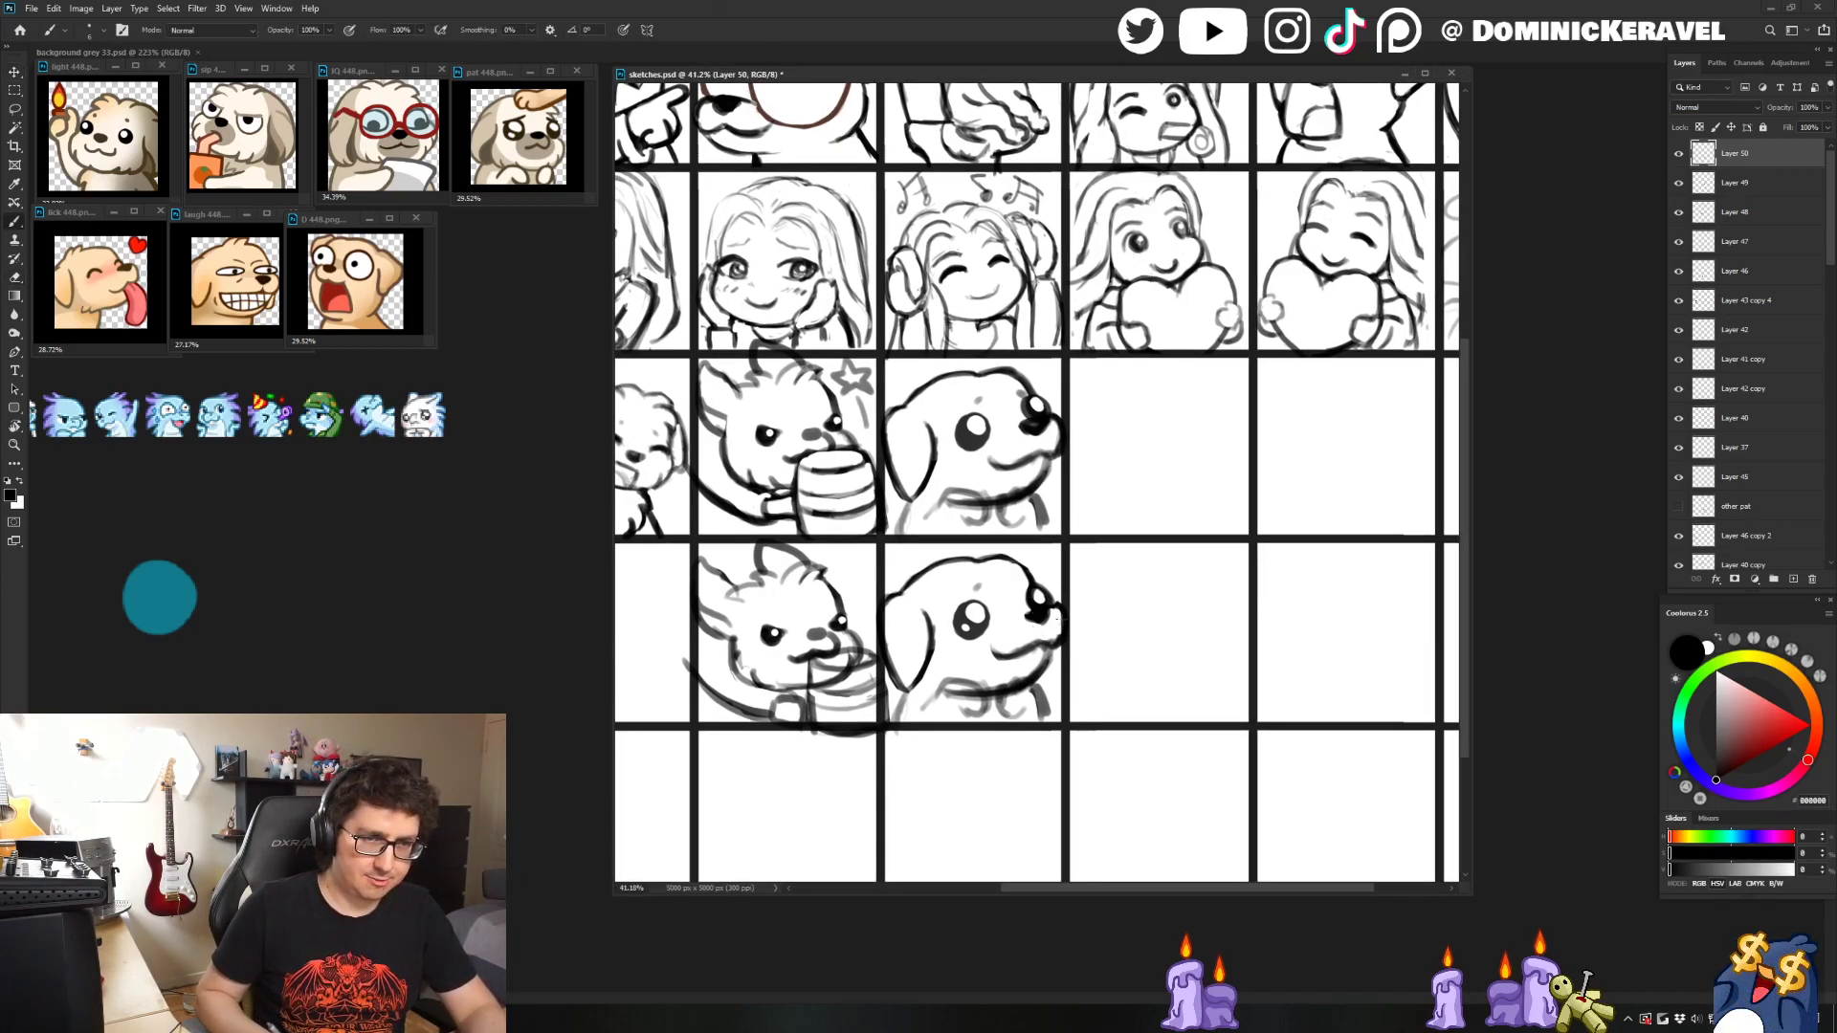
alt+right_click(1064, 607)
scroll(1061, 607, up, 2)
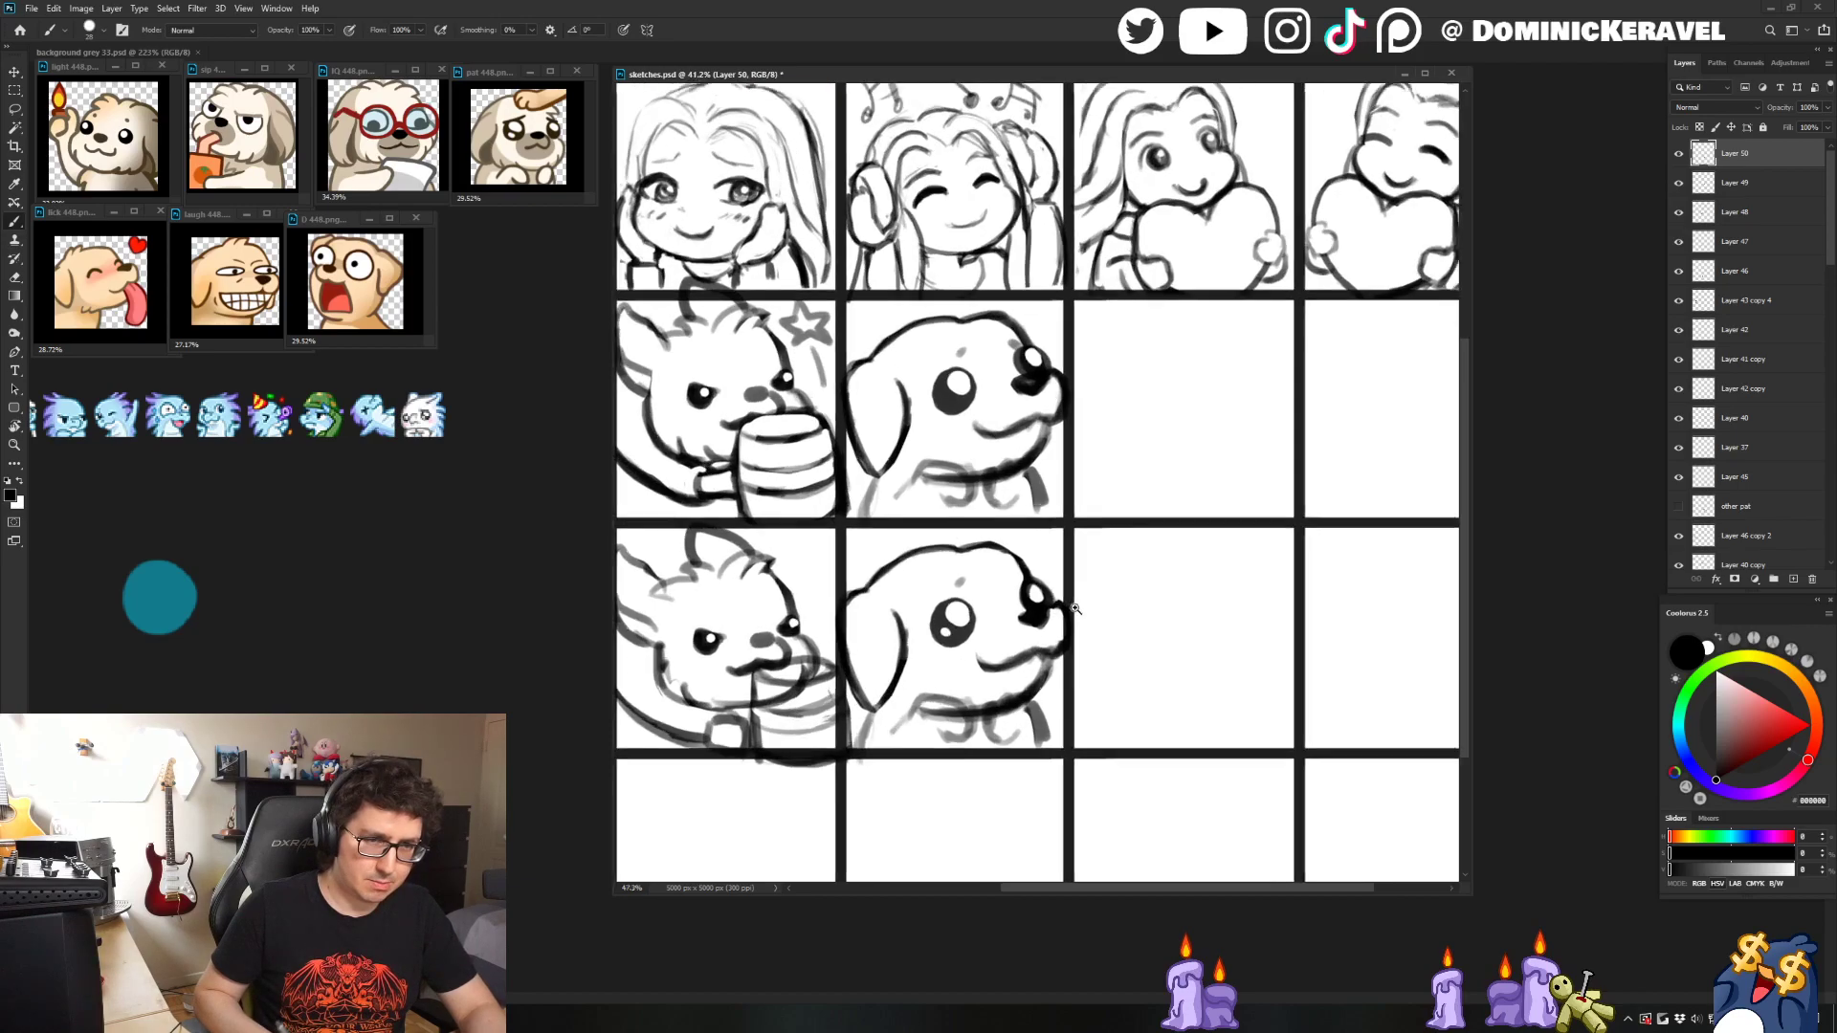
key(e)
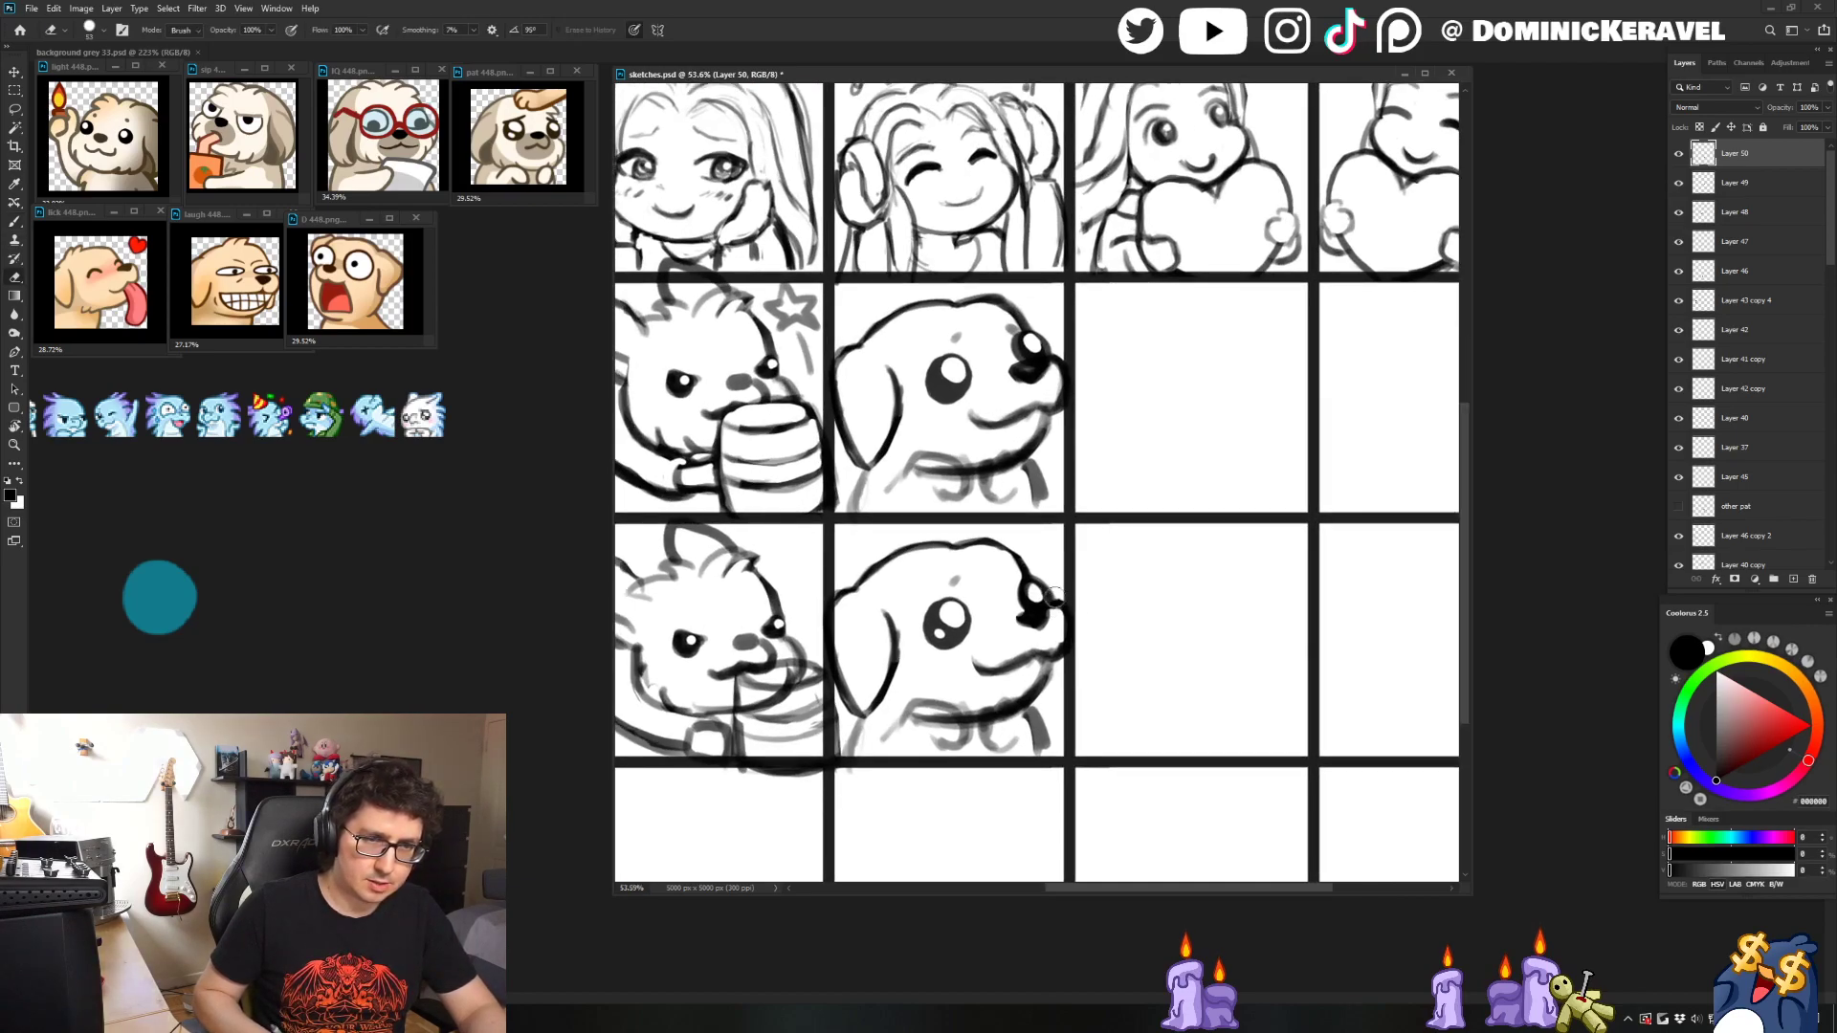
key(b)
drag(1051, 657, 1025, 656)
key(e)
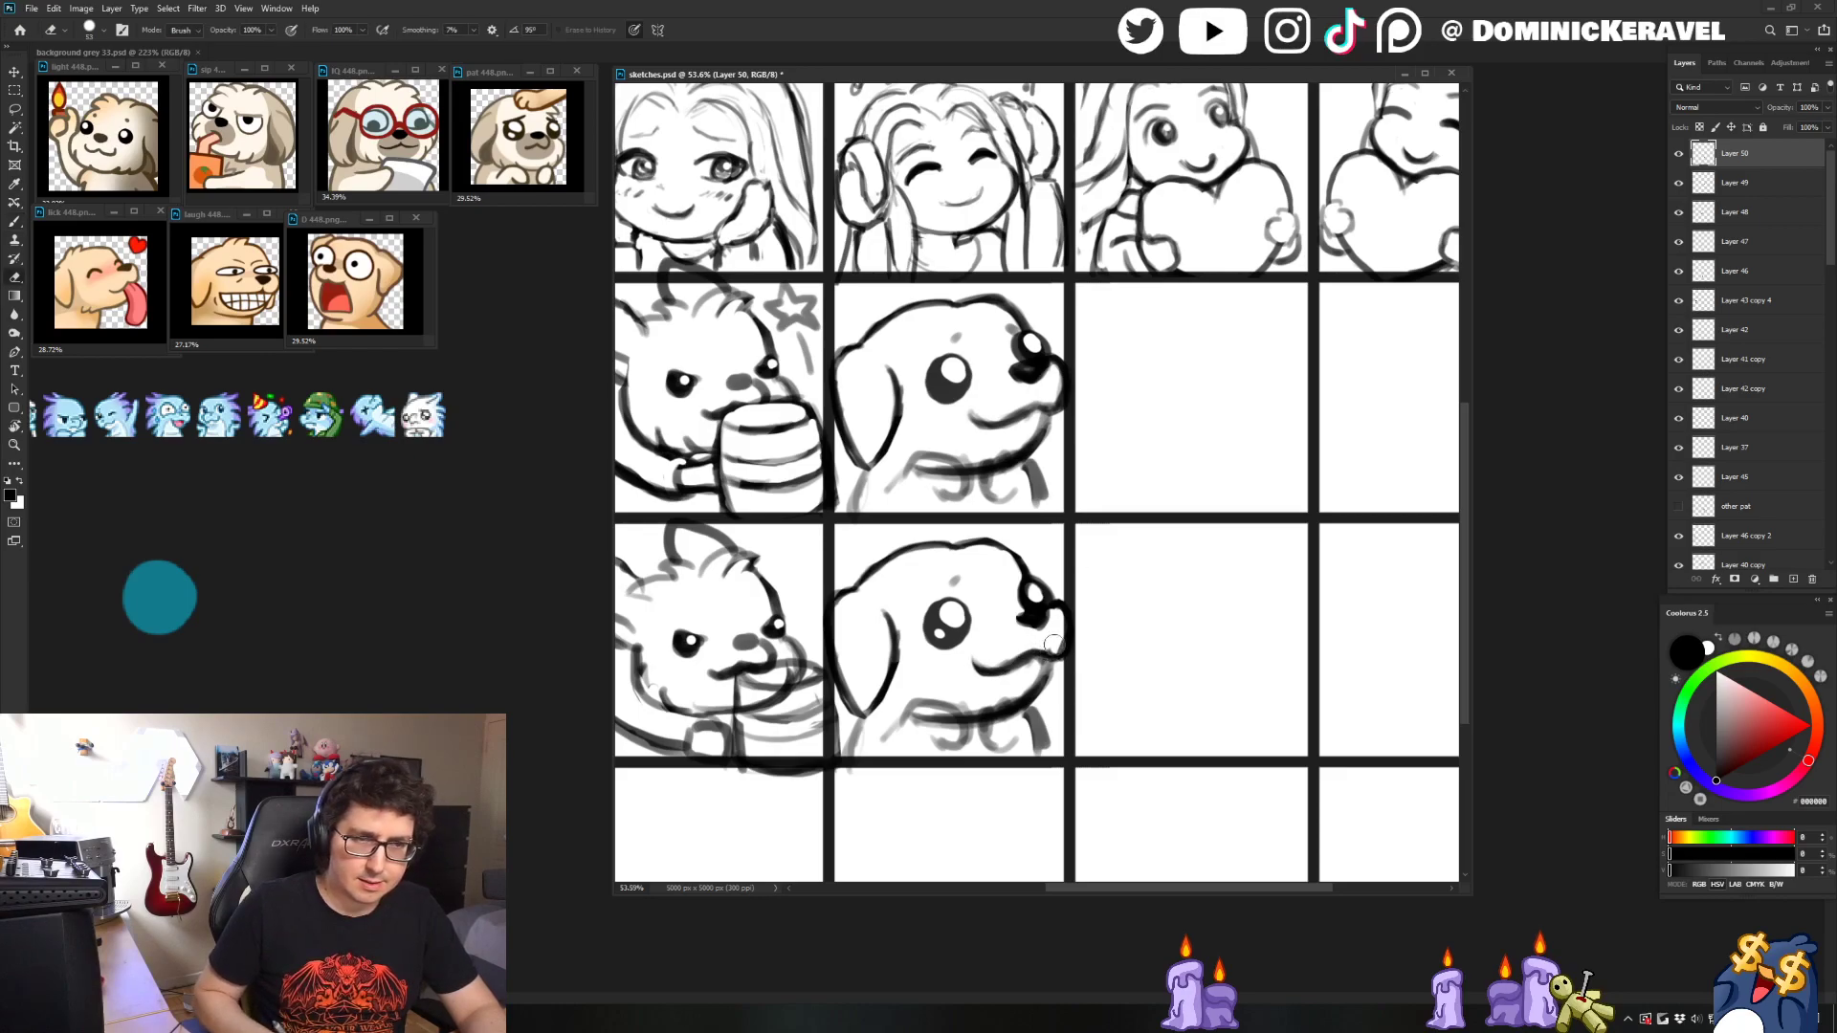
key(b)
mouse_move(1037, 667)
mouse_down()
mouse_move(1053, 662)
mouse_move(1003, 718)
mouse_up()
key(ctrl+z)
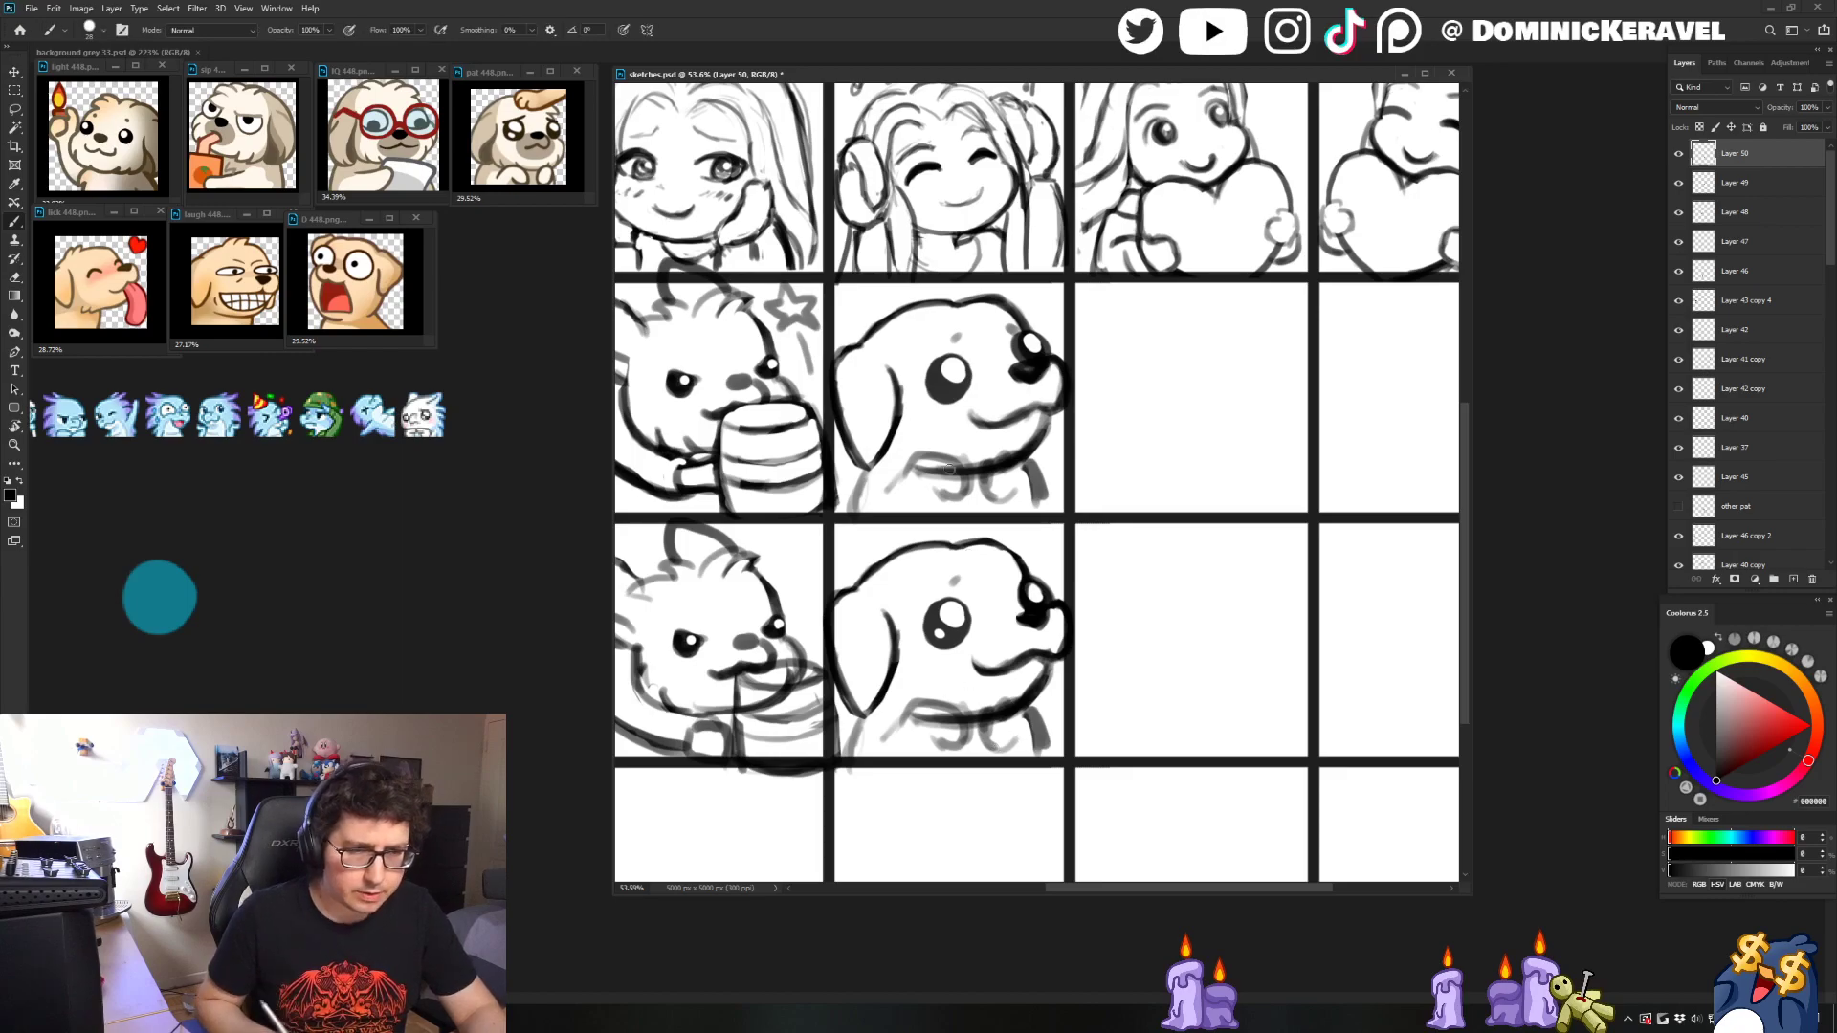
key(v)
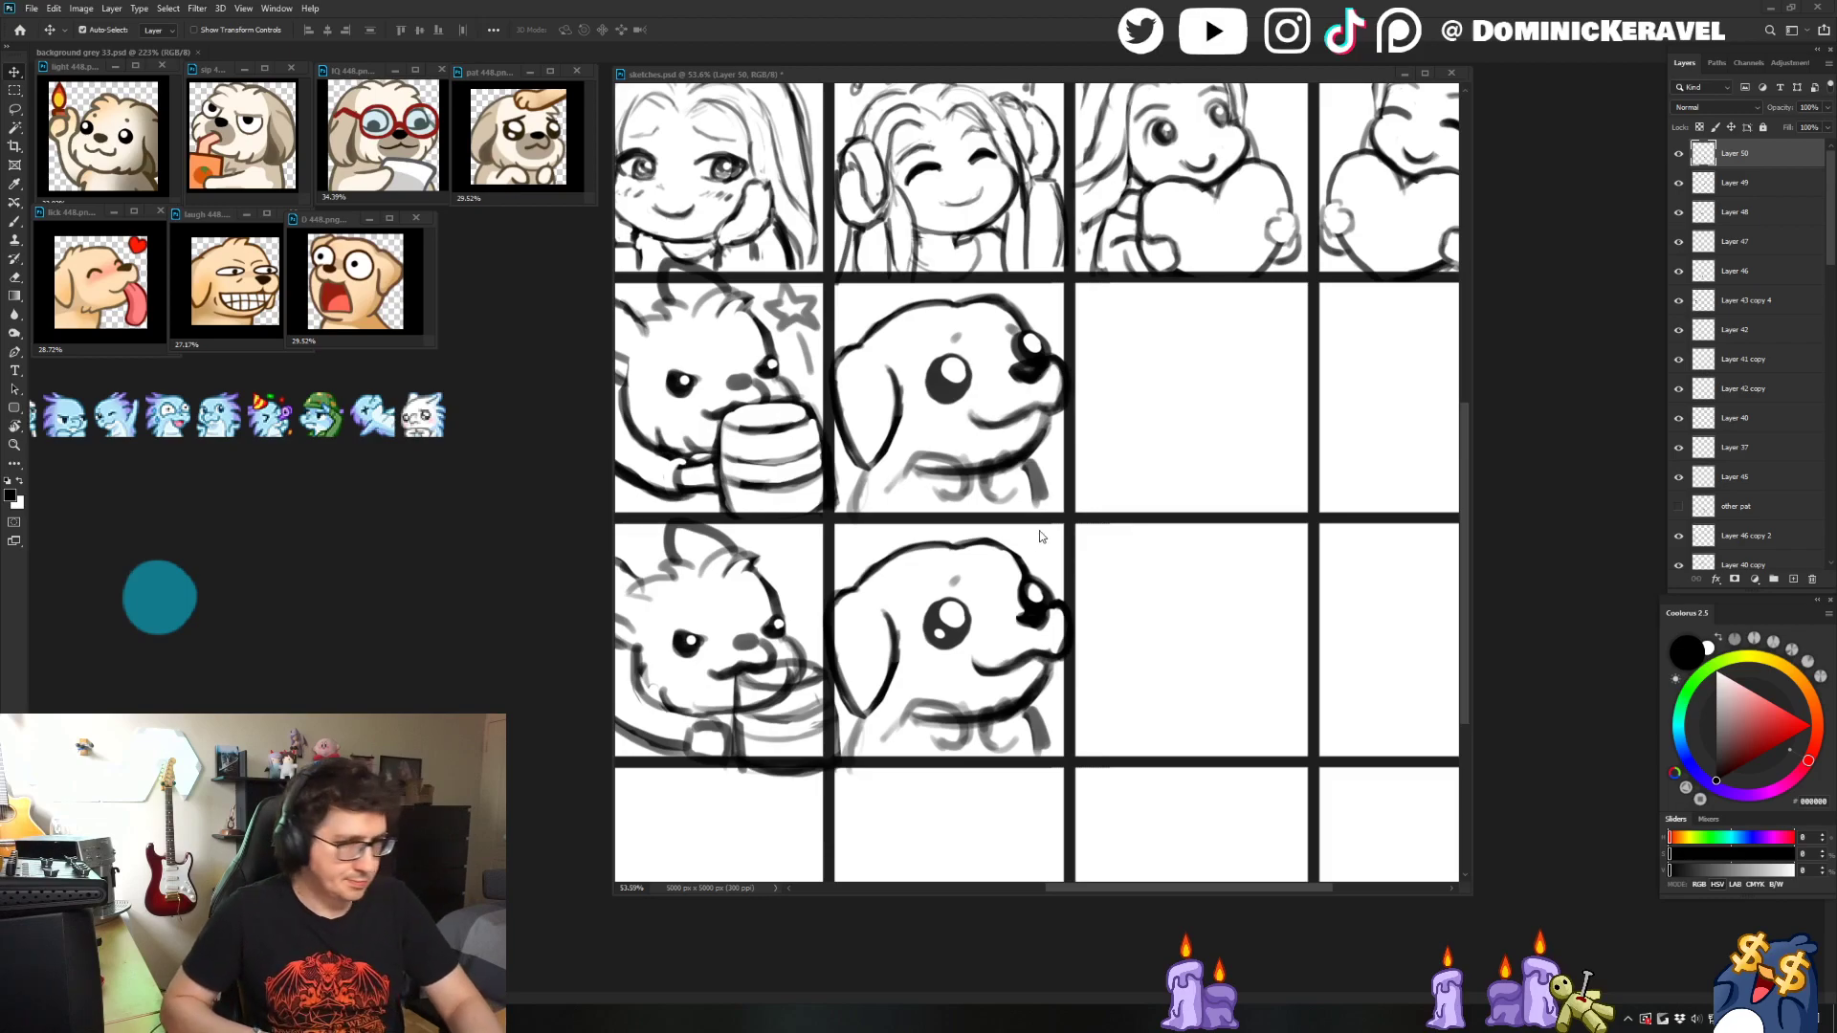
mouse_move(947, 713)
mouse_down()
mouse_move(961, 735)
mouse_move(942, 741)
mouse_move(920, 718)
mouse_move(938, 748)
mouse_up()
key(b)
key(ctrl+z)
key(ctrl+z)
key(ctrl+z)
- Duplicate the lower puppy sketch into the empty grid cell beside it
mouse_move(1087, 637)
mouse_down()
mouse_move(995, 645)
mouse_move(1102, 665)
mouse_up()
key(v)
mouse_move(875, 665)
mouse_down()
mouse_move(1113, 662)
mouse_move(1028, 644)
mouse_move(1014, 751)
mouse_move(1114, 739)
mouse_move(1093, 691)
mouse_move(1124, 670)
mouse_move(1090, 702)
mouse_up()
- Erase the grey chest and collar lines below the chin of the new puppy copy
key(e)
right_click(1059, 704)
key(Escape)
click(975, 720)
key(b)
key(x)
key(ctrl+z)
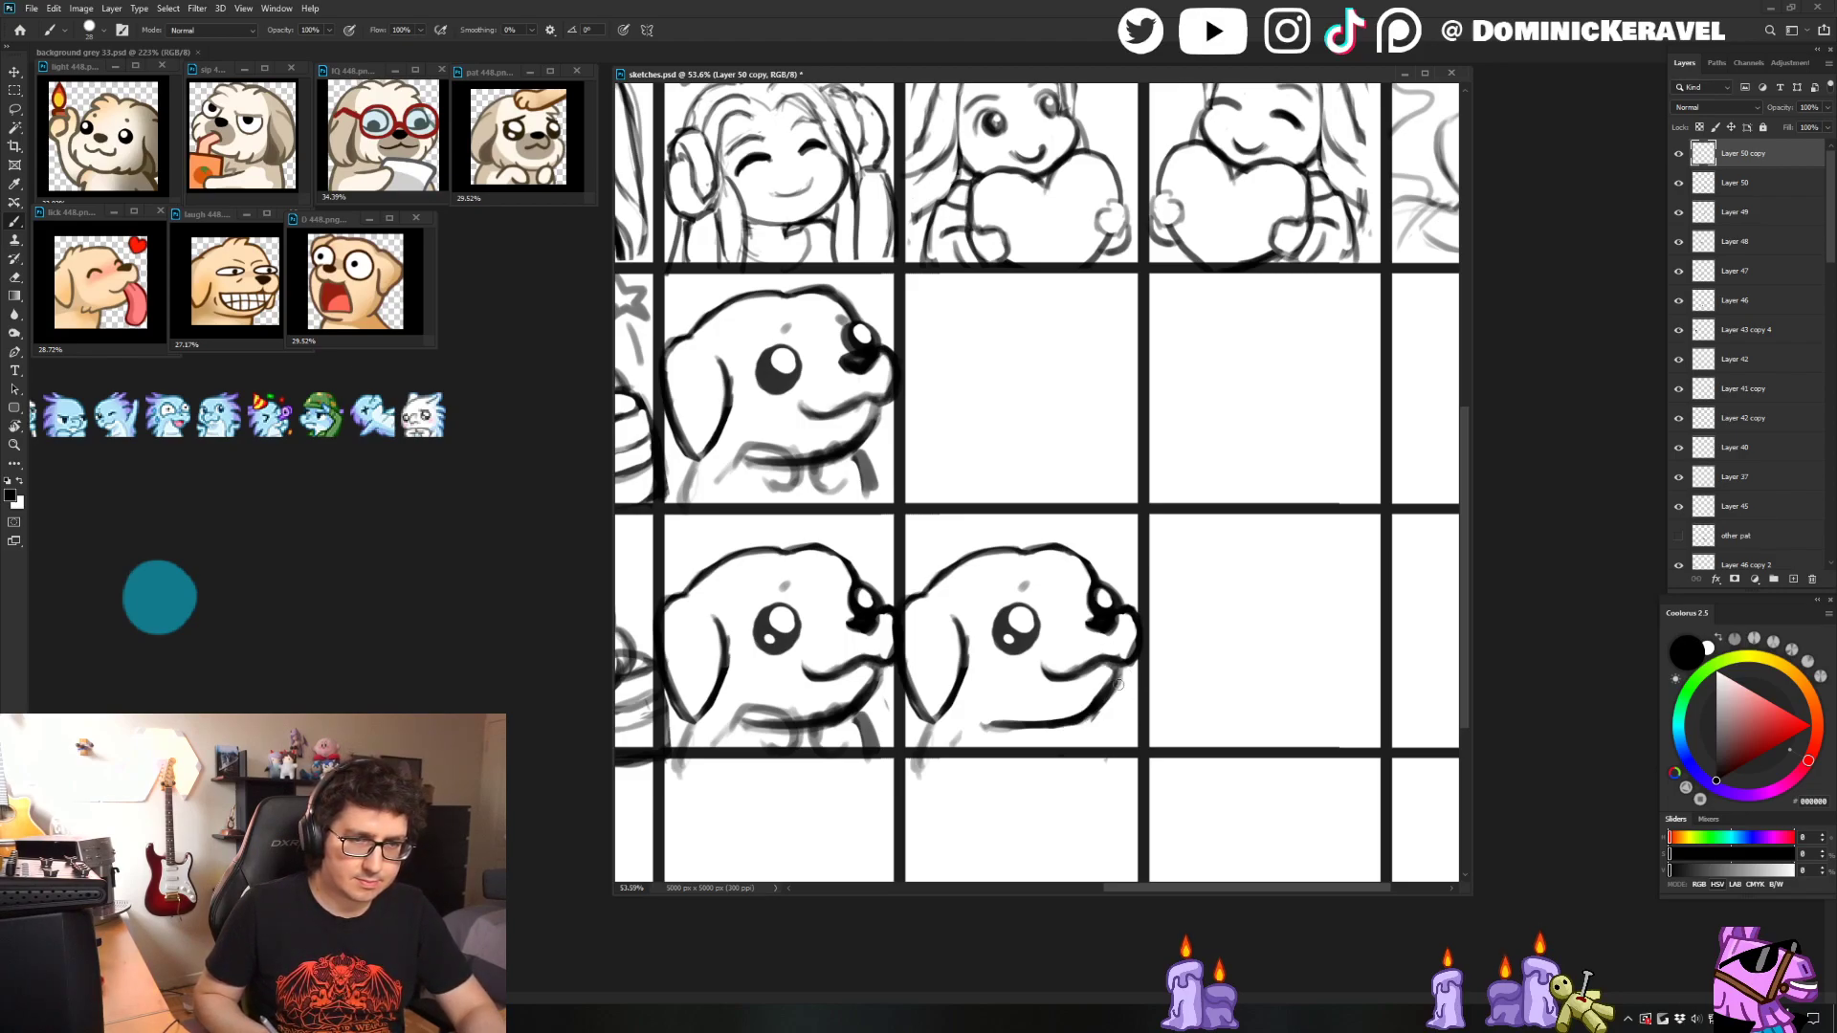
- Thin and reshape the jaw line under the new puppy copy's muzzle with the Eraser and Brush
key(e)
mouse_move(1108, 681)
mouse_down()
mouse_move(1127, 689)
mouse_move(1095, 680)
mouse_up()
key(ctrl+z)
key(b)
key(e)
key(b)
key(e)
key(b)
key(e)
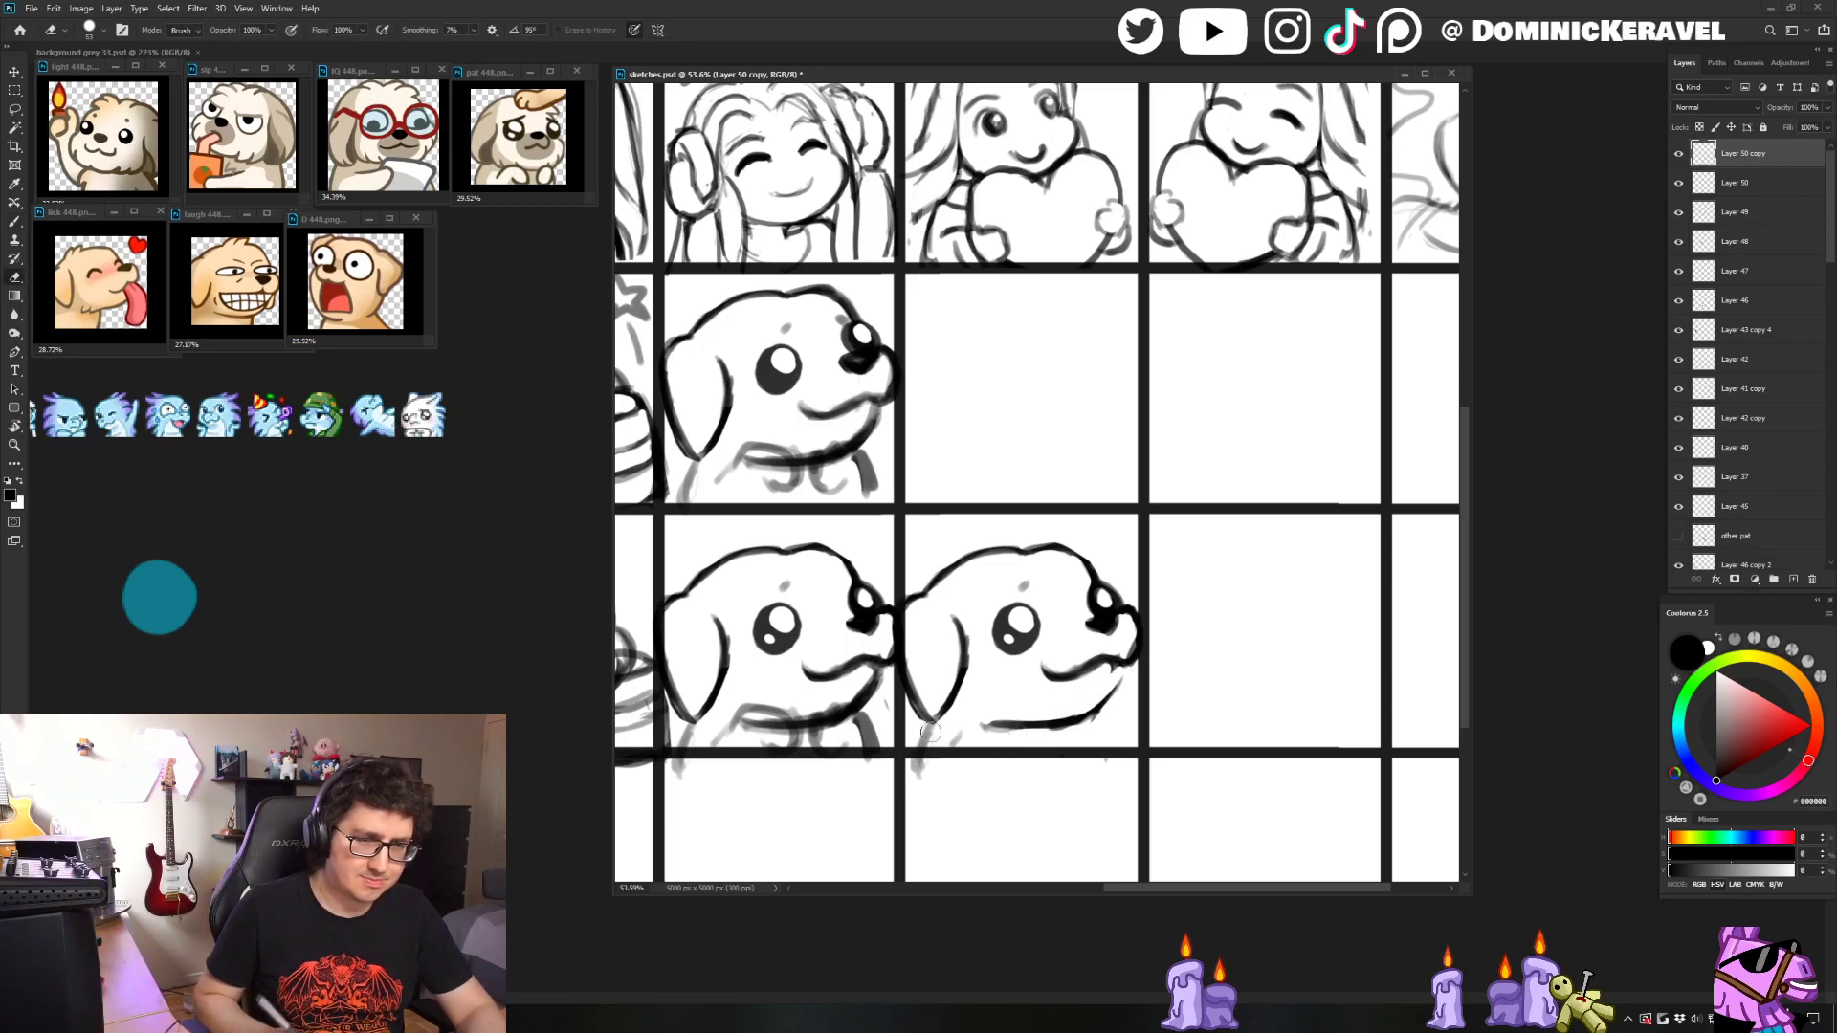
- Redraw the new puppy copy's chin curve and jaw, and add a short body line below the muzzle
key(b)
mouse_move(987, 728)
mouse_down()
mouse_move(1109, 713)
mouse_move(1051, 739)
mouse_move(1008, 731)
mouse_move(1050, 735)
mouse_up()
key(e)
key(b)
key(e)
key(b)
key(e)
key(b)
key(e)
mouse_move(1107, 670)
mouse_down()
mouse_move(1099, 694)
mouse_move(1127, 650)
mouse_move(1095, 744)
mouse_move(1076, 709)
mouse_up()
key(b)
key(e)
key(b)
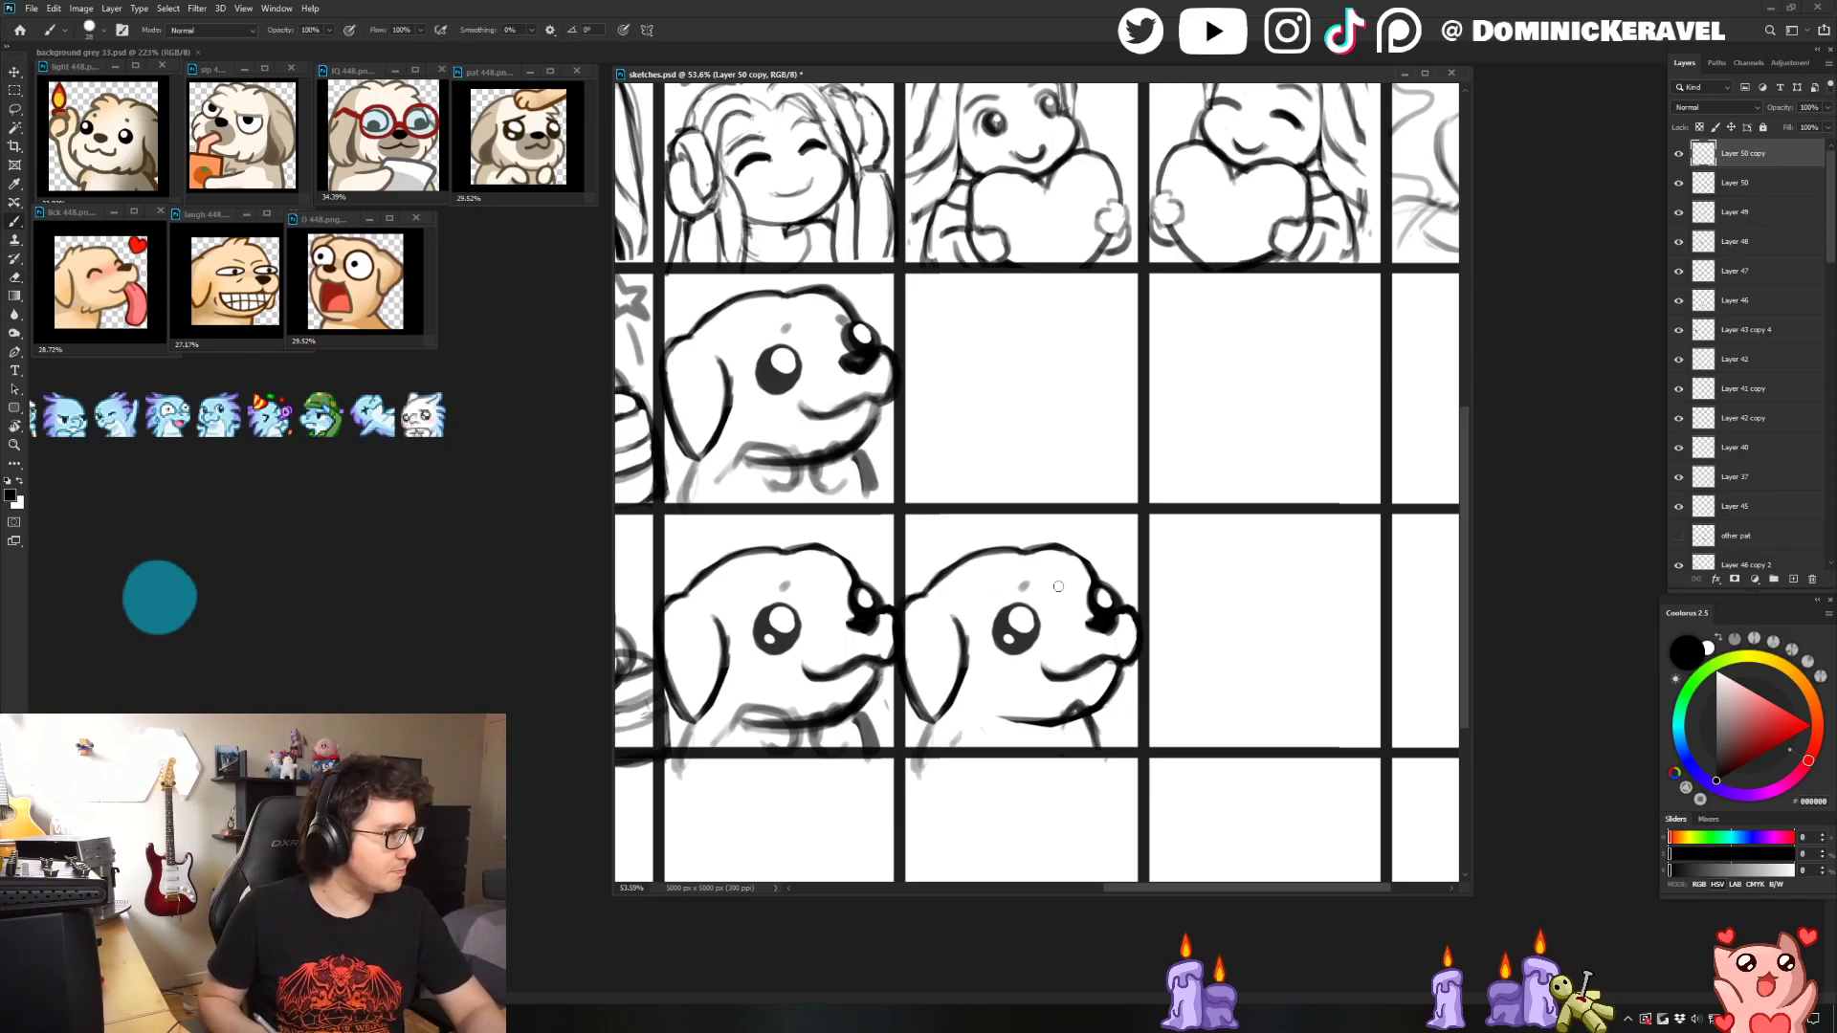
- Clean up the chin line and draw the near and far body lines at the new puppy copy's base
mouse_move(984, 729)
mouse_down()
mouse_move(1010, 707)
mouse_move(1010, 727)
mouse_move(978, 716)
mouse_move(1114, 739)
mouse_move(1079, 703)
mouse_move(1078, 734)
mouse_move(1112, 735)
mouse_move(1080, 723)
mouse_up()
key(e)
key(b)
key(e)
key(b)
key(e)
key(b)
key(e)
key(b)
mouse_move(950, 706)
mouse_down()
mouse_move(955, 720)
mouse_move(956, 756)
mouse_move(917, 730)
mouse_move(917, 769)
mouse_up()
key(e)
- Move the new puppy copy slightly down, then lasso its facial features and shift them slightly down and left
key(v)
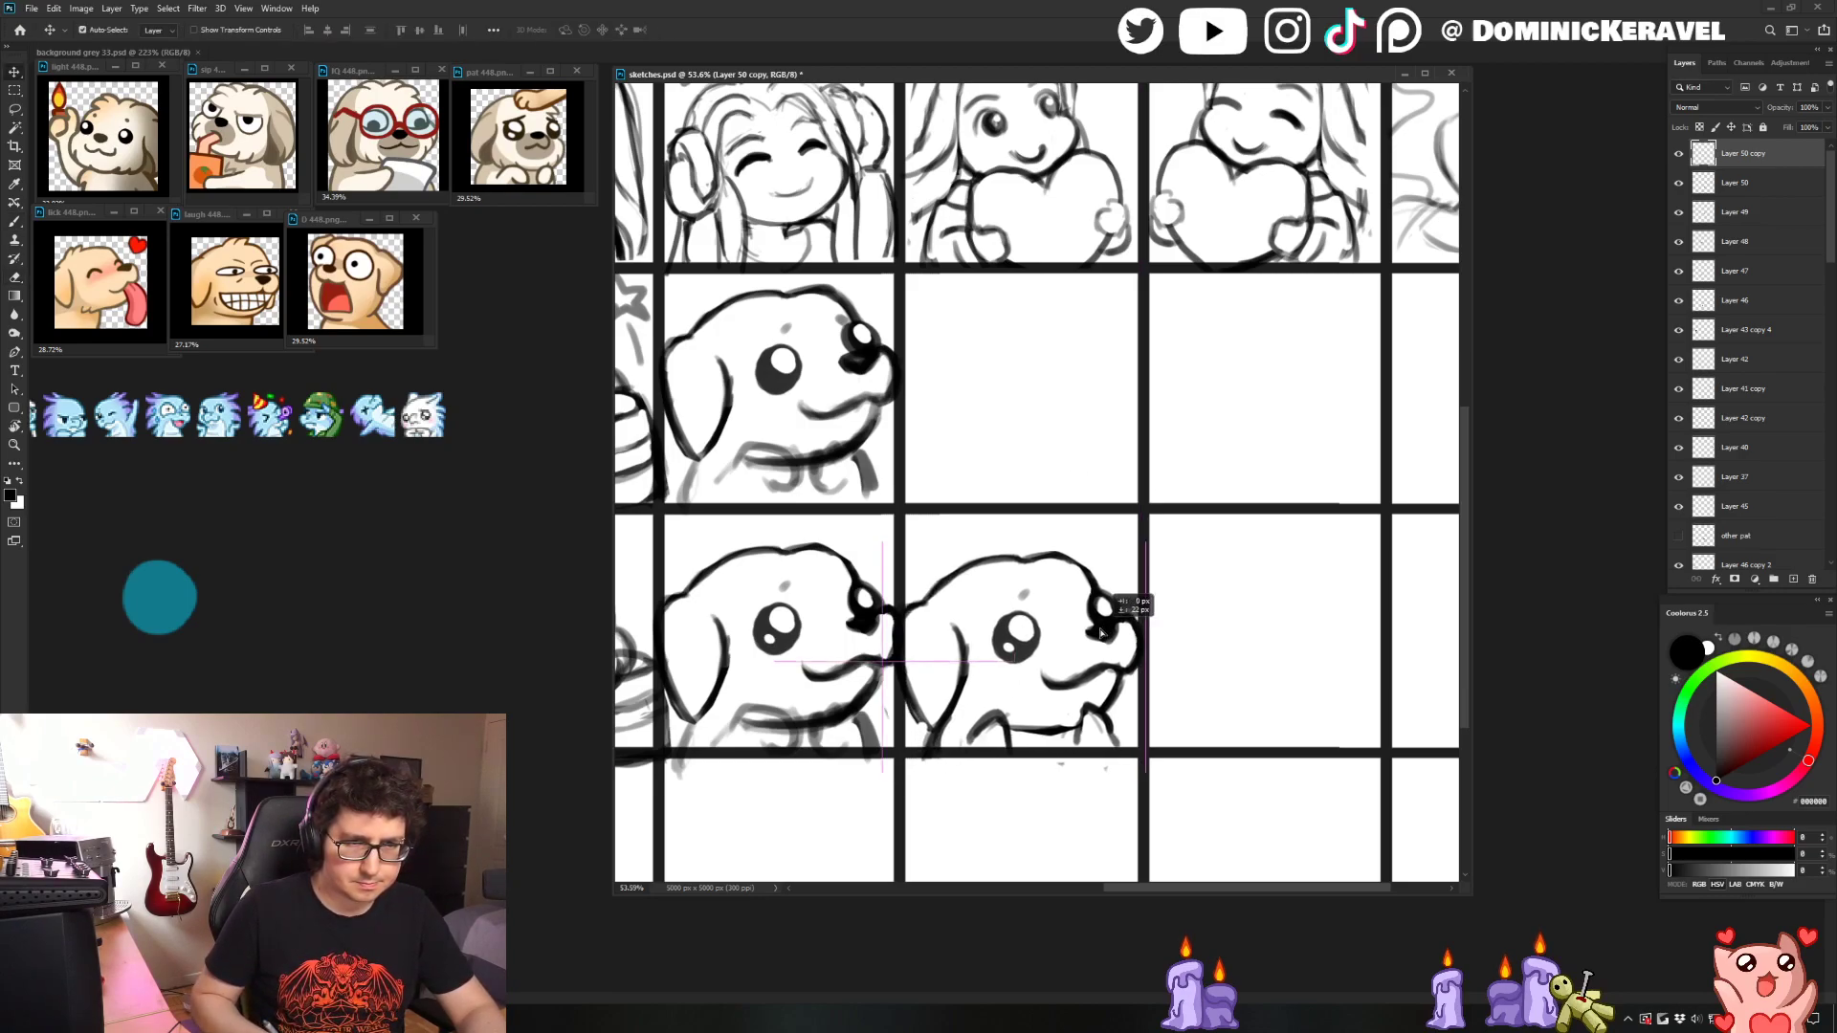
key(l)
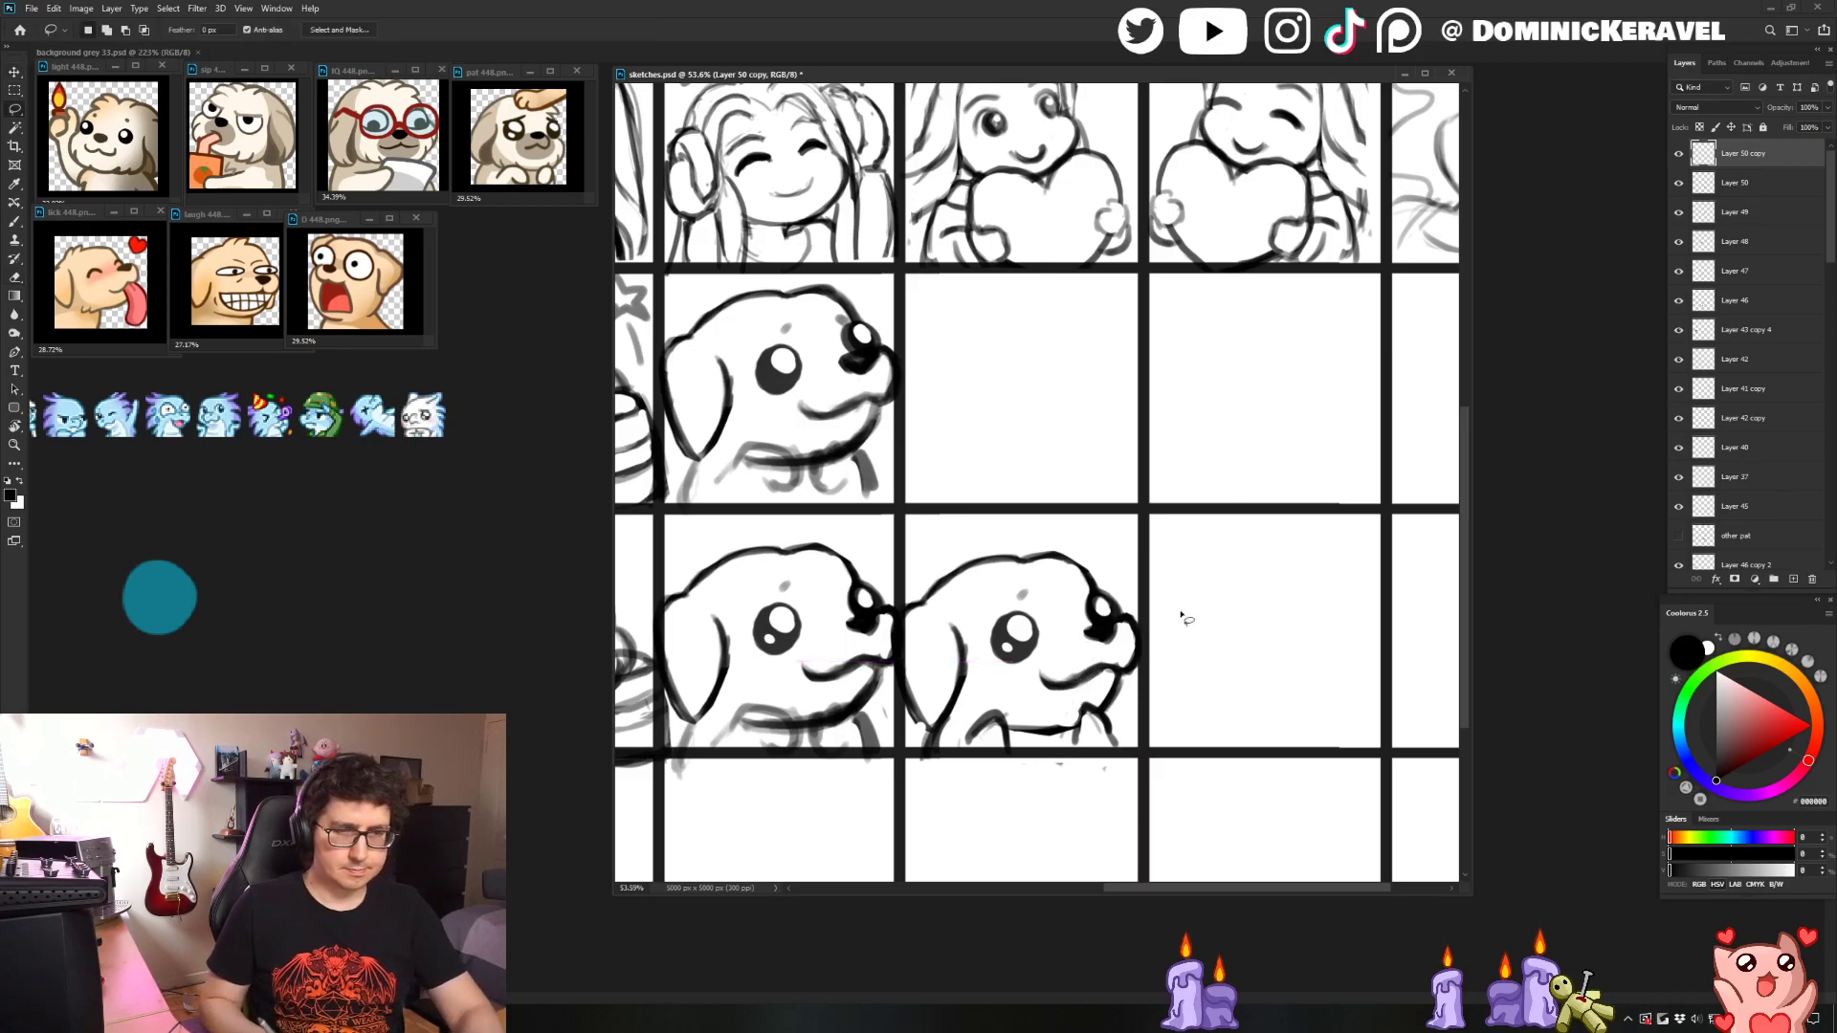
mouse_move(1158, 598)
mouse_down()
mouse_move(1108, 574)
mouse_move(1031, 670)
mouse_move(1074, 690)
mouse_move(1114, 678)
mouse_move(1156, 597)
mouse_up()
drag(1104, 640, 1097, 649)
drag(1096, 649, 1094, 646)
mouse_move(1037, 580)
mouse_down()
mouse_move(1006, 680)
mouse_move(1072, 634)
mouse_move(1022, 649)
mouse_up()
key(ctrl+d)
- Redraw the forehead line above the far eye and smooth the top of the new puppy copy's head
key(b)
drag(1083, 574, 1099, 605)
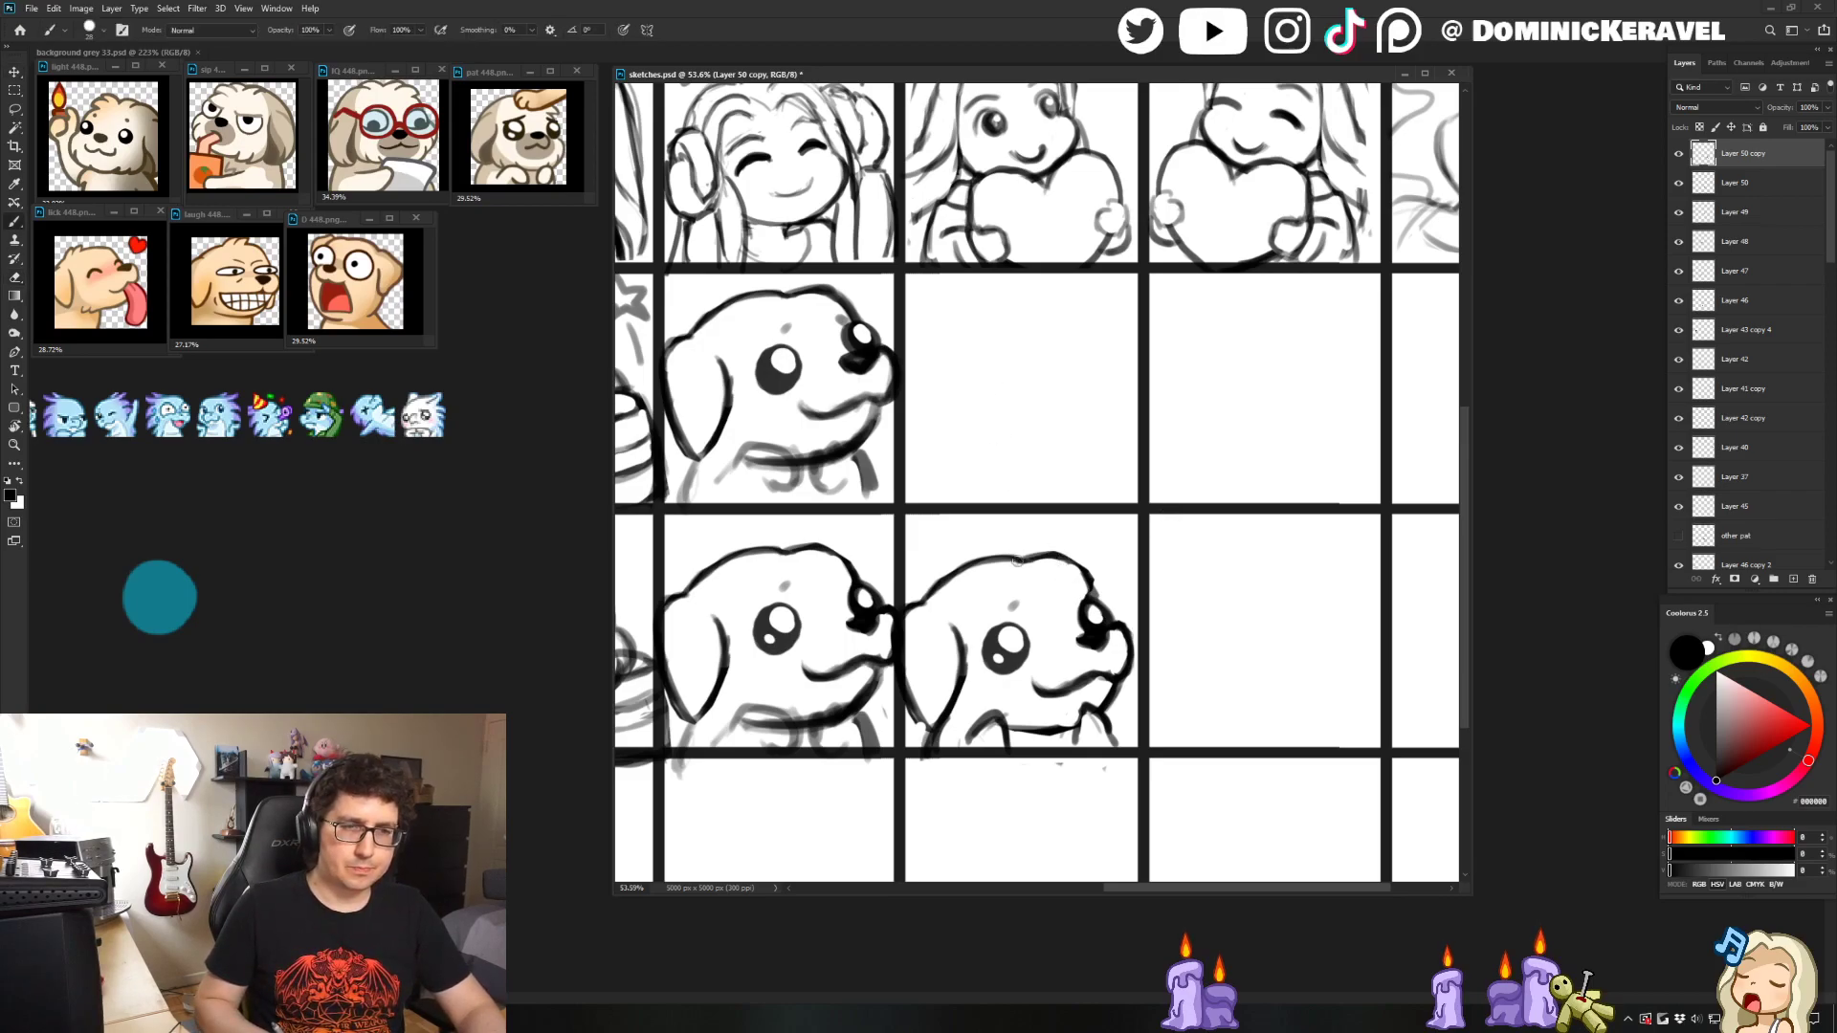
mouse_move(1018, 561)
mouse_down()
mouse_move(956, 573)
mouse_move(1051, 561)
mouse_move(983, 558)
mouse_up()
key(e)
key(b)
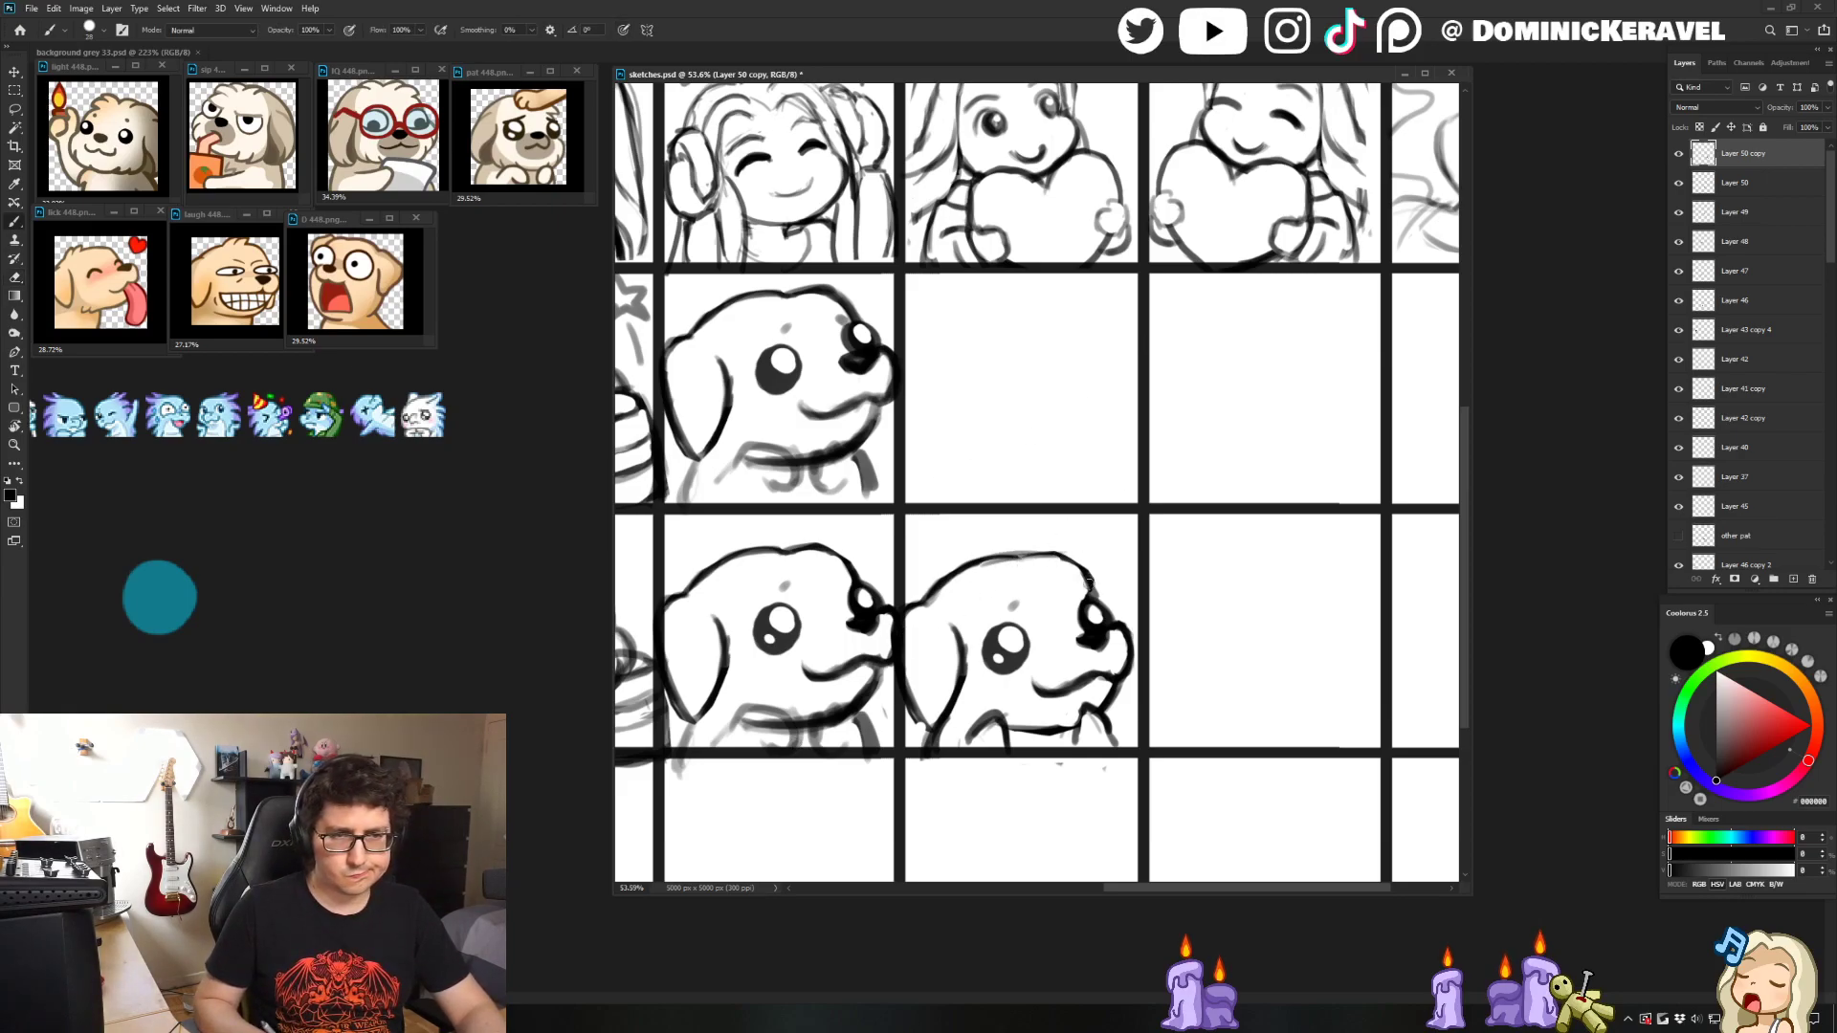
- Erase the stray marks below the new puppy copy's grid cell
key(v)
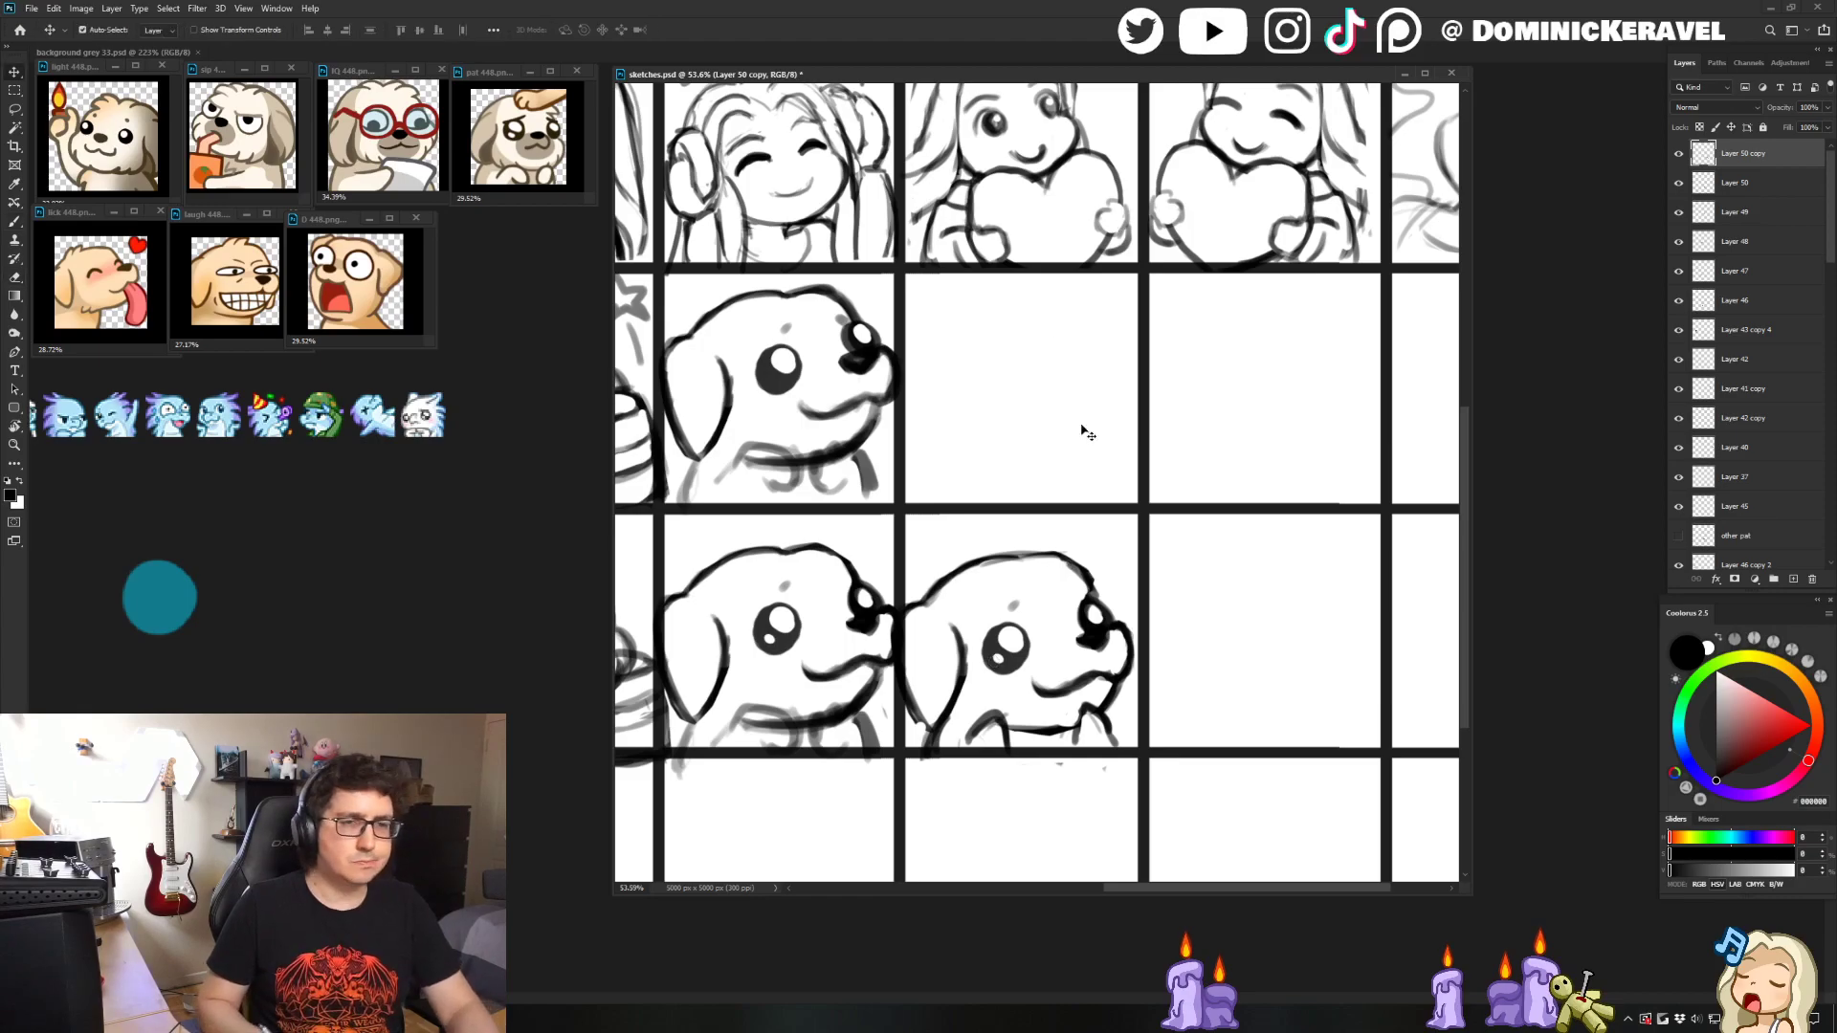
key(e)
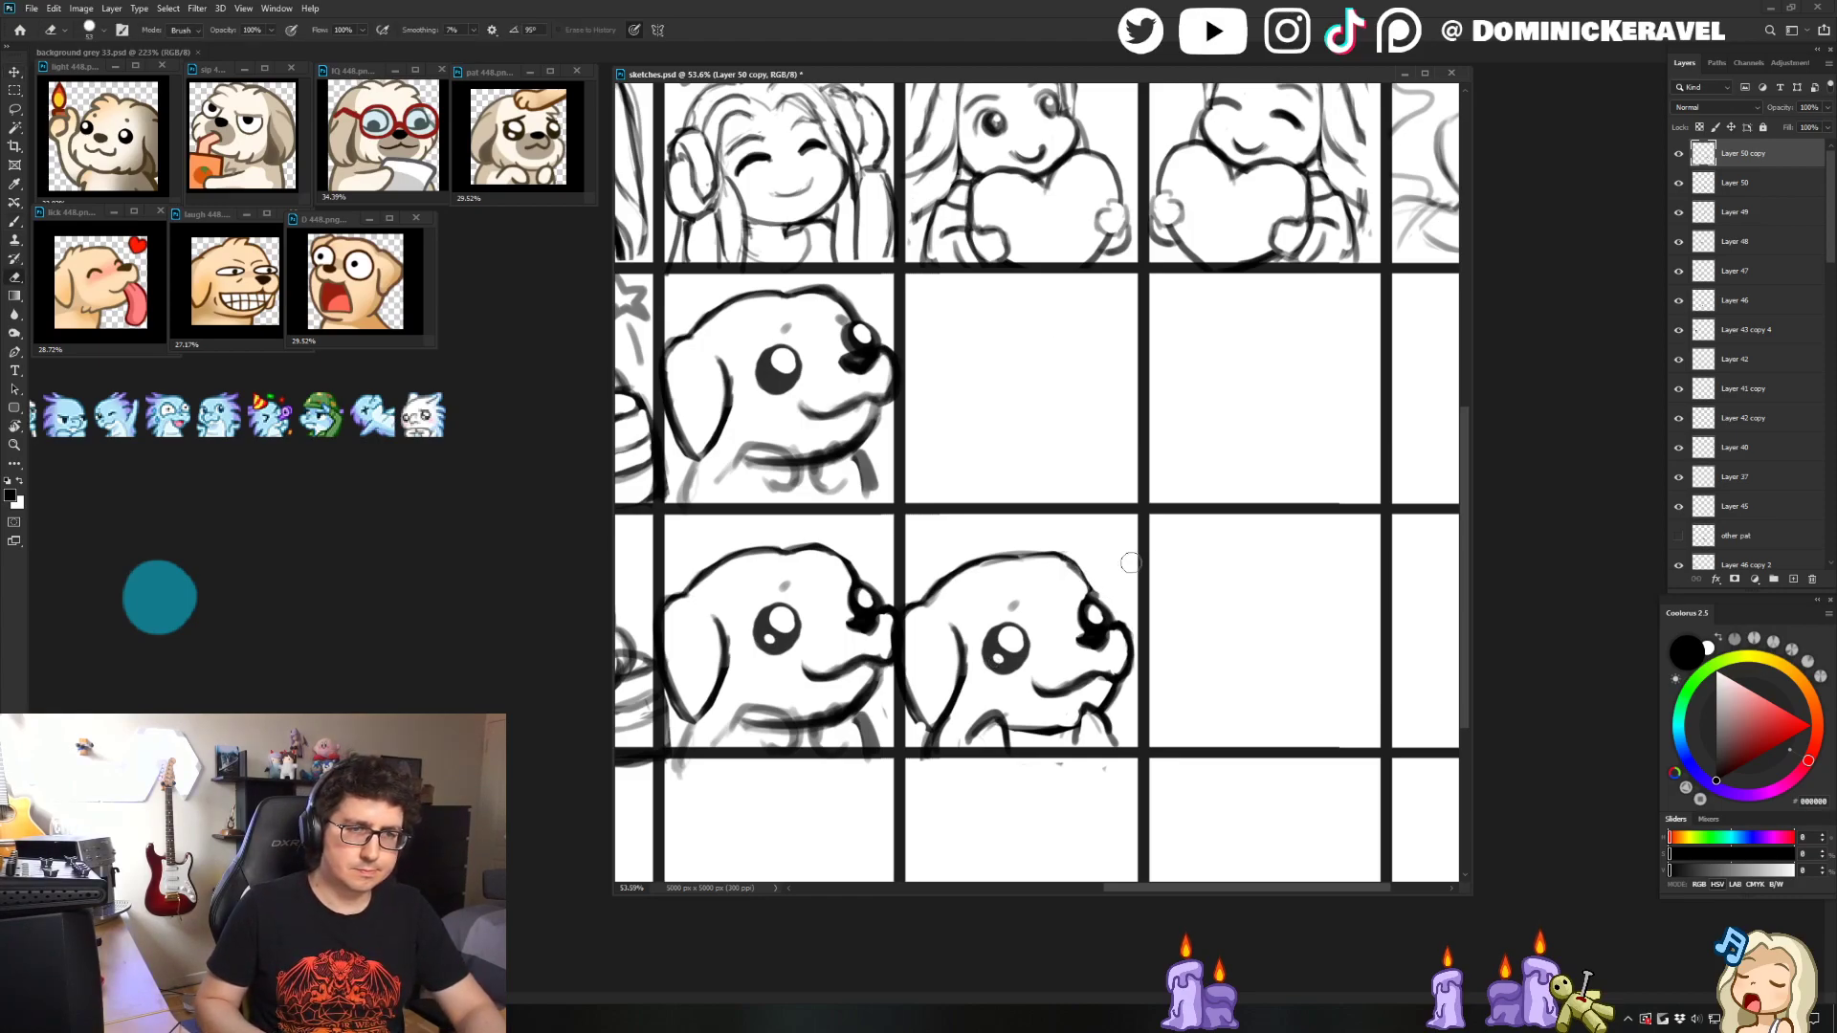
scroll(1126, 566, down, 2)
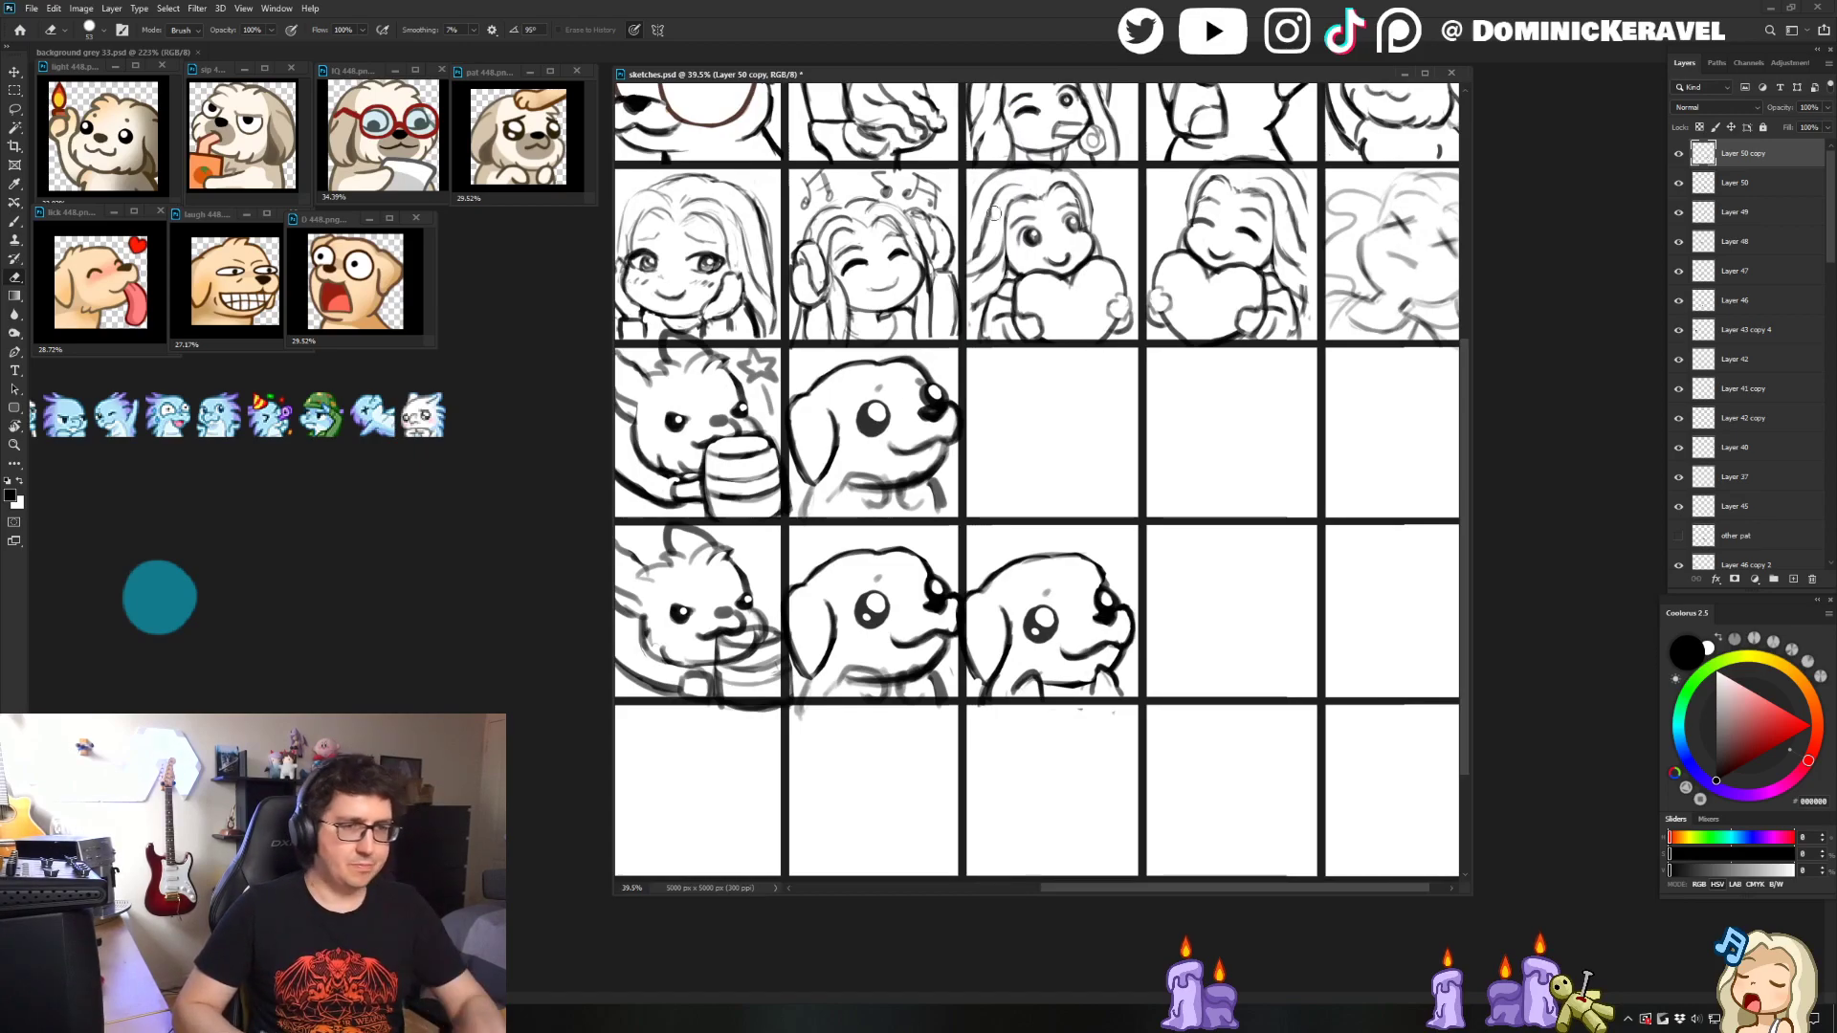
key(v)
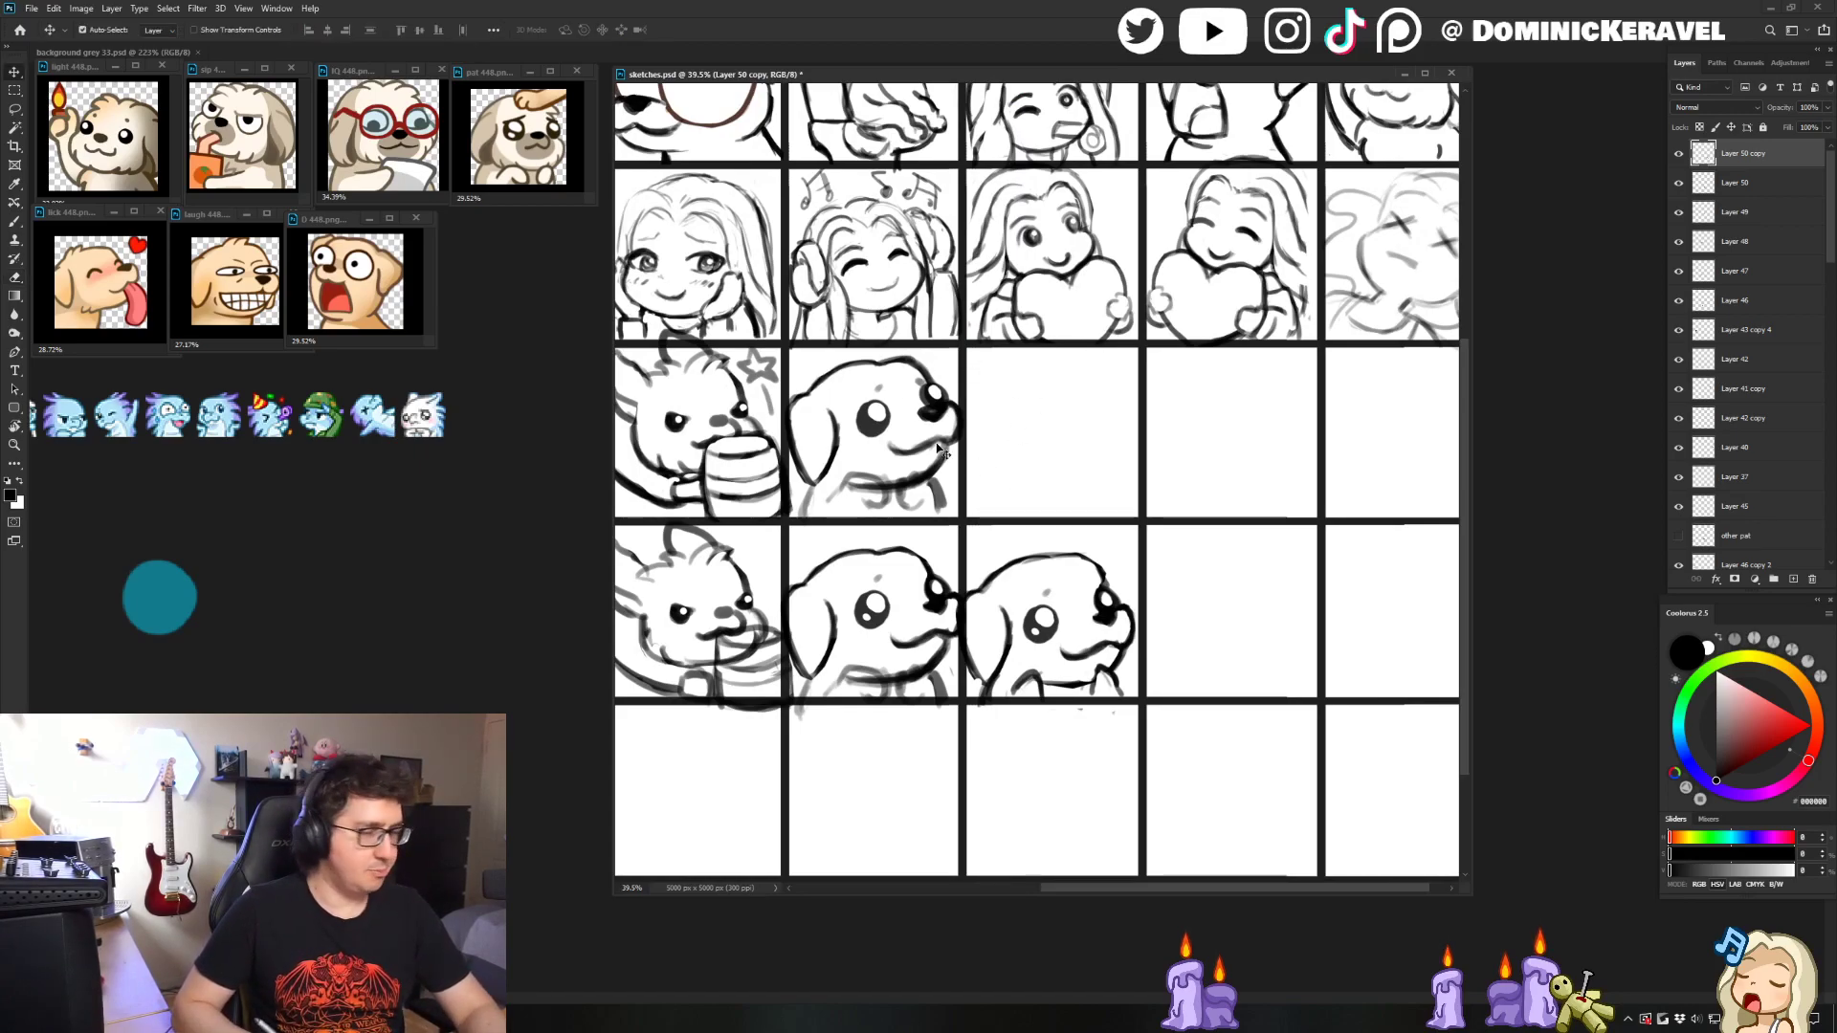
drag(1032, 660, 1081, 660)
key(b)
key(e)
key(e)
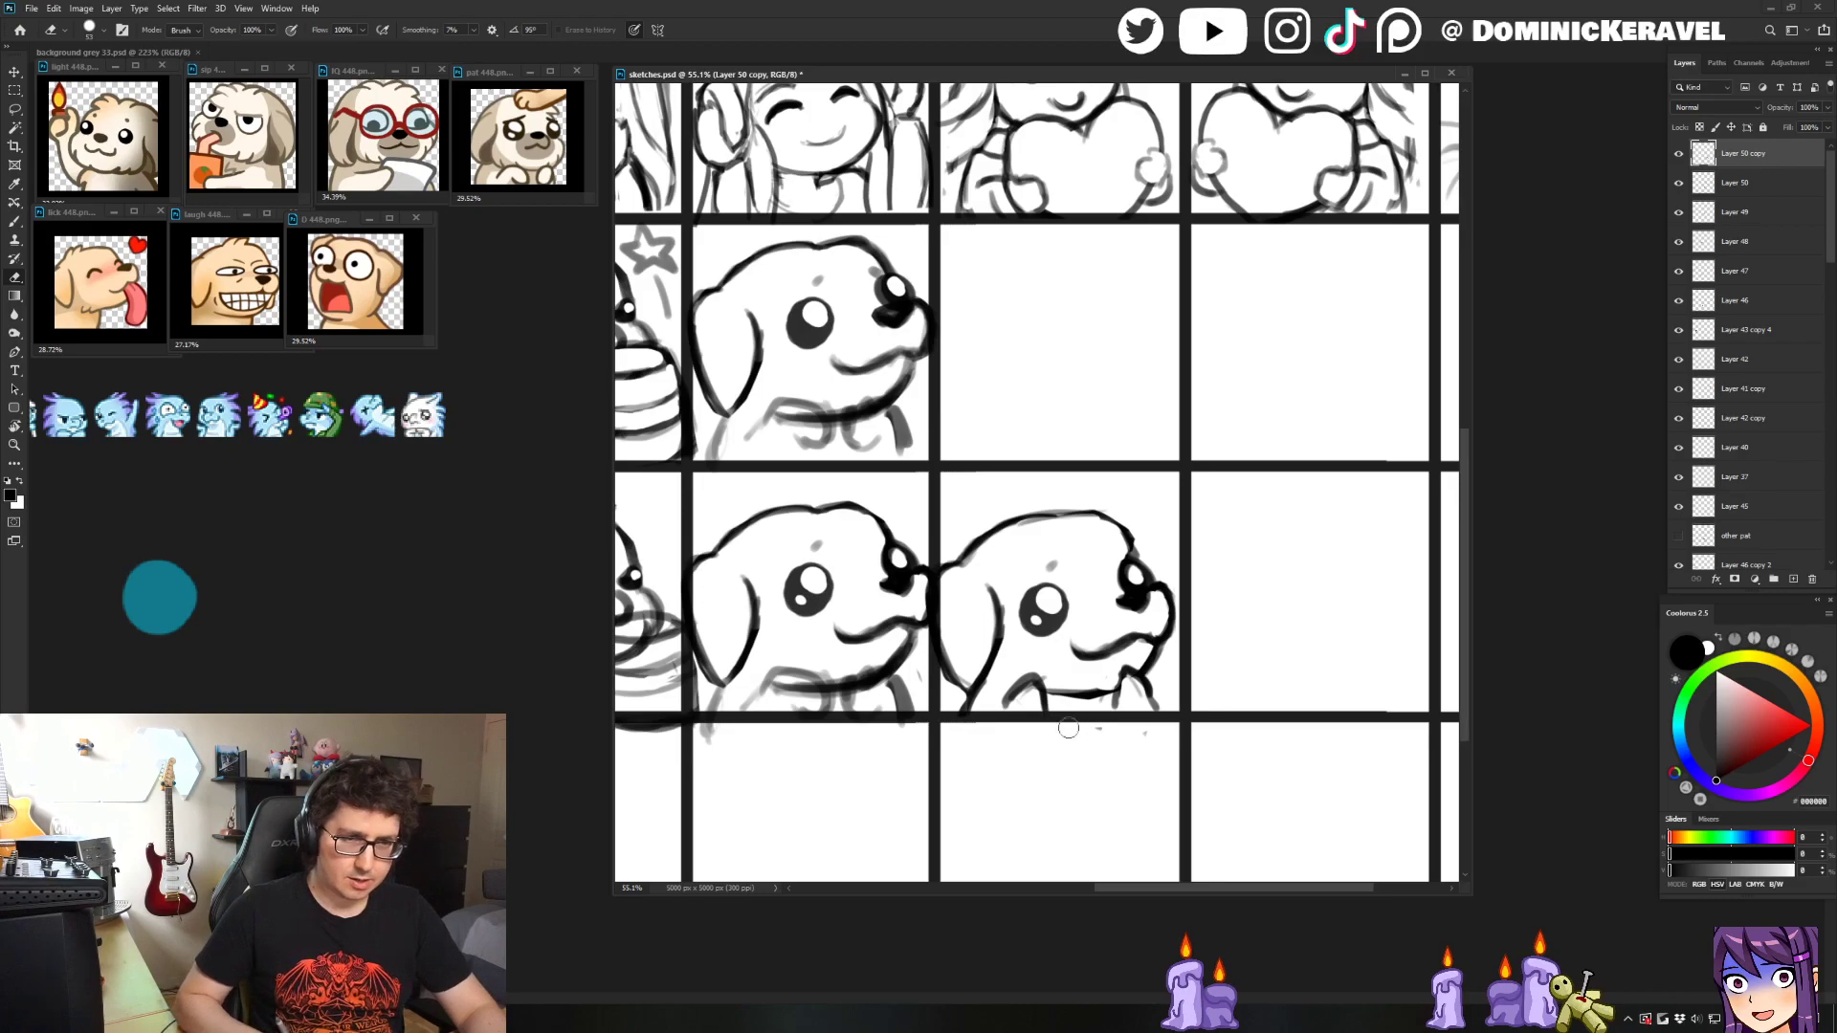
key(b)
key(e)
- Touch up the pointed body line under the new puppy copy's muzzle, comparing versions with undo and redo
mouse_move(1104, 696)
mouse_down()
mouse_move(1070, 694)
mouse_move(1115, 691)
mouse_up()
key(b)
key(e)
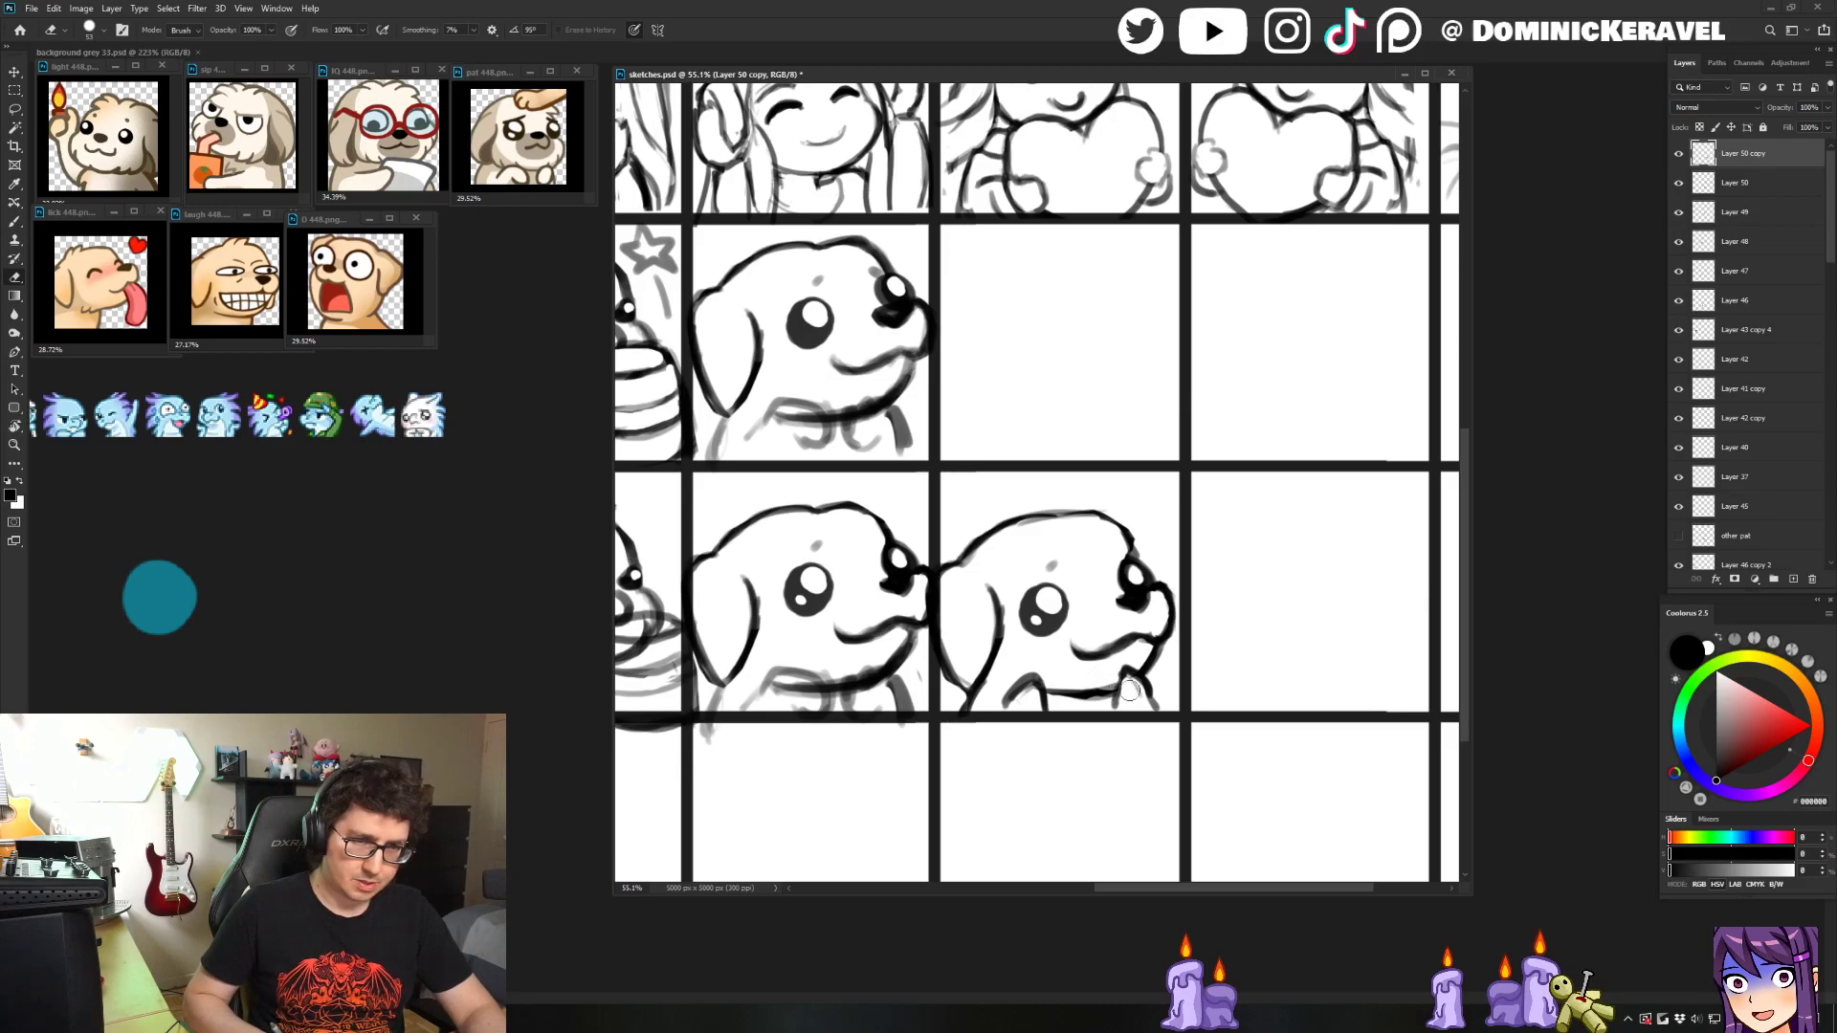
key(b)
key(ctrl+z)
key(ctrl+z)
key(e)
key(ctrl+shift+z)
key(ctrl+shift+z)
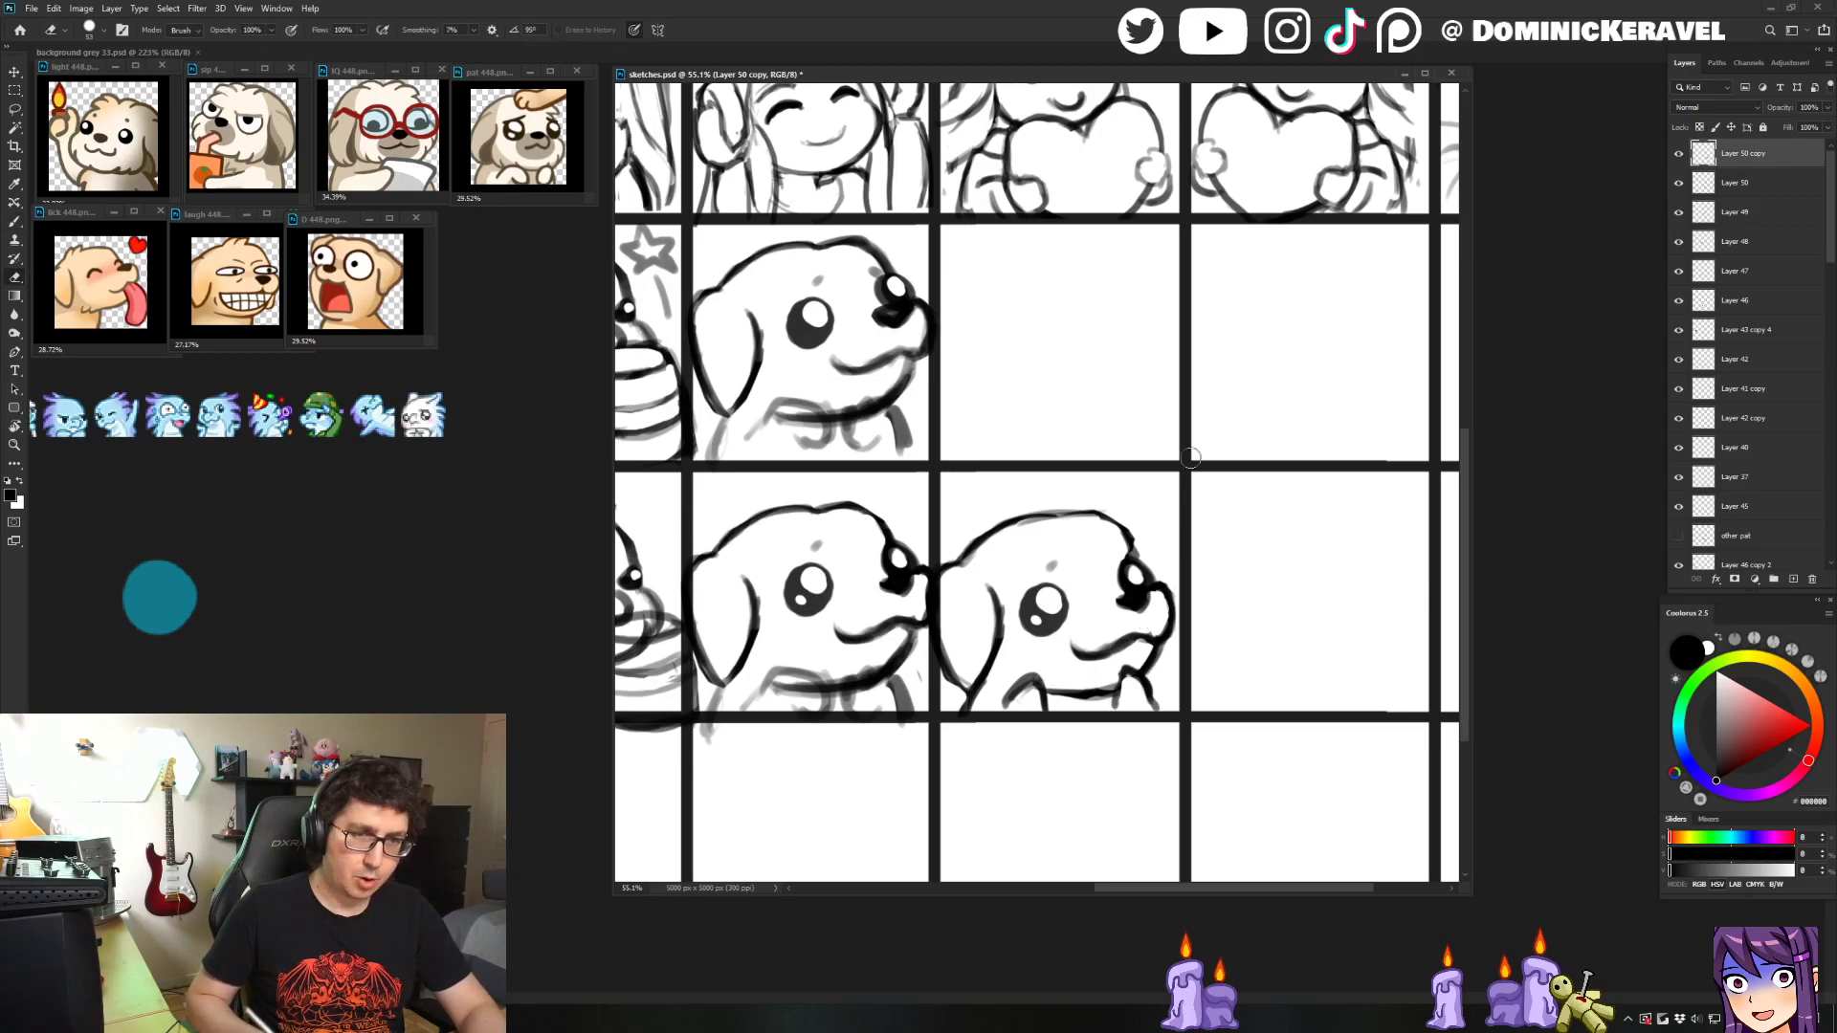
- Refine the jaw and body lines below the muzzle and the forehead outline above the new puppy copy's far eye
key(b)
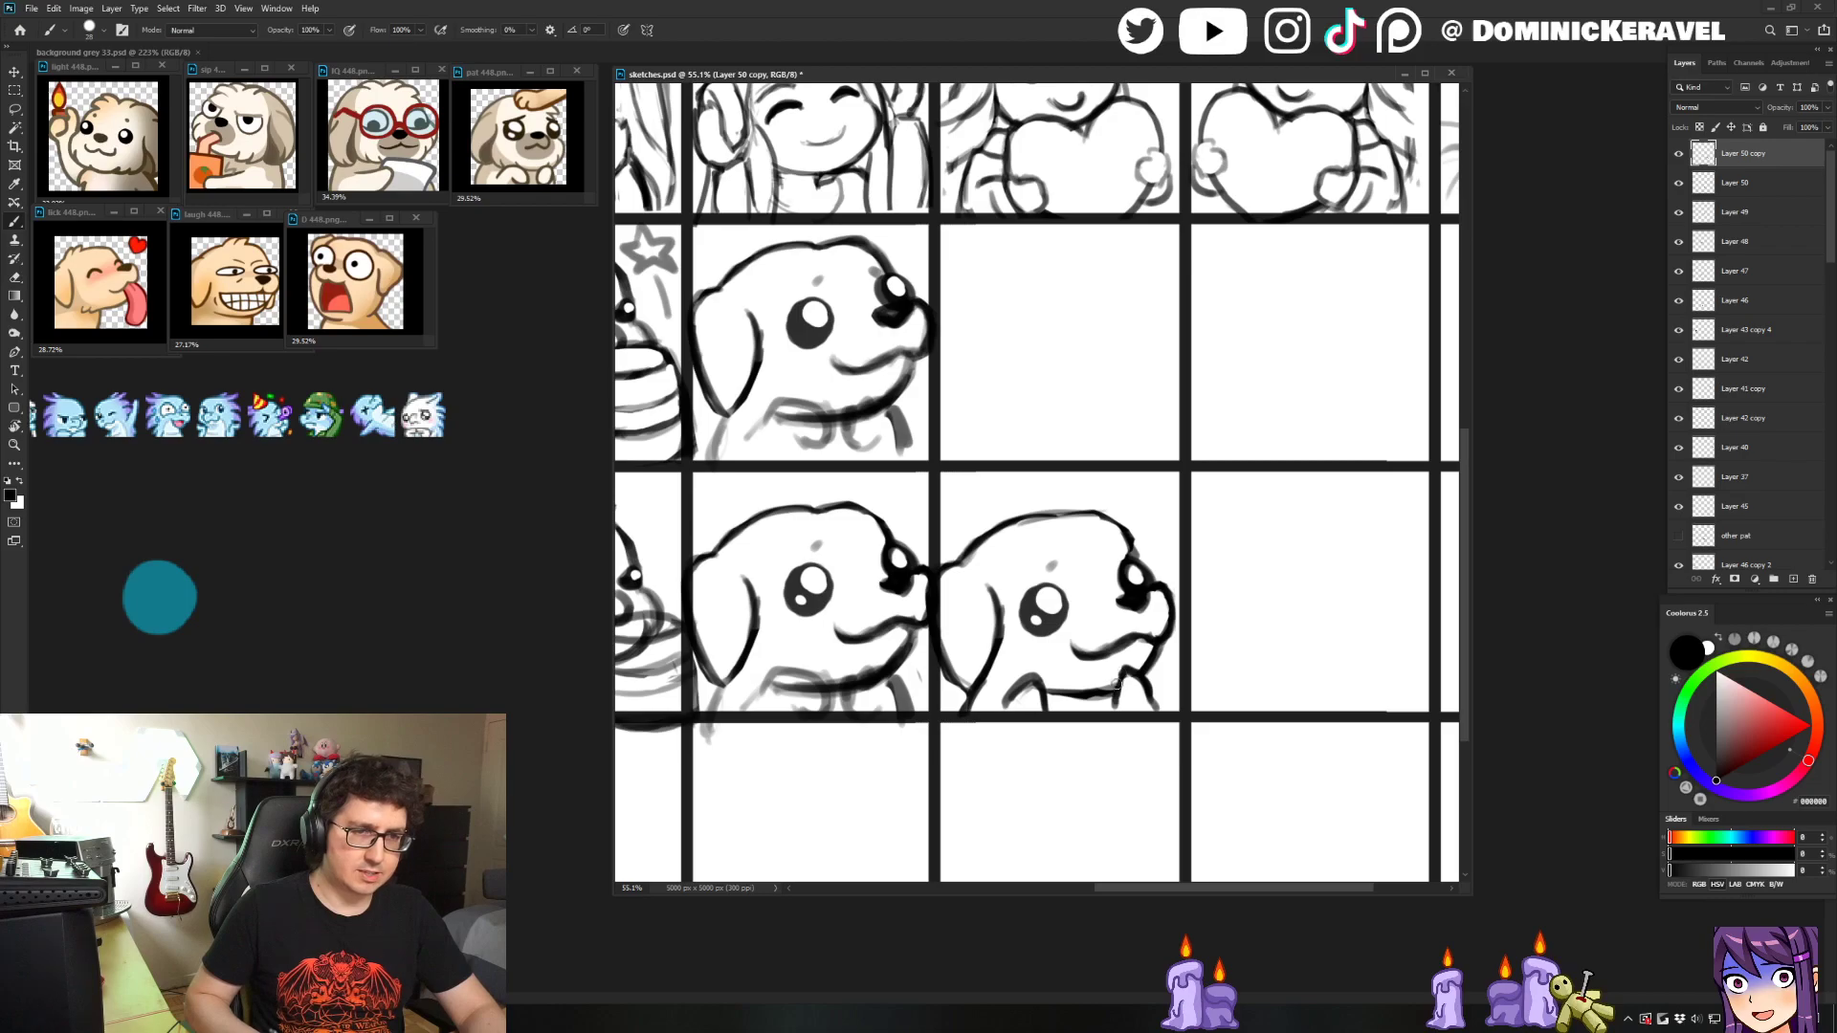
key(e)
key(b)
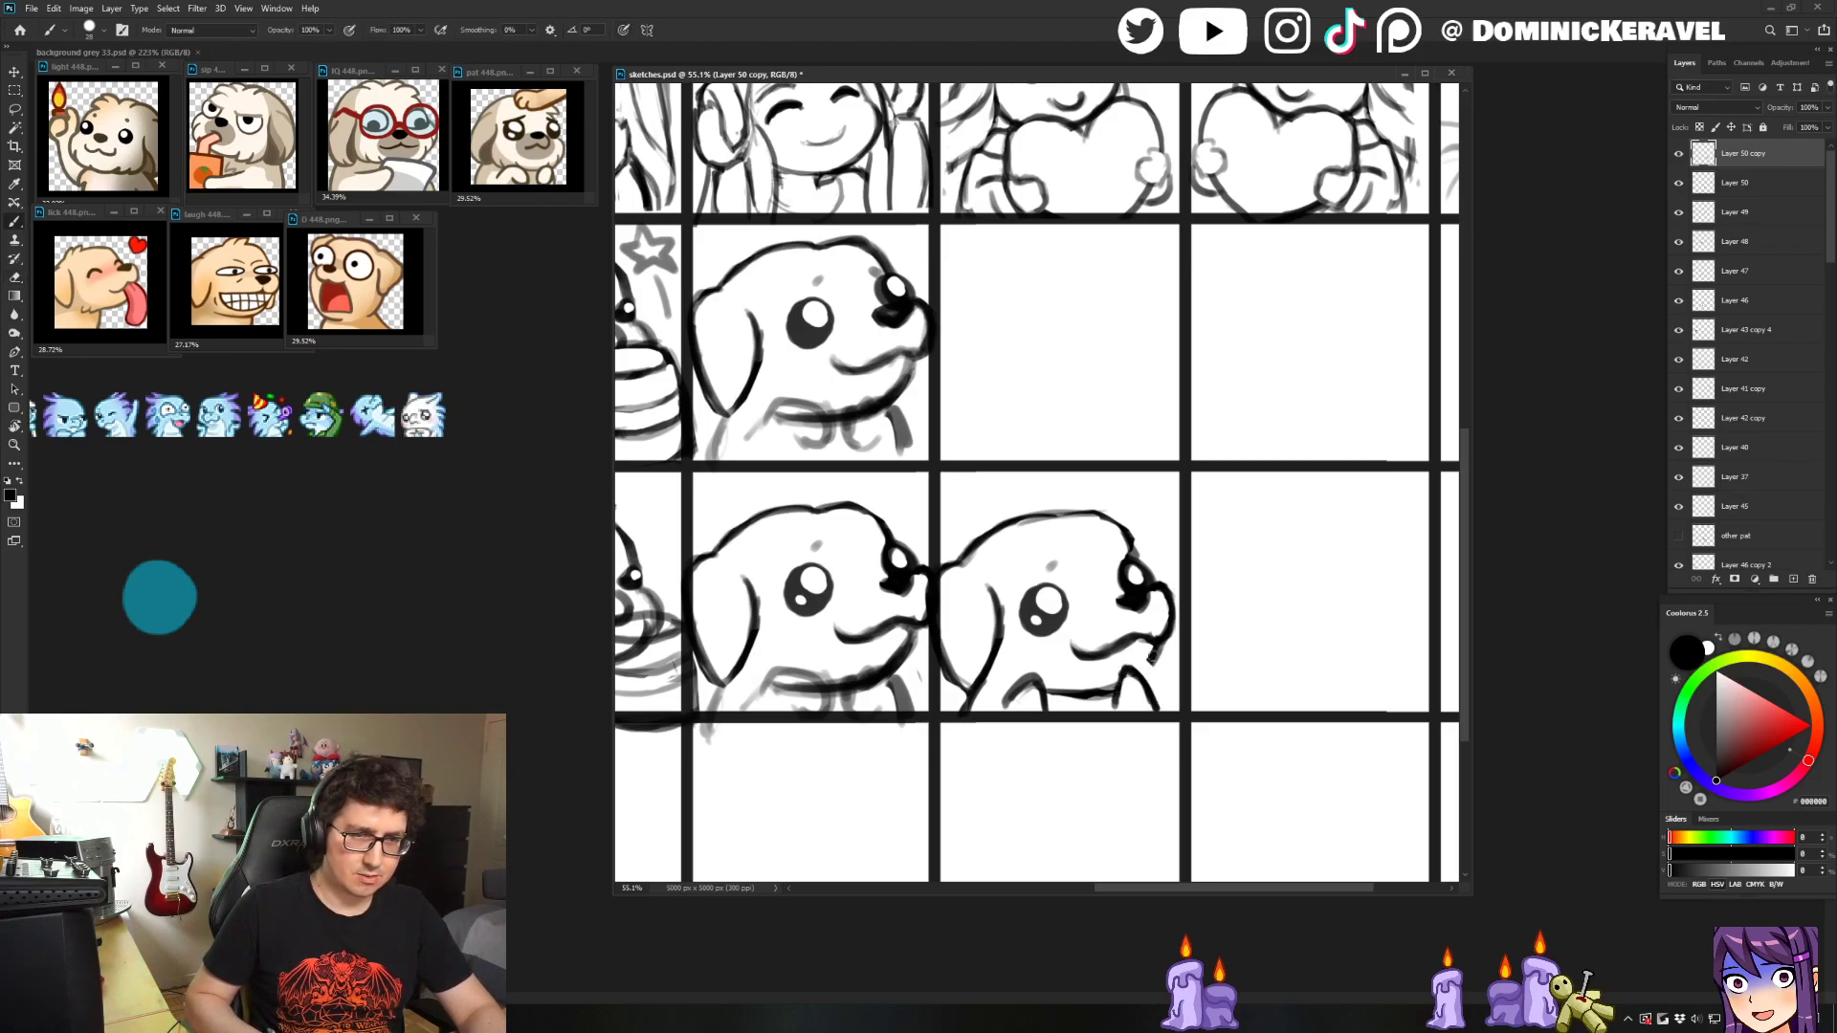
key(e)
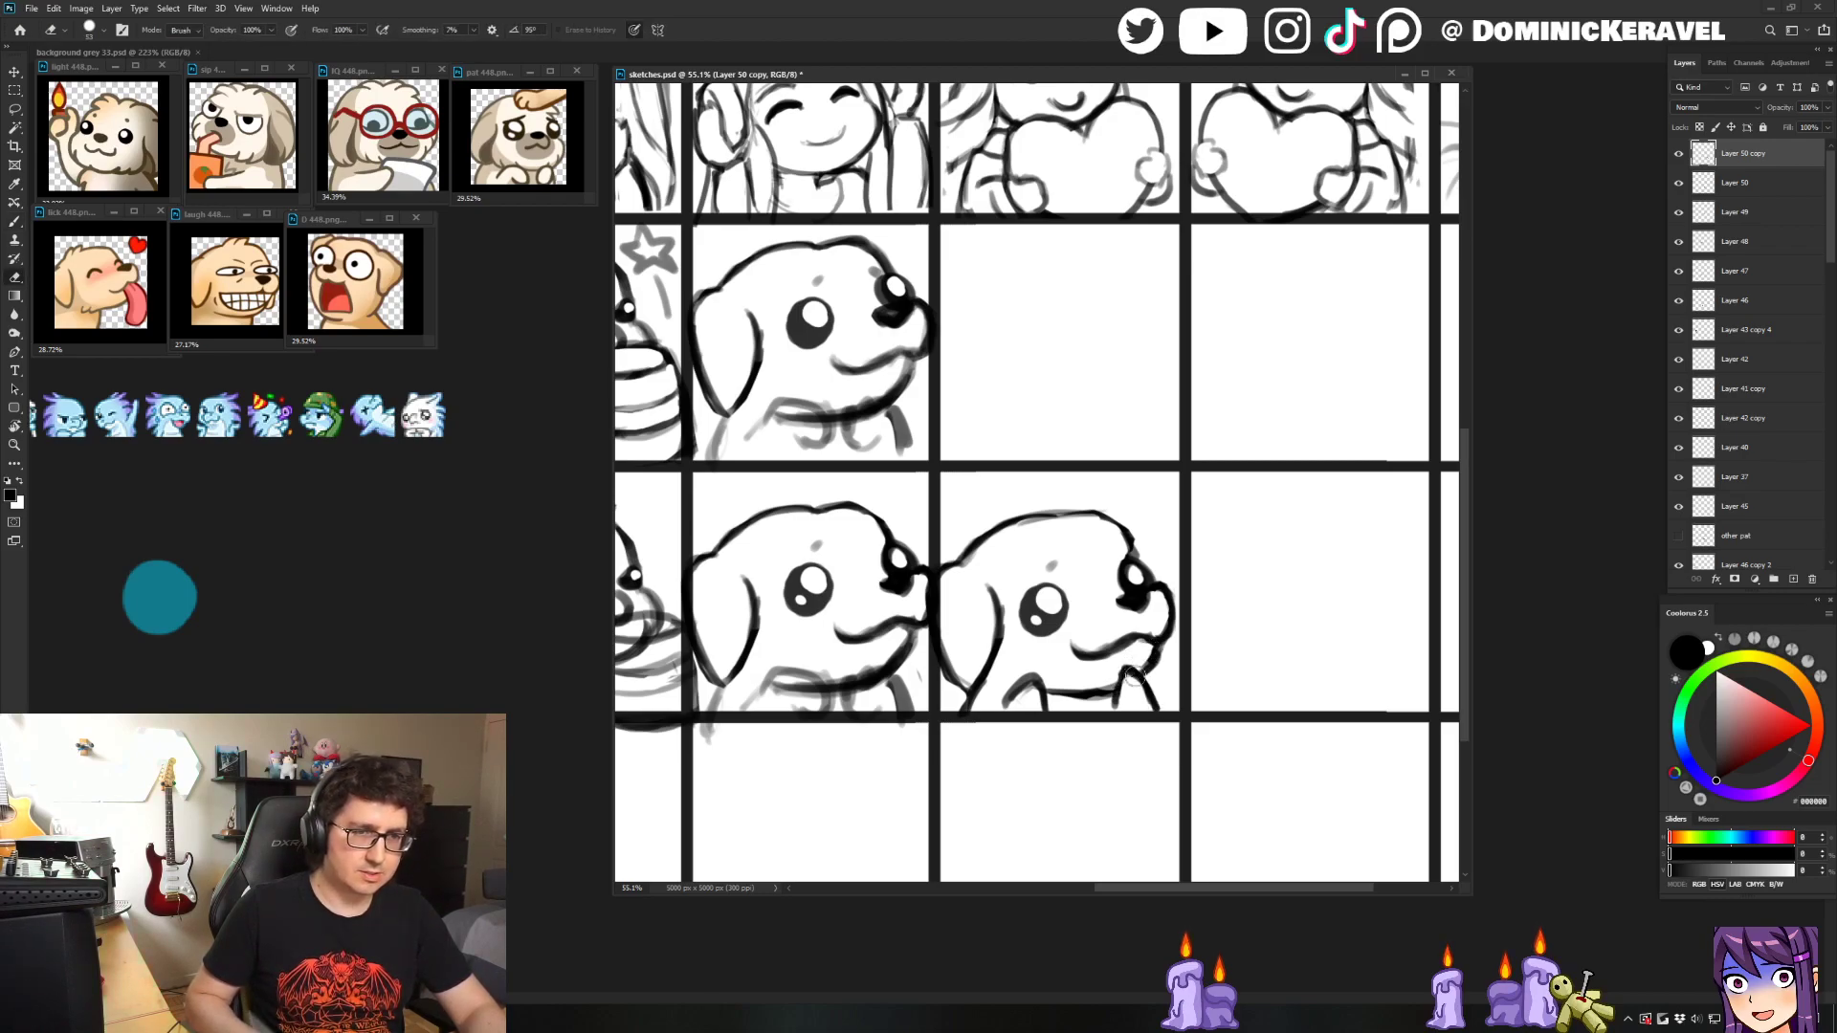
key(b)
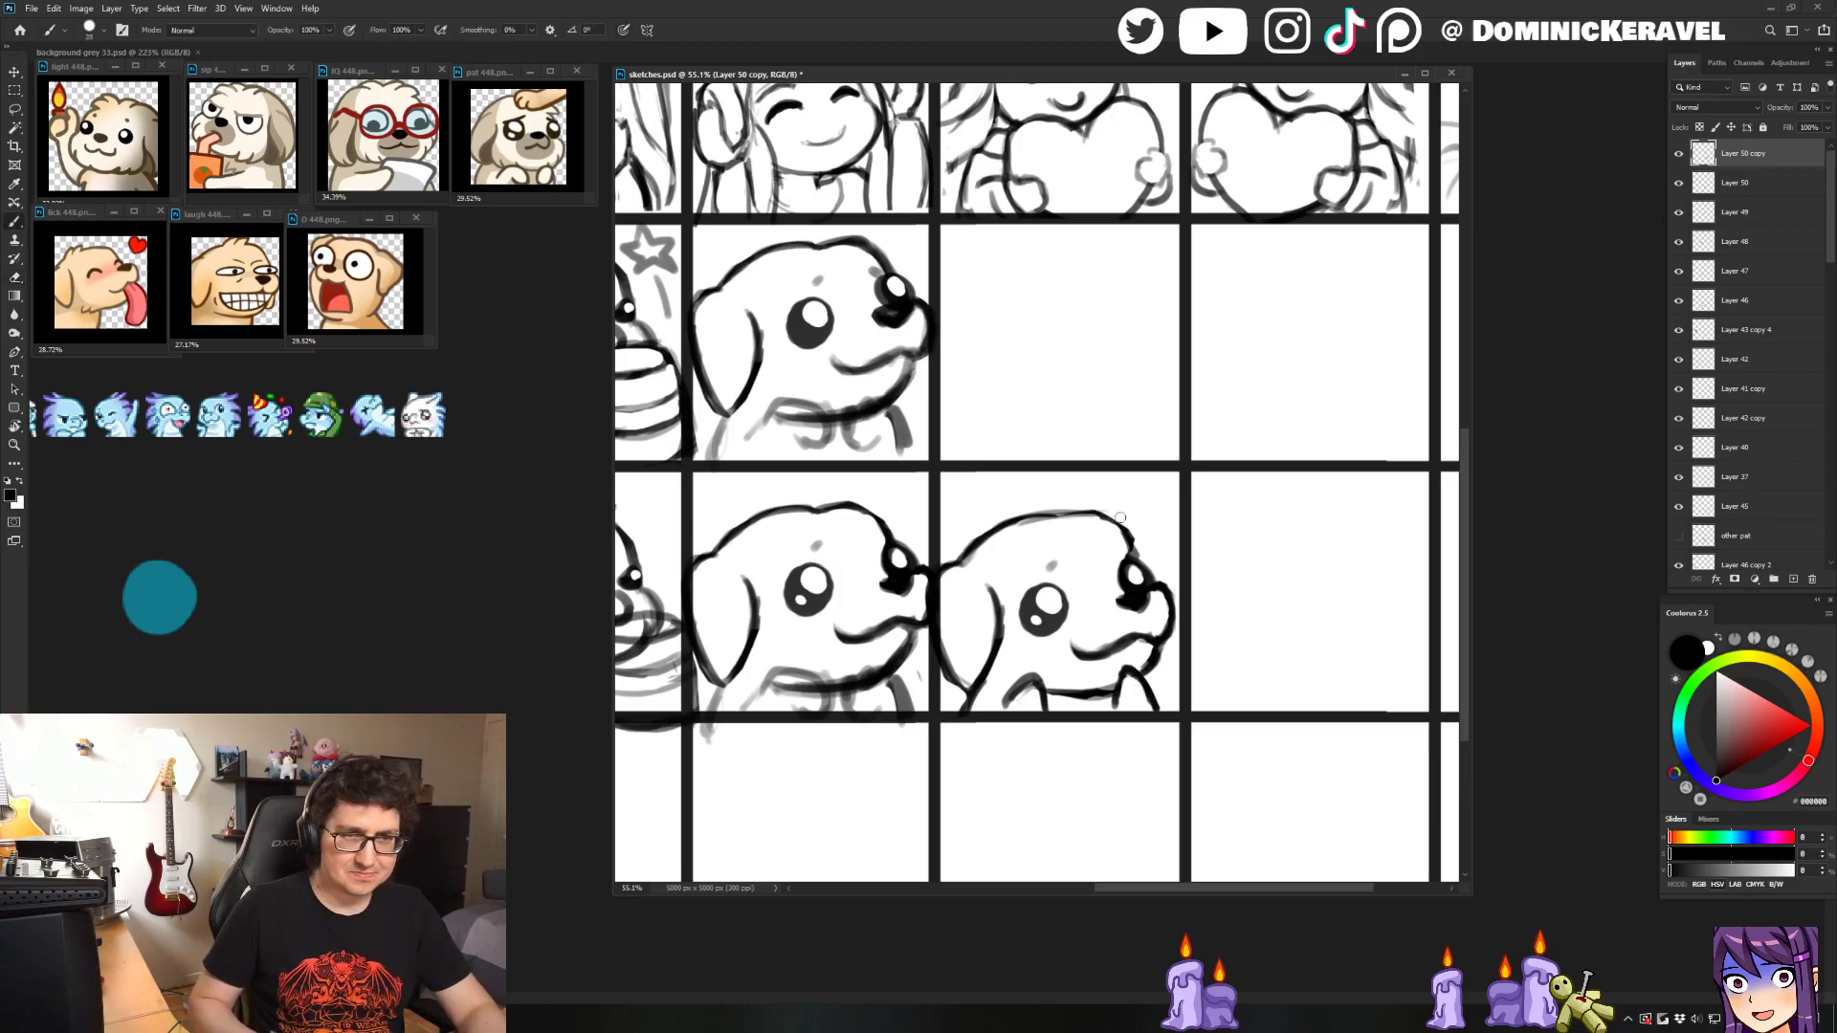
key(e)
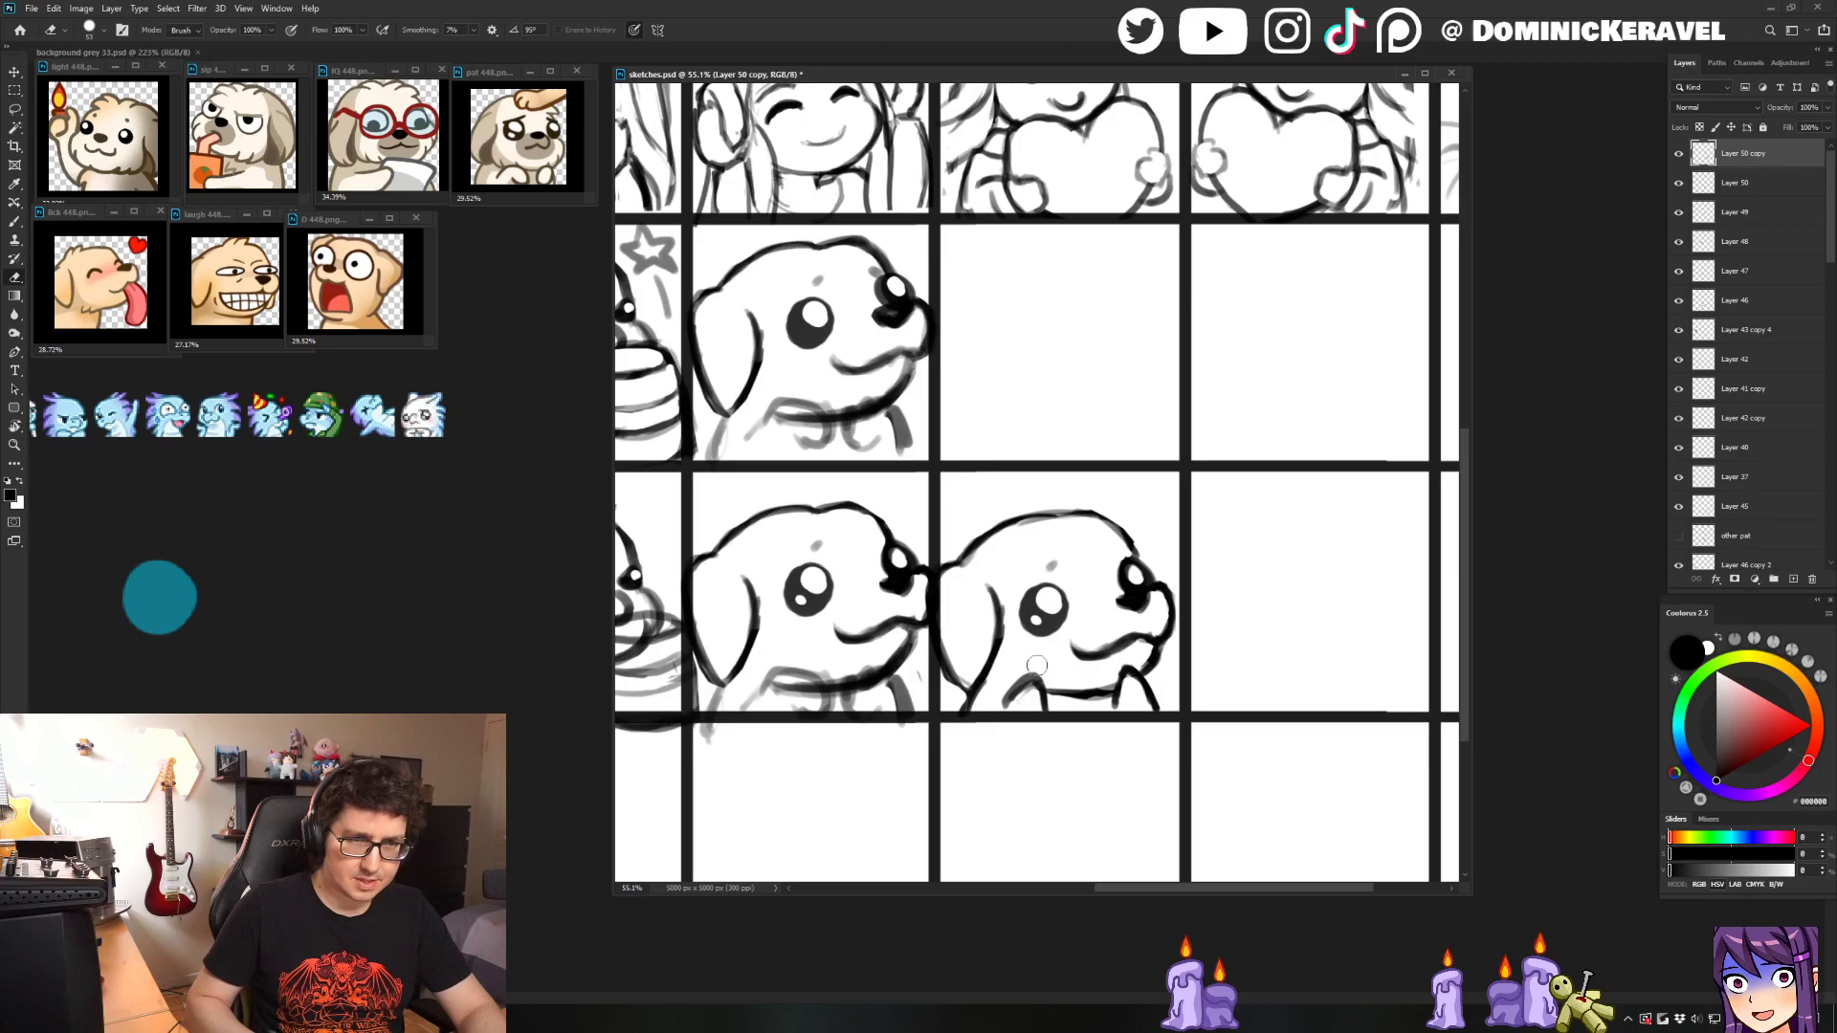
key(b)
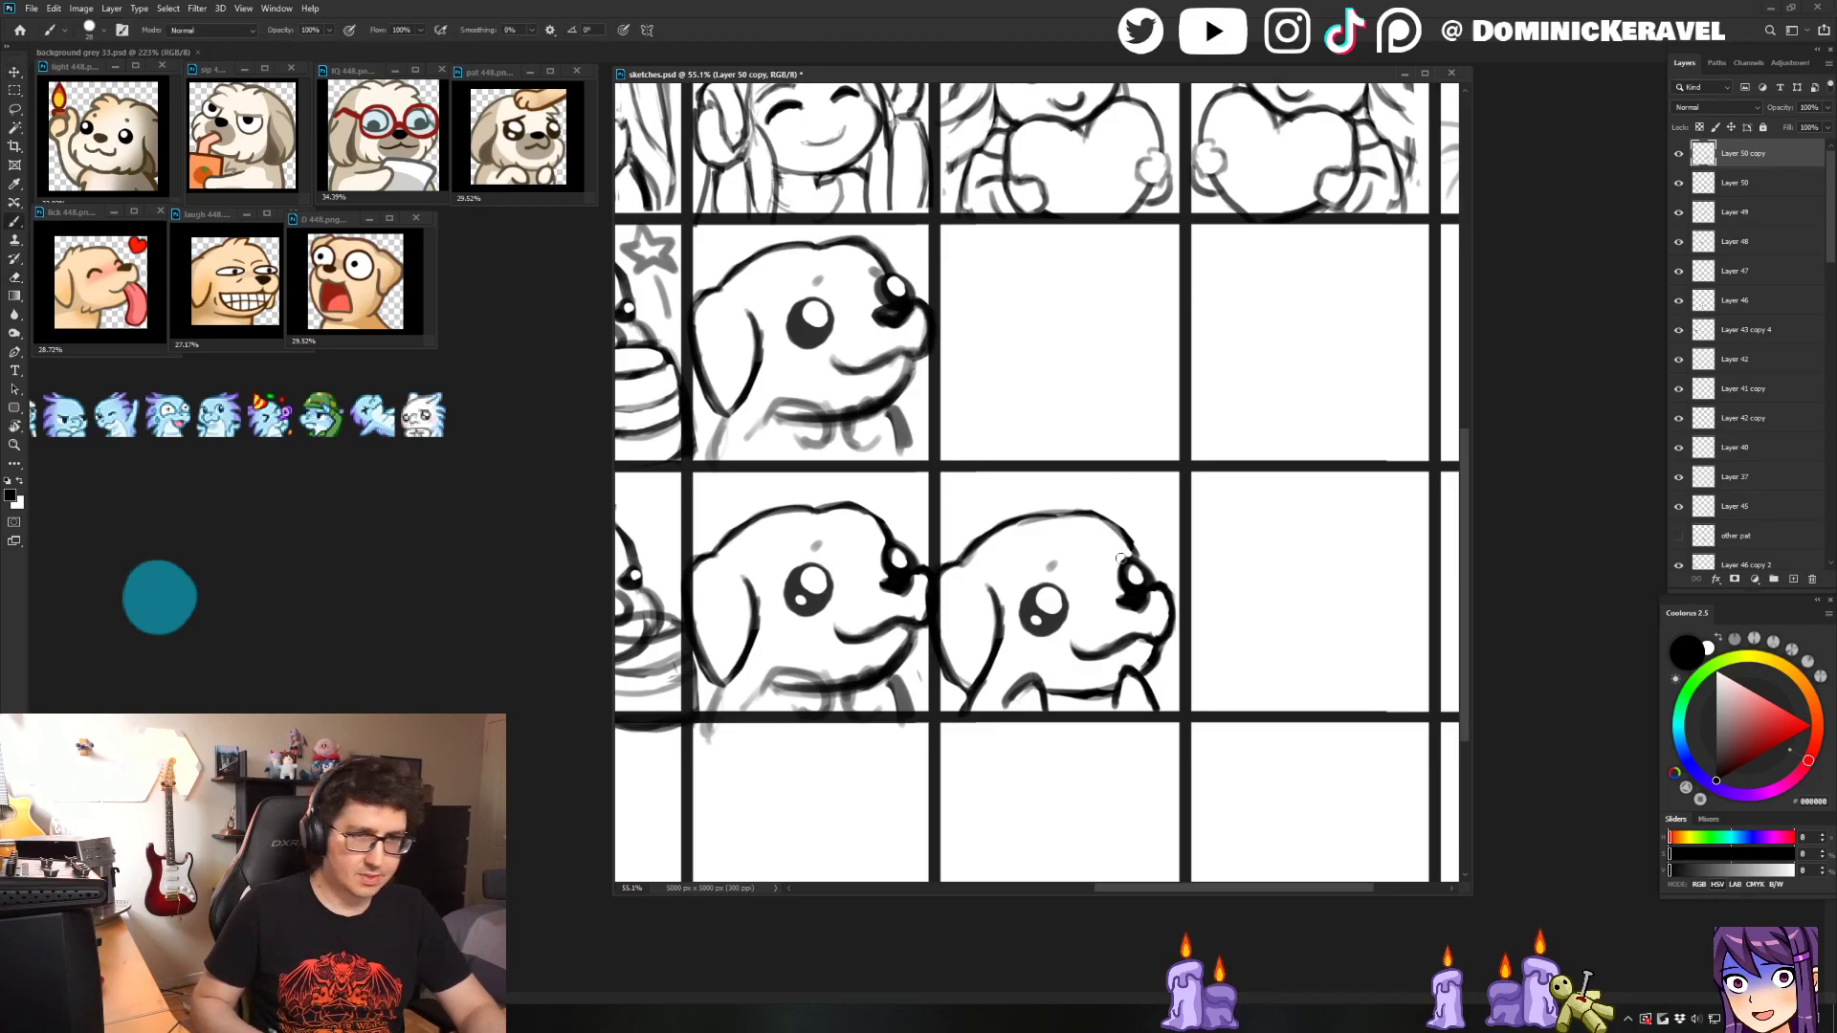
- Clean up the forehead line beside the new puppy copy's far eye by erasing and retouching it
key(e)
drag(1135, 574, 1130, 585)
key(b)
key(e)
key(b)
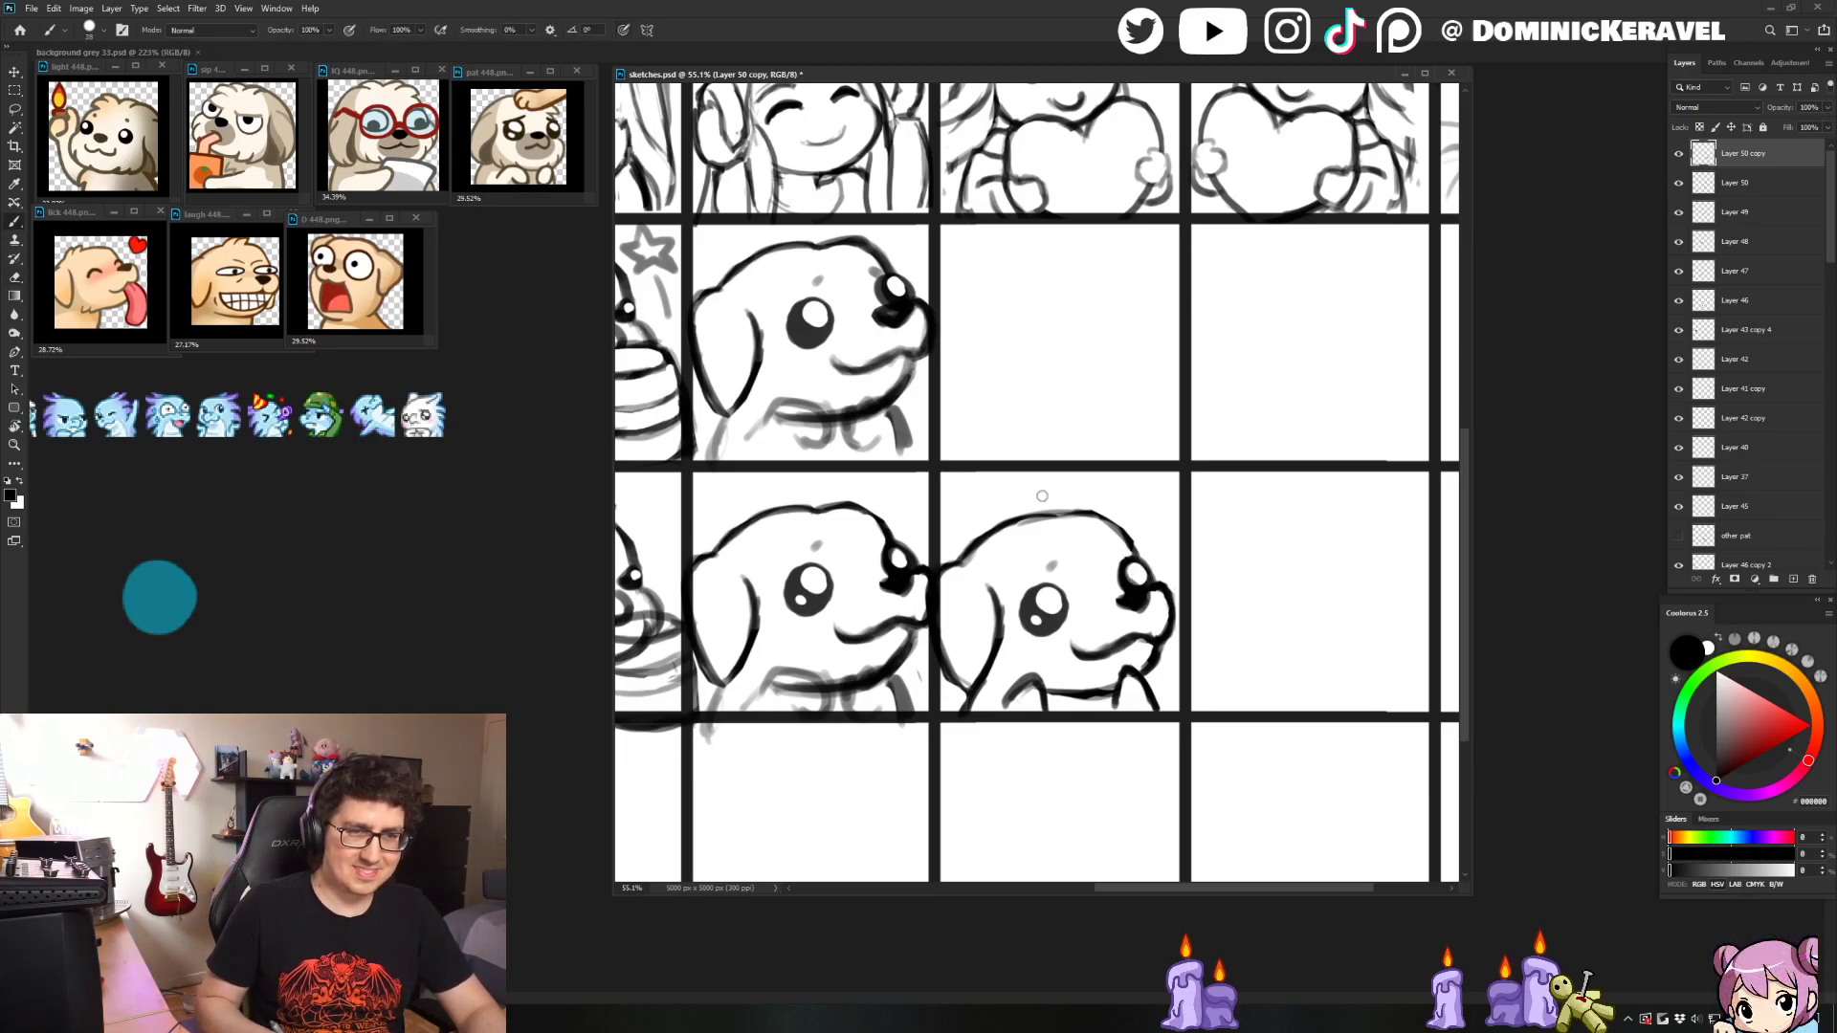
- Erase and rework the line where the back of the new puppy copy's head meets the top of the ear
key(e)
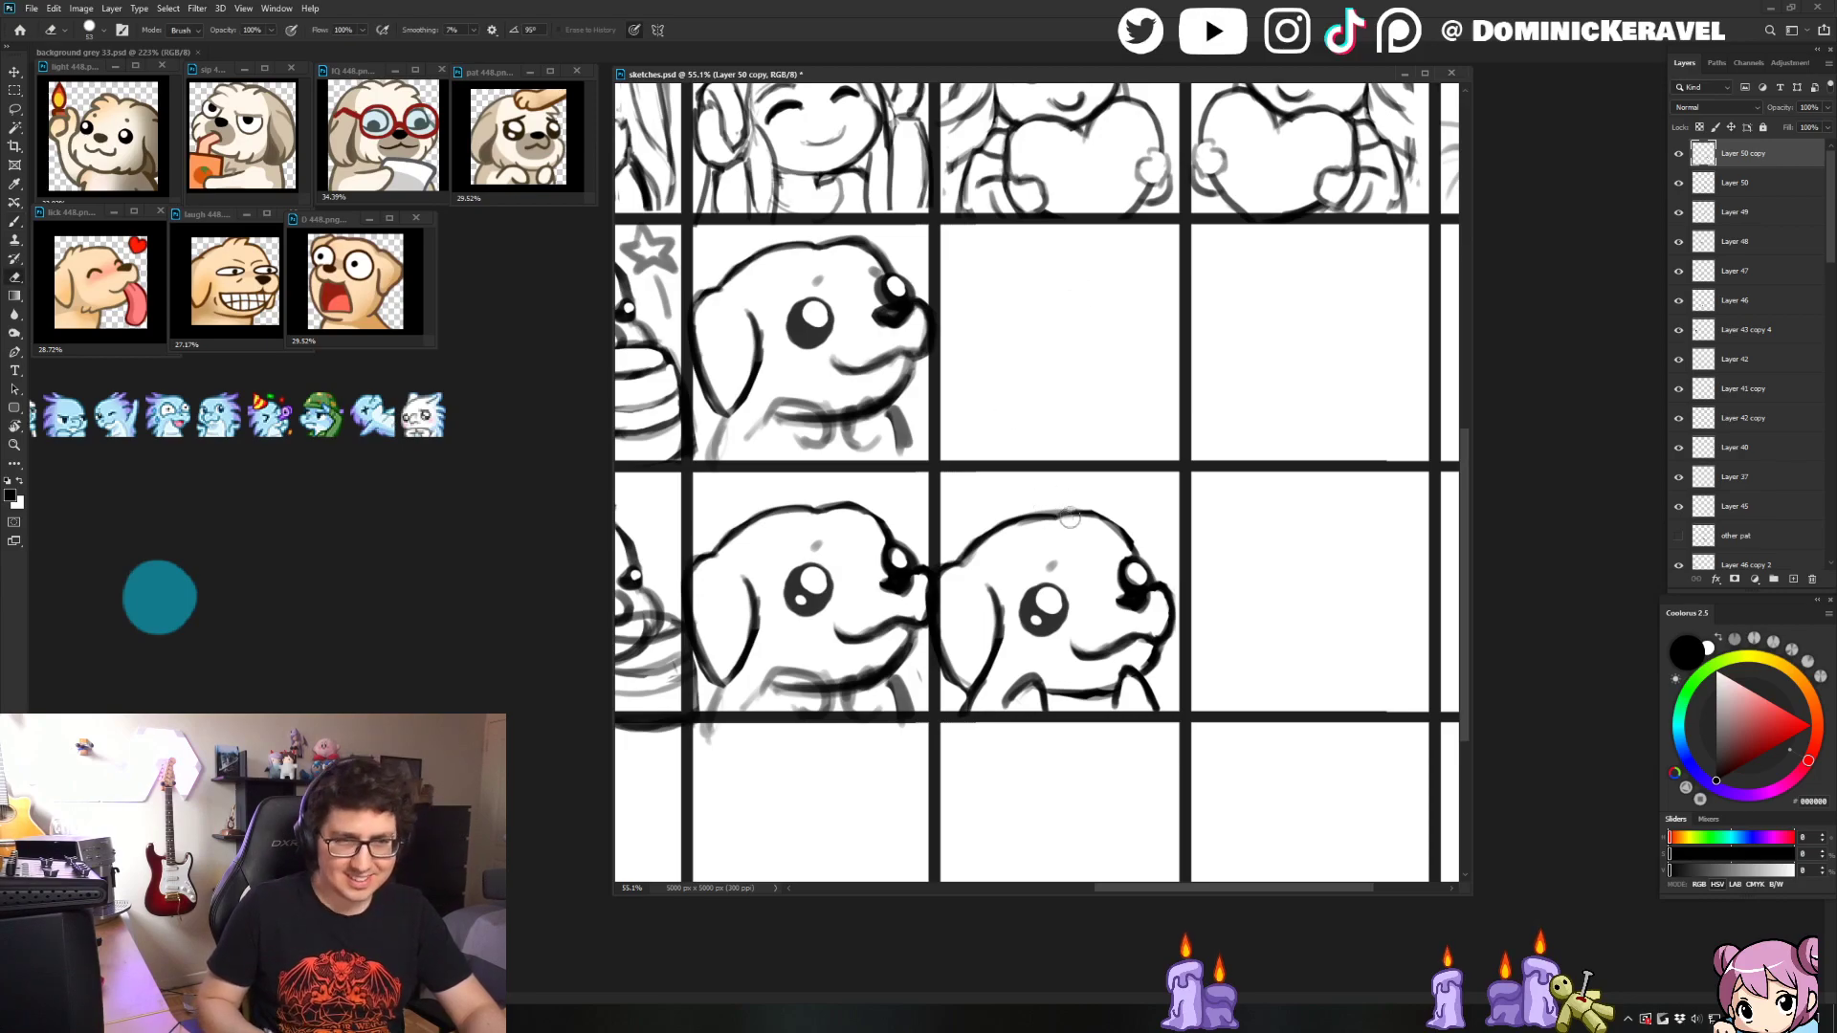
key(b)
key(e)
drag(969, 559, 941, 564)
key(b)
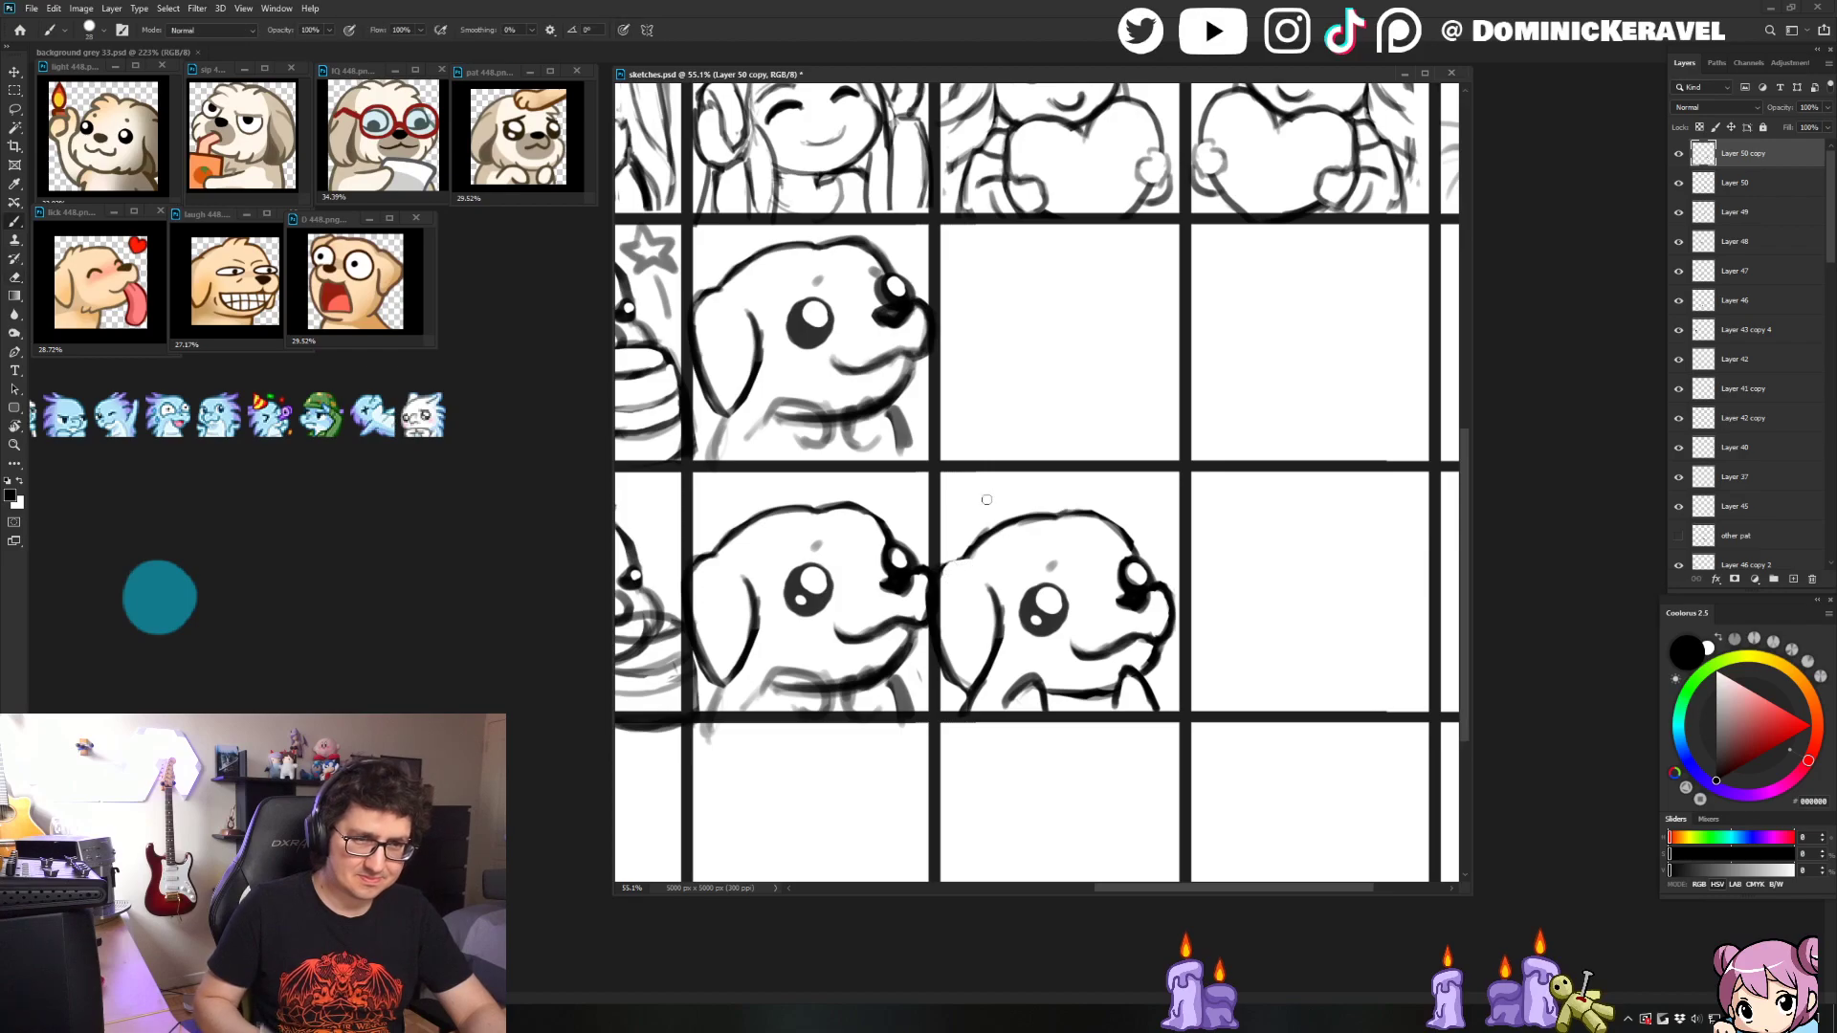
key(e)
key(b)
key(e)
key(b)
key(e)
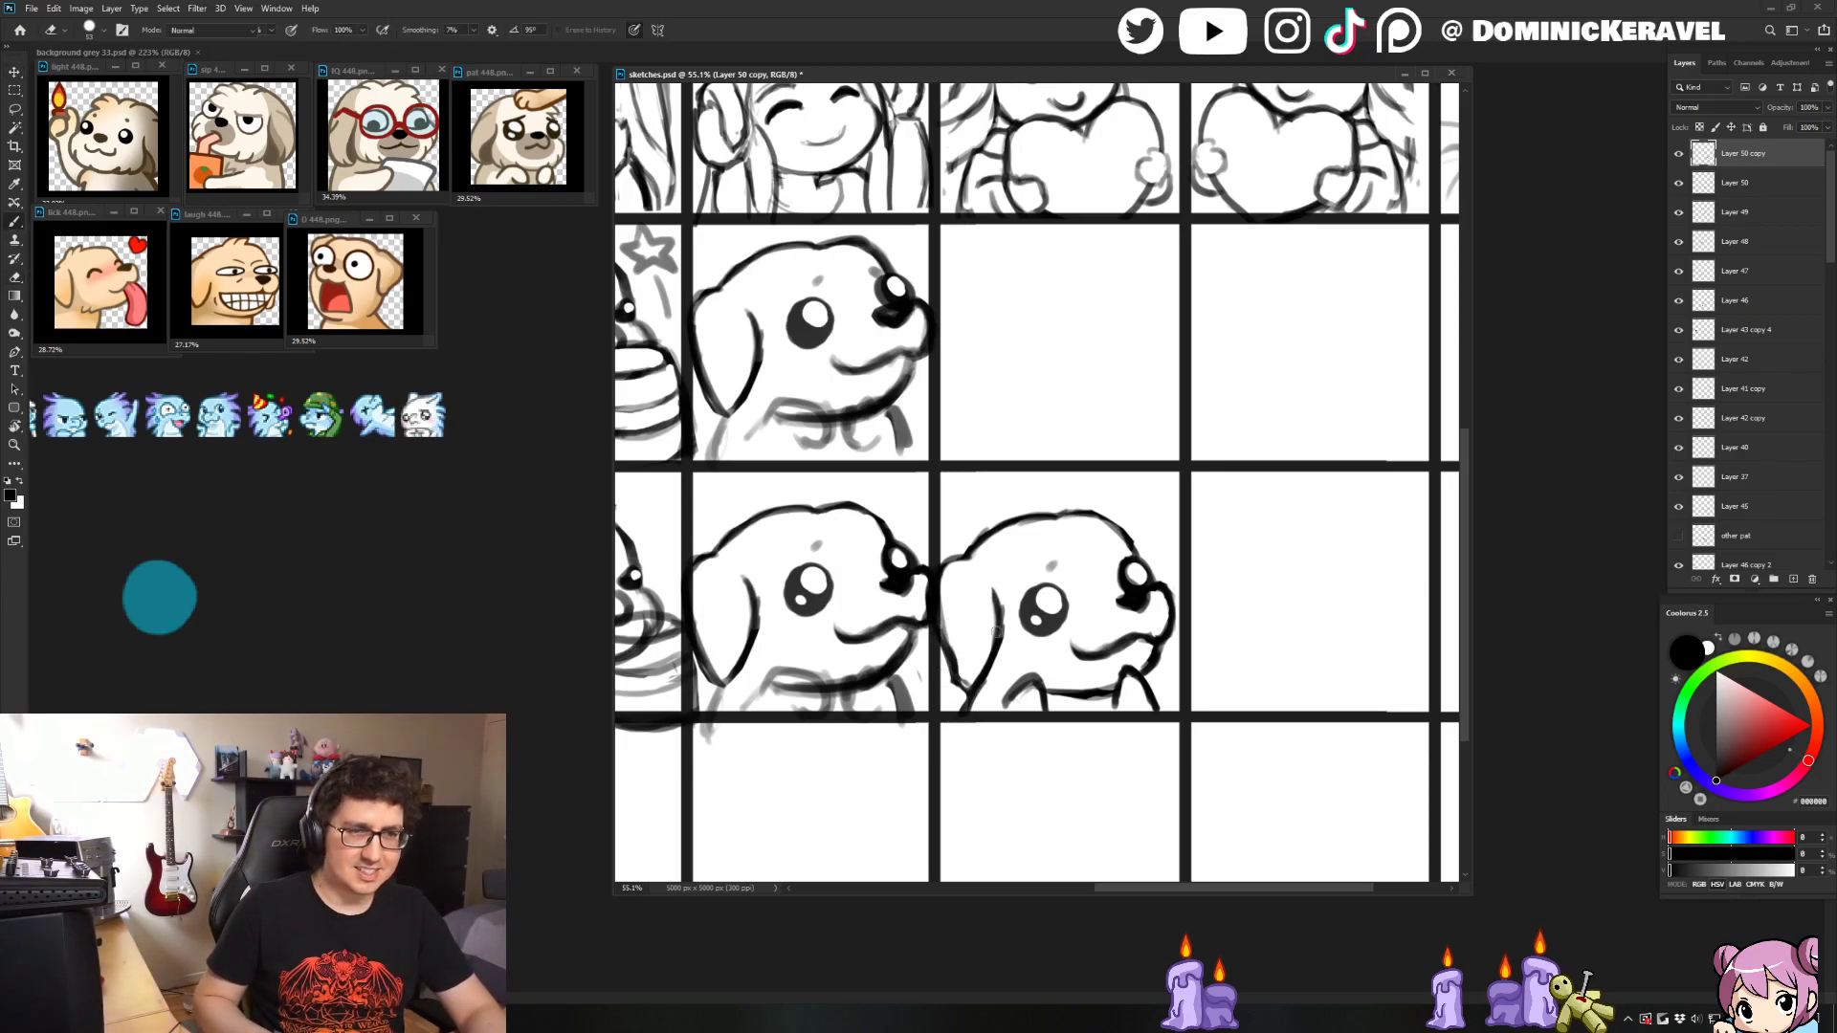
- Thin and redraw the inner edge of the new puppy copy's ear down to its tip
drag(992, 598, 973, 666)
key(b)
drag(993, 595, 996, 603)
key(b)
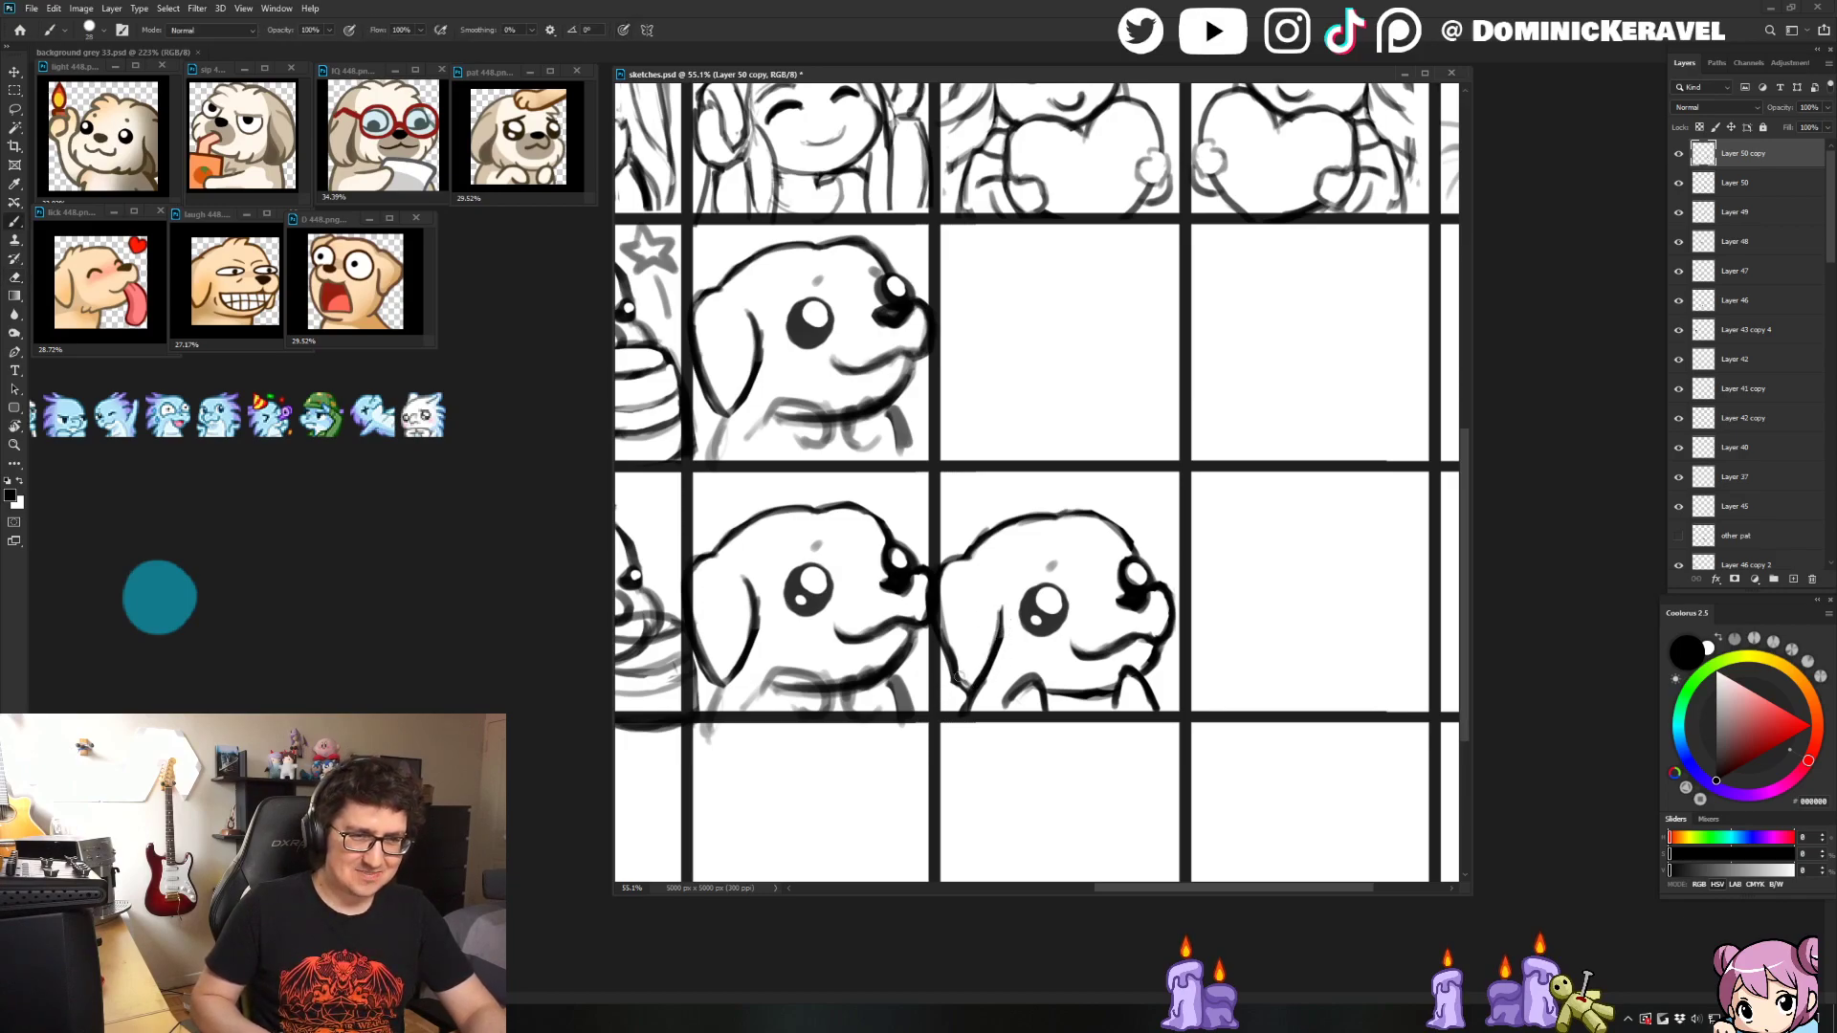
key(e)
key(b)
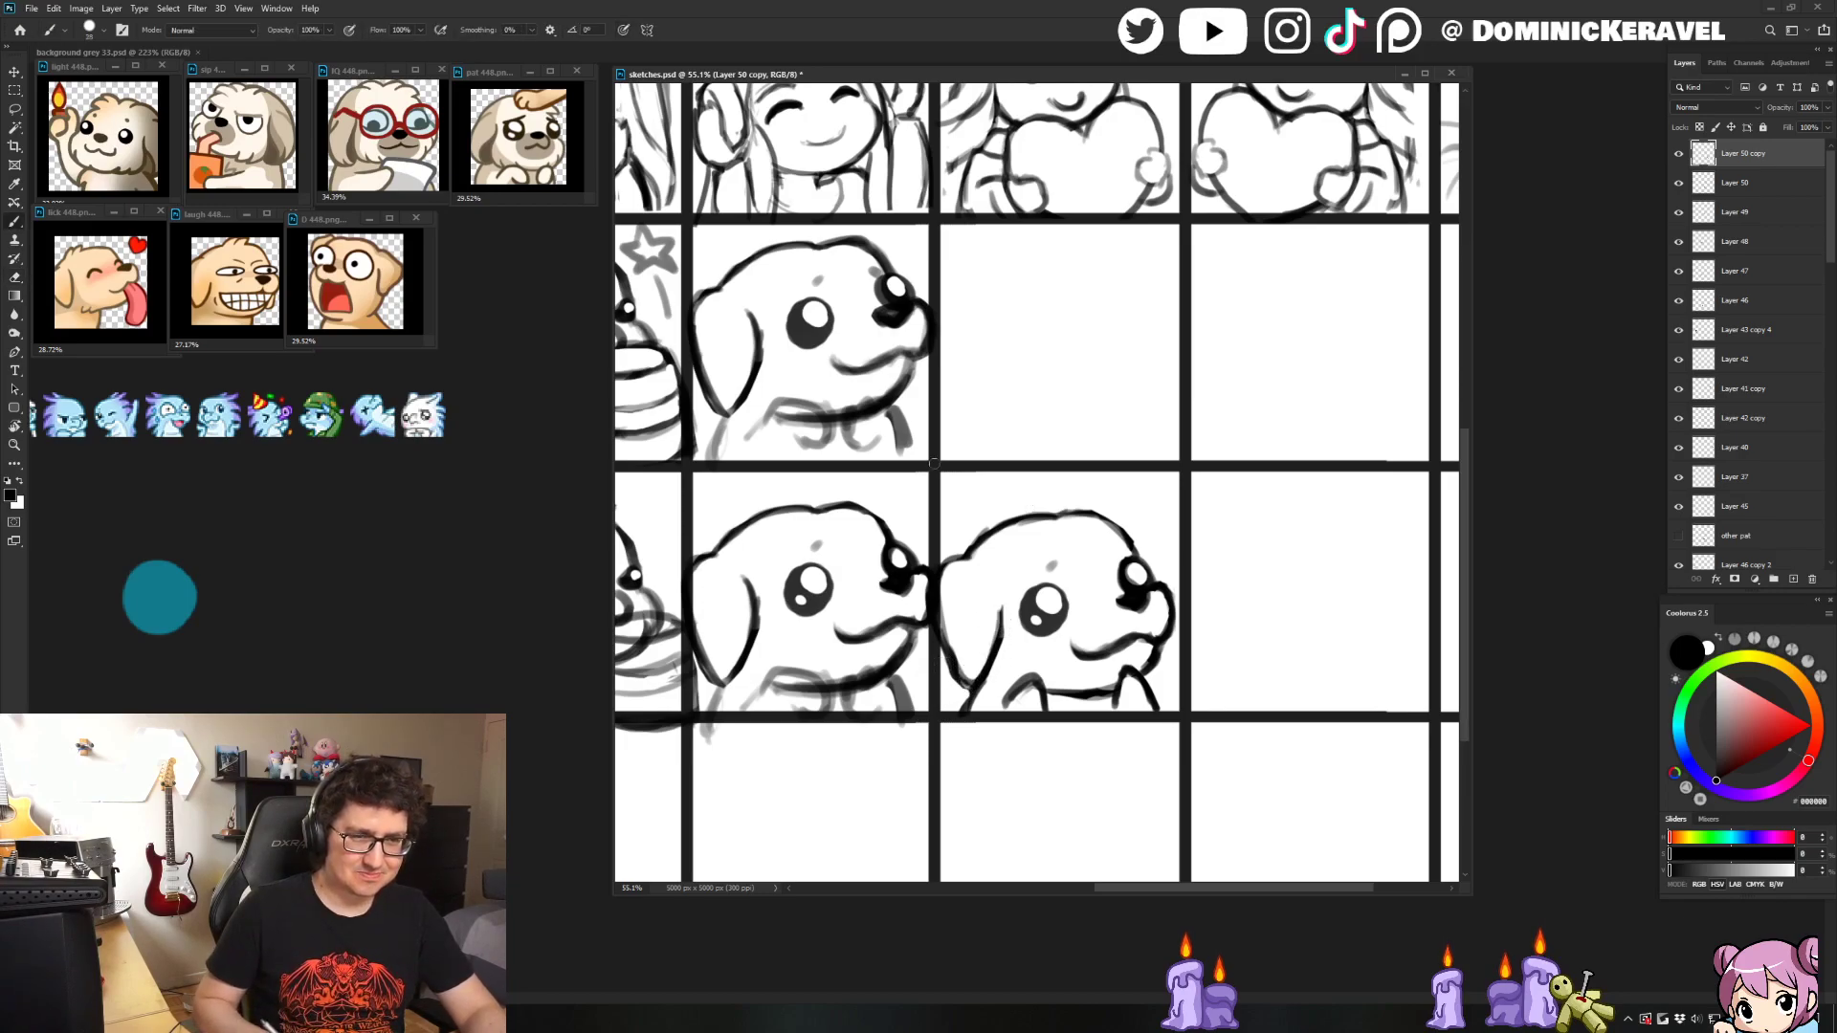
- Trim the outer edge of the new puppy copy's ear along the grid line and tidy the ear tip
key(e)
key(b)
key(e)
key(b)
key(e)
drag(937, 612, 939, 670)
key(b)
key(e)
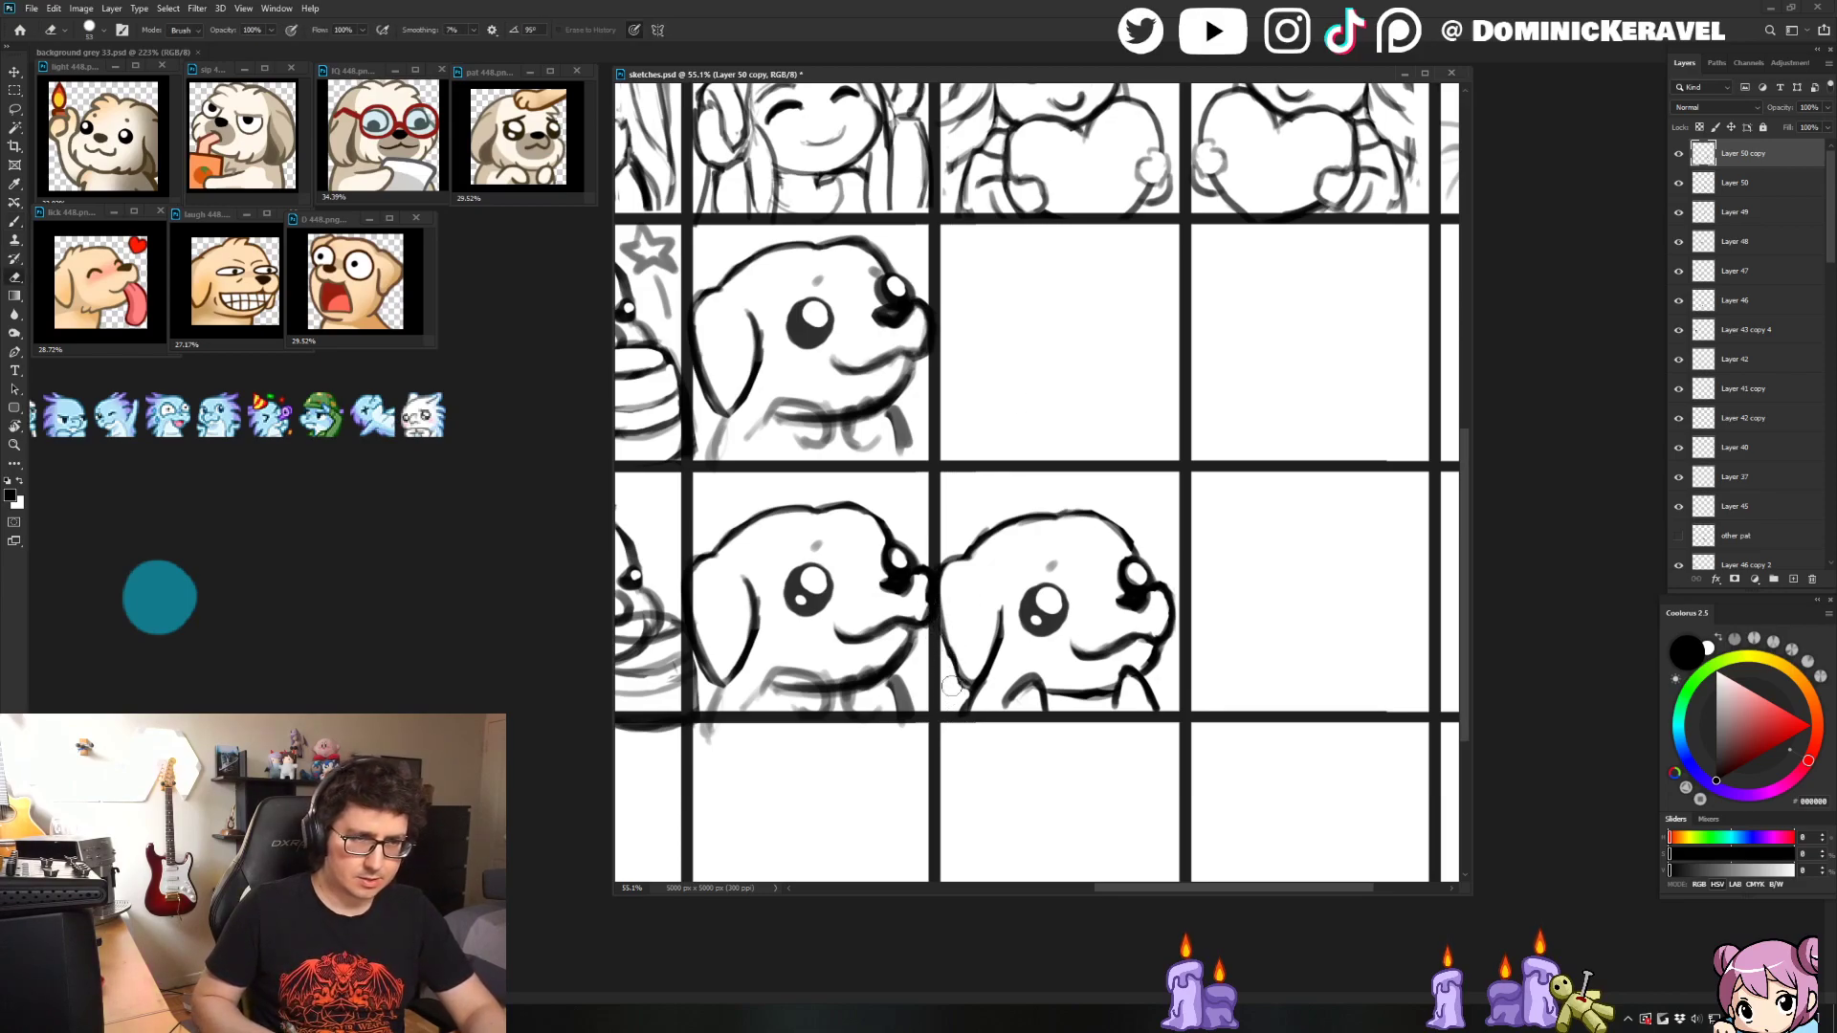
key(b)
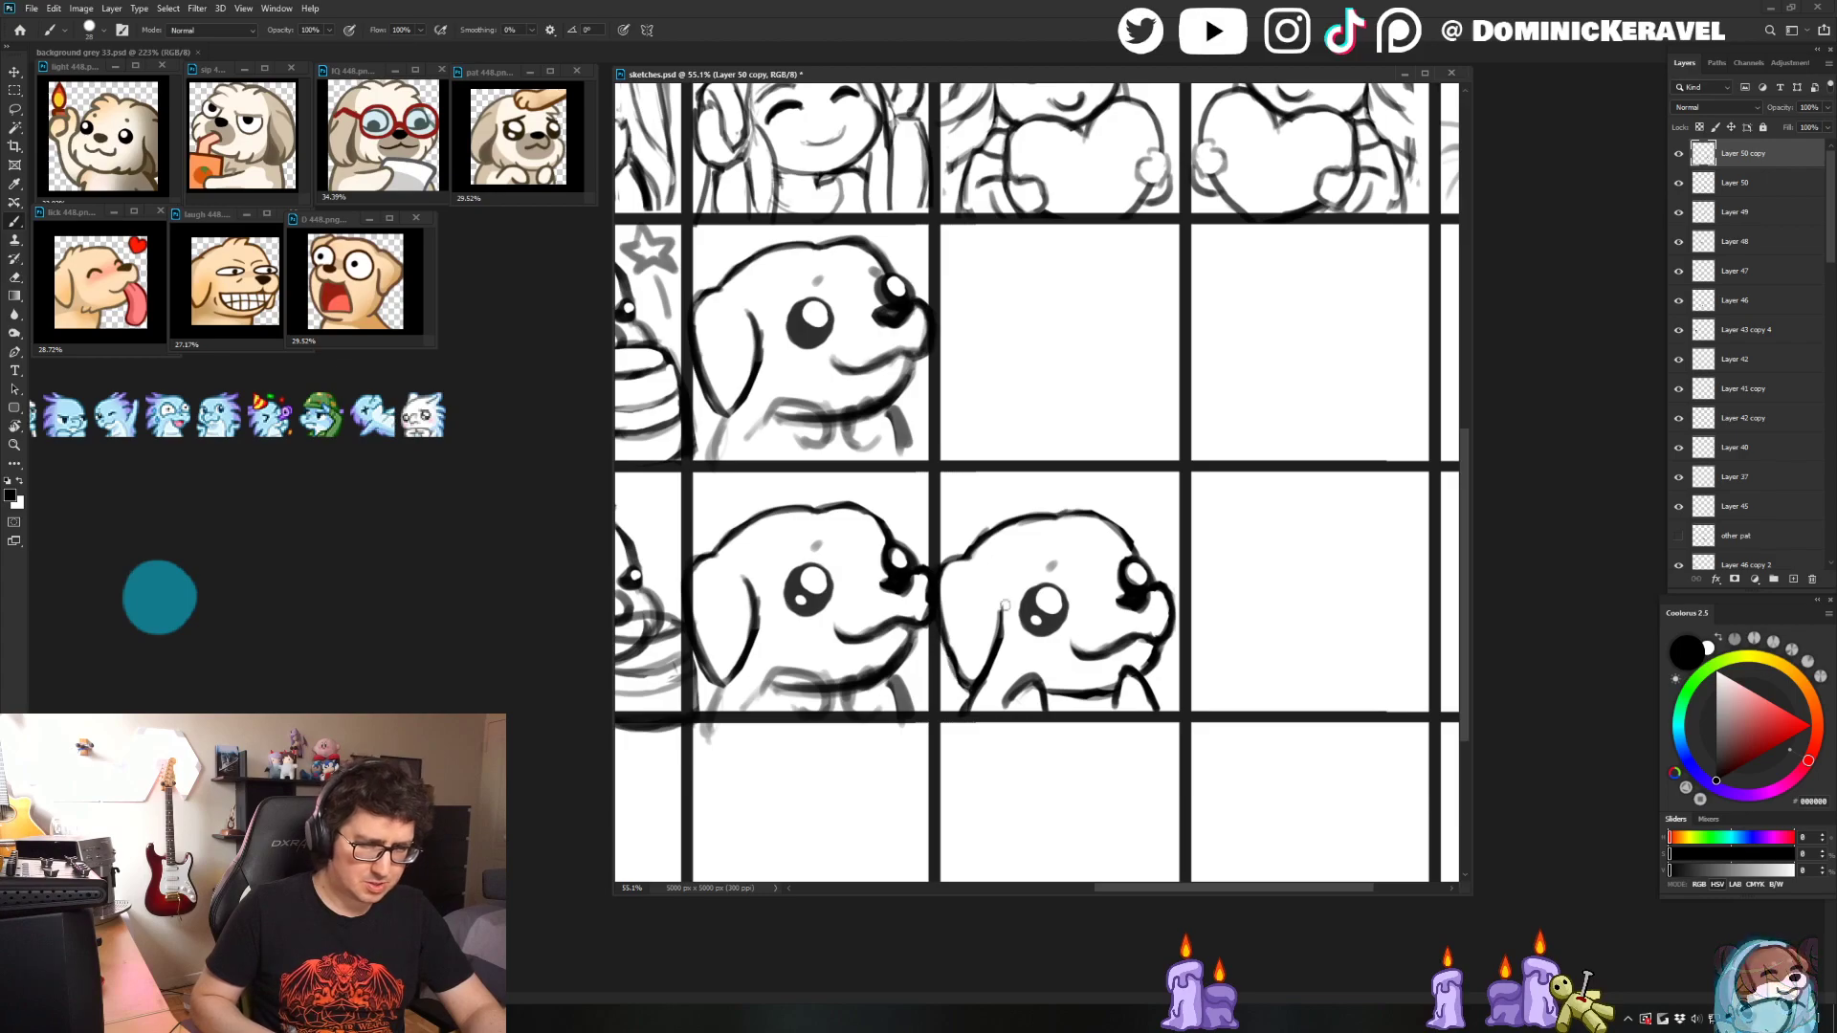
- Redraw the ear's top edge and the back-of-head curve of the new puppy copy
key(v)
key(b)
drag(977, 564, 942, 572)
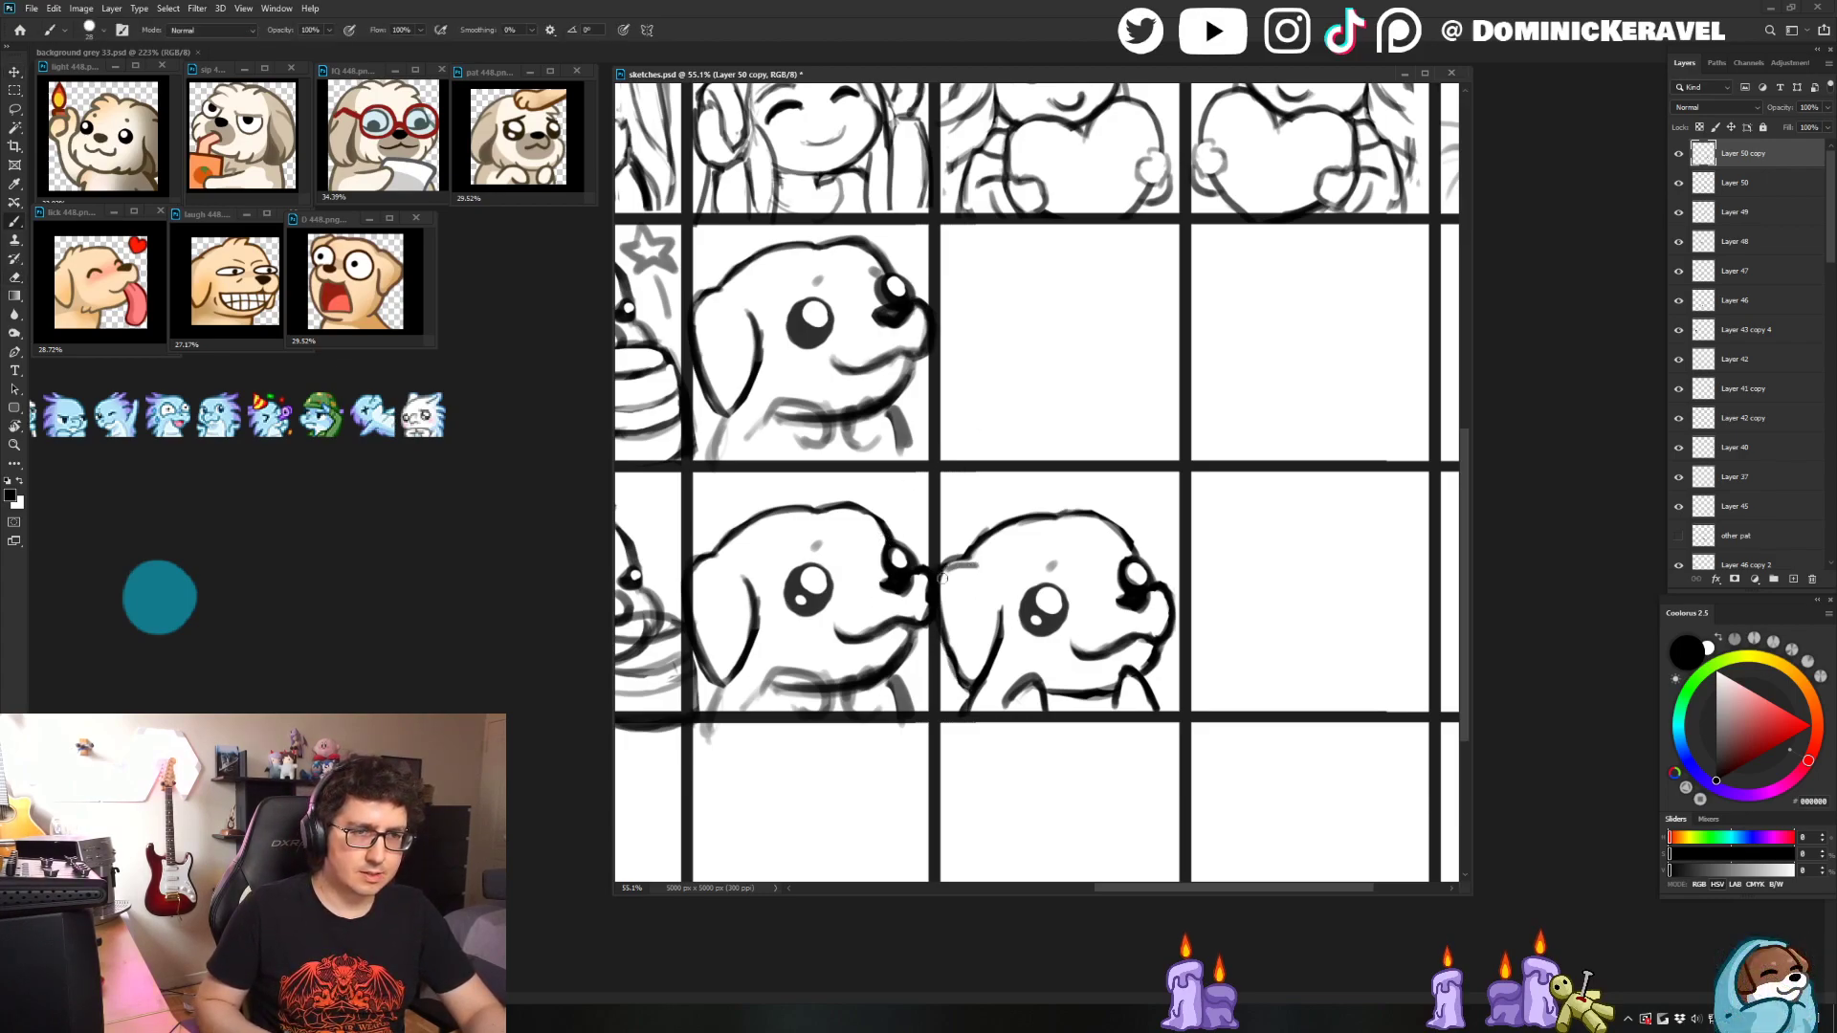
key(e)
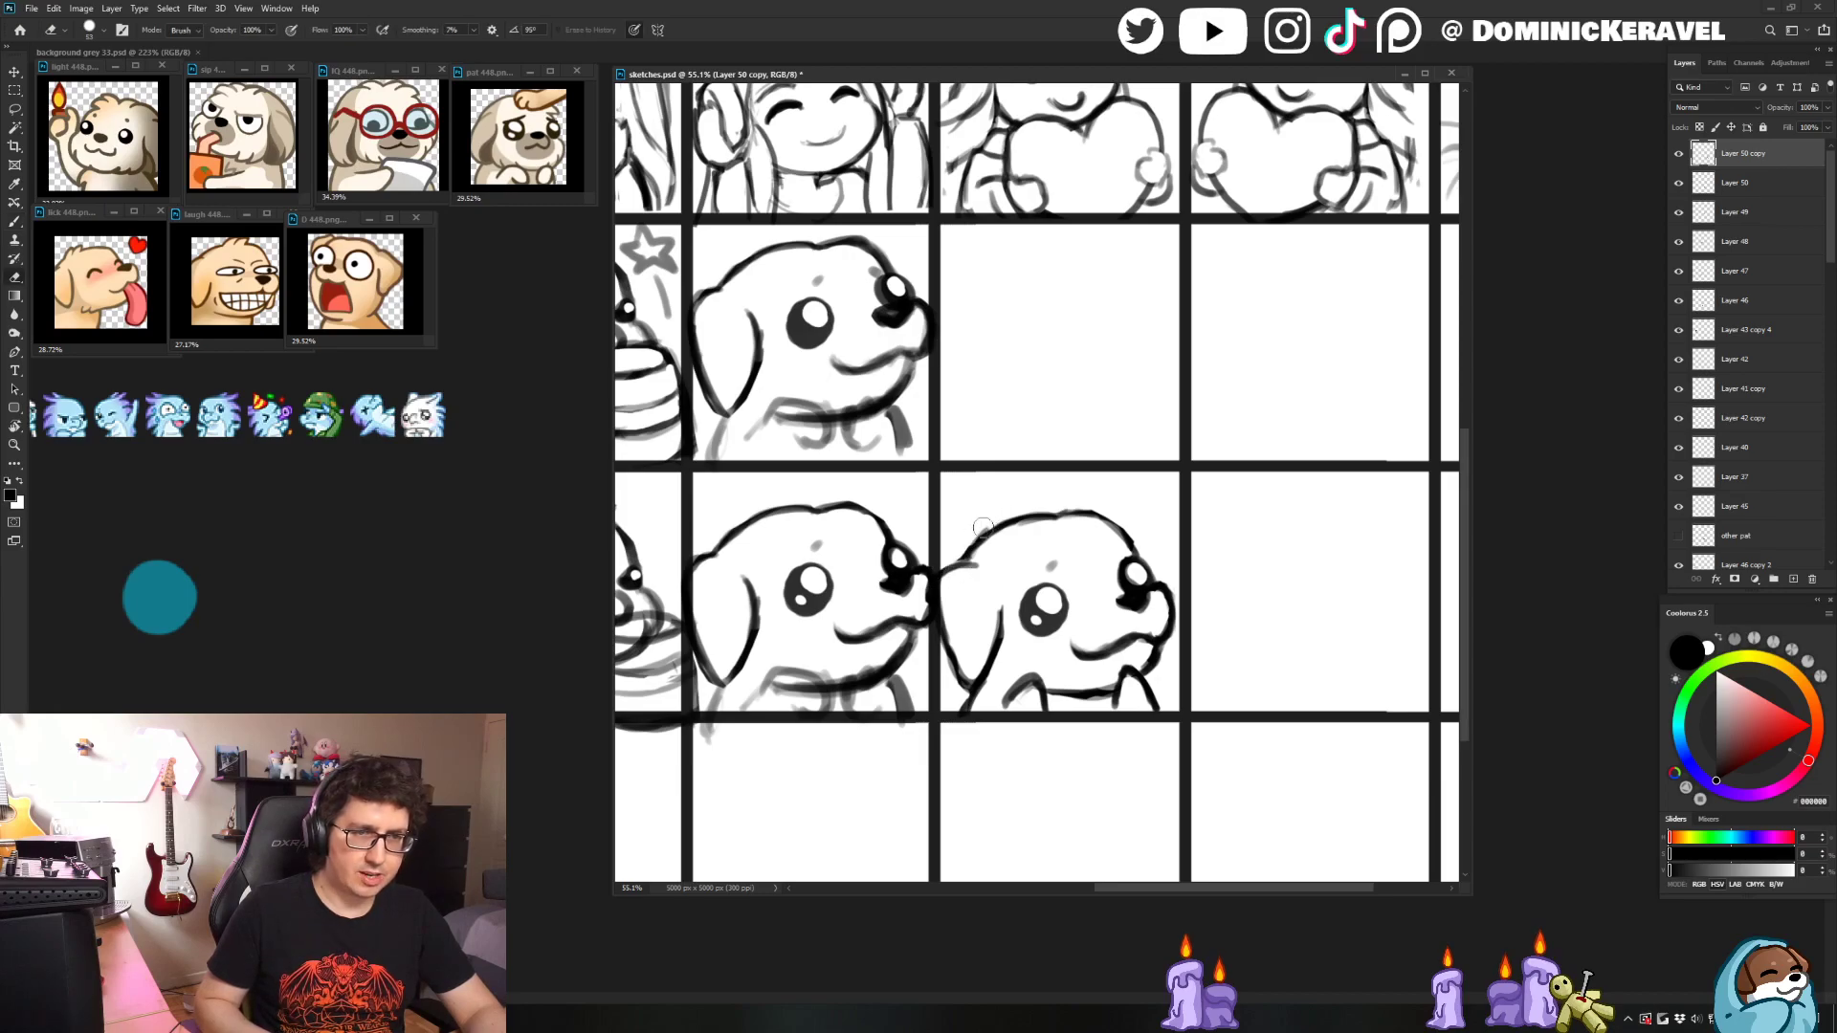
key(b)
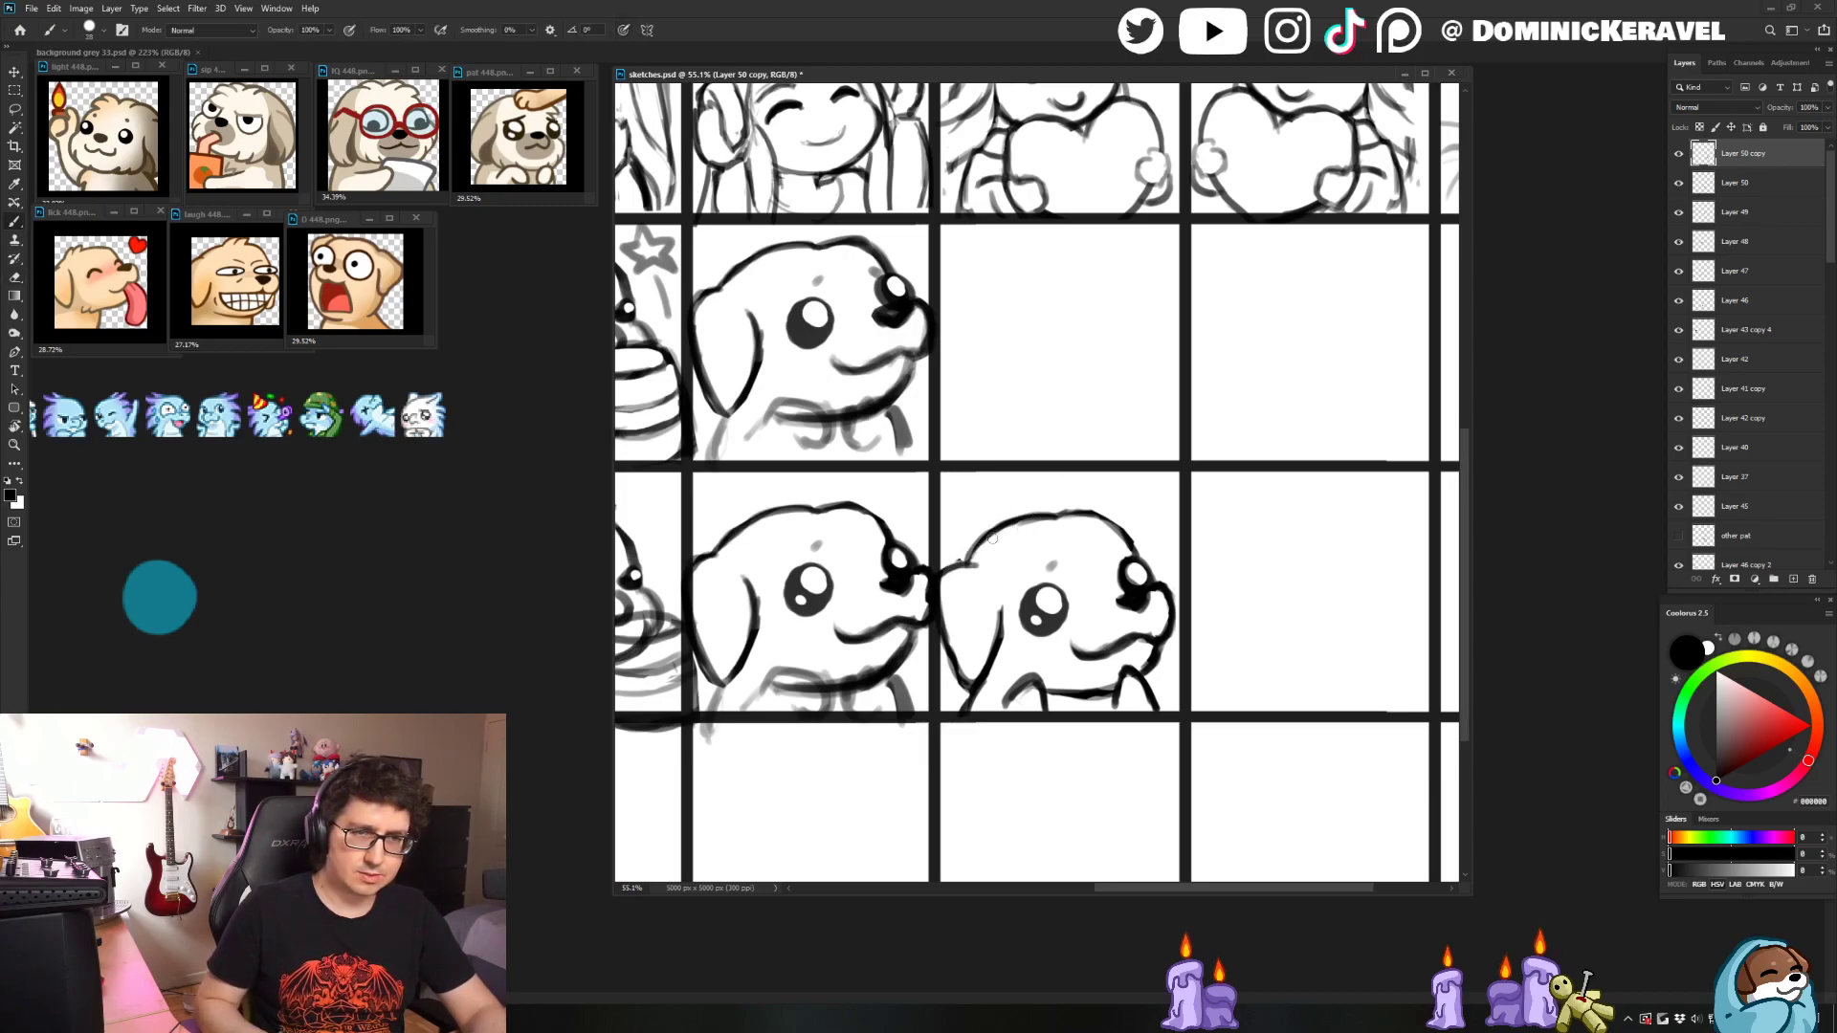
drag(1053, 515, 956, 557)
key(e)
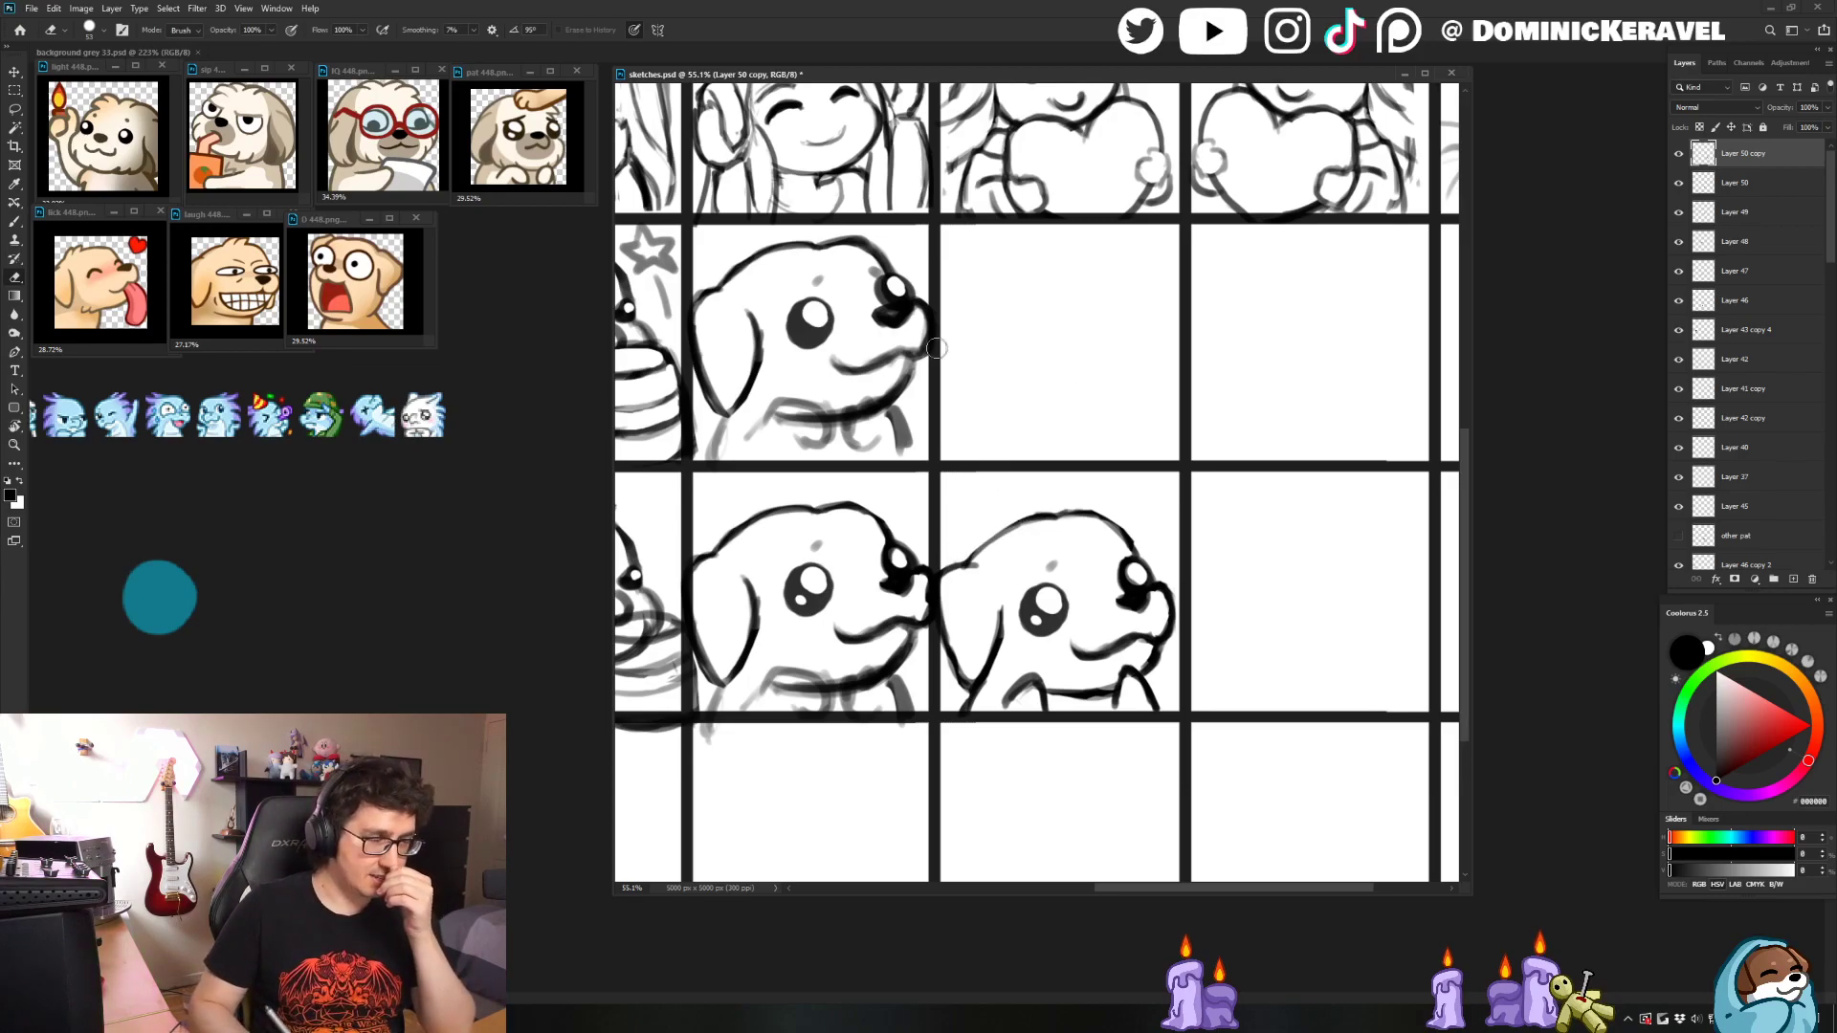
key(b)
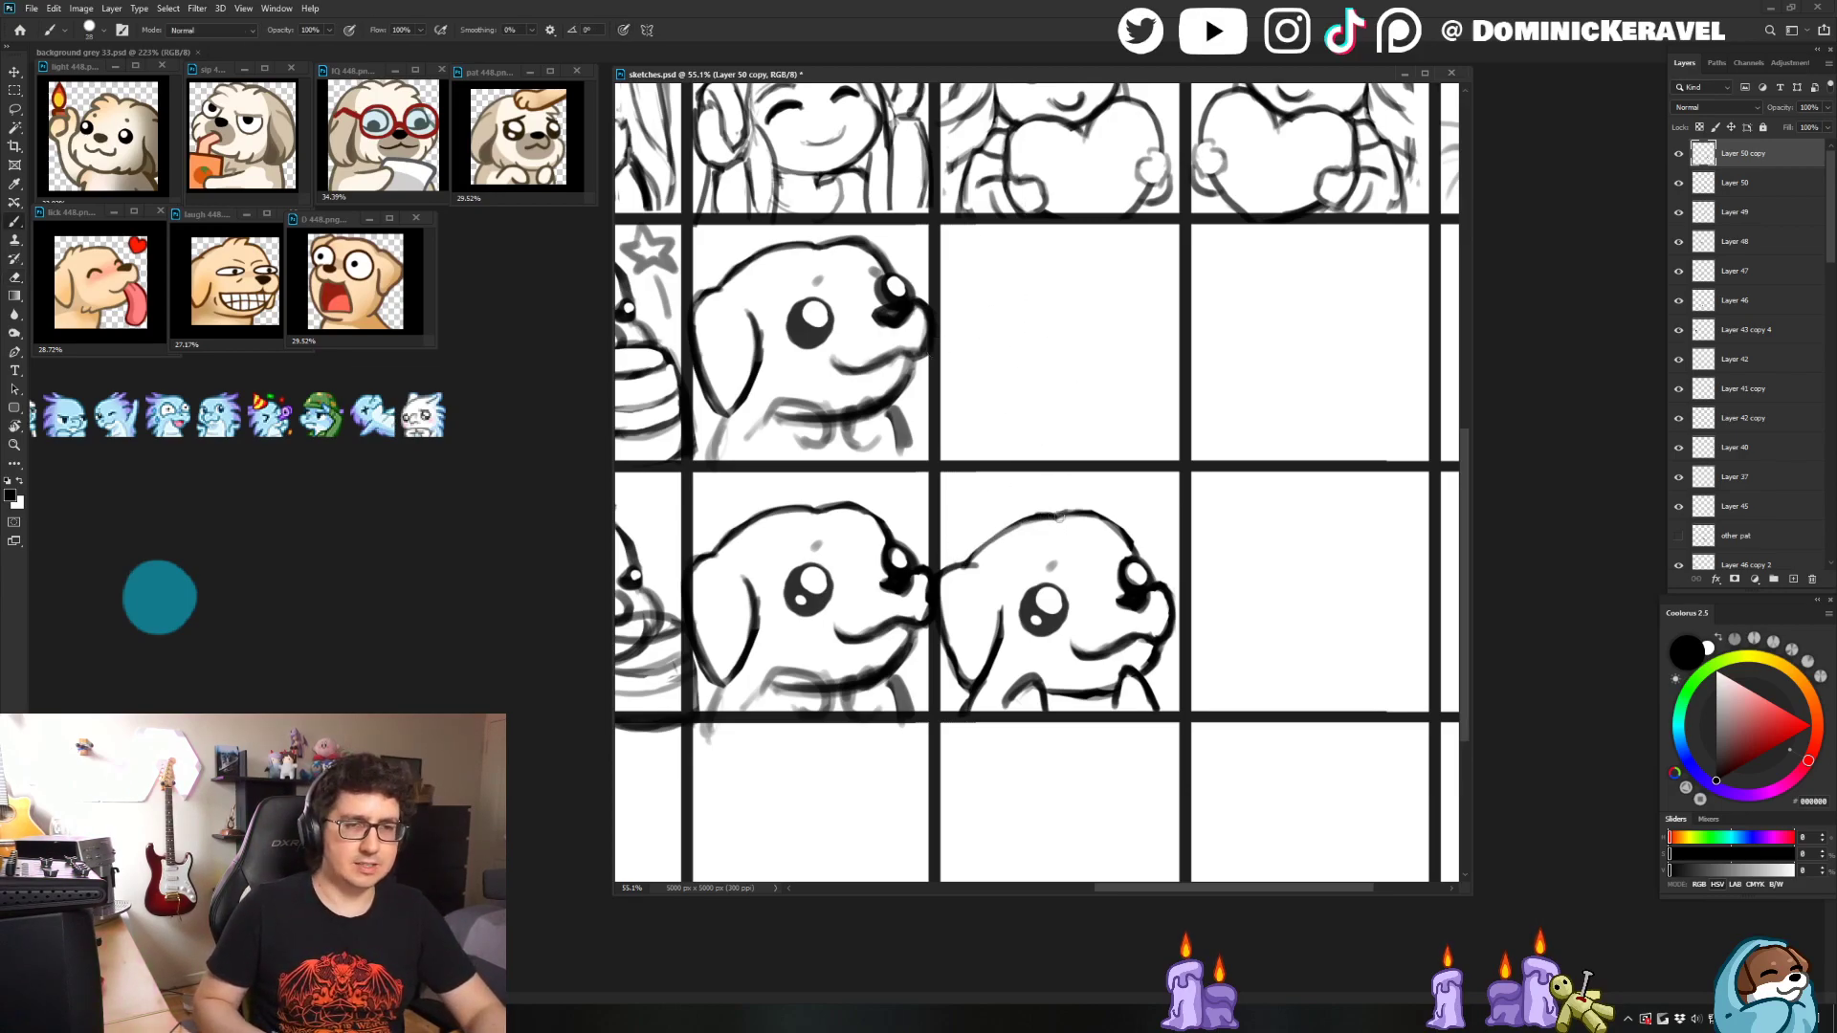
- Reshape the top of the new puppy copy's head, trimming the crown outline and redrawing its curve toward the forehead
mouse_move(1061, 516)
mouse_down()
mouse_move(1107, 515)
mouse_move(995, 533)
mouse_move(976, 559)
mouse_up()
key(e)
key(b)
key(e)
mouse_move(1065, 509)
mouse_down()
mouse_move(1100, 507)
mouse_move(1136, 545)
mouse_up()
key(b)
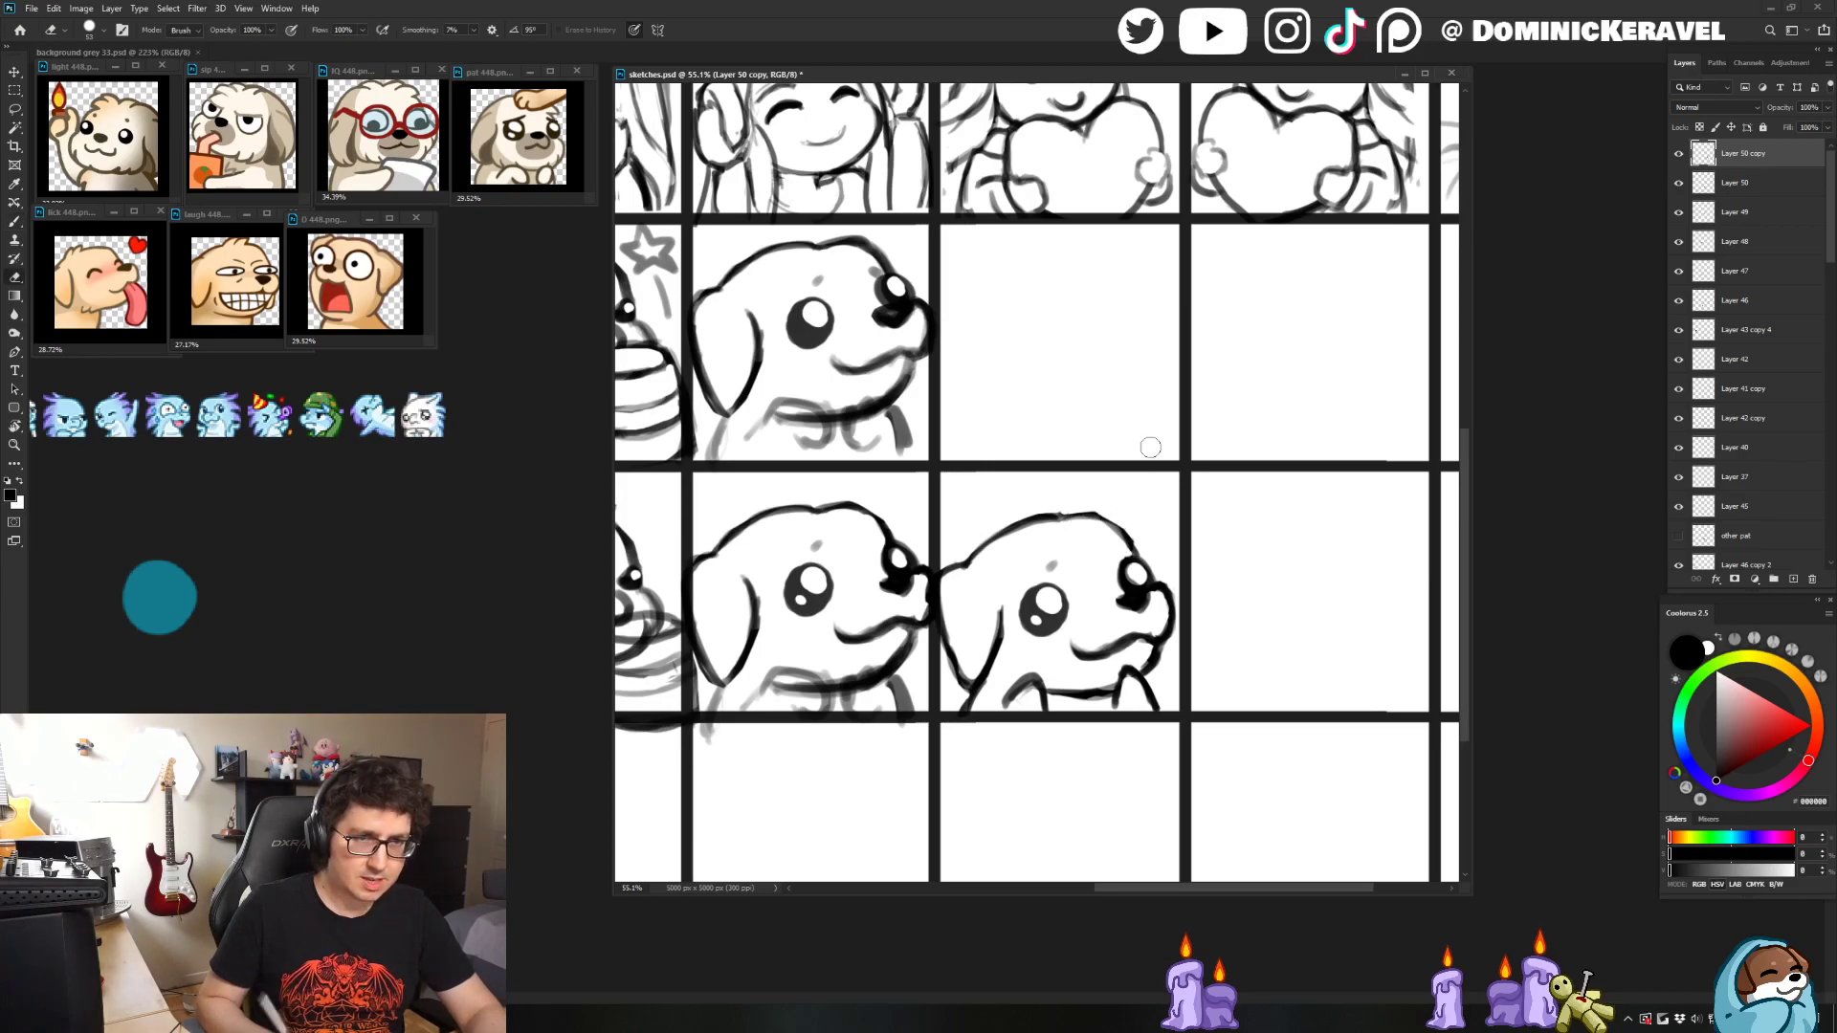
mouse_move(1059, 519)
mouse_down()
mouse_move(994, 531)
mouse_move(1066, 514)
mouse_move(1020, 515)
mouse_up()
key(e)
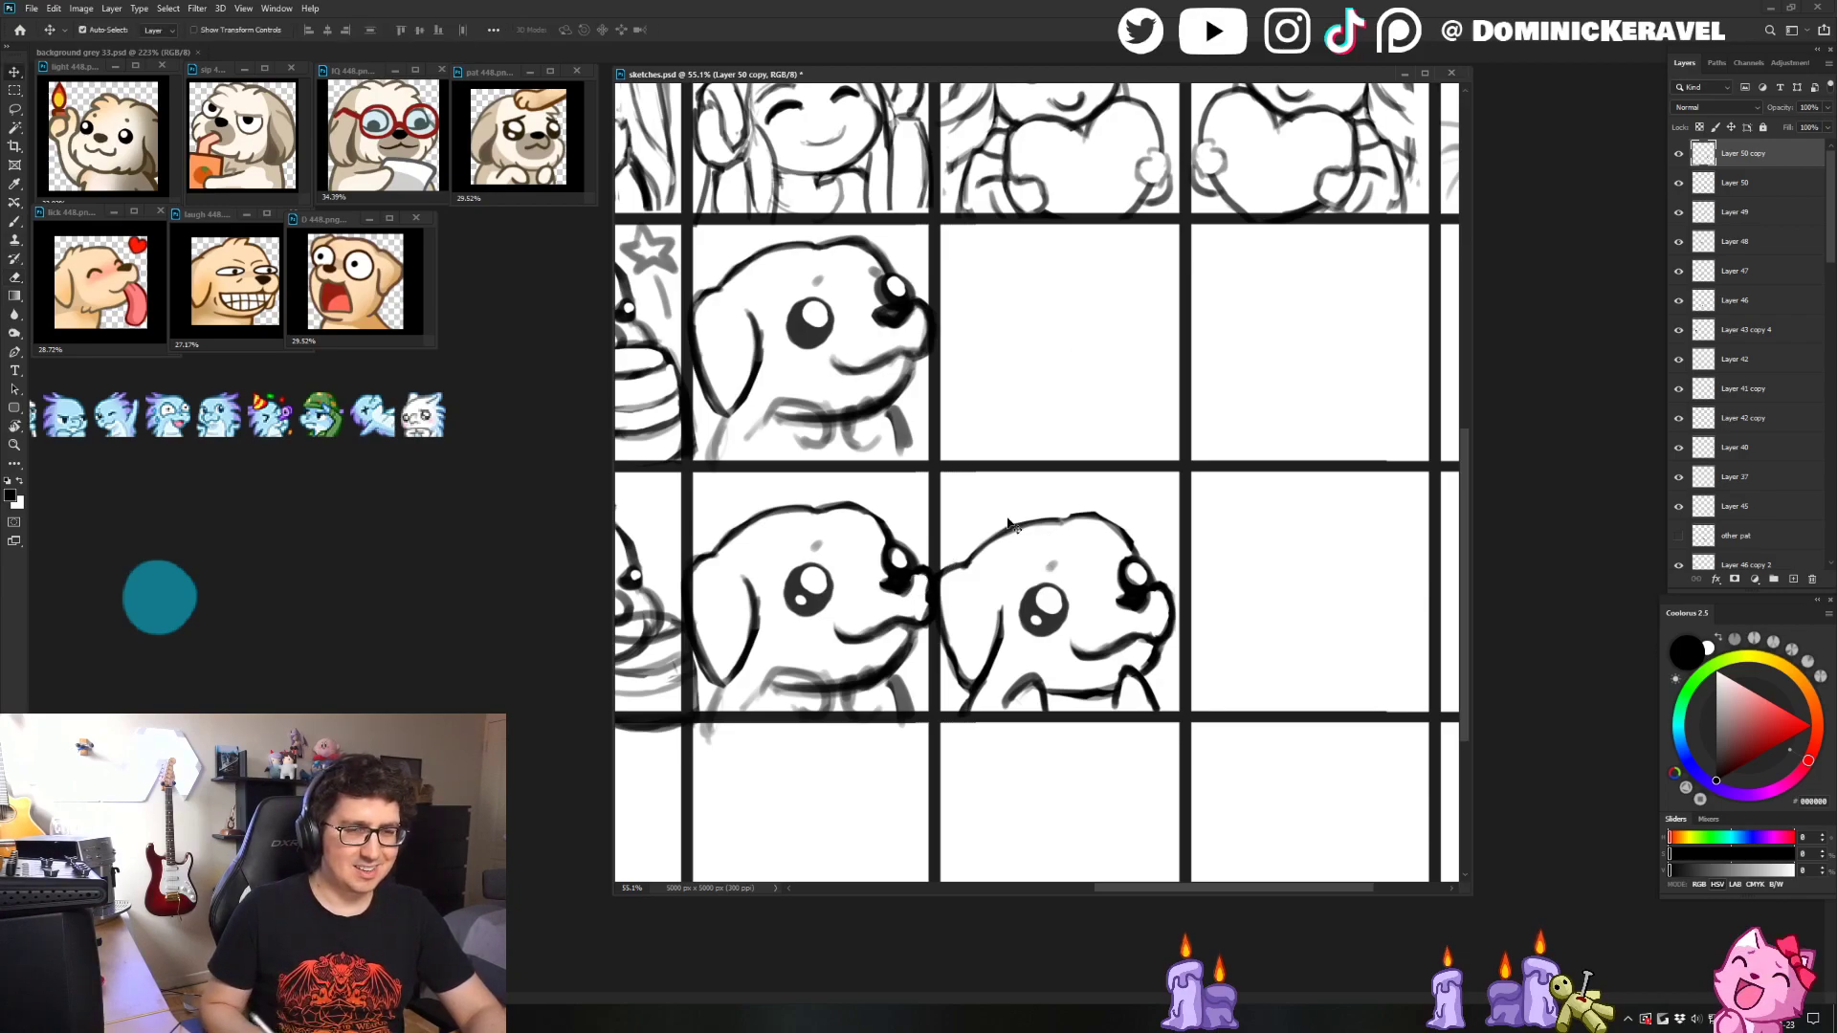
- Refine the new puppy copy's chin and jaw line under the muzzle down to the chest
drag(1158, 617, 1156, 636)
key(b)
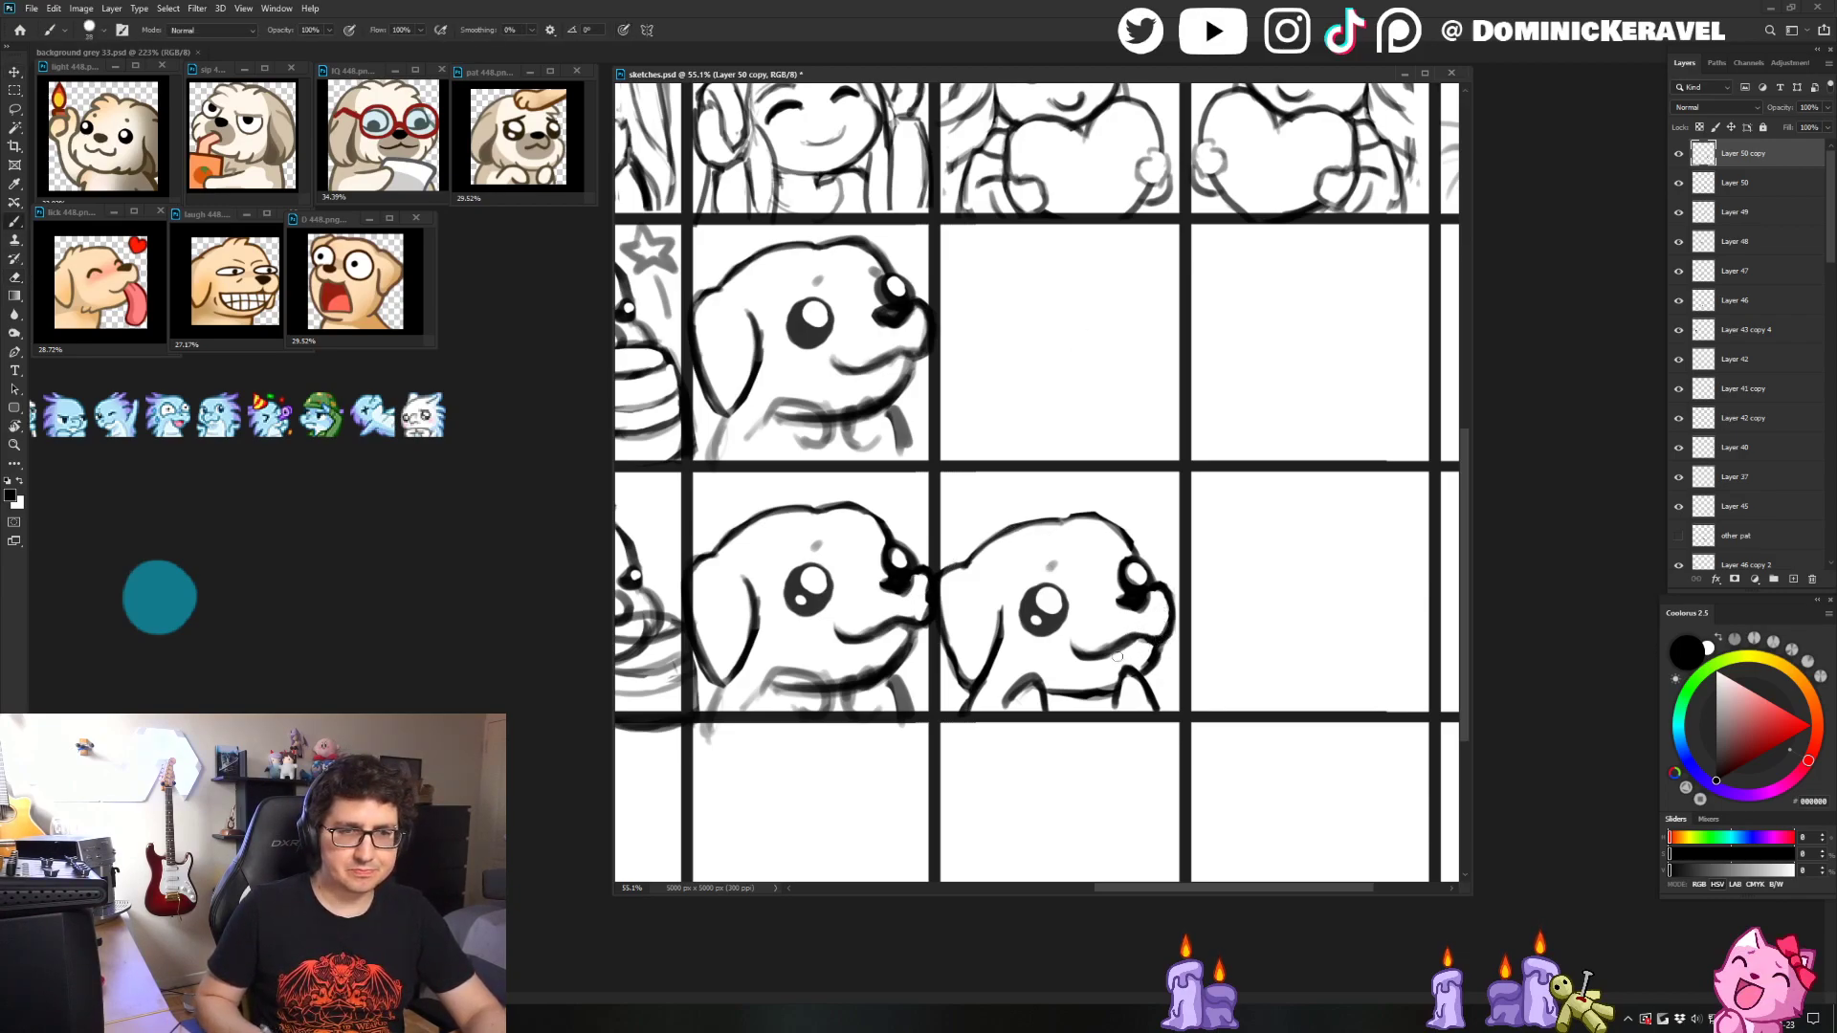
key(e)
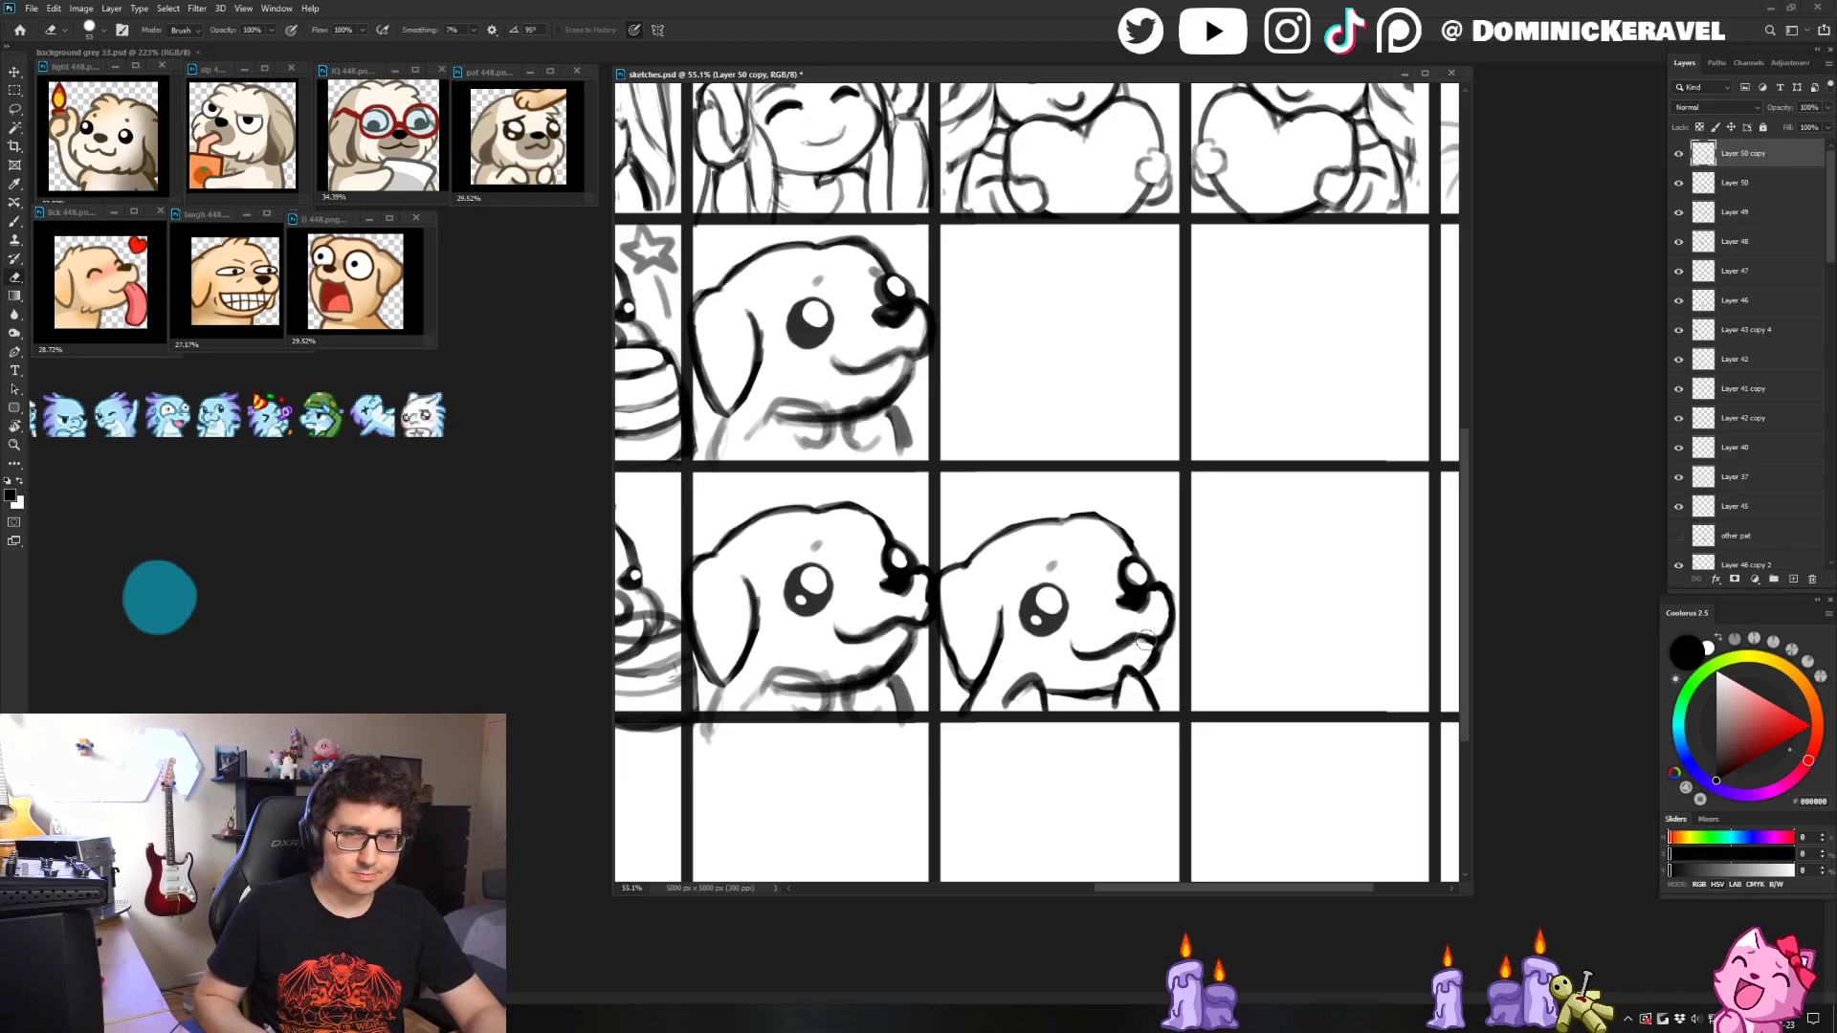
key(b)
drag(1154, 658, 1061, 705)
key(e)
key(b)
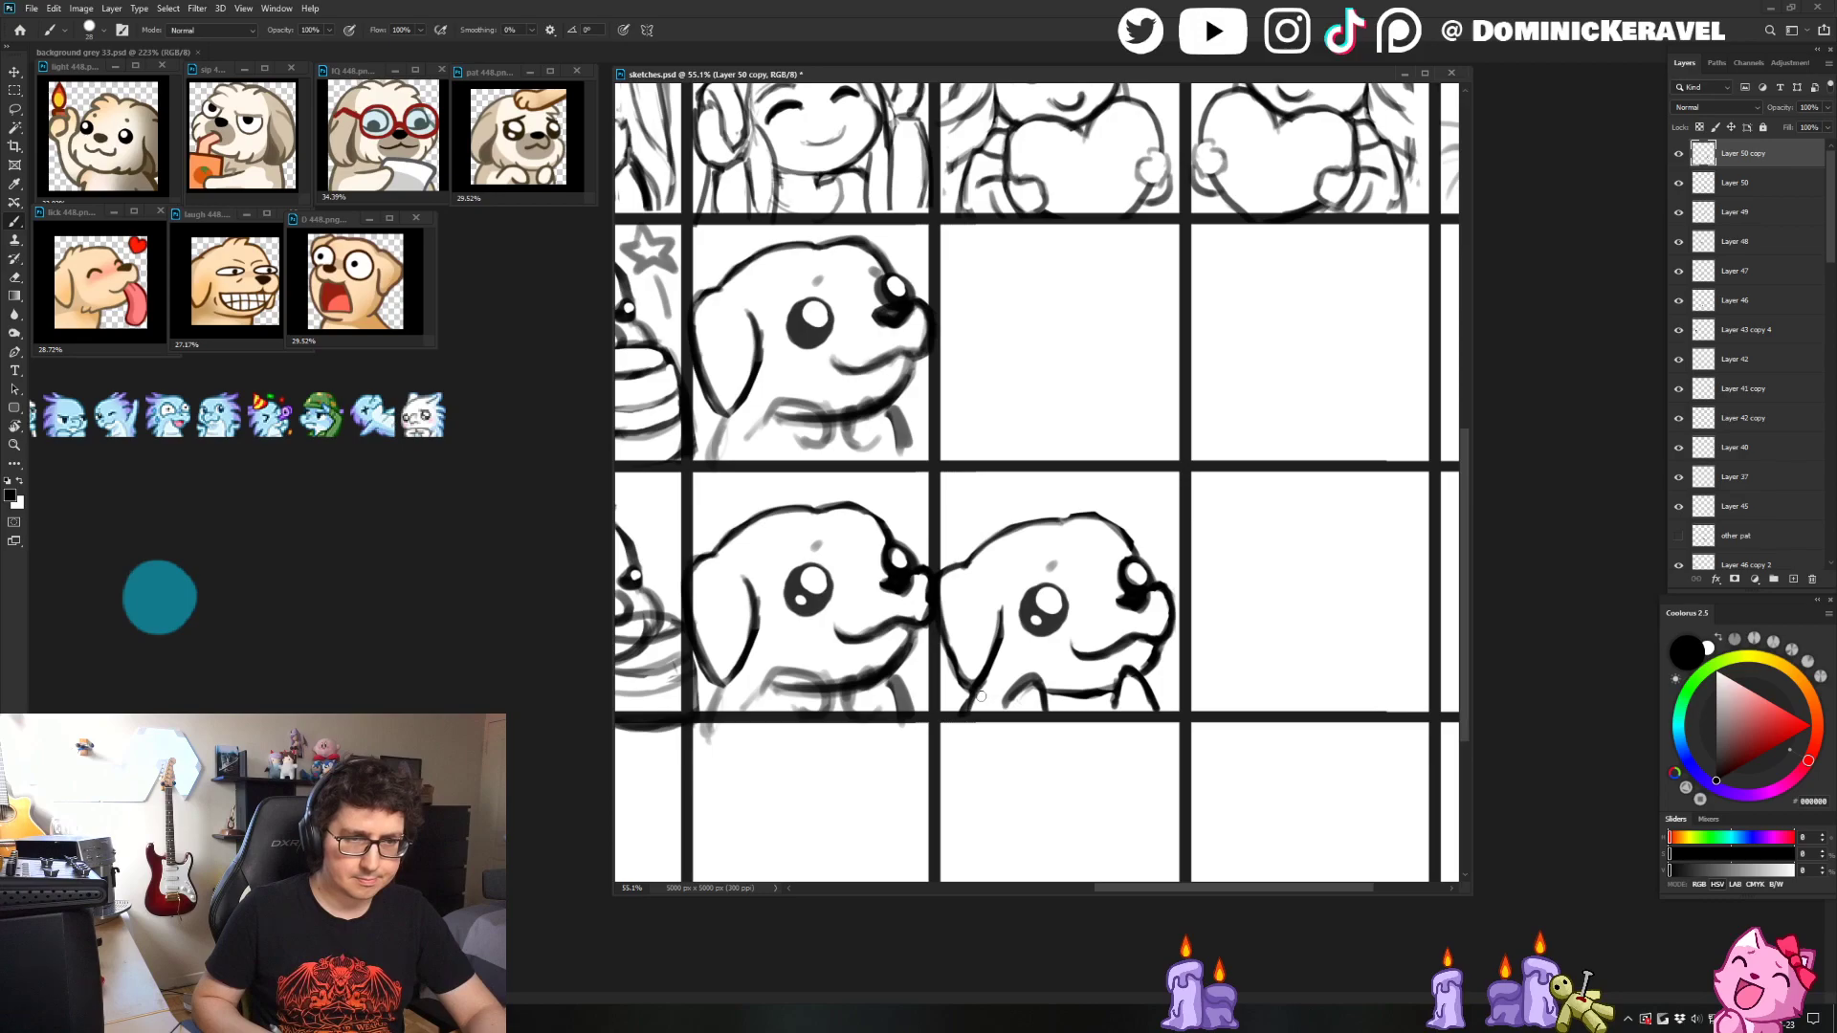
key(e)
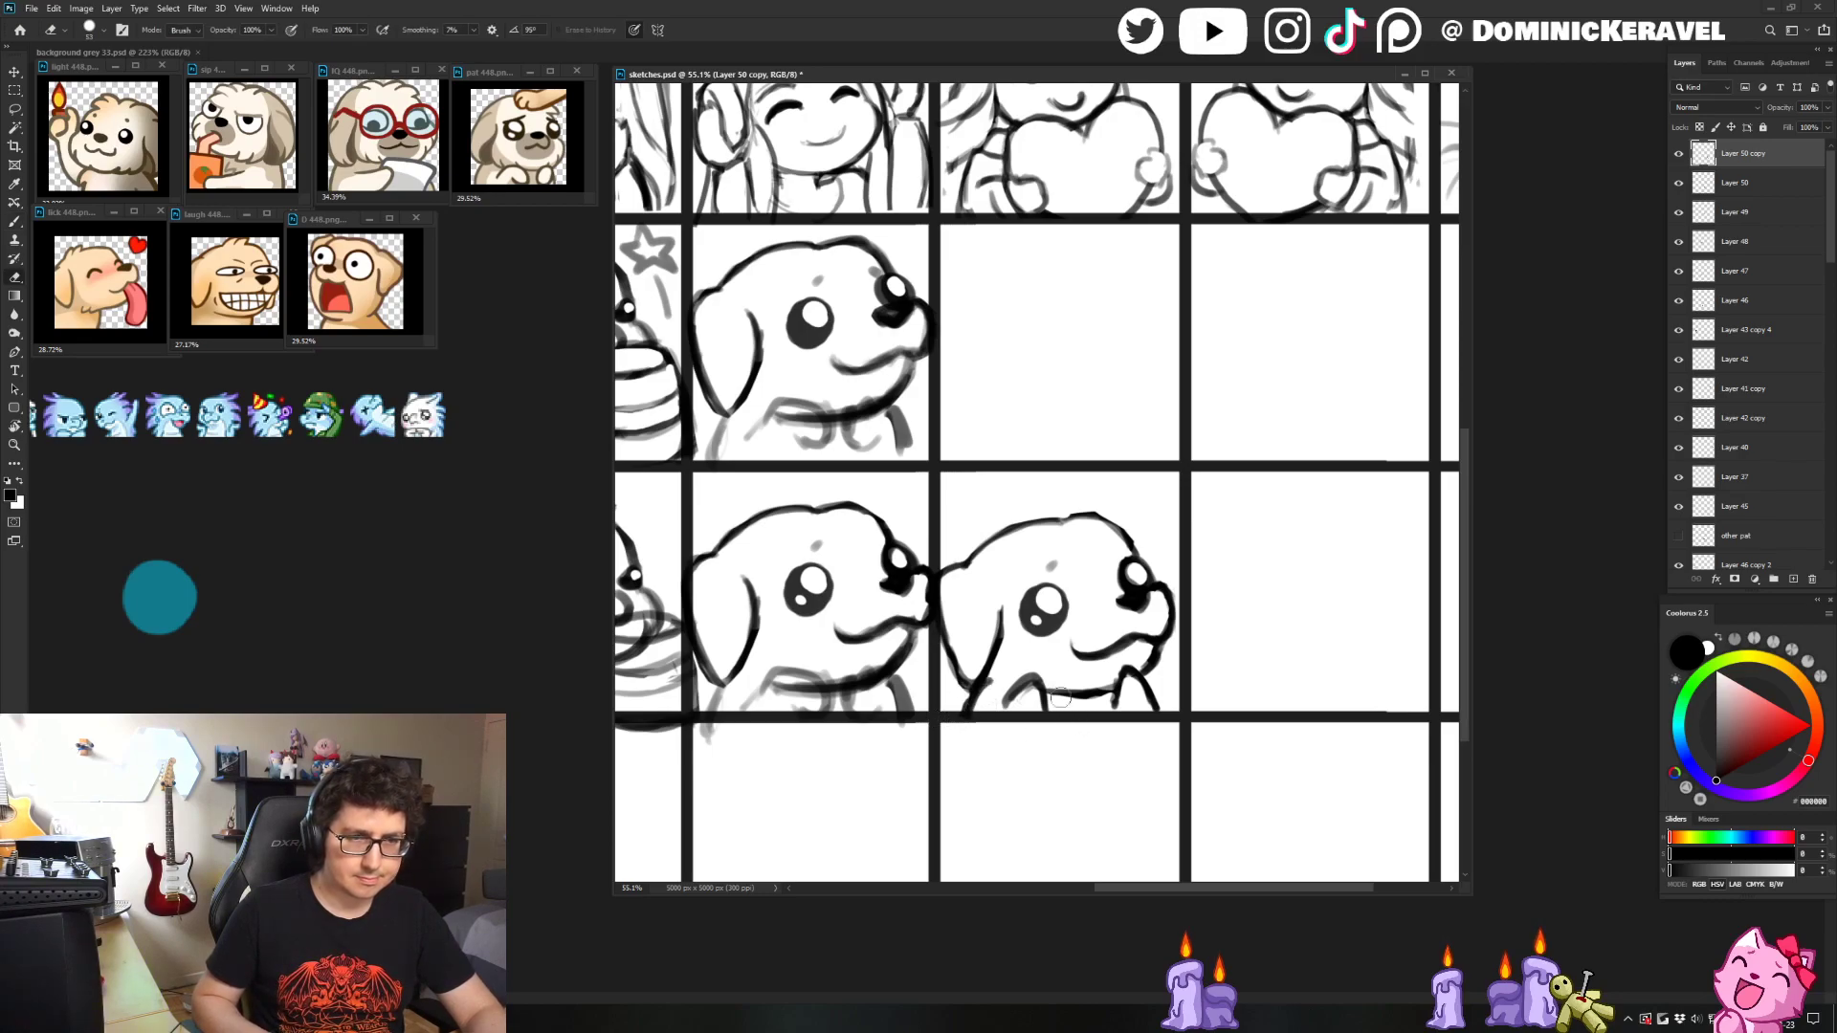
- Clean up the near leg line and redraw both sides of the new puppy copy's lower ear
key(v)
key(e)
key(b)
key(e)
key(b)
drag(943, 610, 973, 687)
drag(1003, 620, 987, 674)
key(e)
key(b)
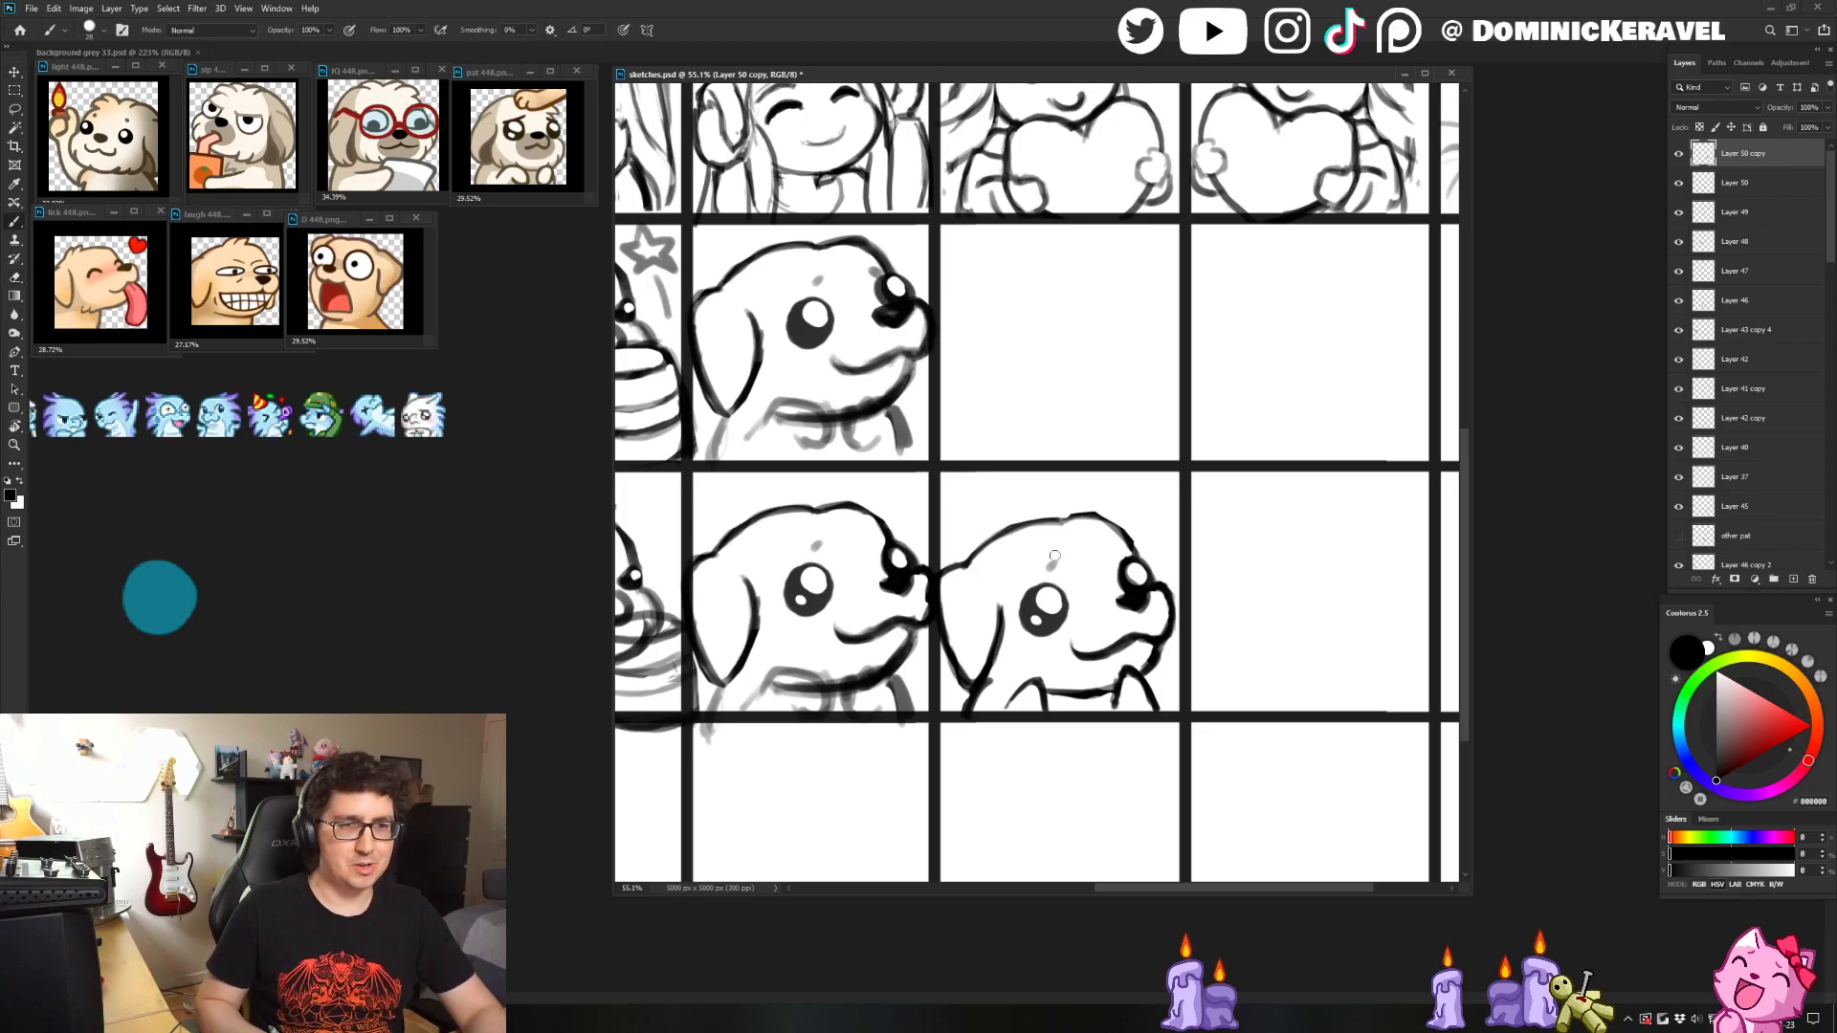
key(e)
key(b)
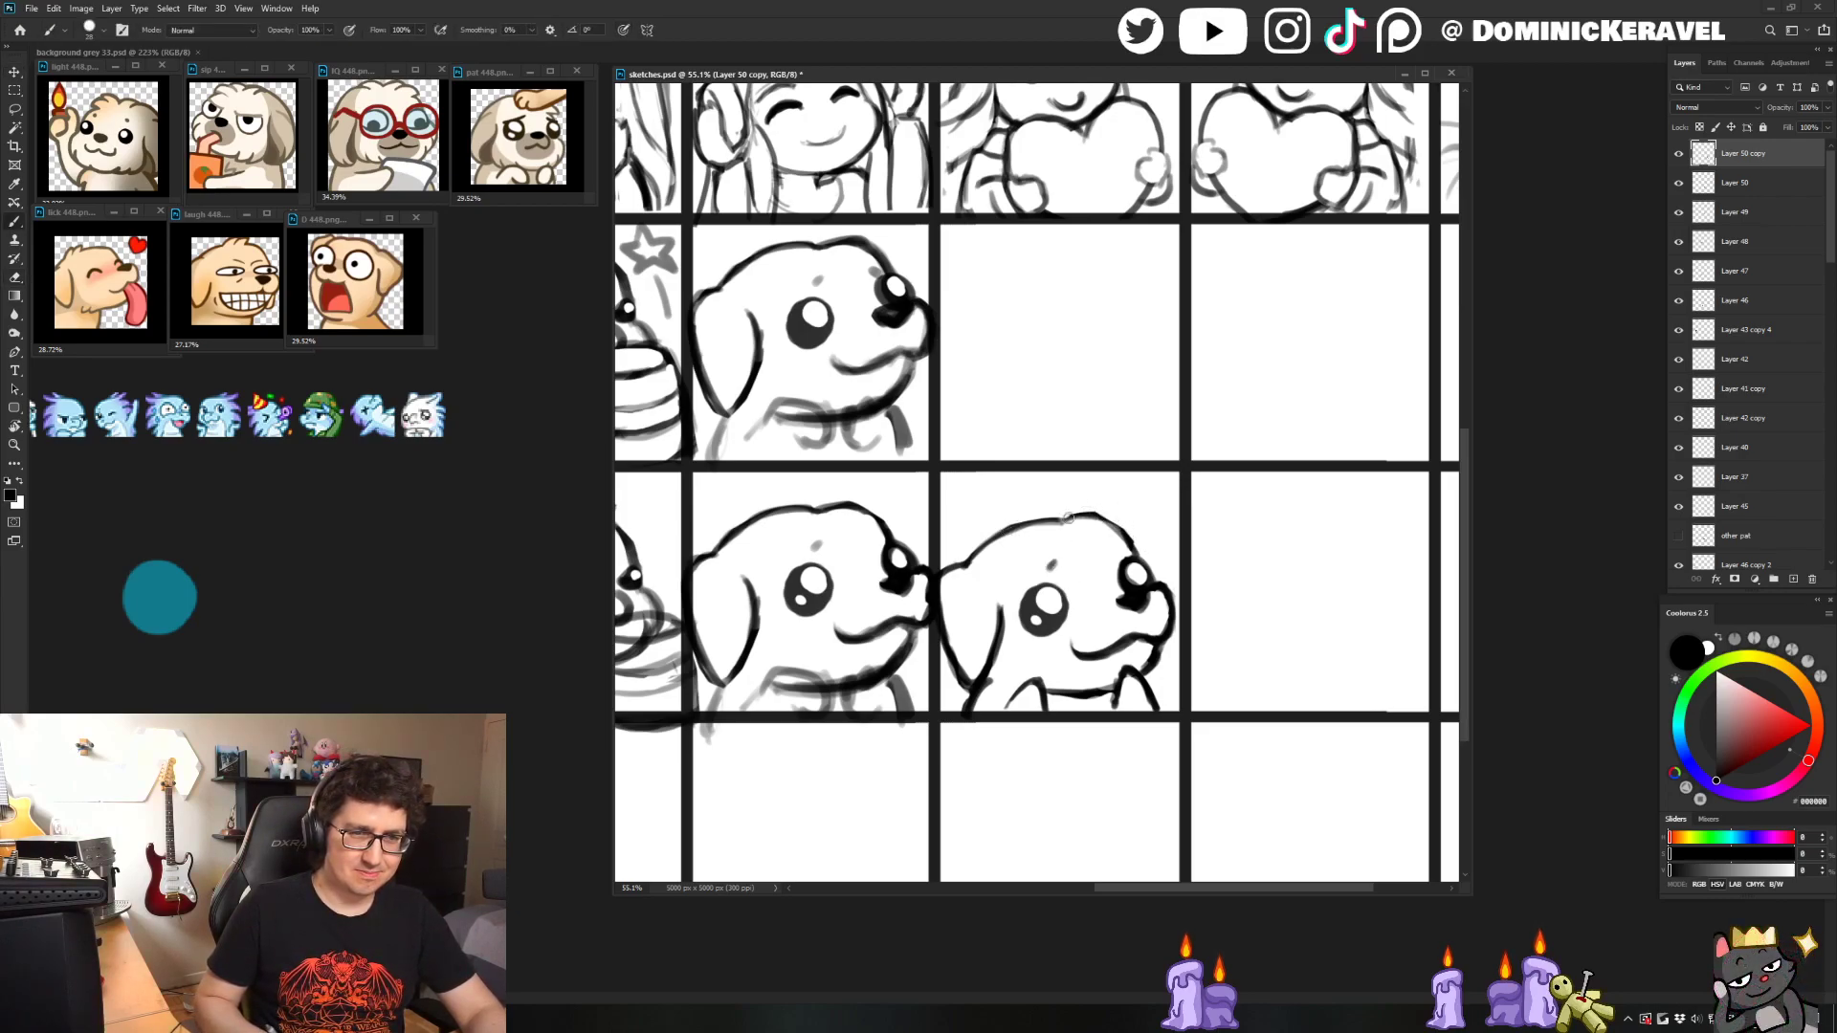
- Redraw the new puppy copy's head outline from the crown down to the ear, undoing one stroke and touching up the ear edge
key(v)
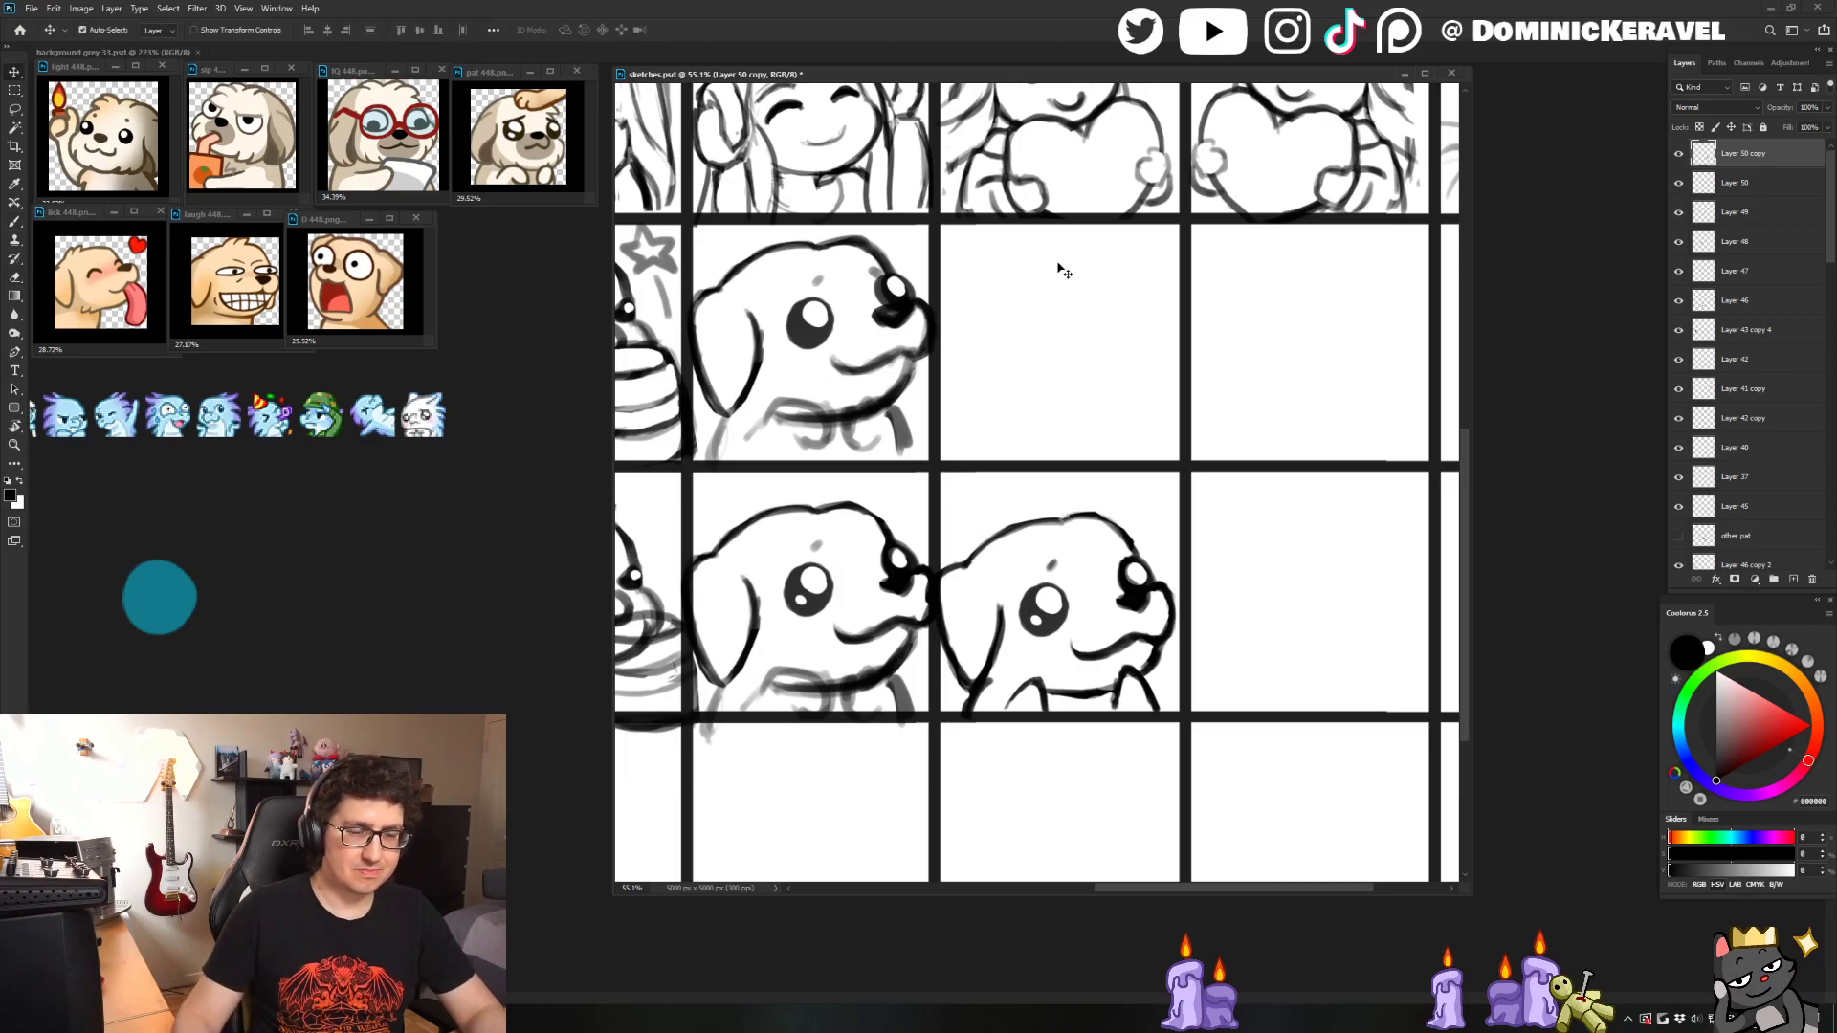
key(e)
key(b)
drag(1062, 520, 965, 555)
key(ctrl+z)
mouse_move(1060, 519)
mouse_down()
mouse_move(971, 551)
mouse_move(943, 587)
mouse_up()
key(e)
key(b)
key(e)
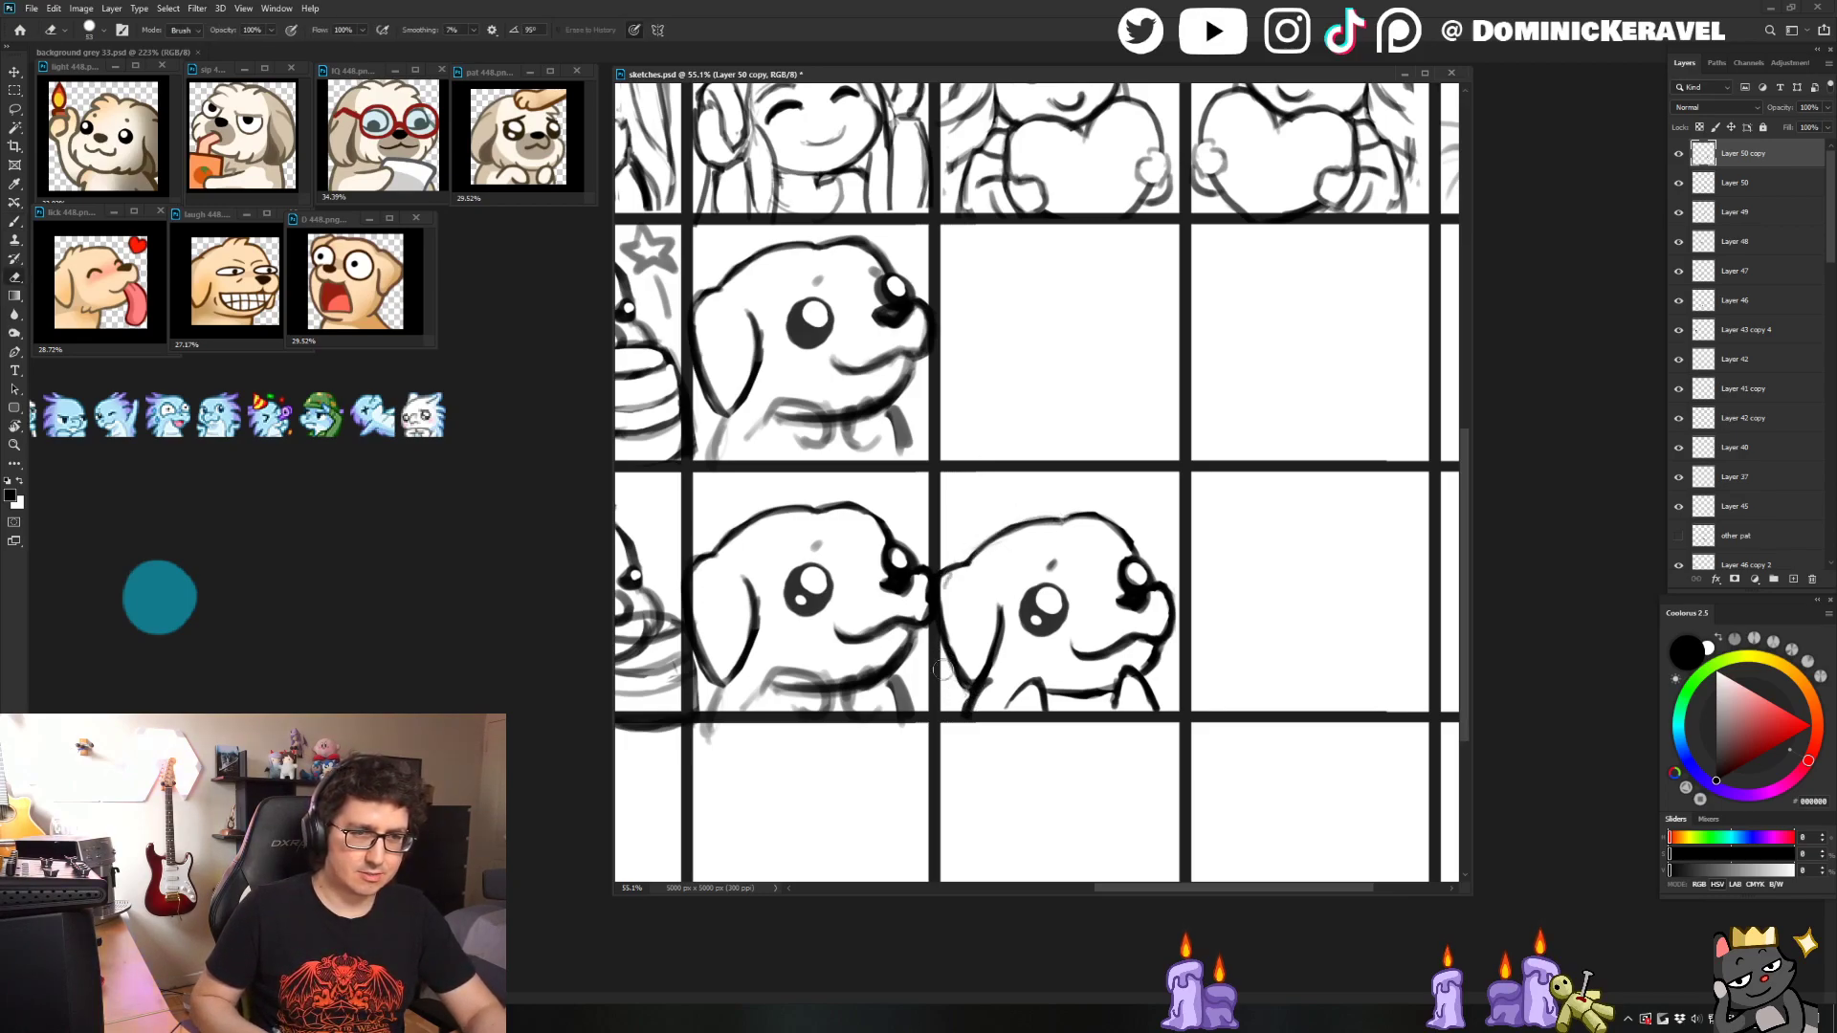
key(b)
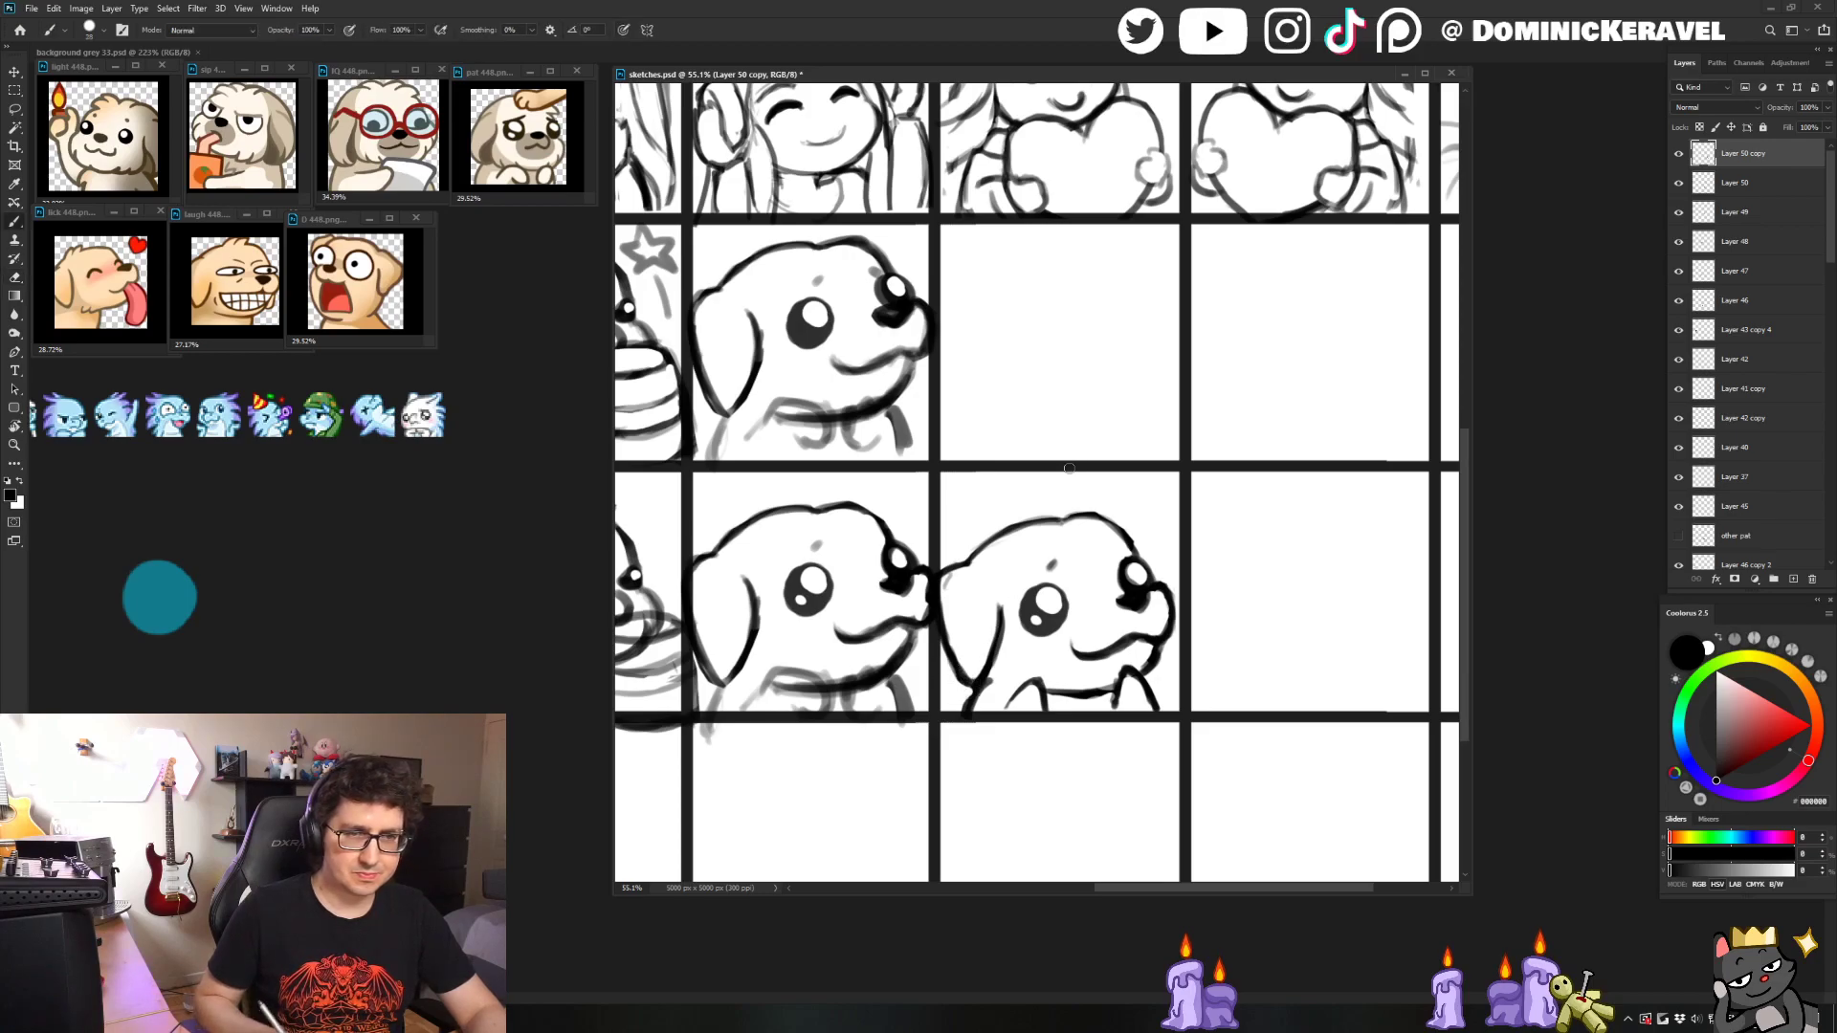
- Select the near front leg lines below the new puppy copy's chin and scale them to about 118%
key(v)
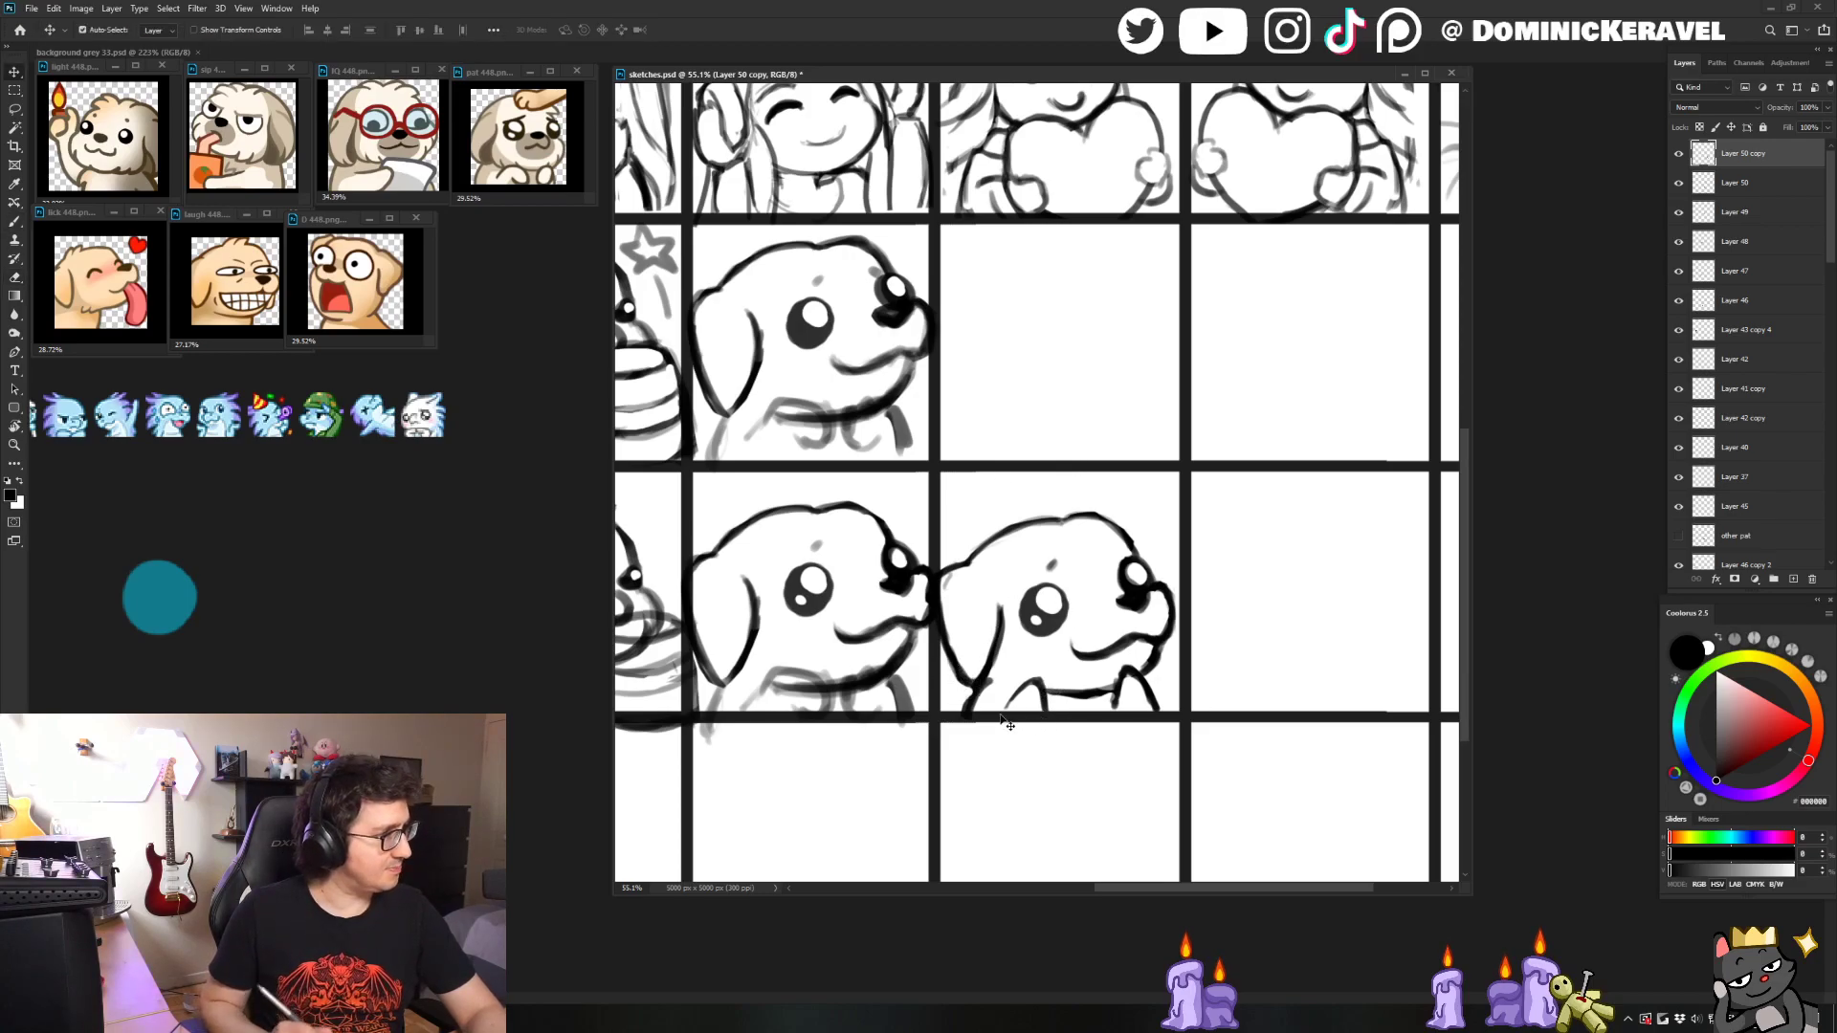
key(l)
mouse_move(1050, 708)
mouse_down()
mouse_move(1018, 669)
mouse_move(1049, 715)
mouse_move(1144, 673)
mouse_up()
scroll(1049, 713, down, 6)
key(ctrl+t)
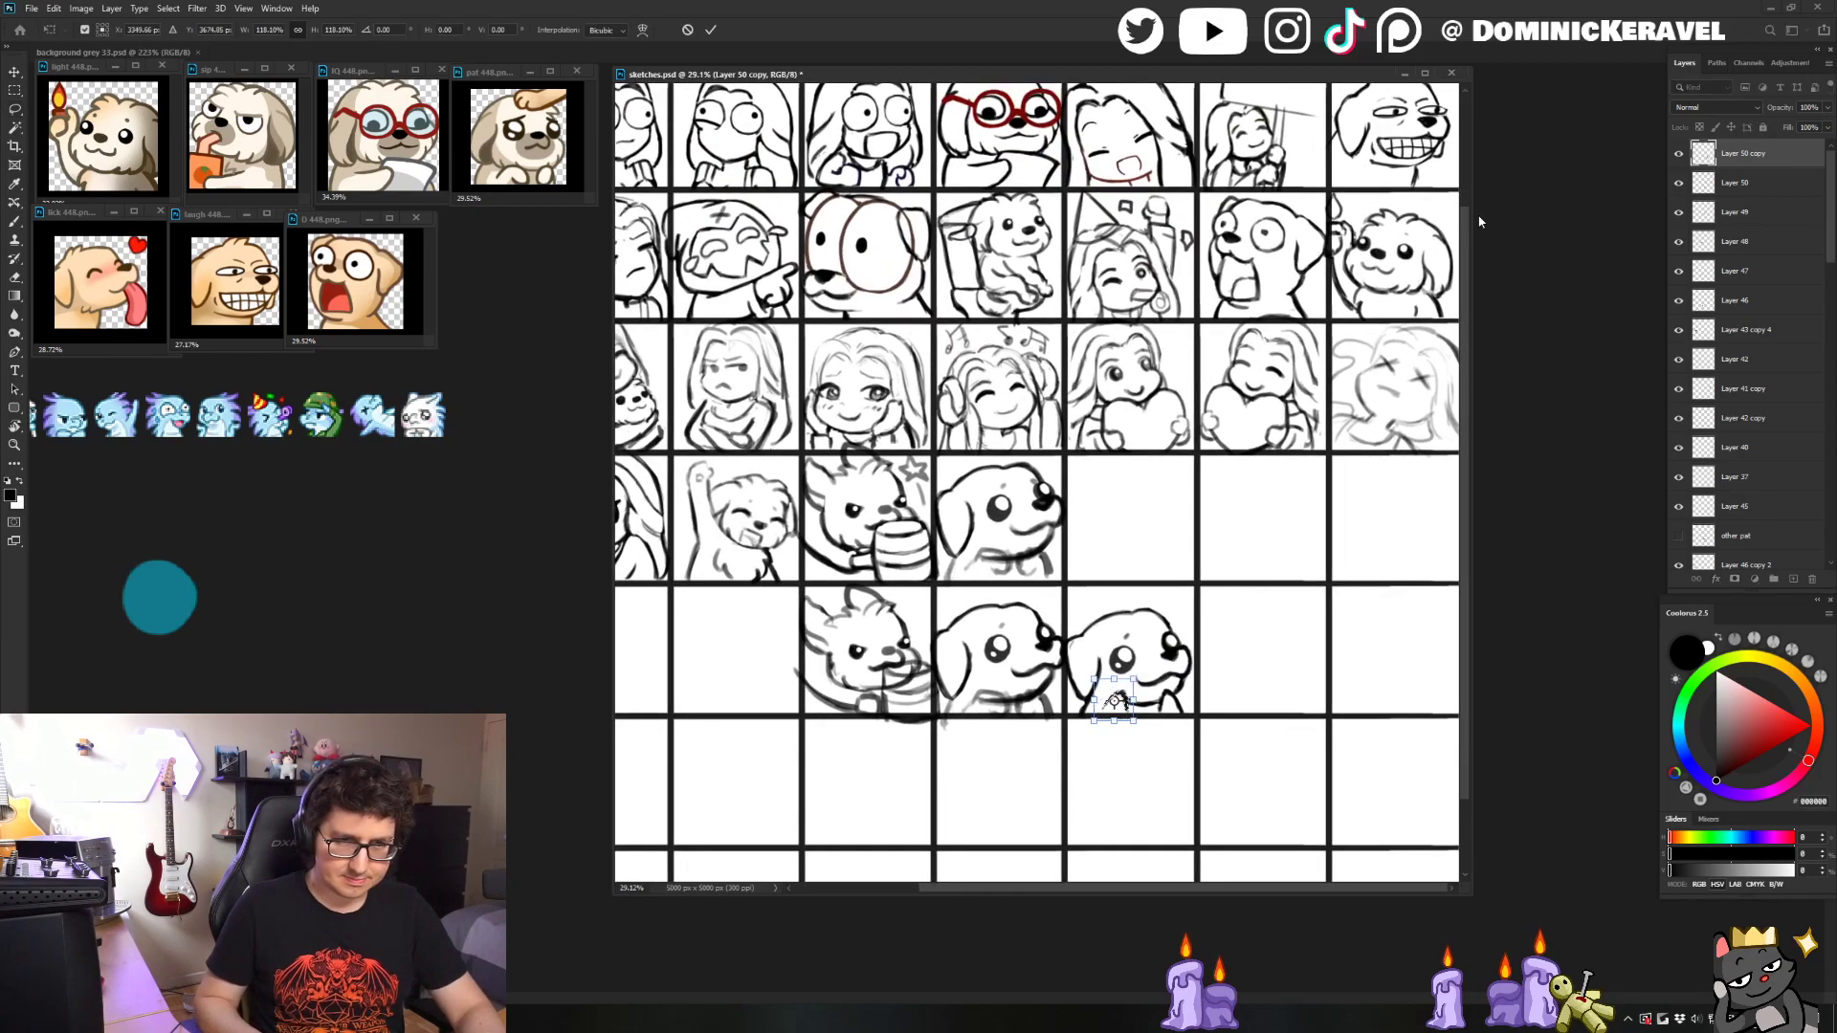
key(Return)
key(v)
- Examine the new puppy copy's front legs and overall proportions against the other emotes in the grid
scroll(1183, 701, up, 2)
key(l)
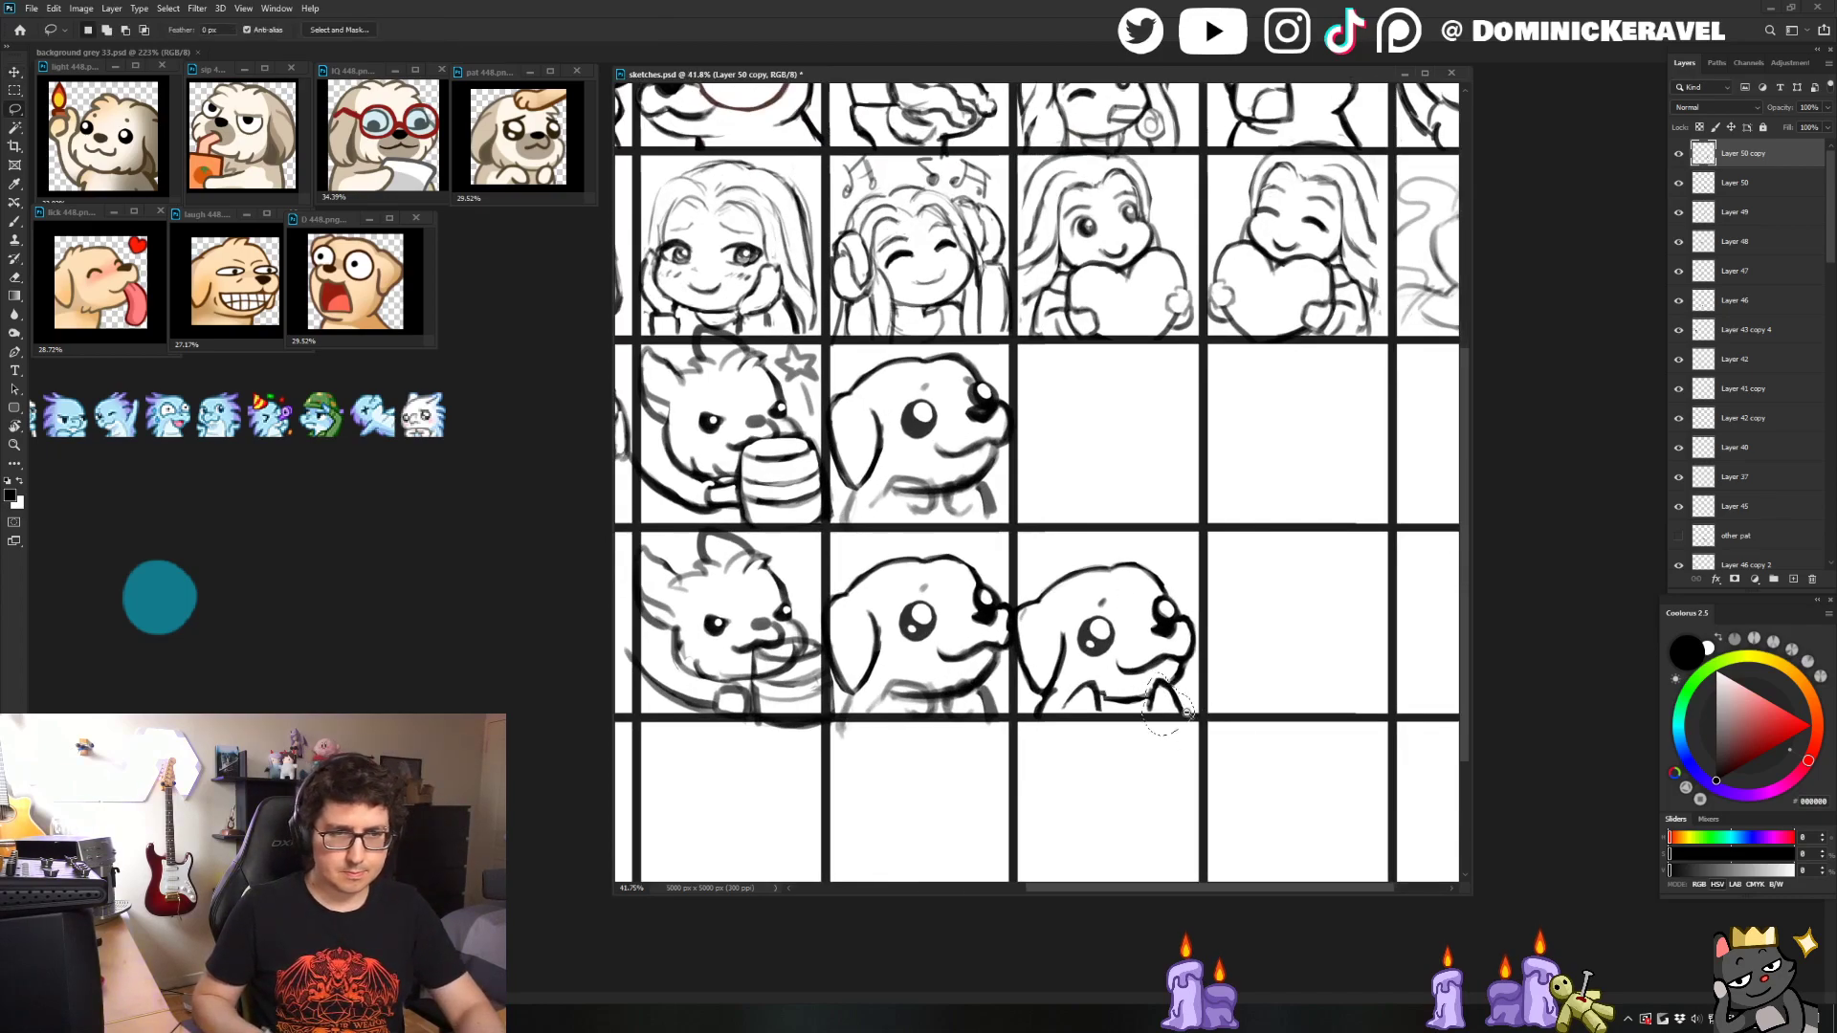
scroll(1198, 710, down, 2)
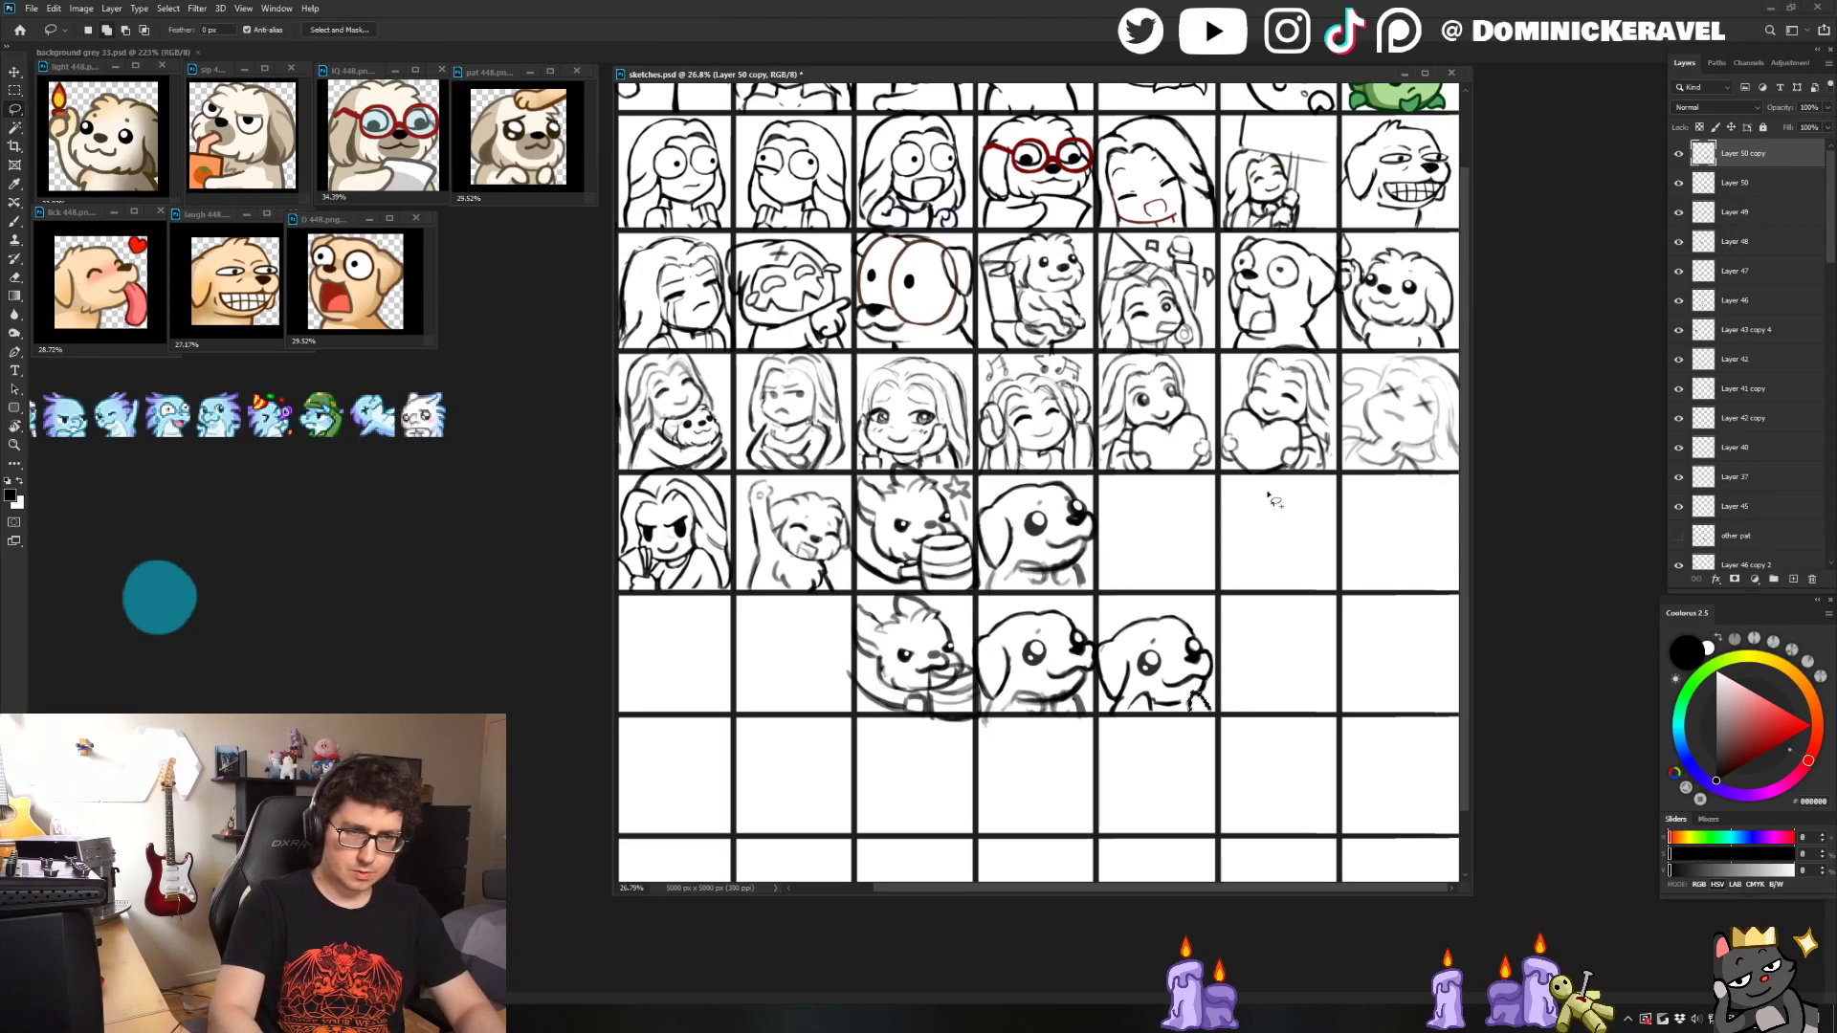
key(e)
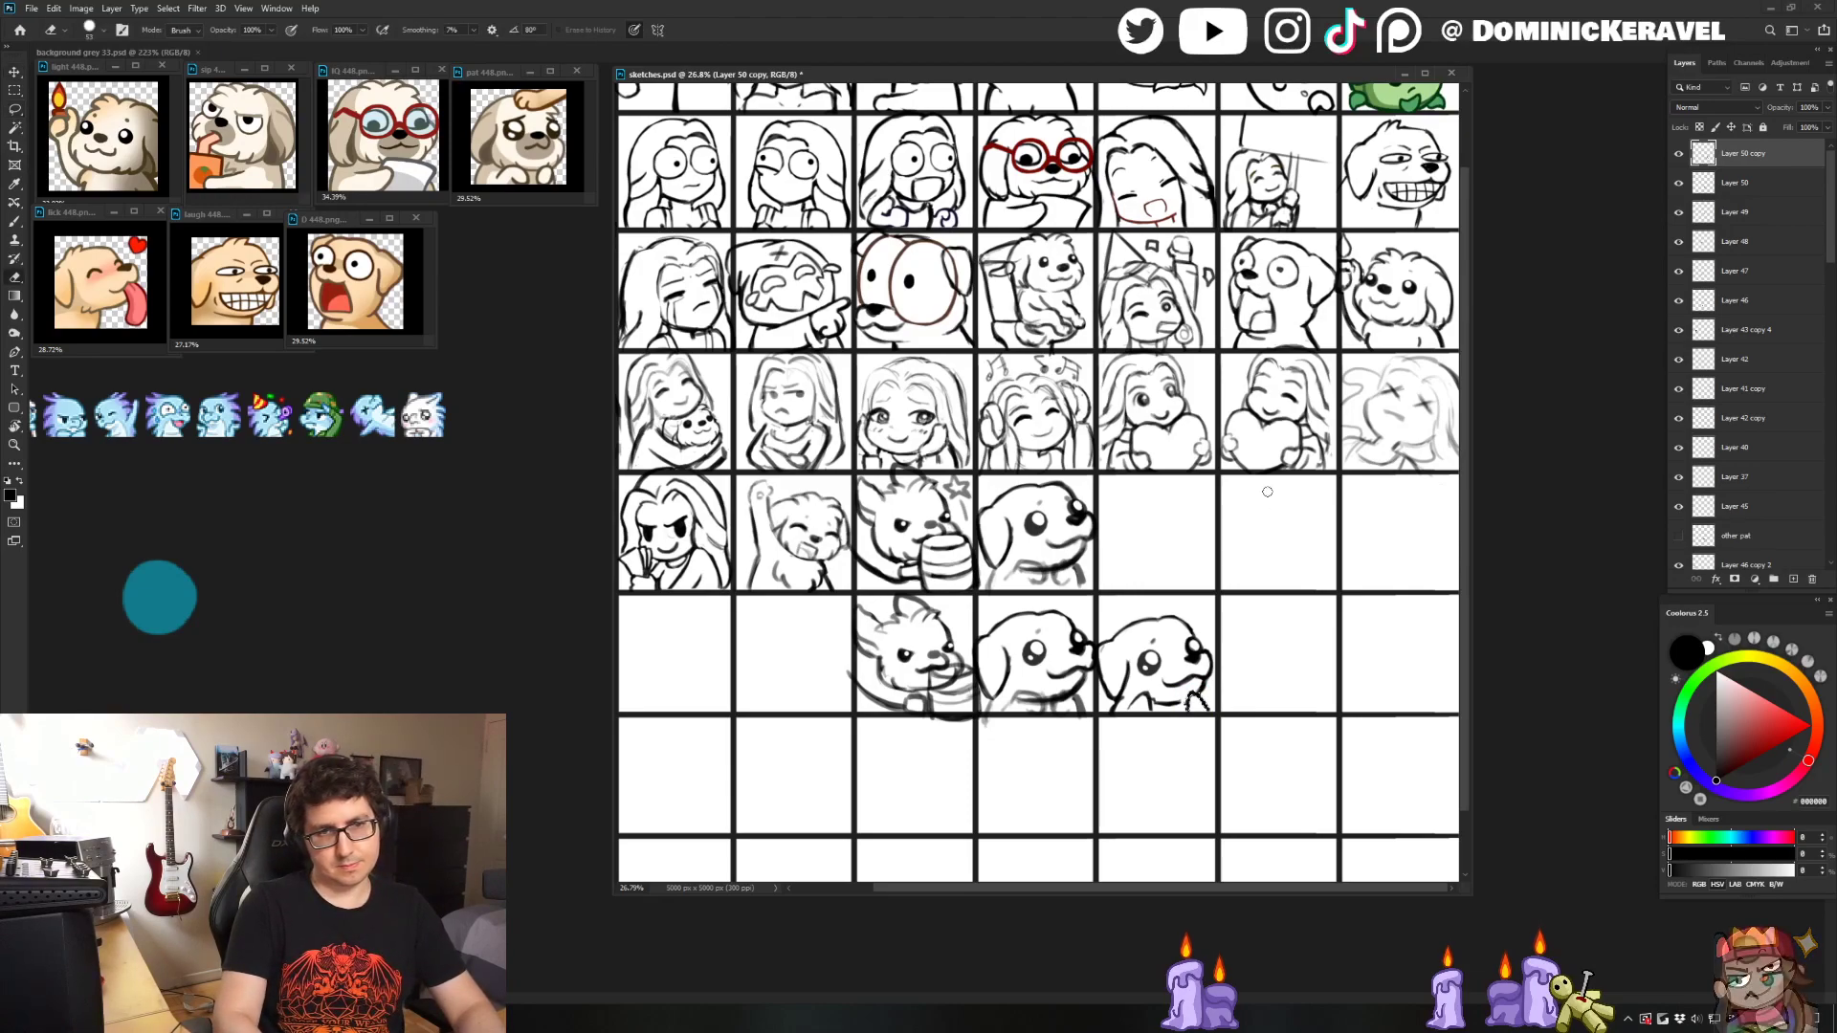
key(v)
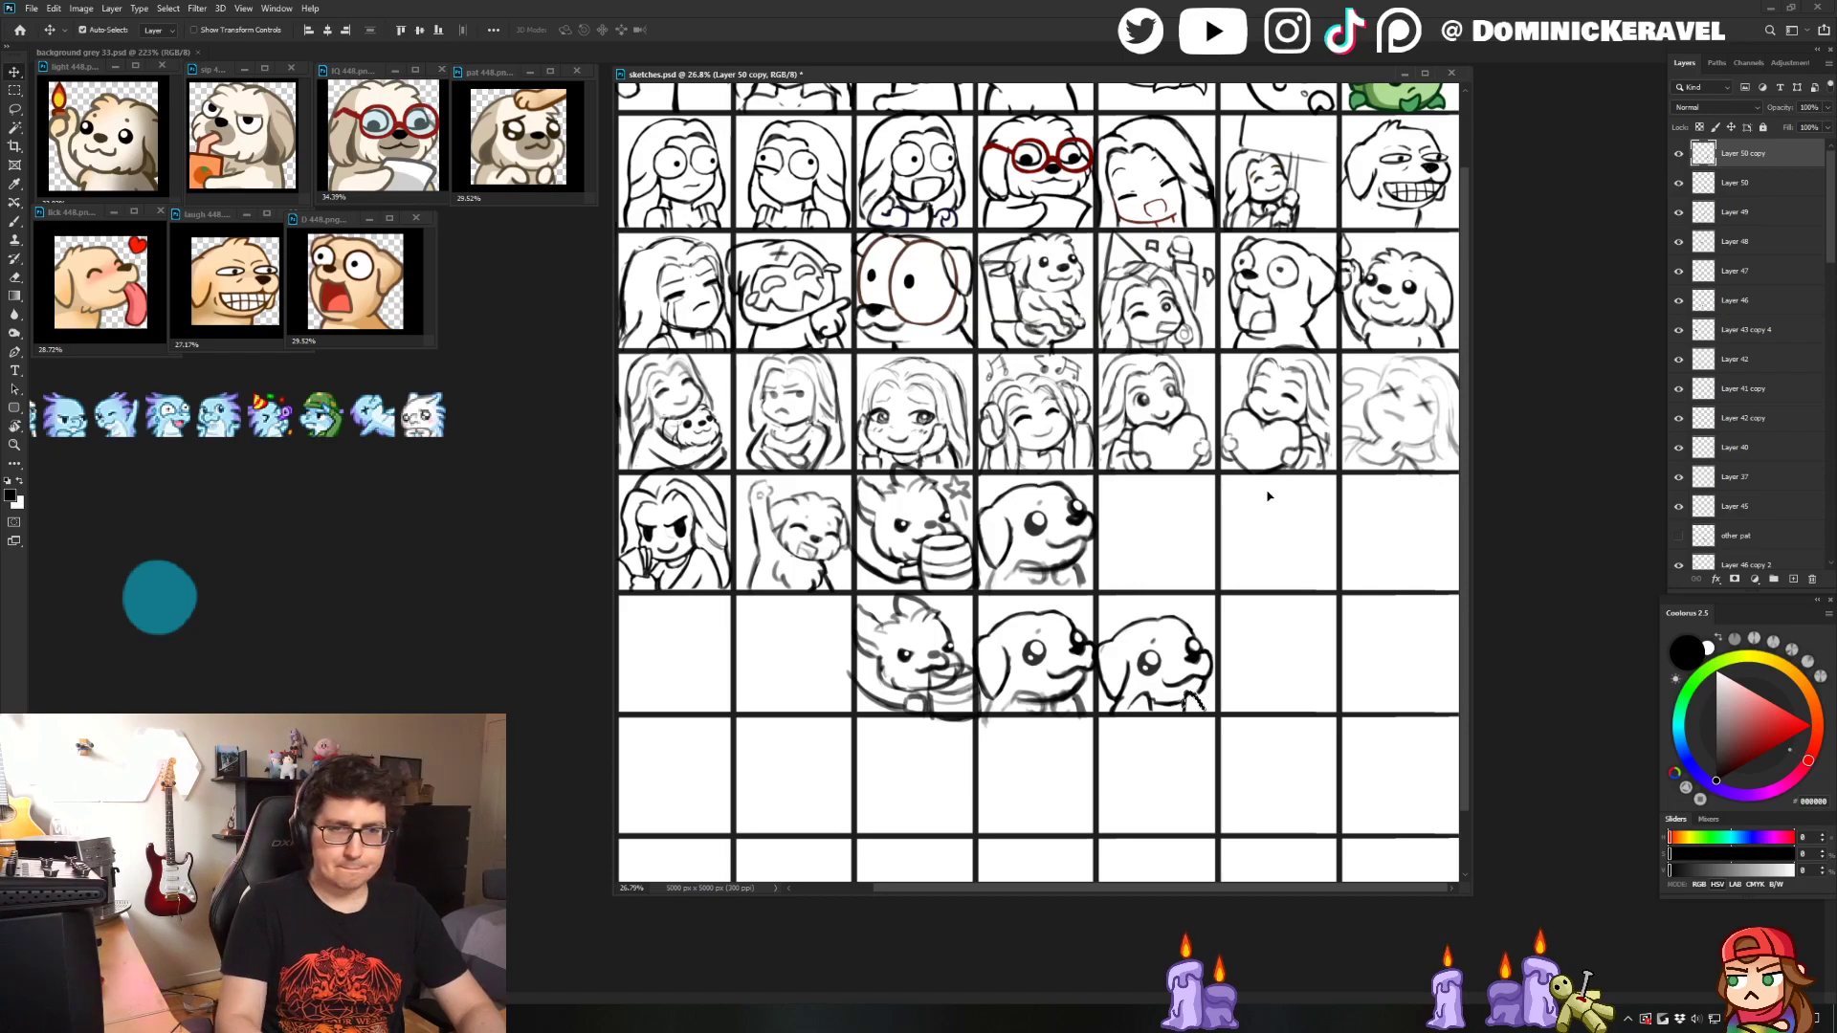
key(l)
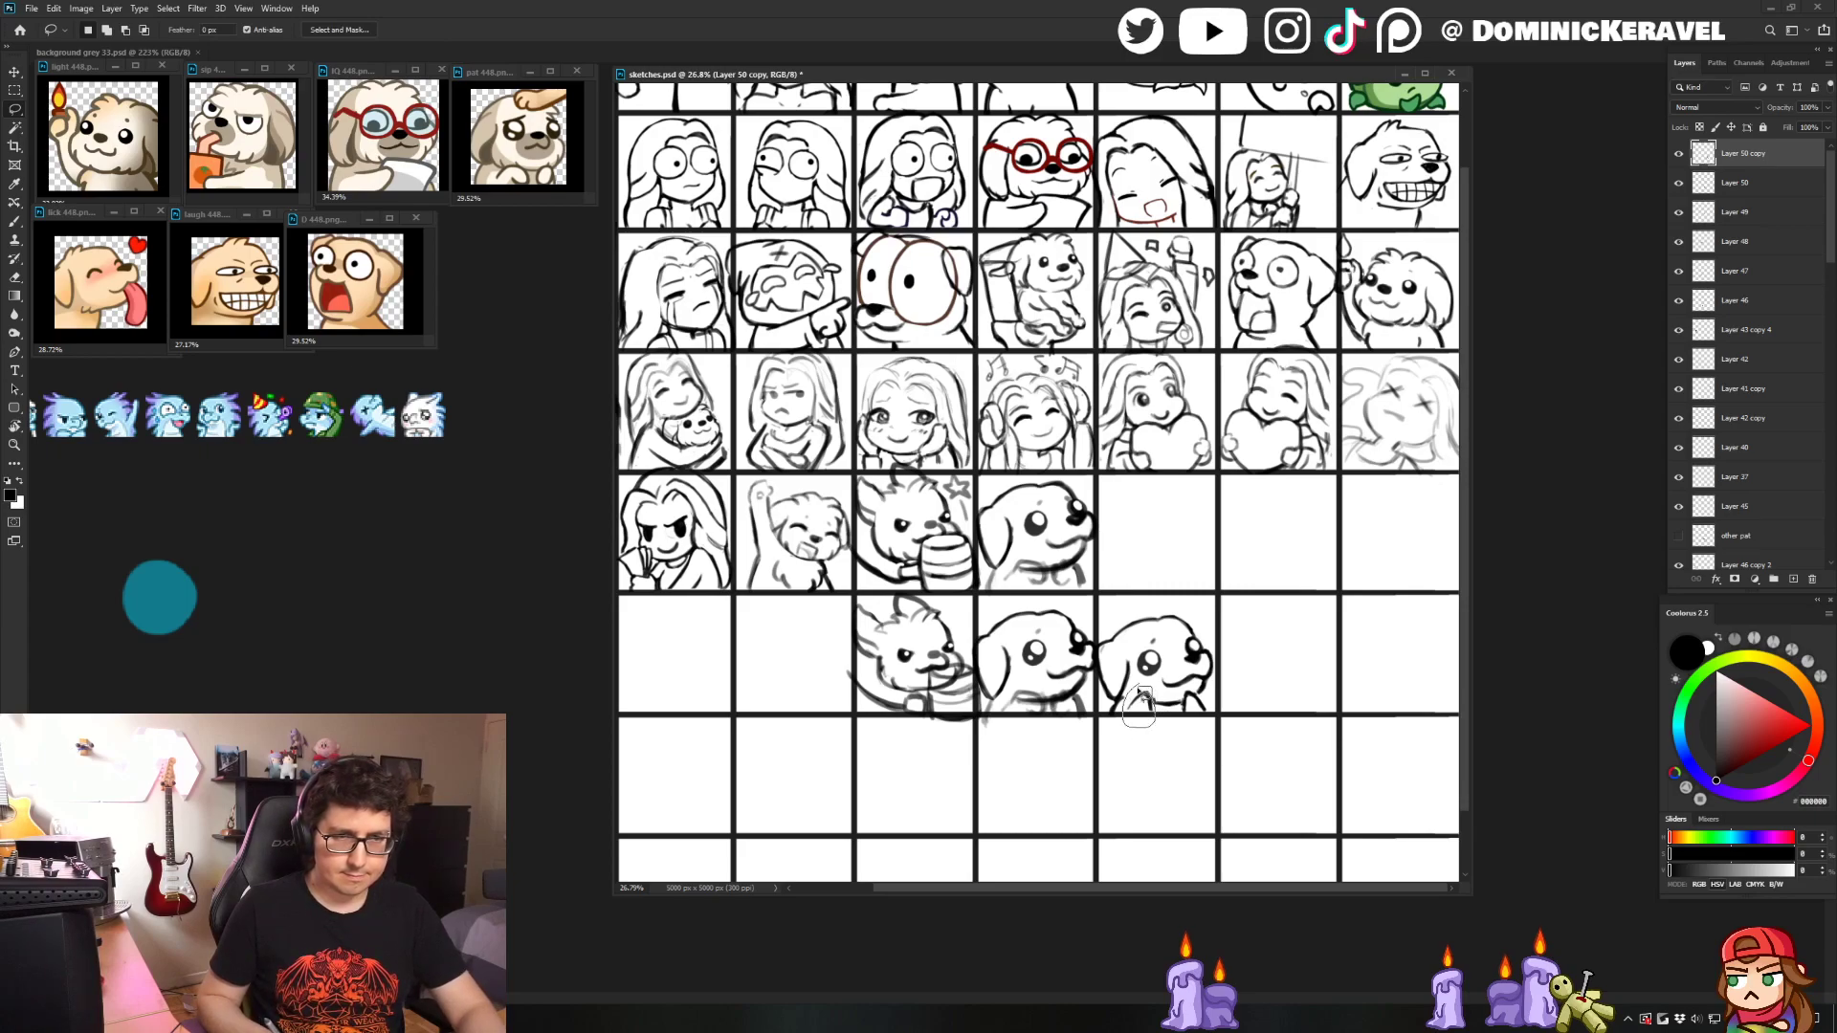
scroll(1190, 491, down, 5)
key(v)
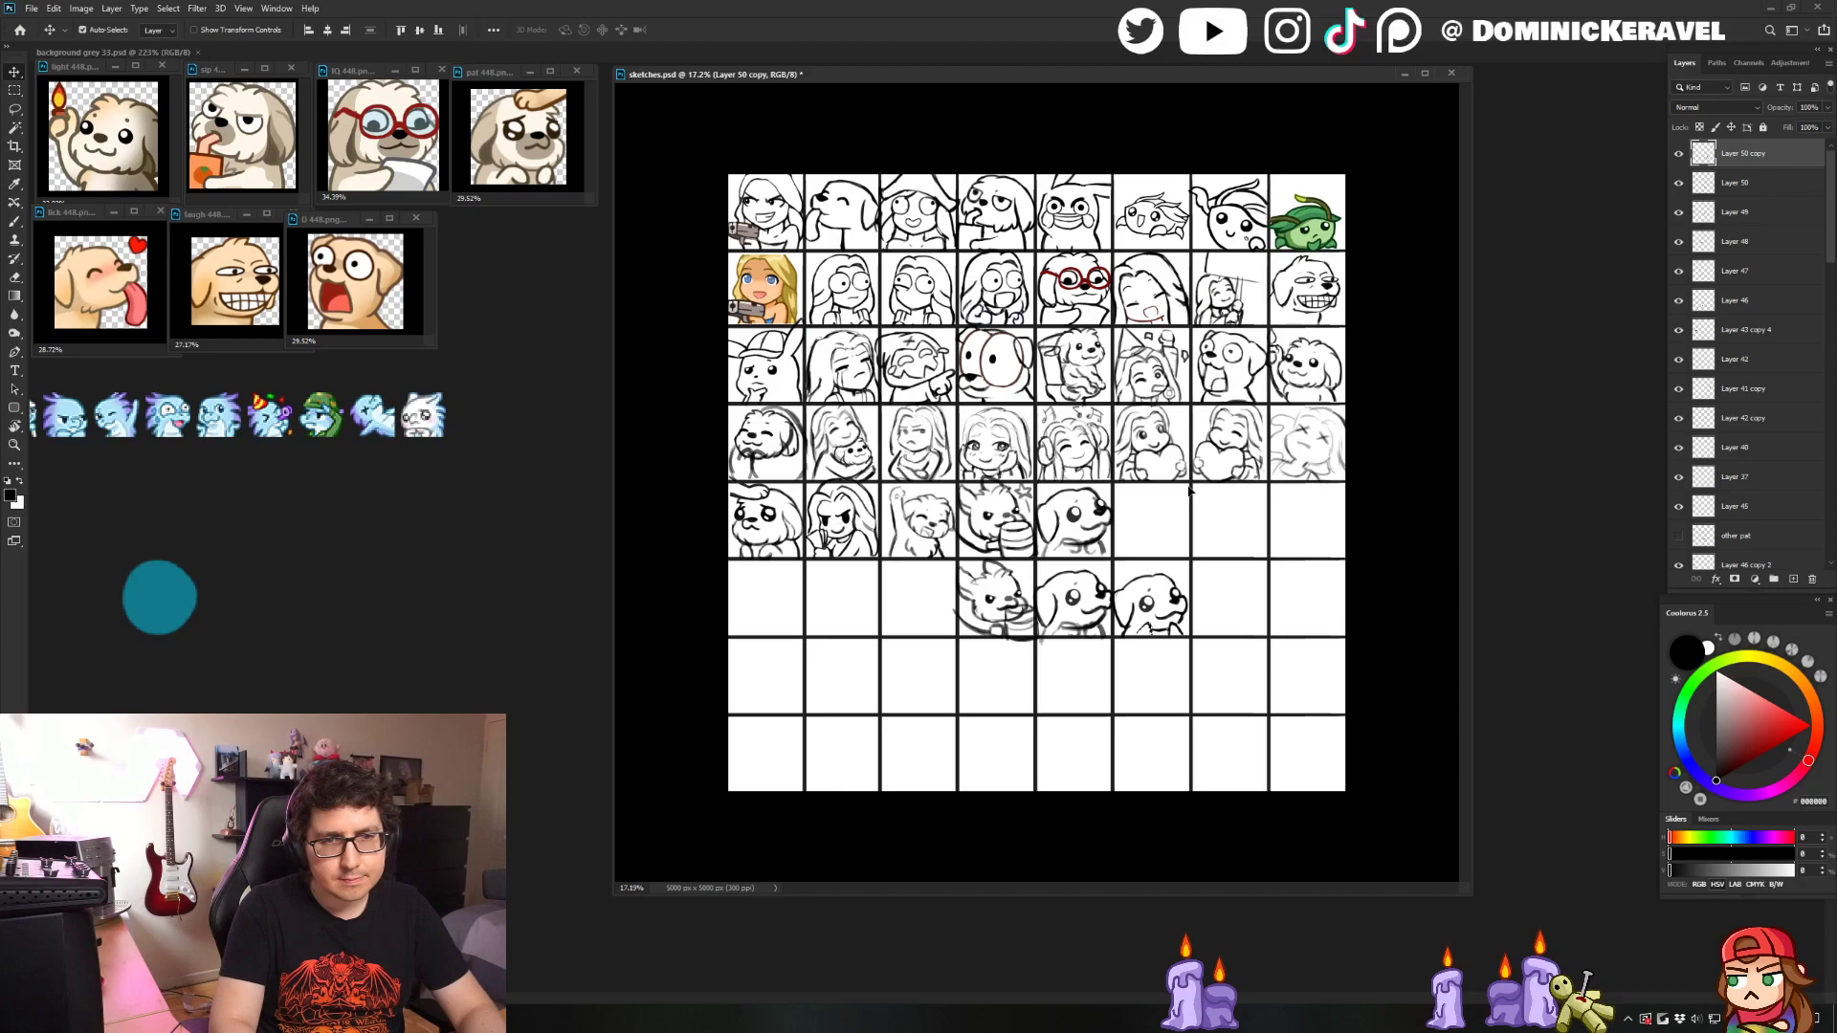
key(e)
key(v)
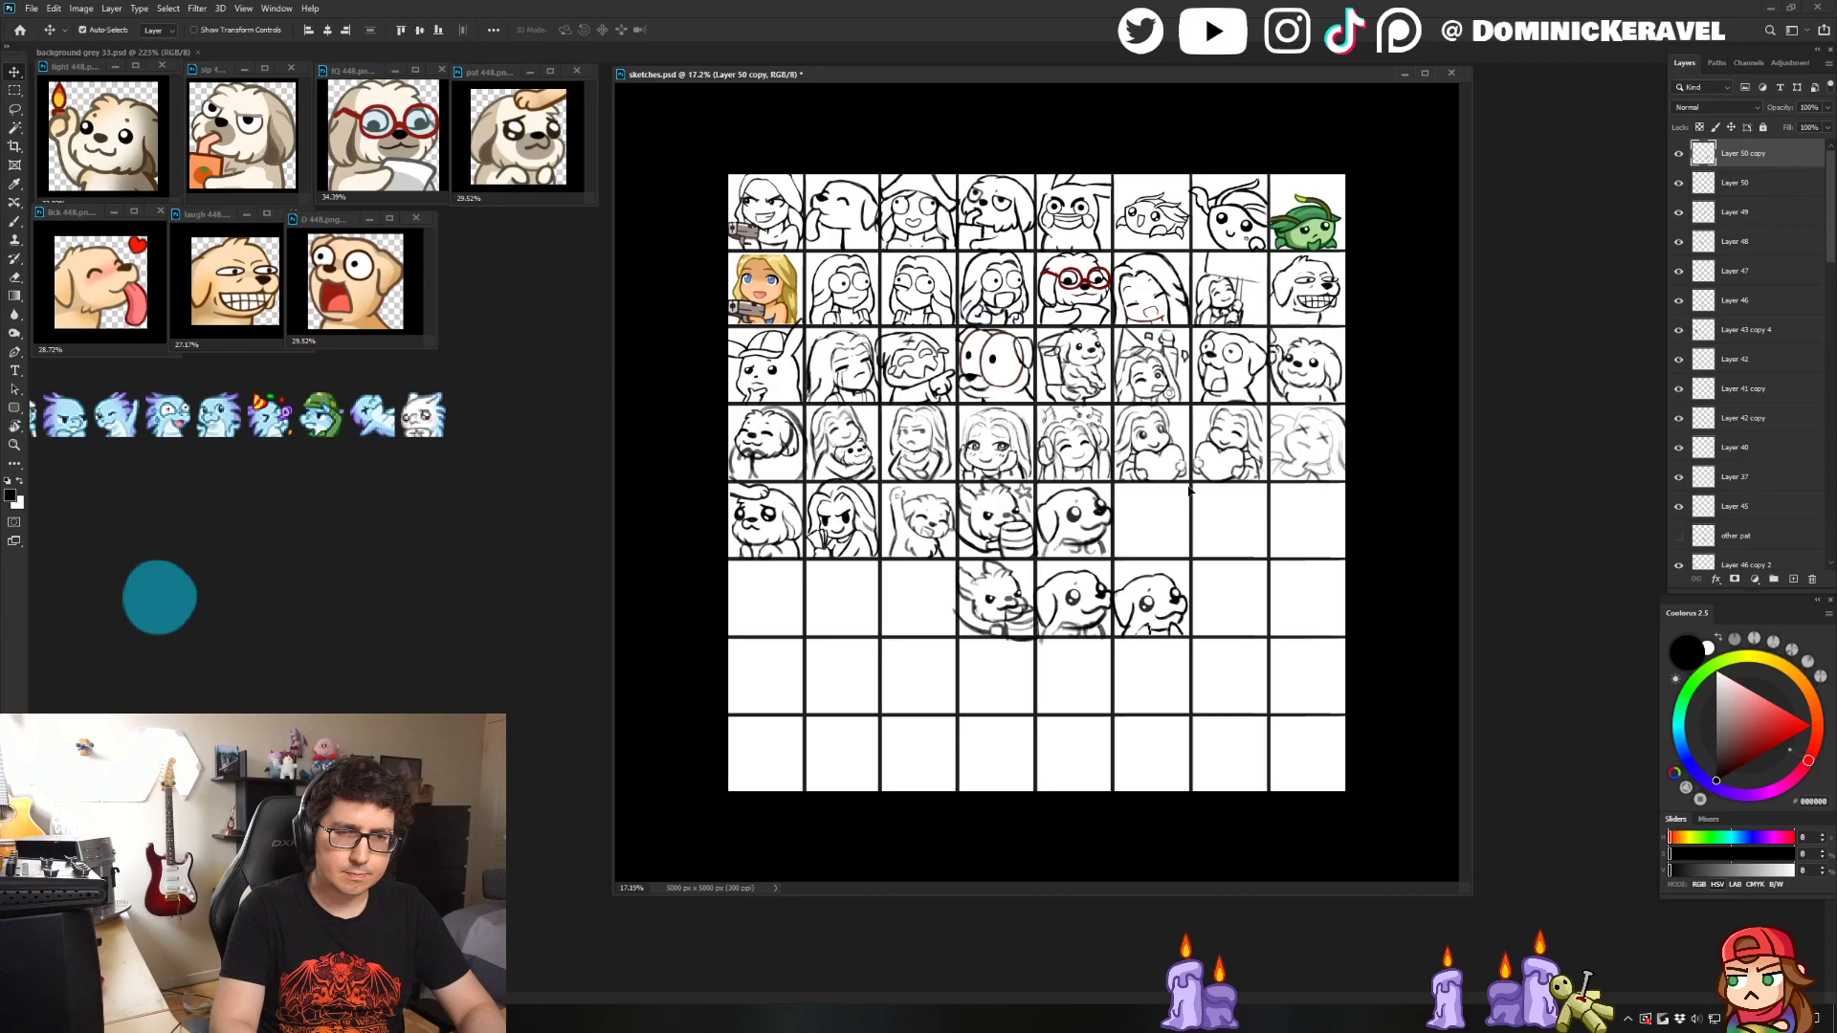
key(ctrl)
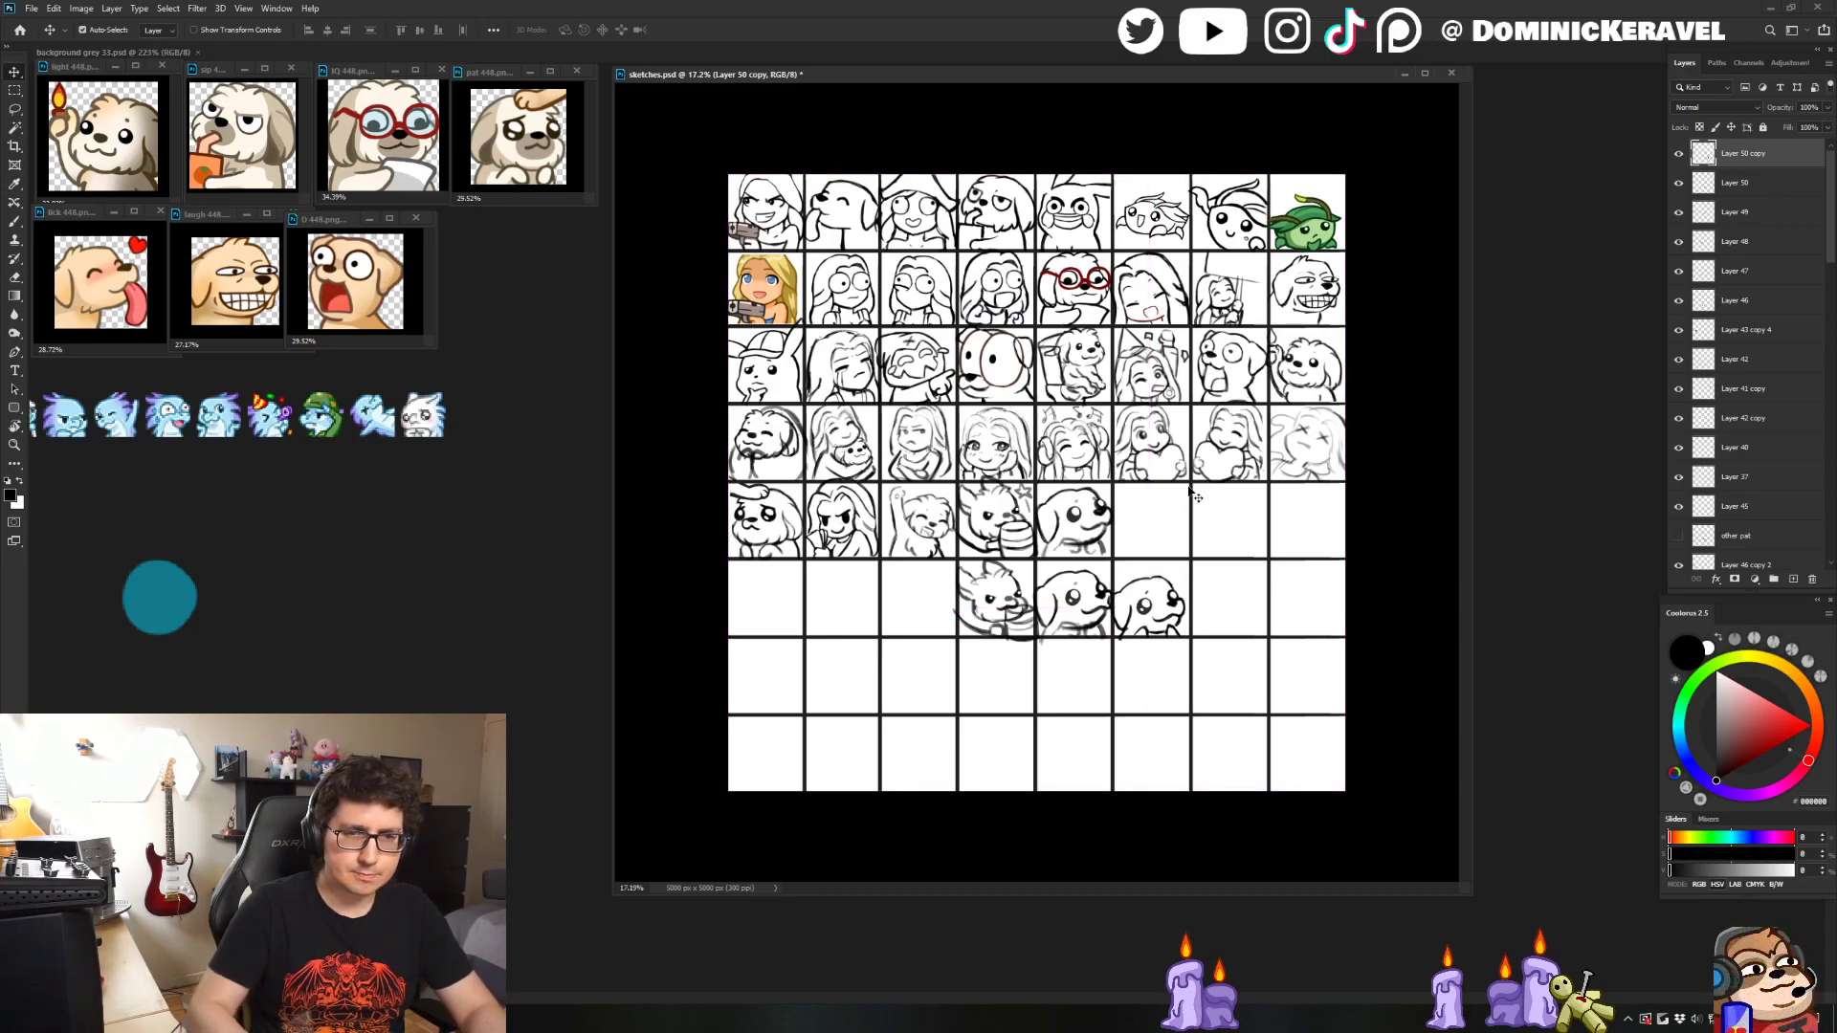
- Enlarge the whole new puppy copy slightly so it fills the width of its grid cell
scroll(1149, 528, up, 2)
key(ctrl+t)
drag(1206, 601, 1220, 592)
key(Return)
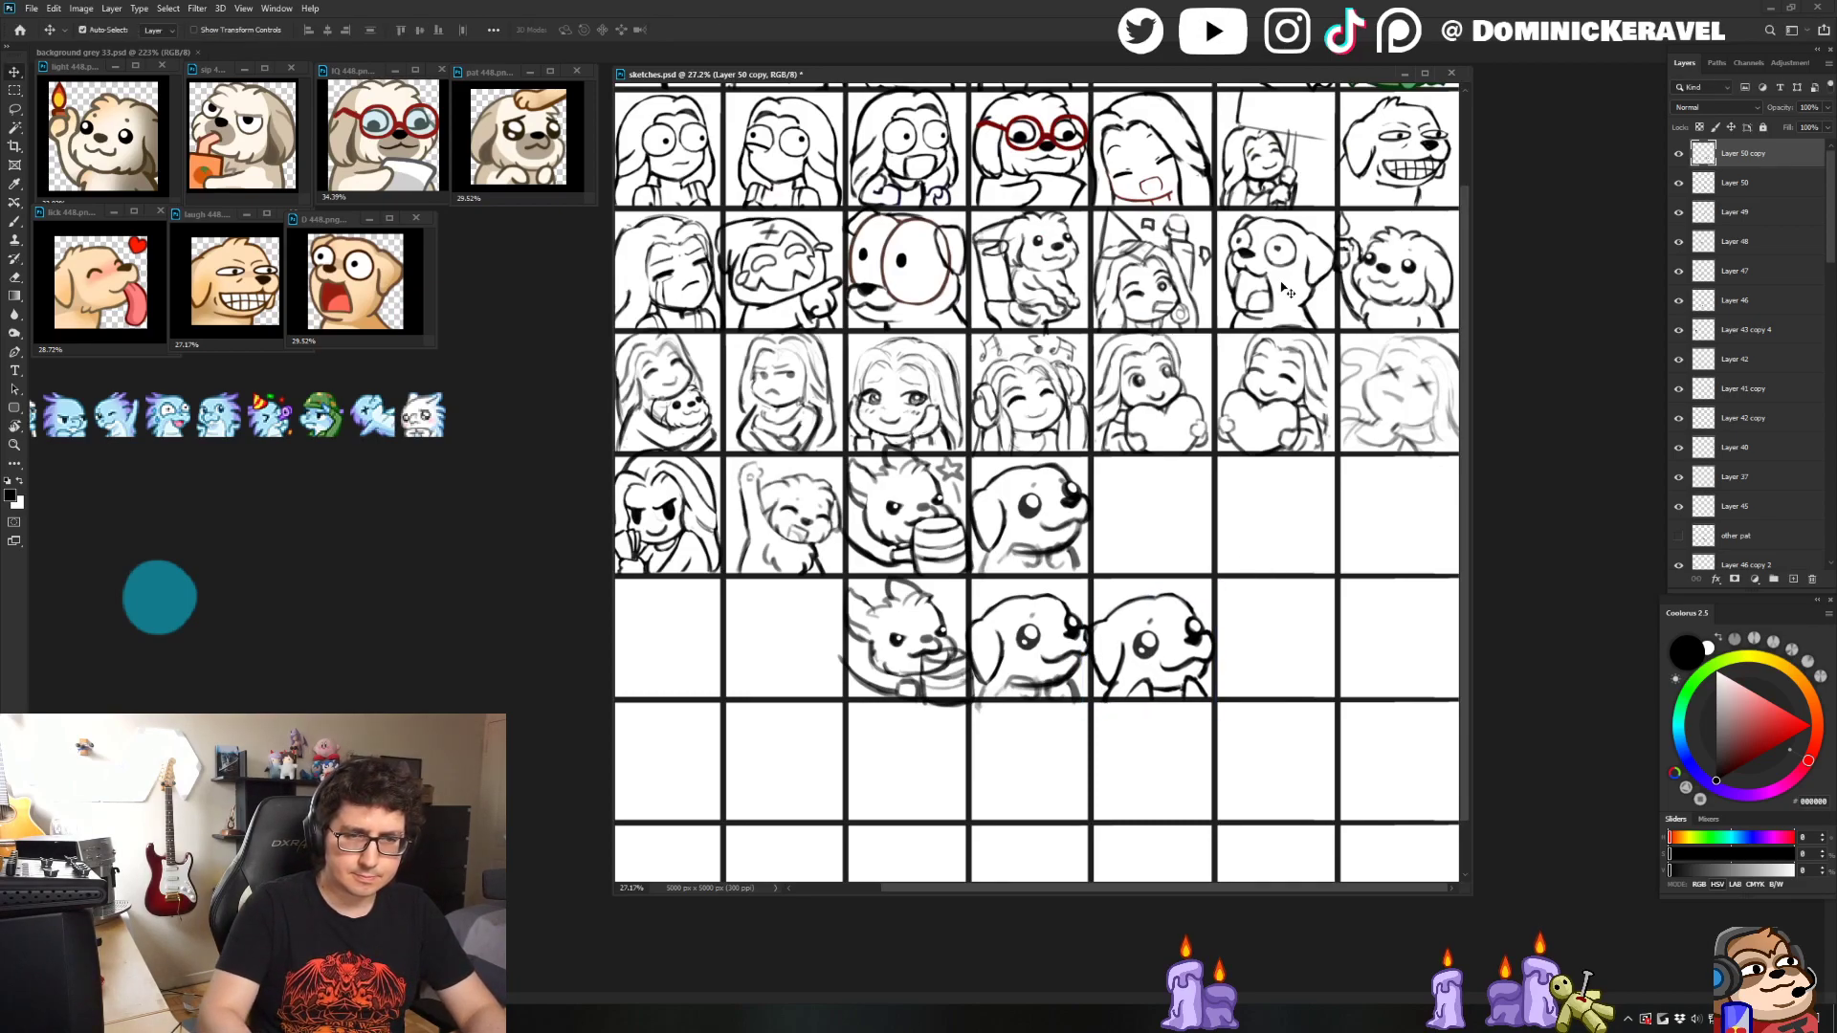
- Touch up the new puppy copy's muzzle edge and add a small brow mark above its far eye
key(e)
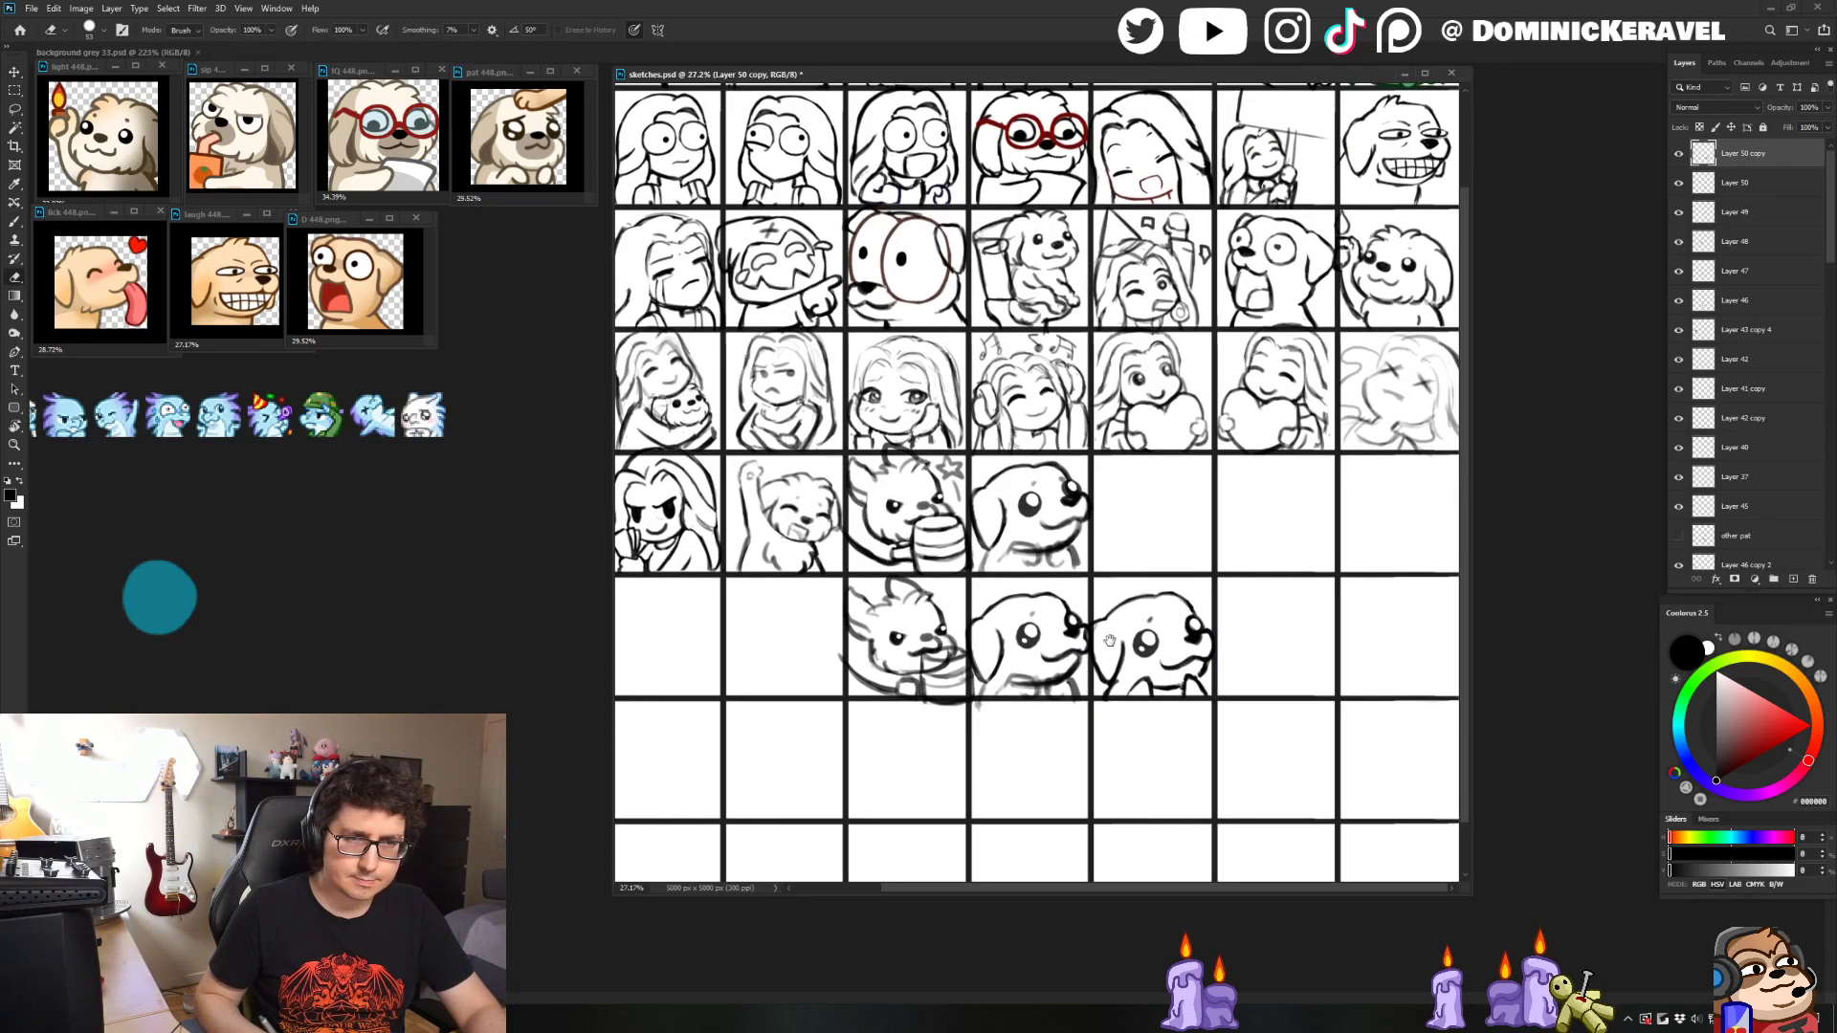
key(b)
scroll(1121, 639, up, 5)
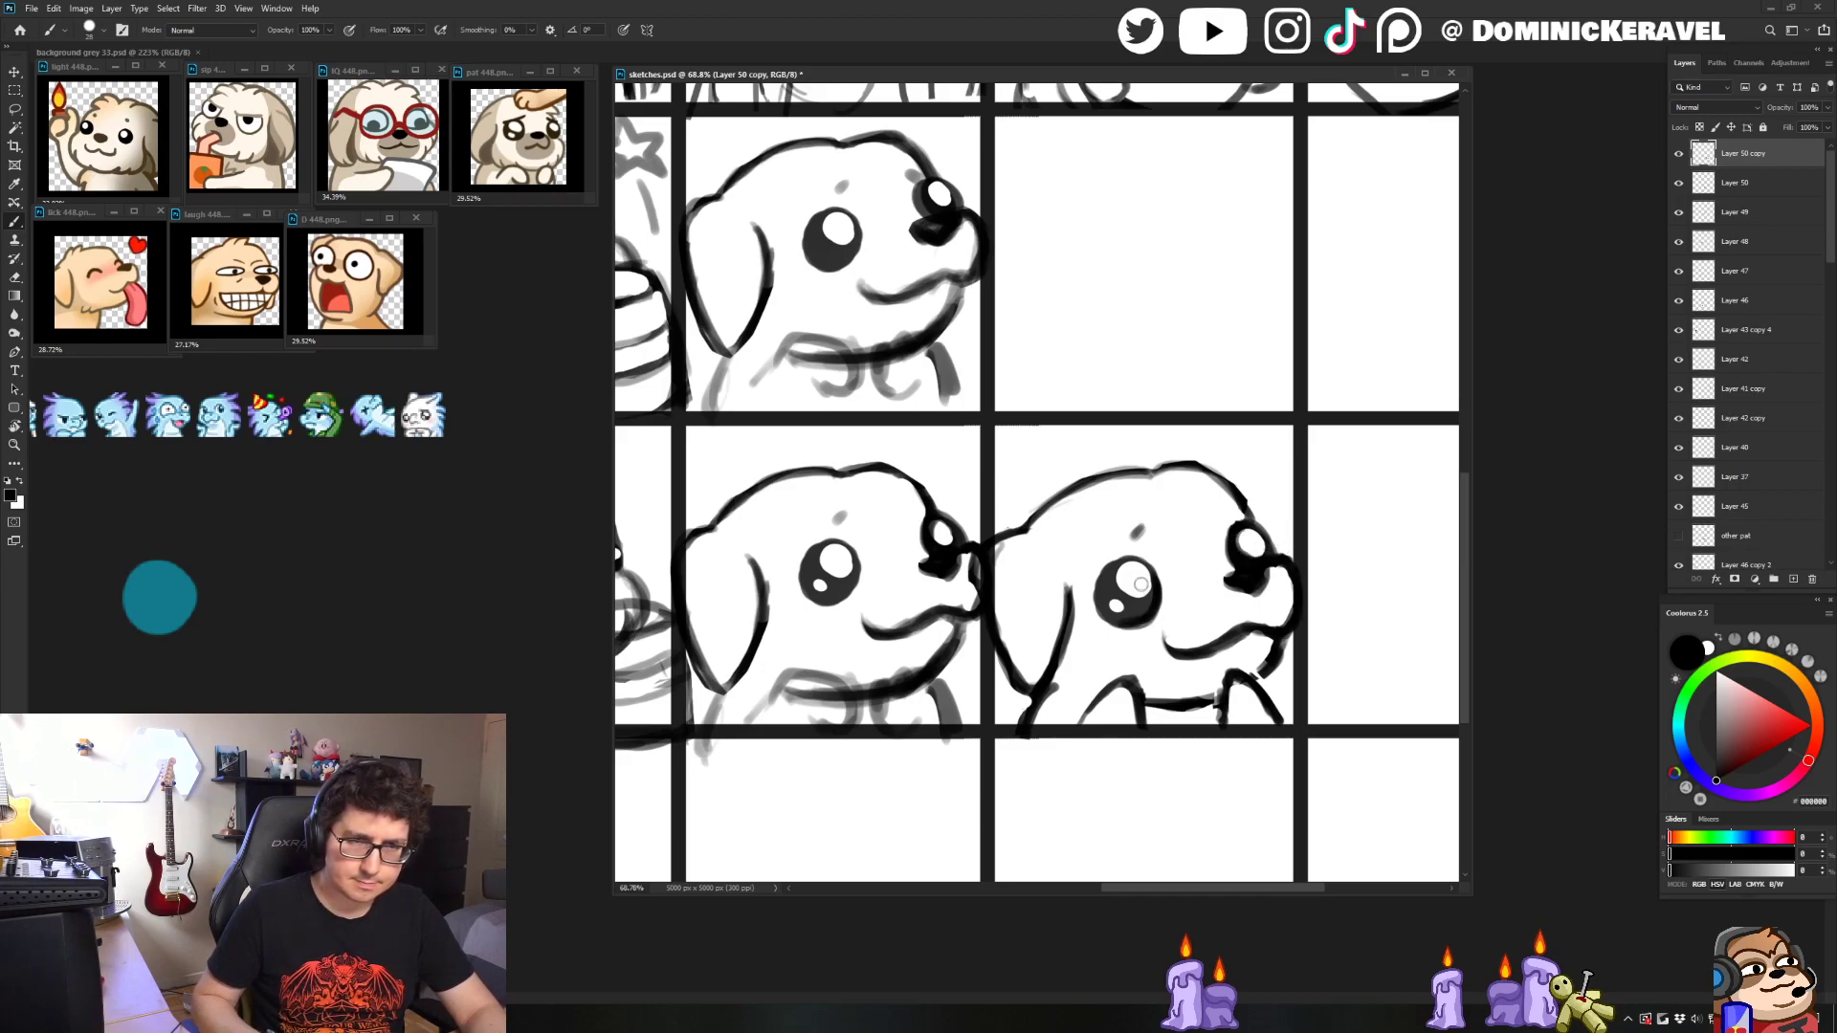
mouse_move(1335, 617)
mouse_down()
mouse_move(1179, 617)
mouse_move(1281, 637)
mouse_up()
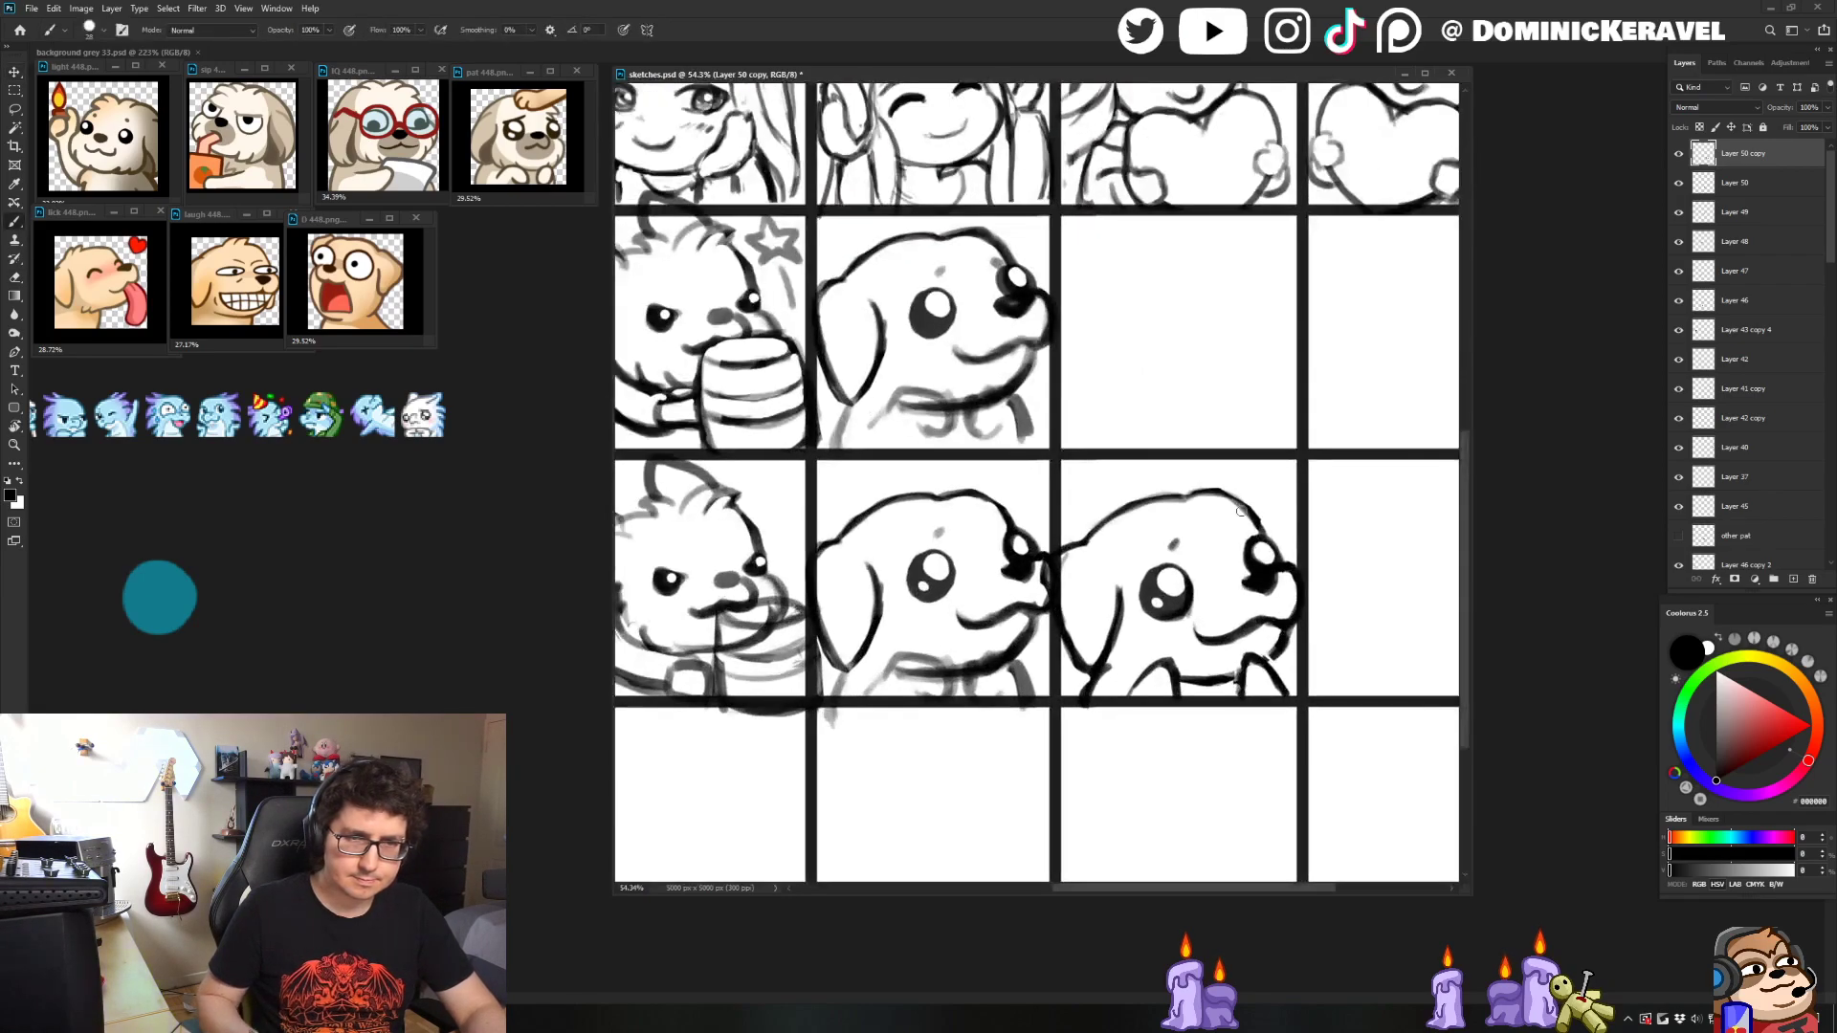
key(b)
key(e)
key(b)
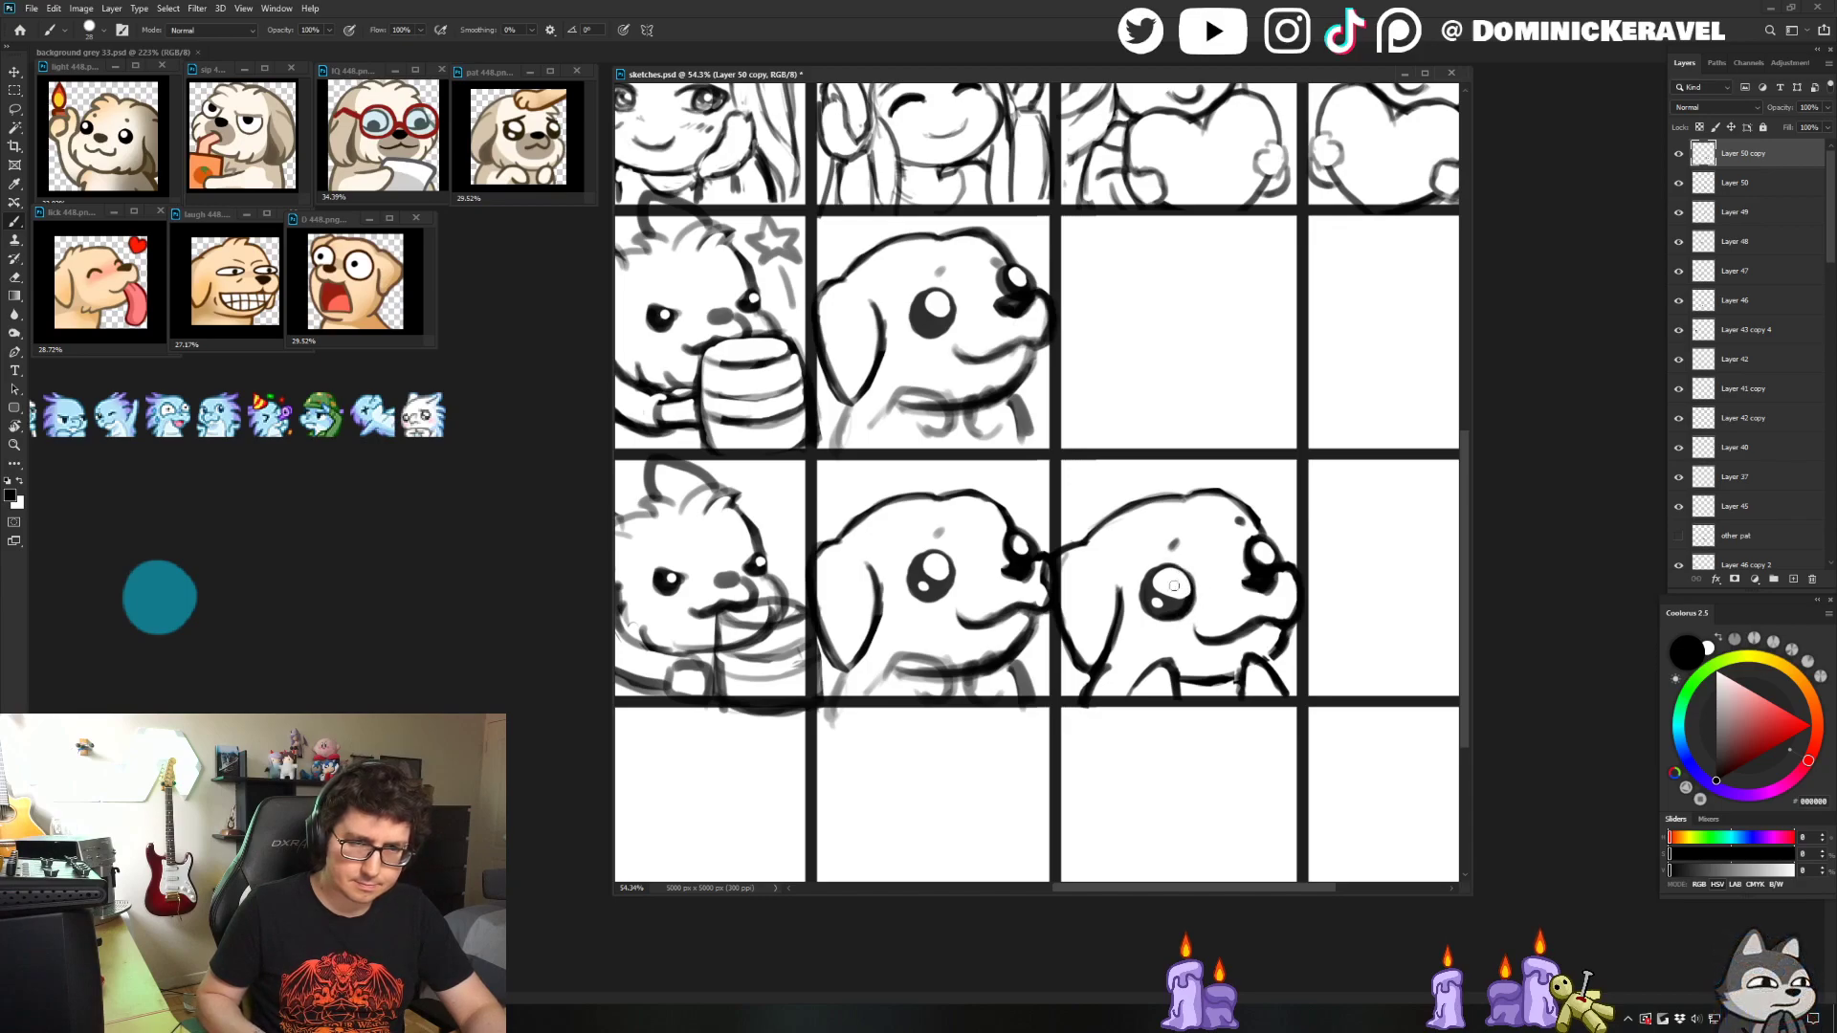
key(e)
key(b)
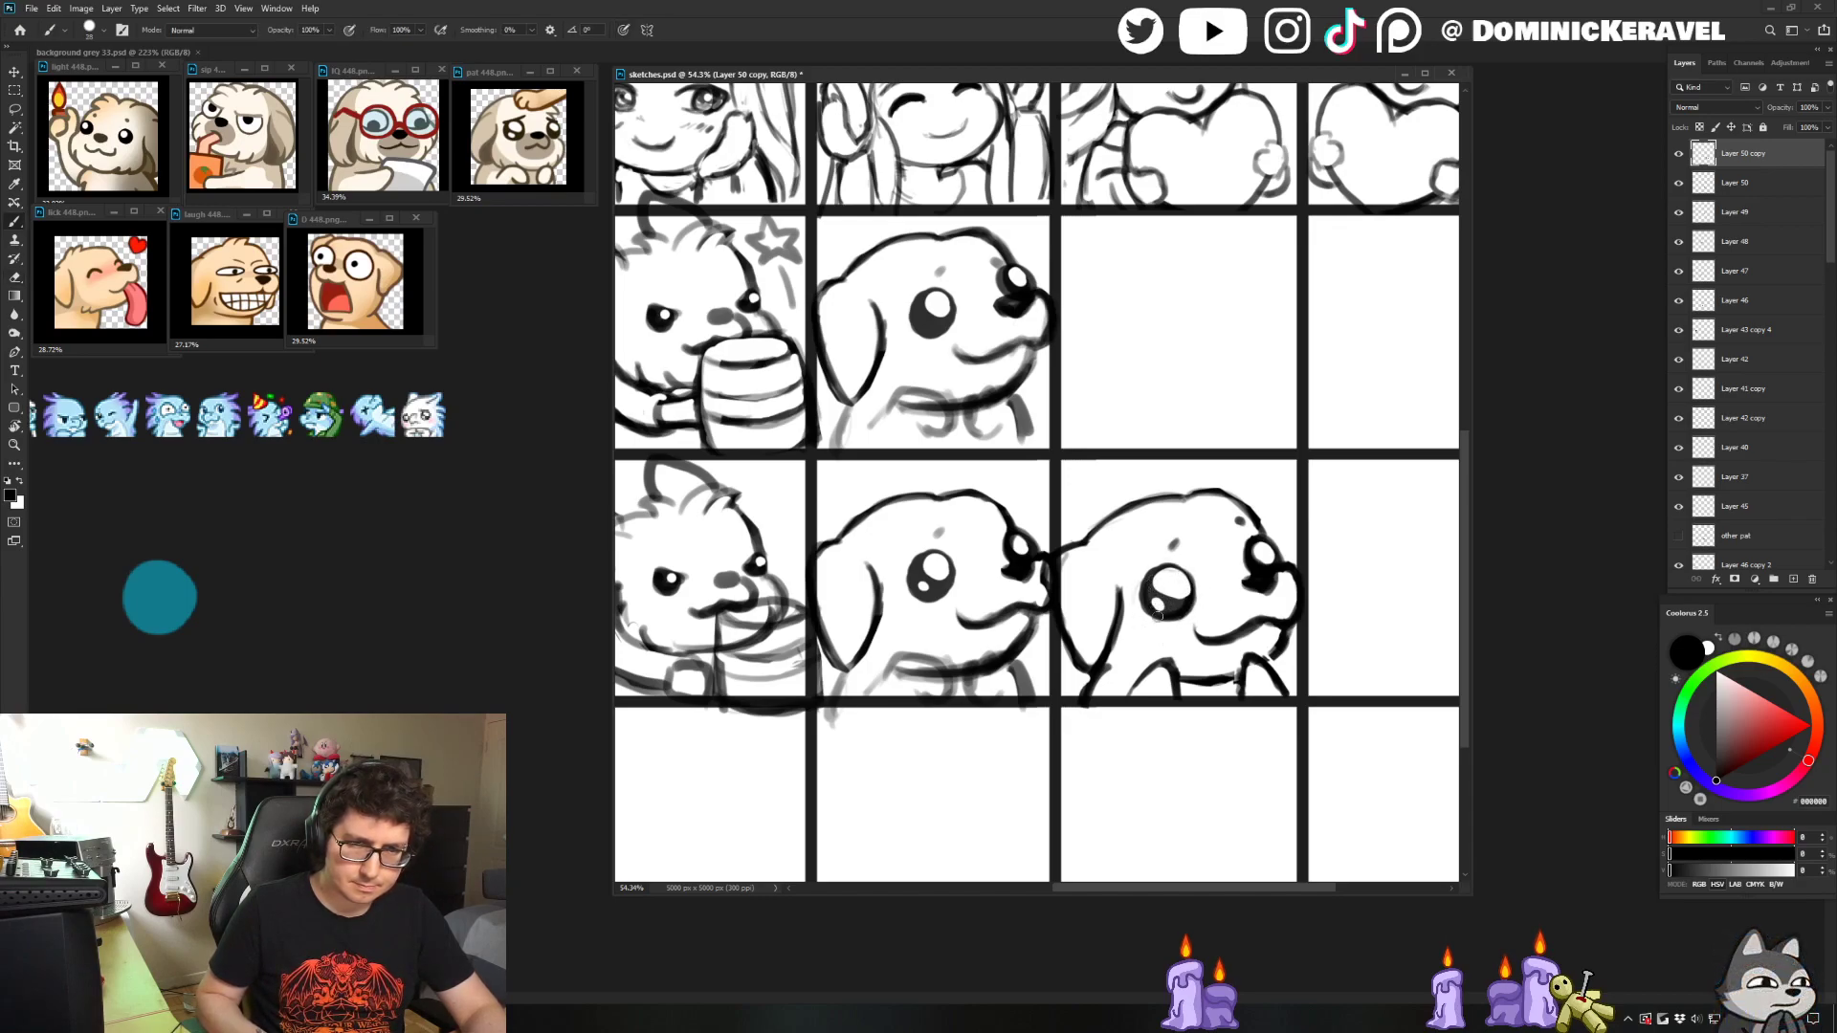
- Review the puppy copy against the whole emote grid and save sketches.psd
scroll(1186, 609, down, 3)
scroll(1139, 626, down, 3)
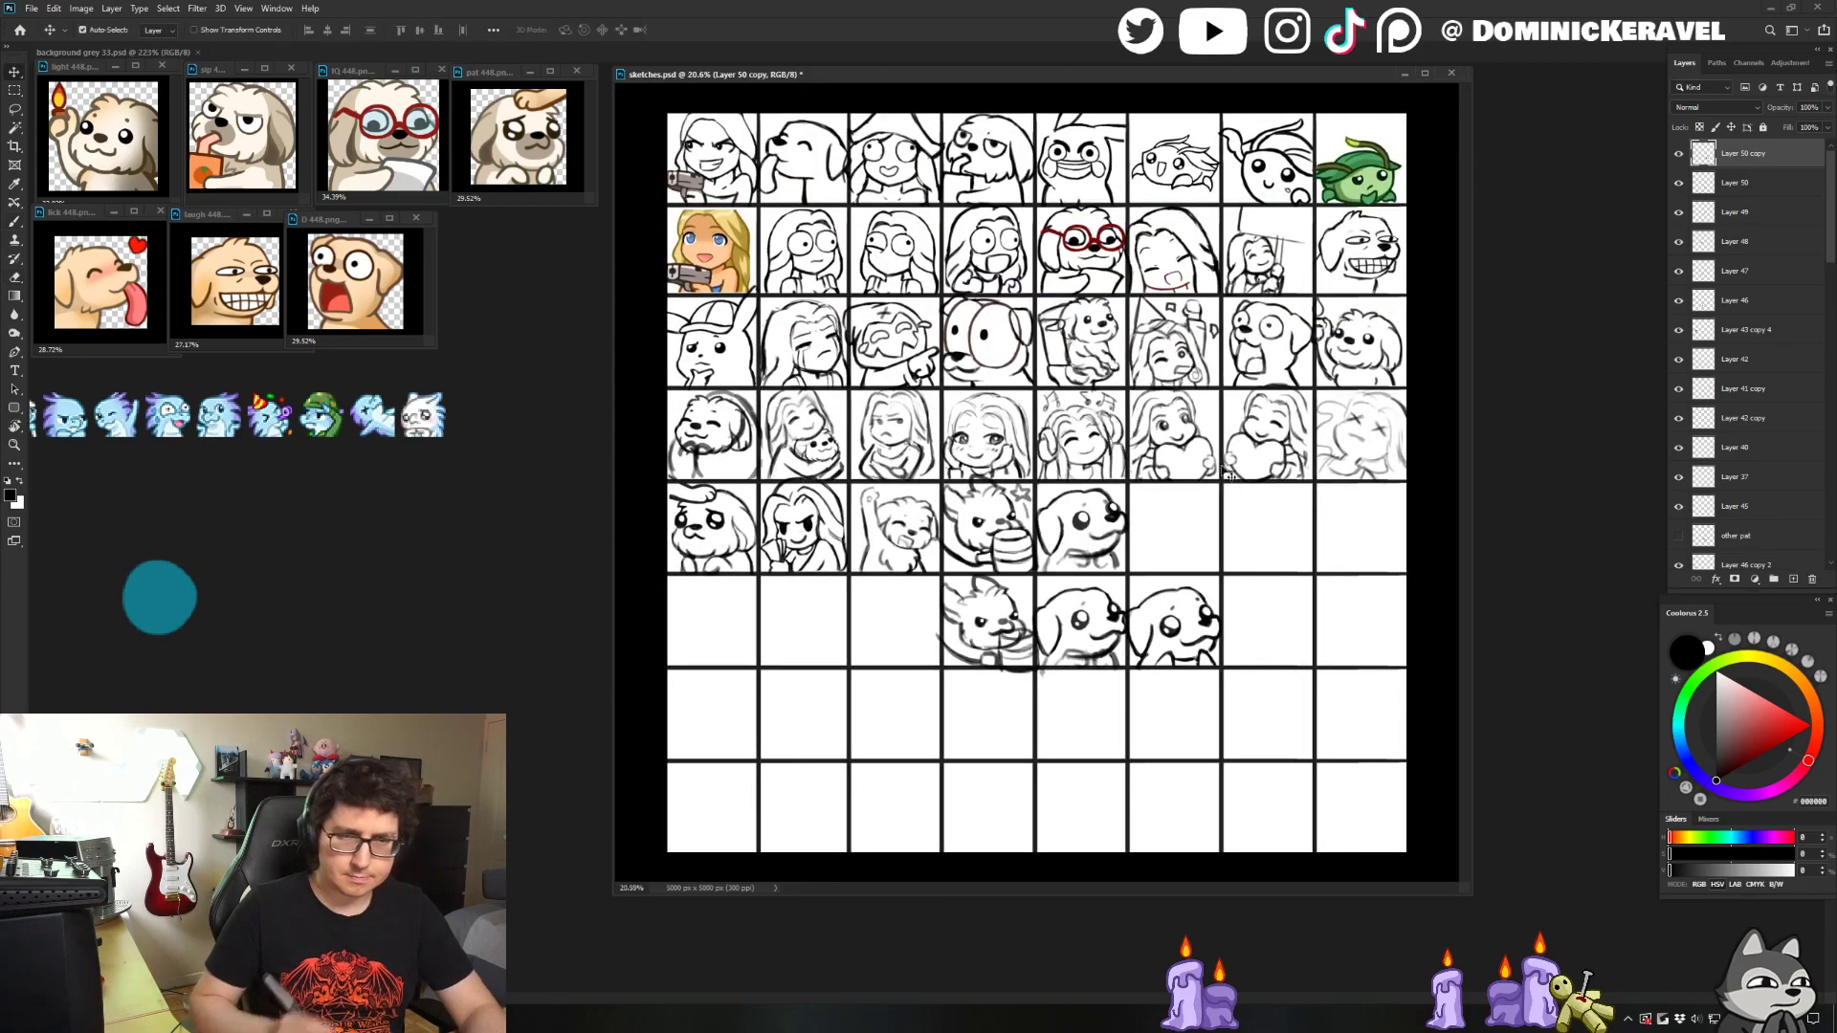
key(ctrl+s)
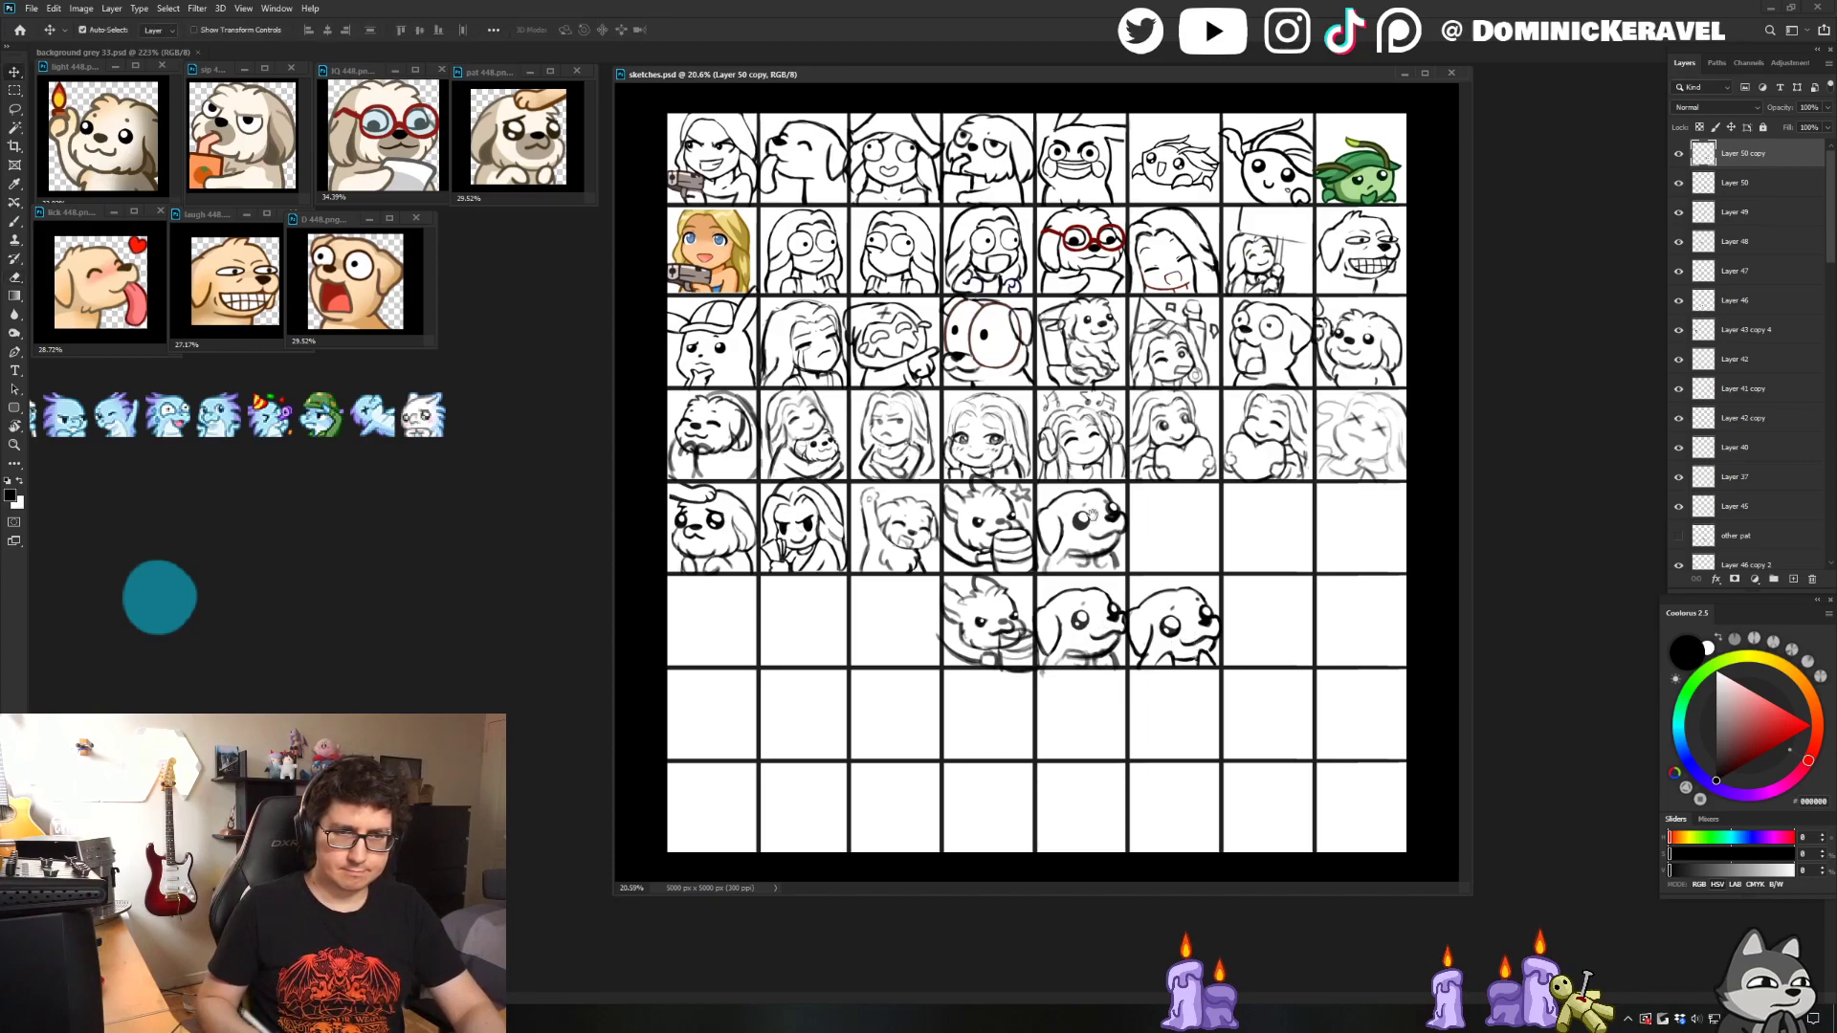
key(e)
key(v)
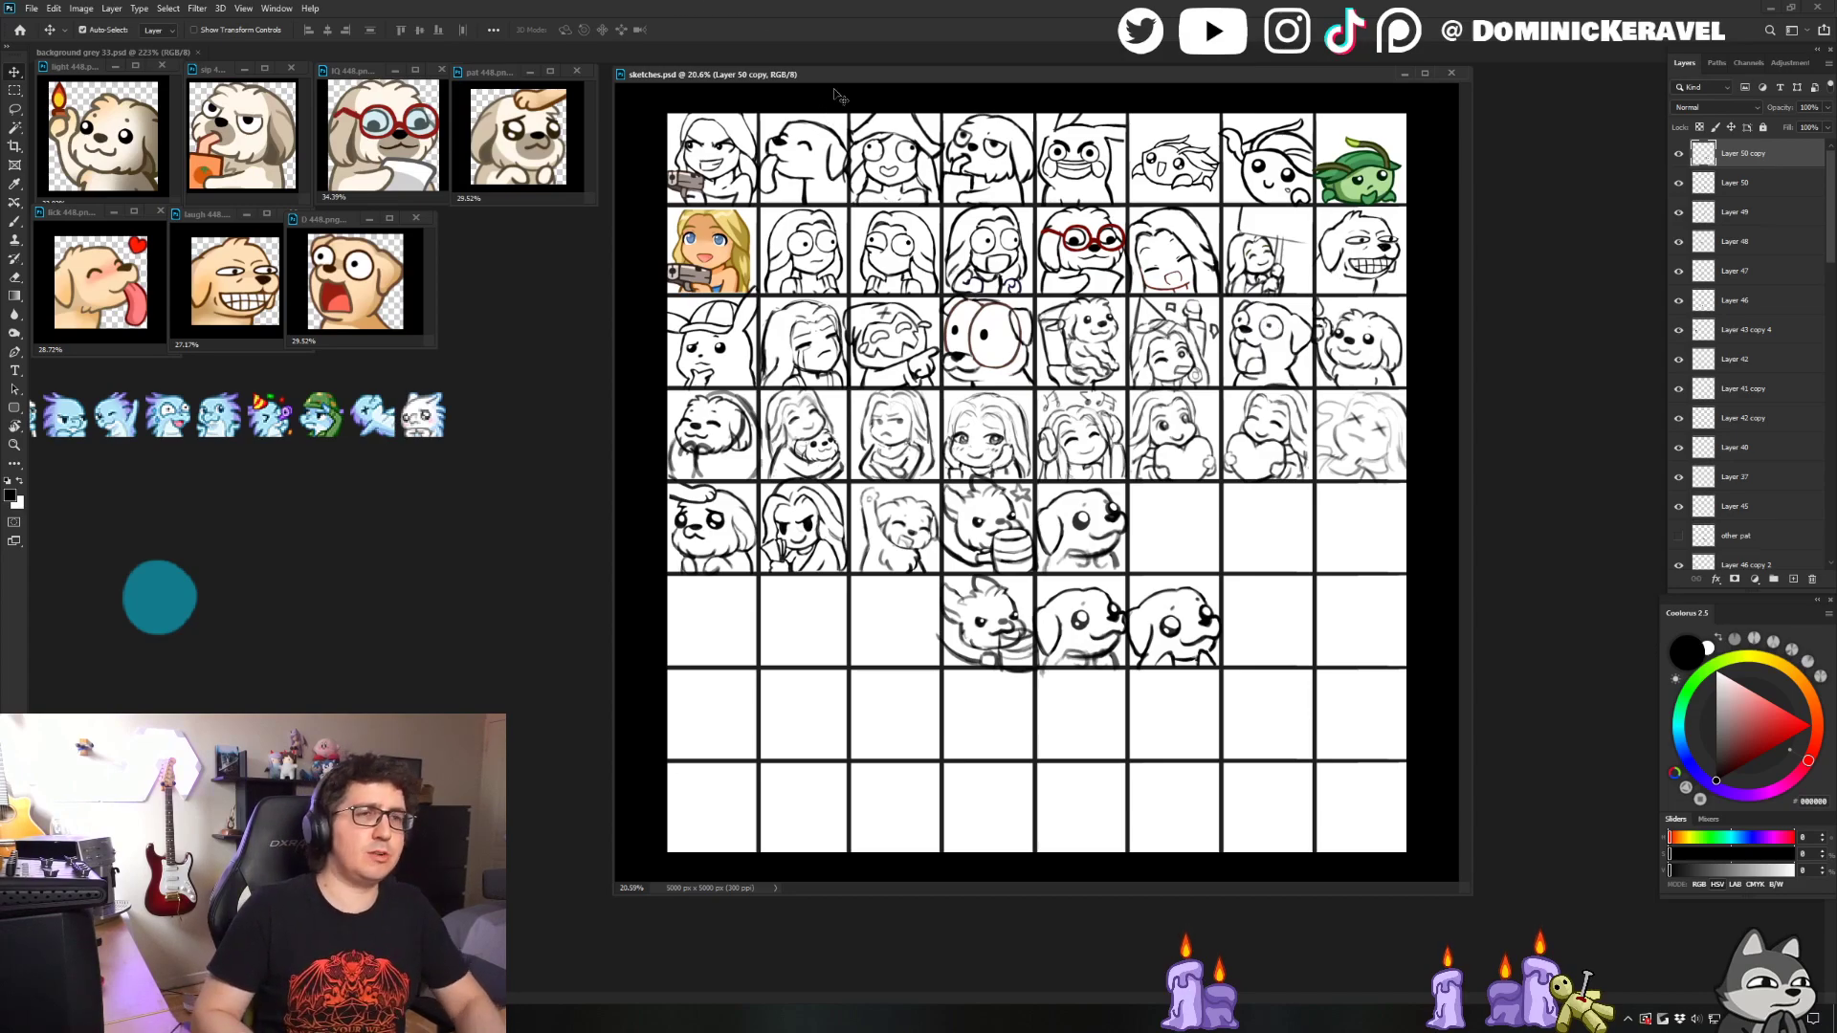
drag(863, 75, 855, 71)
key(b)
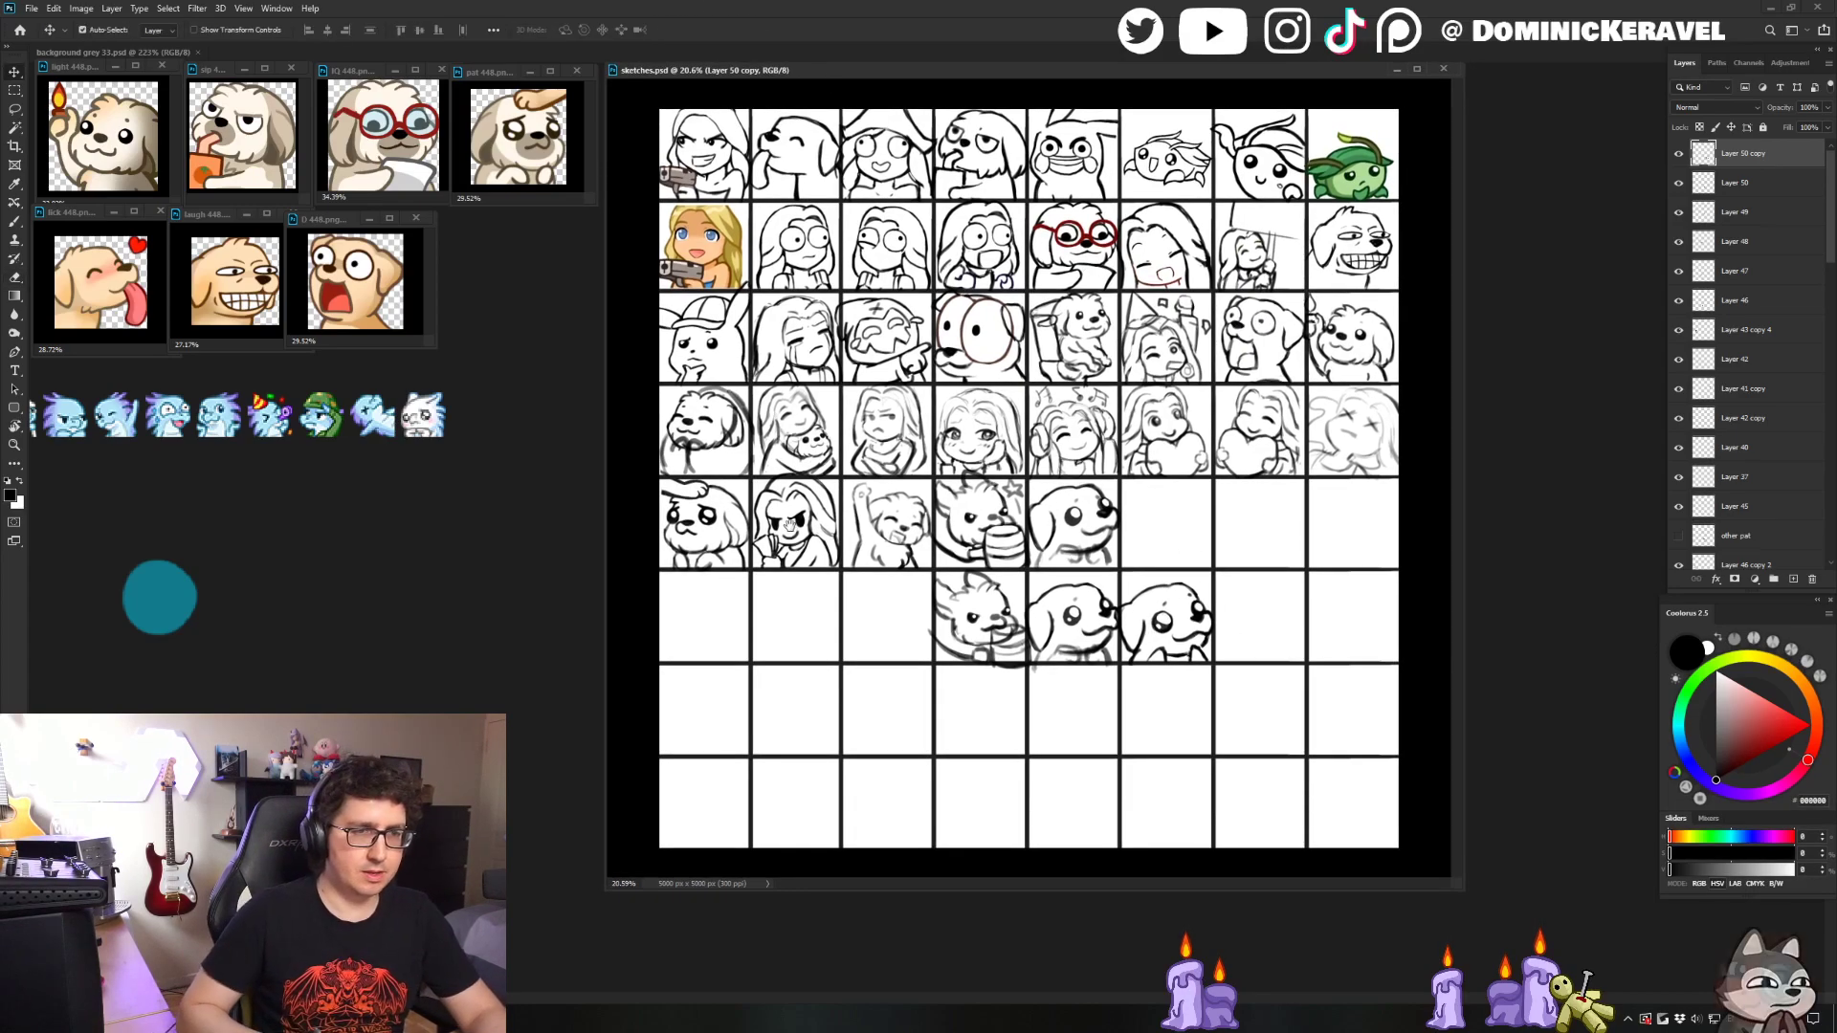
- Clean up the line at the back of the new puppy copy's head beside the grid line and save the document
drag(1146, 631, 1208, 630)
drag(891, 608, 912, 557)
scroll(911, 557, down, 1)
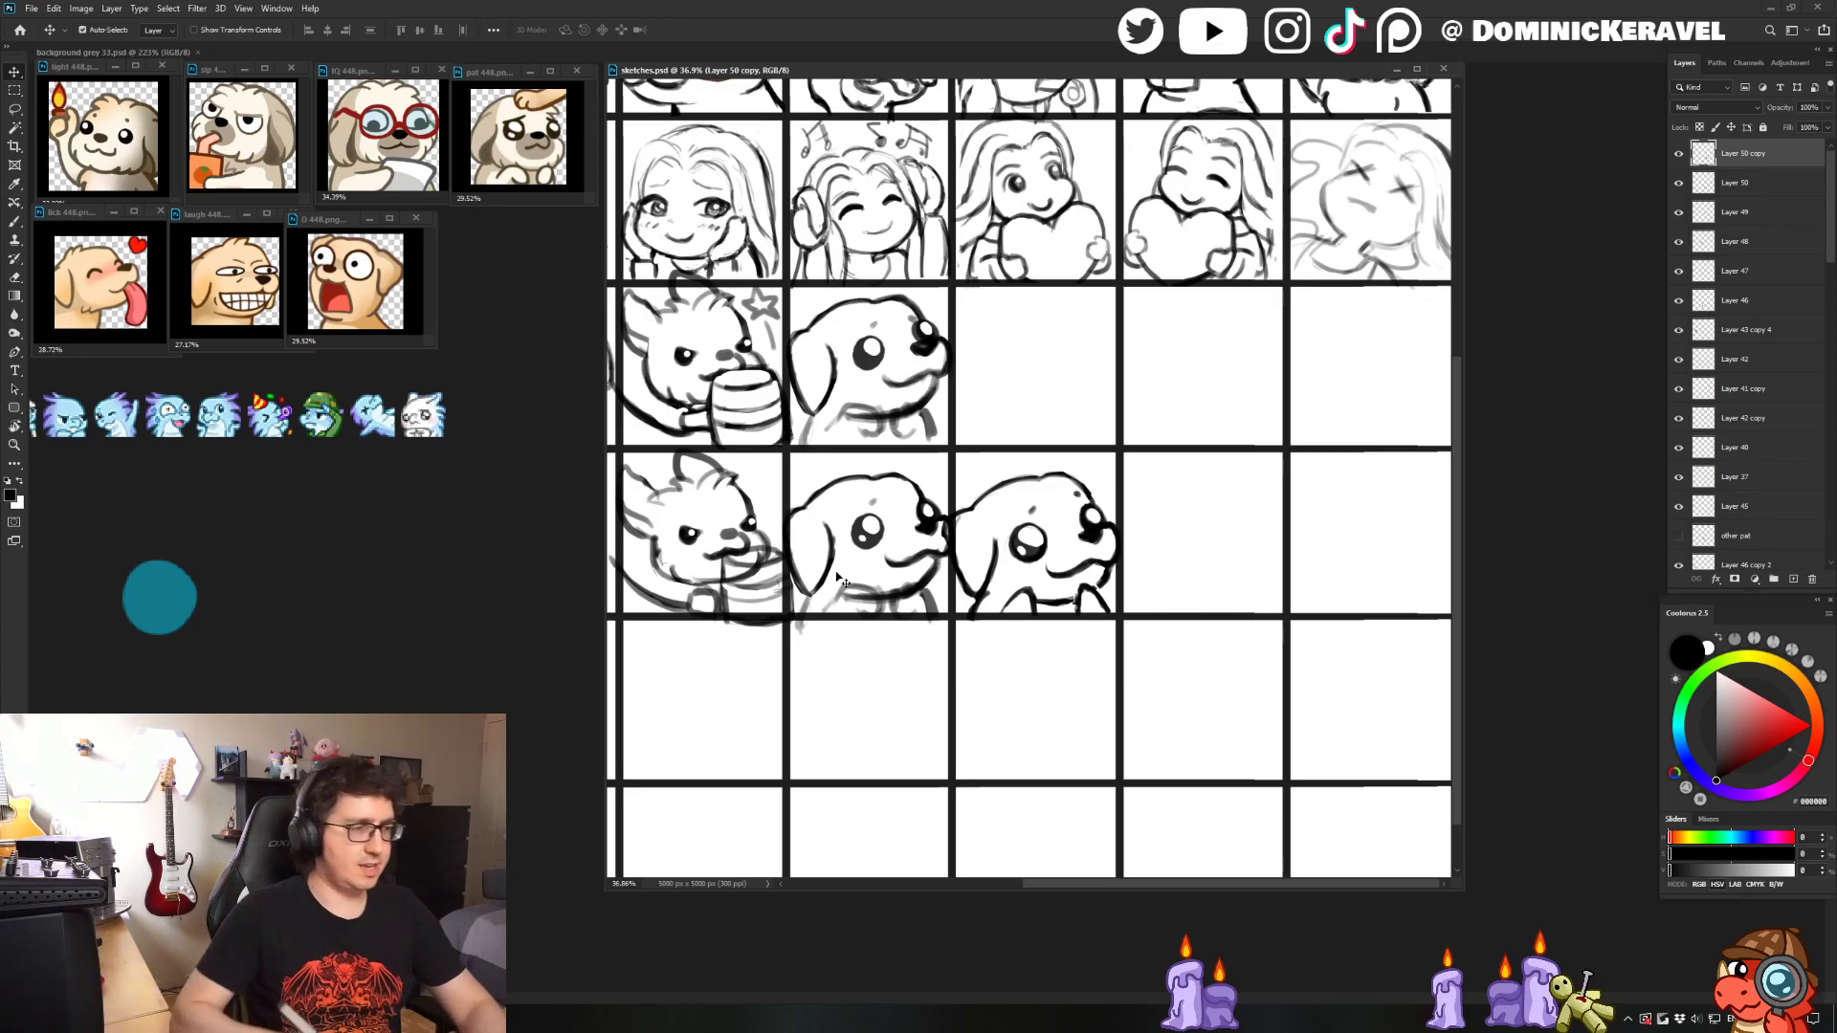
key(e)
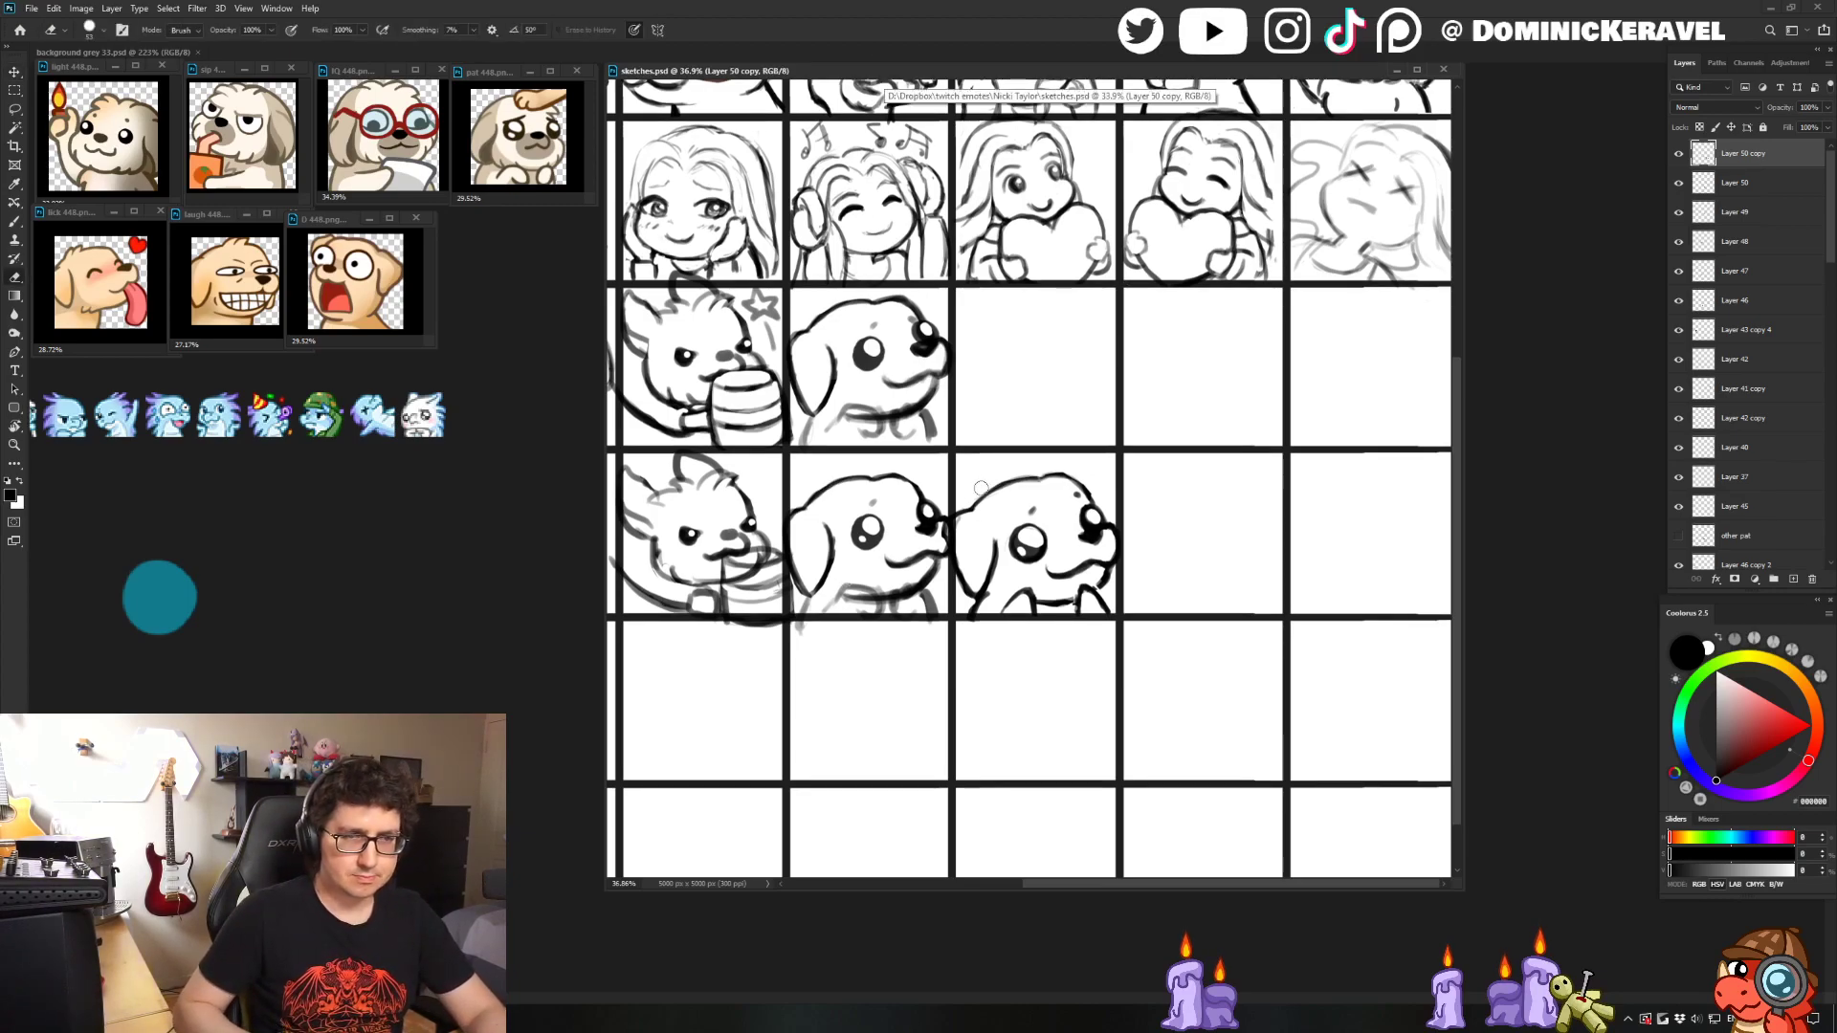
drag(960, 519, 951, 535)
key(v)
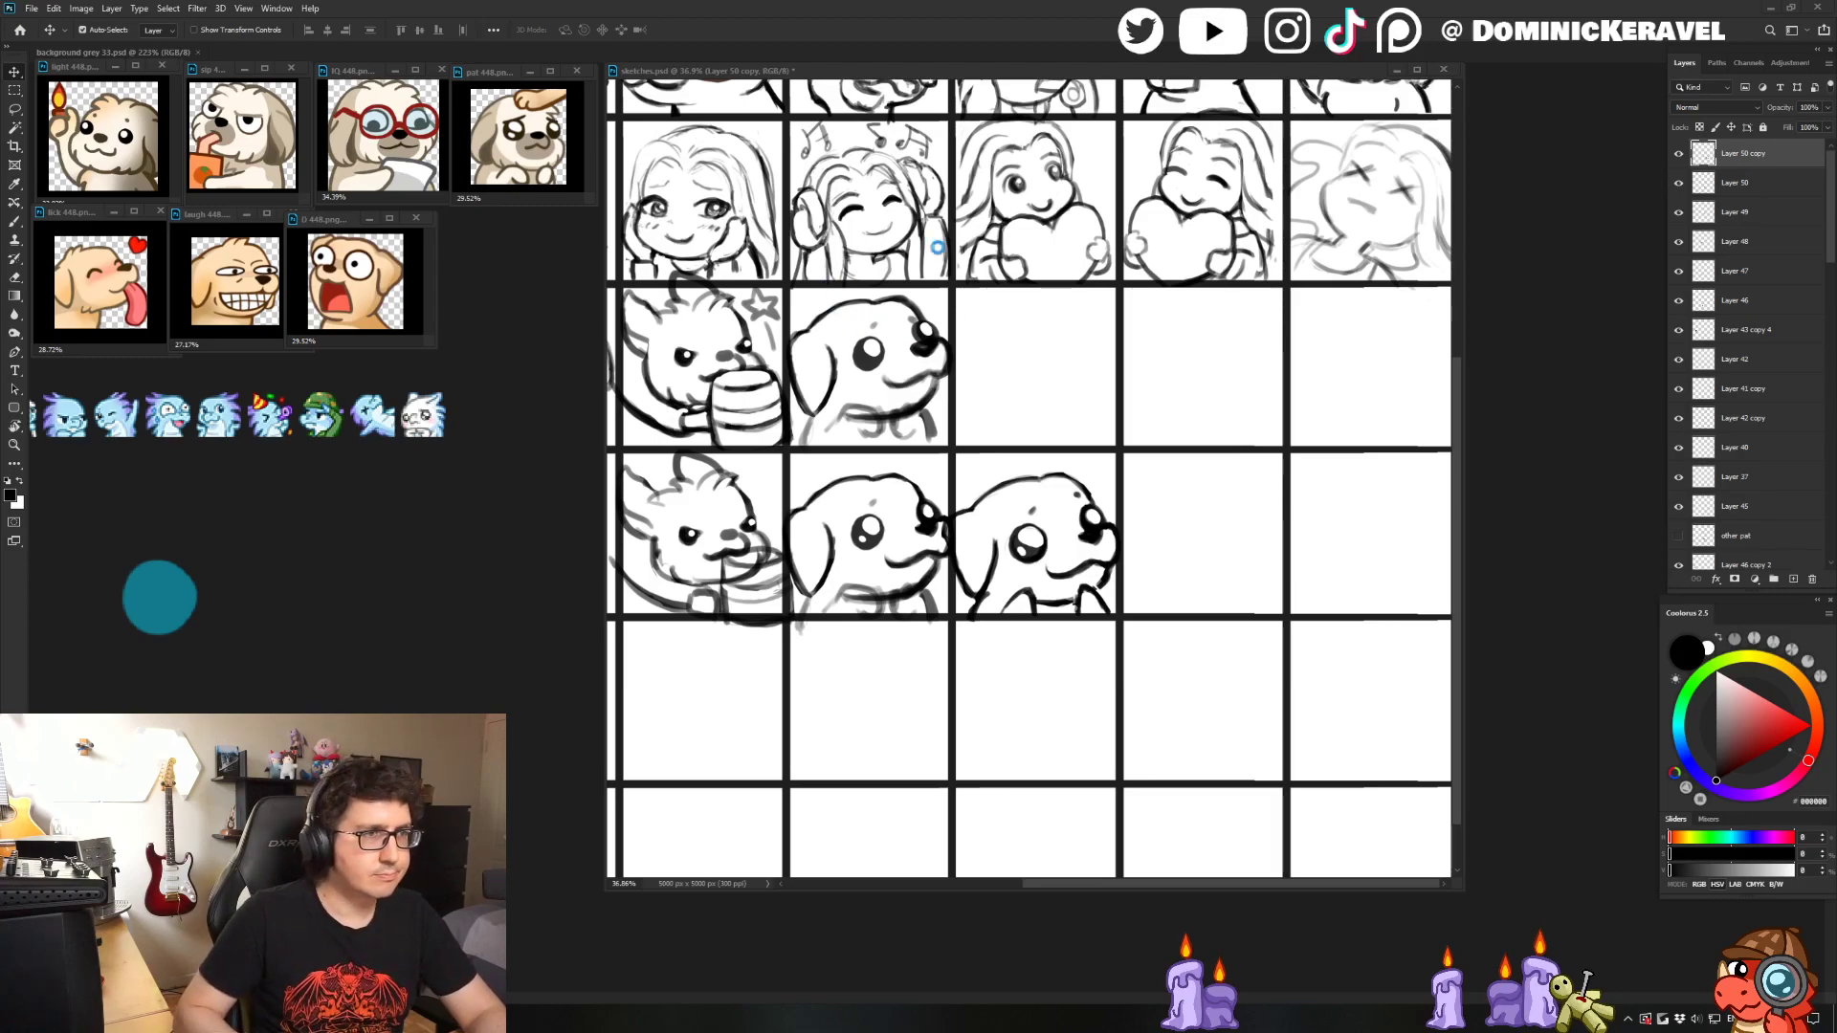
key(b)
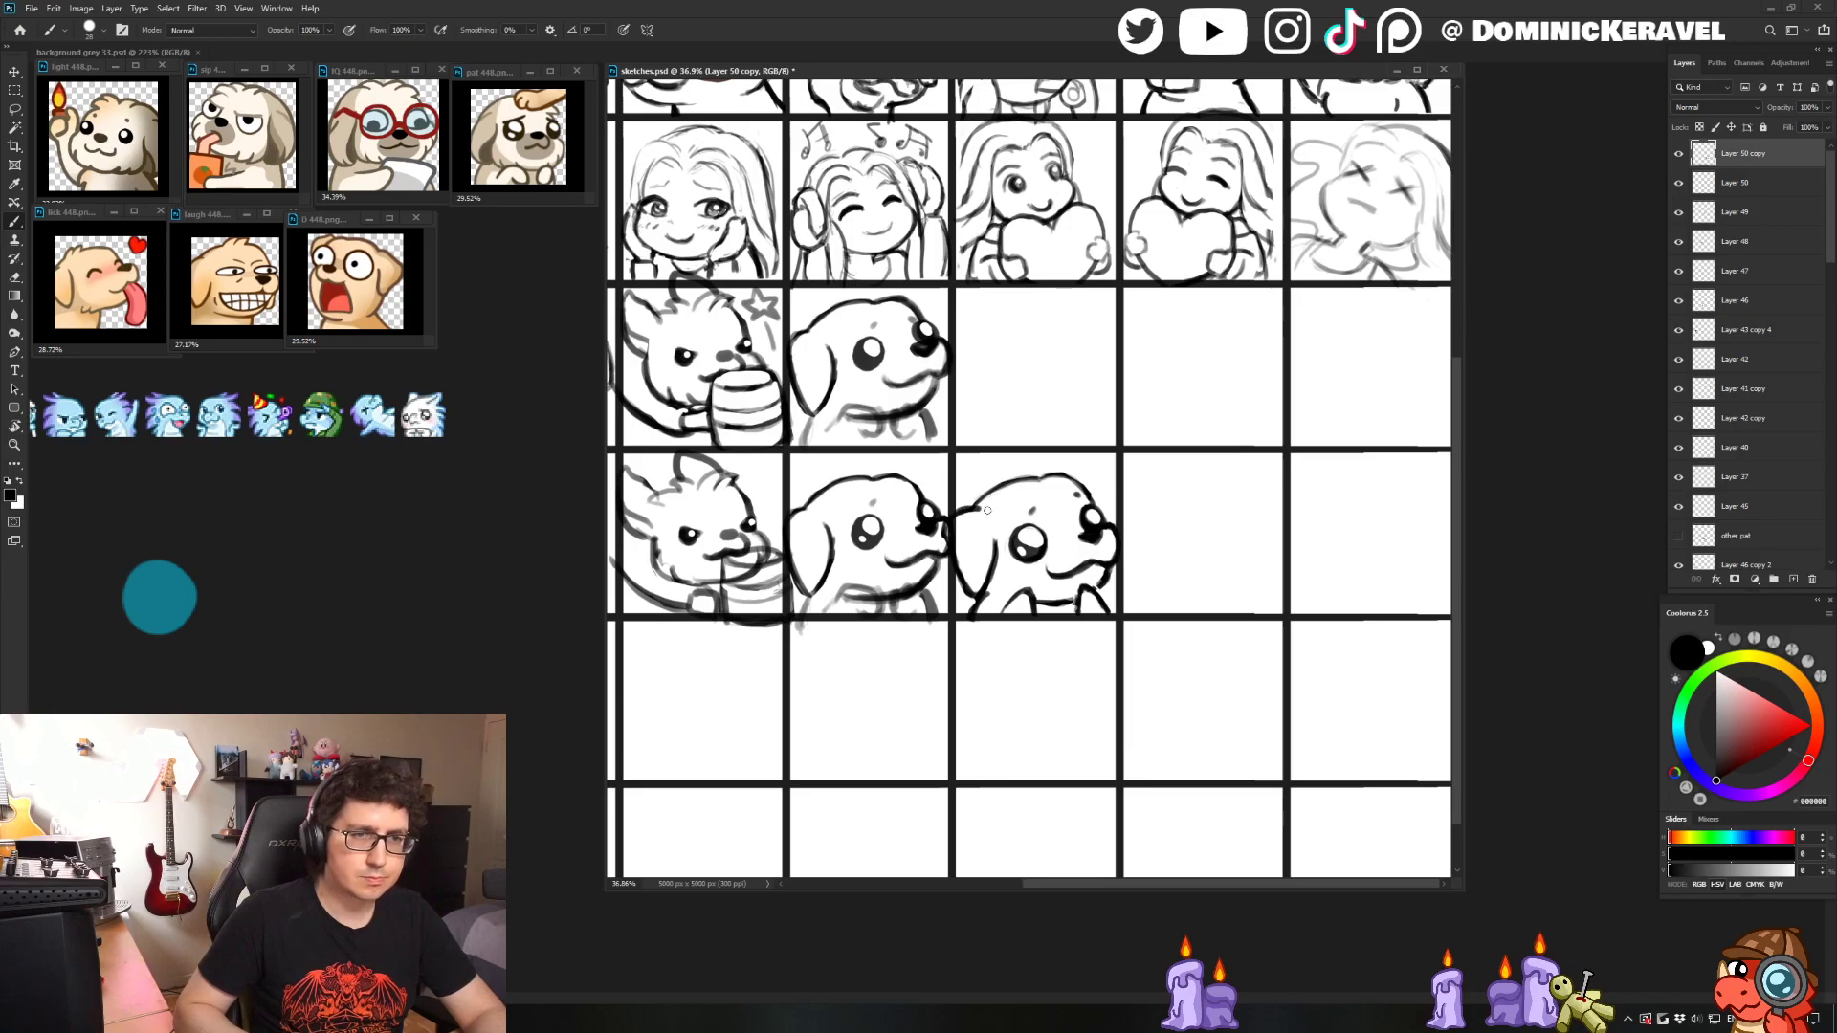
key(v)
scroll(991, 497, up, 2)
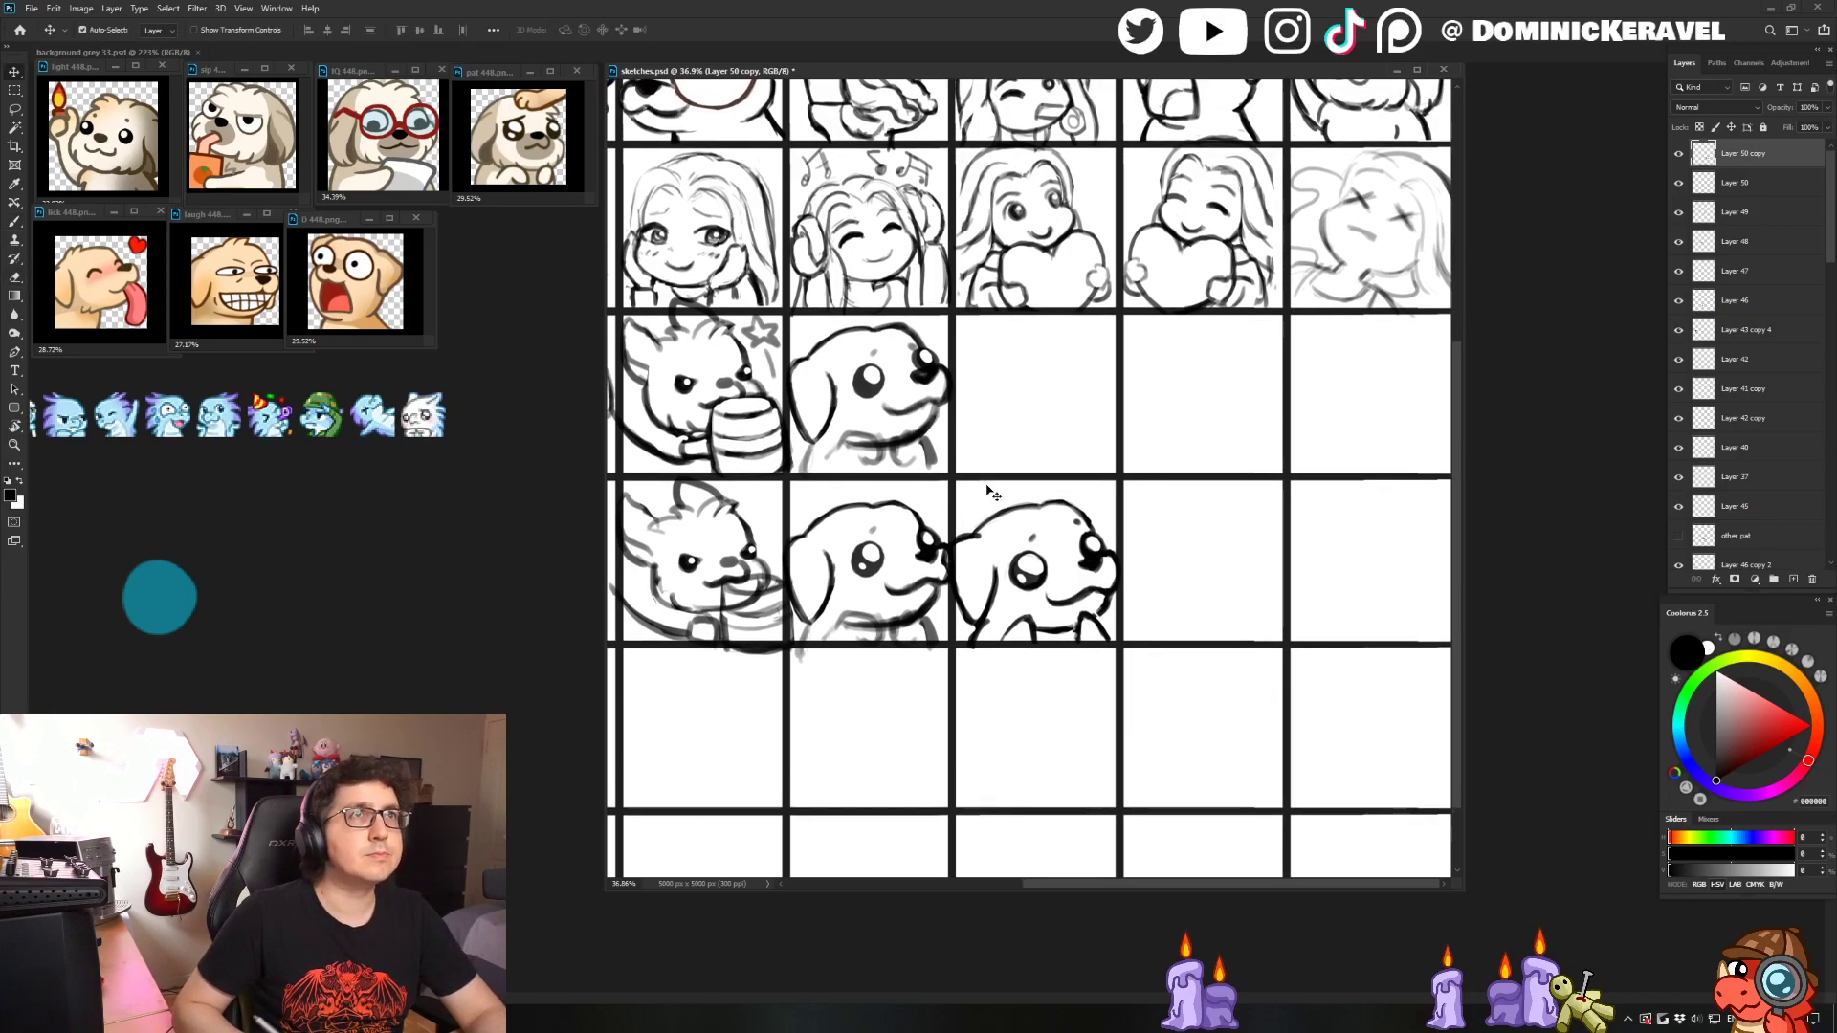
key(ctrl+s)
- Duplicate the refined puppy sketch into the empty cell directly to its right
scroll(1107, 431, down, 5)
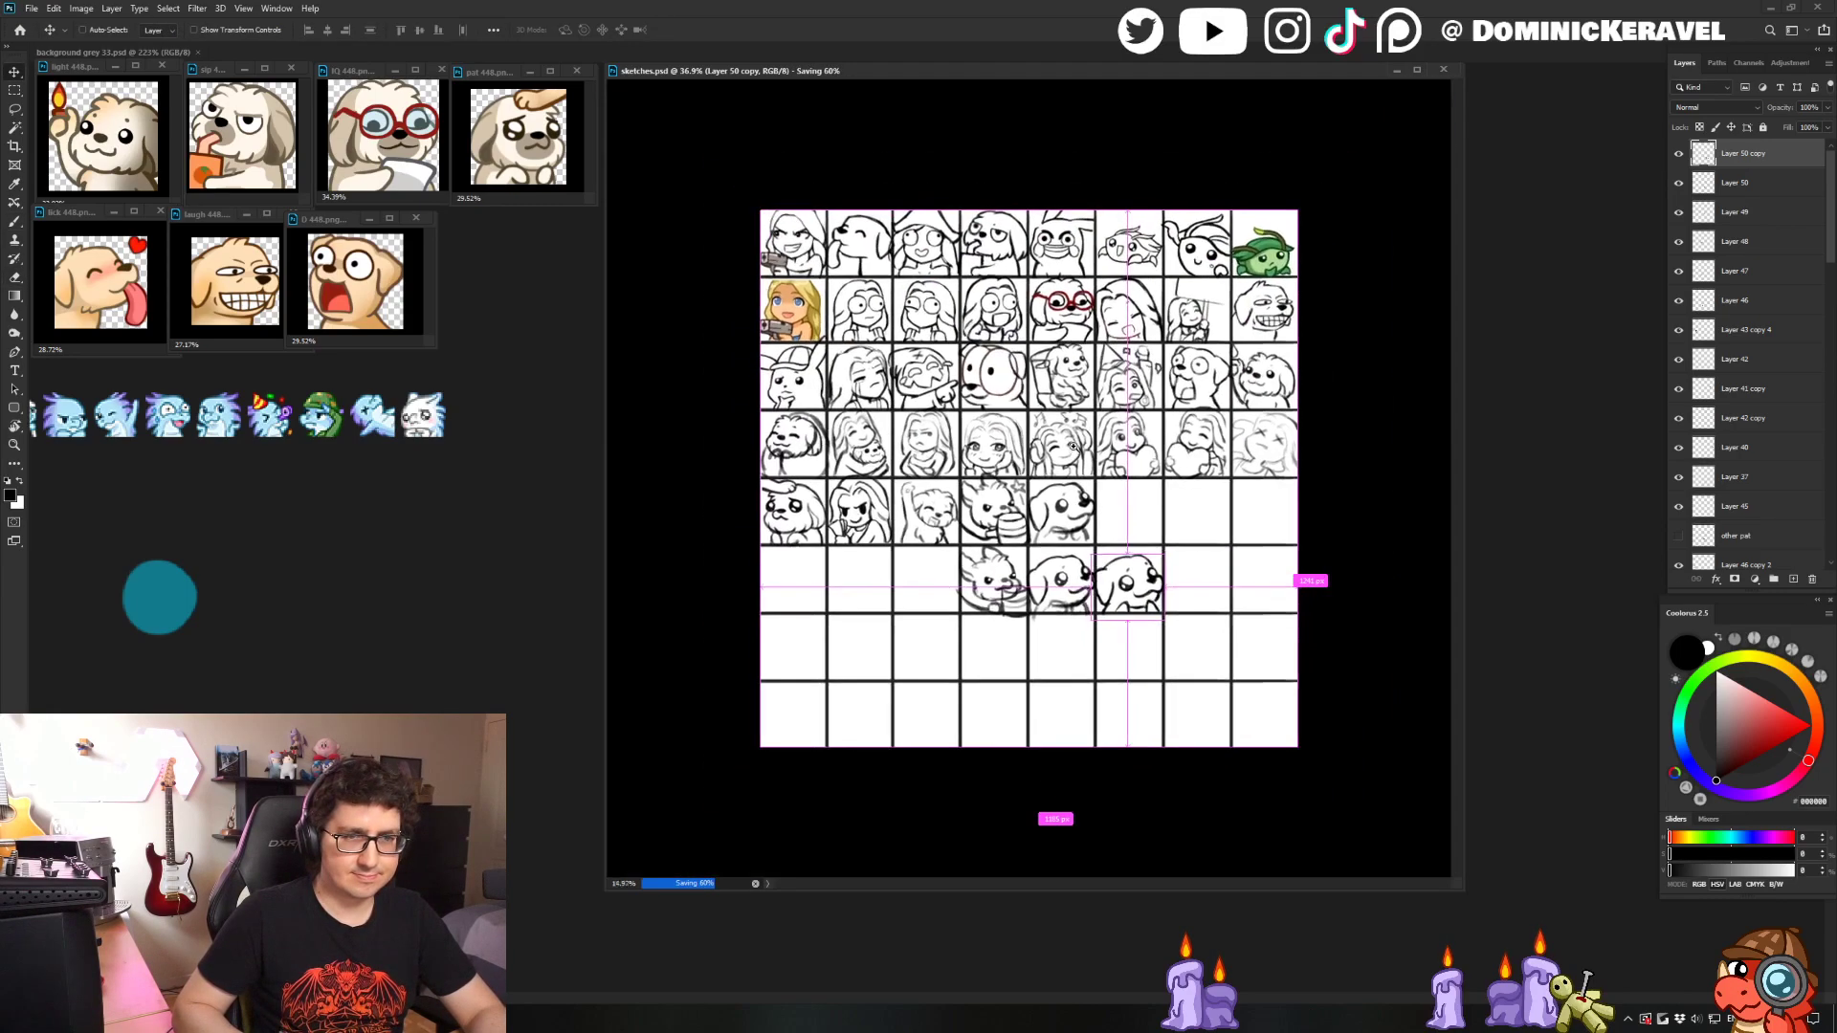
scroll(1073, 447, down, 1)
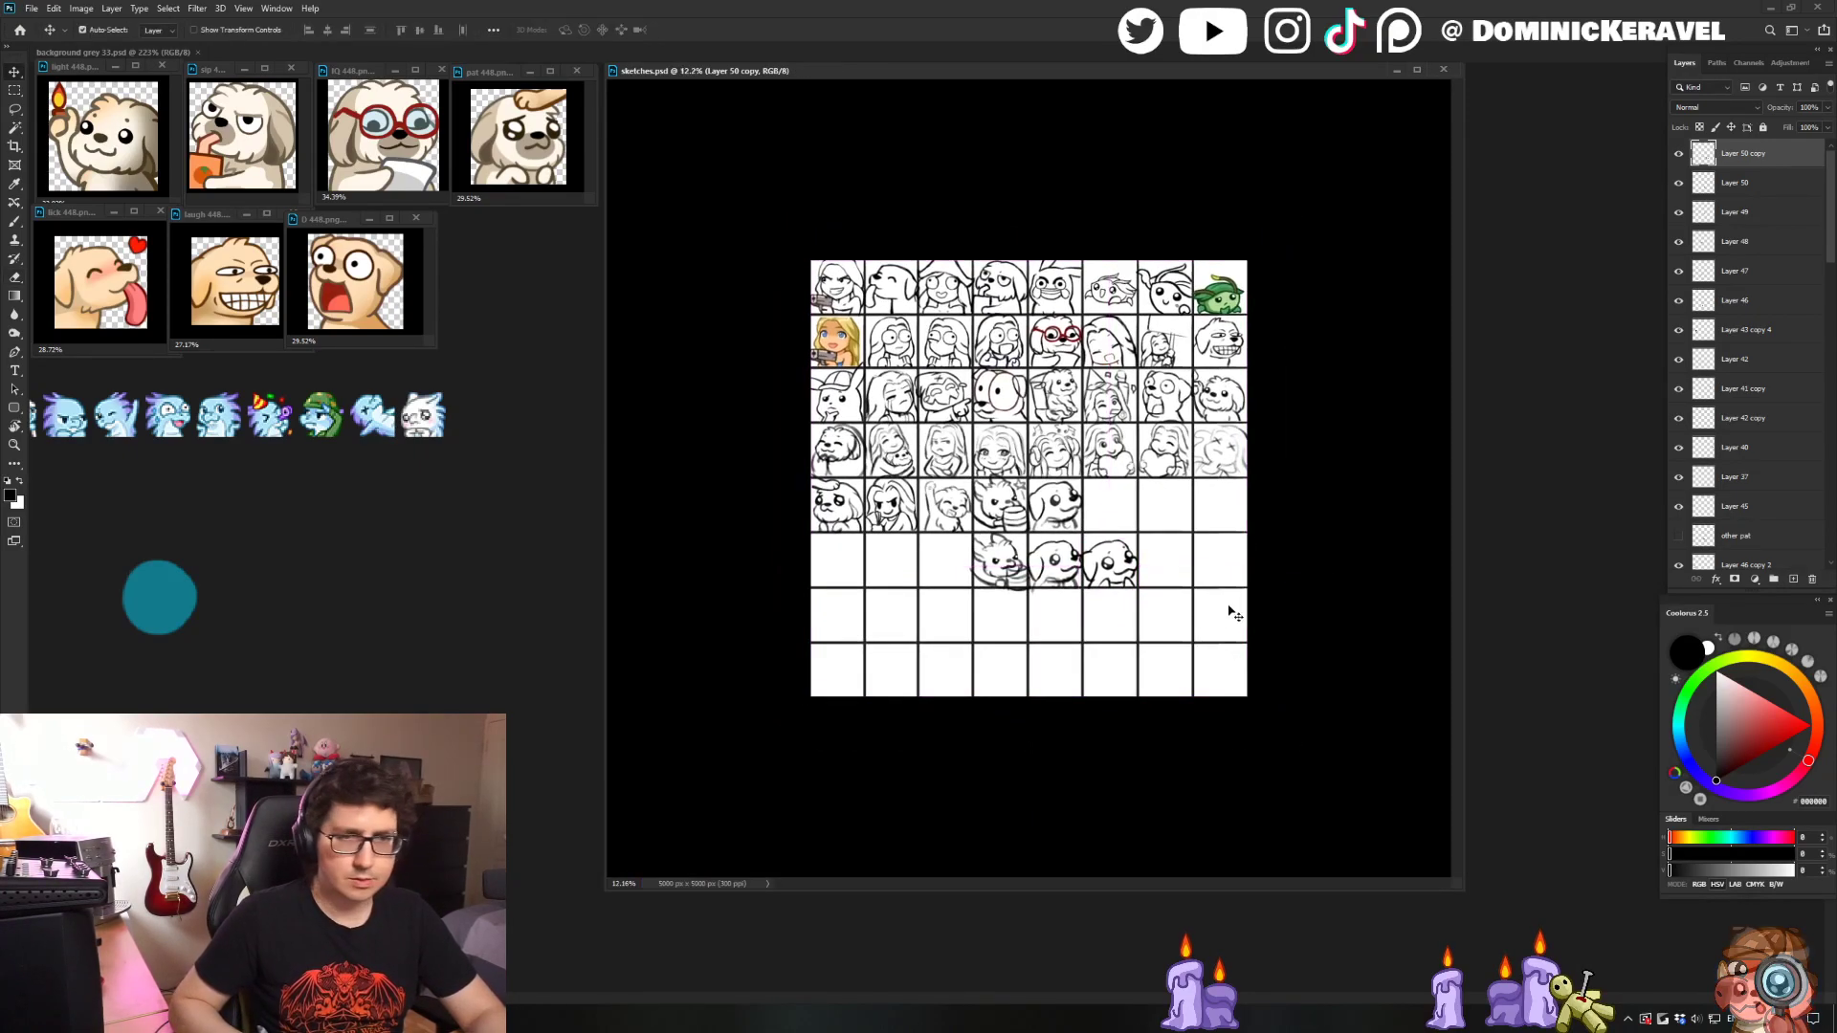
scroll(1237, 609, up, 3)
drag(1090, 537, 1234, 540)
key(b)
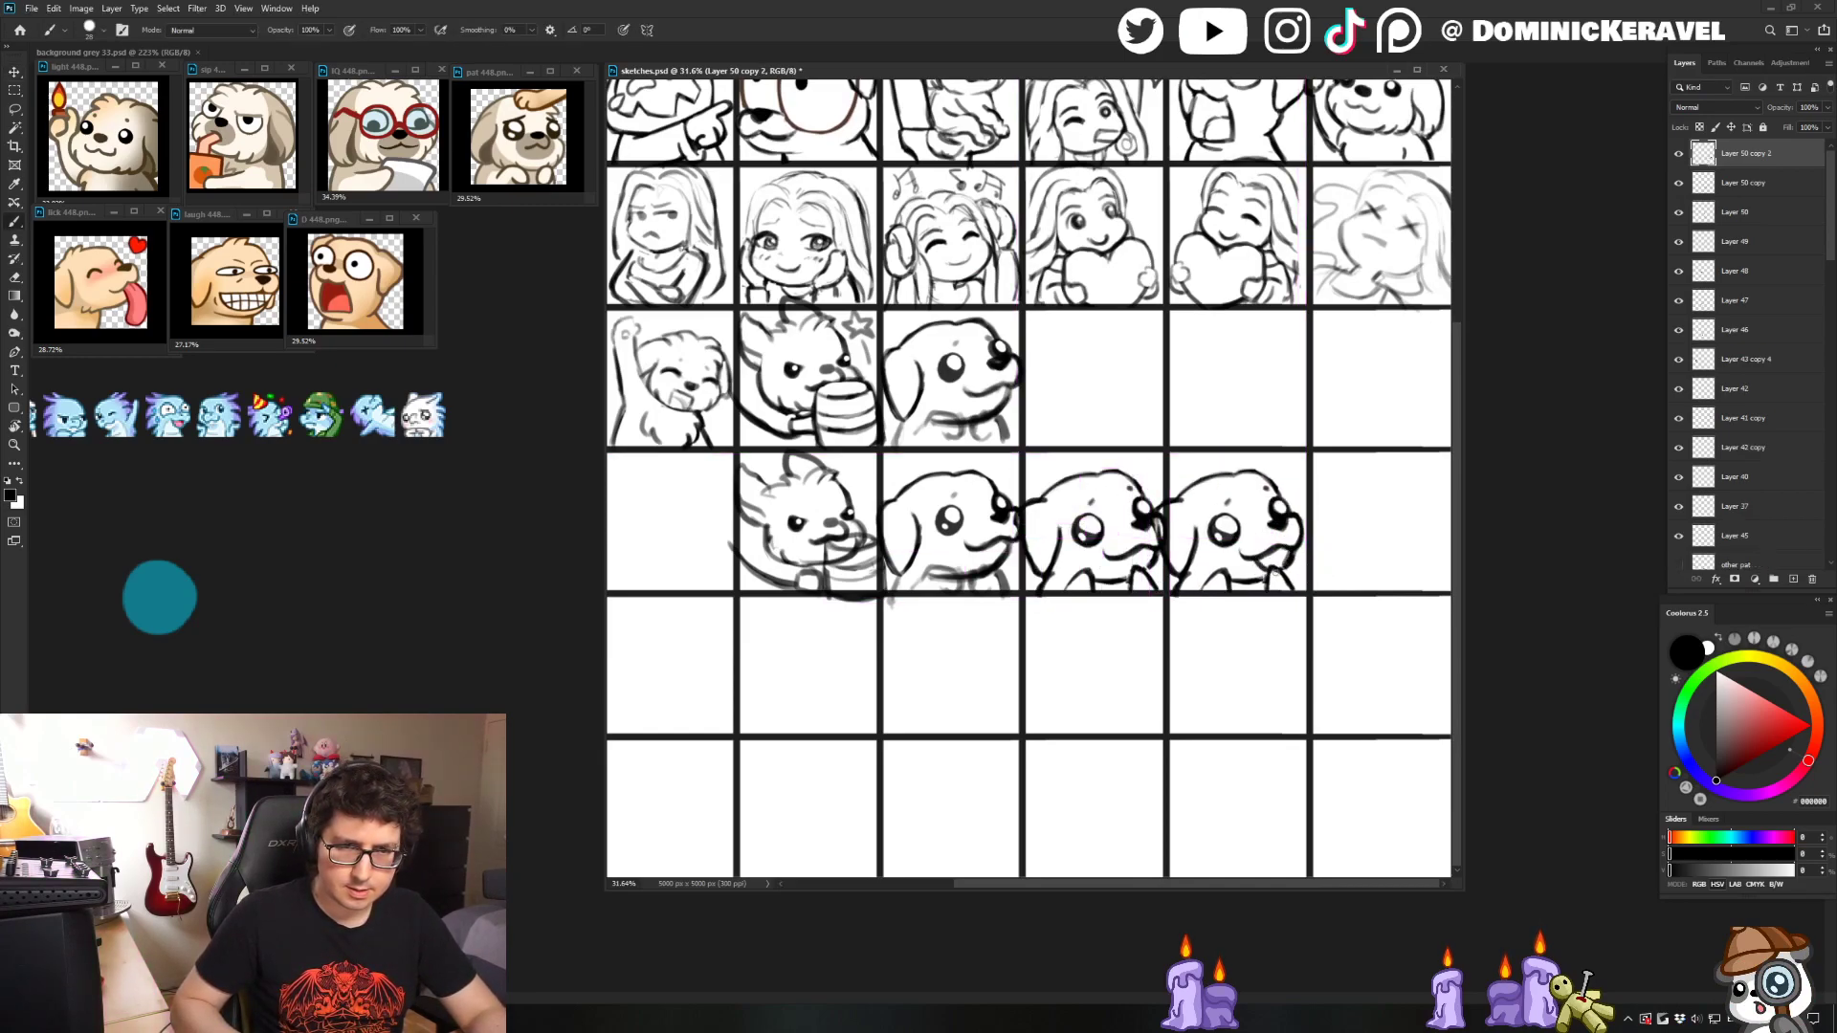
- Lasso the chin lines of the newest puppy duplicate, delete them and clear the selection
key(l)
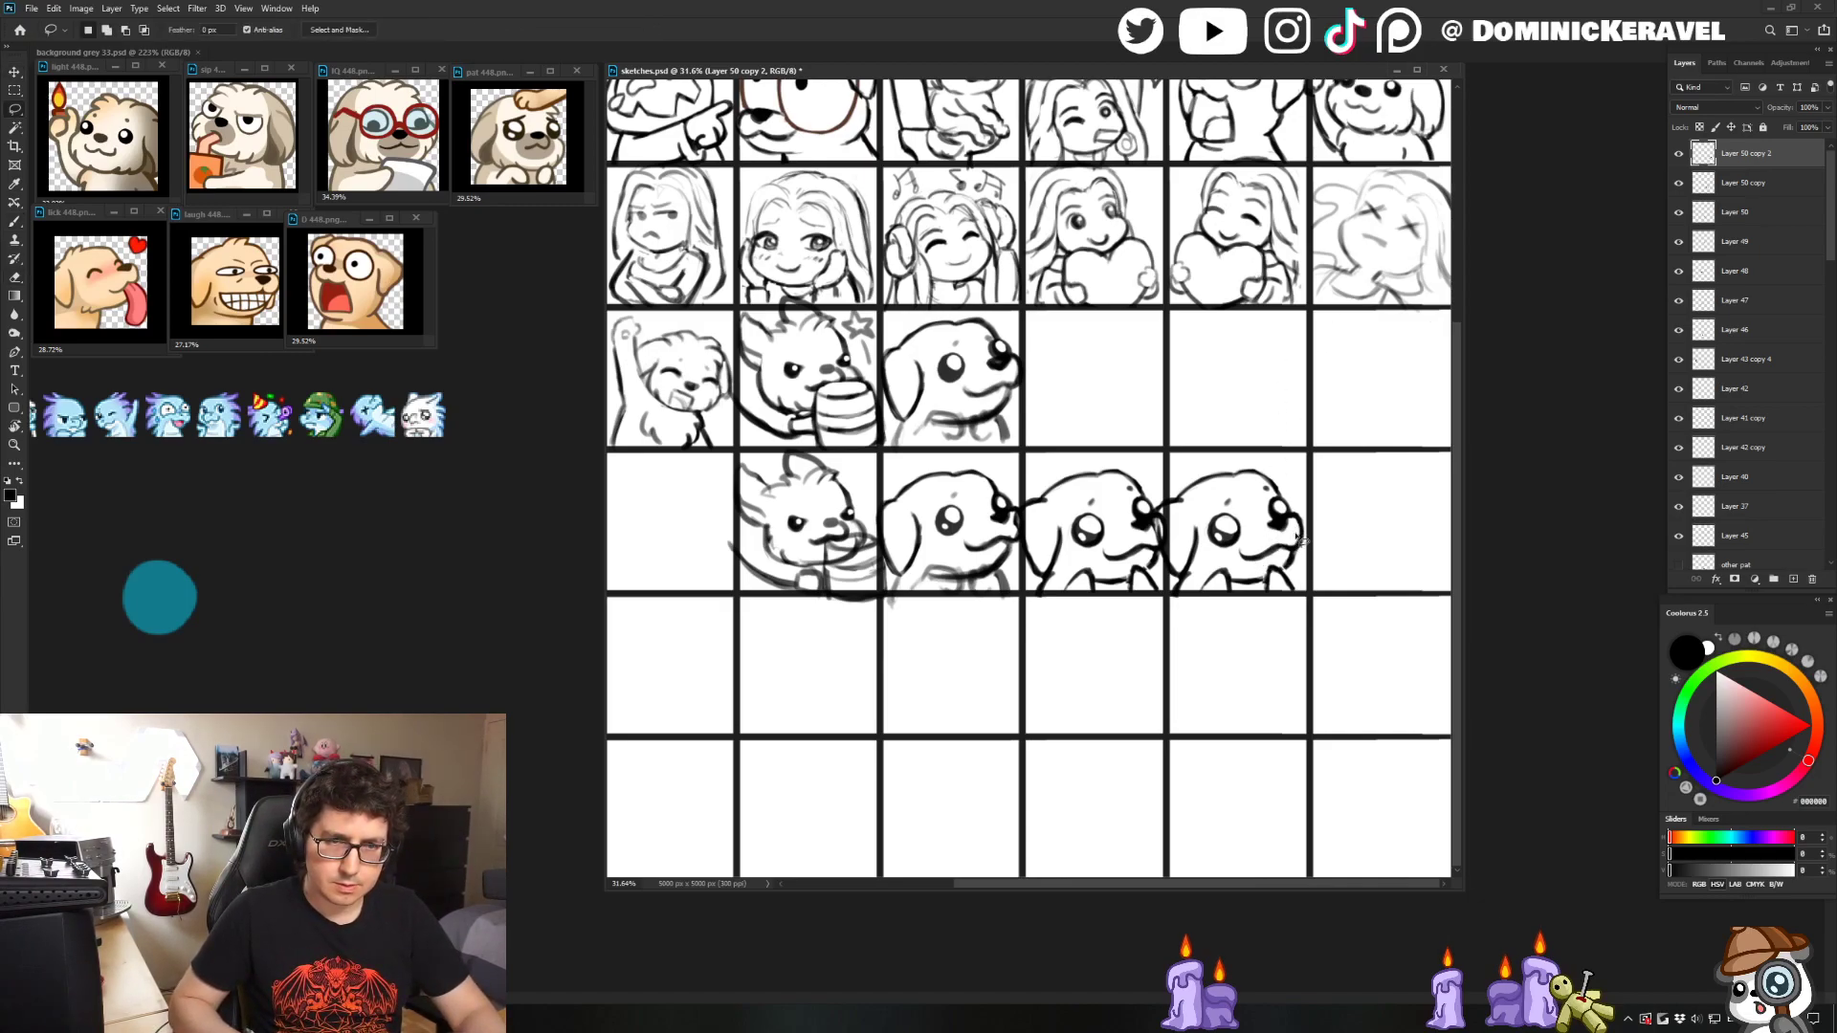
mouse_move(1290, 551)
mouse_down()
mouse_move(1233, 554)
mouse_move(1295, 541)
mouse_up()
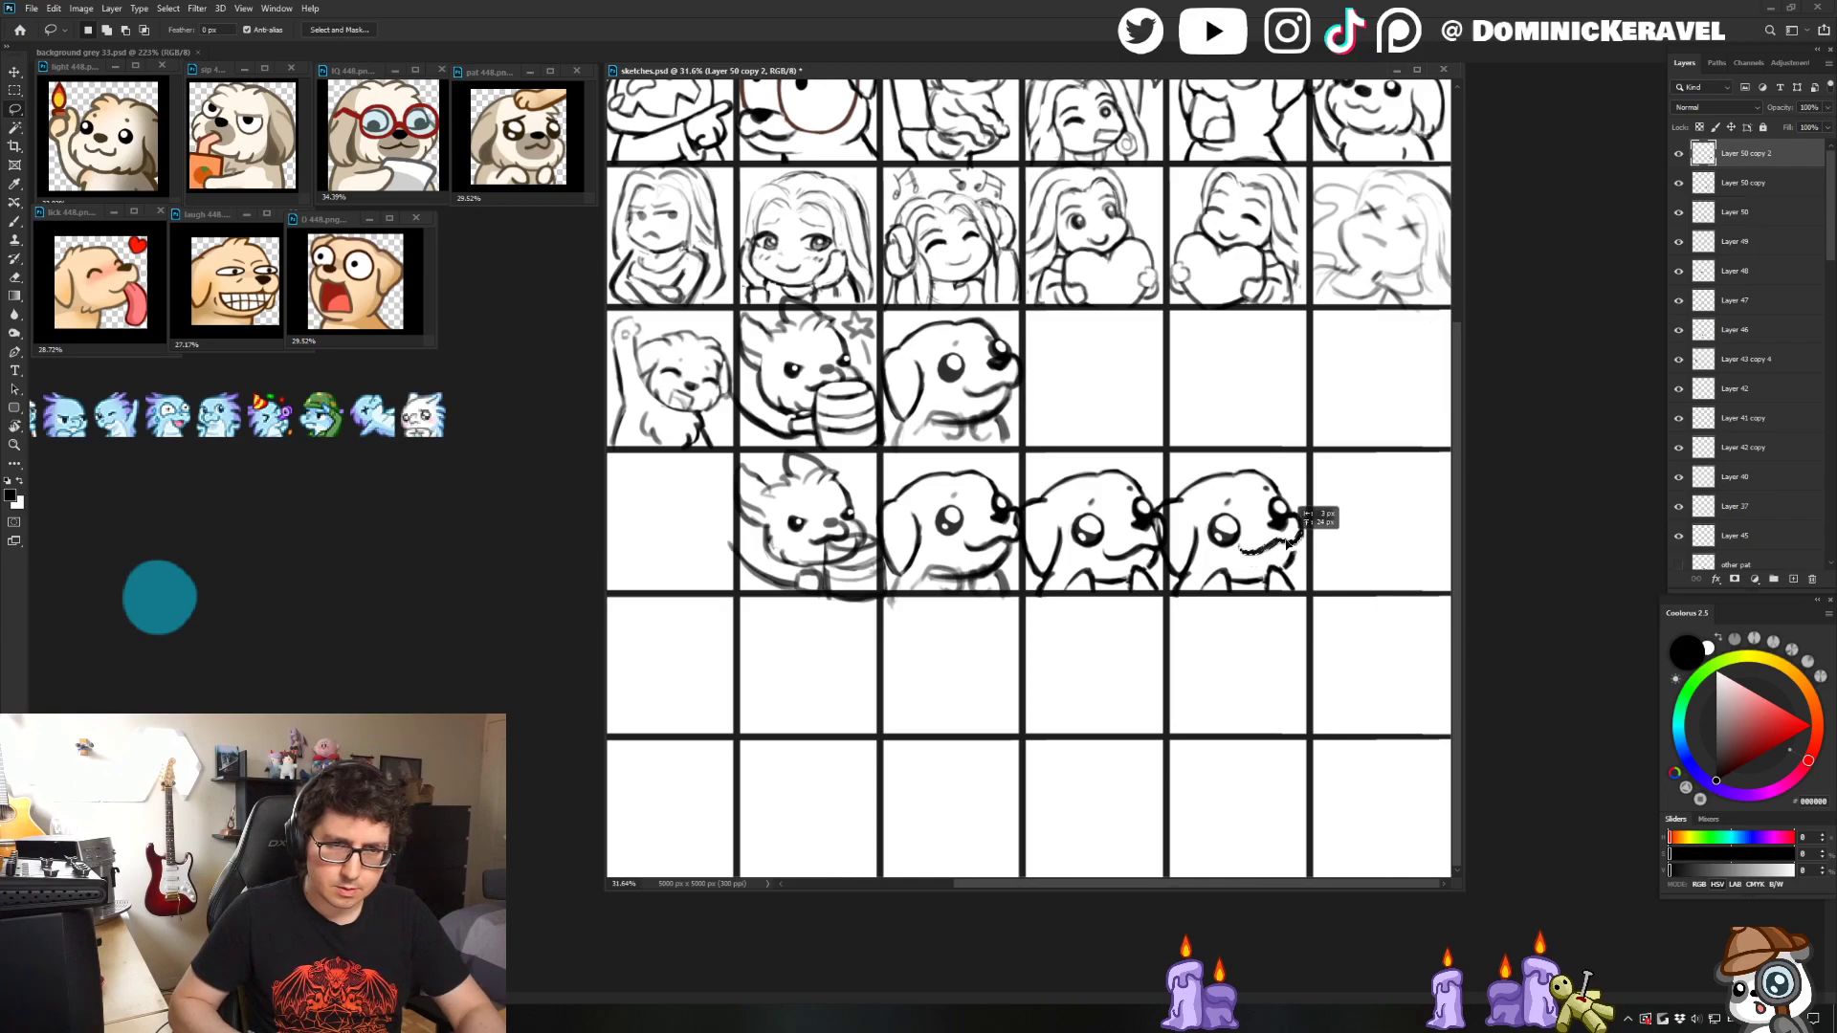
key(Delete)
key(ctrl+d)
key(b)
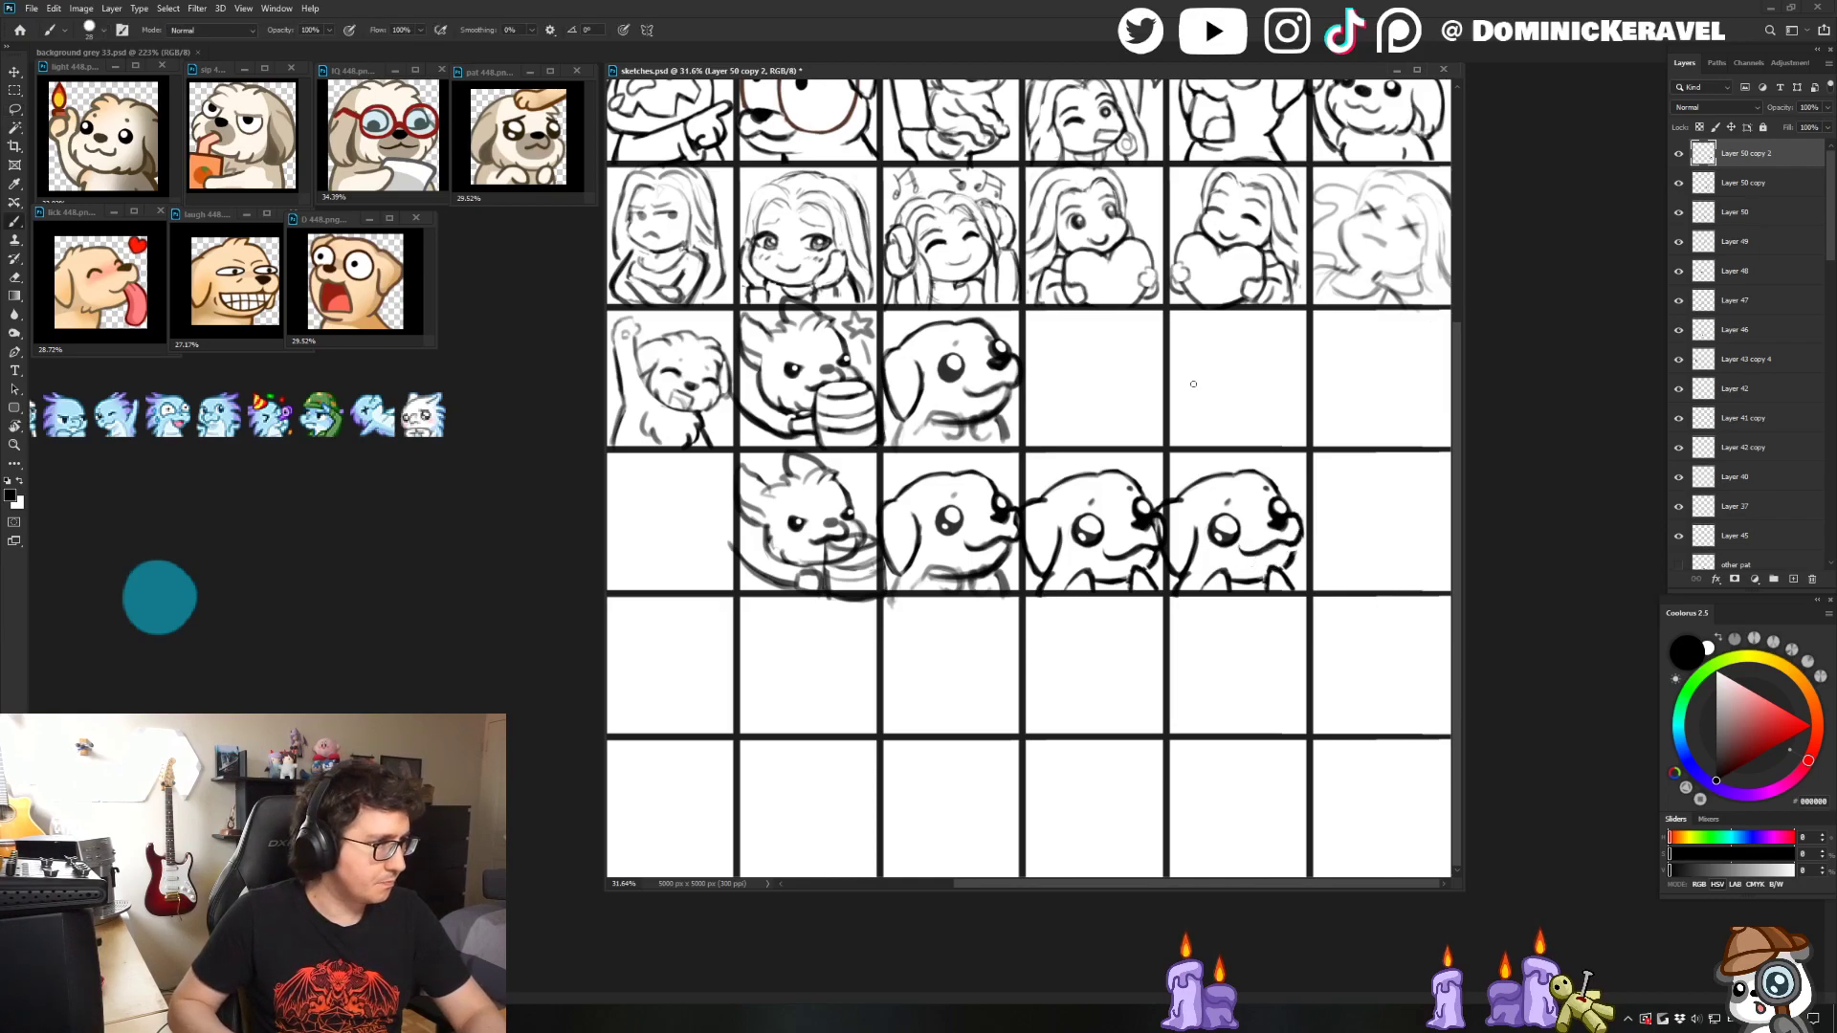
- Sketch a rough open mouth with a hanging lower jaw beneath the newest puppy duplicate's muzzle
mouse_move(1241, 547)
mouse_down()
mouse_move(1267, 543)
mouse_move(1264, 571)
mouse_move(1283, 569)
mouse_up()
key(e)
key(b)
key(e)
key(b)
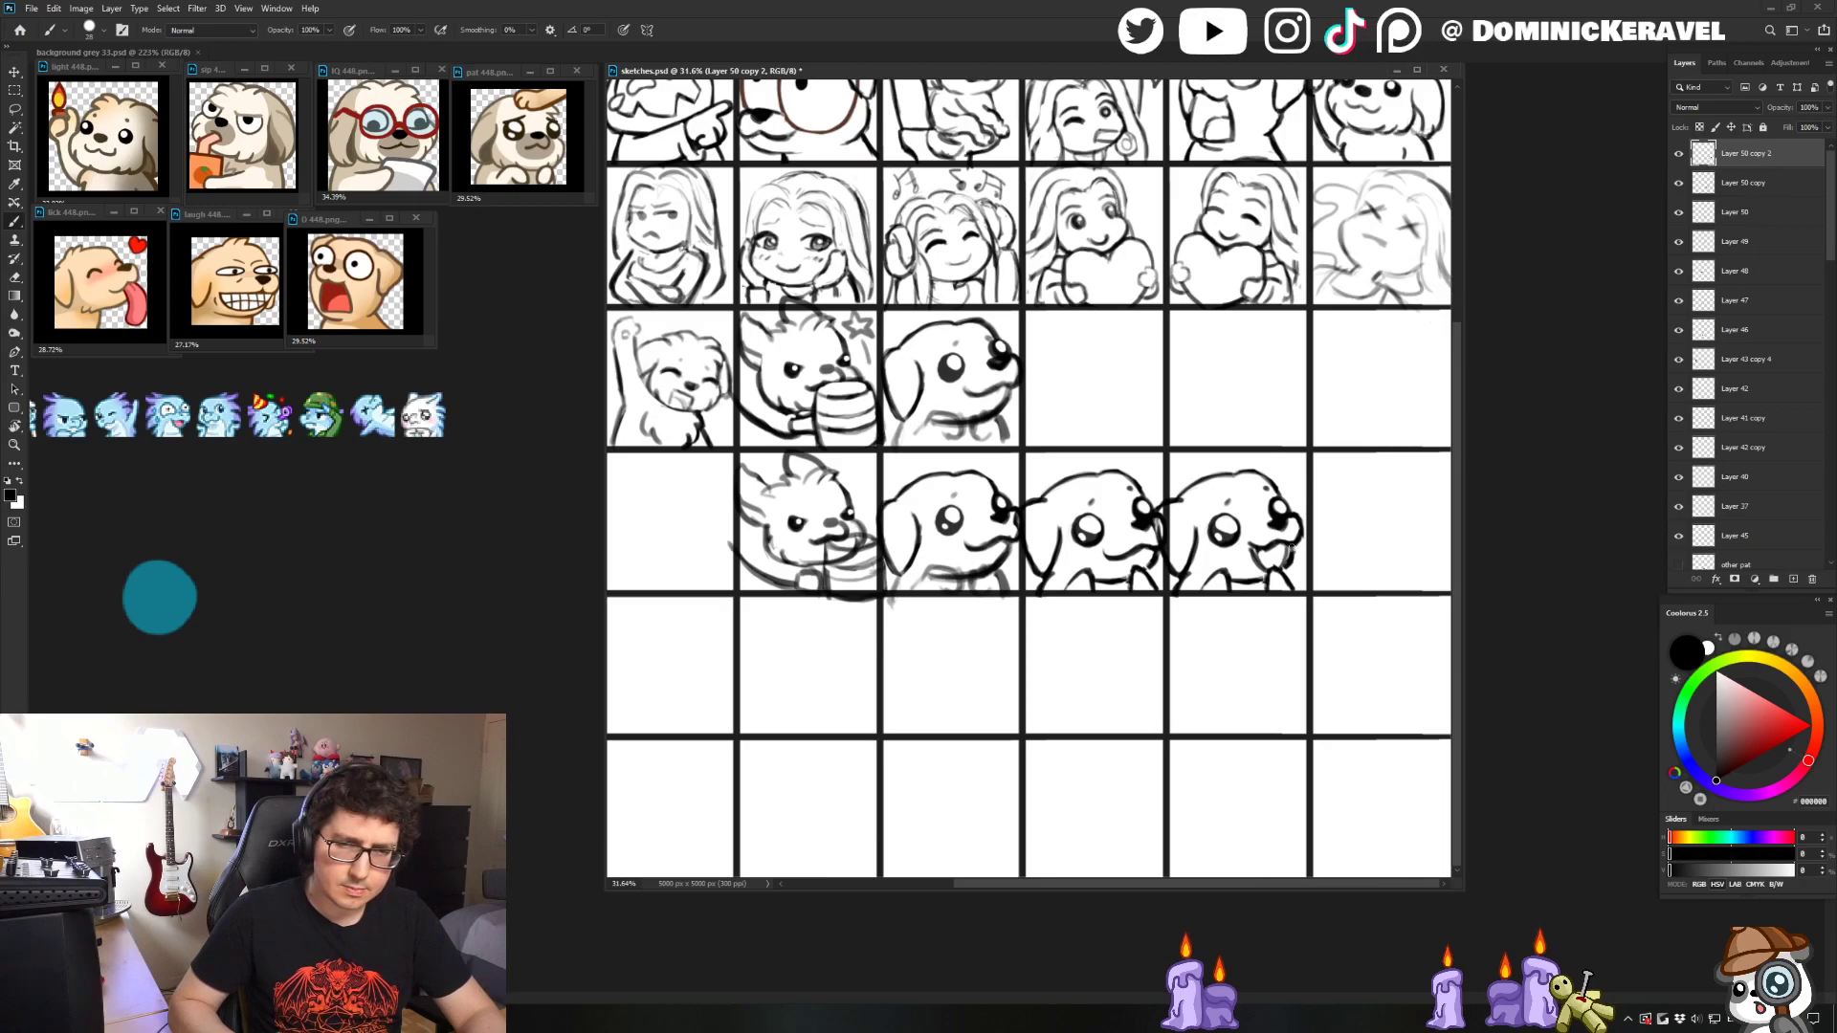
key(e)
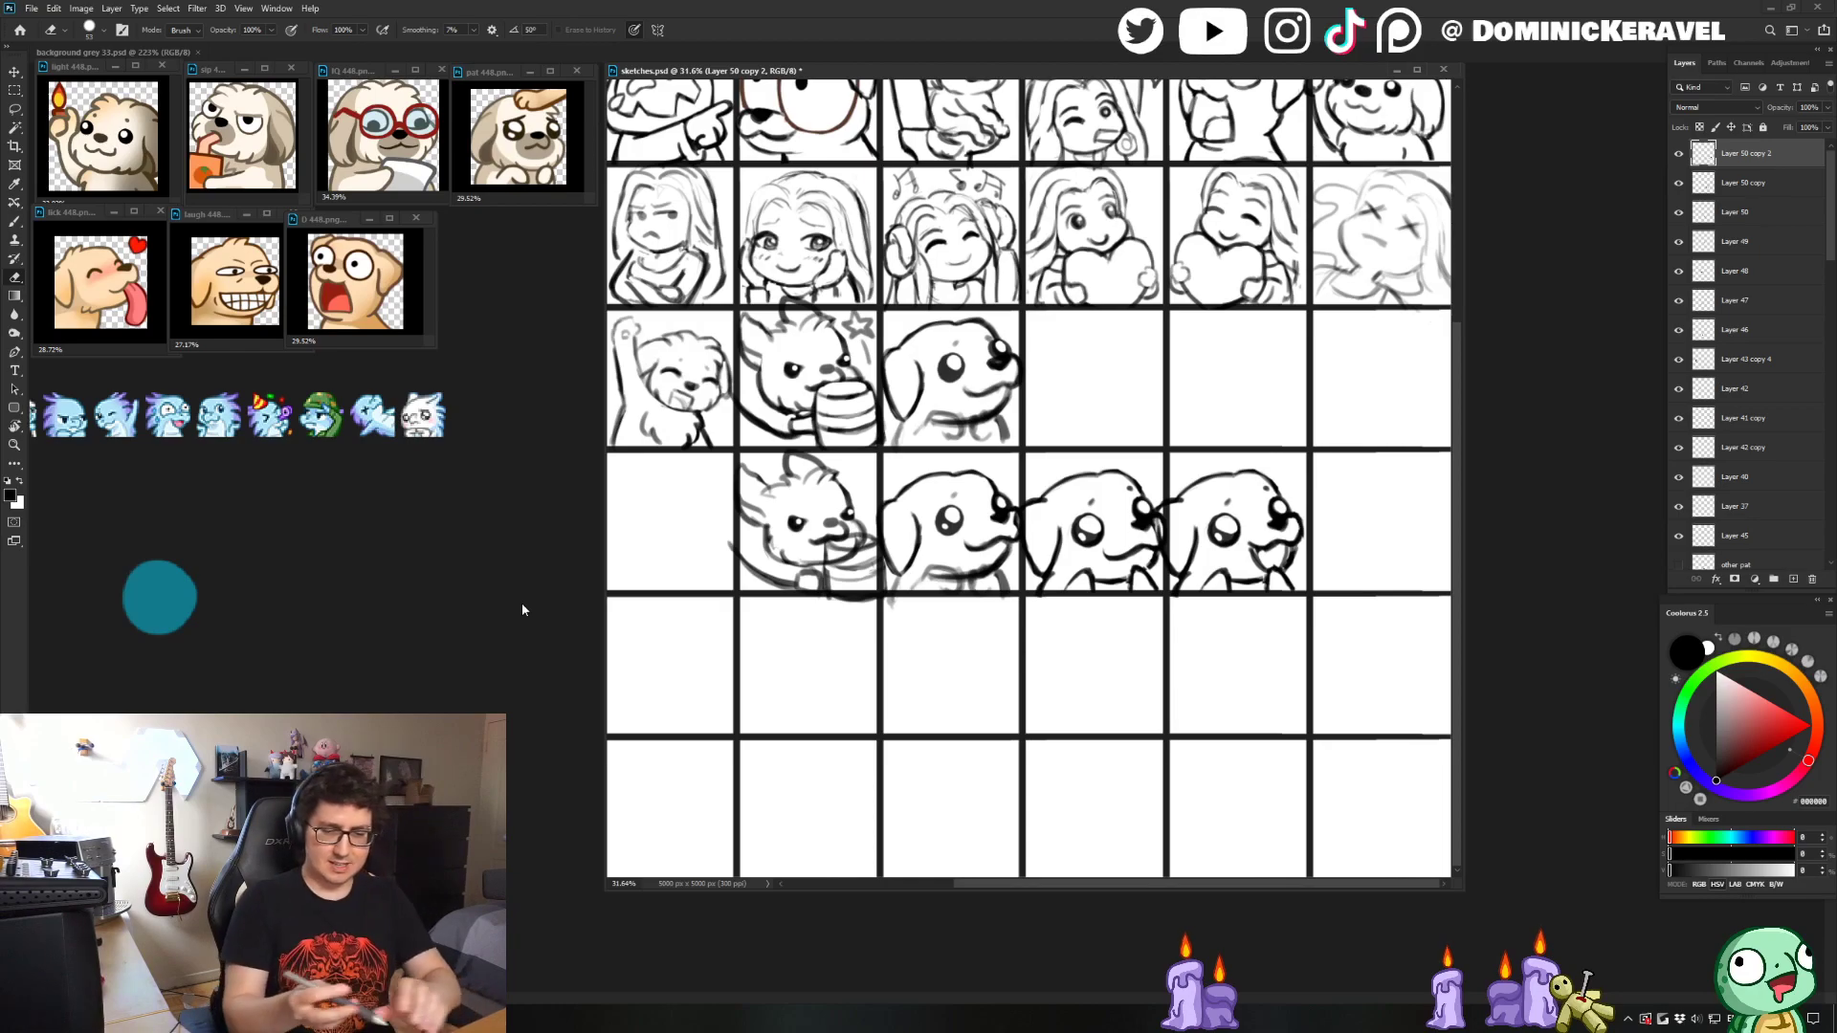
click(1074, 976)
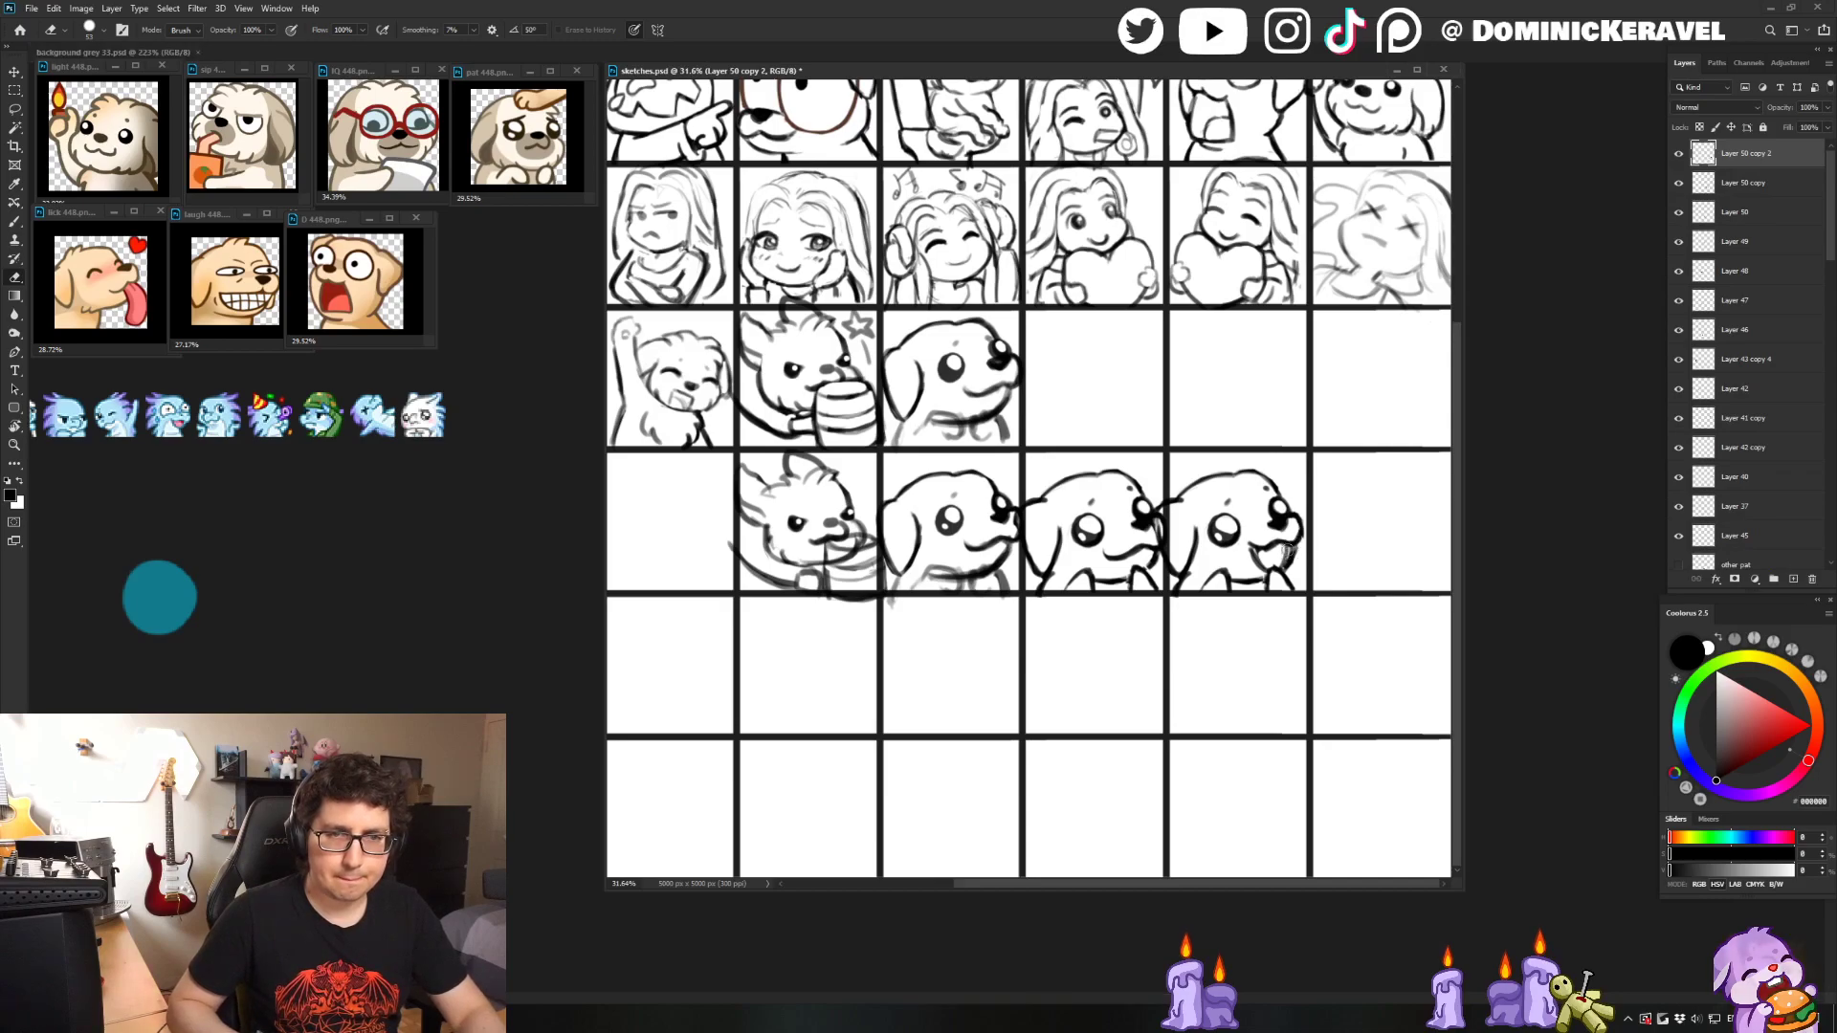
- Reshape the newest puppy's open lower jaw by erasing stray lines and redrawing its rounded outline
key(b)
key(e)
drag(1293, 546, 1280, 572)
key(b)
key(e)
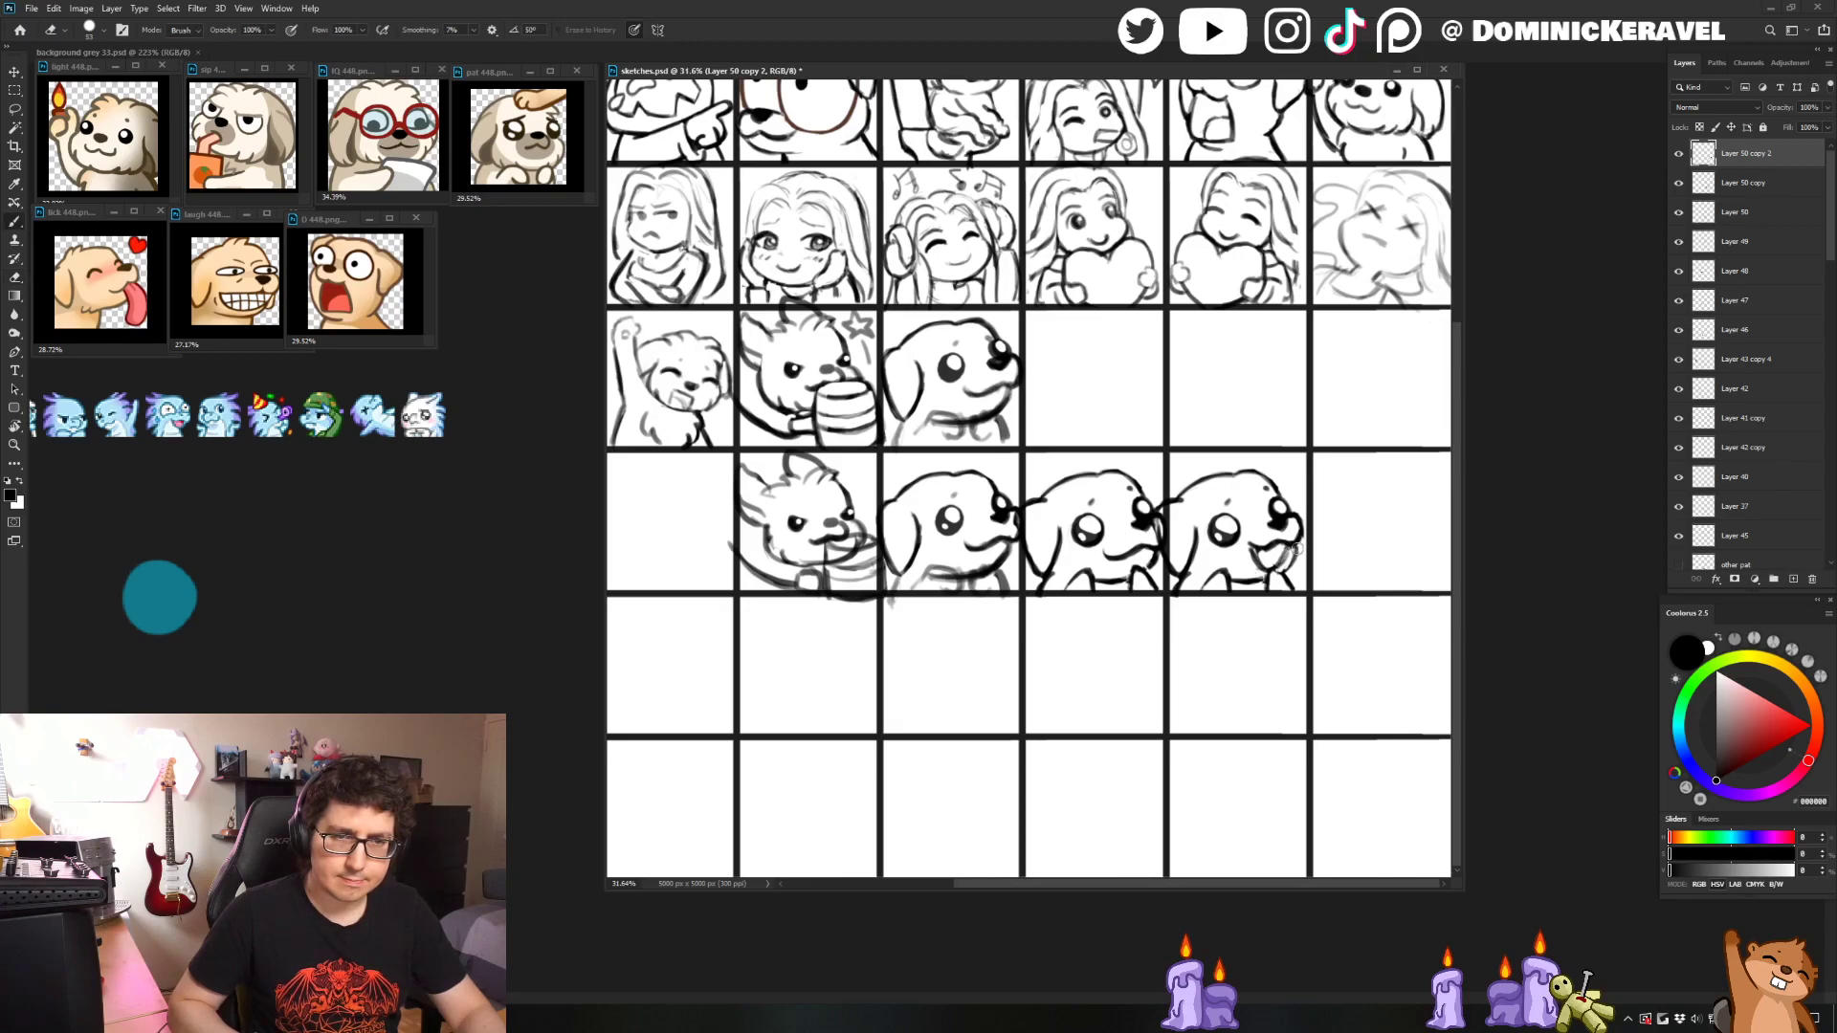
key(b)
key(e)
drag(1255, 554, 1274, 572)
key(b)
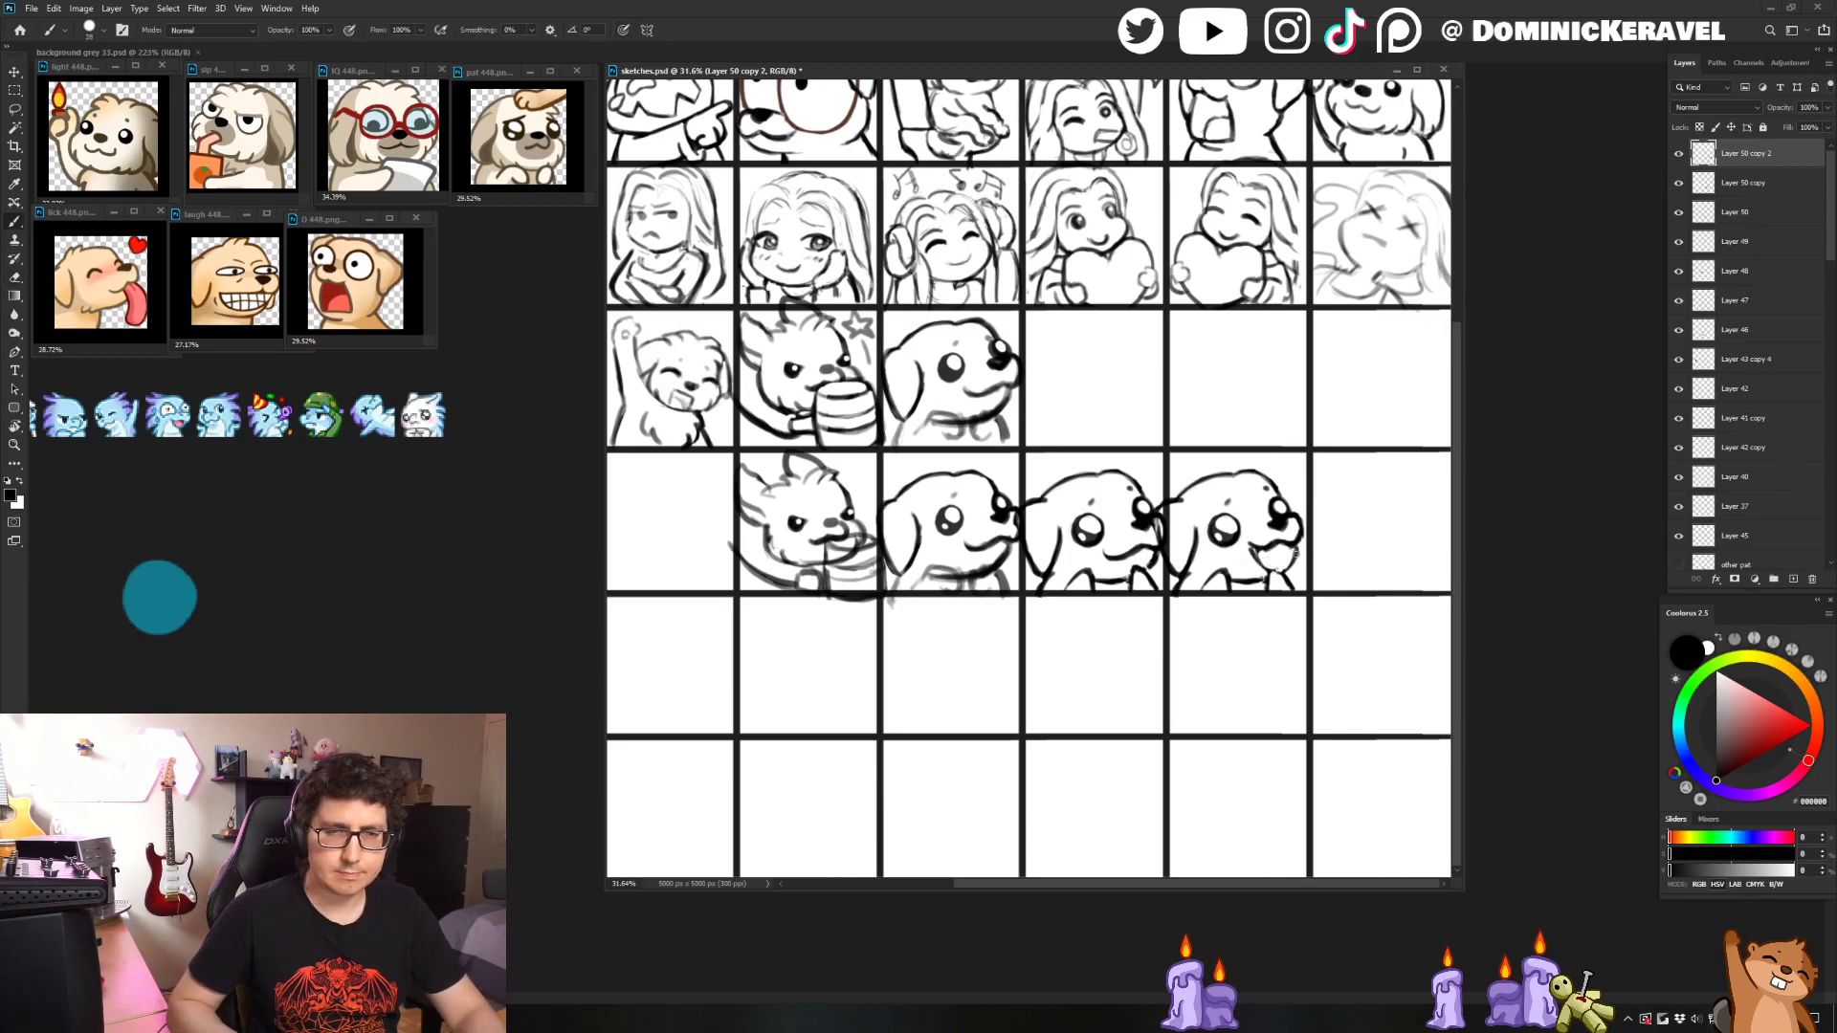
- Erase the front edge of the newest puppy's jaw and rework the lines where it meets the upper lip
key(e)
drag(1300, 544, 1292, 550)
key(b)
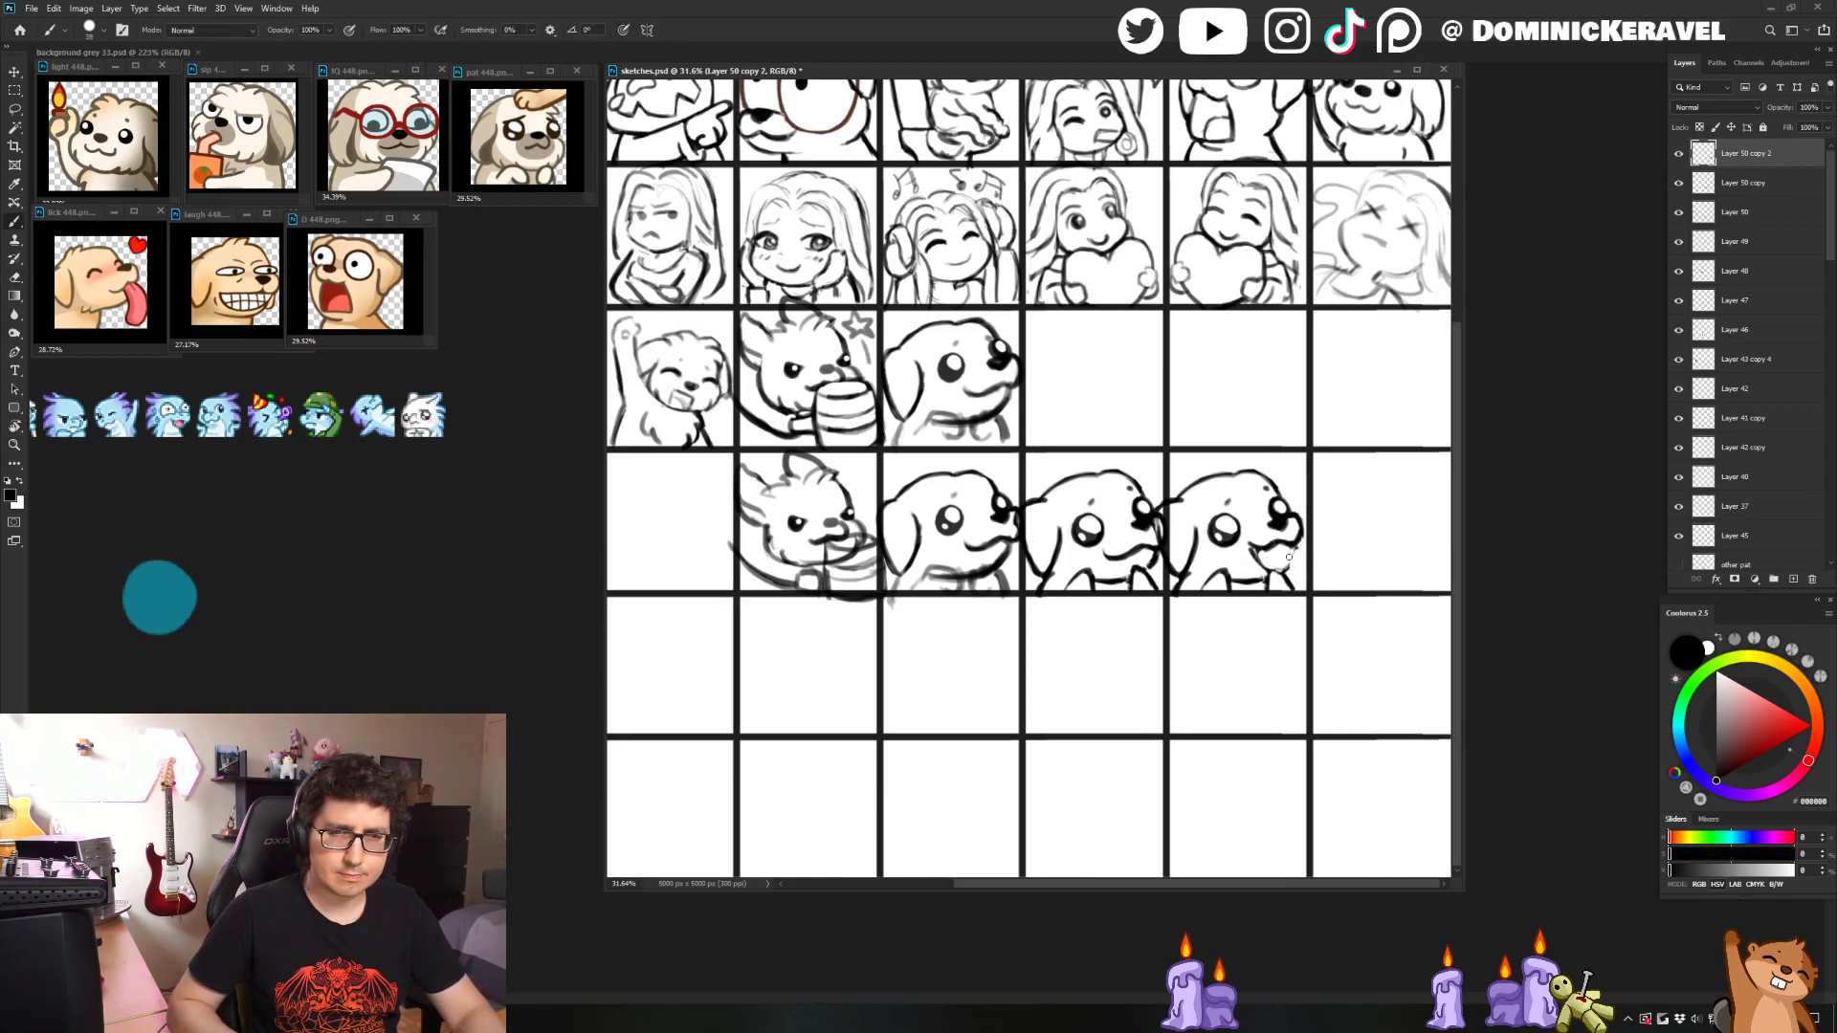
key(e)
drag(1299, 552, 1287, 546)
key(b)
key(b)
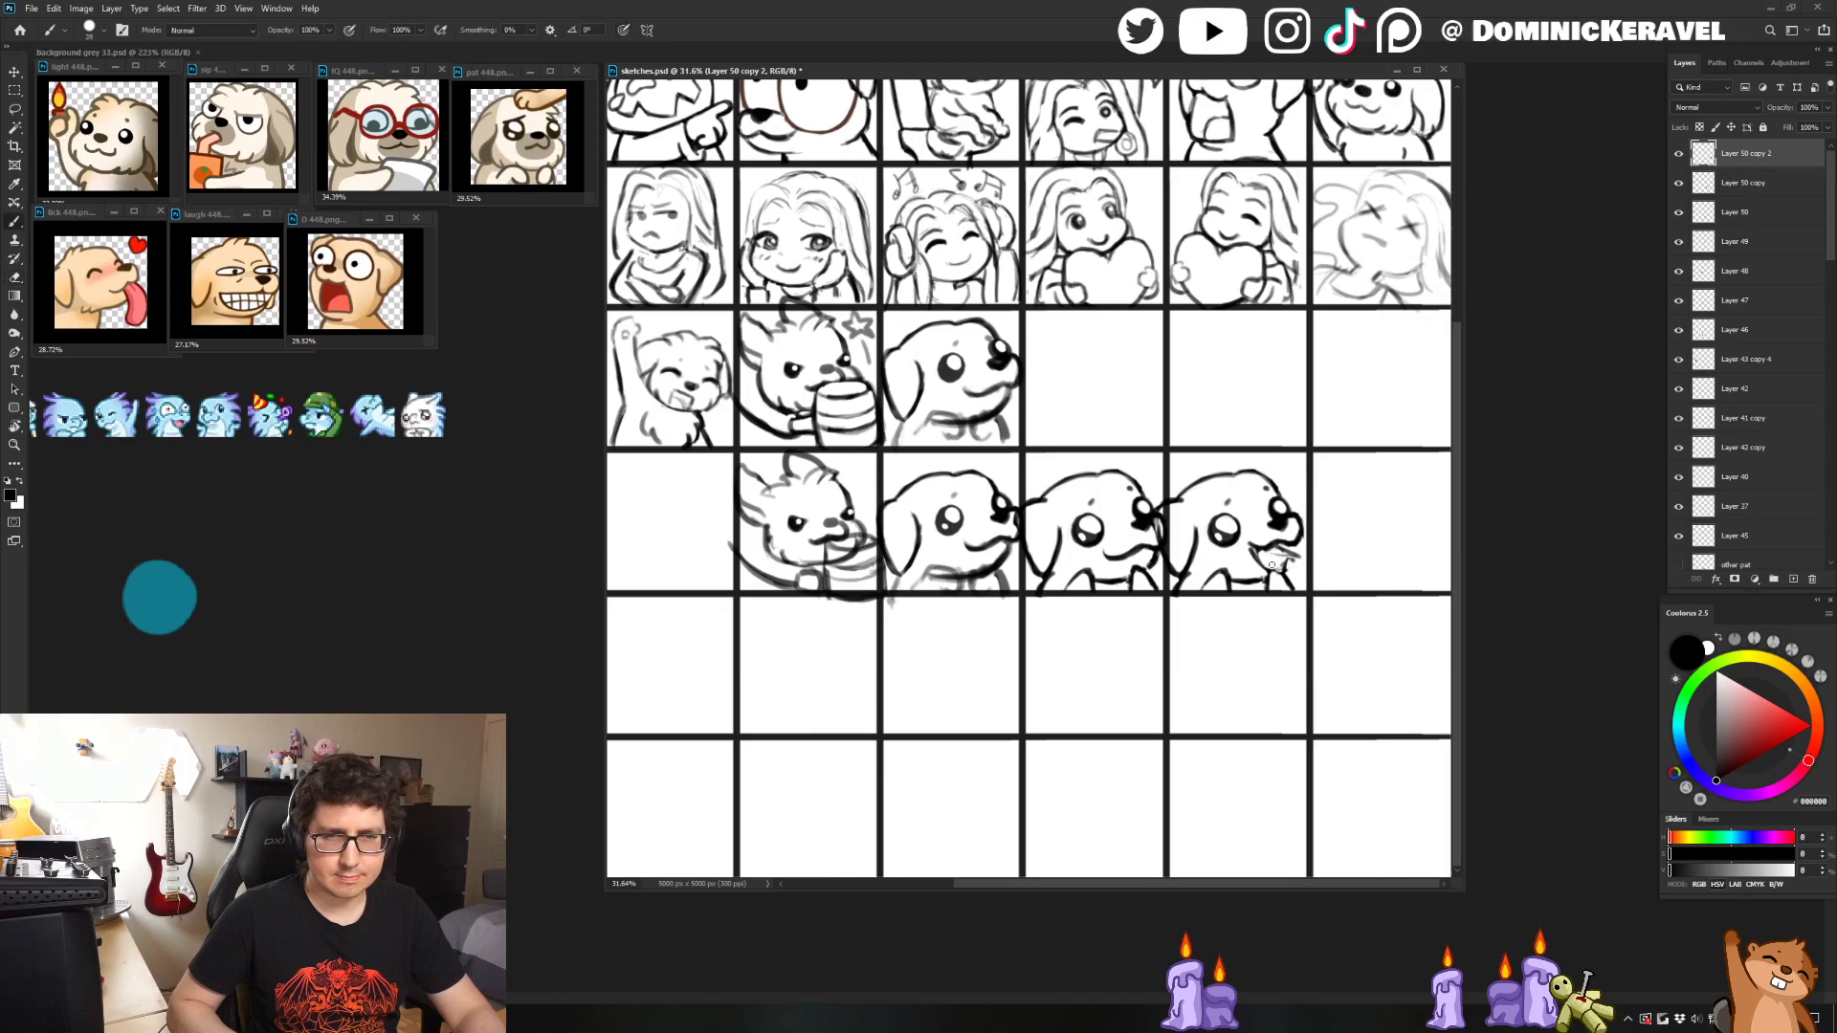
key(e)
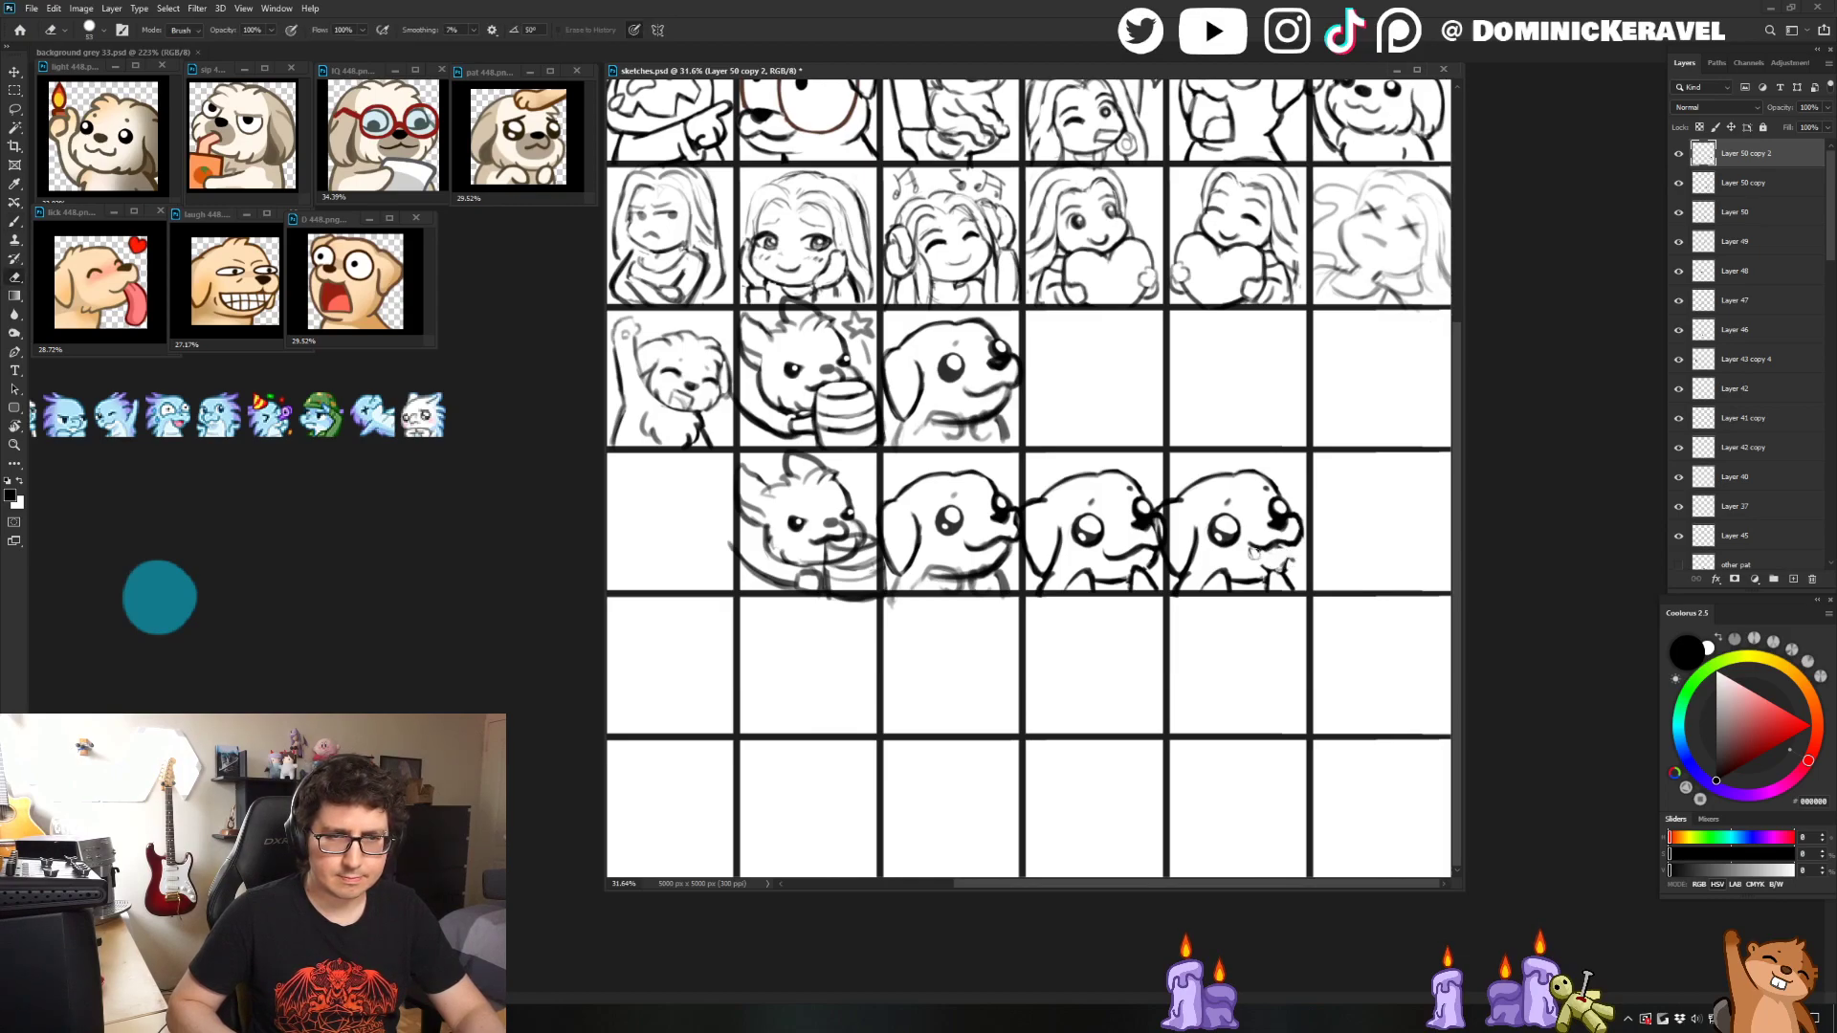
key(b)
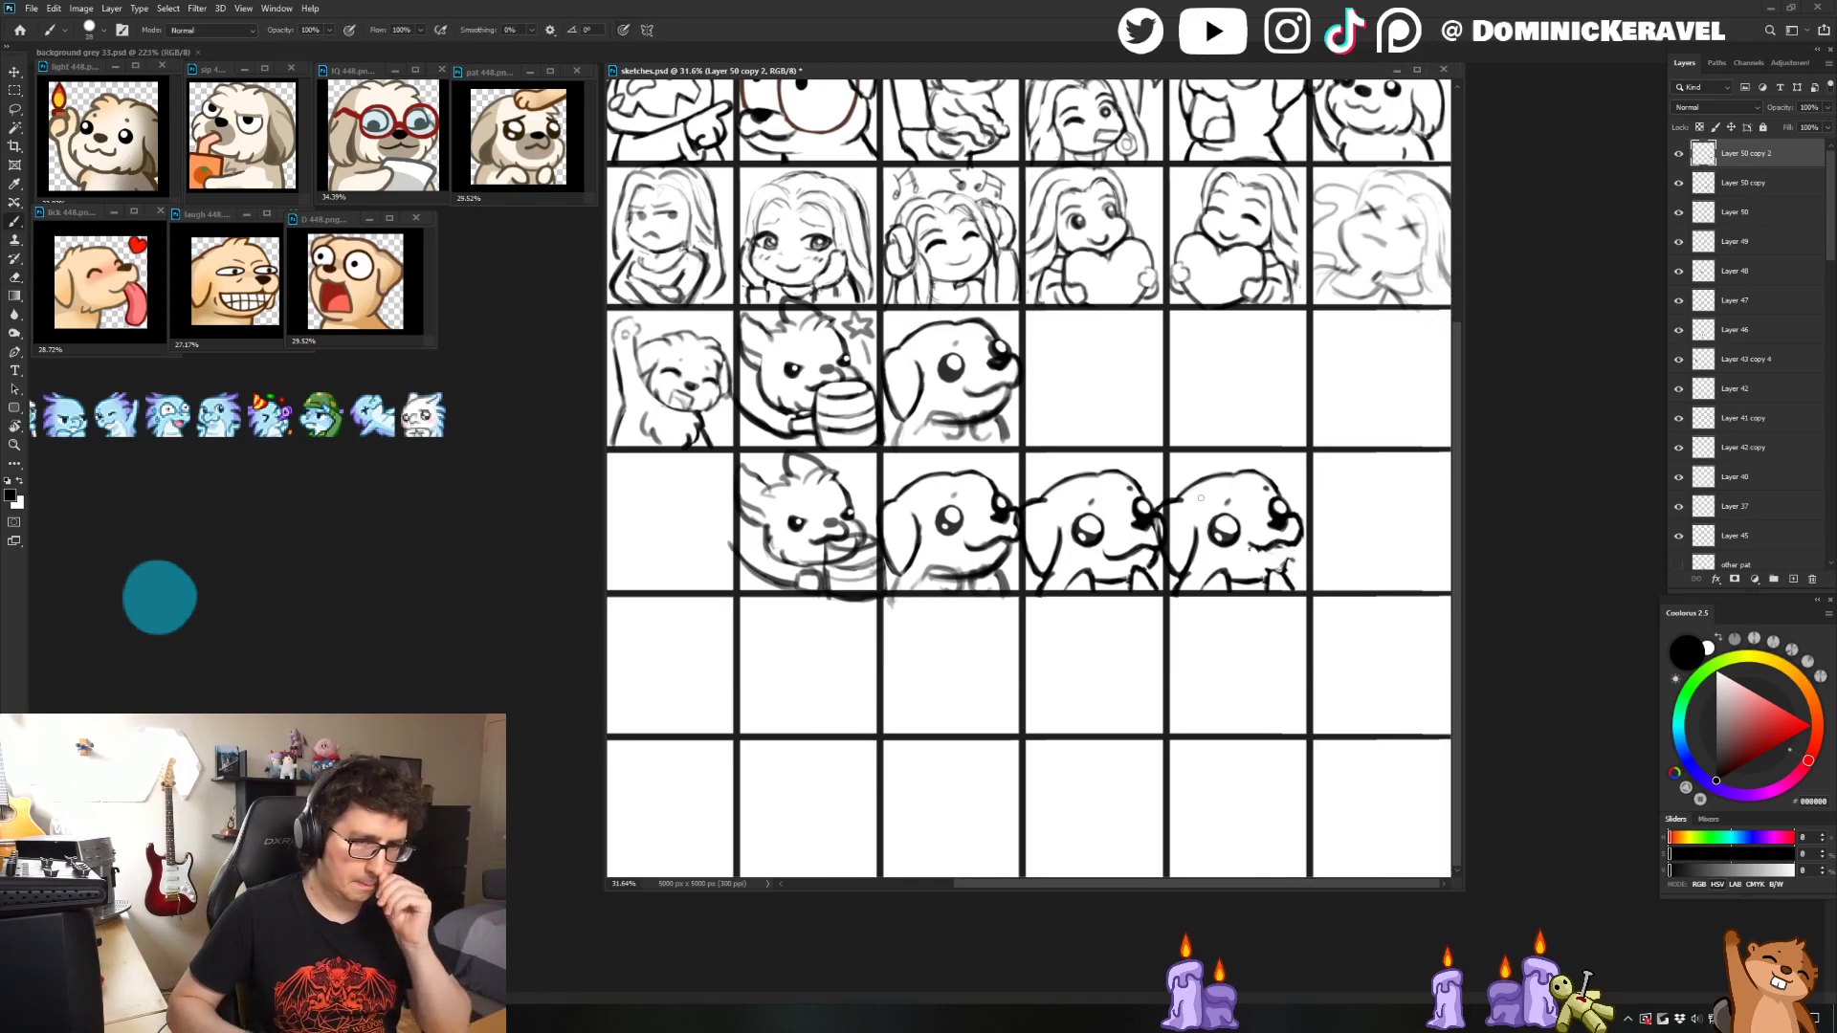
- Draw darker strokes for the mouth opening between the newest puppy's upper lip and jaw
drag(1272, 548, 1289, 555)
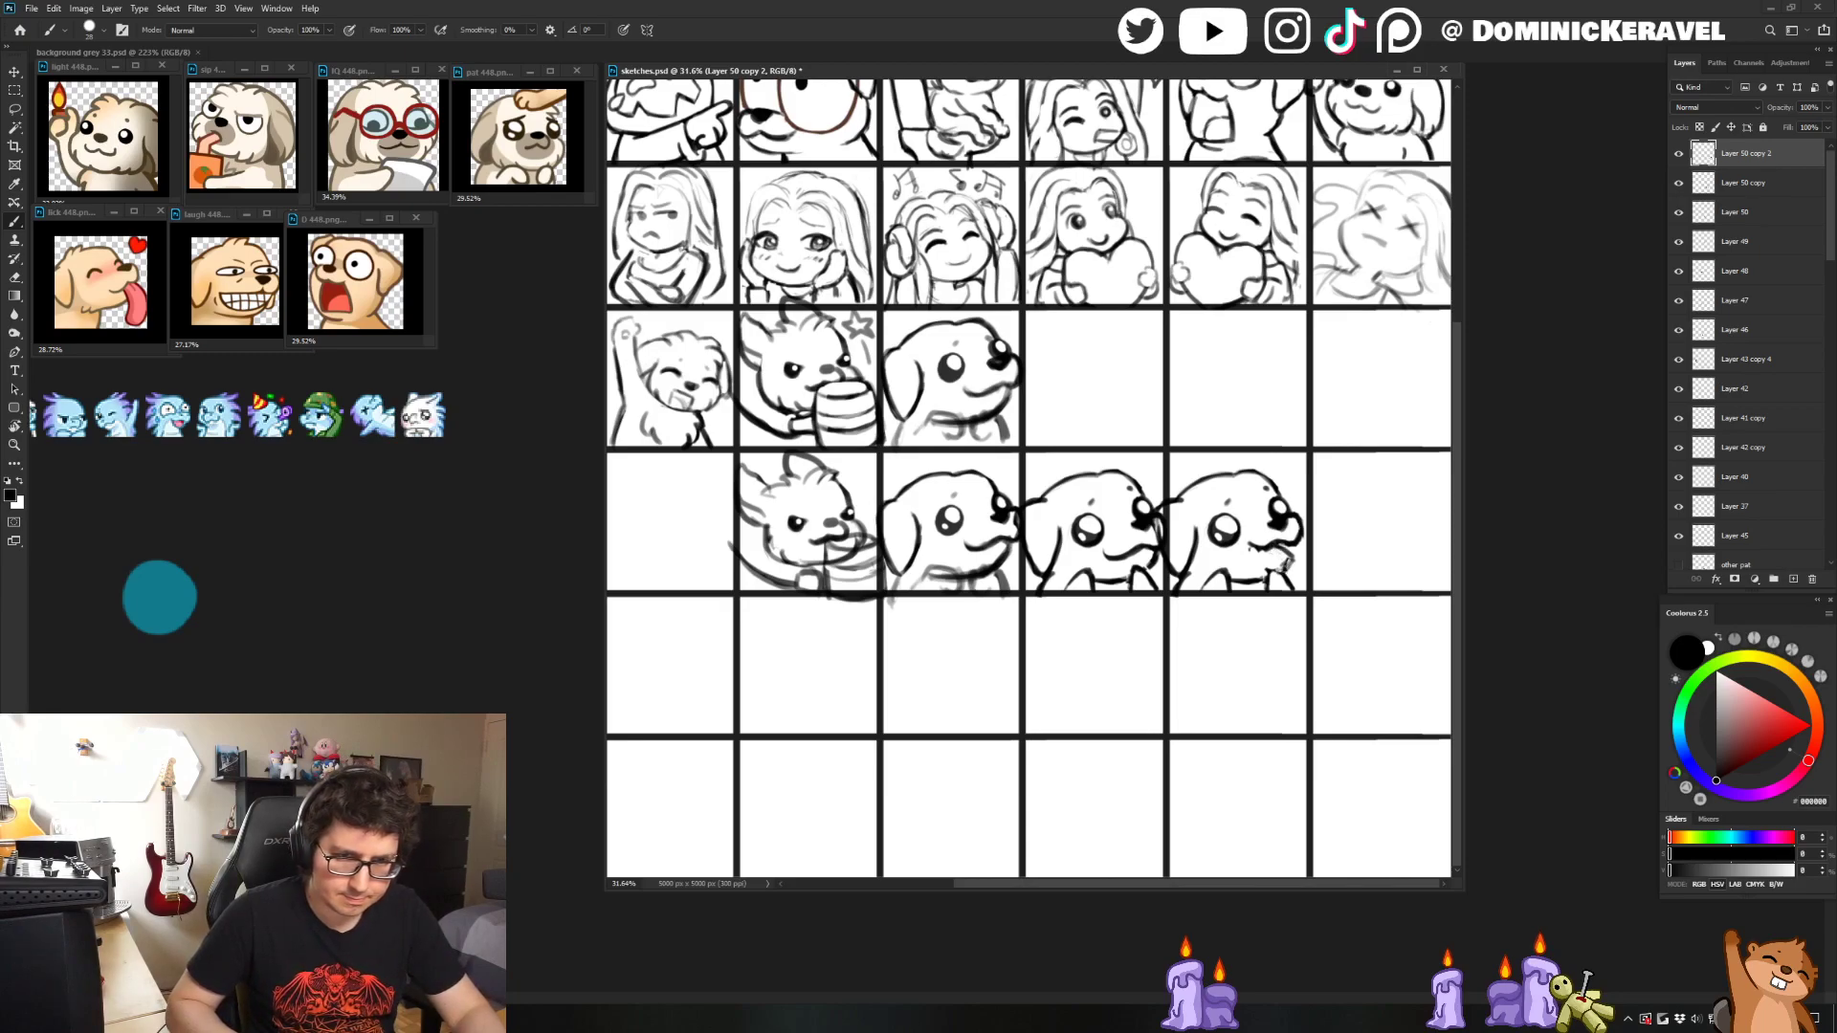
key(e)
key(b)
mouse_move(1282, 550)
mouse_down()
mouse_move(1291, 565)
mouse_move(1264, 557)
mouse_up()
key(e)
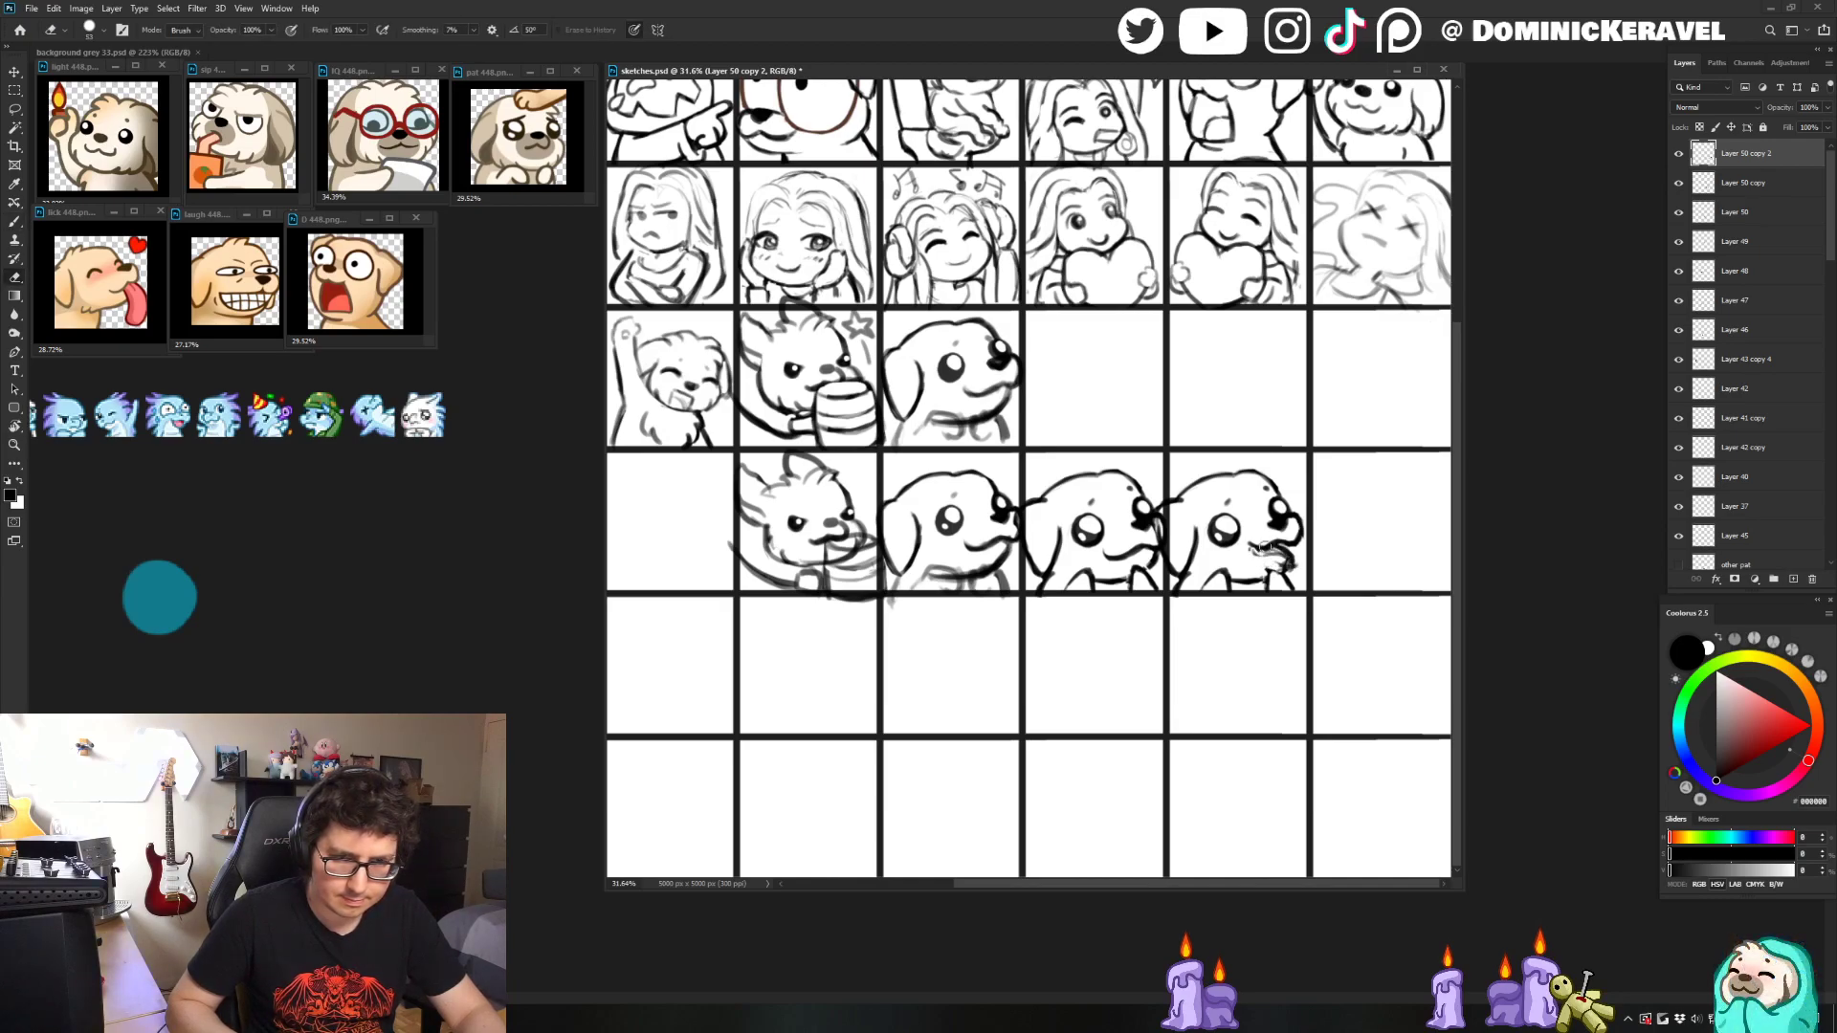
- Thin out the dark mouth strokes and sketch a lighter curved jaw line under the newest puppy's muzzle
key(b)
key(e)
key(b)
drag(1292, 557, 1266, 563)
key(e)
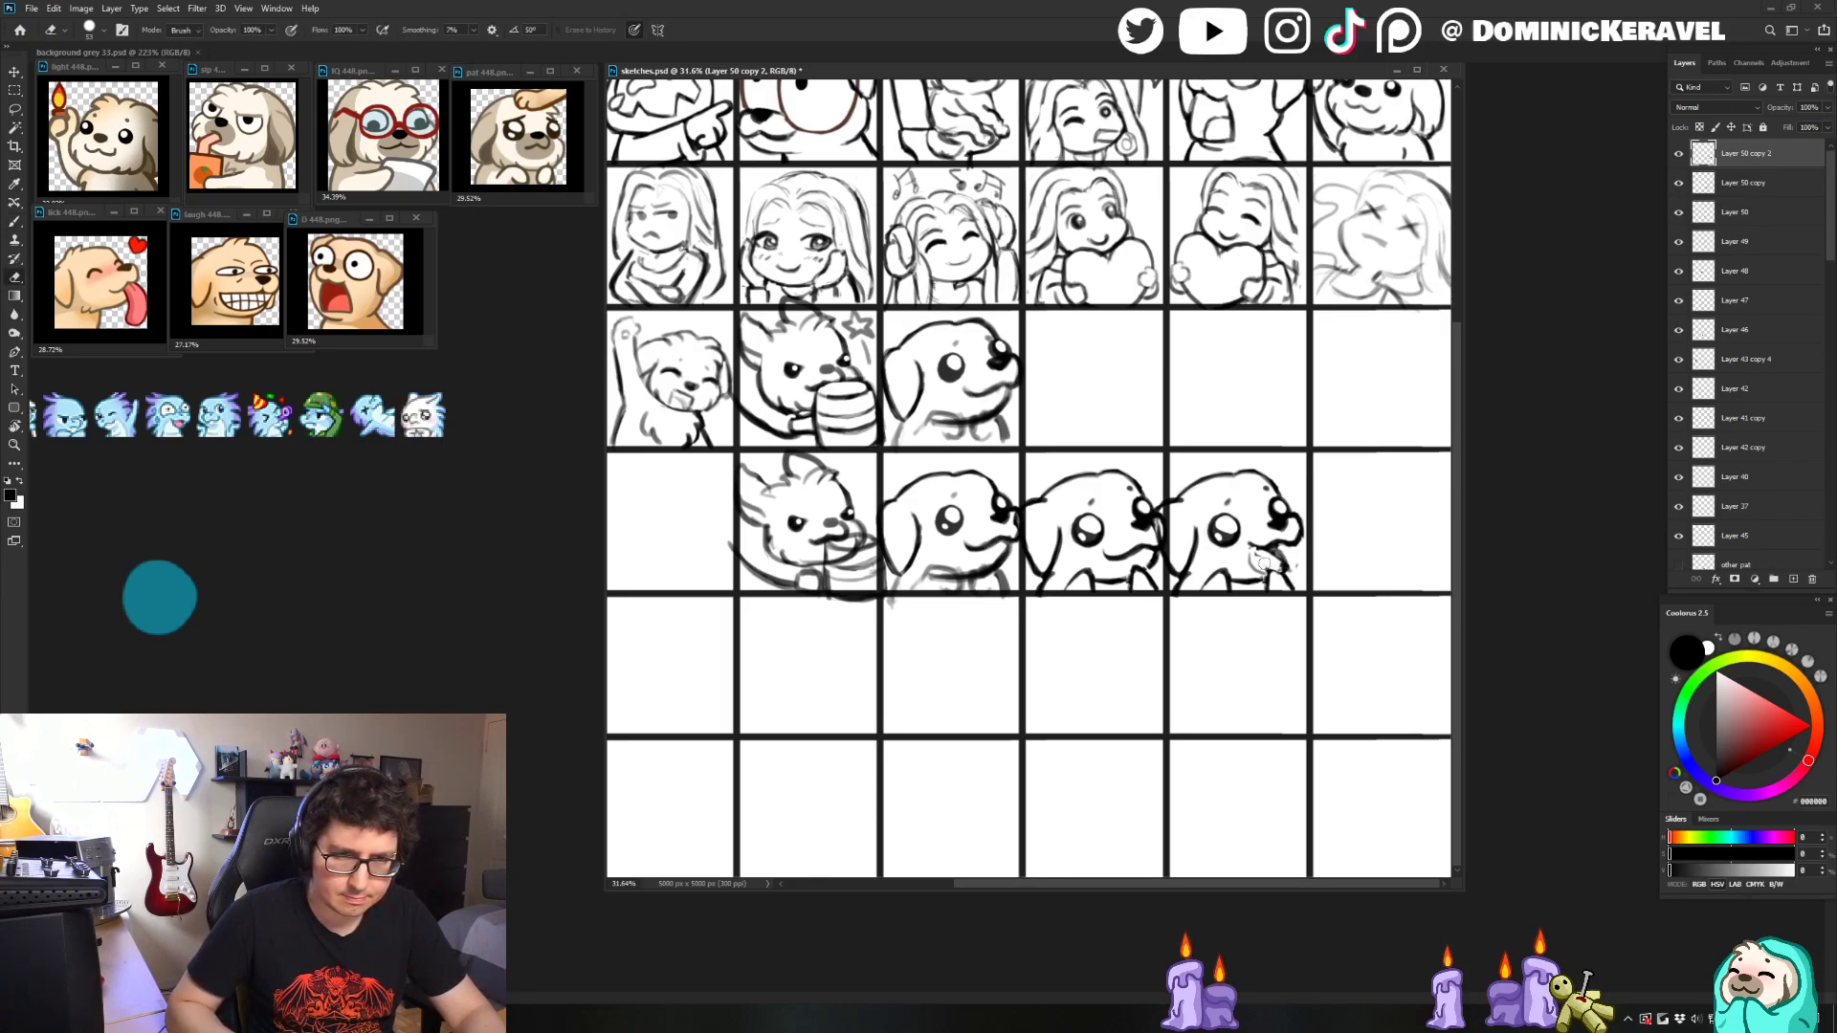
- Refine the newest puppy's rounded lower jaw by alternately erasing stray marks and redrawing its front edge under the muzzle
key(b)
key(e)
key(b)
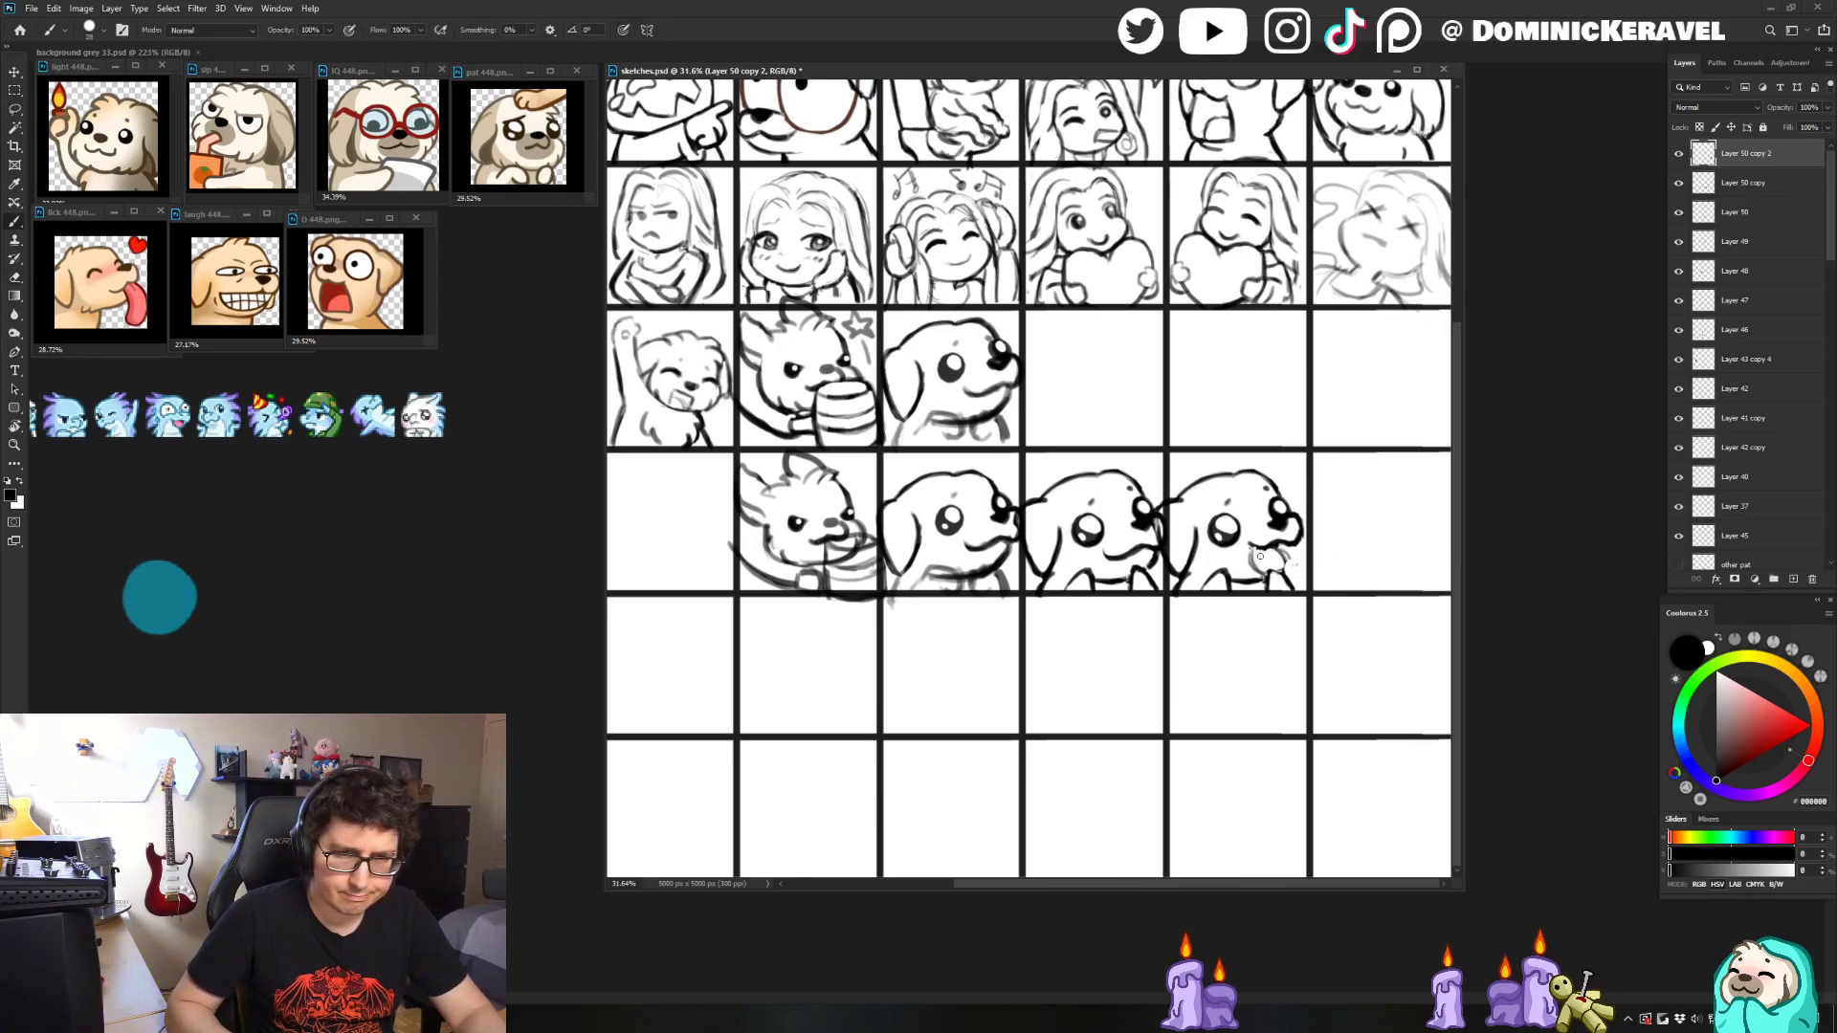
key(e)
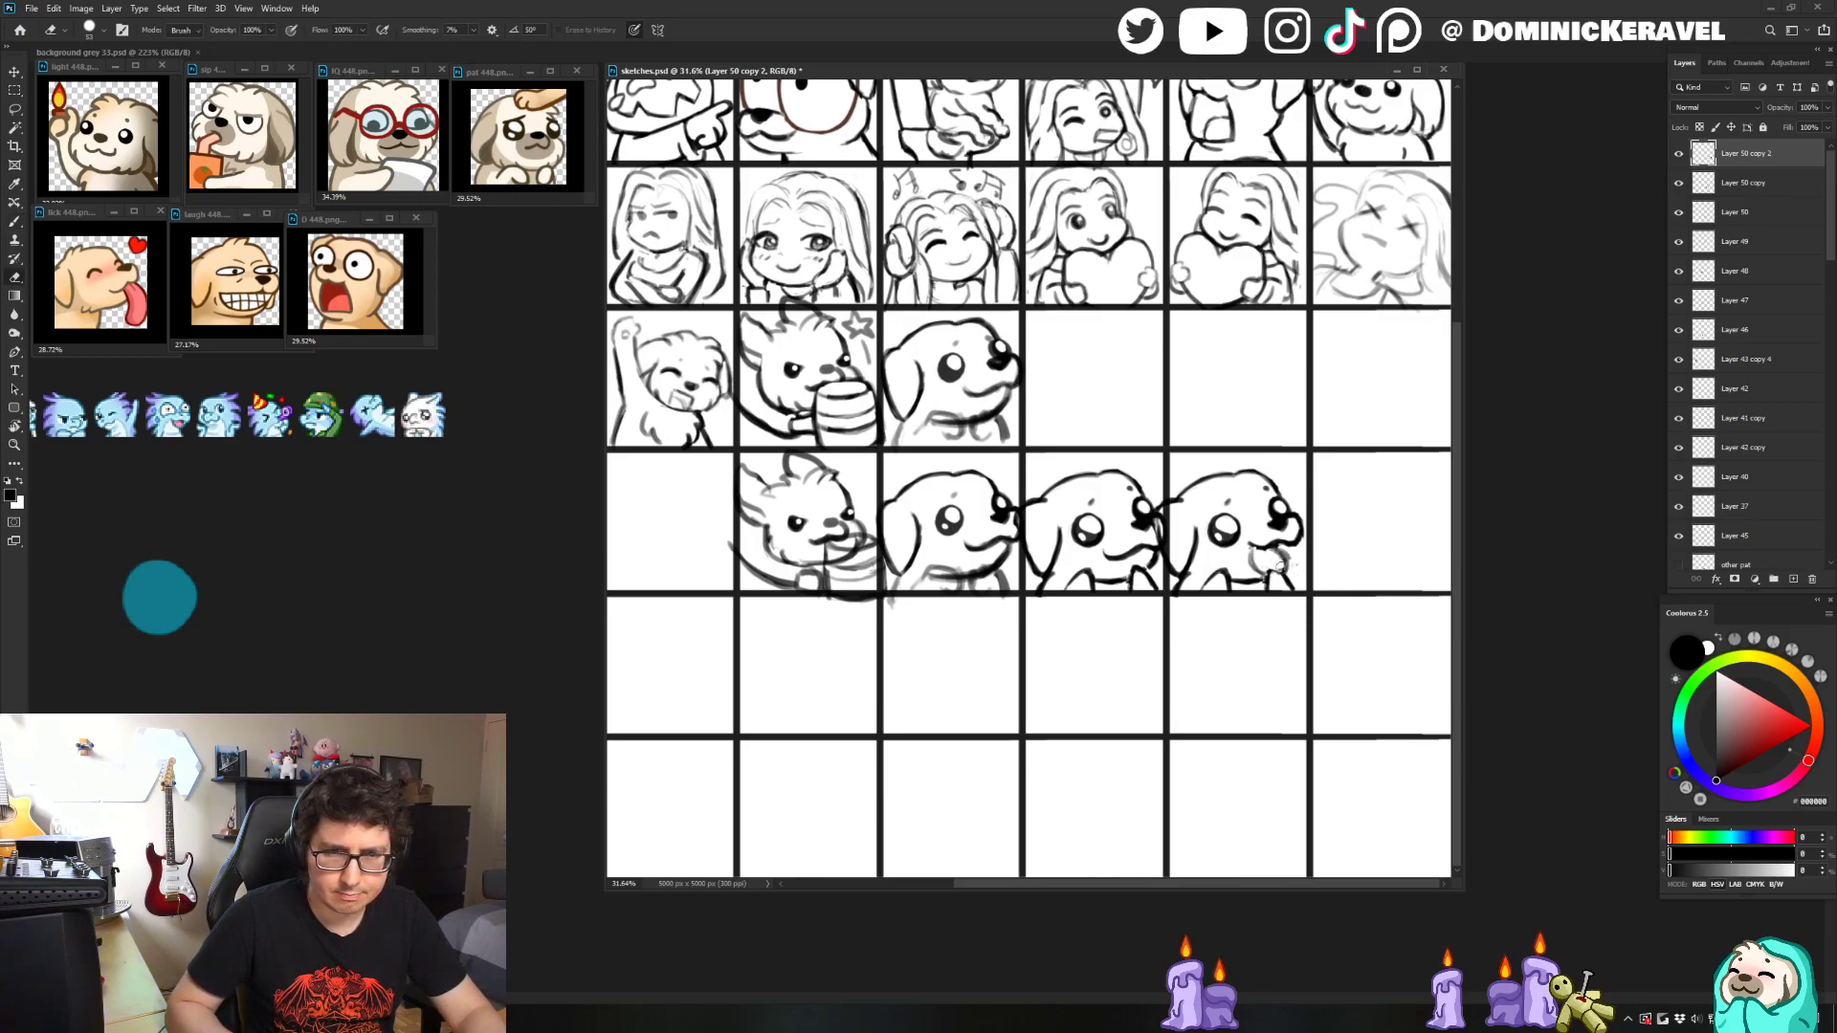
key(b)
key(e)
key(b)
drag(1291, 551, 1283, 572)
key(e)
key(b)
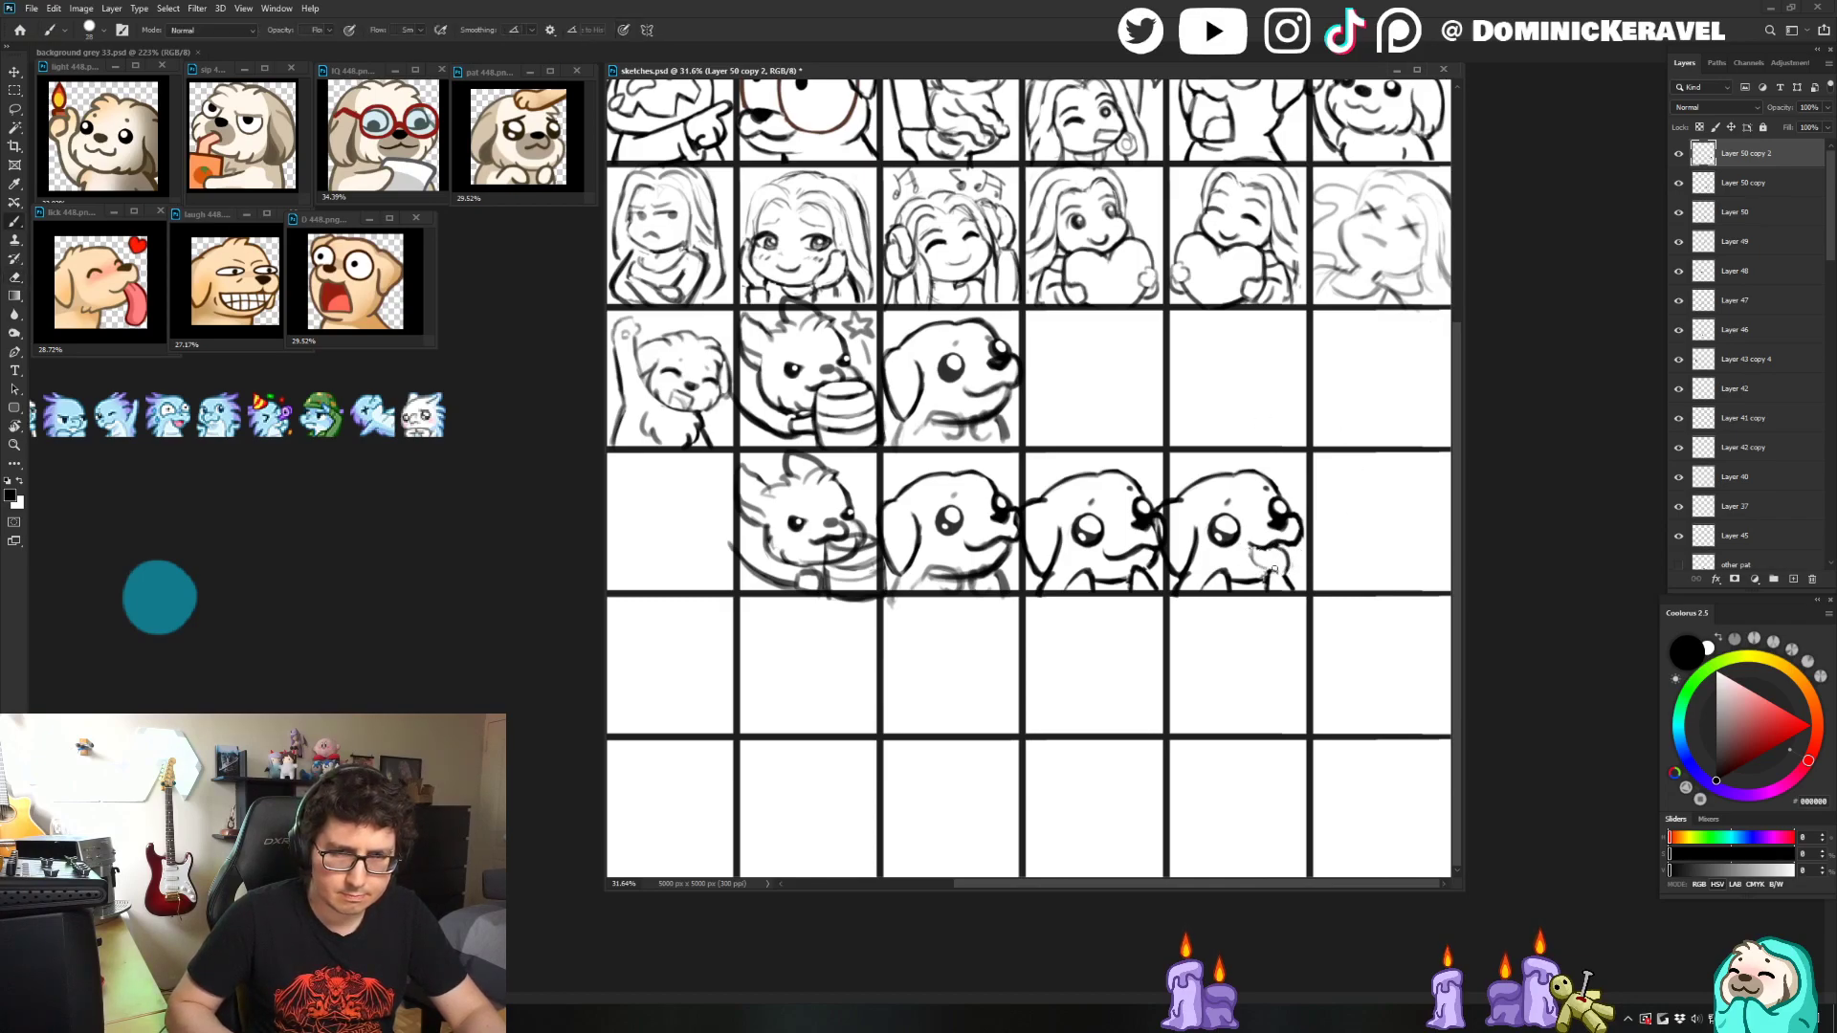
key(b)
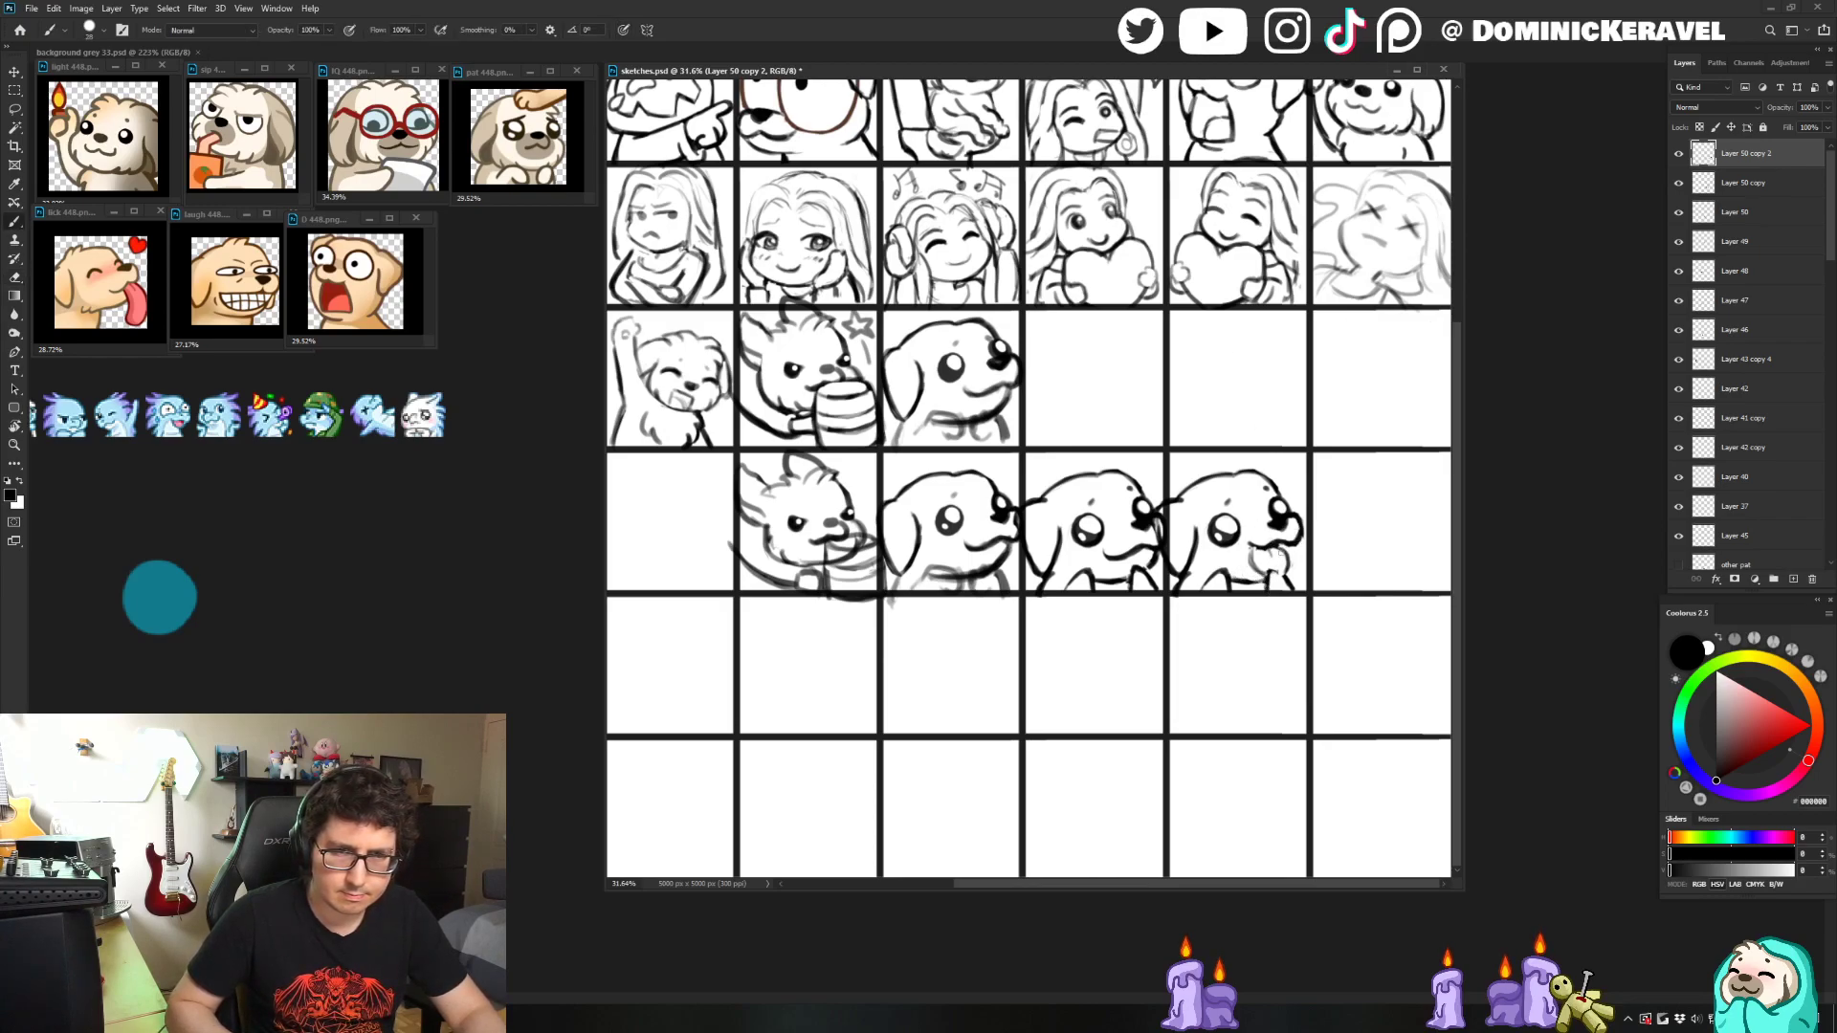
- Check the newest puppy sketch at thumbnail size against the whole emote grid and at closer range
drag(1327, 577, 1251, 617)
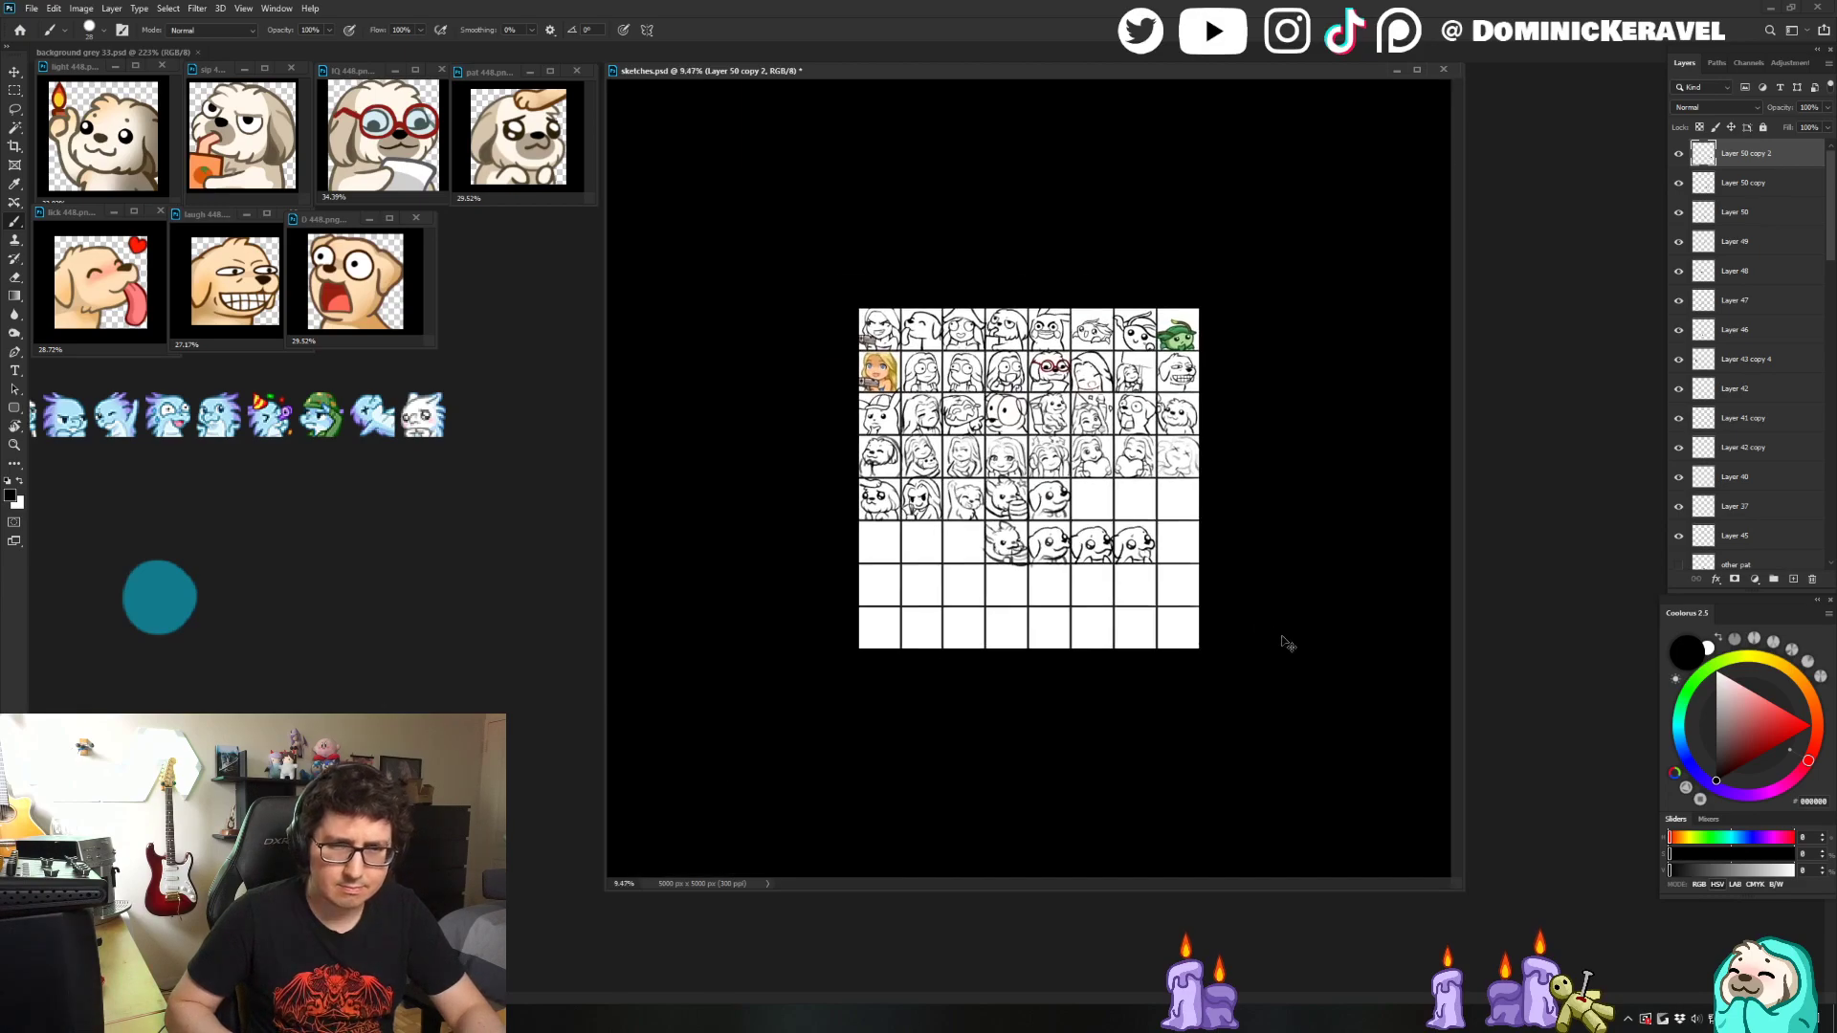
key(e)
key(v)
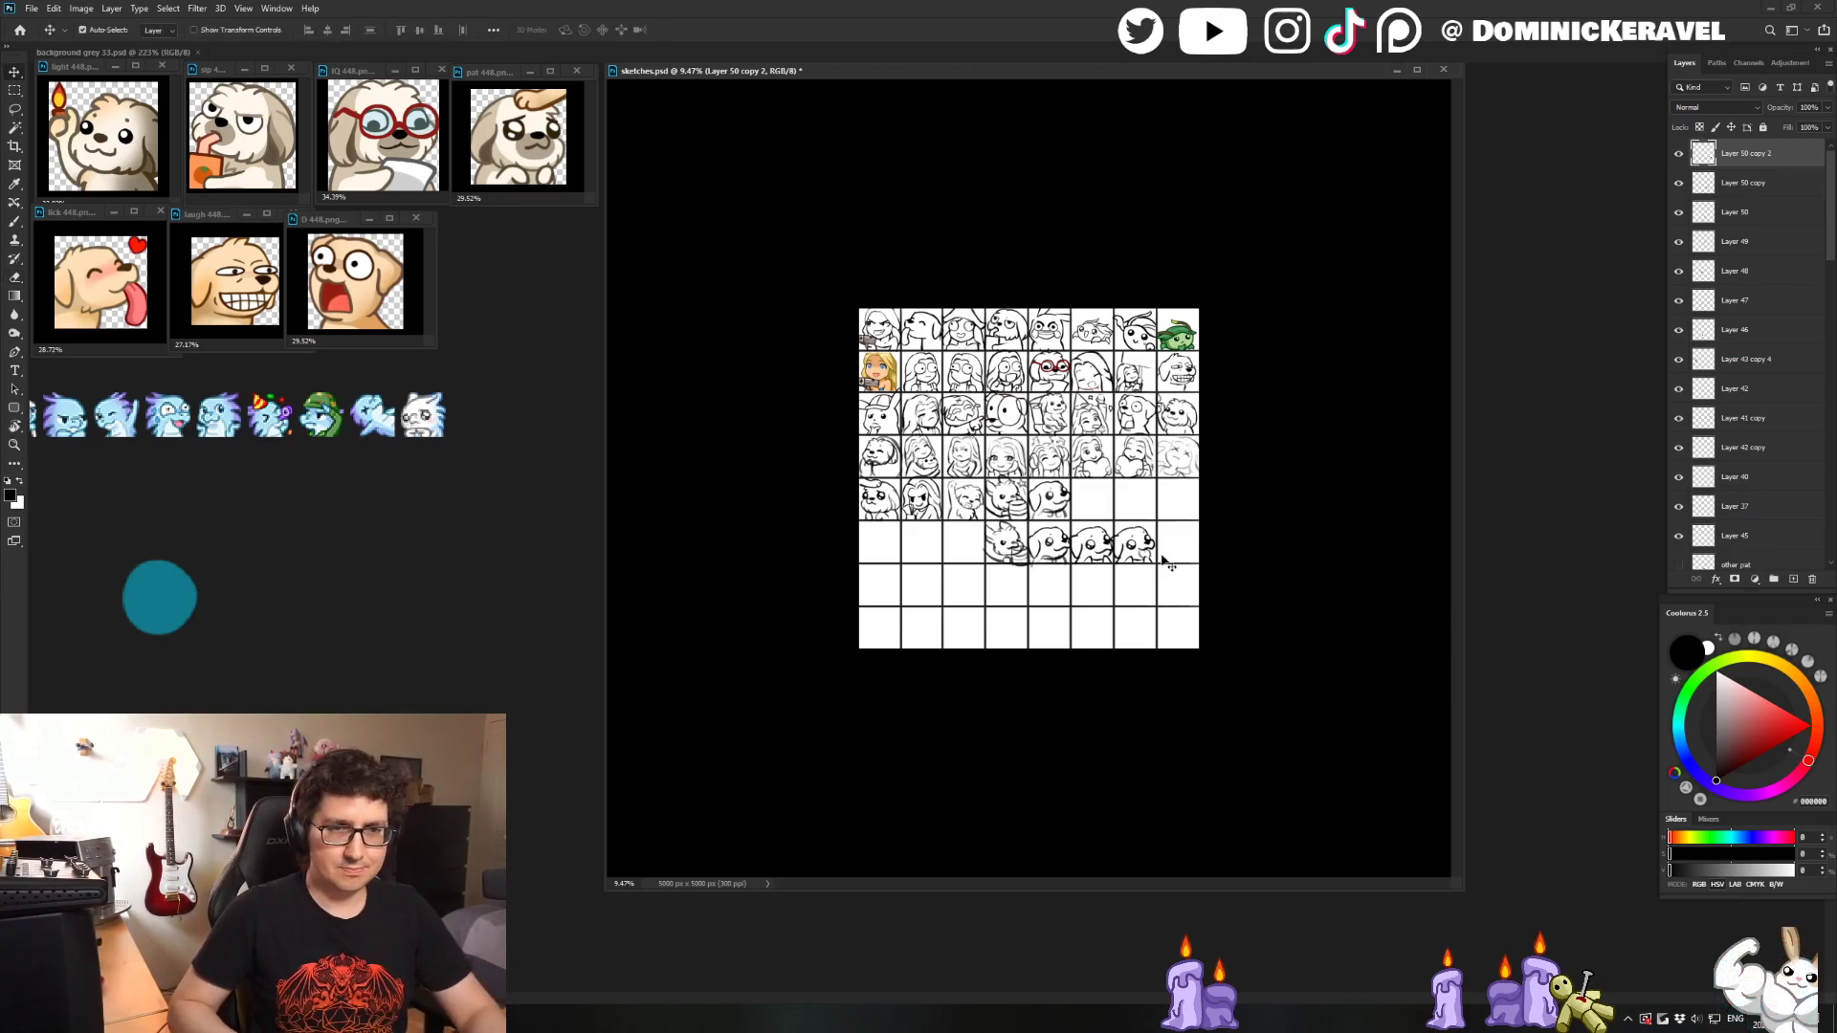
drag(1161, 557, 1271, 553)
key(e)
ctrl+click(1291, 639)
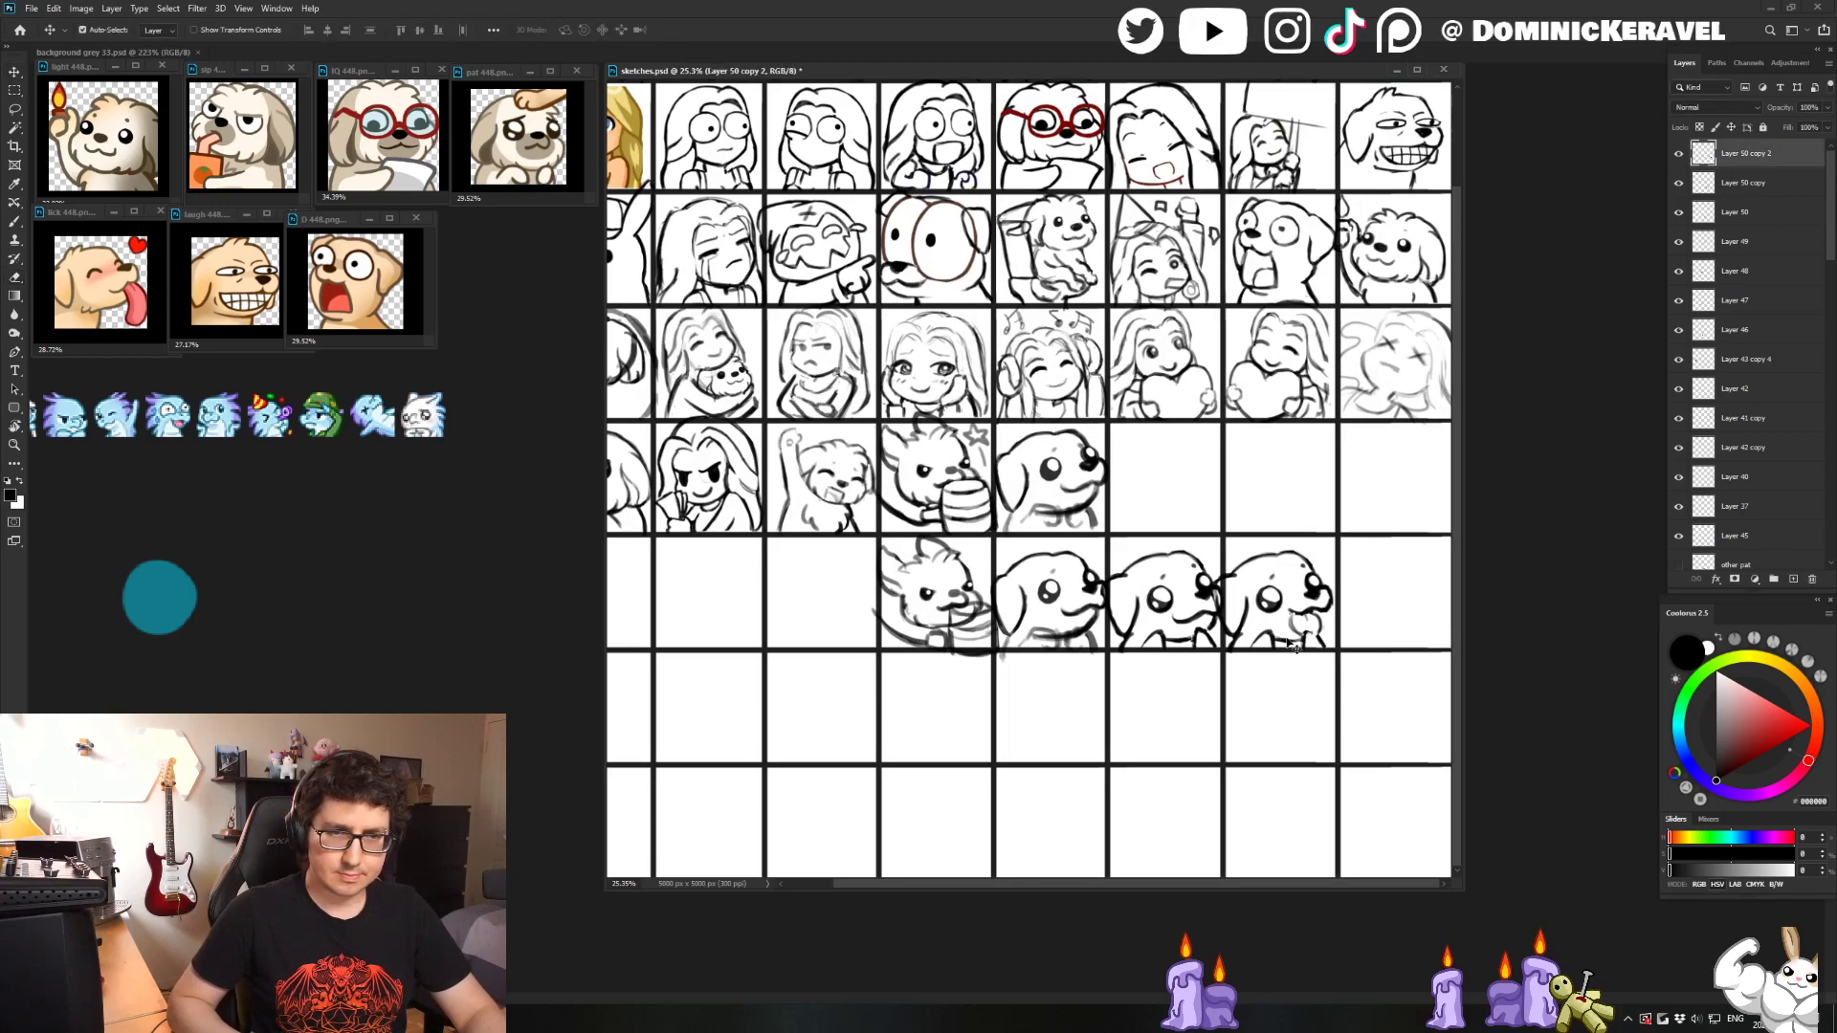
key(b)
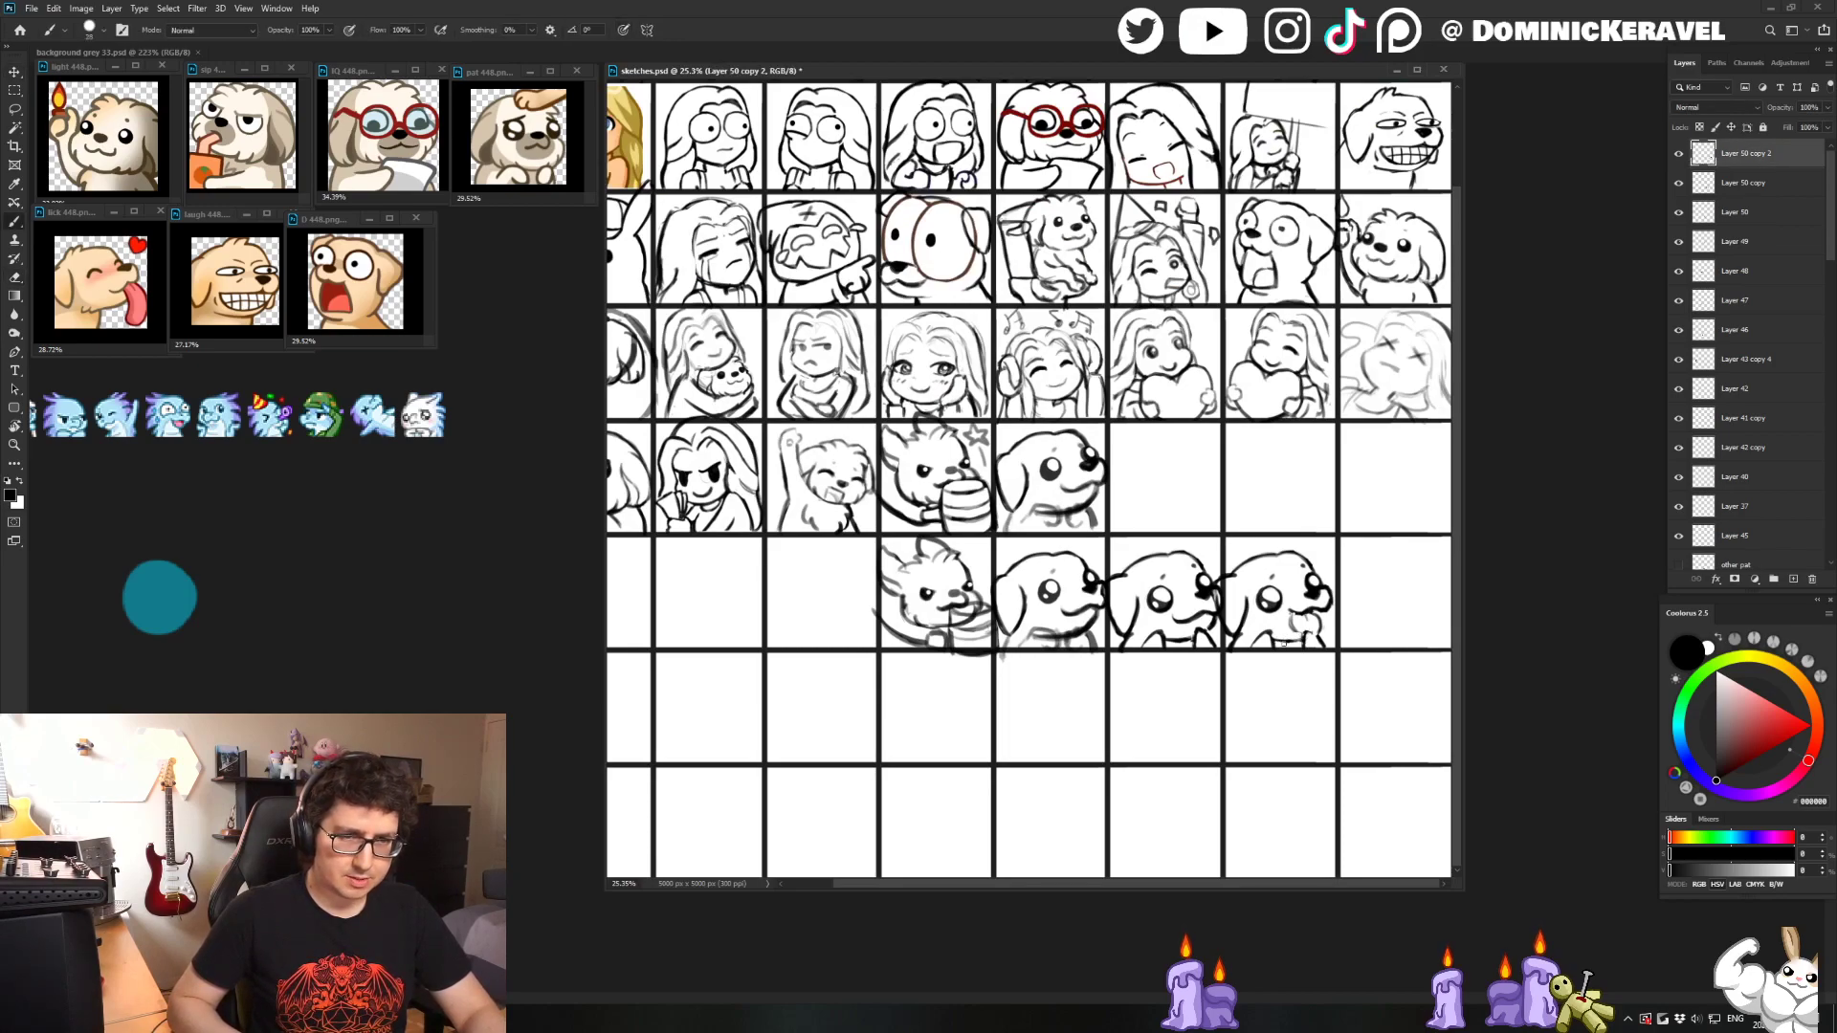
scroll(1263, 440, up, 3)
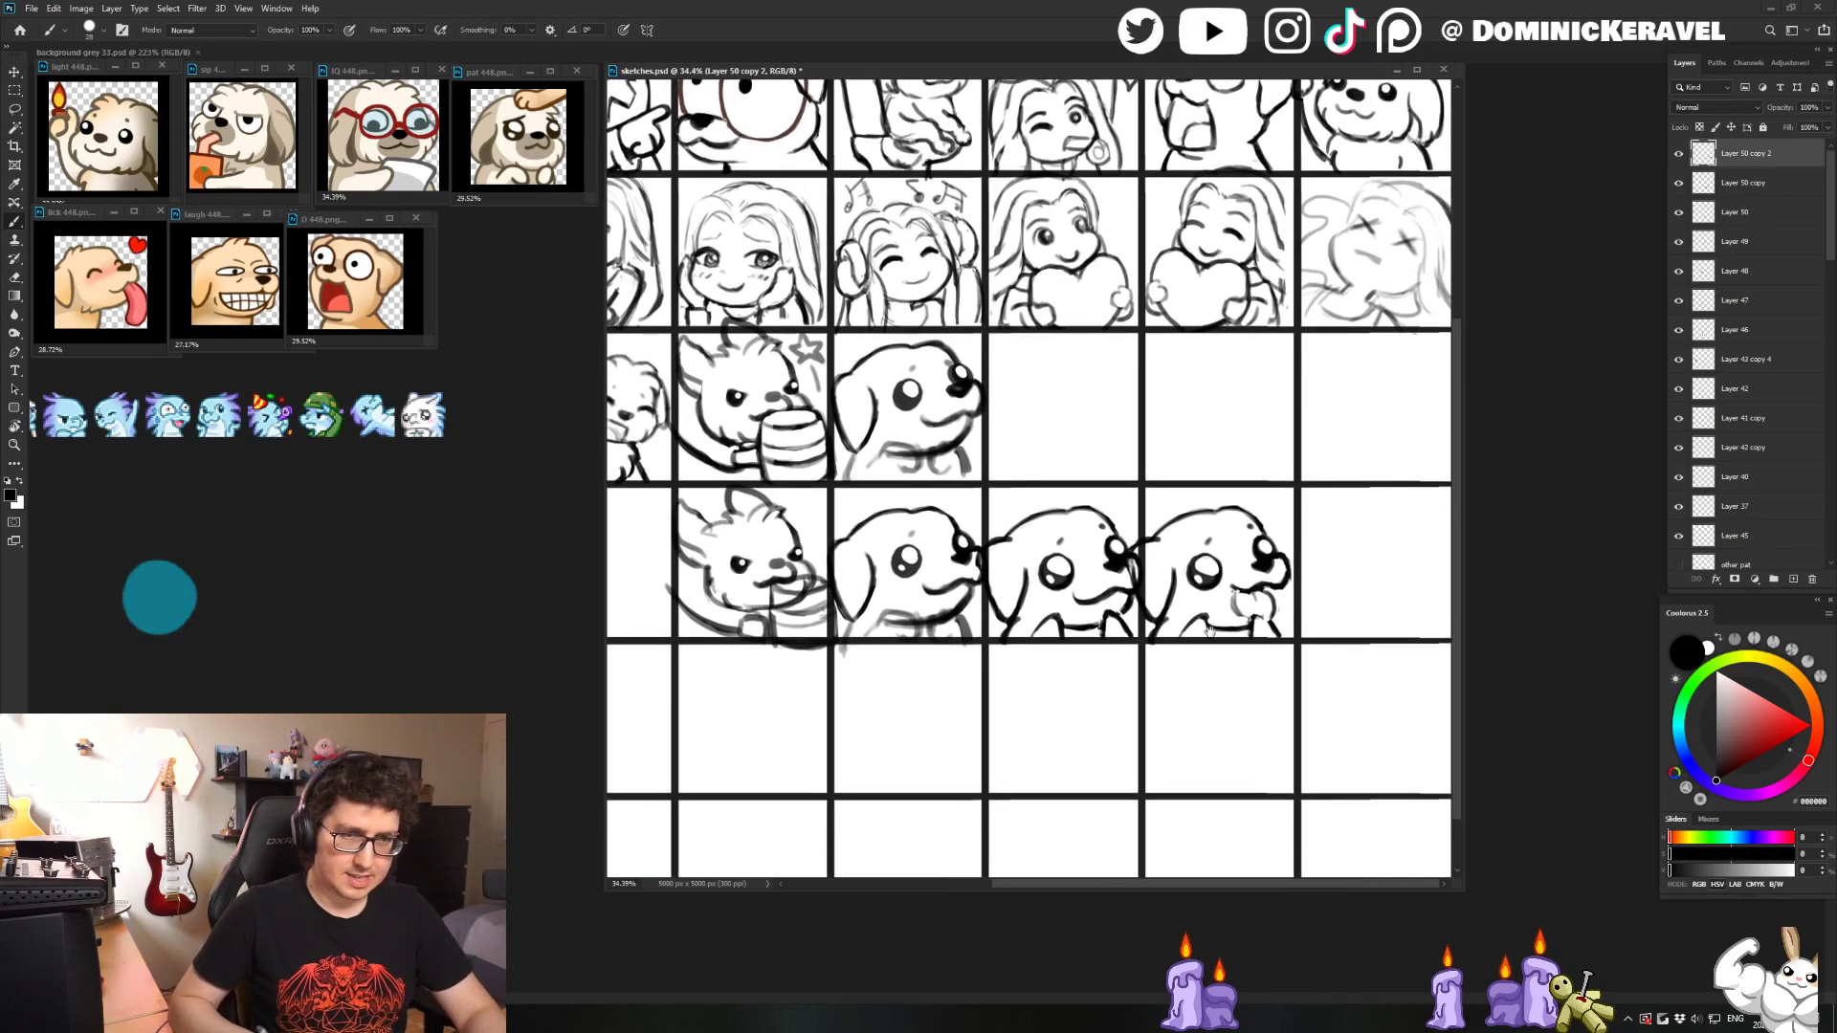
- Clean up the lines below the newest puppy's jaw and redraw the front paw where the jaw overlaps it
key(e)
key(b)
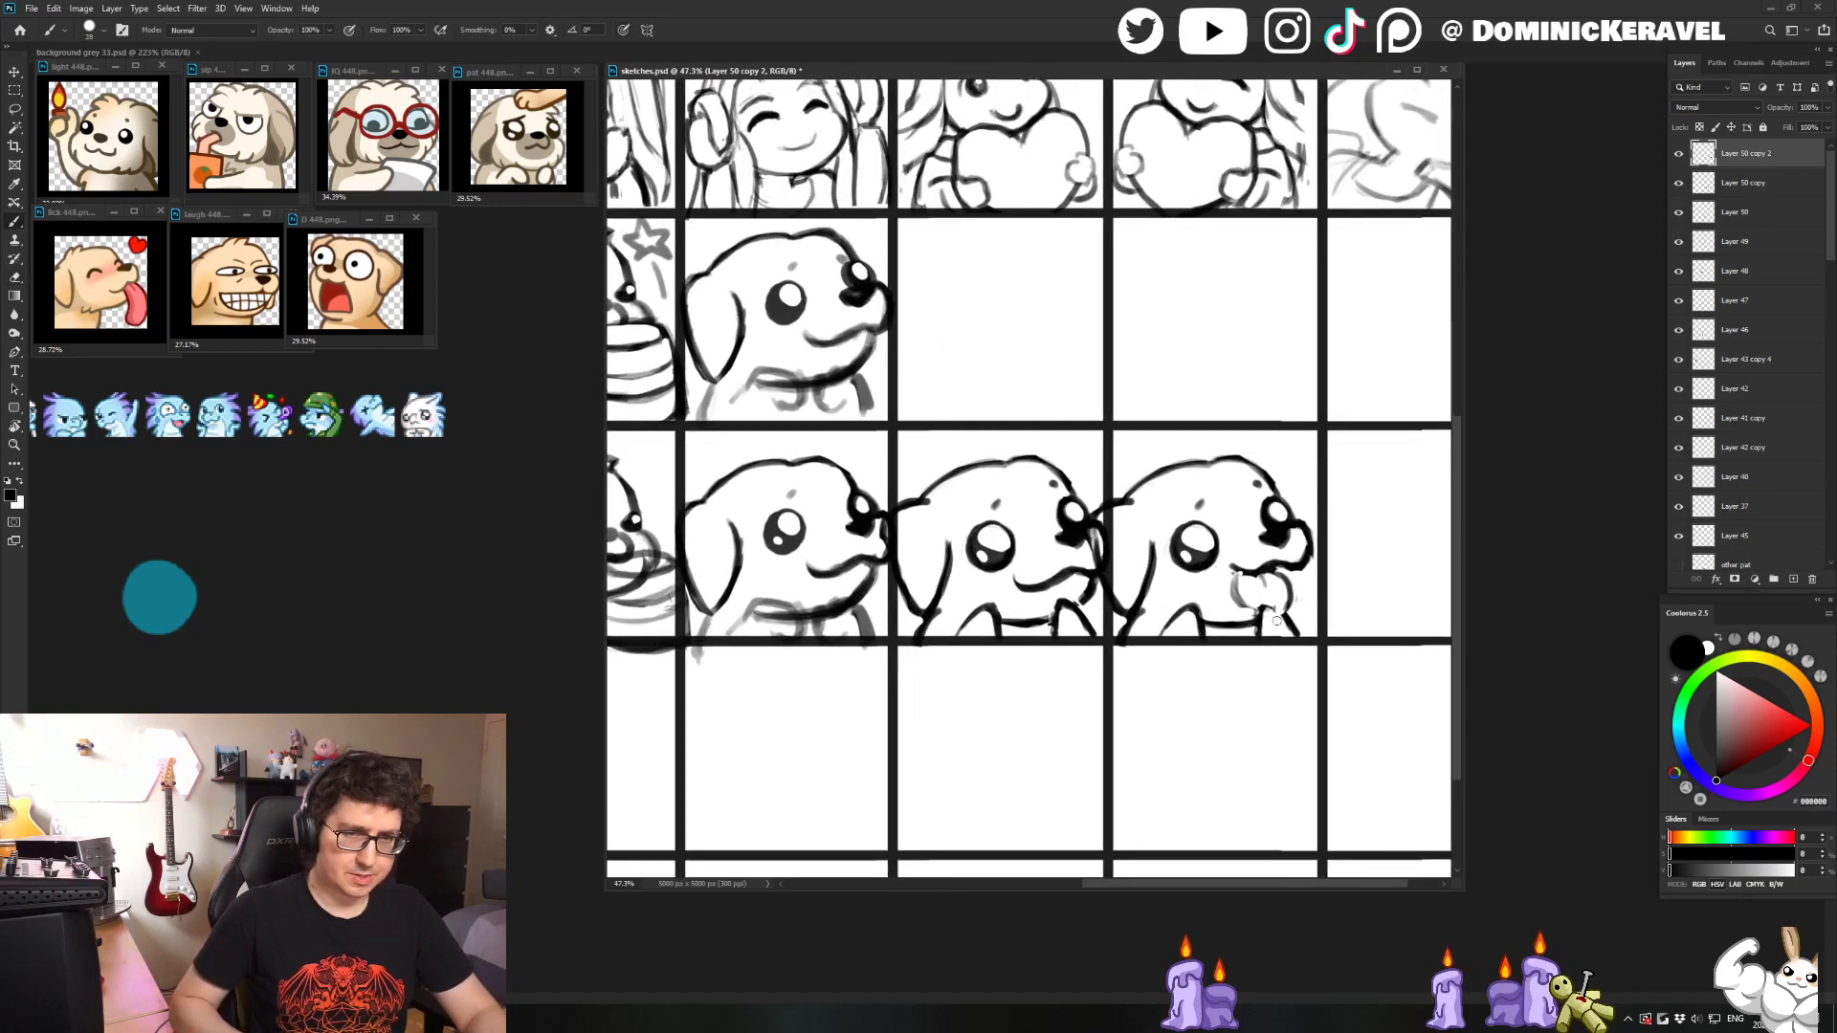
key(e)
key(b)
key(e)
key(b)
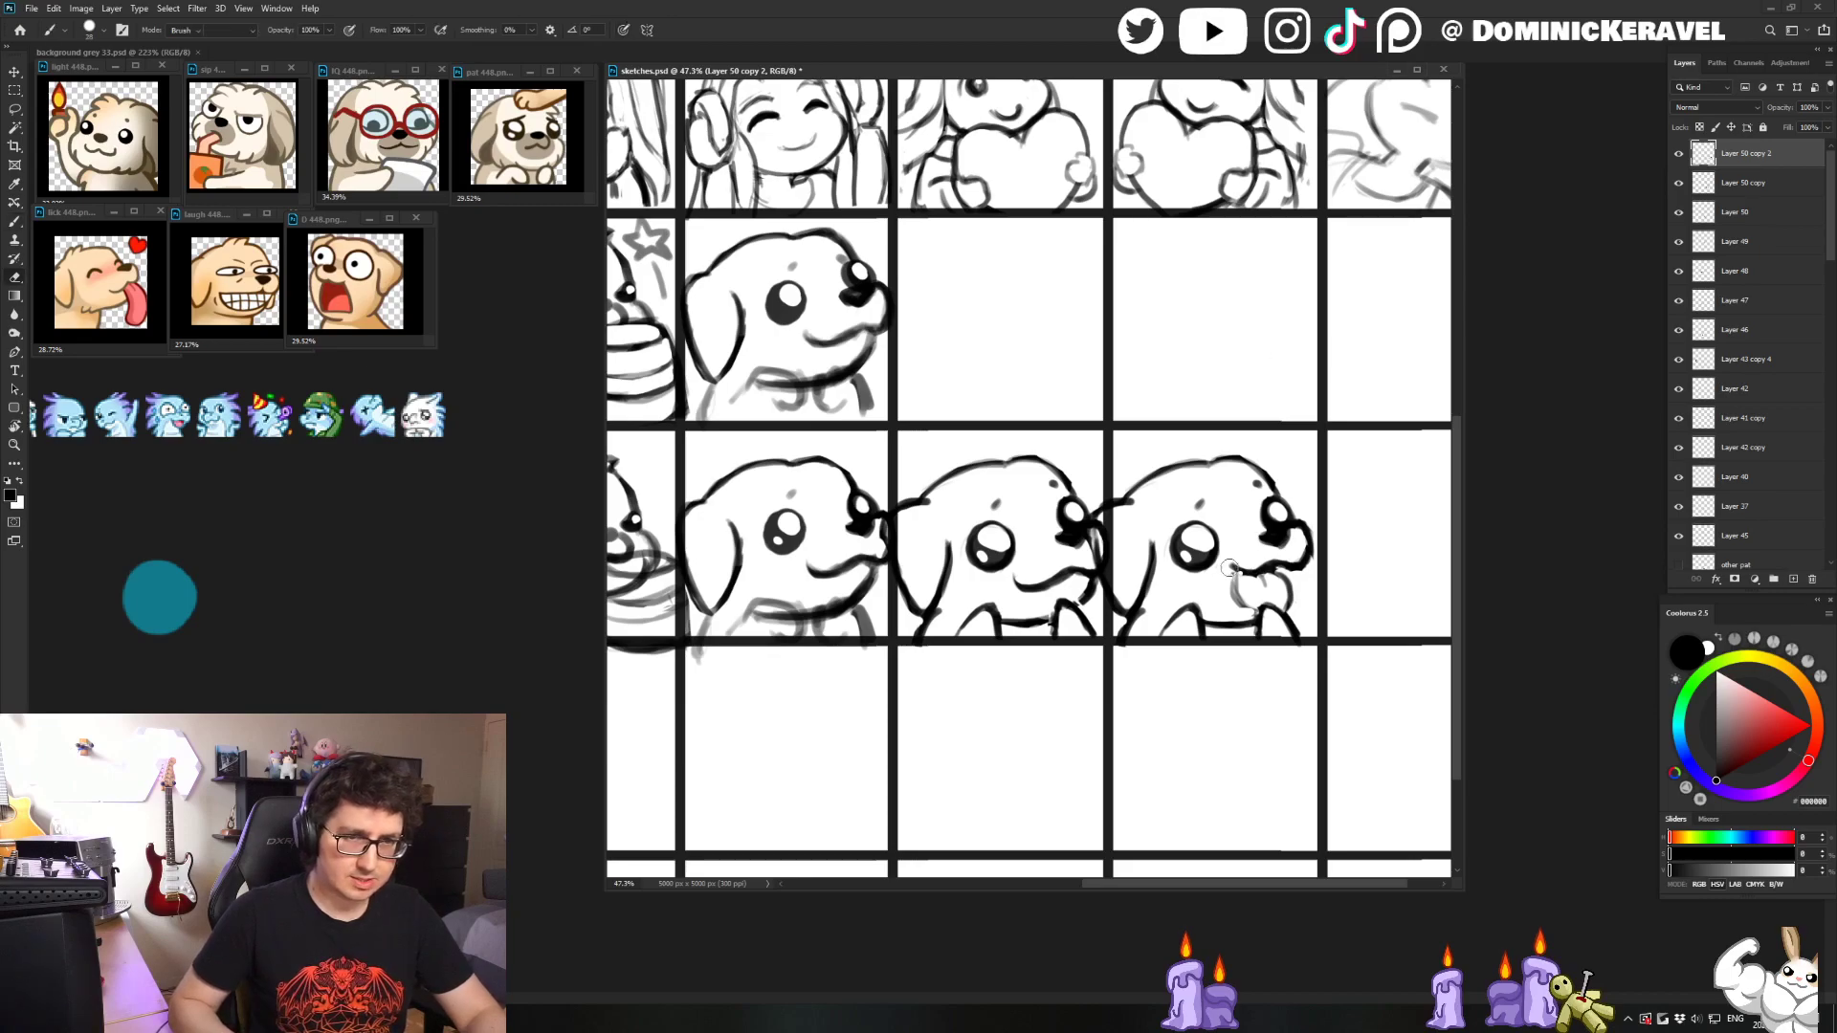
- Try a curved stroke for the back edge of the newest puppy's open mouth
key(b)
drag(1228, 577, 1248, 608)
key(ctrl+z)
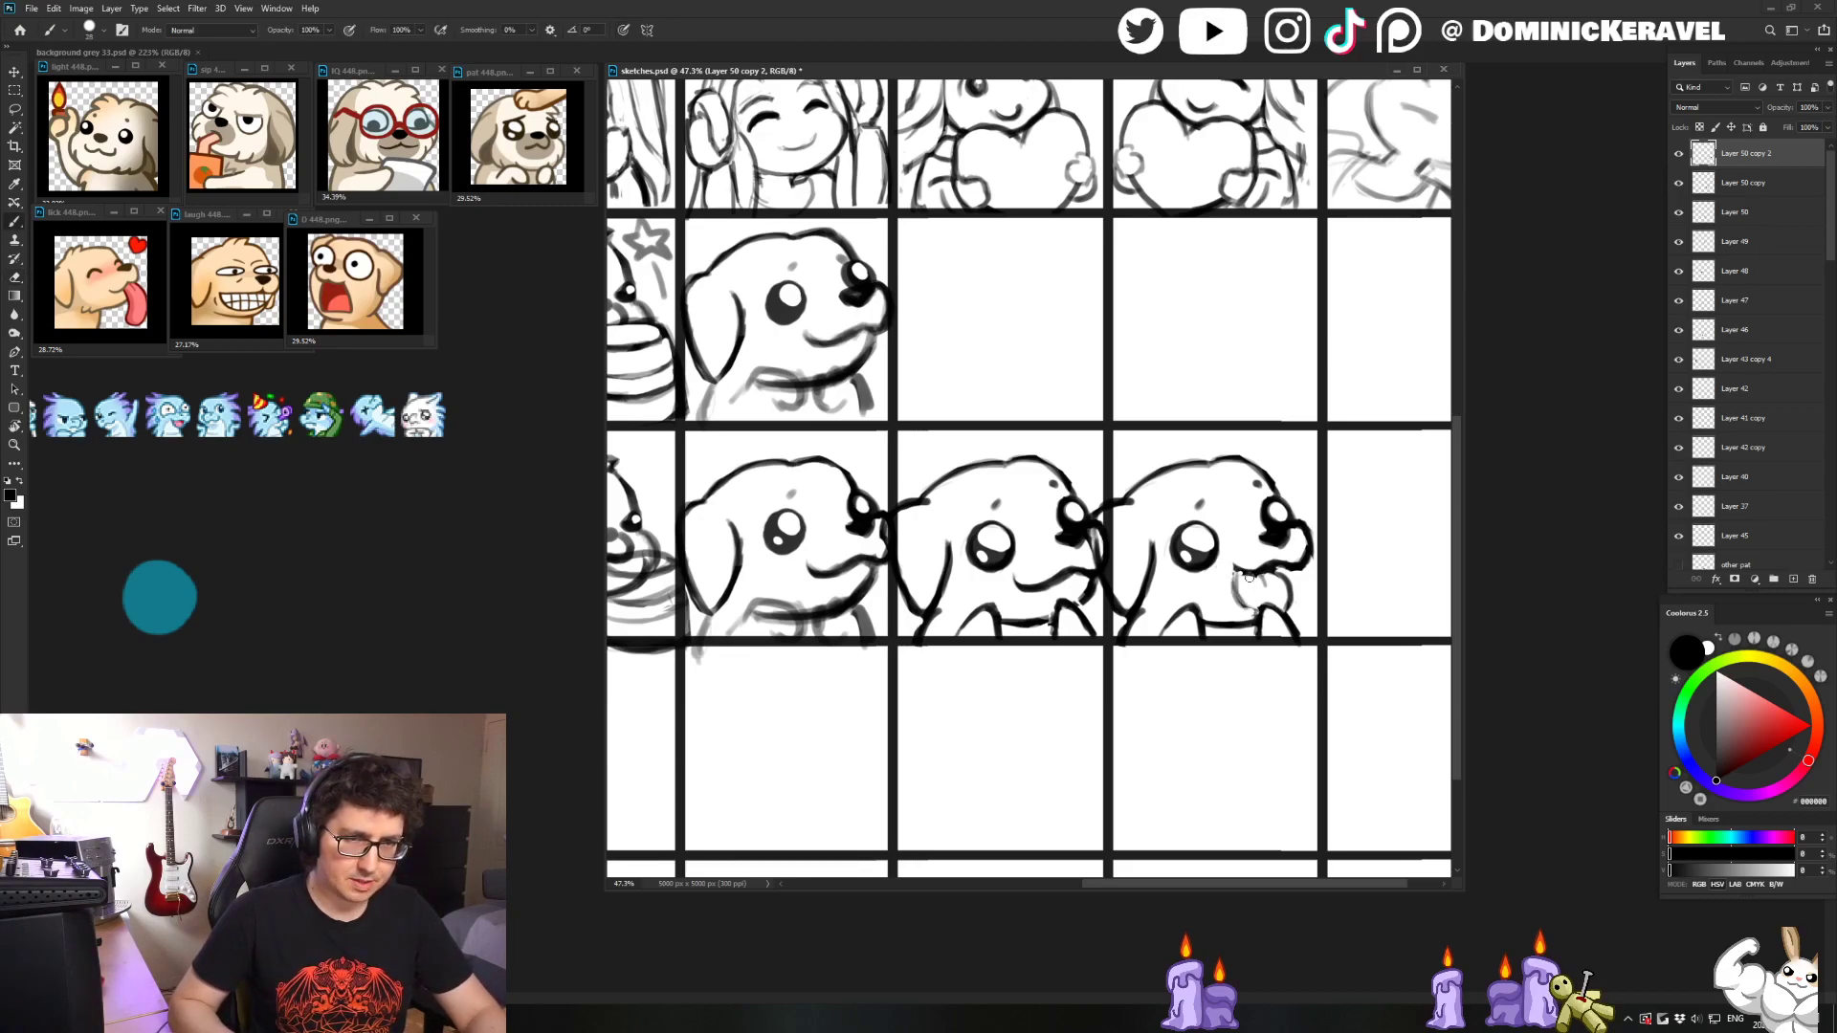
key(v)
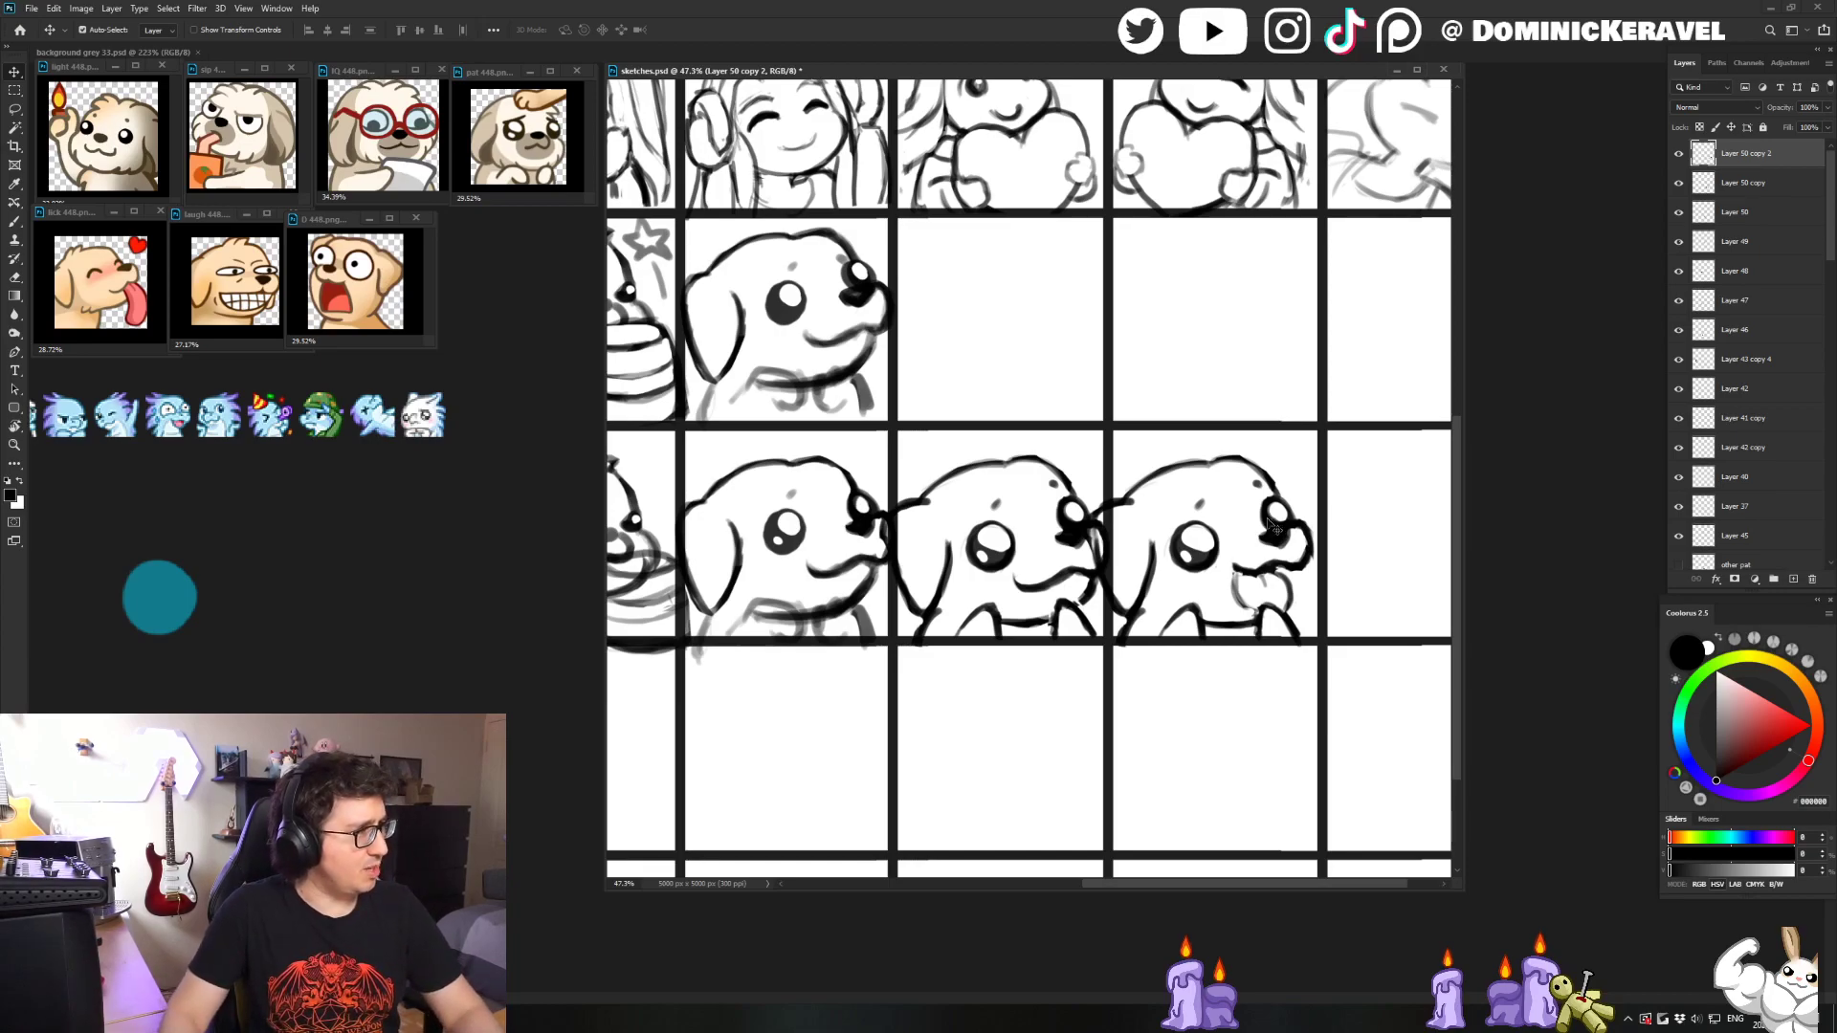
scroll(1273, 526, down, 1)
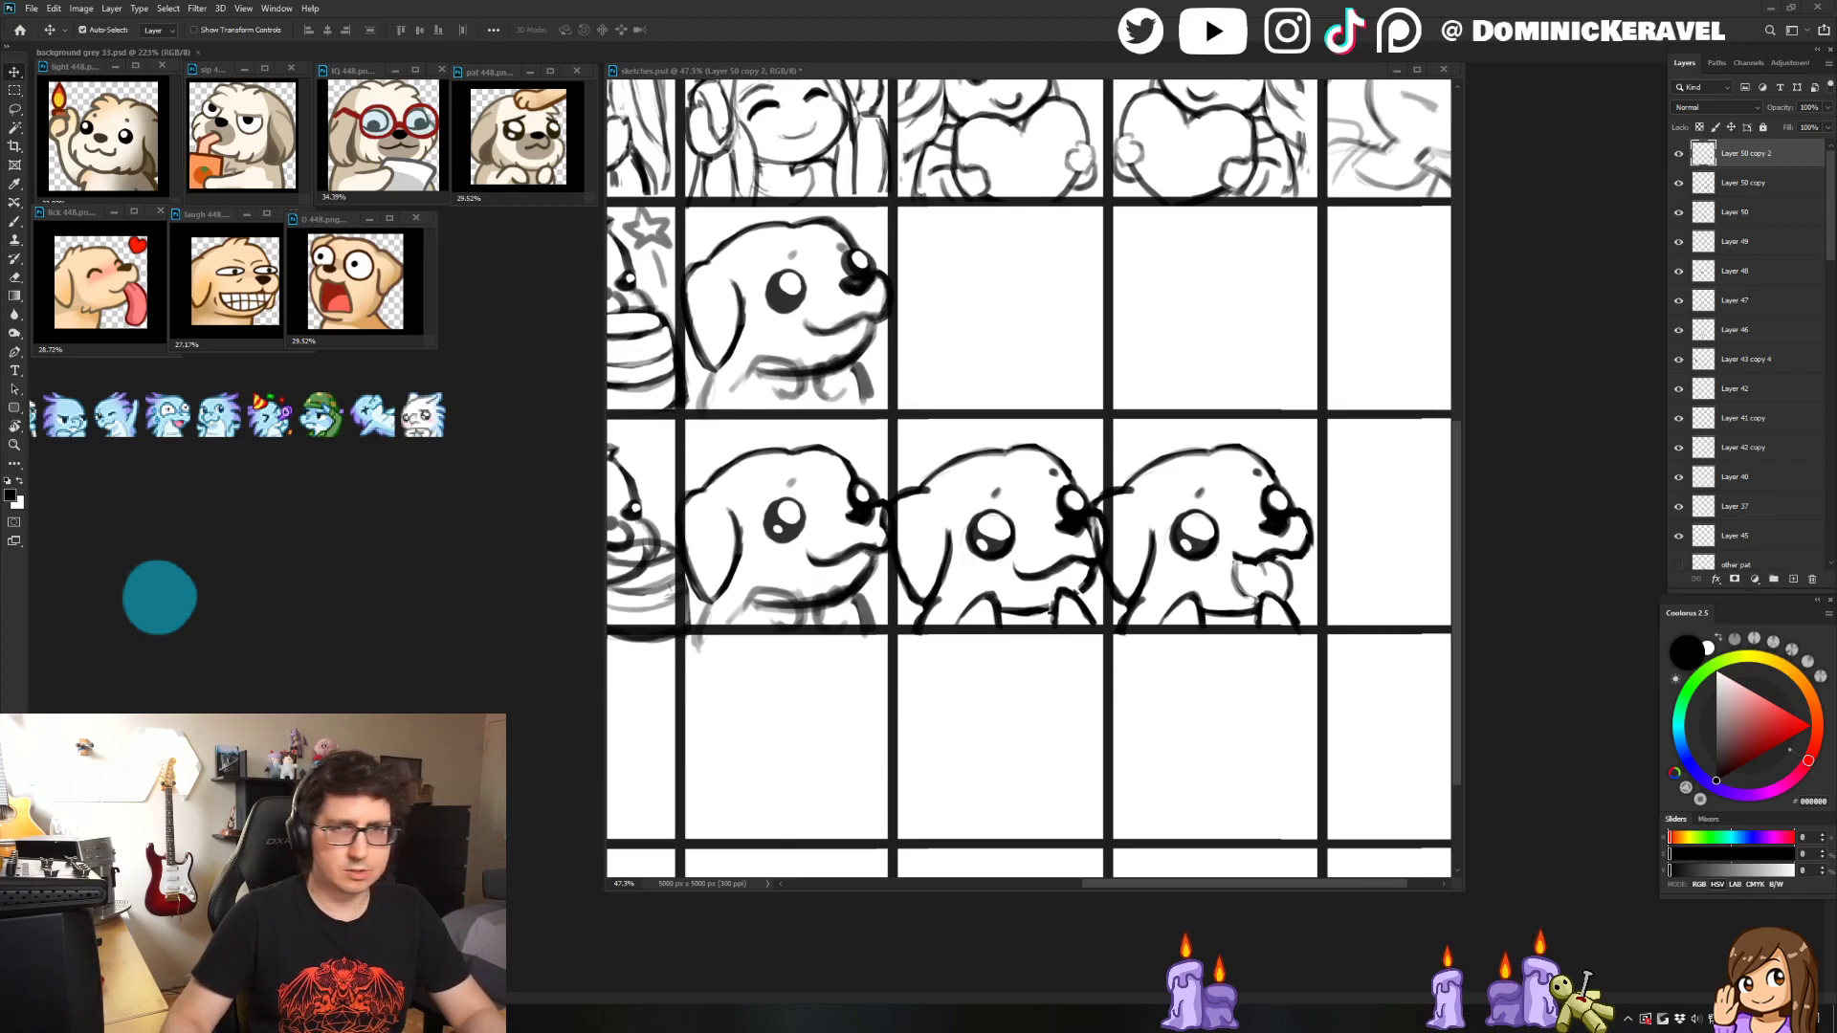
- Switch to Twitch in the browser and list all categories sorted by Viewers (High to Low)
drag(0, 6, 543, 6)
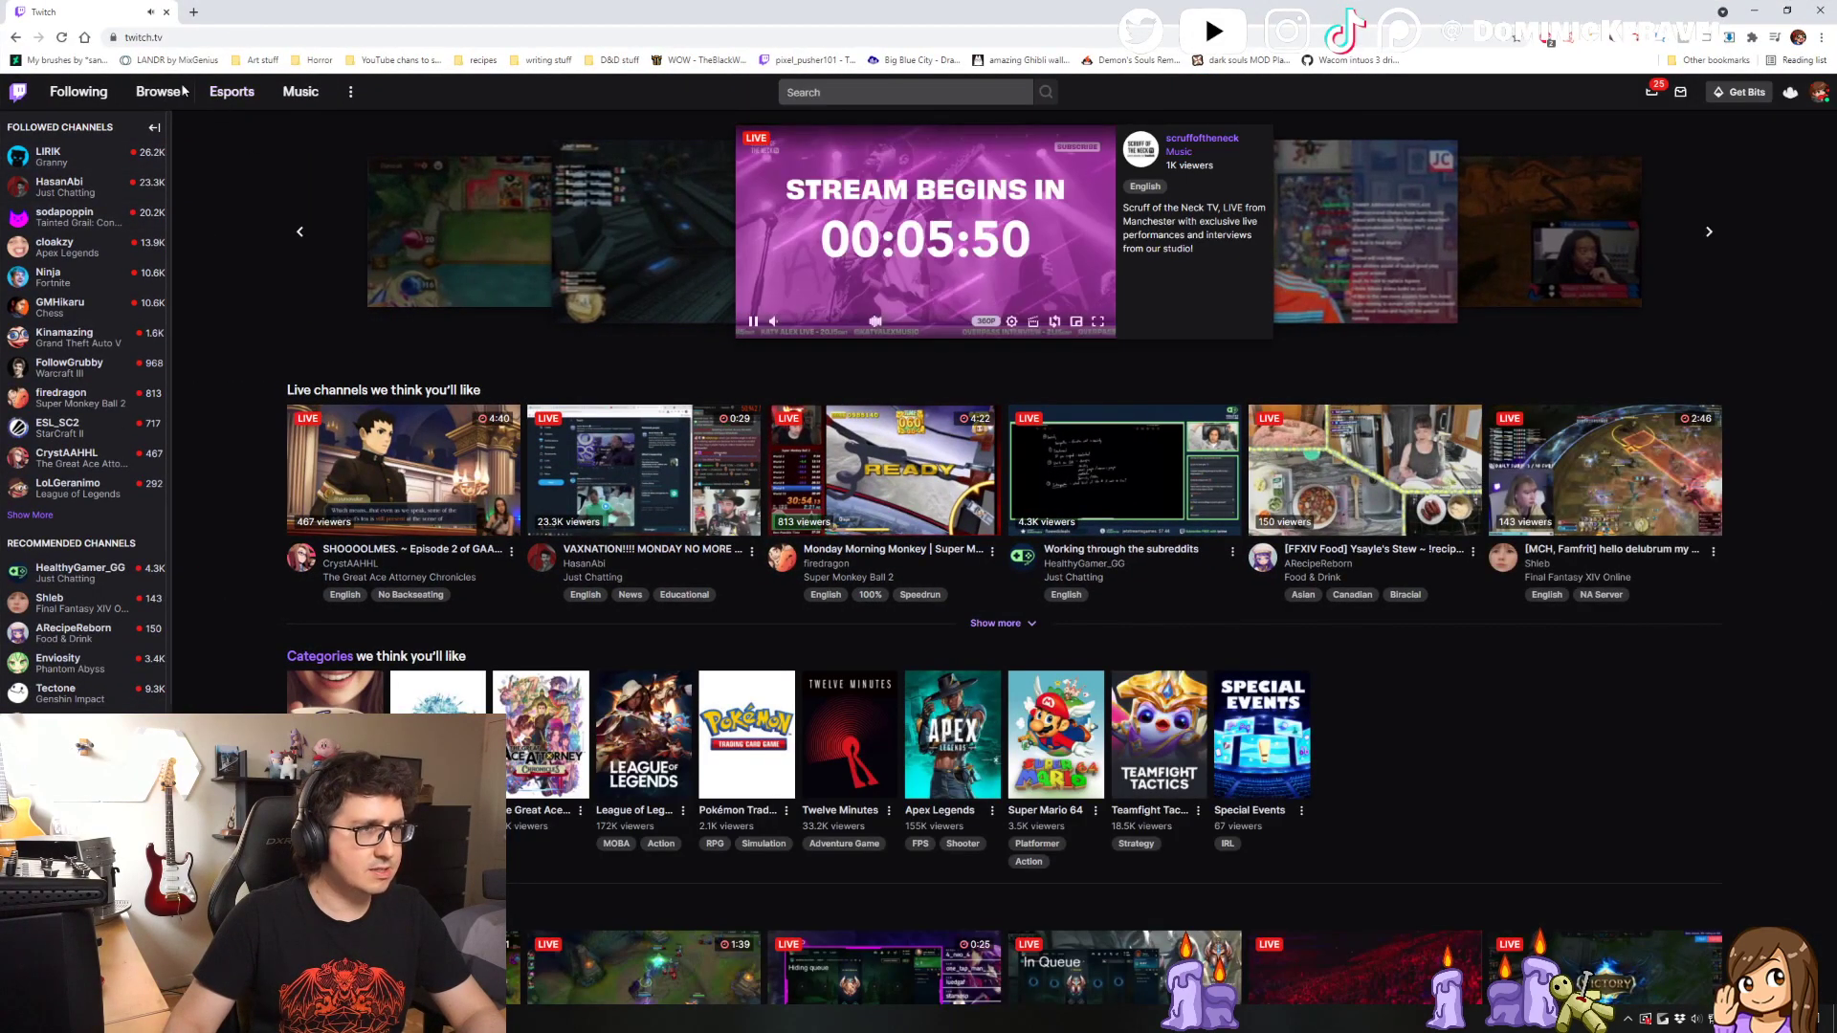
click(159, 92)
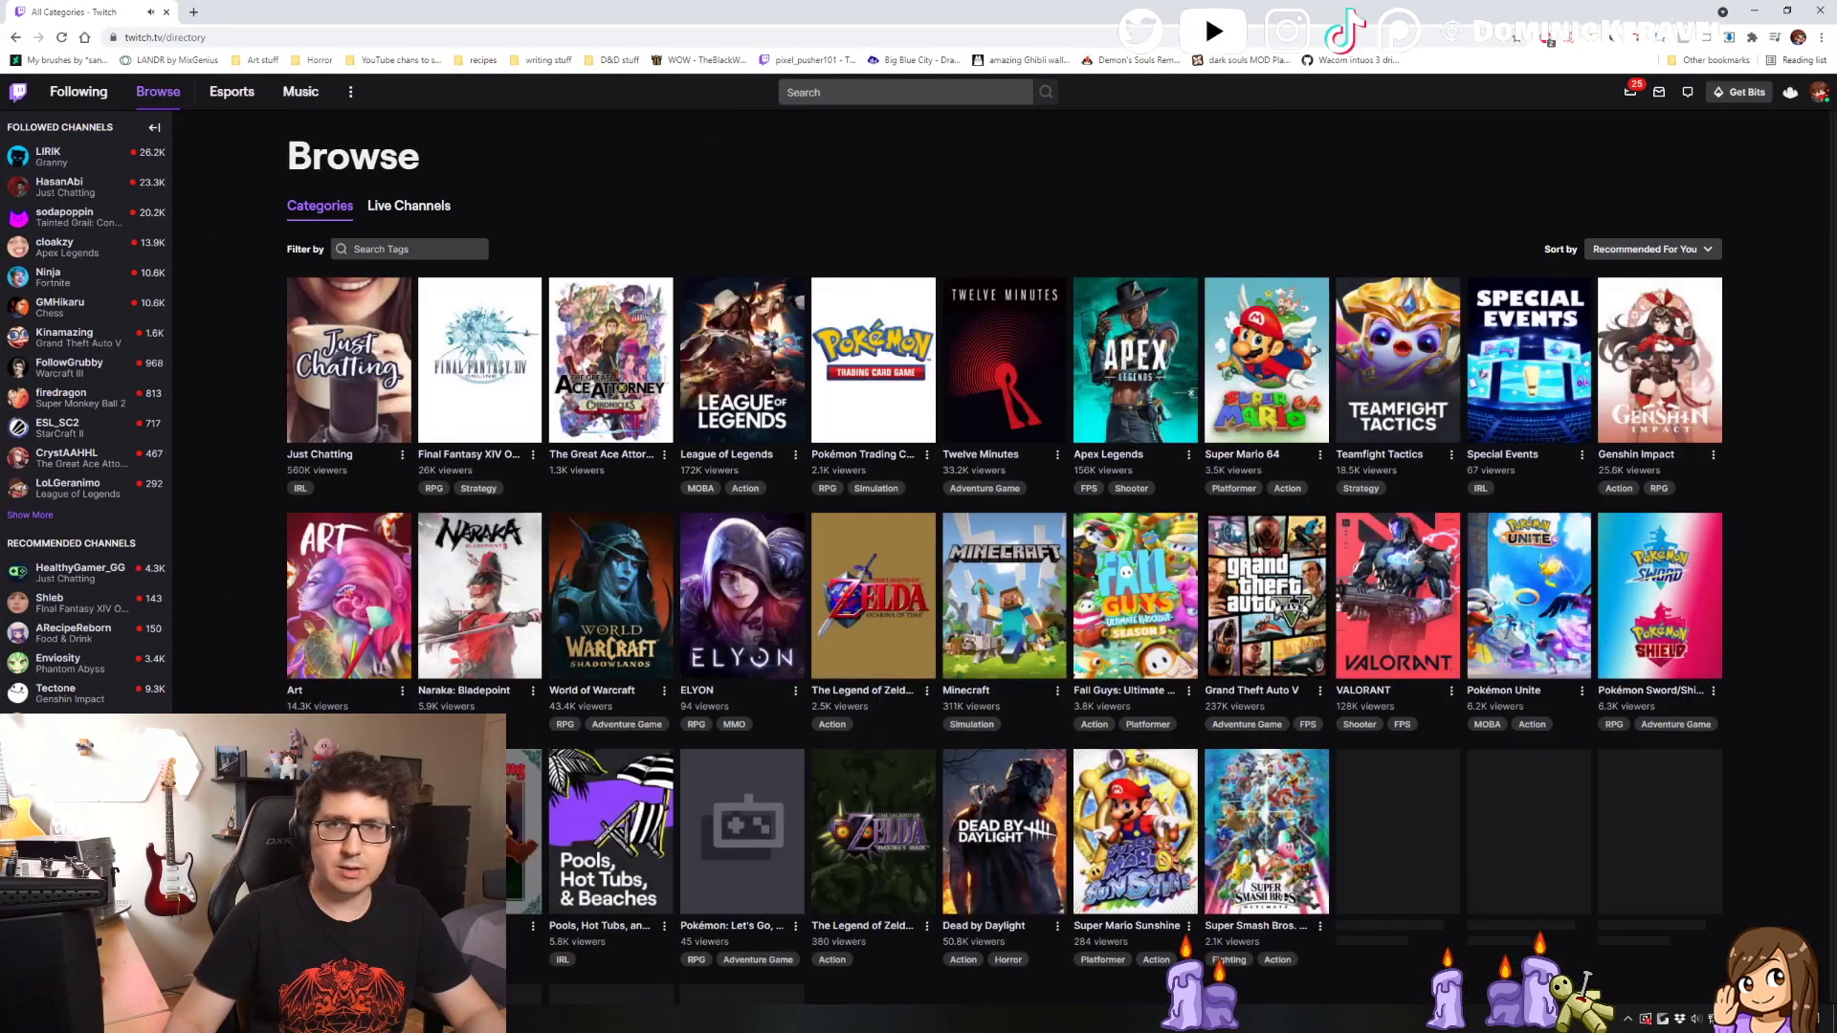
click(426, 208)
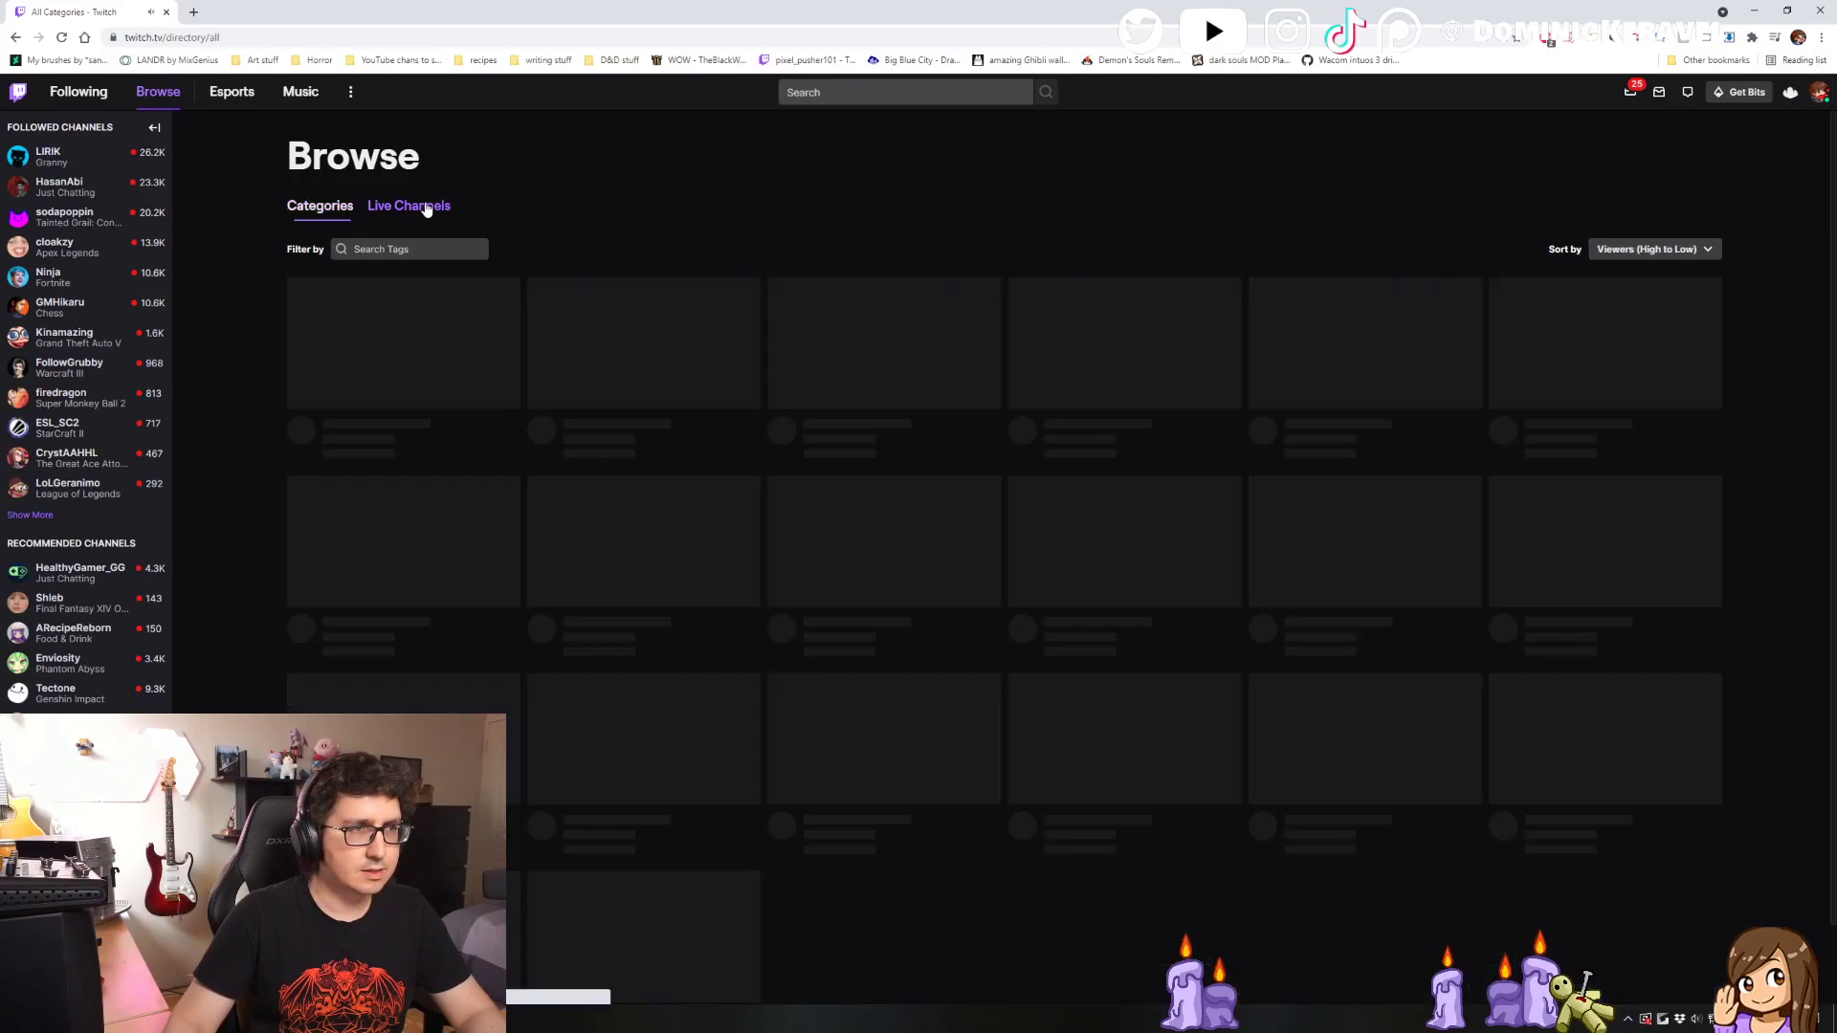
click(329, 213)
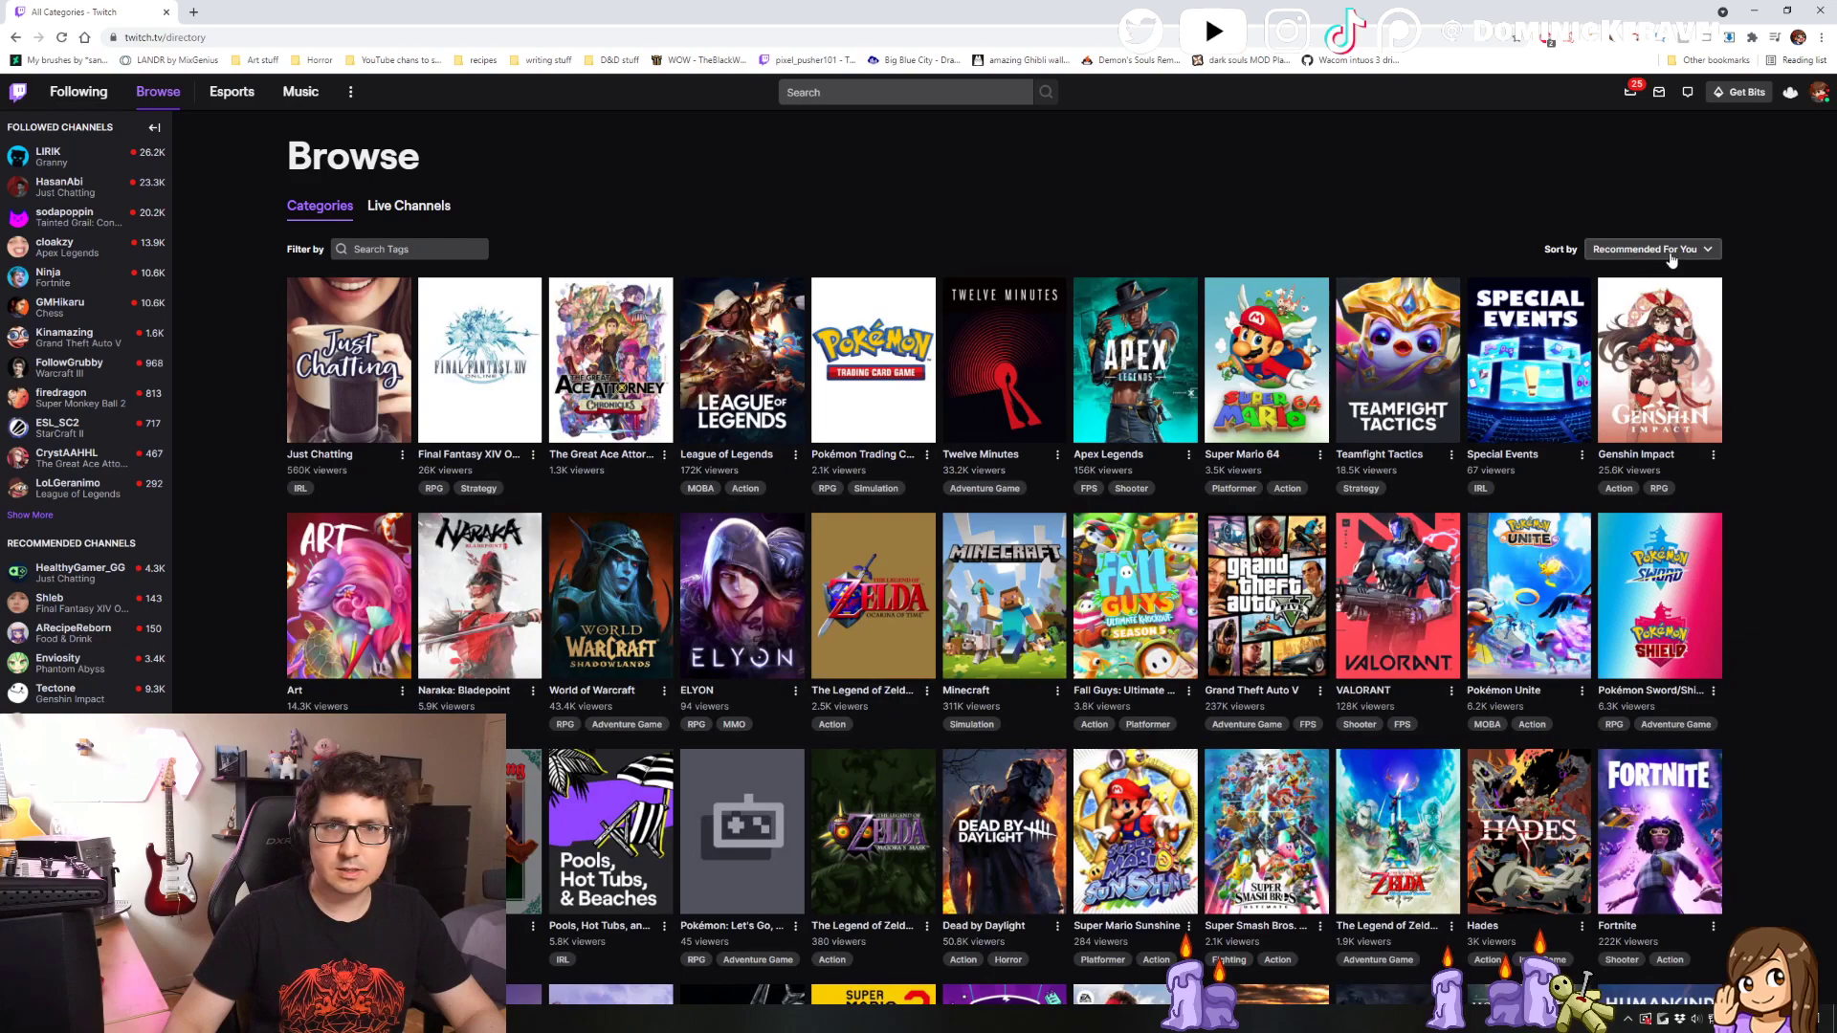
click(1670, 256)
click(1660, 307)
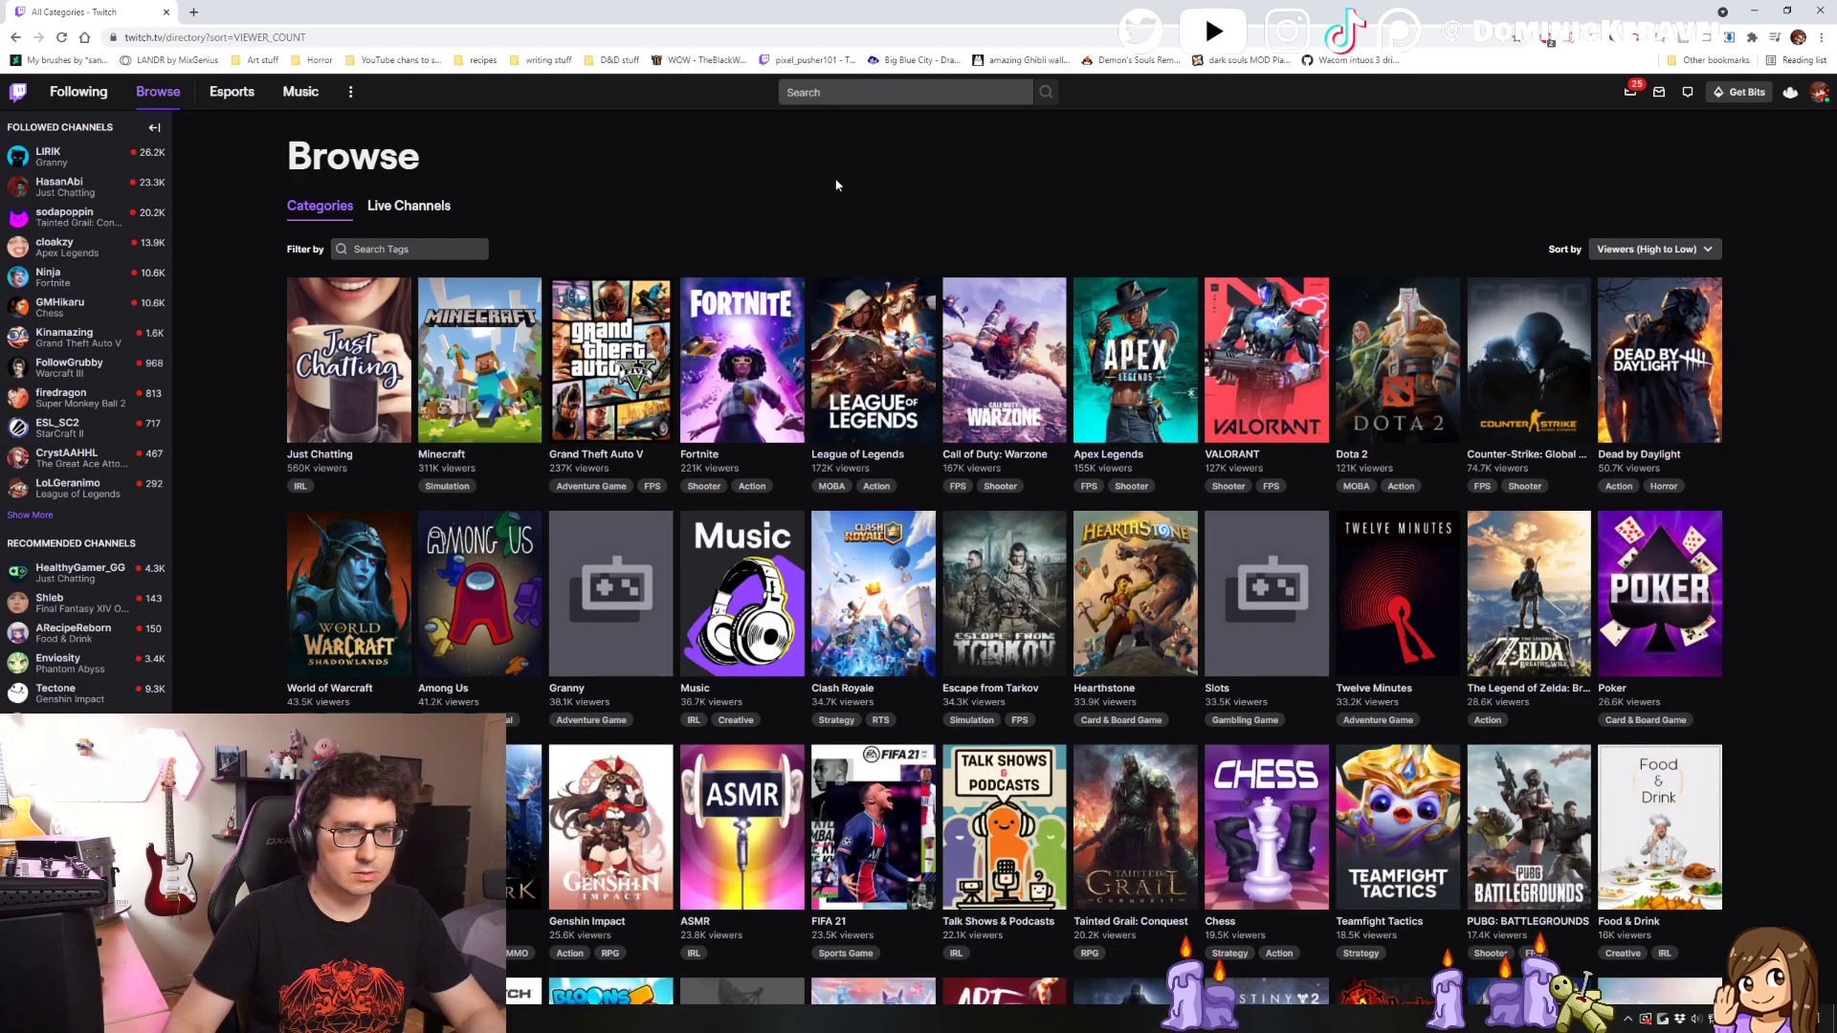
- Search the categories page for "diablo" and load more categories further down
key(ctrl+f)
text(d)
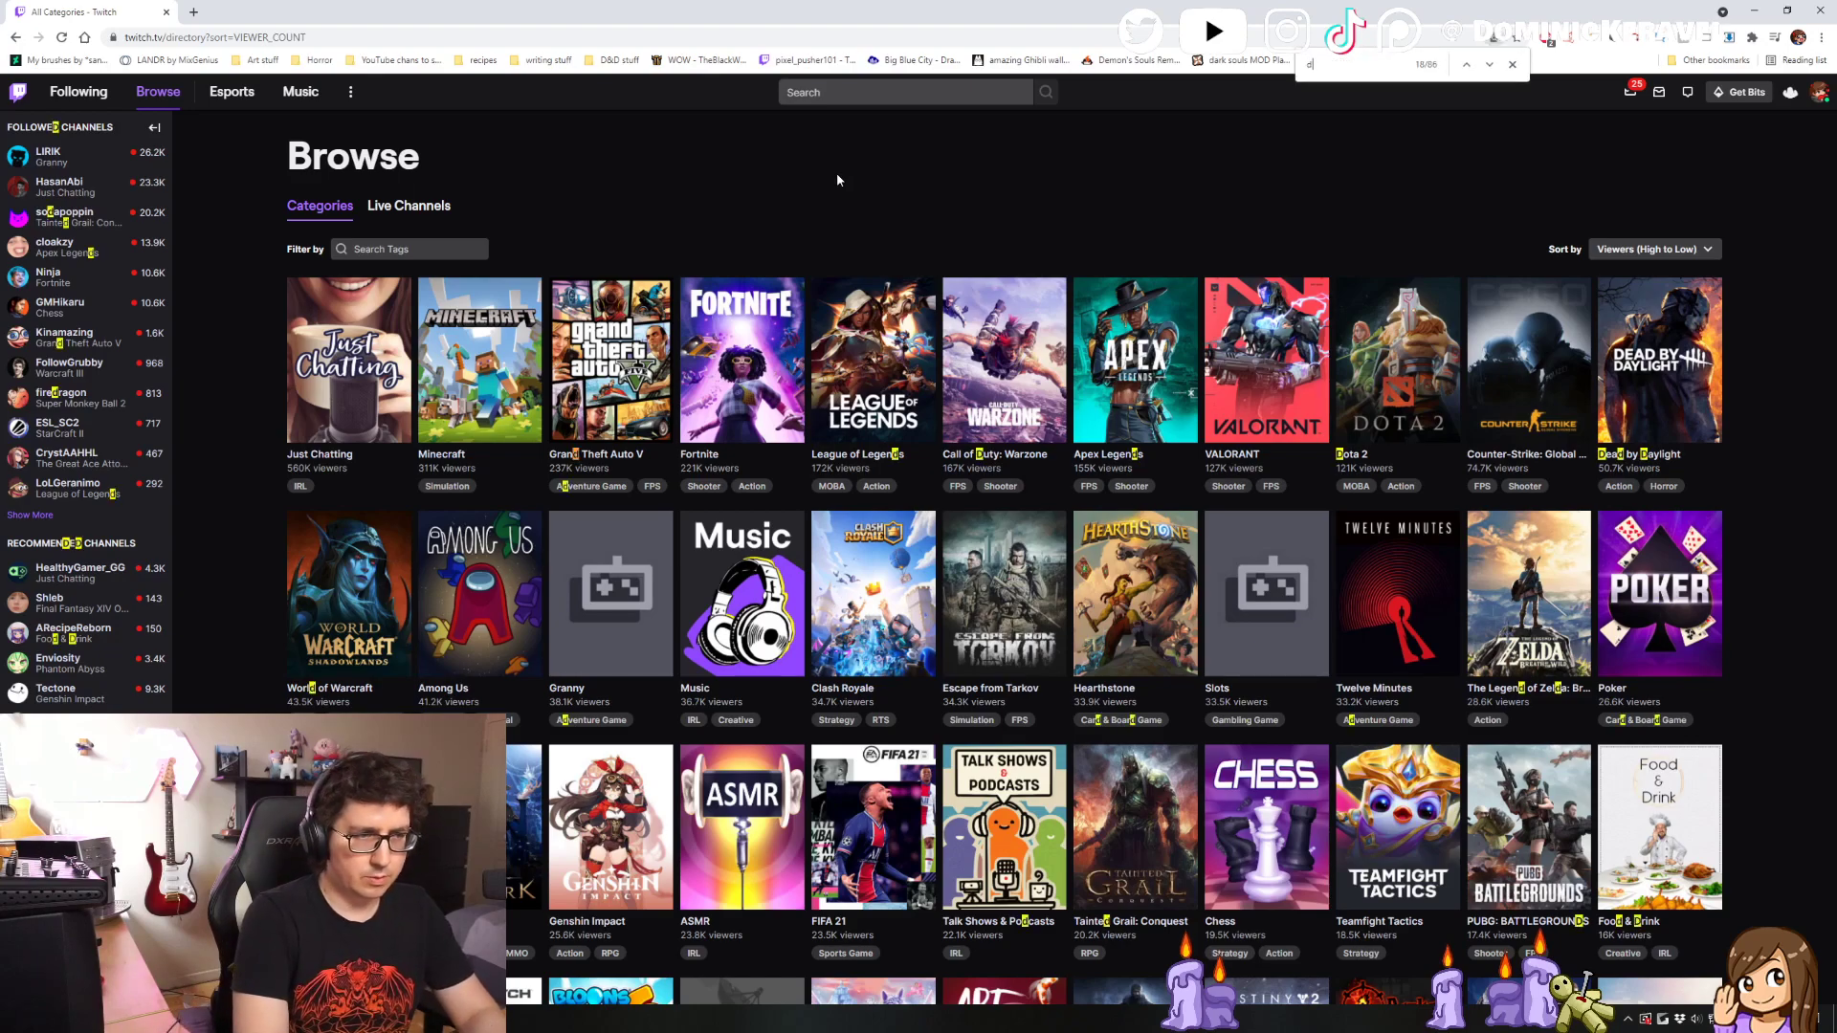
text(iablo)
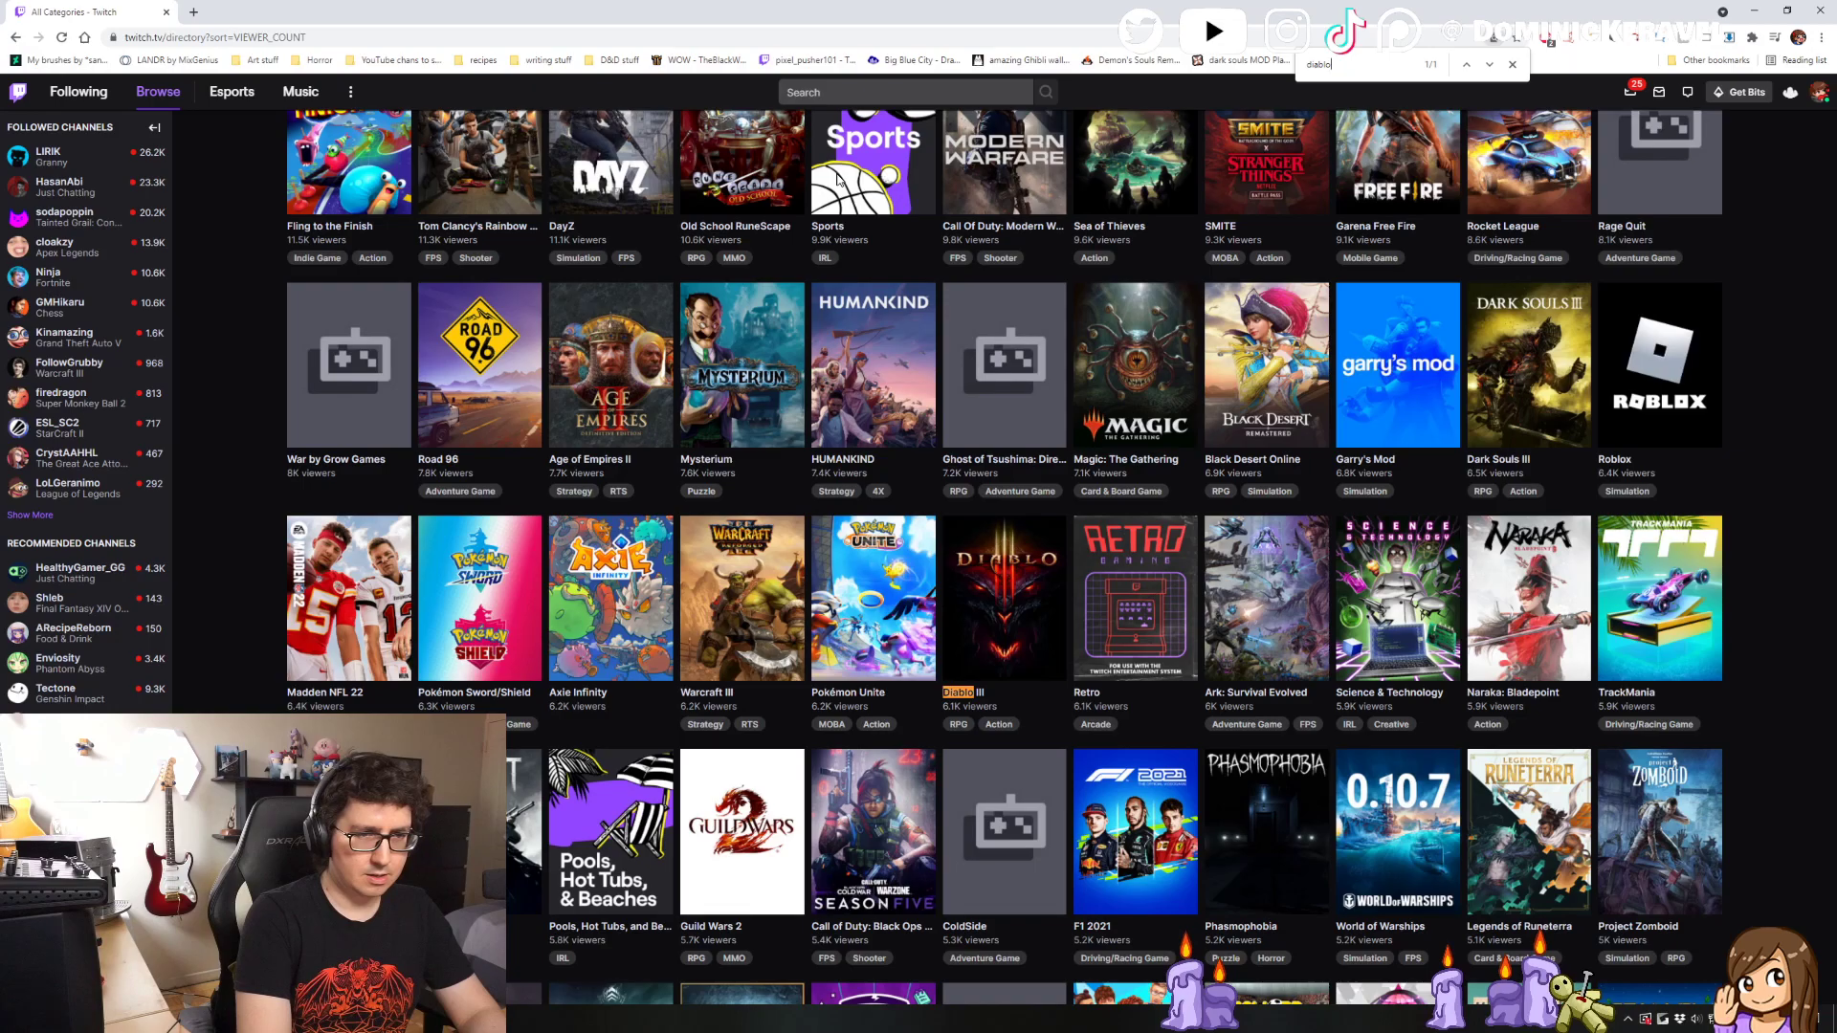
scroll(1139, 283, down, 10)
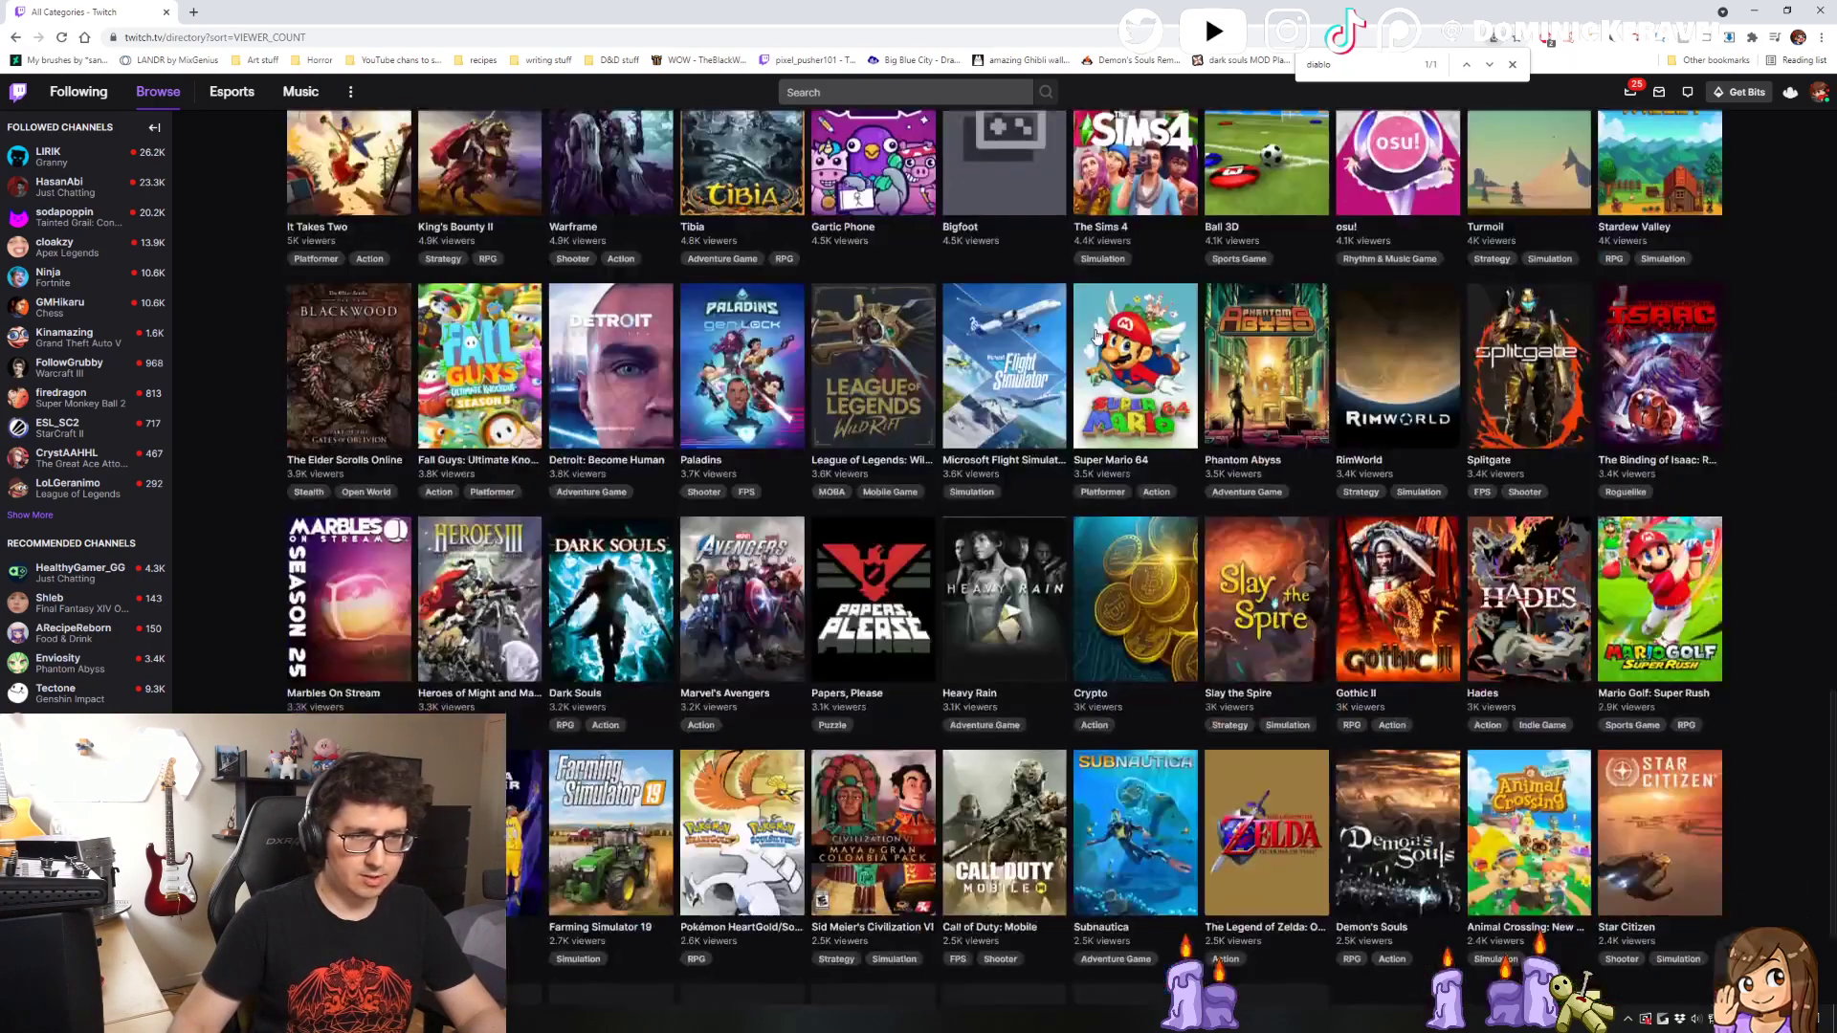
scroll(1052, 413, down, 5)
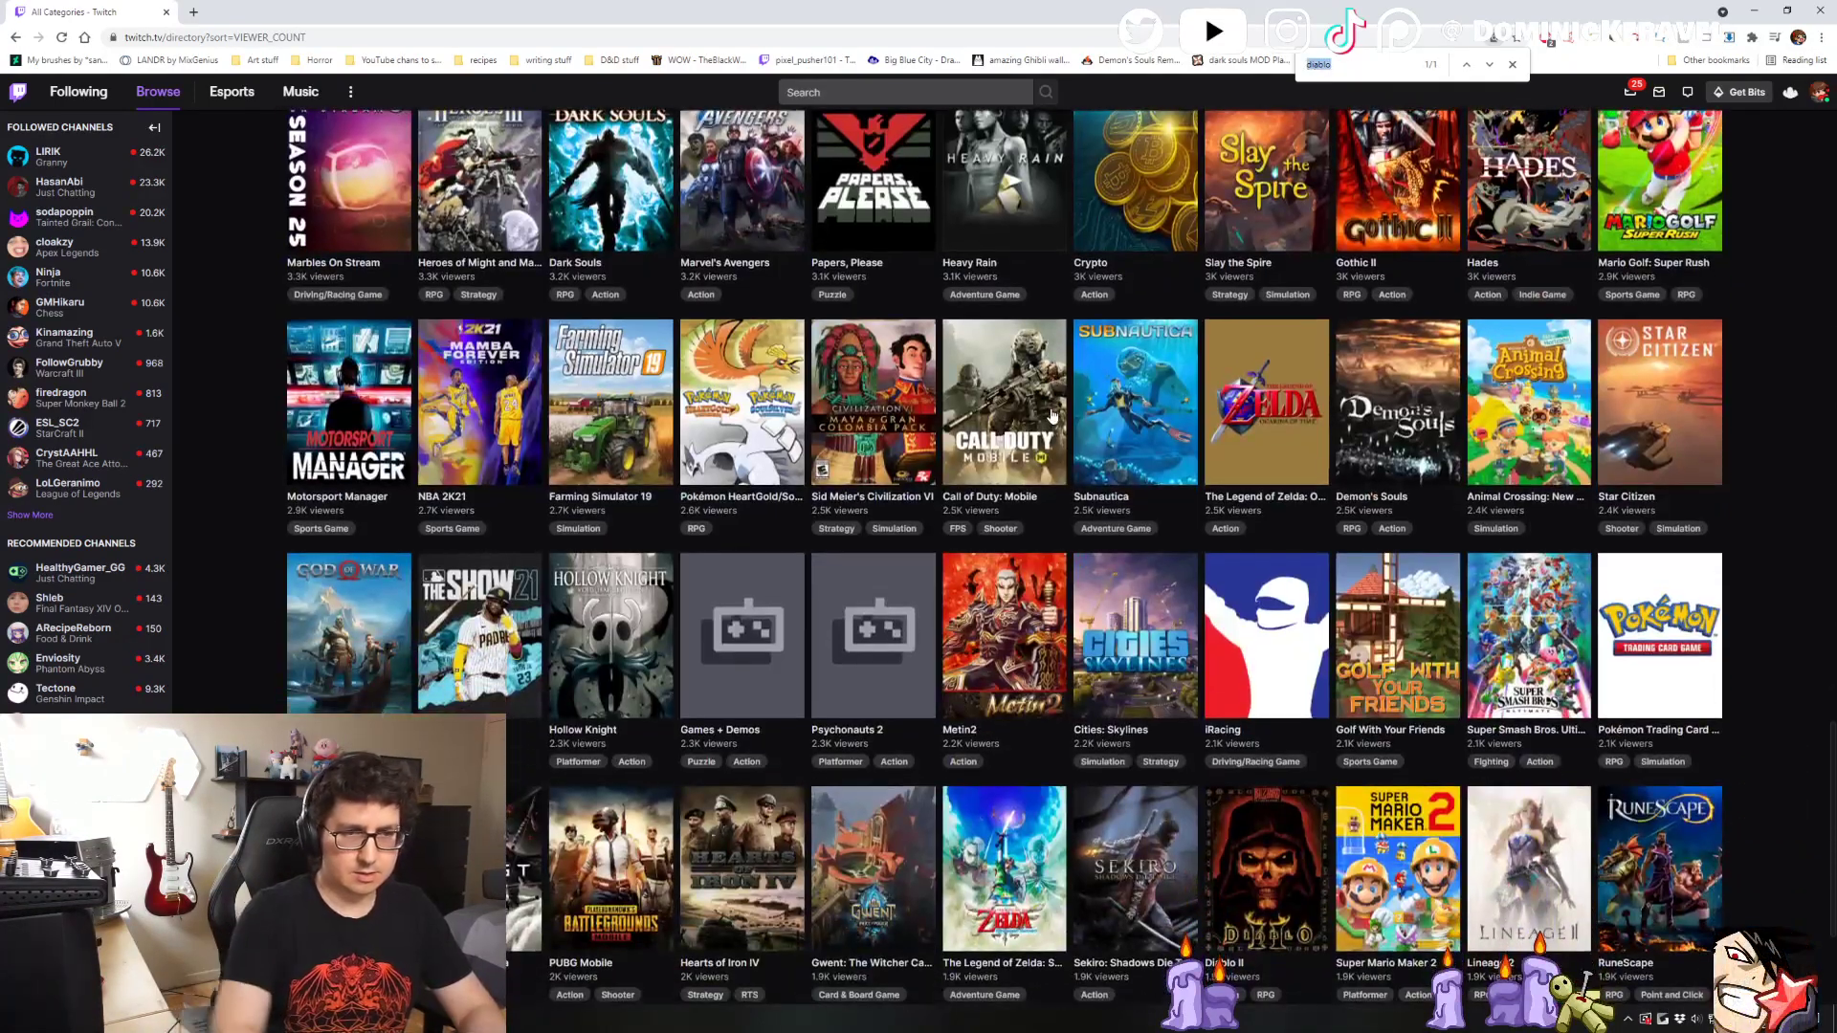
- Step repeatedly through the "diablo" matches among the loaded categories to compare the games
key(Return)
key(Return)
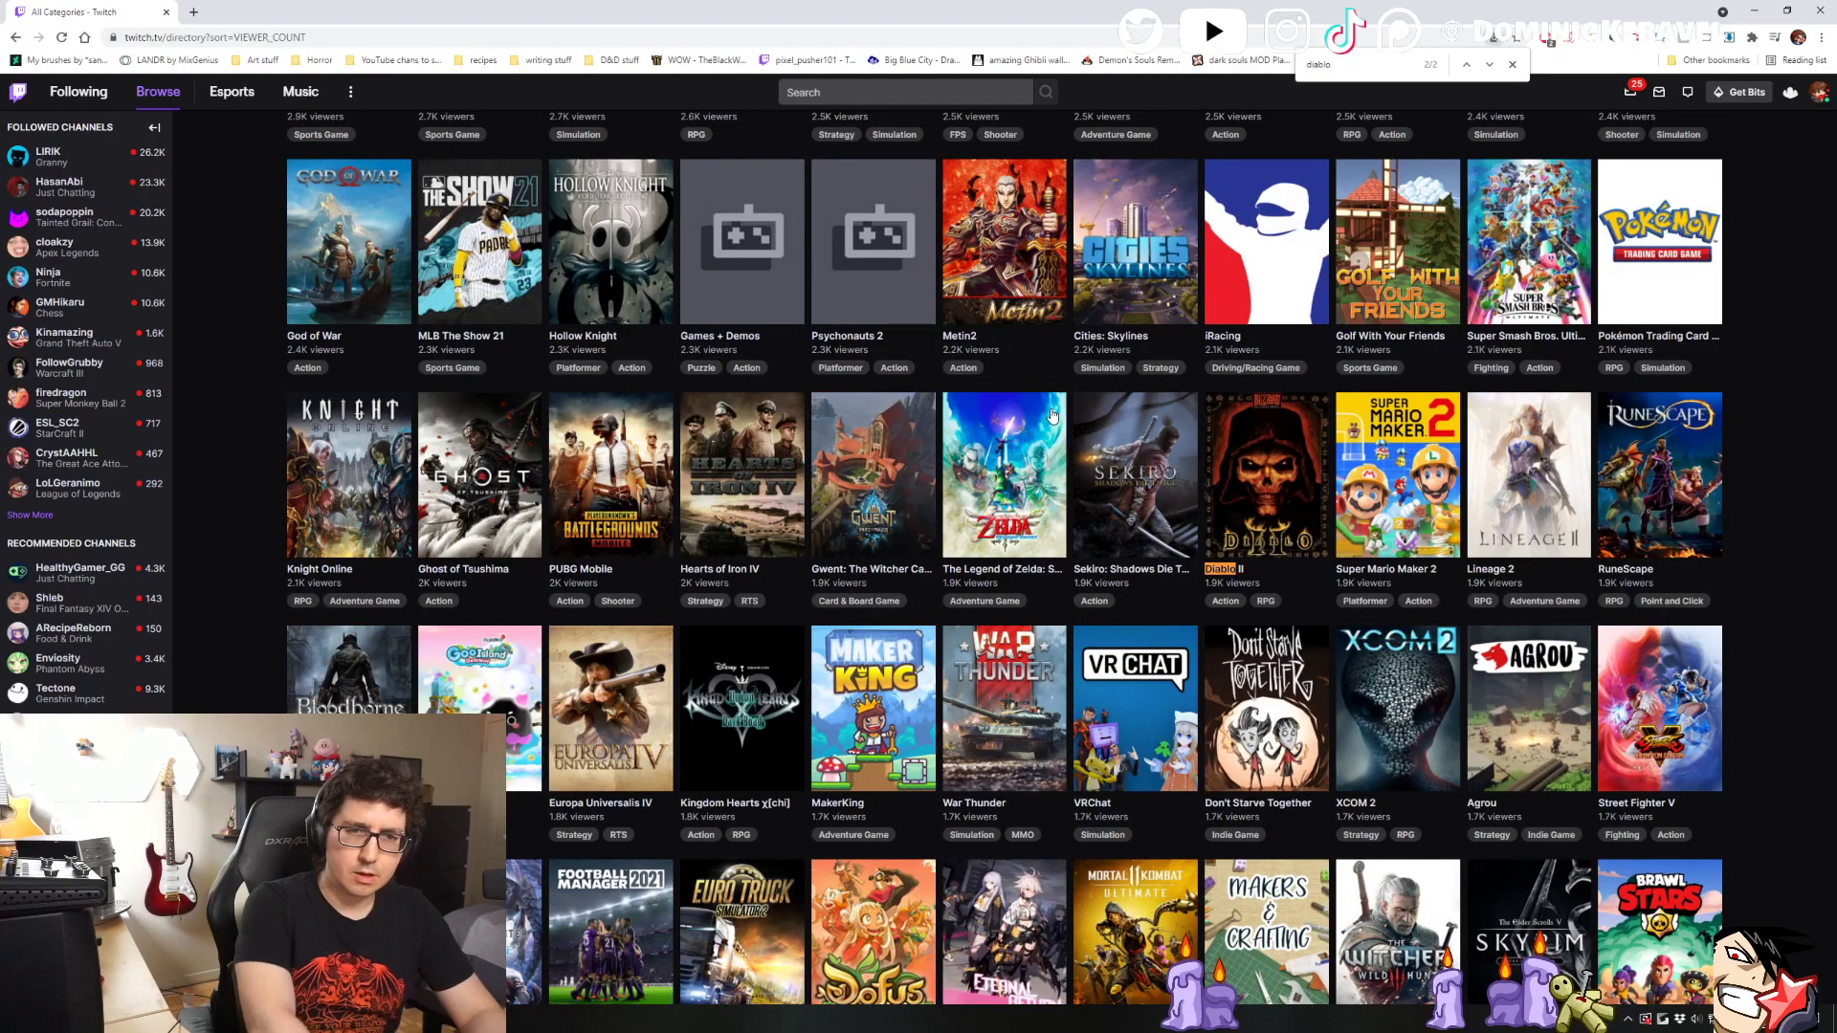
key(Return)
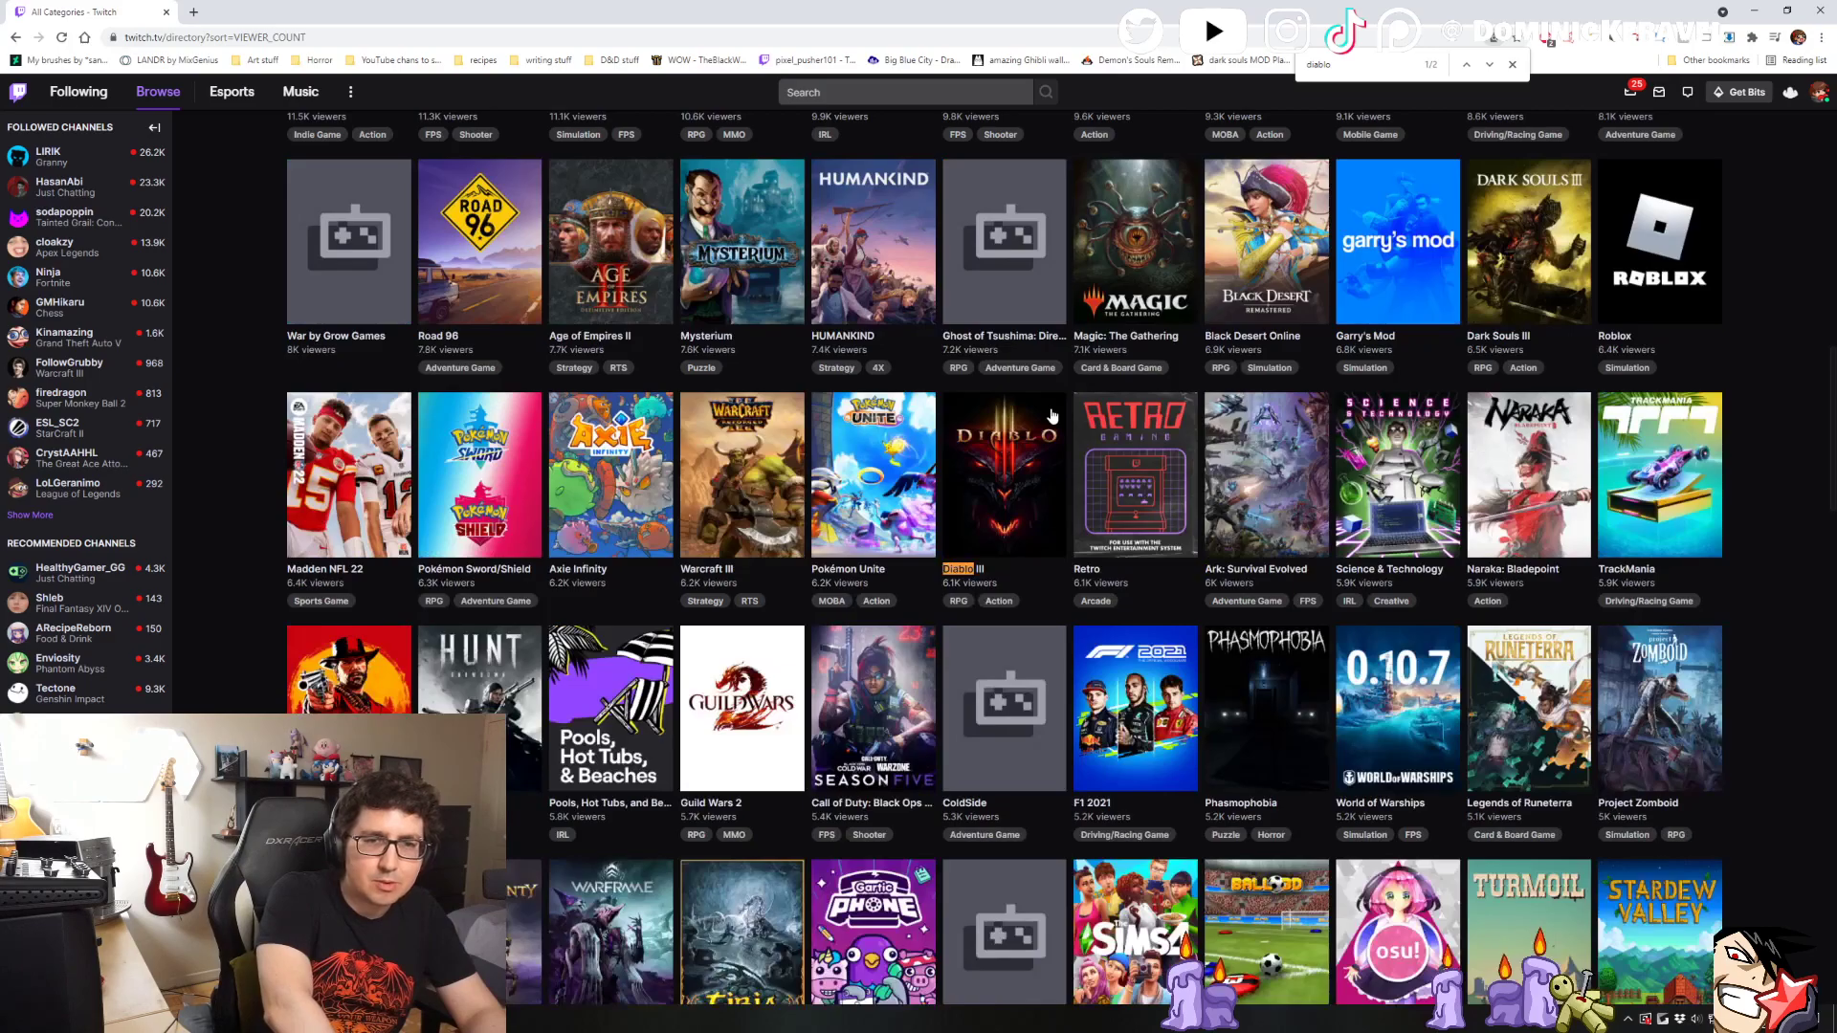
key(Return)
key(Return)
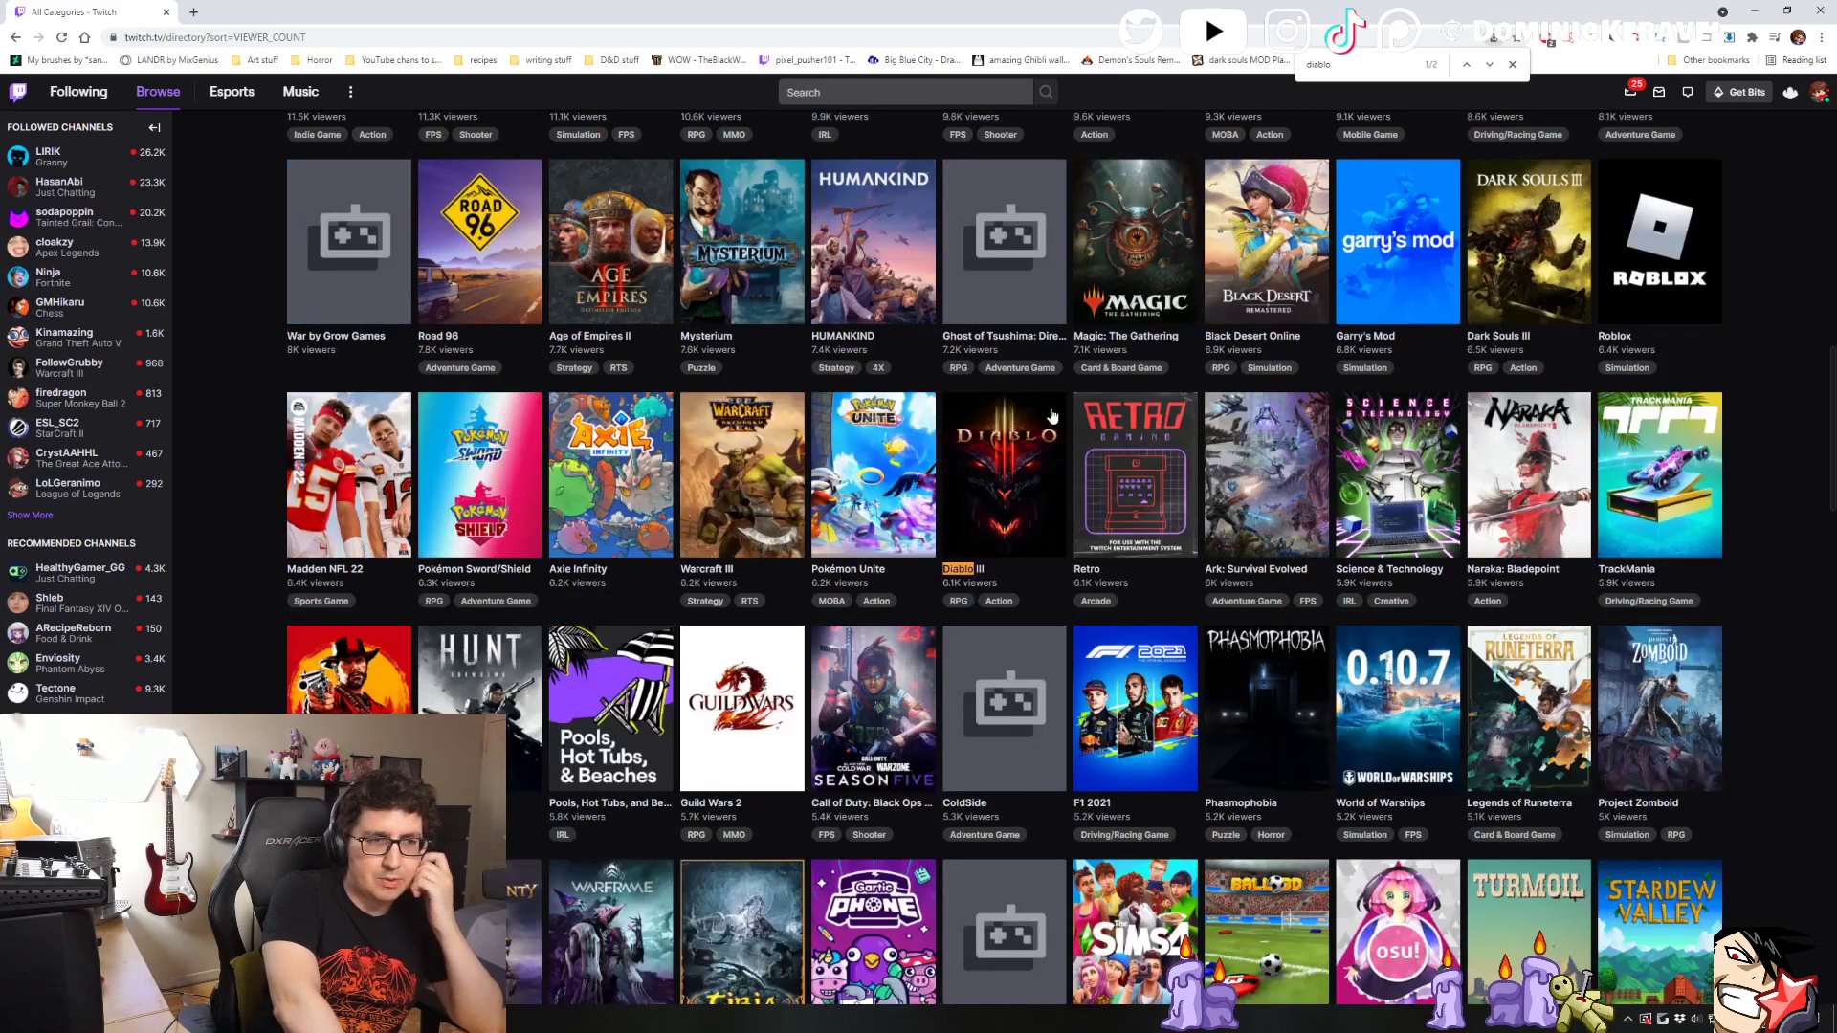
key(Return)
key(Return)
key(Return)
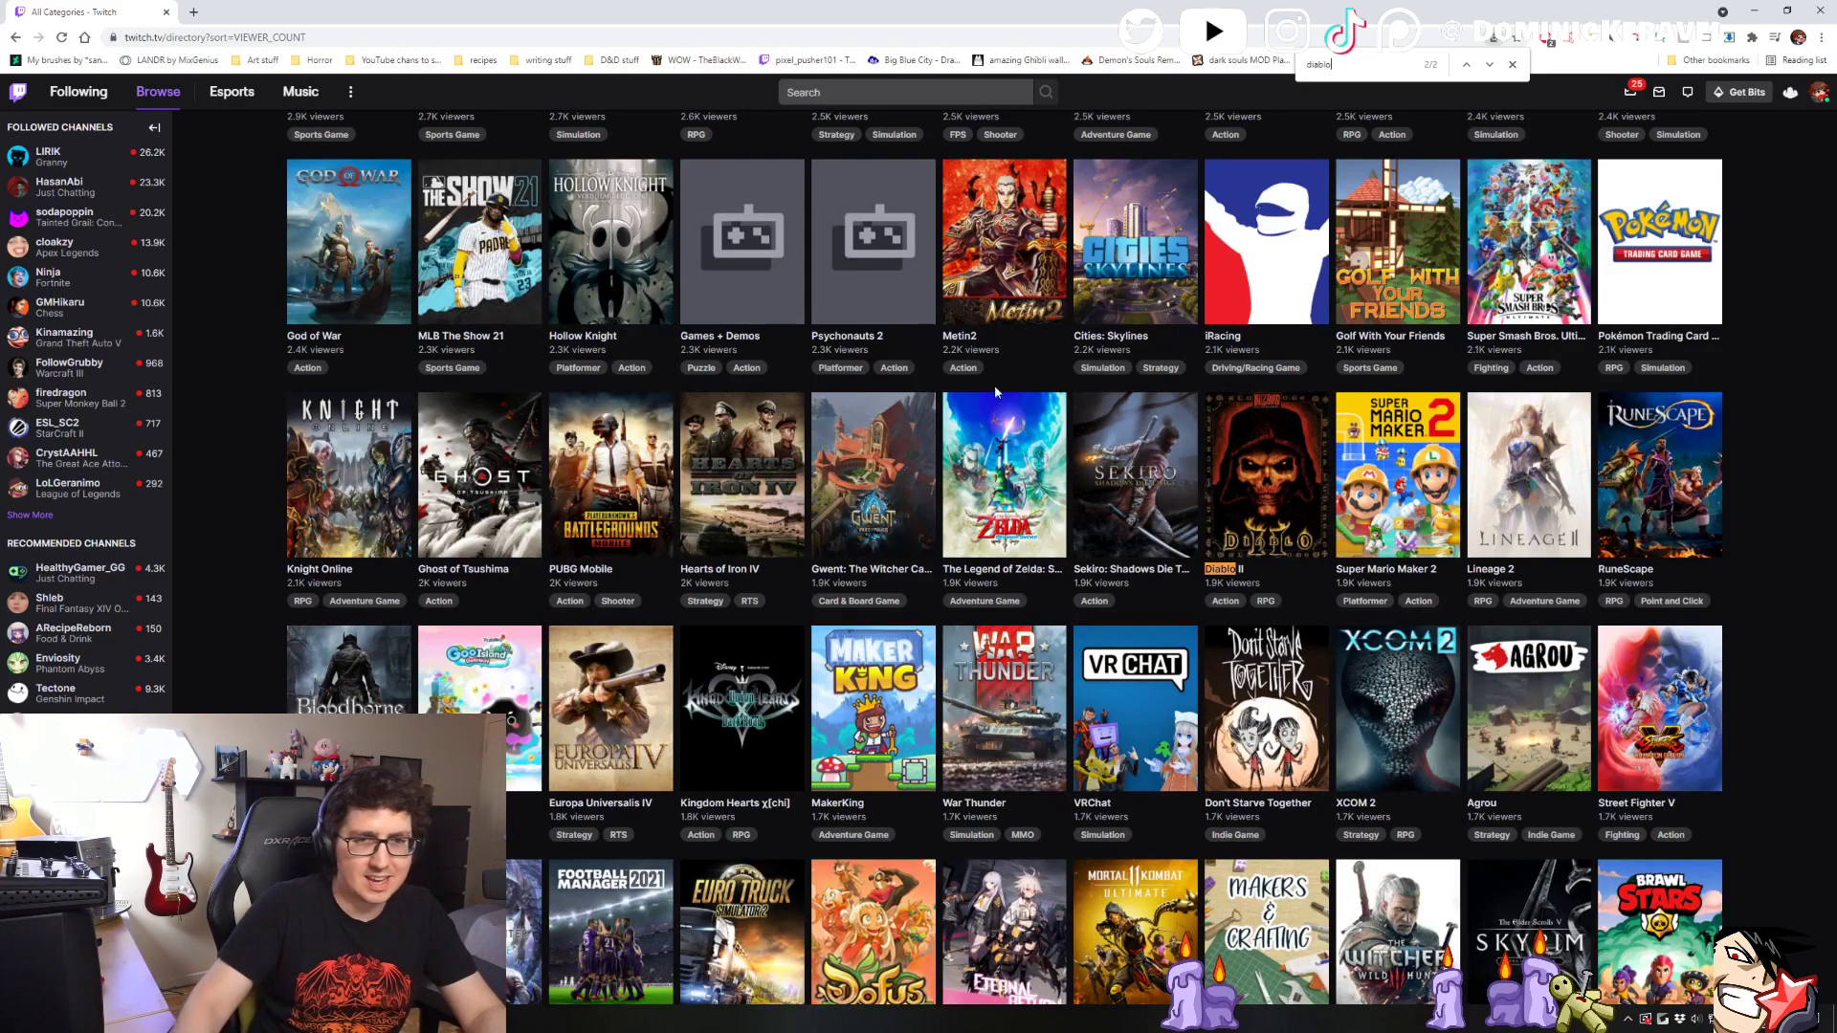
- Load further categories, find the next "diablo" match and open the Diablo II: Resurrected category
scroll(1397, 756, down, 10)
scroll(1396, 756, down, 8)
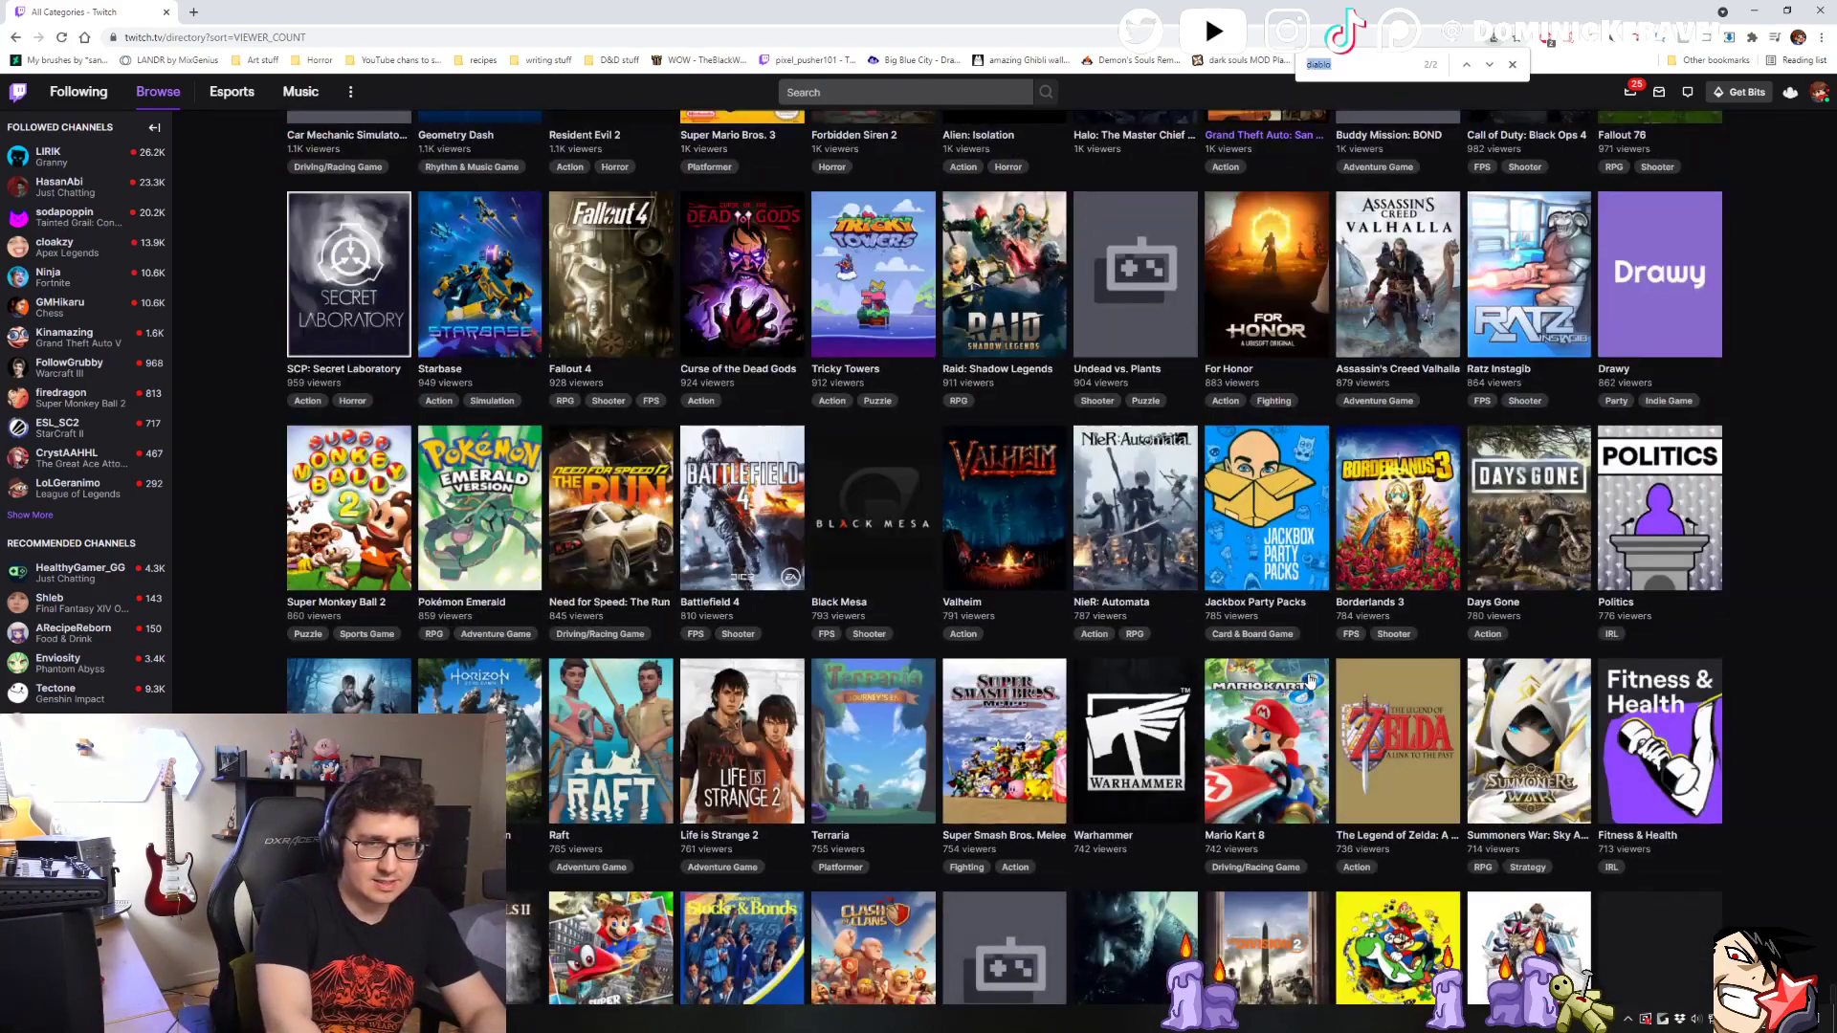
key(Return)
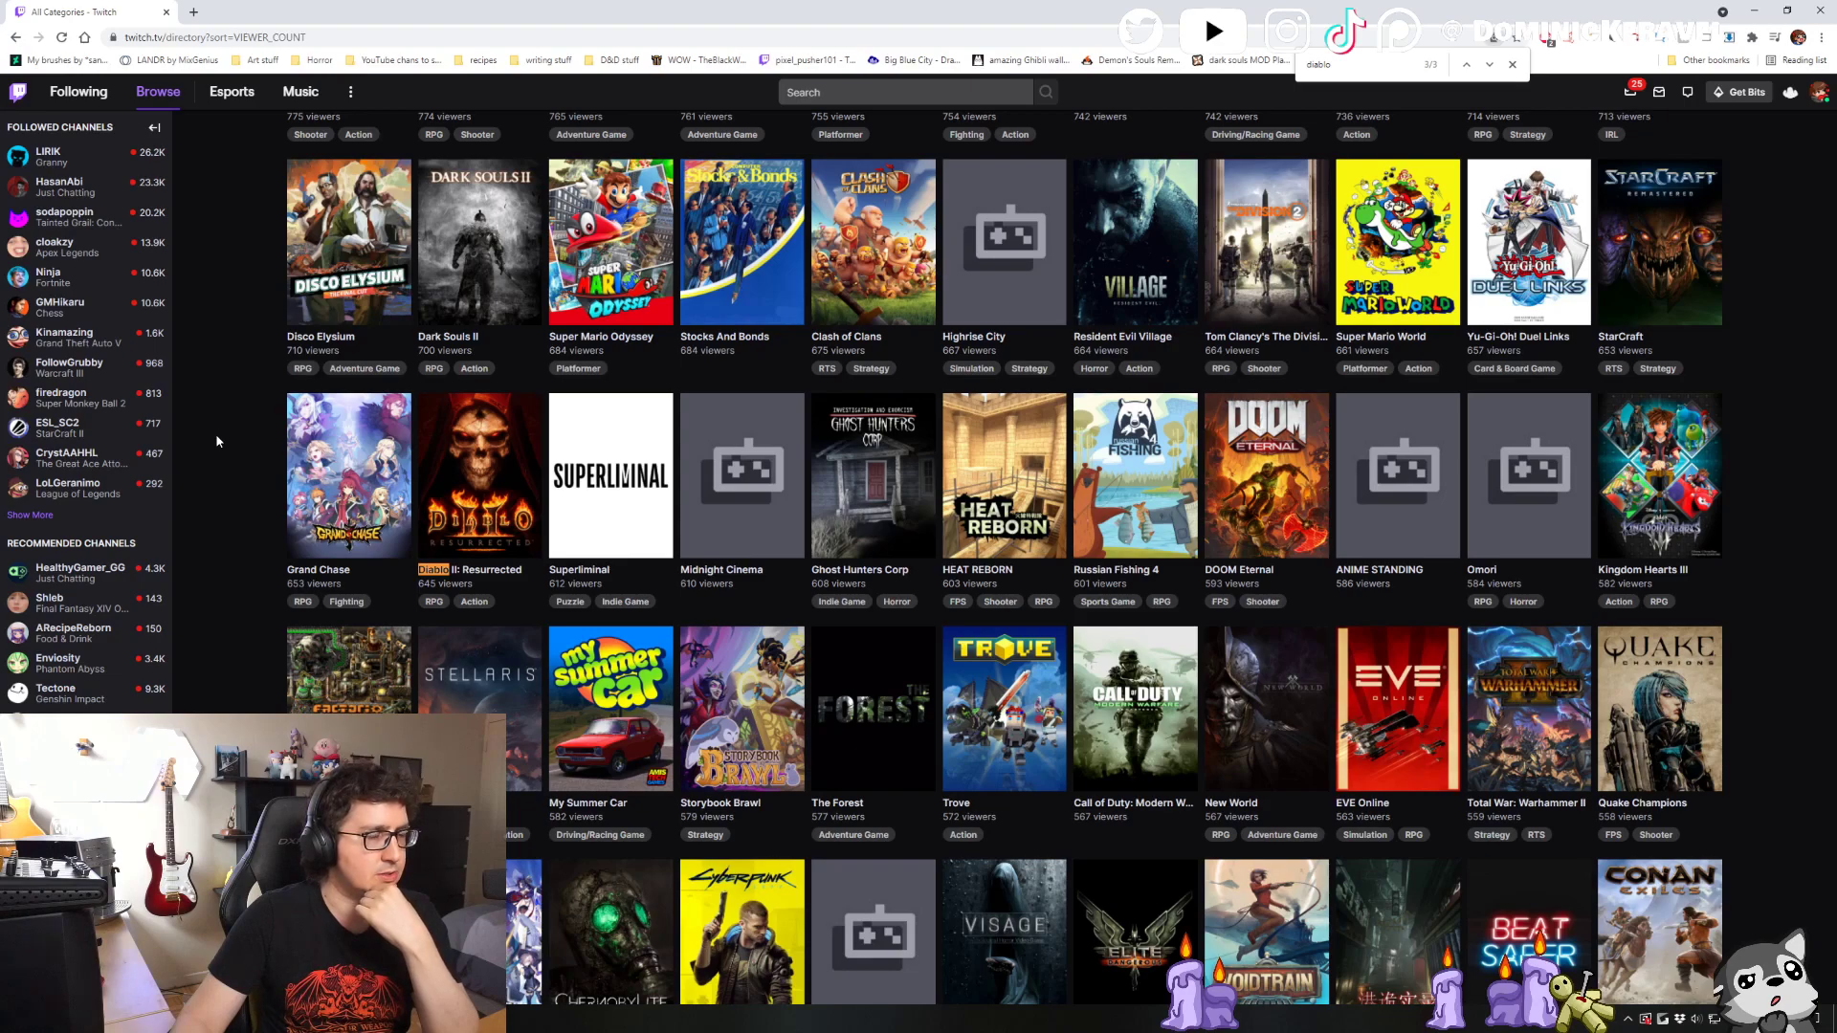
scroll(258, 538, up, 2)
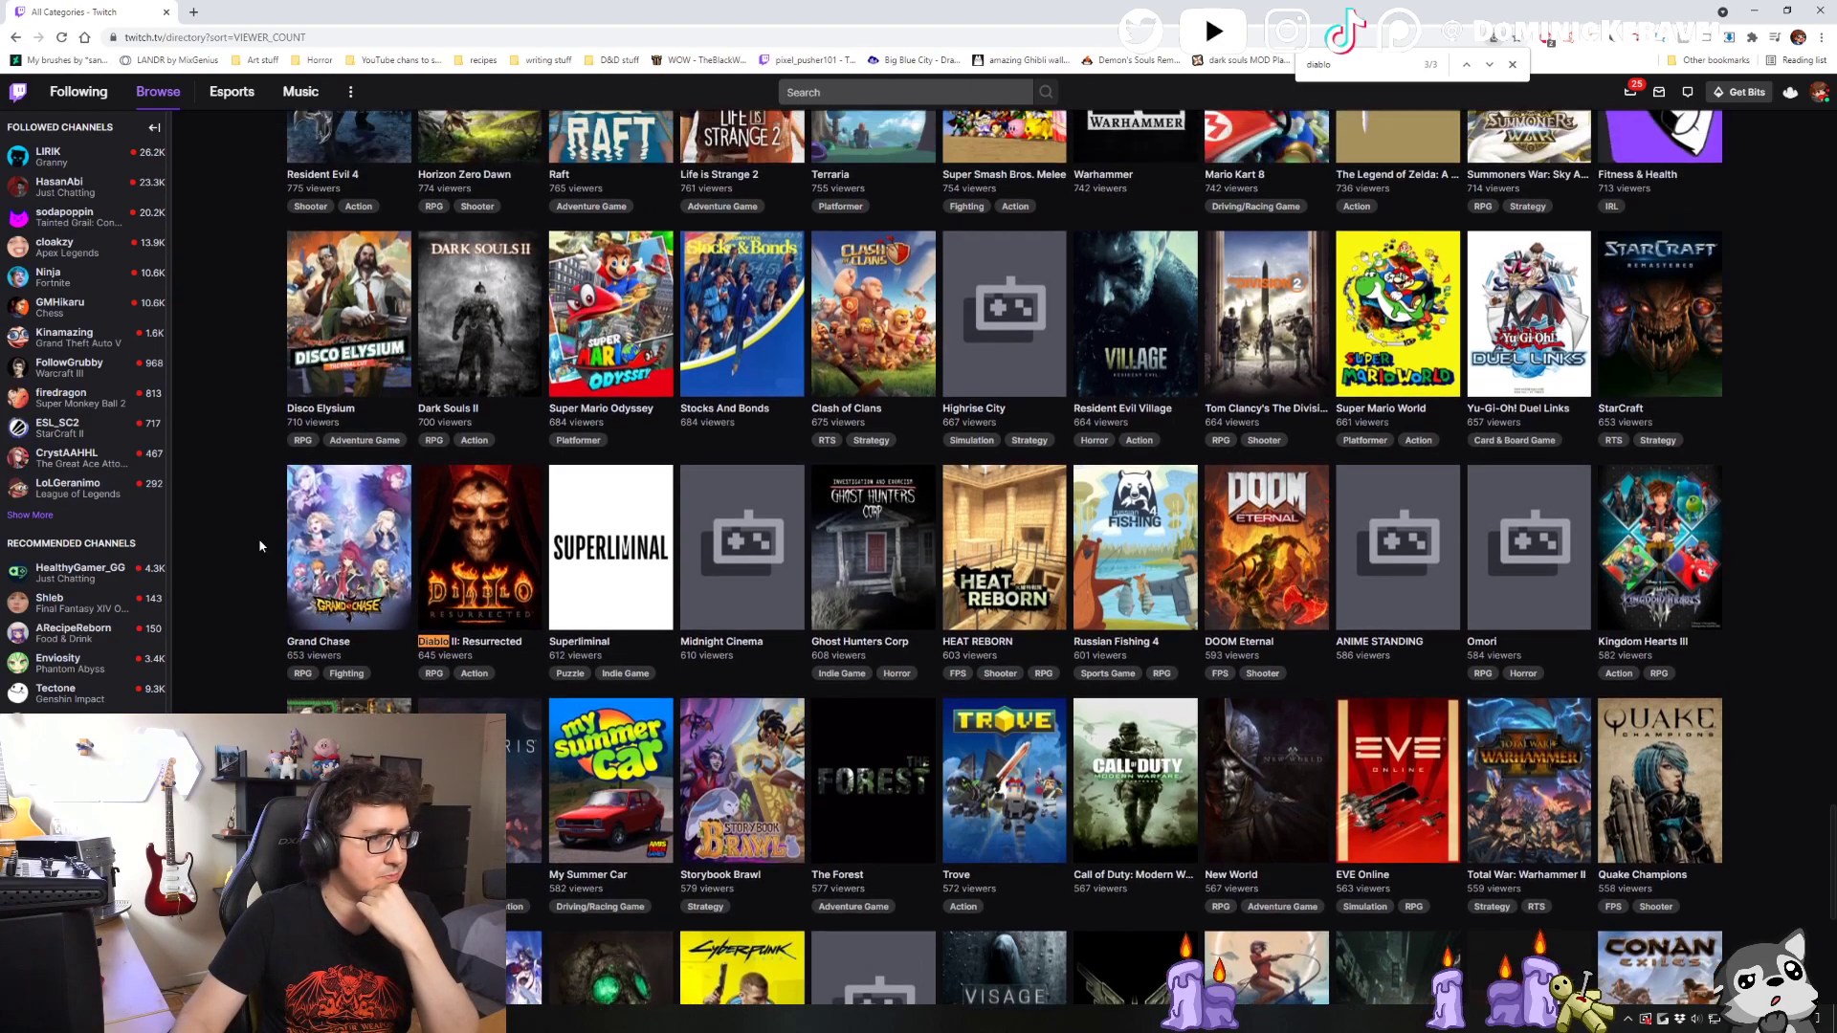
click(478, 650)
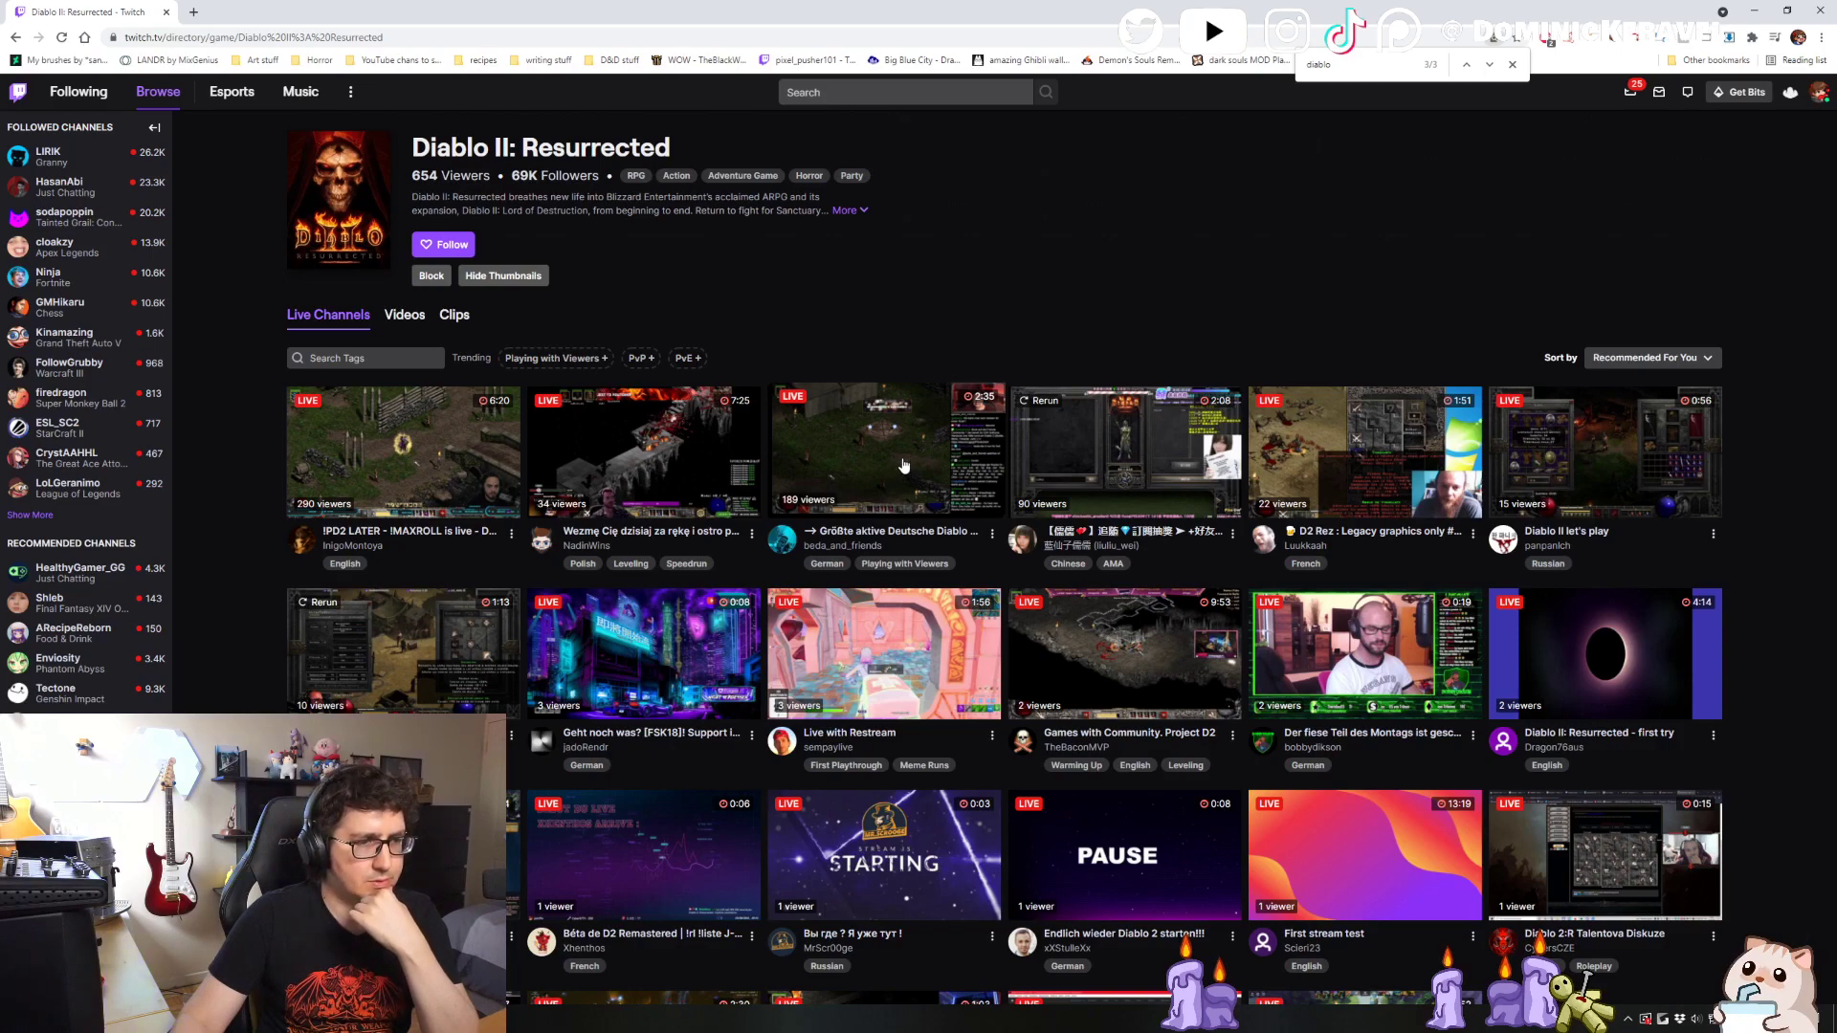
- View the first live stream in the Diablo II: Resurrected category, return, and look through its channel list
click(441, 474)
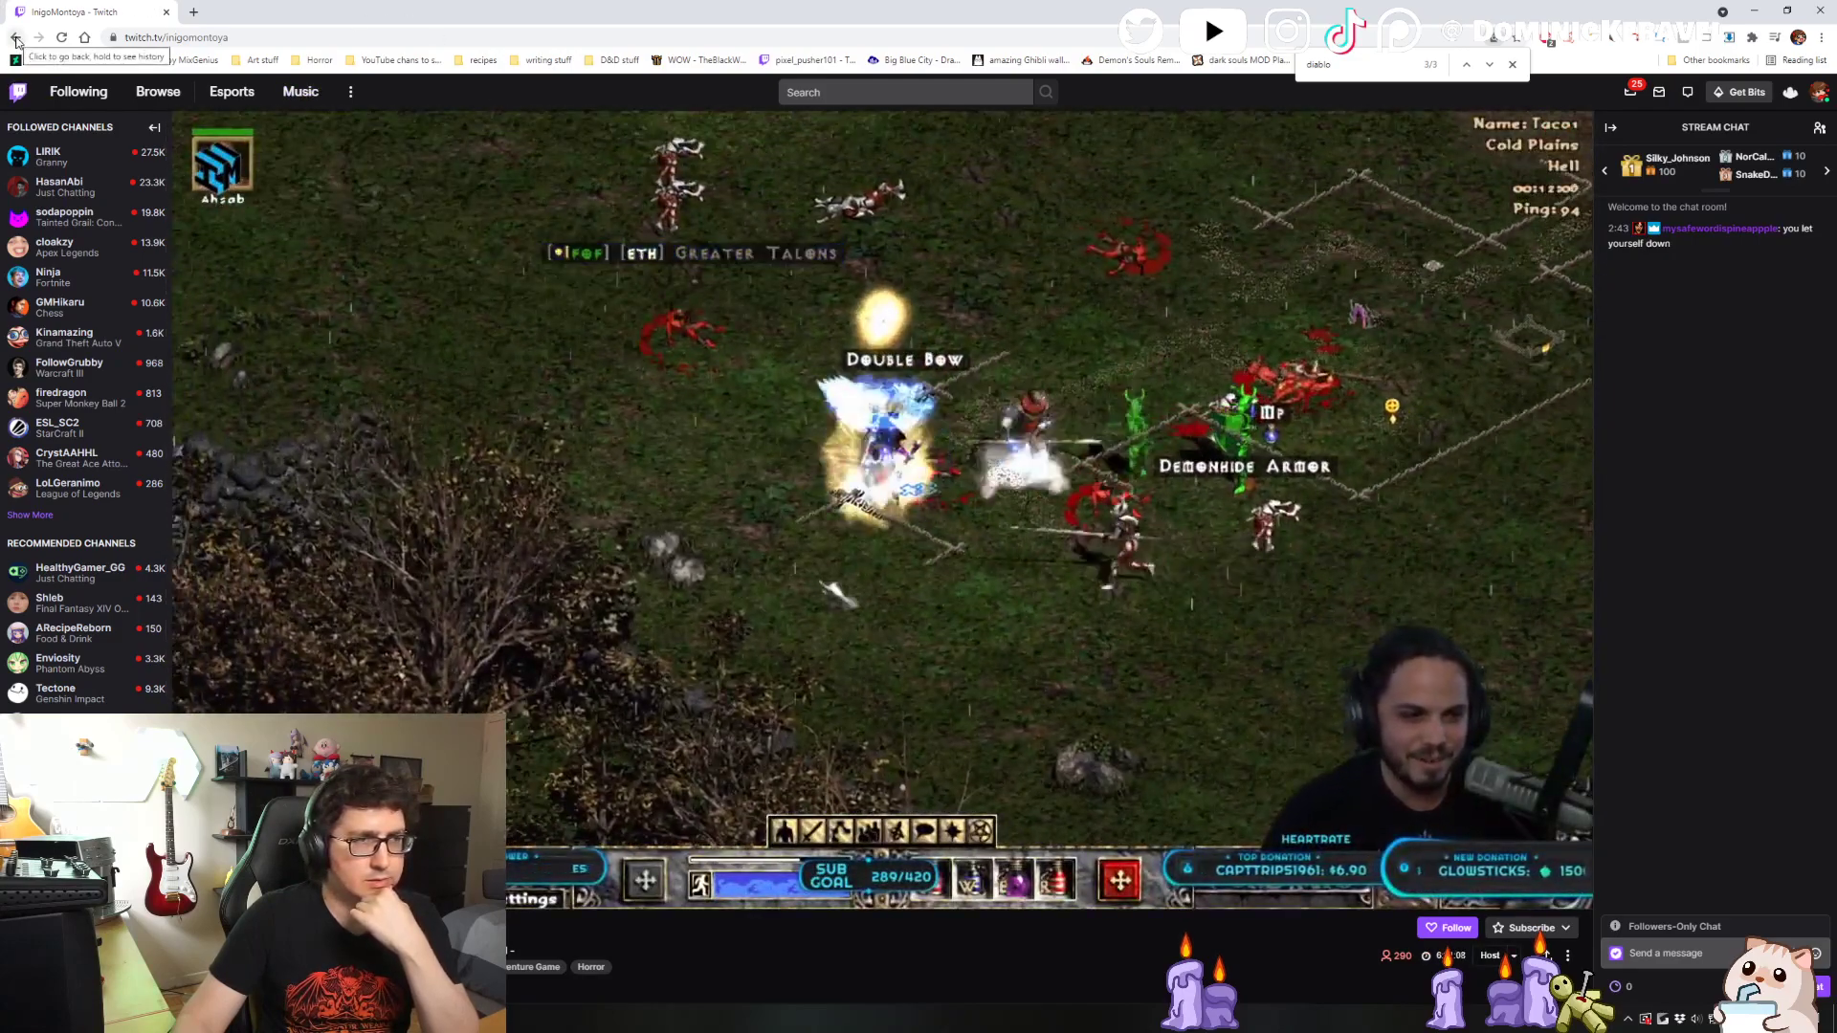
click(16, 40)
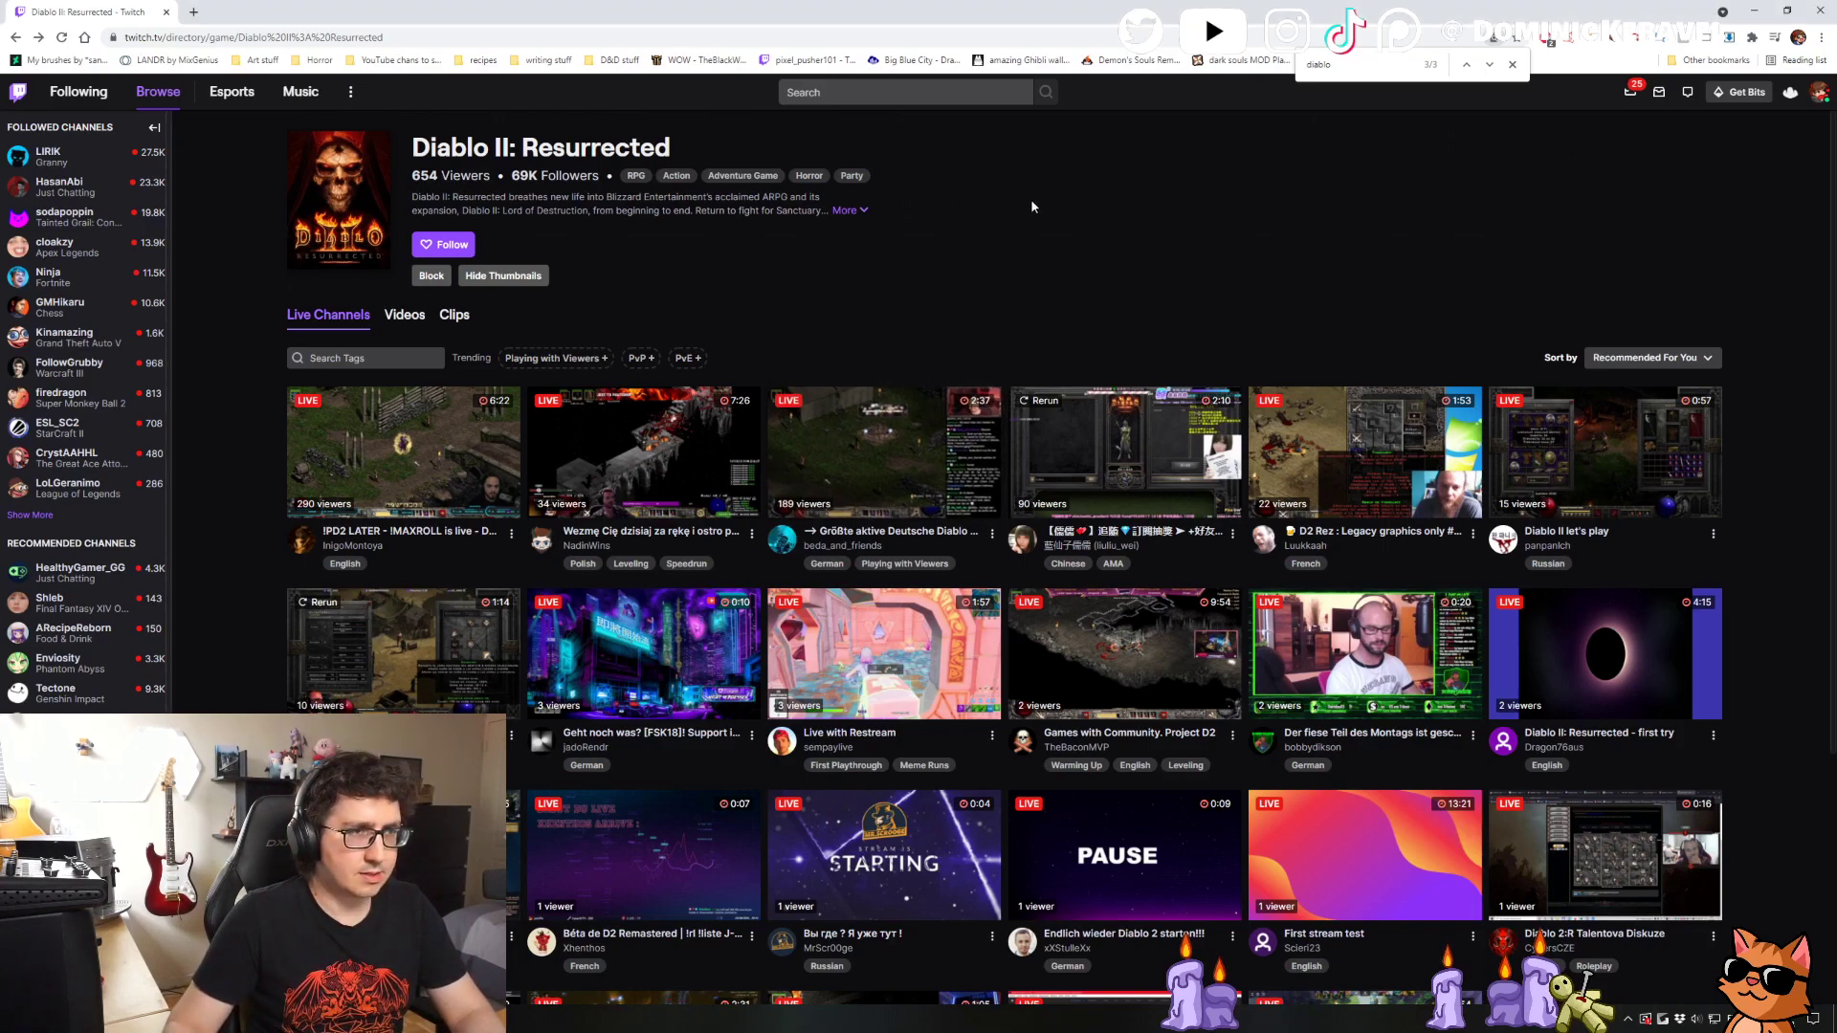
scroll(670, 383, down, 4)
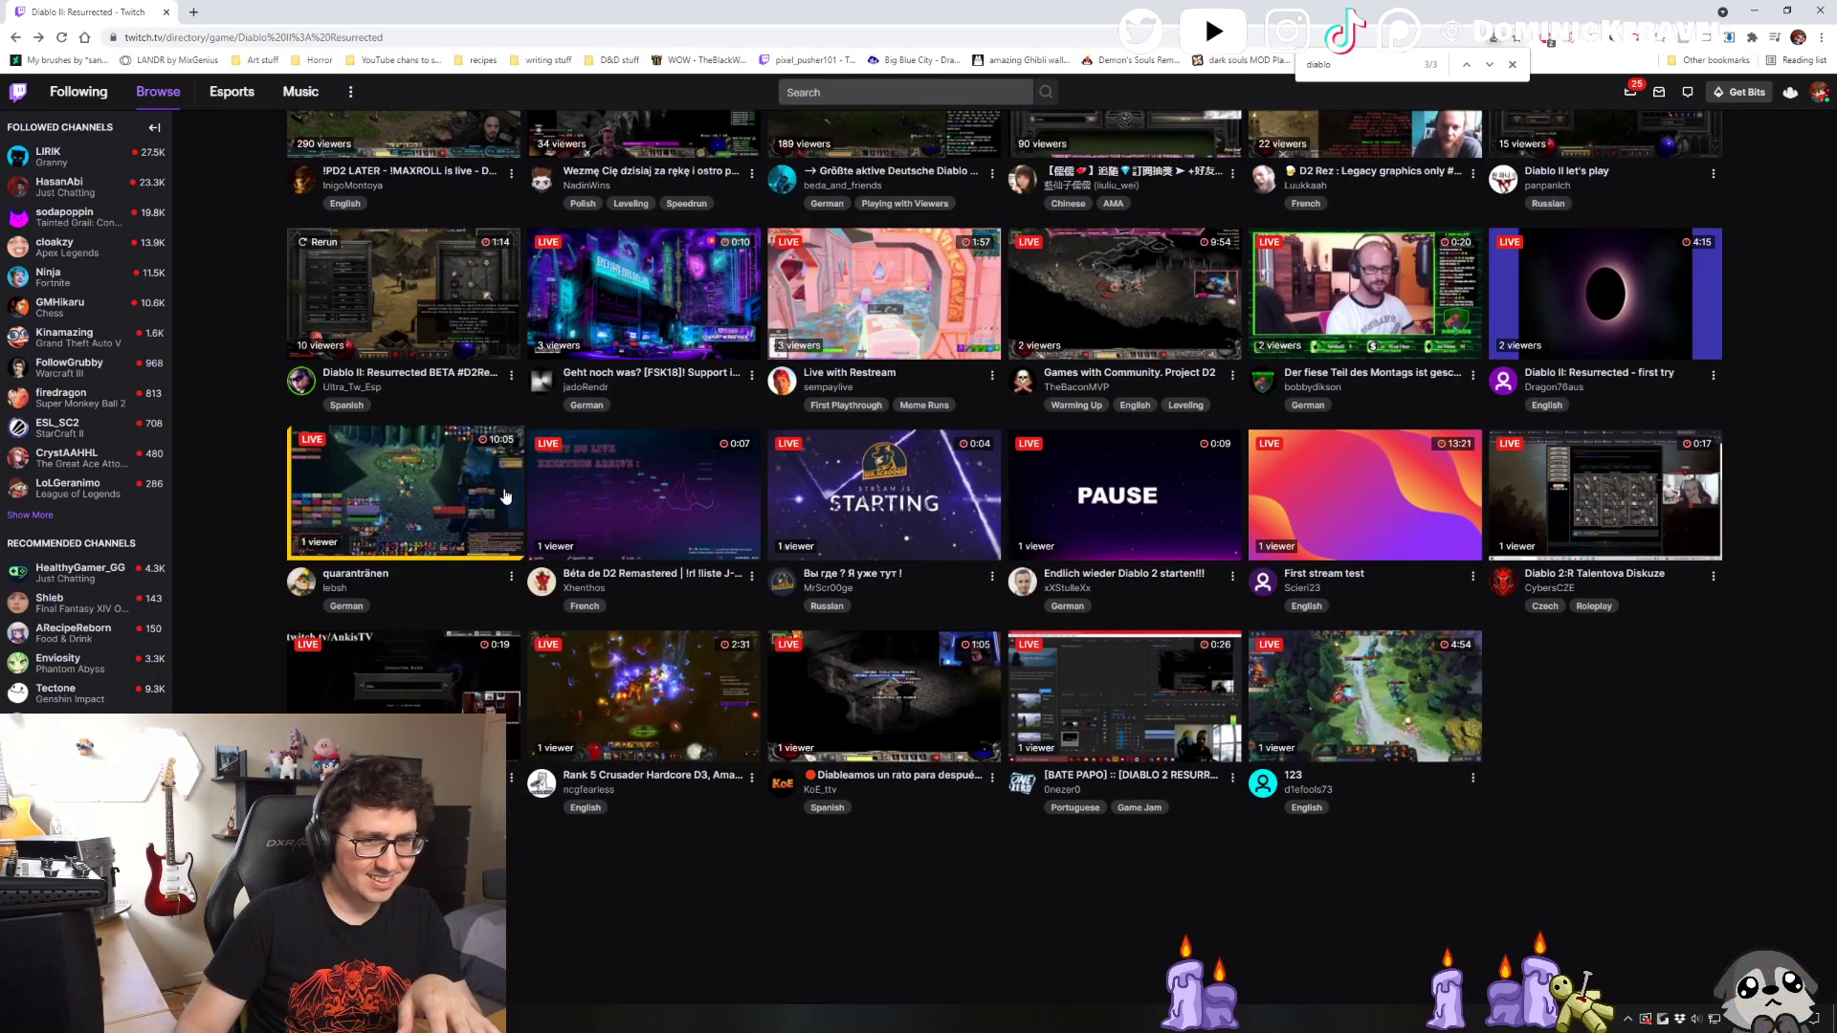
scroll(810, 504, up, 4)
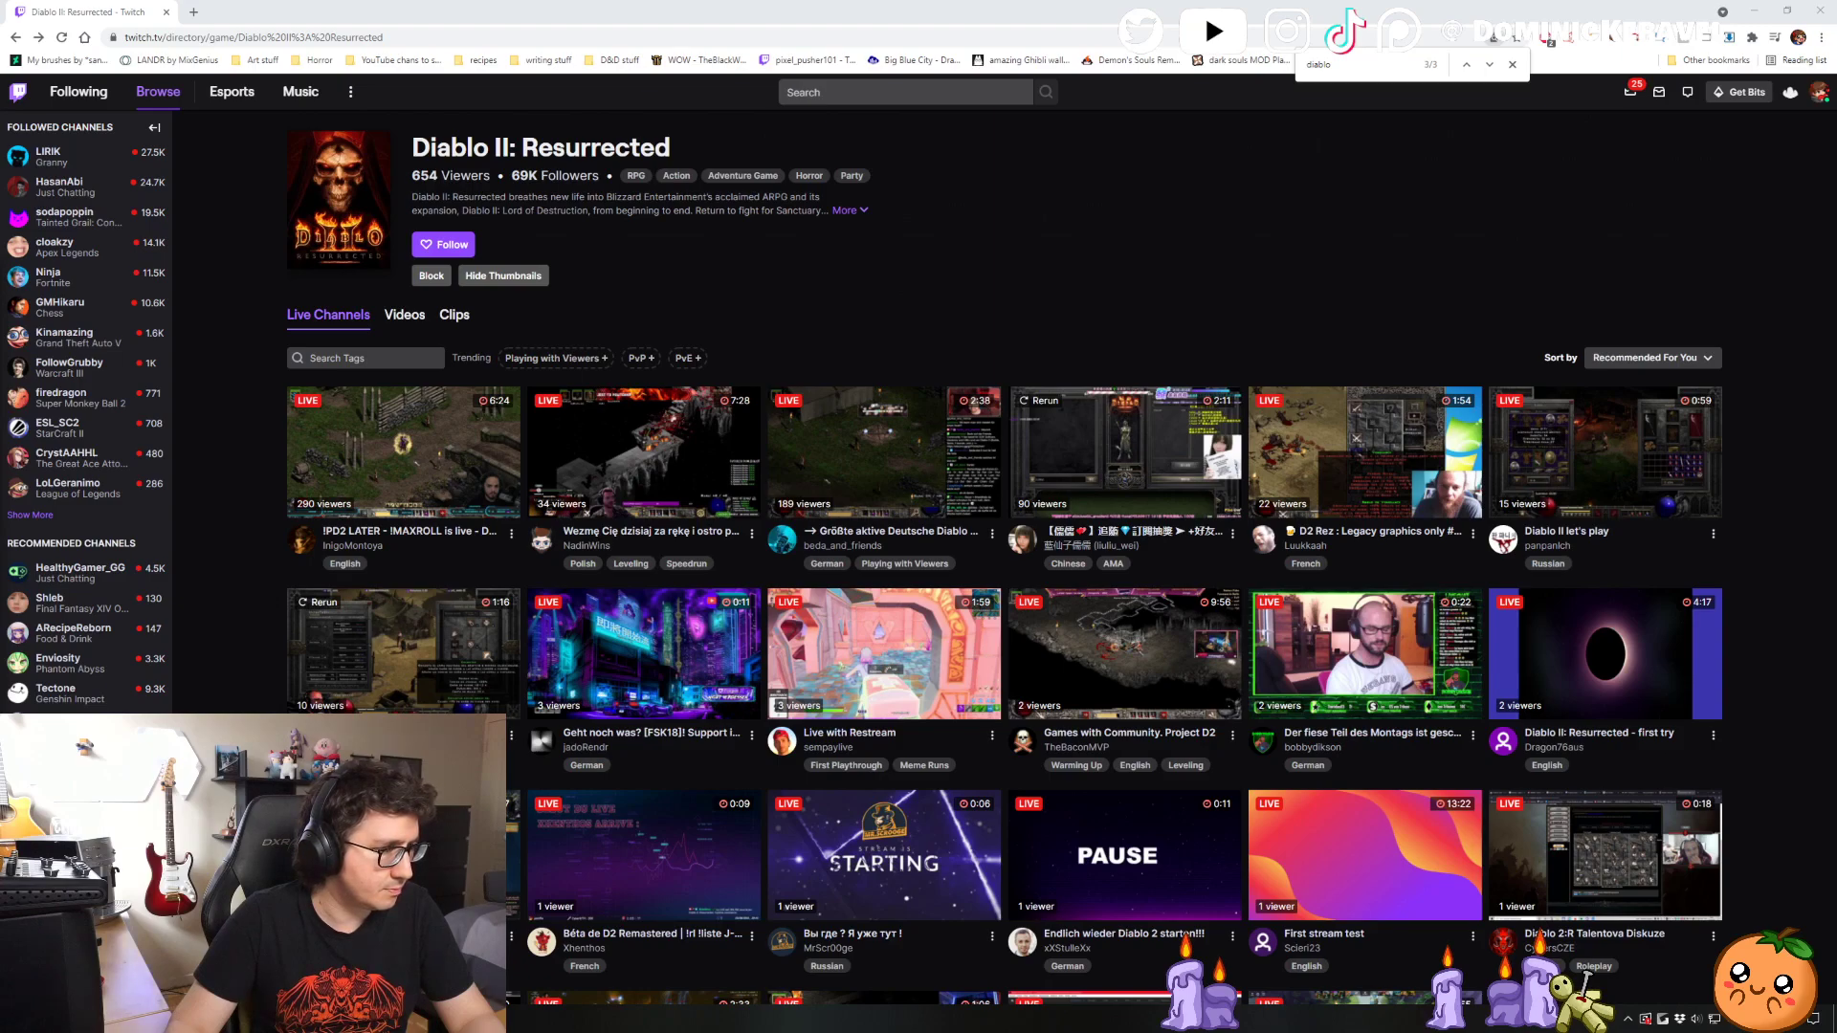
- Move the Twitch browser window off the screen and return to sketches.psd in Photoshop with the Brush tool active
drag(96, 7, 1836, 9)
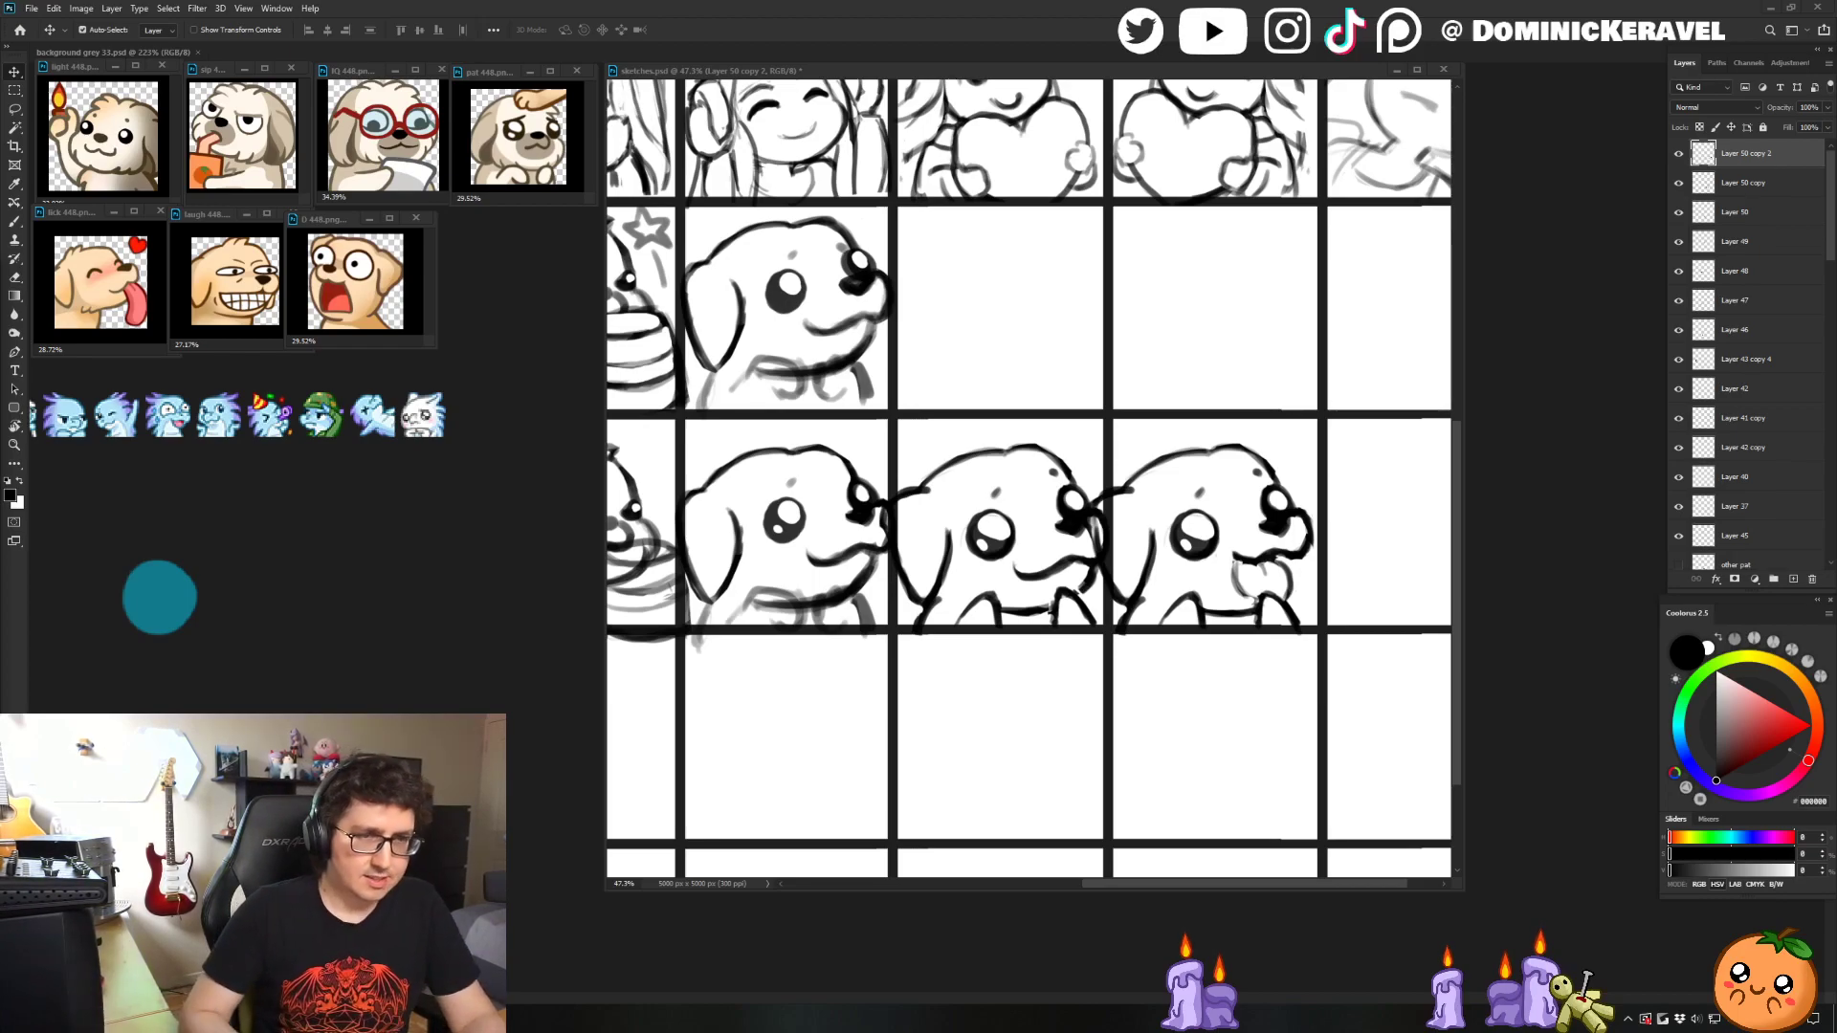
mouse_move(820, 73)
mouse_down()
mouse_move(826, 103)
mouse_move(813, 71)
mouse_up()
key(b)
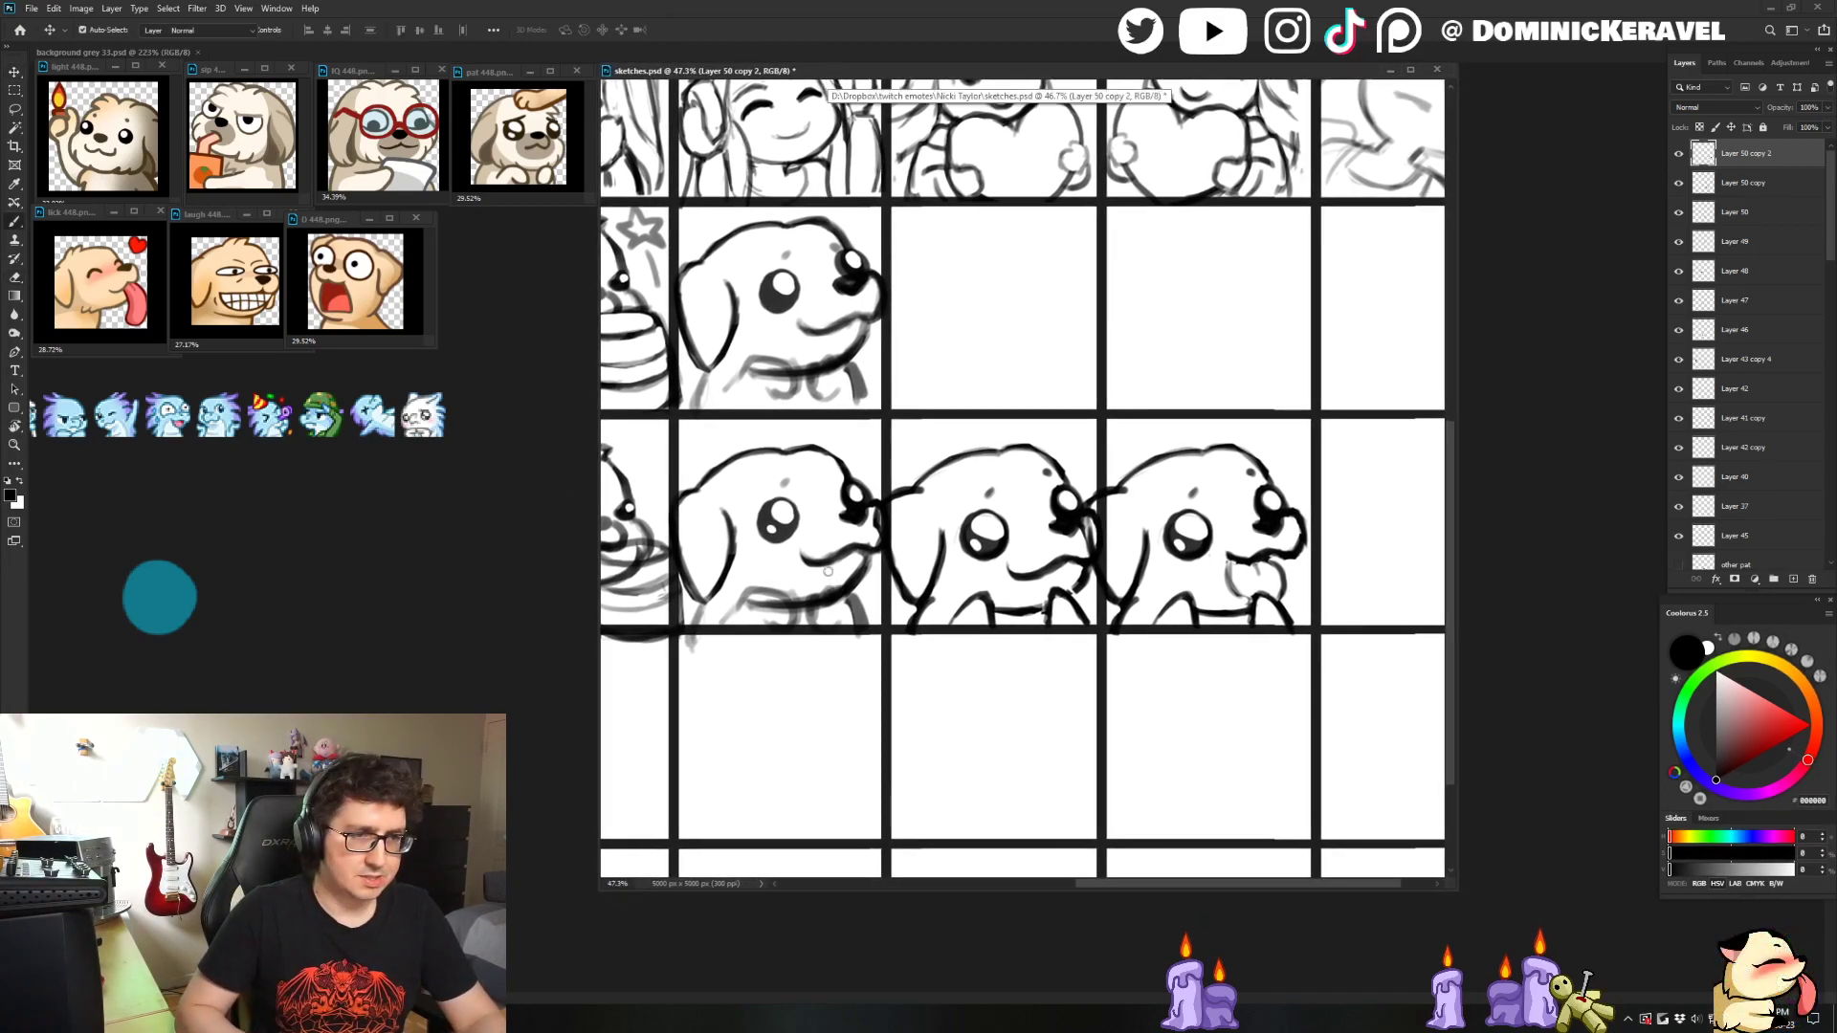
drag(761, 809, 1292, 438)
drag(1159, 427, 1366, 438)
mouse_move(1068, 480)
mouse_down()
mouse_move(988, 495)
mouse_move(995, 444)
mouse_up()
scroll(1209, 323, down, 5)
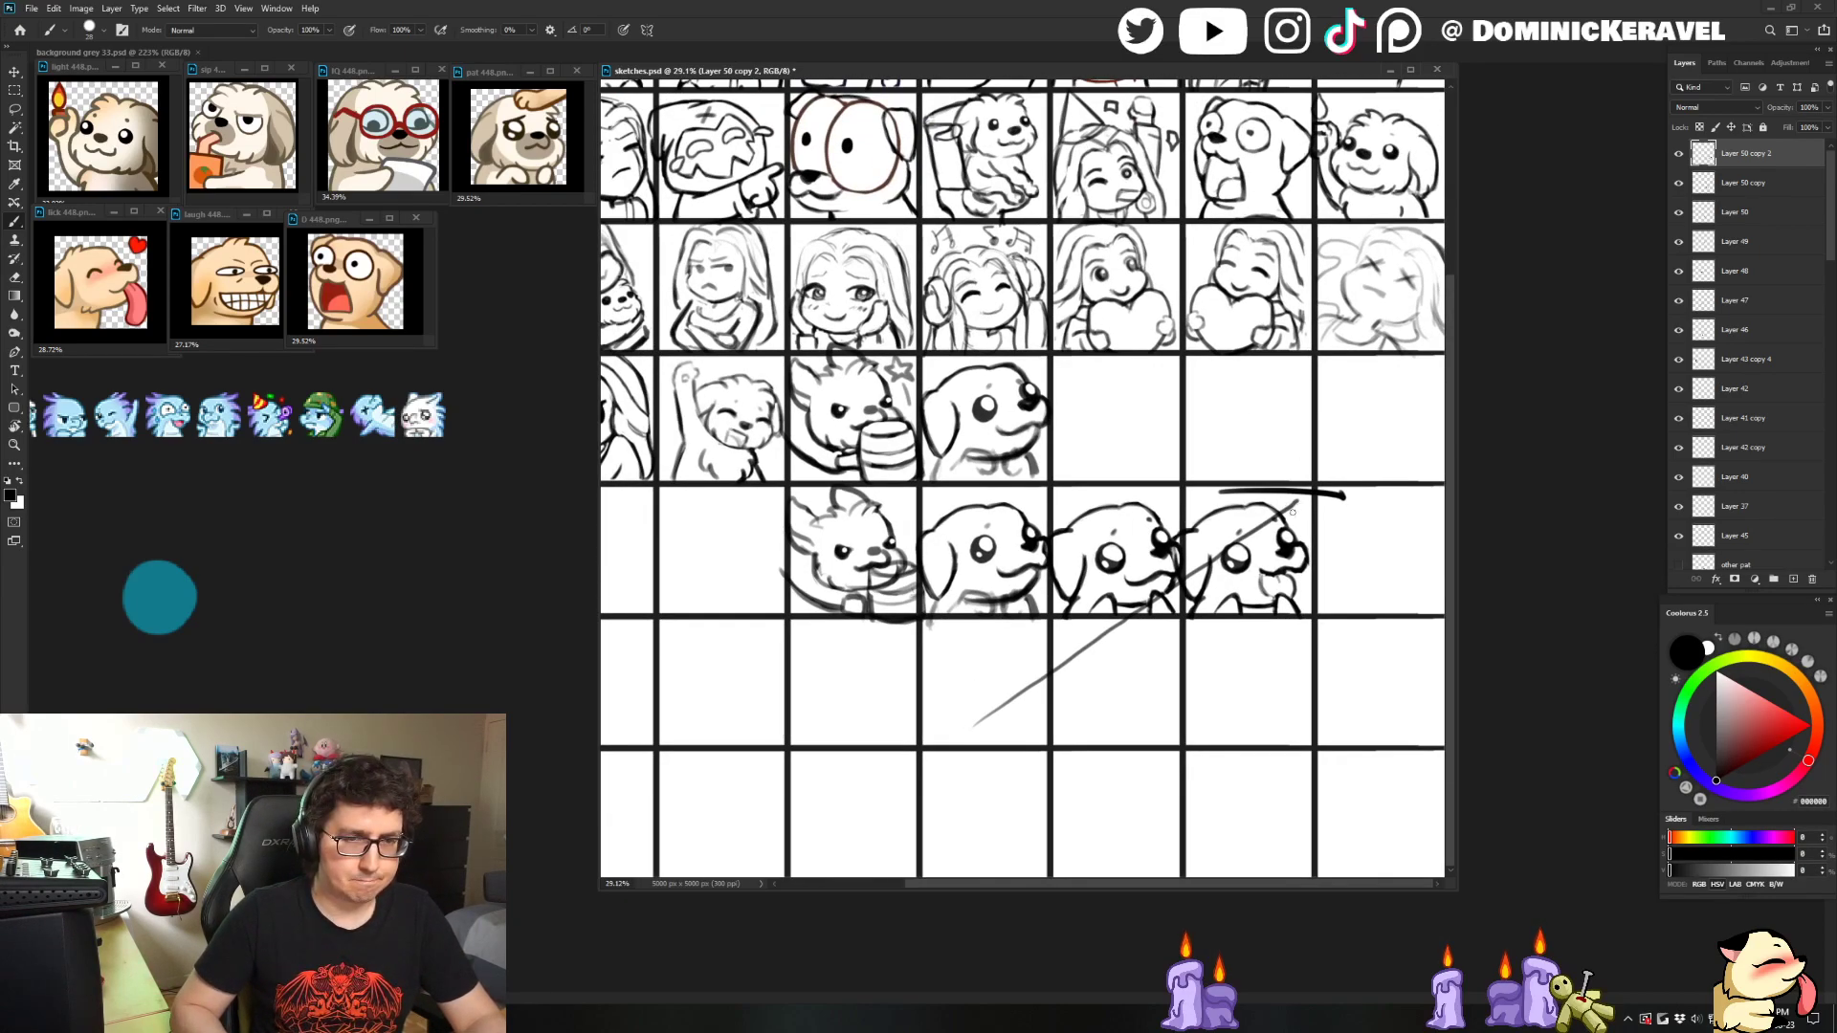
key(ctrl+z)
key(ctrl+z)
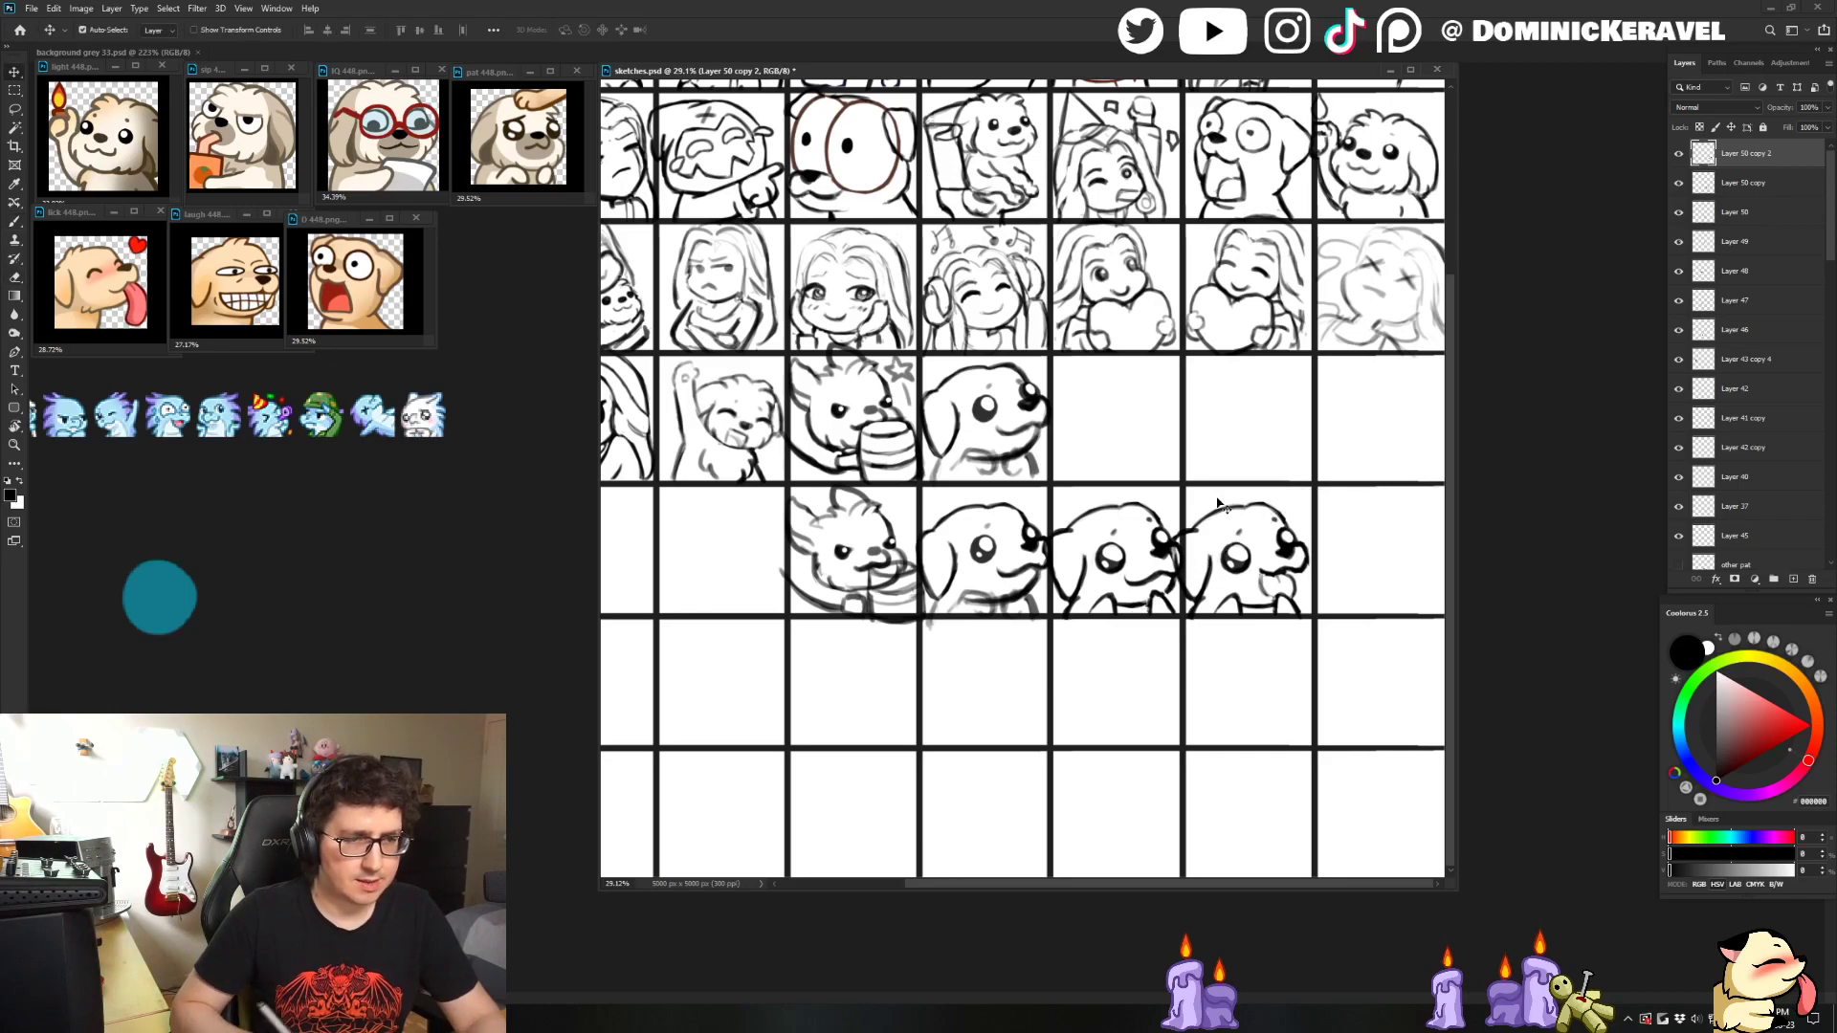
drag(686, 707, 790, 679)
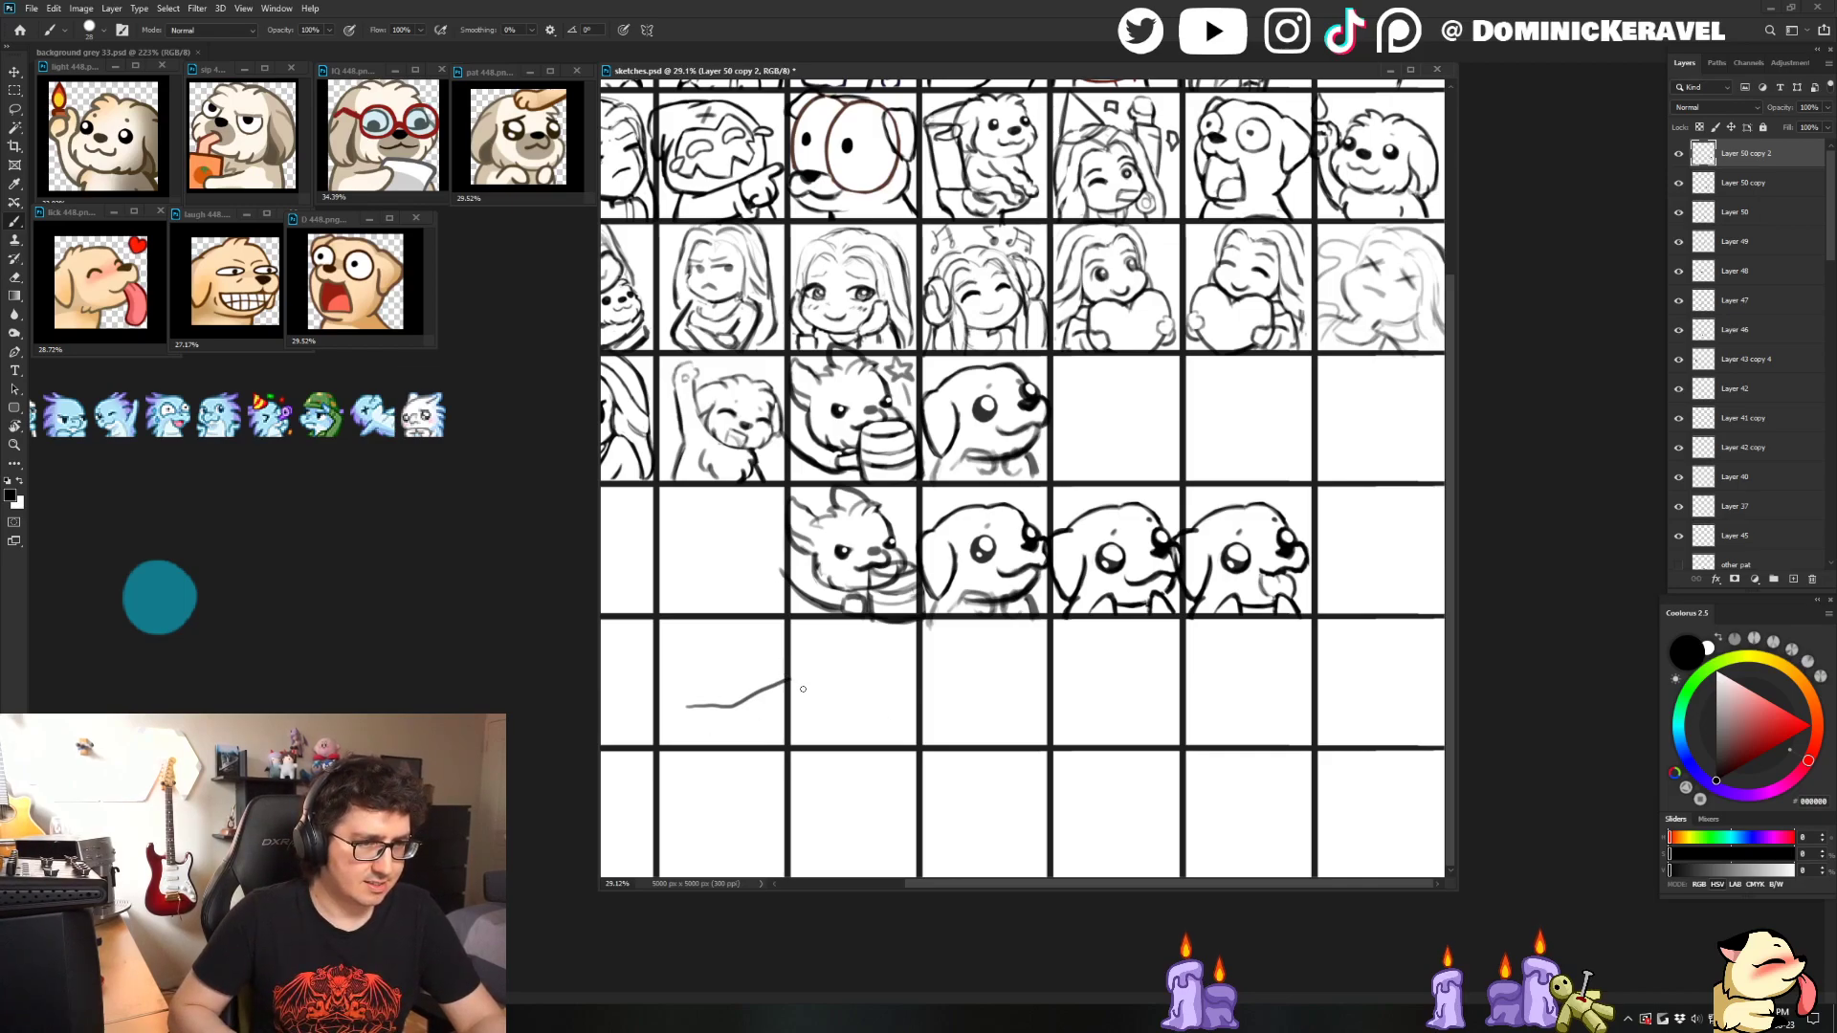
drag(727, 706, 957, 710)
key(ctrl+z)
key(ctrl+z)
key(v)
key(b)
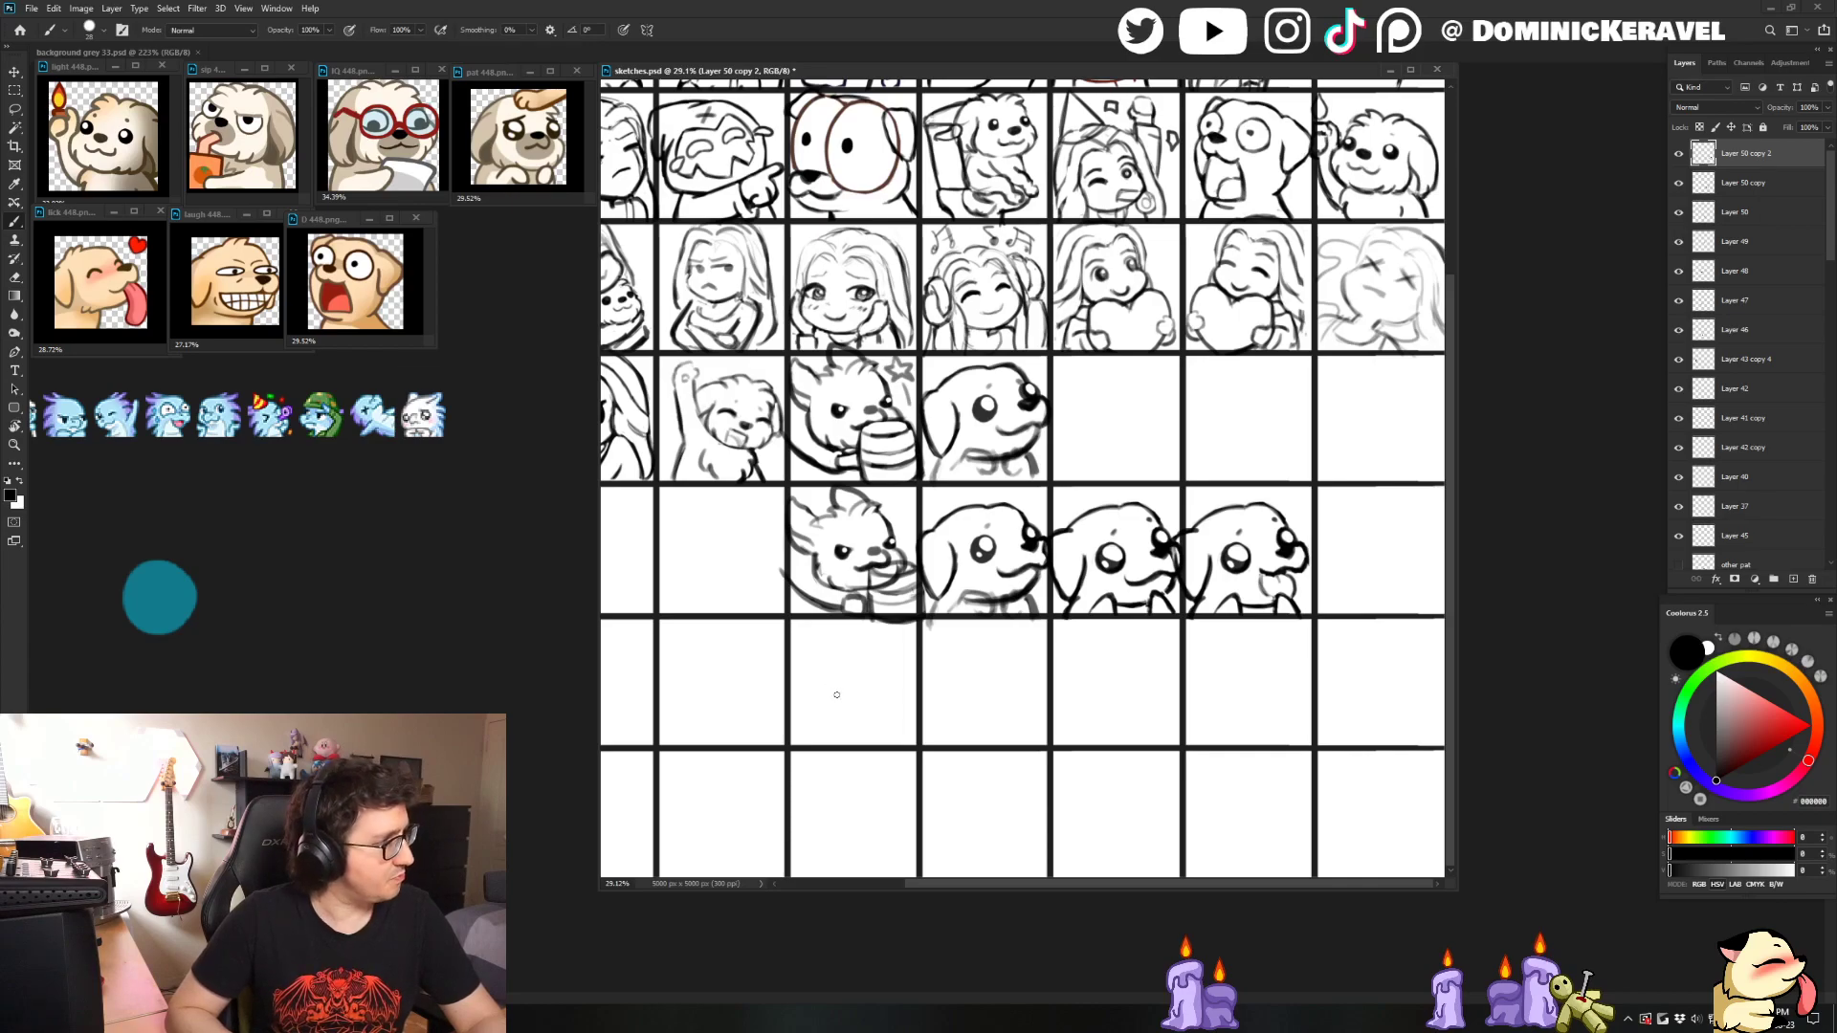
drag(697, 723, 909, 655)
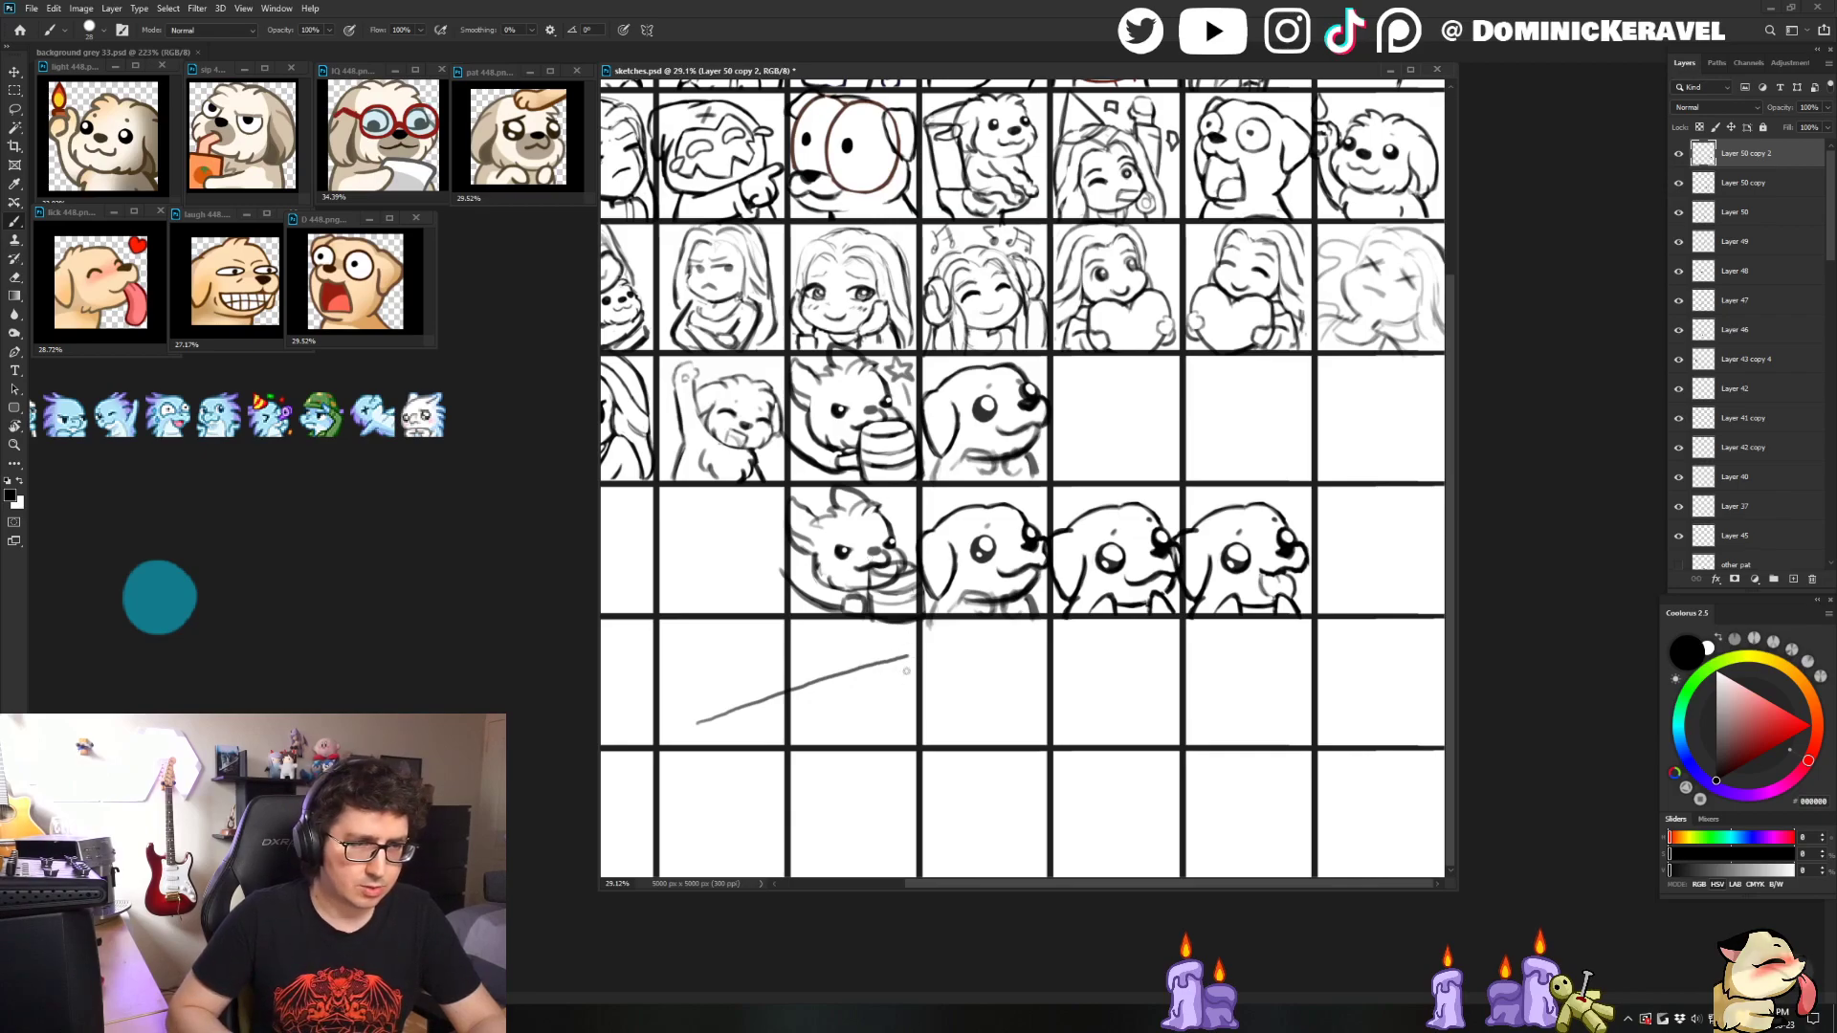
mouse_move(909, 657)
mouse_down()
mouse_move(888, 637)
mouse_move(667, 702)
mouse_move(876, 660)
mouse_up()
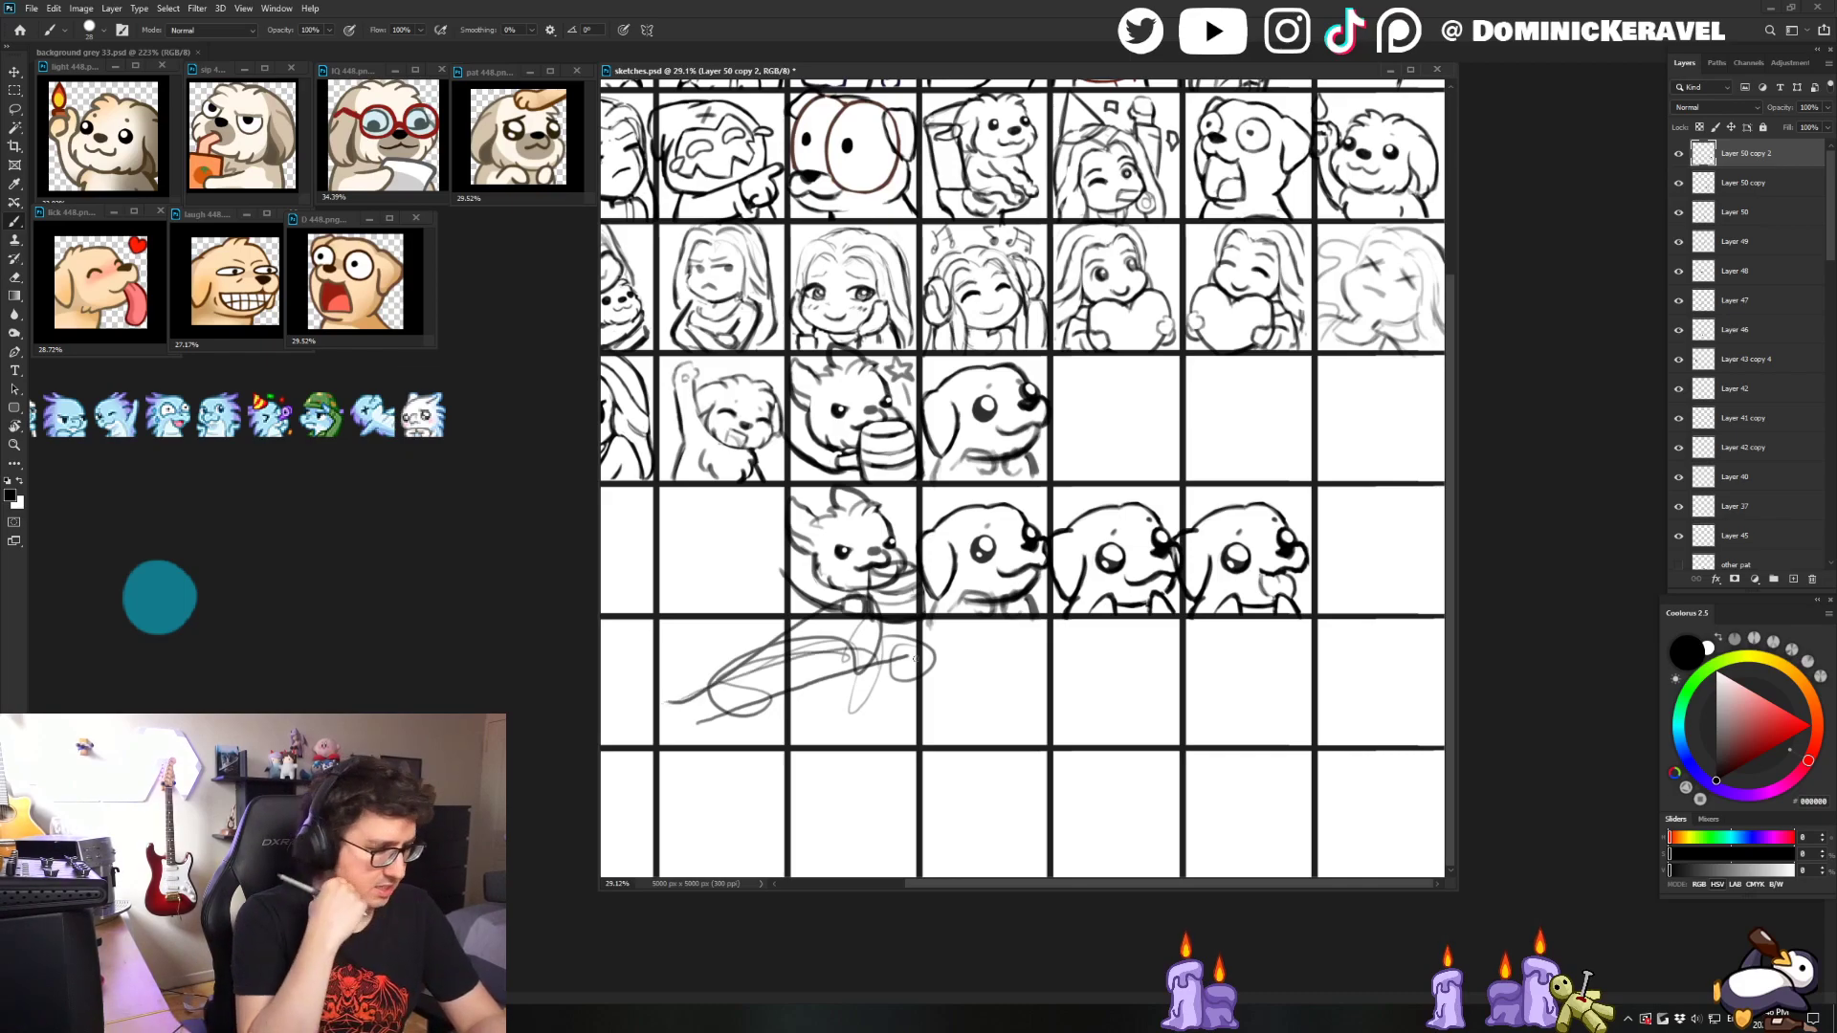
key(ctrl+z)
key(ctrl+z)
key(ctrl+z)
key(ctrl+z)
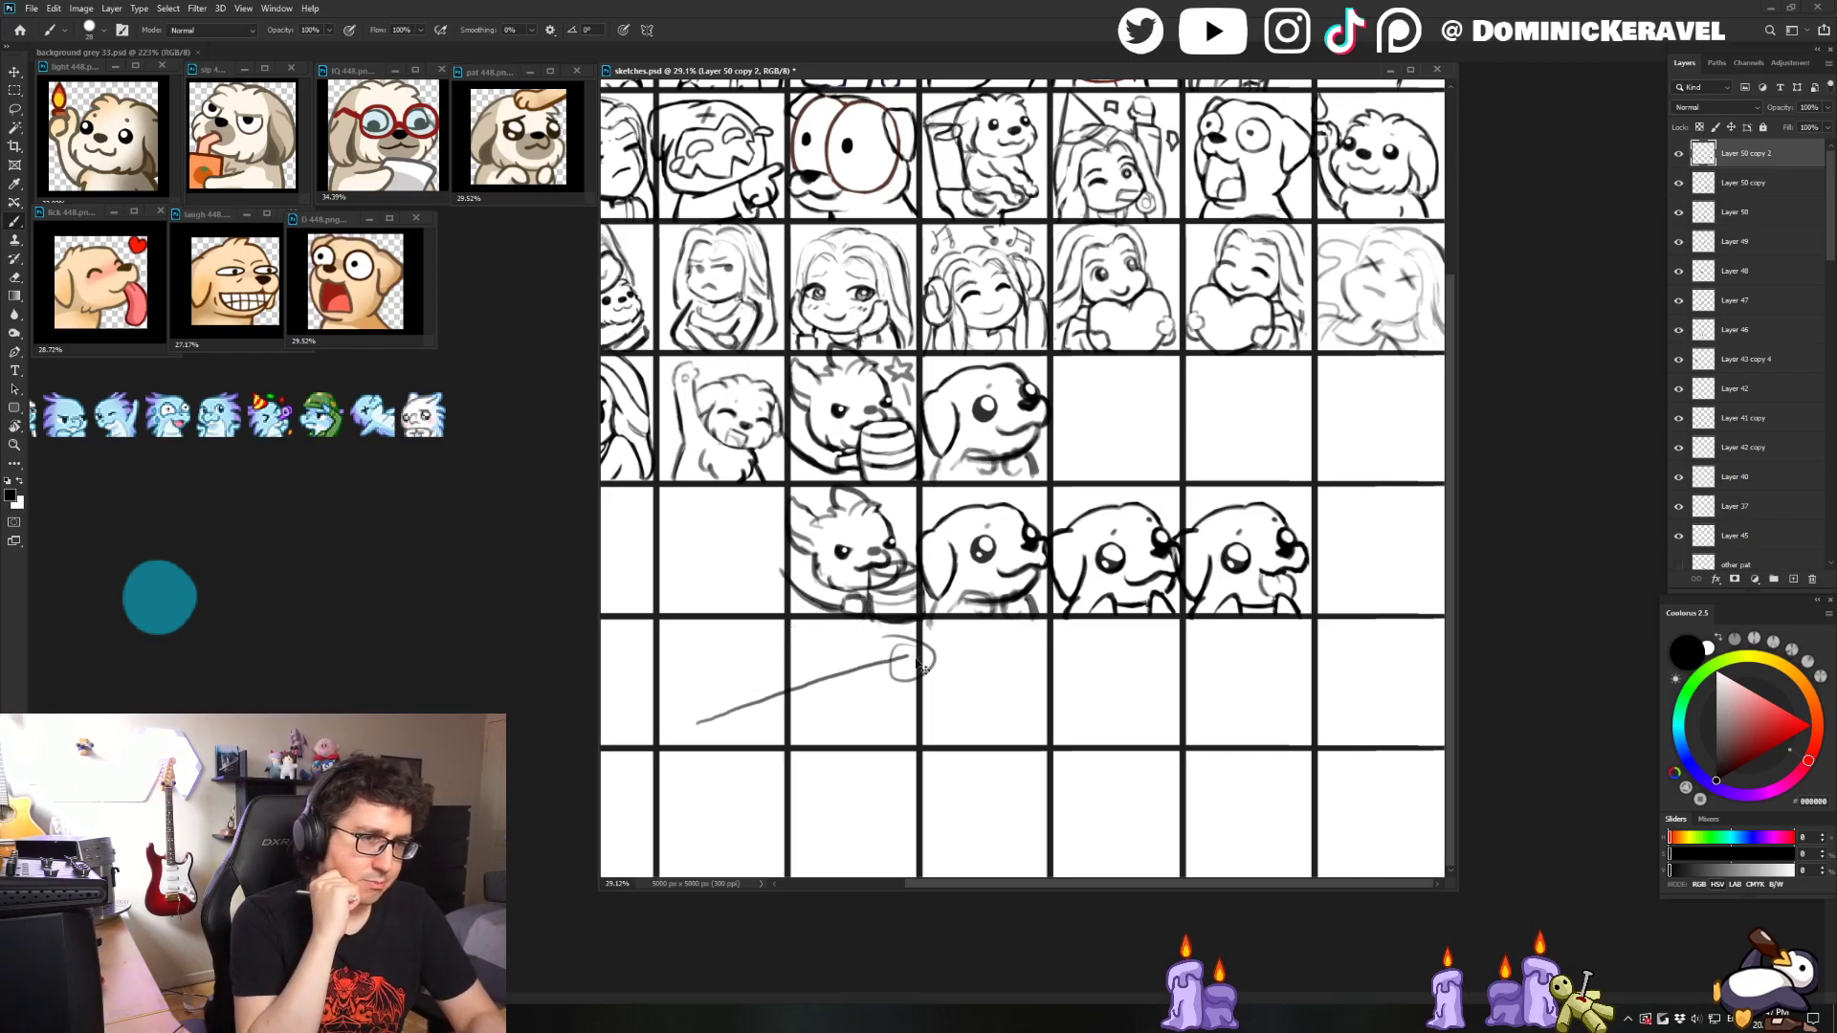
key(v)
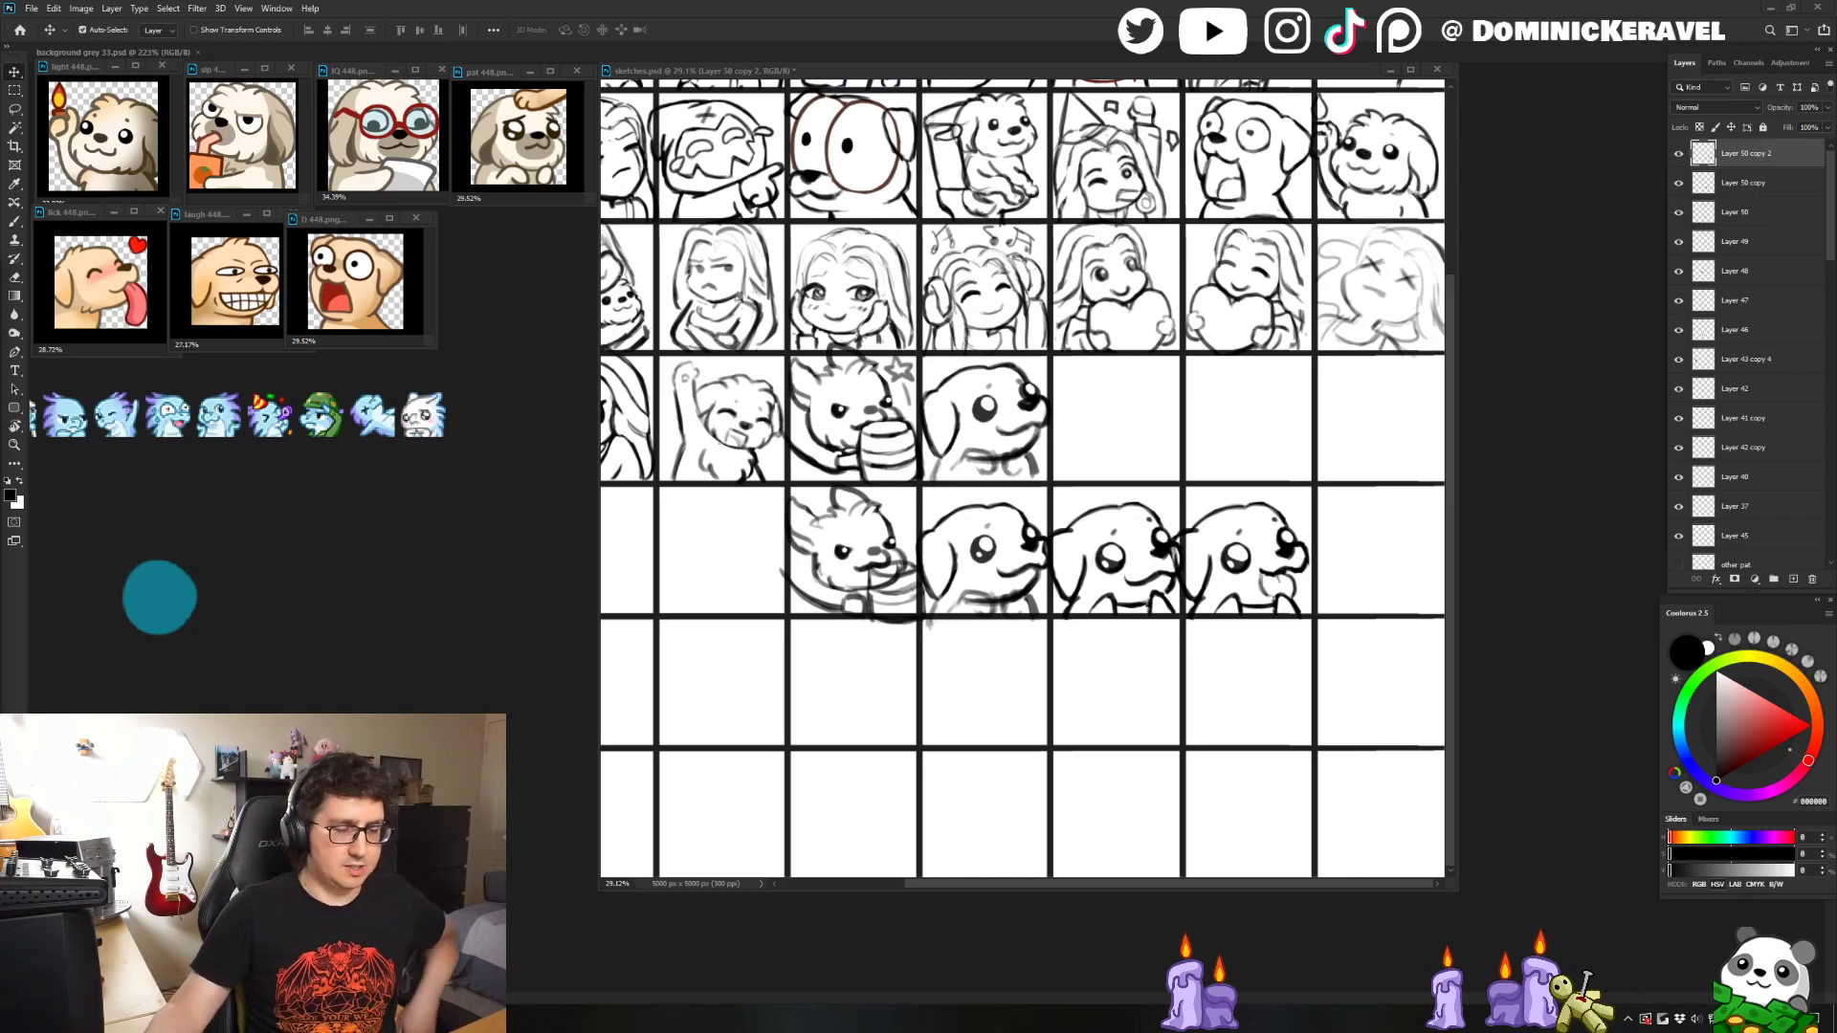
mouse_move(691, 62)
mouse_down()
mouse_move(635, 61)
mouse_move(695, 69)
mouse_move(668, 71)
mouse_up()
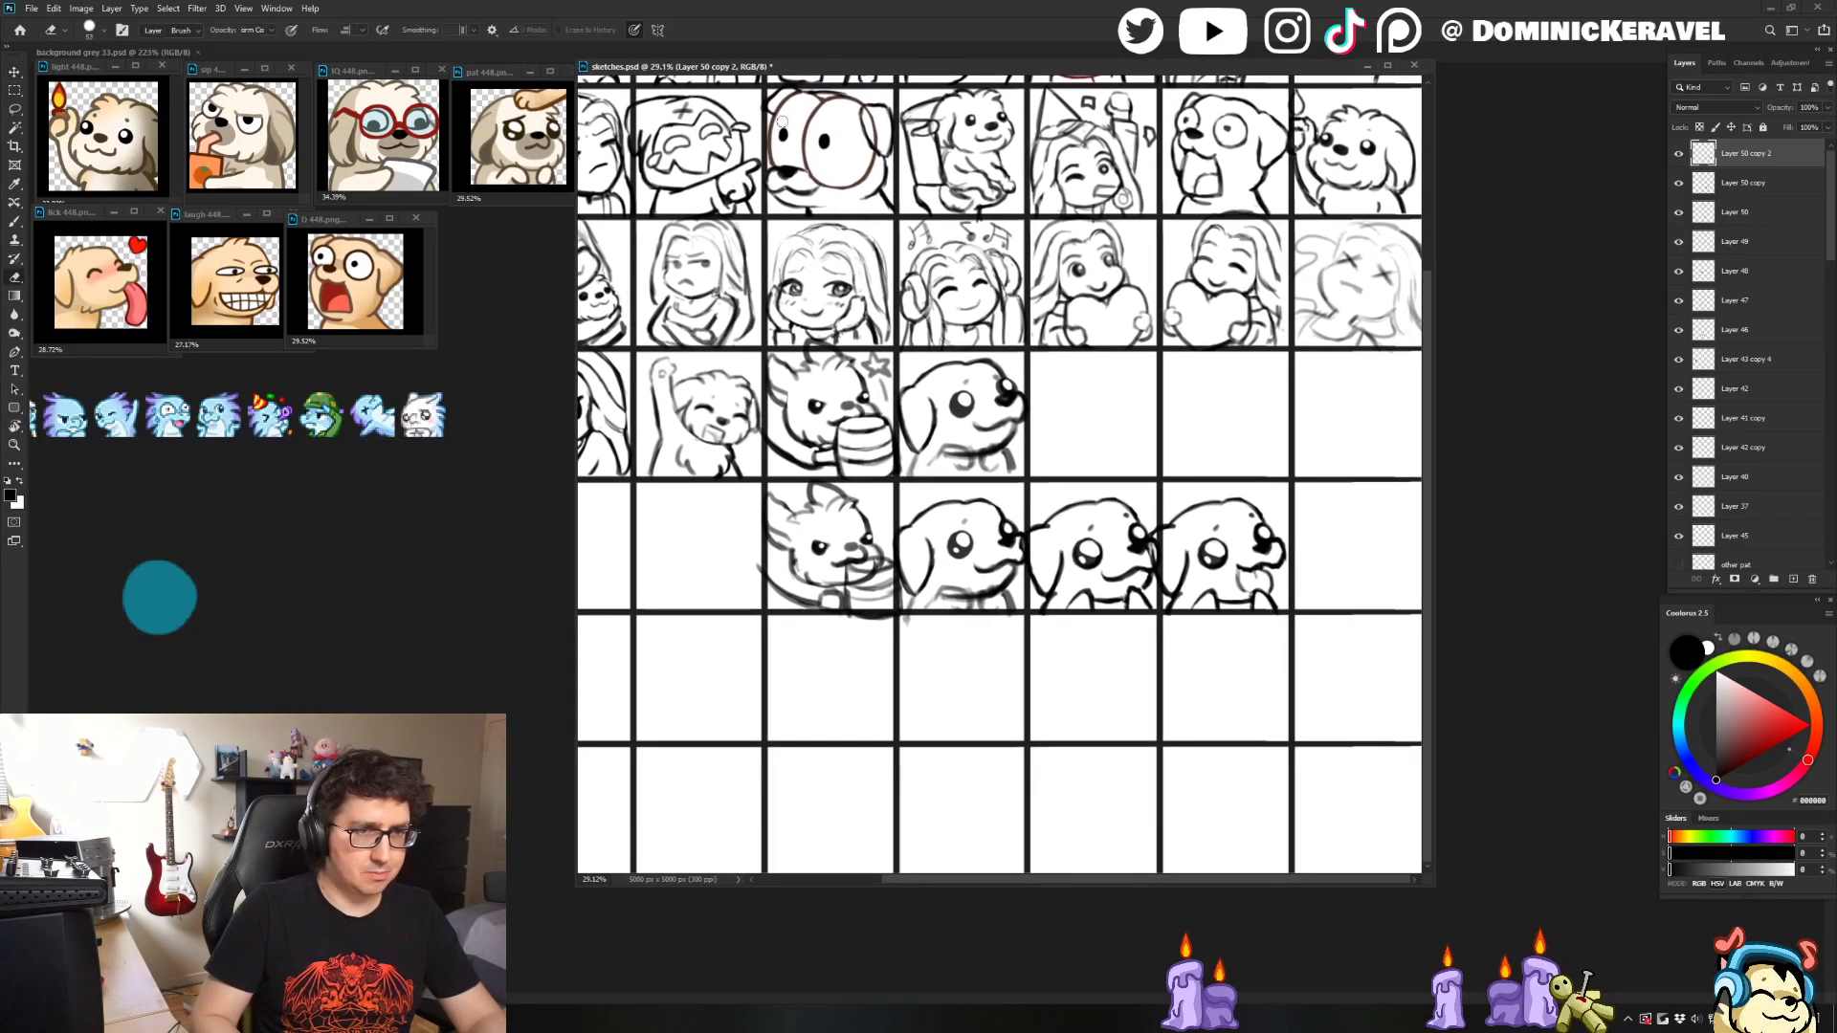
drag(1097, 500, 1158, 500)
drag(1127, 612, 1096, 436)
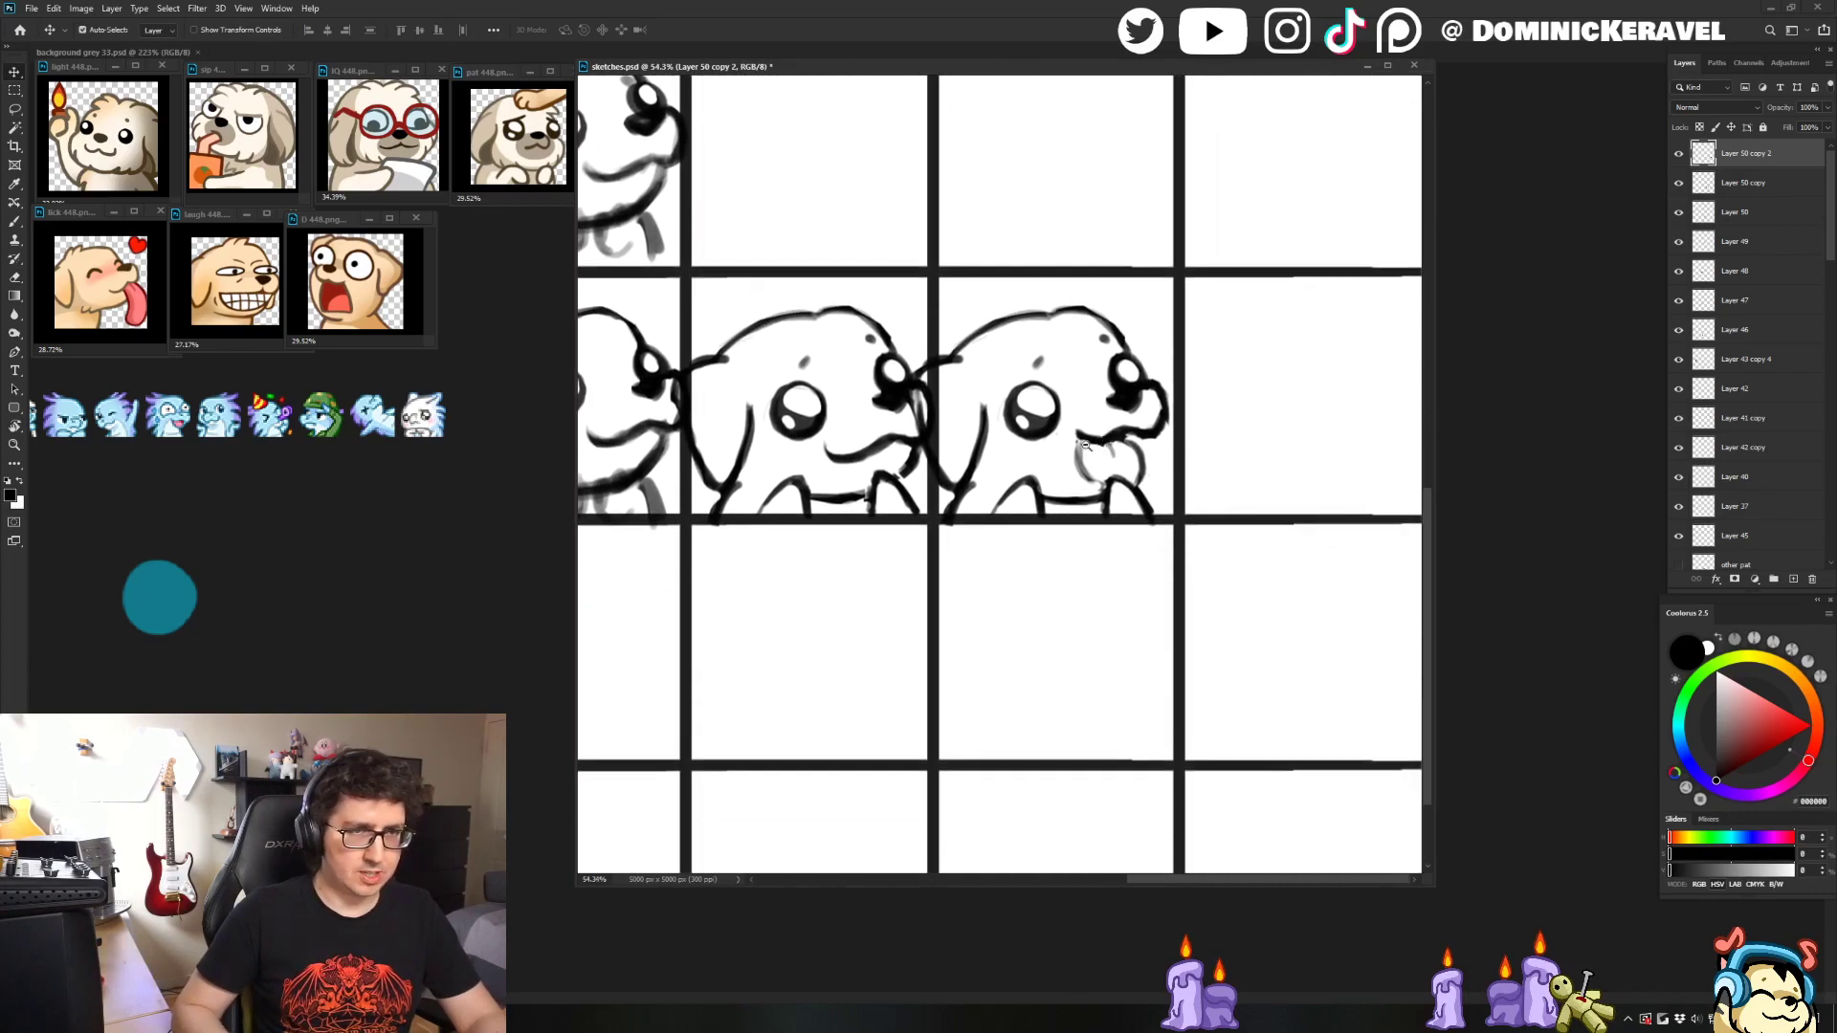
scroll(1224, 571, down, 3)
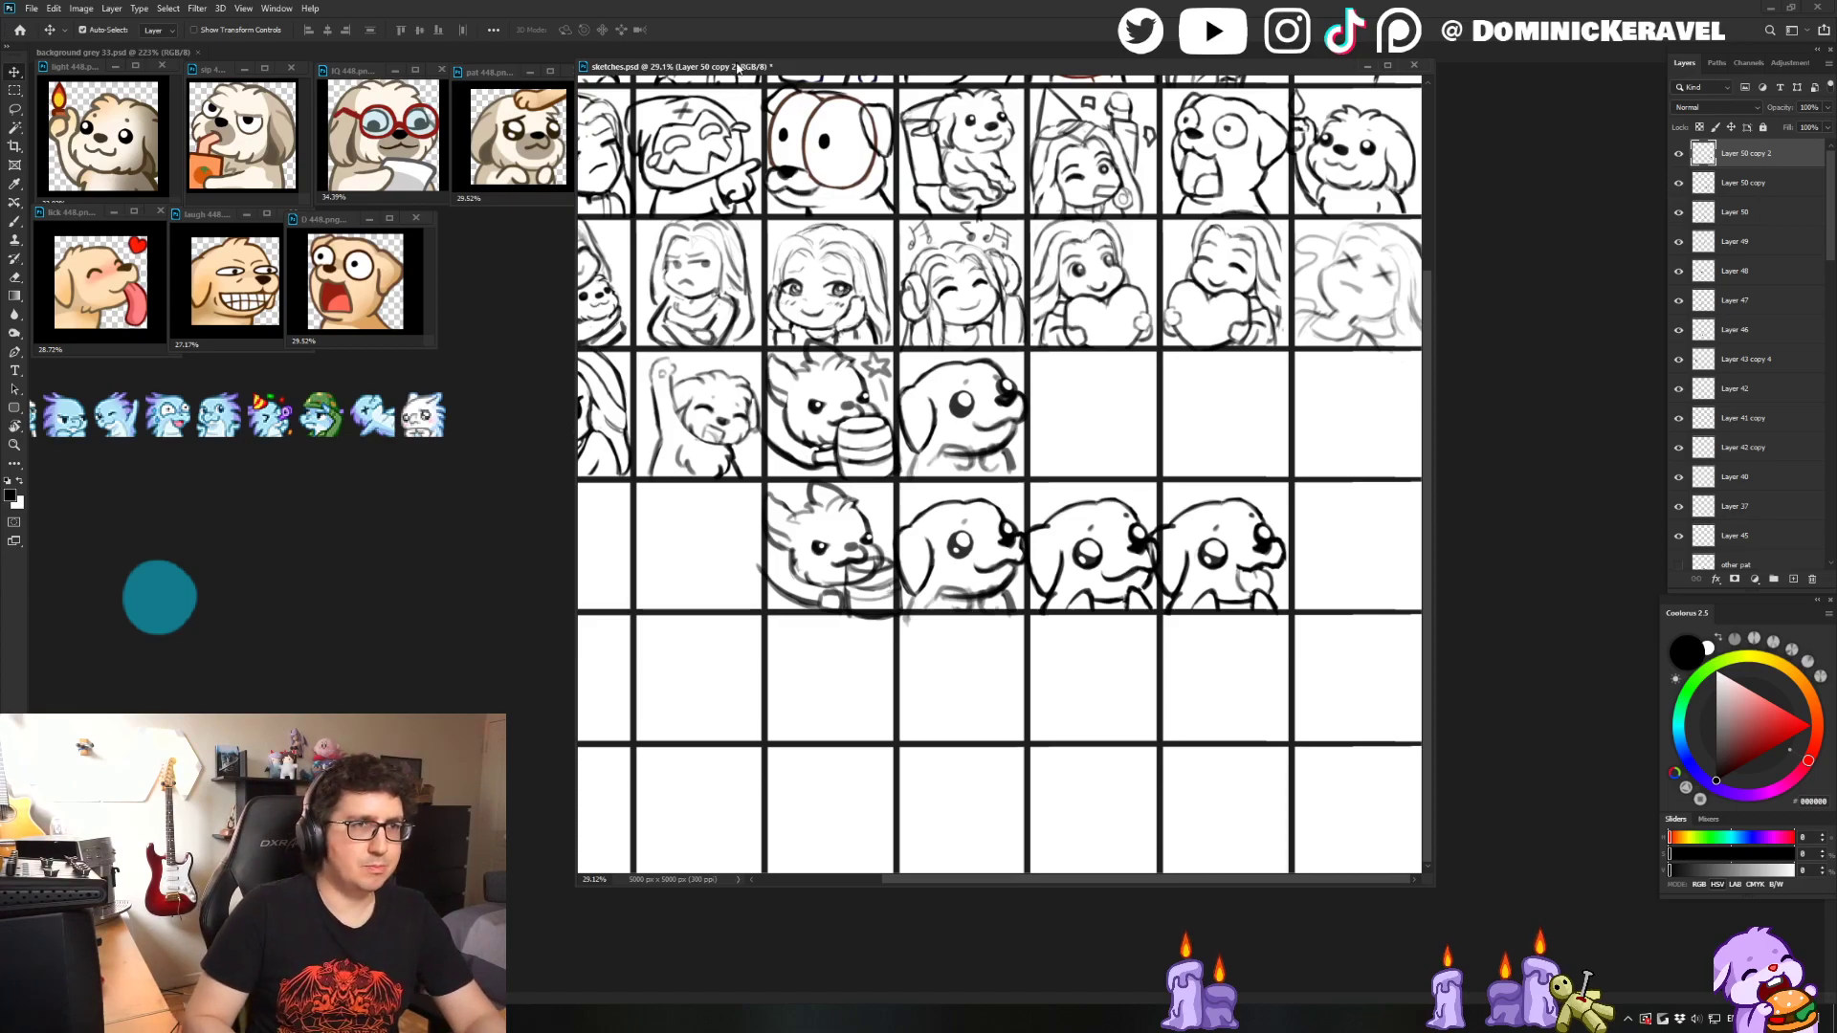
drag(738, 68, 733, 73)
key(b)
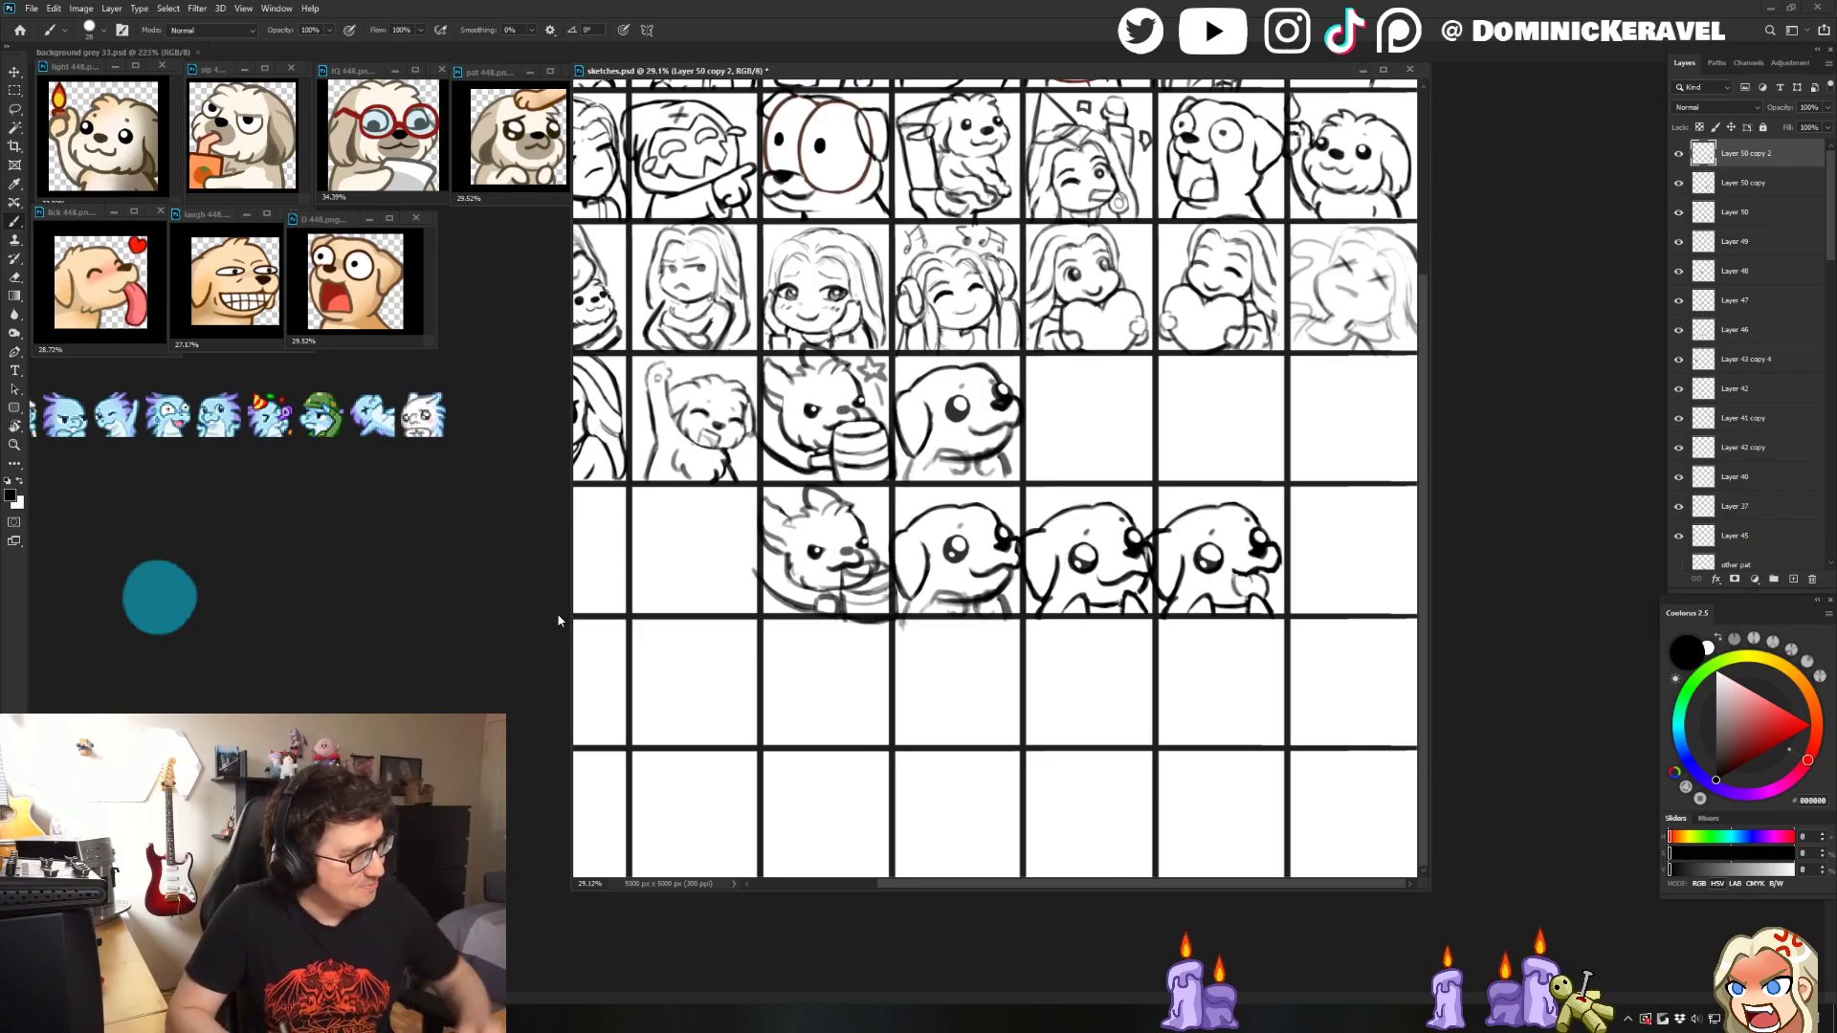
drag(725, 75, 741, 73)
key(v)
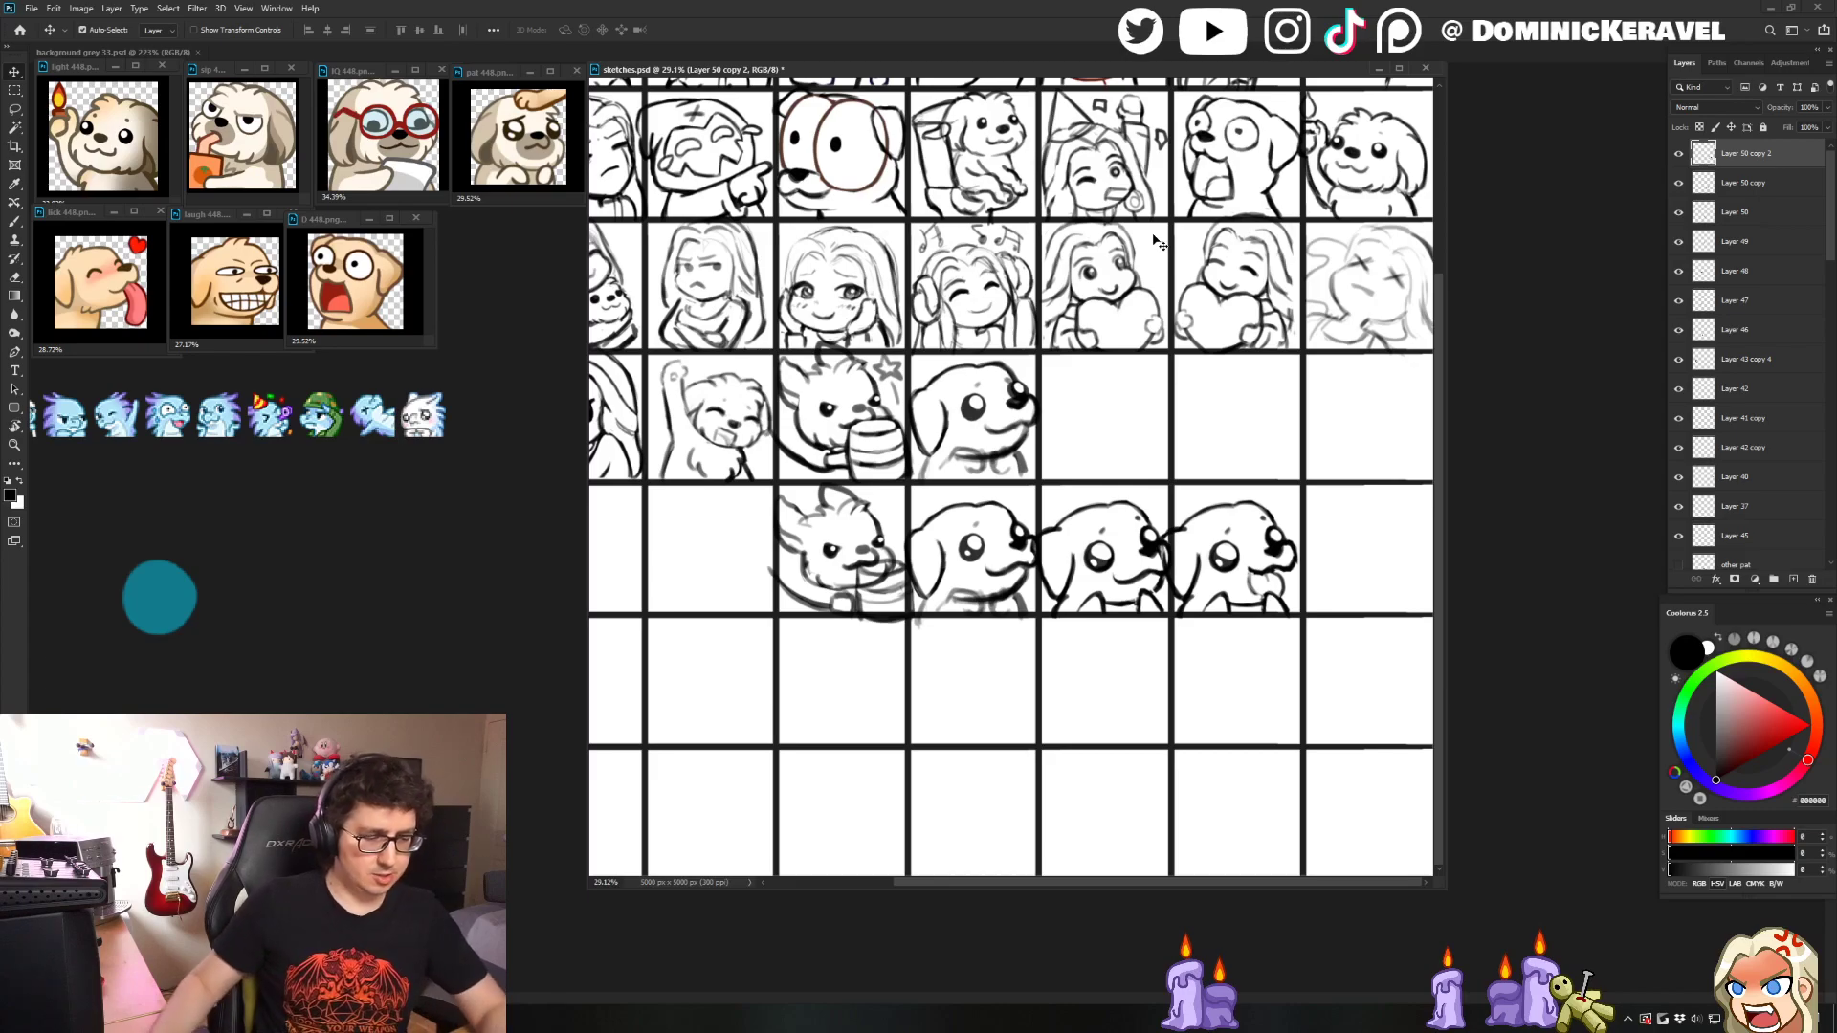
drag(639, 70, 641, 74)
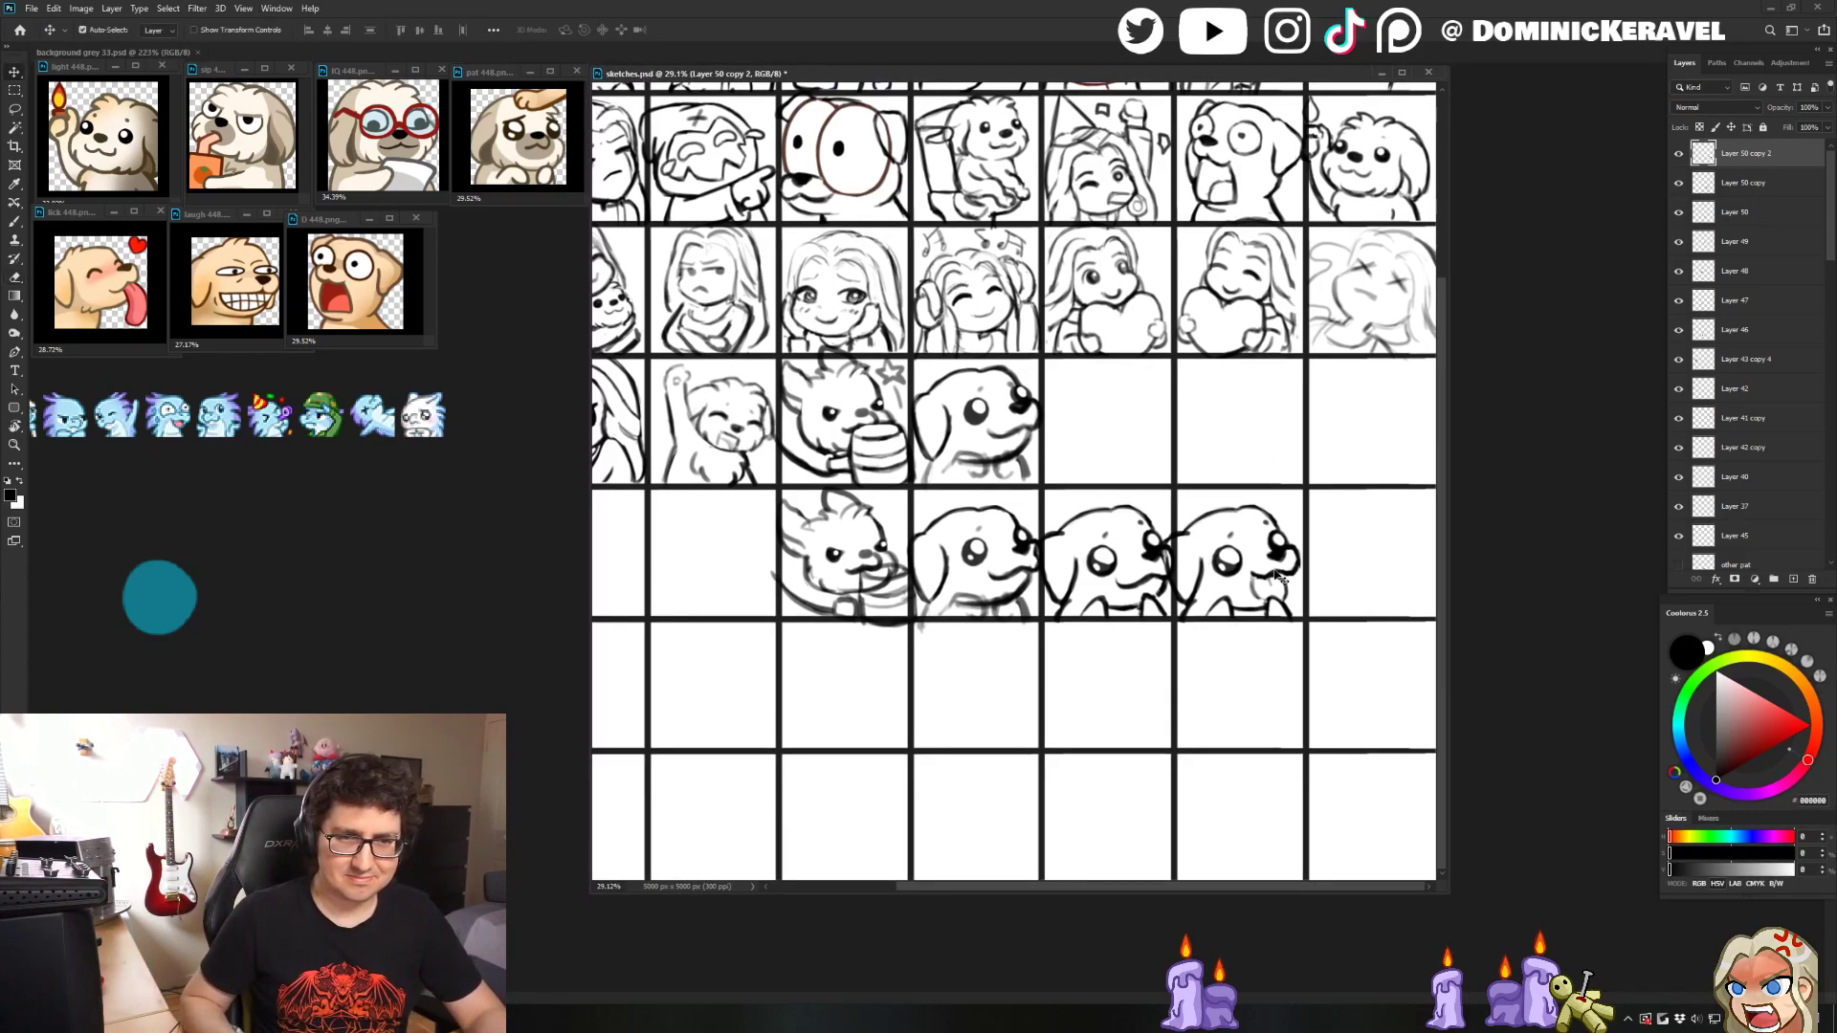
- Rework the lines around the open-mouthed puppy's mouth and tongue, alternating between brush and eraser strokes
key(e)
key(v)
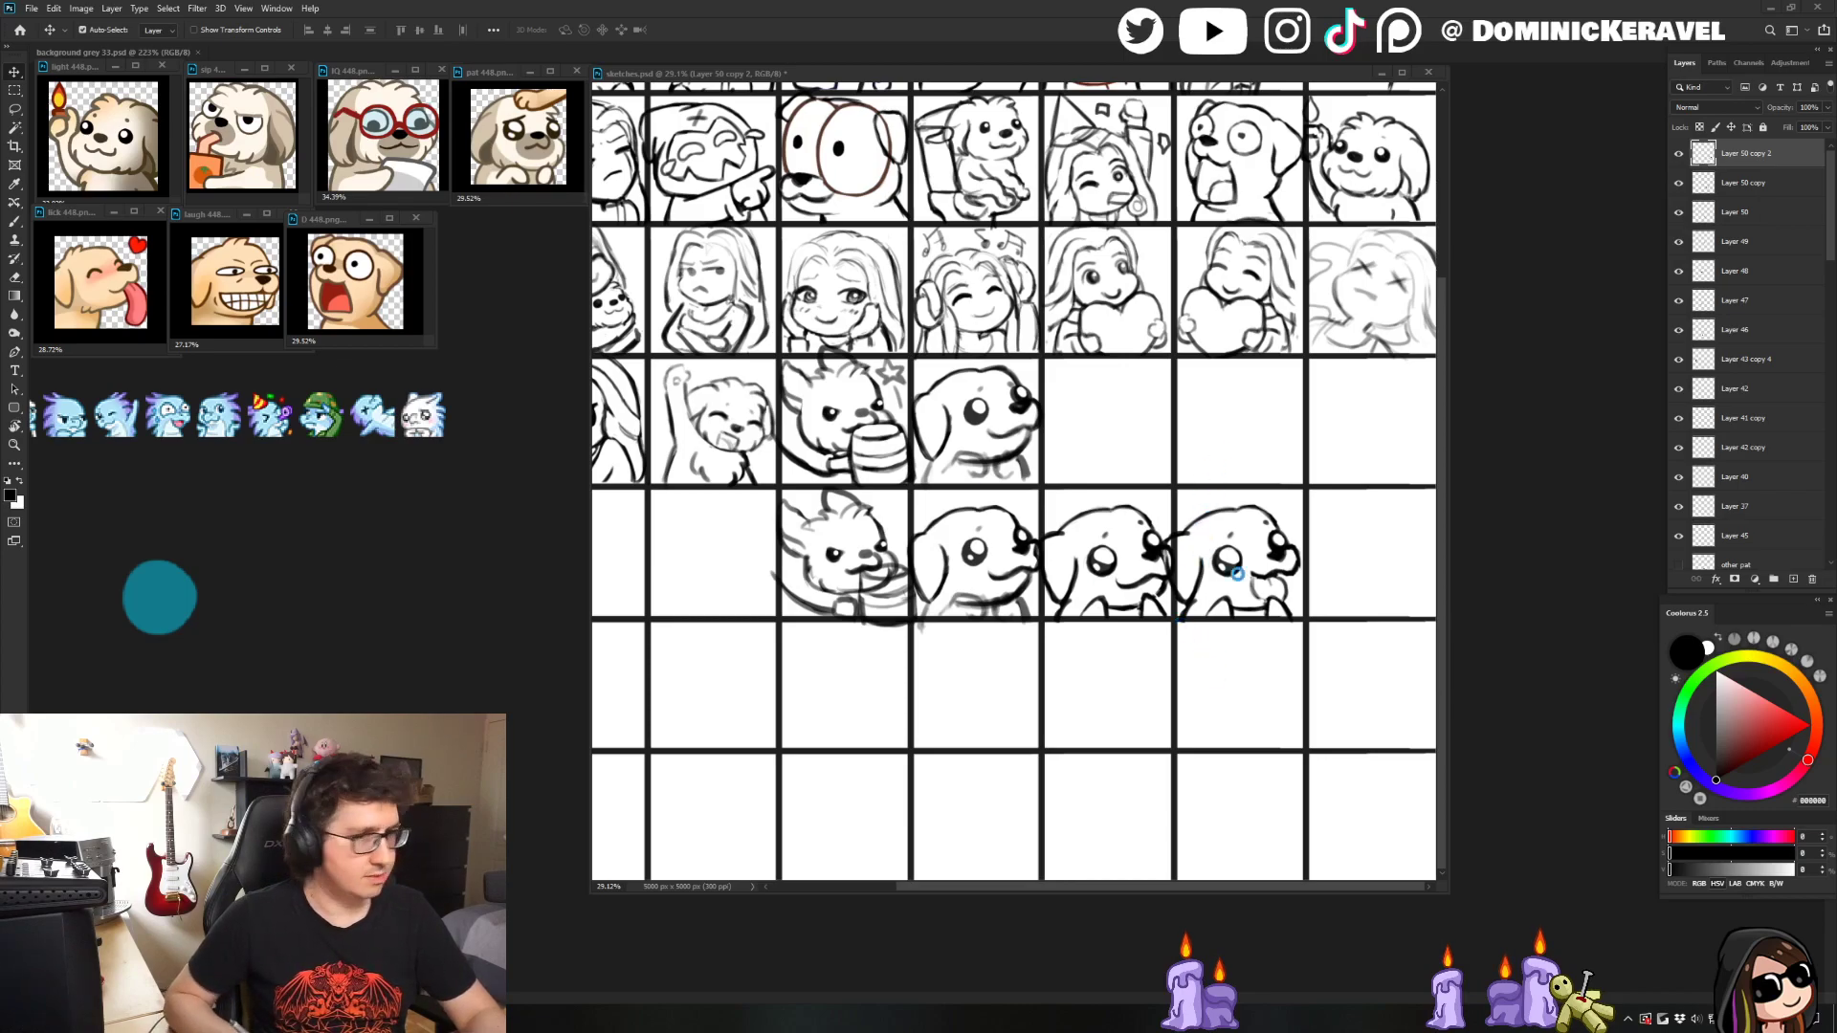
key(b)
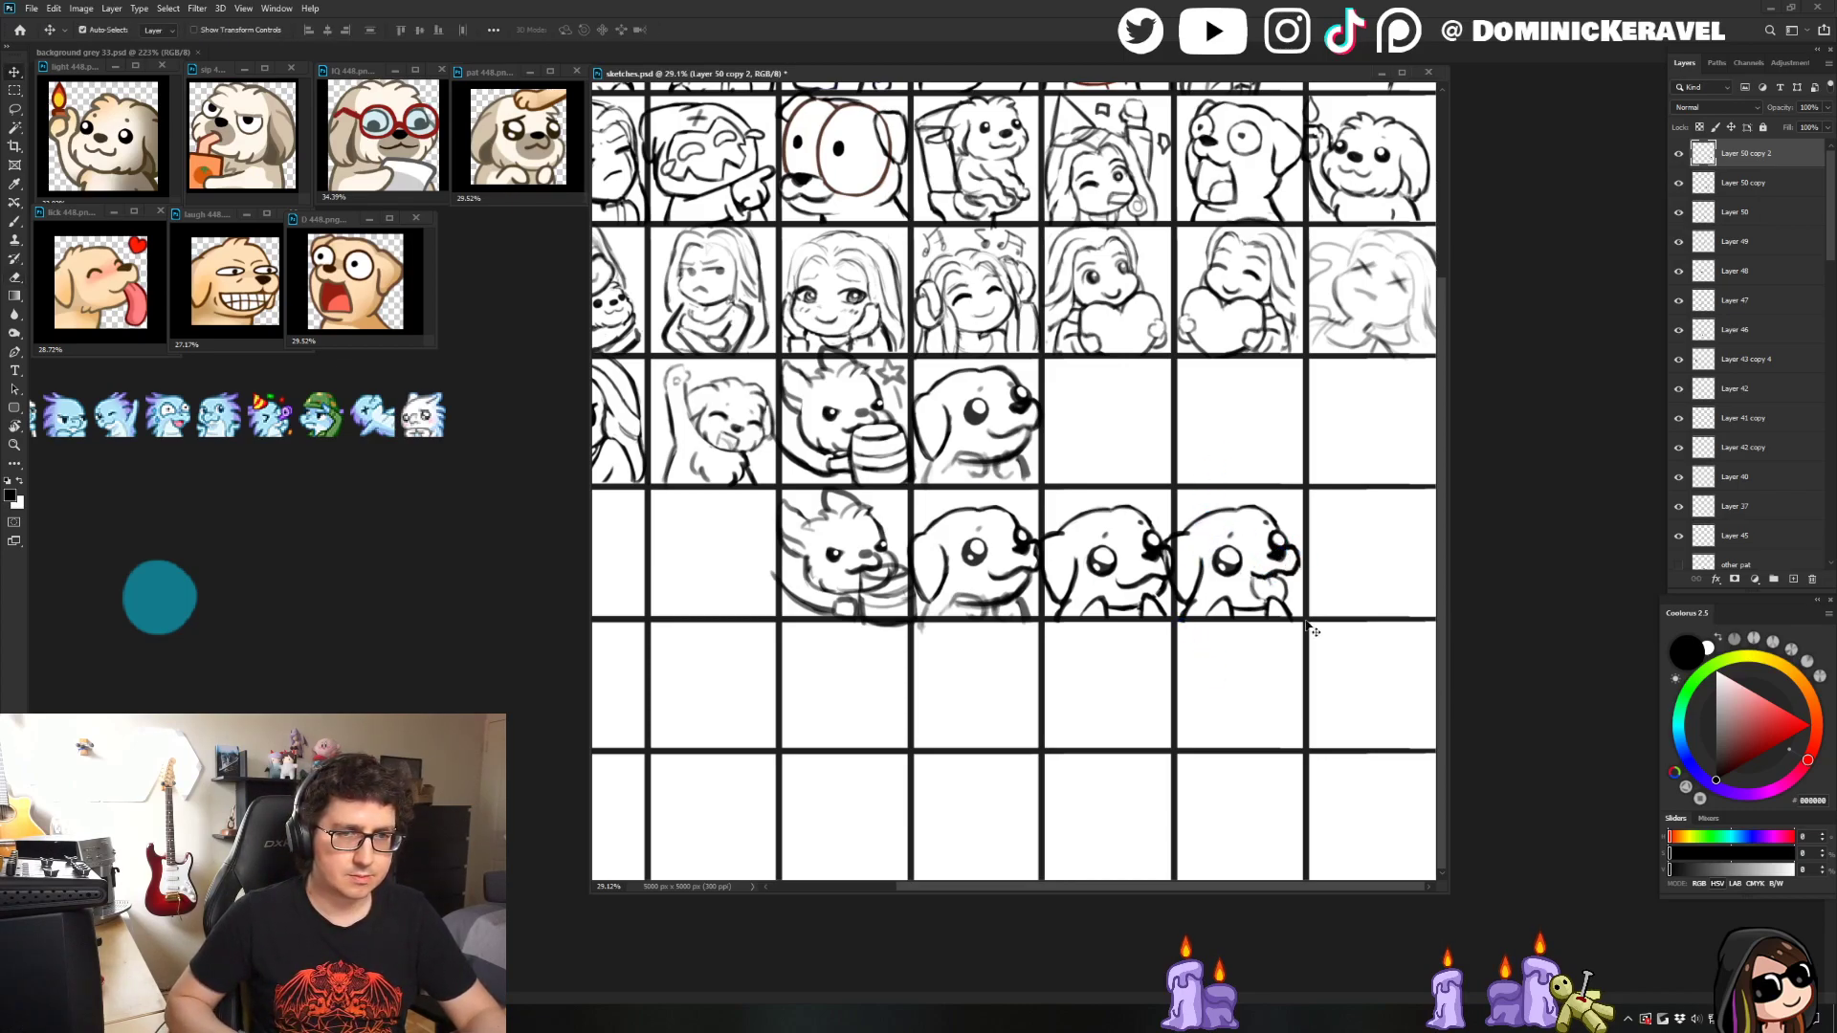
key(e)
key(b)
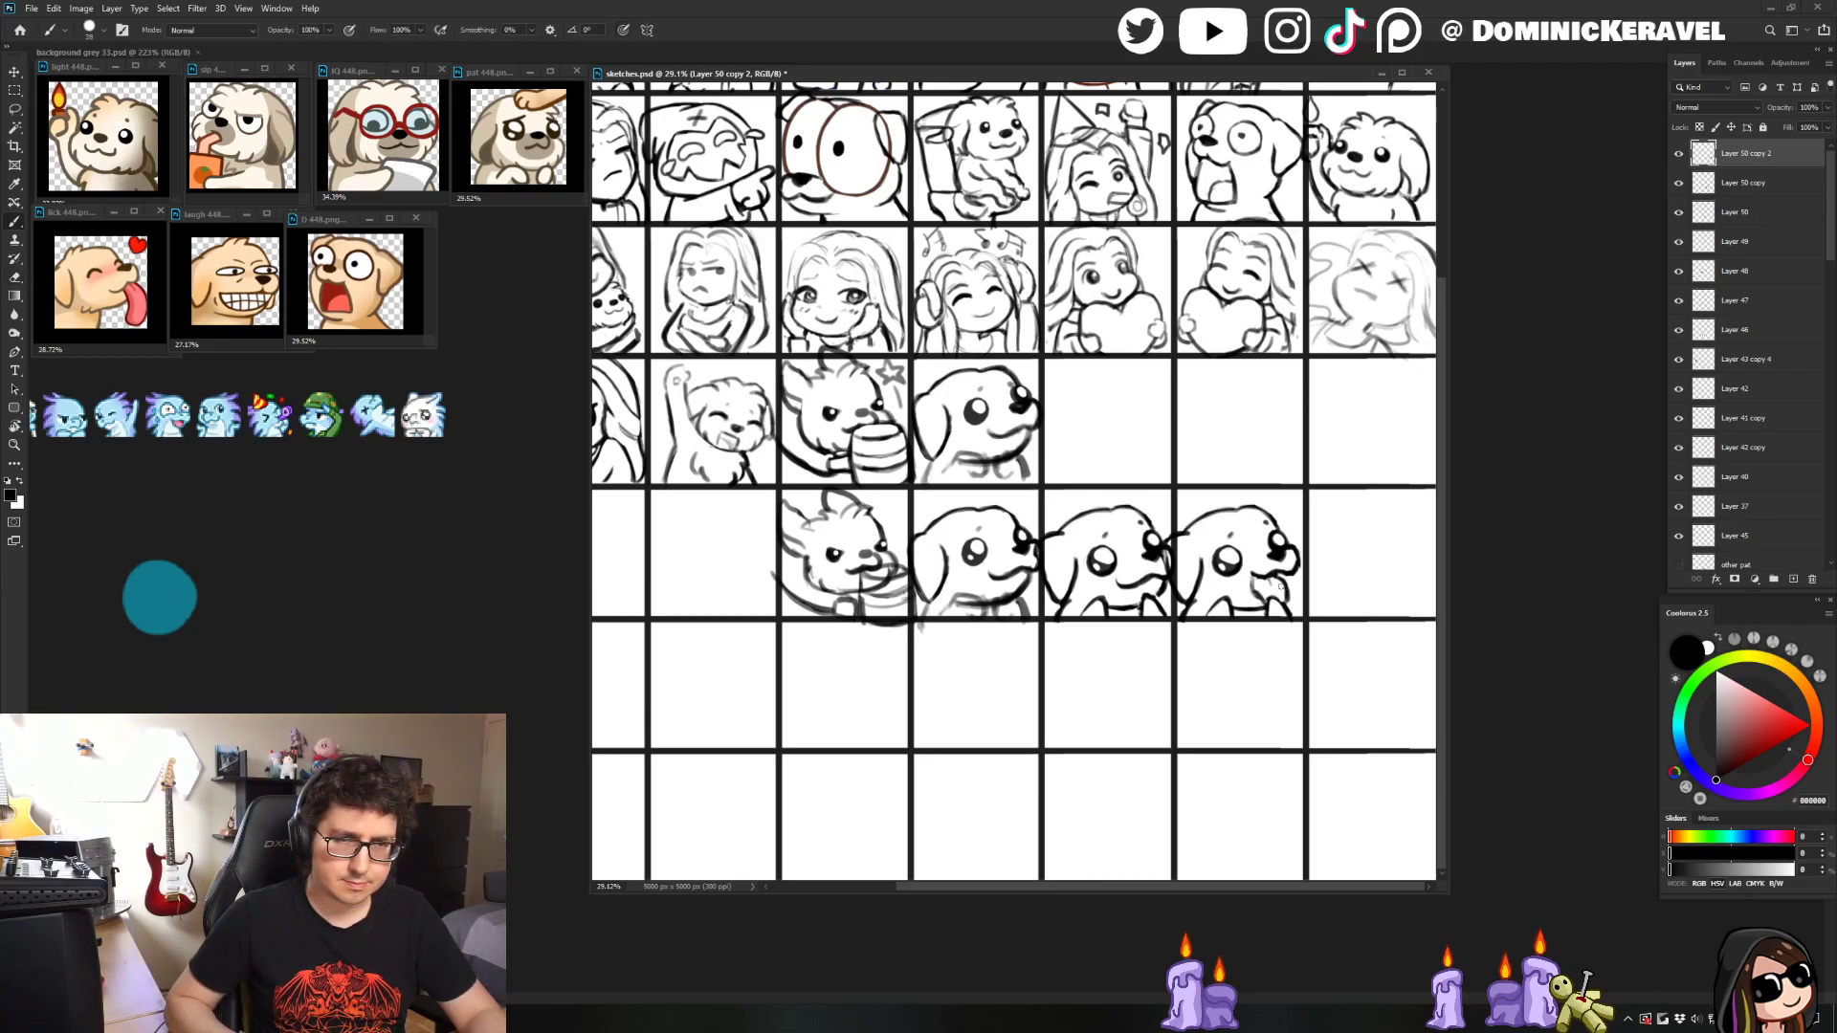
key(e)
key(b)
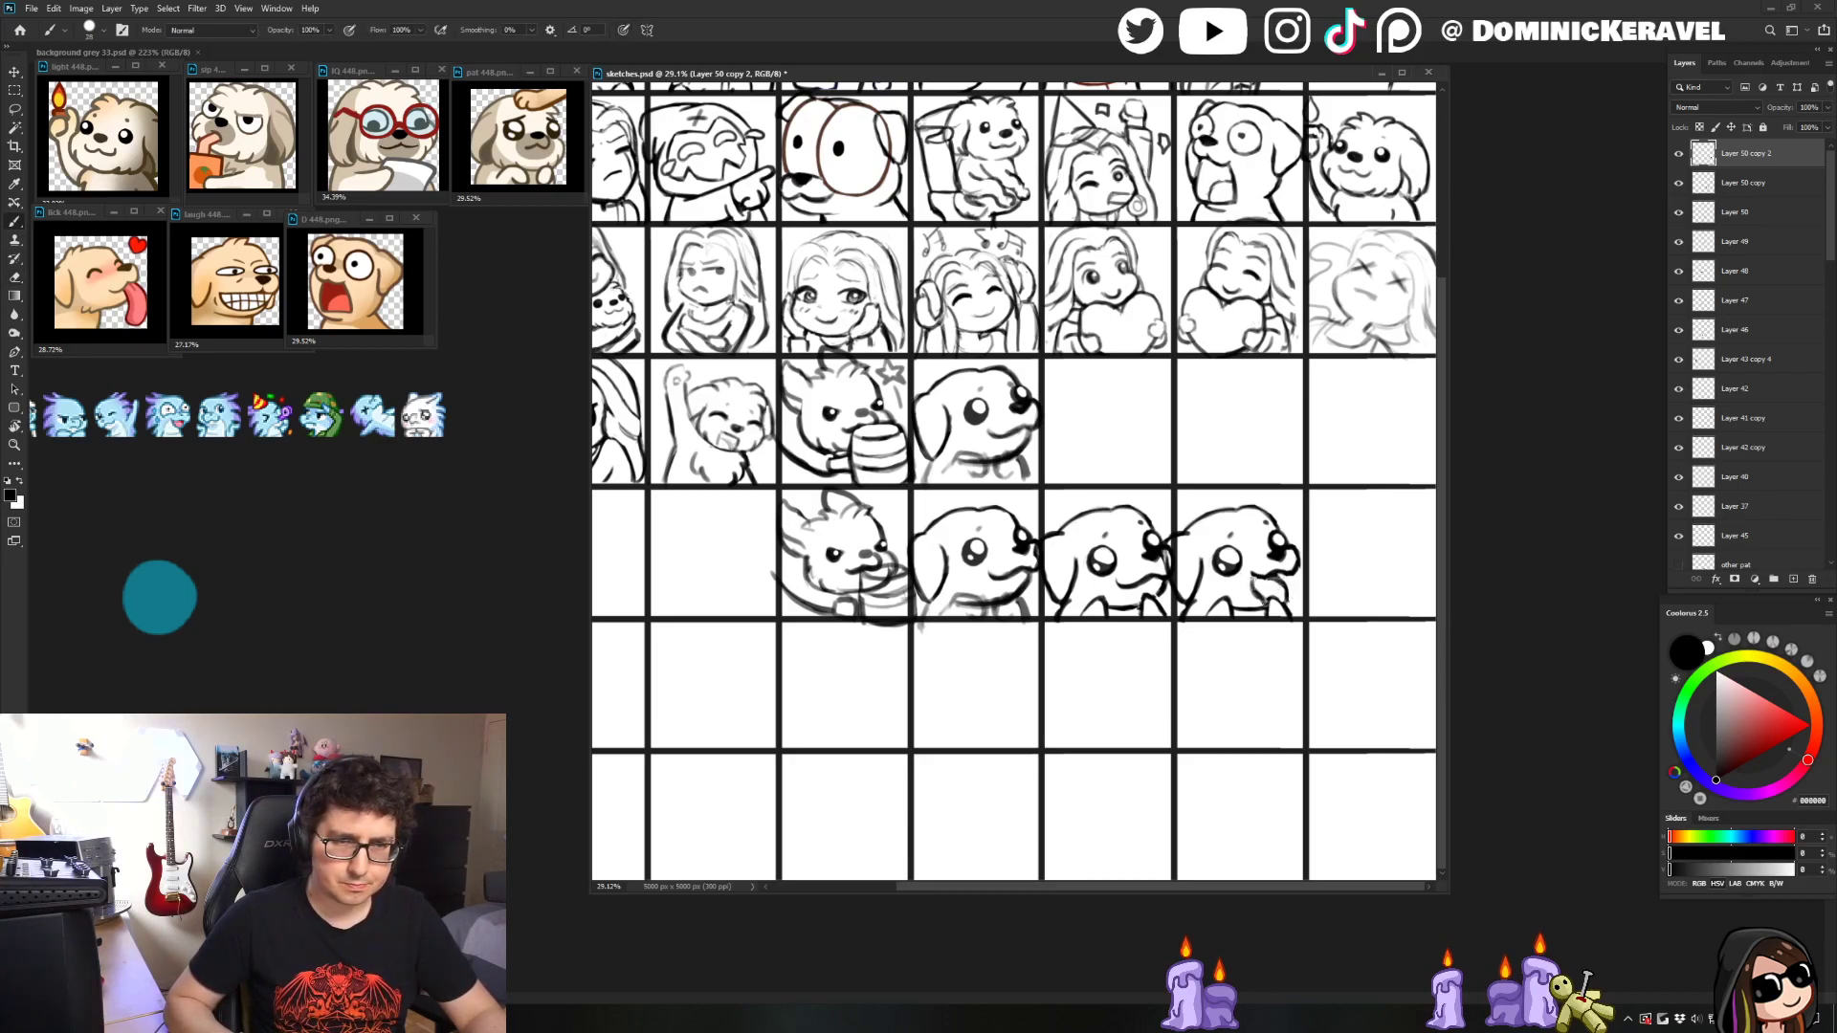
key(e)
key(b)
key(e)
key(b)
key(e)
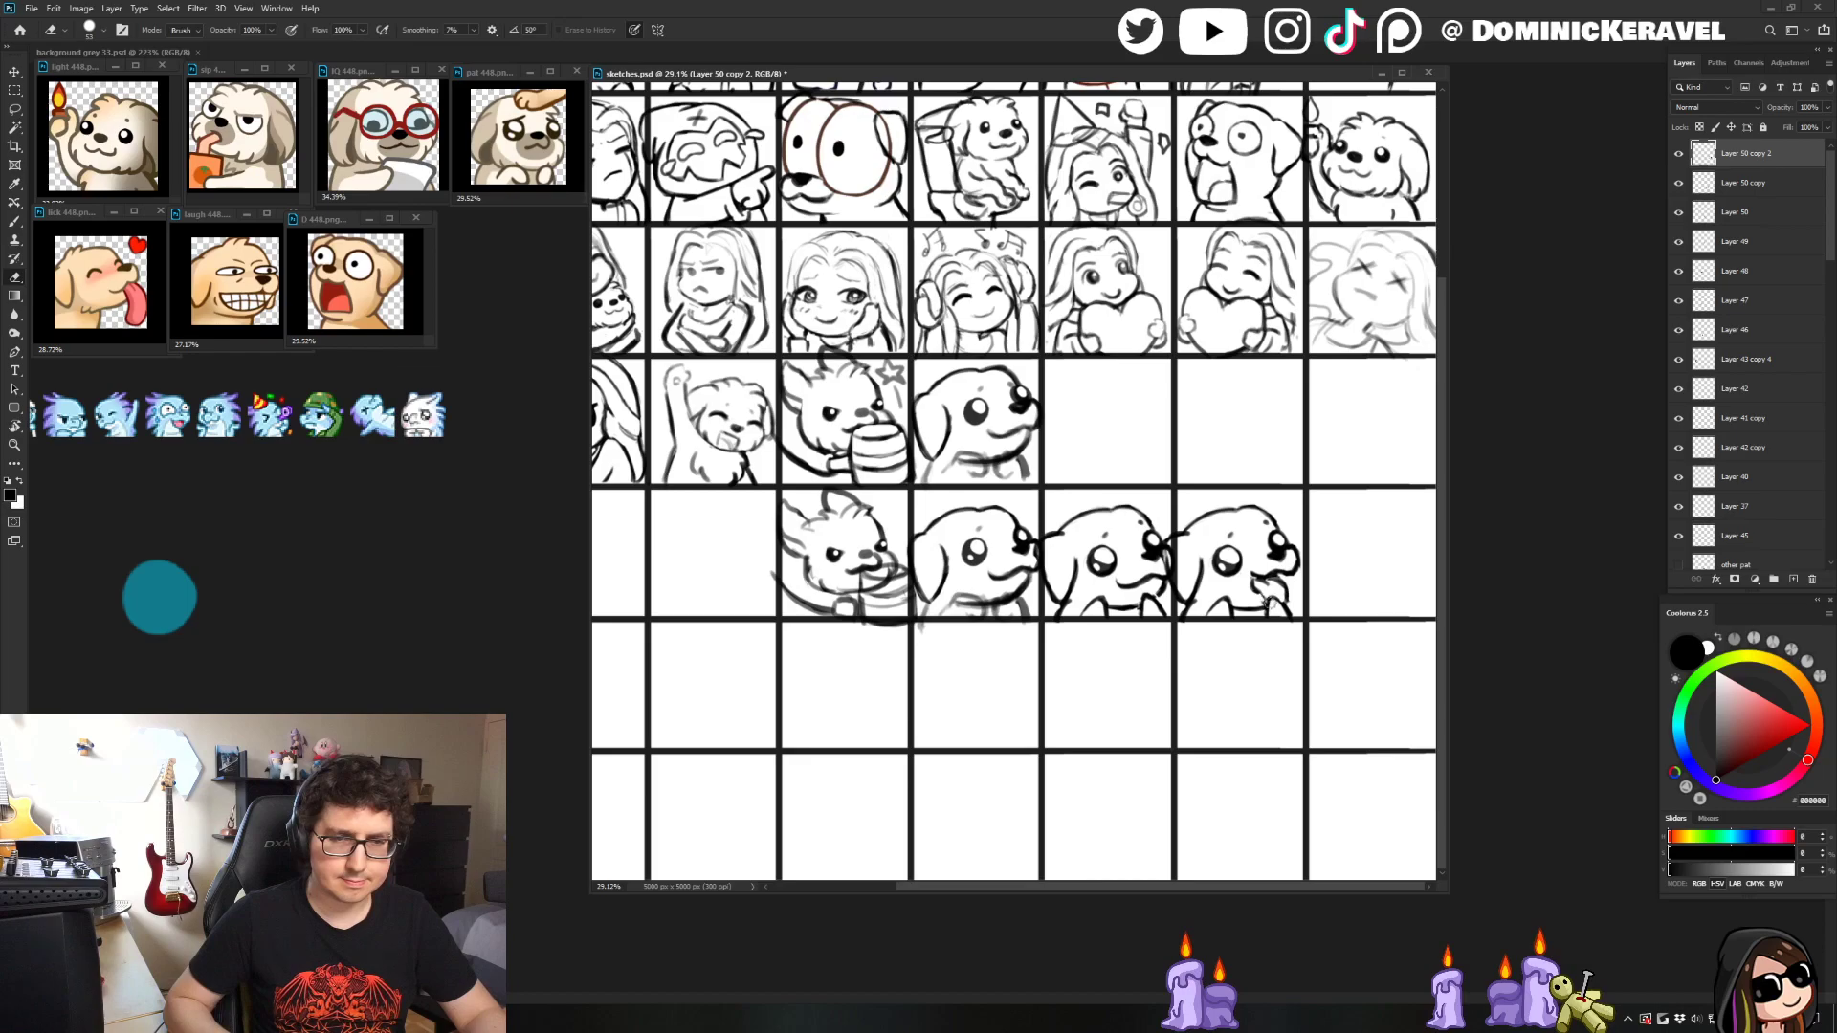
key(b)
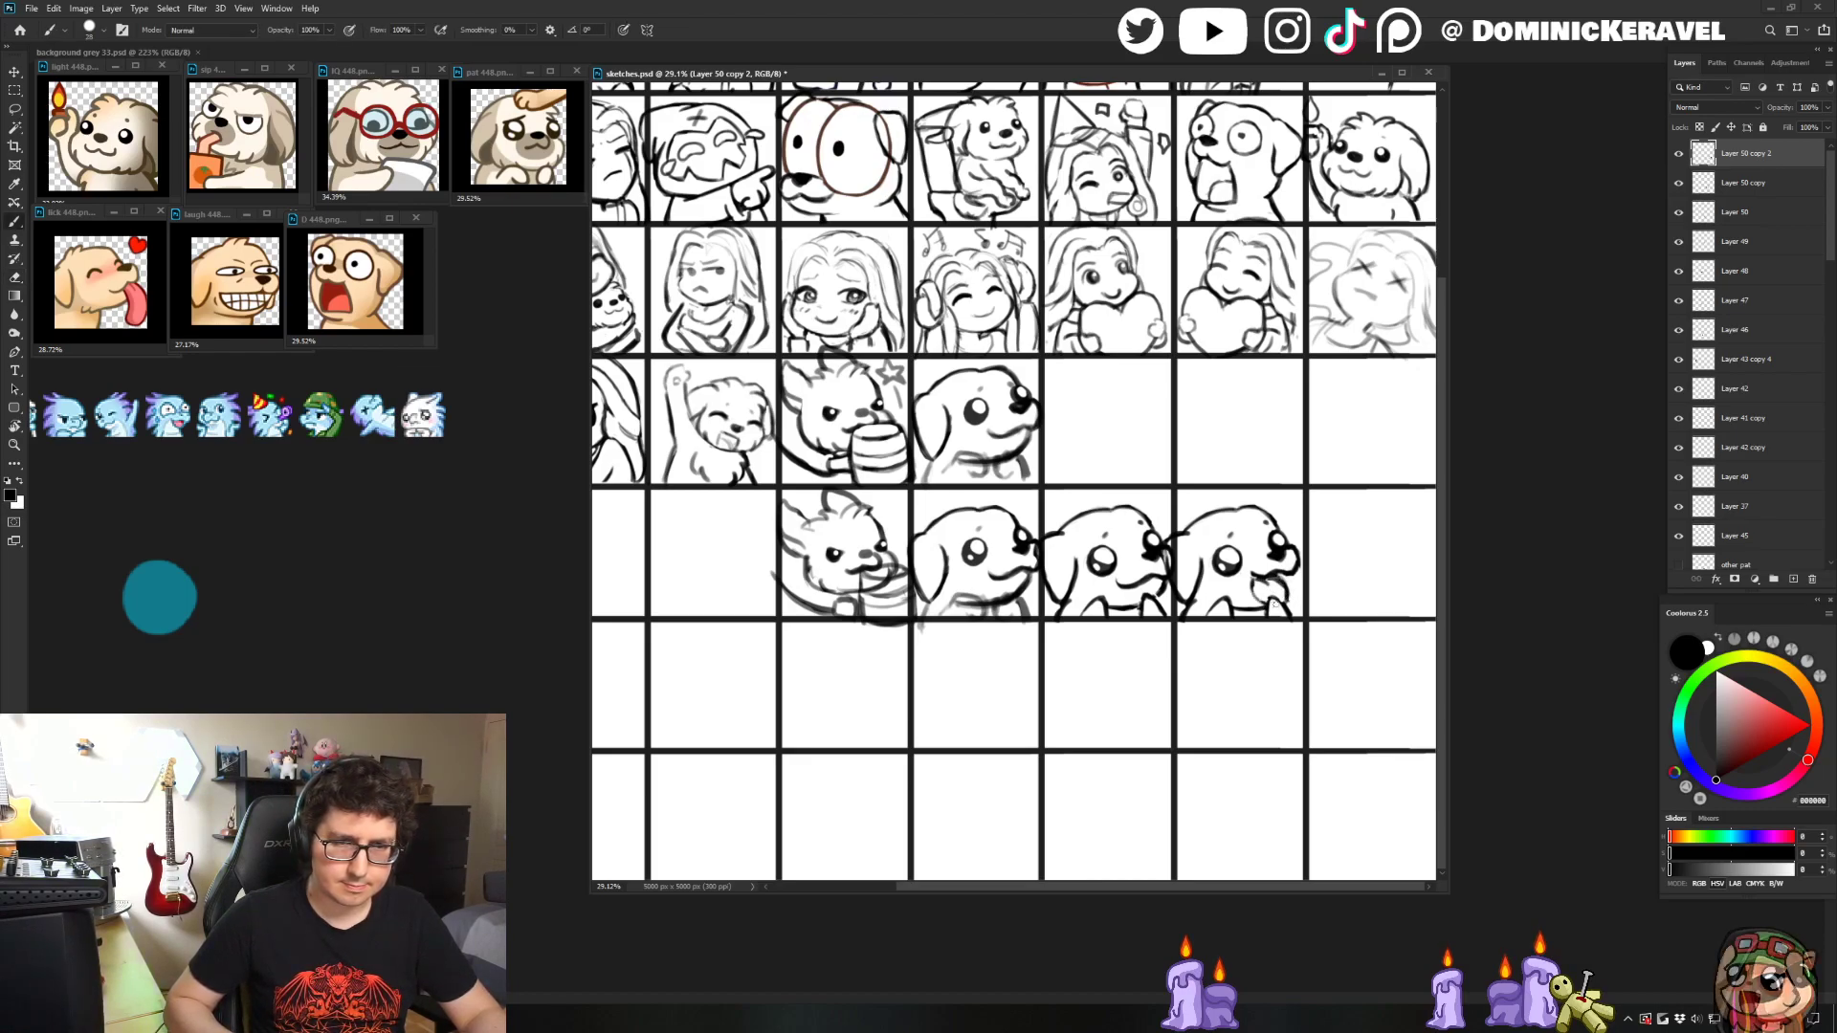
- Redraw the lower jaw of the open-mouthed puppy under its snout and clean up the surrounding lines
scroll(1246, 616, down, 3)
scroll(1247, 616, up, 4)
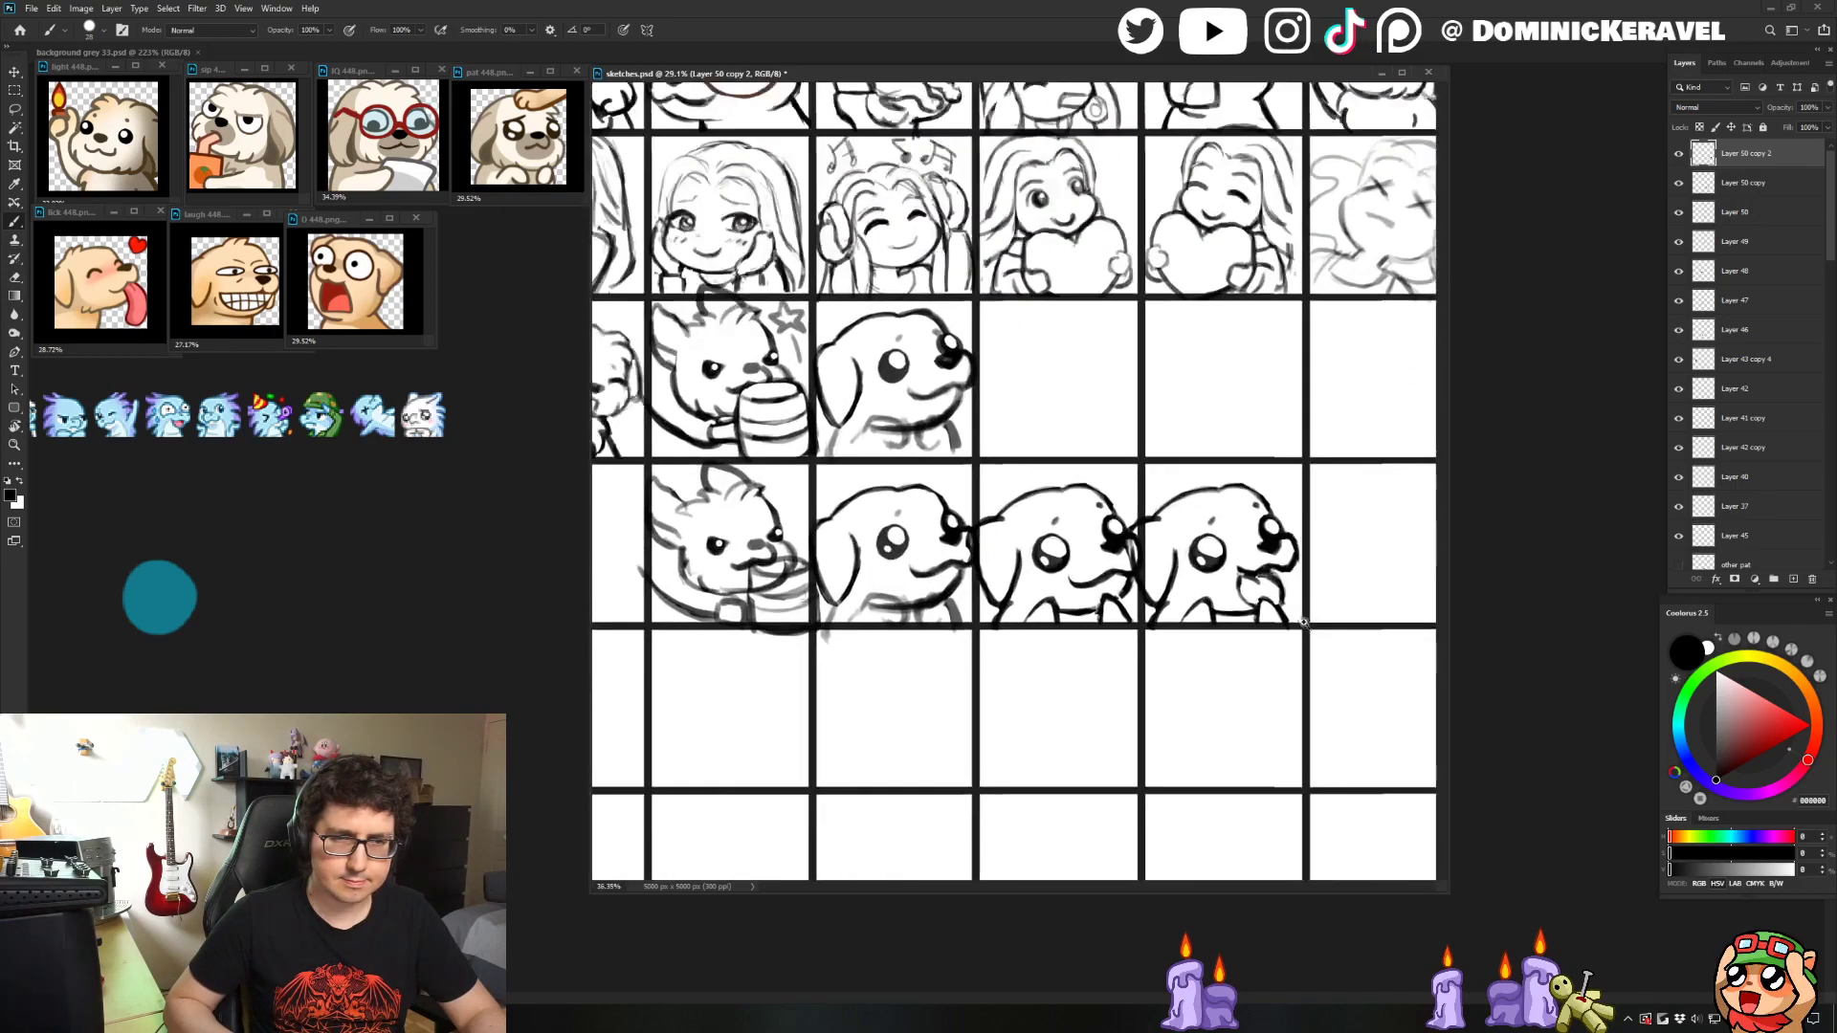
key(v)
key(b)
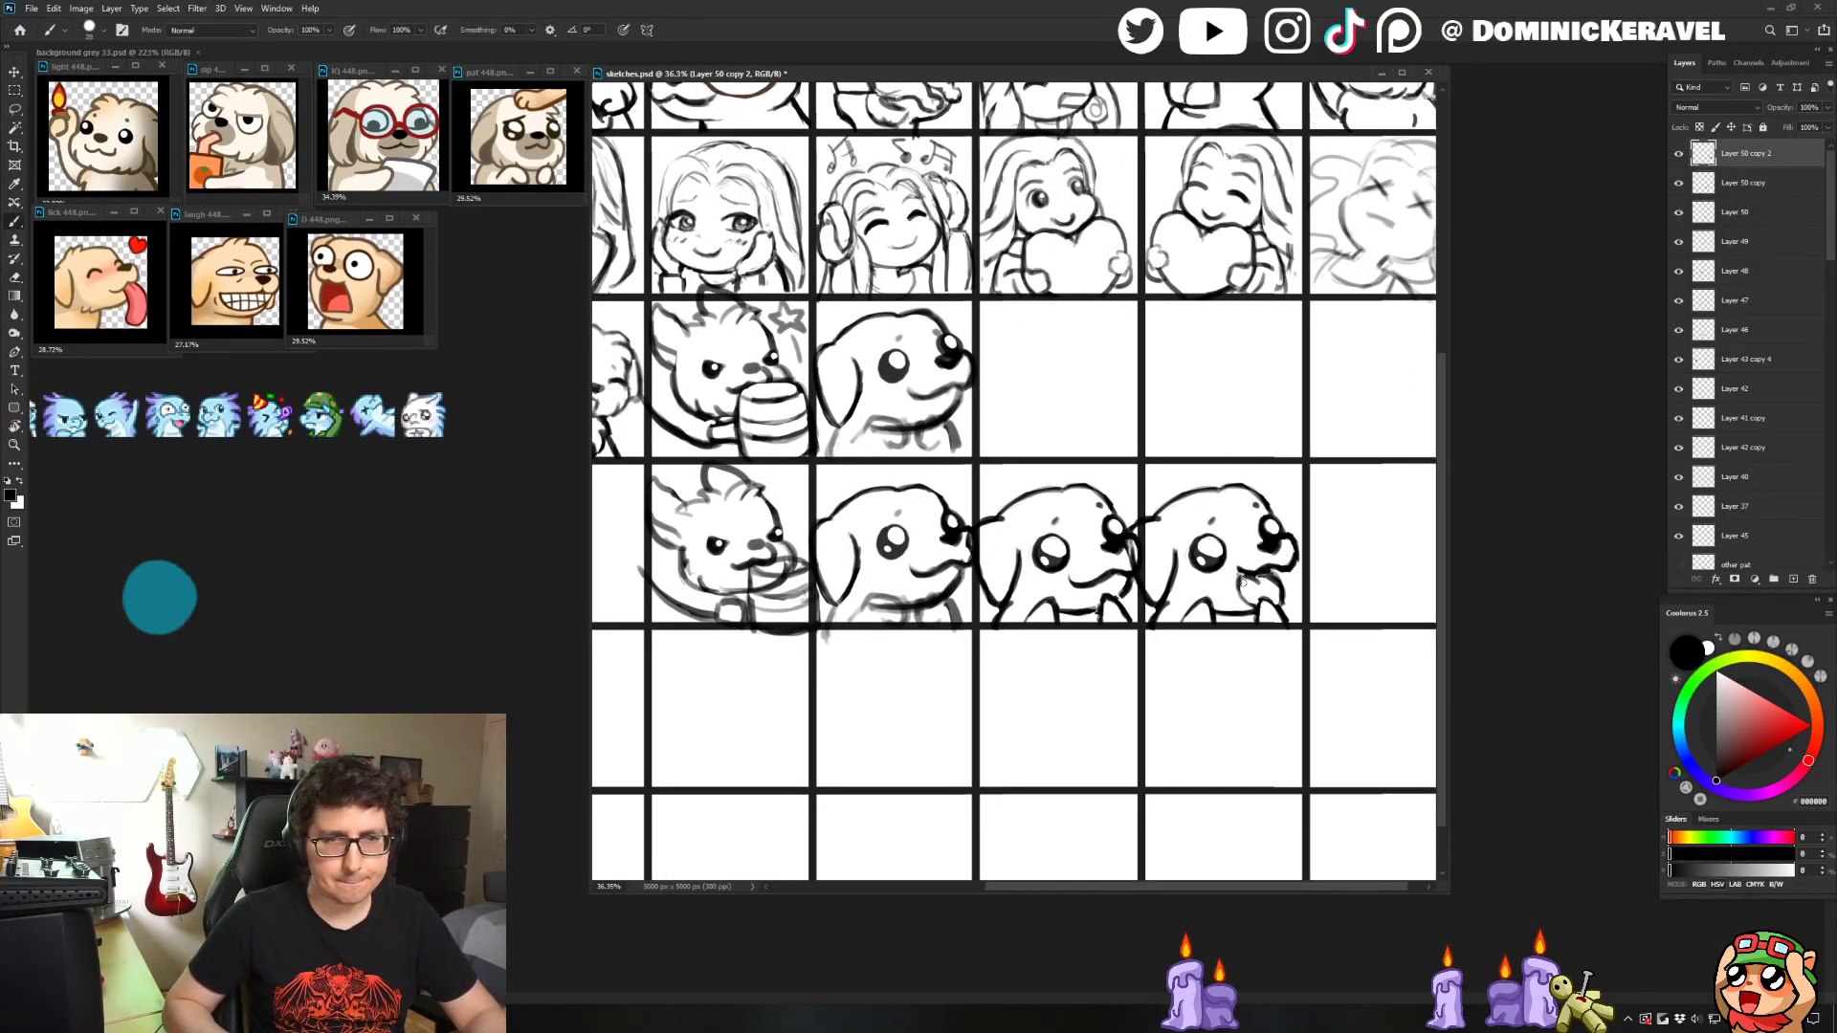
key(e)
key(b)
key(e)
key(b)
drag(1264, 580, 1280, 593)
key(e)
key(b)
- Flip the whole sheet of sketches horizontally
scroll(1242, 627, down, 5)
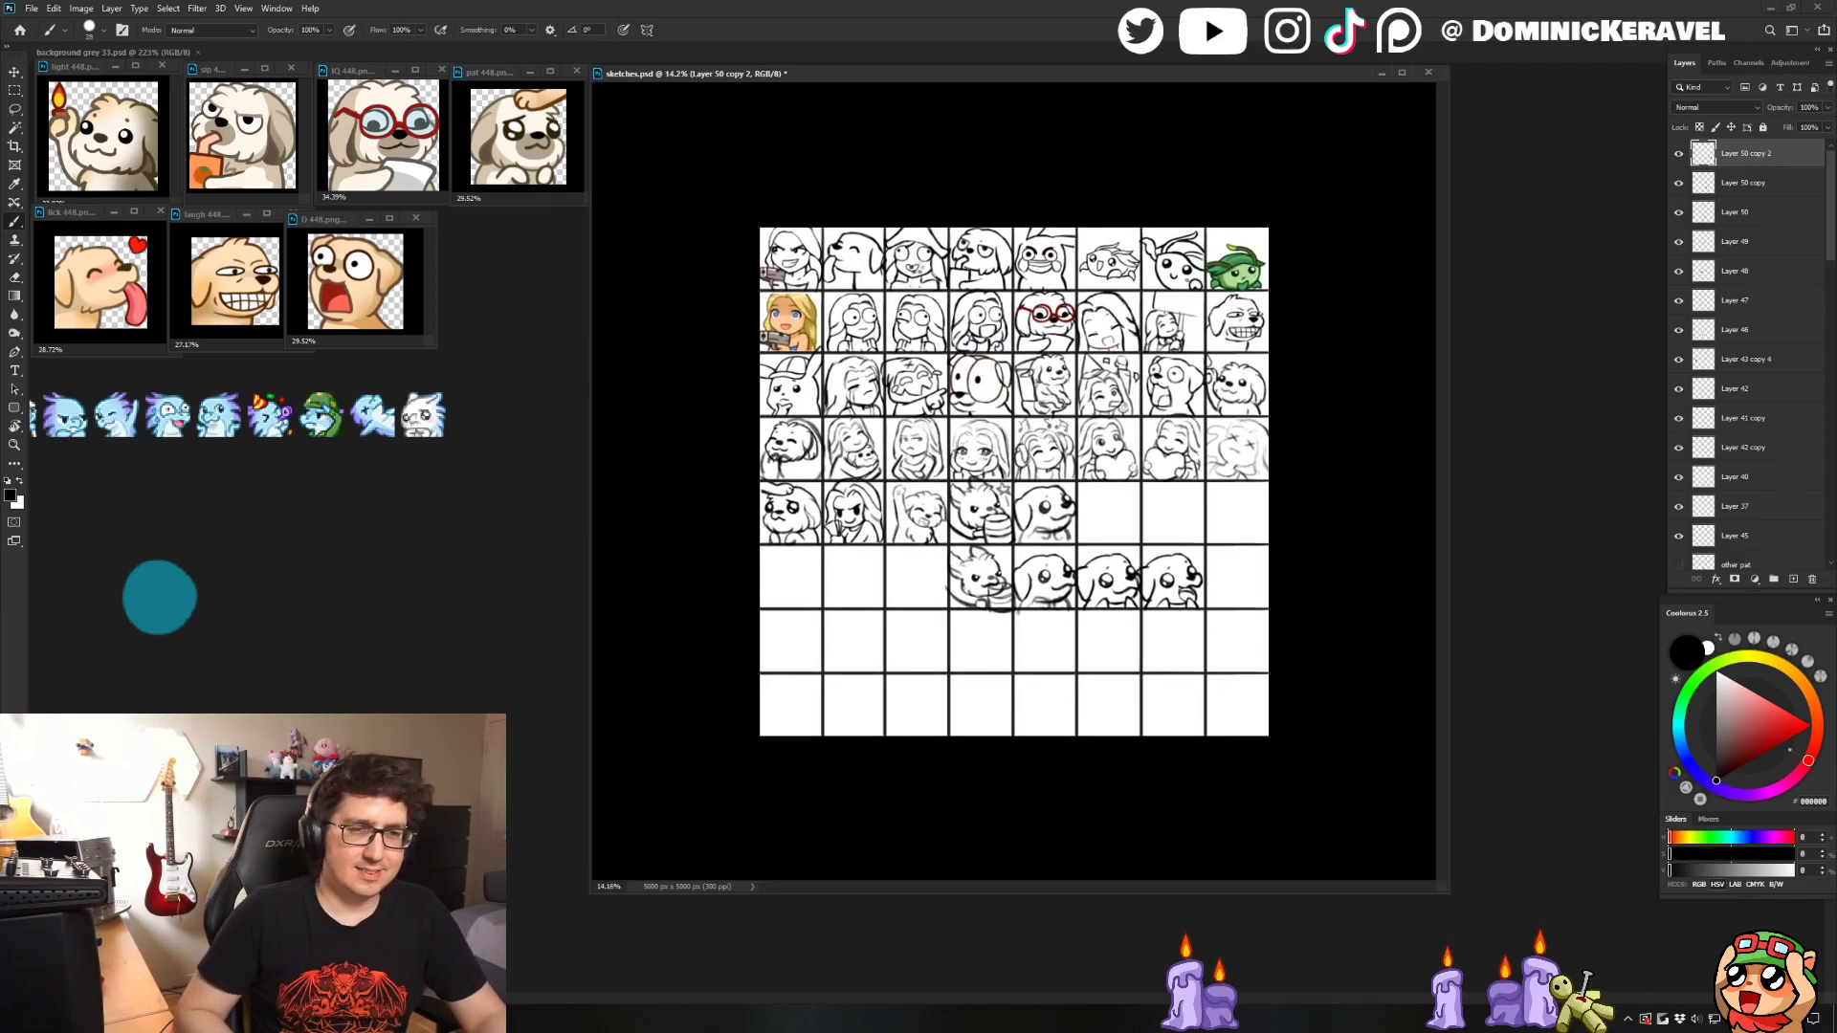
key(ctrl+shift+h)
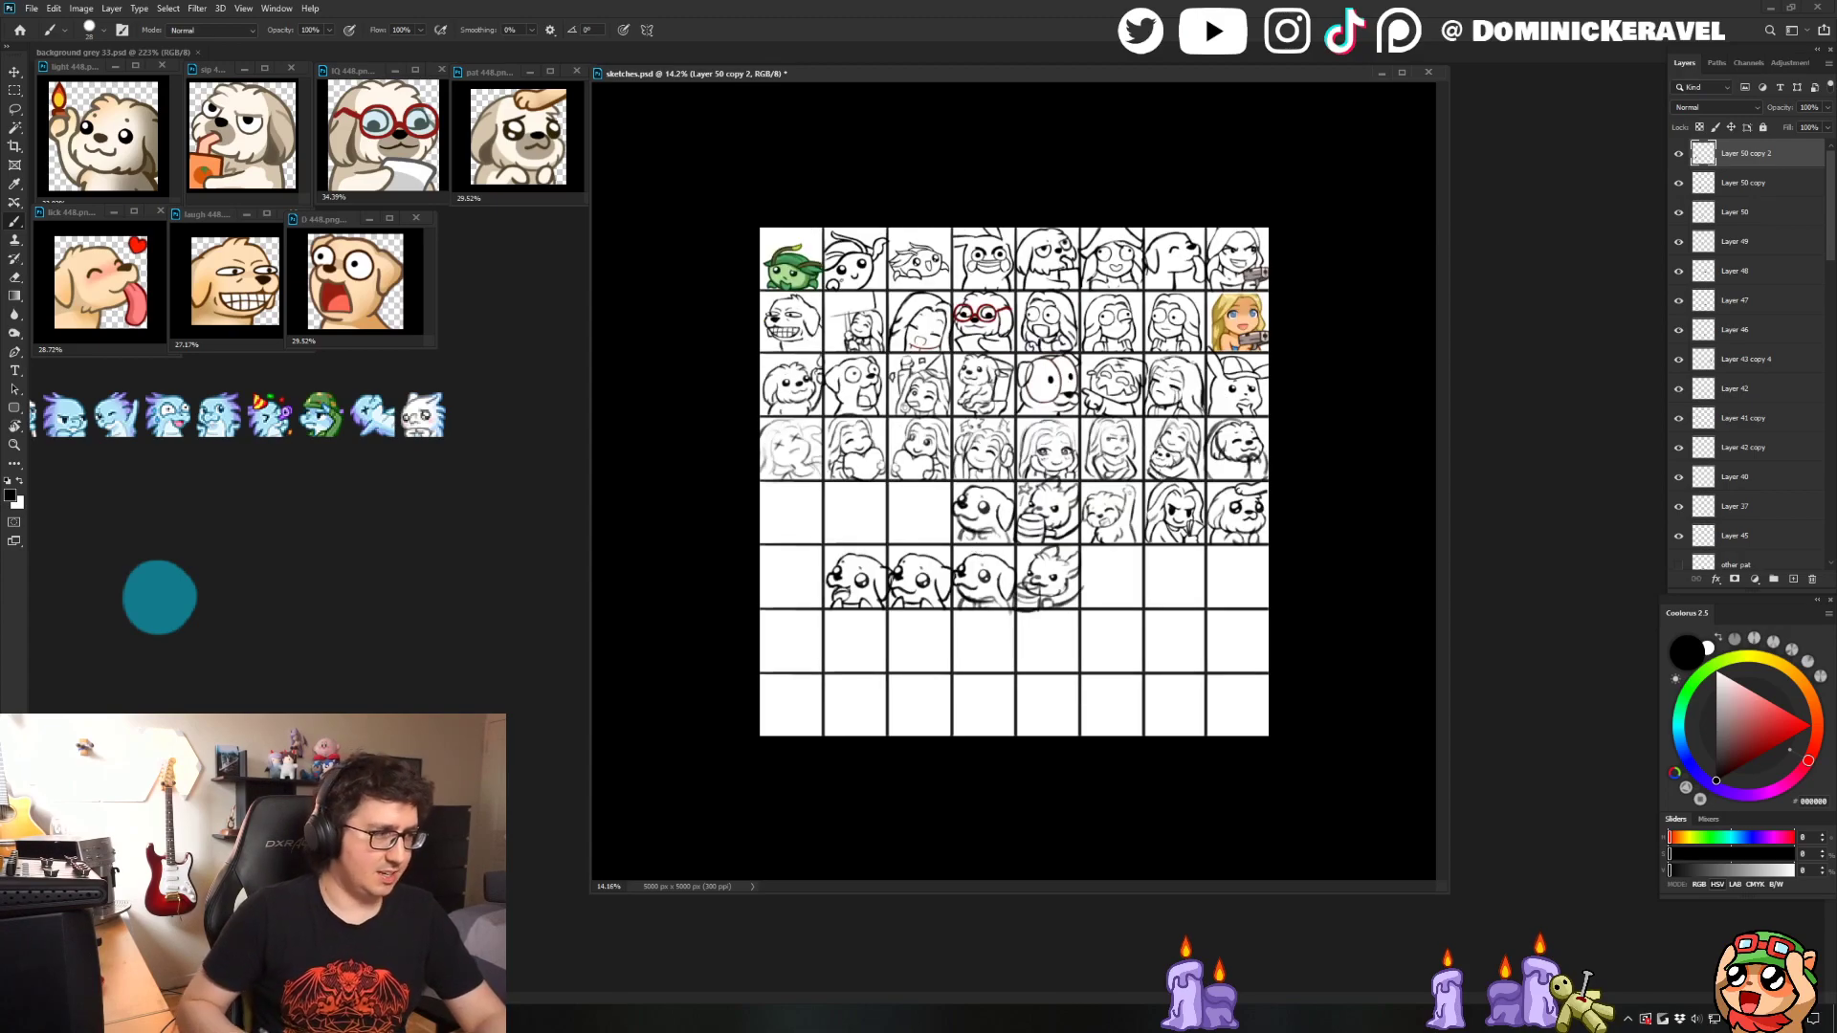
key(v)
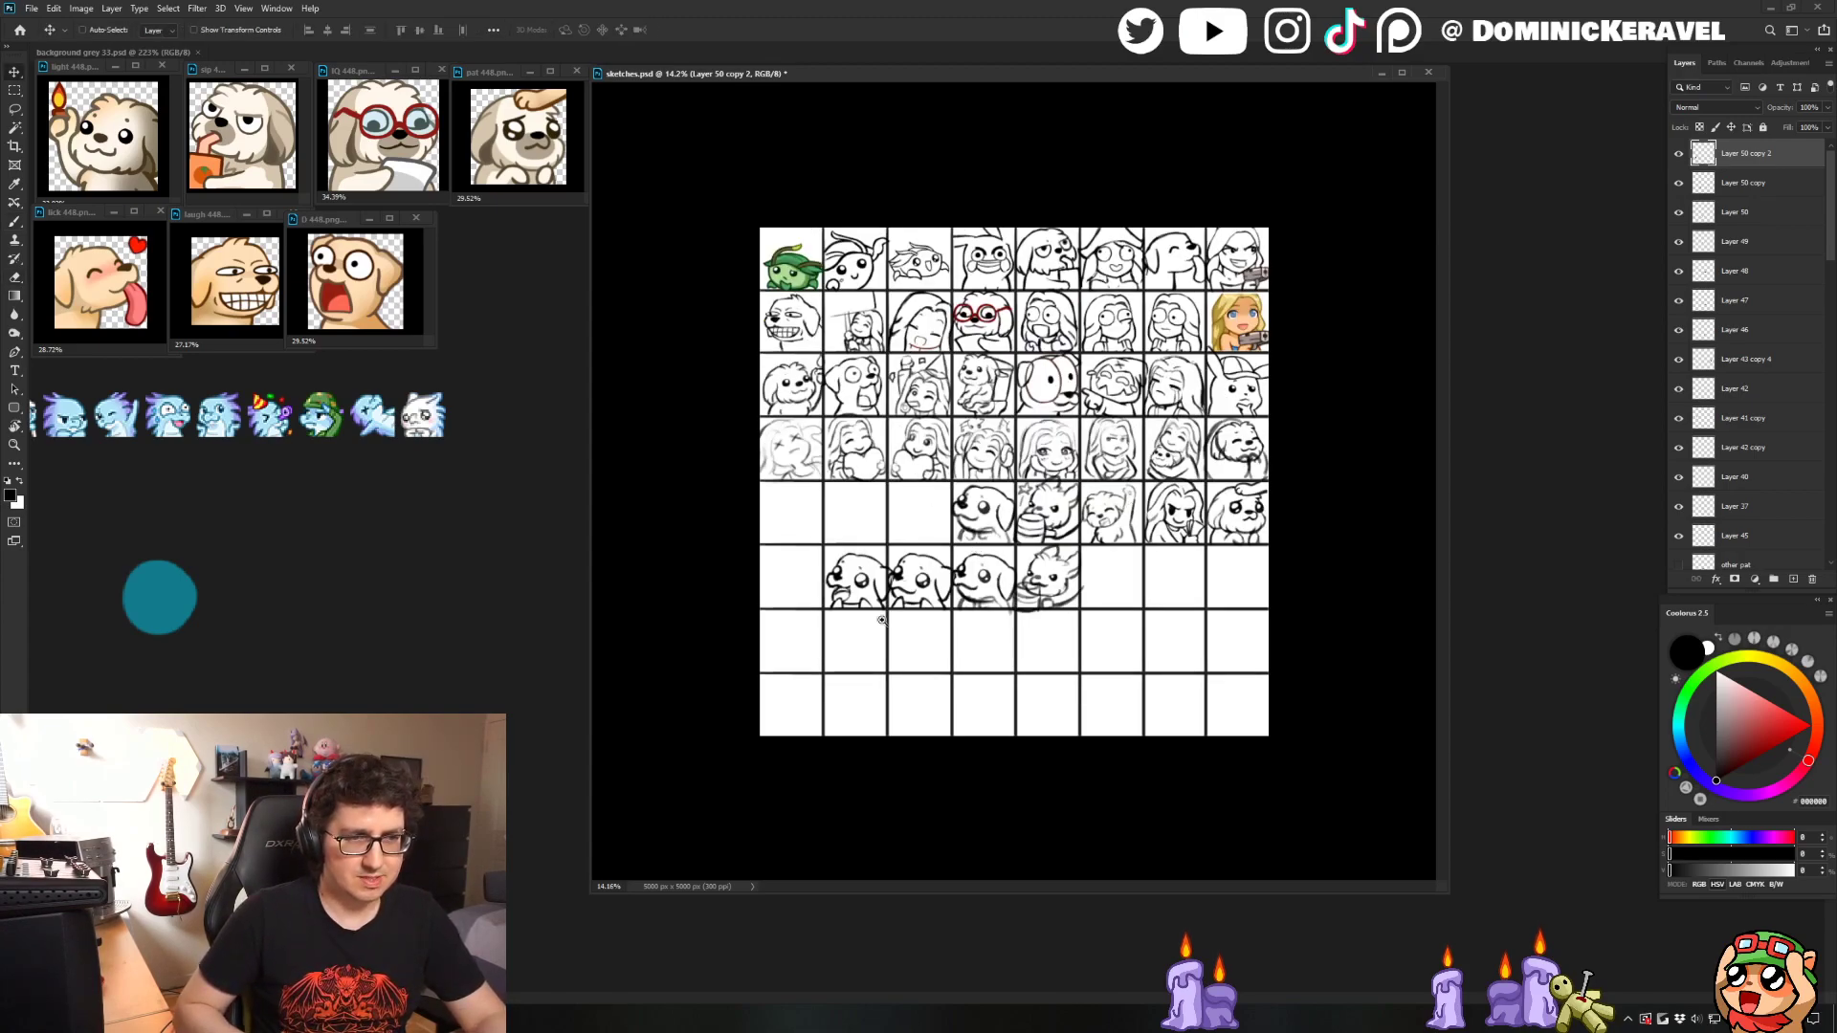
key(ctrl+0)
key(b)
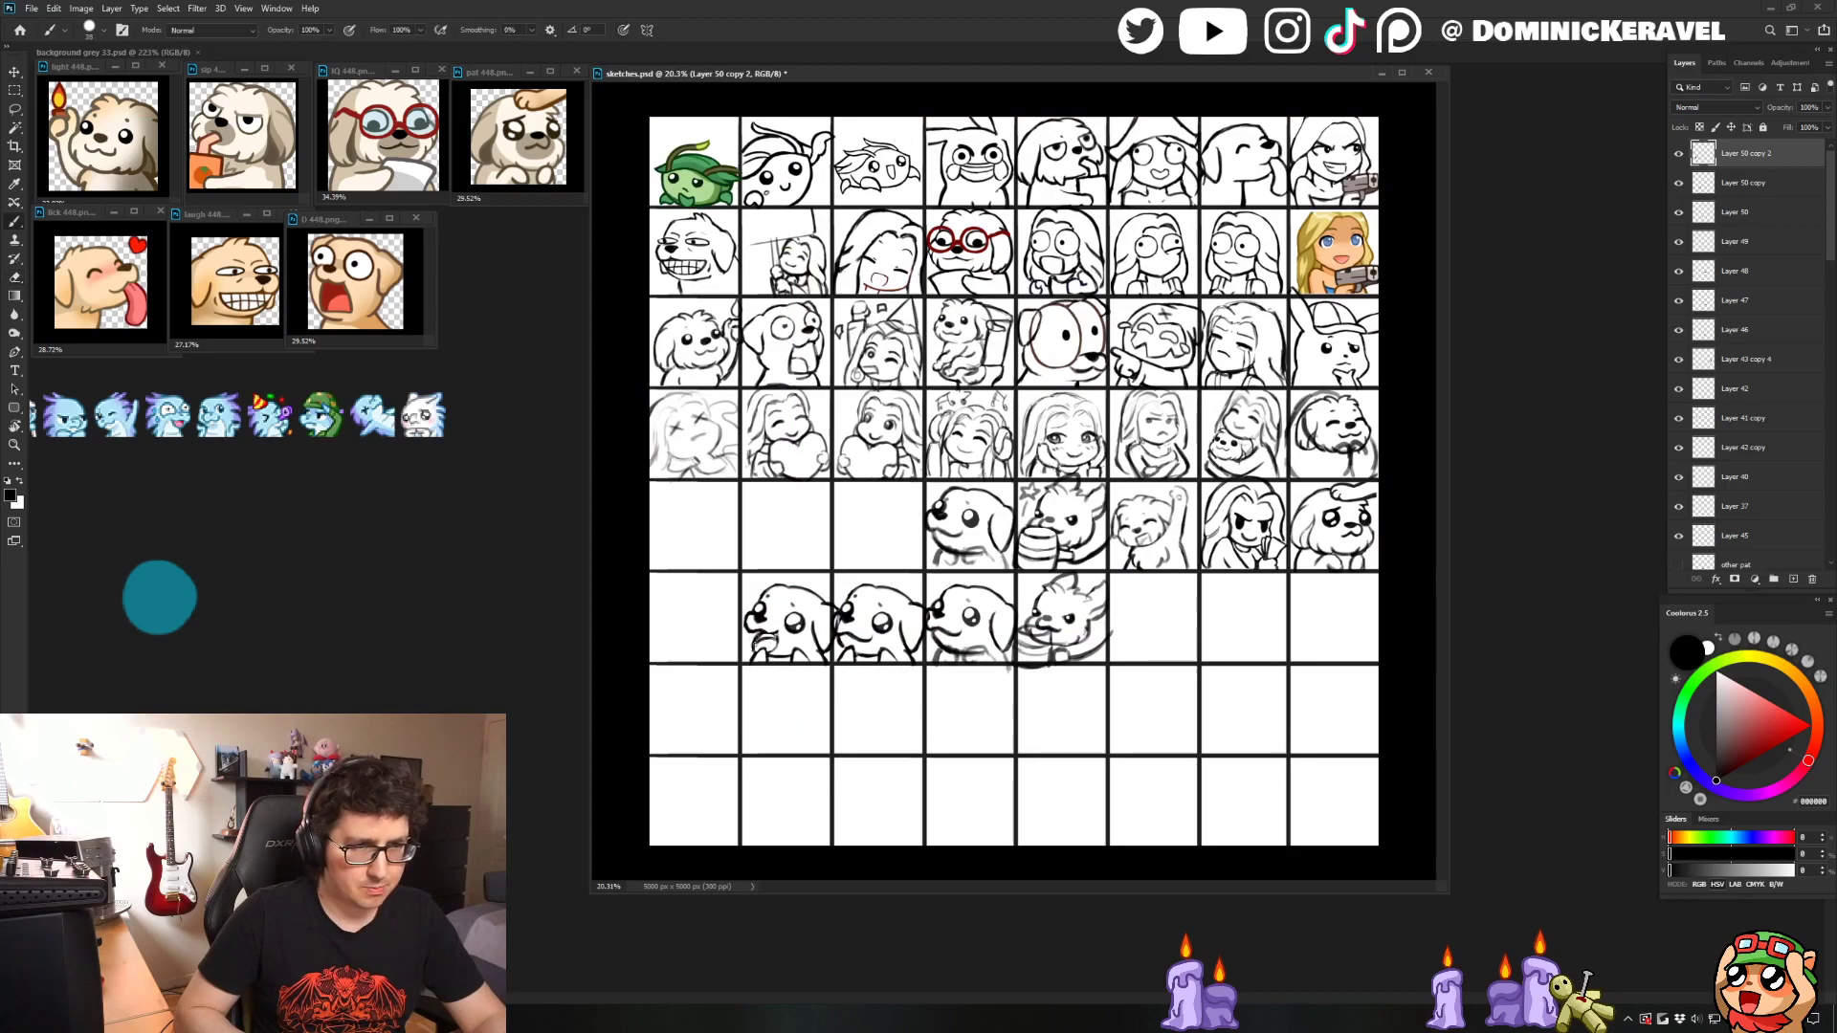
- Duplicate the open-mouthed puppy into the empty cell directly below and redraw the copy's mouth as a wide open smile
key(v)
drag(803, 631, 803, 723)
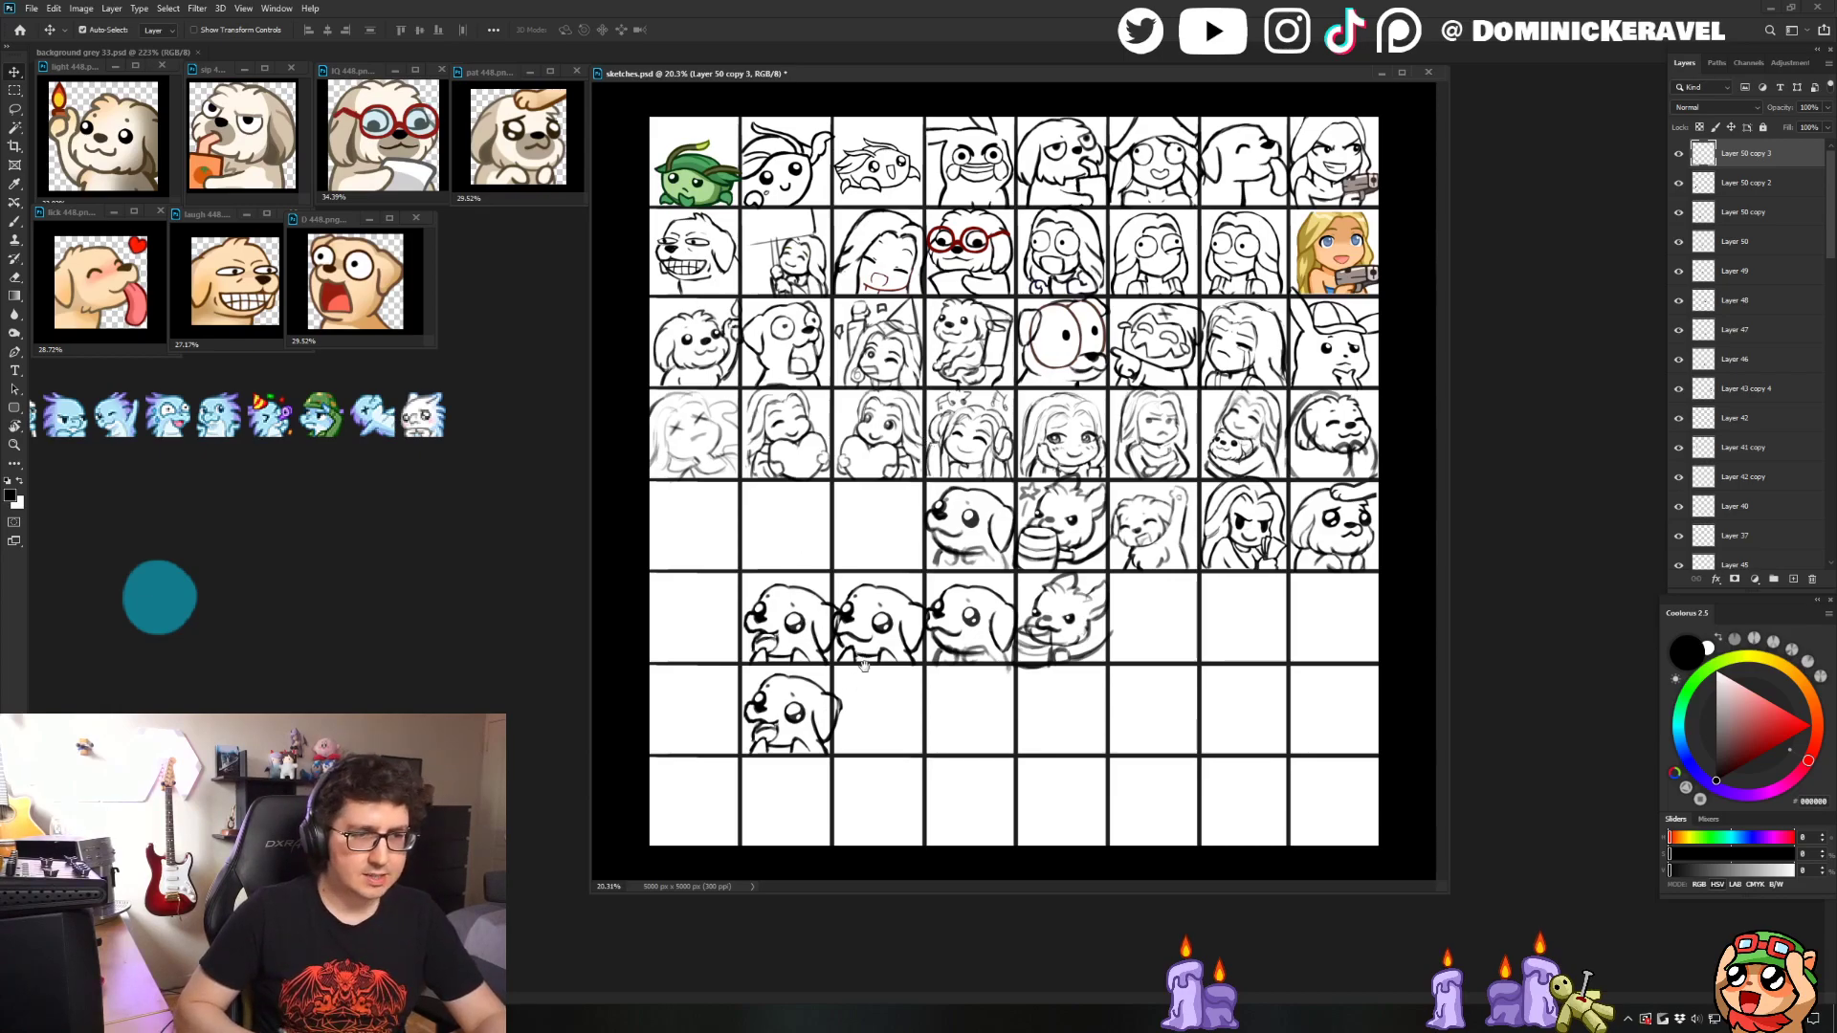
scroll(810, 737, up, 3)
key(b)
mouse_move(749, 688)
mouse_down()
mouse_move(787, 694)
mouse_move(791, 671)
mouse_move(769, 671)
mouse_move(794, 669)
mouse_move(754, 677)
mouse_move(764, 698)
mouse_move(791, 672)
mouse_move(762, 701)
mouse_up()
key(e)
key(b)
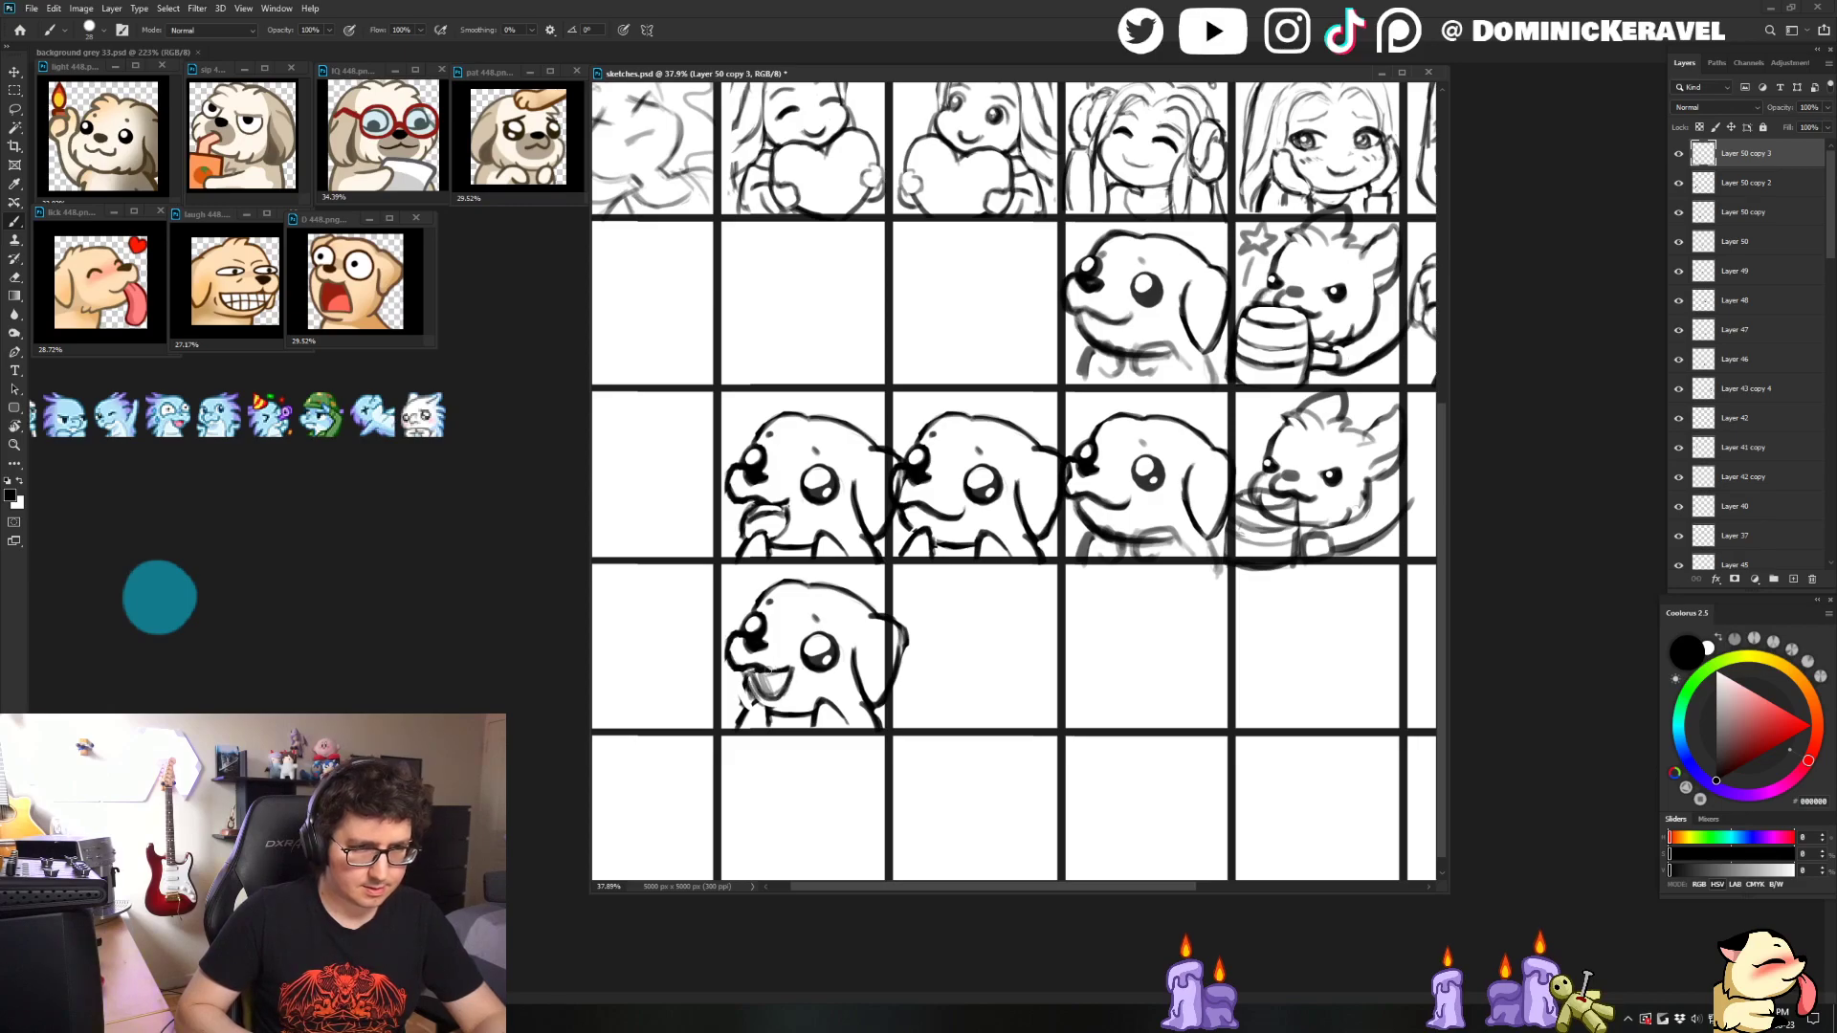
- Refine the copied puppy's snout and open smile, erasing excess lines around the mouth and chin
key(e)
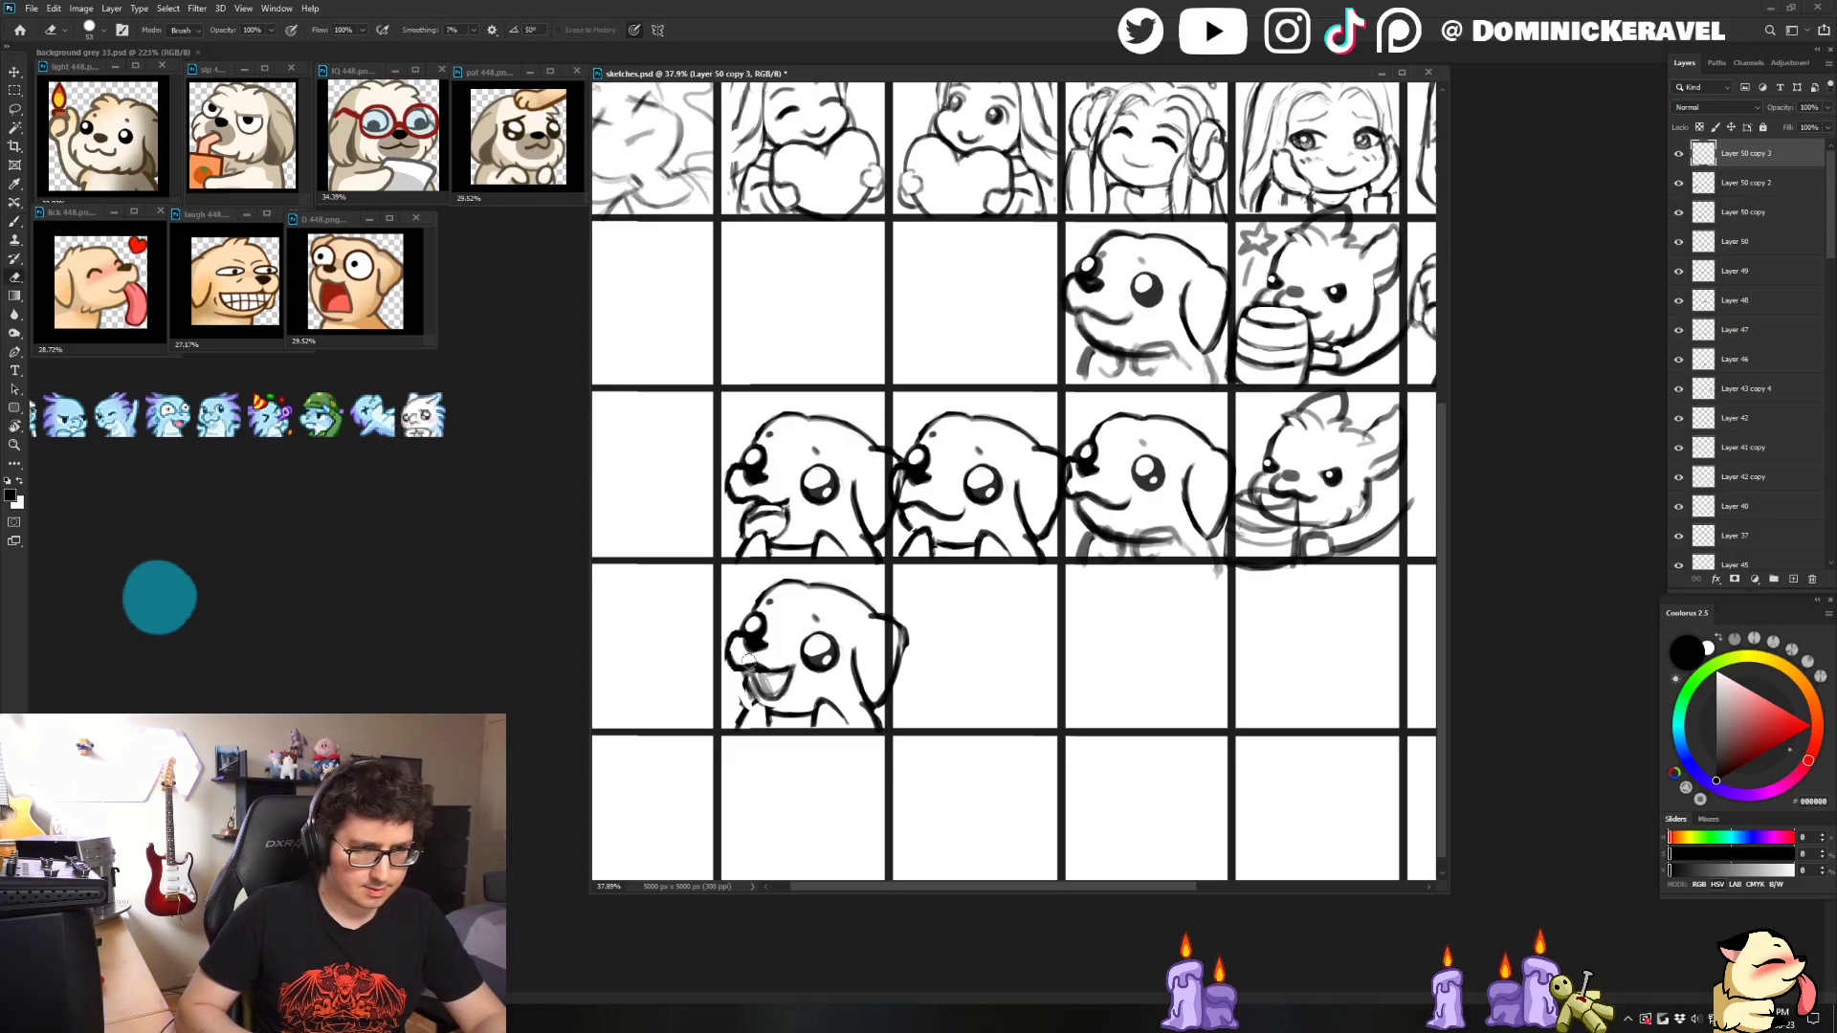
key(b)
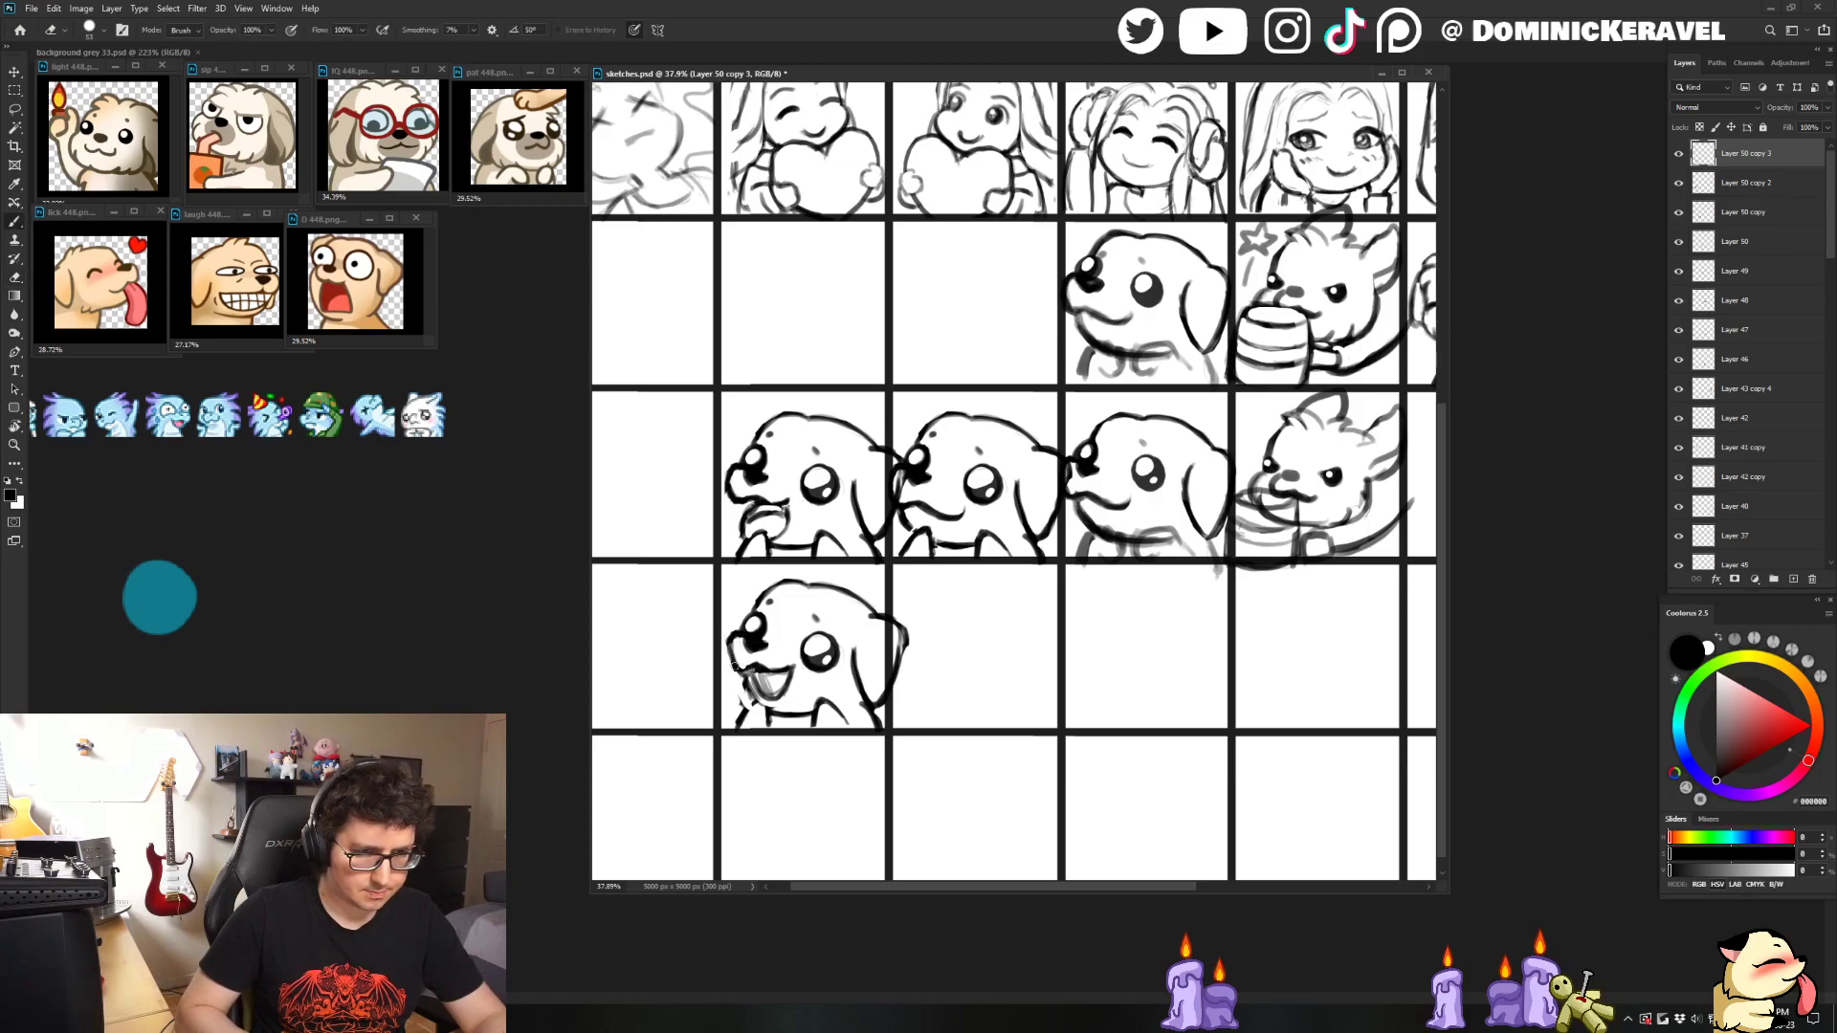
key(e)
key(b)
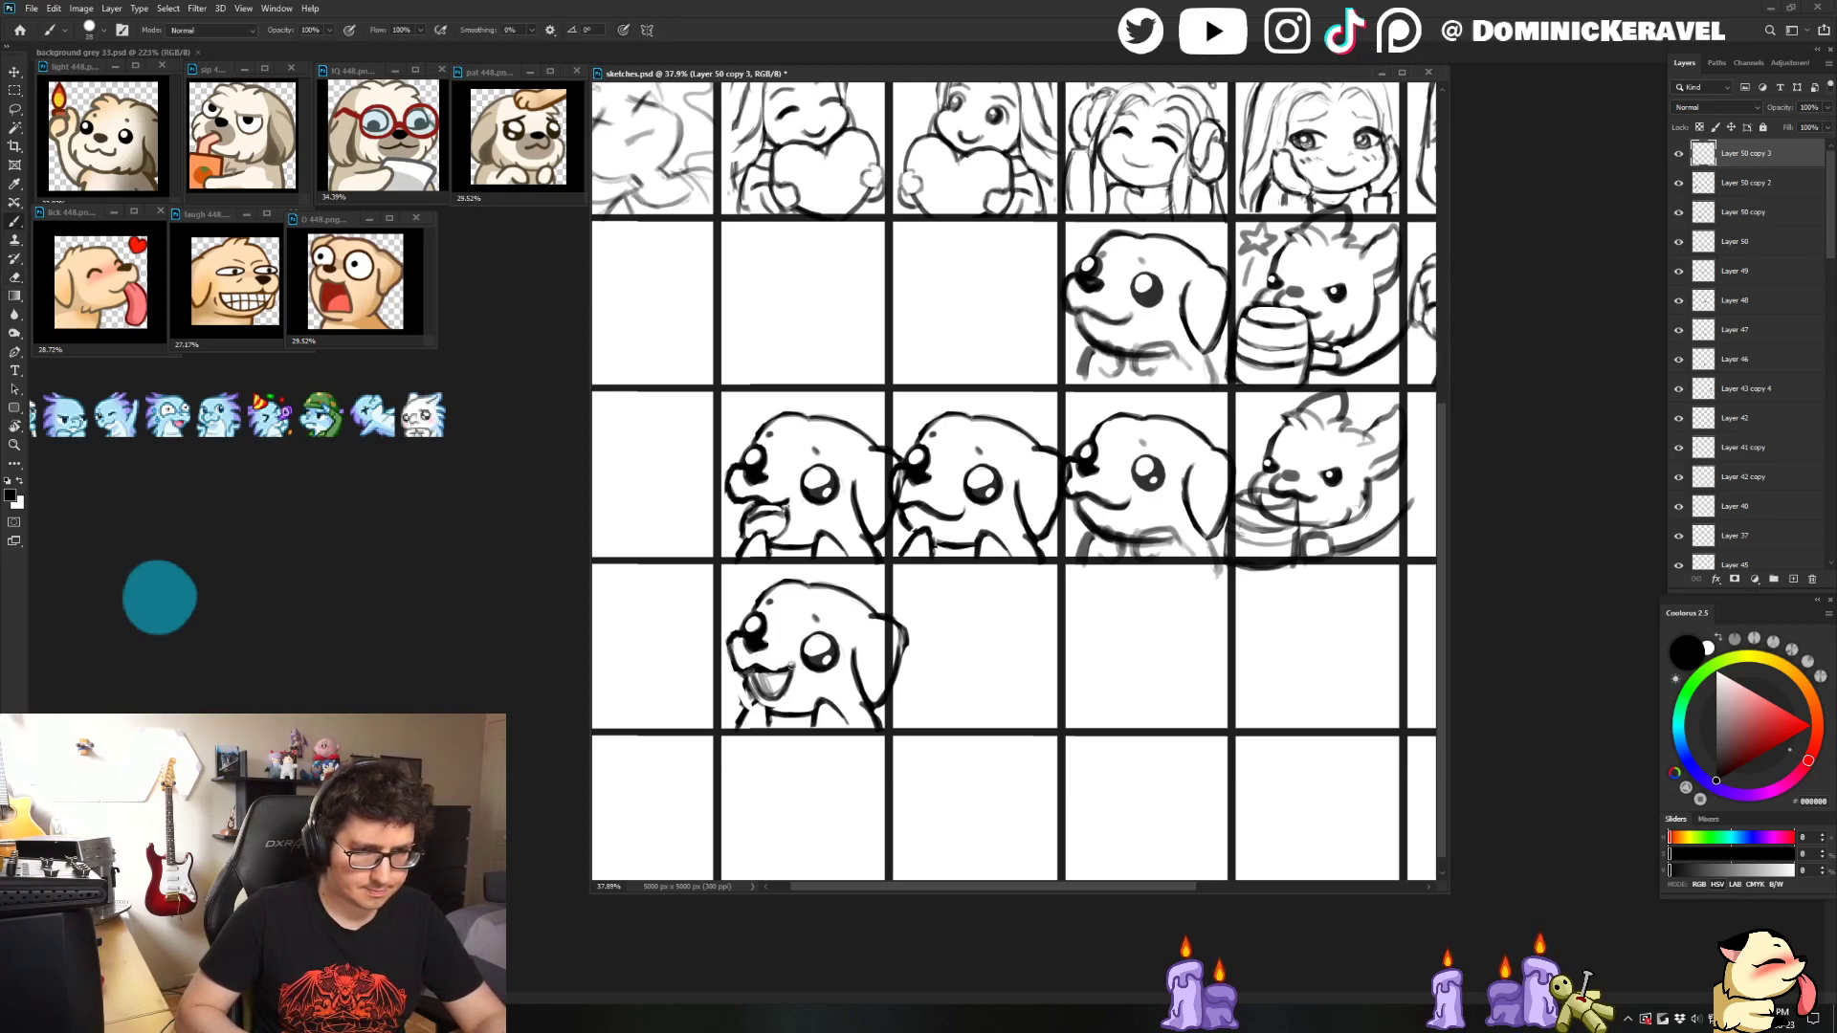
key(e)
drag(790, 678, 736, 710)
key(b)
scroll(737, 710, up, 5)
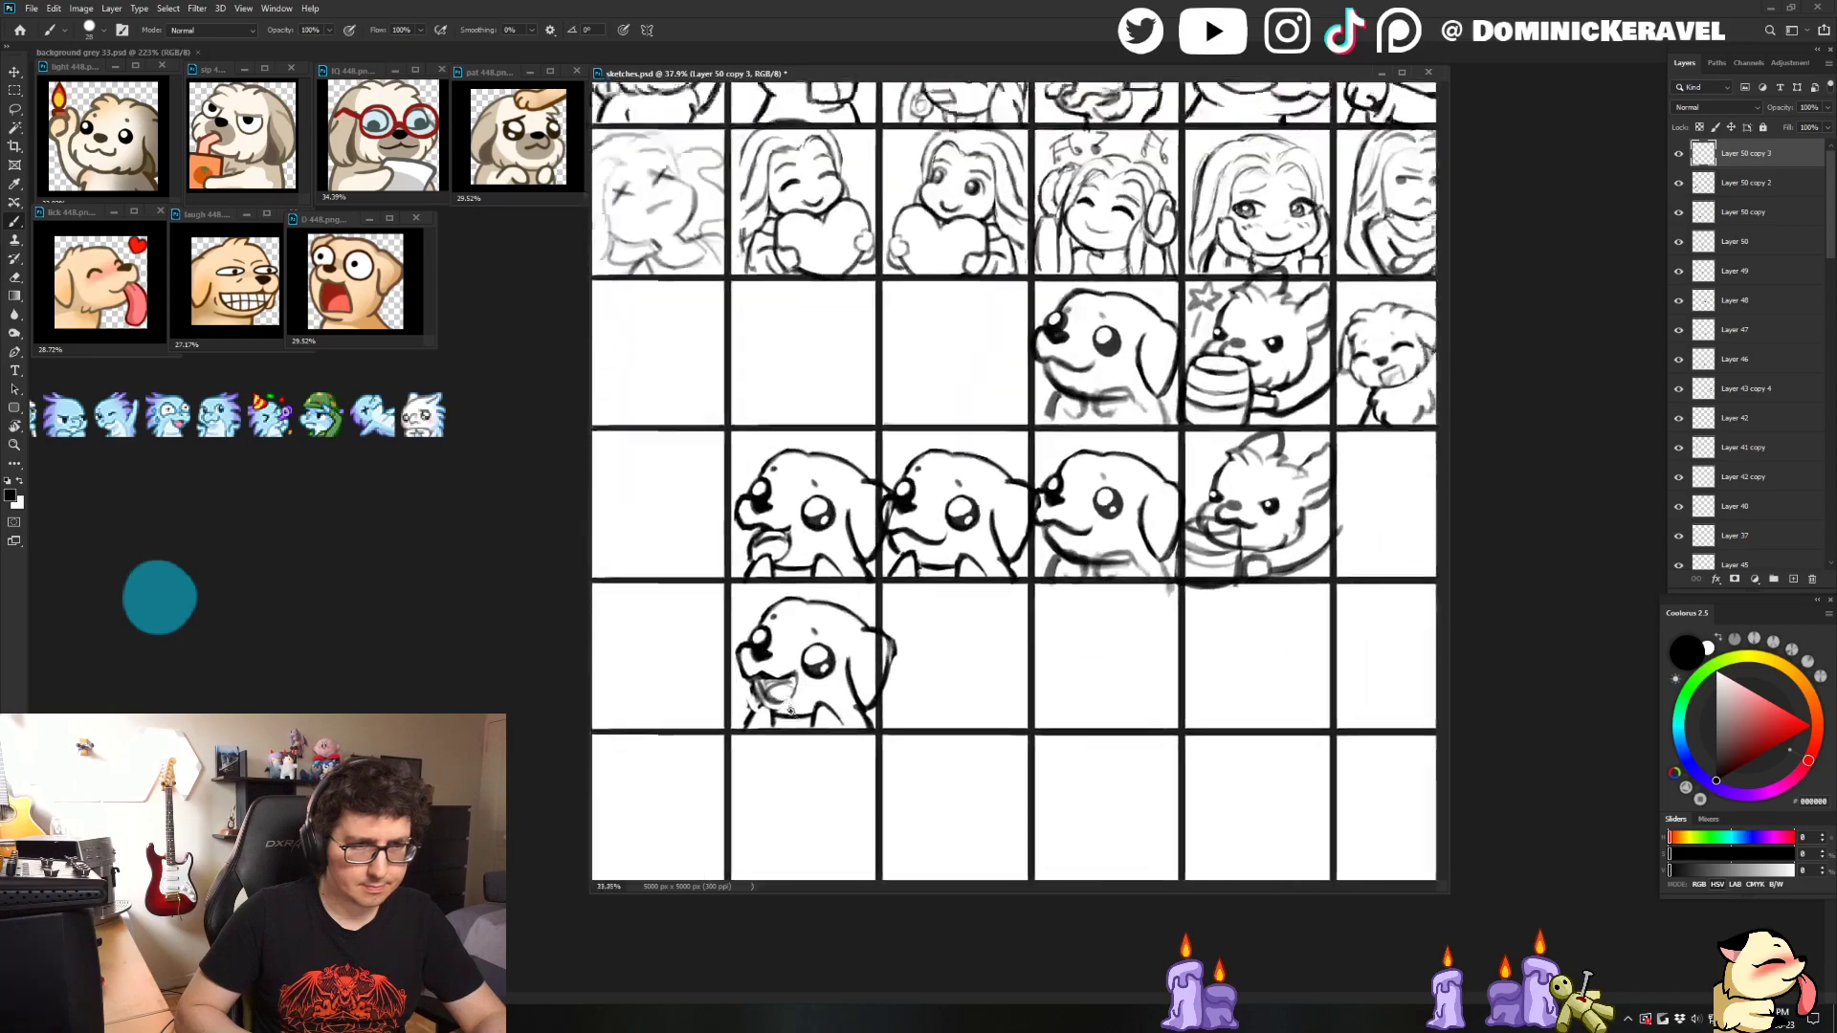
key(v)
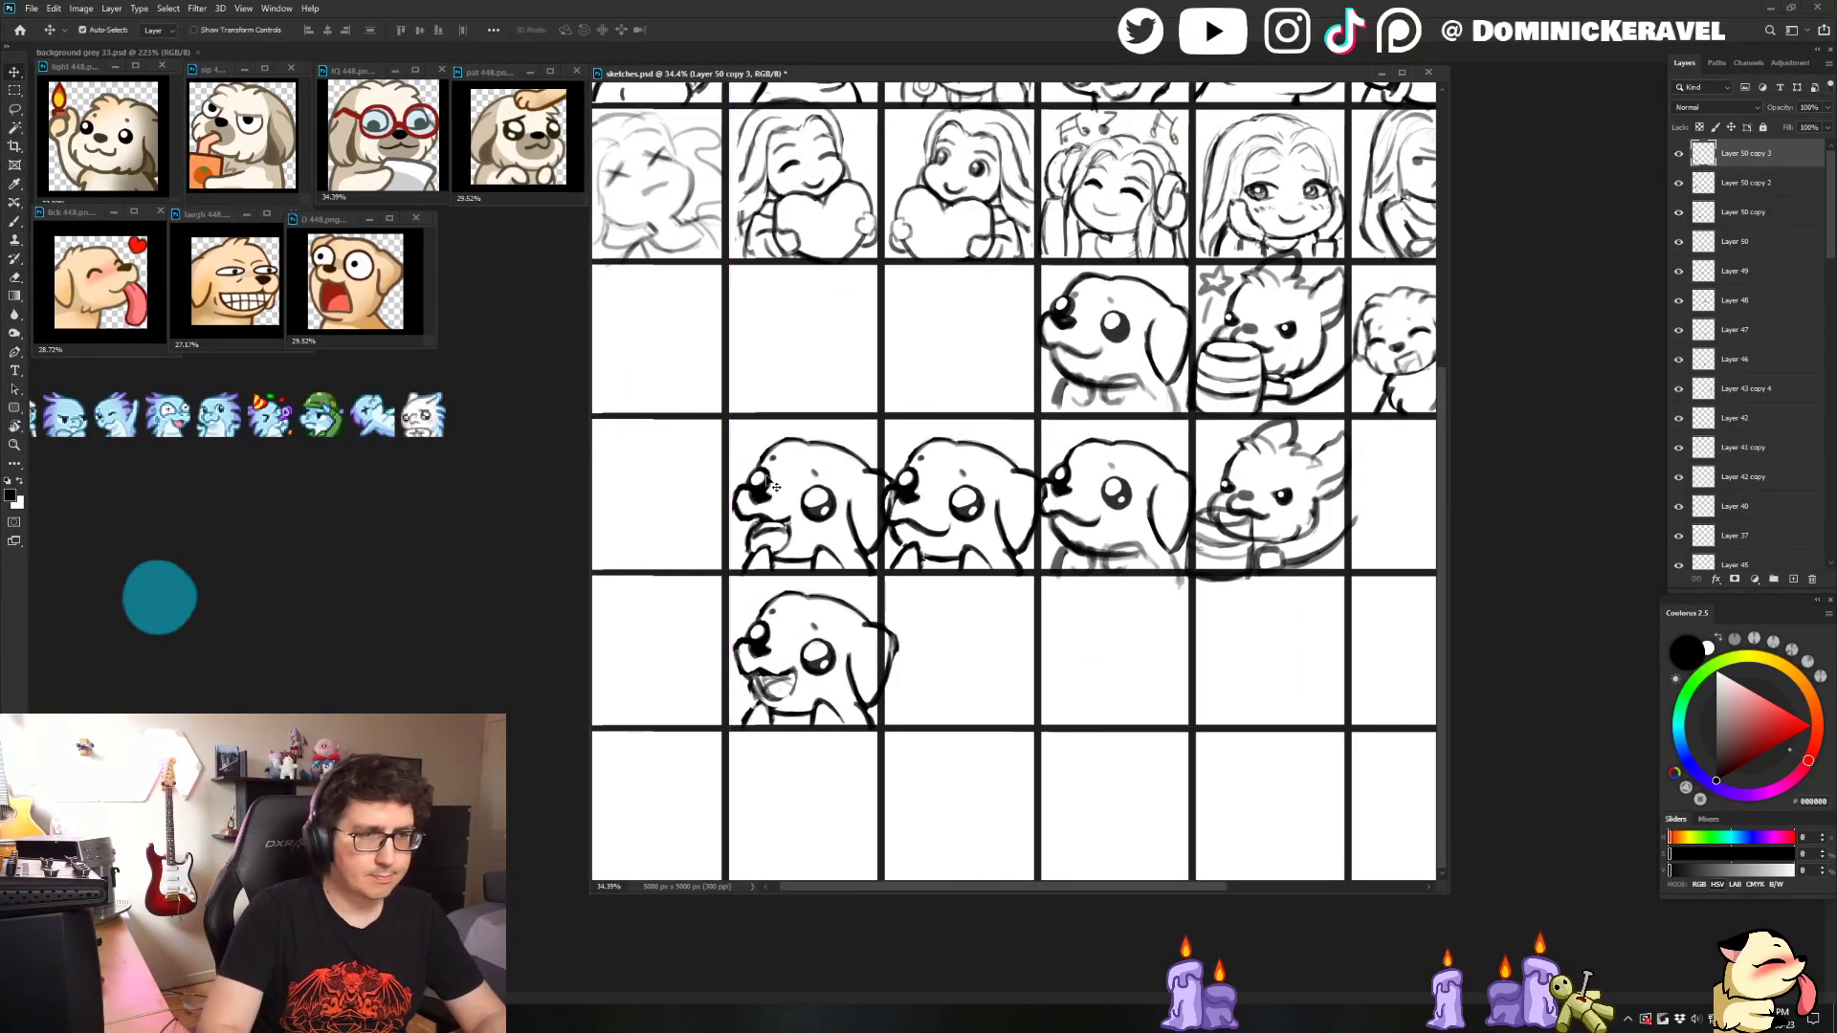
- Nudge the wide-smiling puppy copy slightly left in its cell and touch up the lines around its mouth and chin
key(shift+Left)
key(shift+Left)
key(b)
drag(845, 670, 855, 690)
key(e)
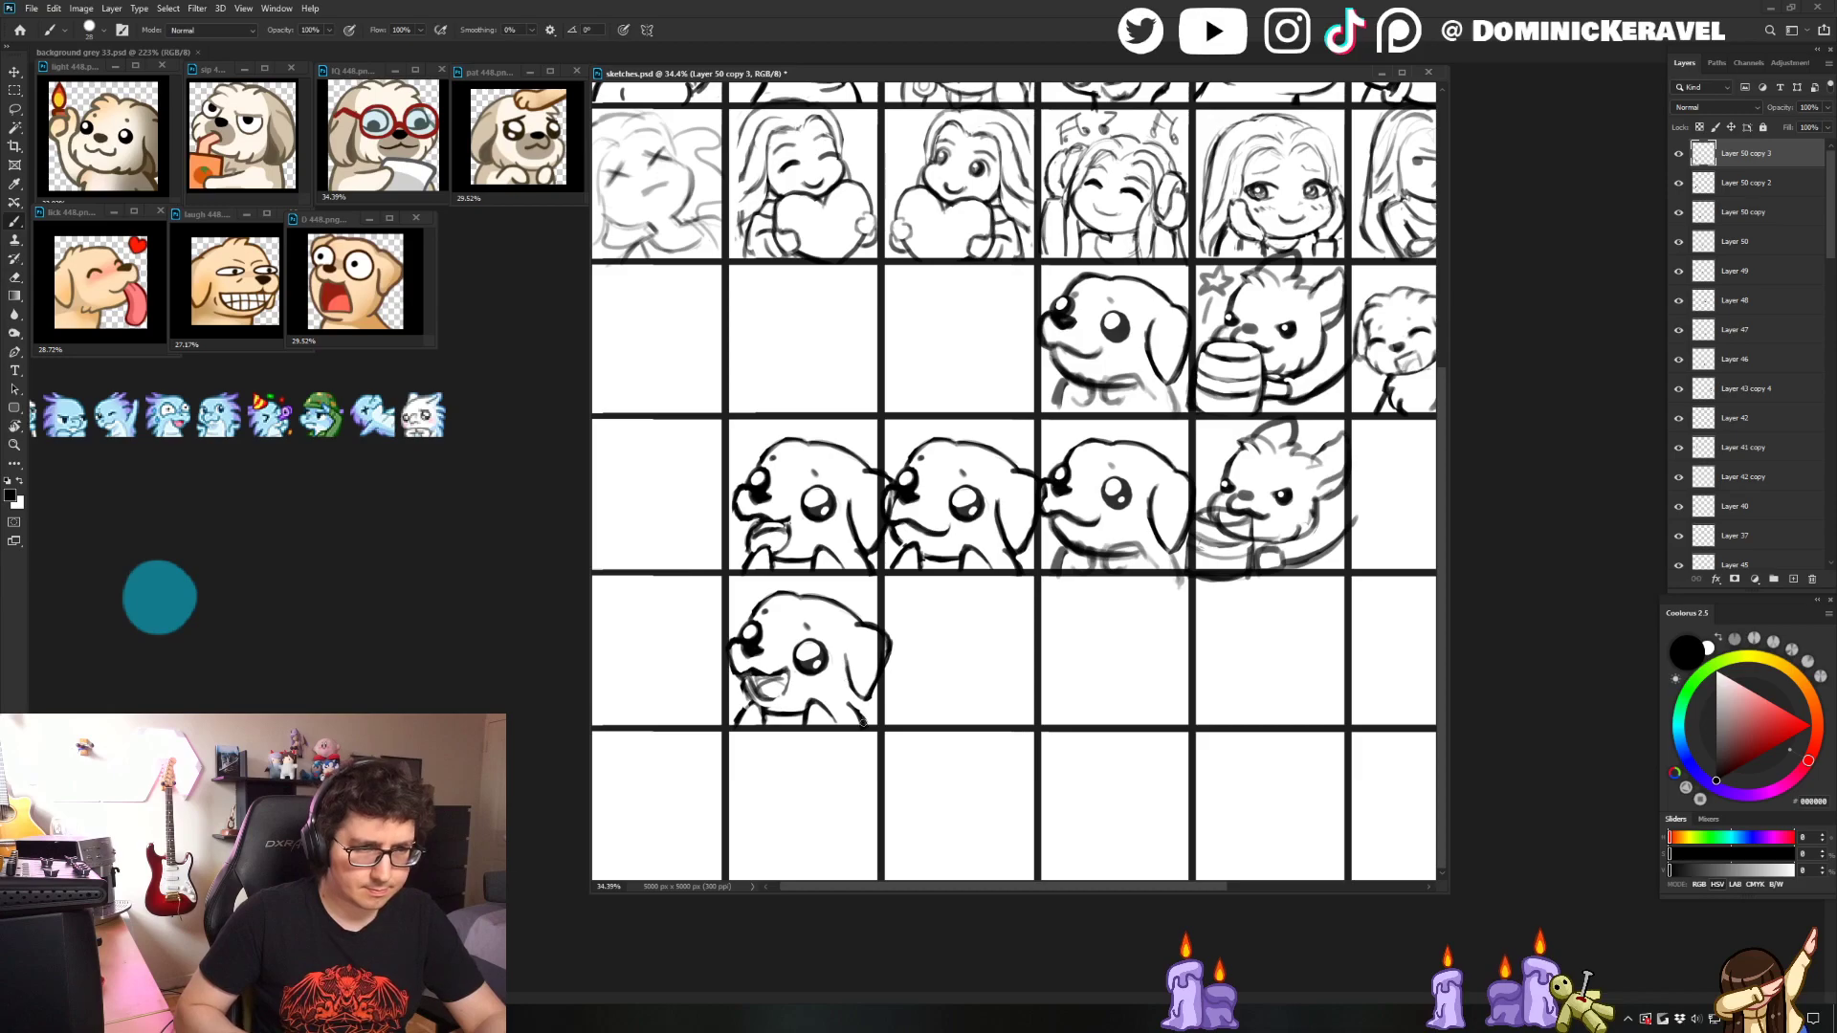
key(e)
drag(747, 685, 761, 697)
key(ctrl+z)
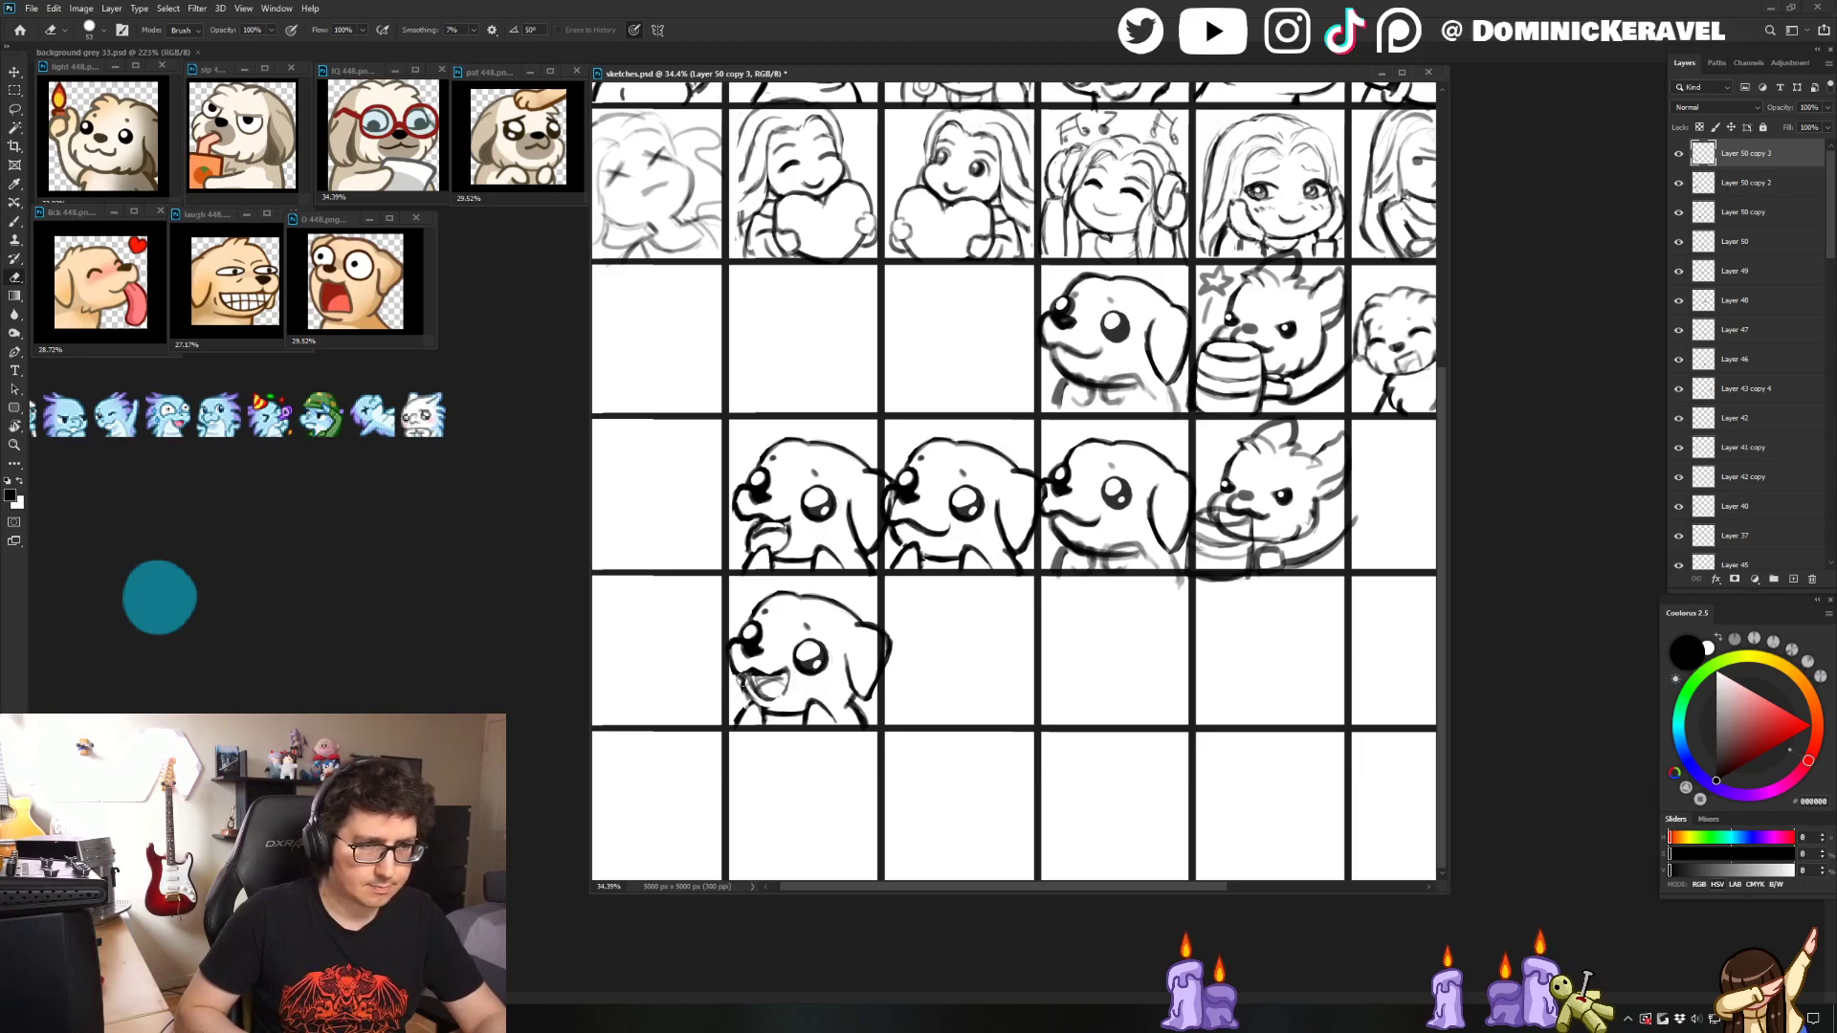
key(b)
mouse_move(743, 678)
mouse_down()
mouse_move(754, 705)
mouse_move(780, 692)
mouse_up()
key(e)
key(b)
key(e)
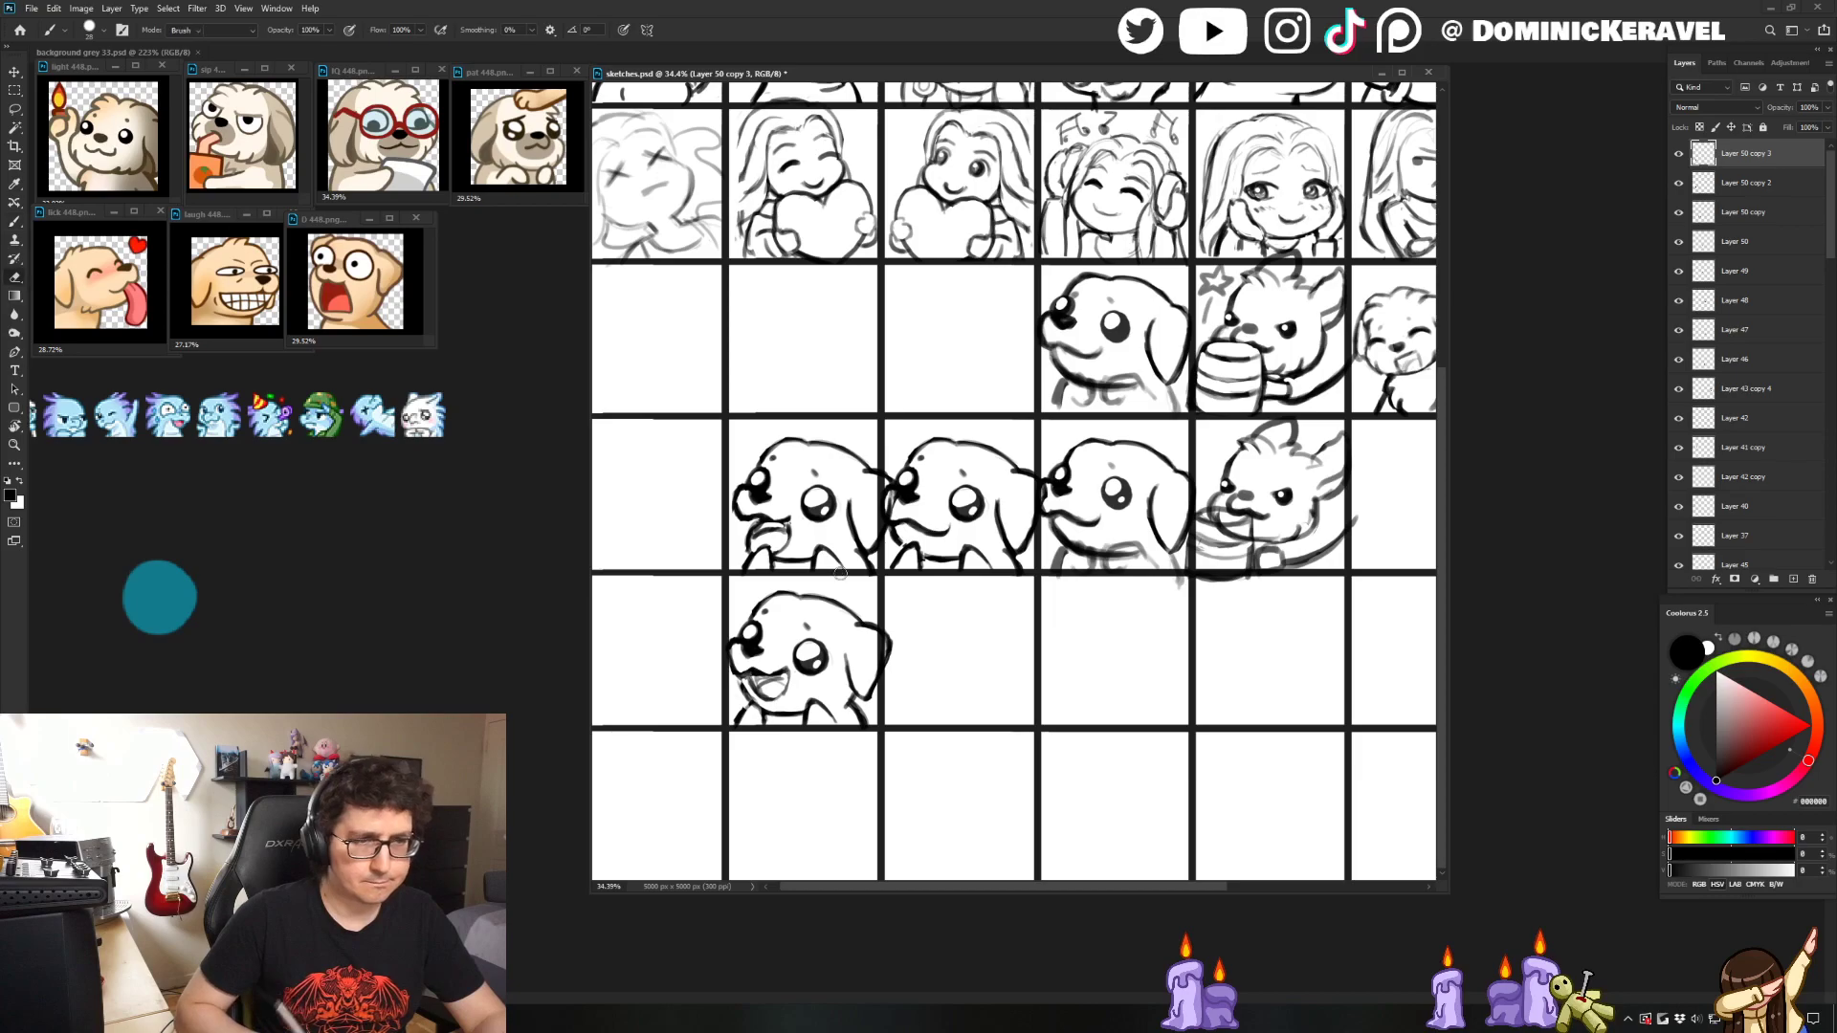
- Select the wide-smiling puppy's large eye and shift it slightly toward the ear with Free Transform
key(l)
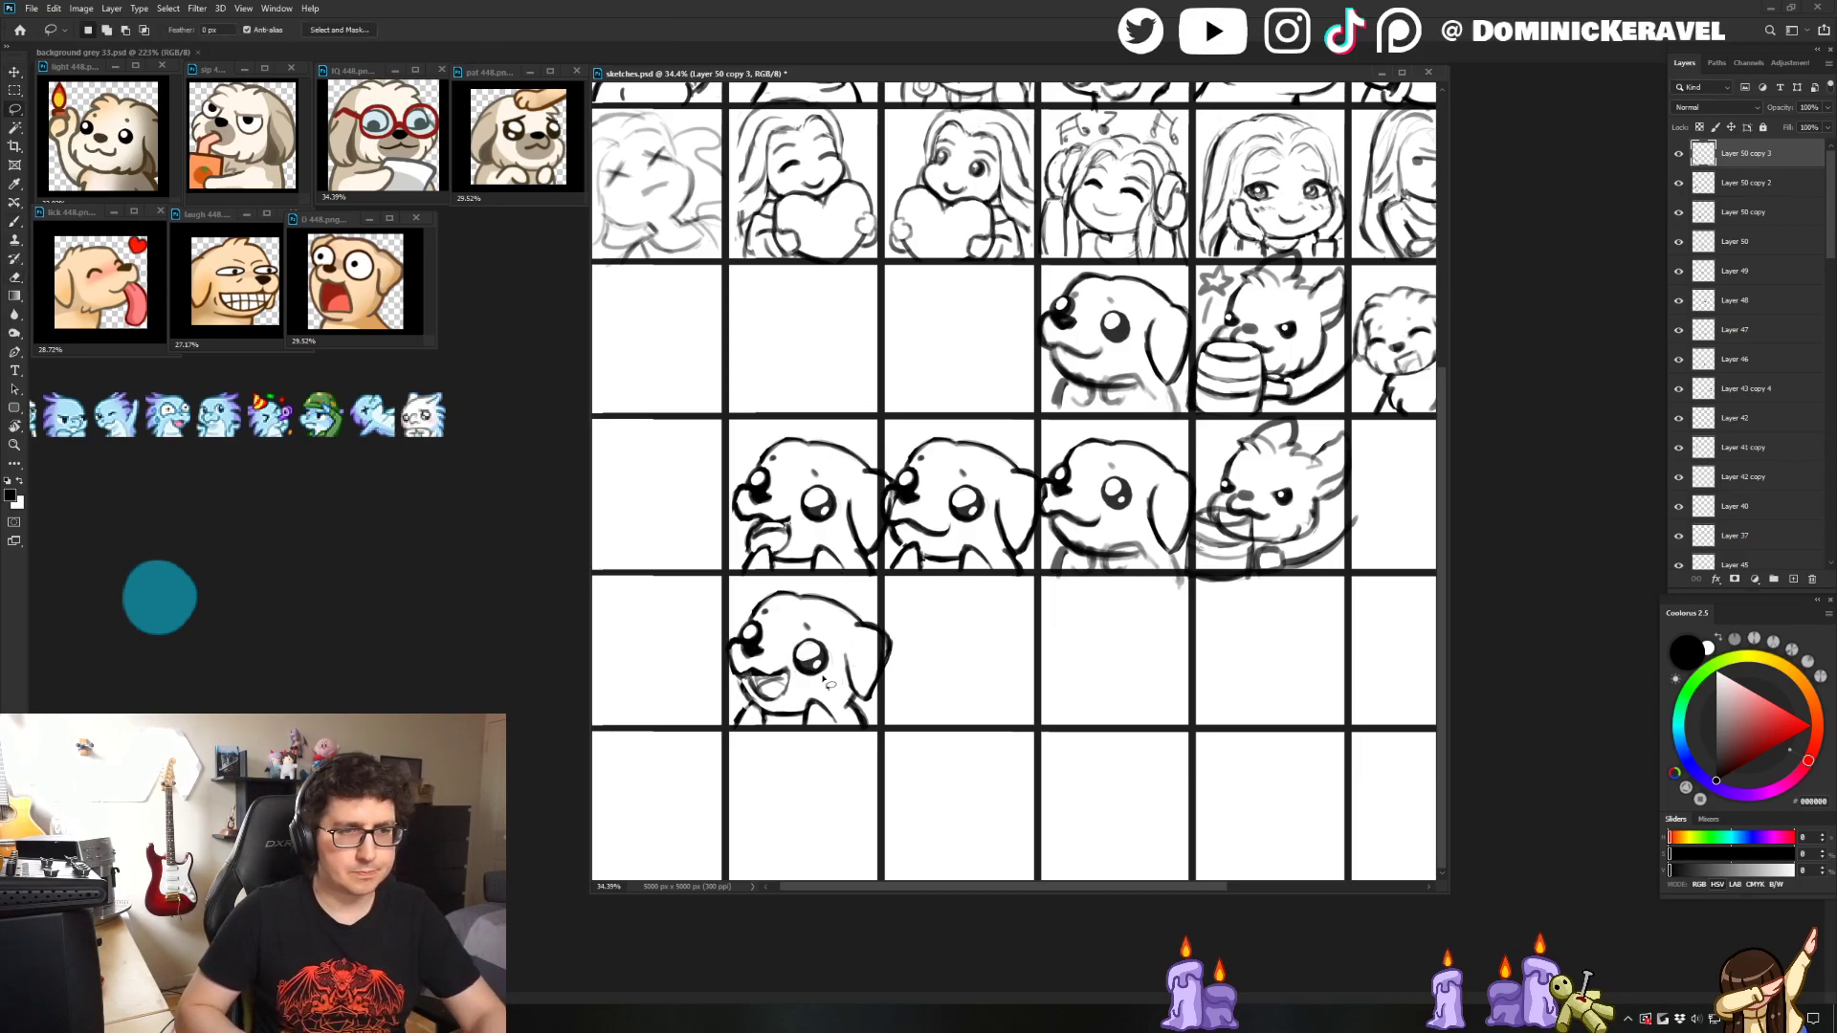
mouse_move(829, 635)
mouse_down()
mouse_move(804, 622)
mouse_move(790, 670)
mouse_move(828, 657)
mouse_move(835, 609)
mouse_up()
key(ctrl+t)
key(Return)
key(ctrl+d)
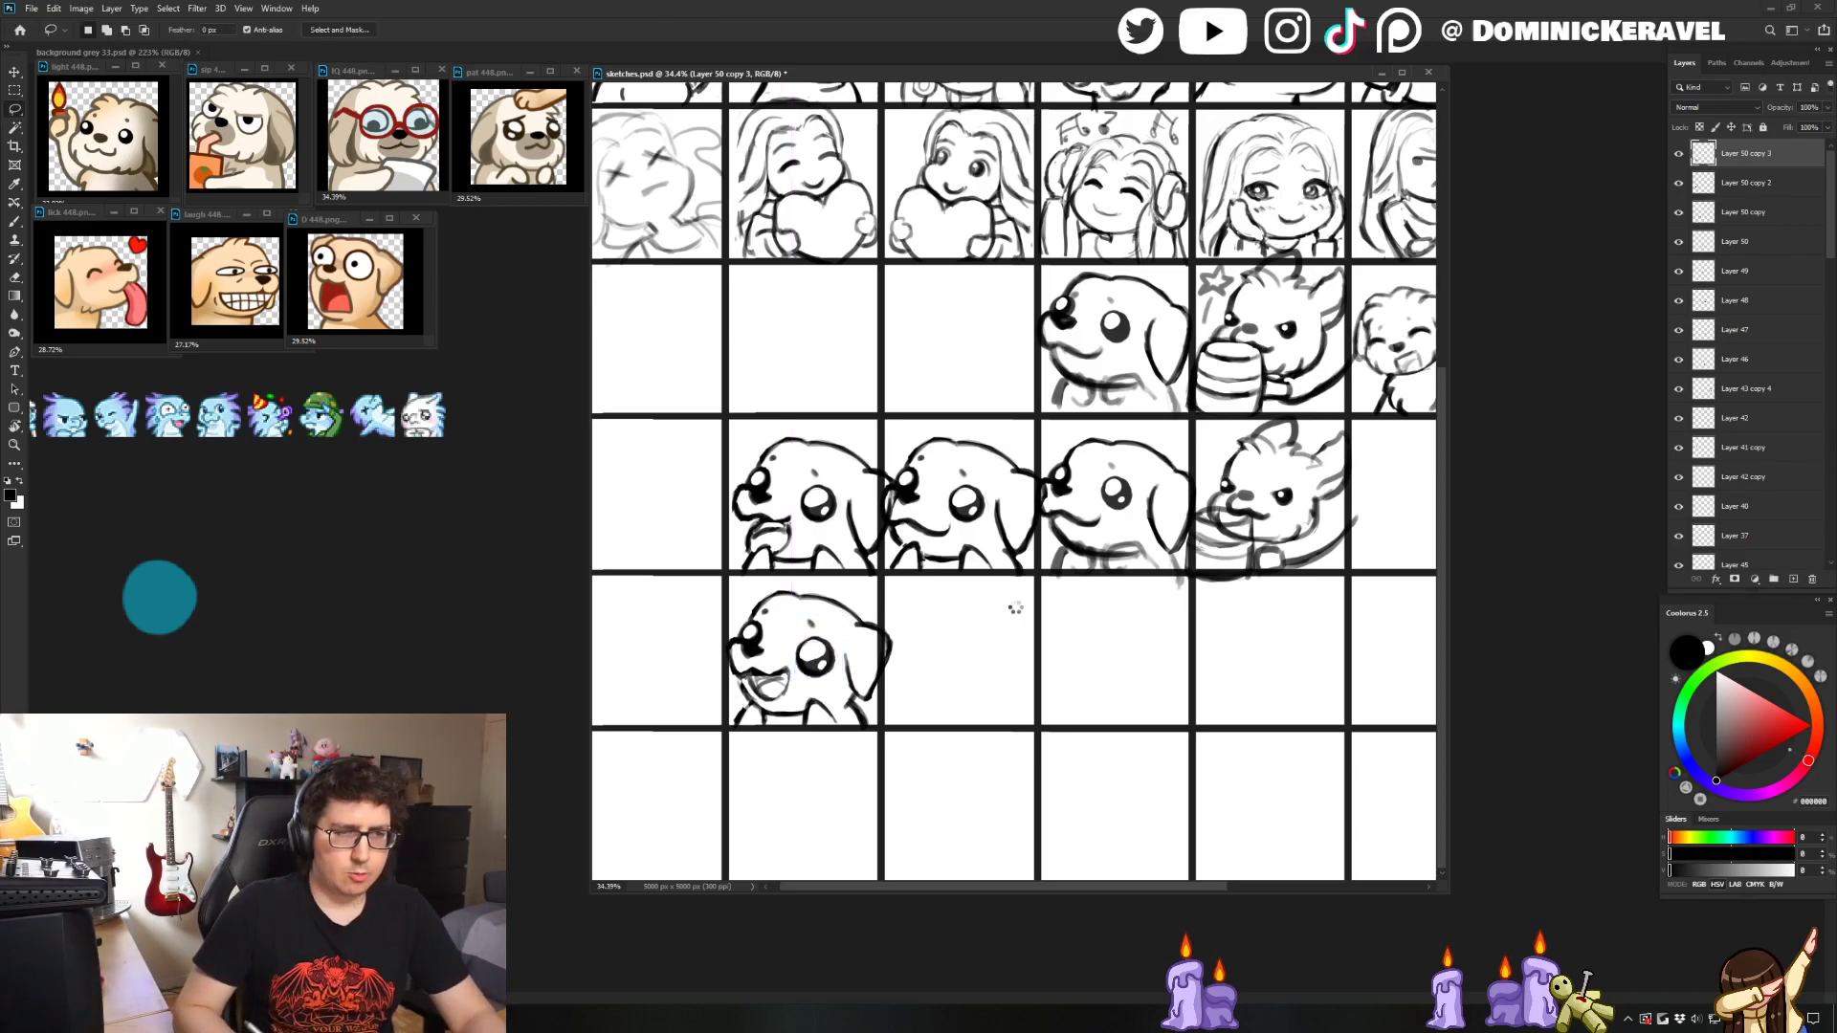
- Flip the whole sheet horizontally back and forth to check the puppies, ending with them facing right
key(ctrl+h)
drag(1146, 566, 778, 578)
drag(1195, 552, 1097, 552)
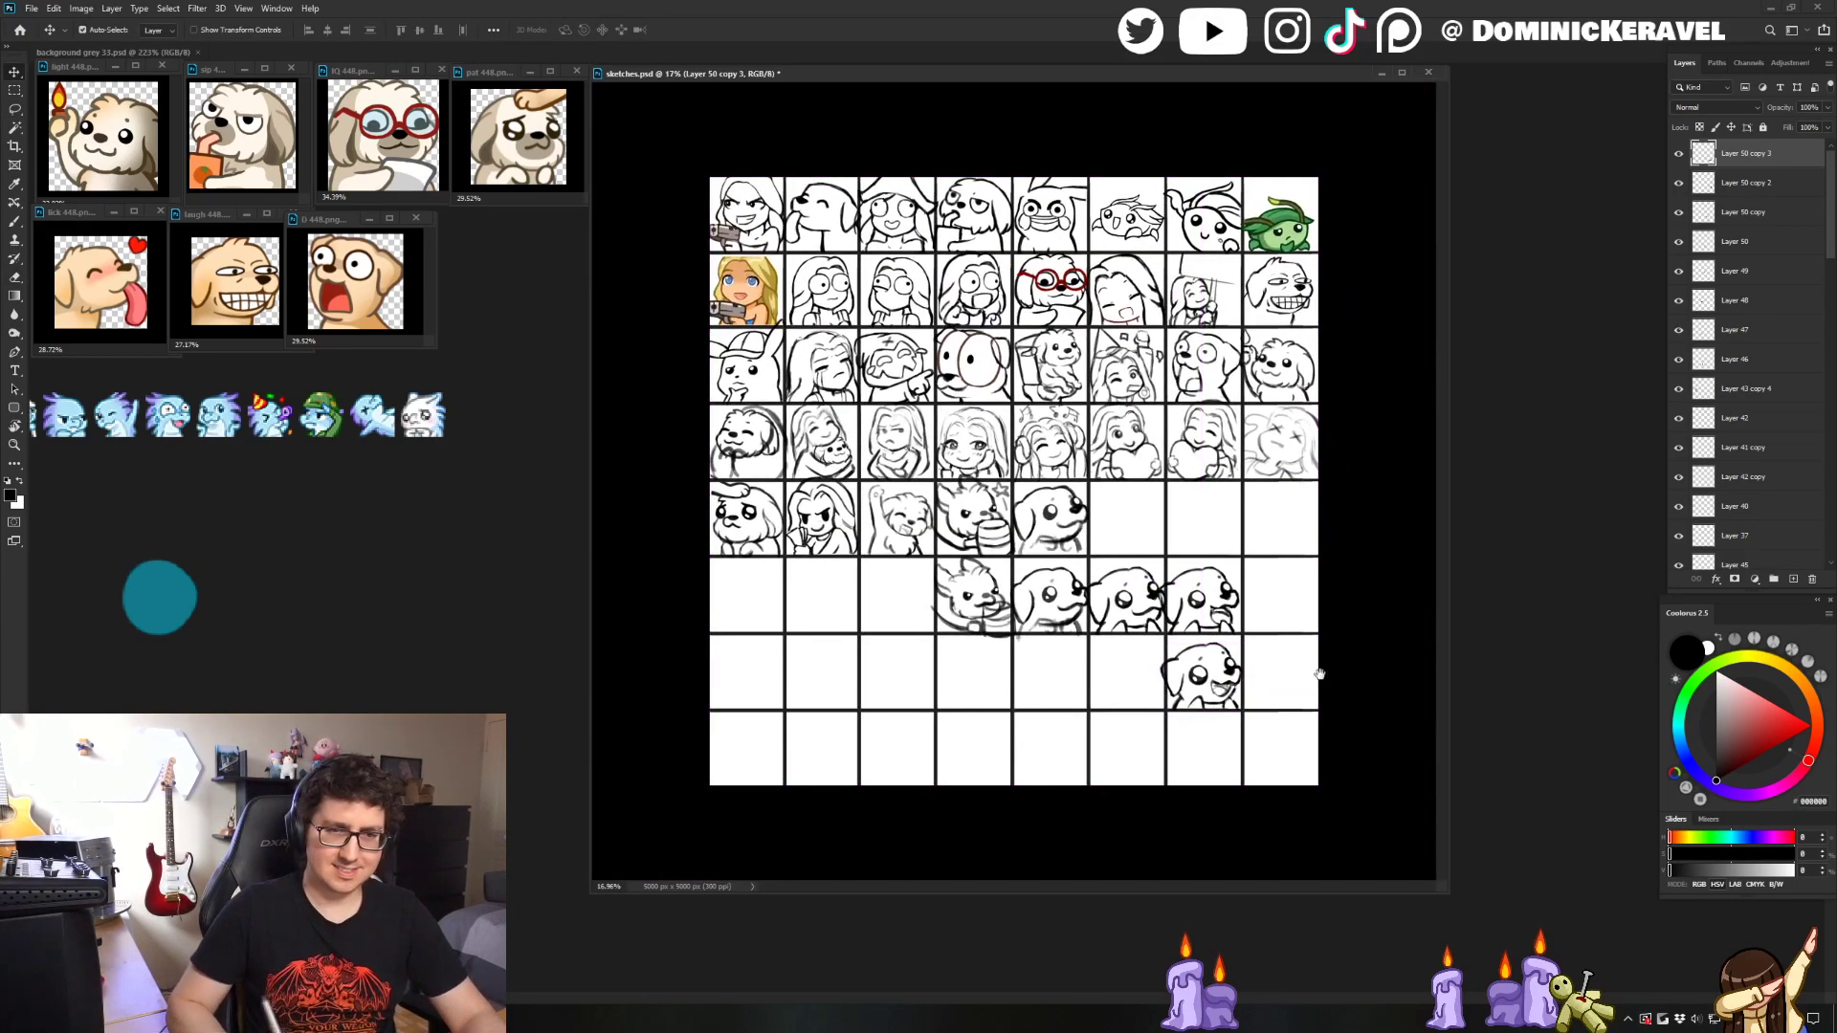
scroll(1291, 689, down, 2)
key(e)
key(v)
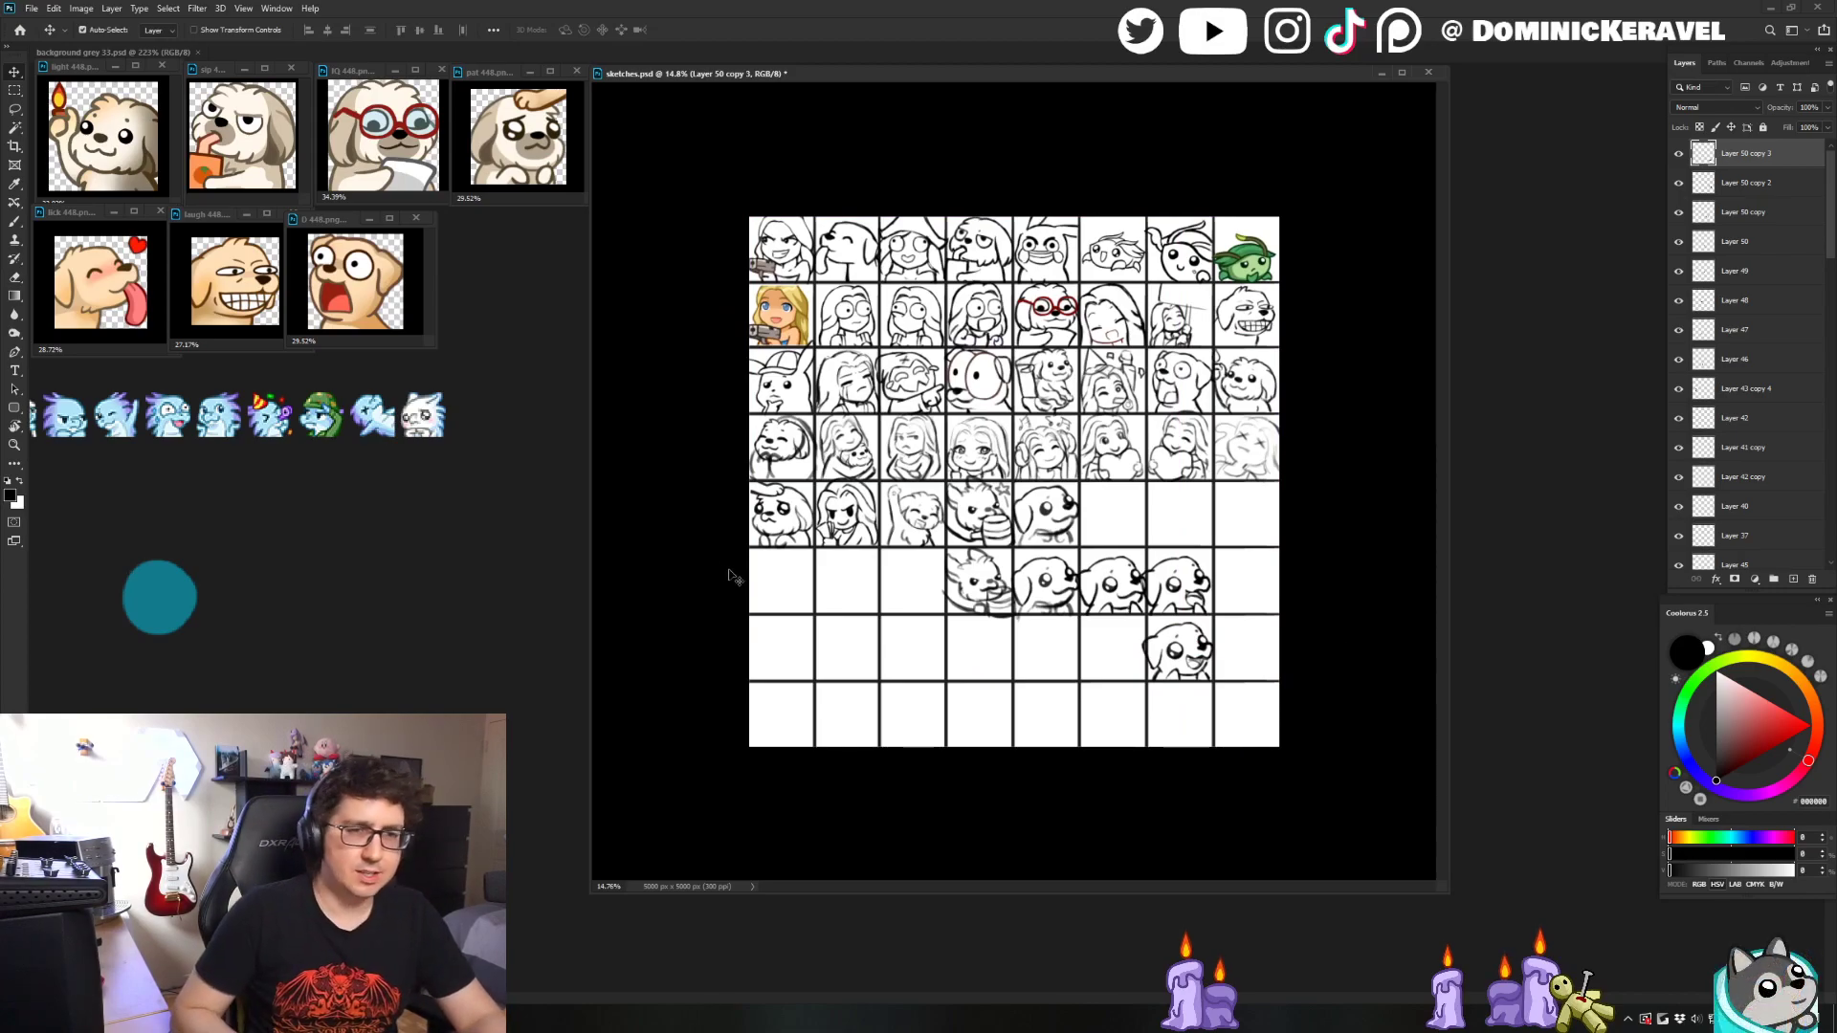
key(ctrl+alt+h)
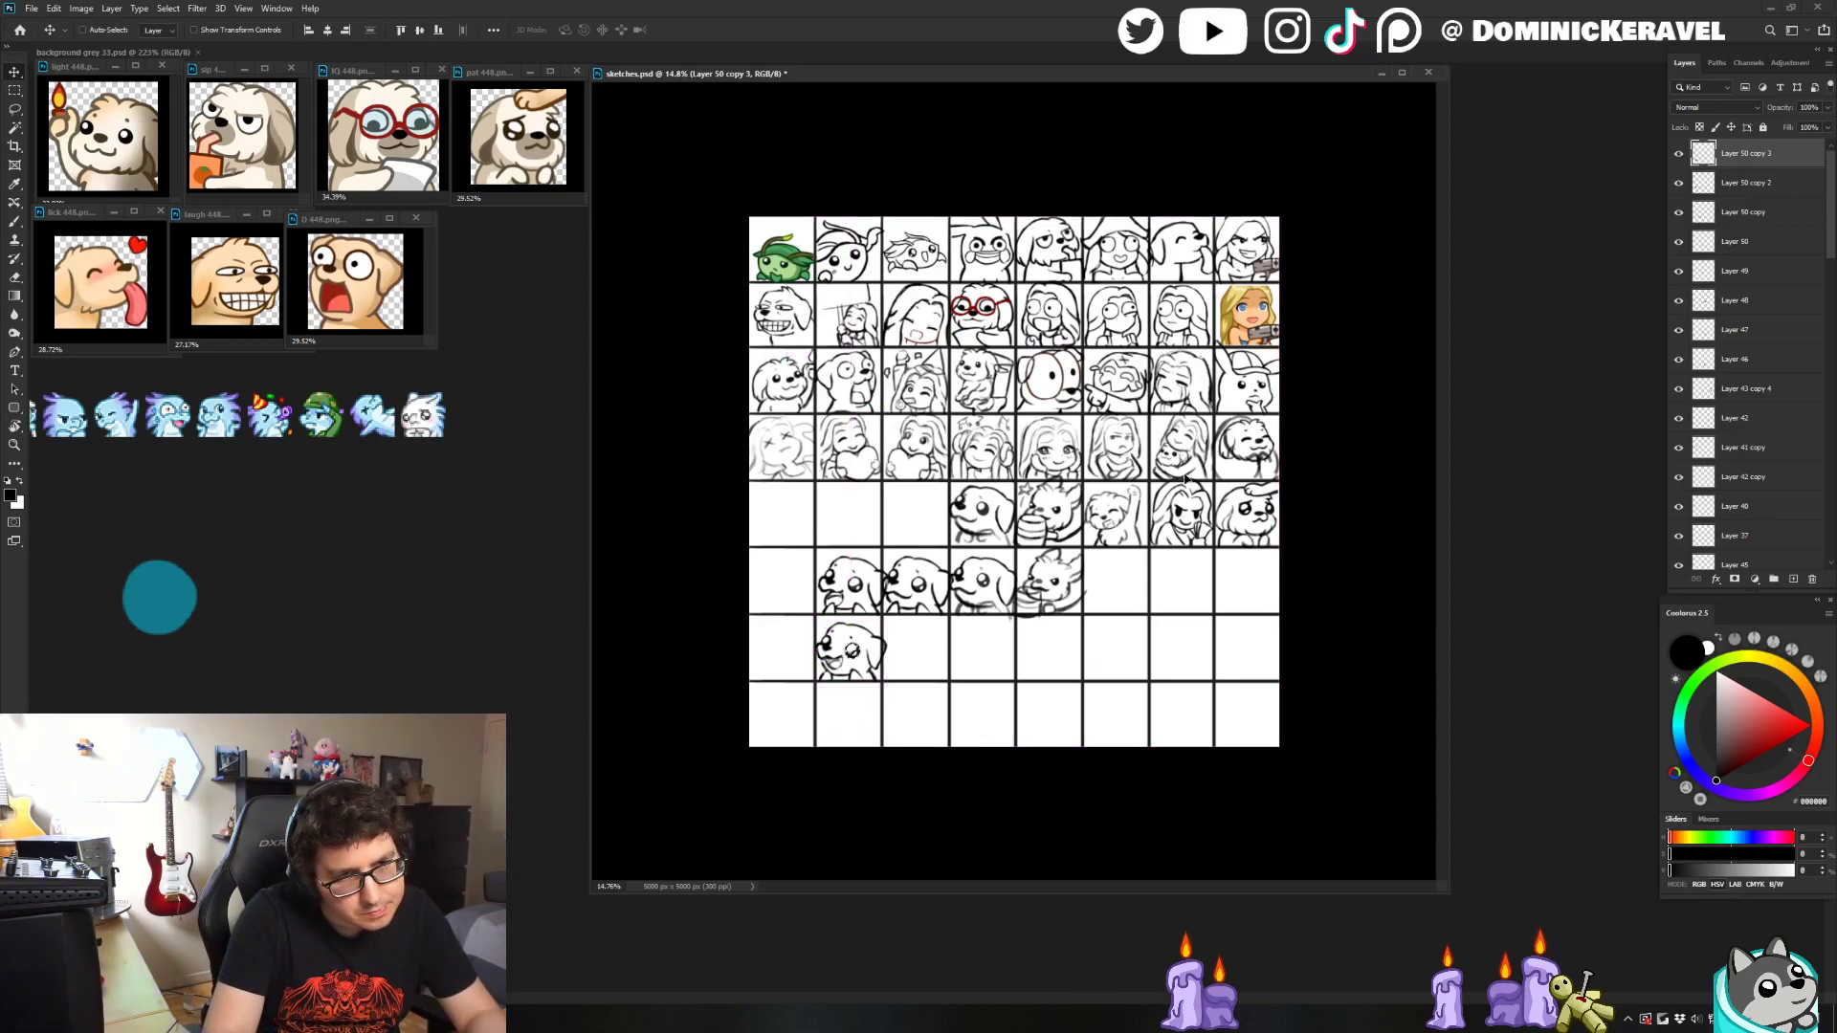
scroll(1191, 483, down, 1)
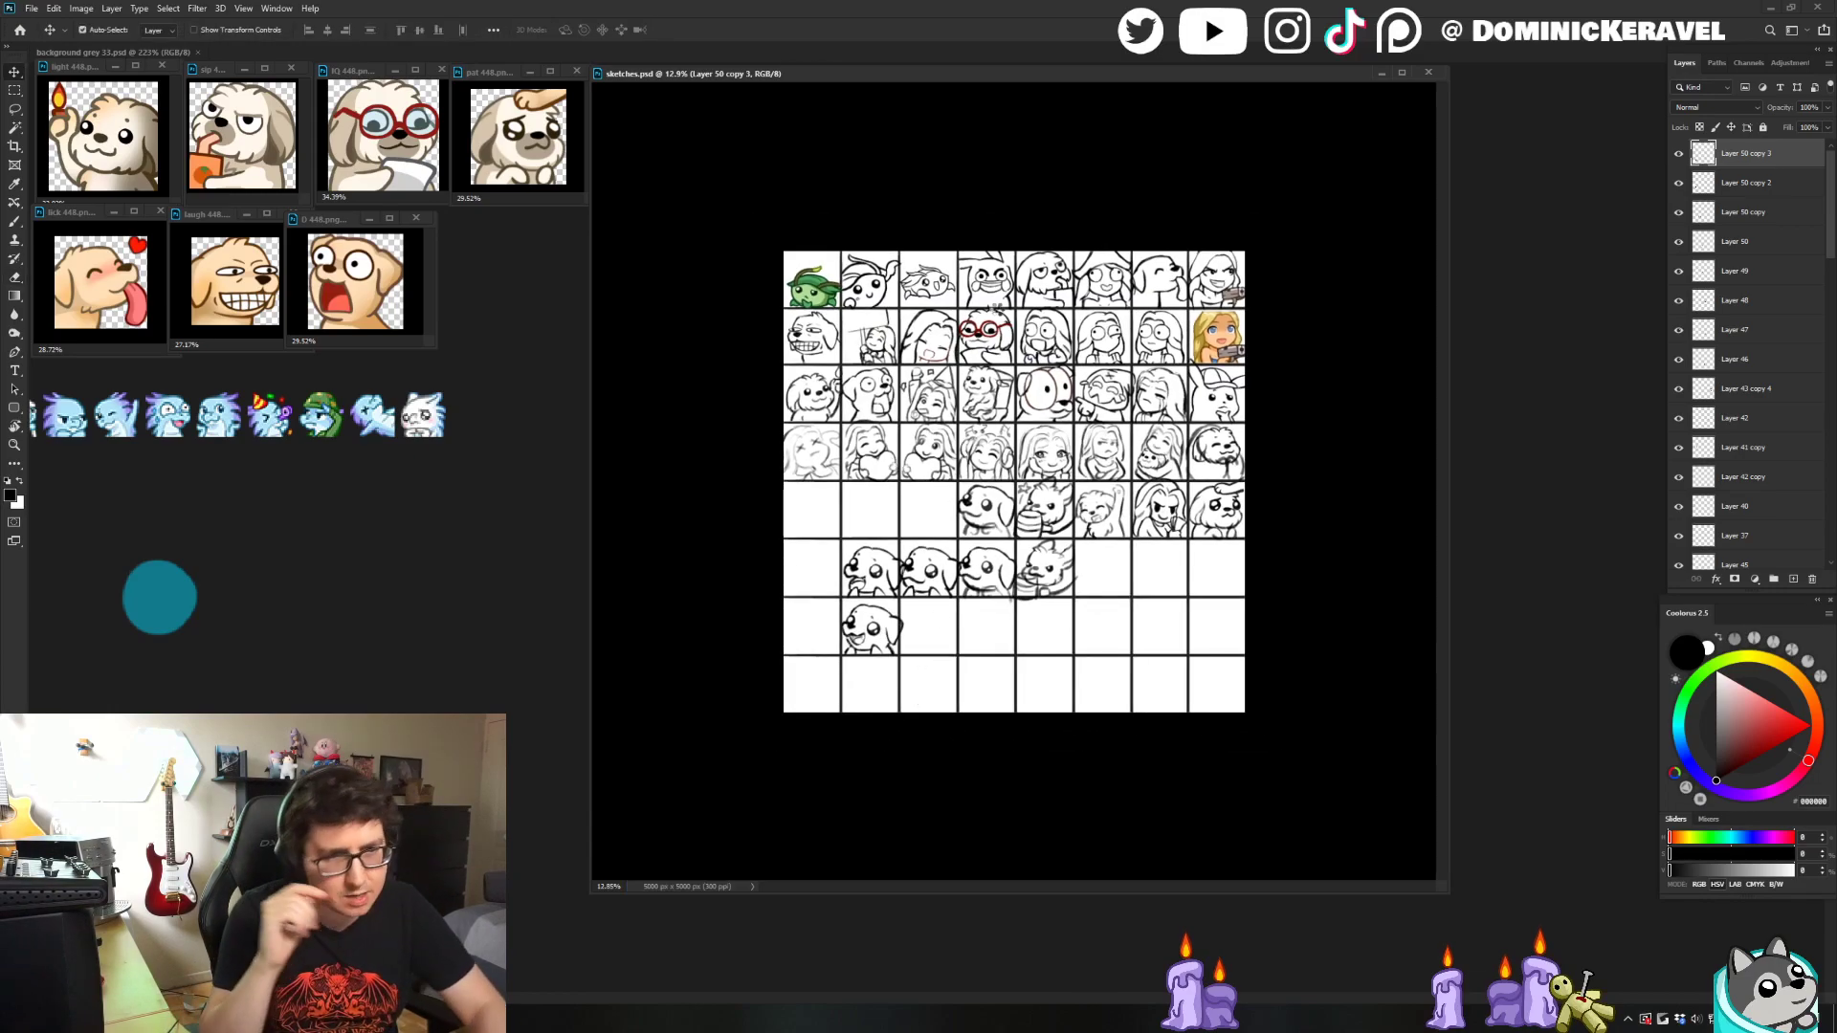
key(ctrl+shift+h)
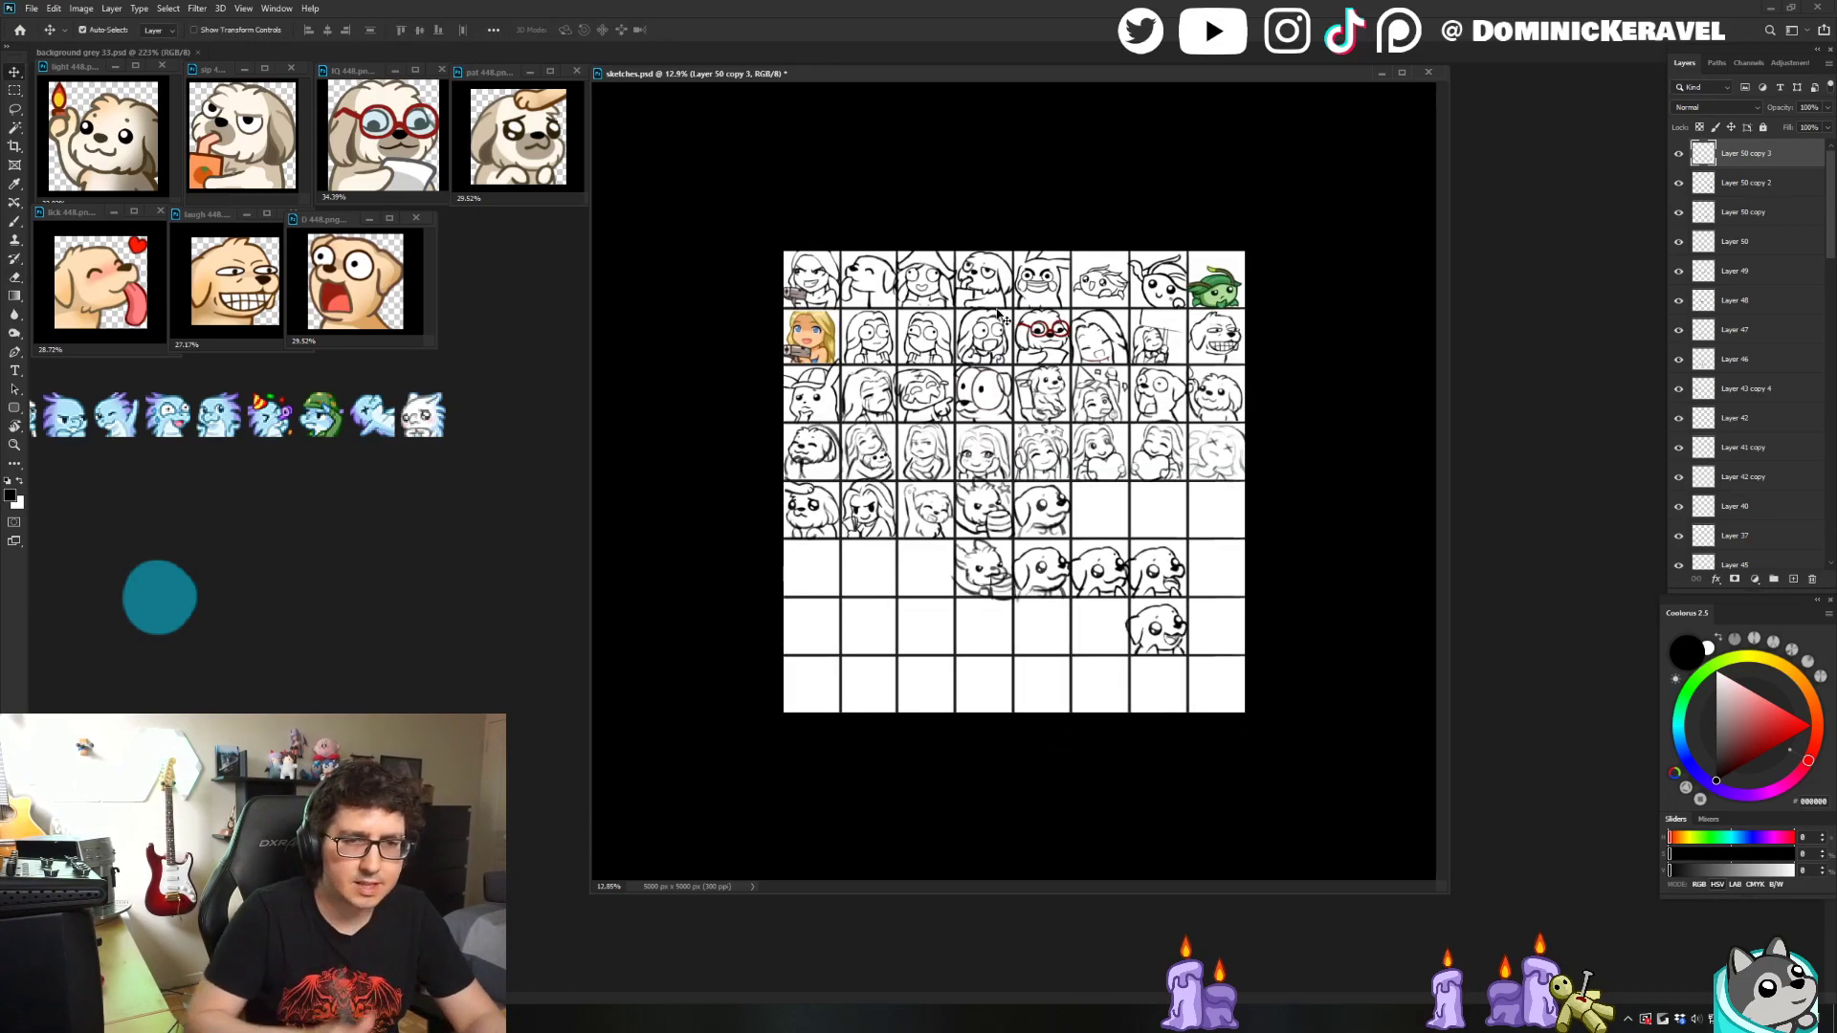
- Erase and redraw the lines inside the wide-smiling puppy's open mouth
scroll(1157, 660, up, 5)
key(b)
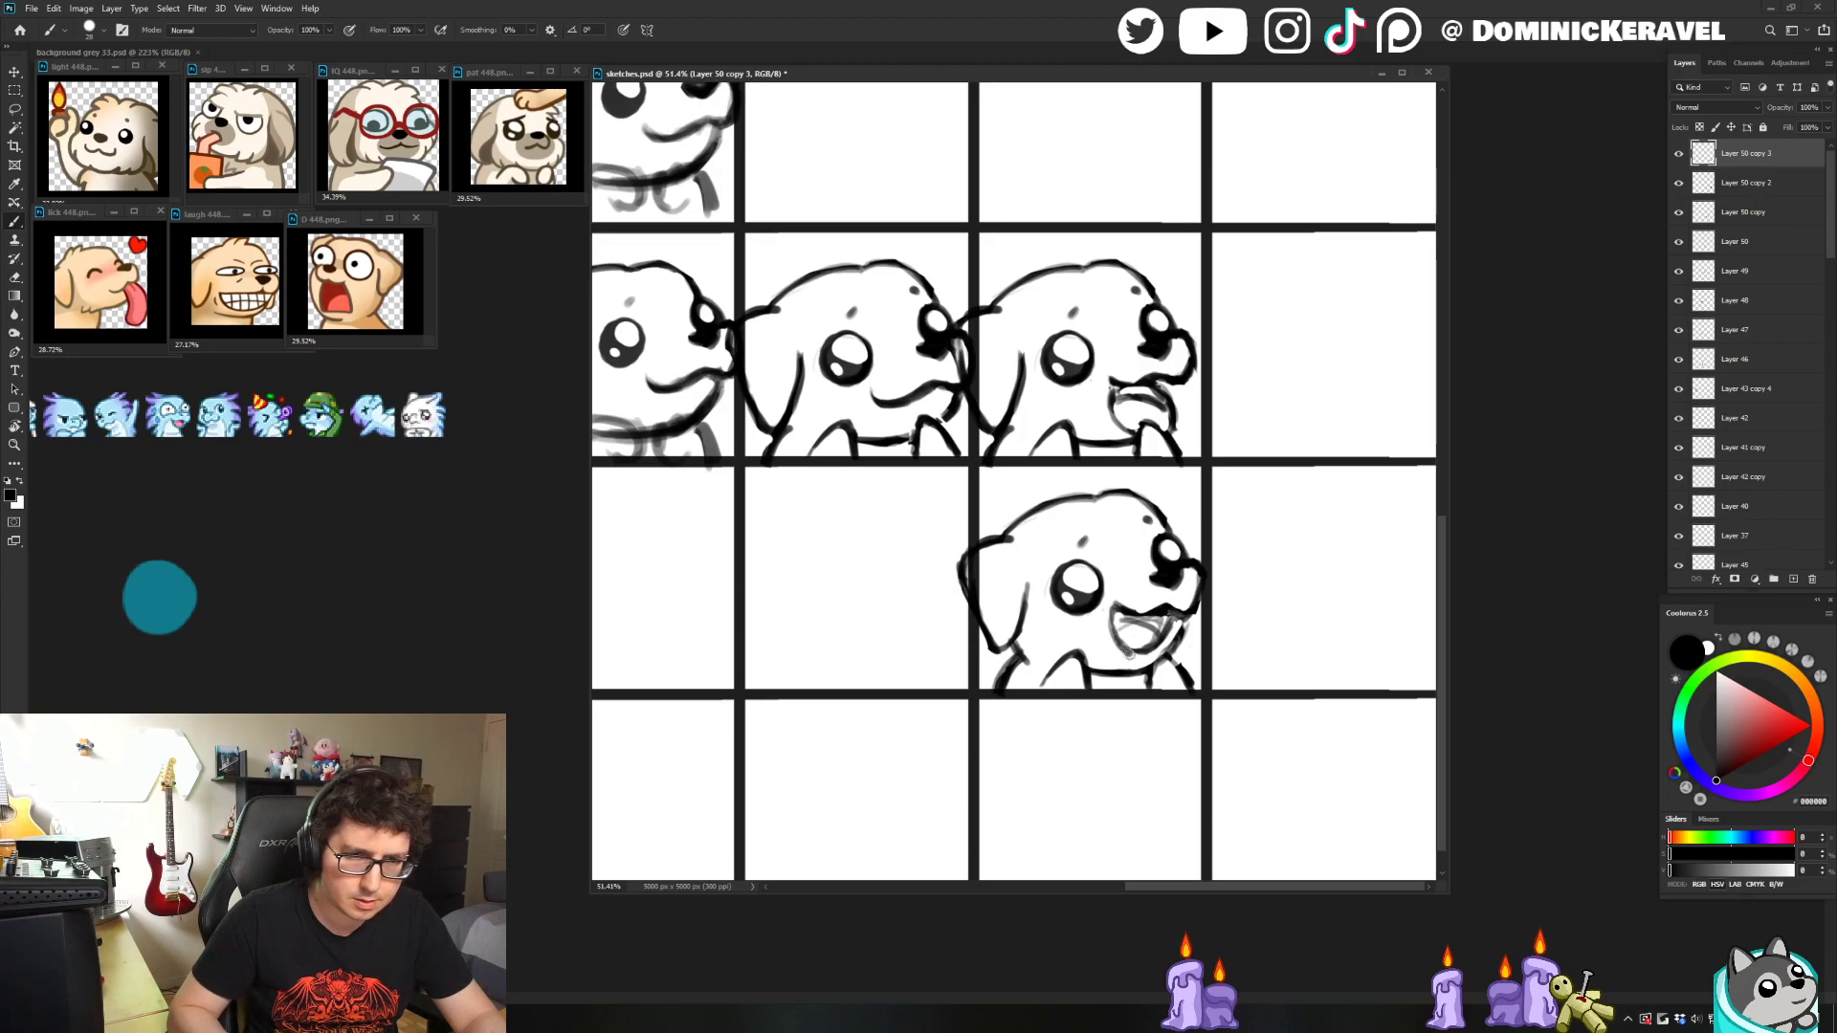
key(e)
drag(1144, 648, 1161, 639)
key(b)
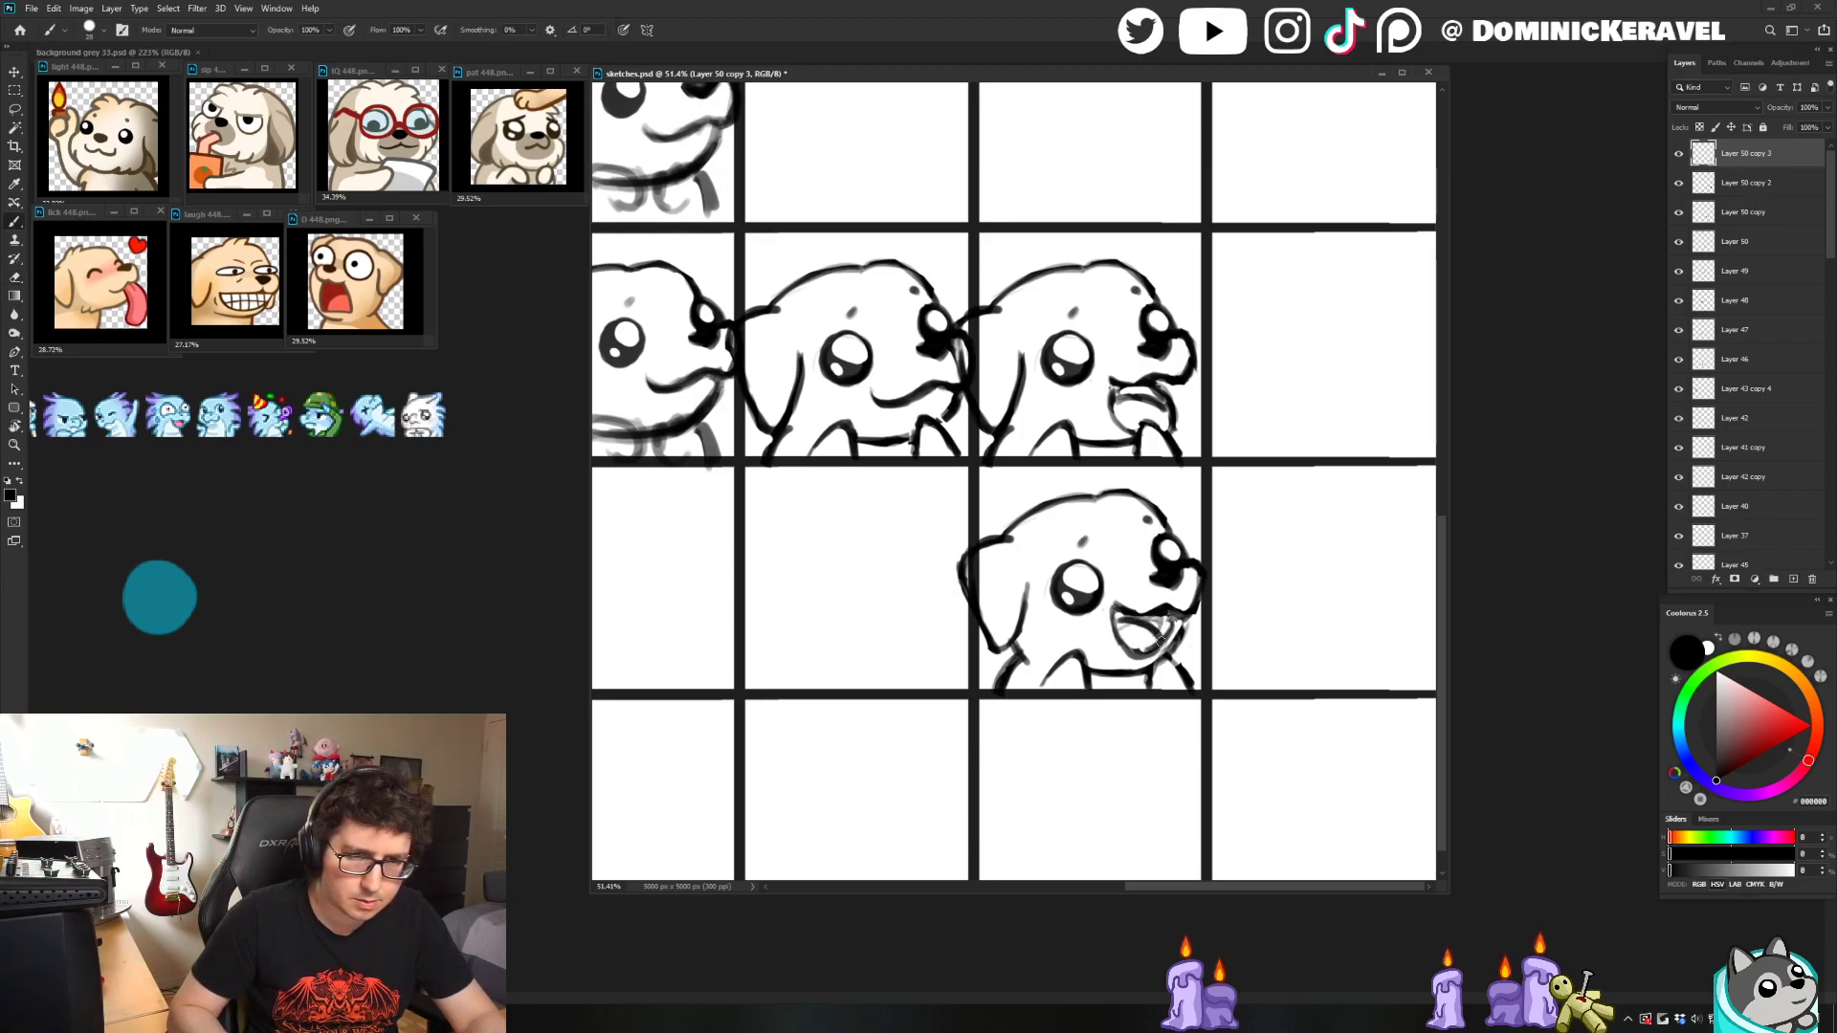
- Mirror the whole sheet and flip it back to review the reworked smile at small size
scroll(1154, 647, down, 7)
key(e)
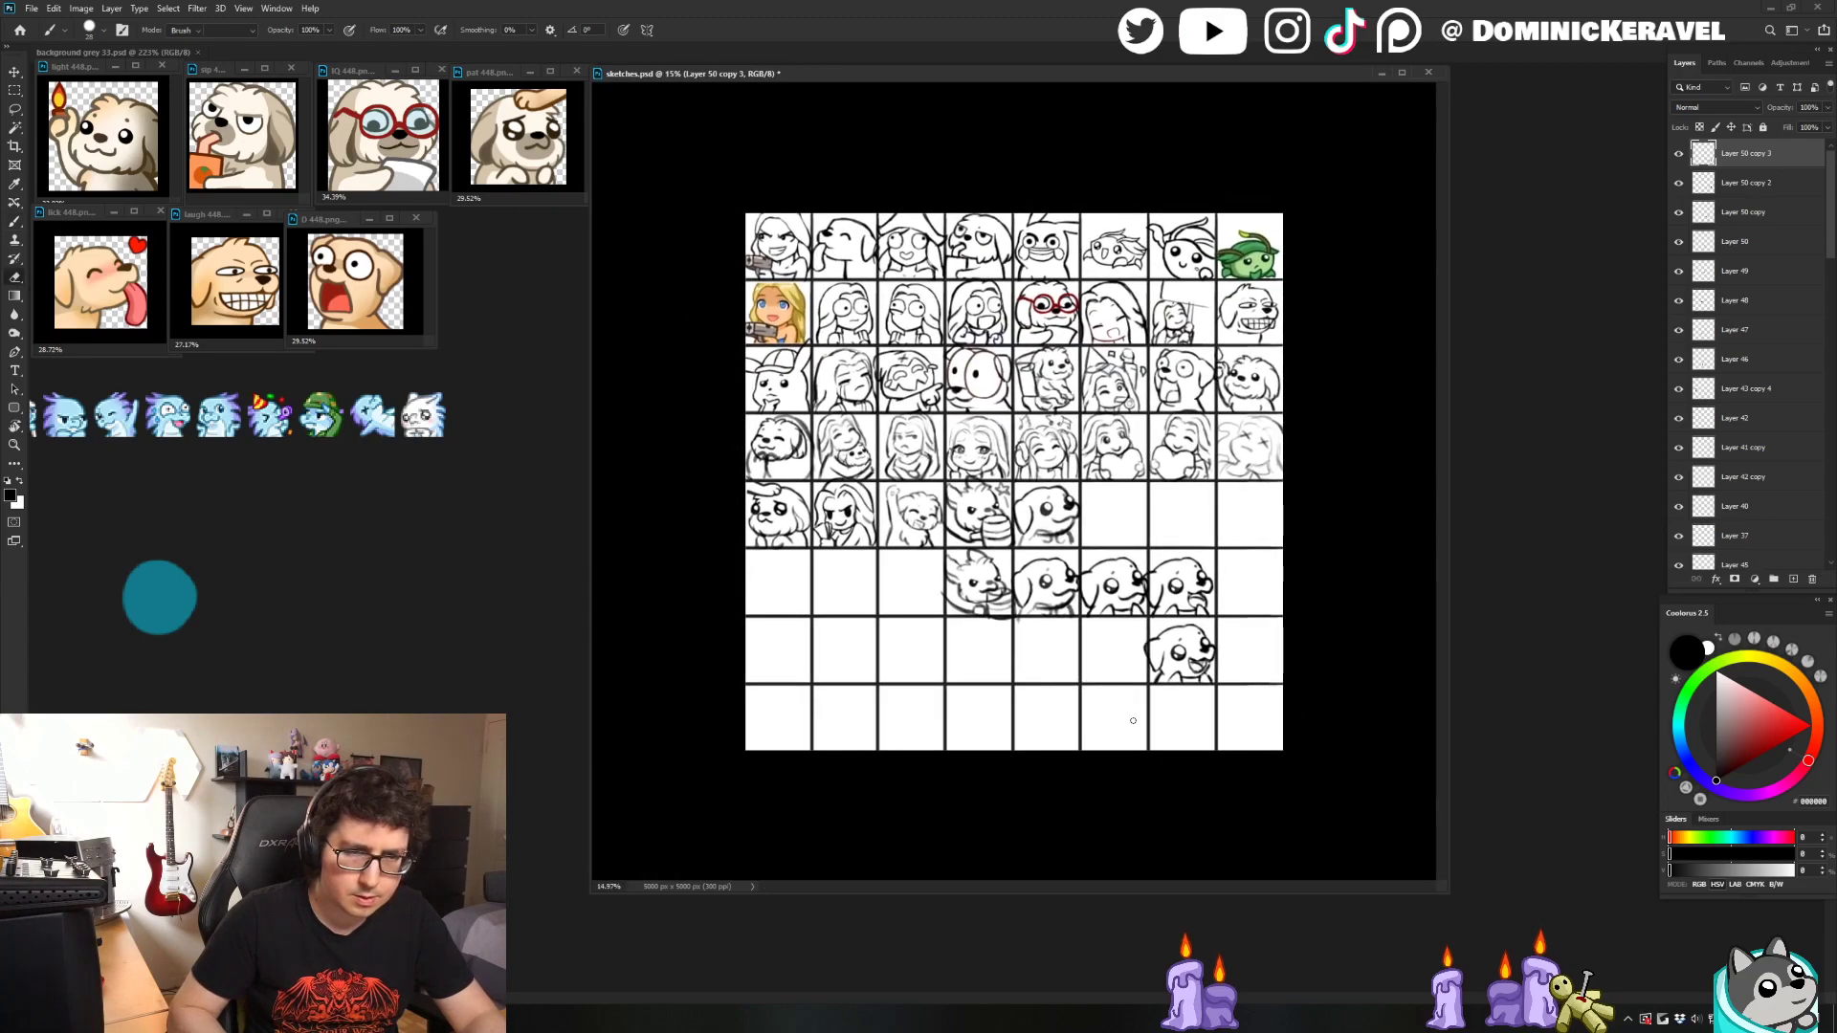
scroll(1136, 847, down, 2)
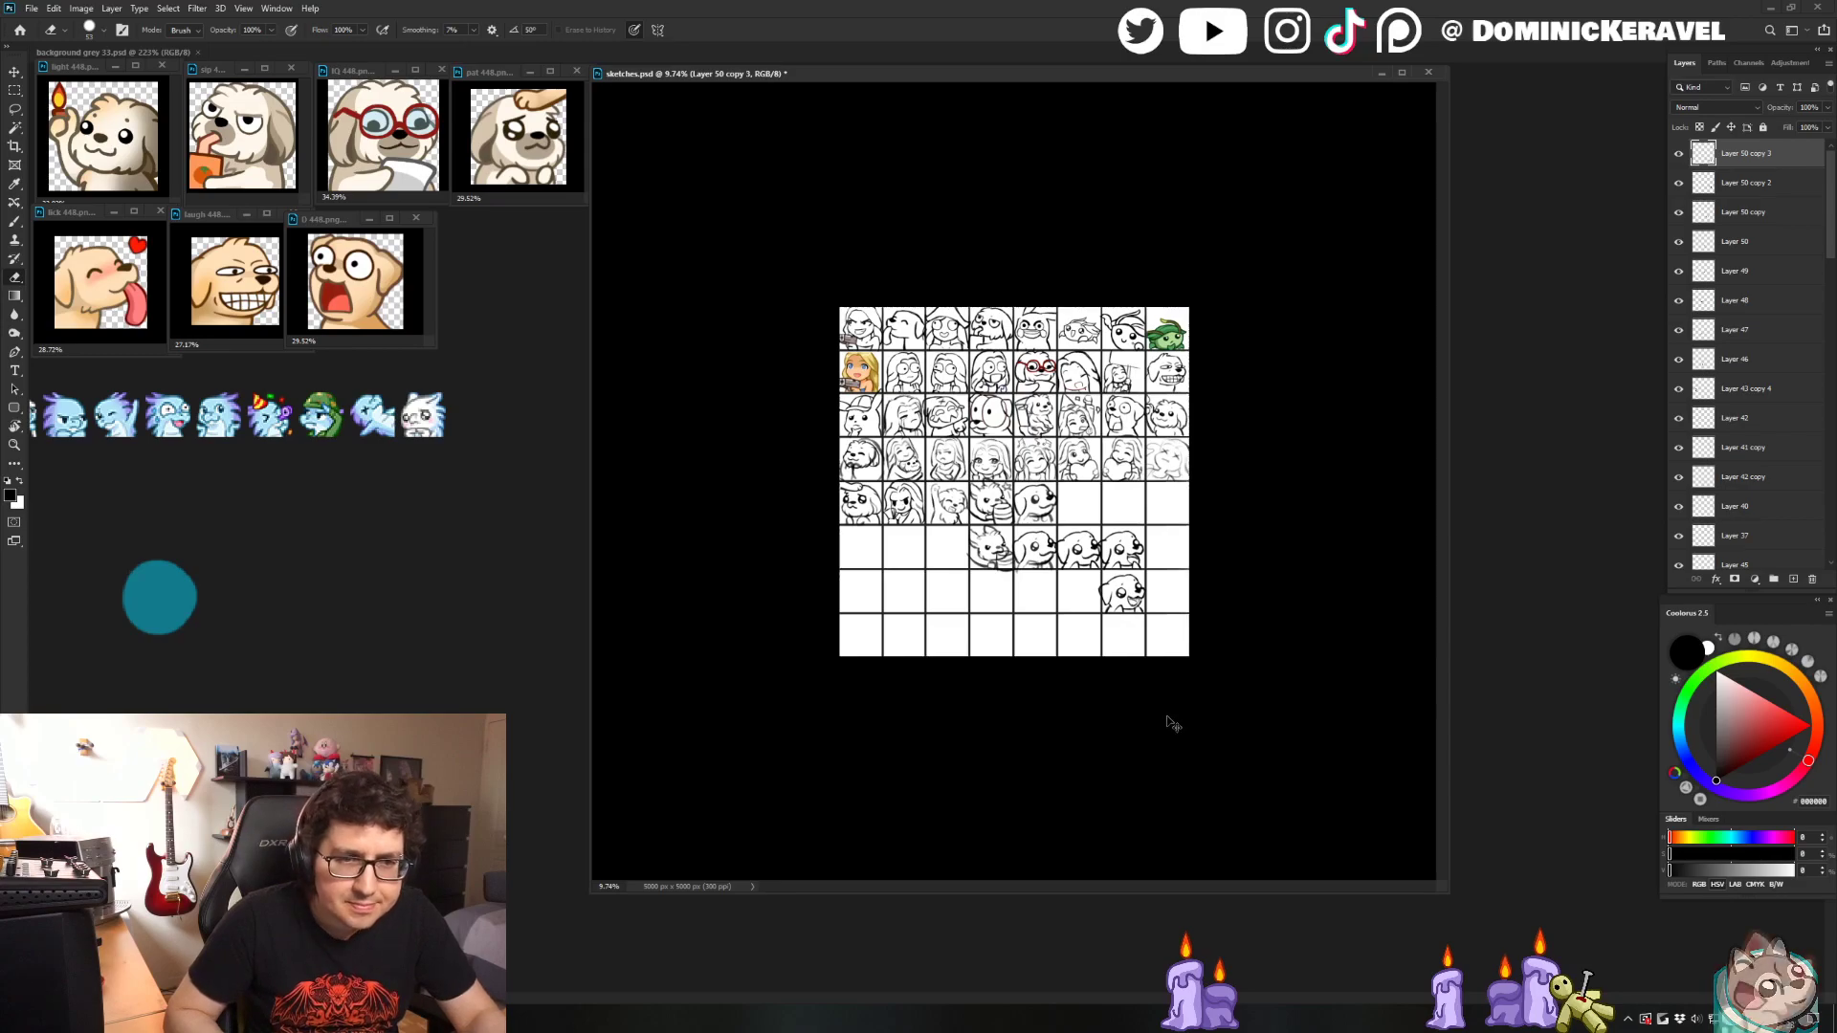
key(ctrl+shift+h)
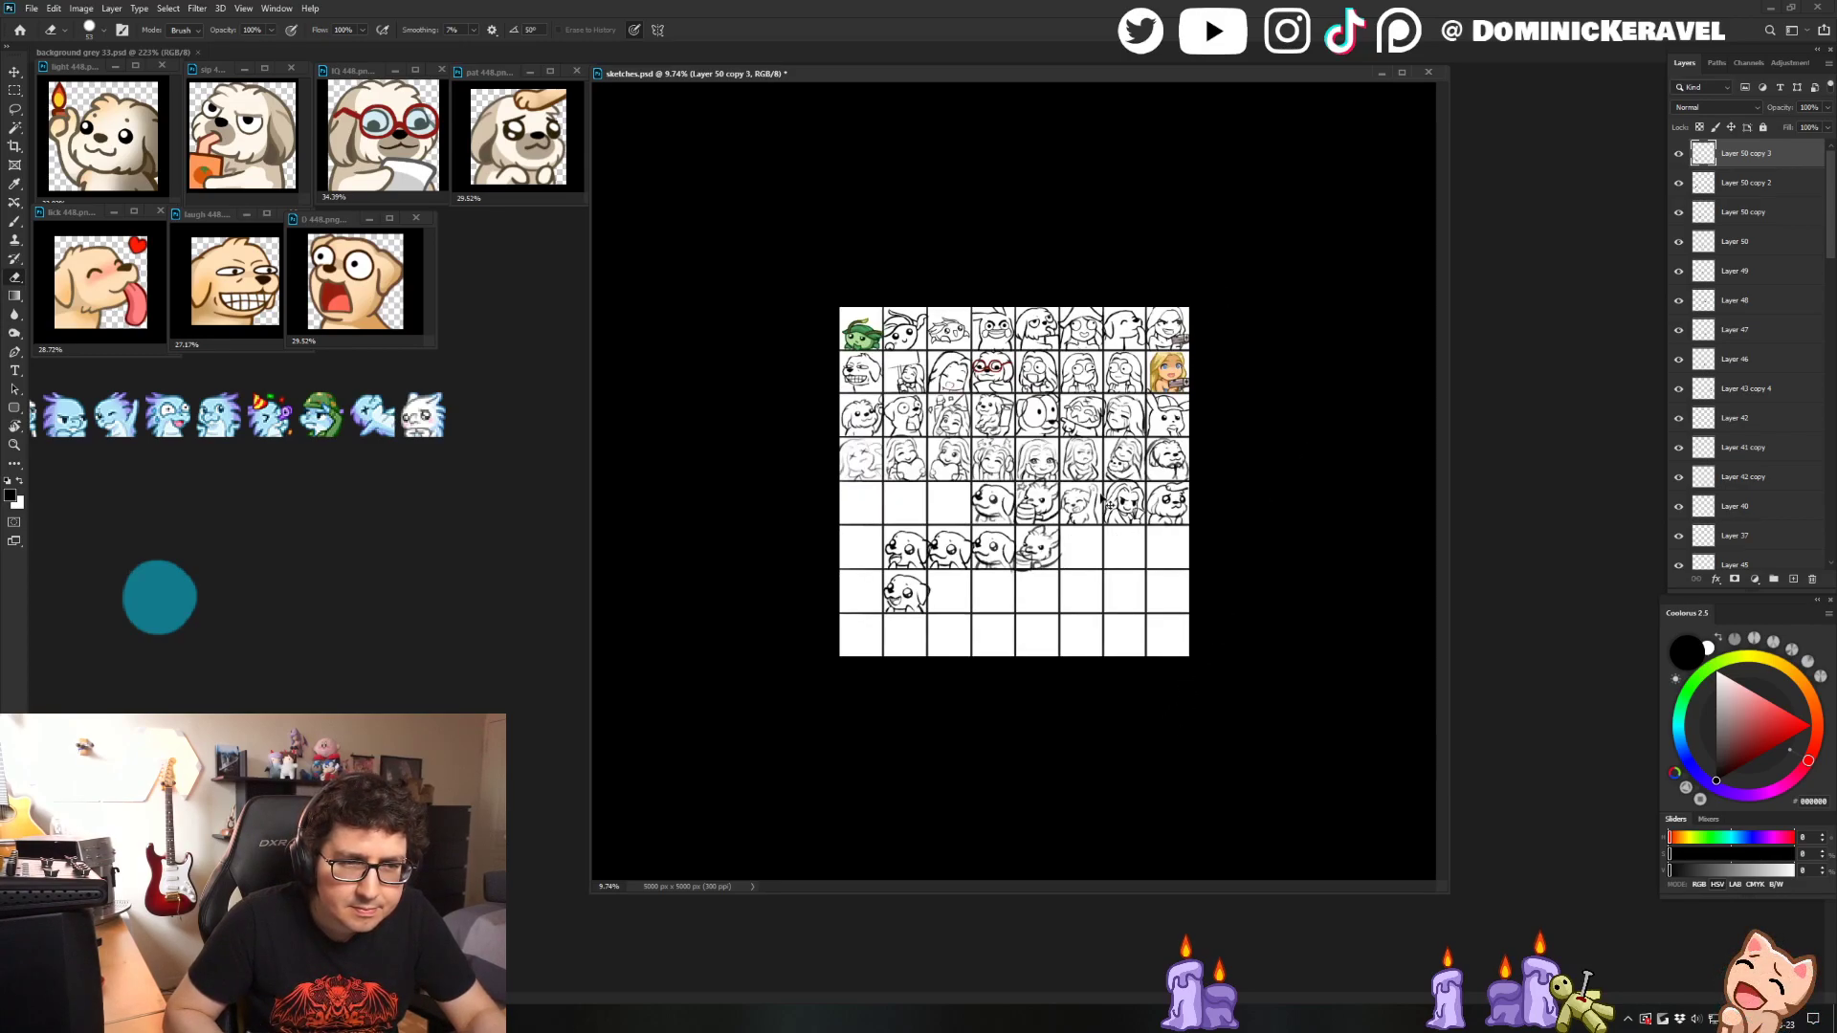
scroll(1081, 589, up, 2)
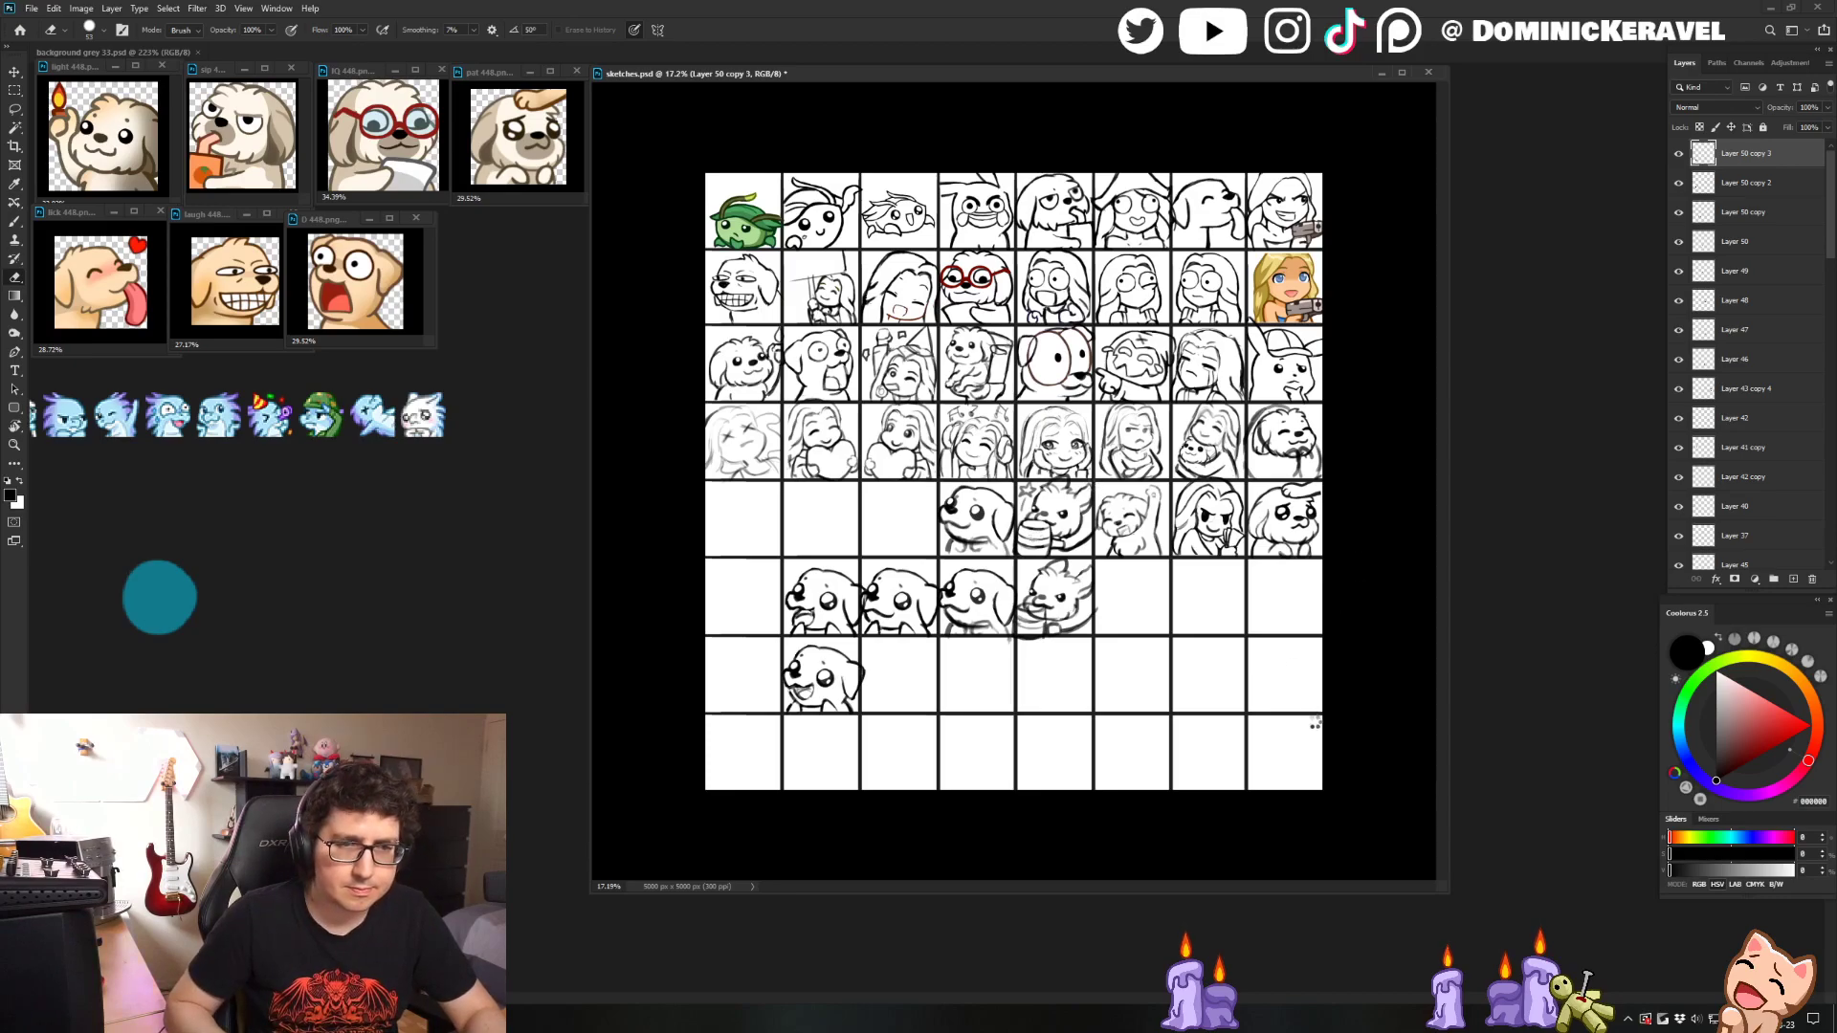
key(ctrl+shift+h)
- Place a copy of the wide-smiling puppy in the empty cell of the fifth row and delete the earlier open-mouthed puppy
key(ctrl+shift+alt+n)
scroll(1217, 686, up, 2)
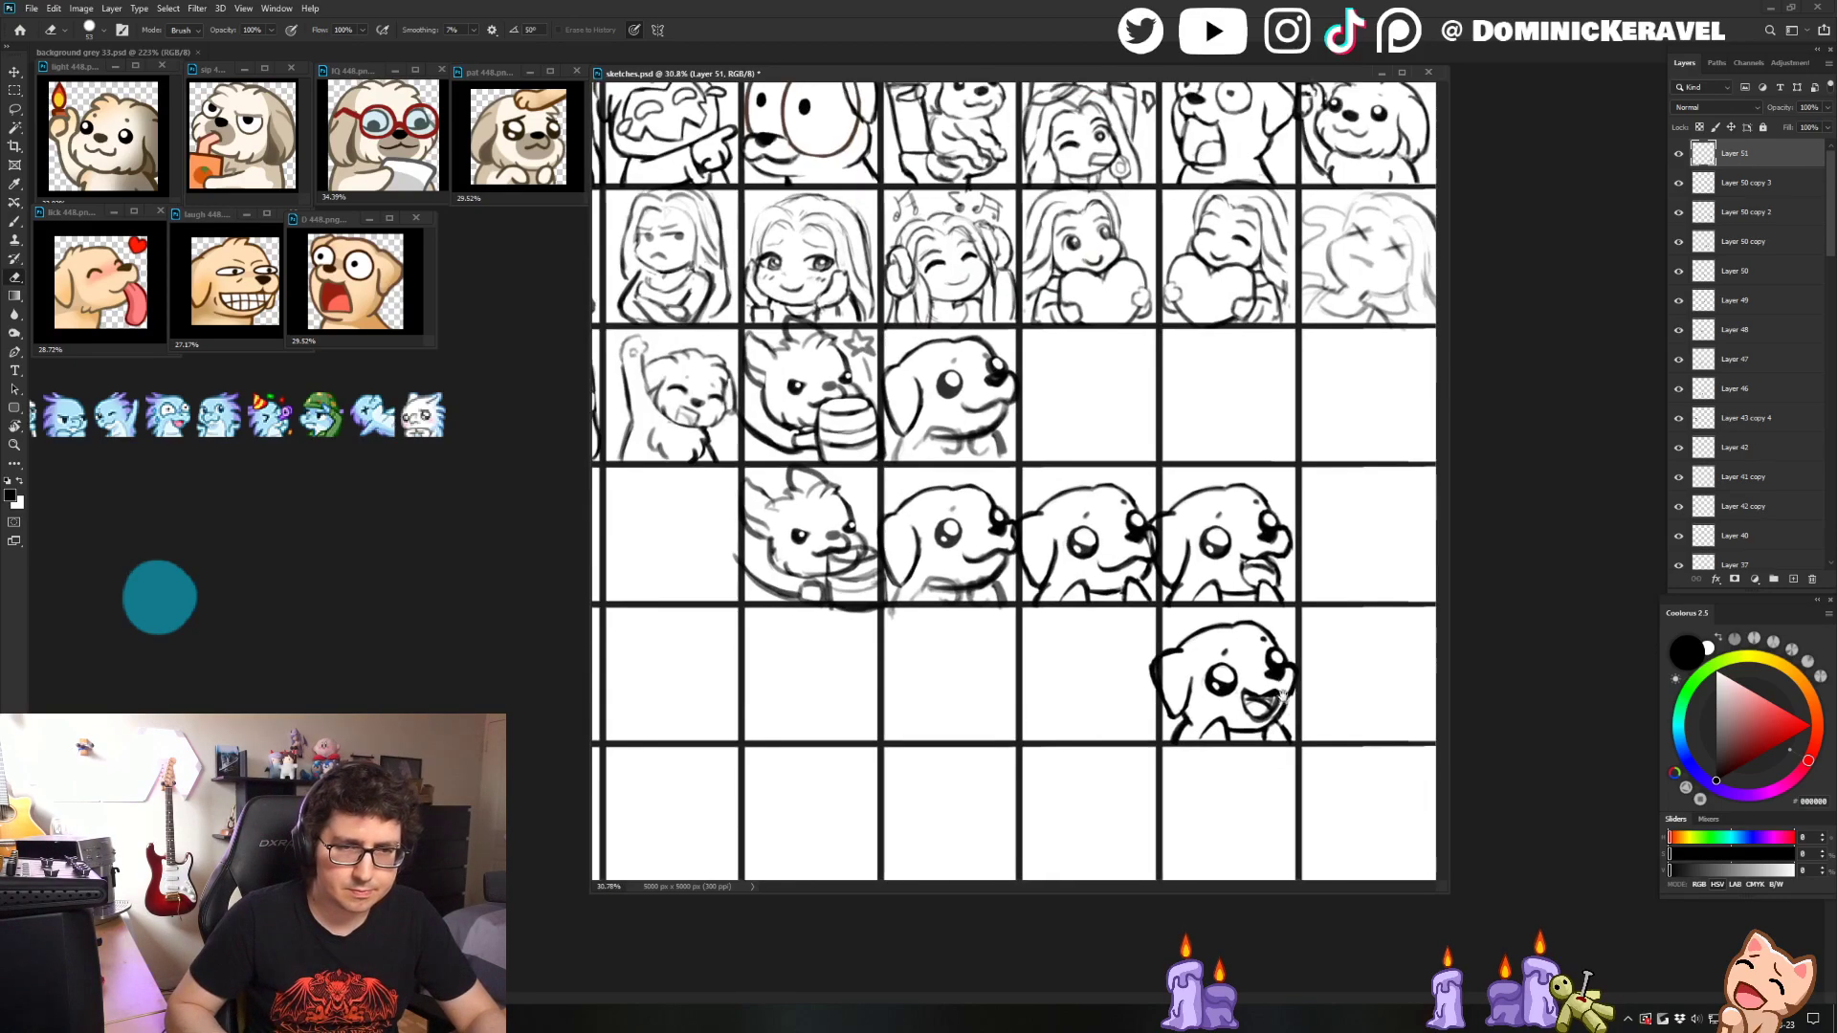
key(v)
mouse_move(1248, 698)
mouse_down()
mouse_move(1358, 631)
mouse_move(1416, 531)
mouse_move(1191, 406)
mouse_move(1094, 409)
mouse_up()
drag(1336, 507, 1236, 569)
key(Delete)
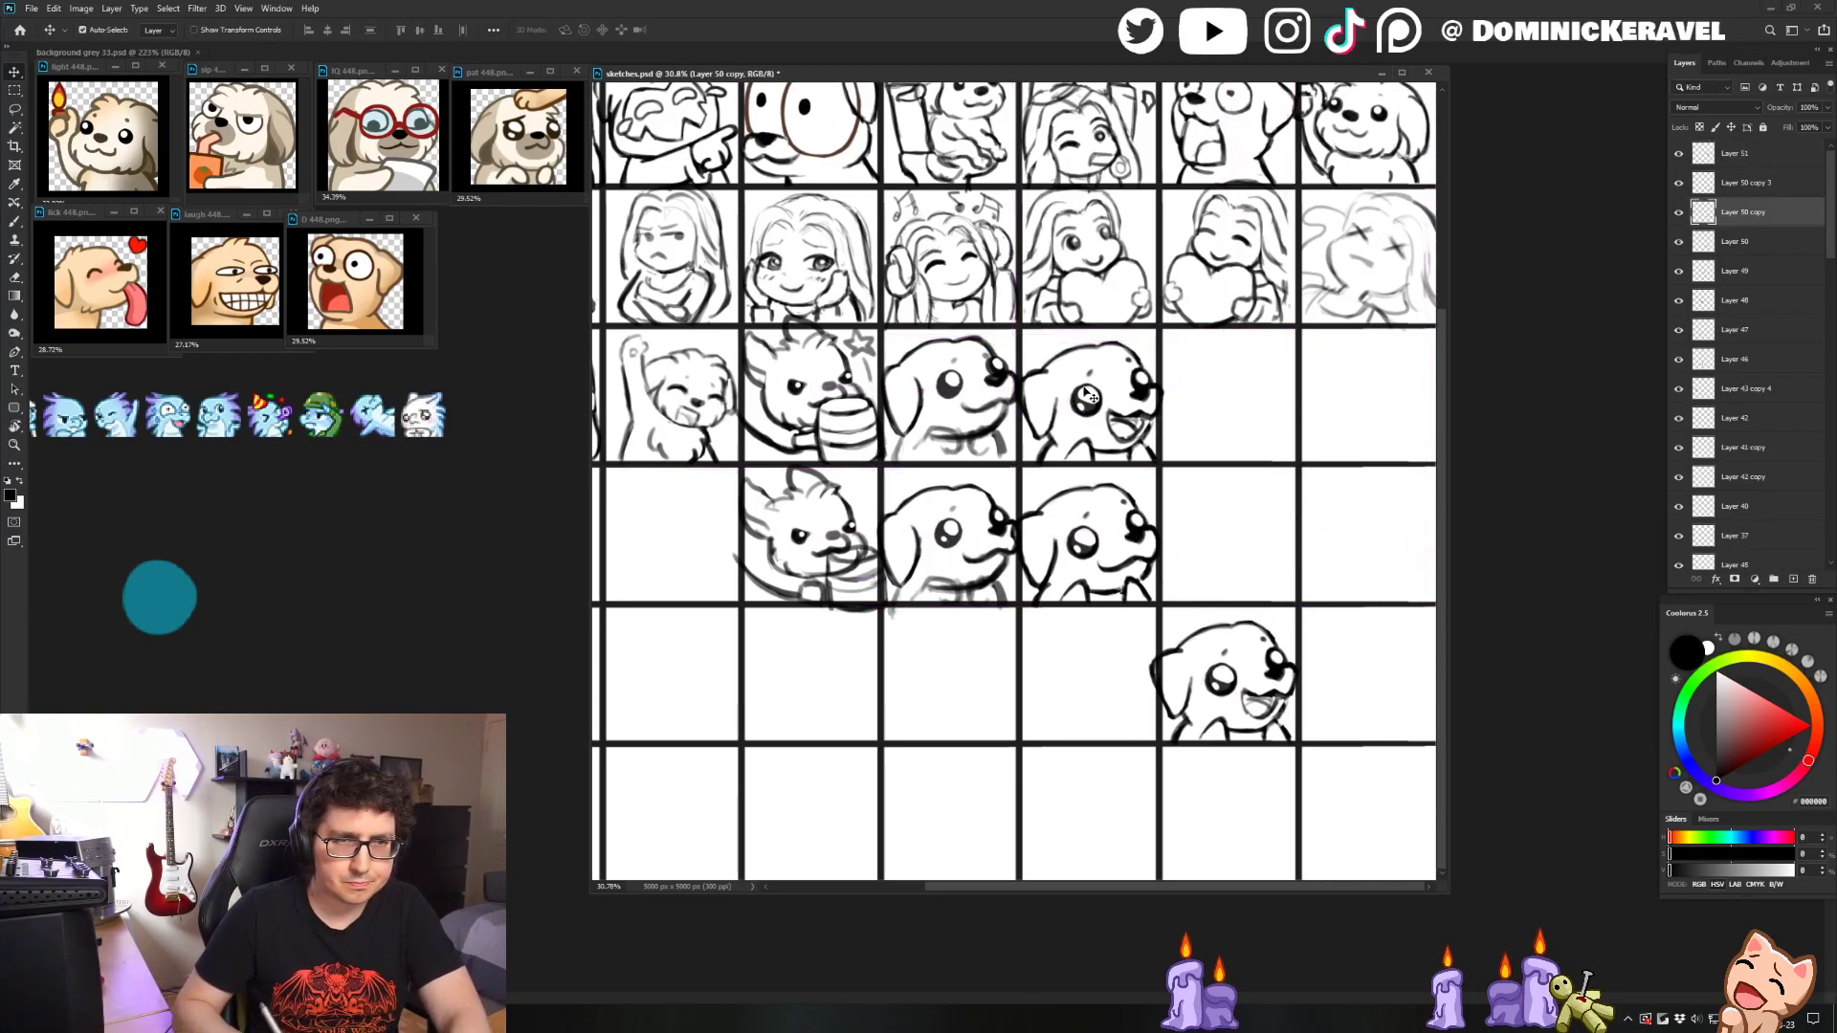
- Delete the two older rough puppy sketches and line up the three newer puppies in the fifth column
mouse_move(909, 673)
mouse_down()
mouse_move(944, 642)
mouse_move(986, 381)
mouse_up()
key(Delete)
drag(1206, 387, 1009, 531)
drag(1100, 416, 953, 409)
click(1727, 477)
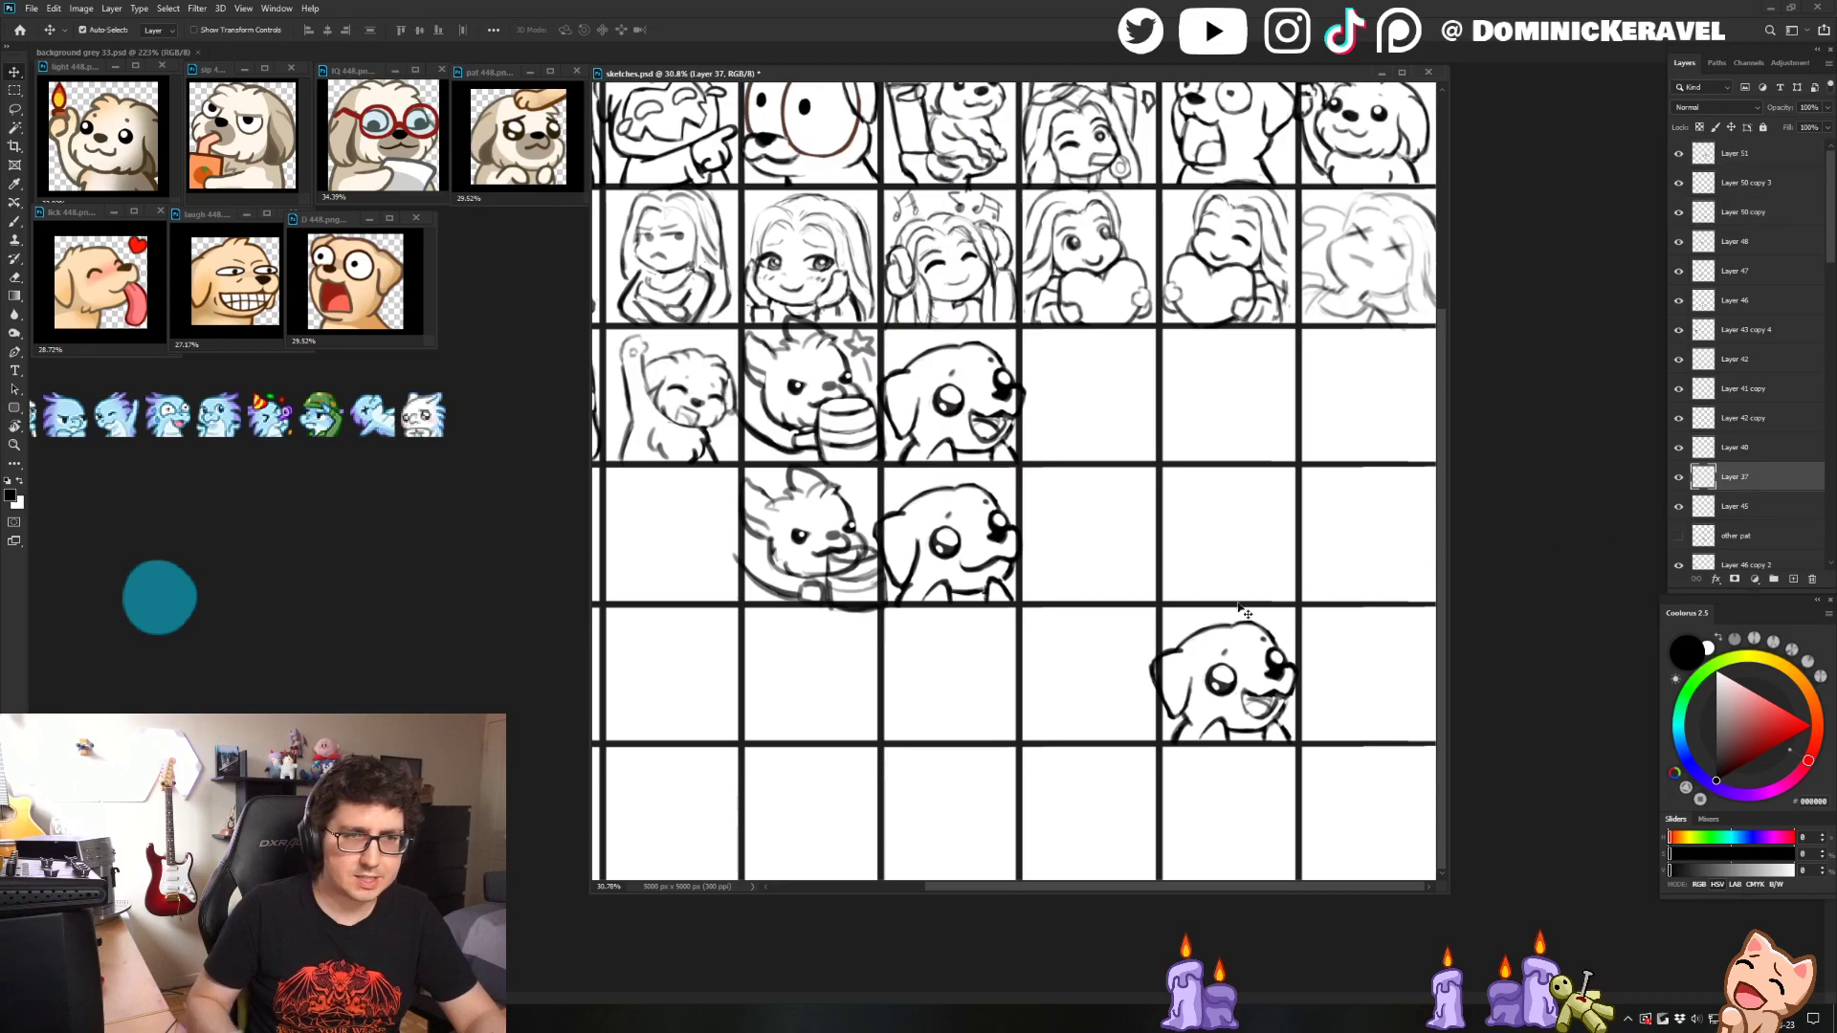
scroll(985, 538, down, 3)
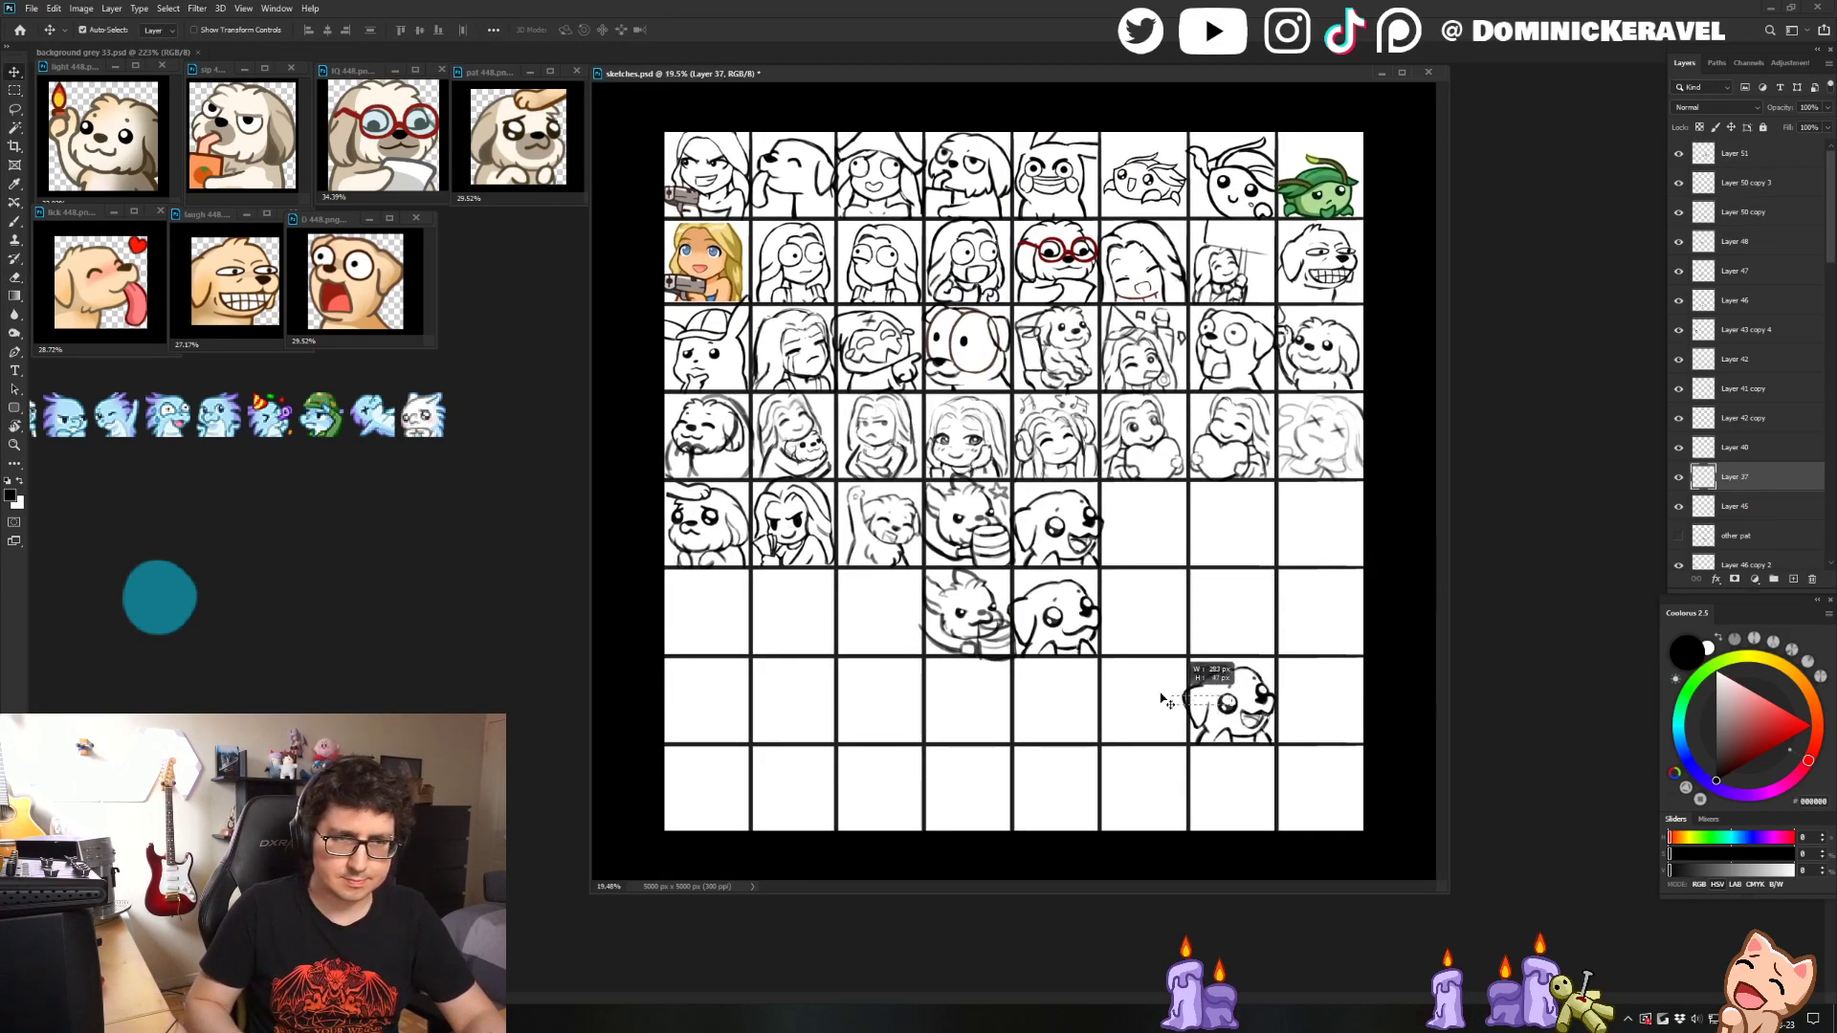
click(1218, 705)
drag(1218, 705, 1041, 705)
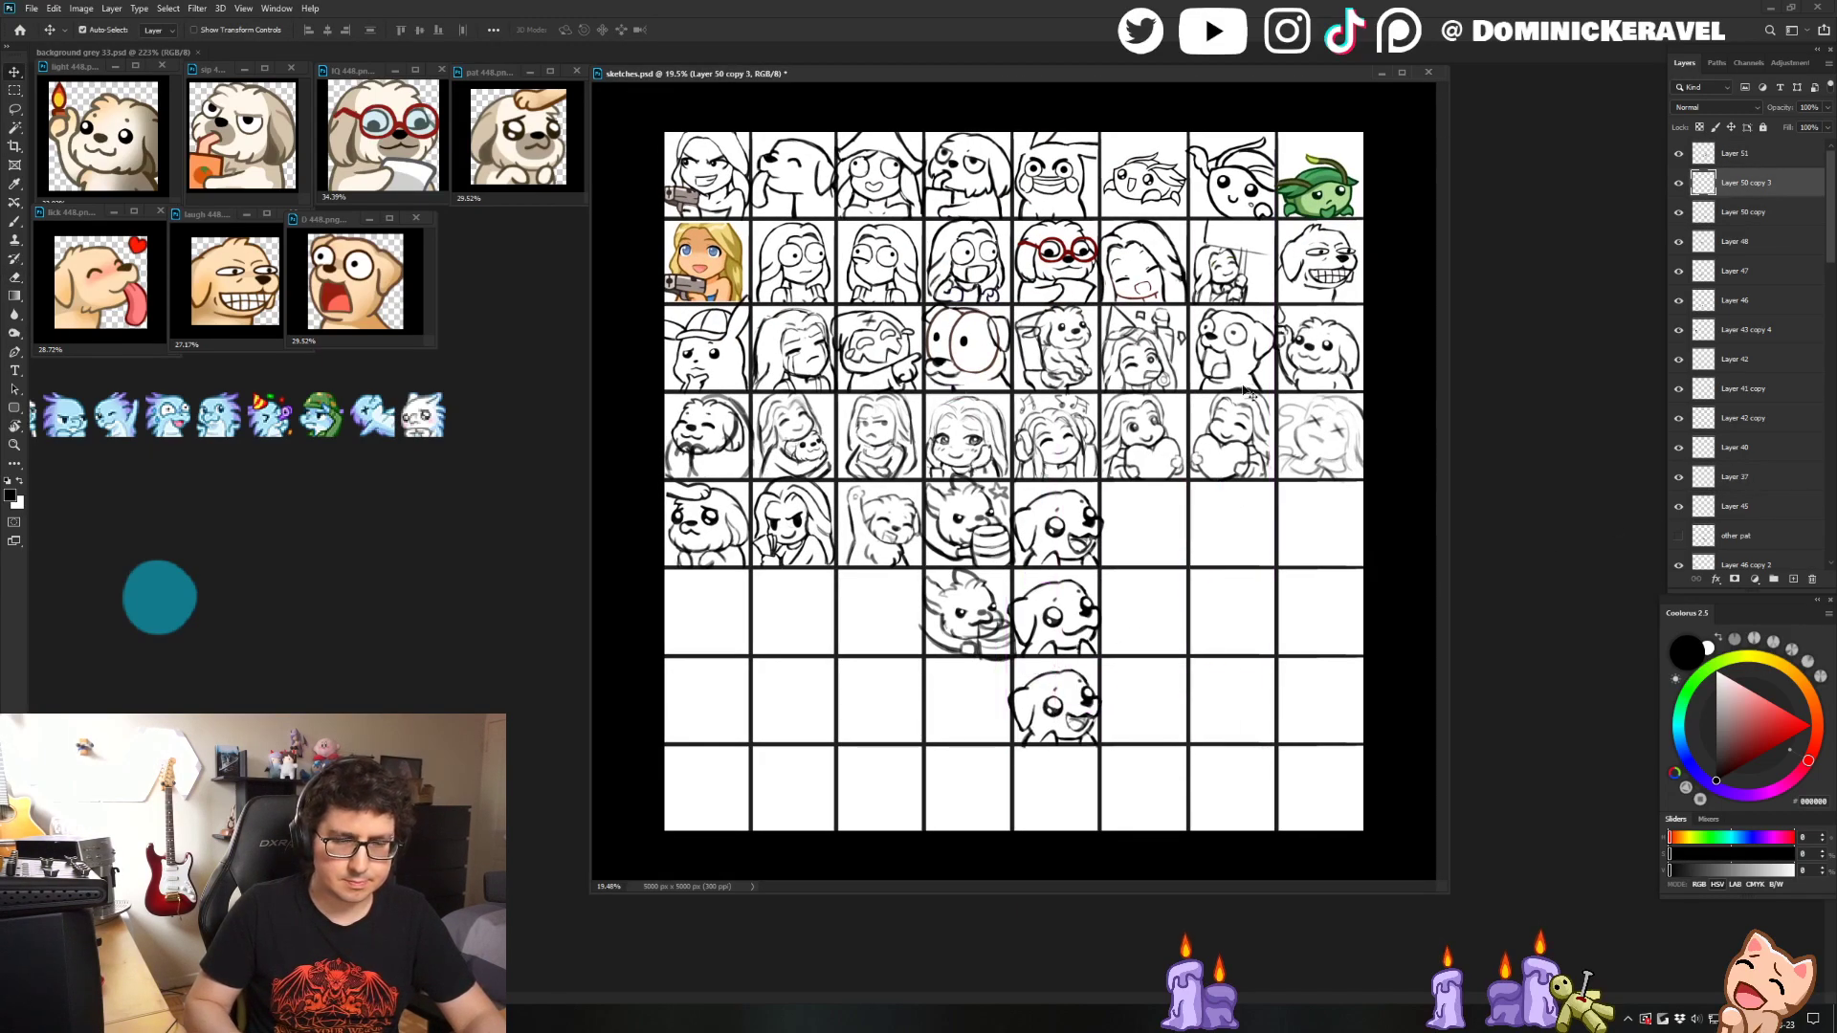
- Select the closed-mouth puppy in the sixth row and remove a piece of its line work at the muzzle and chin
scroll(1108, 631, up, 1)
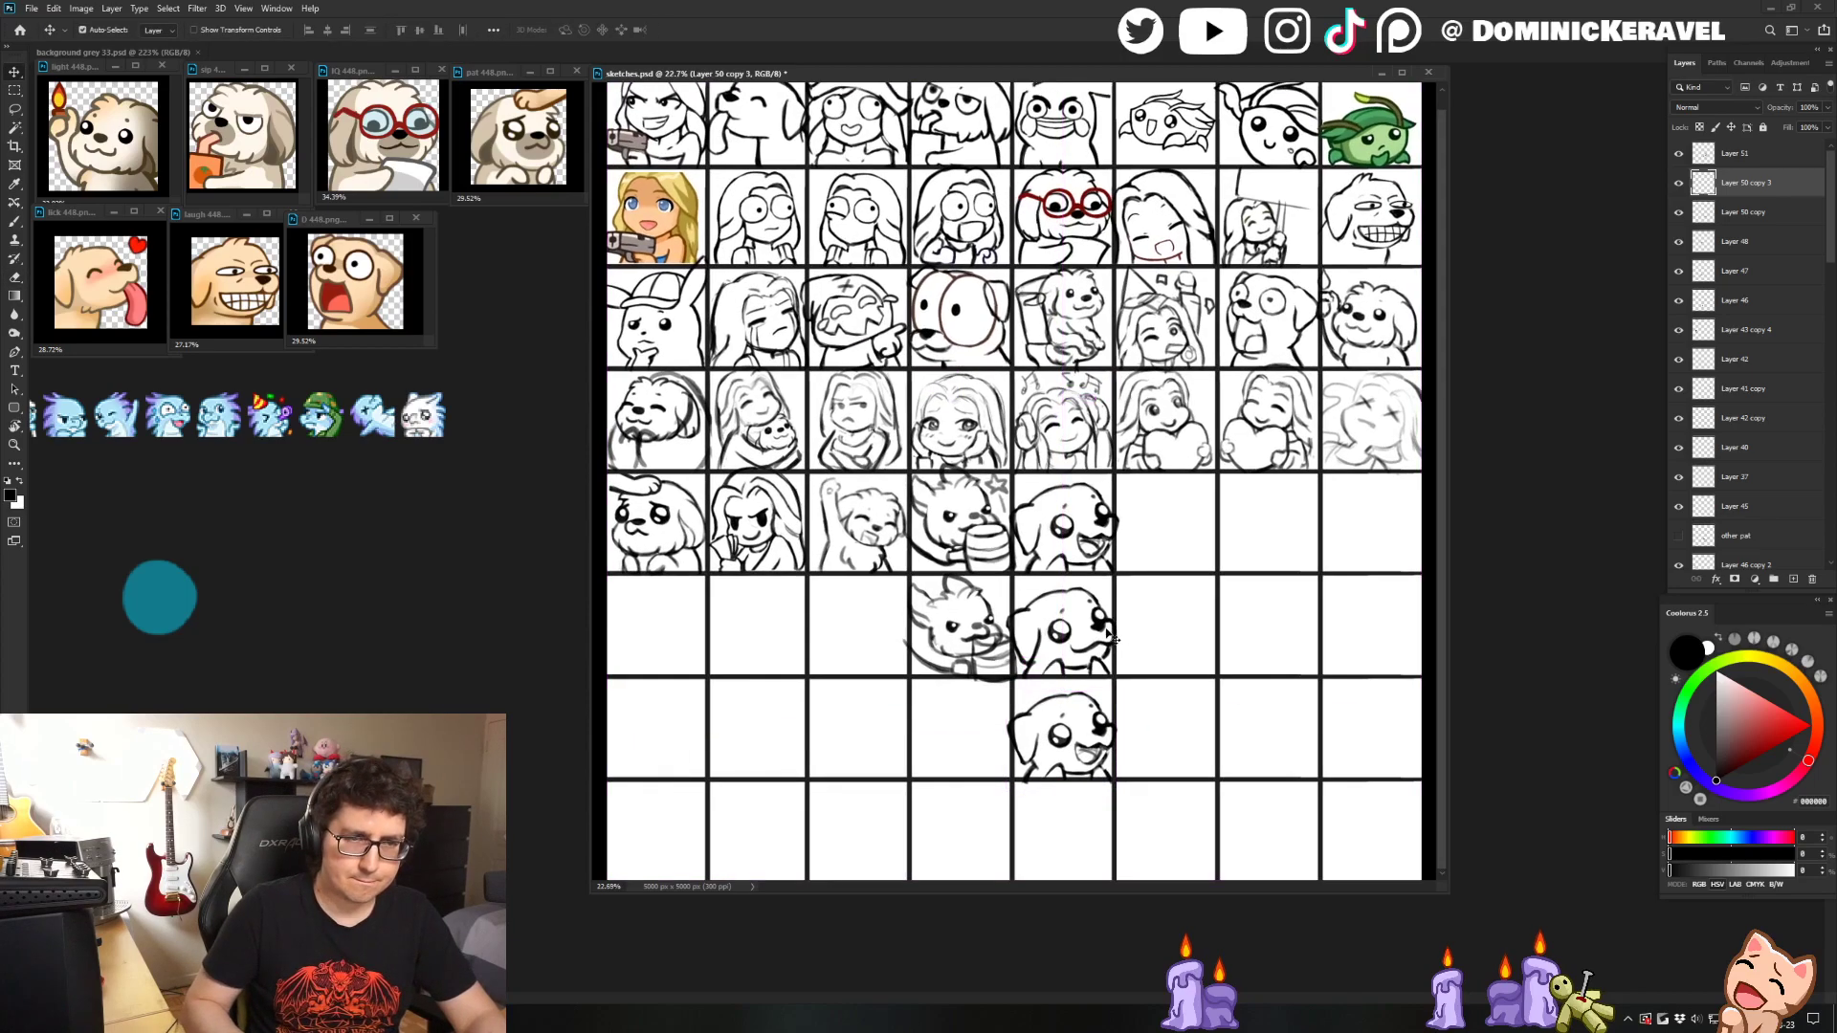
click(1108, 631)
scroll(1100, 608, up, 2)
key(l)
mouse_move(1117, 637)
mouse_down()
mouse_move(1125, 655)
mouse_move(1067, 662)
mouse_move(1115, 637)
mouse_up()
key(Delete)
key(ctrl+d)
scroll(1124, 595, up, 2)
- Shorten the closed-mouth puppy's smile line, redraw its chin, and clean up the neck line below its ear
key(b)
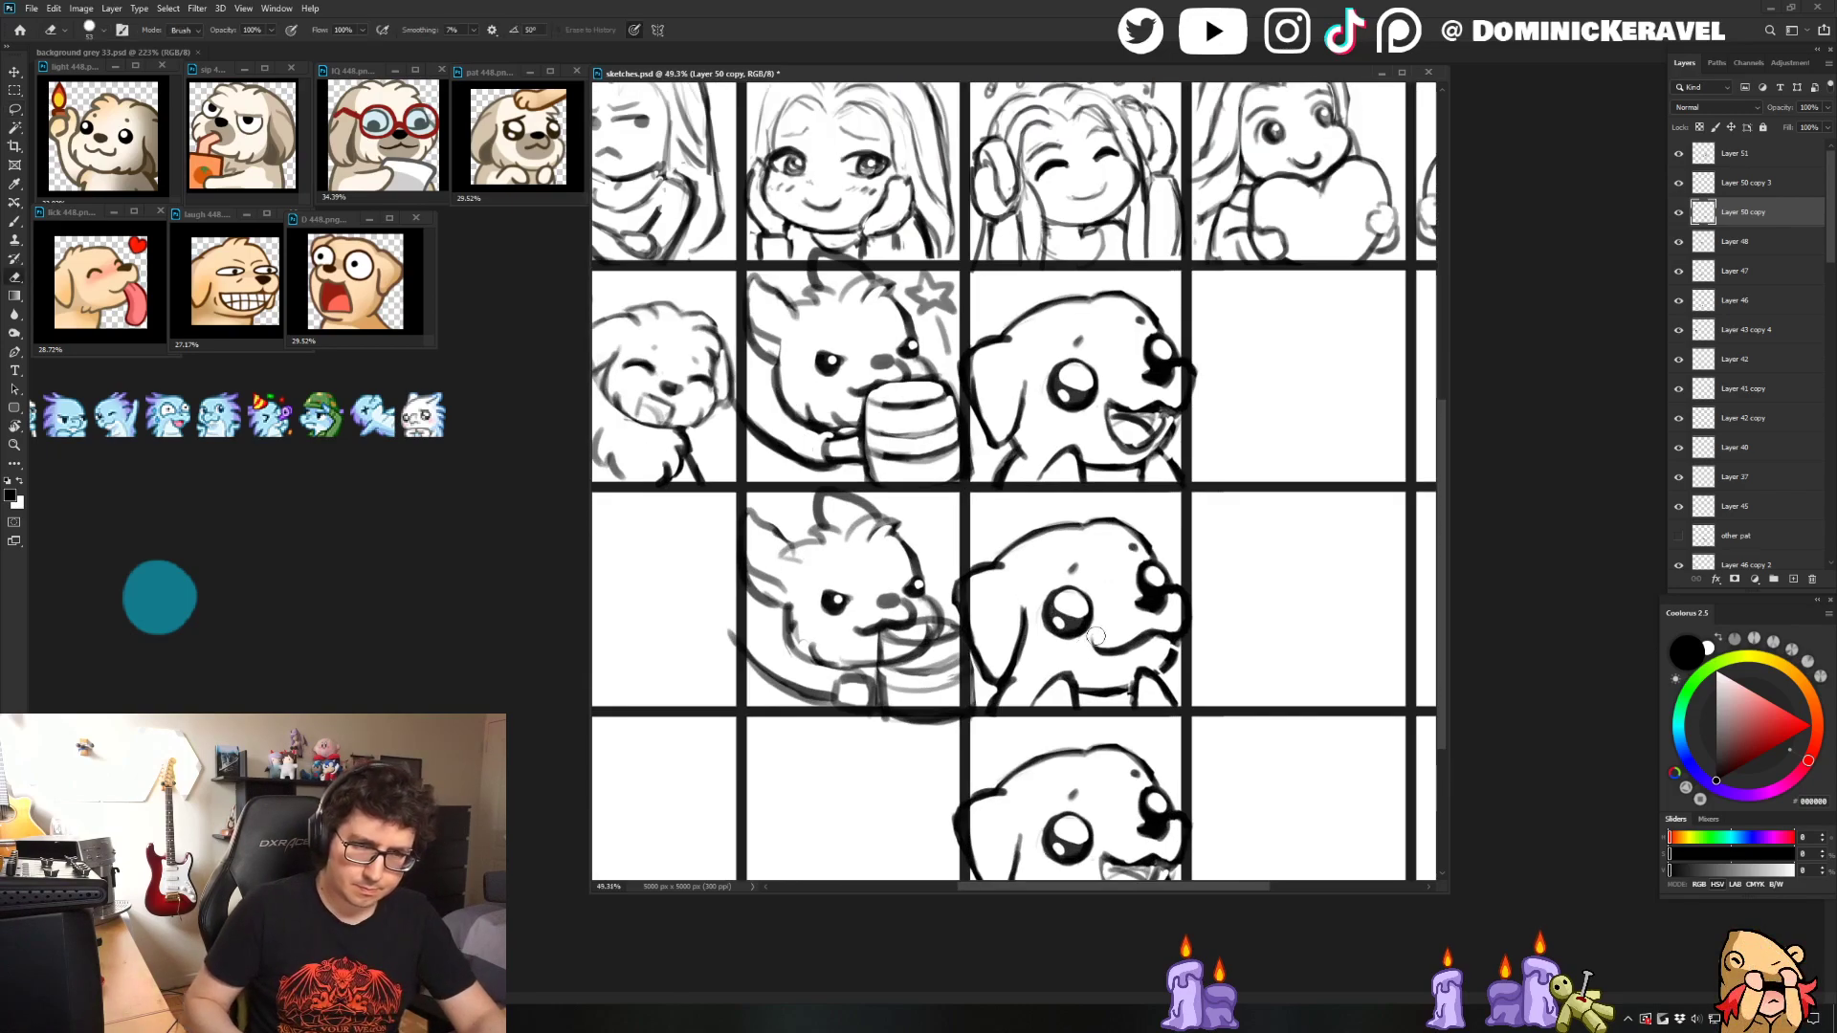
drag(1099, 647, 1139, 643)
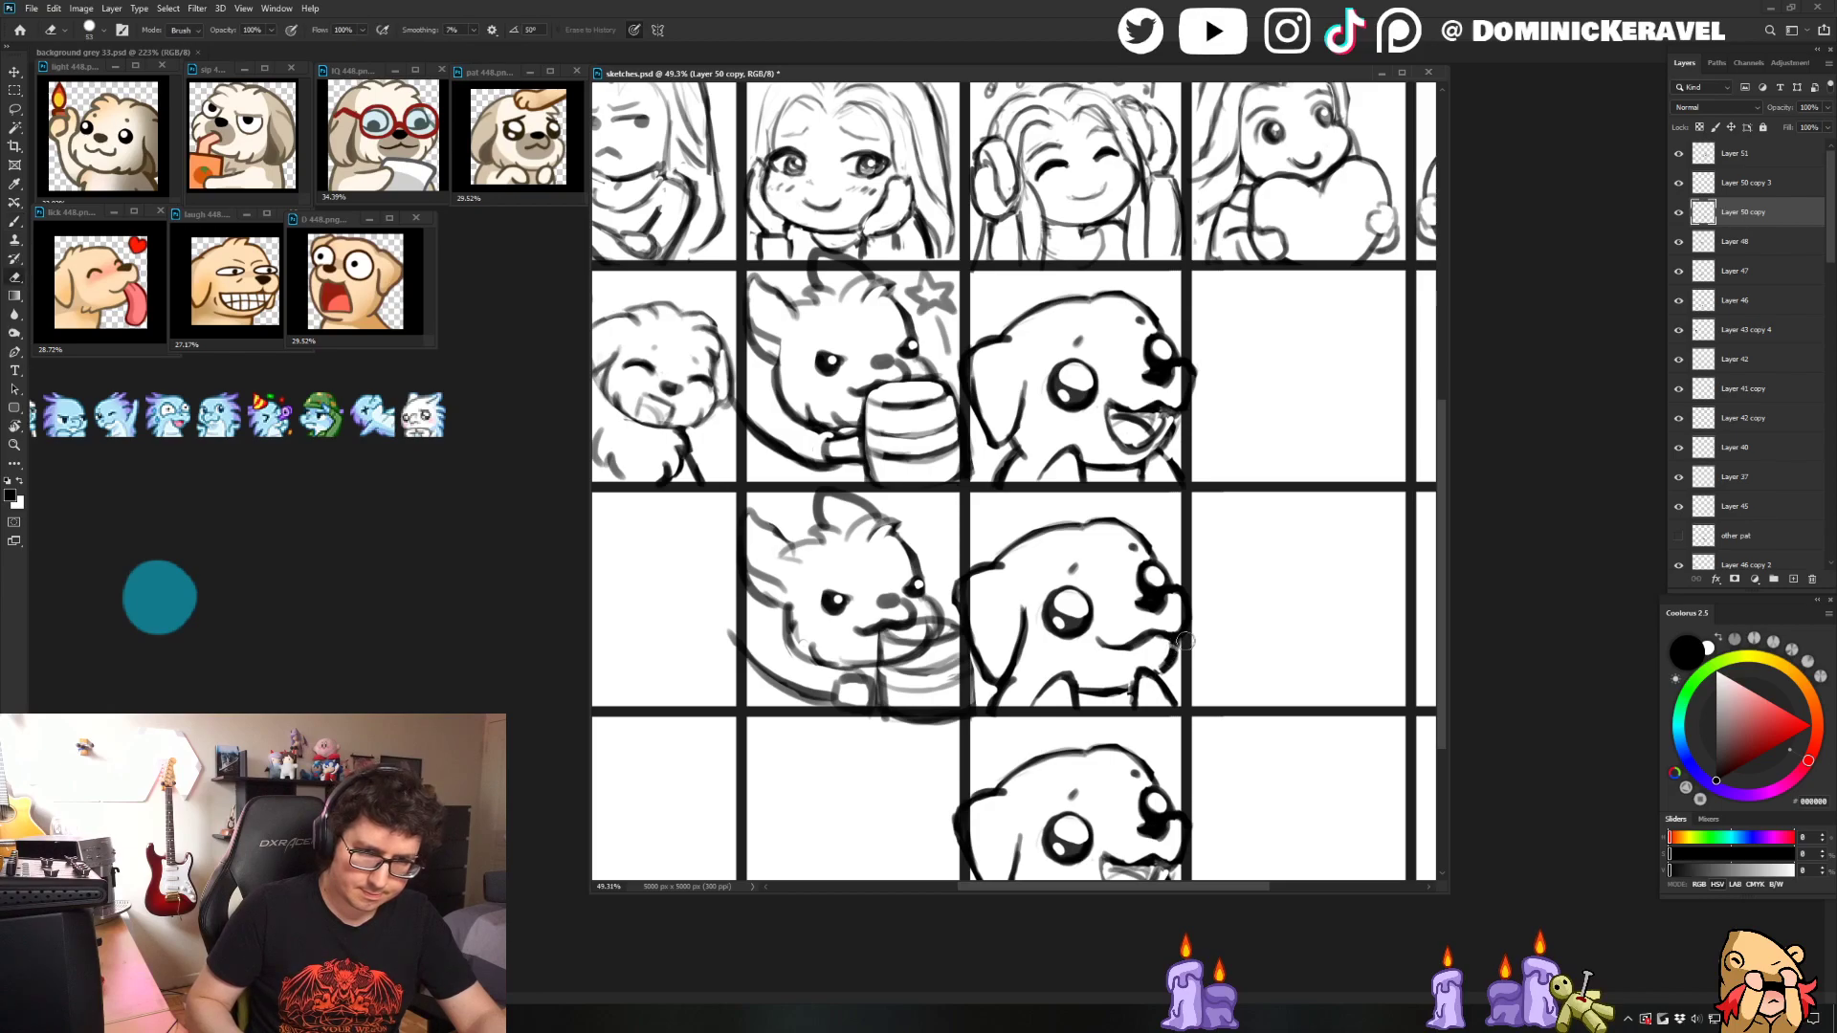
key(e)
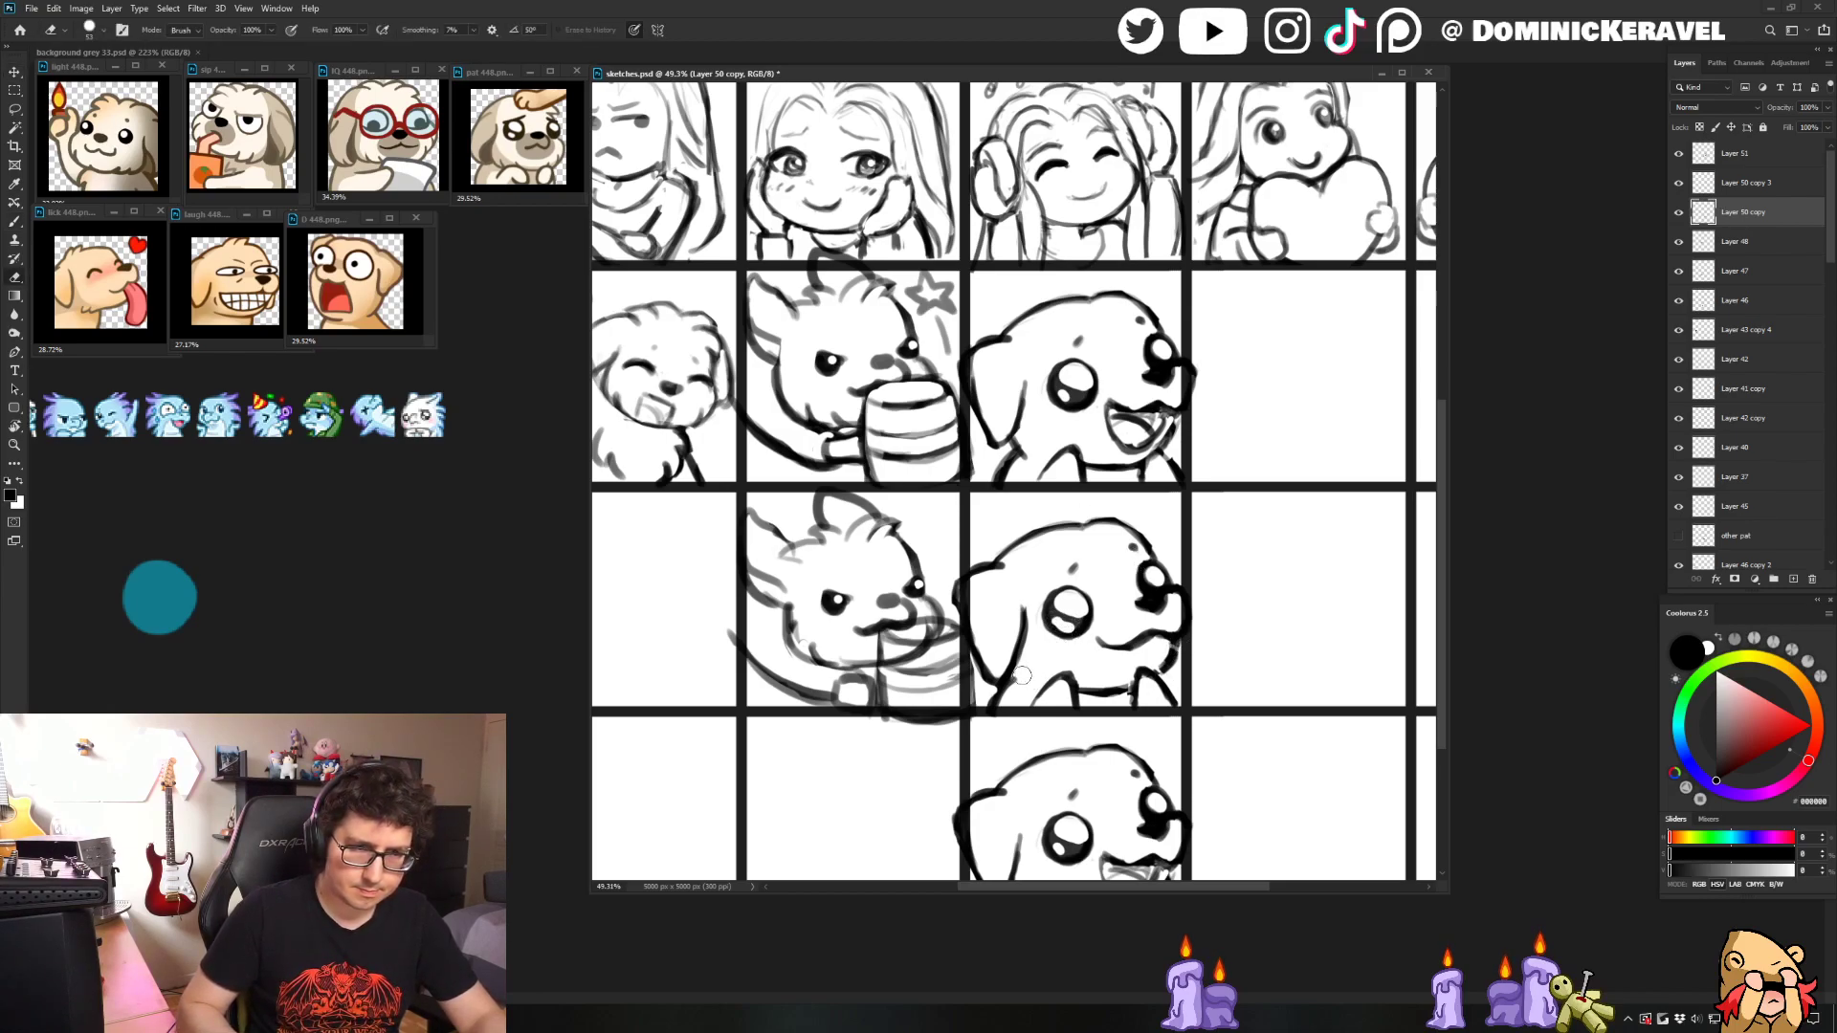
key(b)
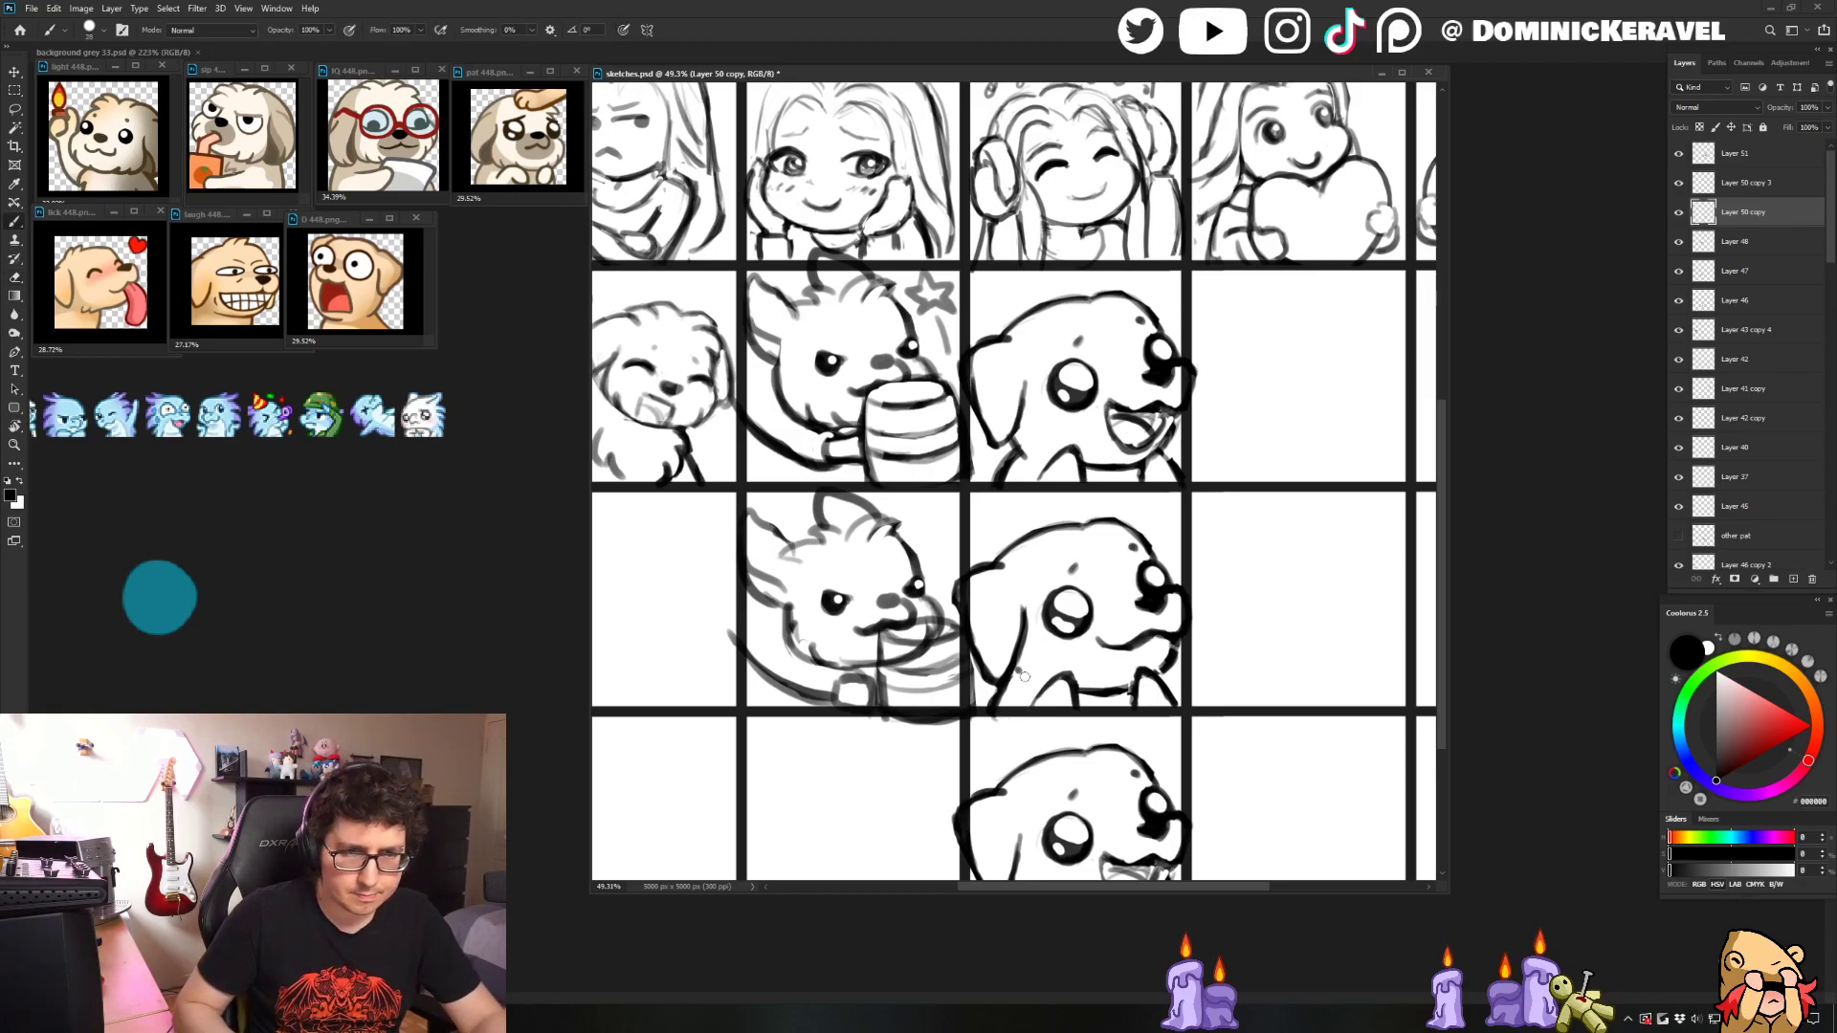
key(e)
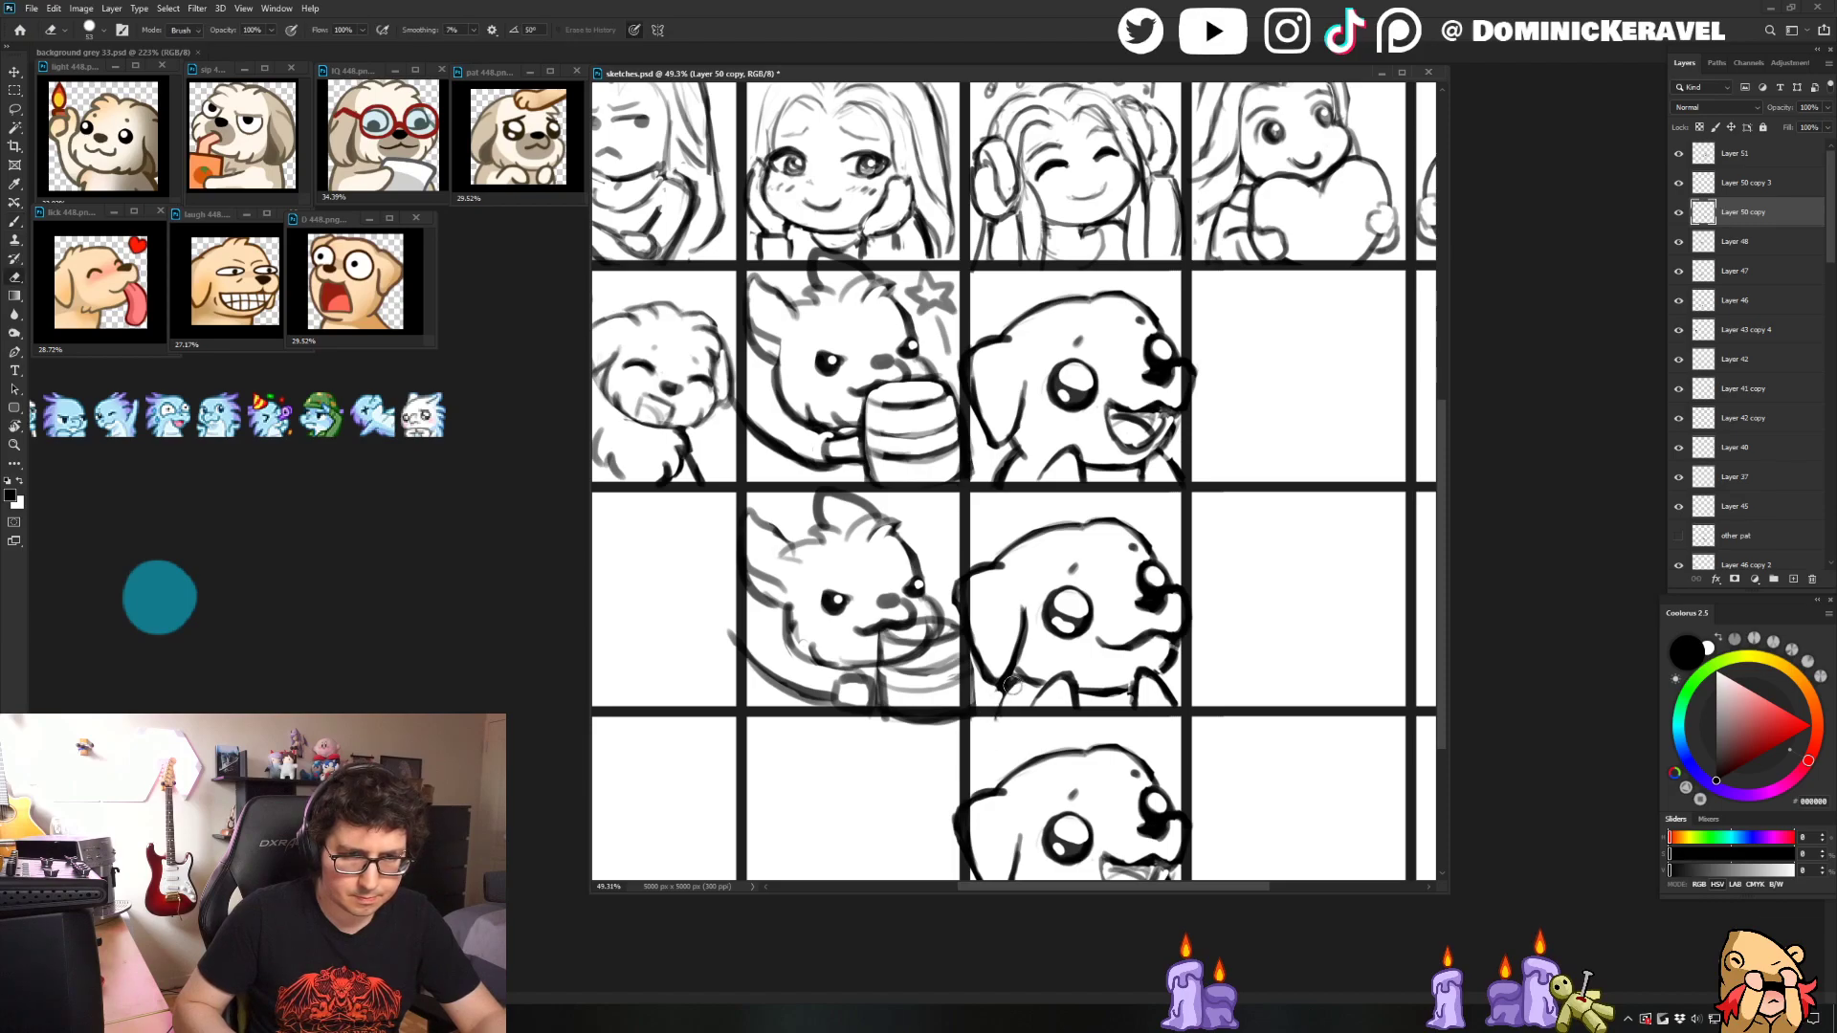
drag(1071, 709, 1010, 736)
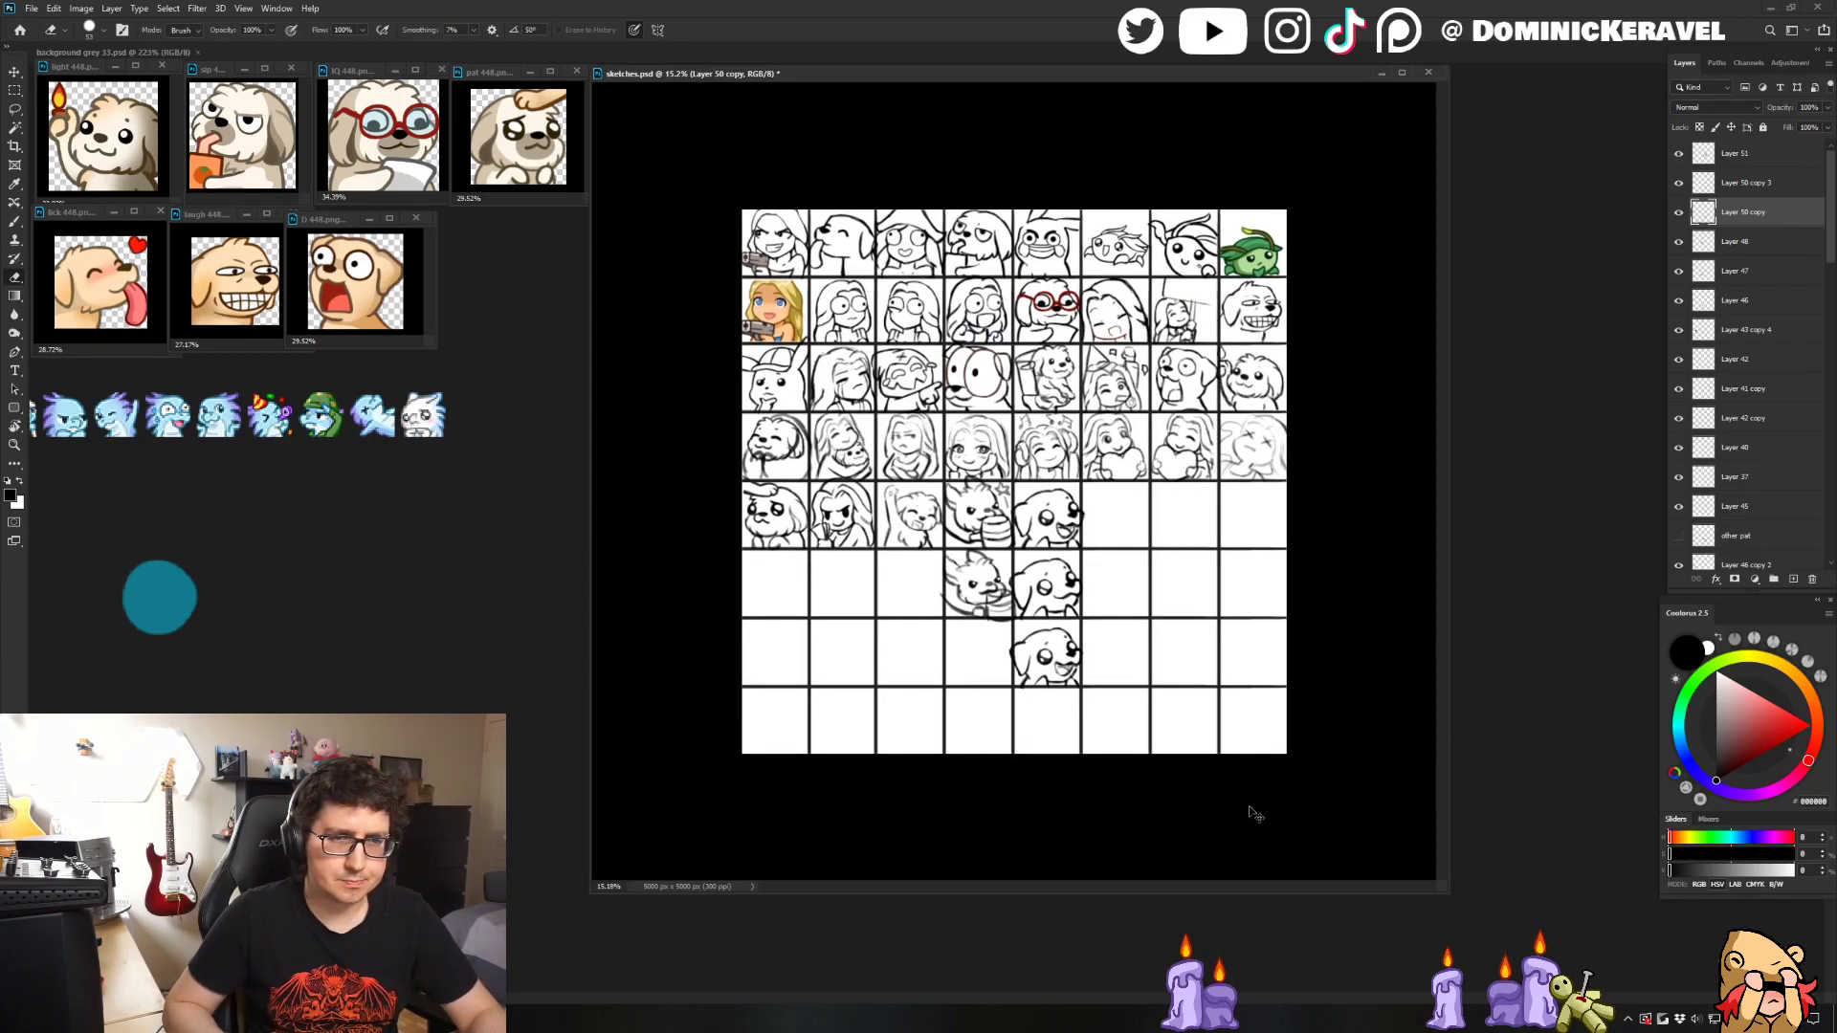
- Save sketches.psd and make its document window slightly smaller
drag(1236, 740, 1218, 697)
key(ctrl+s)
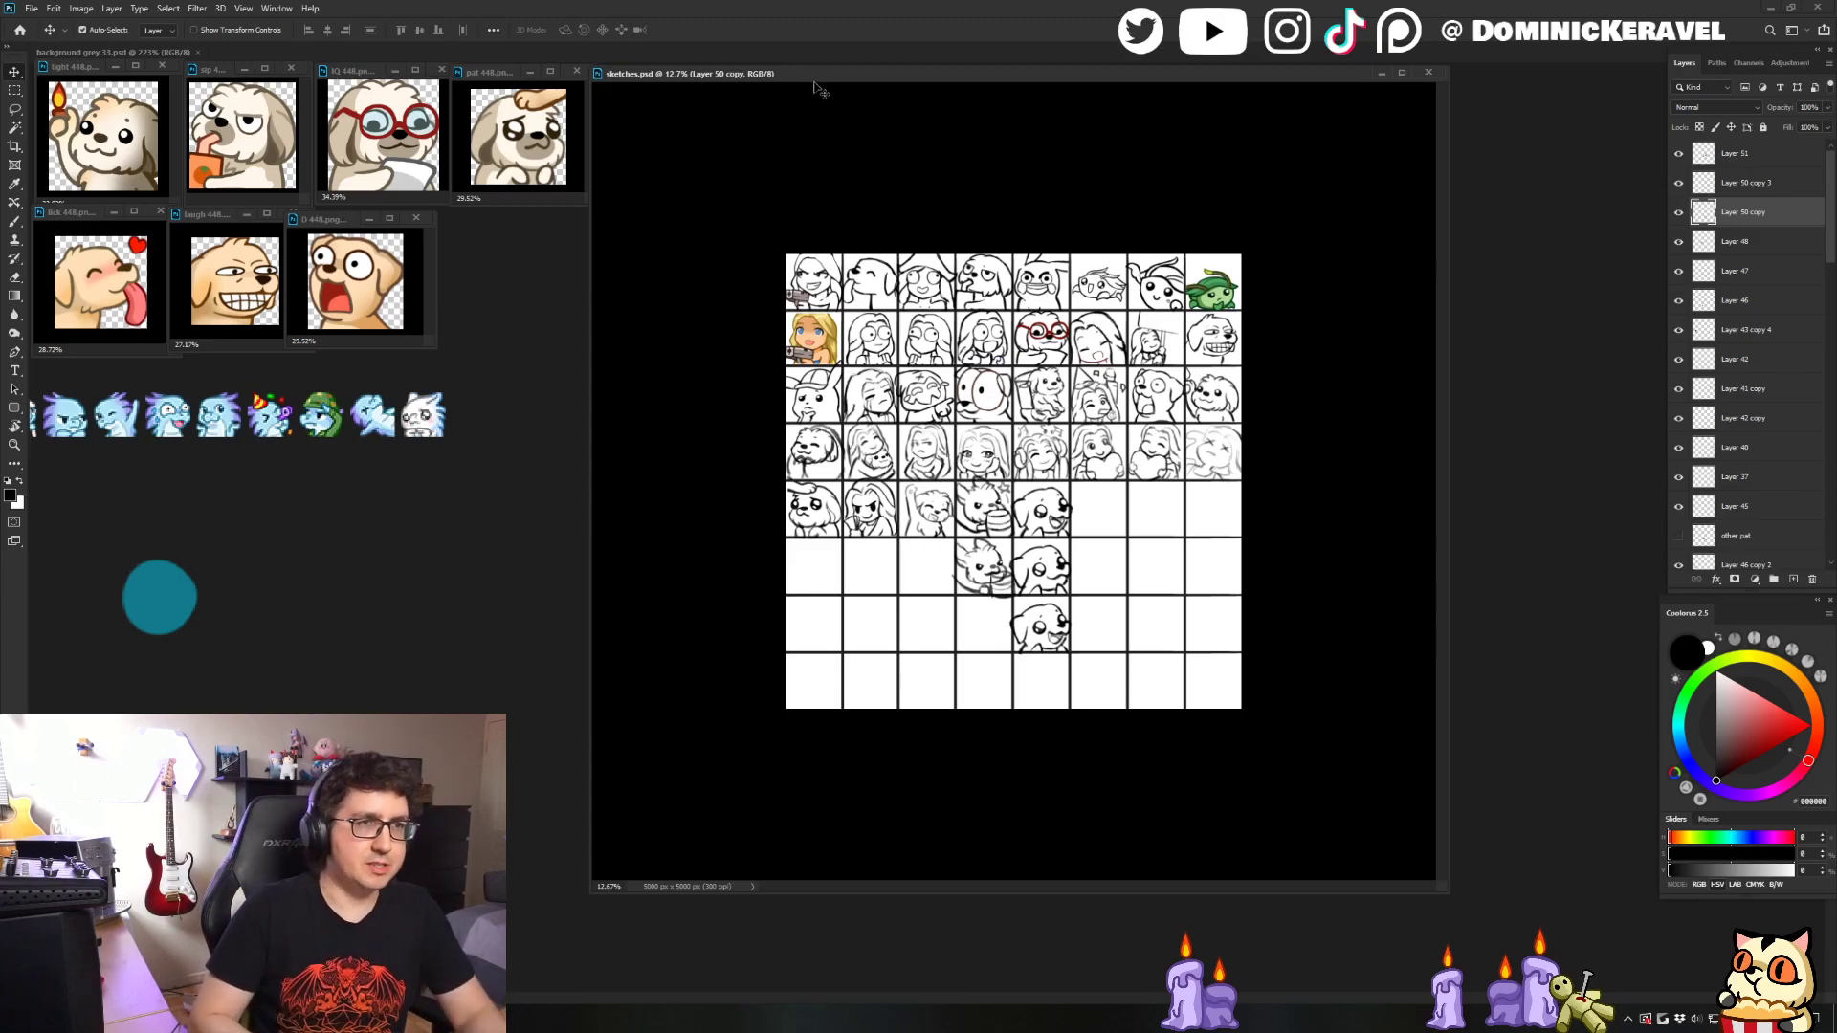
drag(821, 74, 820, 70)
drag(1443, 892, 1396, 856)
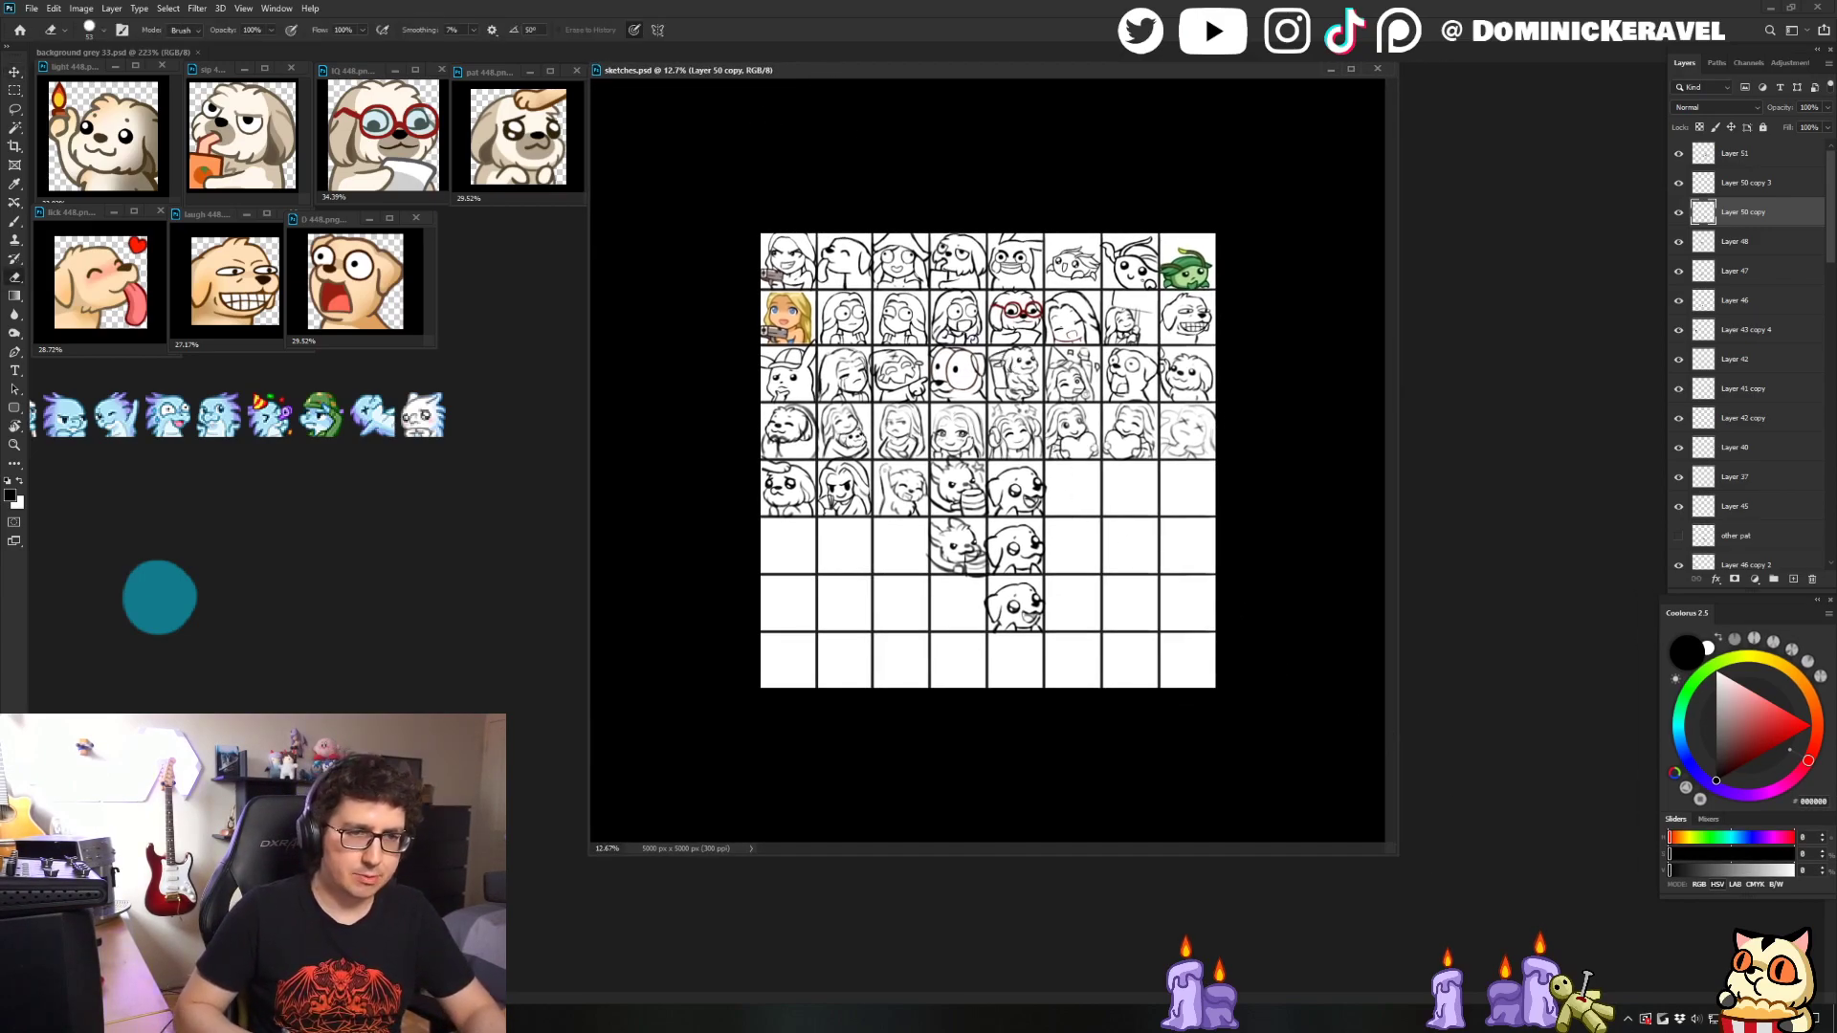
- Delete the redundant wide-smiling puppy from the seventh row and save the file
click(1018, 623)
key(Delete)
key(ctrl+shift+z)
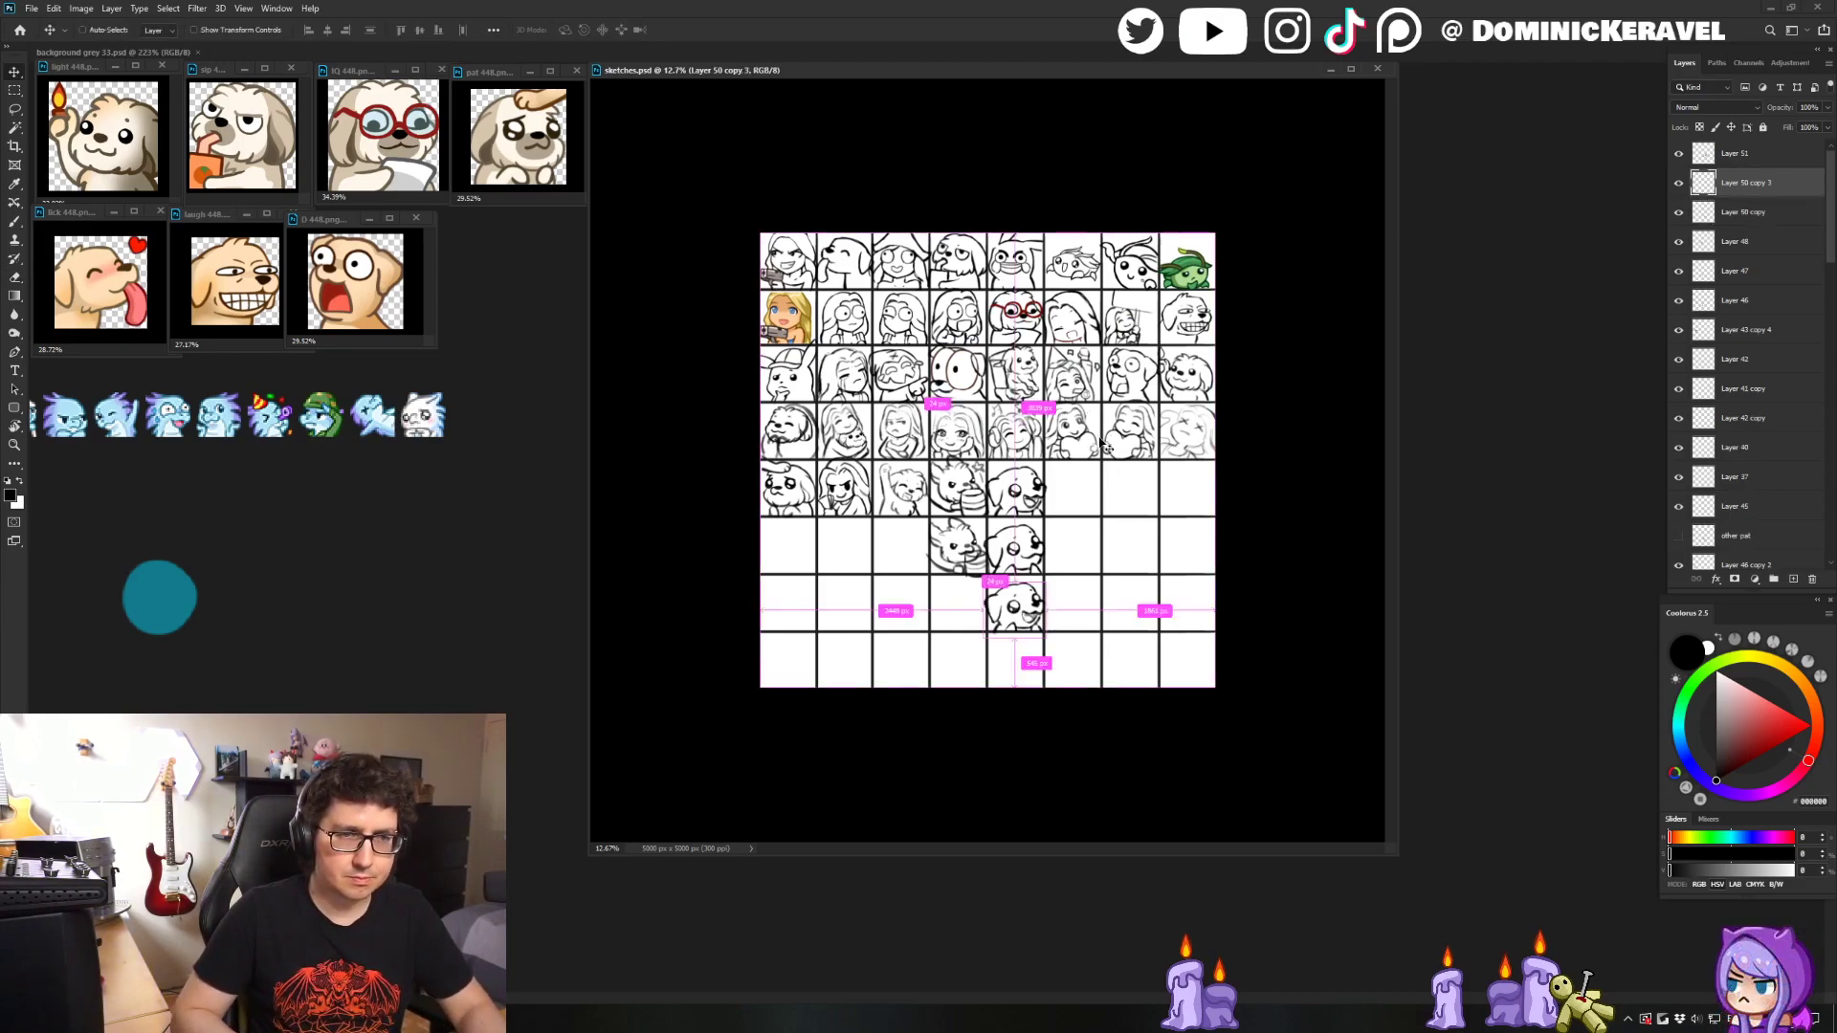
key(ctrl+z)
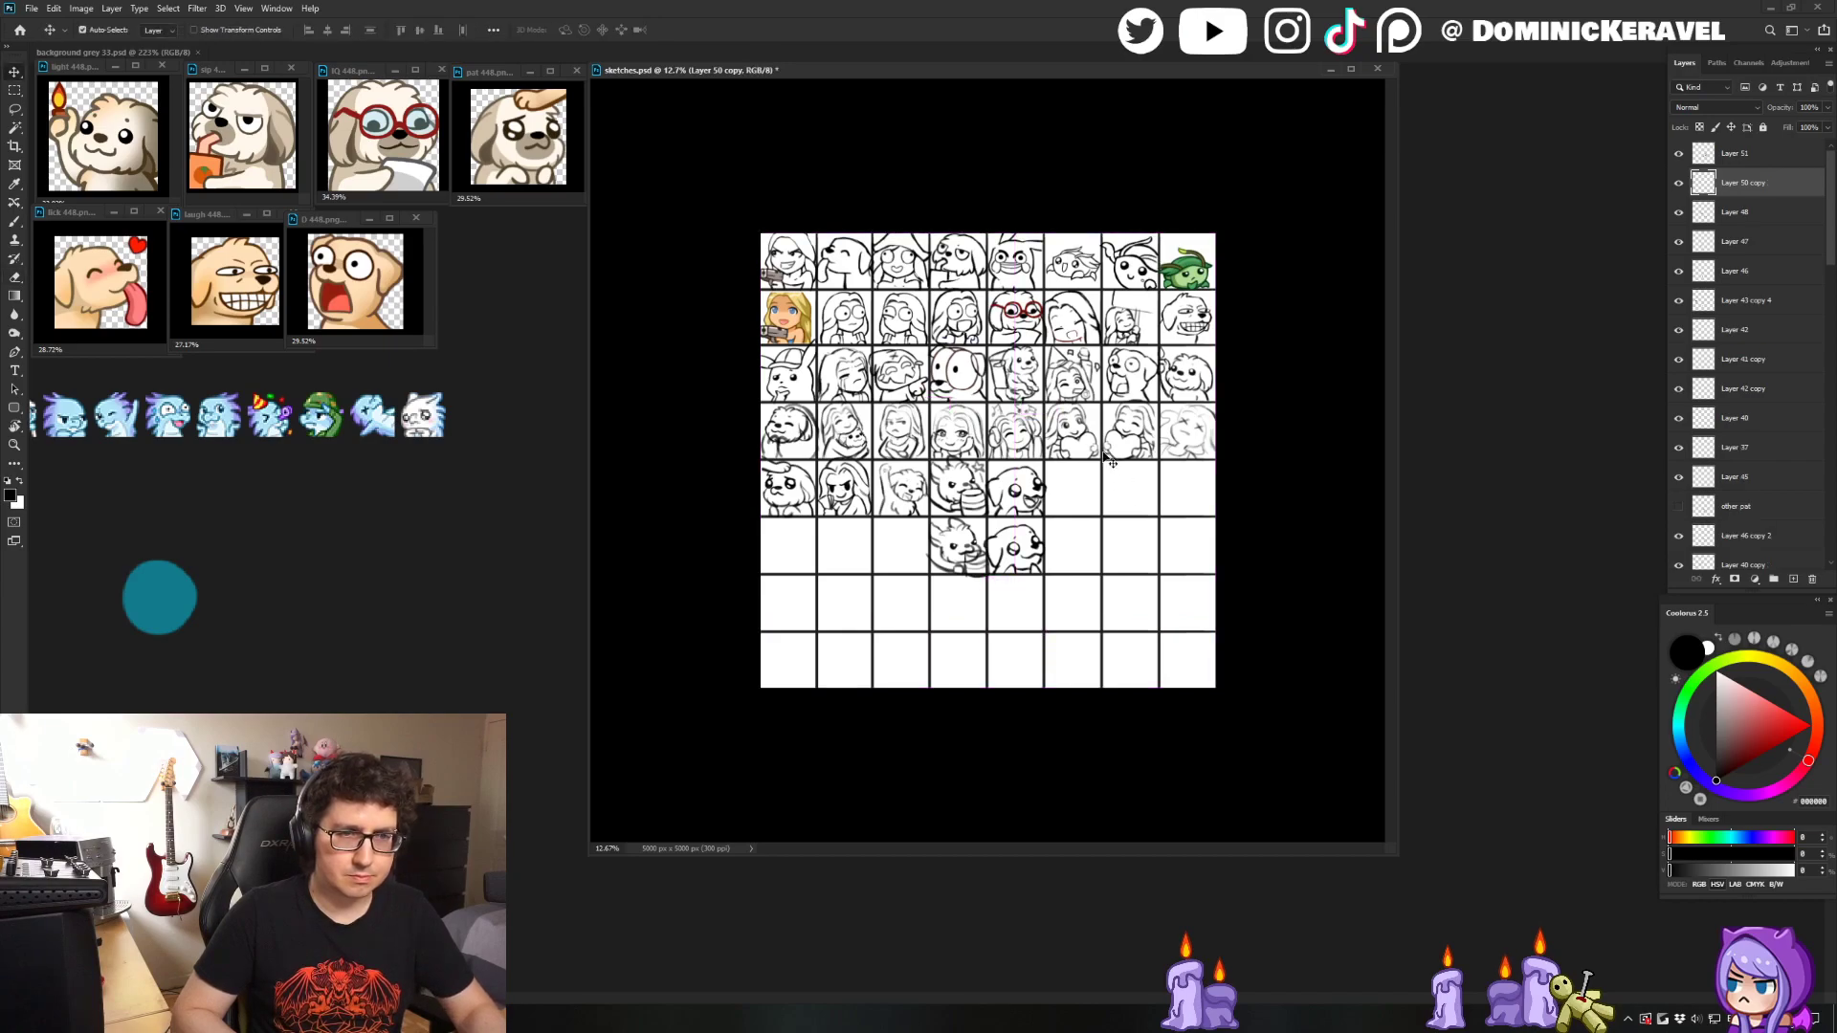
scroll(1118, 491, up, 1)
key(ctrl+s)
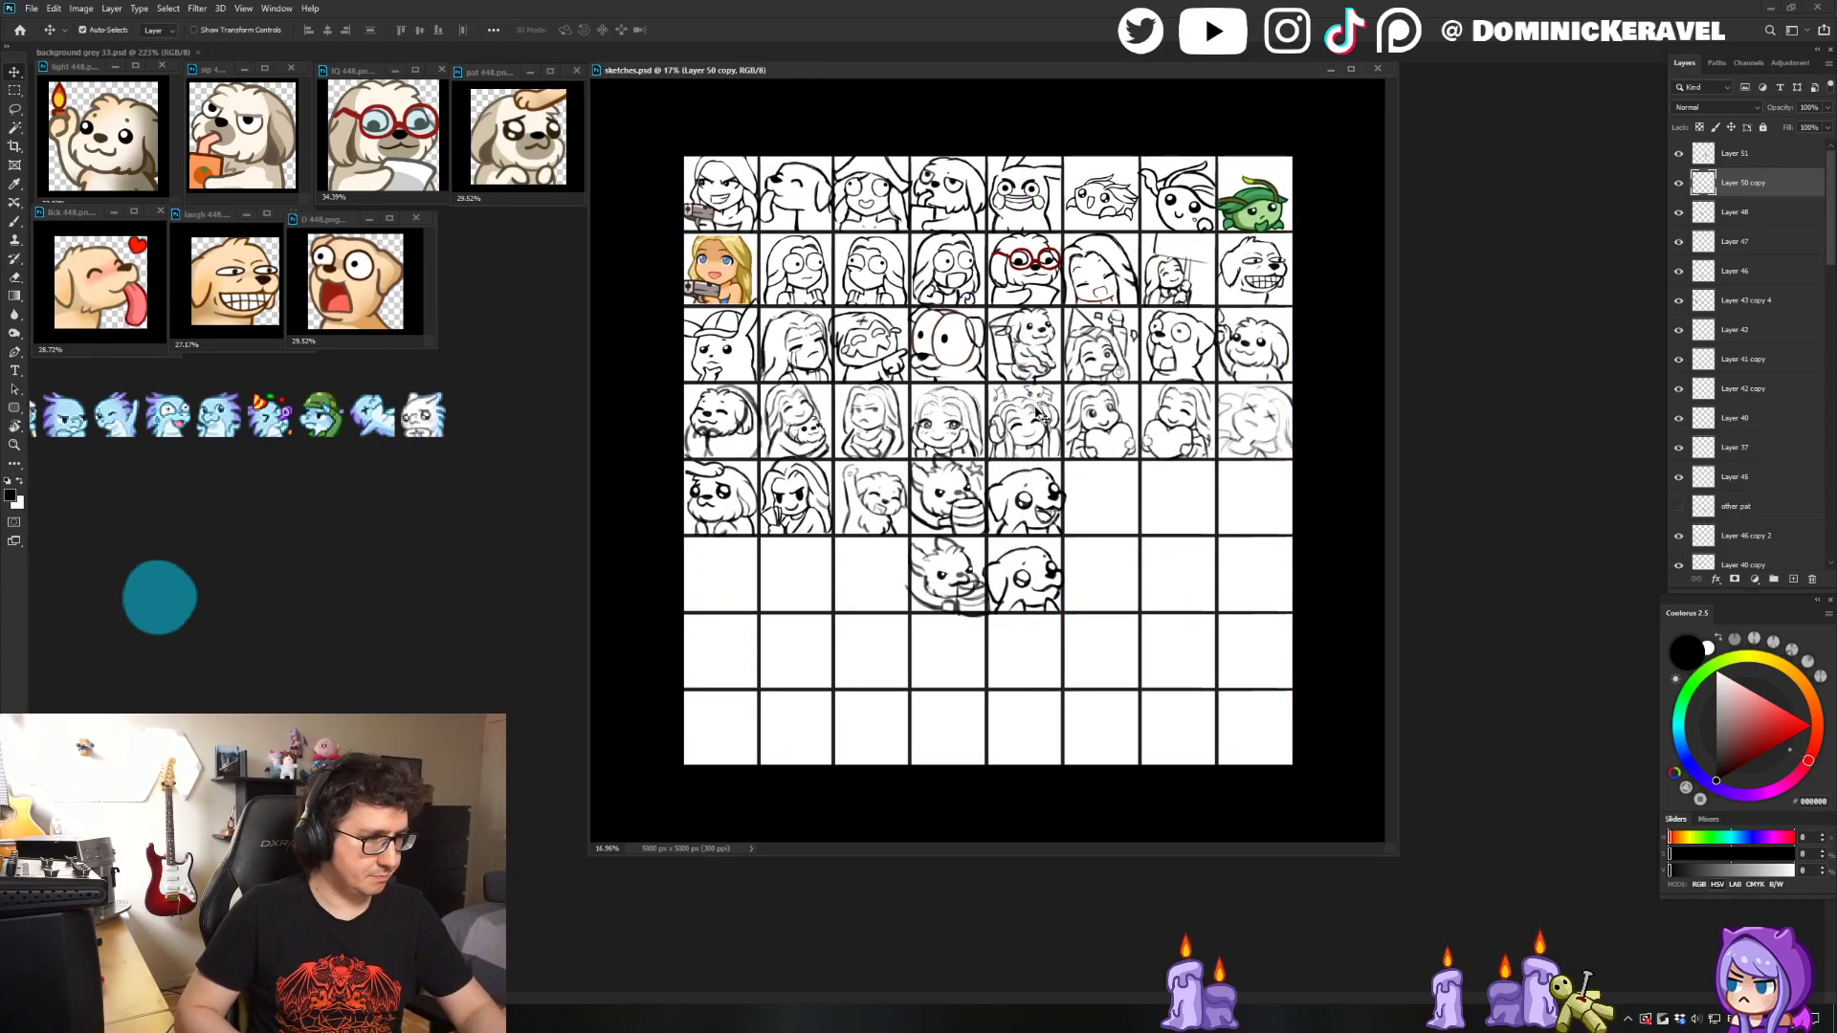
key(e)
key(v)
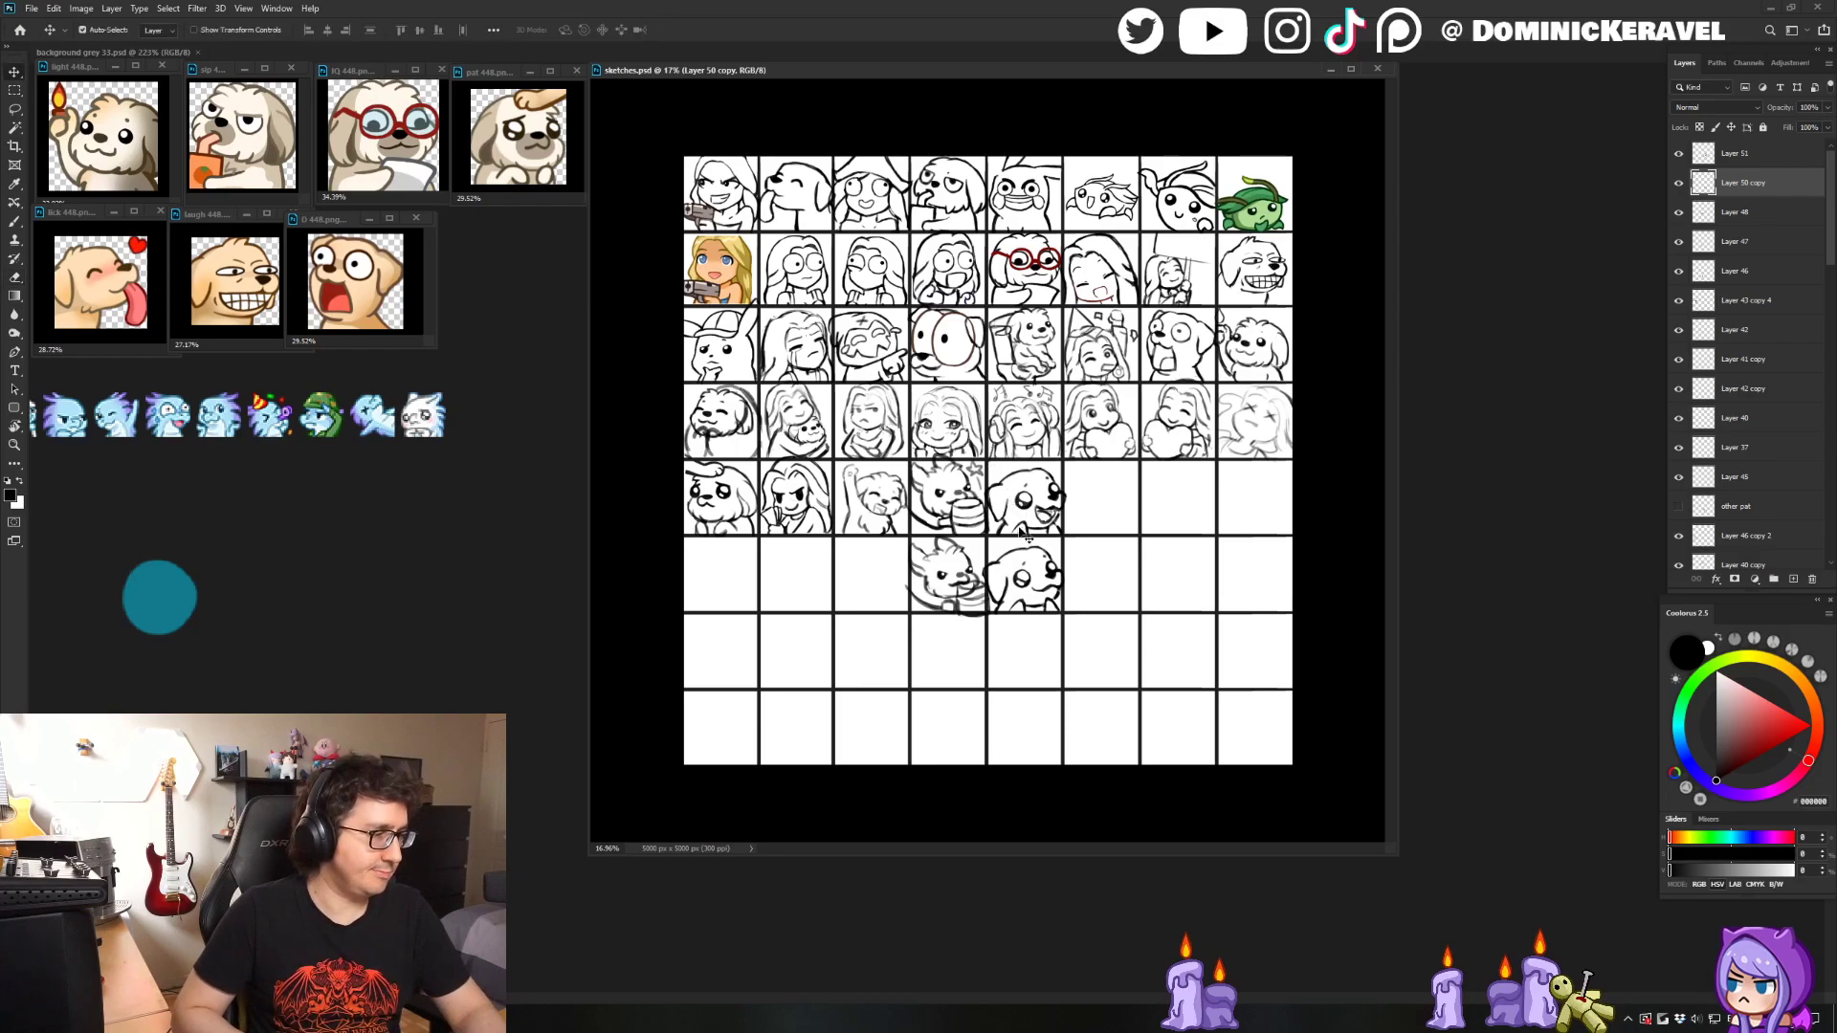
drag(1169, 572, 1218, 584)
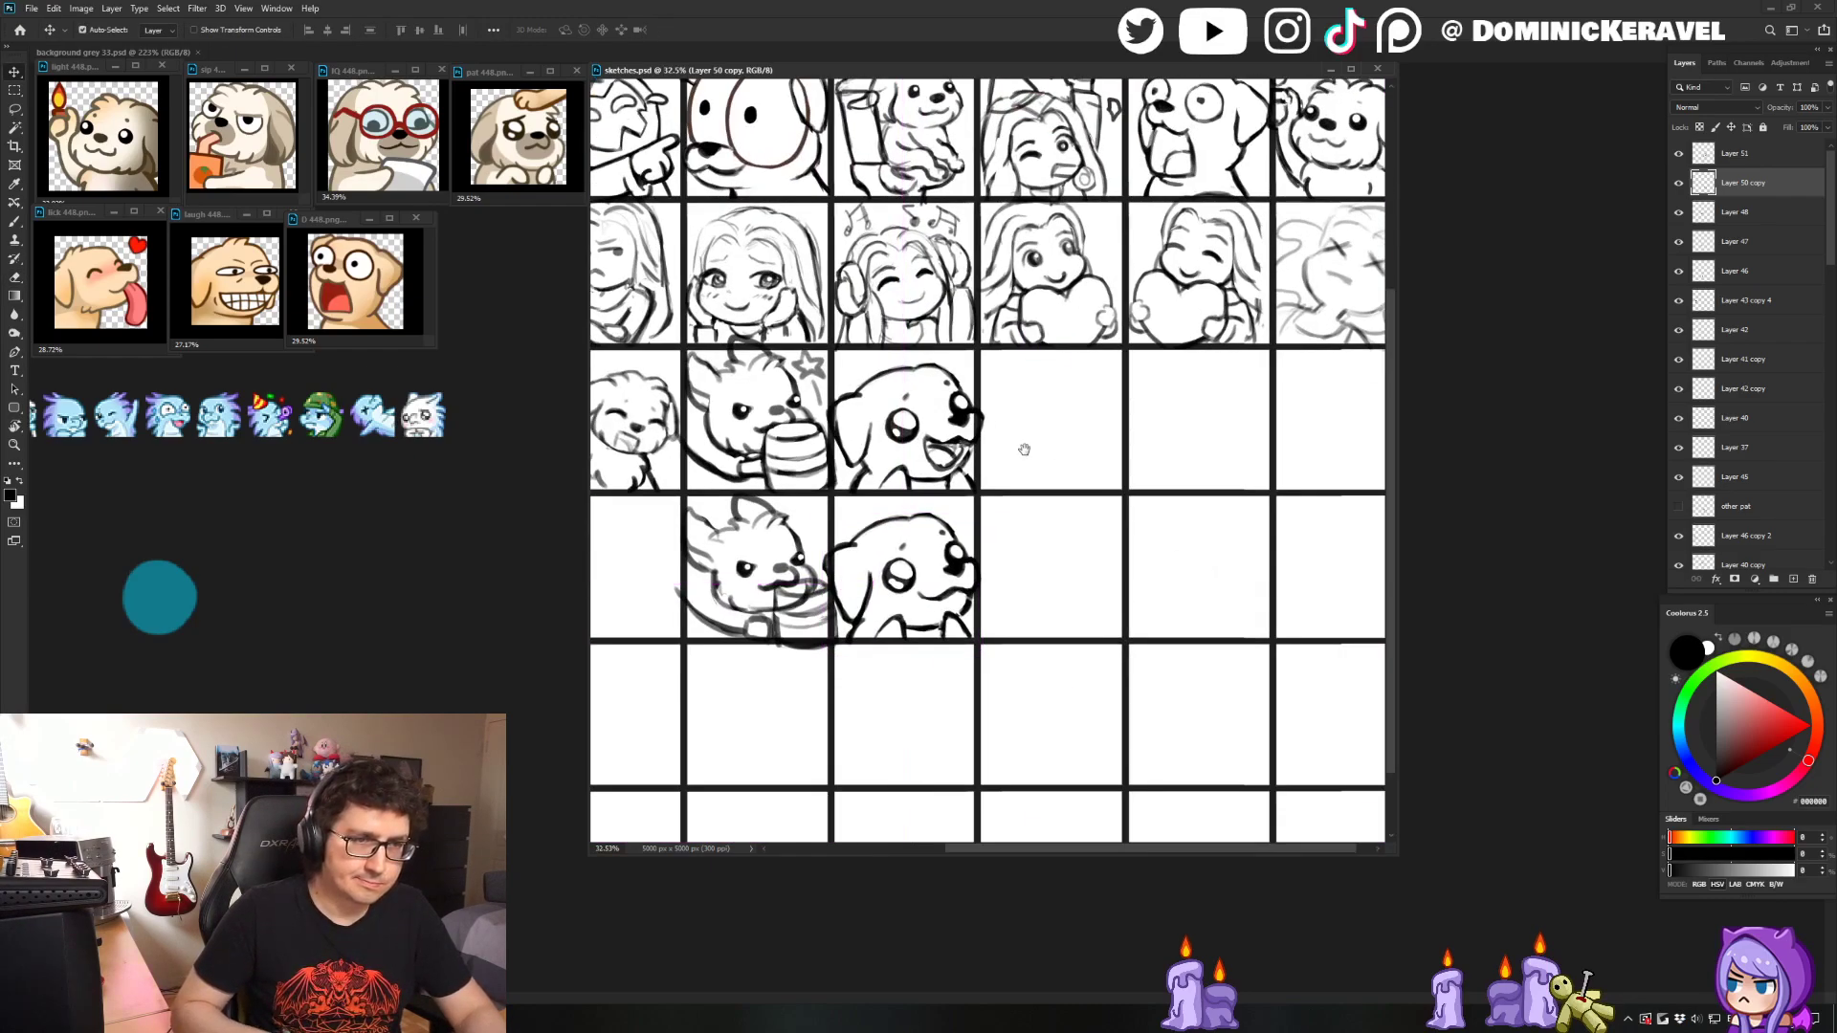
- Touch up the lower-right line work below the muzzle of the closed-mouth puppy in the sixth row
key(b)
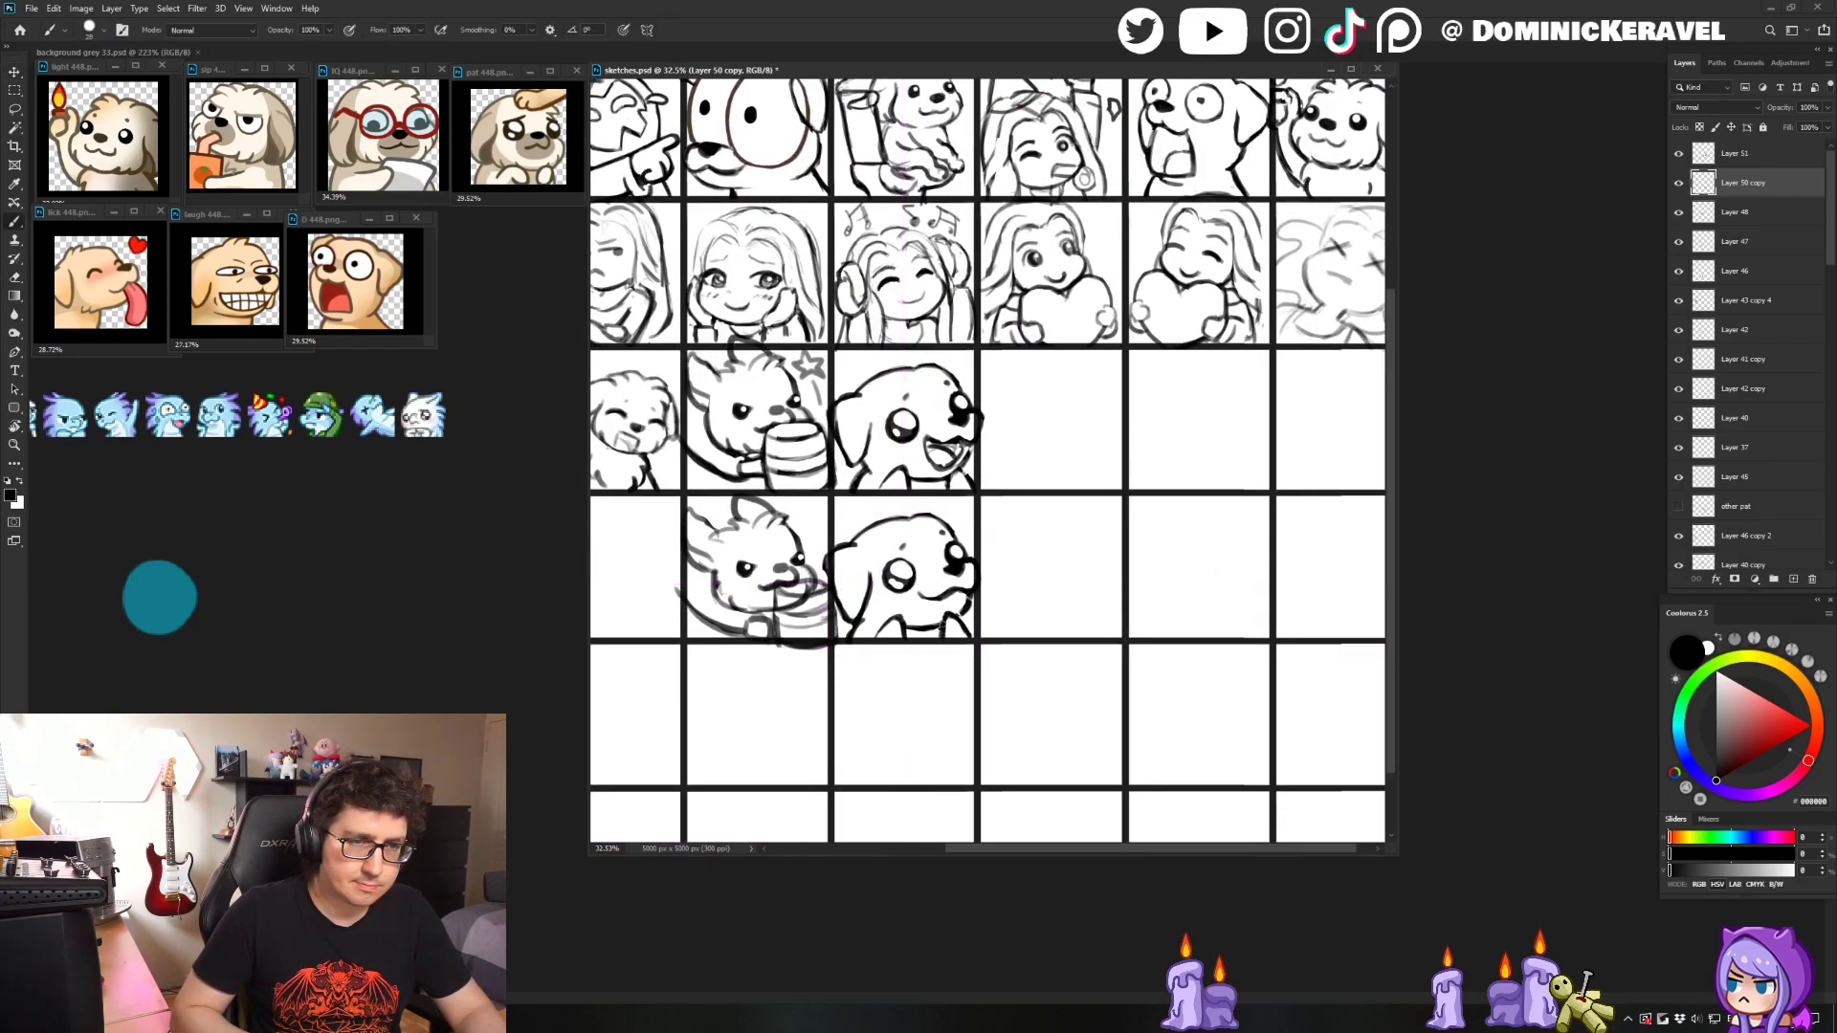
key(e)
key(b)
key(e)
key(b)
mouse_move(954, 606)
mouse_down()
mouse_move(939, 622)
mouse_move(993, 635)
mouse_move(976, 637)
mouse_up()
key(e)
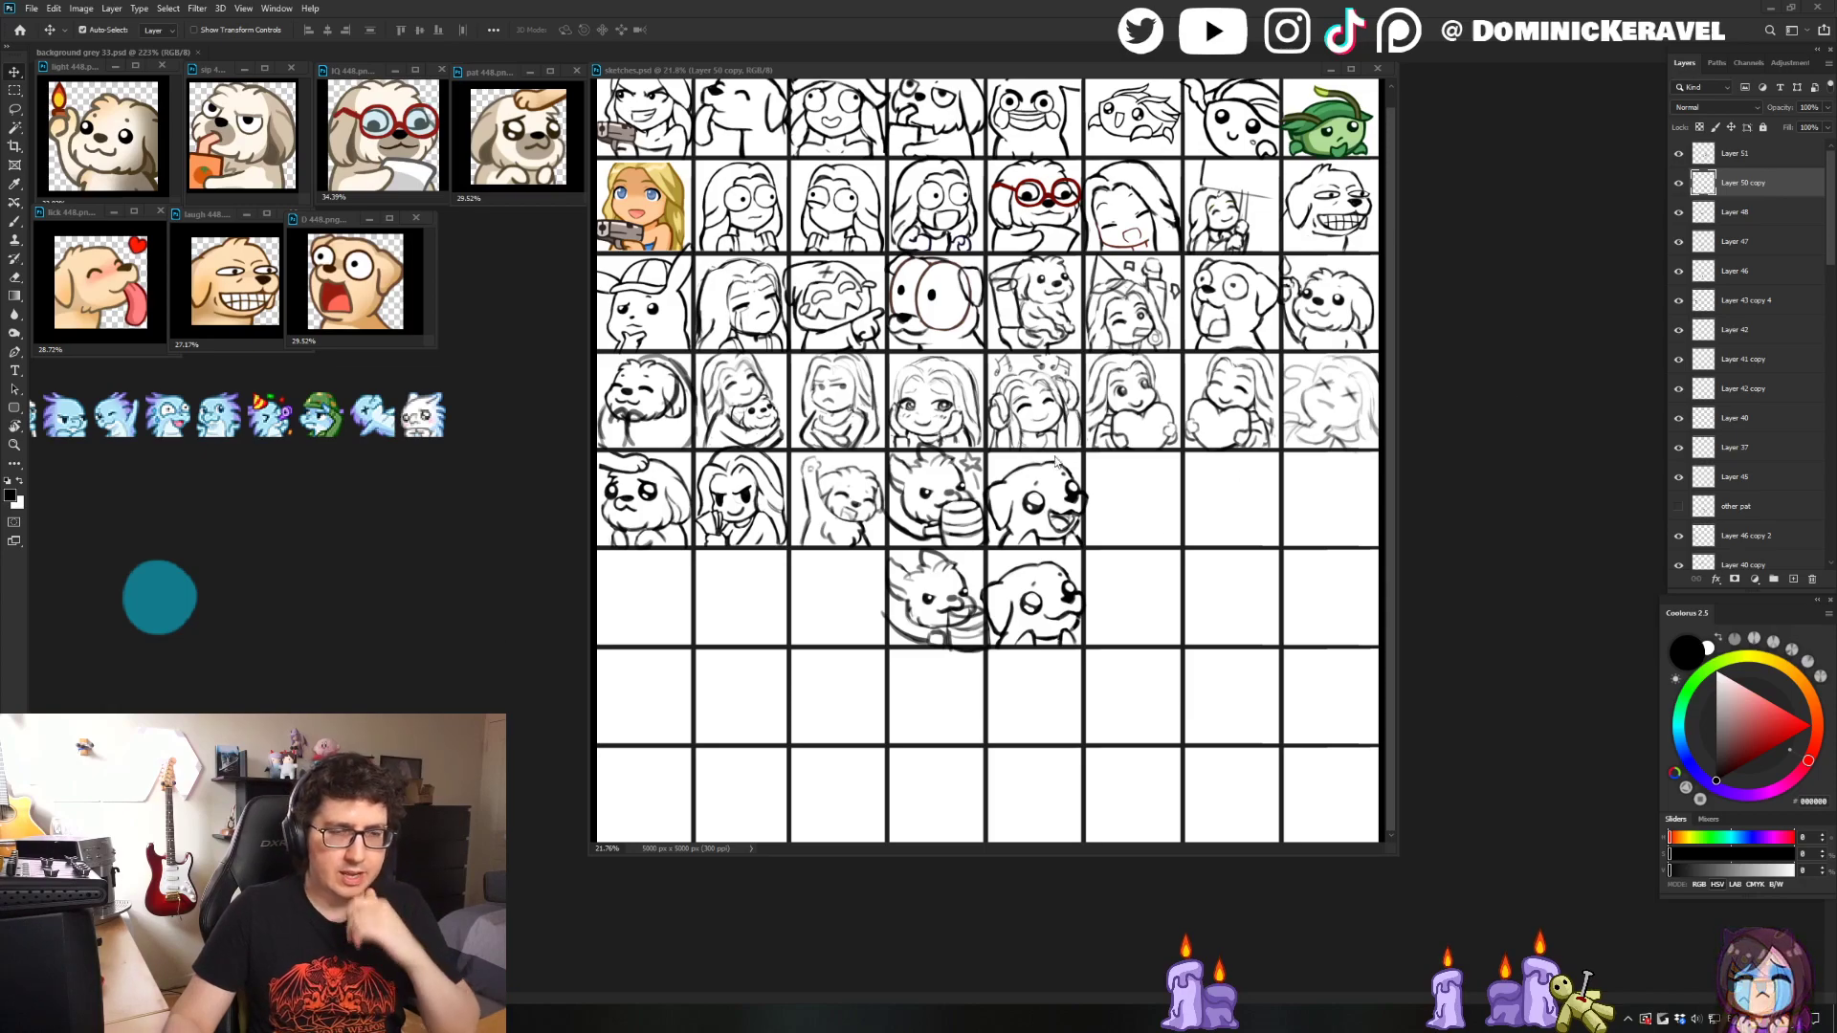
click(1138, 313)
drag(1123, 358, 1123, 369)
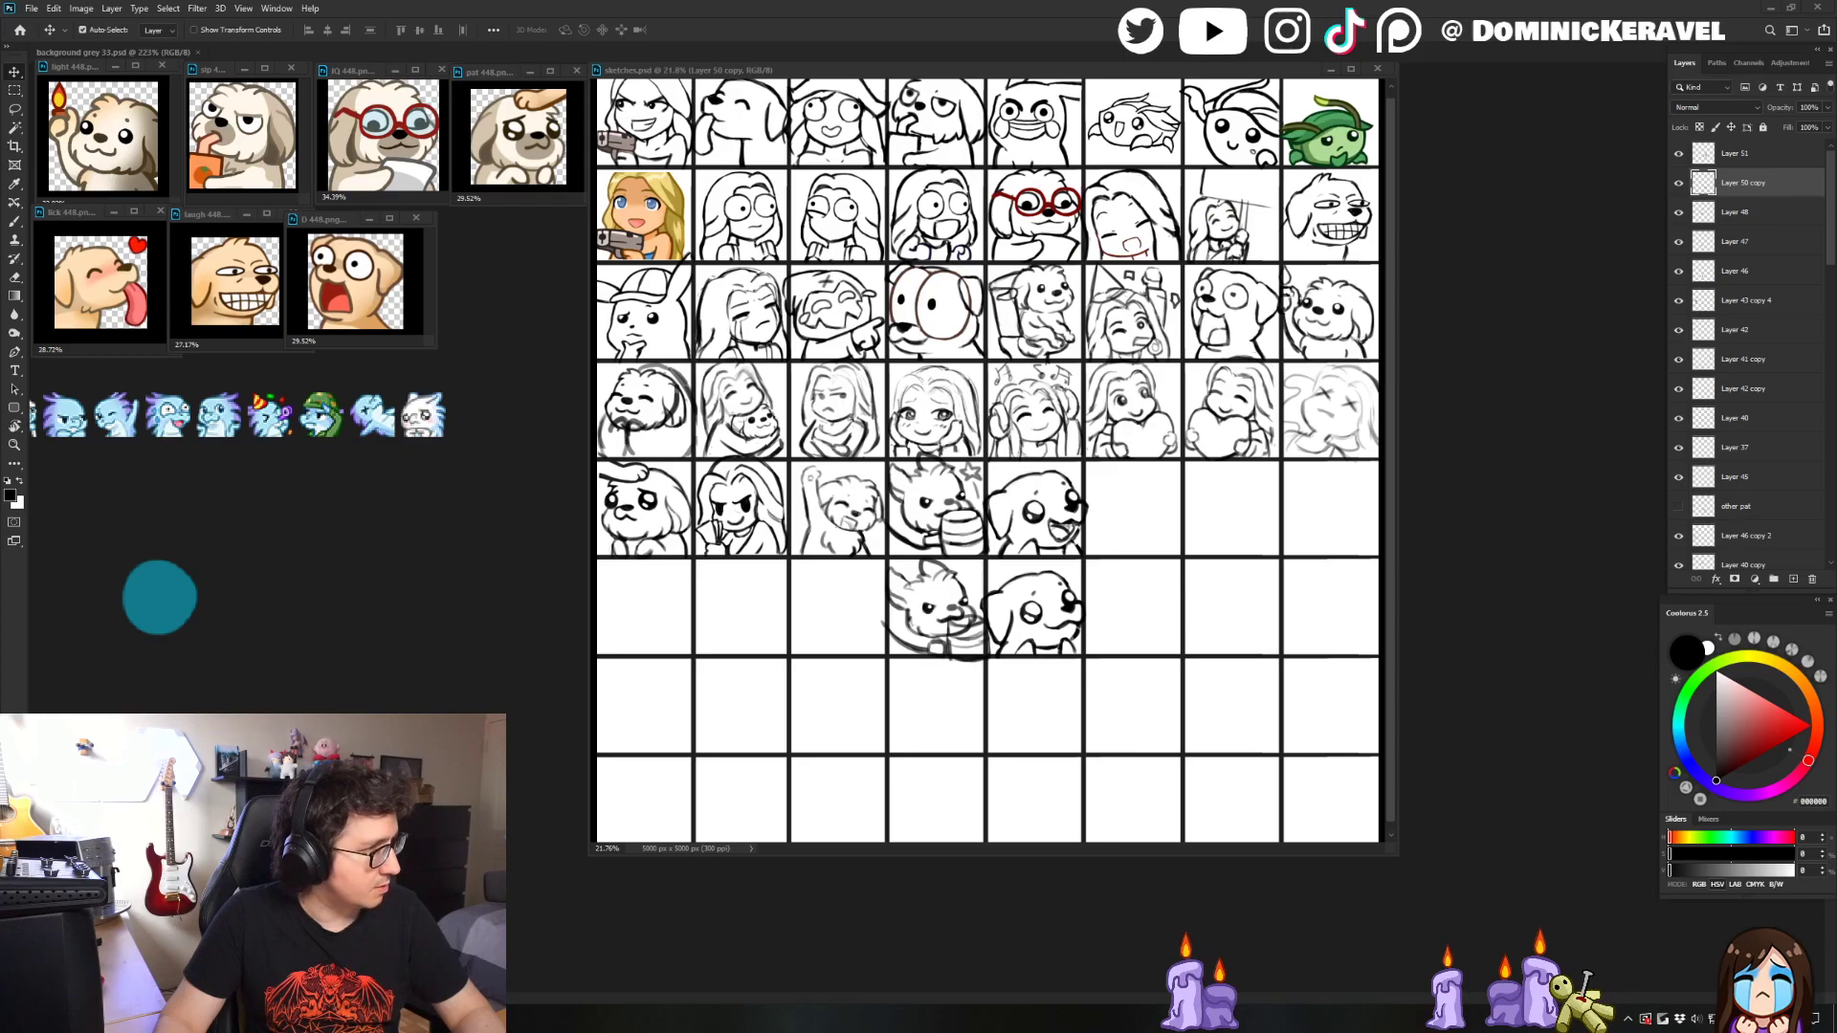
drag(1207, 358, 779, 49)
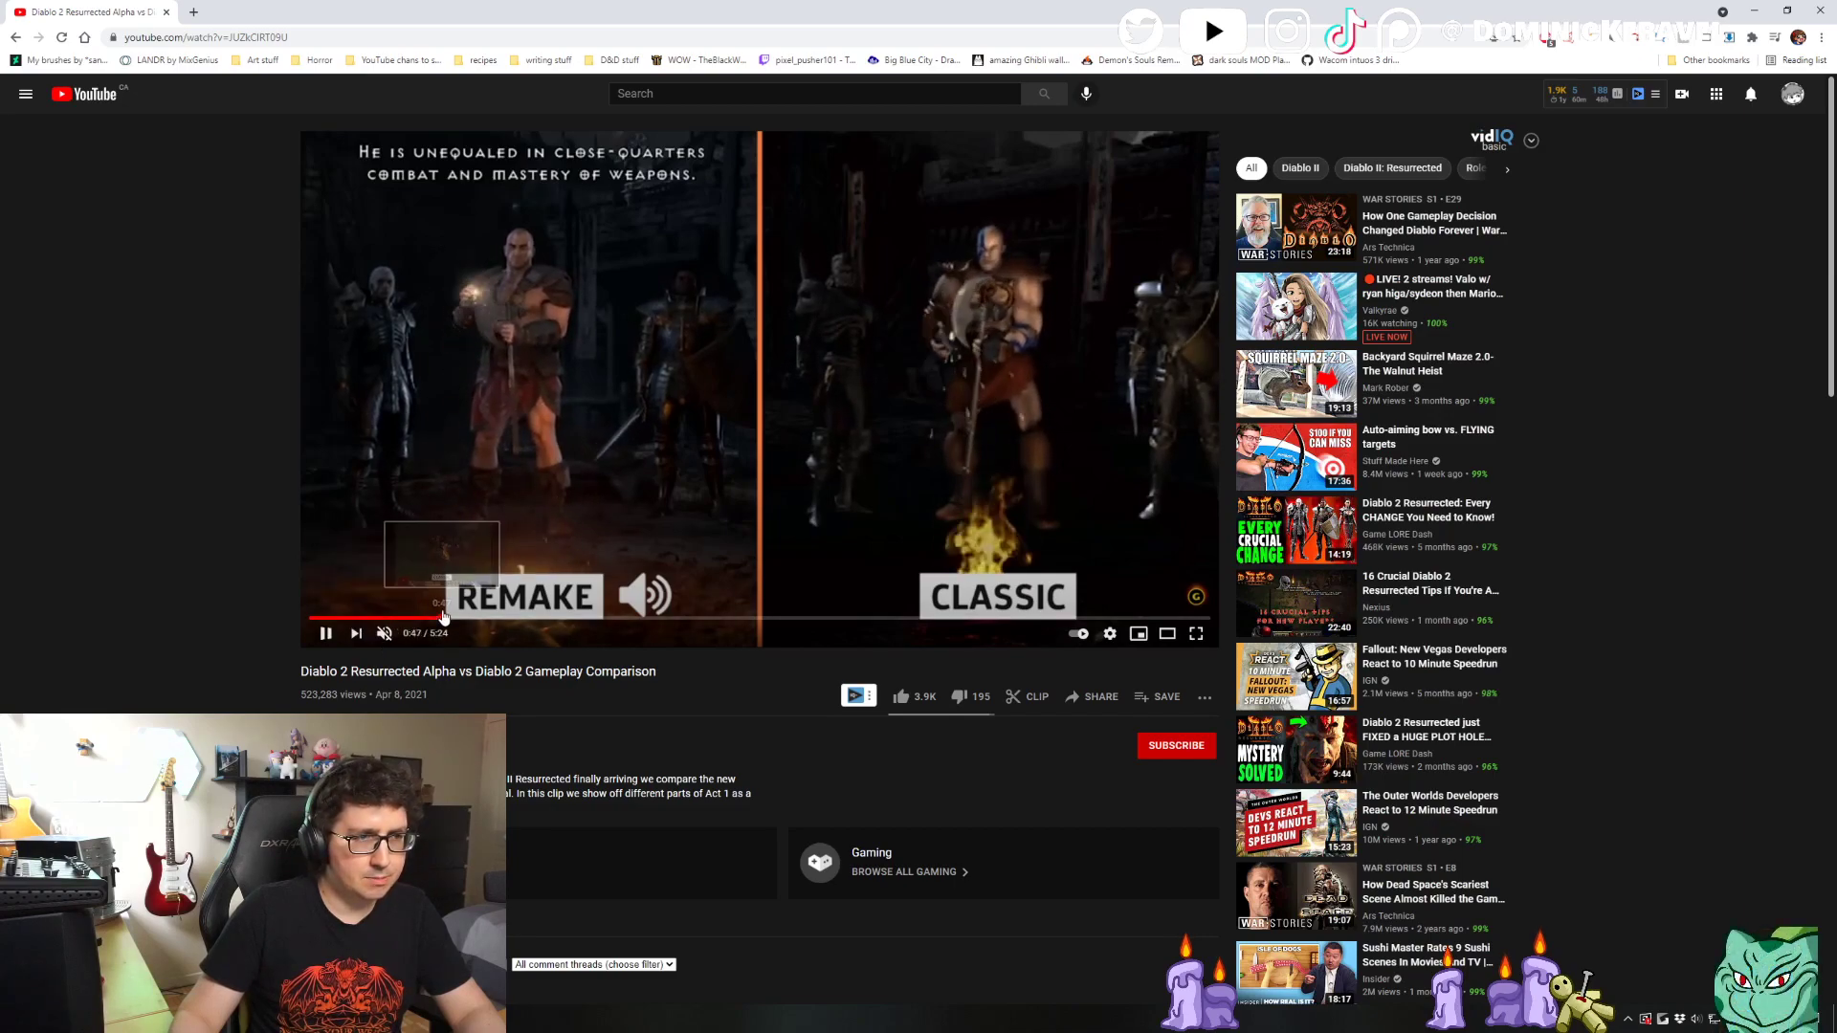
- In the browser's YouTube page, skip the Diablo 2 Resurrected comparison video to about 0:48 and view it full screen
click(442, 619)
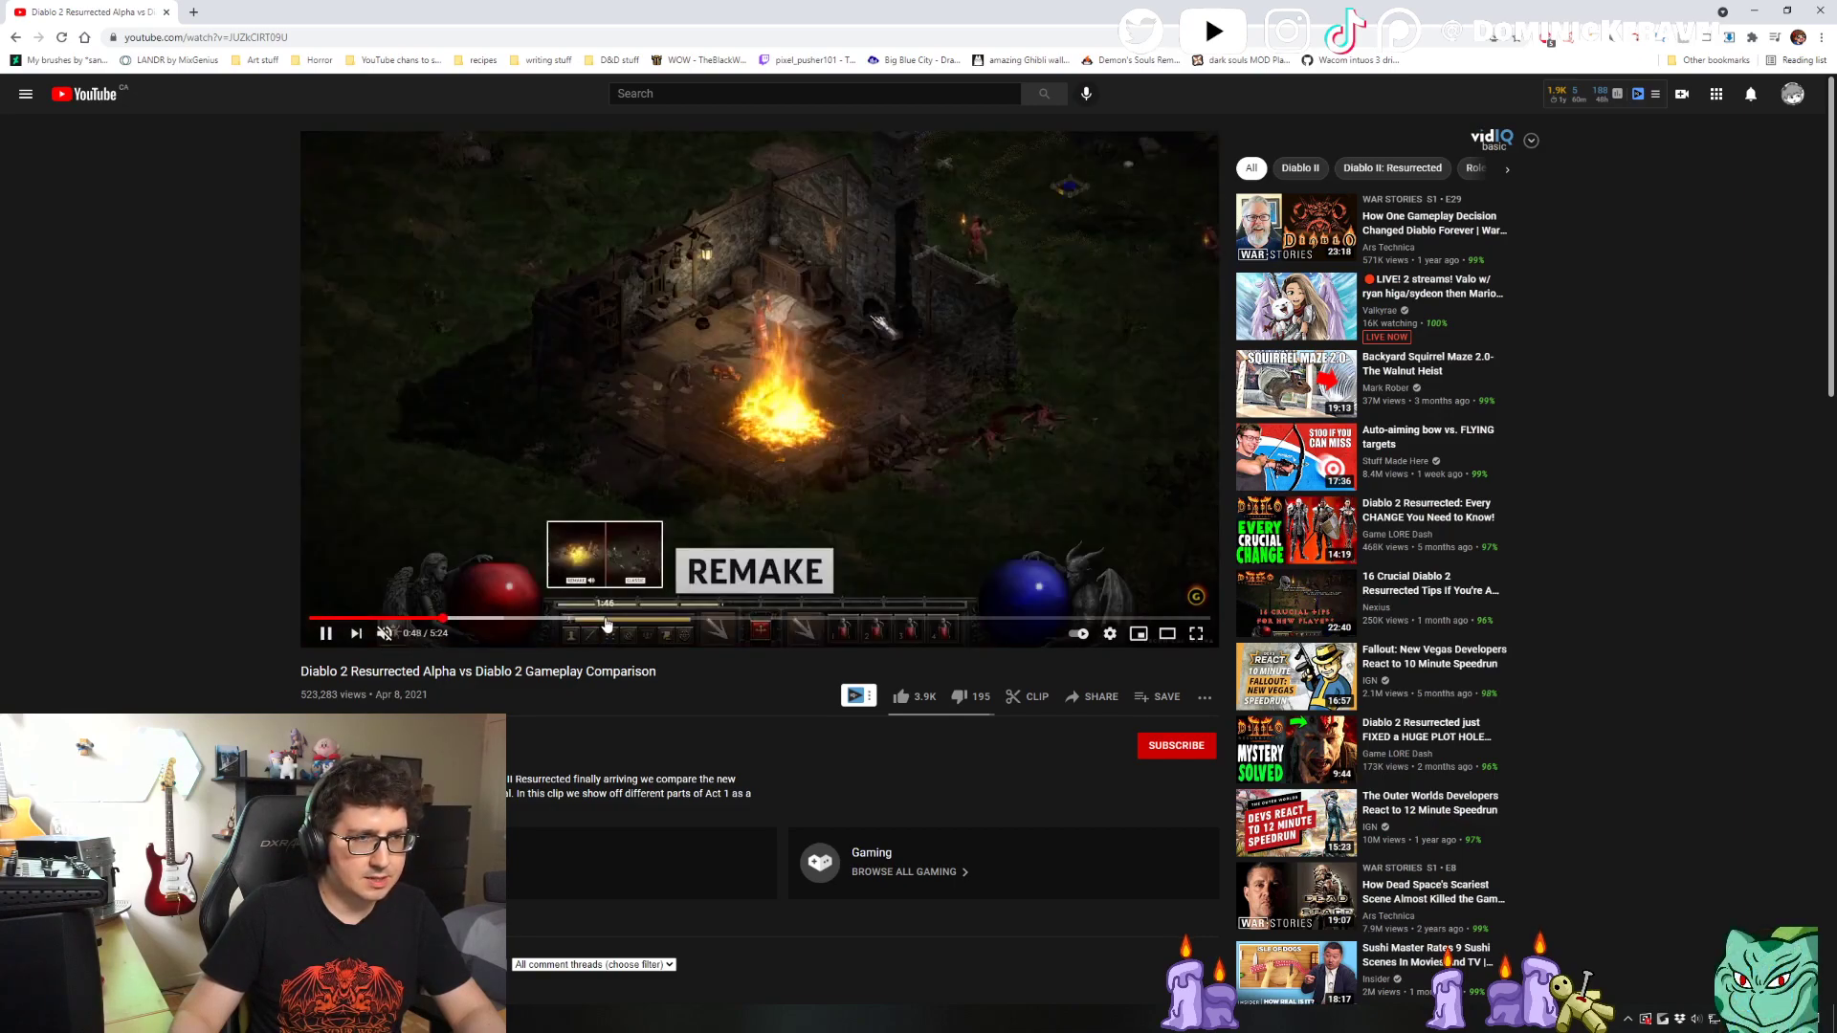
double_click(474, 466)
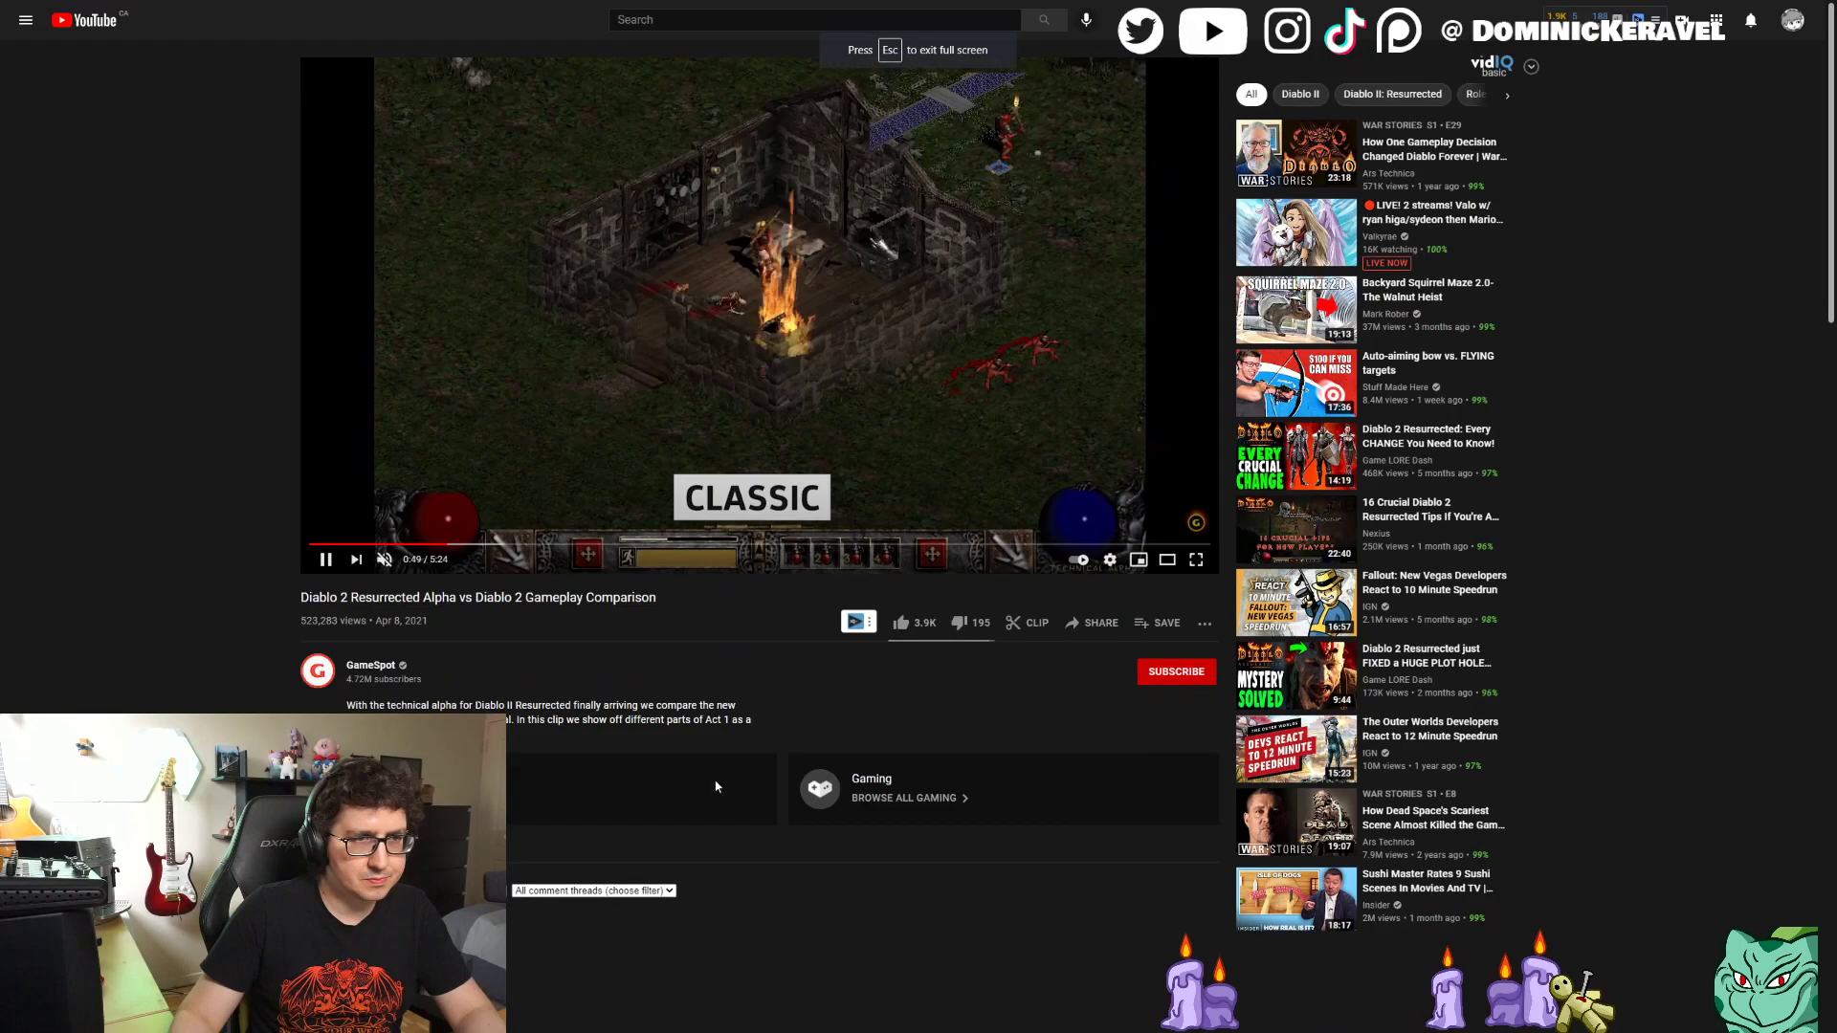
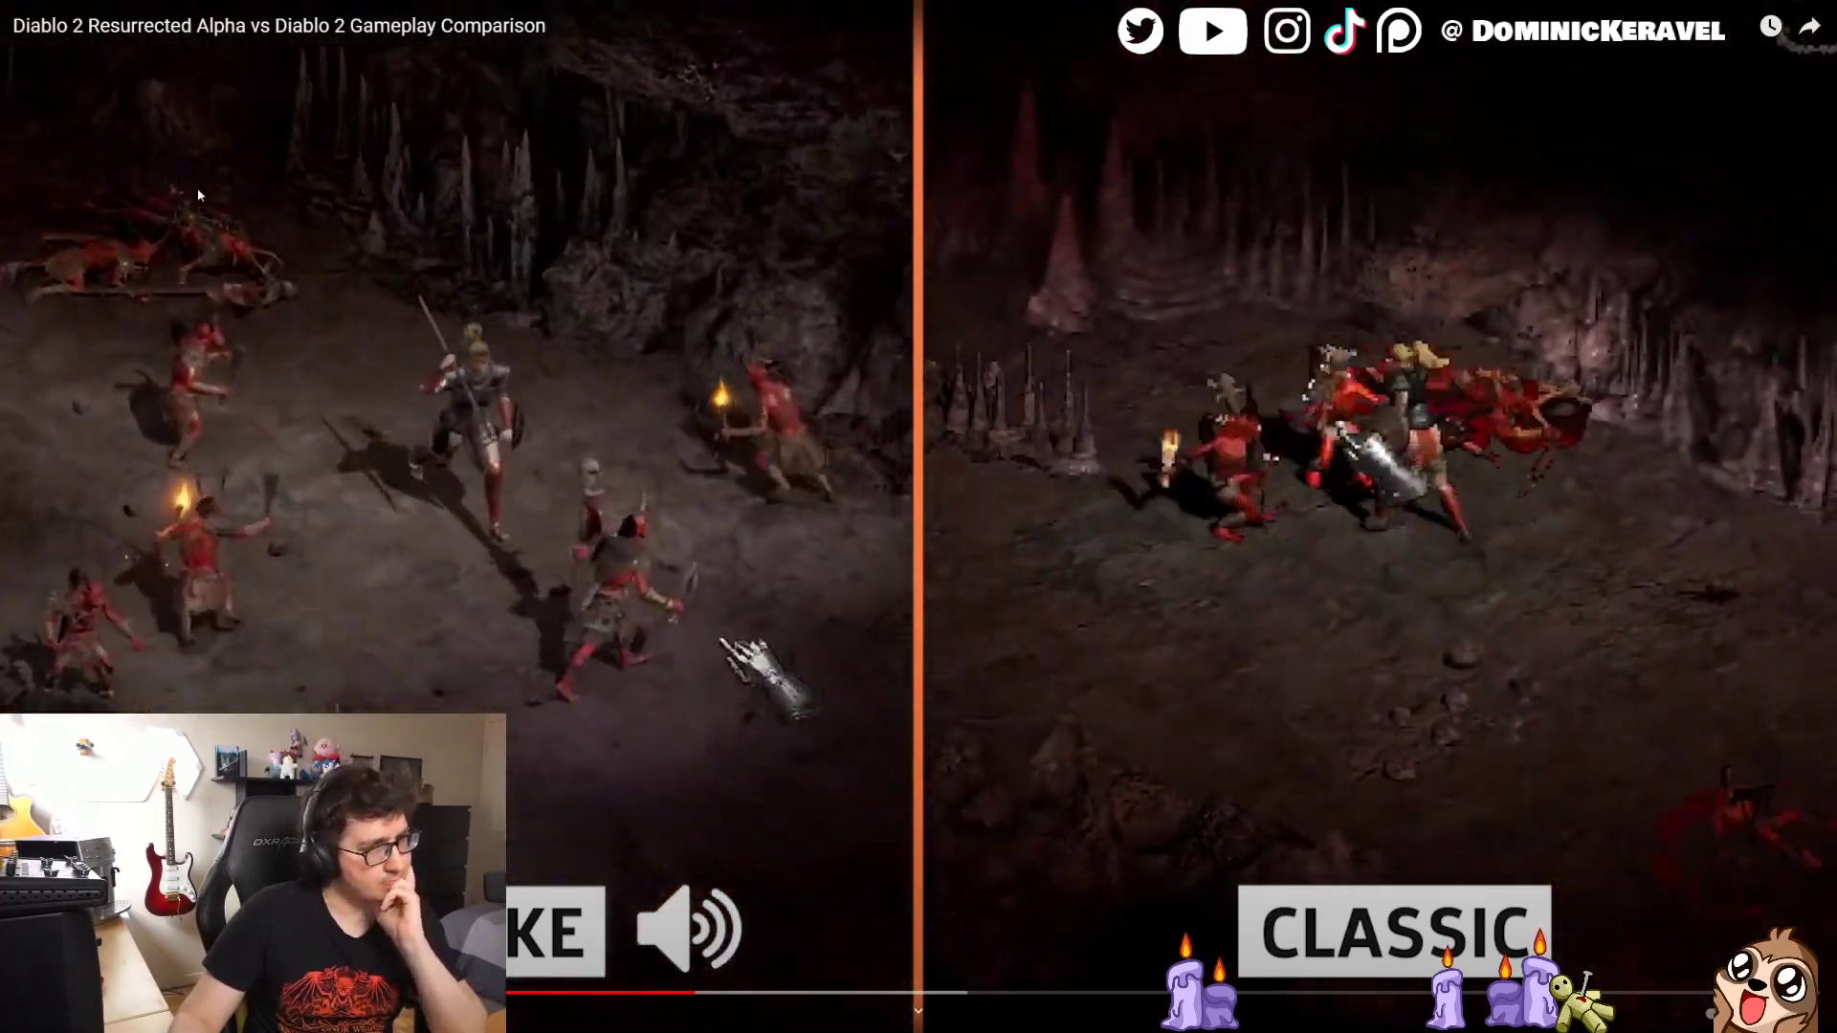
- Exit the full-screen video and switch back to sketches.psd in Photoshop
double_click(247, 271)
drag(103, 12, 0, 19)
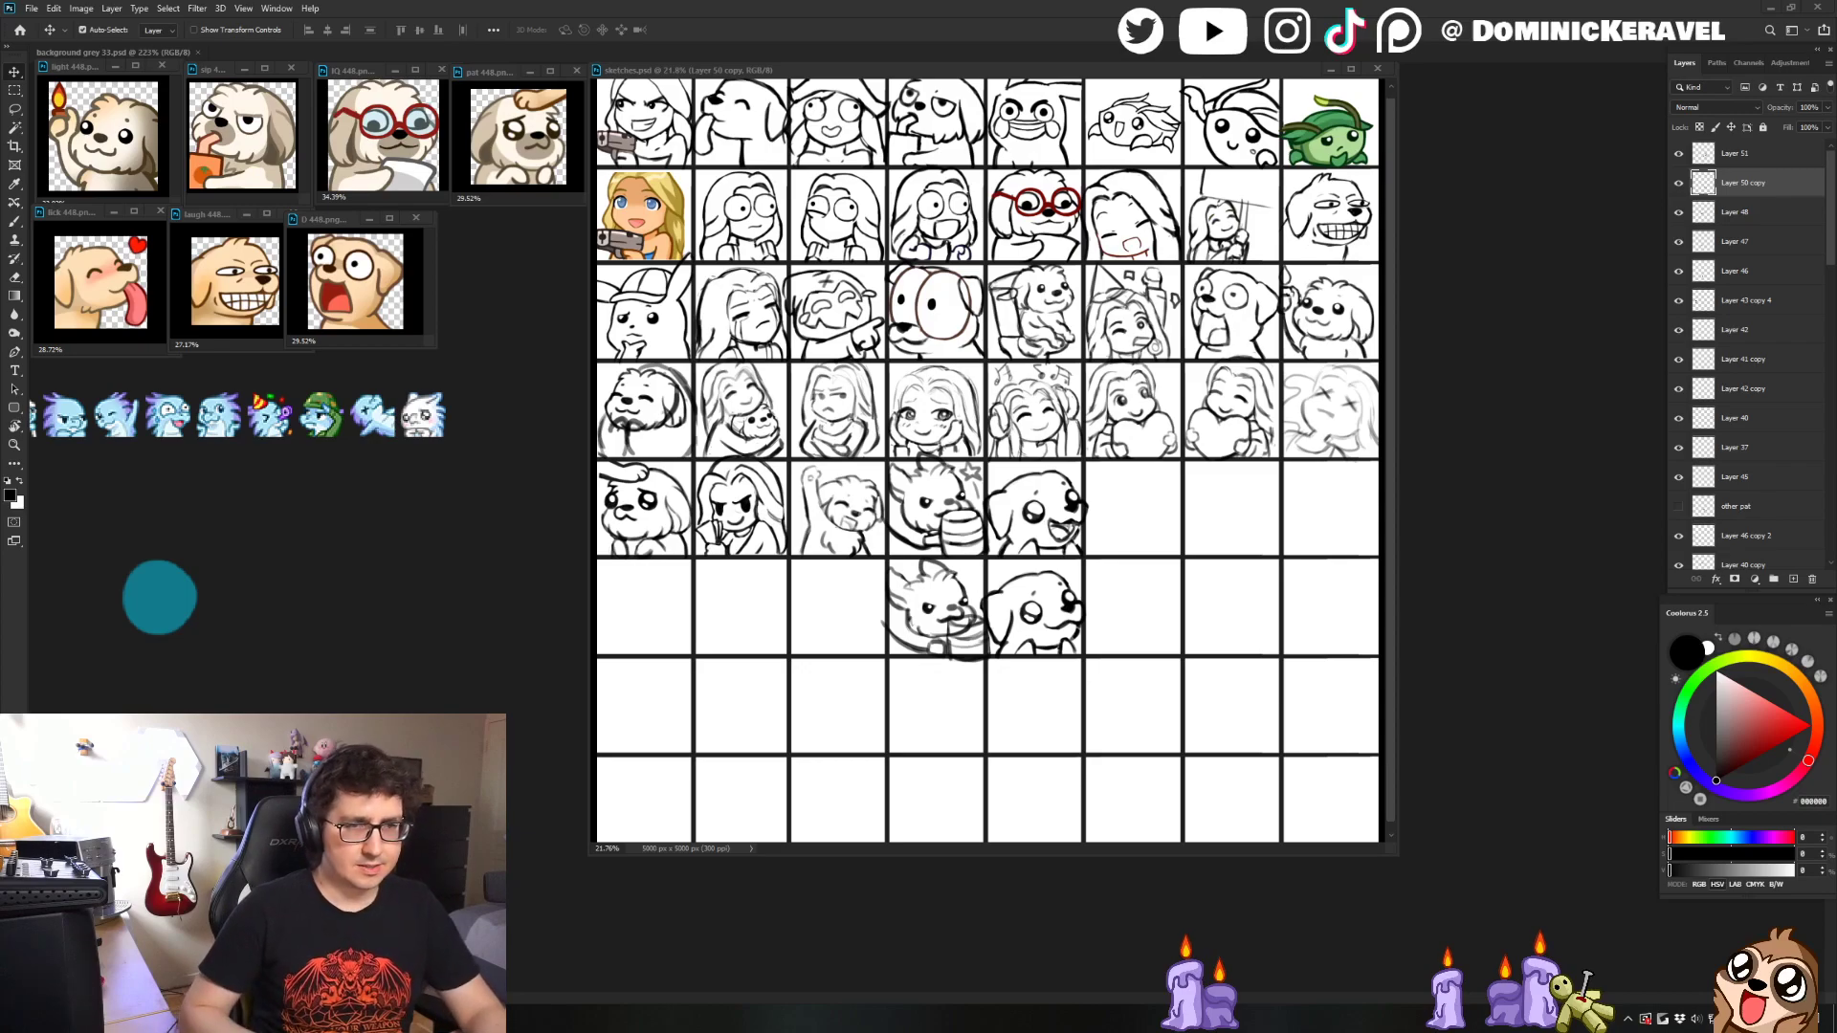
drag(942, 69, 937, 70)
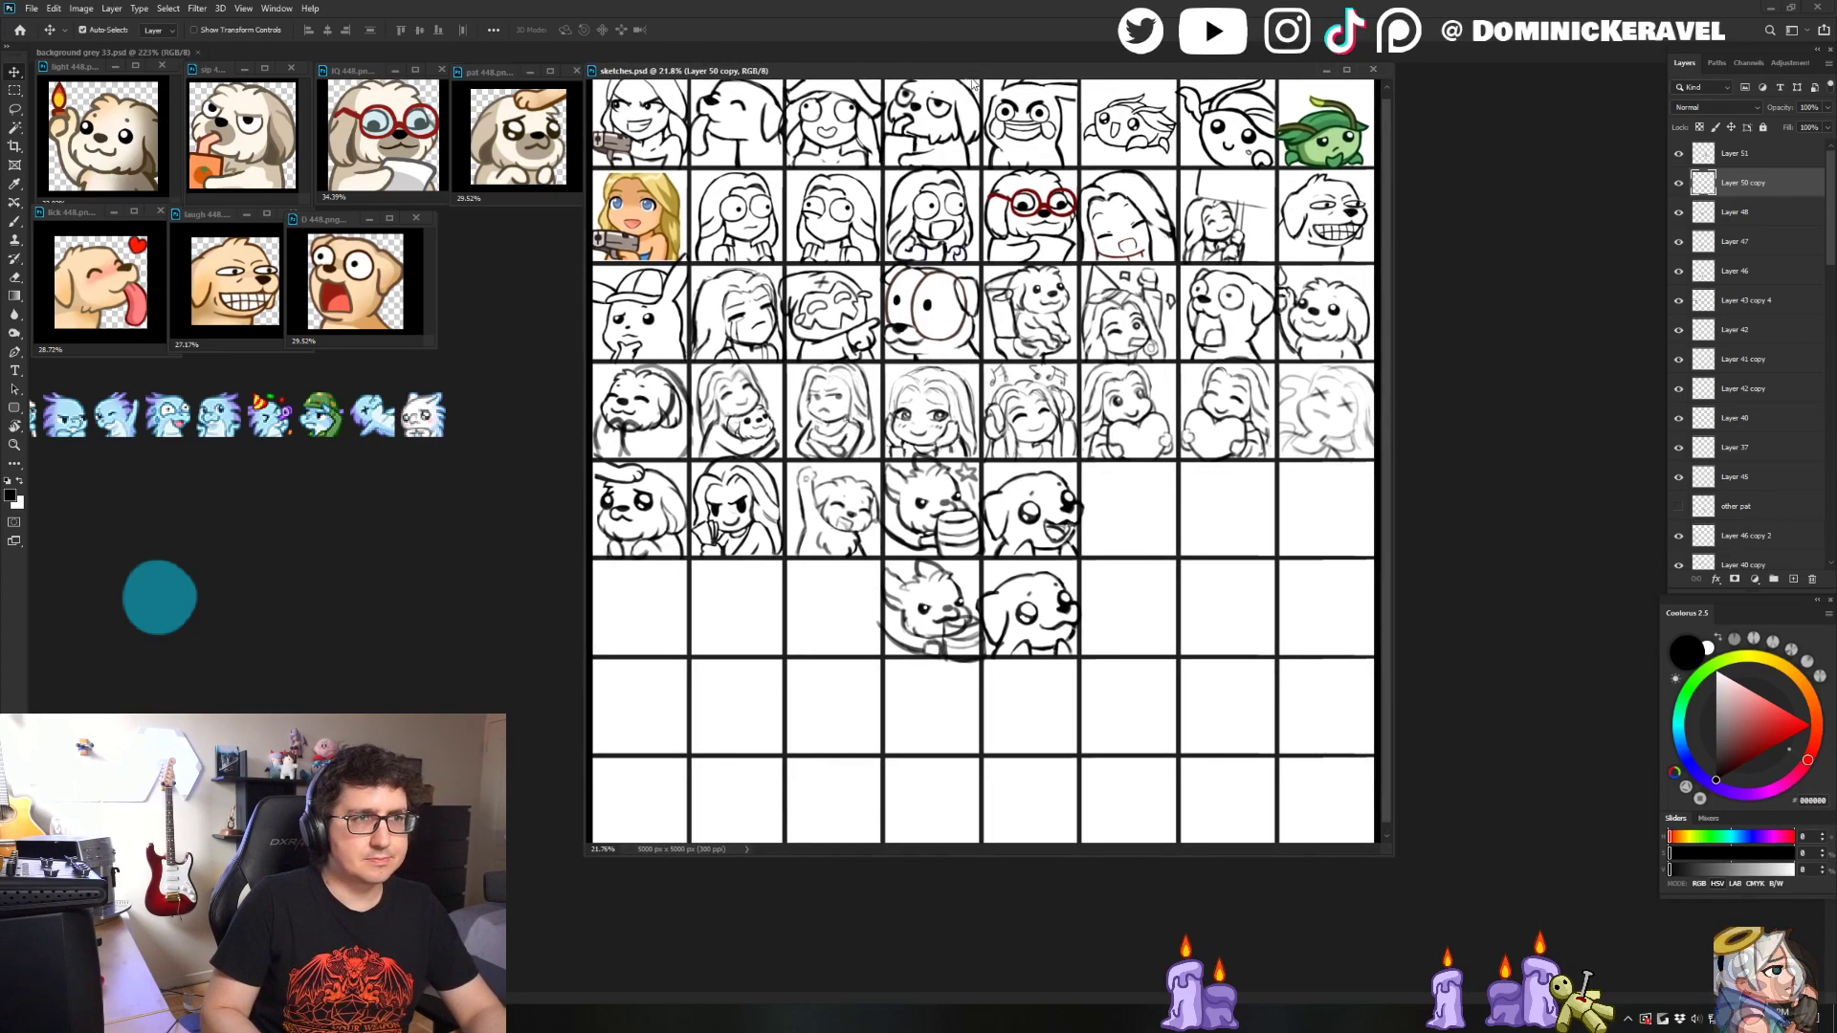
scroll(1055, 399, down, 1)
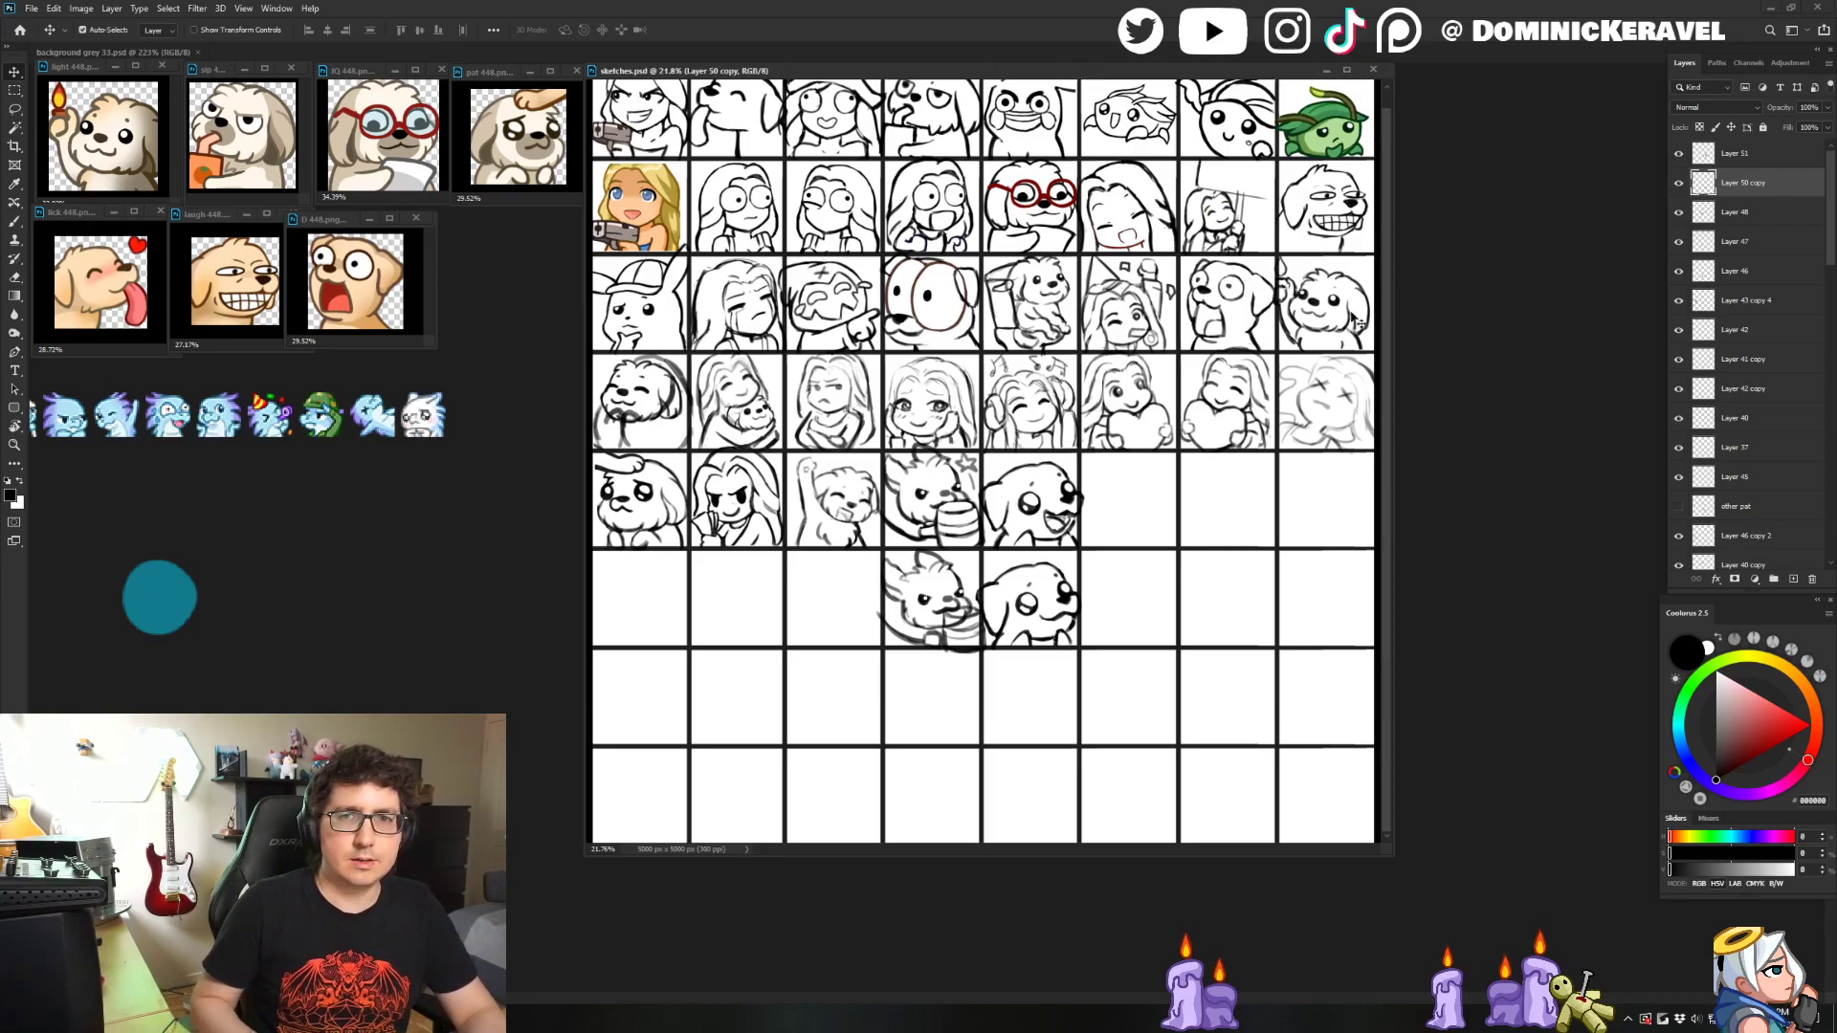
- Add a new empty layer above Layer 51 in sketches.psd
click(1730, 153)
click(1679, 155)
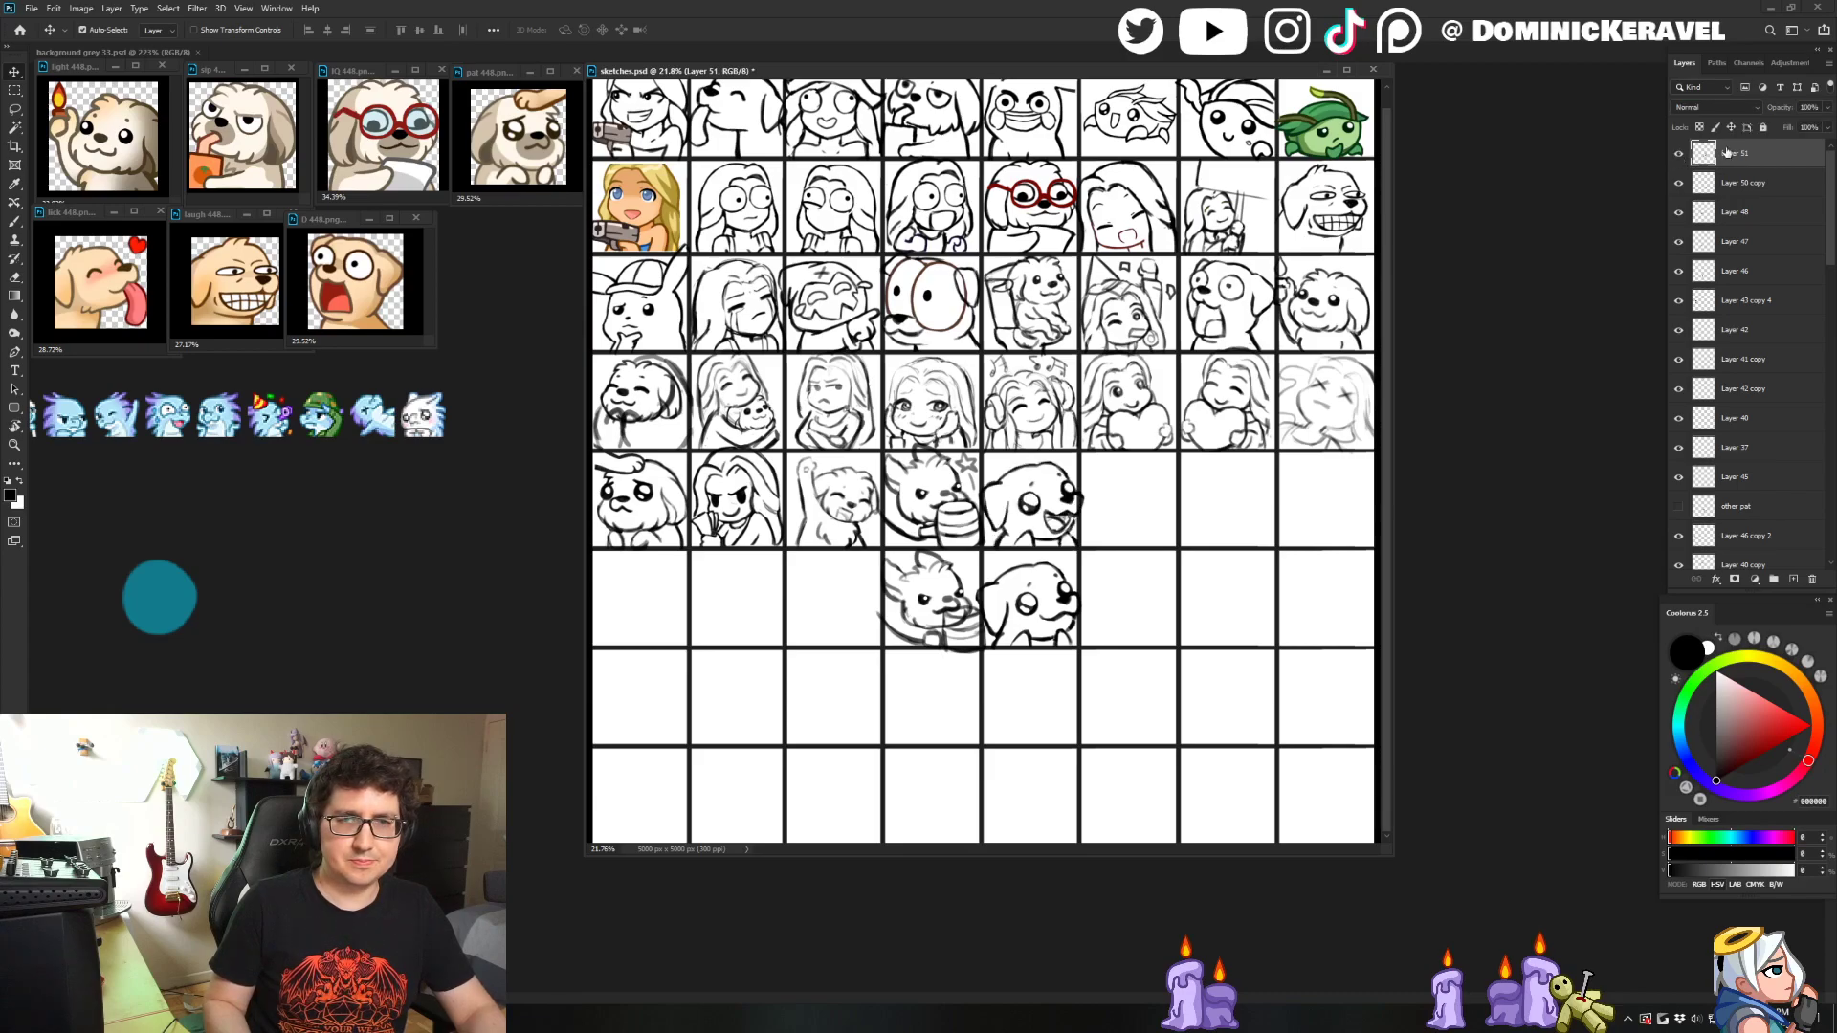
drag(1050, 541, 781, 590)
key(b)
key(ctrl+shift+alt+n)
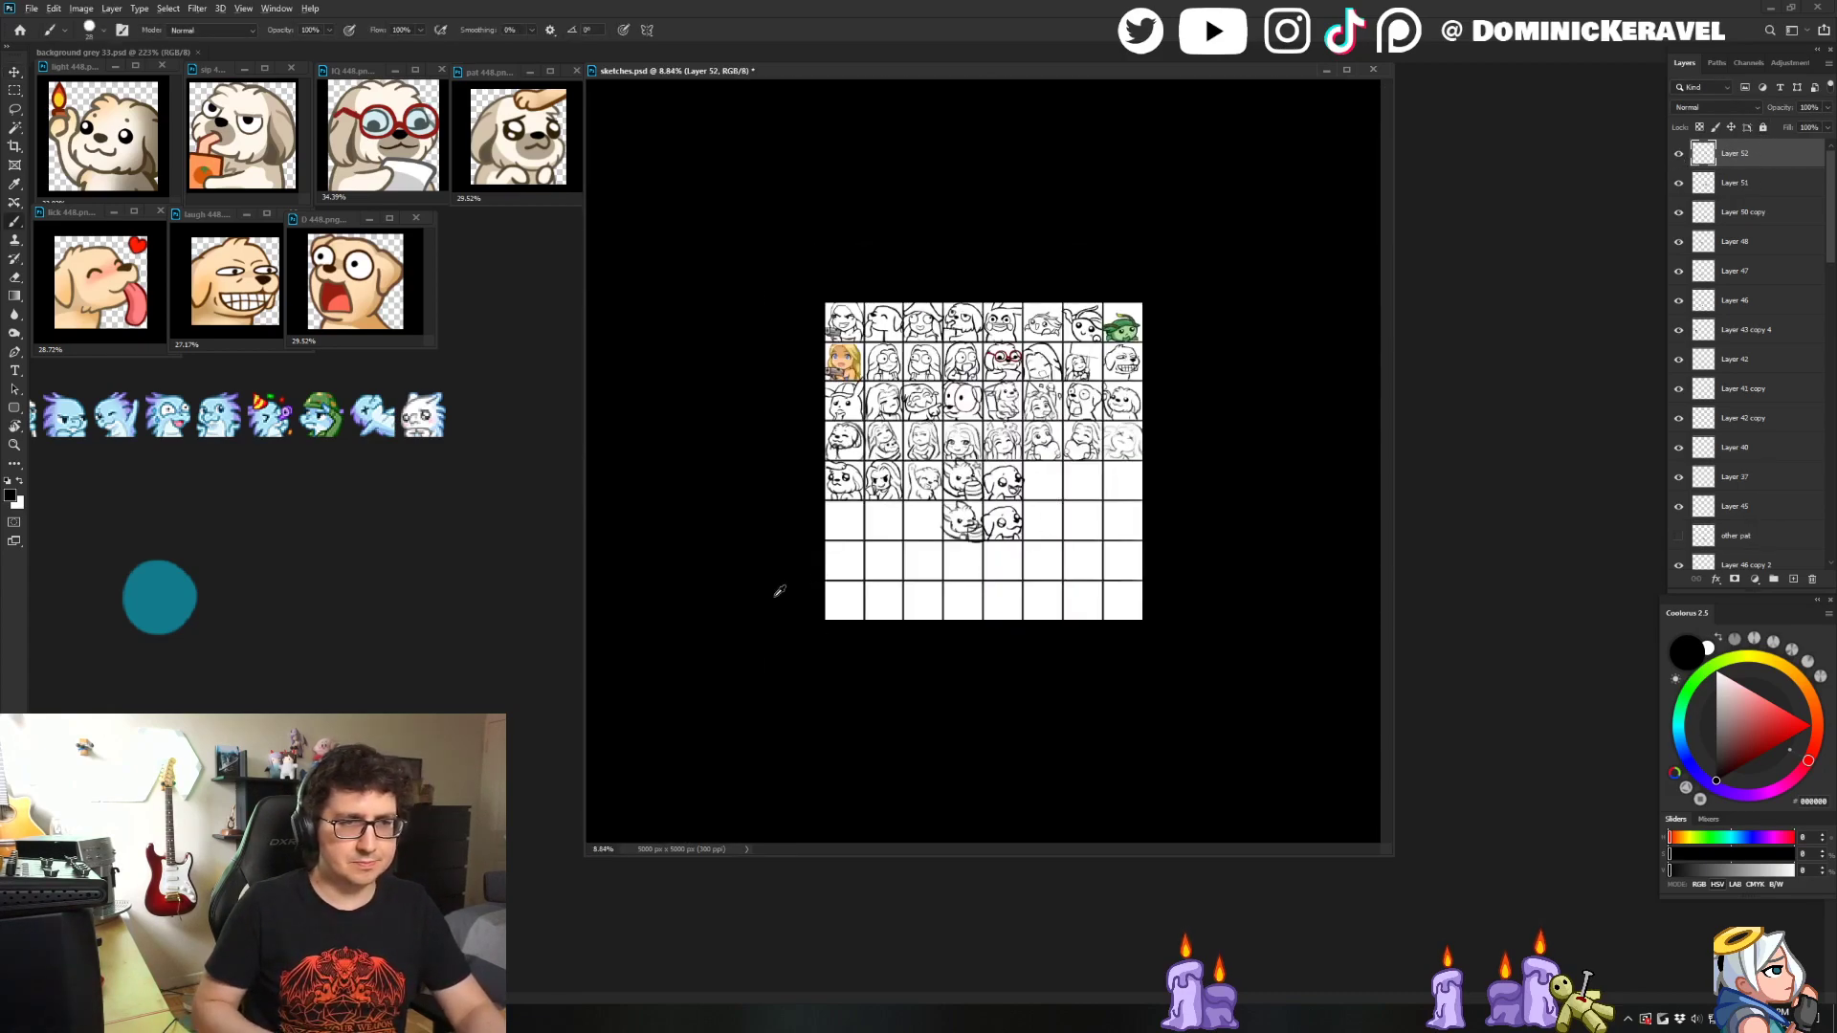
scroll(1015, 496, up, 5)
key(b)
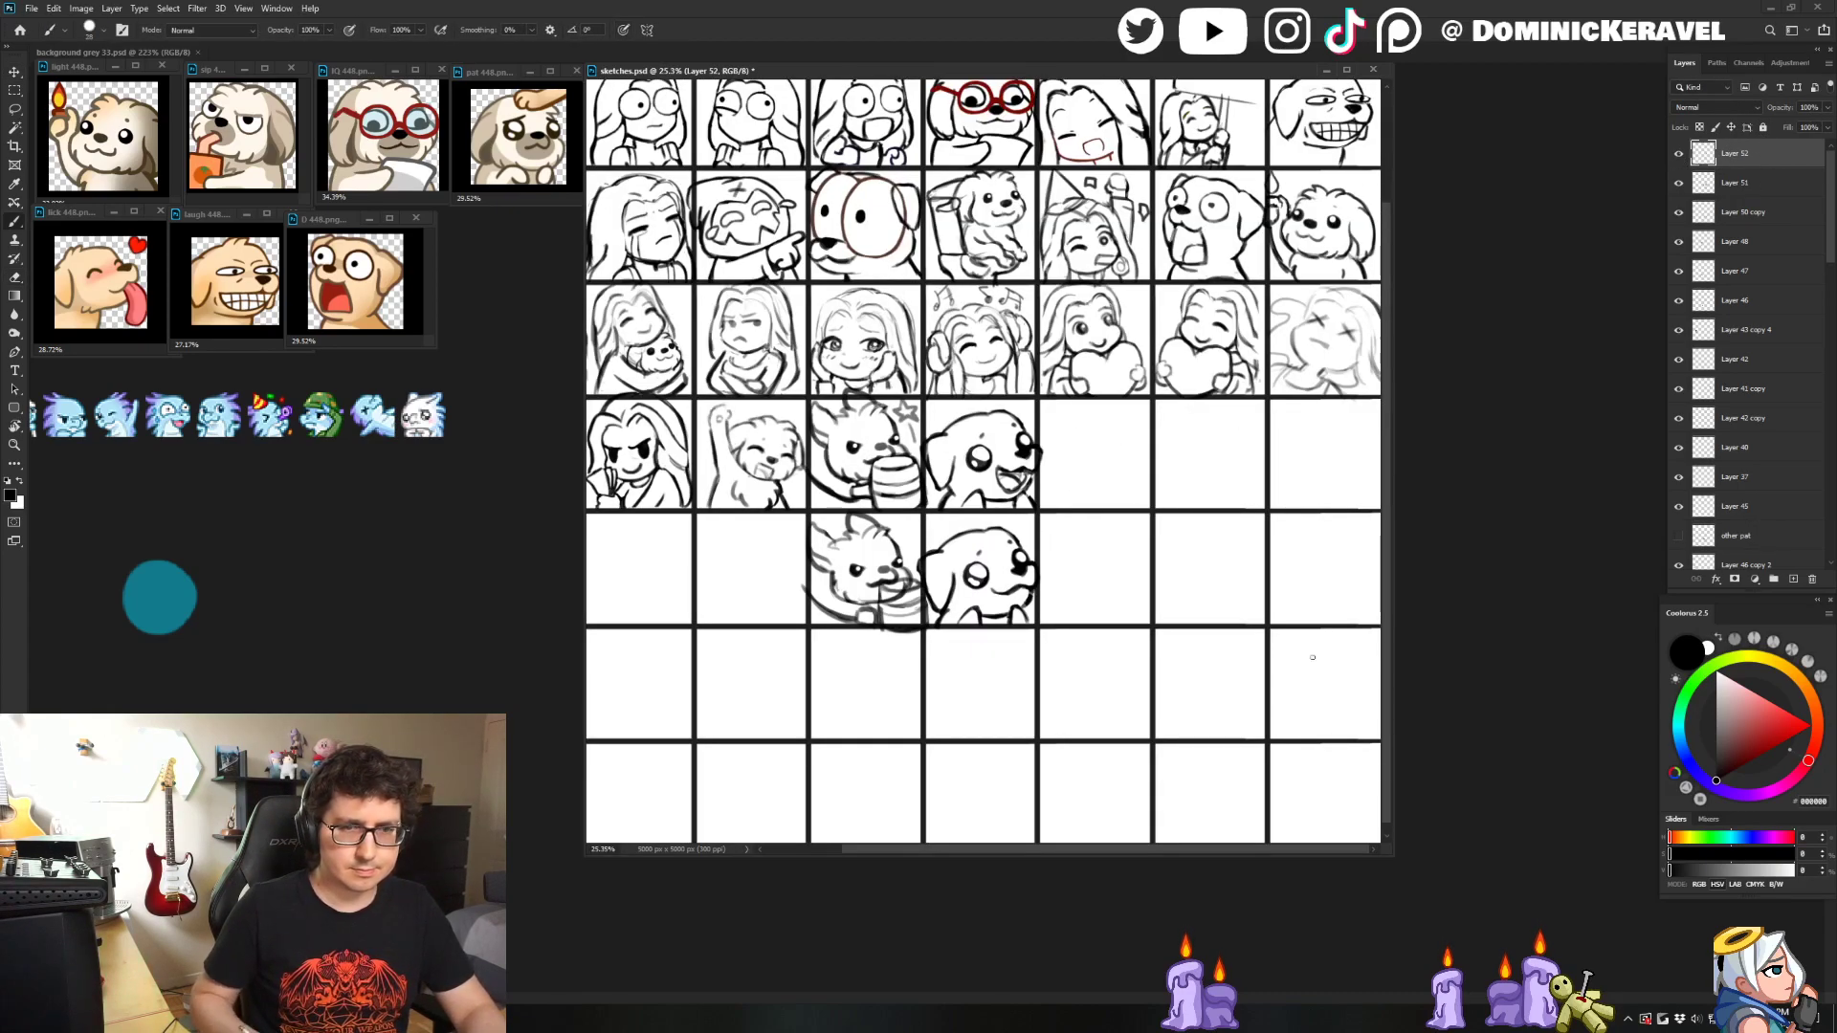
- Enlarge the sketches.psd document window to show the entire emote grid and save the file
mouse_move(1394, 842)
mouse_down()
mouse_move(1523, 857)
mouse_move(1636, 957)
mouse_up()
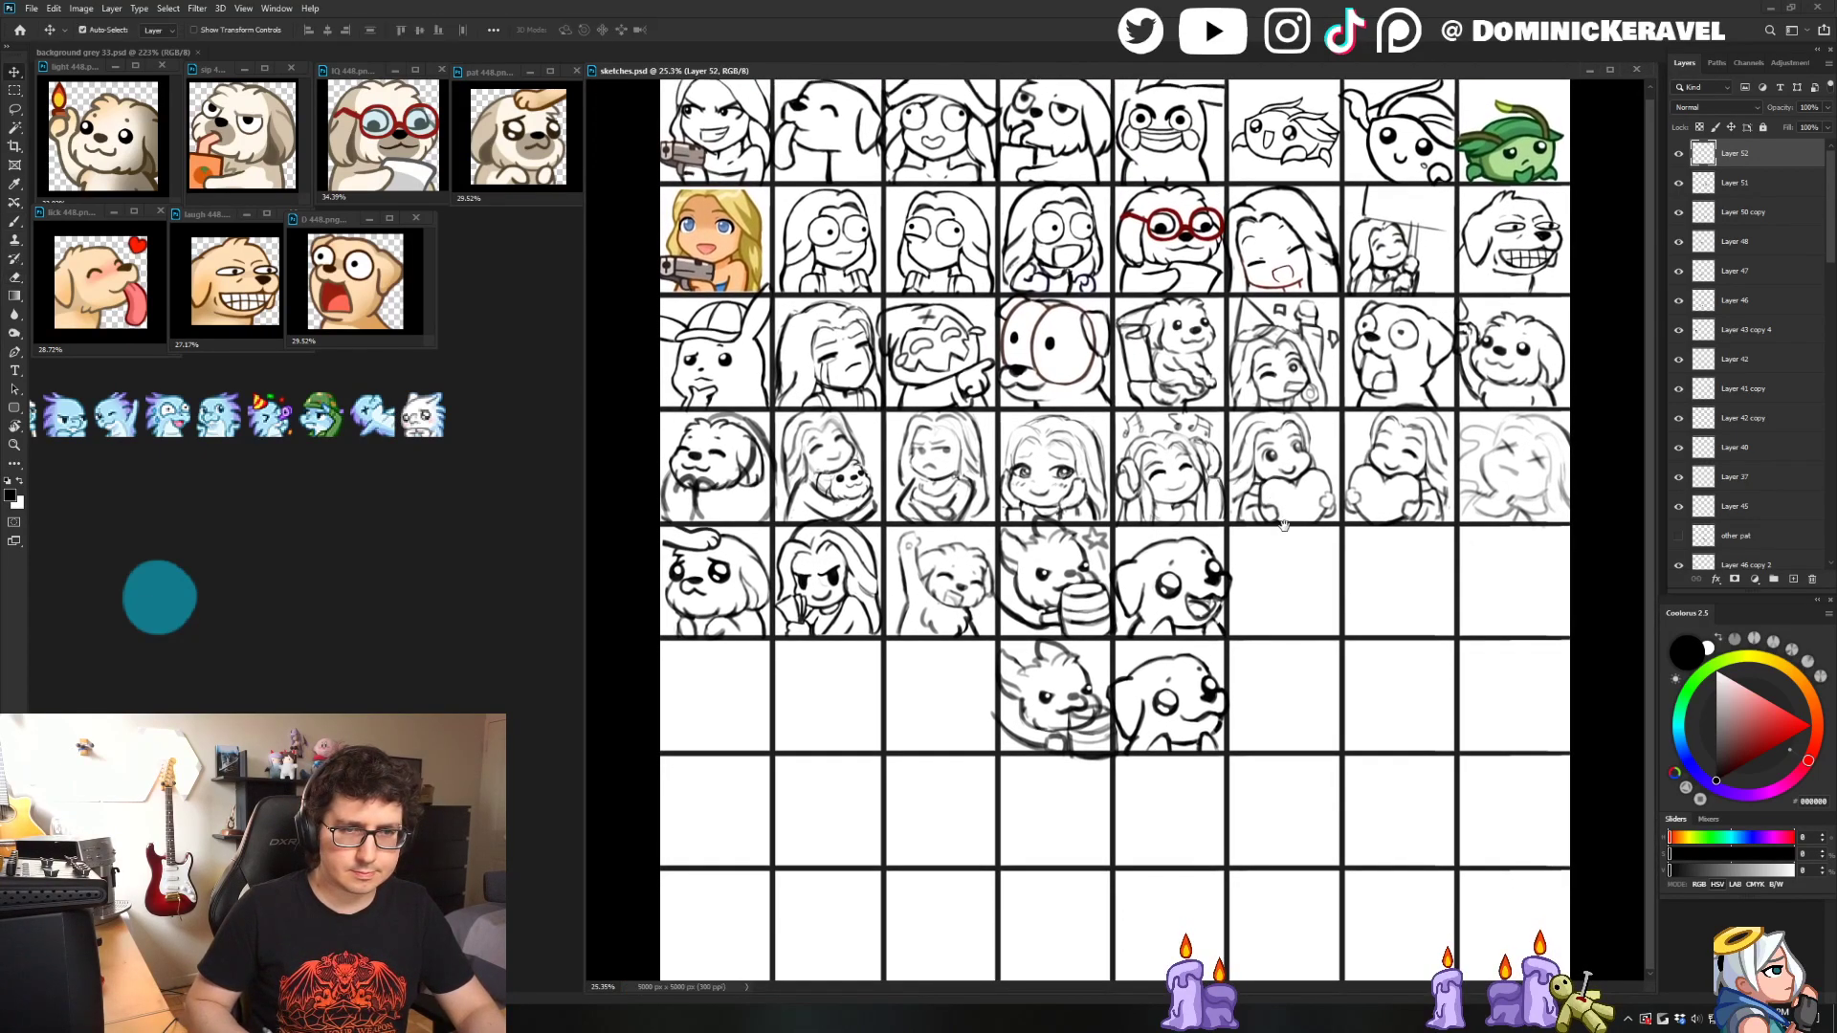
scroll(1061, 705, up, 1)
key(e)
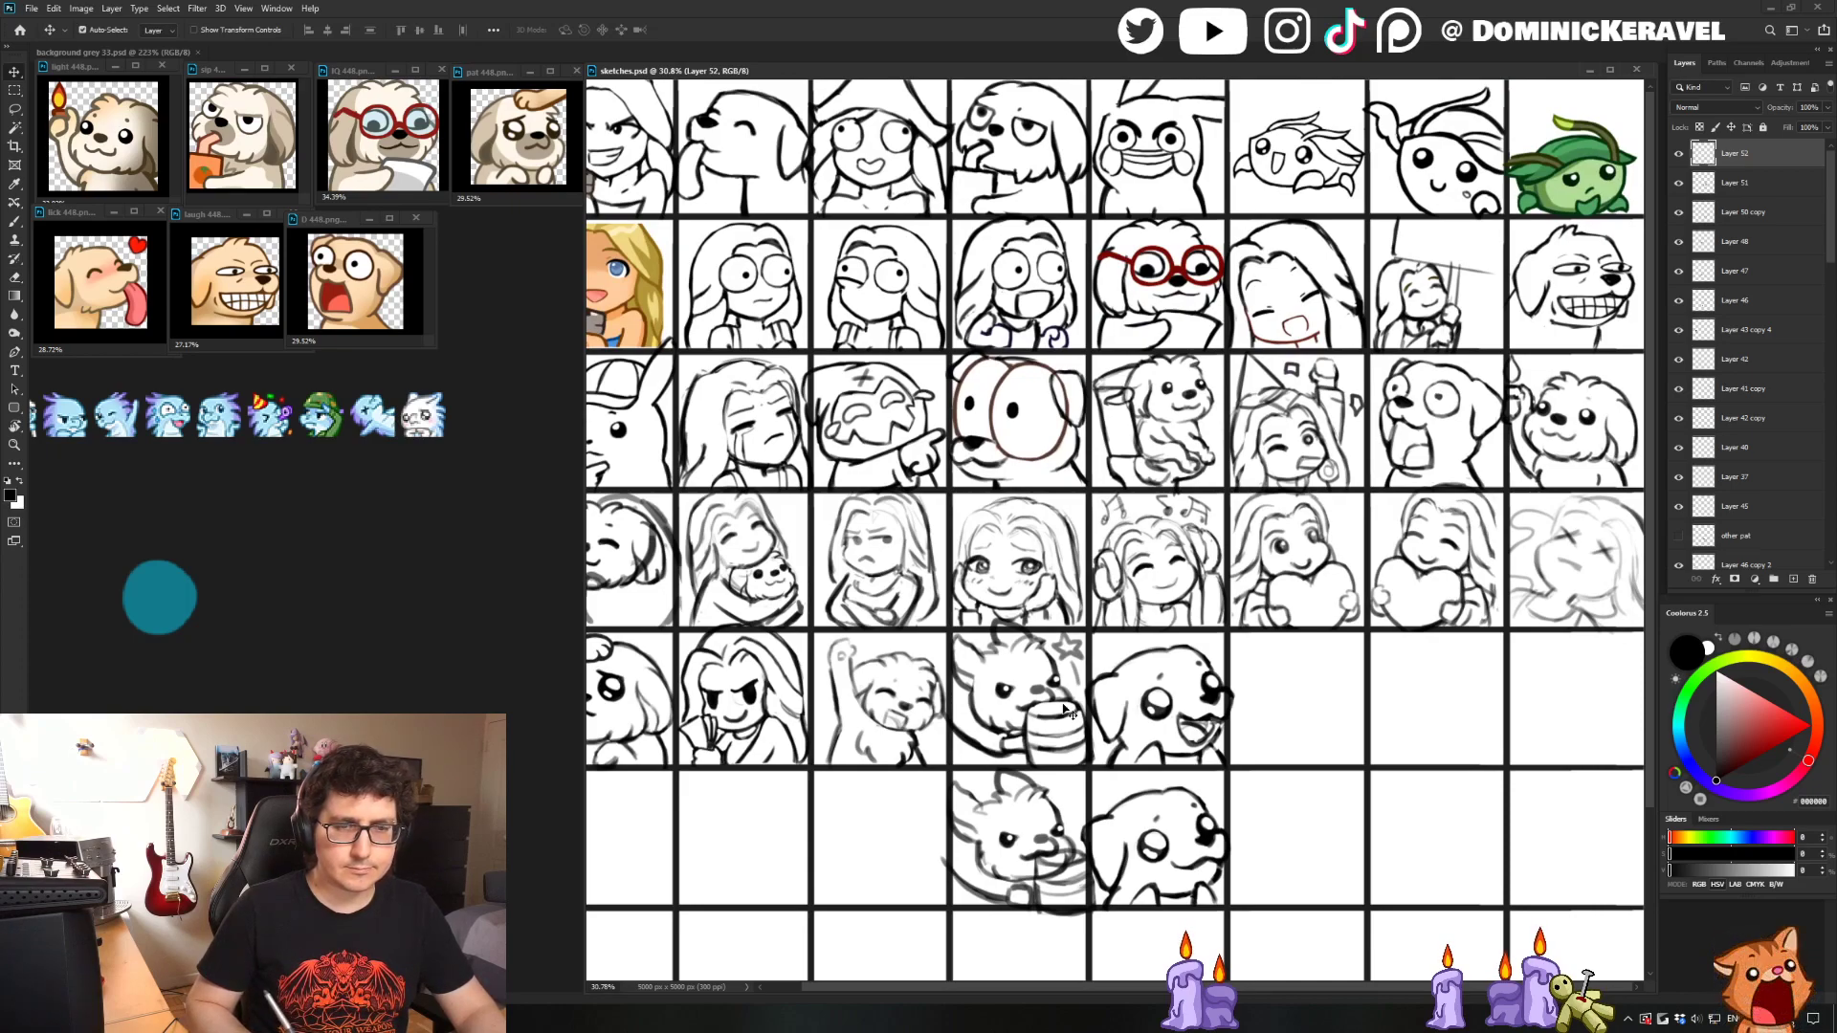
- Duplicate the wide-smiling puppy from the fifth row into the seventh row and erase the copy's lower chest lines
scroll(1180, 842, down, 3)
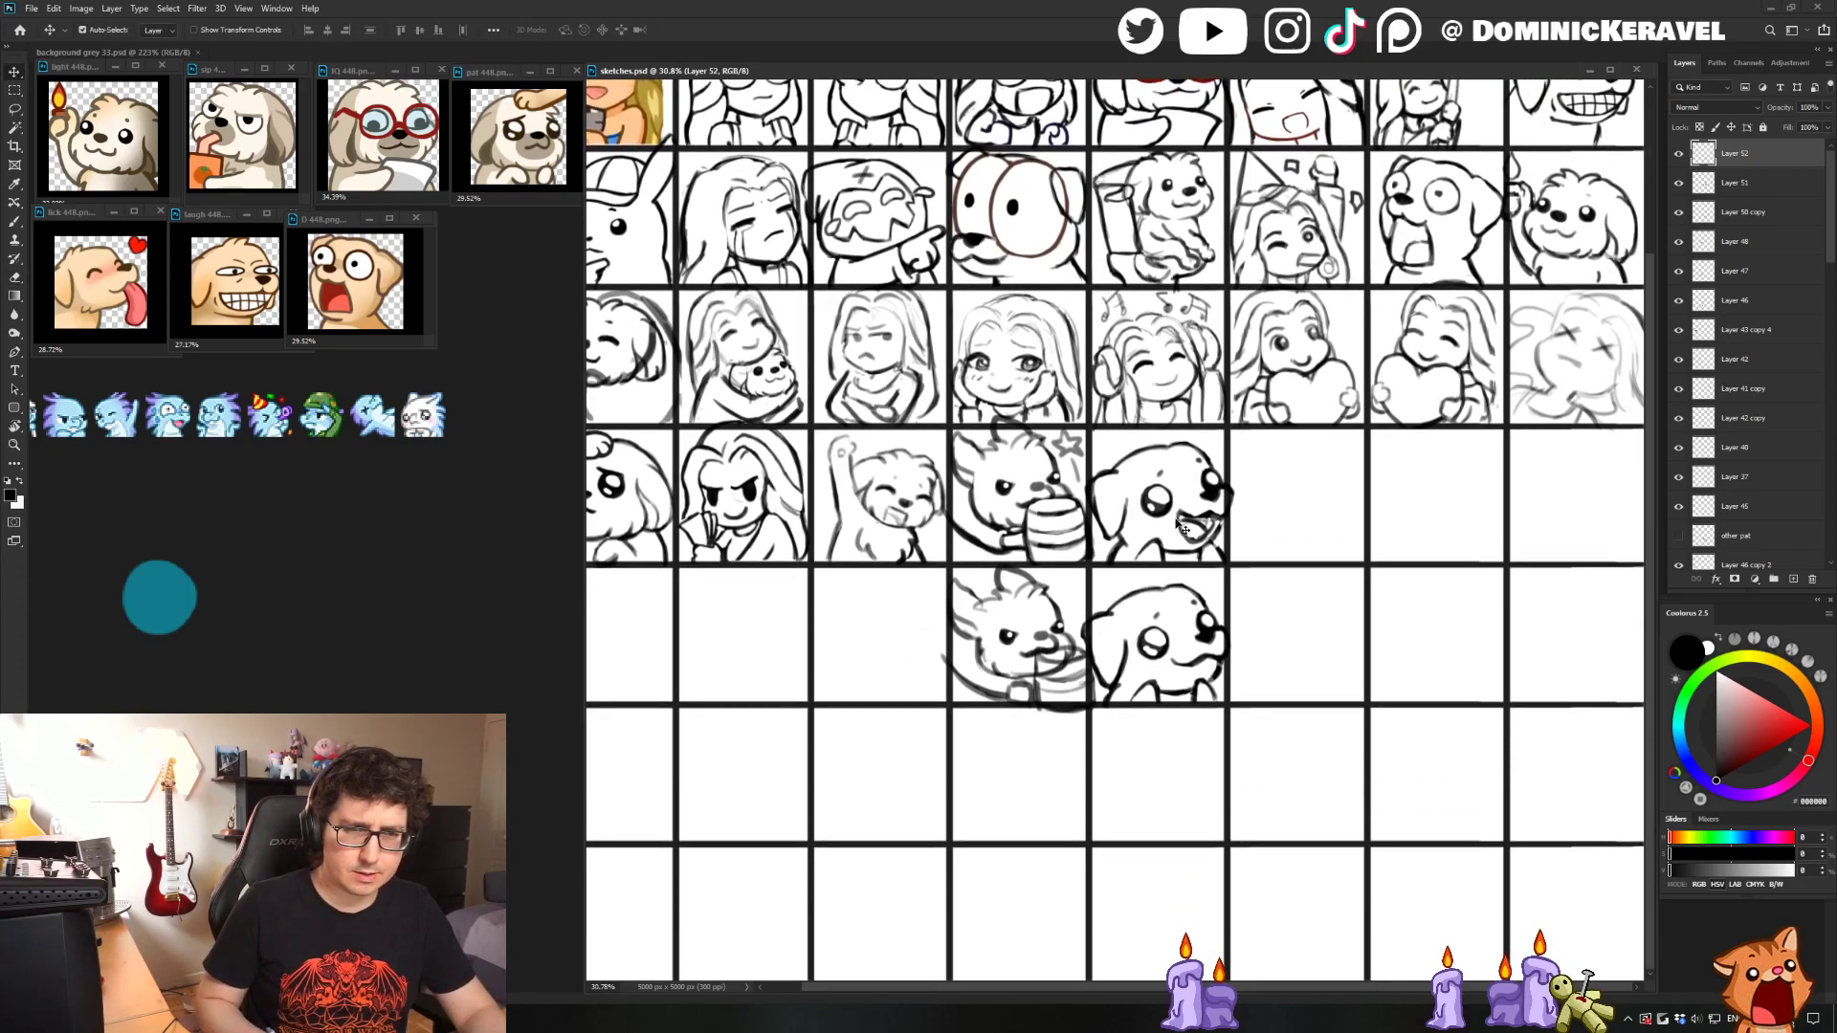
drag(1165, 517, 1152, 782)
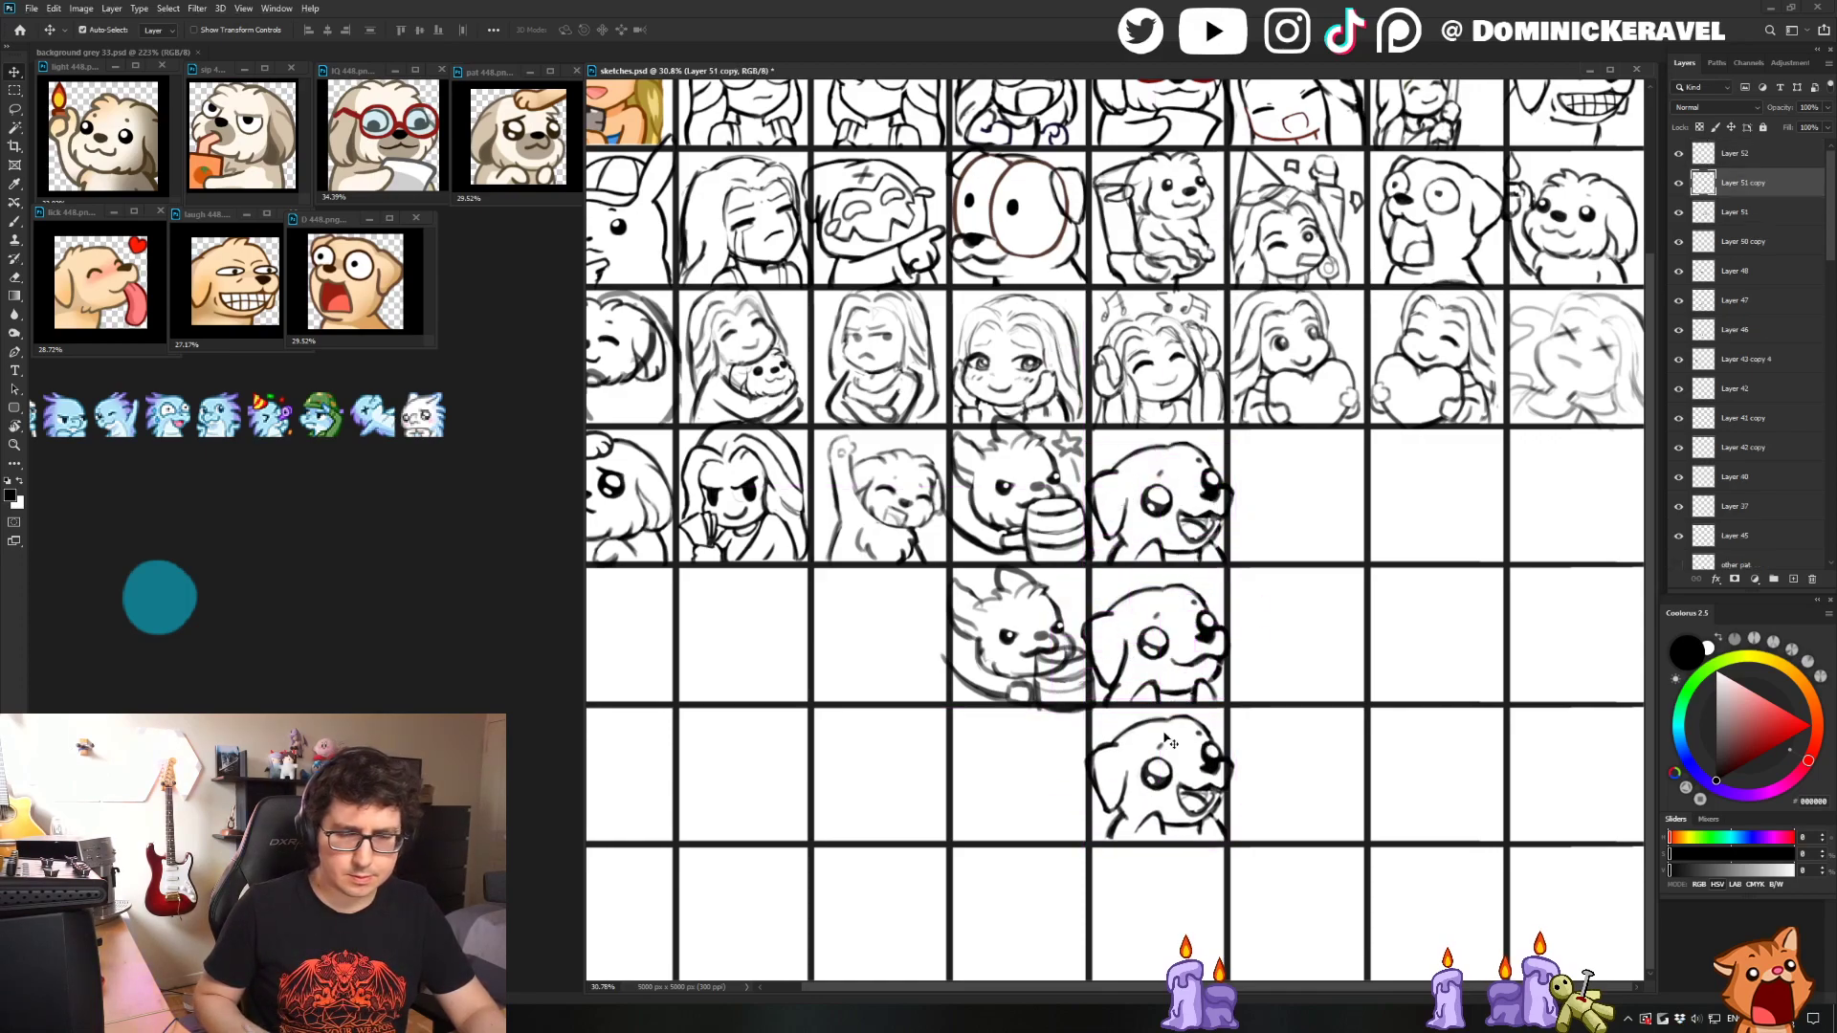
key(e)
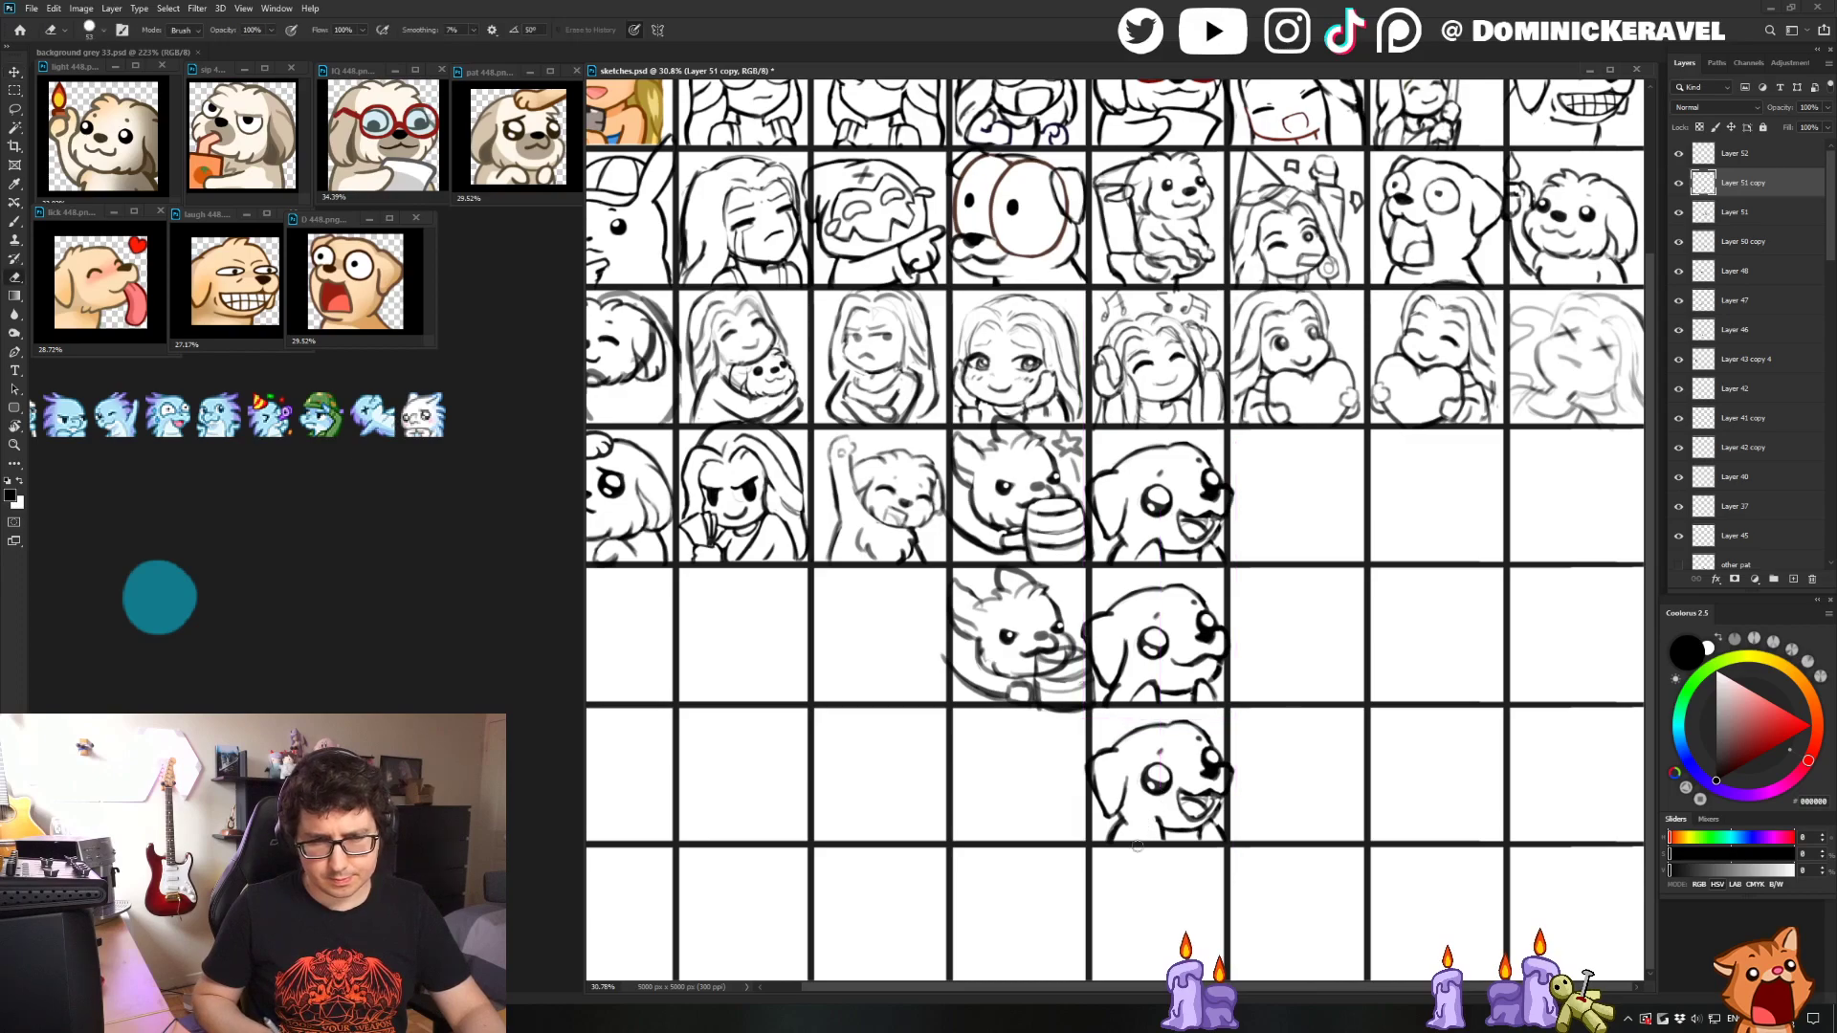
- Redraw the paws below the muzzle of the seventh-row puppy, erasing stray lines around them
key(b)
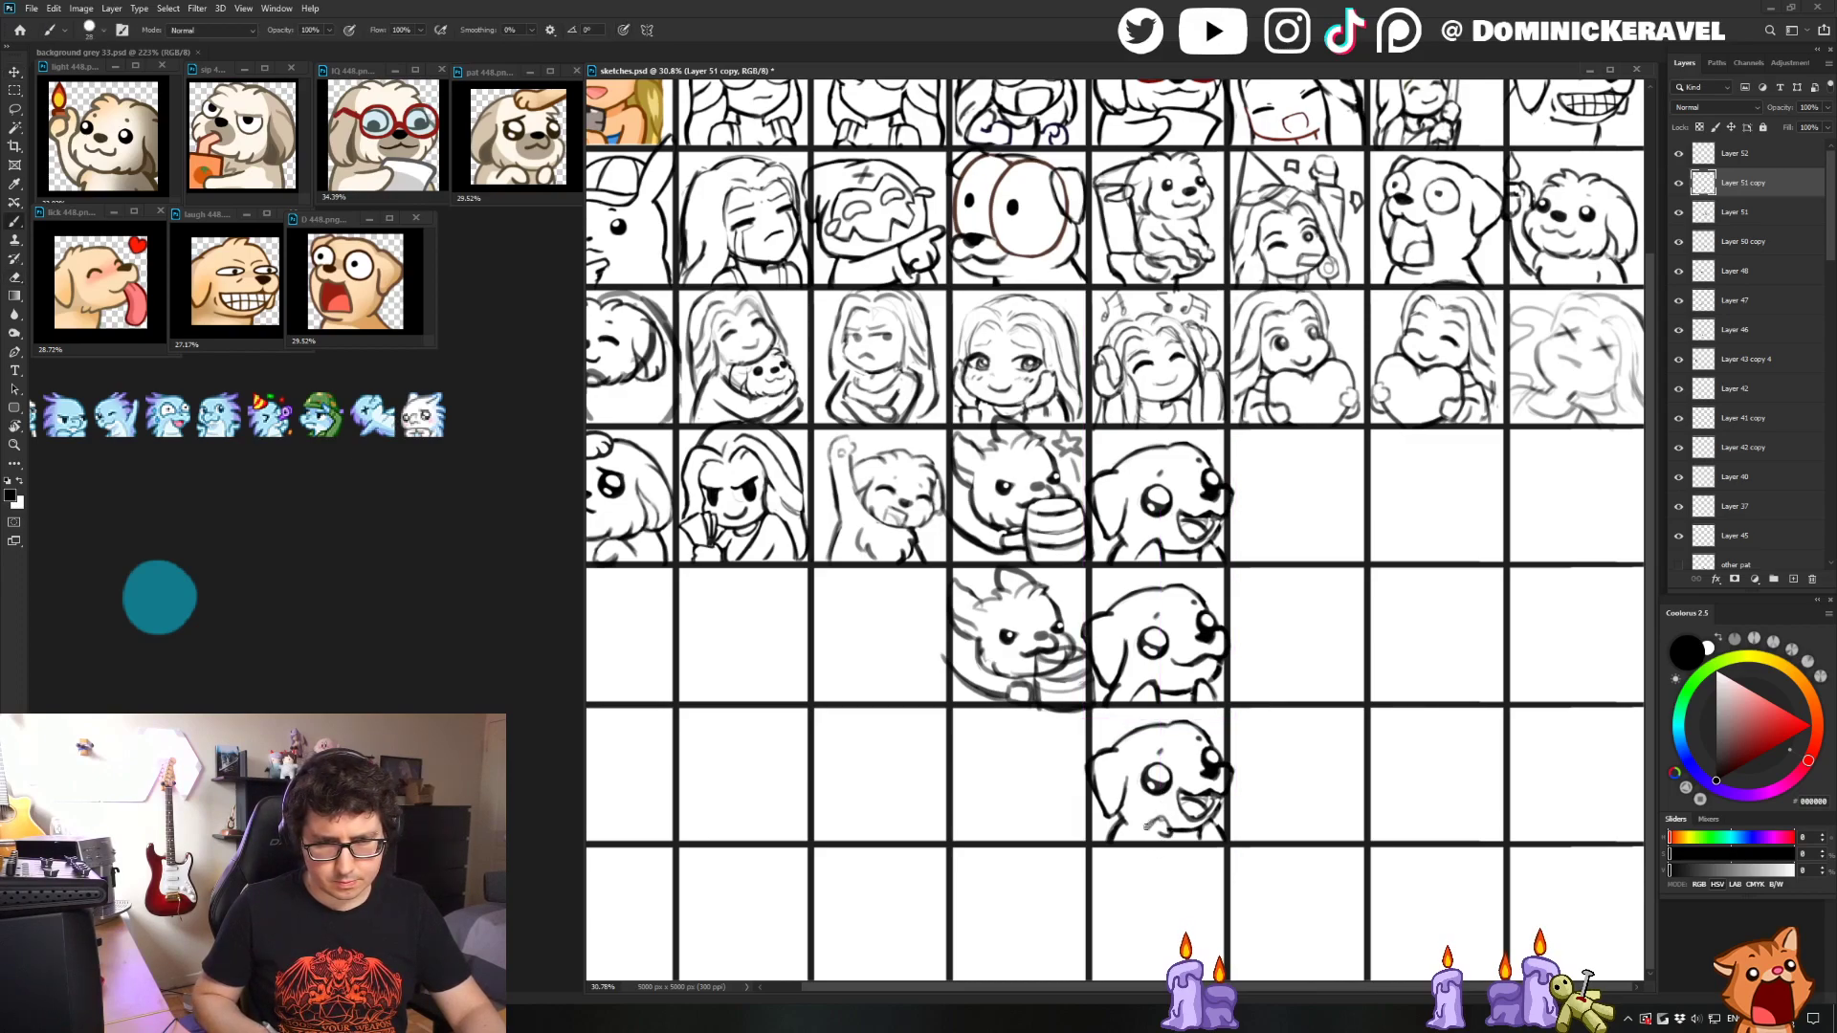
key(e)
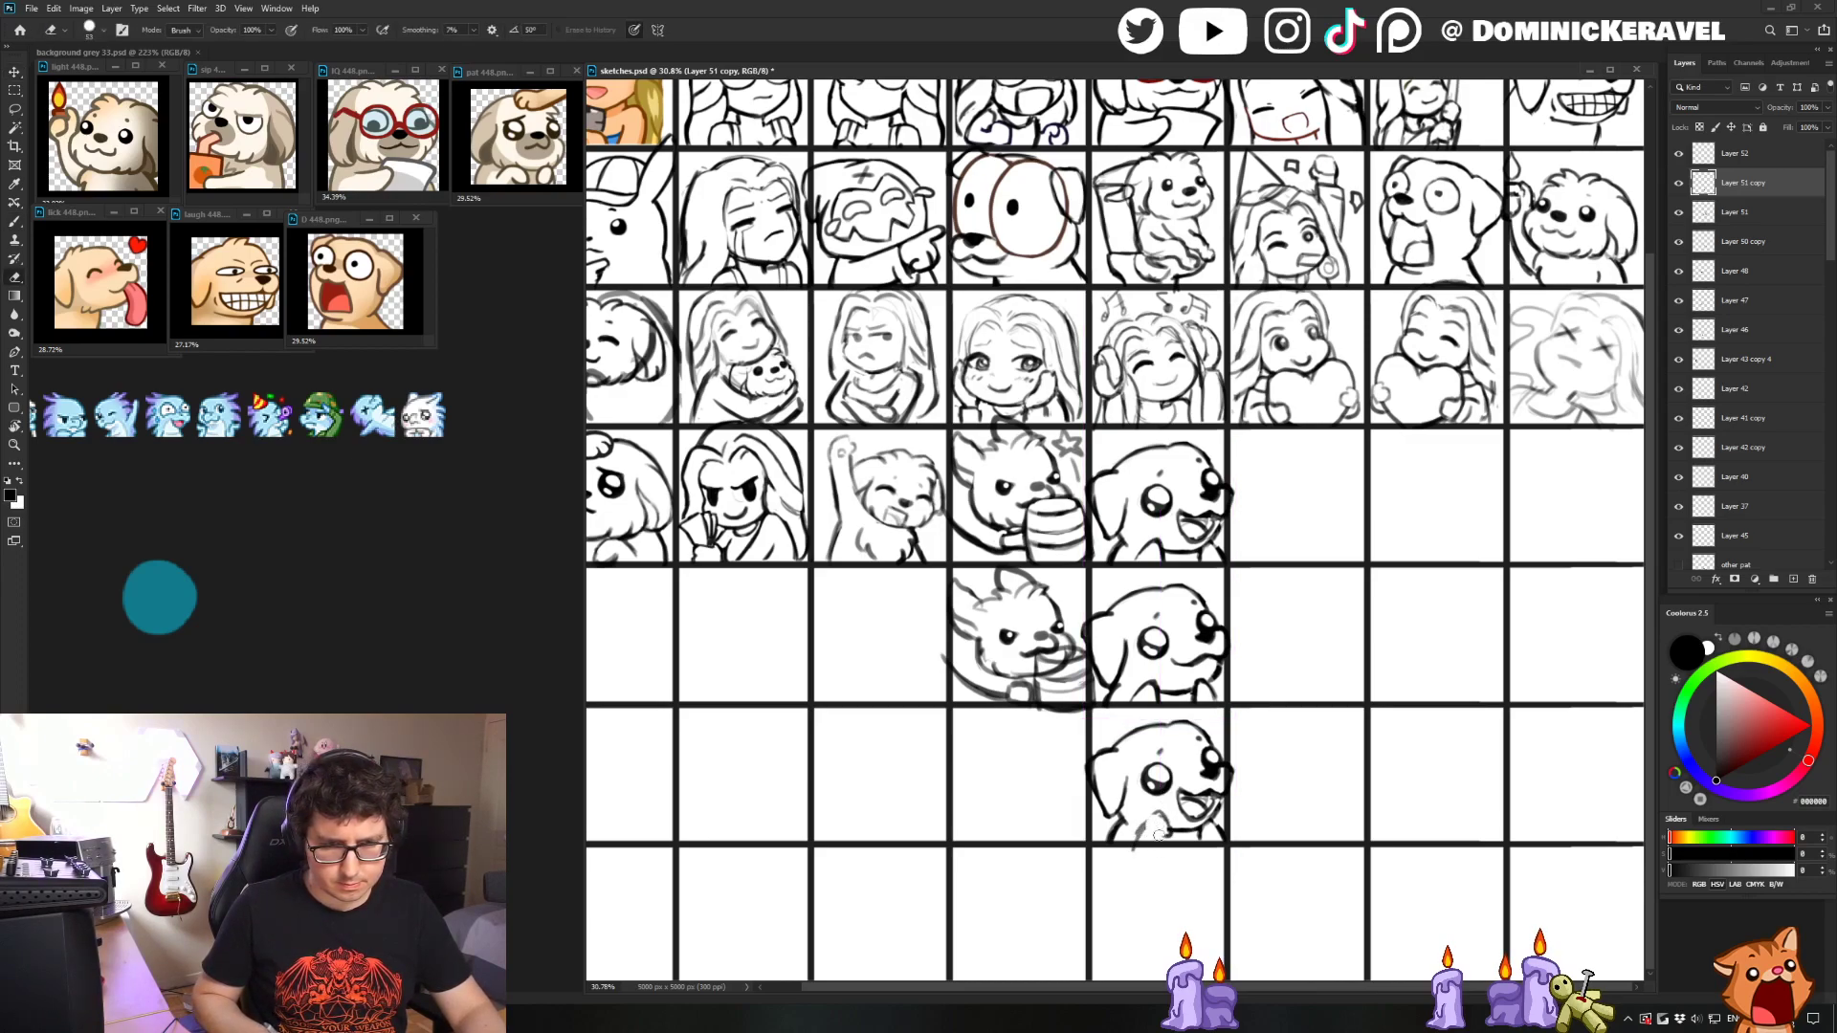
key(e)
drag(1148, 824, 1159, 815)
key(b)
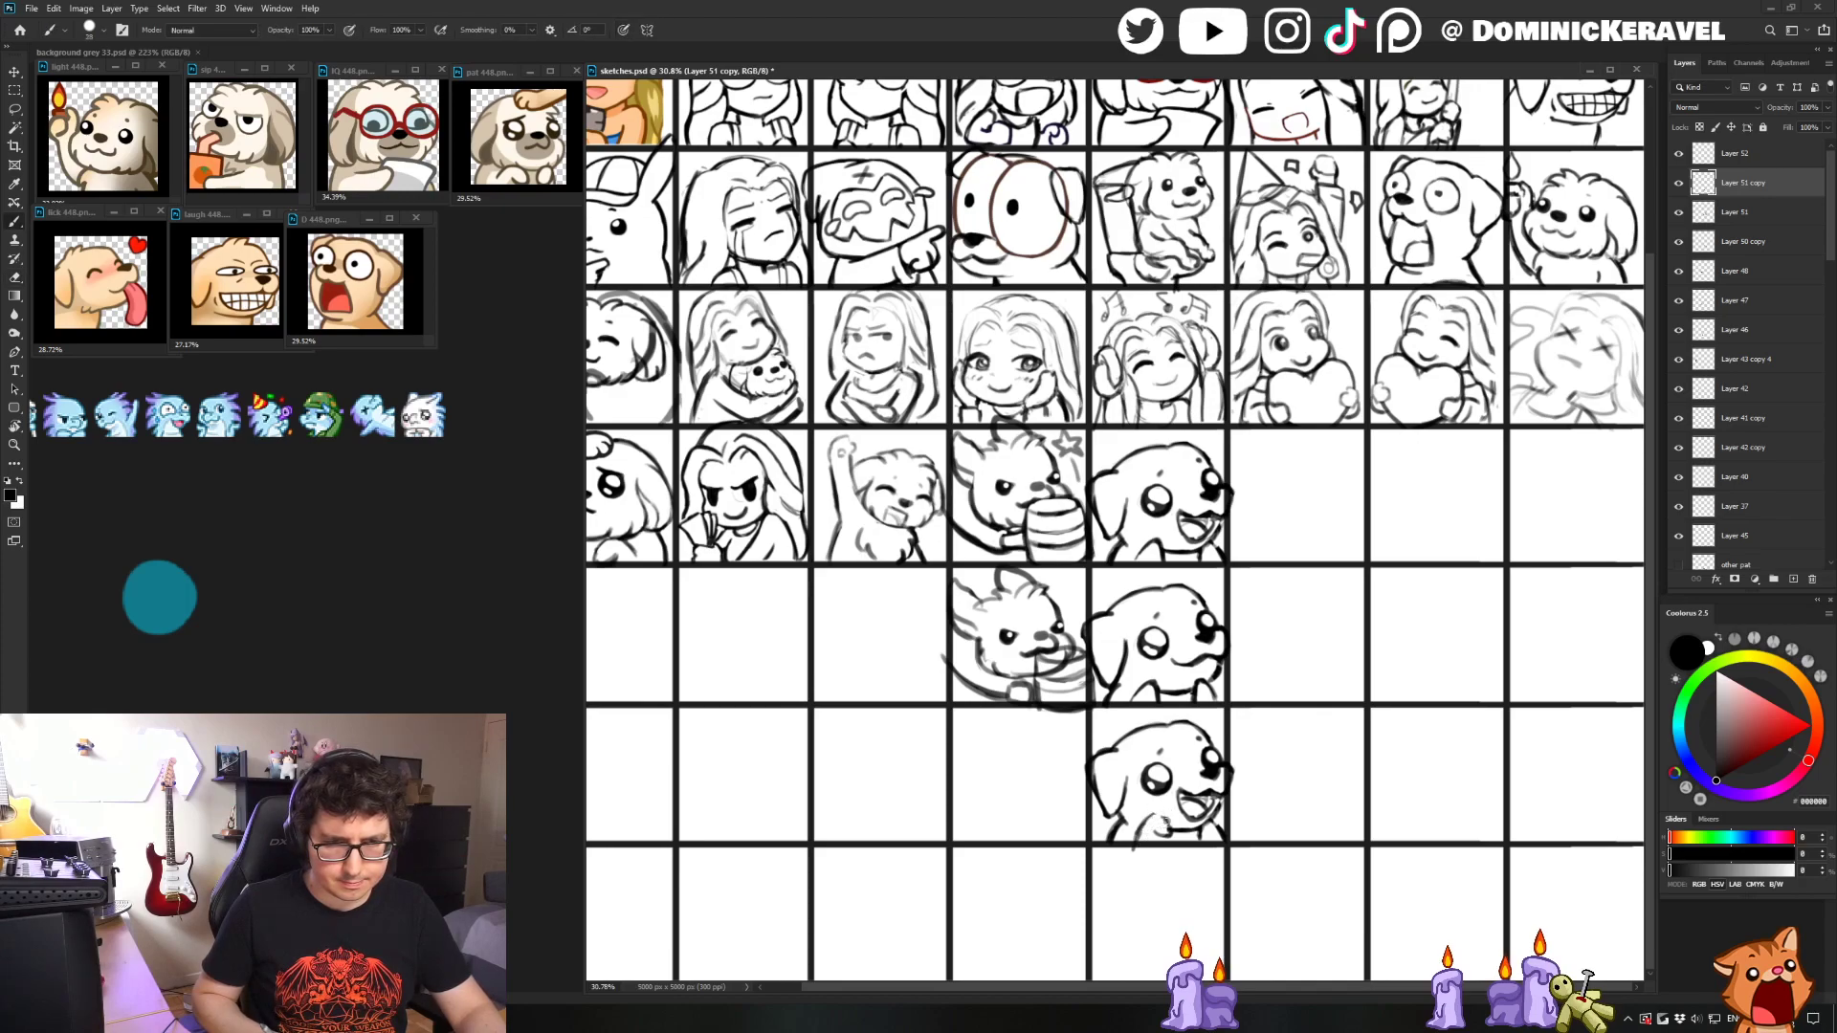
key(e)
drag(1197, 823, 1211, 837)
key(b)
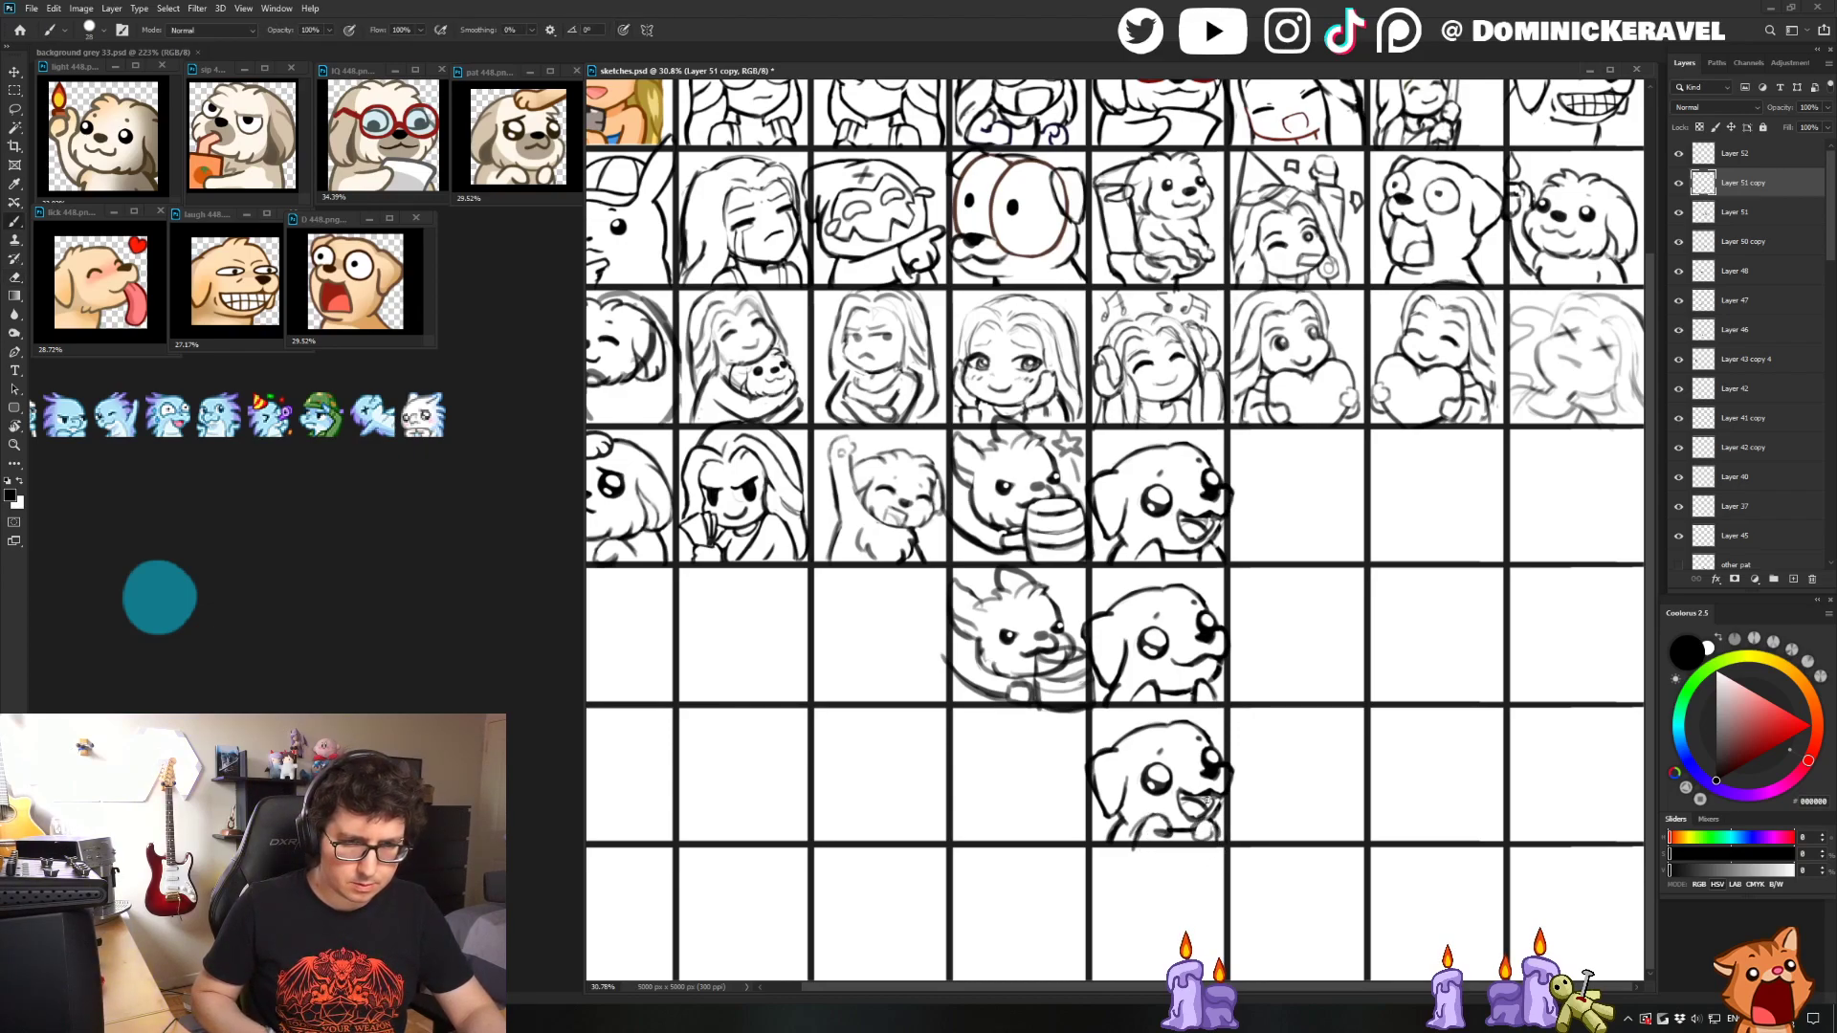
- Make the empty Layer 52 the active layer and save the file
key(v)
scroll(1114, 527, up, 3)
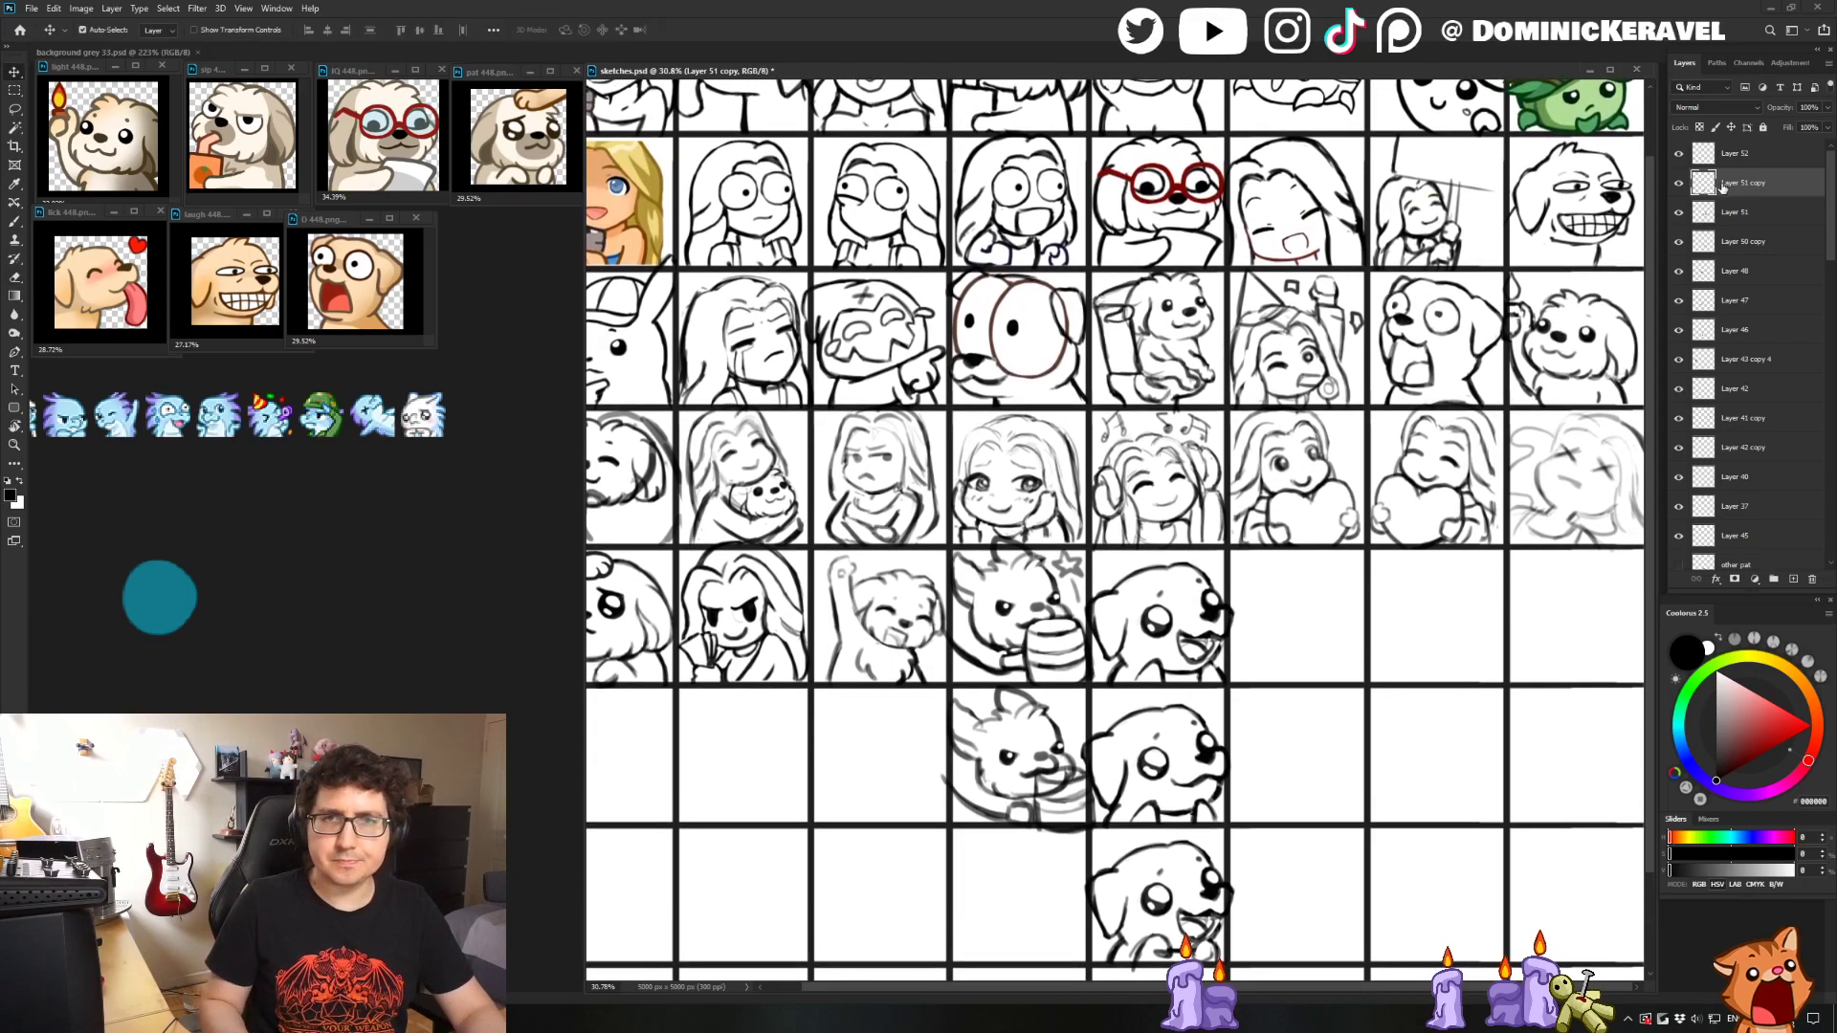
click(1733, 153)
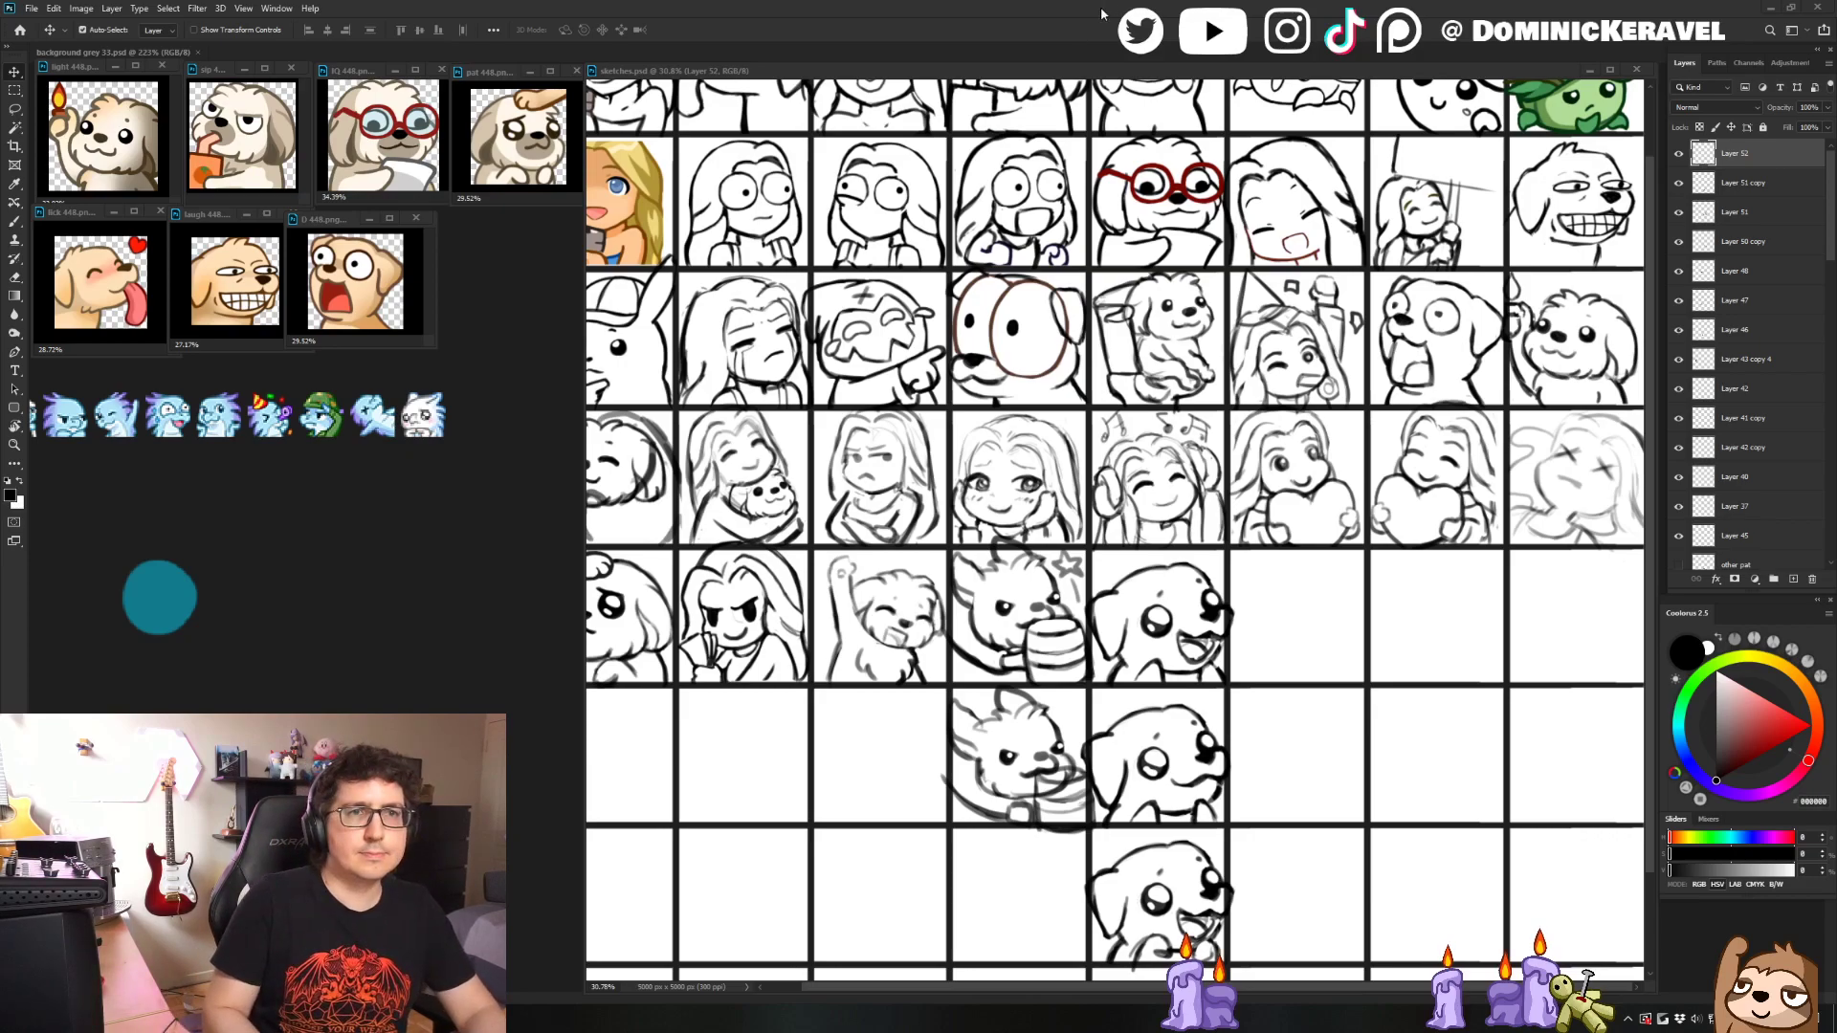
drag(1087, 72, 1075, 66)
scroll(1075, 501, down, 3)
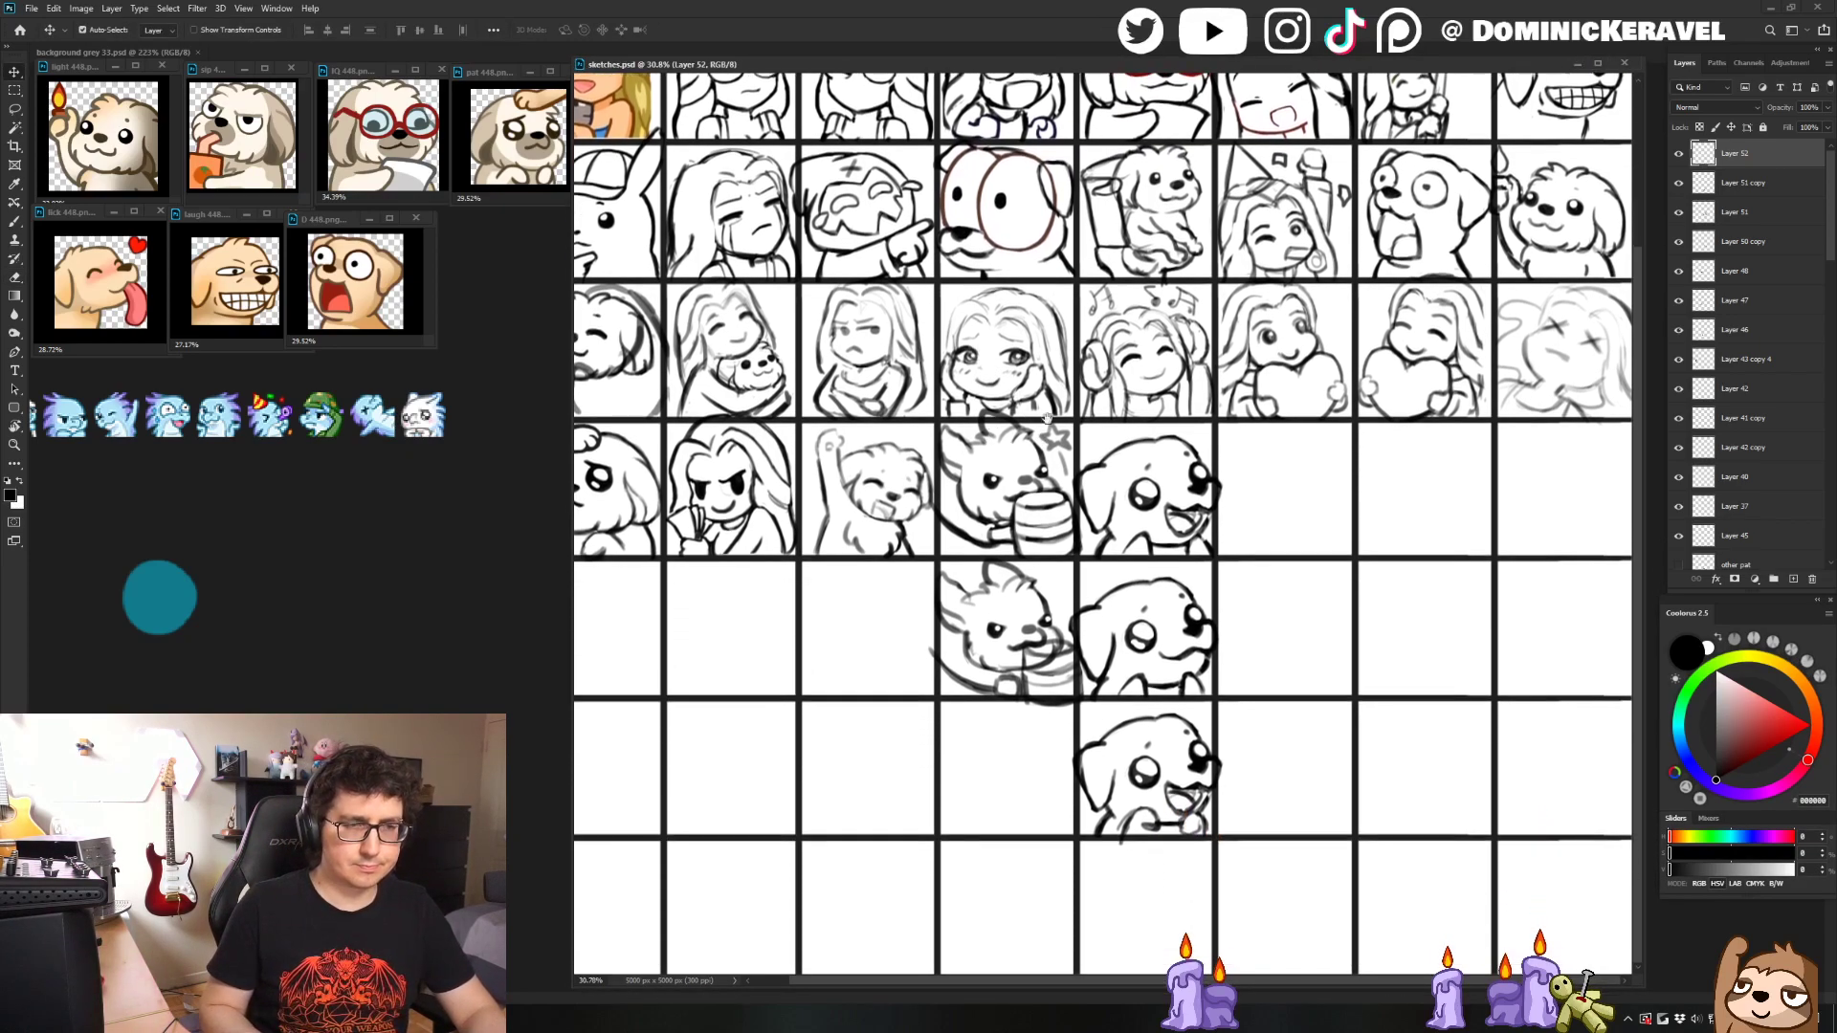
key(b)
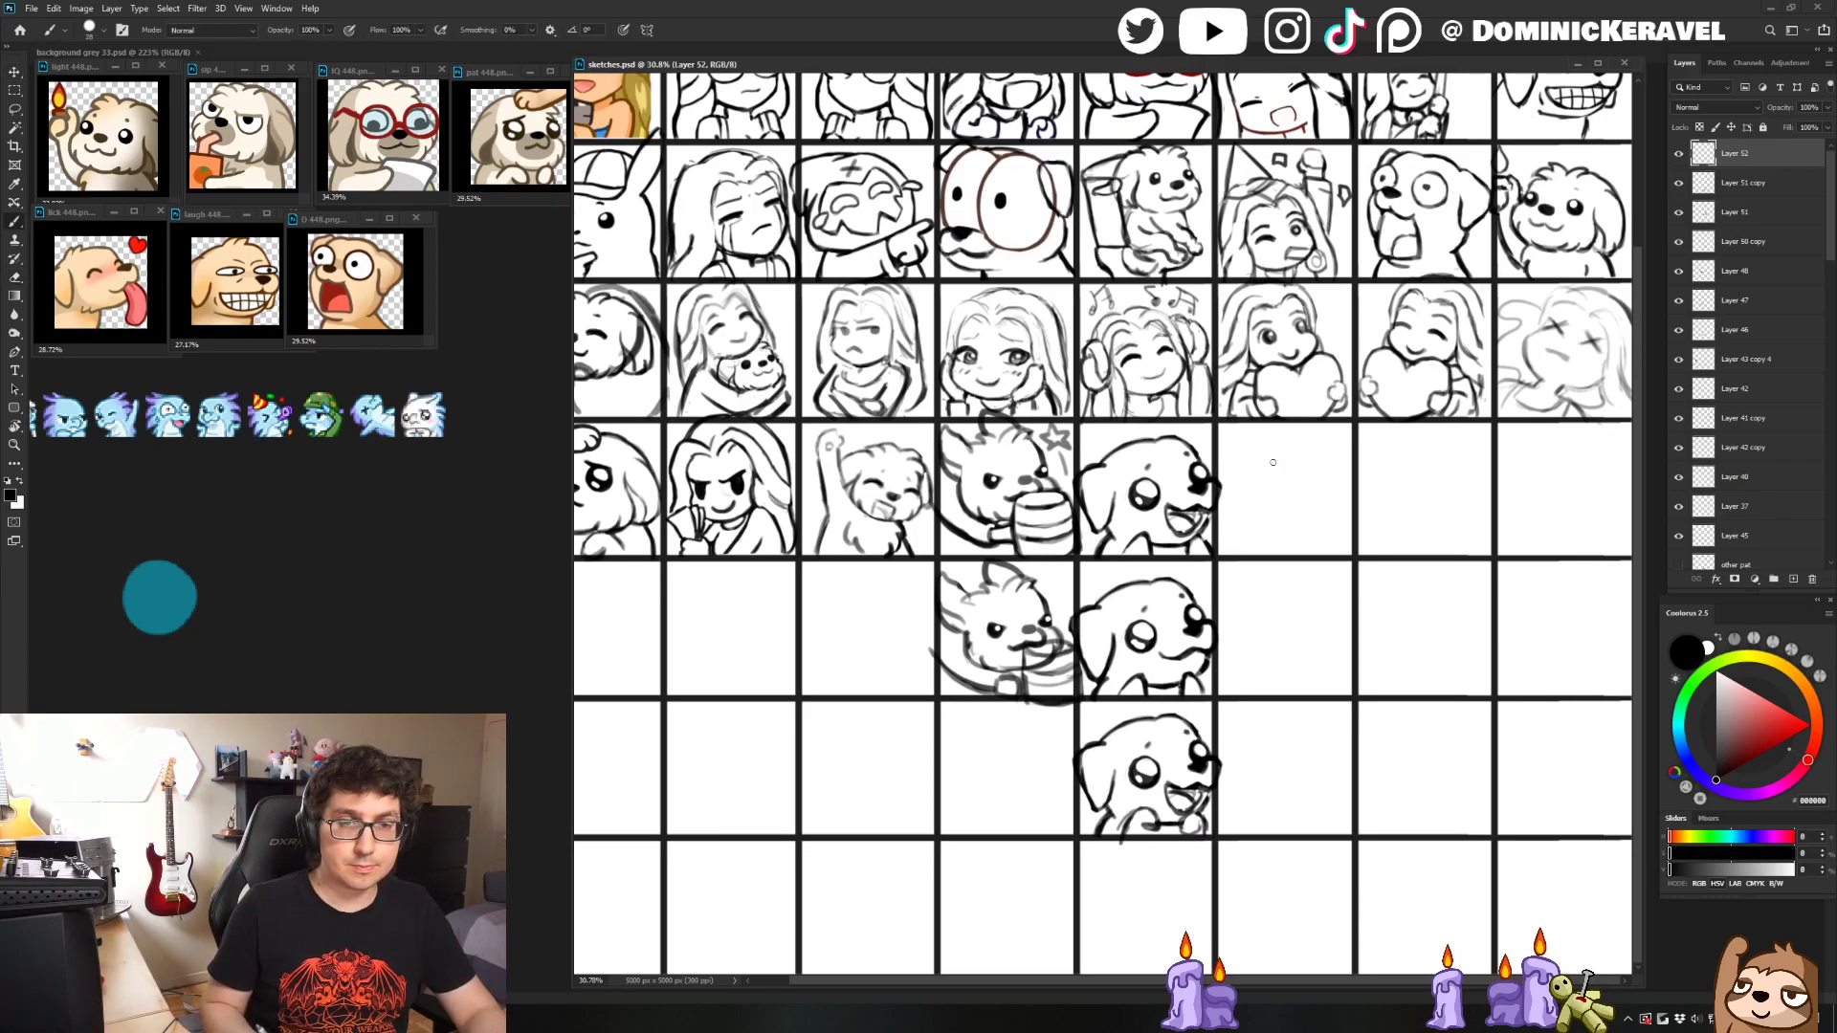
scroll(1281, 485, up, 1)
key(v)
drag(1337, 477, 1260, 479)
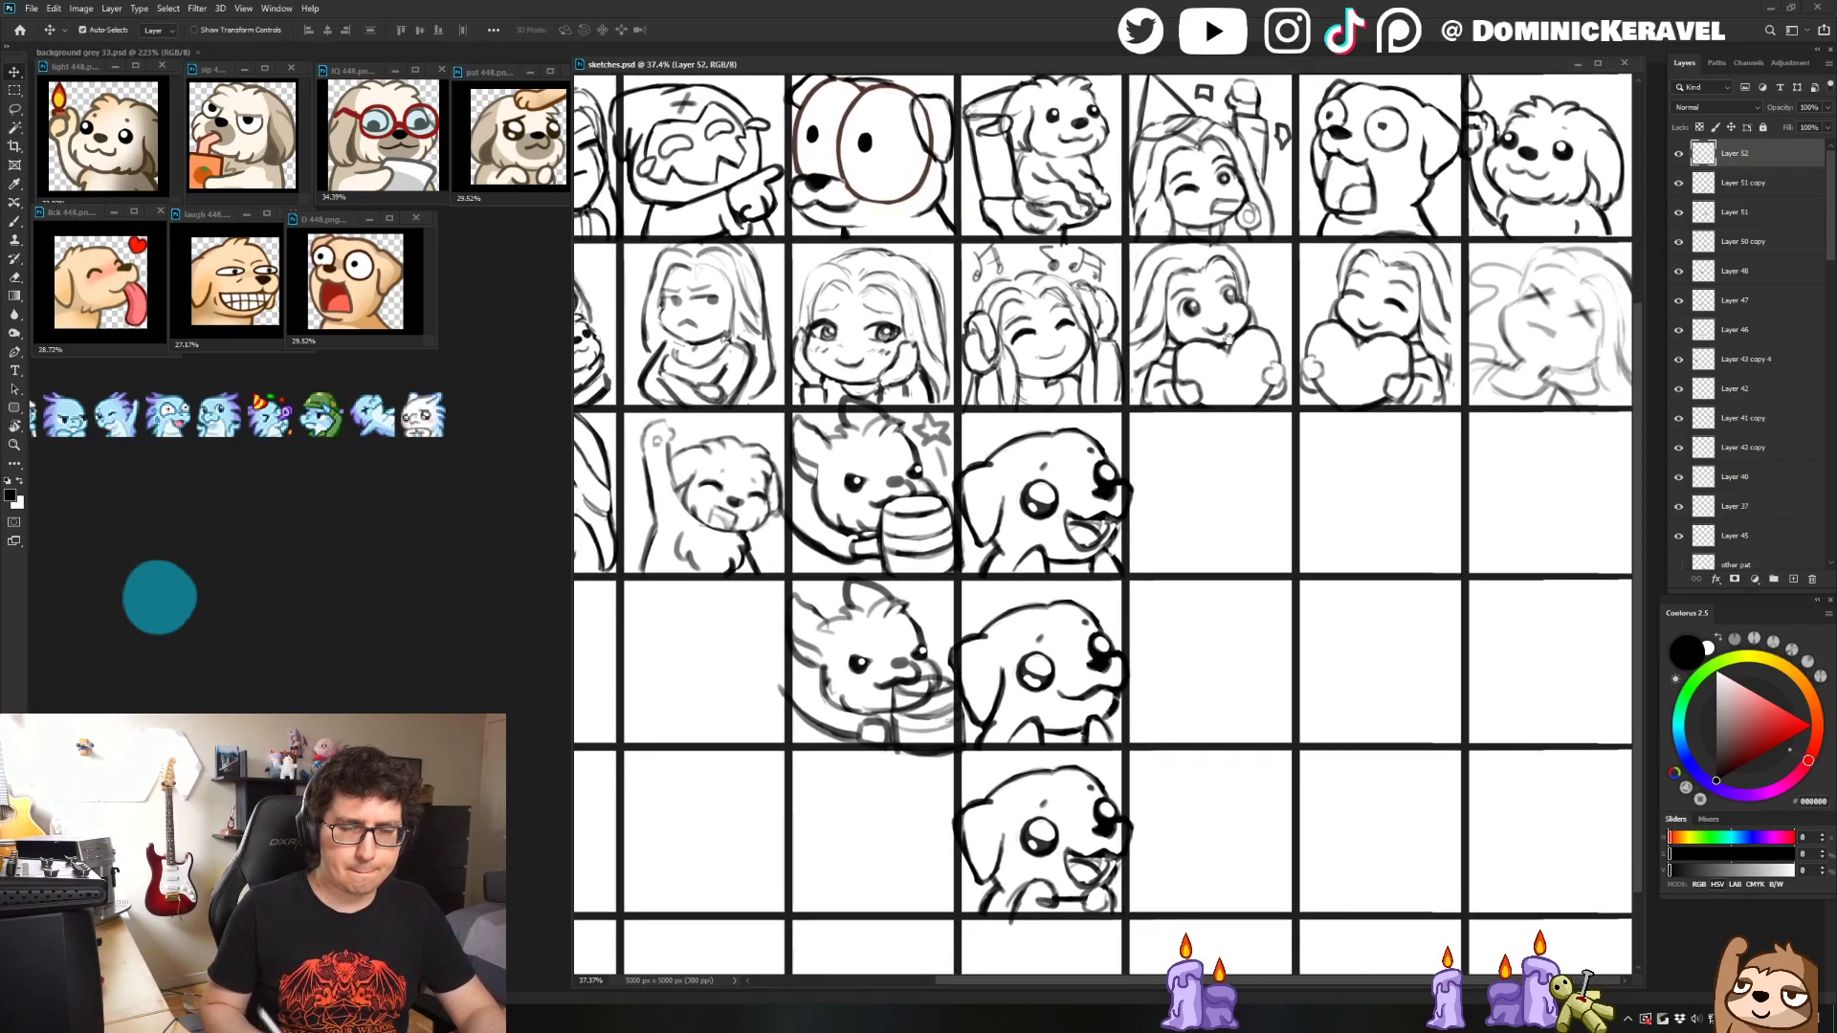
scroll(1234, 349, up, 1)
scroll(1238, 431, up, 1)
key(b)
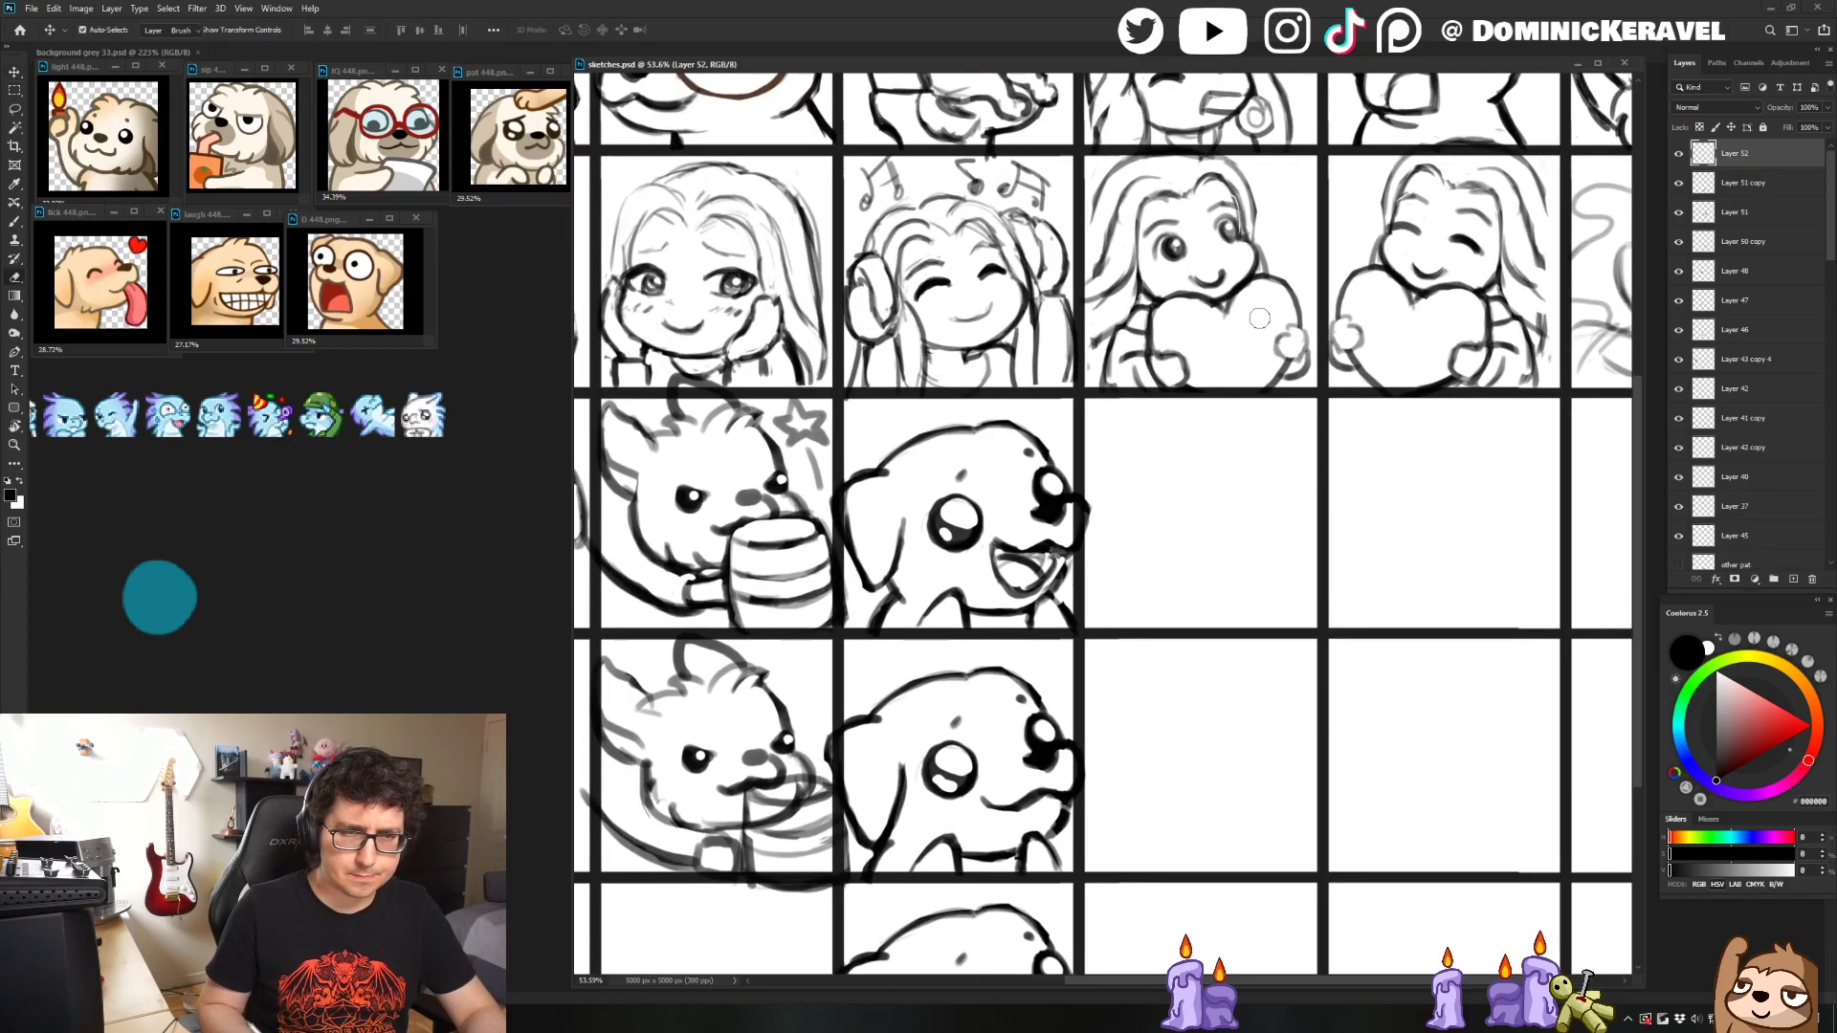
drag(1336, 236, 1169, 407)
mouse_move(1272, 483)
mouse_down()
mouse_move(1221, 480)
mouse_move(1205, 515)
mouse_move(1230, 519)
mouse_up()
drag(1058, 64, 1048, 63)
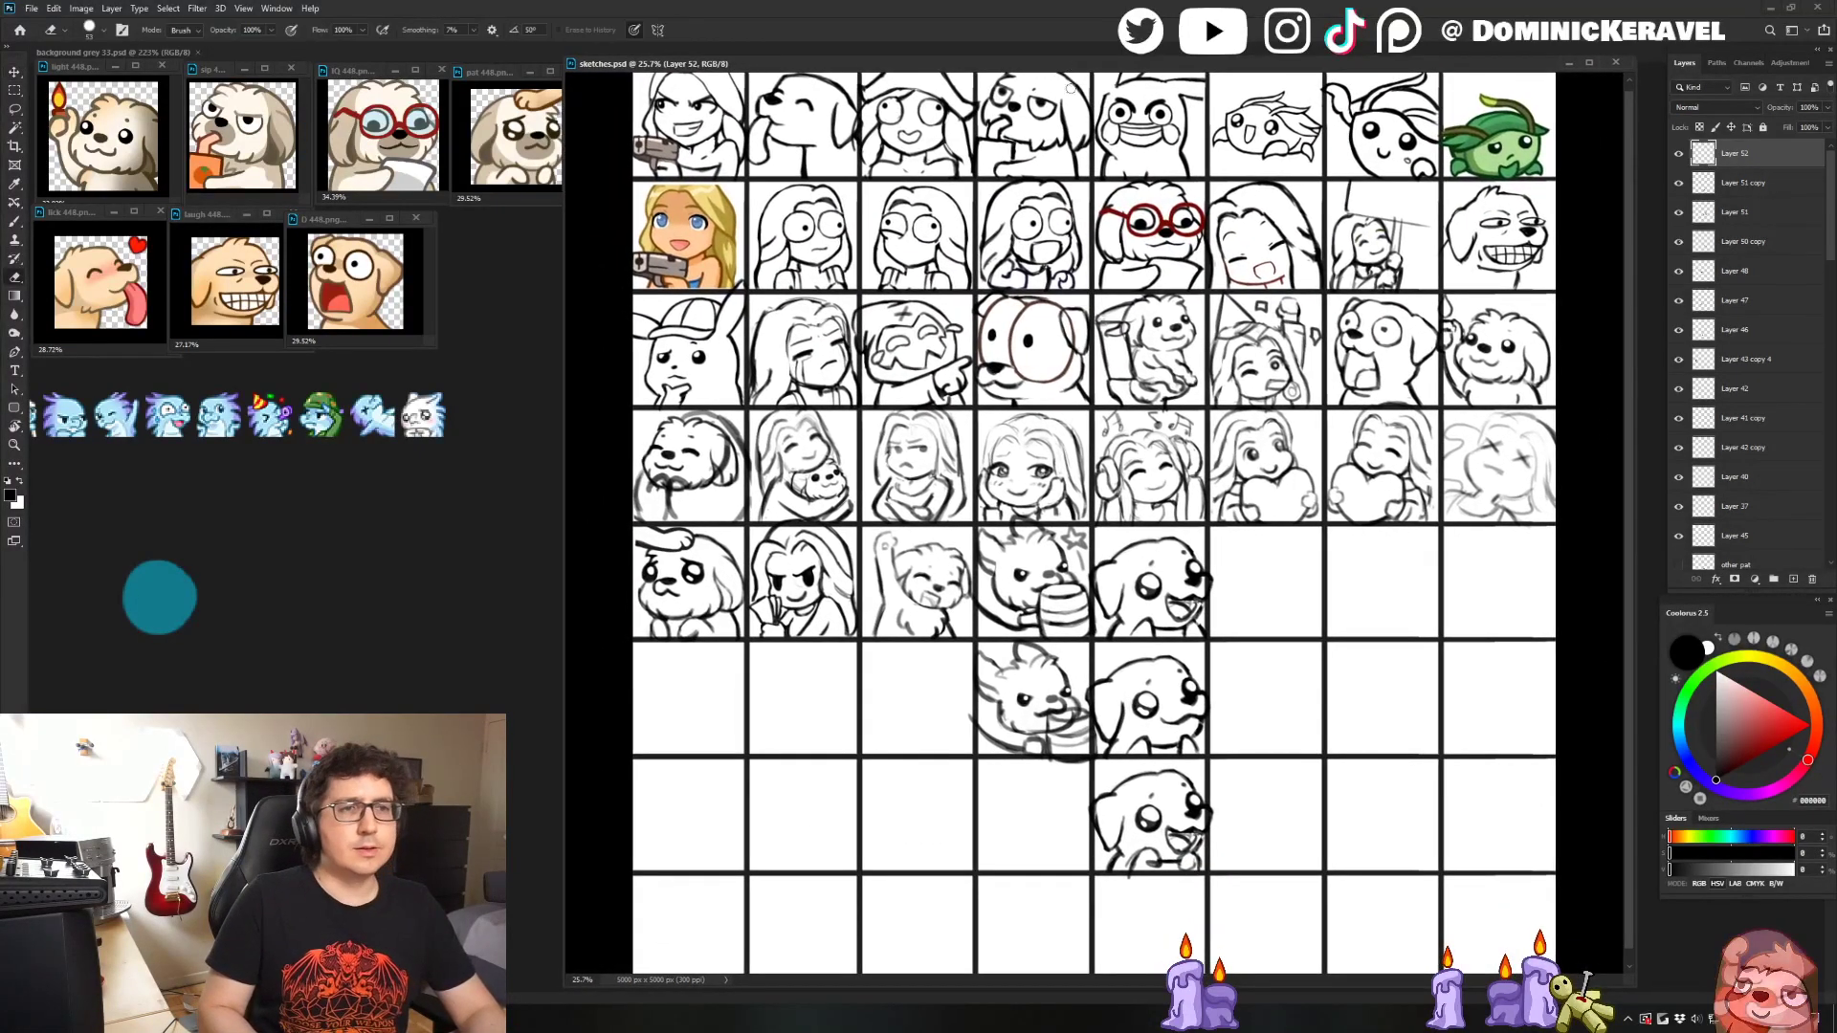
drag(1344, 511, 1293, 596)
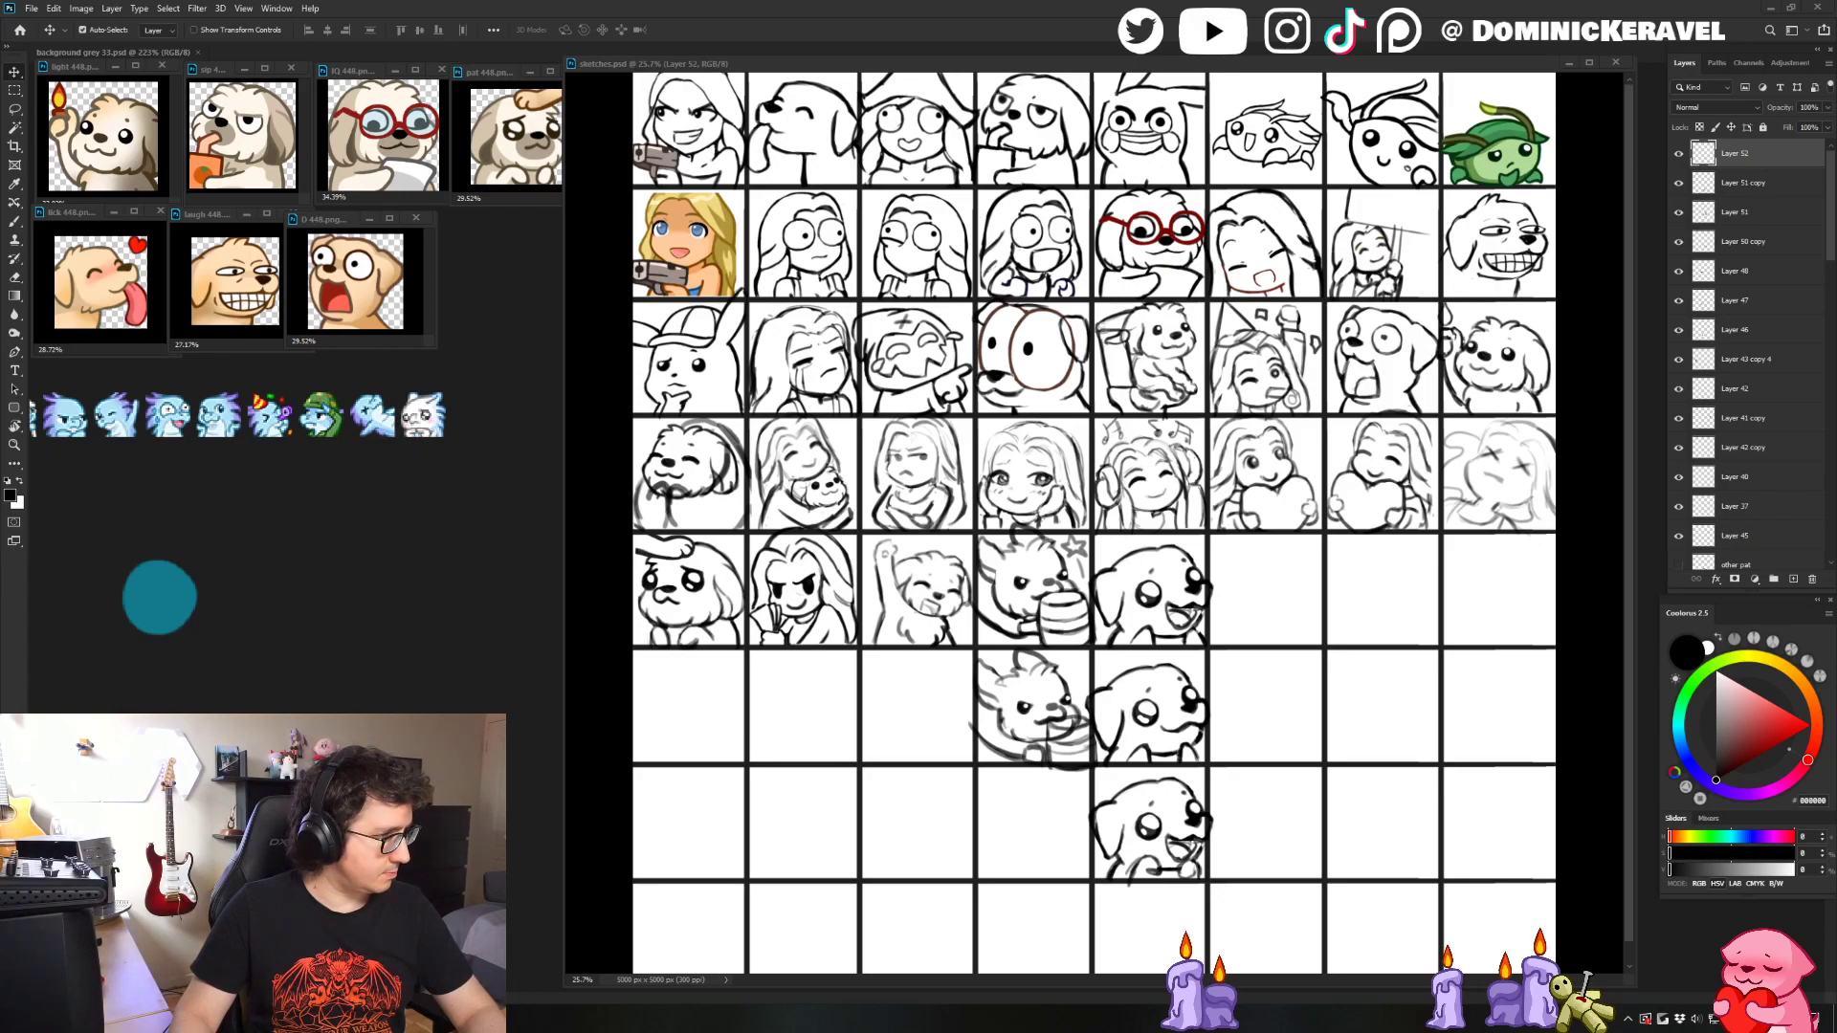
- Open pog2 448.png and party 448.png as floating reference images, each zoomed out to fit its window
drag(260, 53, 262, 57)
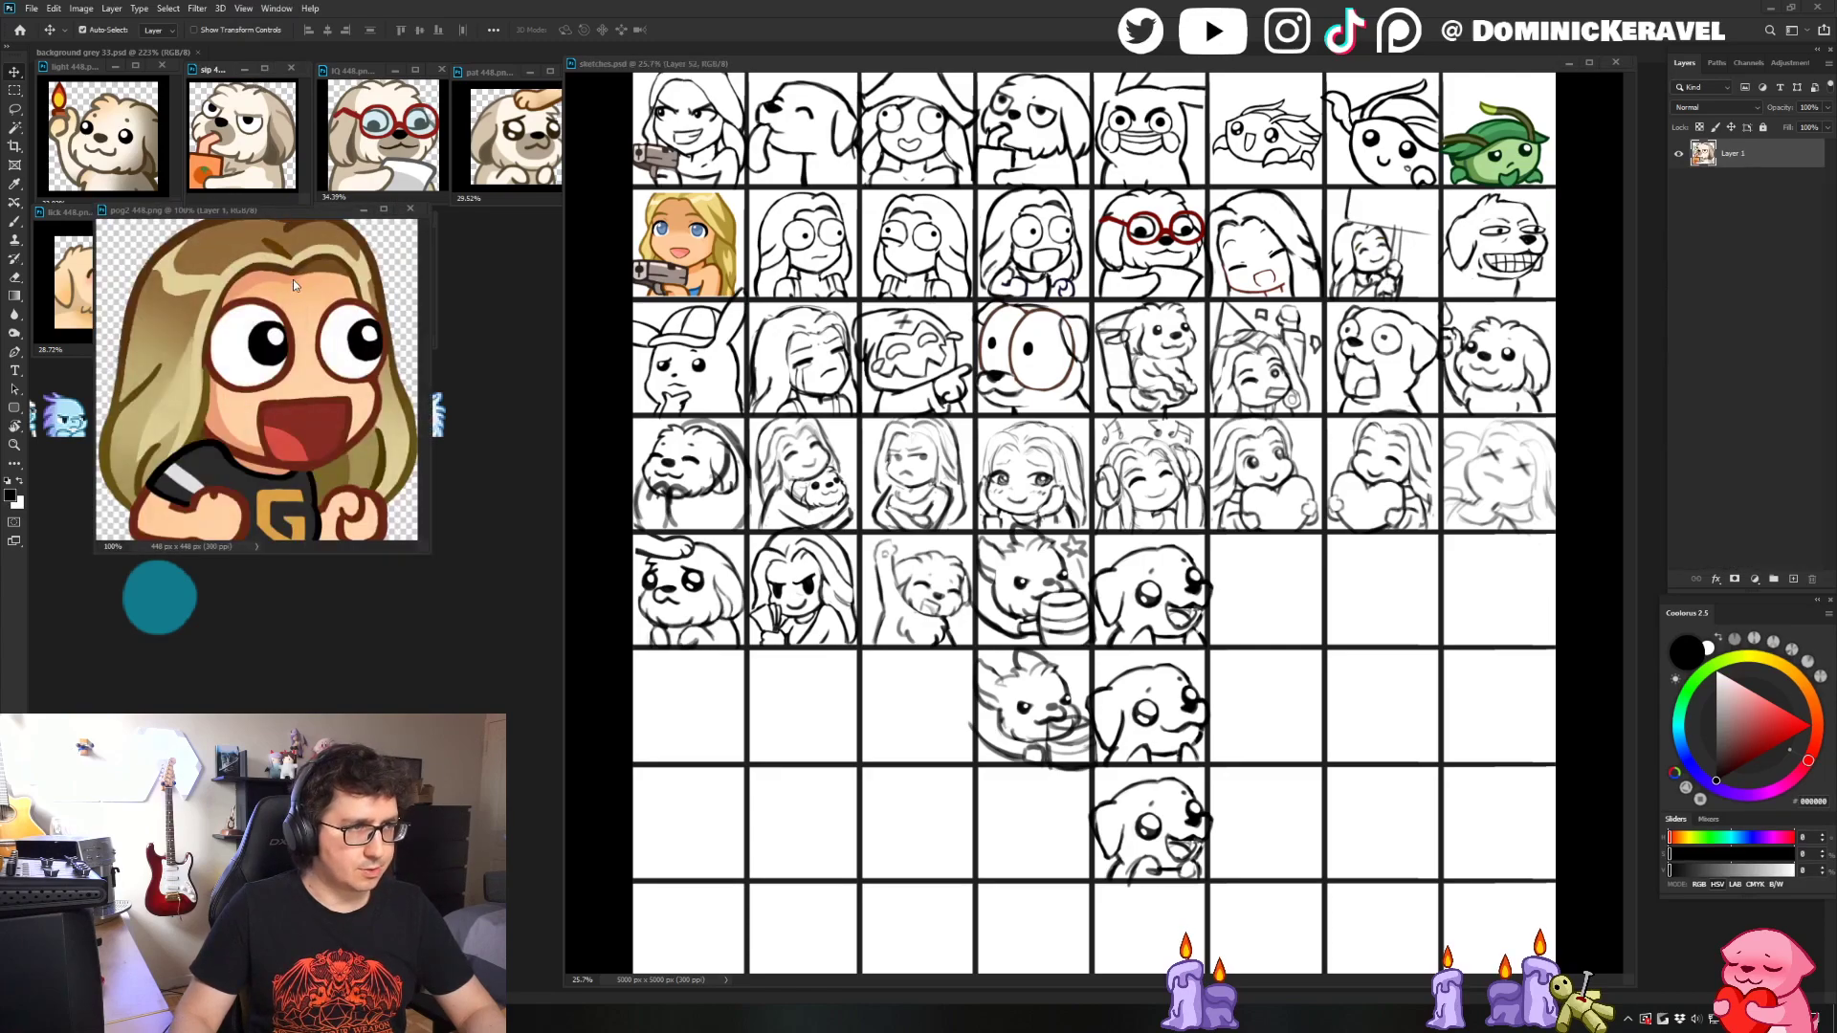
drag(320, 408, 232, 417)
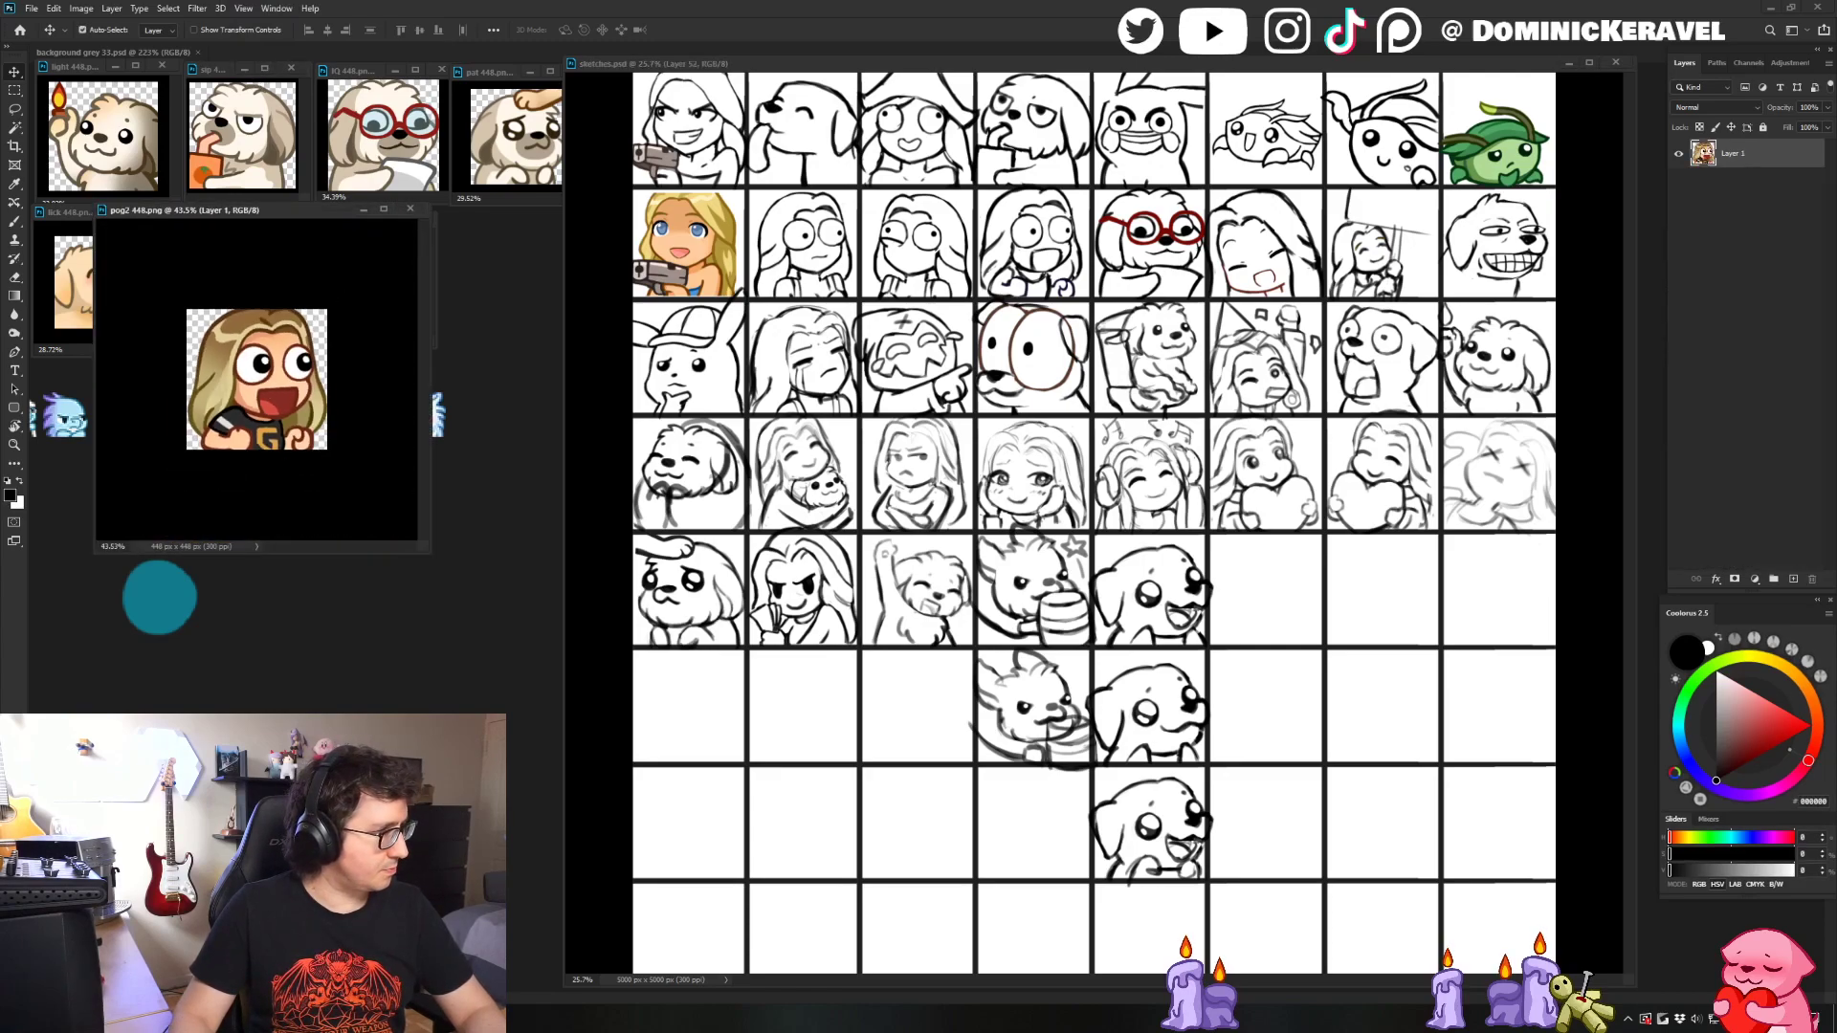
drag(838, 5, 231, 54)
scroll(335, 482, down, 4)
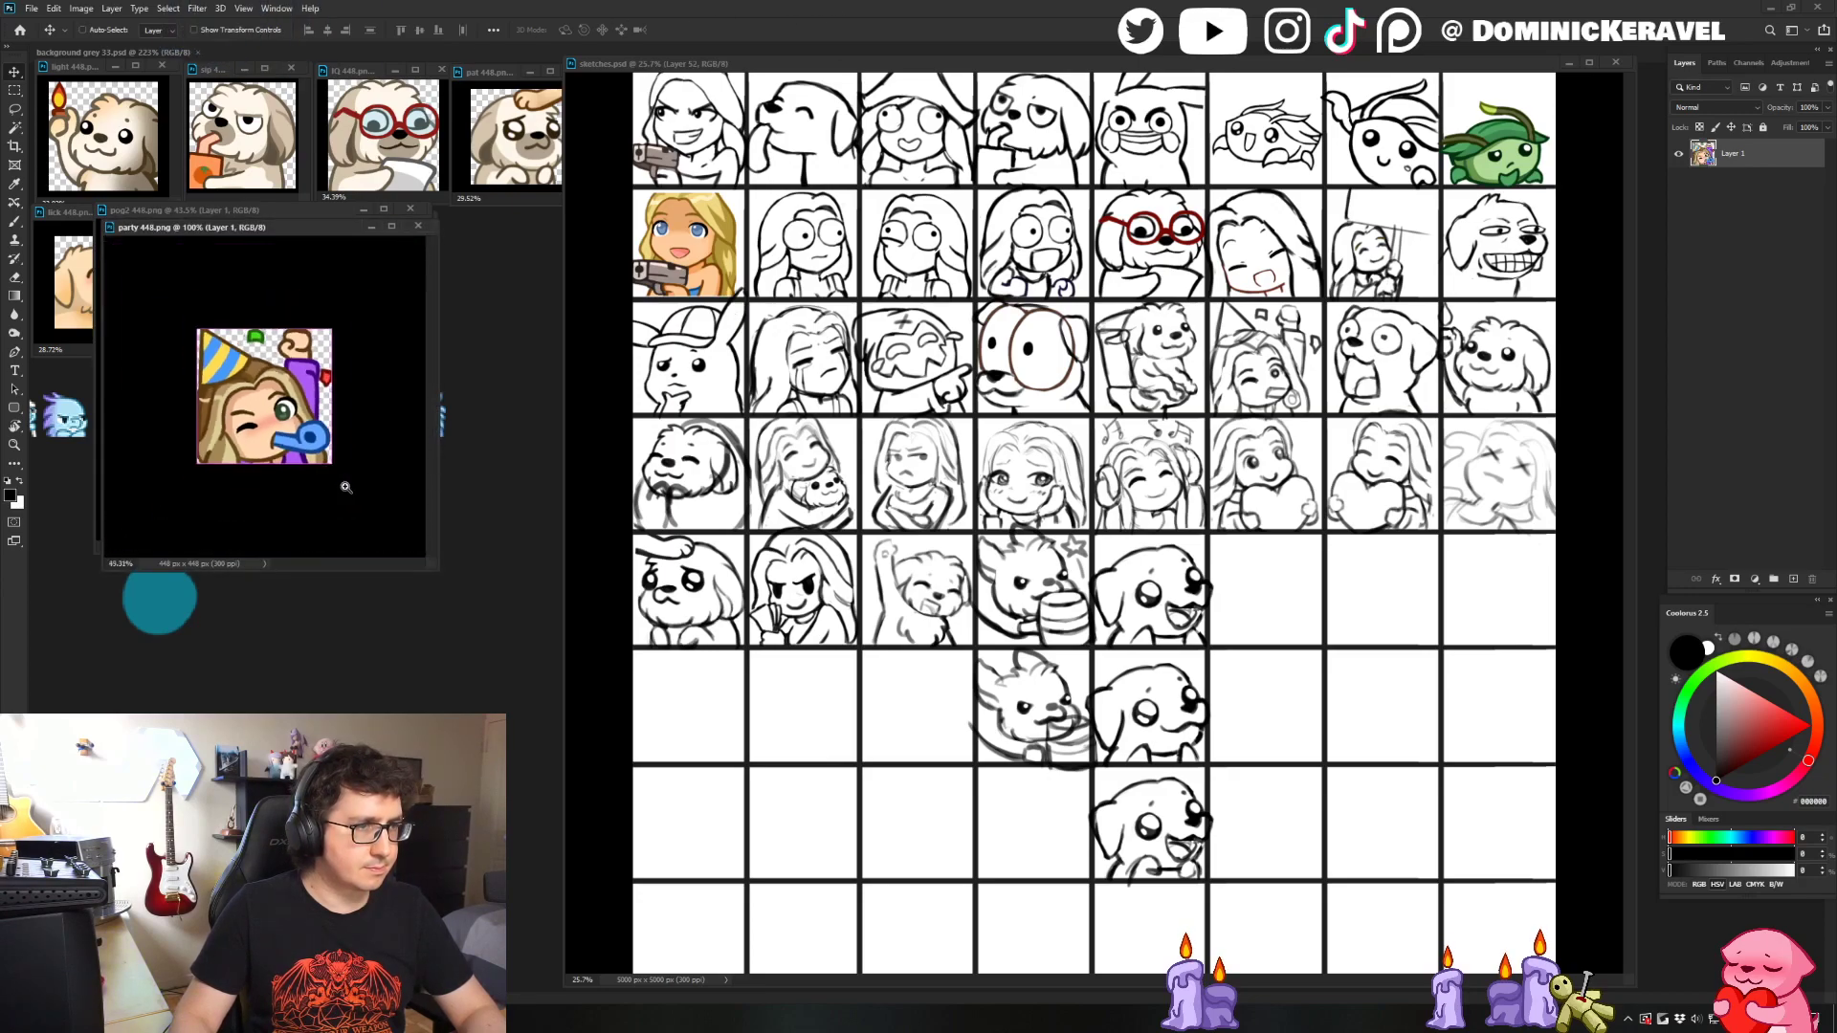
- Shrink the party and pog2 reference windows to thumbnail size and place pog2 448.png beneath the tongue-out dog reference
drag(437, 568, 288, 389)
drag(188, 229, 128, 579)
click(216, 486)
mouse_move(216, 486)
mouse_down()
mouse_move(198, 463)
mouse_move(231, 469)
mouse_up()
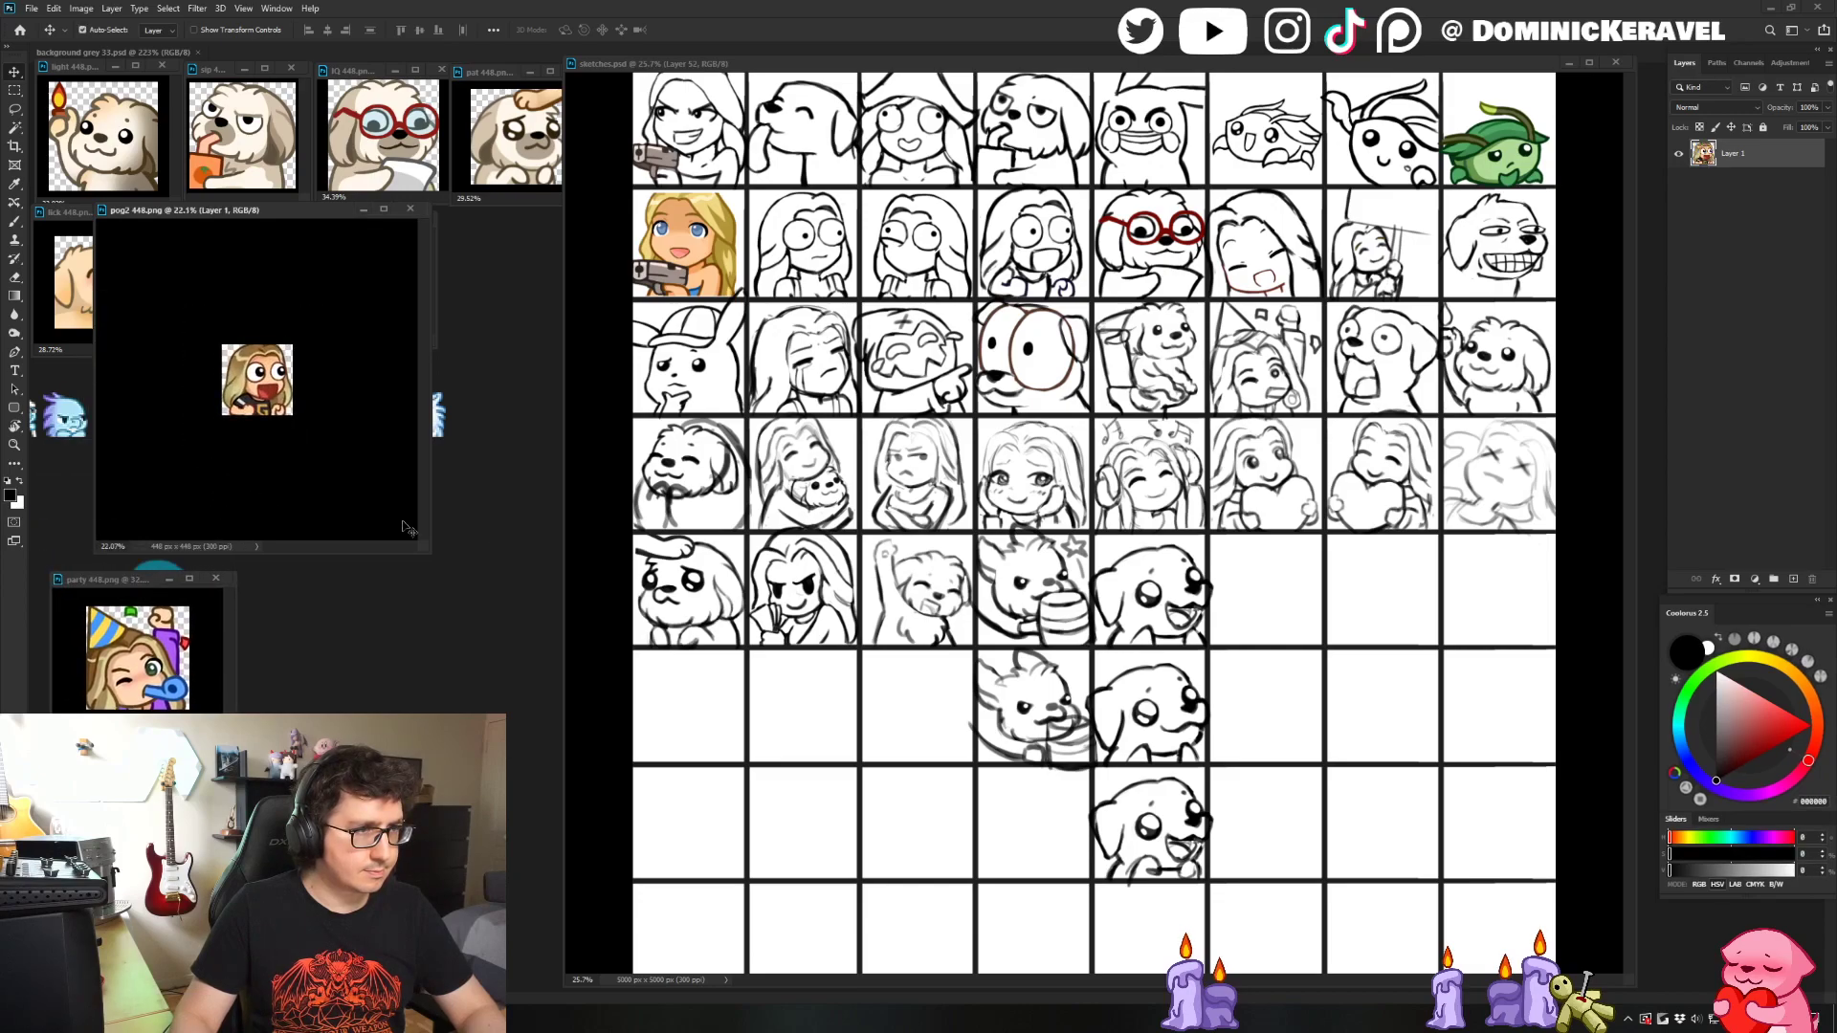
drag(419, 550, 224, 354)
drag(126, 214, 69, 368)
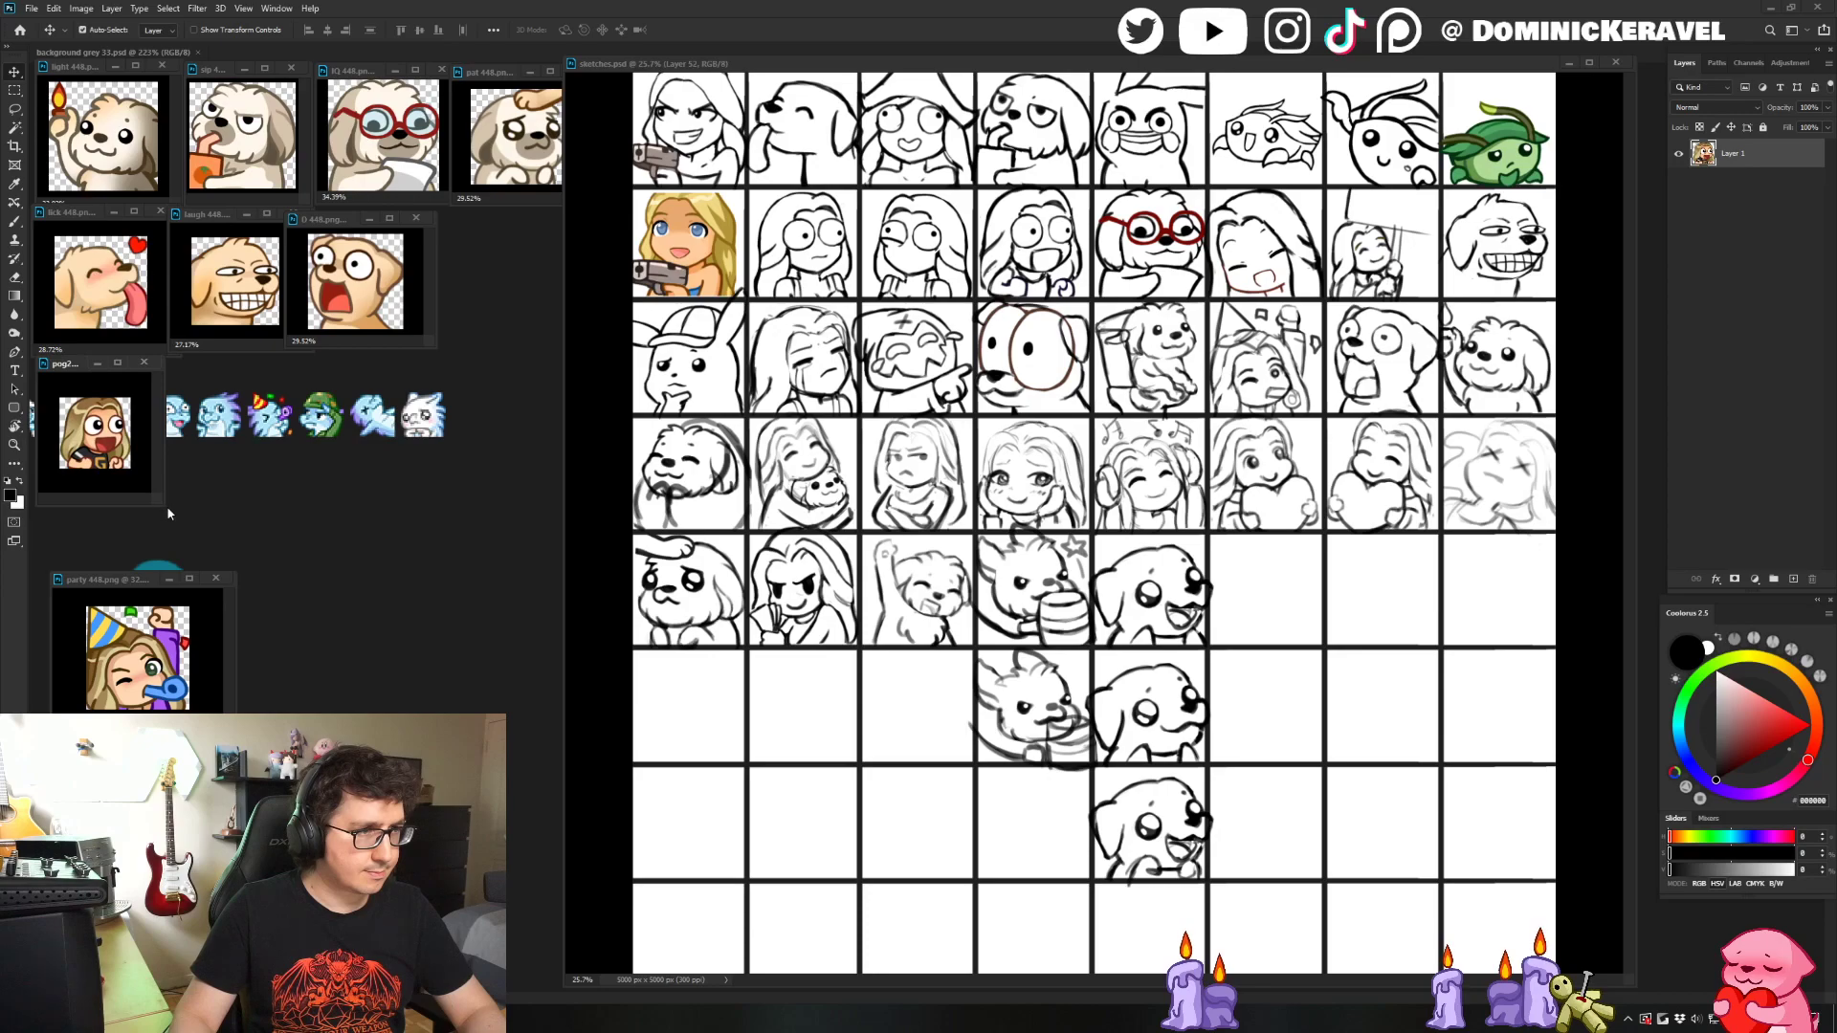
drag(161, 503, 178, 518)
scroll(132, 485, up, 1)
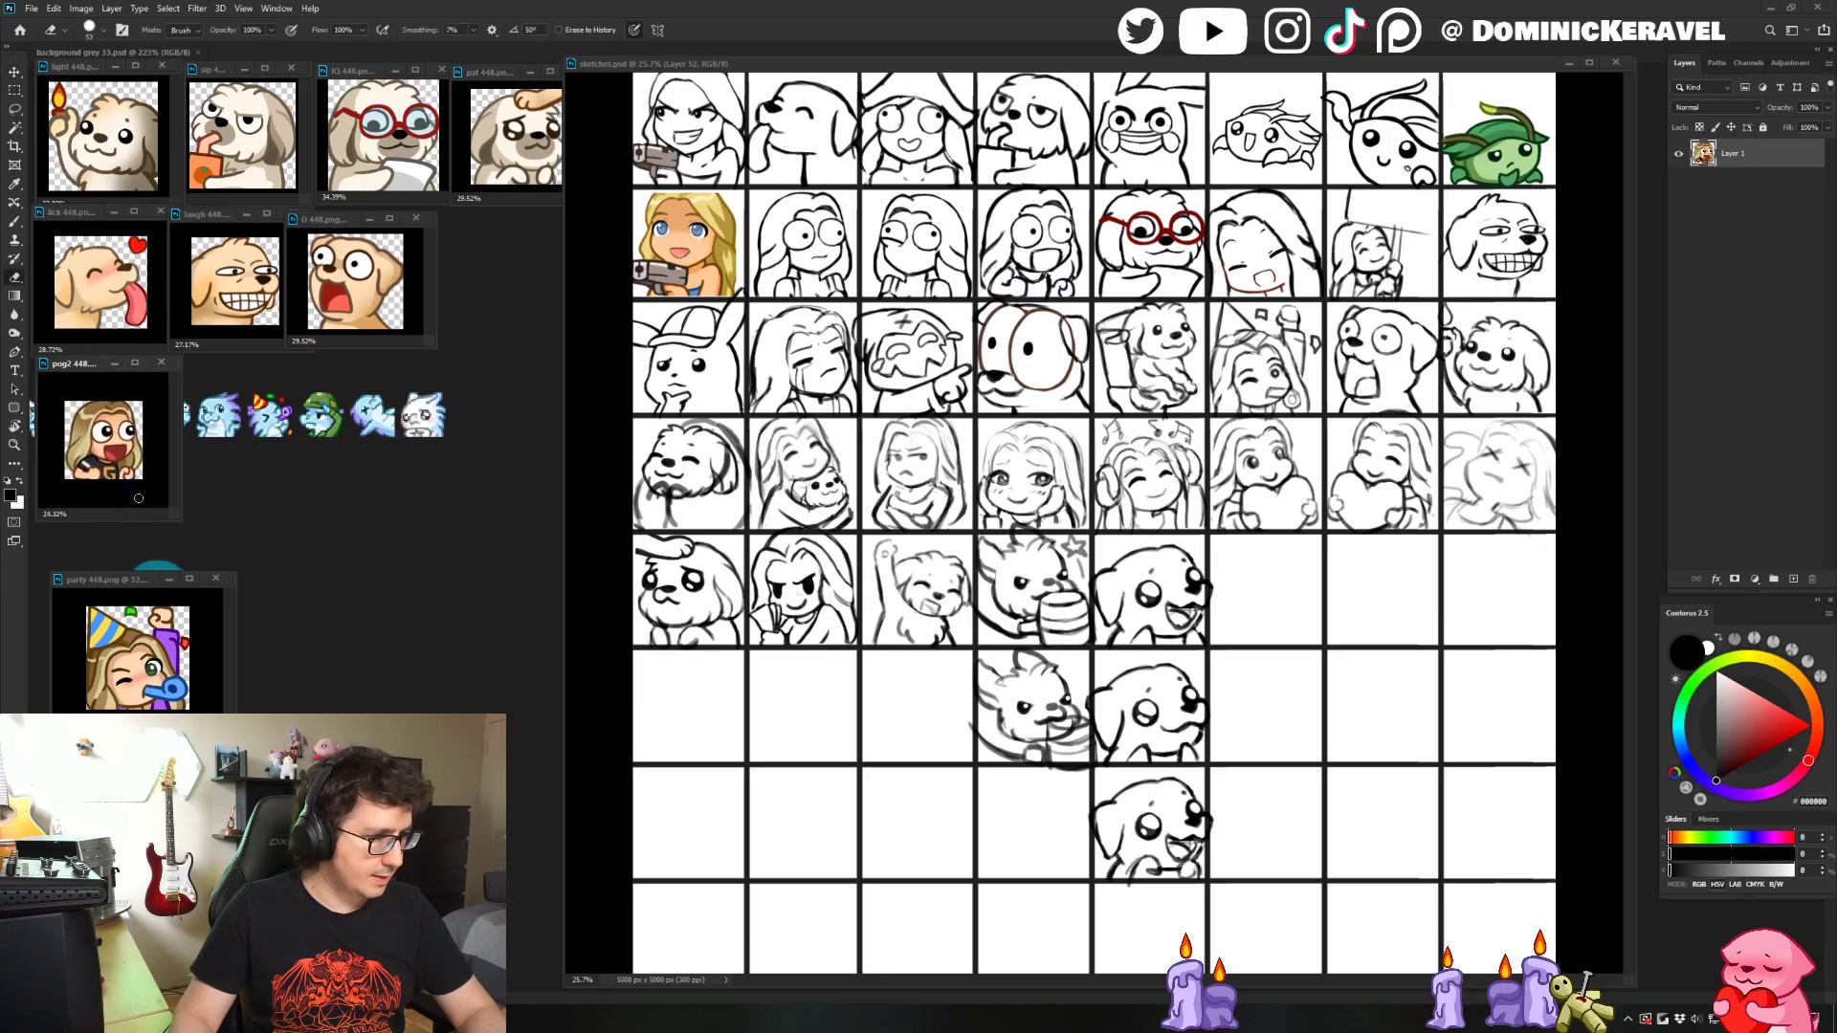
- Place the party 448.png window beside pog2 448.png and trim both windows to fit closely around their images
drag(117, 585, 247, 362)
click(159, 419)
scroll(167, 422, up, 1)
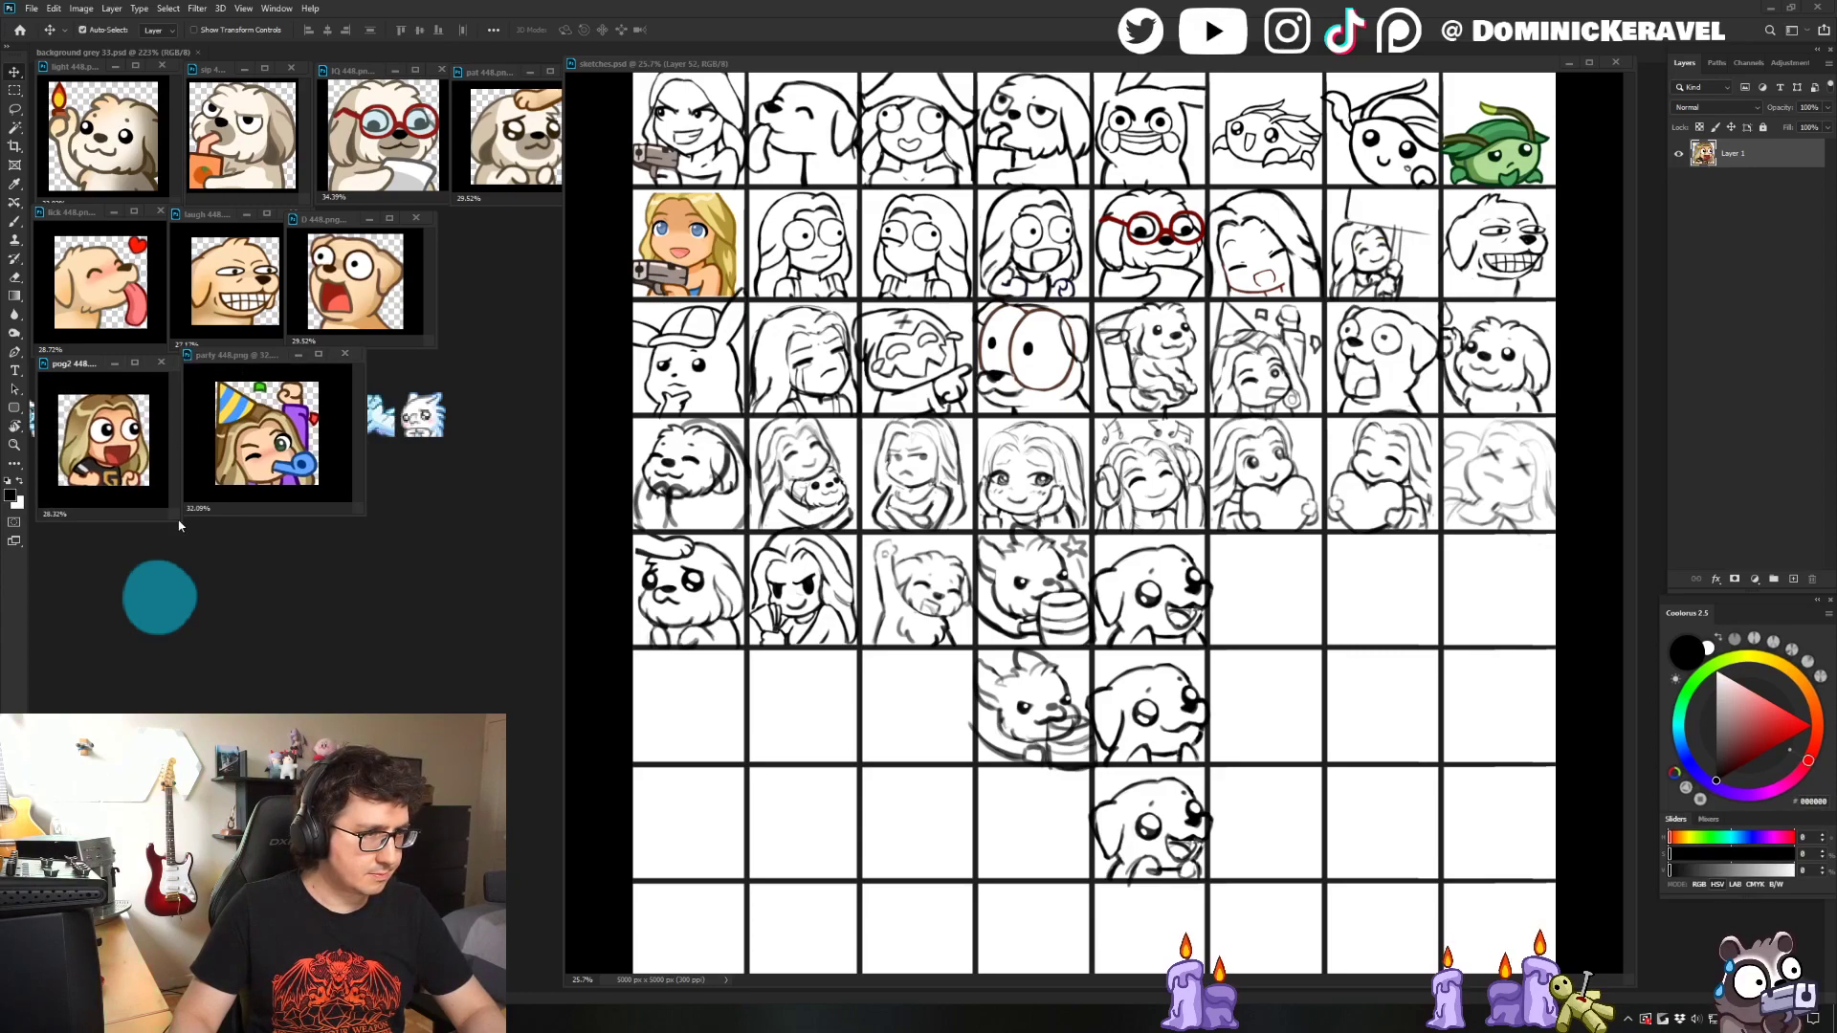
drag(180, 519, 169, 507)
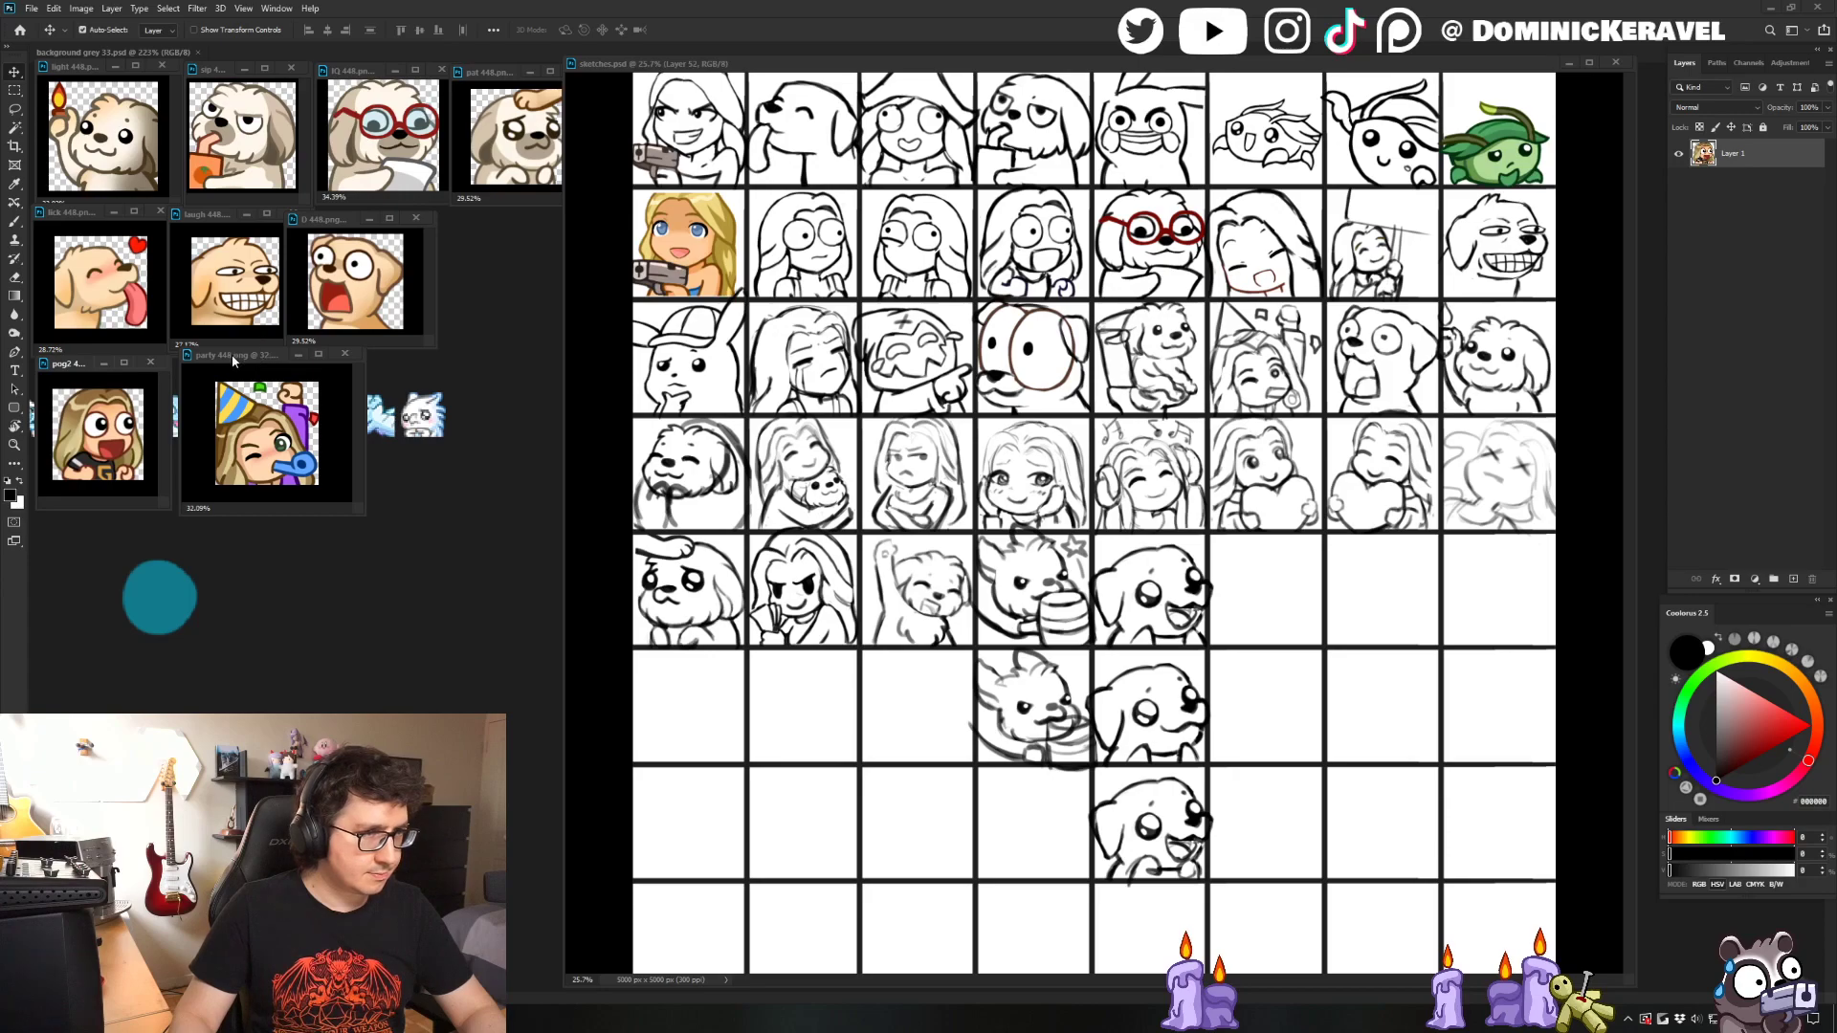
drag(233, 358, 225, 360)
drag(258, 430, 250, 431)
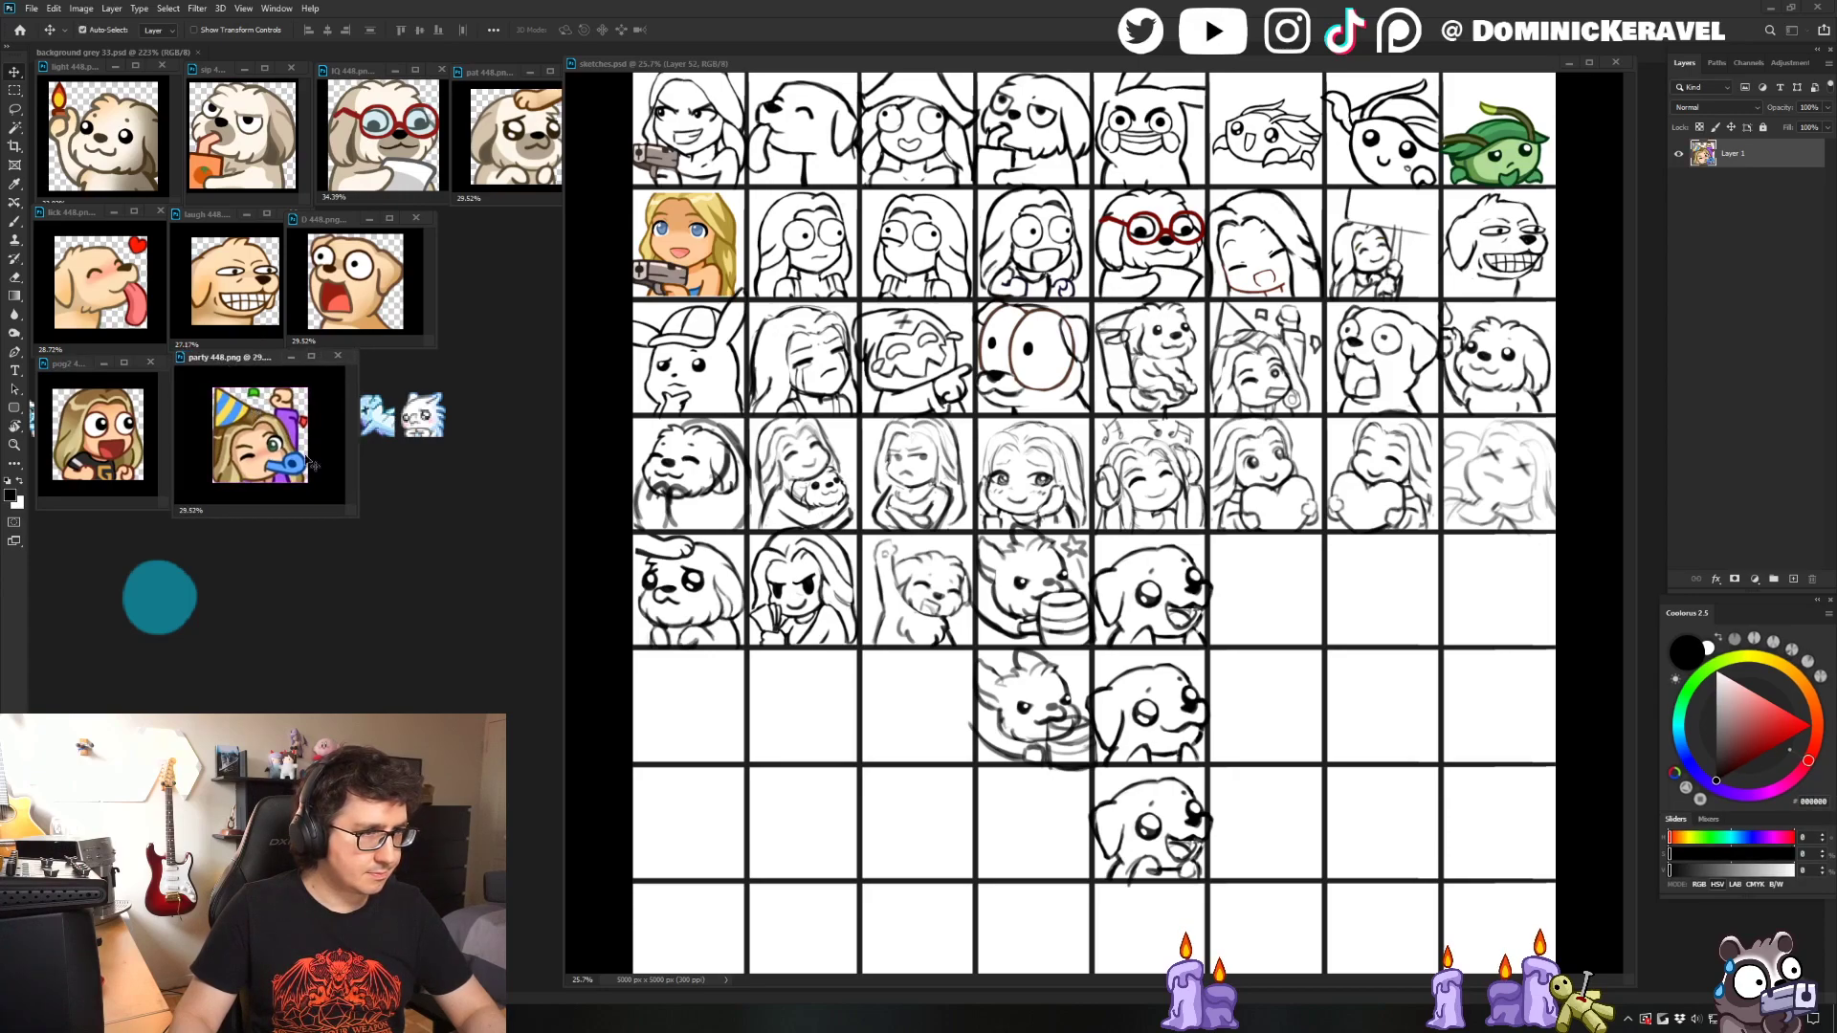
drag(350, 513, 288, 502)
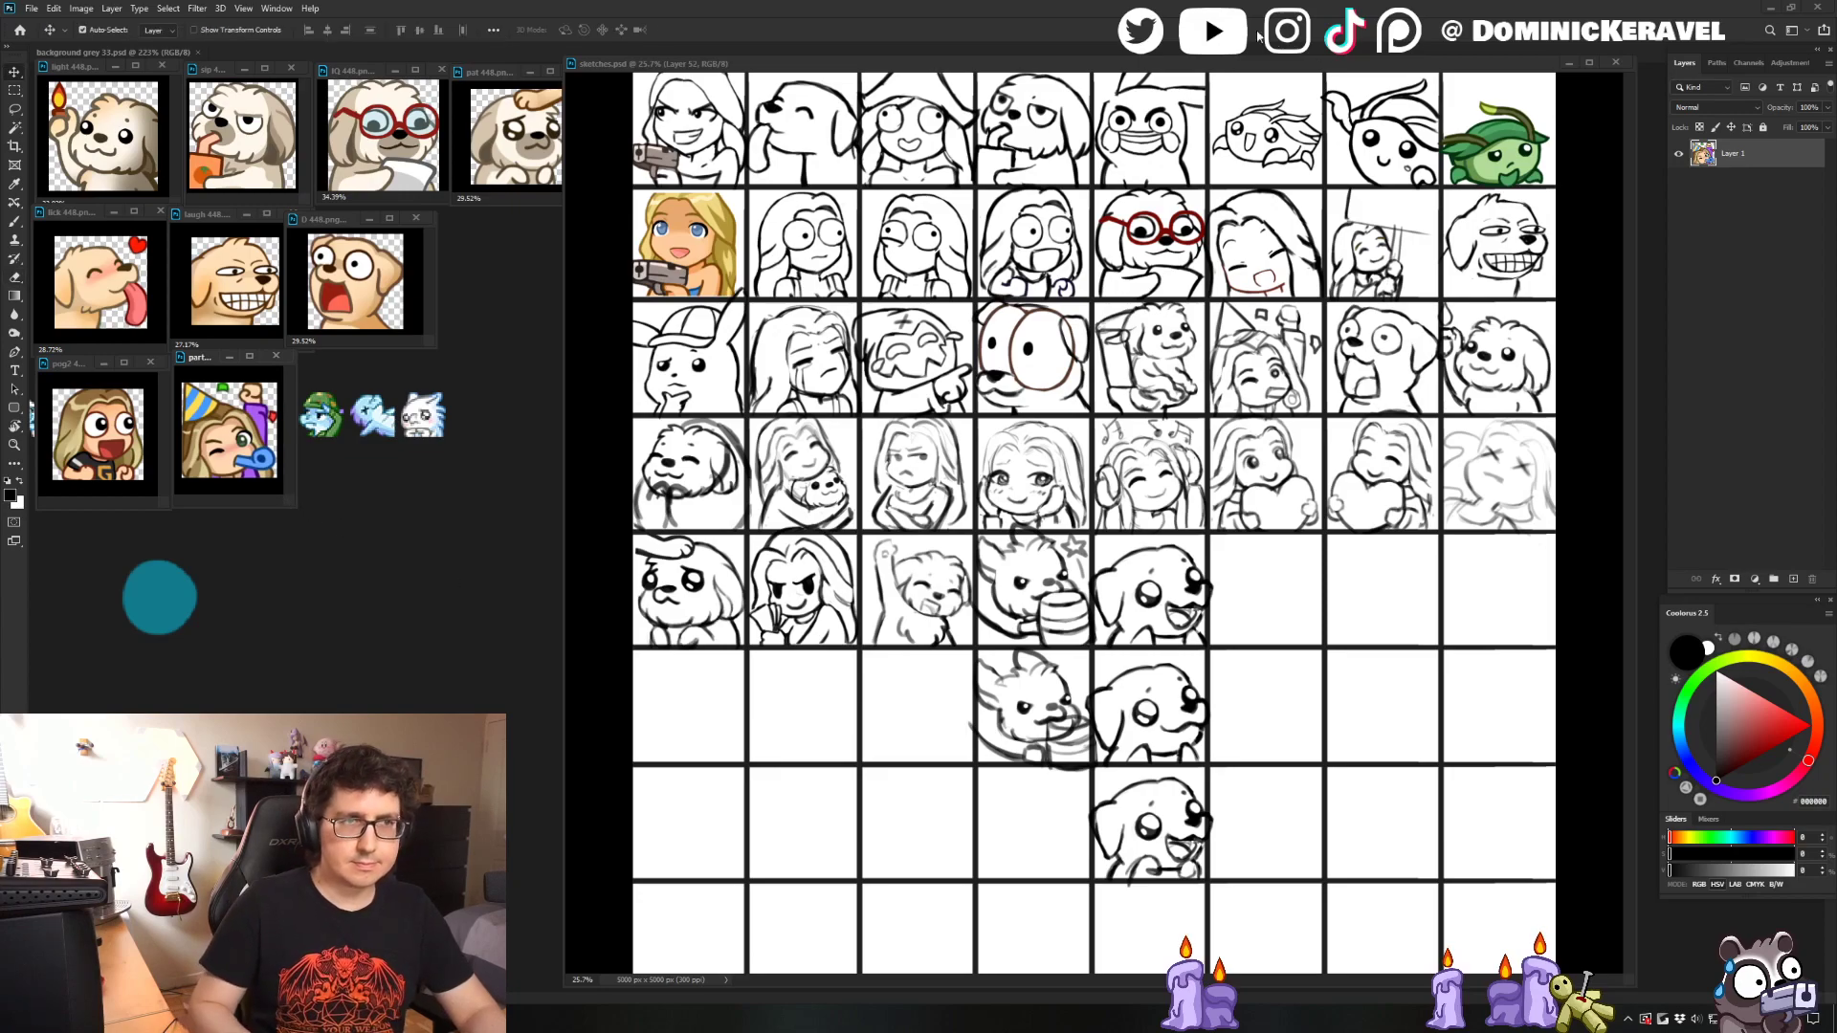
- Return to sketches.psd, shift its window slightly toward the reference images and pick the Eraser tool
drag(1042, 65, 1021, 65)
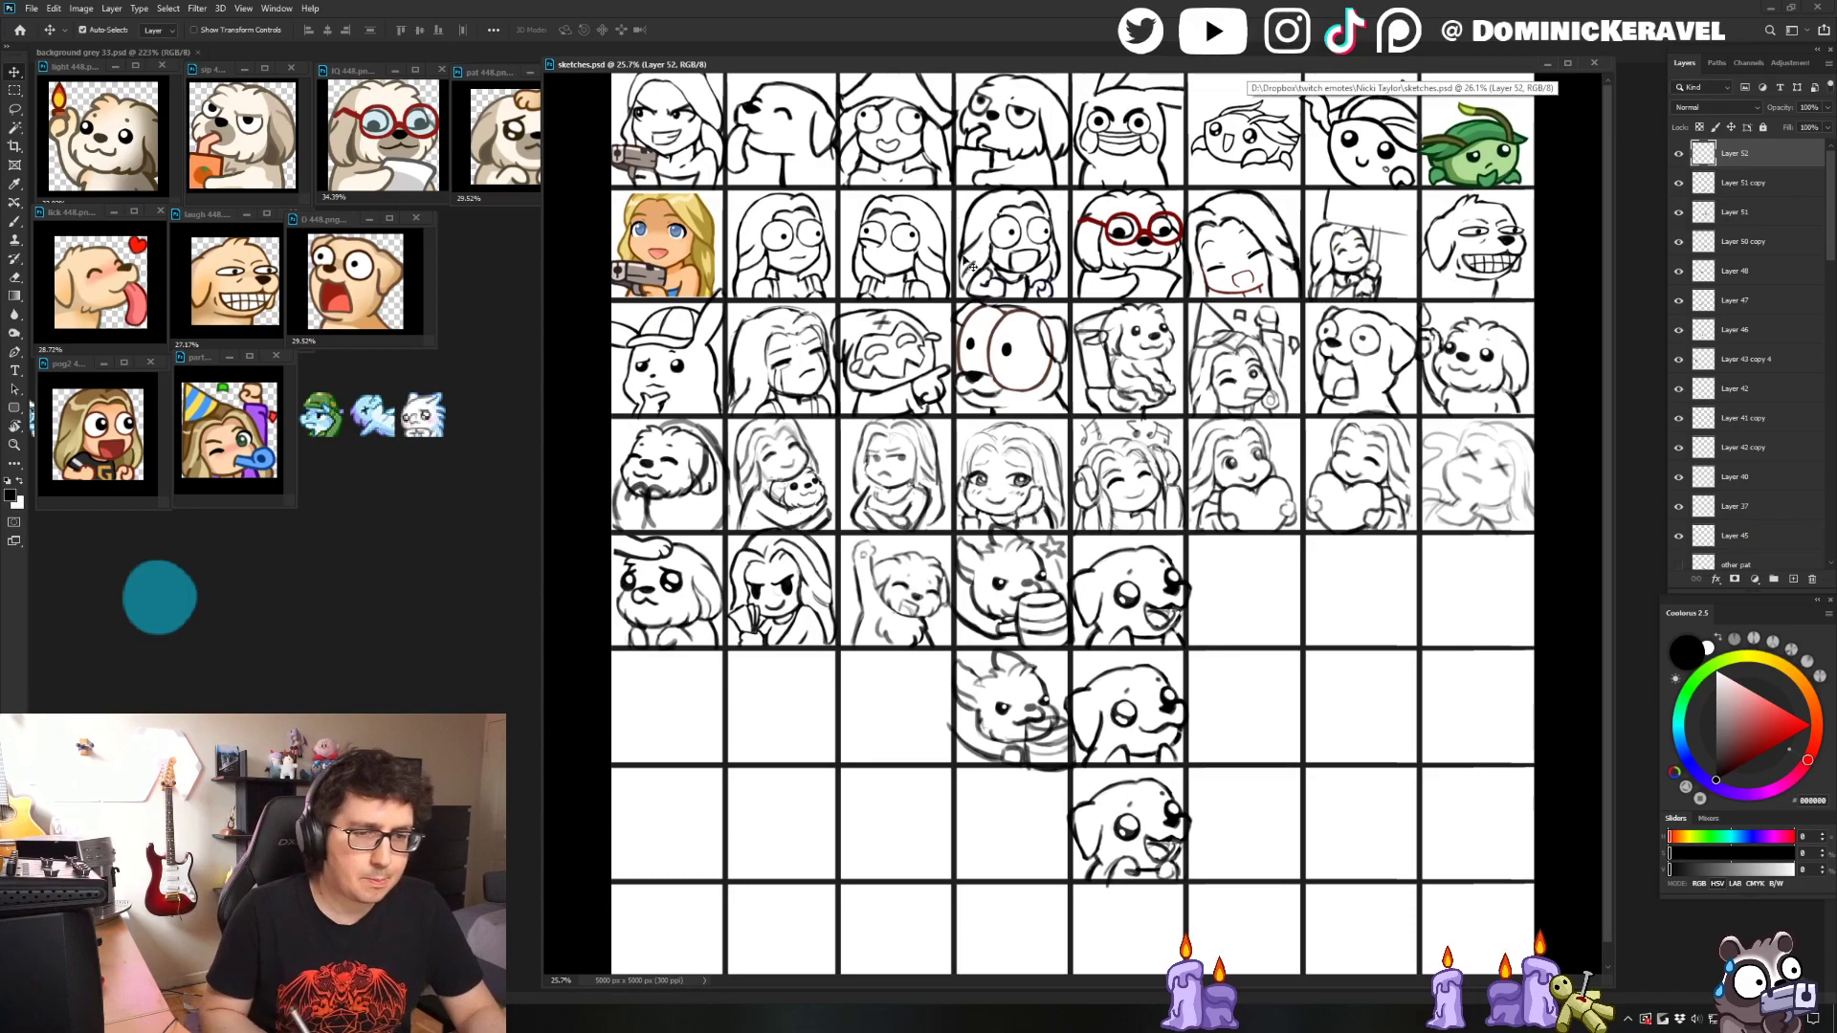
key(e)
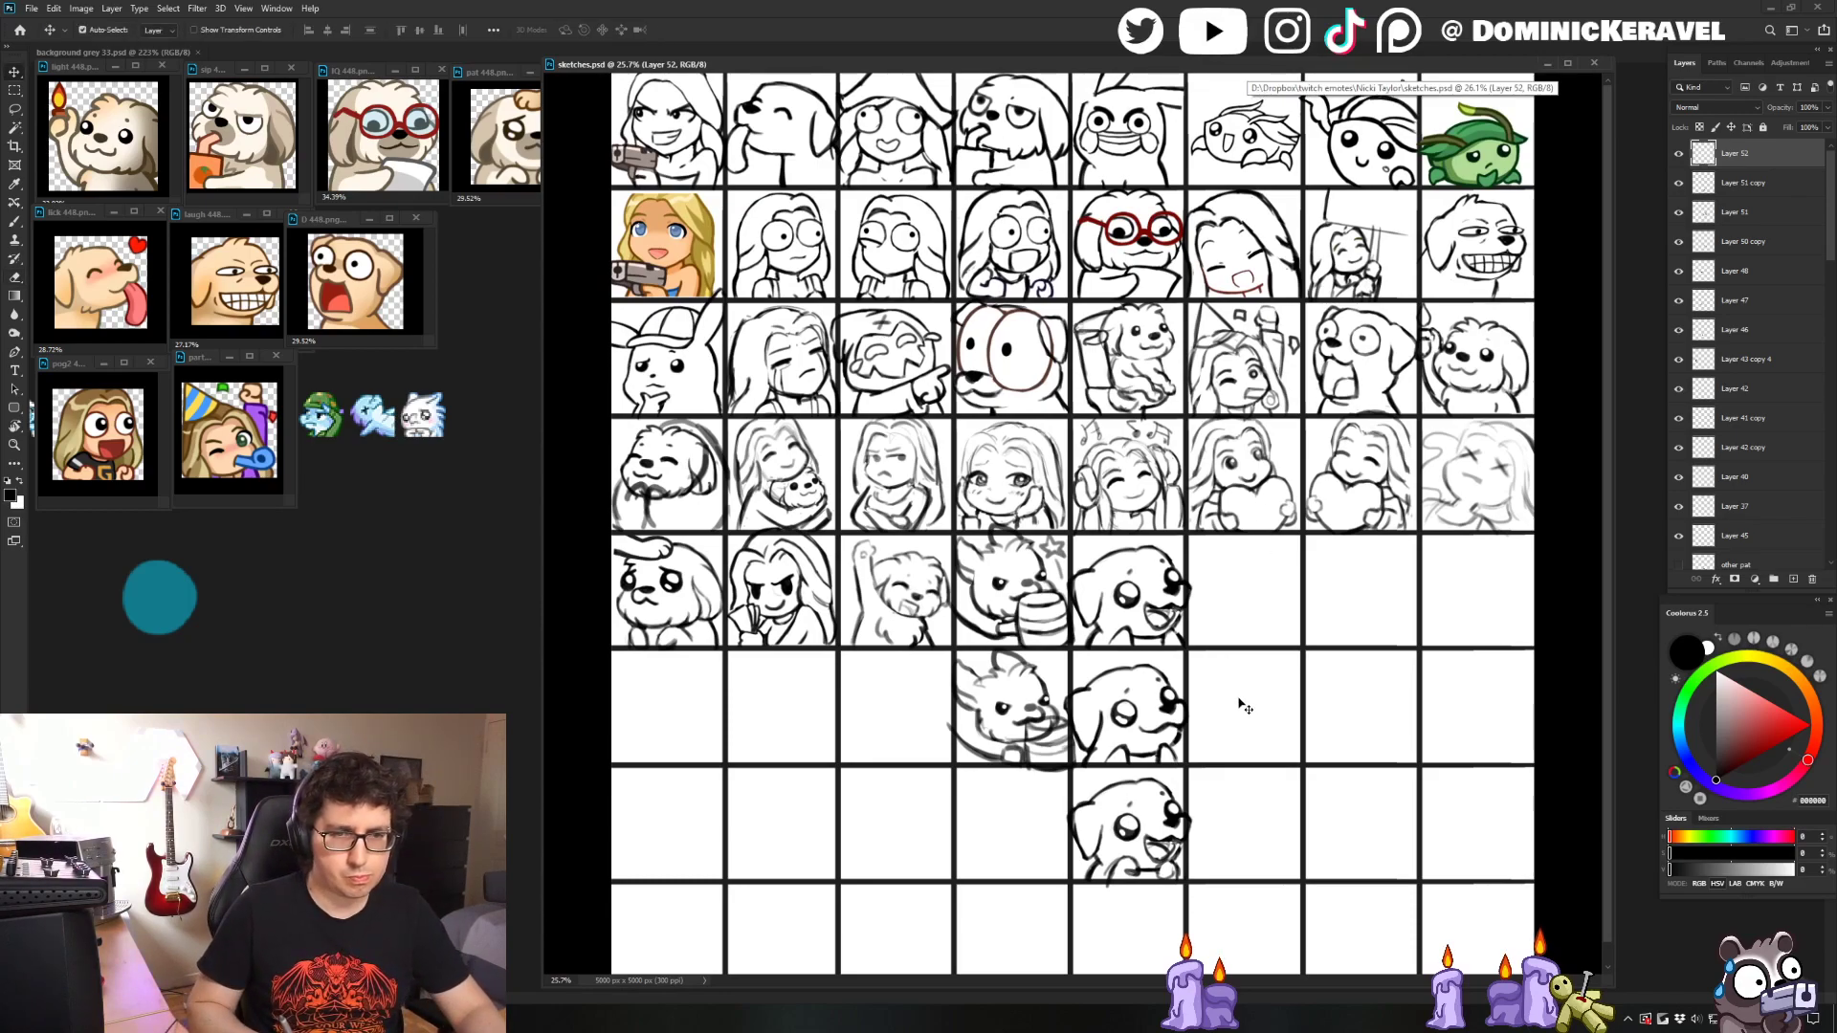
- Toggle Layer 52's visibility off and on to check its contents, and save sketches.psd
key(v)
click(1681, 155)
click(1680, 156)
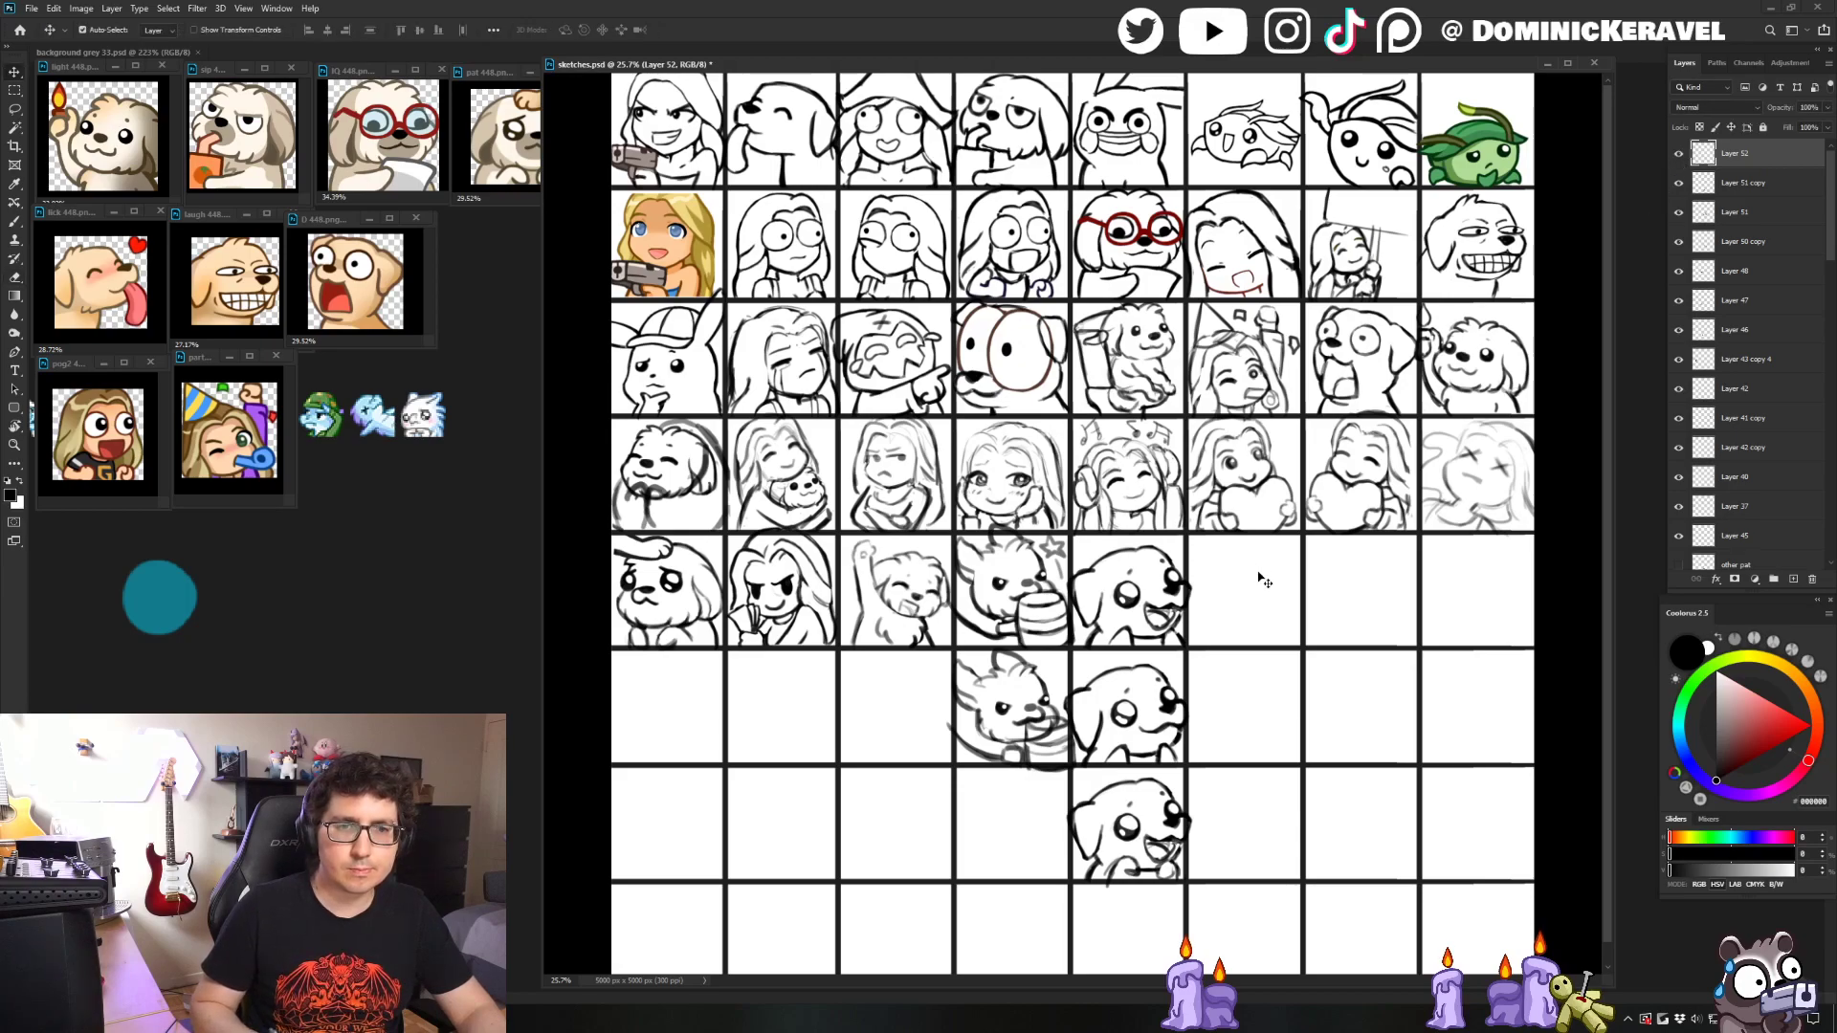
scroll(1299, 590, up, 2)
drag(1268, 727, 1201, 547)
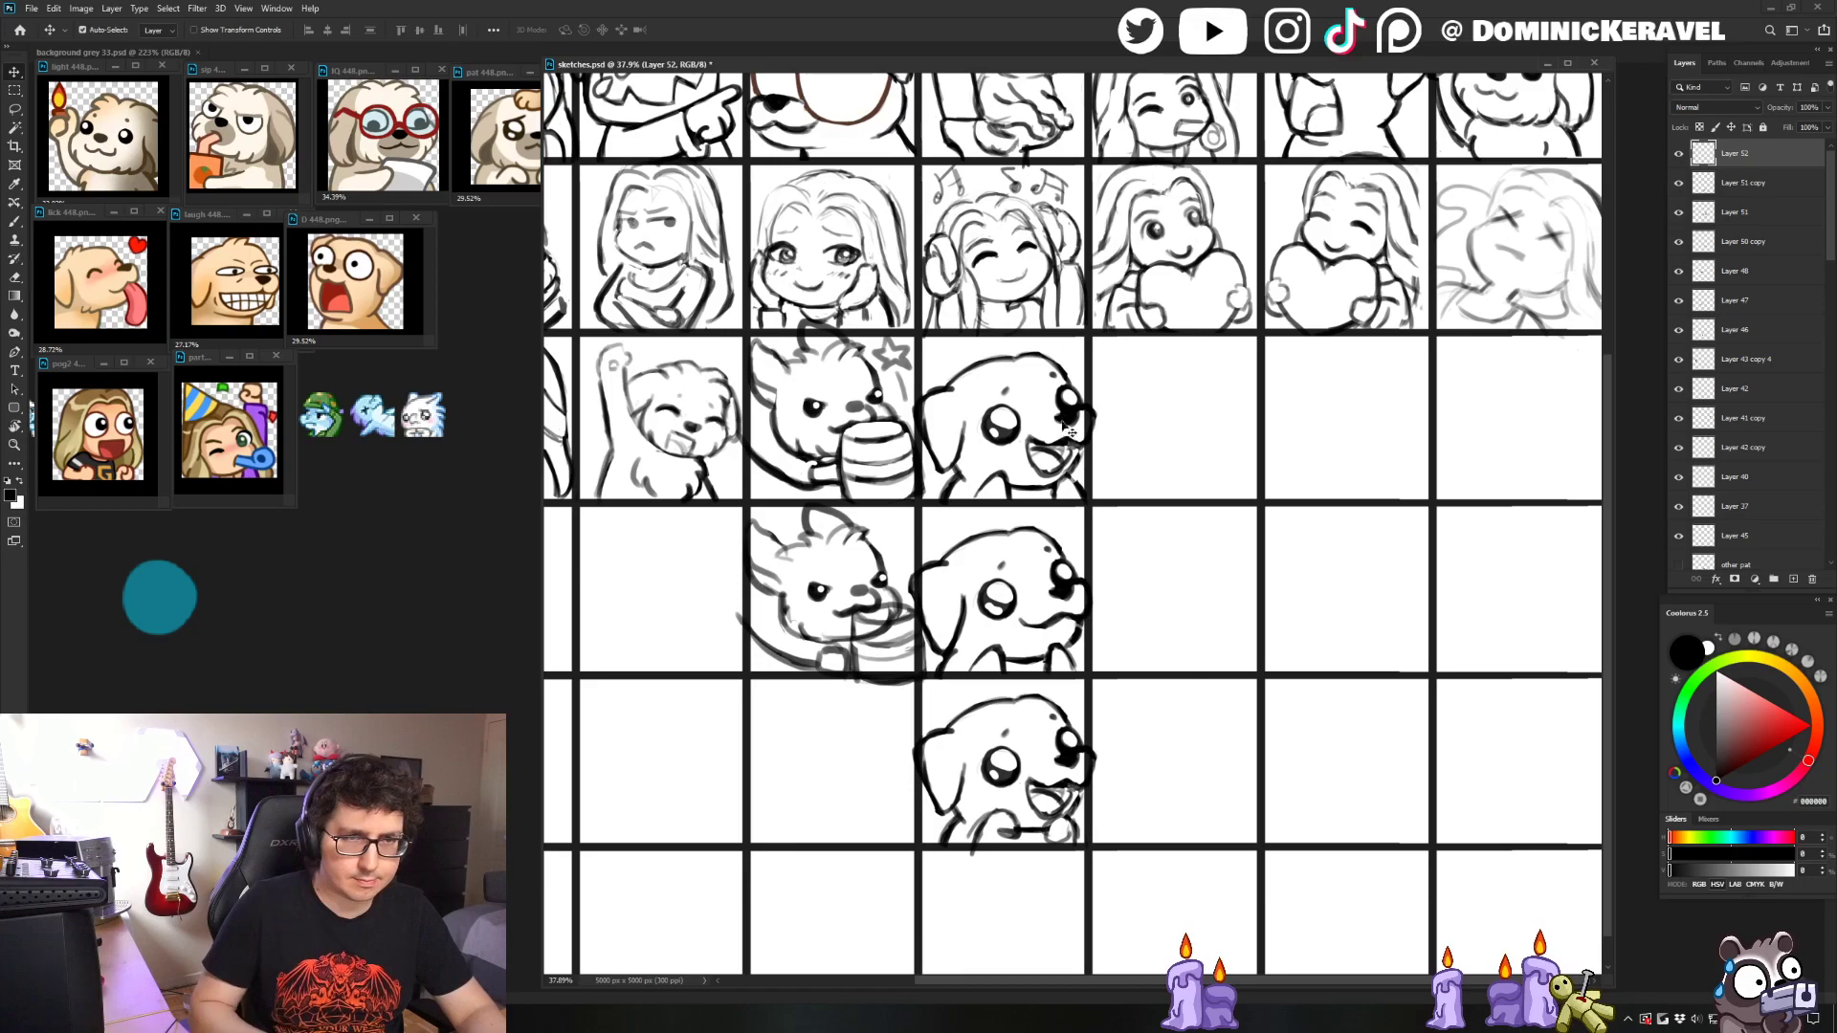
drag(1120, 400, 1041, 427)
scroll(1263, 564, down, 2)
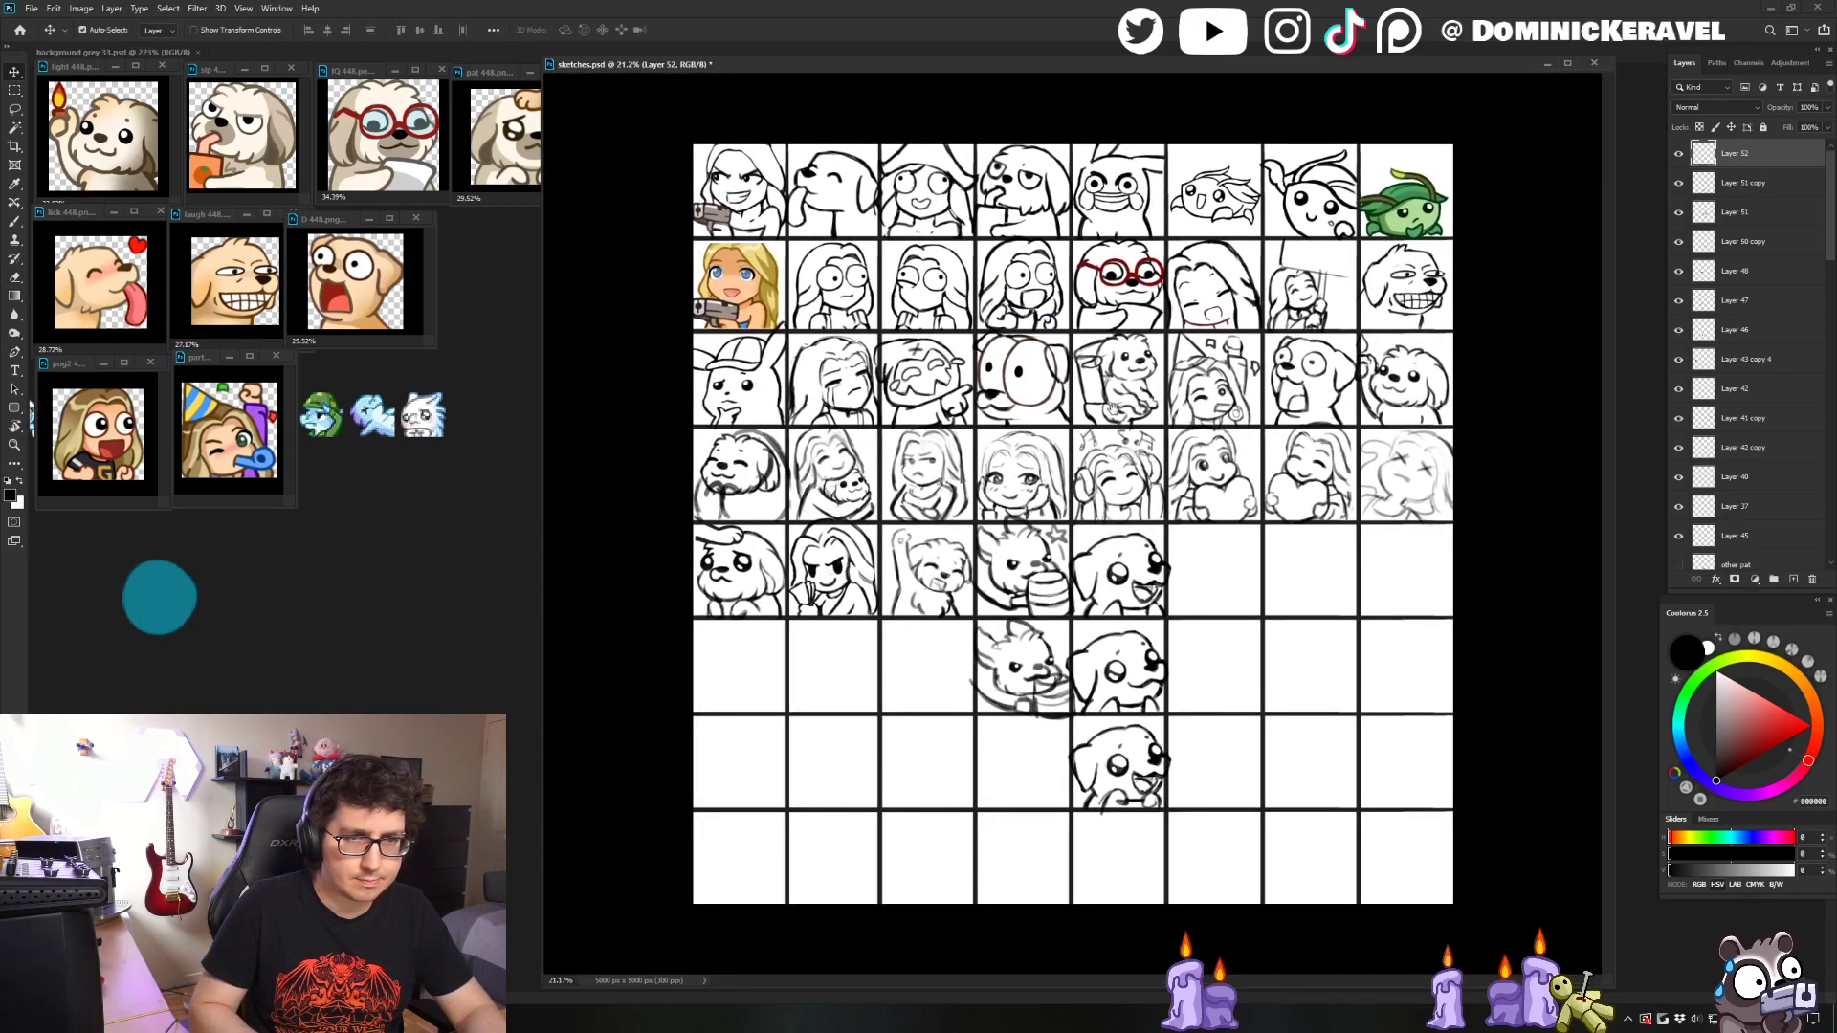
key(ctrl+s)
key(b)
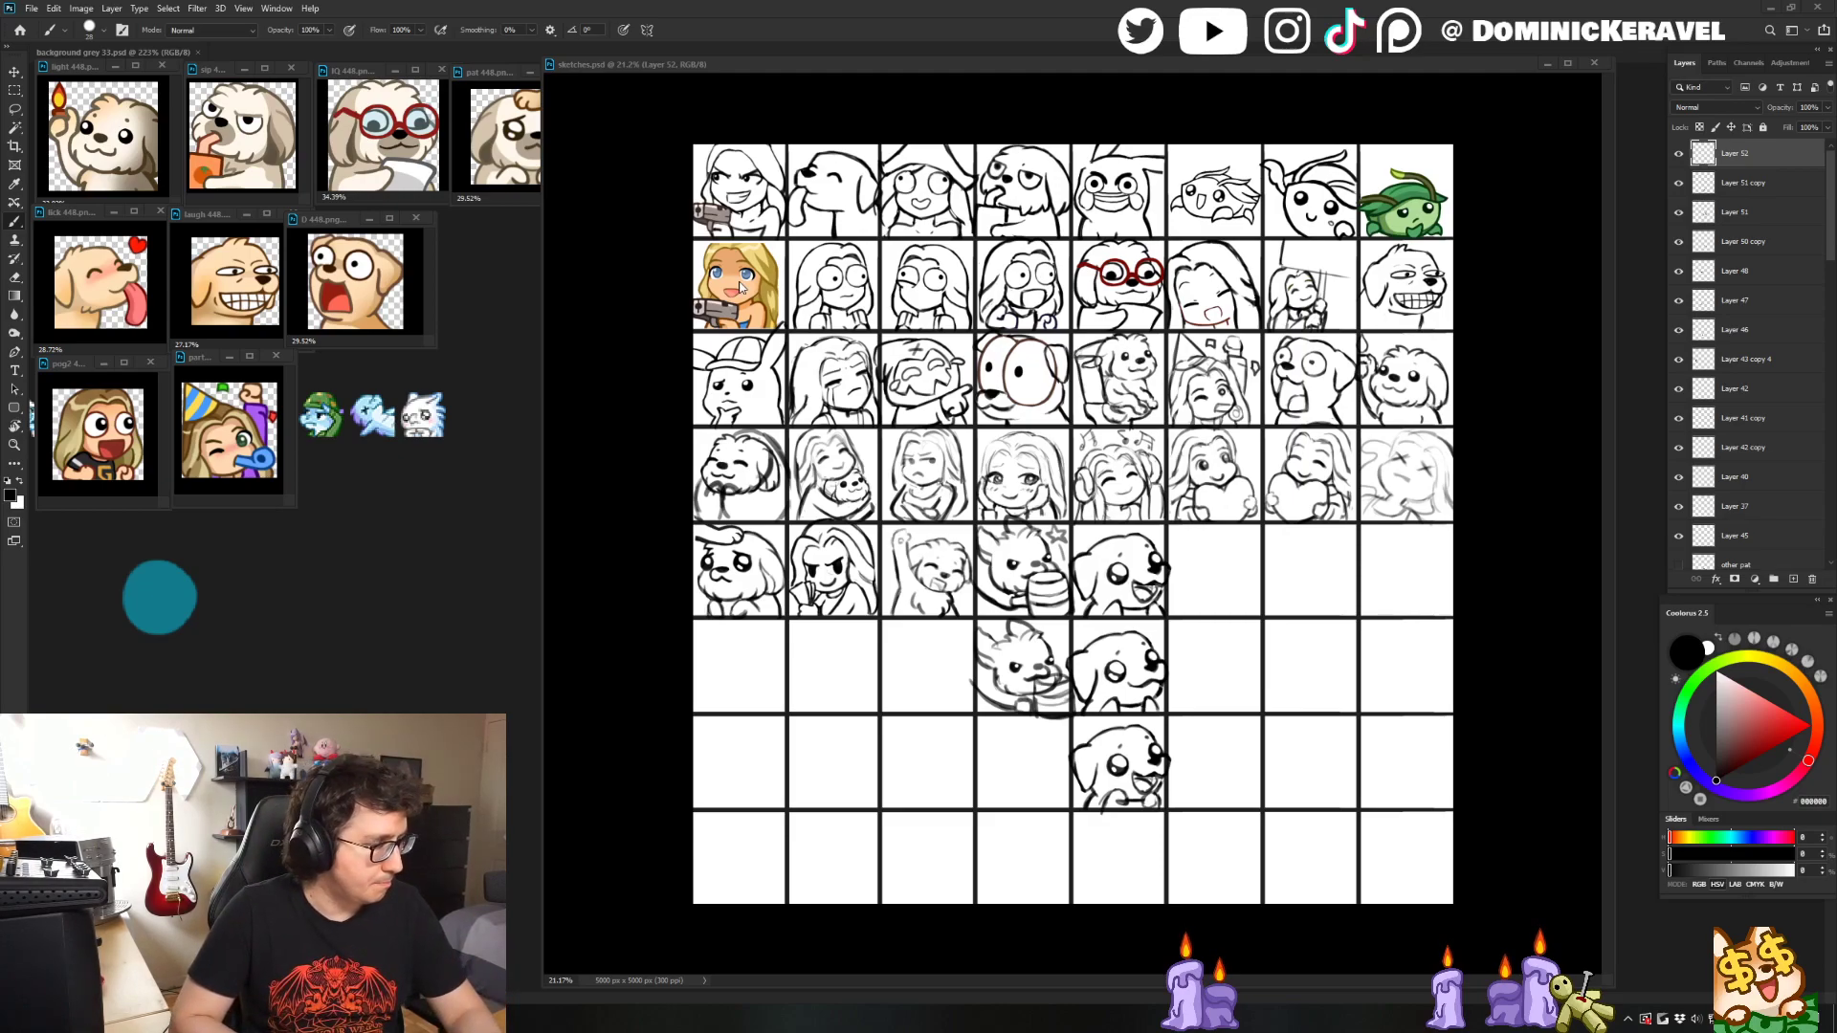
- Sketch a rounded head outline with a parted hairline in the empty grid cell beside the open-mouthed puppy
key(v)
scroll(1228, 563, up, 5)
key(b)
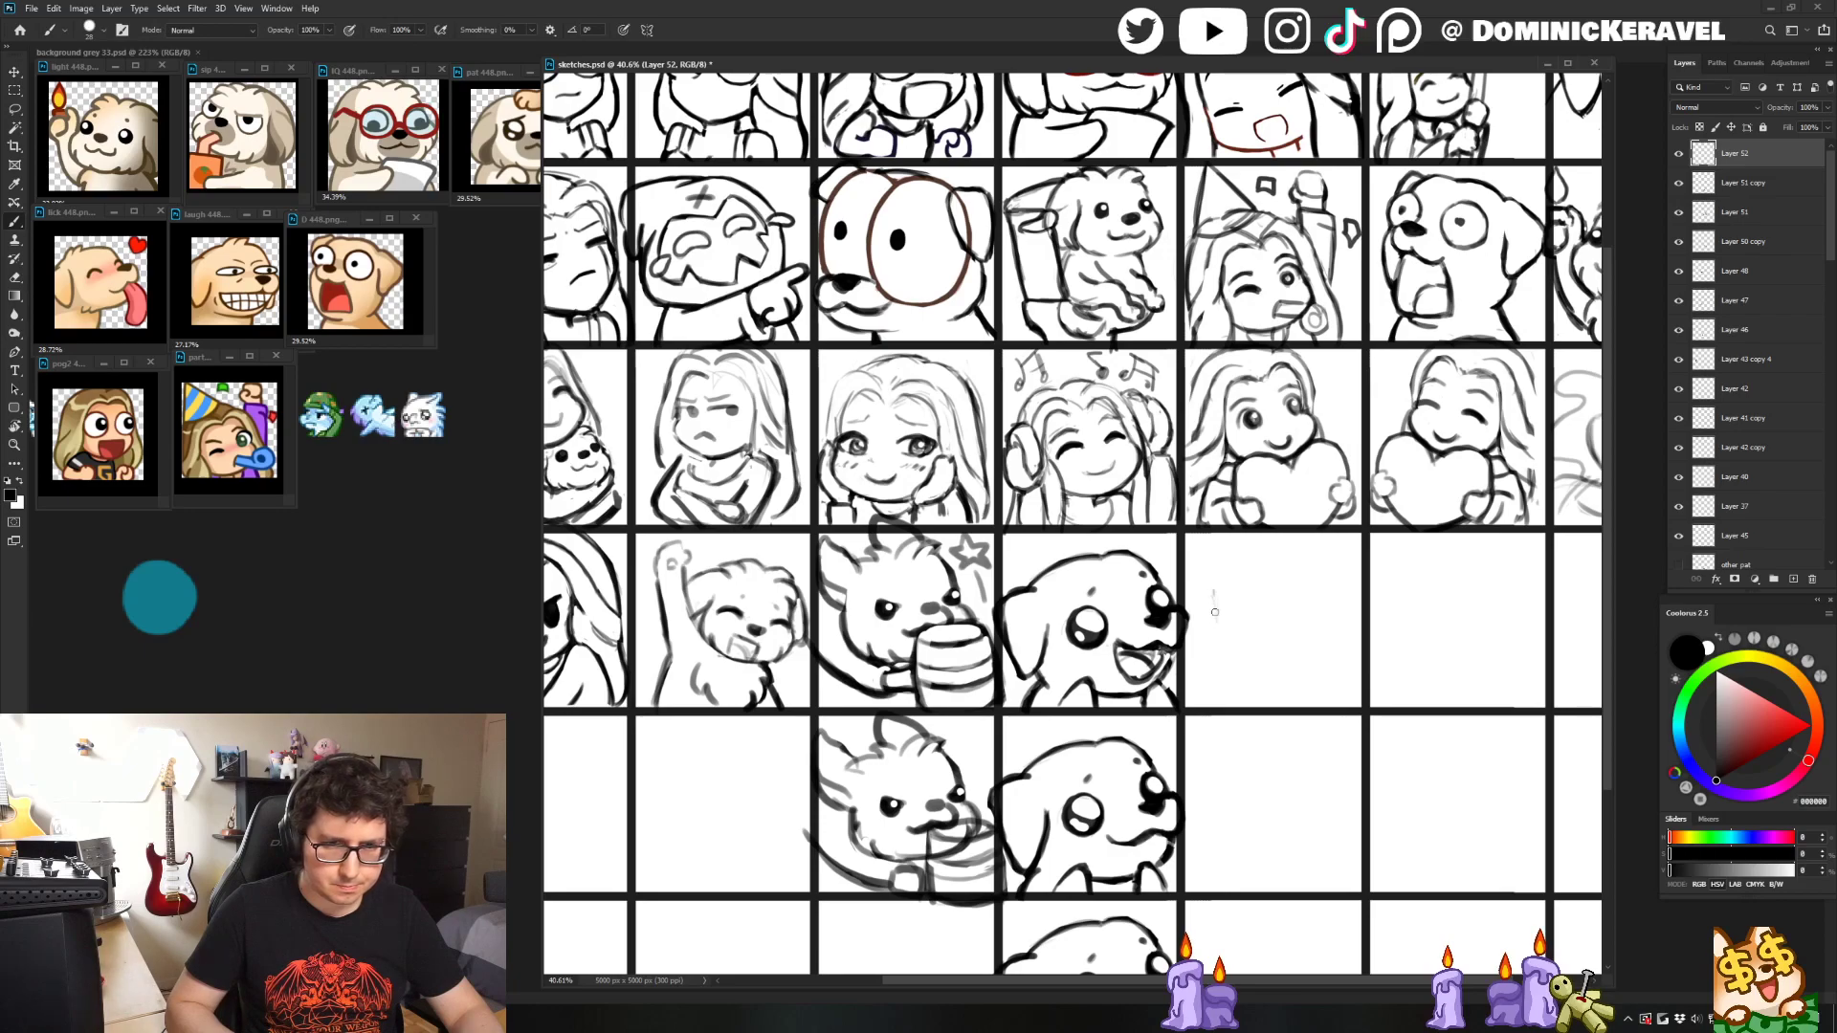
mouse_move(1214, 638)
mouse_down()
mouse_move(1244, 670)
mouse_move(1306, 655)
mouse_move(1306, 638)
mouse_move(1284, 667)
mouse_up()
key(ctrl+z)
key(e)
drag(1339, 452, 1296, 490)
key(b)
mouse_move(1214, 611)
mouse_down()
mouse_move(1169, 440)
mouse_move(1124, 625)
mouse_move(1197, 630)
mouse_move(1208, 687)
mouse_move(1201, 704)
mouse_move(1118, 695)
mouse_move(1179, 710)
mouse_up()
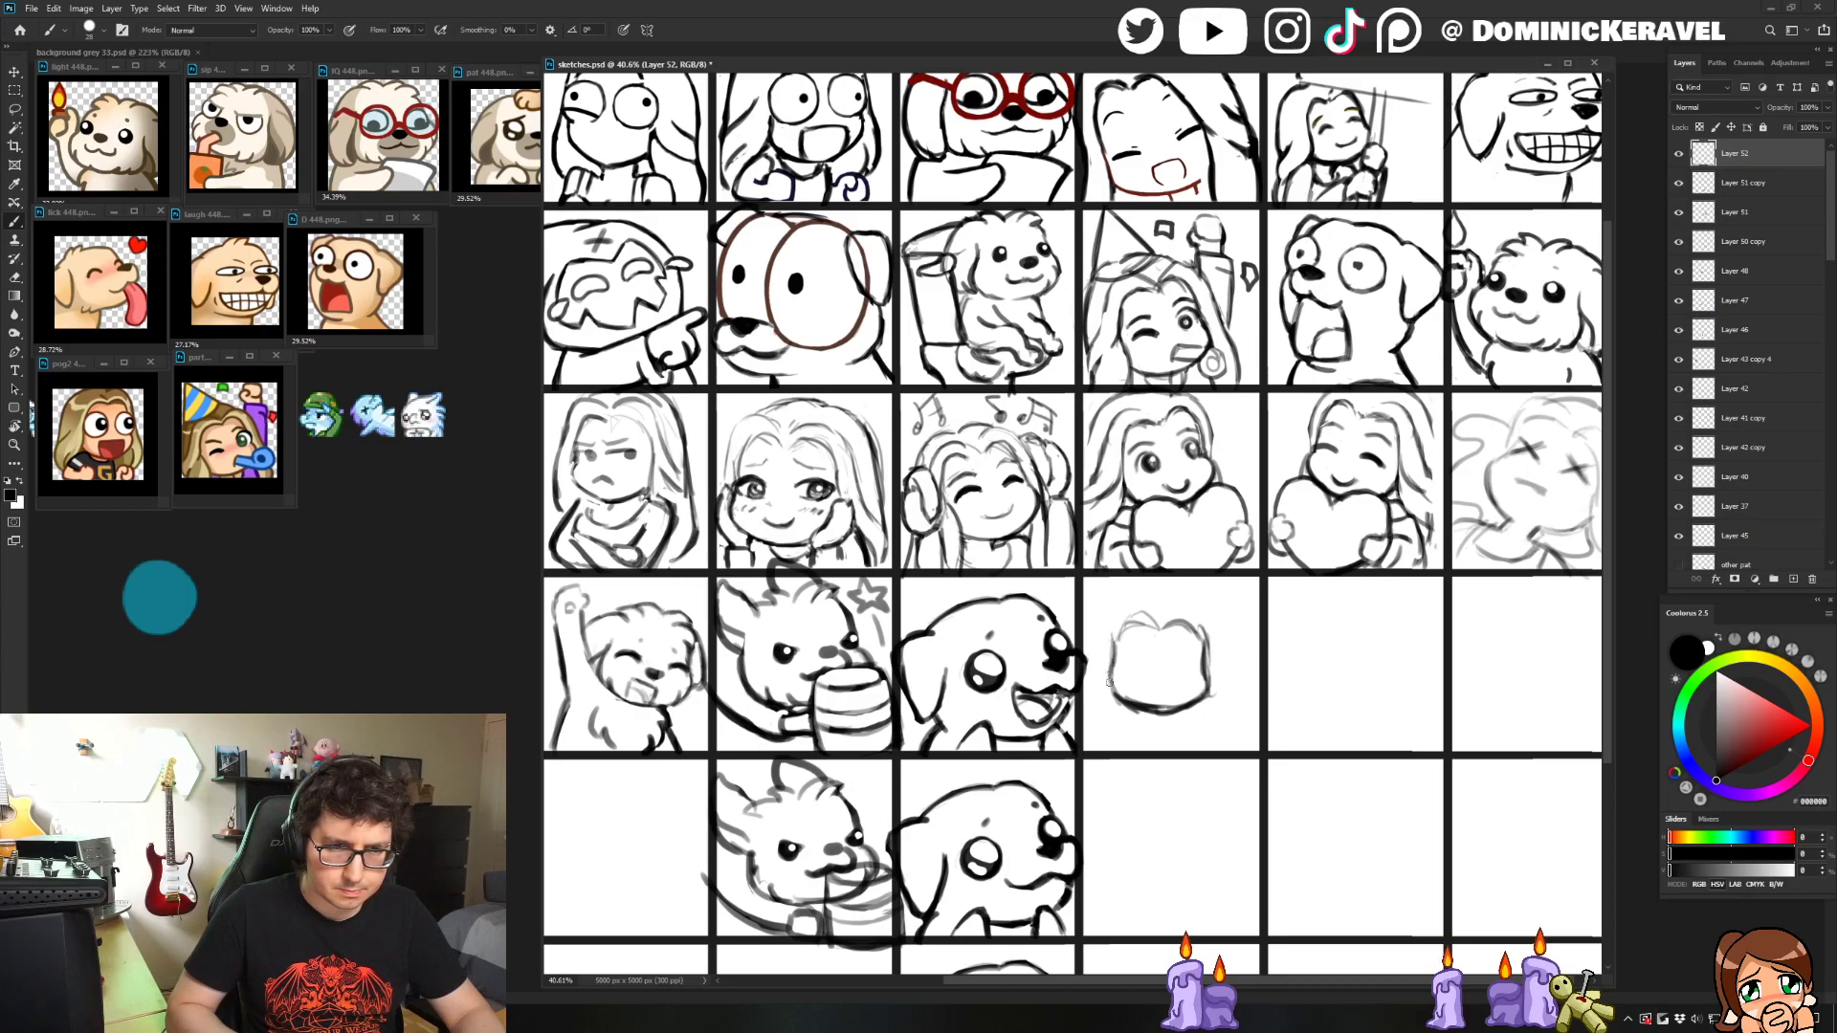
- Clean up the new head's chin line and sketch the neck, collar and shoulder beneath it
key(e)
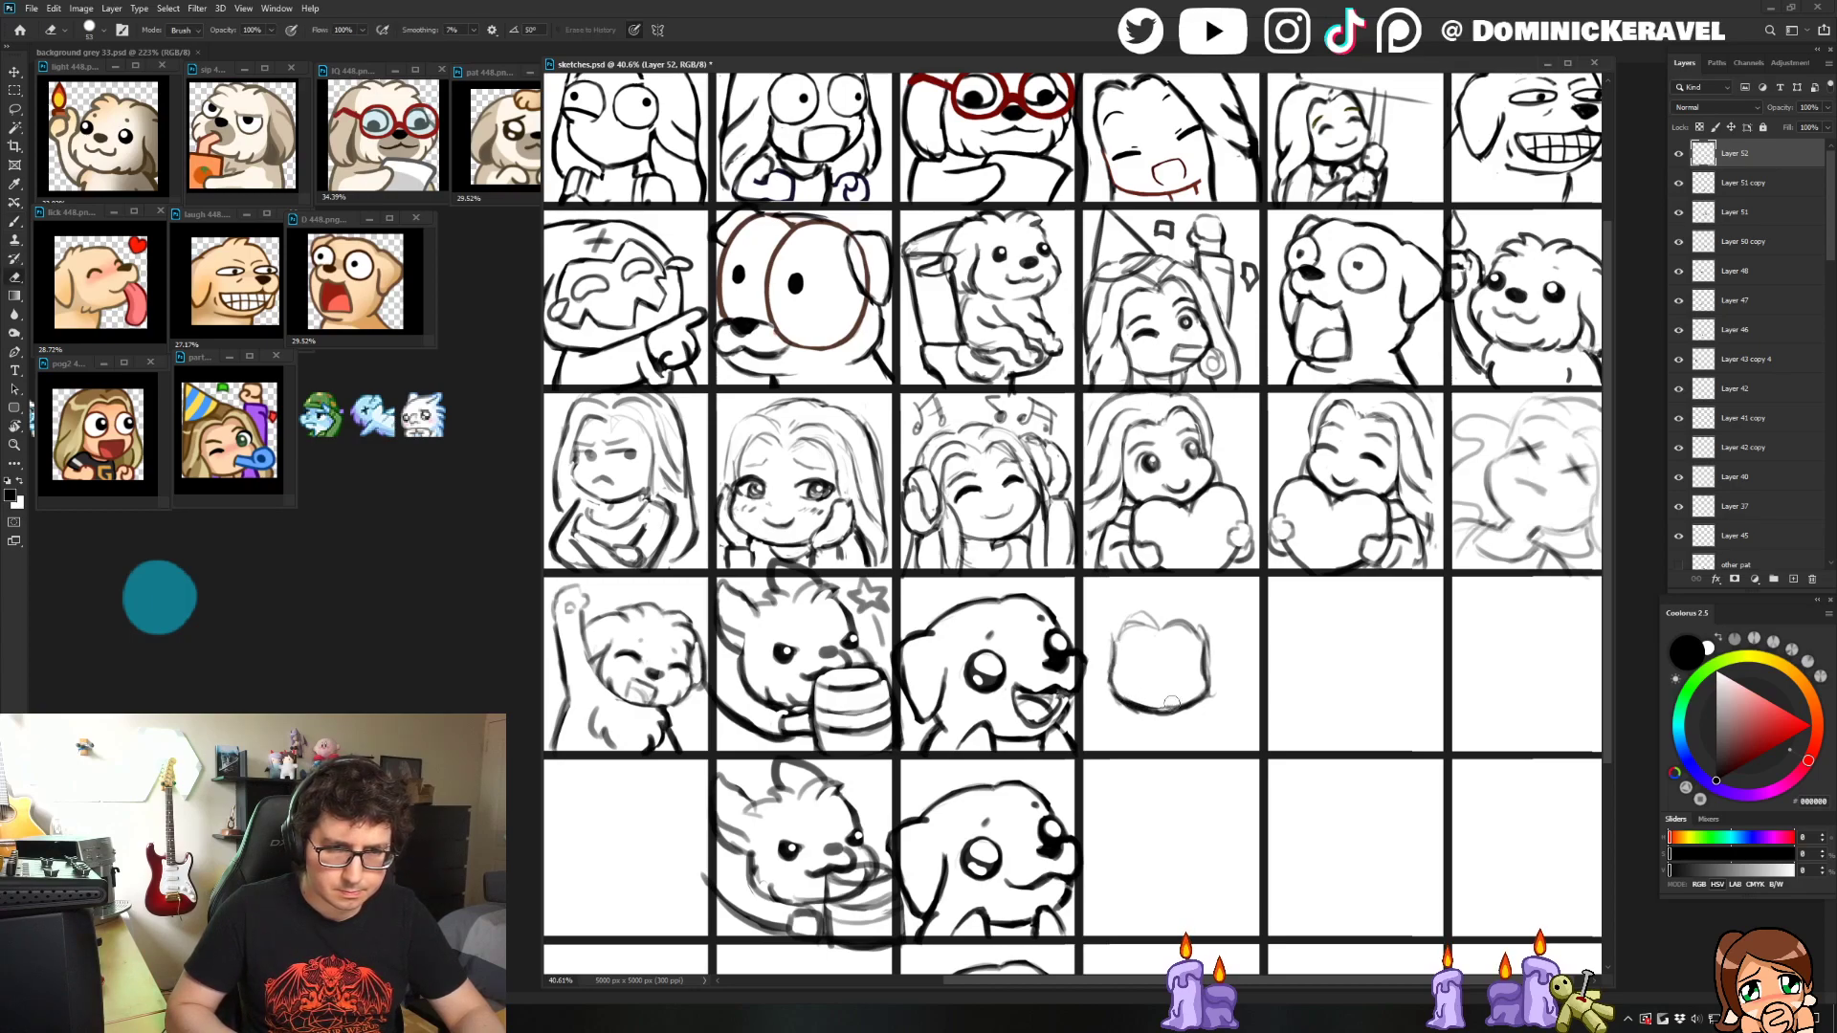
key(b)
key(e)
drag(1211, 699, 1176, 714)
key(b)
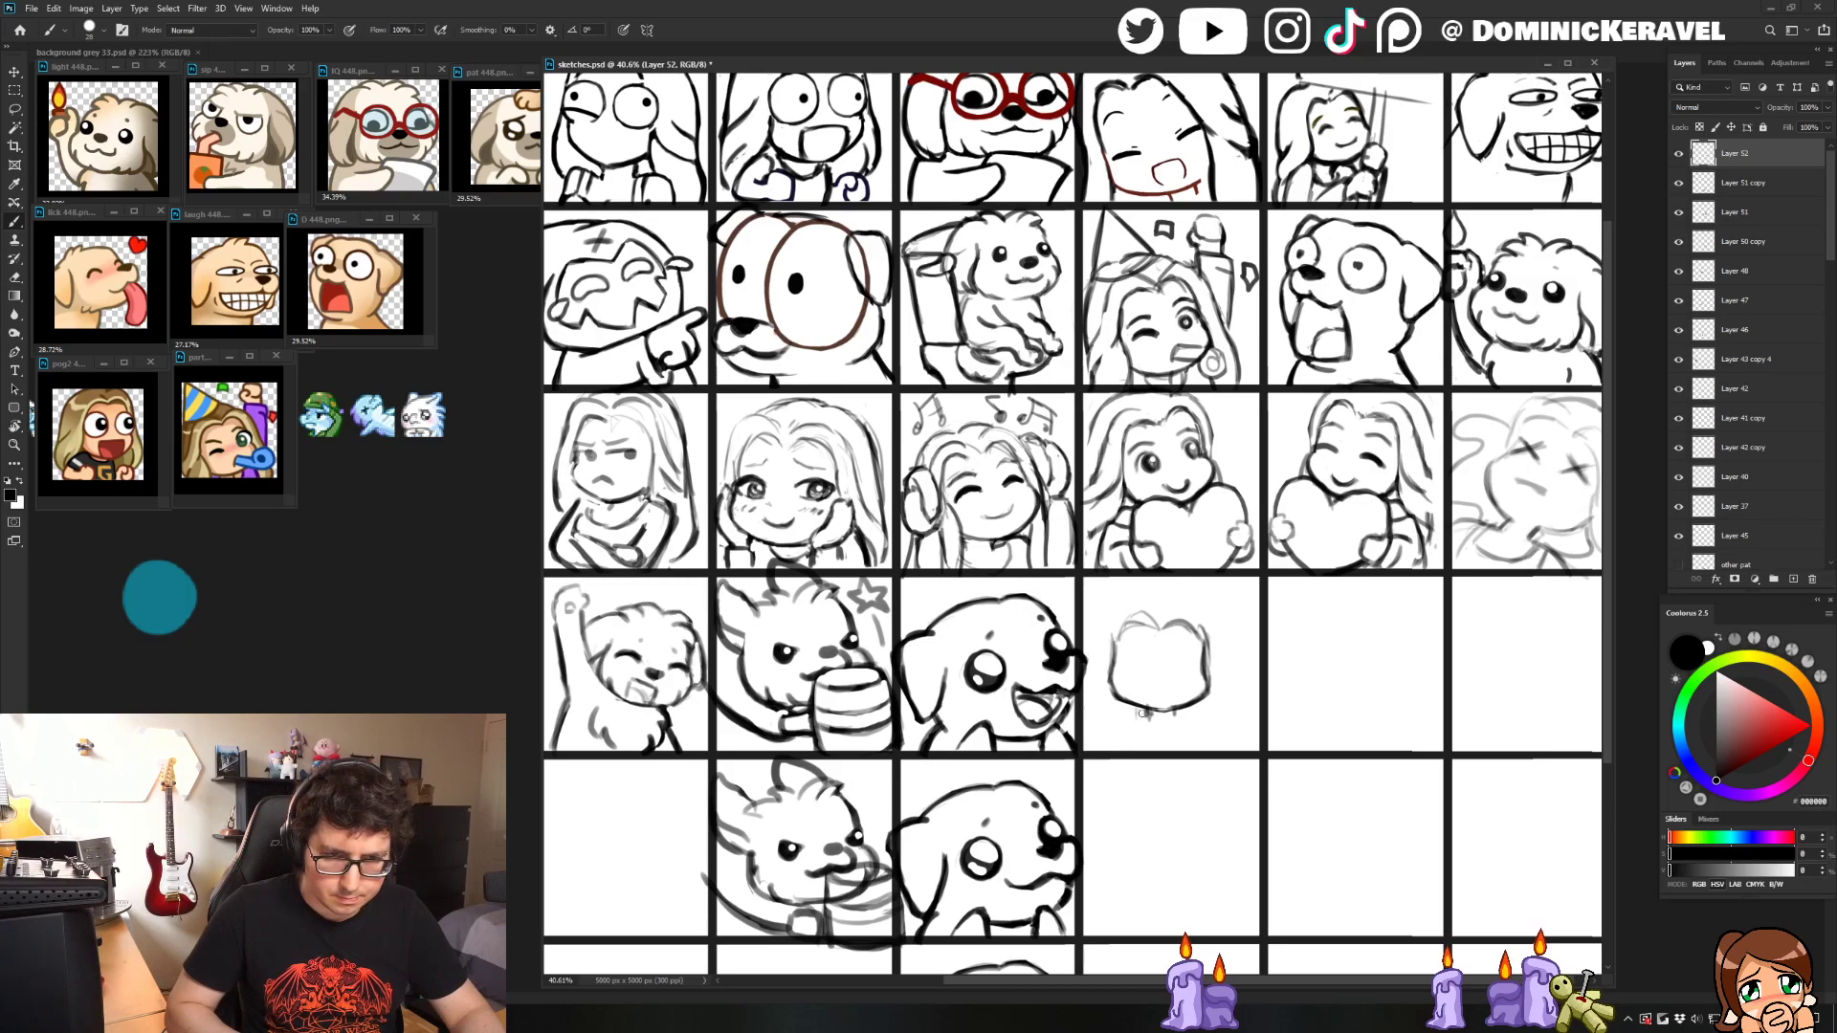
key(v)
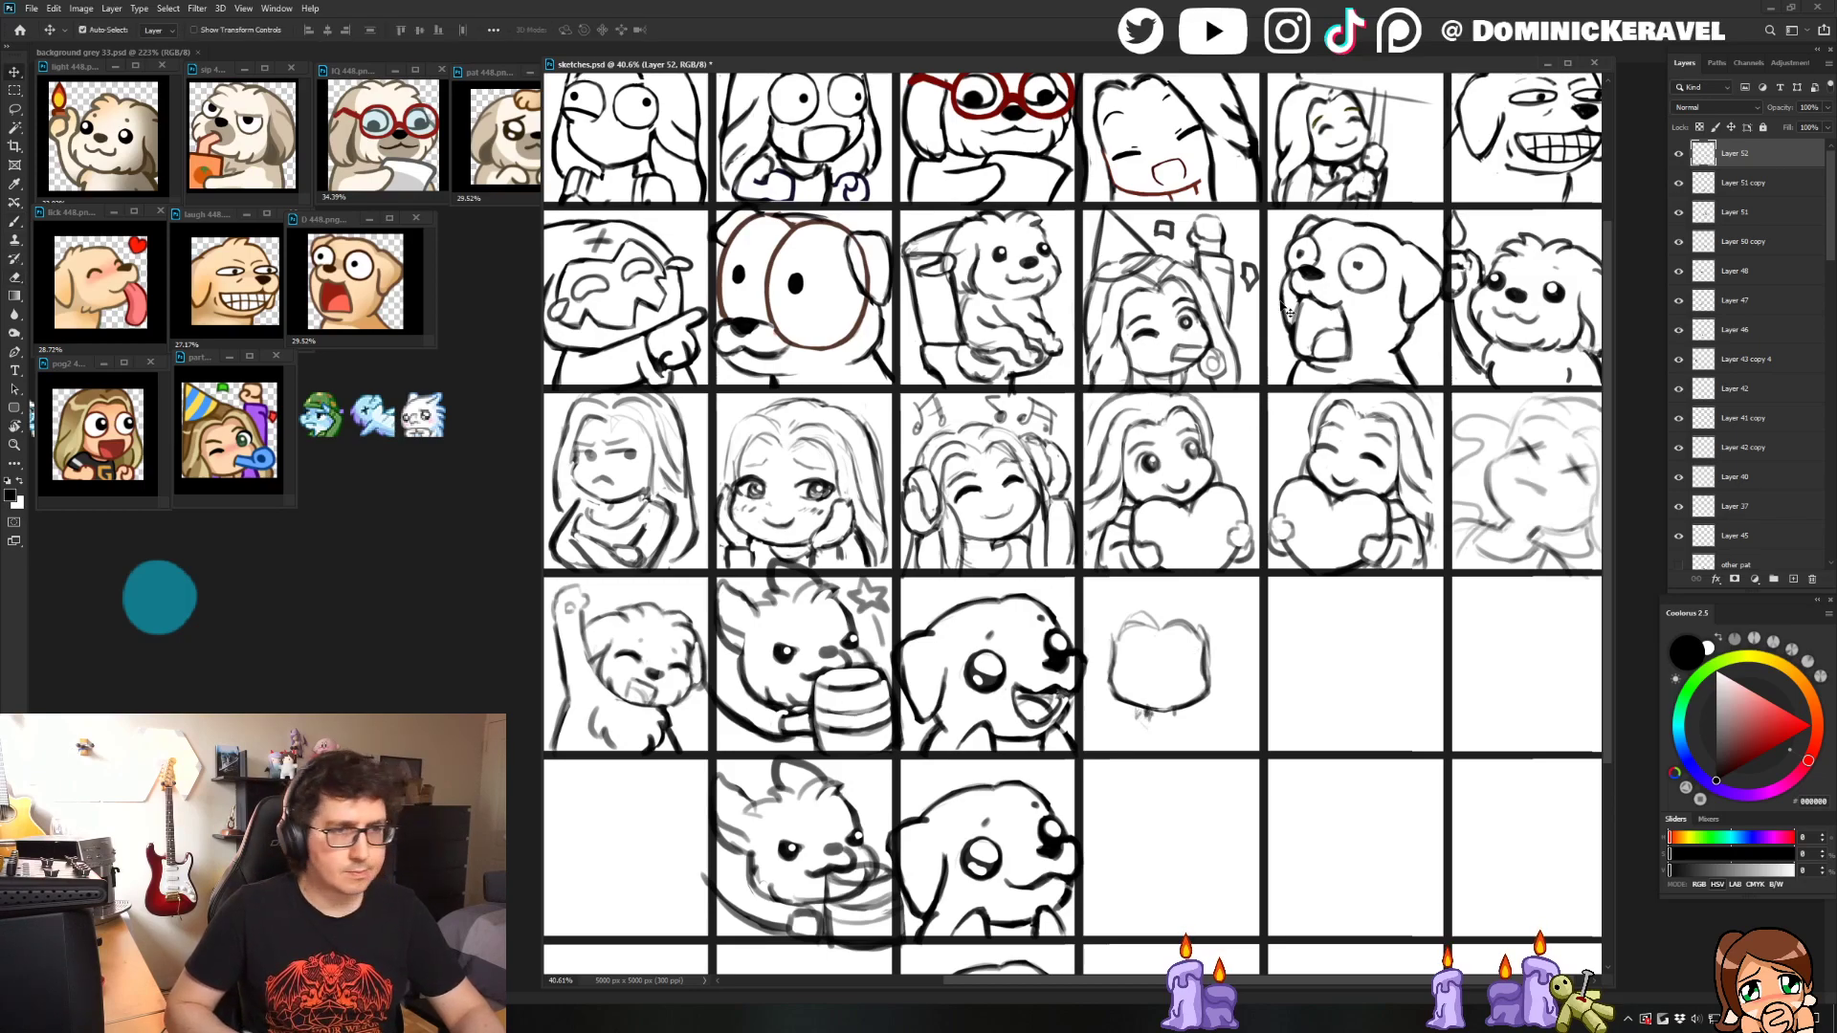
key(b)
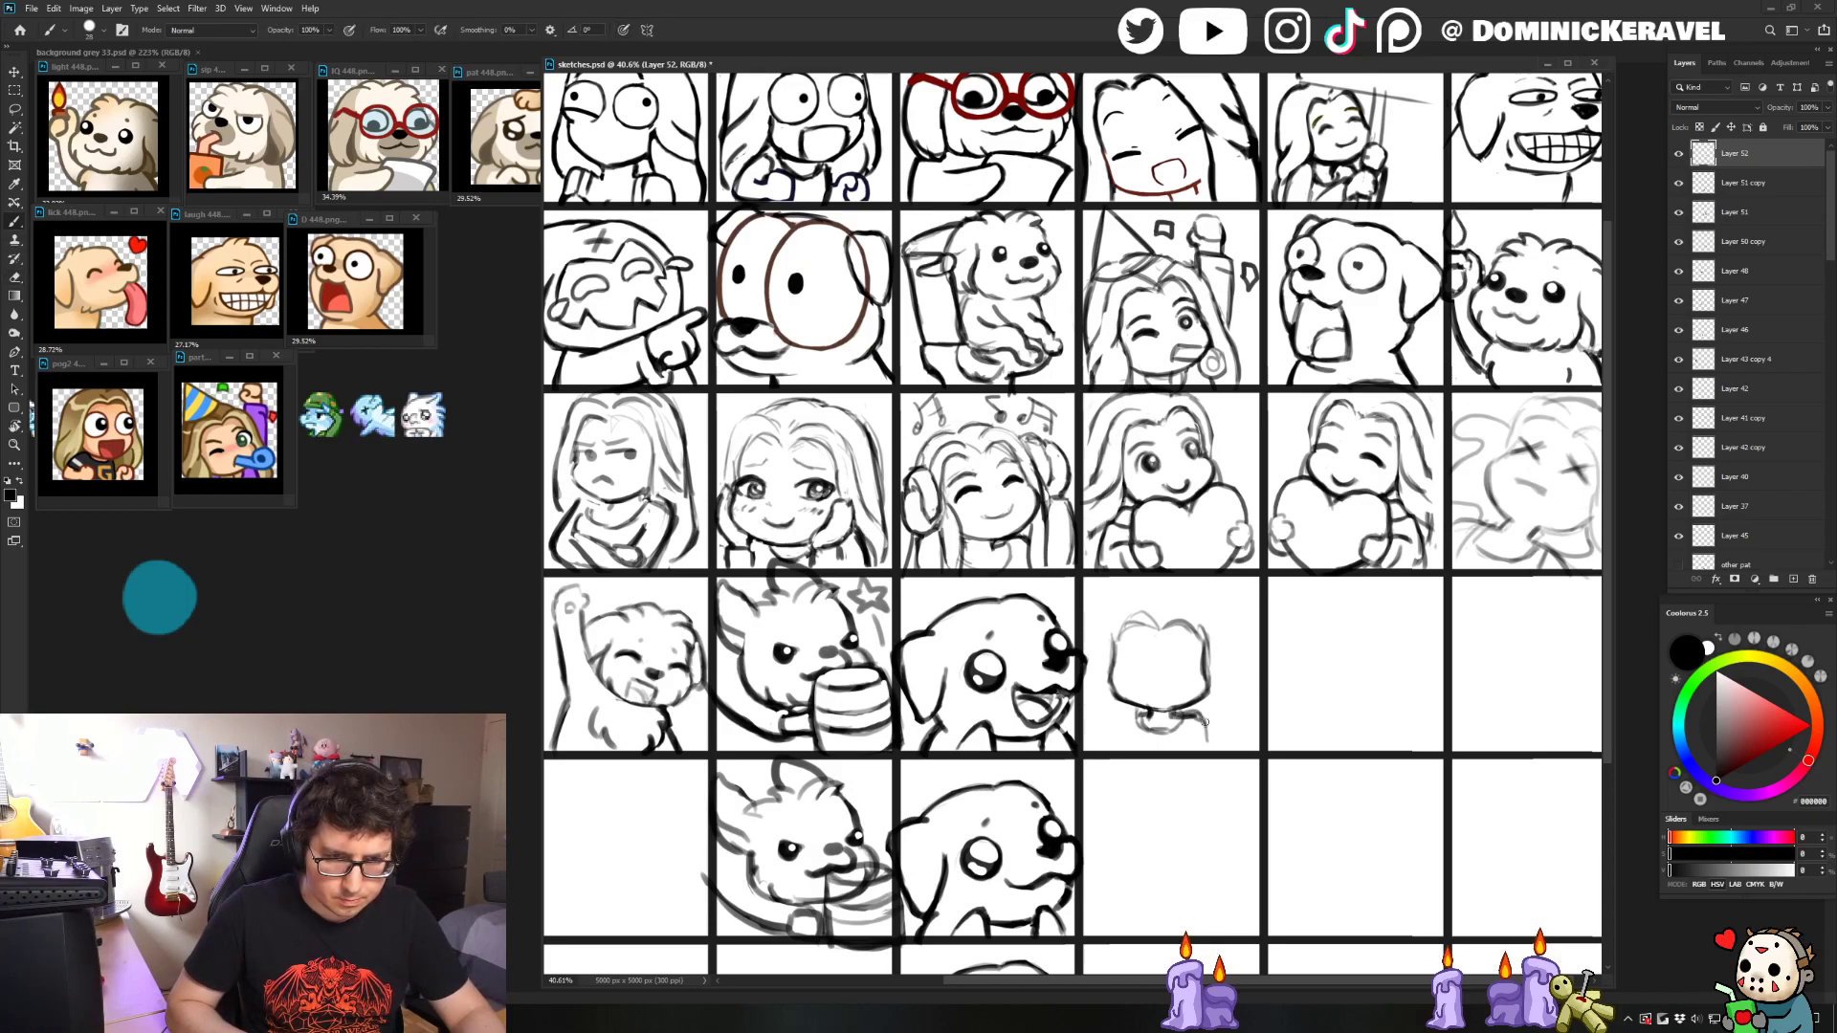
- Scale the head and shoulder sketch up to fill more of its cell, and add a new layer
key(ctrl+t)
drag(1228, 612, 1245, 594)
key(Return)
key(ctrl+shift+n)
key(Return)
- Sketch a raised hand with fingers beside the character's shoulder on Layer 53, undoing unwanted strokes
key(b)
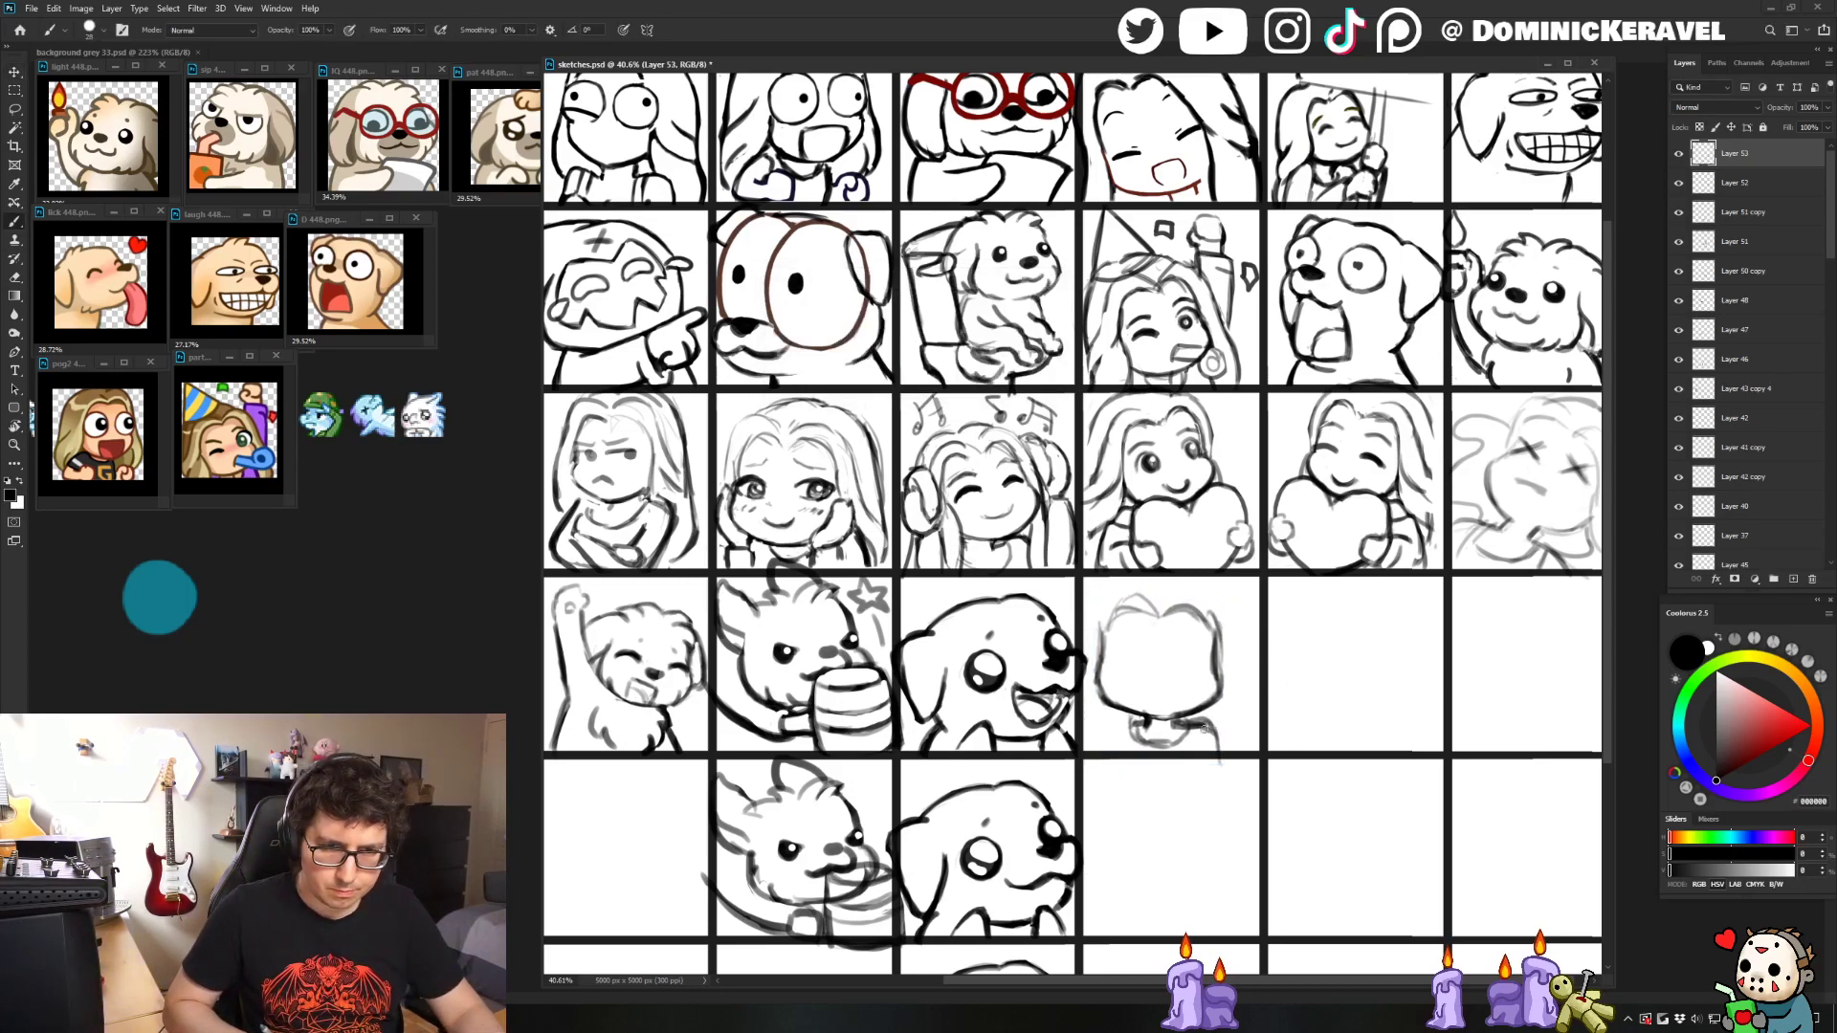
drag(1238, 713, 1257, 744)
mouse_move(1207, 736)
mouse_down()
mouse_move(1231, 759)
mouse_move(1245, 709)
mouse_move(1245, 737)
mouse_up()
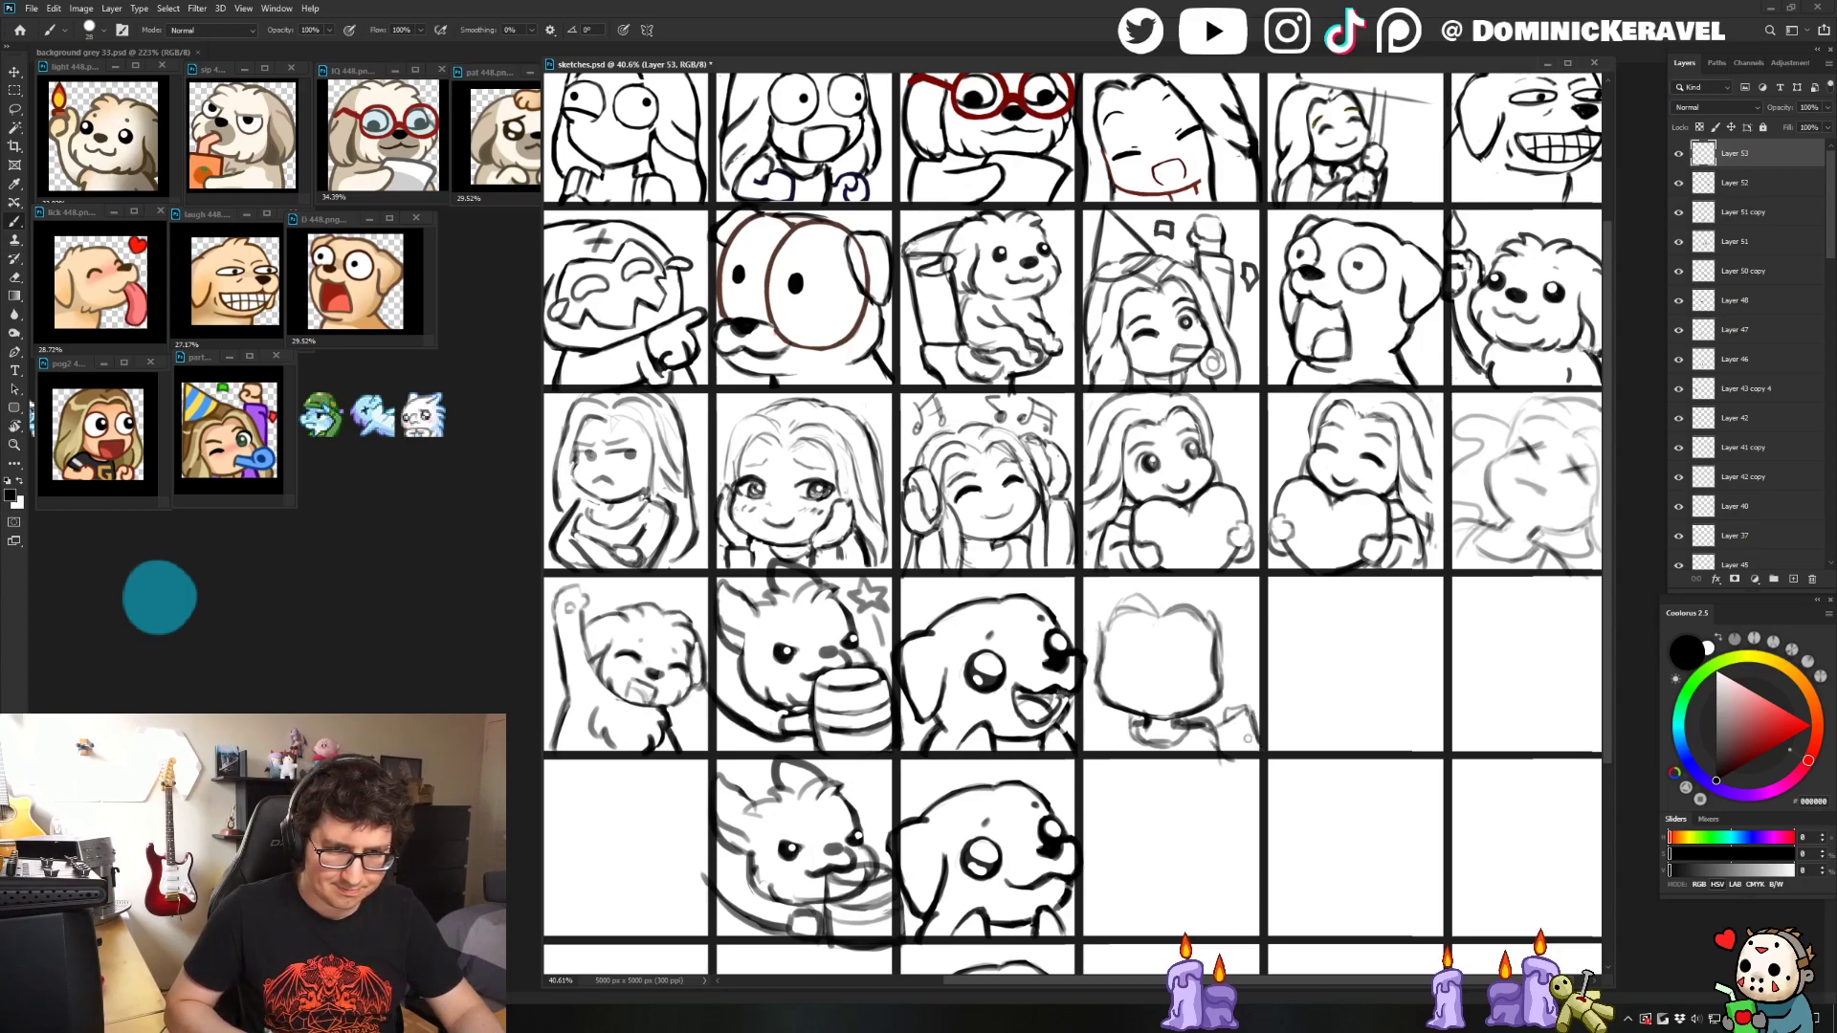
key(ctrl+z)
drag(1236, 720, 1246, 737)
key(ctrl+z)
key(ctrl+z)
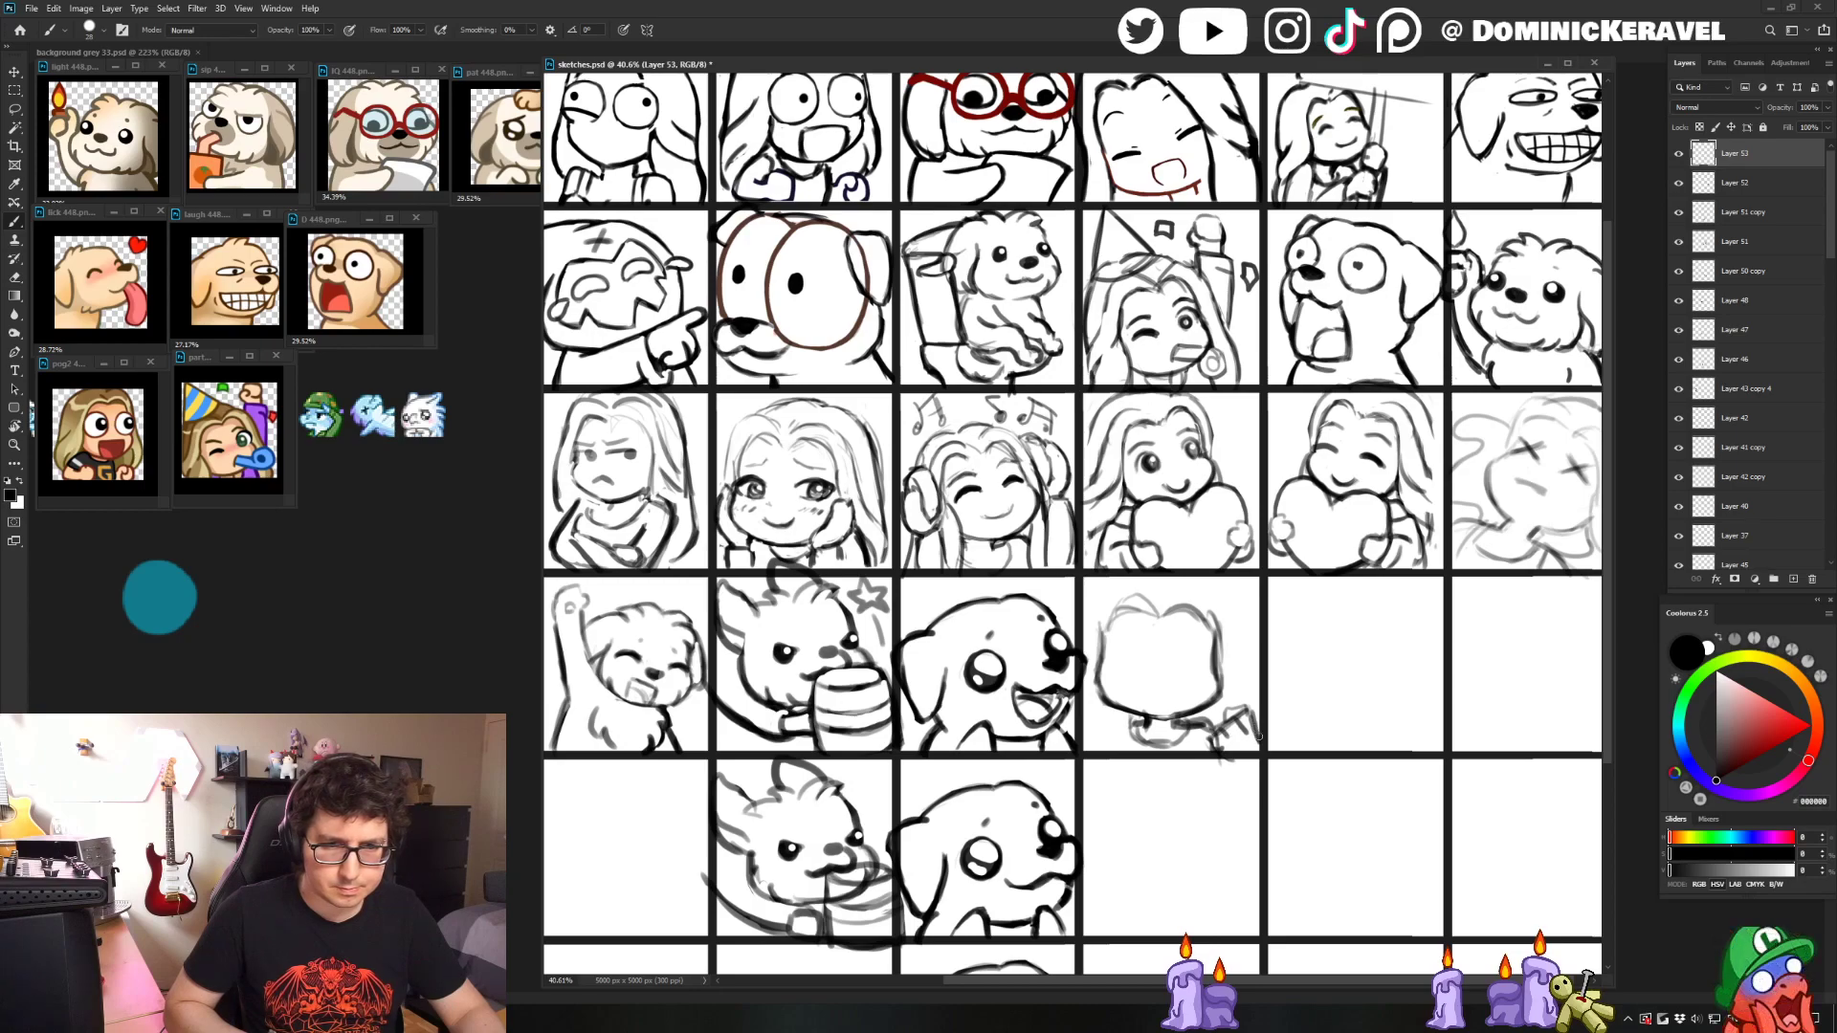
drag(1215, 751, 1236, 762)
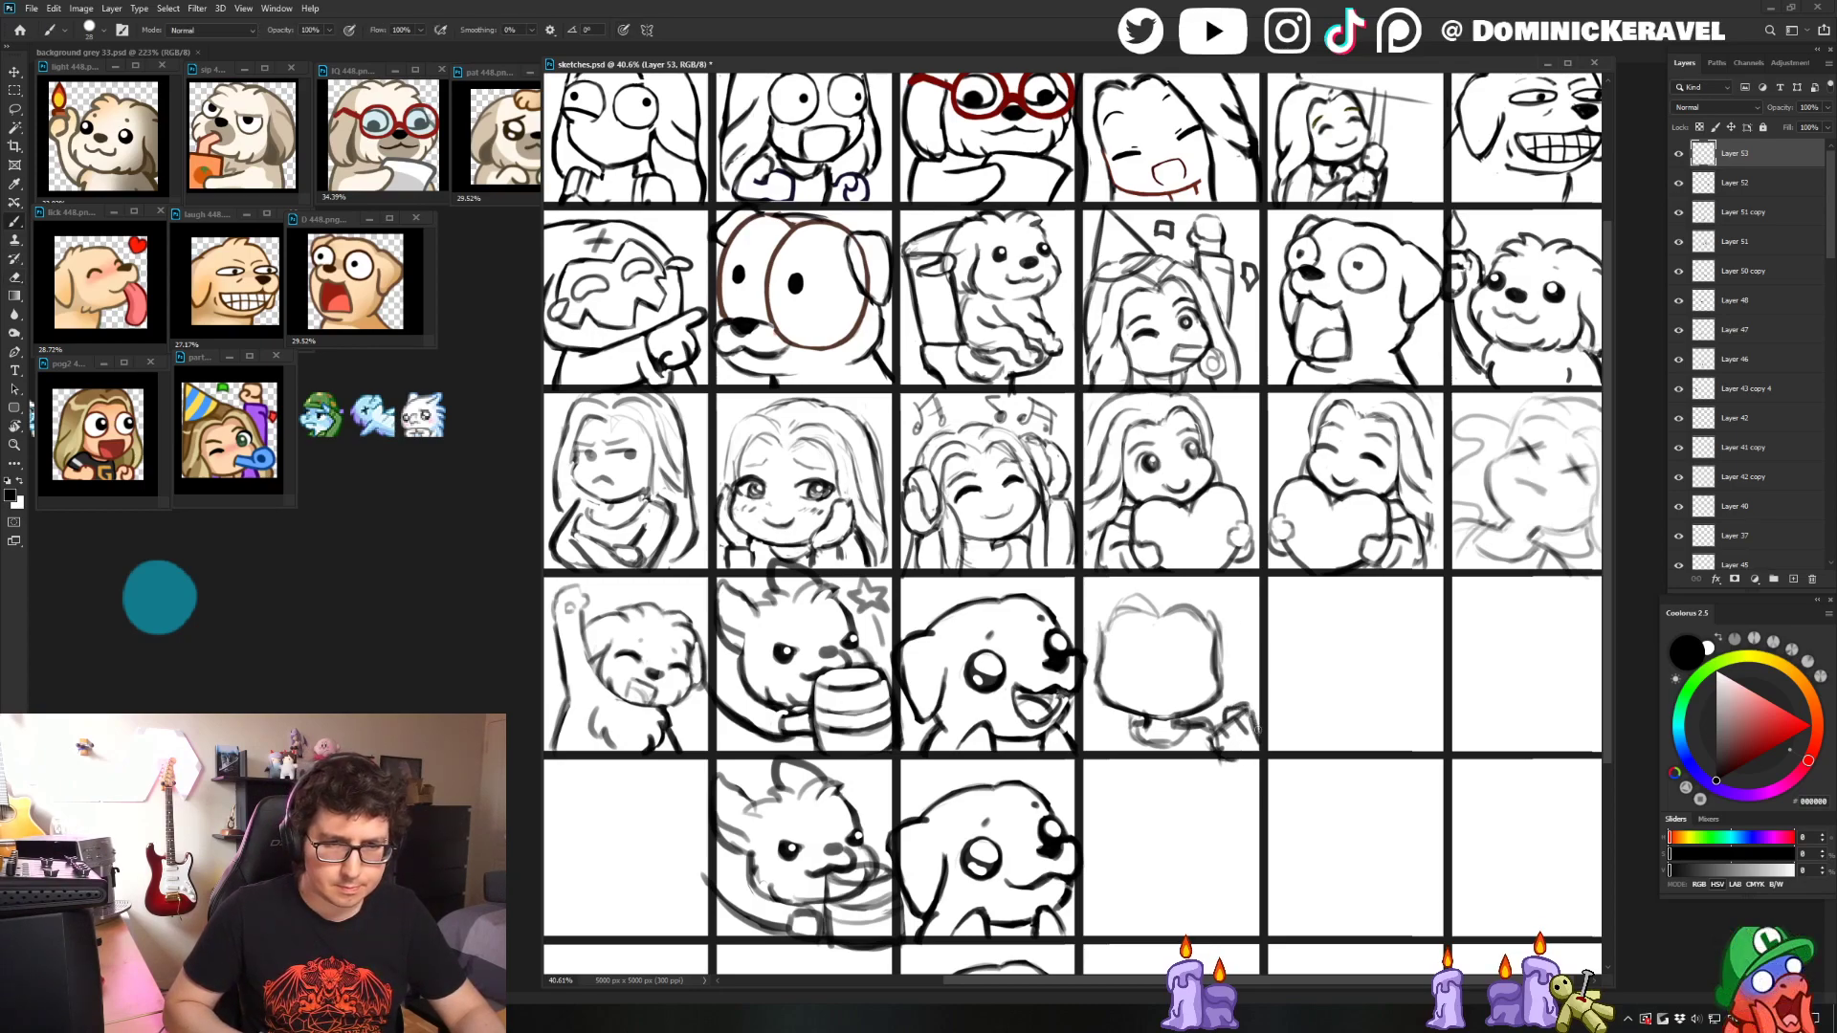
- Refine the hand sketch by erasing stray lines around the fingers and wrist and redrawing them
key(e)
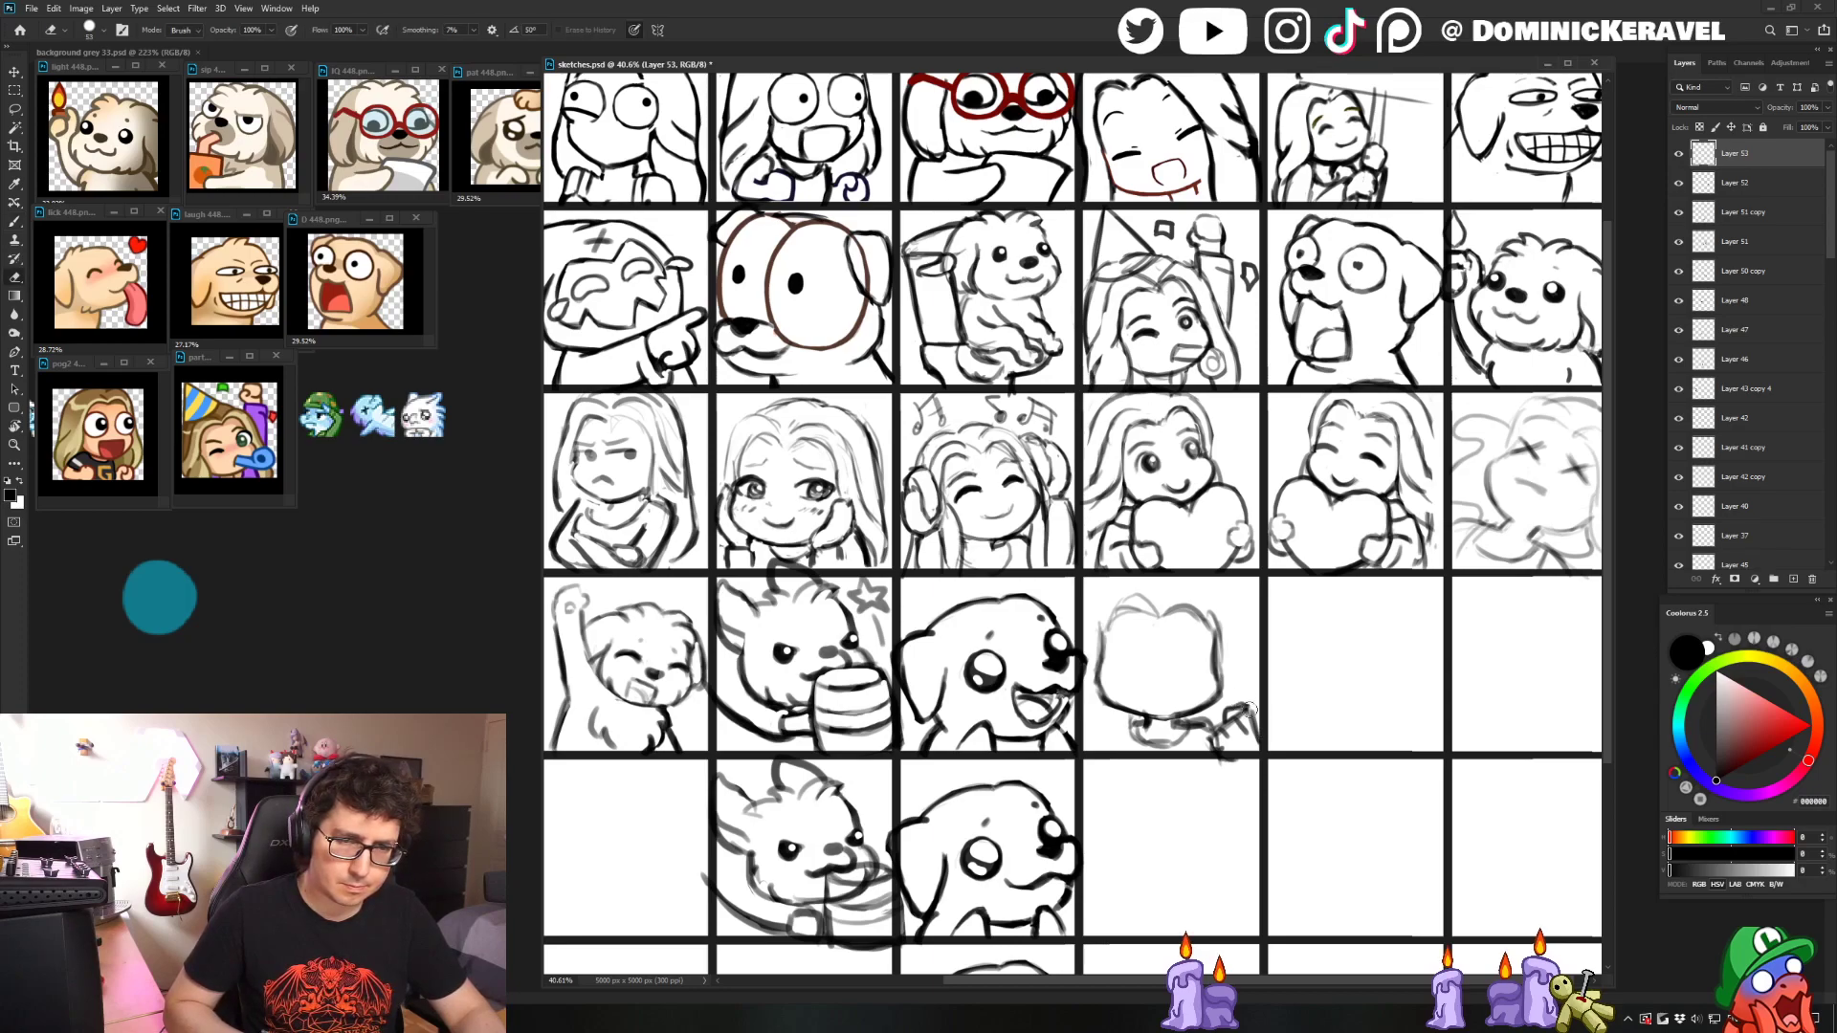
key(b)
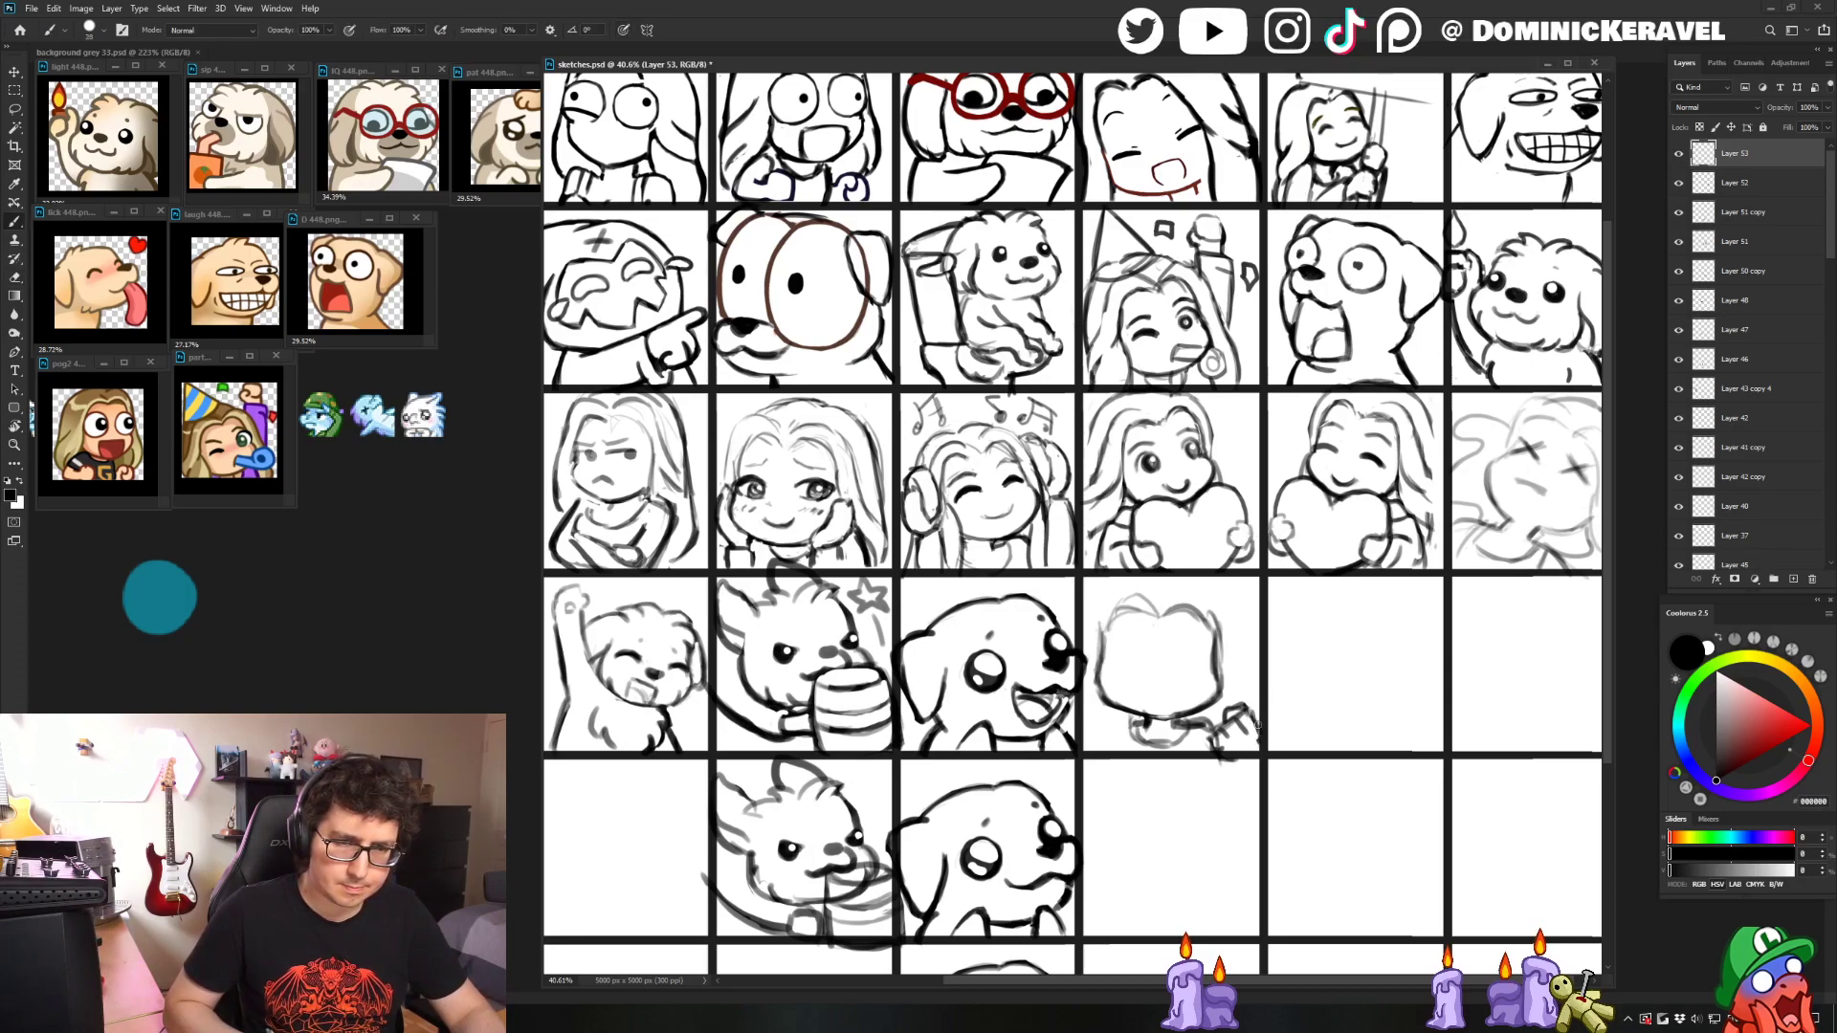
key(e)
mouse_move(1260, 737)
mouse_down()
mouse_move(1253, 761)
mouse_move(1290, 759)
mouse_move(1227, 760)
mouse_up()
key(b)
key(e)
key(b)
key(e)
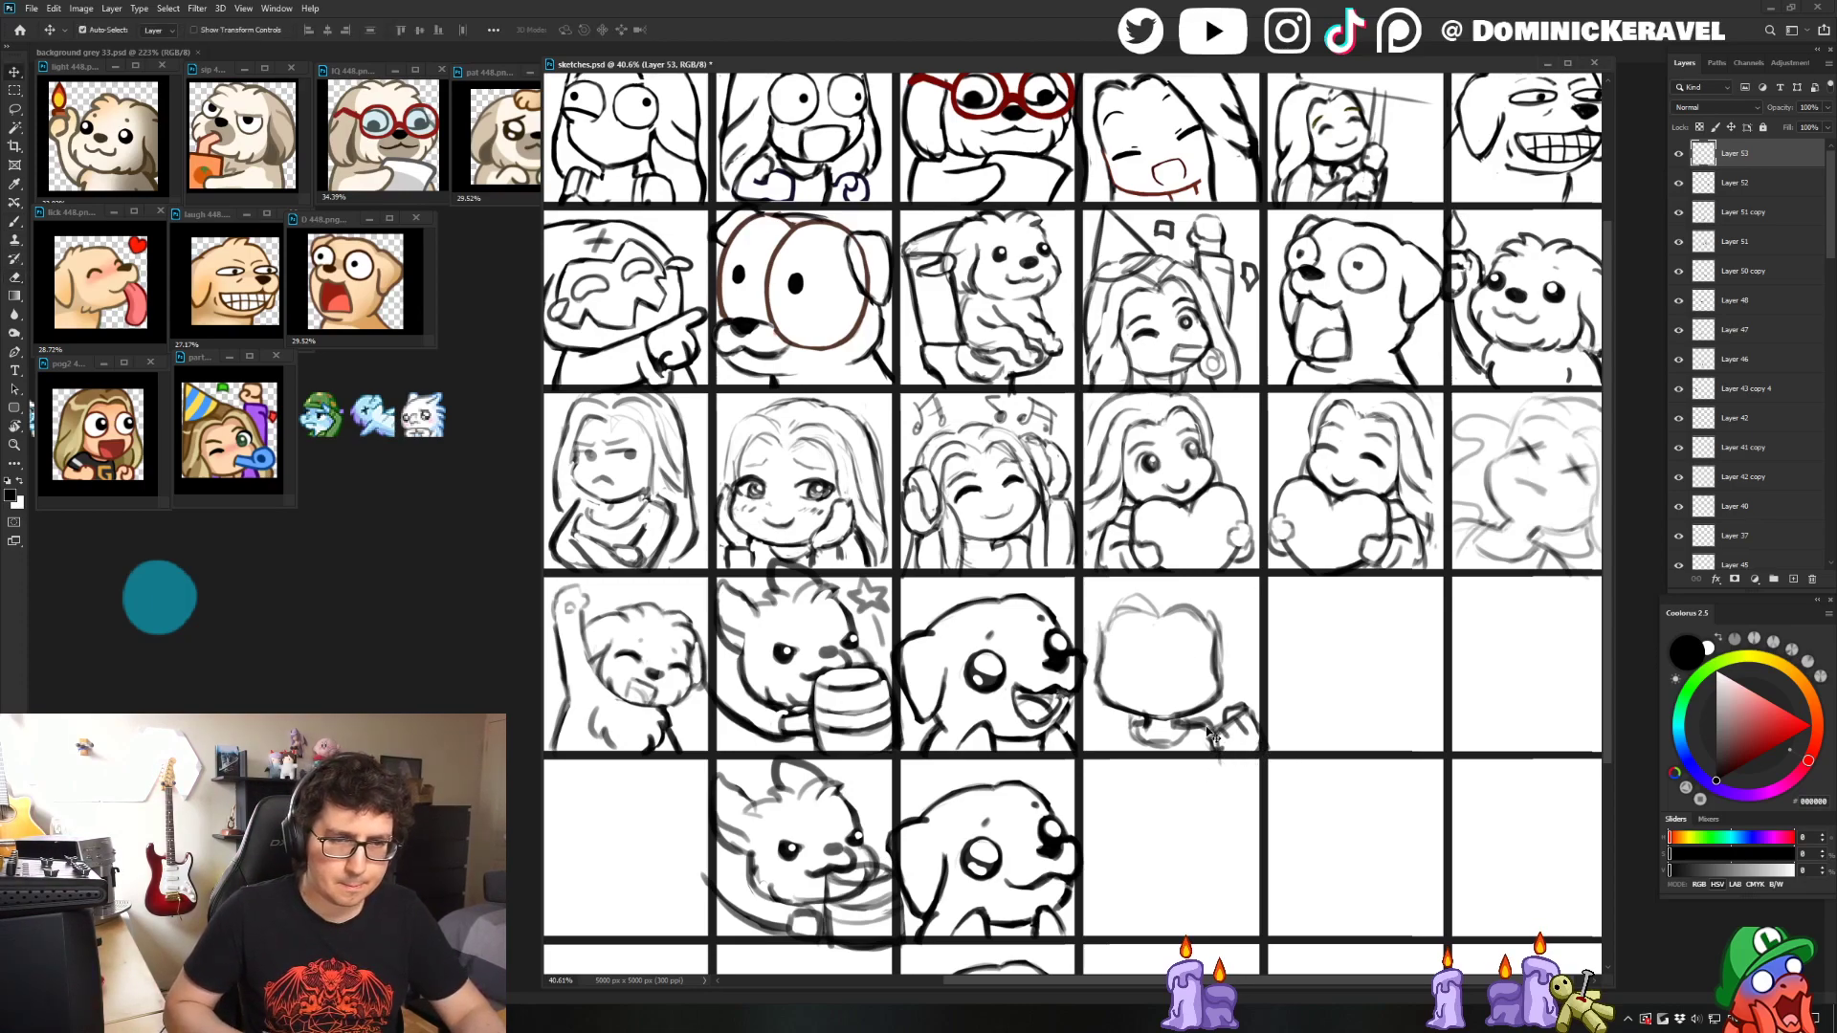
- Switch back to Layer 52 and touch up the character's shoulder line and the side of the face
ctrl+click(1220, 738)
key(b)
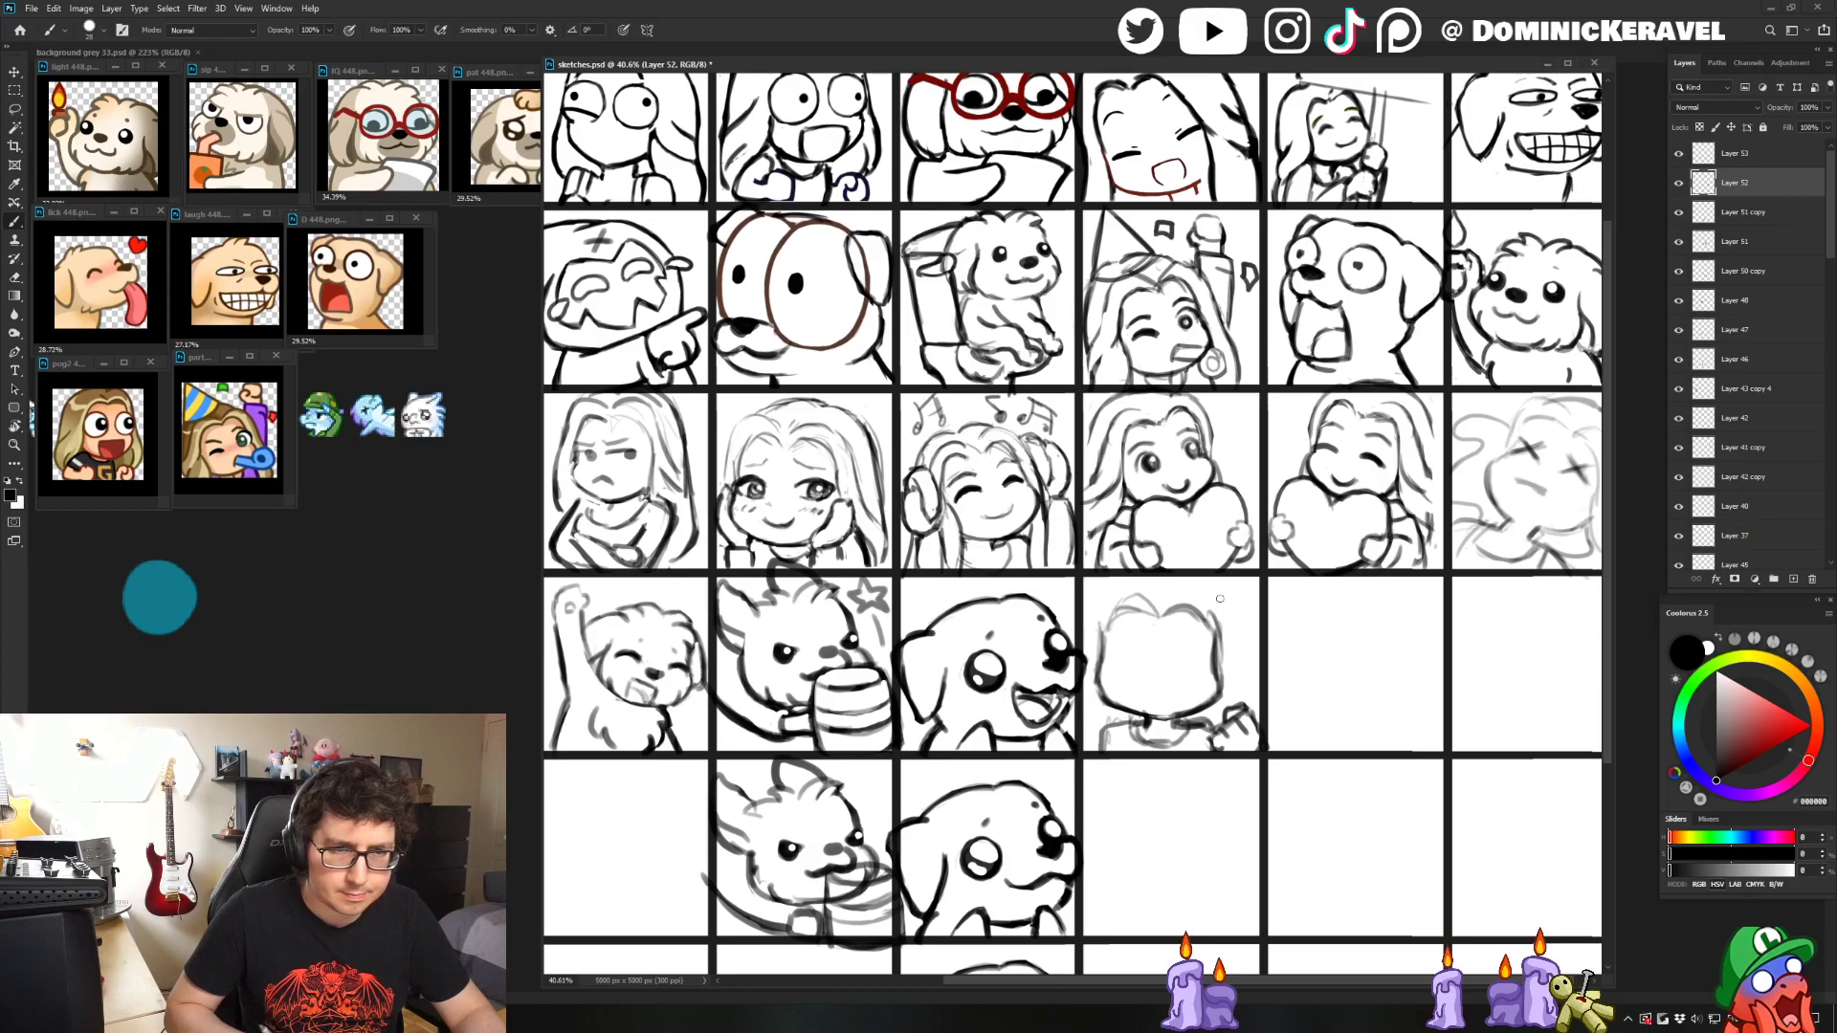
drag(1104, 637, 1103, 679)
key(e)
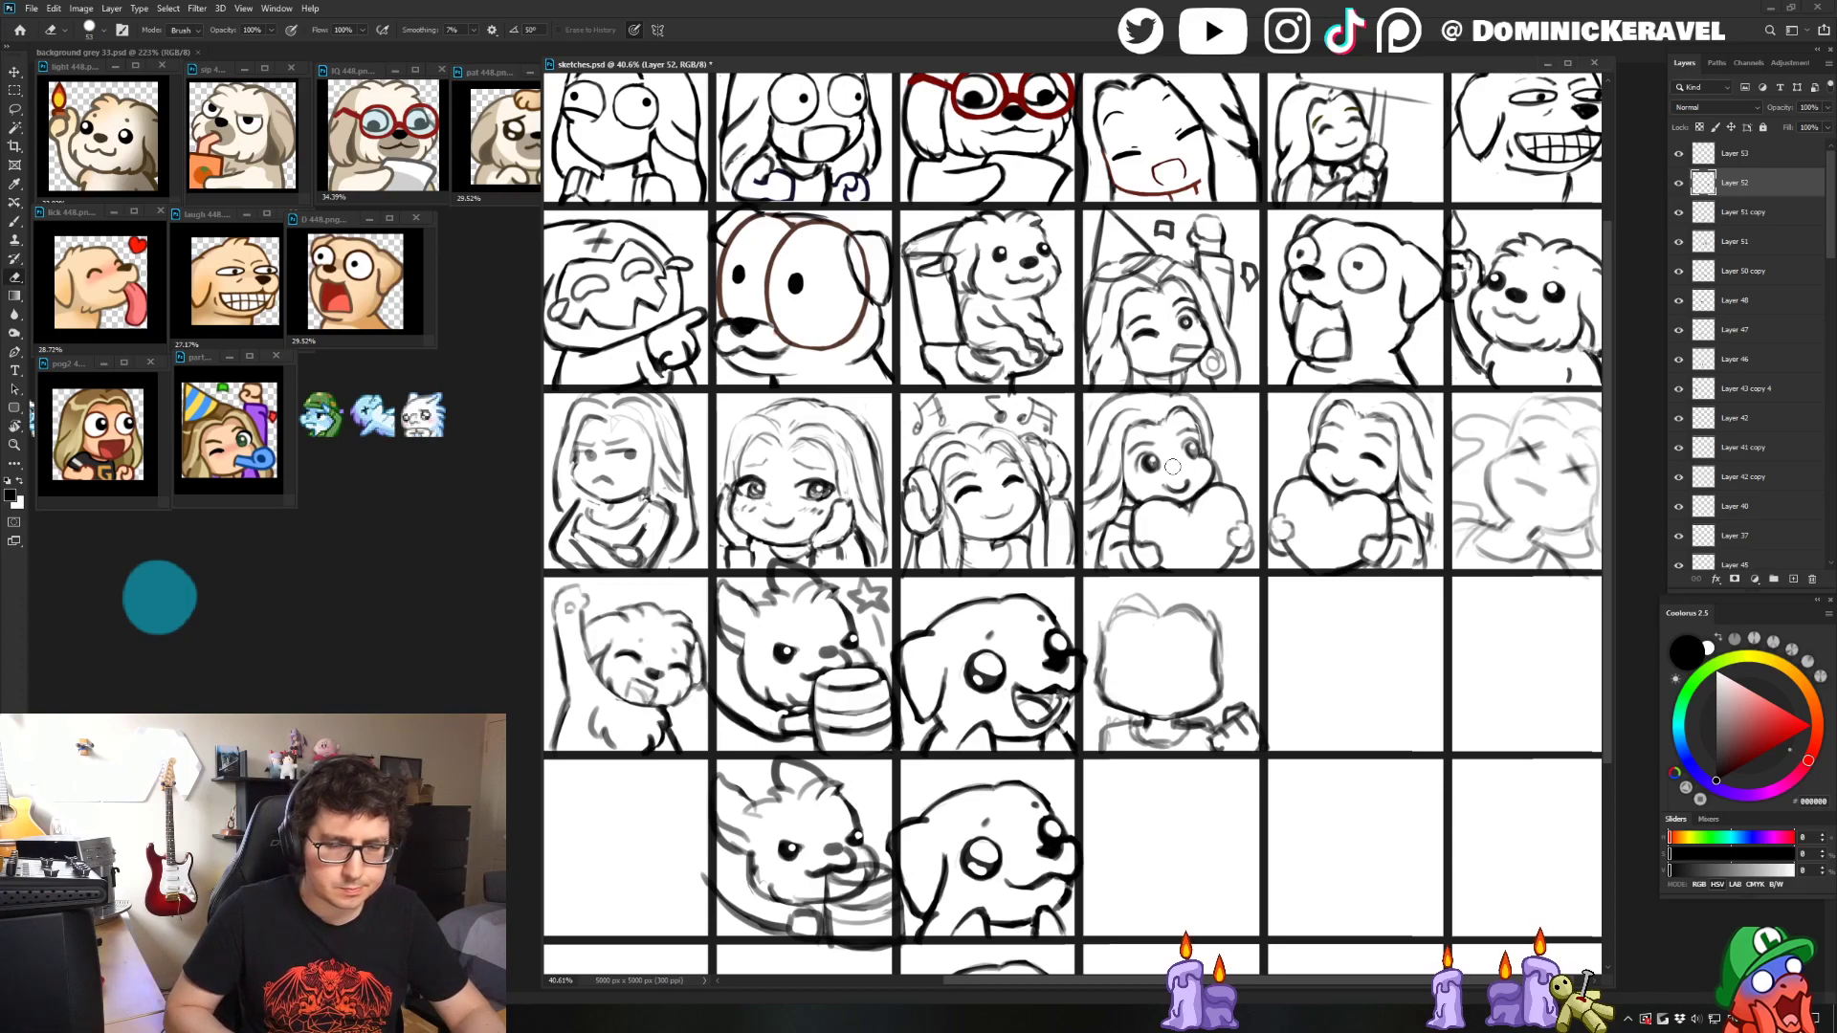
key(b)
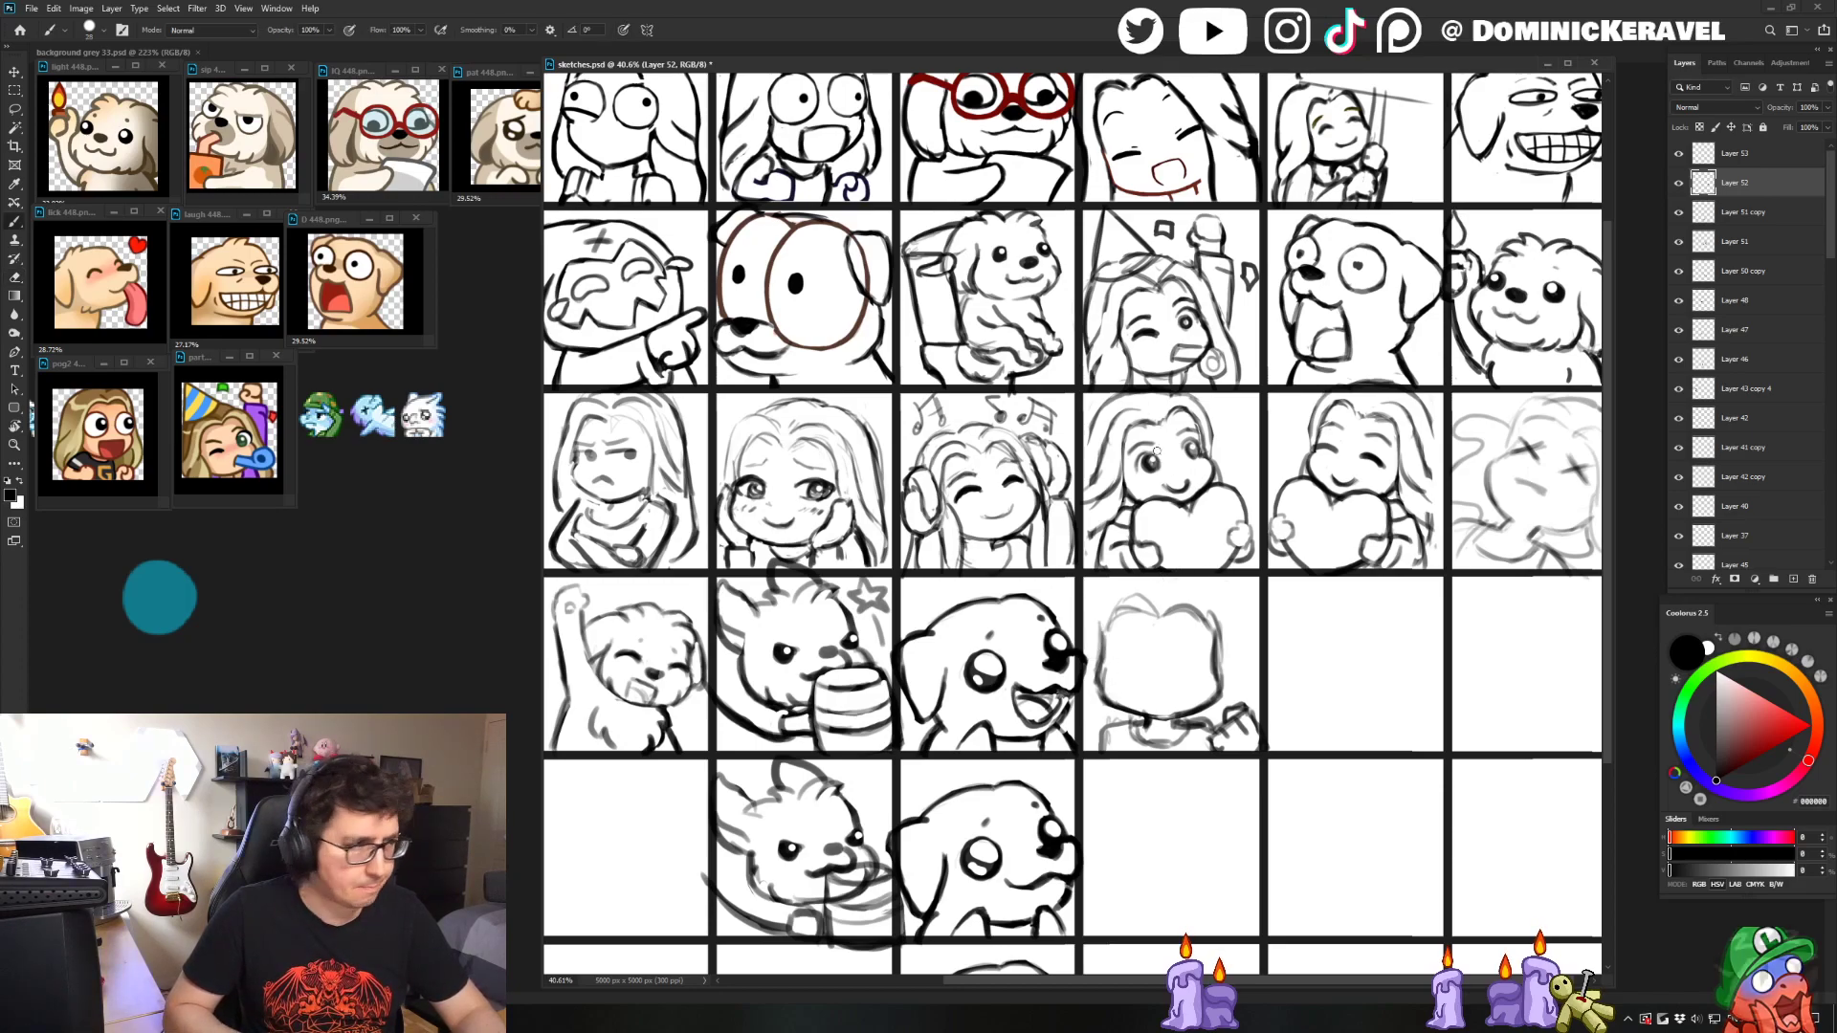
key(v)
key(b)
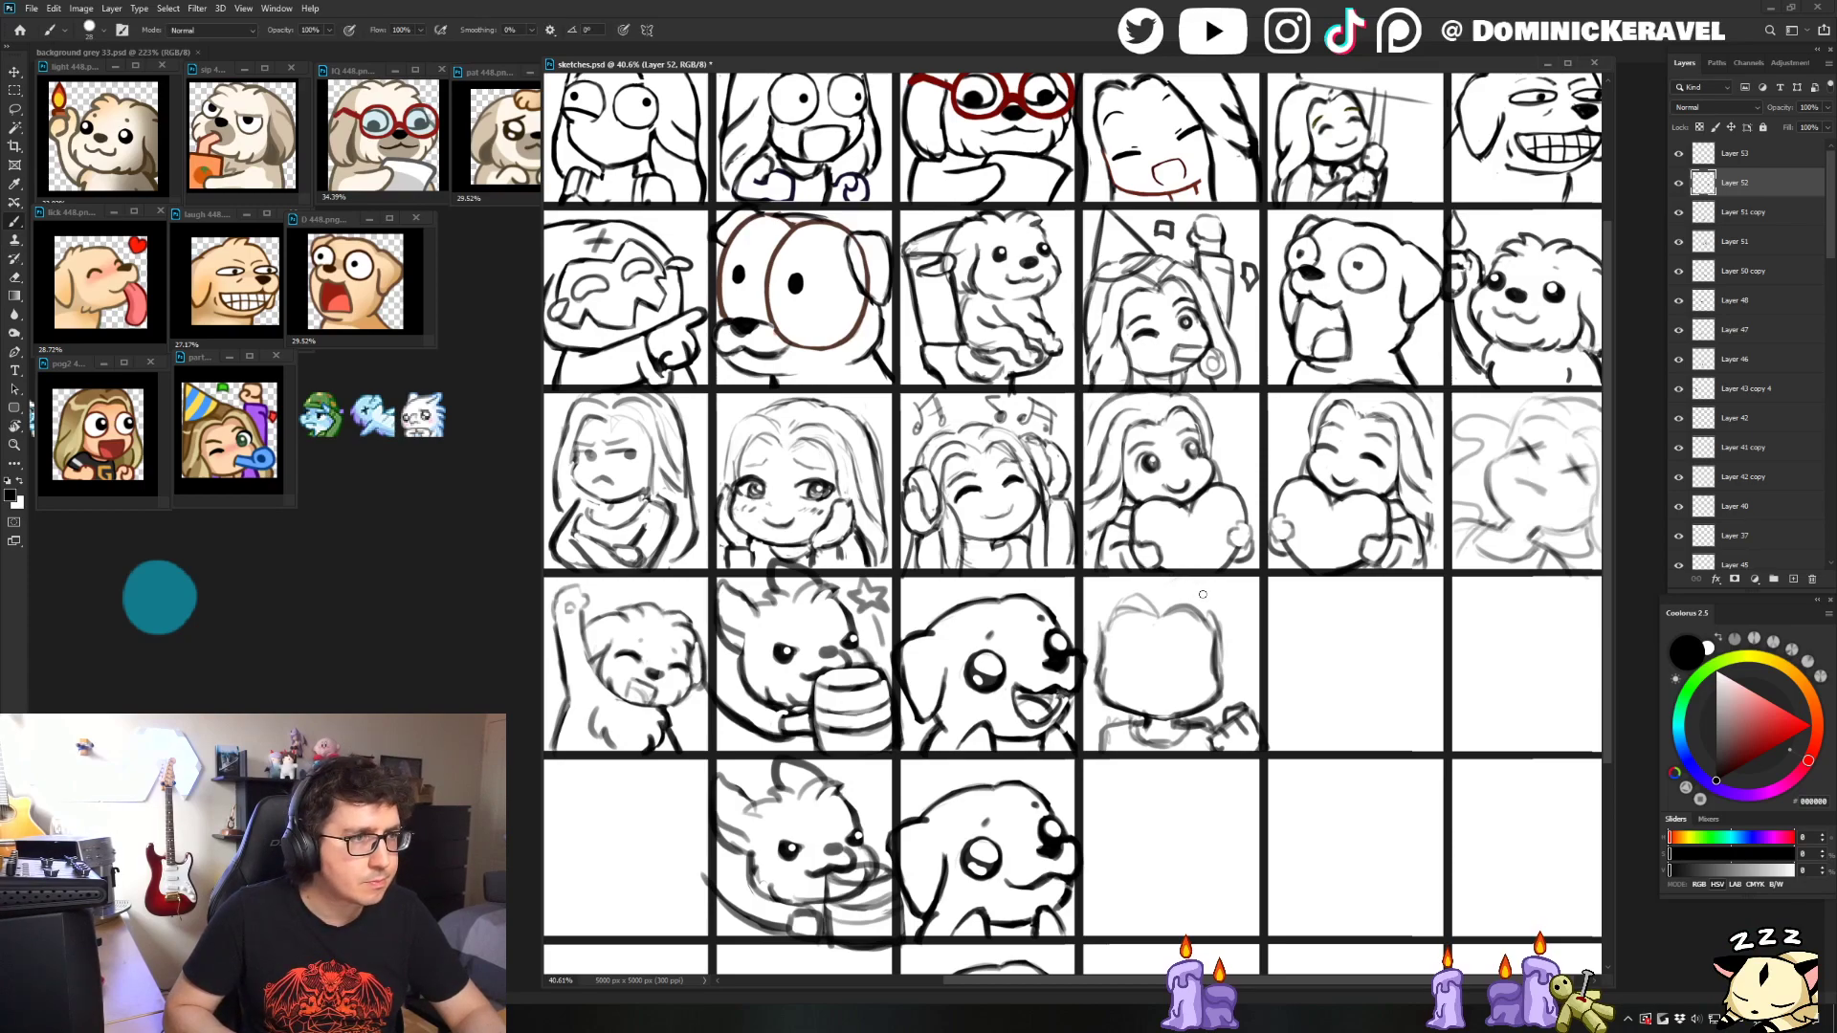
- Sketch long hair down the left side of the character's head, erasing the overlapped head outline
mouse_move(1154, 588)
mouse_down()
mouse_move(1096, 617)
mouse_move(1115, 586)
mouse_move(1085, 626)
mouse_up()
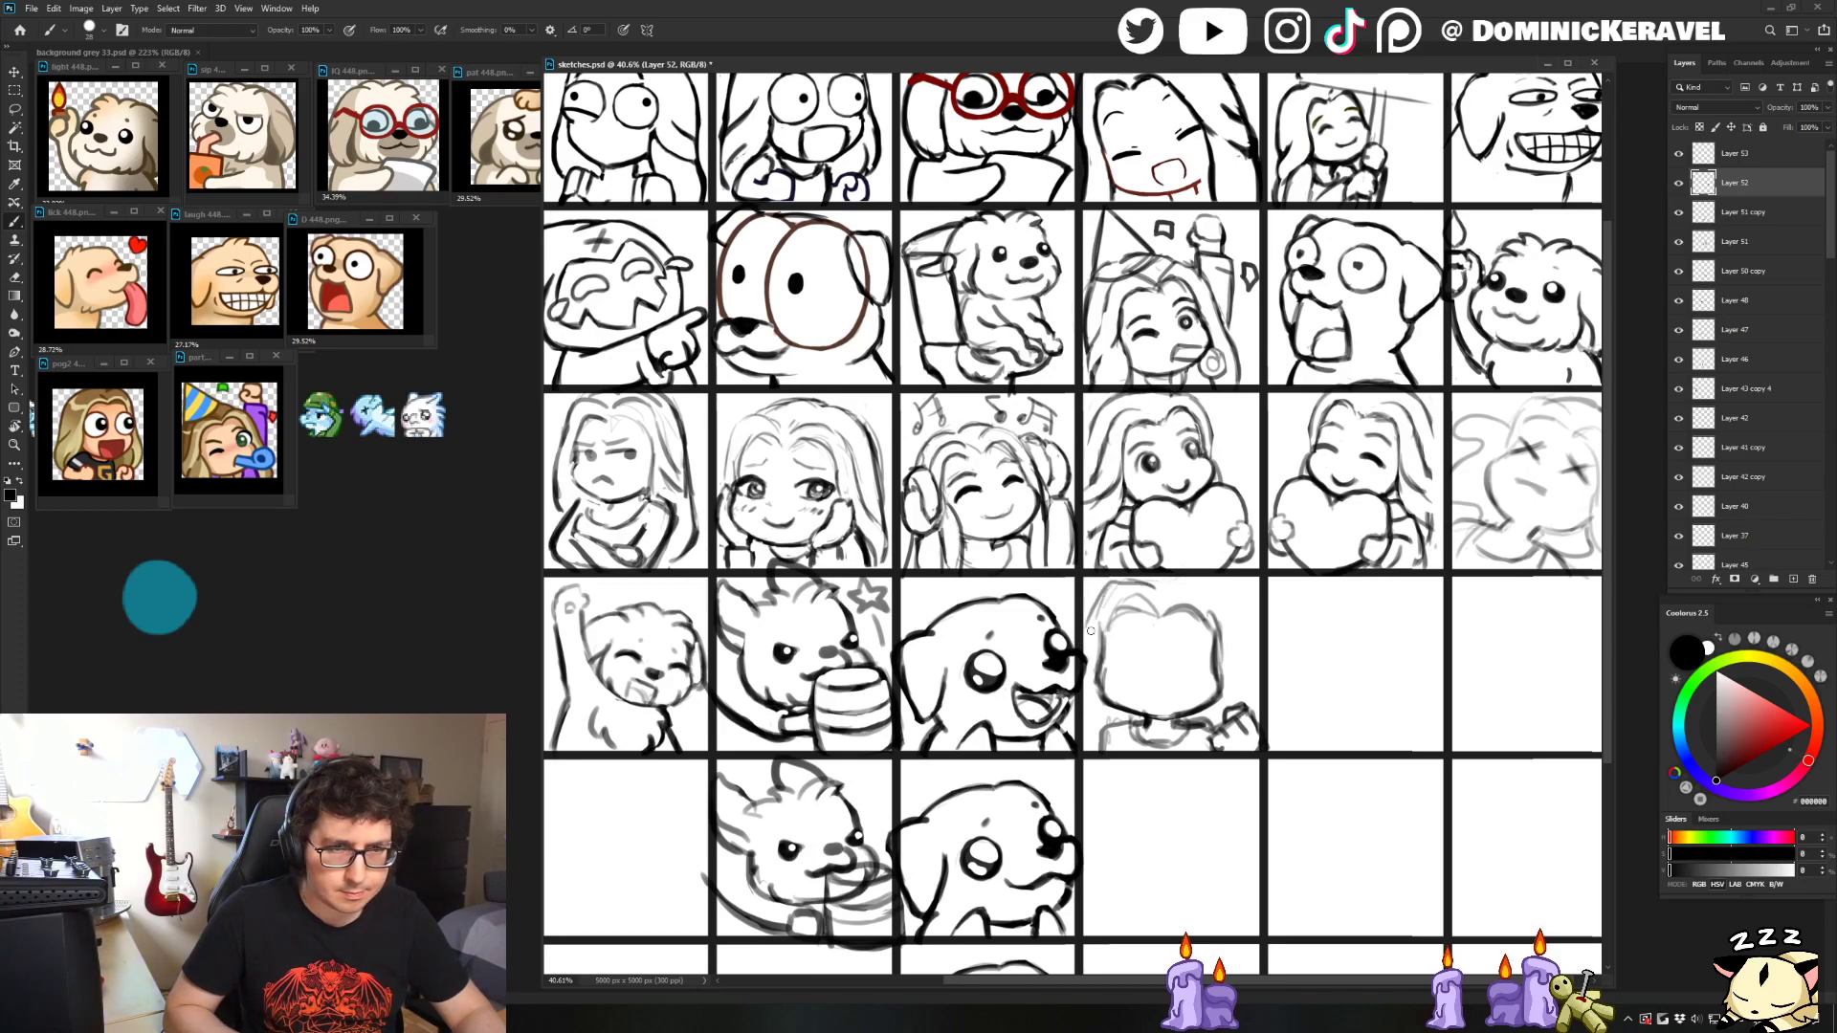
key(e)
key(b)
drag(1082, 676, 1100, 756)
key(e)
mouse_move(1101, 614)
mouse_down()
mouse_move(1105, 691)
mouse_move(1098, 675)
mouse_up()
key(b)
key(e)
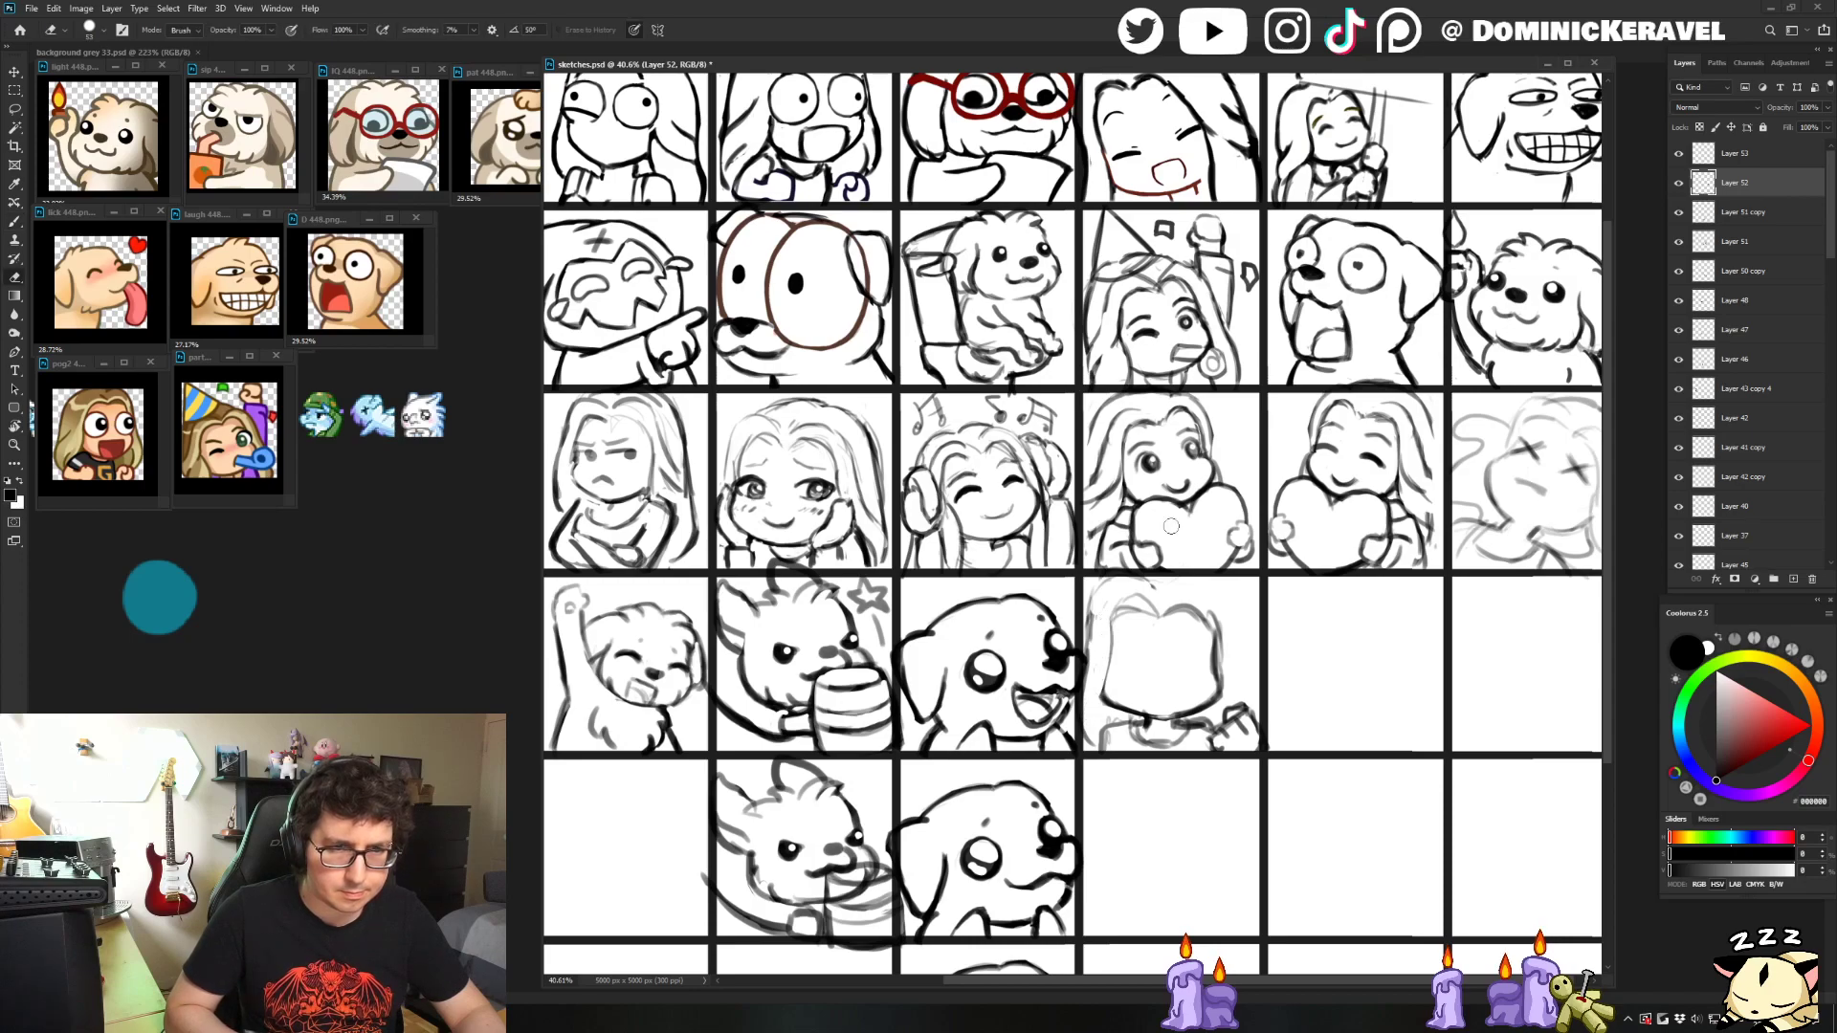
key(b)
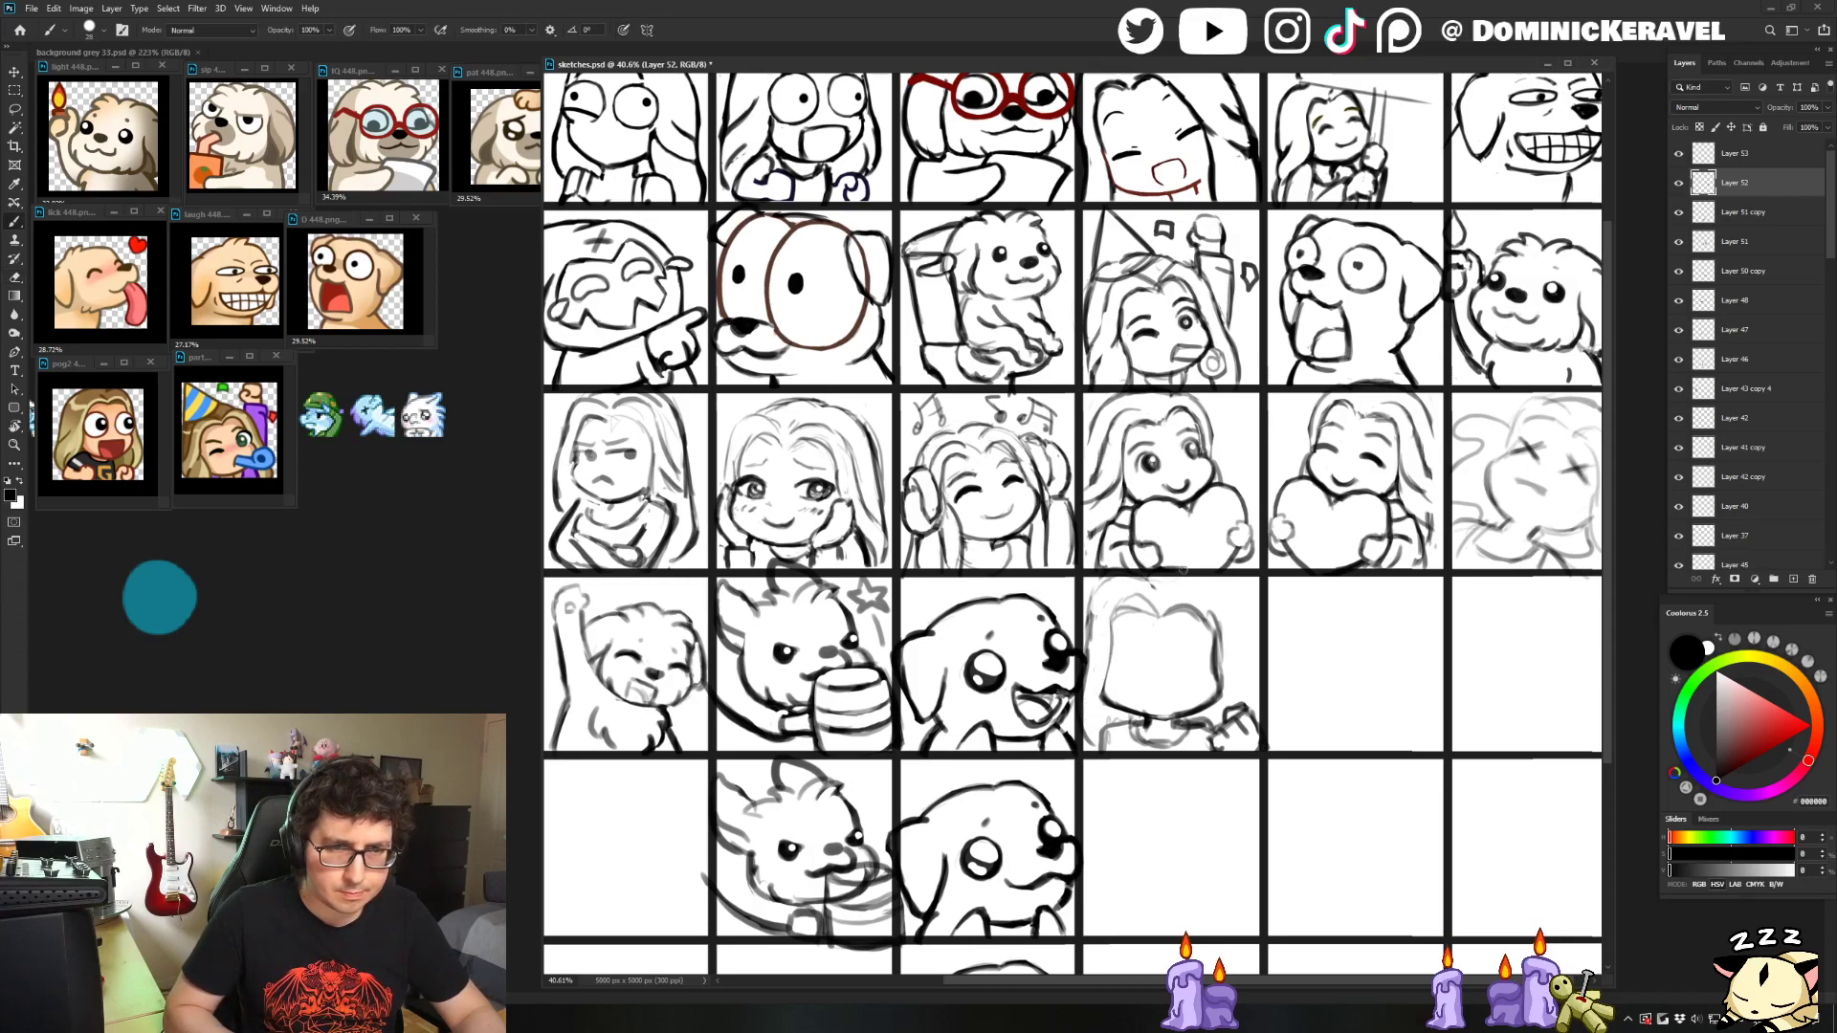
- Sketch the hair down the right side of the head to the hand, and redraw that edge of the face
drag(1224, 596, 1243, 704)
key(e)
drag(1212, 608, 1215, 677)
key(b)
drag(1214, 632, 1219, 697)
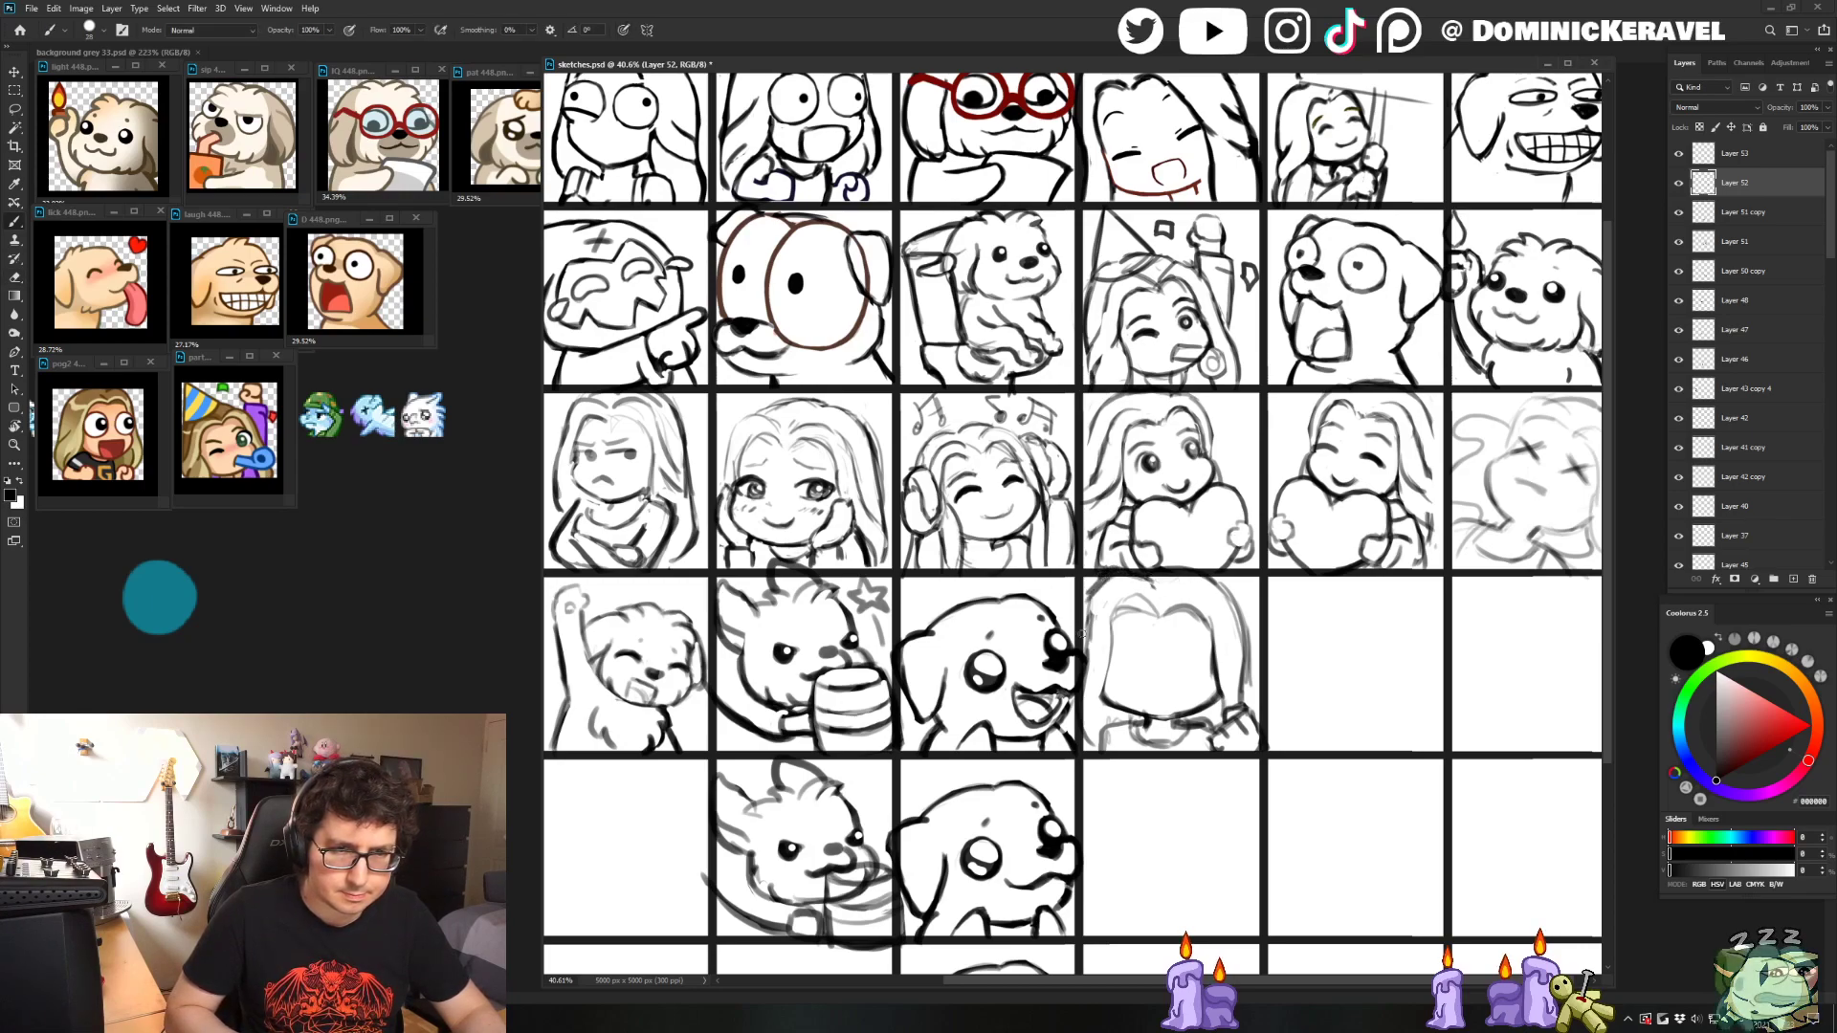
- Redraw the character's jaw and chin with a cleaner, darker line and save the document
mouse_move(1097, 614)
mouse_down()
mouse_move(1087, 670)
mouse_move(1171, 723)
mouse_move(1207, 703)
mouse_up()
key(ctrl+z)
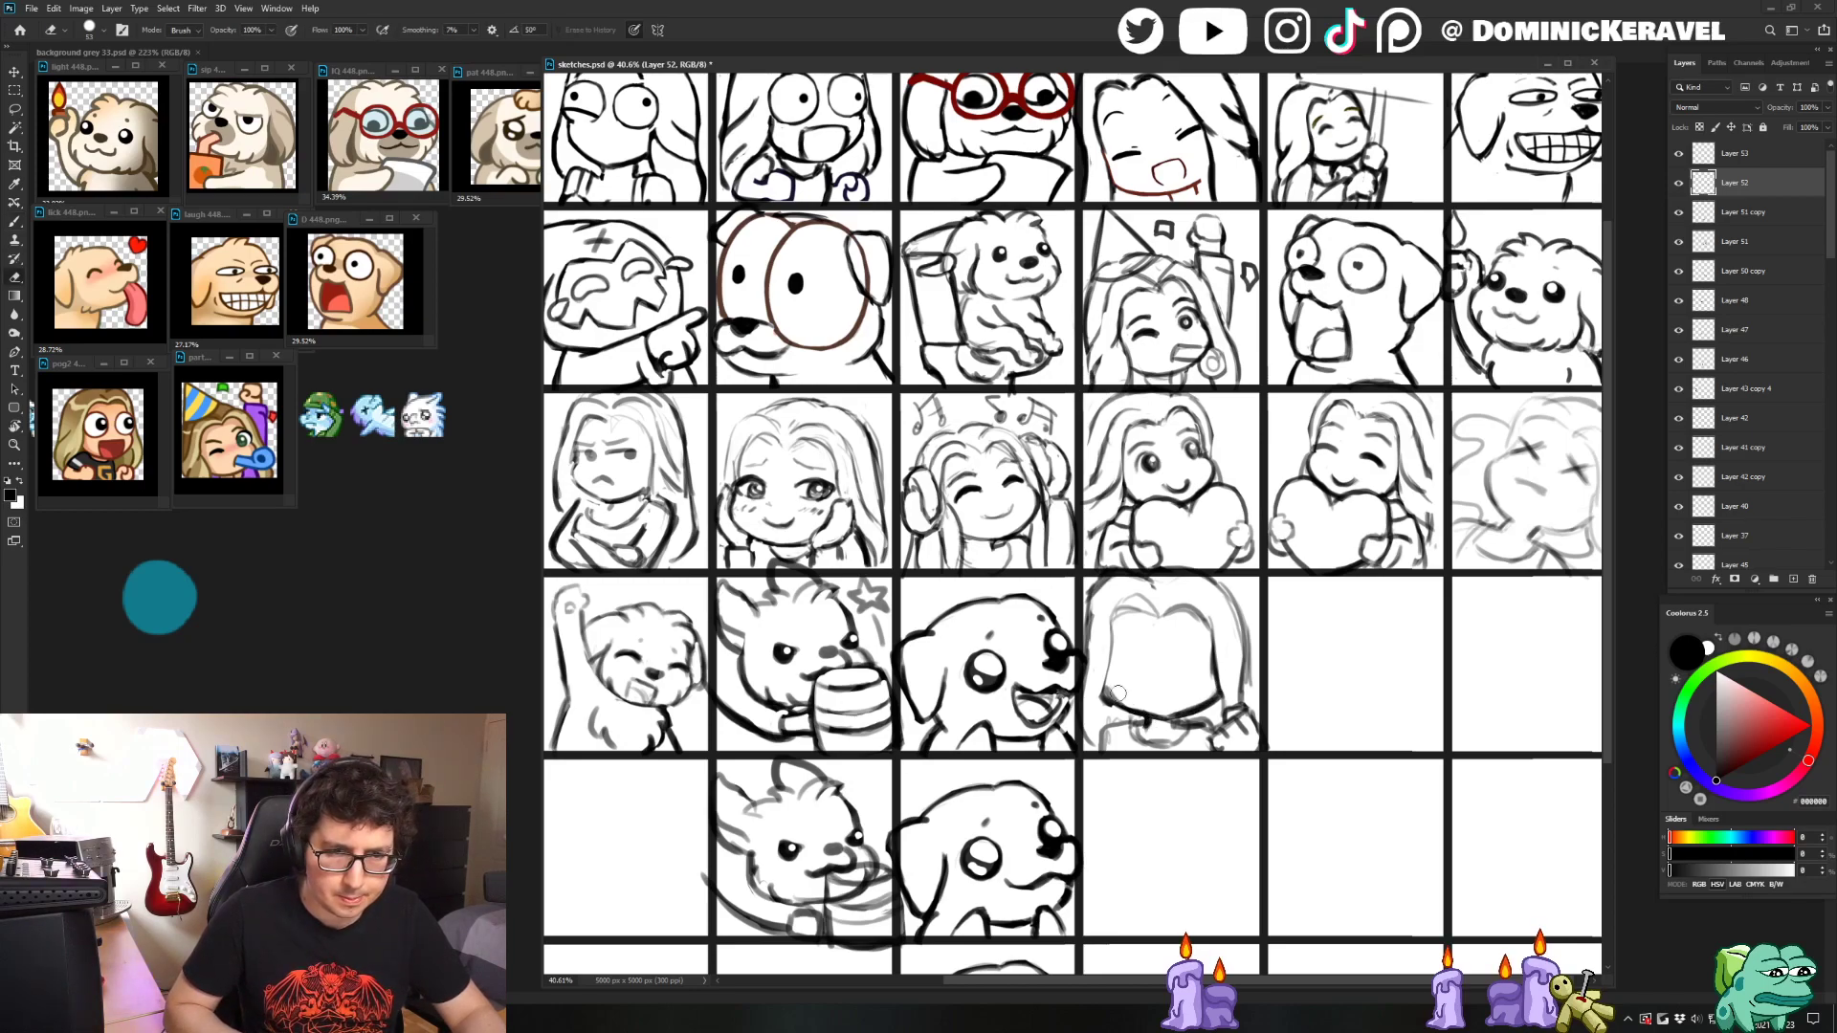
drag(1104, 683, 1112, 722)
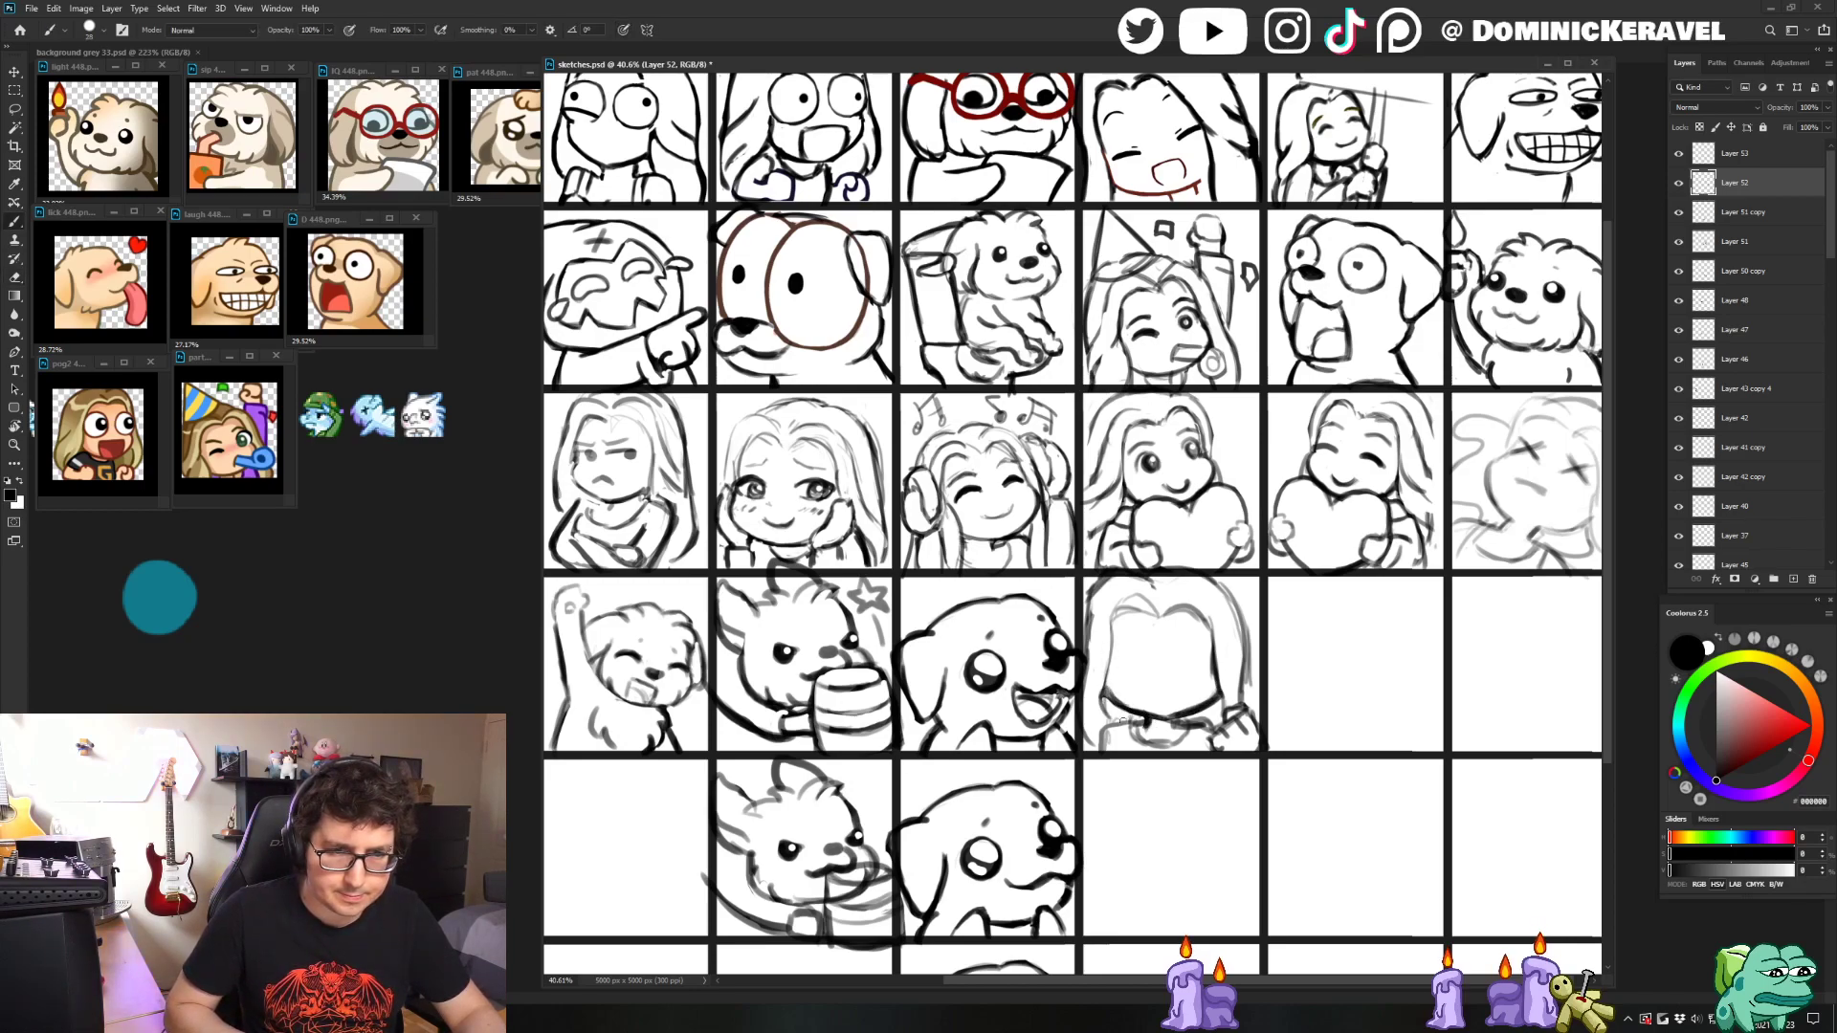
key(v)
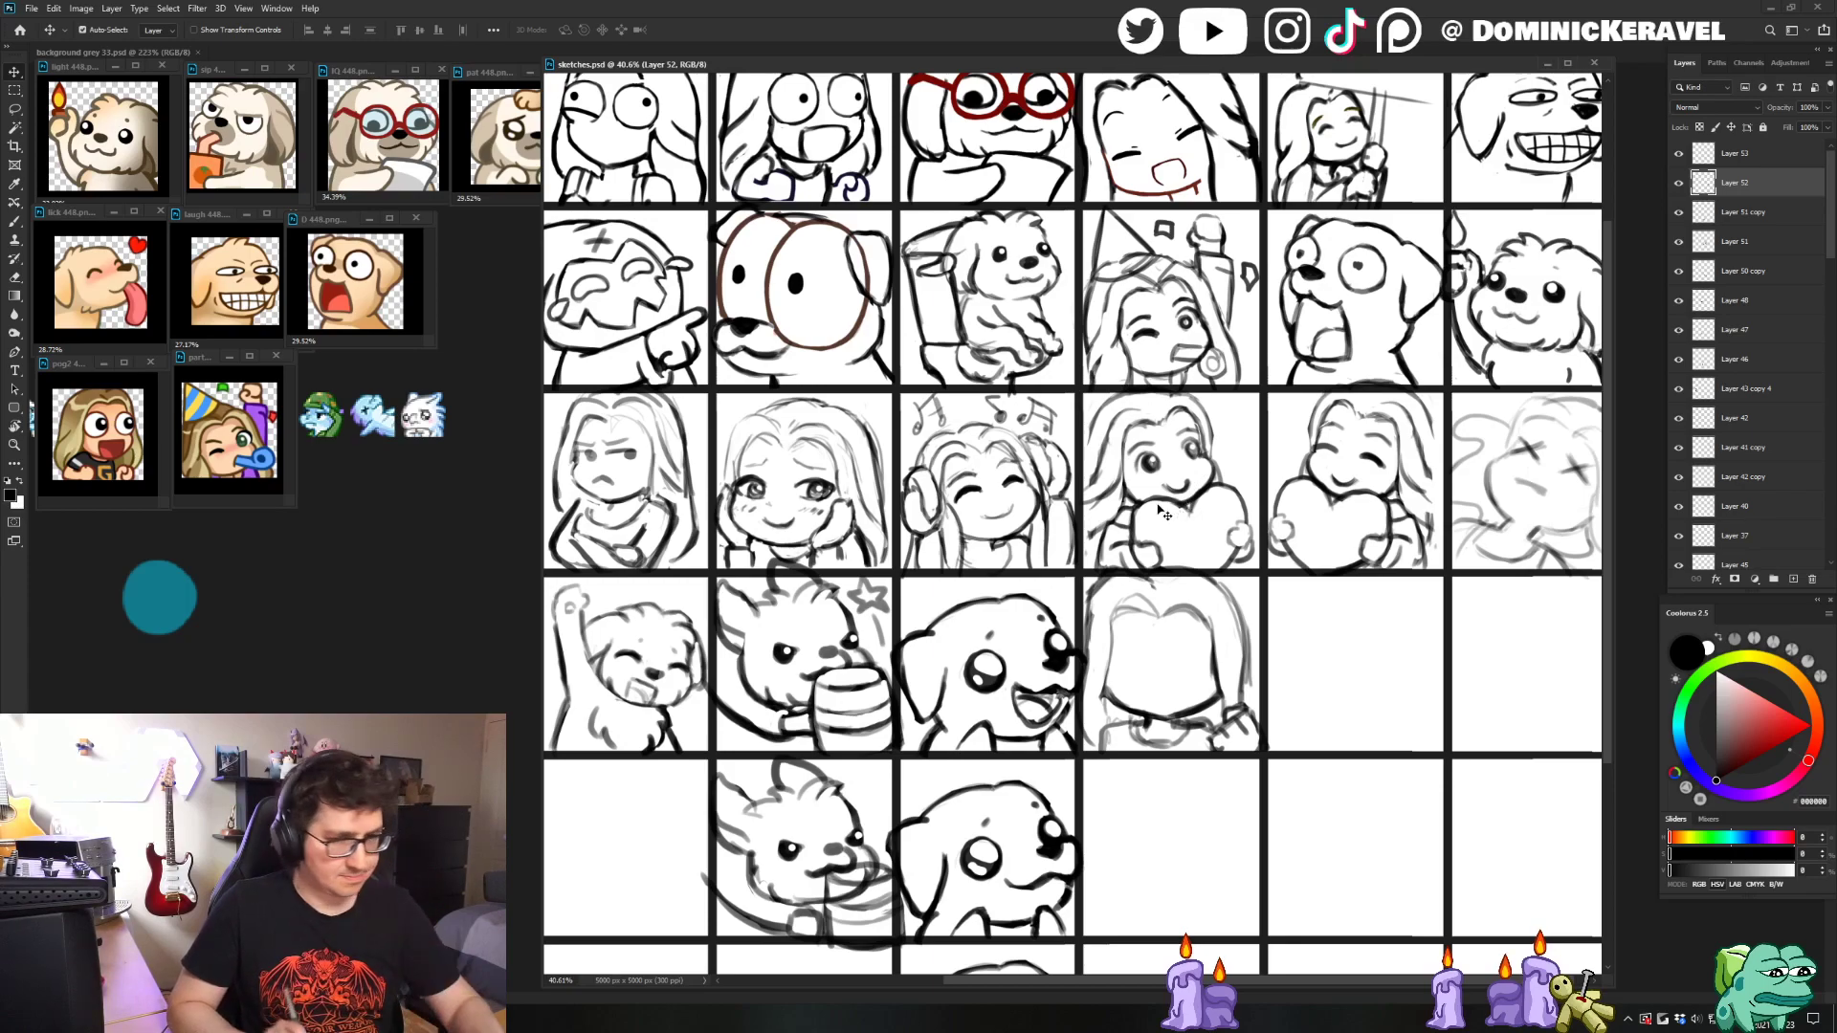
key(b)
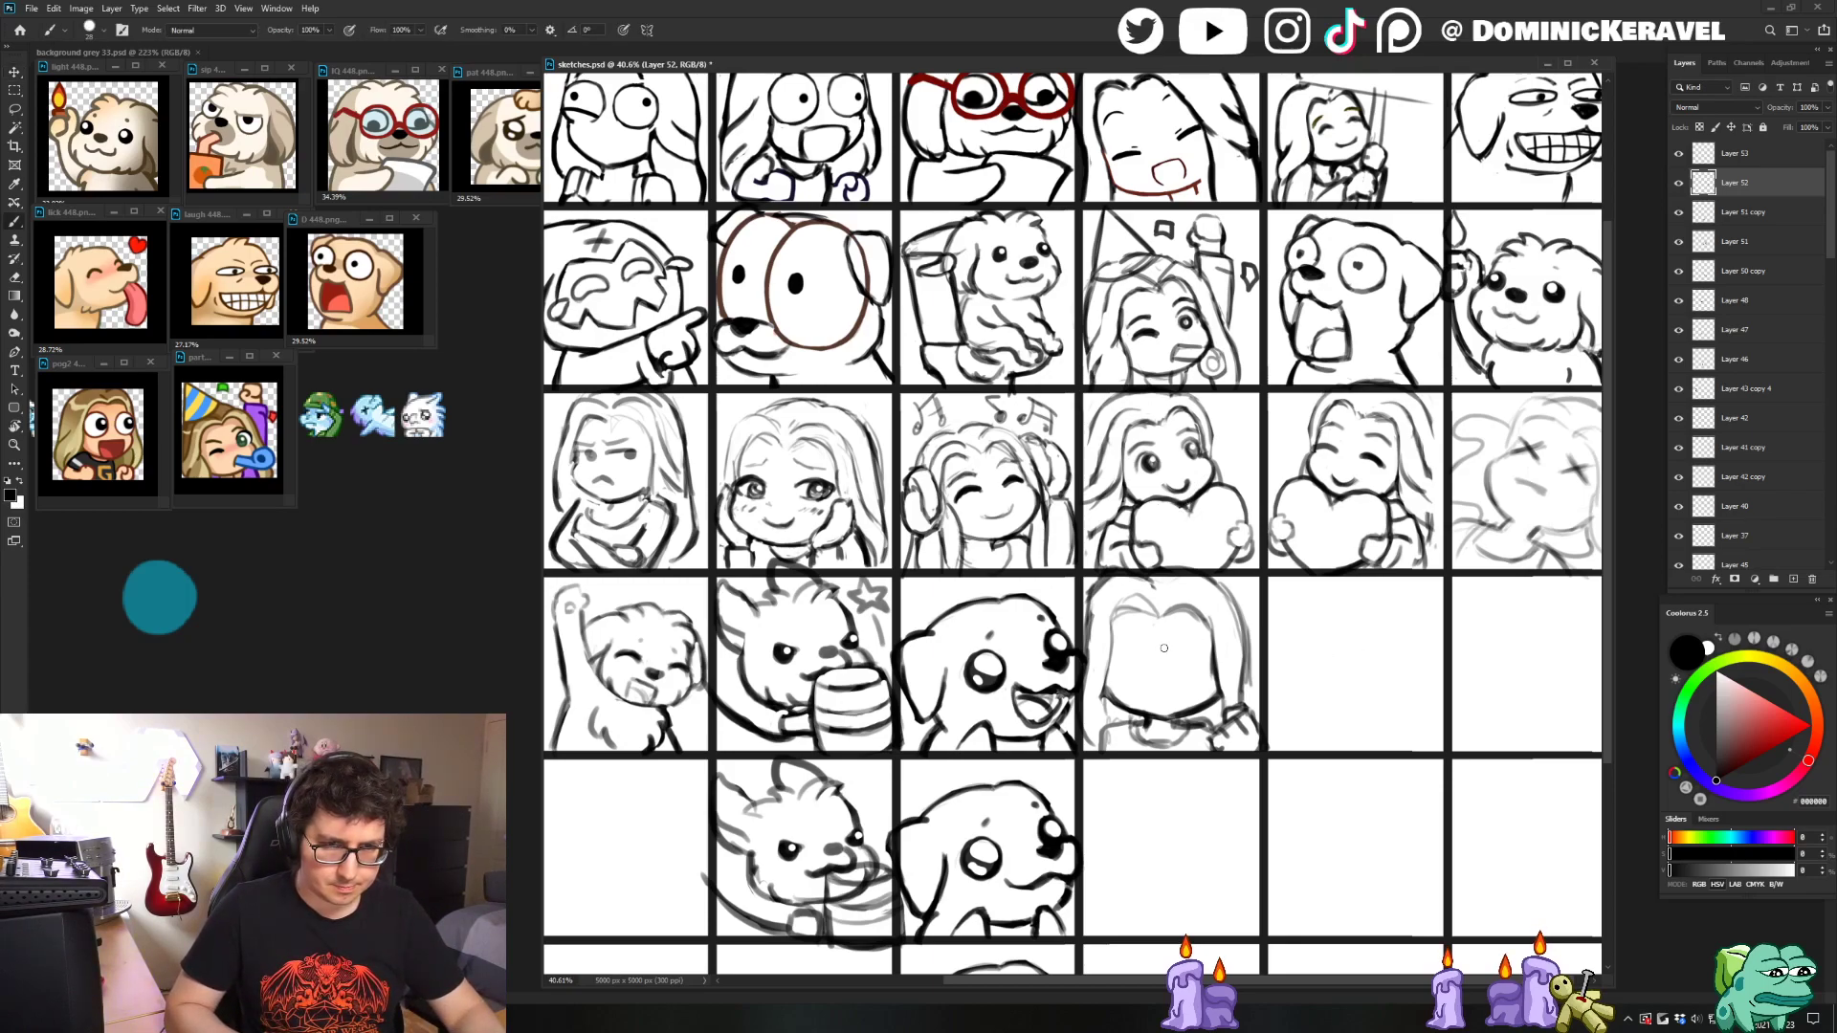
key(ctrl+s)
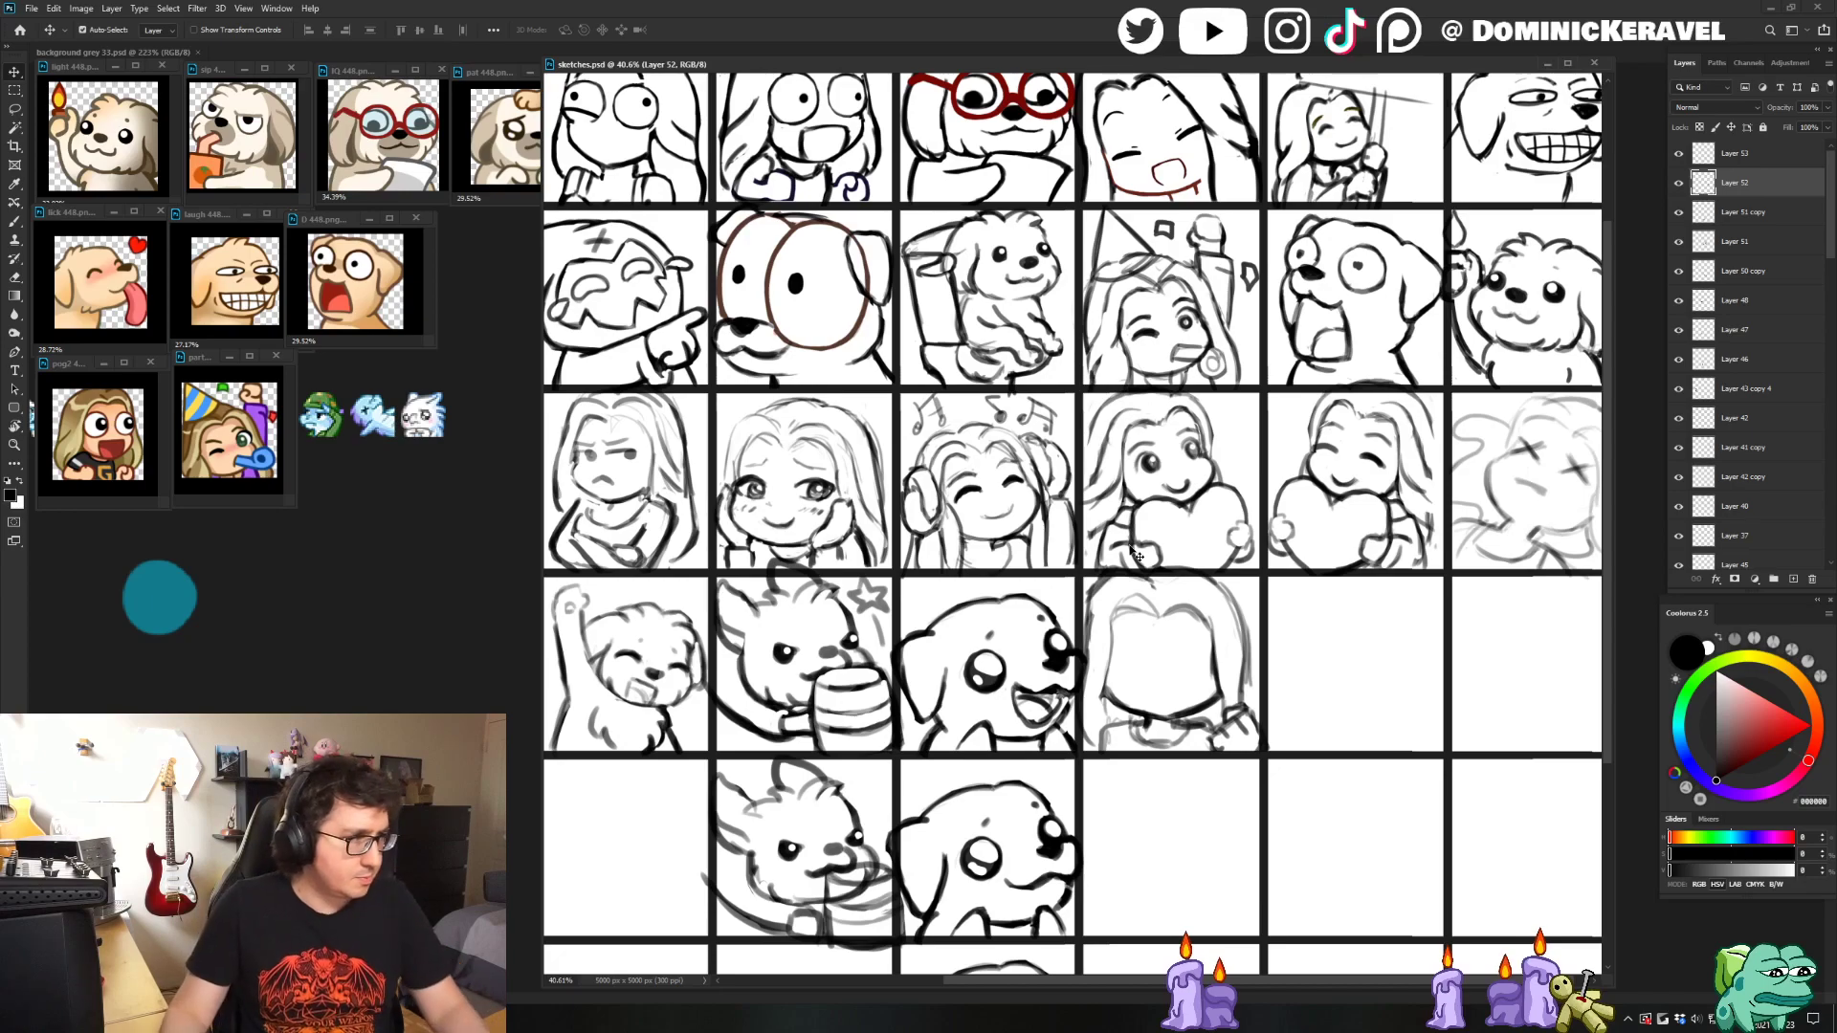
- Sketch the outline of a narrow, slanted eye on the right side of the character's face
scroll(643, 504, up, 1)
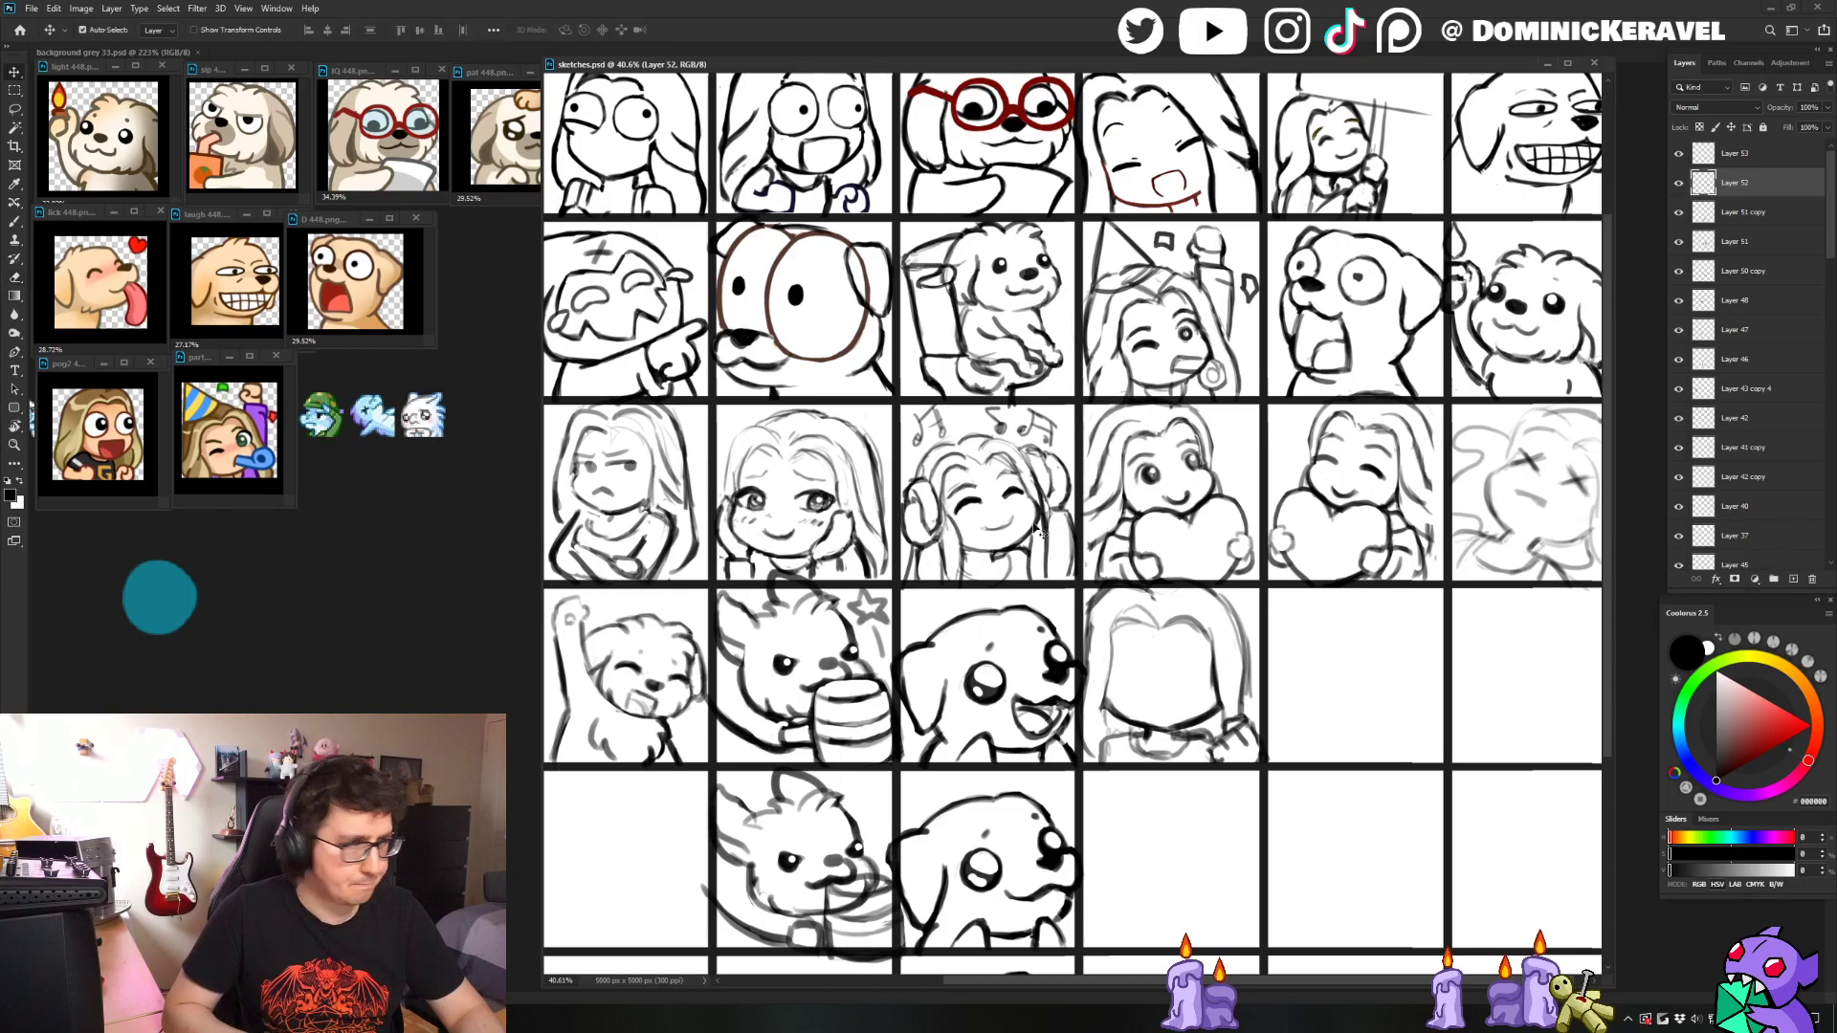
scroll(1172, 687, up, 3)
key(b)
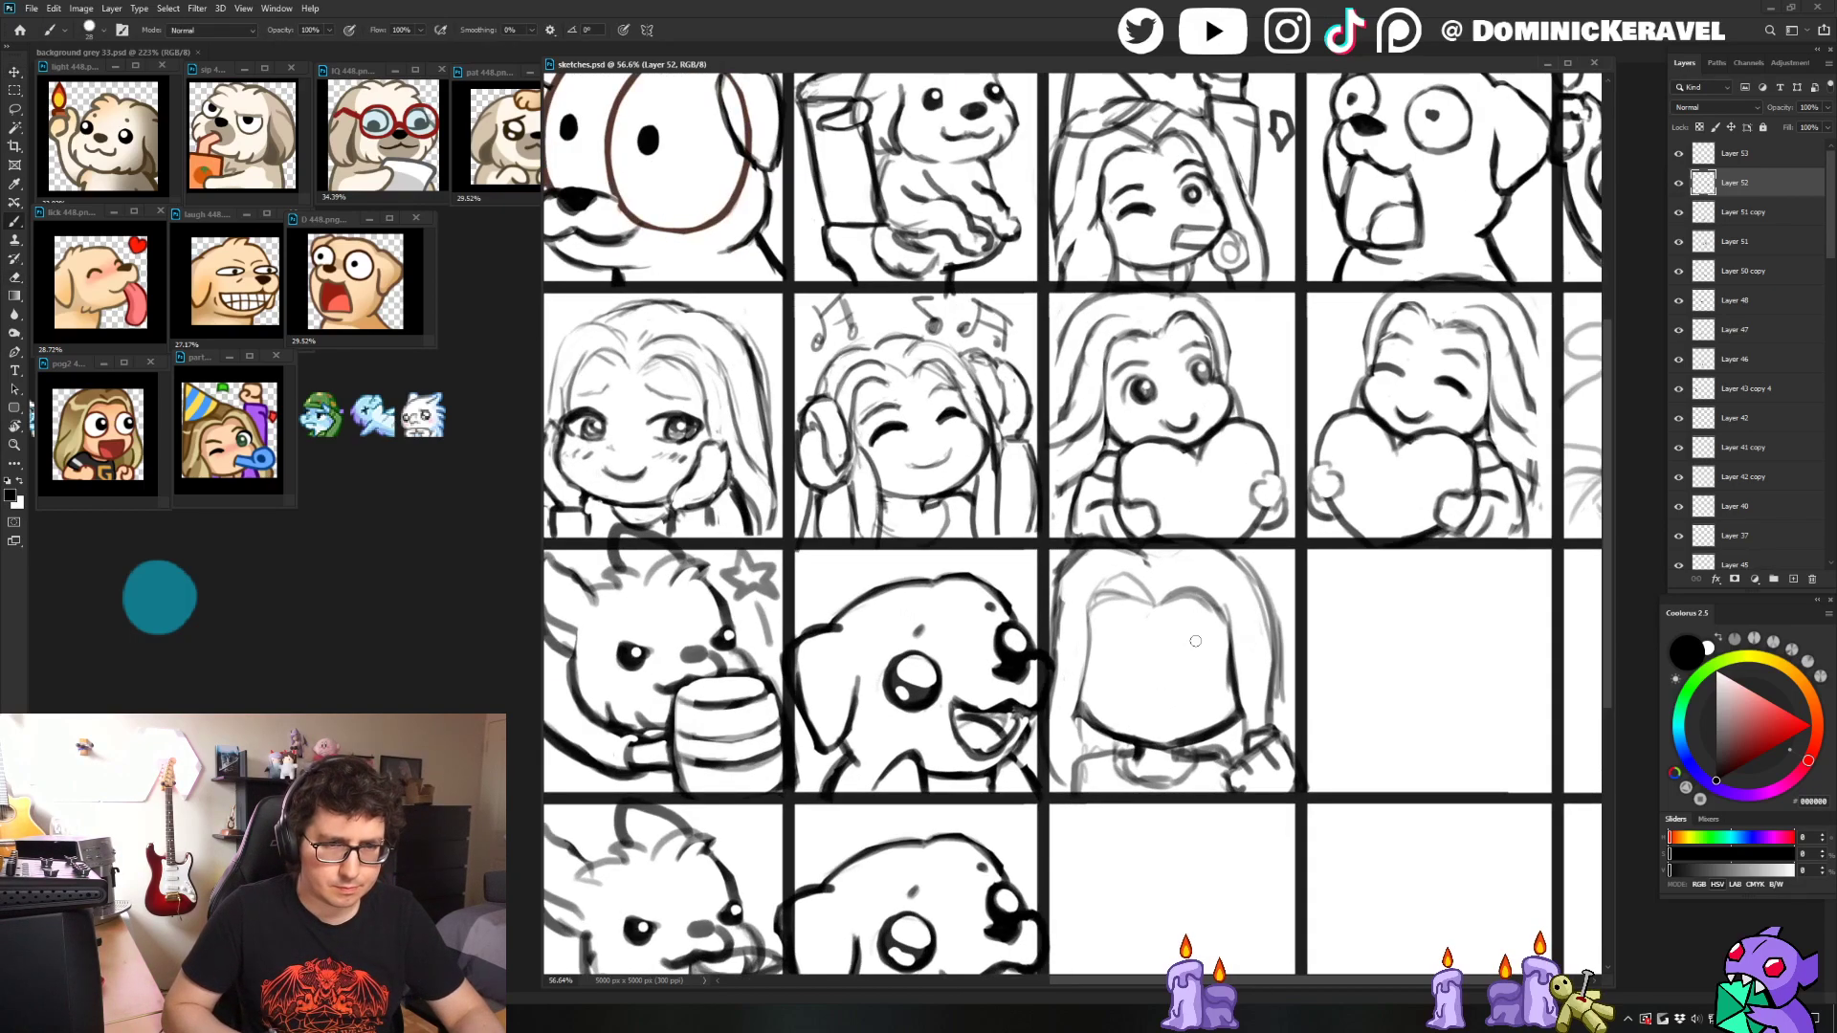
mouse_move(1174, 649)
mouse_down()
mouse_move(1234, 626)
mouse_move(1196, 668)
mouse_move(1225, 660)
mouse_up()
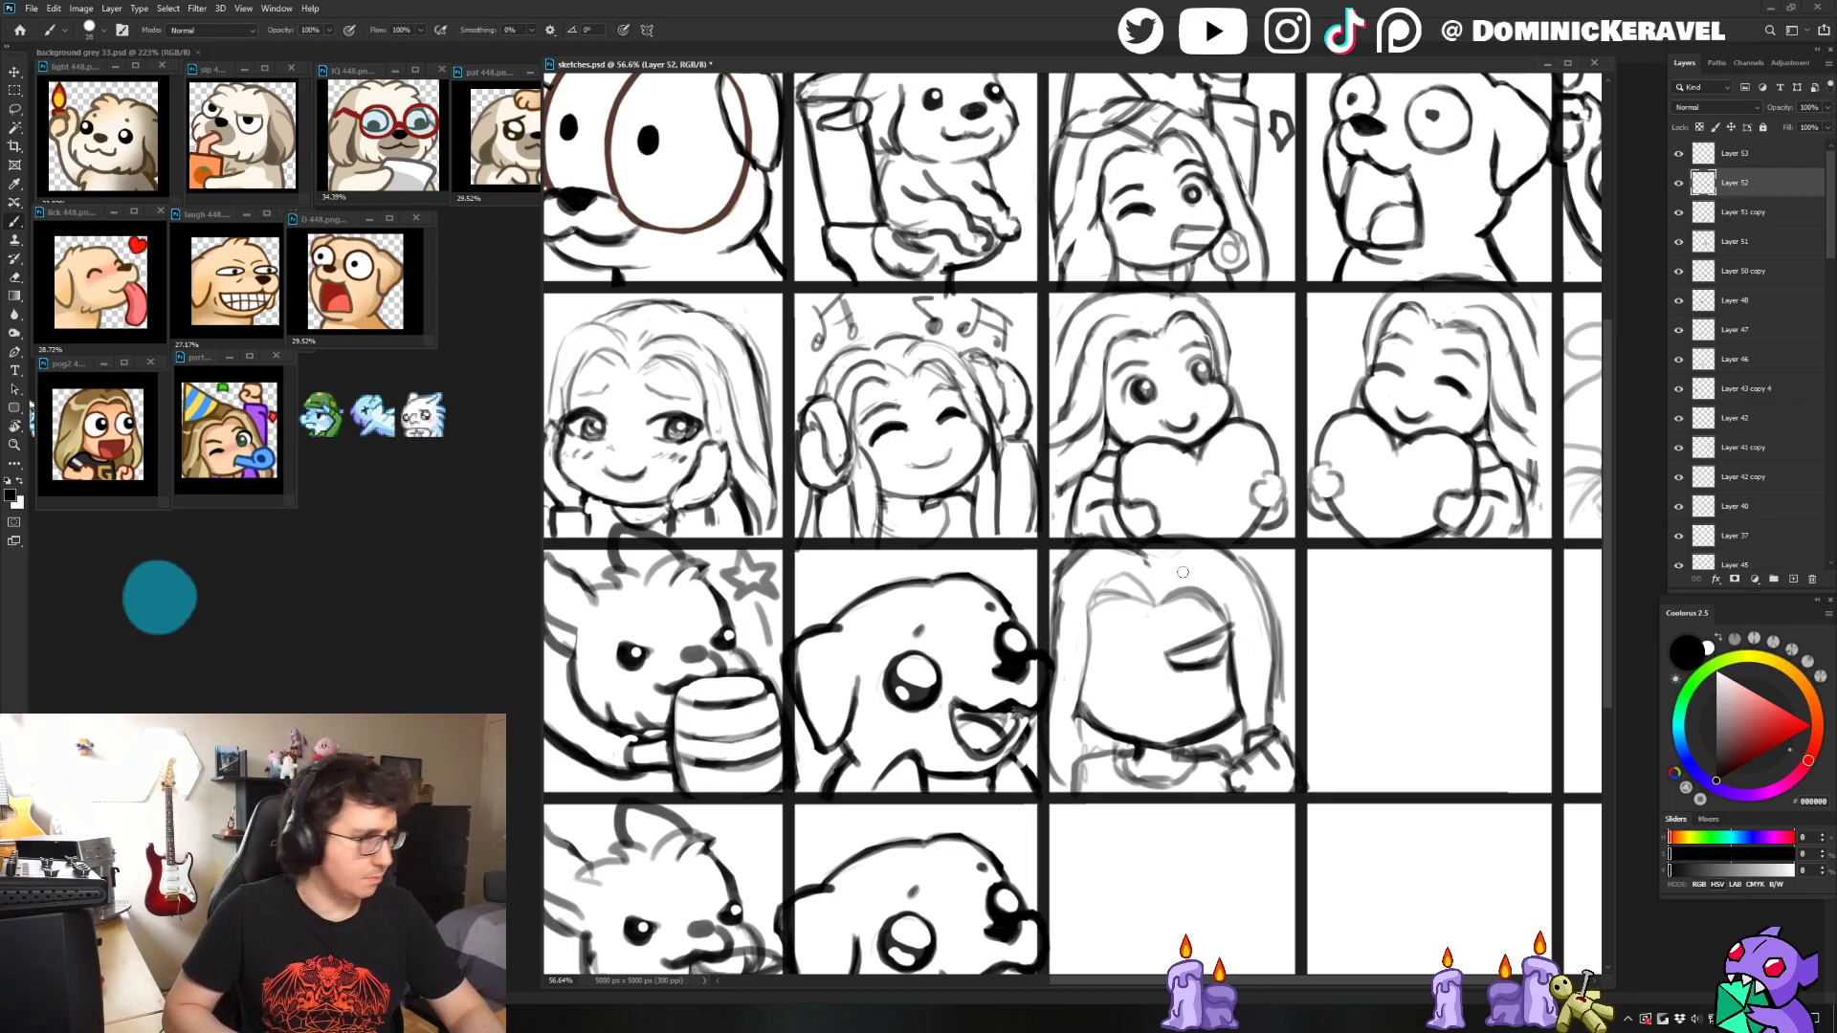
- Fill the slanted eye with black using the Paint Bucket and tidy its edges with the Brush and Eraser
key(g)
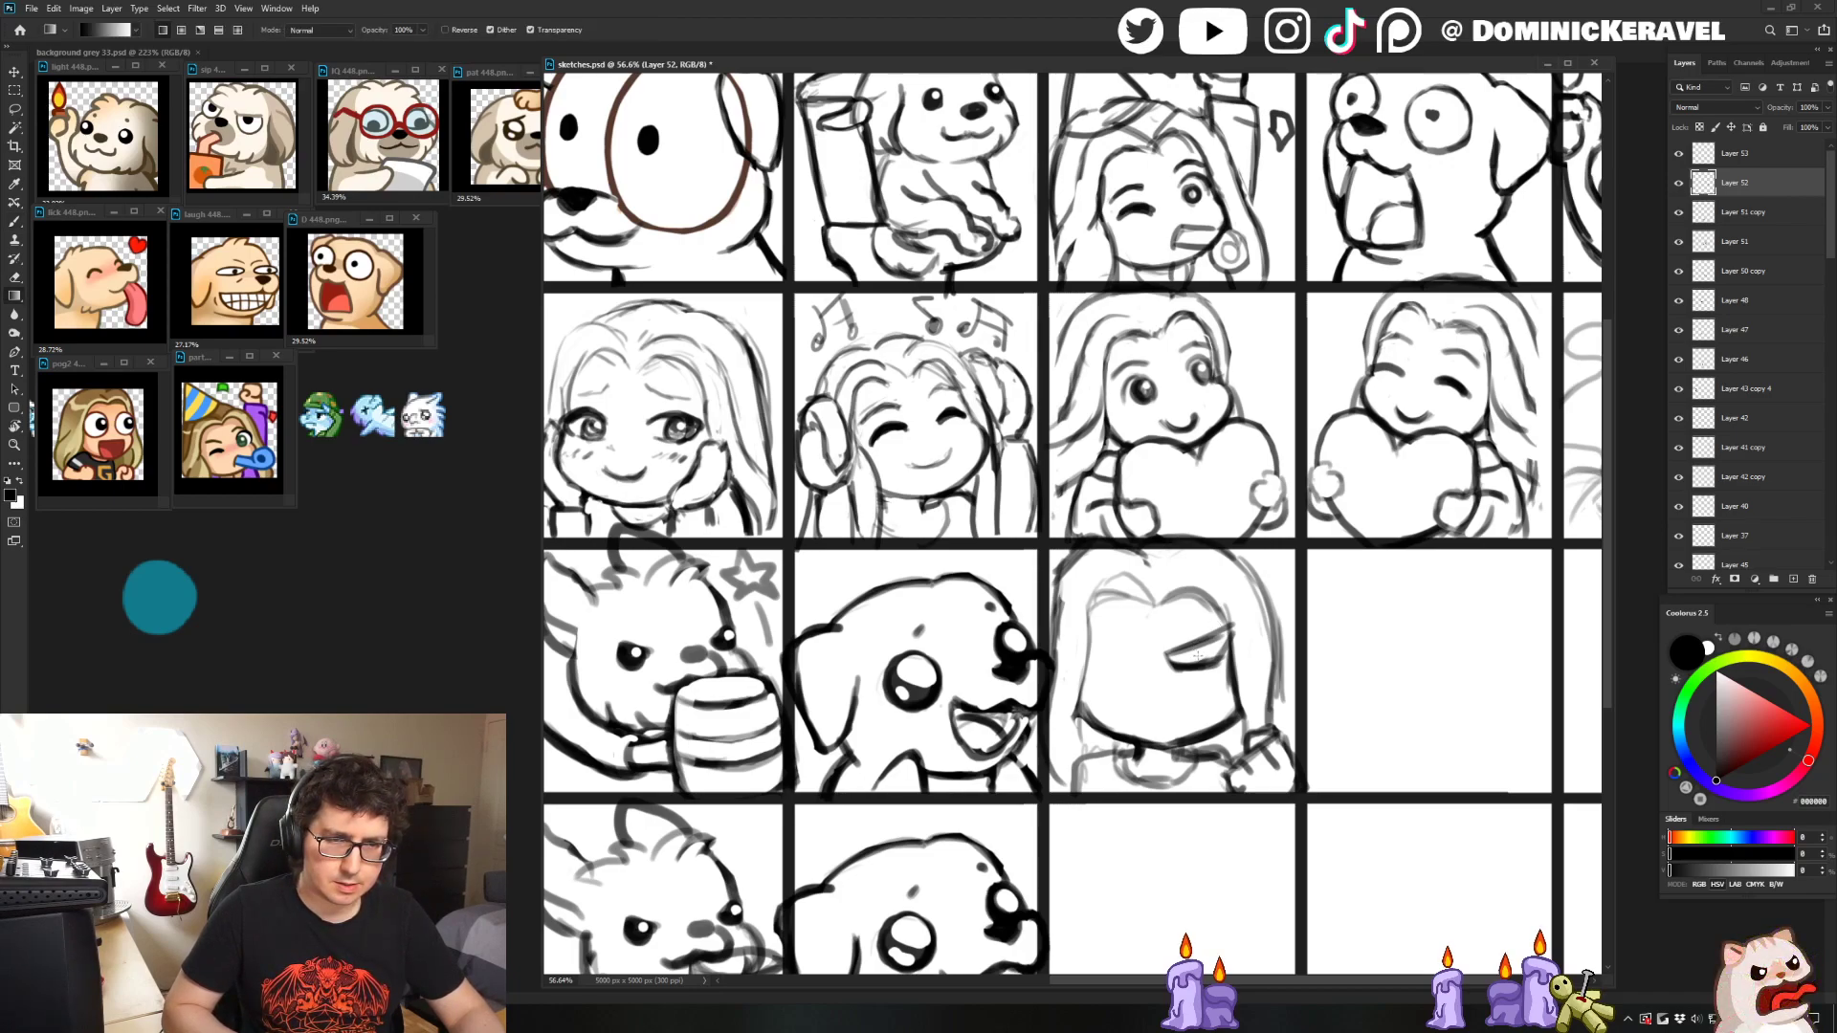
right_click(17, 301)
click(69, 310)
click(1186, 658)
key(b)
mouse_move(1189, 649)
mouse_down()
mouse_move(1220, 633)
mouse_move(1213, 650)
mouse_move(1165, 647)
mouse_move(1172, 667)
mouse_move(1225, 653)
mouse_up()
key(e)
key(b)
key(e)
key(b)
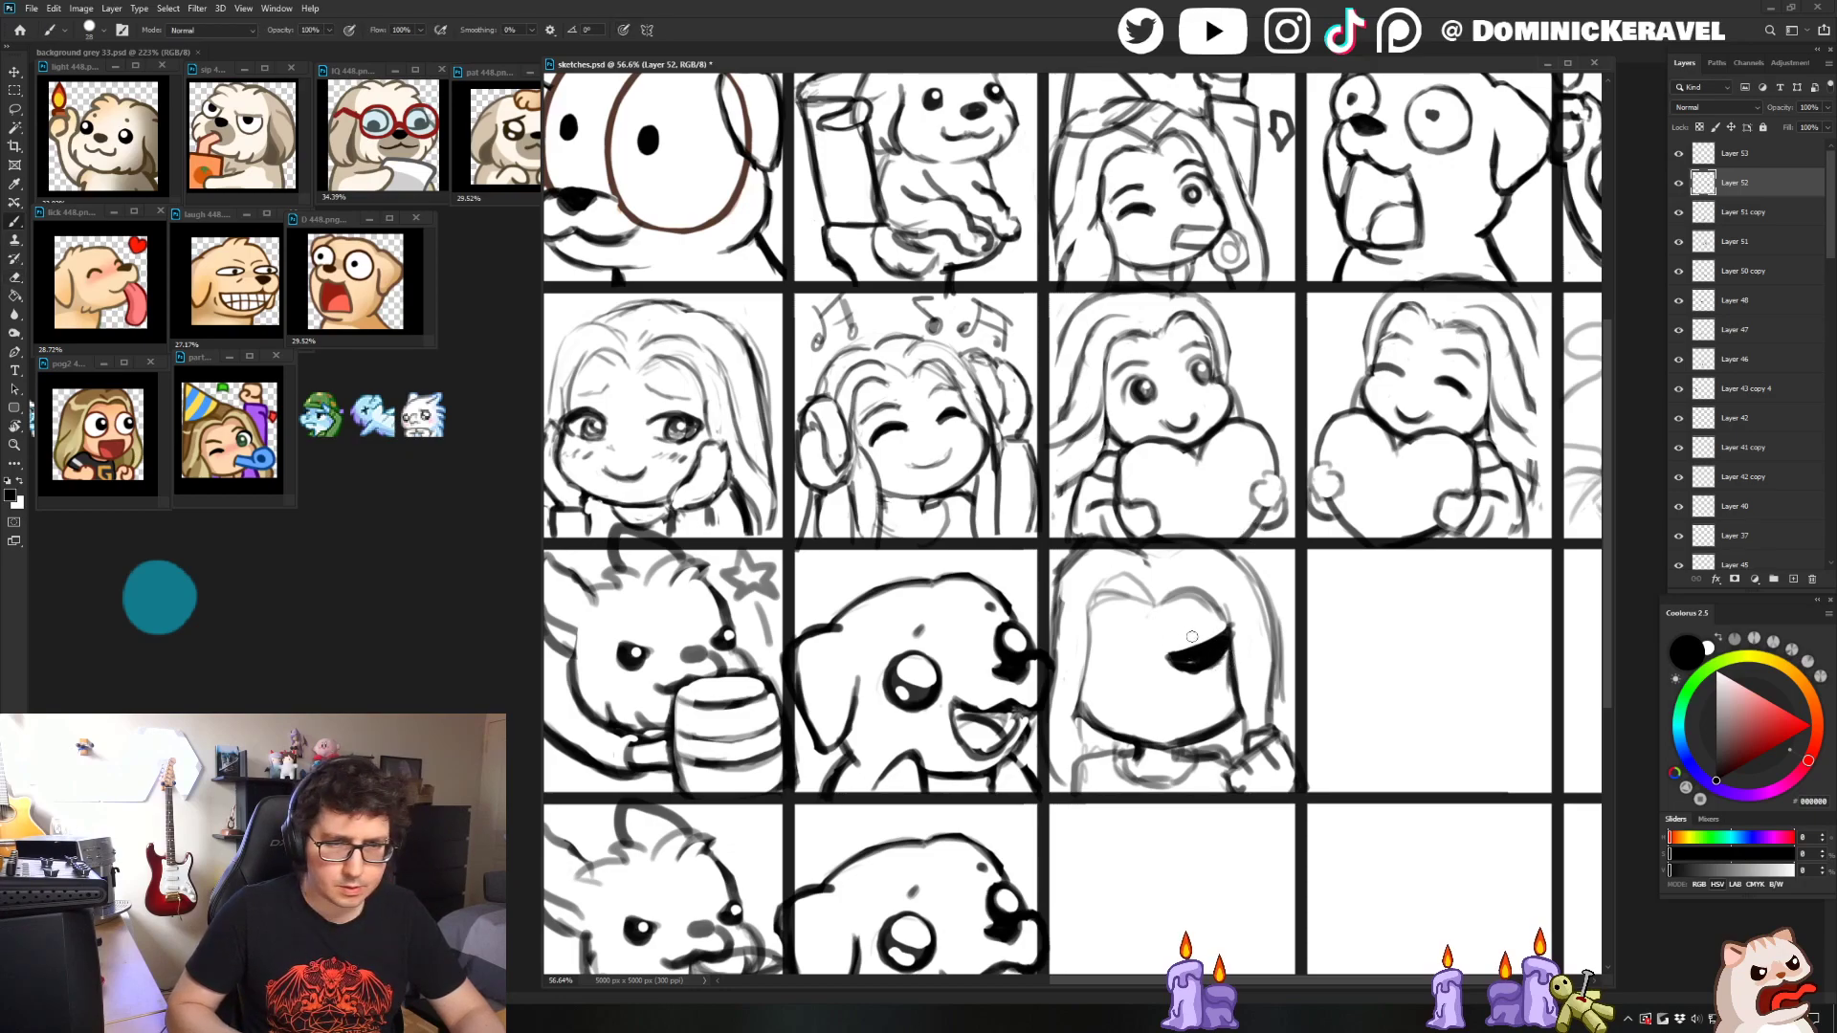
- Sketch and darken the matching slanted eye on the left side of the long-haired character's face
mouse_move(1160, 646)
mouse_down()
mouse_move(1194, 631)
mouse_move(1129, 664)
mouse_move(1067, 655)
mouse_move(1110, 679)
mouse_move(1064, 634)
mouse_move(1121, 667)
mouse_move(1067, 652)
mouse_move(1100, 656)
mouse_up()
key(e)
key(b)
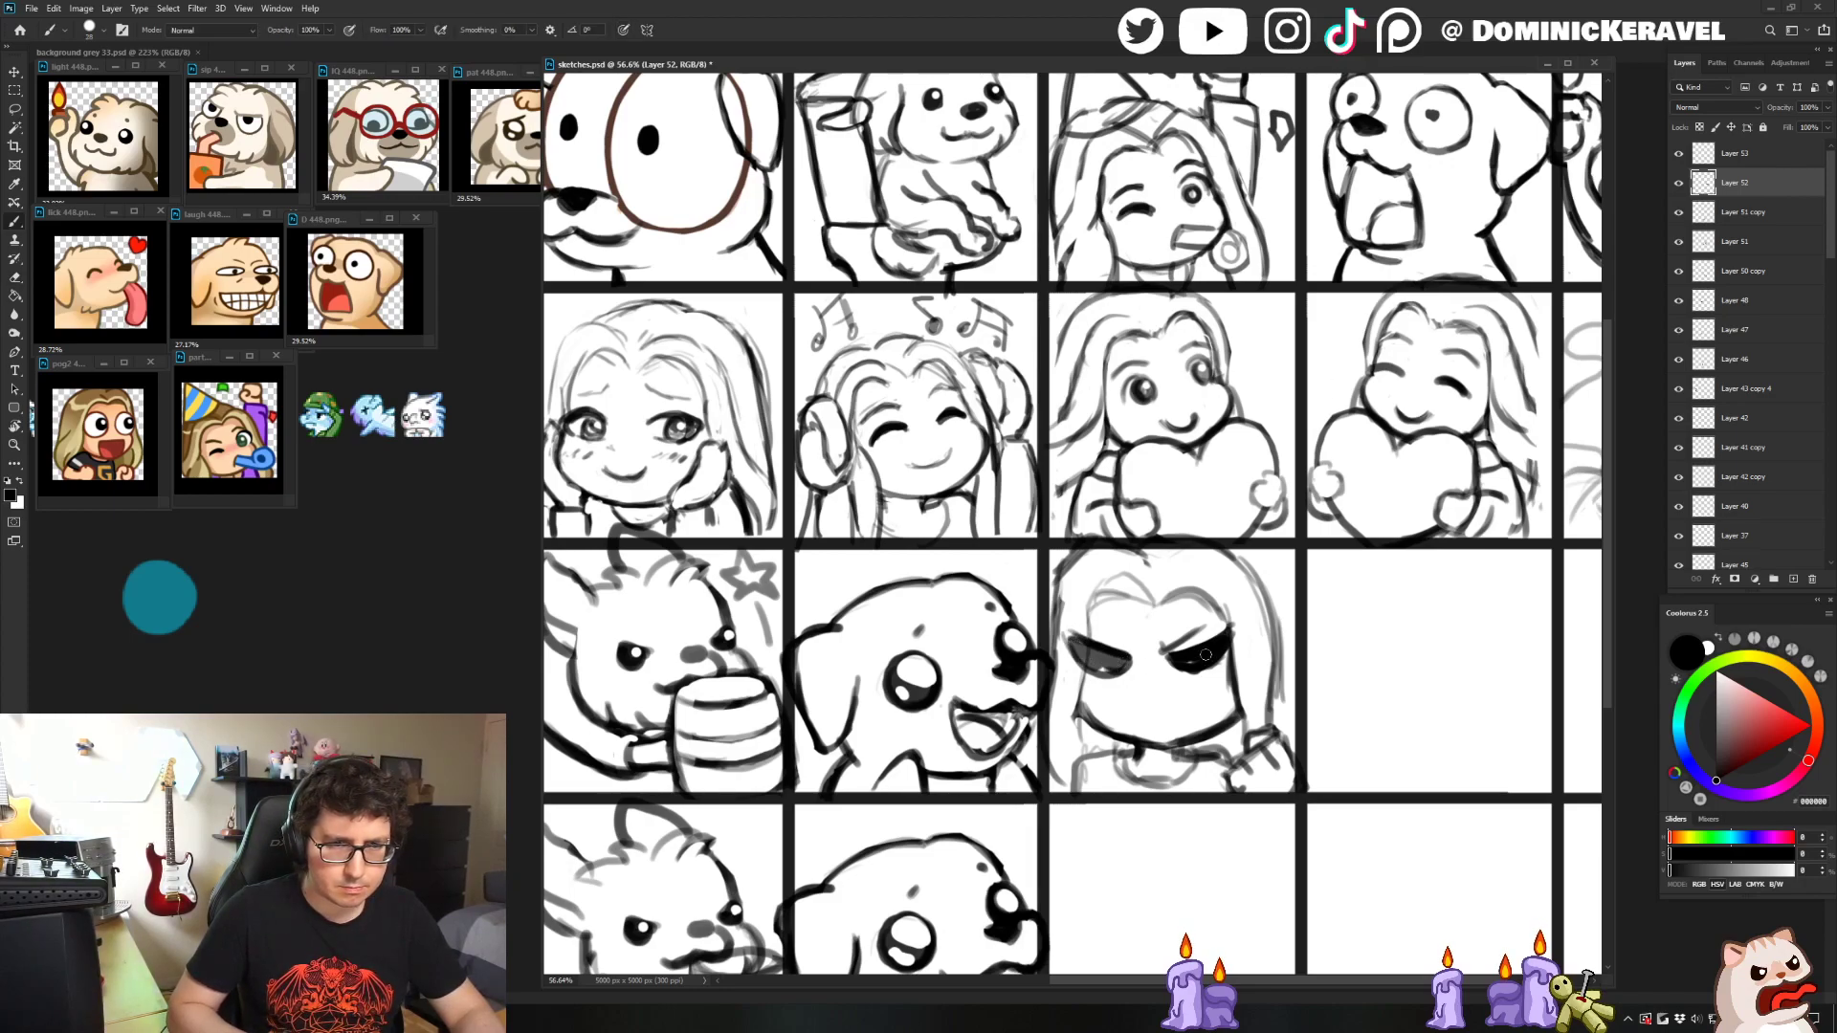
- Select the character's eyes with the Lasso and shift them slightly to the right on the face
key(l)
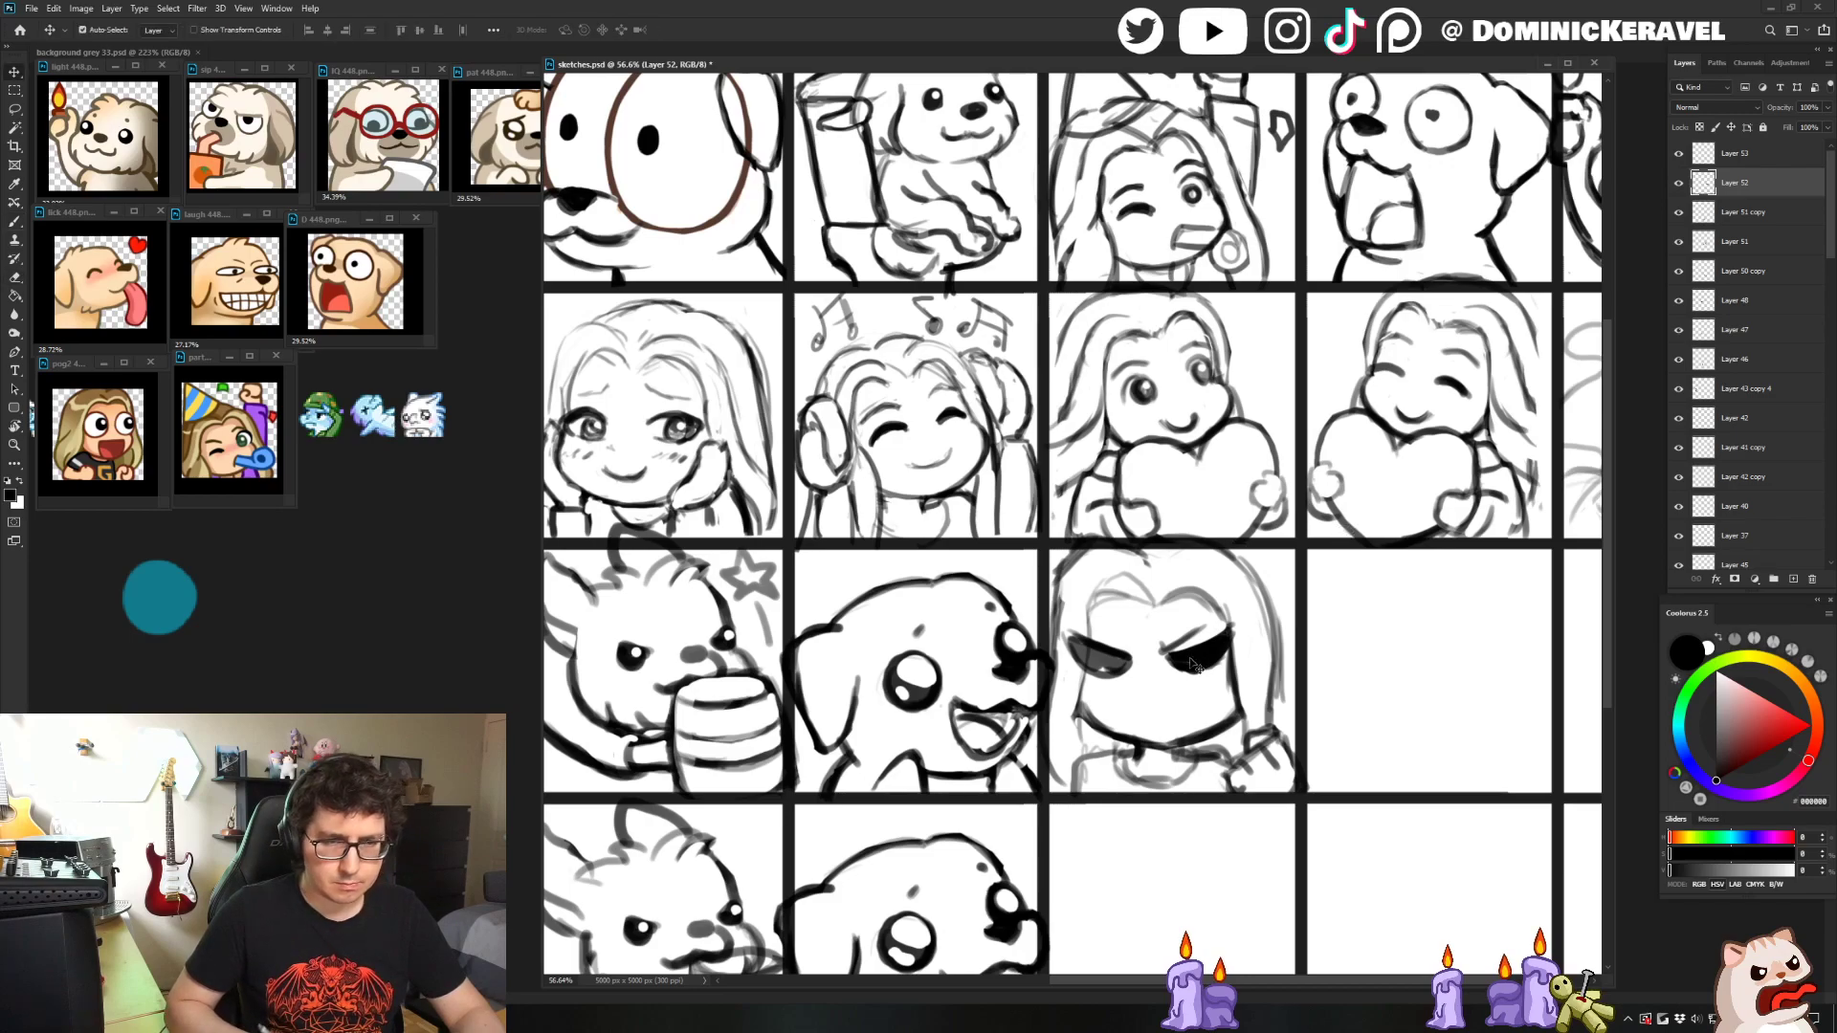
mouse_move(1148, 650)
mouse_down()
mouse_move(1132, 693)
mouse_move(1064, 646)
mouse_move(1073, 627)
mouse_move(1177, 679)
mouse_move(1232, 668)
mouse_move(1230, 623)
mouse_move(1175, 620)
mouse_up()
key(ctrl+d)
mouse_move(1201, 660)
mouse_down()
mouse_move(1108, 698)
mouse_move(1065, 635)
mouse_move(1112, 638)
mouse_move(1119, 661)
mouse_move(1241, 628)
mouse_up()
key(ctrl+d)
key(b)
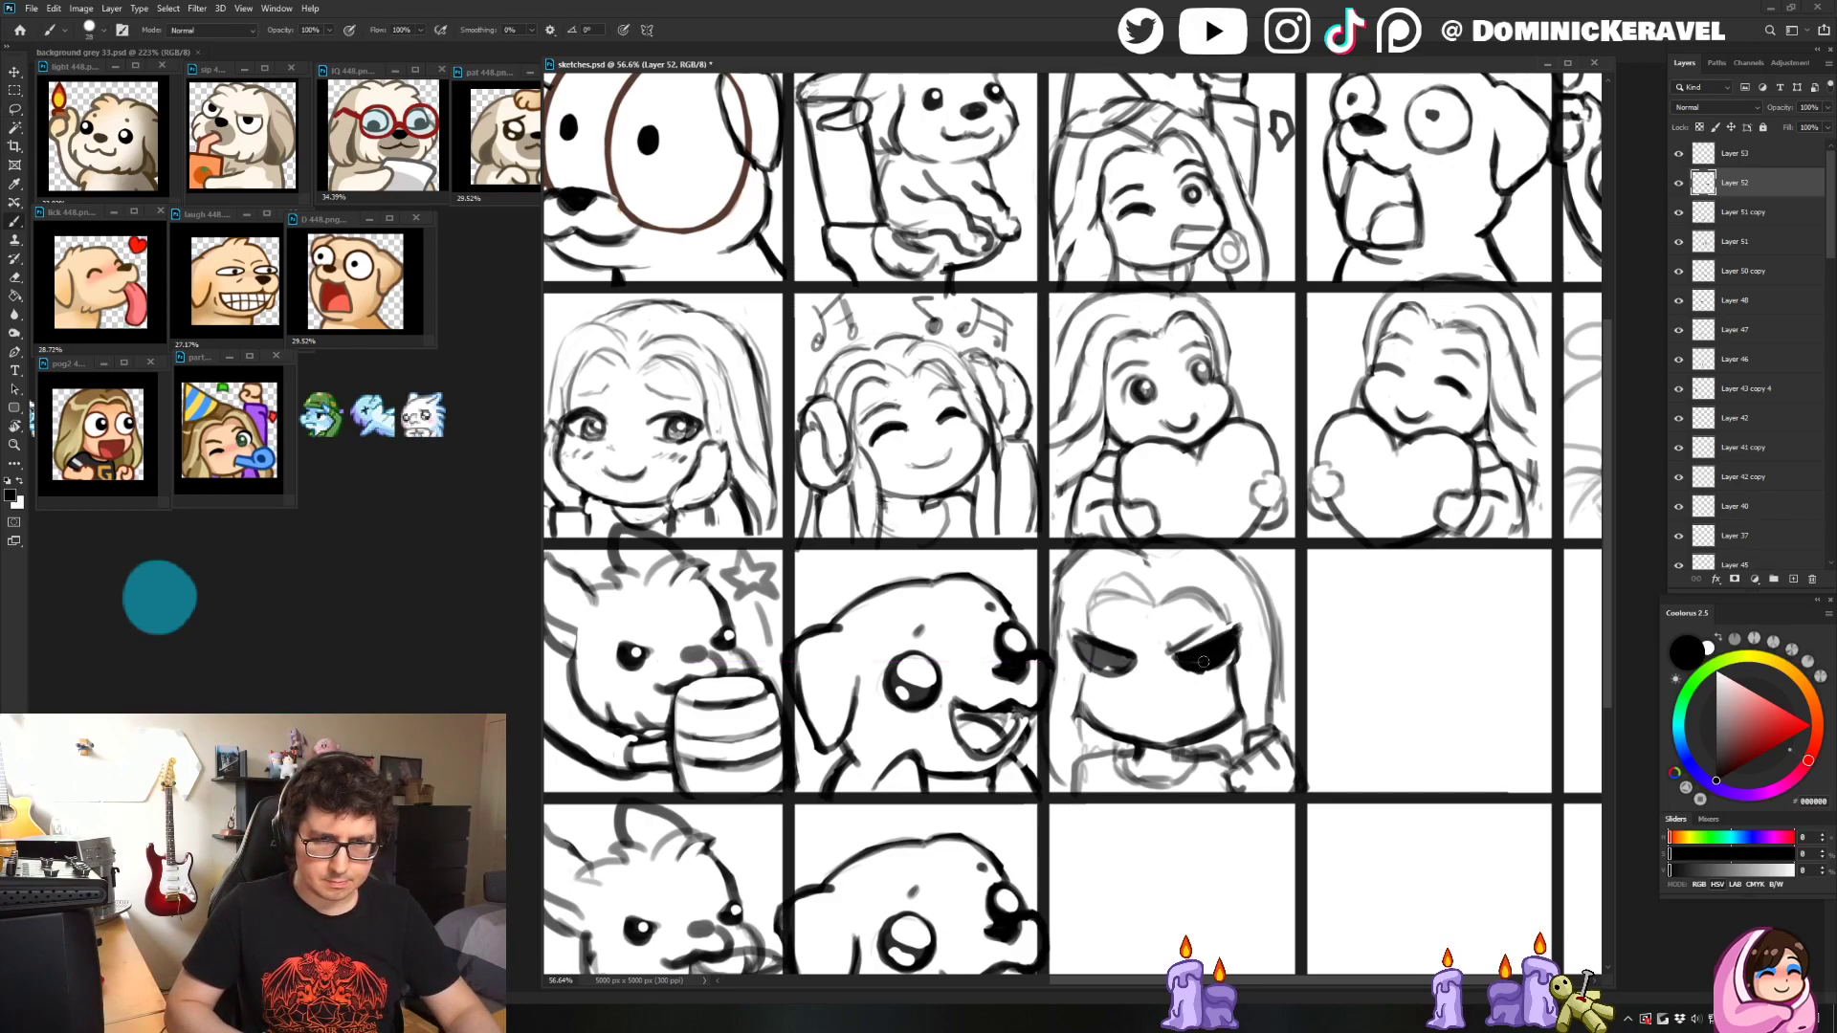
- Try out inner hair strands along the right side of the face down toward the raised hand
key(e)
mouse_move(1240, 676)
mouse_down()
mouse_move(1250, 721)
mouse_move(1229, 634)
mouse_move(1250, 696)
mouse_move(1263, 609)
mouse_move(1274, 721)
mouse_up()
key(b)
key(ctrl+z)
drag(1264, 611, 1278, 741)
key(ctrl+z)
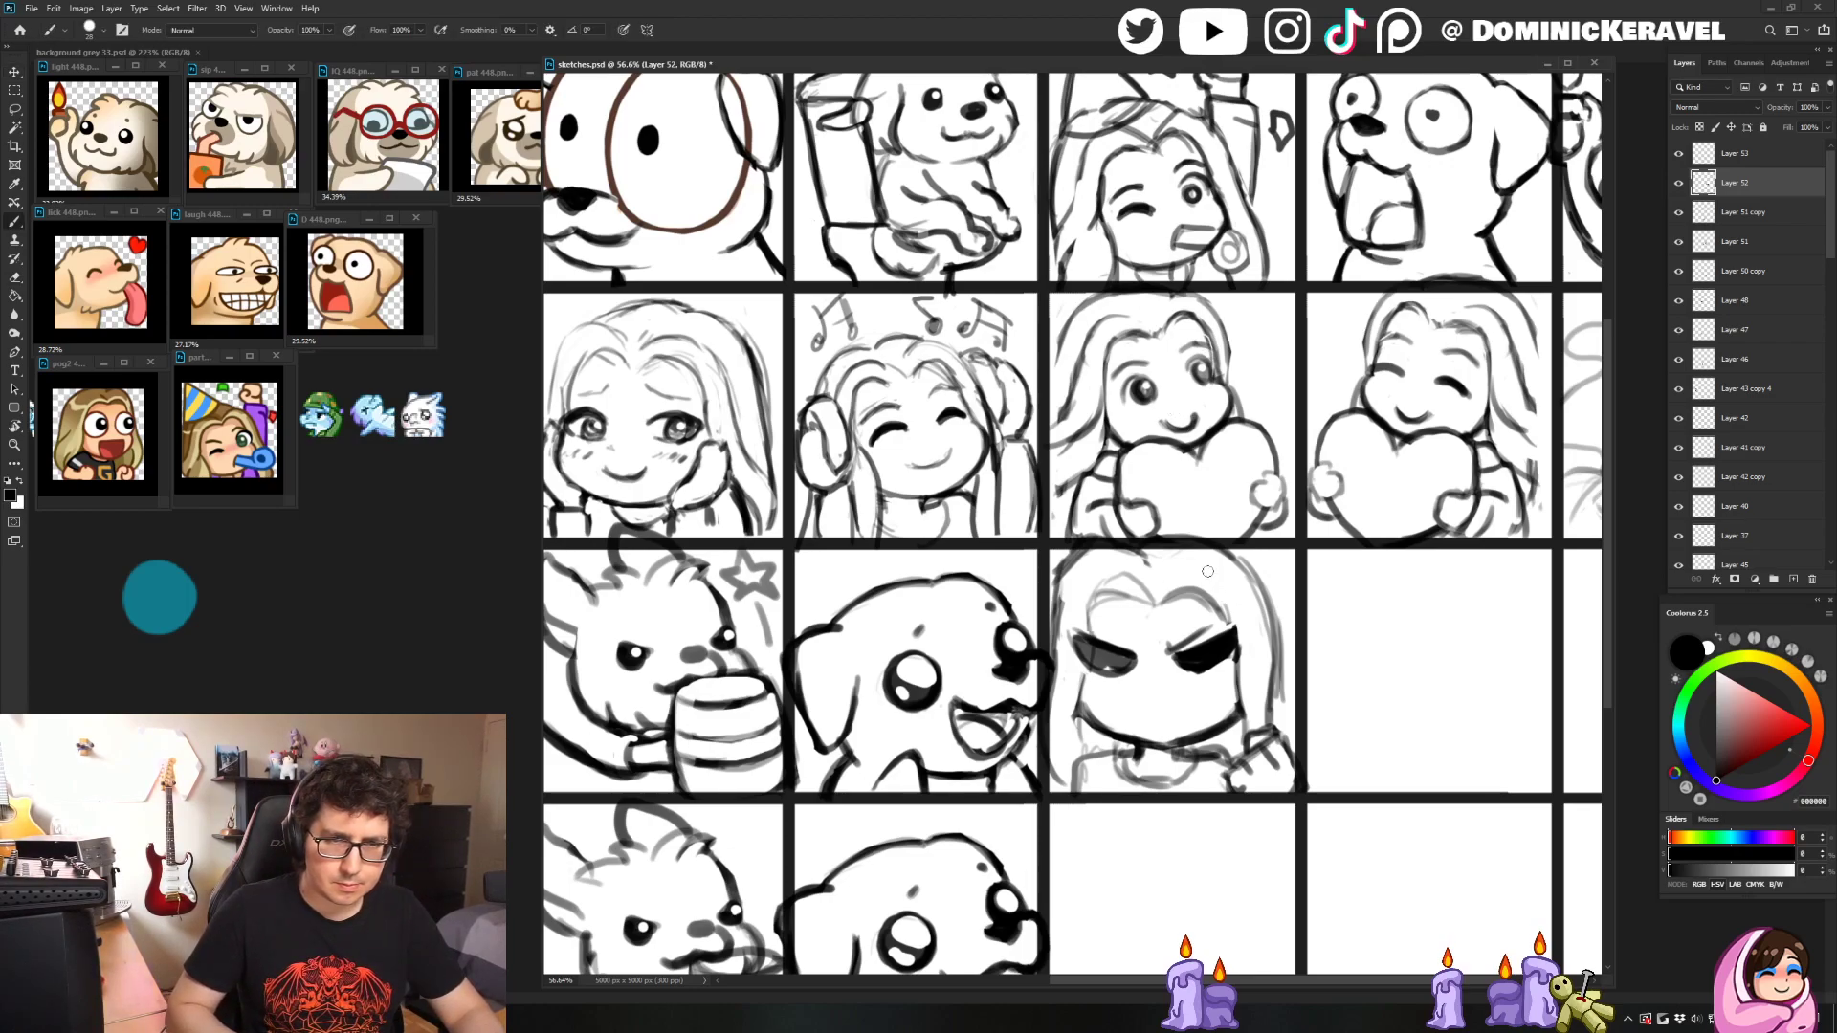
mouse_move(1233, 578)
mouse_down()
mouse_move(1254, 683)
mouse_move(1241, 670)
mouse_move(1255, 696)
mouse_move(1257, 634)
mouse_move(1283, 704)
mouse_up()
key(ctrl+z)
key(ctrl+z)
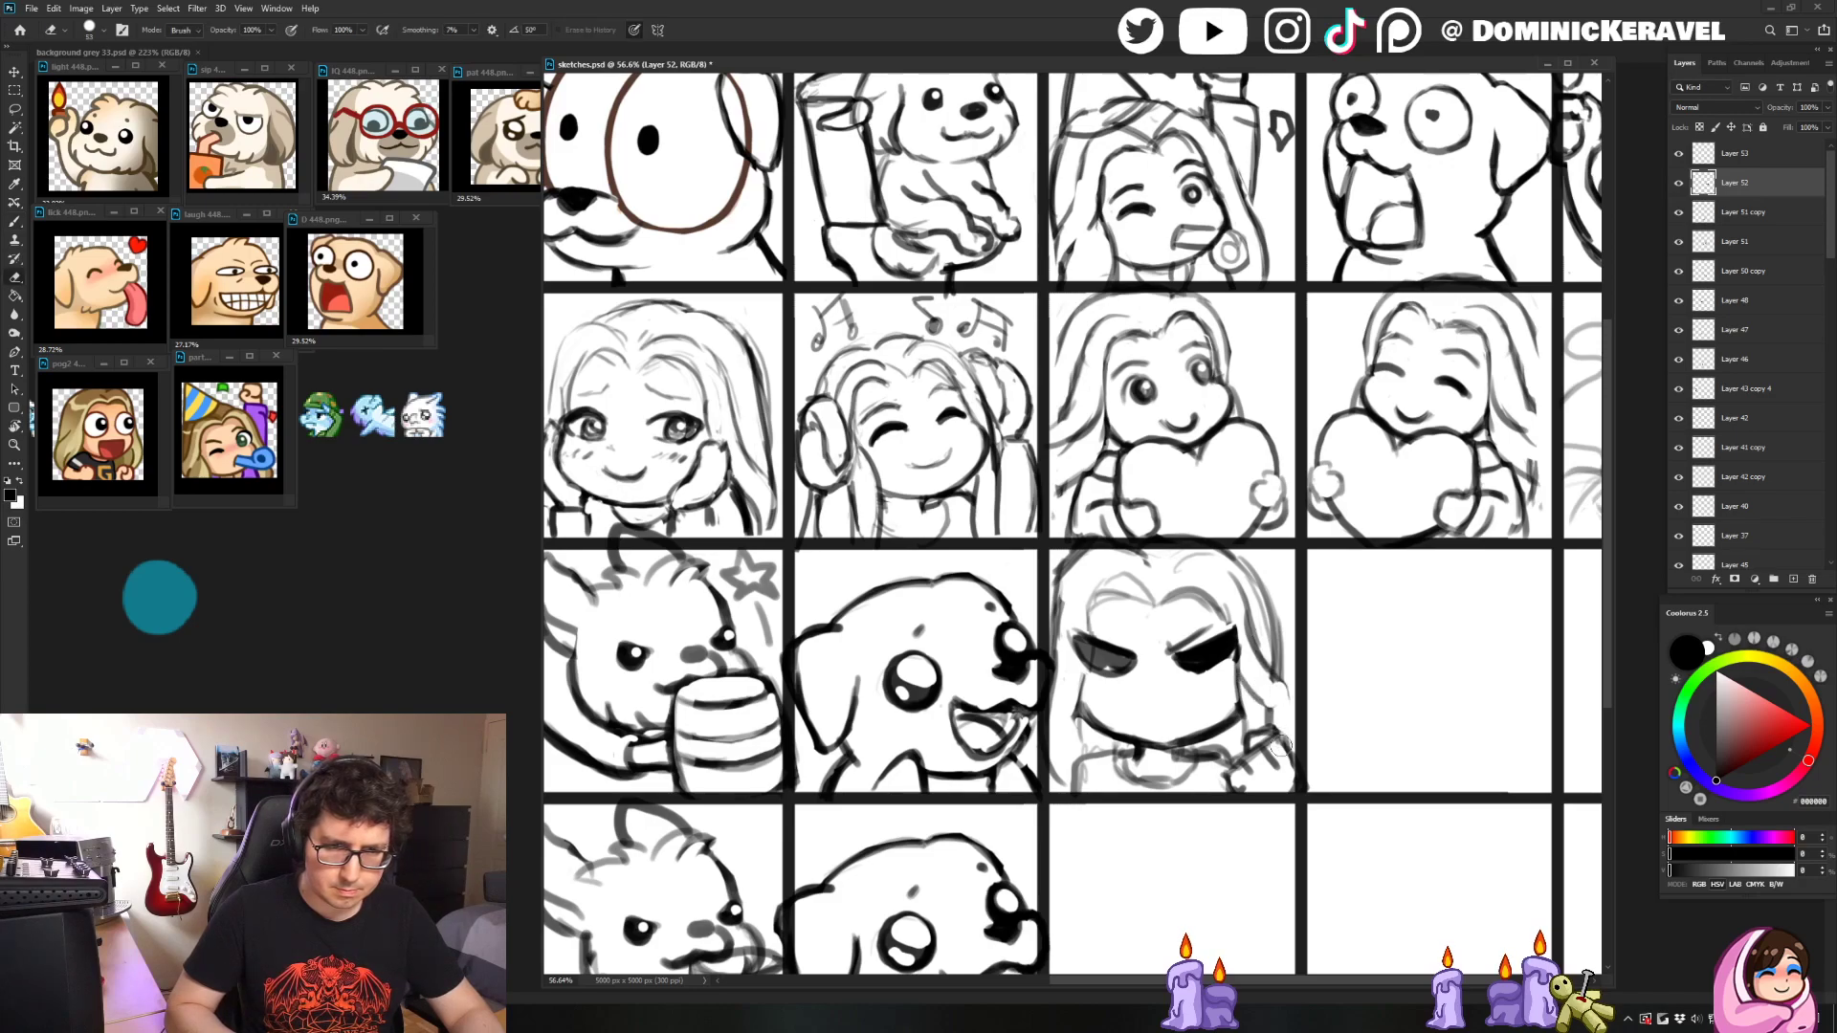
key(ctrl+z)
key(ctrl+z)
key(ctrl+z)
key(ctrl+z)
key(ctrl+z)
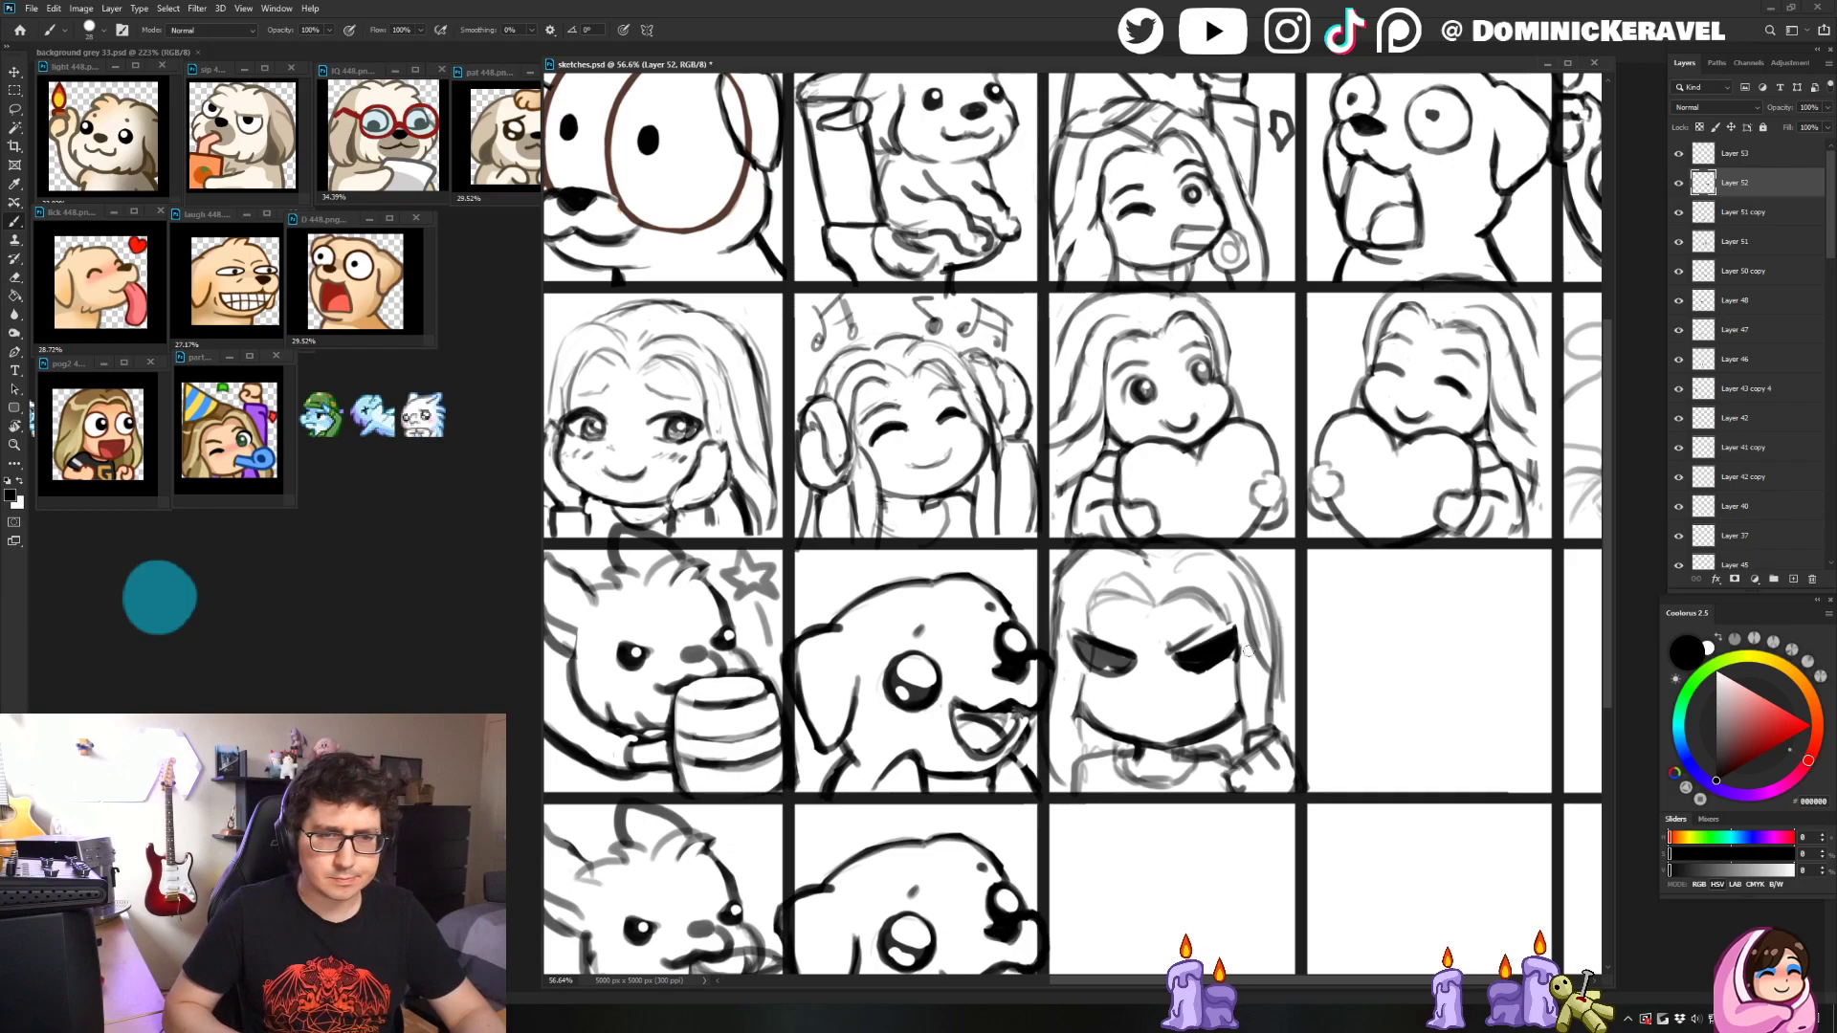
- Draw the hair lock on the right side of the face down to the raised hand and save the document
drag(1264, 600, 1280, 727)
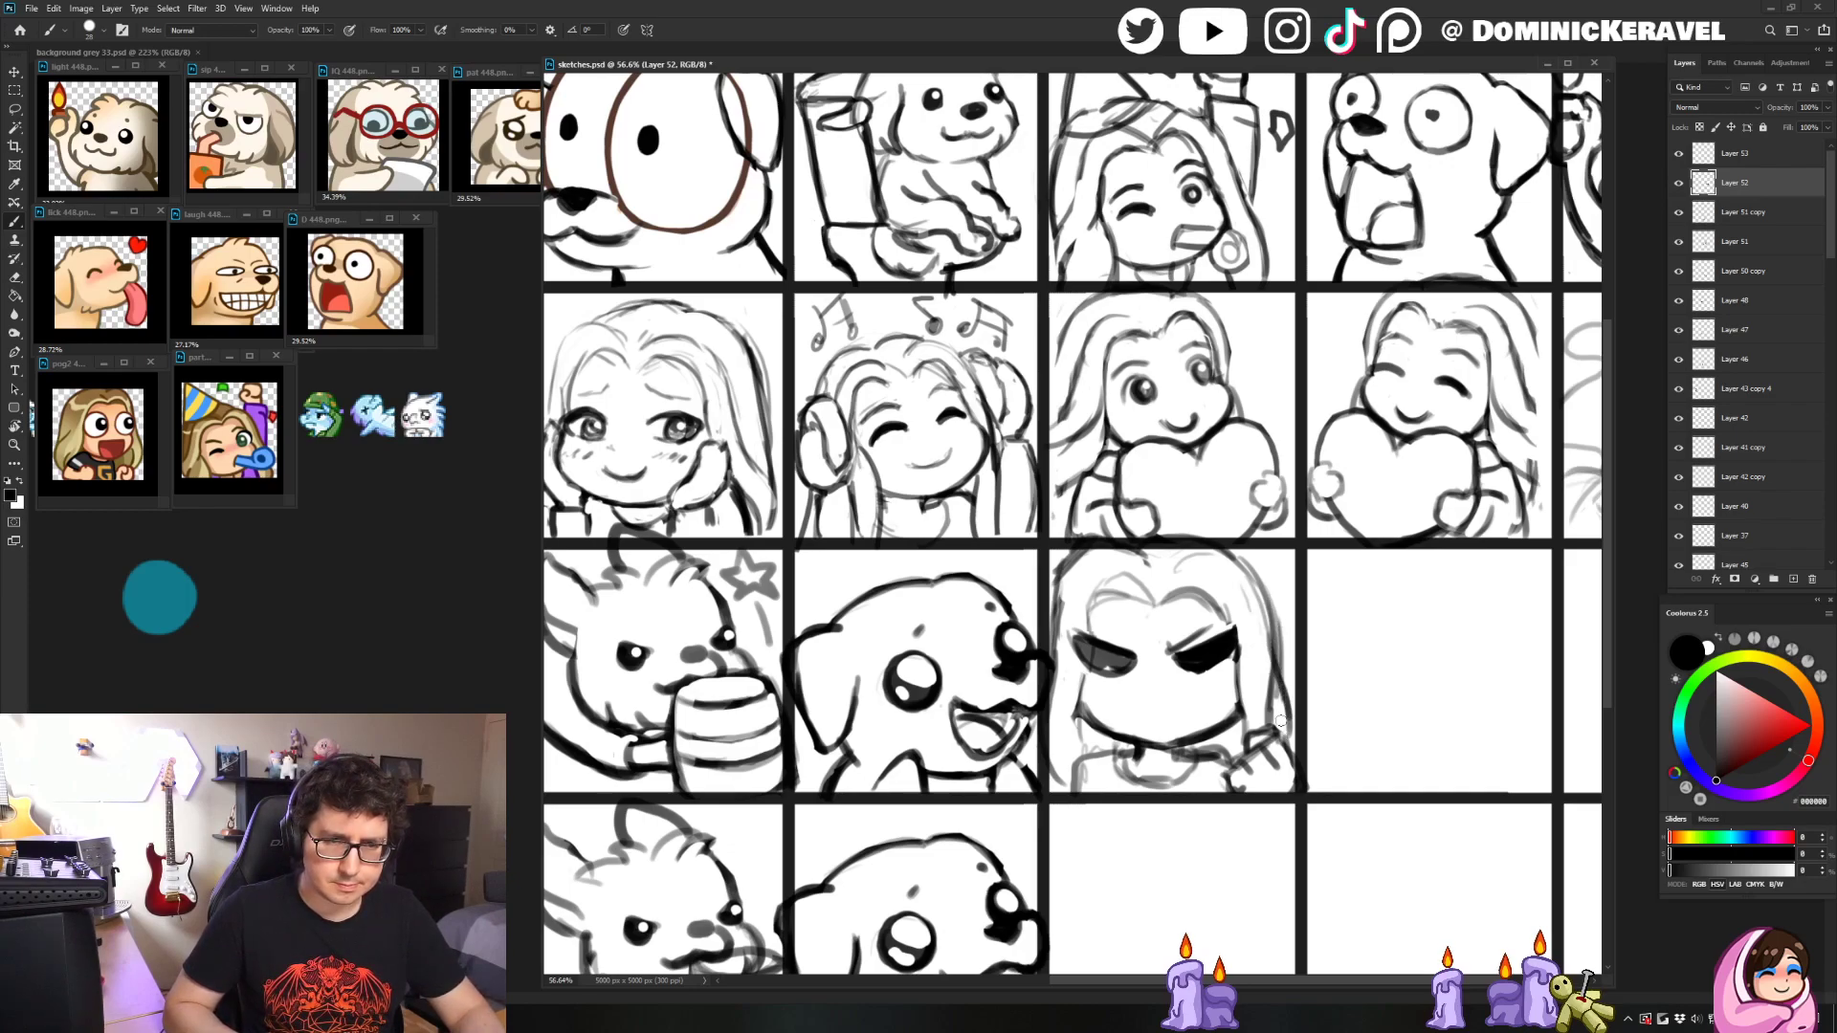
key(e)
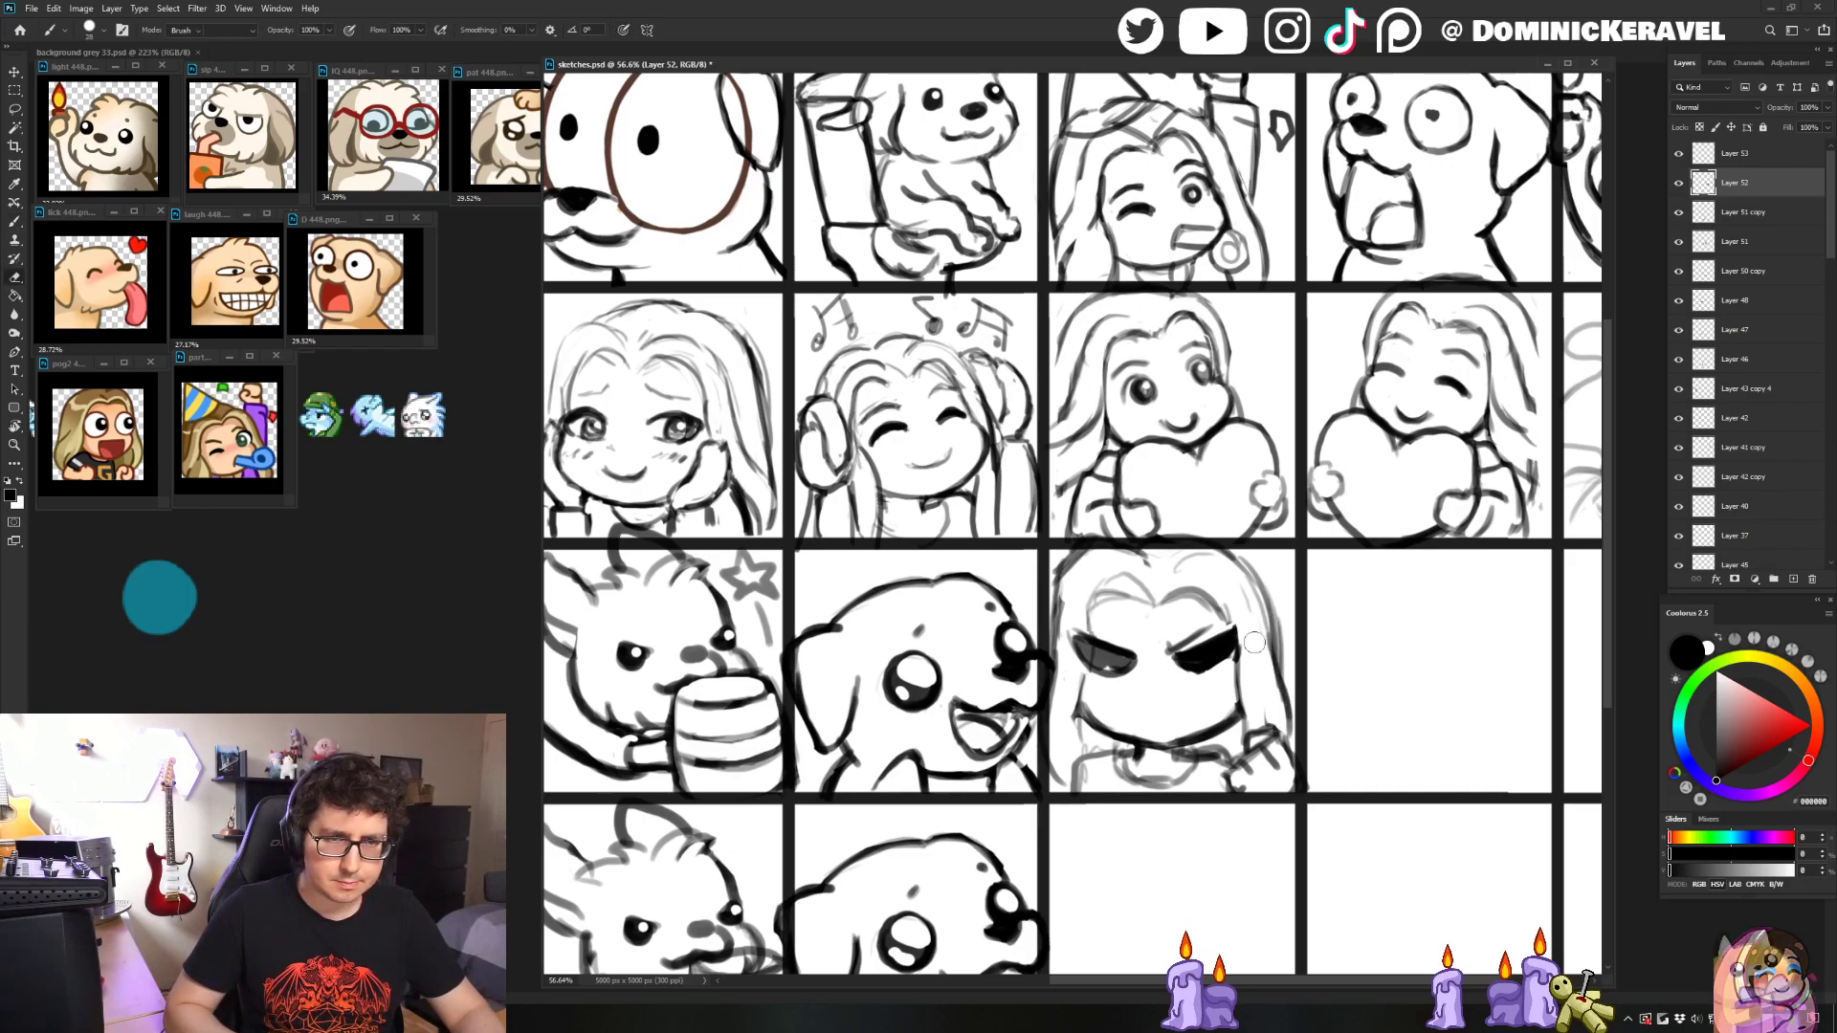
key(b)
drag(1249, 666, 1280, 723)
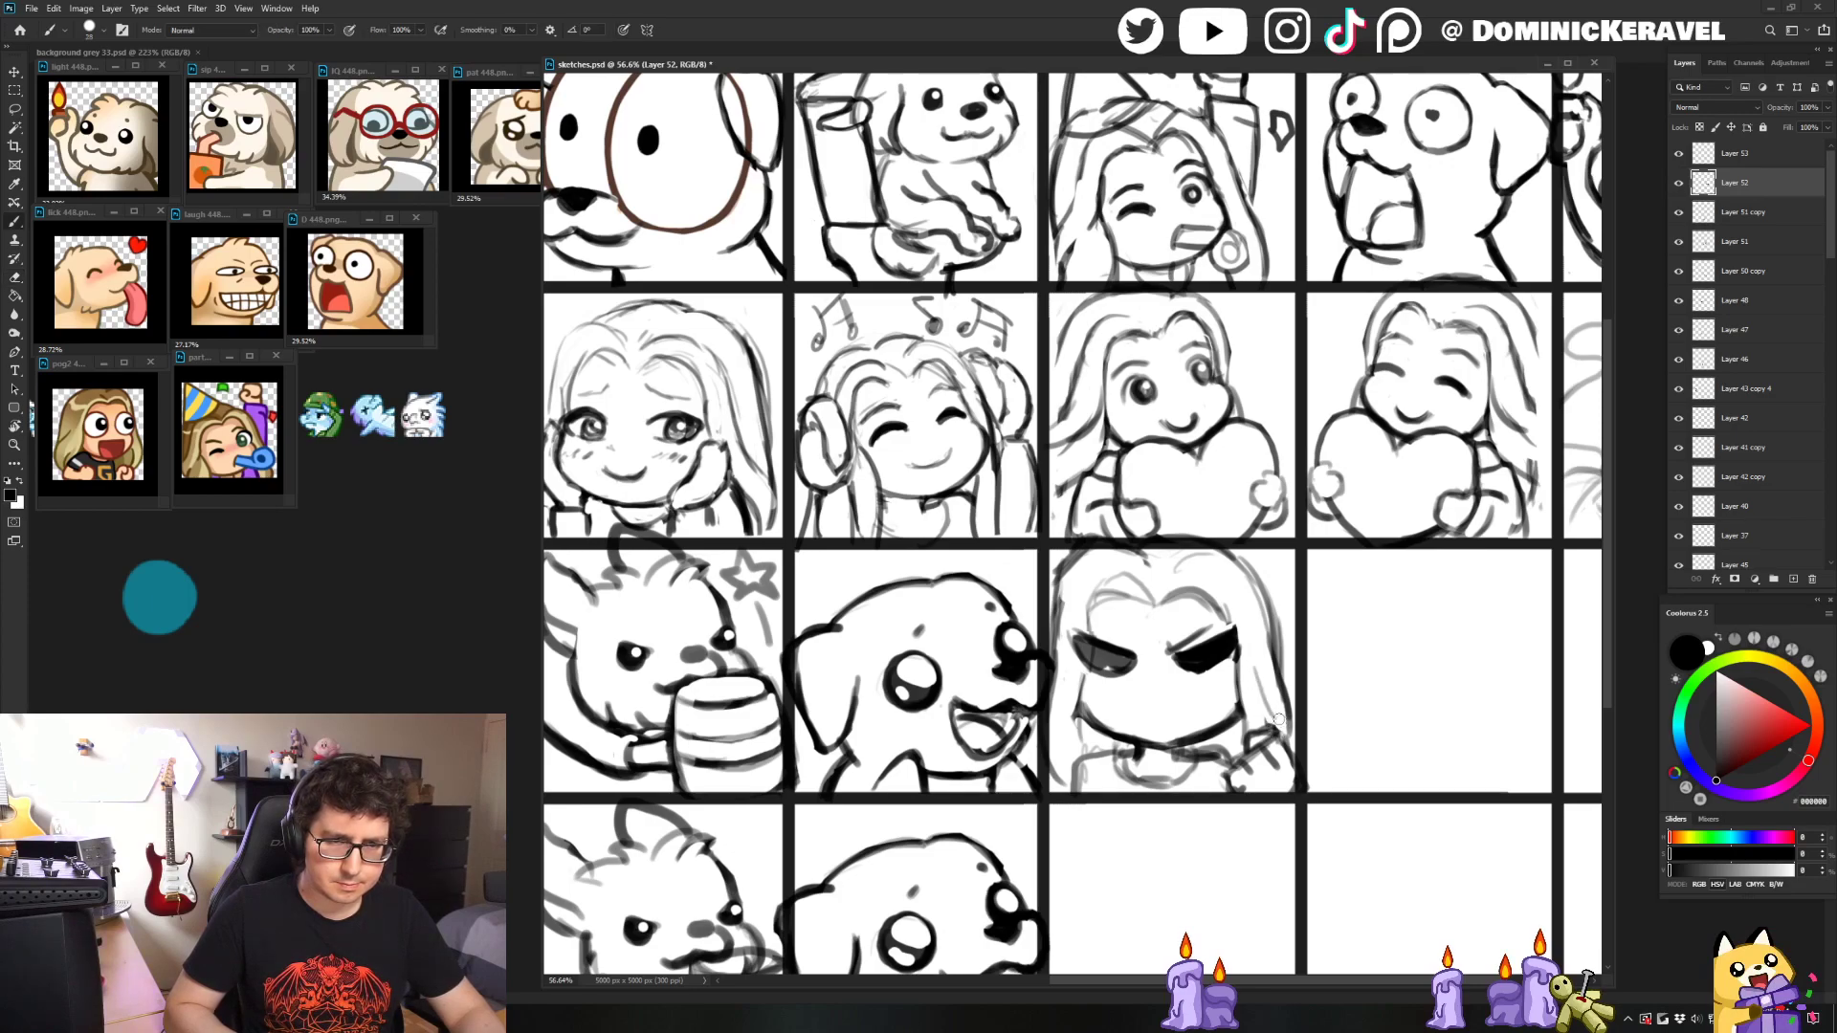
key(v)
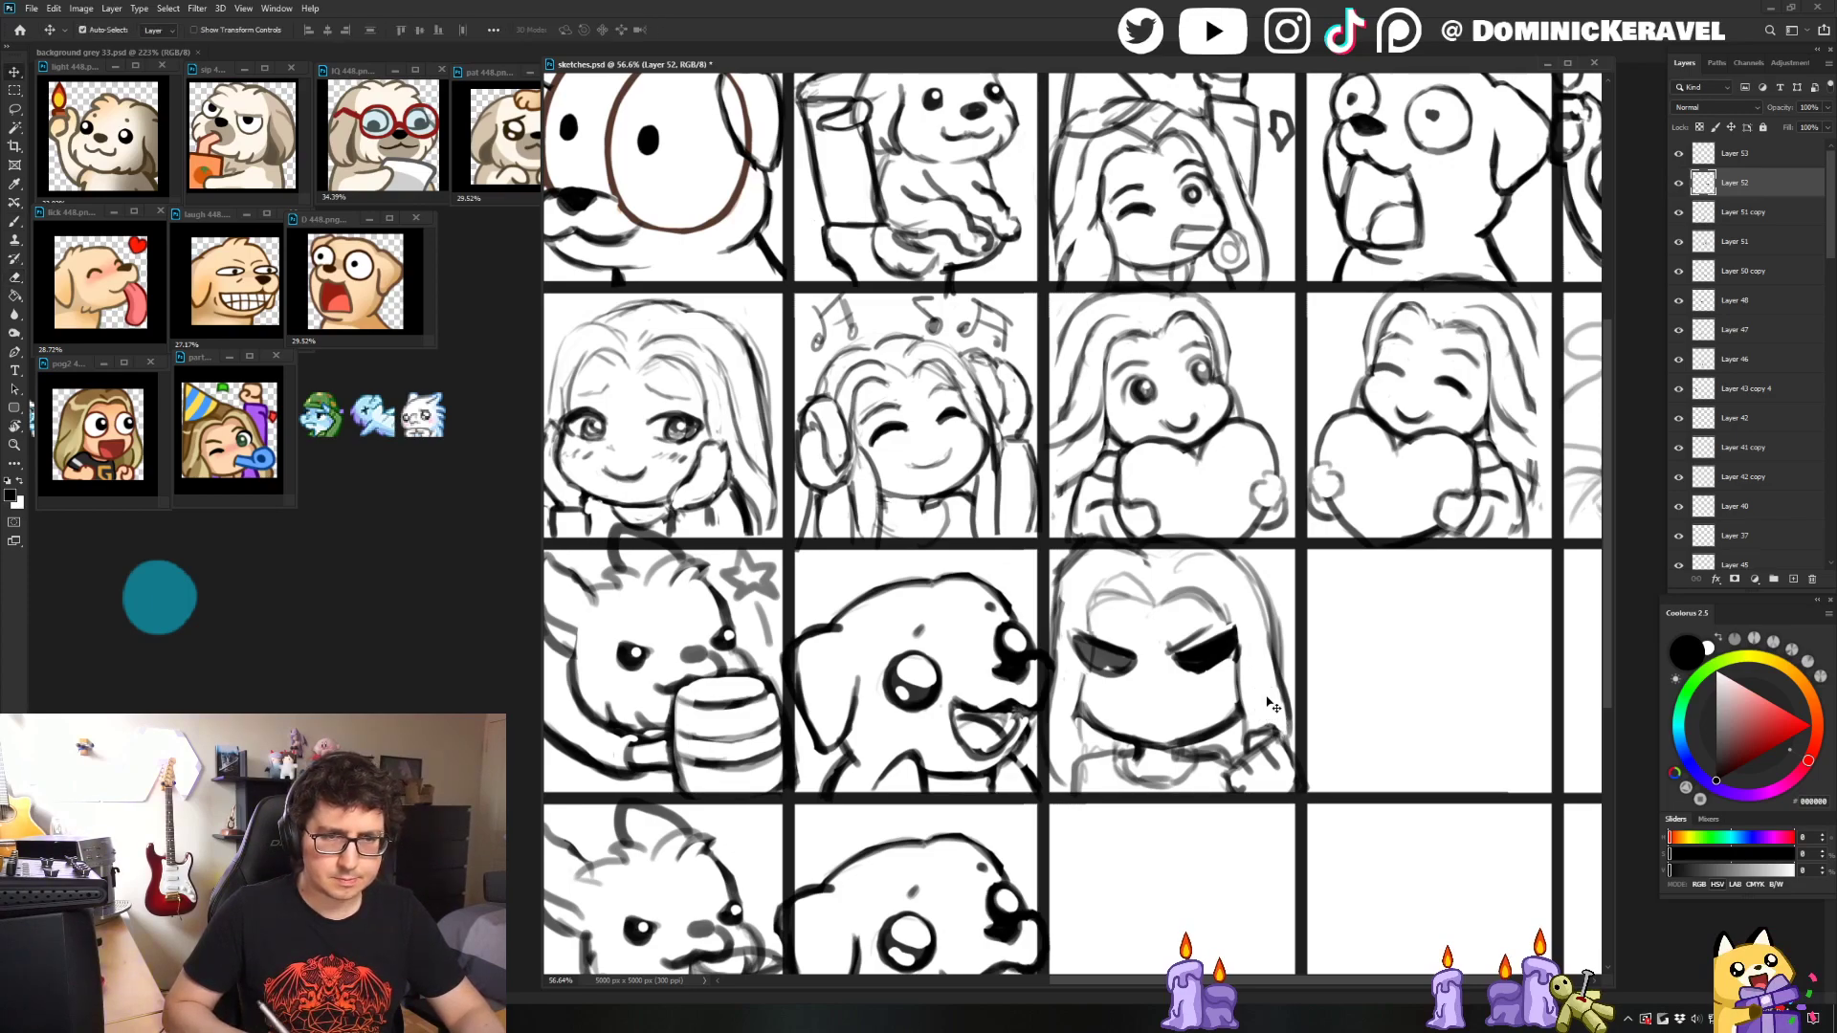
key(b)
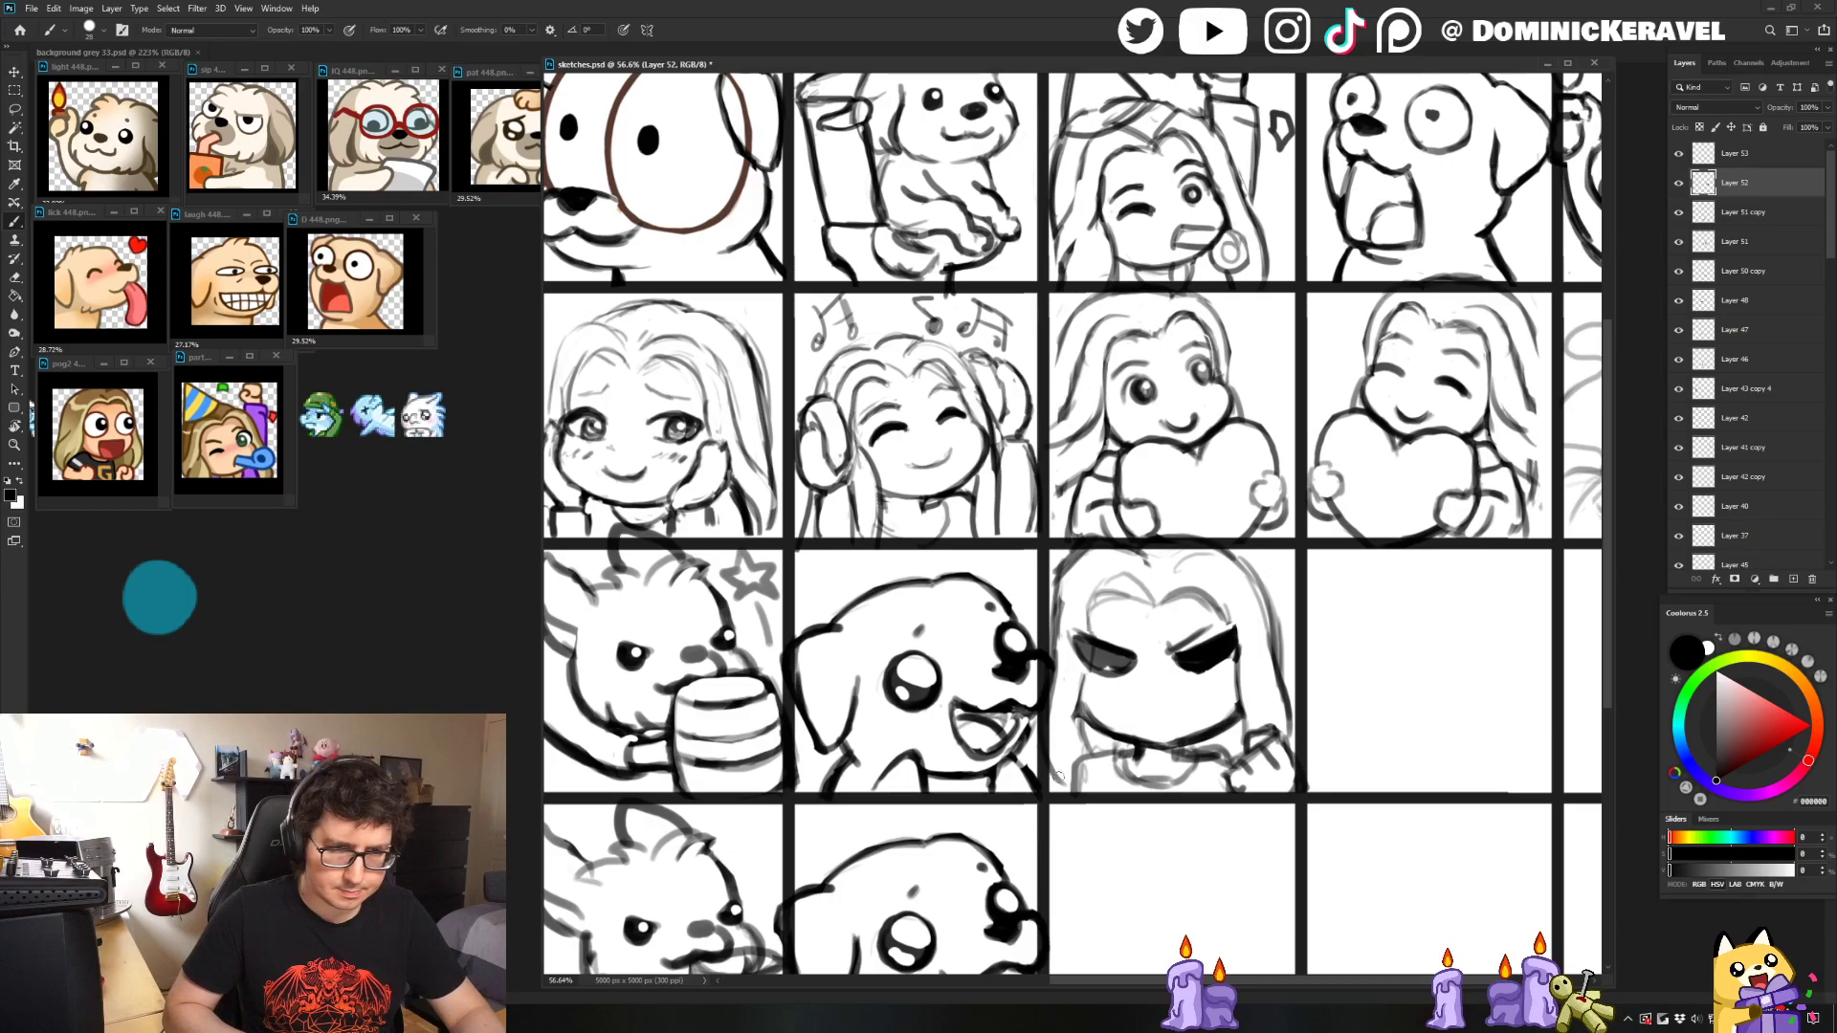
key(v)
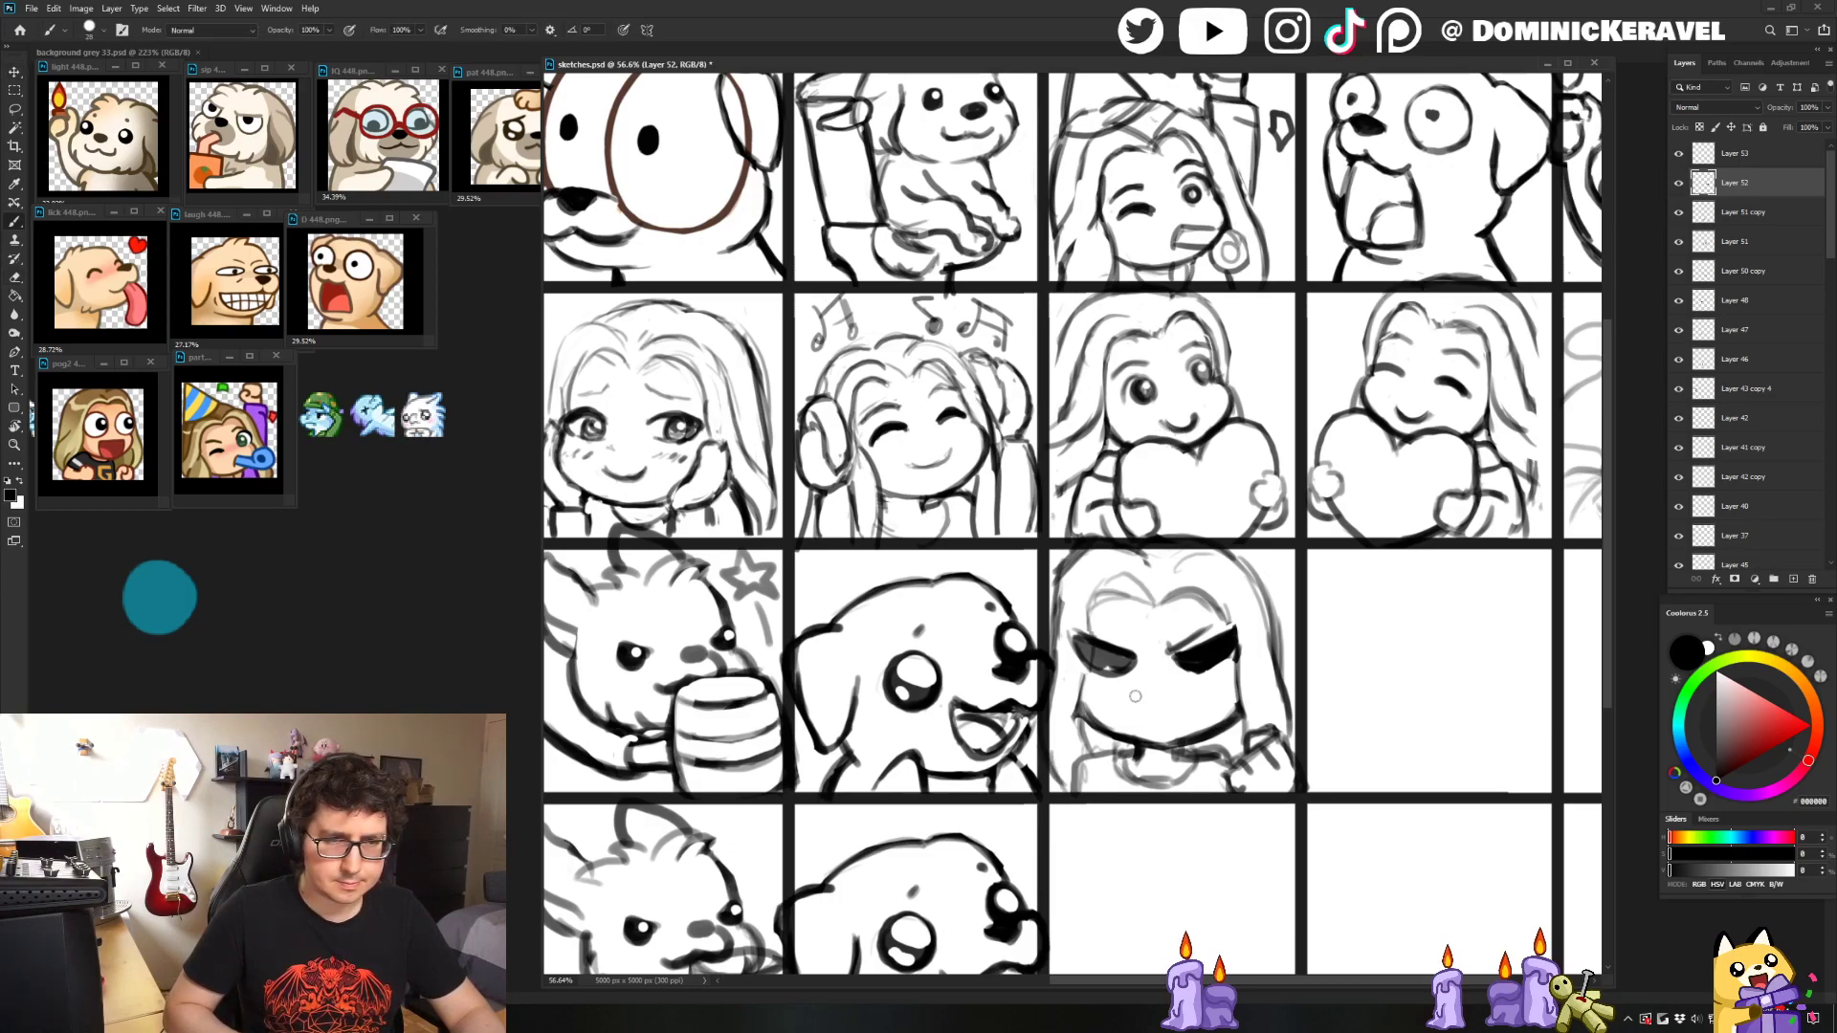
key(ctrl+s)
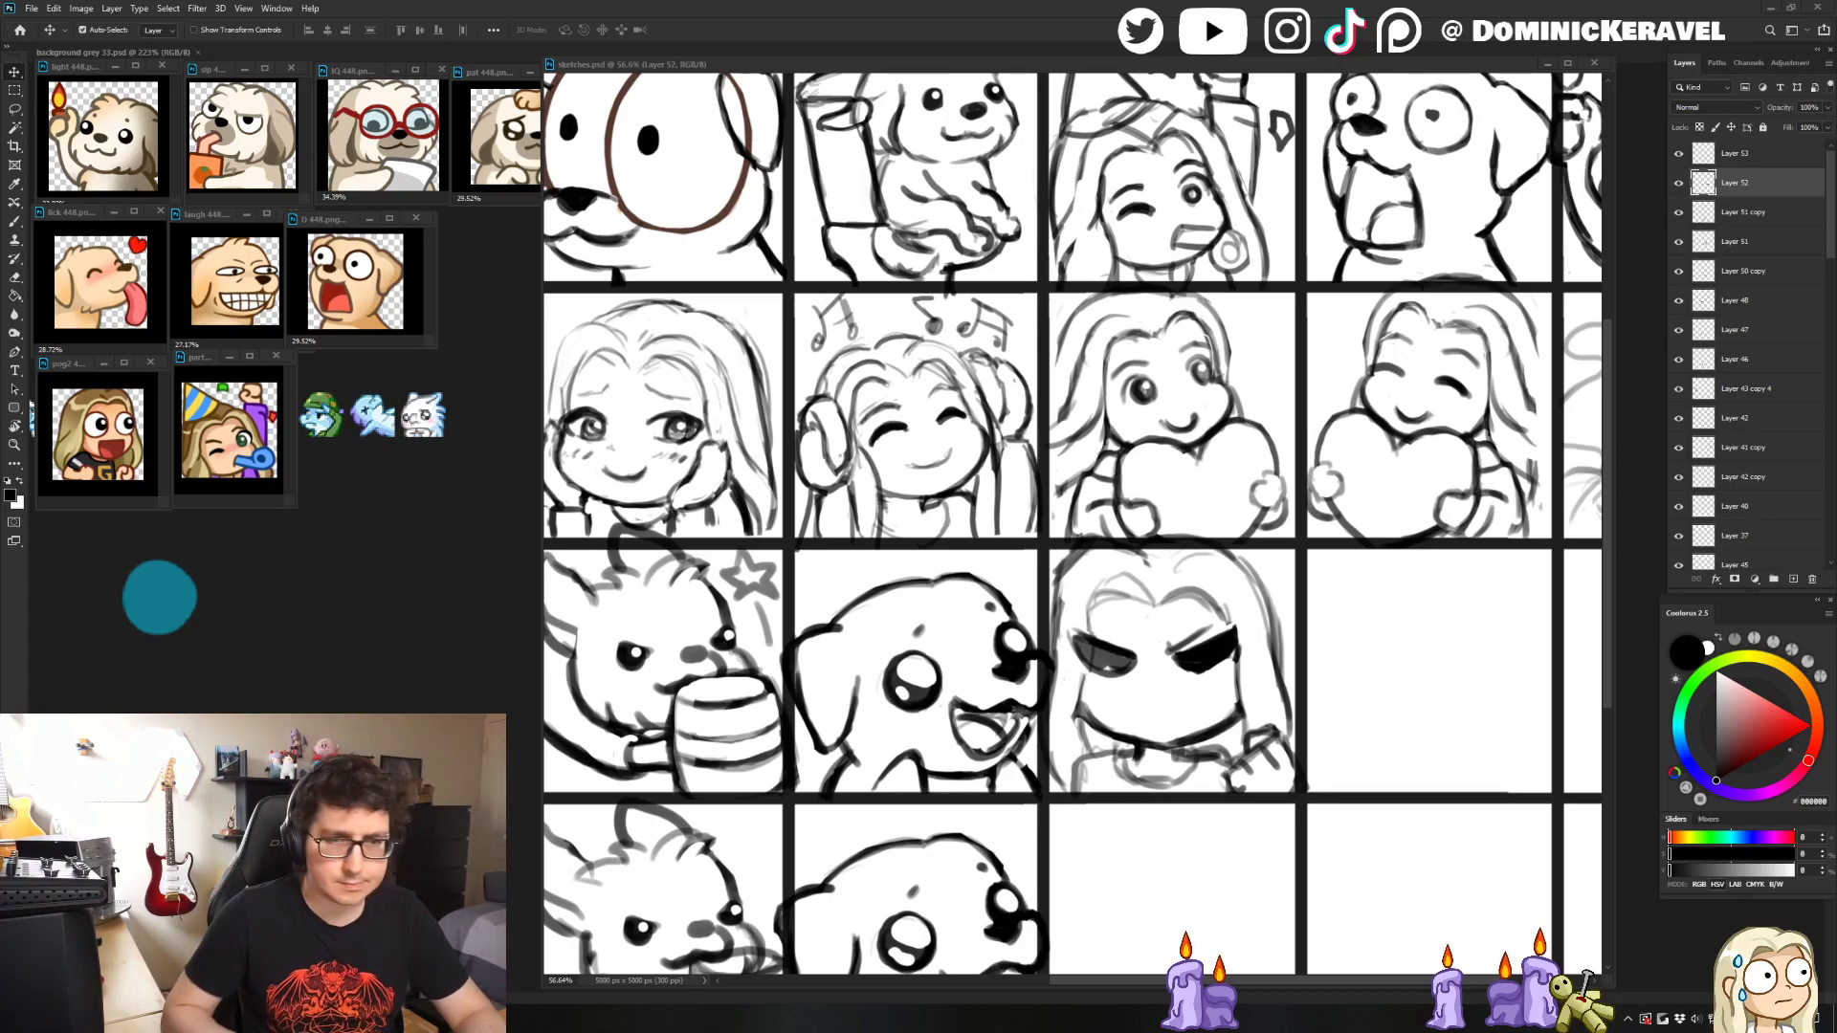
- Sketch a light rectangular mouth outline across the lower half of the character's face
drag(1065, 704, 854, 677)
key(e)
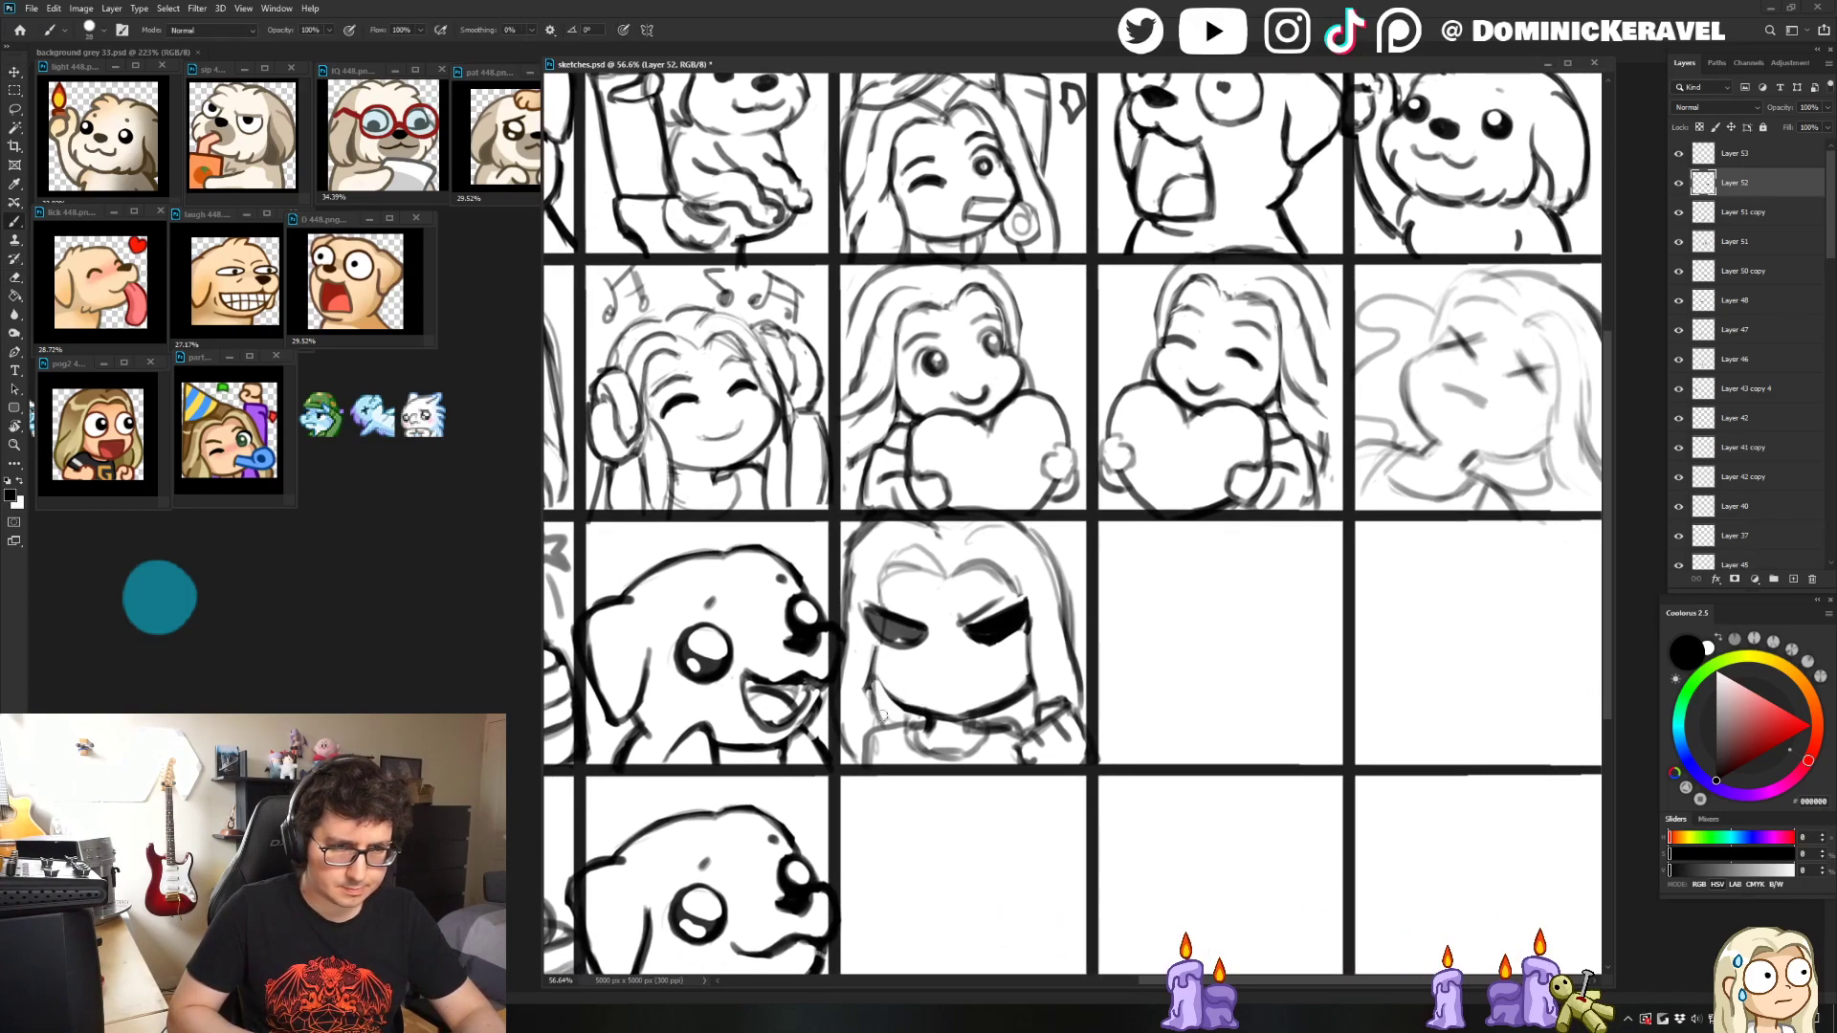
key(b)
mouse_move(912, 661)
mouse_down()
mouse_move(975, 664)
mouse_move(982, 717)
mouse_up()
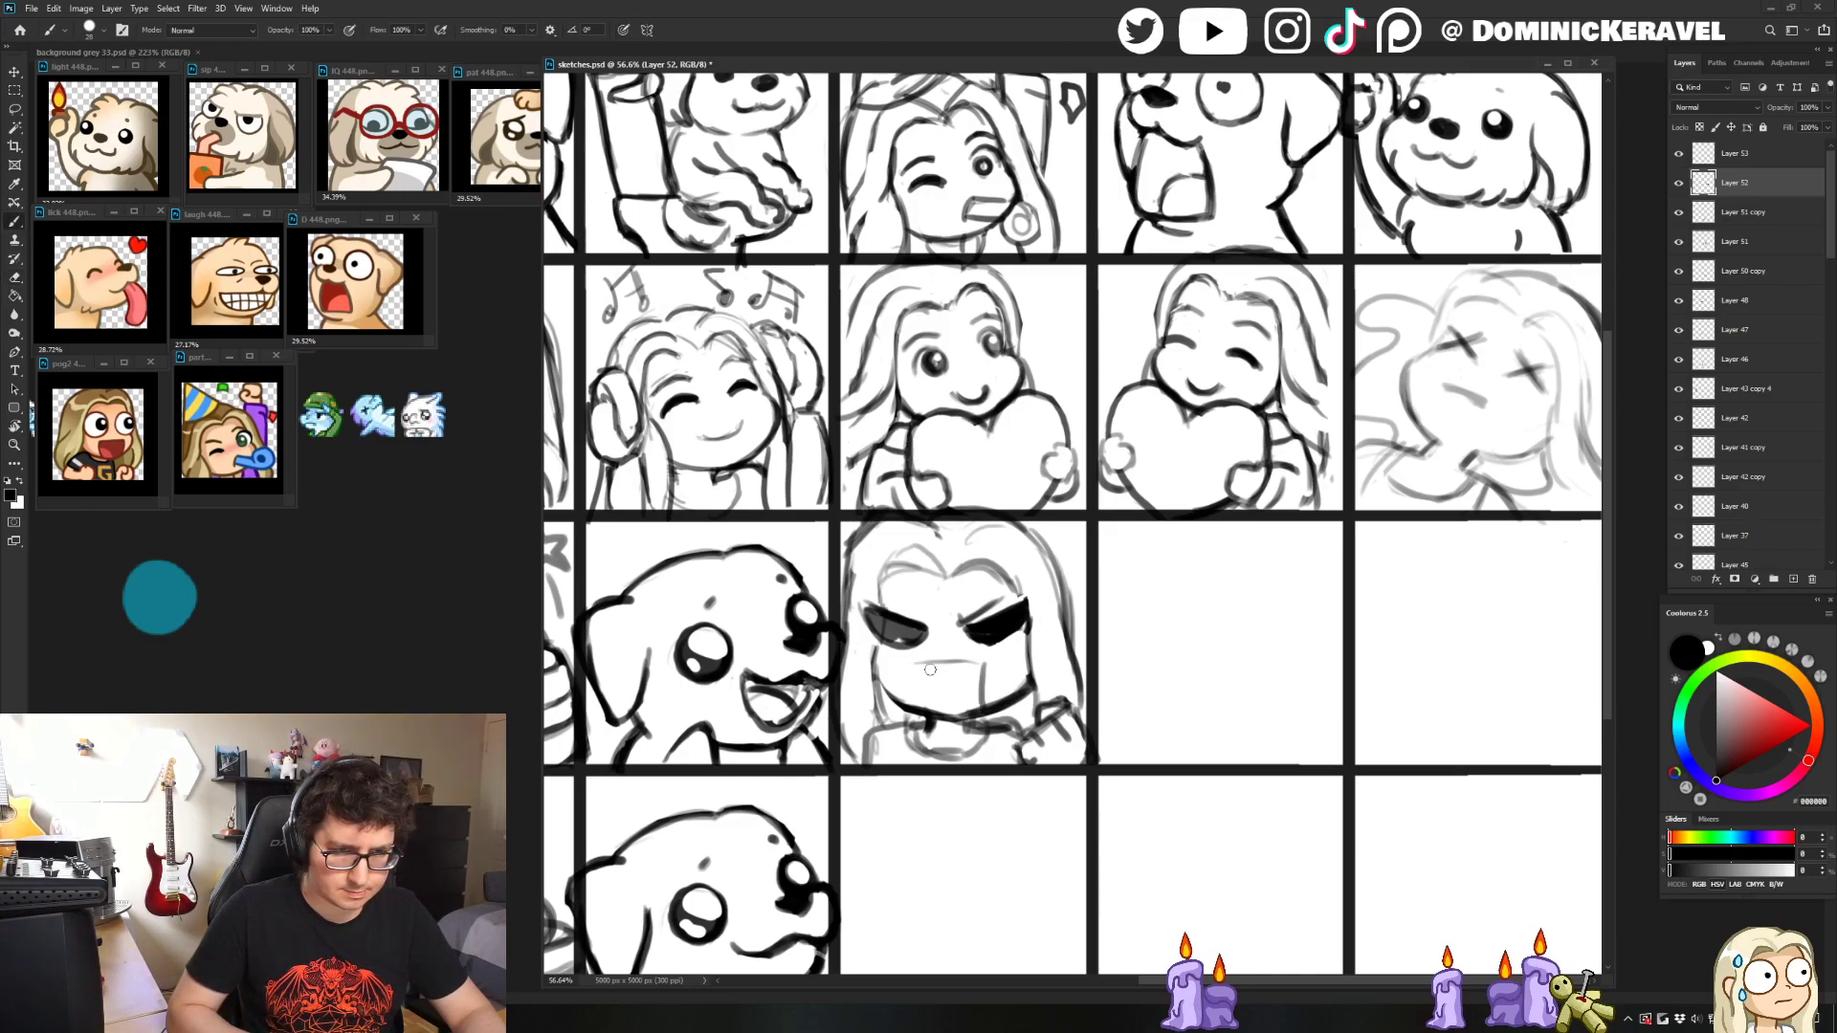
drag(915, 663, 918, 707)
key(ctrl+z)
- Duplicate the character's head and raised hand into the empty grid cell to its right
drag(982, 637, 1239, 638)
scroll(1052, 669, down, 1)
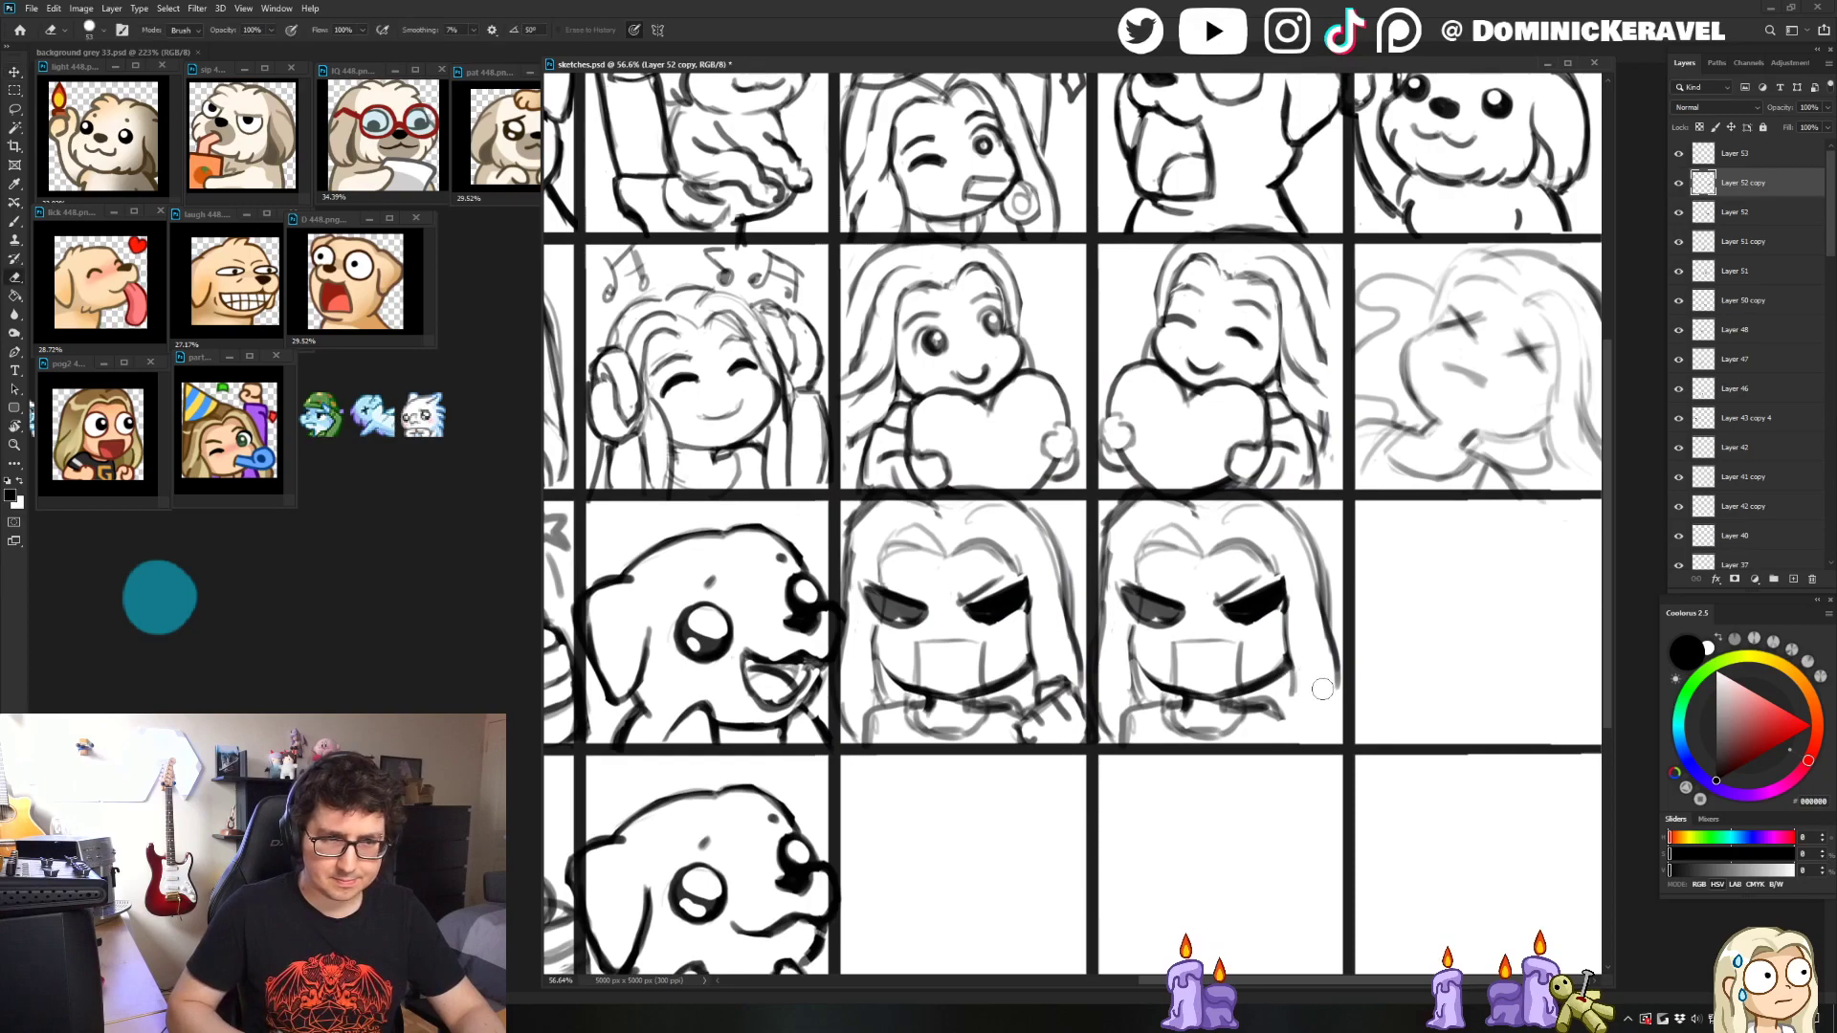
drag(1029, 693, 1299, 705)
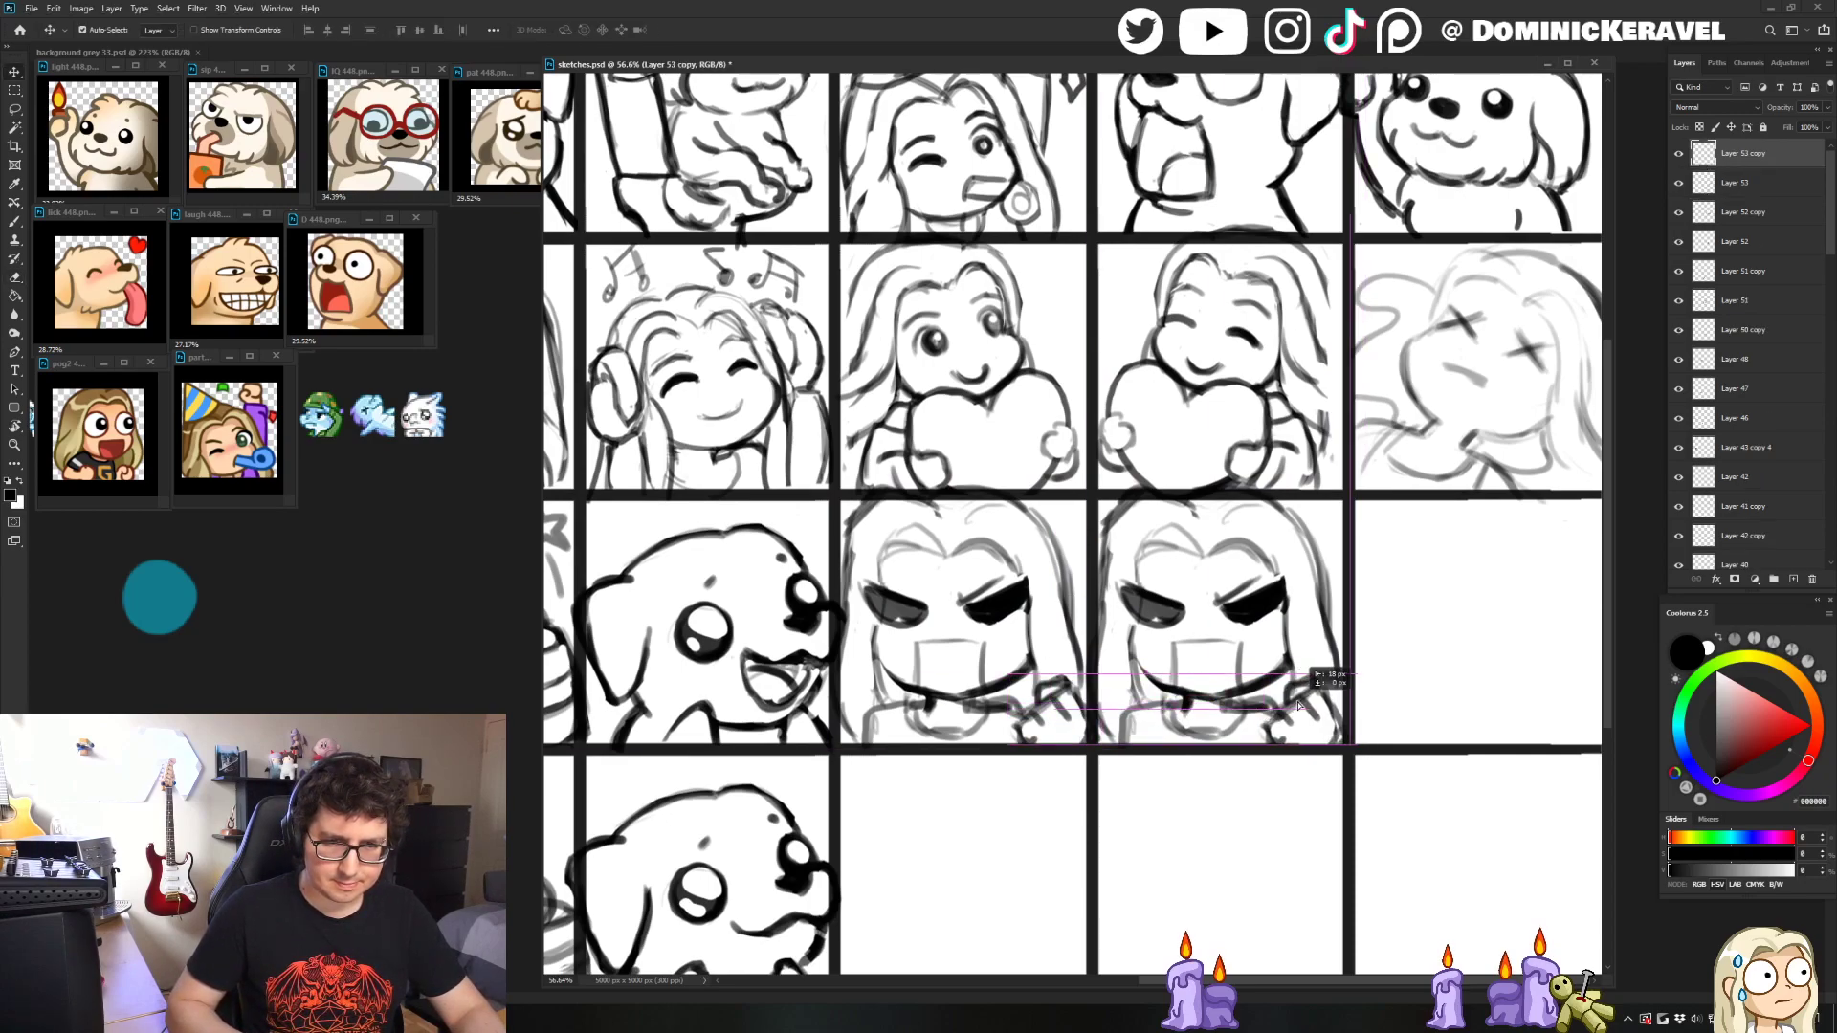
- Scale the duplicated head layer up to about 105% and reposition it within its cell
click(1261, 602)
key(ctrl+t)
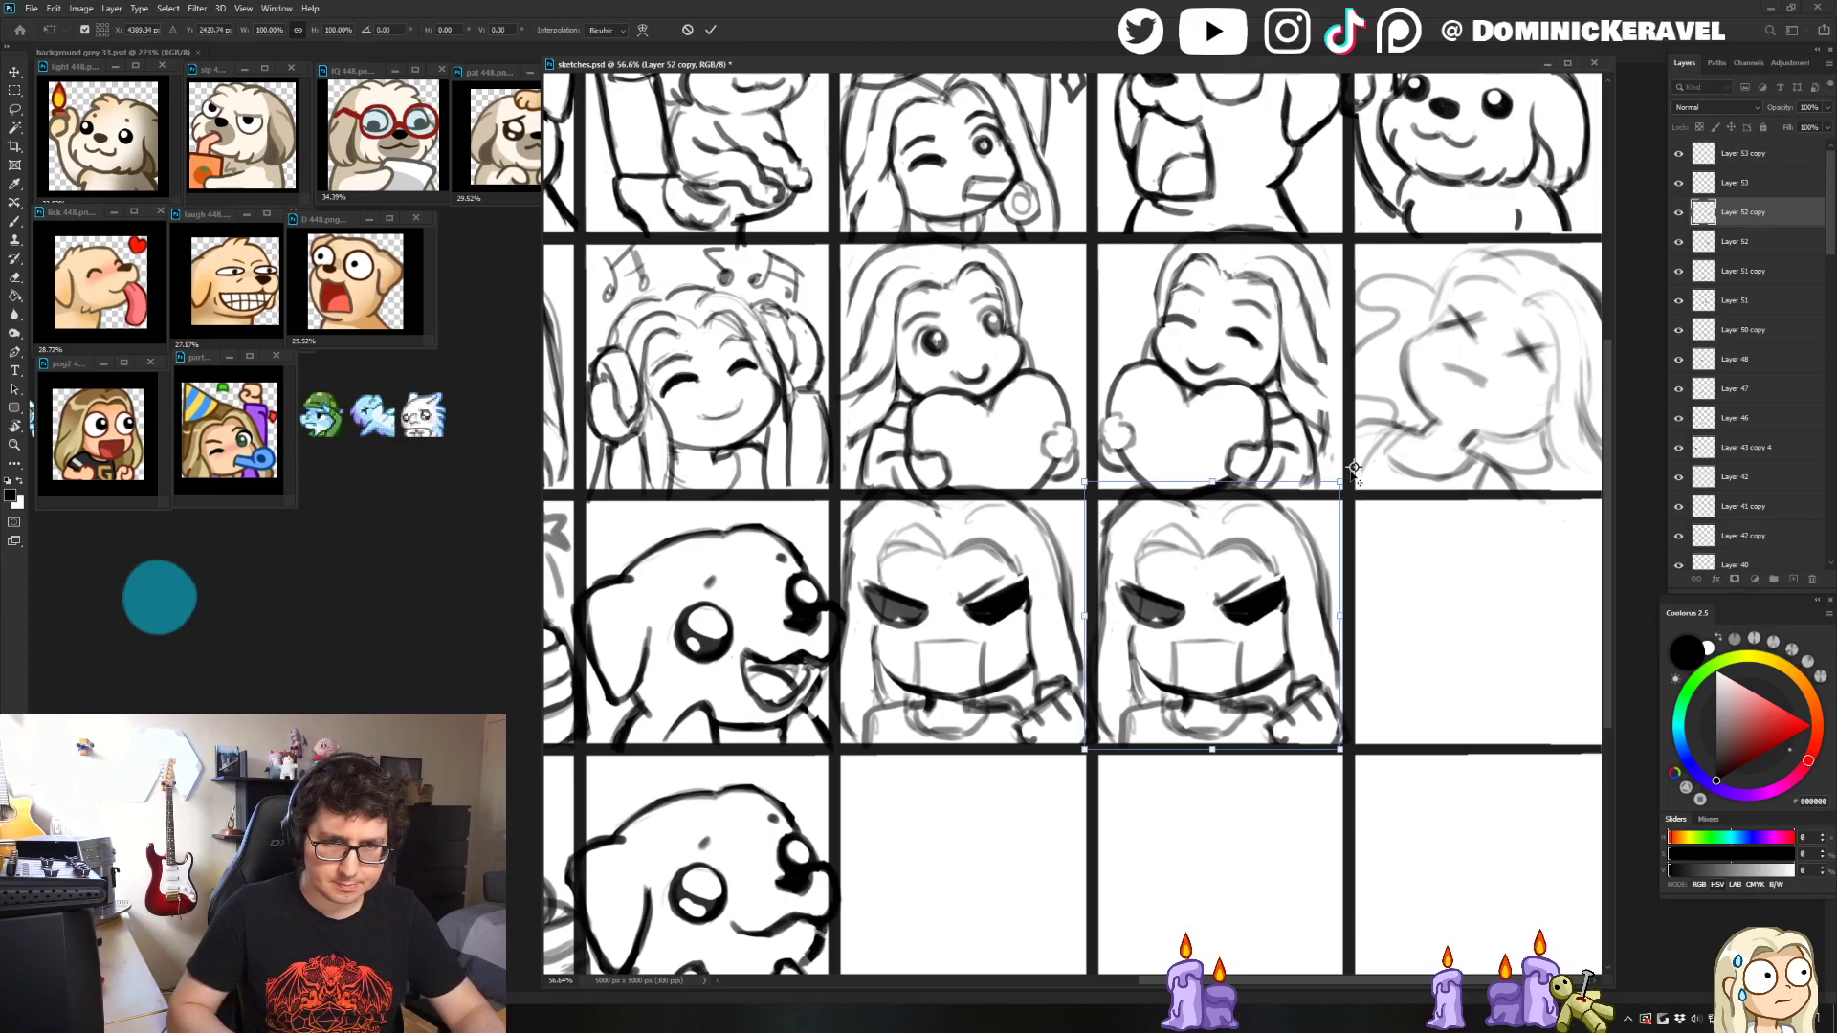
key(Escape)
key(ctrl+t)
drag(1340, 481, 1347, 475)
drag(1273, 599, 1284, 609)
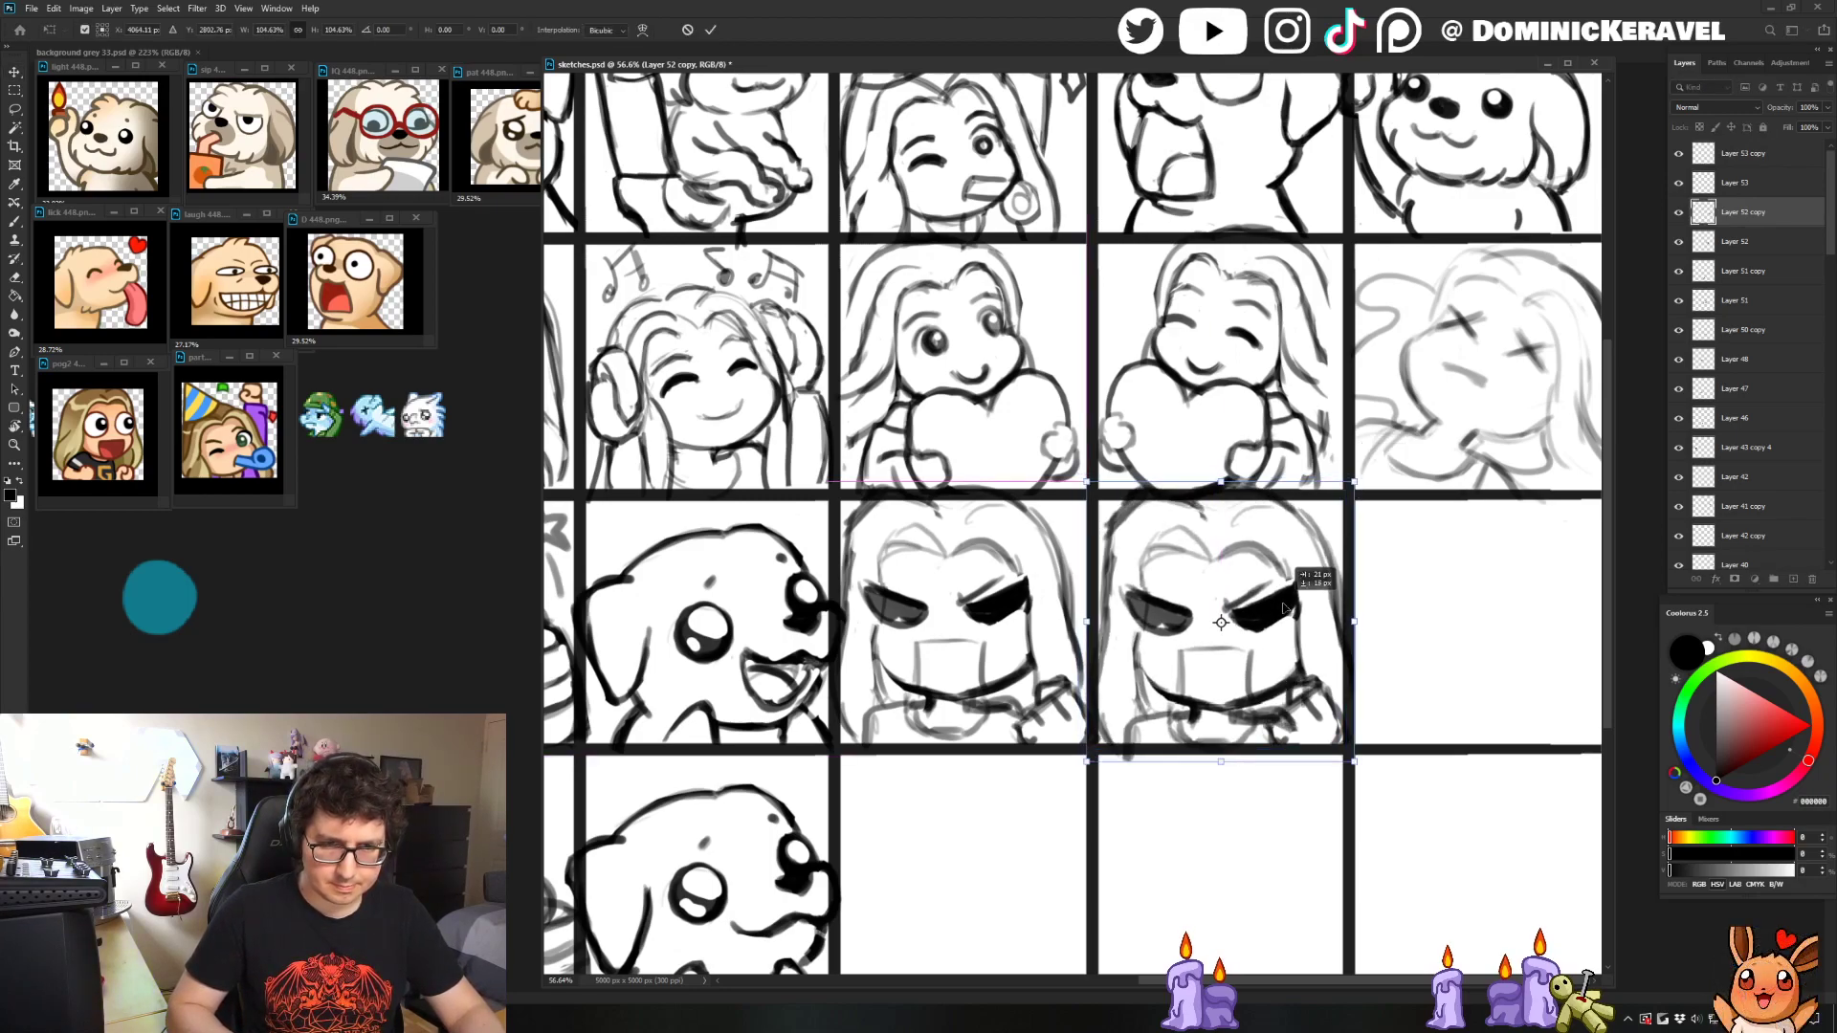
key(Return)
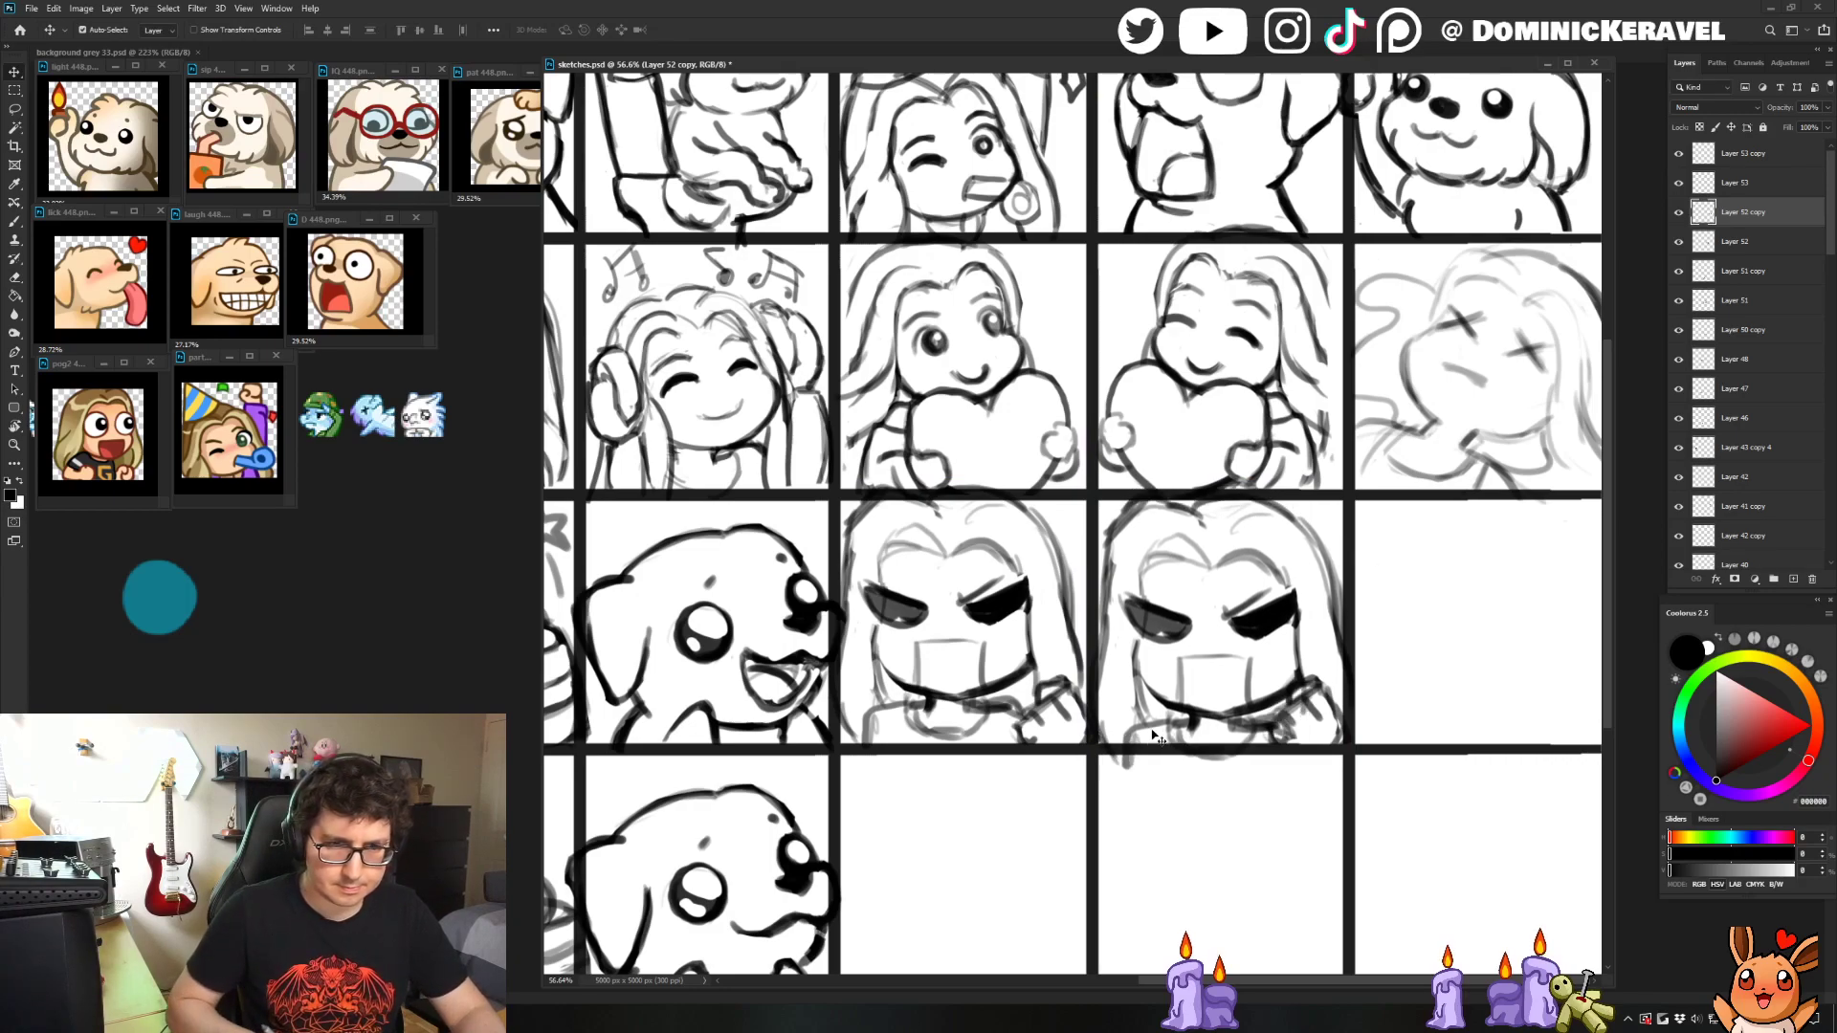
- Rework the neck and collar lines beneath the duplicated character's chin with the Brush and Eraser
key(b)
key(e)
key(b)
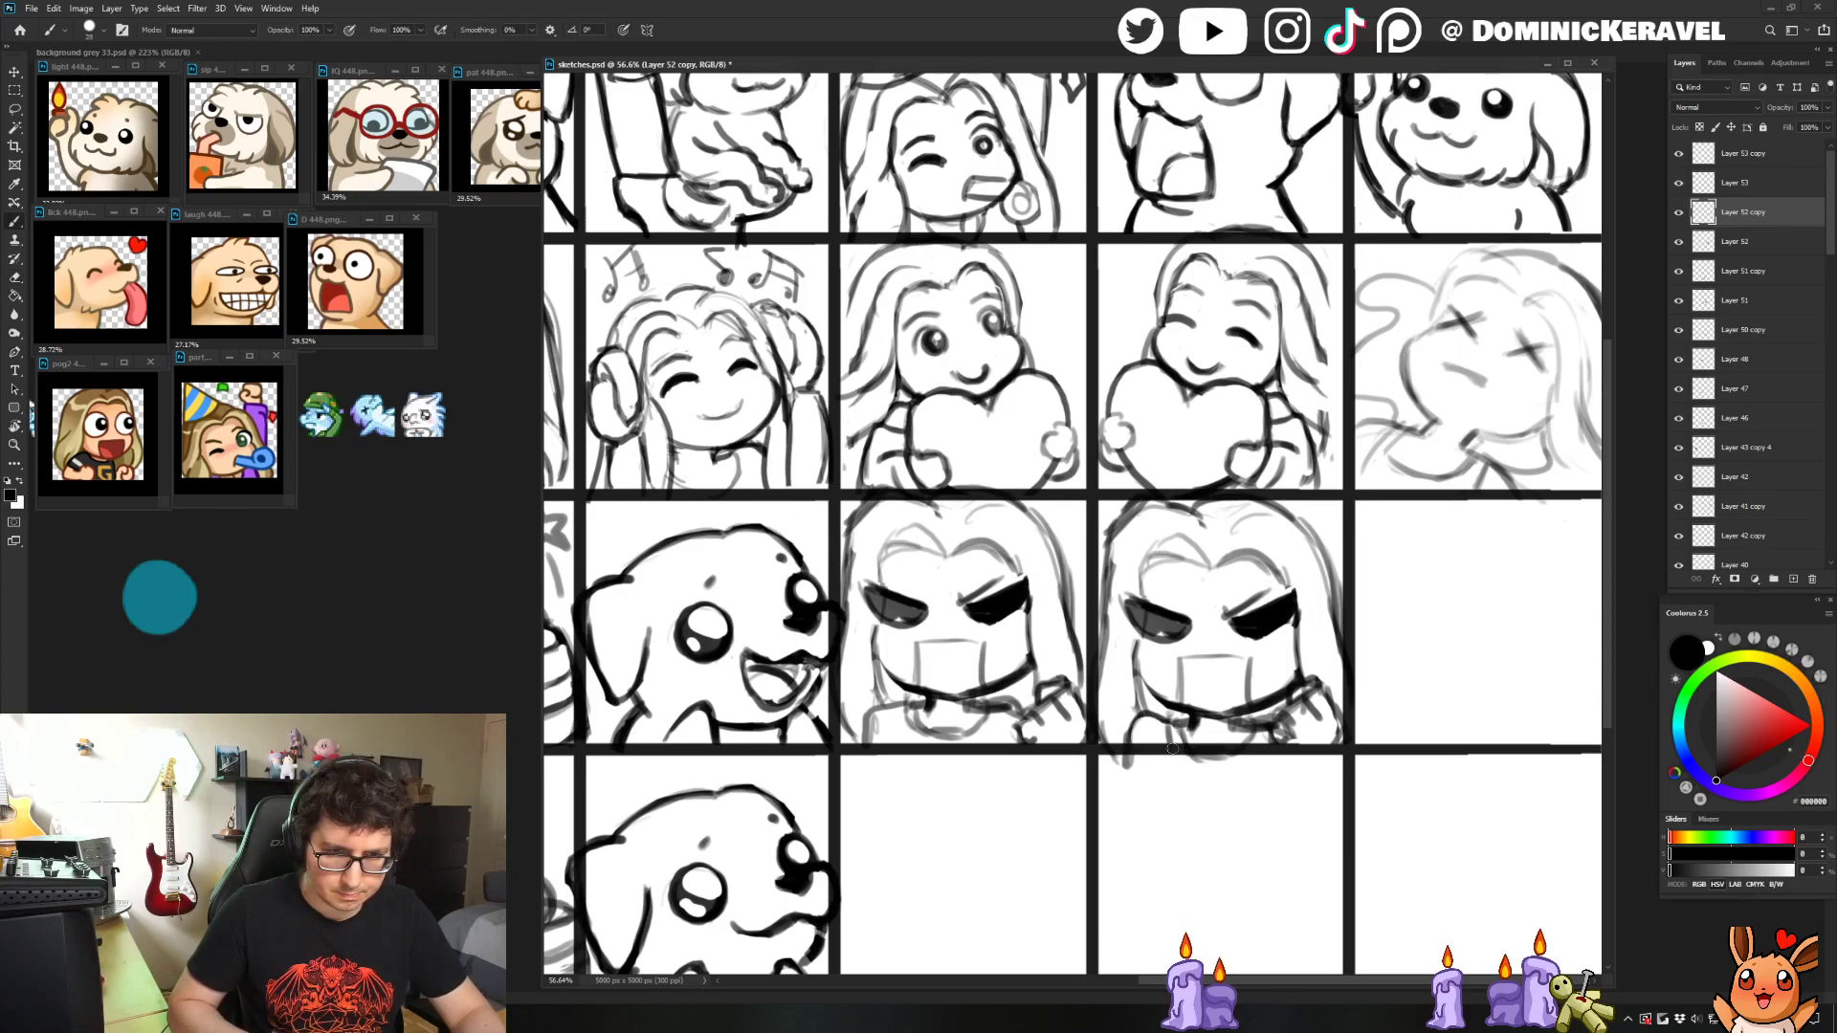
key(e)
key(b)
key(e)
drag(1265, 734, 1244, 761)
key(b)
key(e)
key(b)
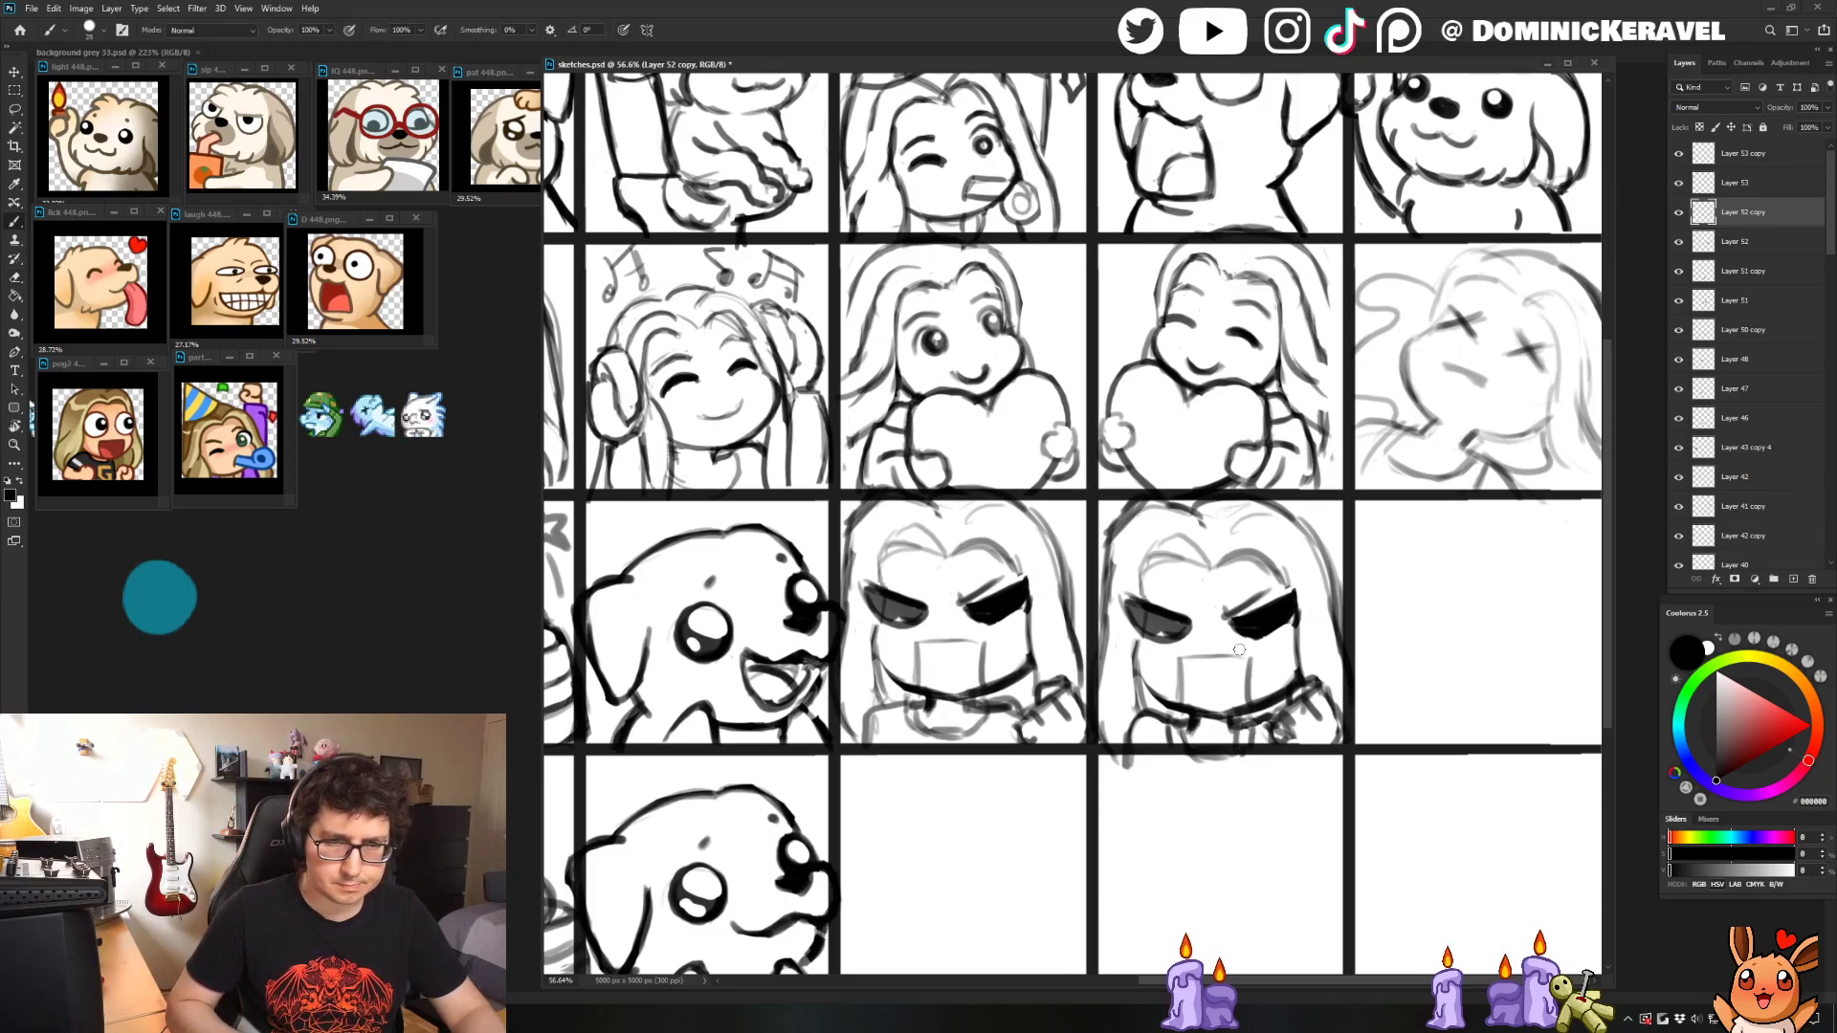
- Erase the overlapping head-layer lines at the duplicated hand and clean up the hand on Layer 53 copy
key(e)
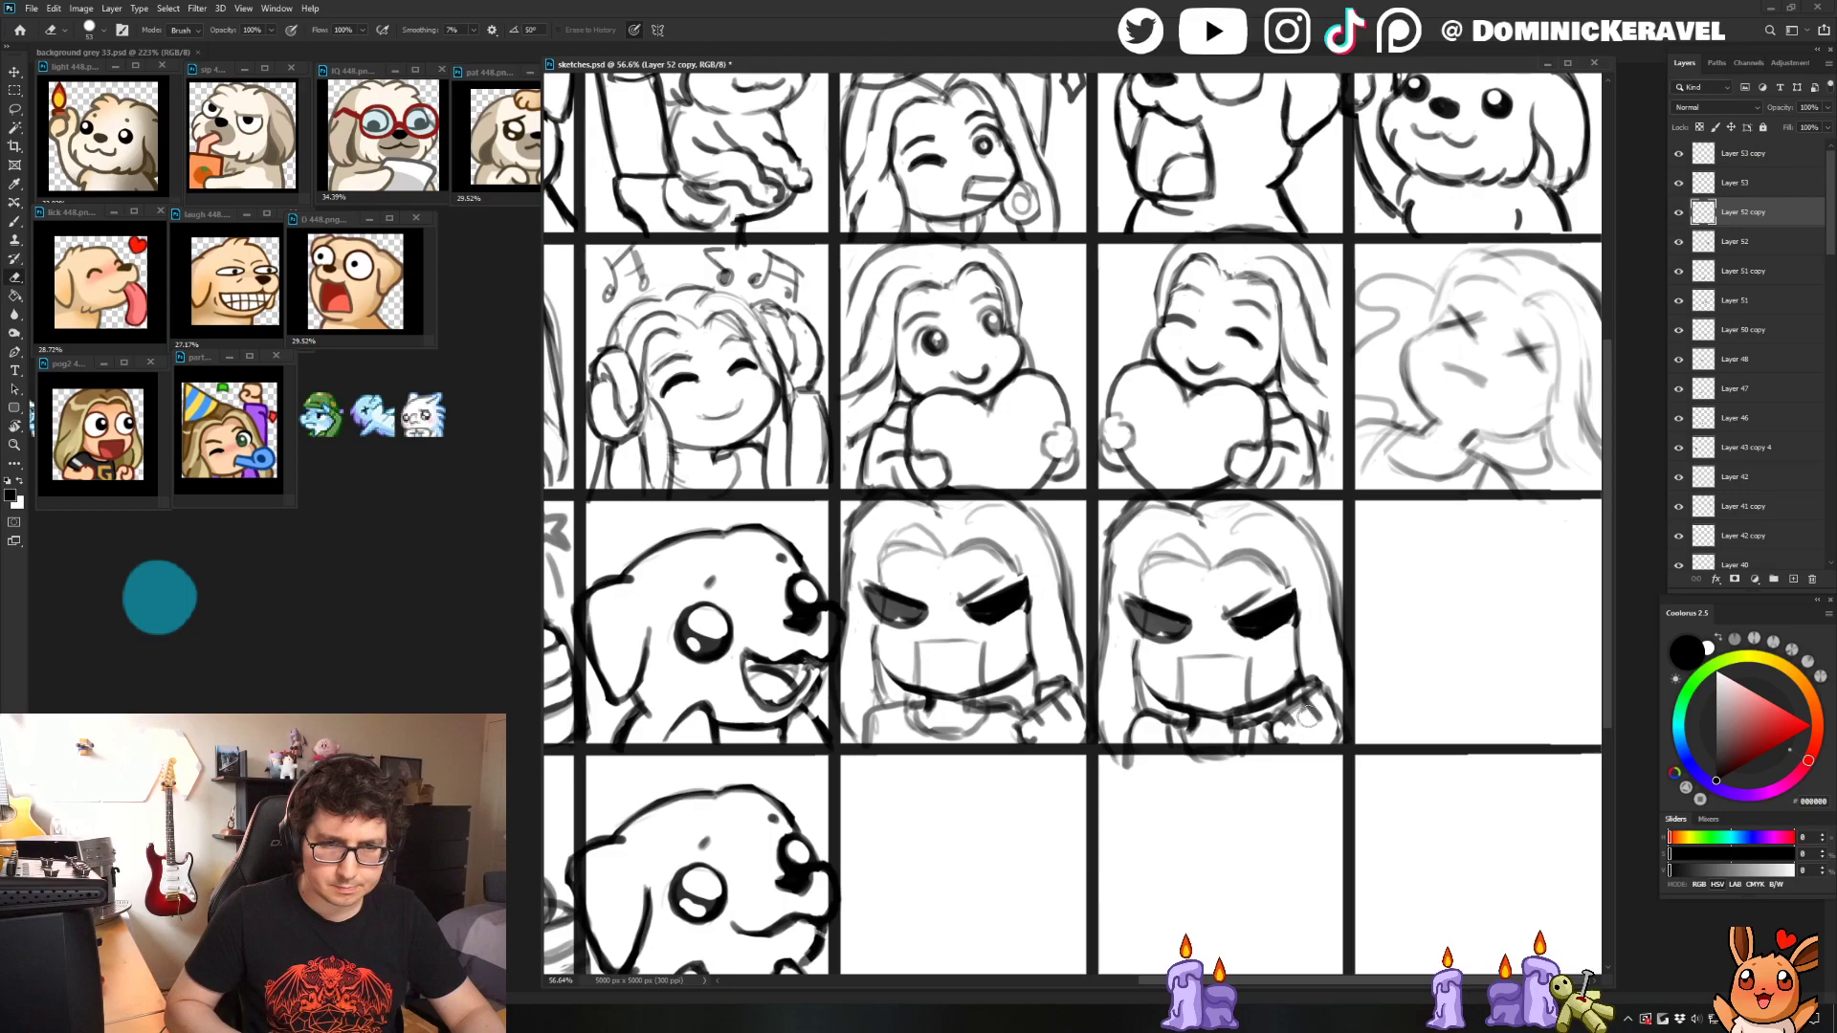
ctrl+click(1317, 727)
click(1289, 740)
key(Return)
key(b)
key(alt+period)
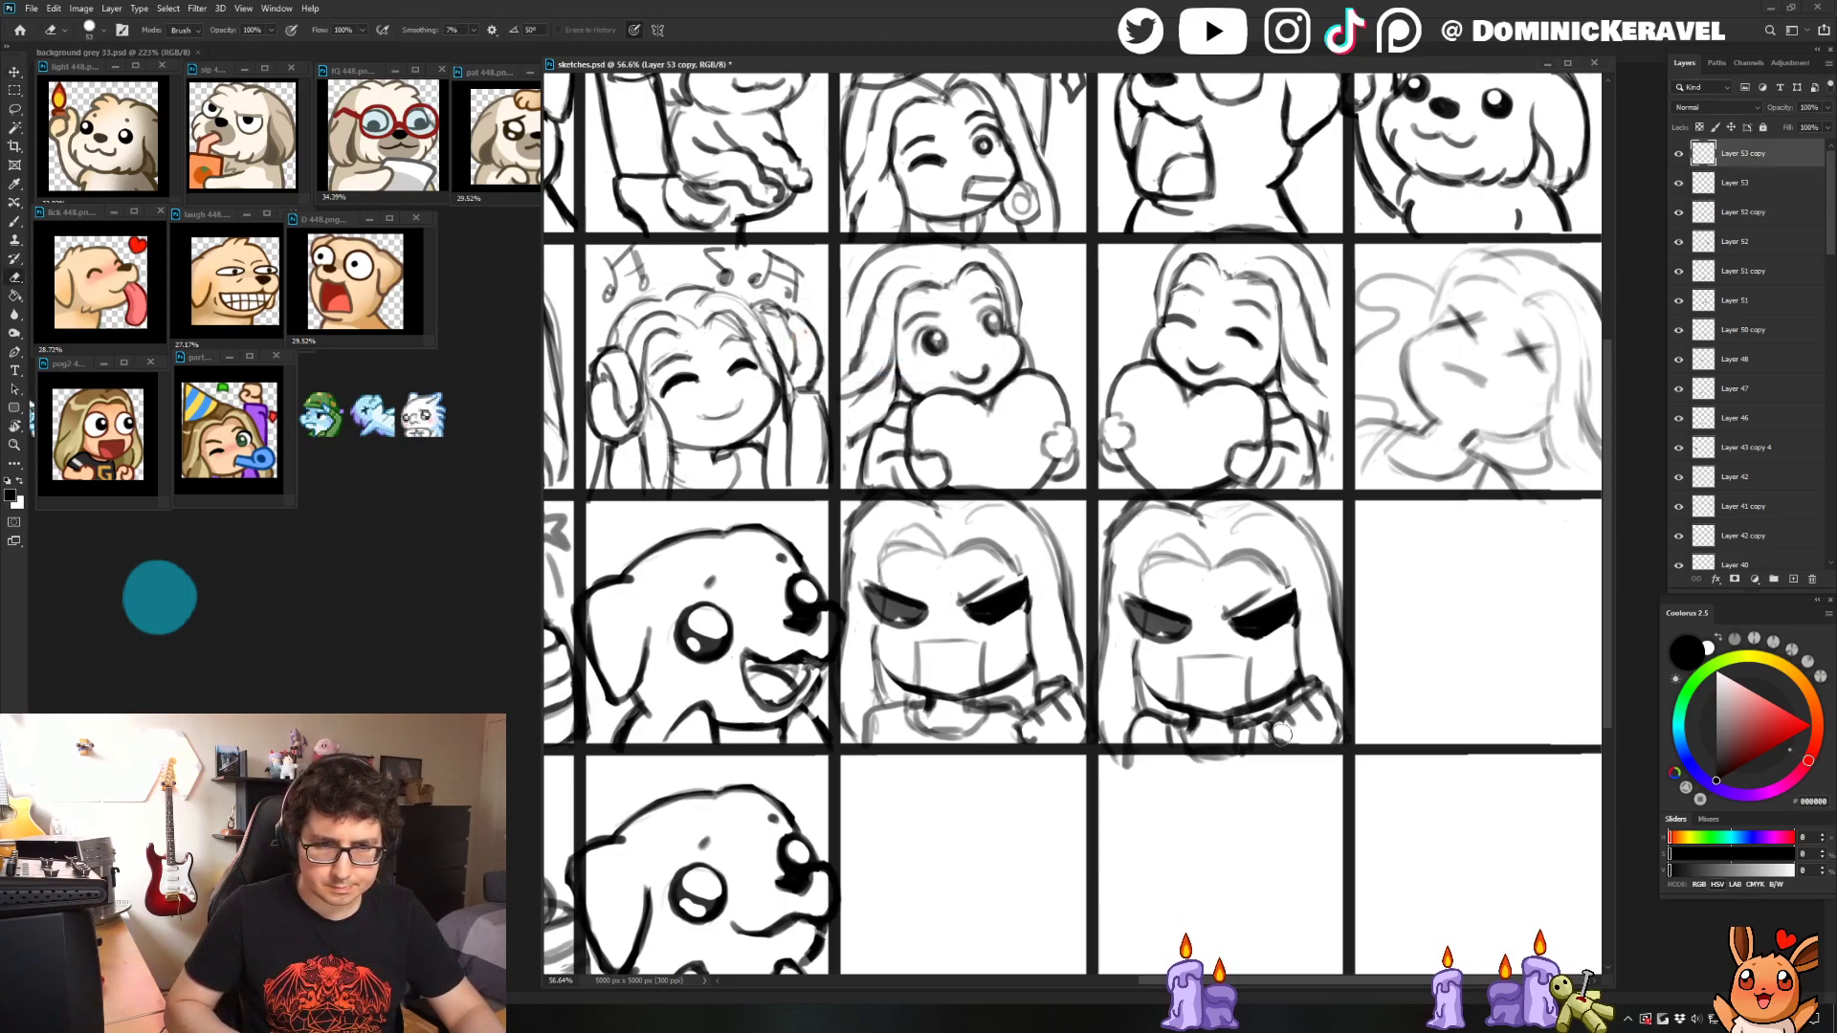
key(e)
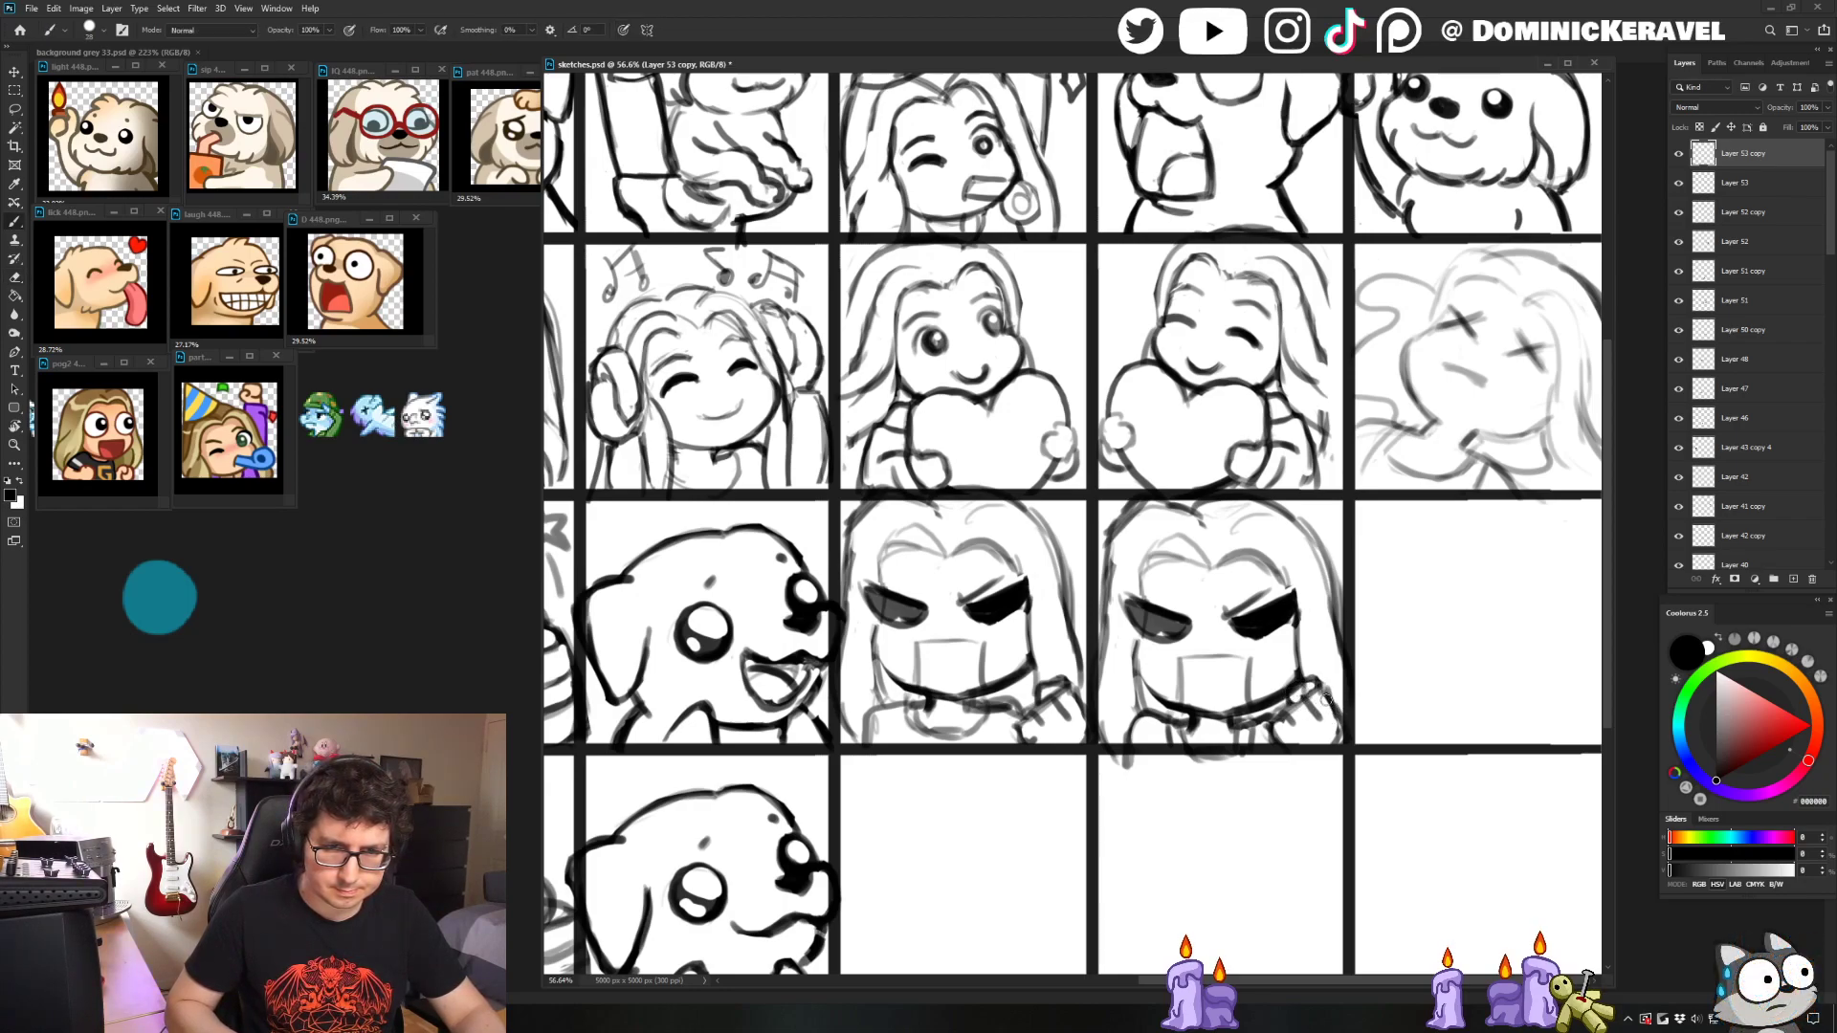
- Reshape the duplicated character's right-side eye on Layer 52 copy with a fuller, rounder lower edge
key(v)
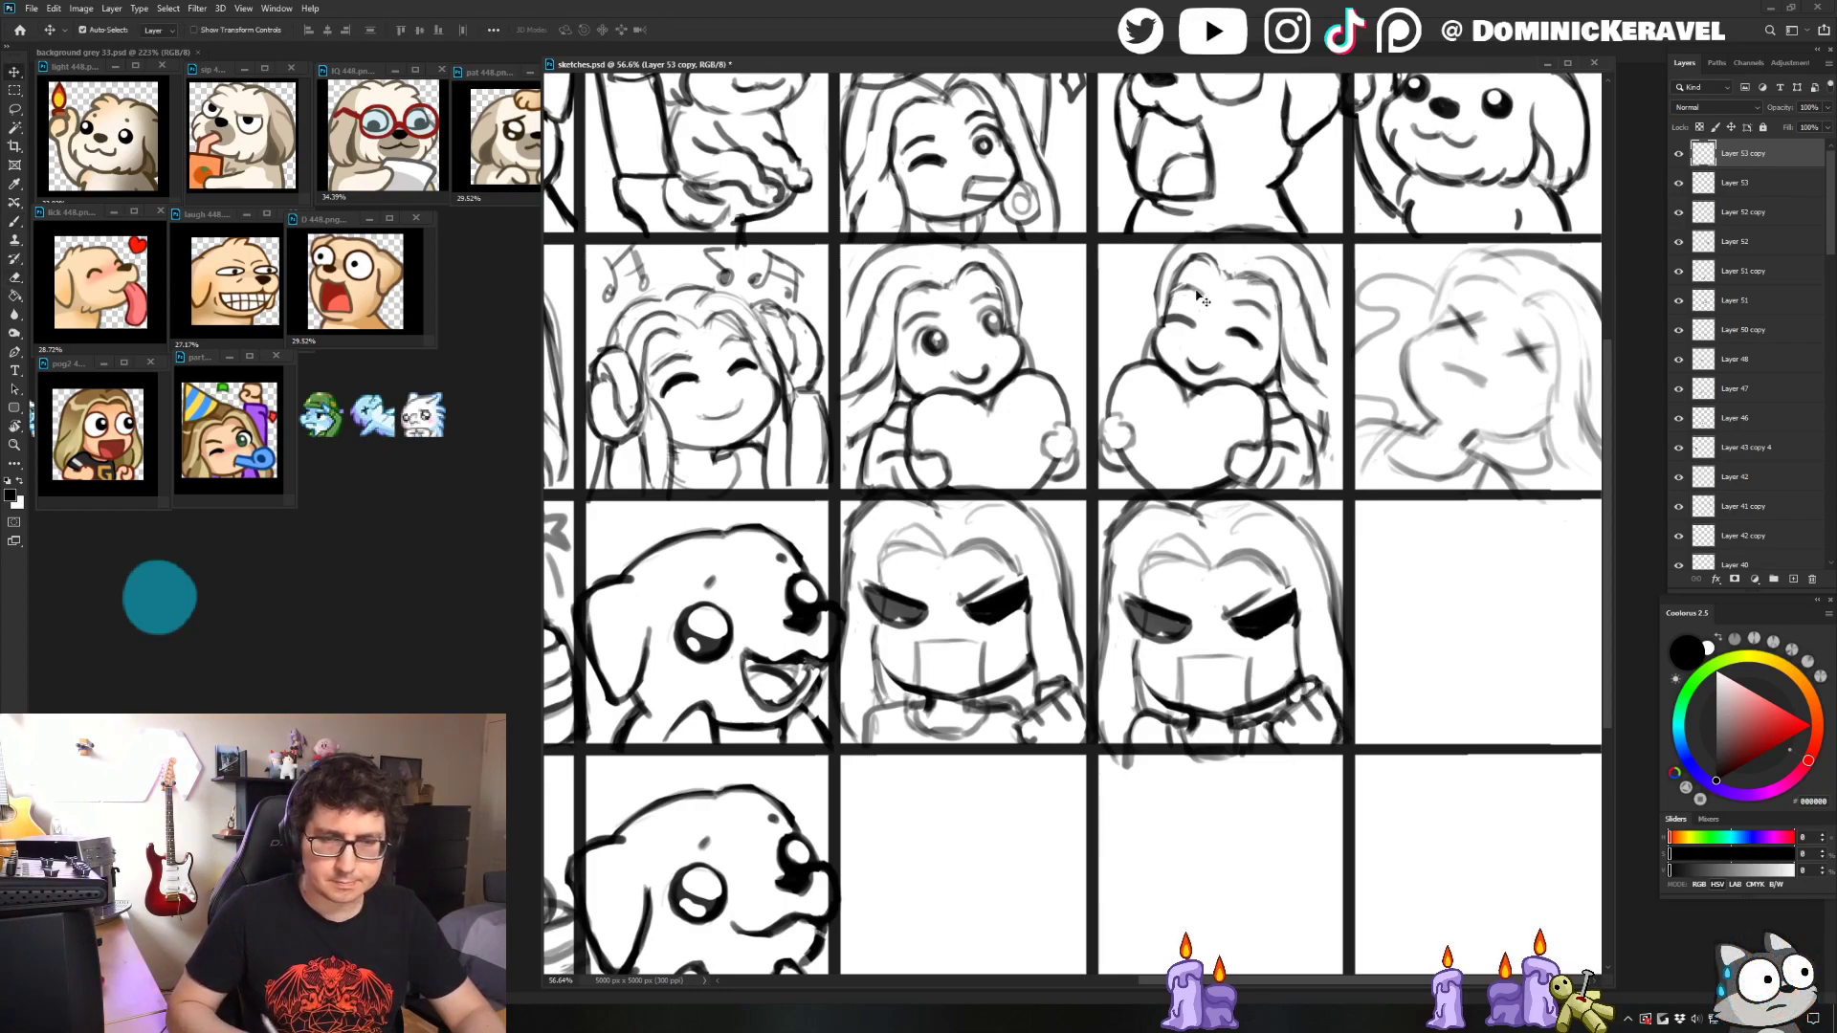
click(1272, 616)
key(b)
mouse_move(1290, 612)
mouse_down()
mouse_move(1243, 643)
mouse_move(1291, 639)
mouse_up()
key(e)
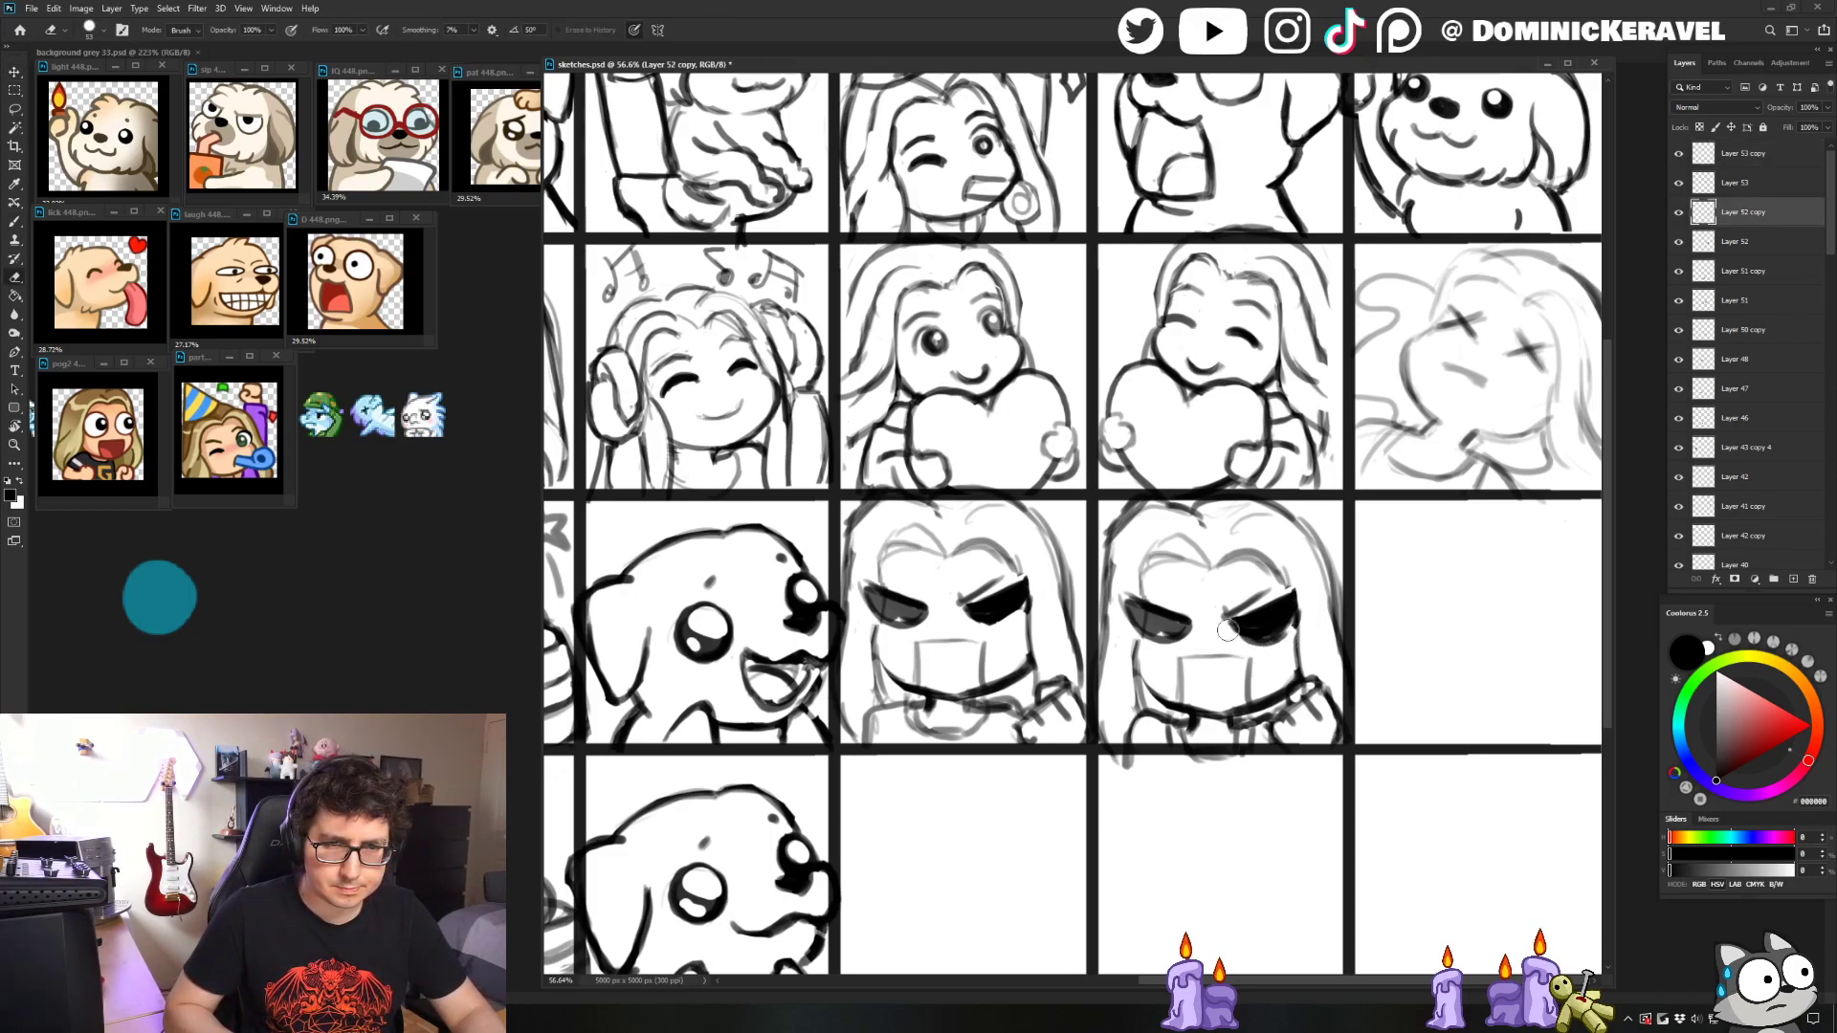
key(v)
key(e)
key(b)
key(v)
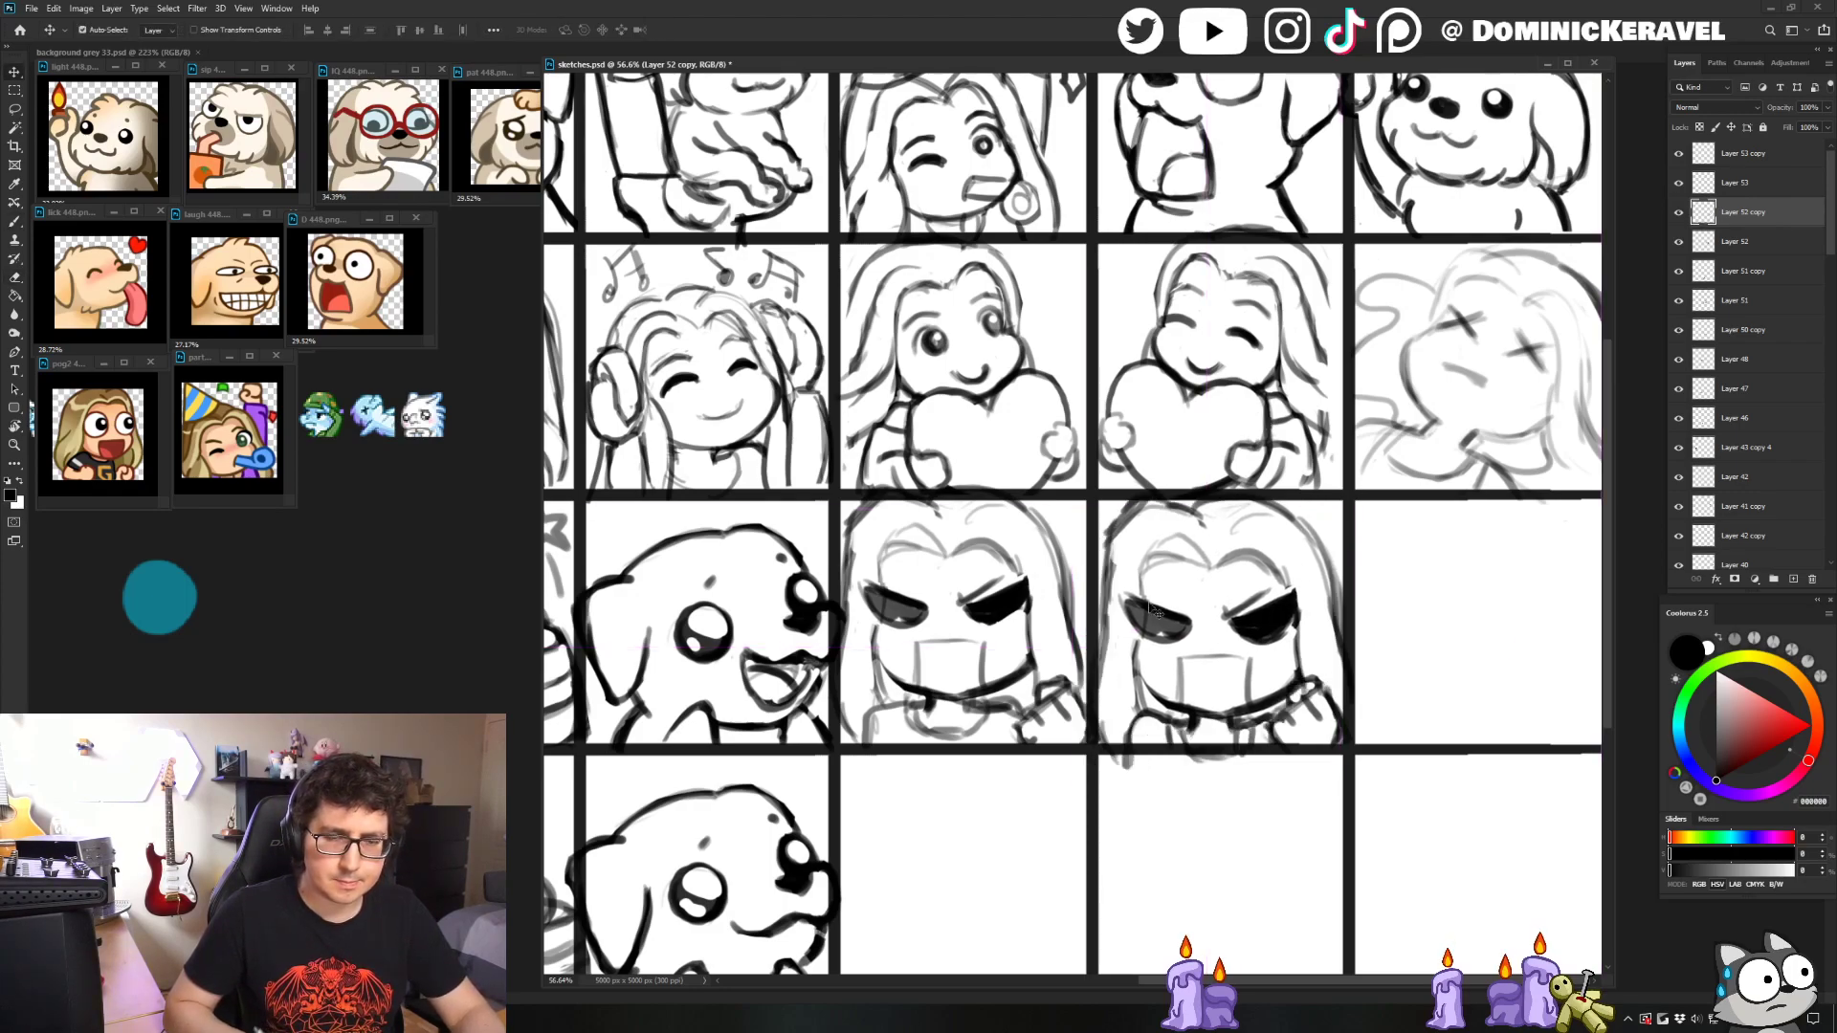
key(b)
- Redraw the top and sides of the duplicated character's rectangular mouth with bold black lines
scroll(1175, 590, down, 1)
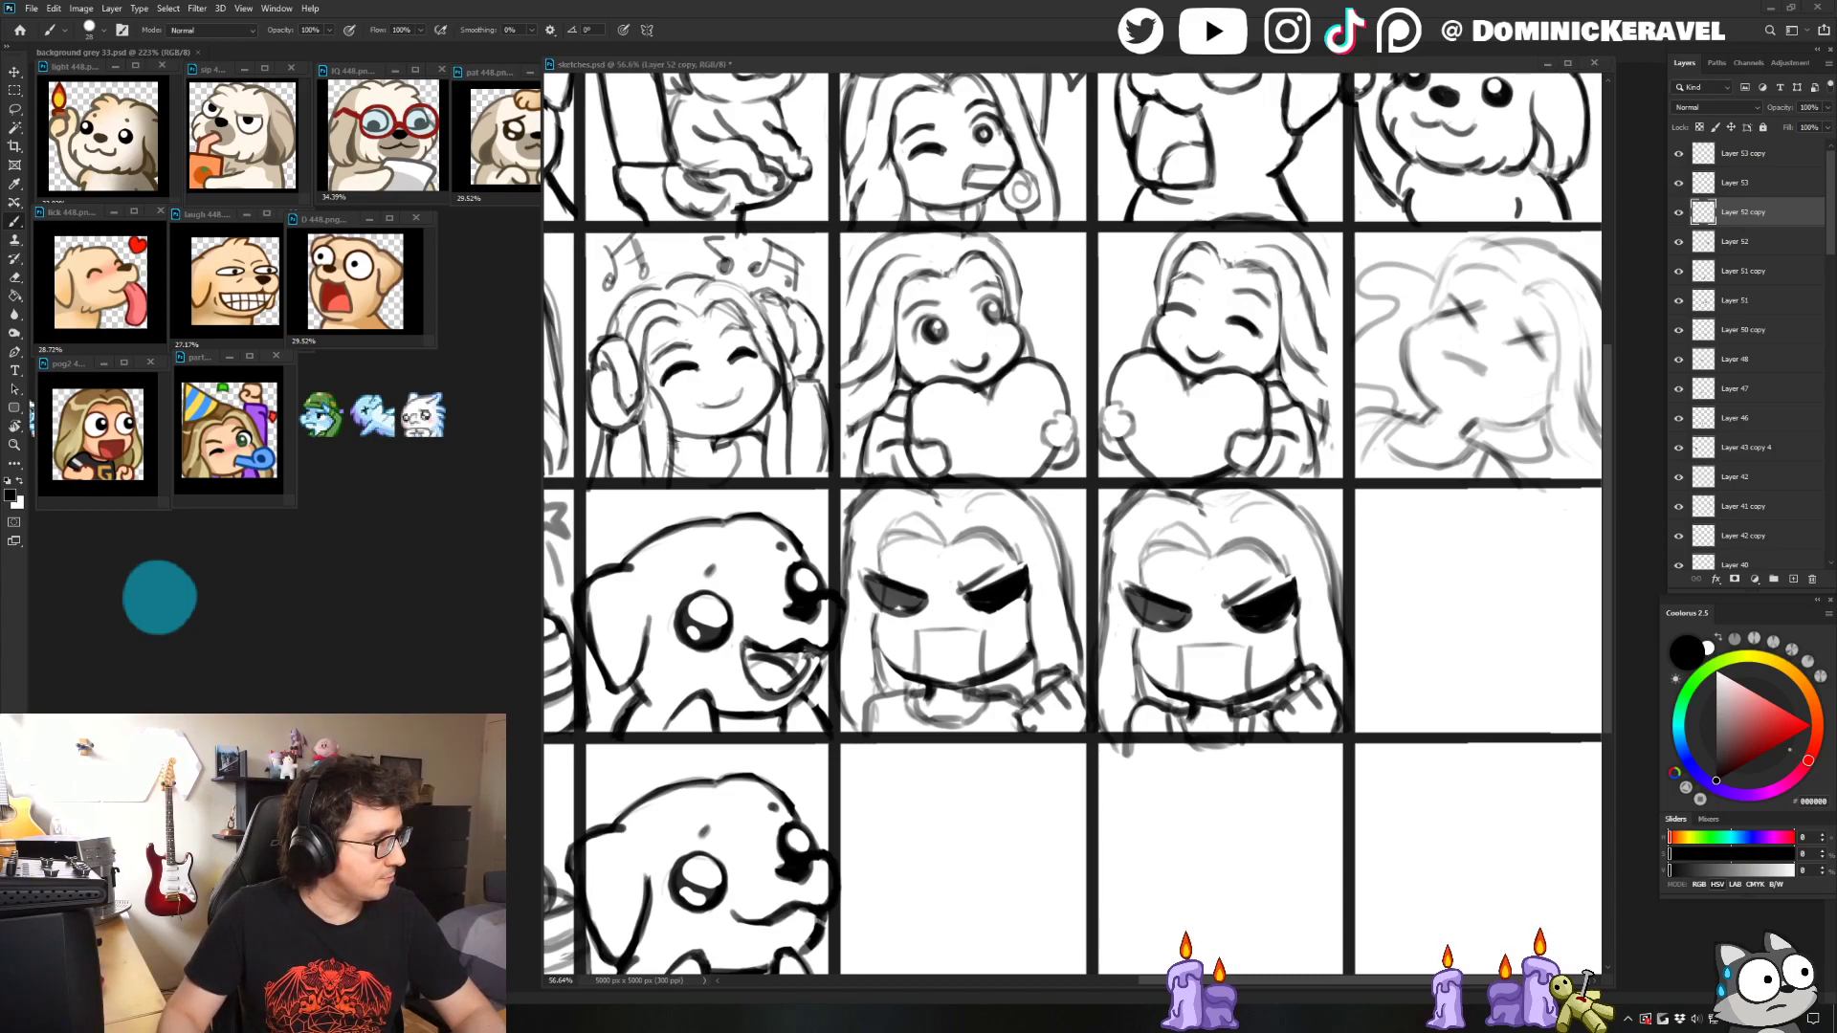
click(1196, 653)
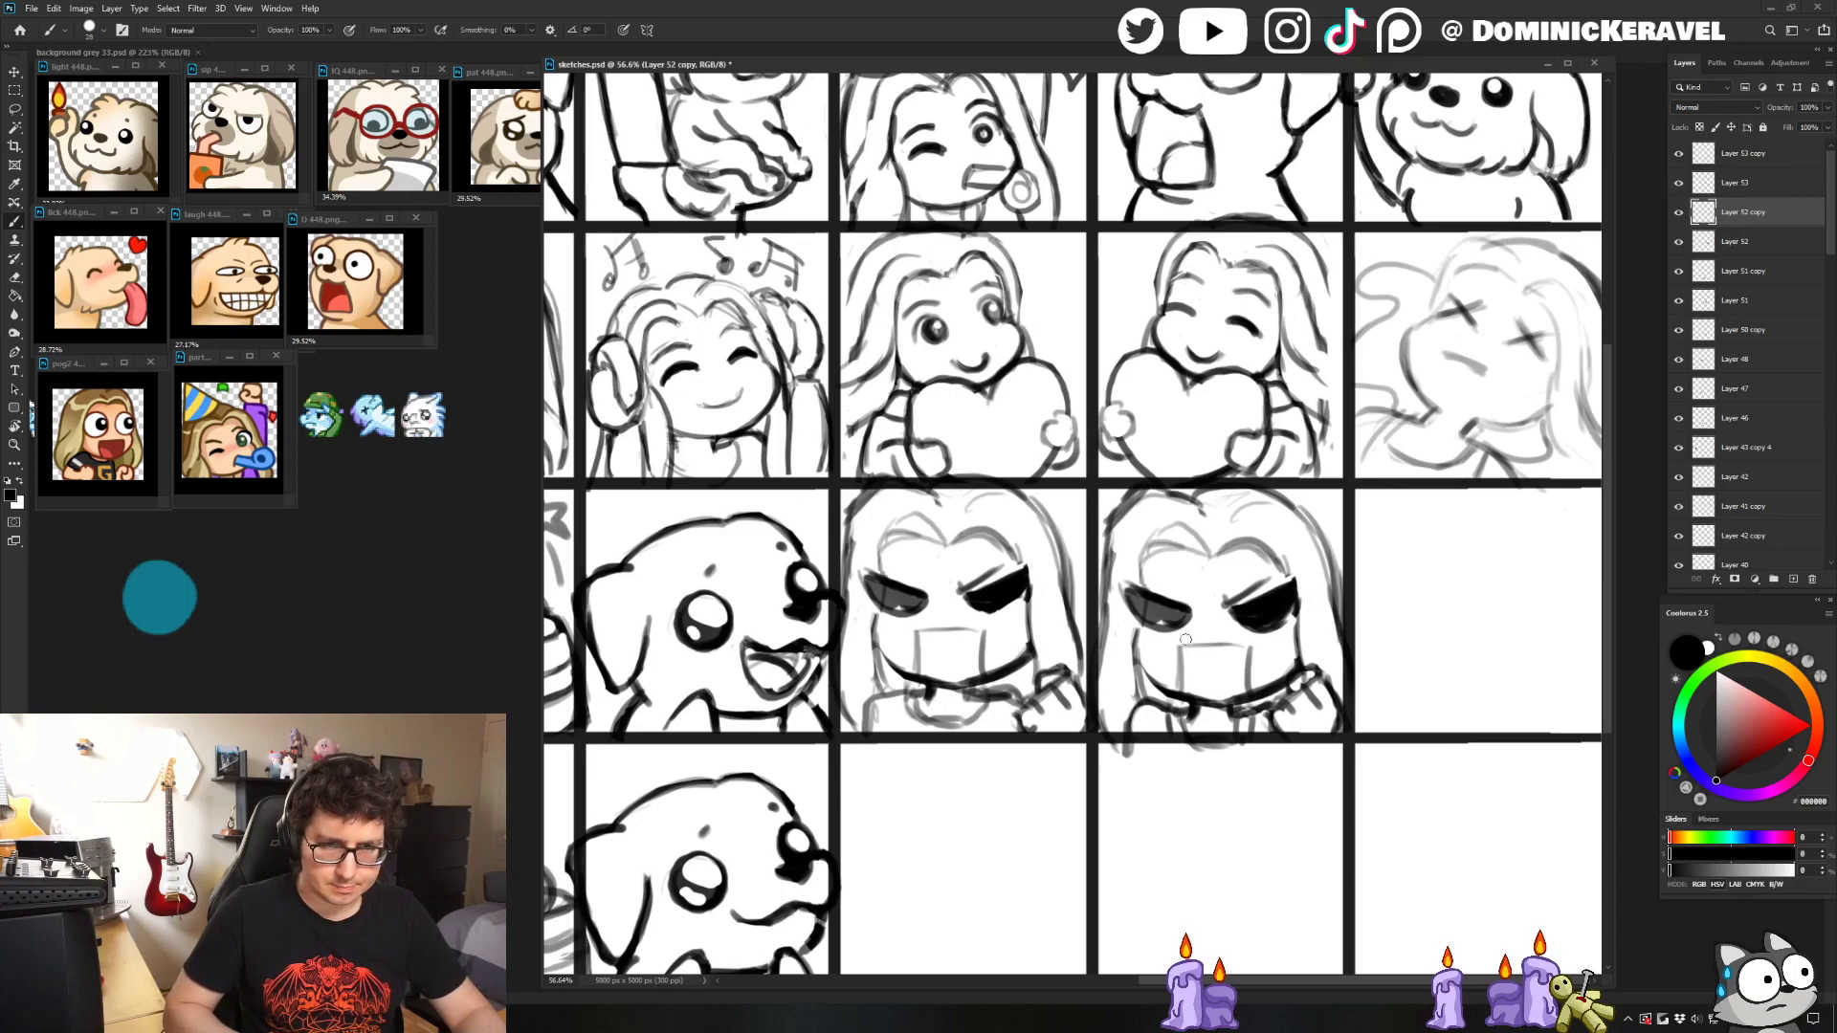
mouse_move(1181, 647)
mouse_down()
mouse_move(1178, 689)
mouse_move(1184, 645)
mouse_move(1259, 650)
mouse_move(1252, 699)
mouse_move(1178, 685)
mouse_up()
key(e)
key(b)
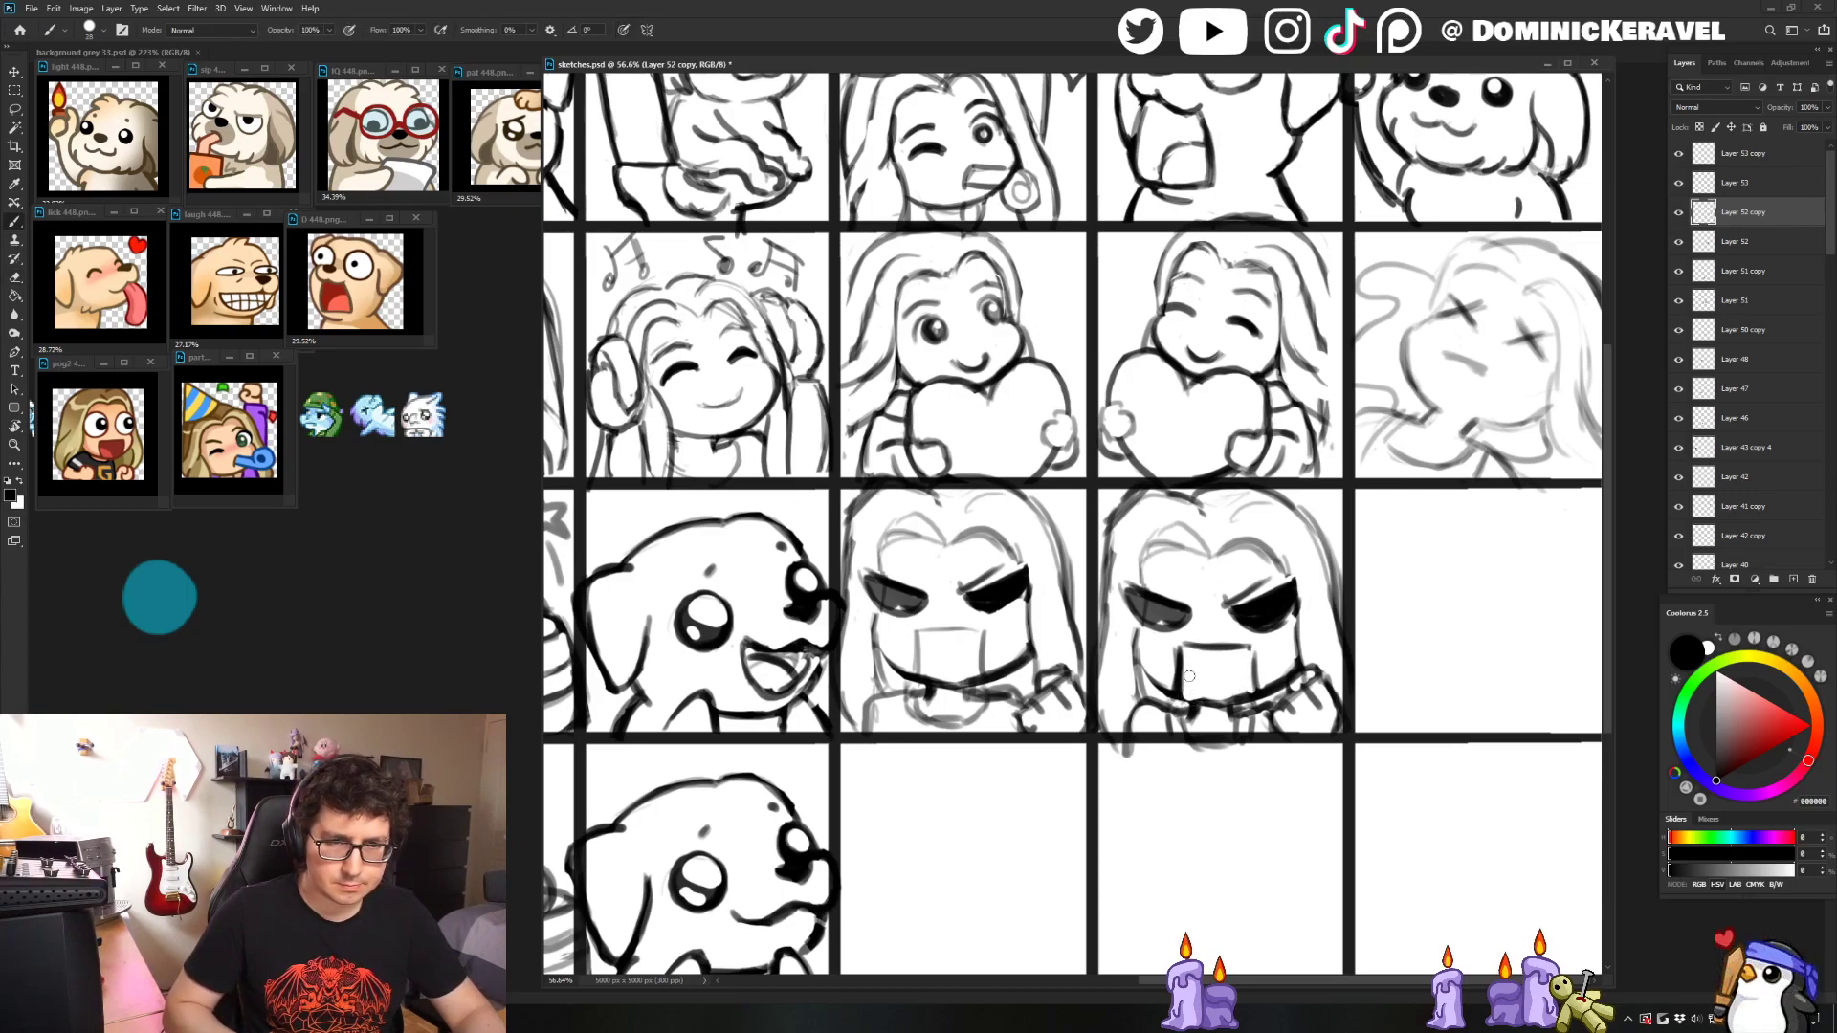
- Draw a frowning, curved lip line inside the duplicated character's rectangular mouth, undoing the first version and redrawing it
mouse_move(1178, 702)
mouse_down()
mouse_move(1246, 708)
mouse_move(1184, 699)
mouse_move(1250, 693)
mouse_move(1256, 644)
mouse_up()
key(e)
key(b)
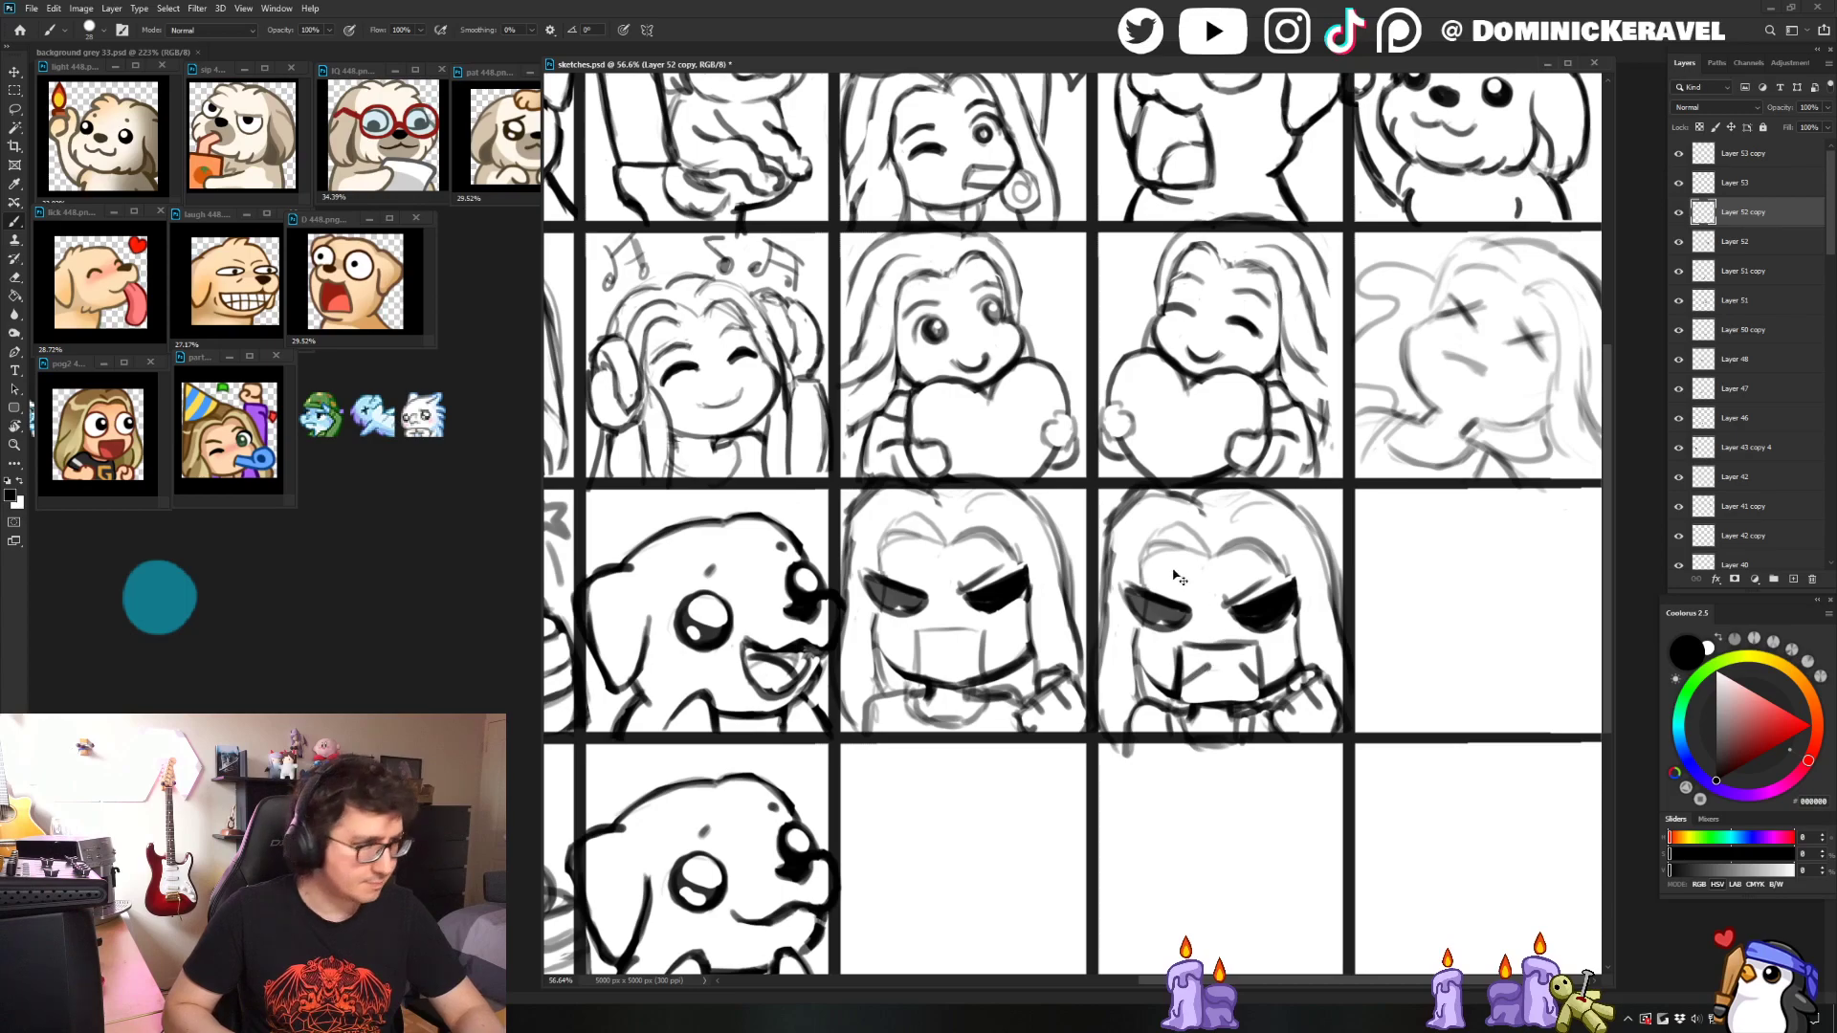
key(ctrl+z)
key(ctrl+z)
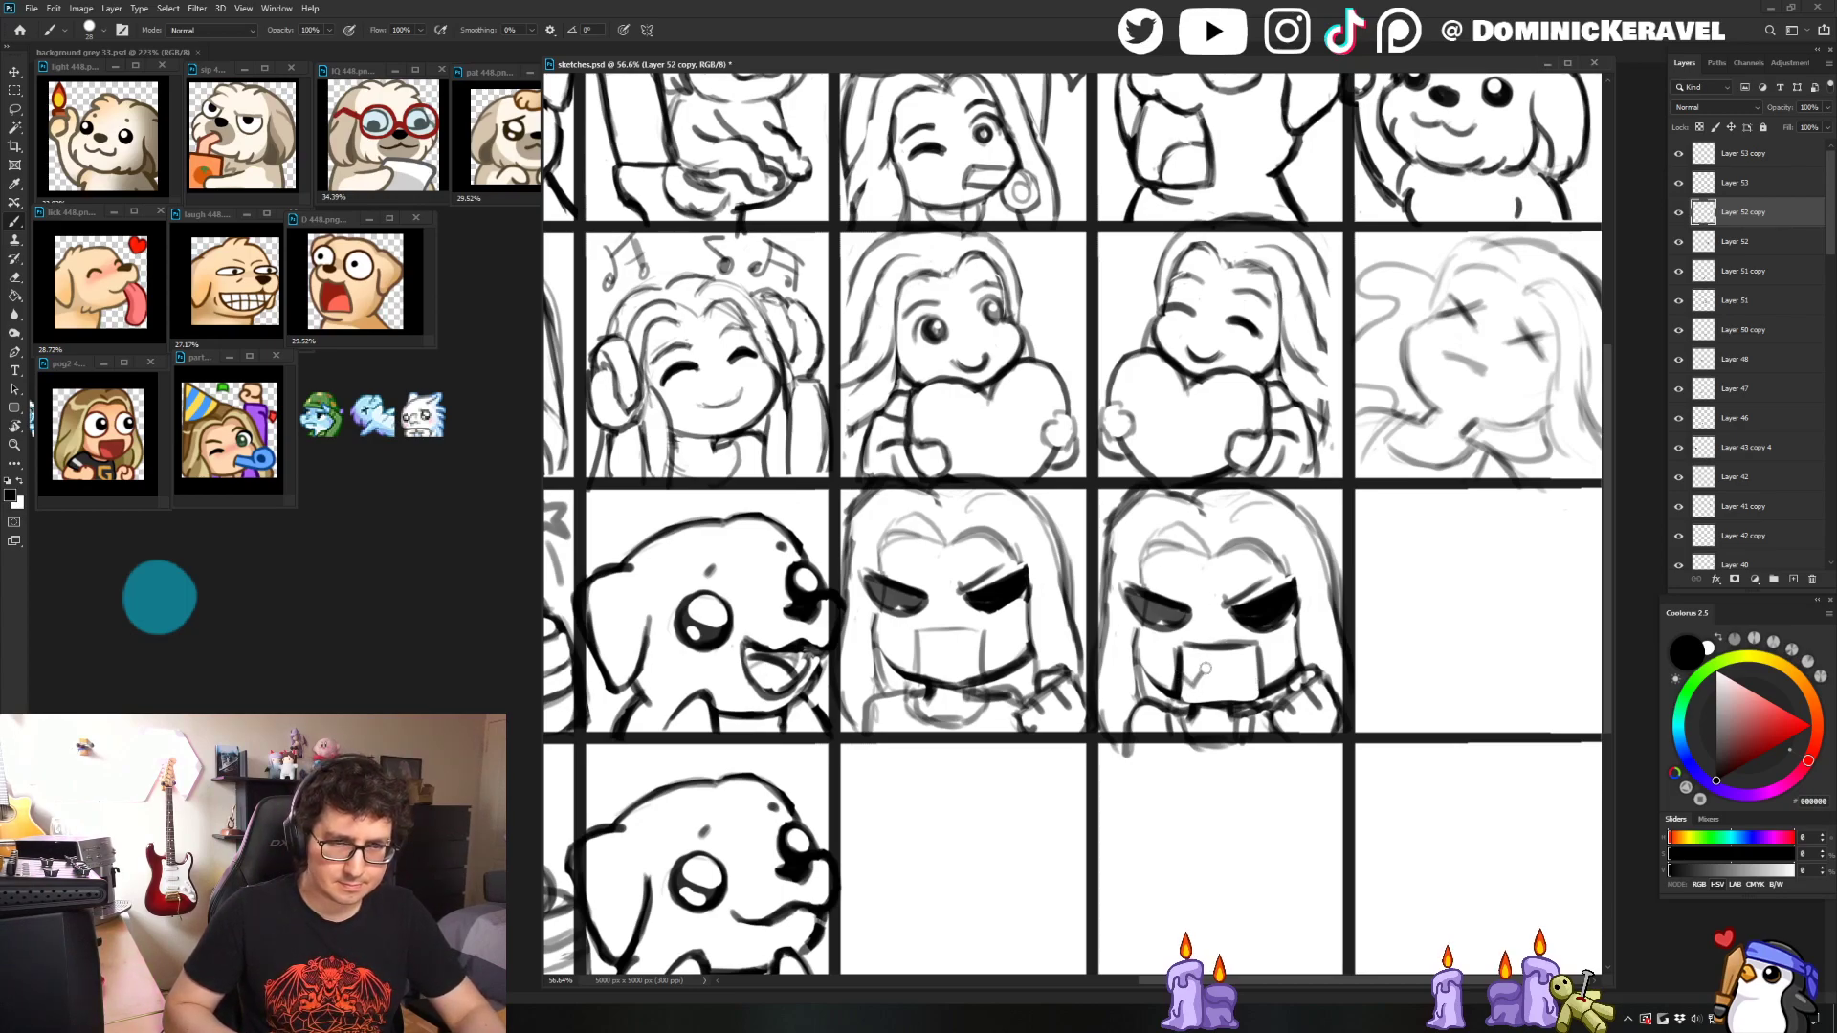
key(ctrl+z)
drag(1184, 683, 1232, 668)
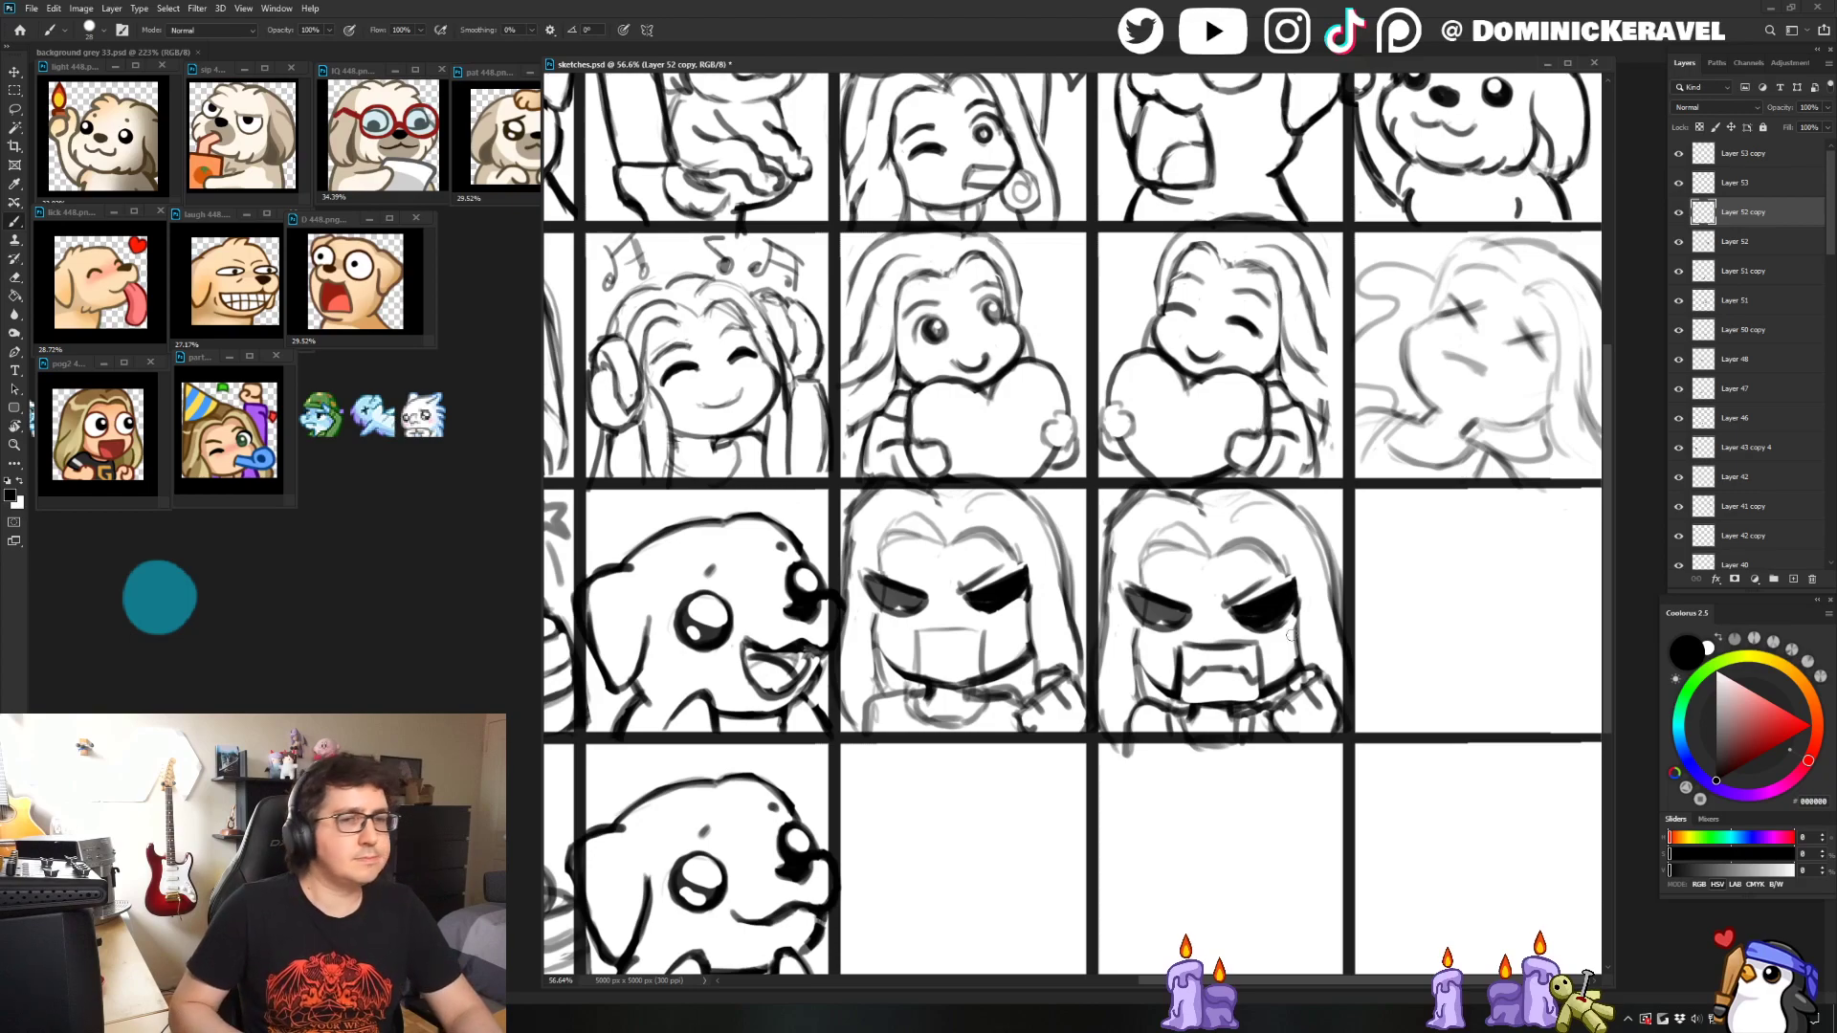
key(e)
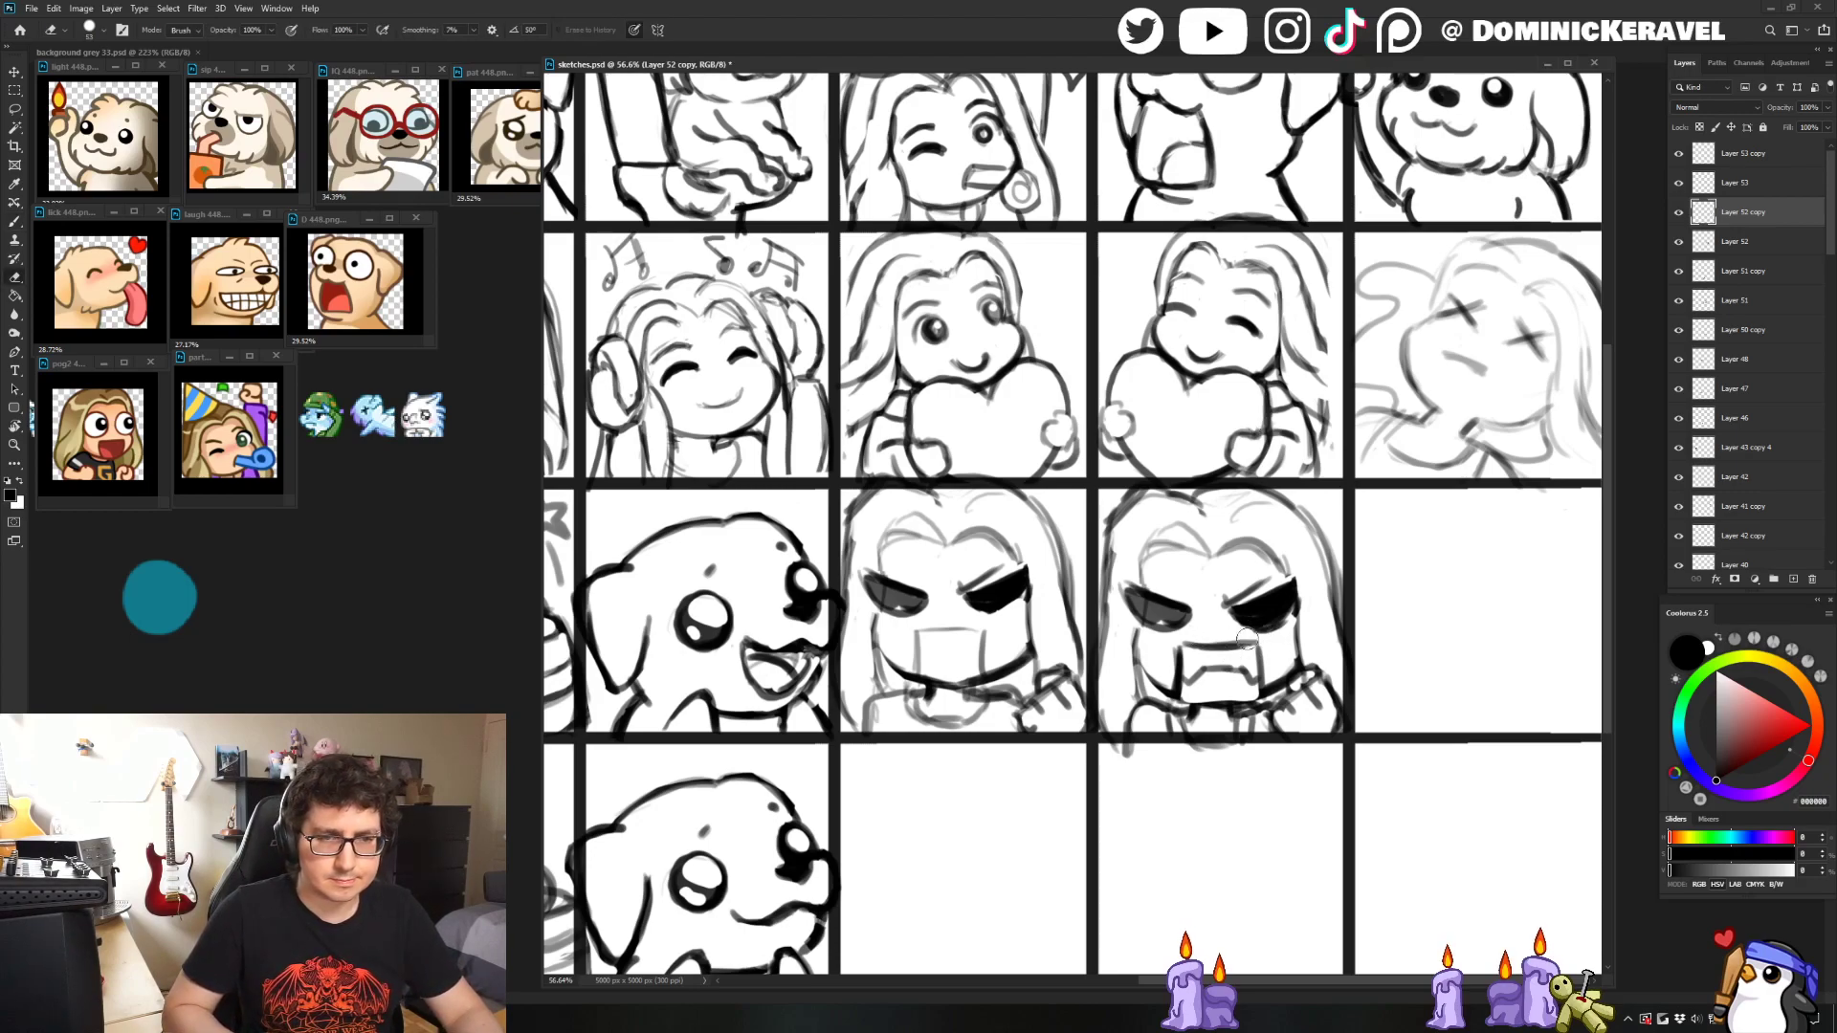
- Redraw the duplicated character's jawline in bold black beneath the rectangular mouth, erasing stray marks around it
key(b)
key(e)
key(b)
mouse_move(1156, 660)
mouse_down()
mouse_move(1186, 658)
mouse_move(1177, 688)
mouse_move(1269, 698)
mouse_move(1249, 707)
mouse_move(1215, 670)
mouse_move(1303, 670)
mouse_up()
key(e)
key(b)
key(e)
key(b)
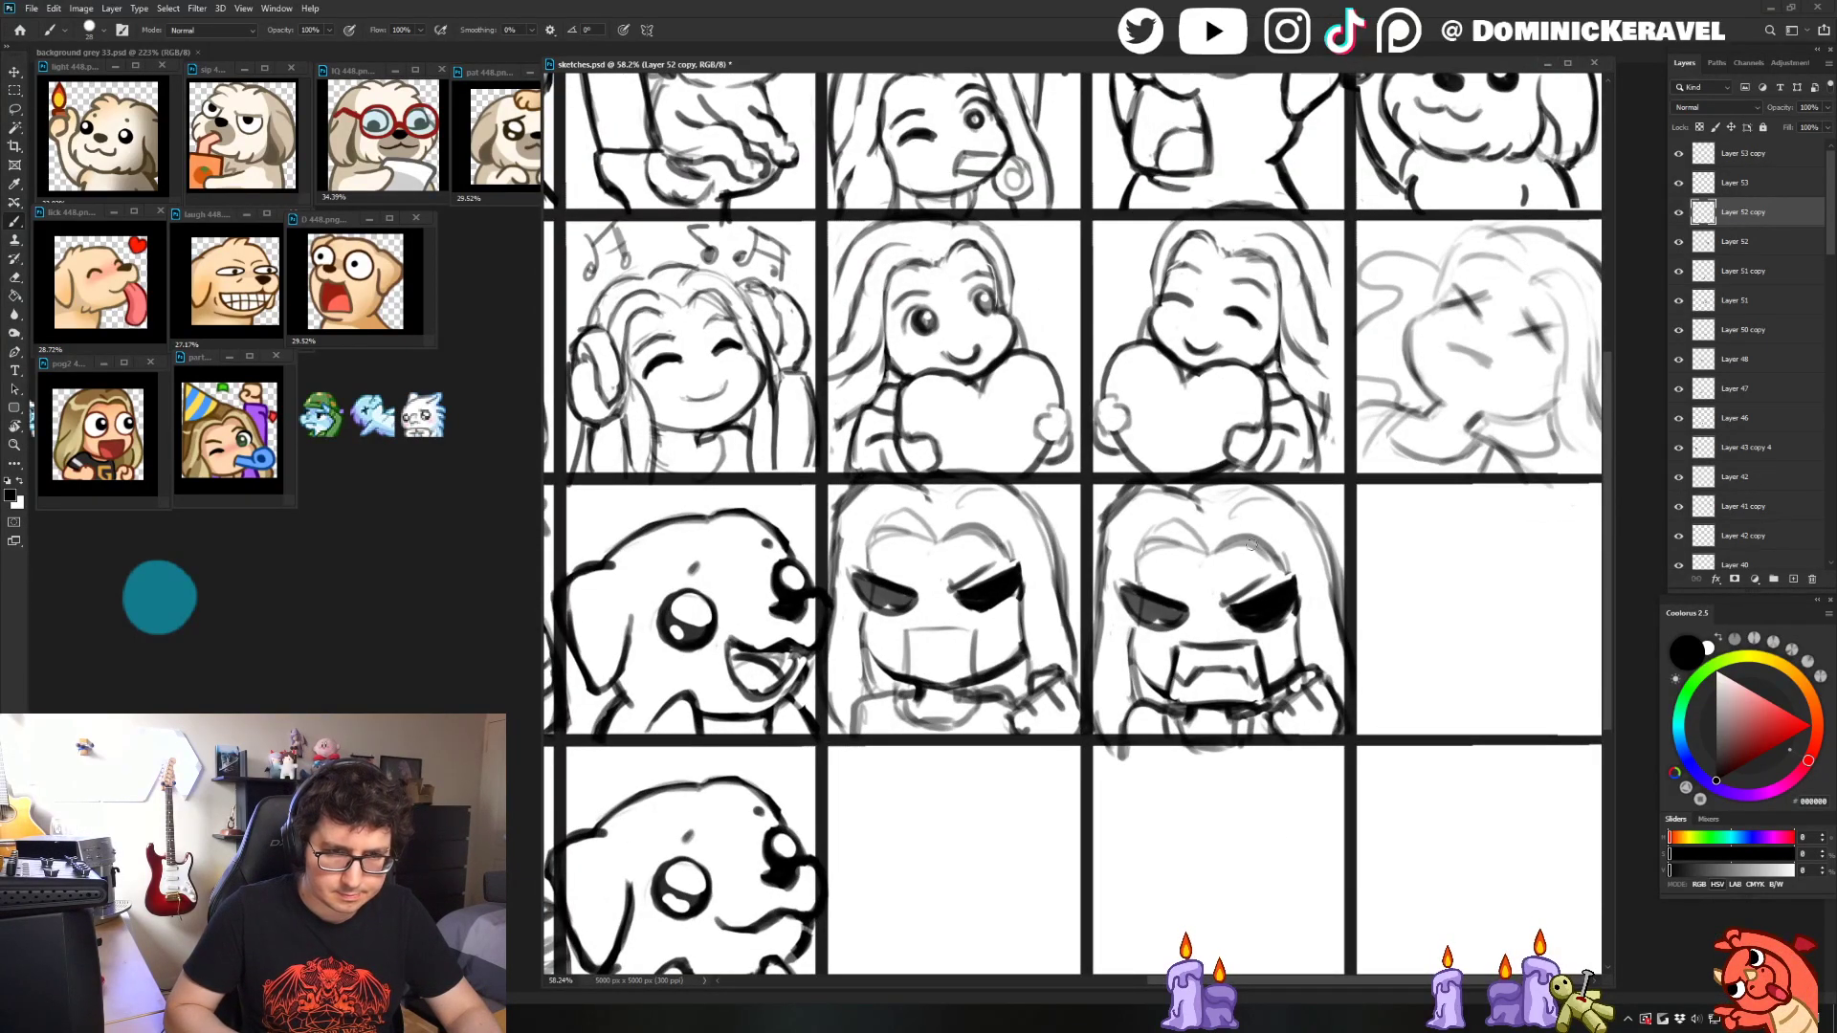
key(e)
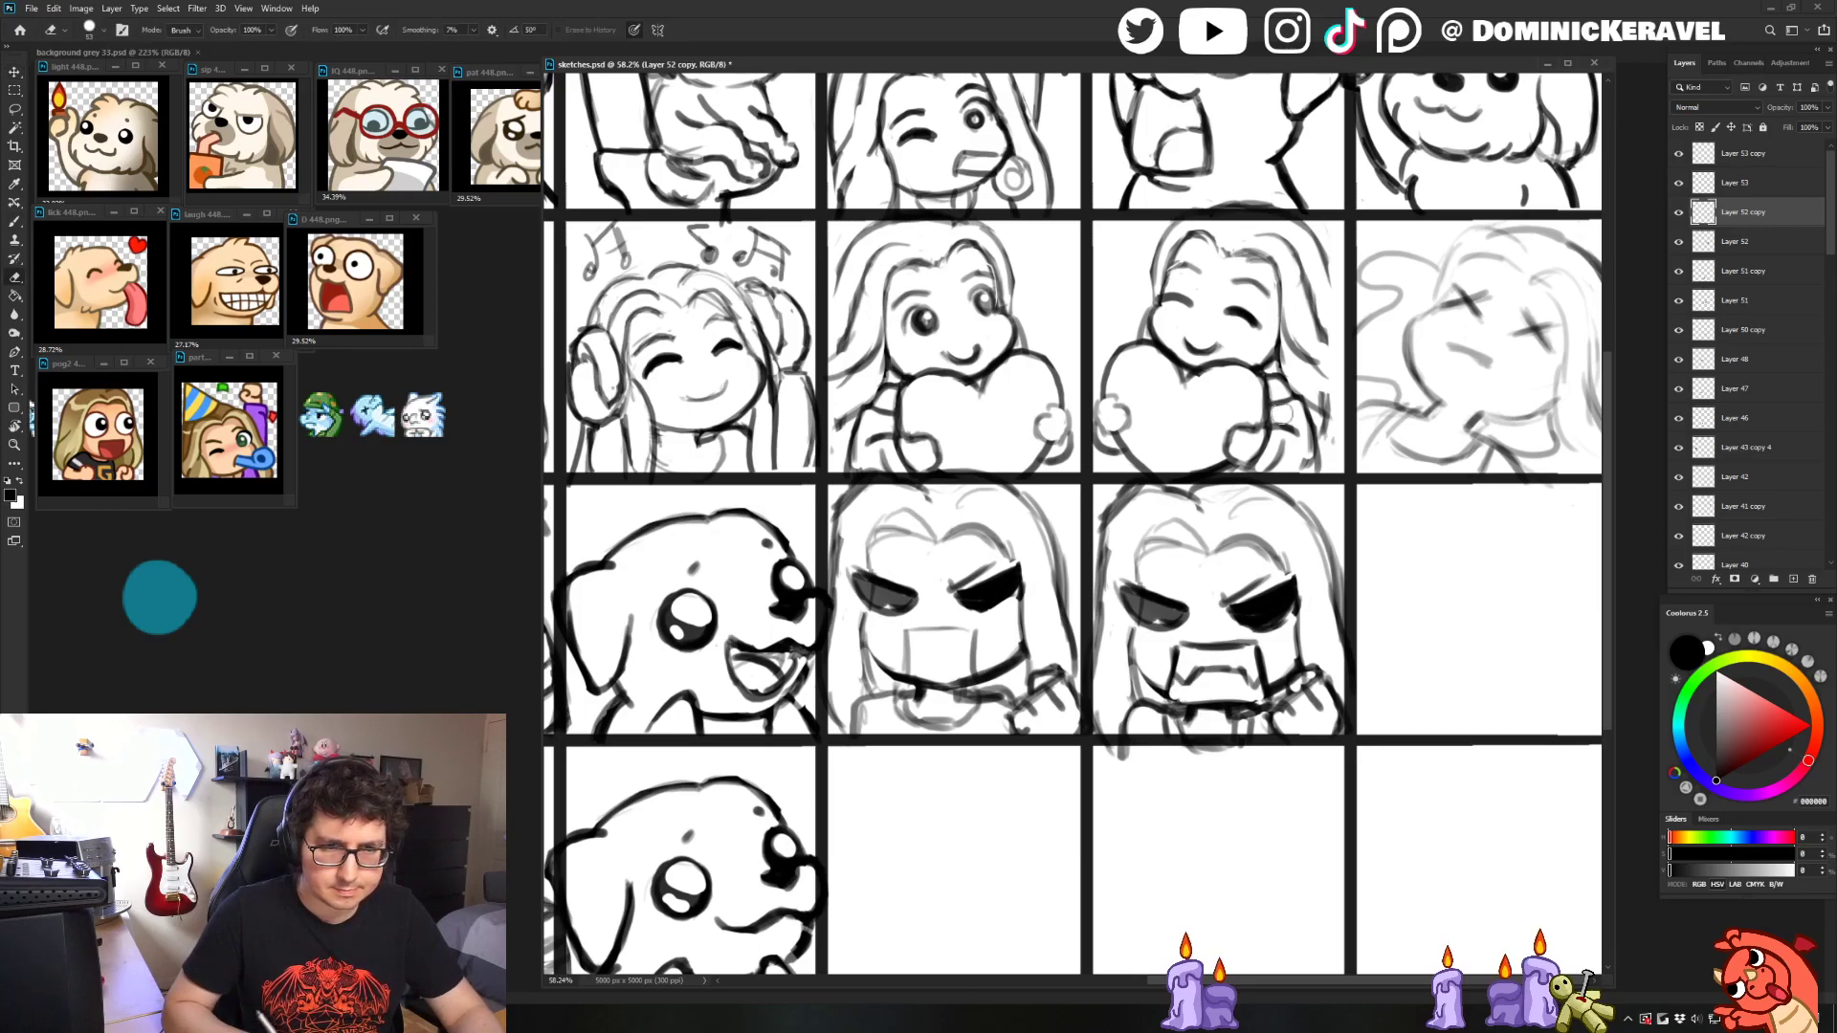
scroll(1281, 403, down, 5)
scroll(1277, 605, up, 5)
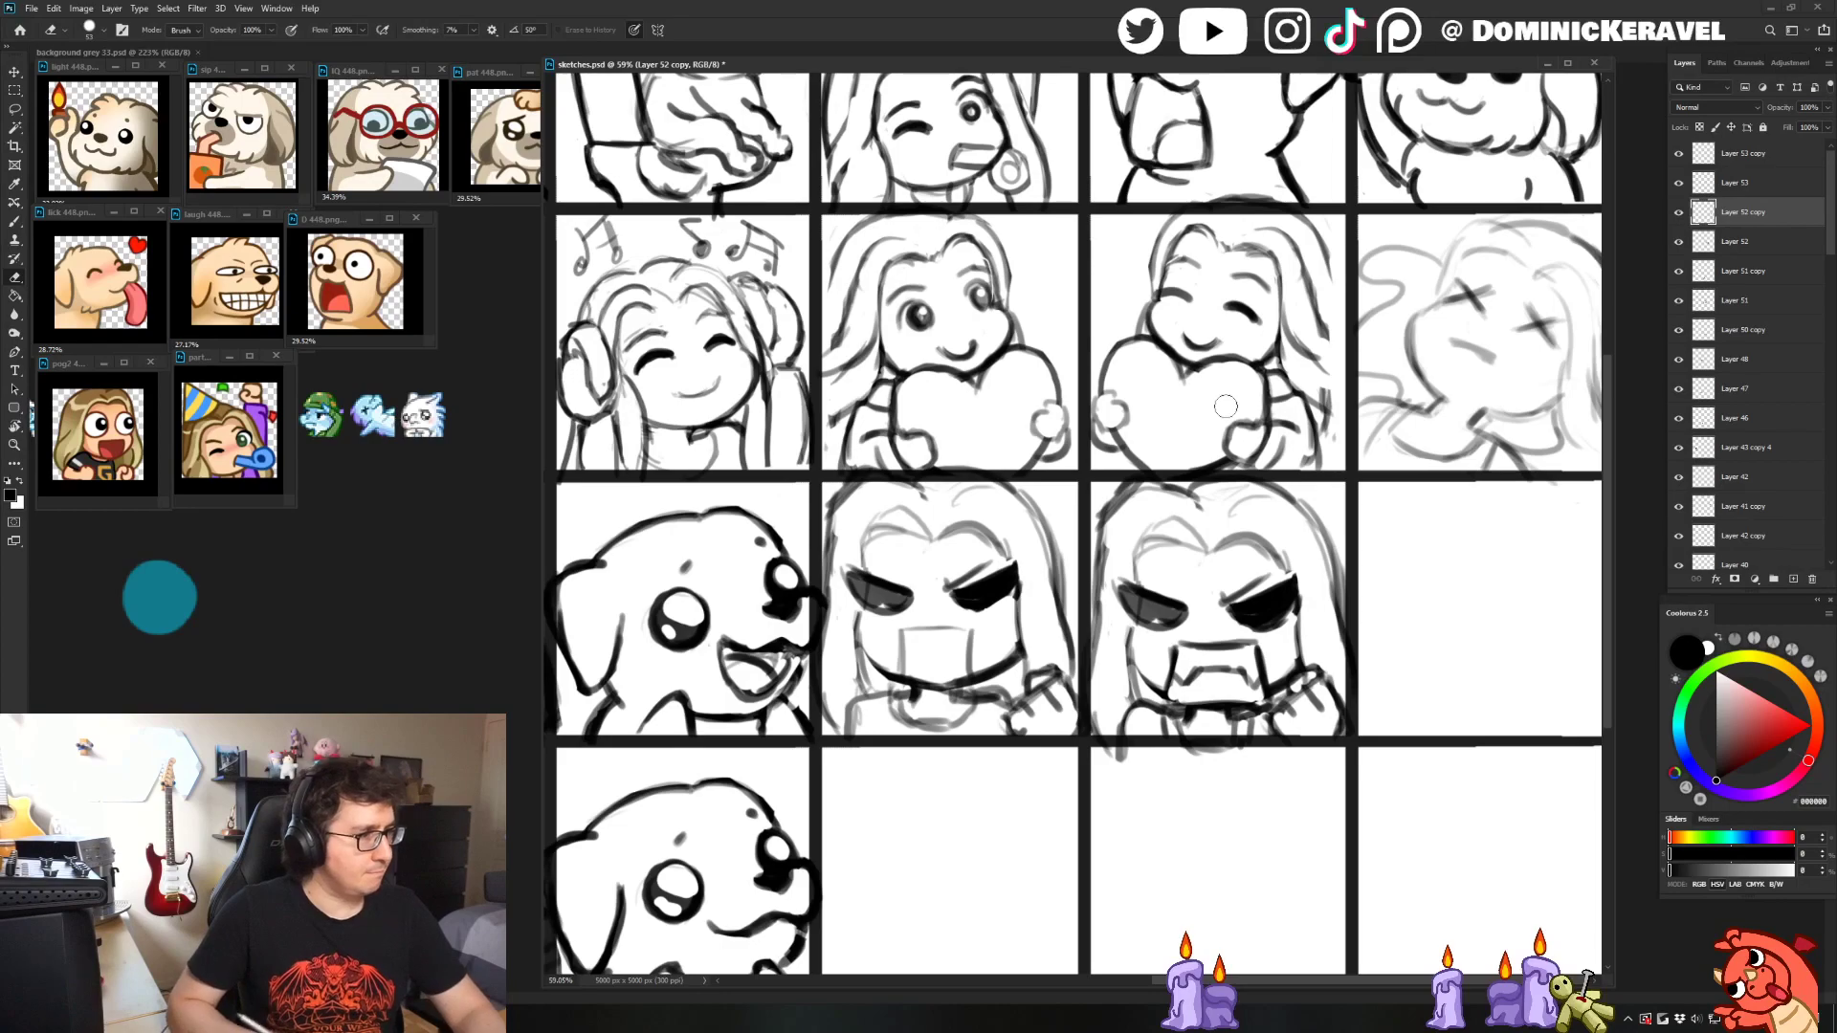
- Darken the duplicated character's left-side eye with black and clean its slanted outline on Layer 52 copy
key(b)
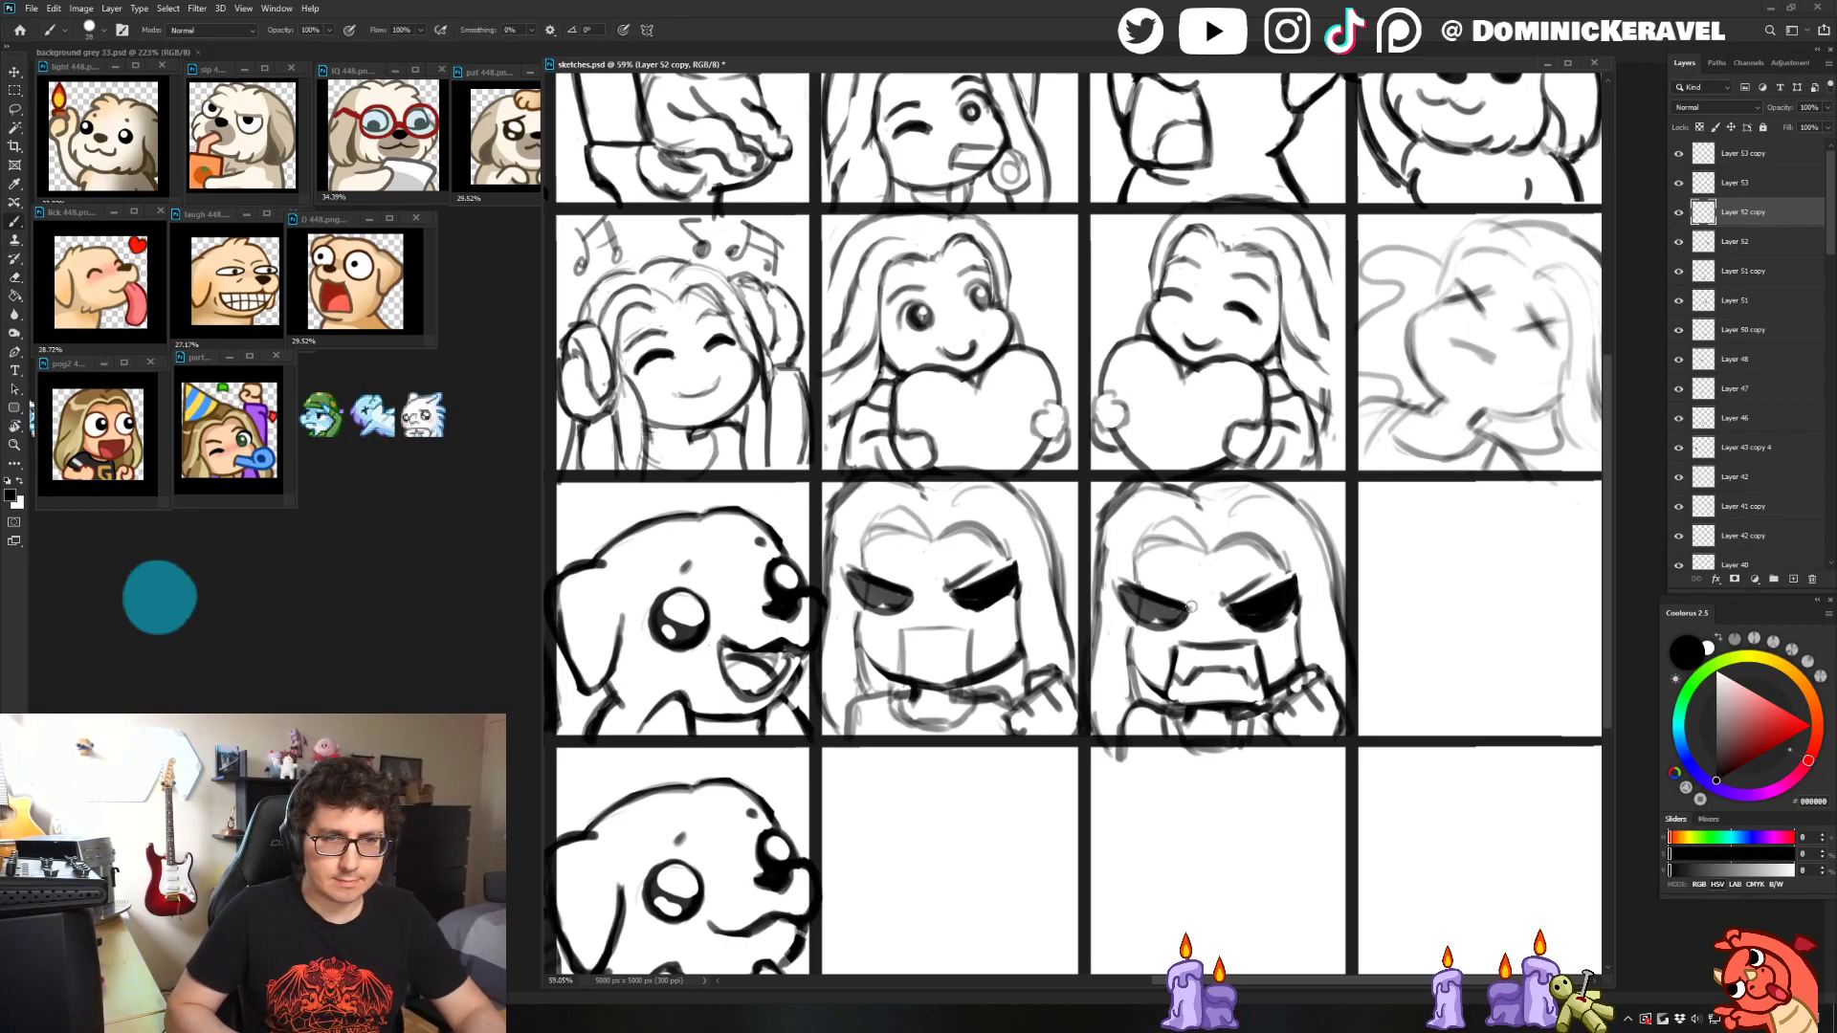
key(e)
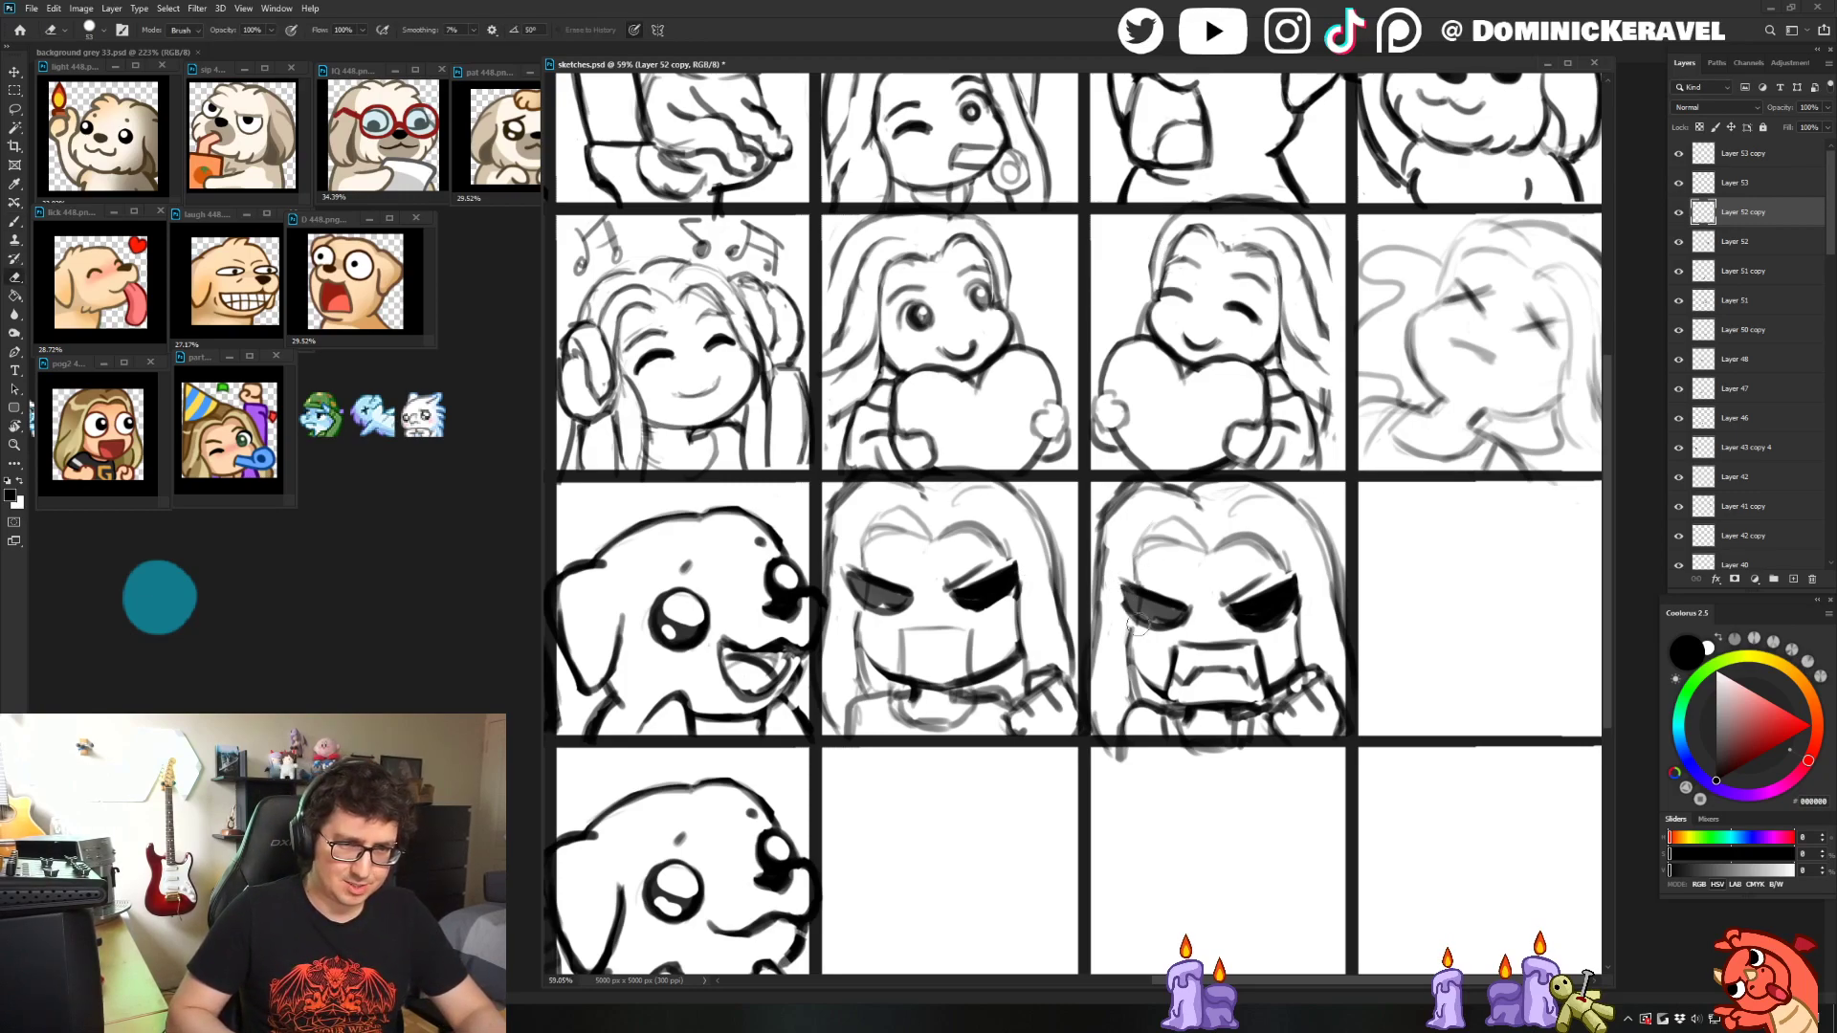
key(b)
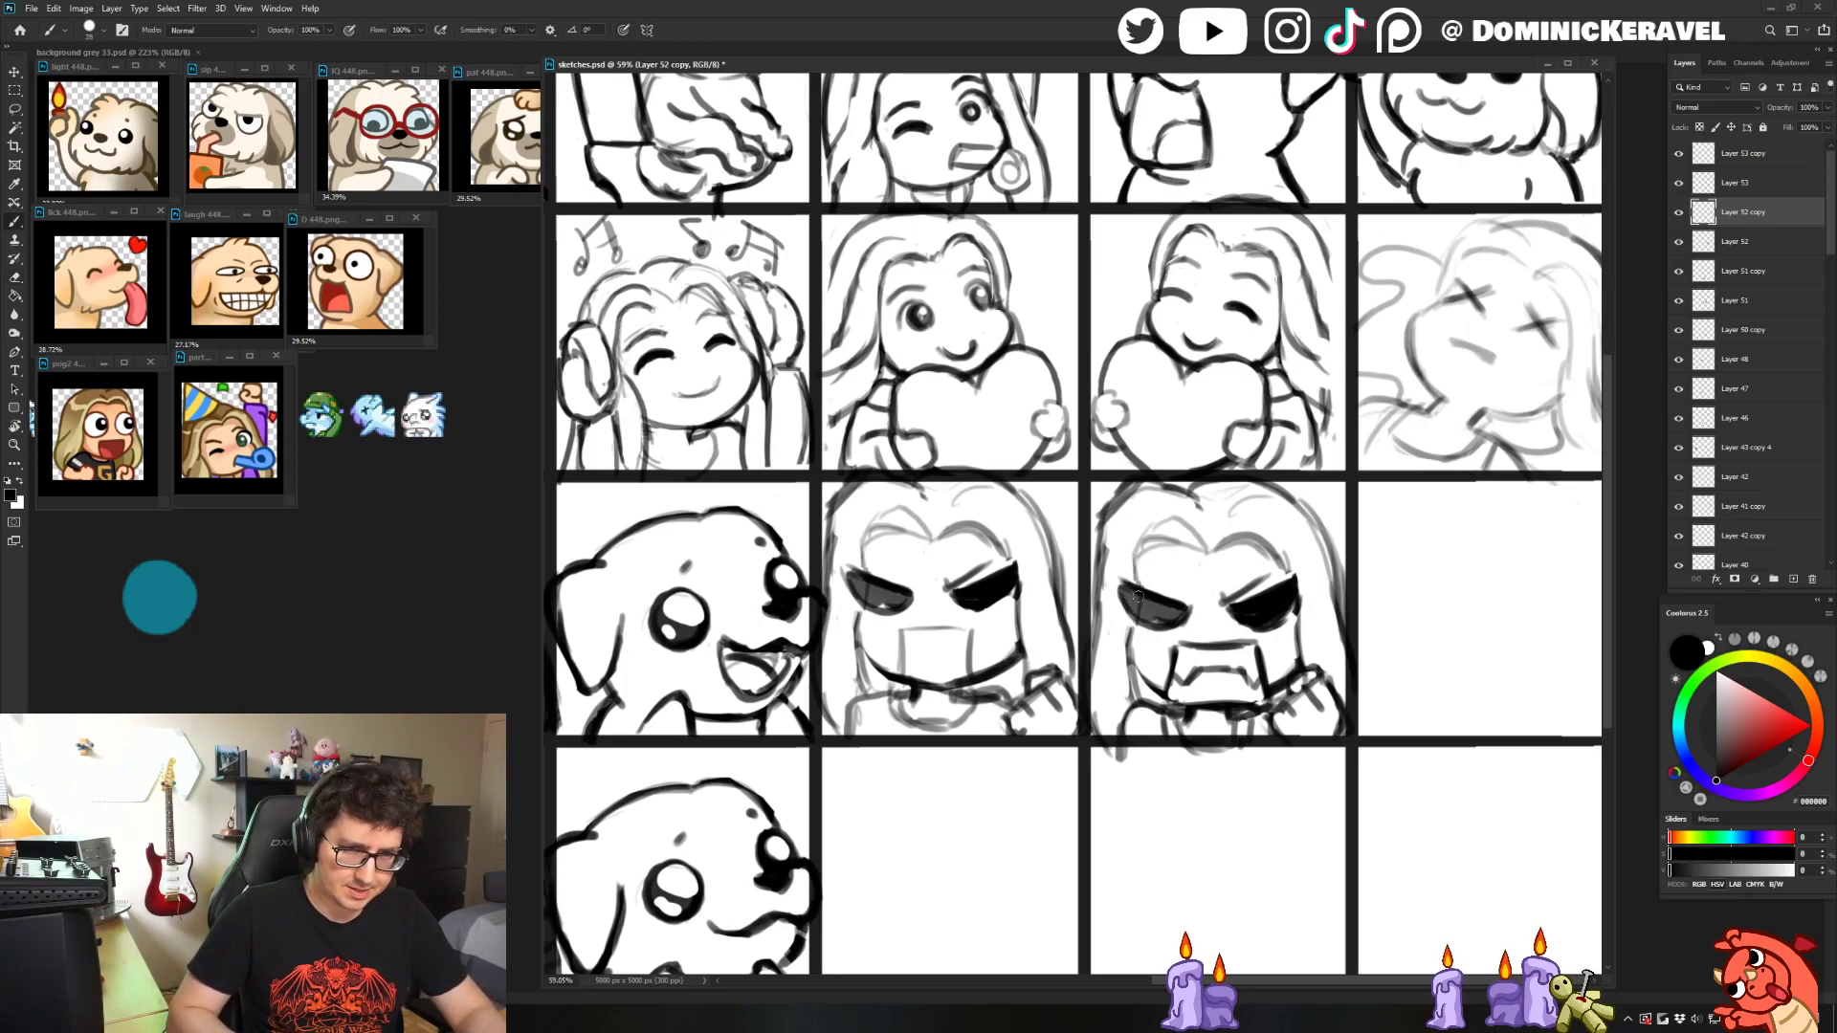
drag(1135, 590, 1172, 605)
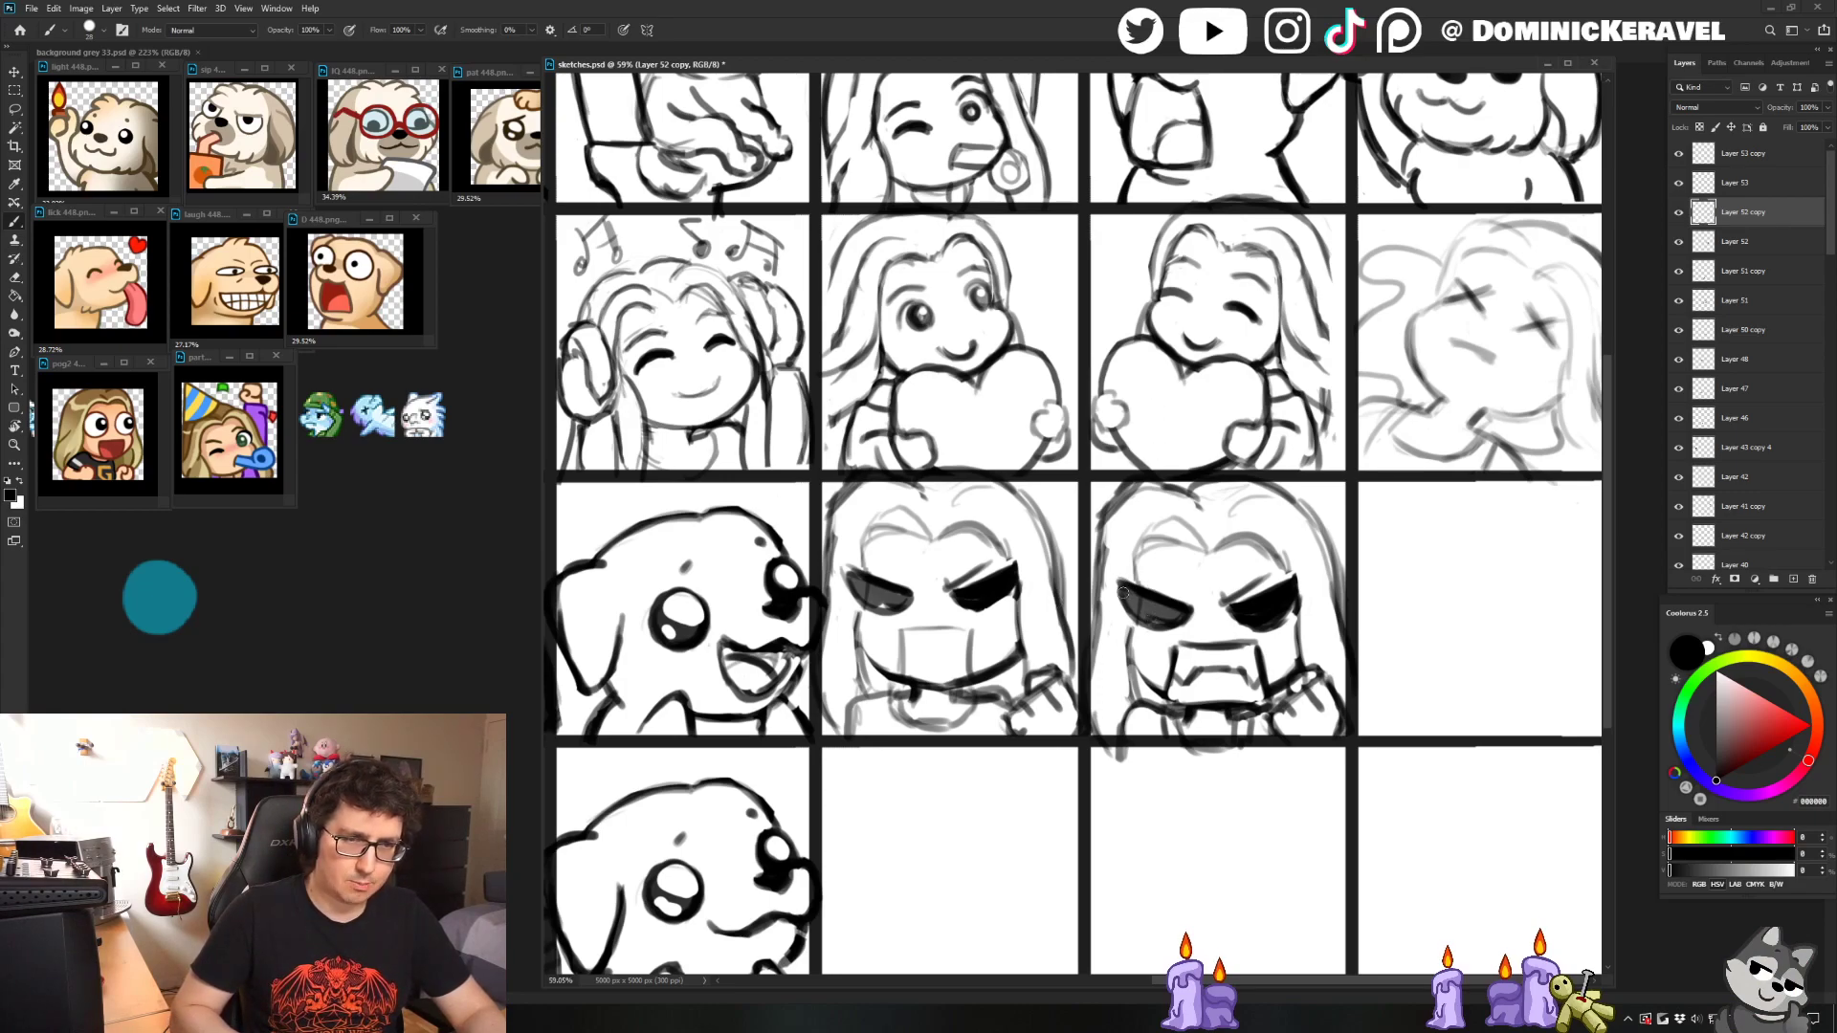
drag(1129, 594, 1192, 613)
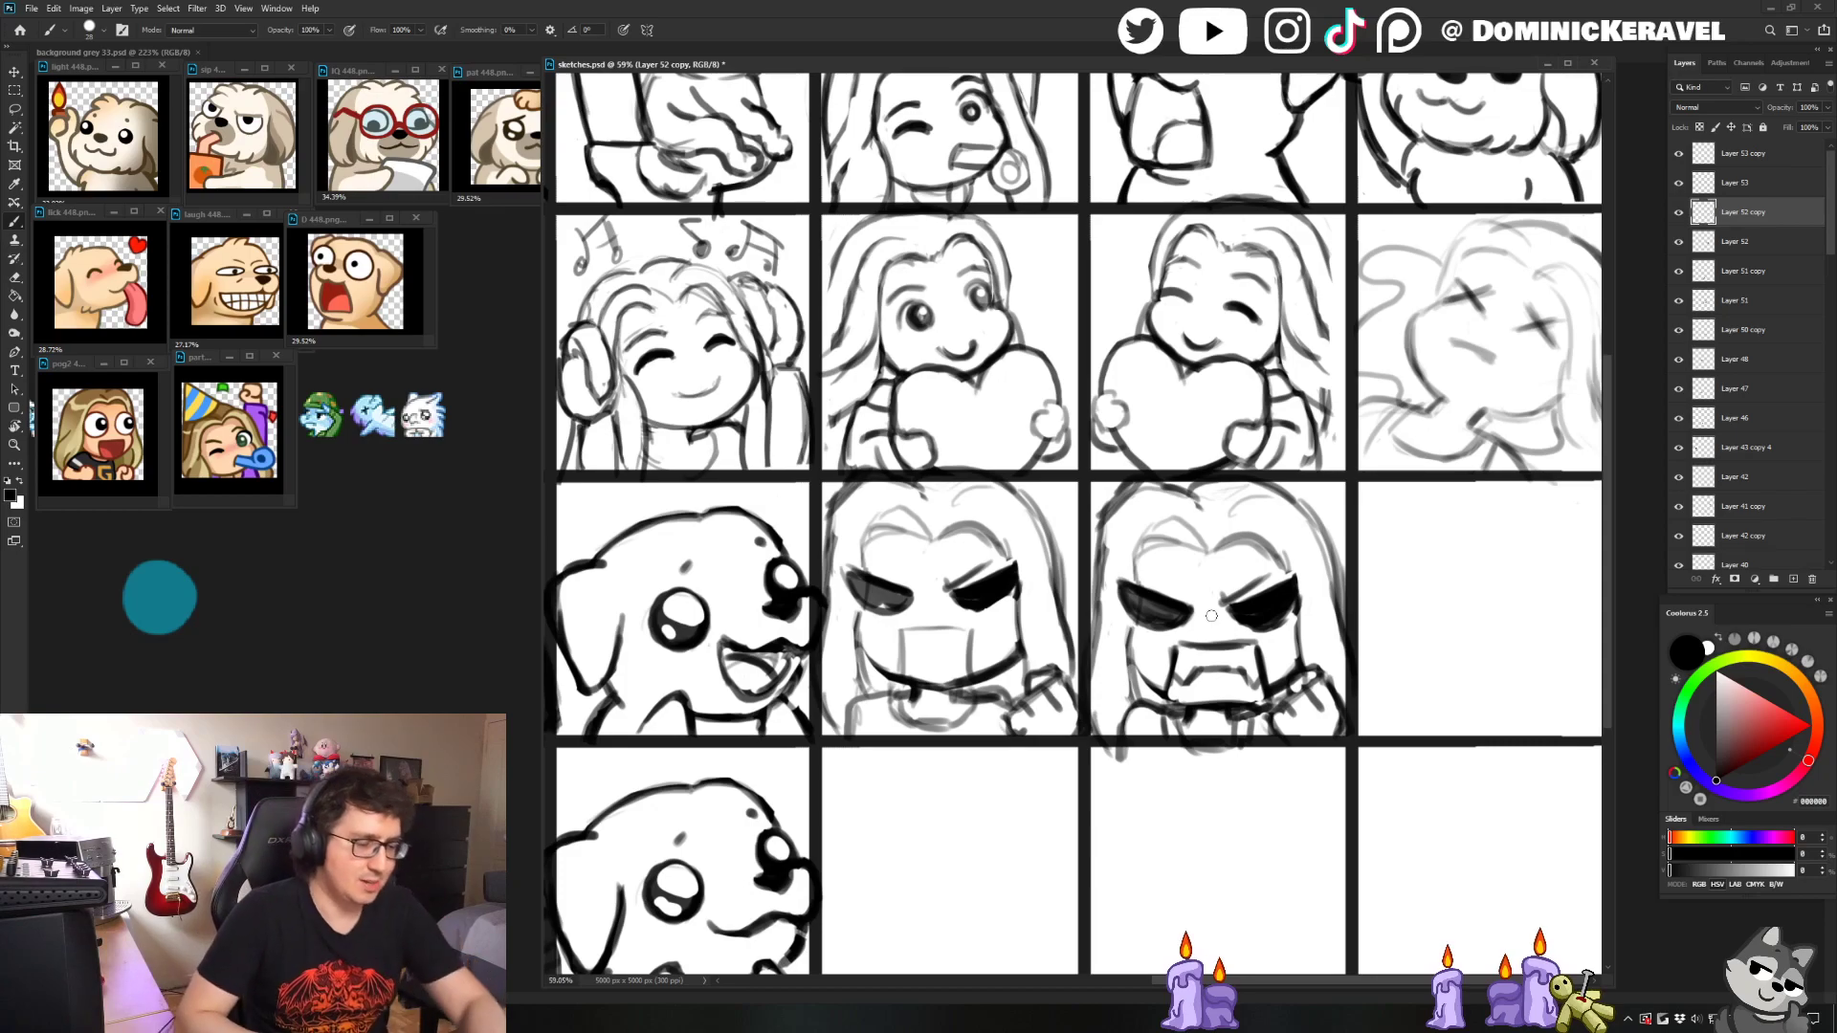
- Draw a bold slanted brow line over the duplicated character's left-side eye and touch up the right-side eye's inner corner
key(e)
key(b)
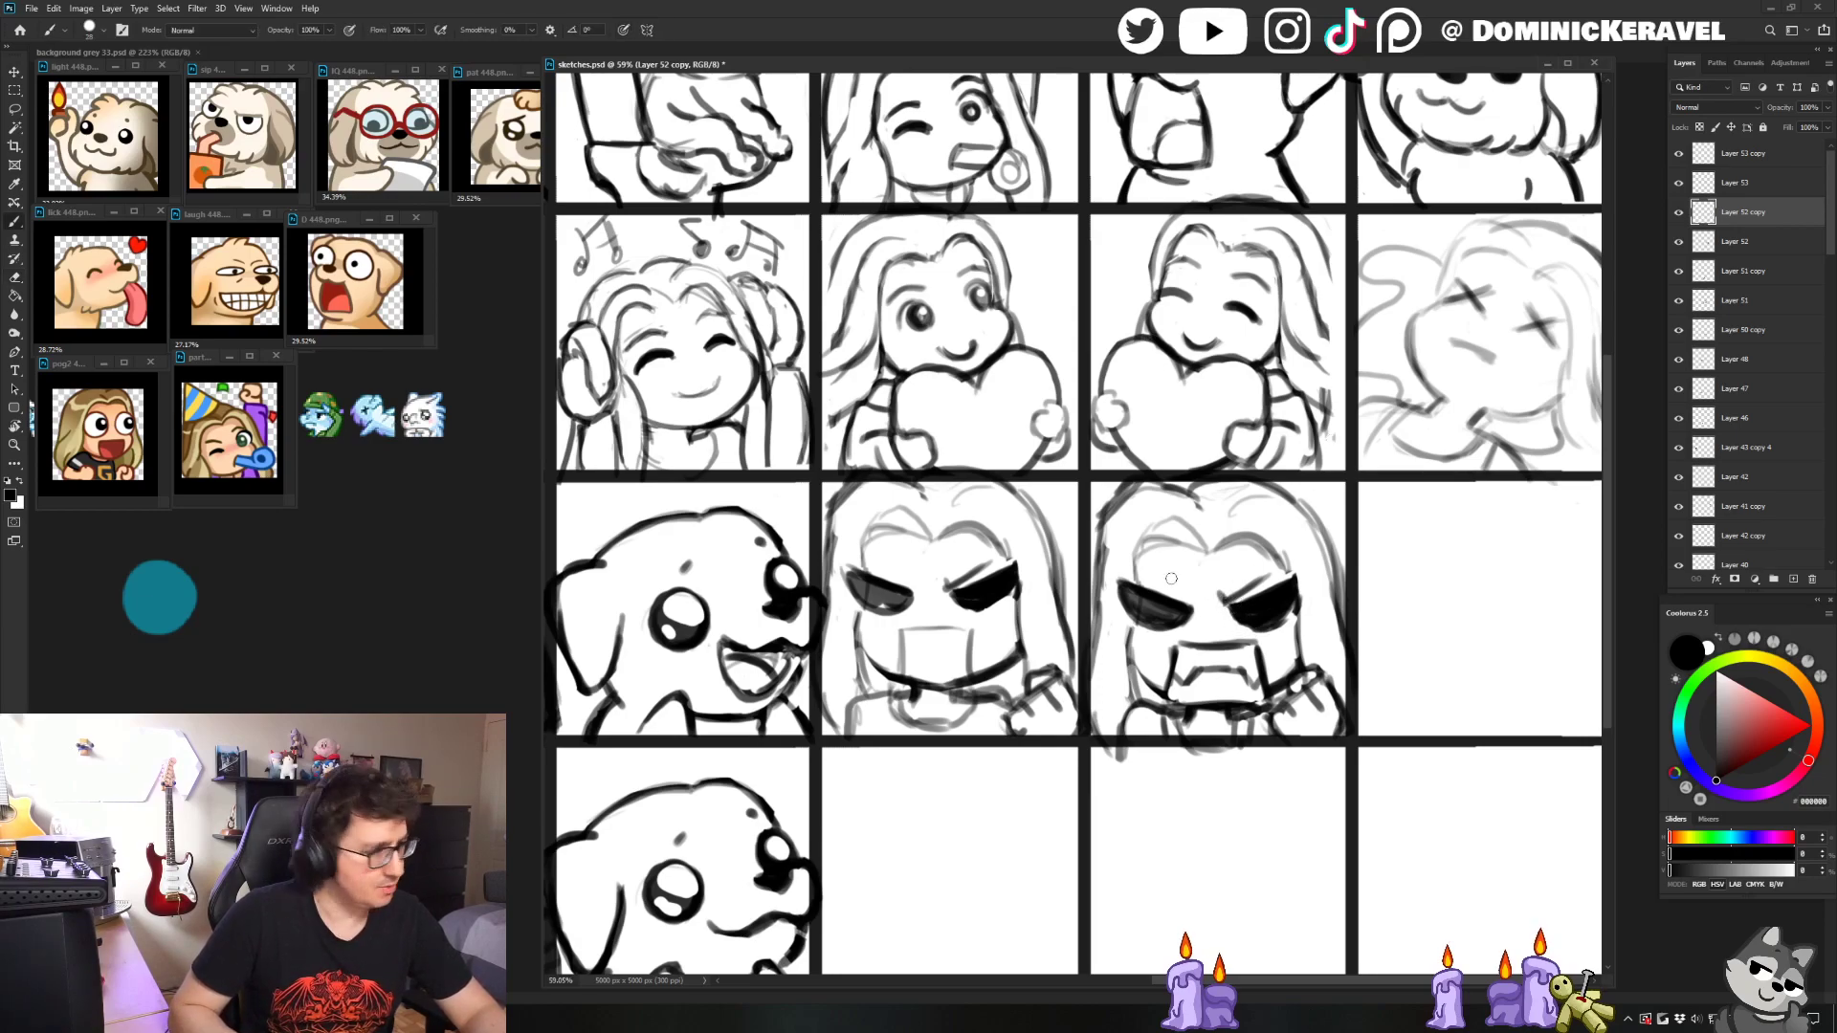
drag(1148, 577, 1184, 599)
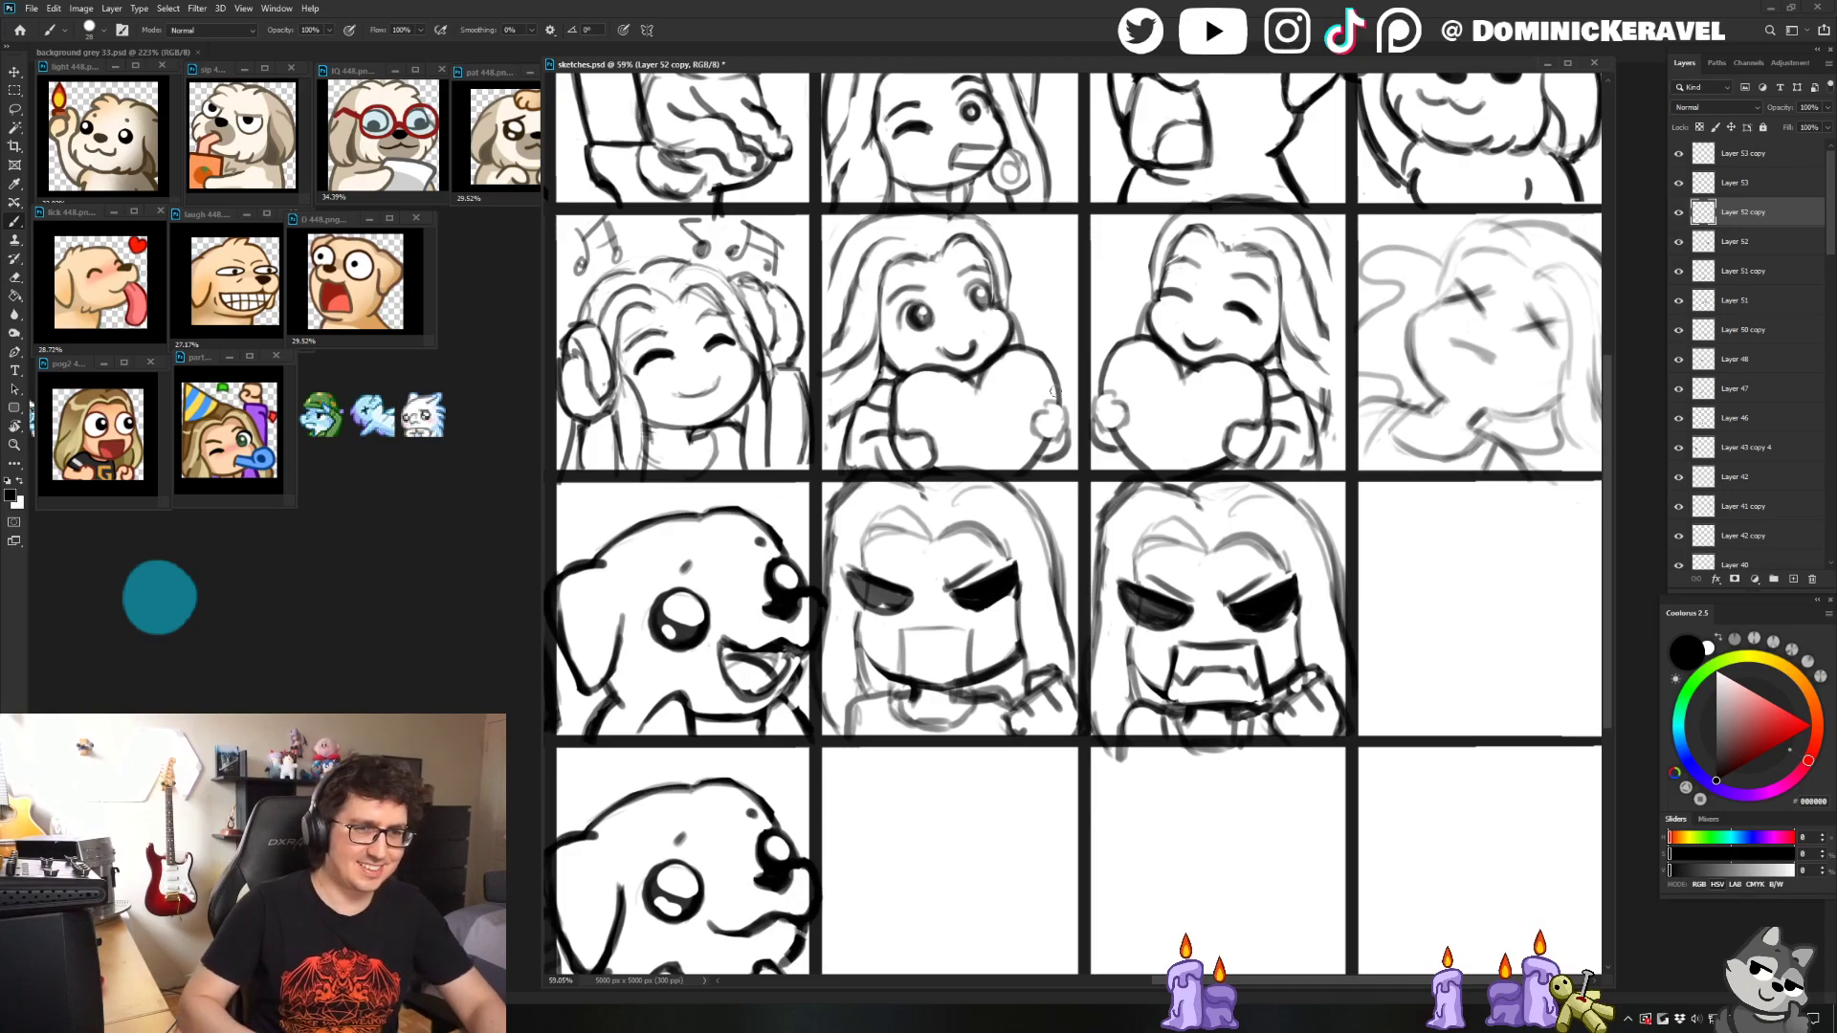
drag(1246, 621, 1233, 612)
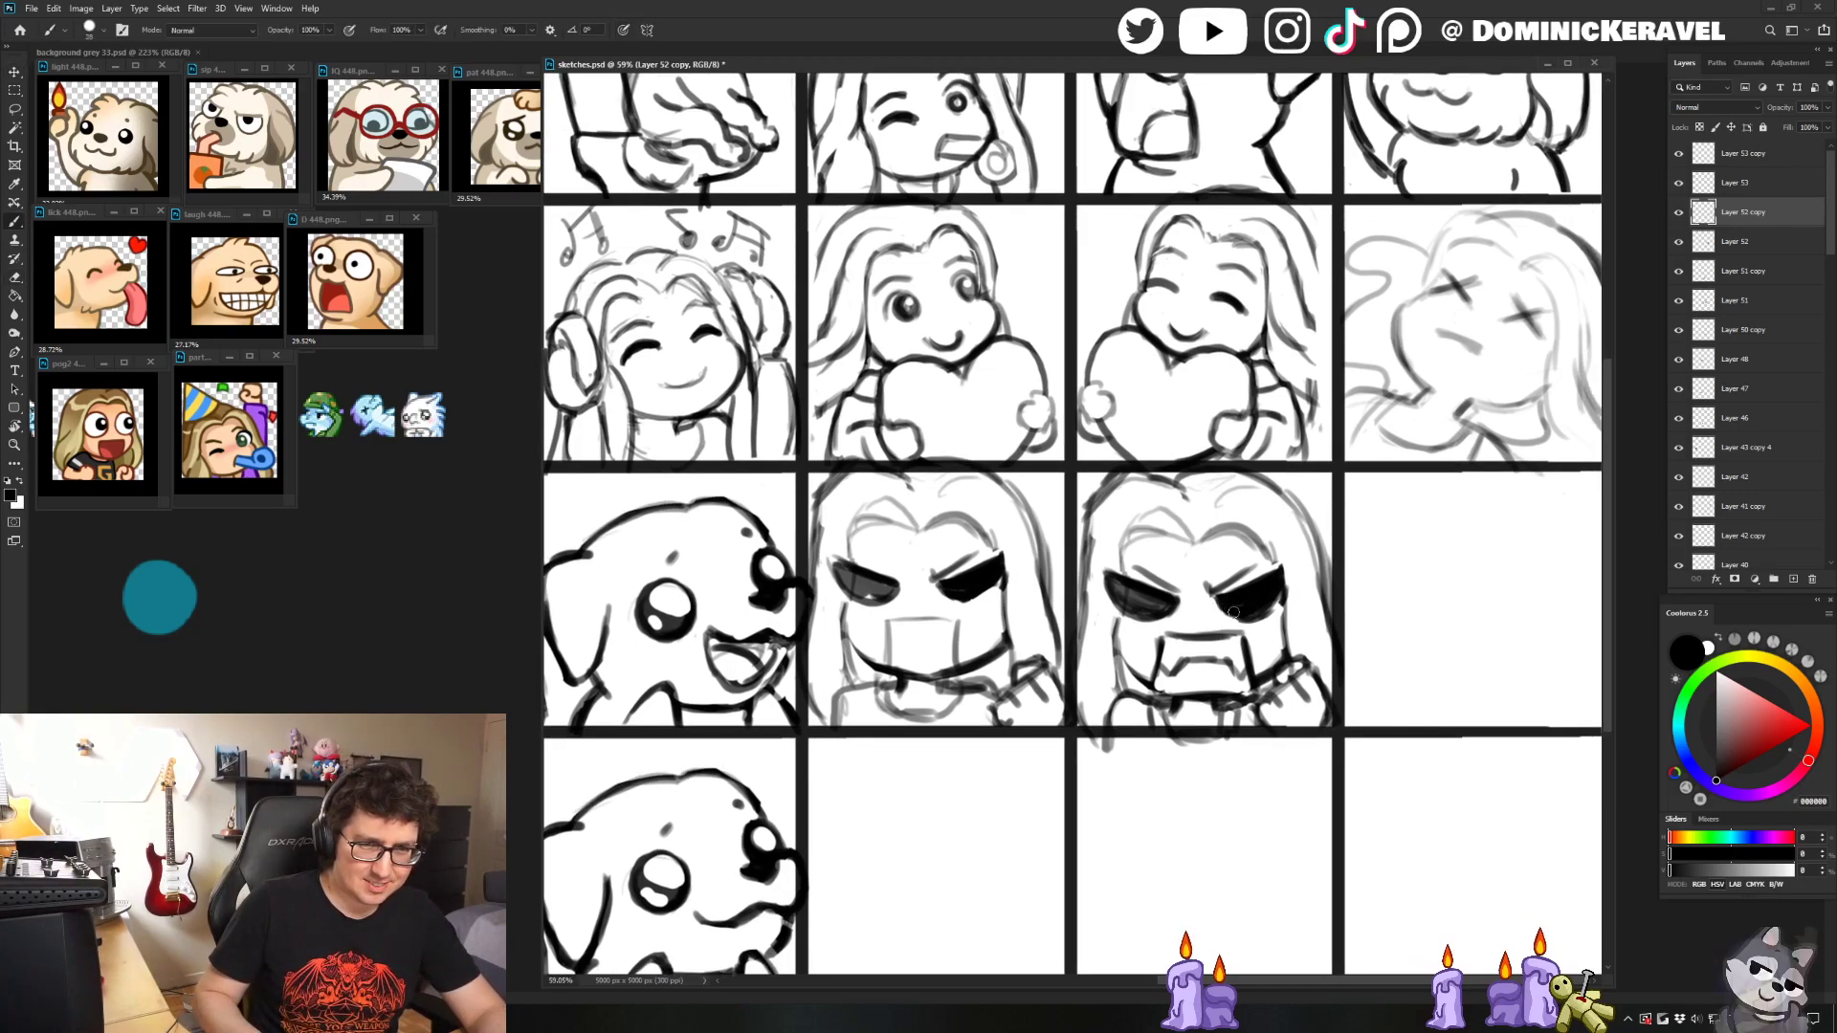
- Clean up the outer corners of both eyes and the adjoining face outline on the duplicated character
key(e)
key(b)
key(e)
mouse_move(1114, 584)
mouse_down()
mouse_move(1129, 618)
mouse_move(1155, 604)
mouse_move(1140, 625)
mouse_move(1114, 581)
mouse_up()
key(b)
key(e)
mouse_move(1281, 622)
mouse_down()
mouse_move(1296, 593)
mouse_move(1285, 642)
mouse_move(1283, 605)
mouse_up()
key(b)
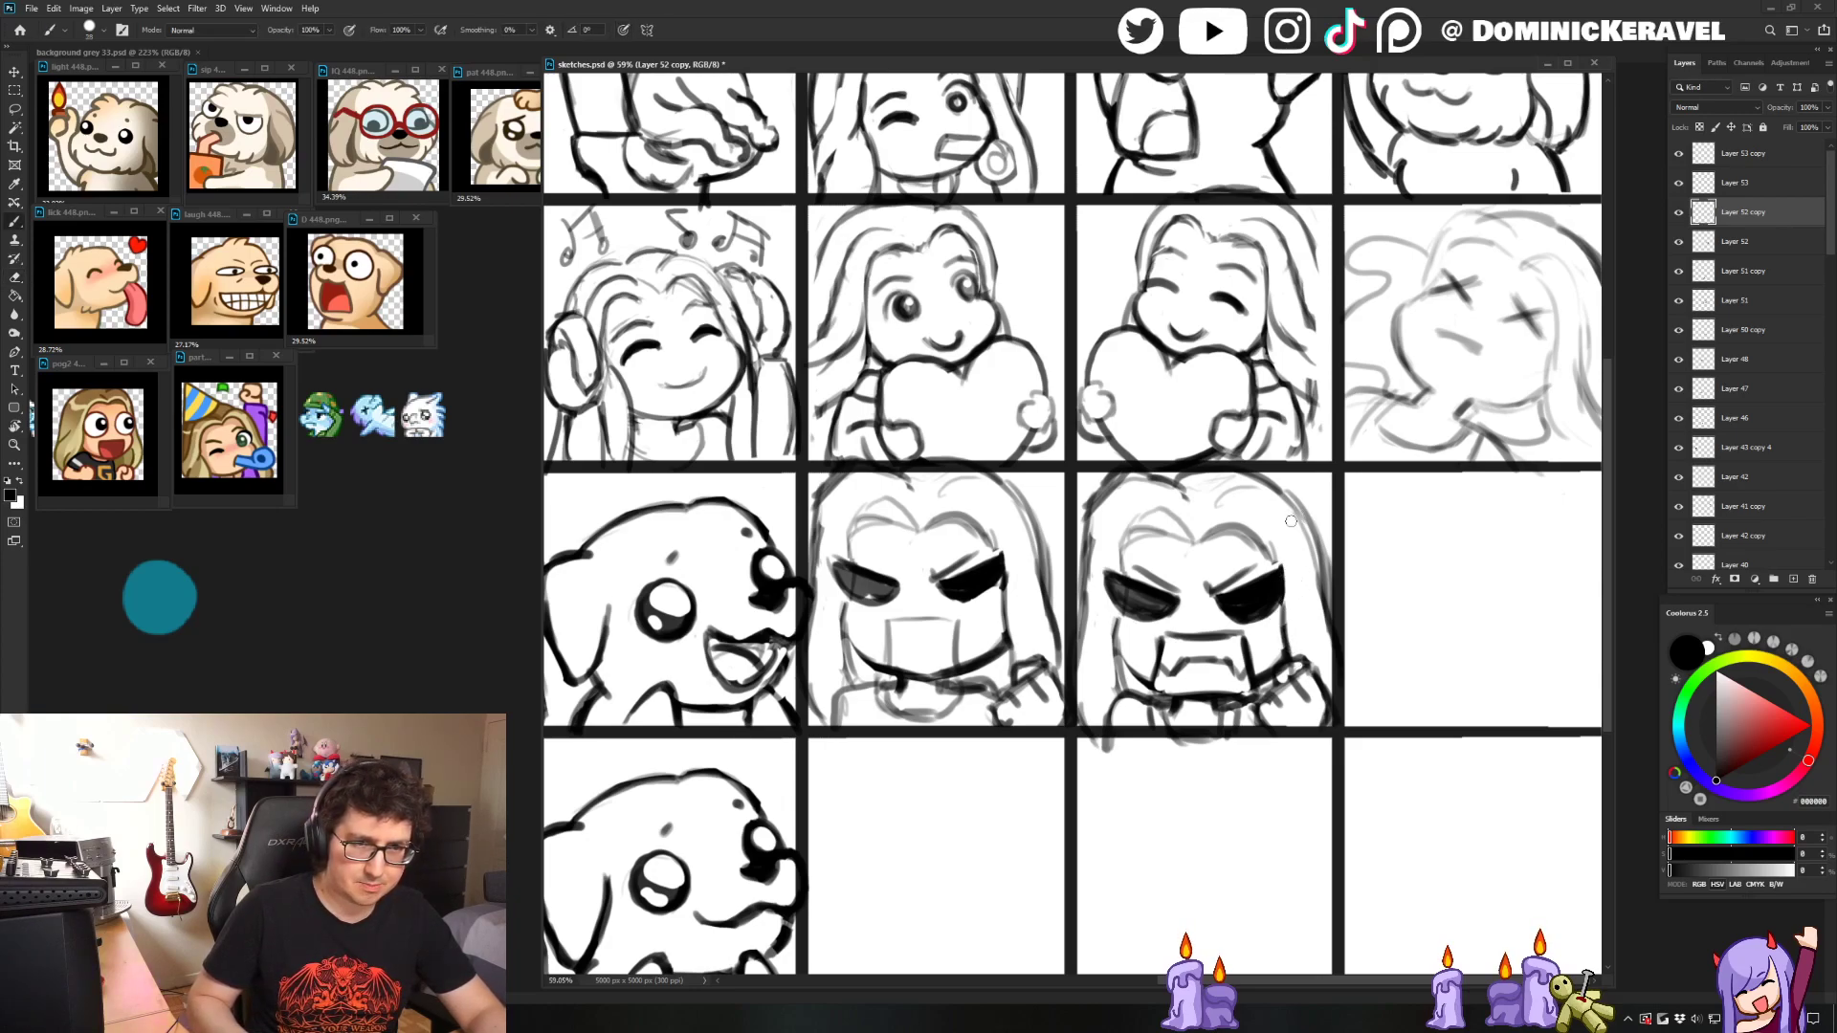
- Redraw the duplicated character's left-side hair and inner hairline with darker strokes, trimming the outer edge
mouse_move(1115, 675)
mouse_down()
mouse_move(1124, 627)
mouse_move(1126, 660)
mouse_move(1118, 615)
mouse_move(1107, 701)
mouse_up()
key(e)
key(b)
key(e)
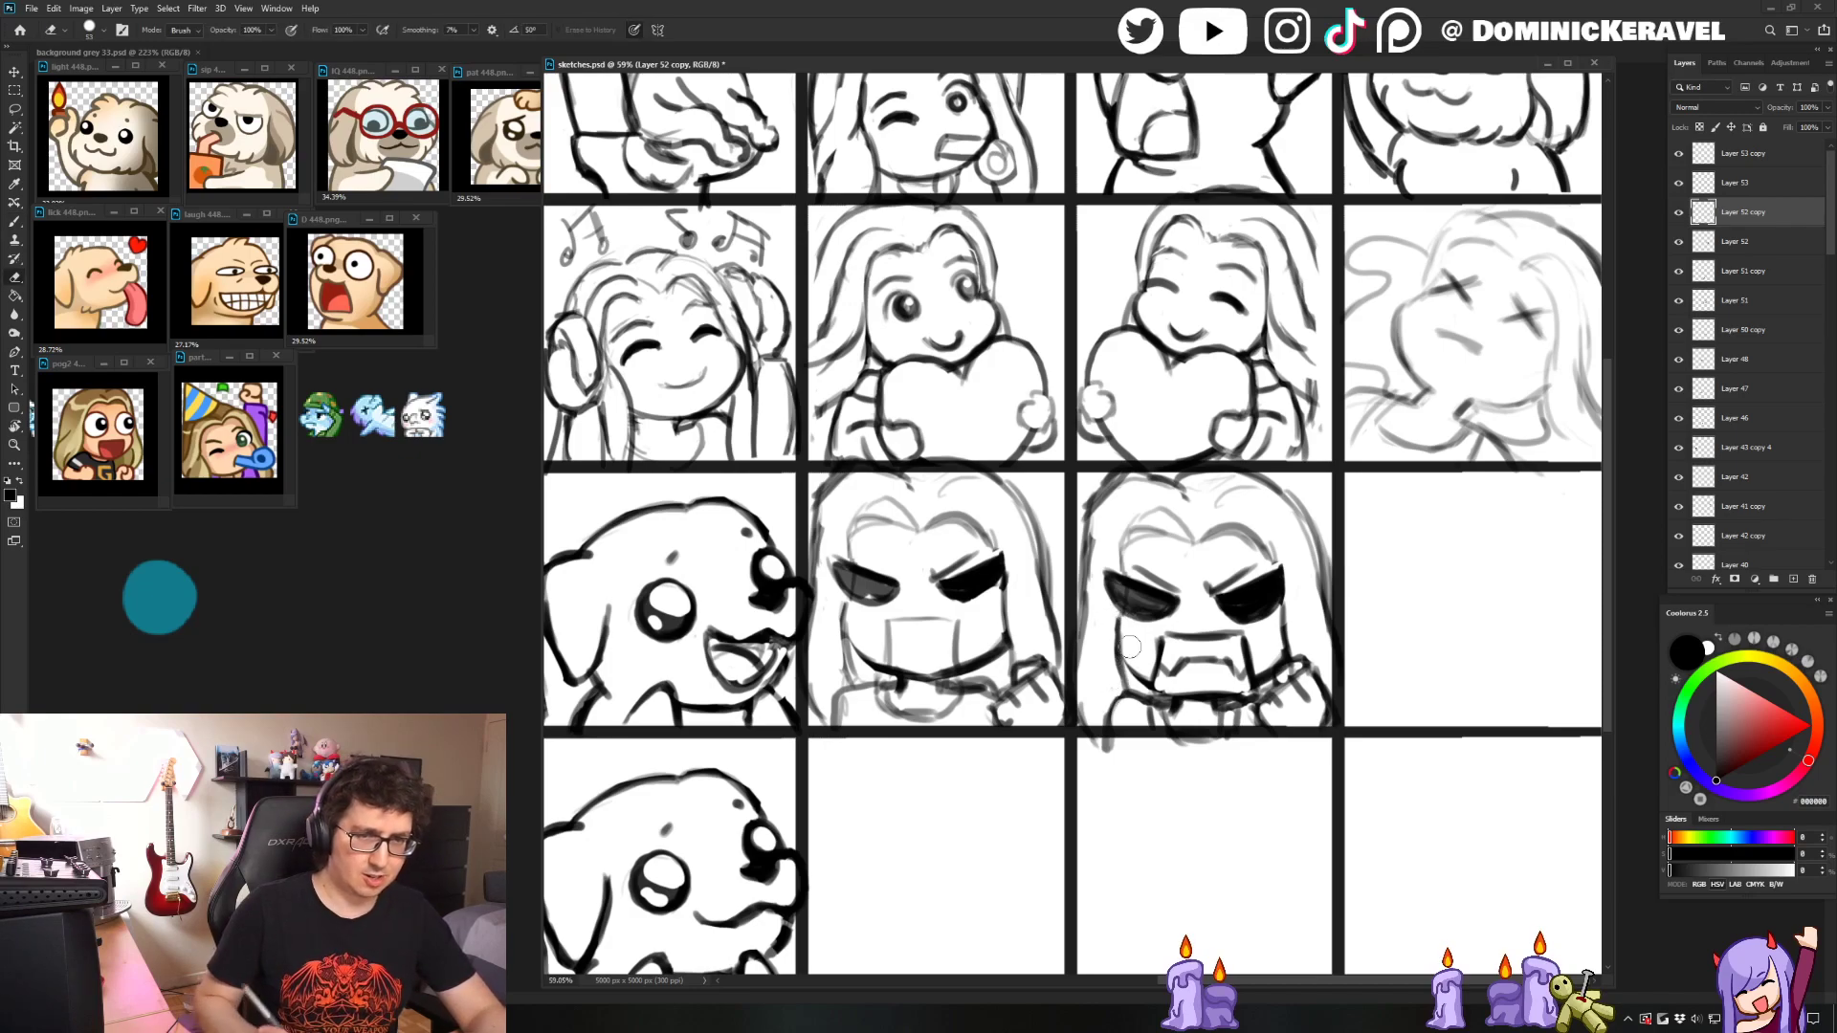
key(b)
mouse_move(1191, 540)
mouse_down()
mouse_move(1146, 517)
mouse_move(1120, 562)
mouse_up()
key(e)
drag(1110, 479, 1086, 488)
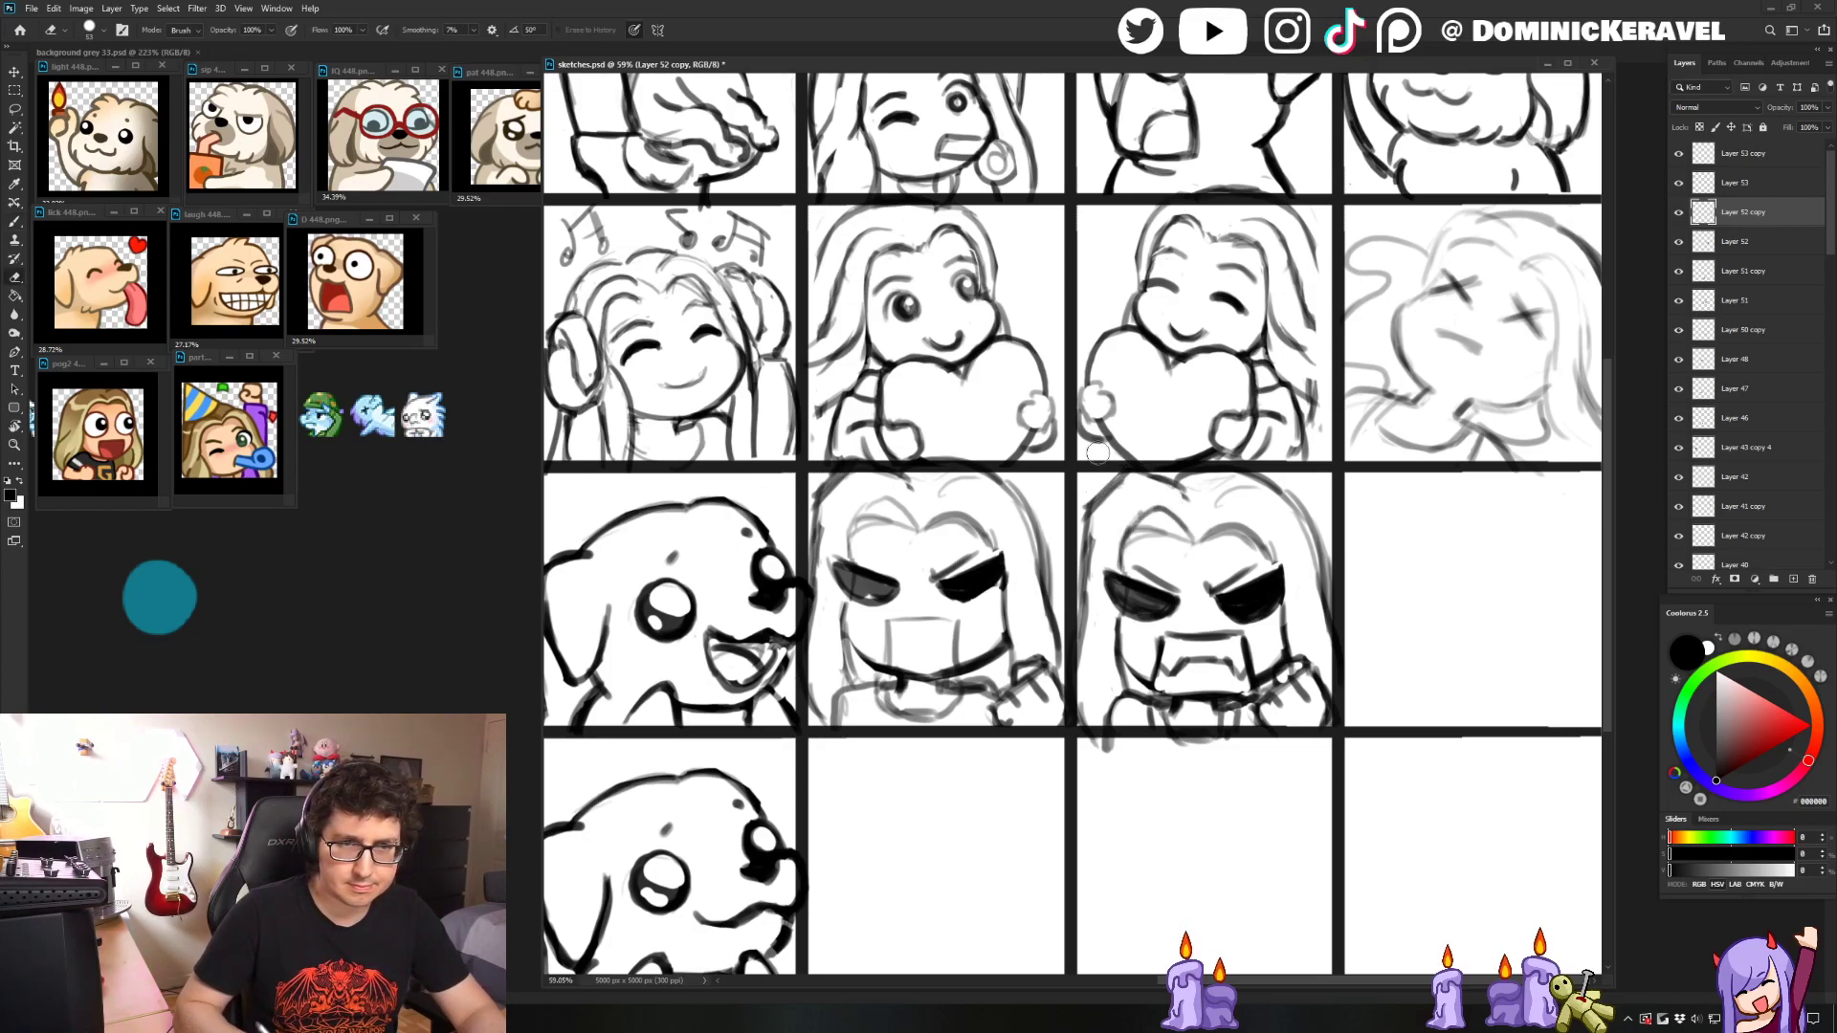
- Redraw the top outline of the duplicated character's hair in bolder strokes, erasing the excess
key(b)
key(e)
key(b)
drag(1126, 467, 1189, 486)
key(e)
key(b)
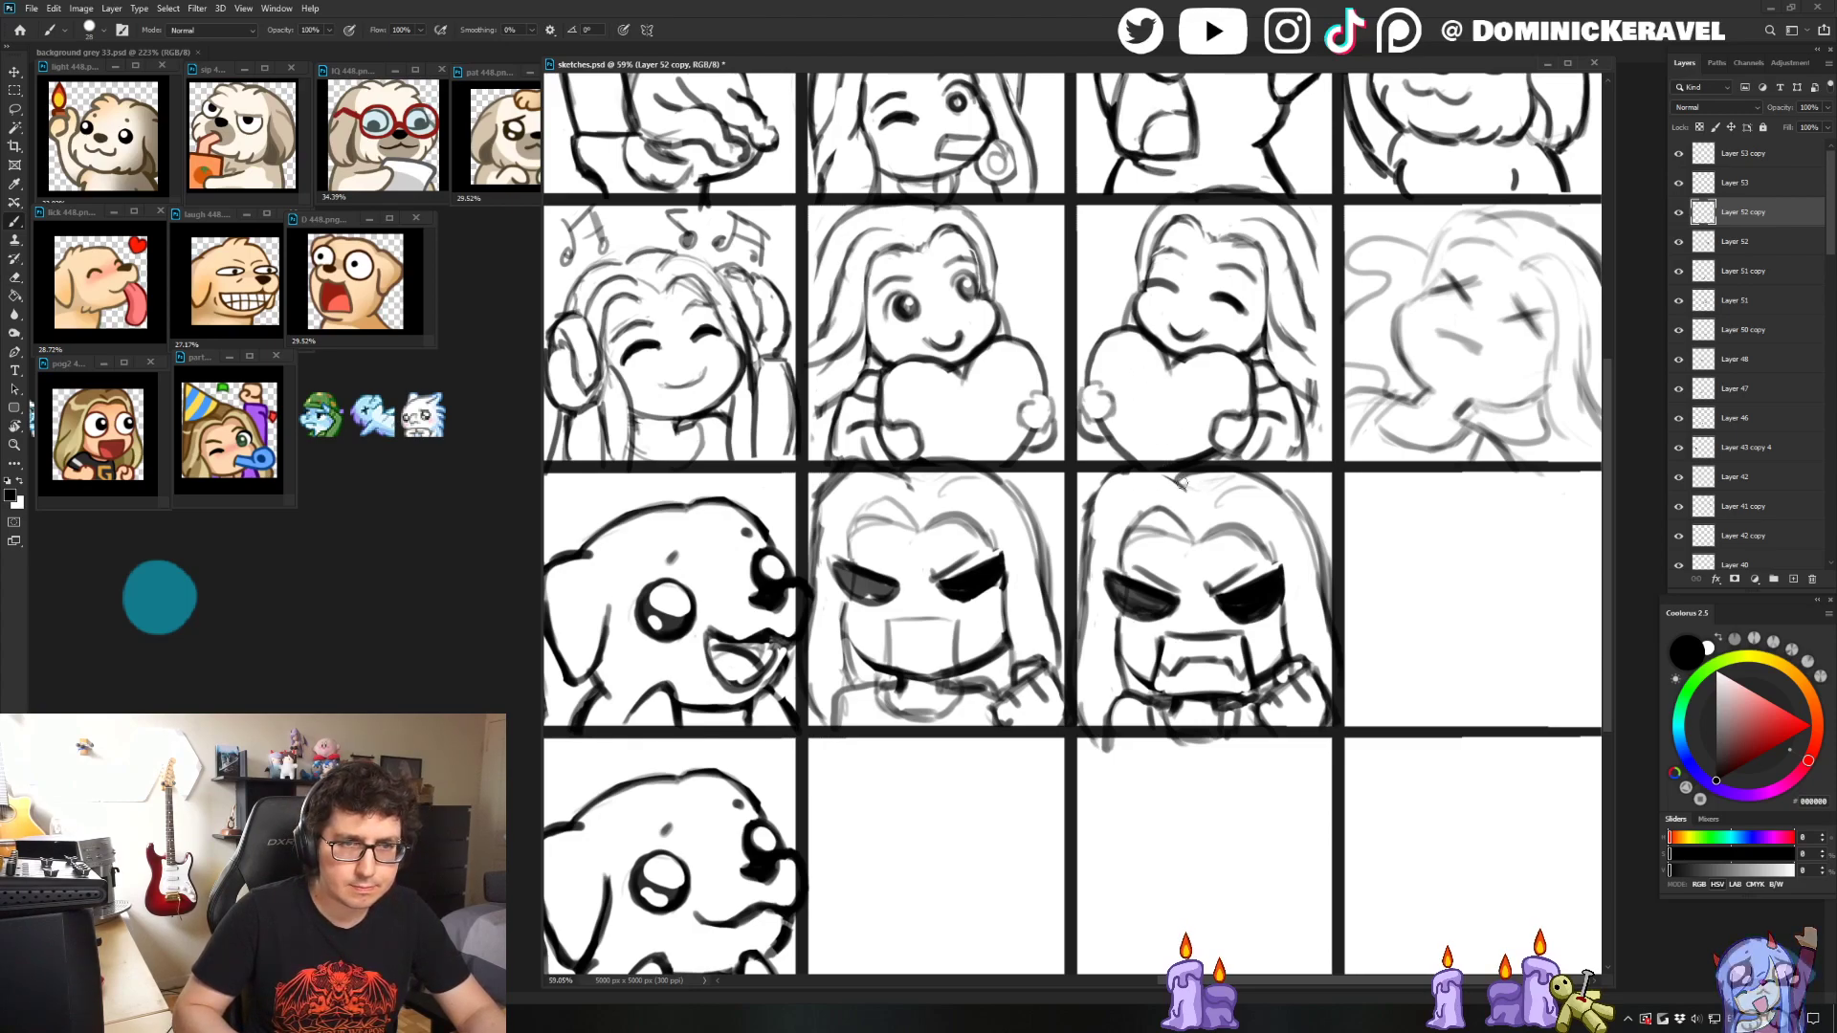
key(e)
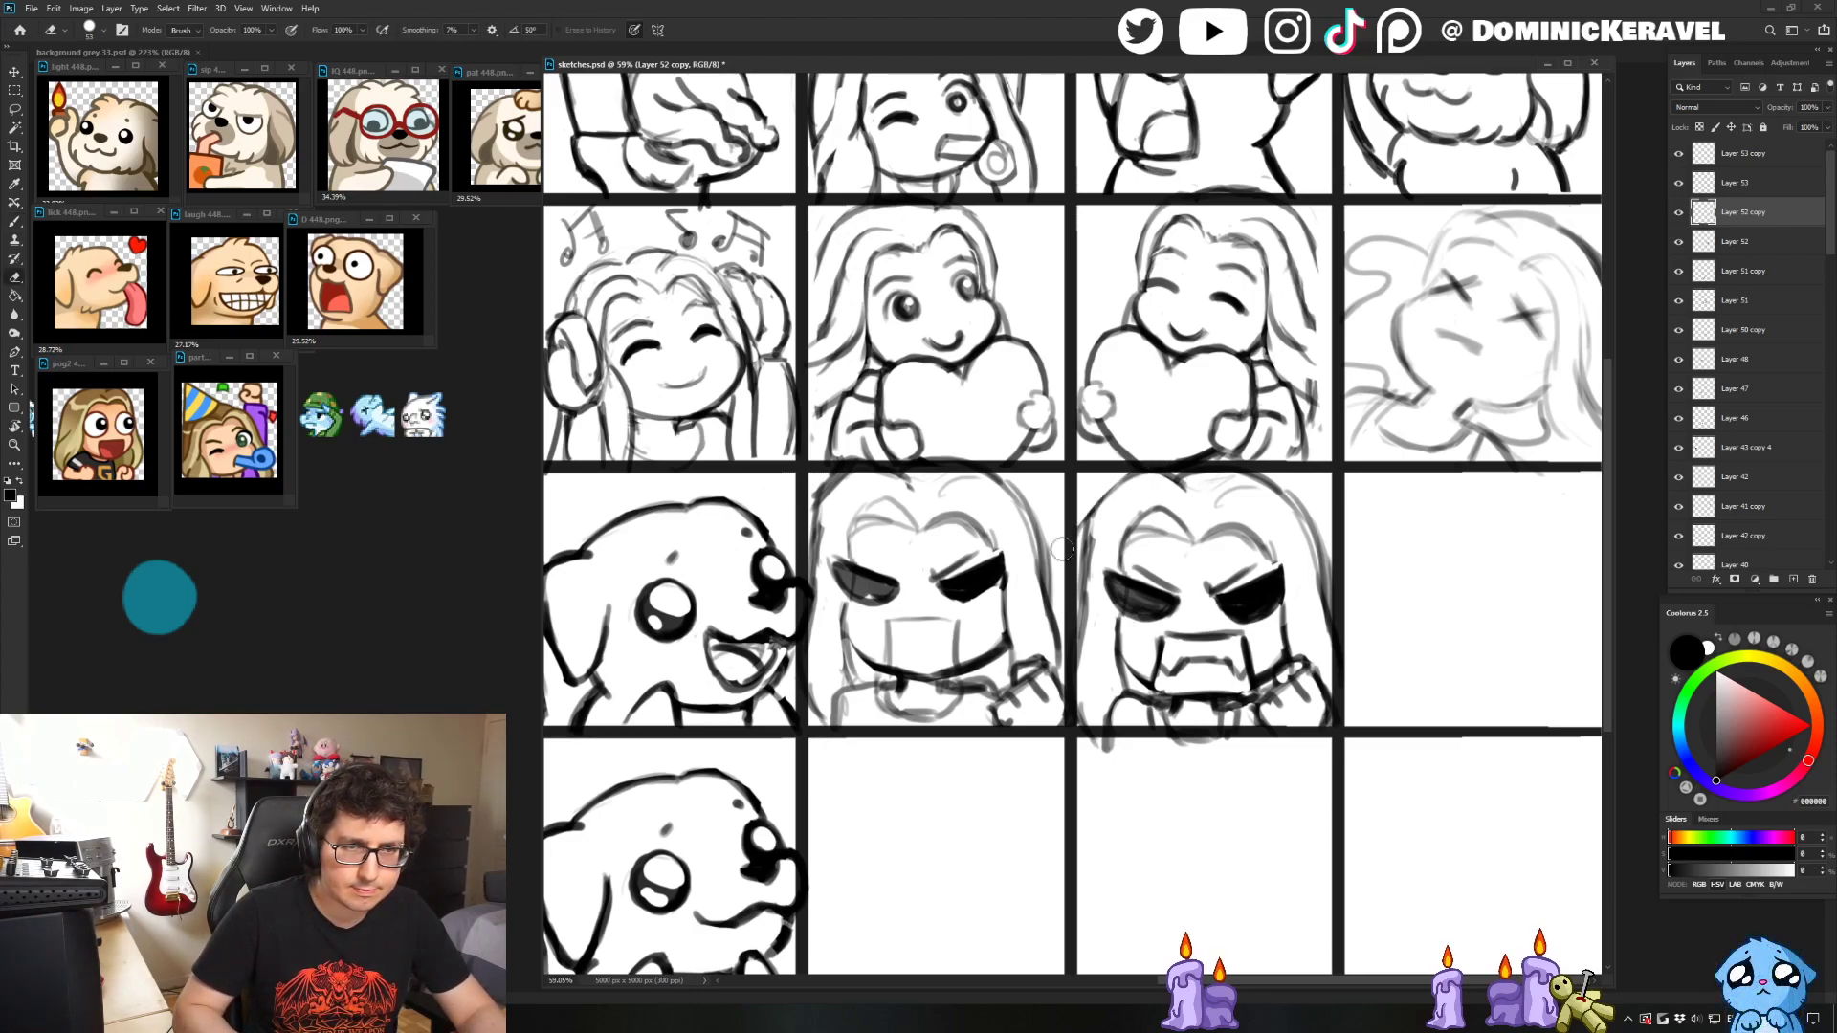
key(b)
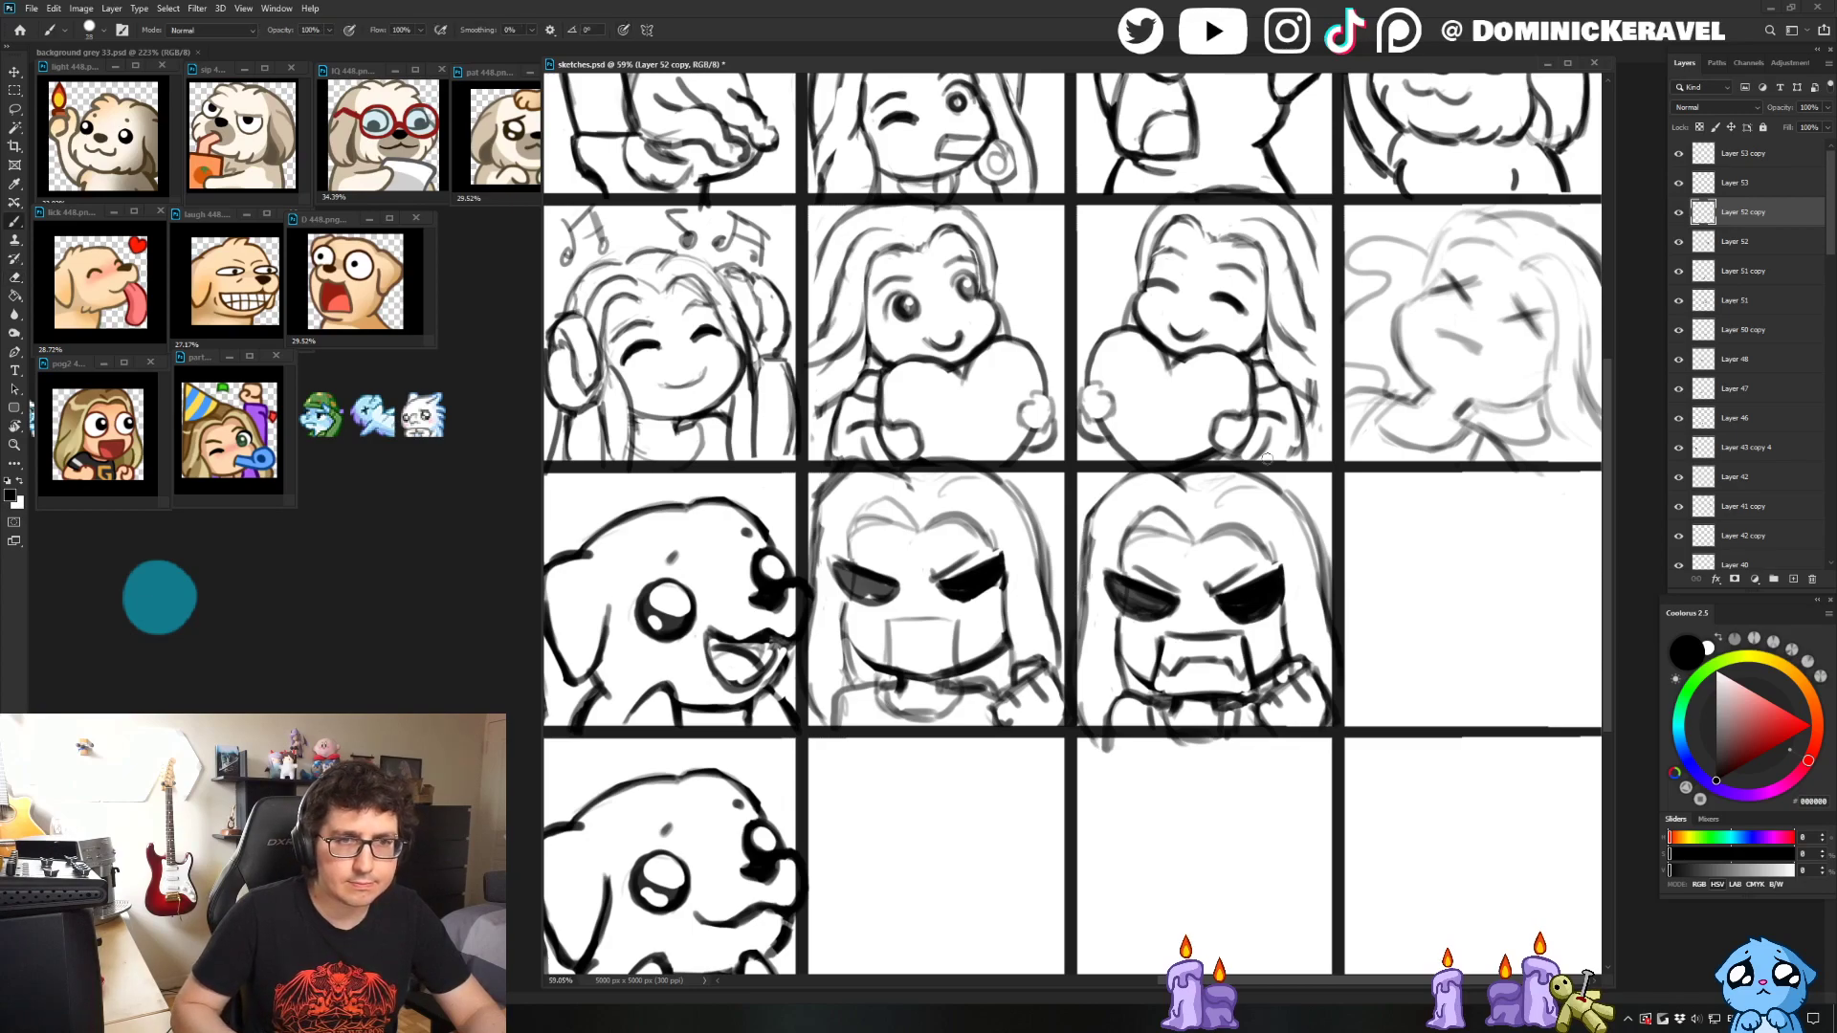
- Erase the rough right-side hair lines on the duplicated character and strengthen that side's outline
key(e)
mouse_move(1215, 503)
mouse_down()
mouse_move(1261, 490)
mouse_move(1316, 570)
mouse_up()
key(b)
key(e)
key(b)
key(v)
drag(1255, 701, 1255, 658)
key(b)
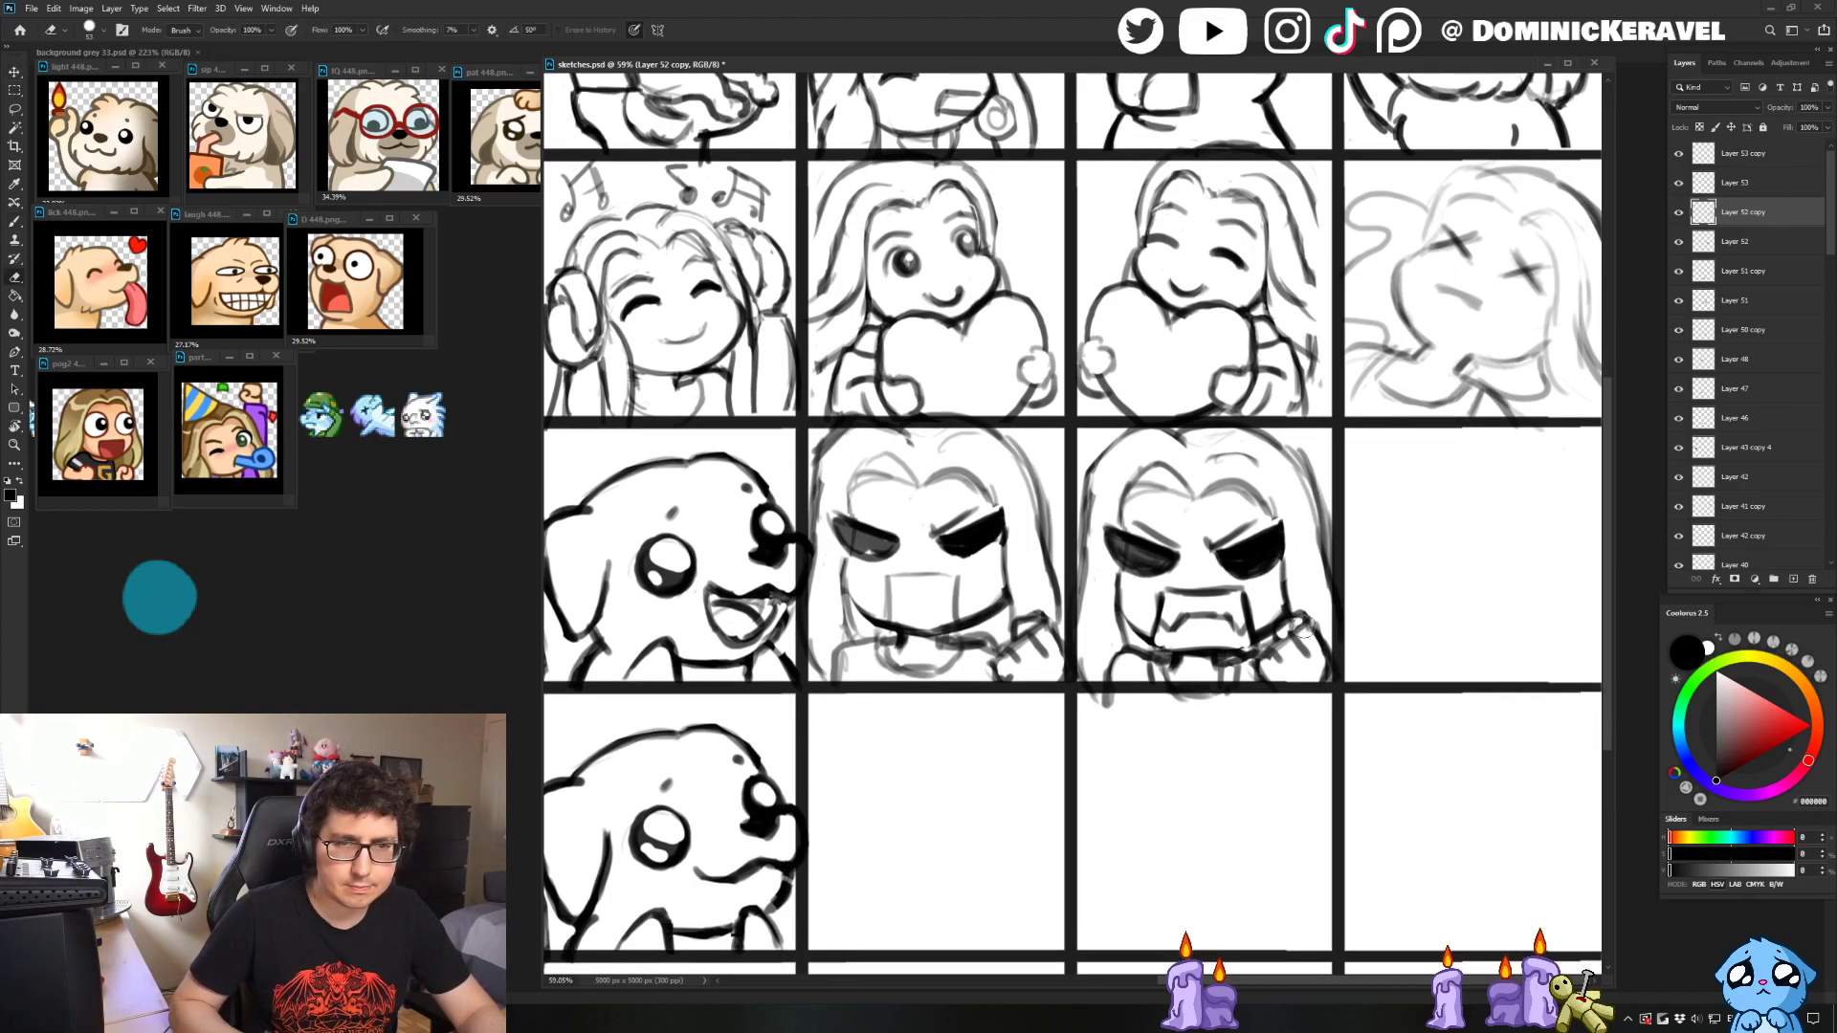
- Erase the hair strand that extends past the lower-left edge of the duplicated character's grid cell
key(v)
key(e)
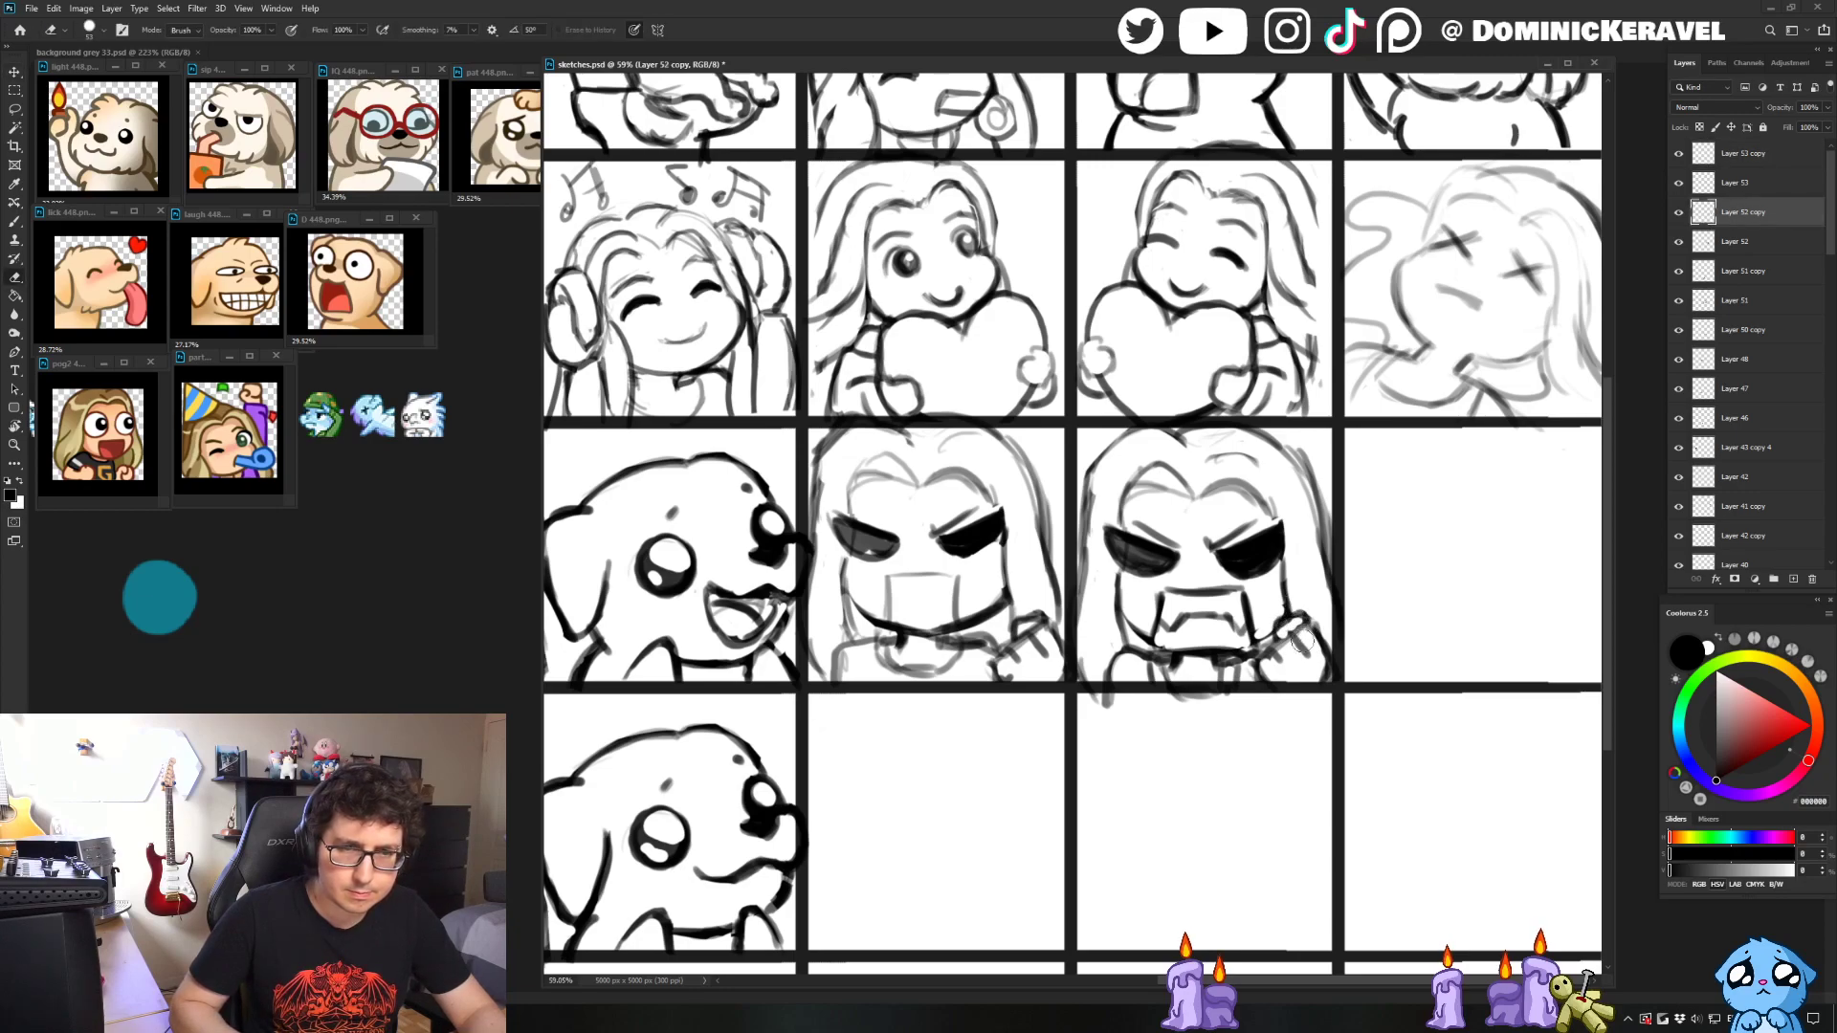
key(v)
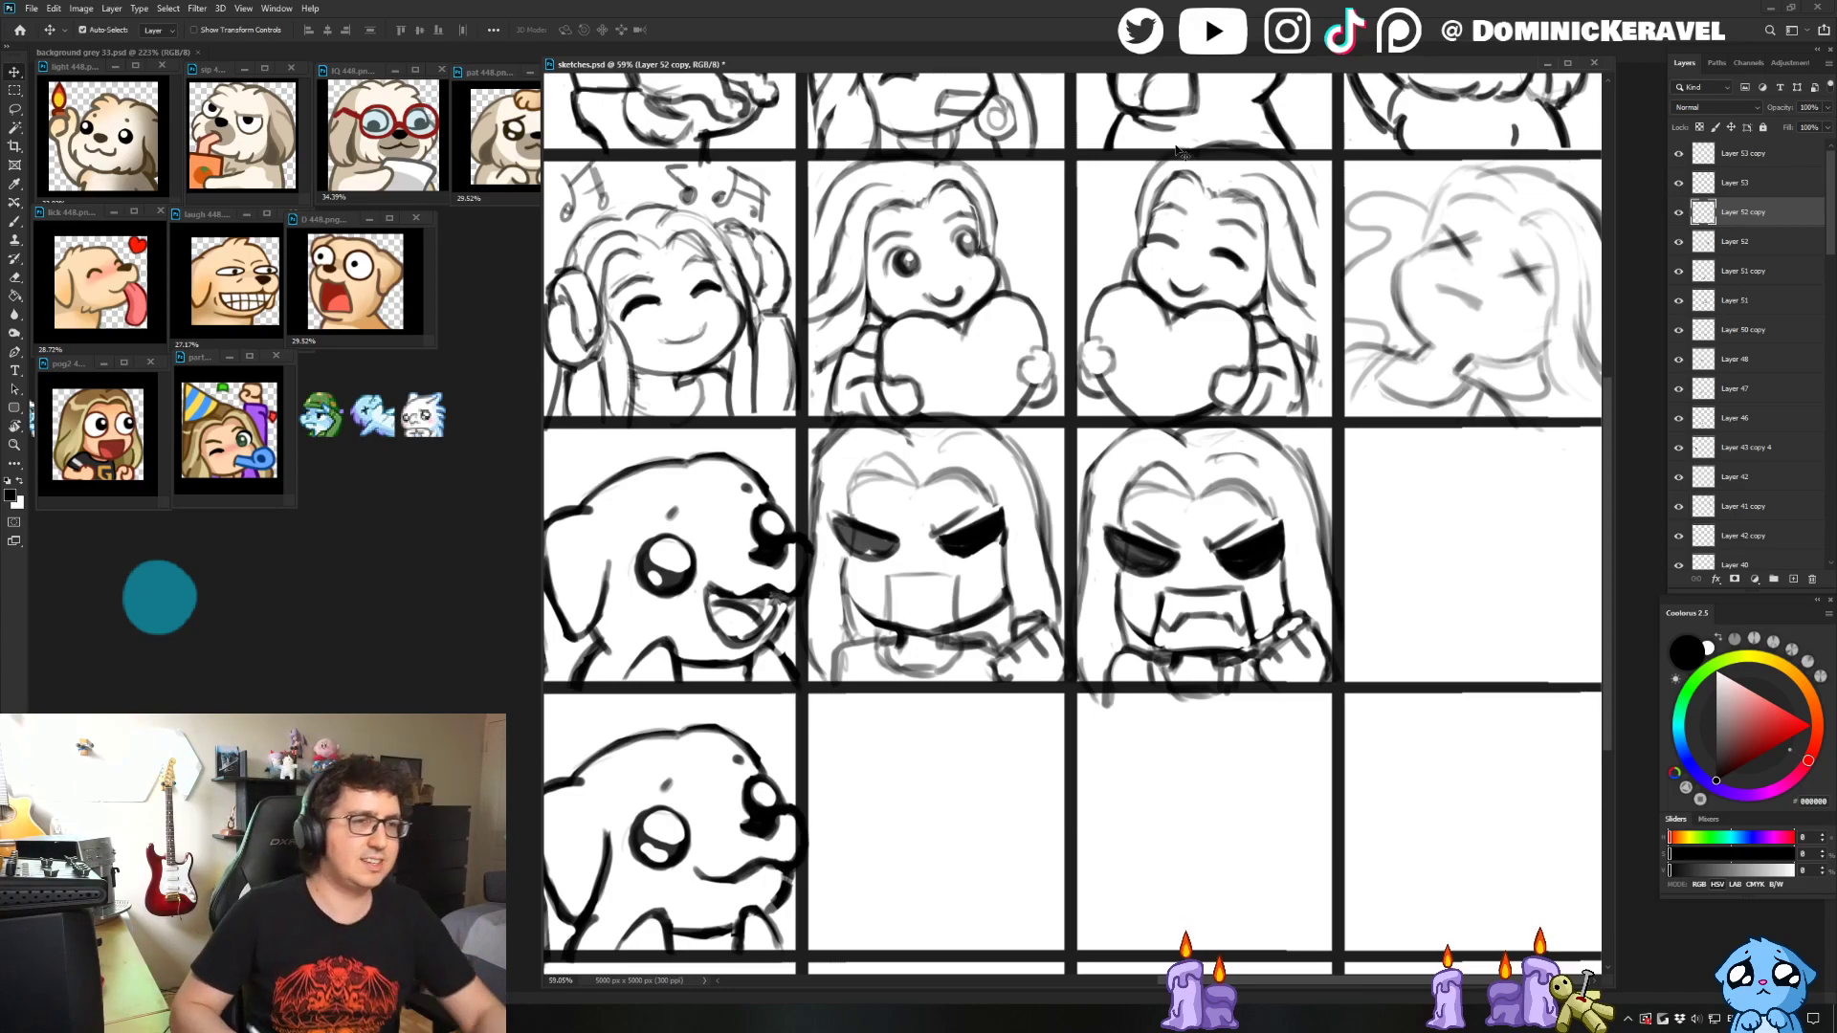
drag(1050, 73, 1035, 71)
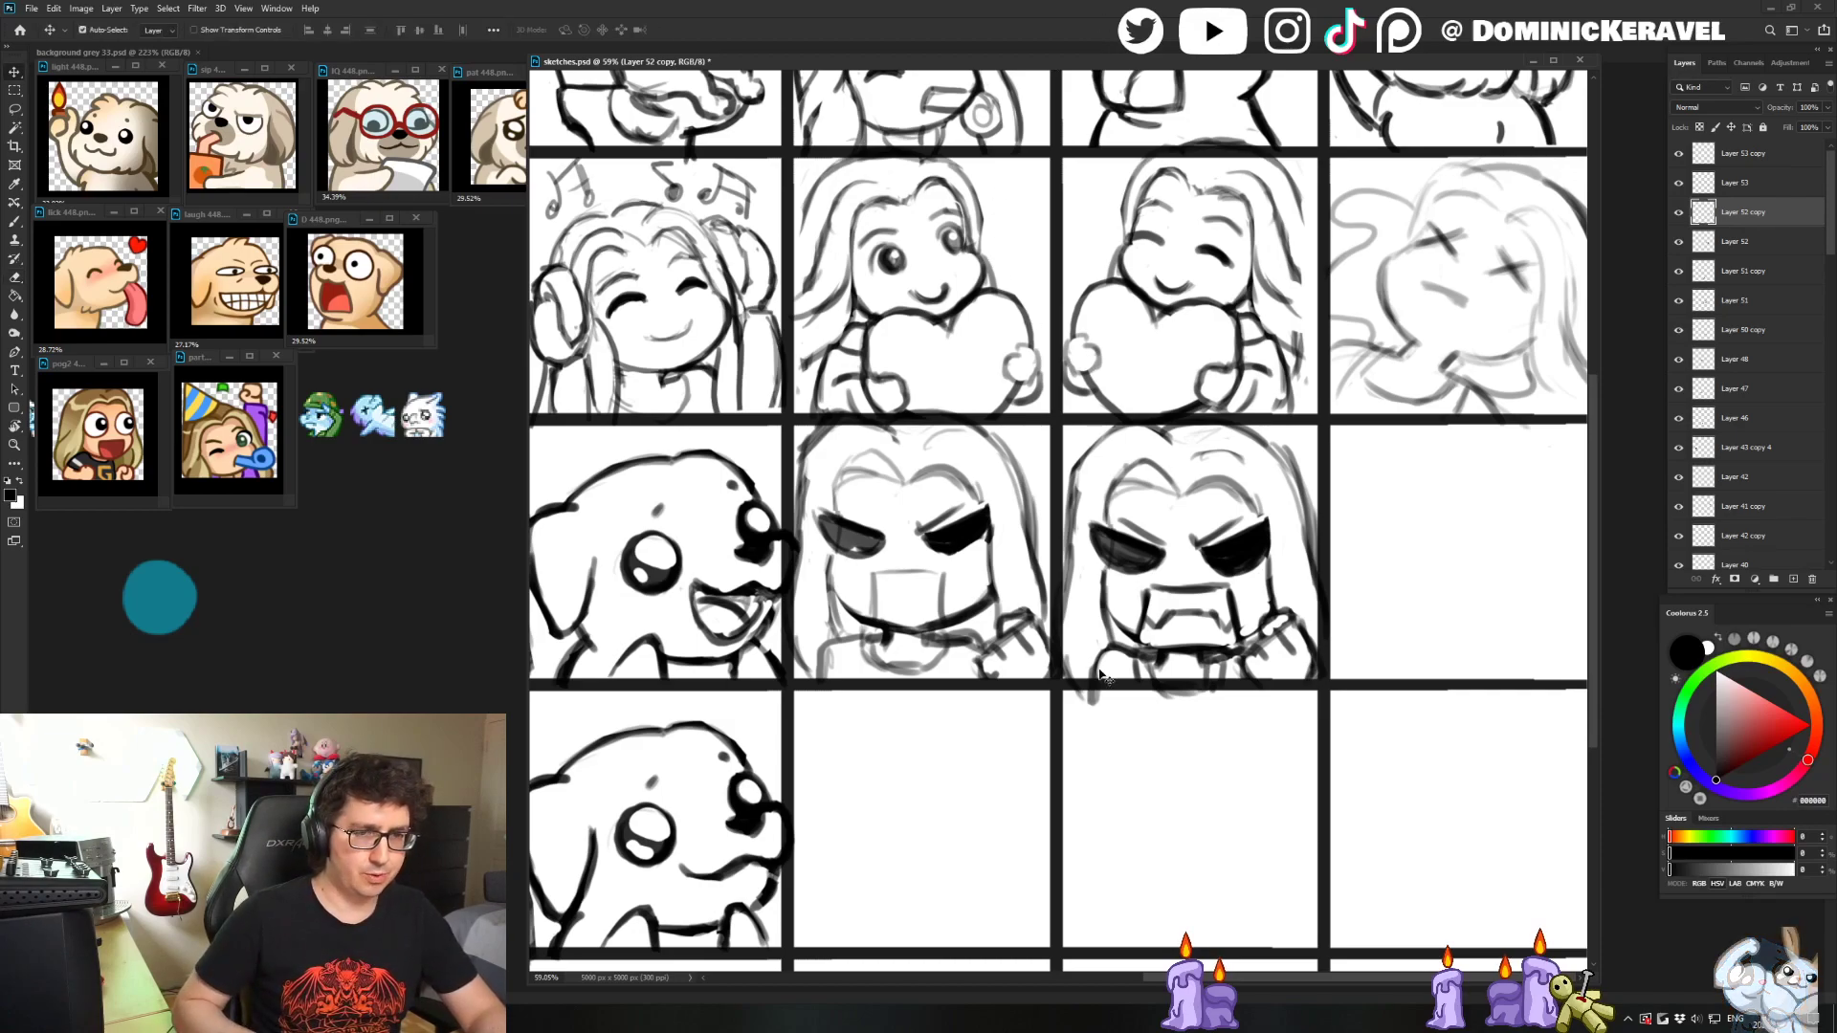
key(e)
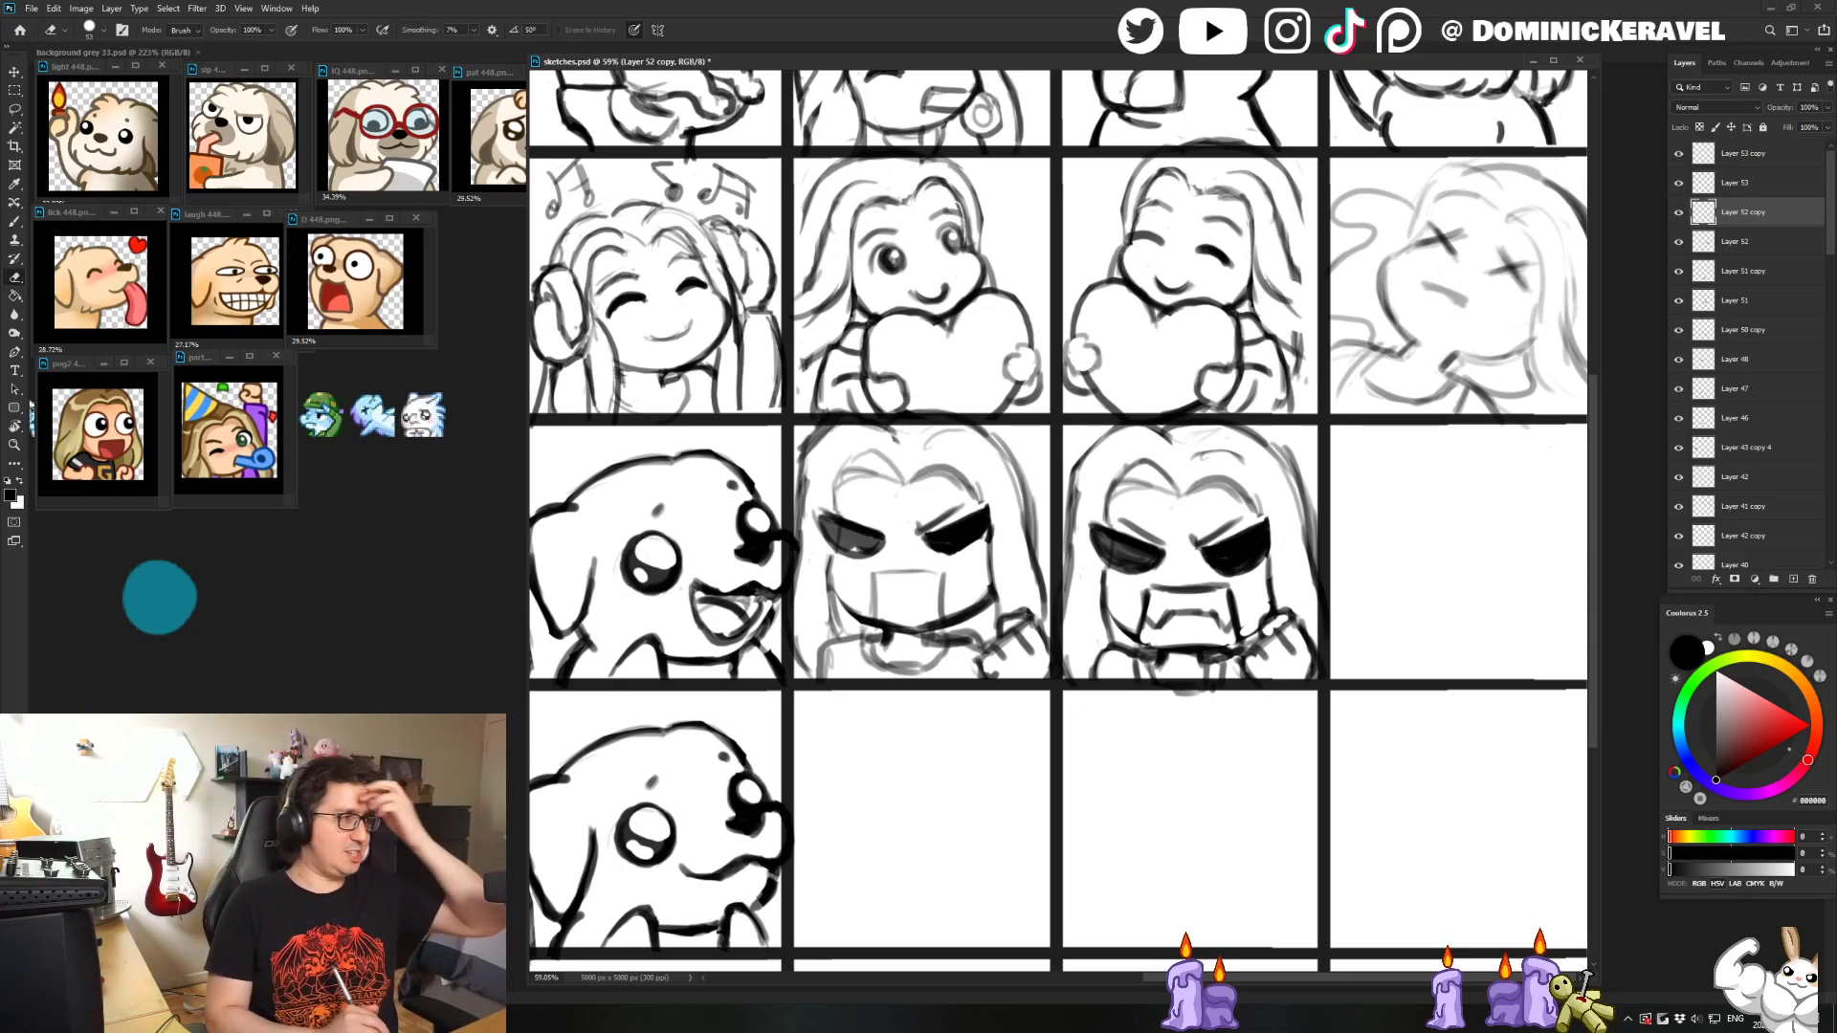
- Erase and retouch the lower-left jawline beside the duplicated character's rectangular mouth
drag(852, 62, 847, 59)
key(v)
mouse_move(1019, 59)
mouse_down()
mouse_move(1078, 67)
mouse_move(1063, 72)
mouse_up()
scroll(1062, 137, down, 3)
key(e)
drag(1182, 601, 1172, 596)
key(b)
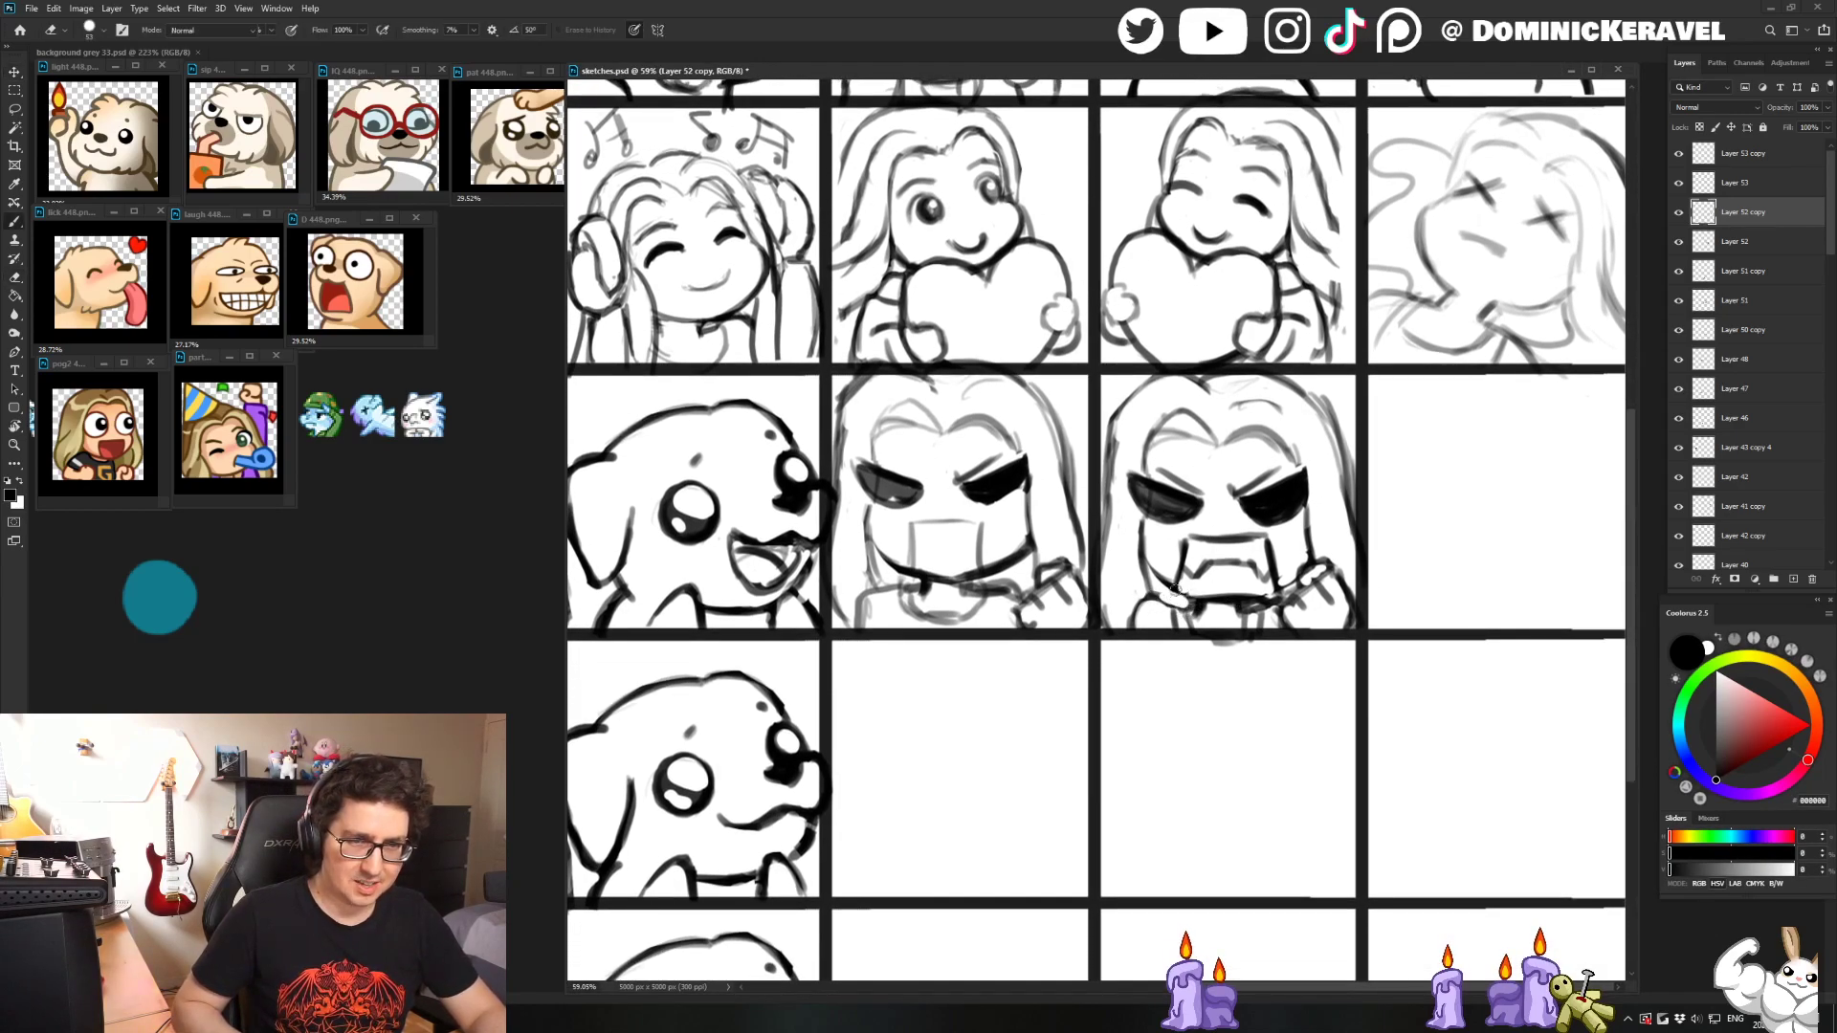
key(e)
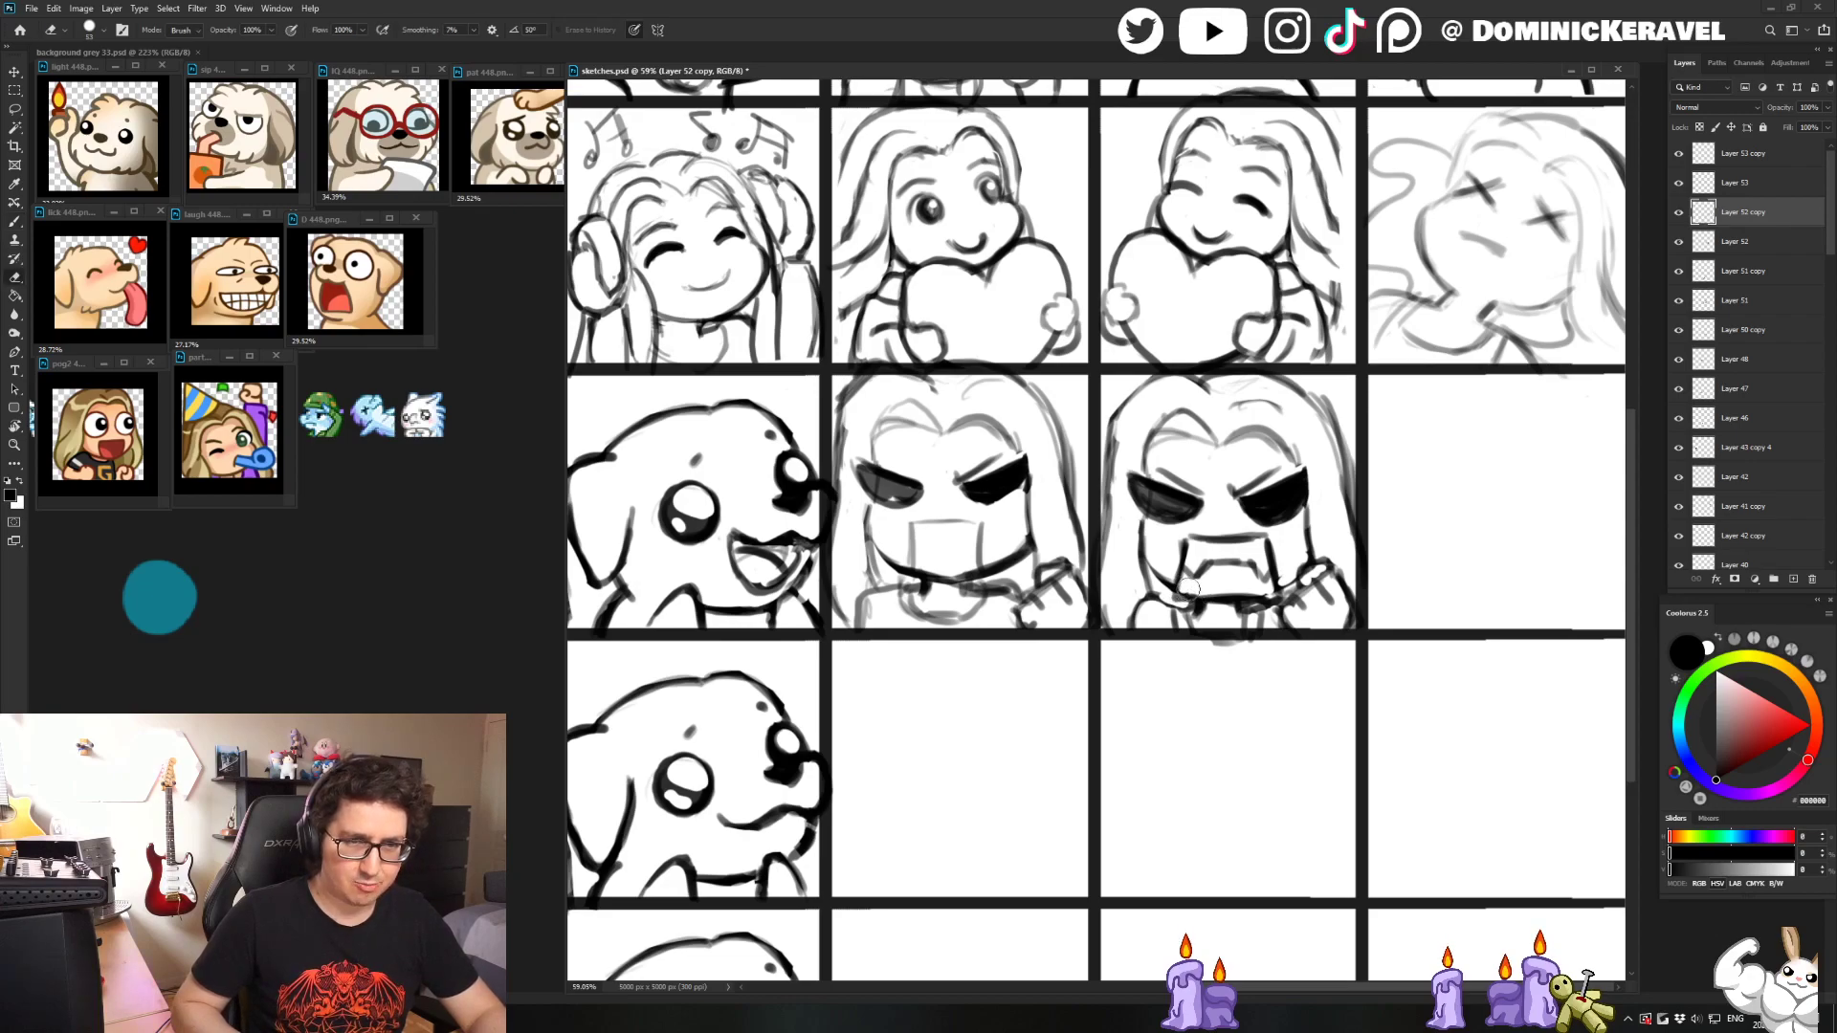
key(b)
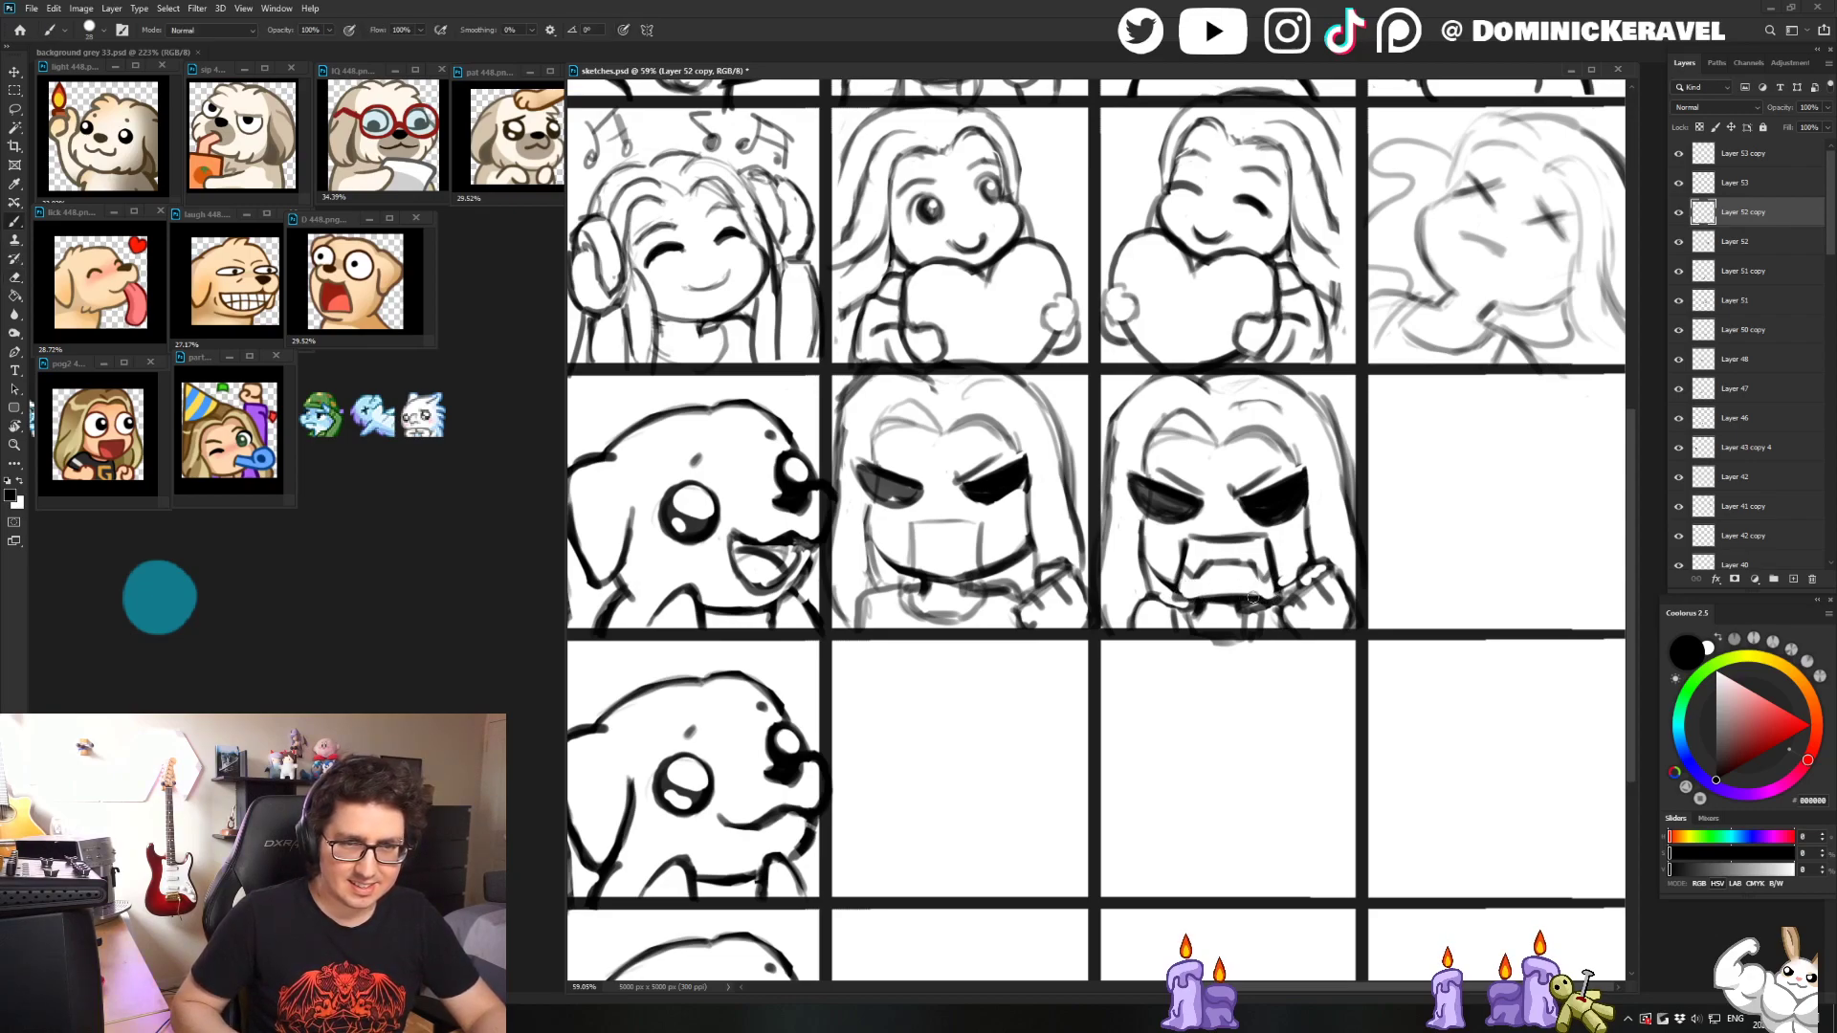
- Clean up the chin line under the duplicated character's mouth and the collar lines between jaw and hand
key(e)
mouse_move(1195, 602)
mouse_down()
mouse_move(1283, 600)
mouse_move(1279, 563)
mouse_move(1317, 570)
mouse_move(1284, 592)
mouse_up()
key(b)
key(e)
key(b)
key(e)
key(b)
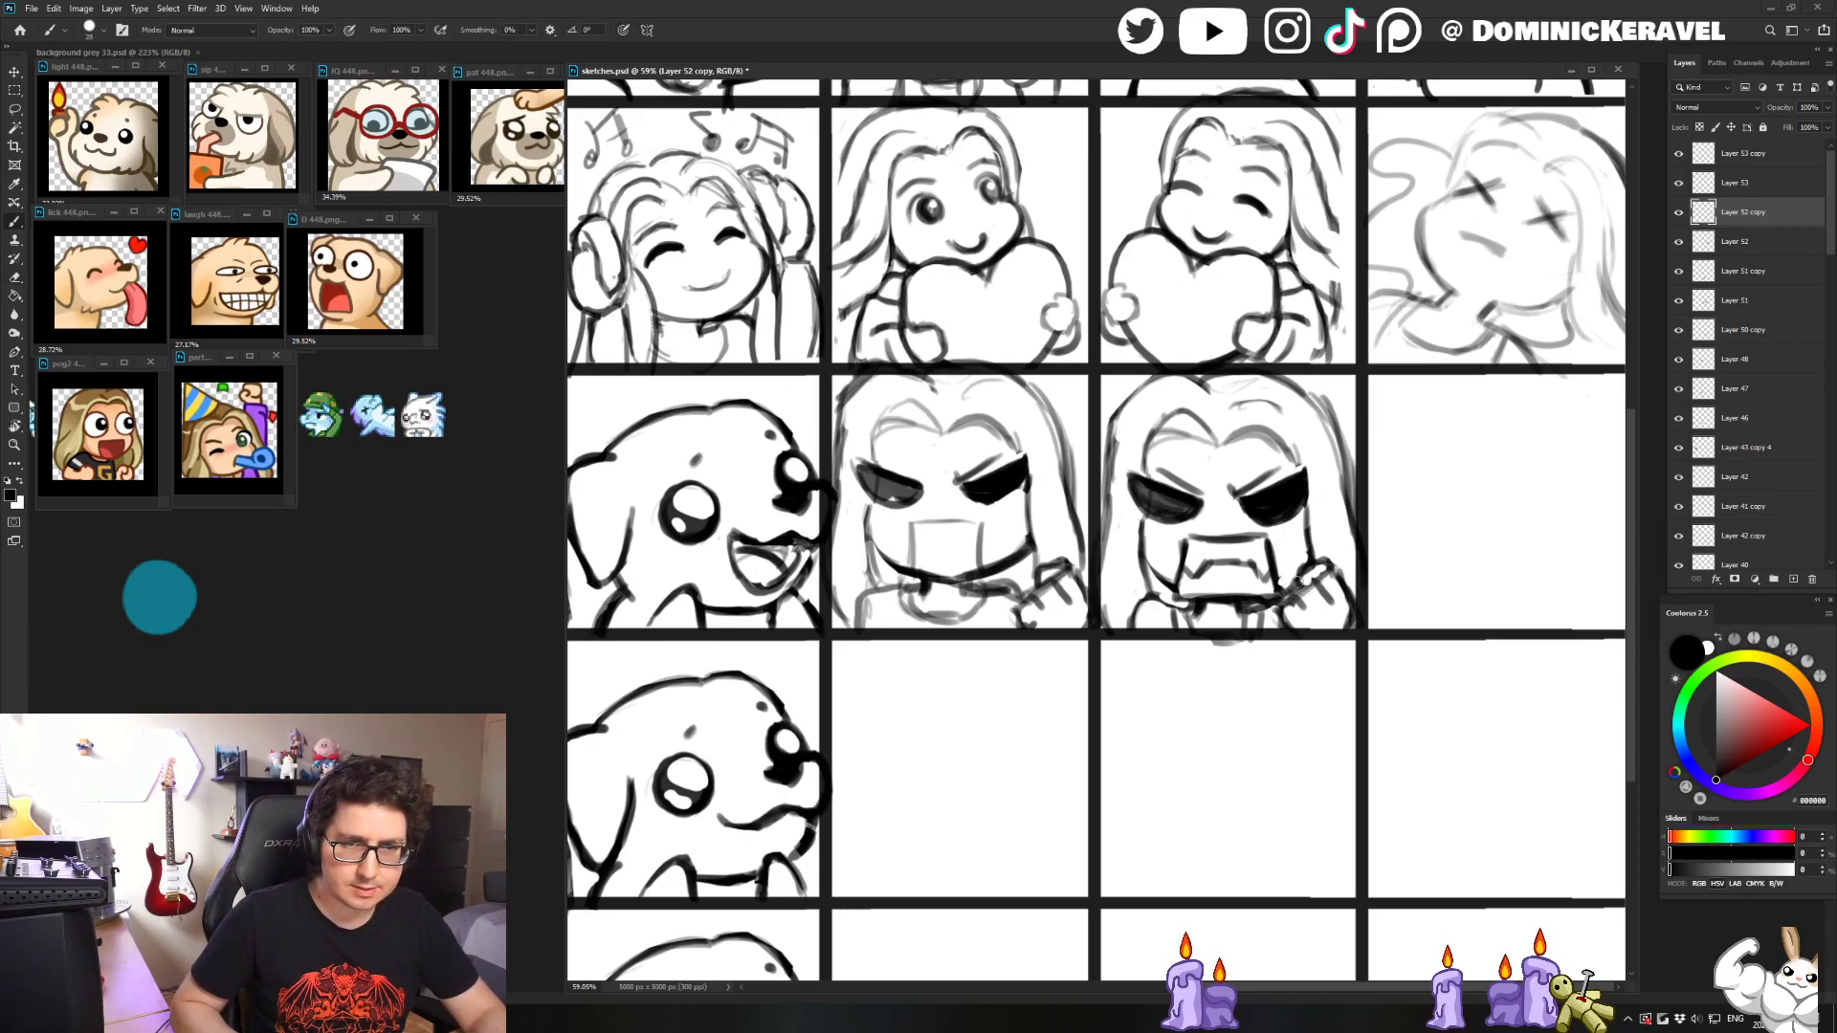
key(v)
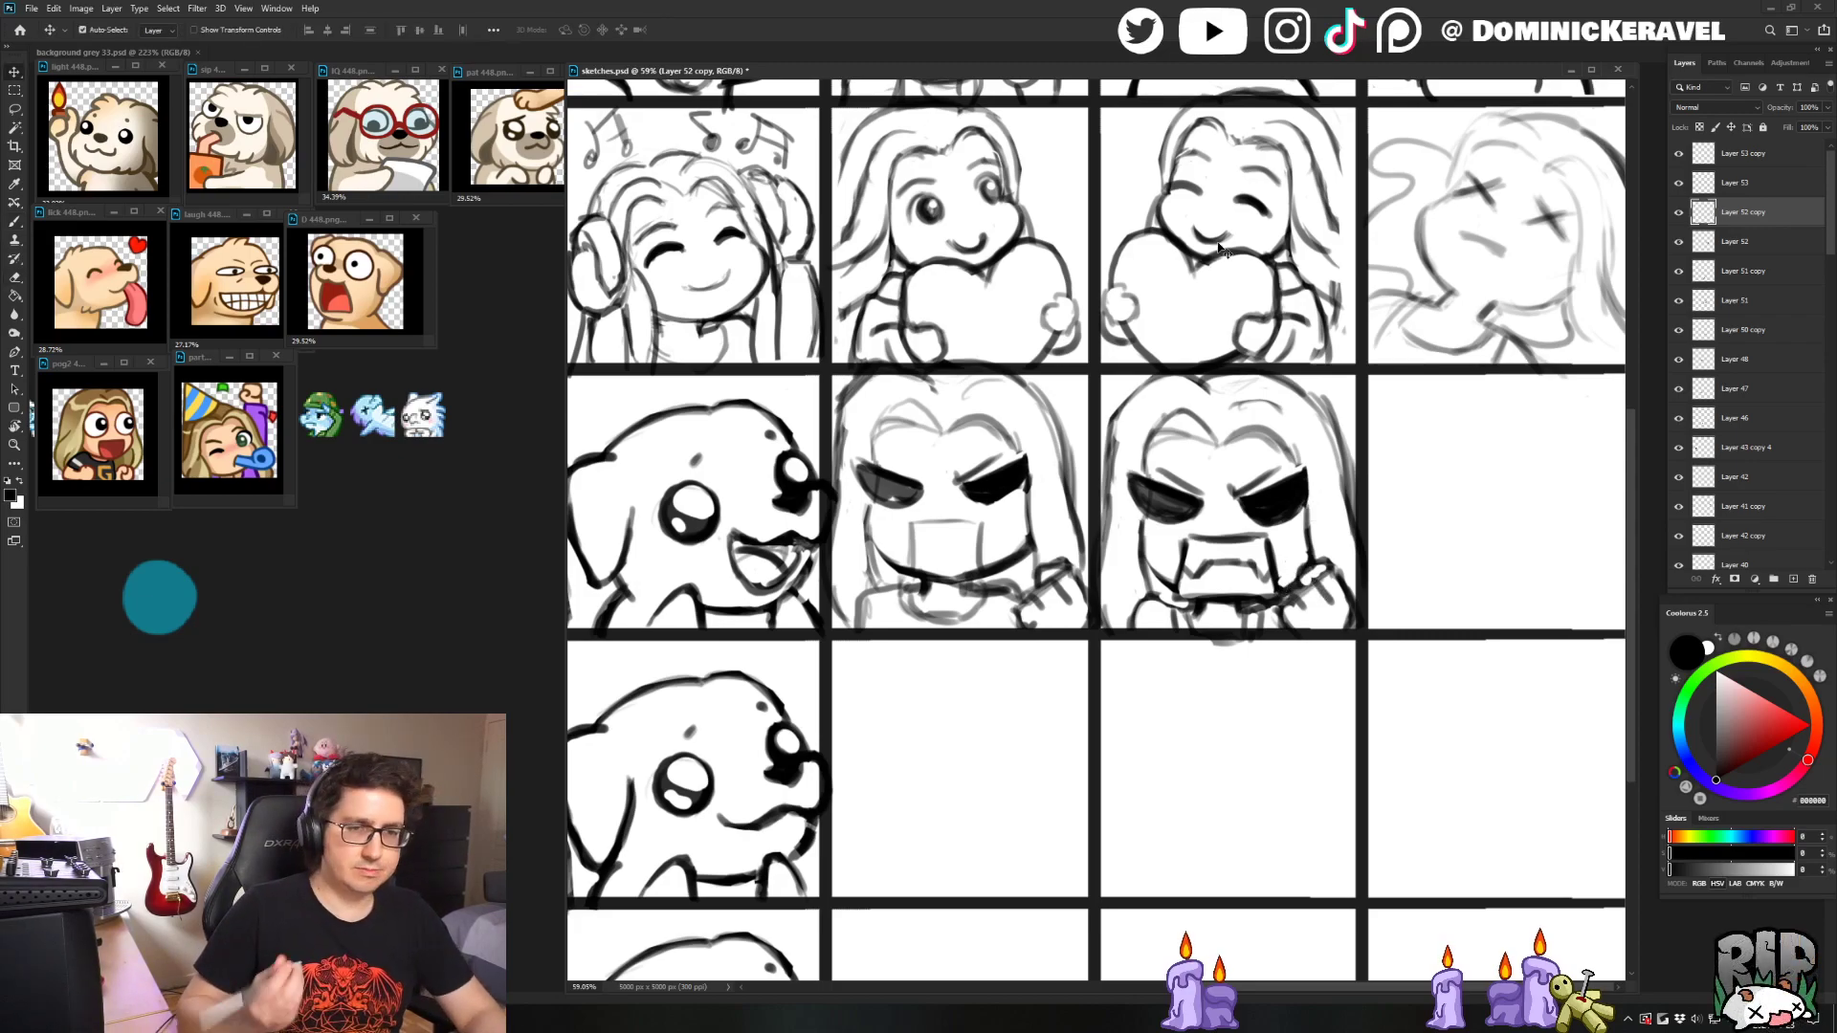
key(b)
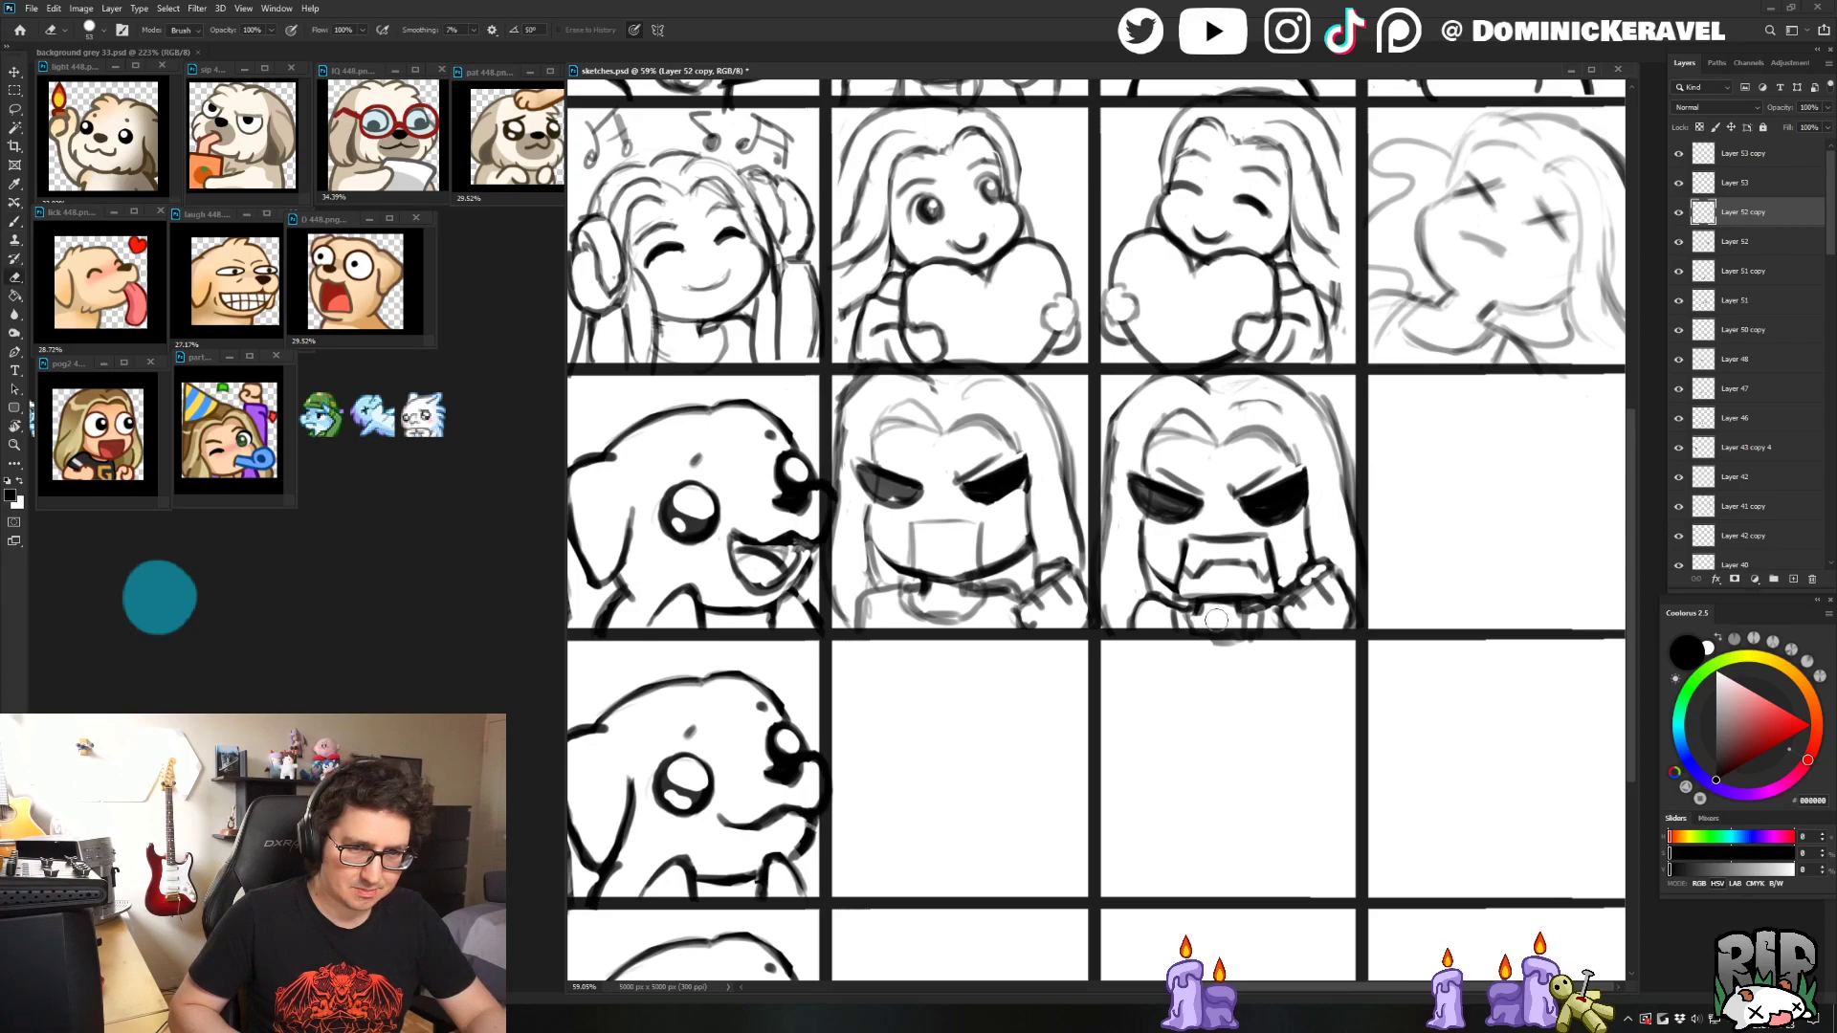
key(e)
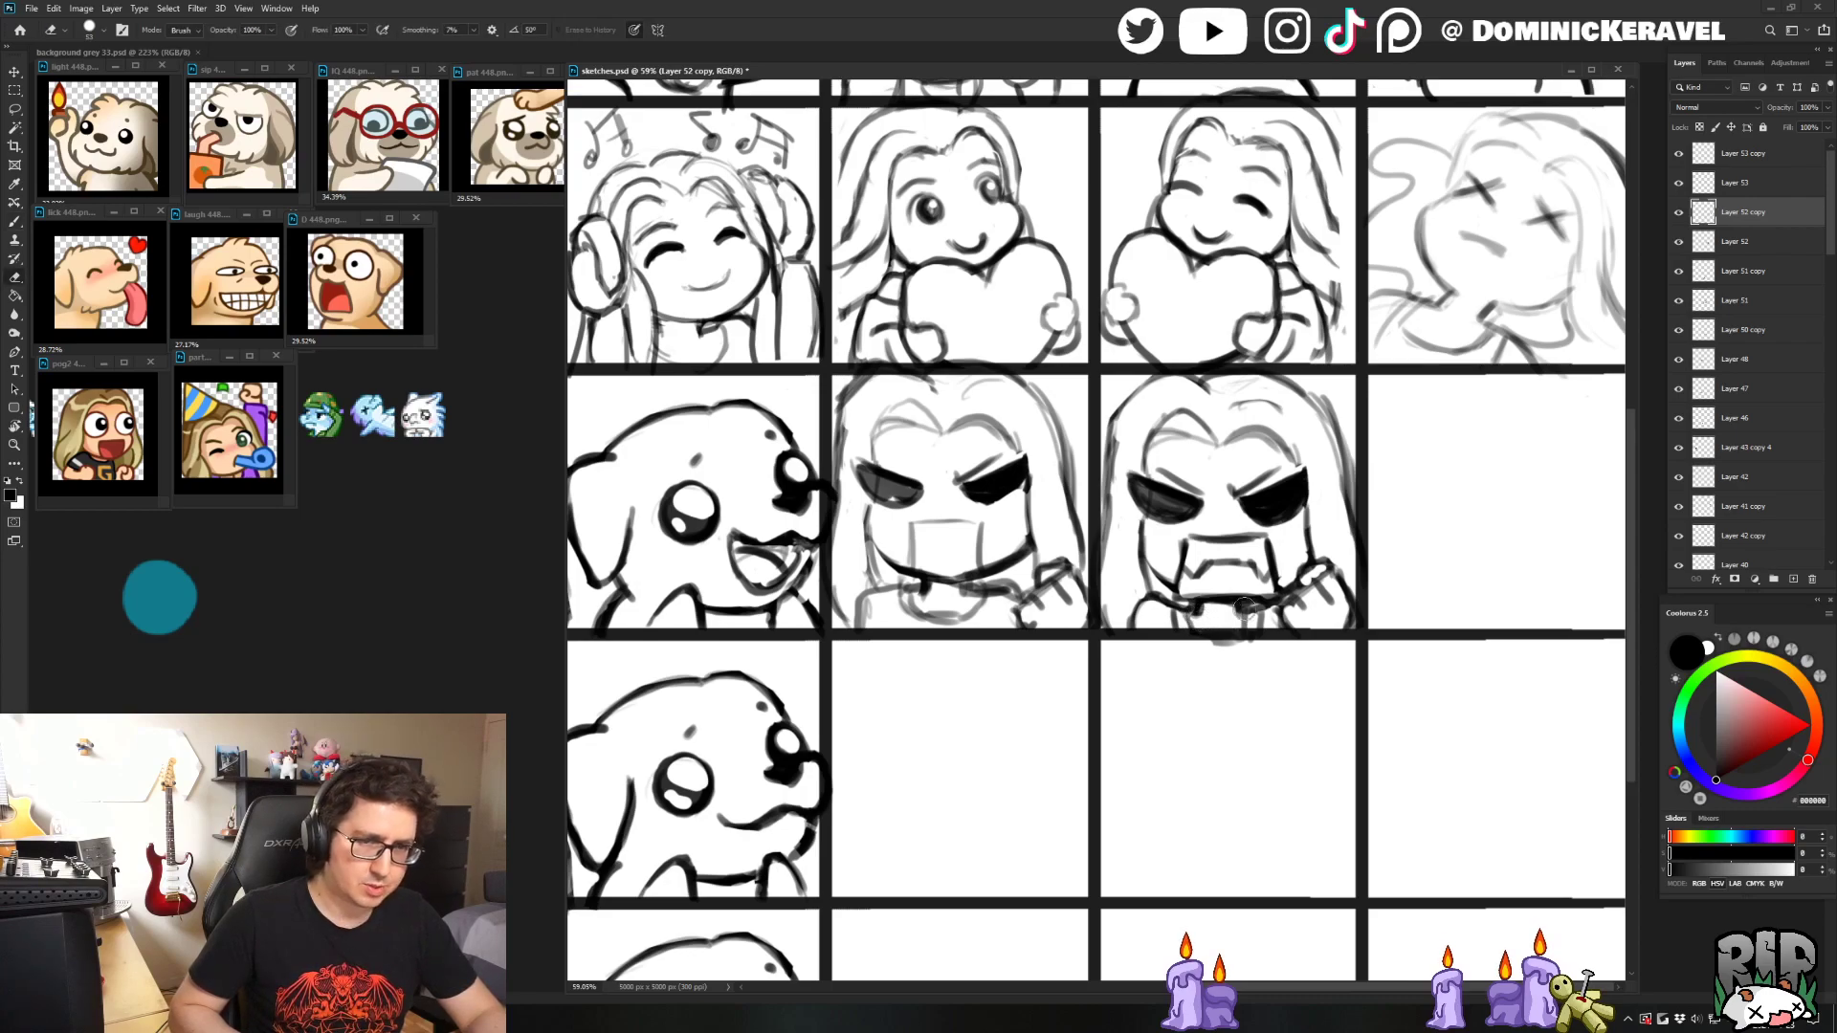
key(v)
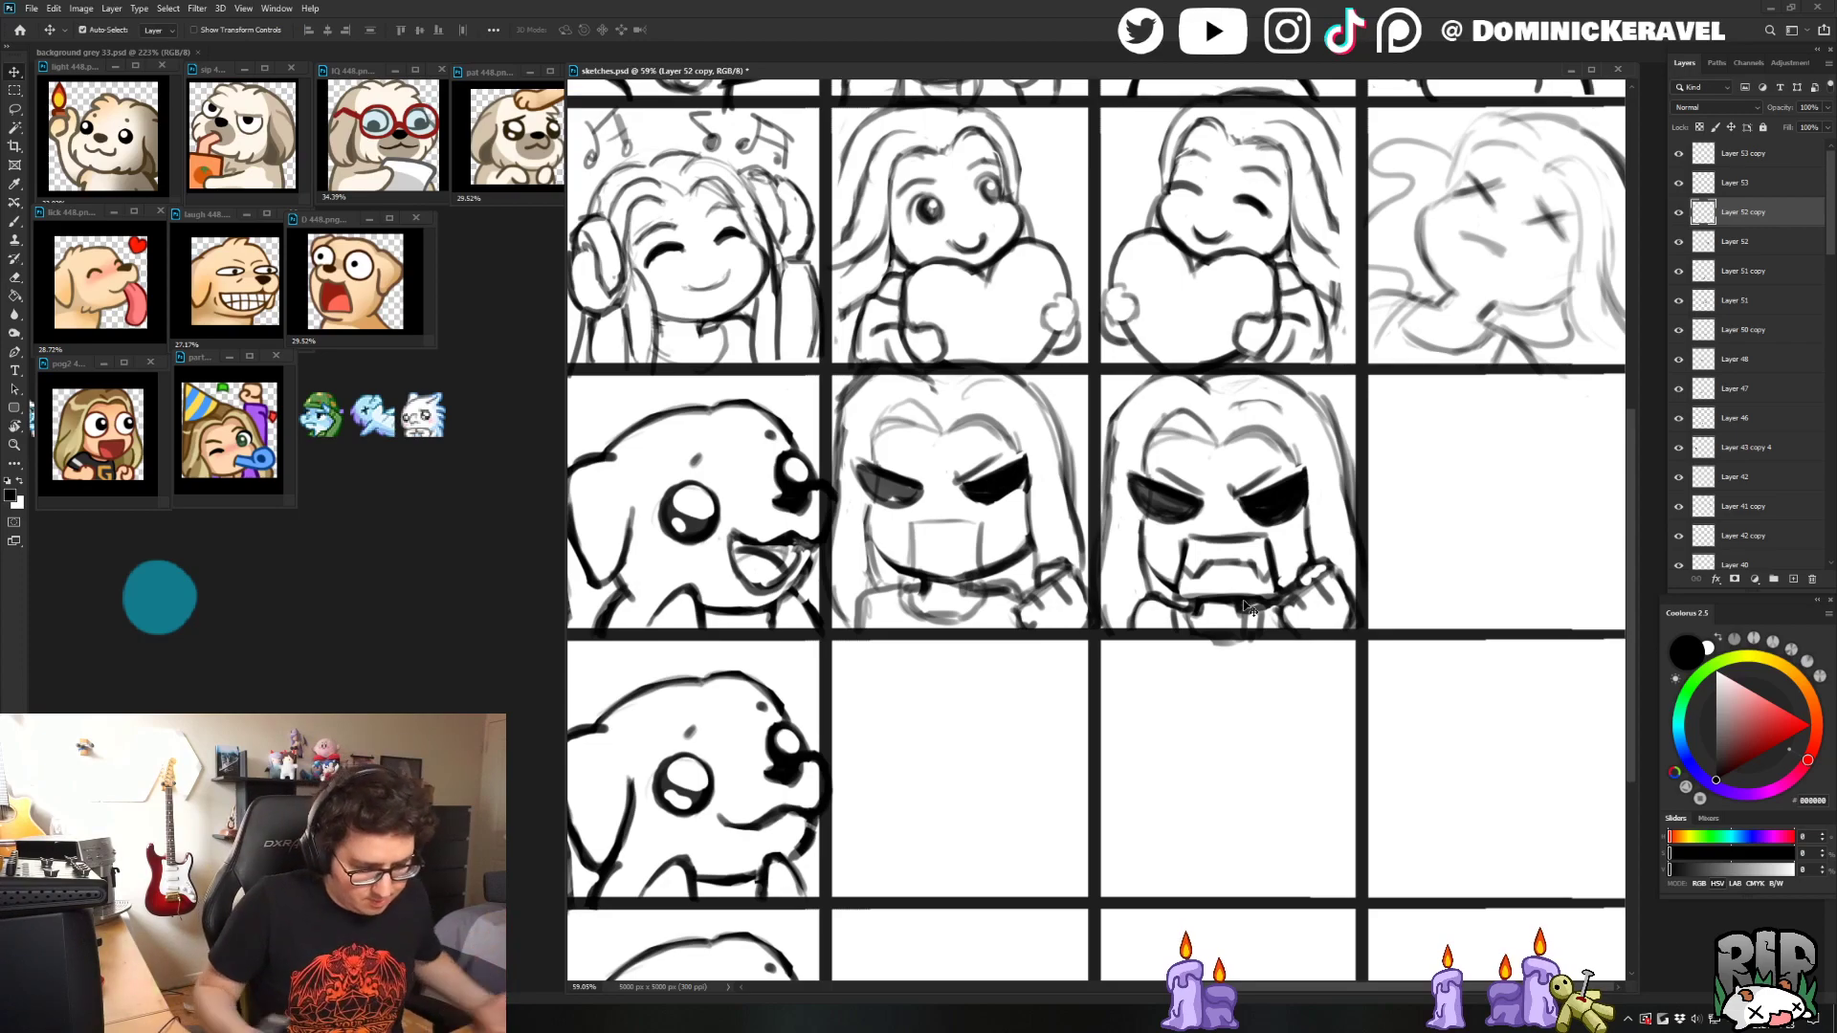
drag(1095, 60, 1074, 55)
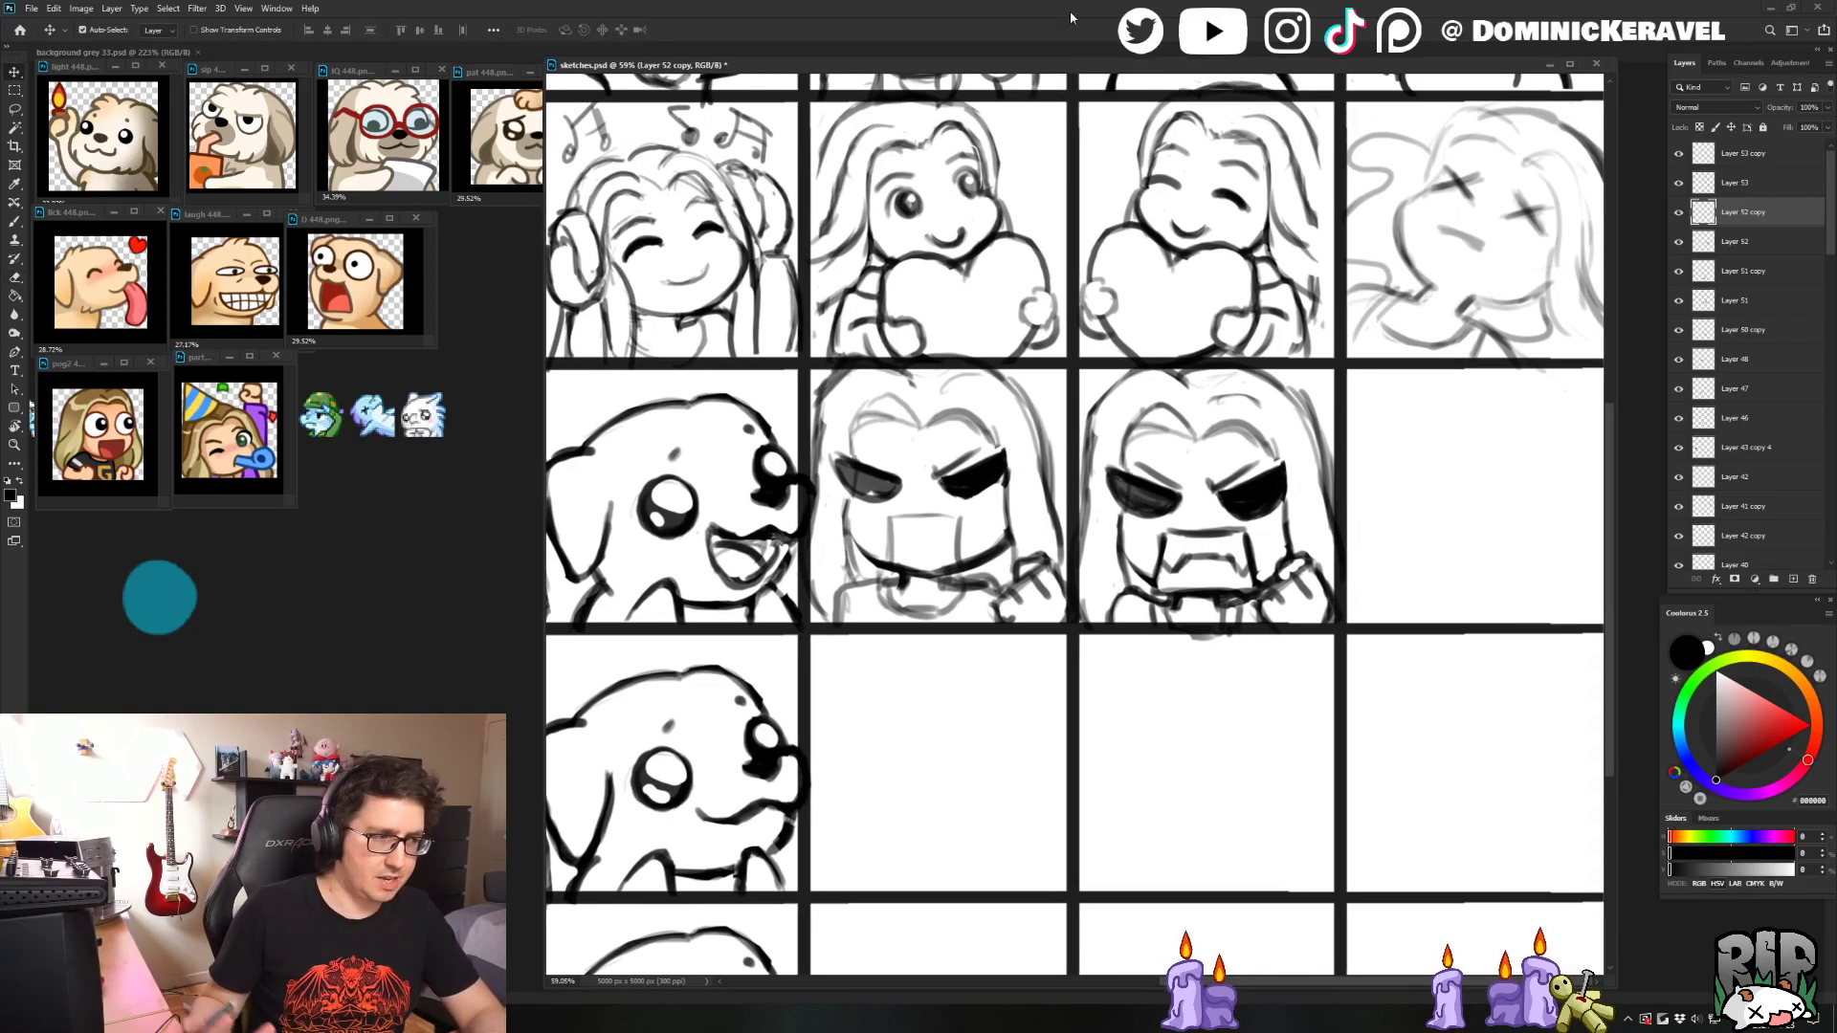
drag(956, 52, 1003, 16)
drag(258, 60, 361, 45)
key(e)
key(v)
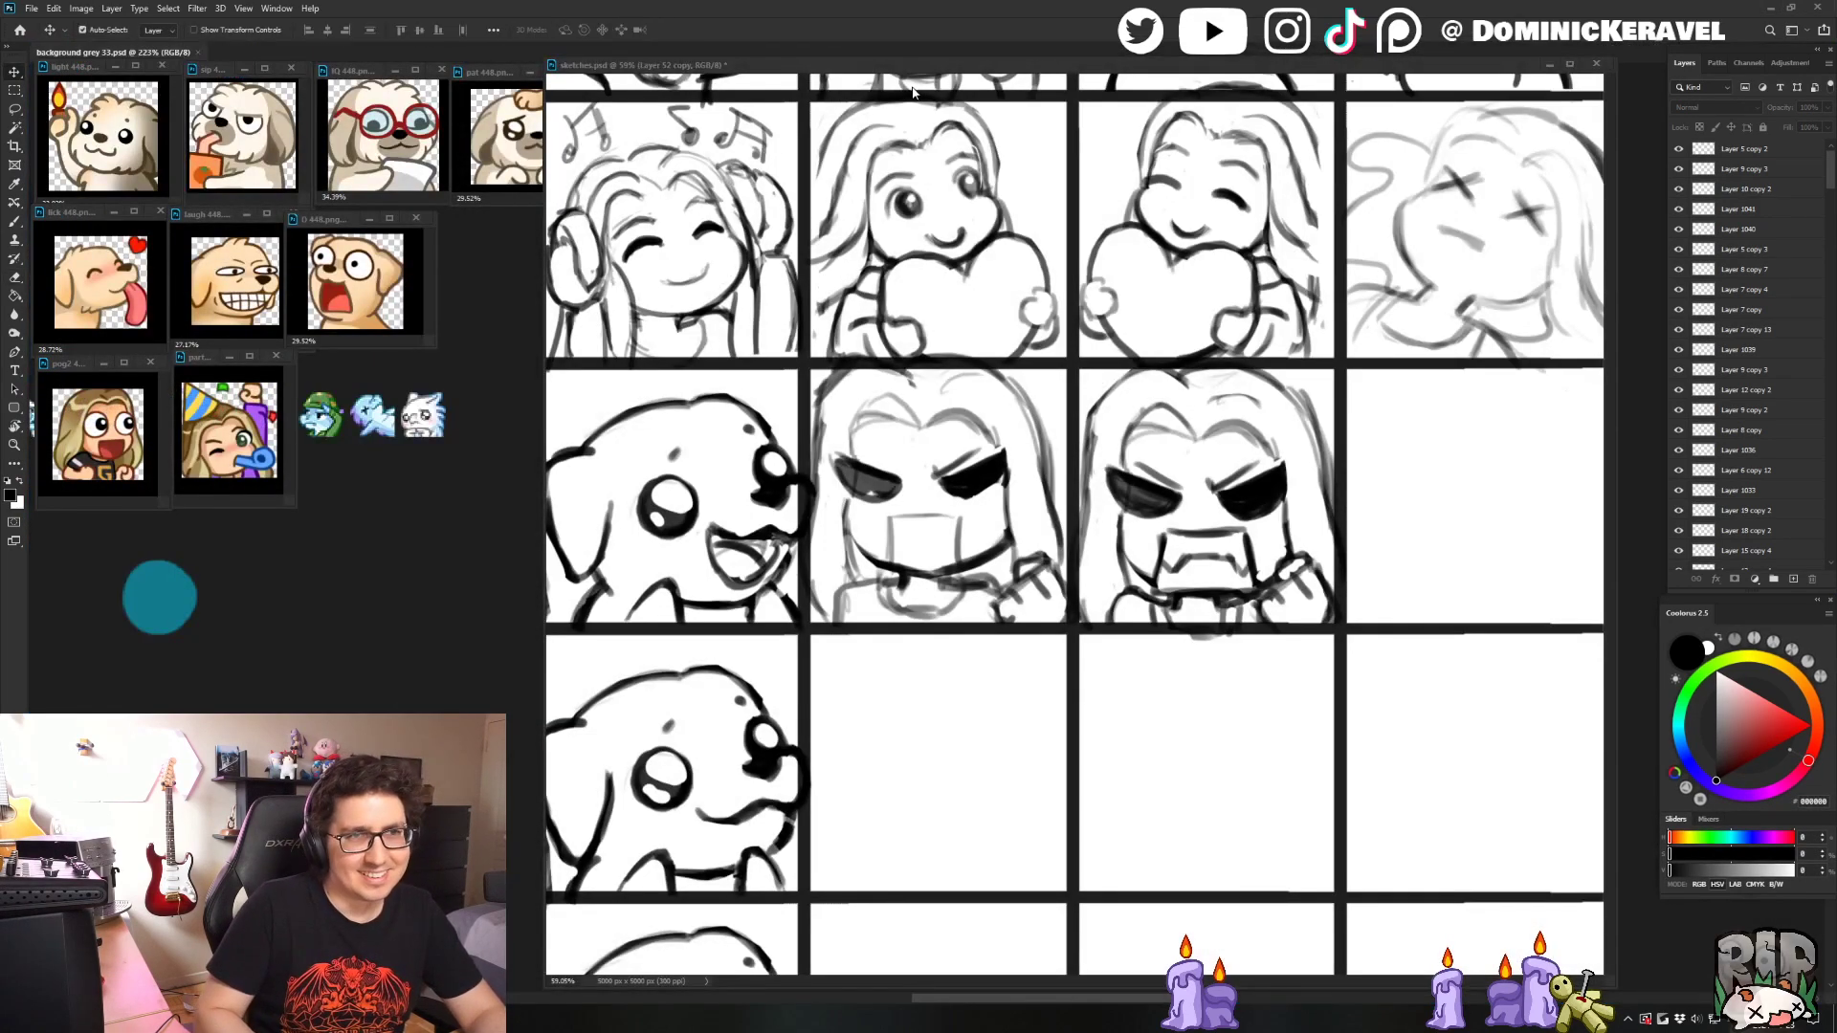
drag(1228, 463, 1215, 442)
key(e)
key(b)
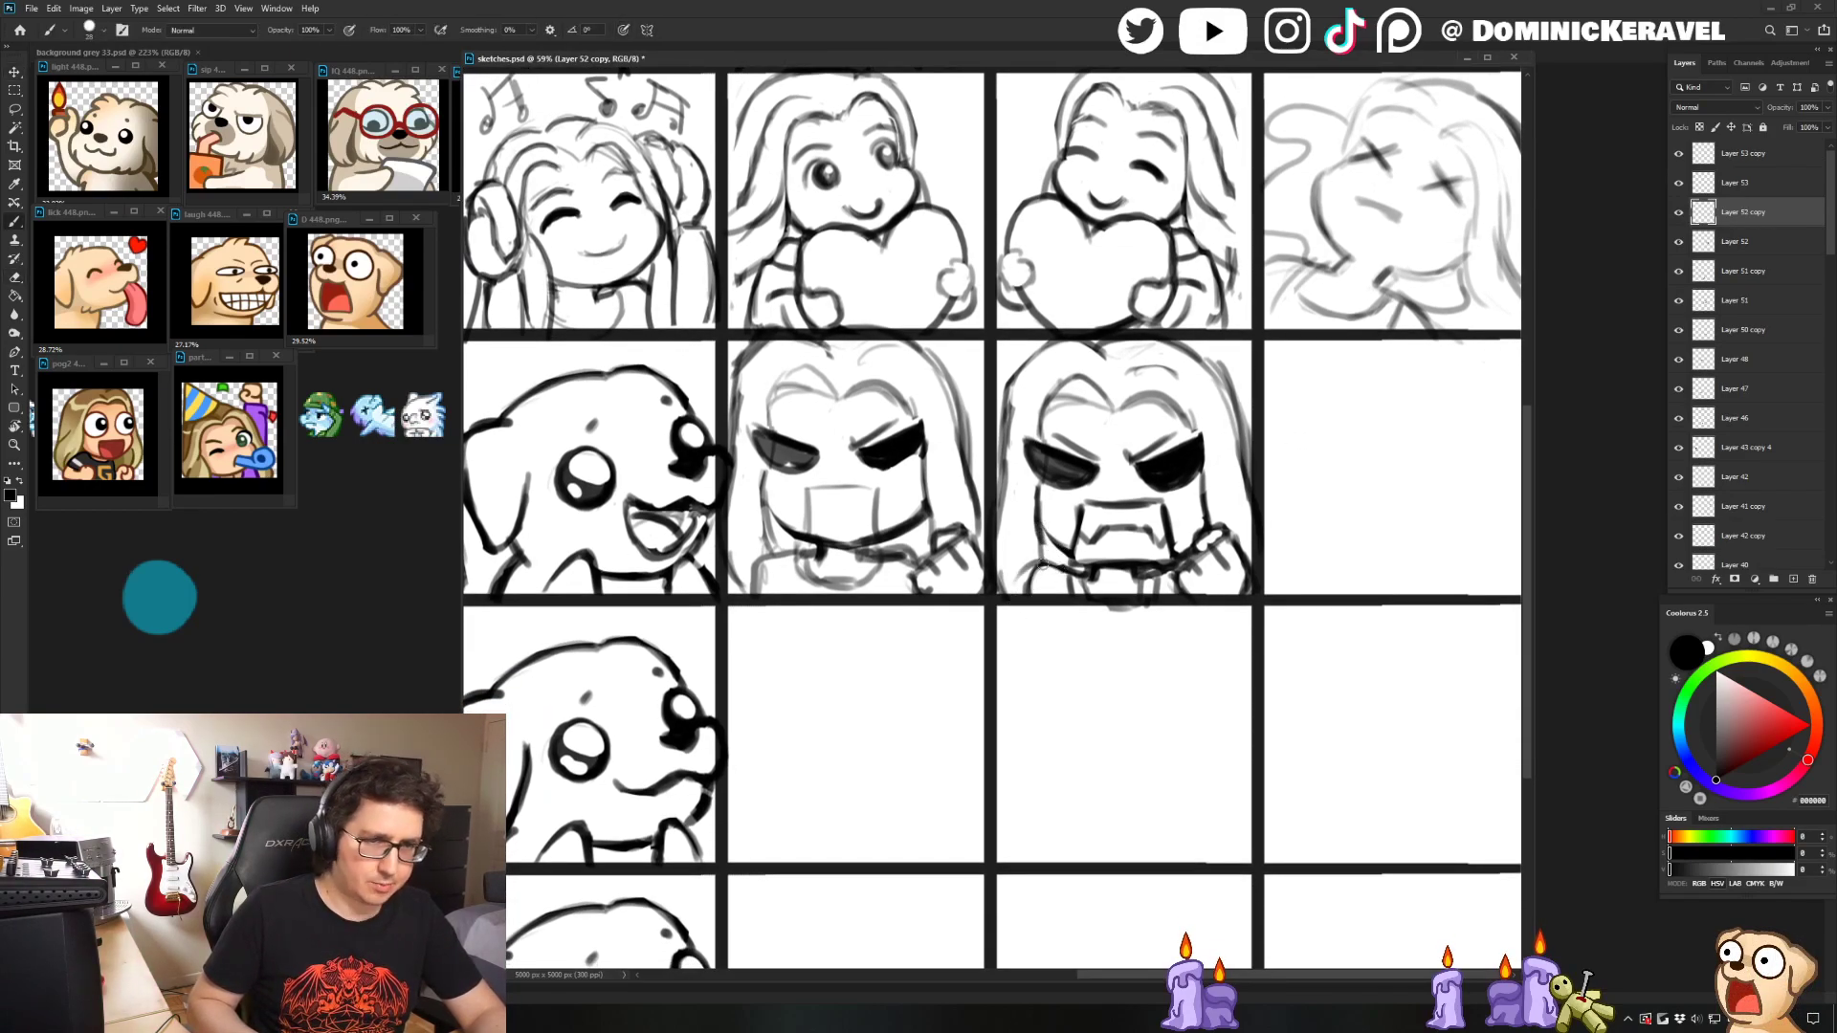
key(v)
key(e)
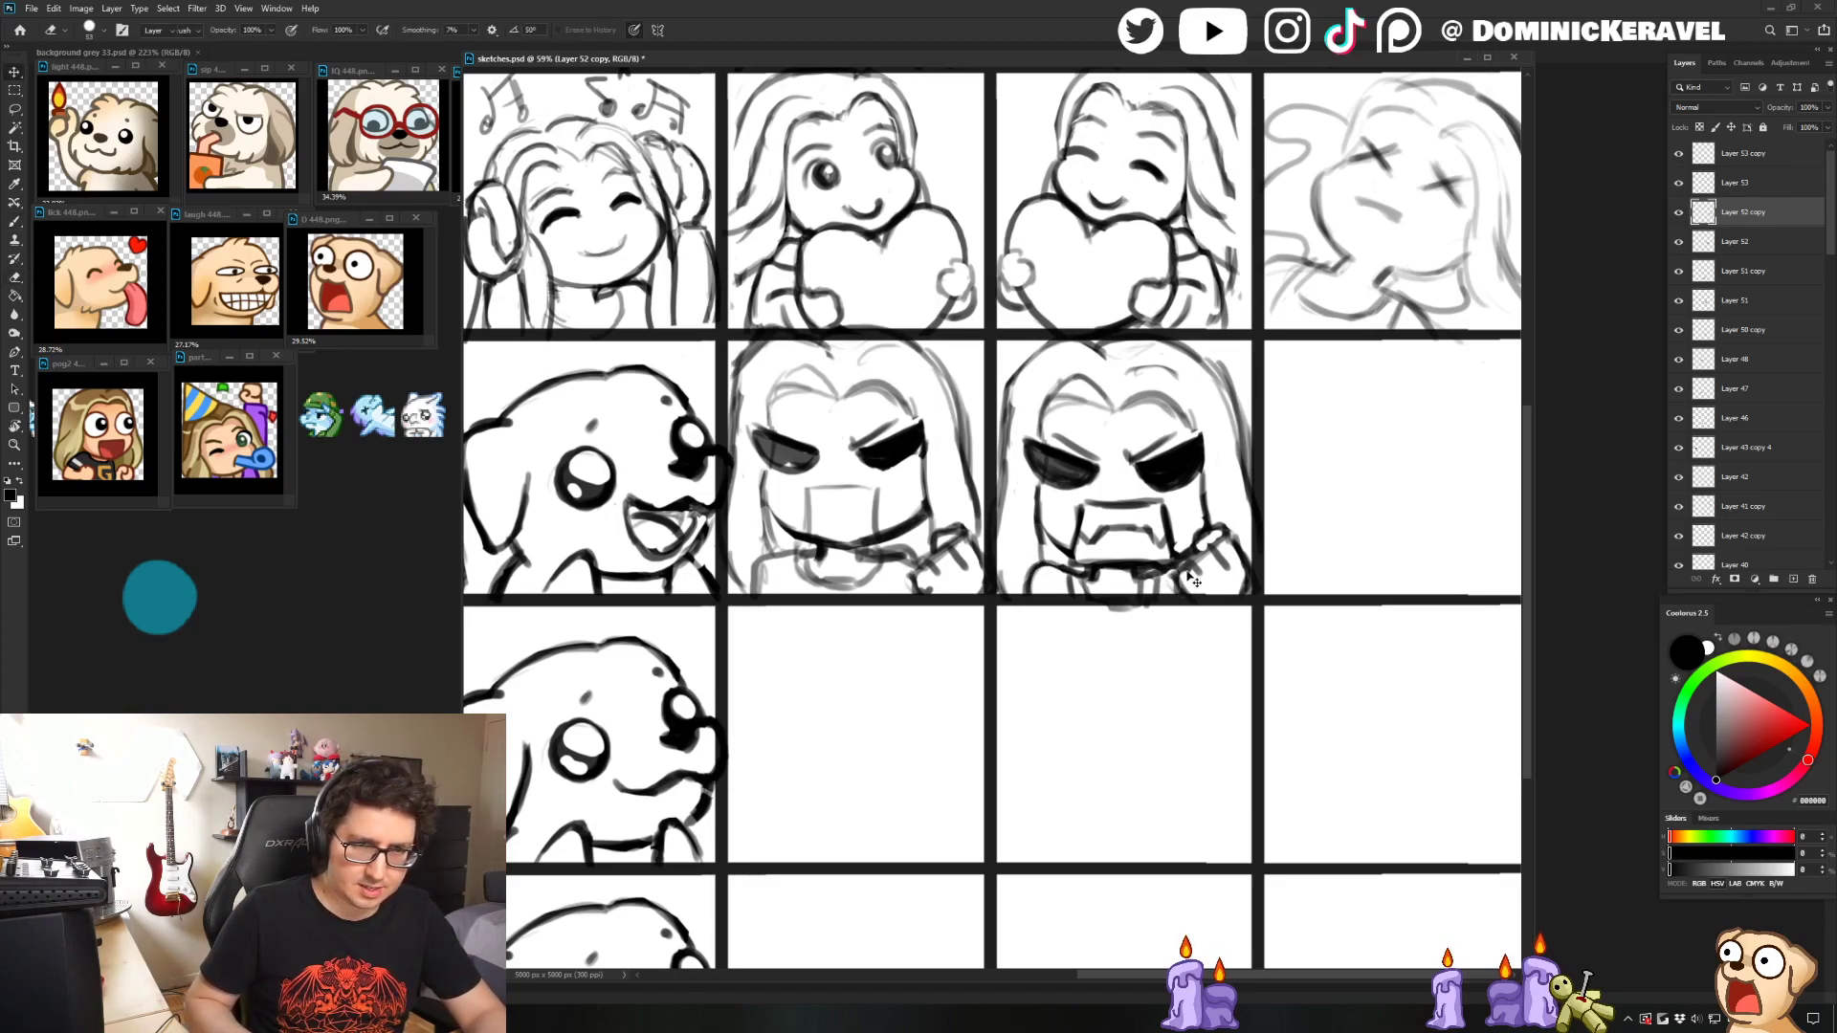
key(e)
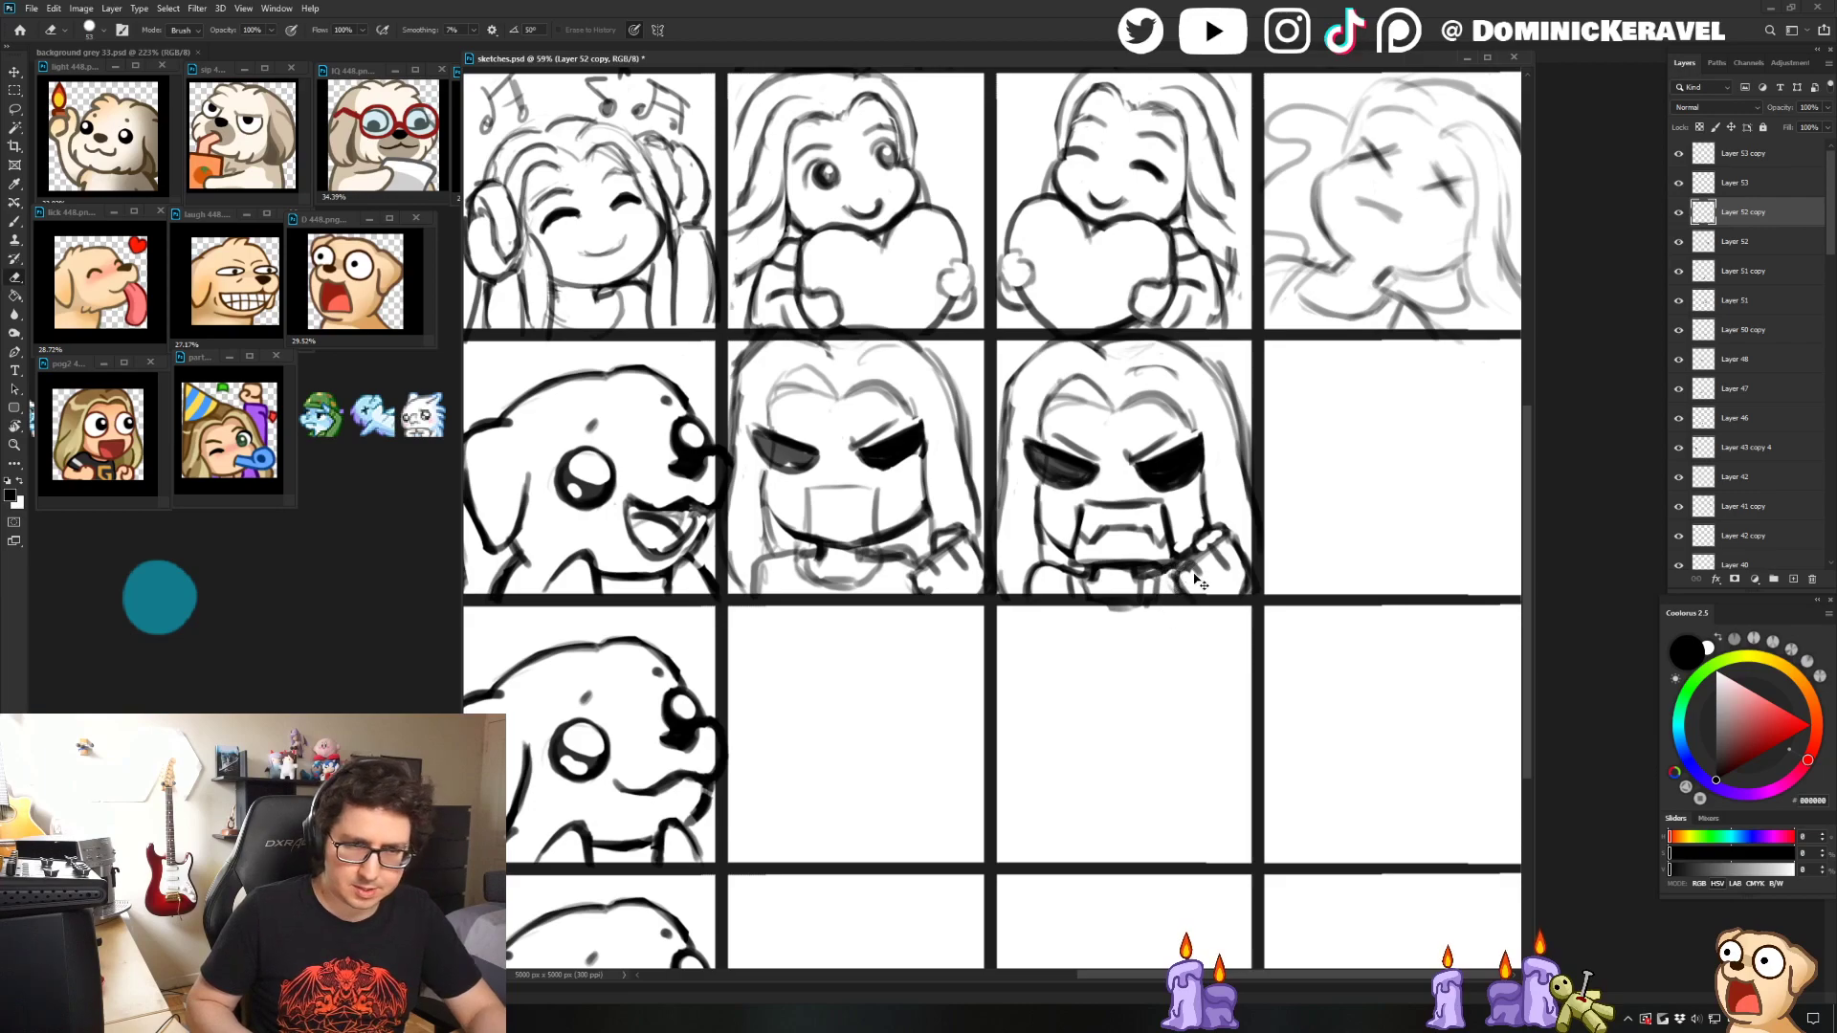
- Retouch the raised fist's outline beside the duplicated character's collar on the hand's own layer
ctrl+click(1193, 578)
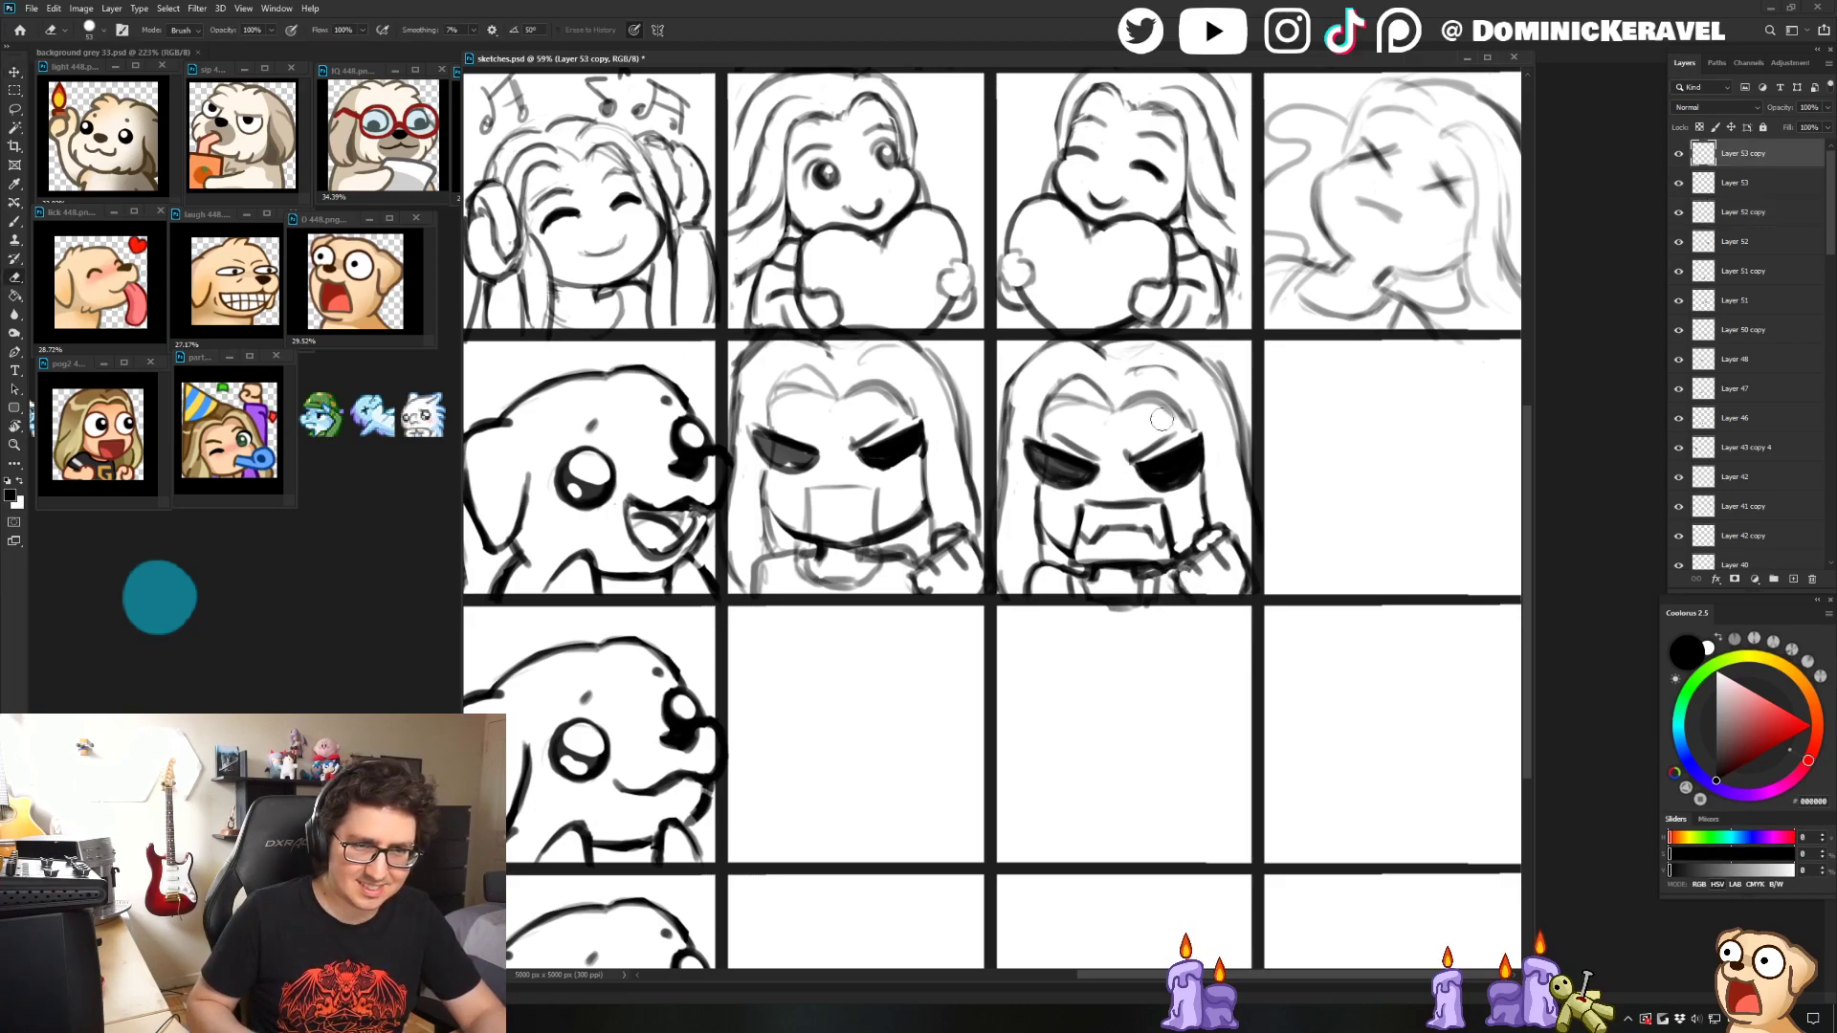
key(v)
key(e)
ctrl+click(1215, 521)
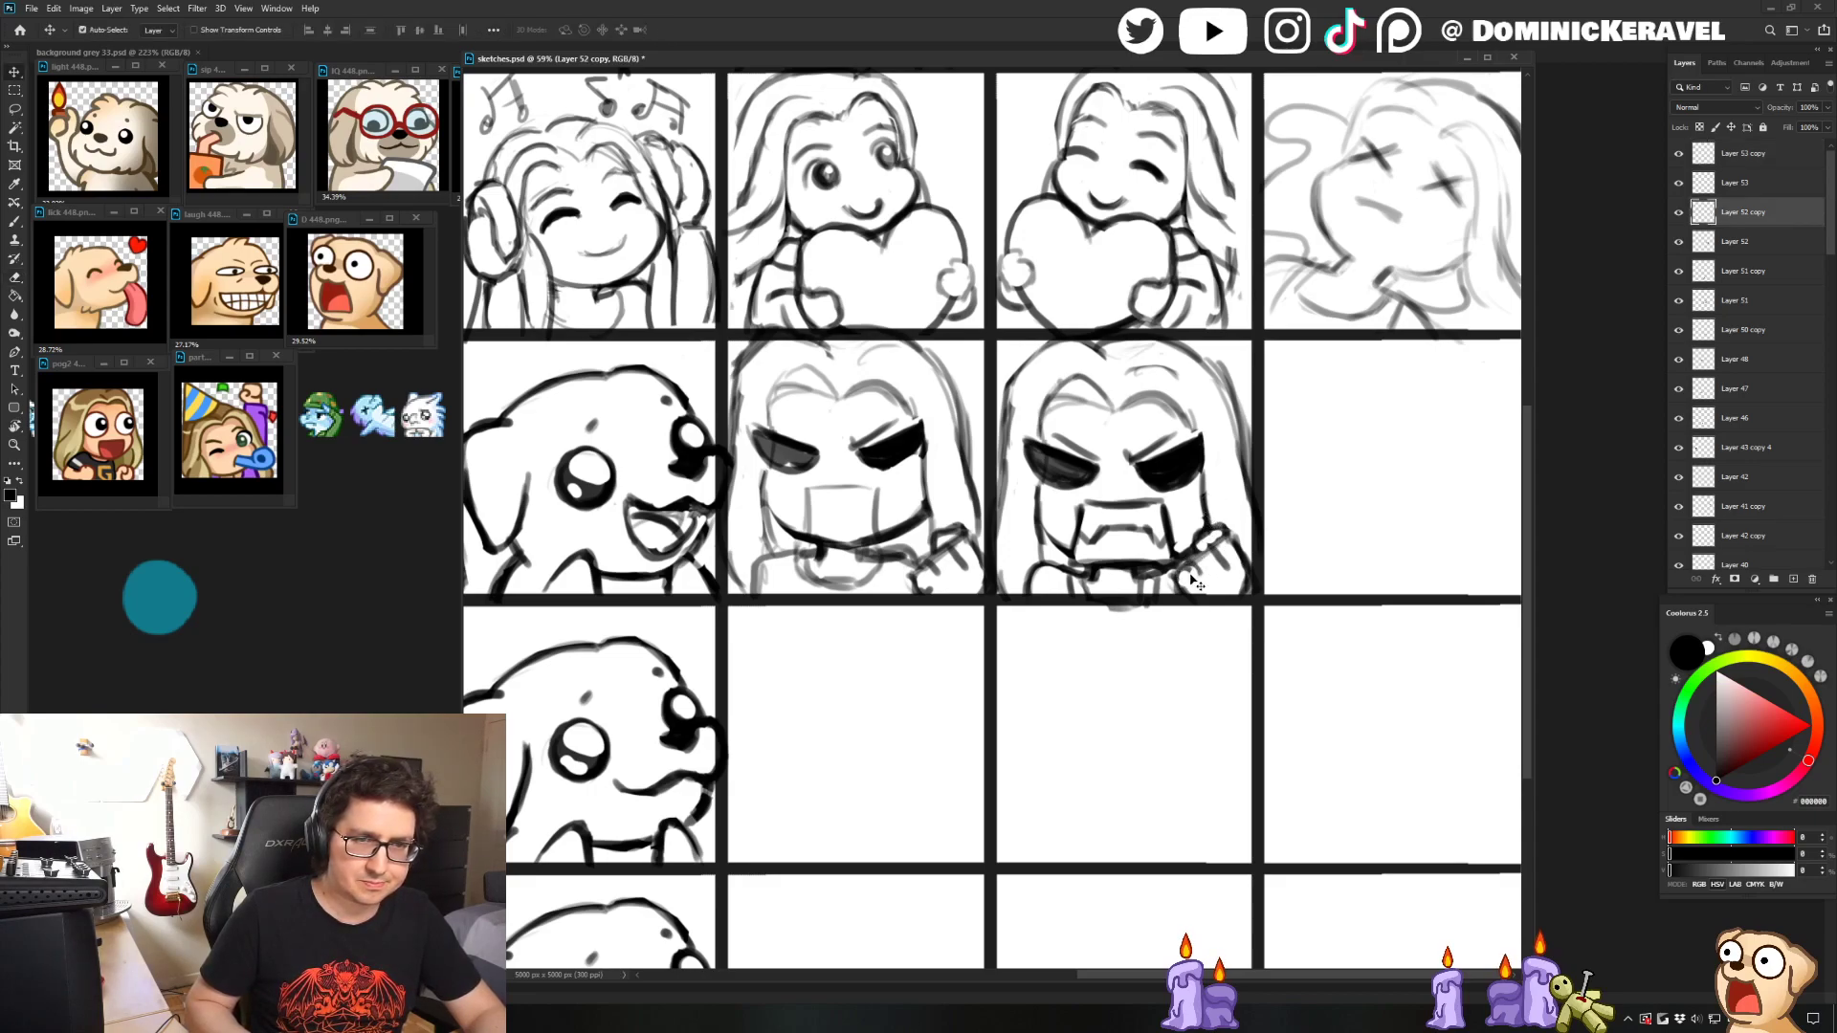
ctrl+click(1250, 557)
key(b)
click(1178, 576)
key(Return)
ctrl+click(1186, 565)
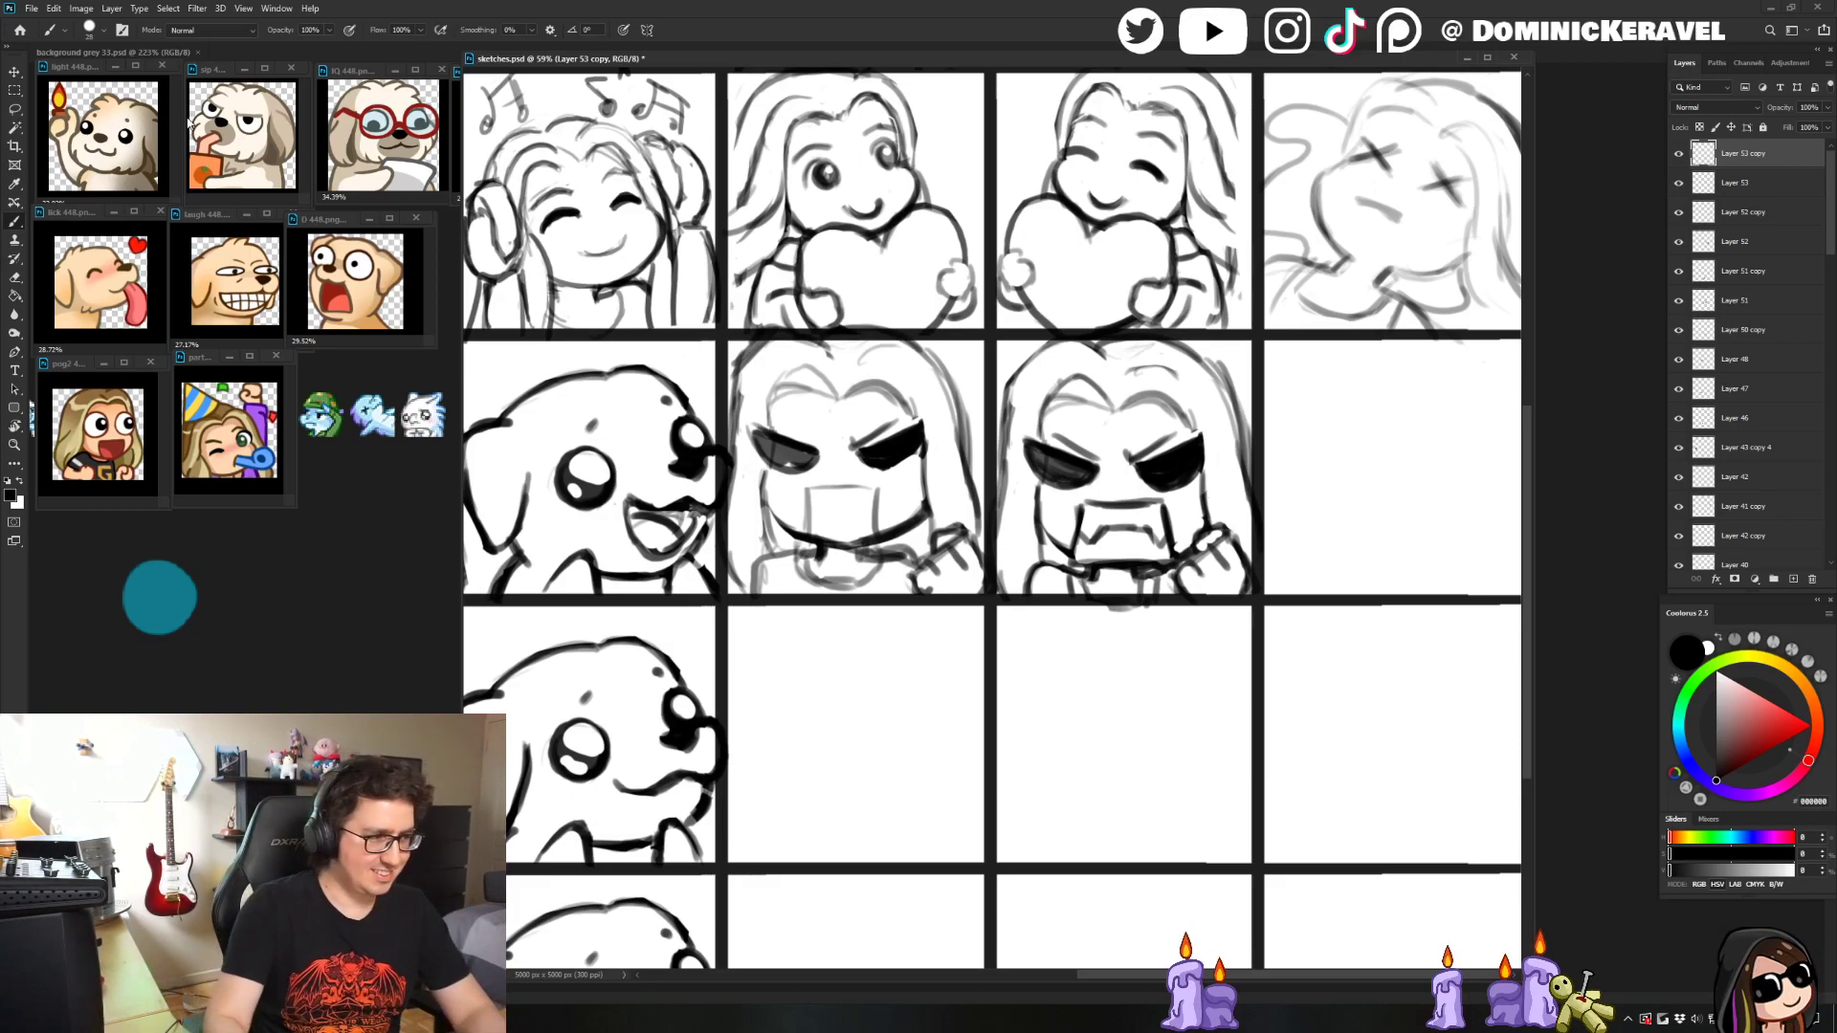
- Clean up the fist's finger and wrist lines where they meet the duplicated character's hair, alternating brush and eraser
drag(1100, 59, 1095, 55)
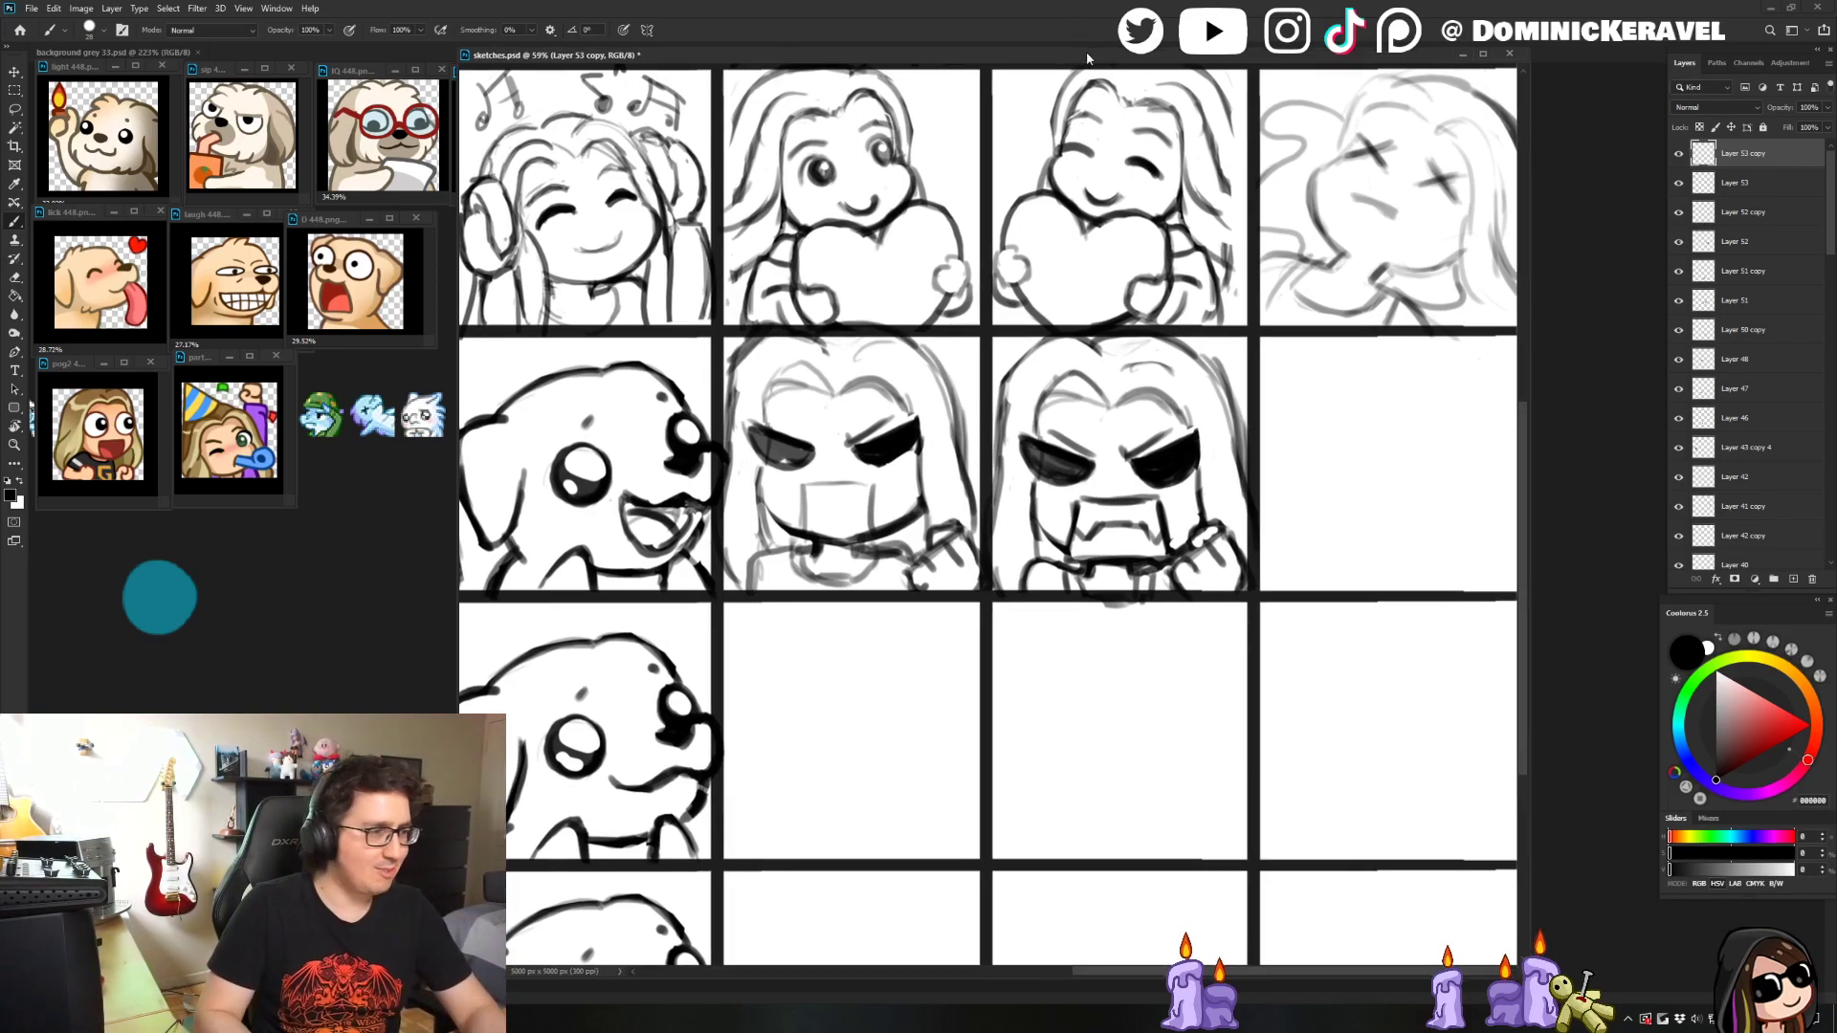
key(v)
scroll(1215, 489, down, 3)
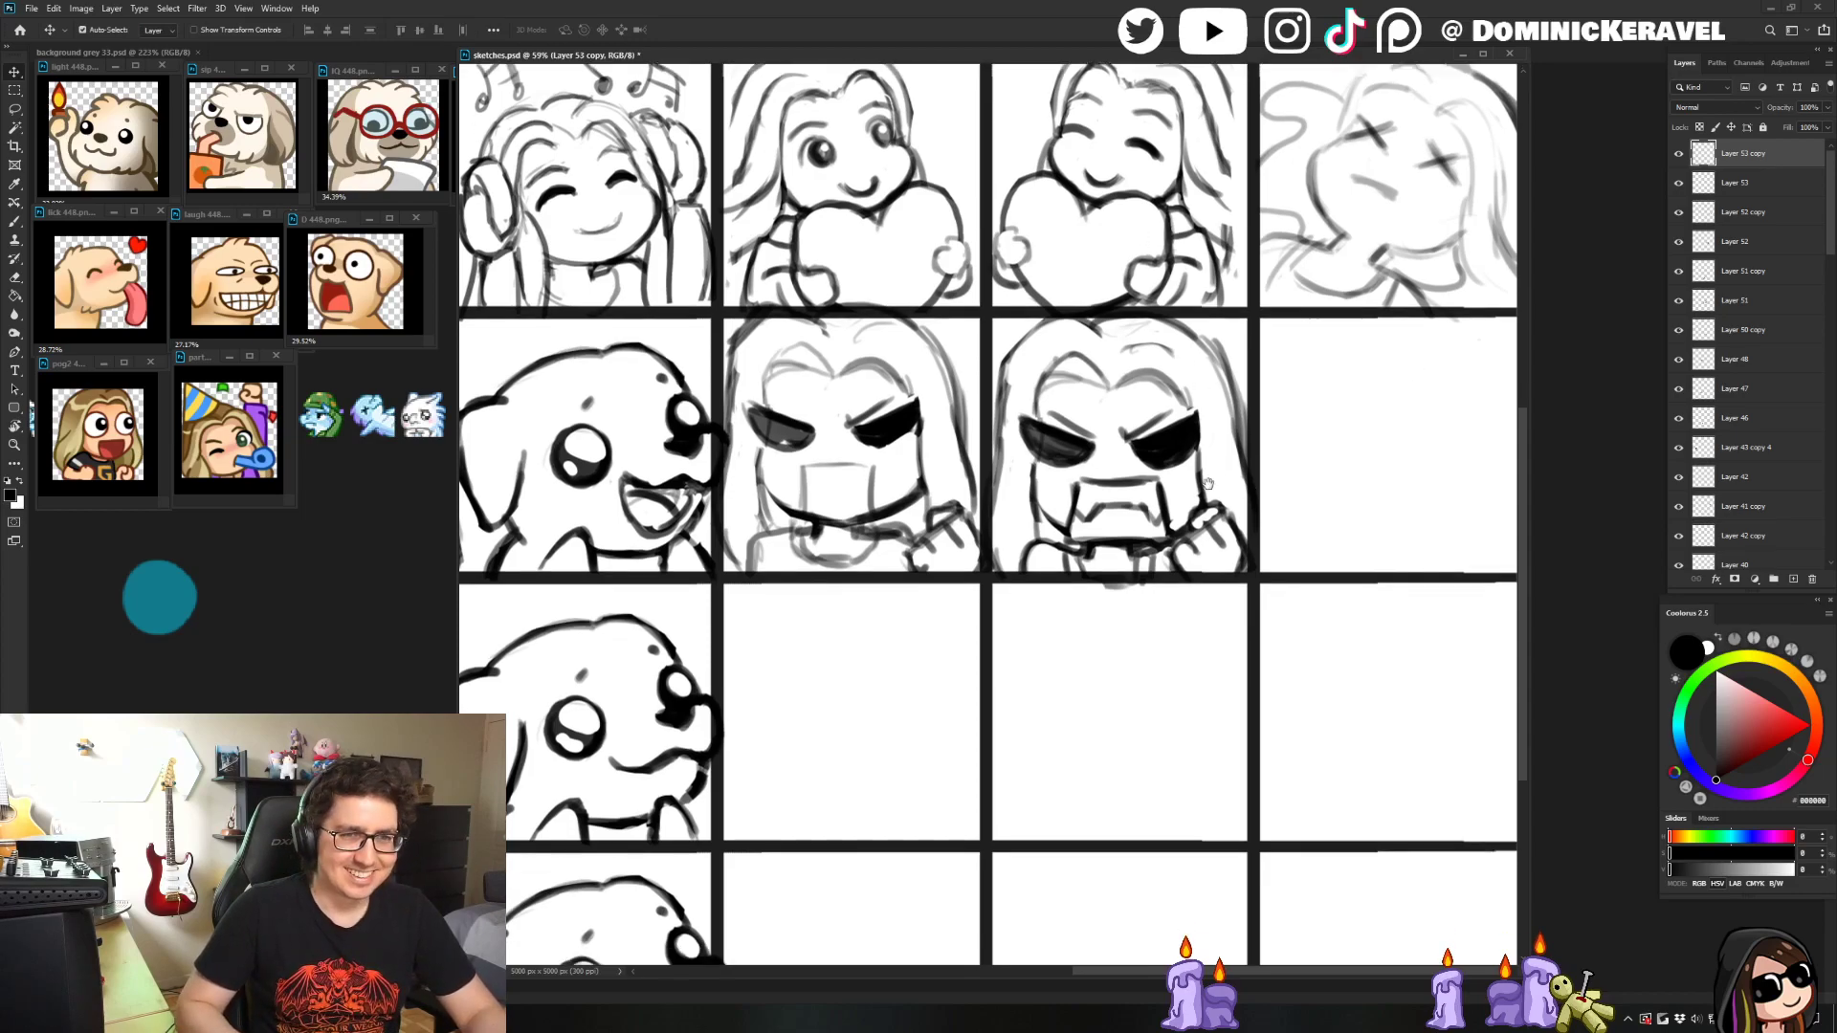
key(e)
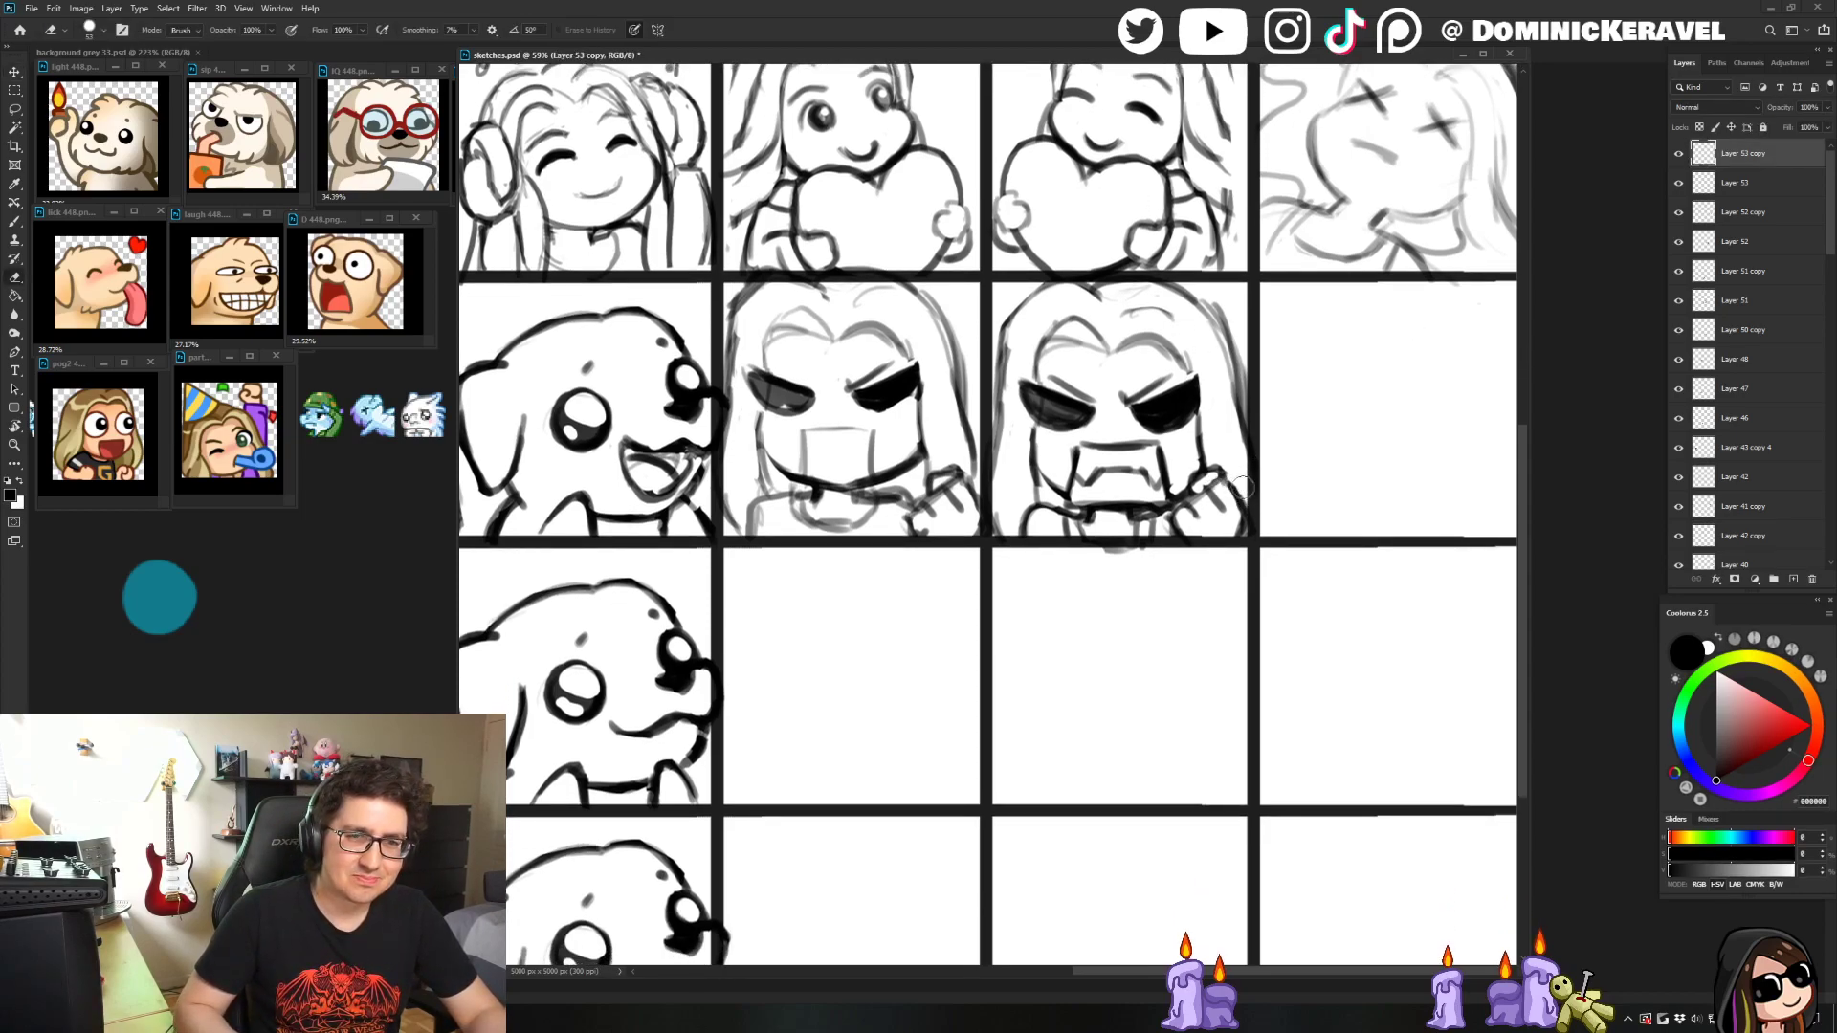
key(b)
key(e)
key(b)
key(e)
key(b)
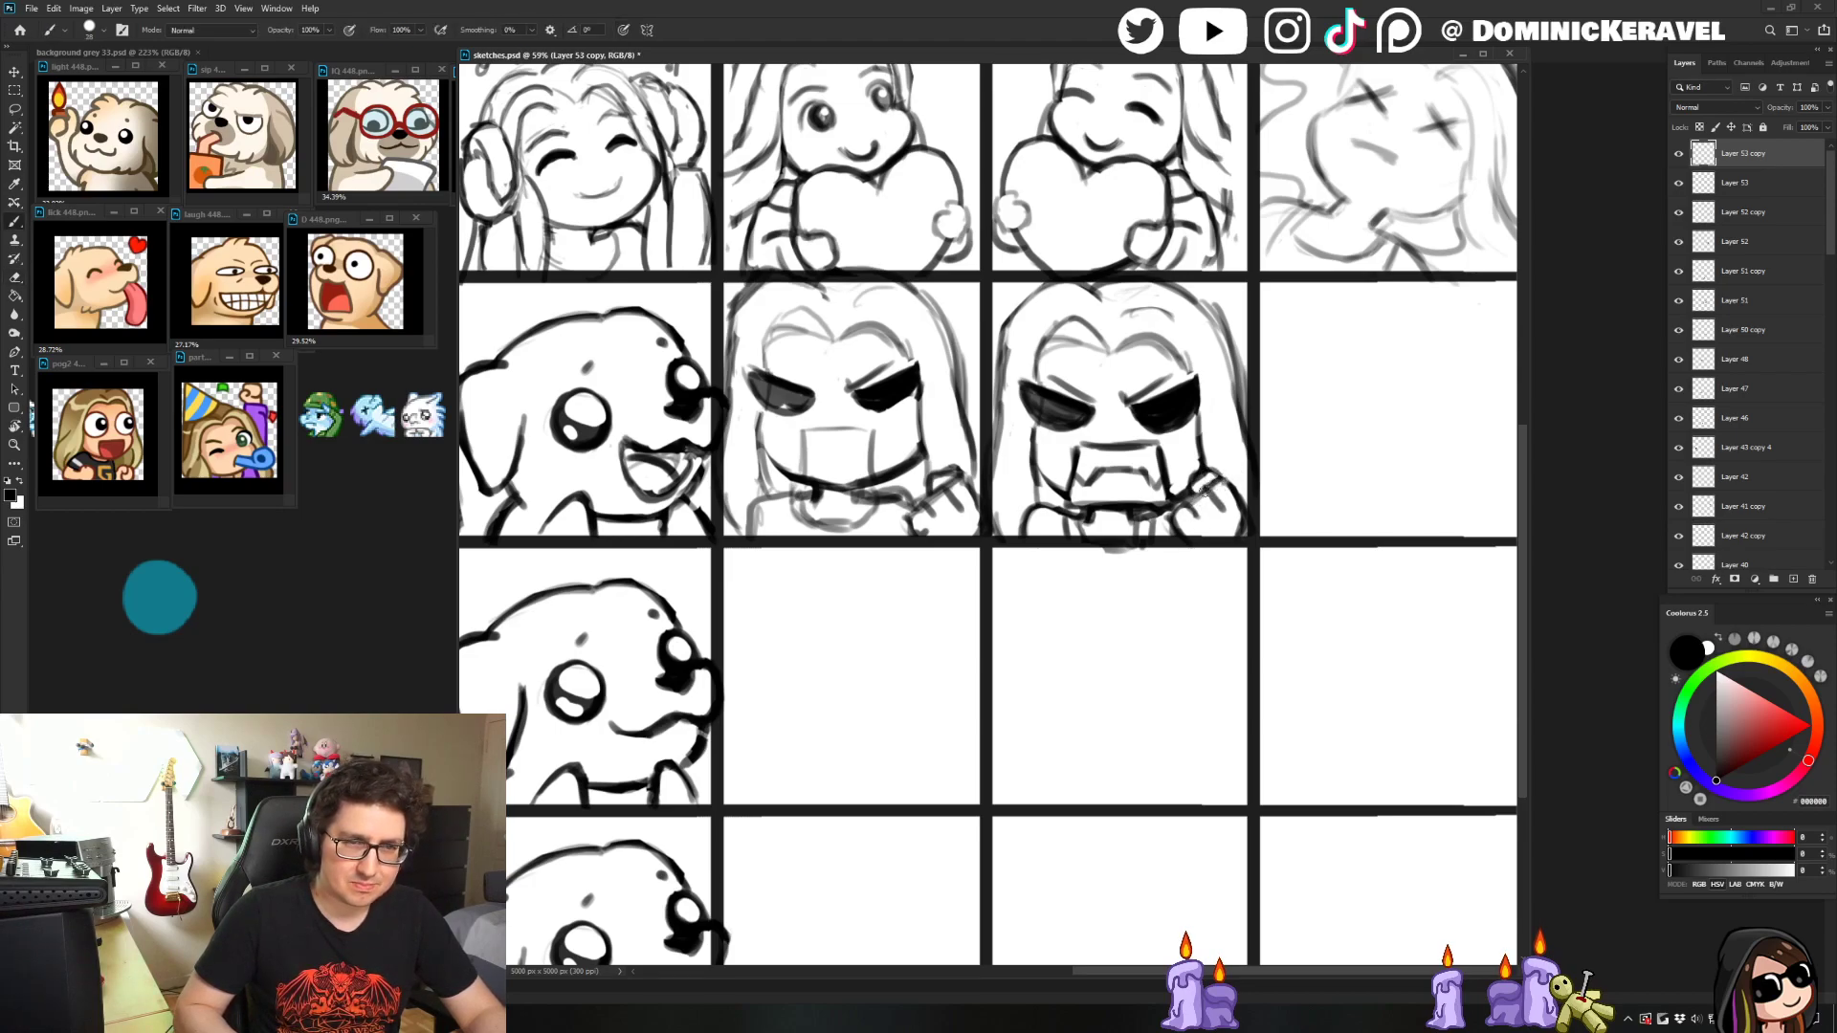
key(e)
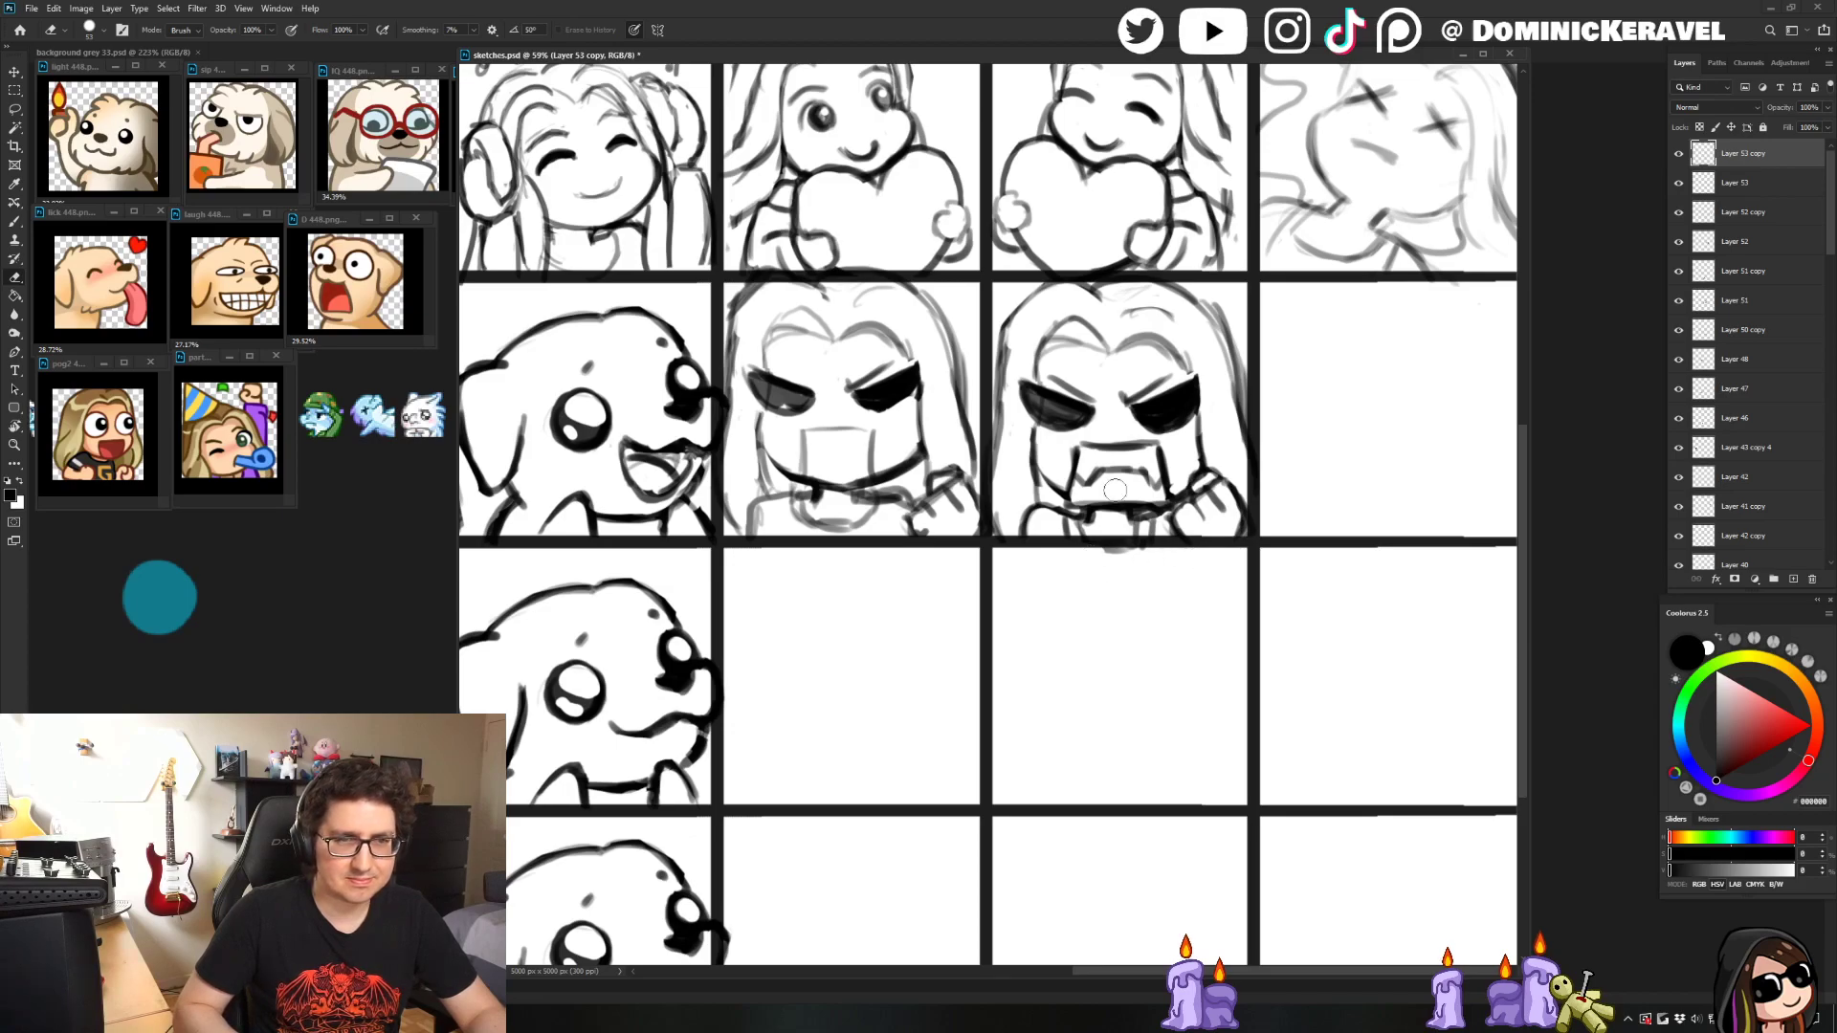
- Erase the neck and collar lines that spill below the duplicated character's grid cell
ctrl+click(1096, 521)
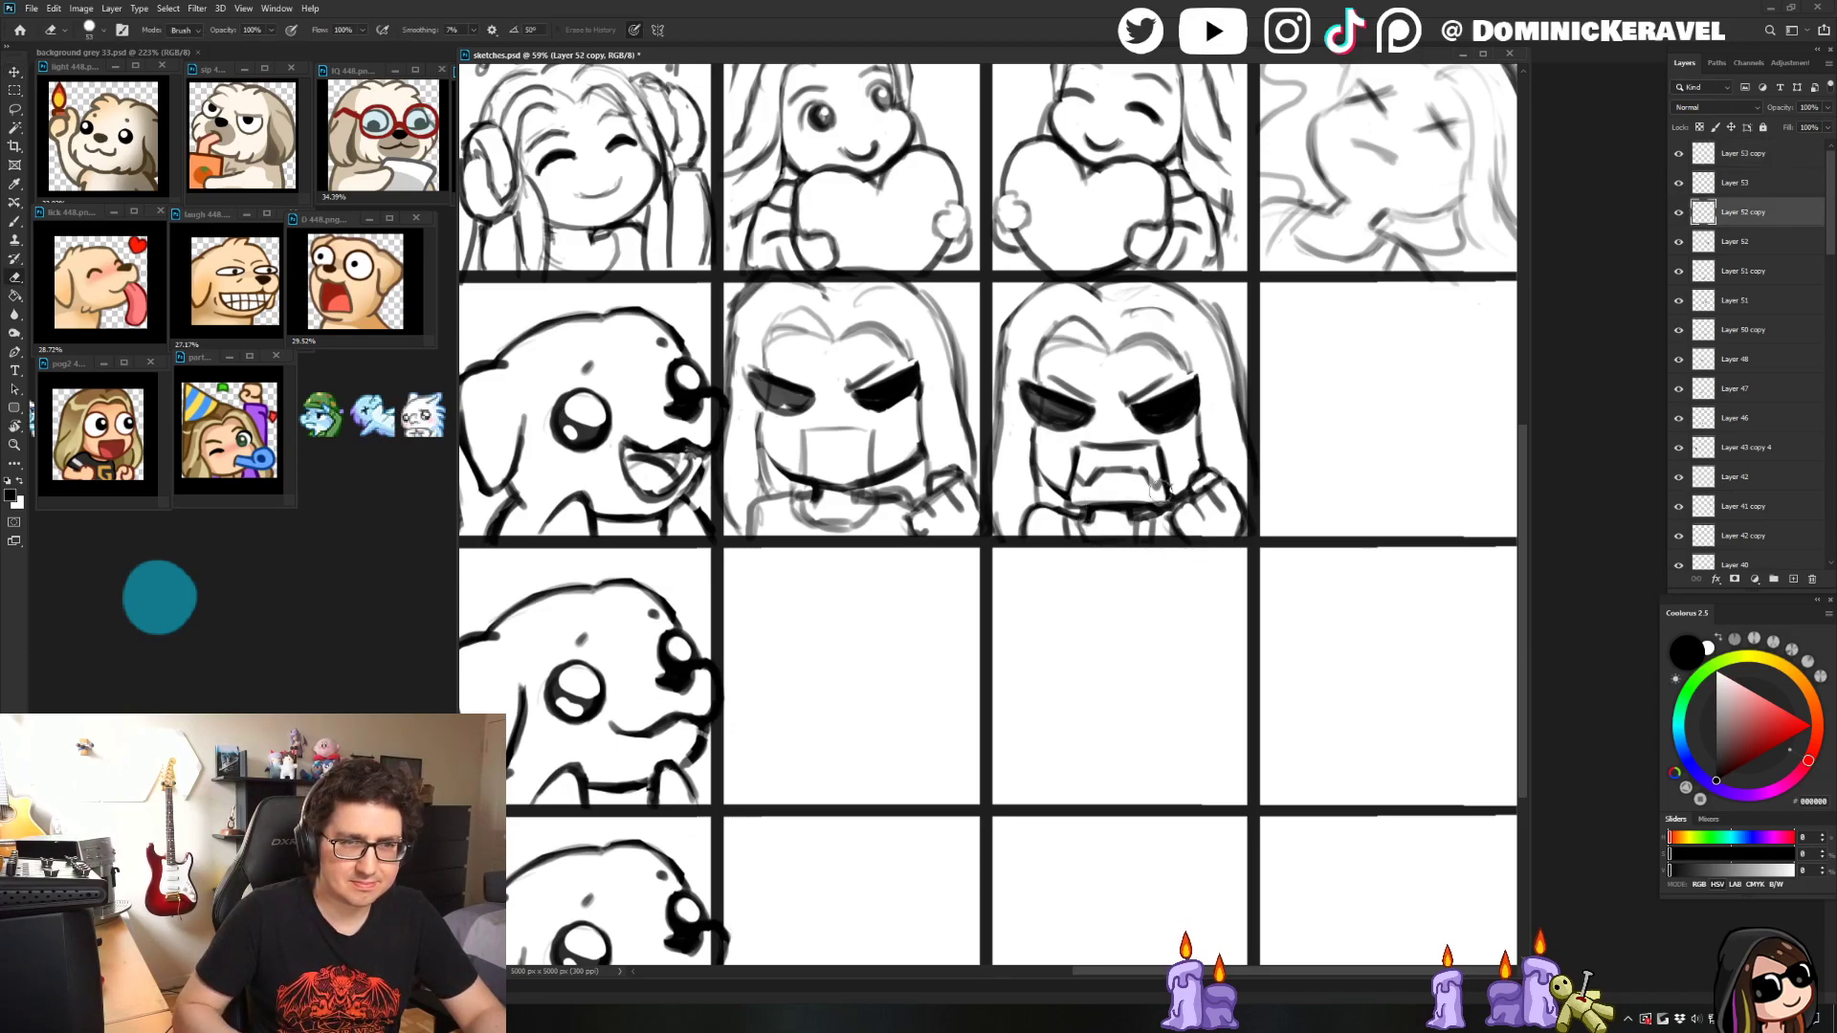
mouse_move(1083, 497)
mouse_down()
mouse_move(1159, 499)
mouse_move(1079, 536)
mouse_up()
key(ctrl+plus)
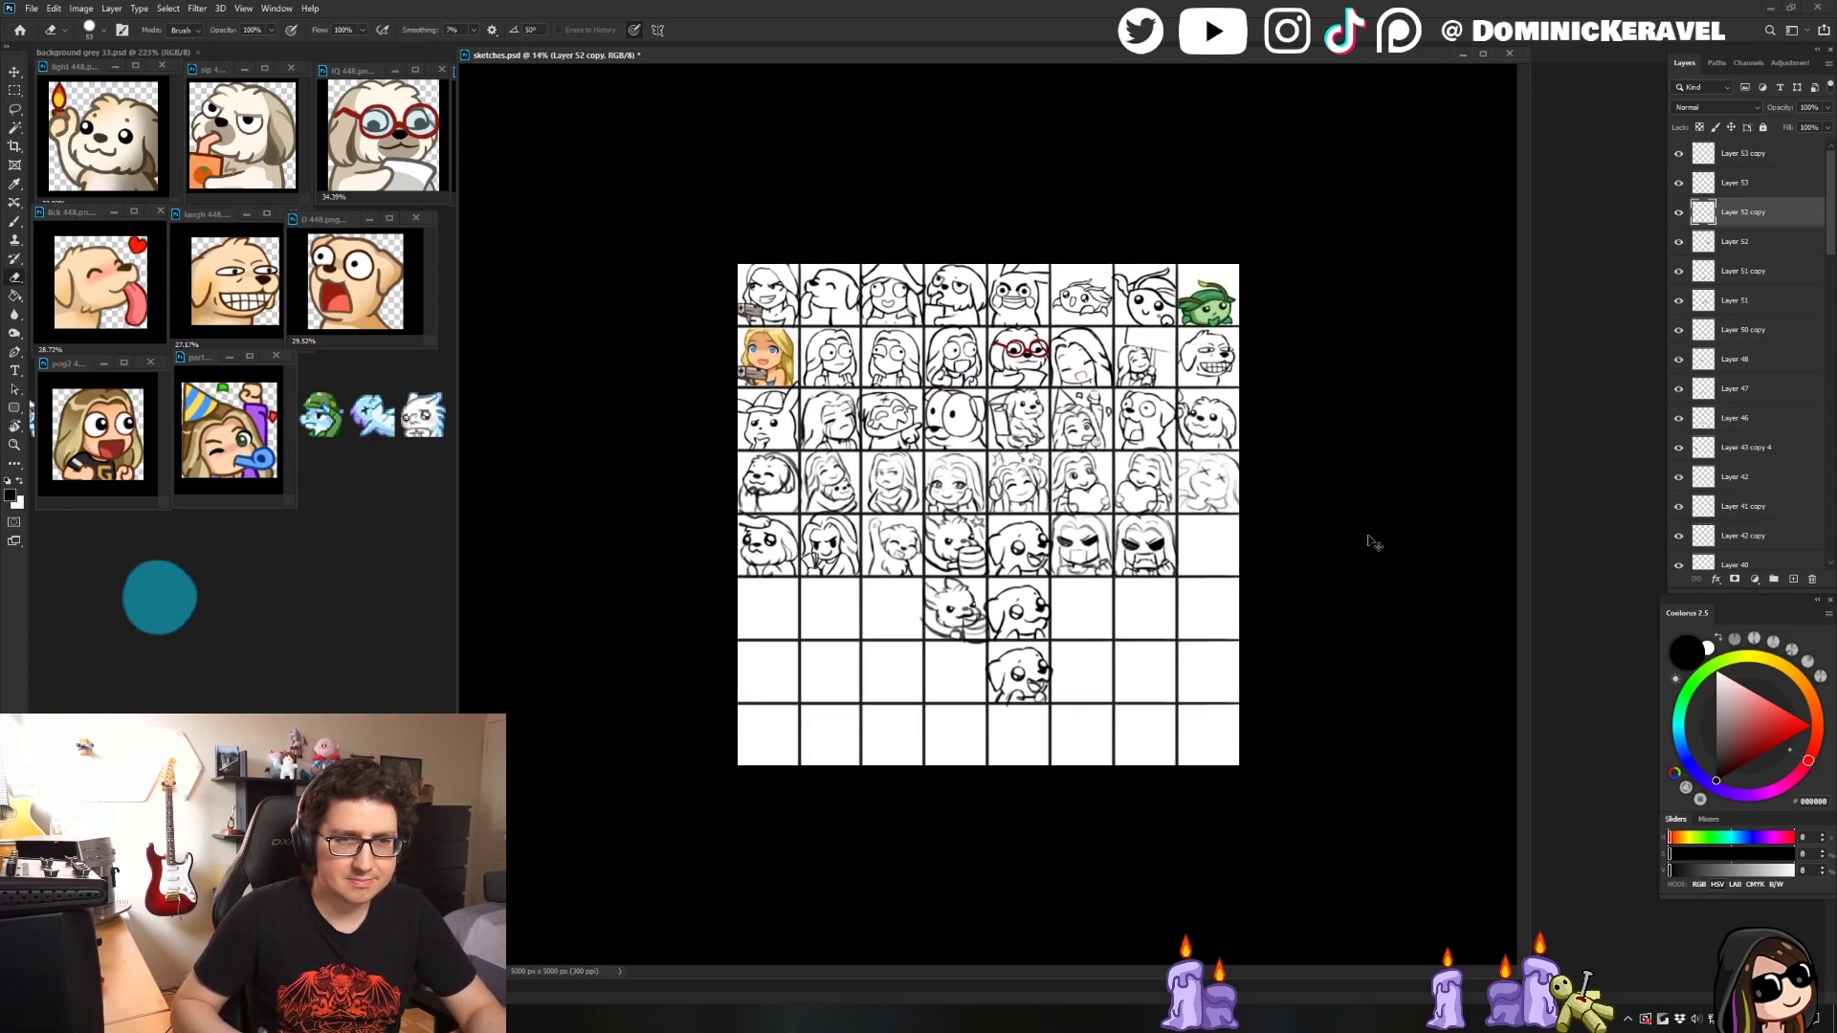
drag(1252, 556, 1337, 570)
- Duplicate the raised fist towards the other side of the character and flip the copy horizontally
key(v)
click(1209, 595)
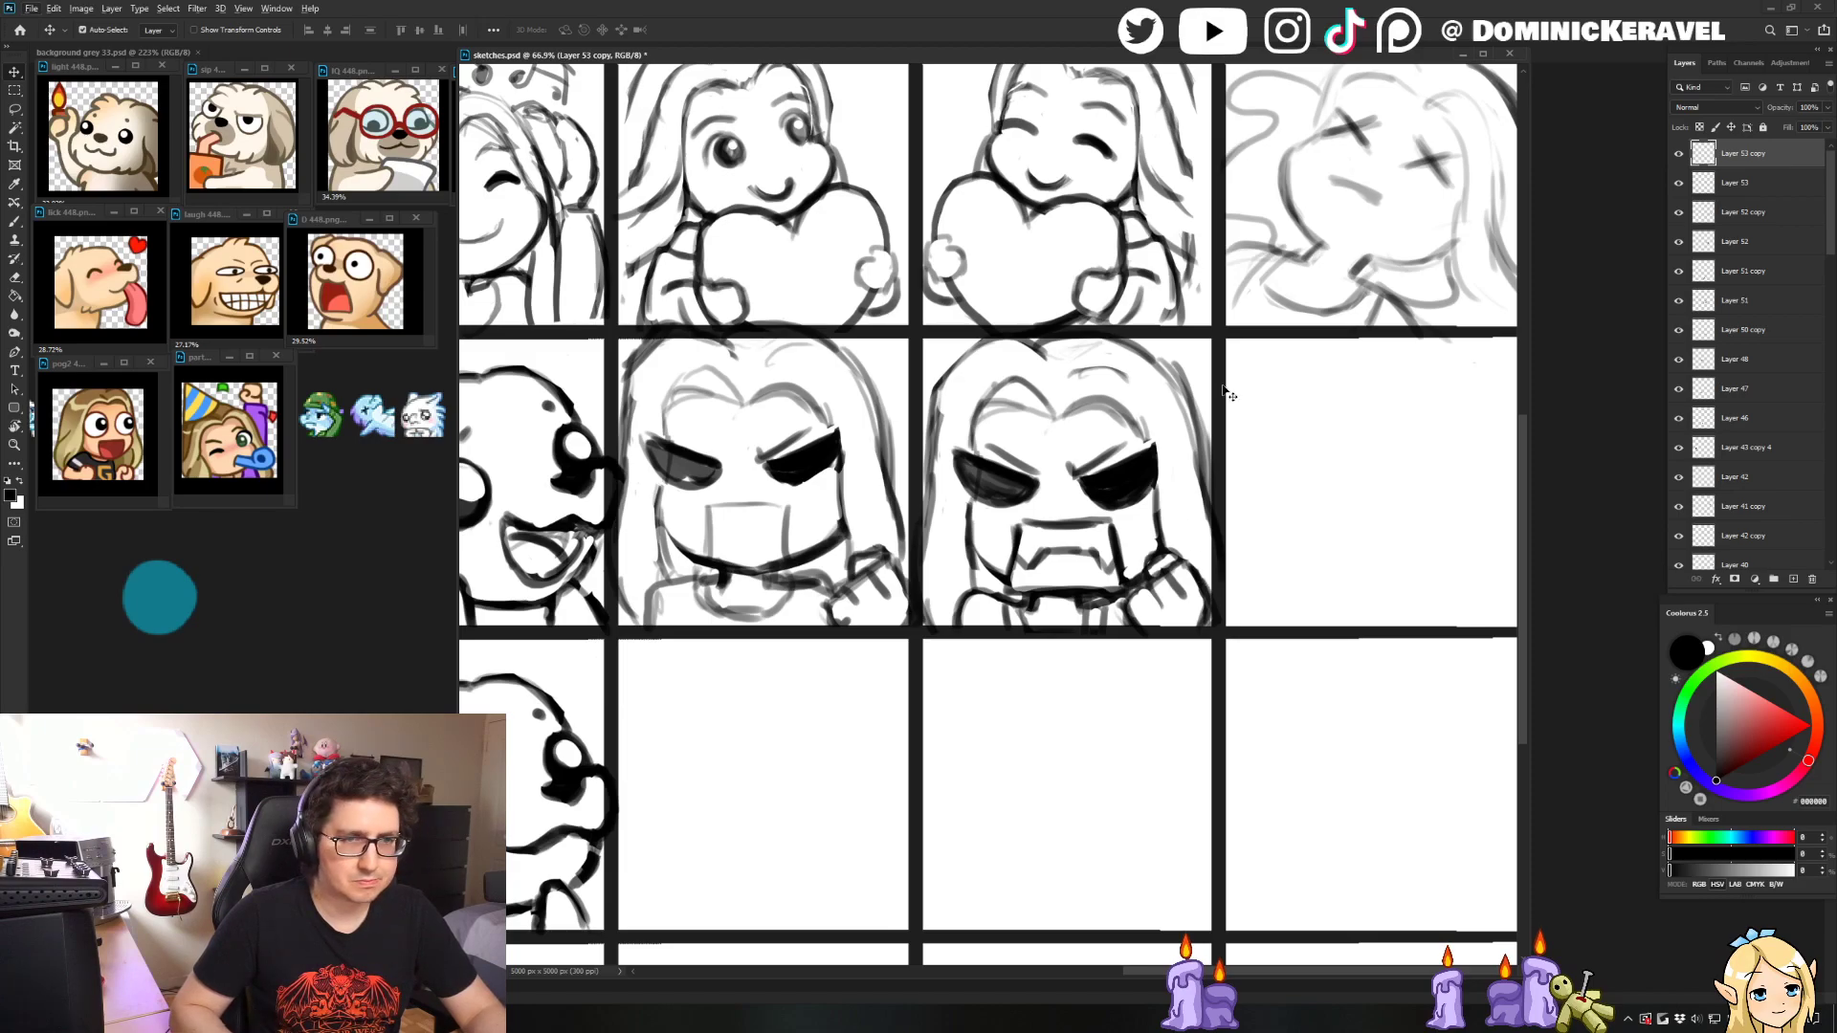
drag(1213, 601, 1099, 587)
click(81, 8)
click(86, 8)
click(54, 8)
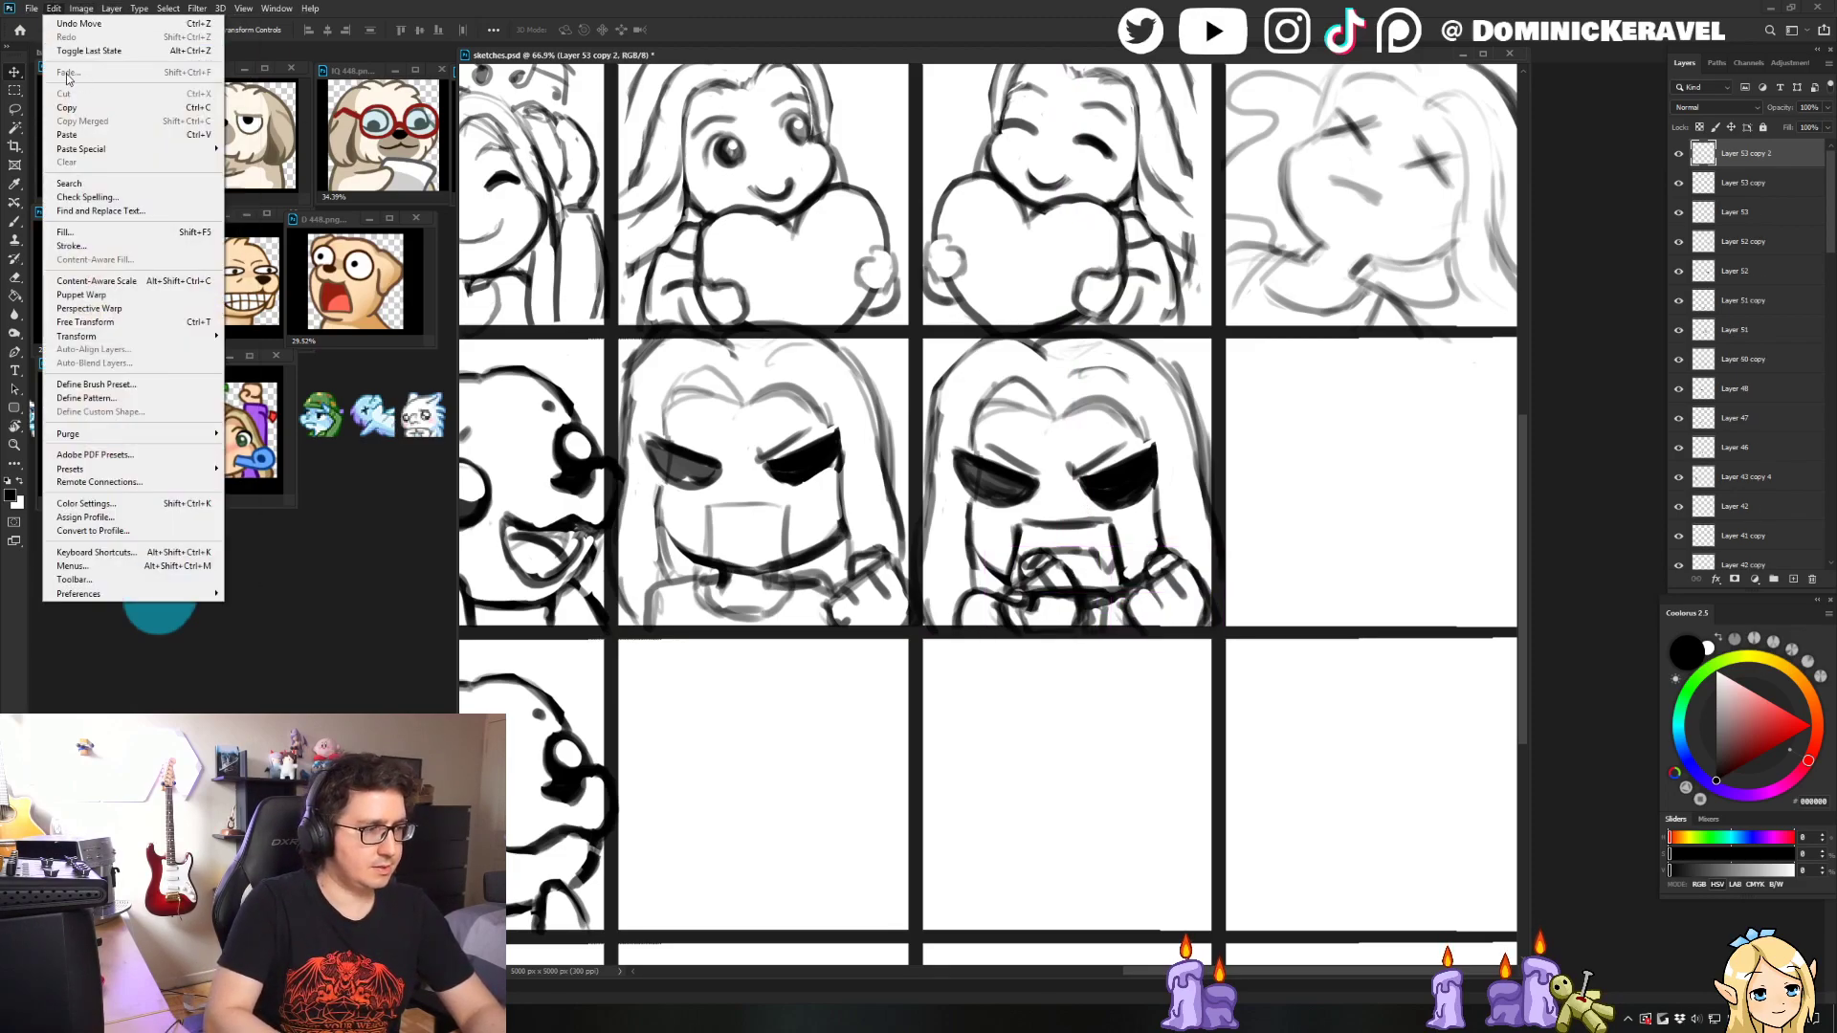
mouse_move(96, 335)
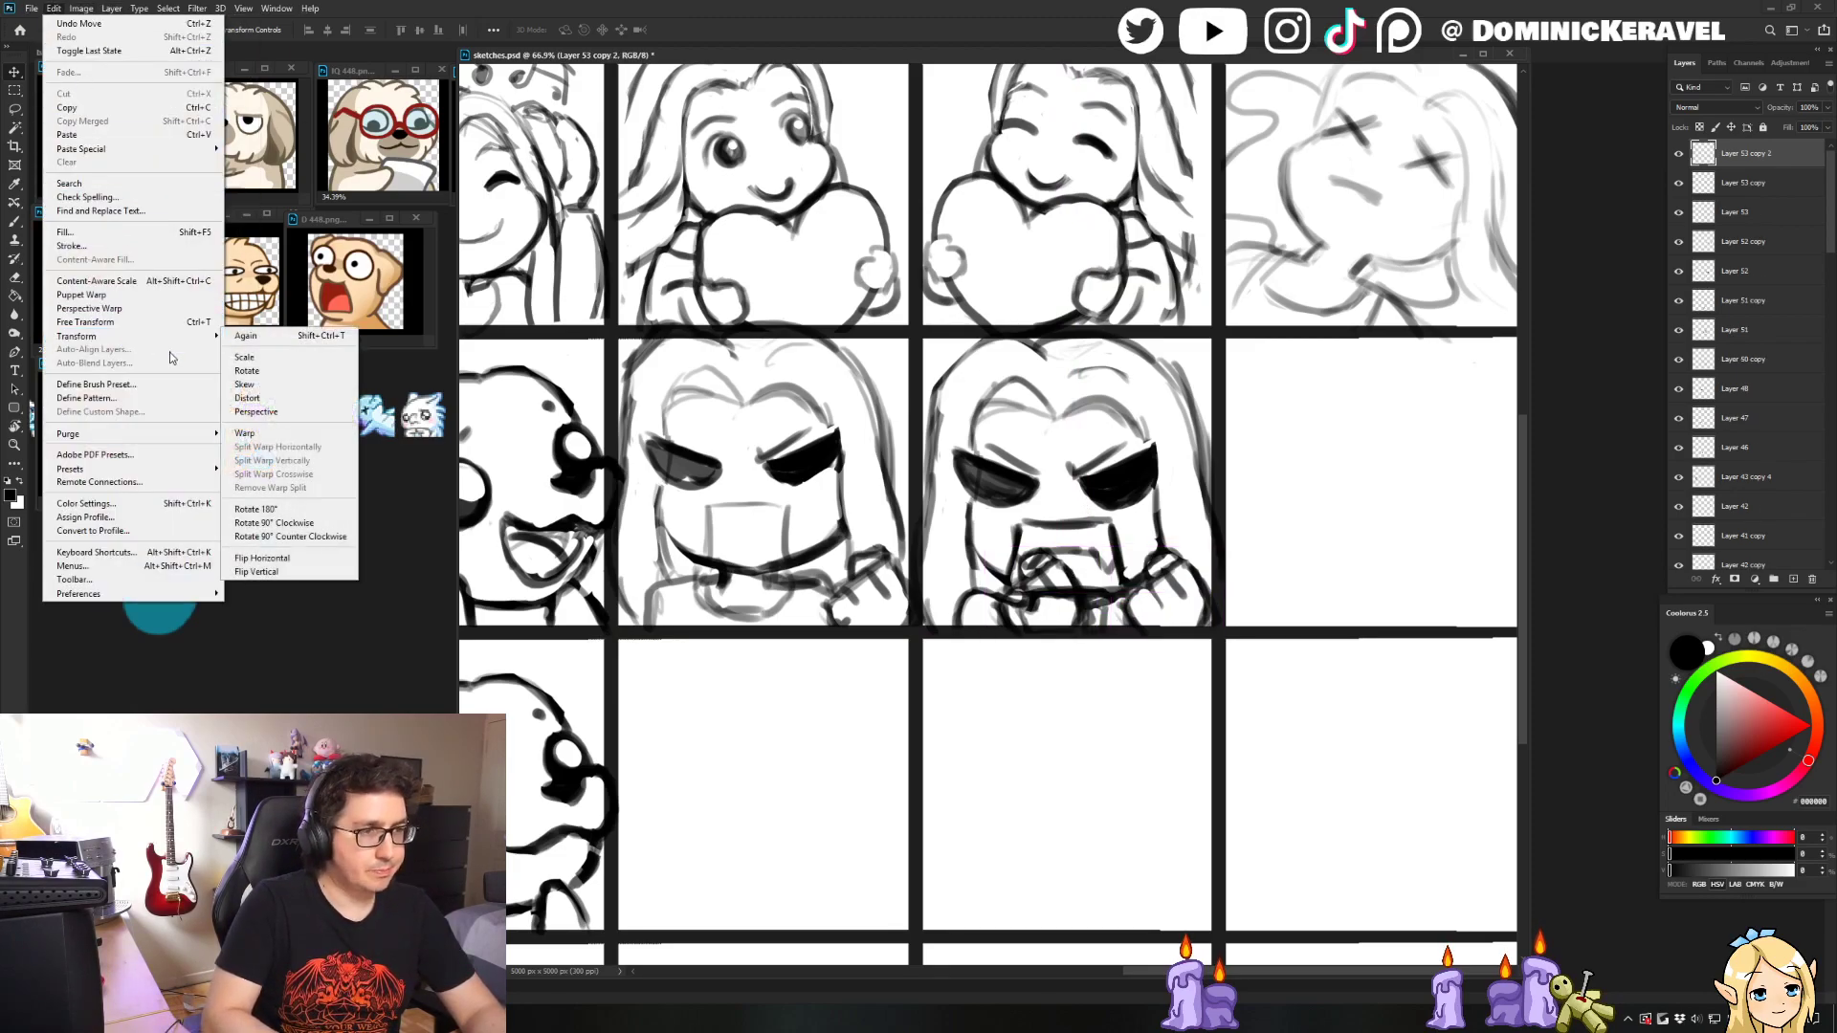
click(277, 557)
- Nudge the mirrored fist outward to the lower-left corner of the cell, opposite the original fist
key(shift+Left)
key(shift+Left)
key(shift+Left)
key(shift+Left)
key(shift+Left)
key(shift+Left)
key(shift+Left)
key(shift+Left)
key(shift+Left)
key(shift+Left)
key(shift+Left)
key(shift+Left)
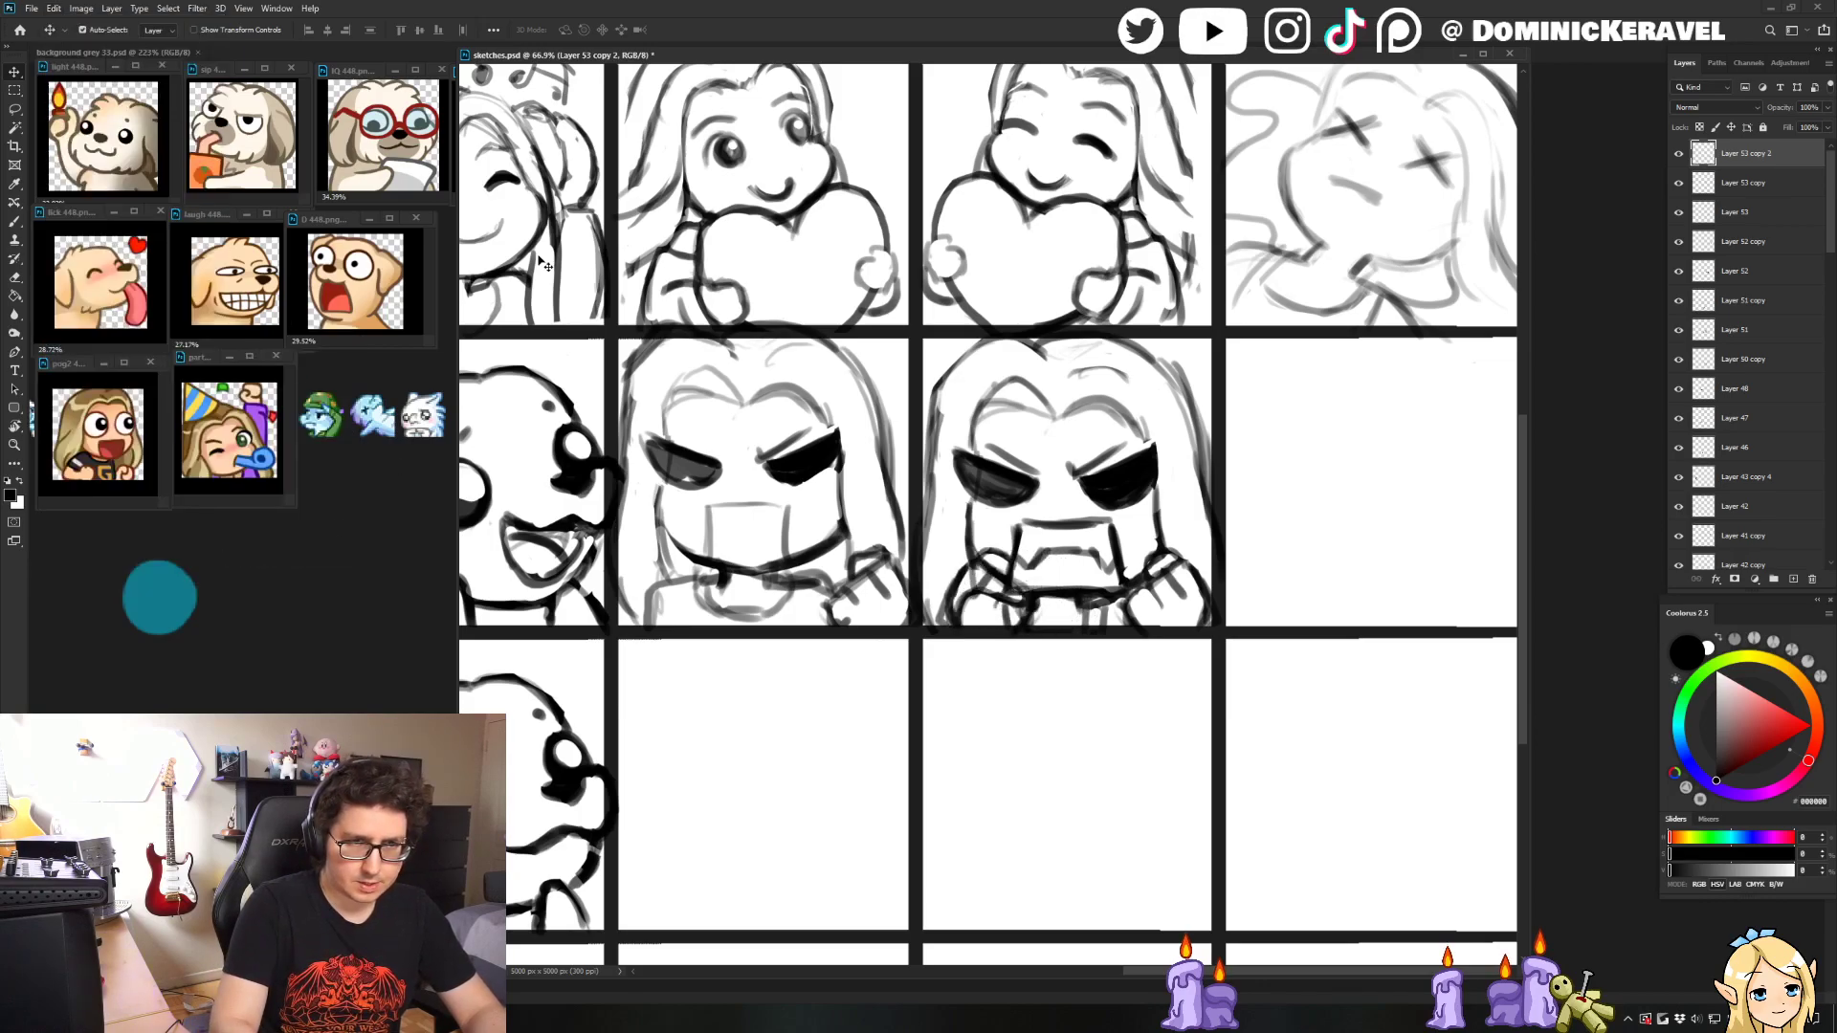
key(shift+Left)
key(shift+Left)
key(shift+Left)
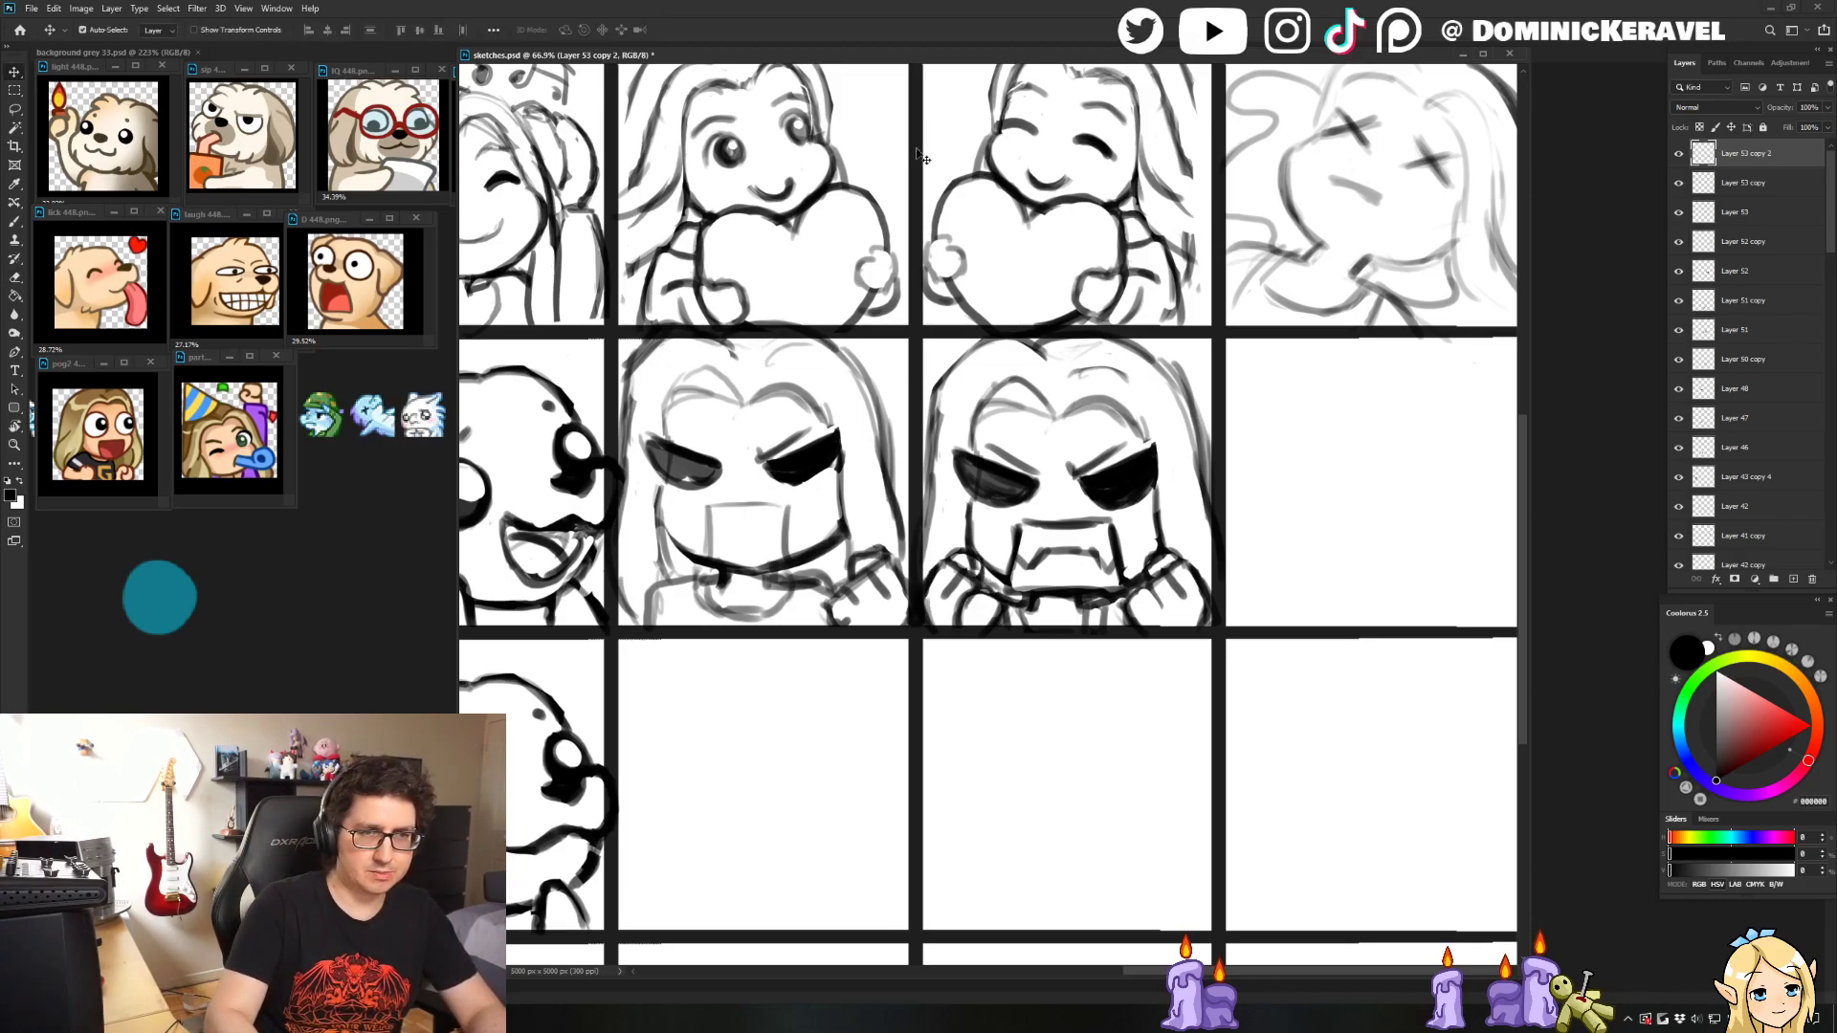
key(ctrl+z)
key(ctrl+shift+z)
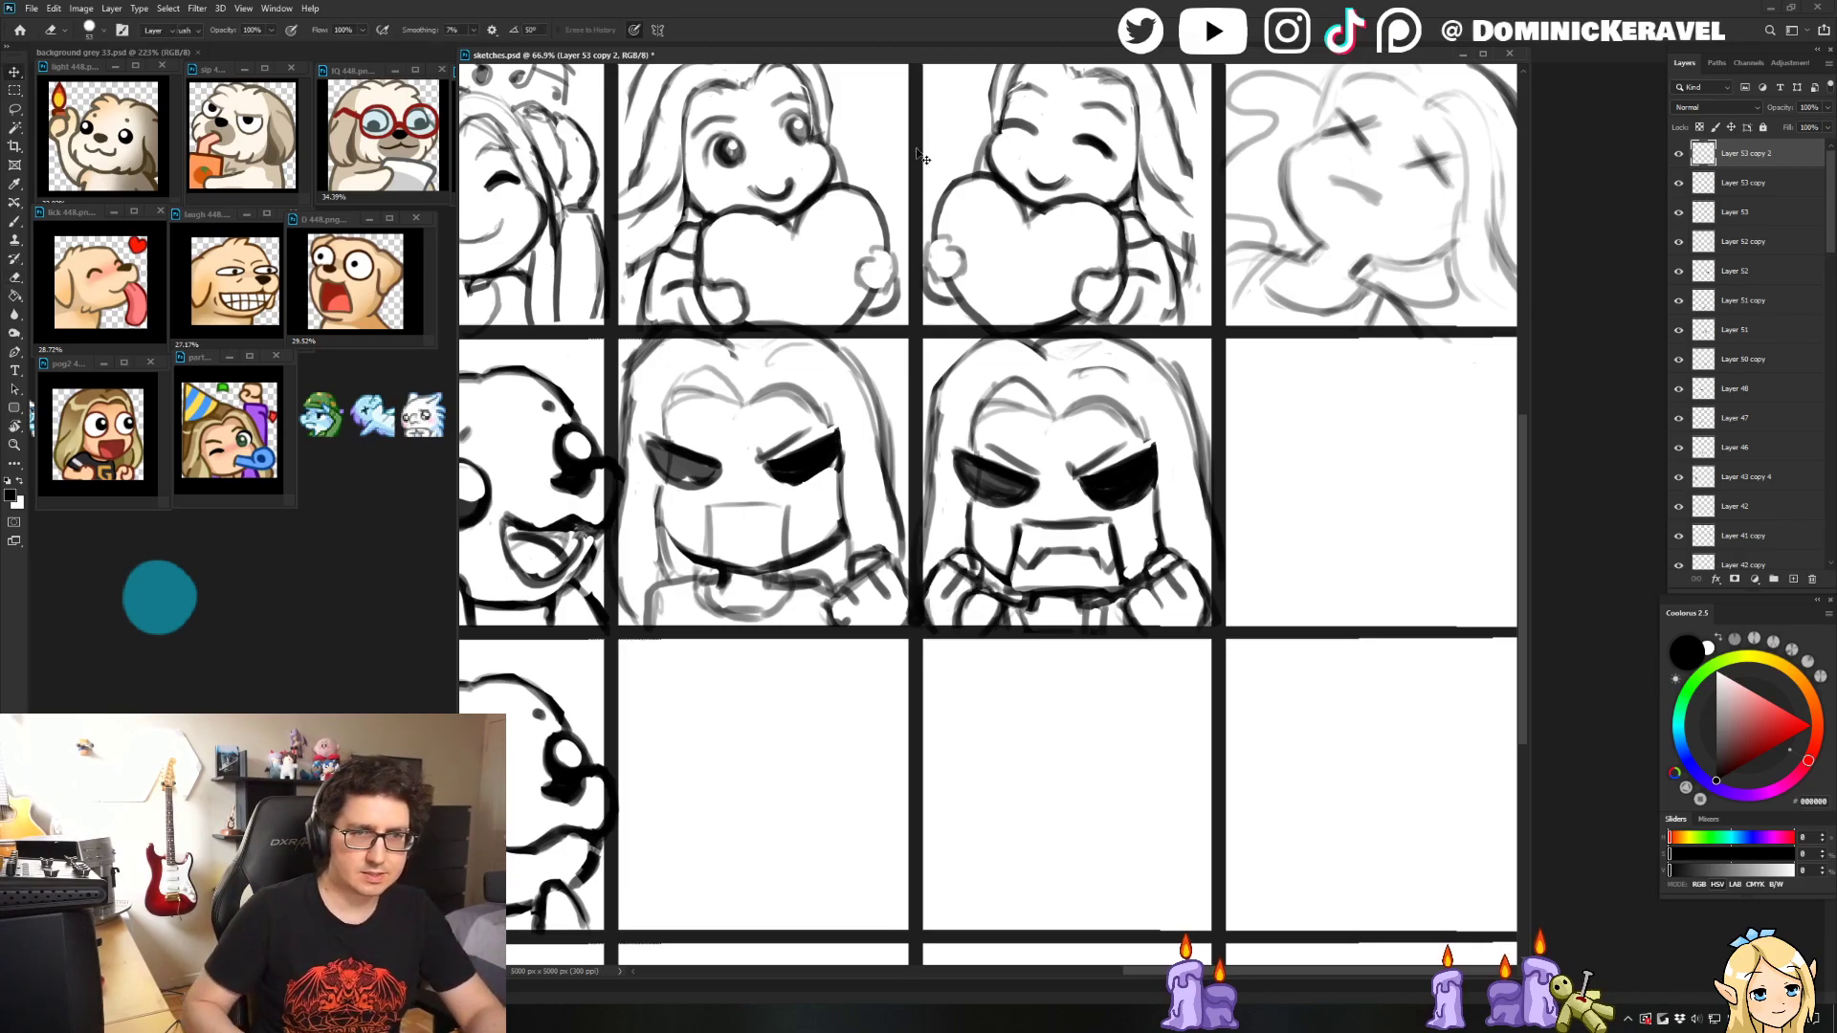
- Duplicate all layers of the two-fisted angry character into the empty grid cell beside it
click(1107, 565)
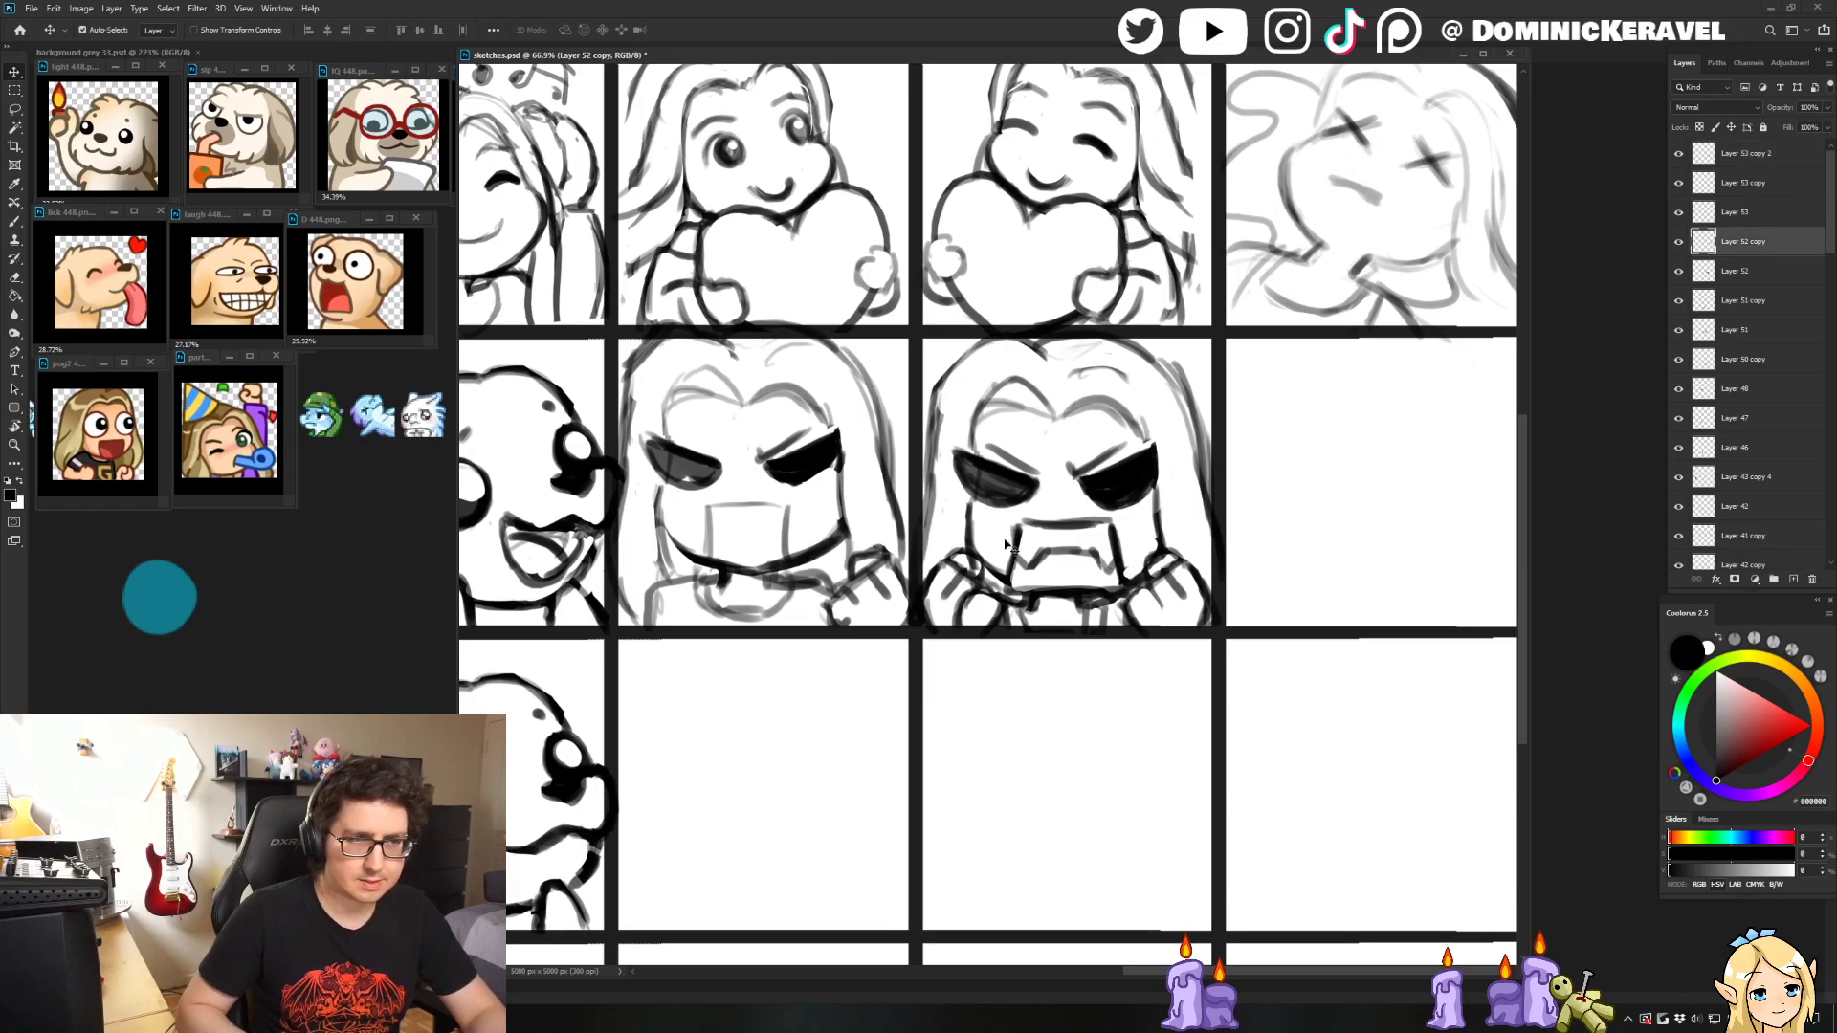
drag(1300, 438, 976, 660)
drag(1001, 485, 1304, 485)
click(1713, 385)
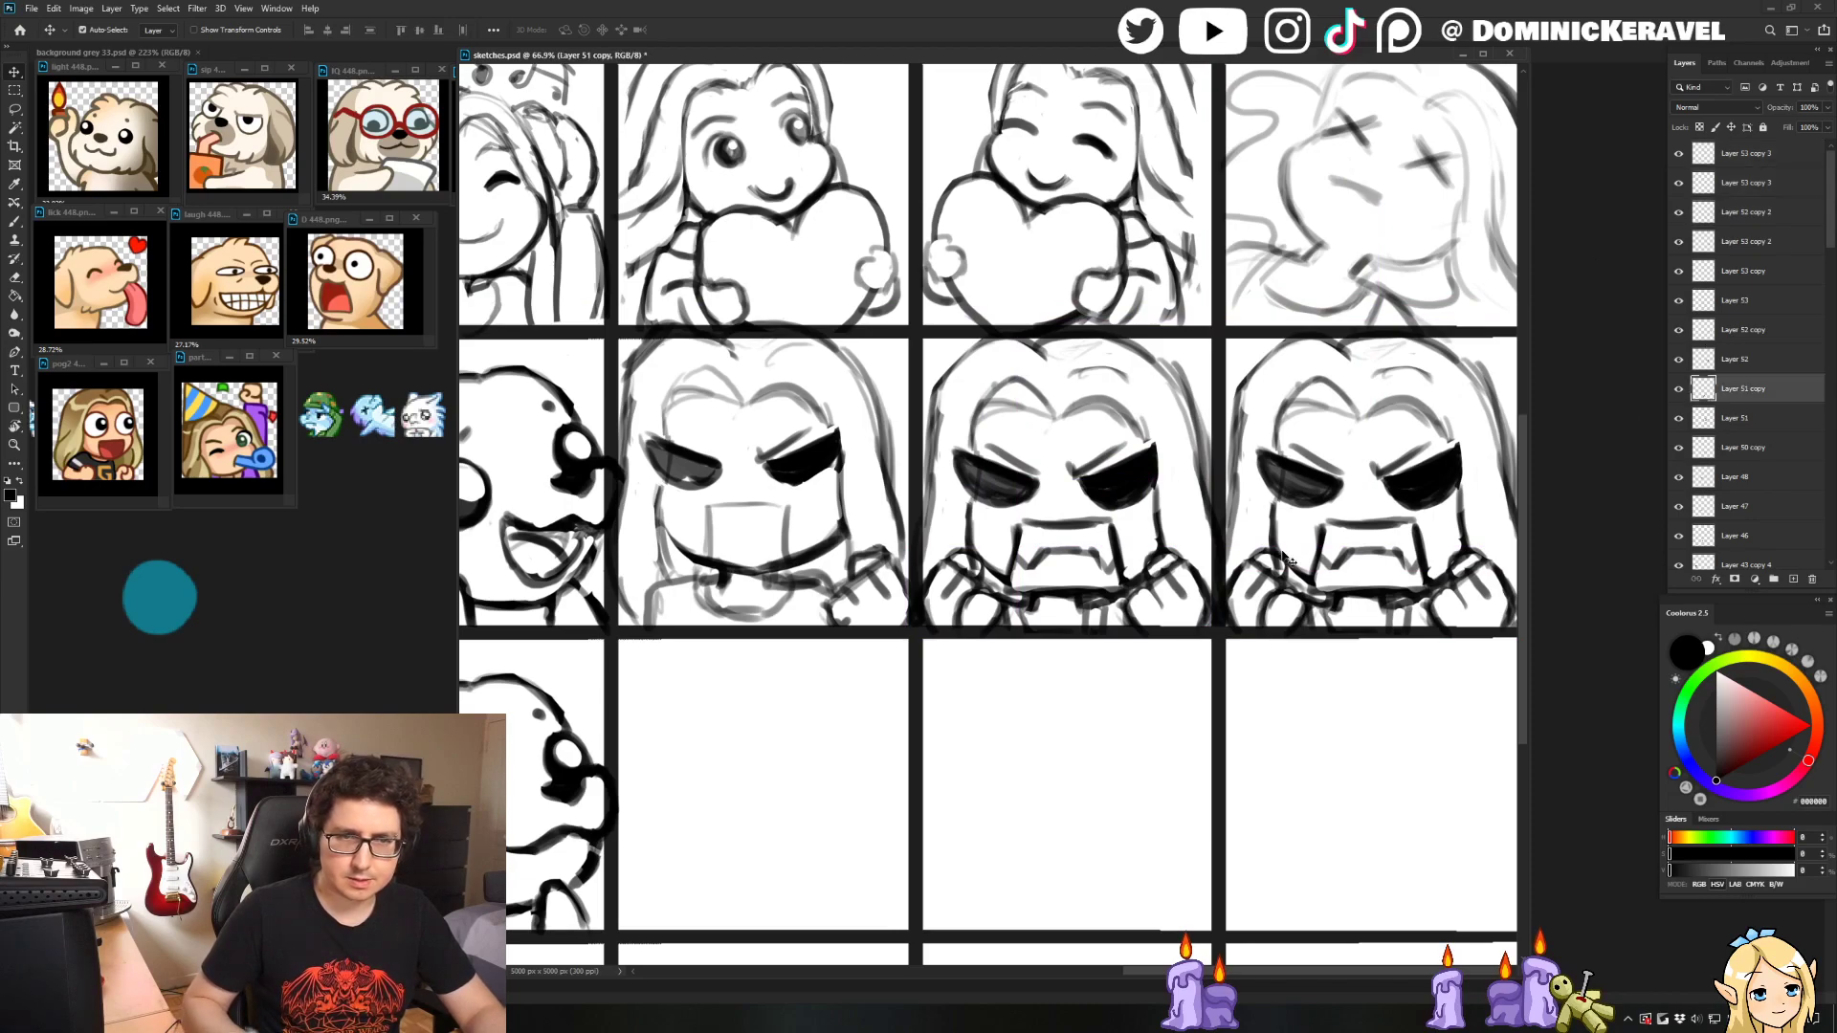
- Erase stray jaw, collar and fist lines along the lower part of the newly placed copy
click(1287, 560)
key(e)
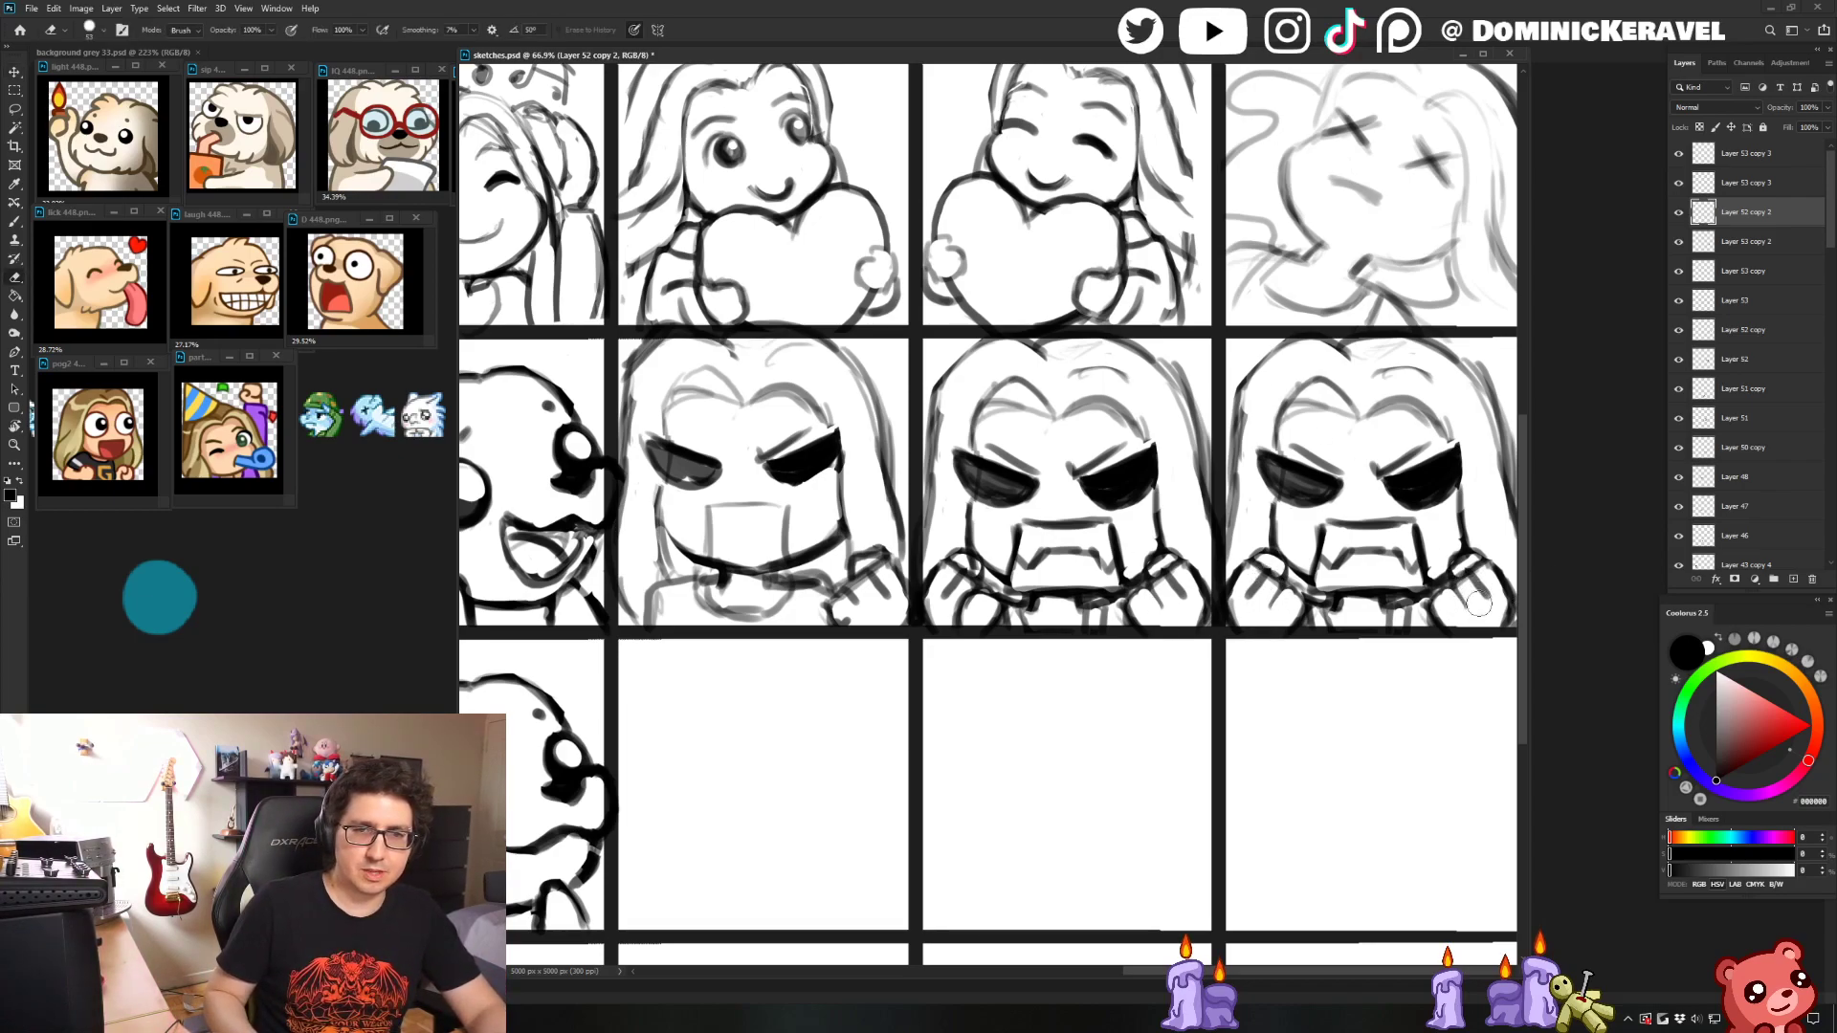
ctrl+click(1297, 587)
click(1297, 587)
key(Return)
ctrl+click(1297, 583)
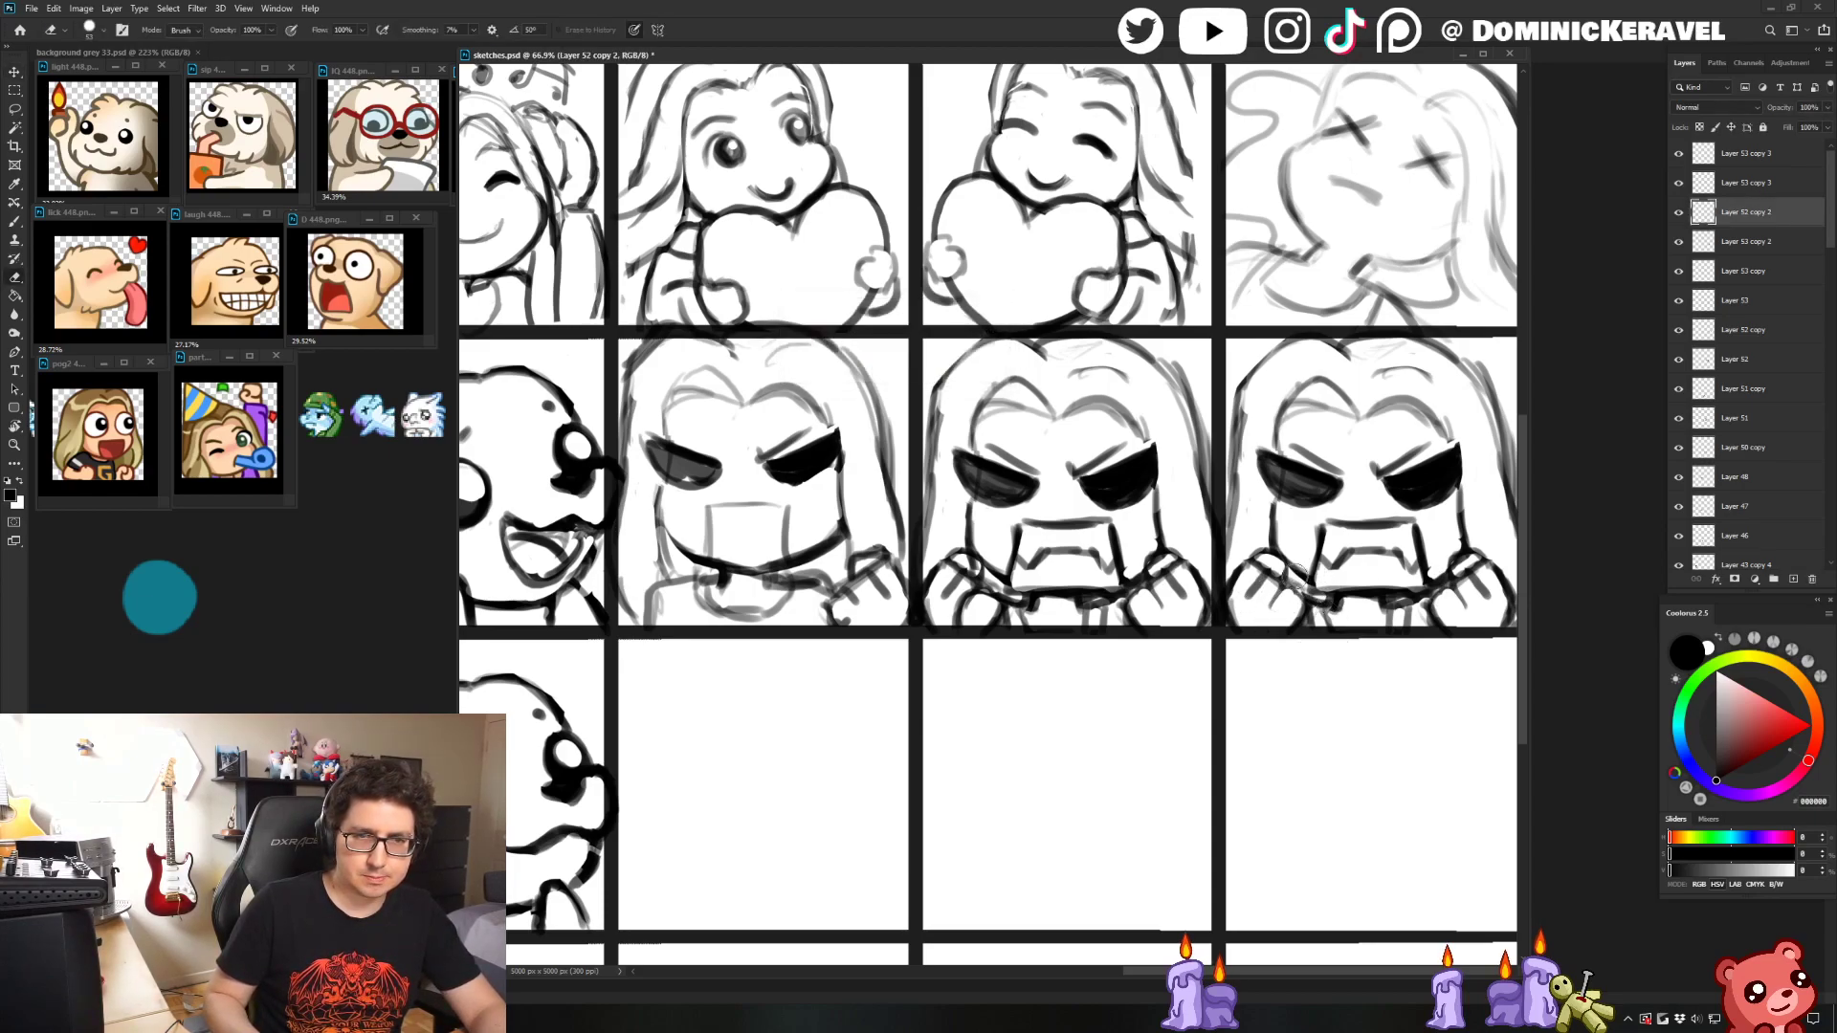
ctrl+click(1303, 593)
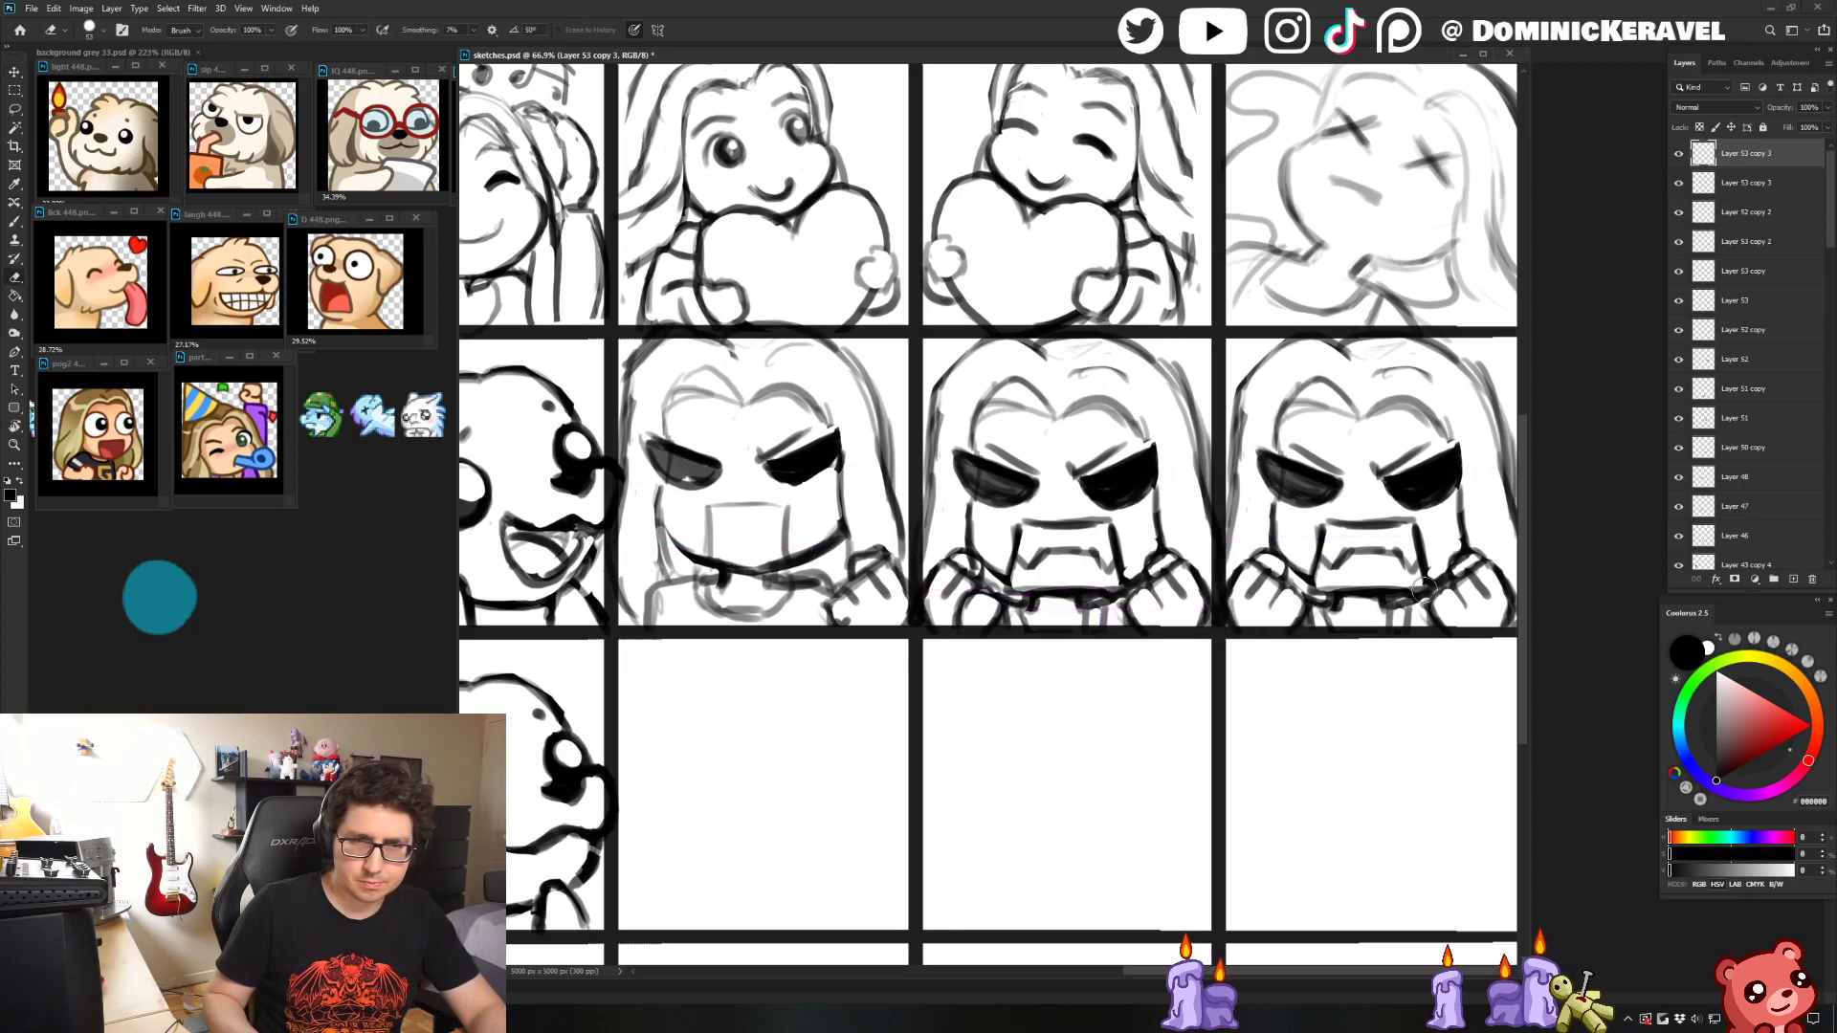
drag(1477, 639, 1334, 662)
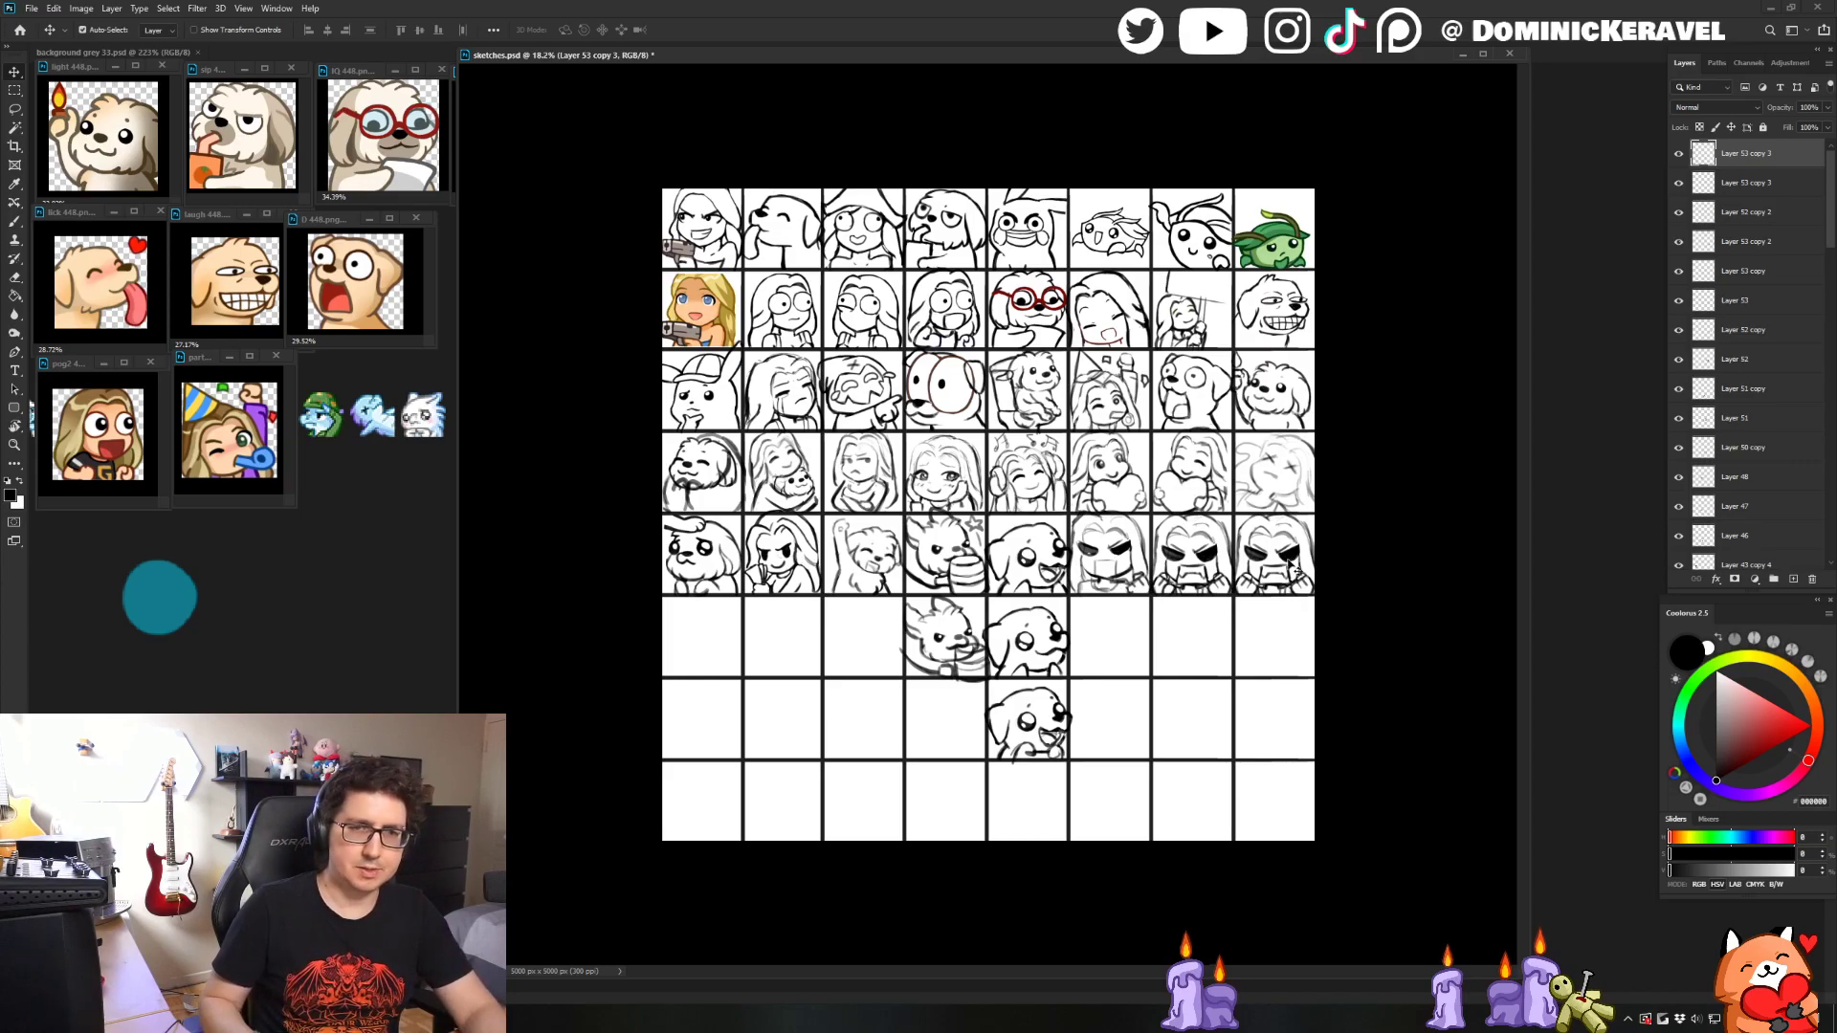
- Duplicate the rightmost two-fisted character into the empty grid cell directly below it
click(1191, 418)
scroll(1296, 562, up, 3)
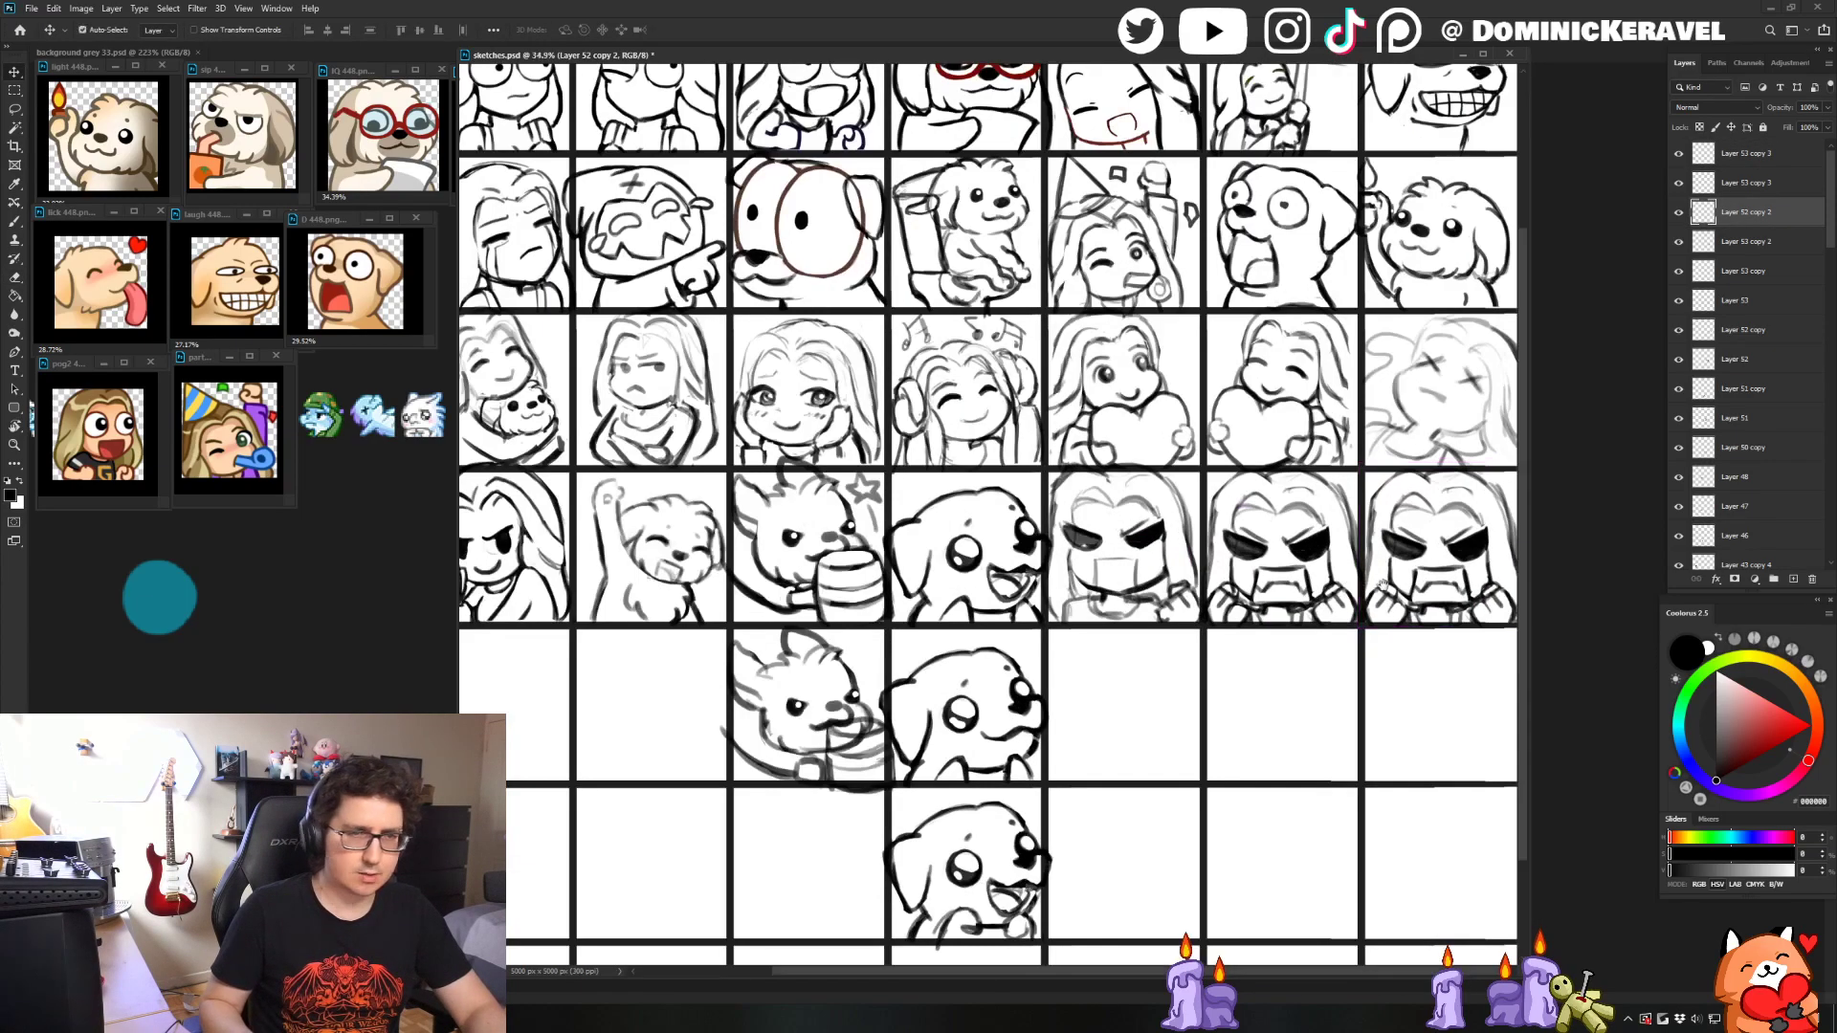
drag(1500, 624, 1366, 515)
alt+drag(1438, 537, 1438, 694)
click(1778, 447)
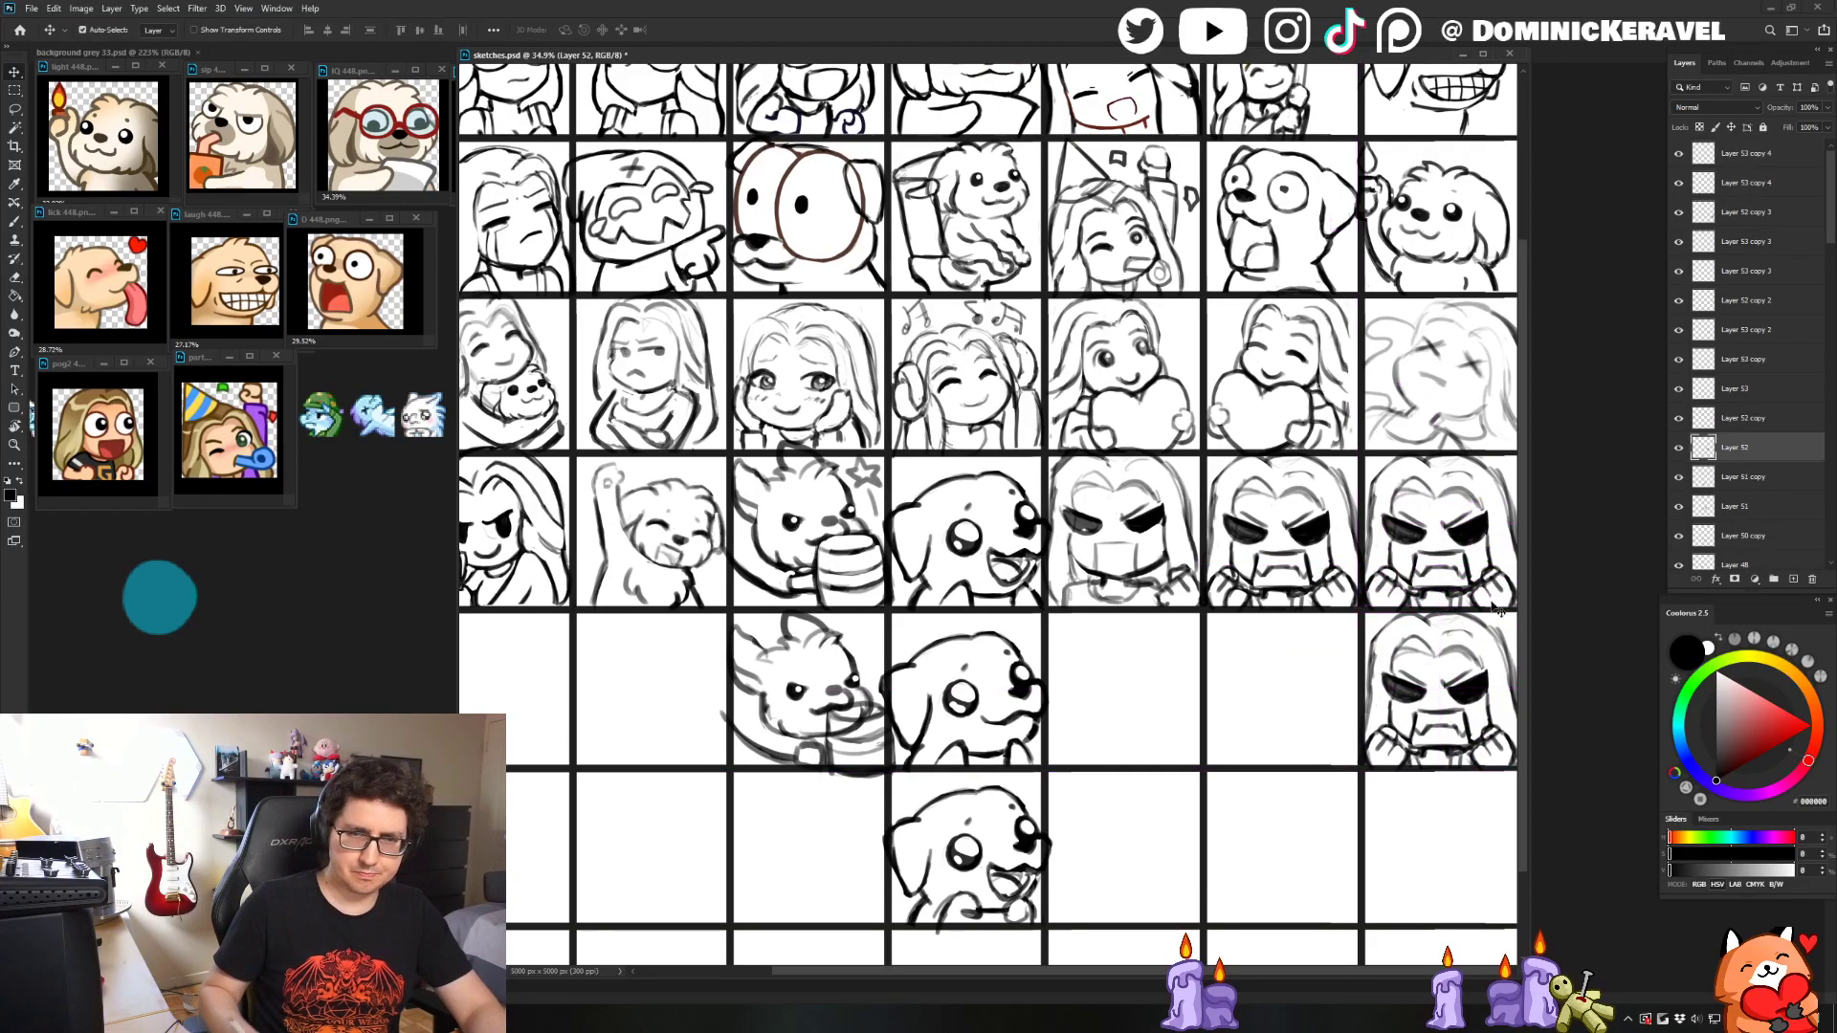
- Erase the black fill from both eyes of the lower copy, leaving only their slanted outlines
scroll(1464, 675, up, 3)
click(1466, 700)
mouse_move(1453, 701)
mouse_down()
mouse_move(1488, 685)
mouse_move(1468, 705)
mouse_up()
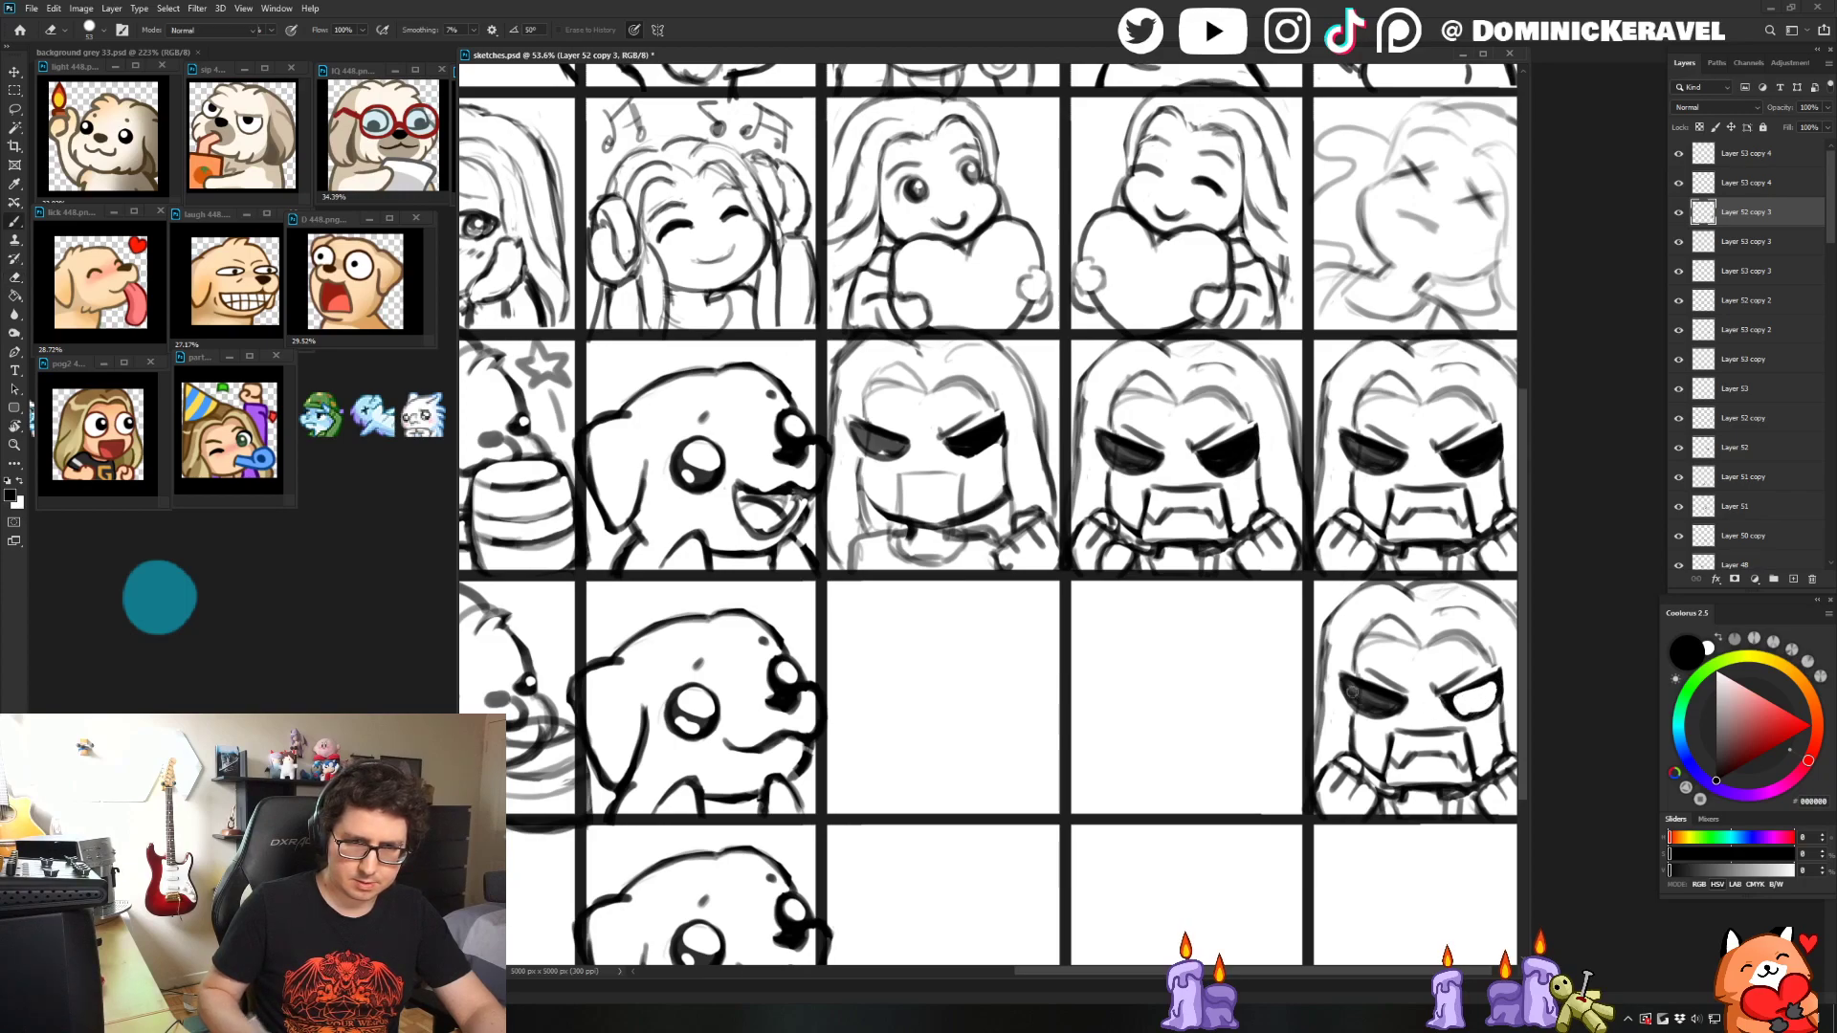
mouse_move(1349, 689)
mouse_down()
mouse_move(1385, 705)
mouse_move(1356, 691)
mouse_move(1400, 697)
mouse_move(1344, 696)
mouse_move(1502, 670)
mouse_move(1459, 707)
mouse_move(1498, 685)
mouse_move(1473, 717)
mouse_up()
- Redraw and trim the hollow eyes' slanted outlines on the lower copy with alternating brush and eraser strokes
key(b)
key(e)
key(b)
key(e)
key(b)
key(e)
key(b)
key(e)
key(b)
mouse_move(1452, 704)
mouse_down()
mouse_move(1492, 720)
mouse_move(1347, 696)
mouse_up()
key(ctrl+z)
key(e)
key(b)
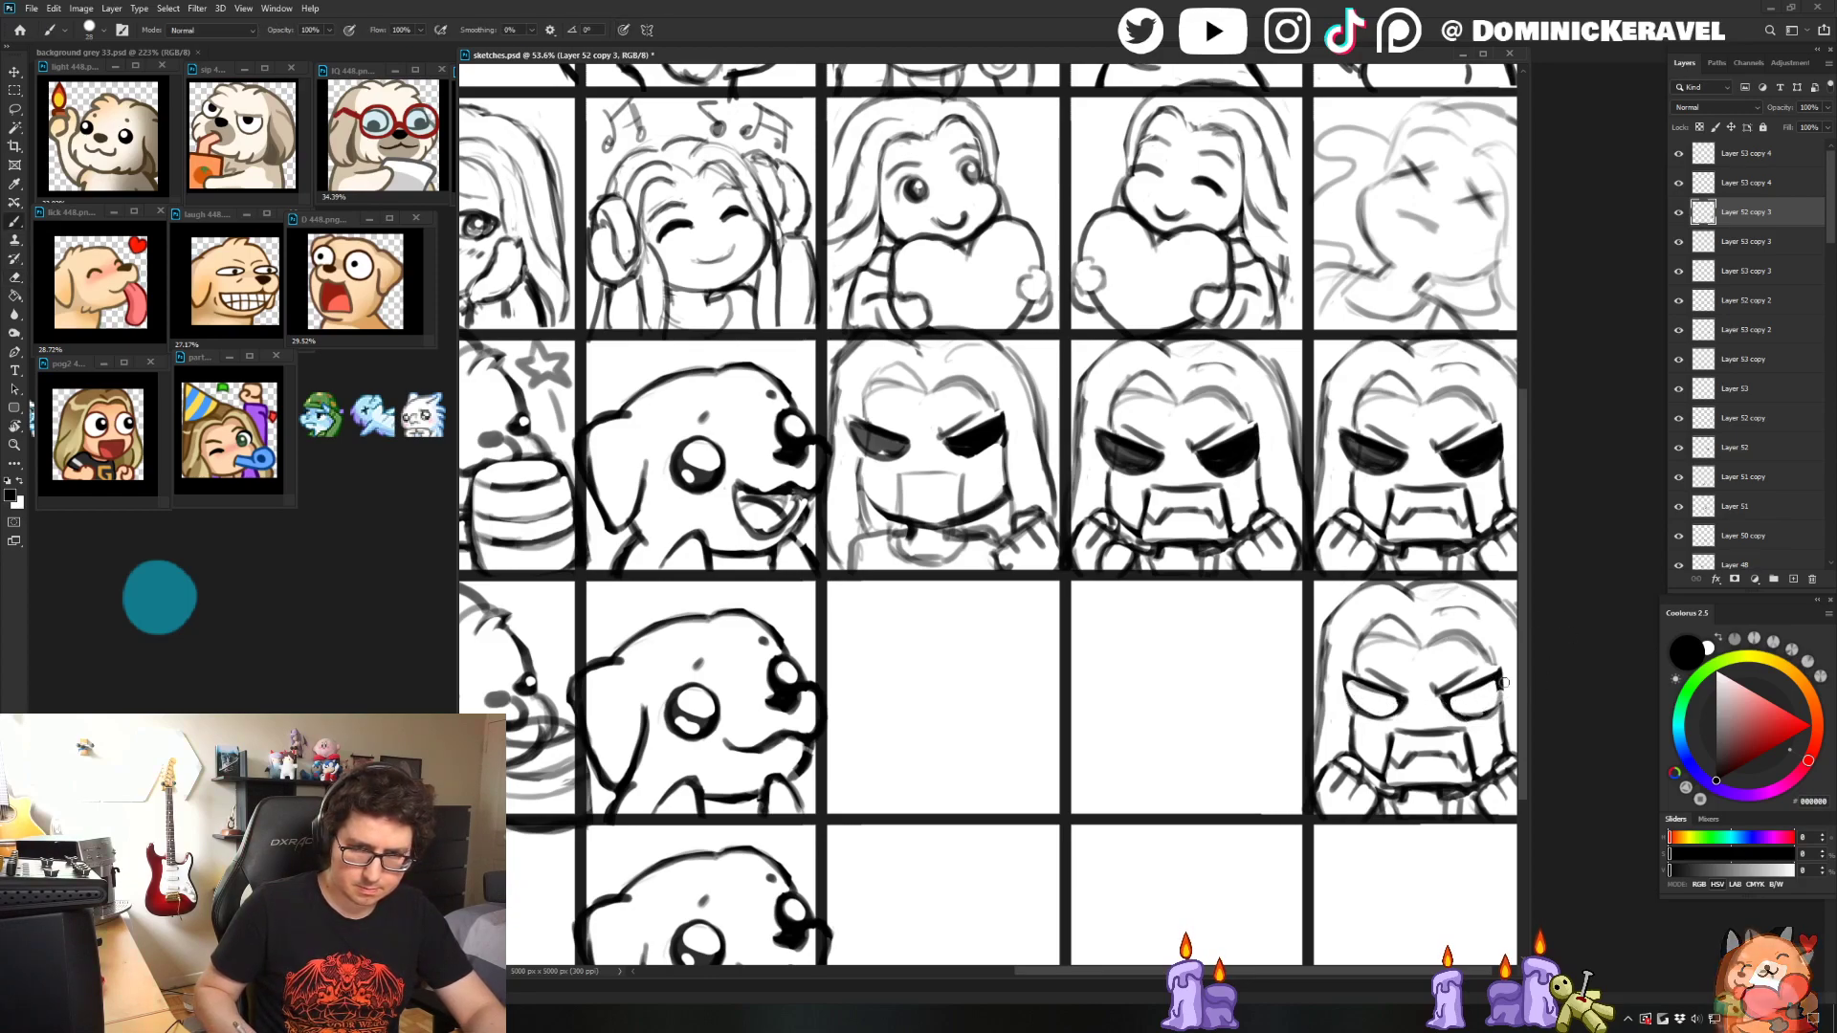
mouse_move(1498, 686)
mouse_down()
mouse_move(1454, 709)
mouse_move(1484, 718)
mouse_up()
key(e)
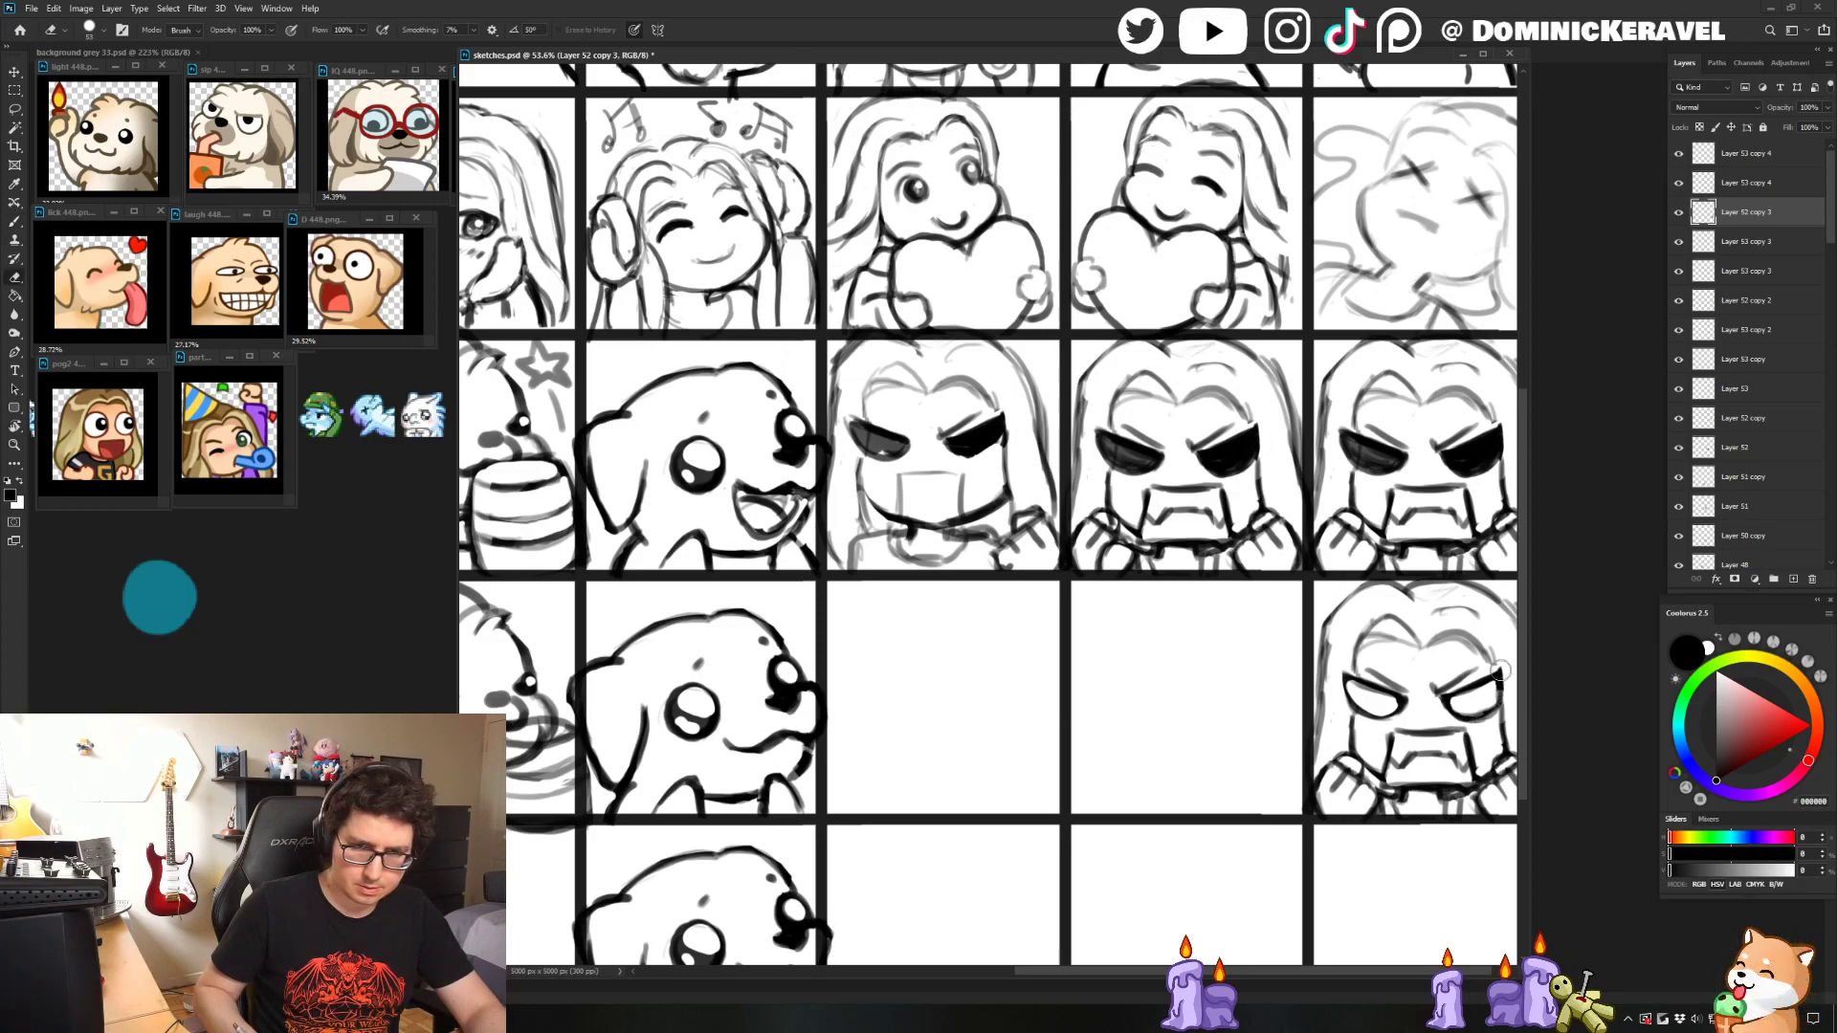
- Save sketches.psd and shift its document window slightly away from the reference images
key(ctrl+0)
key(v)
key(ctrl+s)
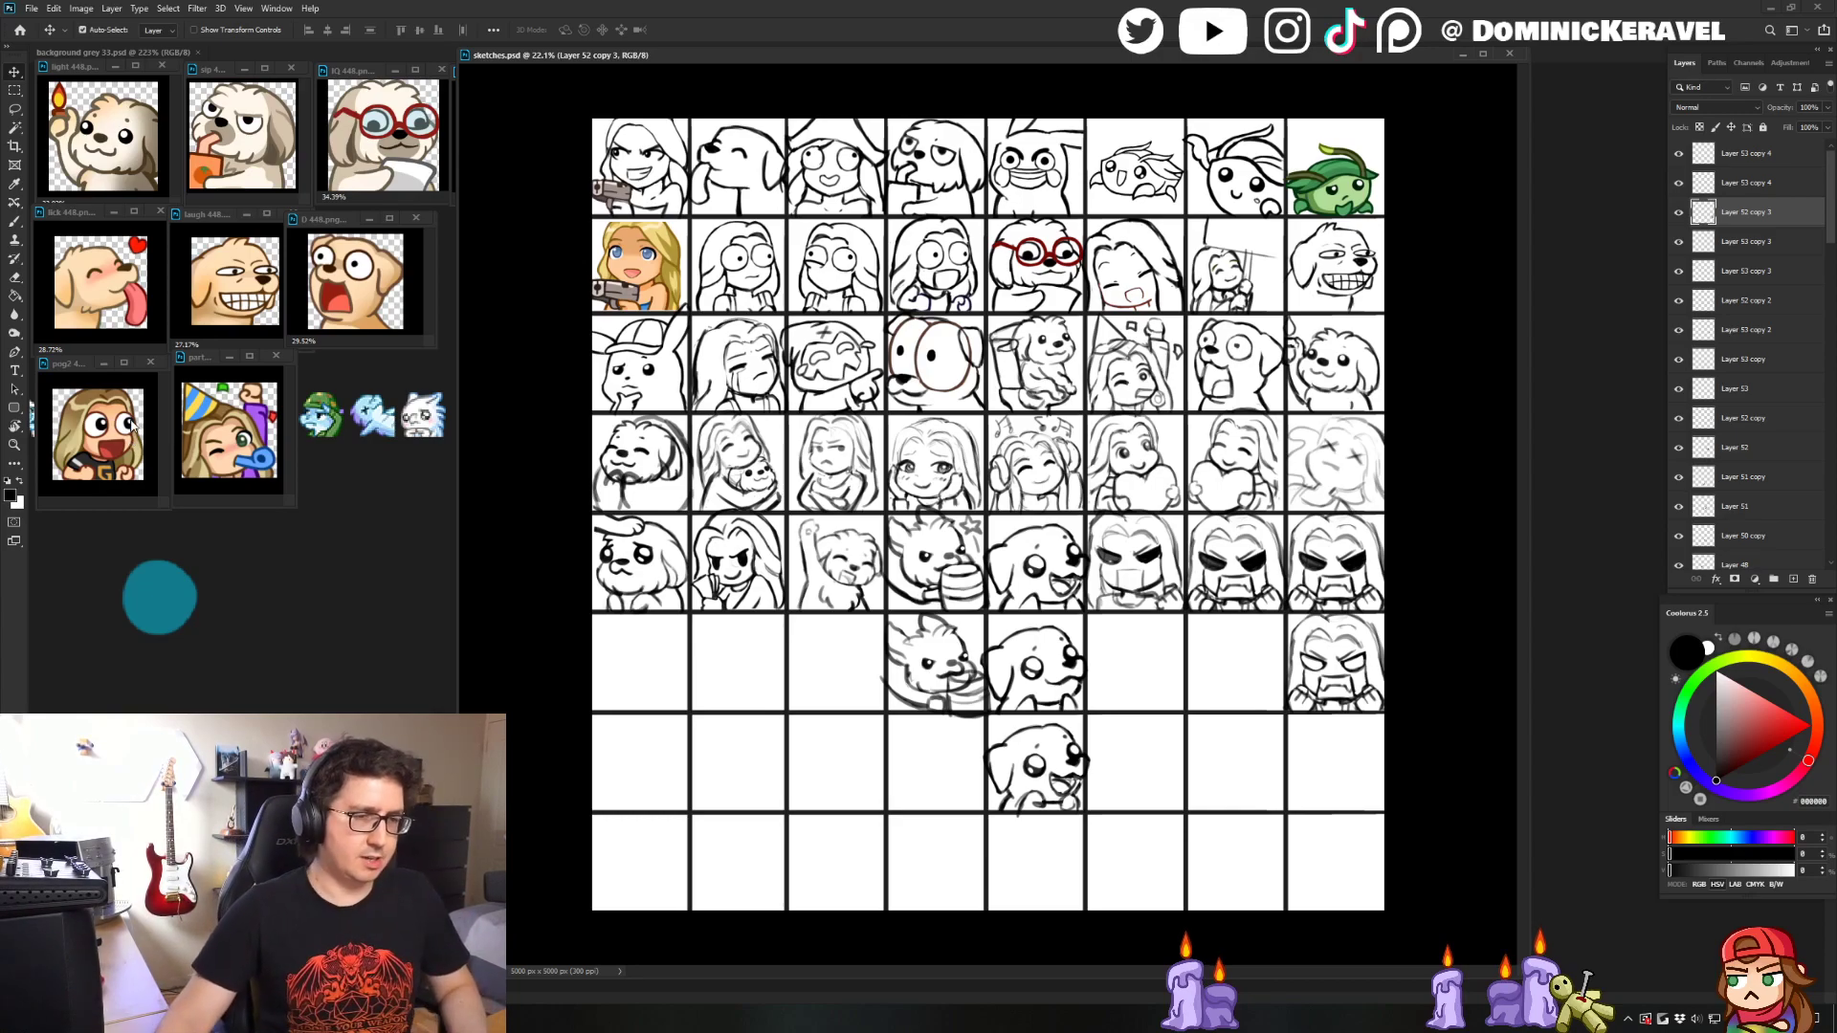
mouse_move(667, 55)
mouse_down()
mouse_move(811, 74)
mouse_move(719, 7)
mouse_up()
key(b)
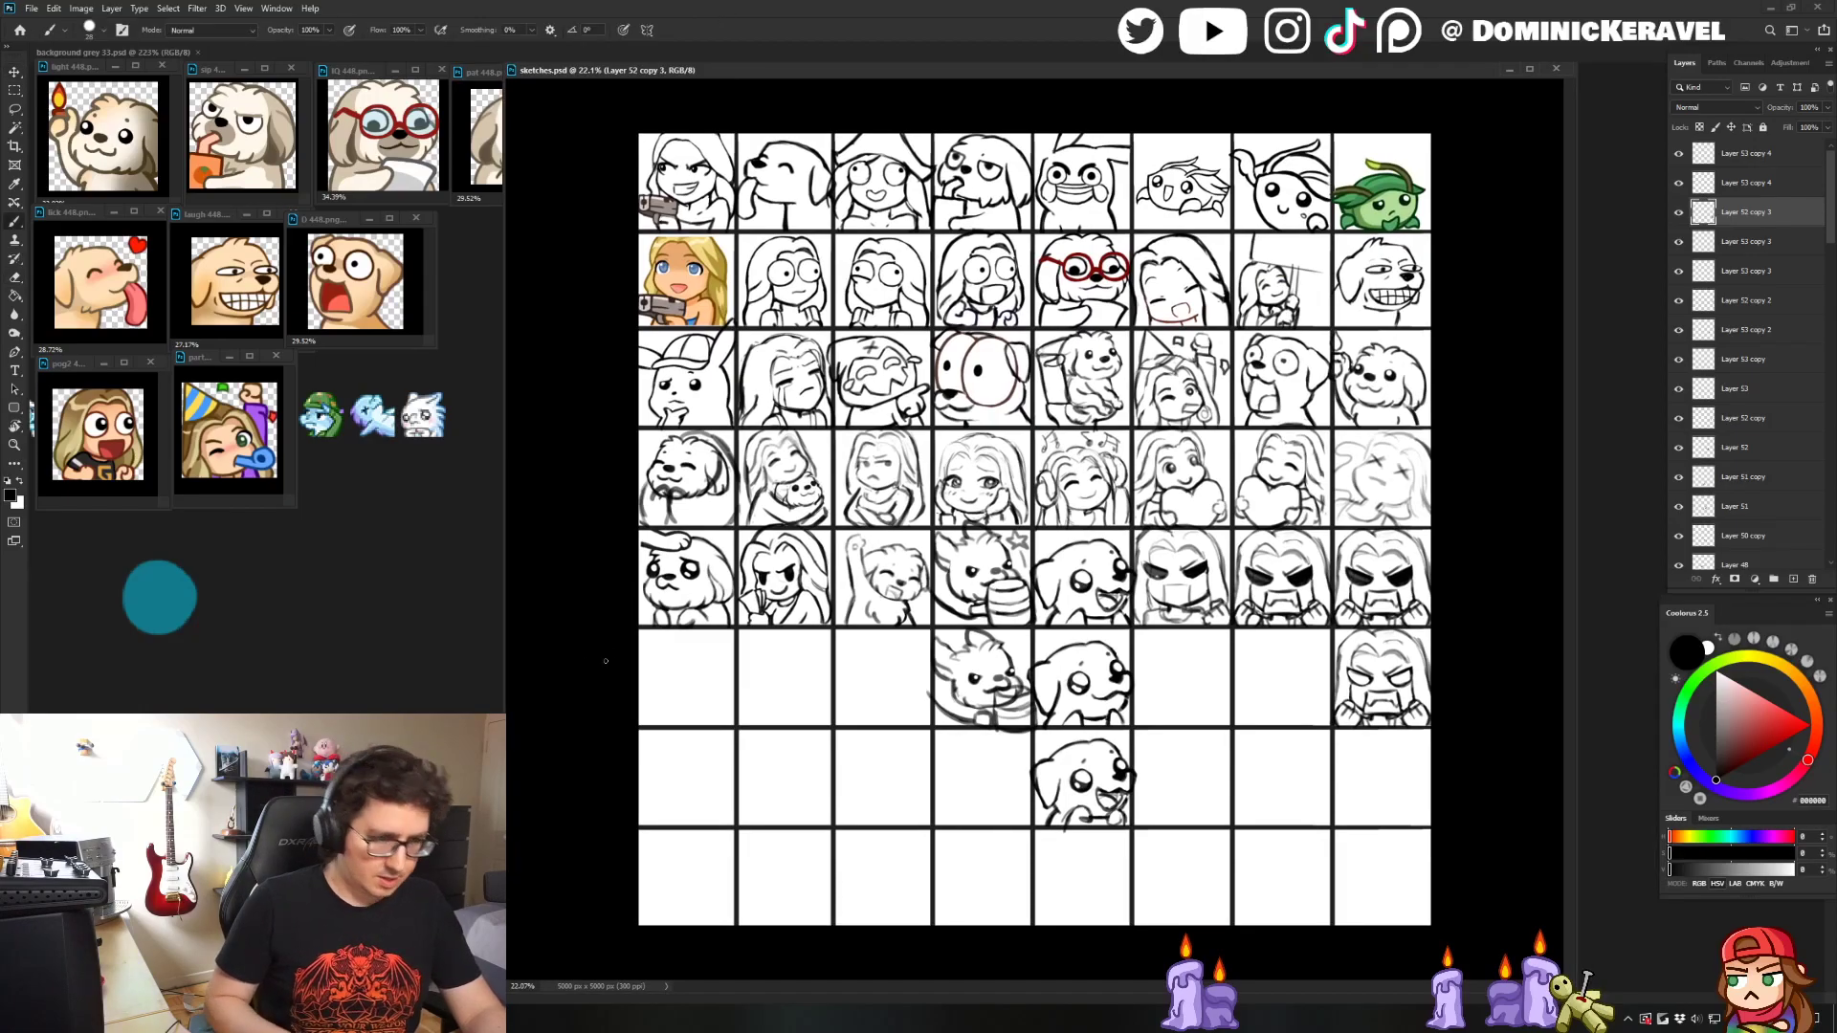
drag(1109, 660, 906, 877)
key(v)
scroll(1163, 808, up, 2)
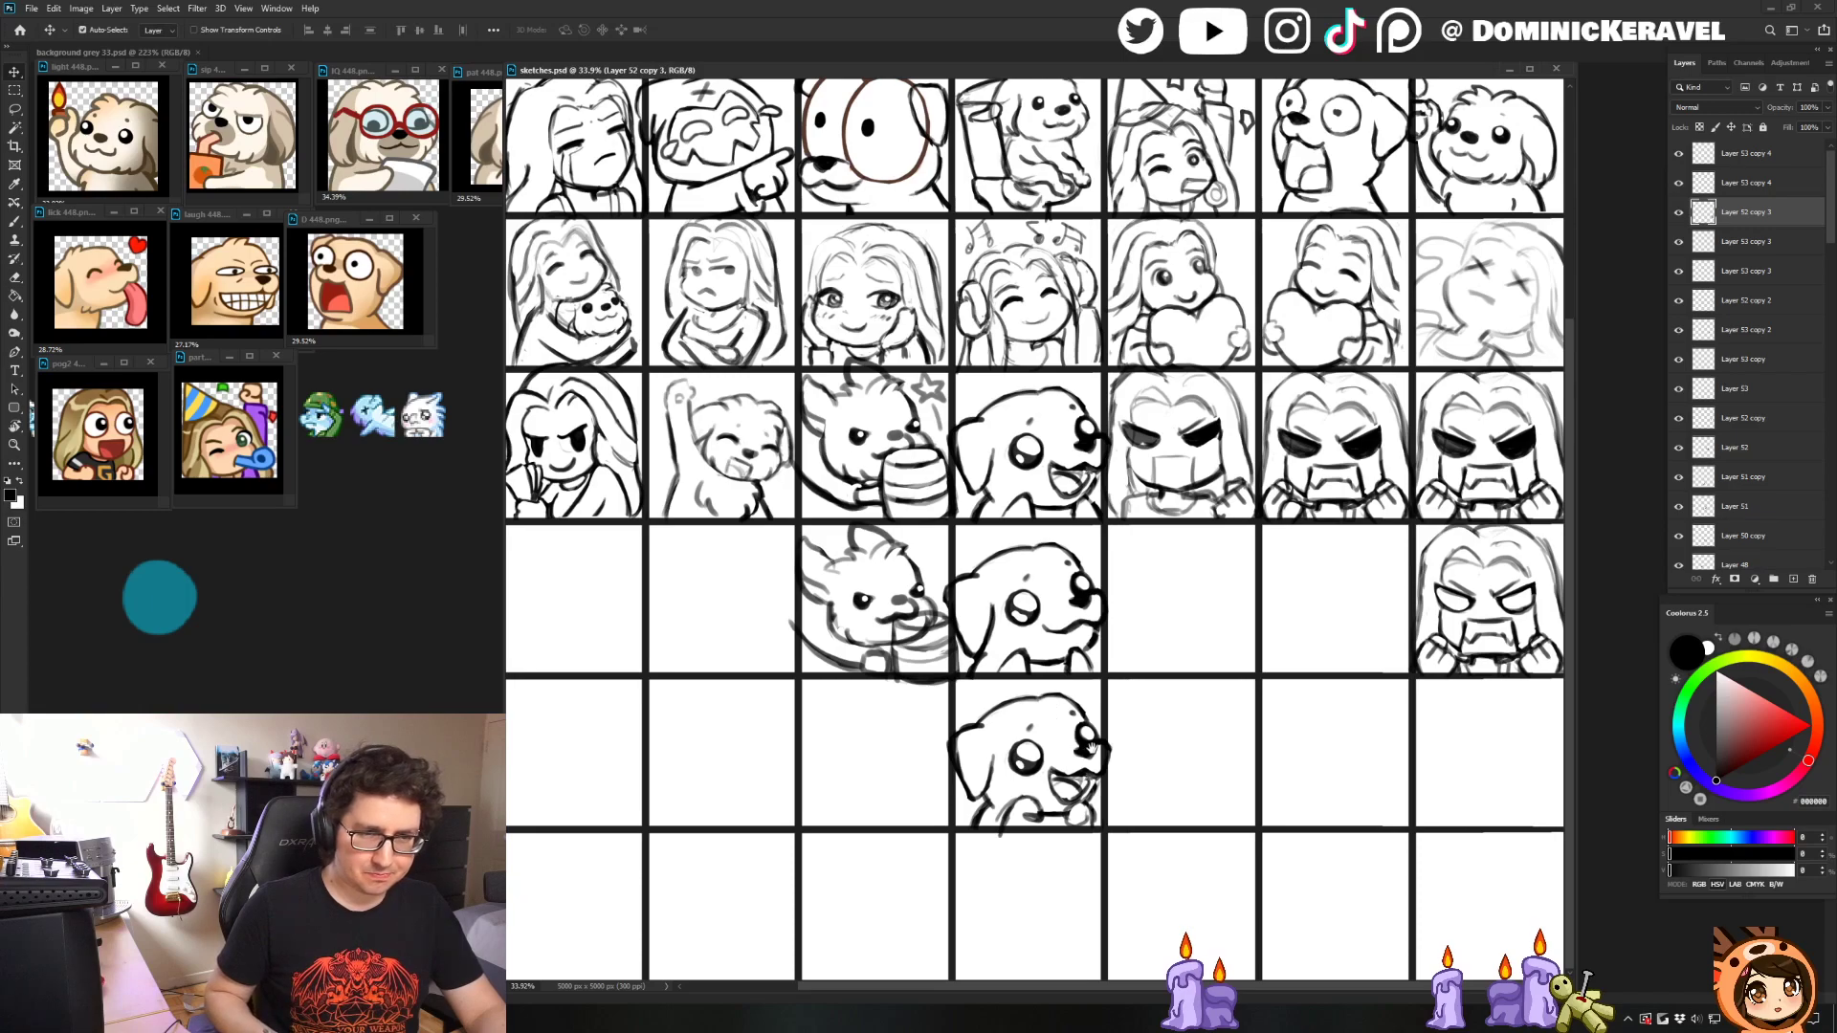
- Retouch the forehead and inner hair lines above the eyes of the hollow-eyed copy on its face layer
click(1097, 722)
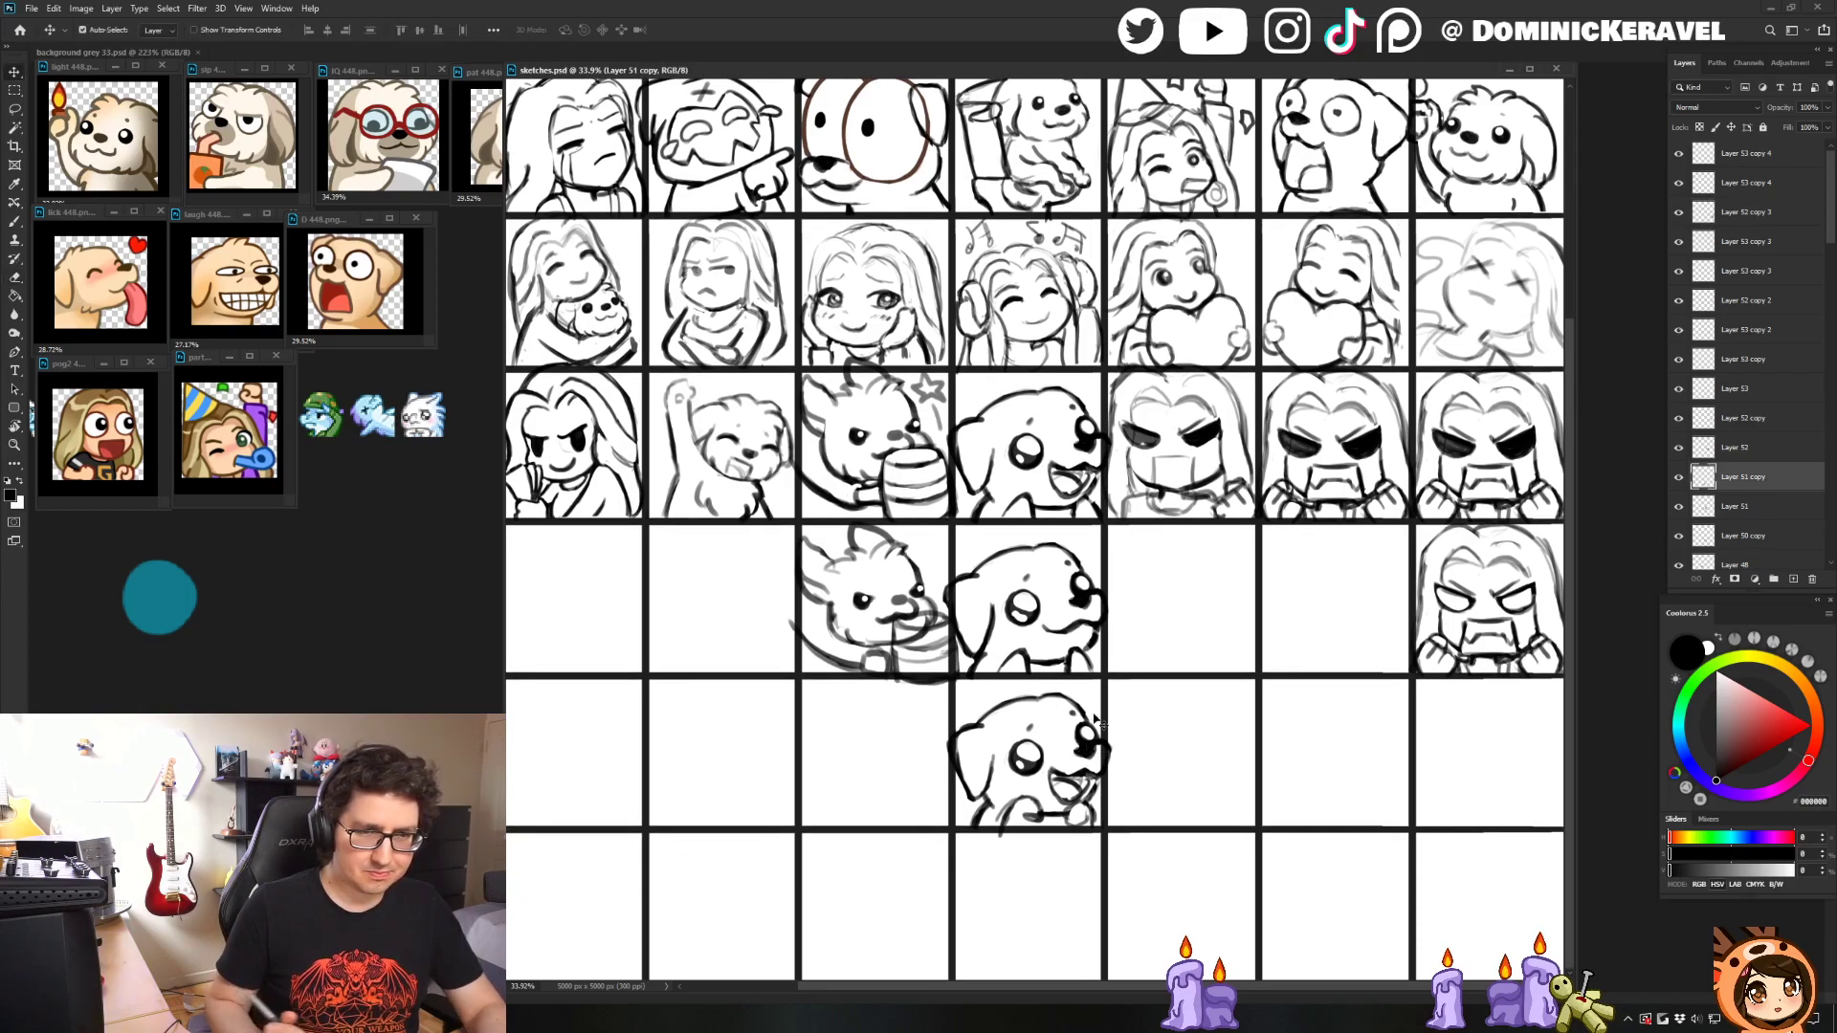
click(1534, 591)
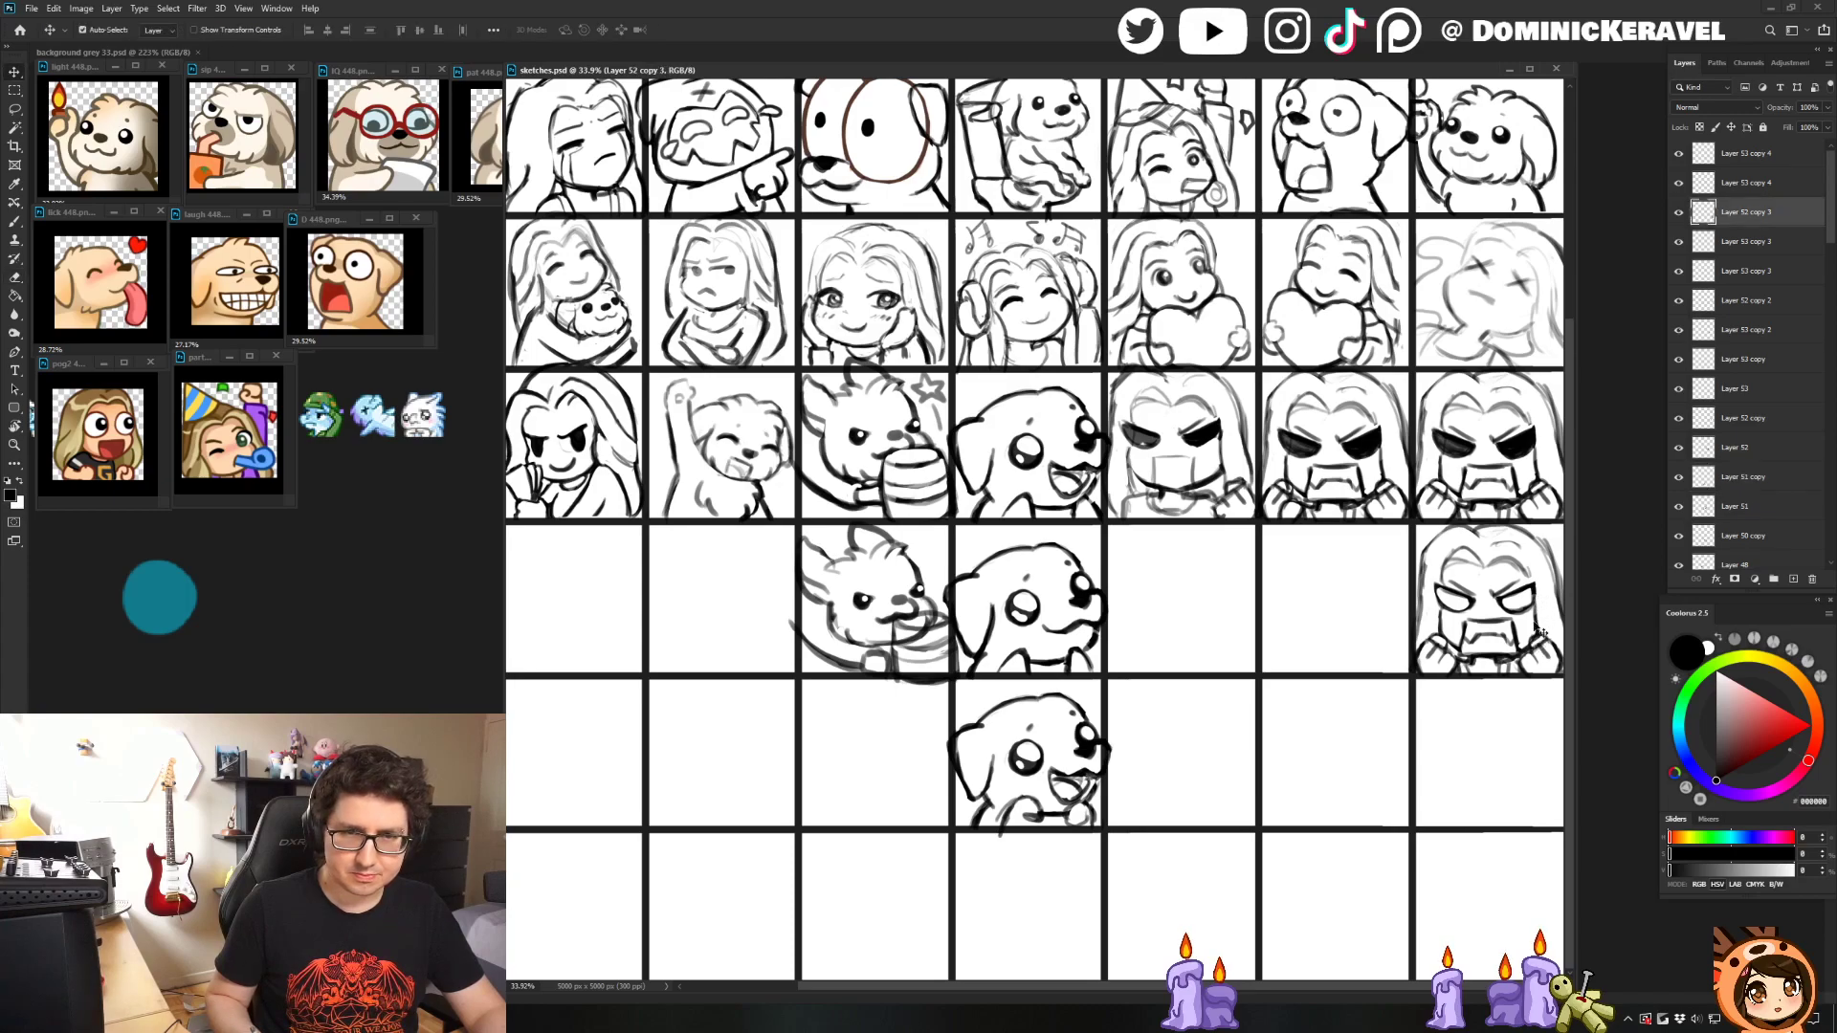
scroll(1506, 588, up, 3)
drag(1328, 553, 1297, 475)
key(b)
drag(1473, 467, 1506, 495)
key(e)
key(b)
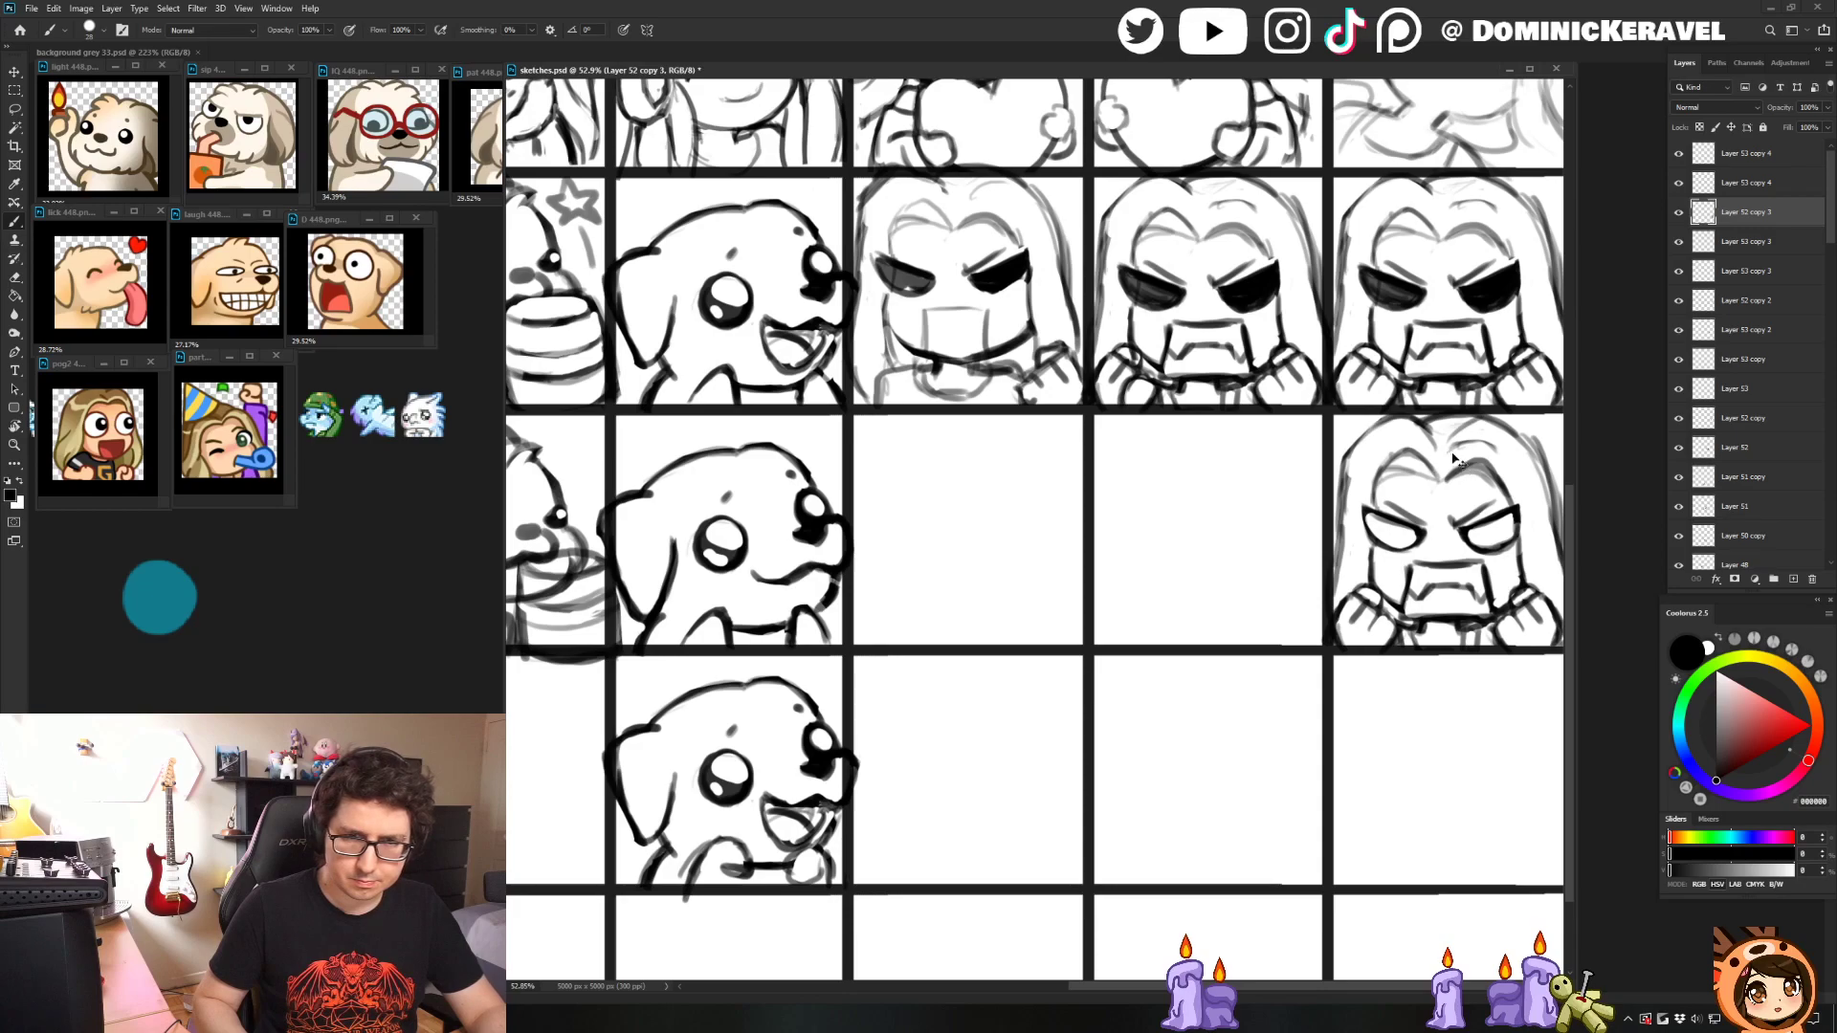
scroll(1447, 491, down, 3)
scroll(1447, 491, down, 2)
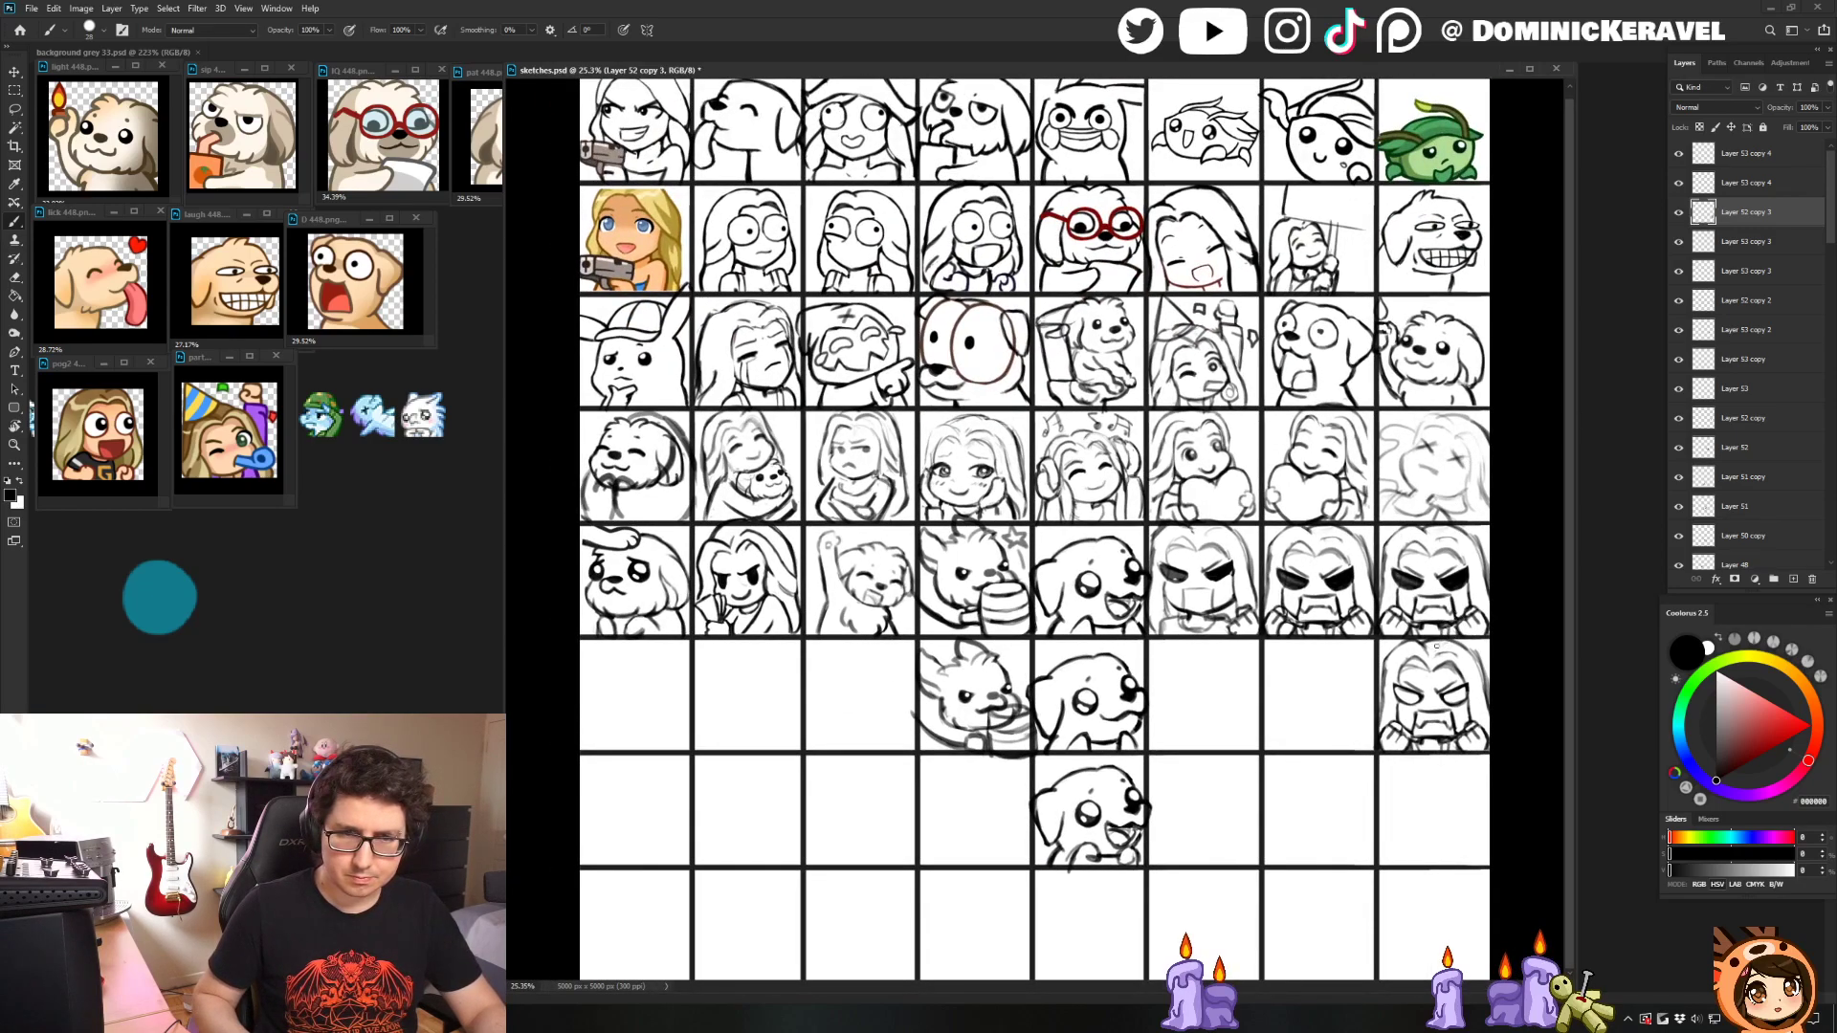
key(v)
scroll(1456, 712, up, 2)
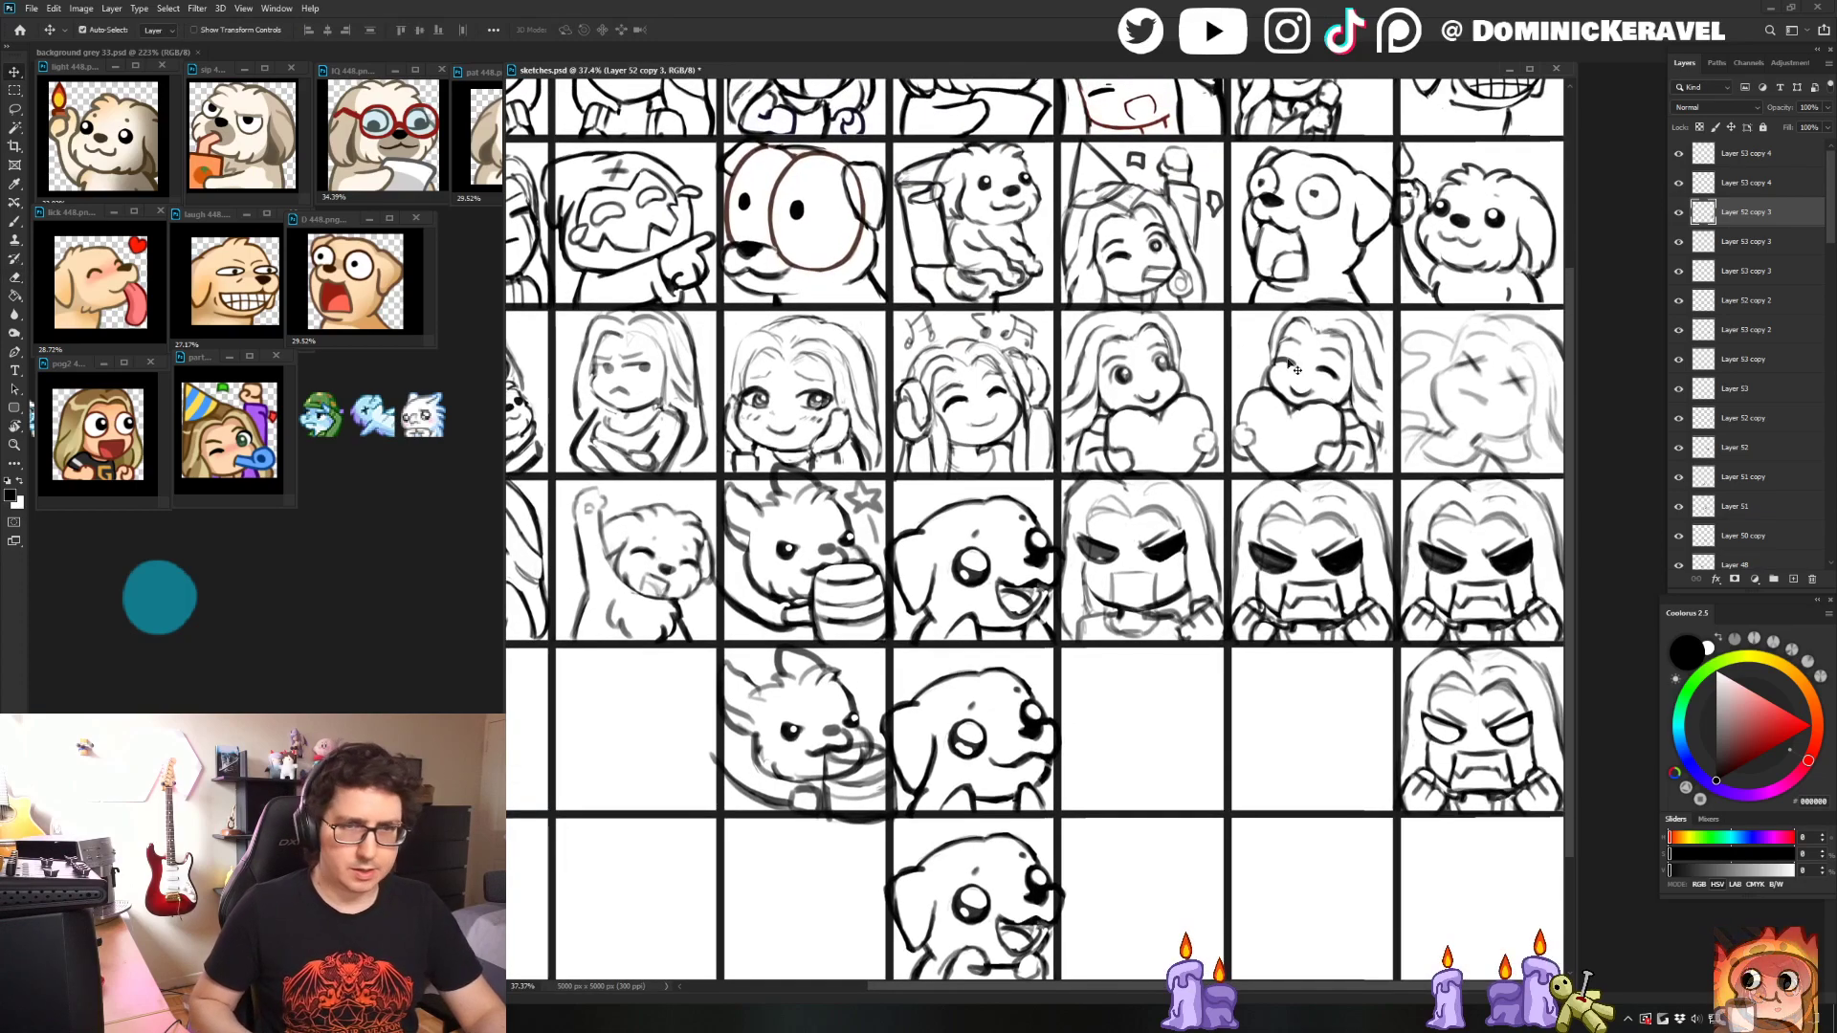
- Refine the outer hair outlines of the hollow-eyed copy with alternating brush and eraser strokes
key(b)
key(v)
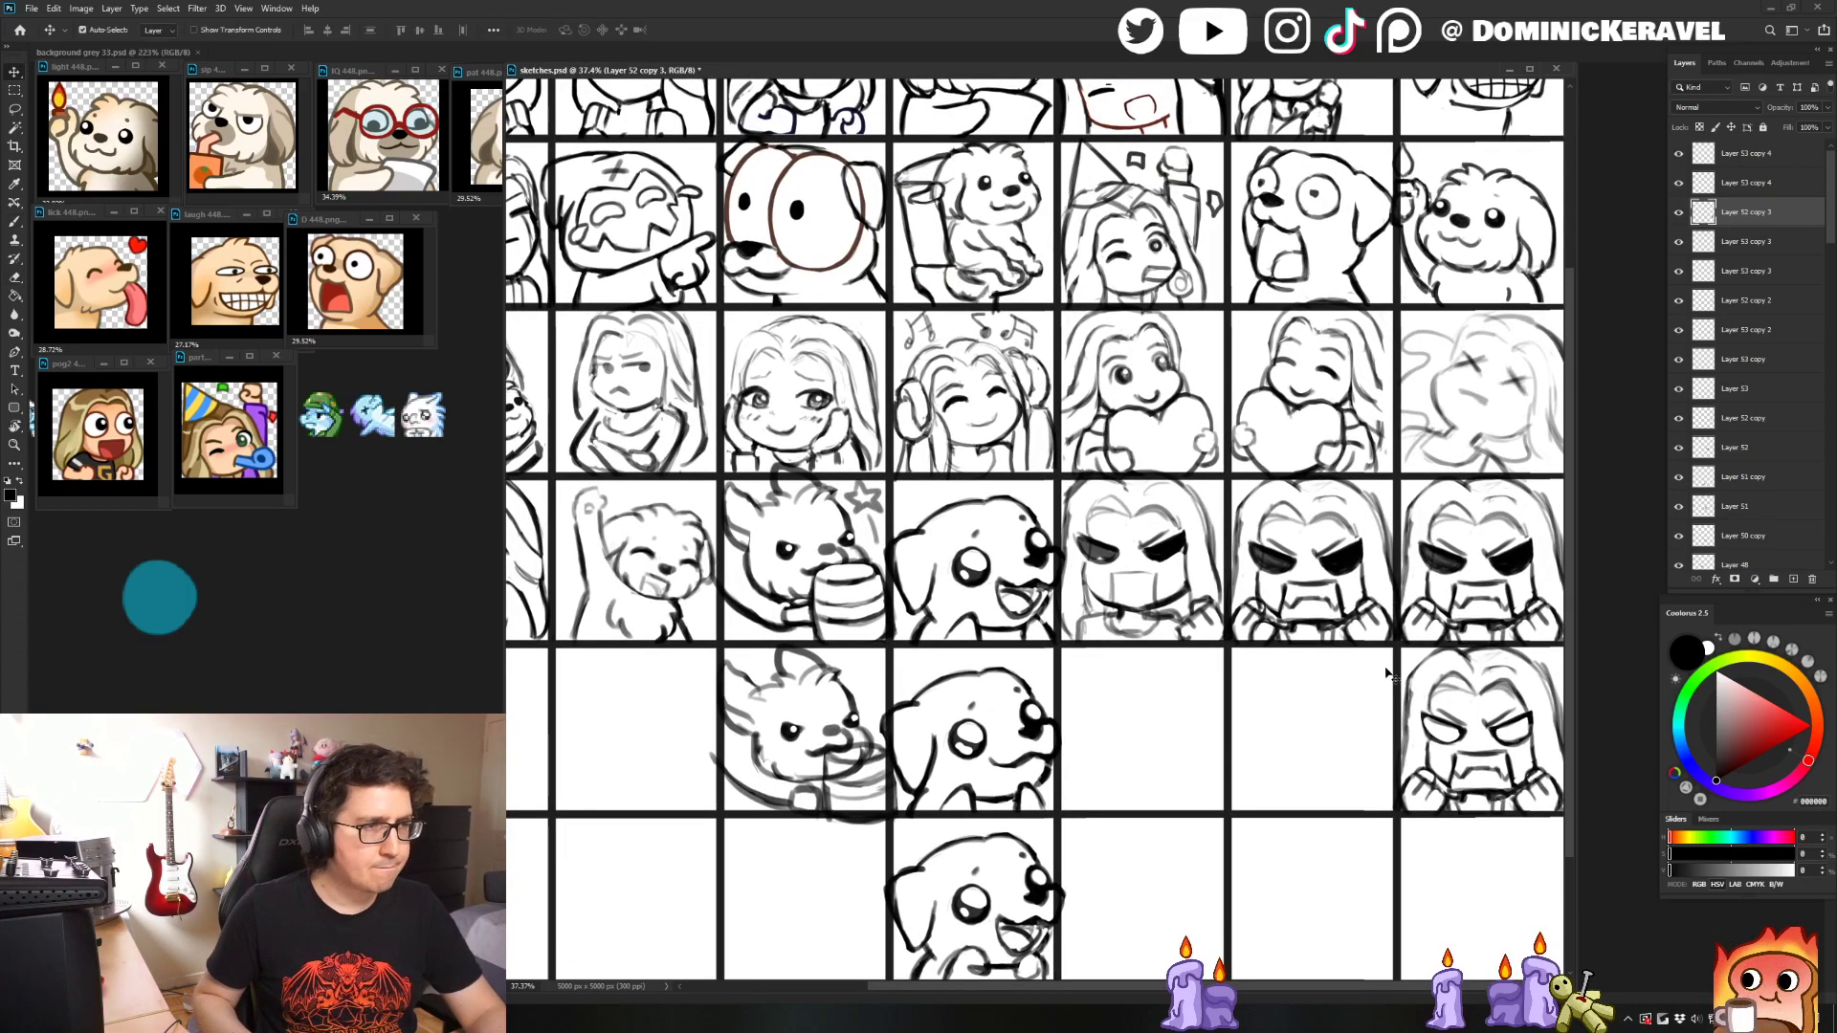
key(b)
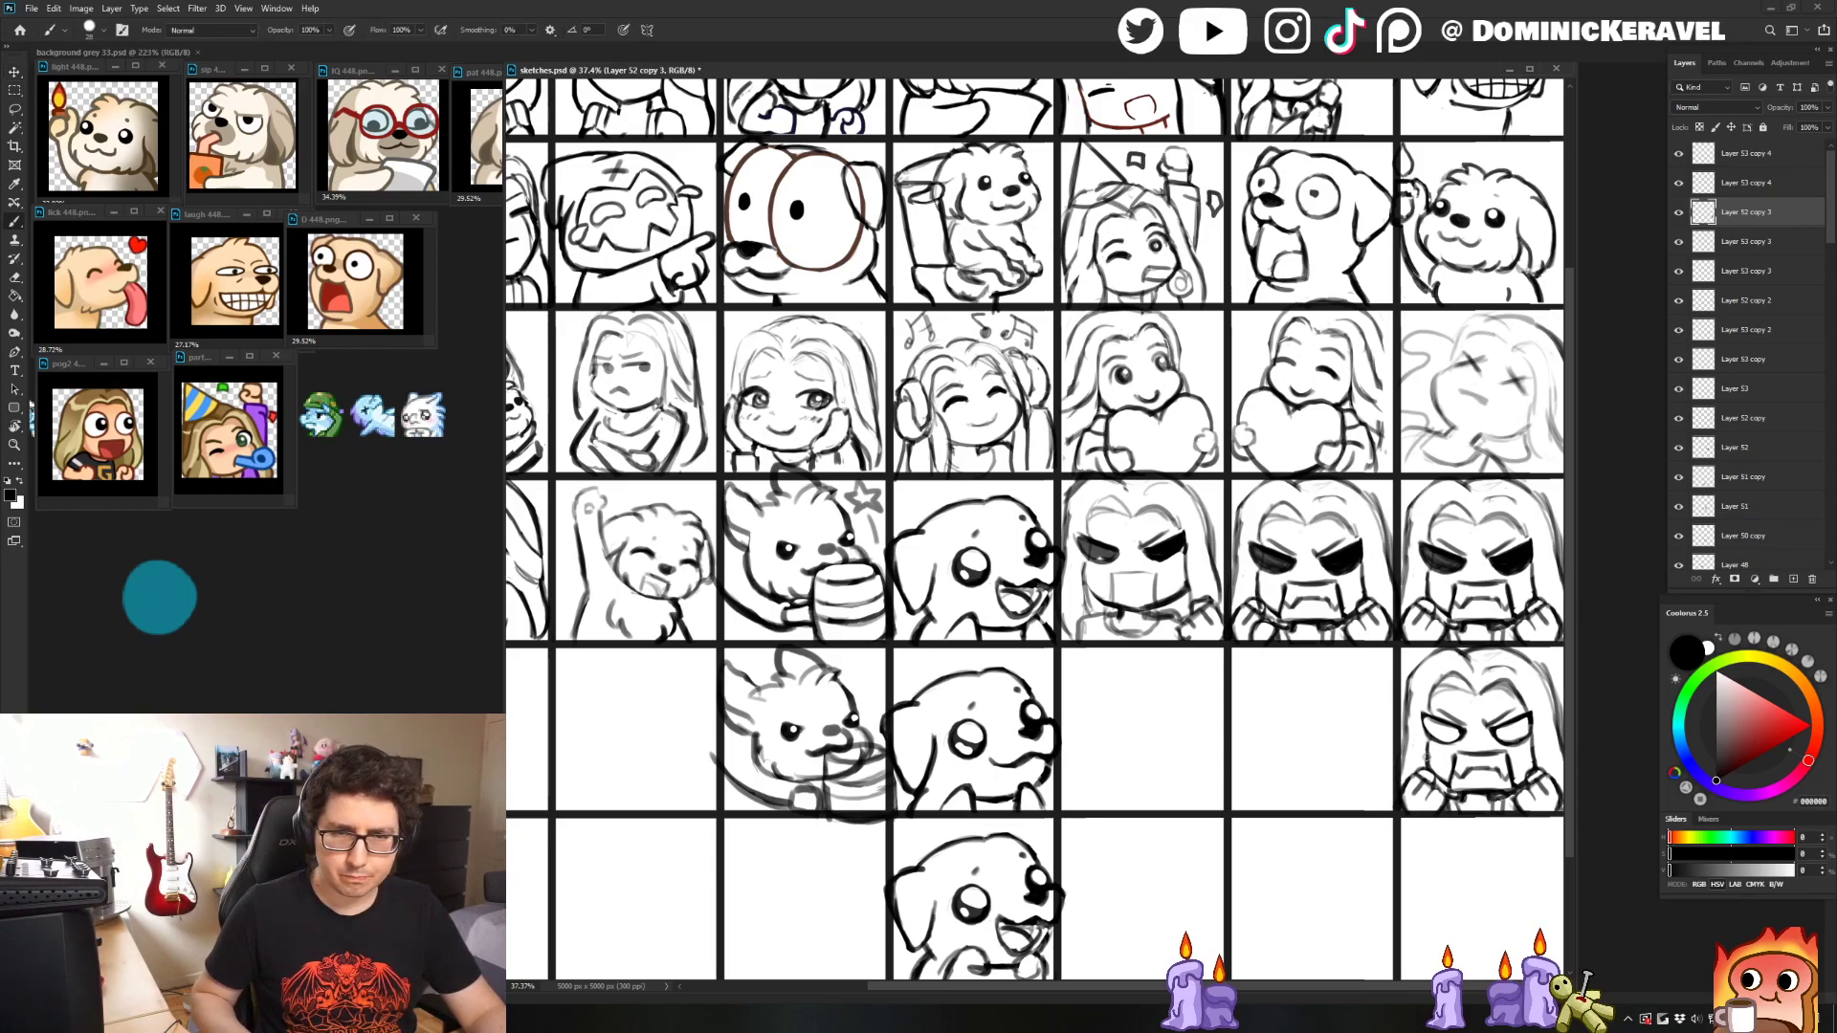
key(e)
key(b)
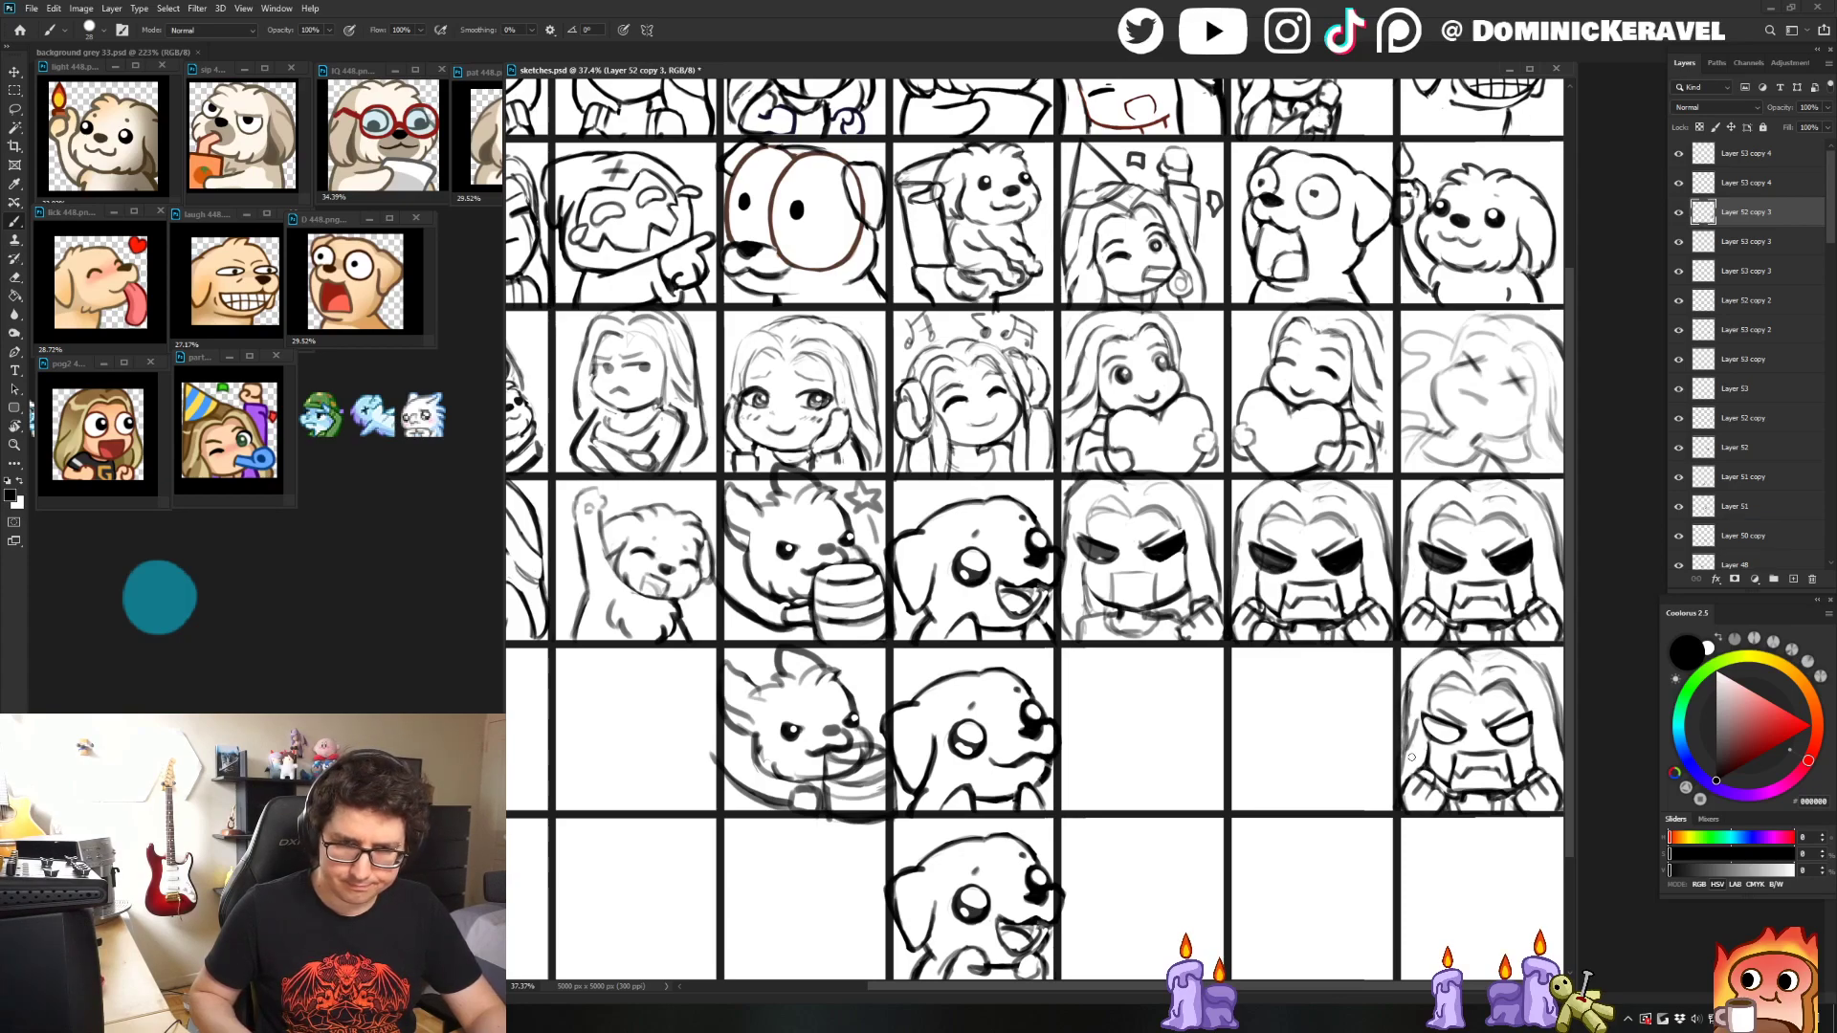
key(e)
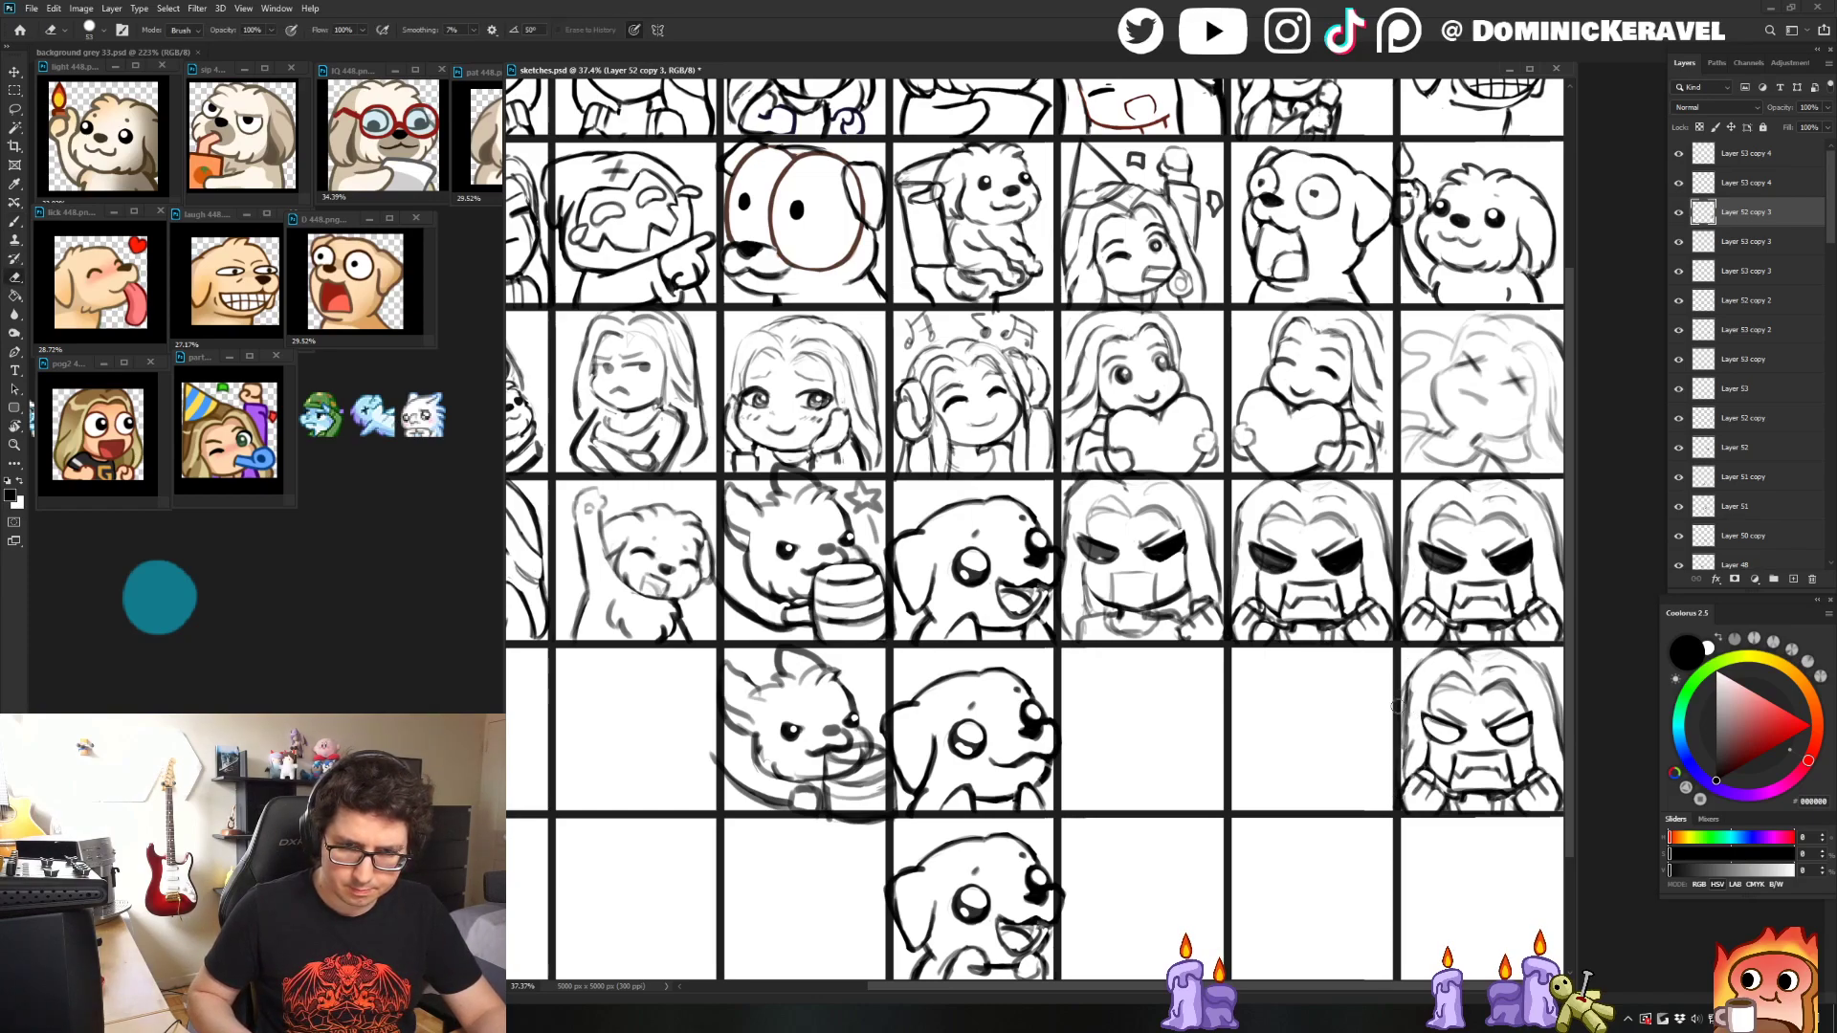
key(b)
key(e)
drag(1413, 691, 1406, 770)
key(b)
key(e)
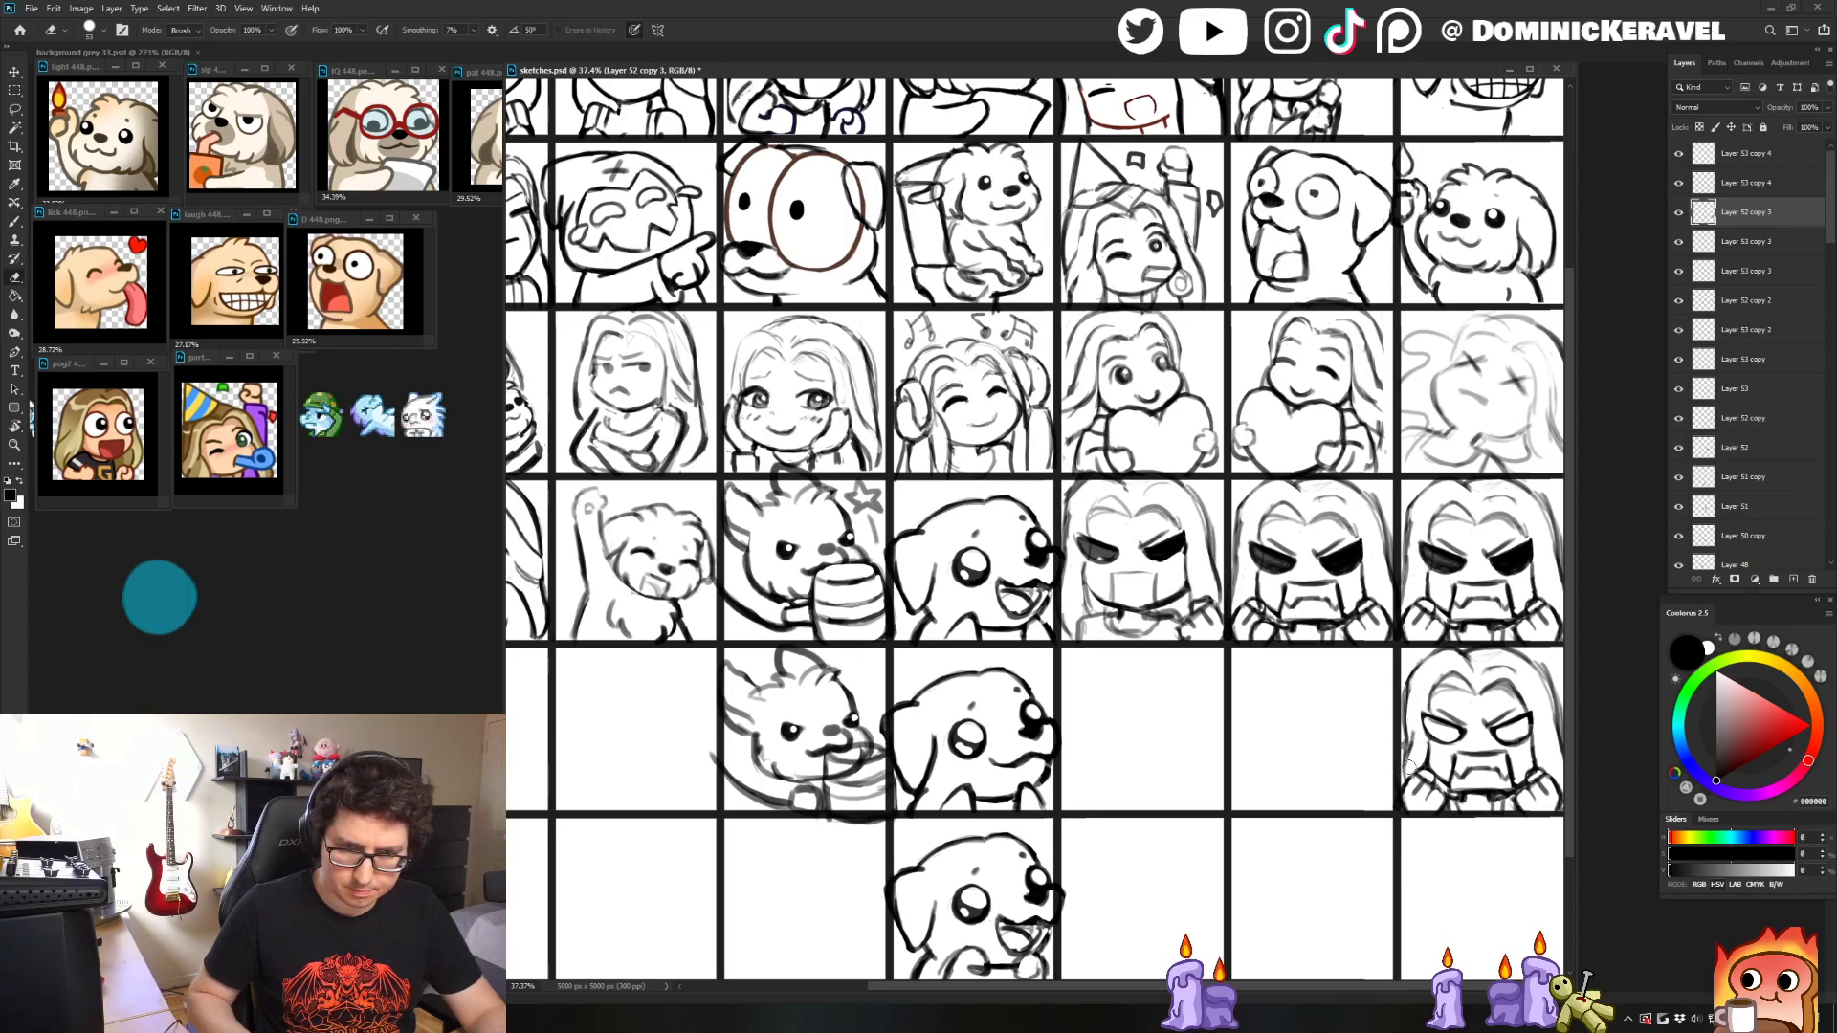
key(b)
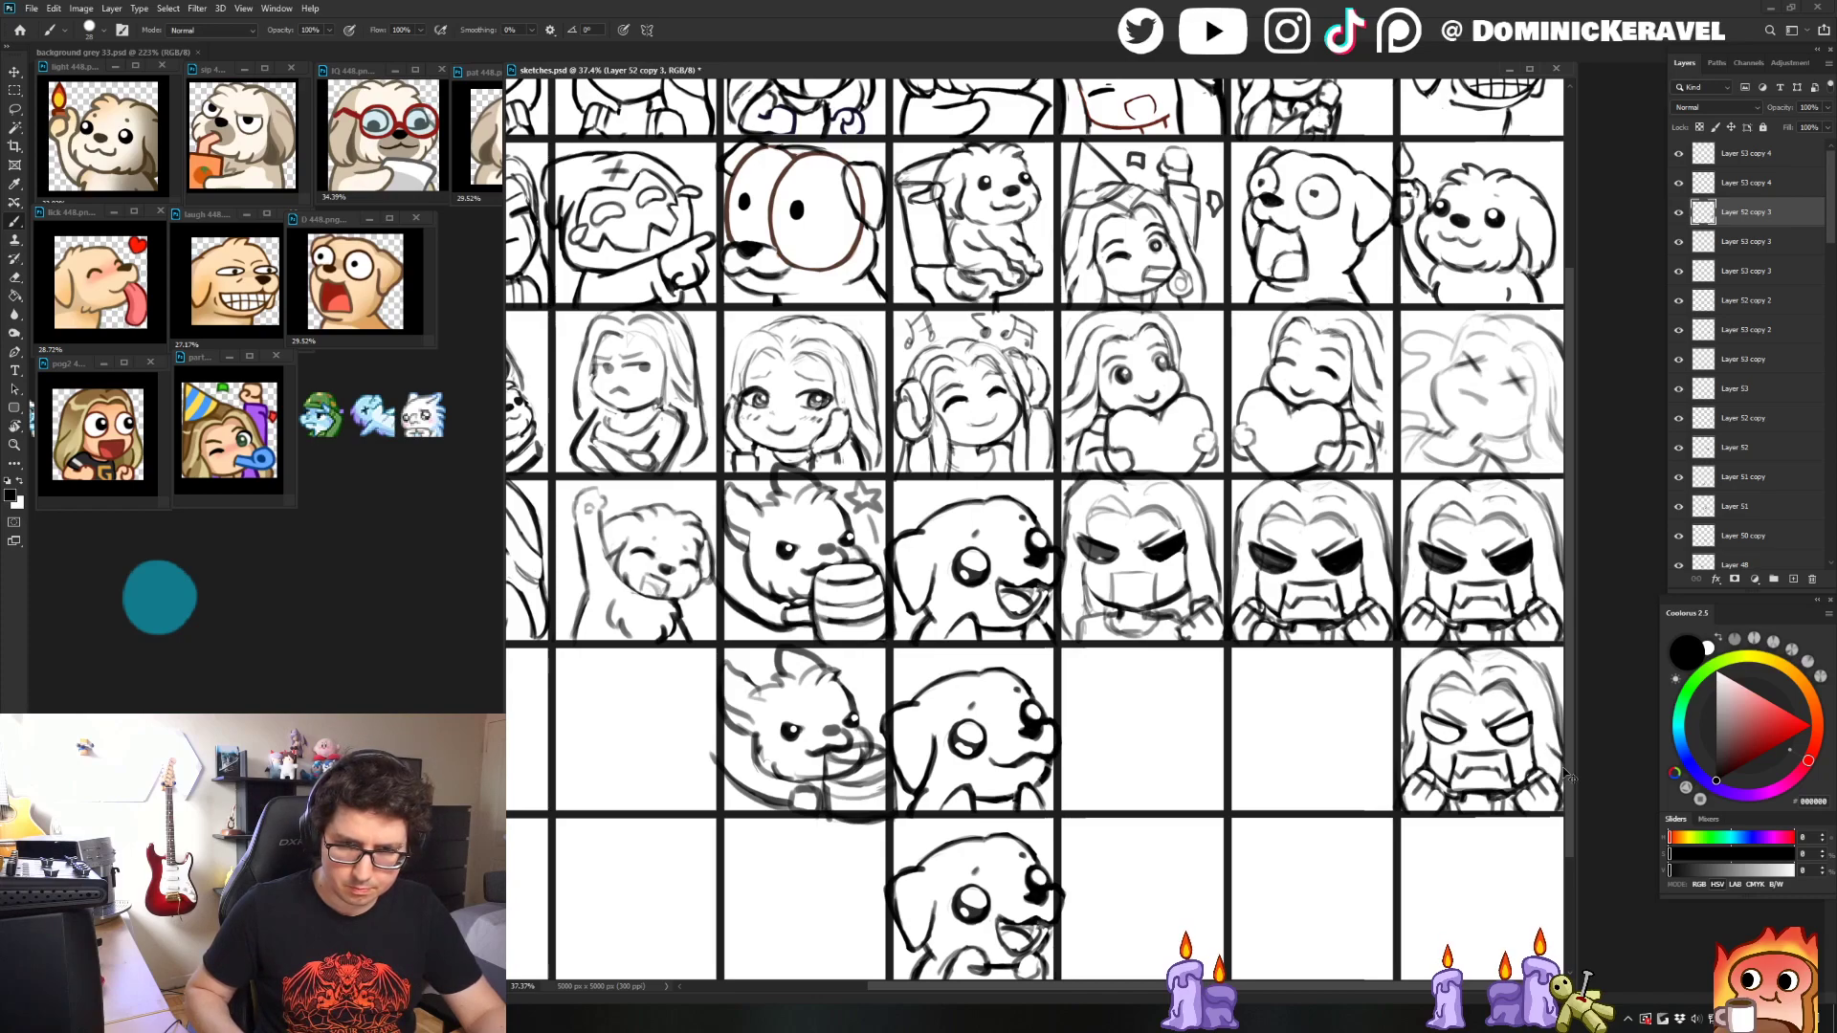
key(e)
- Touch up the upper hair contour on the right side of the hollow-eyed copy with the brush and eraser
scroll(1561, 775, up, 1)
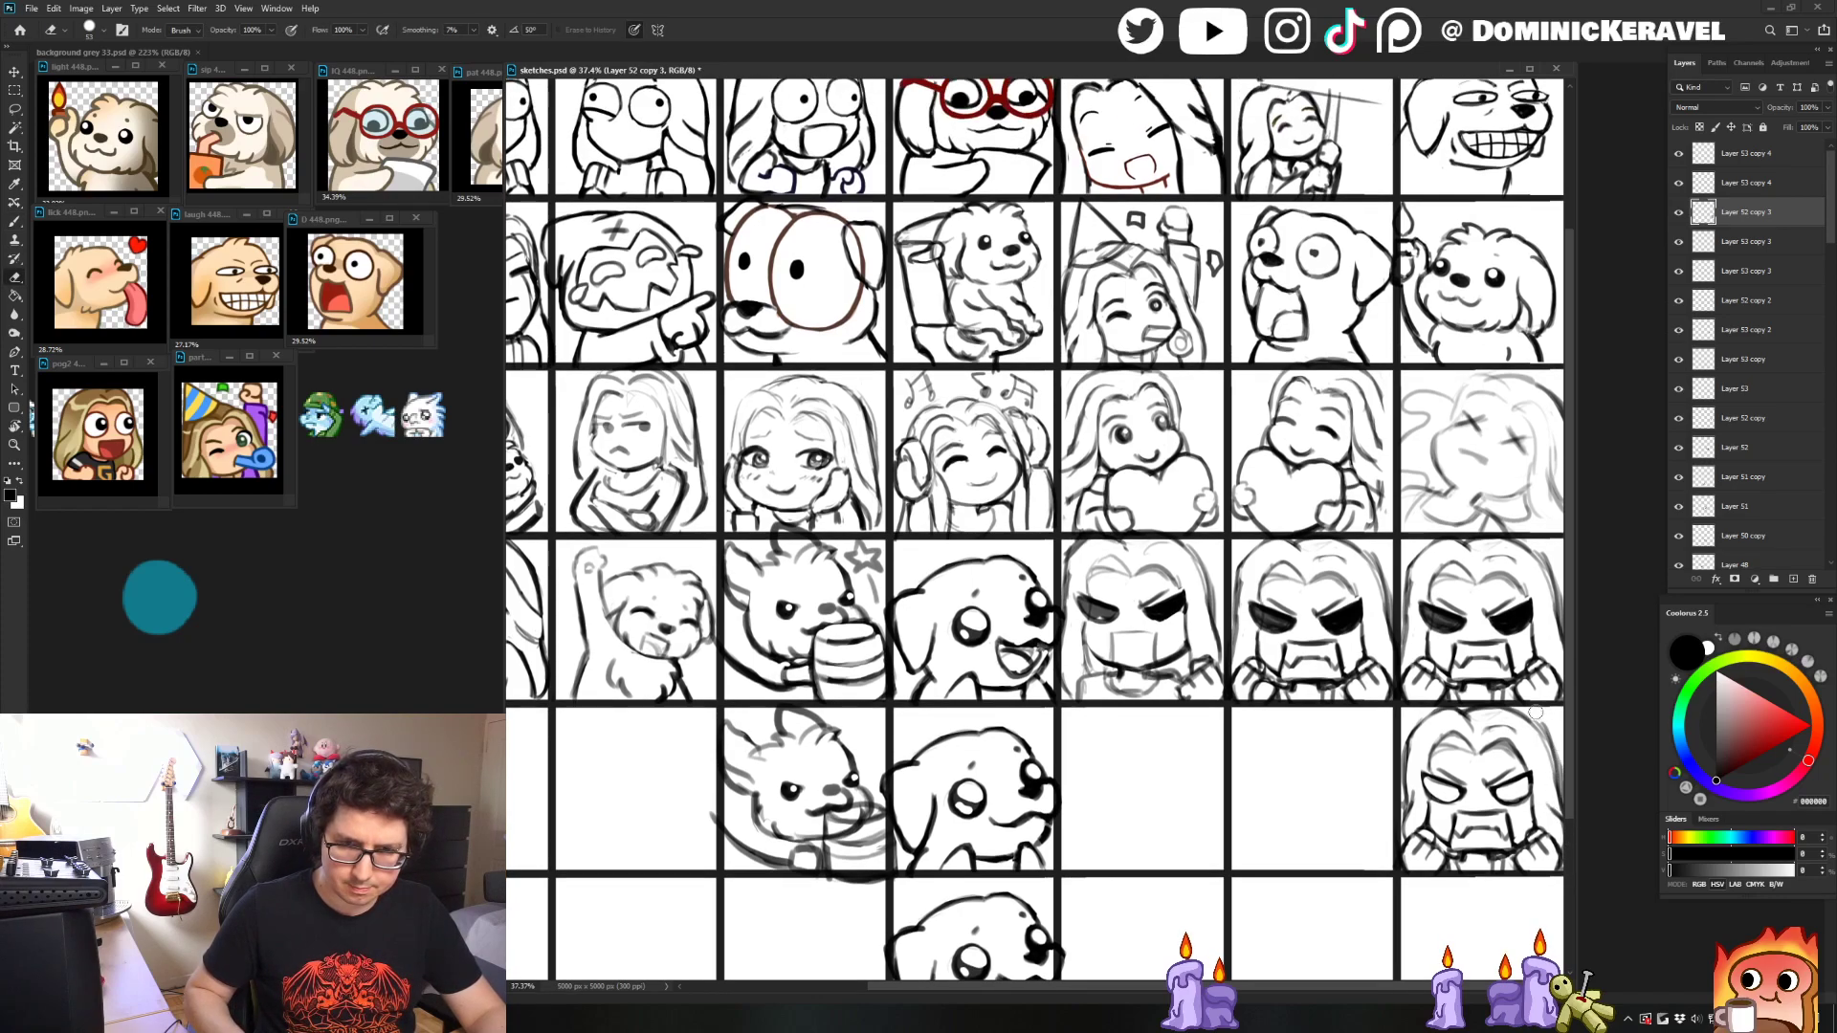
key(b)
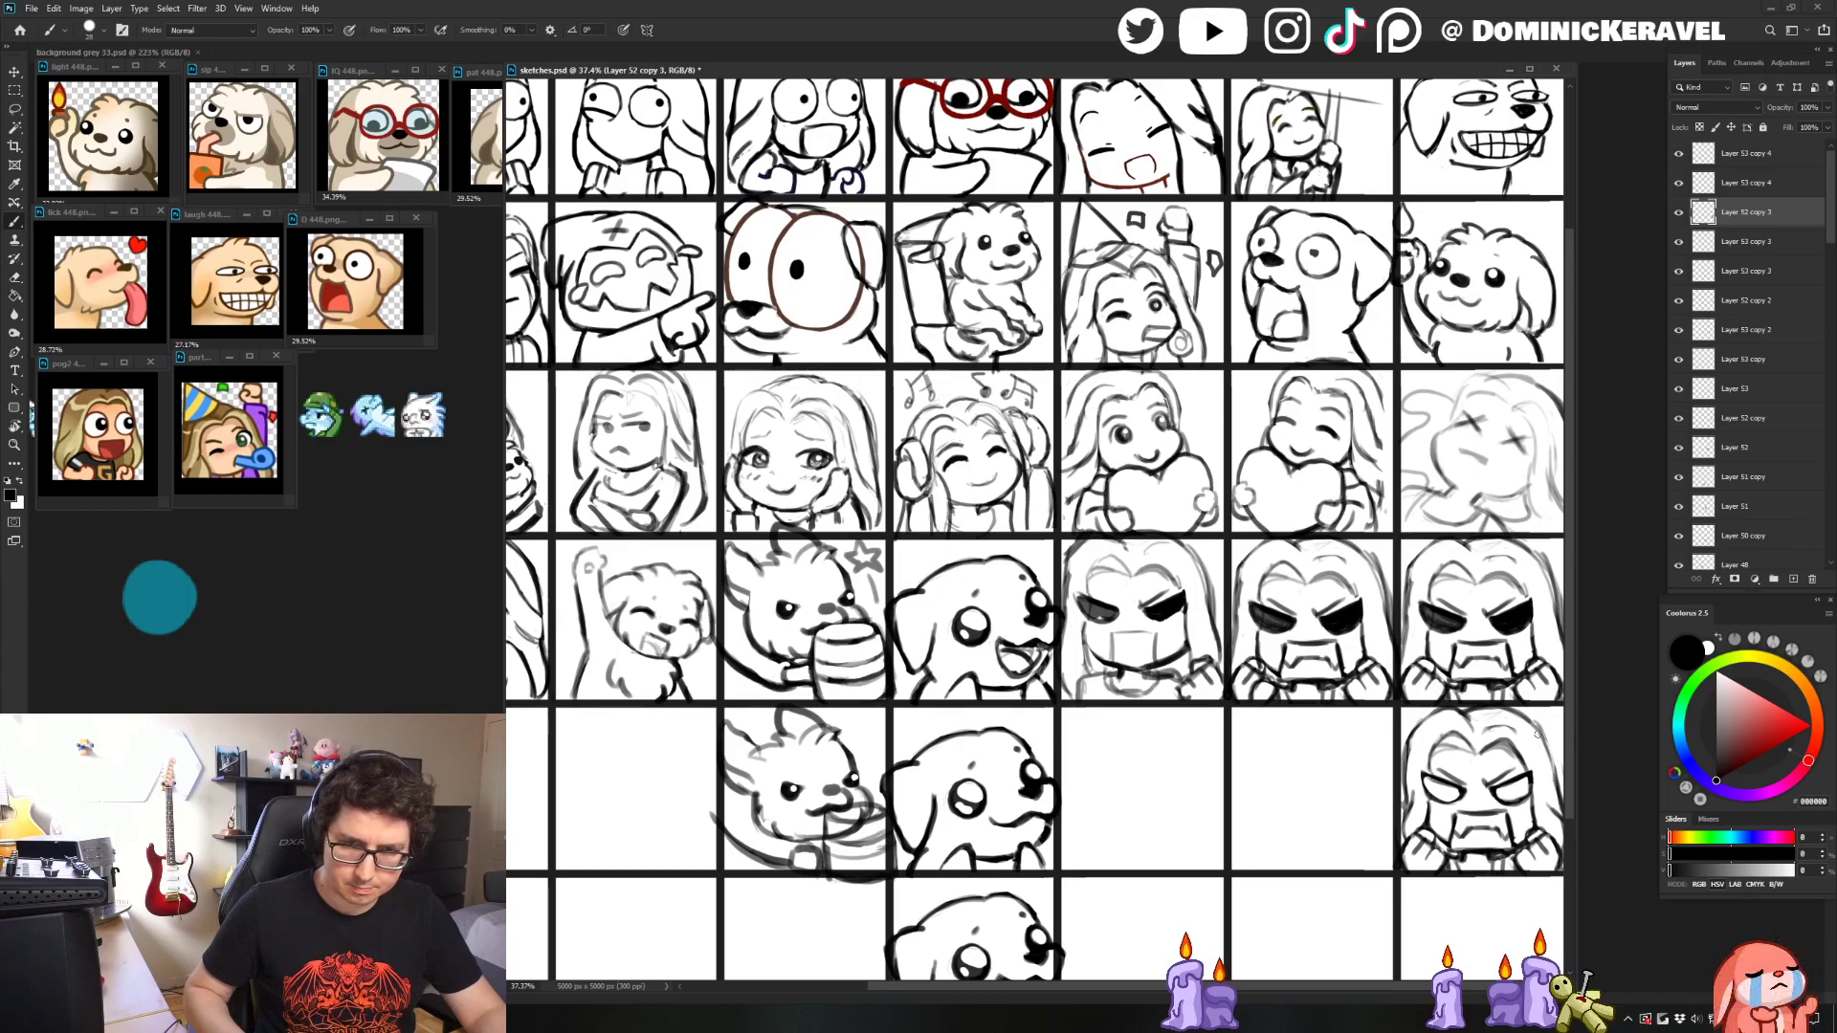
key(e)
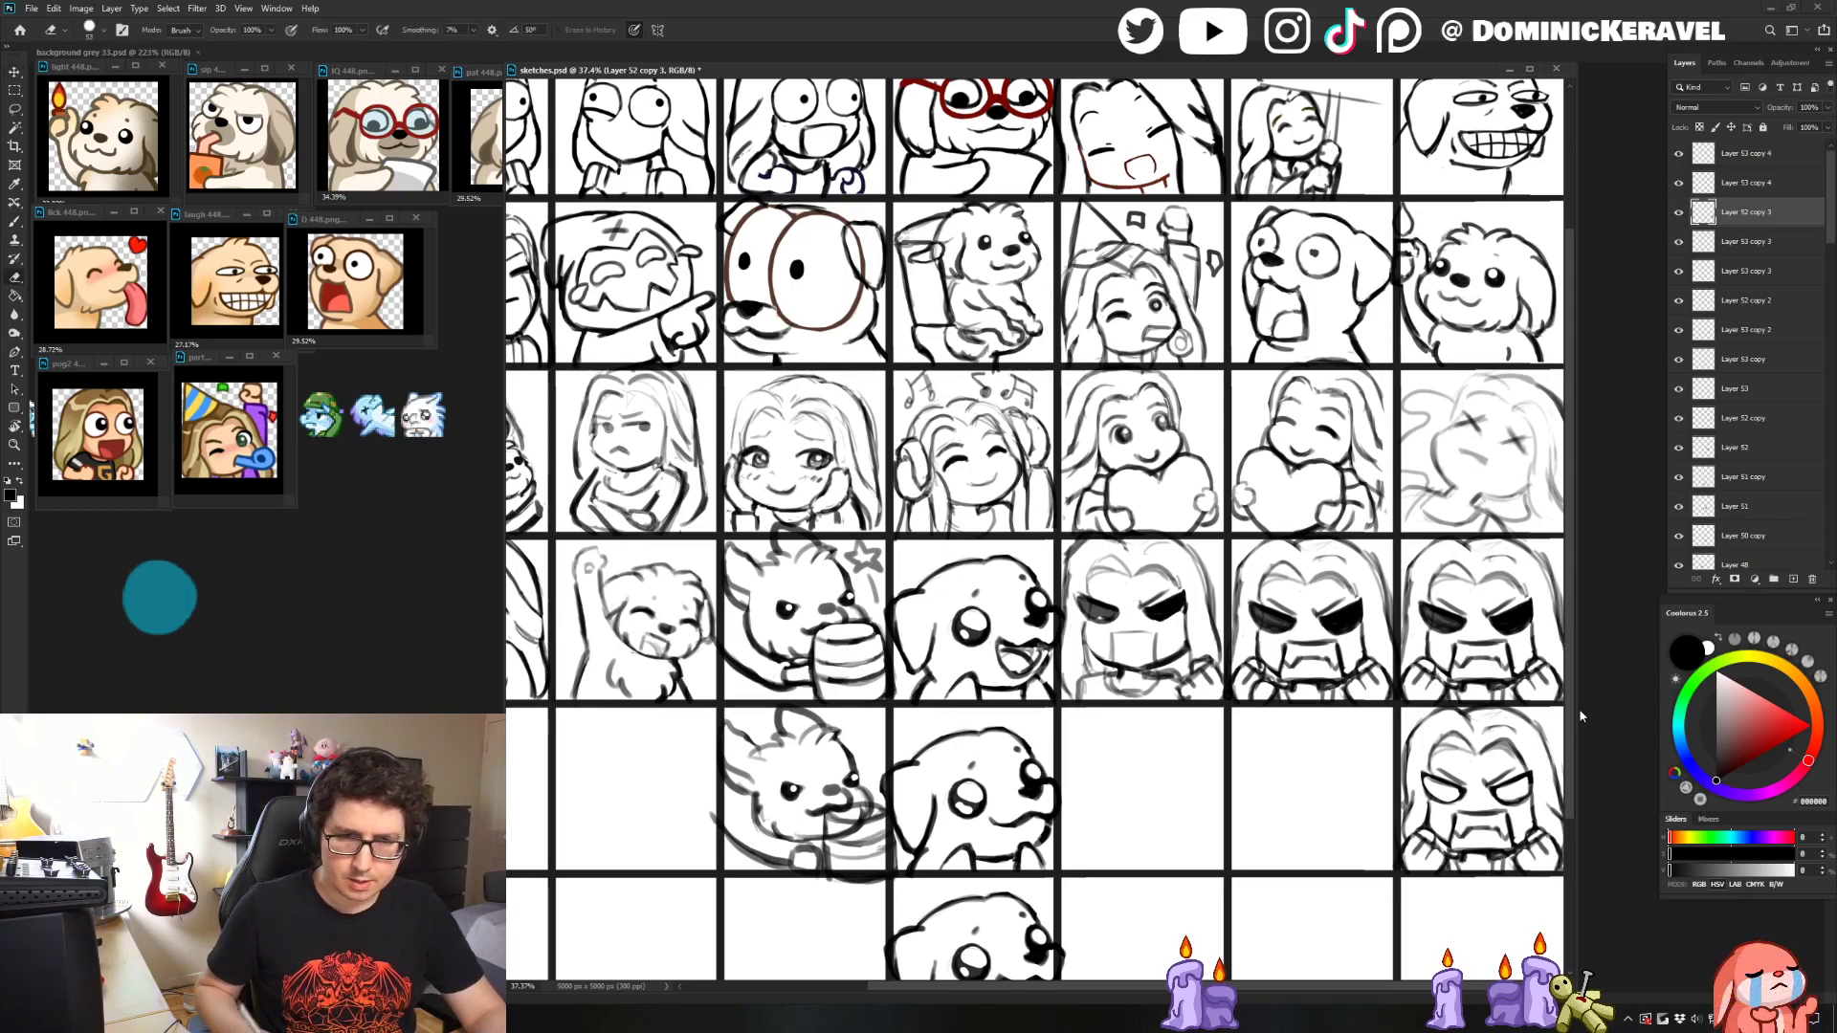
key(v)
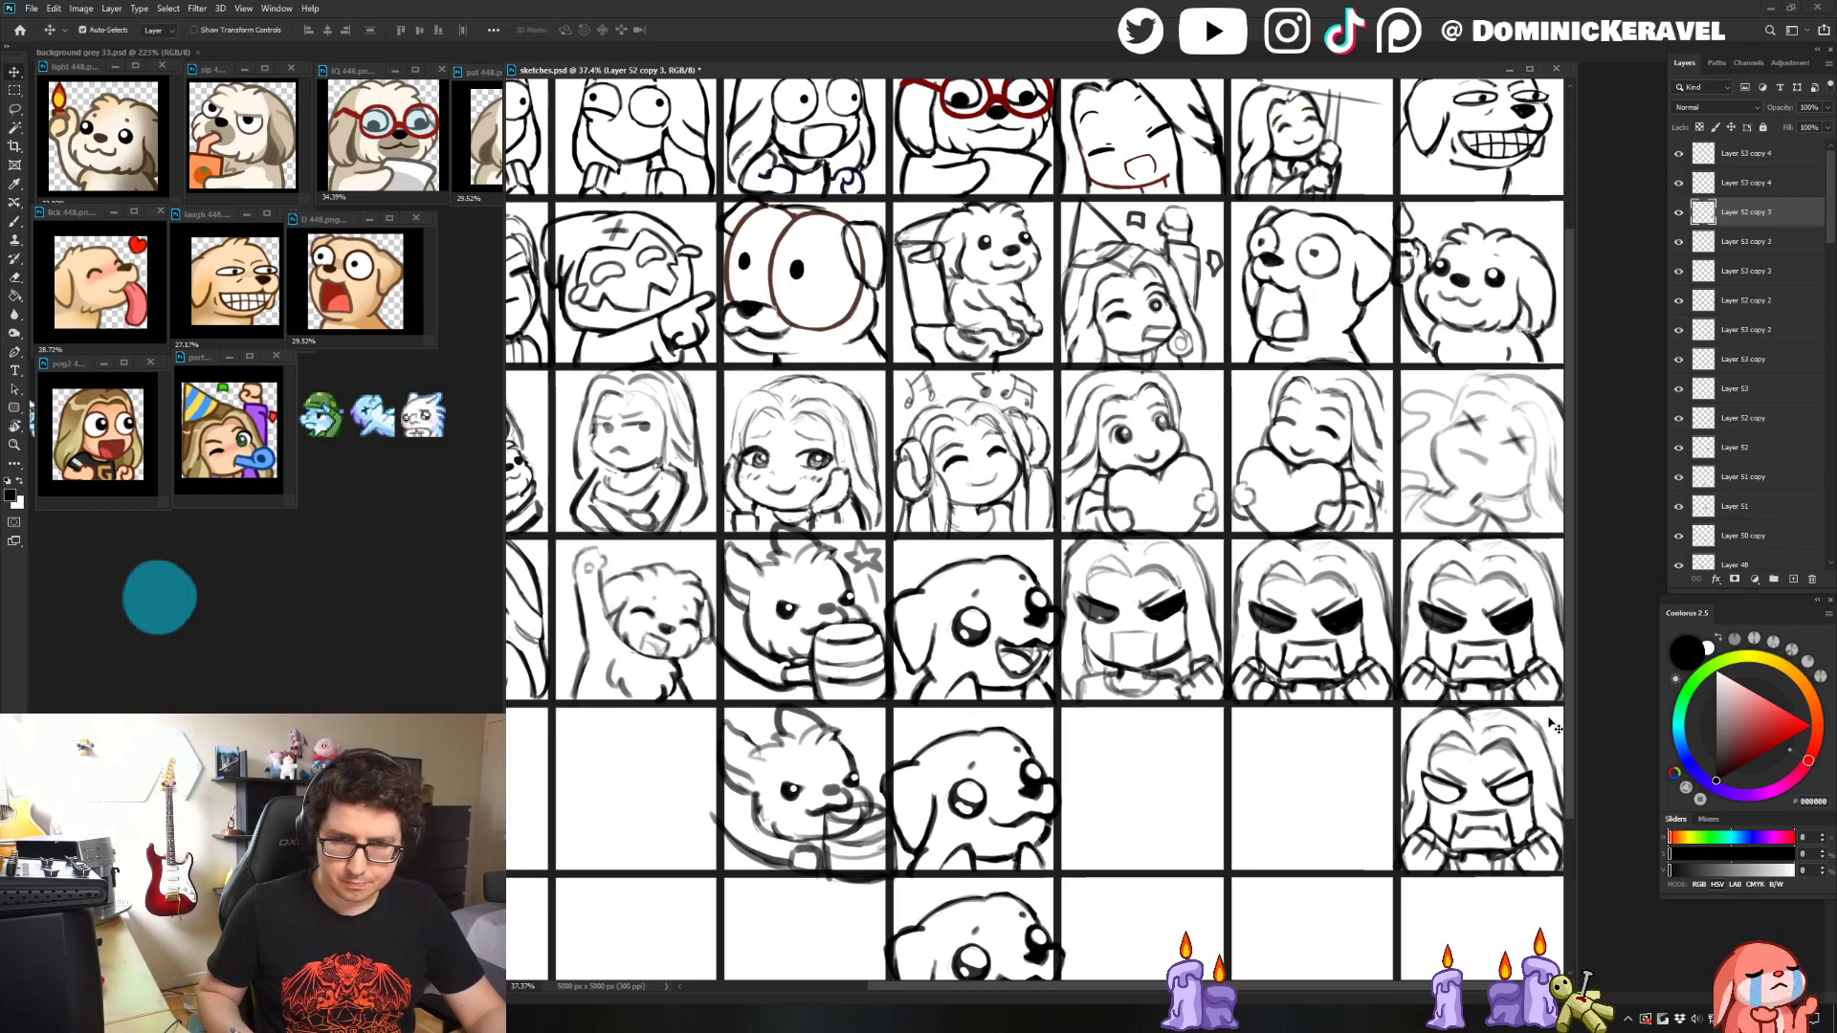
key(e)
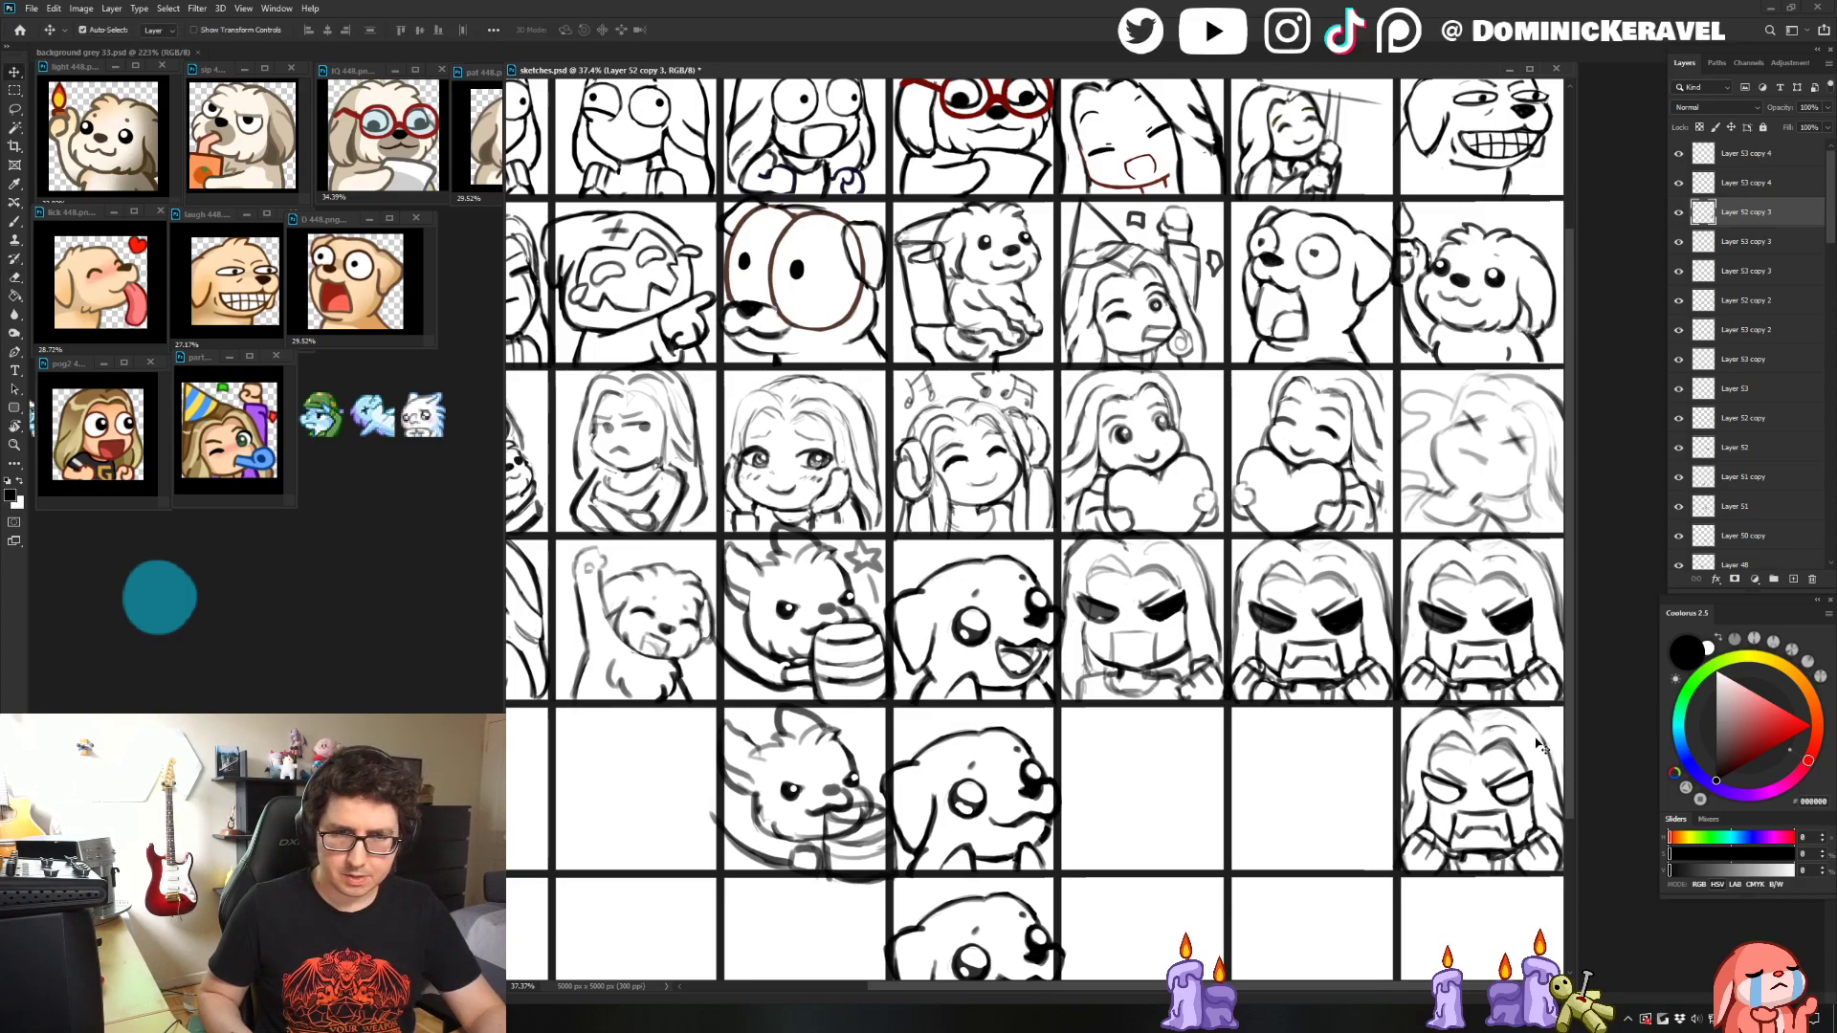
key(ctrl+0)
mouse_move(1214, 662)
mouse_down()
mouse_move(1240, 590)
mouse_move(1199, 645)
mouse_move(1226, 674)
mouse_up()
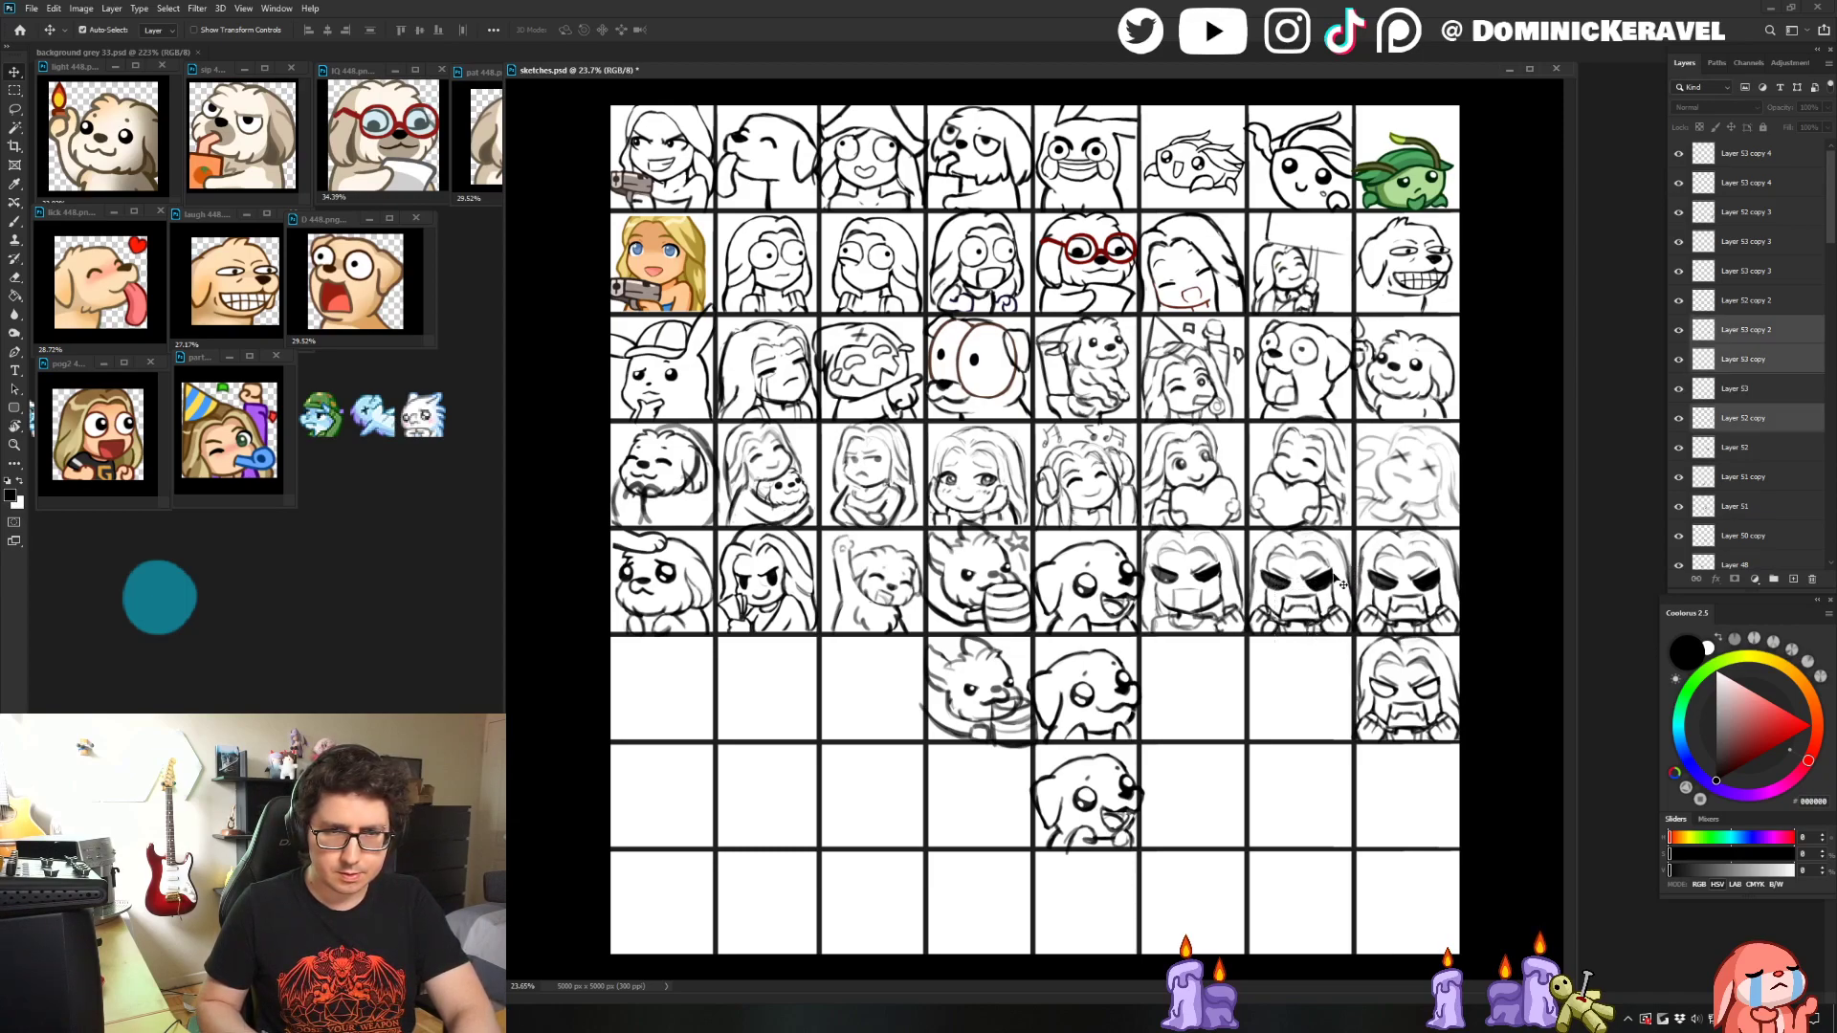
drag(1325, 579, 1397, 612)
key(ctrl+z)
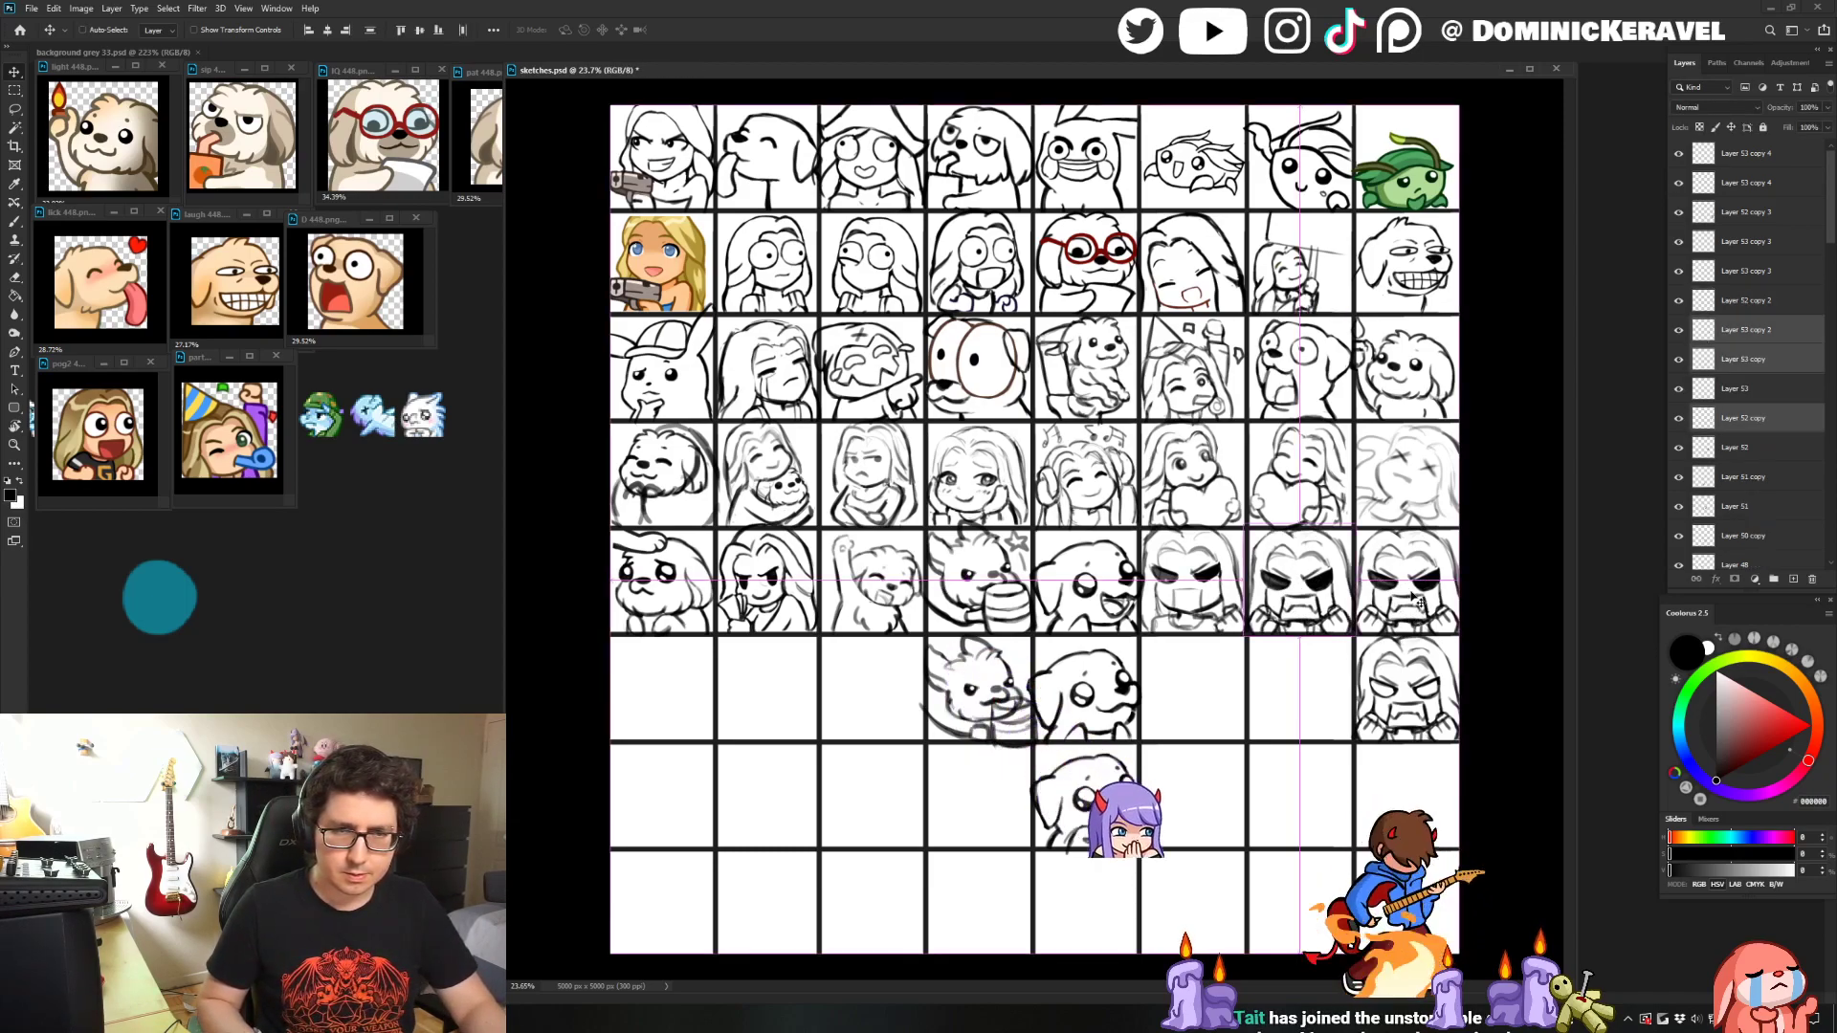
click(1398, 535)
key(Delete)
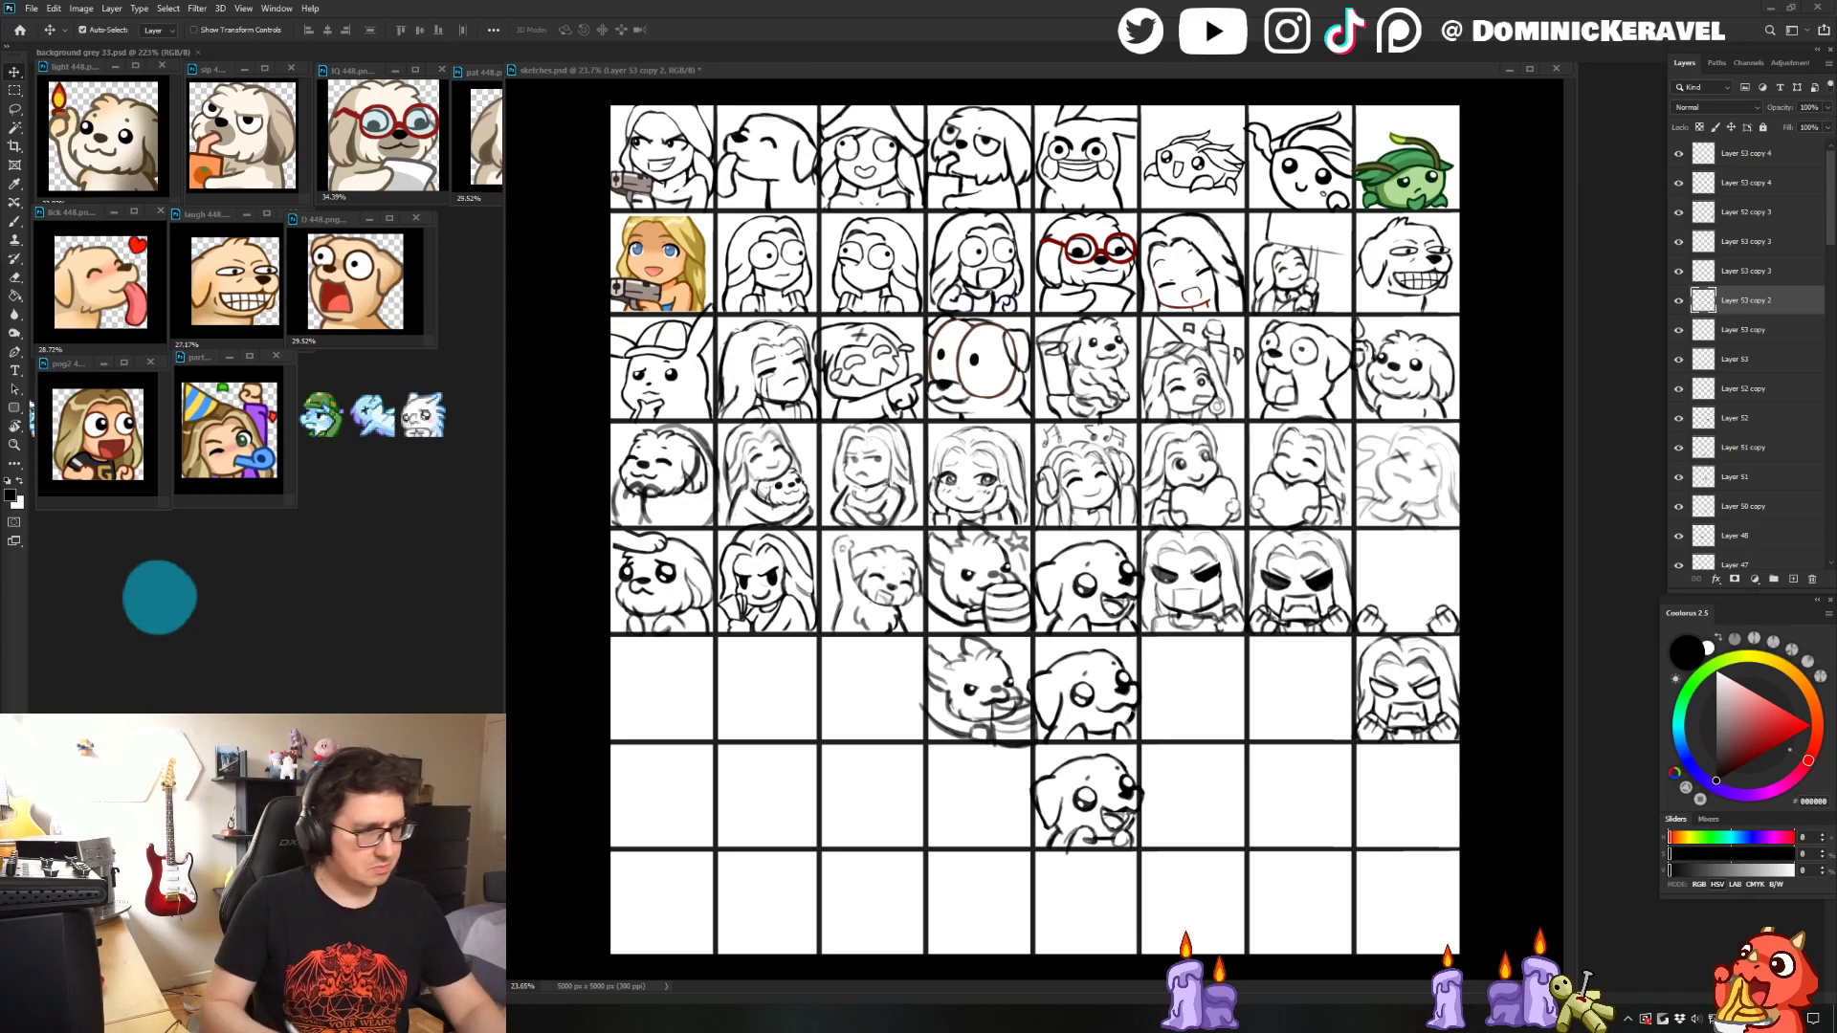
drag(914, 76, 908, 76)
key(ctrl)
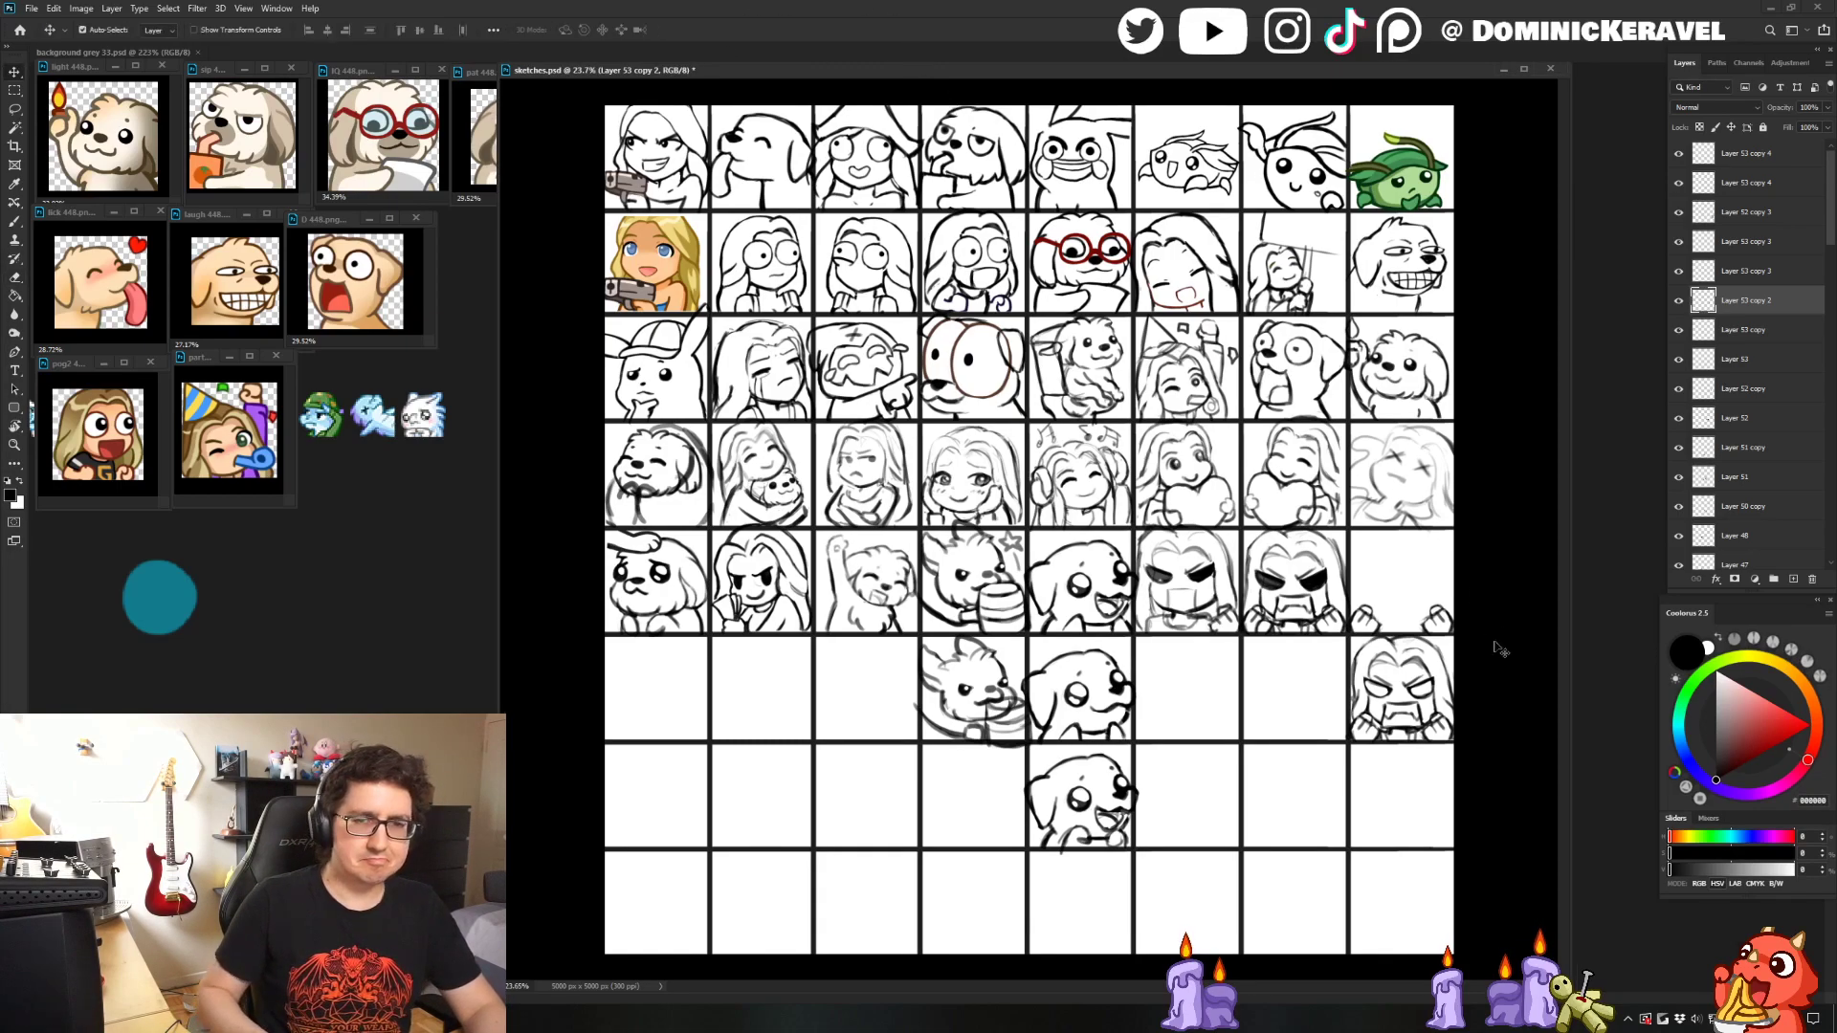
drag(1455, 627, 1452, 627)
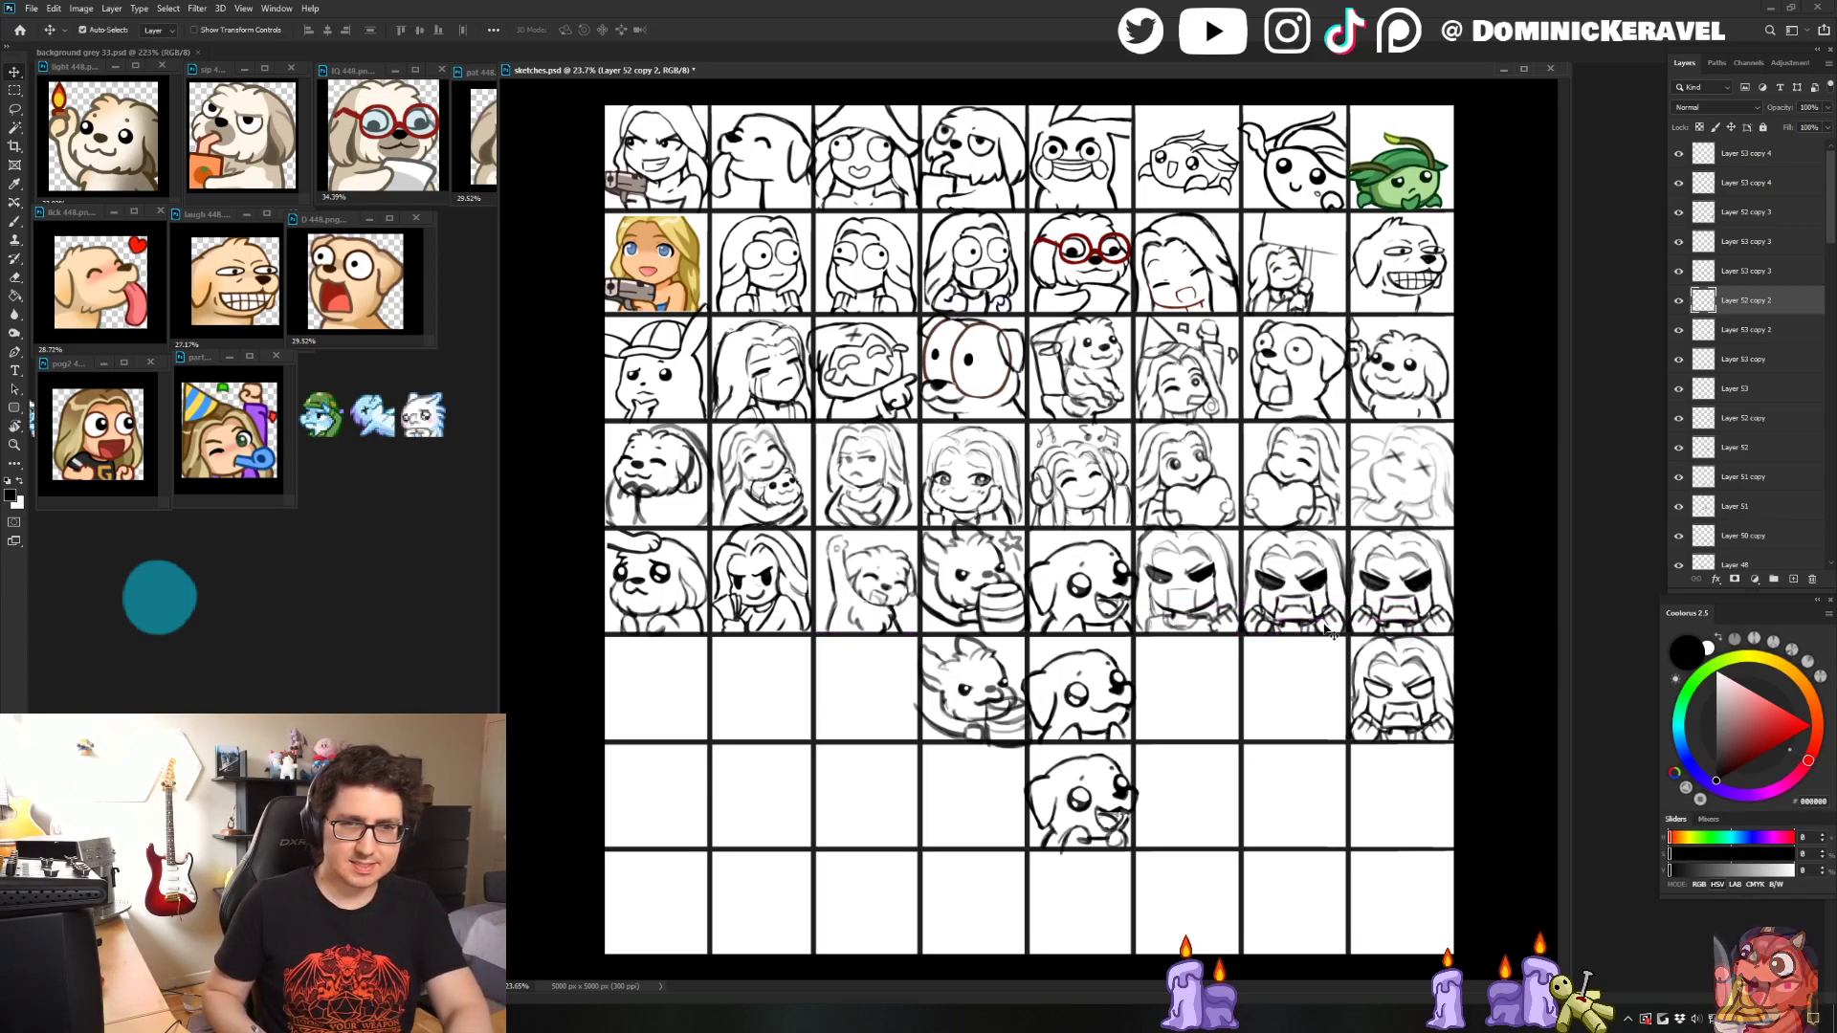
- Delete the duplicate black-eyed character from the fifth row's last cell and move the hollow-eyed copy up into that cell
click(1248, 617)
key(Delete)
drag(1337, 625, 1328, 661)
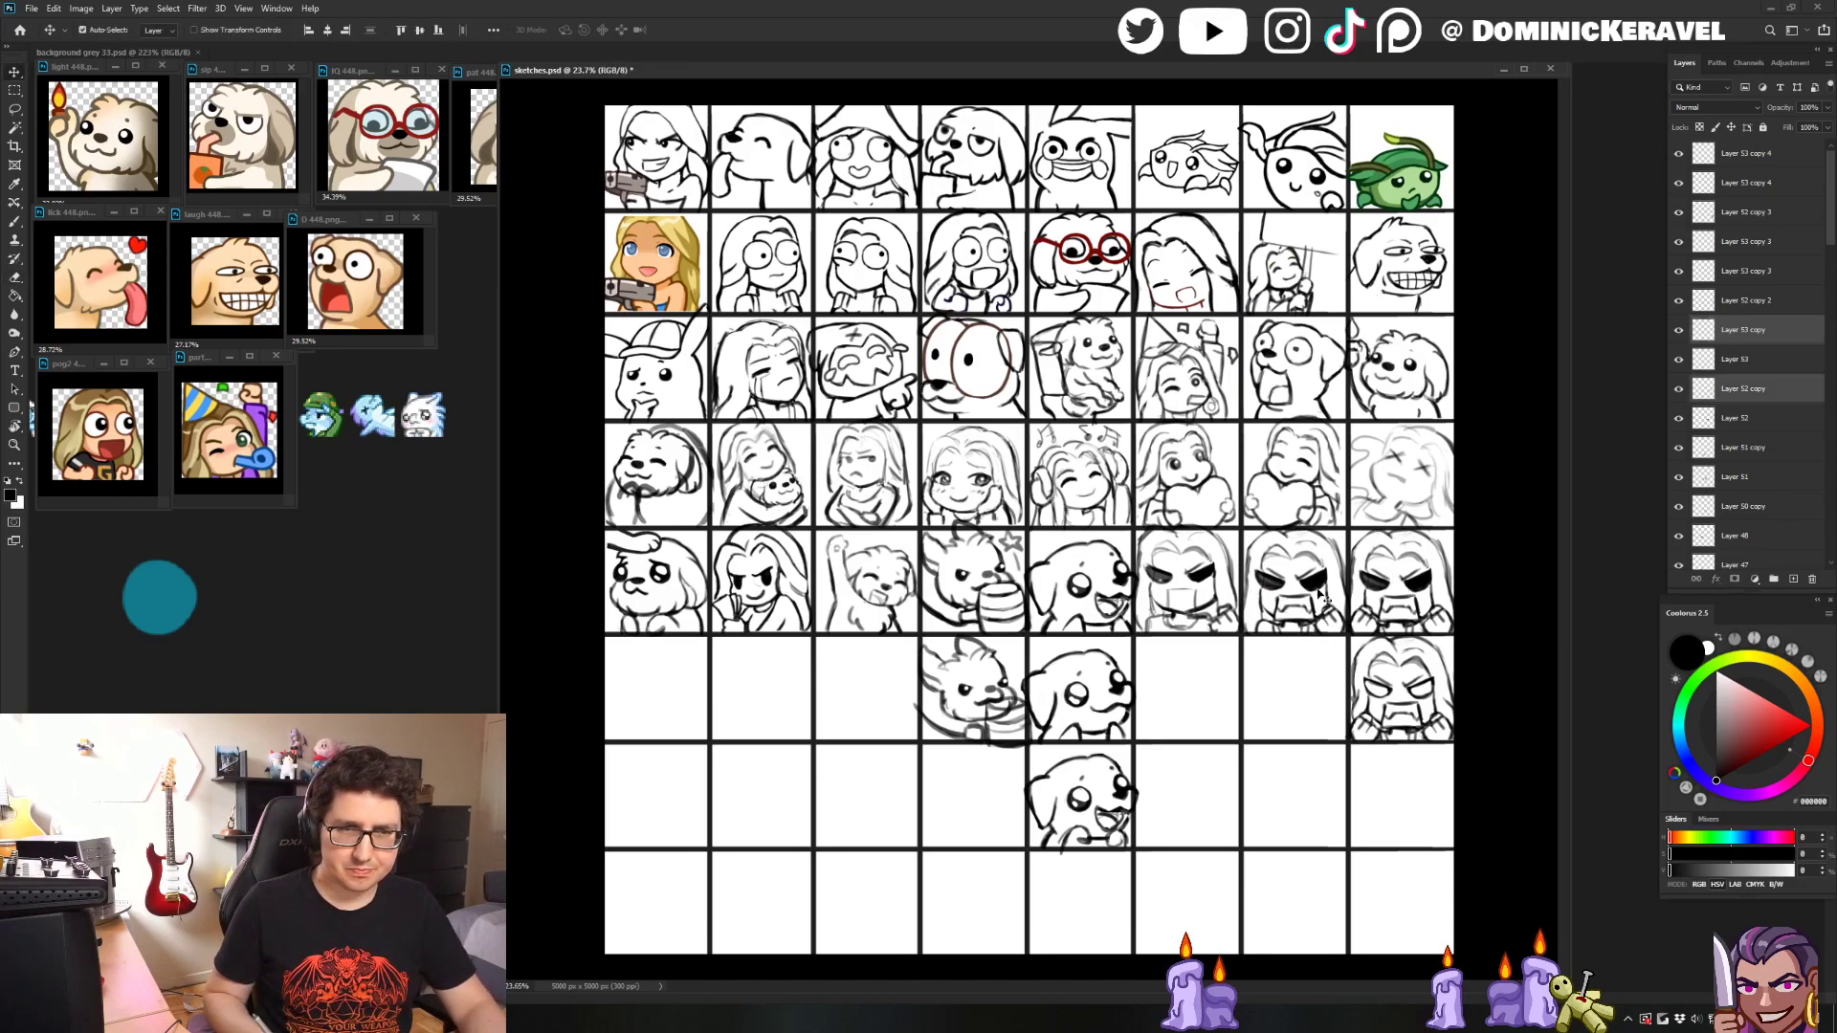
click(1373, 517)
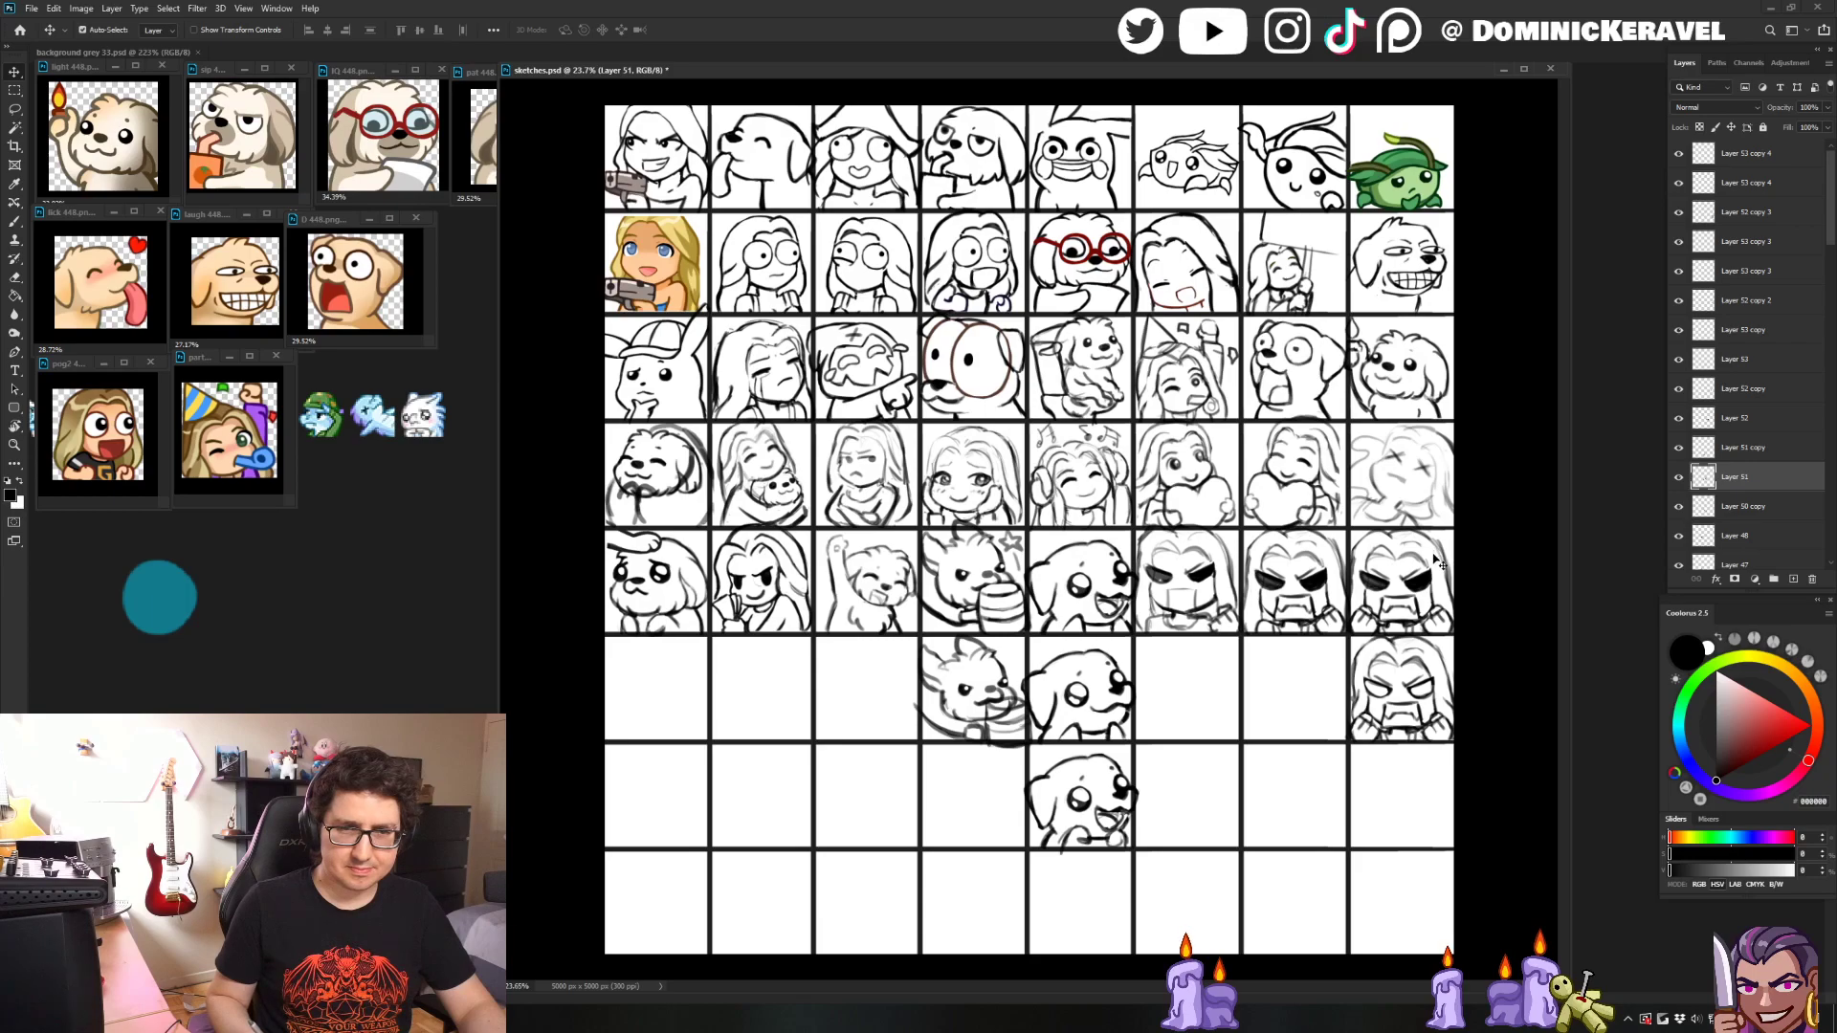
mouse_move(1426, 590)
mouse_down()
mouse_move(1439, 618)
mouse_move(1303, 617)
mouse_up()
key(Delete)
key(Delete)
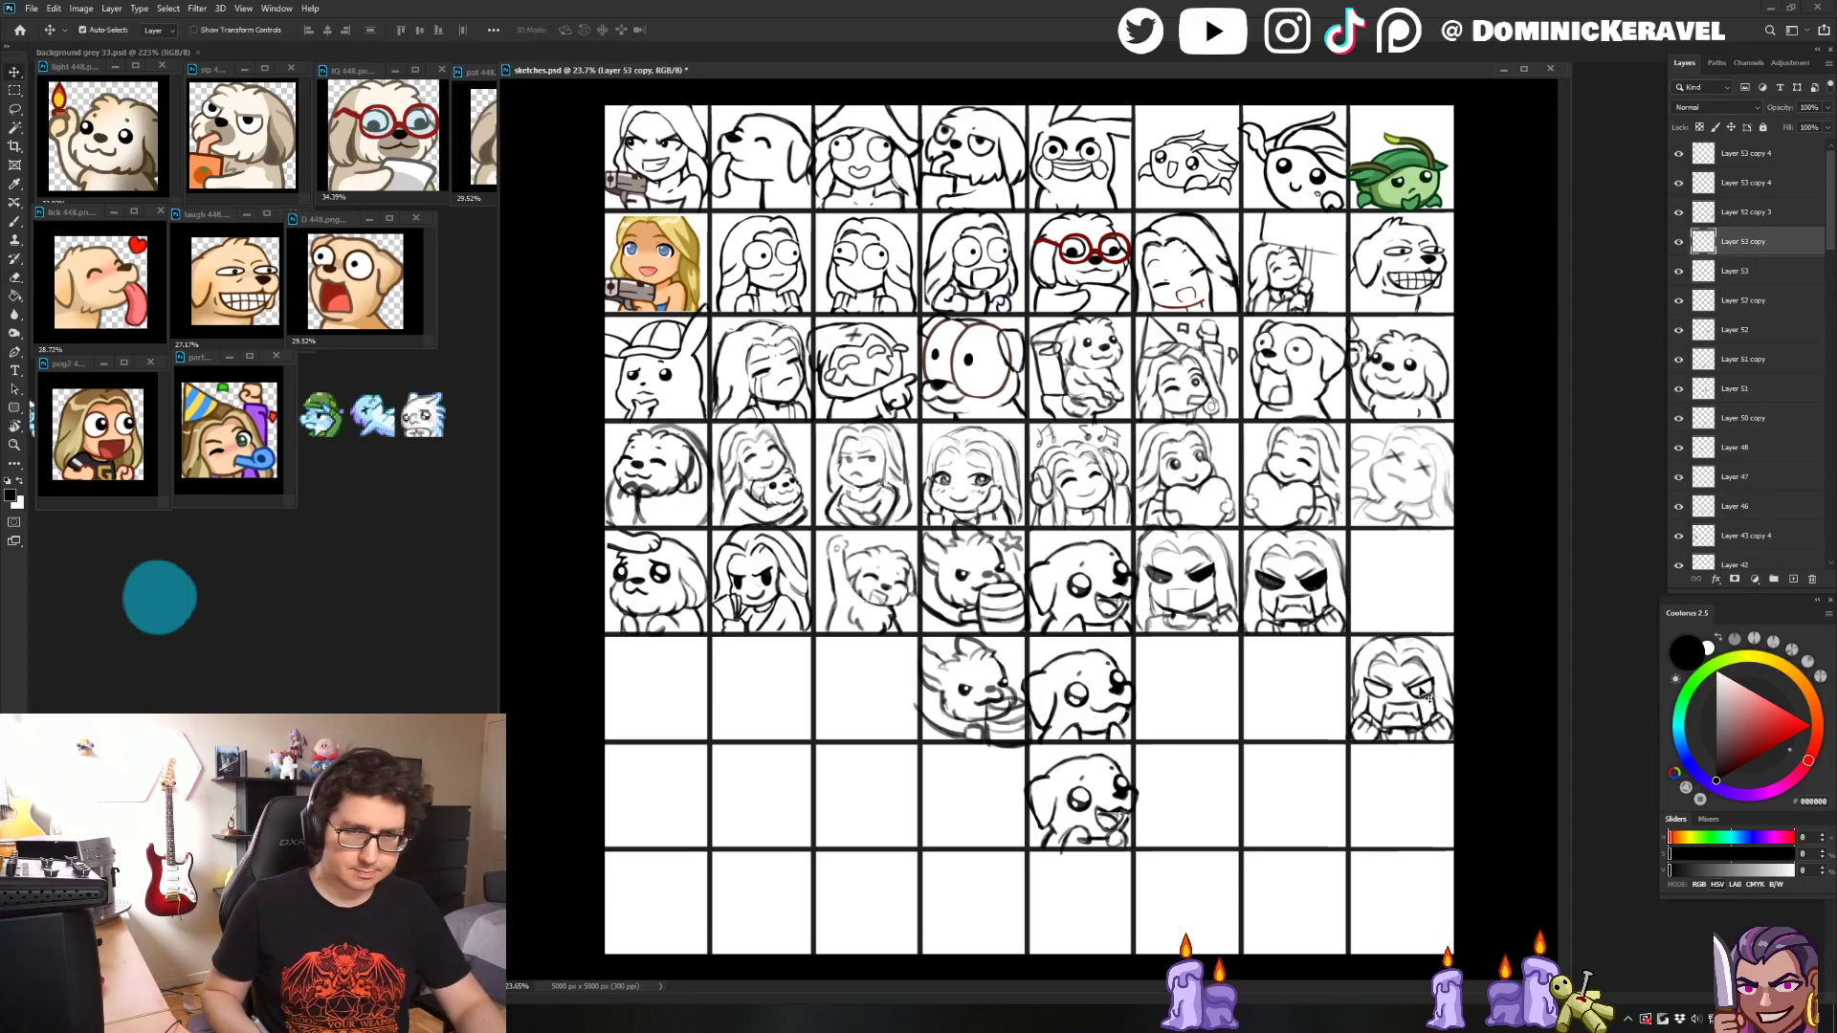
click(1435, 681)
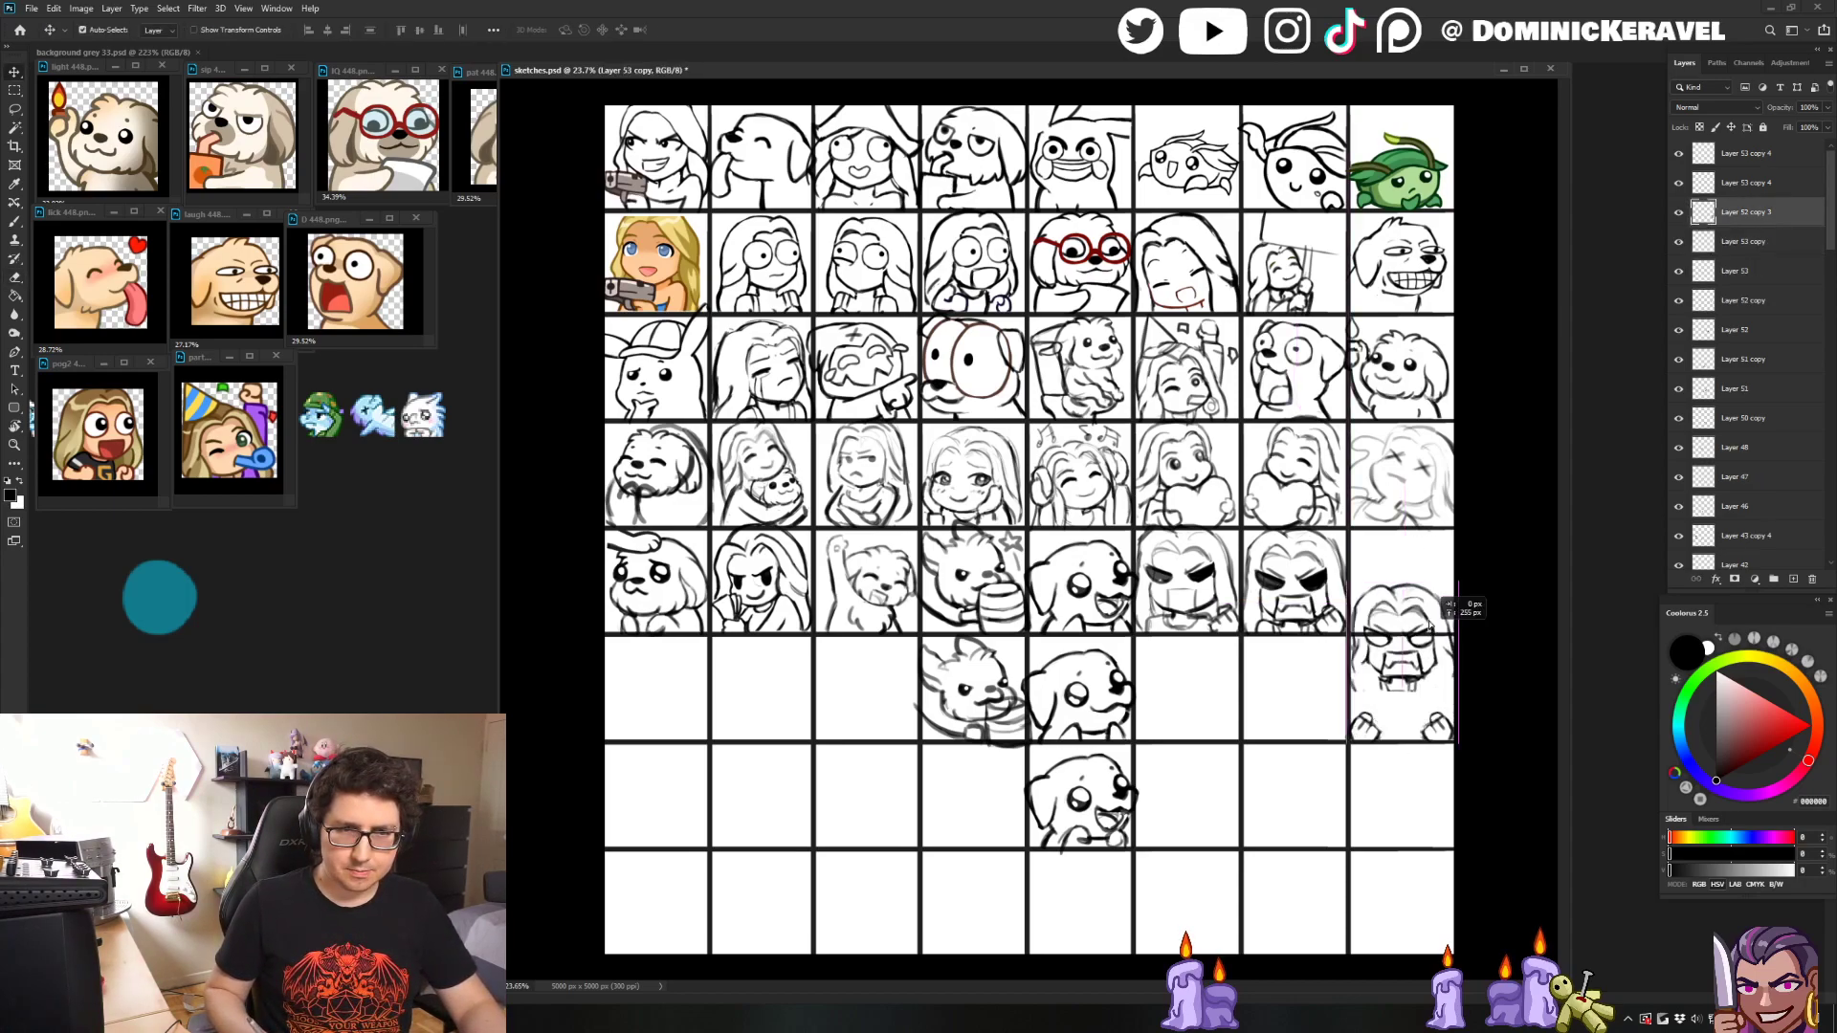
drag(1428, 683, 1430, 576)
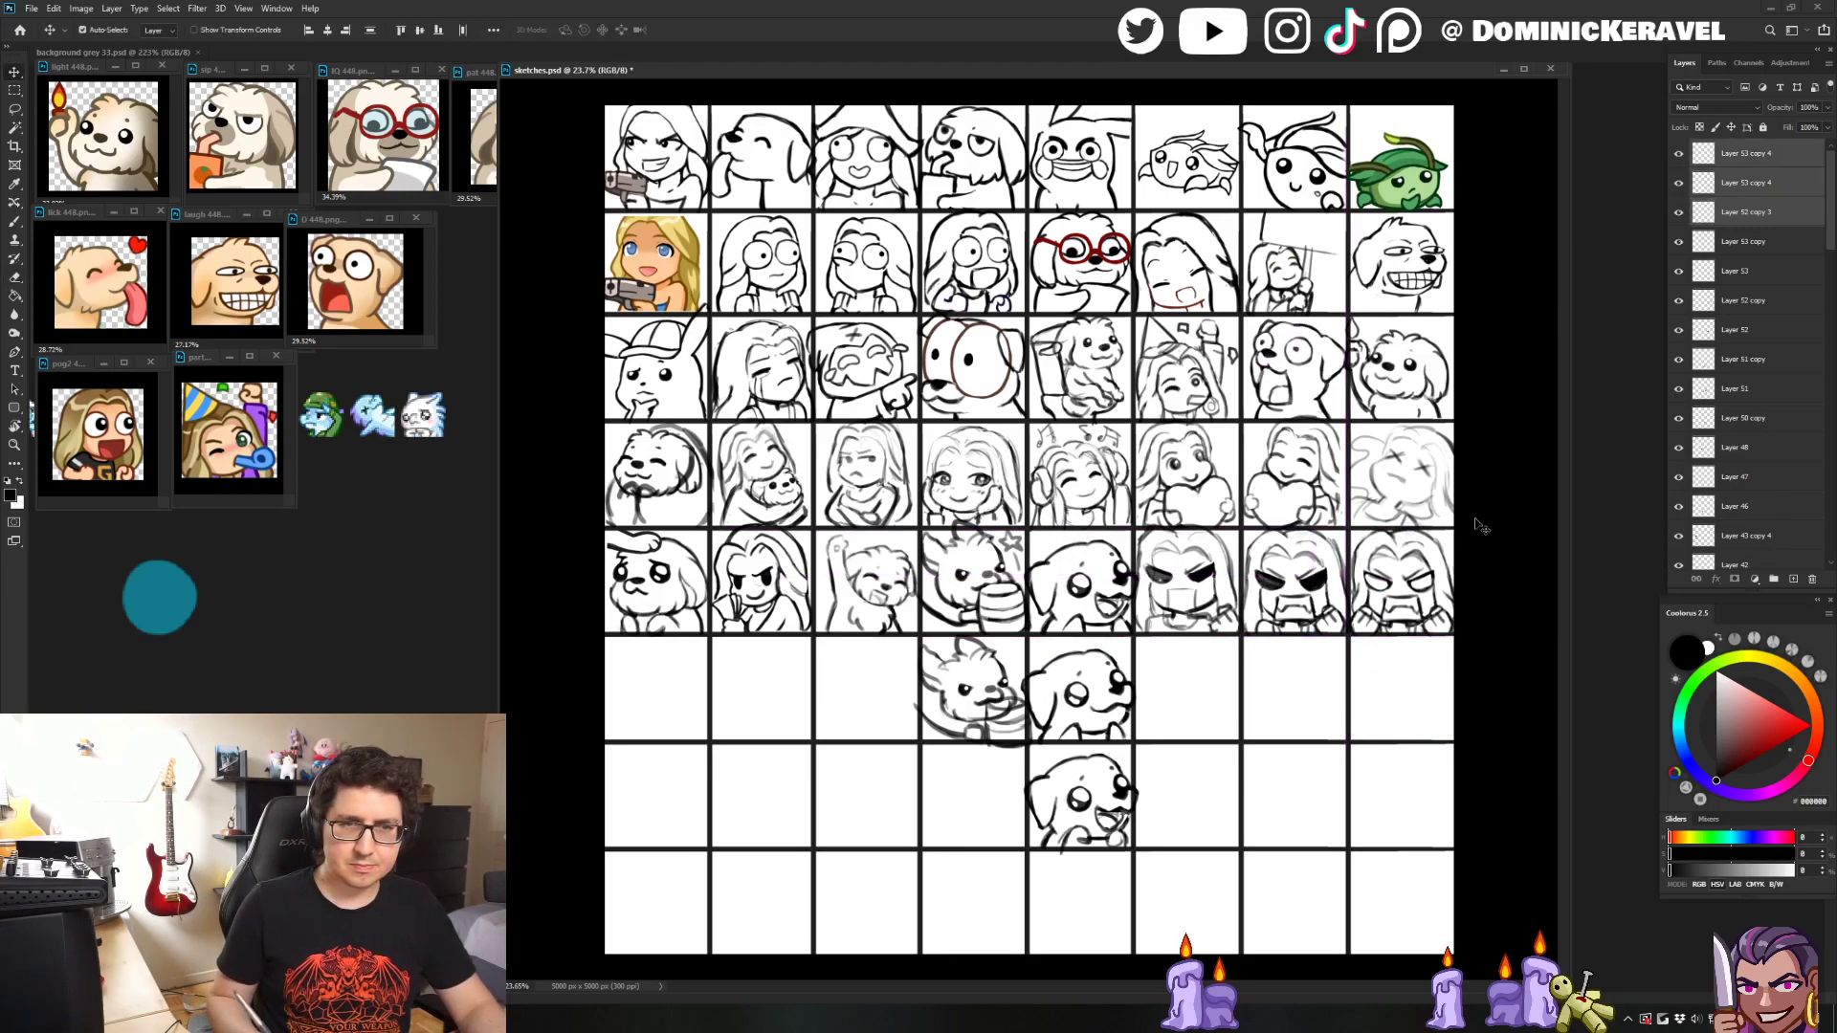
- Handwrite the numbers 1, 2 and 3 in the cells beneath the three angry long-haired variants on Layer 52
click(1743, 488)
key(b)
ctrl+click(1209, 575)
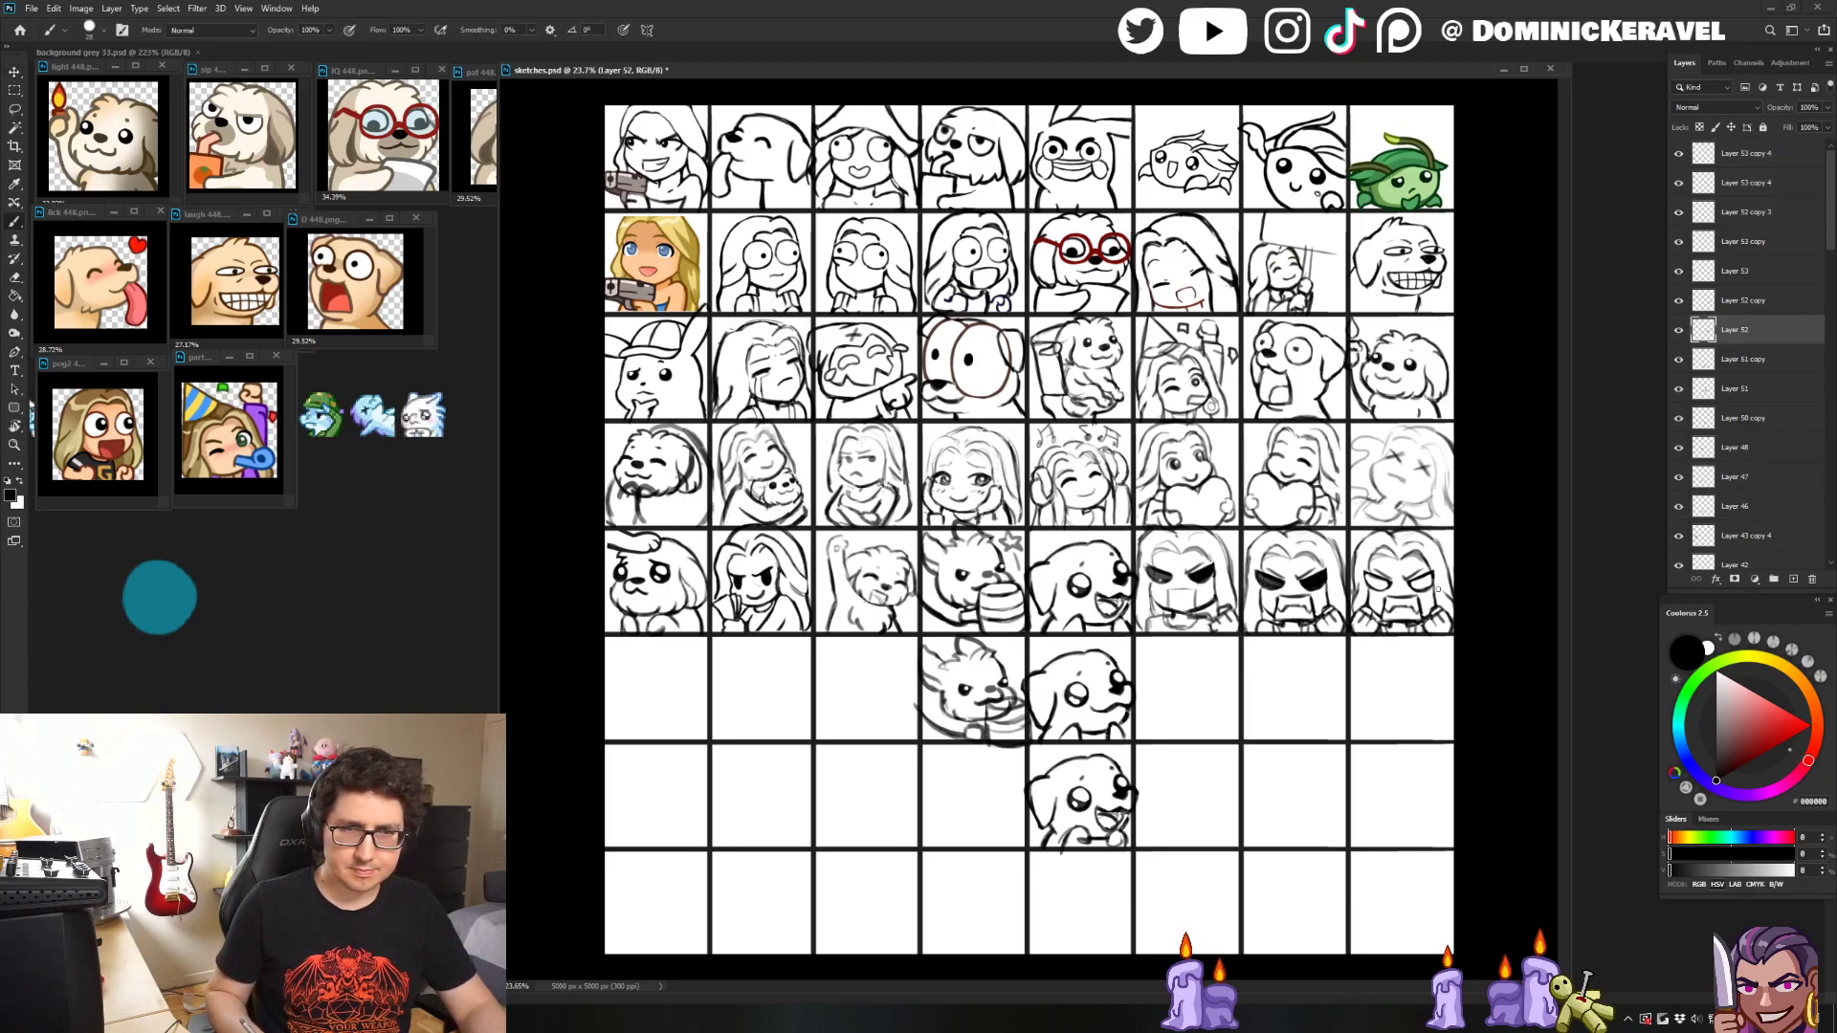
key(v)
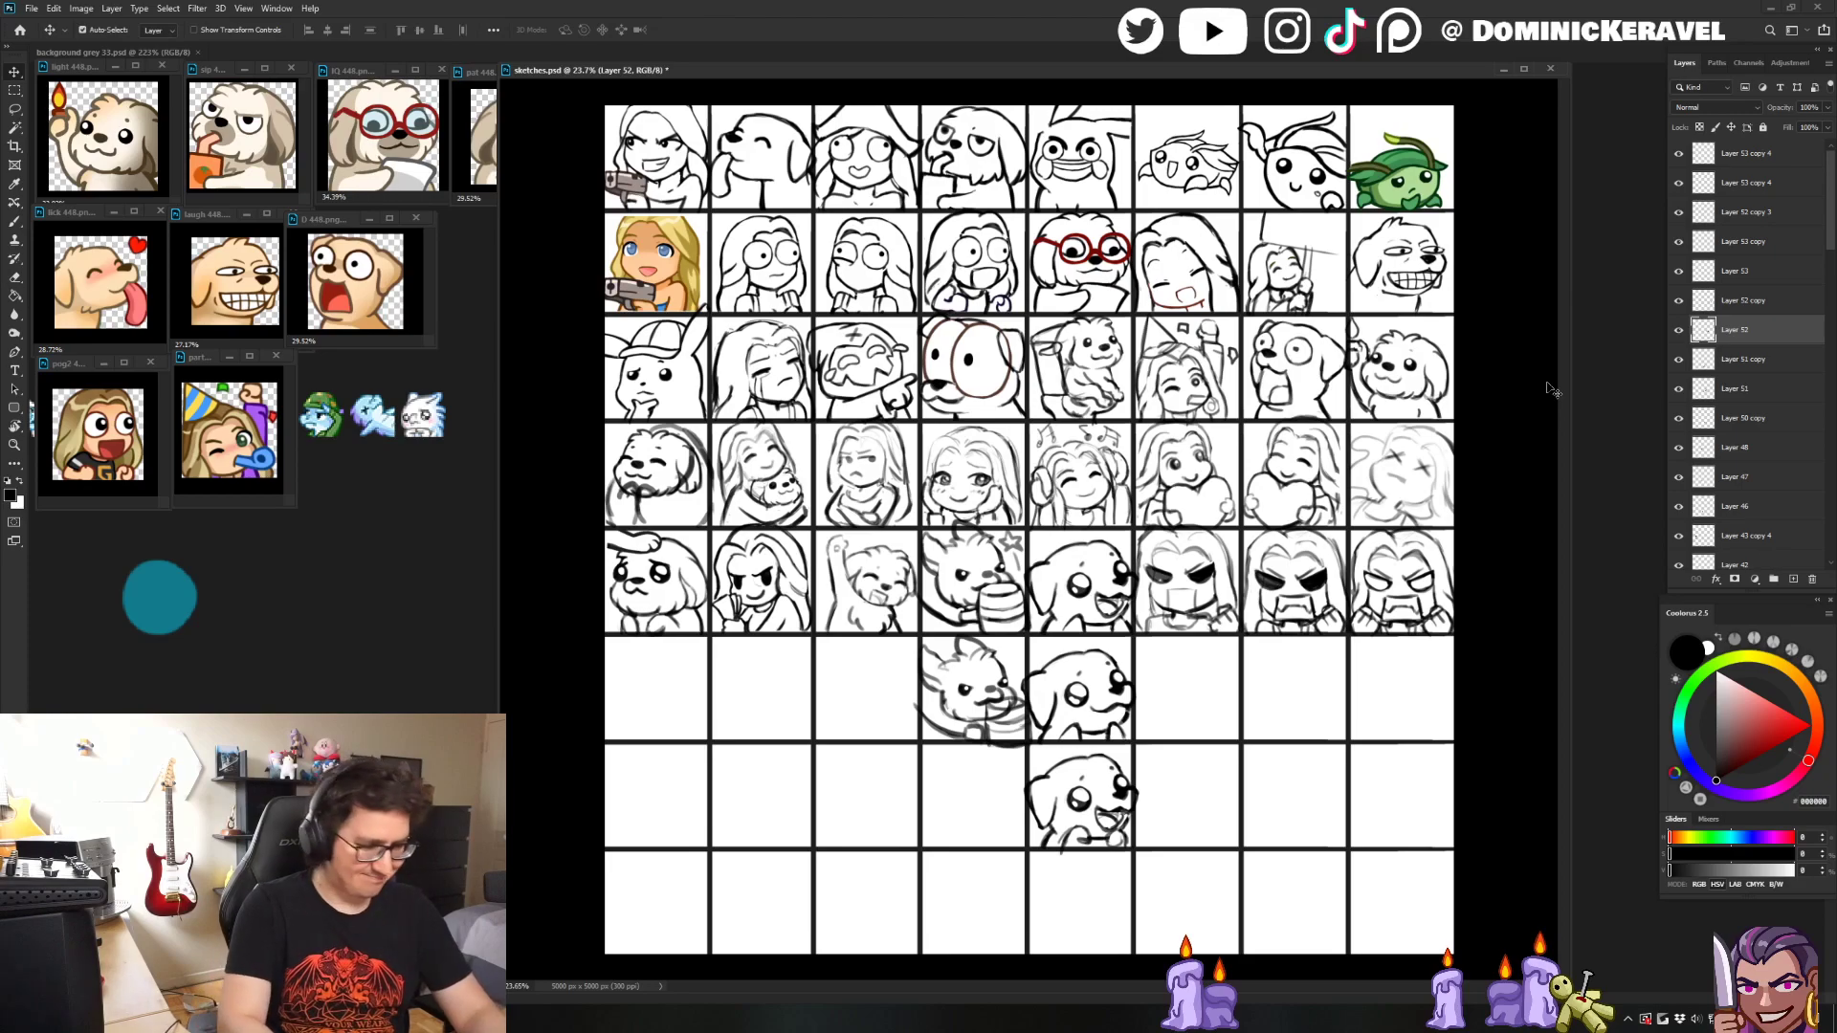
key(XF86AudioLowerVolume)
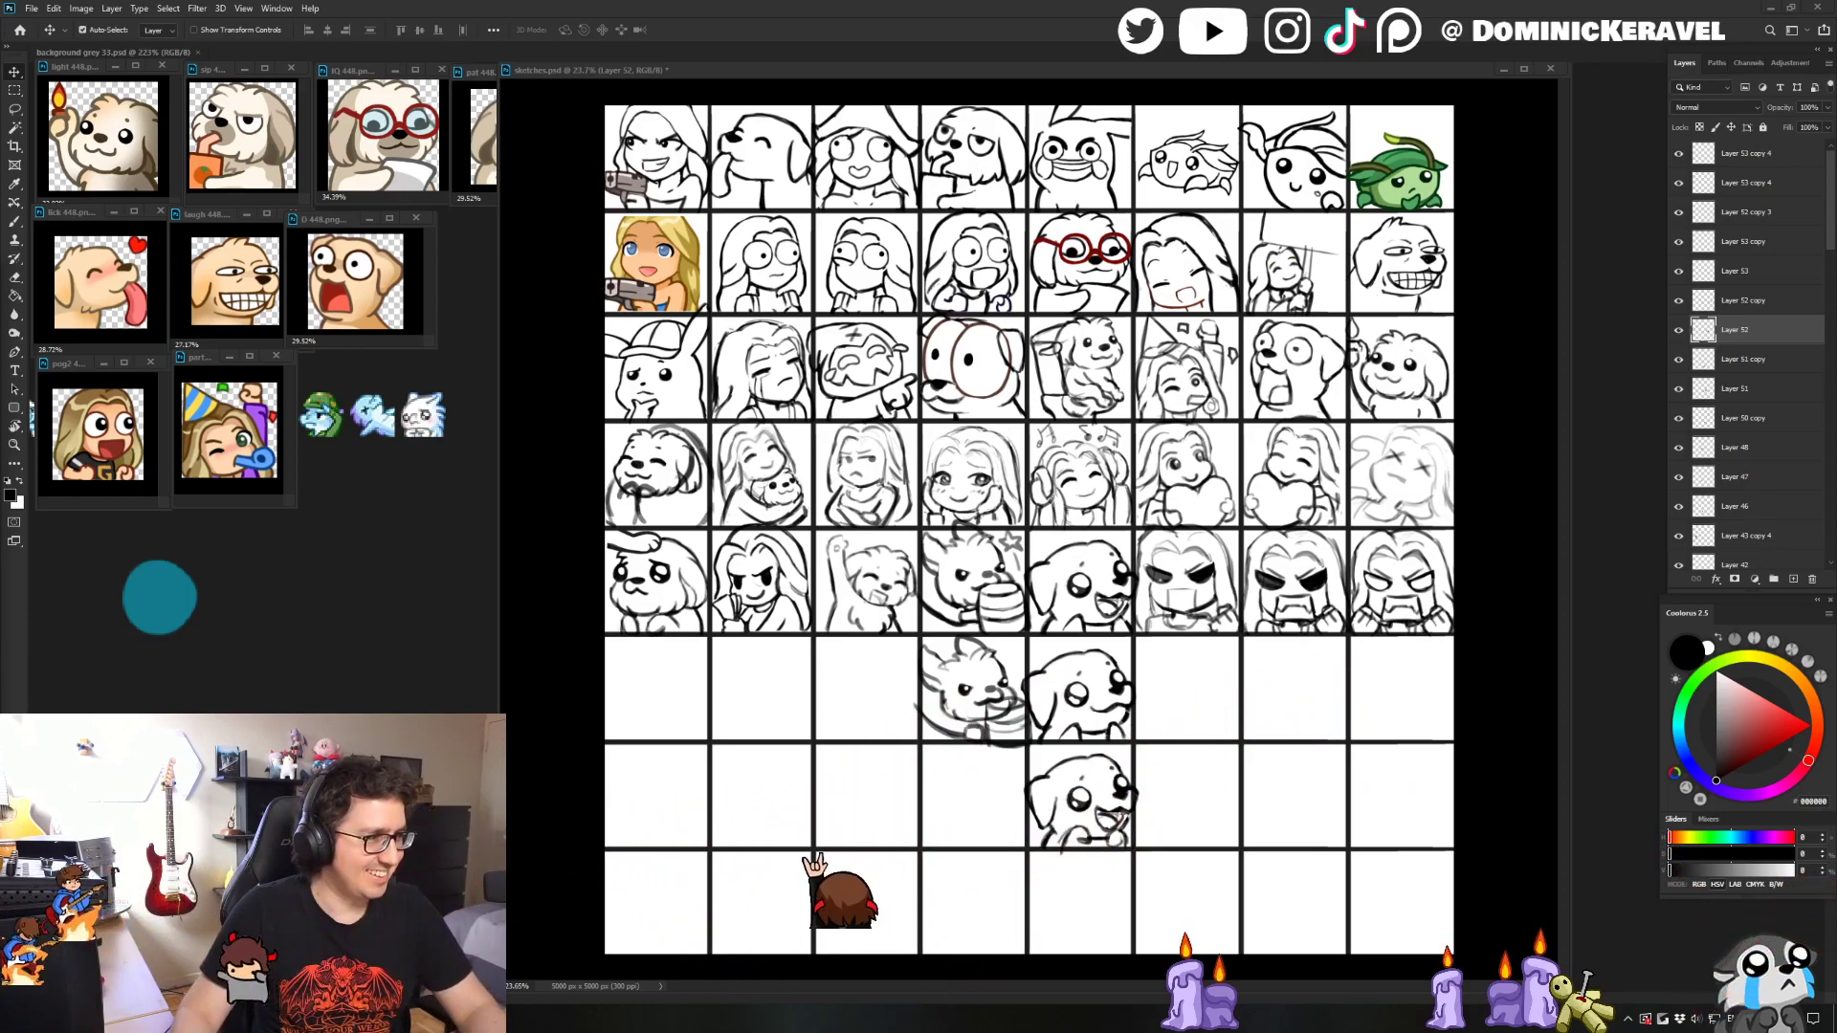
key(XF86AudioLowerVolume)
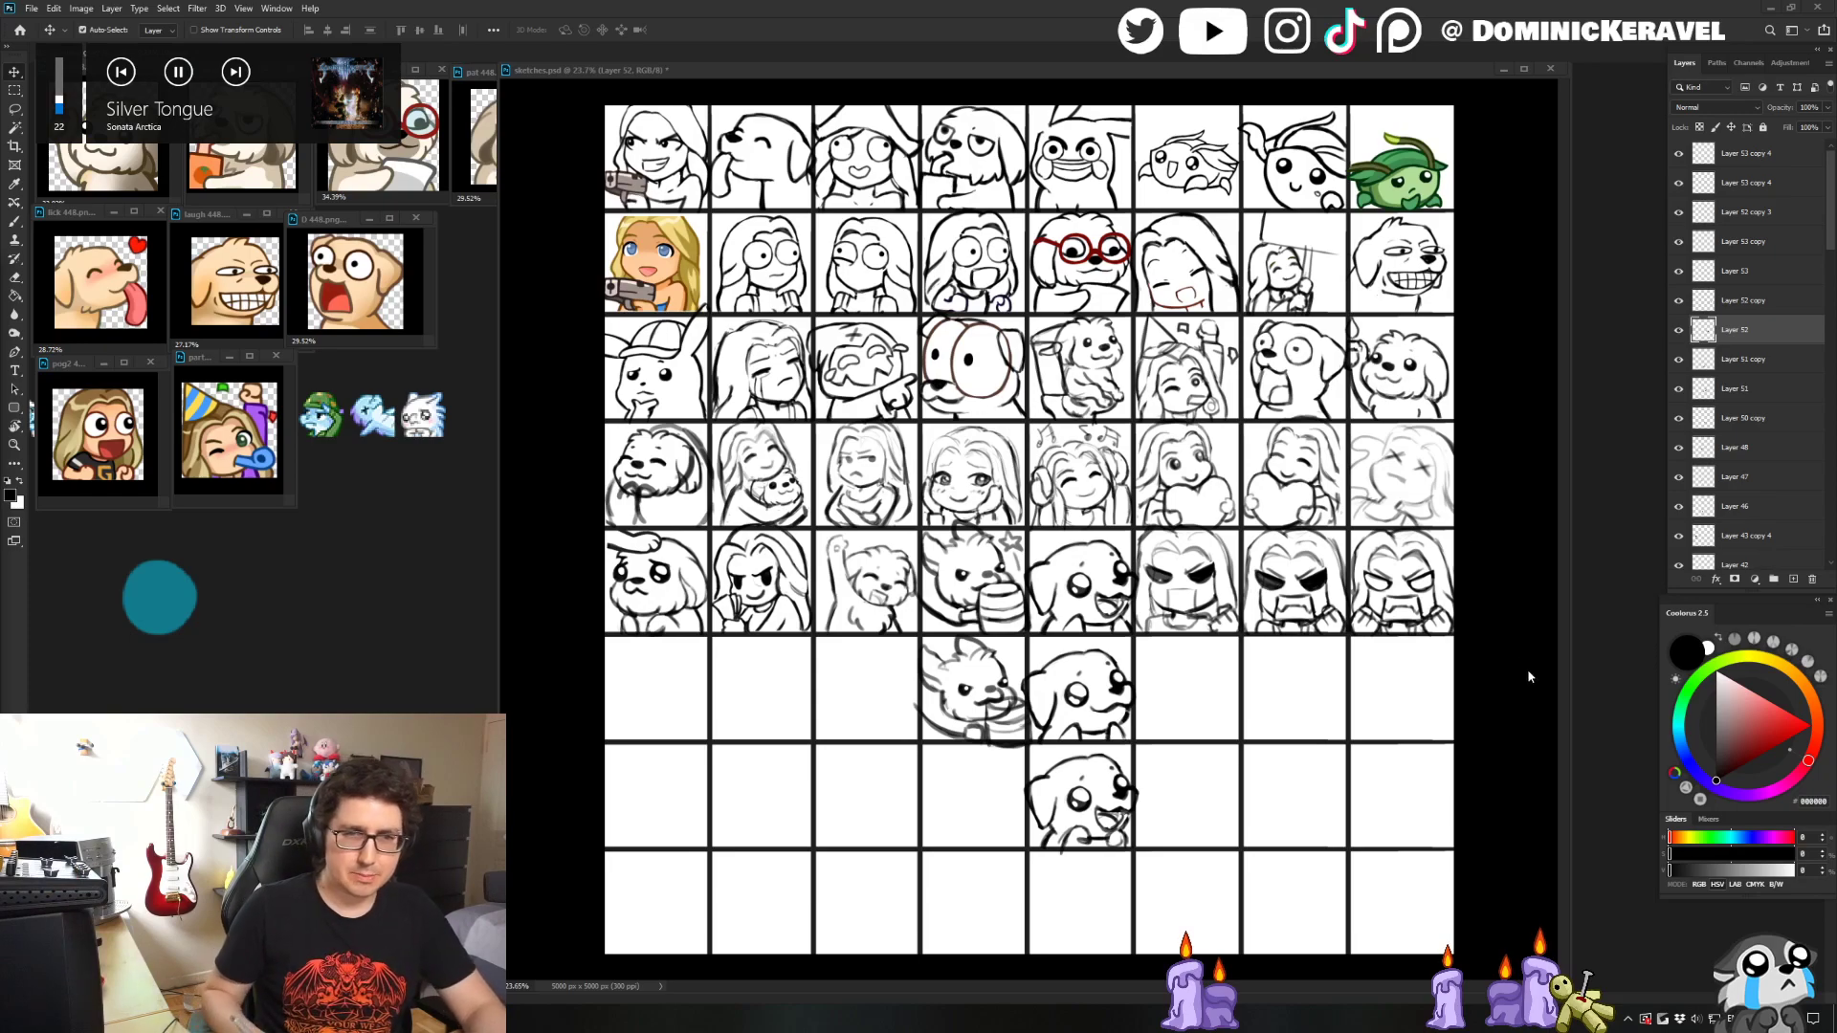
key(b)
mouse_move(1197, 647)
mouse_down()
mouse_move(1192, 674)
mouse_move(1326, 677)
mouse_up()
drag(1395, 652, 1428, 704)
key(ctrl+space)
scroll(1428, 704, down, 1)
key(v)
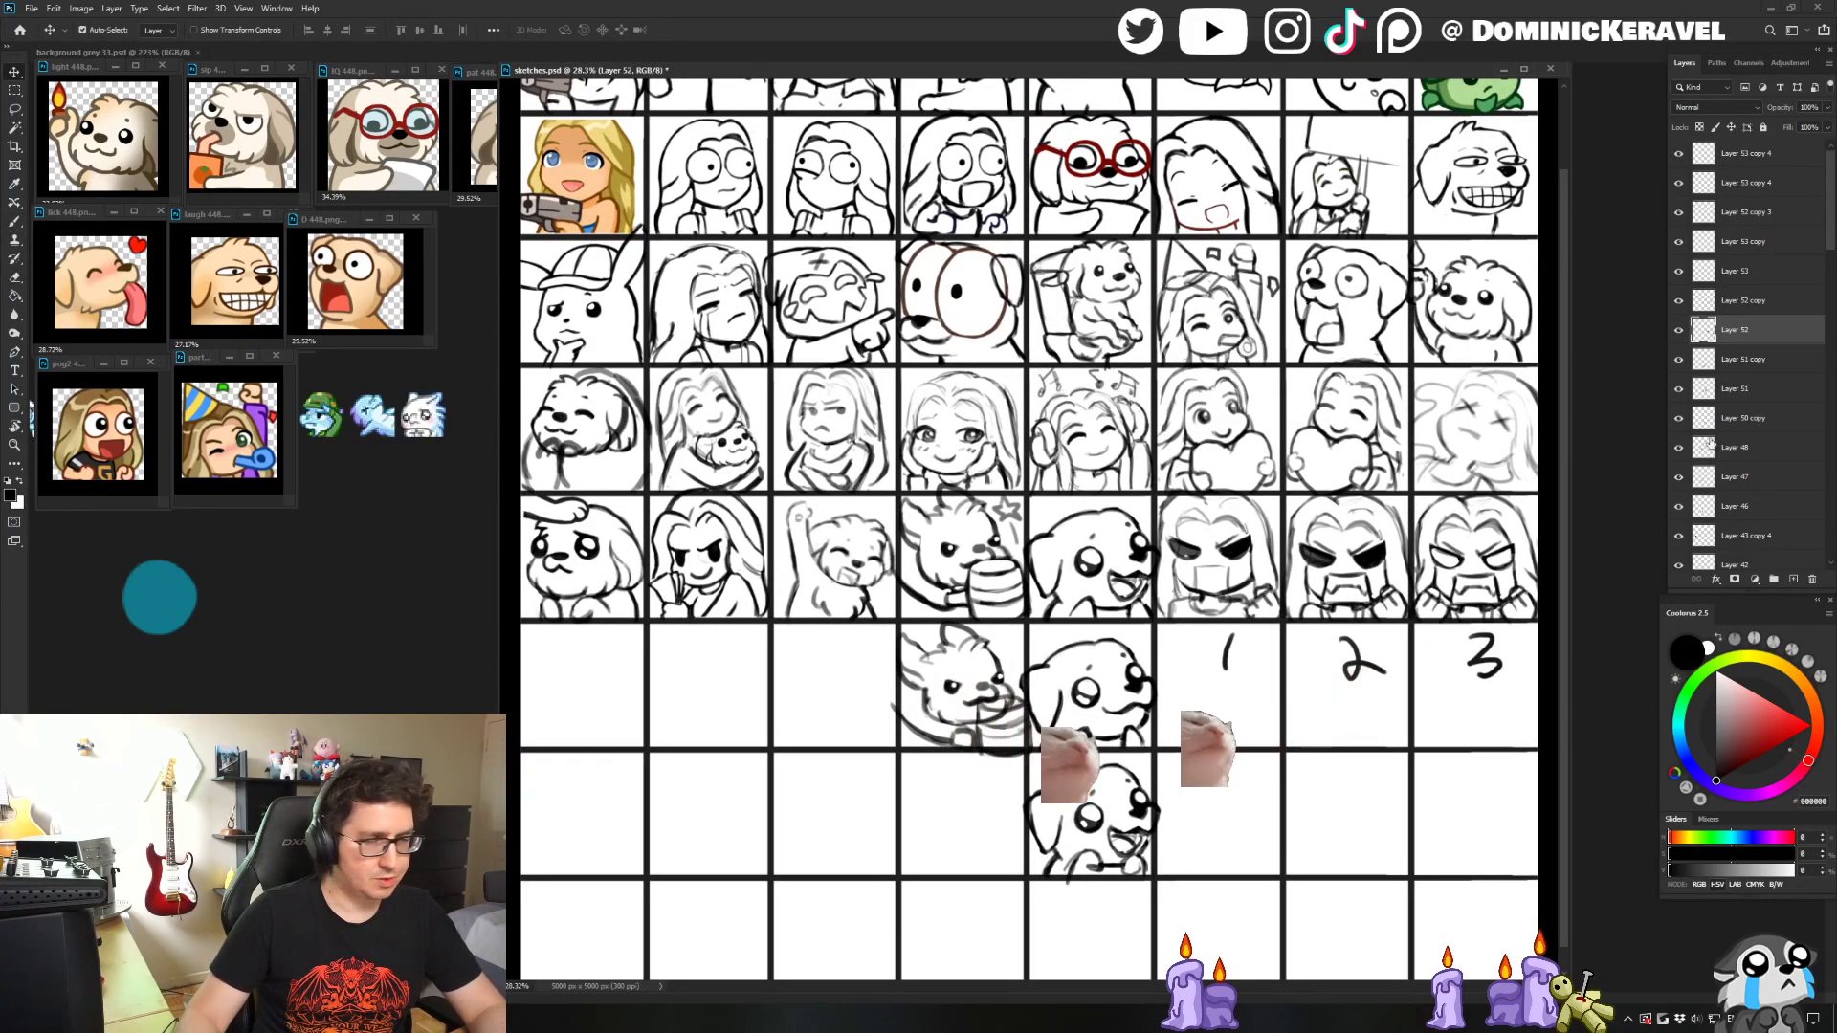
scroll(1434, 302, up, 1)
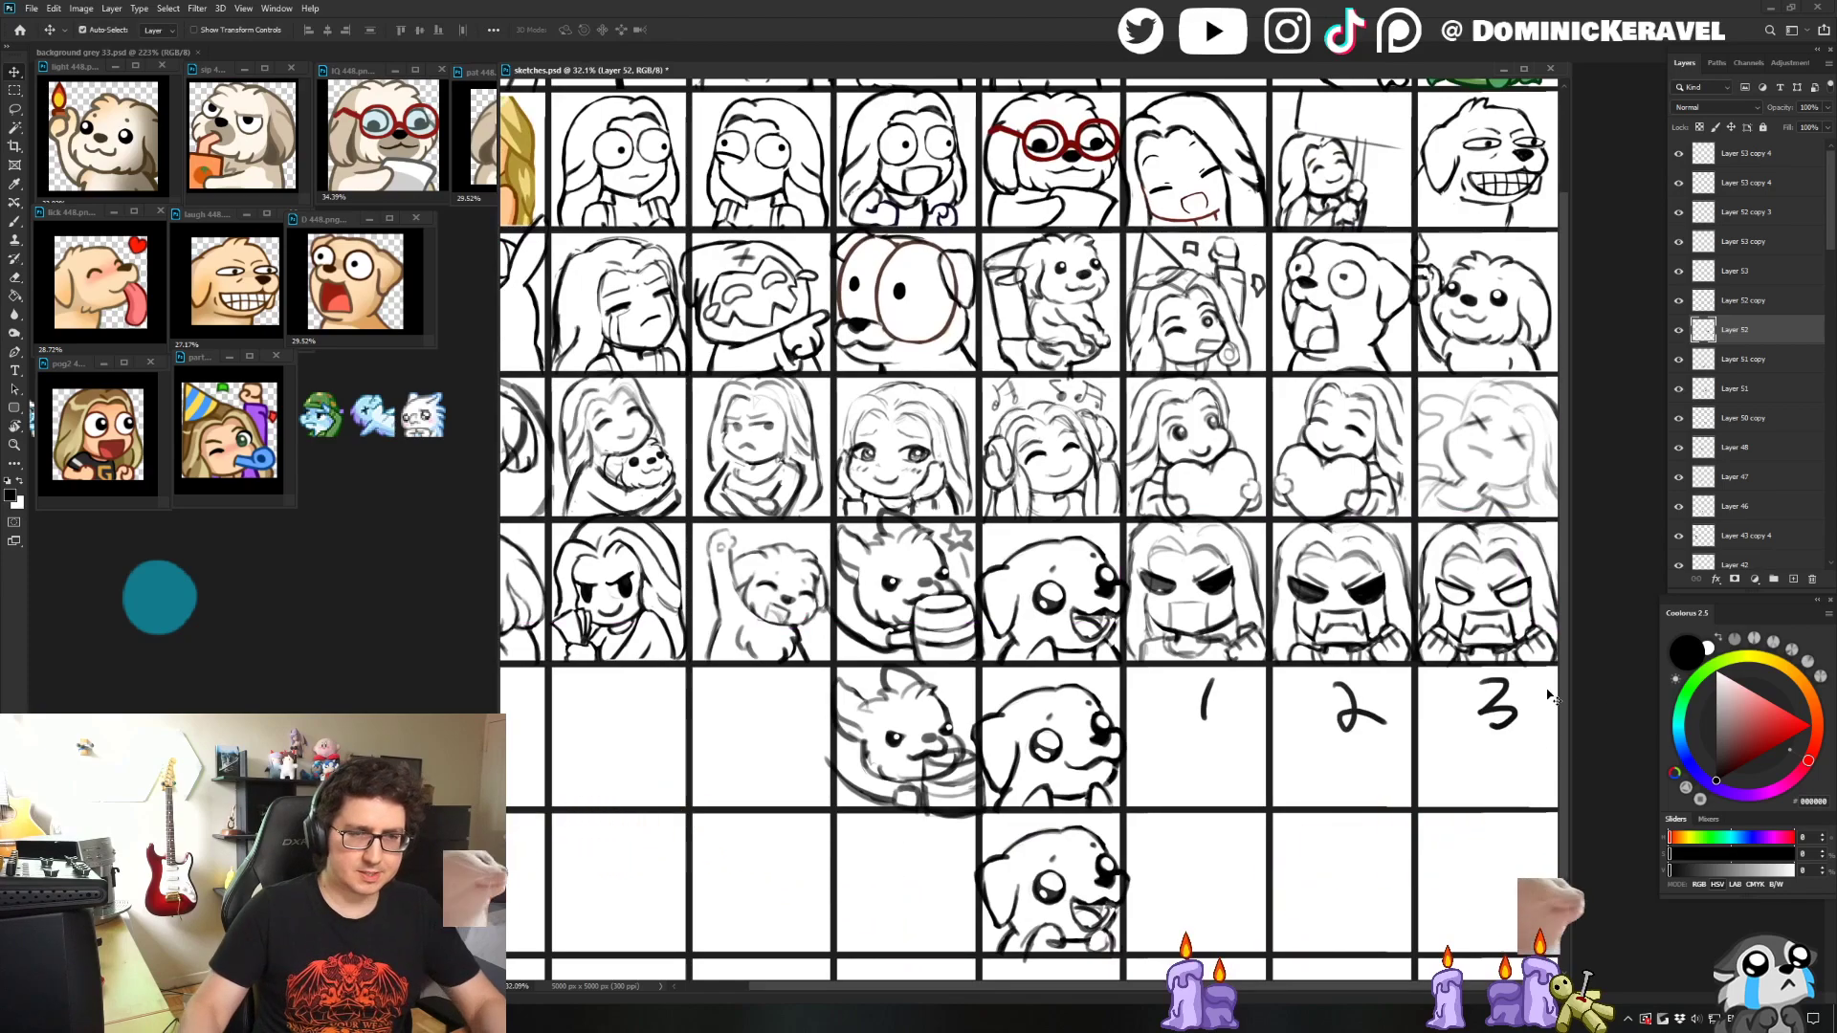
key(ctrl)
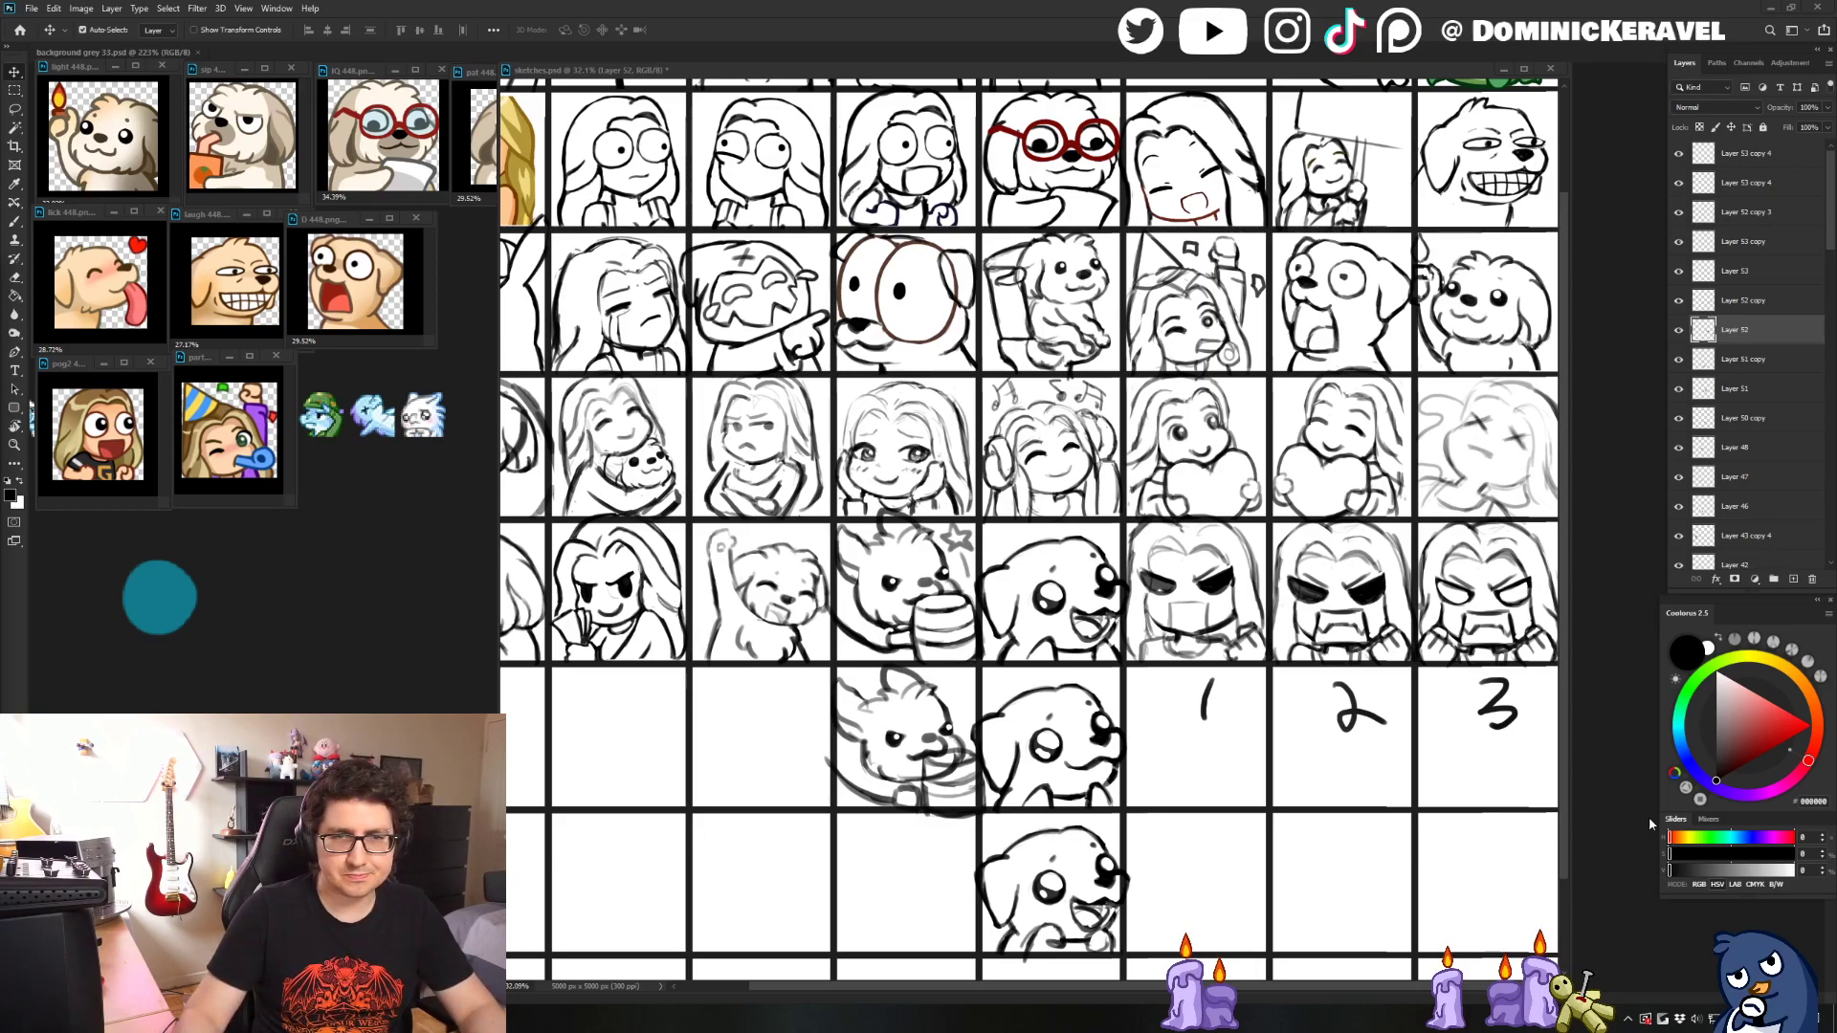
drag(1397, 830, 1368, 821)
scroll(1369, 821, down, 1)
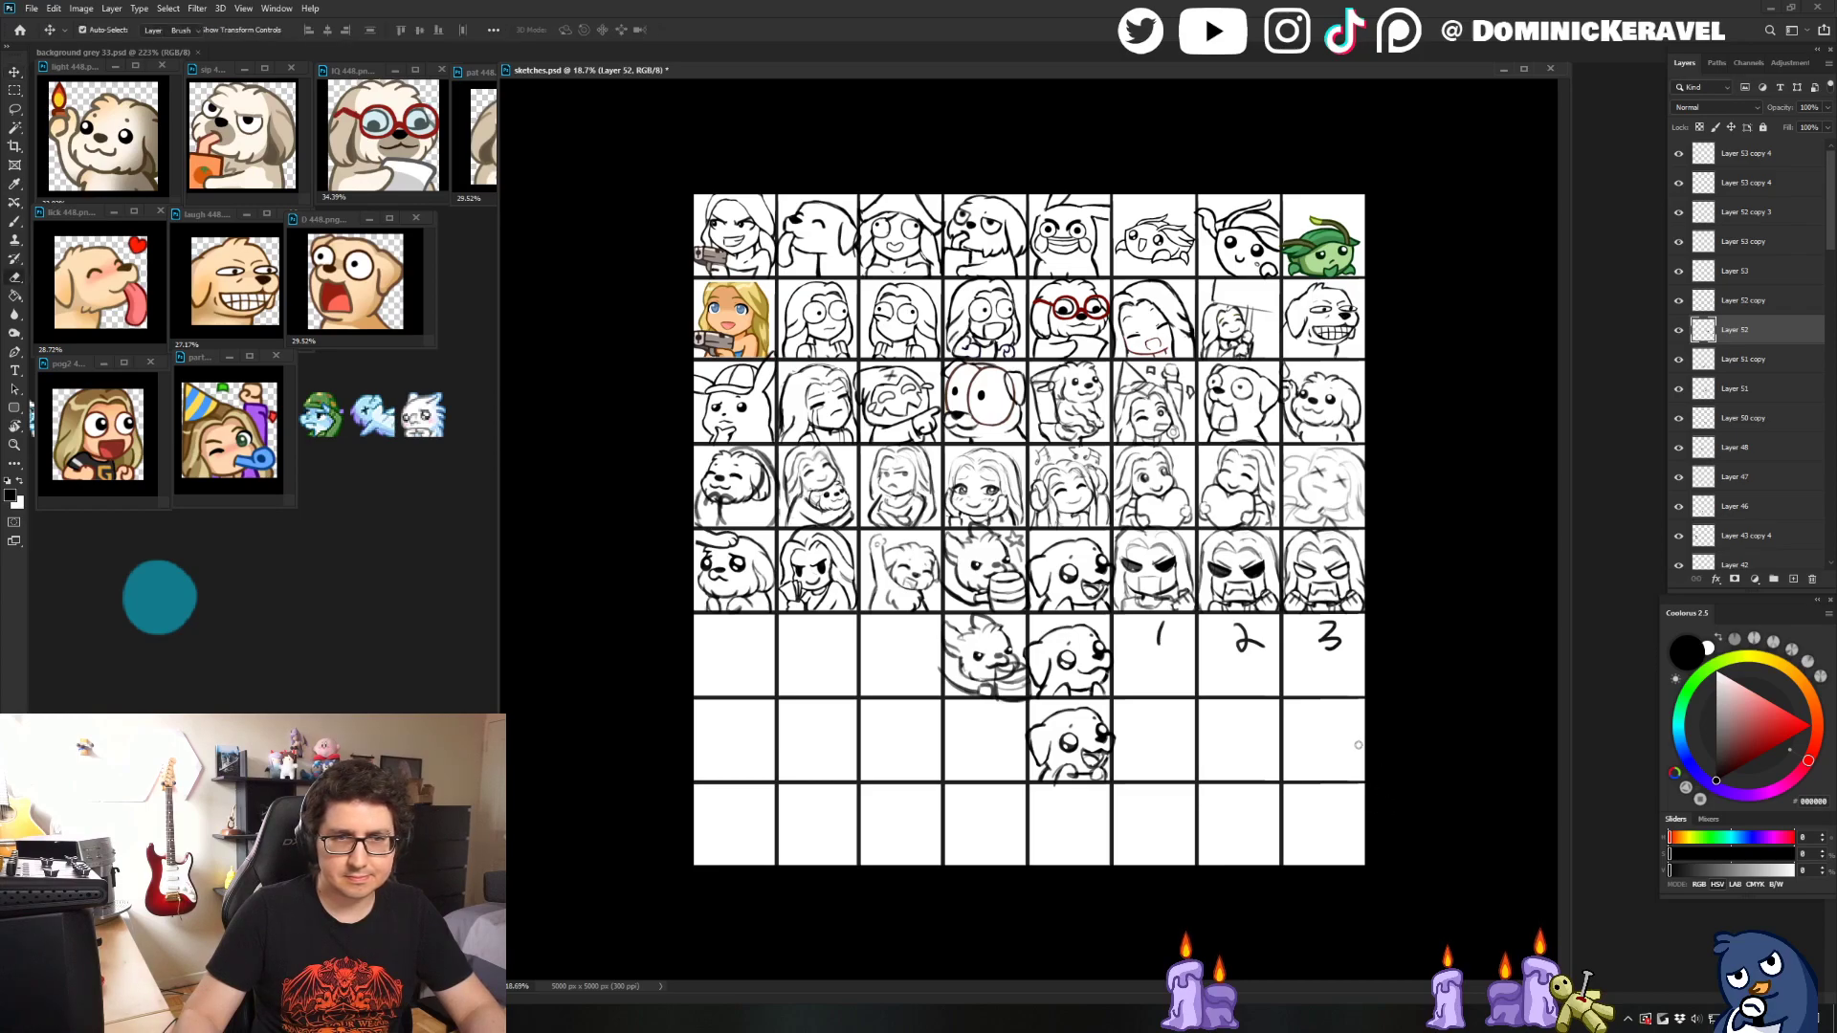
click(1309, 692)
scroll(1309, 692, up, 1)
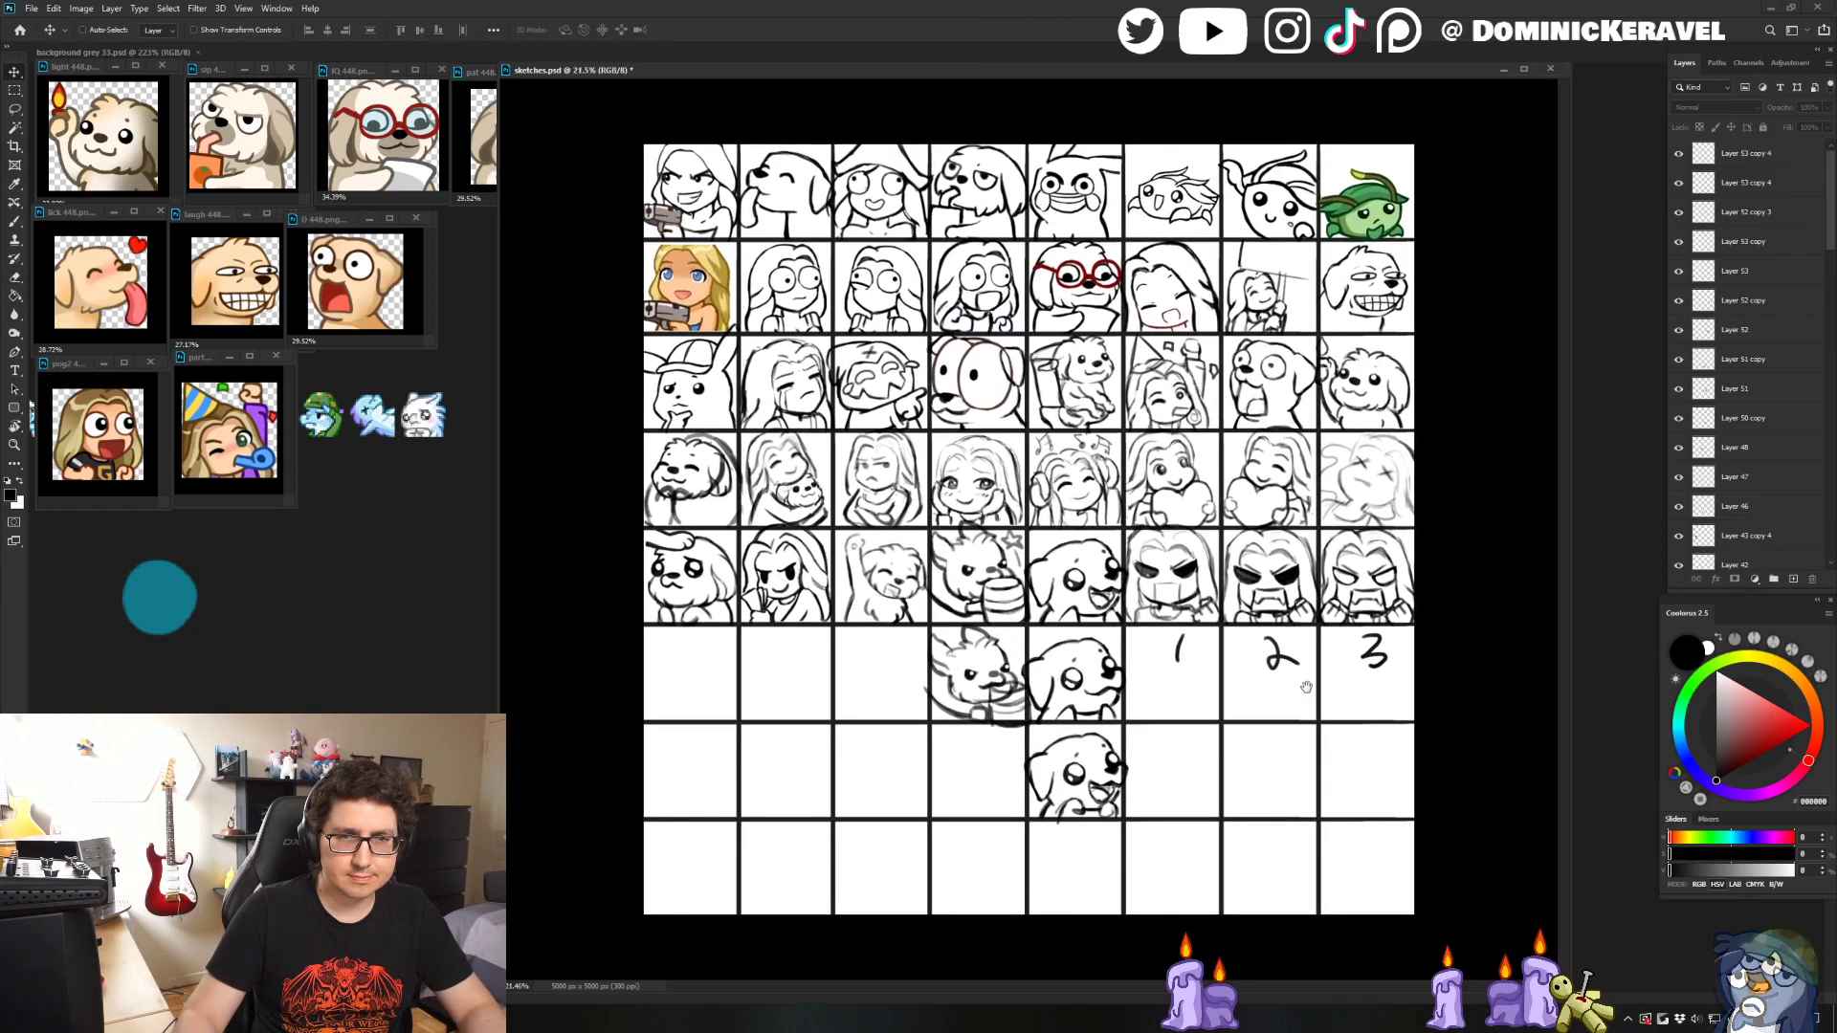
- Select the face layer of the second angry variant and save sketches.psd
click(1291, 595)
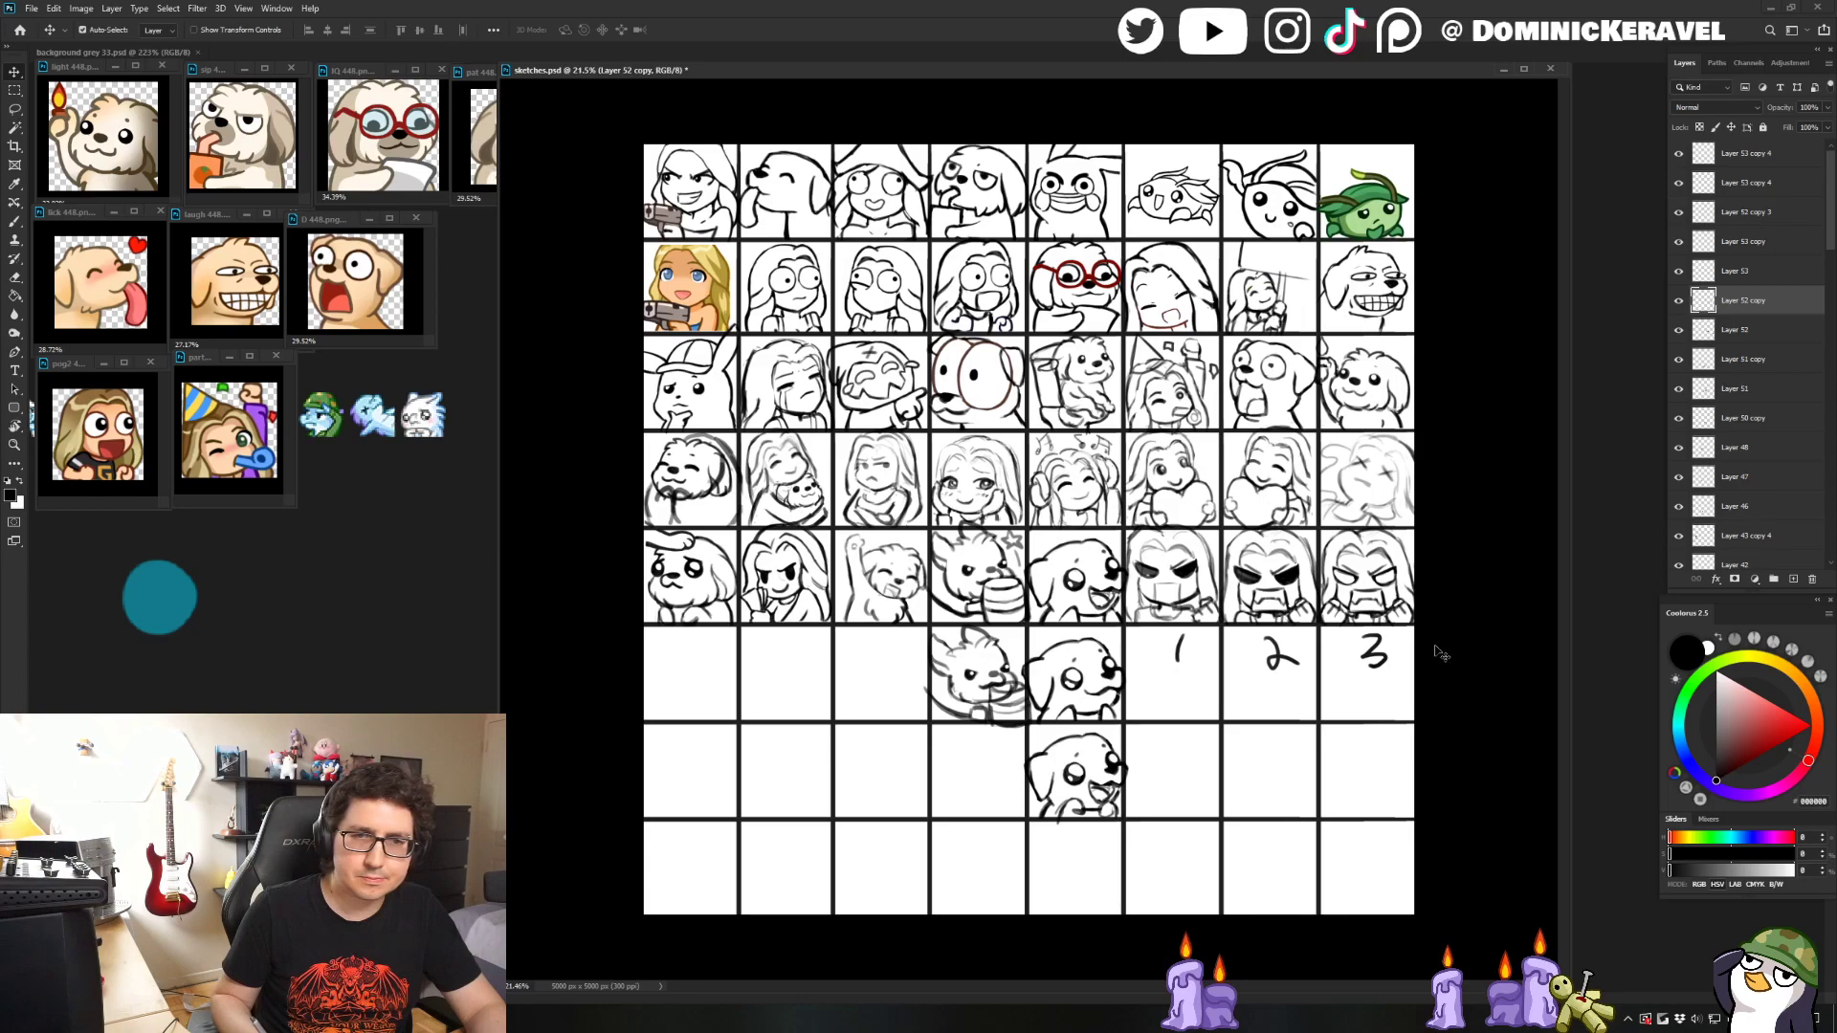
key(e)
key(v)
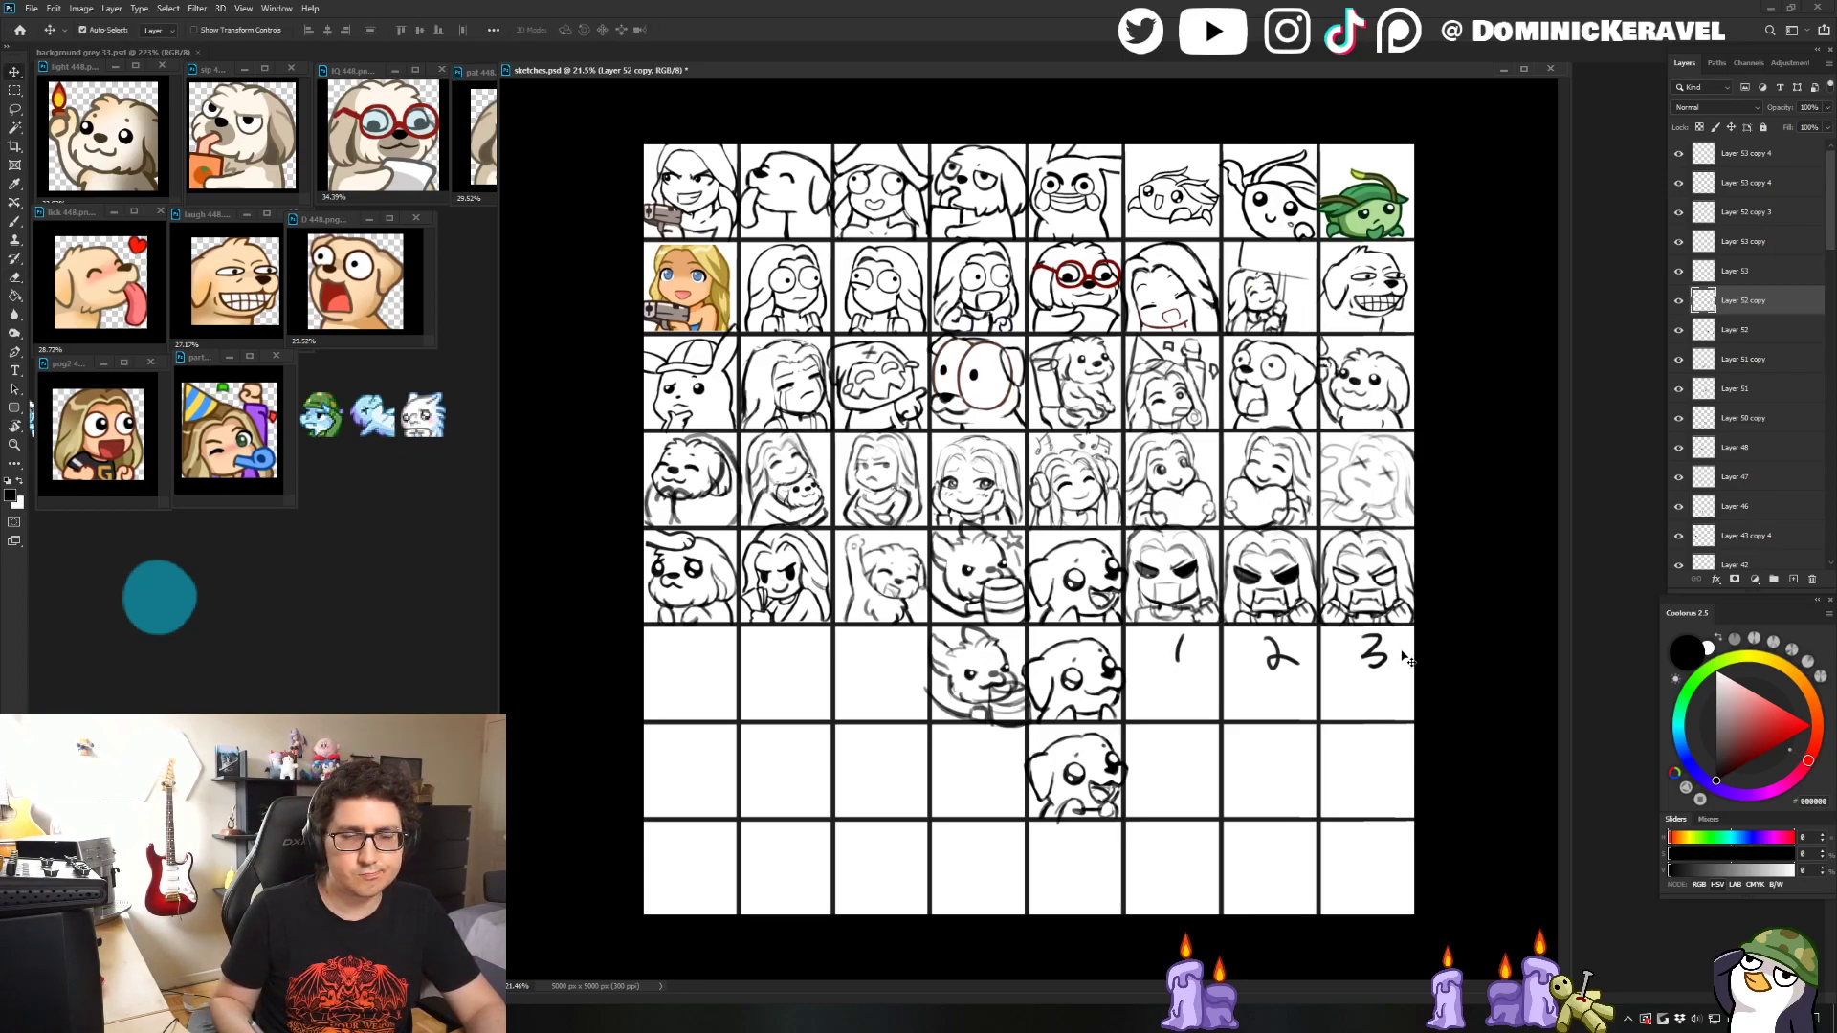
key(ctrl+s)
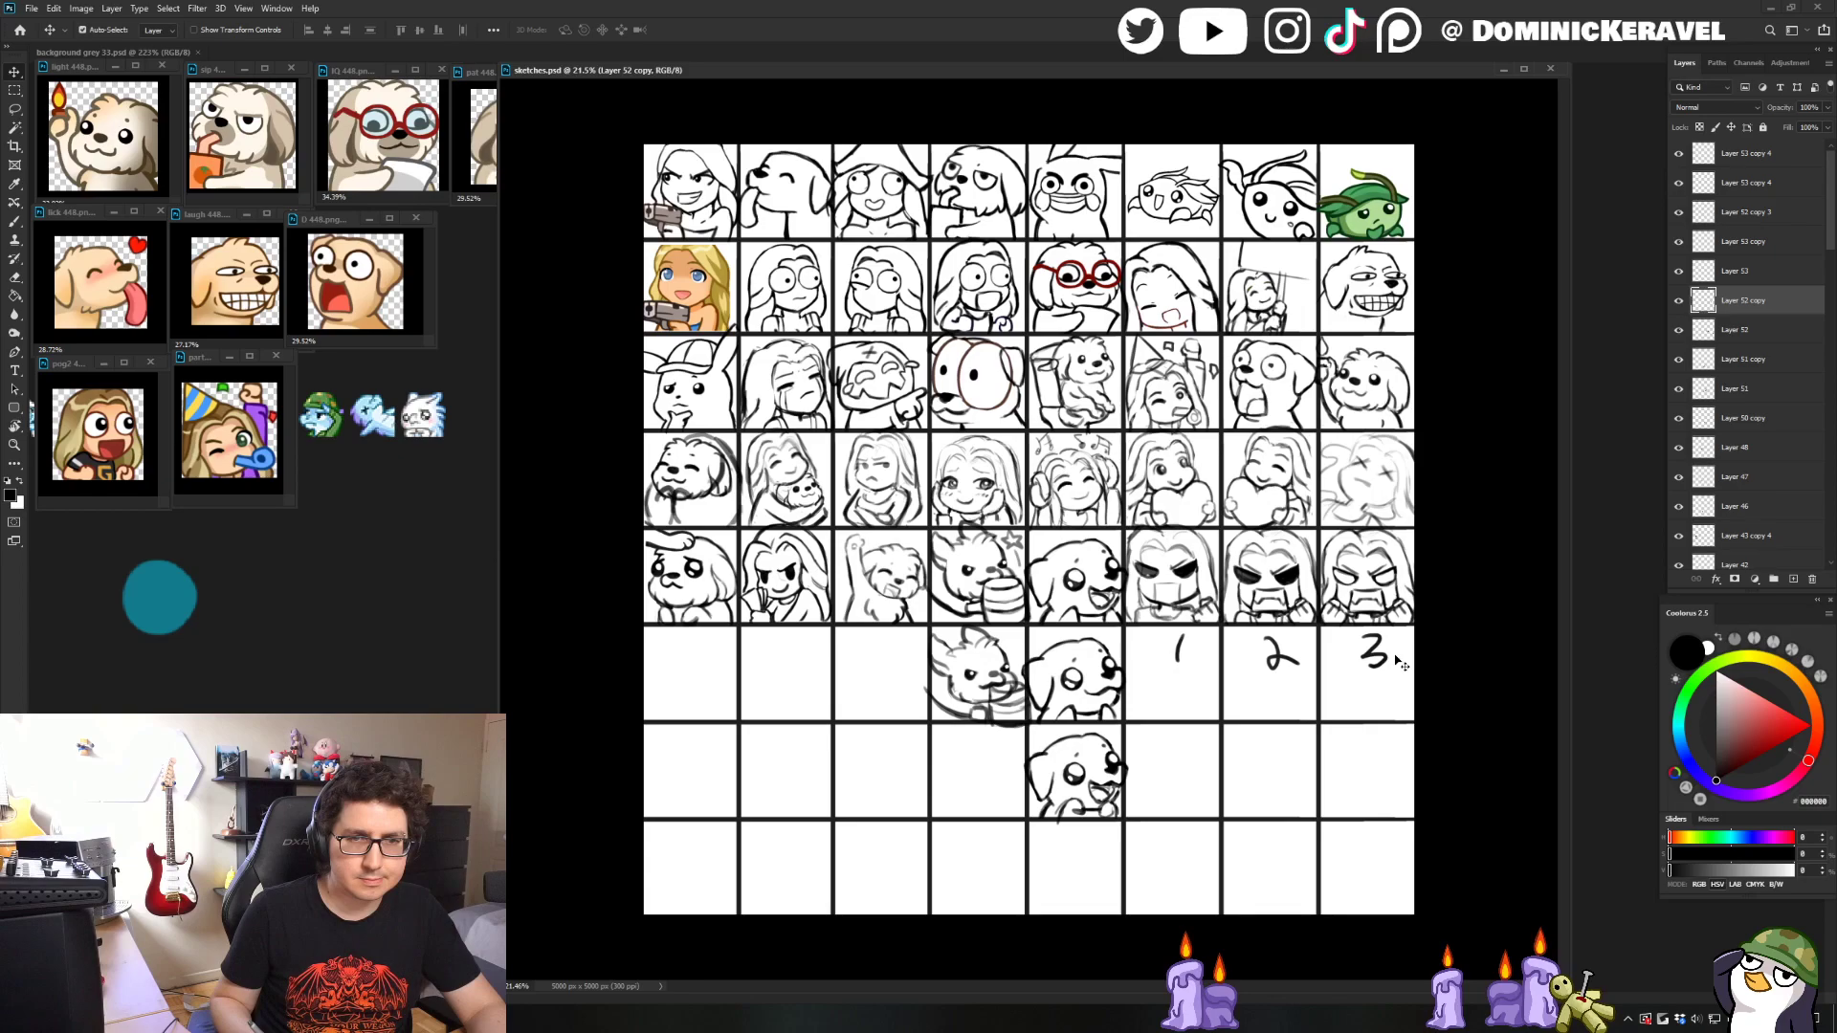
- Delete the first angry variant and the handwritten numbers, and copy the black-eyed second variant into the emptied fifth-row cell
key(b)
key(ctrl+space)
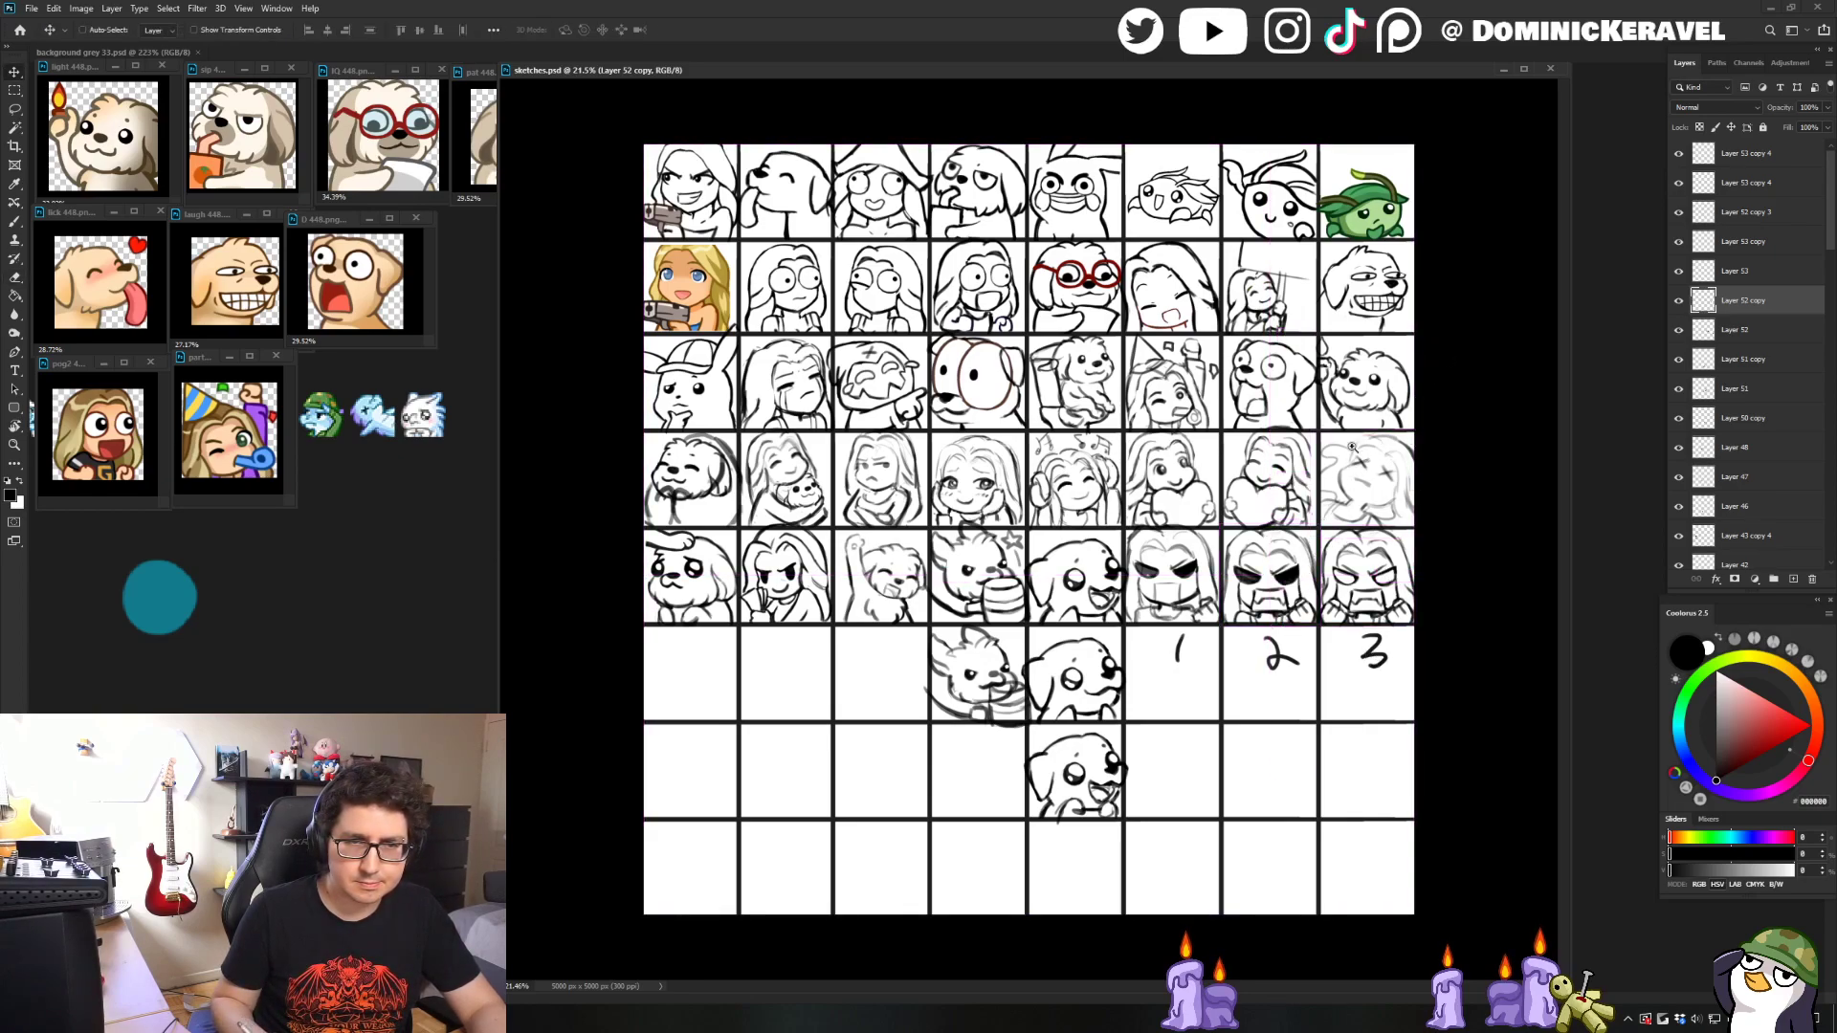
scroll(1186, 574, up, 2)
key(Delete)
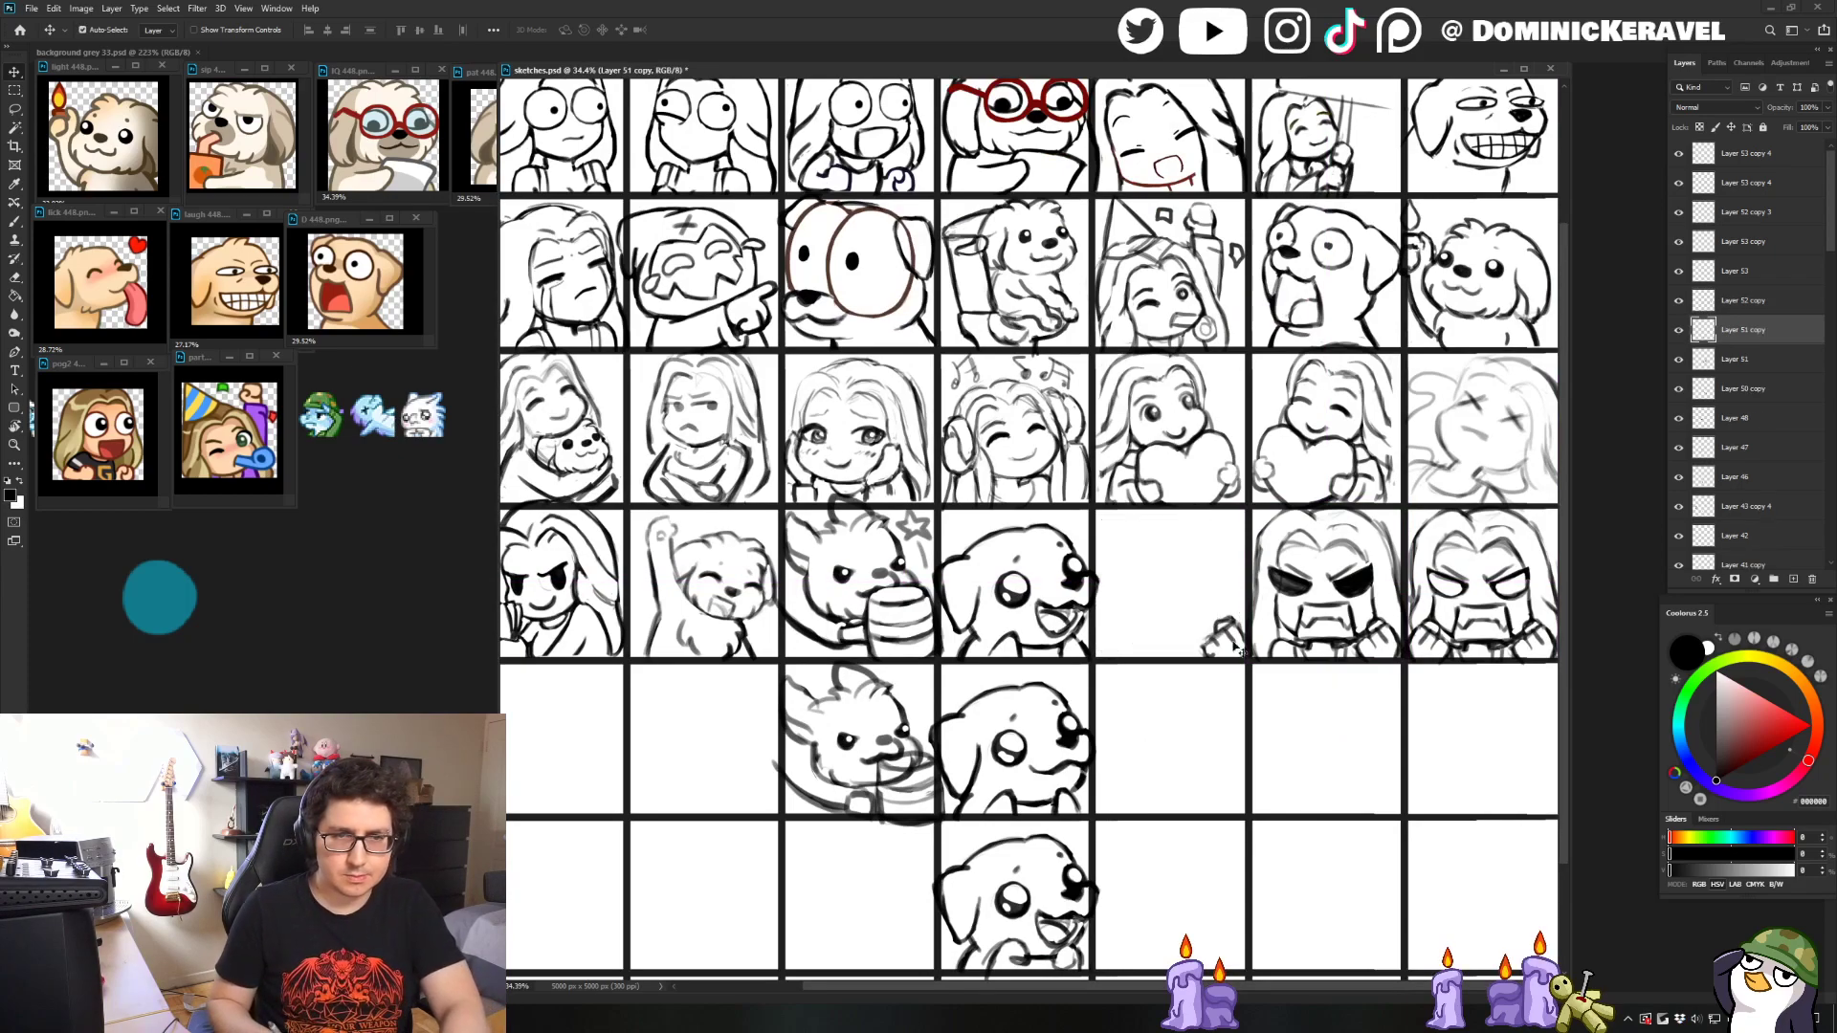
drag(1362, 576, 1200, 575)
- Lasso and rework the lower-right body lines of the new black-eyed copy in the first variant's cell
key(b)
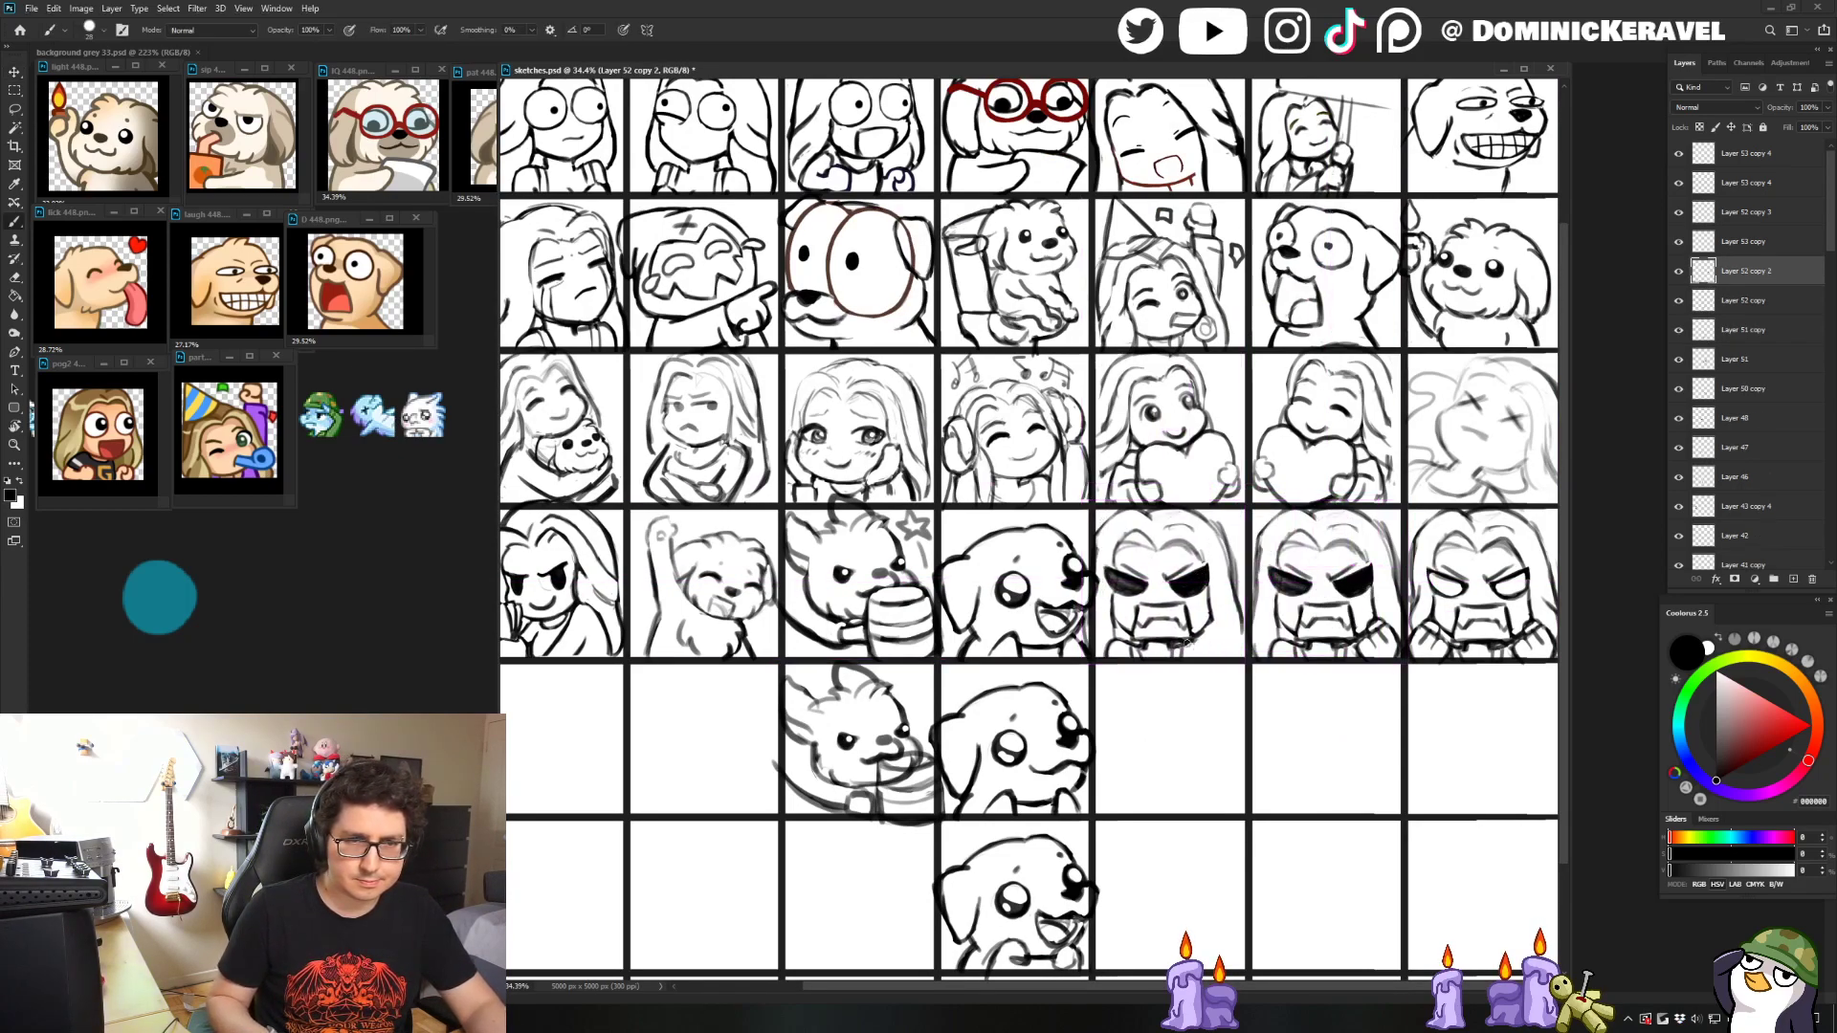
key(l)
click(1204, 644)
key(Return)
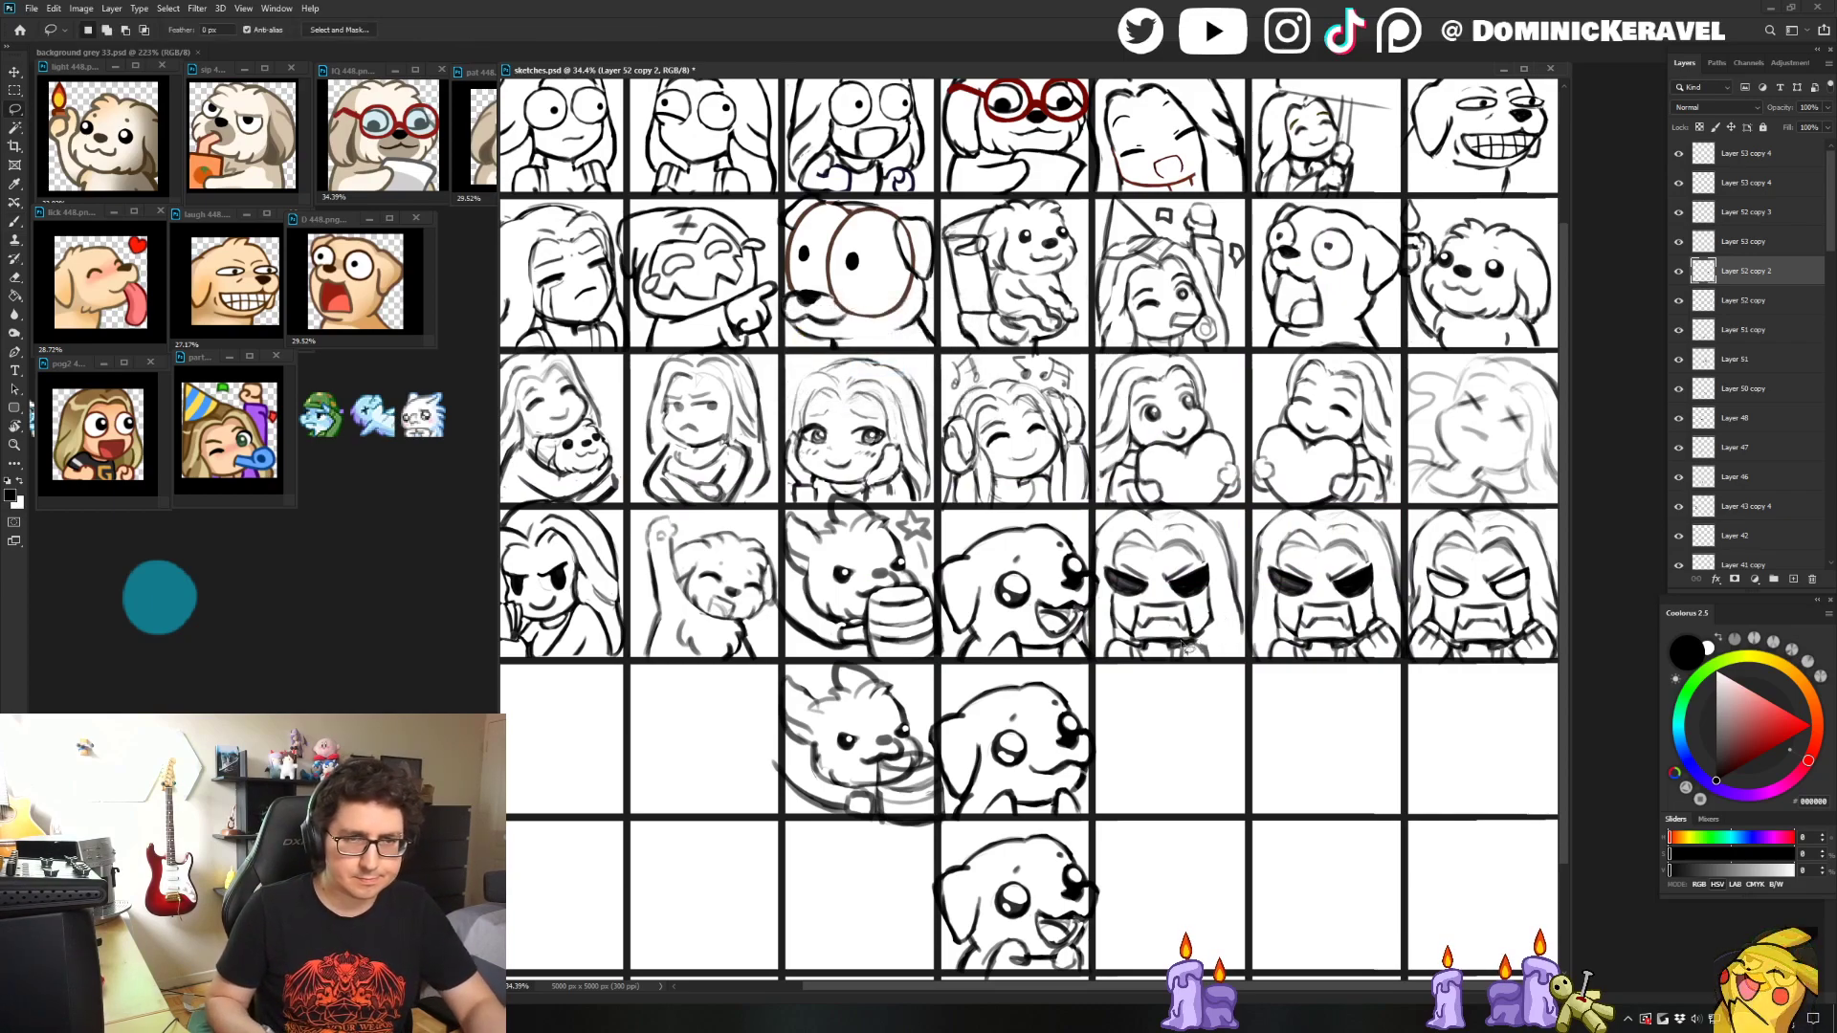
mouse_move(1213, 640)
mouse_down()
mouse_move(1181, 675)
mouse_move(1213, 643)
mouse_up()
drag(1209, 647, 1215, 654)
key(b)
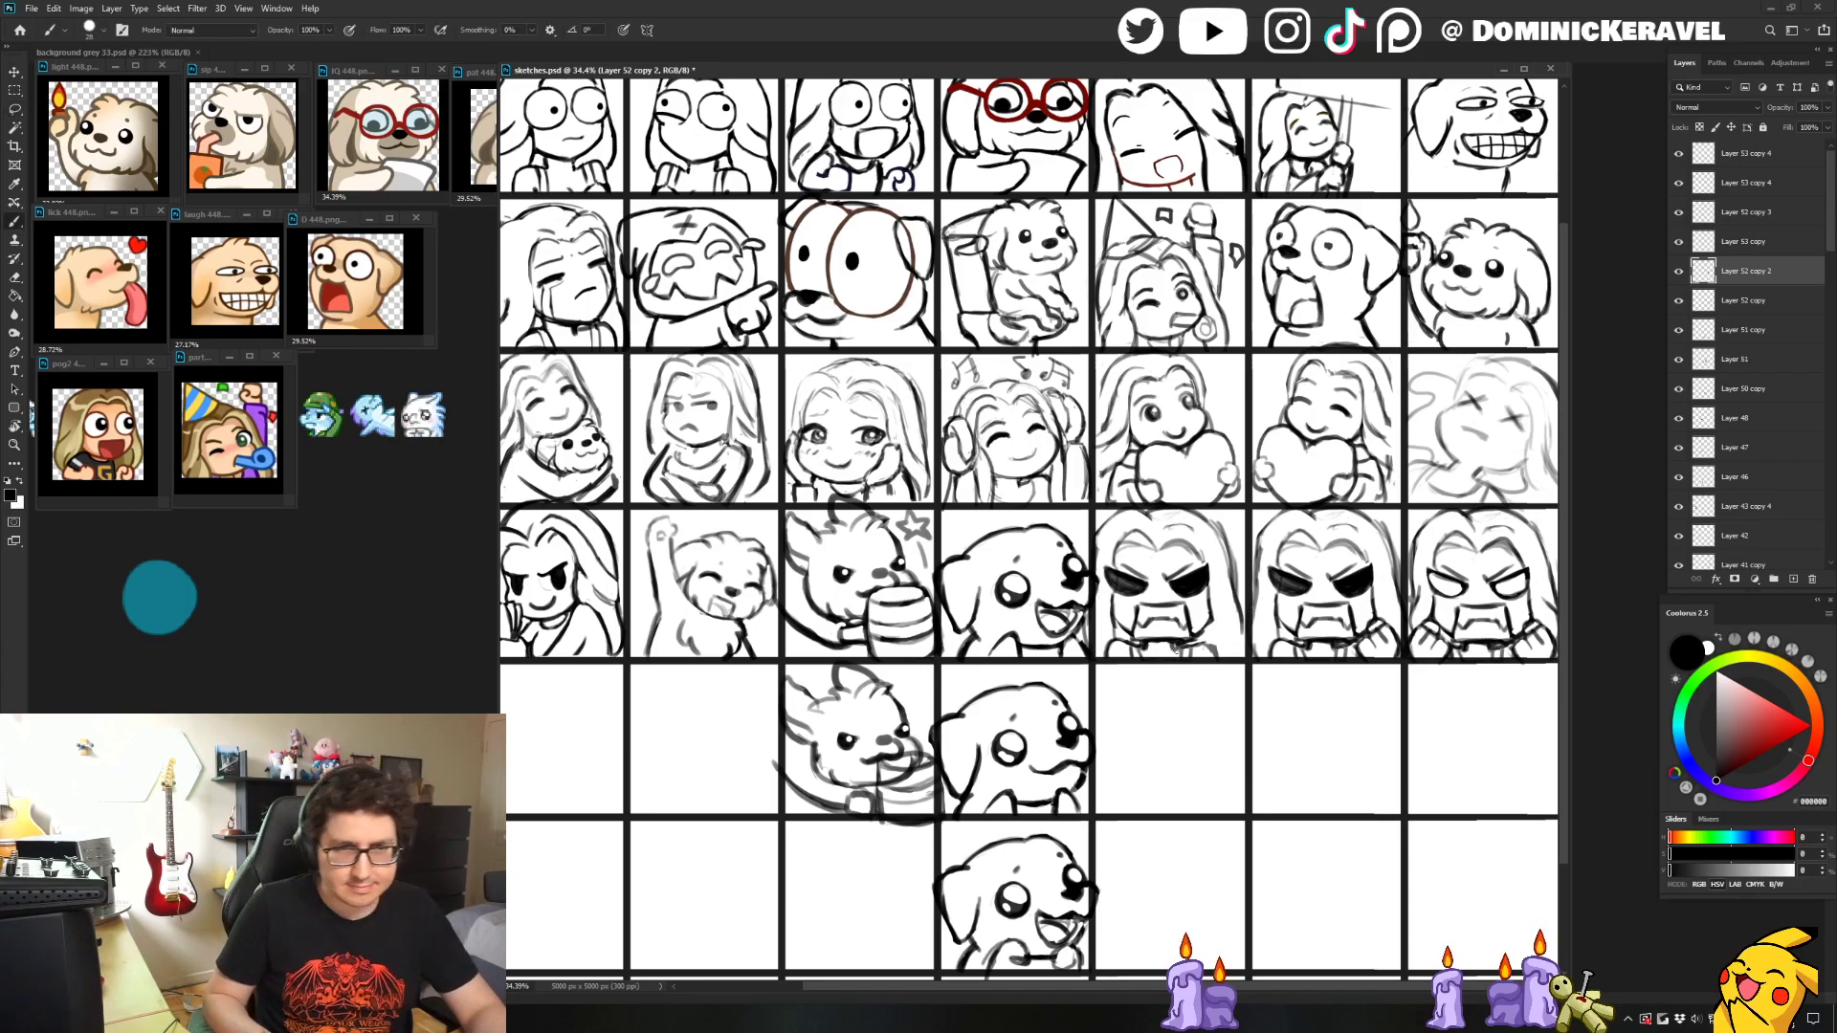
- Redraw the lower hair strand on the right side of the new copy and shift the copy sideways within its cell
key(e)
key(b)
mouse_move(1228, 594)
mouse_down()
mouse_move(1248, 652)
mouse_move(1234, 636)
mouse_up()
key(v)
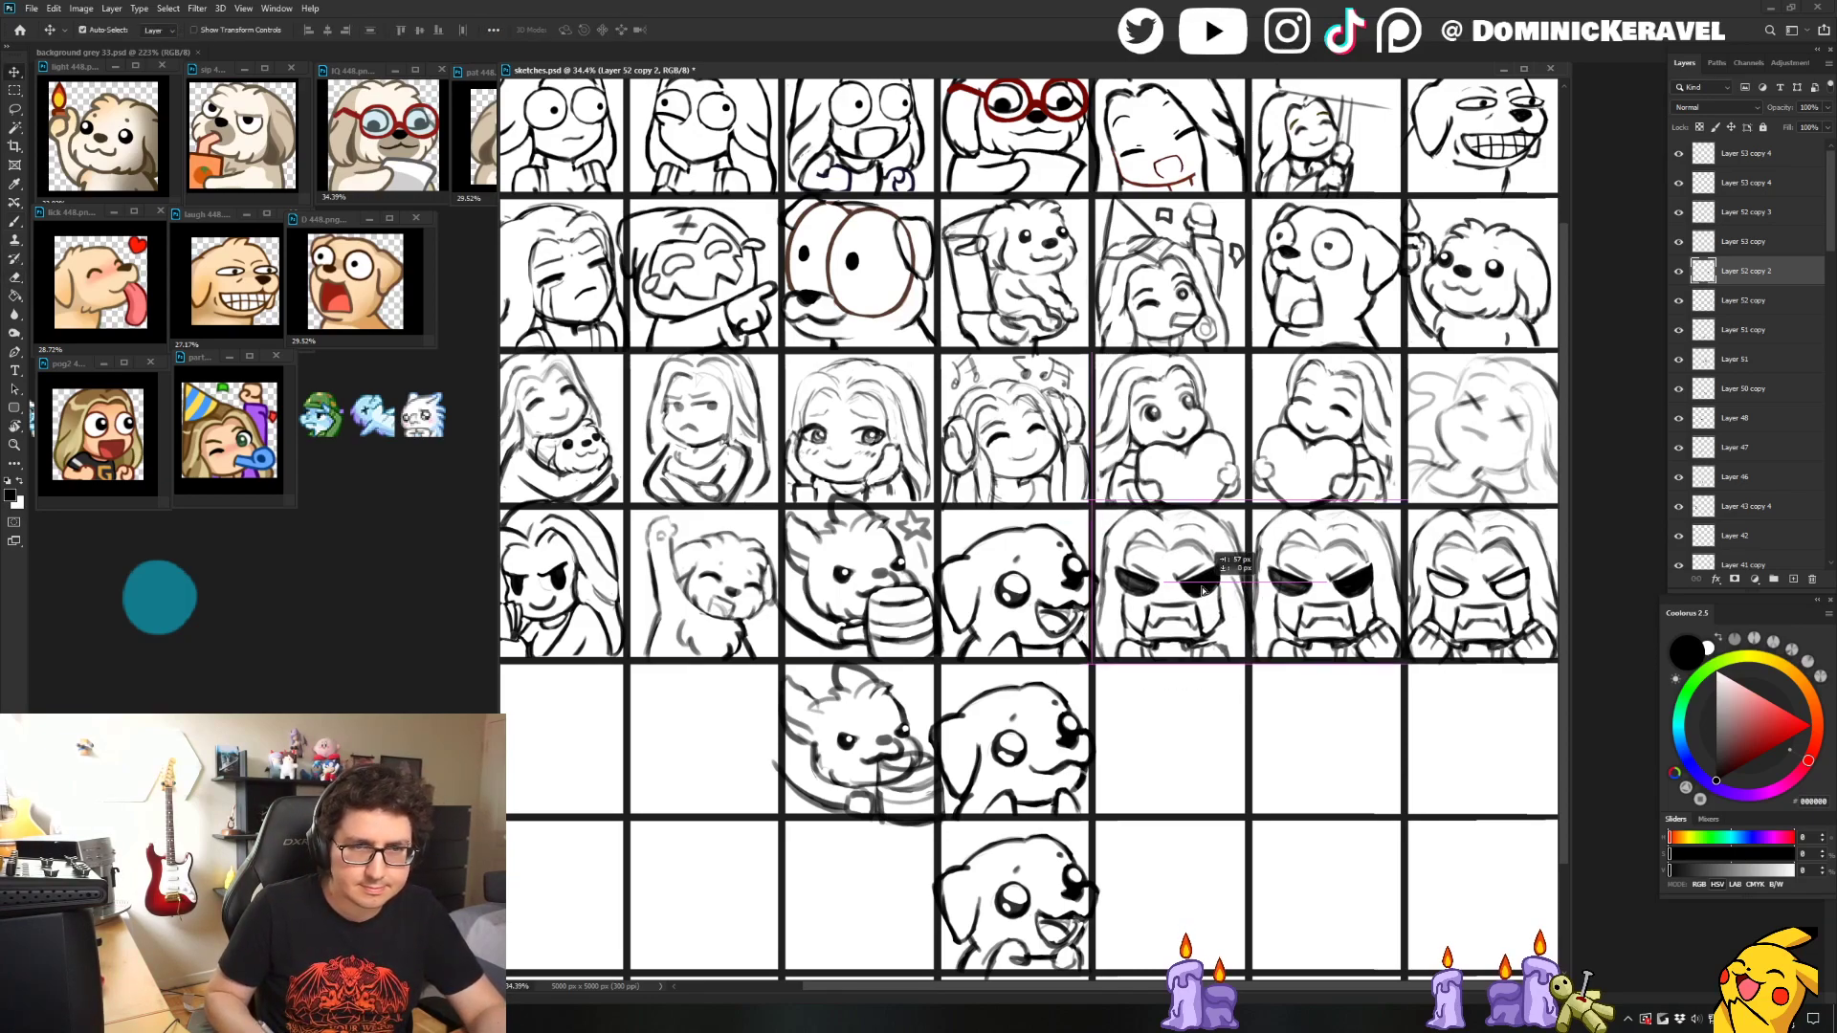
- Draw the long hair outline on the left side of the new copy down to the cell's bottom edge
key(b)
drag(1095, 632, 1105, 663)
mouse_move(1102, 587)
mouse_down()
mouse_move(1106, 607)
mouse_move(1103, 549)
mouse_up()
key(e)
key(e)
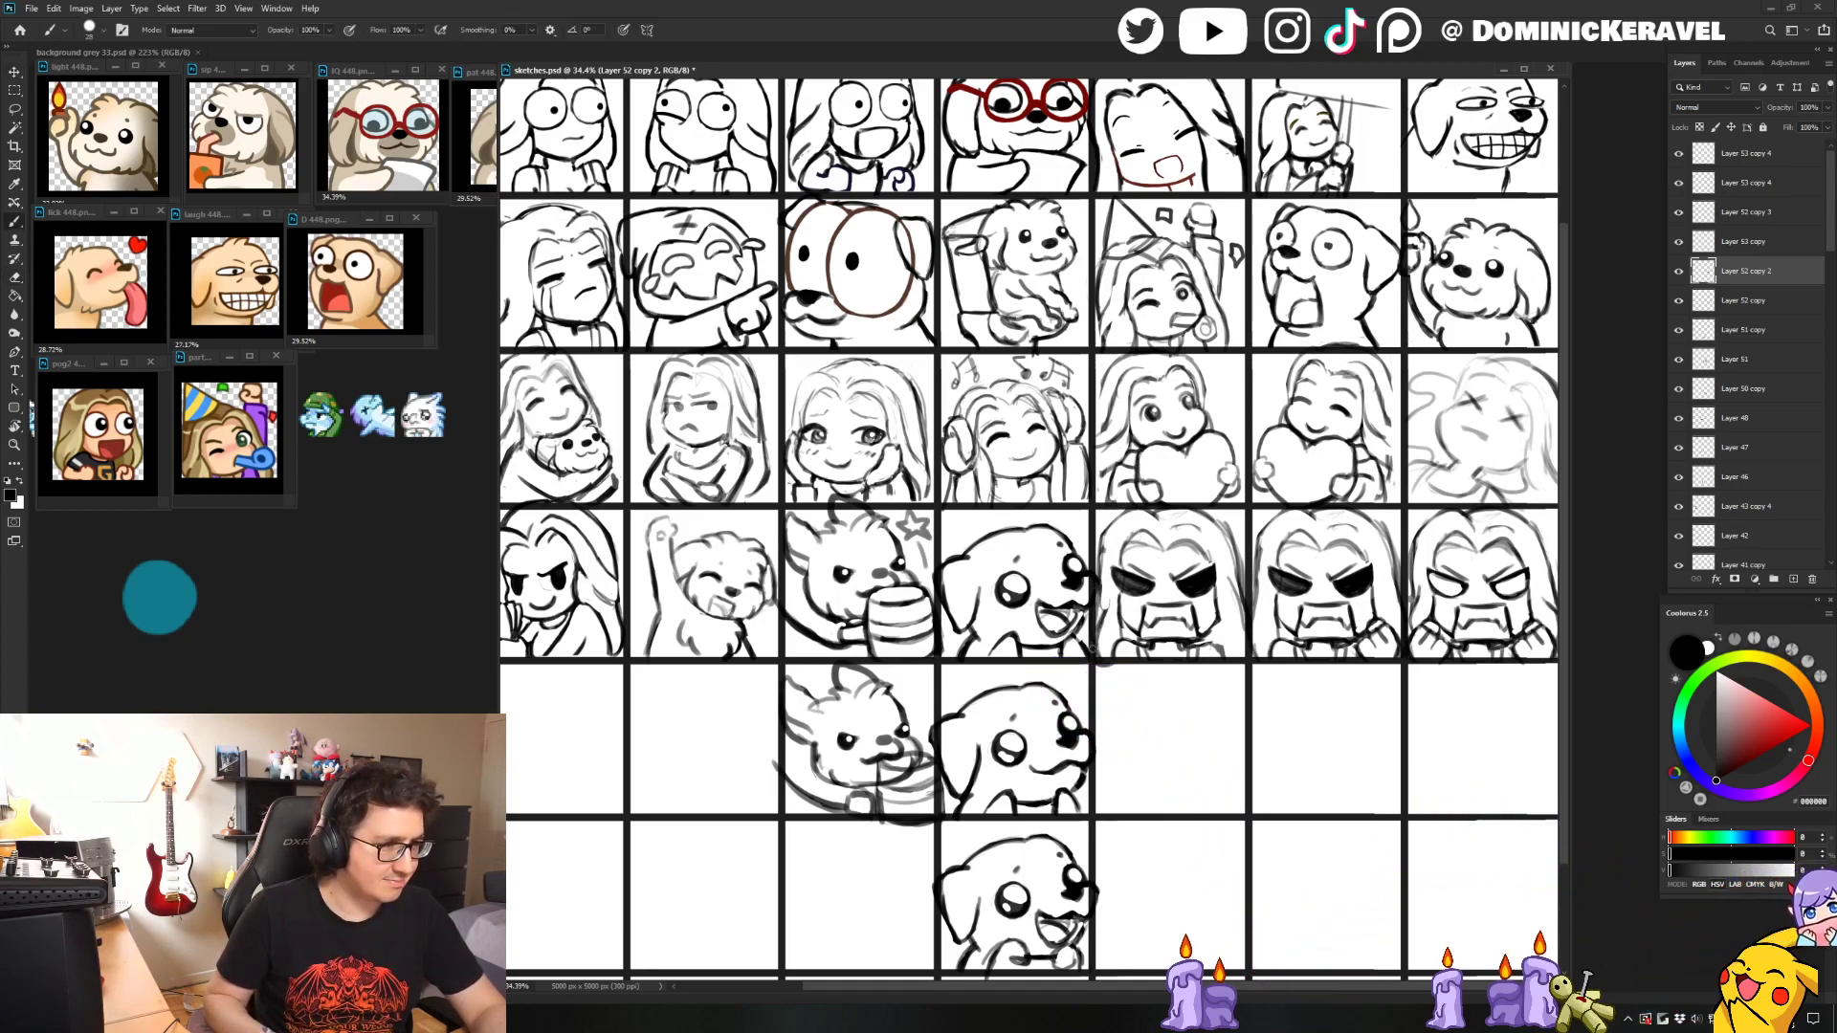
- Refine the outer hair contour on the right side of the new copy with alternating brush and eraser strokes
key(b)
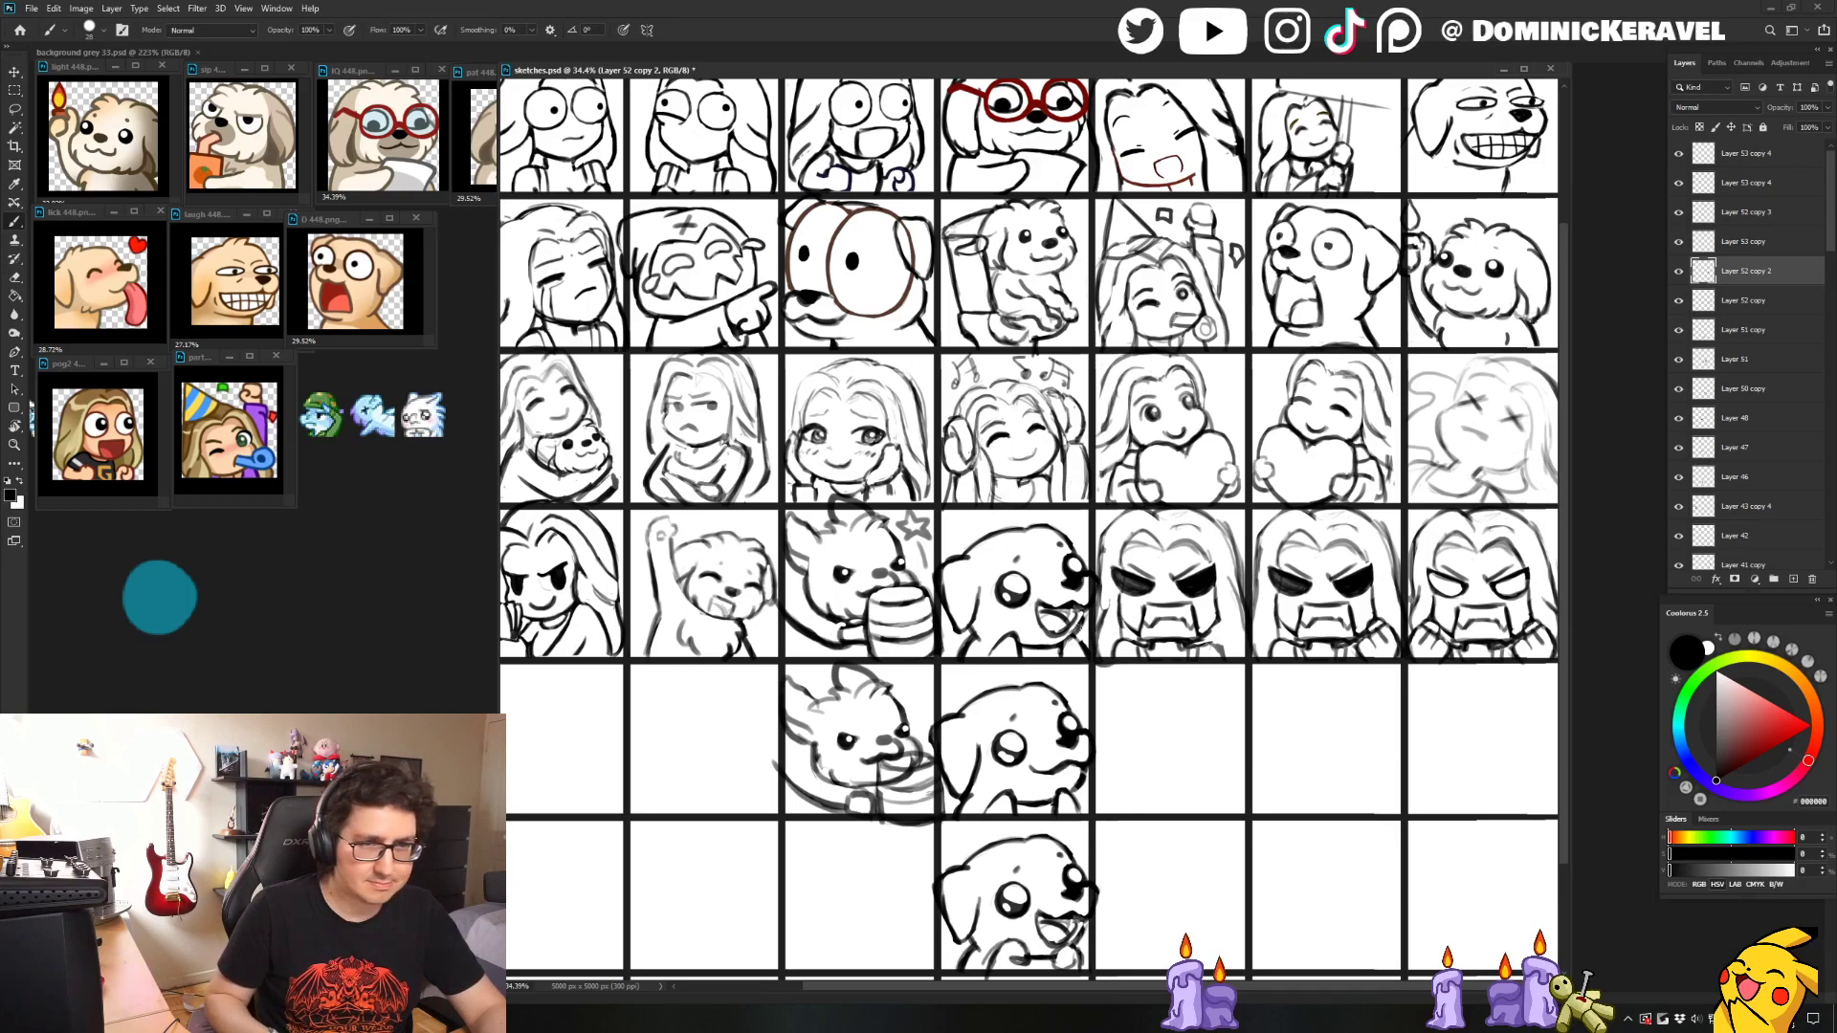
key(e)
key(b)
key(e)
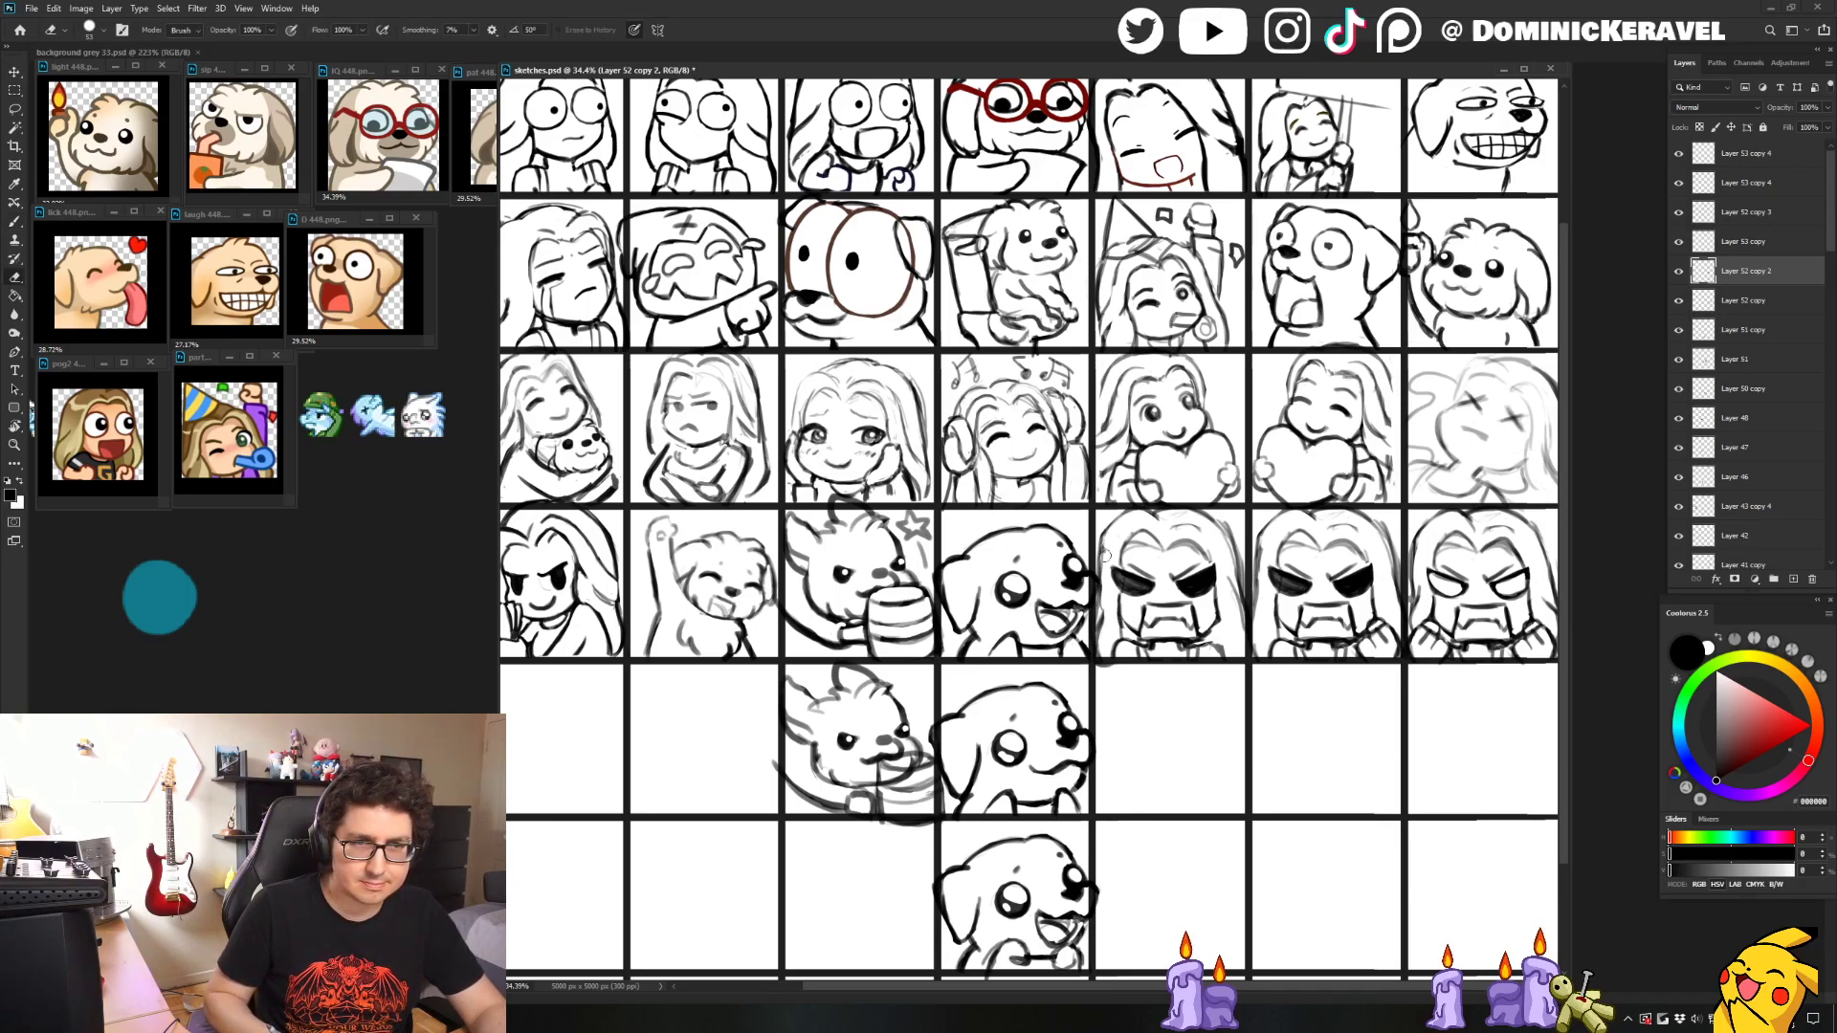
key(b)
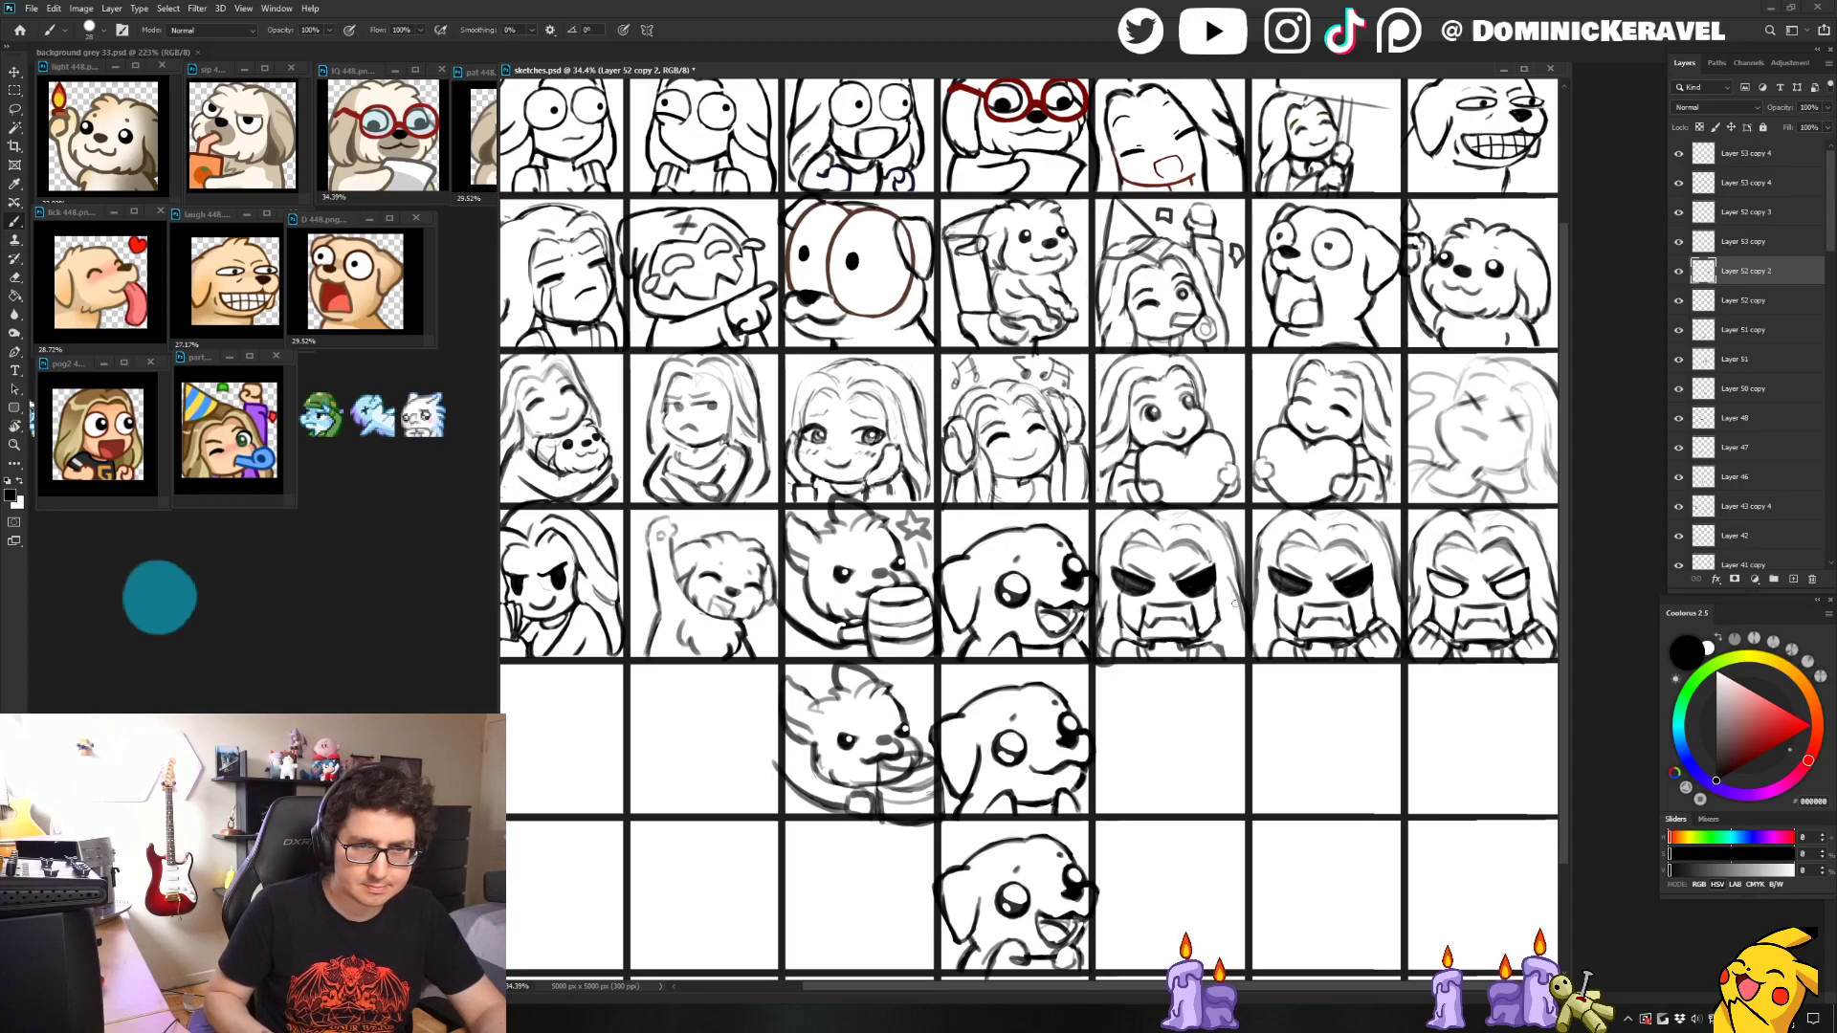
key(e)
key(b)
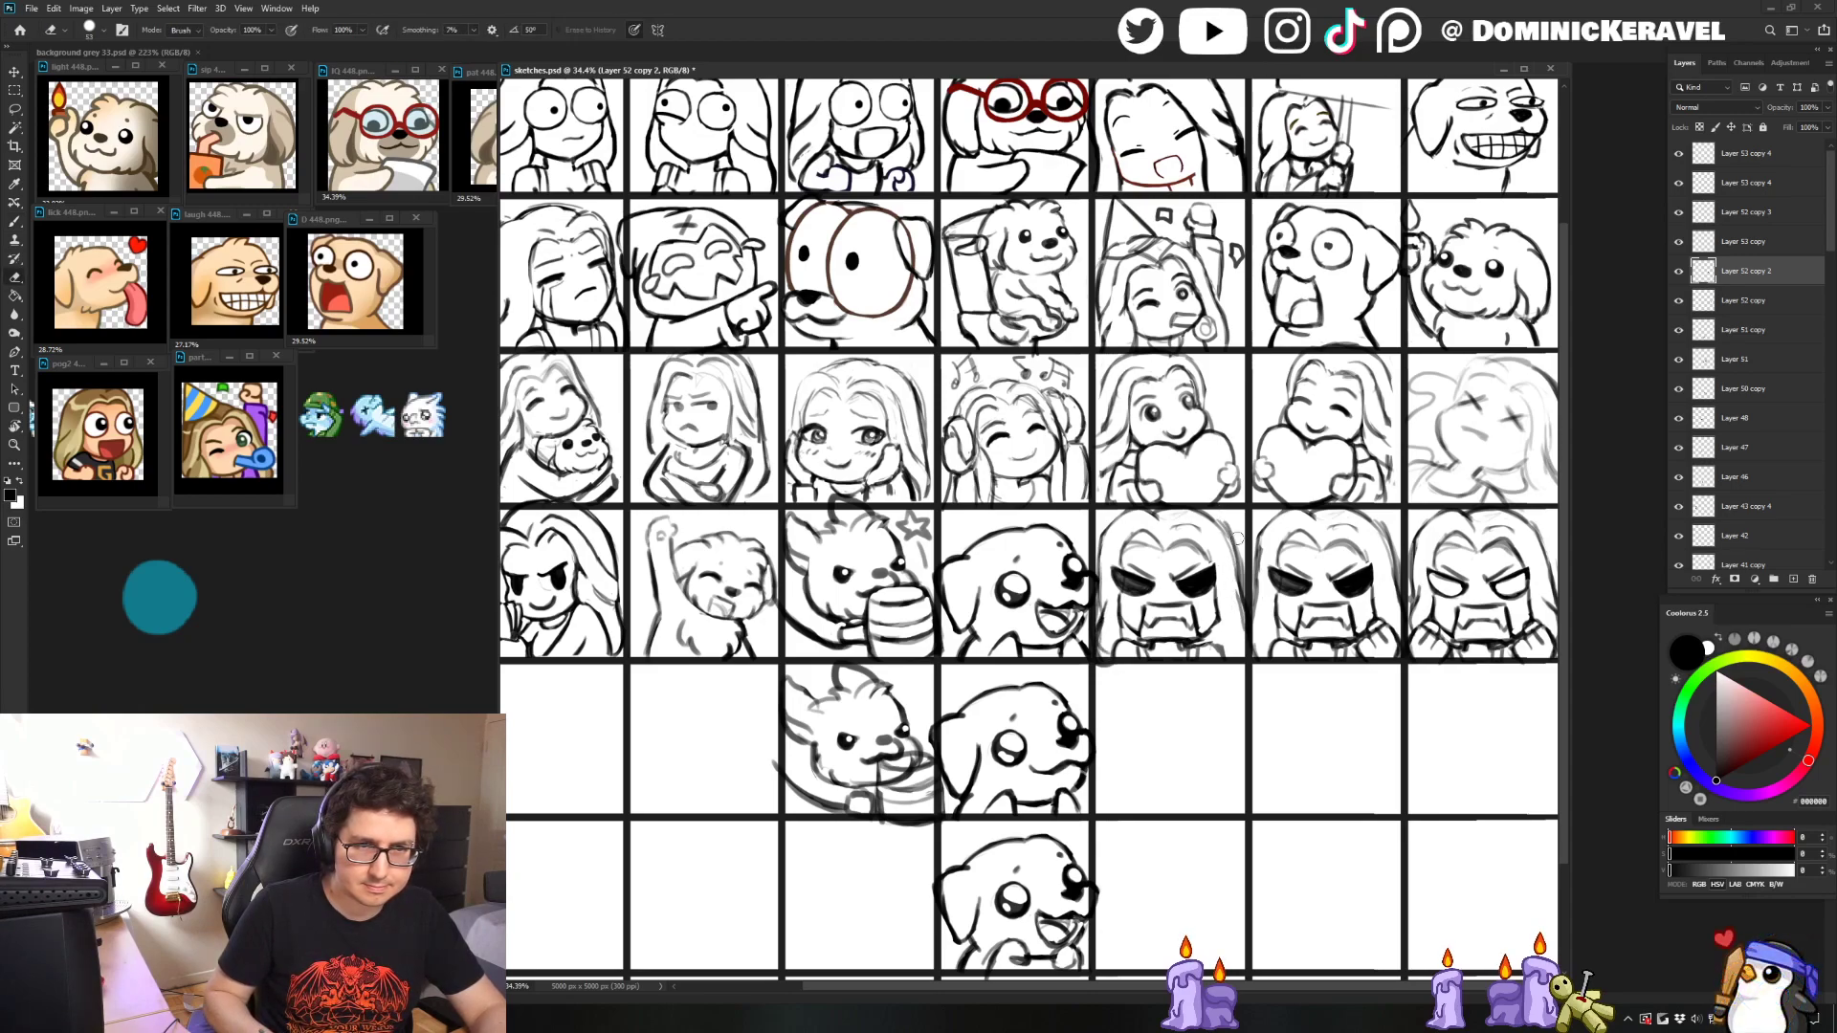
key(e)
key(b)
drag(1222, 520, 1245, 656)
key(e)
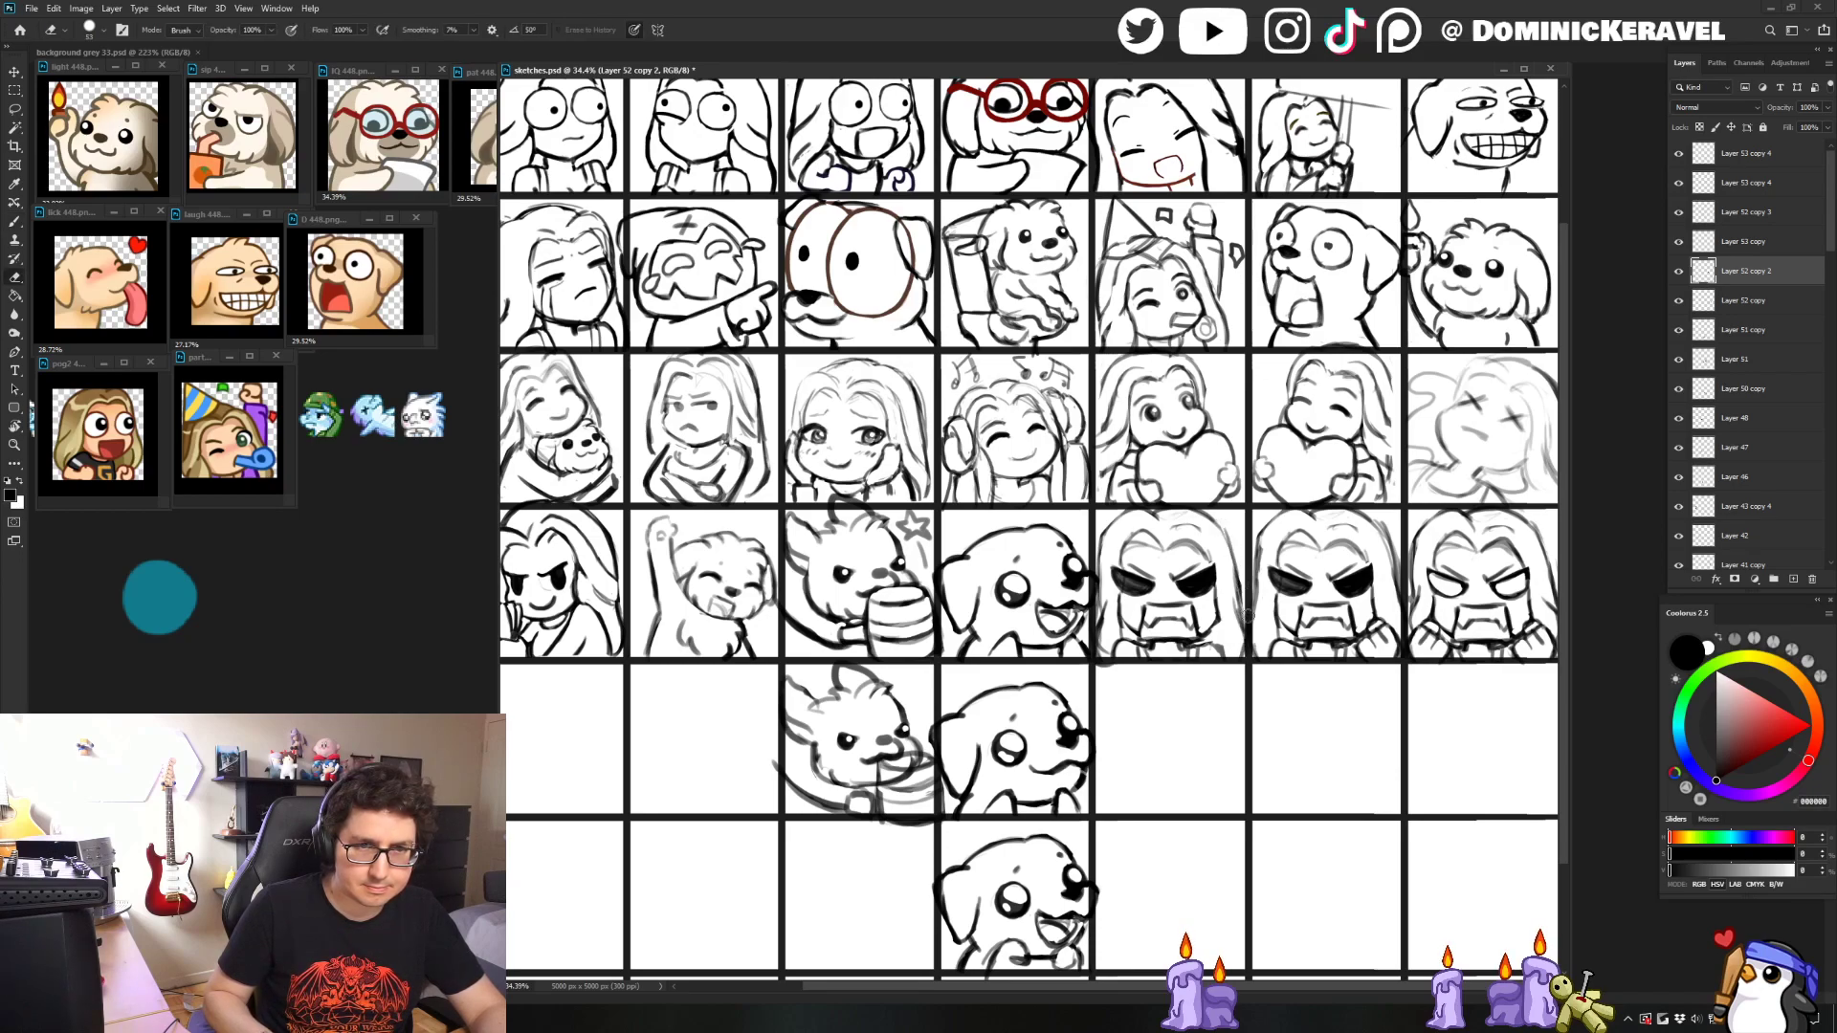
- Touch up the lower hair and shoulder lines of the new copy with the brush and eraser
key(b)
mouse_move(1210, 640)
mouse_down()
mouse_move(1222, 660)
mouse_move(1196, 655)
mouse_up()
key(e)
key(b)
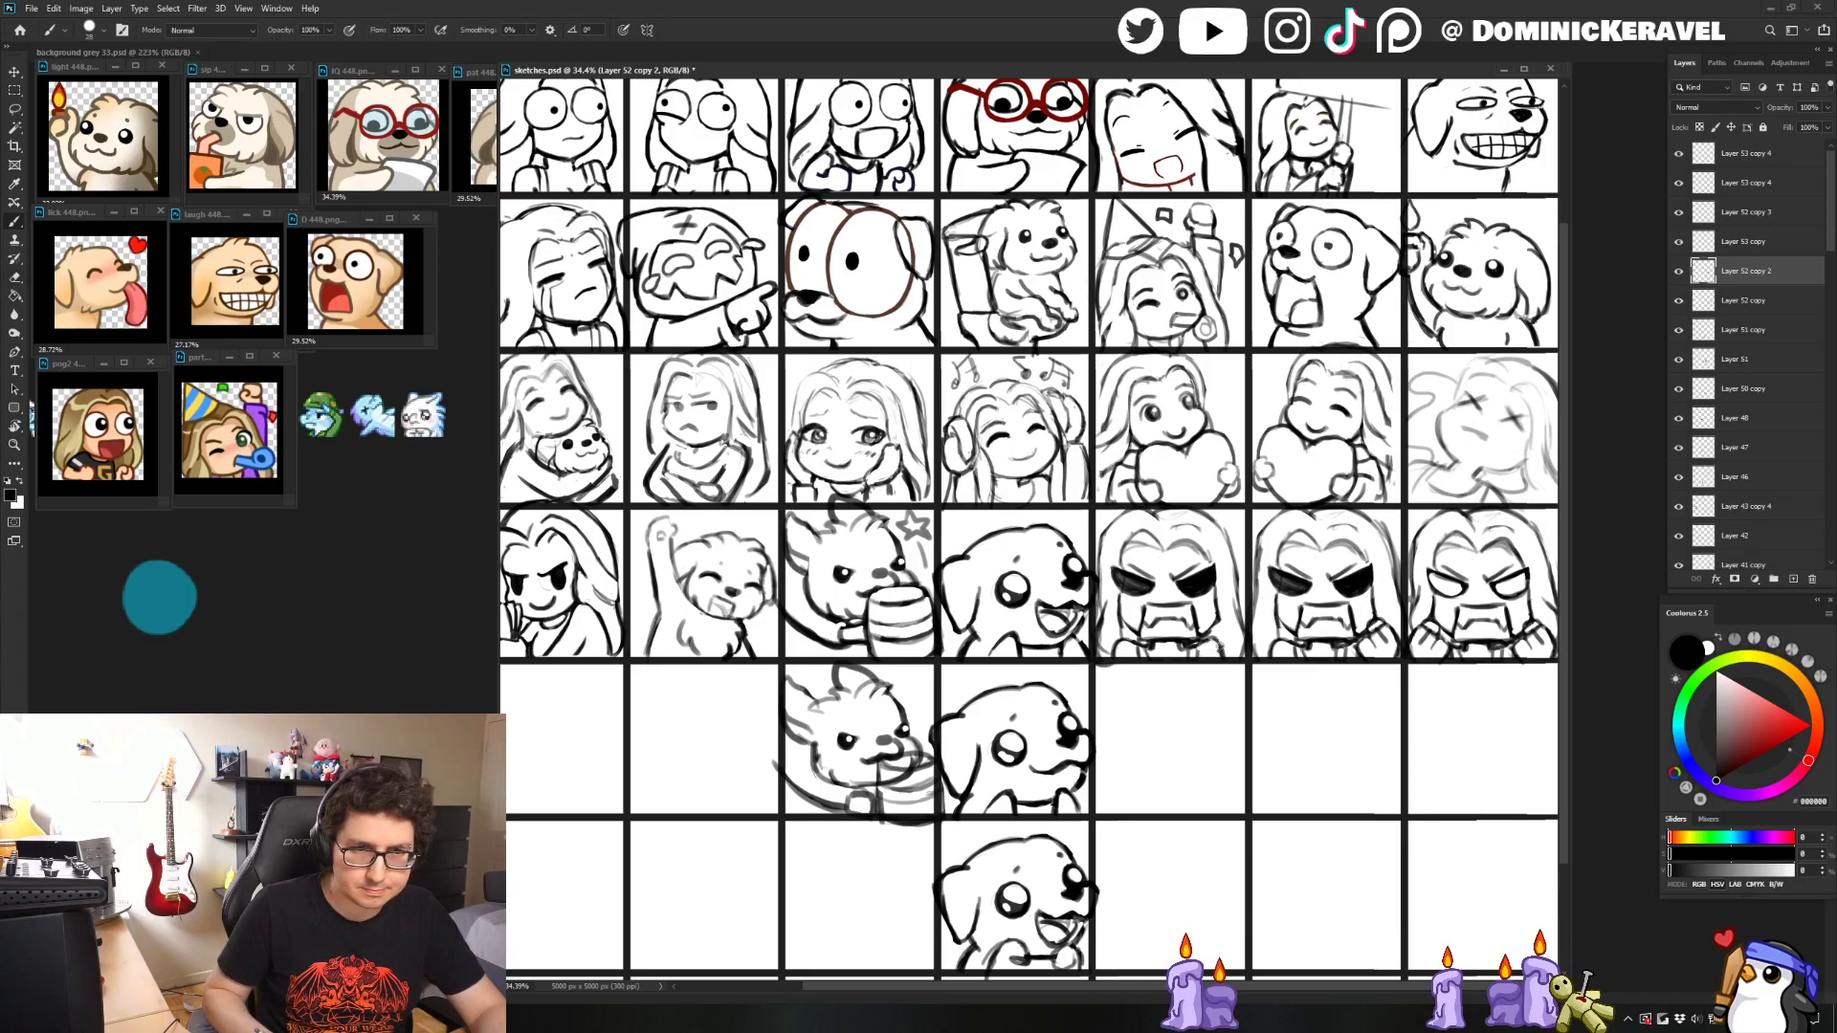
key(e)
key(b)
key(e)
key(b)
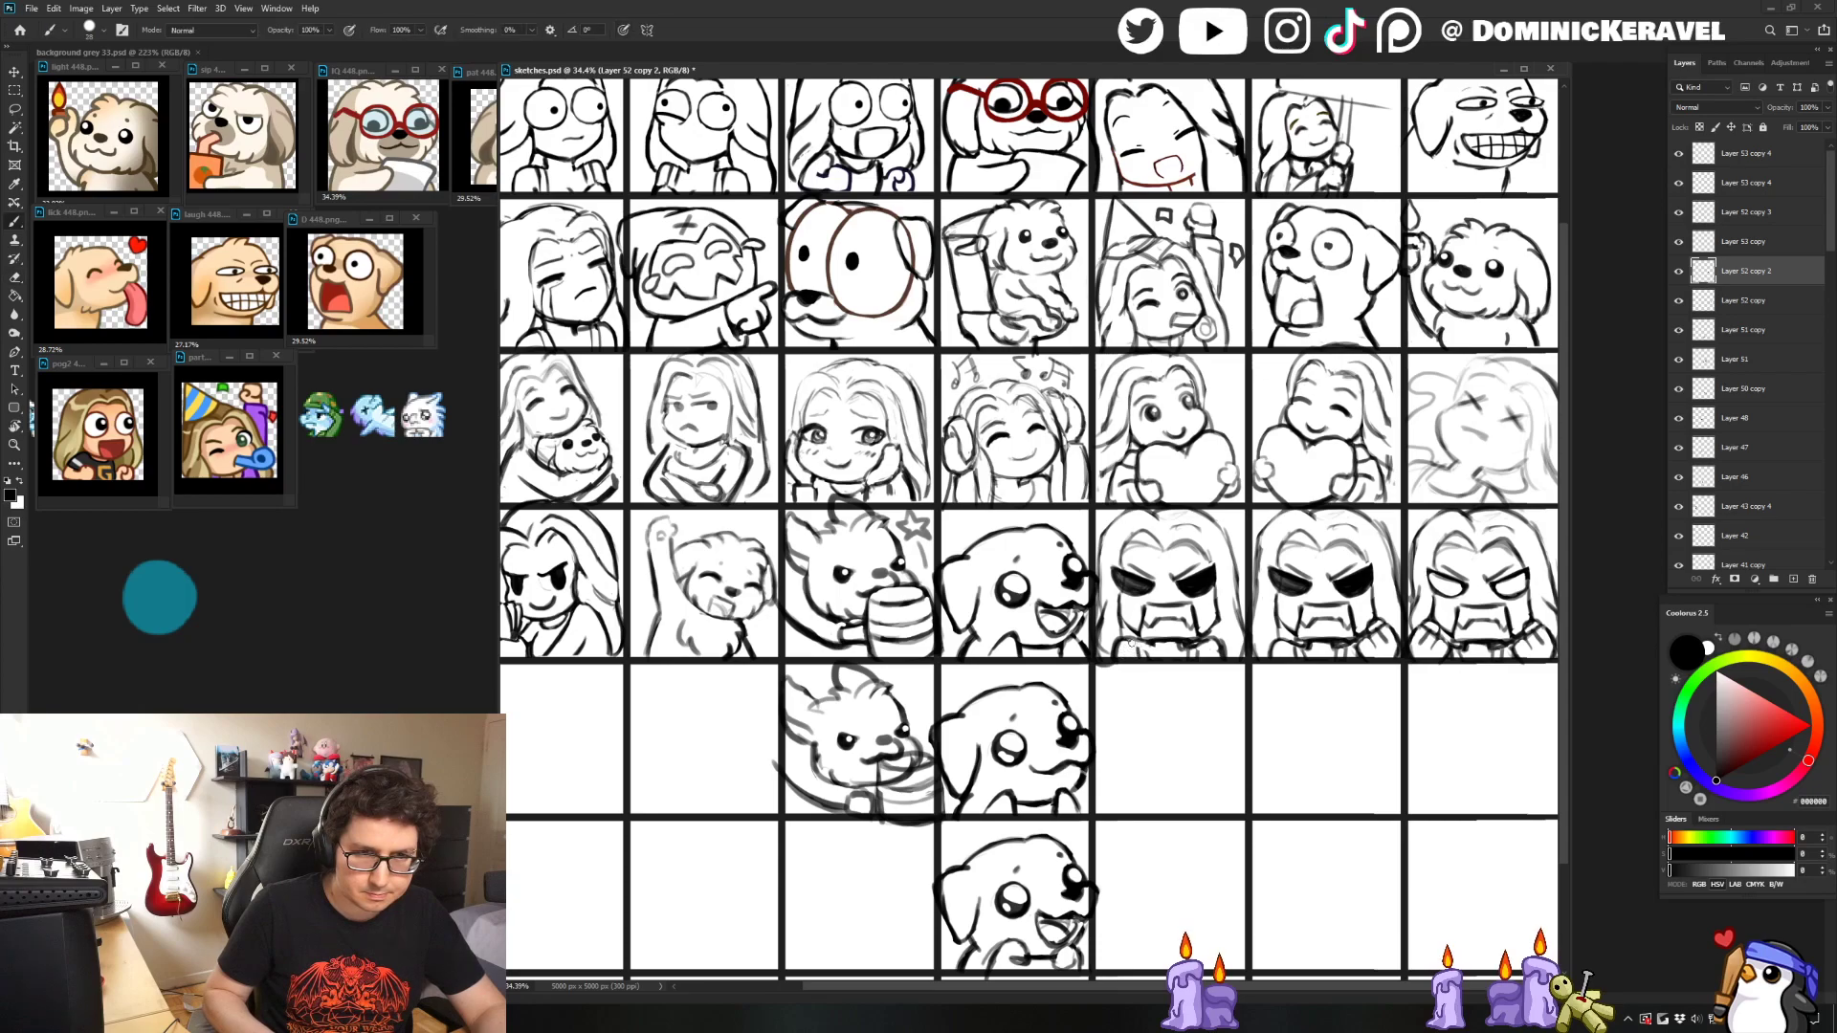
key(e)
key(b)
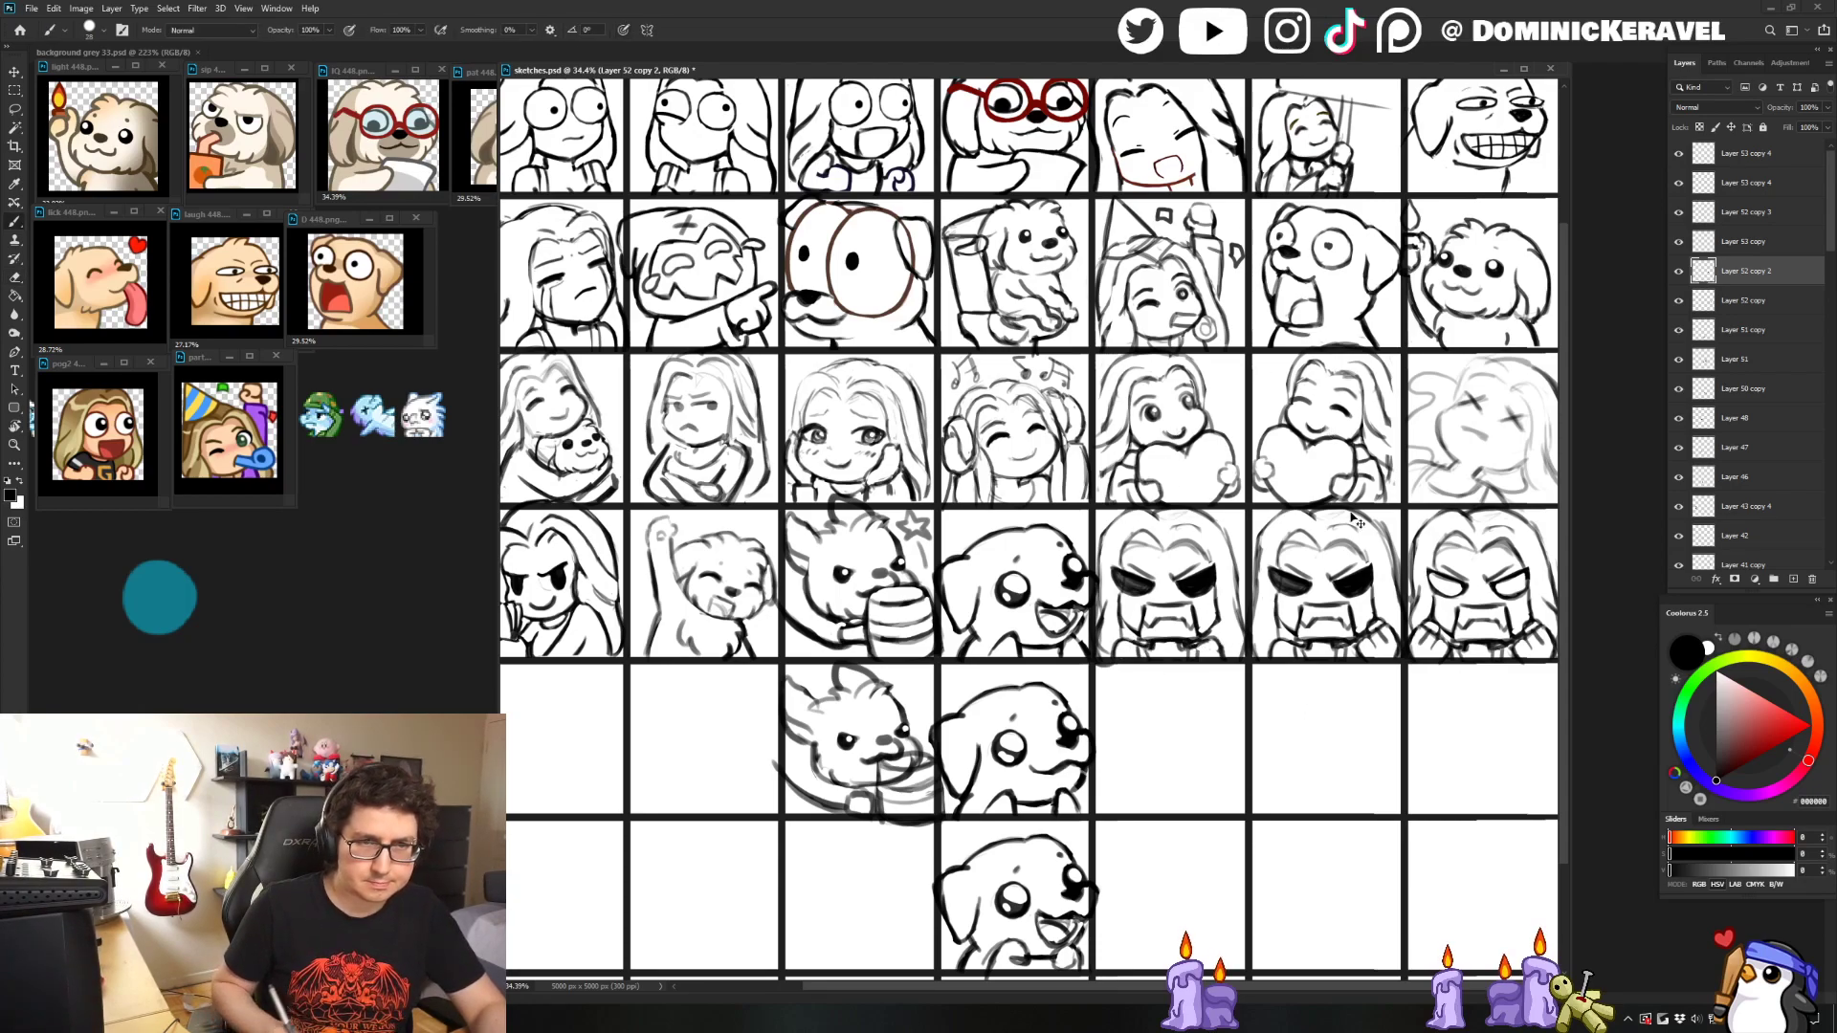
- Lasso the lower-left hair and shoulder area of the new copy, deselect it, and clean up the surrounding lines
key(l)
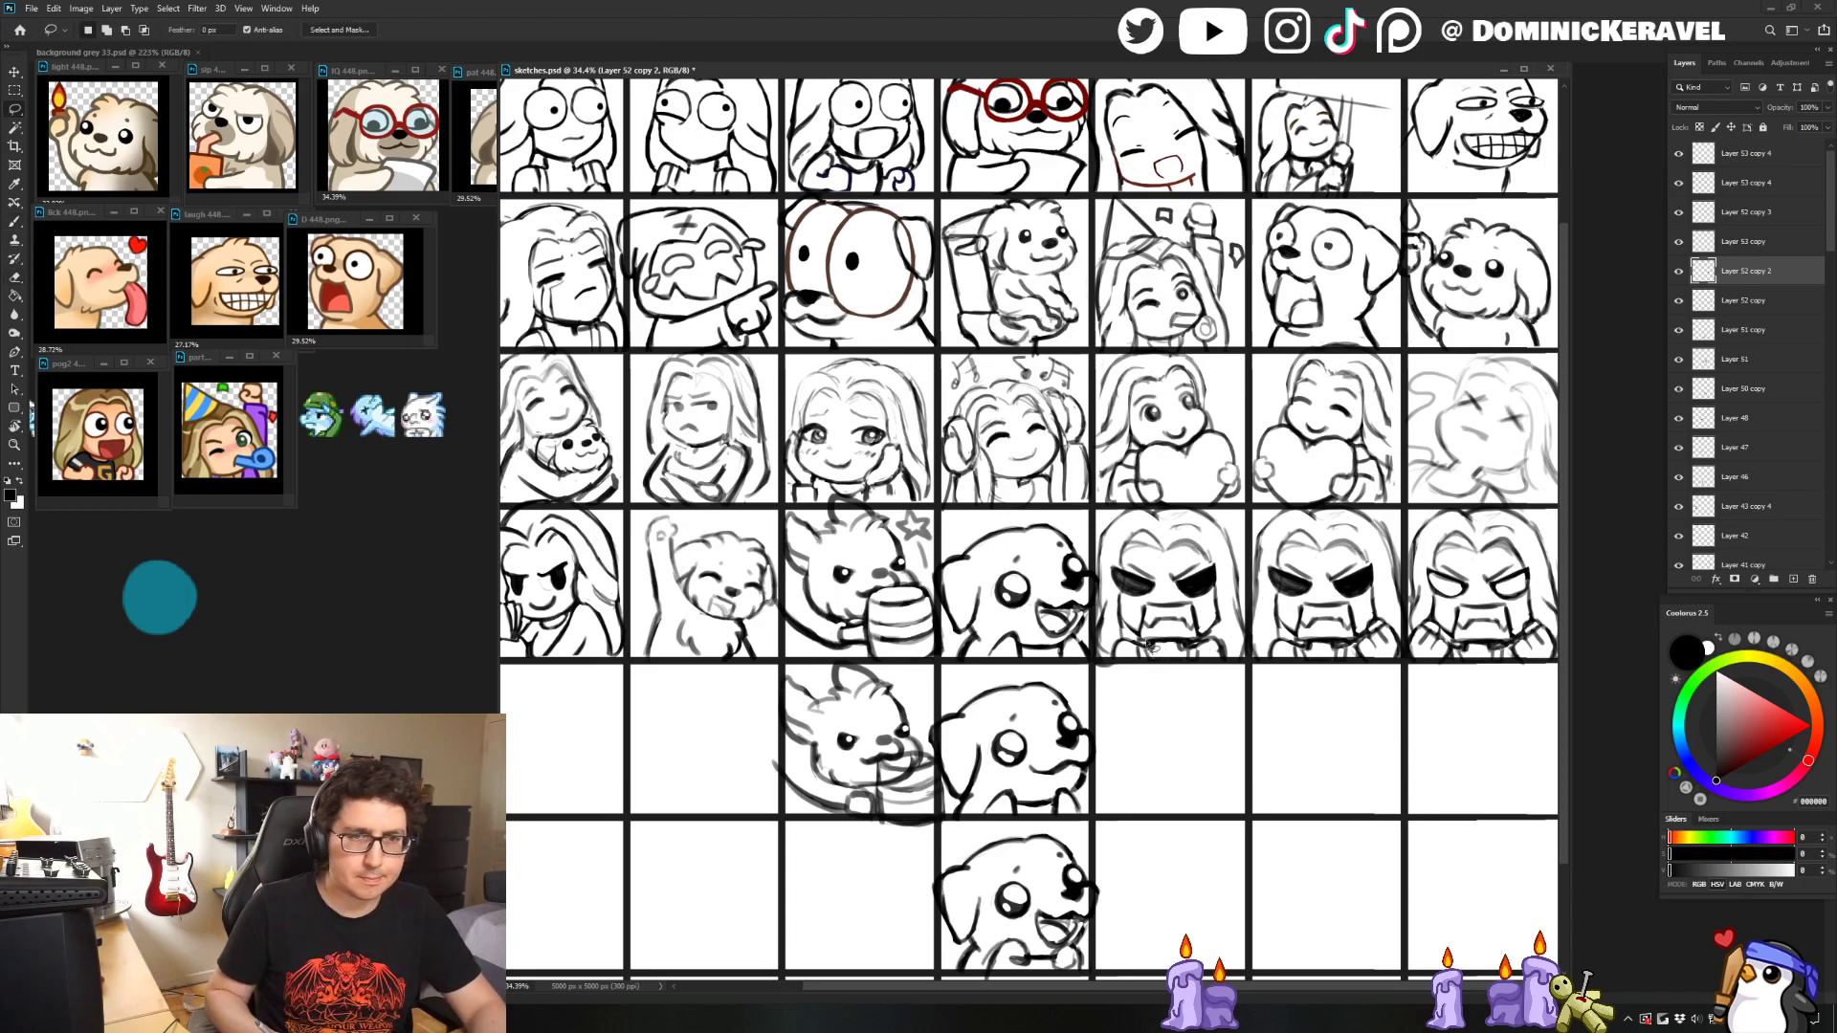
drag(1109, 662, 1143, 643)
key(ctrl+d)
key(e)
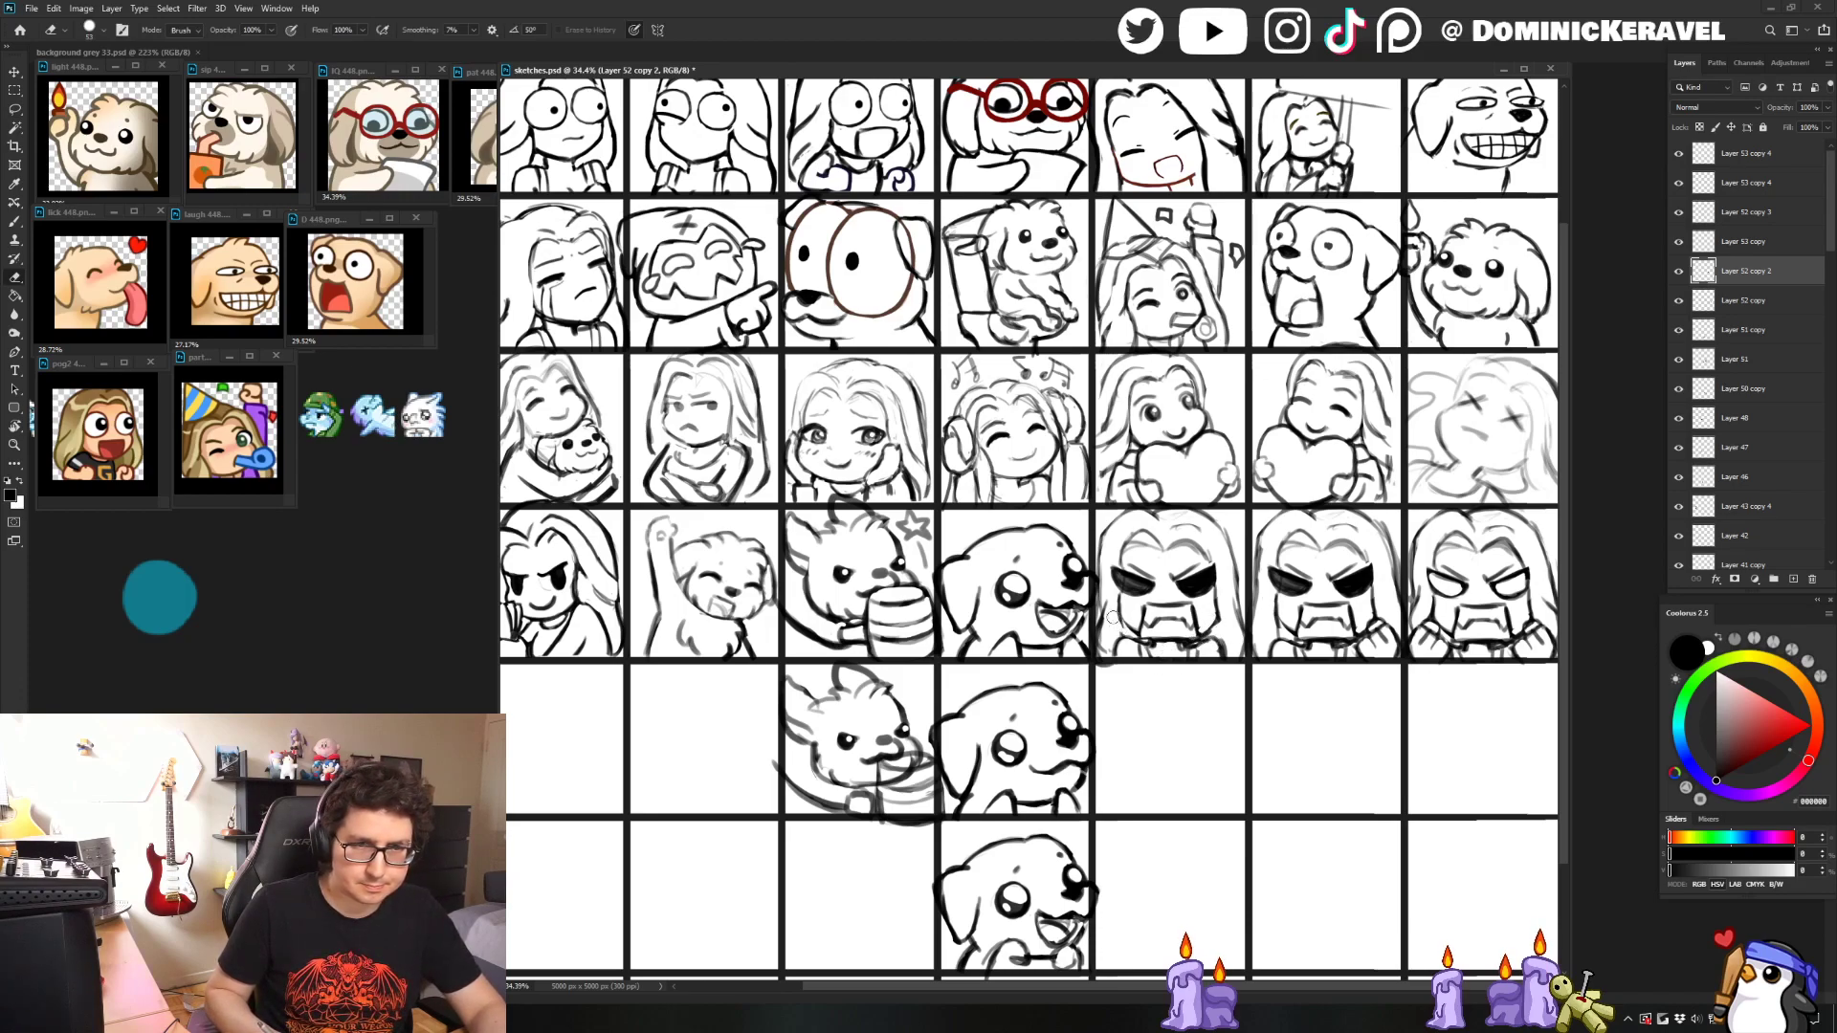
key(b)
key(e)
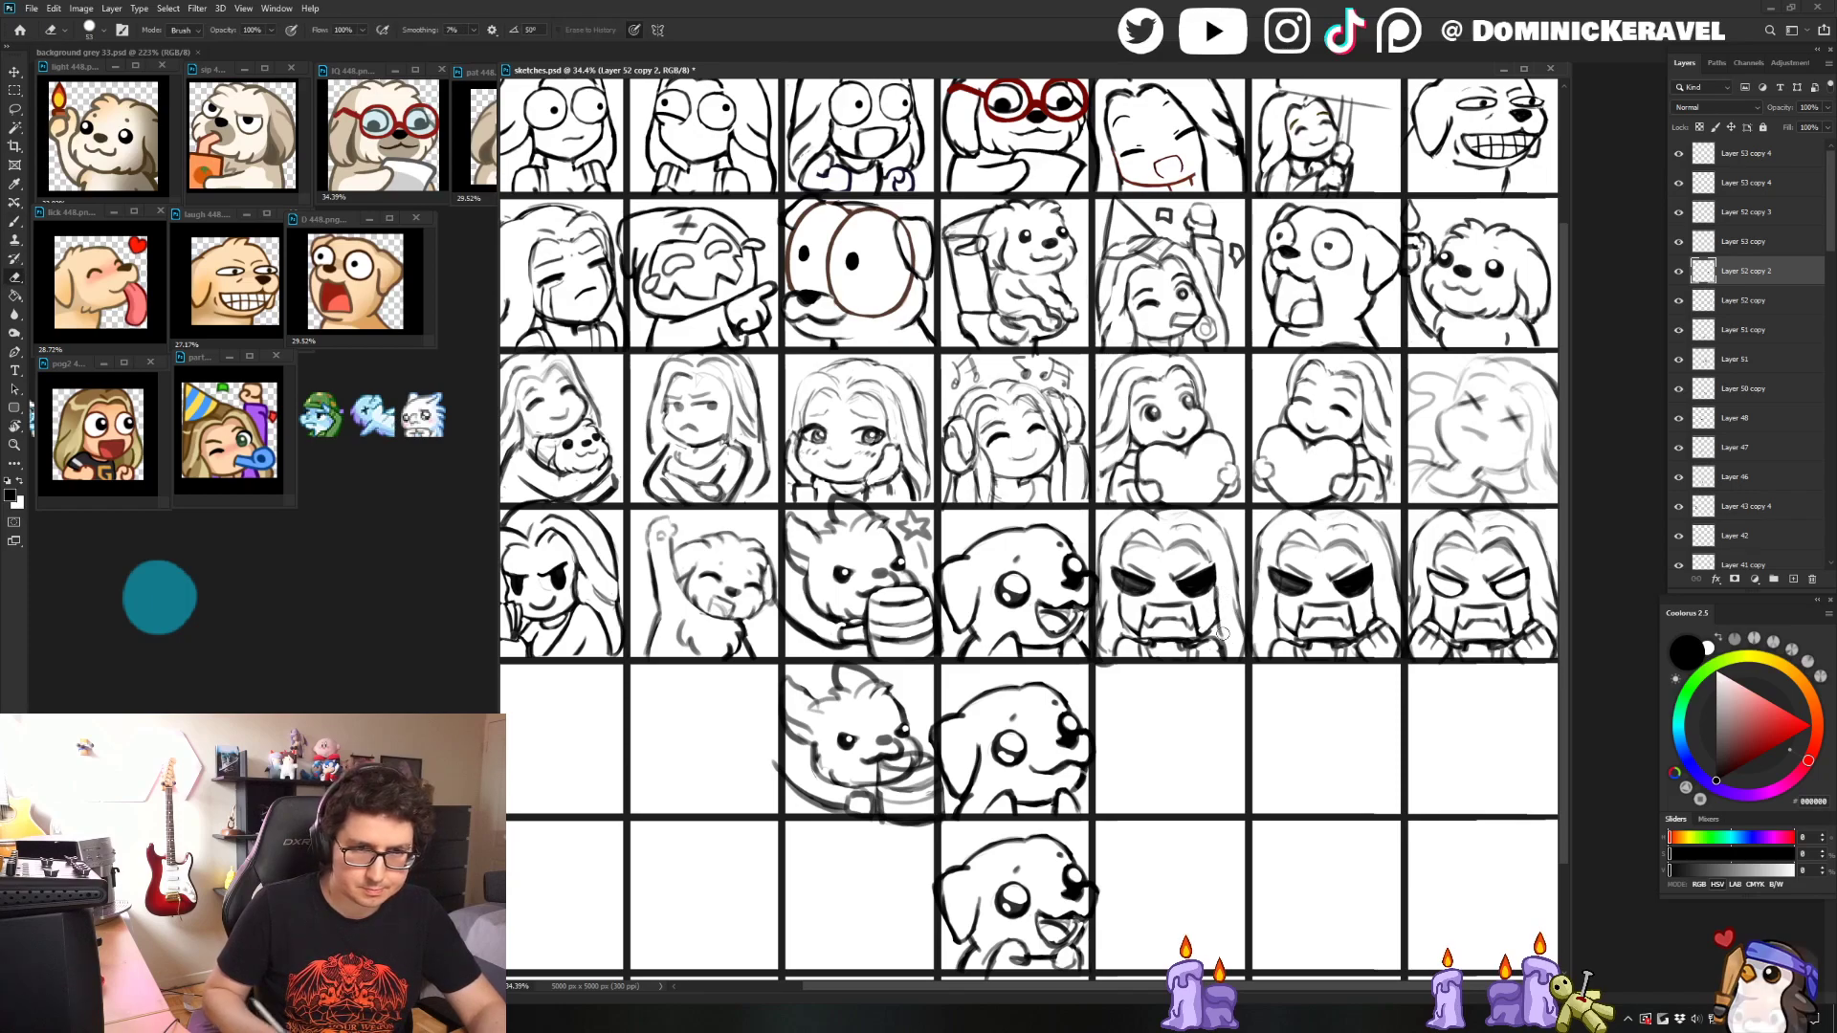
- Handwrite the numbers 1, 2 and 3 beneath the three angry long-haired variants and save sketches.psd
key(b)
drag(1176, 681, 1177, 705)
mouse_move(1318, 683)
mouse_down()
mouse_move(1319, 712)
mouse_move(1460, 723)
mouse_up()
key(v)
scroll(1531, 814, down, 1)
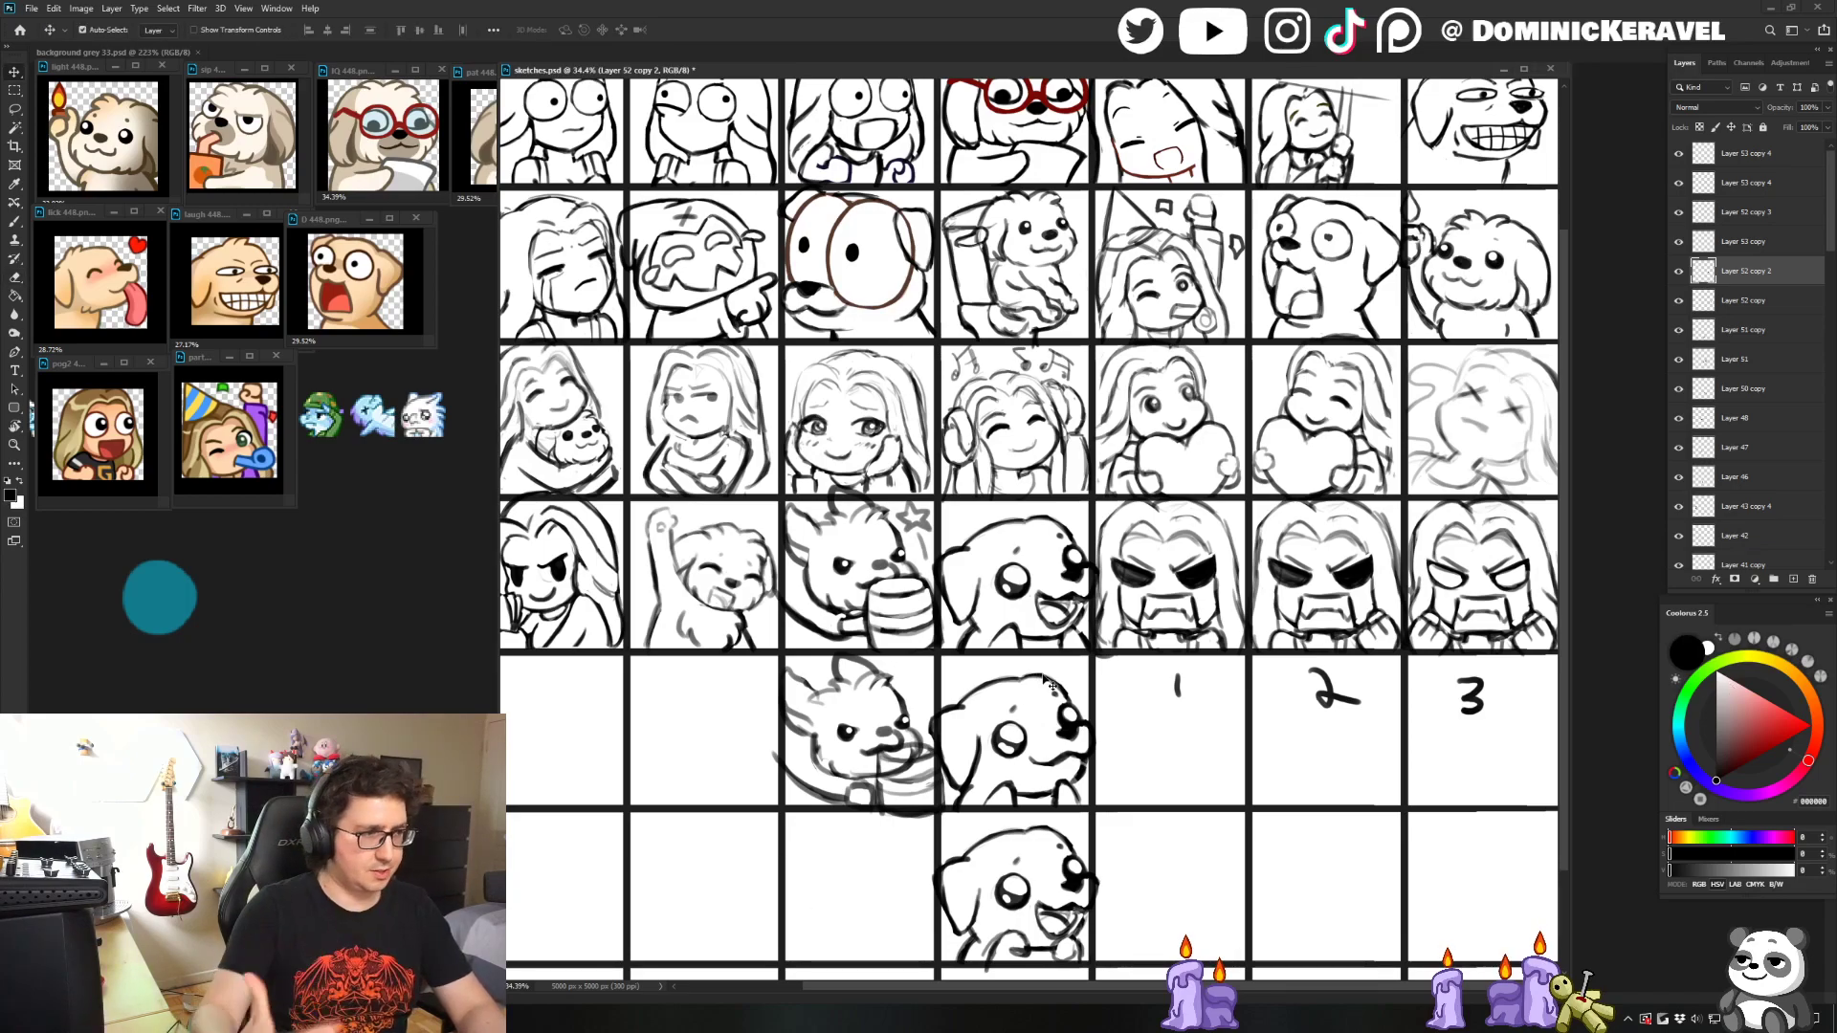
scroll(1101, 683, down, 2)
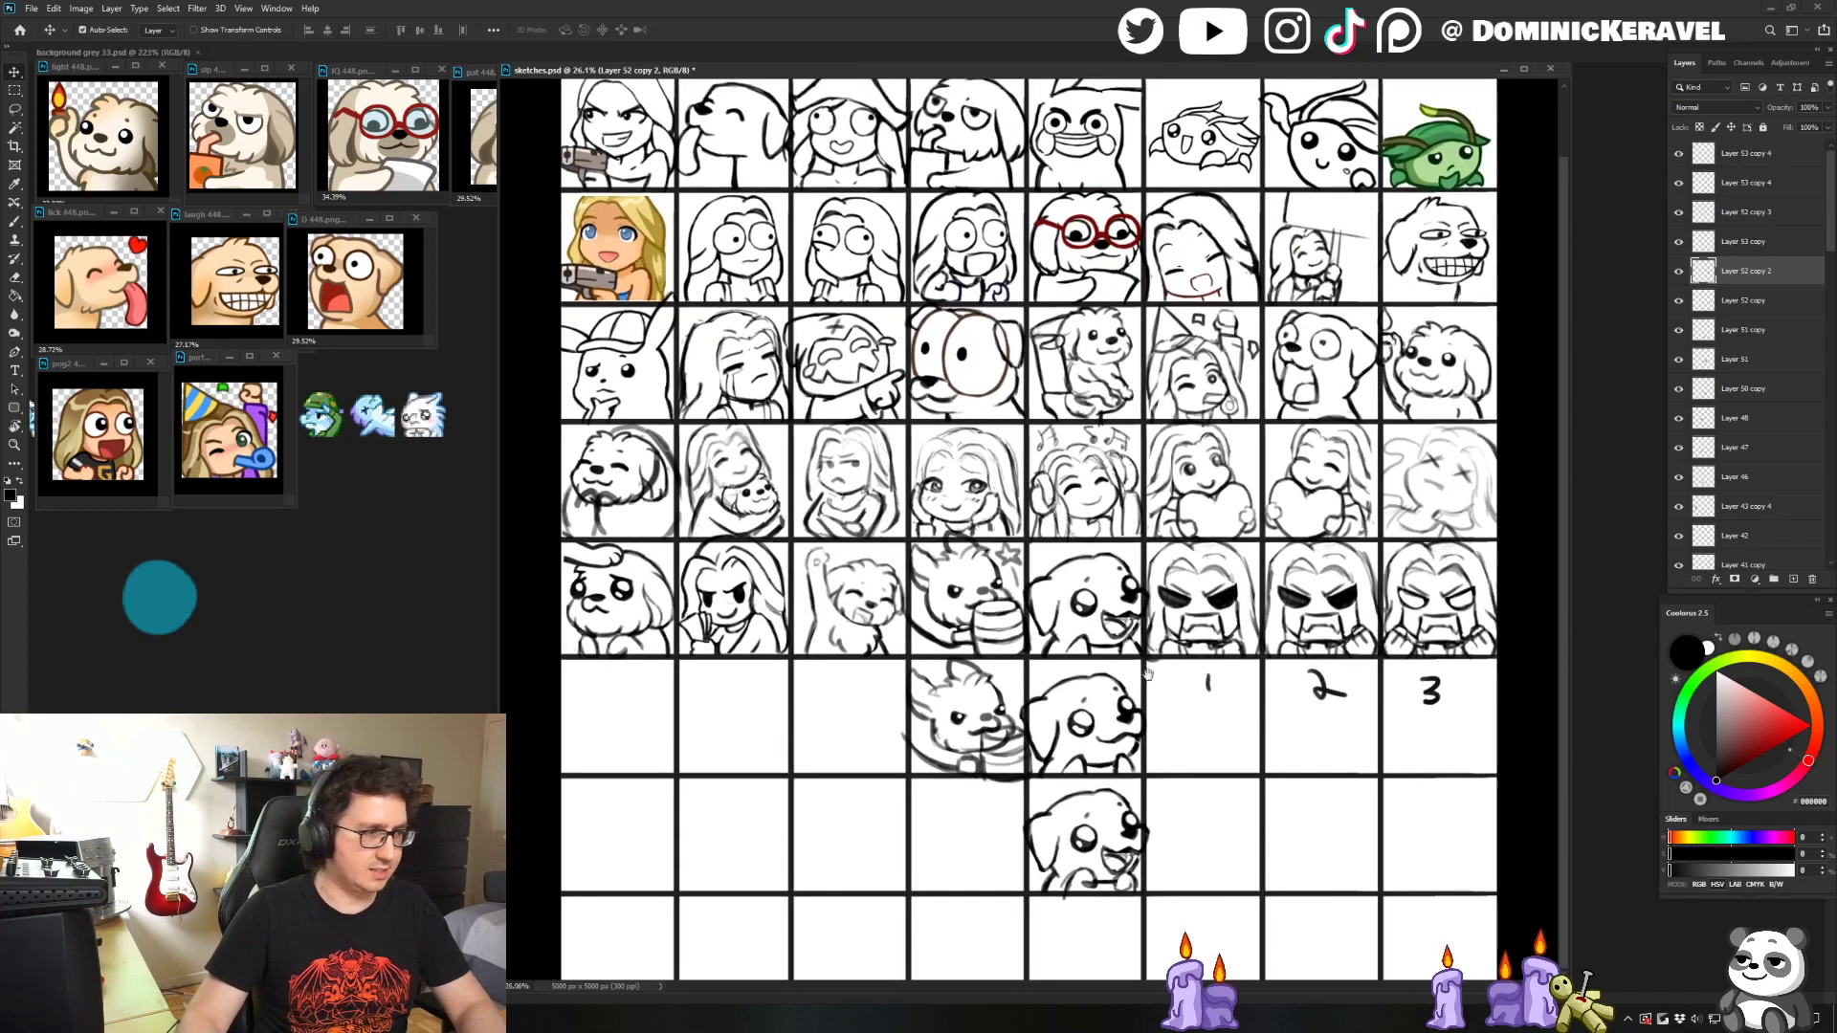
scroll(1187, 784, down, 1)
key(ctrl+s)
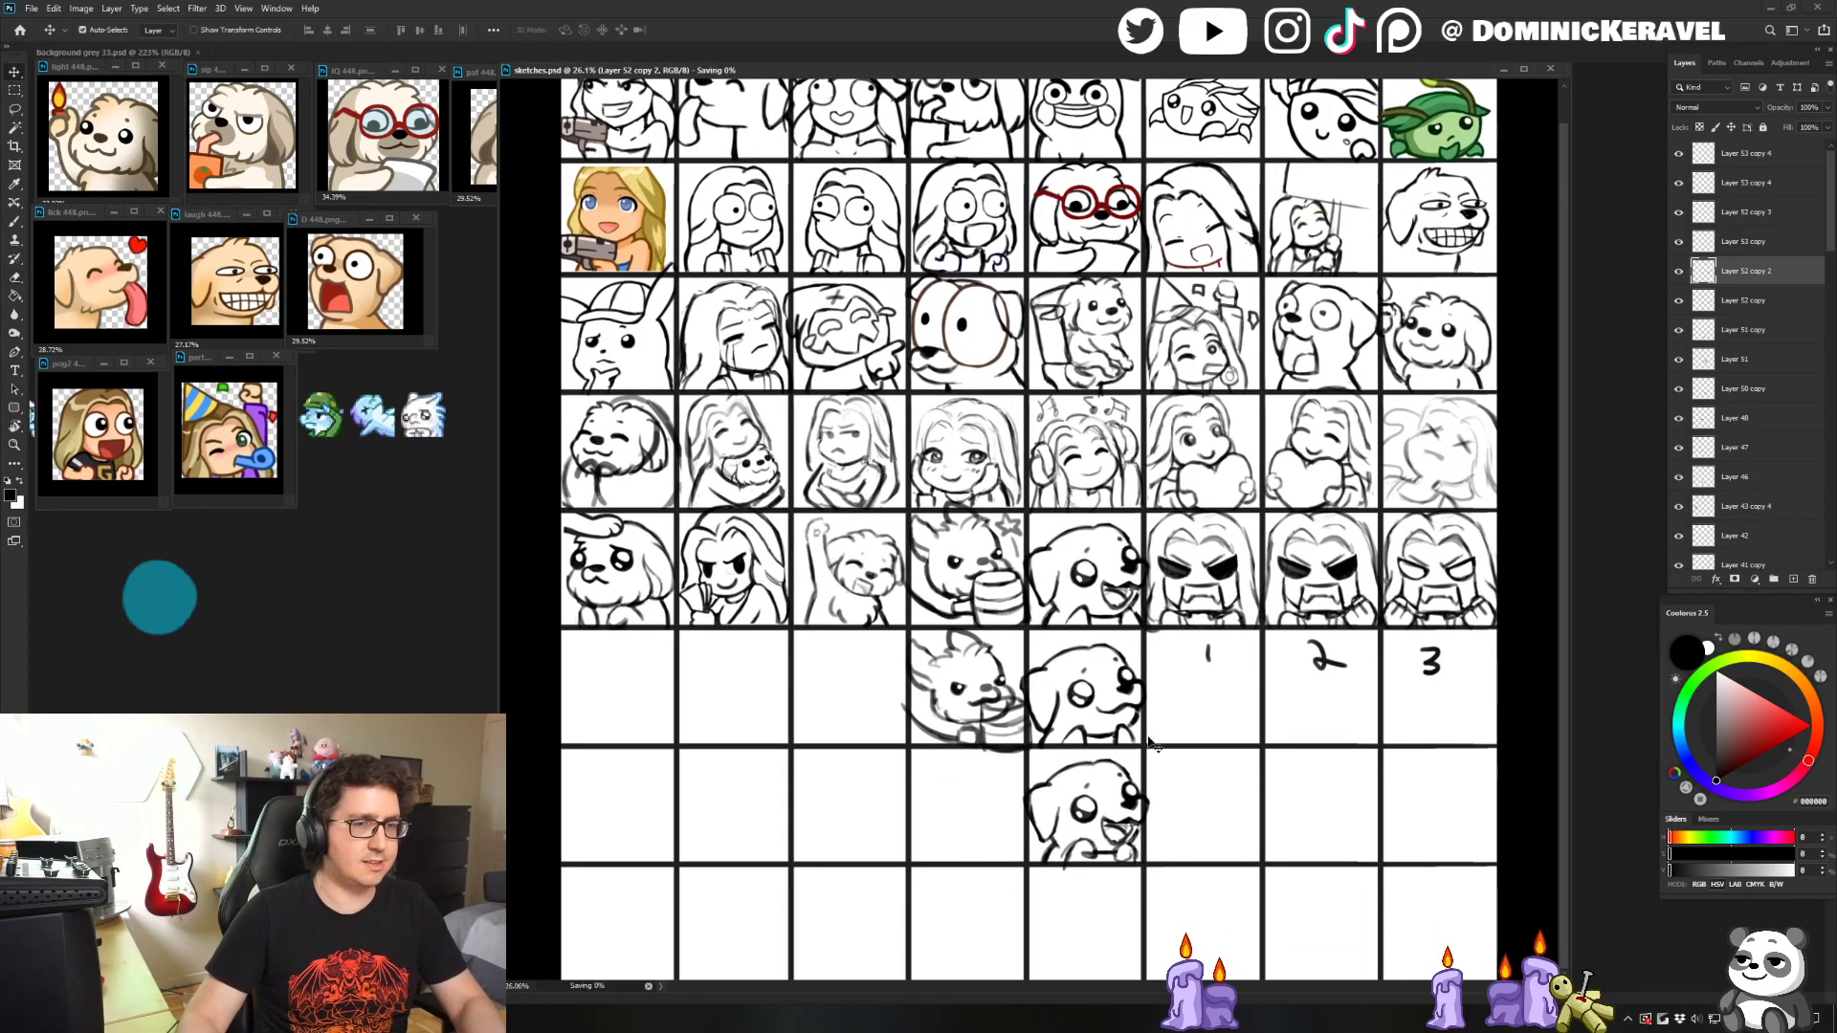
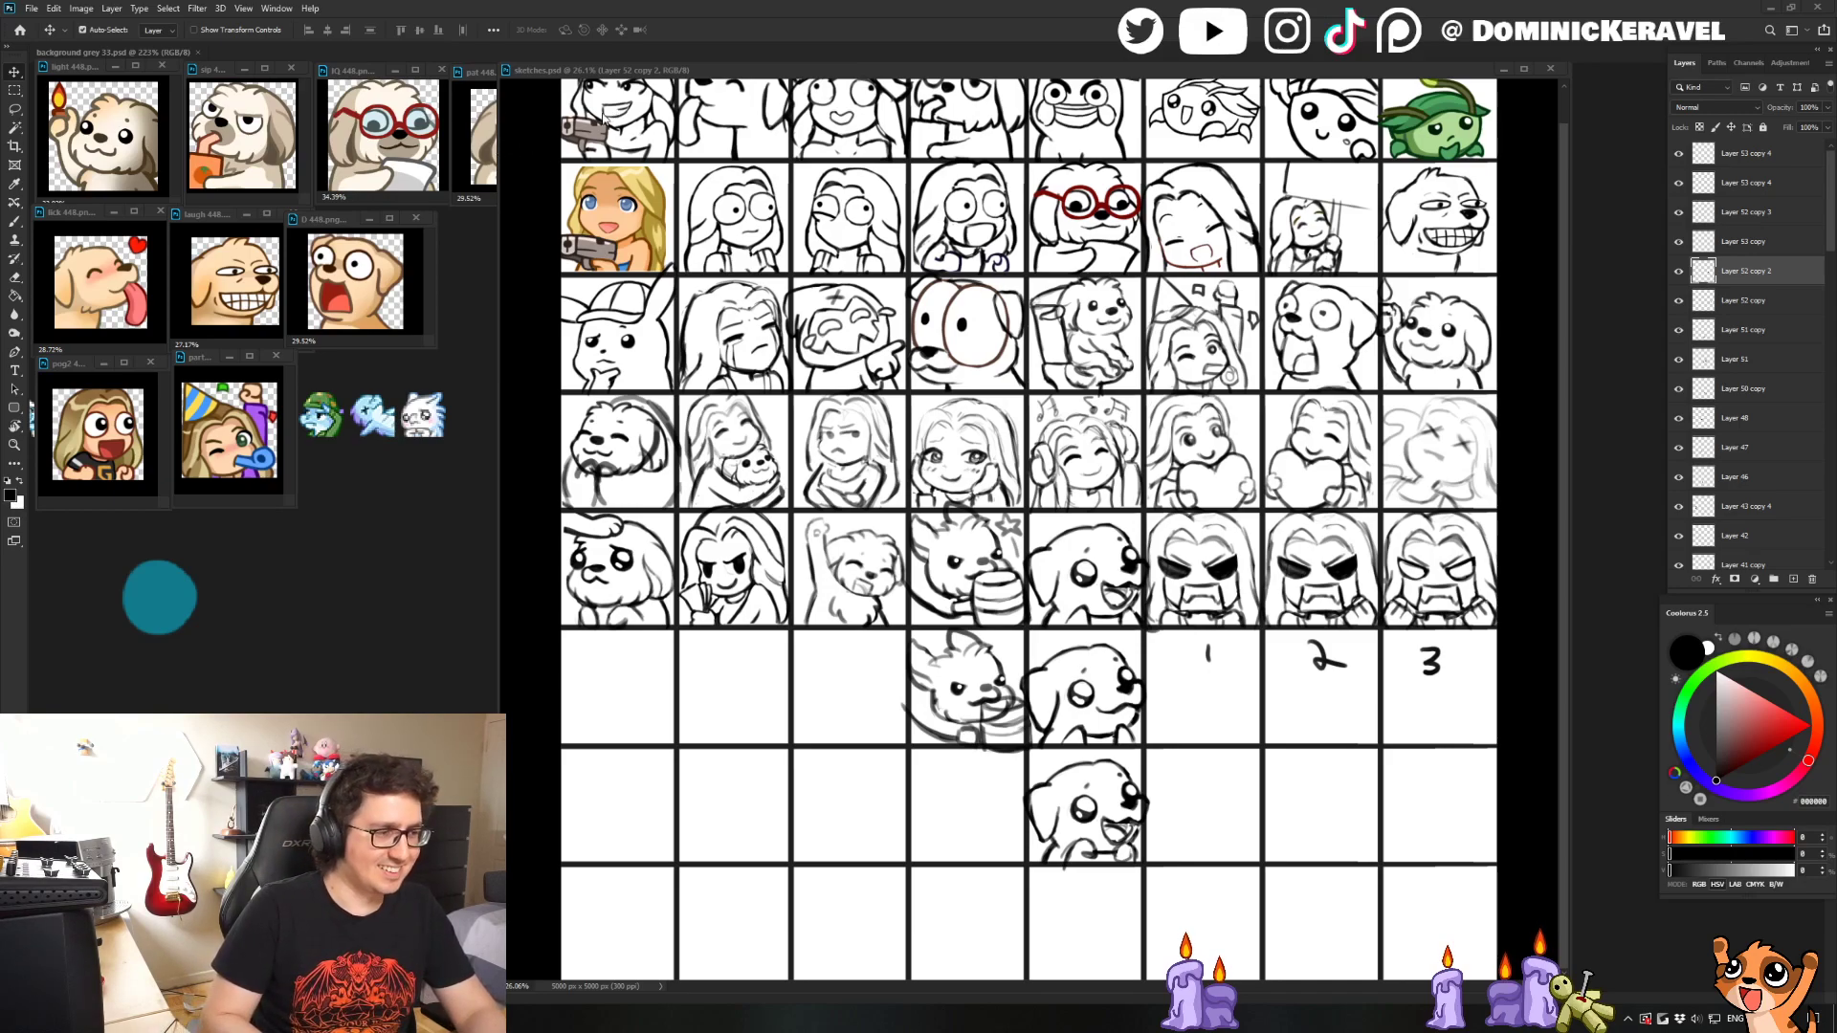
- Save sketches.psd and remove the handwritten numbers 1, 2 and 3 beneath the angry long-haired variants
mouse_move(539, 71)
mouse_down()
mouse_move(602, 102)
mouse_move(631, 73)
mouse_up()
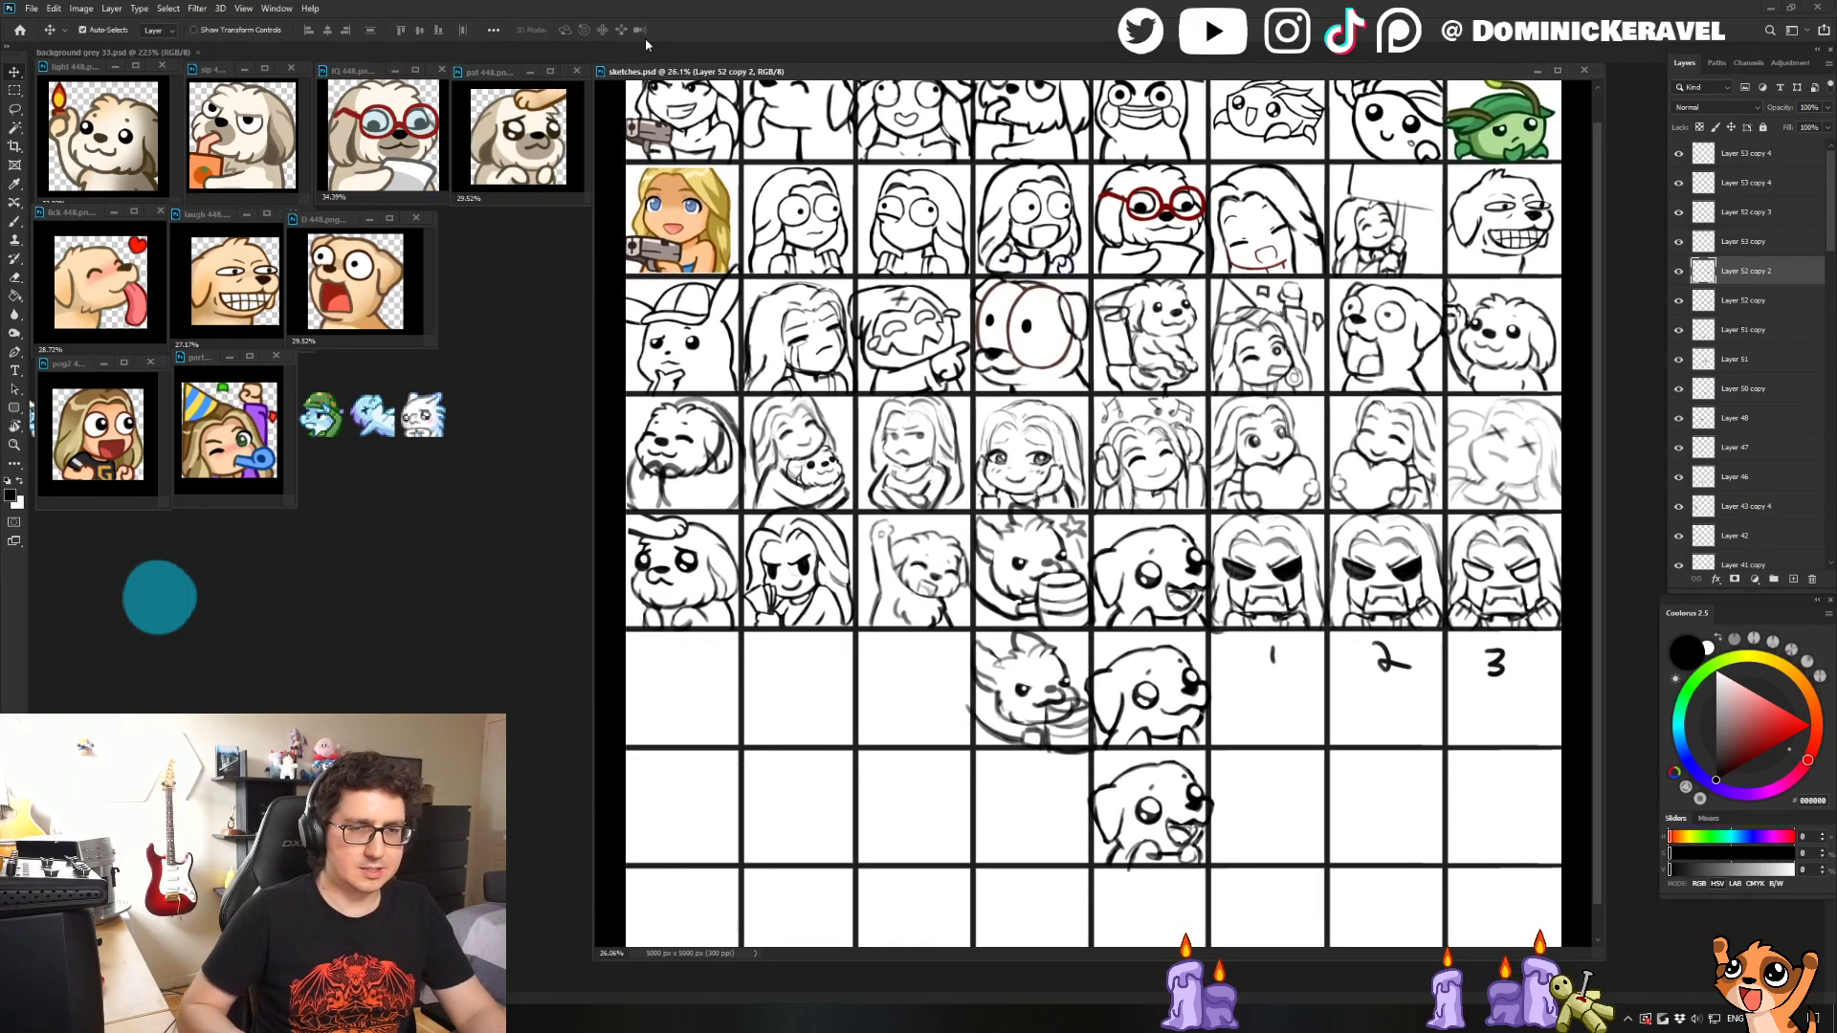
drag(833, 73, 800, 69)
key(ctrl+s)
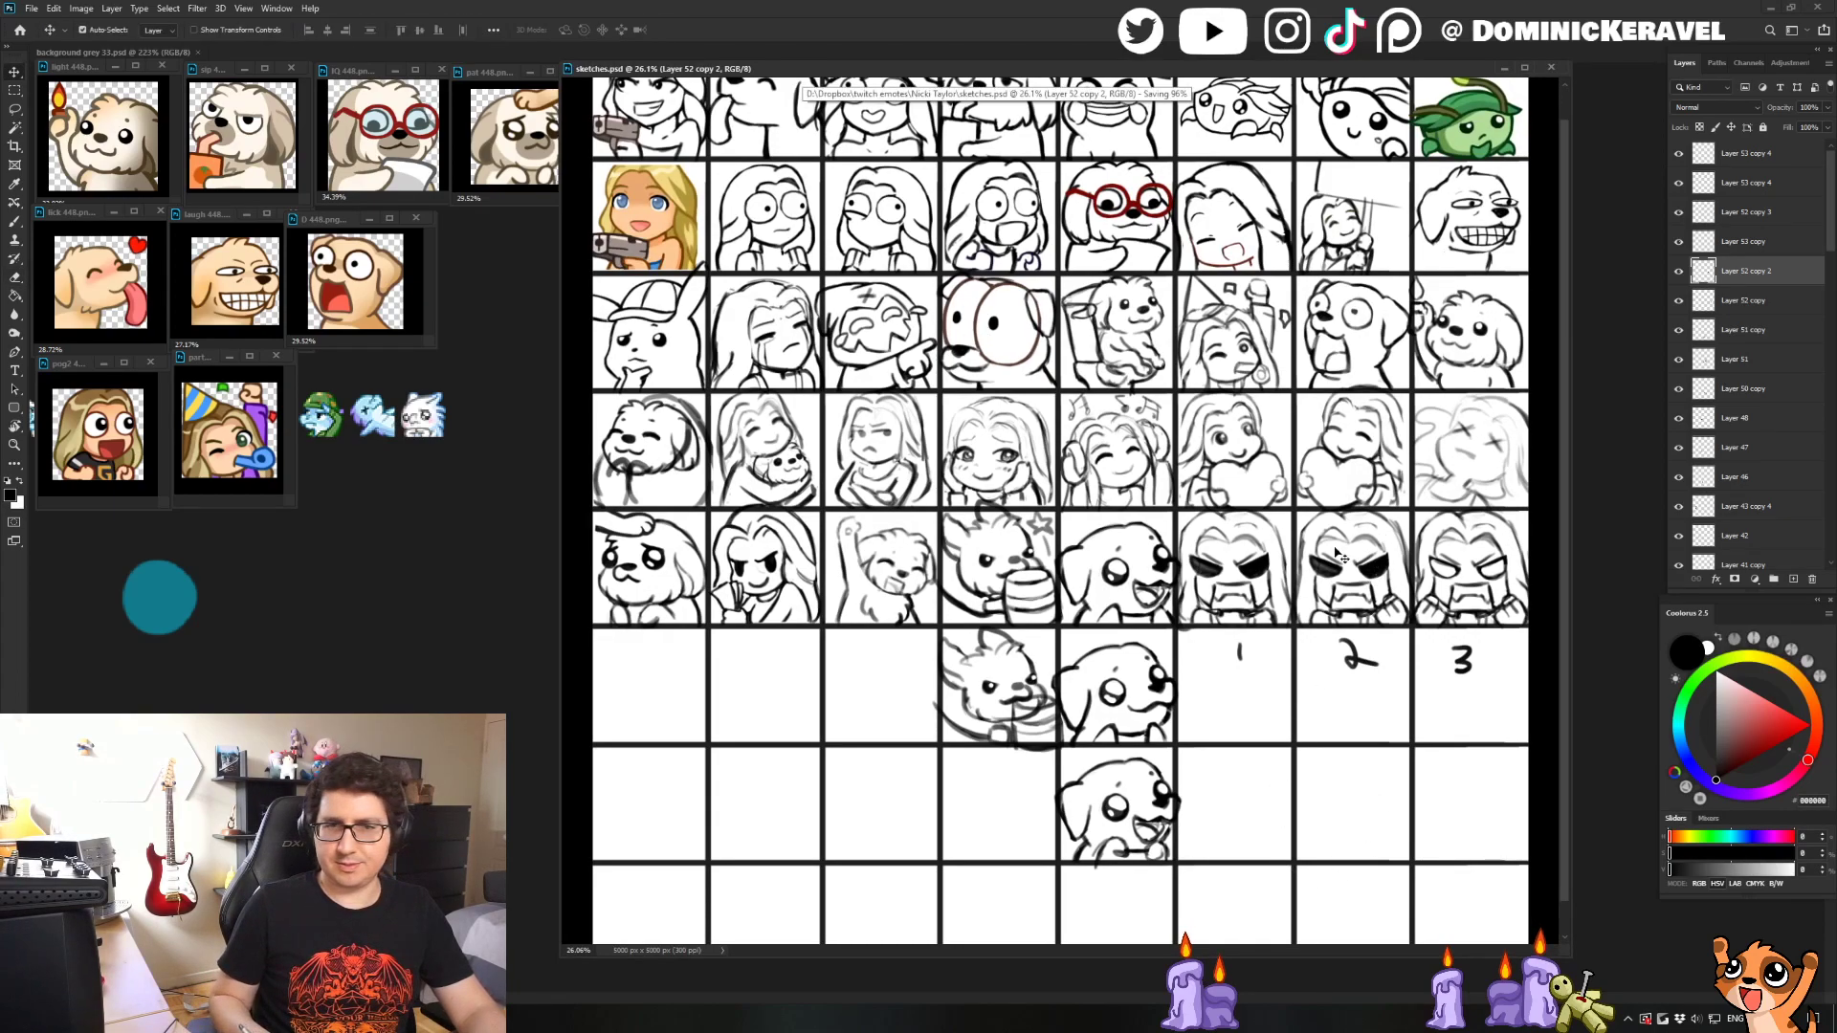
mouse_move(1248, 586)
mouse_down()
mouse_move(1246, 660)
mouse_move(1270, 643)
mouse_move(1481, 652)
mouse_up()
key(ctrl+z)
key(e)
alt+right_click(1251, 648)
- Move the first angry variant two rows down in its column and place Layer 52 copy above Layer 52 copy 2
key(v)
drag(1315, 496, 1315, 730)
click(1387, 574)
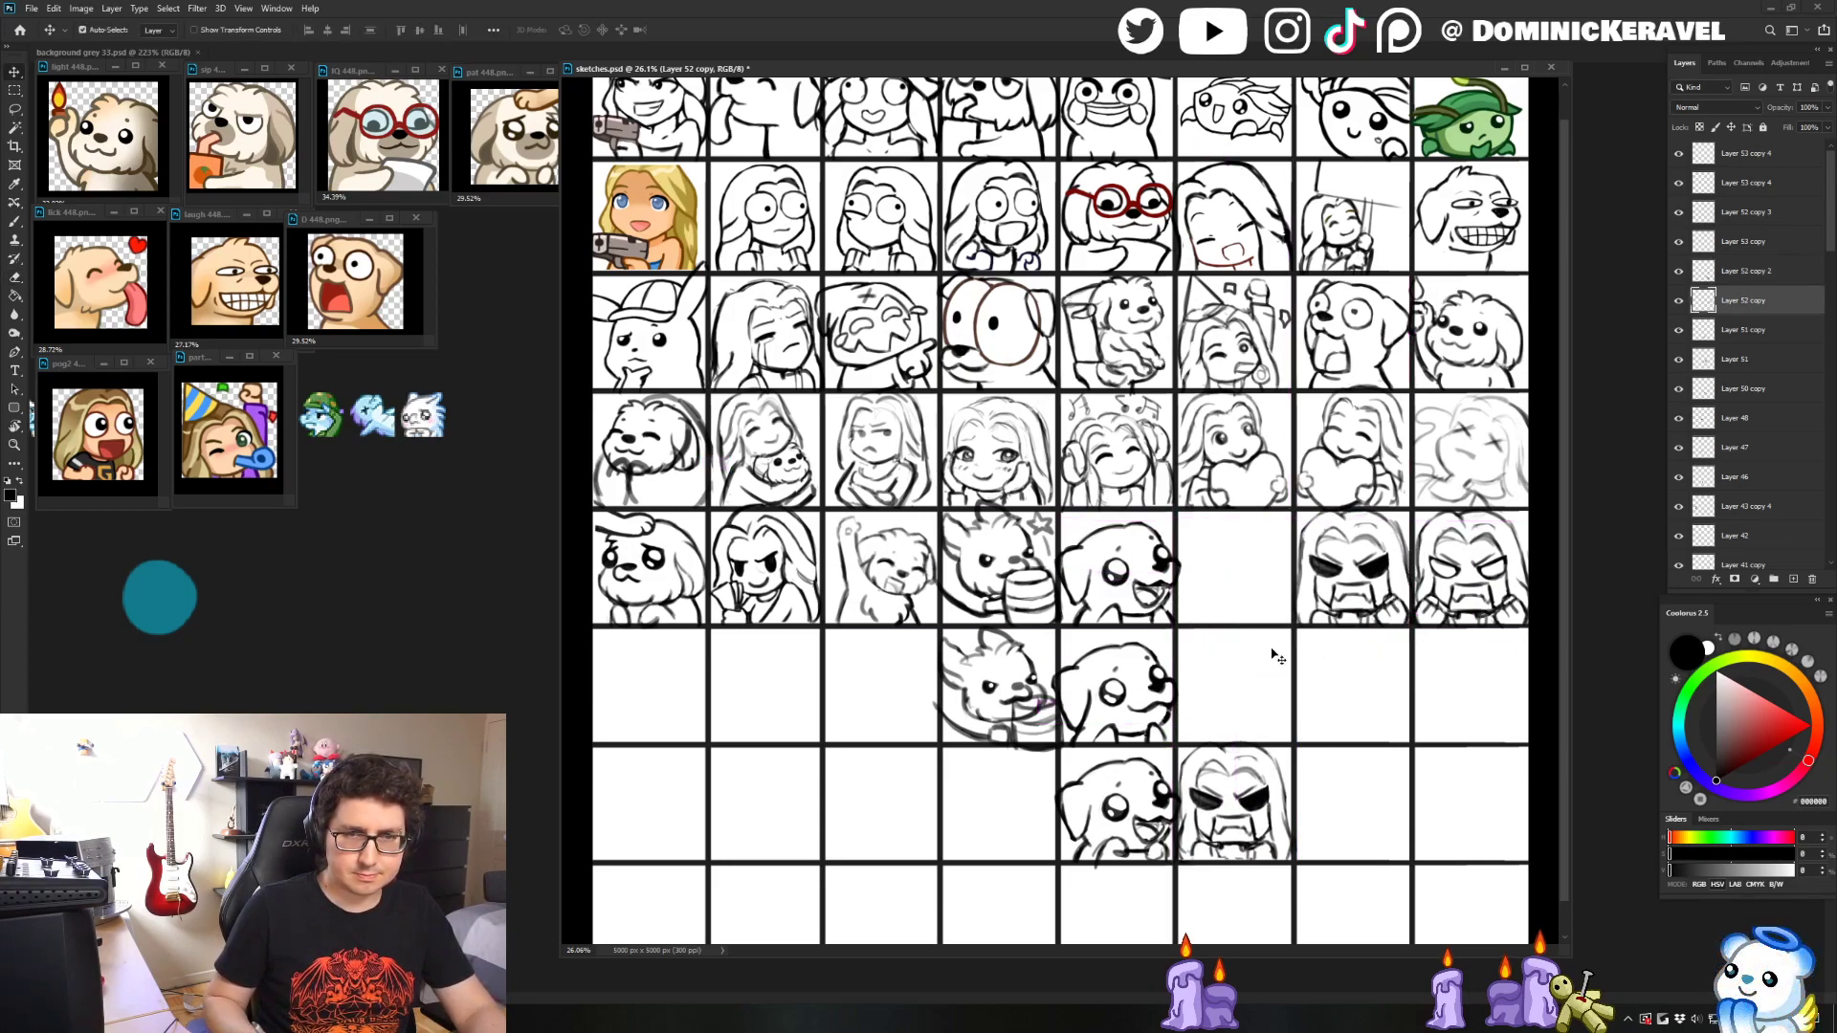
click(1389, 574)
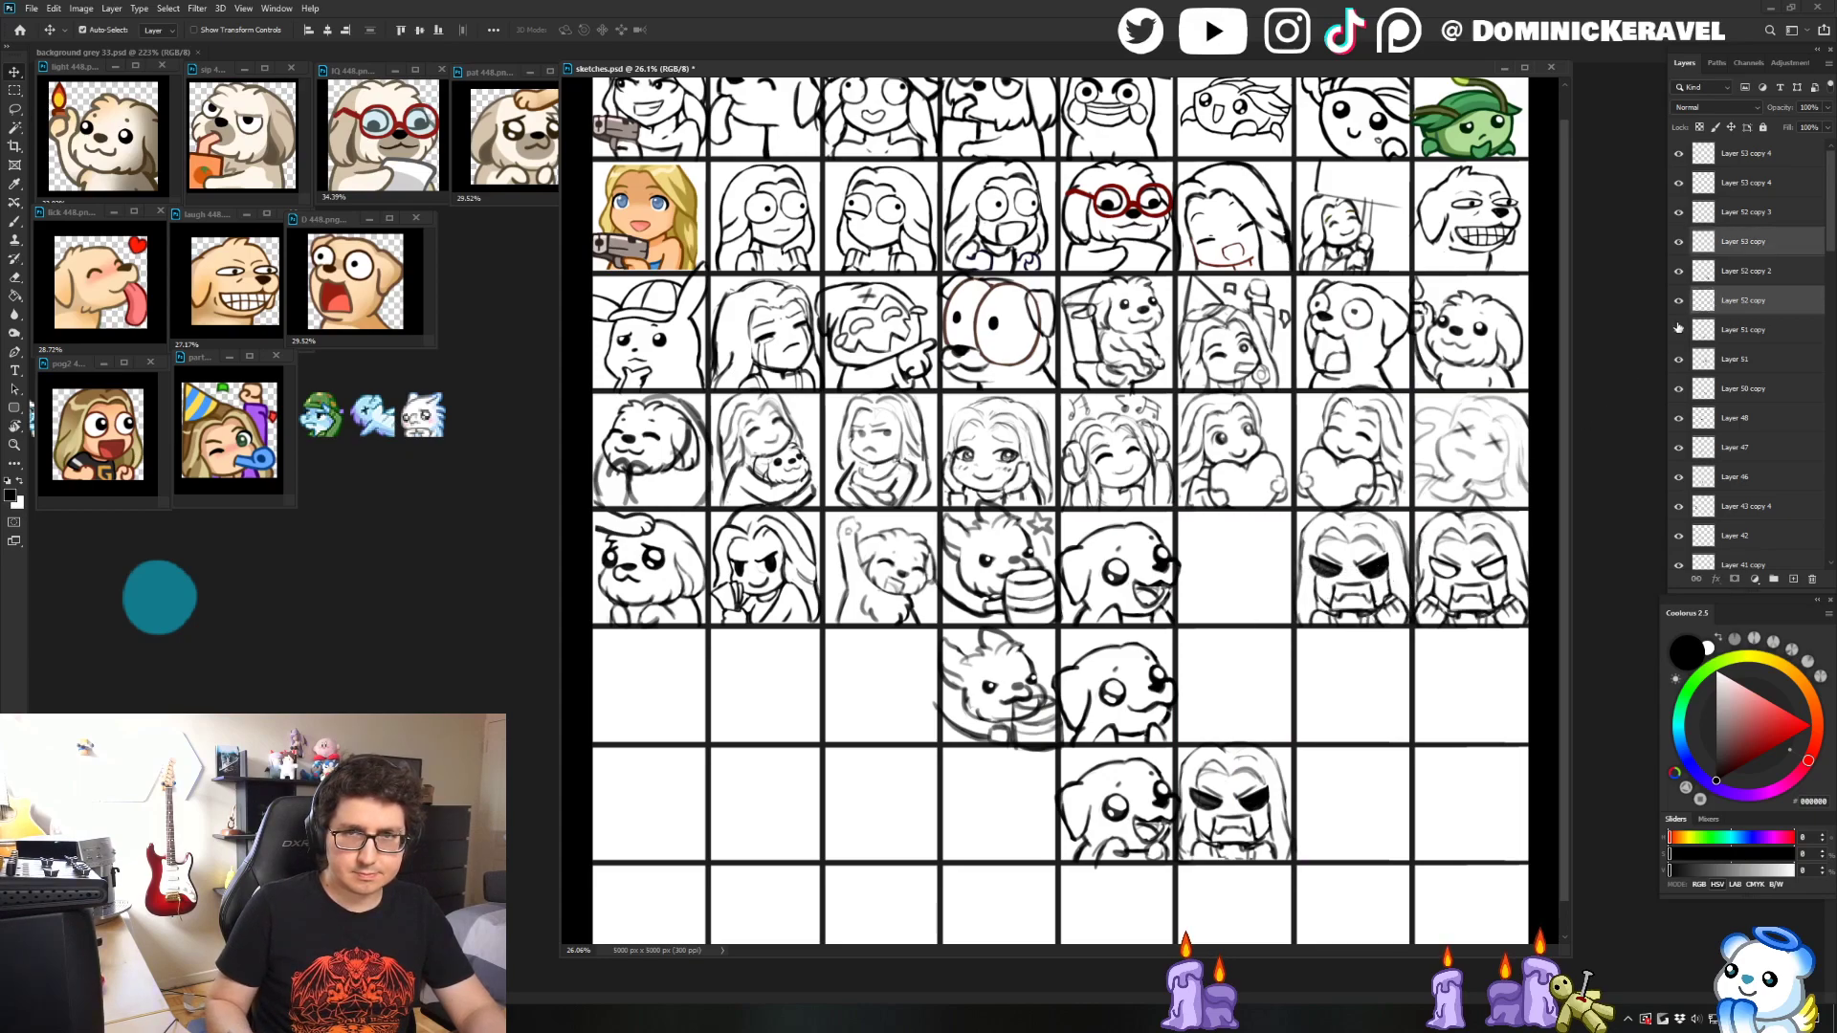
drag(1776, 307, 1770, 285)
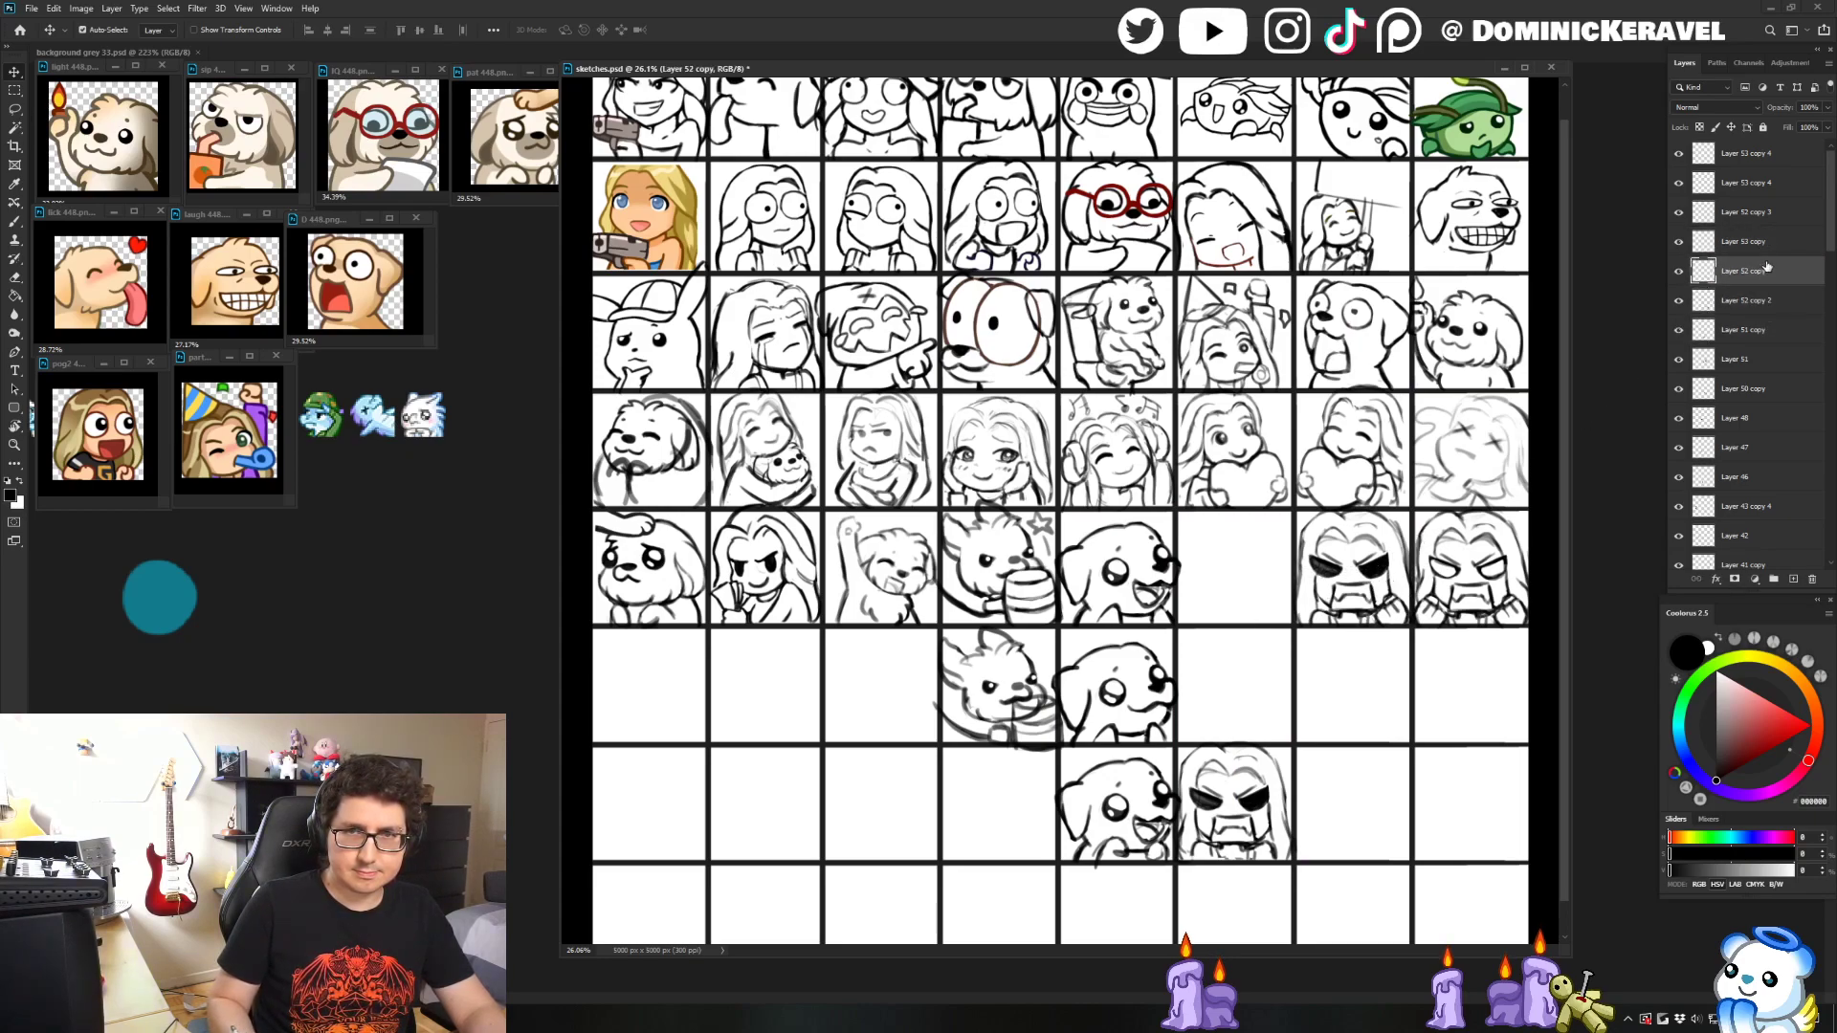
- Stack the other two angry variants above the first in the same column, merge their layers and save
drag(1390, 524, 1273, 643)
mouse_move(1417, 628)
mouse_down()
mouse_move(1523, 575)
mouse_move(1241, 588)
mouse_up()
key(ctrl+e)
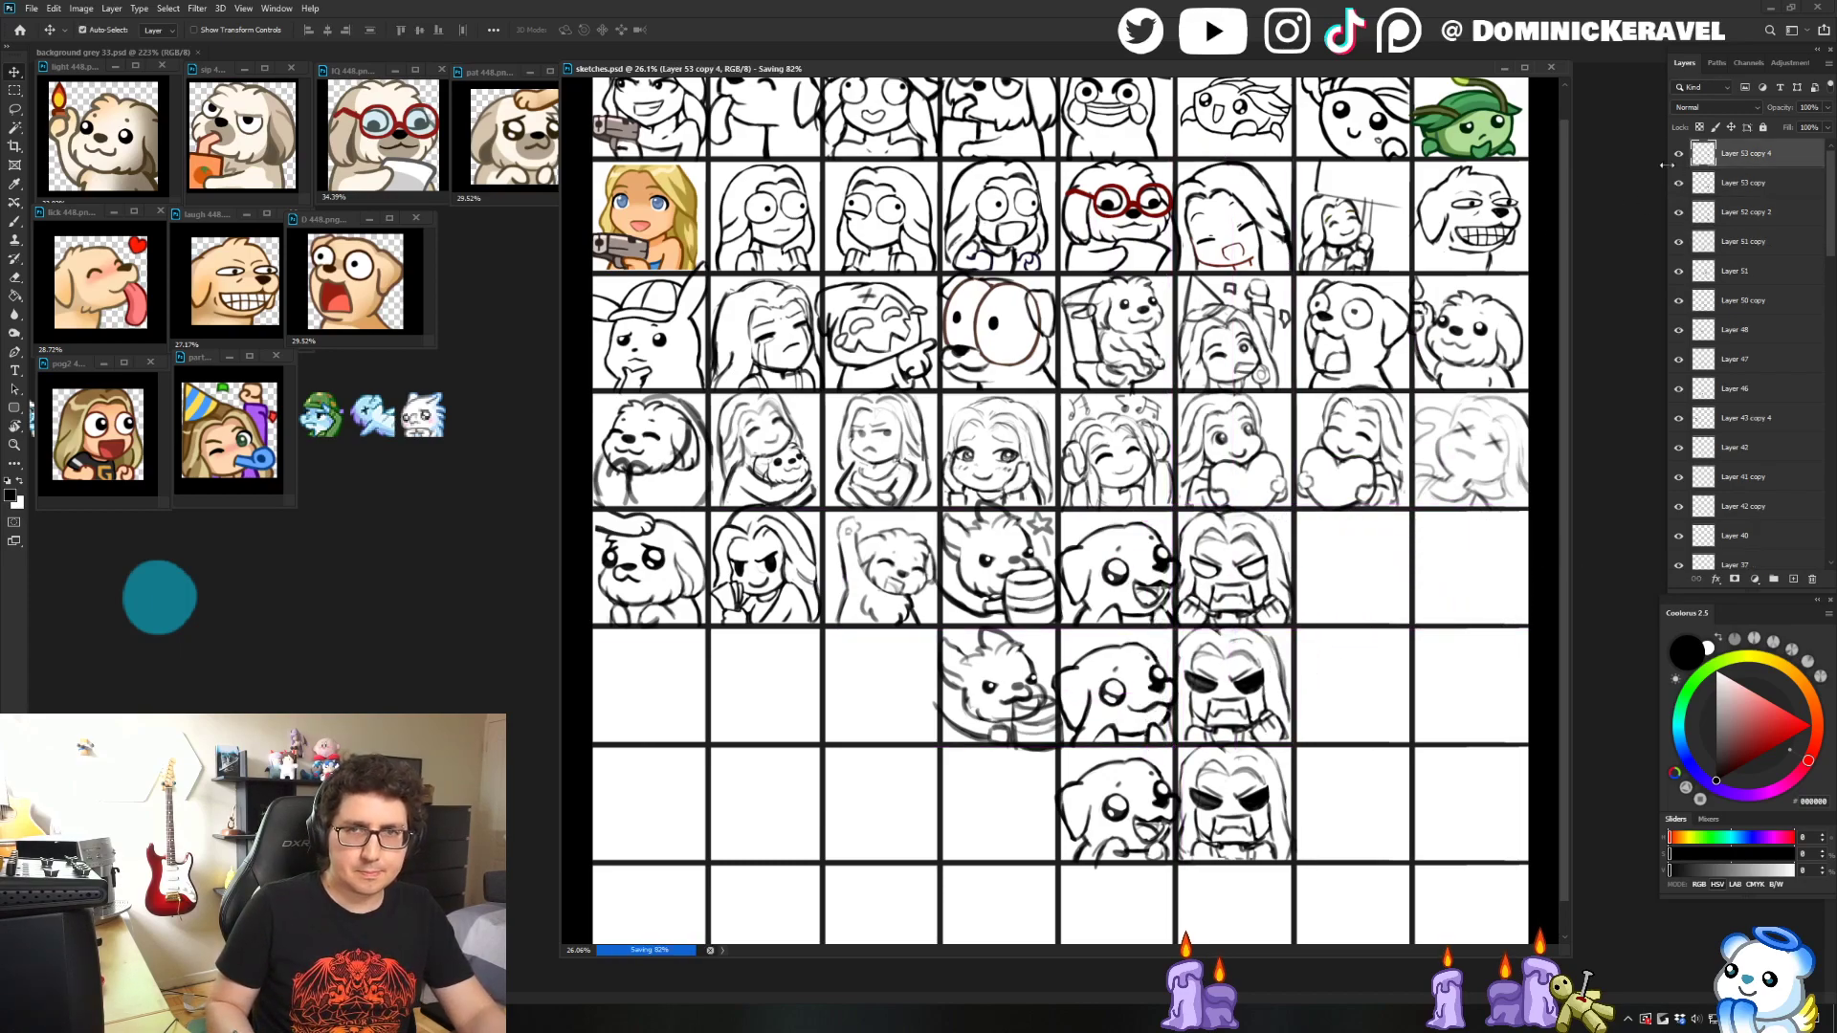
- Create a new layer named "a" and choose a brush preset for sketching in the emptied cells
key(ctrl+shift+n)
text(a)
key(Return)
key(b)
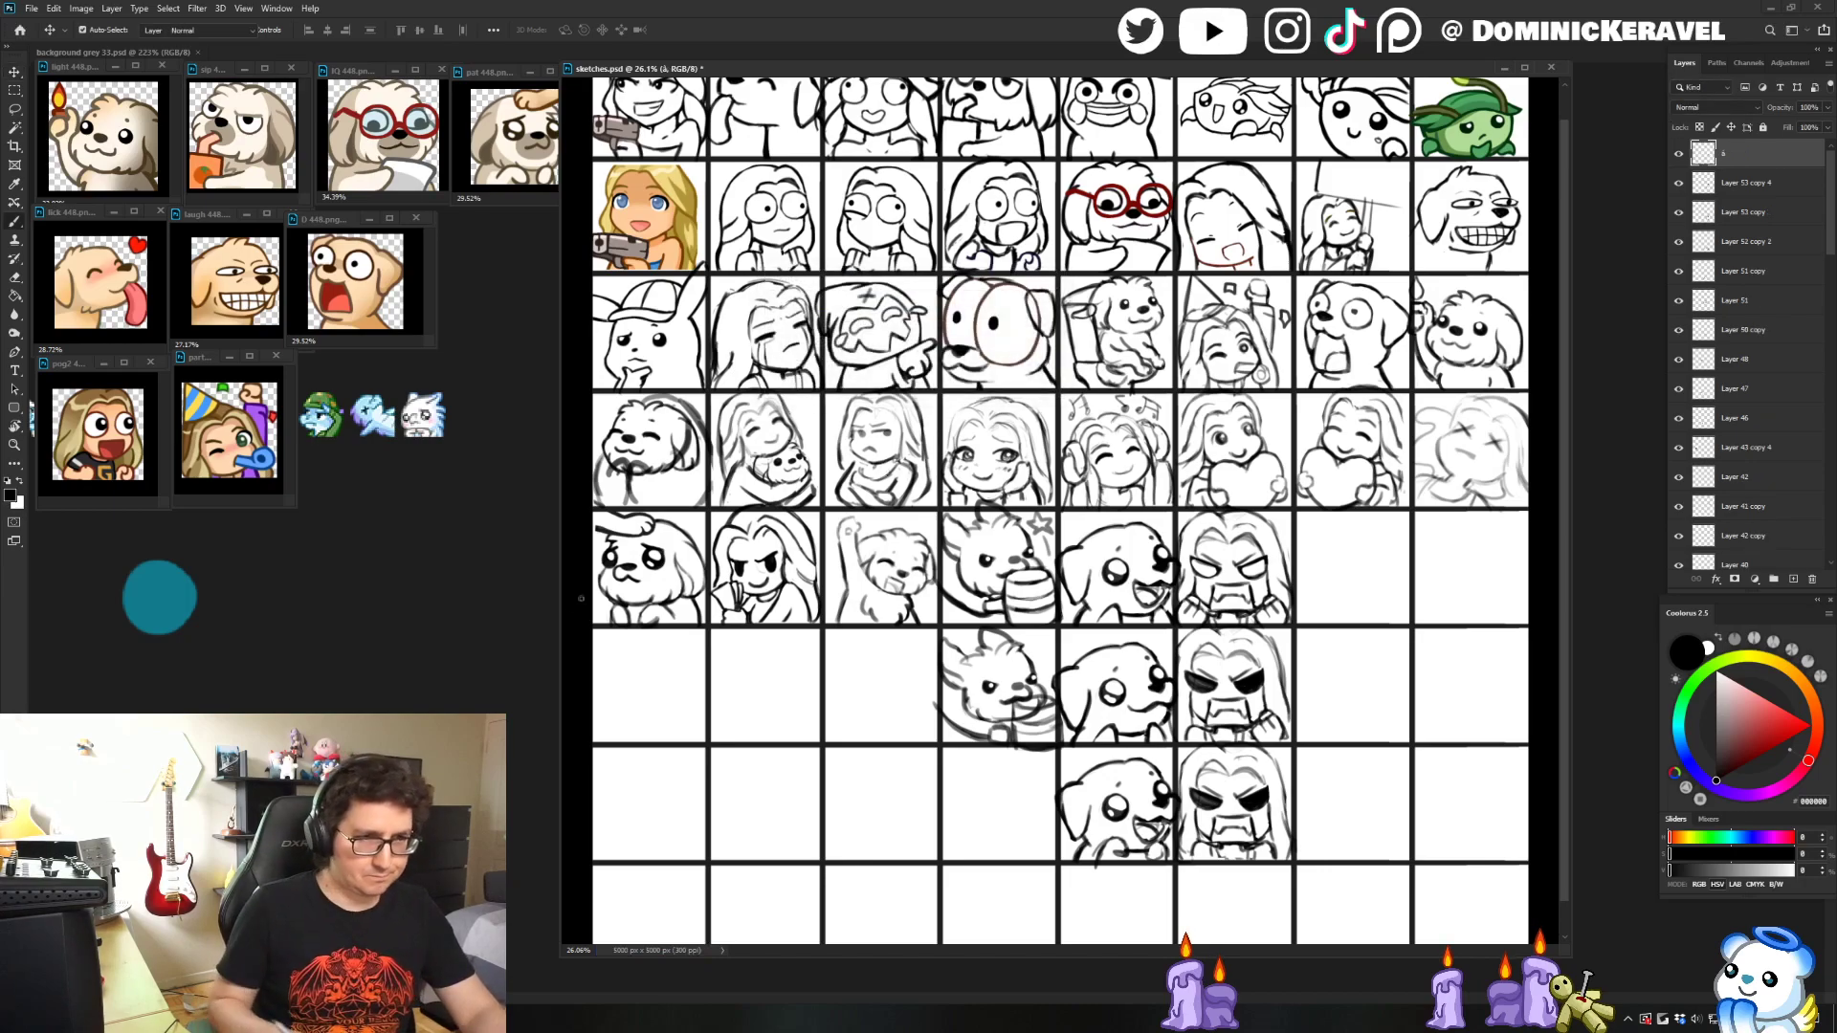
drag(1288, 618, 1359, 618)
mouse_move(1207, 647)
mouse_down()
mouse_move(1074, 615)
mouse_move(1073, 639)
mouse_up()
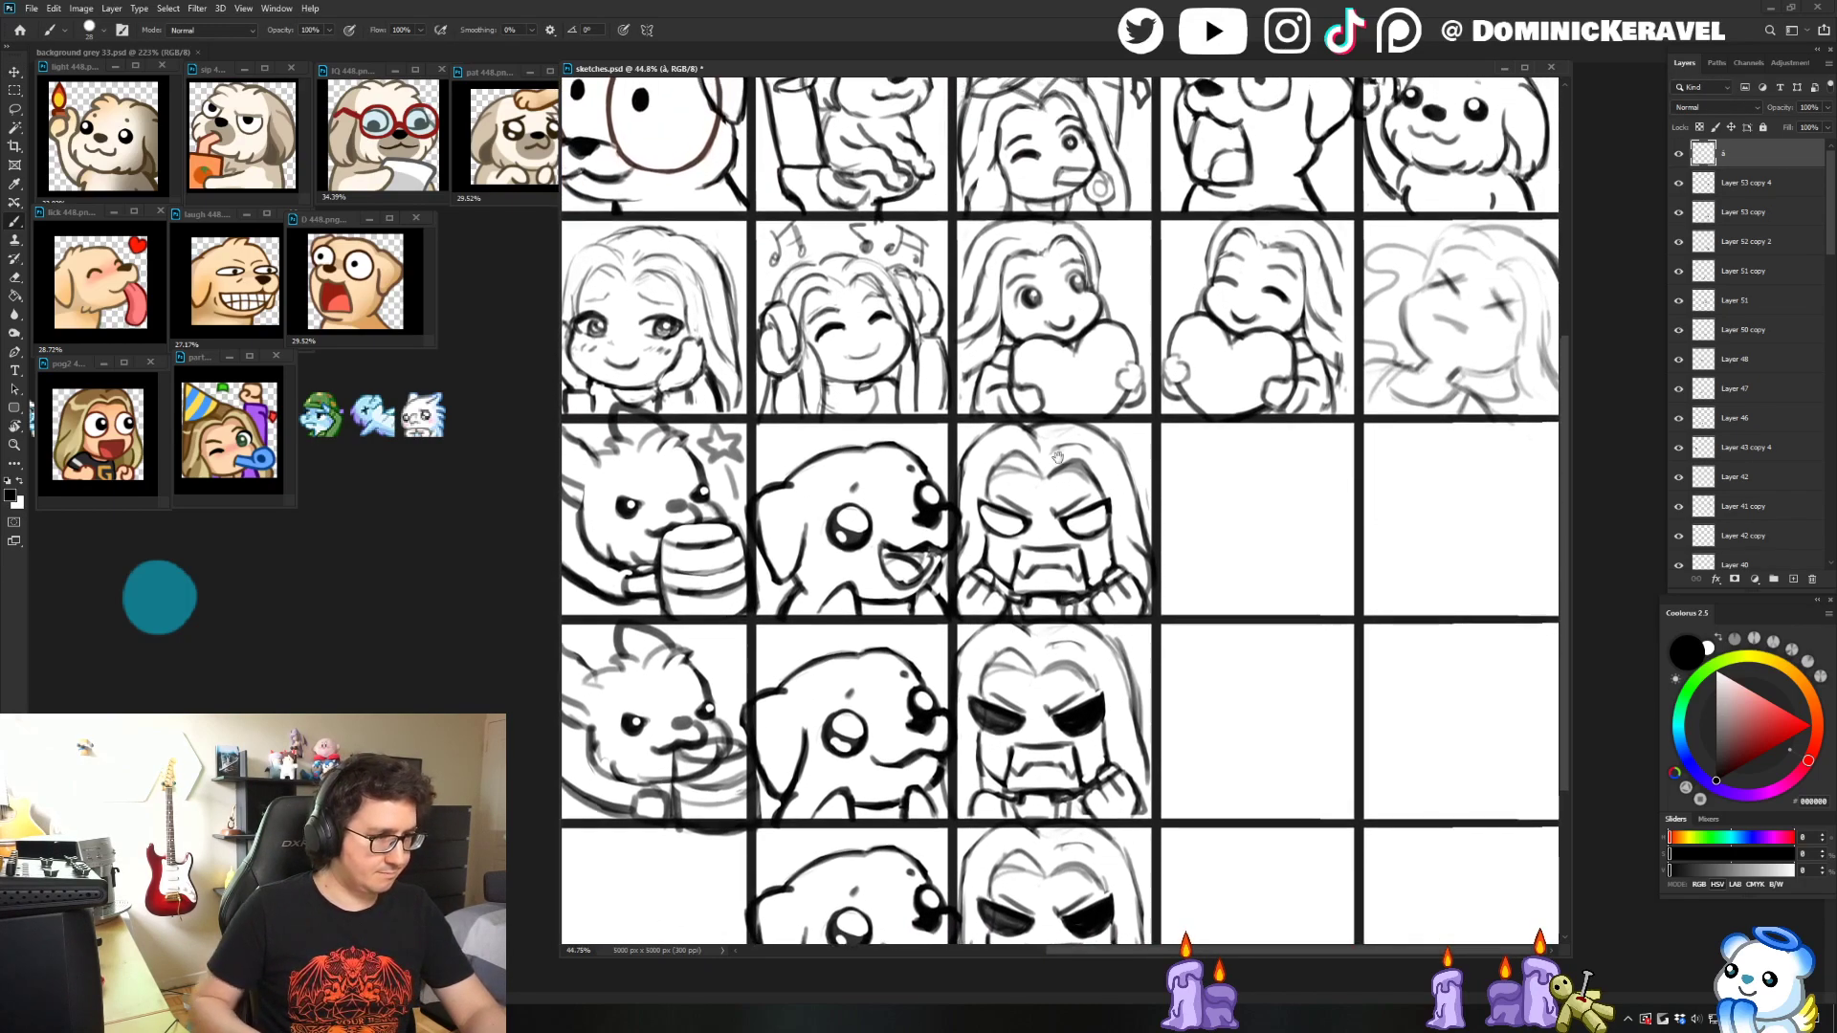
right_click(1232, 538)
click(1343, 690)
key(Return)
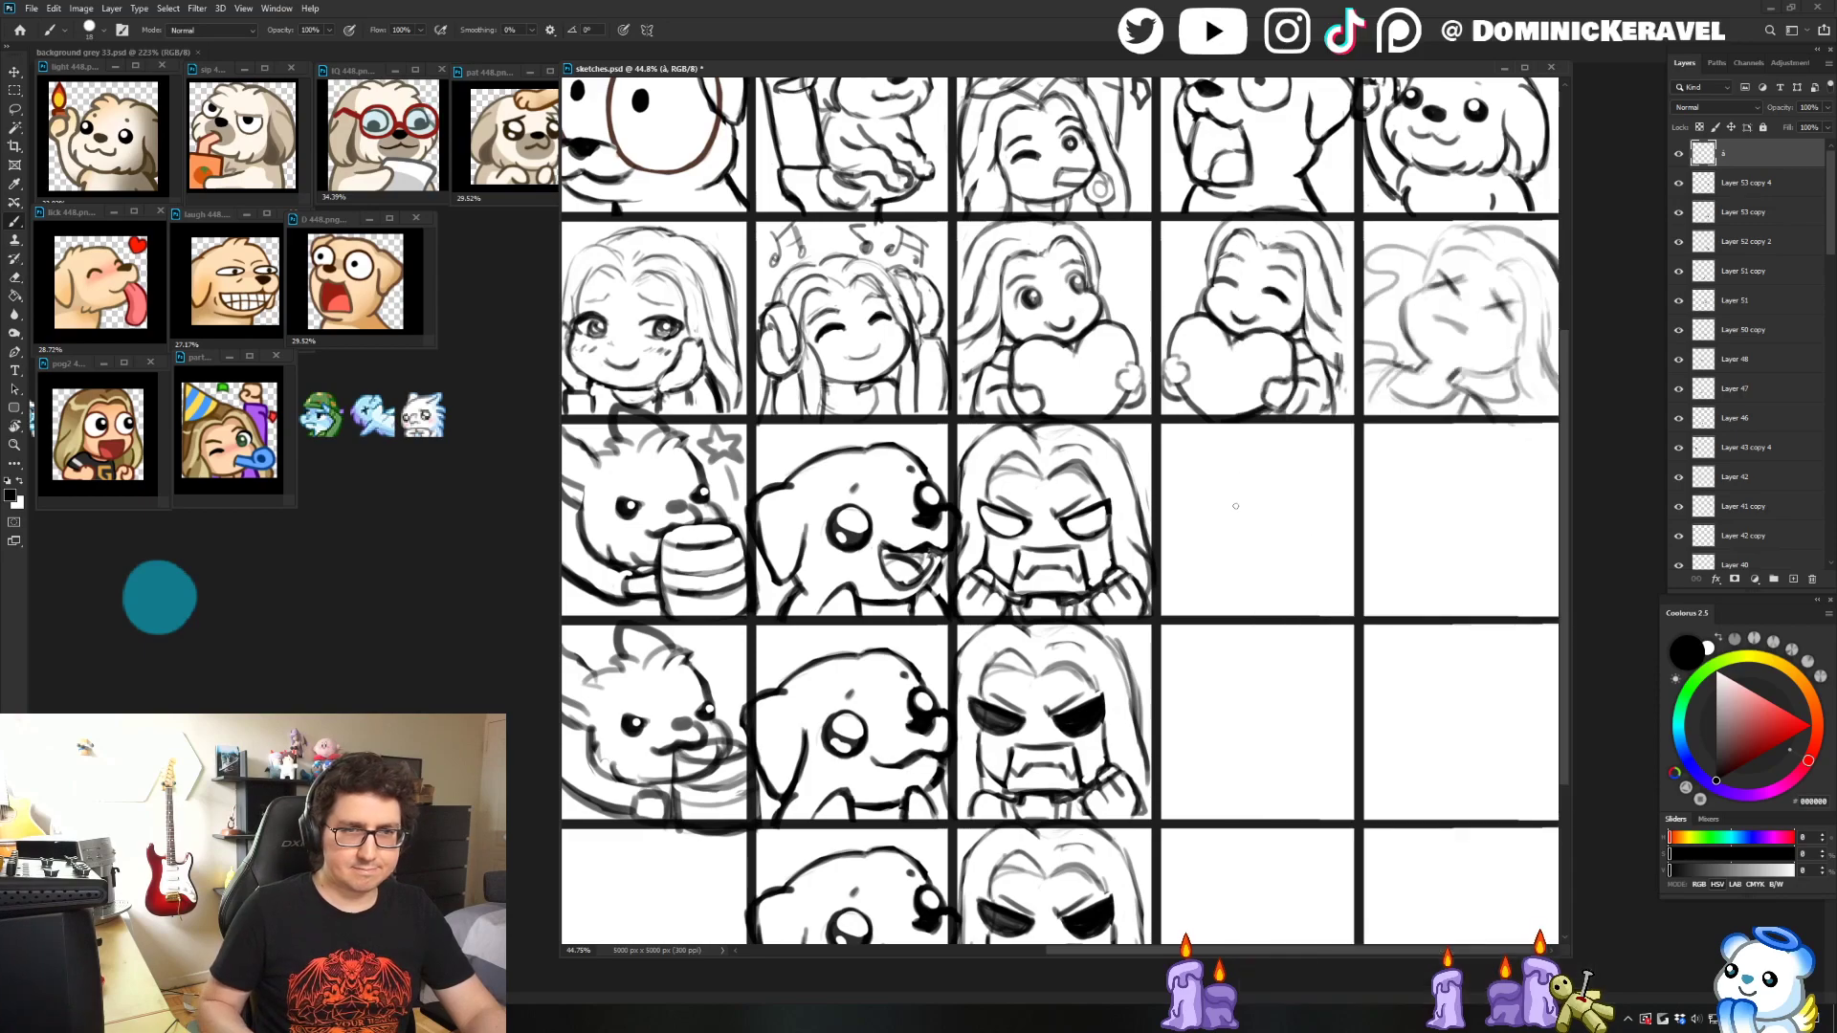
- Undo a test brush stroke in the empty cell beside the top angry variant and save sketches.psd
mouse_move(1220, 517)
mouse_down()
mouse_move(1308, 543)
mouse_move(1247, 466)
mouse_up()
key(ctrl+z)
key(v)
key(ctrl+s)
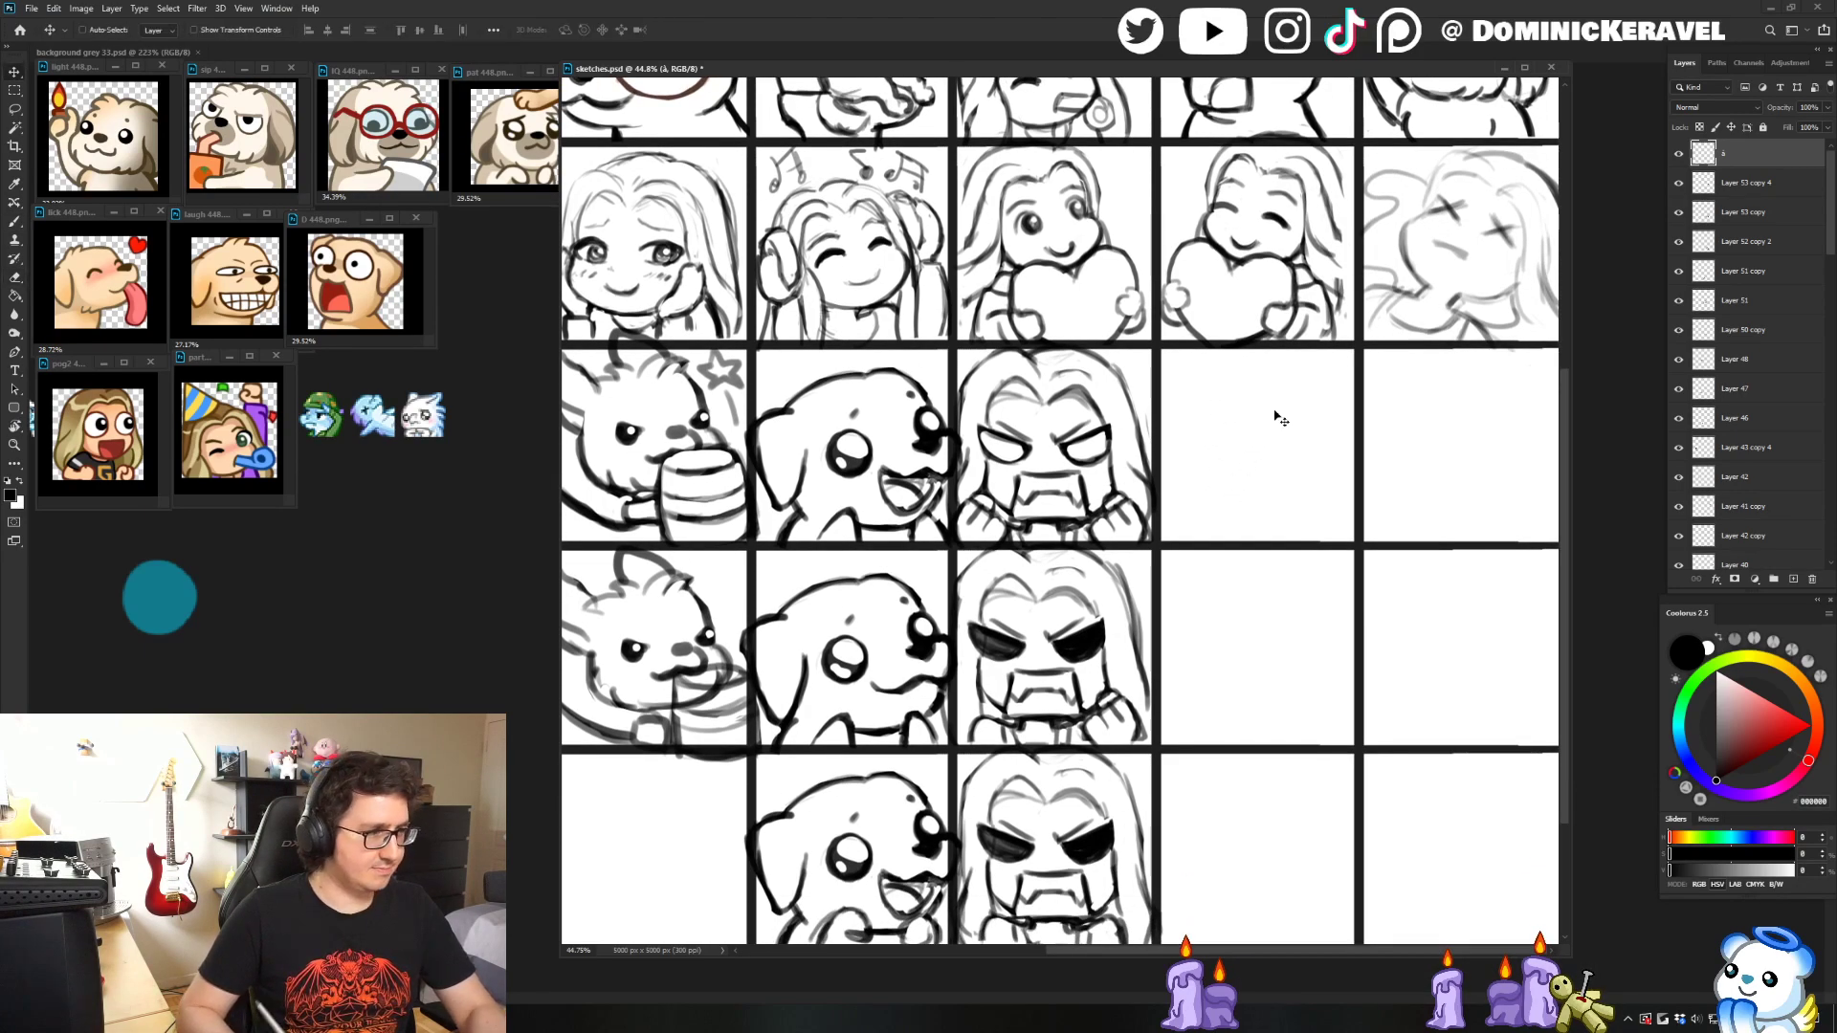
- Sketch a small dog's nose and muzzle outline in the empty cell beside the top angry variant
scroll(1248, 412, up, 2)
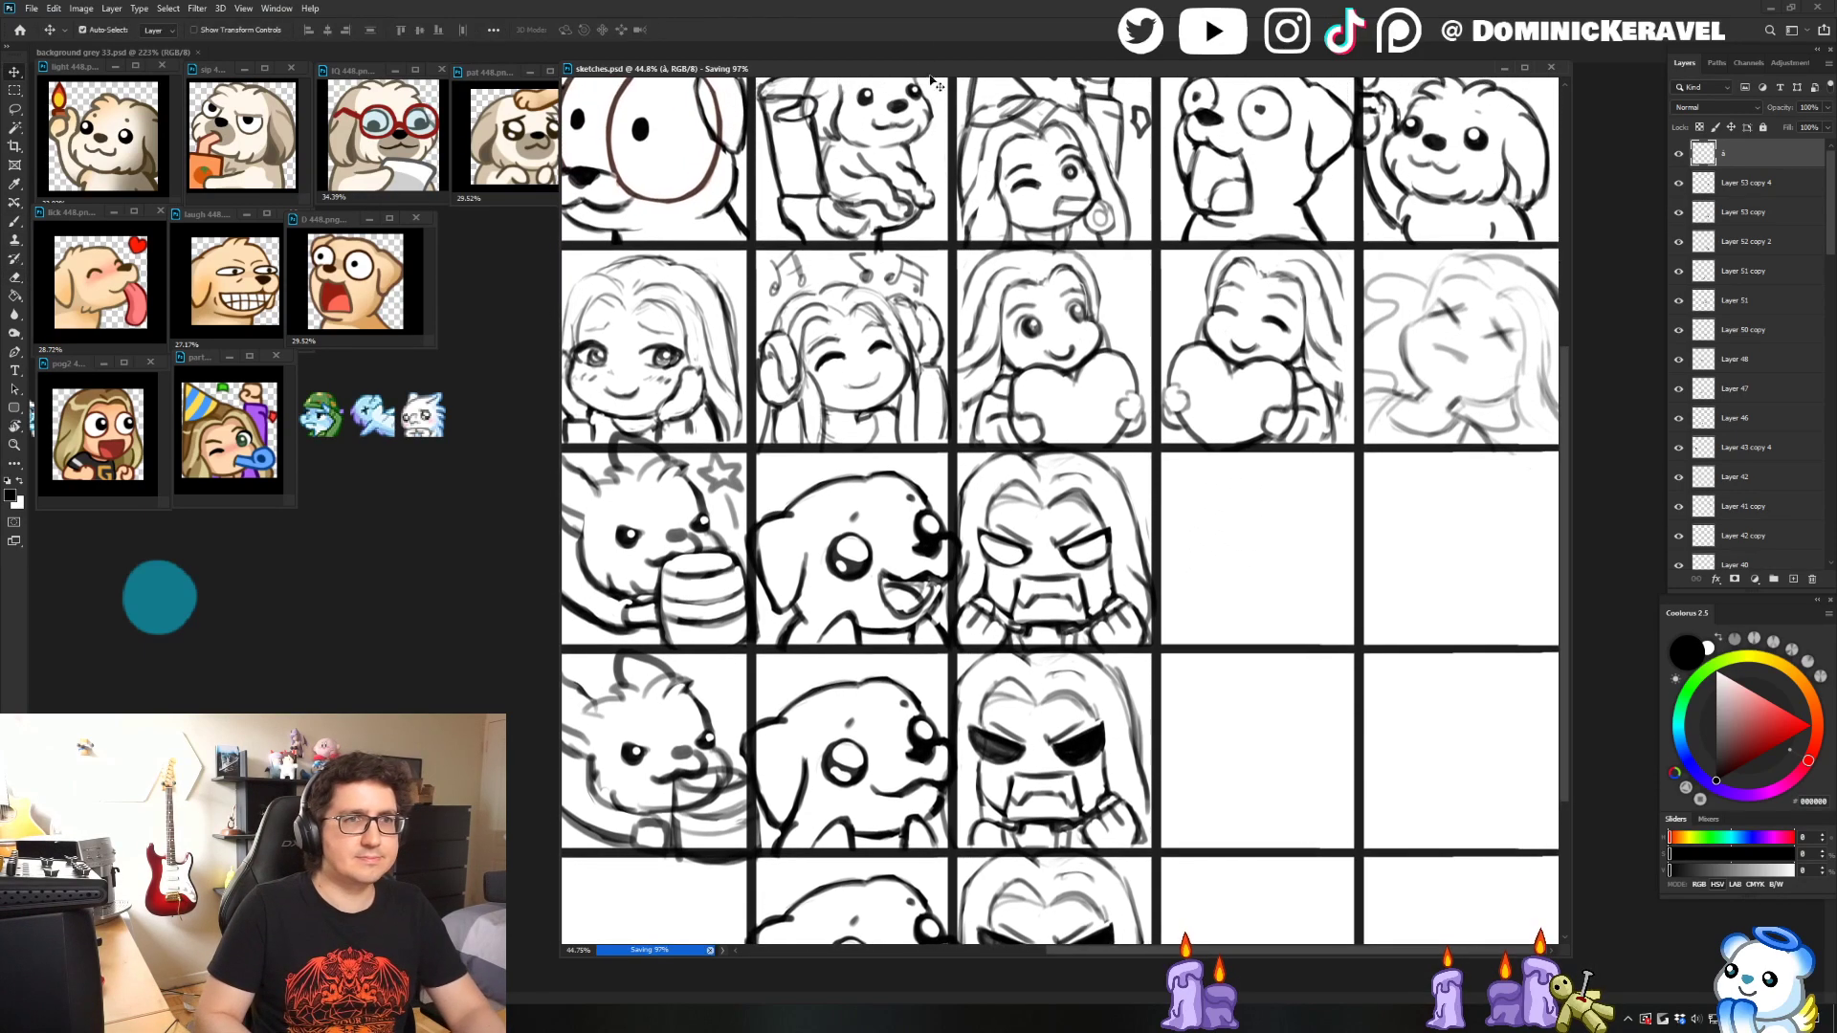
drag(901, 68, 869, 70)
drag(937, 312, 937, 222)
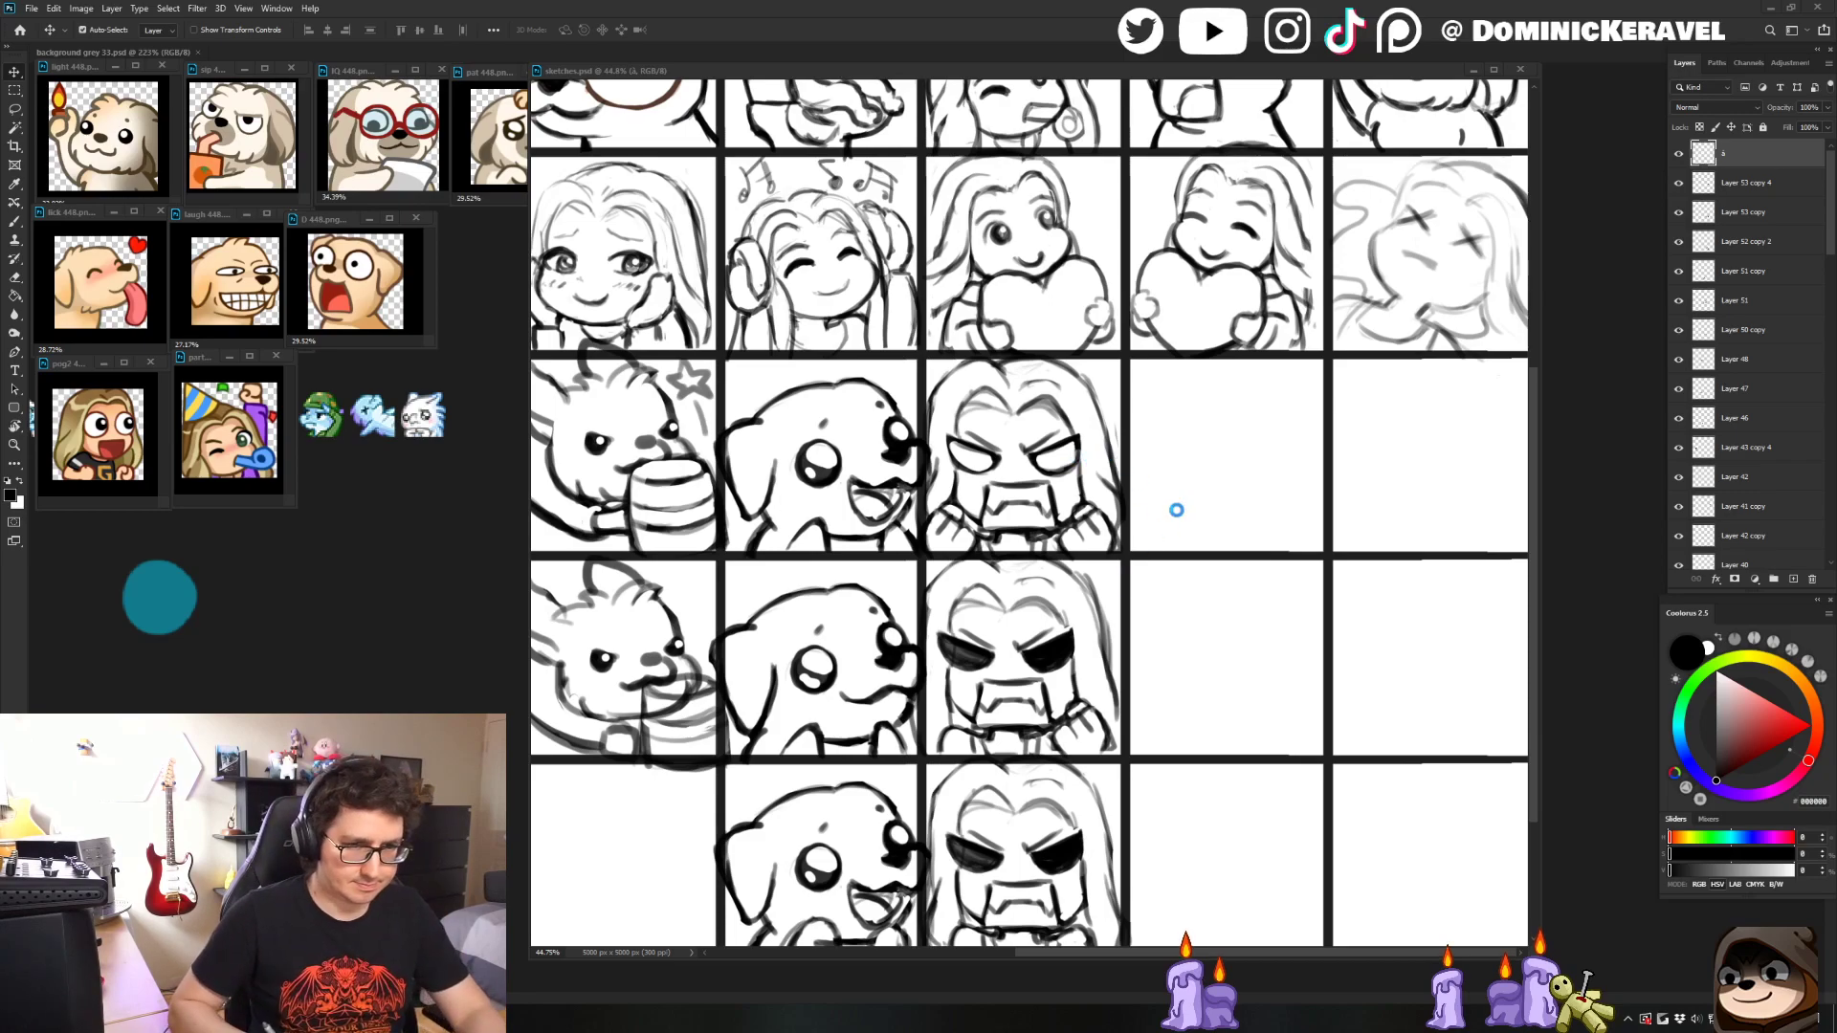
drag(1036, 71, 1011, 67)
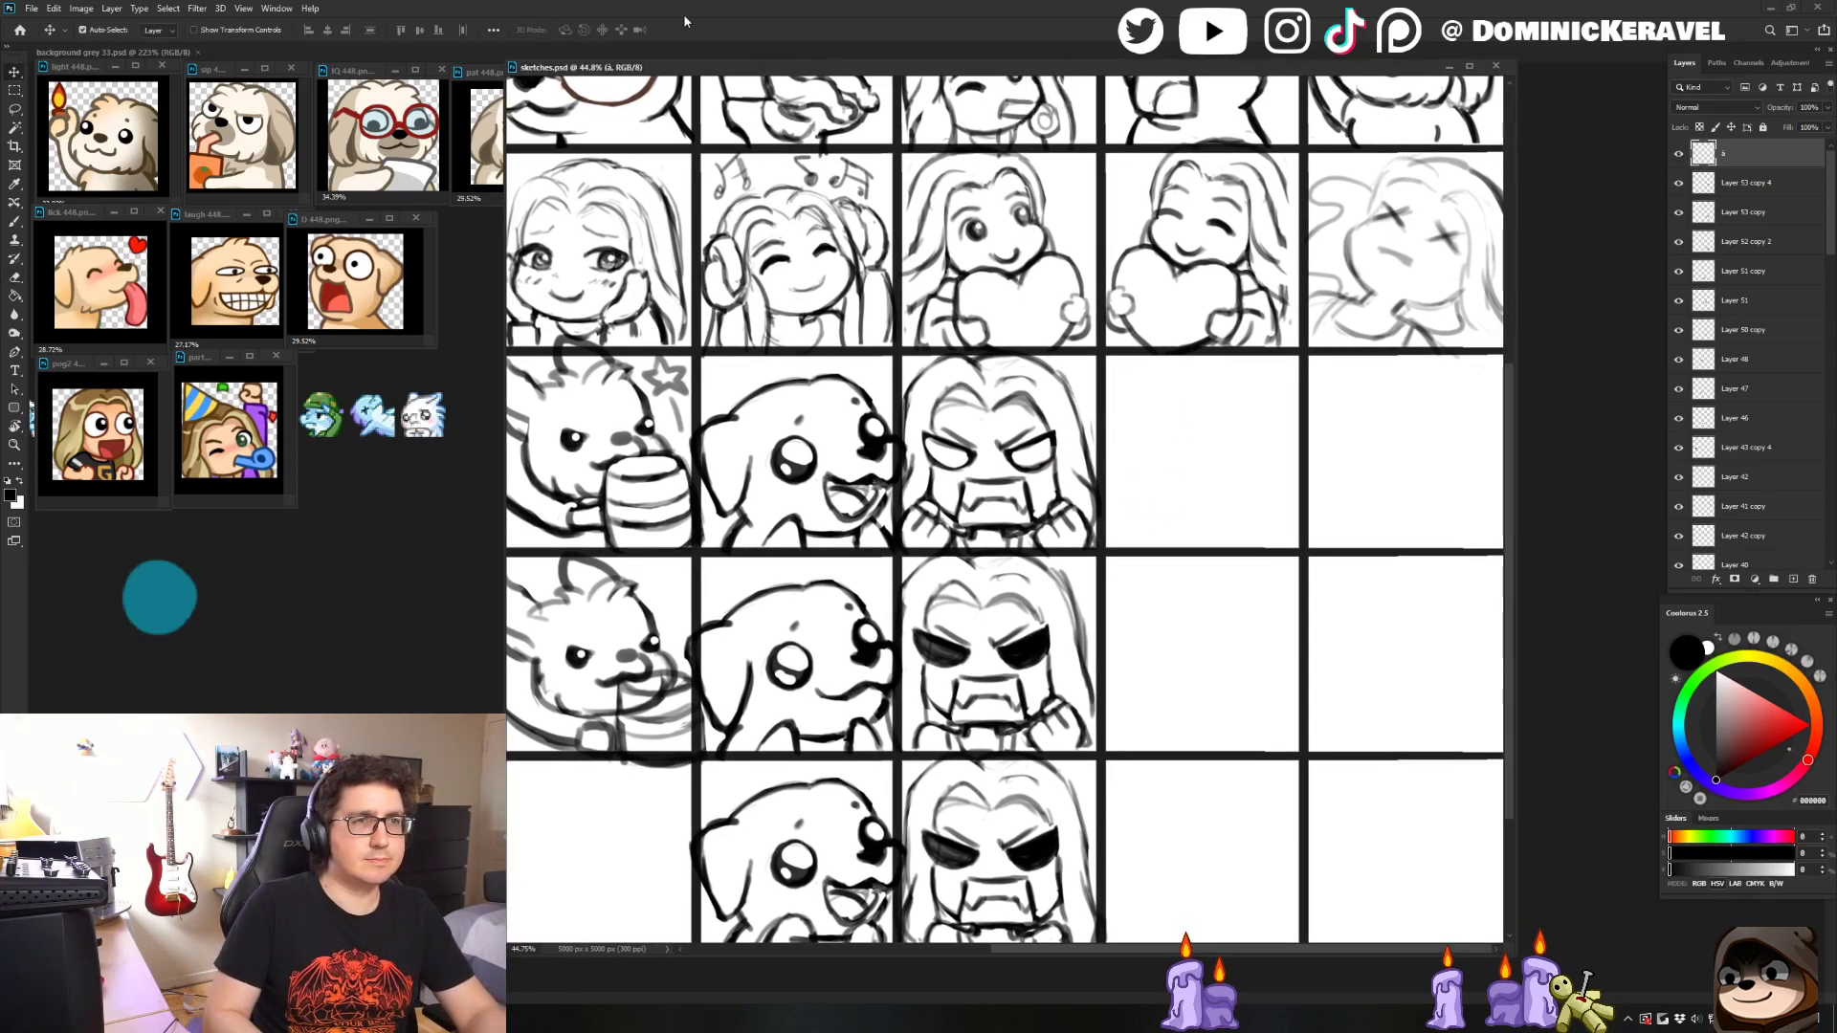
drag(1166, 442, 1196, 431)
drag(1295, 353, 1097, 469)
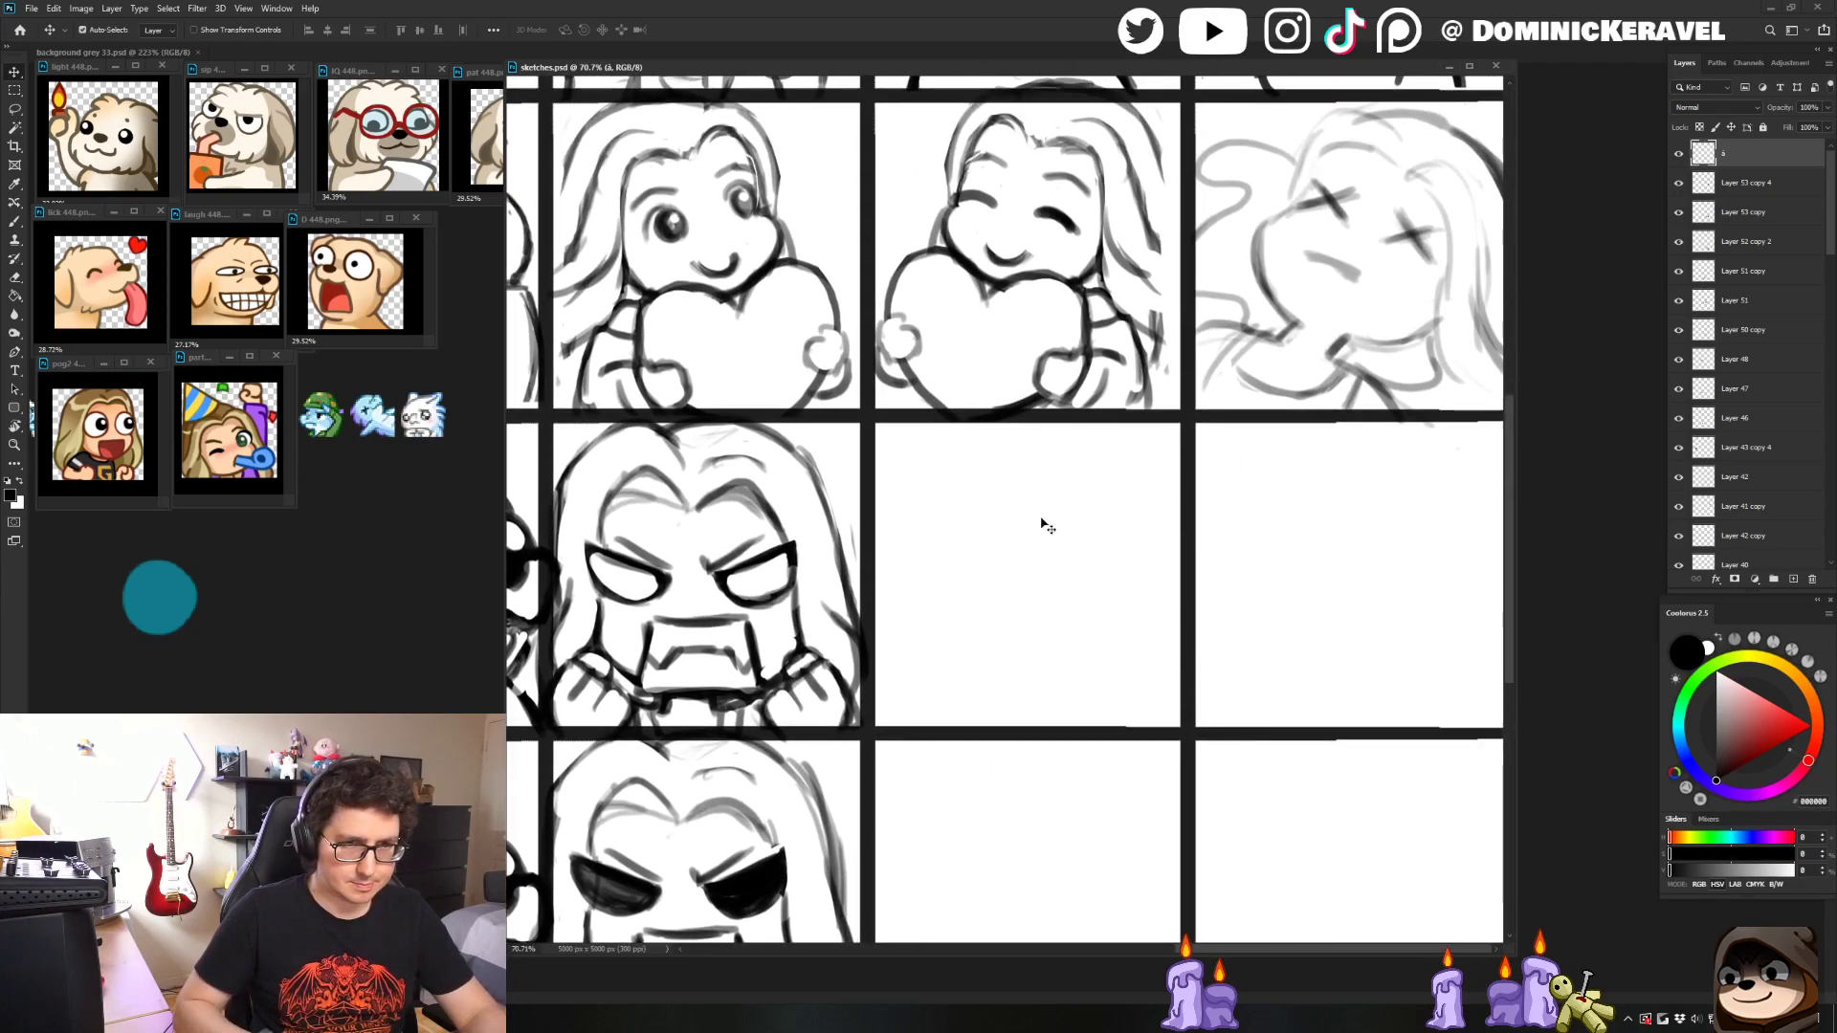
key(b)
mouse_move(1046, 562)
mouse_down()
mouse_move(1084, 567)
mouse_move(1092, 595)
mouse_move(1002, 590)
mouse_up()
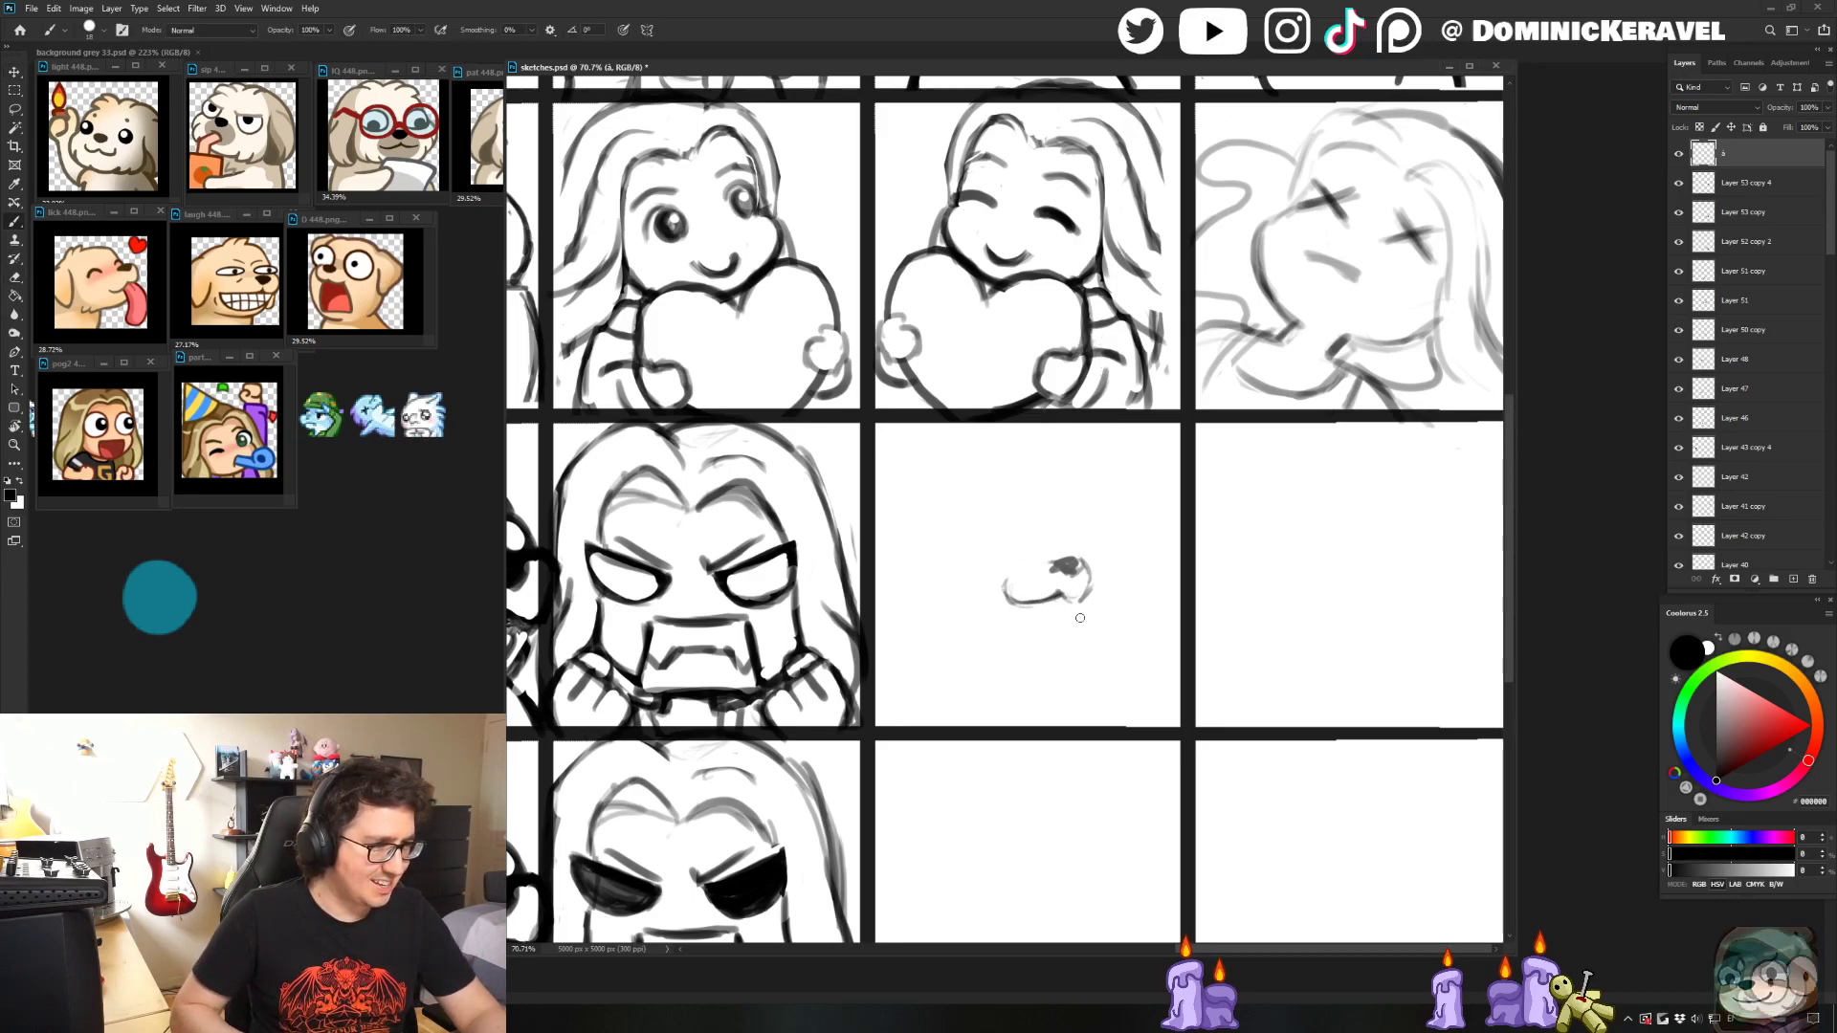
mouse_move(1067, 601)
mouse_down()
mouse_move(1089, 576)
mouse_move(1060, 562)
mouse_up()
key(e)
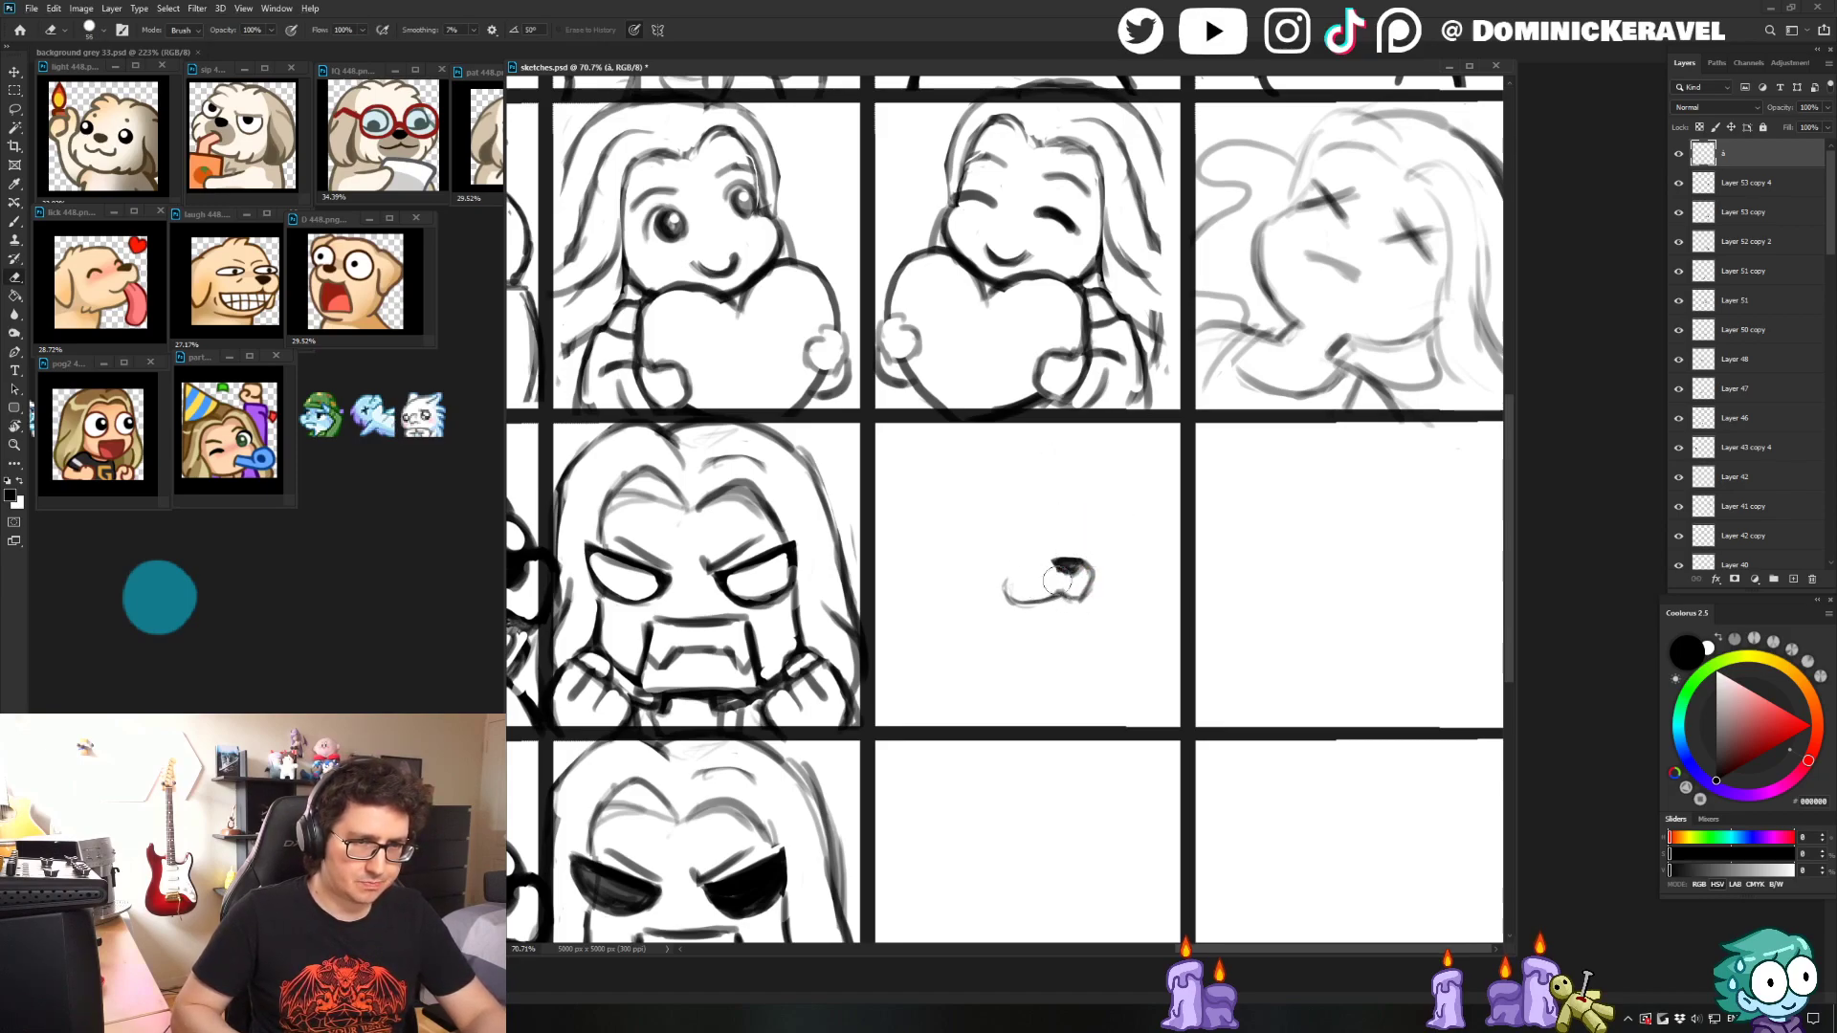
- Clean up the dog's nose and muzzle line with alternating brush and eraser strokes
key(b)
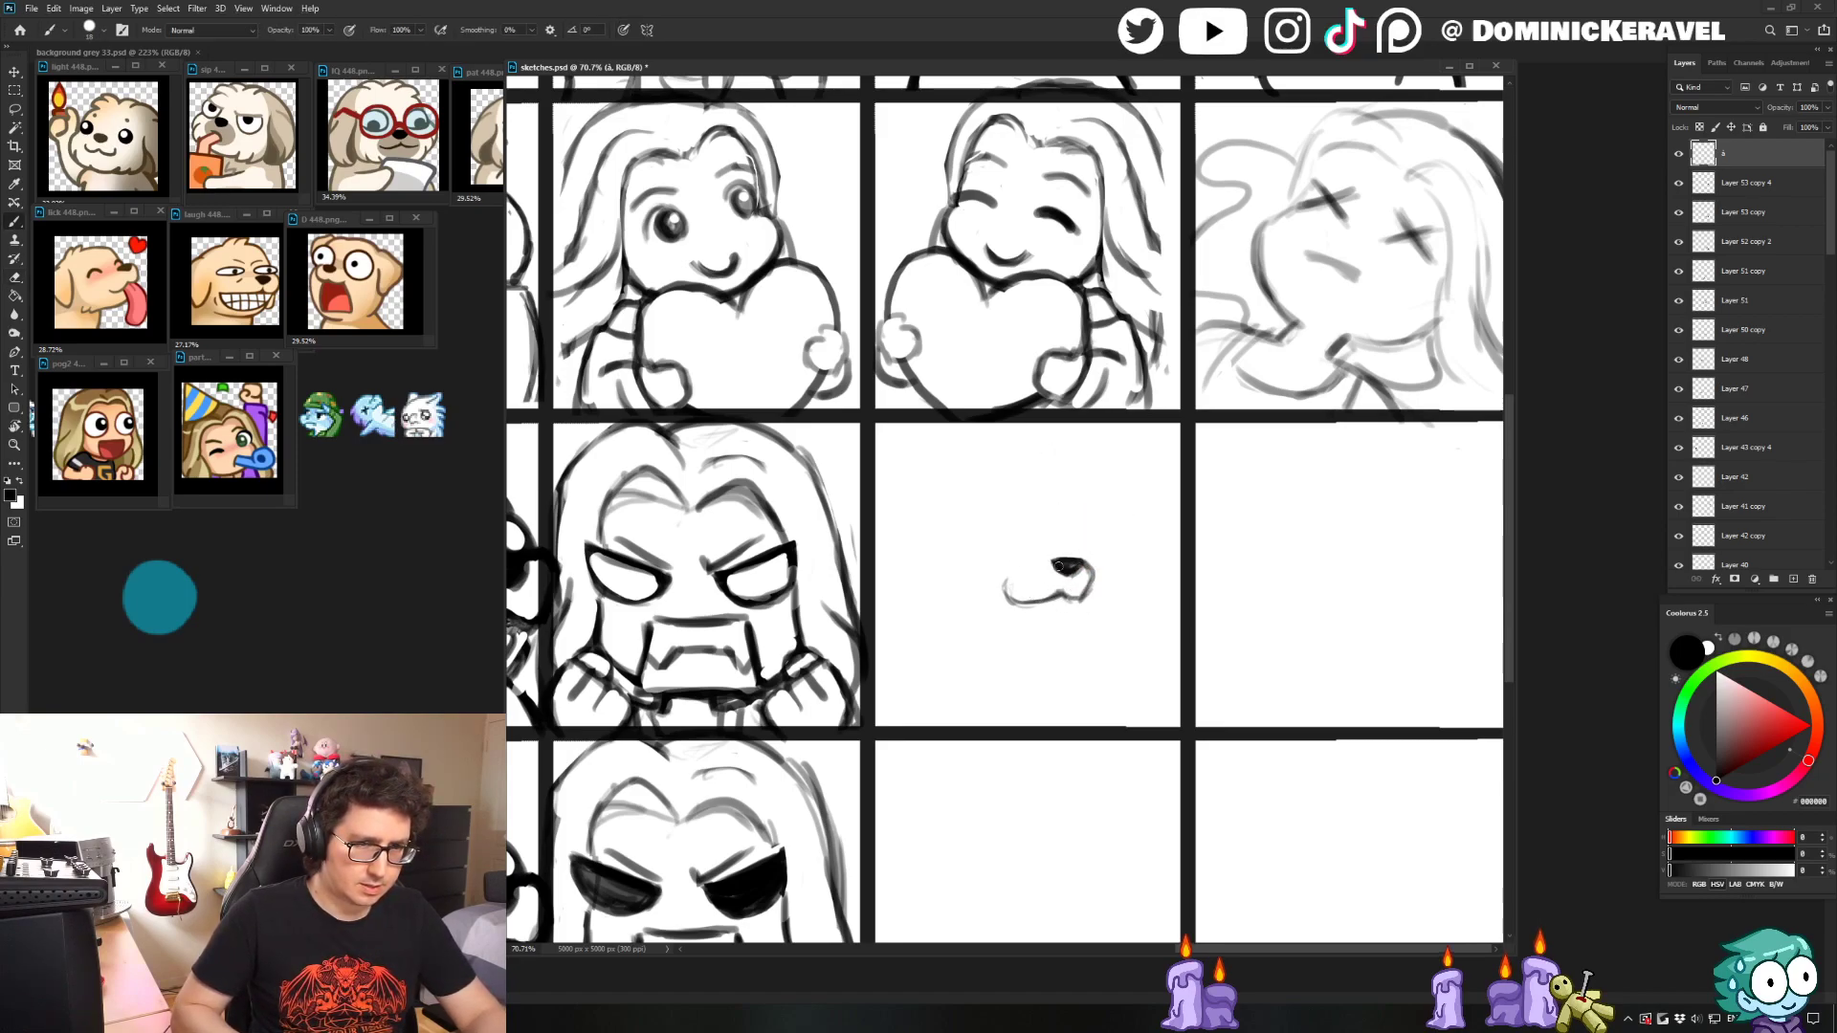
drag(1059, 567, 1051, 590)
key(e)
key(b)
key(ctrl+z)
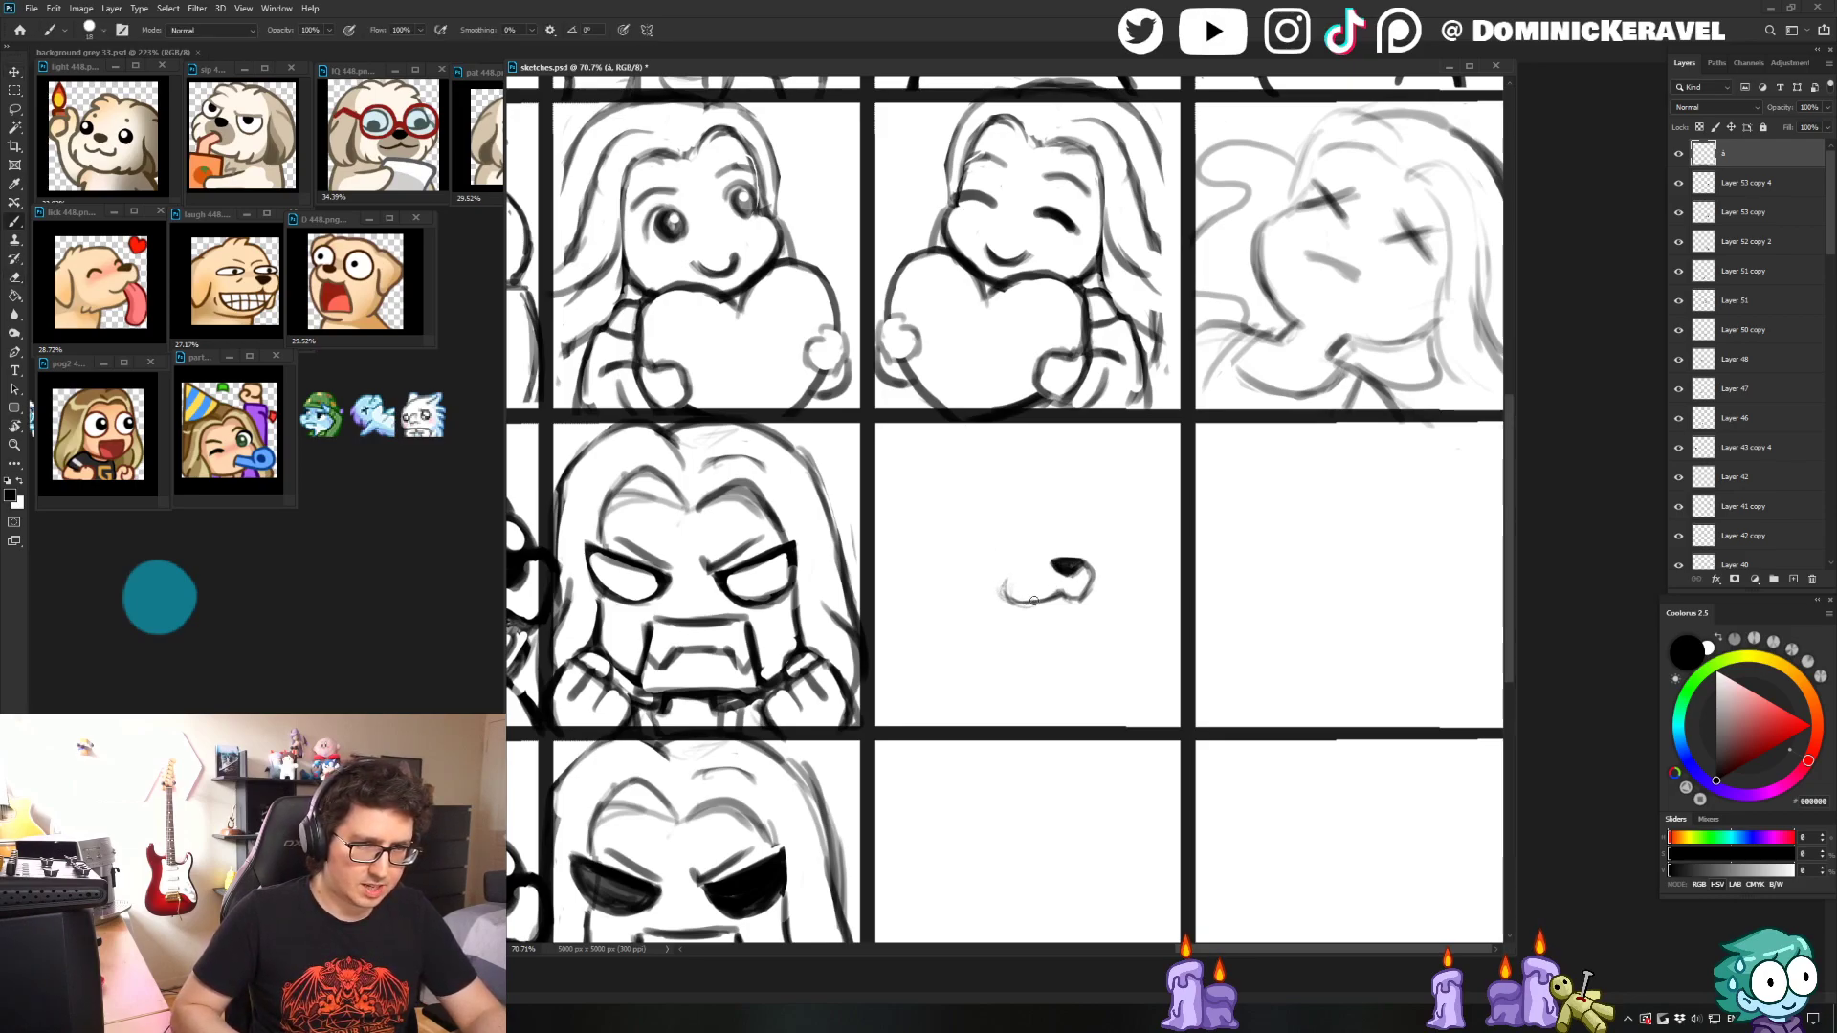
key(e)
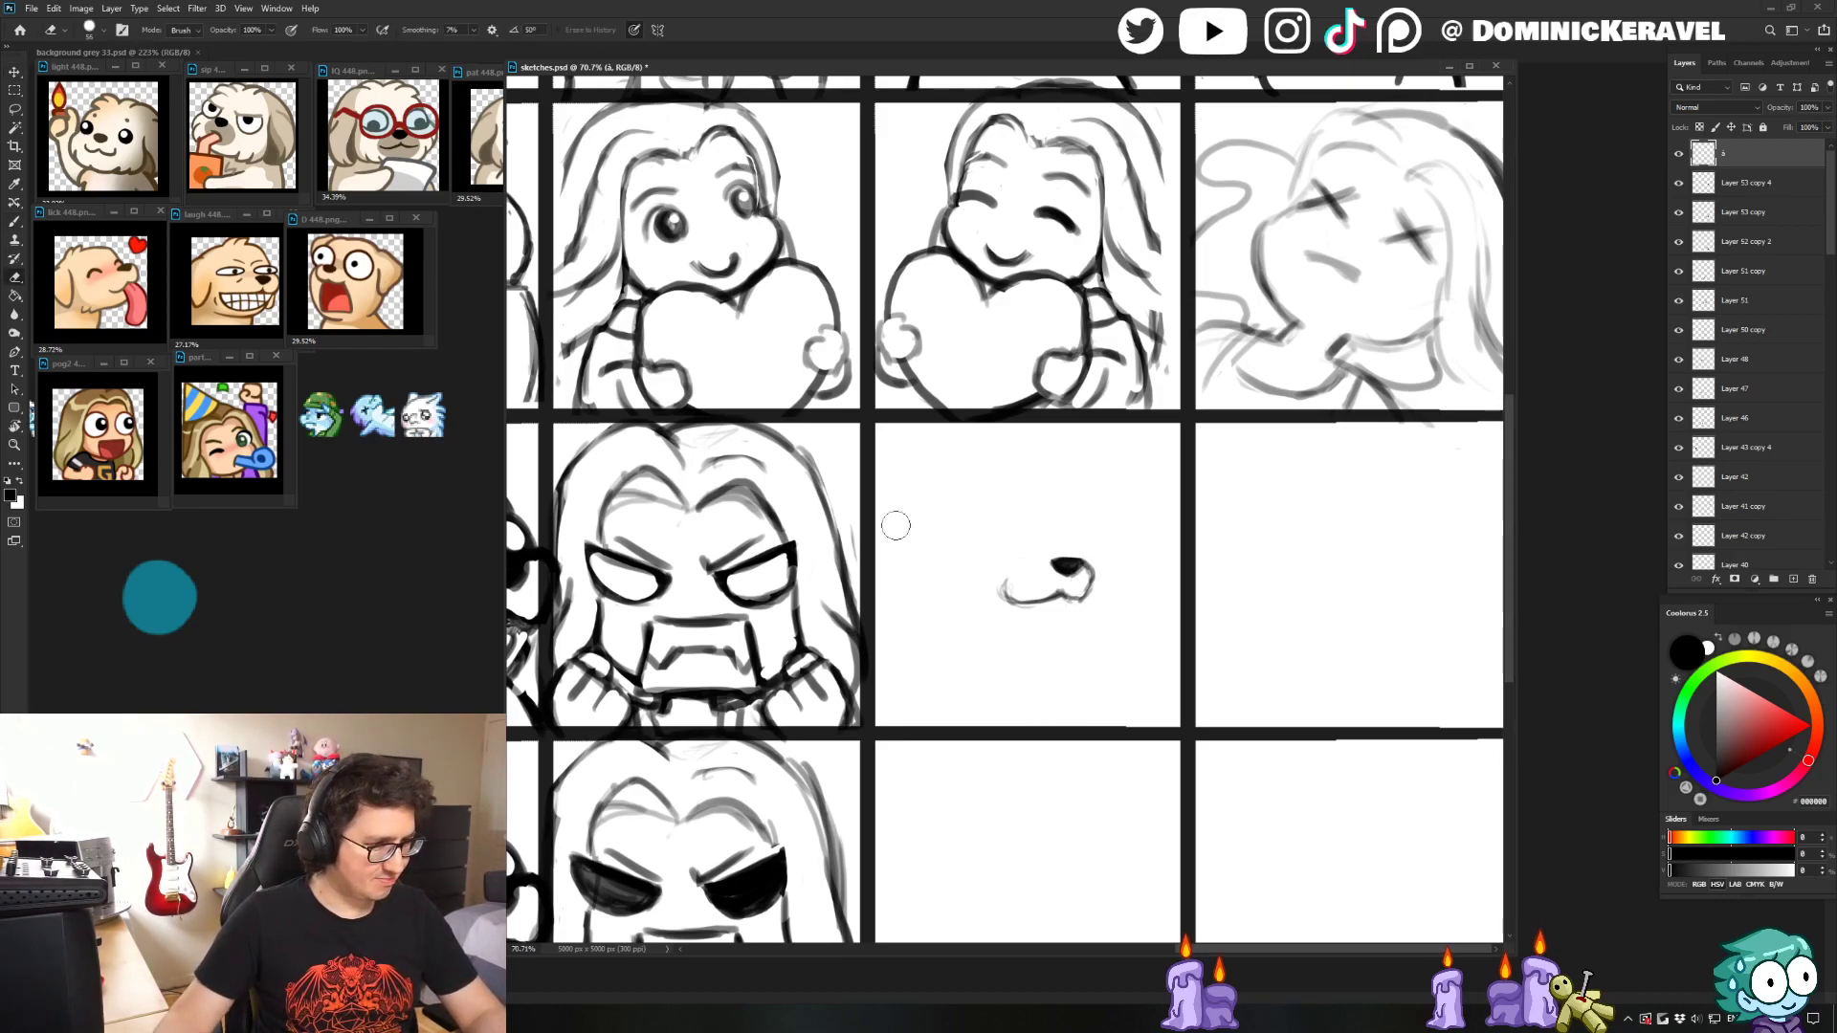
key(v)
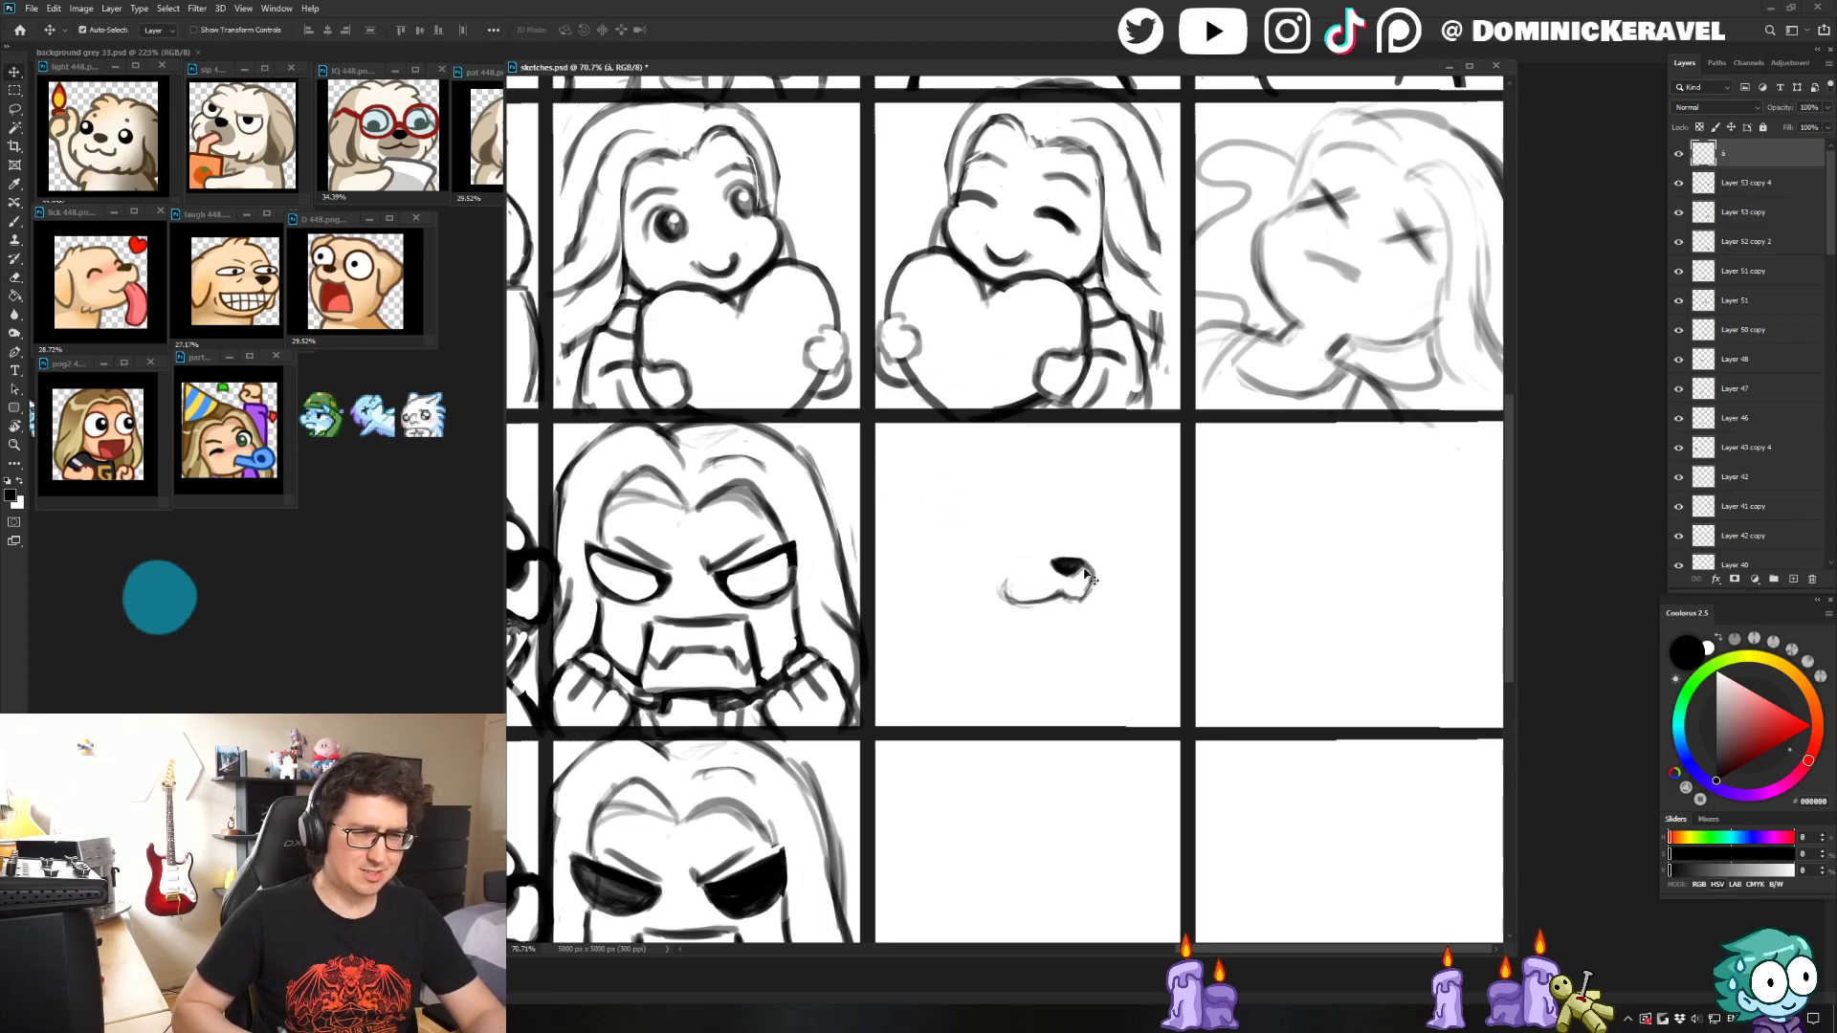
key(e)
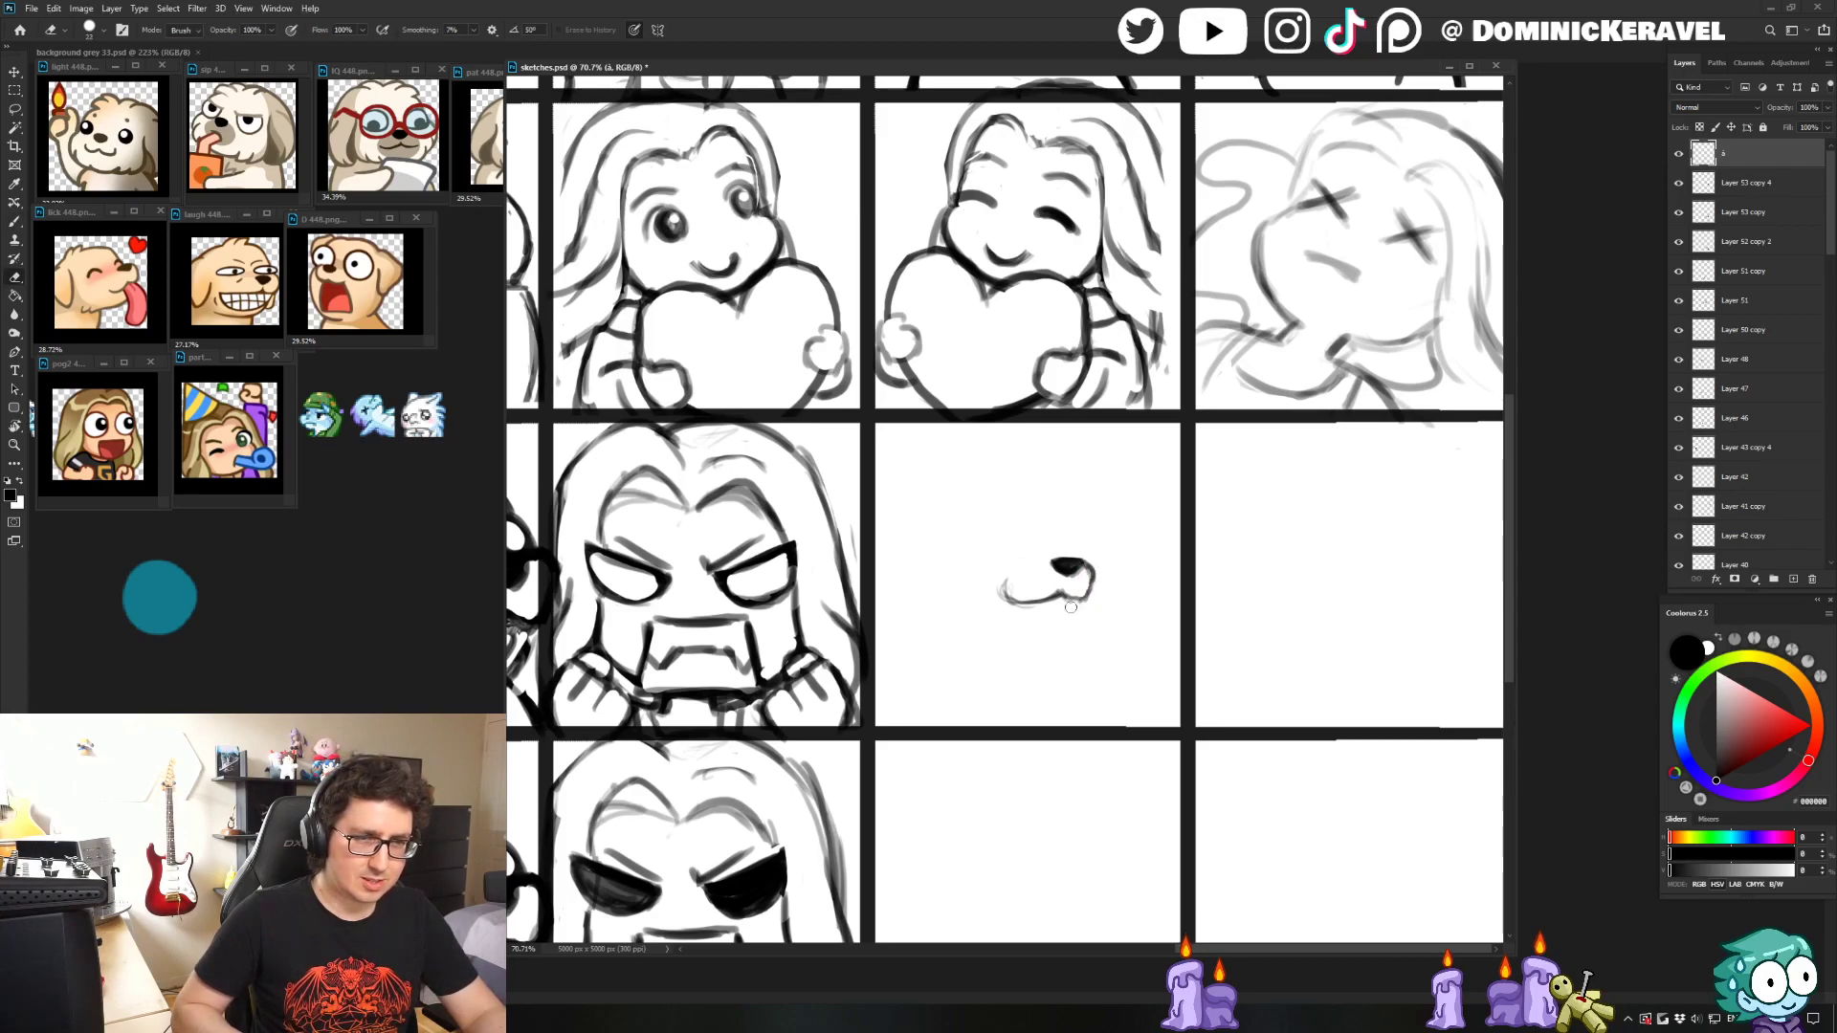
- Draw the dog's left eye with a dark pupil and a slanted angry brow, cleaning it with the eraser
key(b)
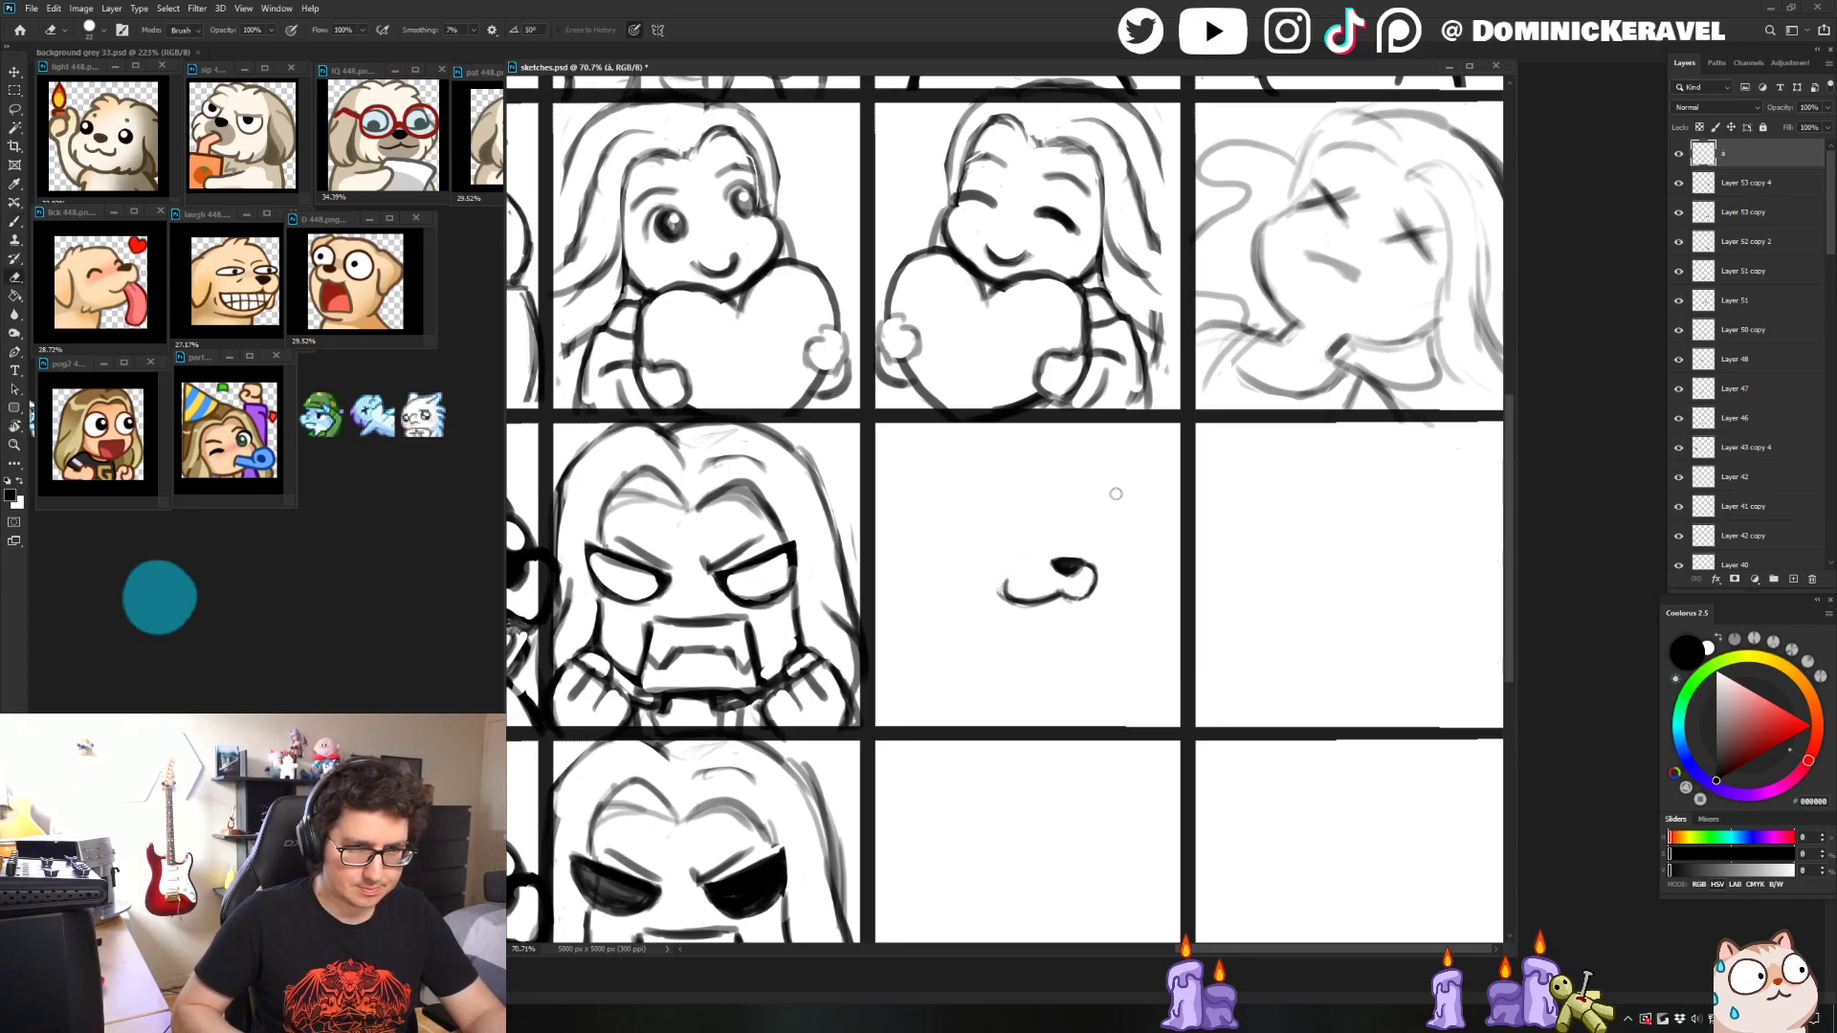
mouse_move(995, 528)
mouse_down()
mouse_move(1029, 542)
mouse_move(976, 545)
mouse_move(1016, 556)
mouse_move(978, 525)
mouse_move(1025, 541)
mouse_move(985, 528)
mouse_move(1007, 565)
mouse_move(1009, 547)
mouse_up()
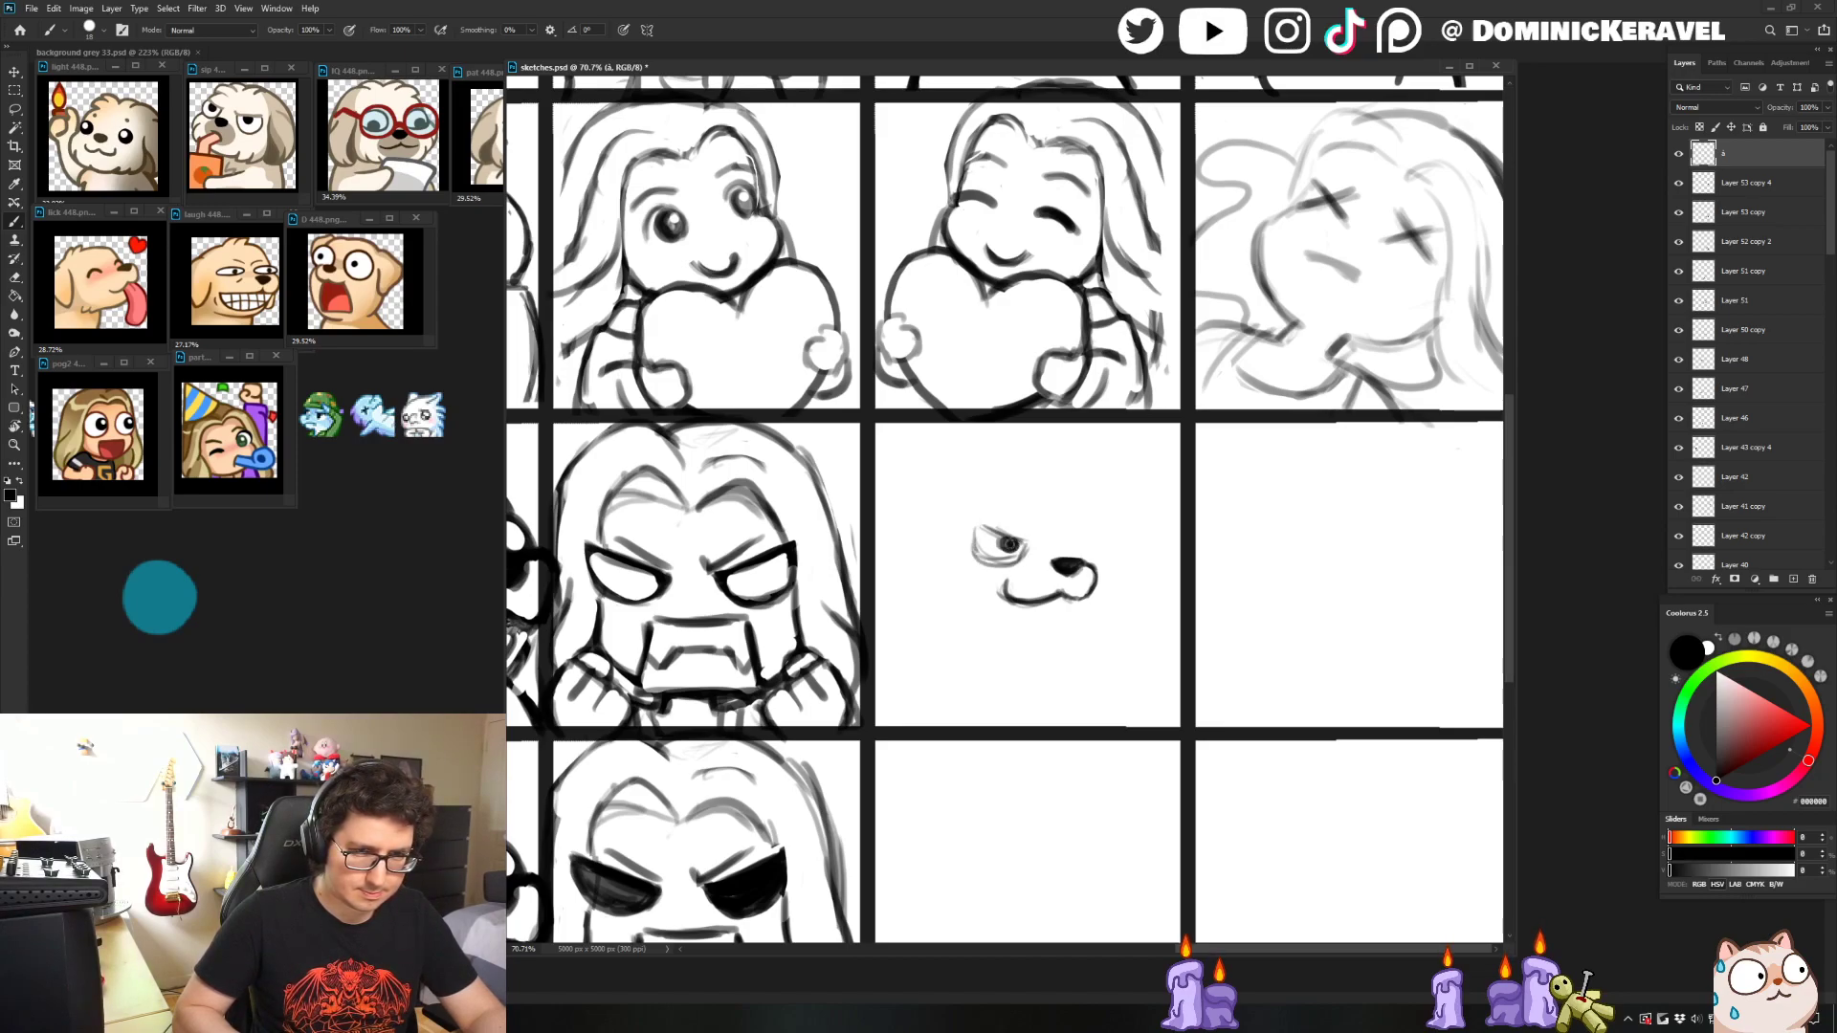
key(e)
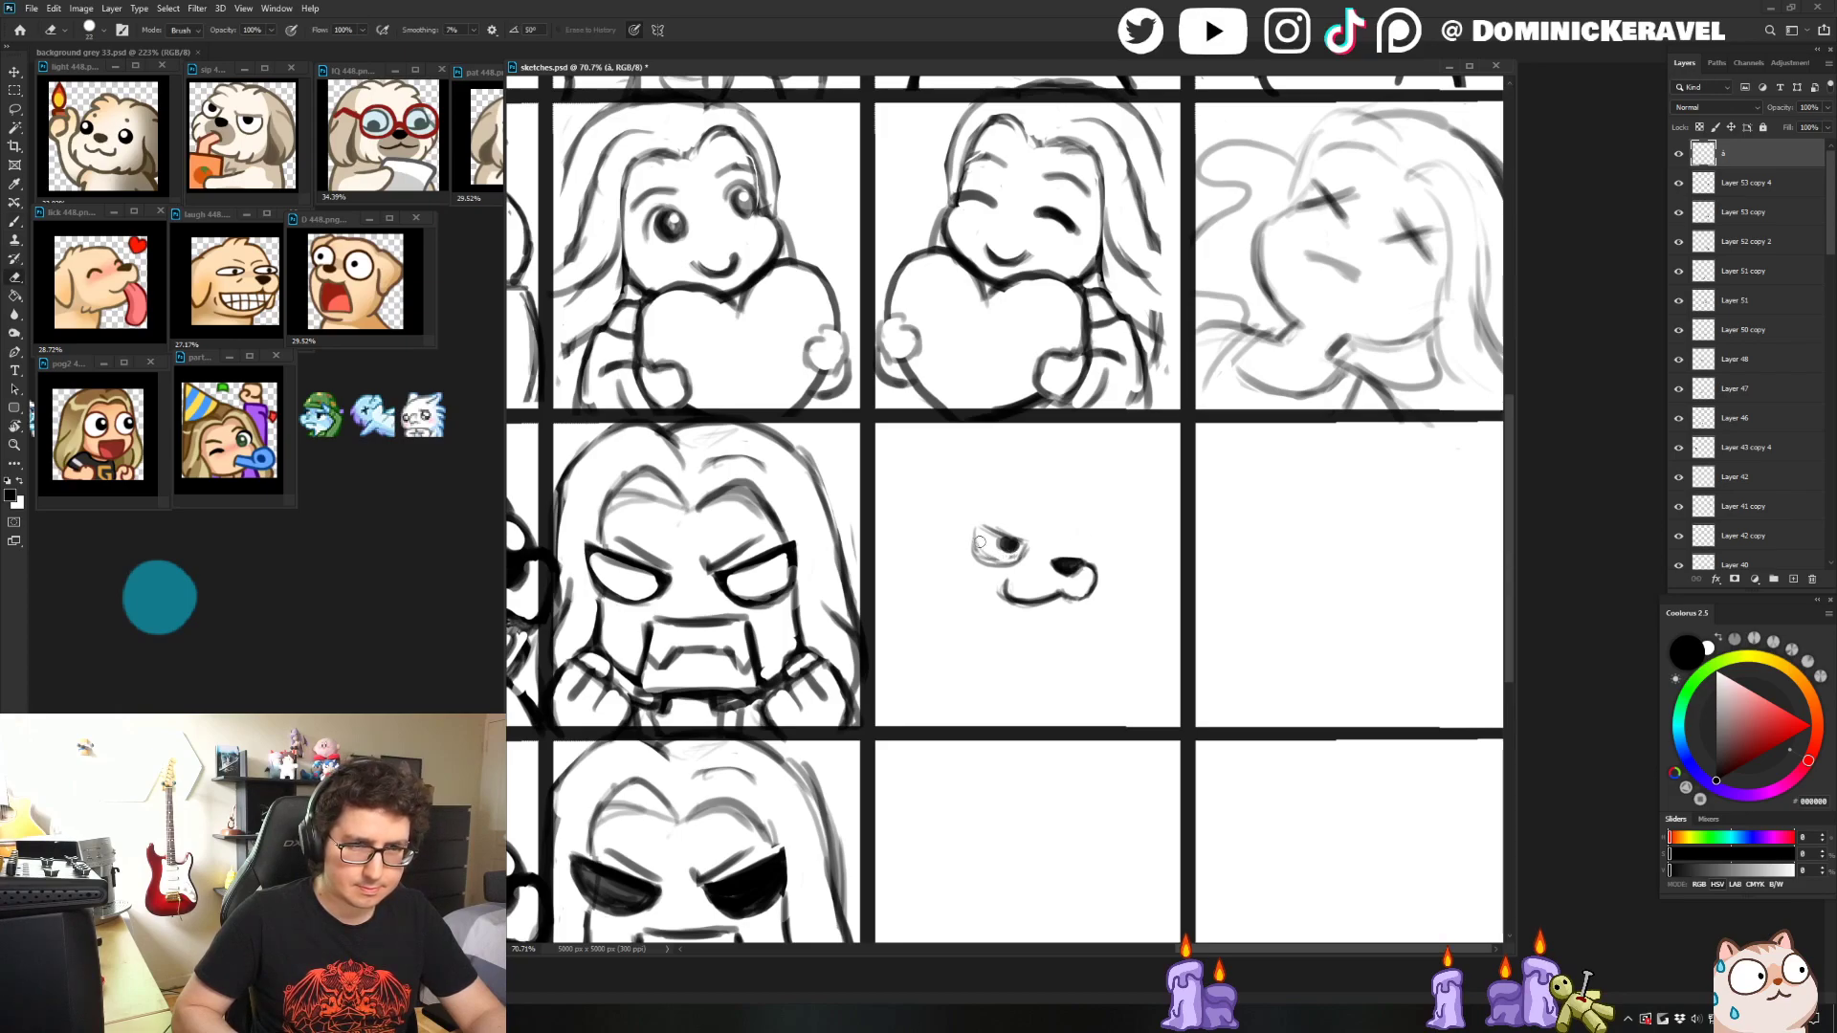
key(b)
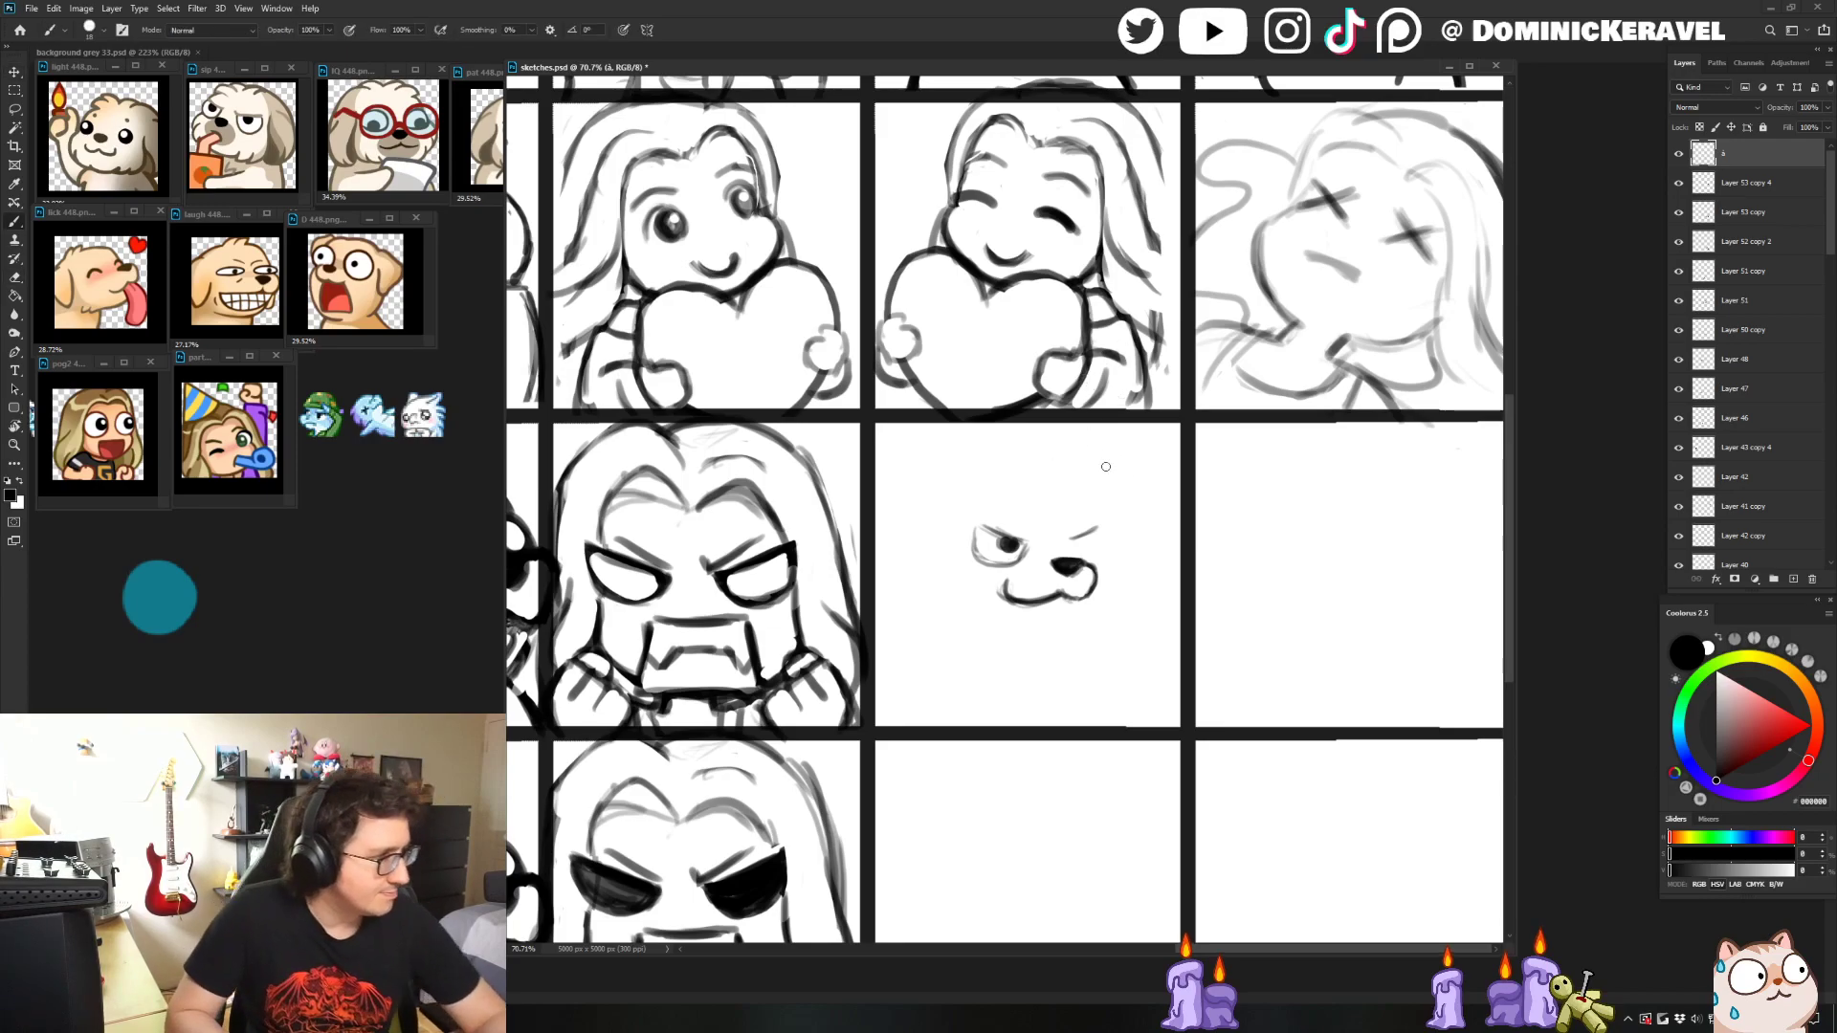
- Draw the dog's matching right eye with an angry brow above the nose and tidy its lines
mouse_move(1097, 526)
mouse_down()
mouse_move(1064, 537)
mouse_move(1099, 555)
mouse_up()
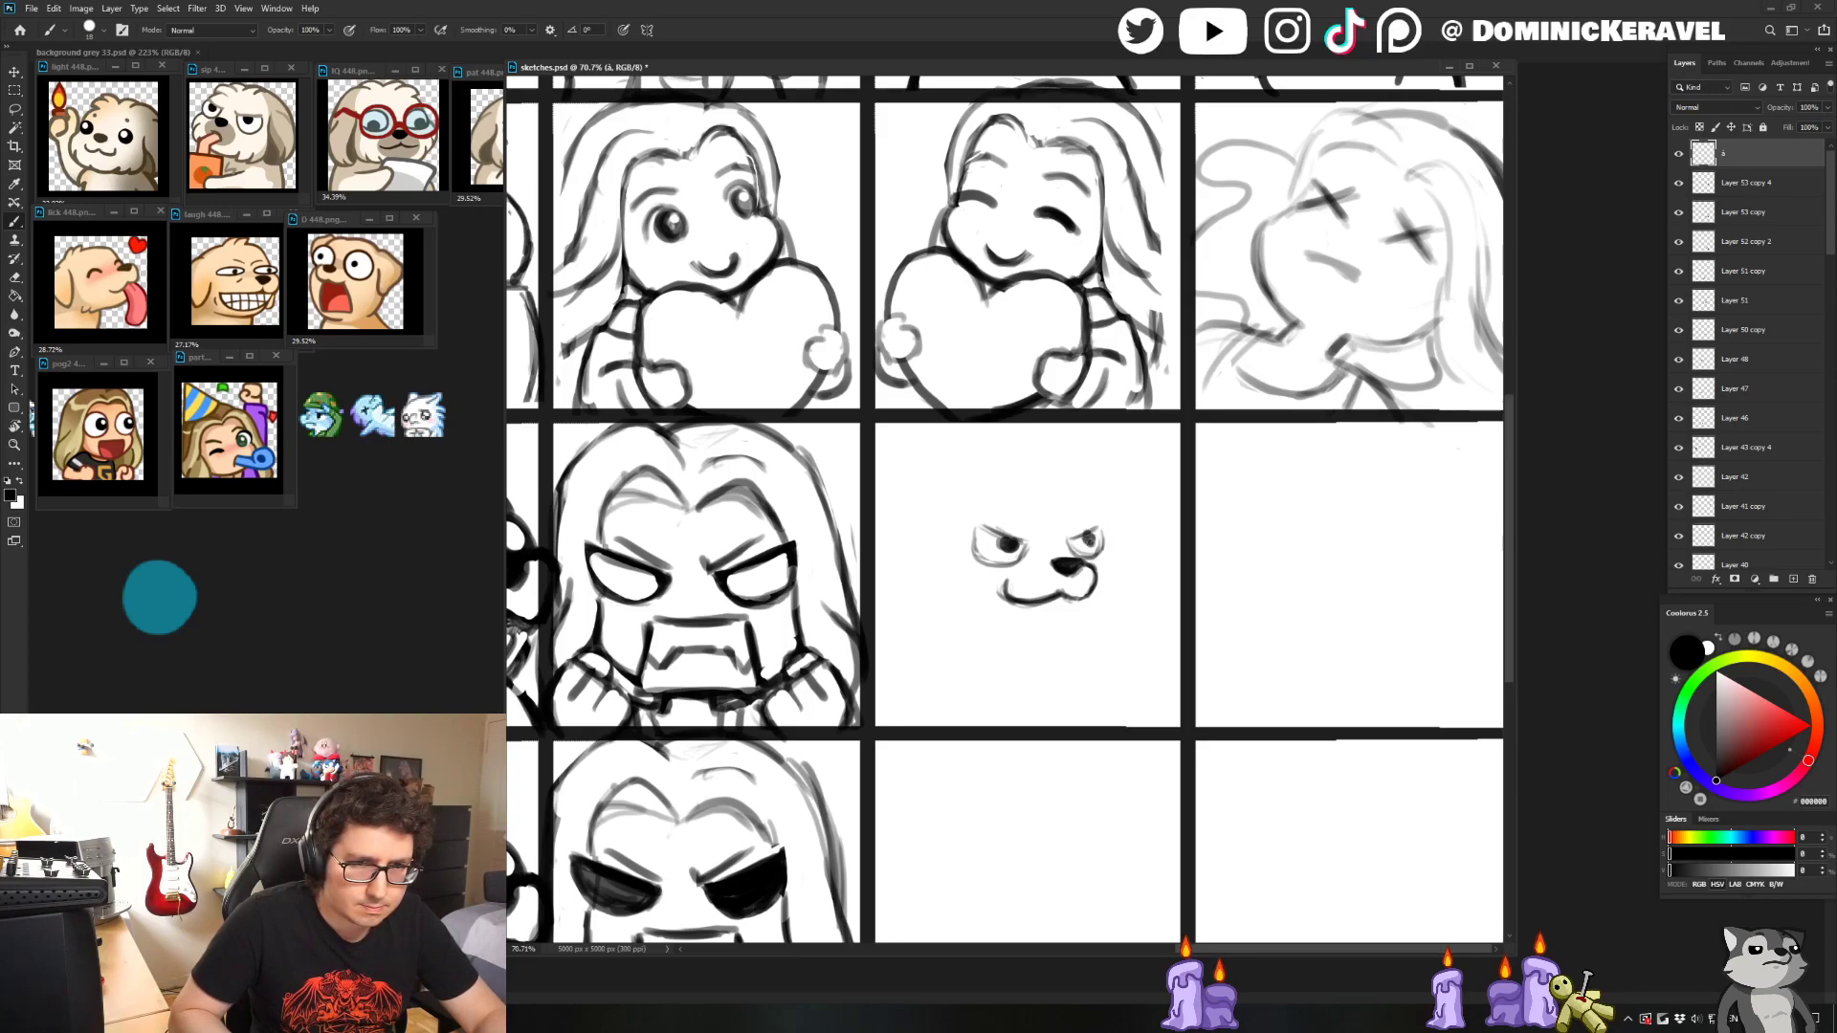
key(e)
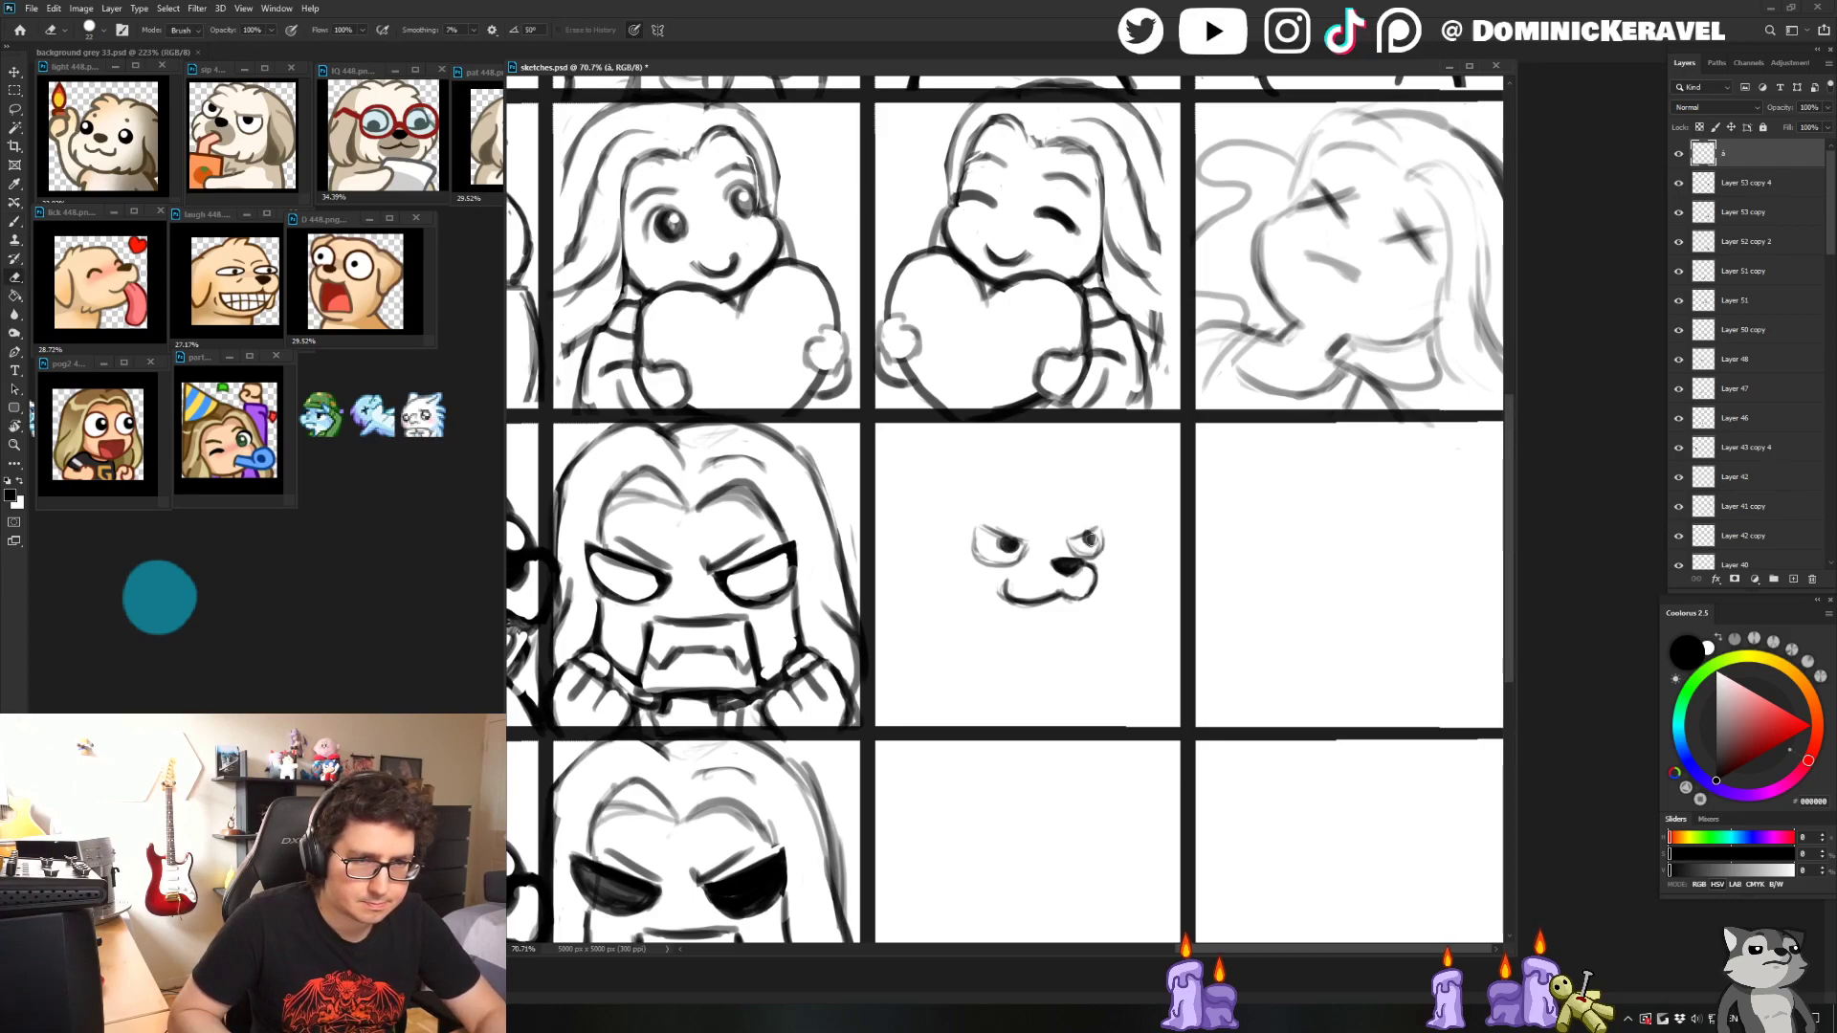
key(b)
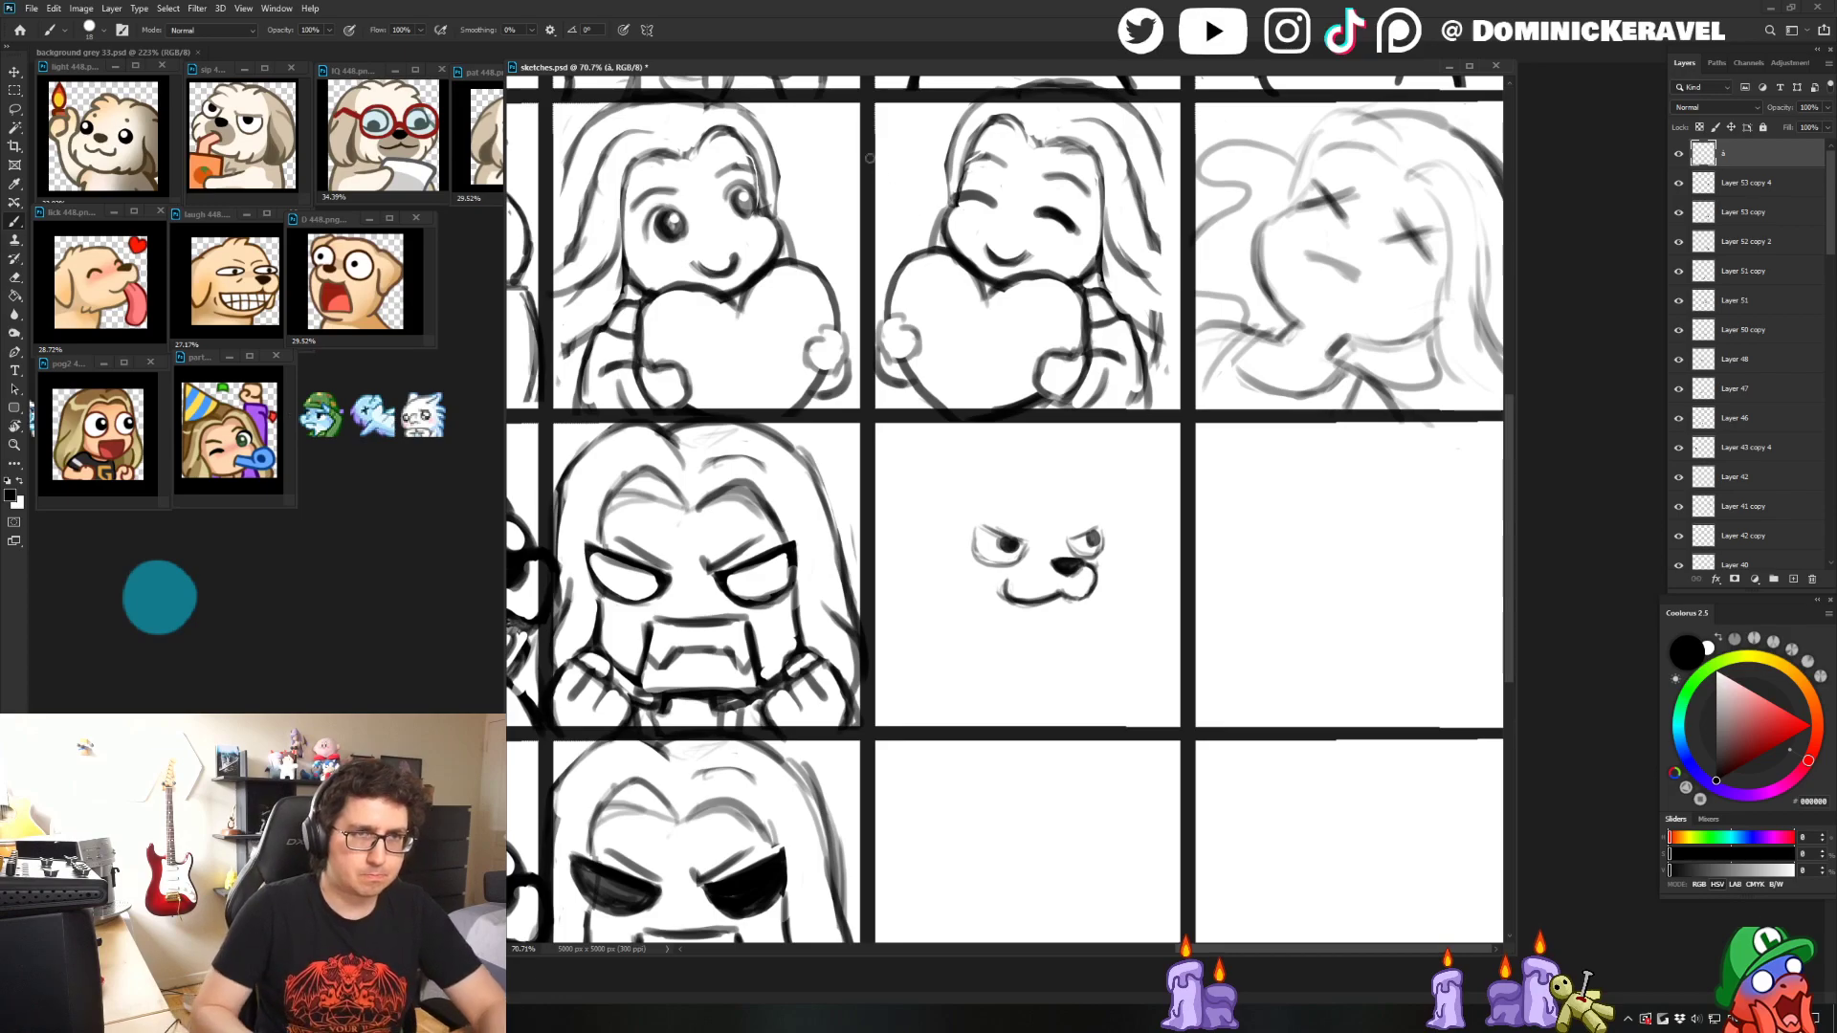
key(v)
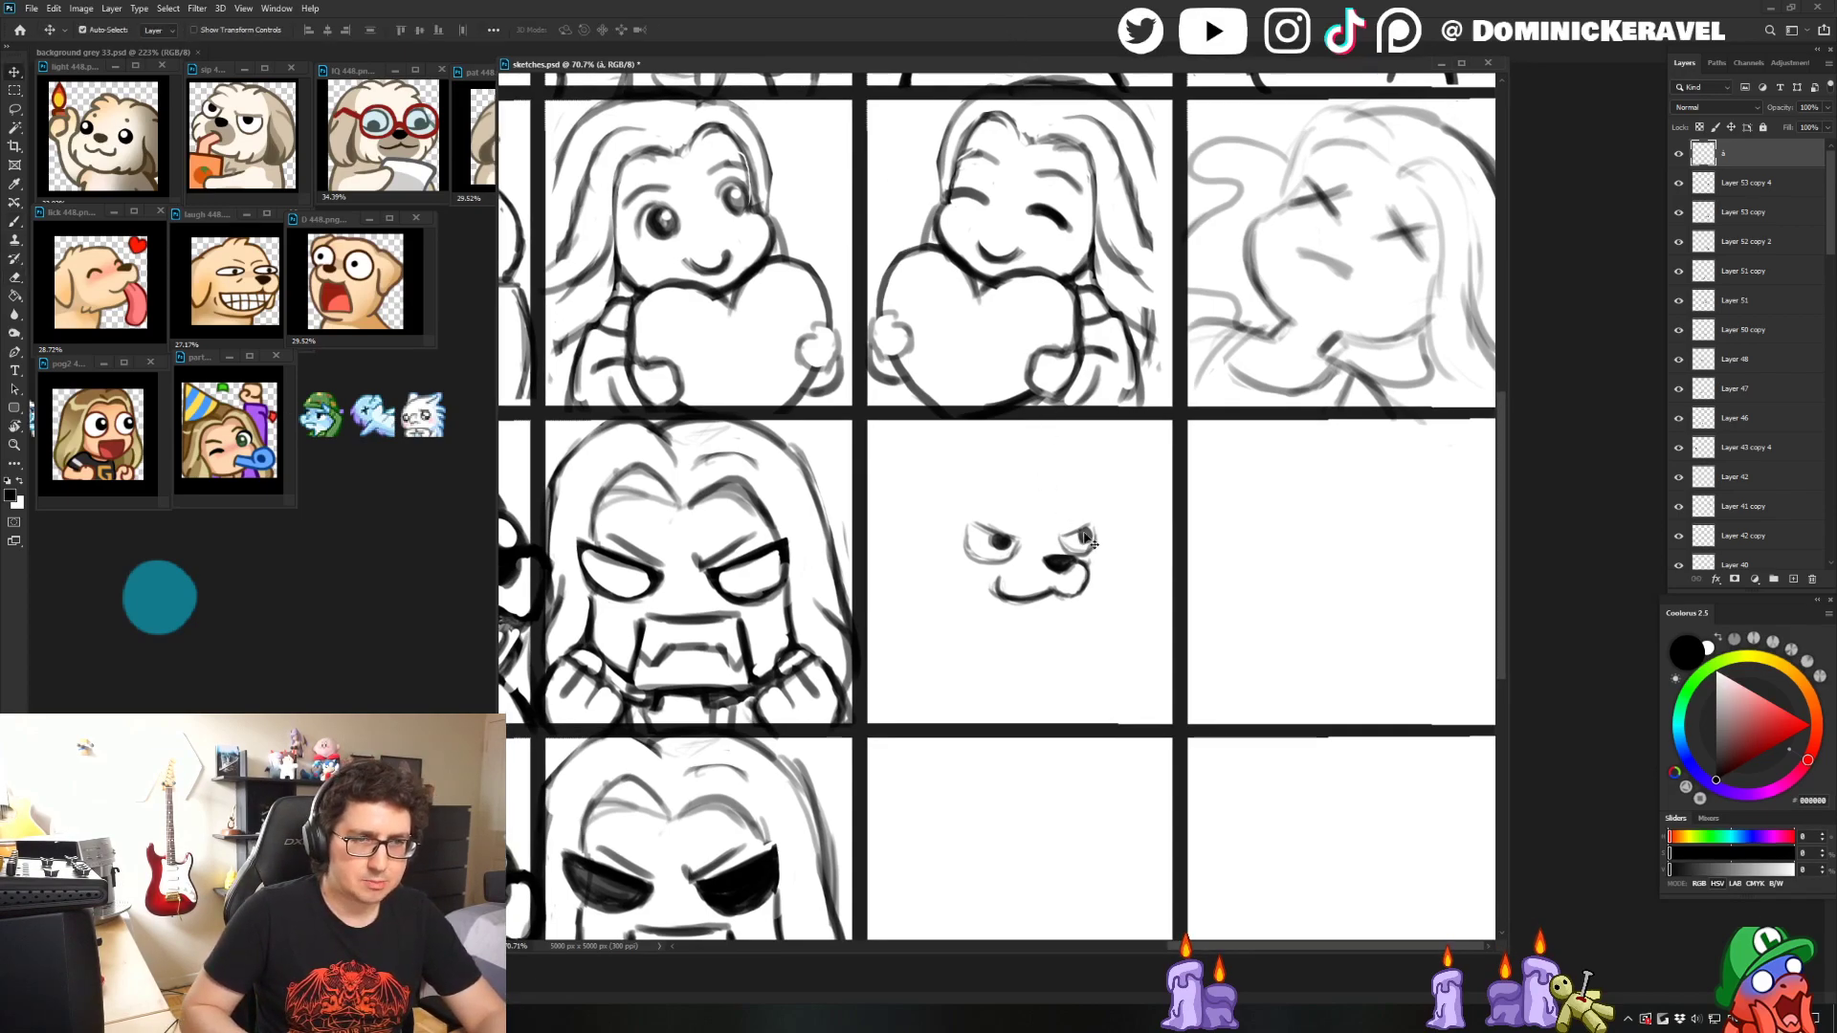
- Reshape the dog's mouth into an open grin using a lasso adjustment and alternating brush and eraser strokes
key(b)
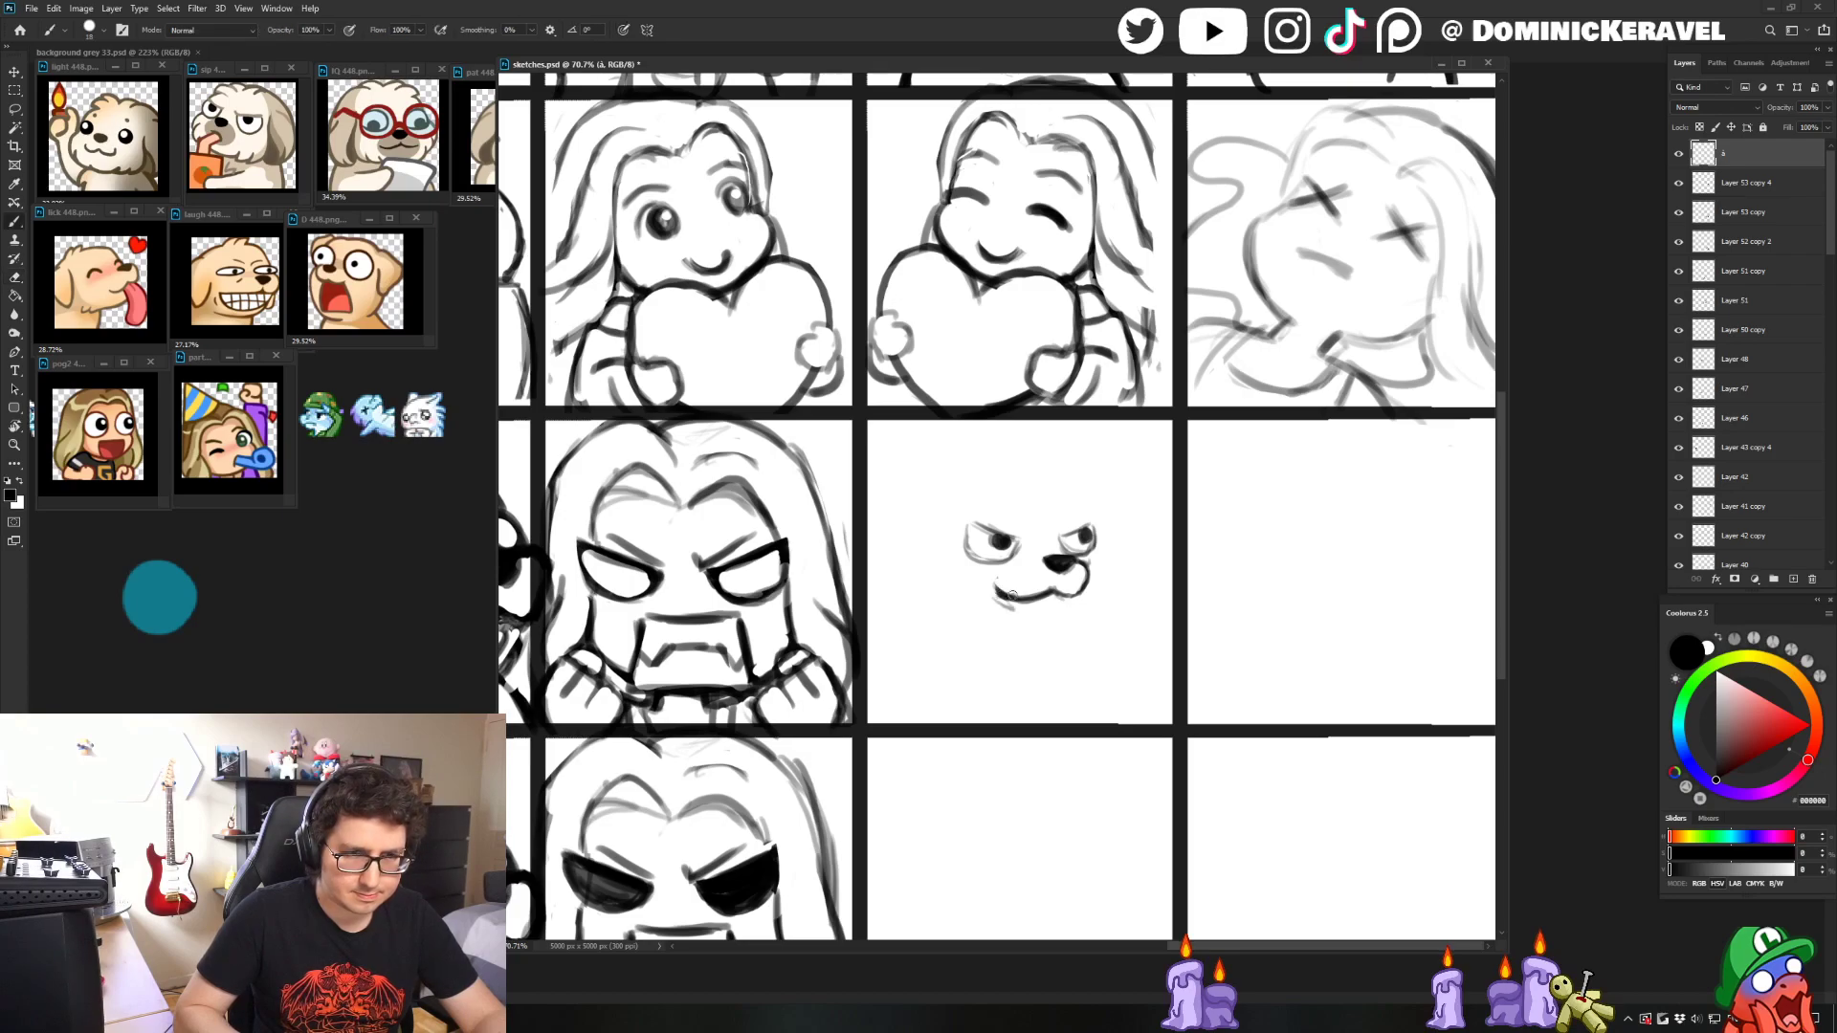
key(l)
mouse_move(1092, 595)
mouse_down()
mouse_move(993, 623)
mouse_move(999, 576)
mouse_up()
mouse_move(1043, 592)
mouse_down()
mouse_move(1049, 550)
mouse_move(1089, 565)
mouse_move(1010, 608)
mouse_move(1061, 606)
mouse_move(1085, 586)
mouse_move(1039, 605)
mouse_move(991, 592)
mouse_move(1023, 614)
mouse_move(990, 584)
mouse_move(1047, 613)
mouse_up()
key(ctrl+d)
key(b)
key(e)
key(b)
key(e)
key(b)
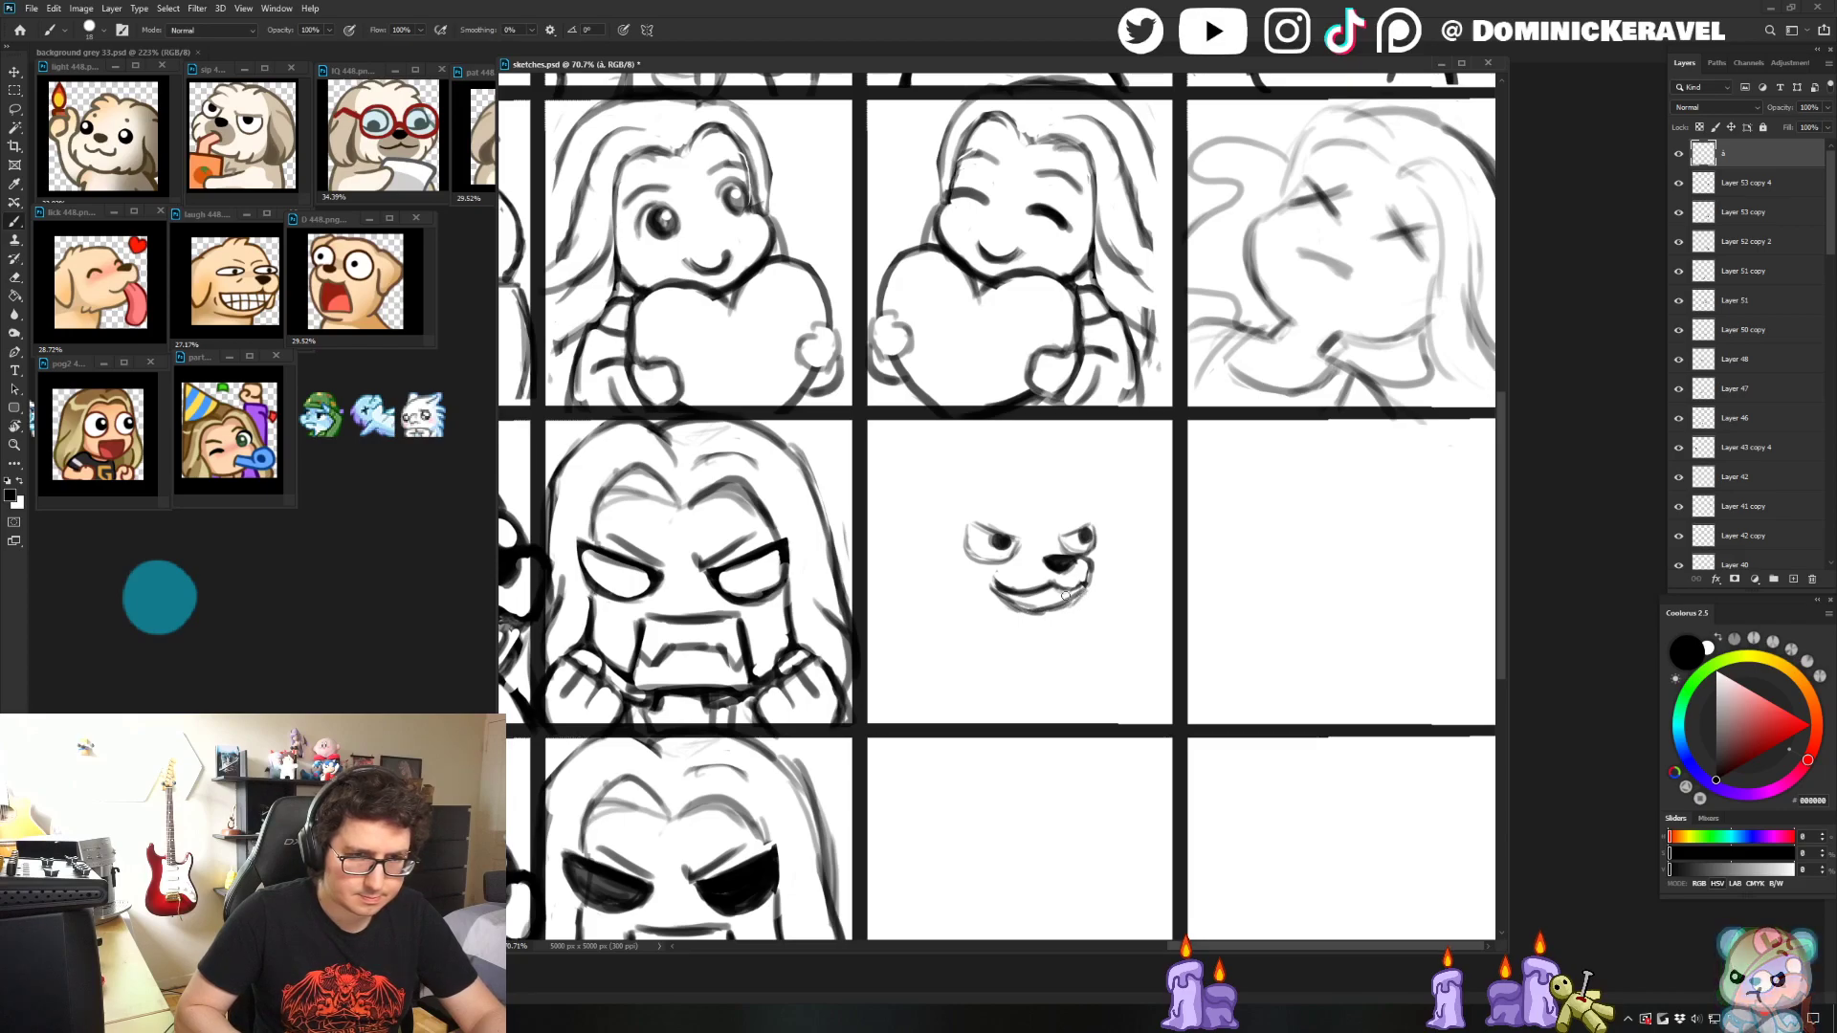
- Darken the curved lower lip of the dog's grin and trim its edge with the eraser
key(e)
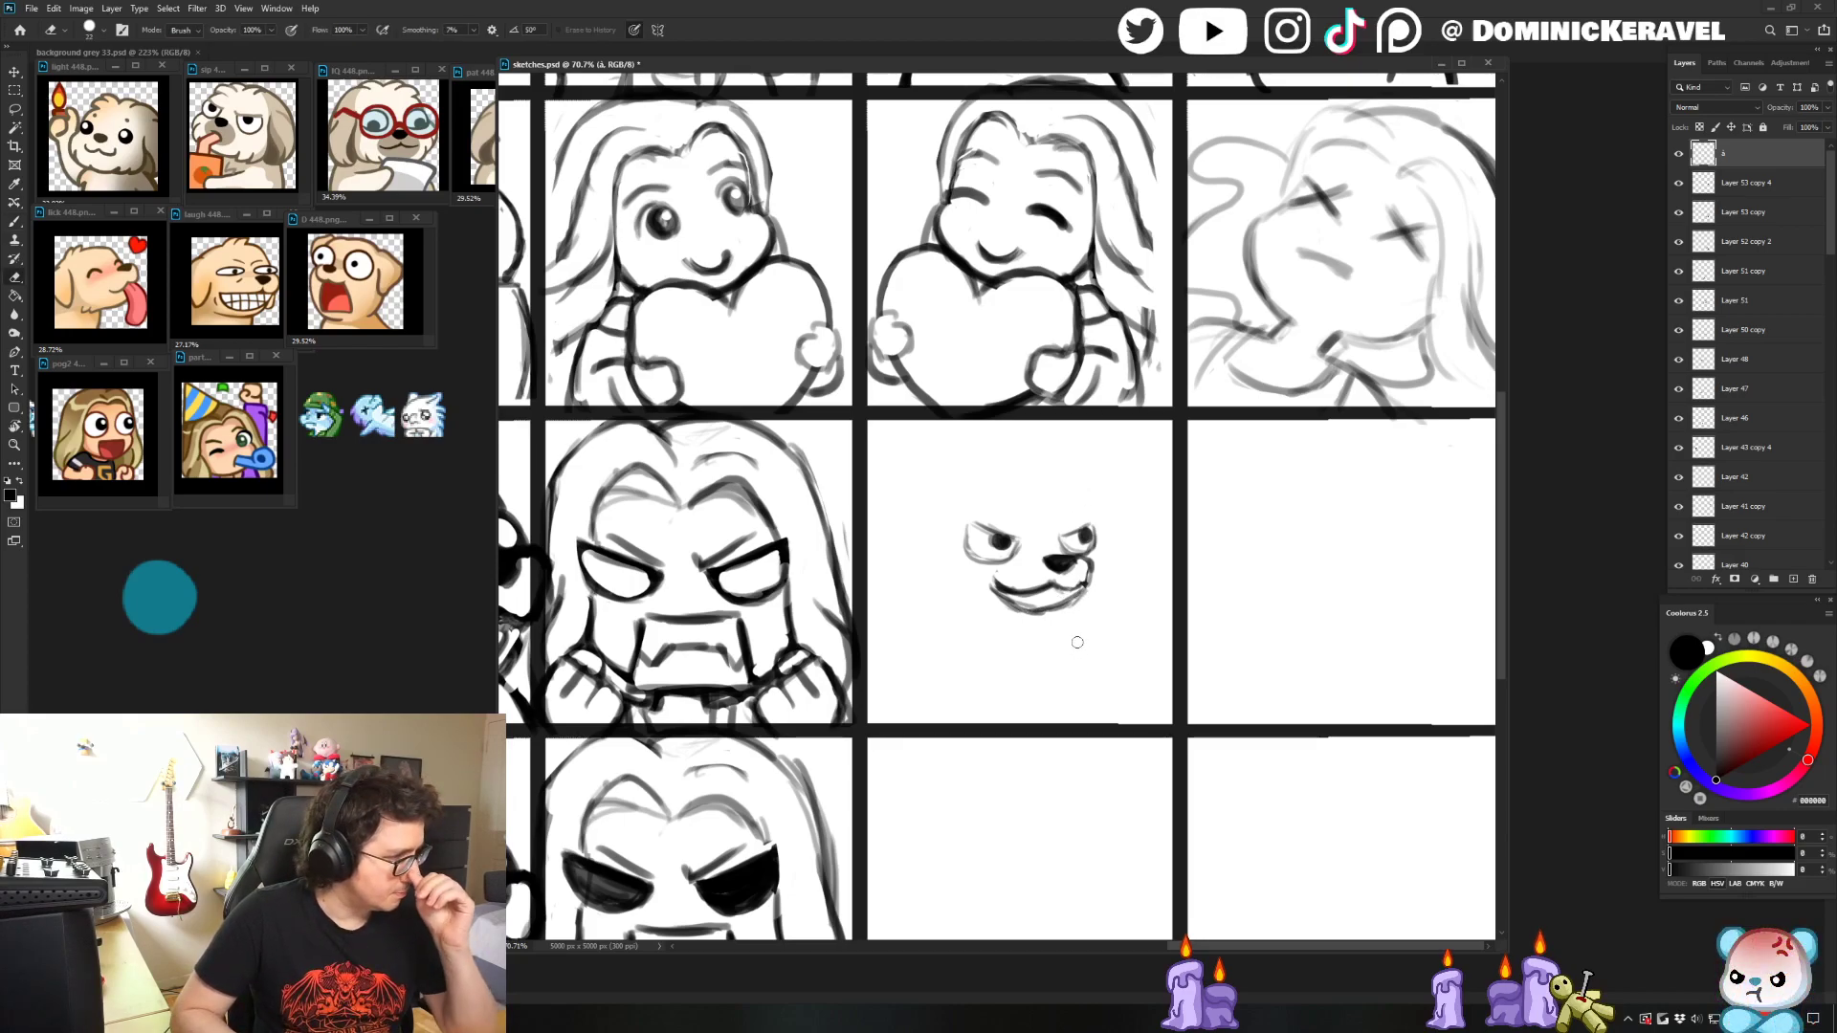
key(b)
mouse_move(995, 585)
mouse_down()
mouse_move(1047, 617)
mouse_move(1083, 593)
mouse_up()
key(e)
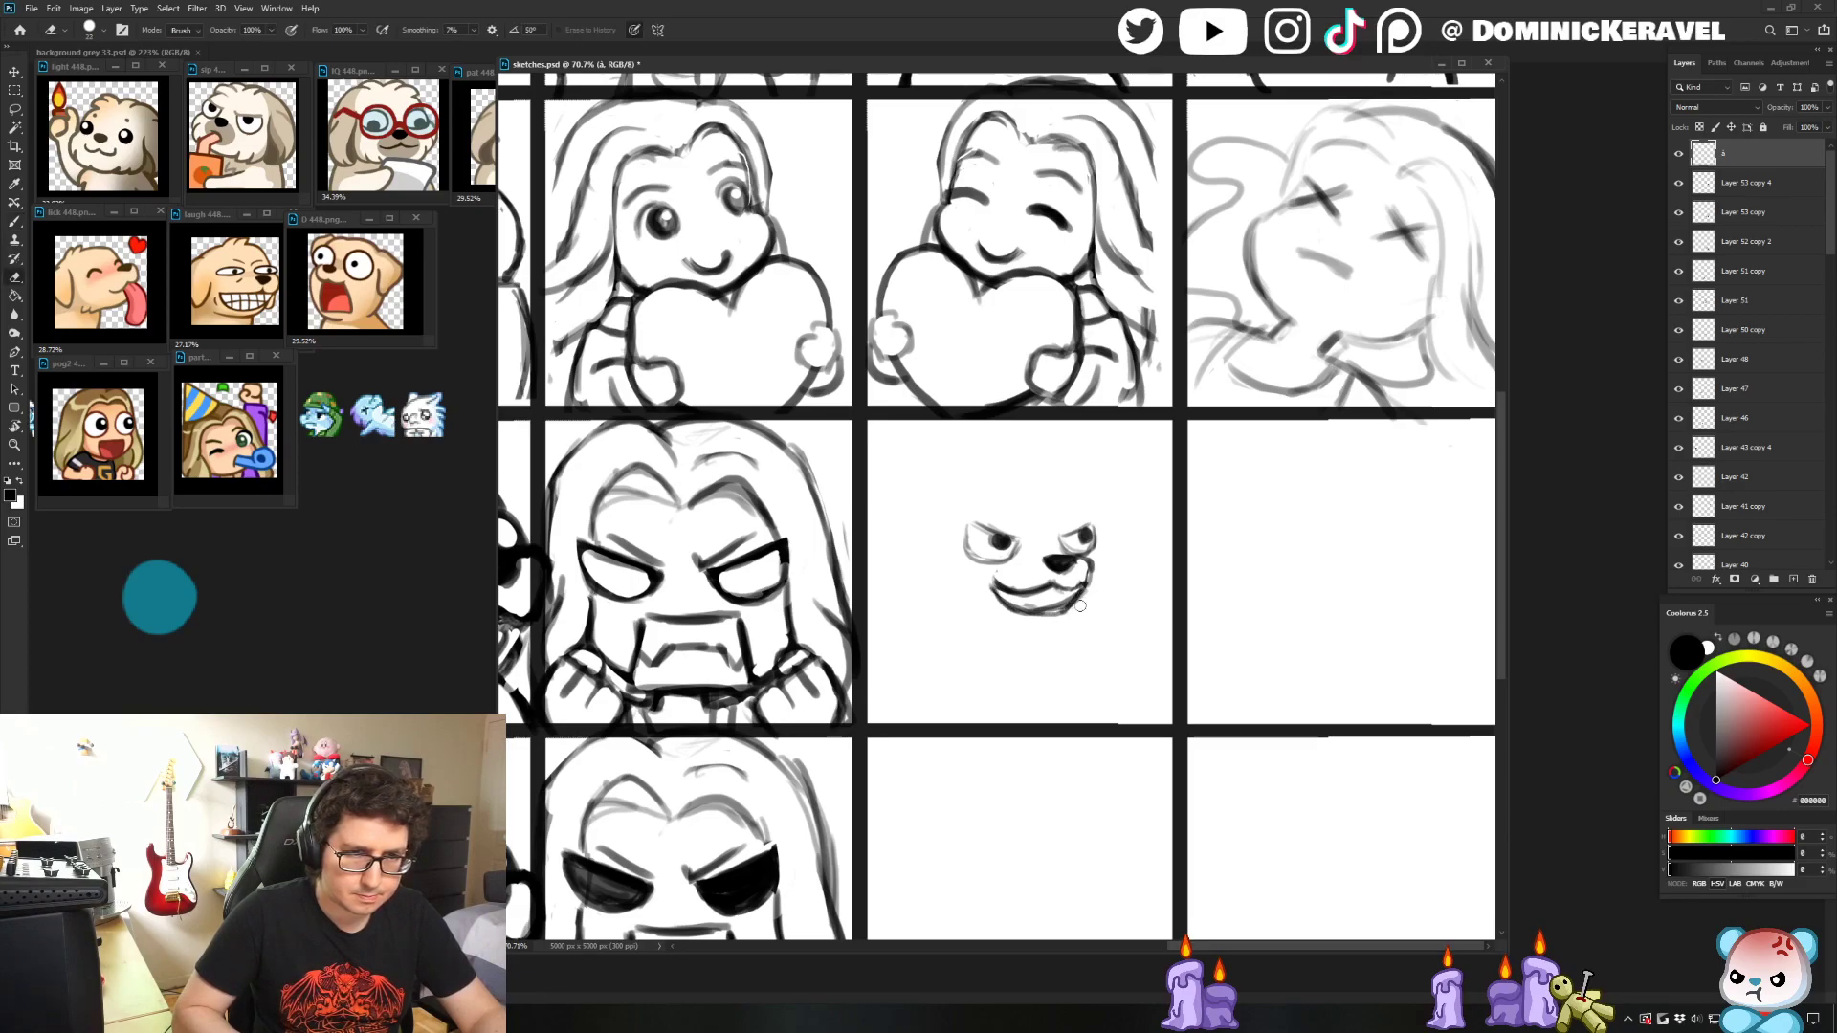
- Try a curved chin line beneath the dog's grin and undo it
key(b)
drag(1085, 593, 1012, 626)
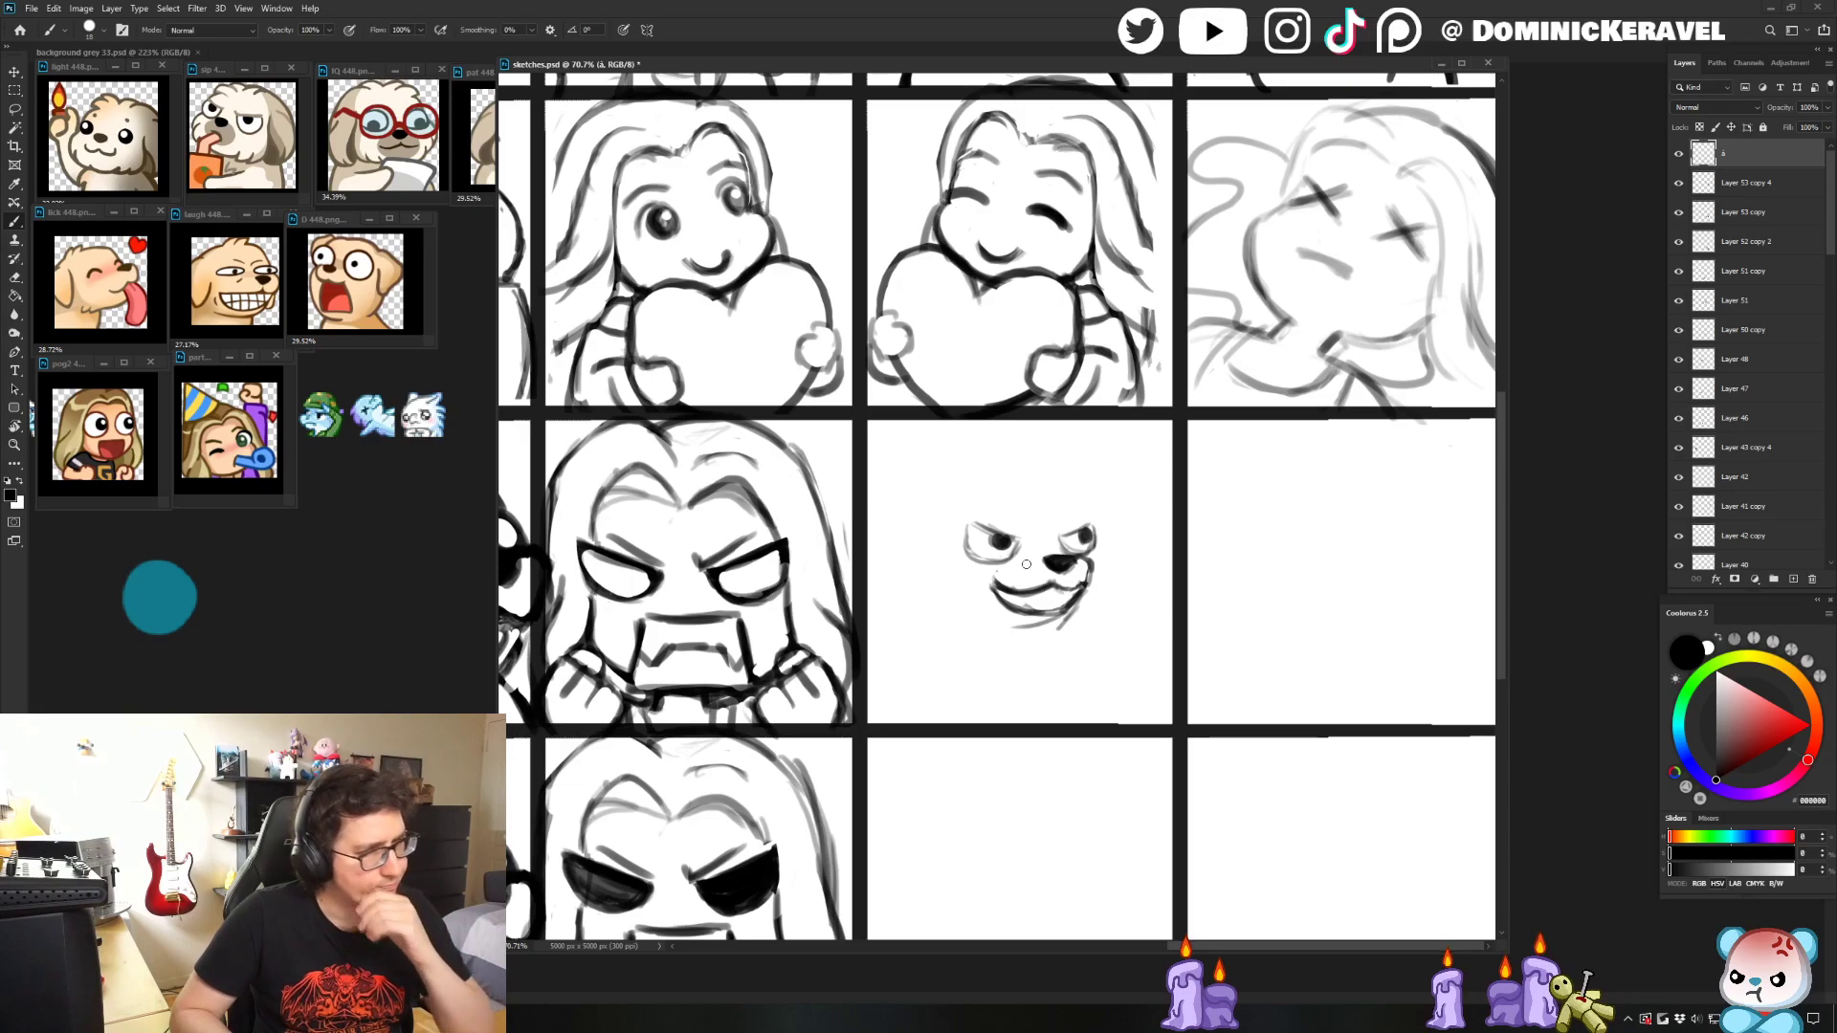
key(ctrl+z)
key(e)
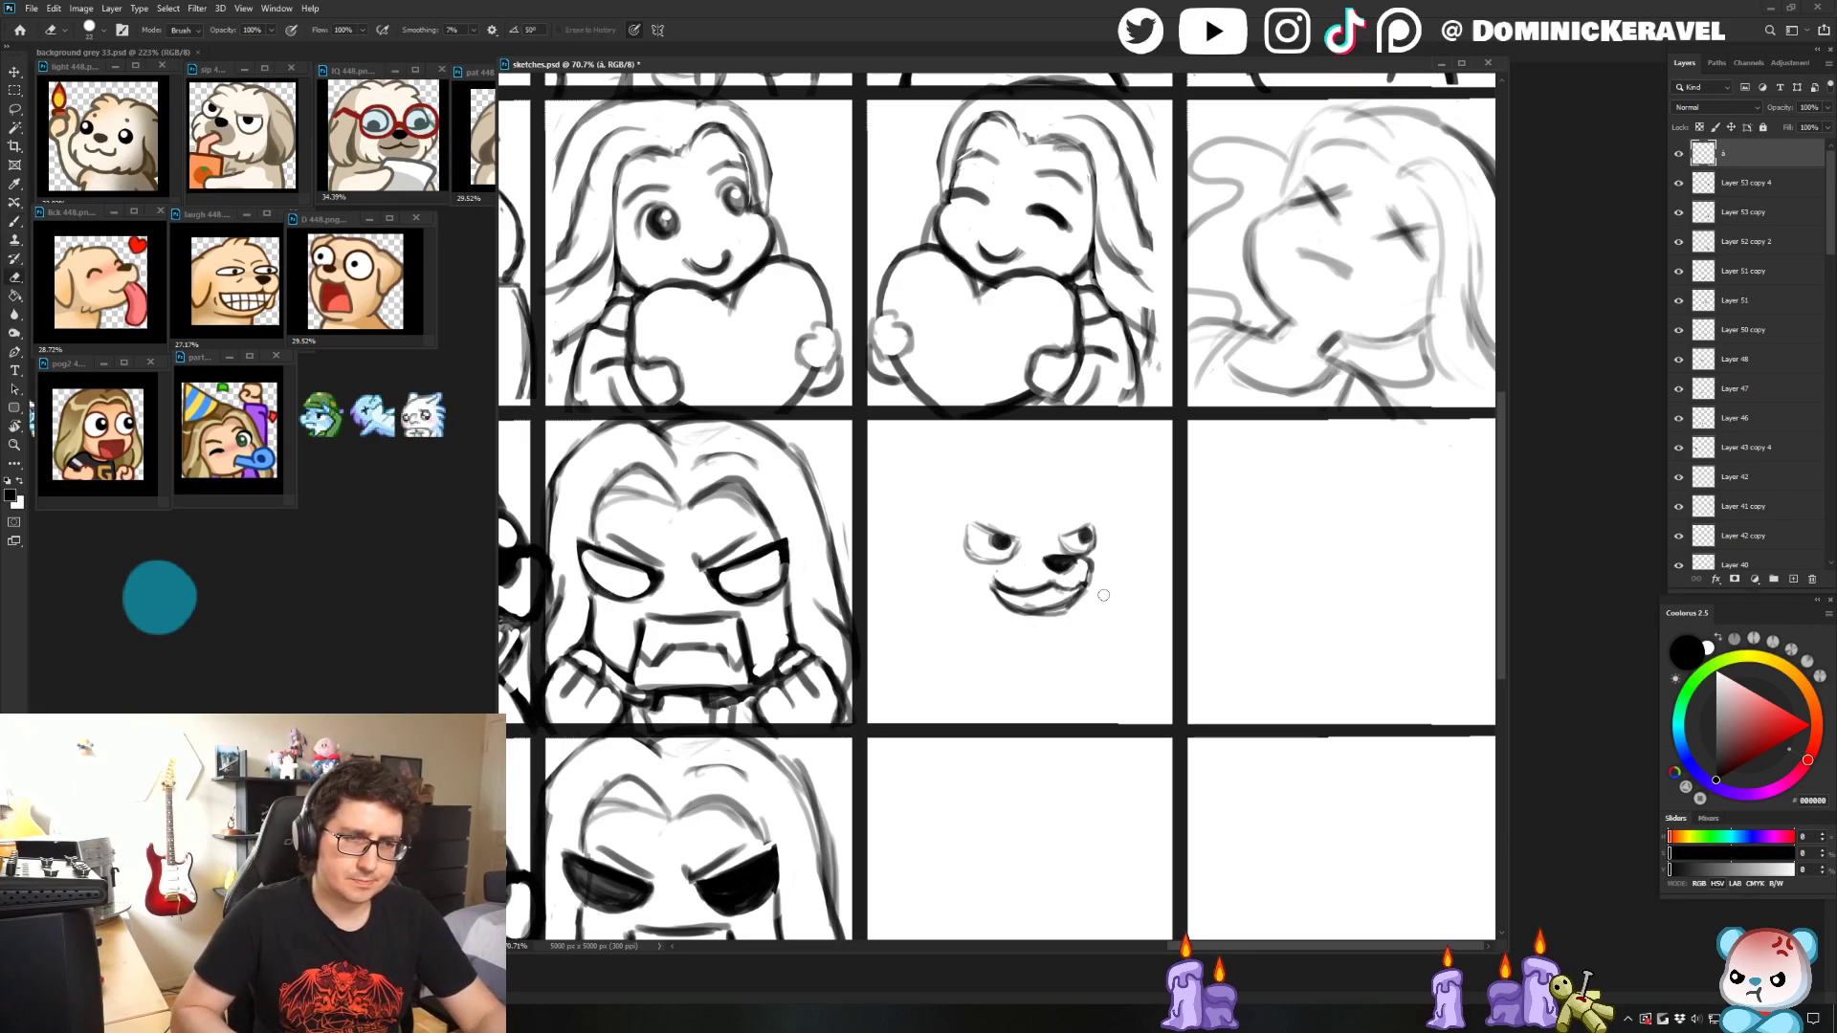
- Erase the lower lip of the dog's open grin and draw a short curved chin line beneath the closed mouth
mouse_move(1095, 586)
mouse_down()
mouse_move(985, 590)
mouse_move(1015, 616)
mouse_move(999, 607)
mouse_move(1066, 617)
mouse_move(1014, 593)
mouse_up()
key(b)
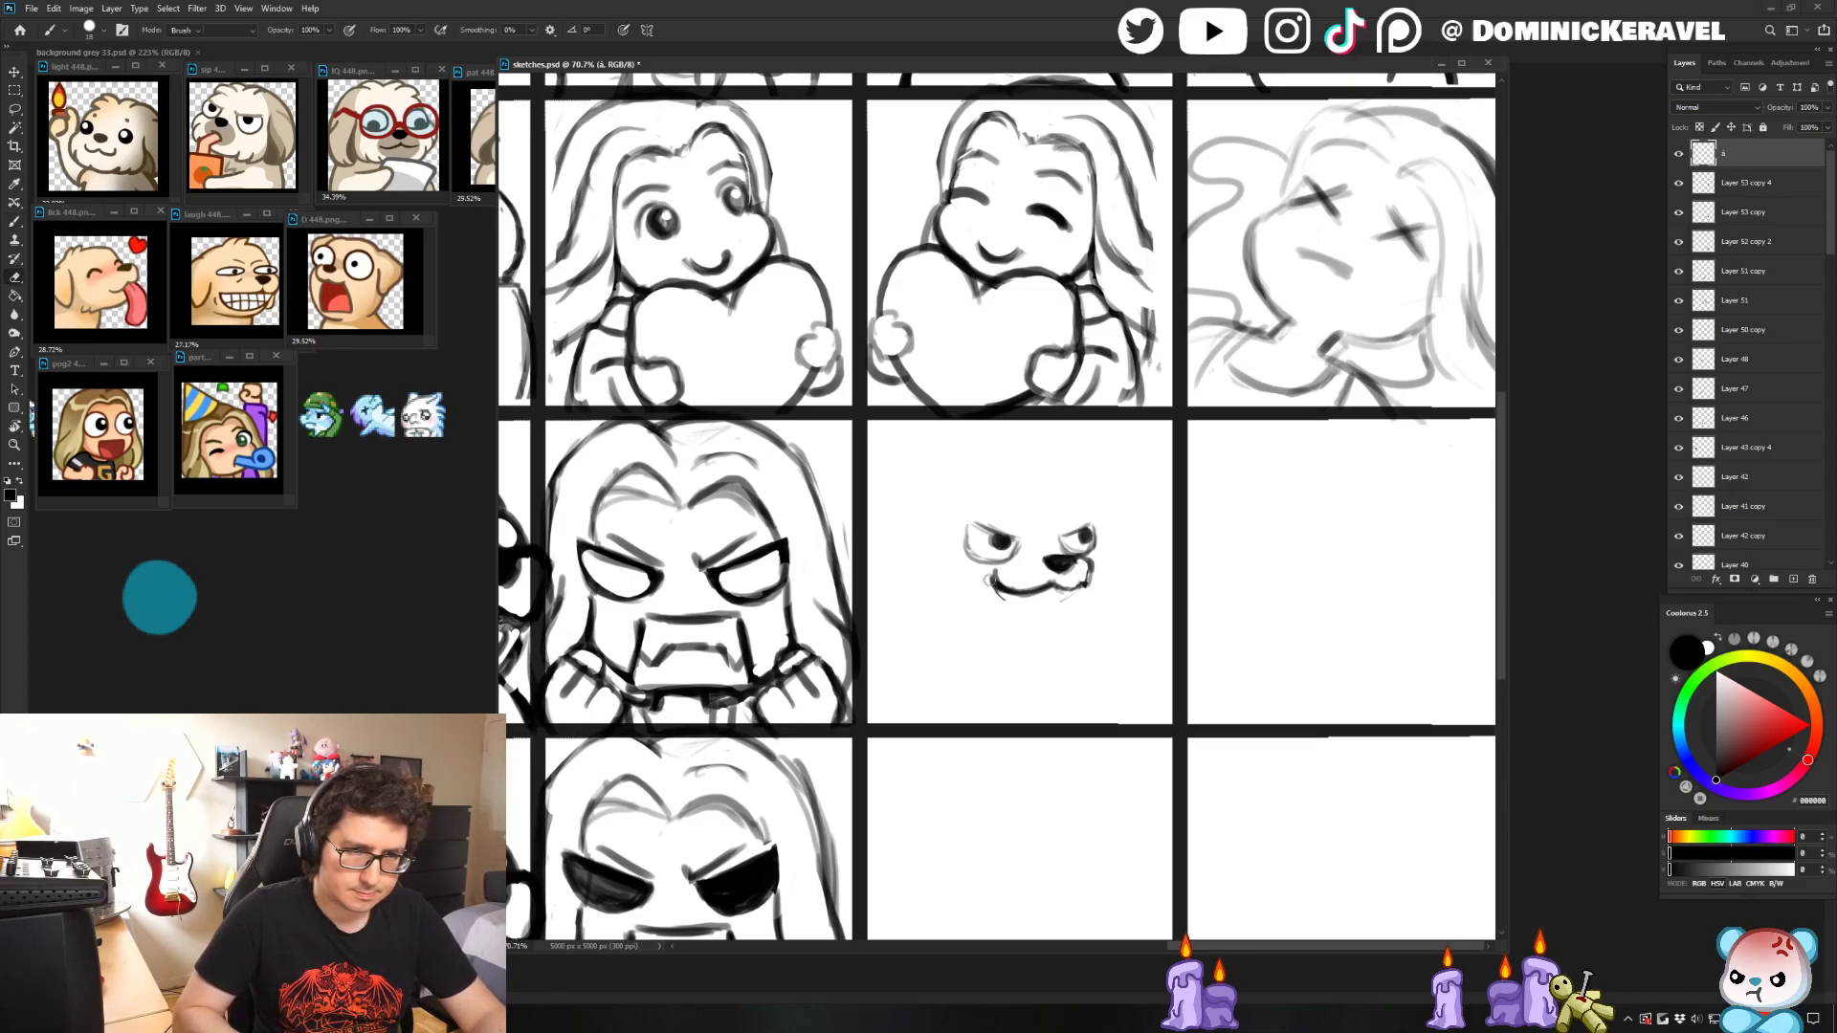
key(e)
key(b)
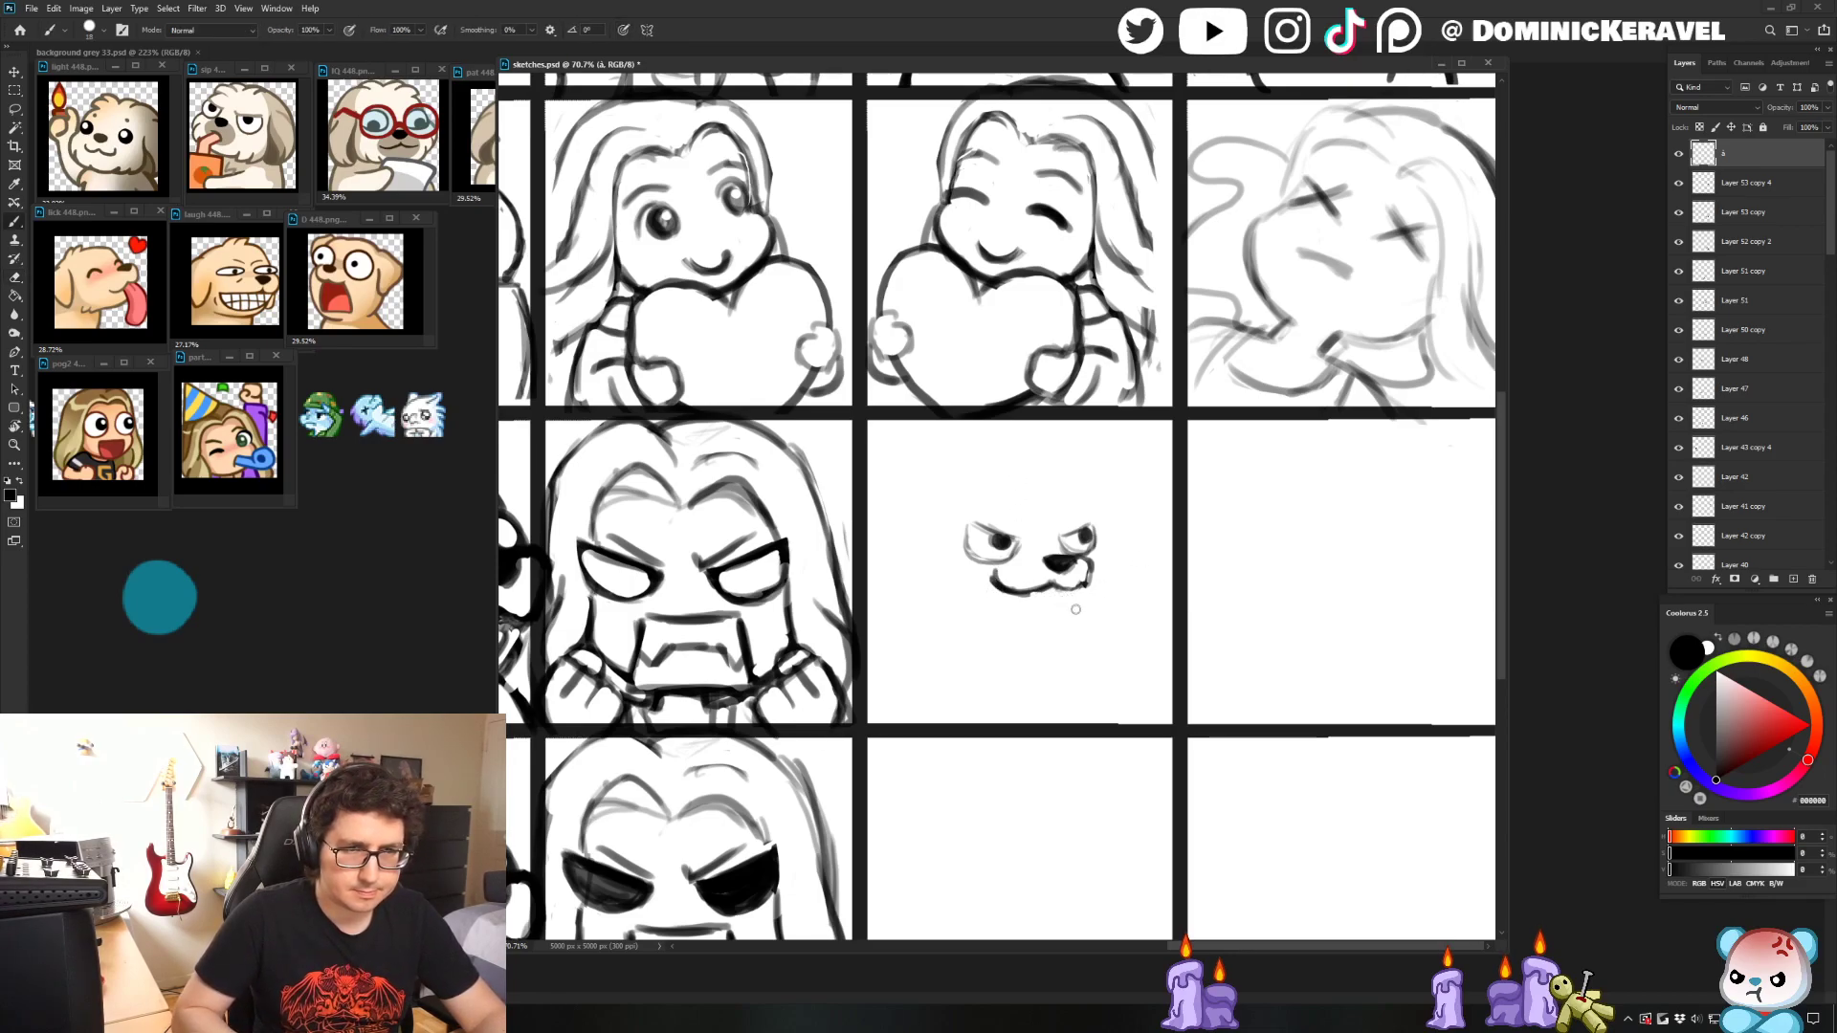
drag(1087, 588, 1039, 617)
drag(1073, 600, 1021, 611)
key(ctrl+z)
key(e)
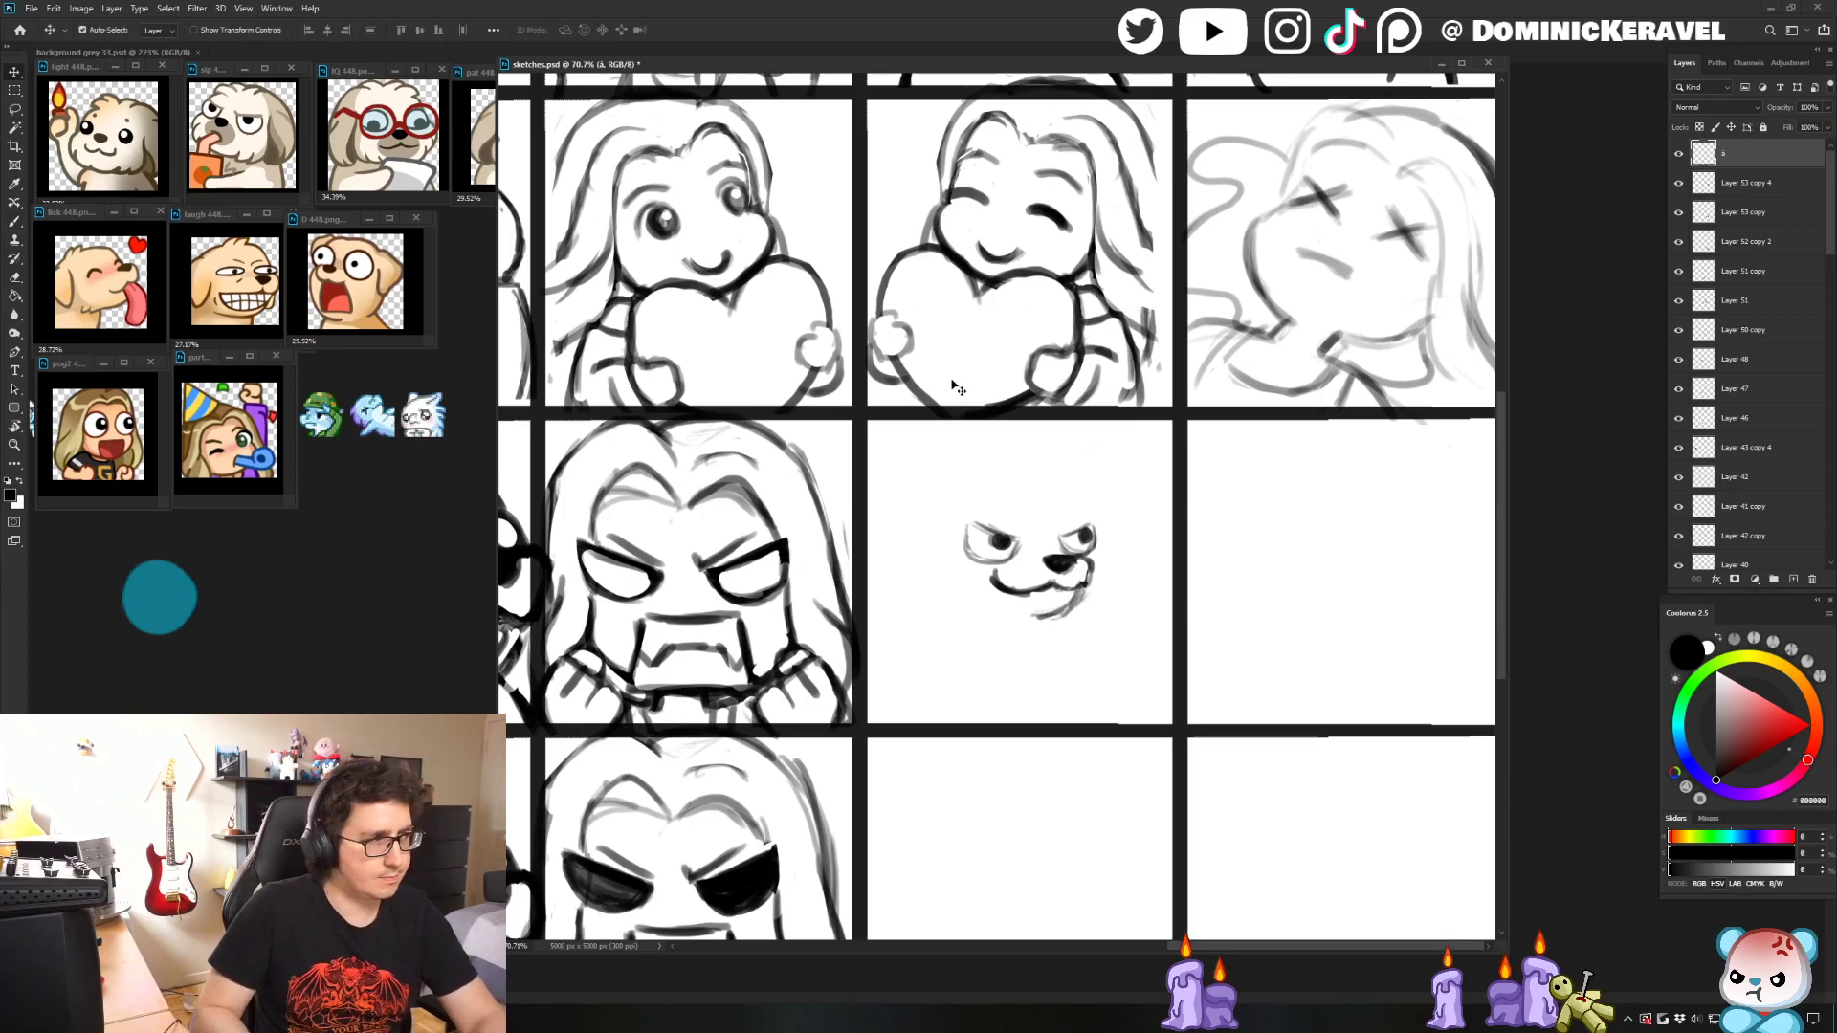
key(b)
scroll(1039, 378, up, 1)
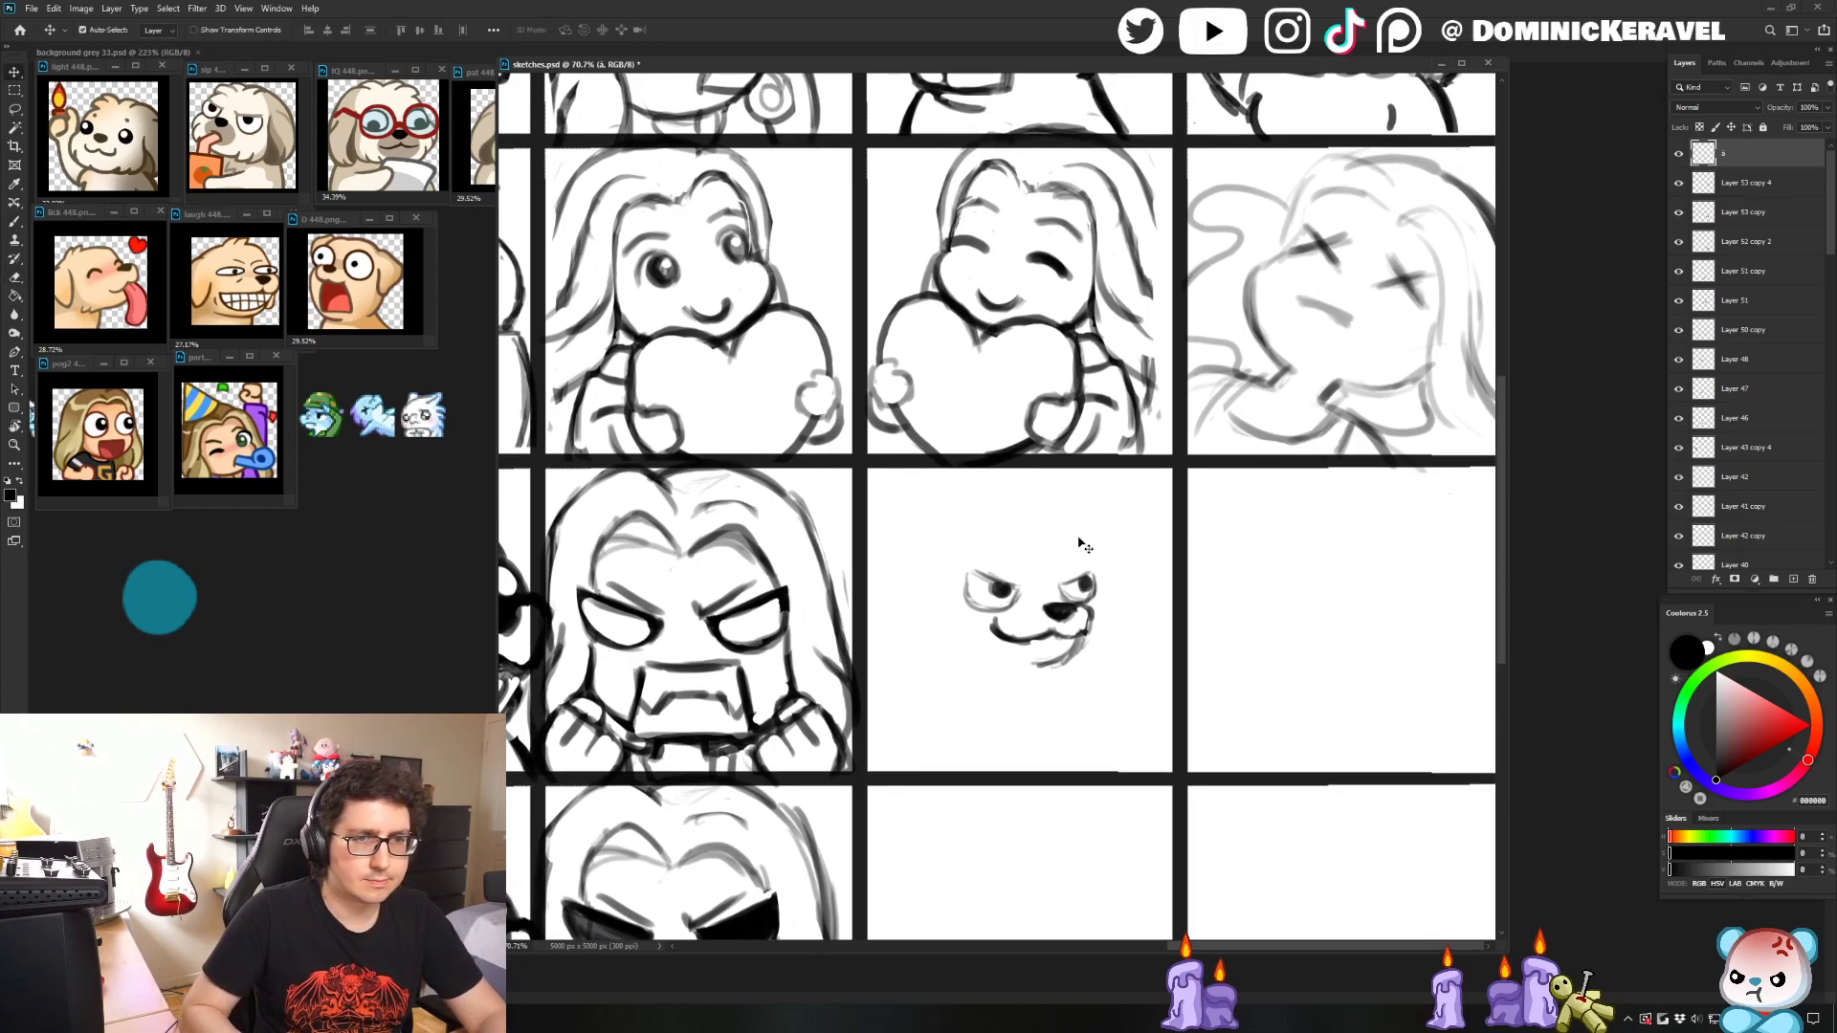
key(e)
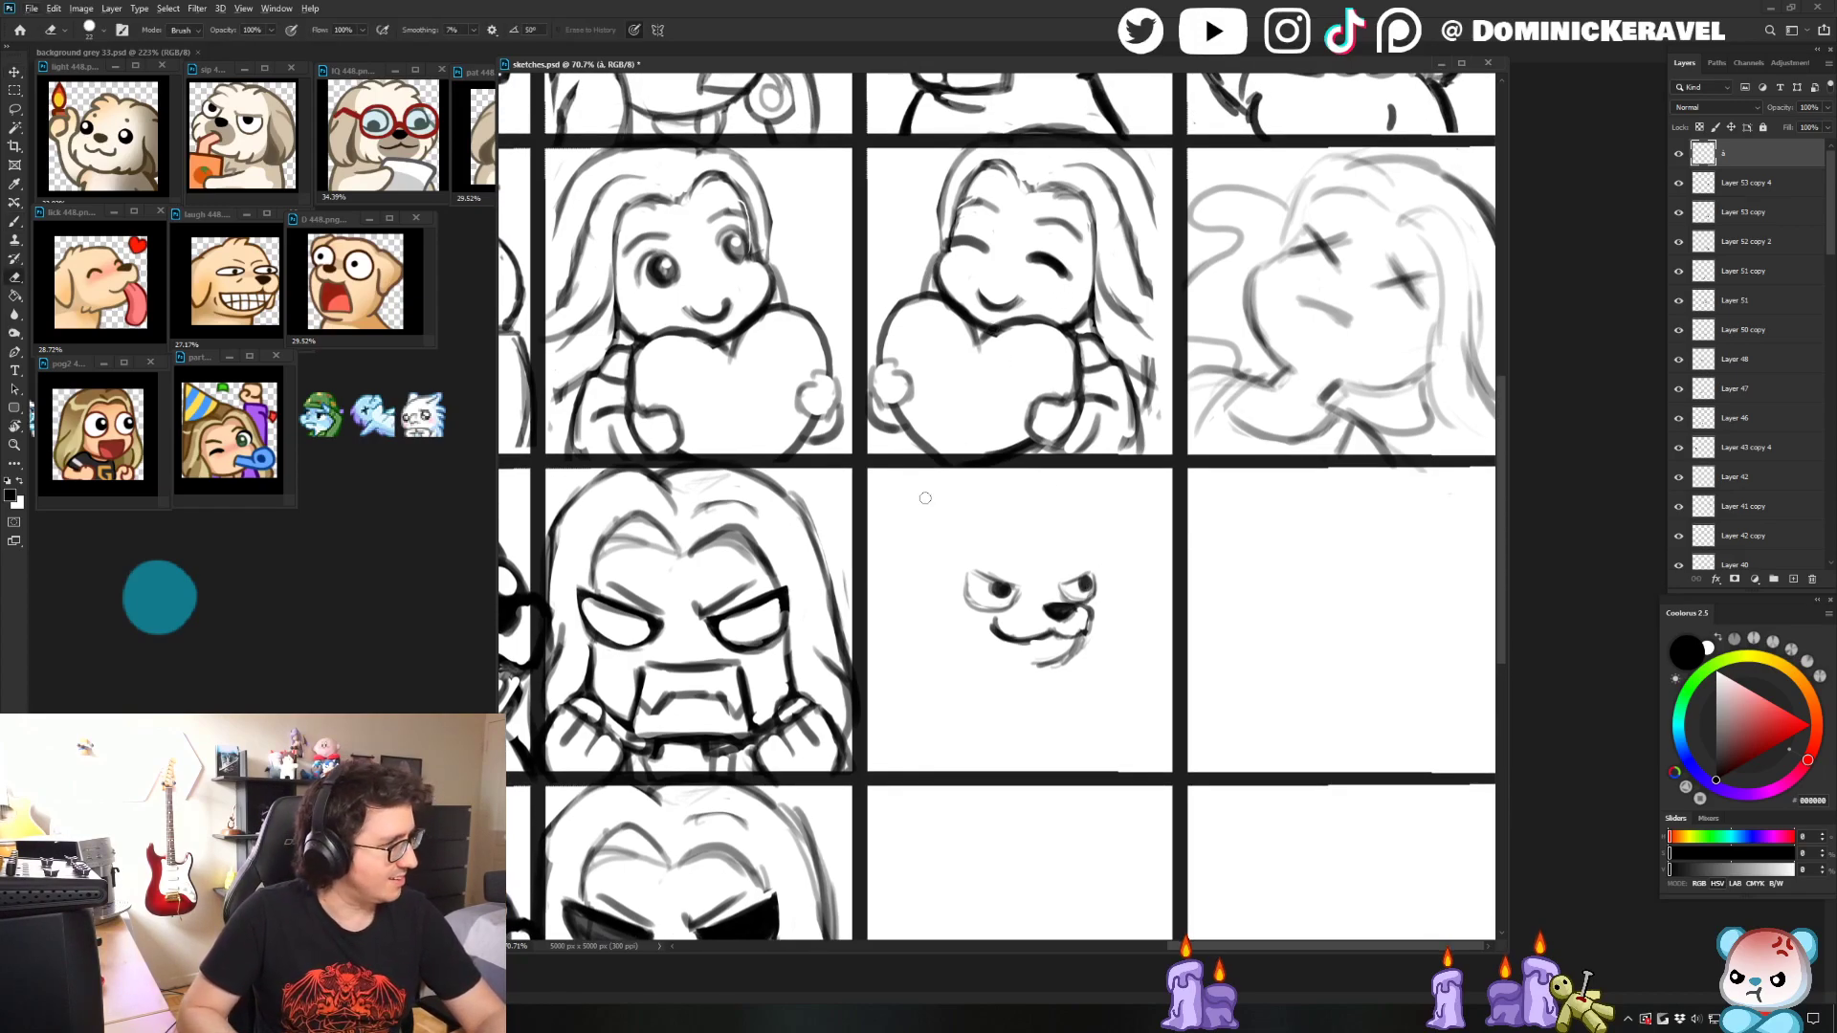
key(v)
key(alt+v)
key(alt+v)
click(1204, 515)
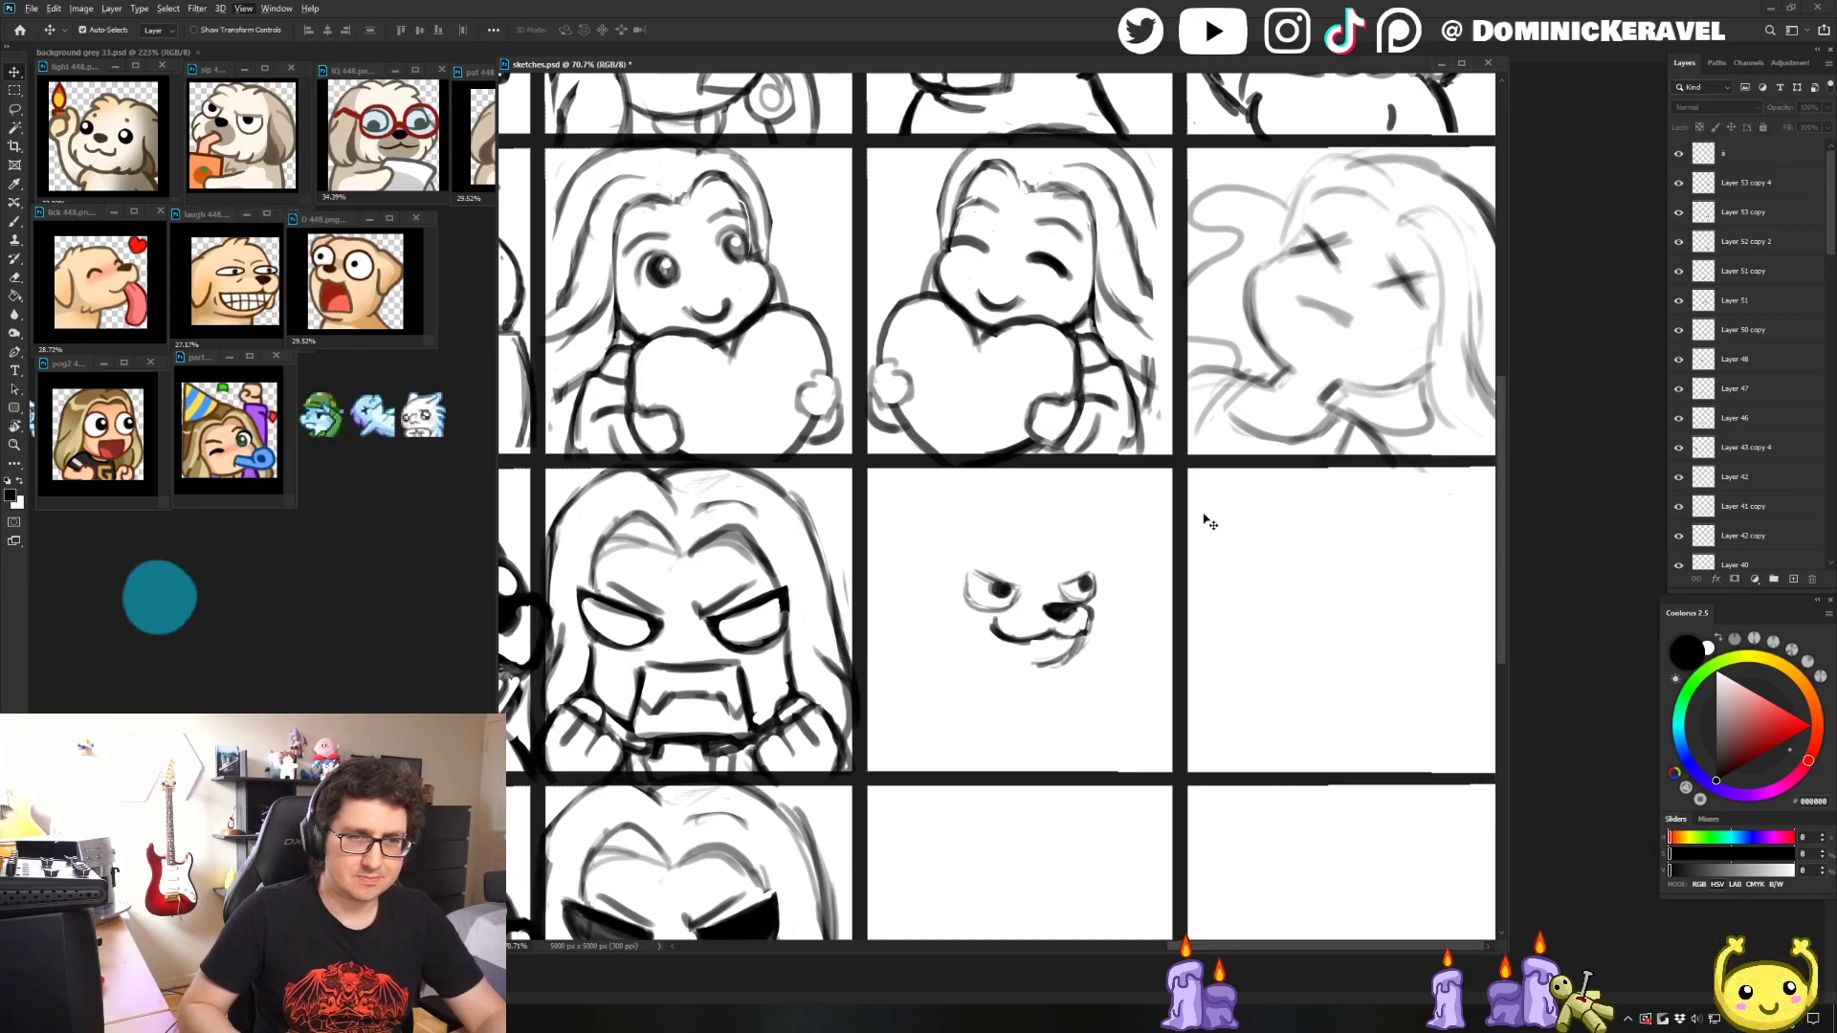
key(e)
key(v)
click(1074, 608)
- Erase the dog's right eye and redraw the muzzle line around the nose
key(b)
key(e)
alt+right_click(1082, 574)
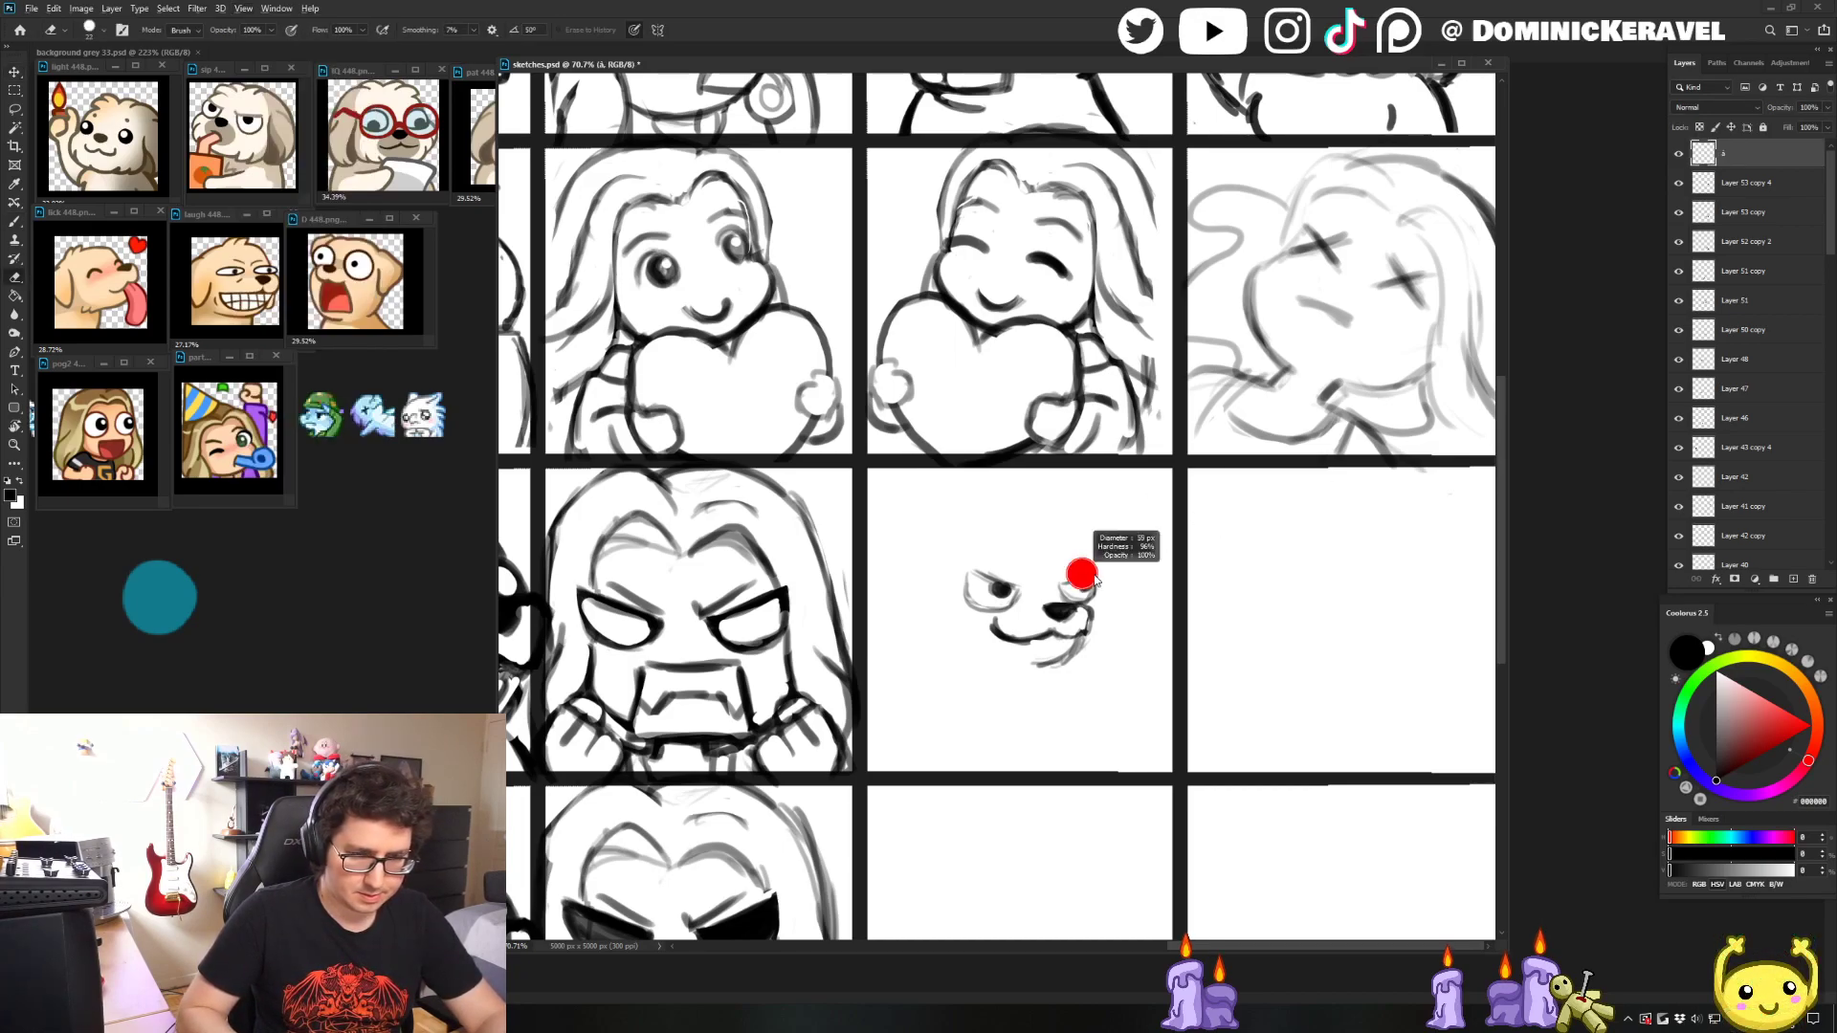
drag(1040, 603, 1067, 598)
key(ctrl+z)
key(b)
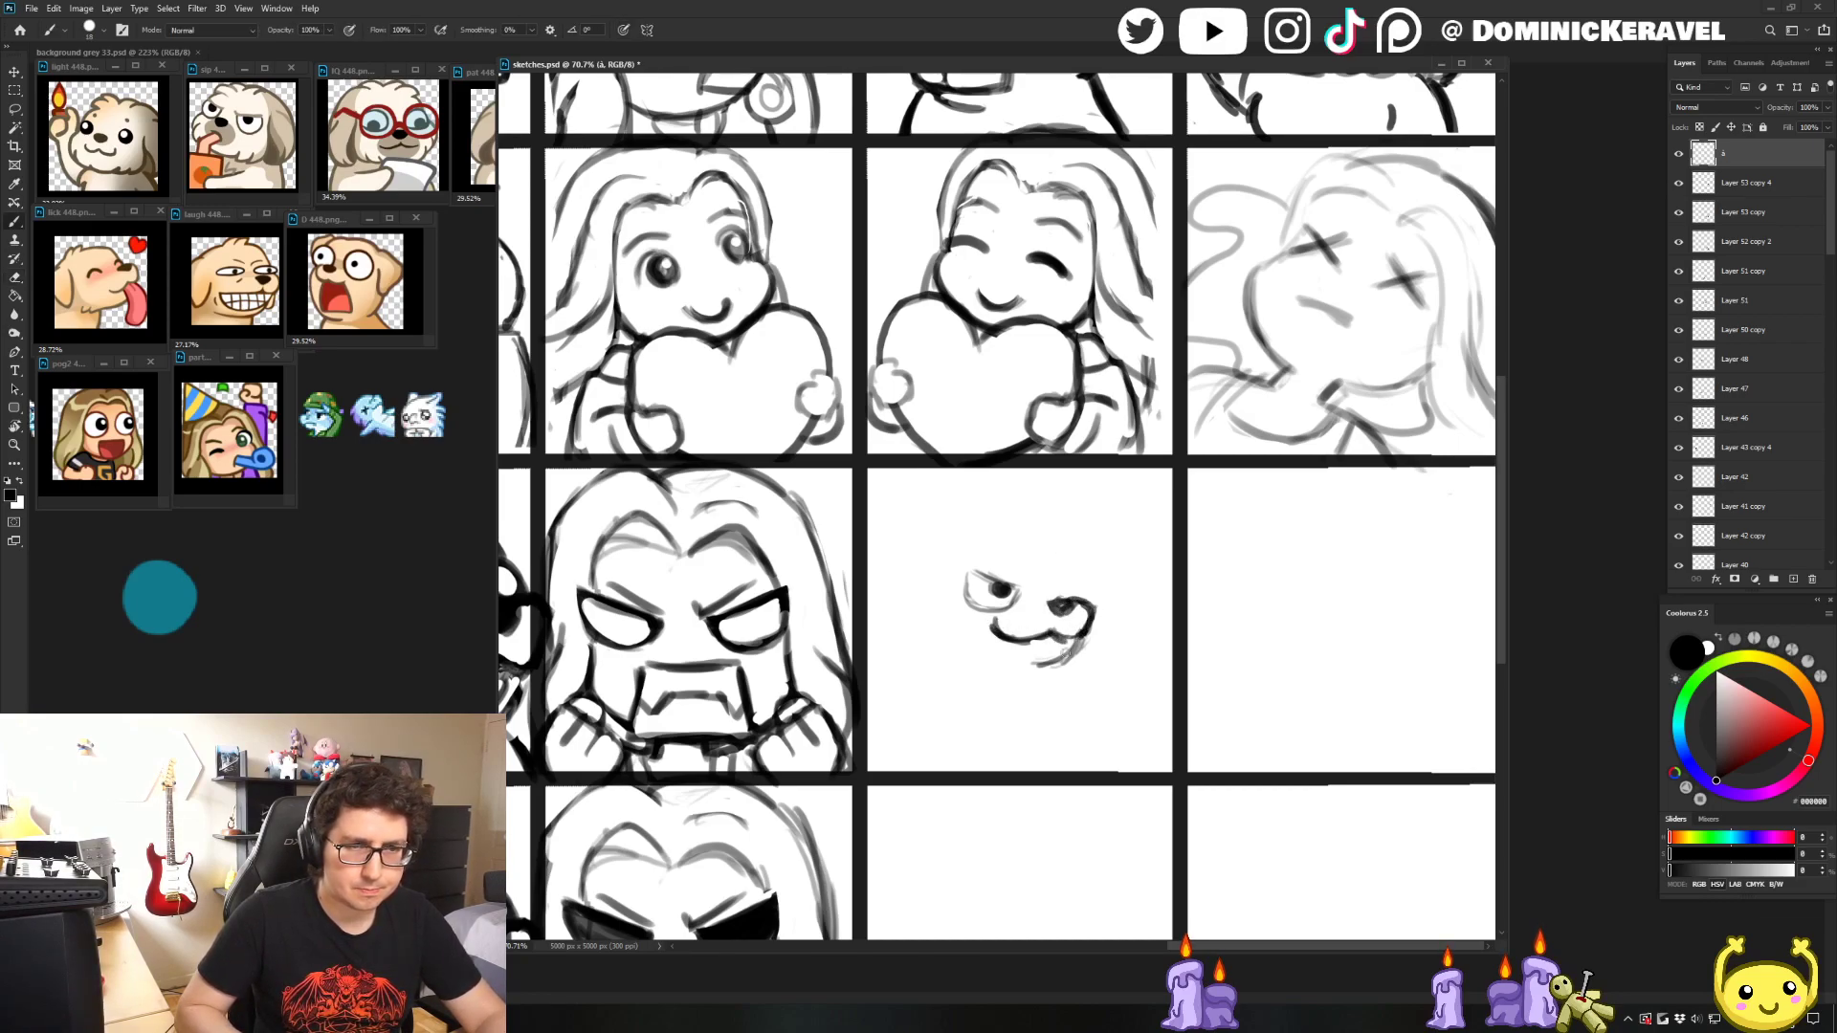
scroll(1076, 646, up, 1)
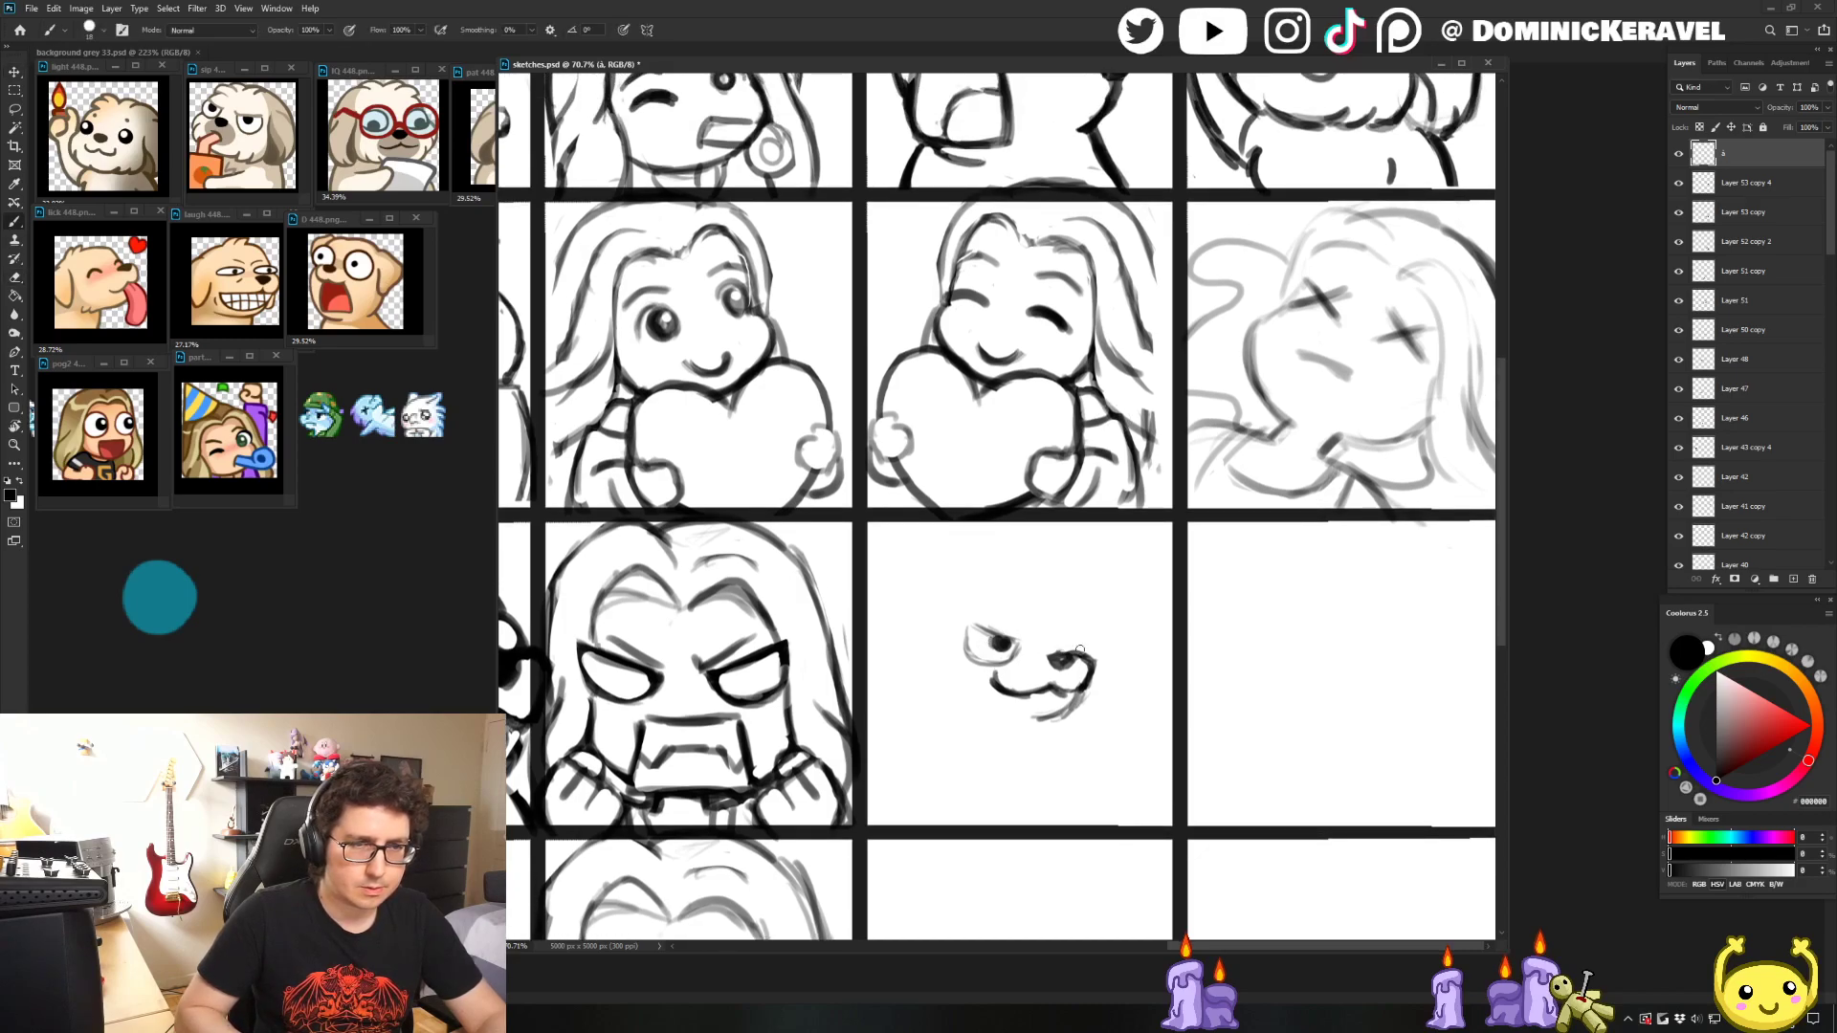
- Trim the remaining lines around the dog's nose and reshape it into a small dark oval above the muzzle
key(e)
mouse_move(1085, 670)
mouse_down()
mouse_move(1072, 654)
mouse_move(1087, 658)
mouse_move(1083, 626)
mouse_move(1099, 634)
mouse_up()
key(b)
key(e)
key(b)
key(e)
key(v)
key(b)
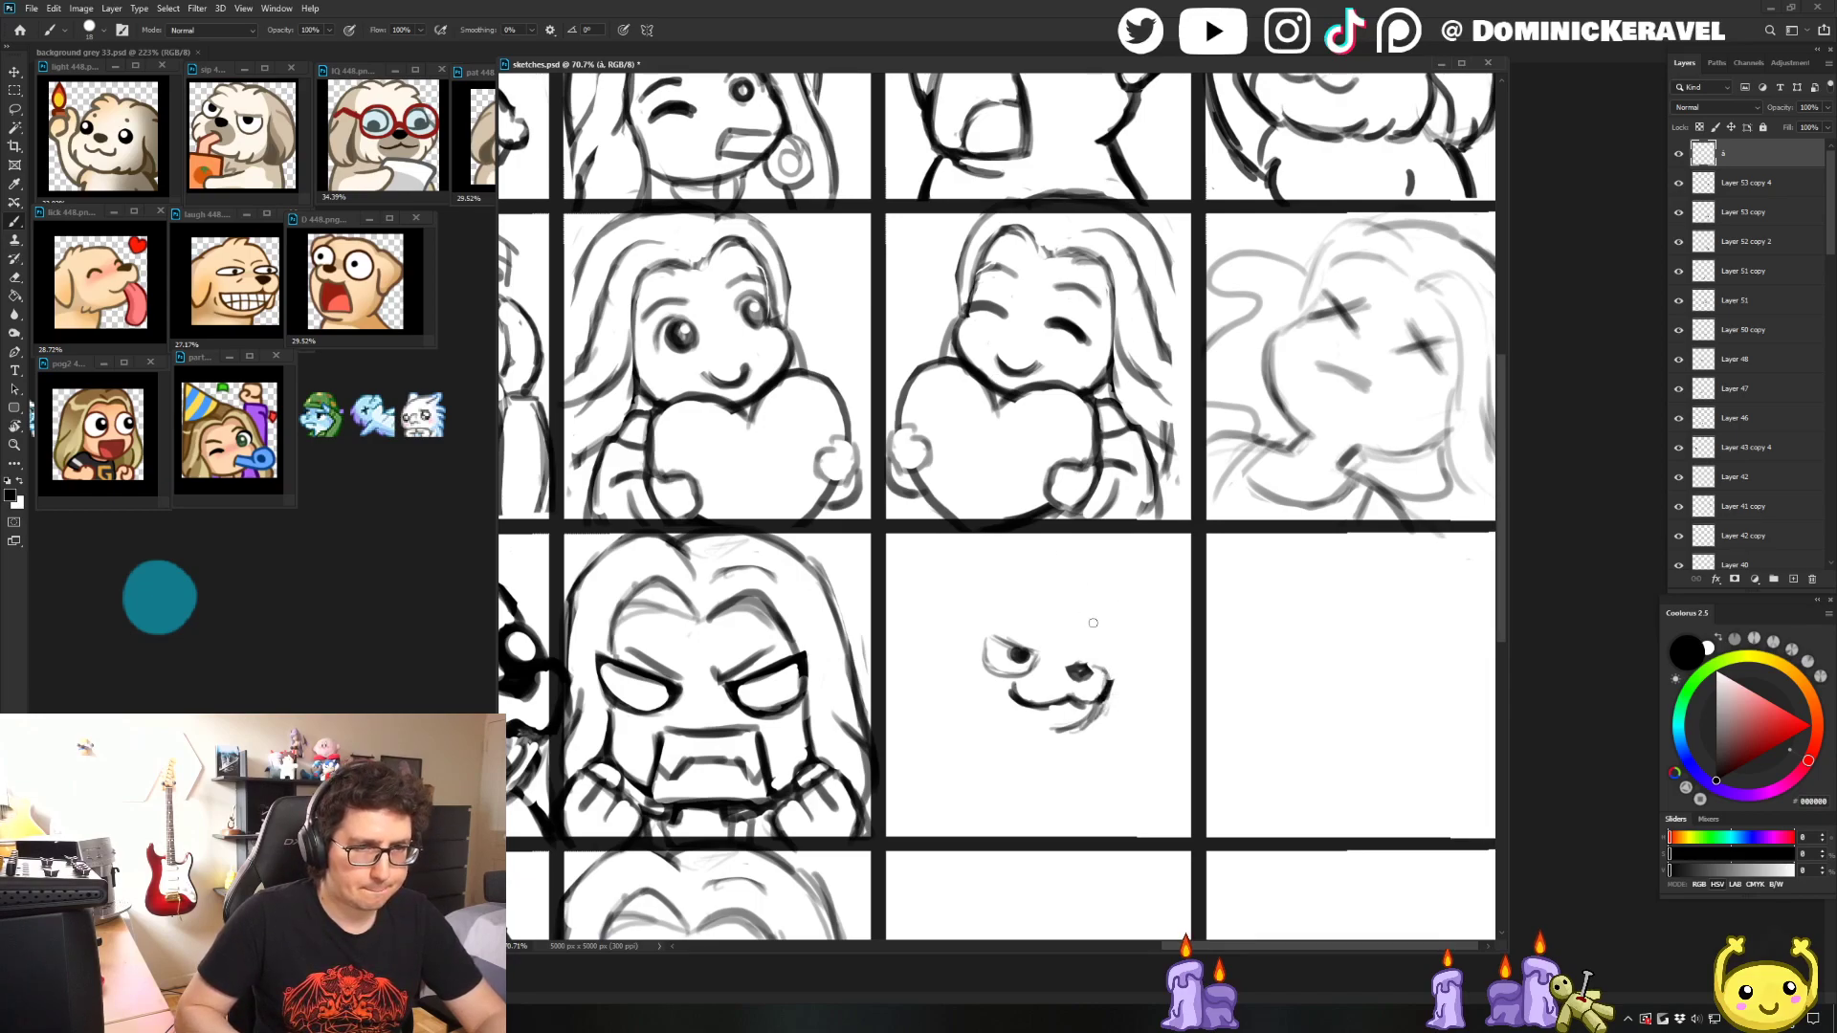
- Sketch the dog's rounded head outline from the muzzle over the forehead, with a floppy ear at the back
drag(1066, 606, 1102, 660)
mouse_move(1102, 664)
mouse_down()
mouse_move(1074, 607)
mouse_move(1029, 606)
mouse_move(1095, 622)
mouse_up()
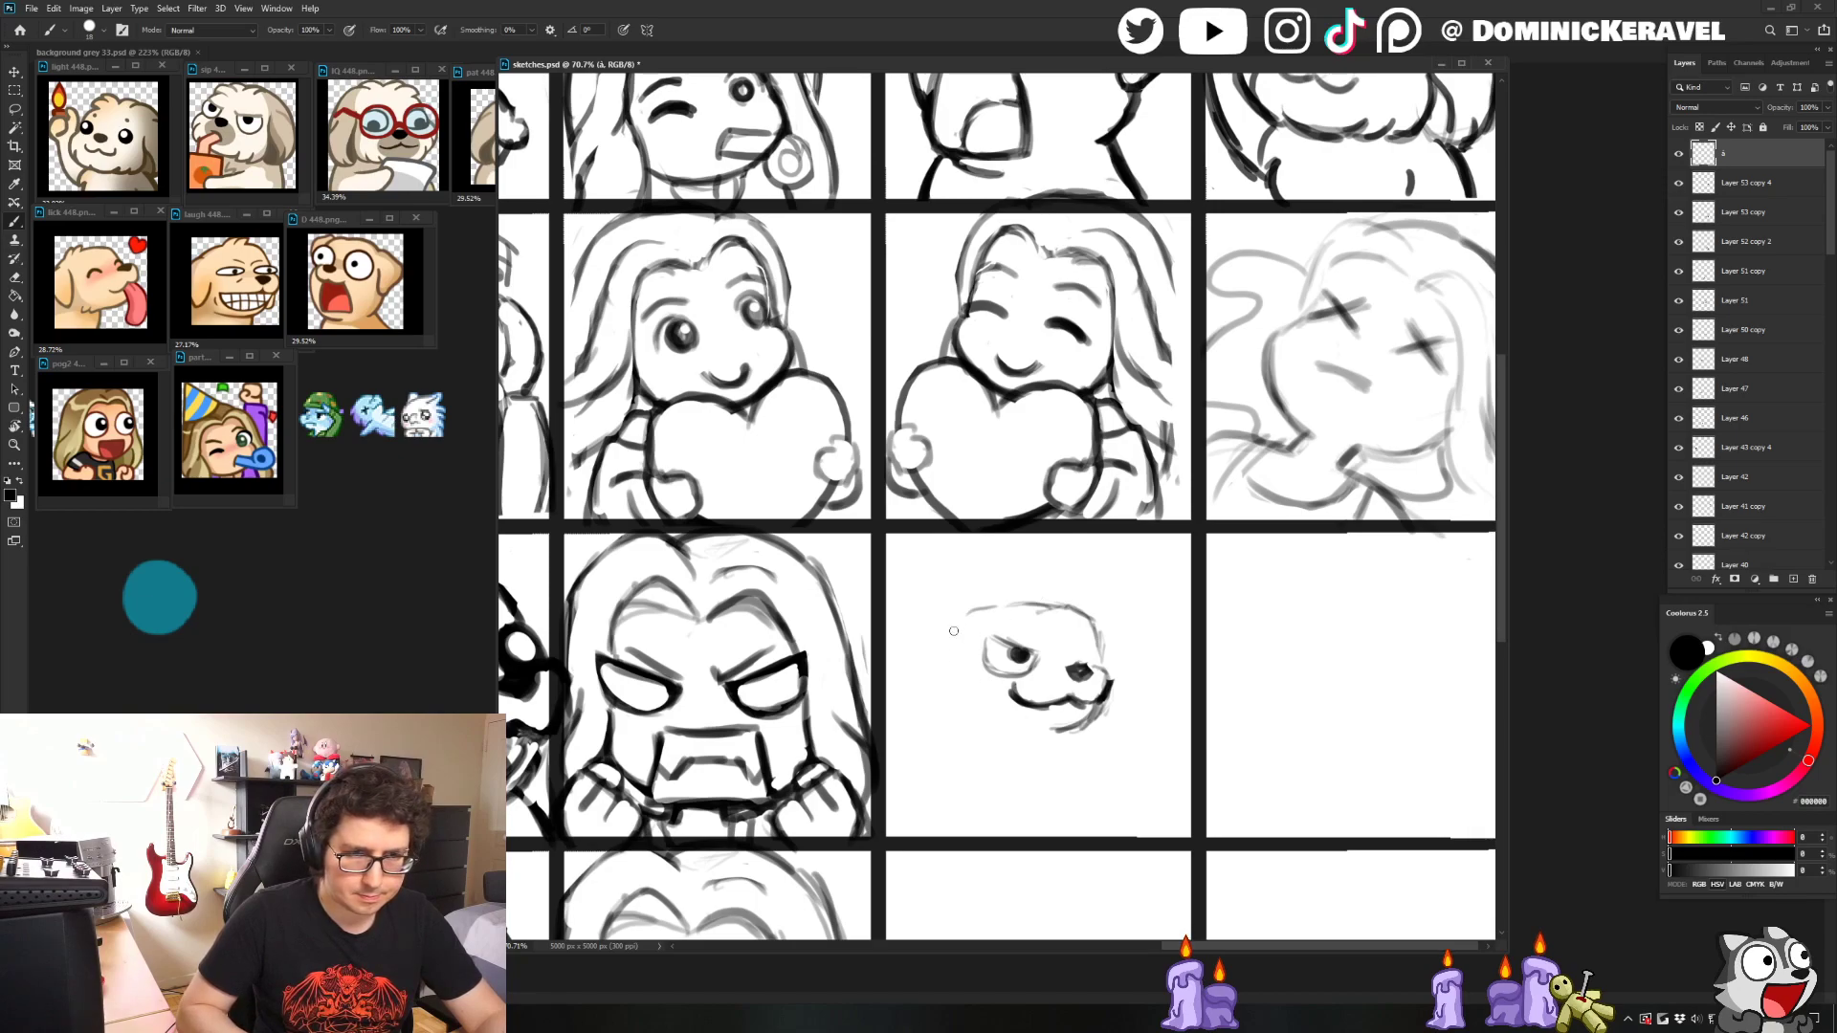
mouse_move(977, 656)
mouse_down()
mouse_move(955, 698)
mouse_move(939, 624)
mouse_move(935, 693)
mouse_up()
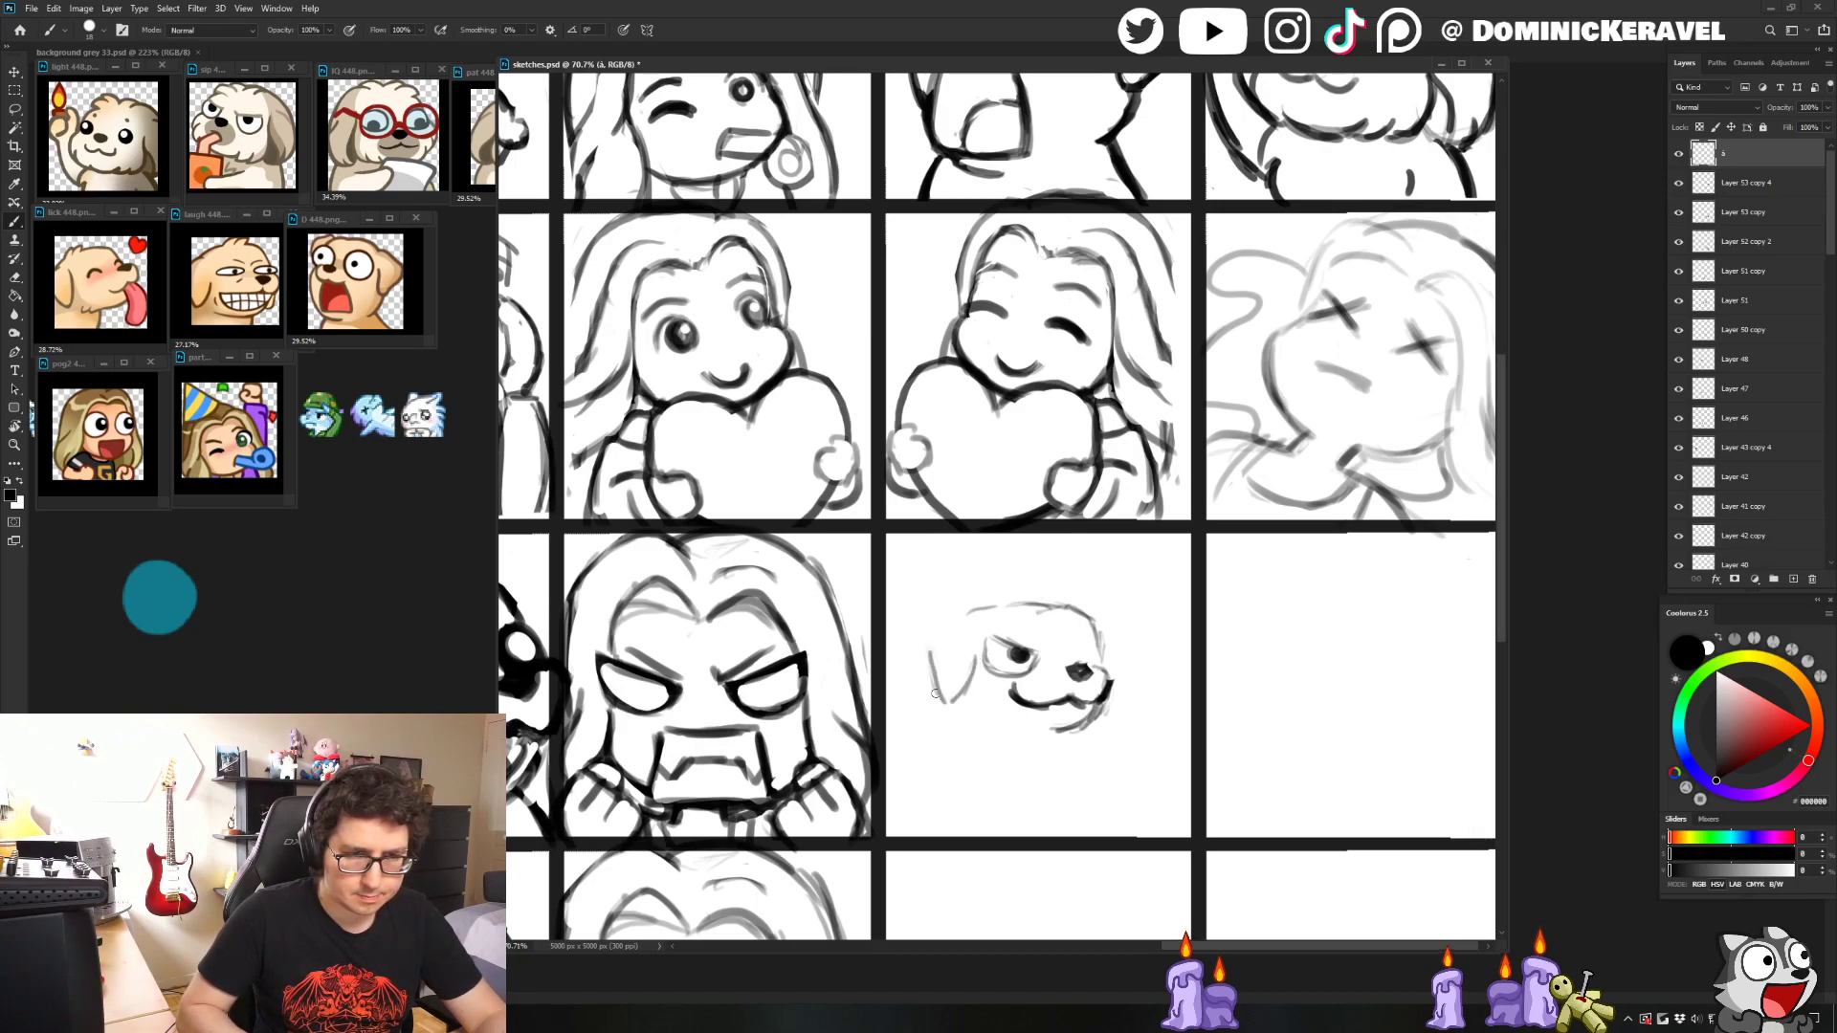
mouse_move(953, 630)
mouse_down()
mouse_move(990, 603)
mouse_move(1059, 600)
mouse_up()
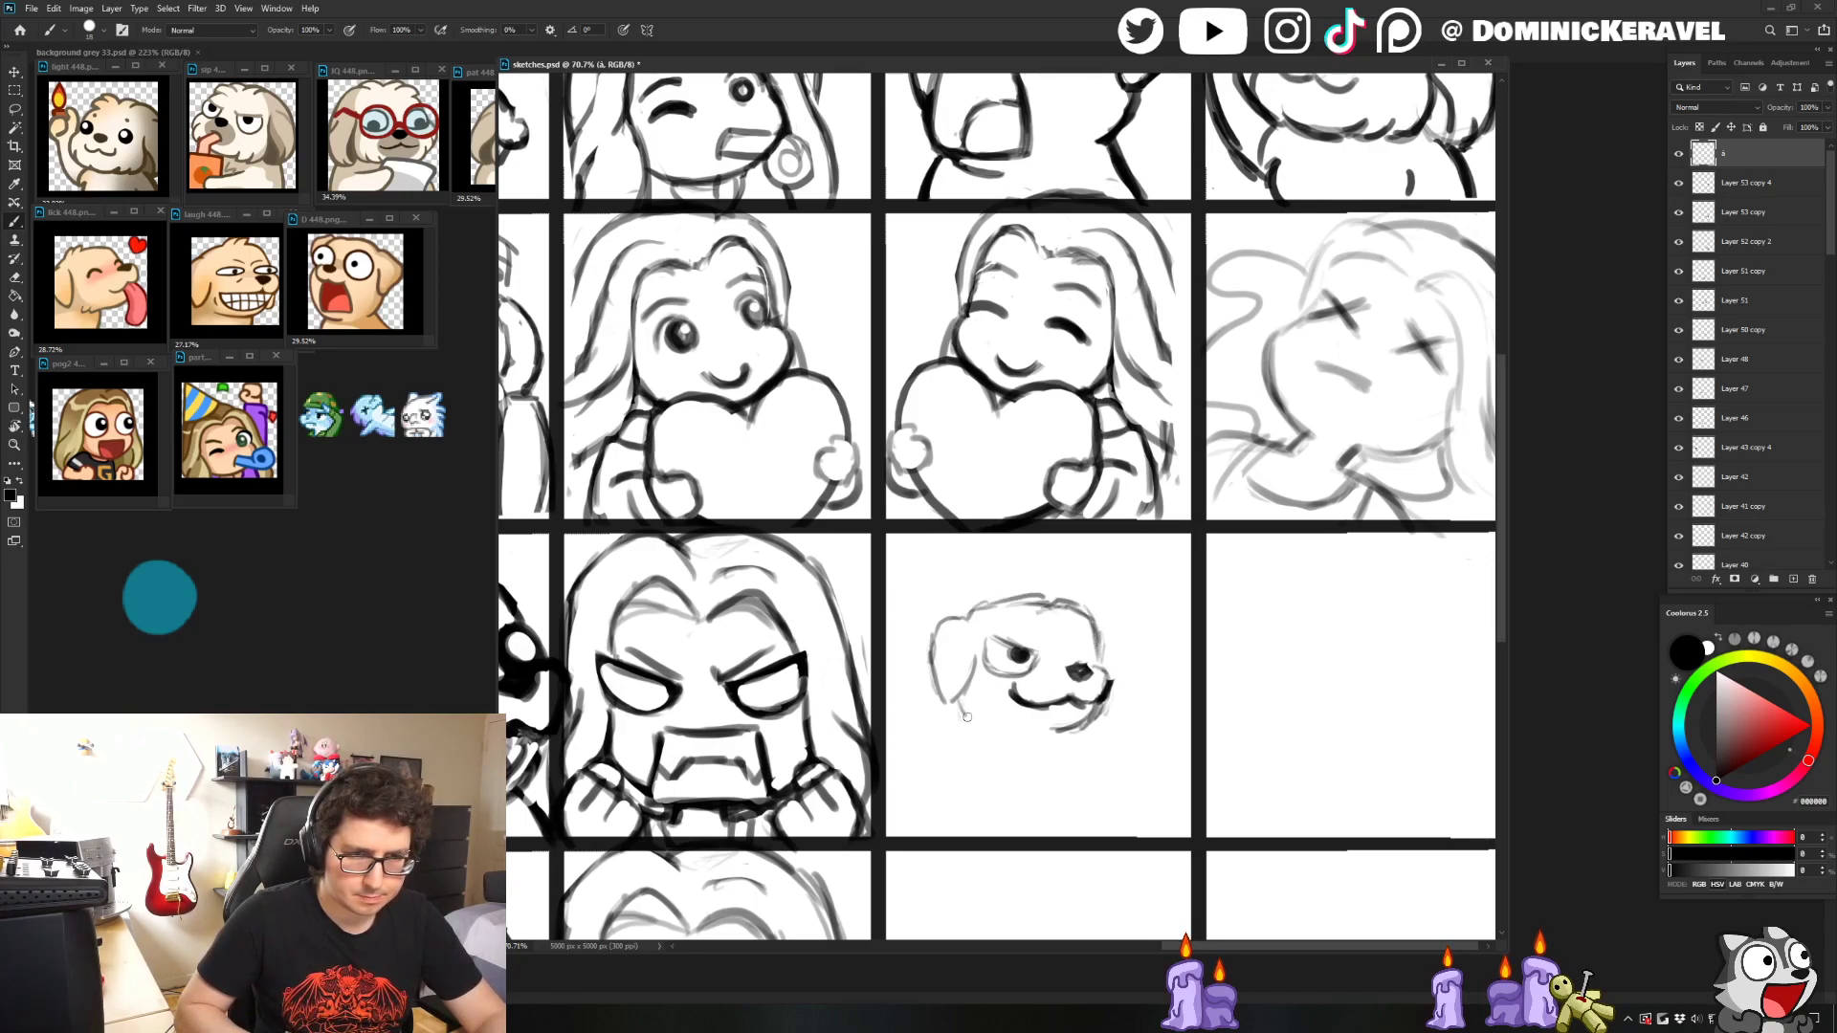
key(v)
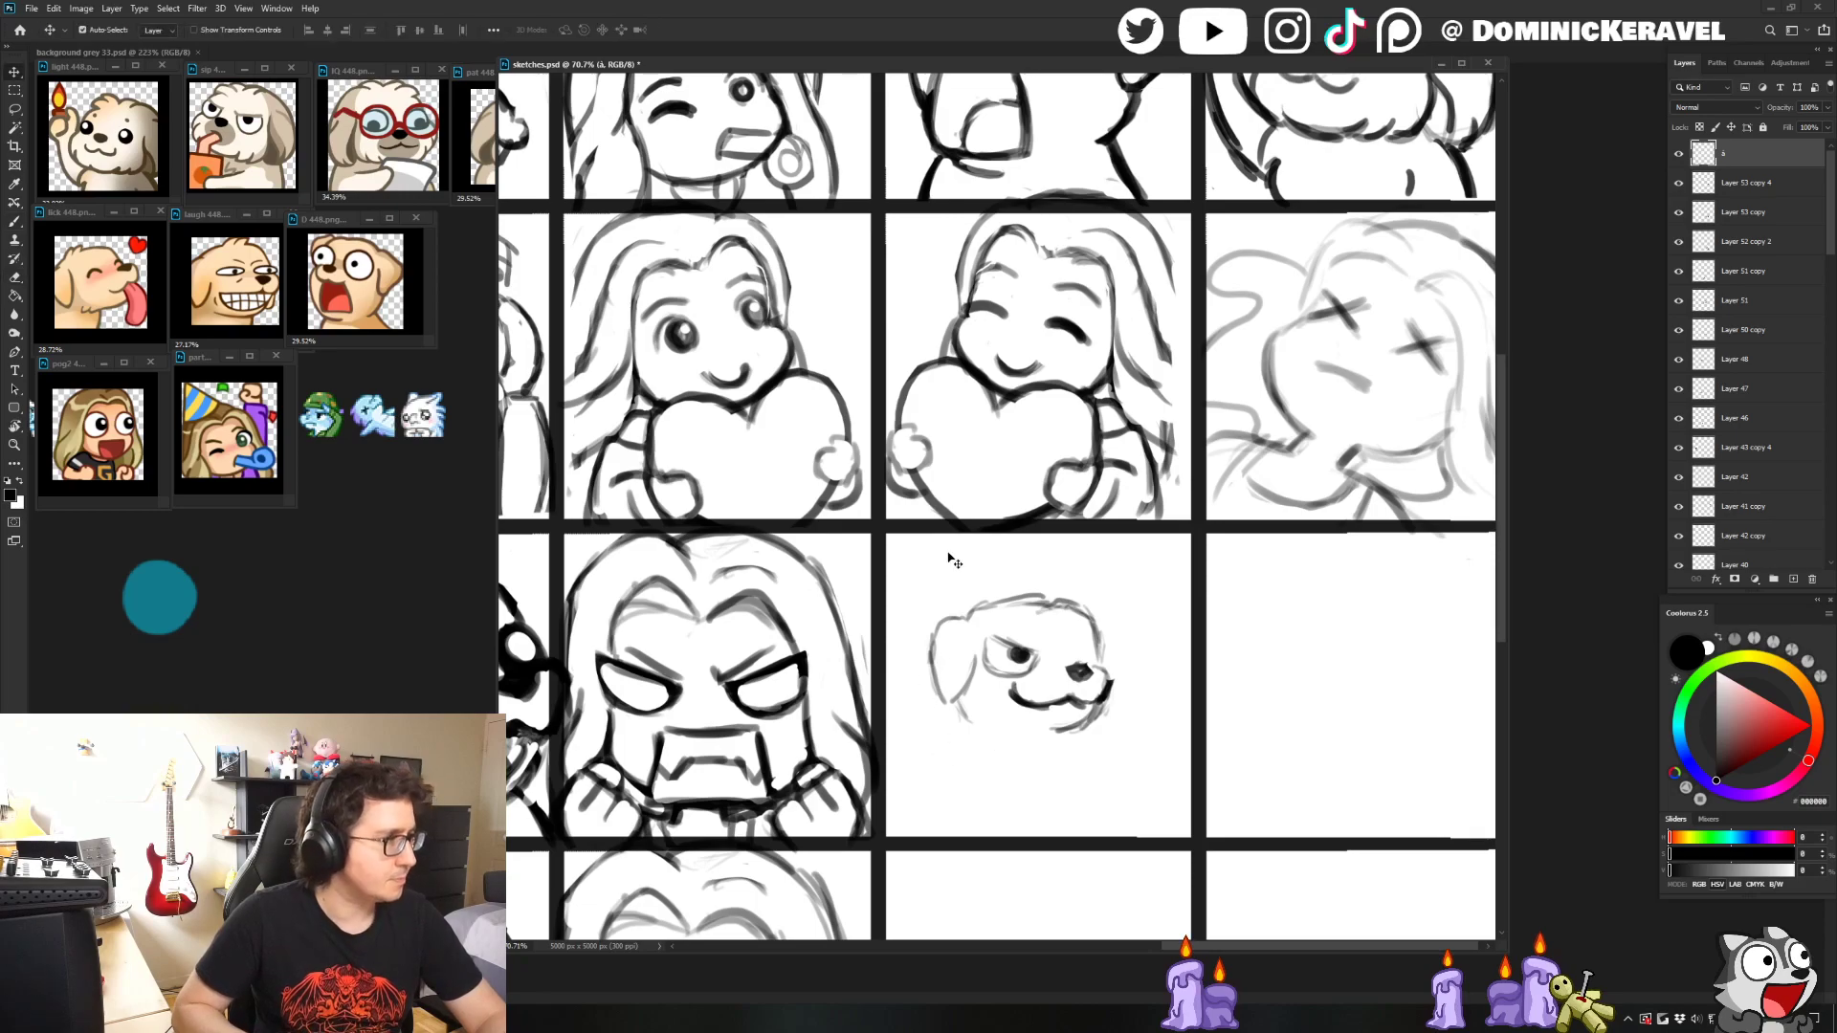
key(b)
- Sketch the dog's back, chest and raised arm below the head, with a curled paw under the chin
mouse_move(957, 706)
mouse_down()
mouse_move(933, 777)
mouse_move(1055, 742)
mouse_move(998, 742)
mouse_move(977, 780)
mouse_up()
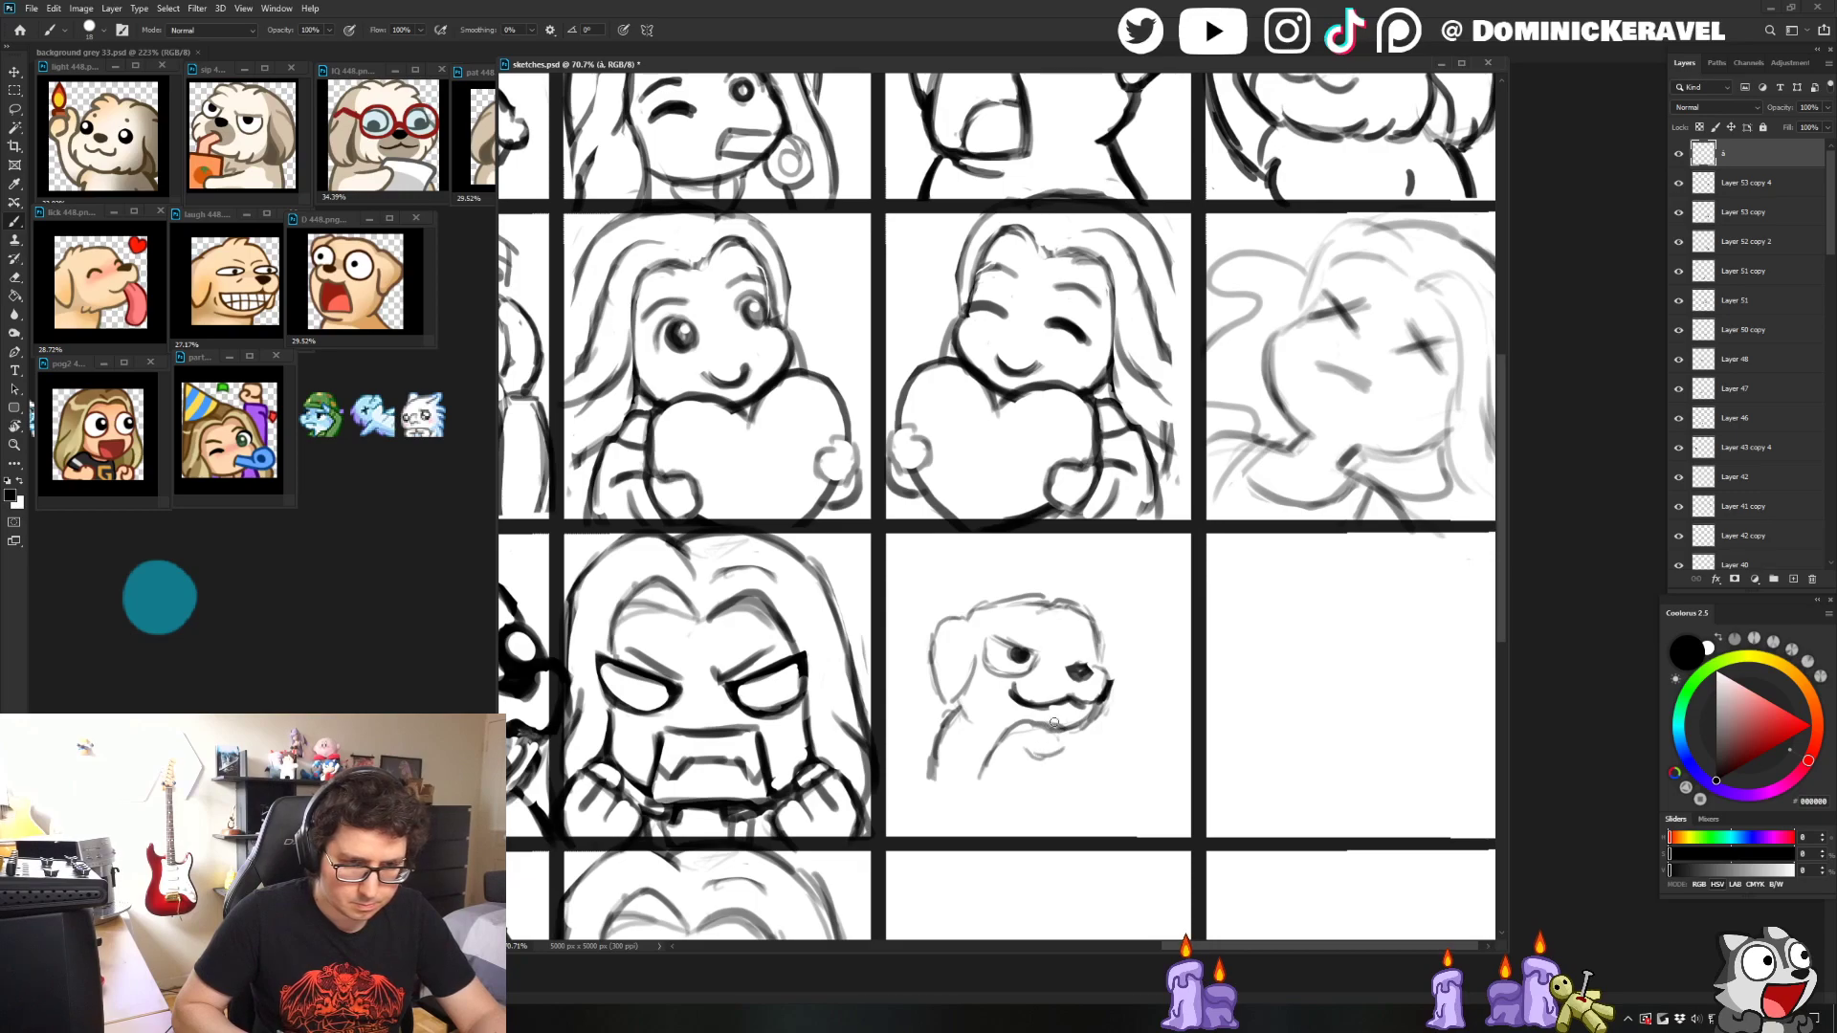
drag(1062, 729, 1095, 775)
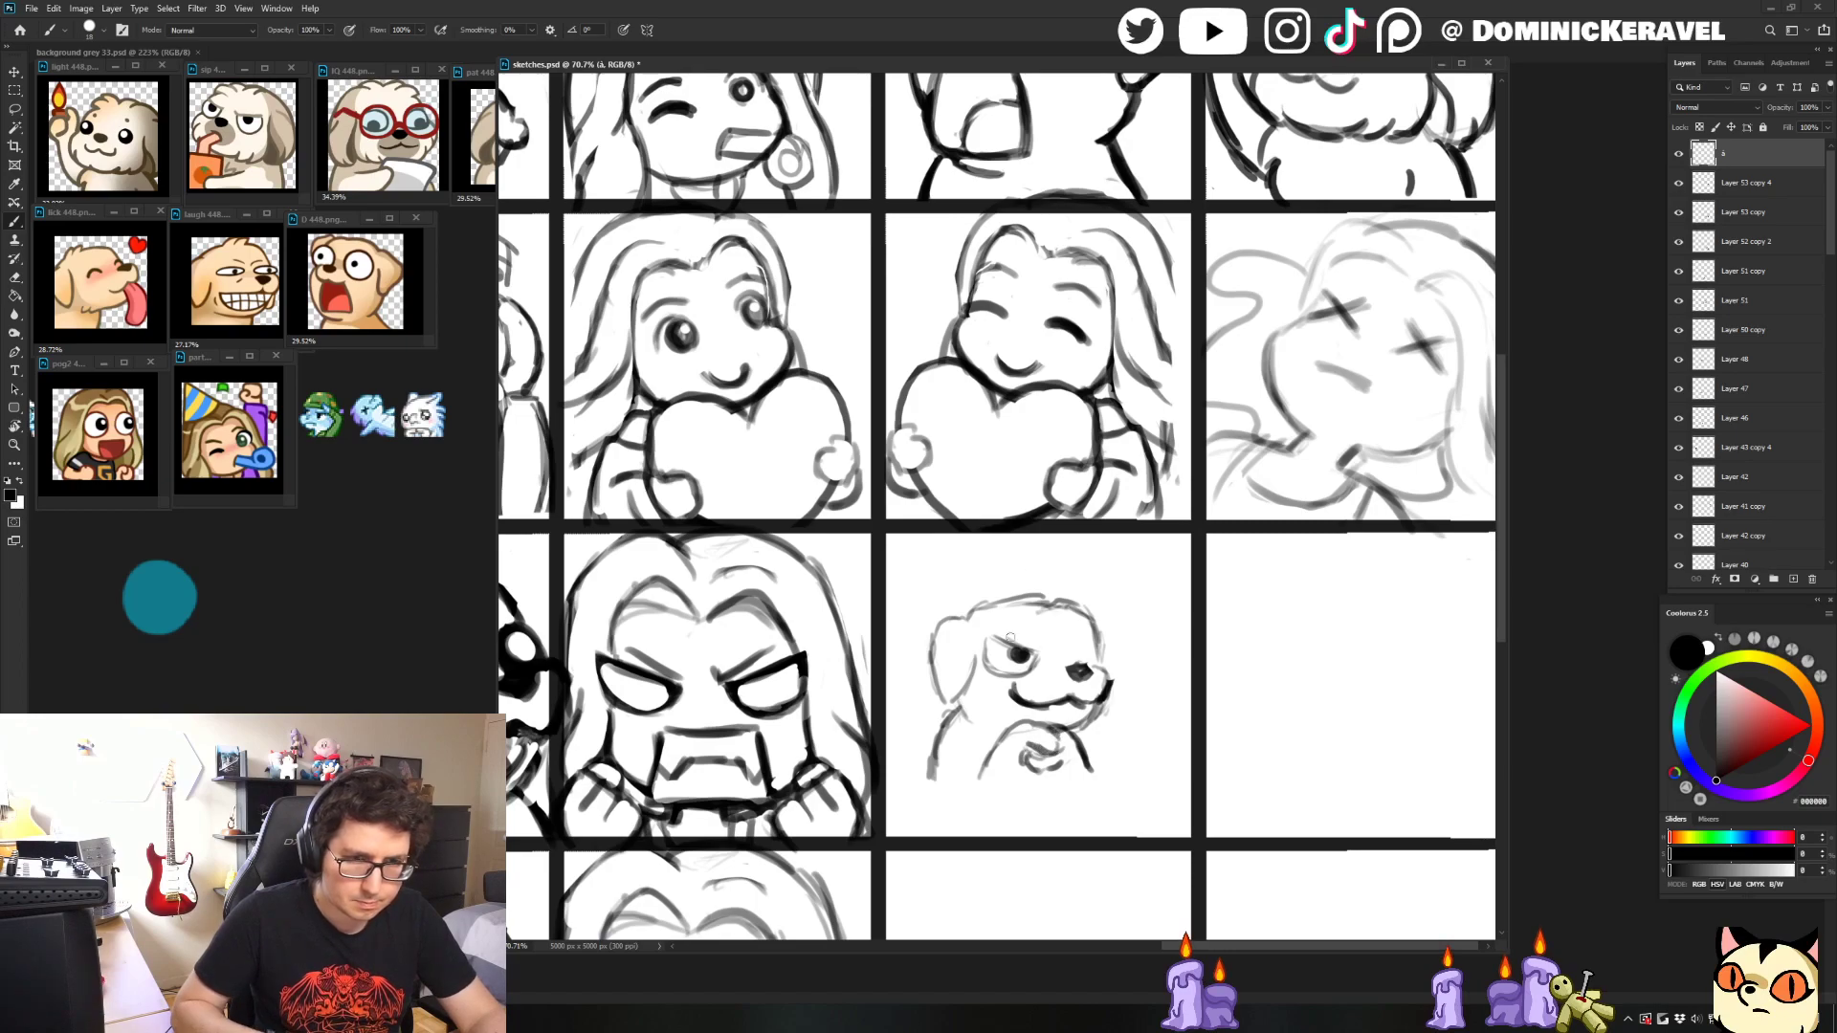
mouse_move(1029, 724)
mouse_down()
mouse_move(1058, 739)
mouse_move(995, 751)
mouse_up()
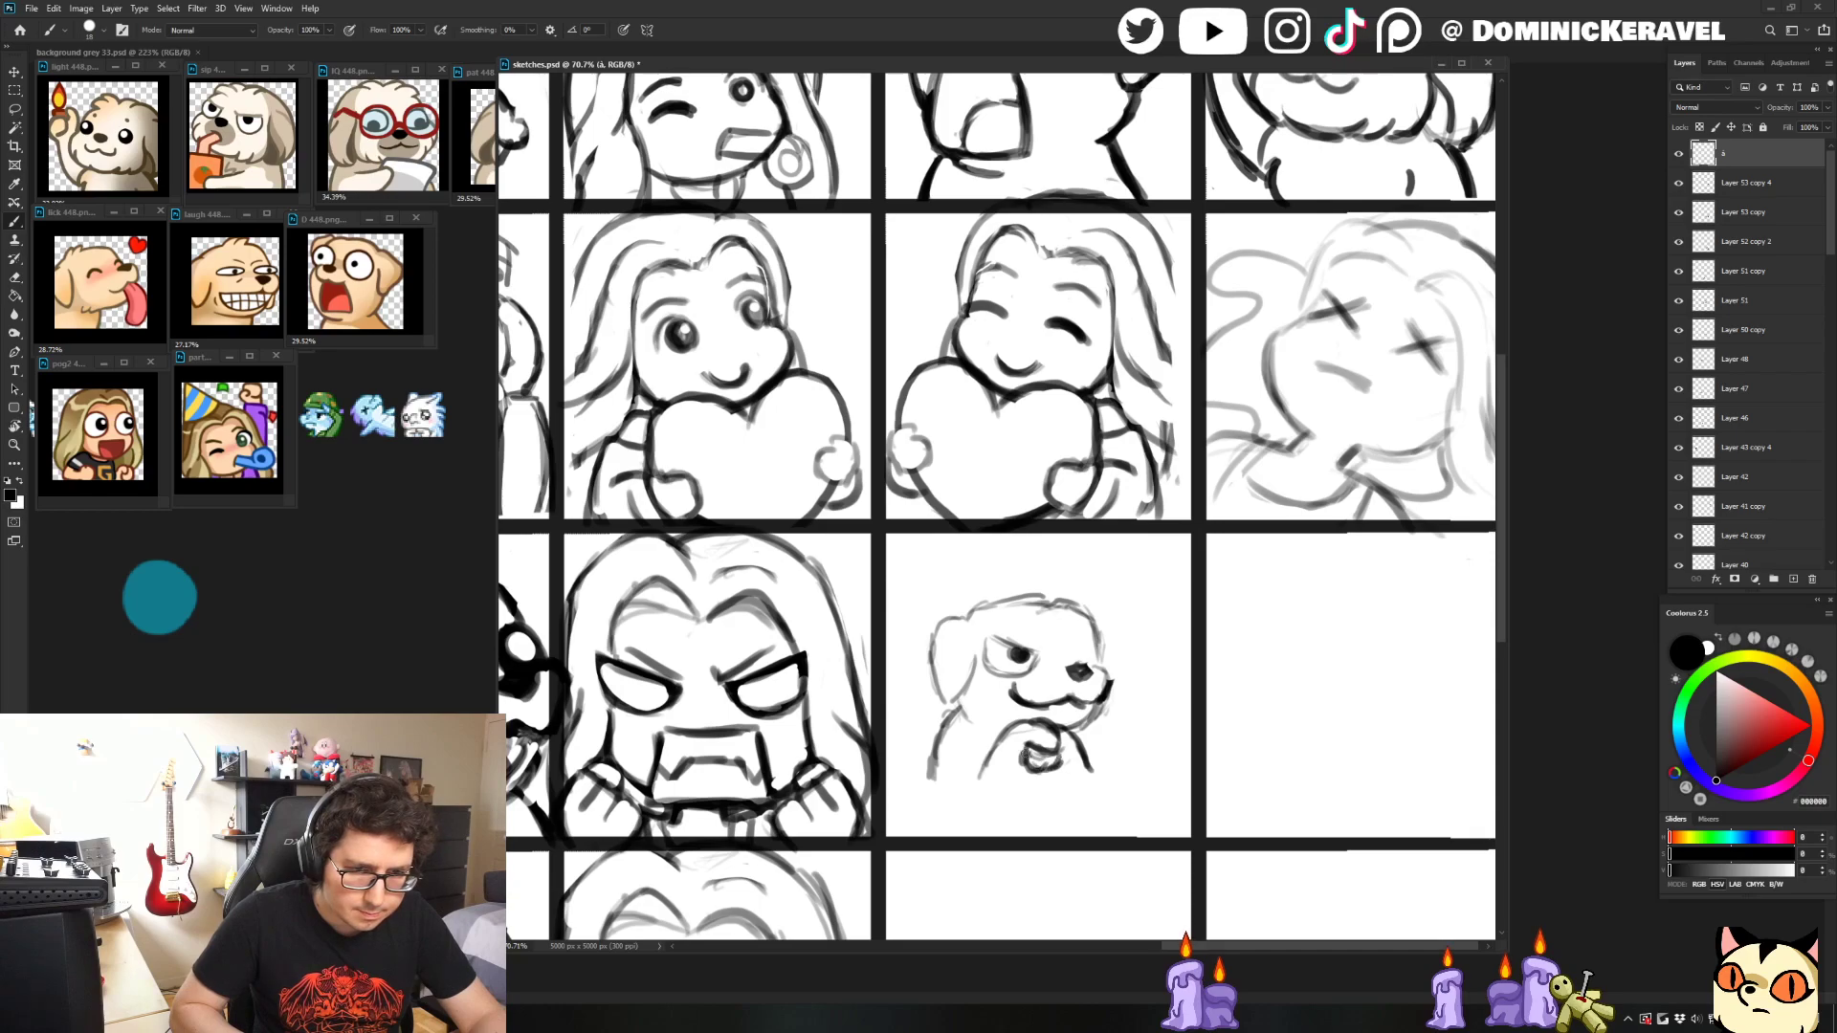
- Clean up the dog's curled paw with the eraser and darken the curved arm line beside it
key(e)
mouse_move(1069, 746)
mouse_down()
mouse_move(1063, 765)
mouse_move(1054, 752)
mouse_up()
key(b)
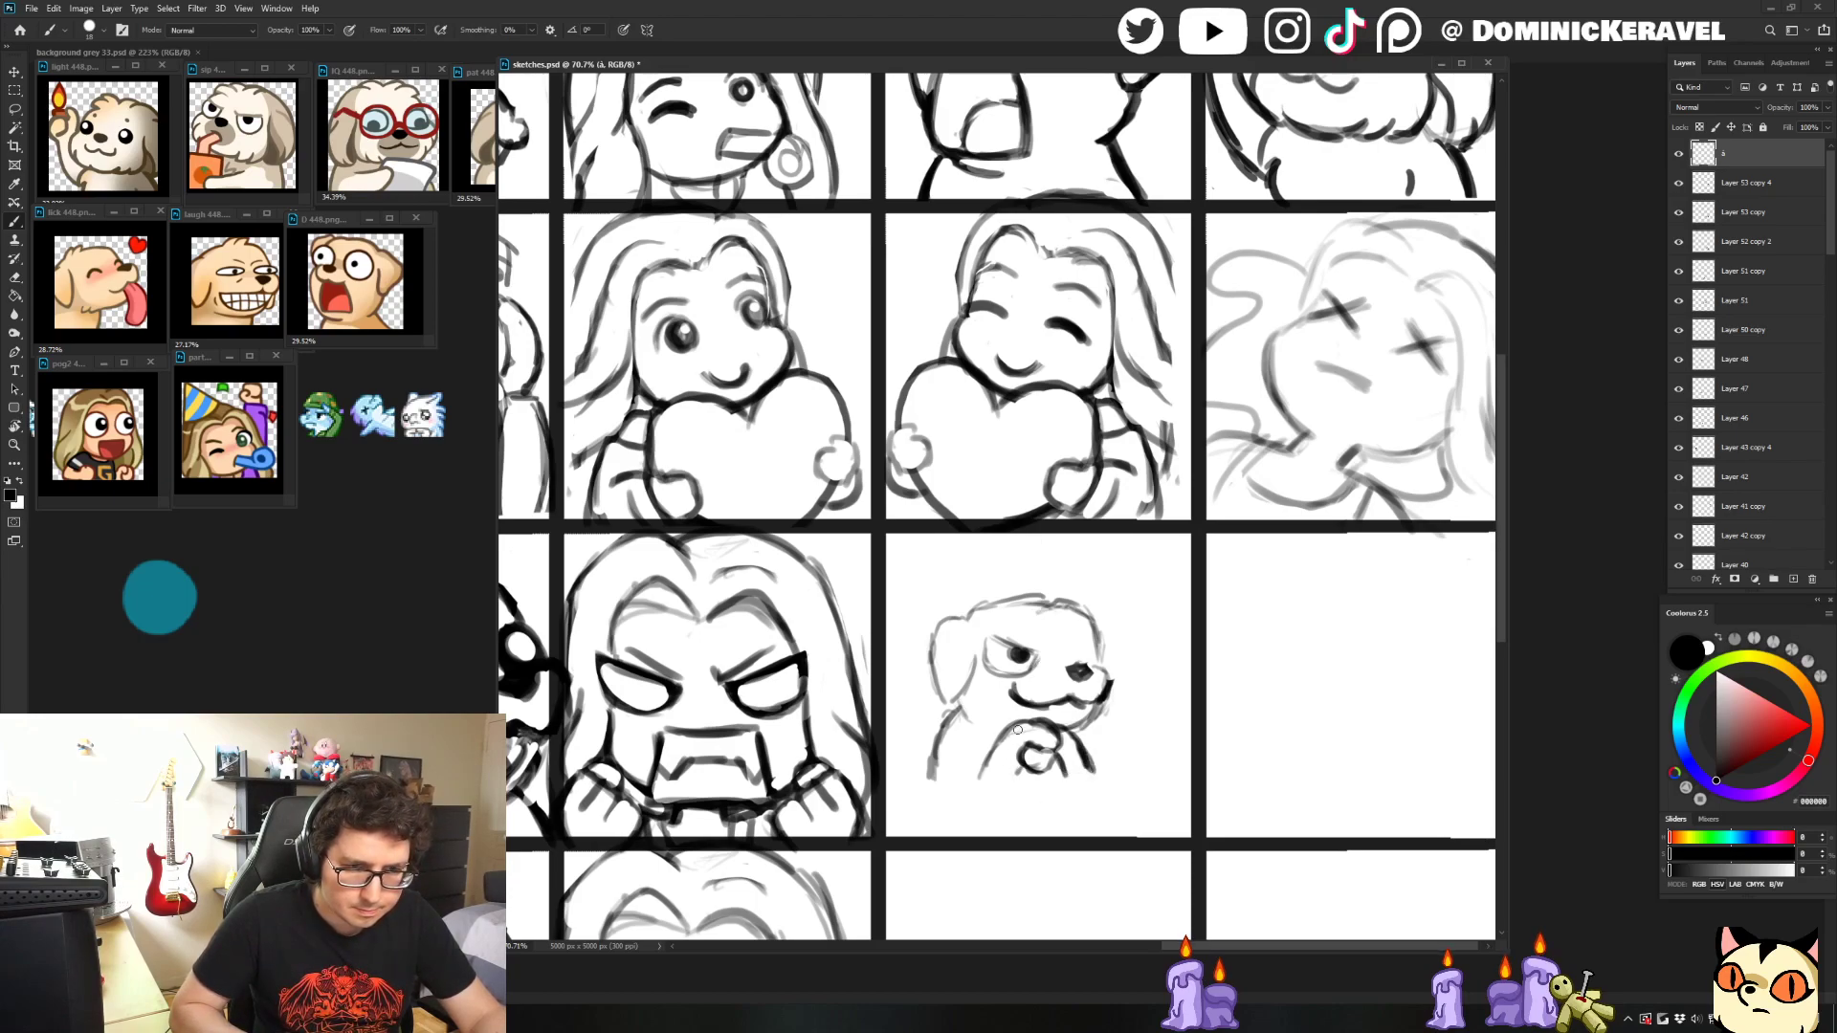
mouse_move(1017, 729)
mouse_down()
mouse_move(969, 776)
mouse_move(995, 766)
mouse_up()
key(e)
key(b)
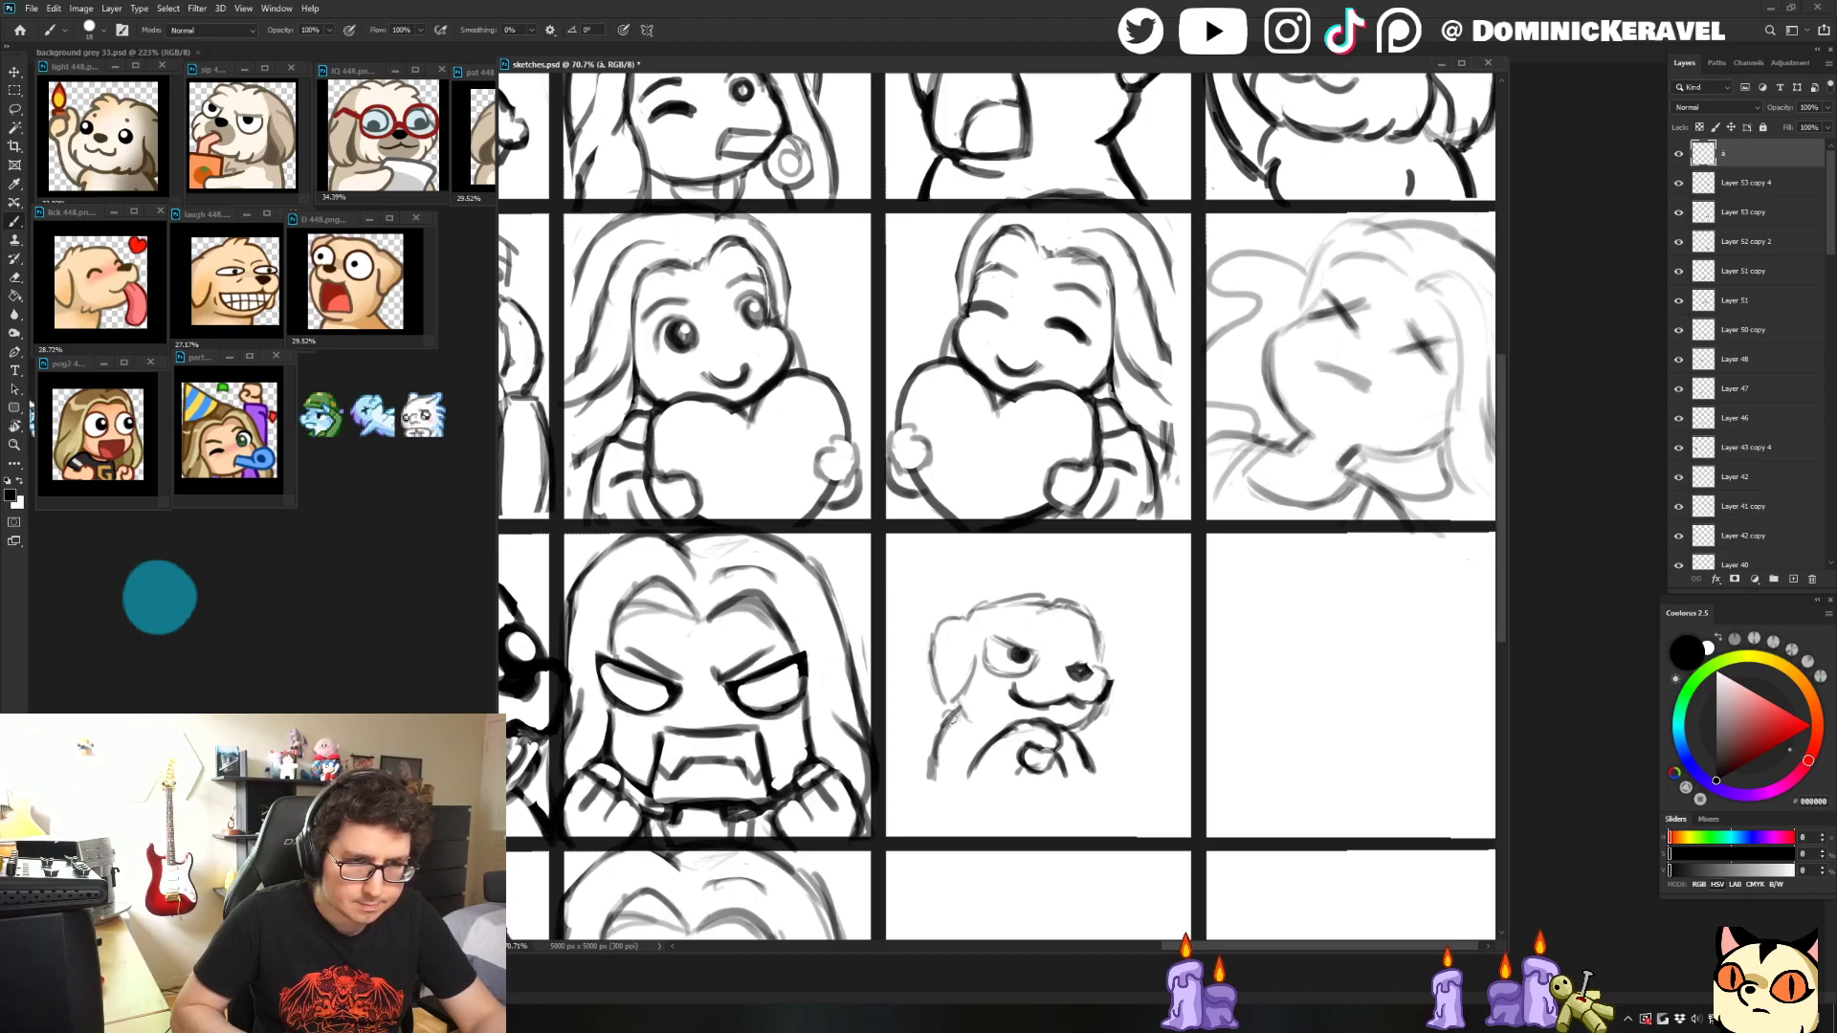
- Move the dog sketch to the cell's lower-left corner and scale it up to fill the cell
key(v)
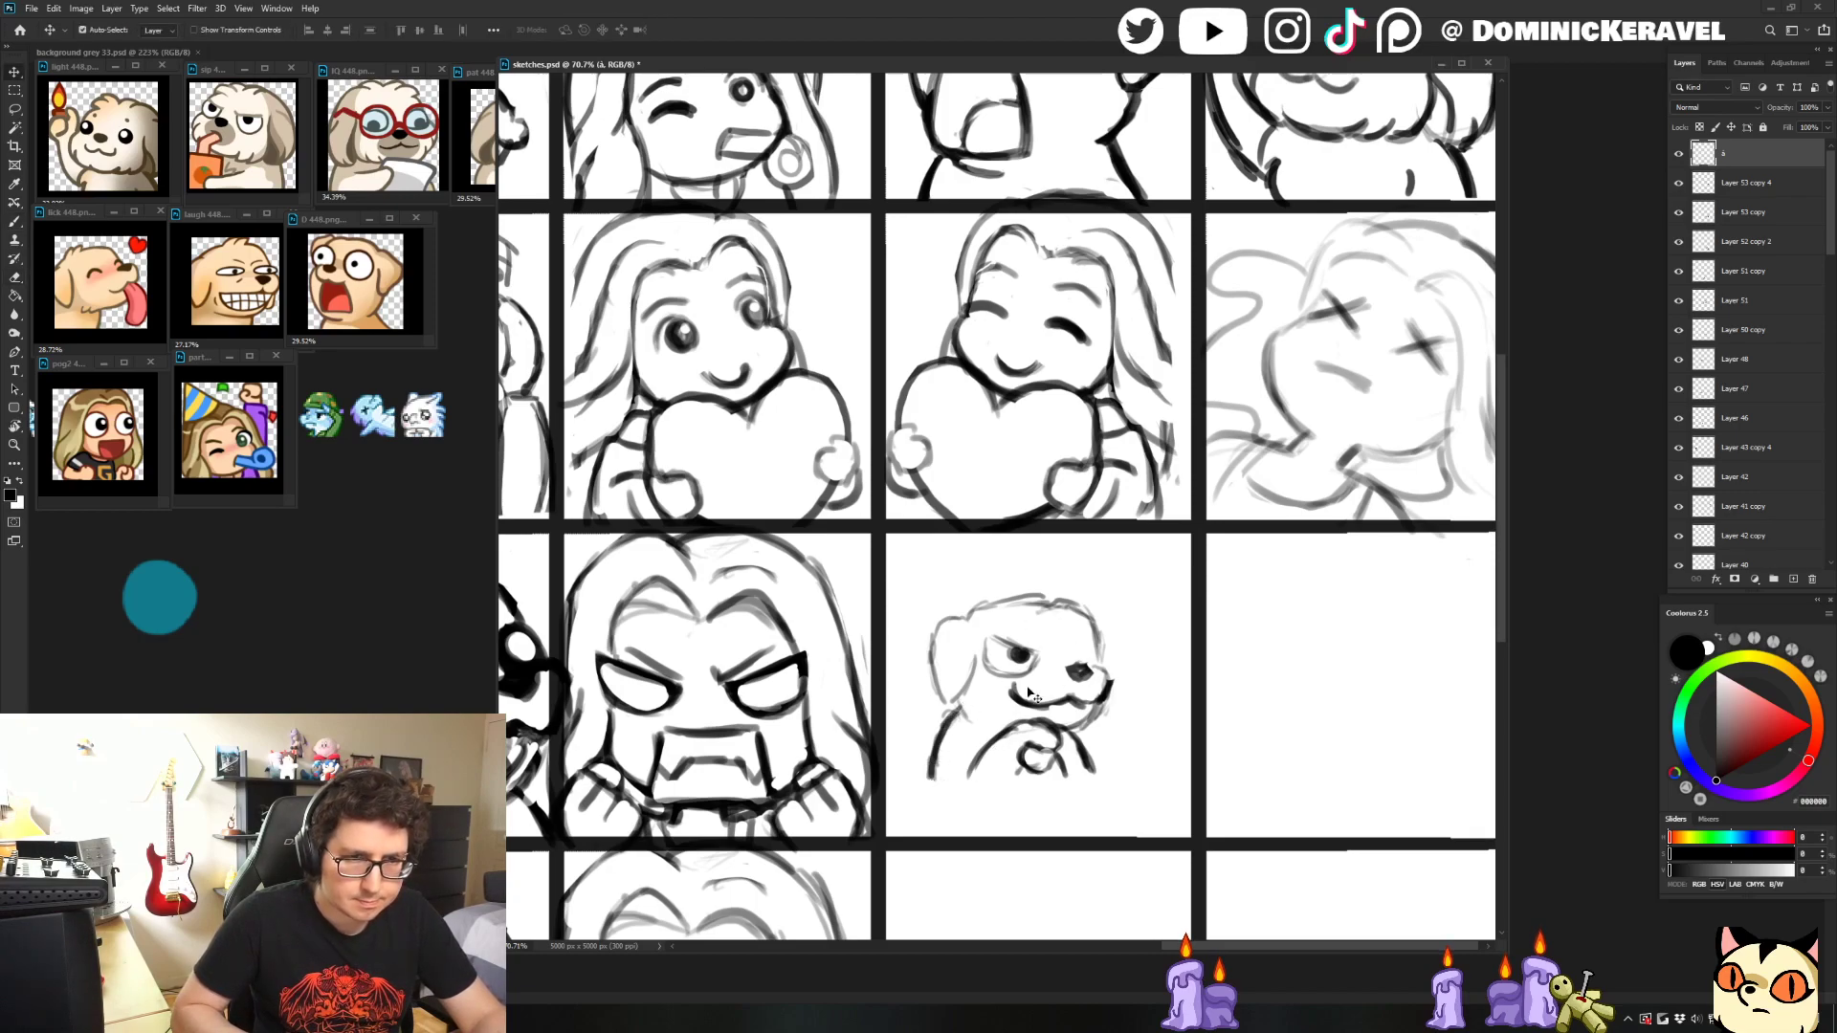
key(m)
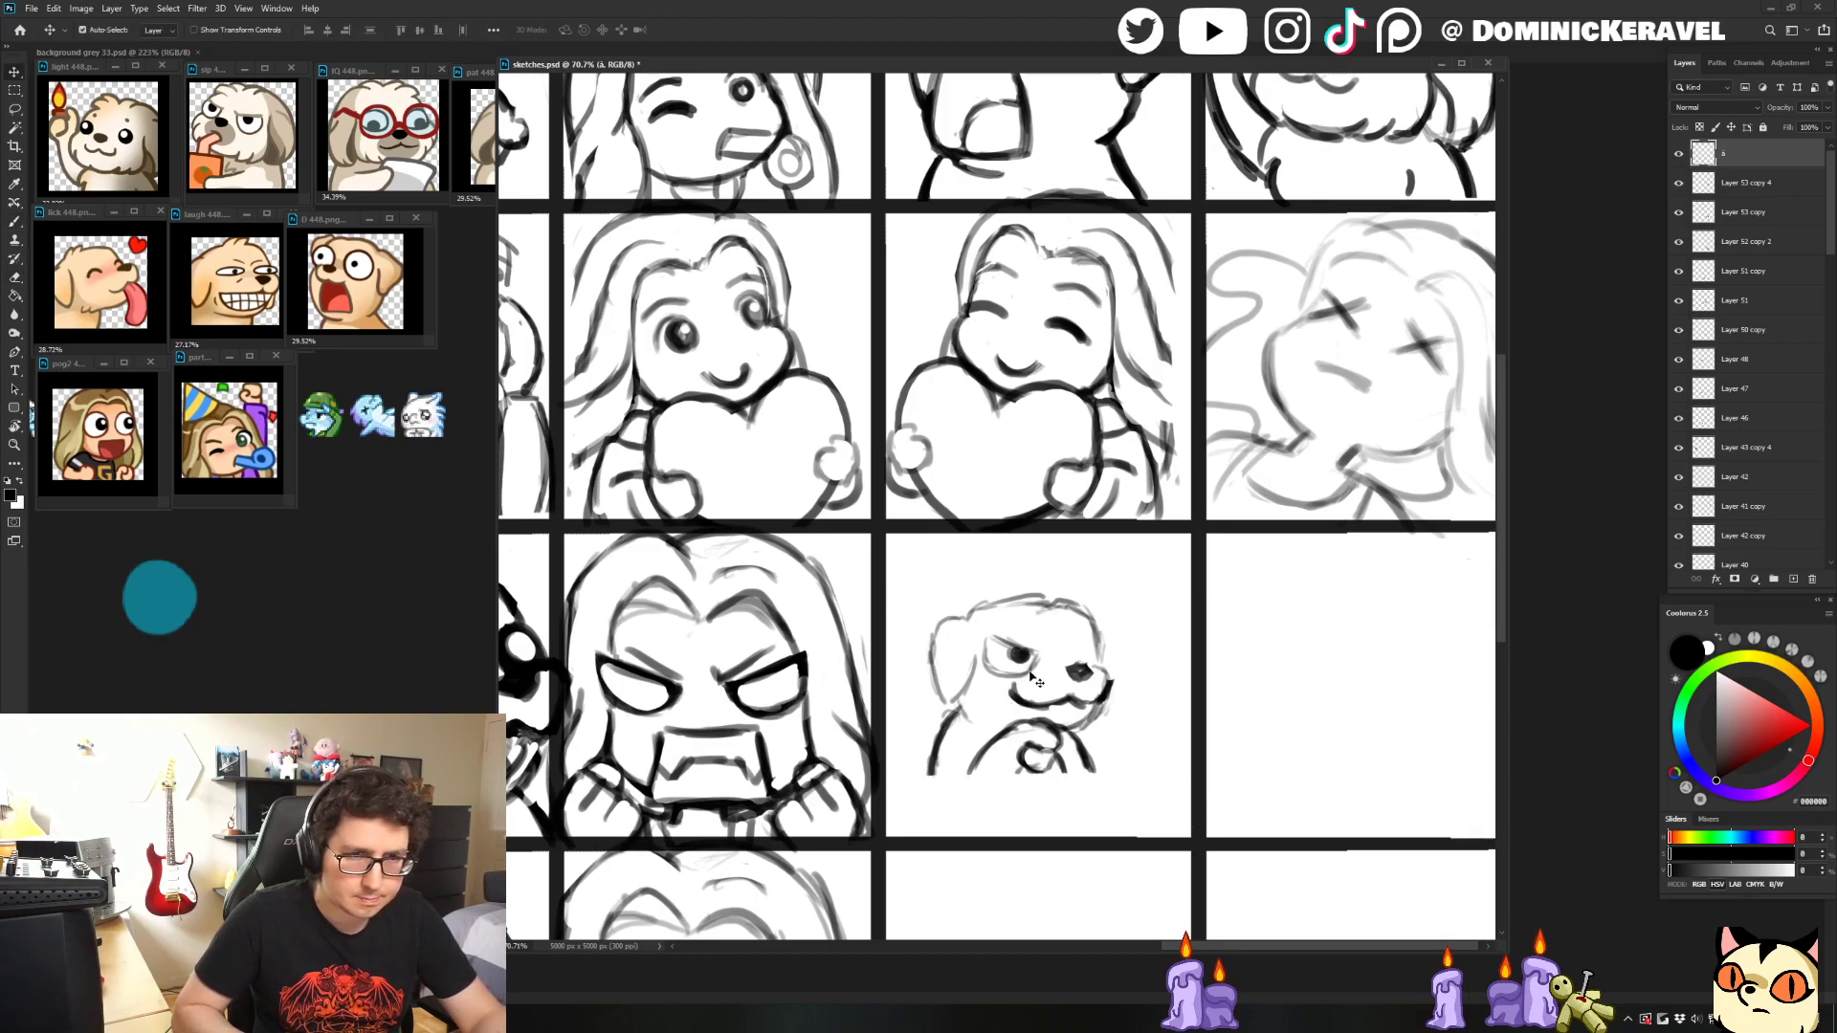
drag(1012, 660, 977, 732)
drag(1020, 657, 984, 721)
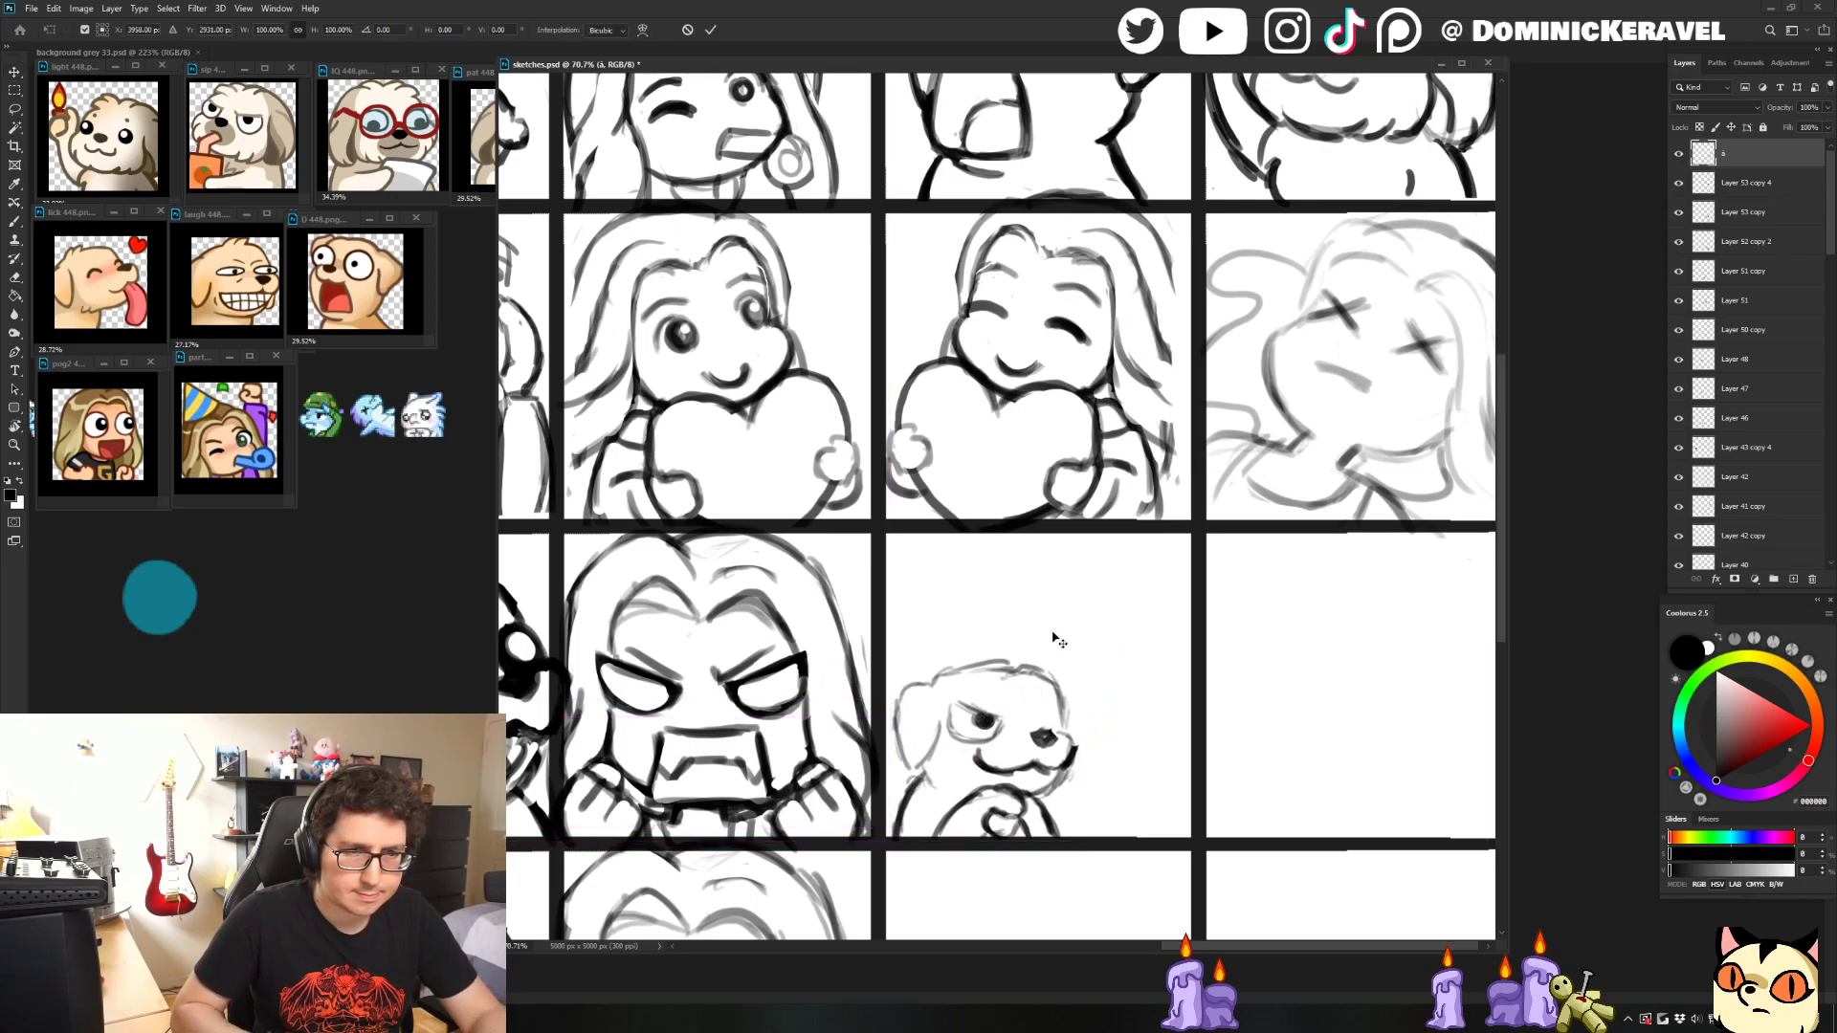
key(ctrl+t)
mouse_move(1080, 657)
mouse_down()
mouse_move(1213, 528)
mouse_move(1141, 573)
mouse_move(1168, 619)
mouse_move(1156, 631)
mouse_move(1181, 634)
mouse_move(1138, 569)
mouse_move(1144, 615)
mouse_up()
key(Return)
- Add an angry right eye beside the dog's nose and darken the outline of its head and floppy ear
key(b)
key(e)
key(b)
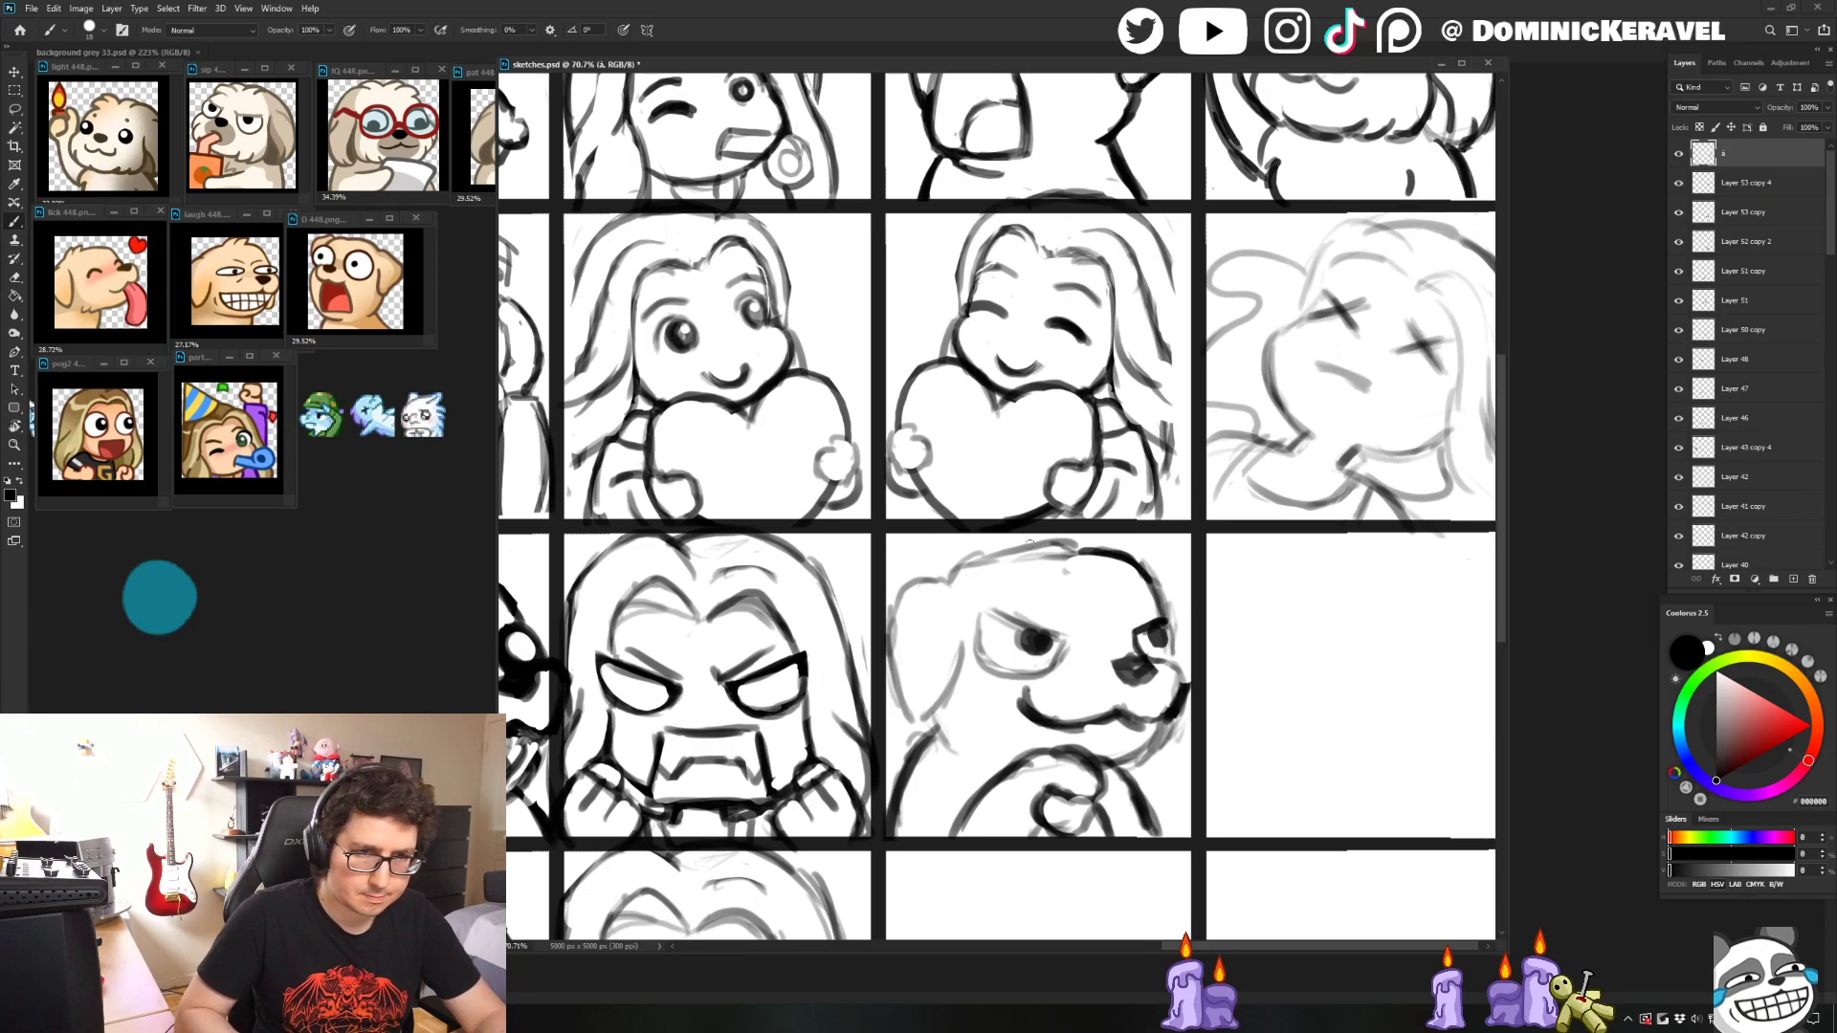
drag(1029, 544, 959, 574)
key(e)
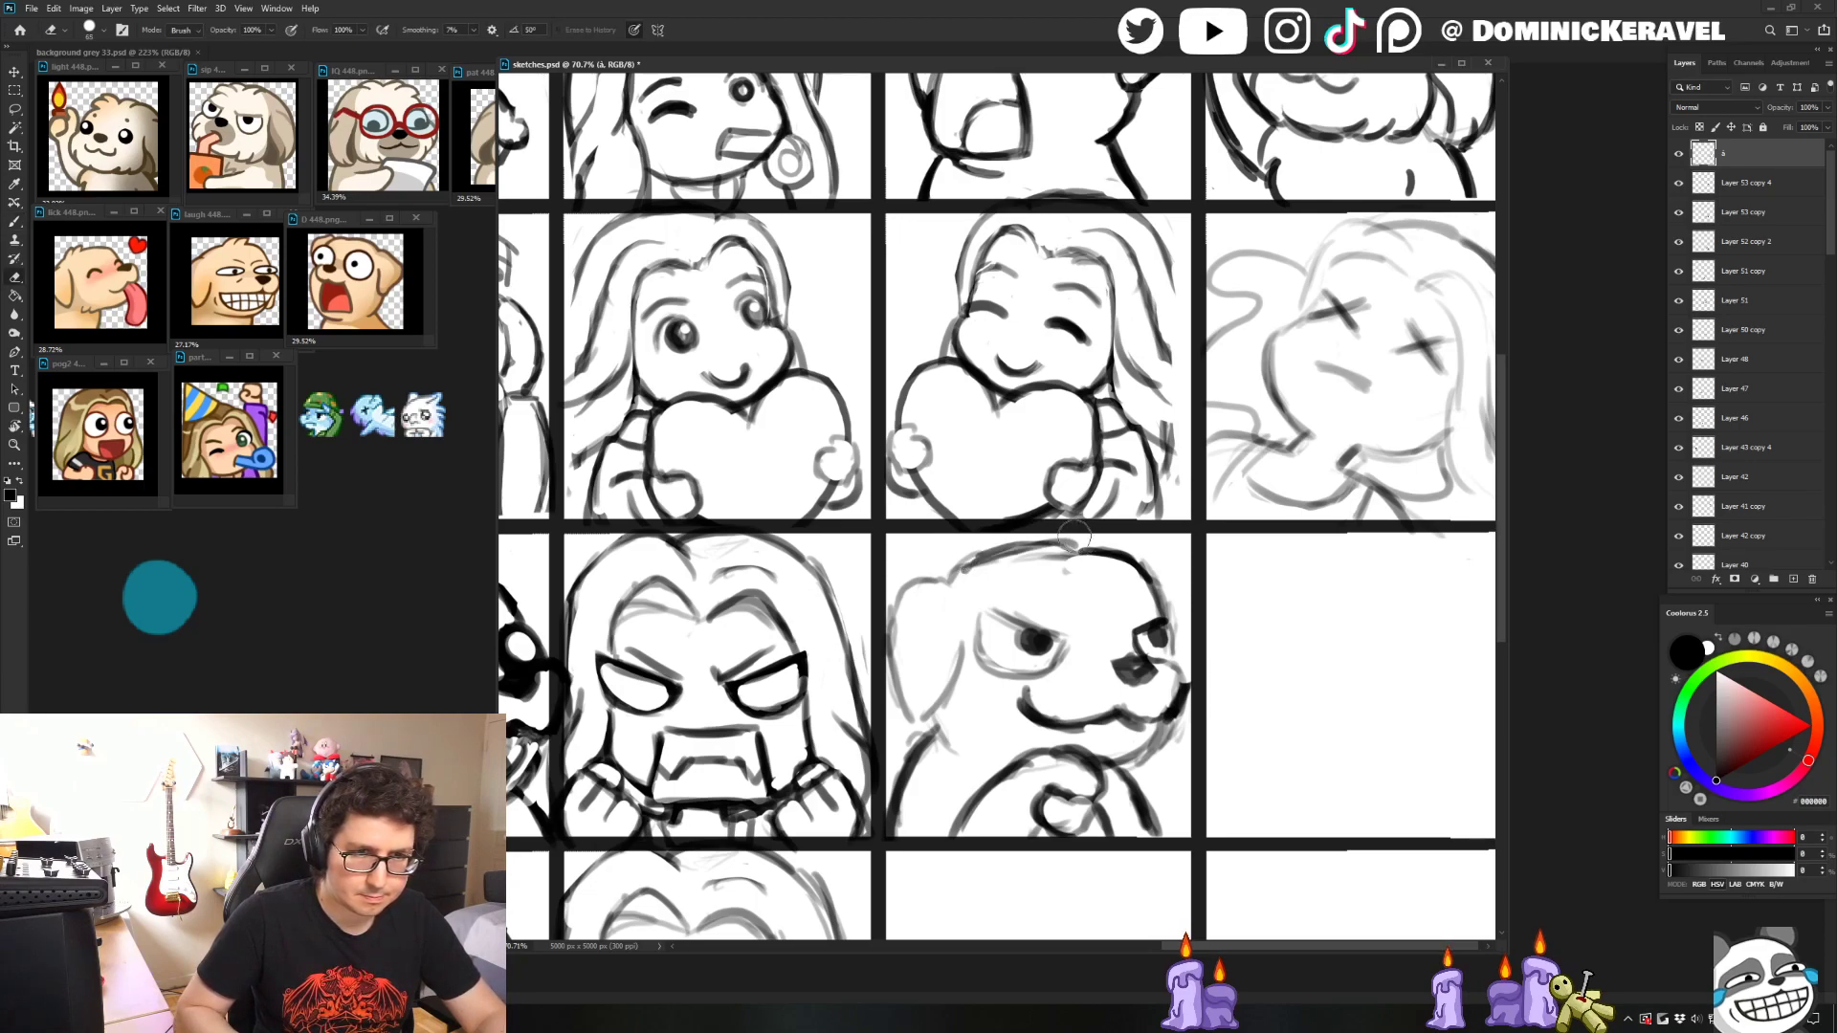
mouse_move(957, 588)
mouse_down()
mouse_move(881, 628)
mouse_move(883, 663)
mouse_move(909, 589)
mouse_move(906, 651)
mouse_up()
key(b)
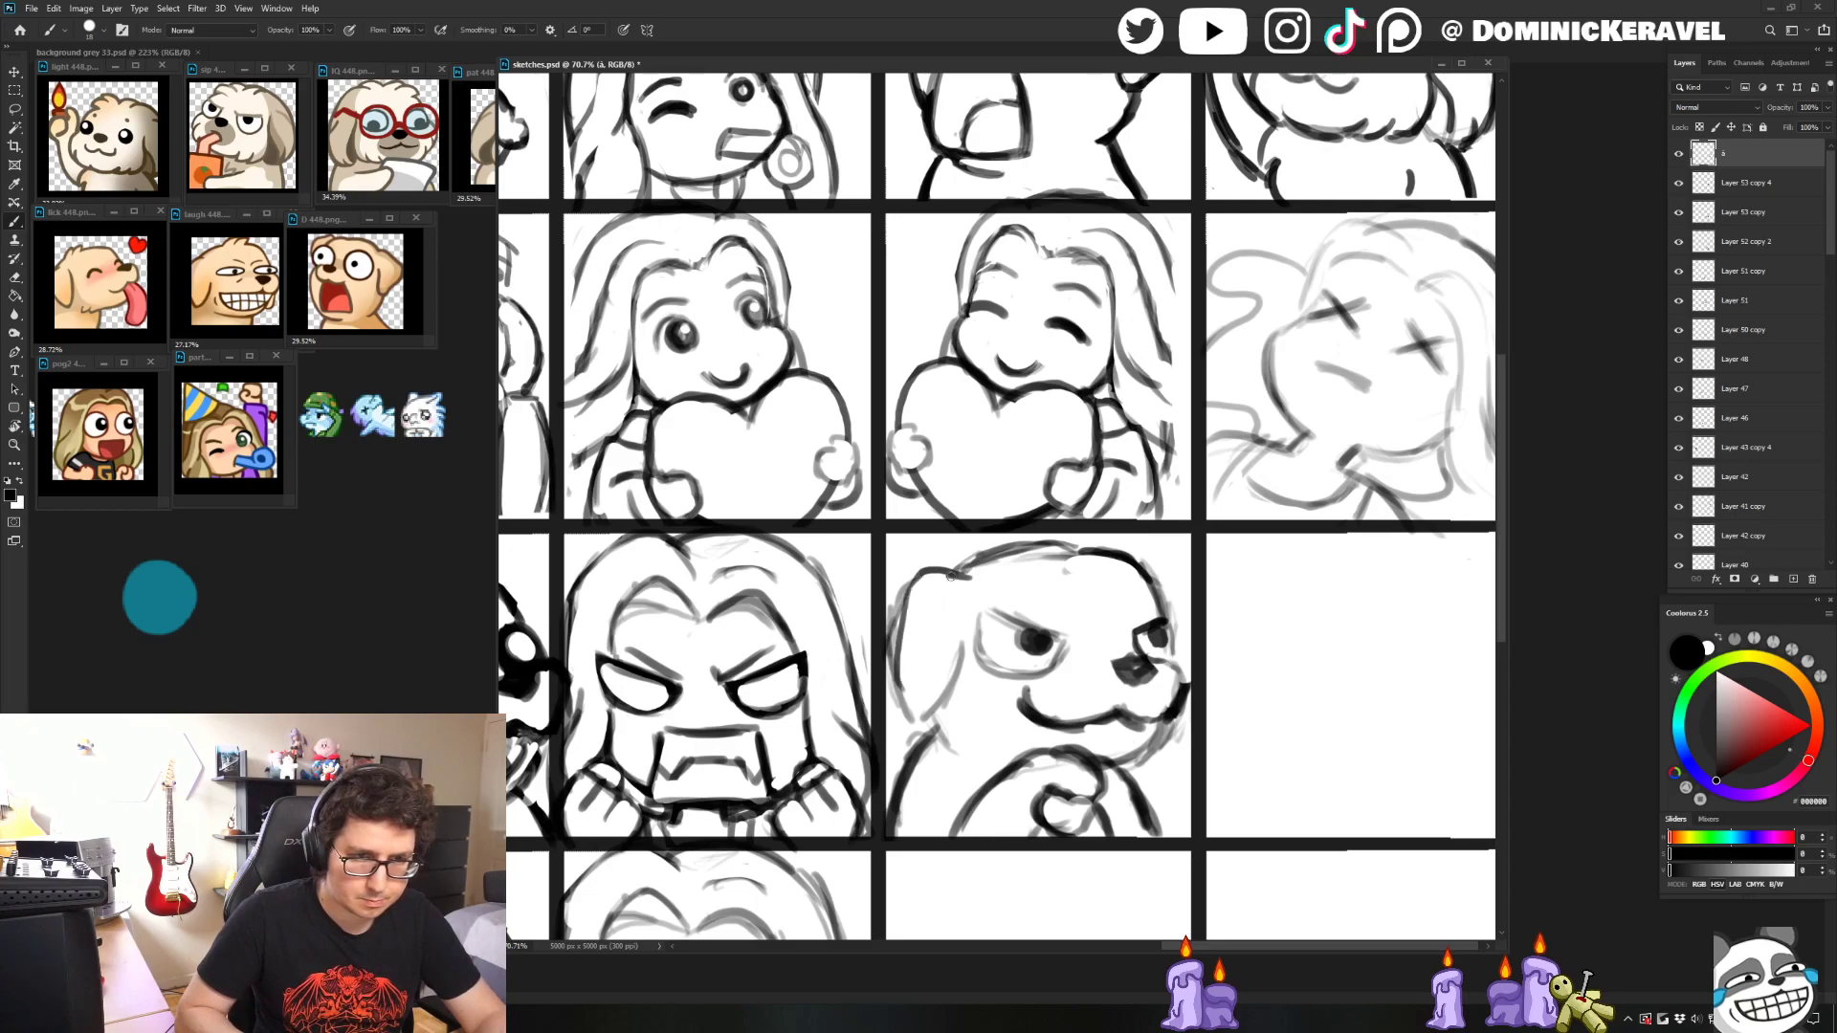
- Rework the upper and outer outline of the dog's floppy ear by erasing, undoing and redrawing strokes
key(e)
mouse_move(951, 576)
mouse_down()
mouse_move(921, 581)
mouse_move(902, 673)
mouse_up()
key(b)
key(e)
mouse_move(907, 604)
mouse_down()
mouse_move(921, 708)
mouse_move(899, 703)
mouse_up()
key(b)
key(ctrl+z)
key(ctrl+z)
key(ctrl+z)
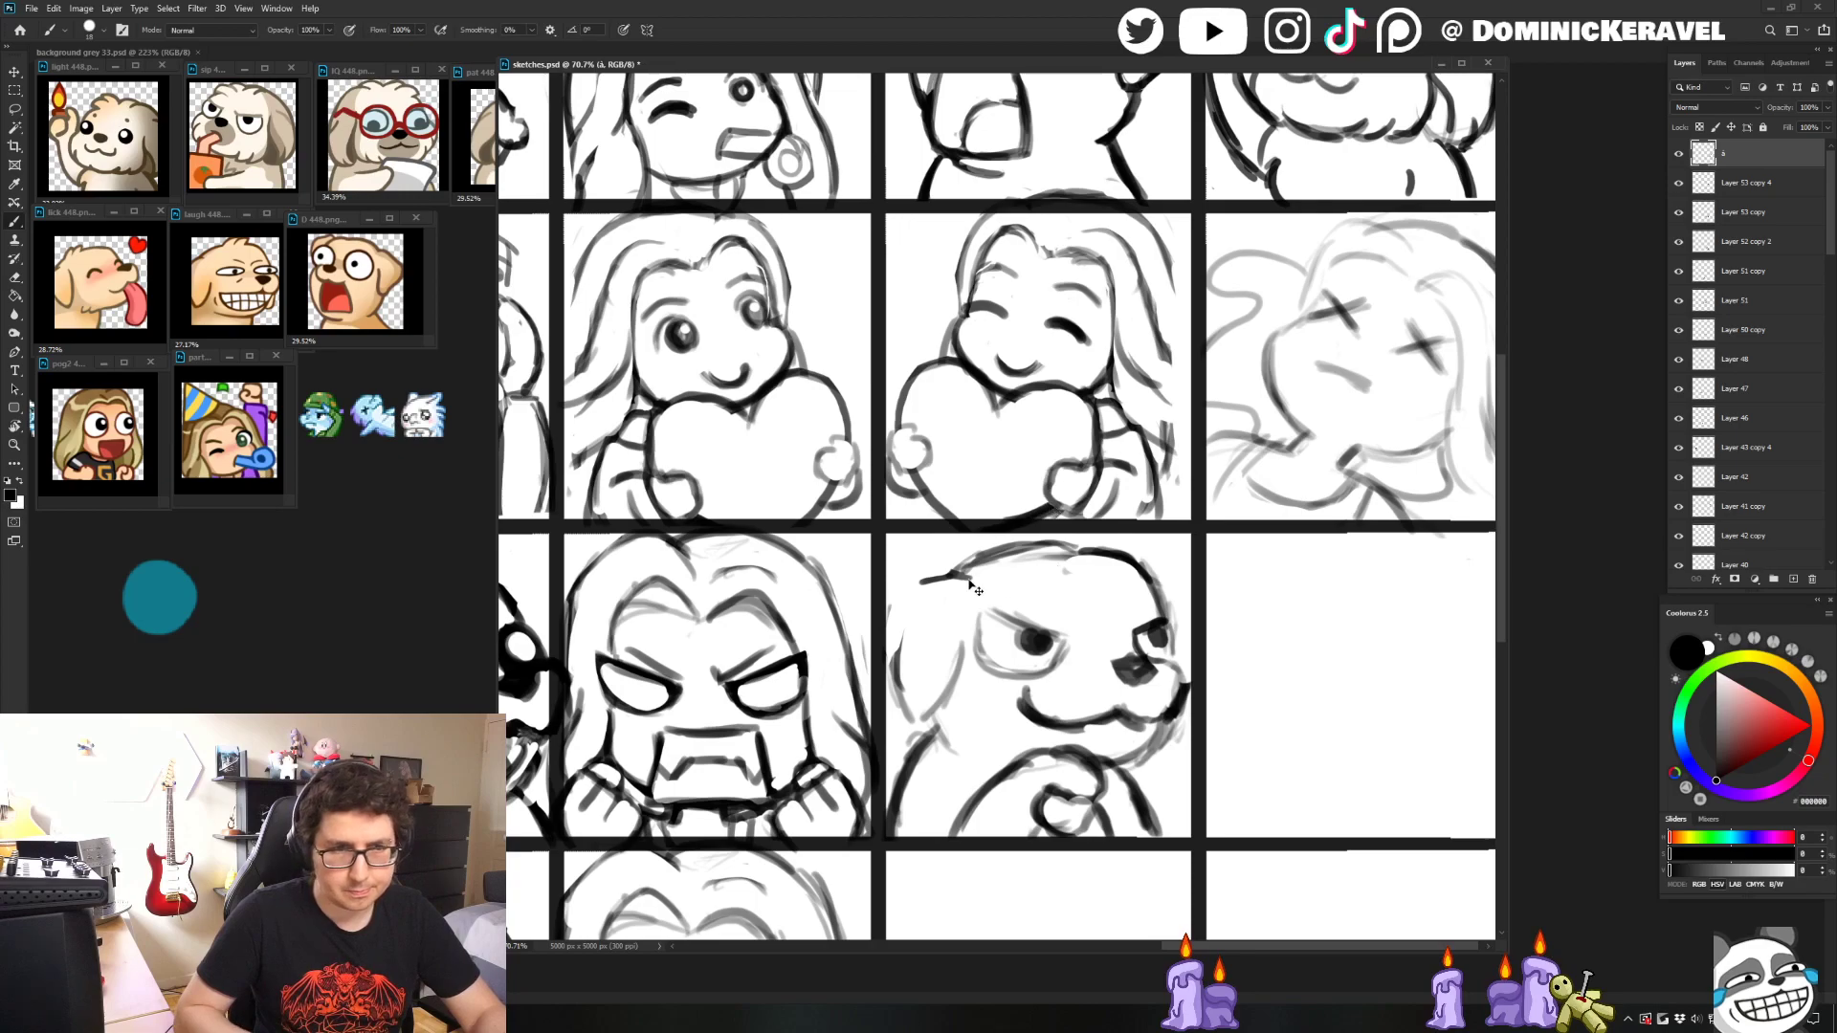
drag(911, 586, 893, 662)
key(e)
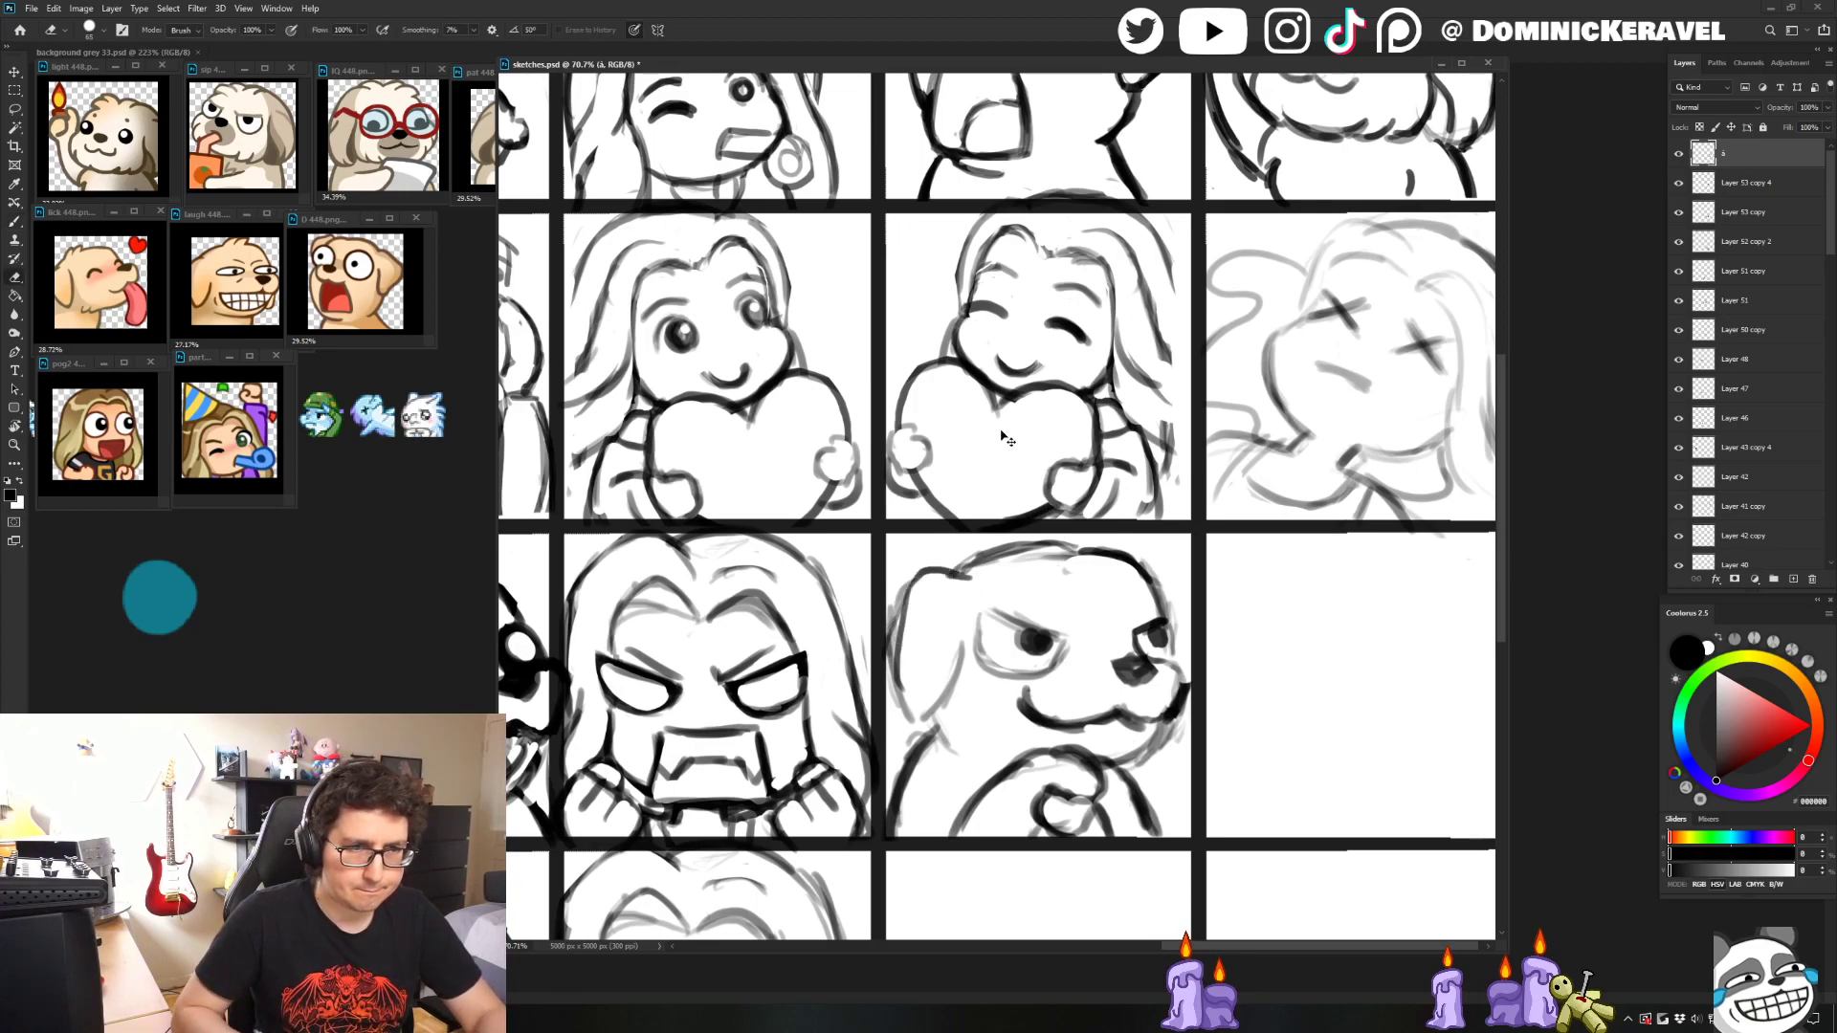
- Redraw the dog's left eye with a clean dark outline and a heavy slanted brow, using alternating brush and eraser strokes
key(b)
key(e)
mouse_move(1087, 570)
mouse_down()
mouse_move(1003, 572)
mouse_move(1016, 549)
mouse_move(968, 572)
mouse_move(1033, 632)
mouse_move(1084, 630)
mouse_move(1031, 635)
mouse_move(1043, 676)
mouse_move(985, 633)
mouse_move(1048, 680)
mouse_up()
key(b)
key(e)
key(b)
key(e)
key(b)
key(e)
key(b)
key(e)
key(ctrl+z)
key(b)
key(e)
key(b)
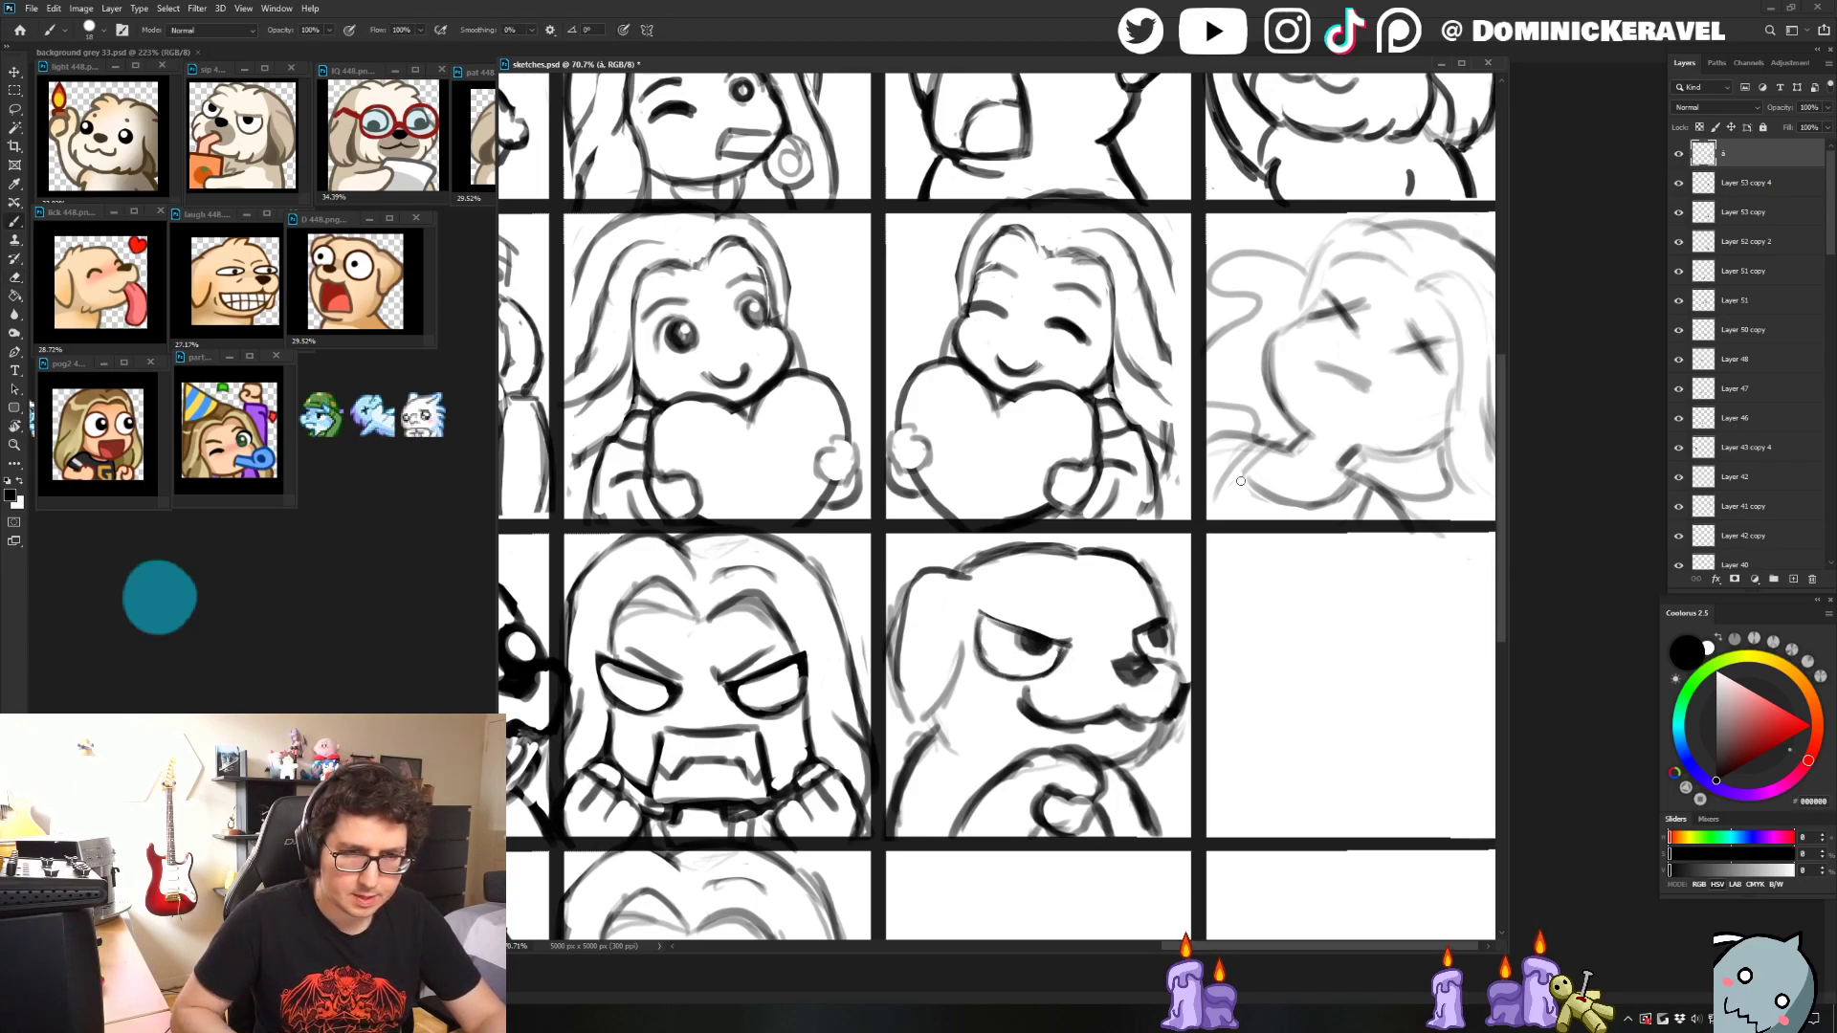
key(e)
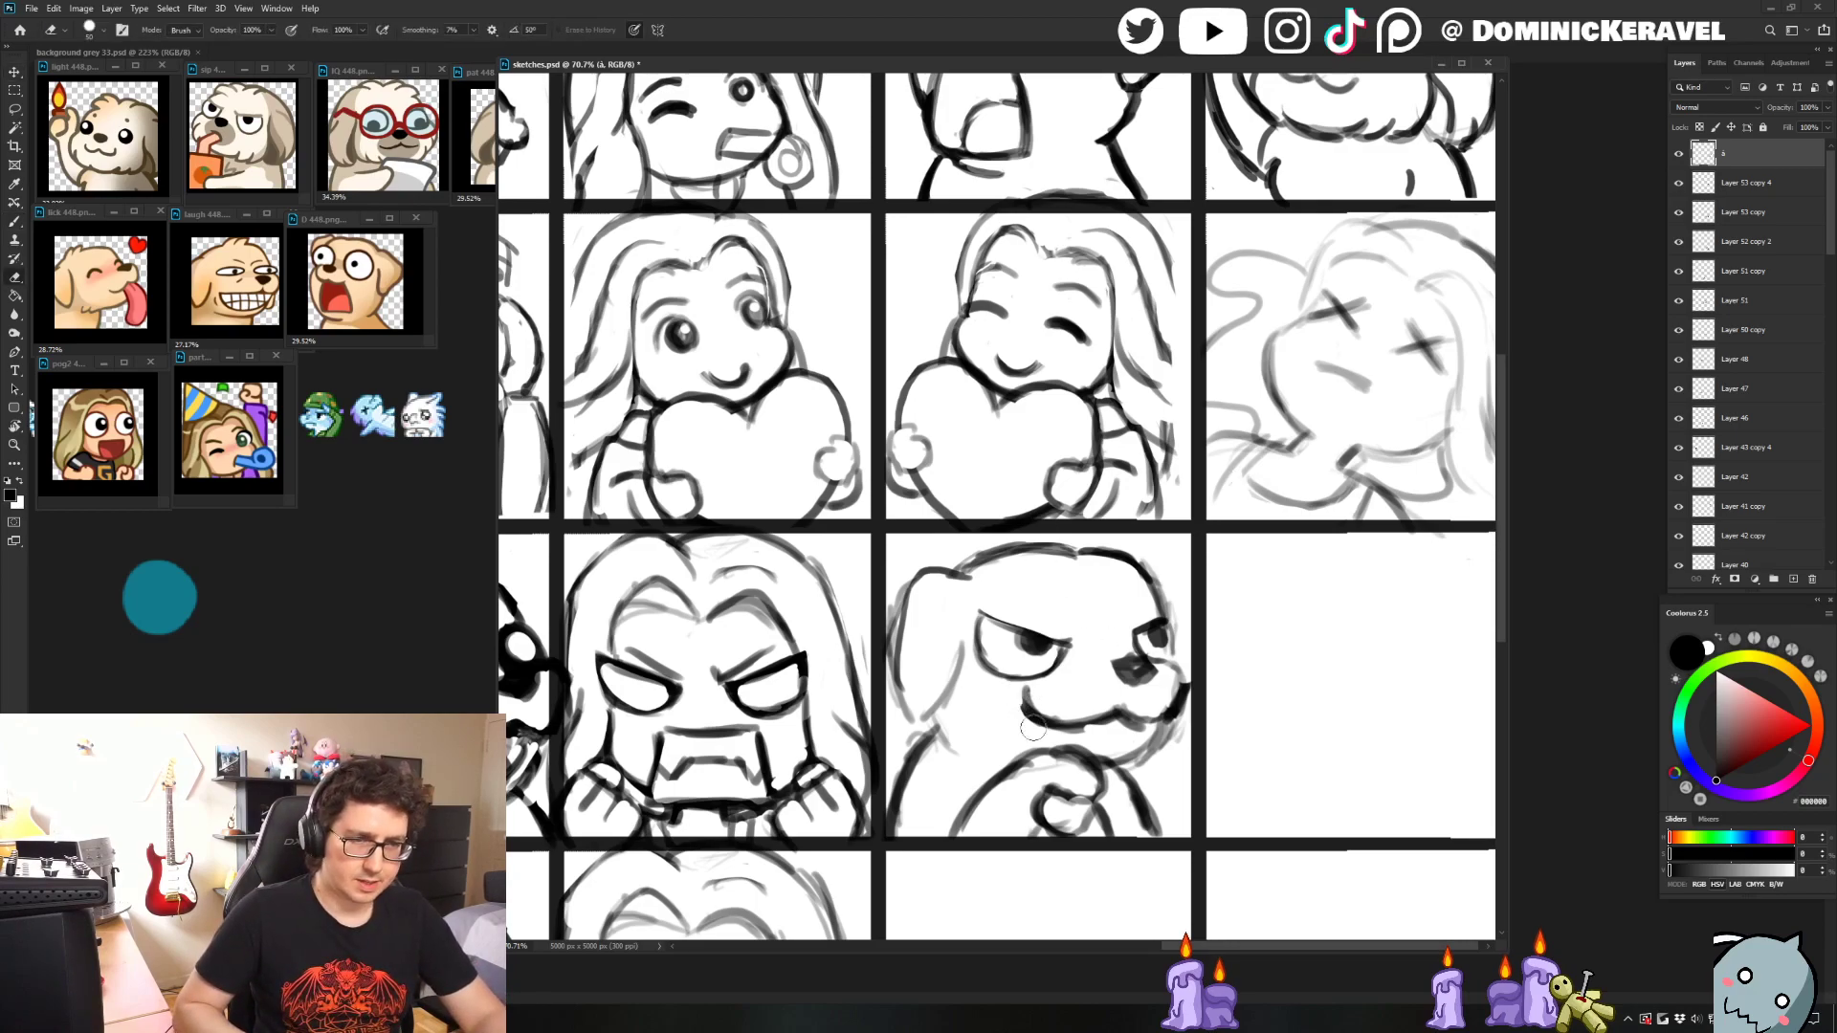
- Thin the dog's smirking mouth line with the eraser and tidy the muzzle outline beside the nose
drag(1033, 727, 1188, 706)
key(b)
key(e)
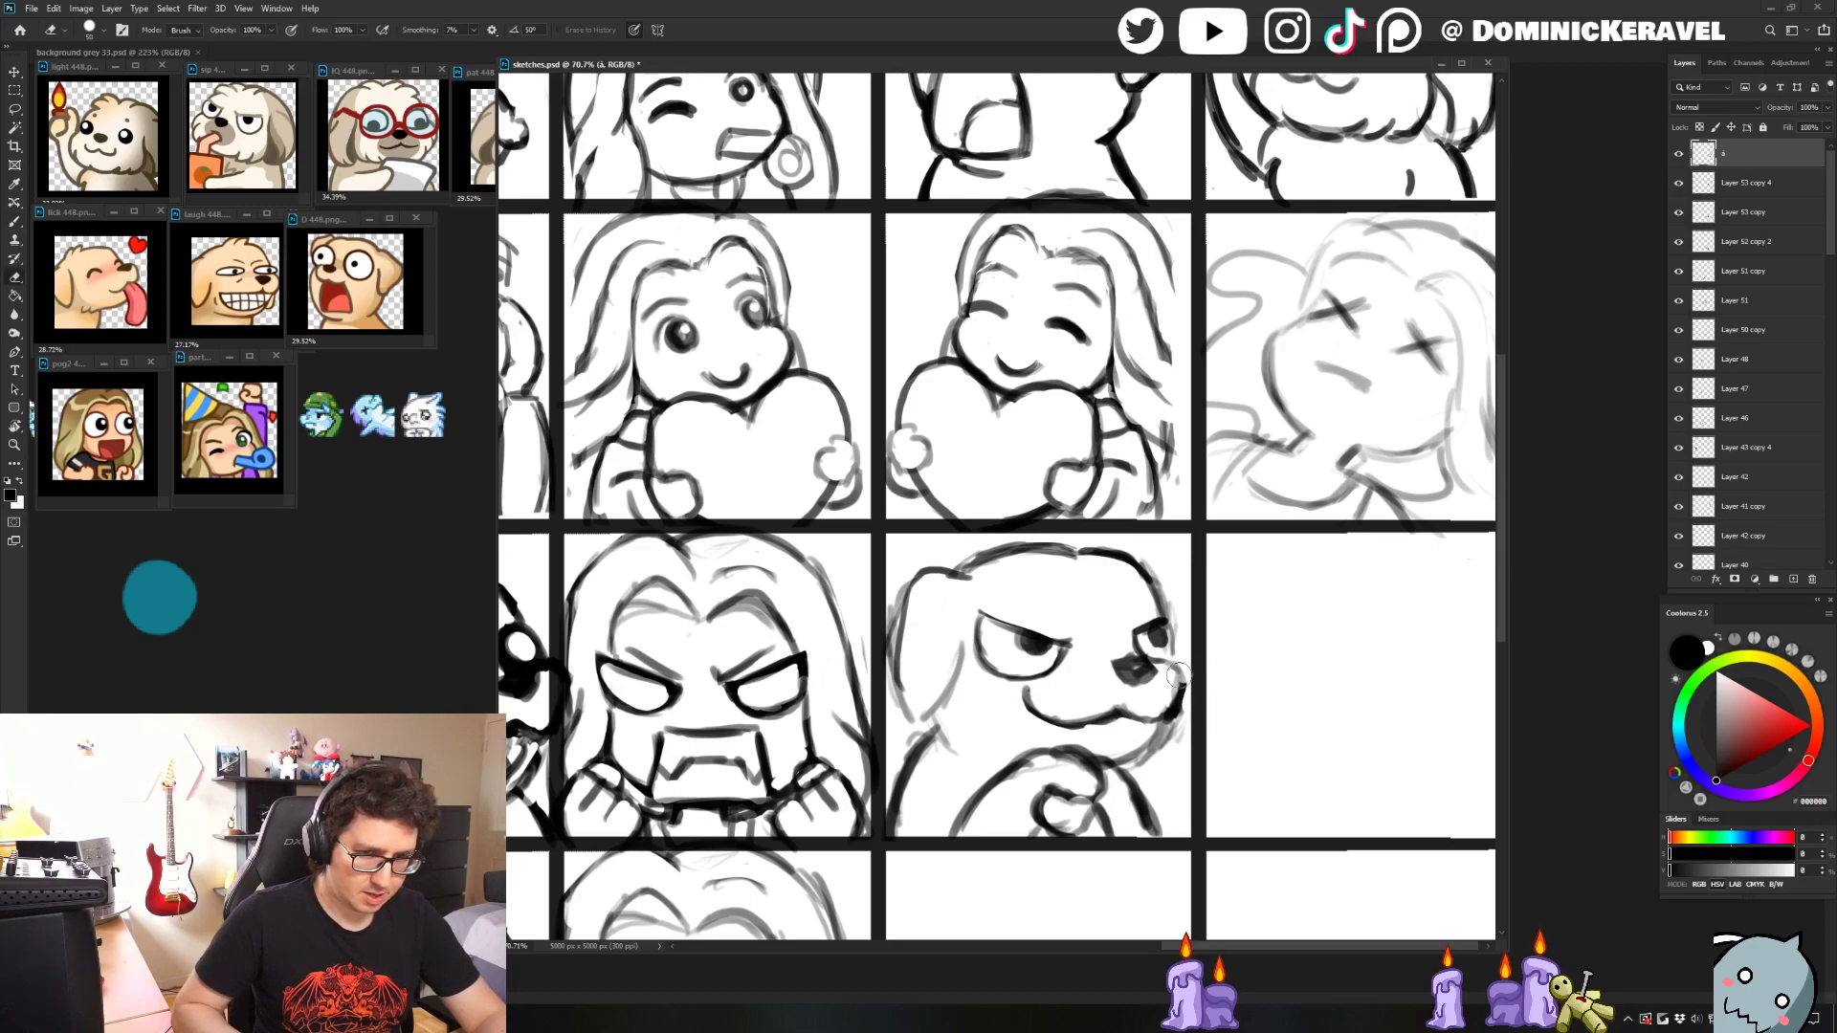
key(b)
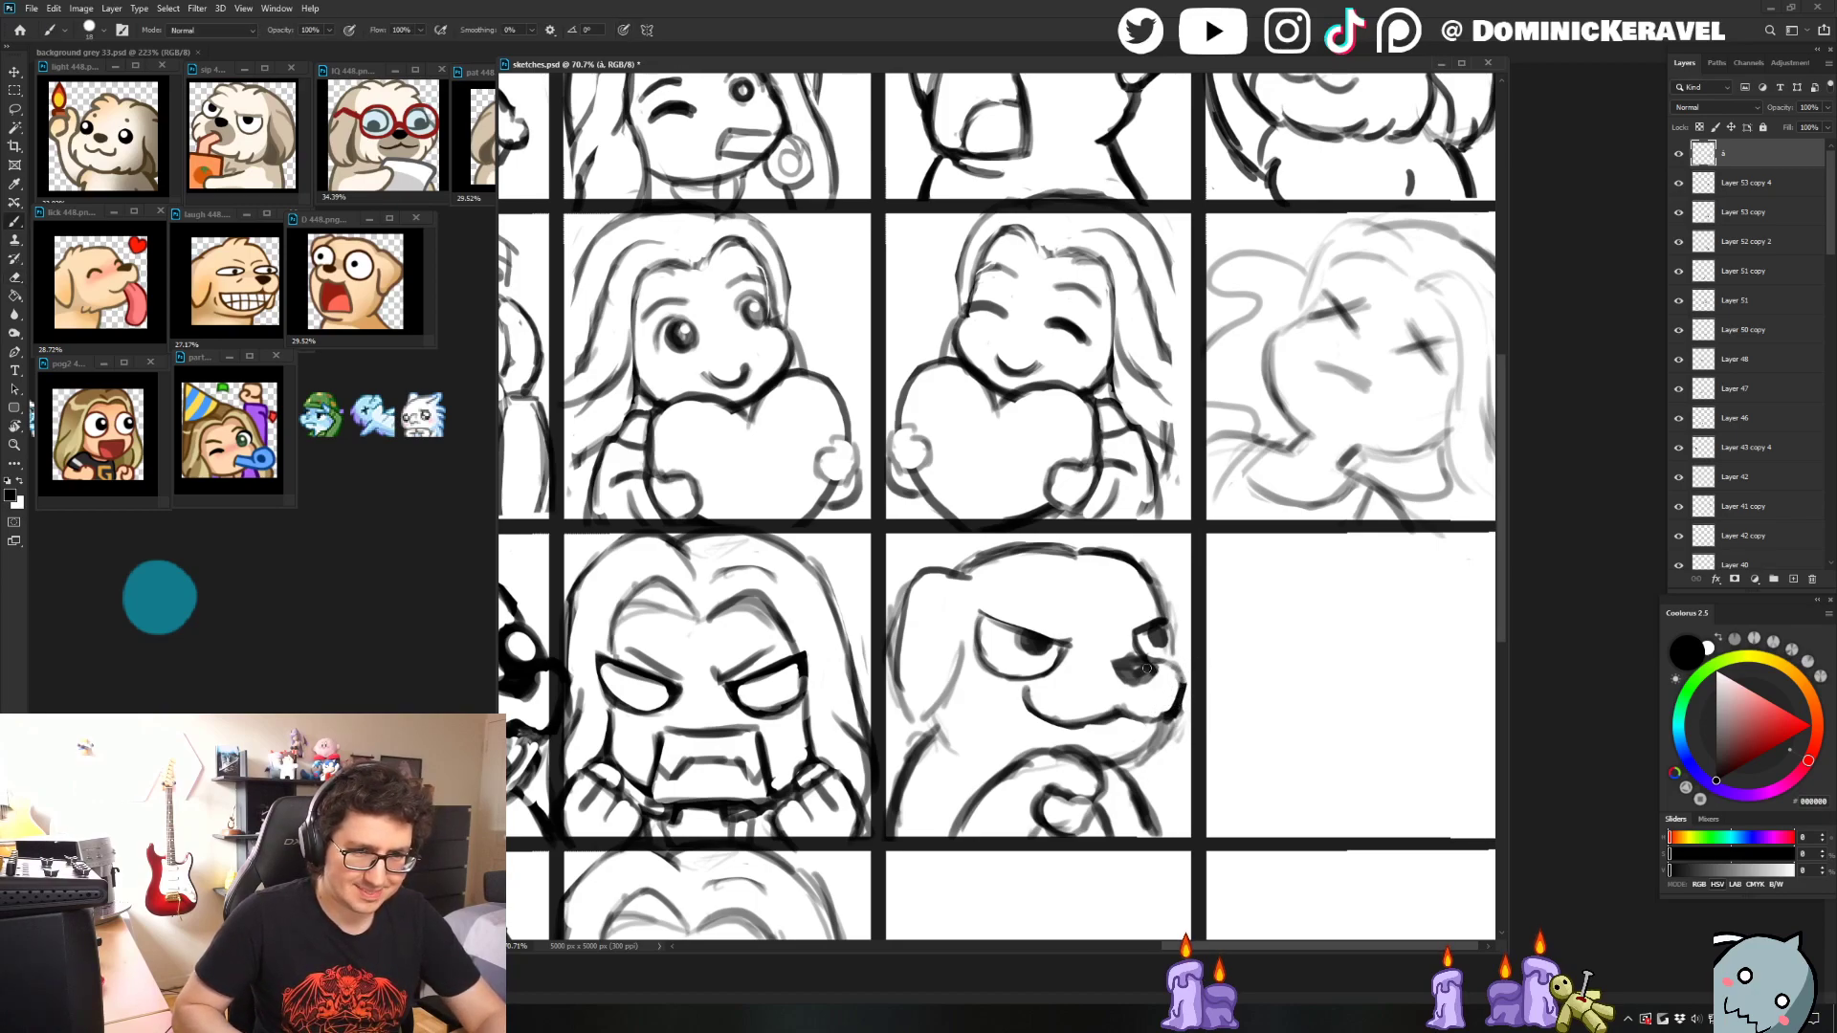
- Reshape the dog's nose into a clean solid black form and tidy the outline beside the right eye
key(e)
drag(1110, 658, 1145, 652)
key(b)
key(e)
key(b)
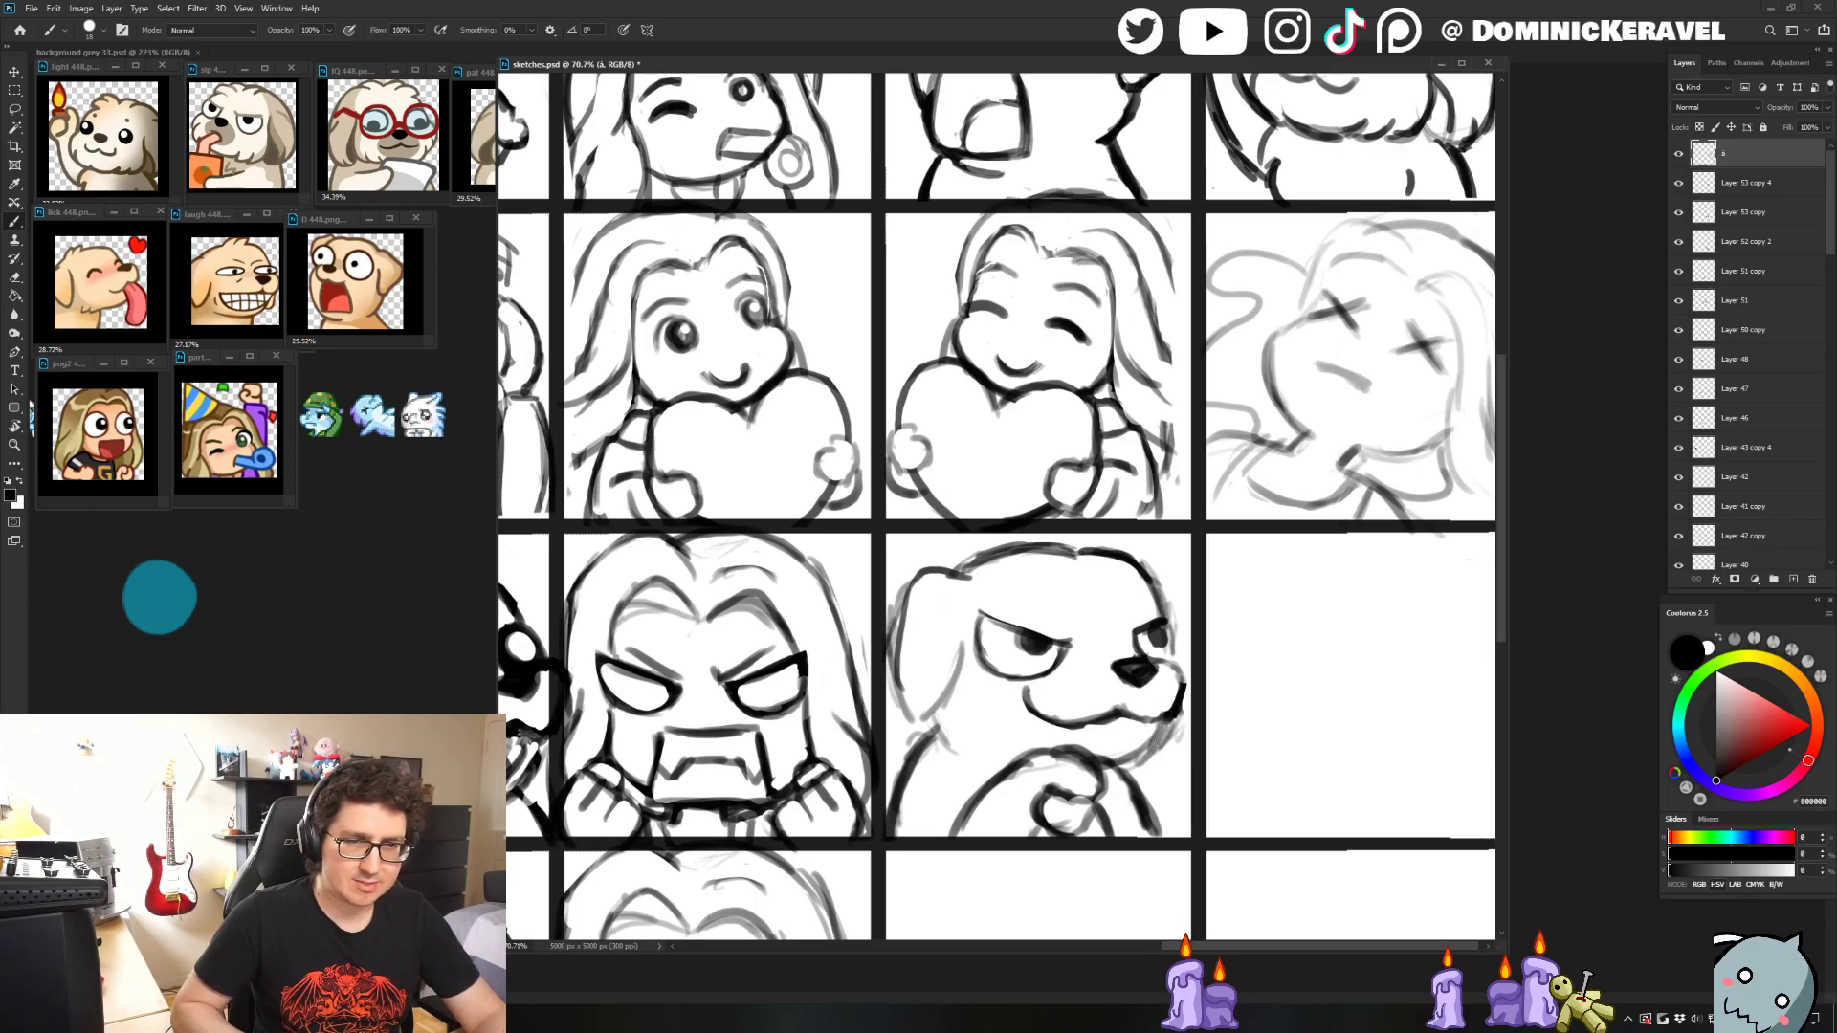
key(e)
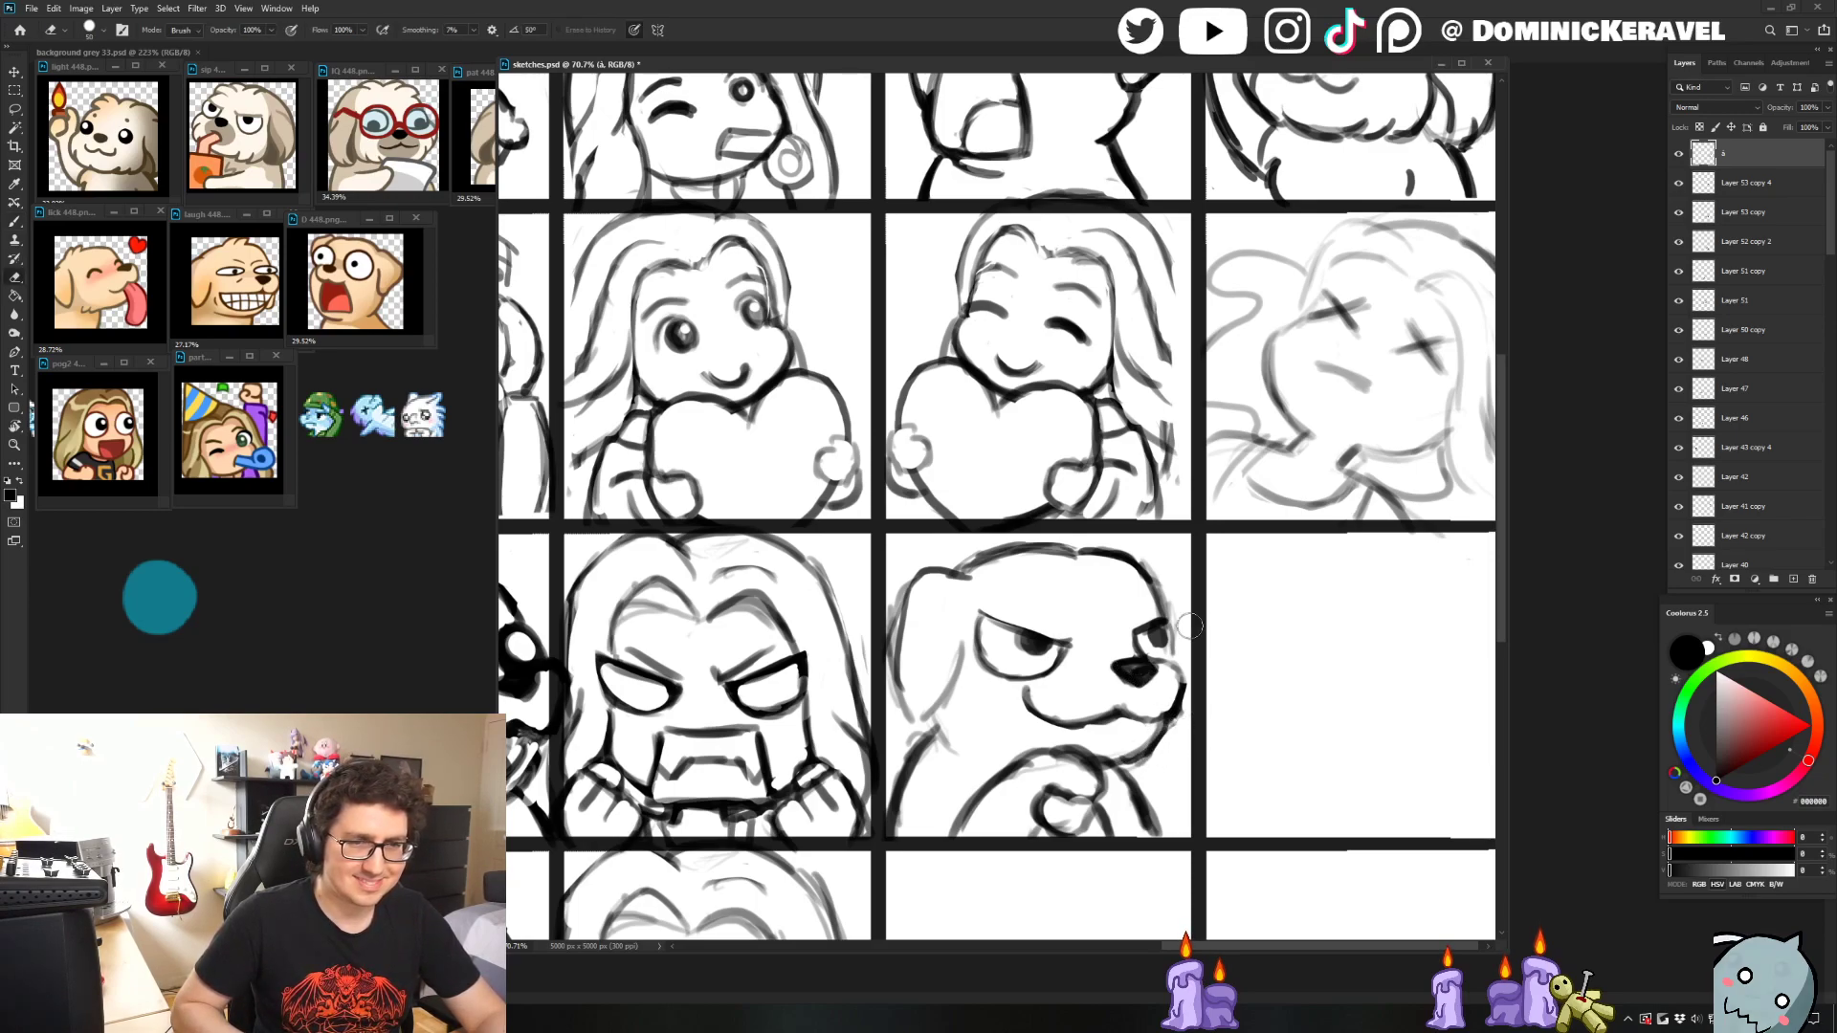
key(b)
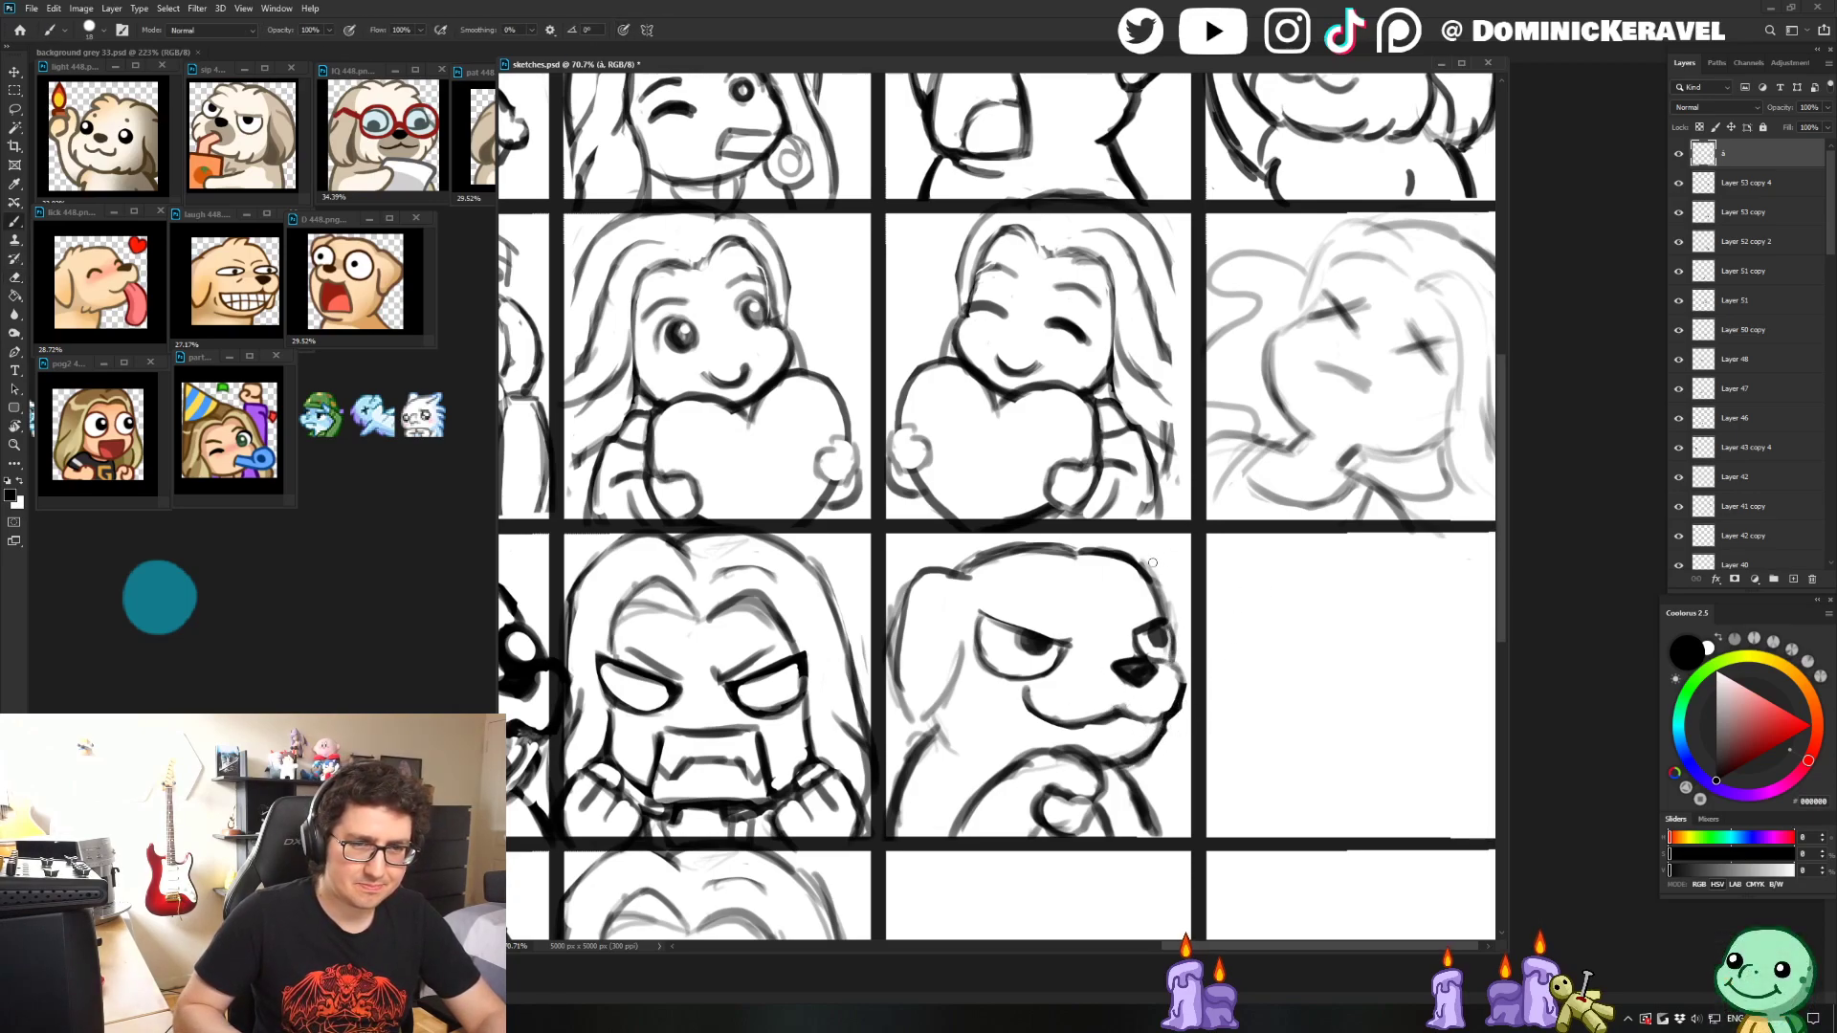
key(e)
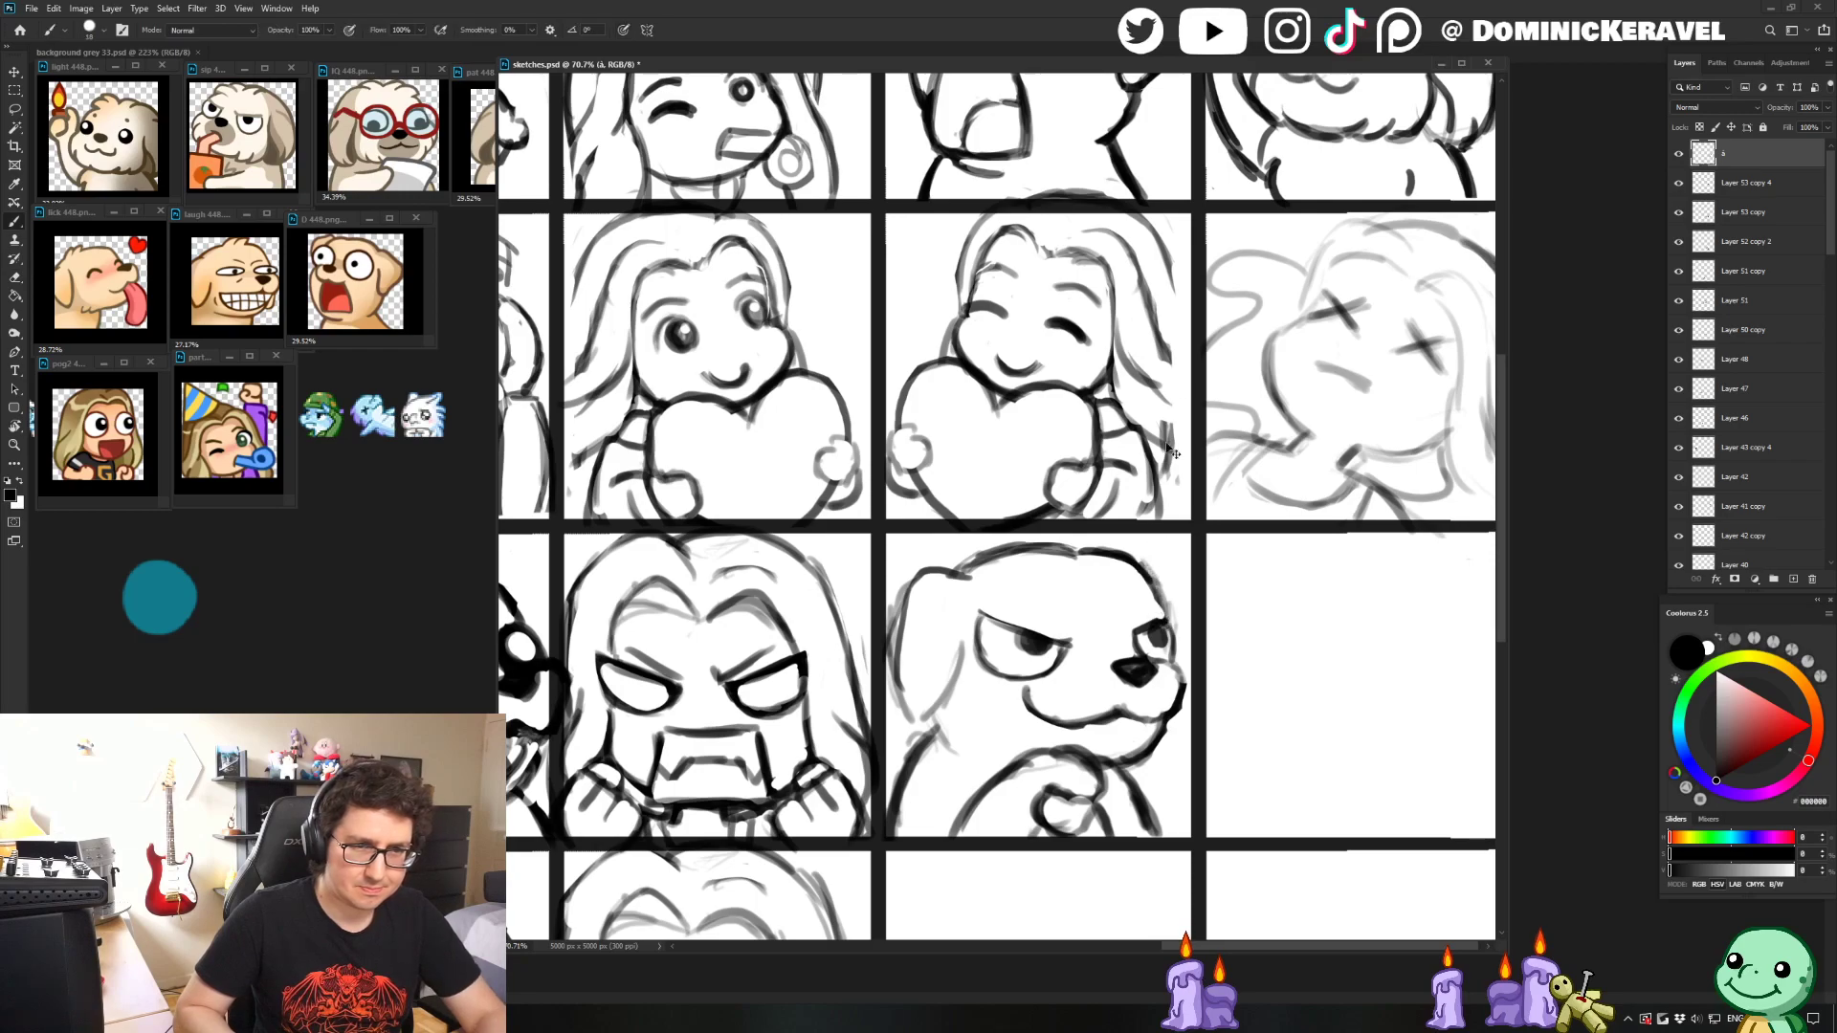
- Flip the canvas horizontally to check the whole grid of emote sketches in mirror image
key(v)
key(l)
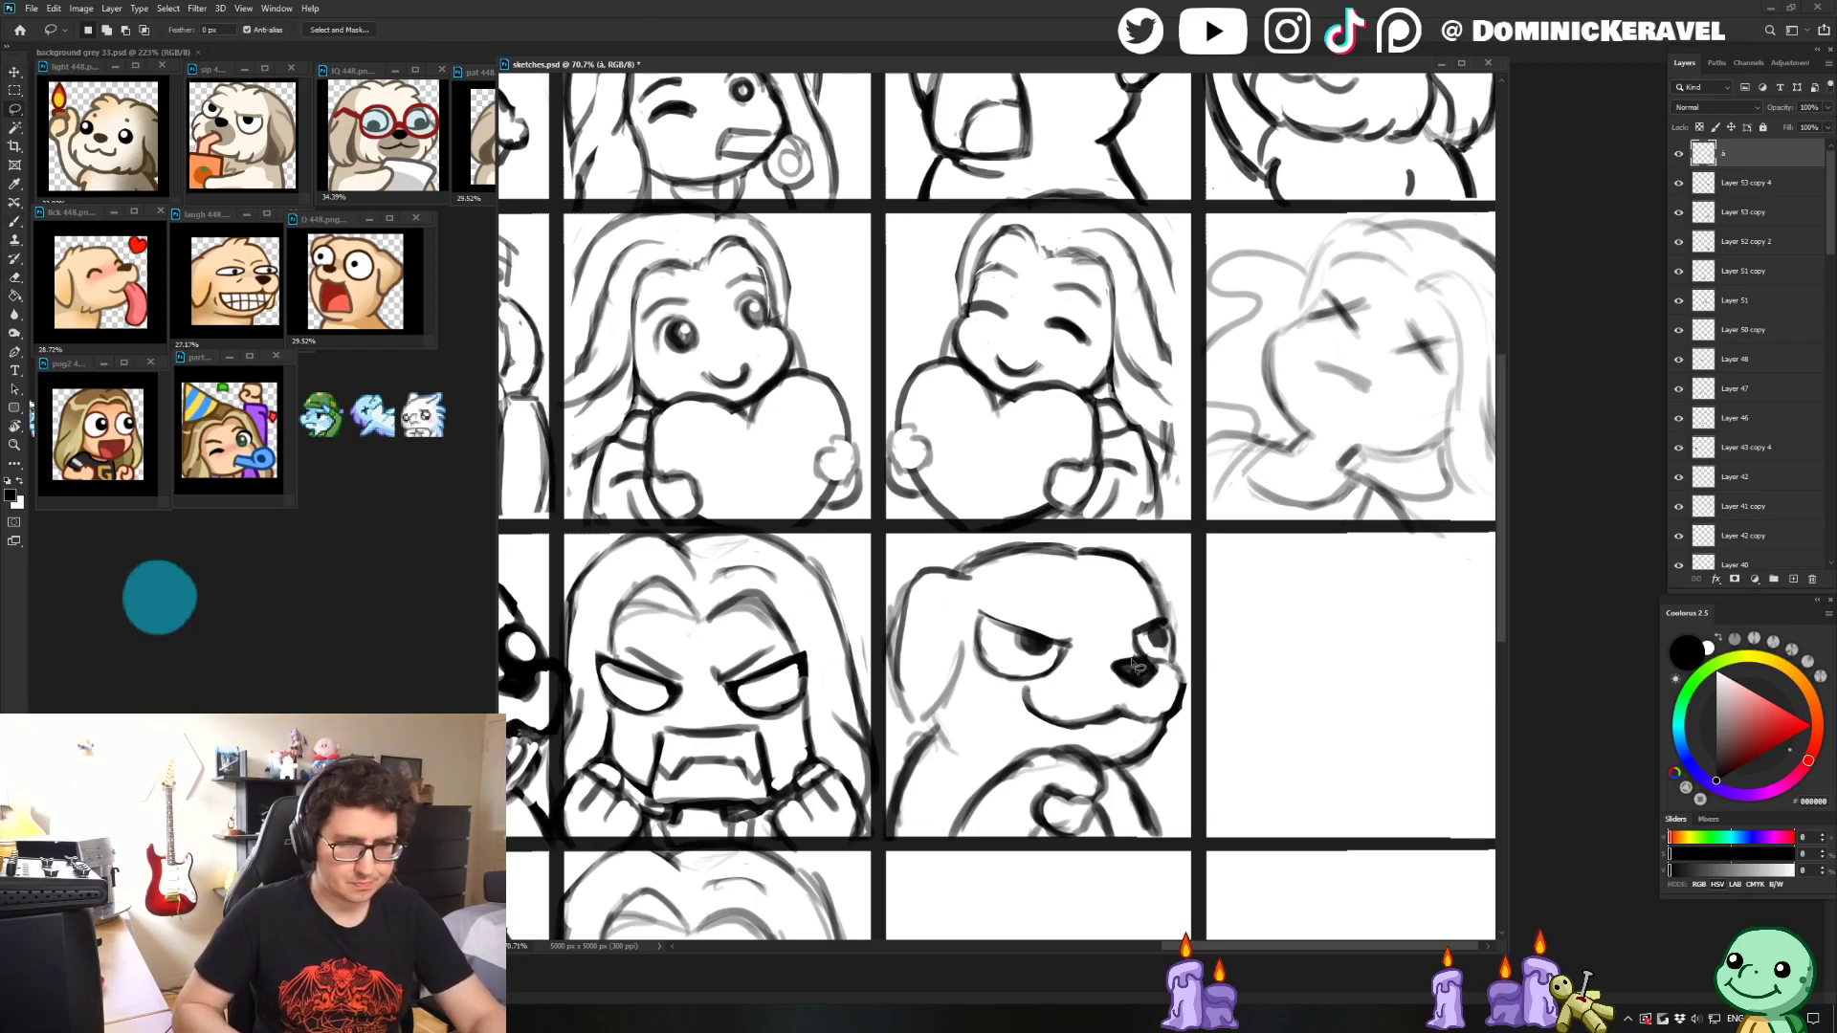
key(ctrl+0)
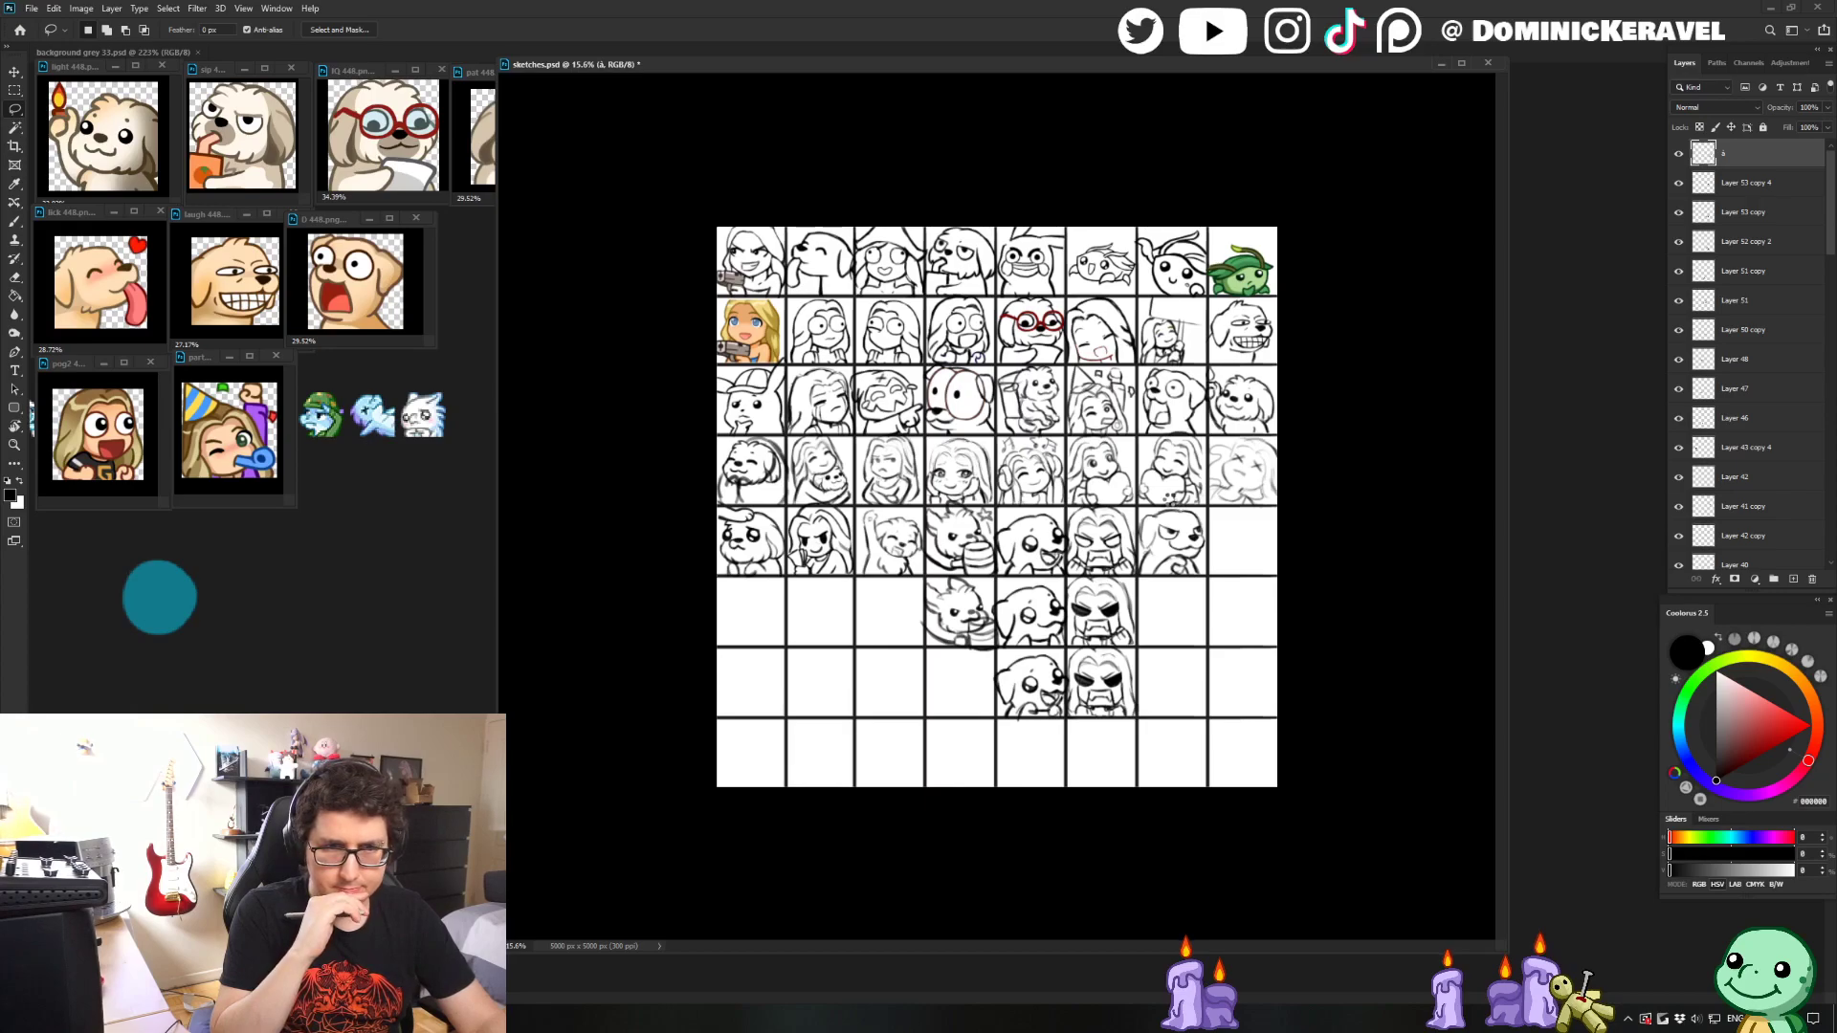
key(F2)
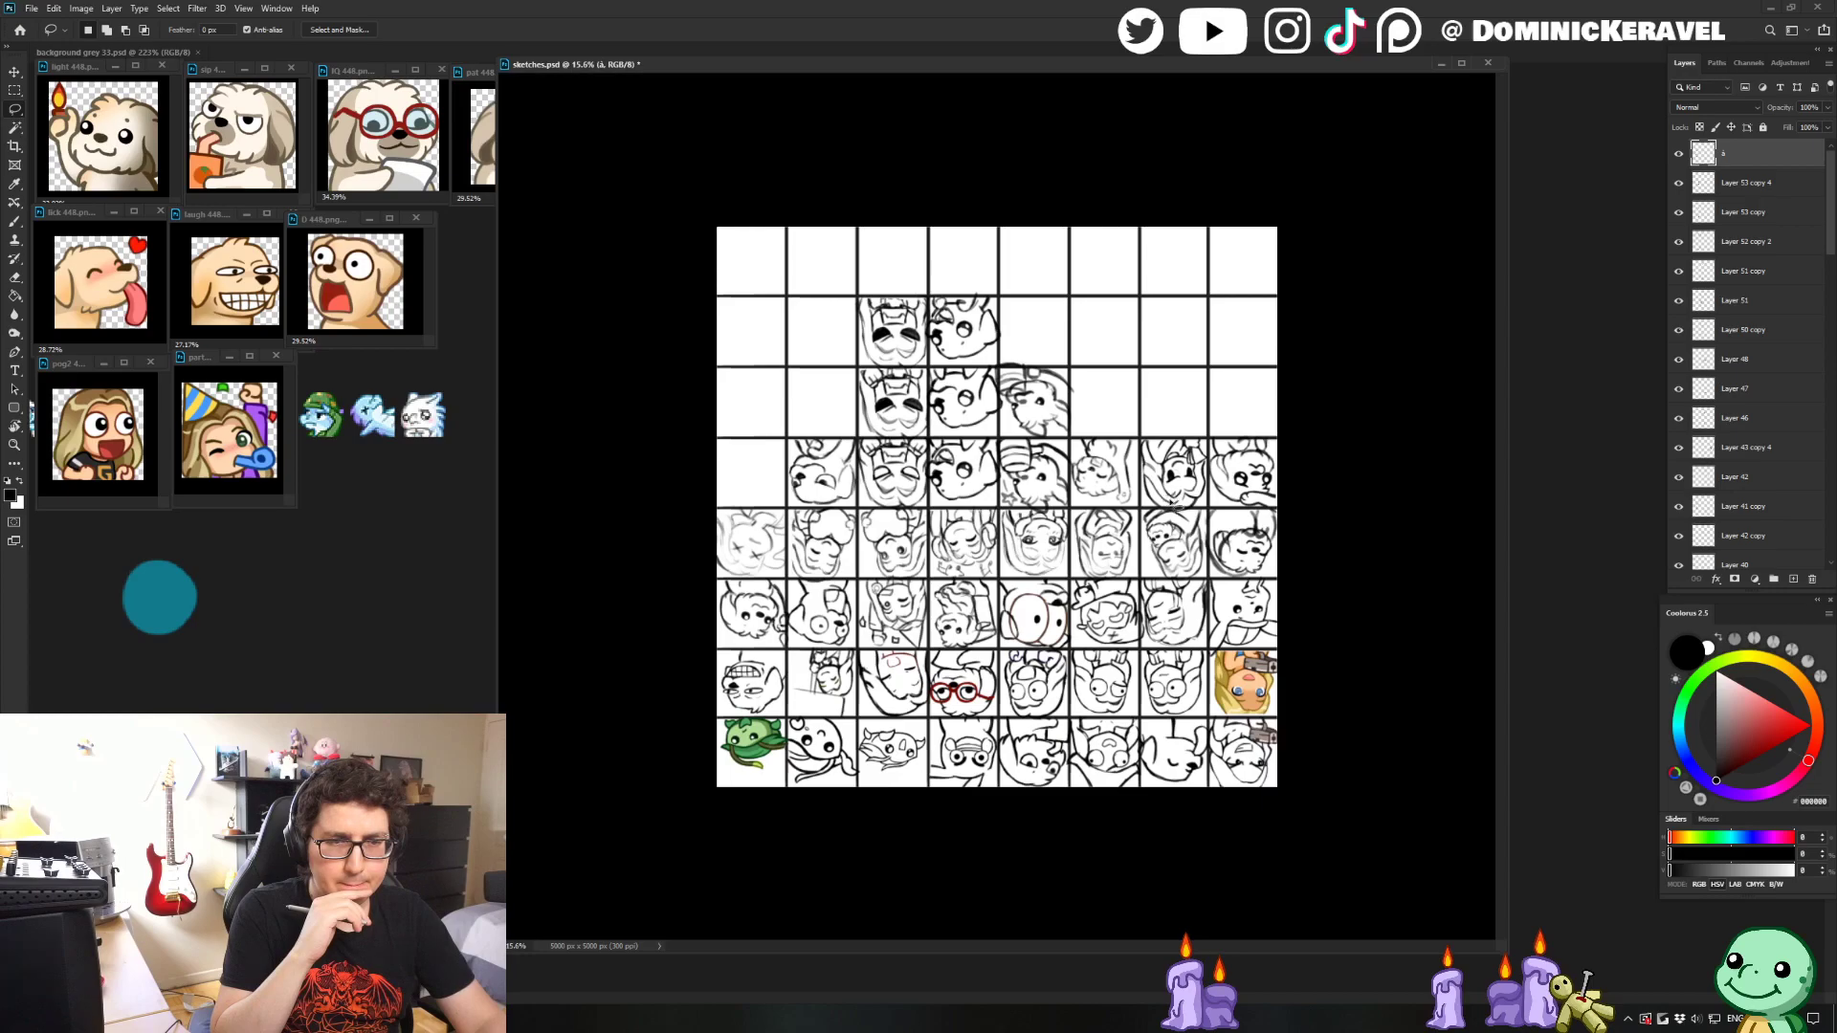
key(ctrl+z)
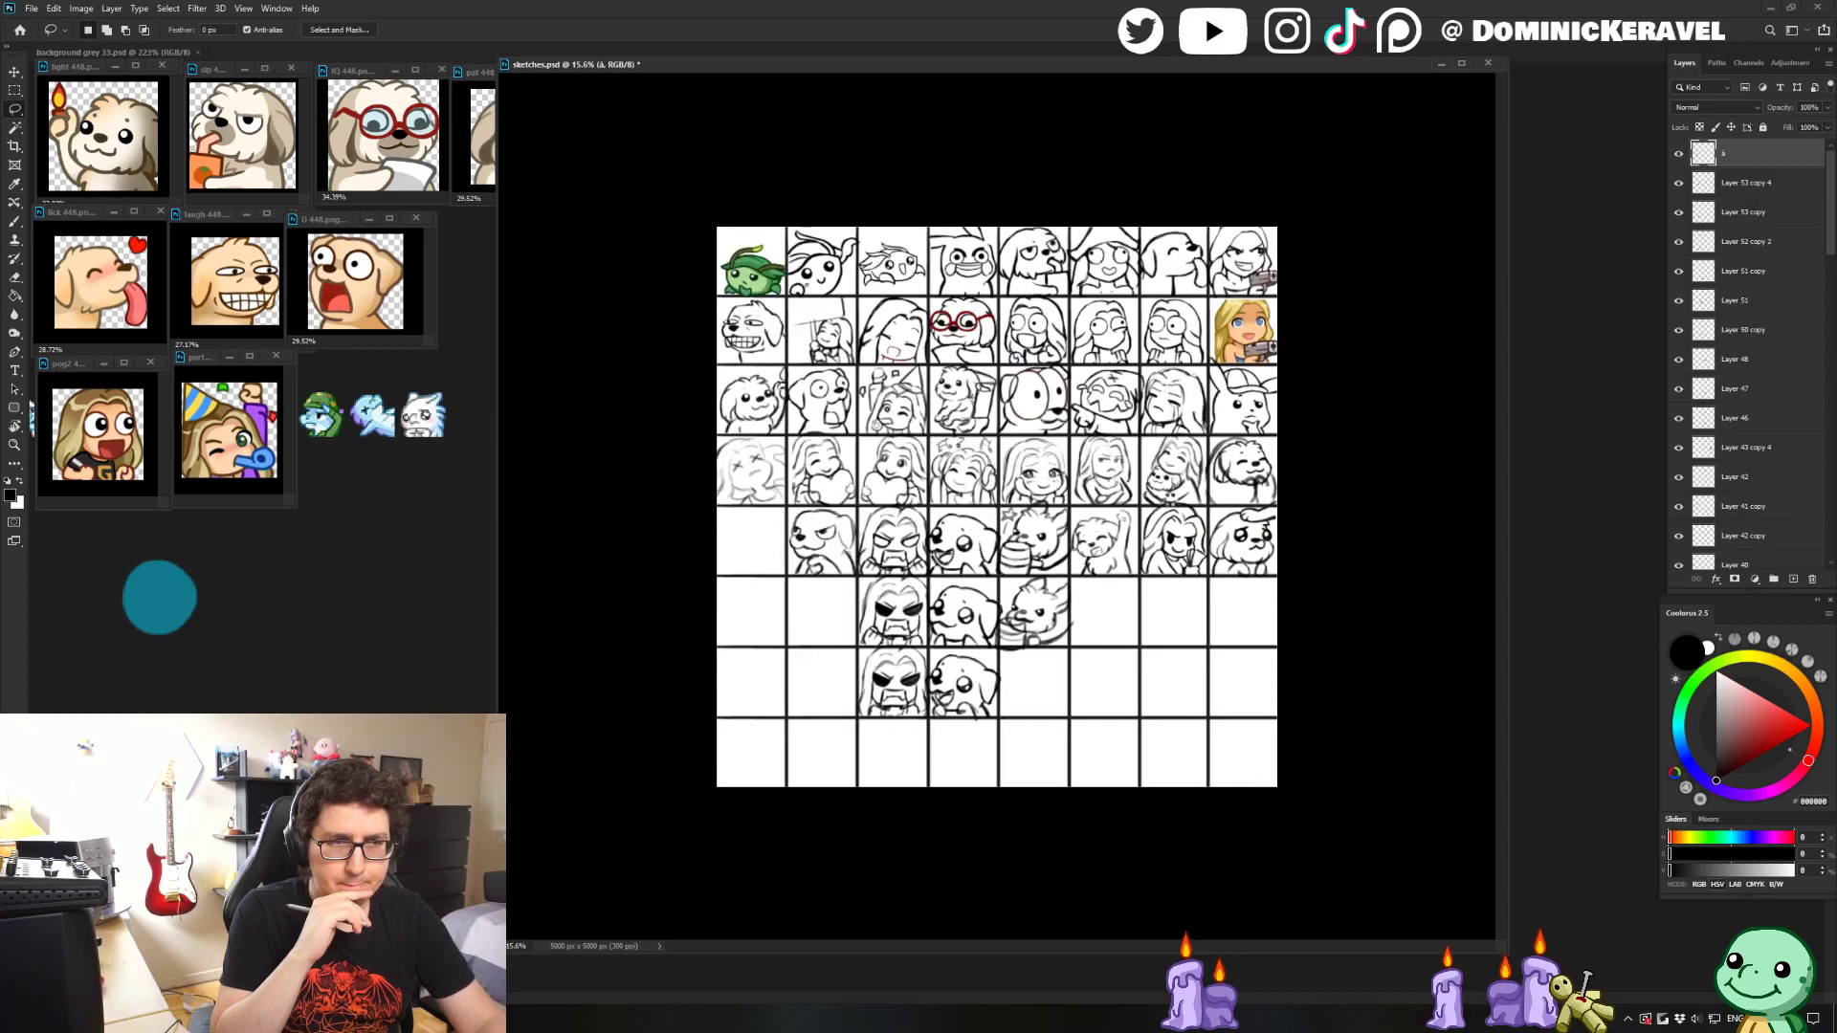
key(ctrl+shift+r)
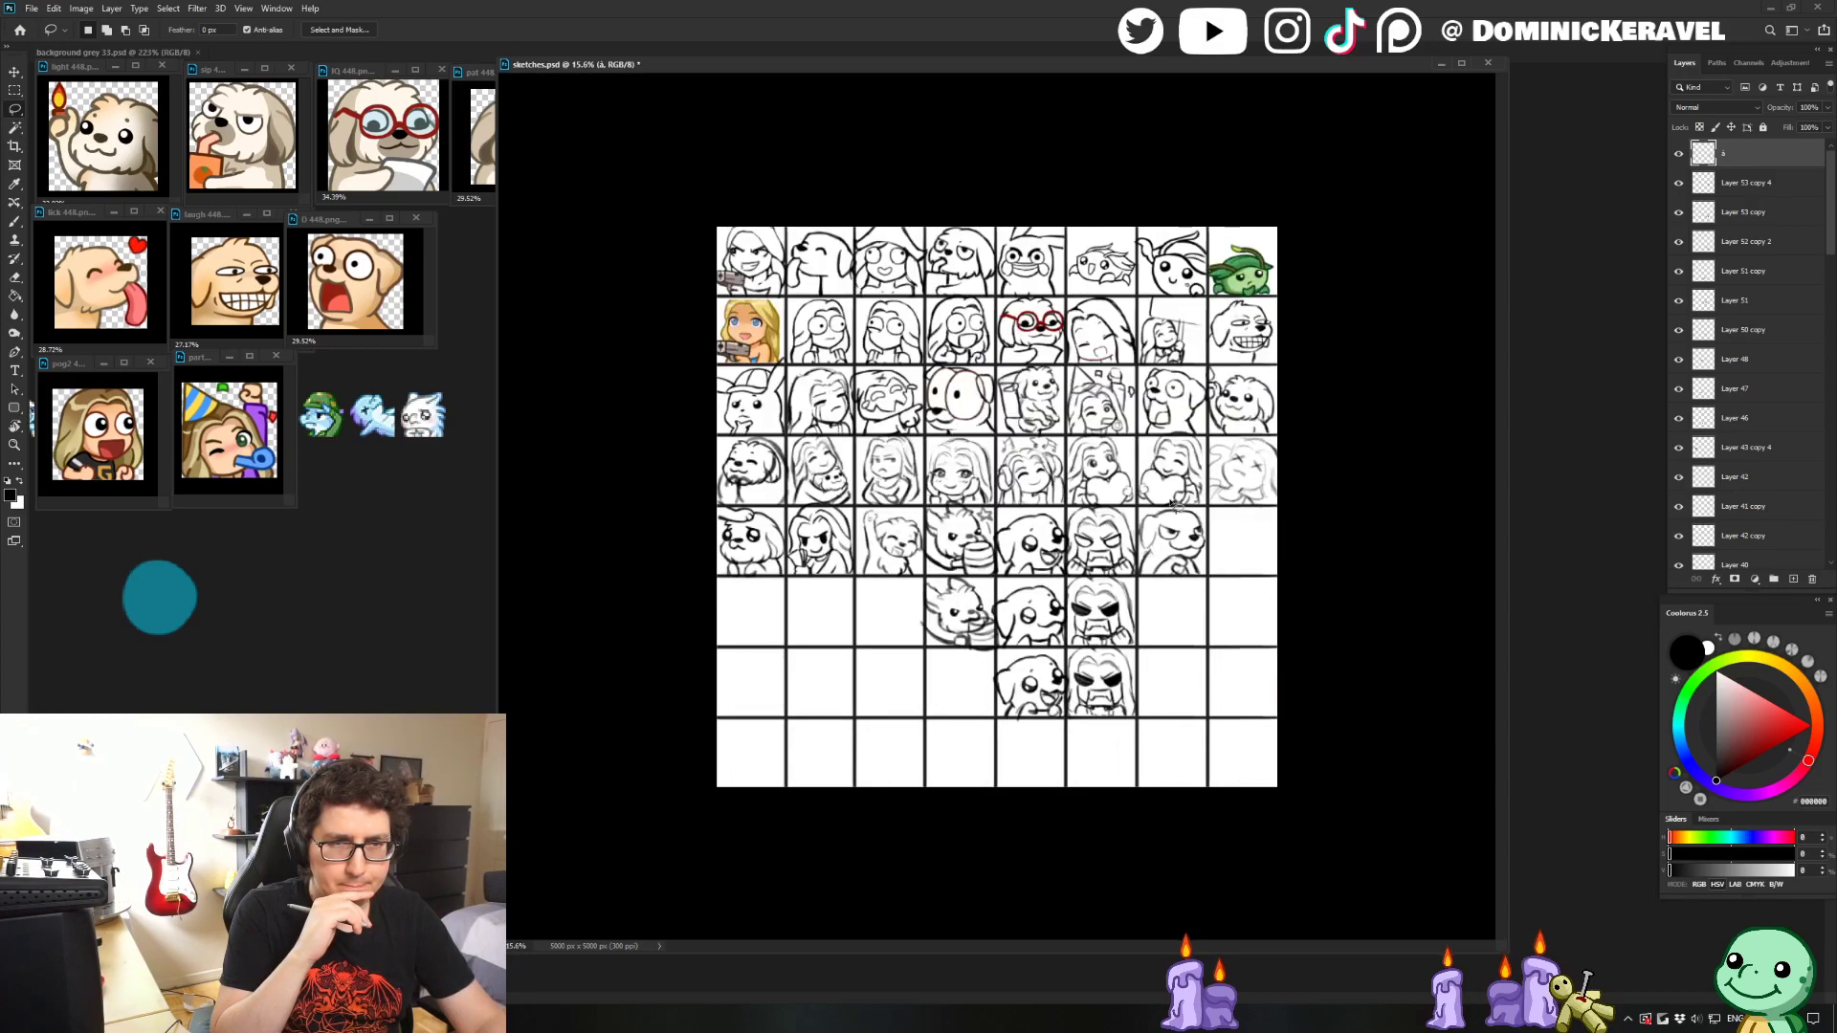
key(ctrl+shift+r)
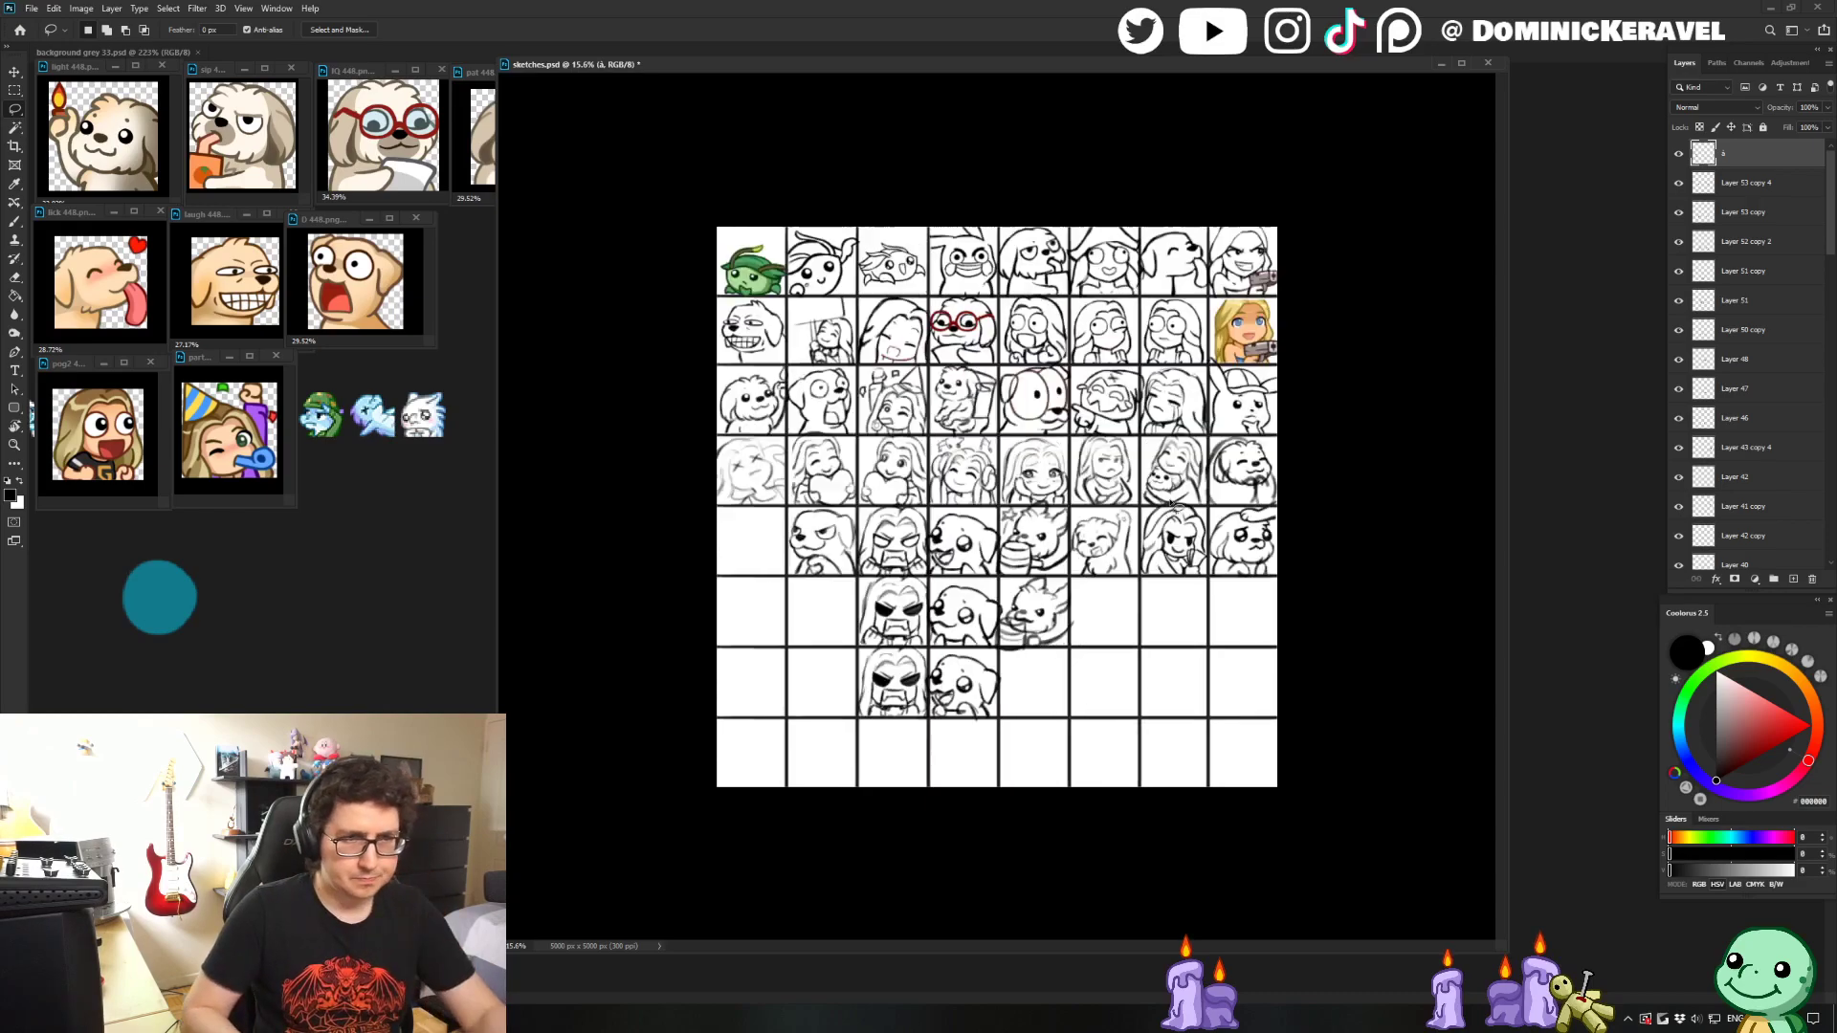
- Tidy the outline around the mirrored scheming dog's nose and outer eye with small brush and eraser corrections
key(e)
key(l)
key(ctrl+plus)
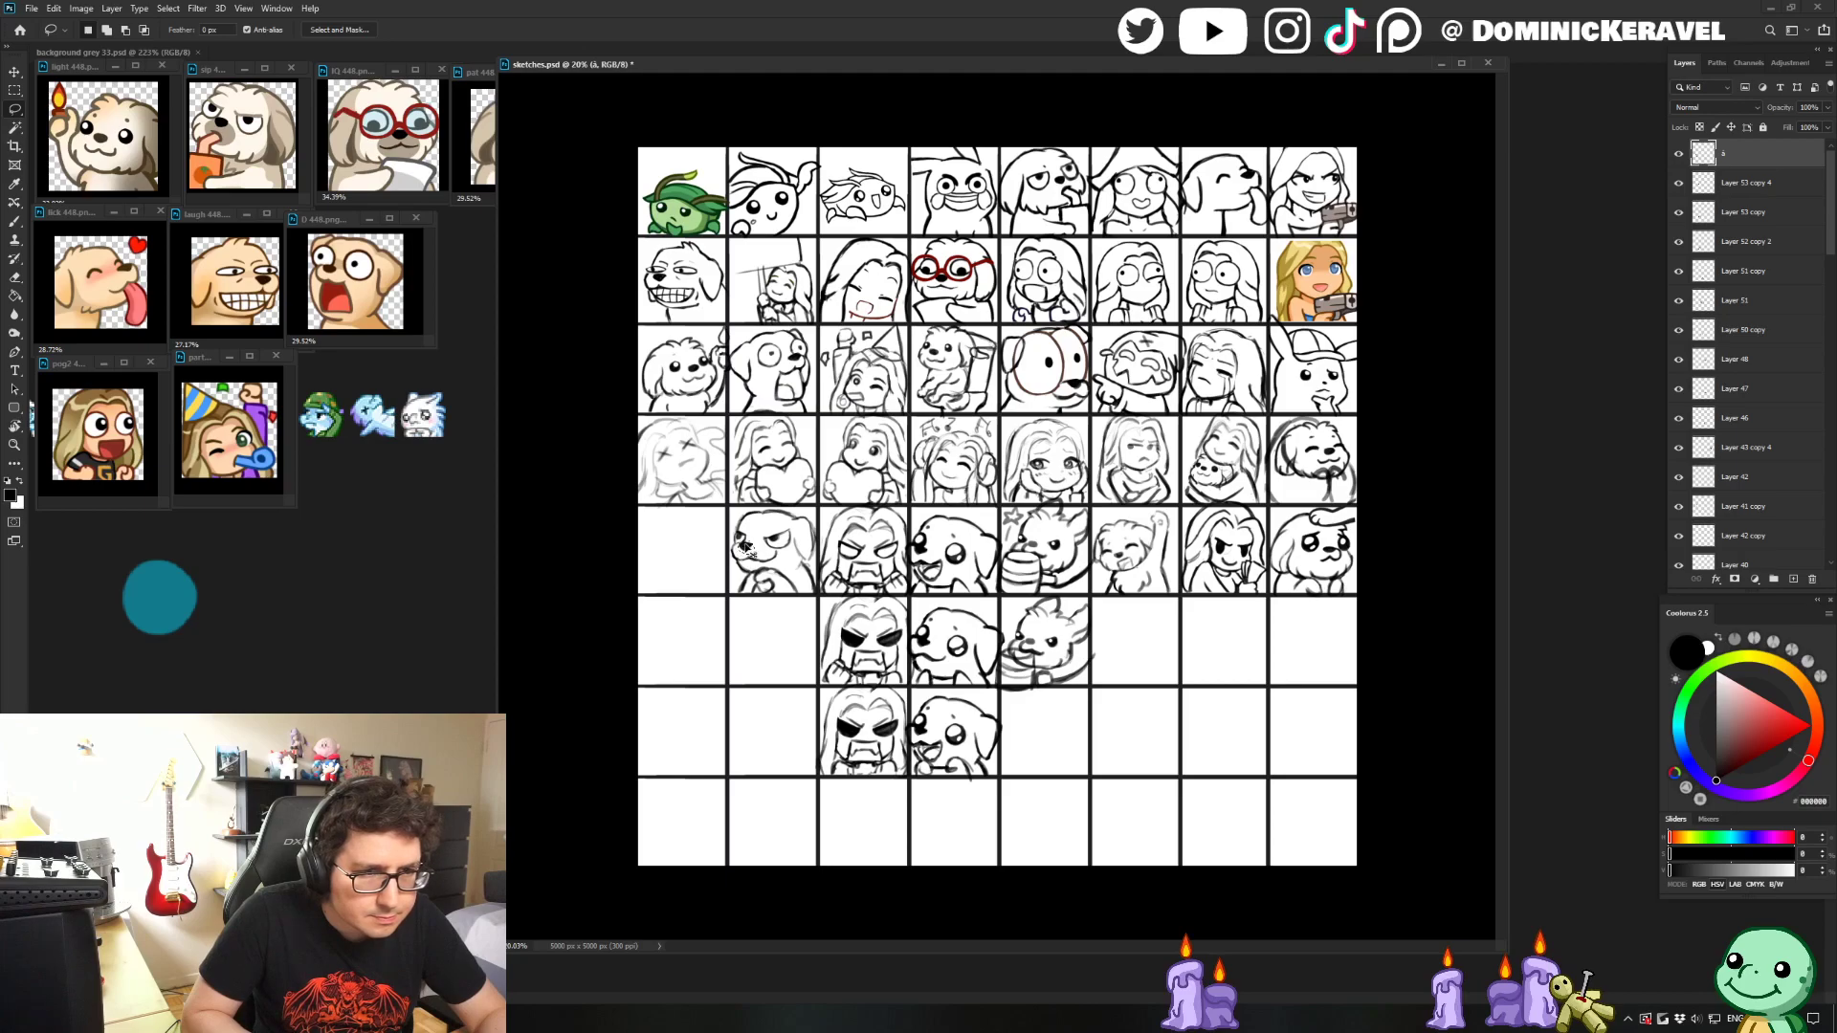
drag(743, 546, 751, 554)
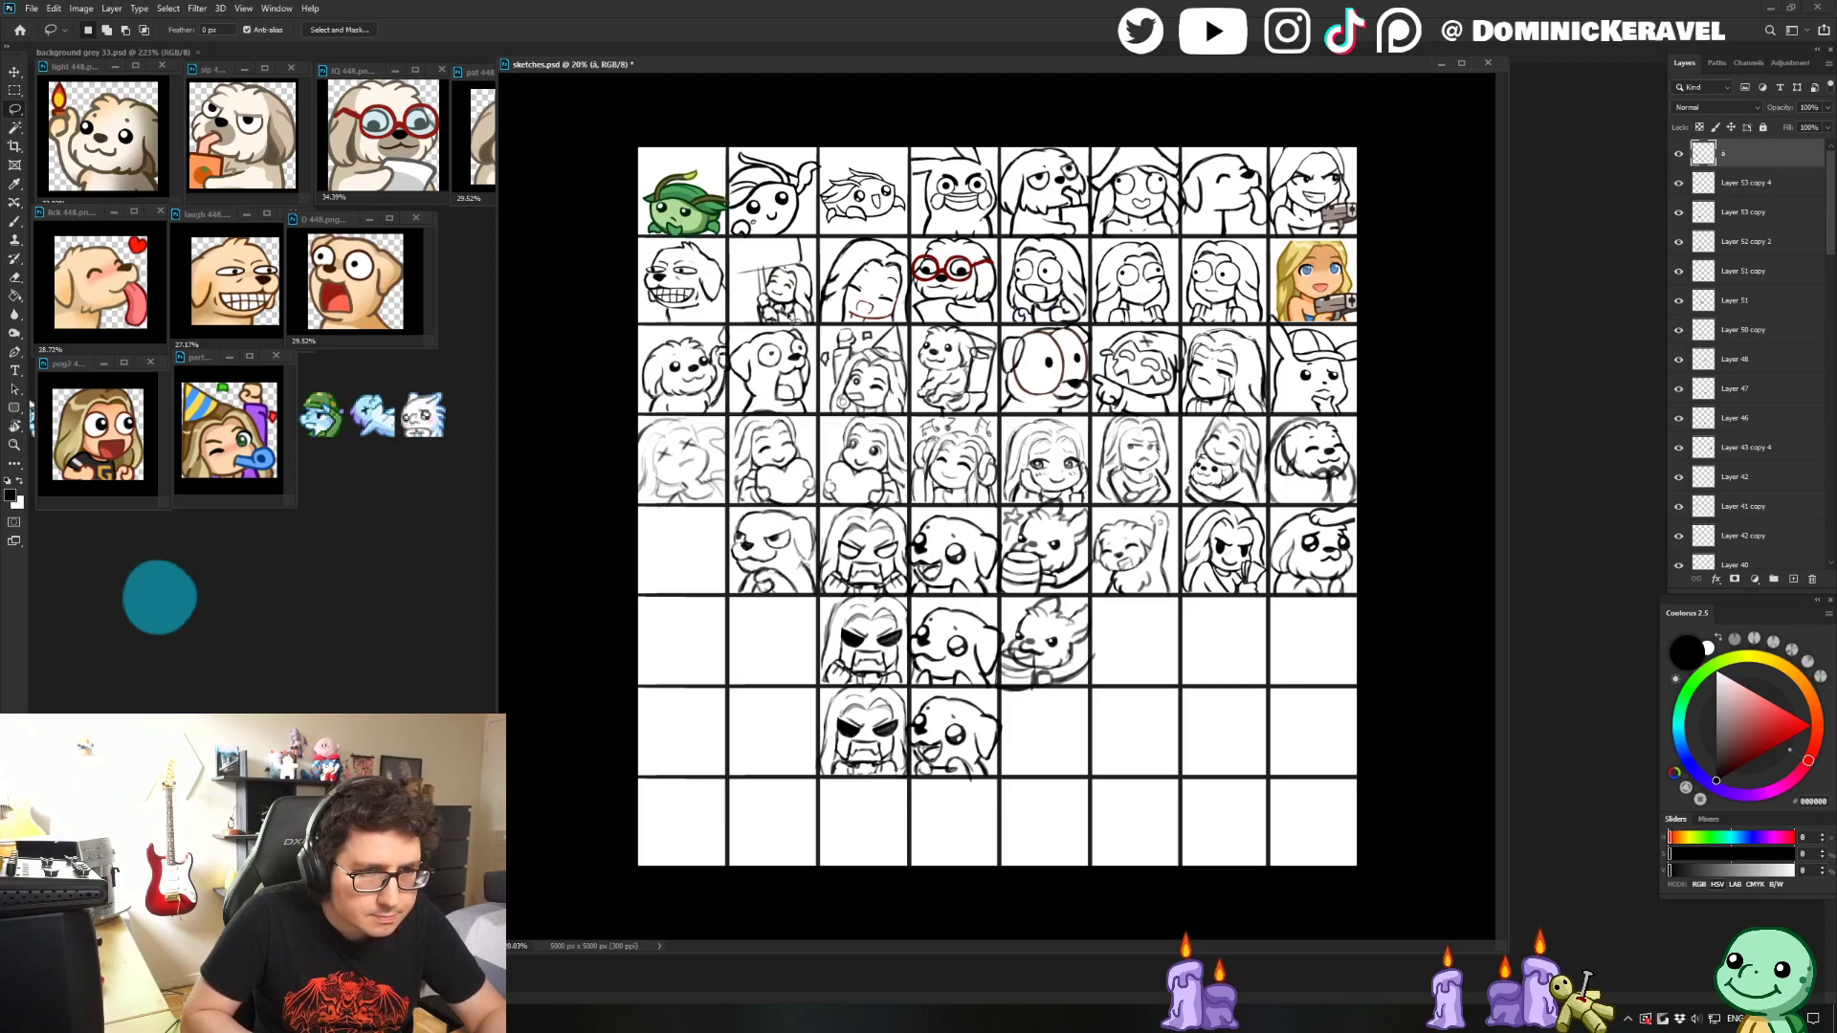
key(b)
key(ctrl+plus)
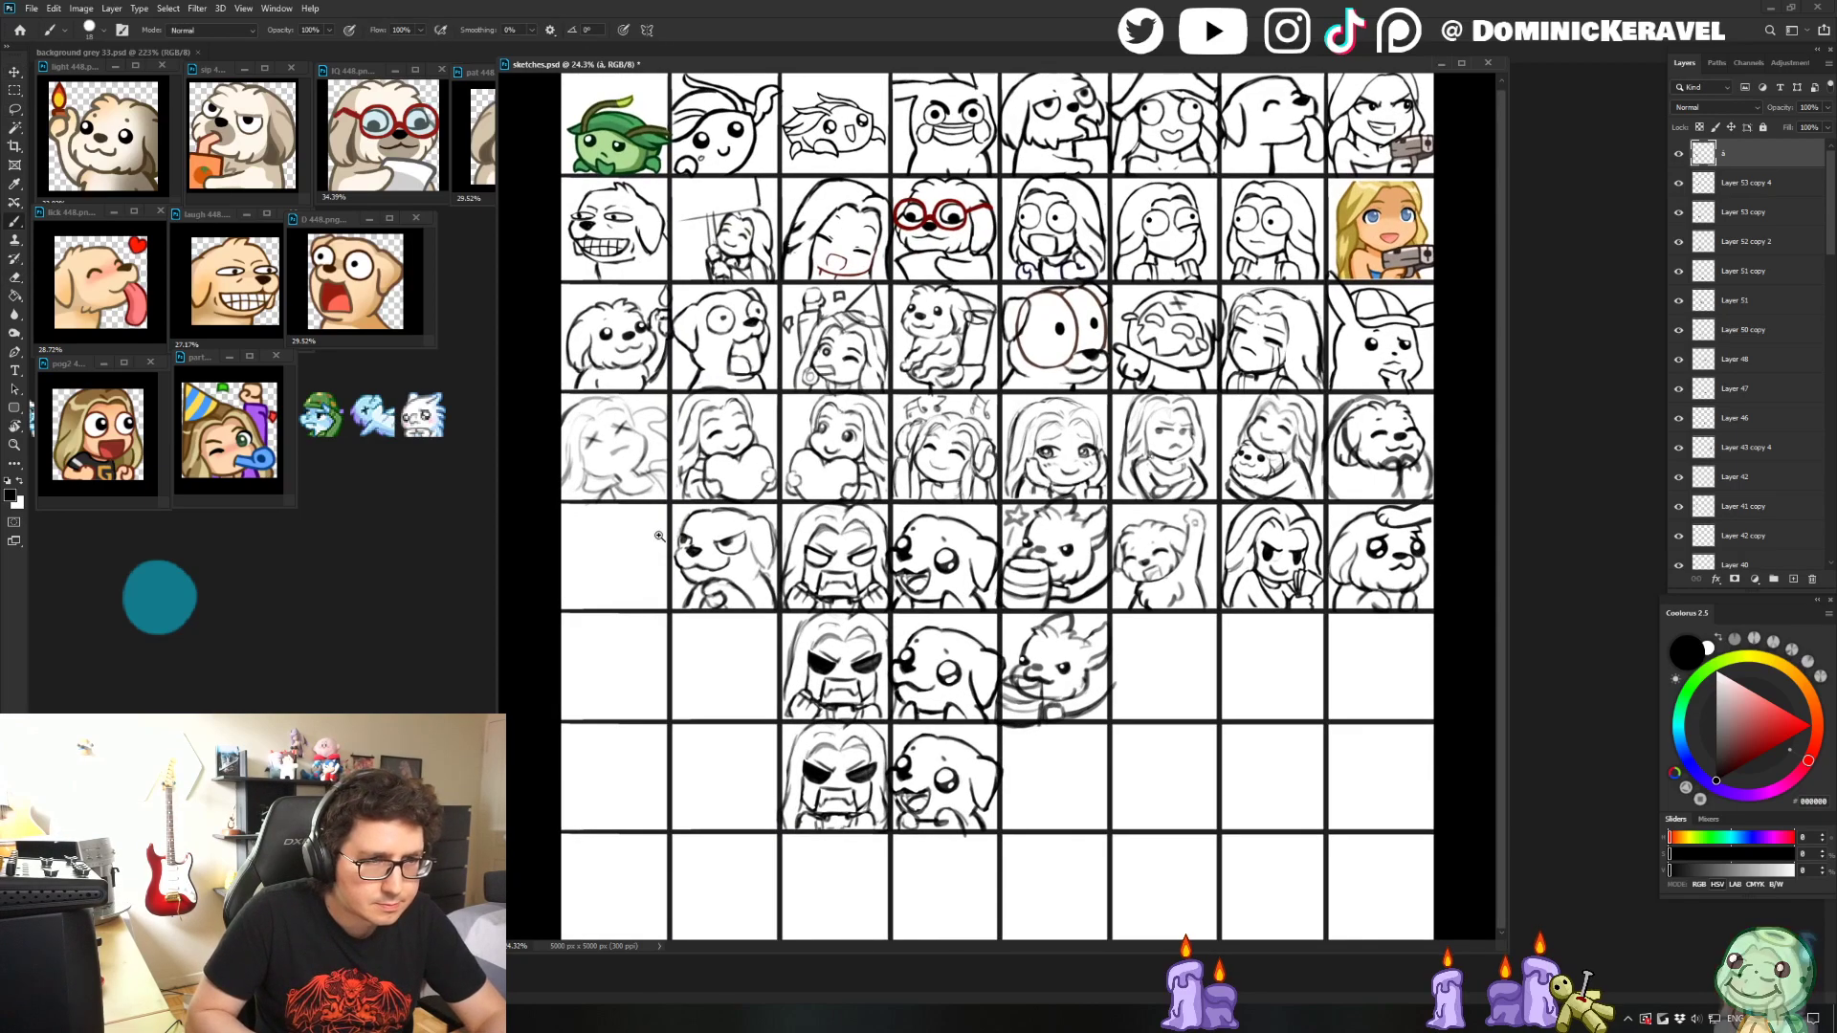
drag(659, 536, 698, 537)
key(e)
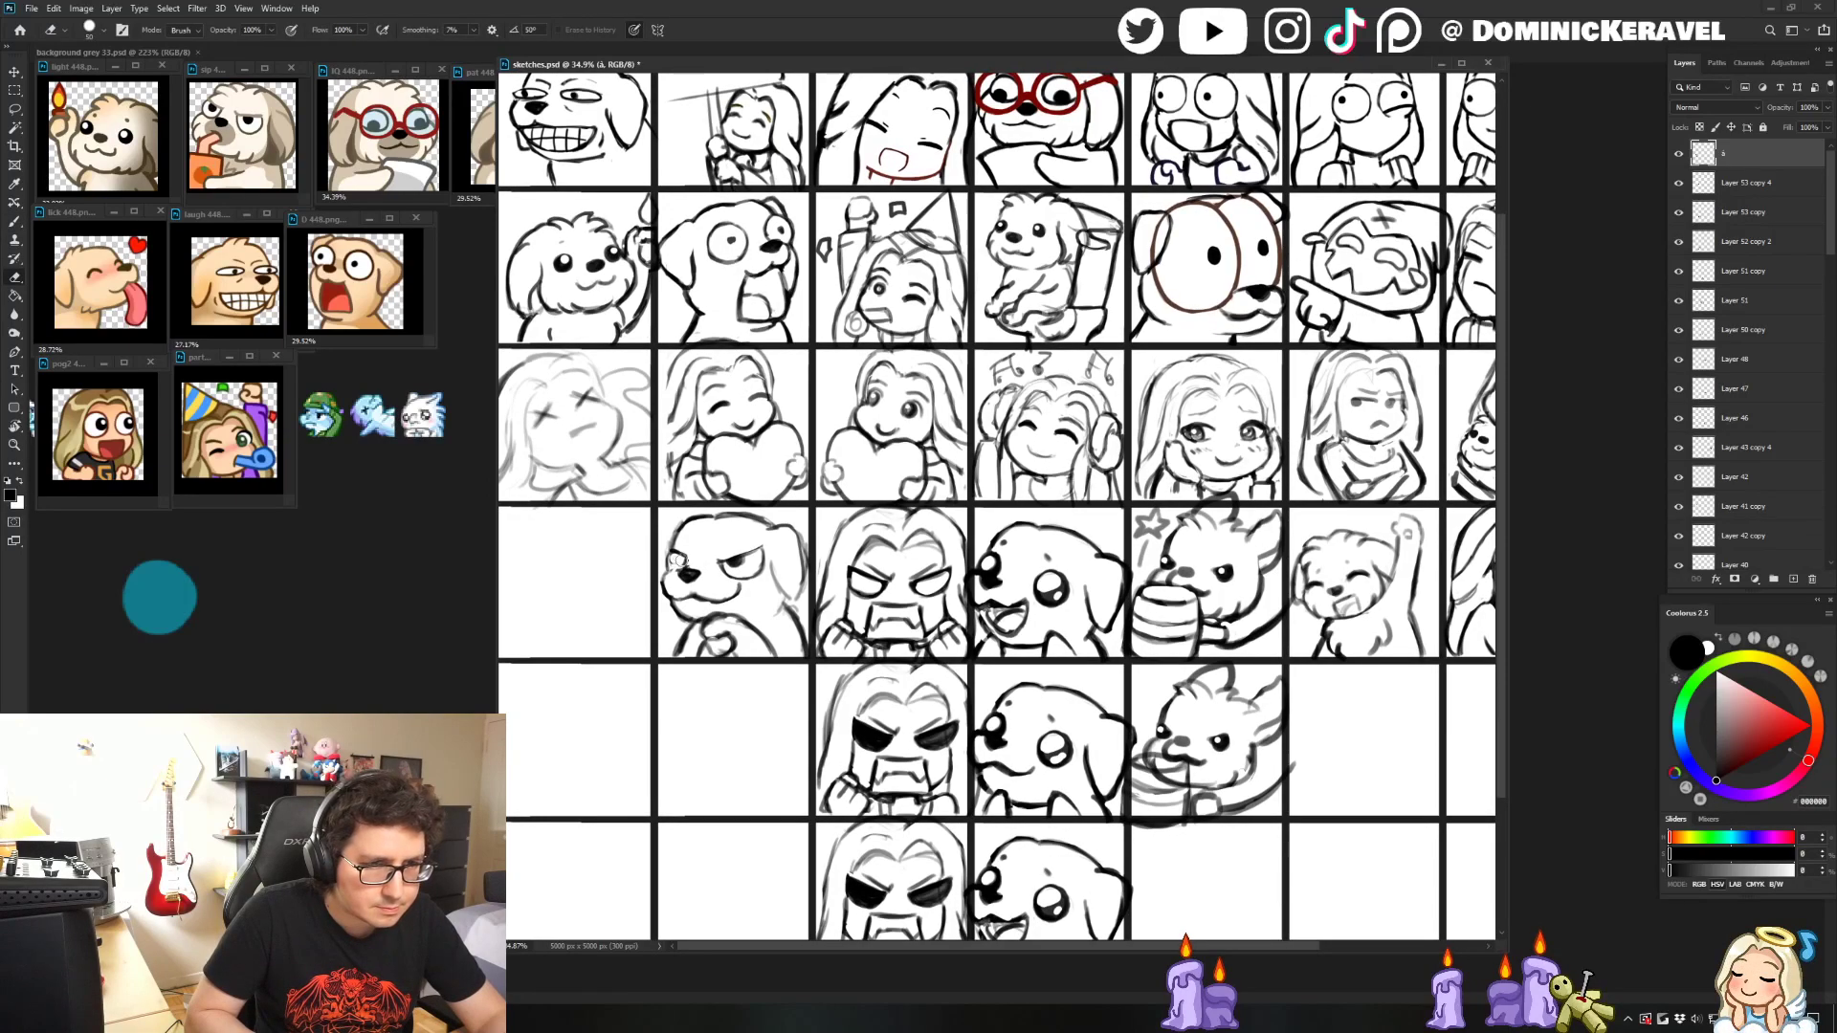
key(b)
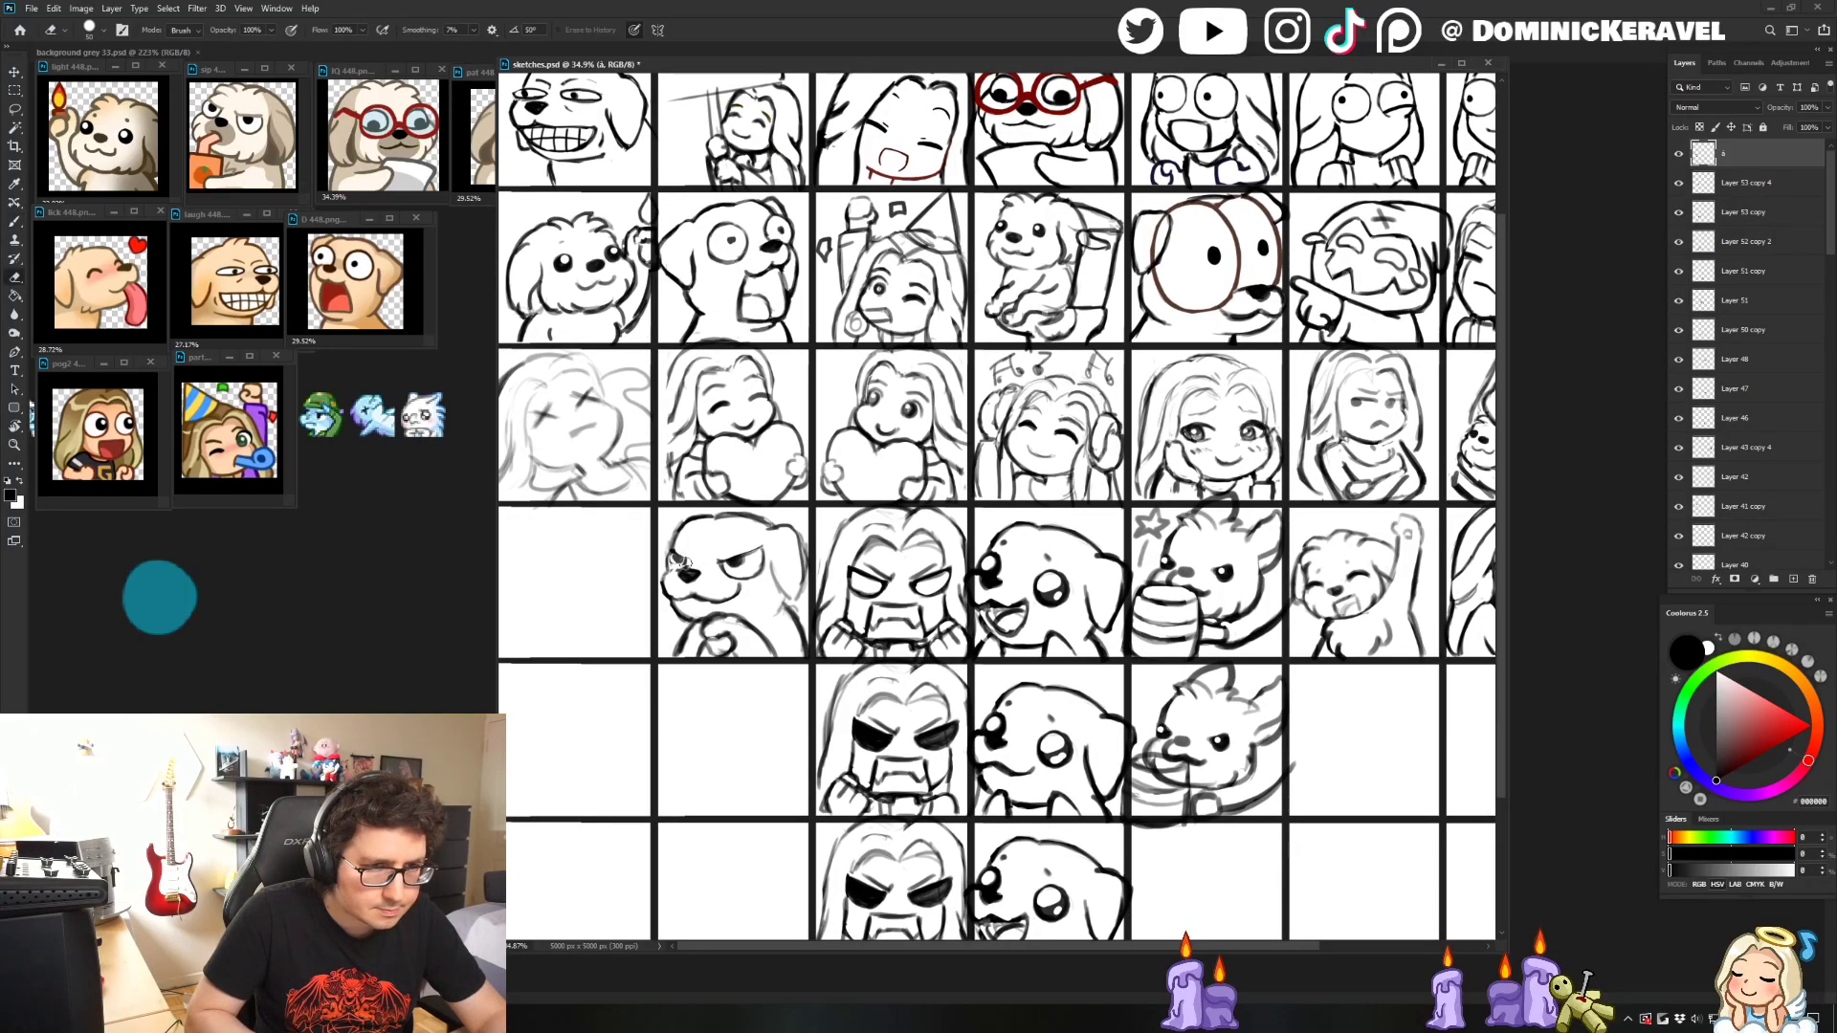
key(e)
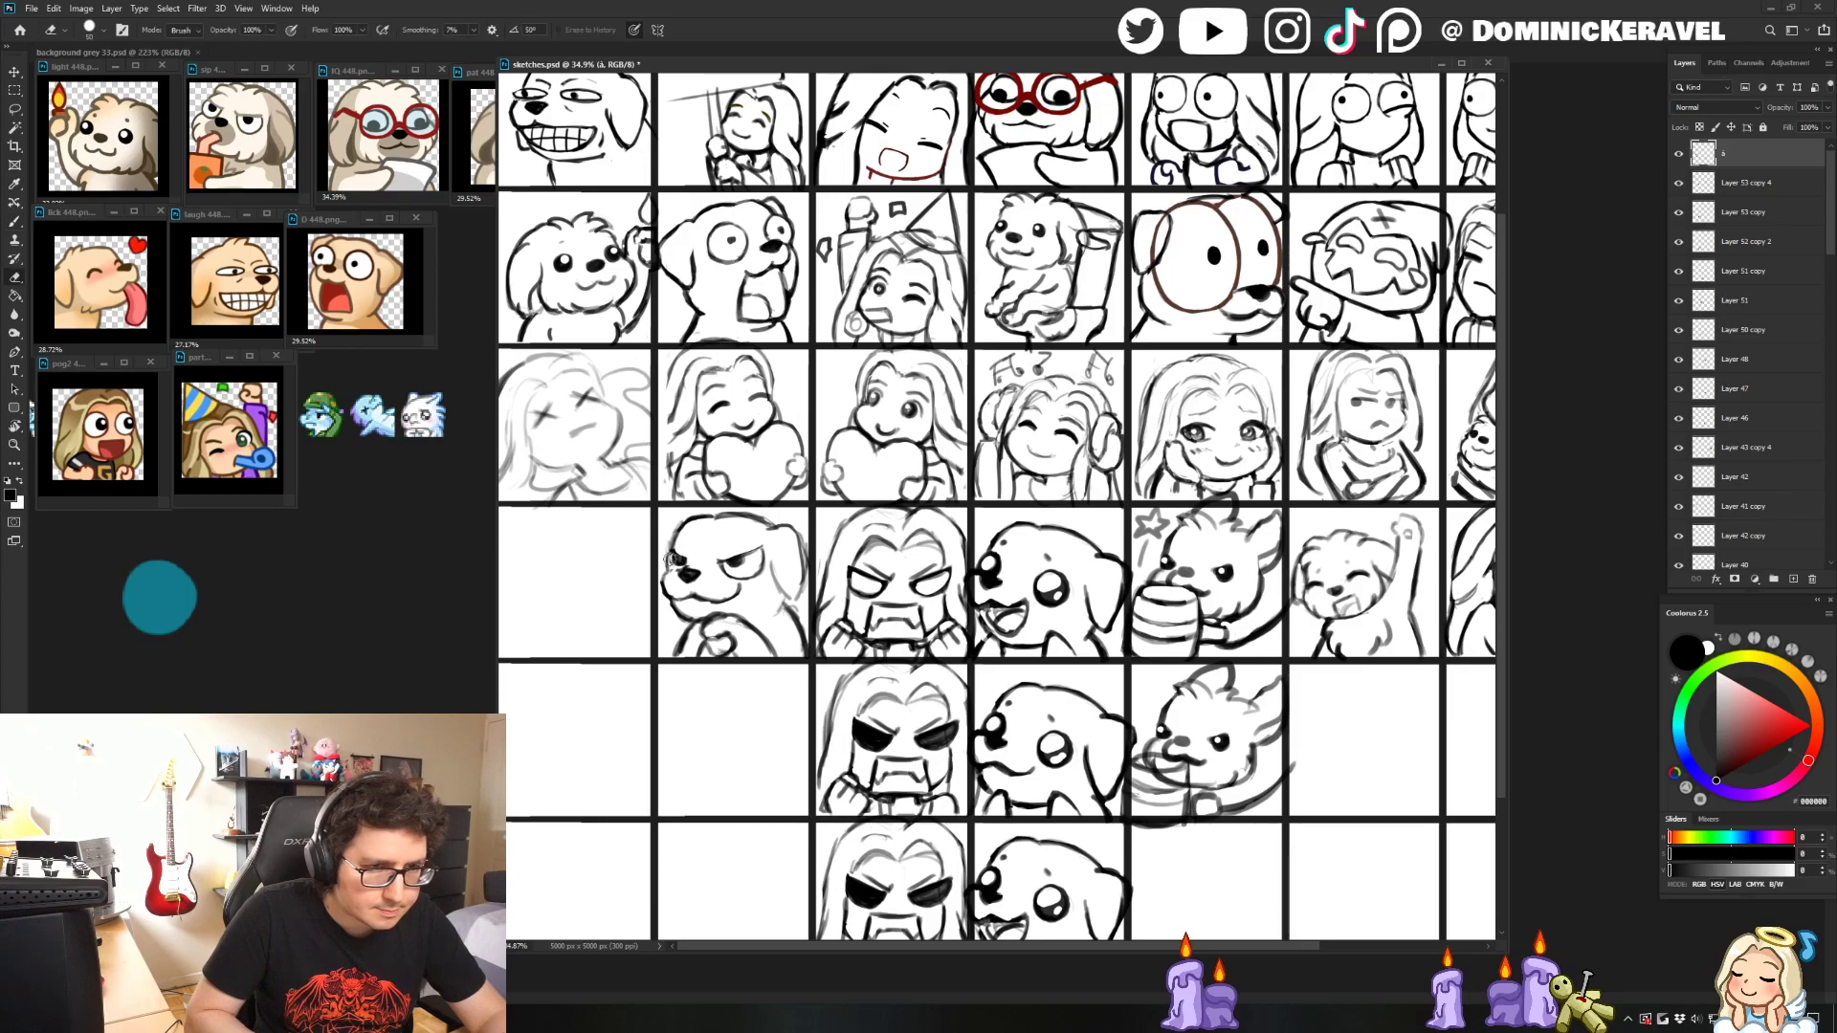
drag(677, 560, 662, 569)
key(b)
key(e)
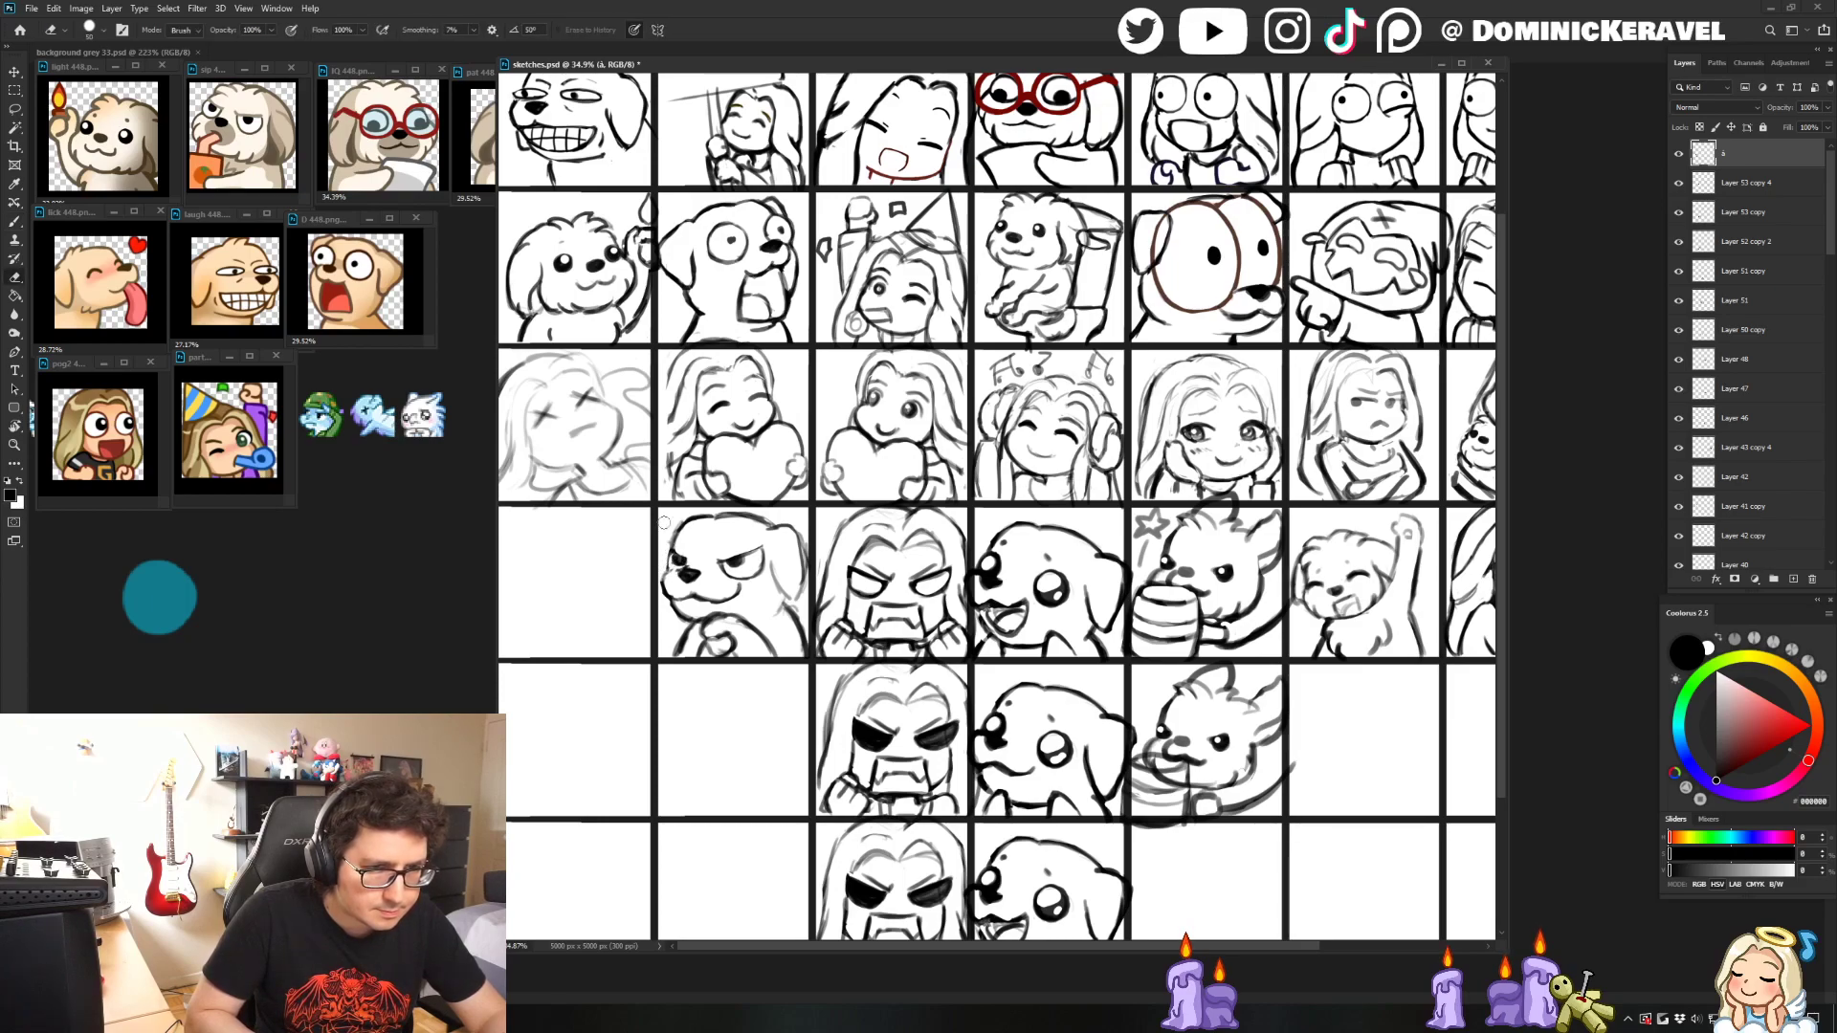
key(v)
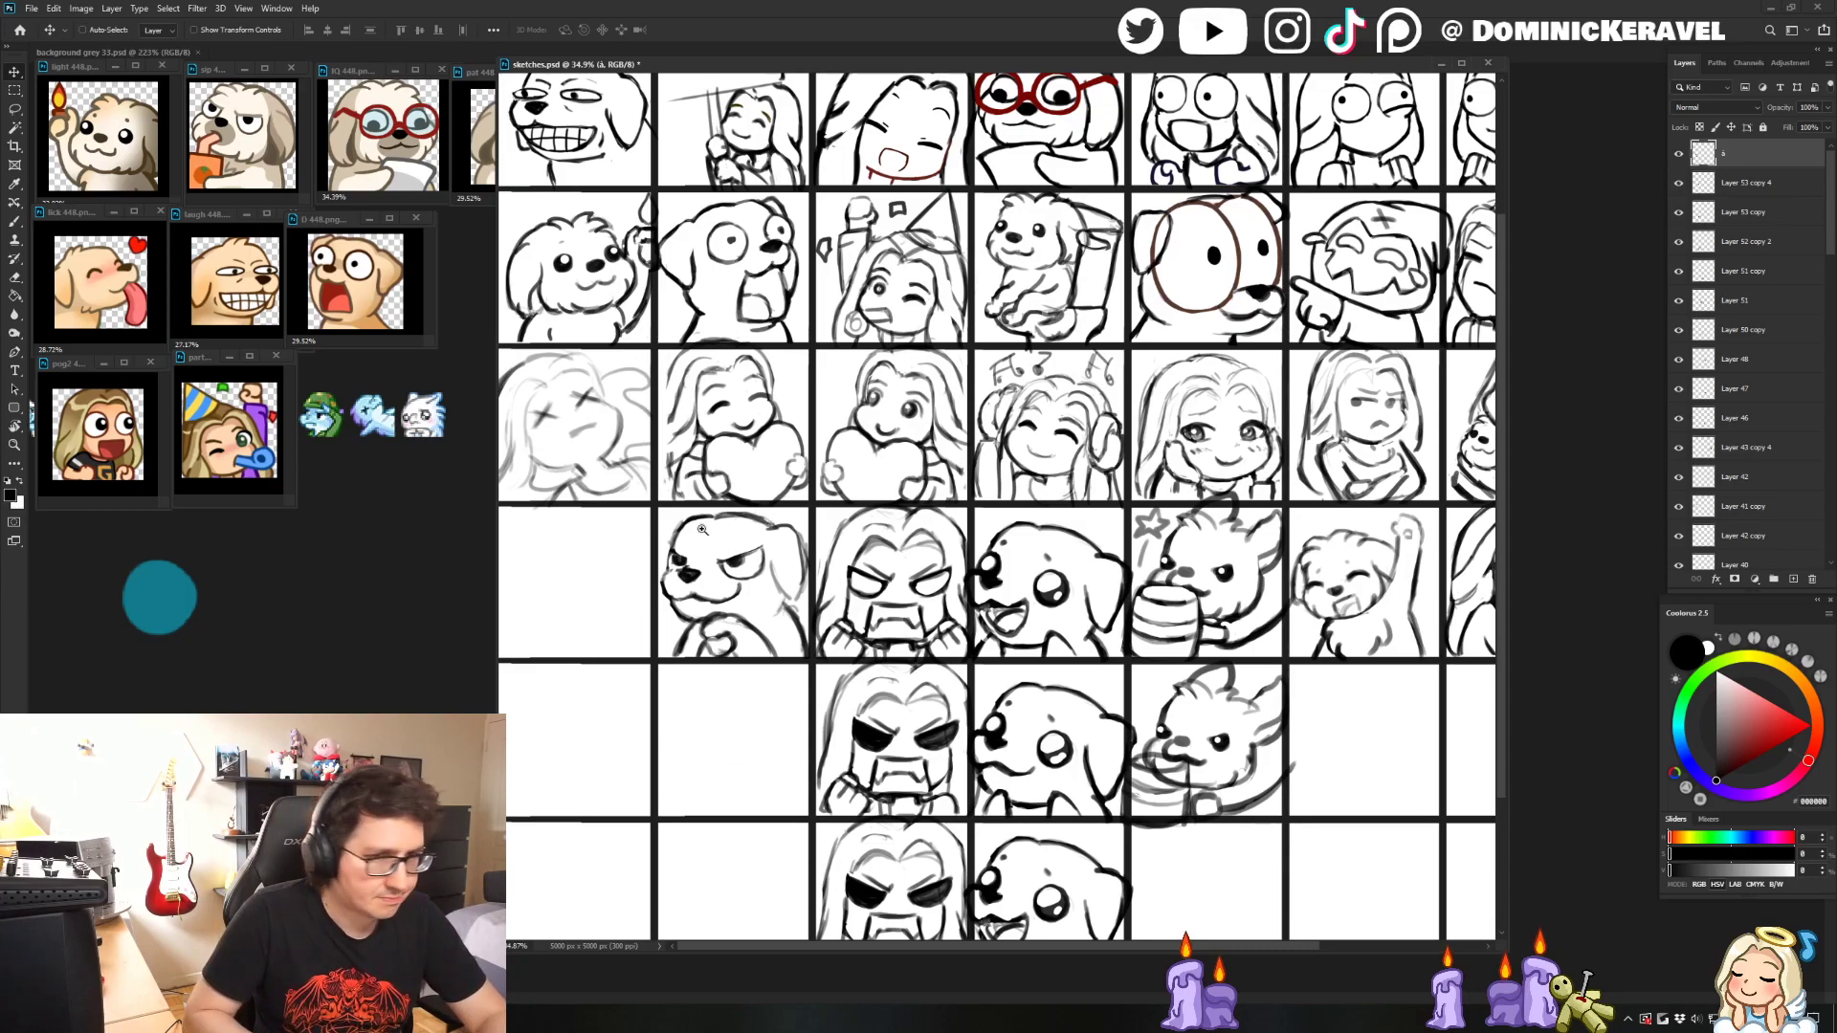
- Refine the corner of the scheming dog's smirking mouth by trimming and redrawing the end of its line
scroll(722, 540, up, 1)
key(e)
key(b)
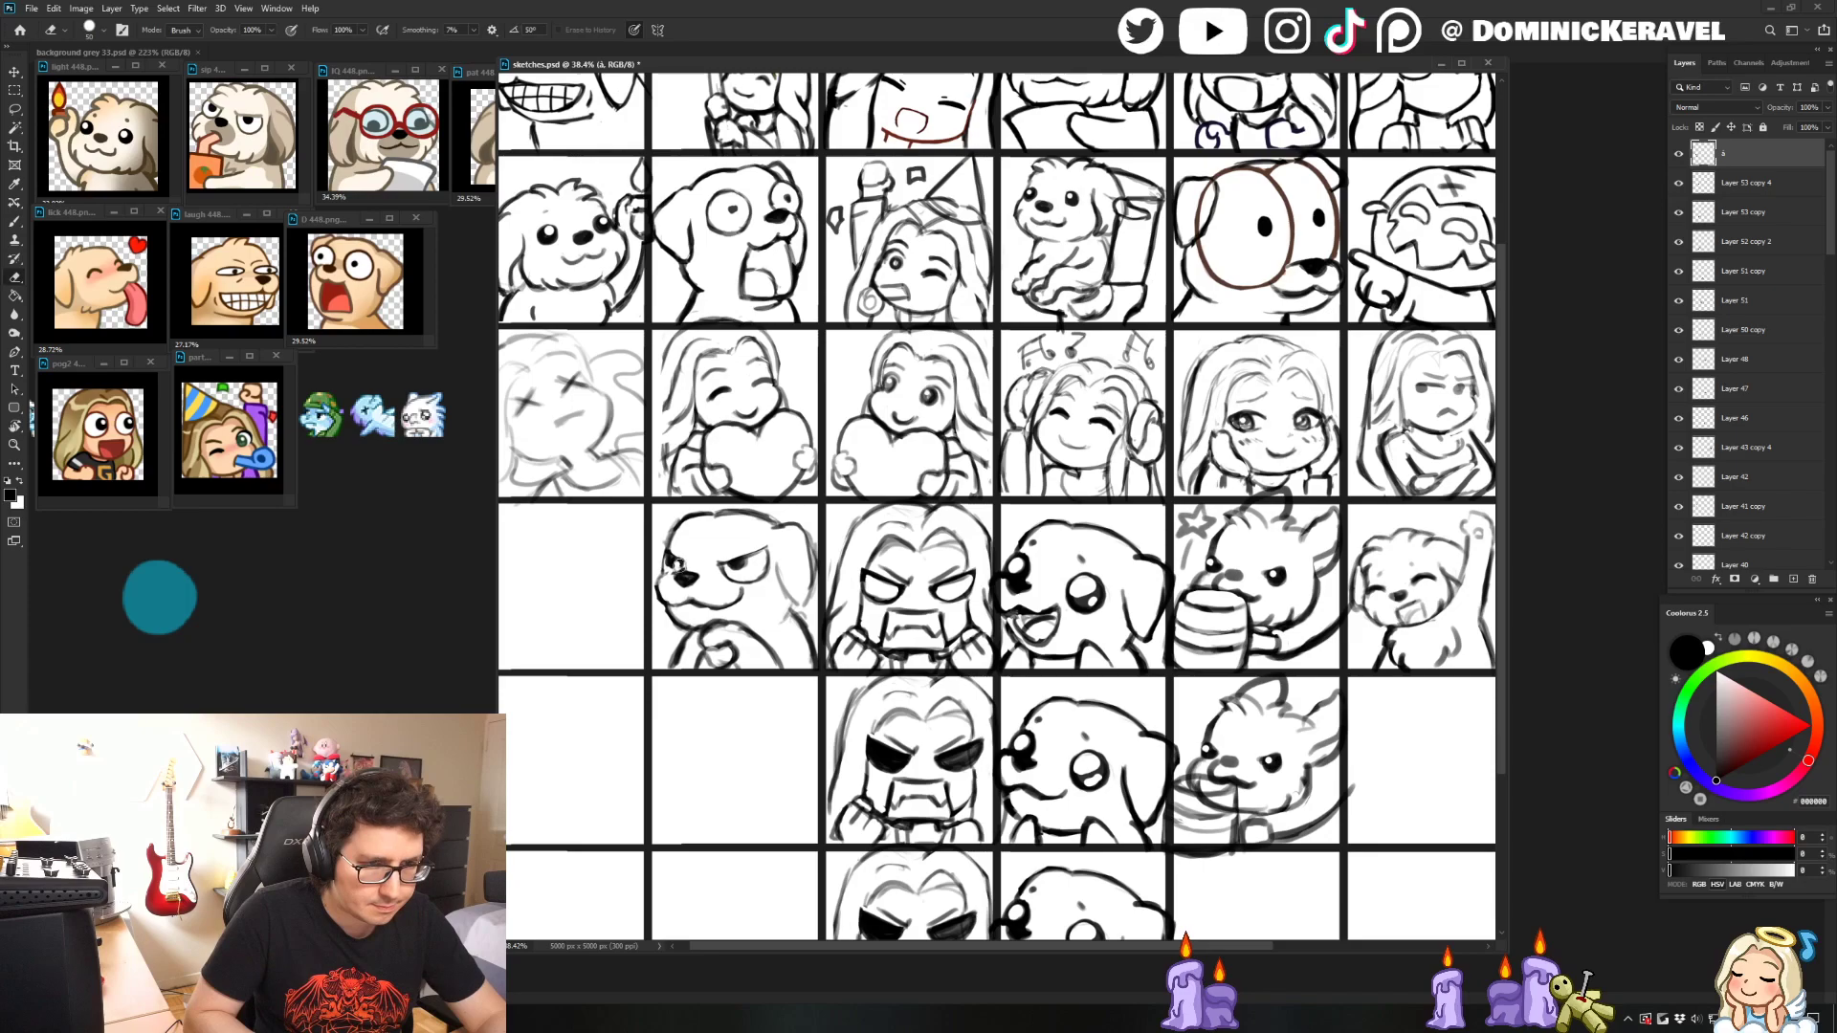
key(e)
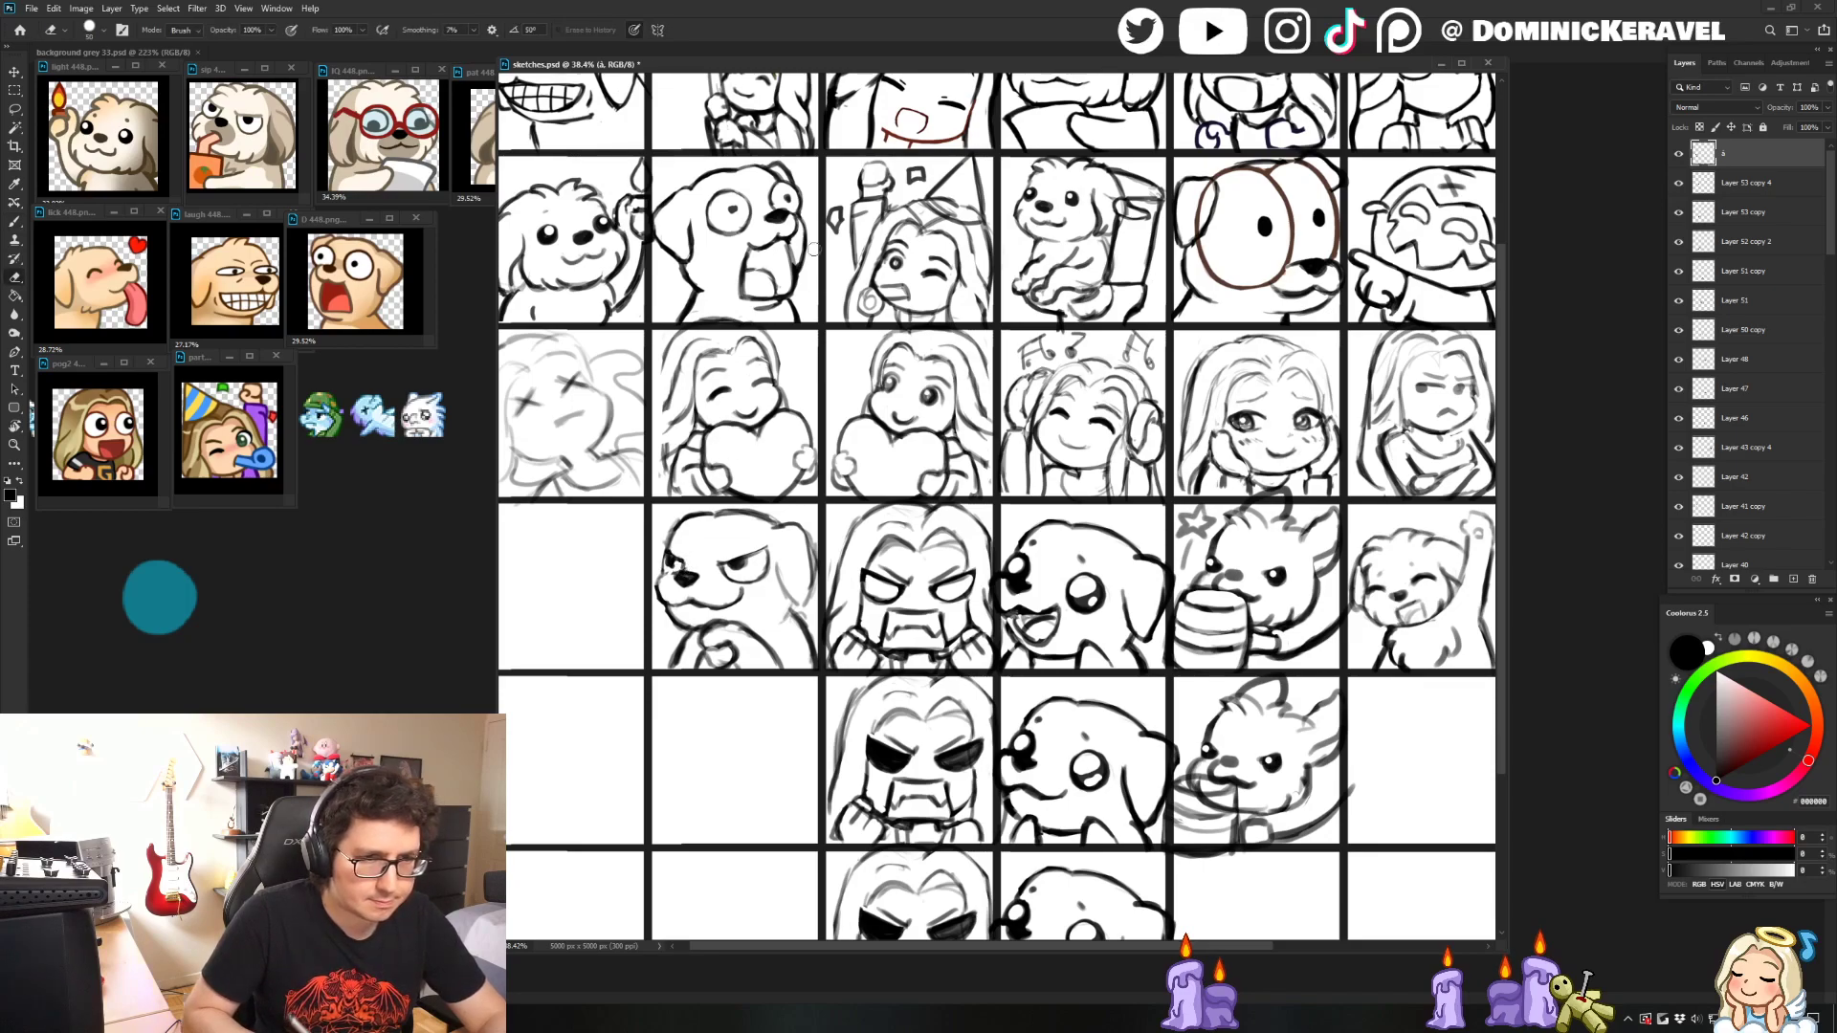
key(b)
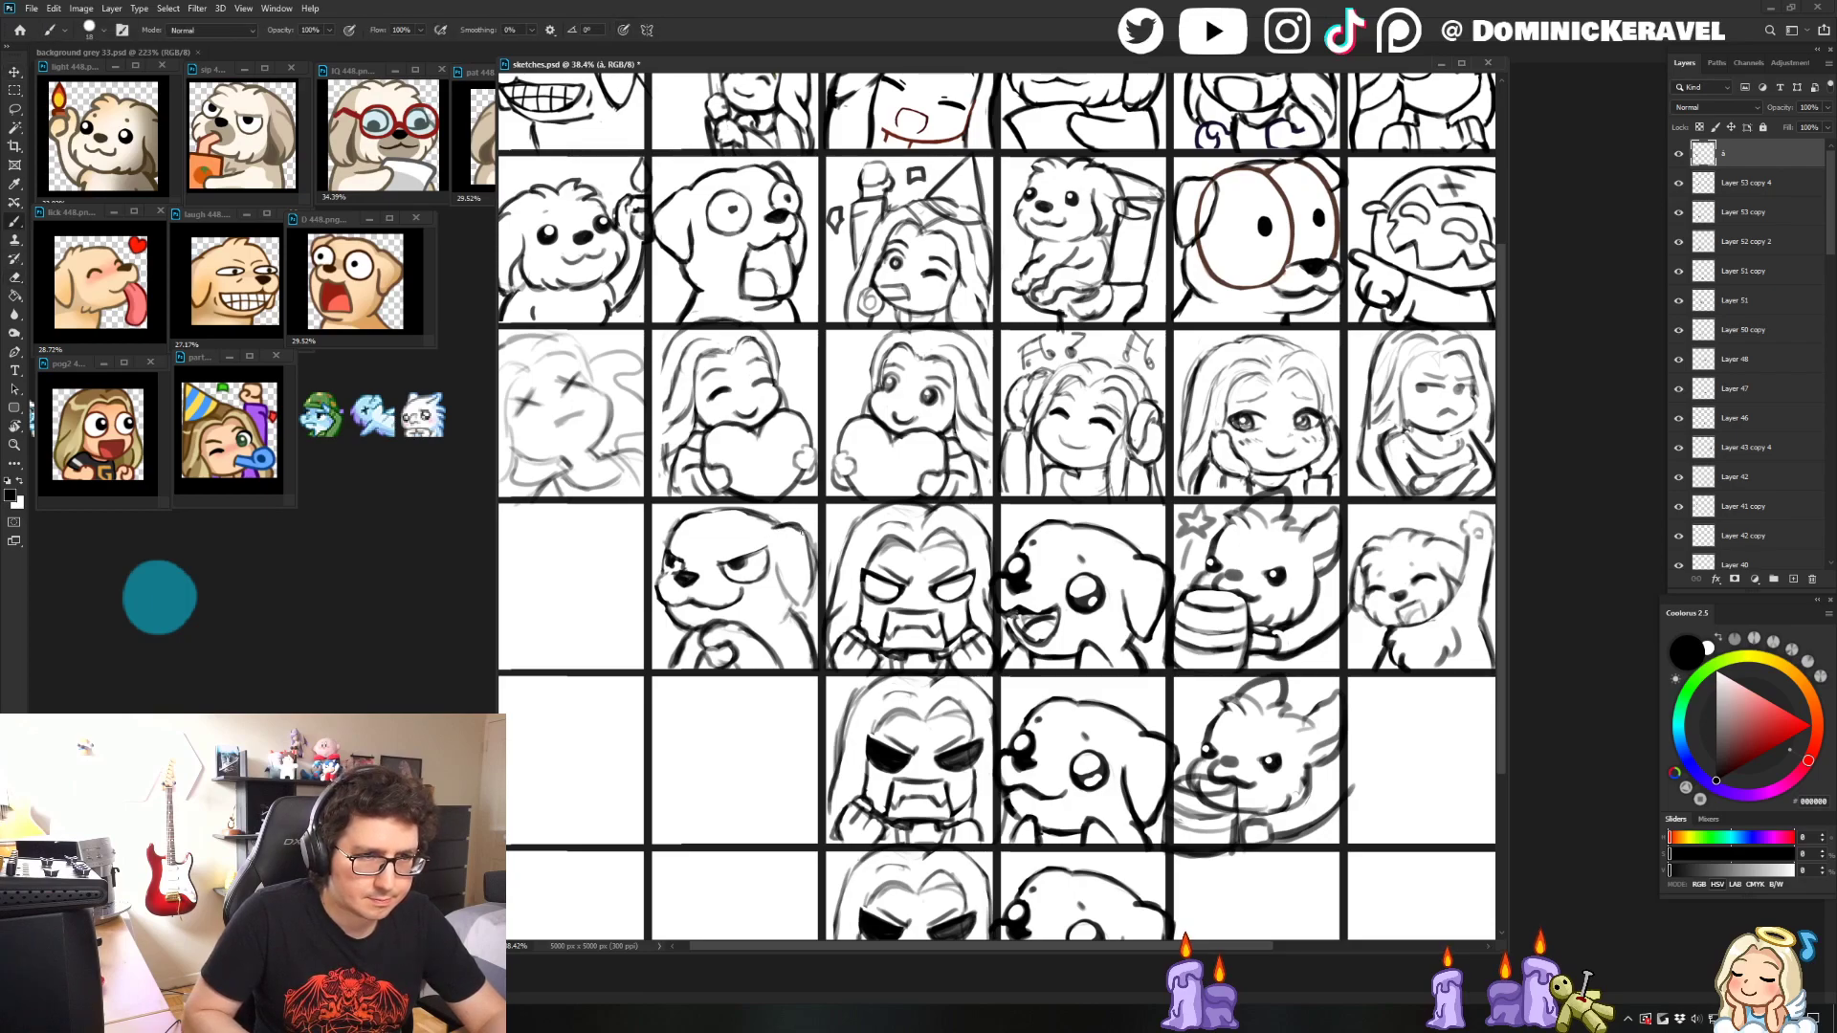
key(e)
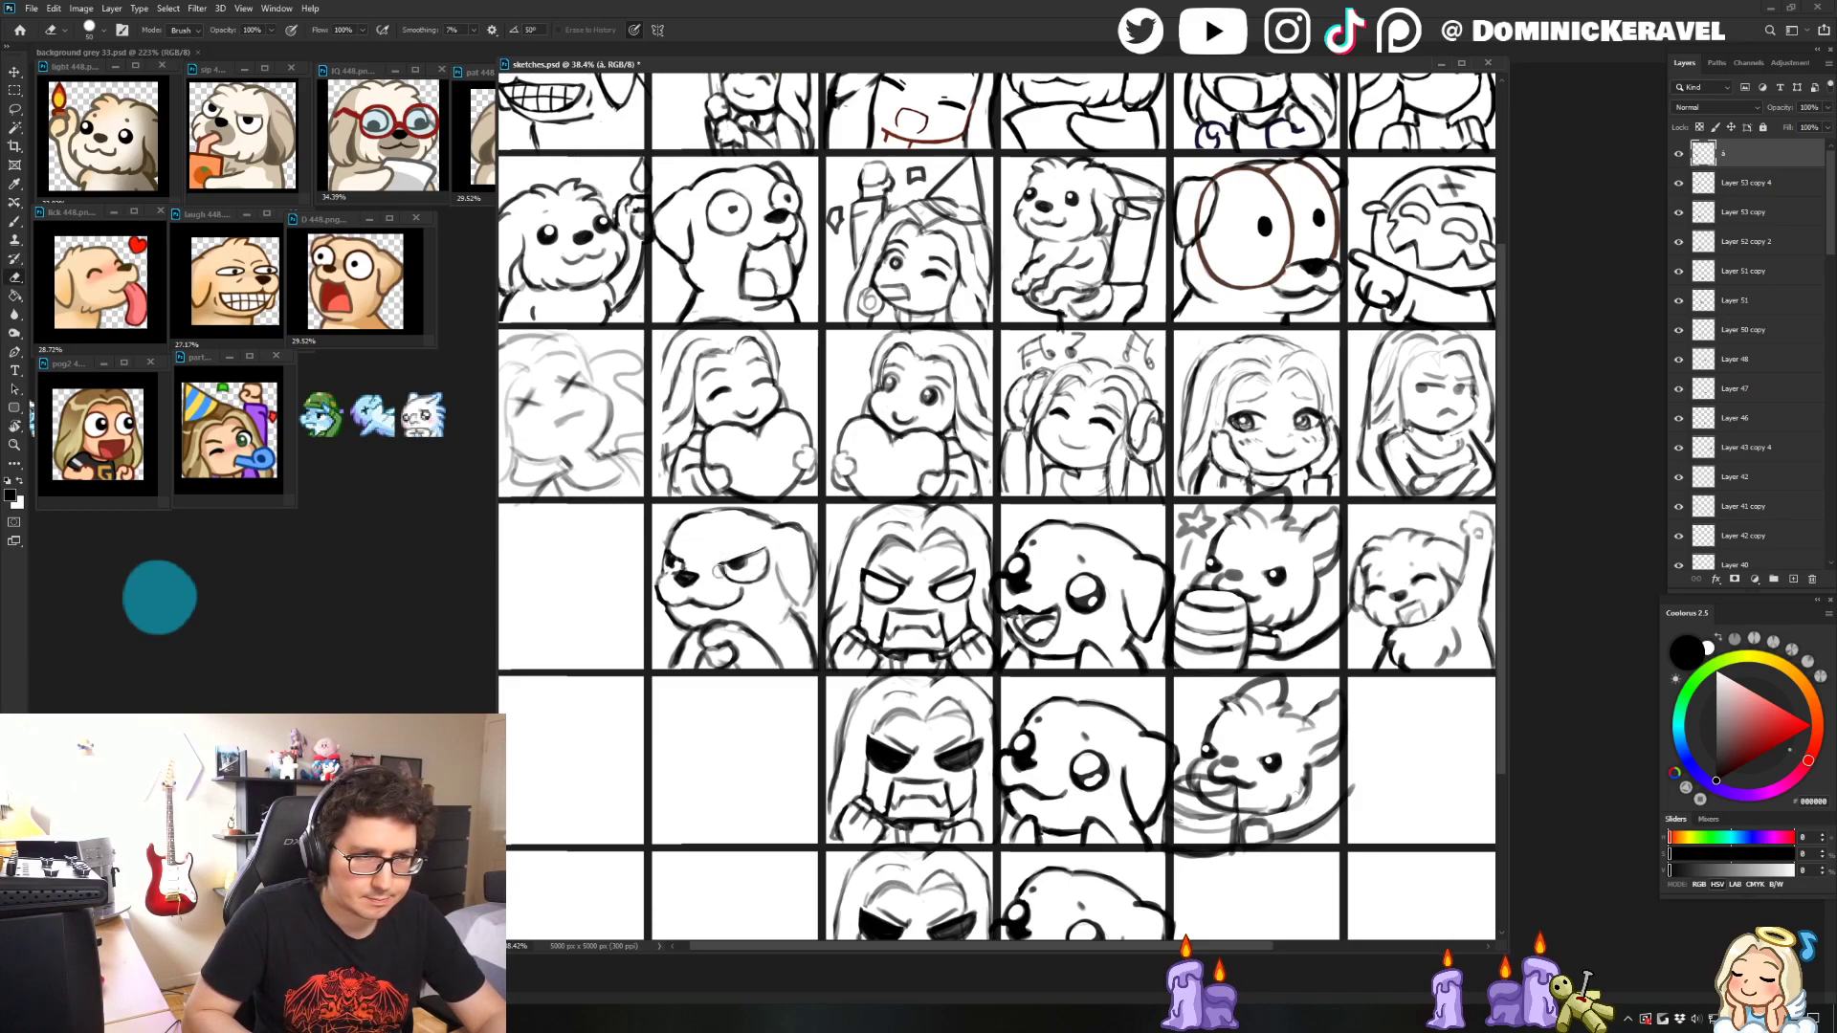
key(v)
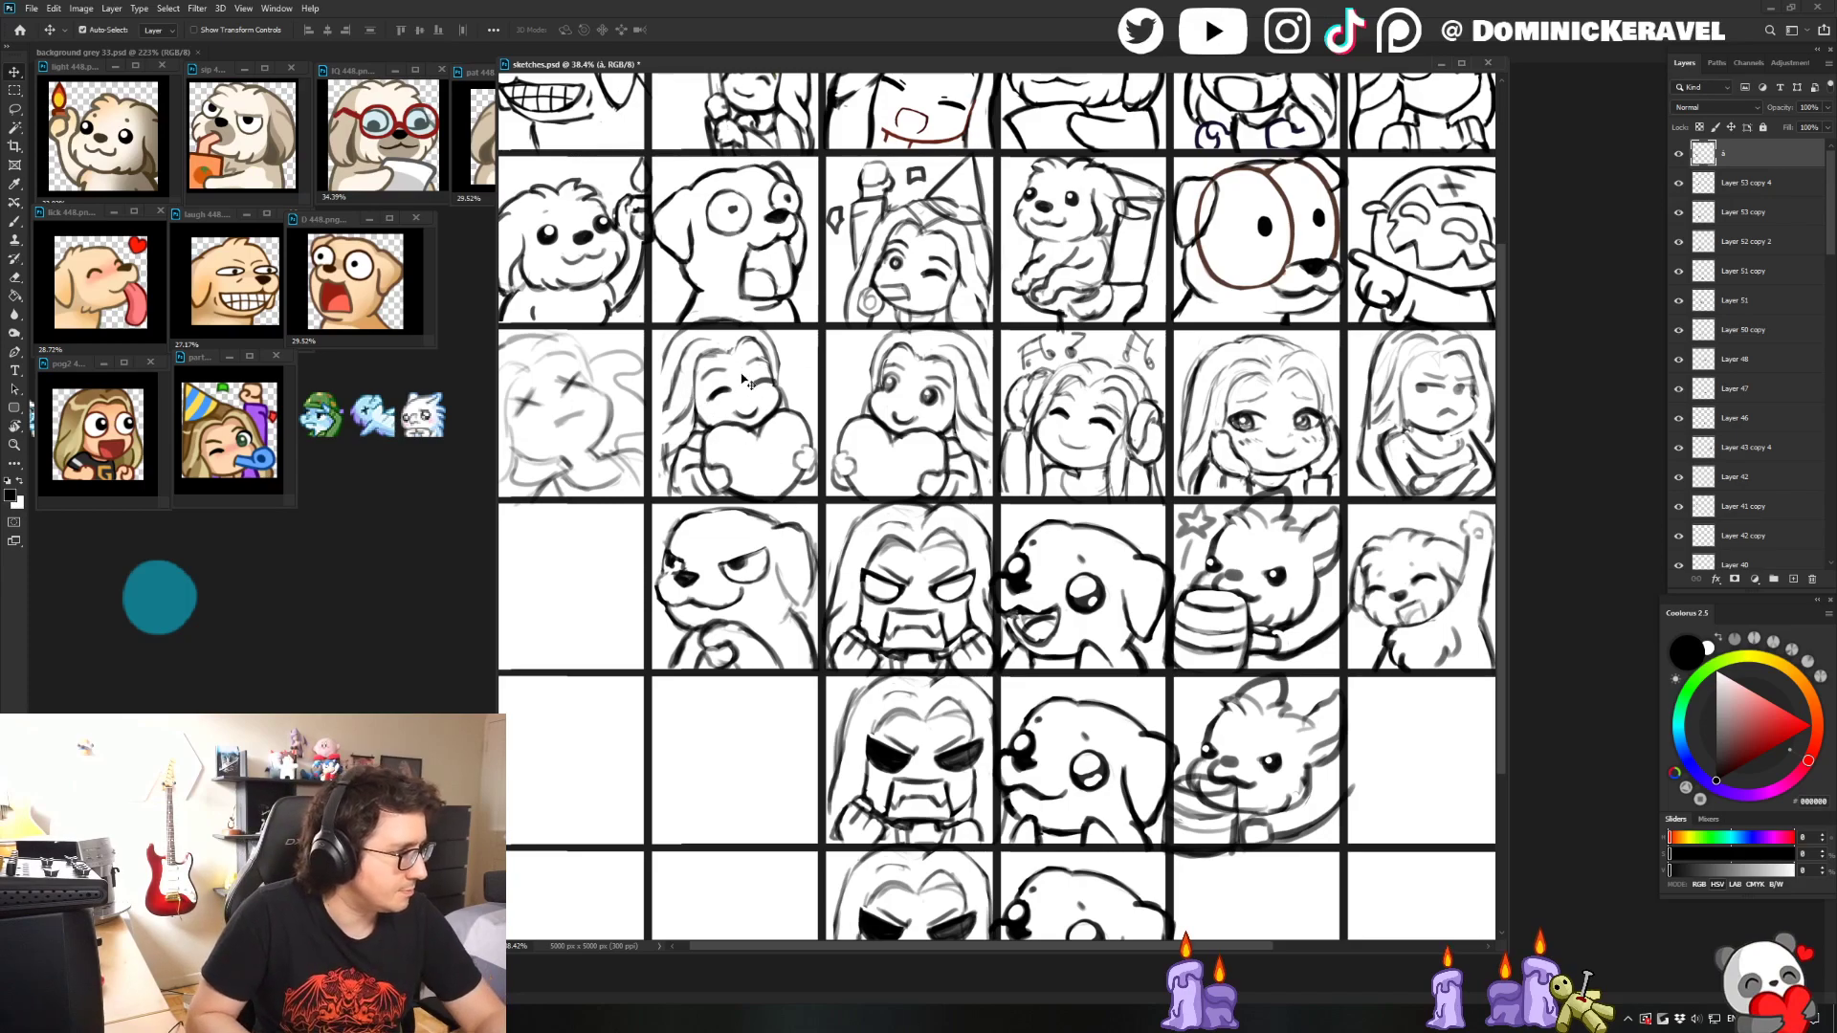
key(e)
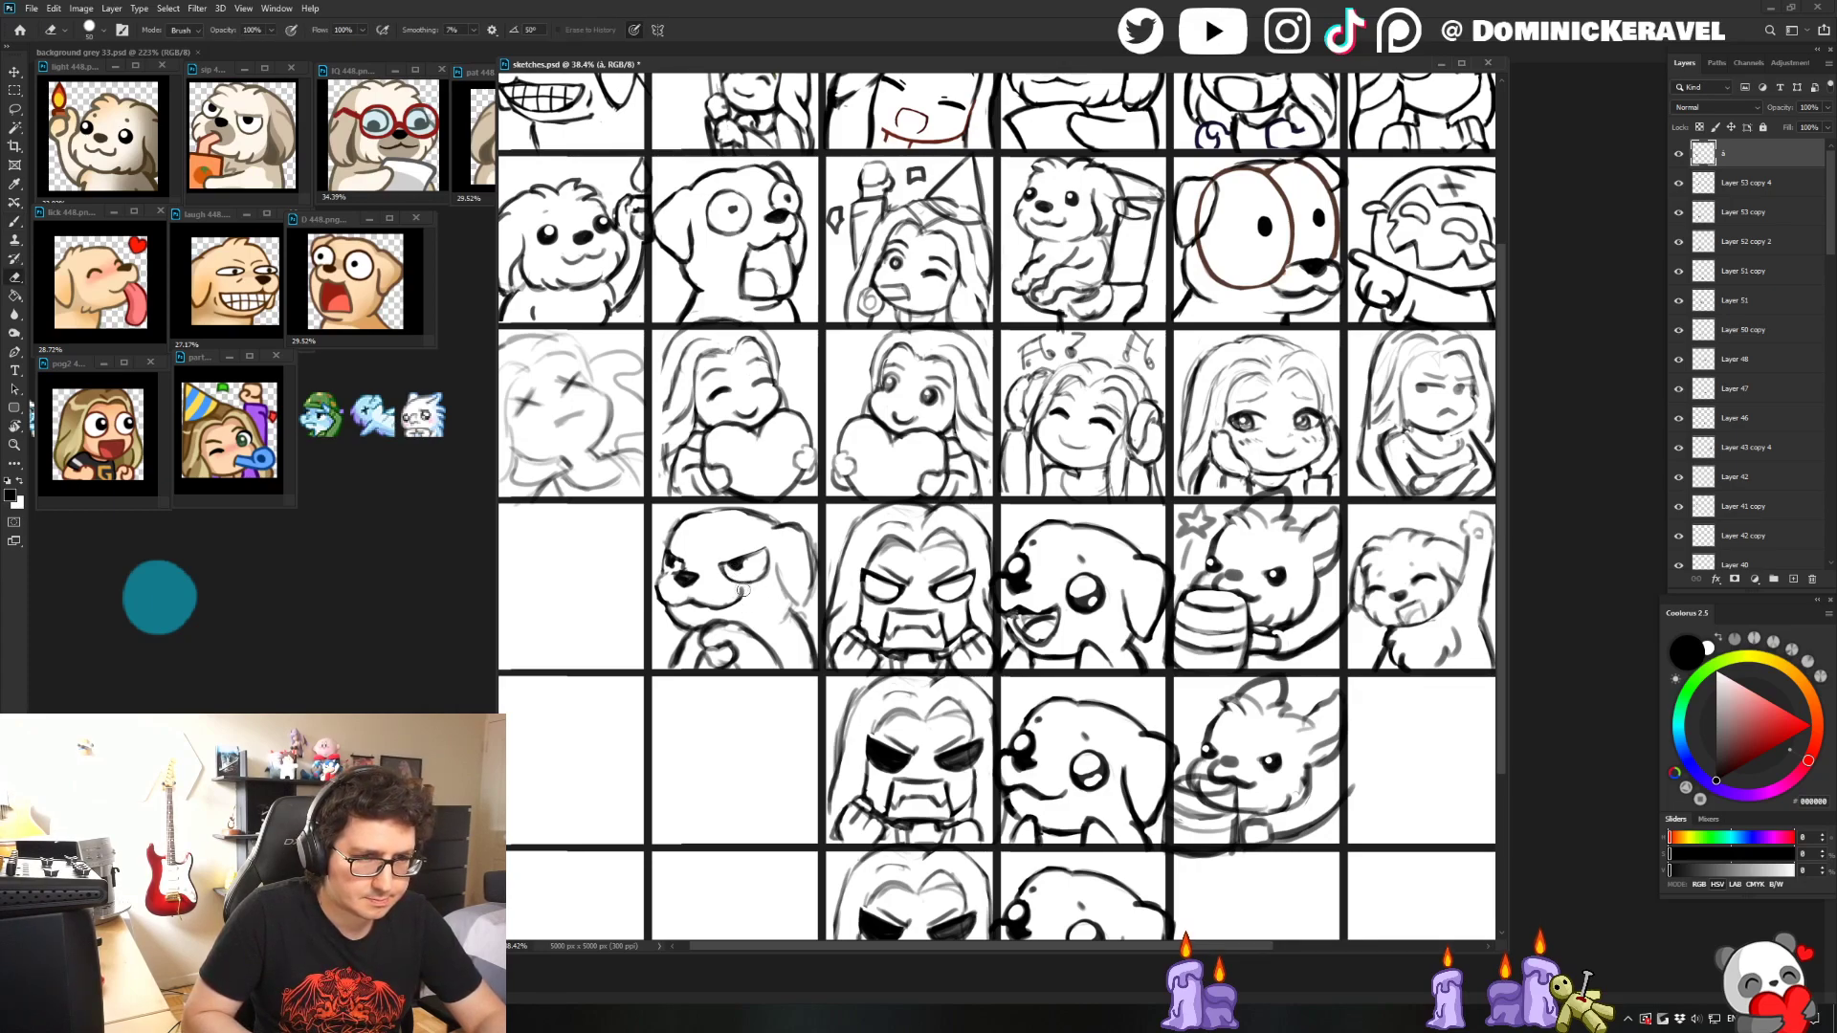
key(b)
key(e)
drag(729, 607, 733, 606)
key(b)
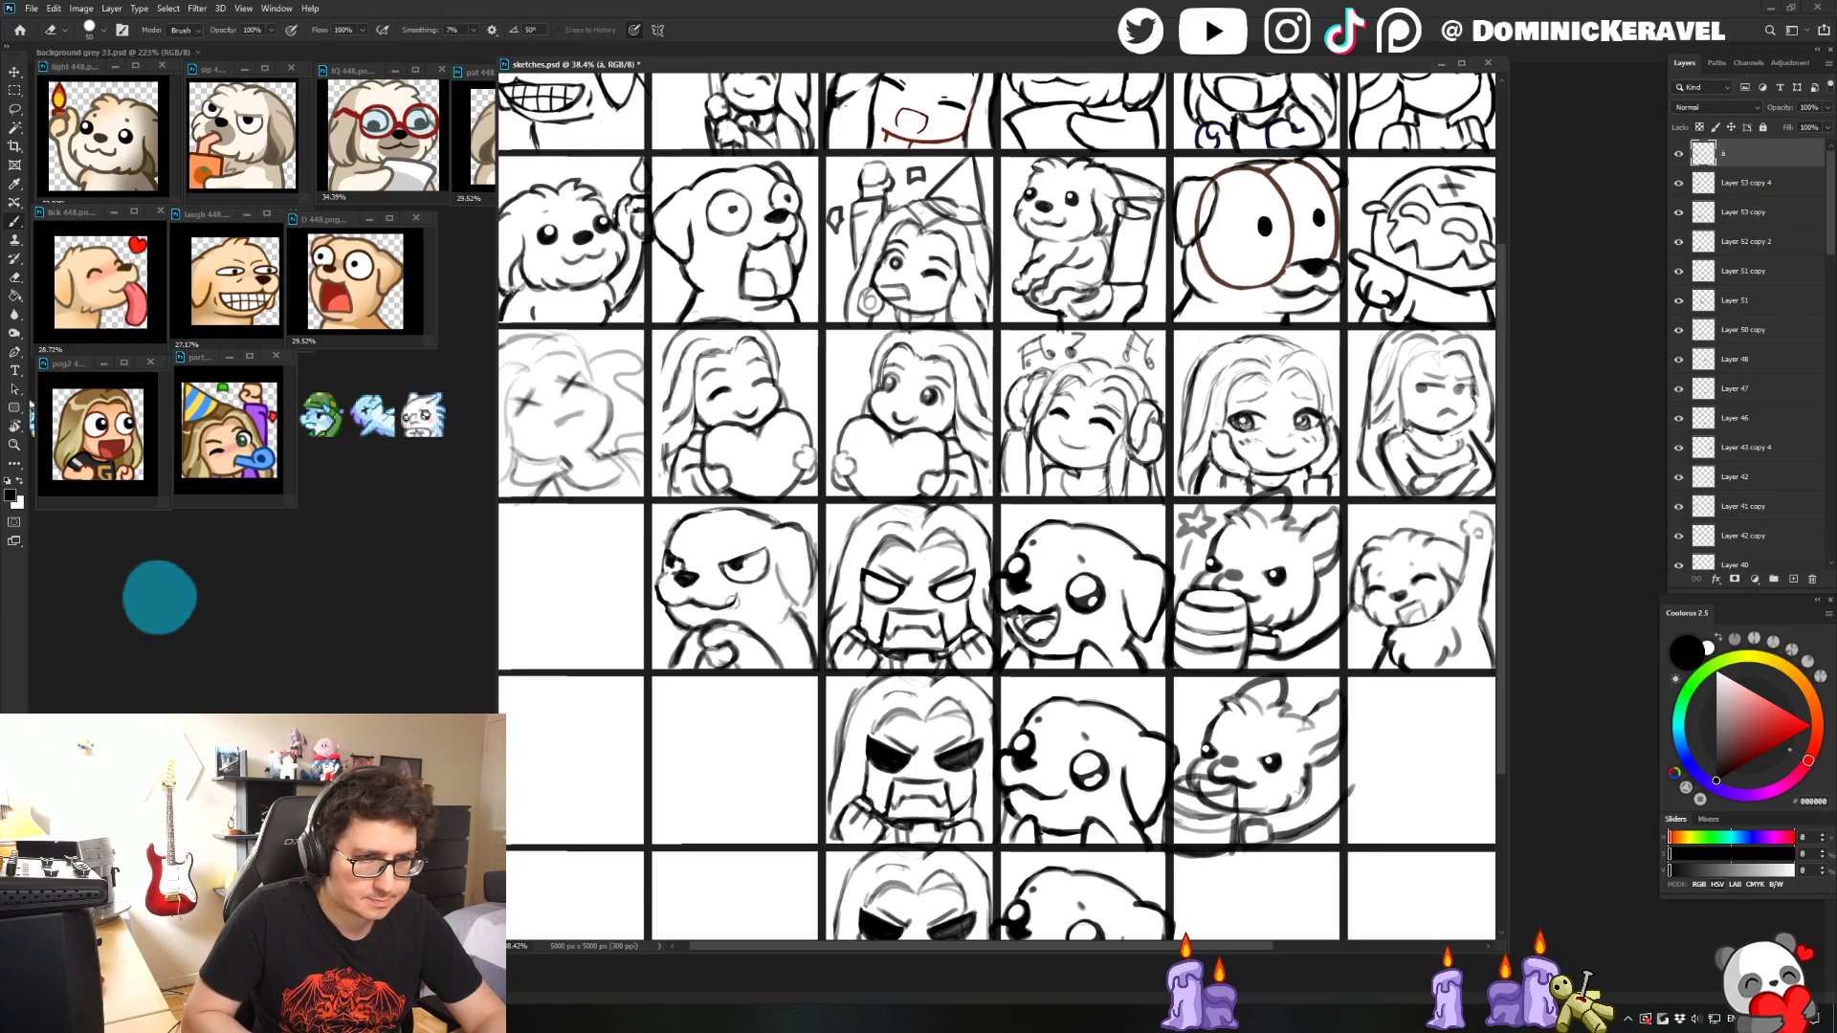
key(b)
key(e)
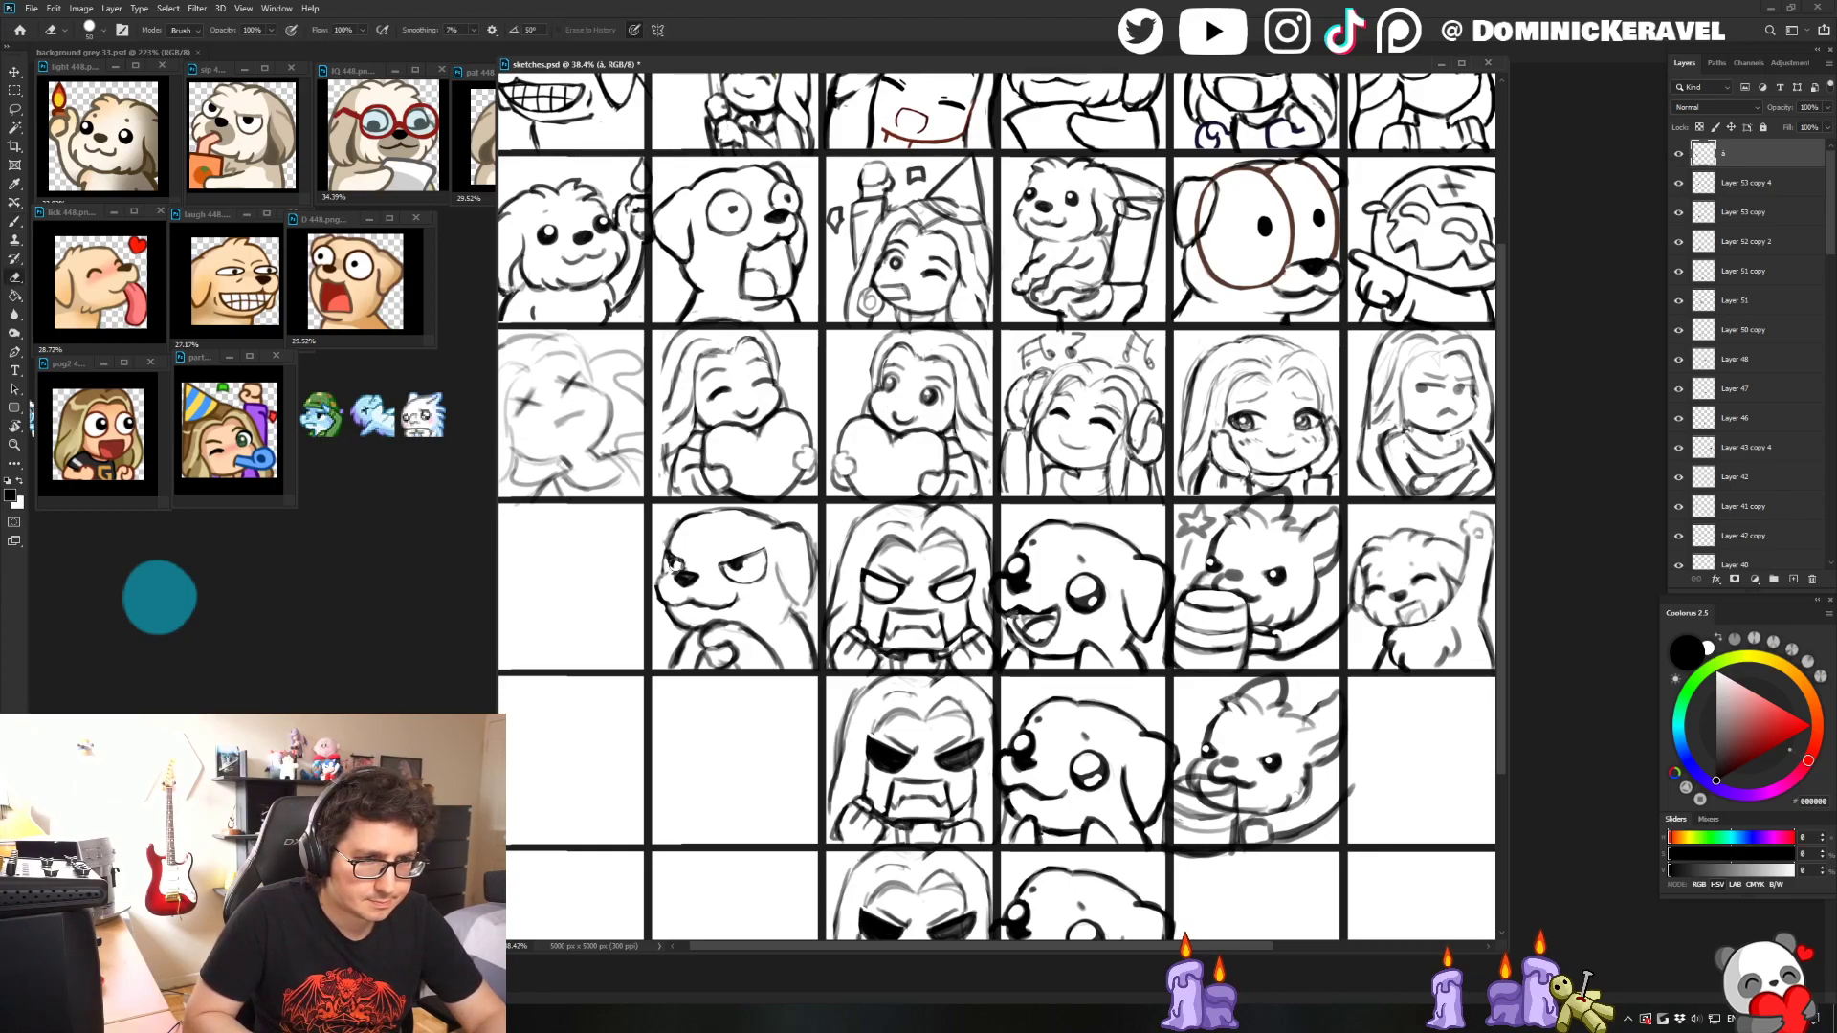
- Erase the inner lines of the scheming dog's curled paw and redraw it as a simpler rounded paw with a forearm line
key(b)
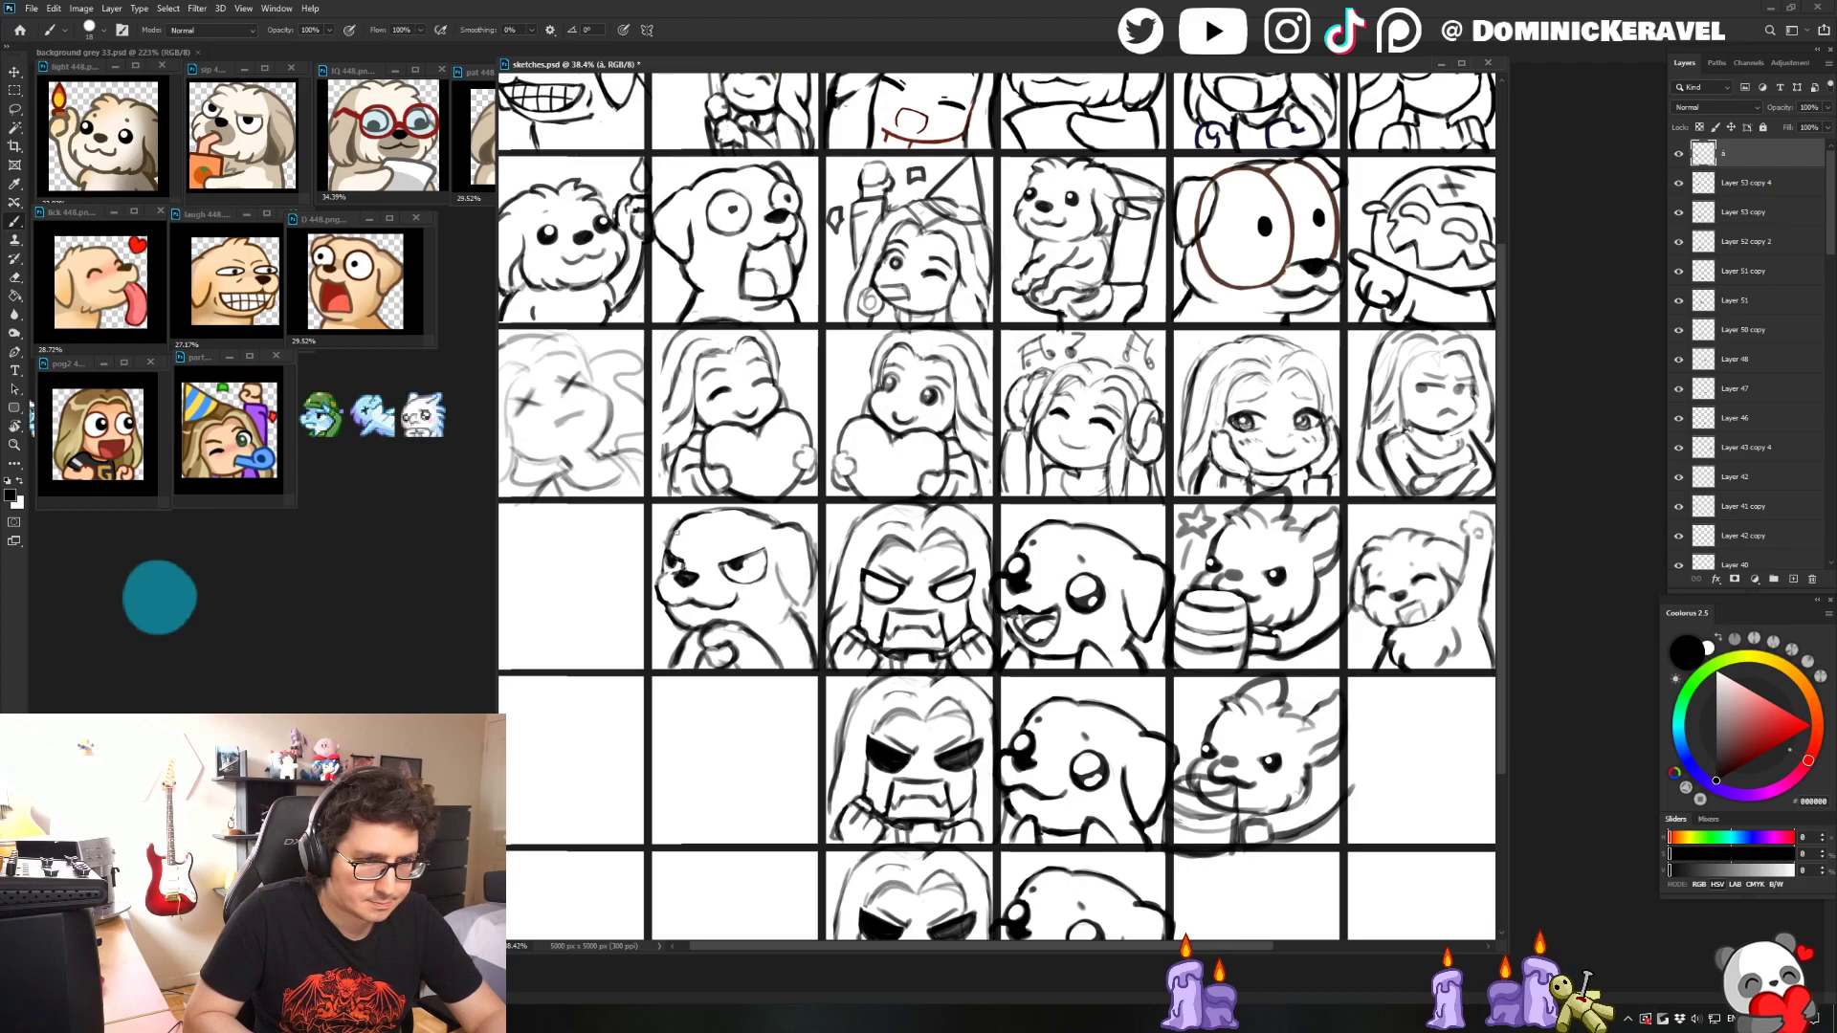
key(v)
key(b)
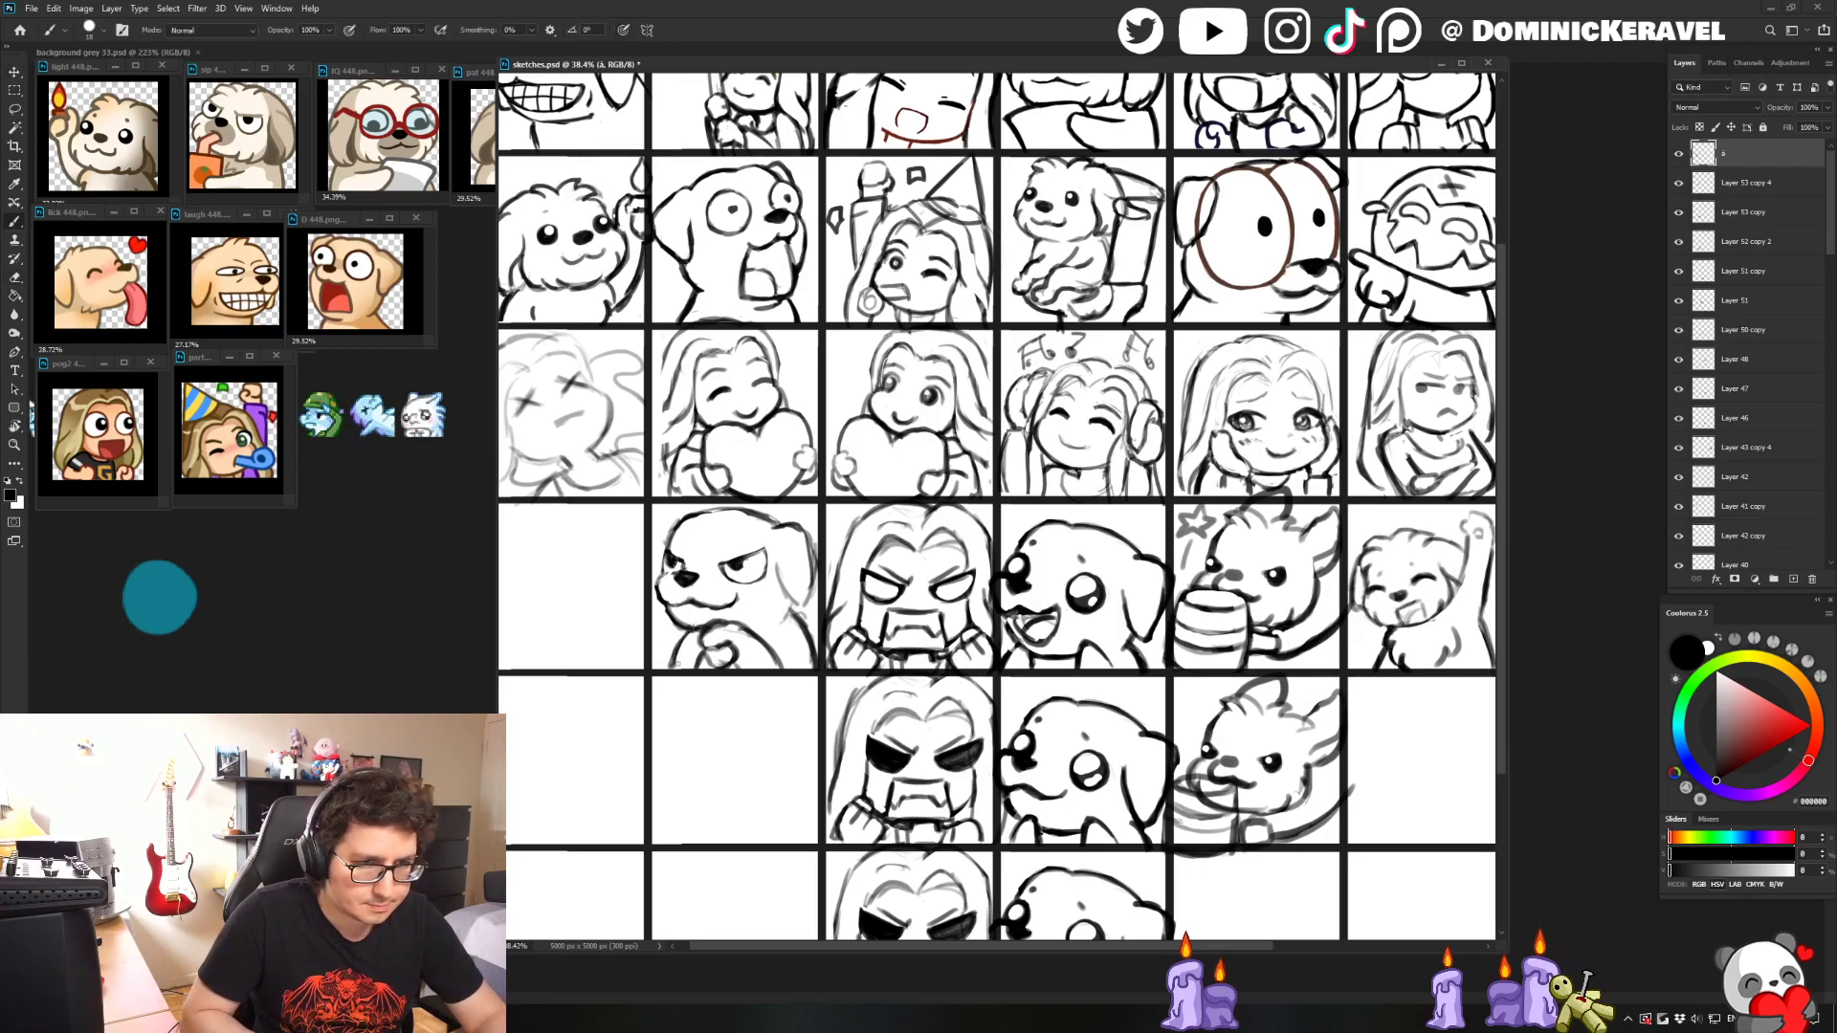
key(e)
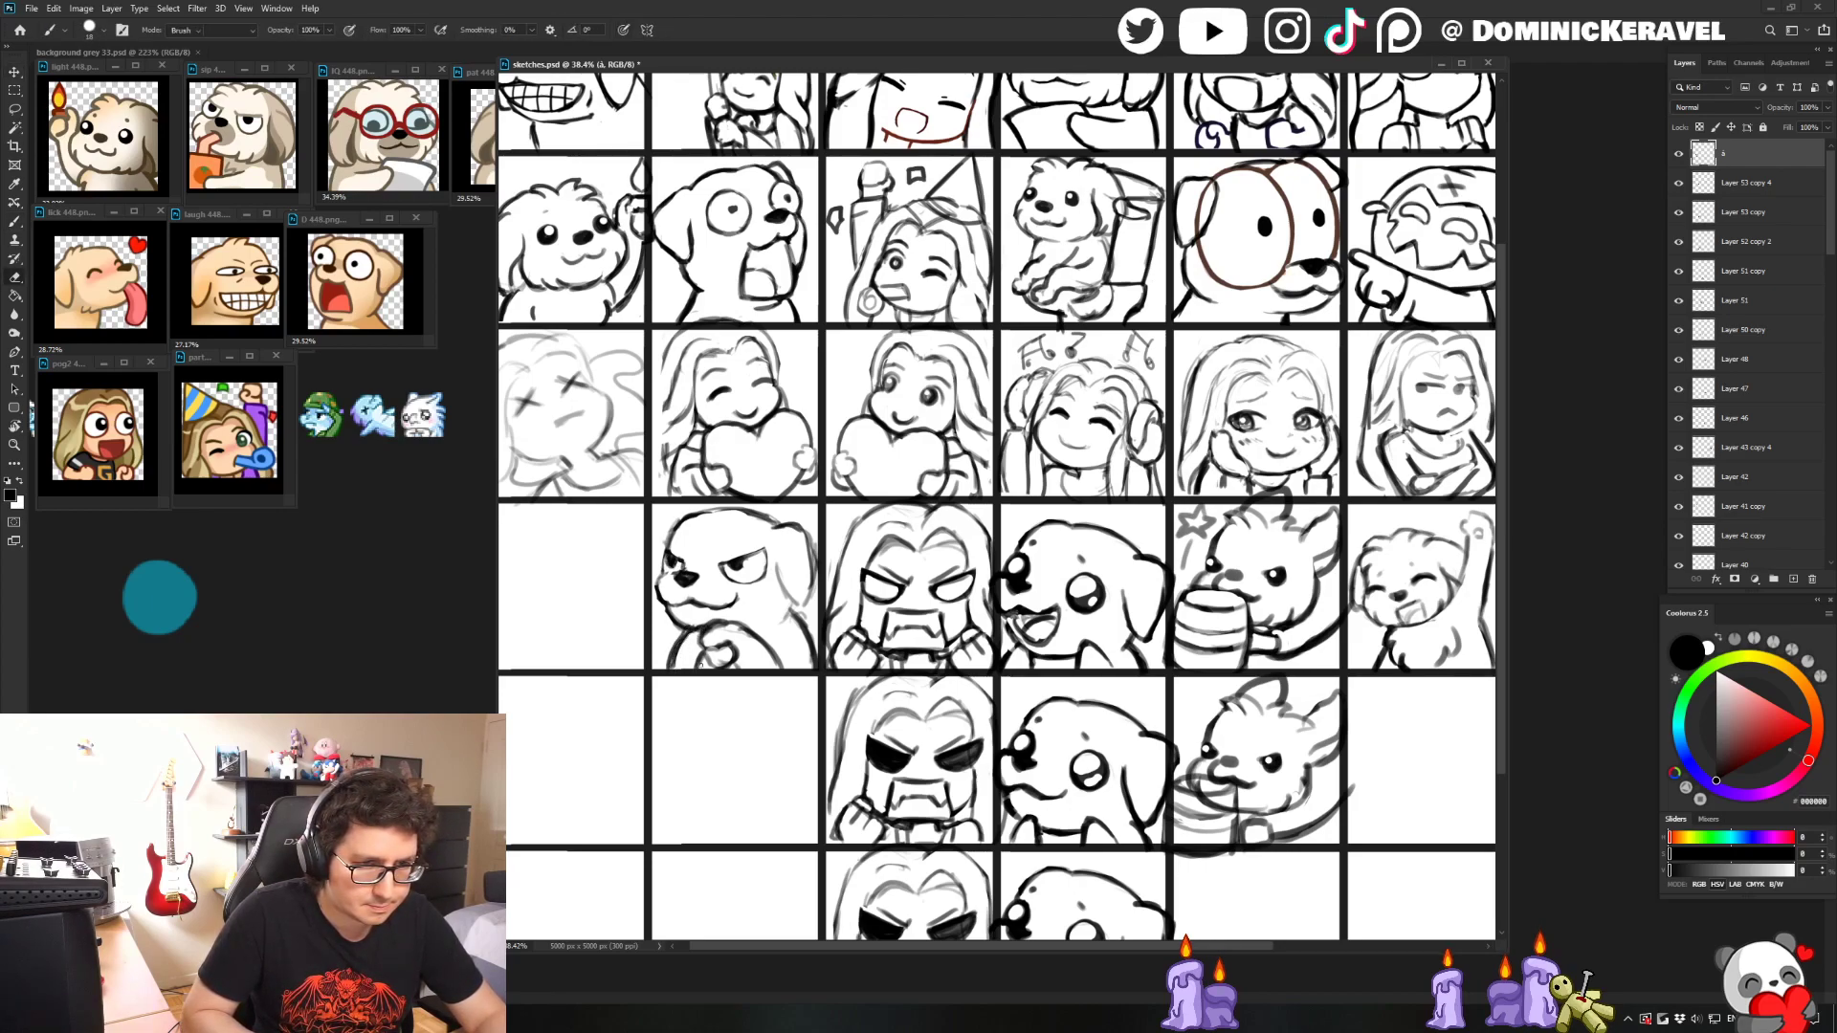
key(b)
key(e)
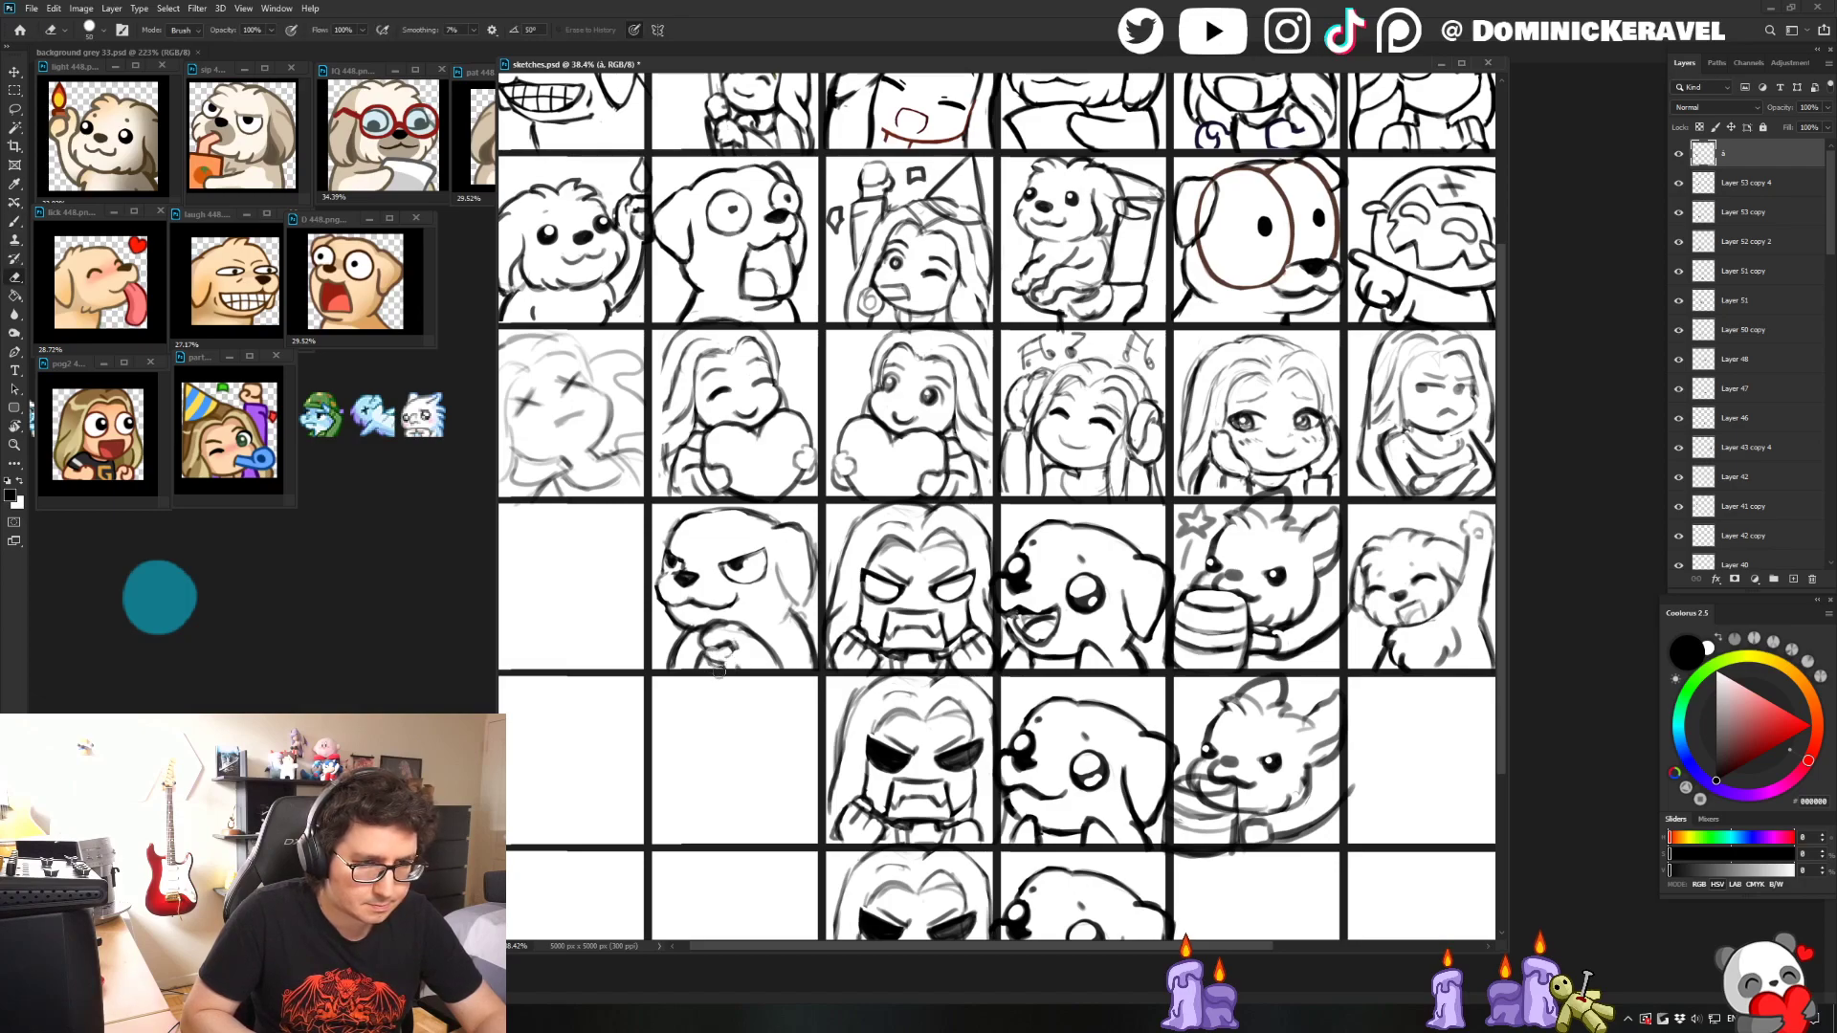
key(b)
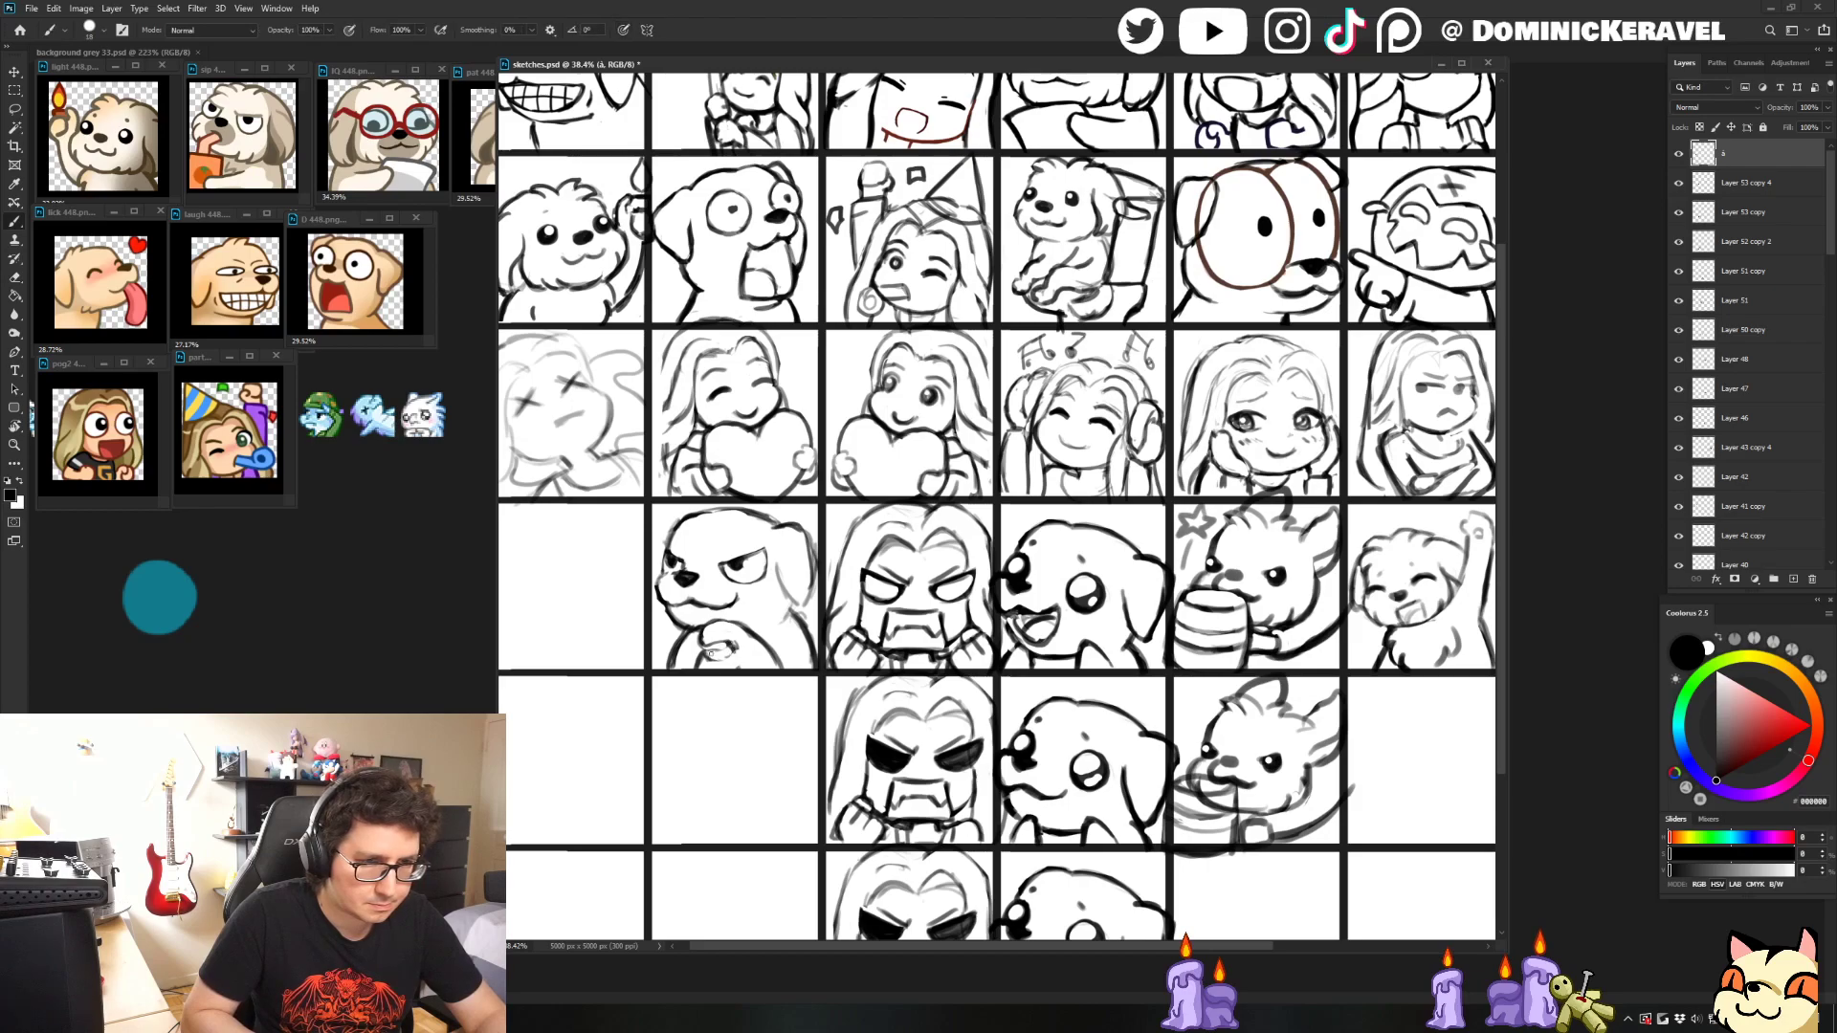
drag(710, 649, 722, 656)
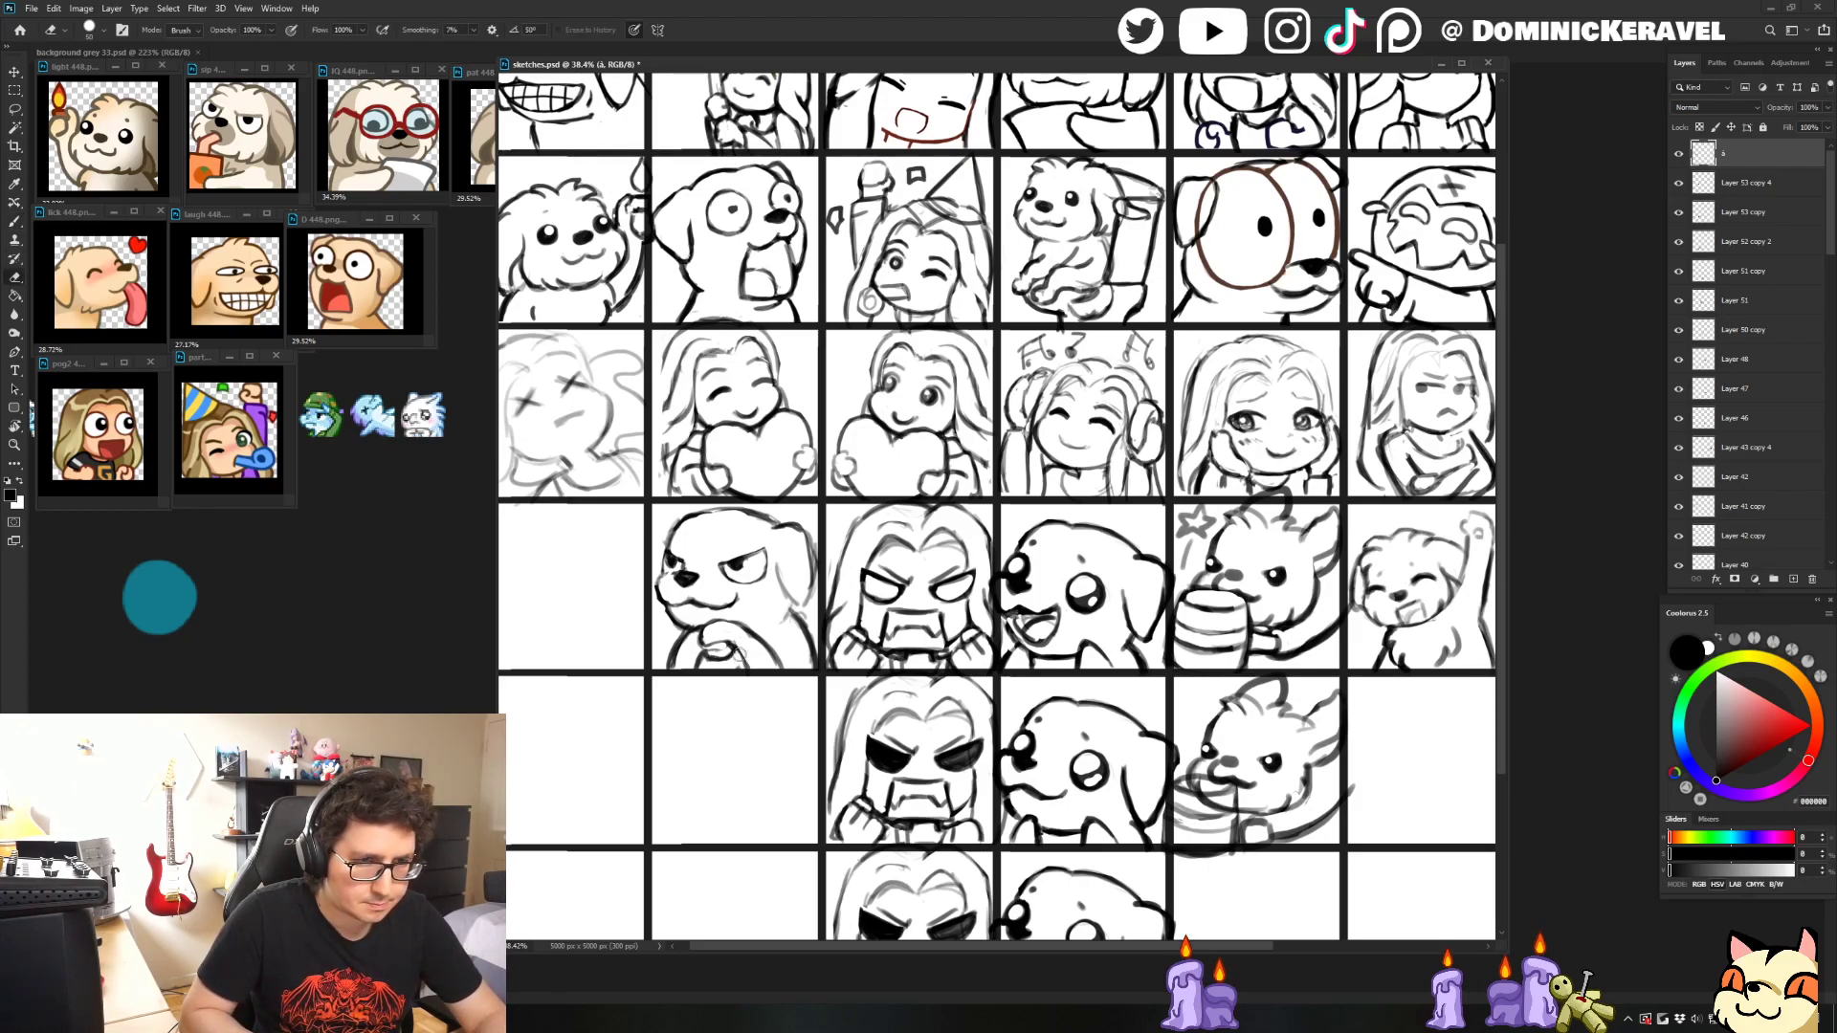
drag(732, 647, 748, 675)
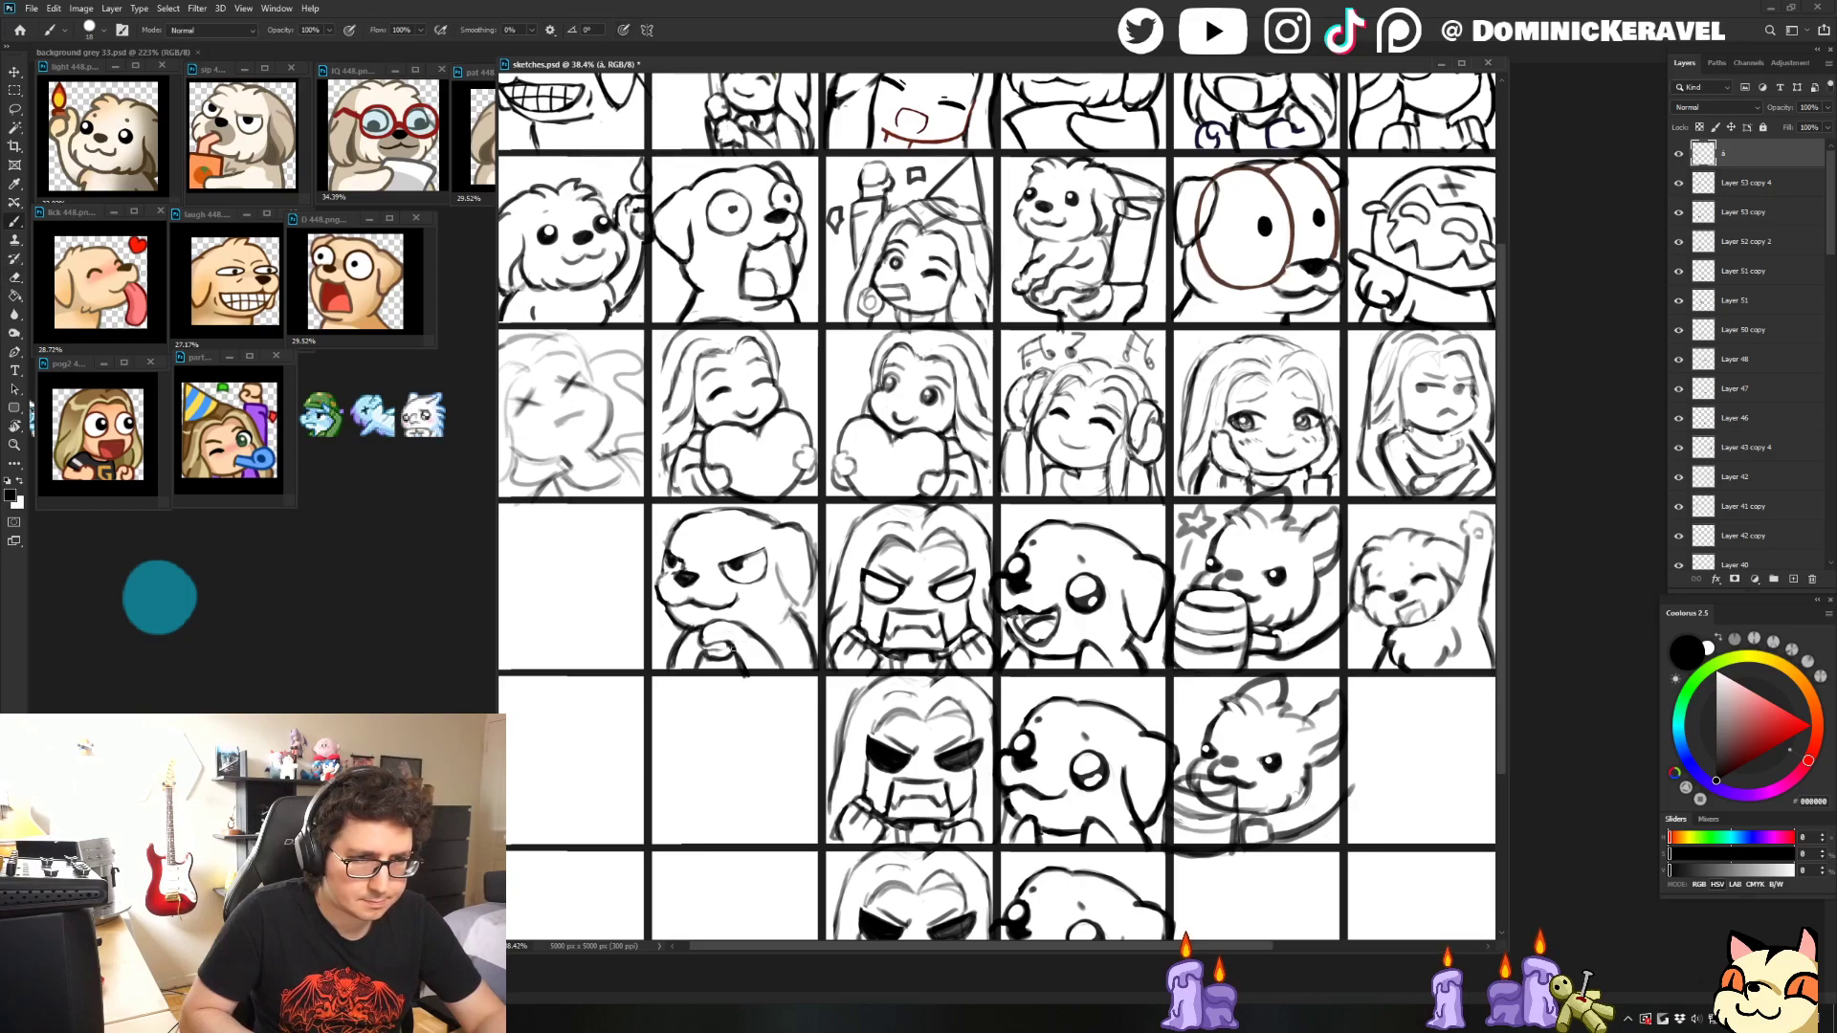
- Clean up the scheming dog's curled paw, chin and chest lines with alternating small eraser and brush corrections
key(e)
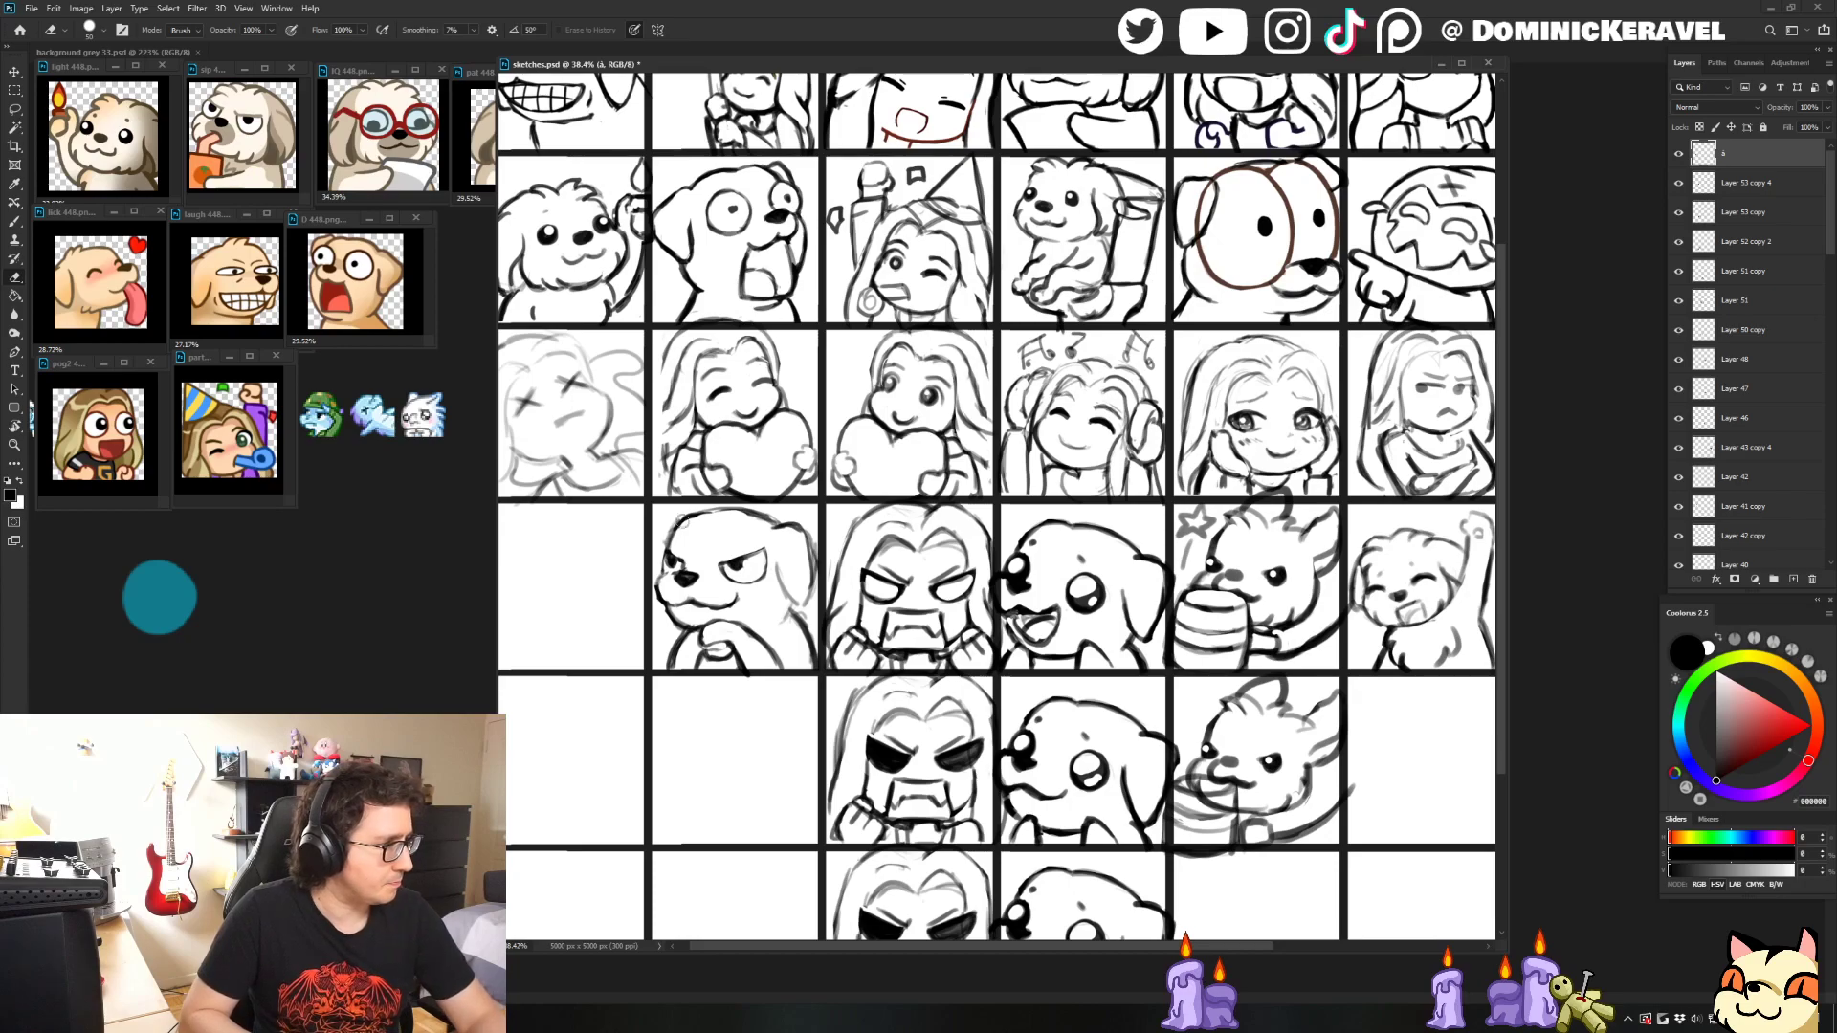
key(b)
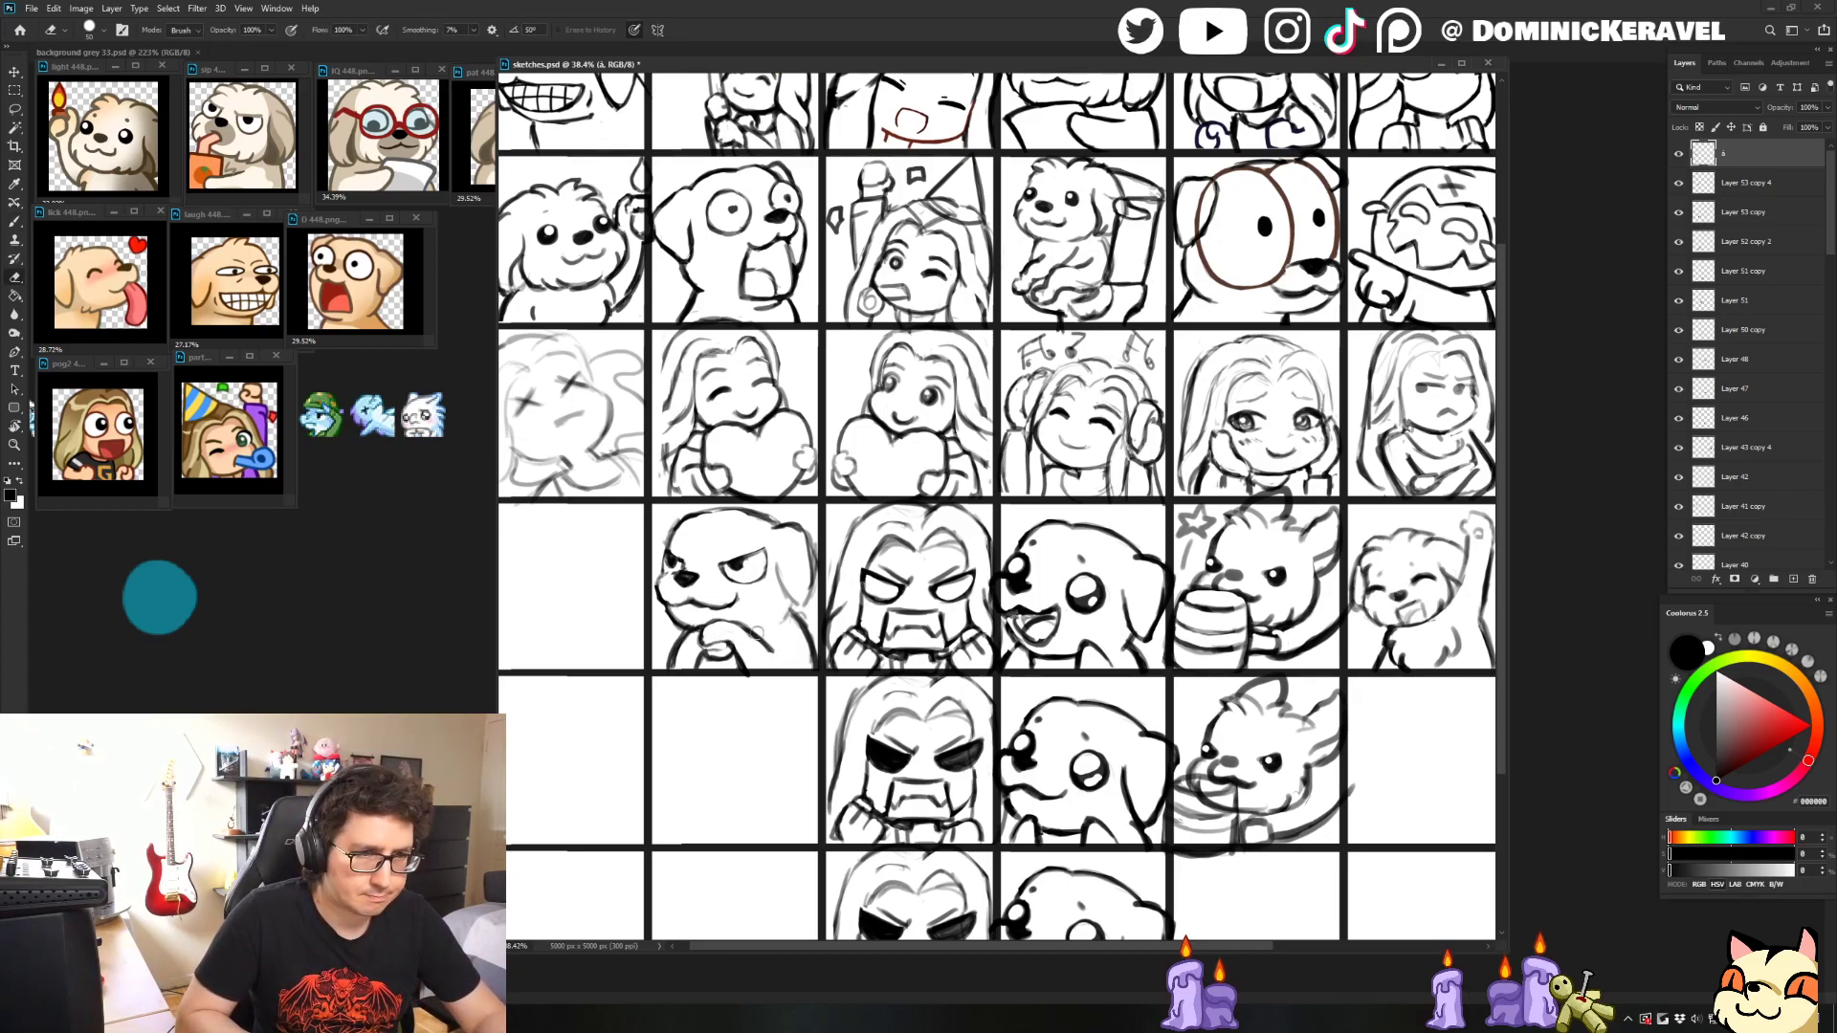
key(e)
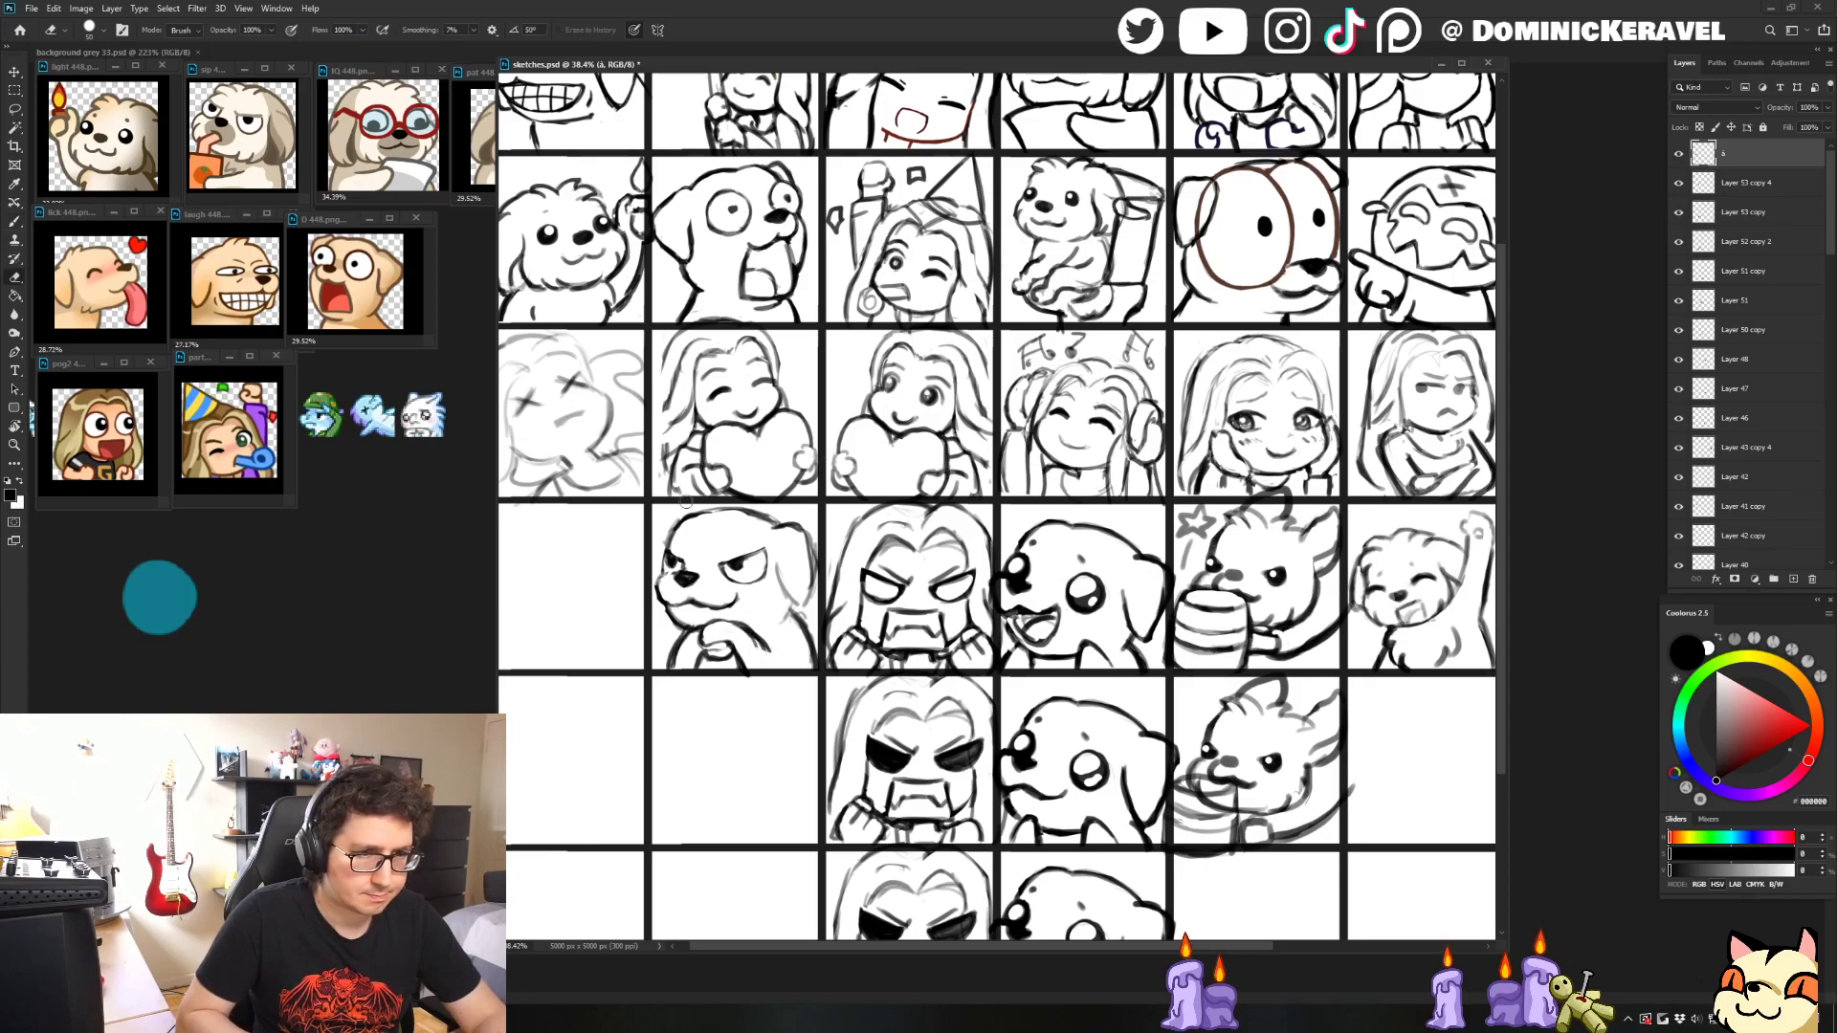
key(b)
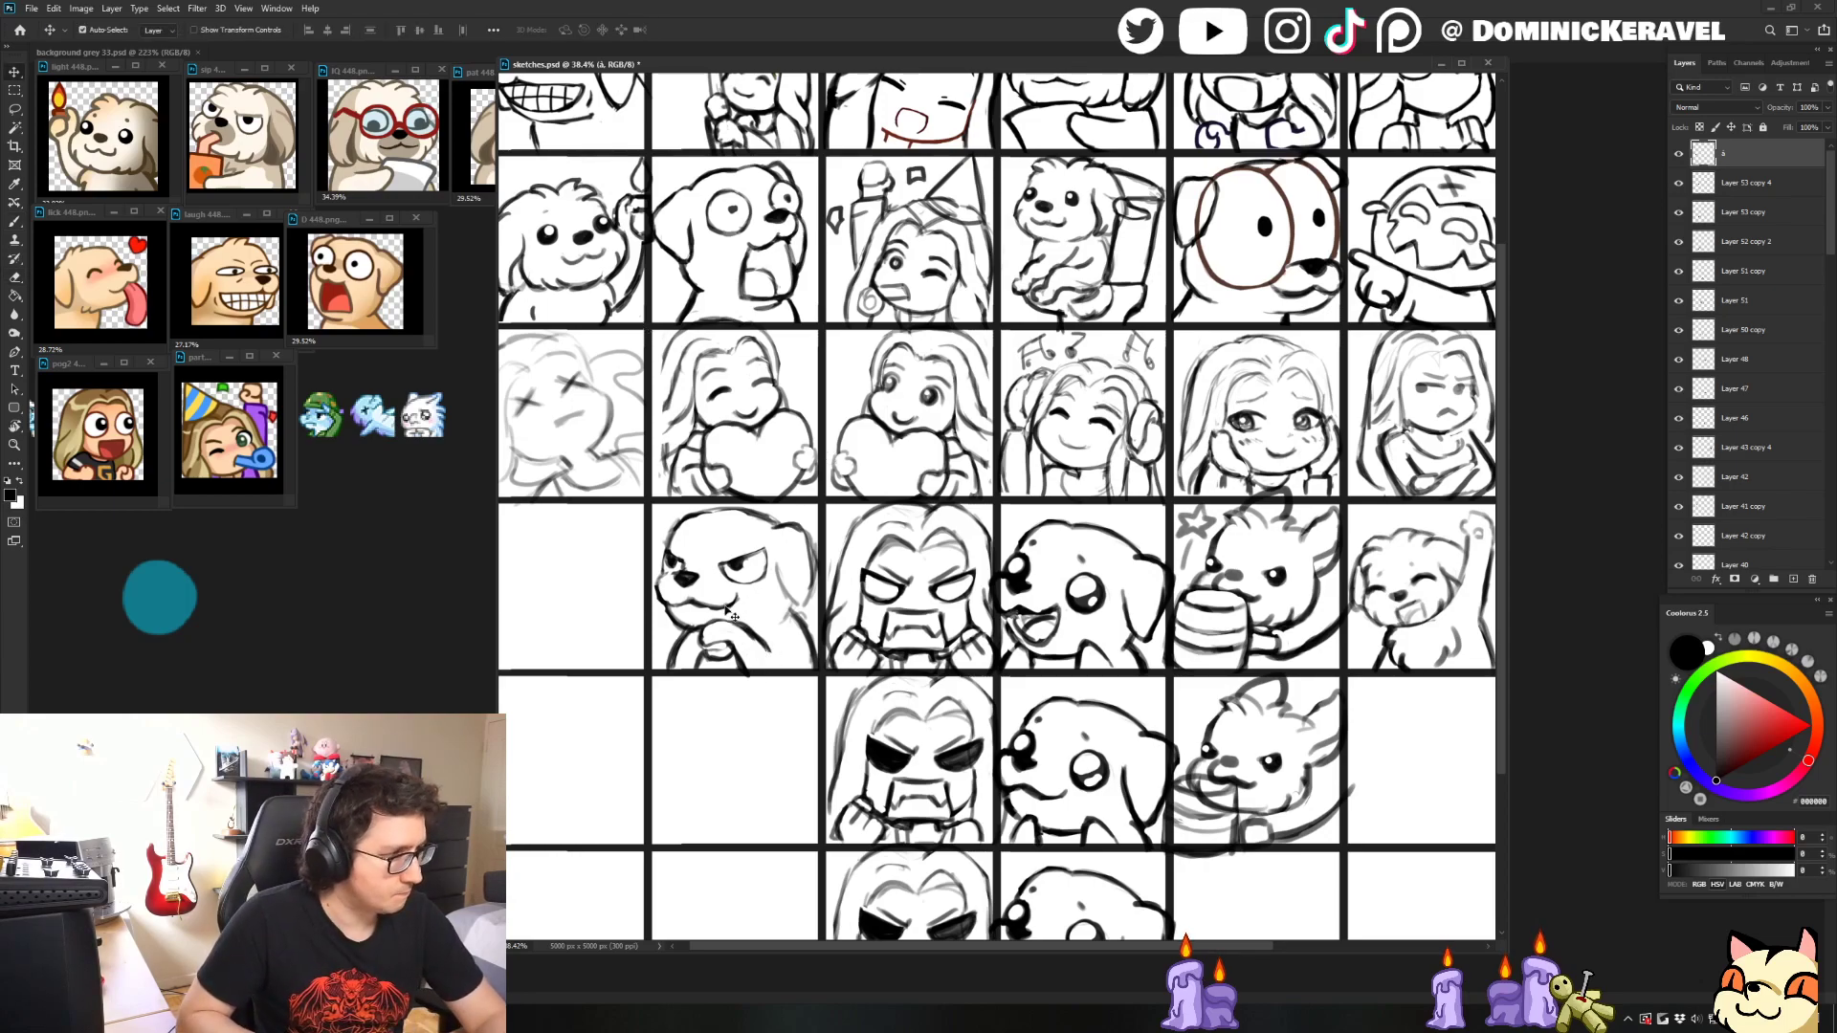
key(e)
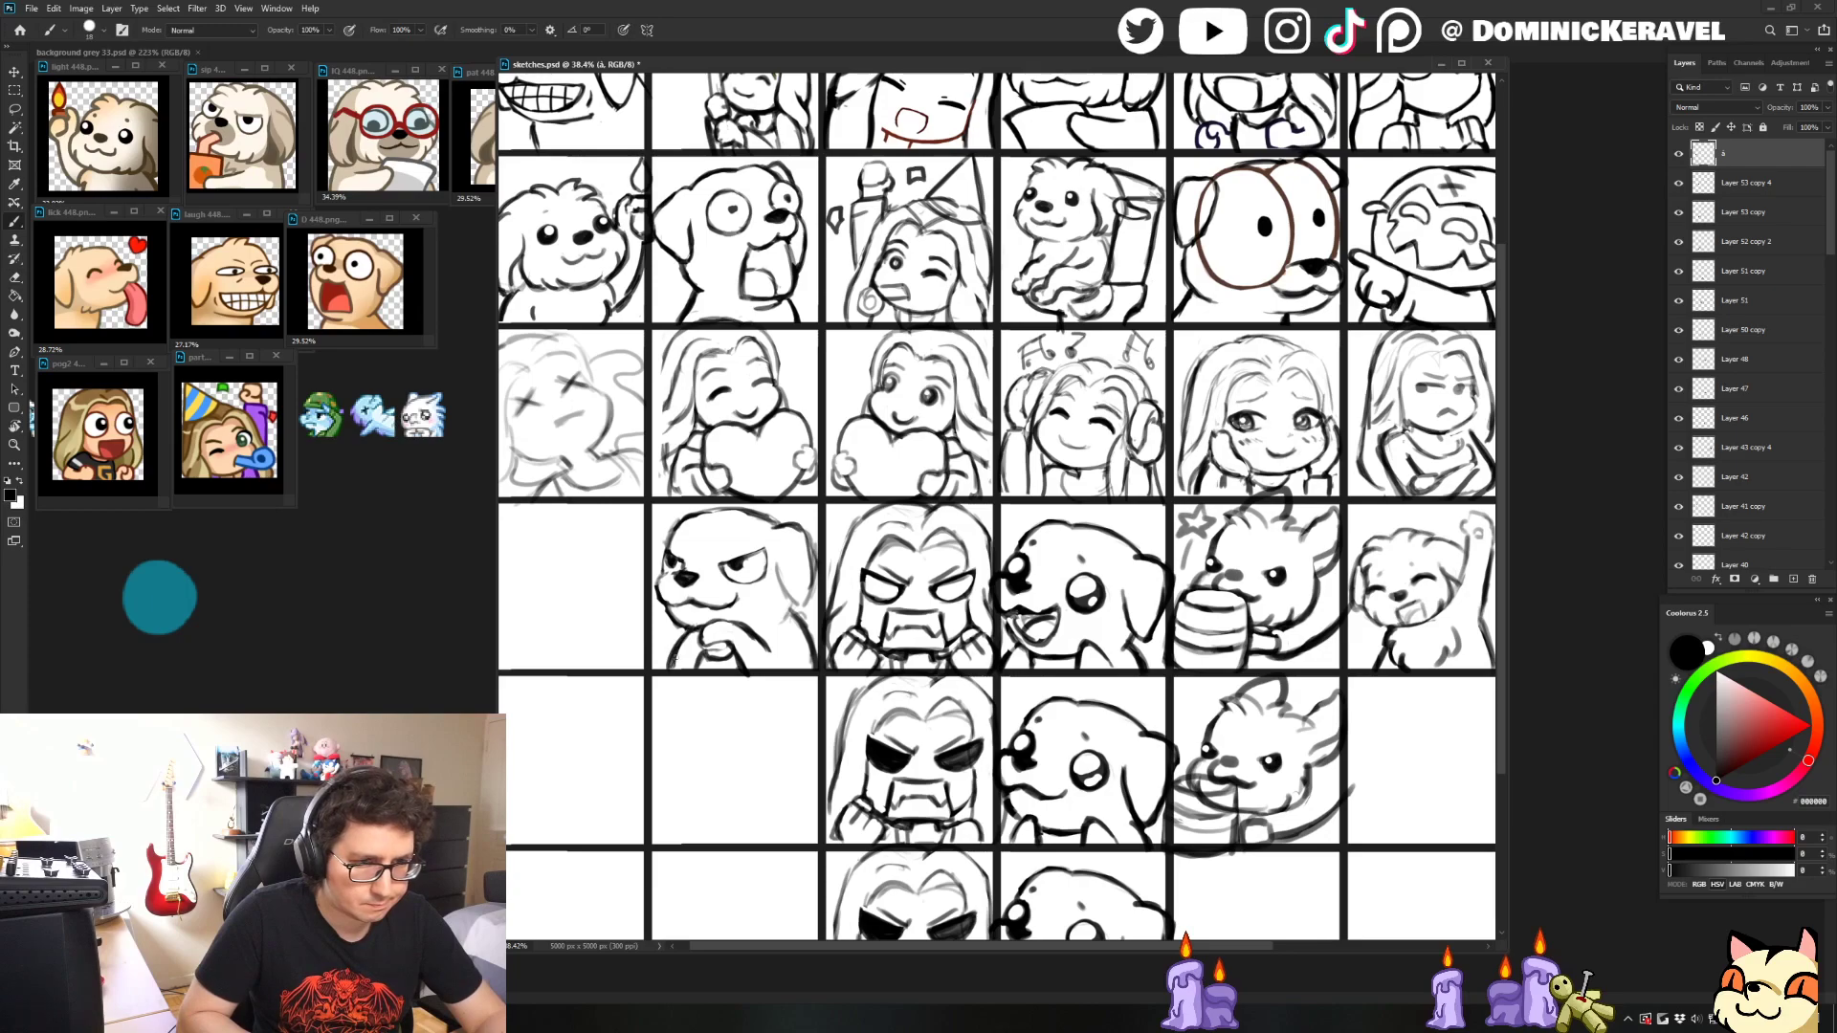
key(b)
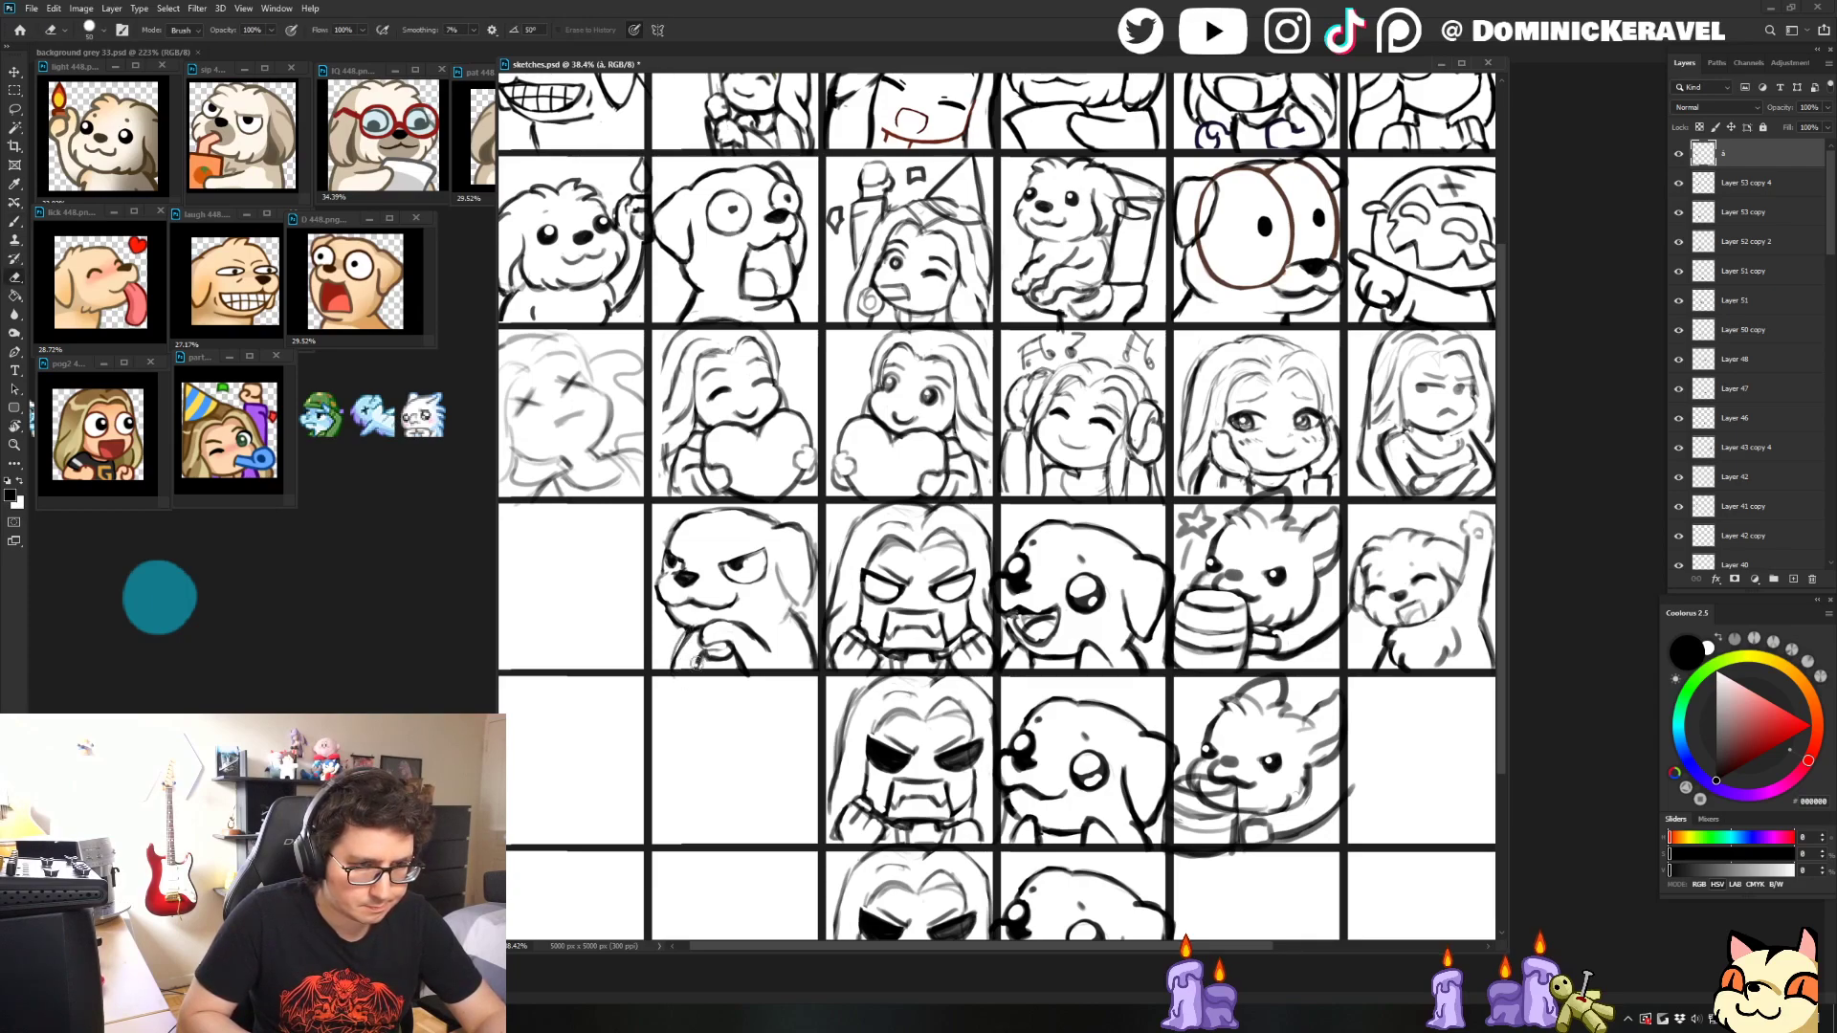
key(e)
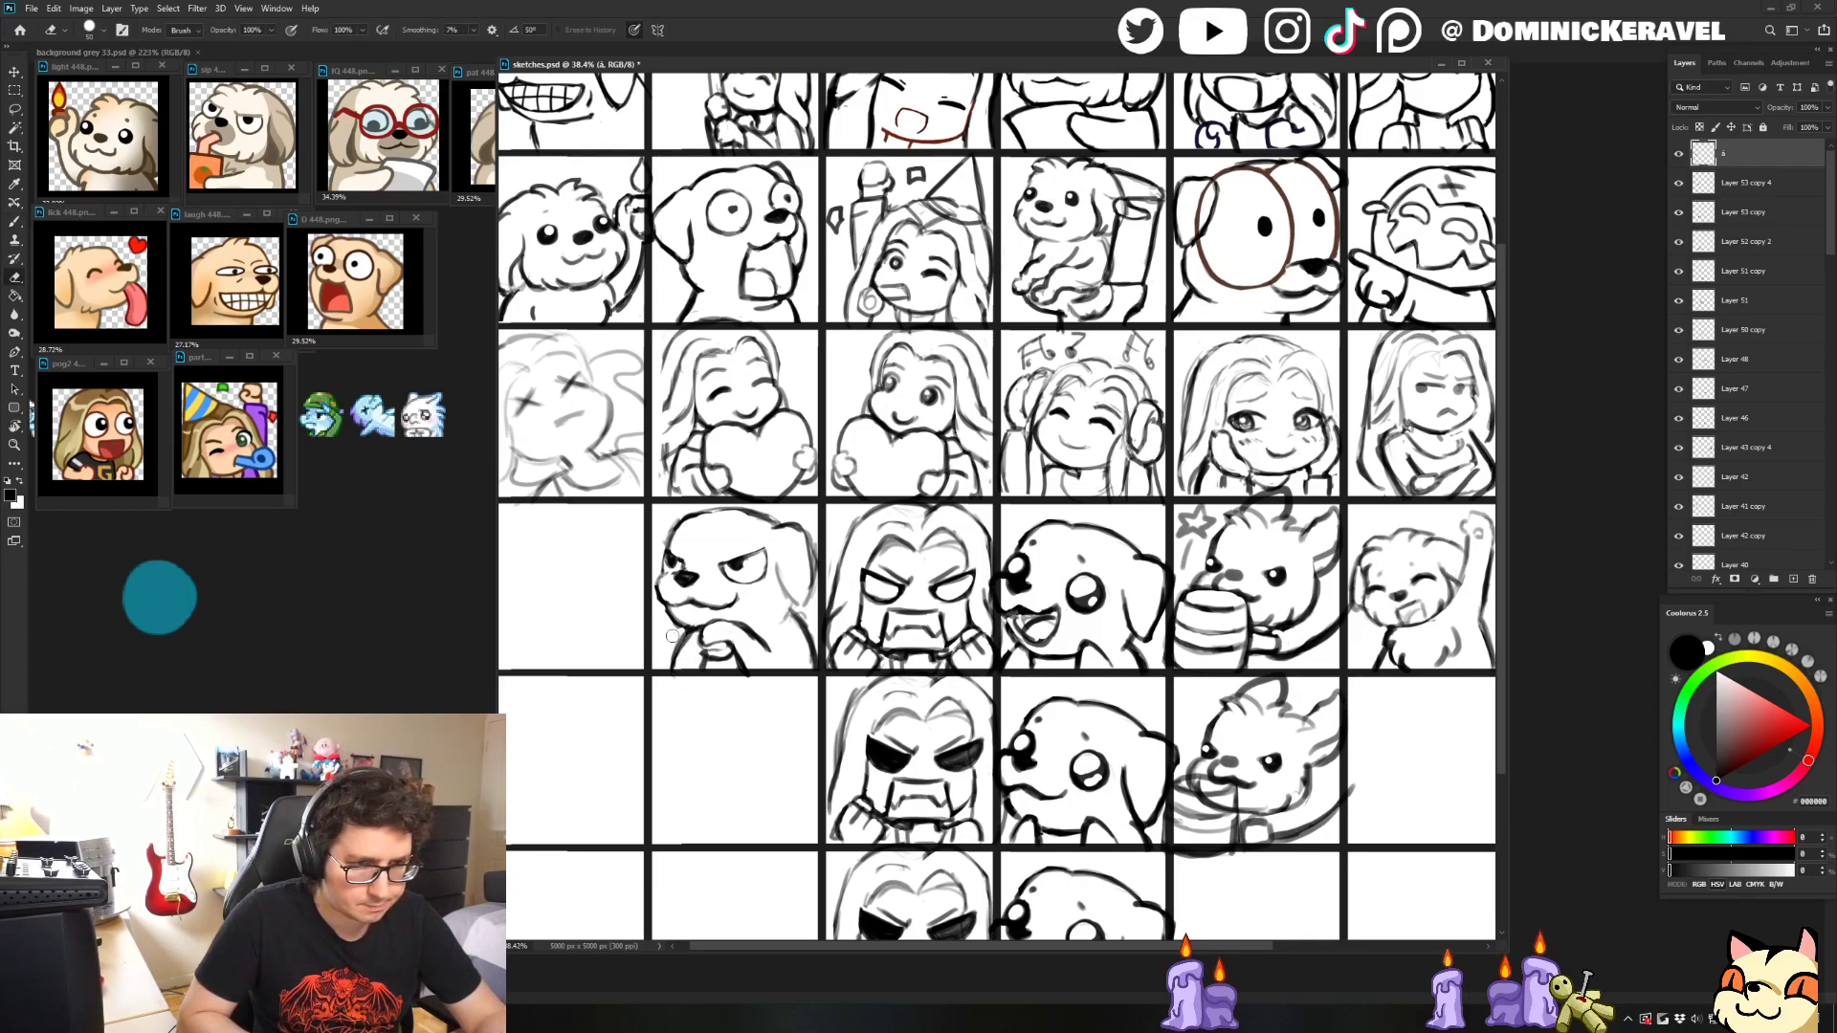
key(b)
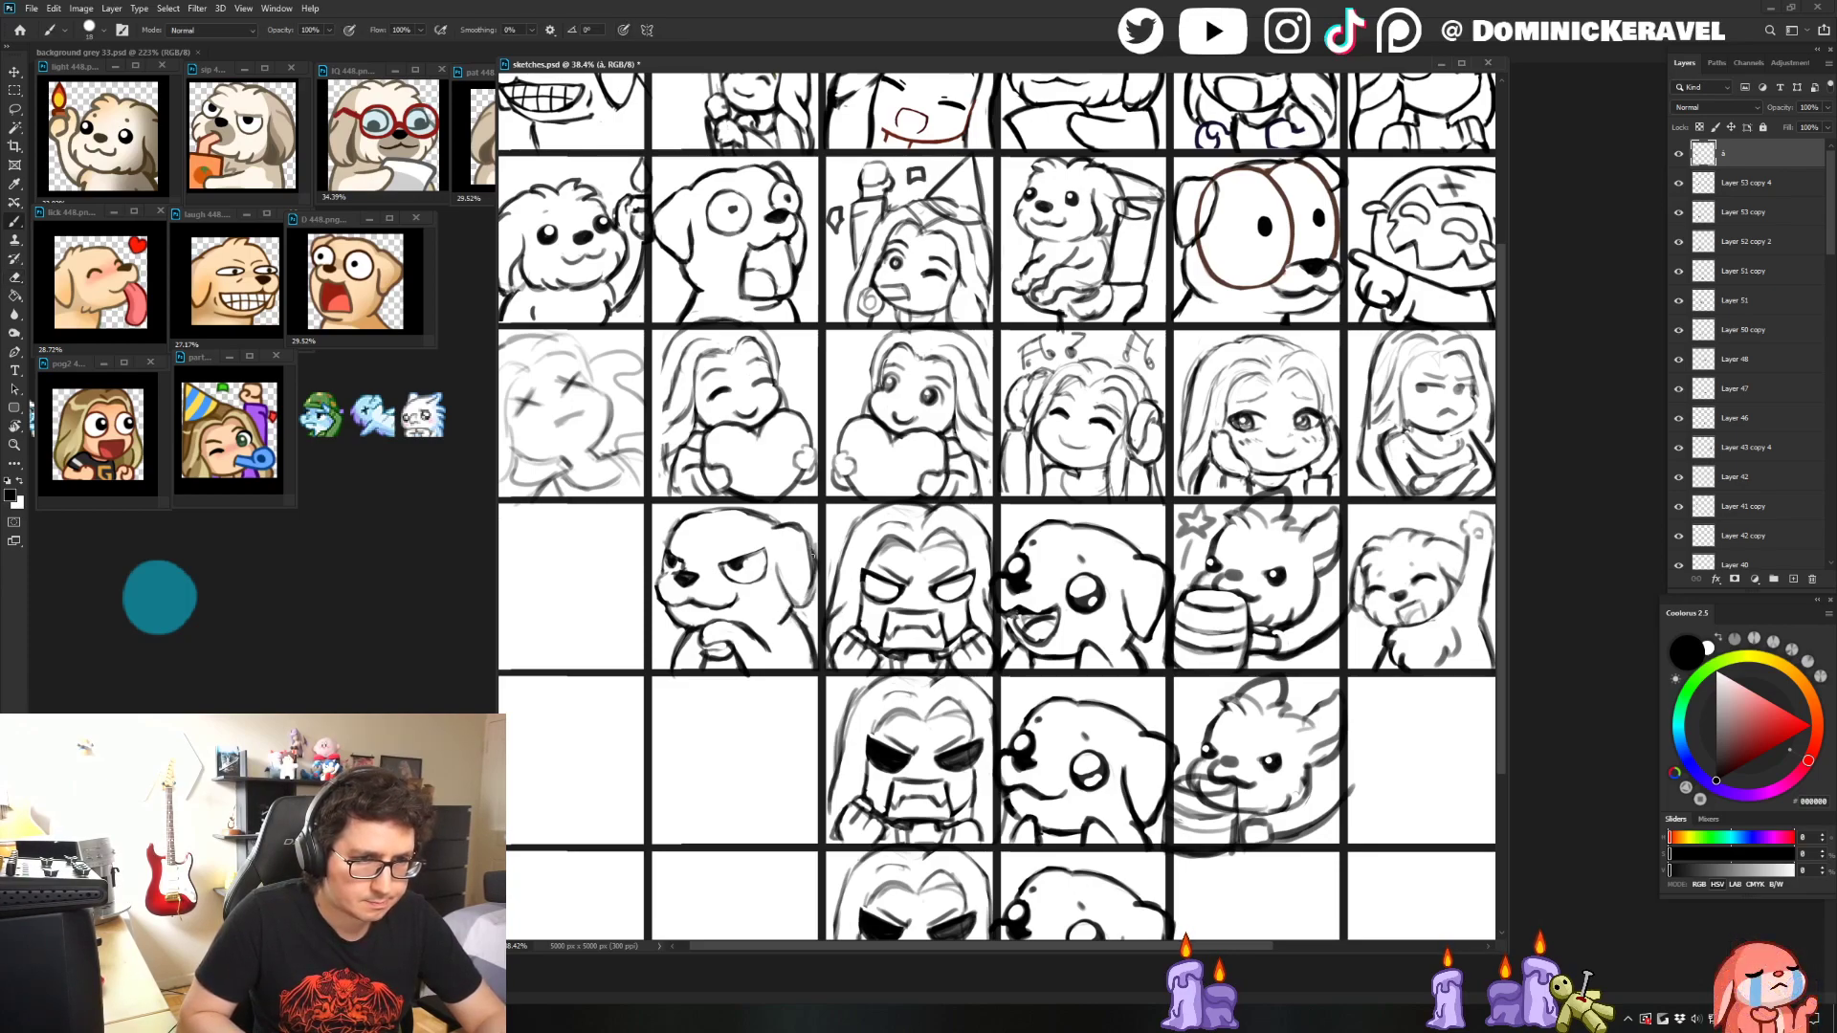
key(e)
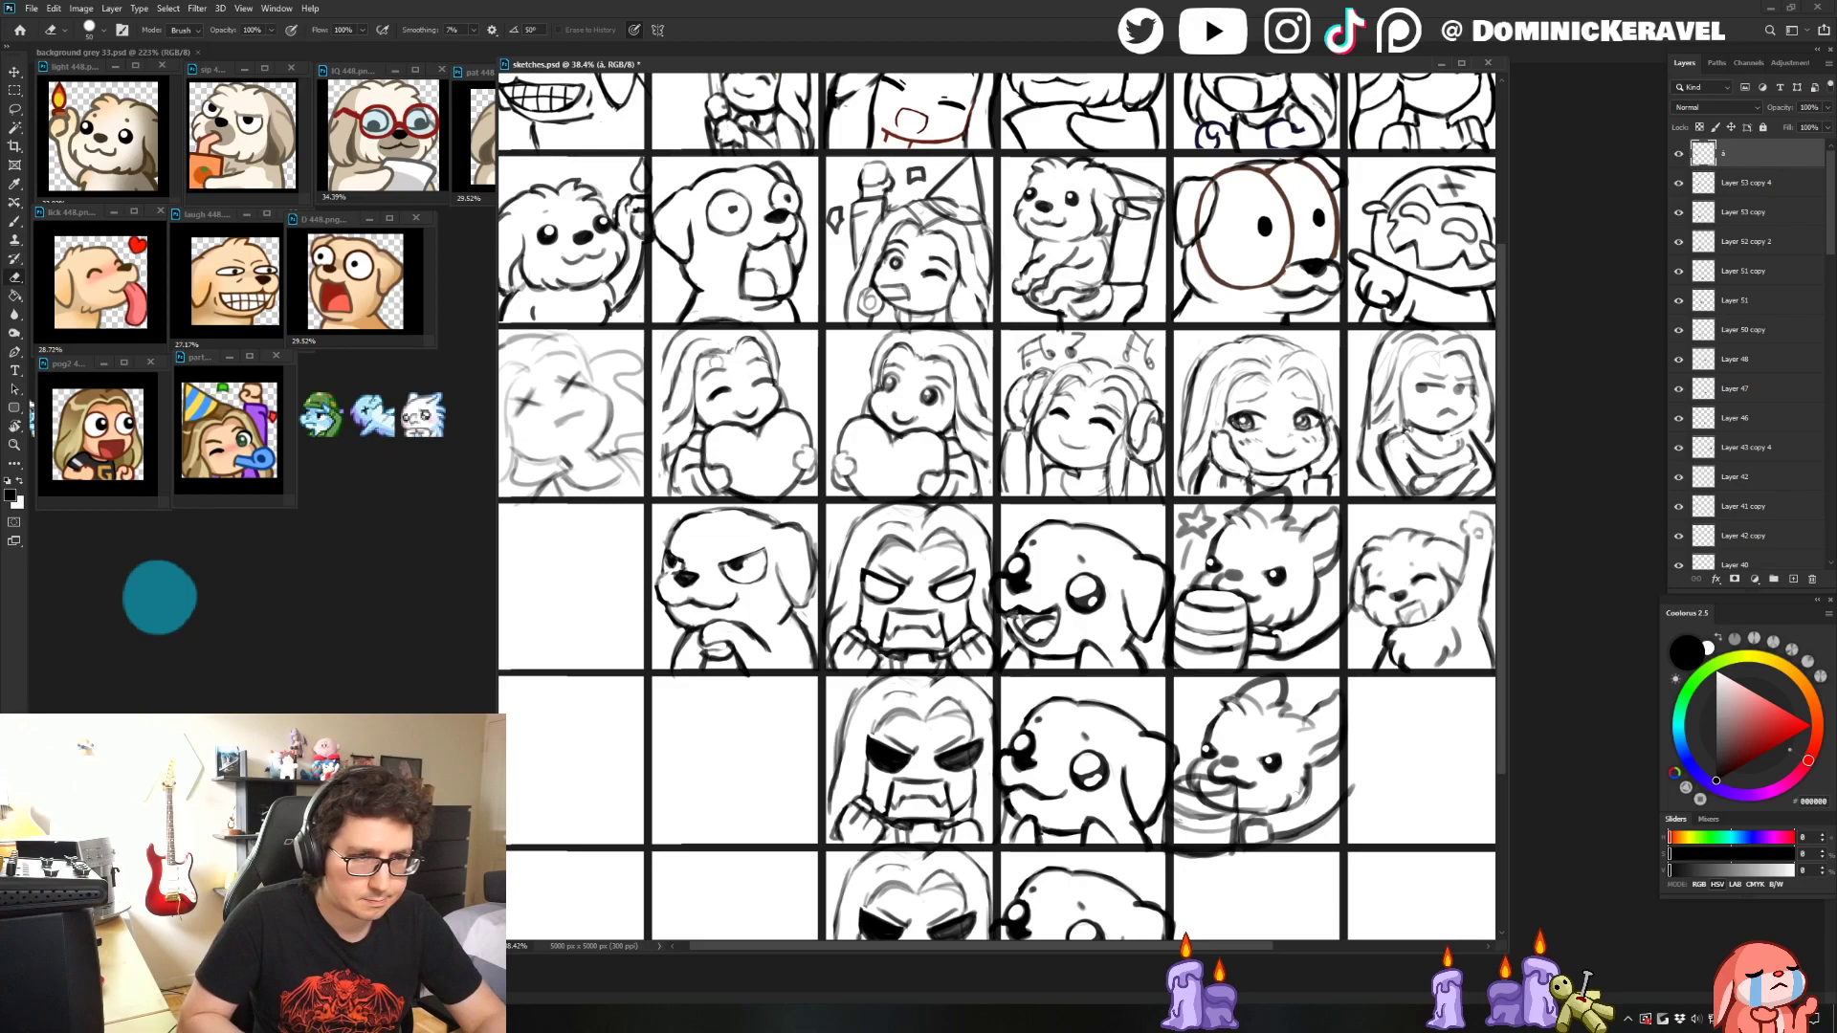
- Erase and redraw parts of the scheming dog's larger eye to sharpen its narrowed lid and pupil
key(b)
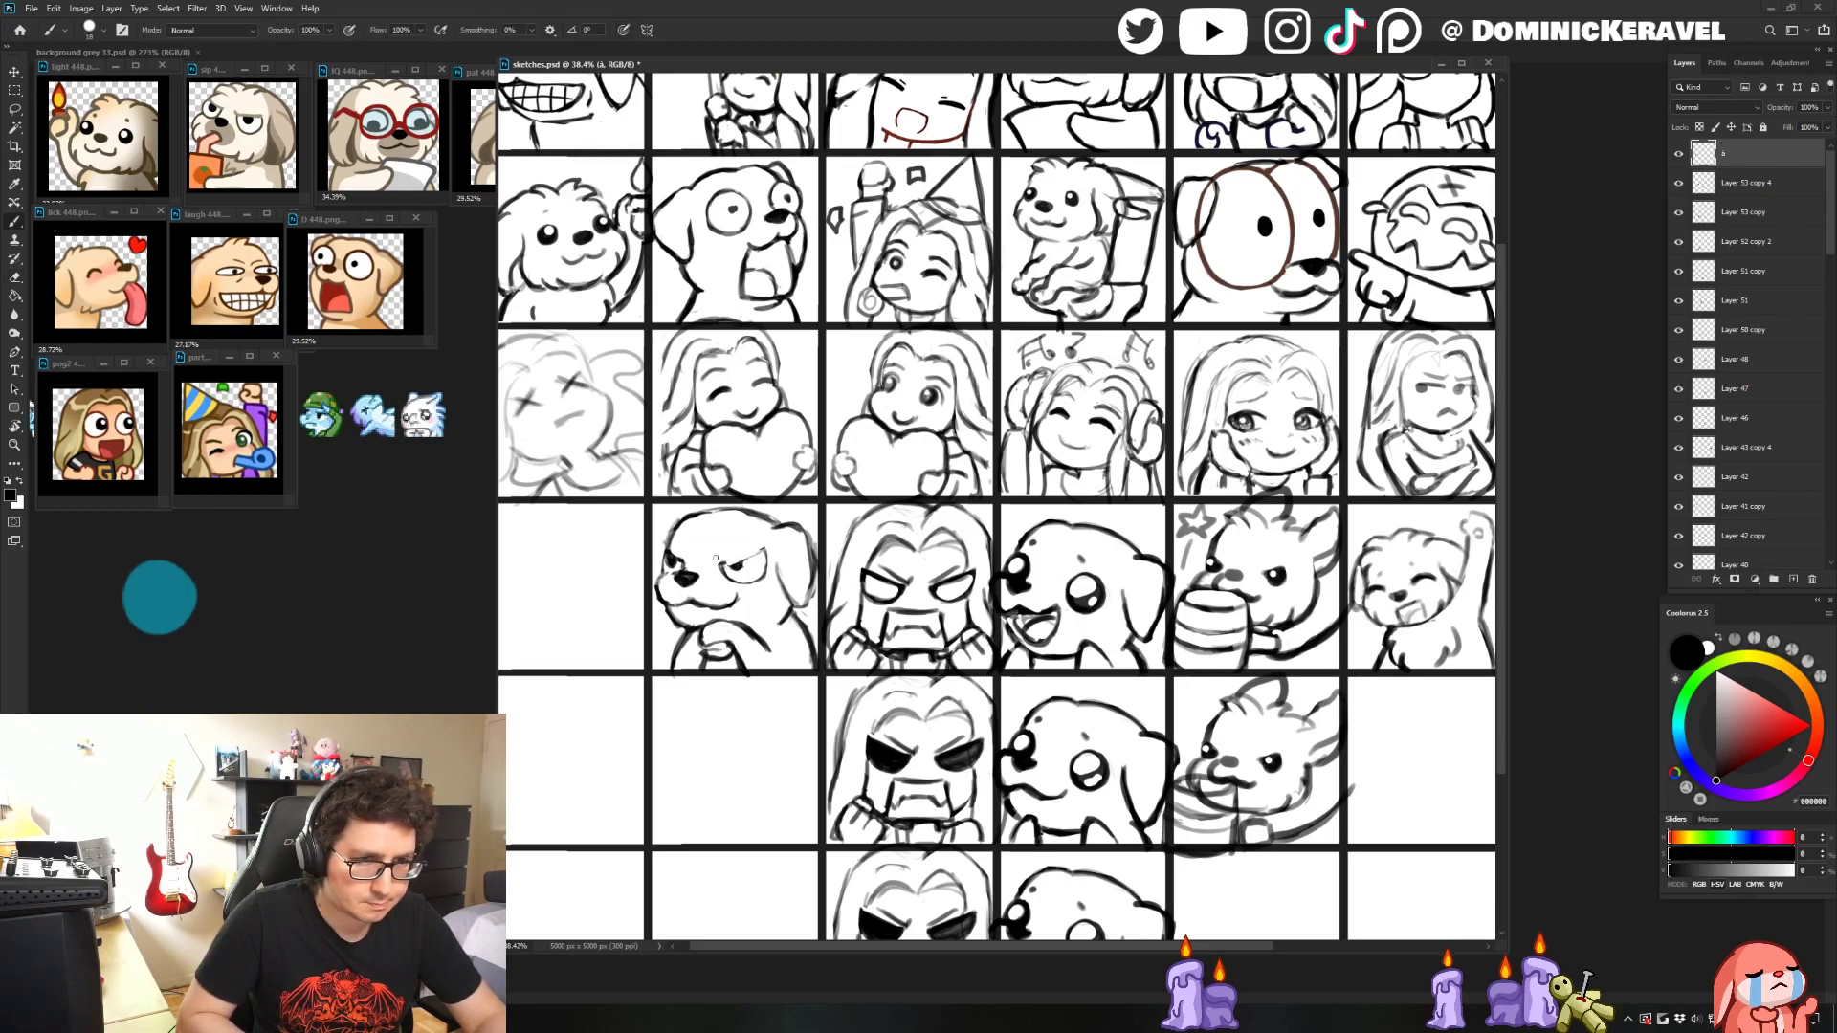
key(e)
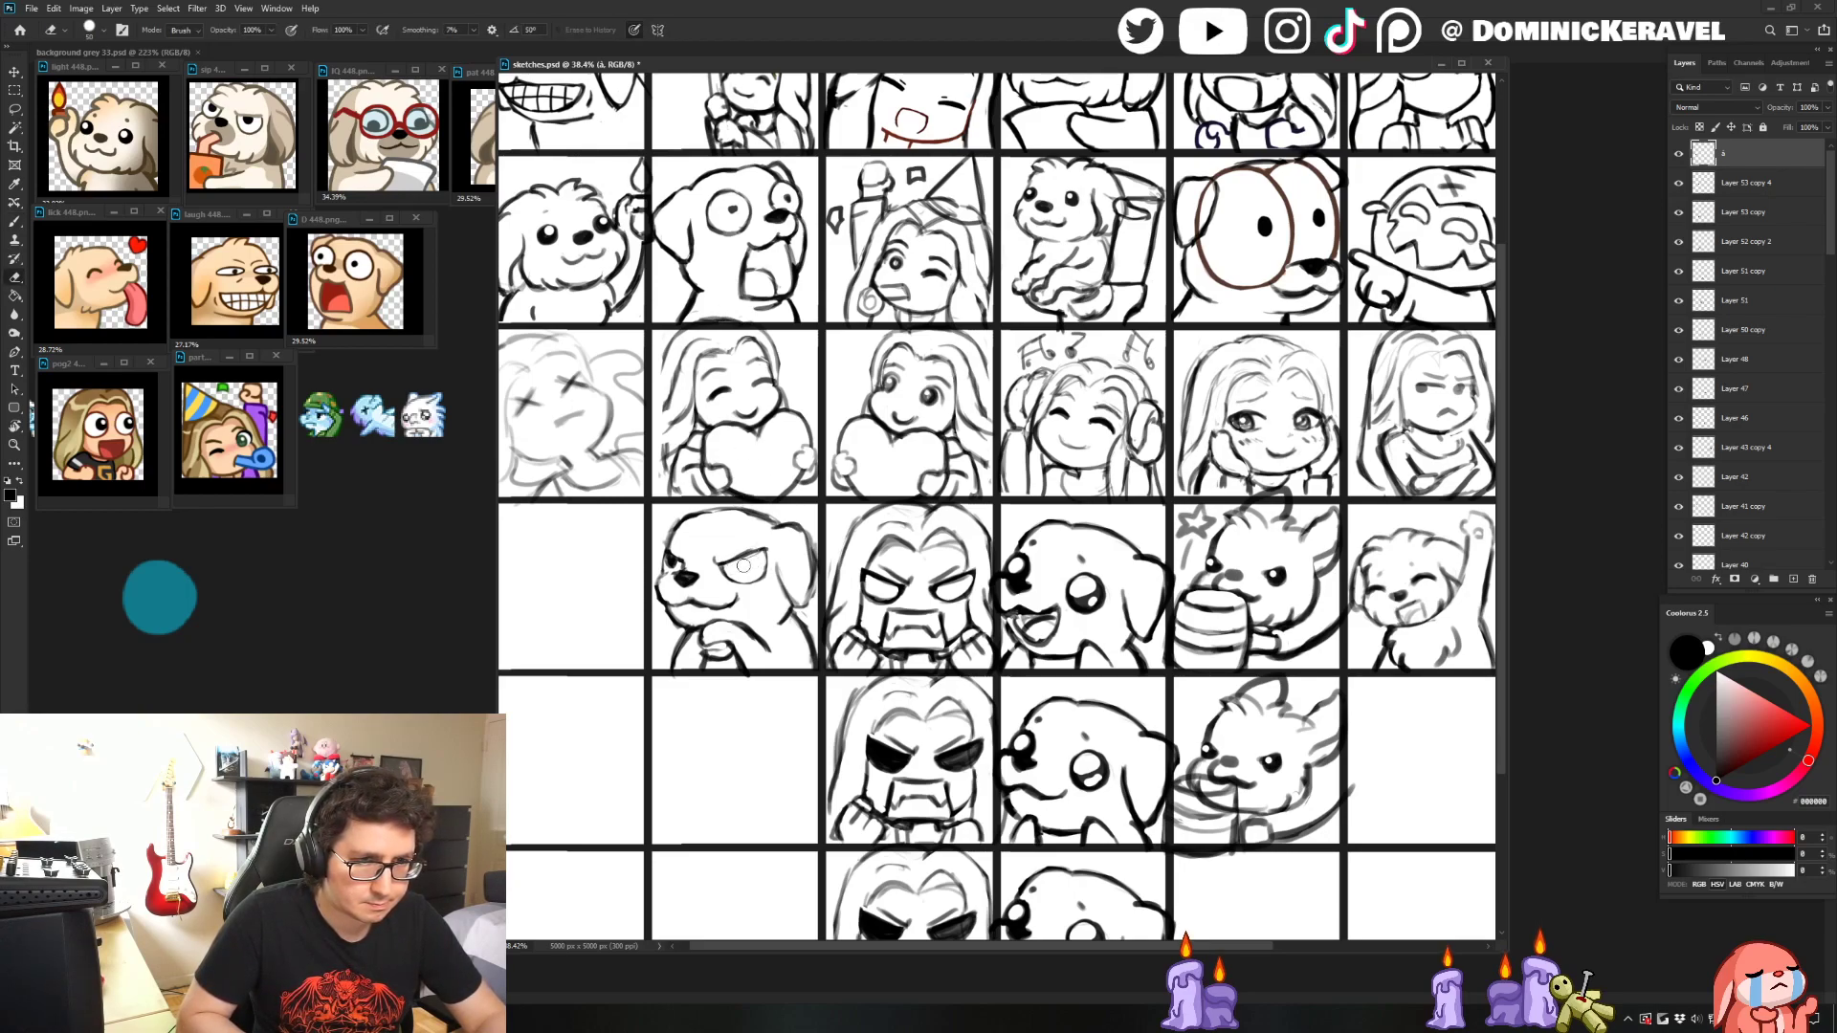
key(b)
key(e)
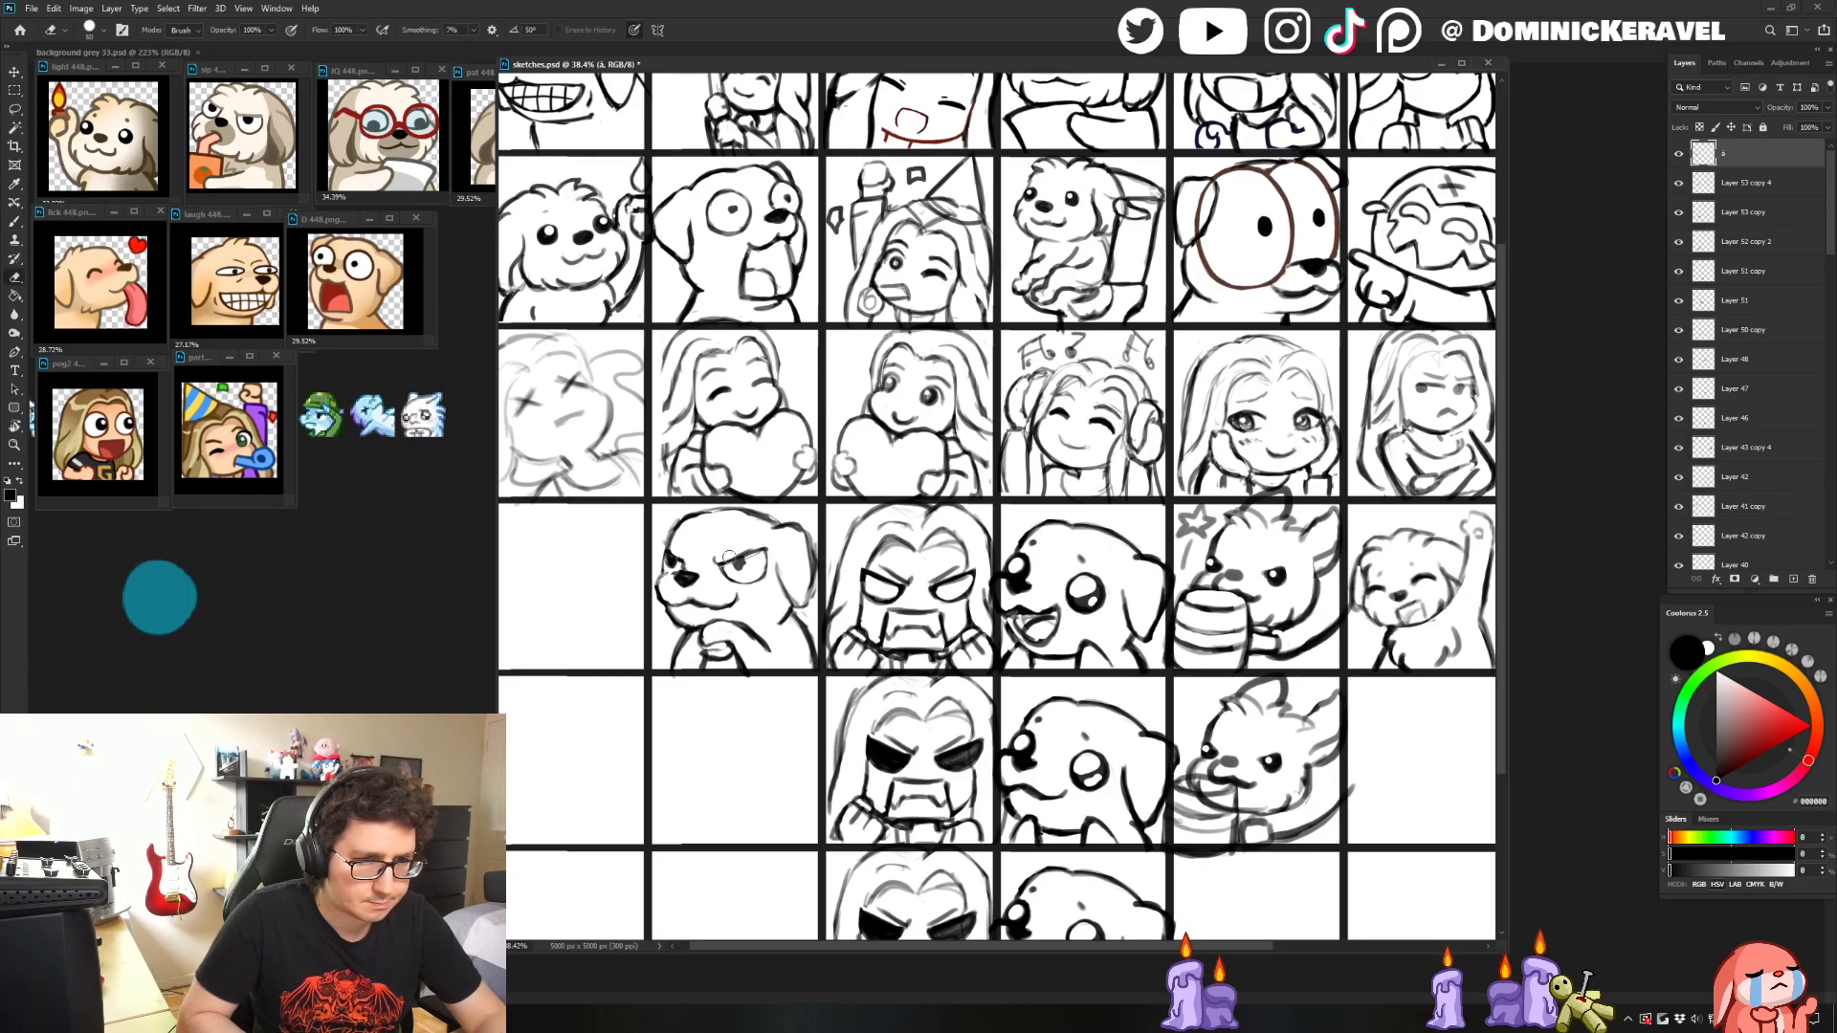
key(b)
key(e)
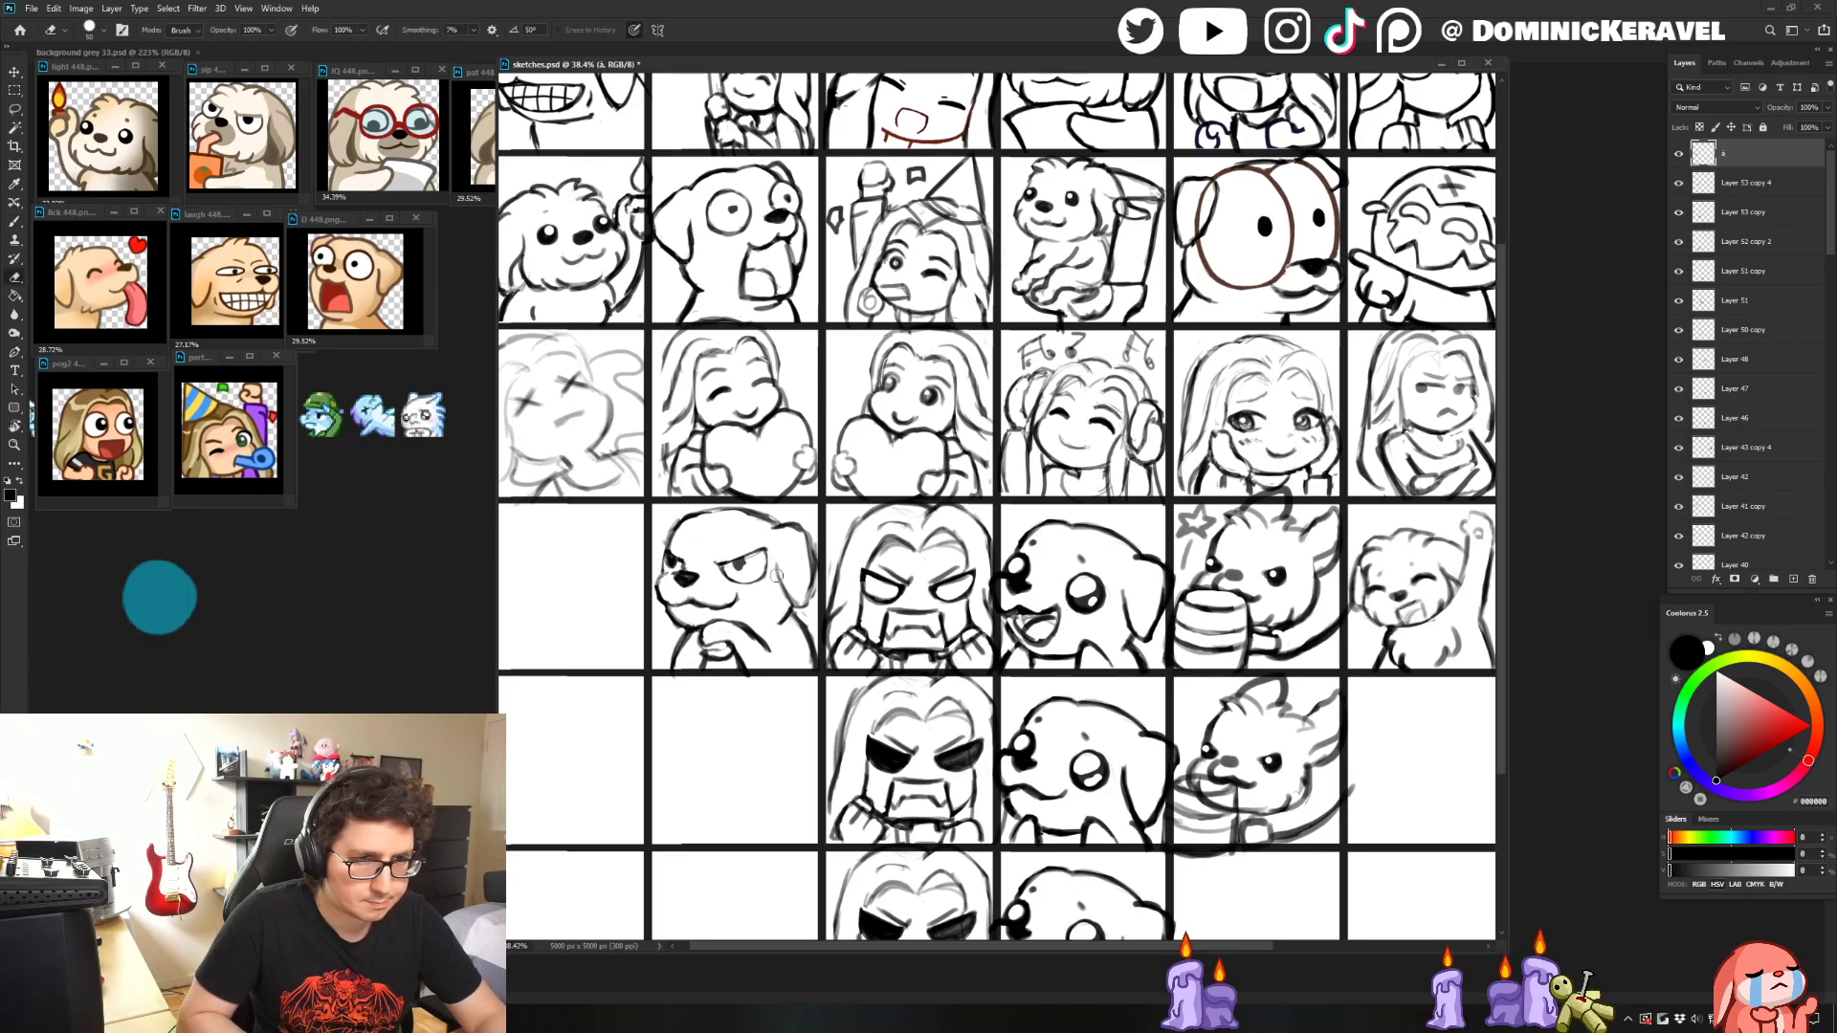
drag(771, 551, 765, 551)
key(b)
key(v)
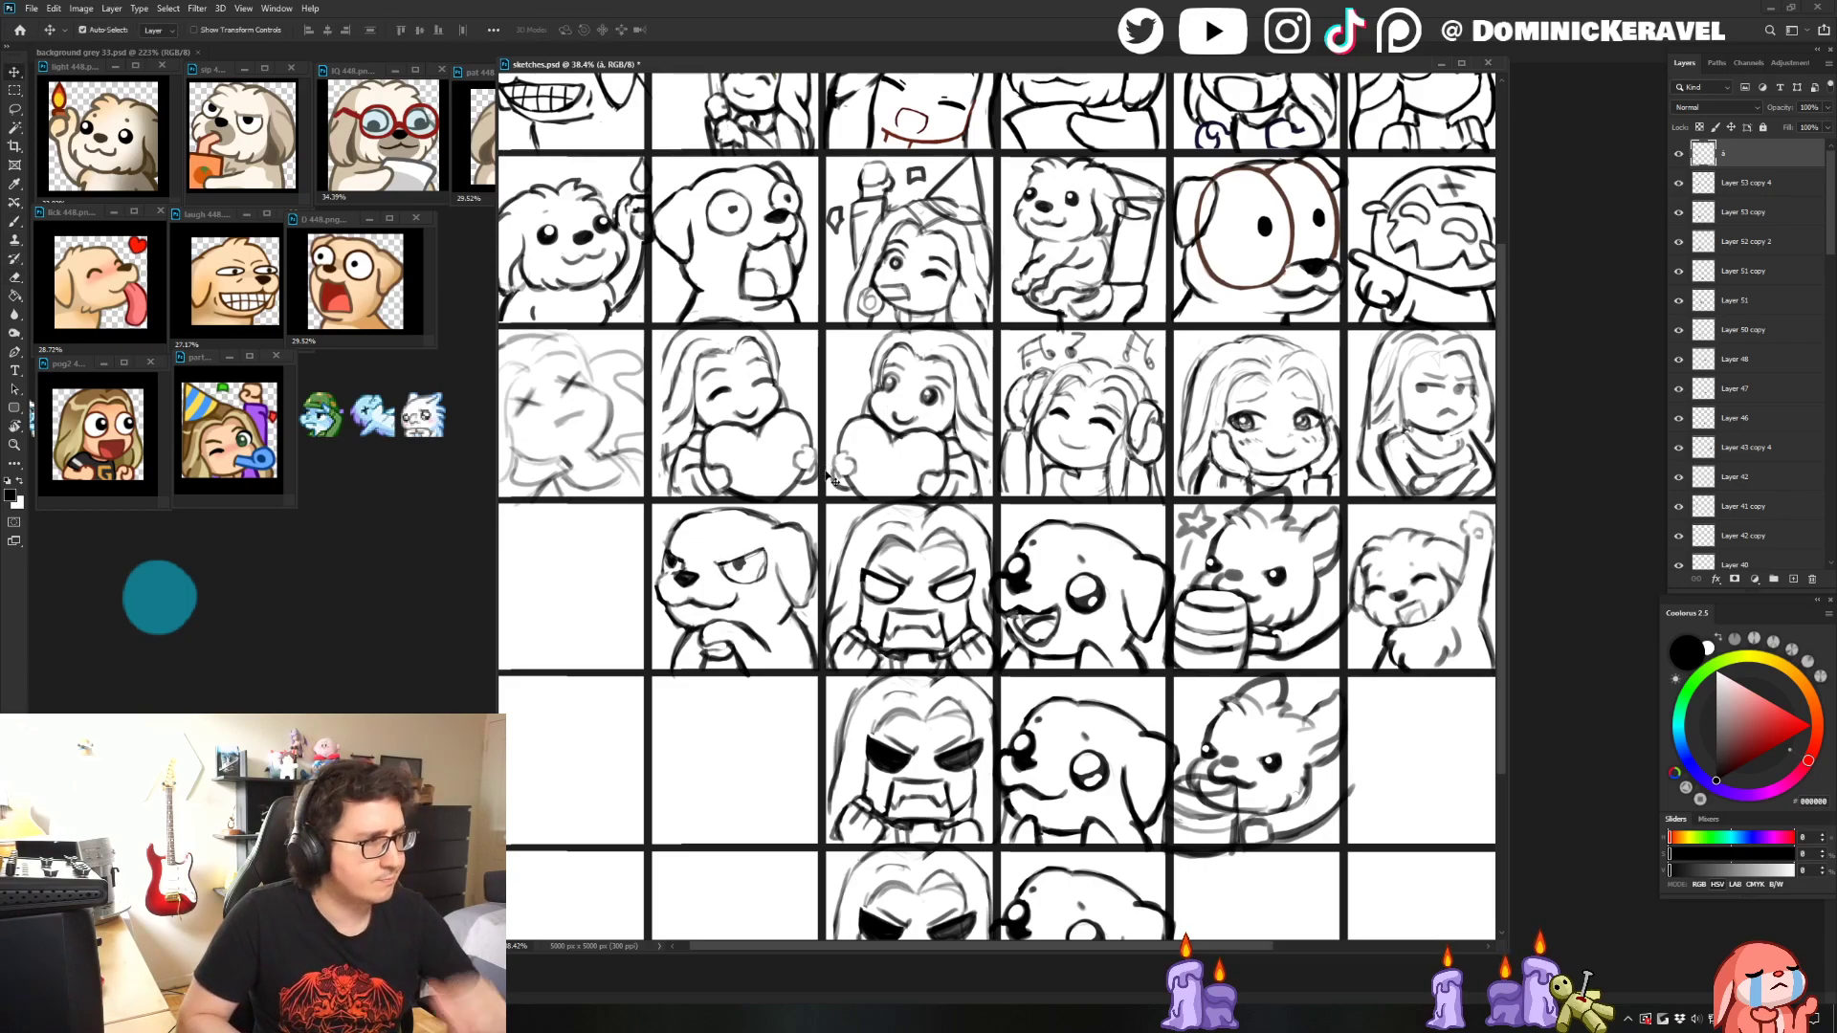
- Tidy the scheming dog's cheek and hanging ear outline with small erasures and redrawn strokes
key(e)
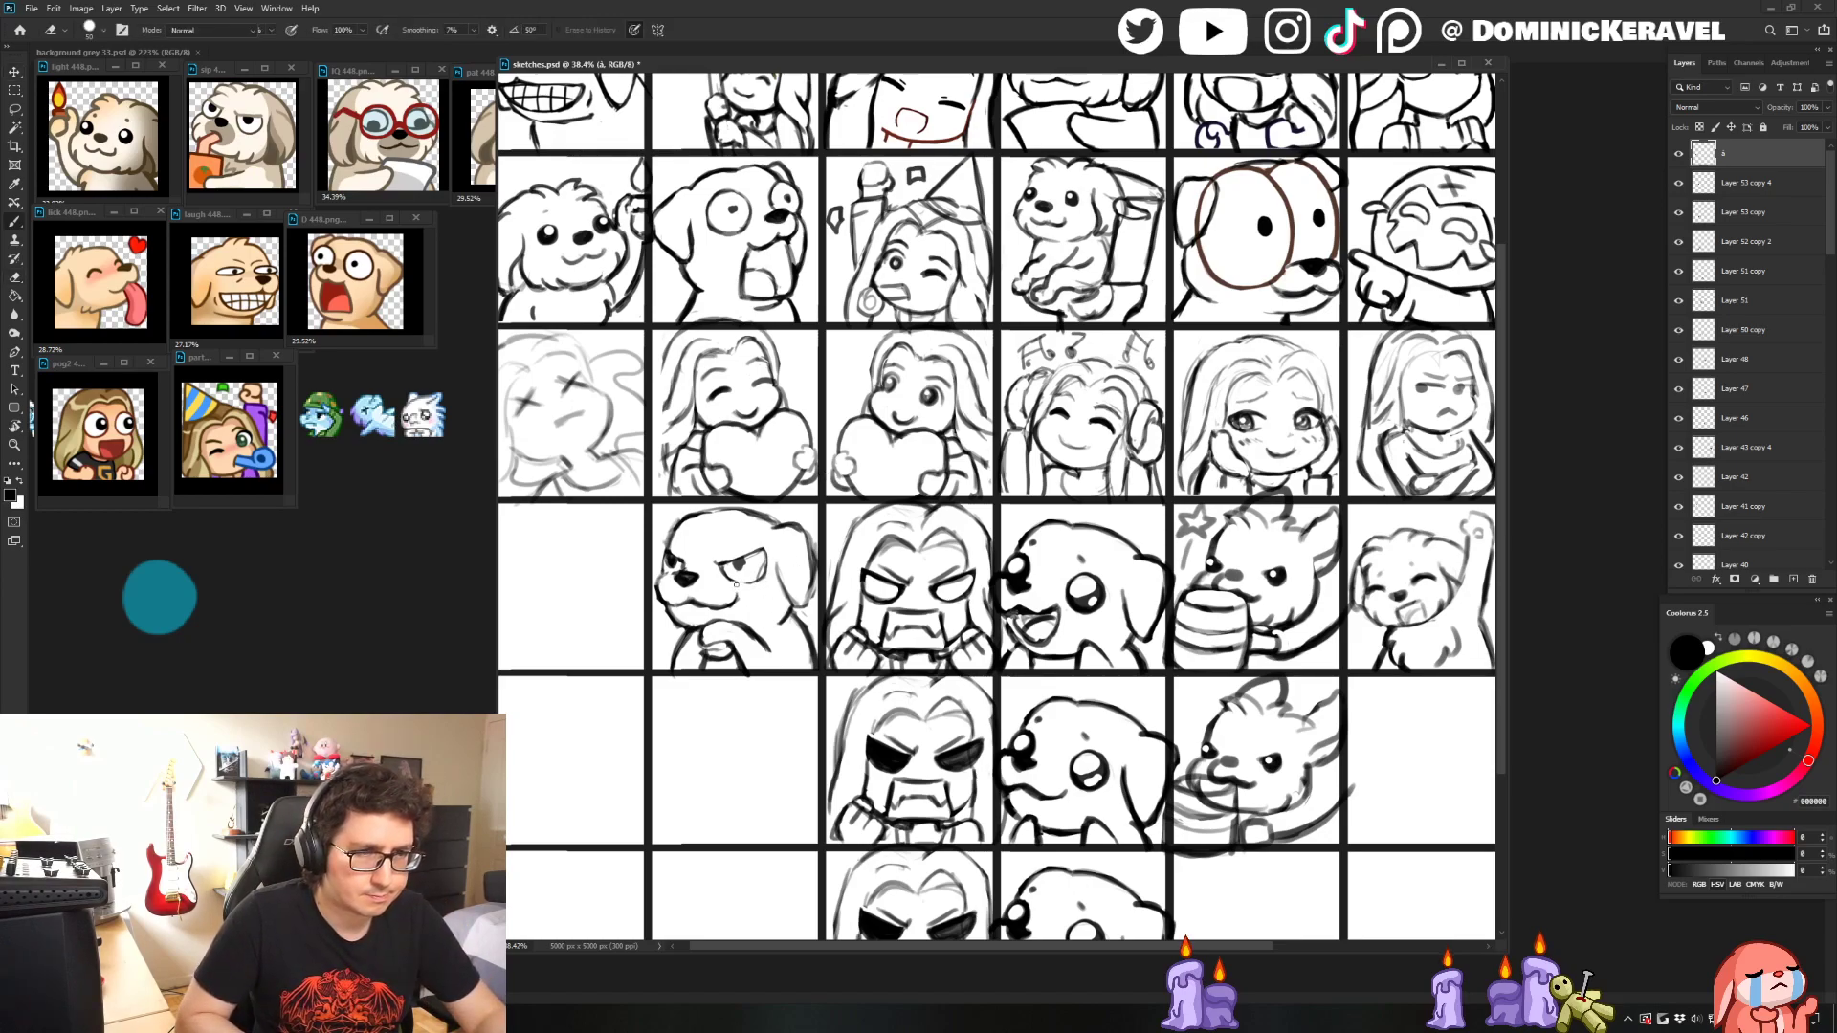
key(b)
key(e)
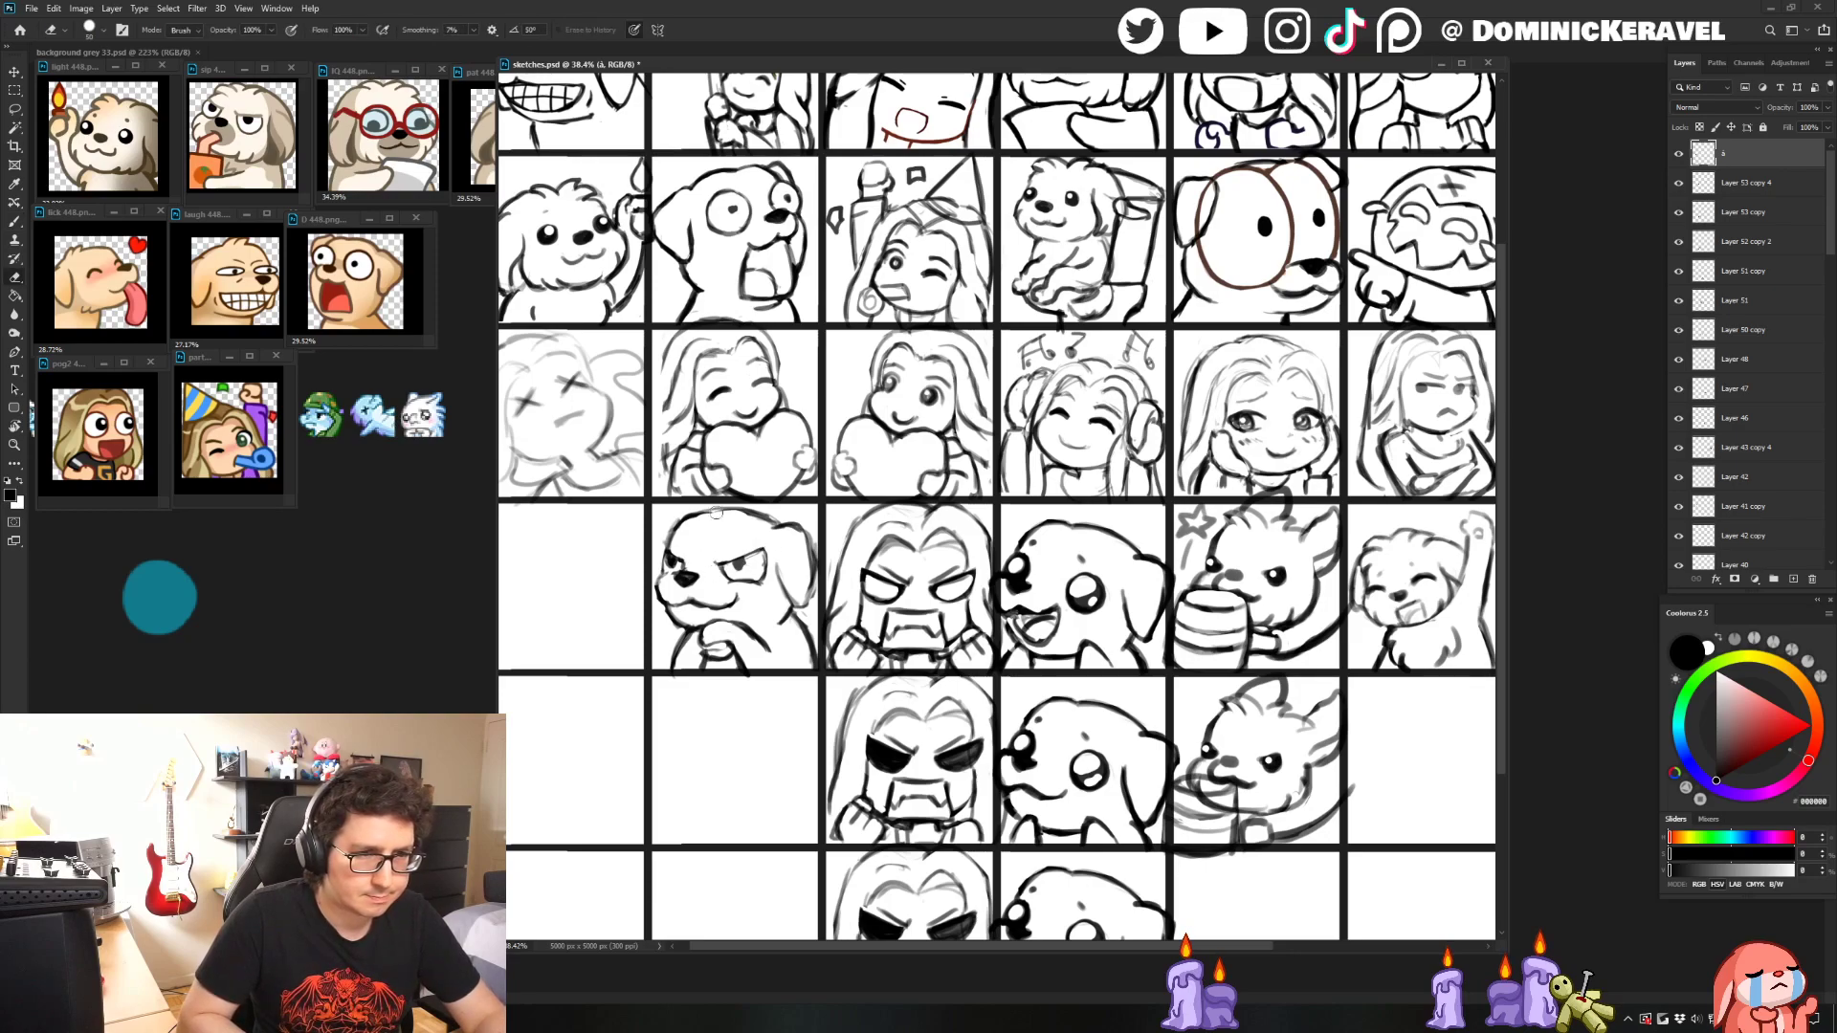
key(b)
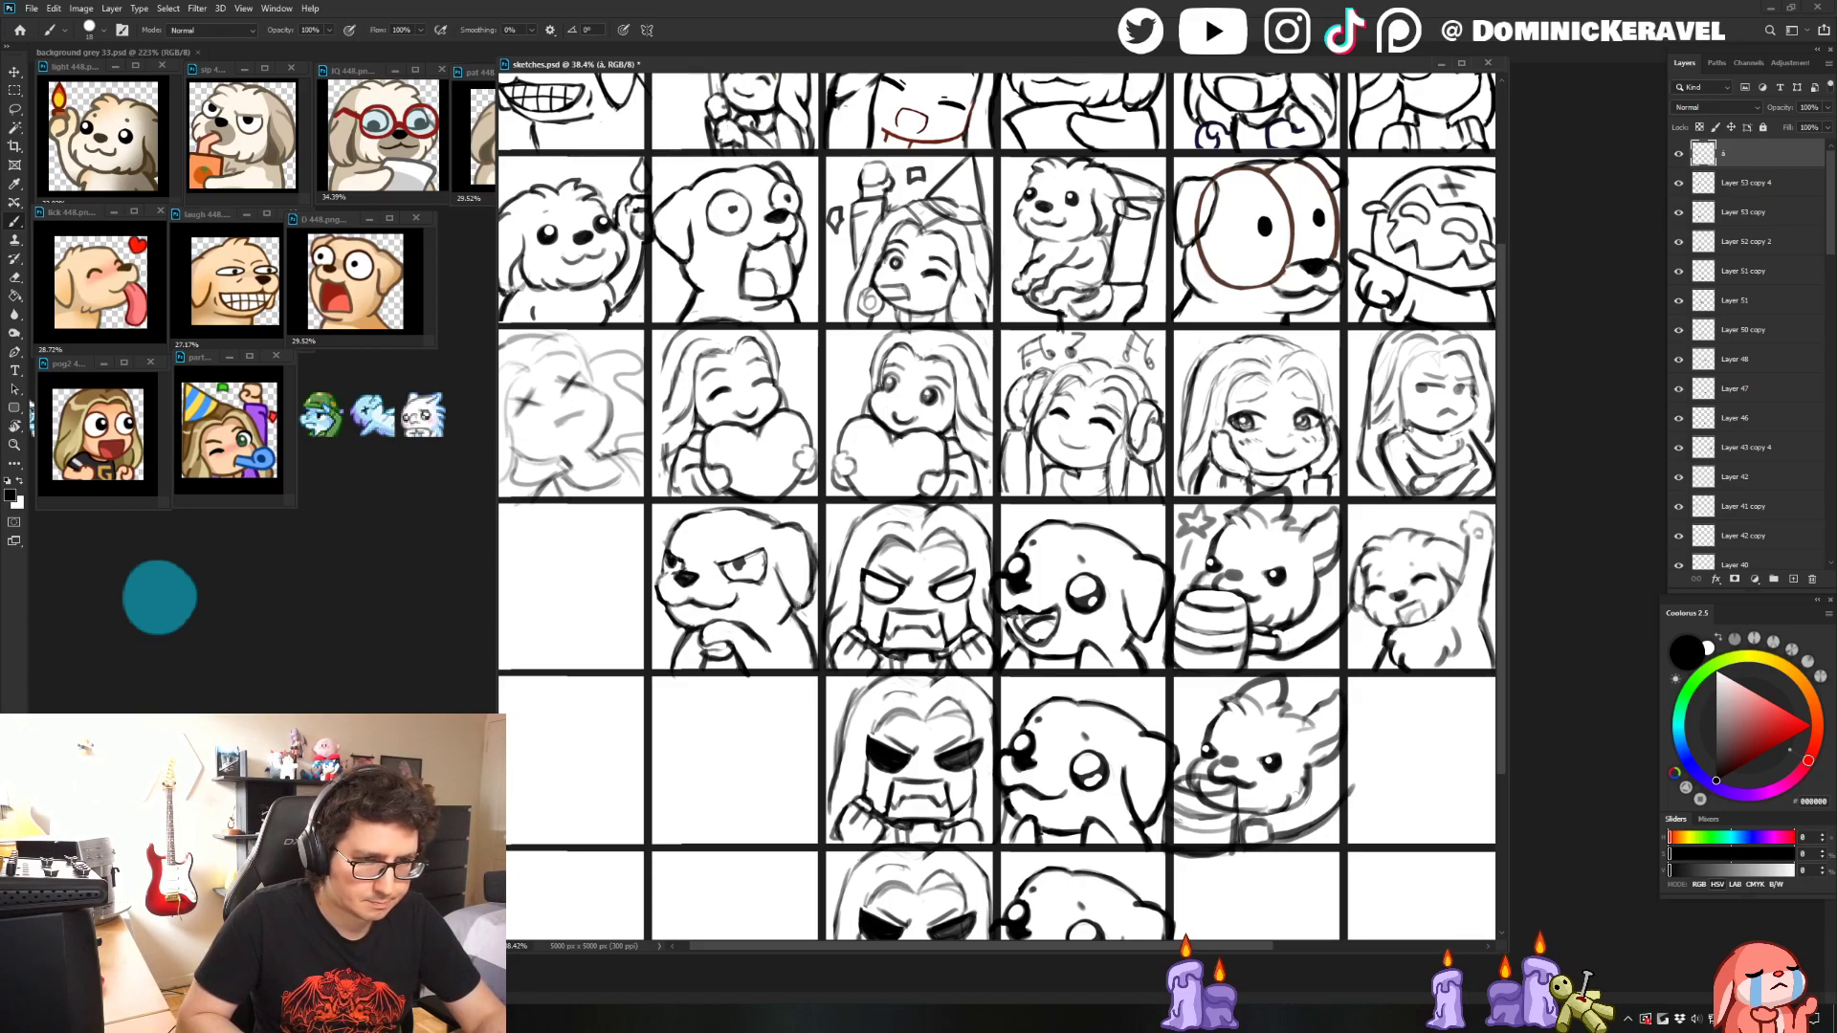
key(e)
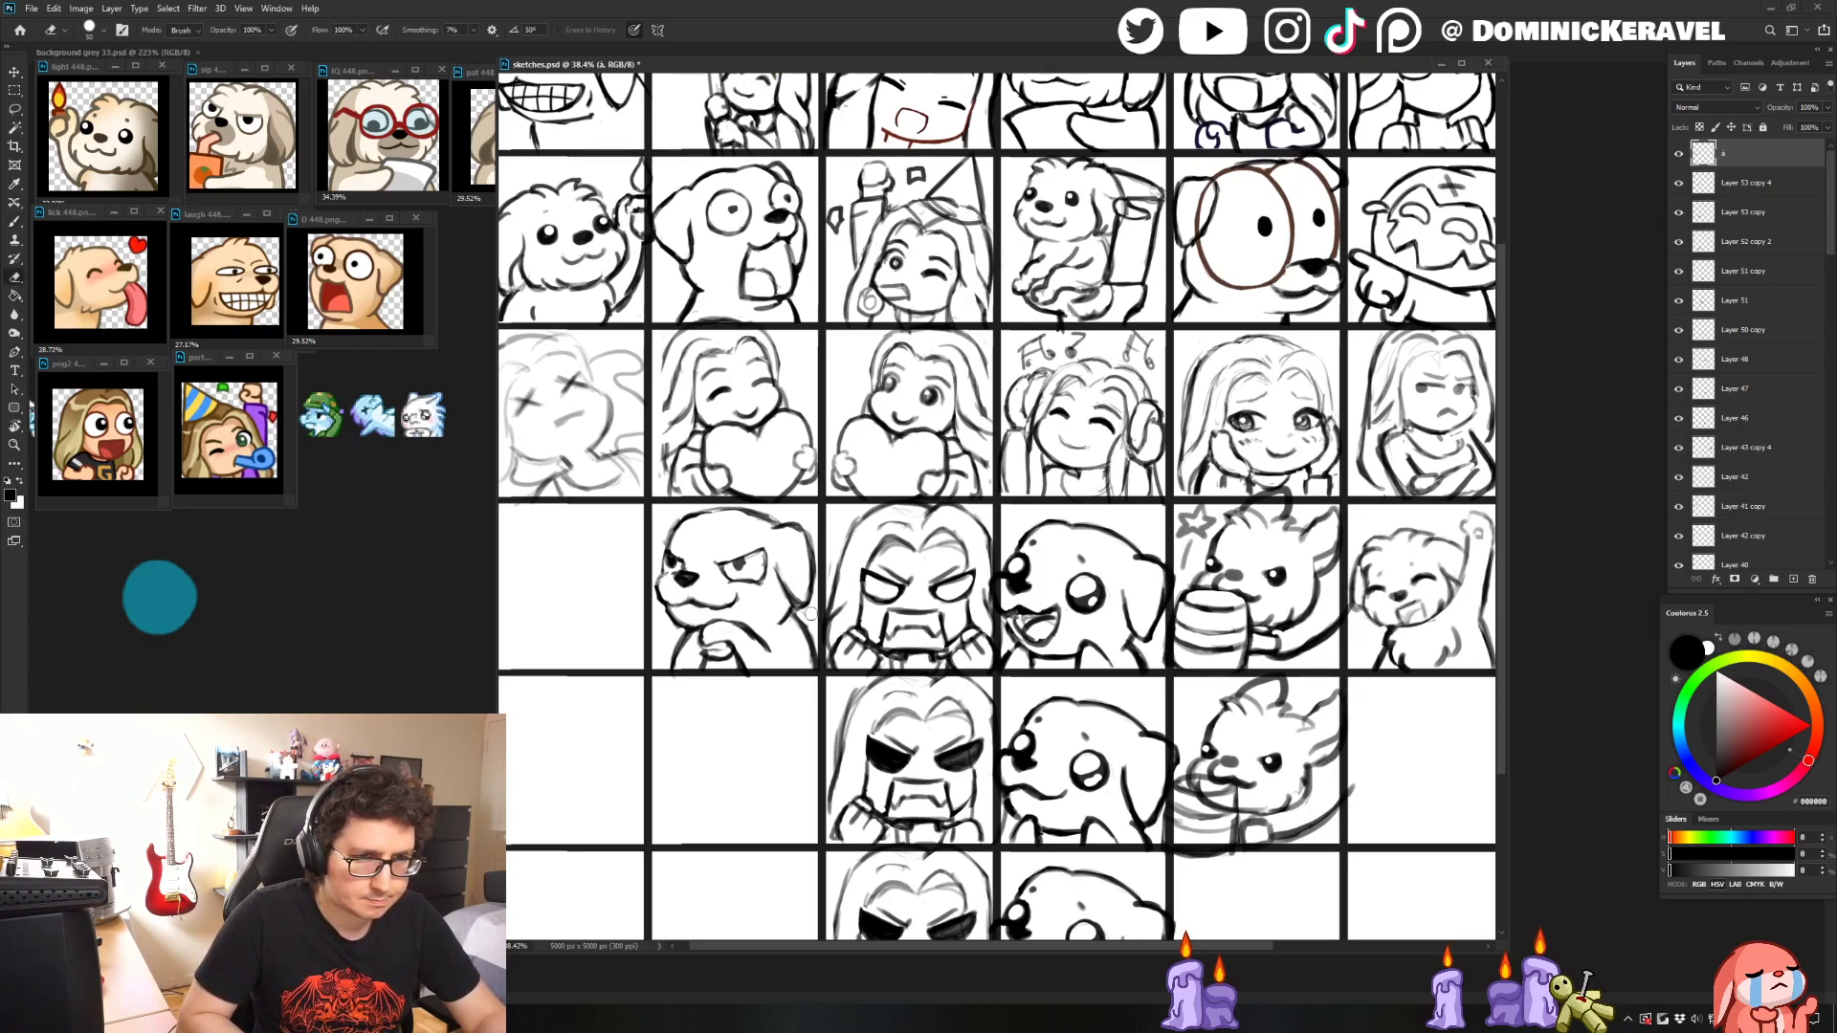
key(v)
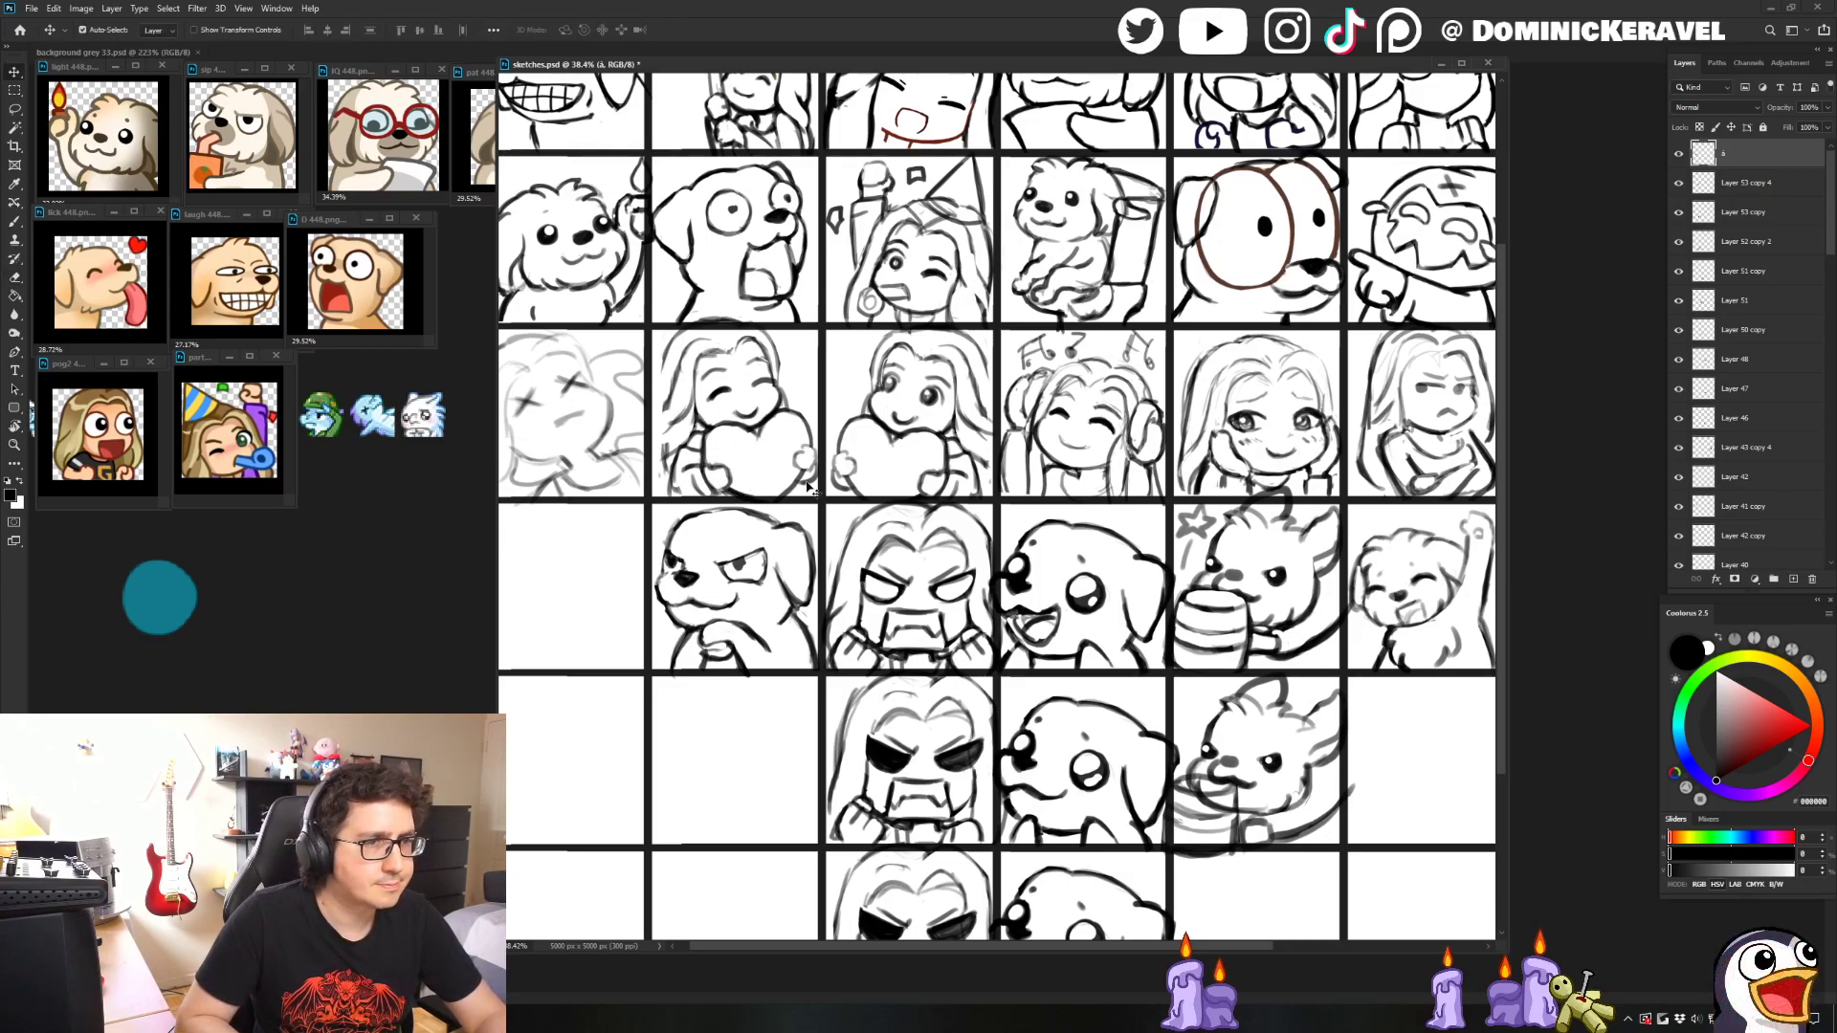
- Rework the top of the scheming dog's head into a lower, flatter curve by adjusting a lassoed part of the outline
key(b)
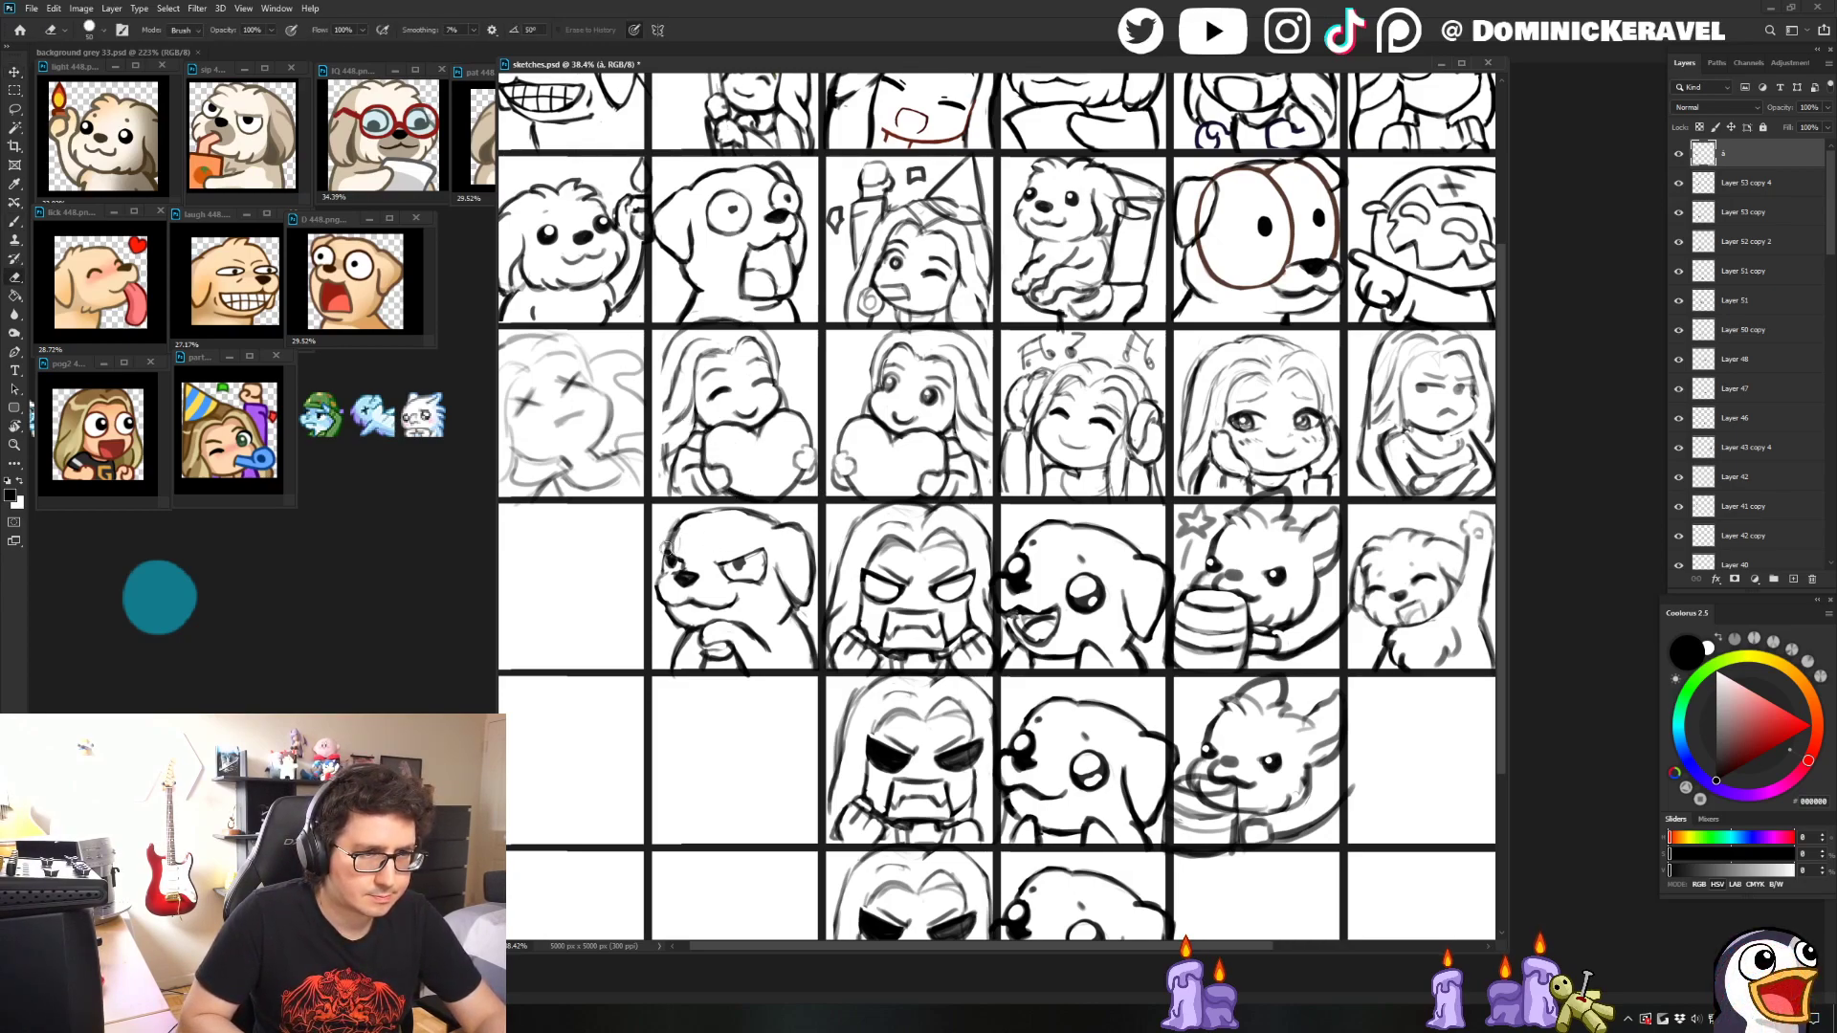
key(ctrl+z)
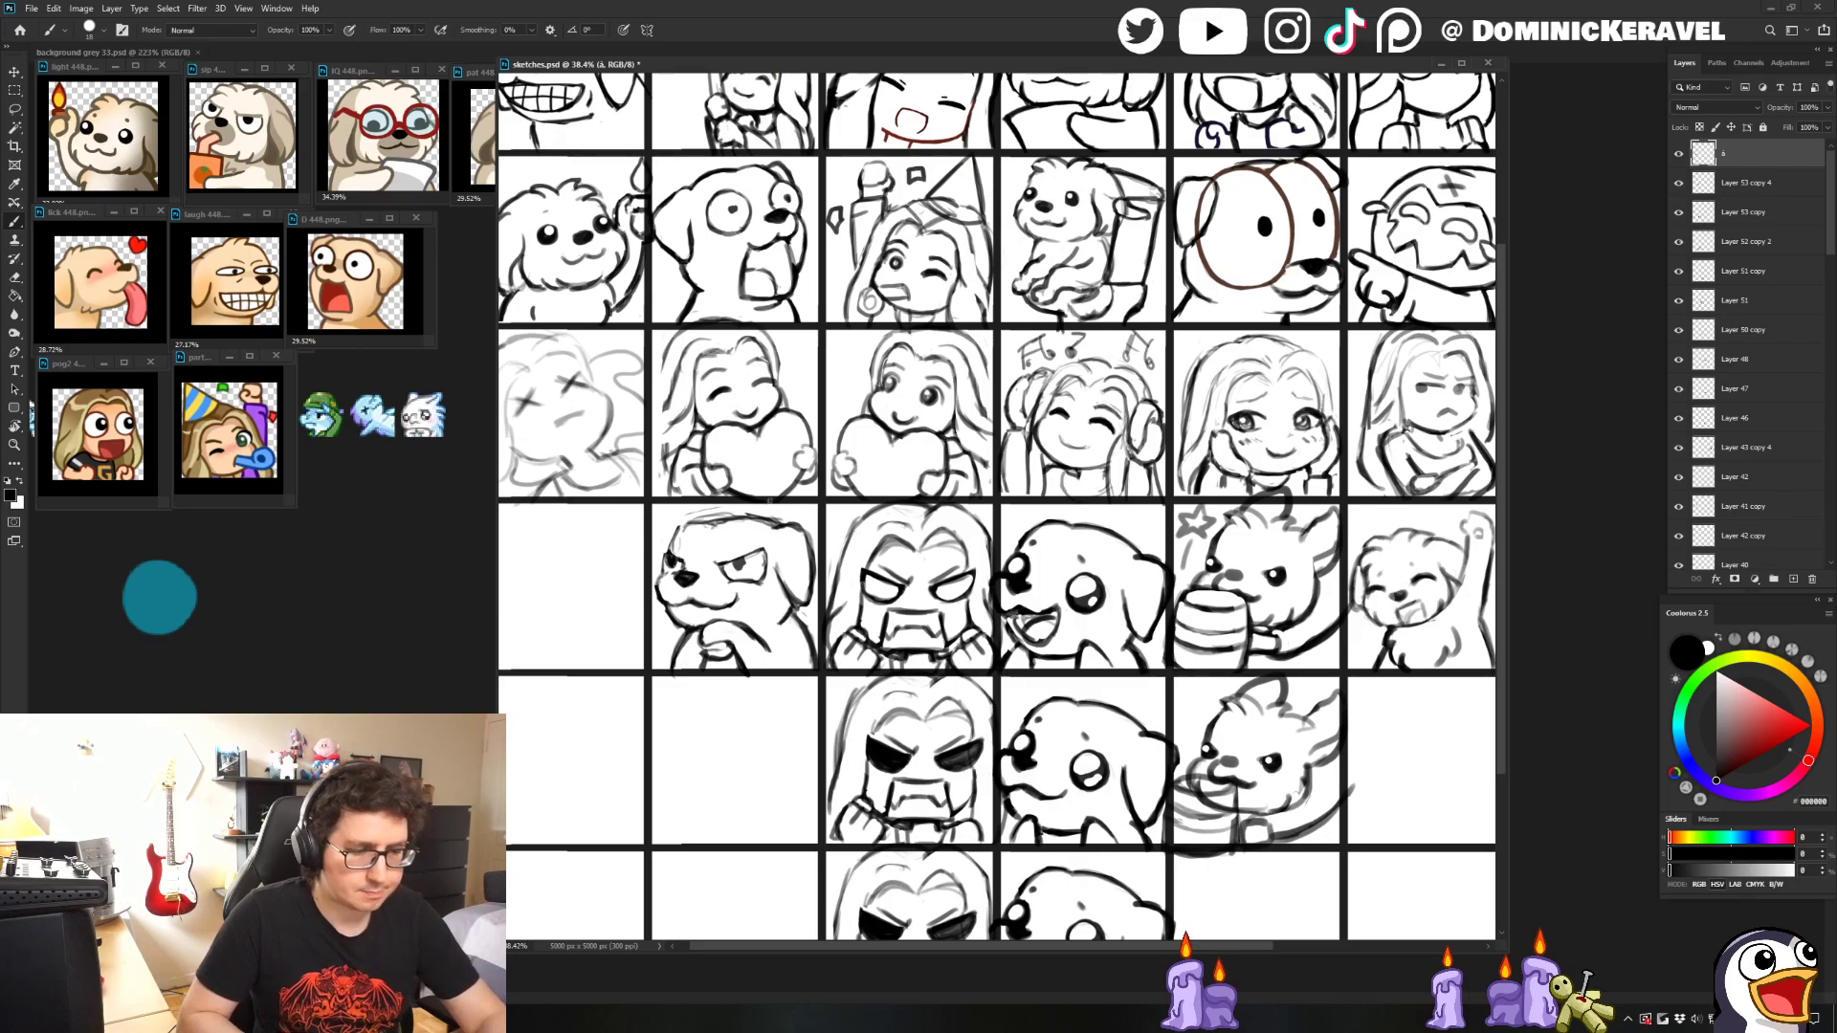
key(l)
mouse_move(771, 532)
mouse_down()
mouse_move(789, 516)
mouse_move(804, 542)
mouse_move(737, 513)
mouse_up()
key(ctrl+d)
key(b)
key(e)
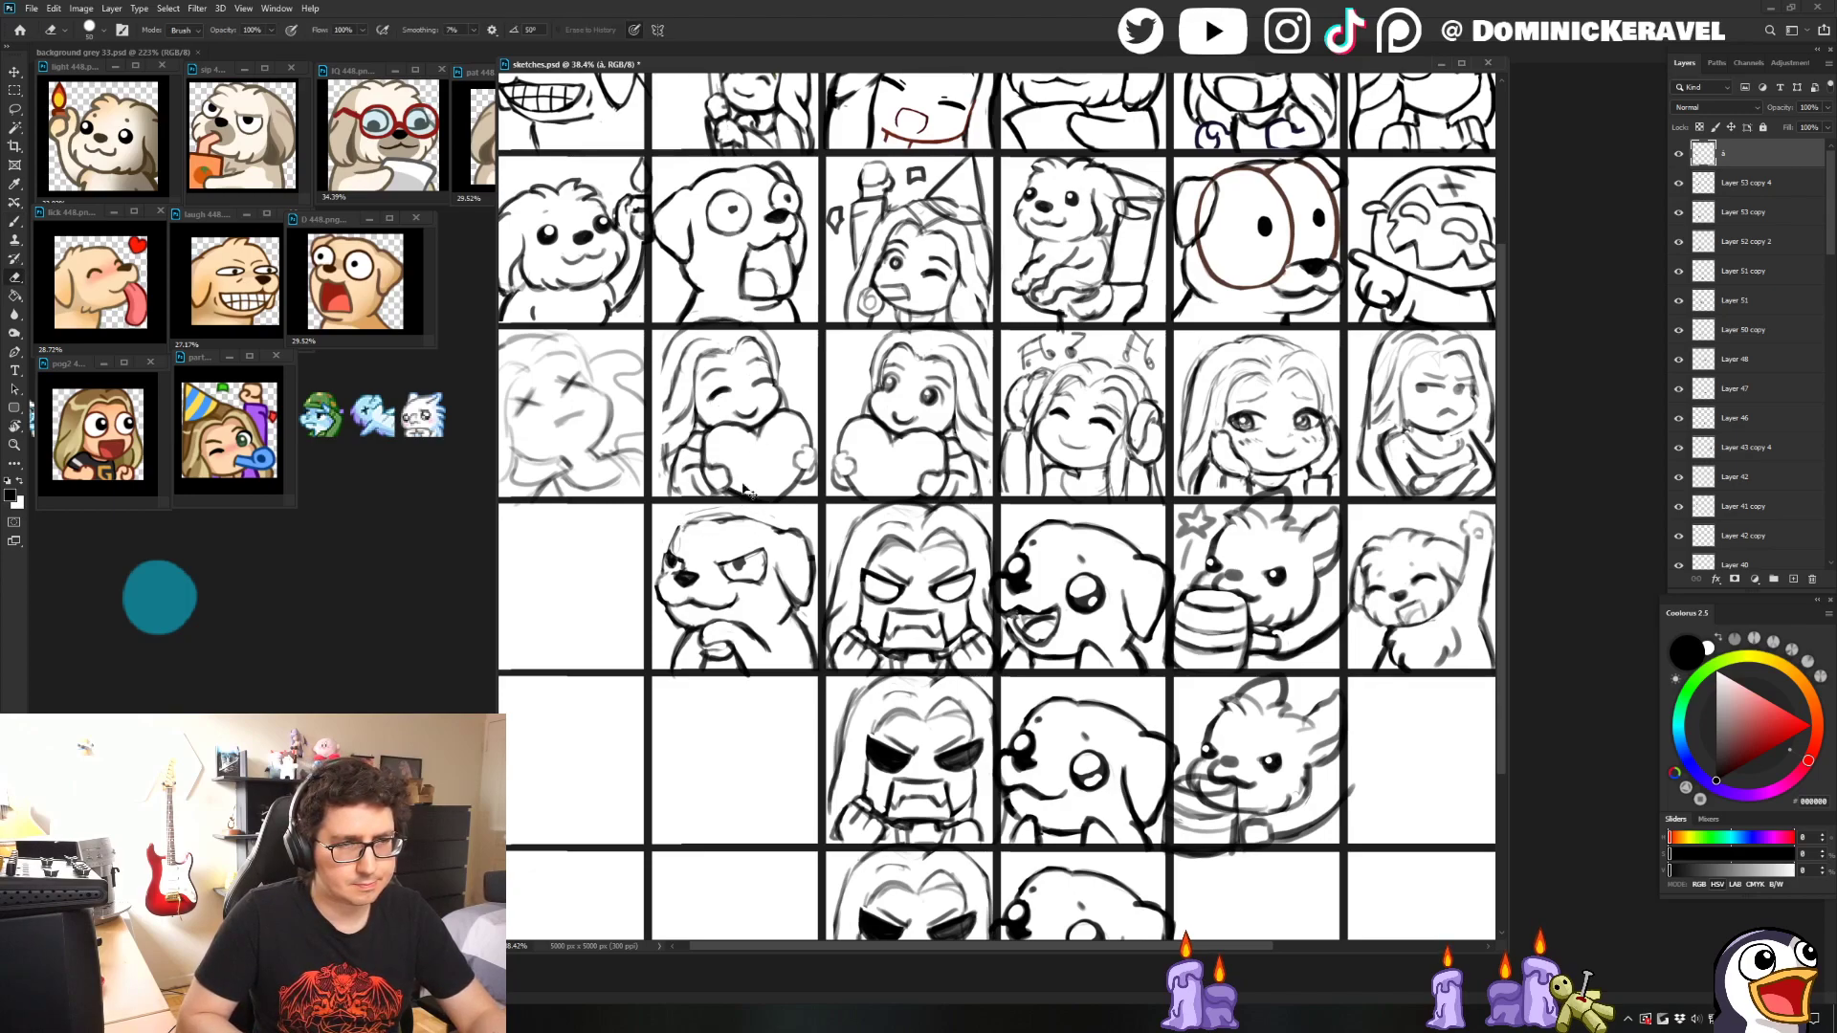
- Clean and reconnect the lowered head outline above the scheming dog's brow with brush and eraser touches
key(b)
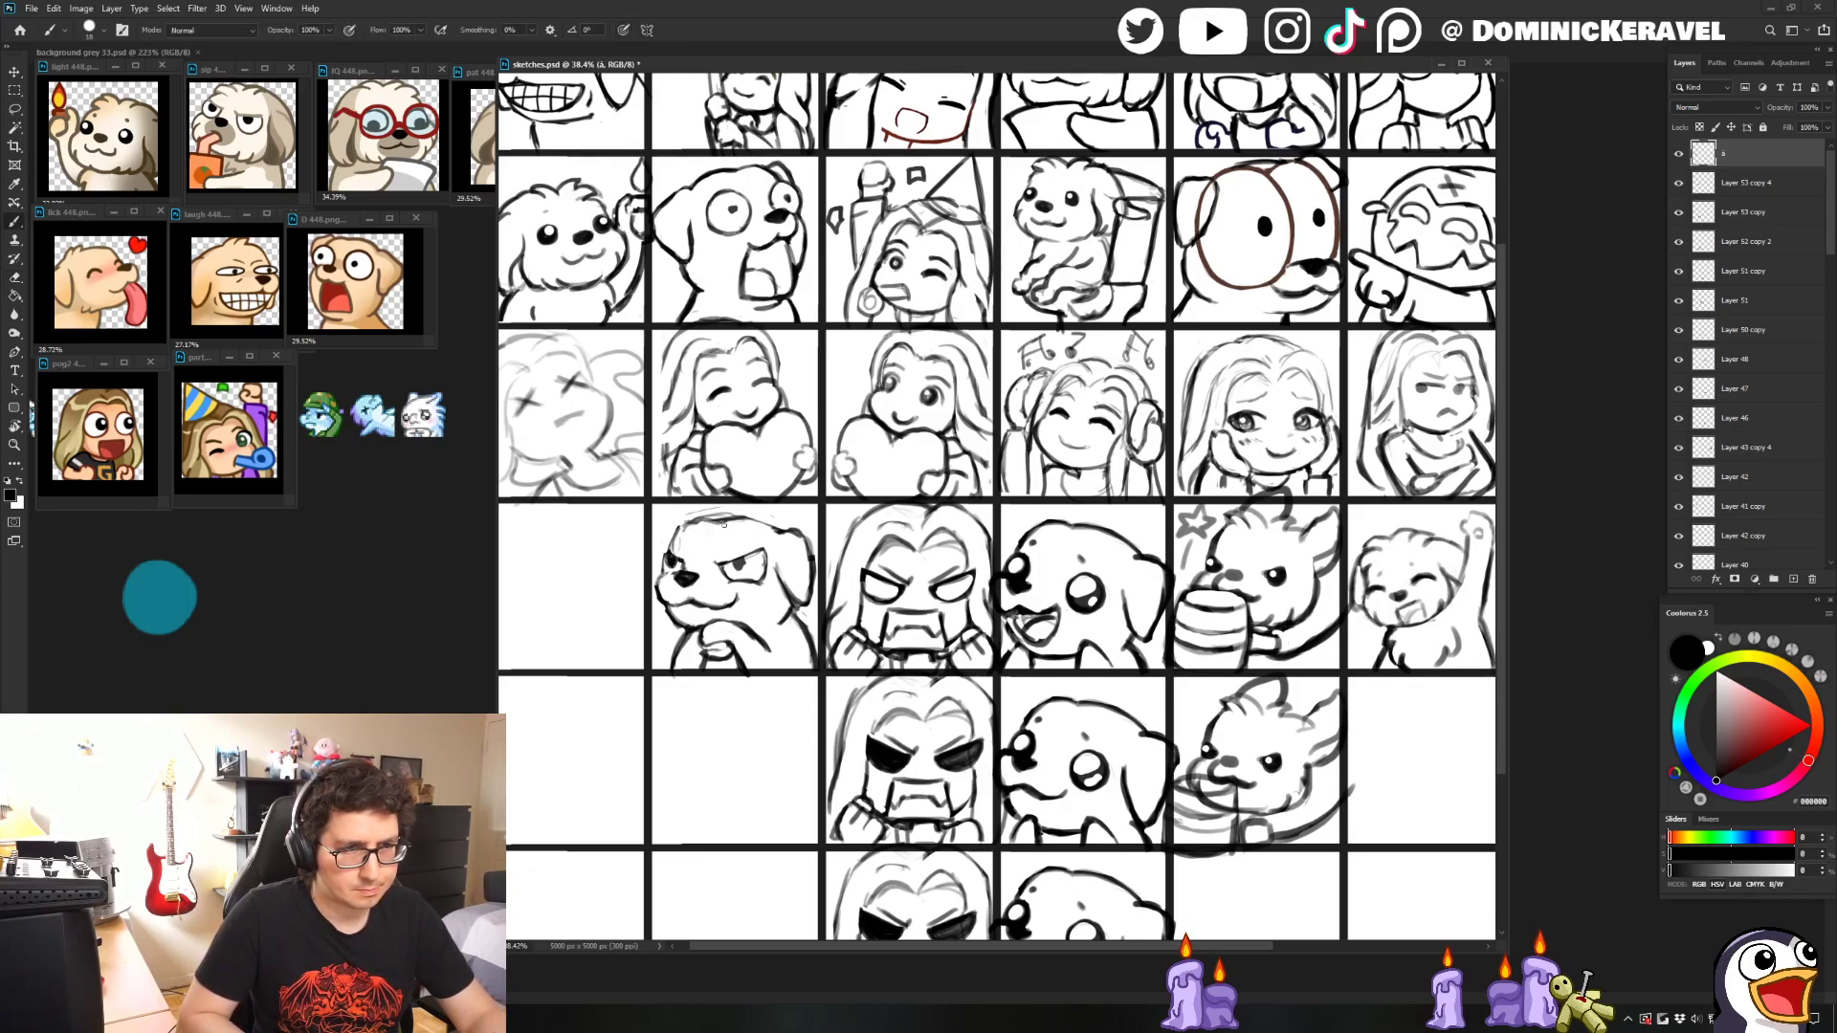
key(e)
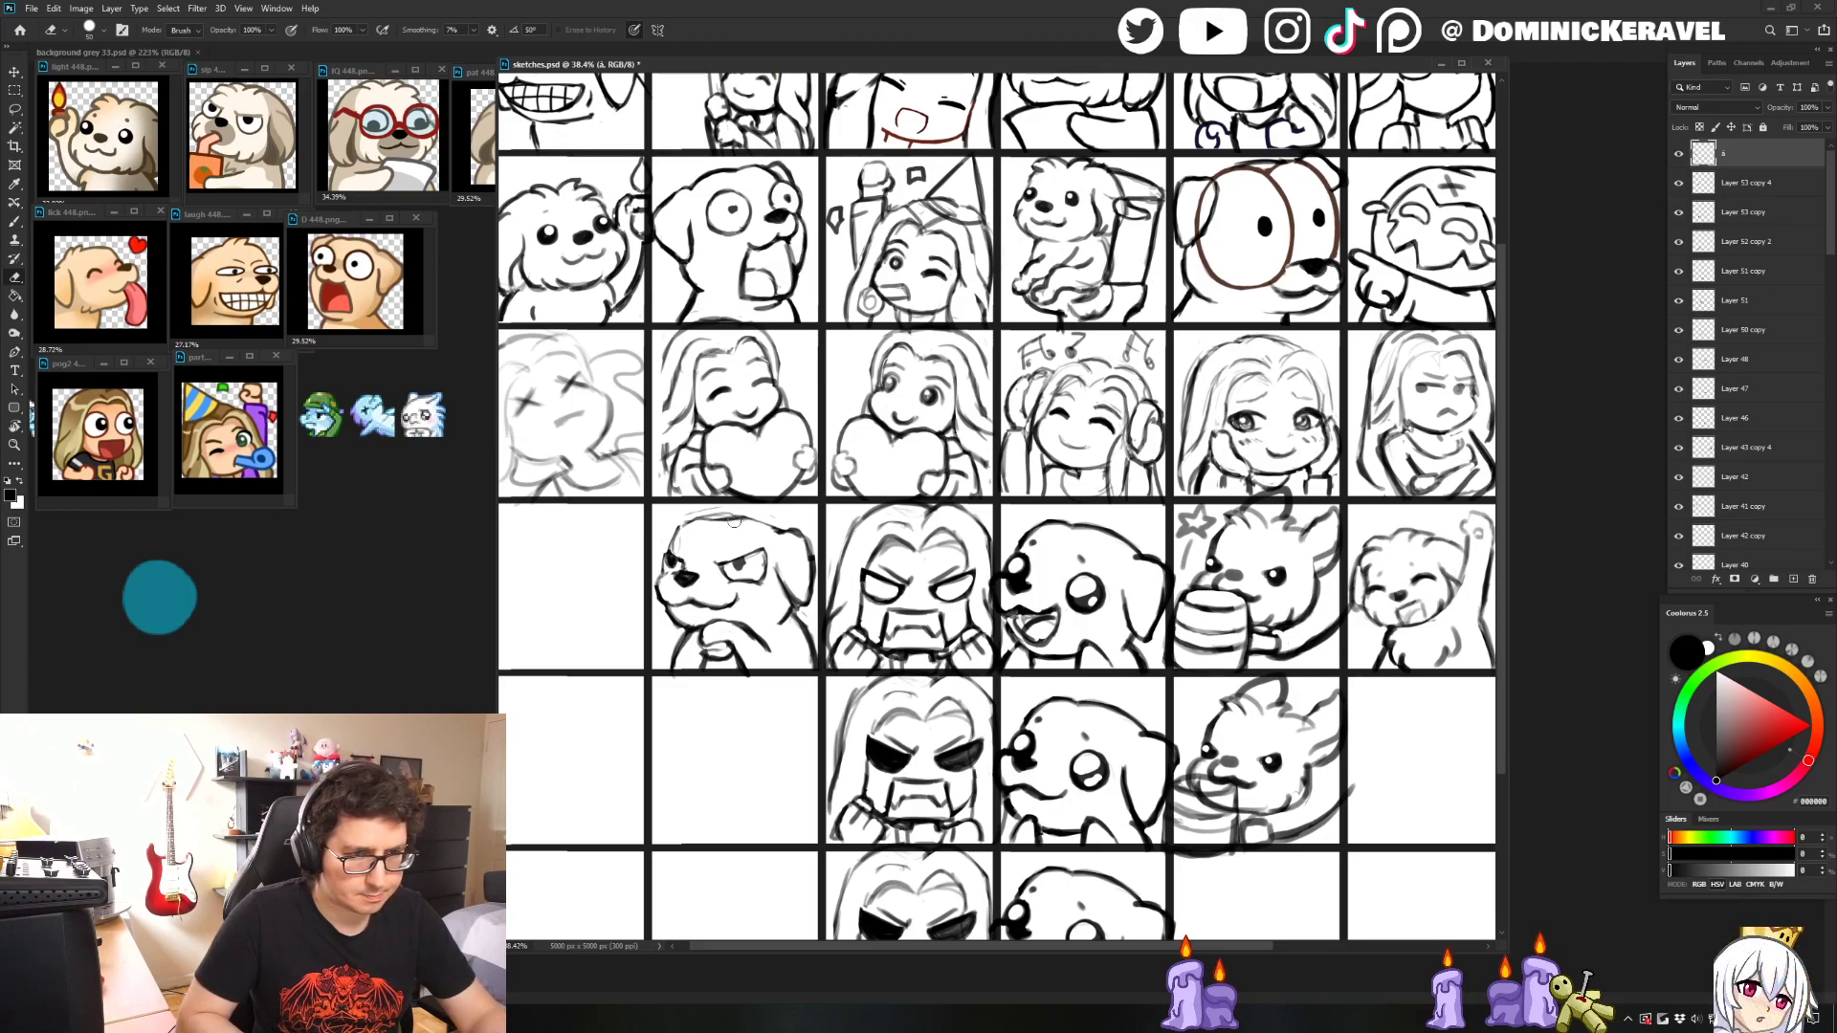
key(b)
key(v)
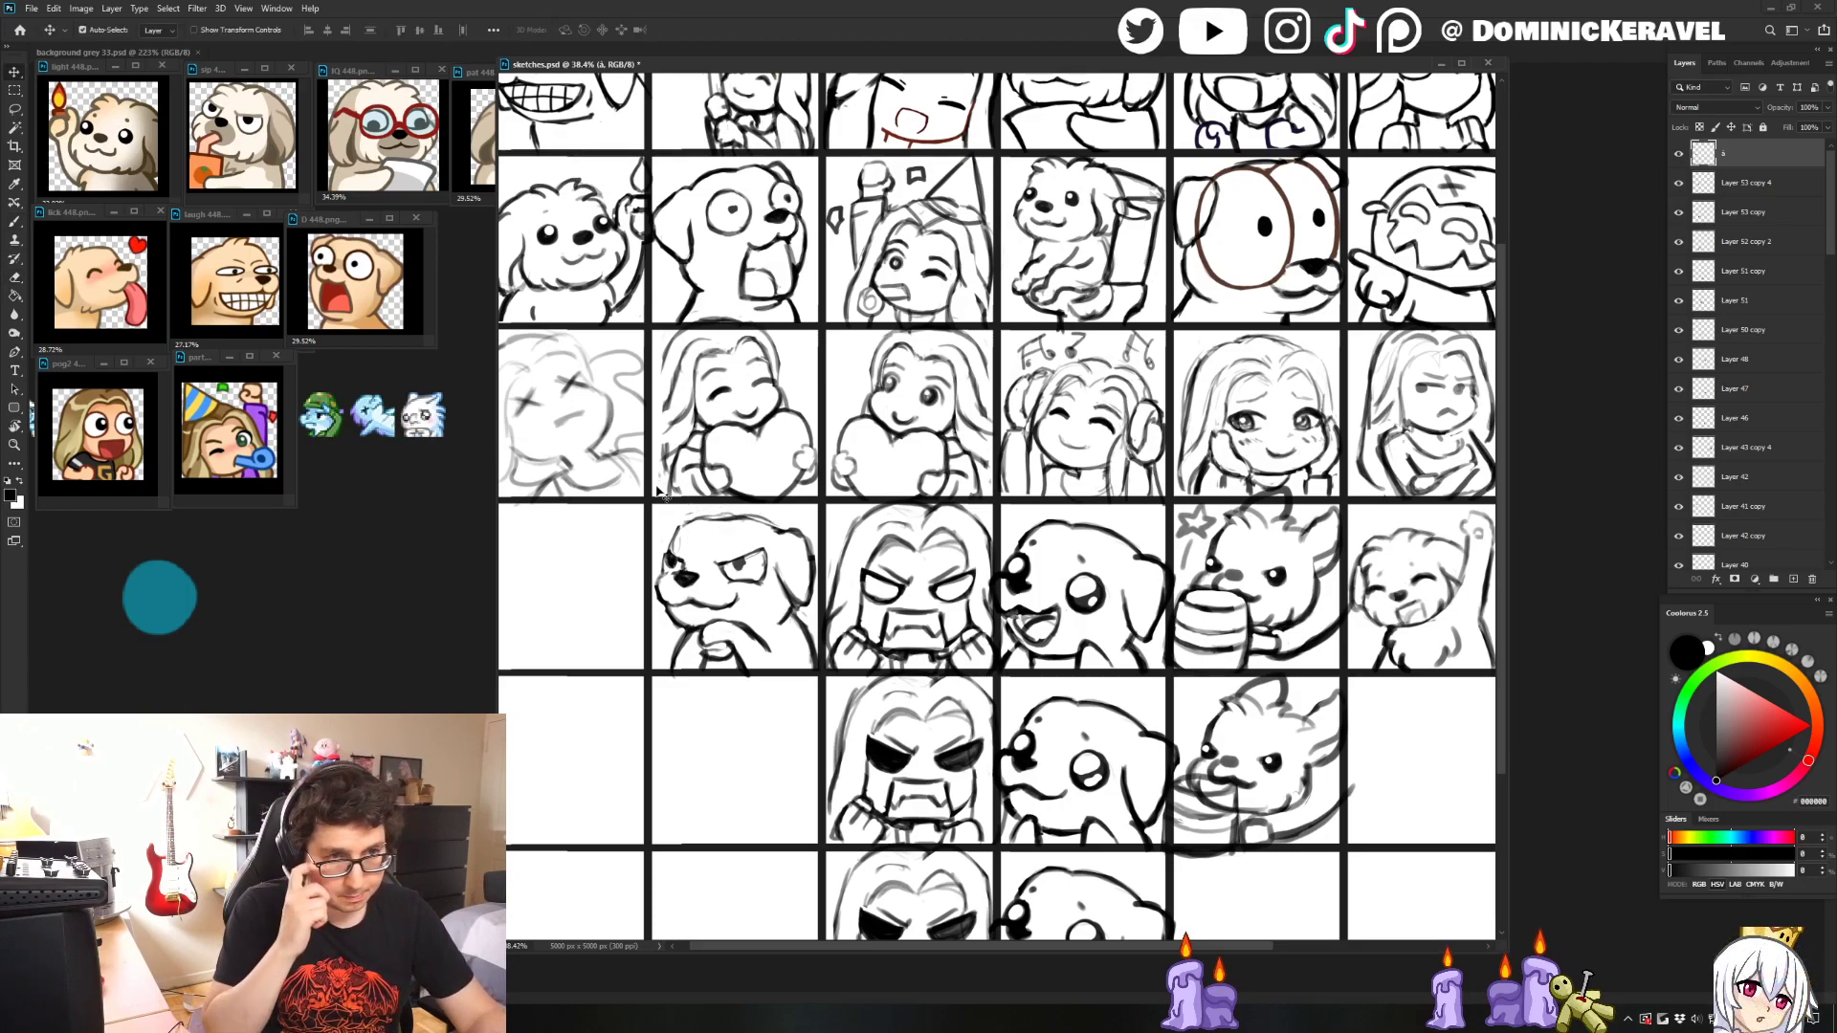
key(e)
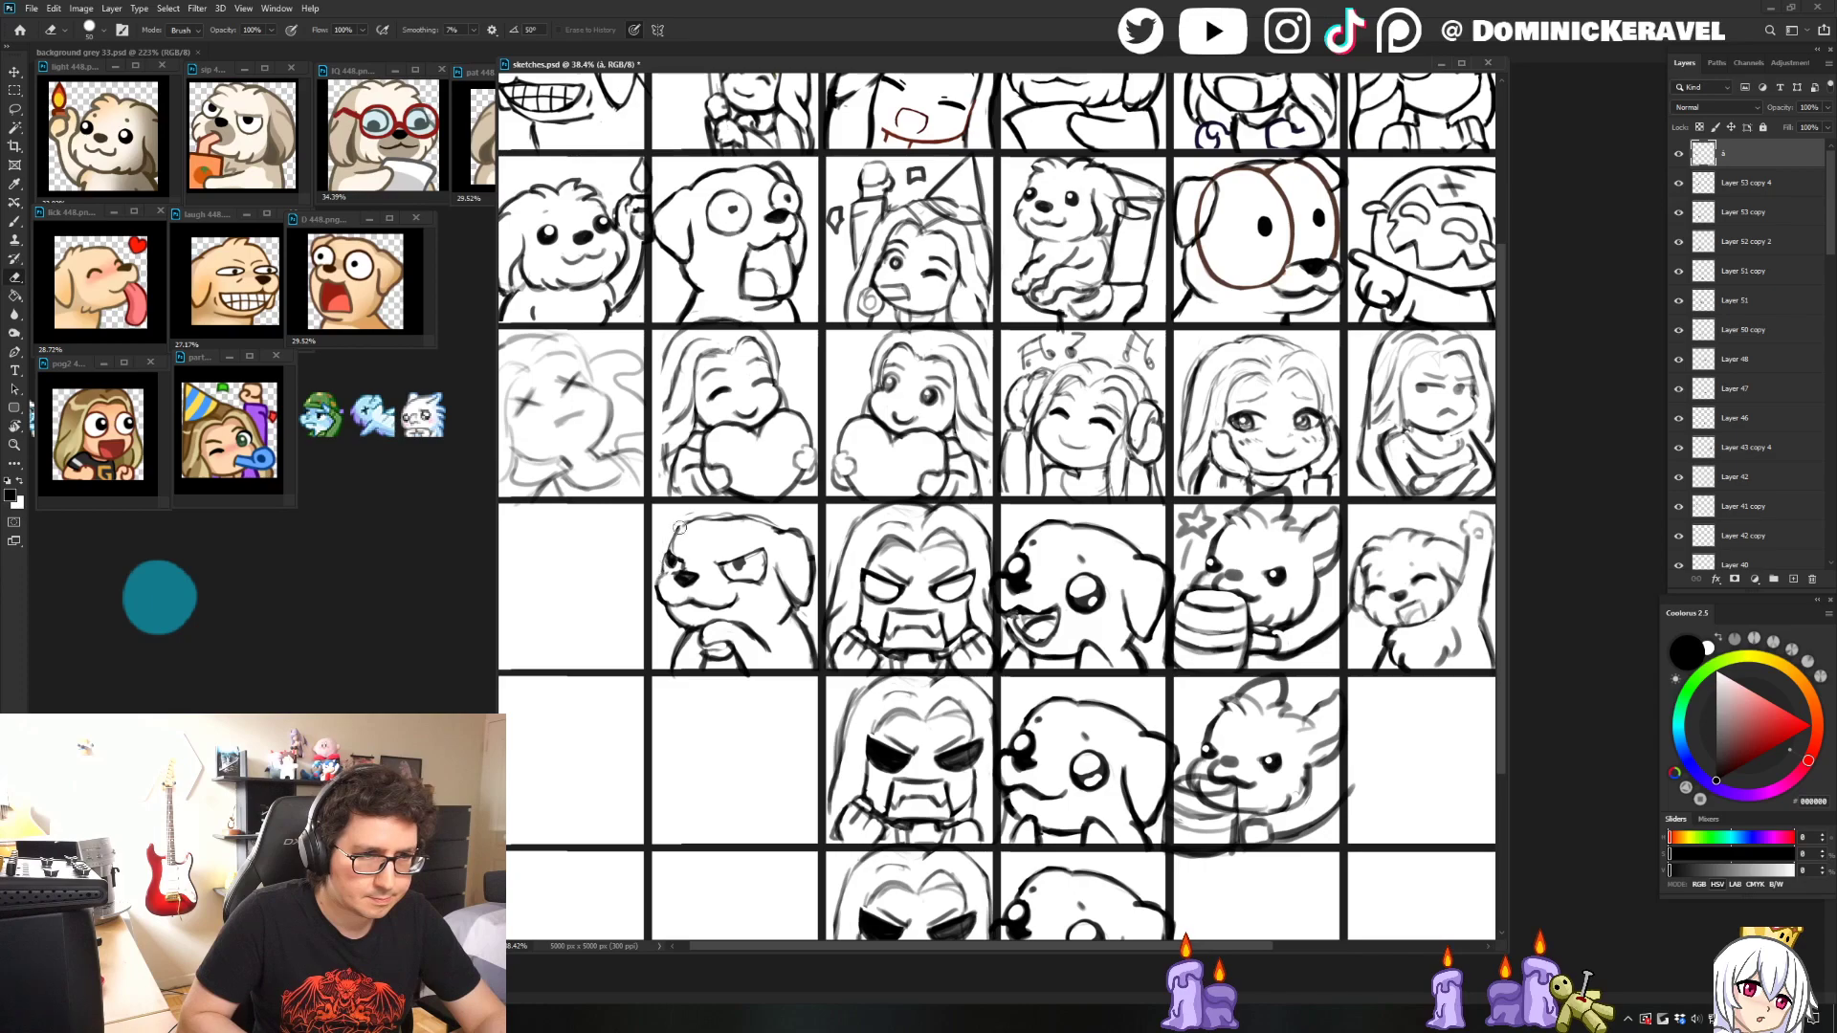
key(b)
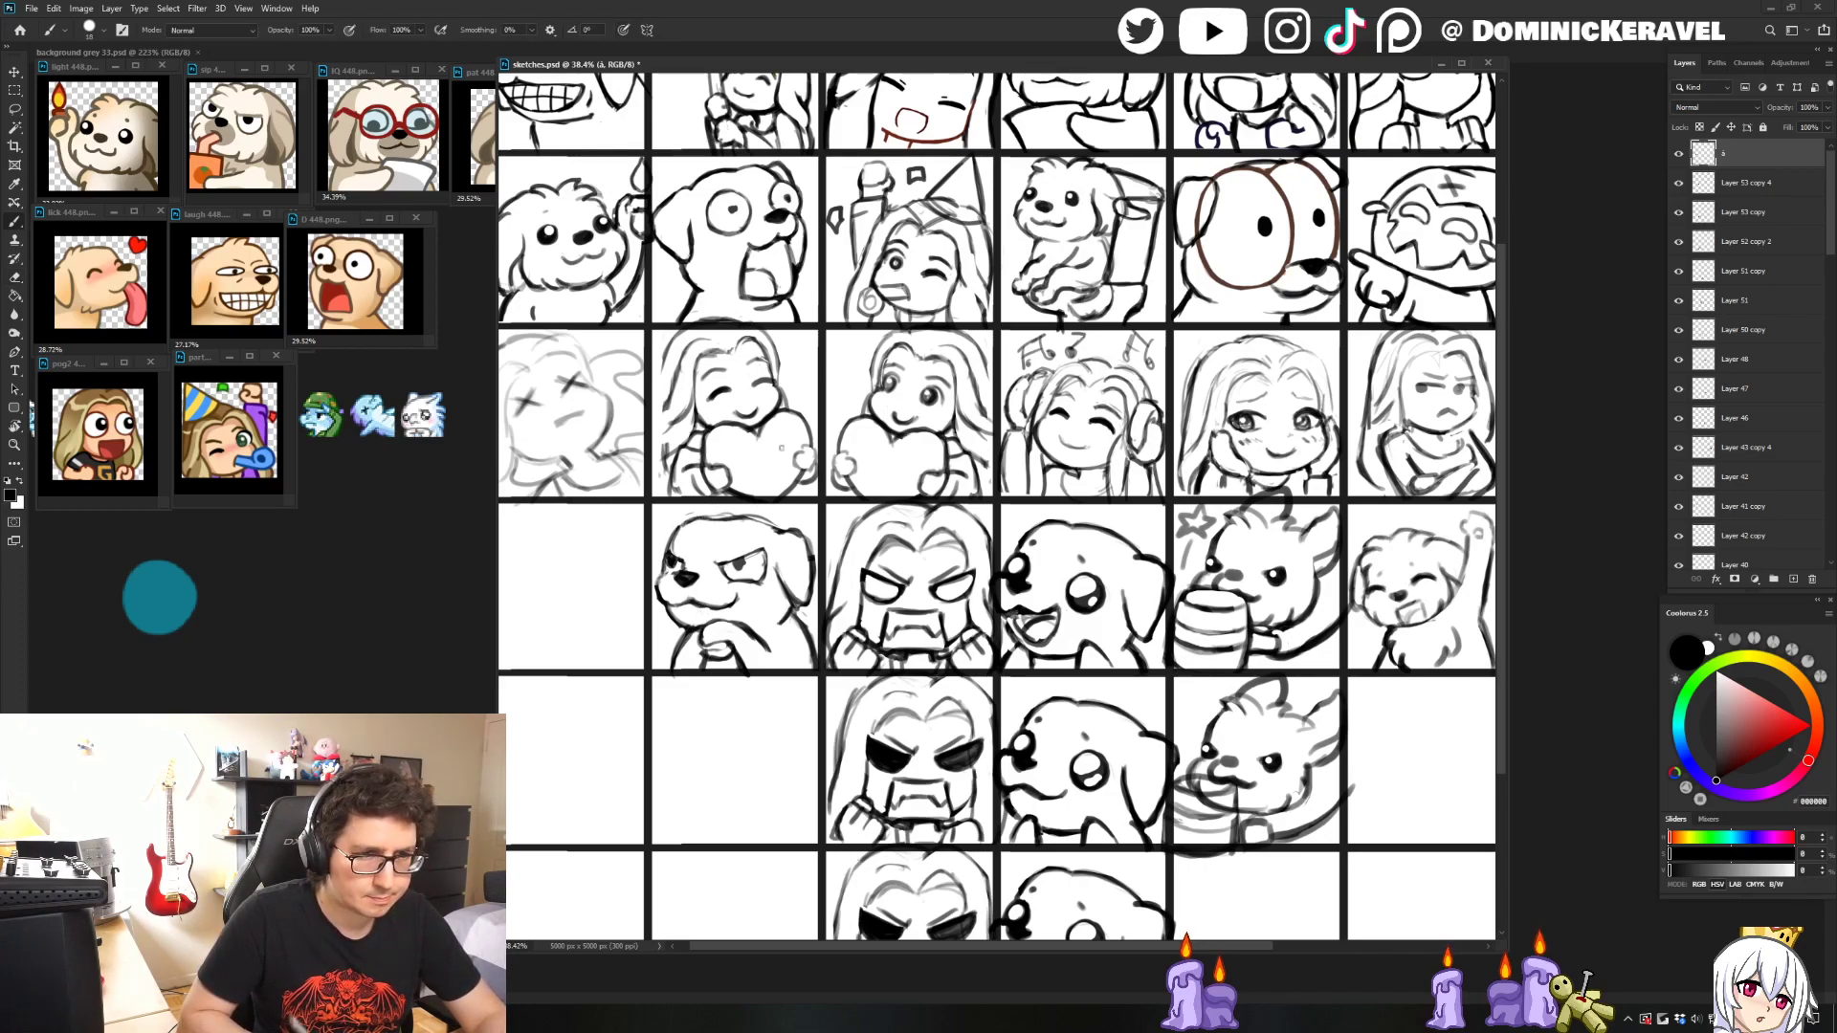
- Lasso the scheming dog's nose, shift it slightly inward toward the face, and repair the surrounding muzzle lines
key(v)
scroll(1049, 541, down, 5)
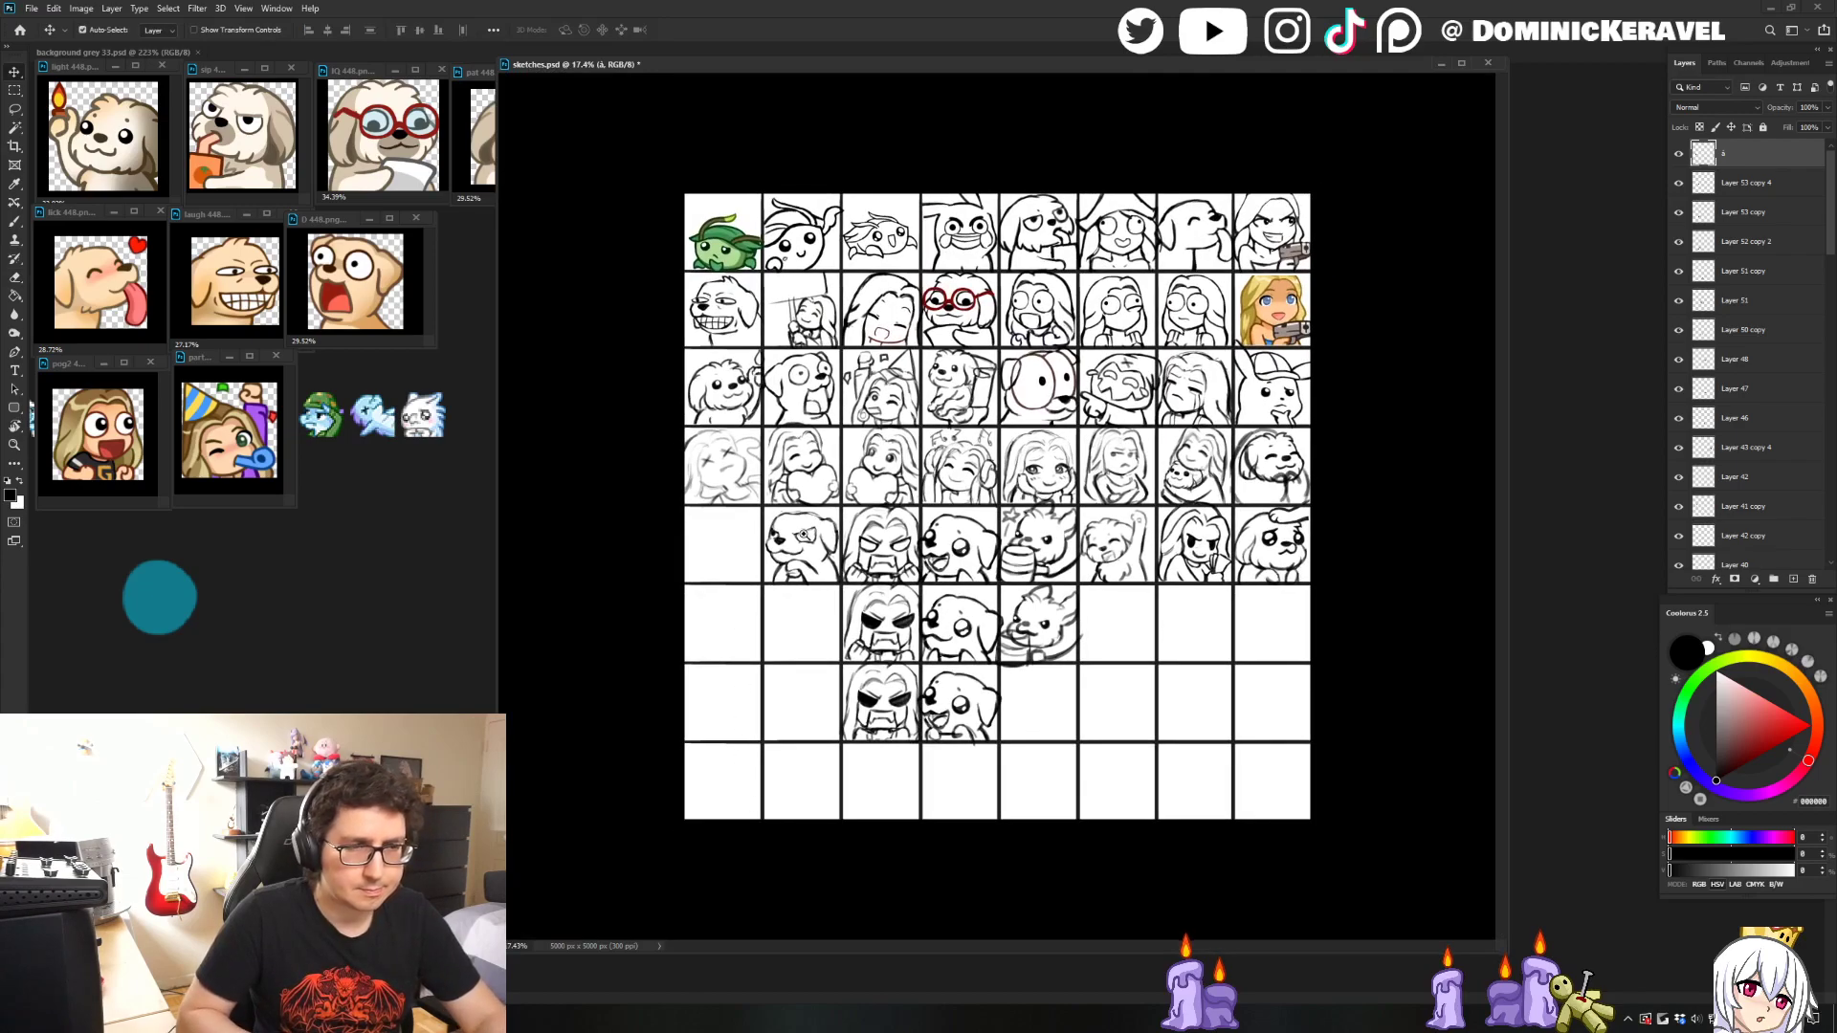
scroll(708, 531, up, 3)
key(l)
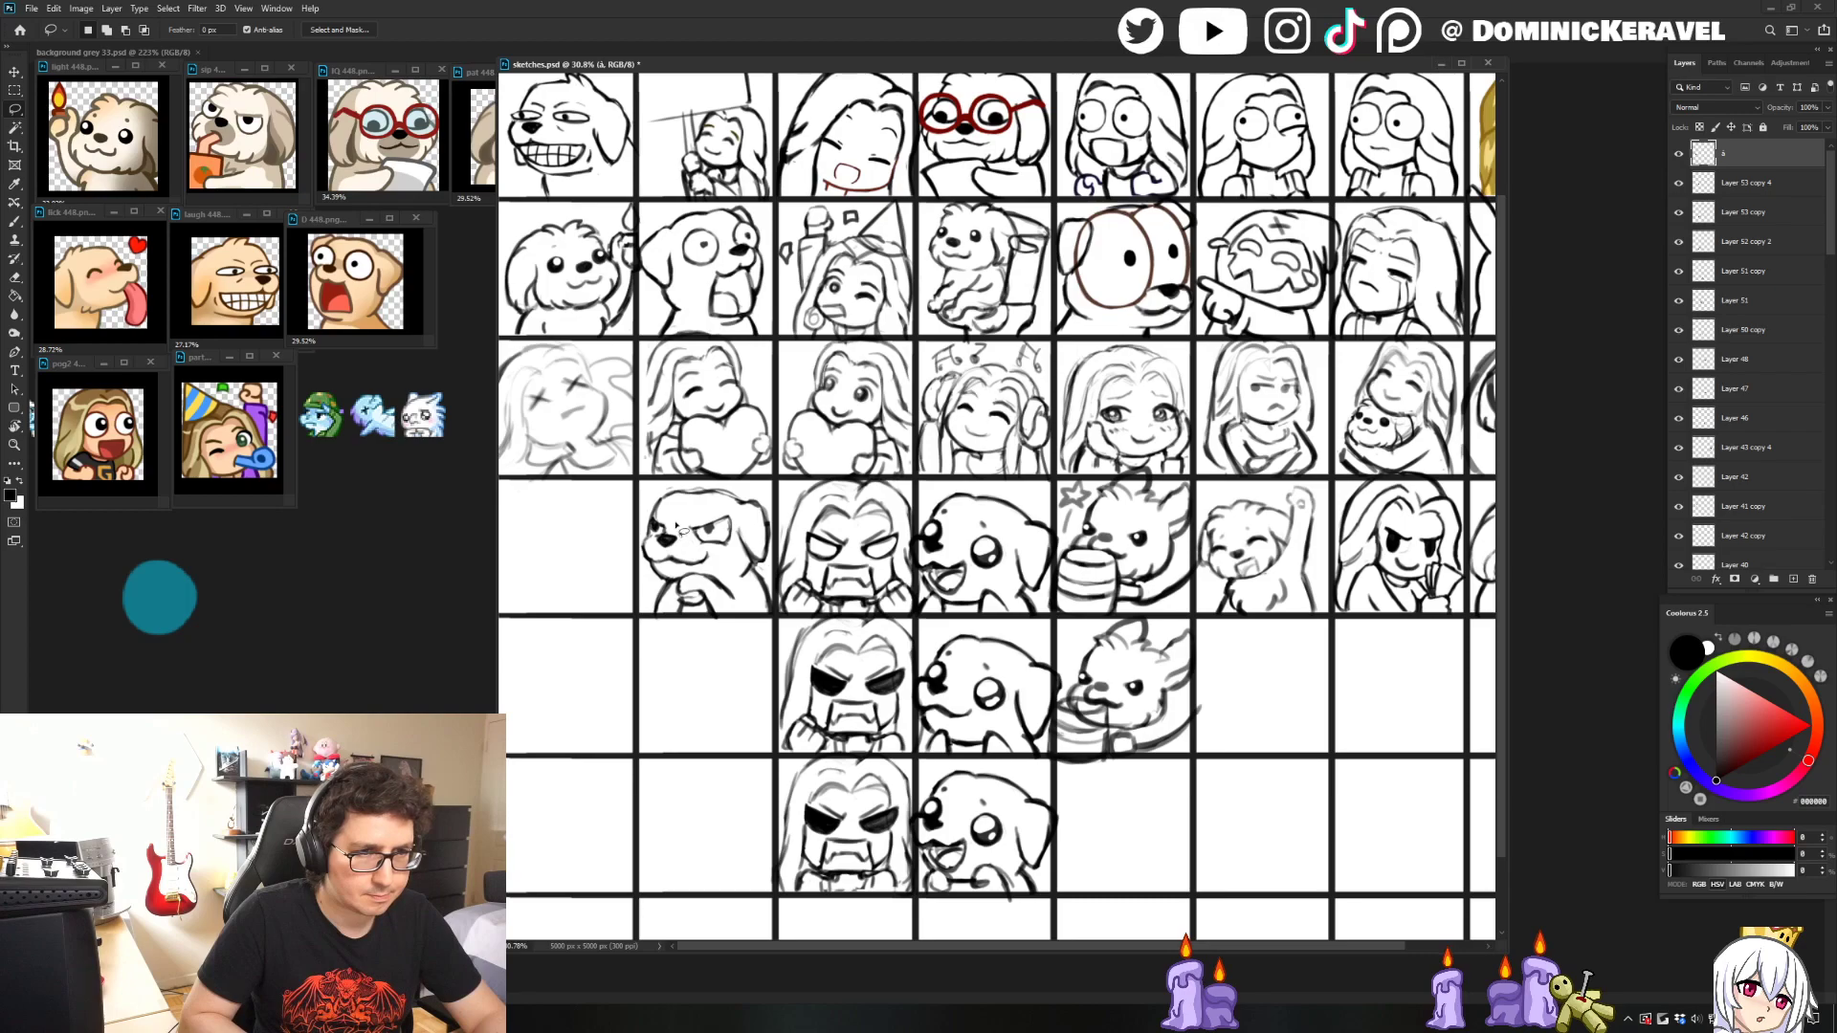
drag(658, 534, 670, 539)
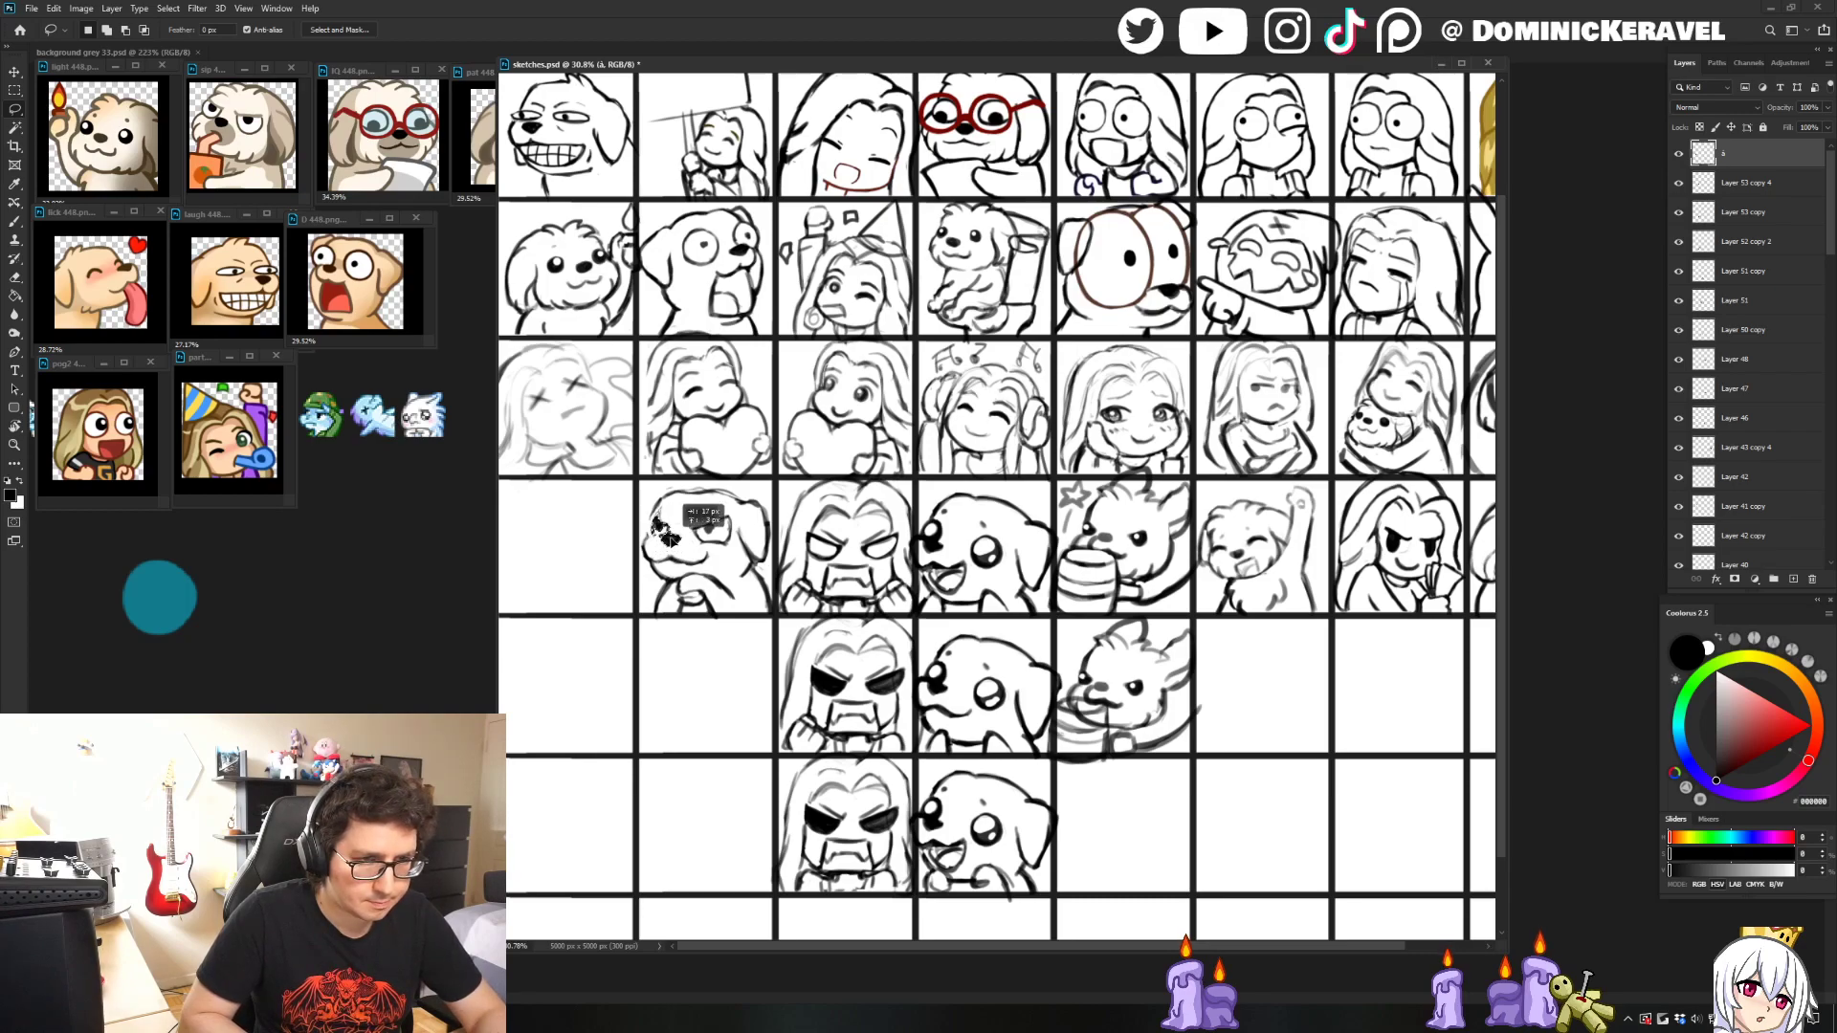
key(e)
key(b)
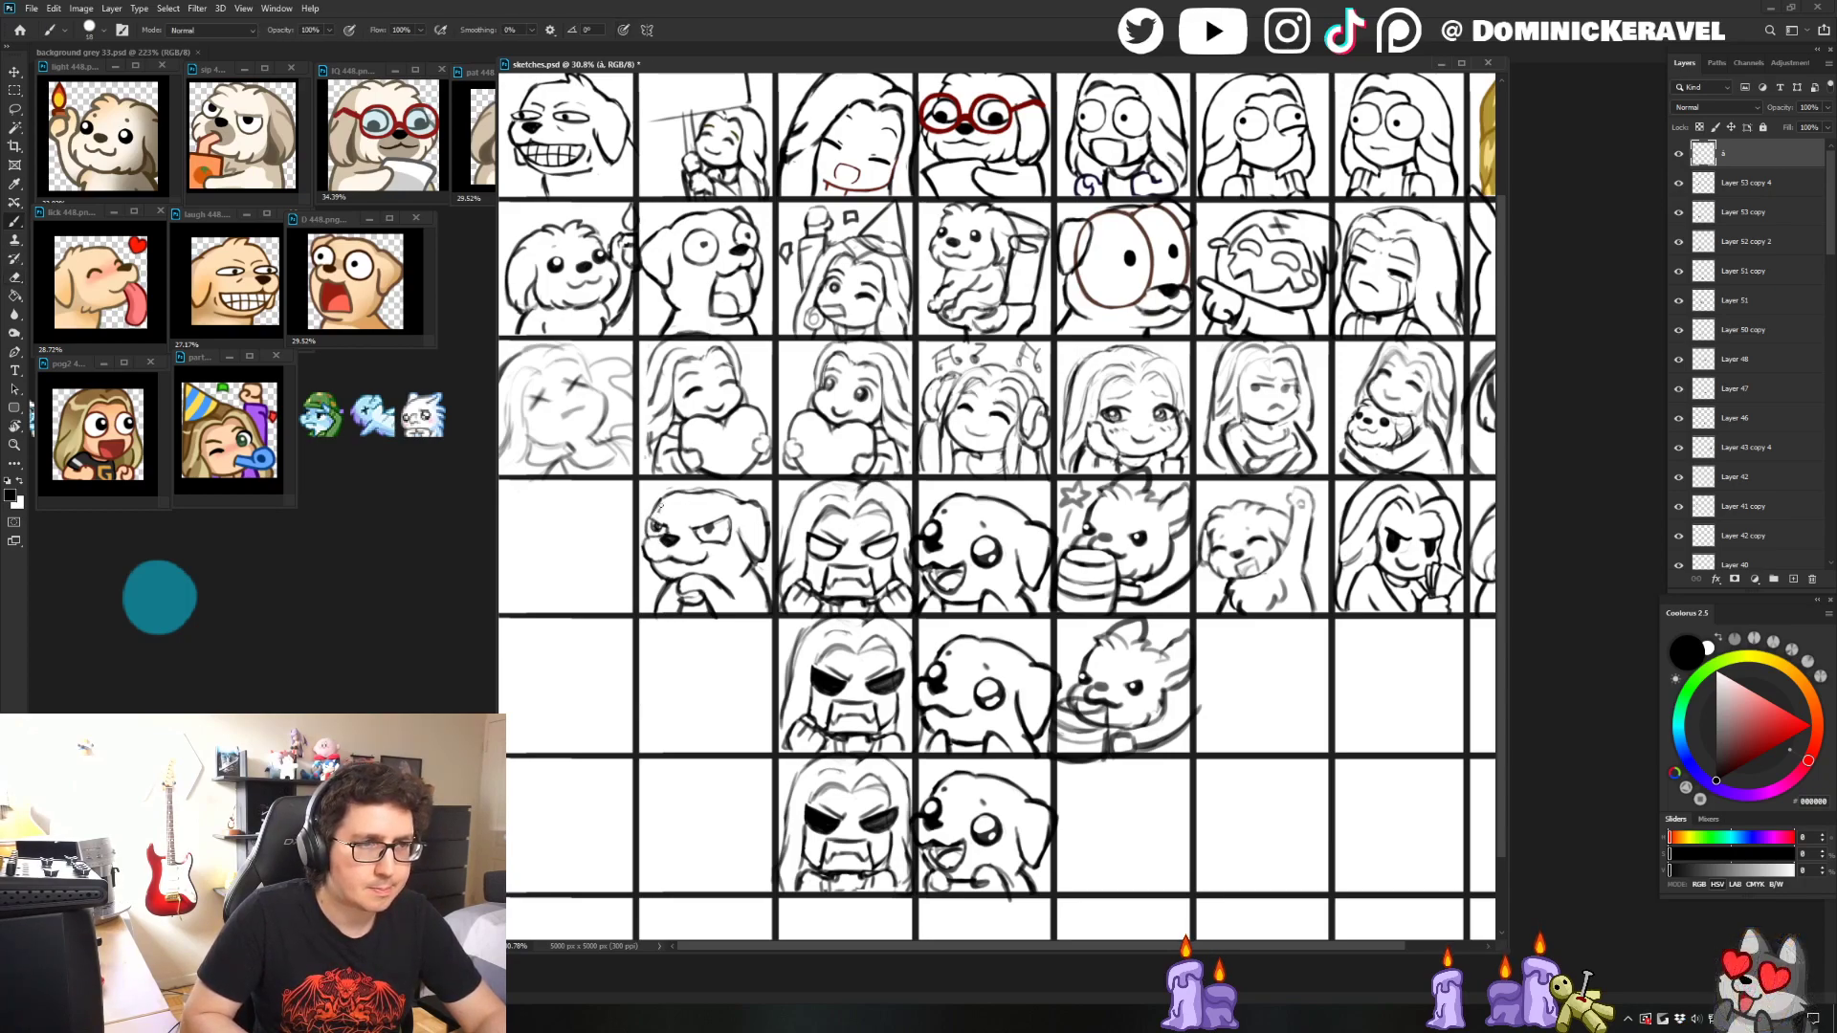
key(e)
key(b)
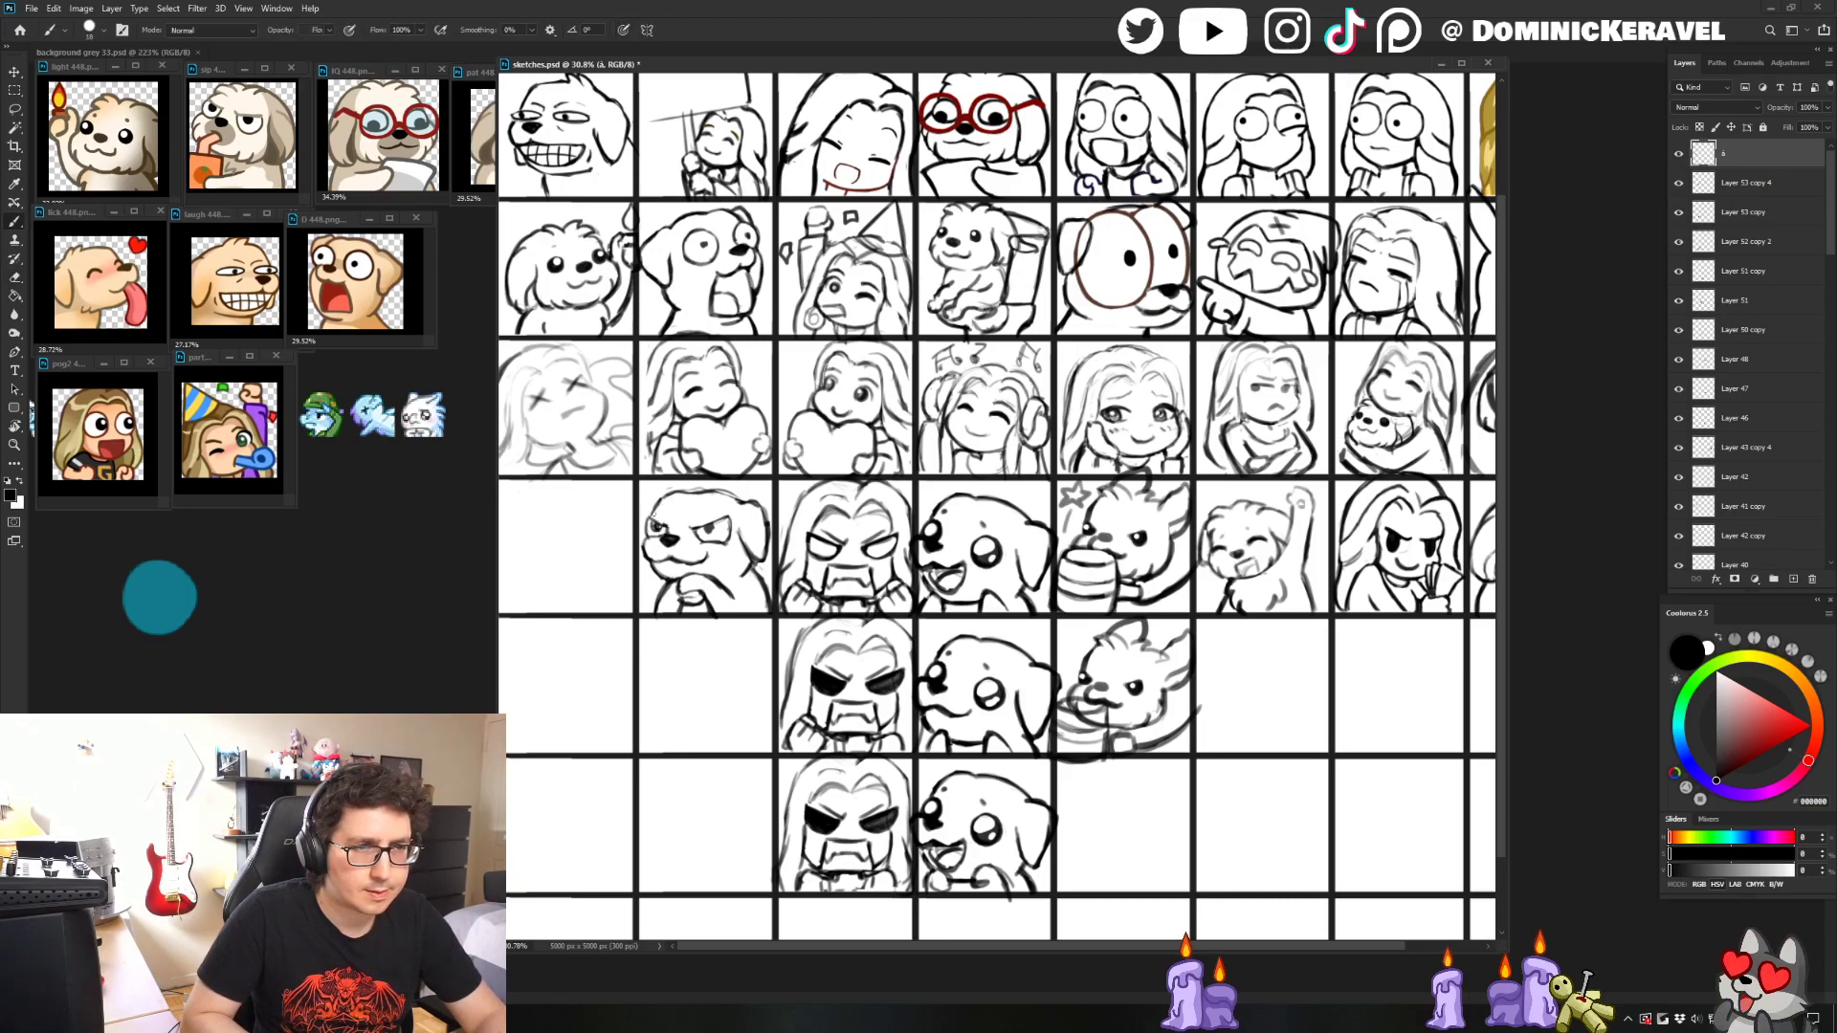
- Review the whole grid of emote sketches and flip the canvas horizontally back to its original orientation
key(v)
scroll(736, 524, down, 3)
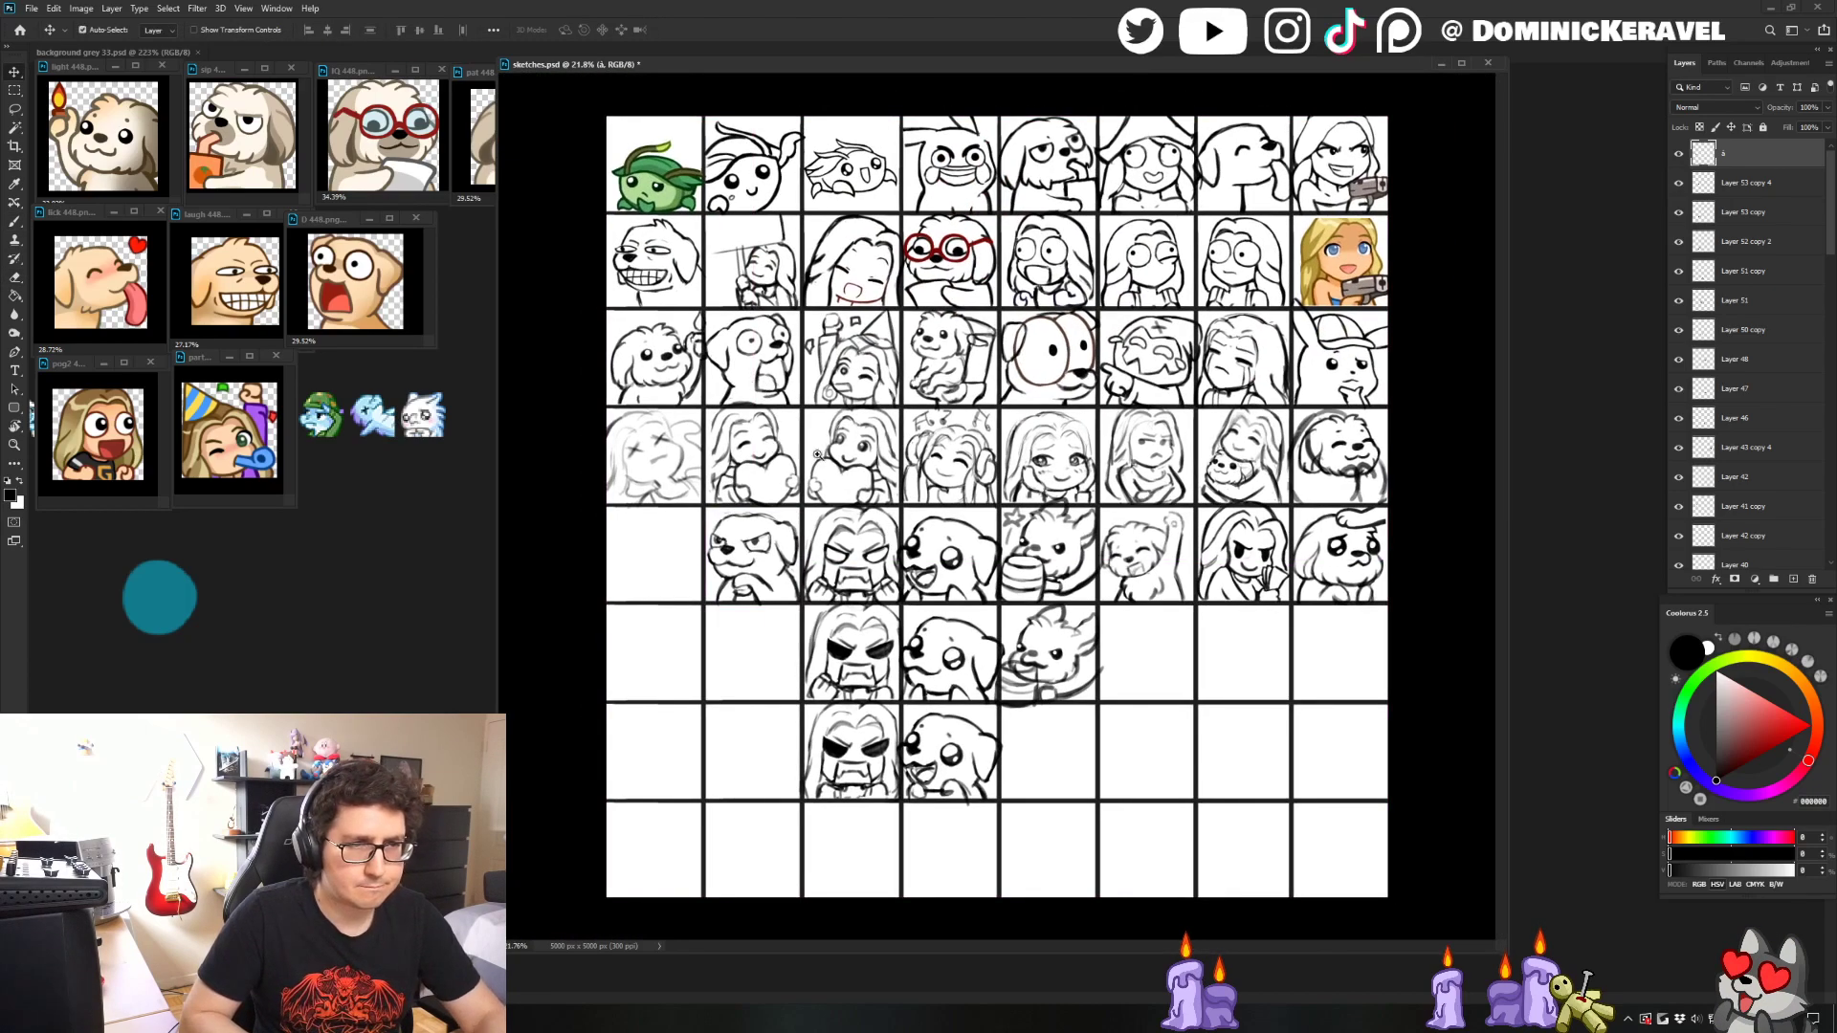
scroll(766, 428, down, 2)
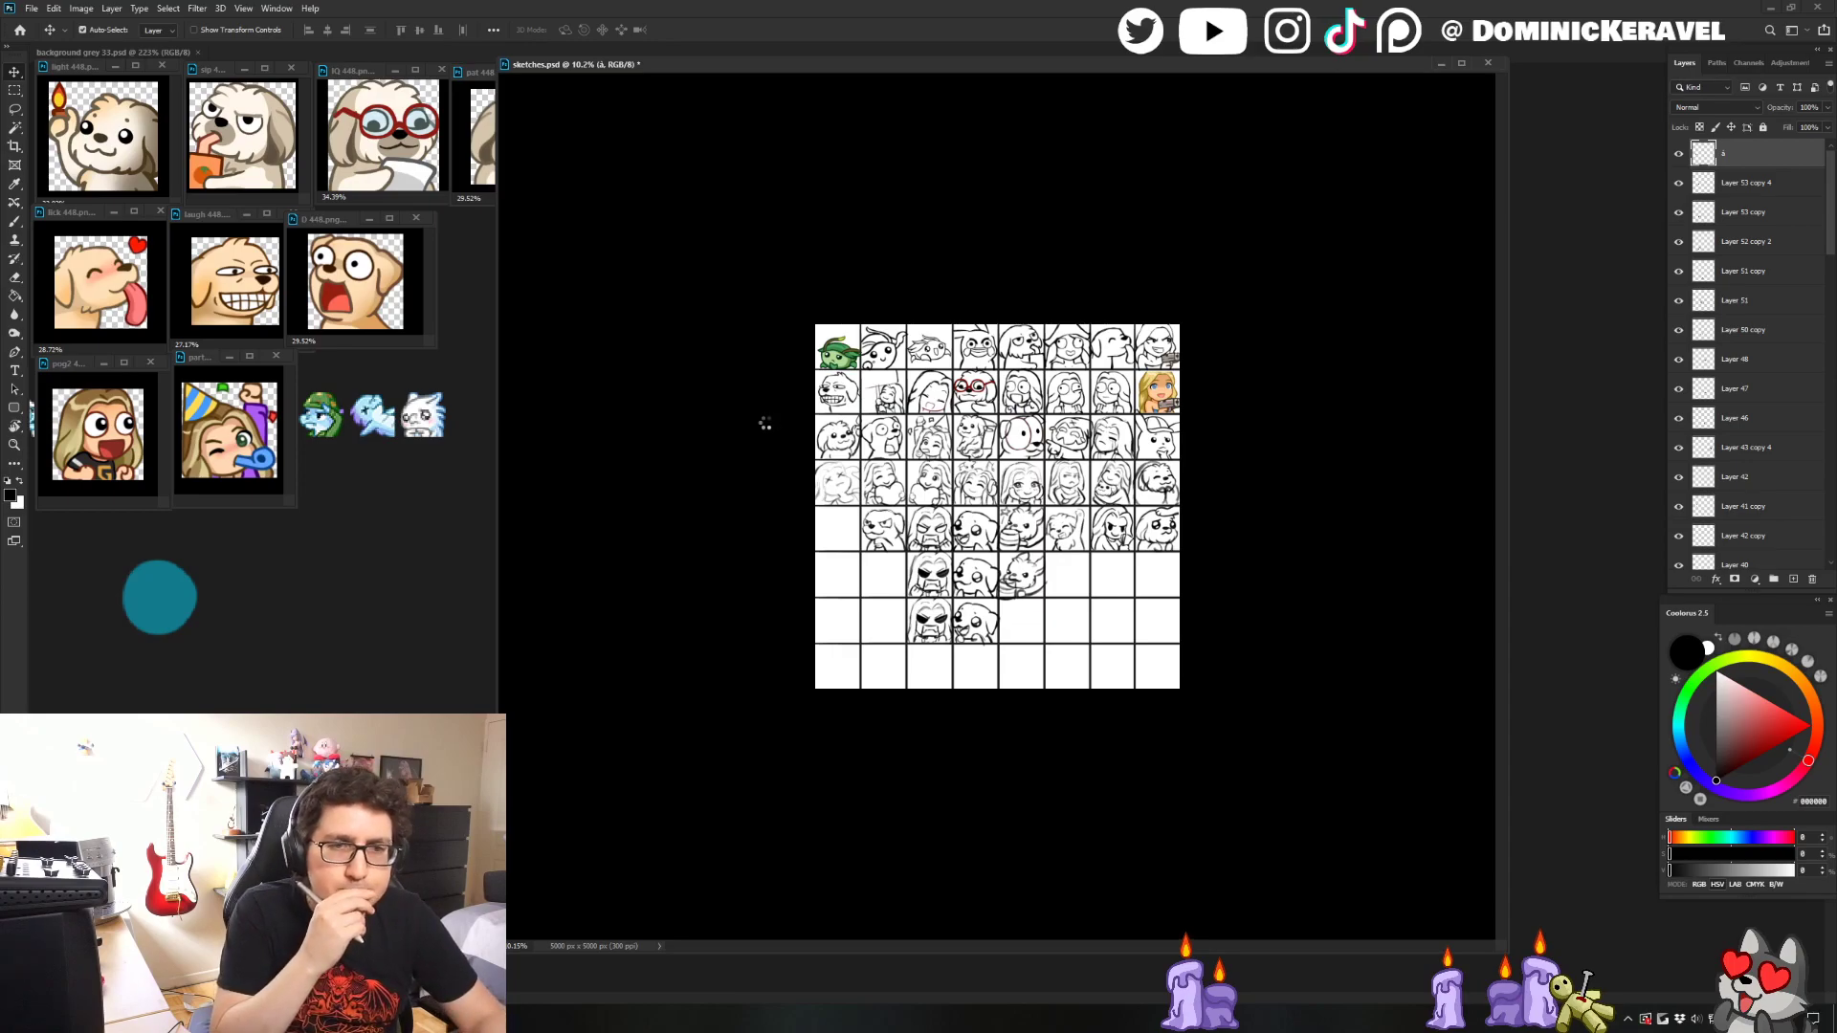
scroll(1065, 518, up, 5)
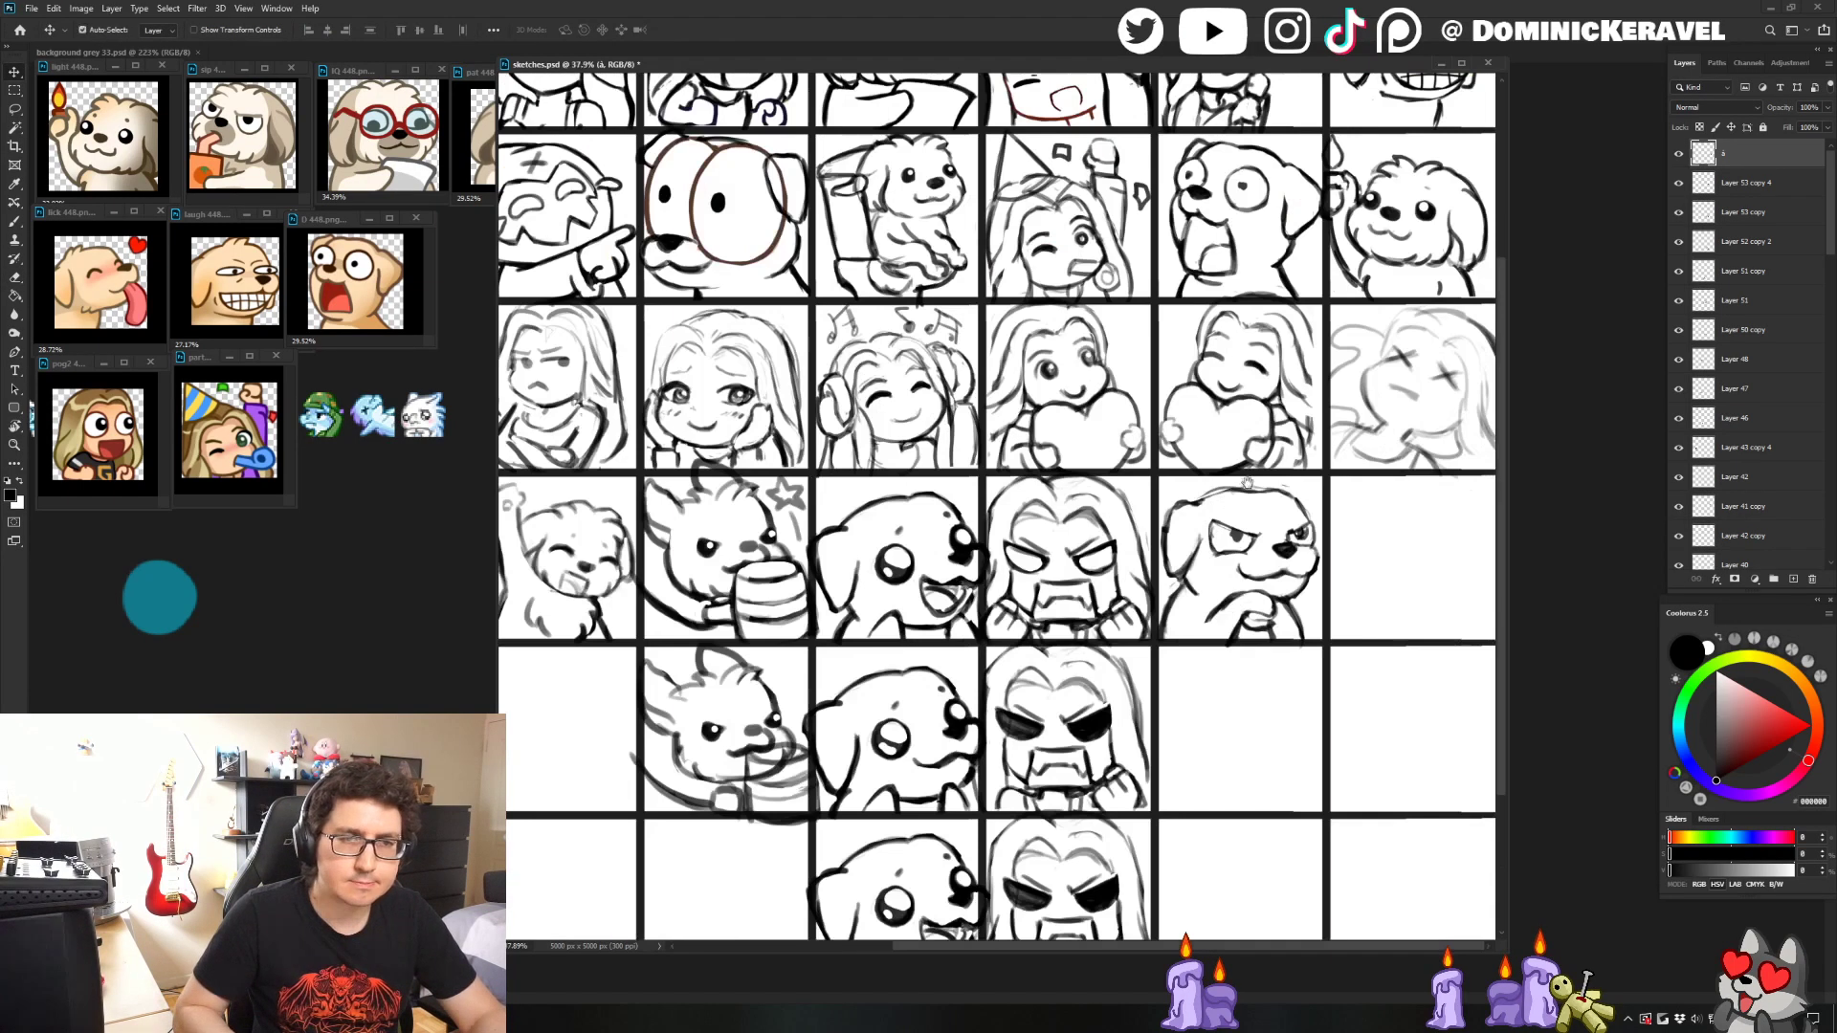
- Lasso the scheming dog's nose and muzzle area, nudge it, and touch up the surrounding lines
key(e)
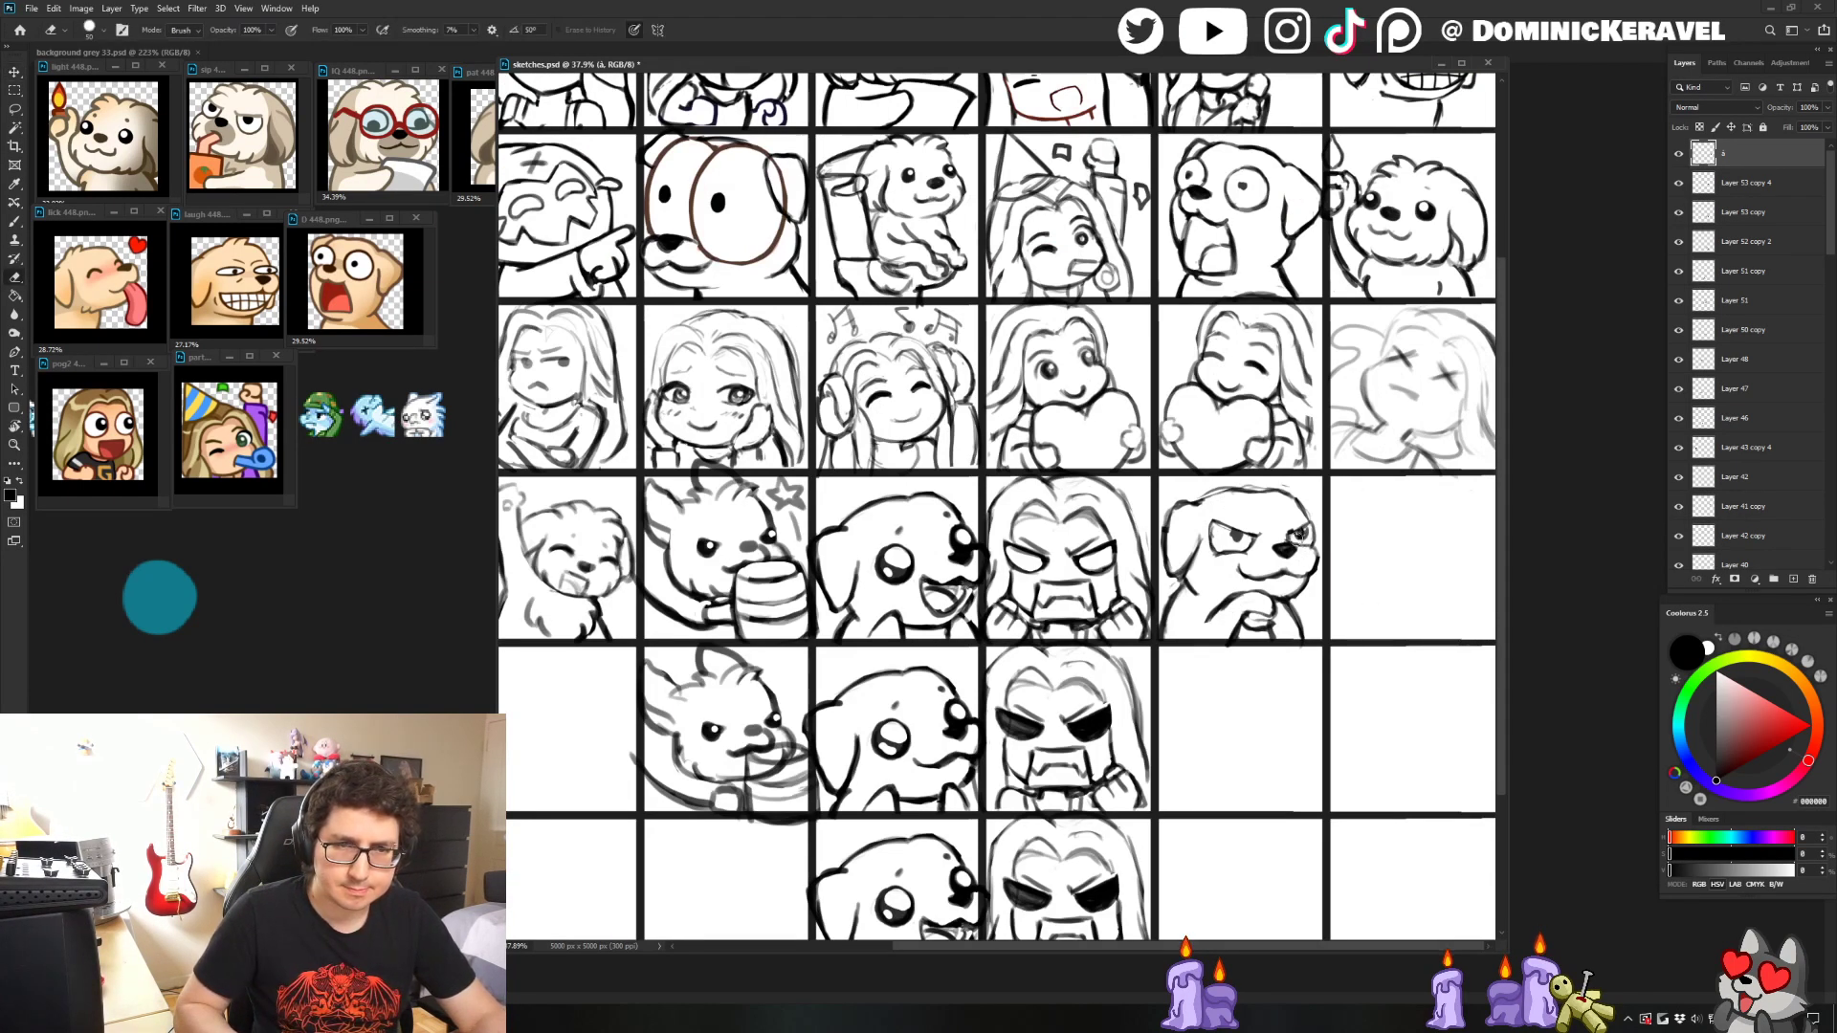
key(b)
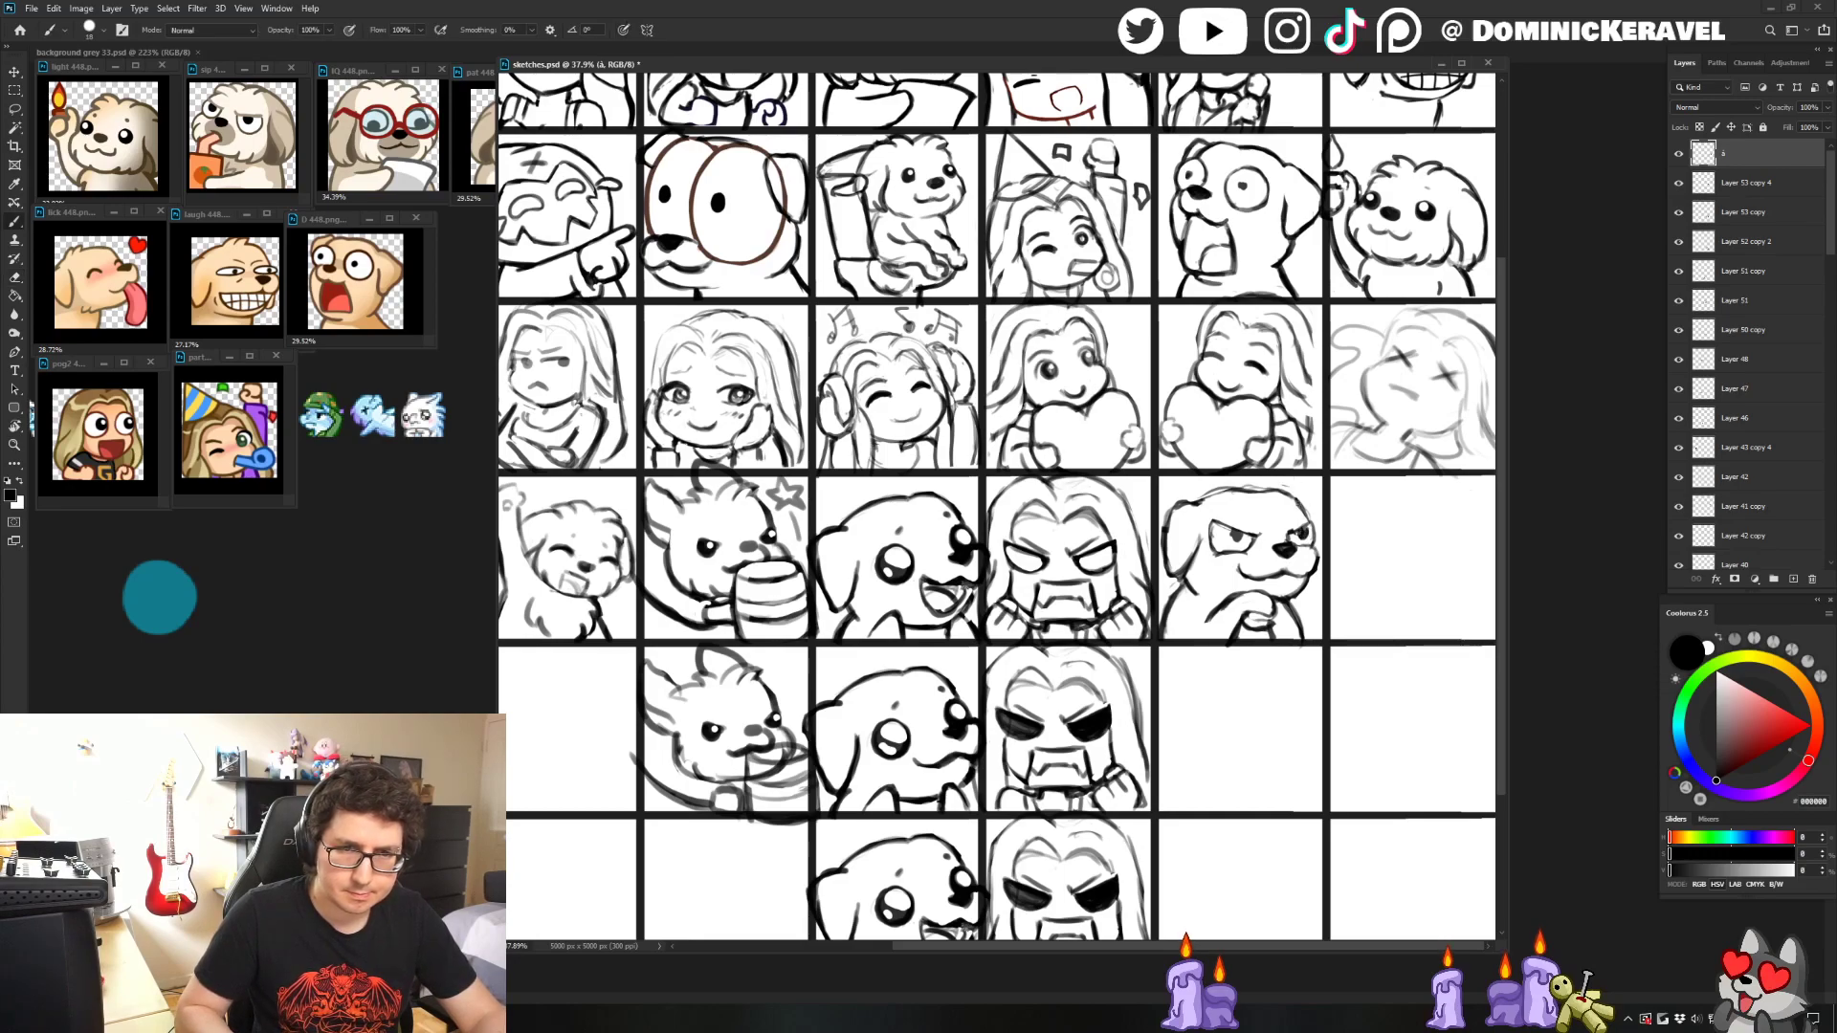
key(l)
mouse_move(1273, 476)
mouse_down()
mouse_move(1277, 574)
mouse_move(1298, 450)
mouse_move(1272, 479)
mouse_up()
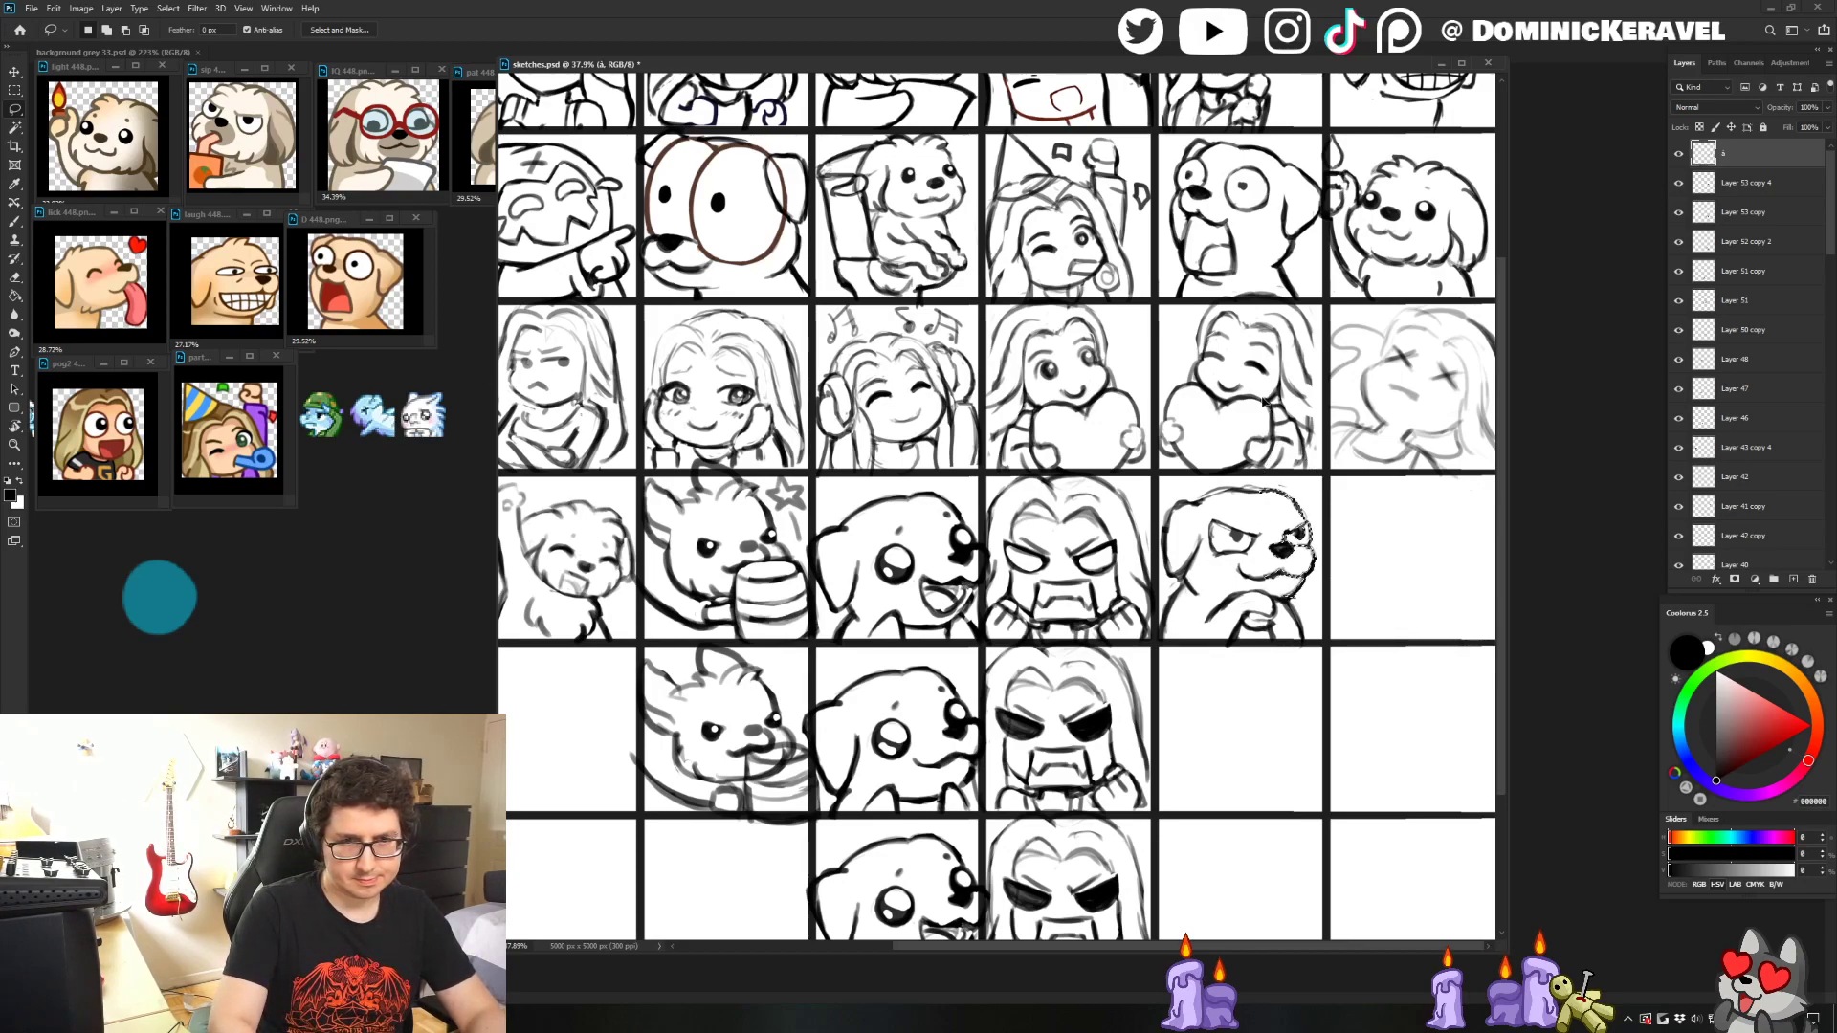
key(v)
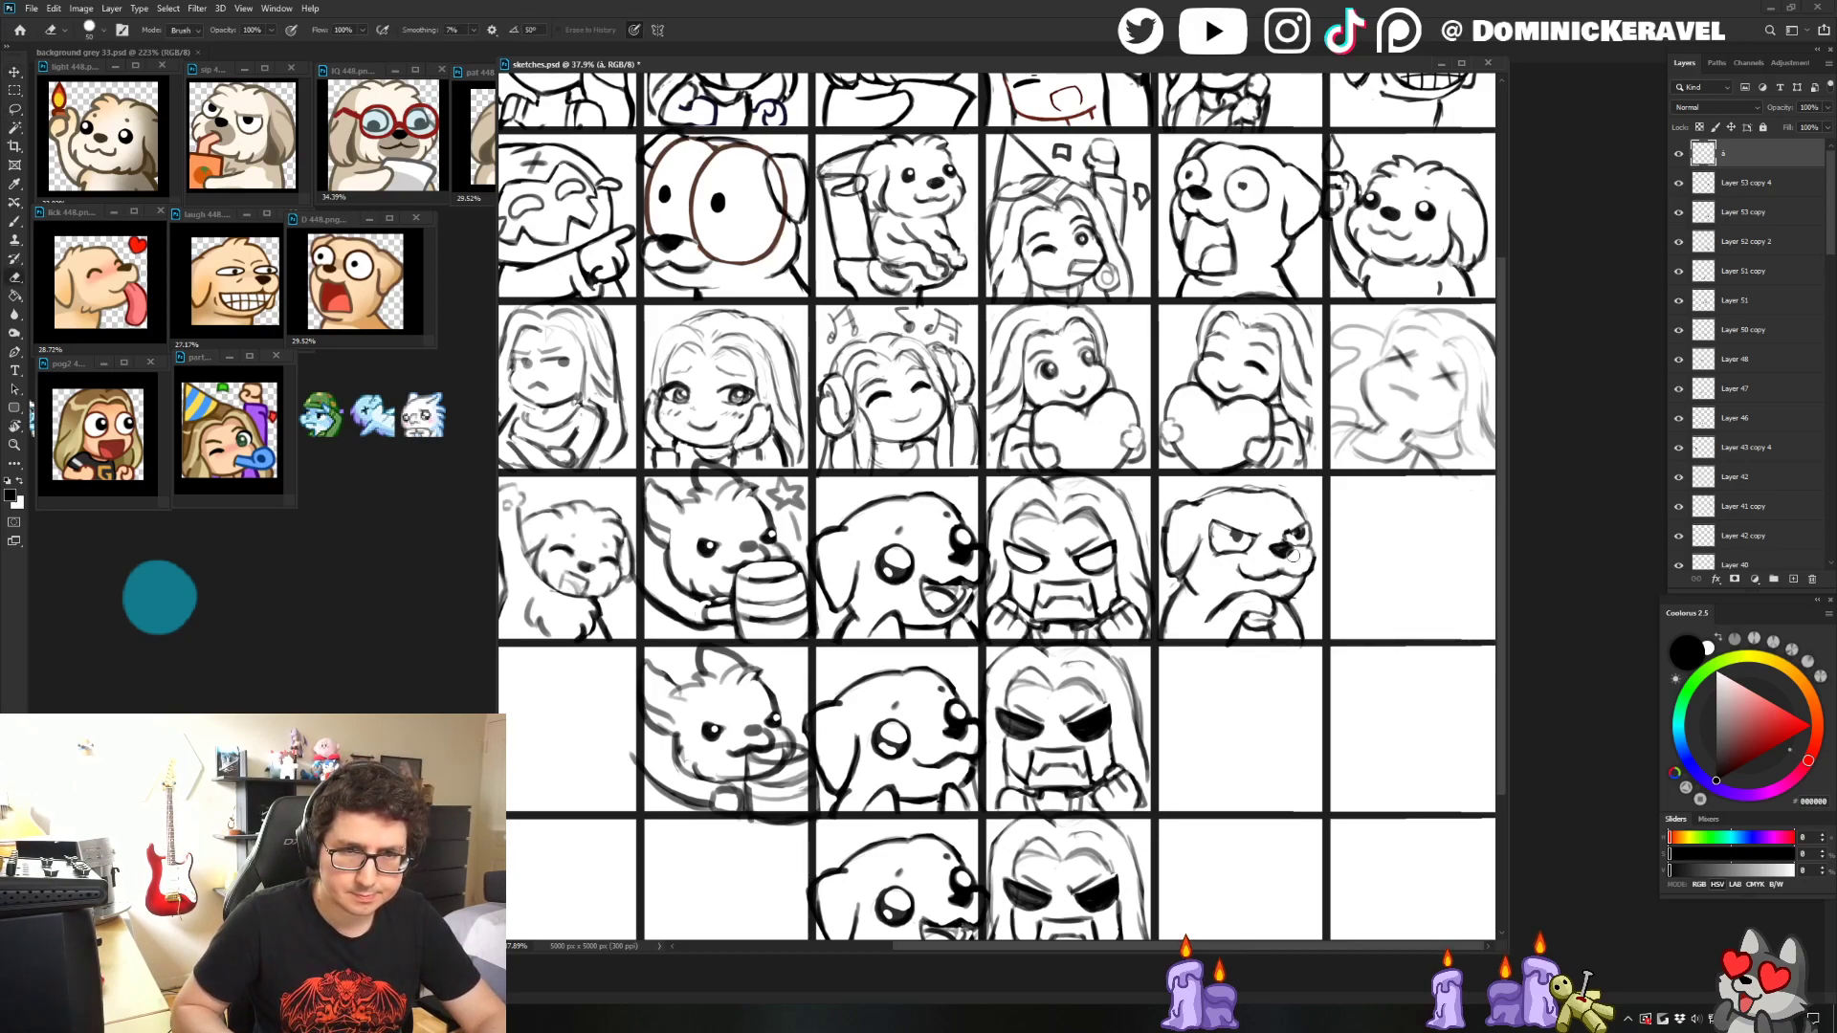
- Lasso the scheming dog's head, transform it to sit slightly lower over the paw, and clear the selection
key(l)
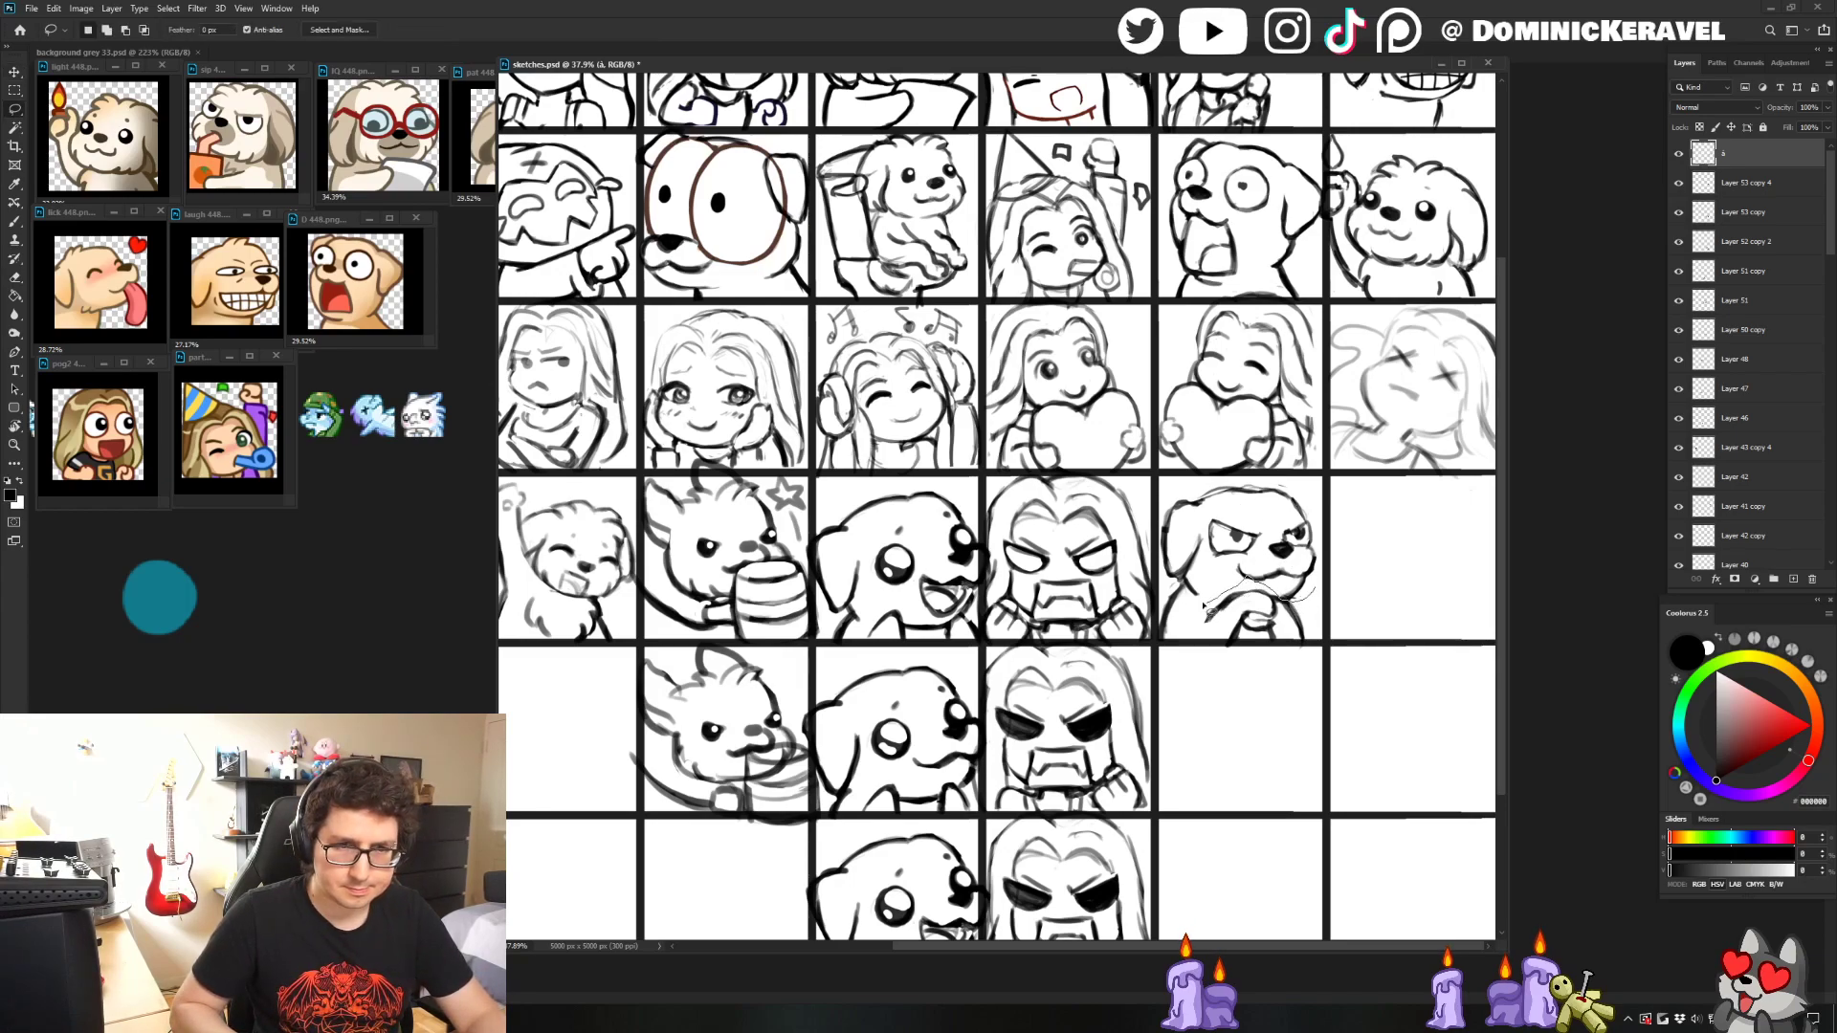
drag(1130, 553, 1412, 531)
key(ctrl+t)
drag(1412, 602, 1420, 606)
key(Return)
key(ctrl+d)
key(e)
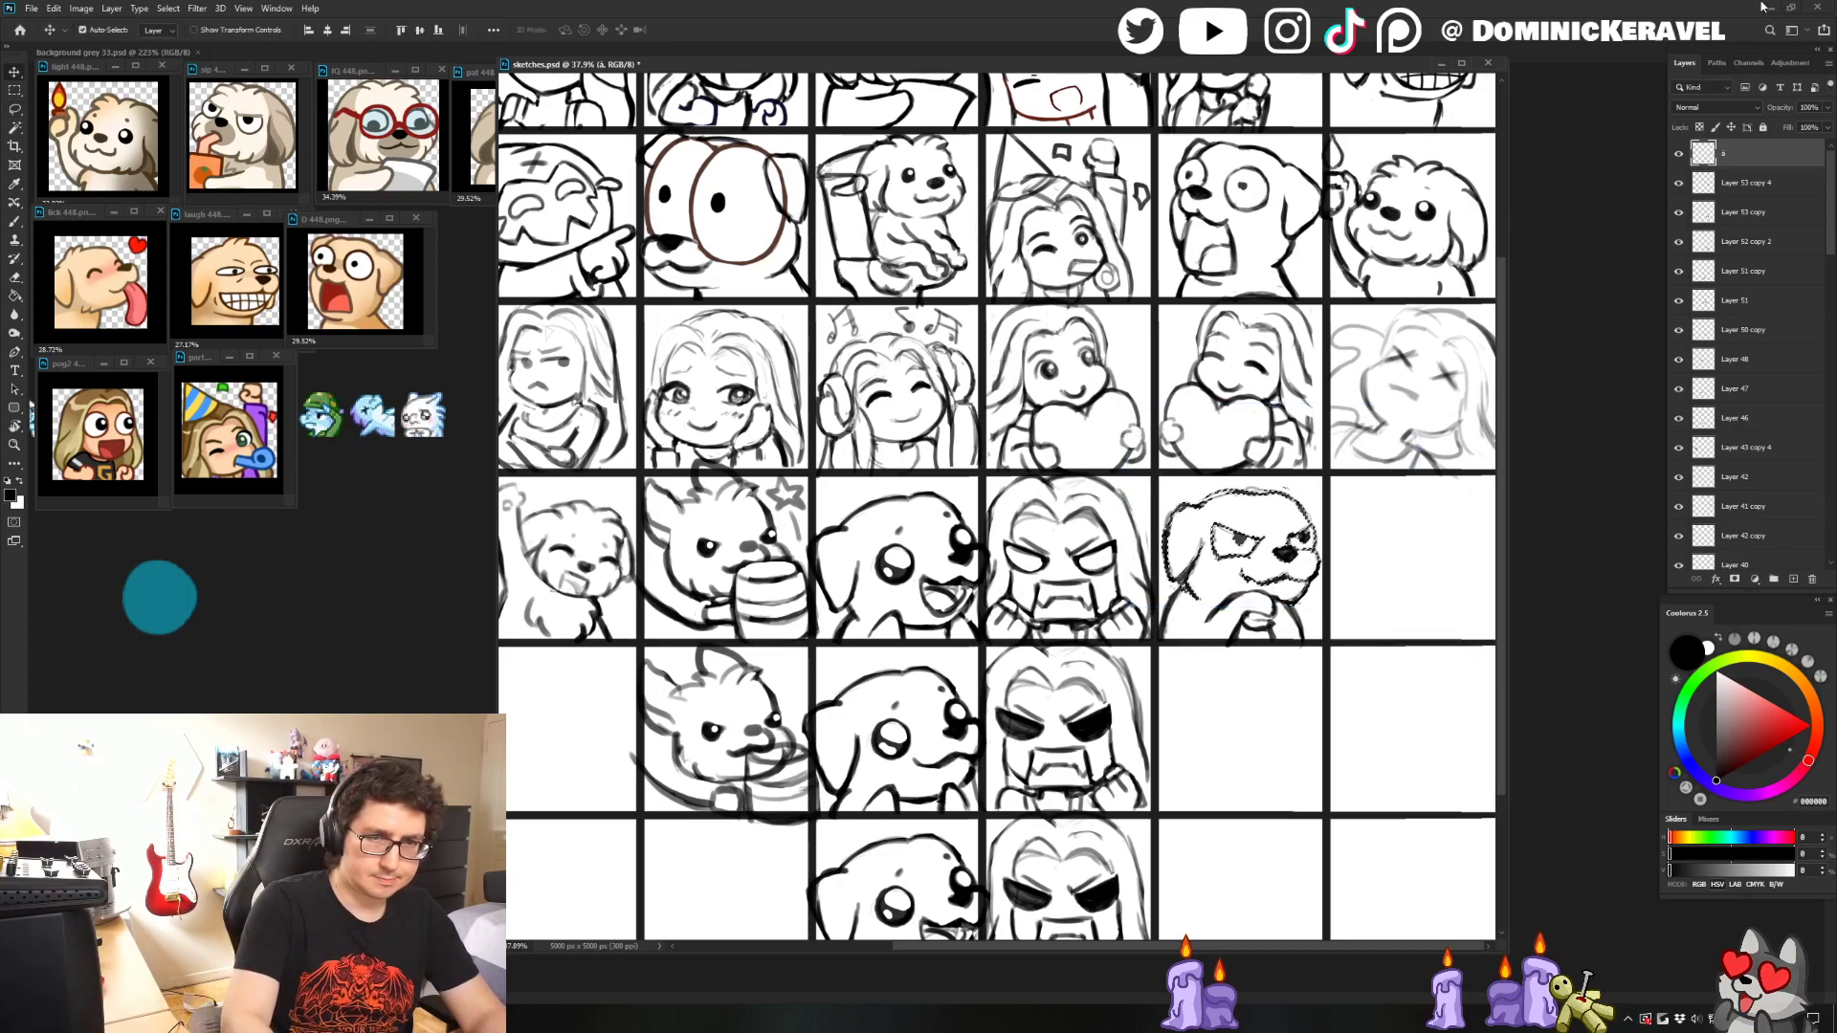
key(v)
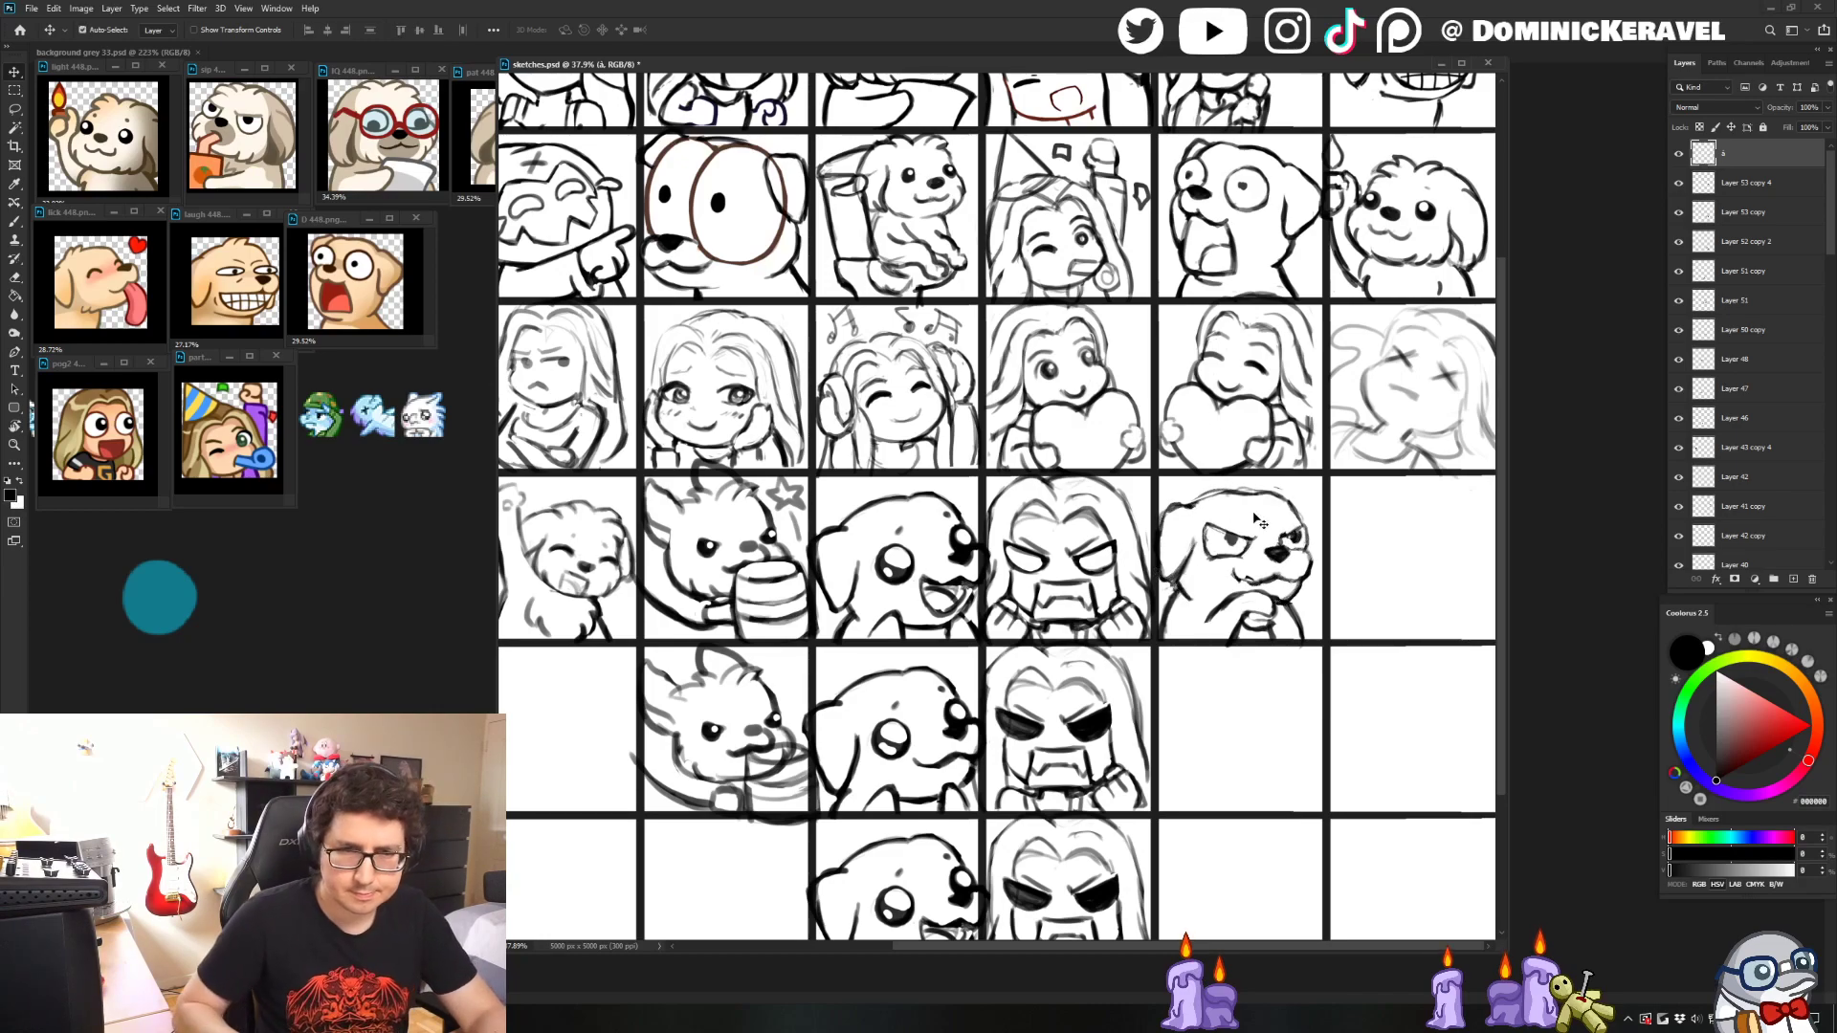
- Clean up the scheming dog's cheek, mouth and muzzle lines with brush and eraser touches
scroll(1256, 520, up, 2)
key(e)
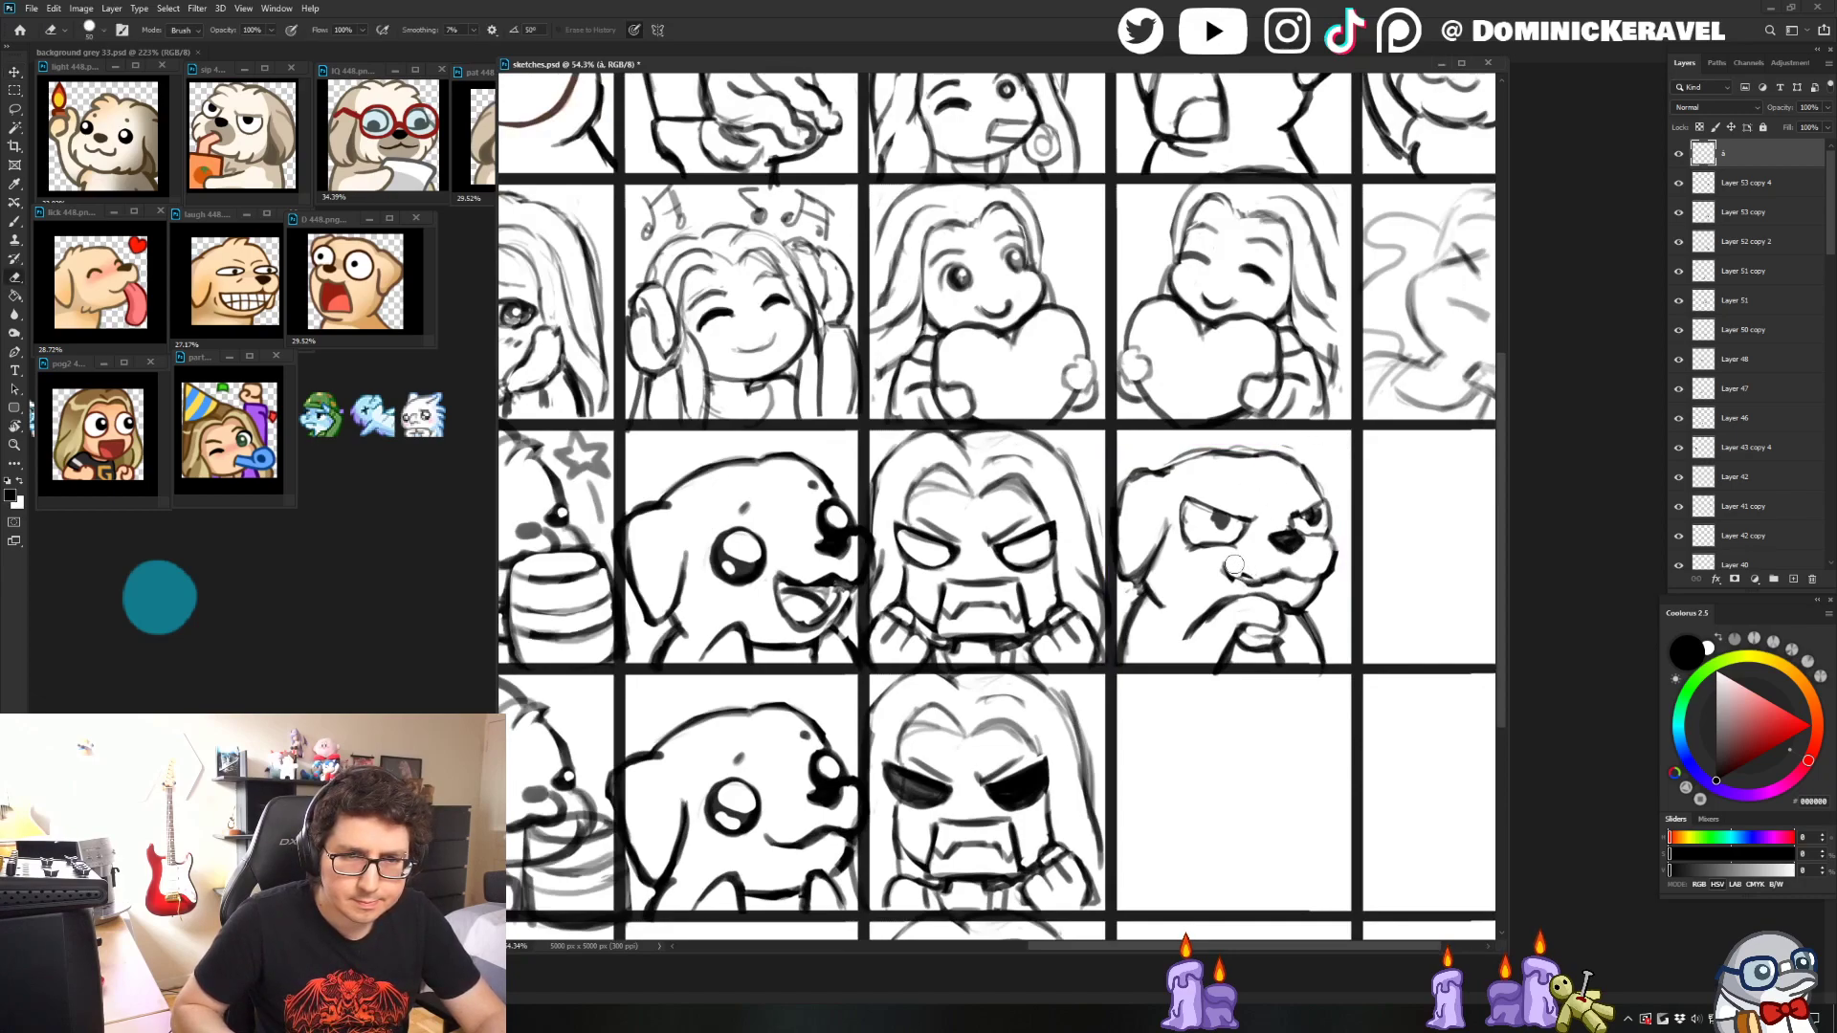
key(b)
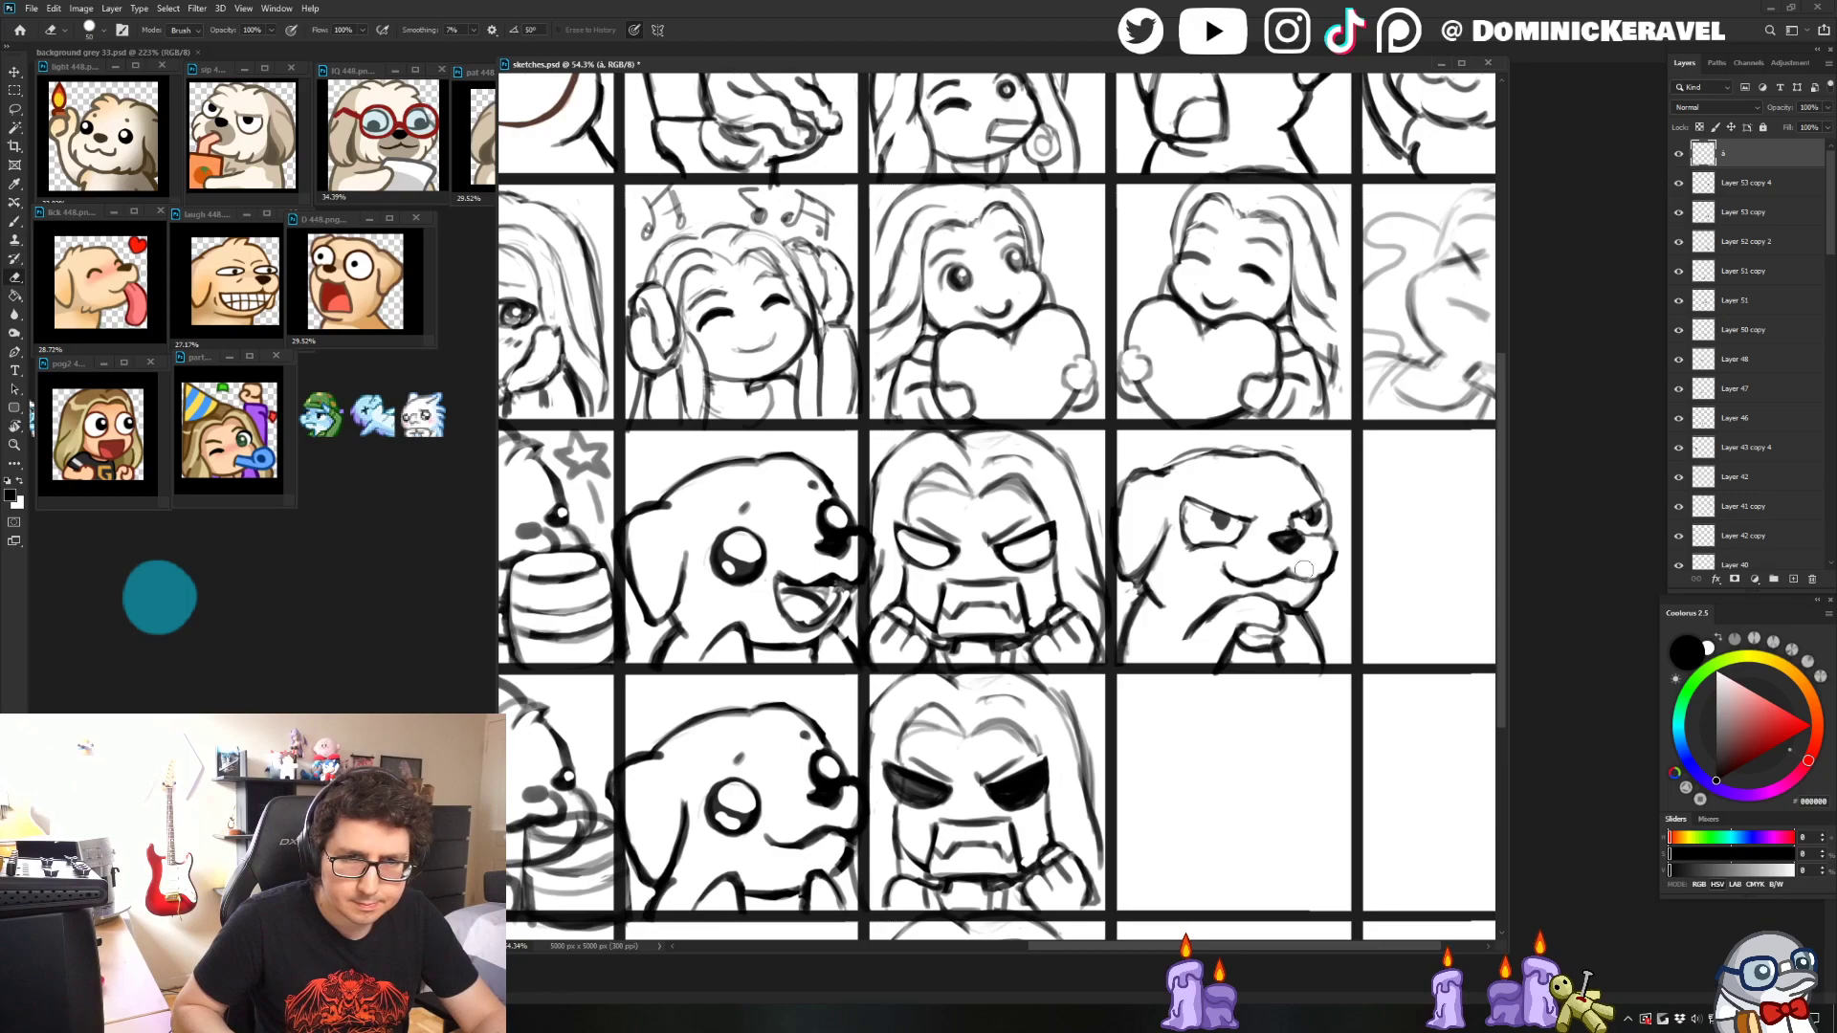
key(e)
key(b)
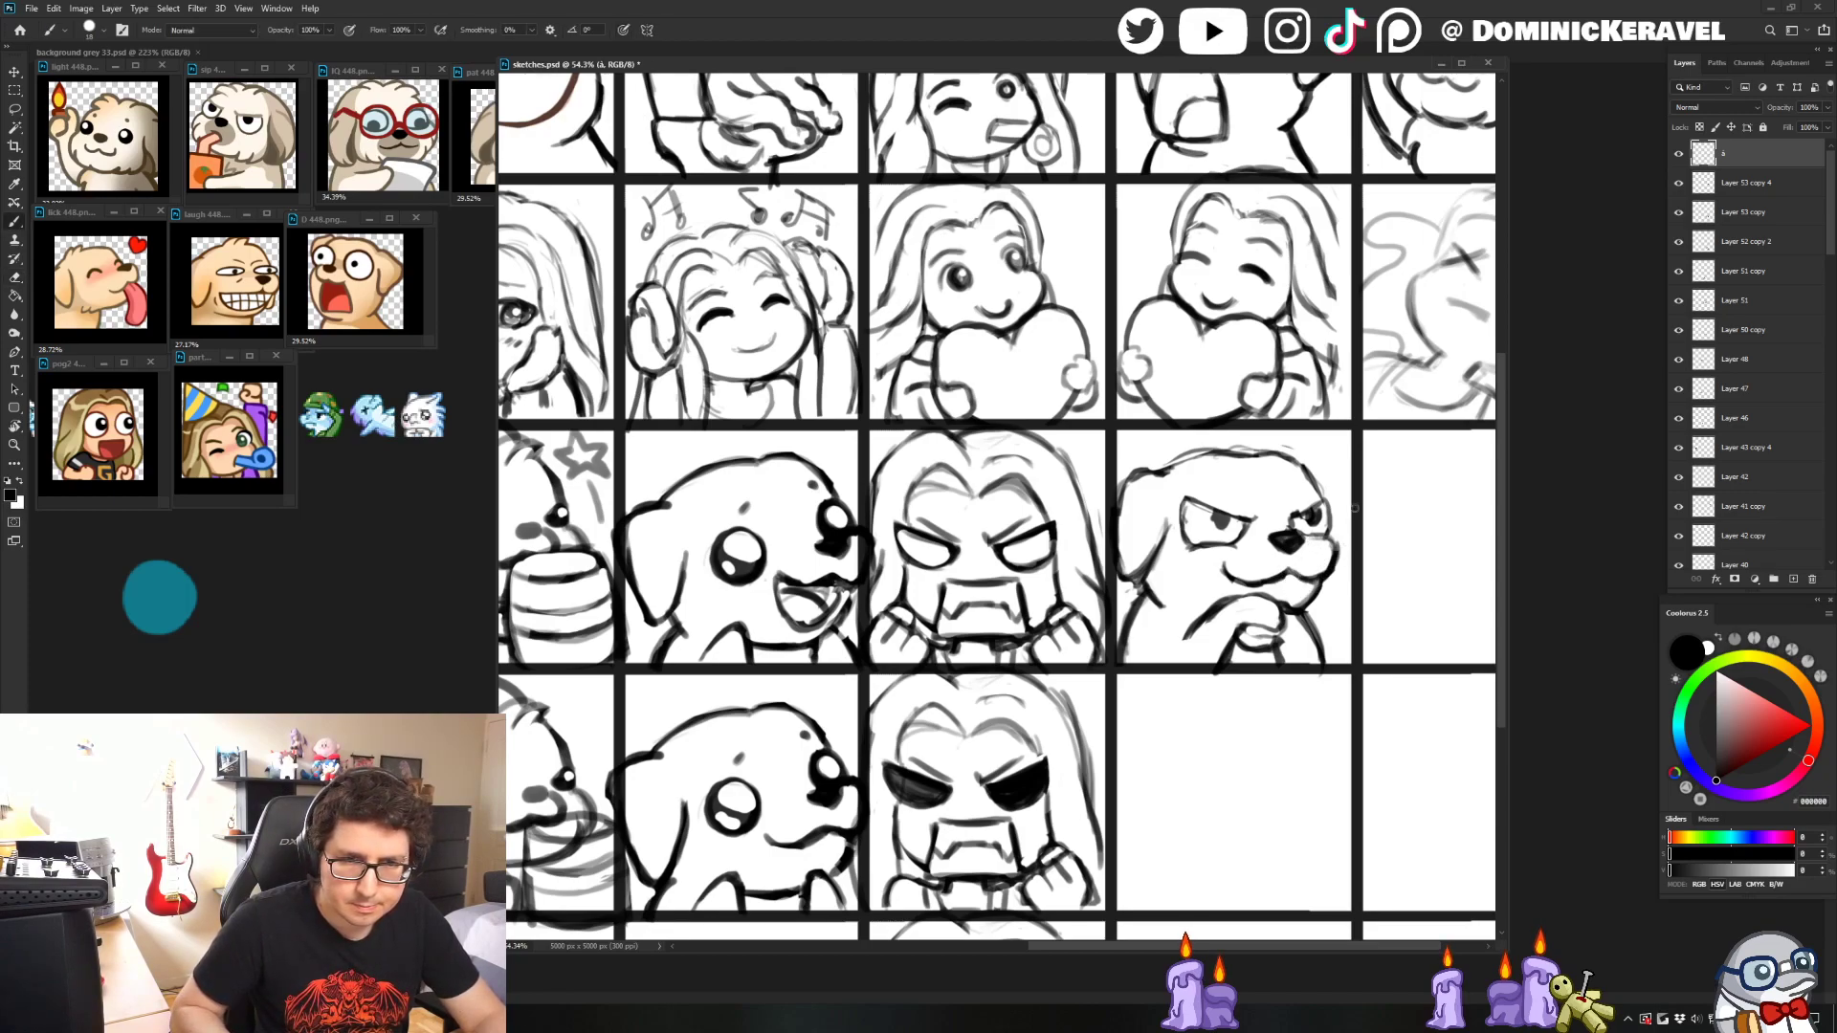
key(e)
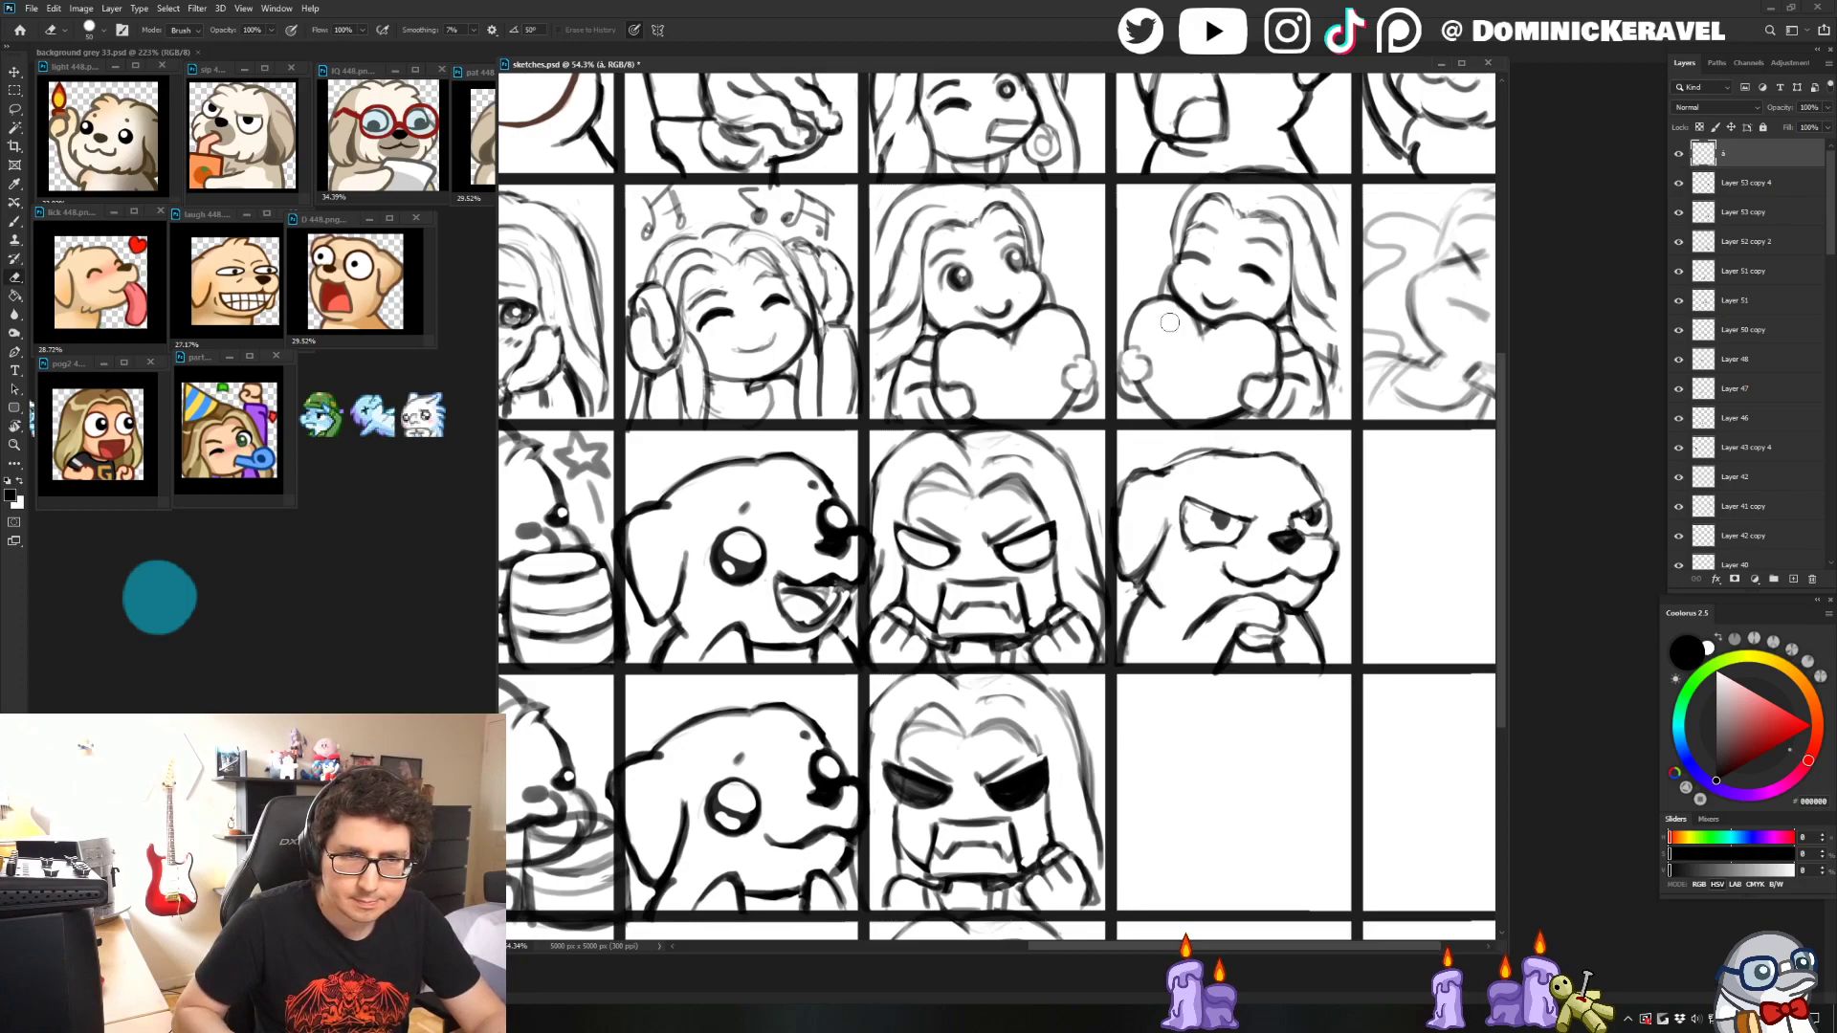
- Erase parts of the scheming dog's shoulder line below the ear and sketch it again
key(v)
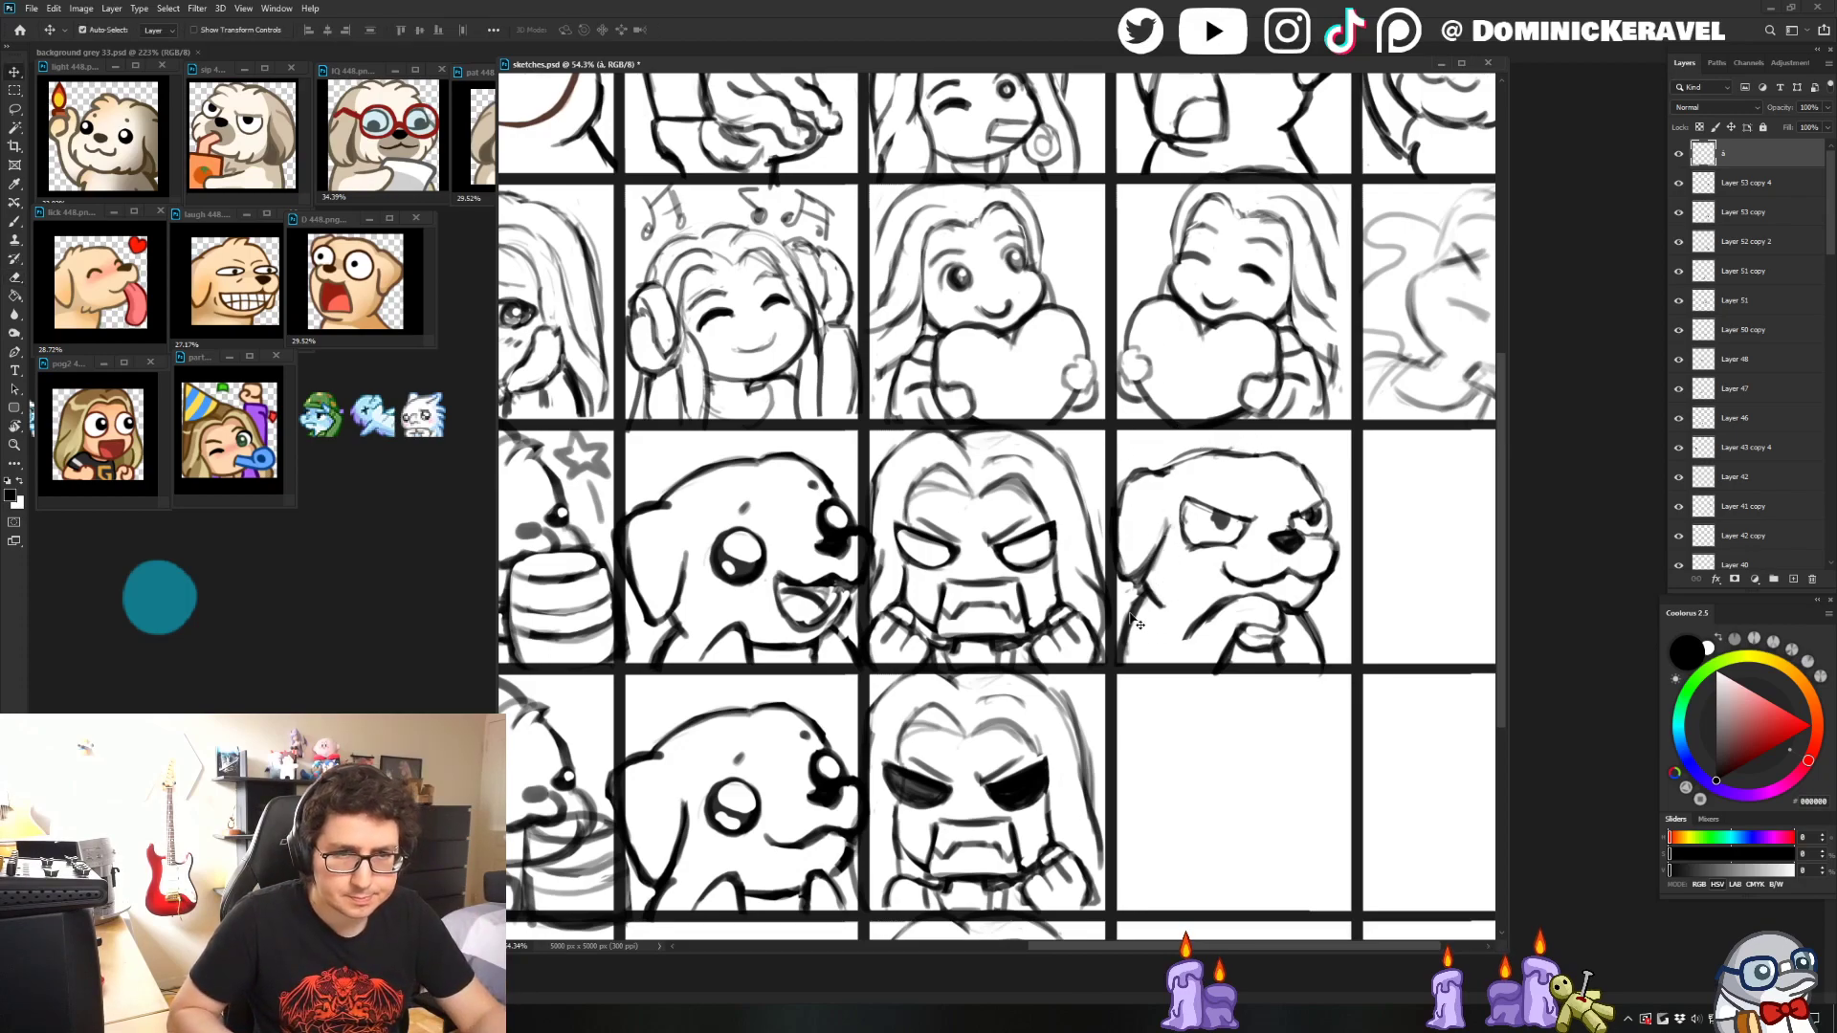
key(b)
key(e)
key(v)
key(e)
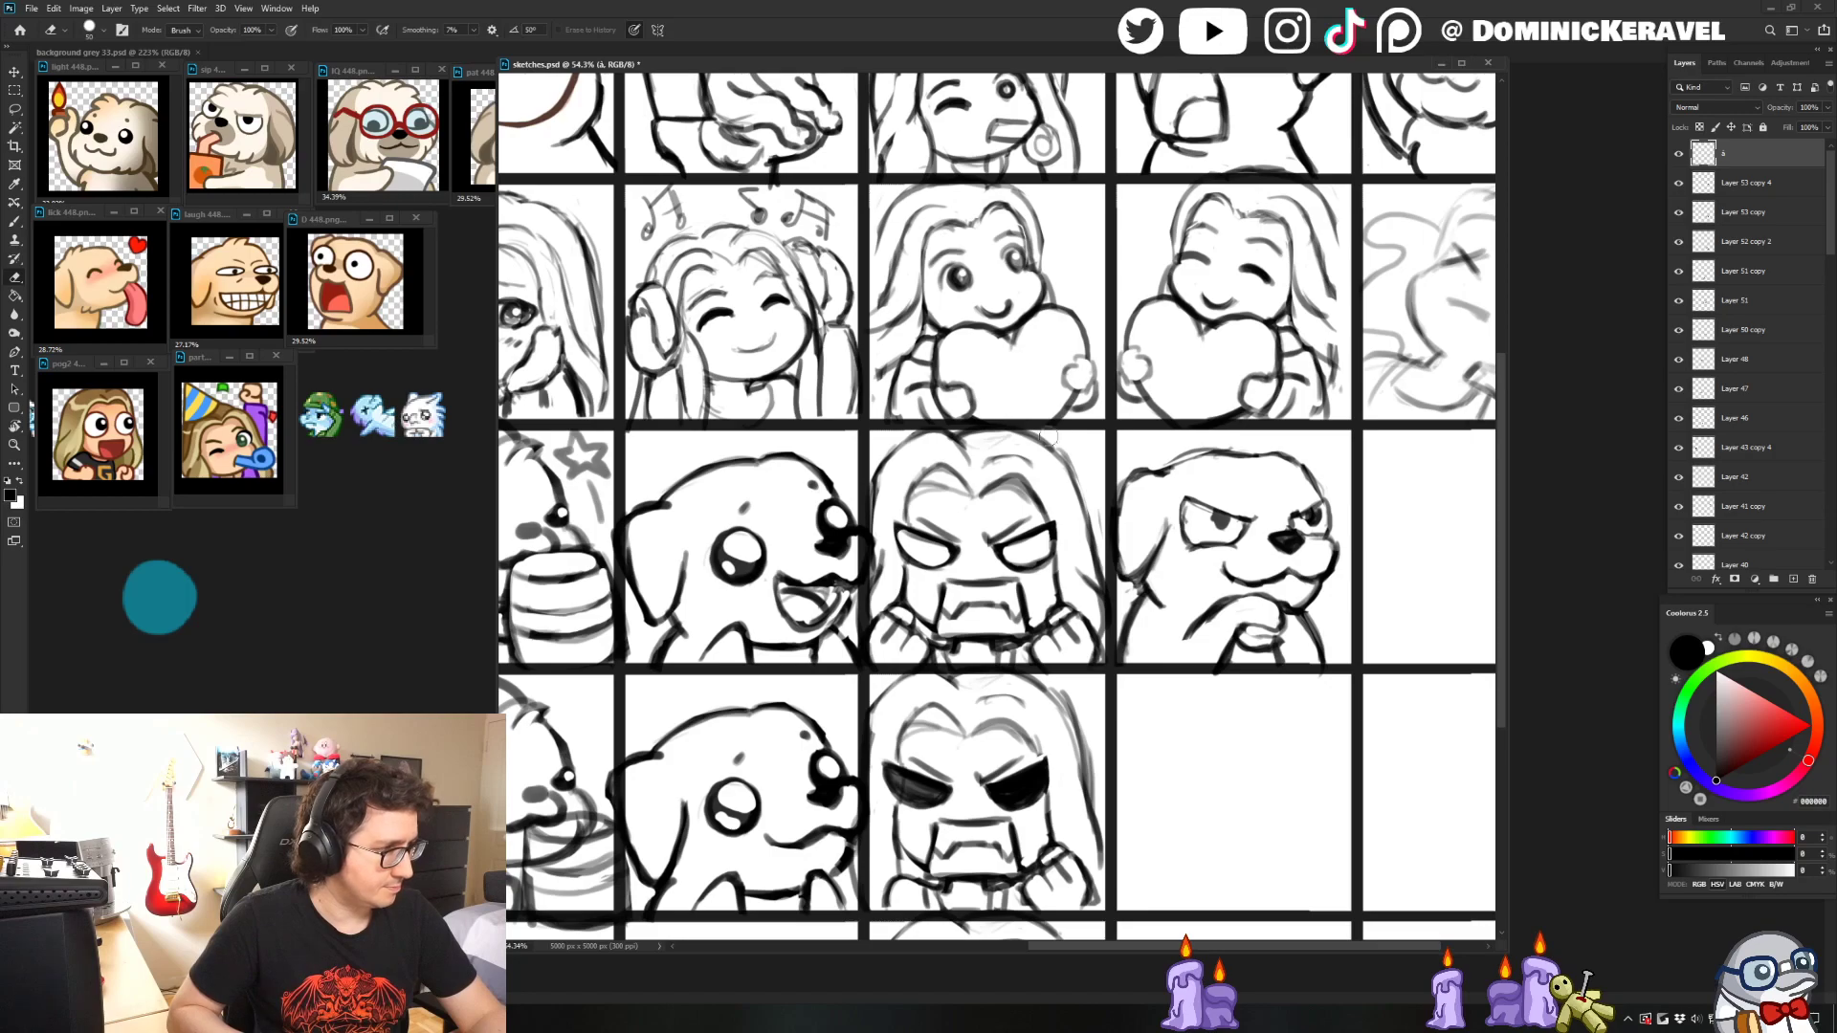
key(b)
key(e)
mouse_move(1156, 612)
mouse_down()
mouse_move(1157, 587)
mouse_move(1130, 617)
mouse_move(1135, 650)
mouse_up()
key(b)
key(e)
key(b)
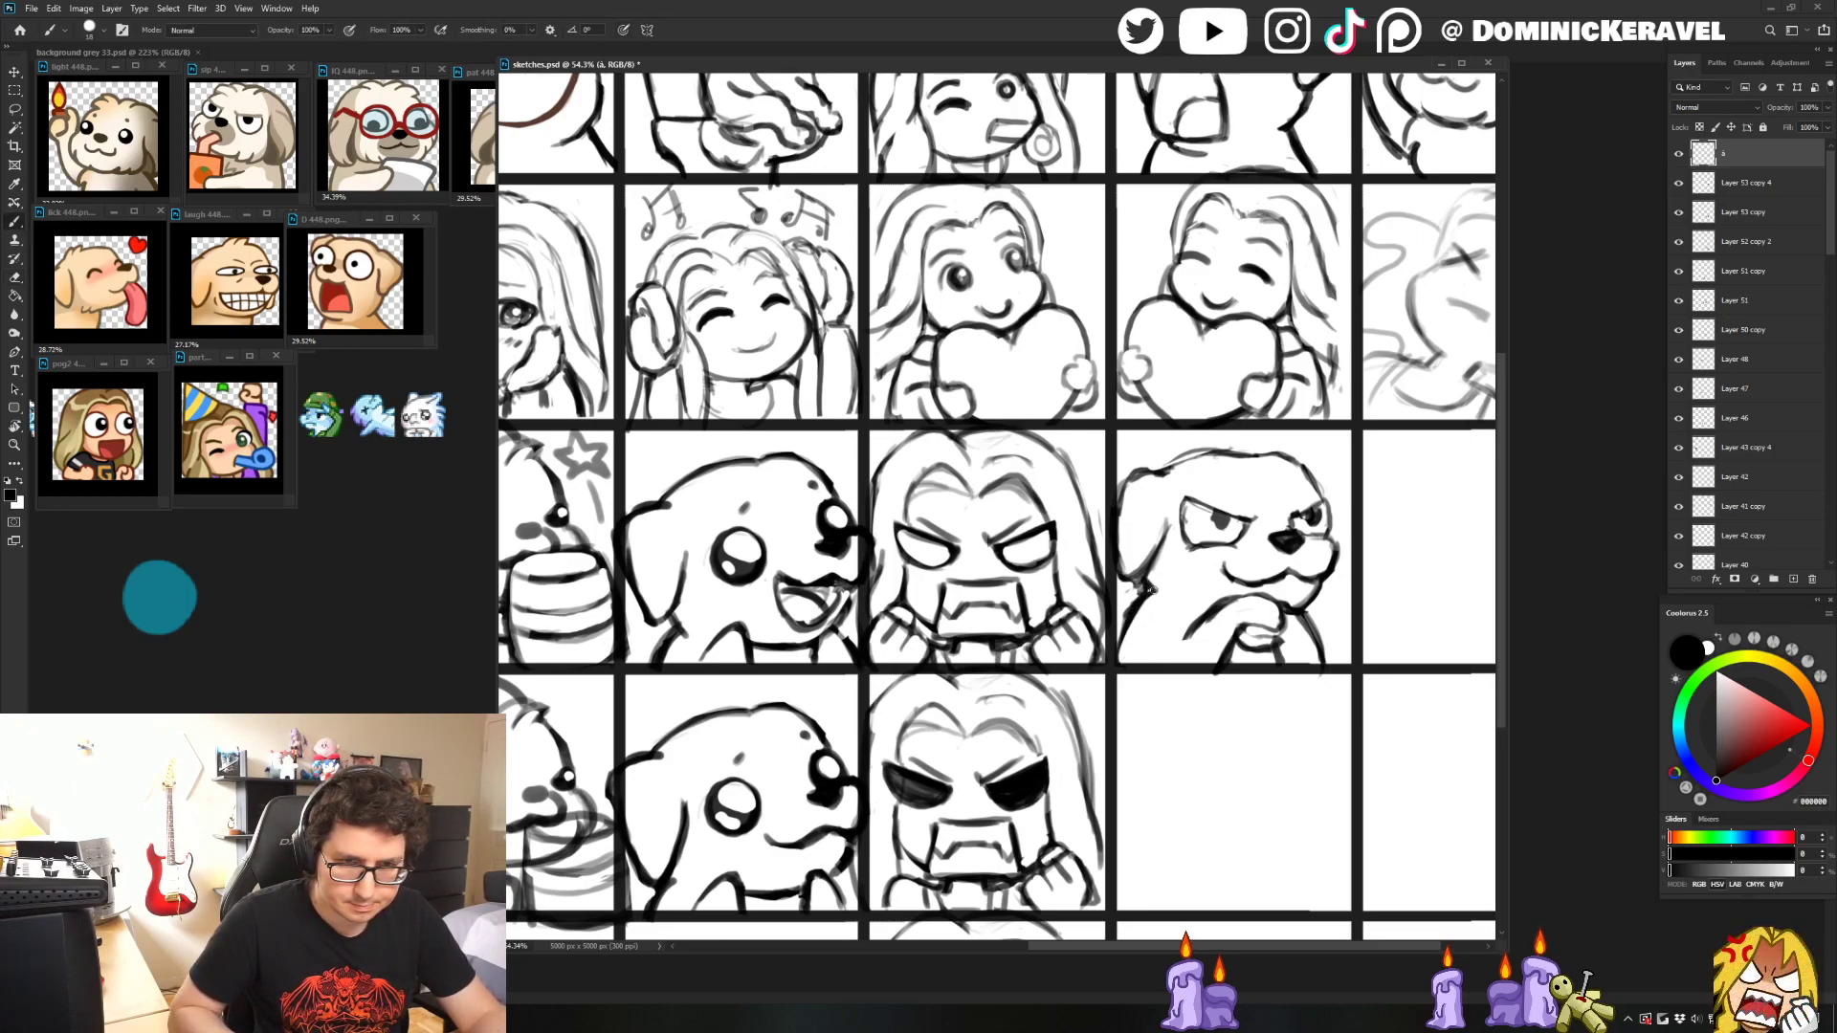
- Undo the latest shoulder strokes and redraw the scheming dog's back line from the ear down to the cell's lower edge
key(ctrl+z)
mouse_move(1163, 589)
mouse_down()
mouse_move(1144, 607)
mouse_move(1140, 592)
mouse_move(1155, 602)
mouse_move(1117, 694)
mouse_up()
key(e)
key(b)
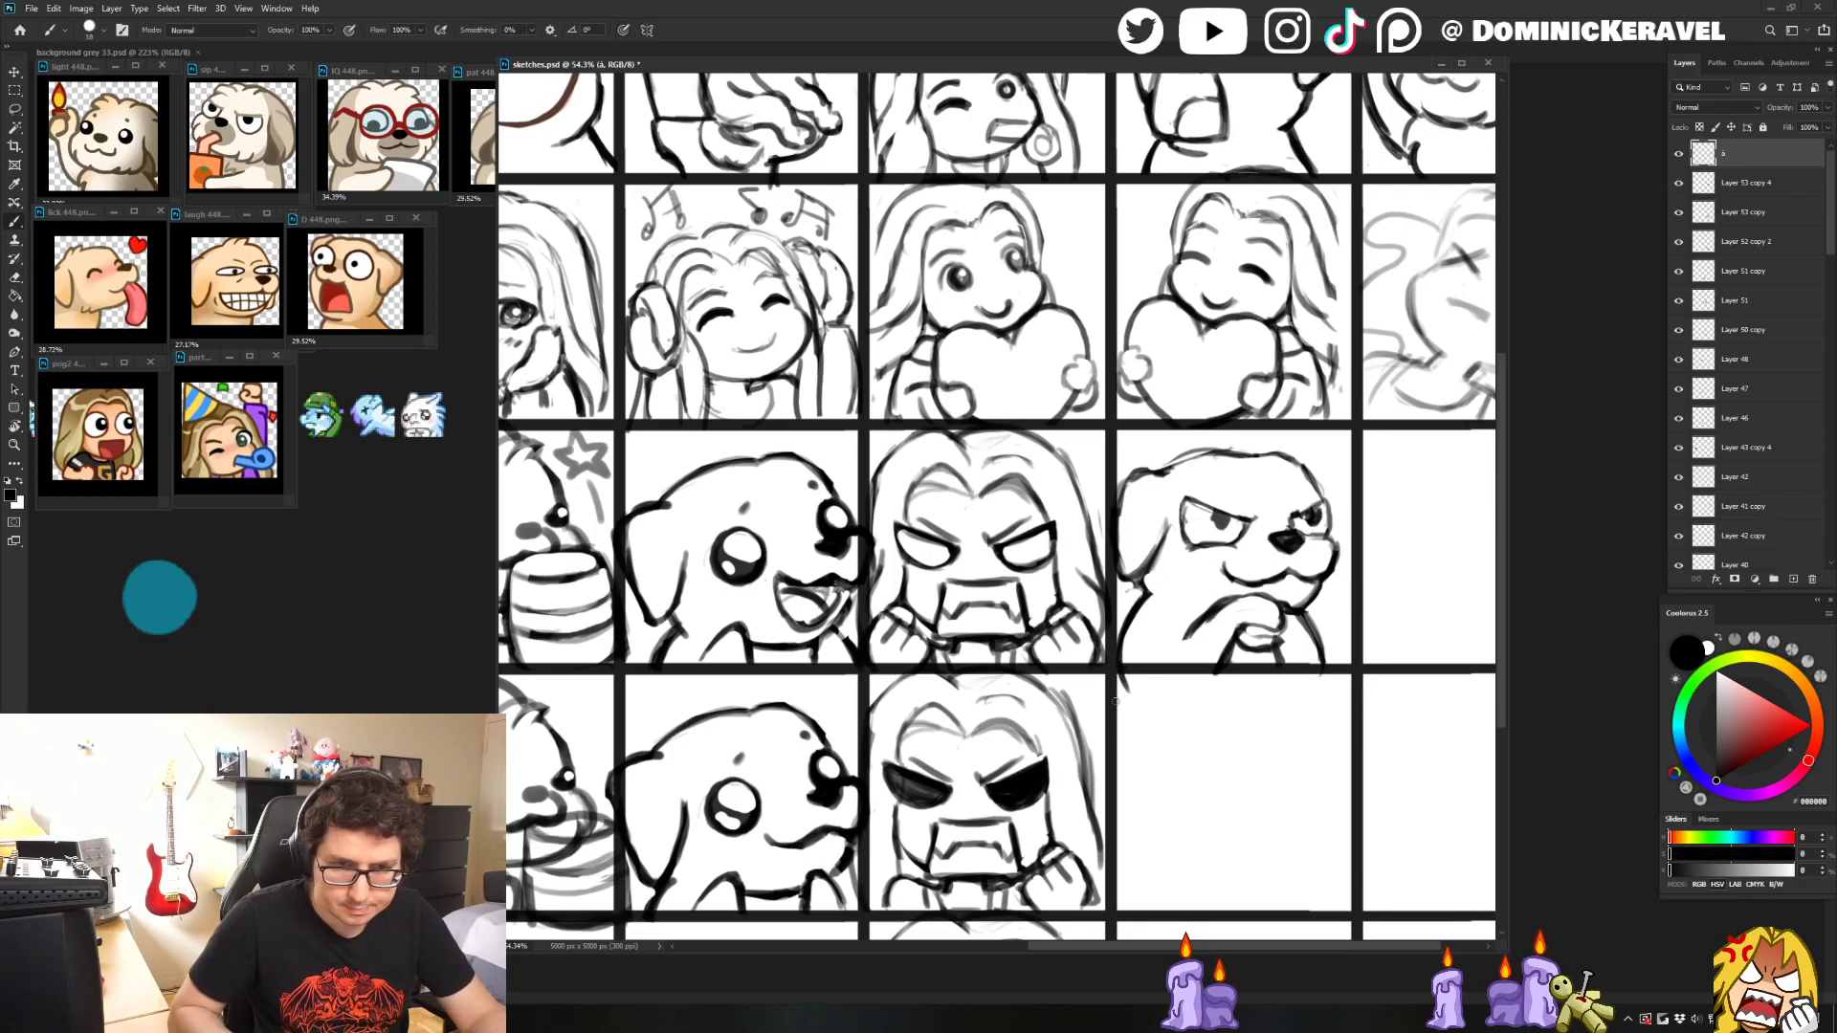
key(ctrl+z)
key(e)
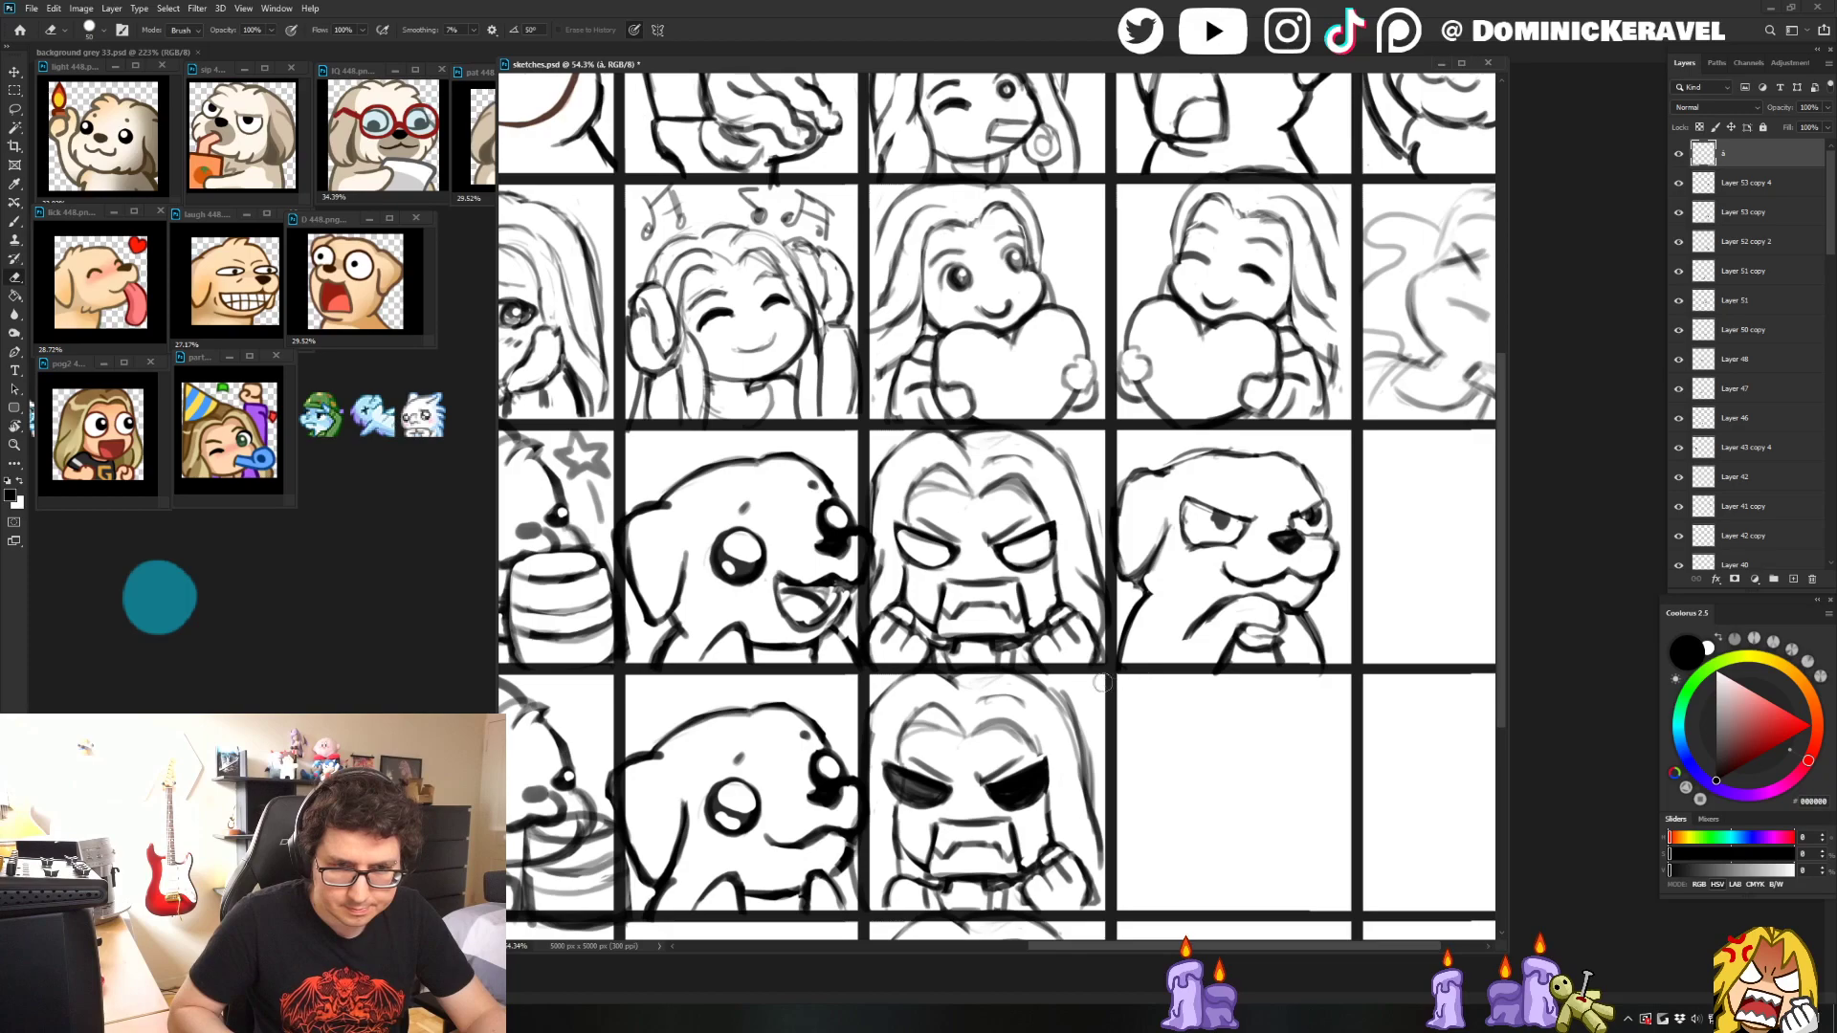
key(b)
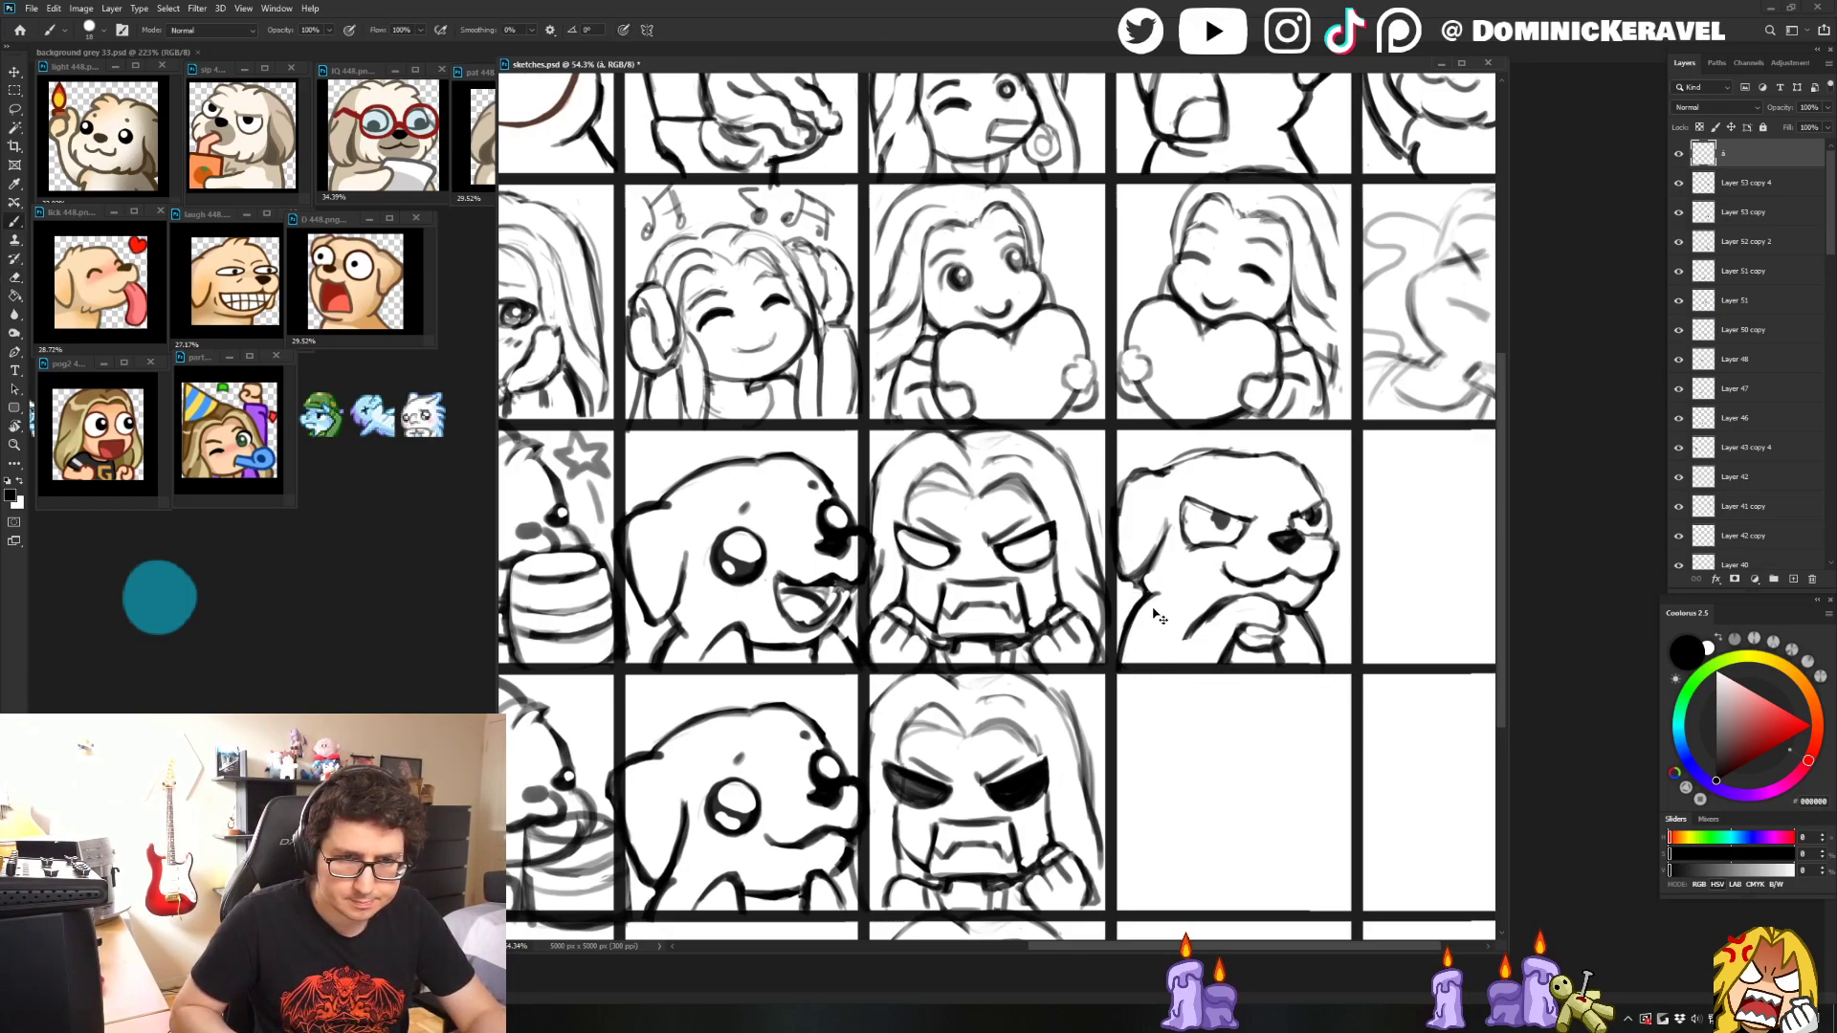
drag(1156, 640, 1070, 698)
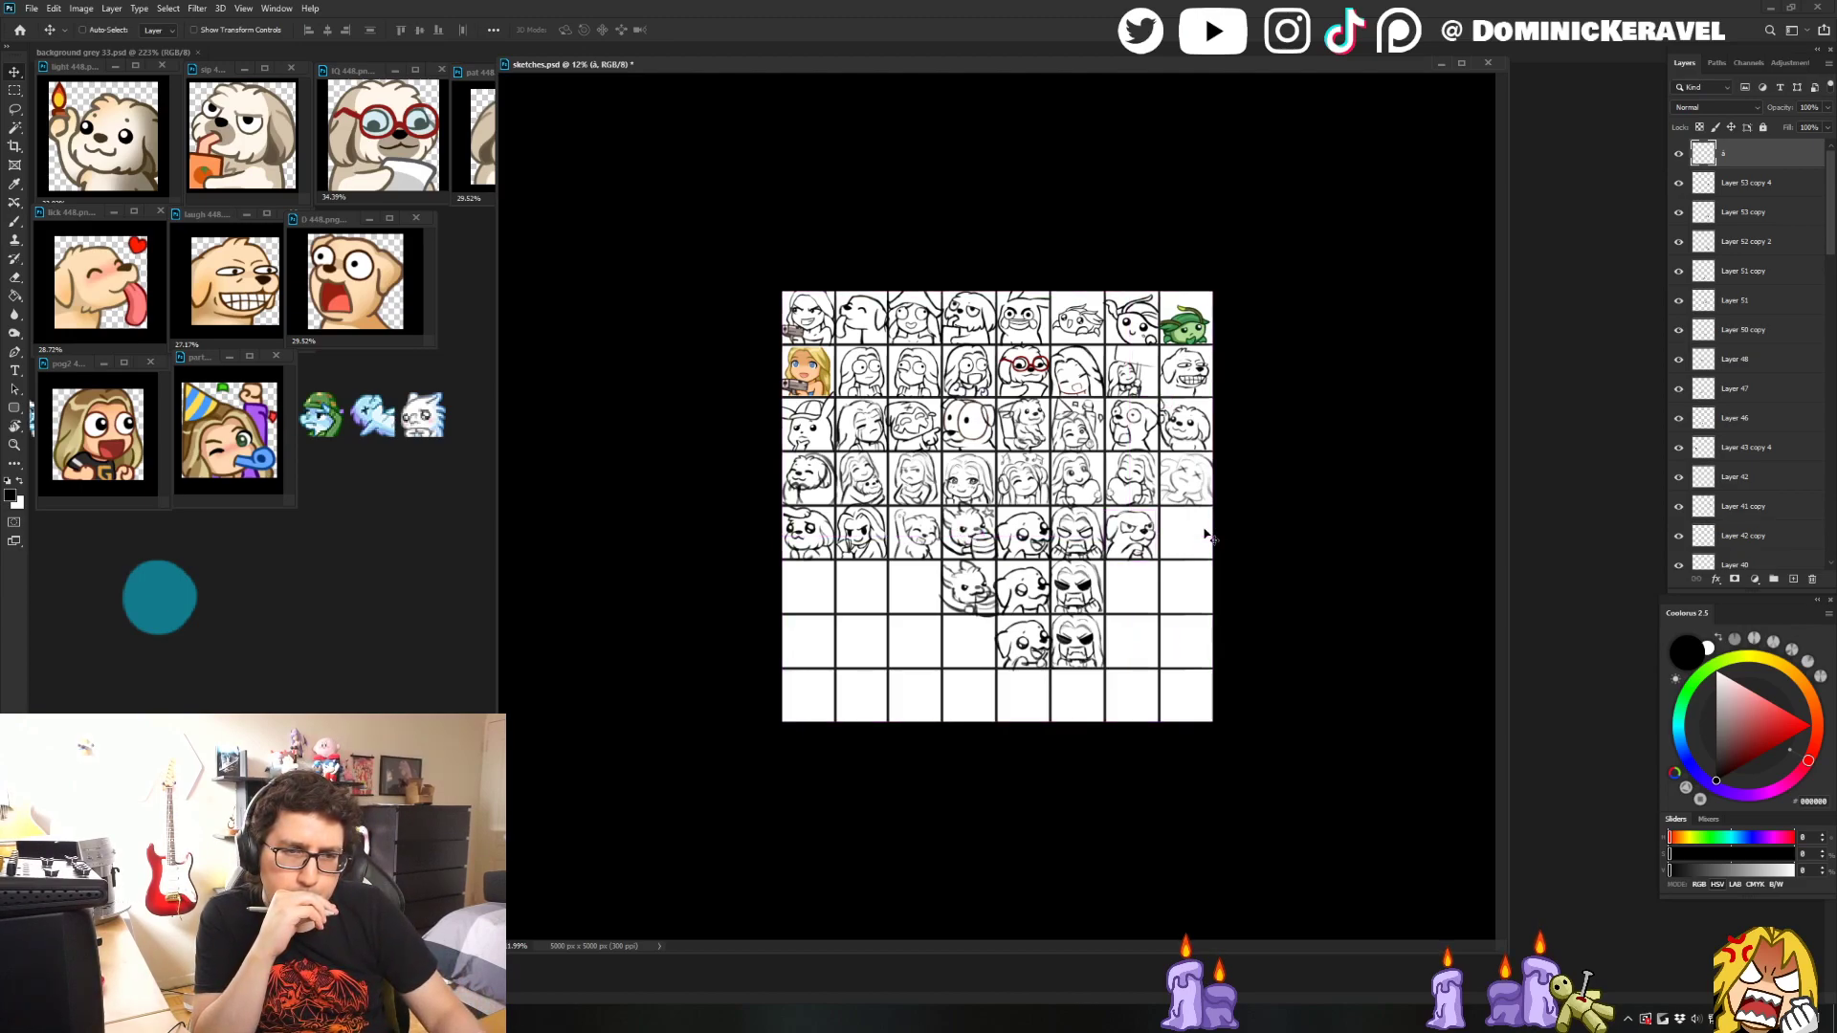
- Review the whole grid of emote sketches and flip the canvas horizontally to check the scheming dog mirrored
scroll(1205, 535, up, 1)
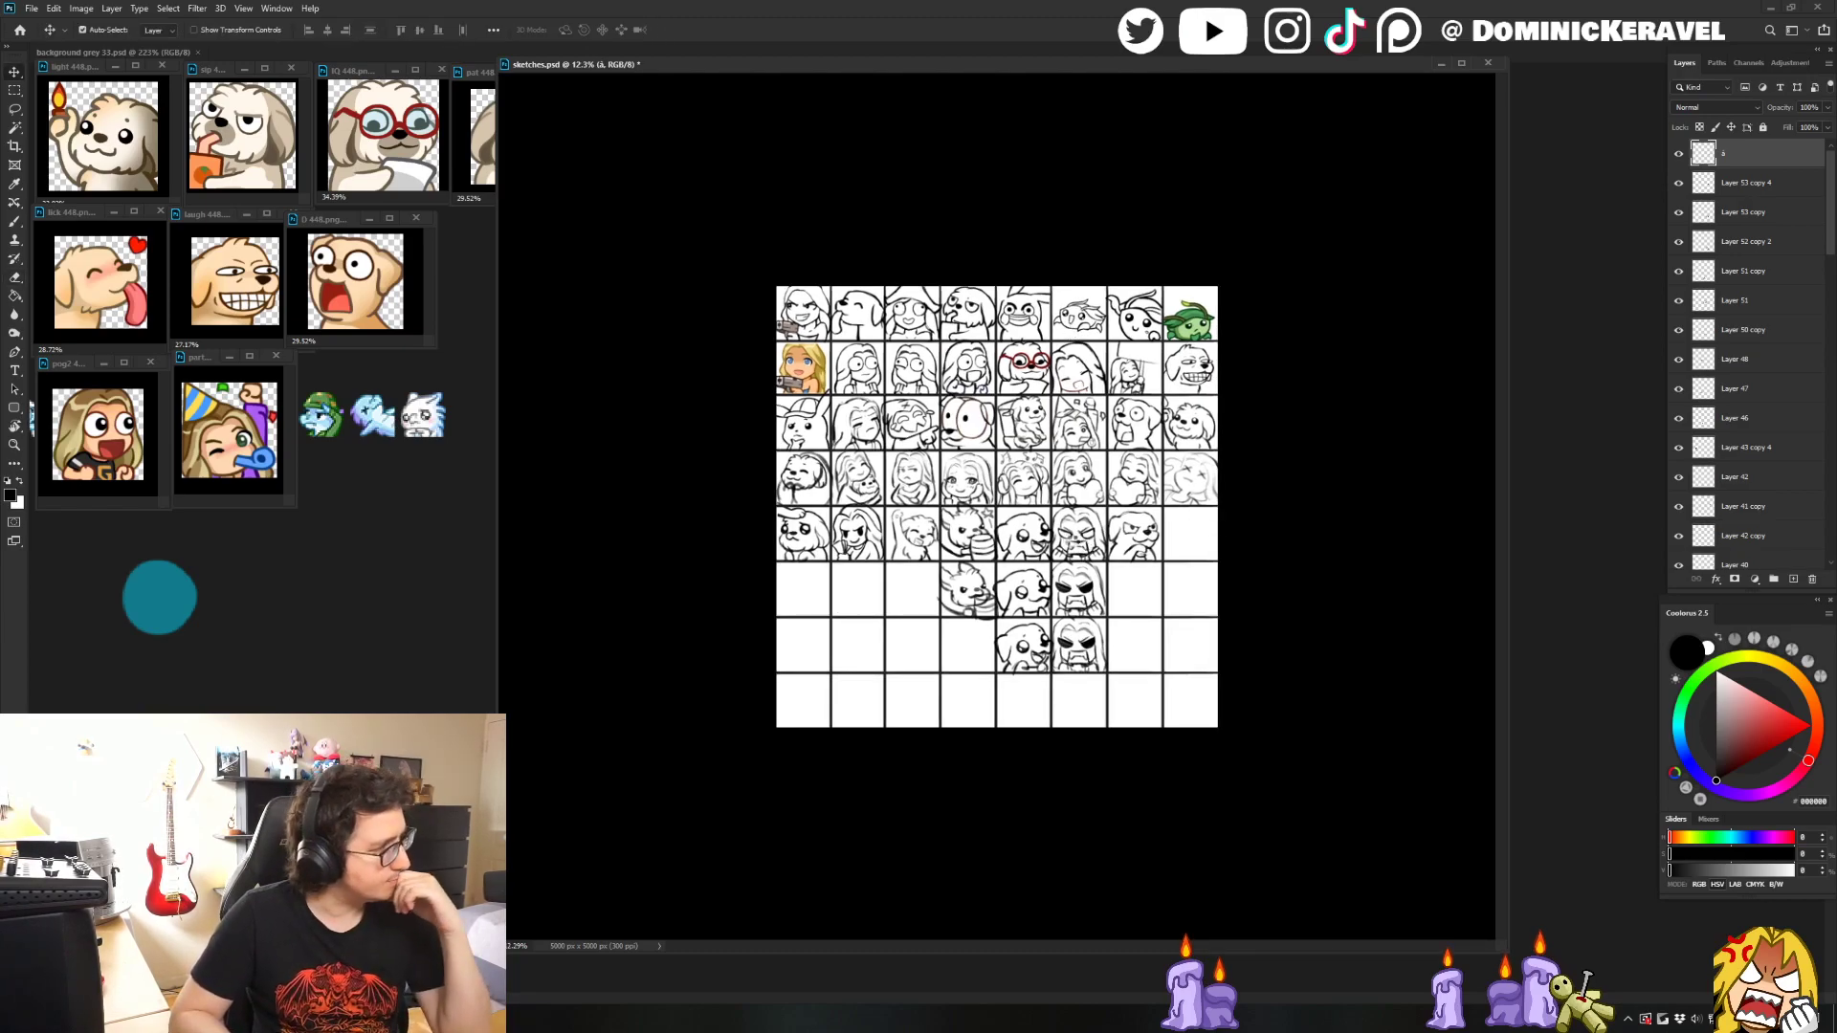
key(ctrl+shift+h)
key(e)
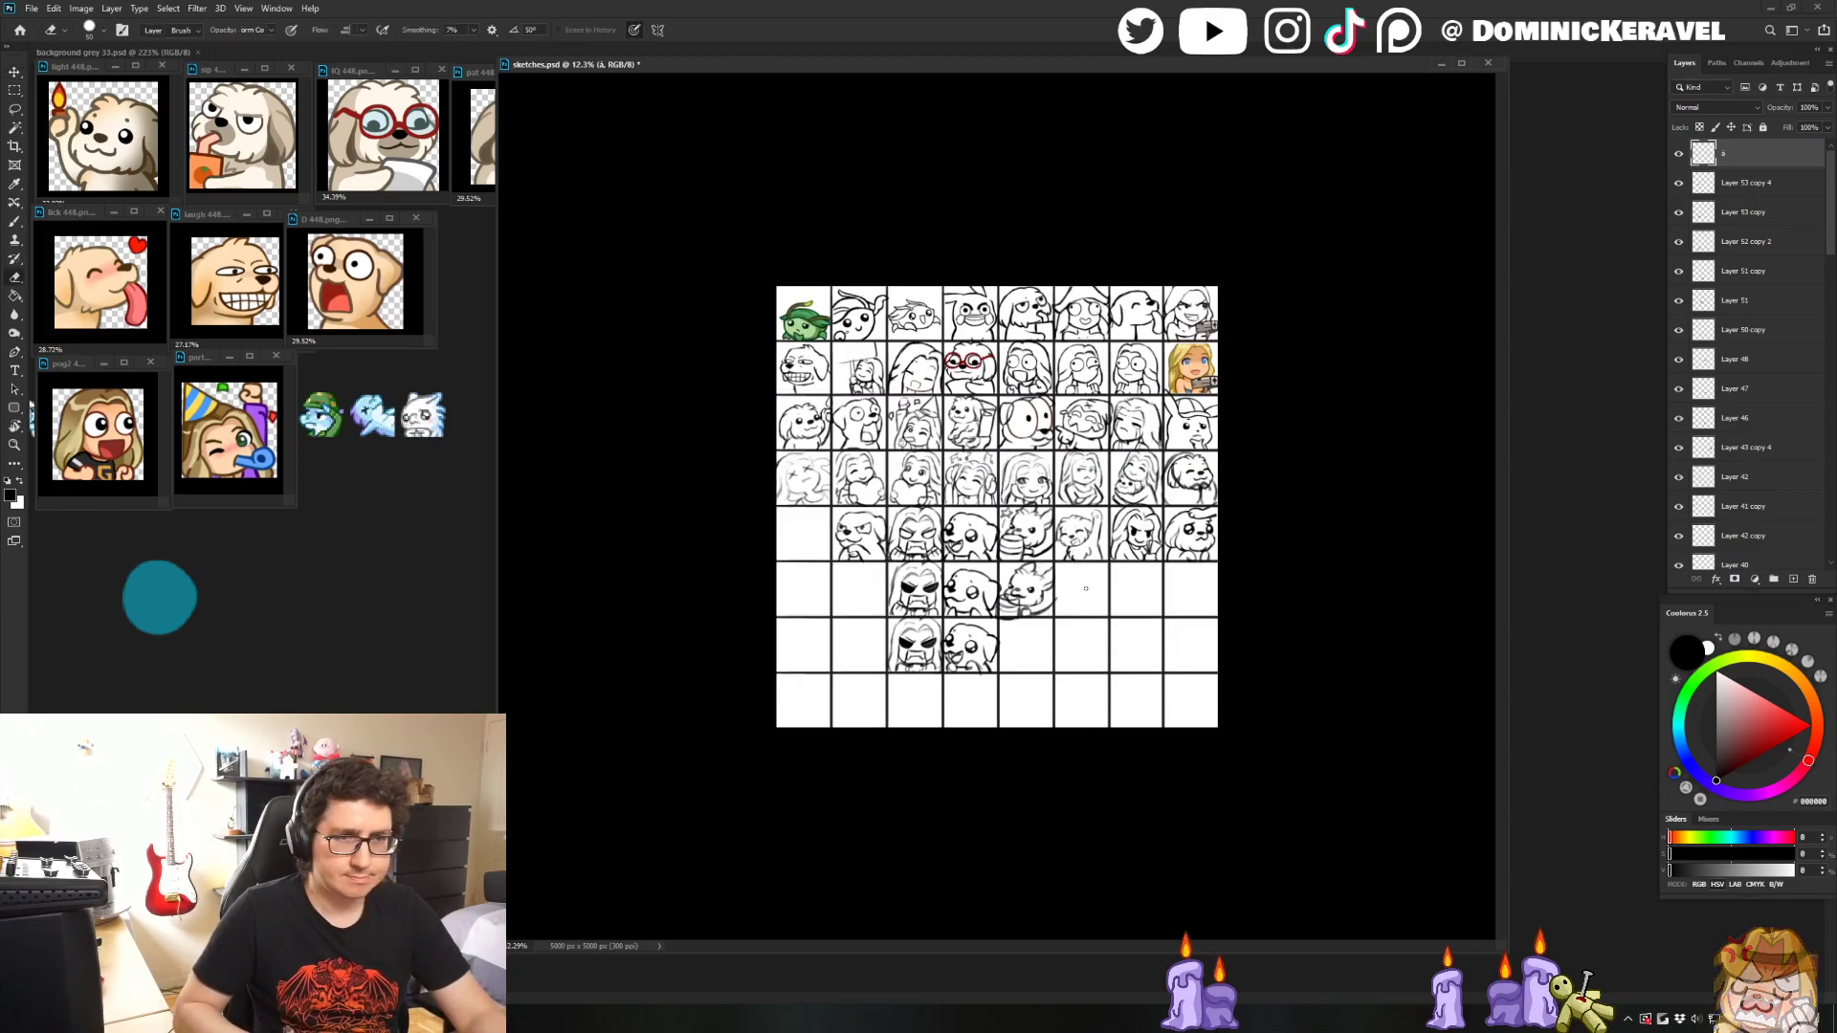
drag(921, 534, 1002, 534)
key(b)
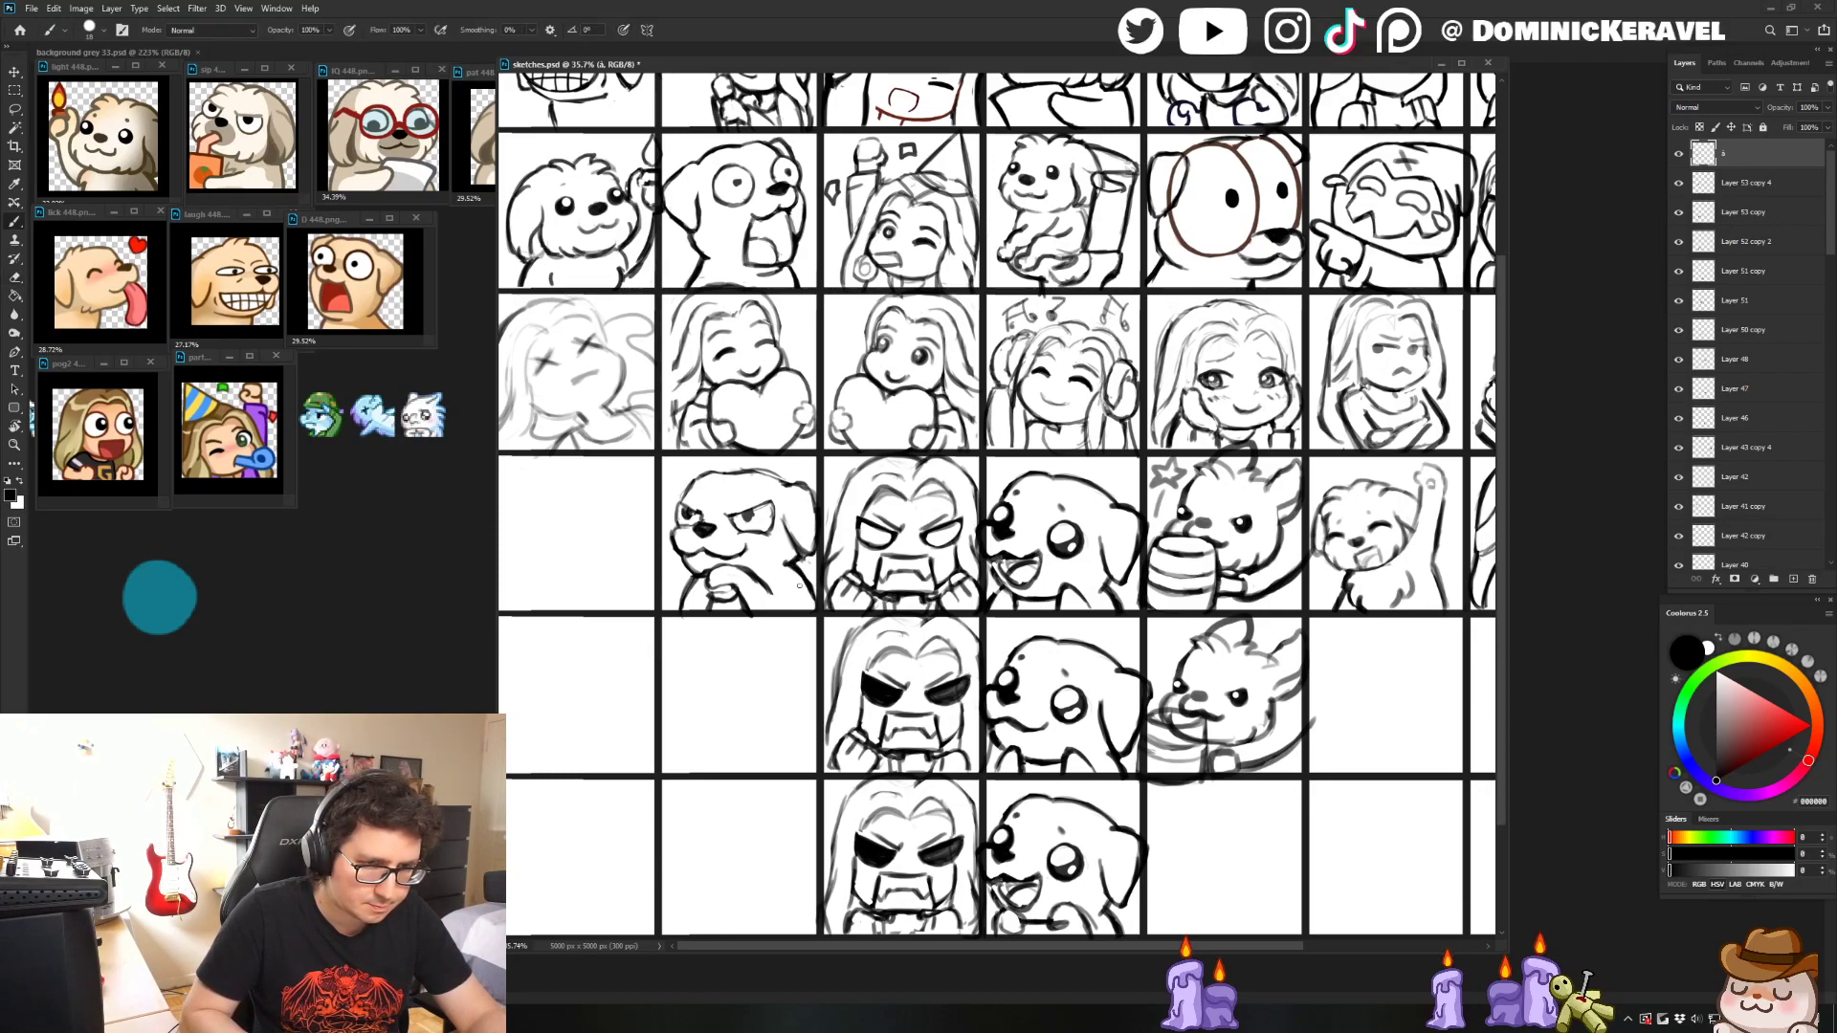
- Refine the mirrored scheming dog's back and shoulder outline beneath the ear with alternating brush and eraser strokes
key(e)
key(b)
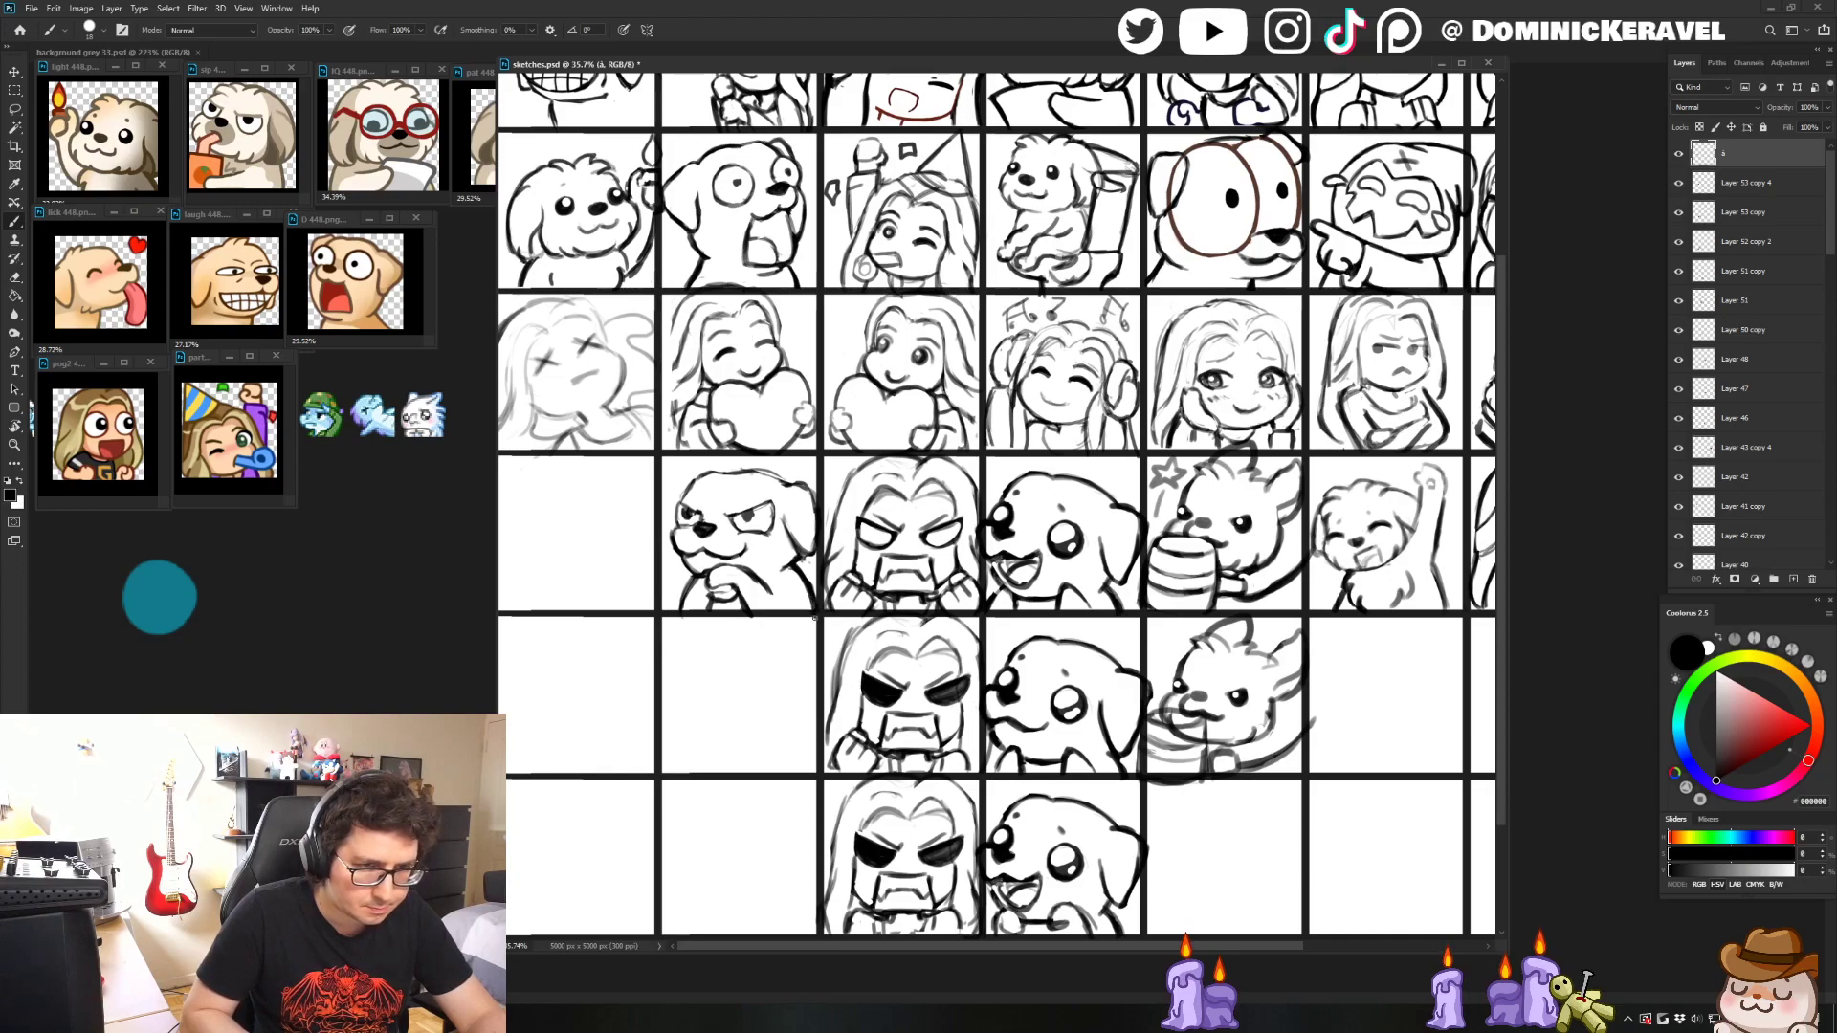
key(e)
key(b)
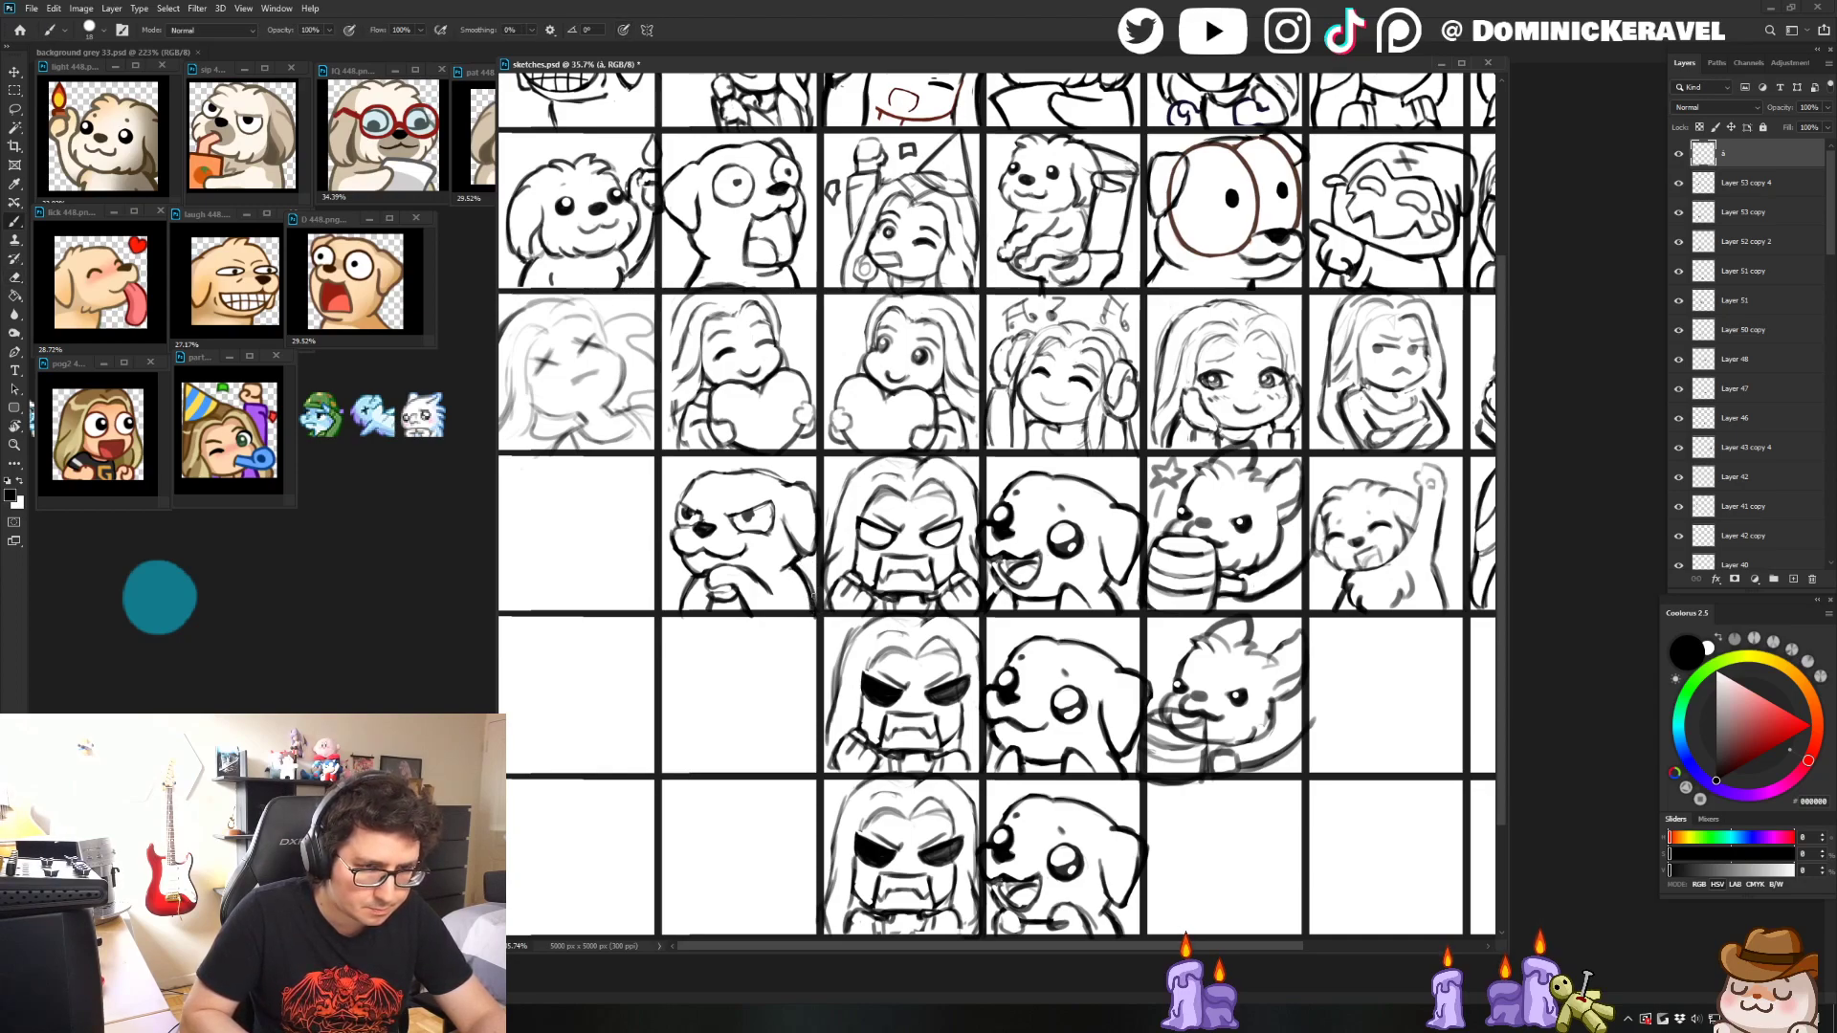
key(e)
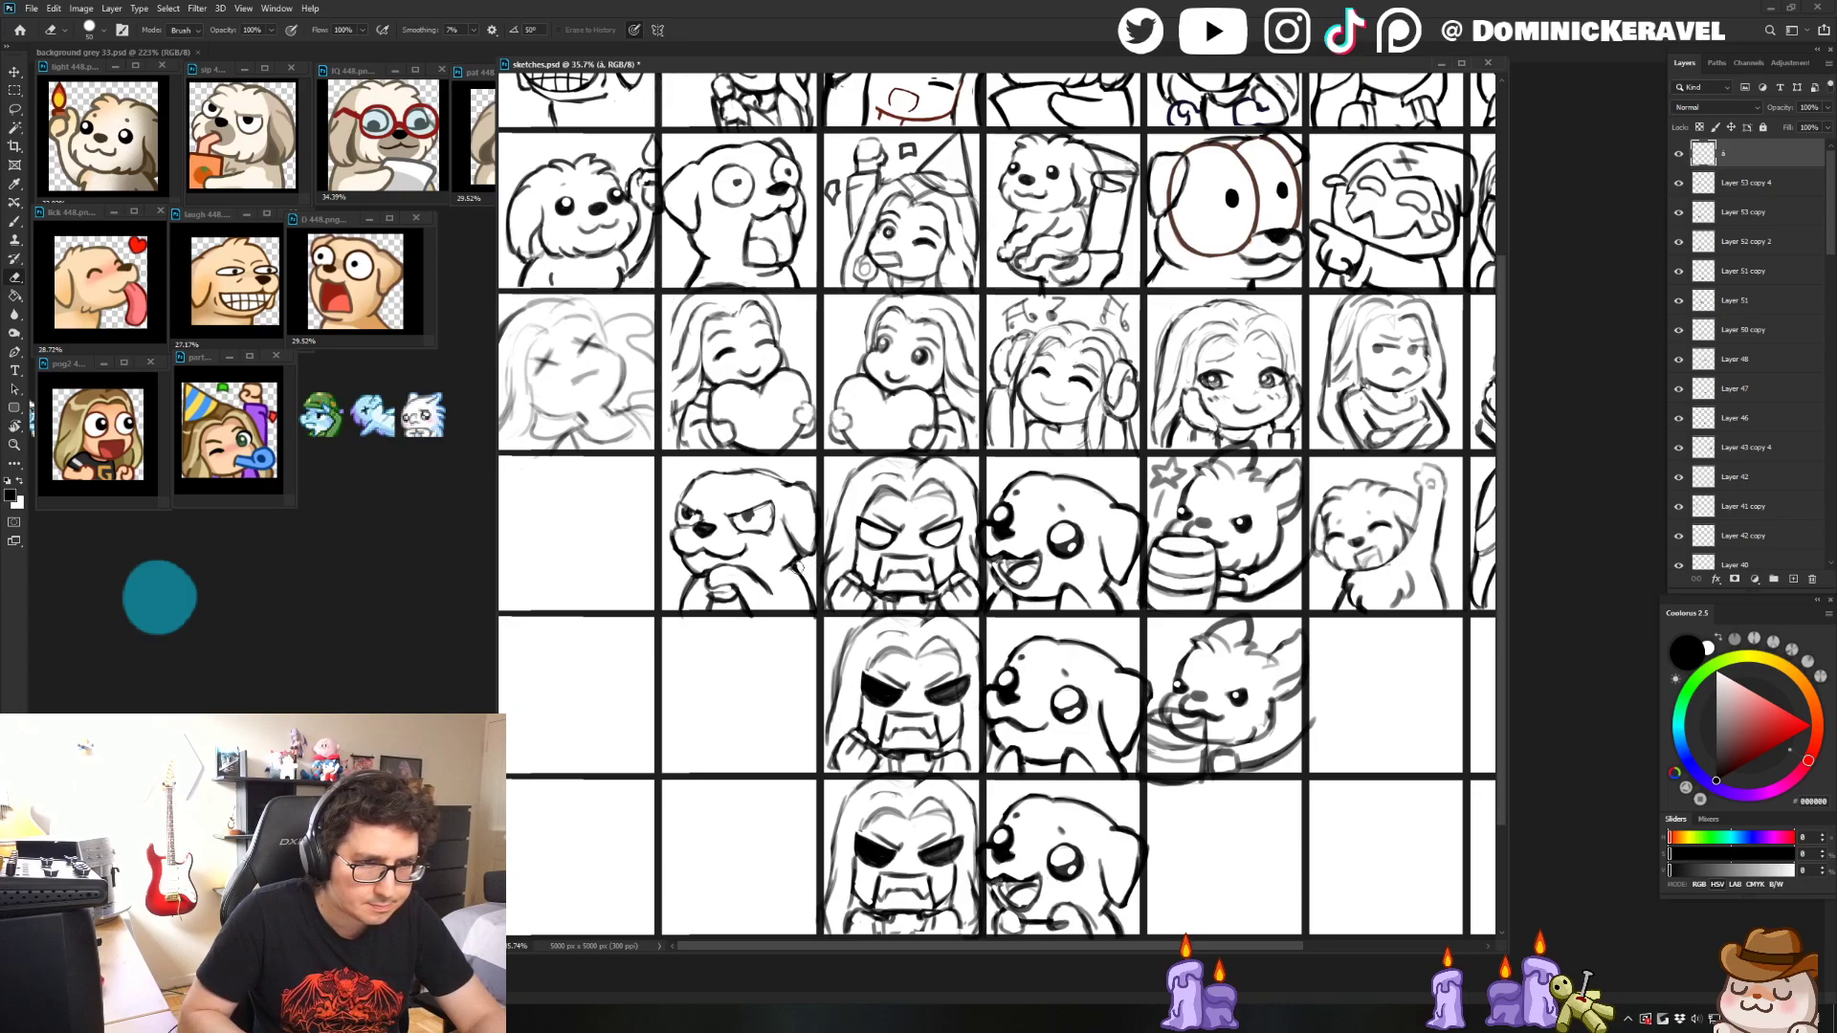
key(b)
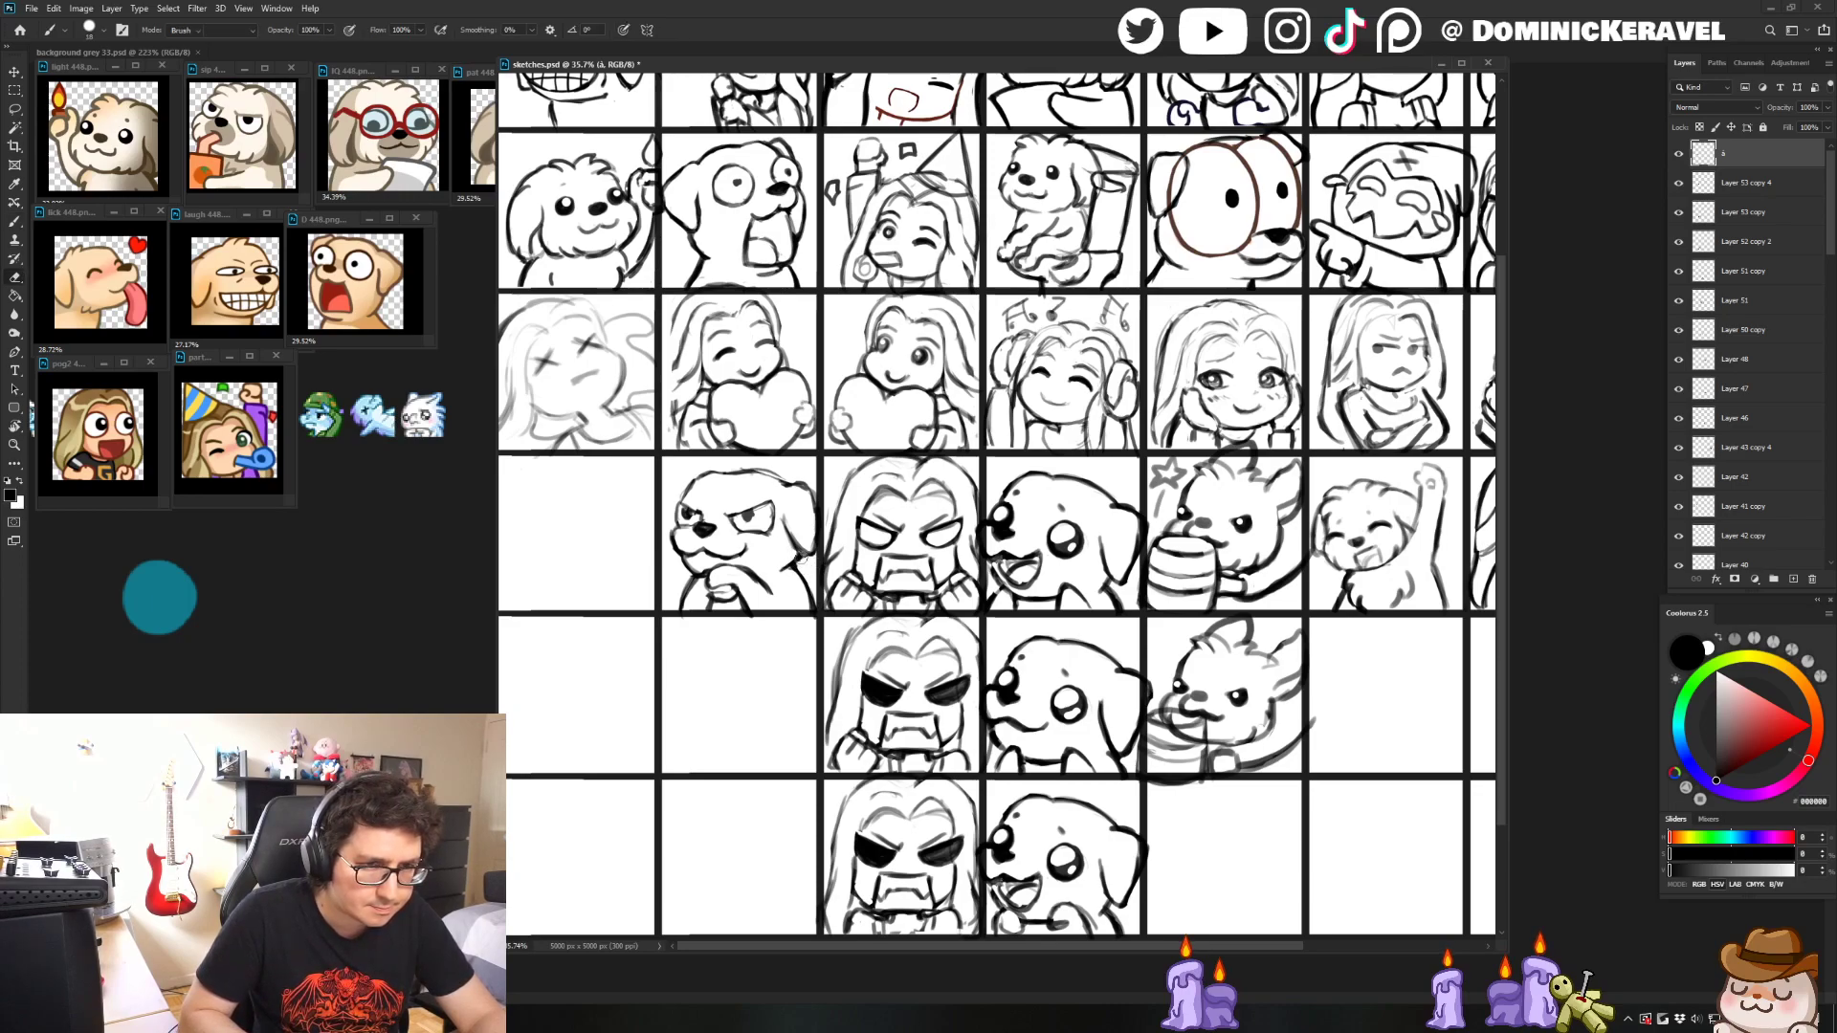
key(e)
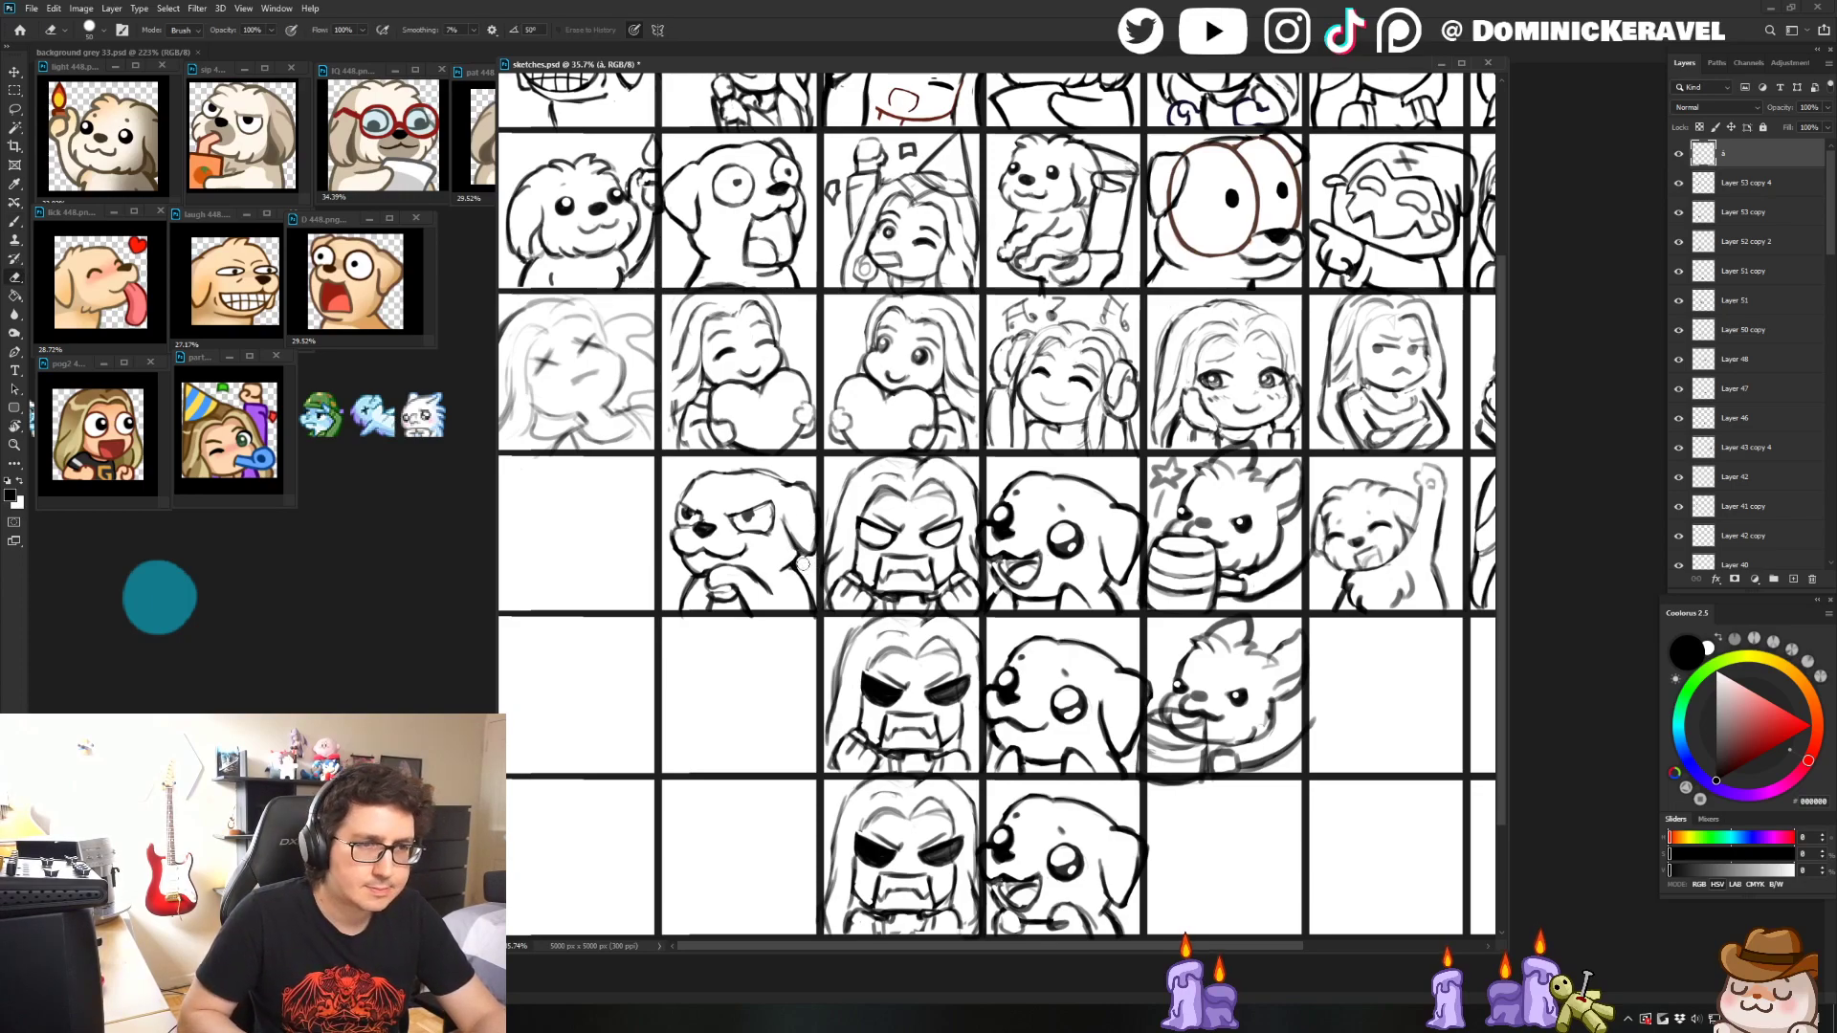
key(b)
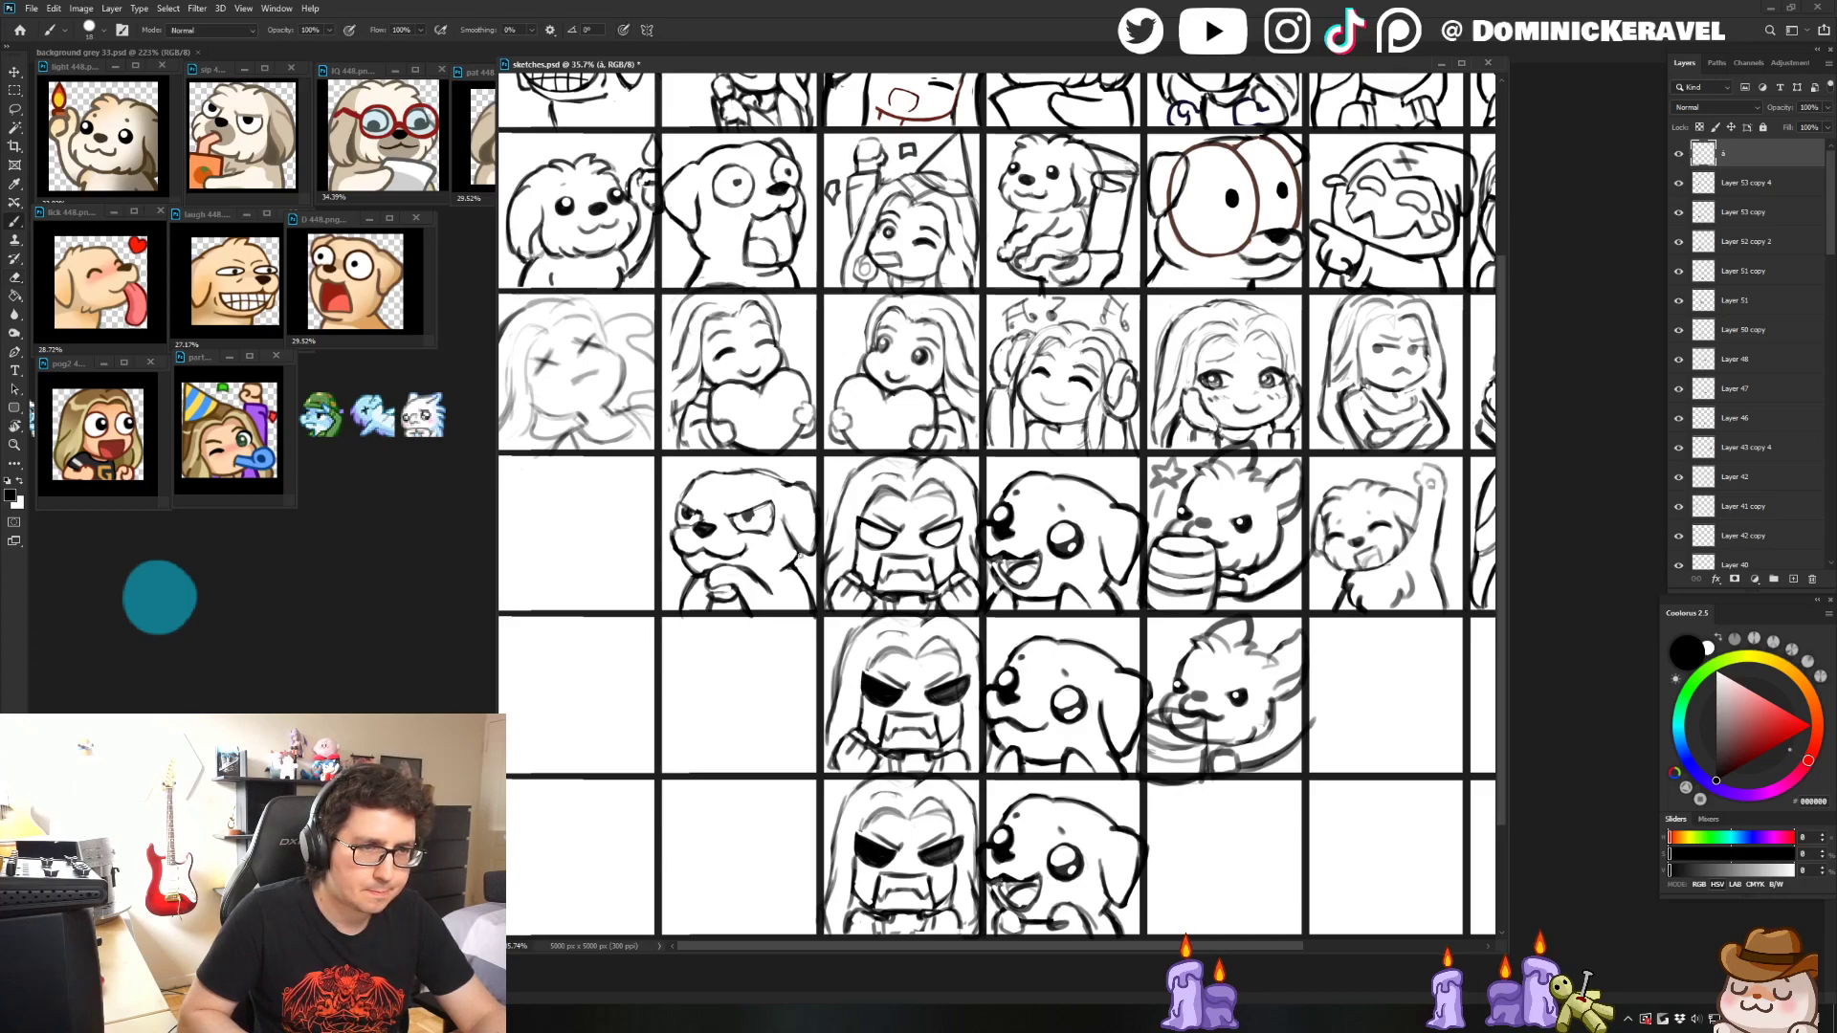
- Touch up the mirrored scheming dog's ear and head outline, and save sketches.psd
key(v)
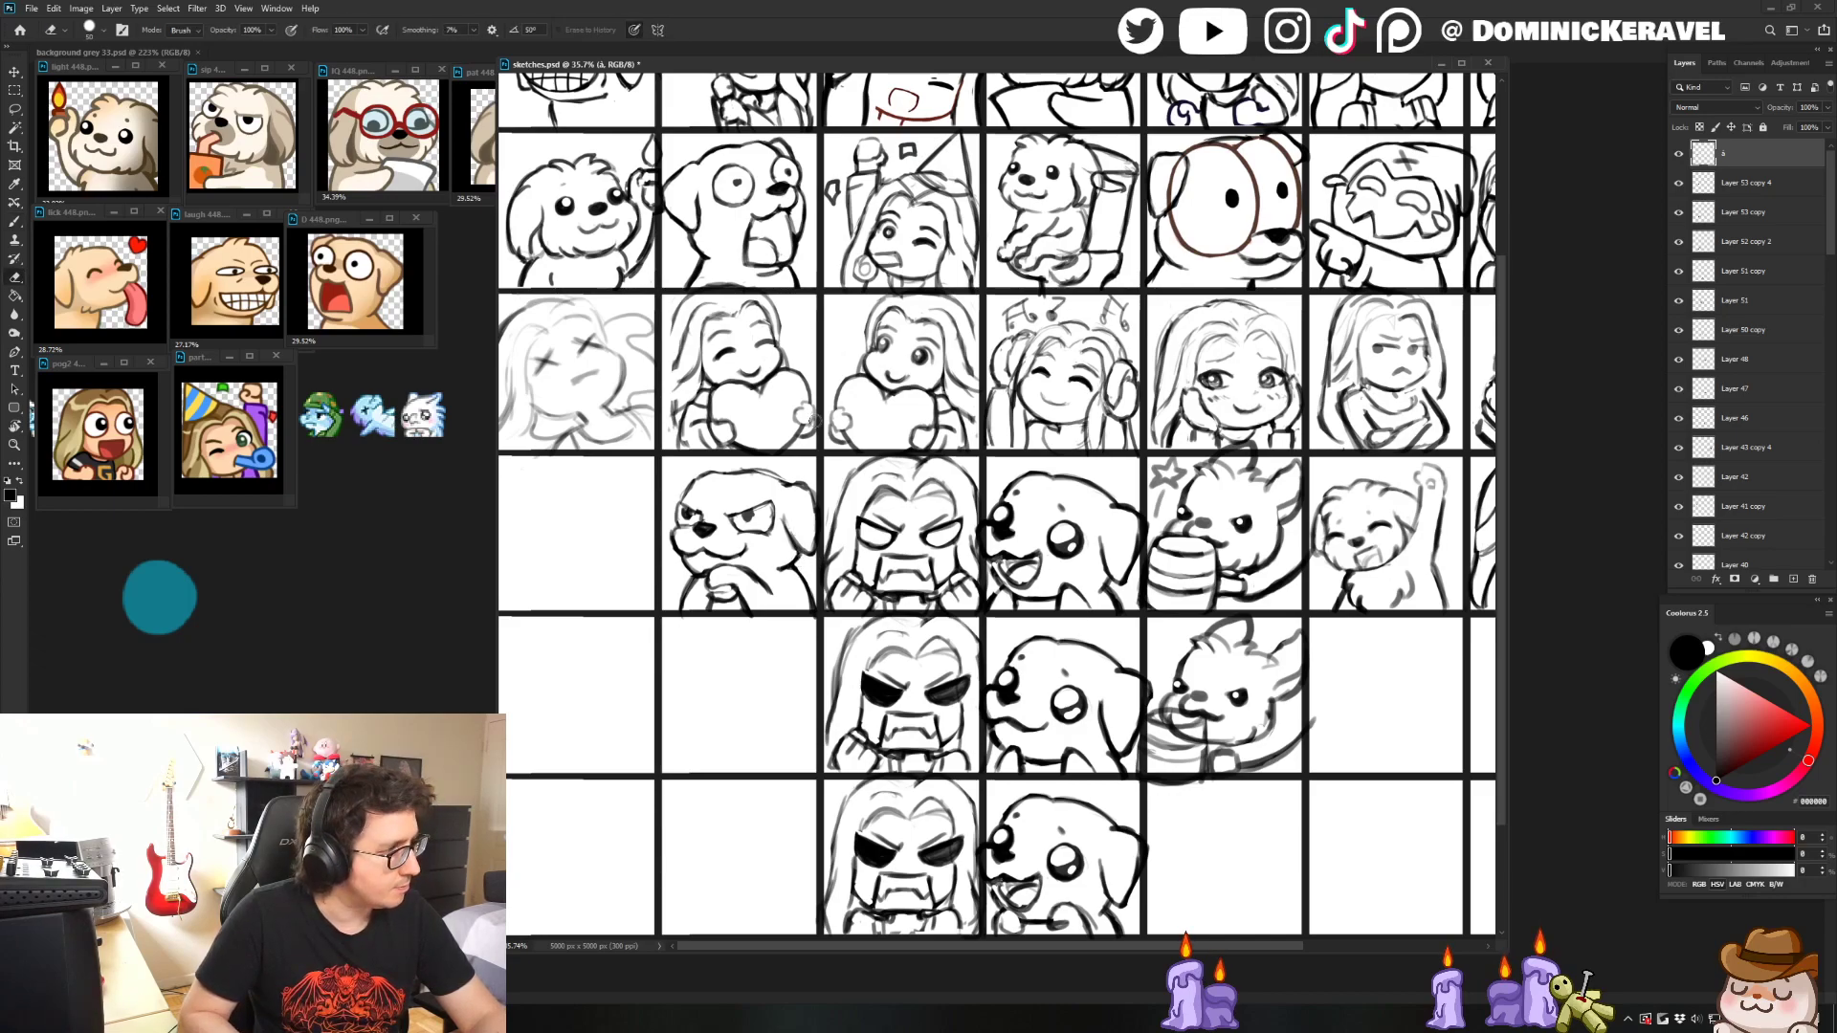
key(b)
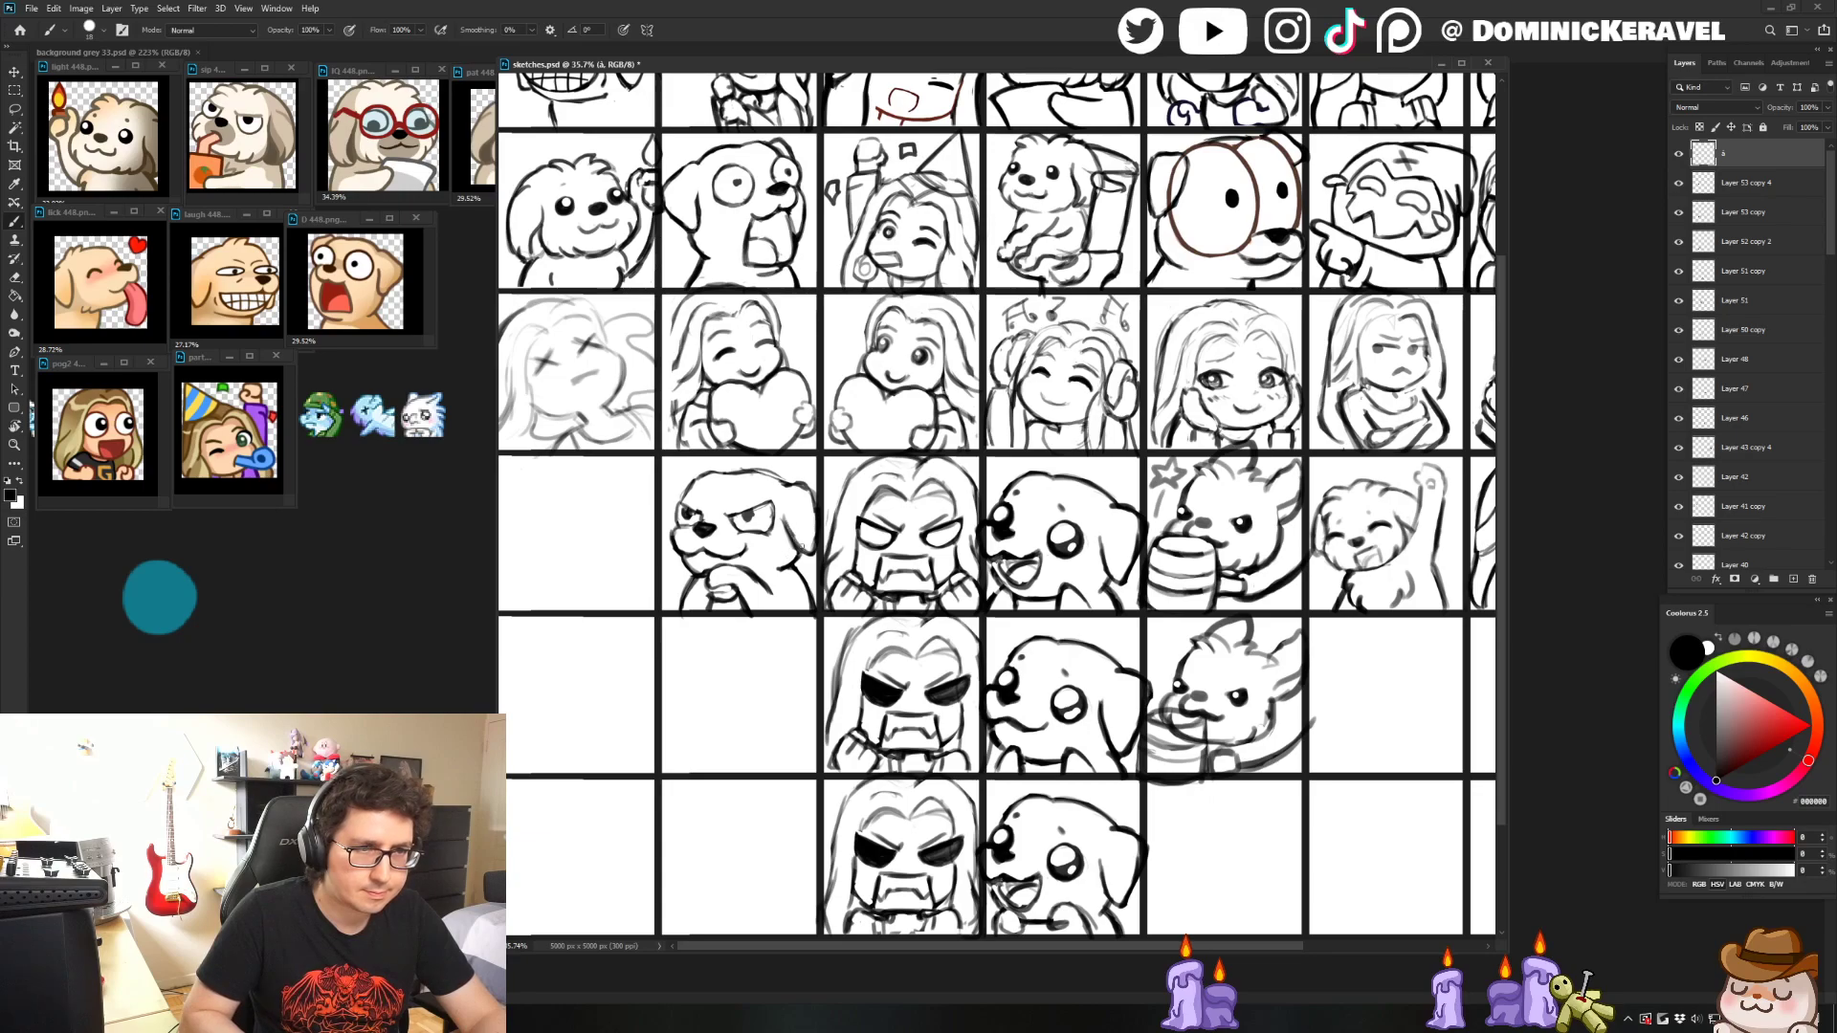
key(e)
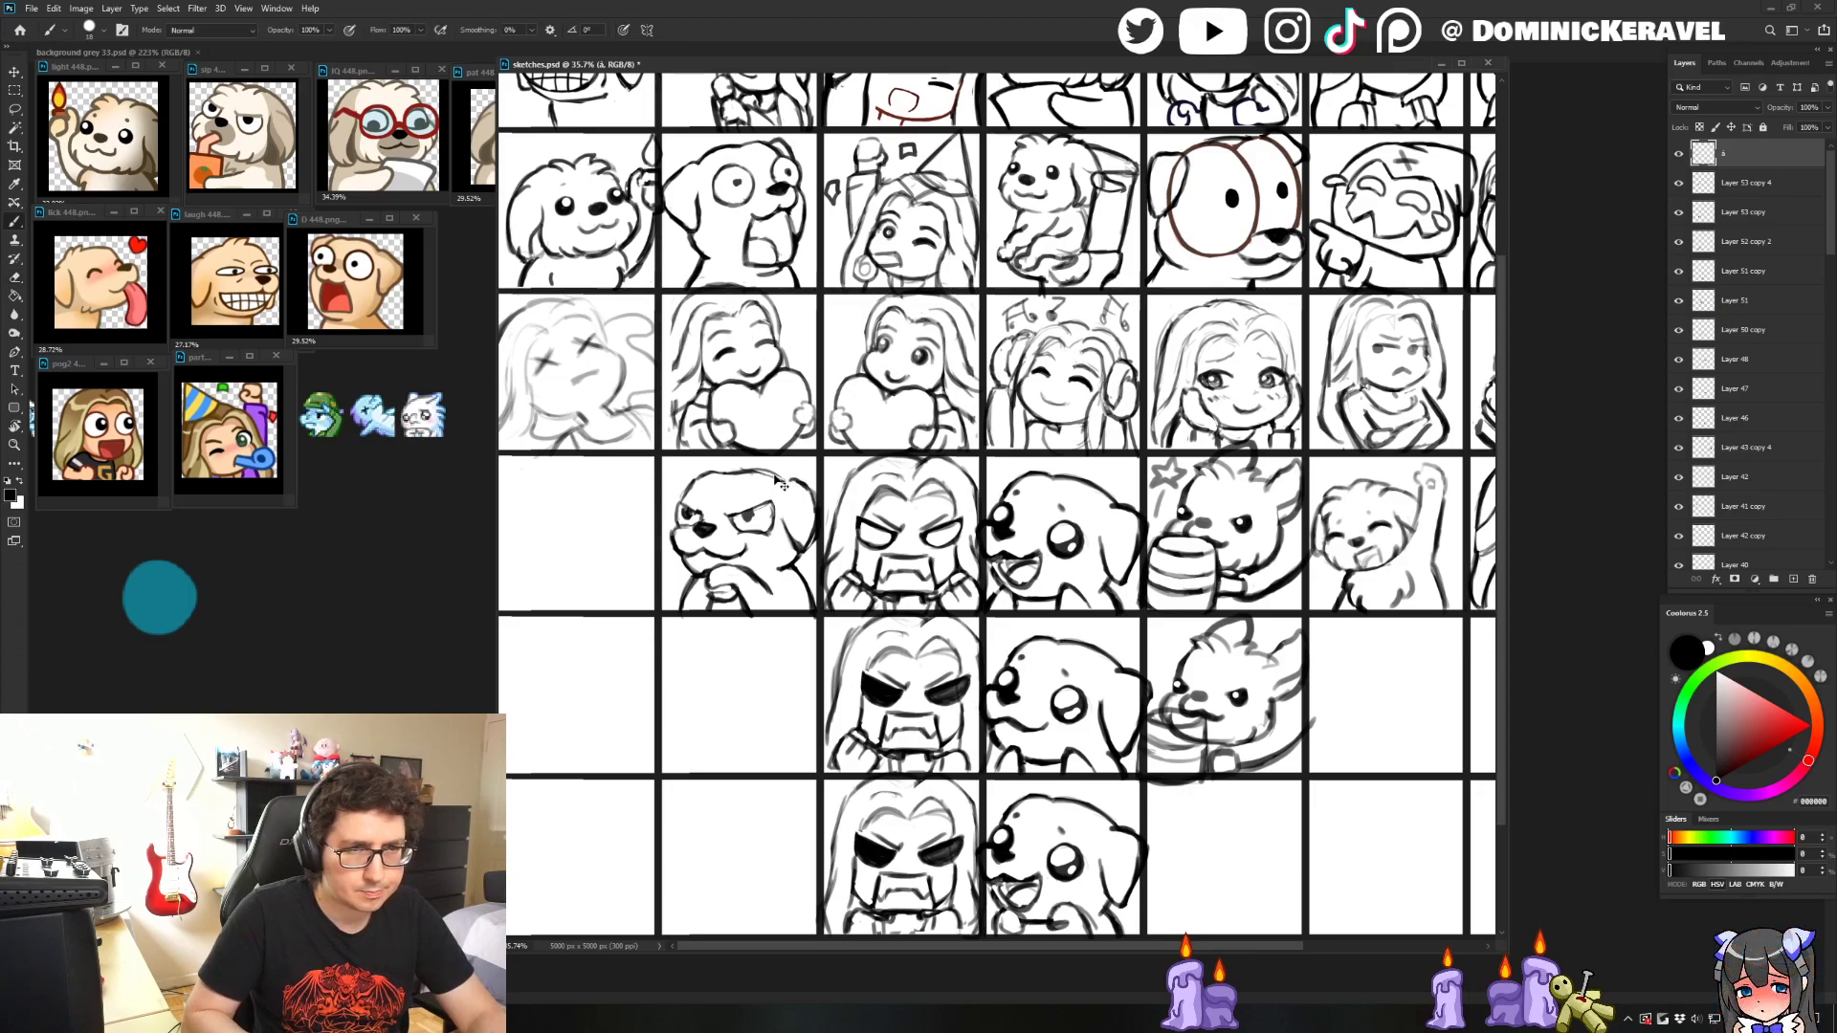
key(b)
key(b)
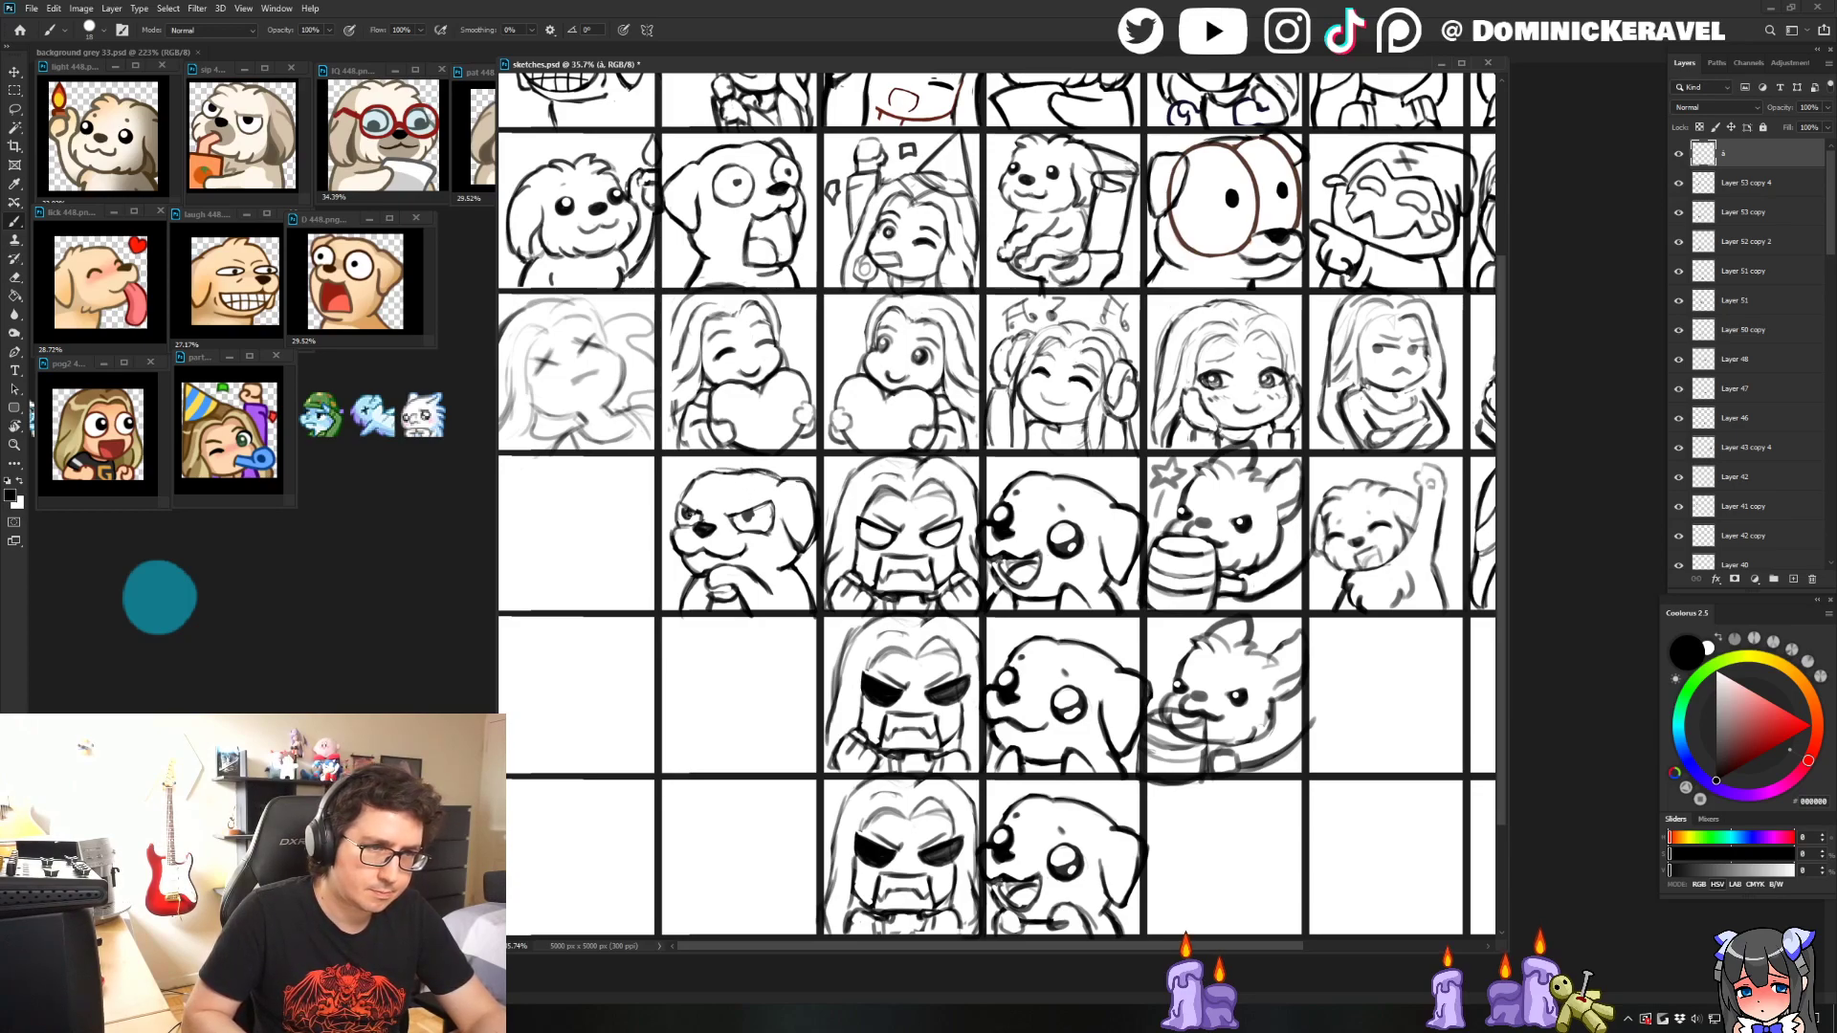
key(e)
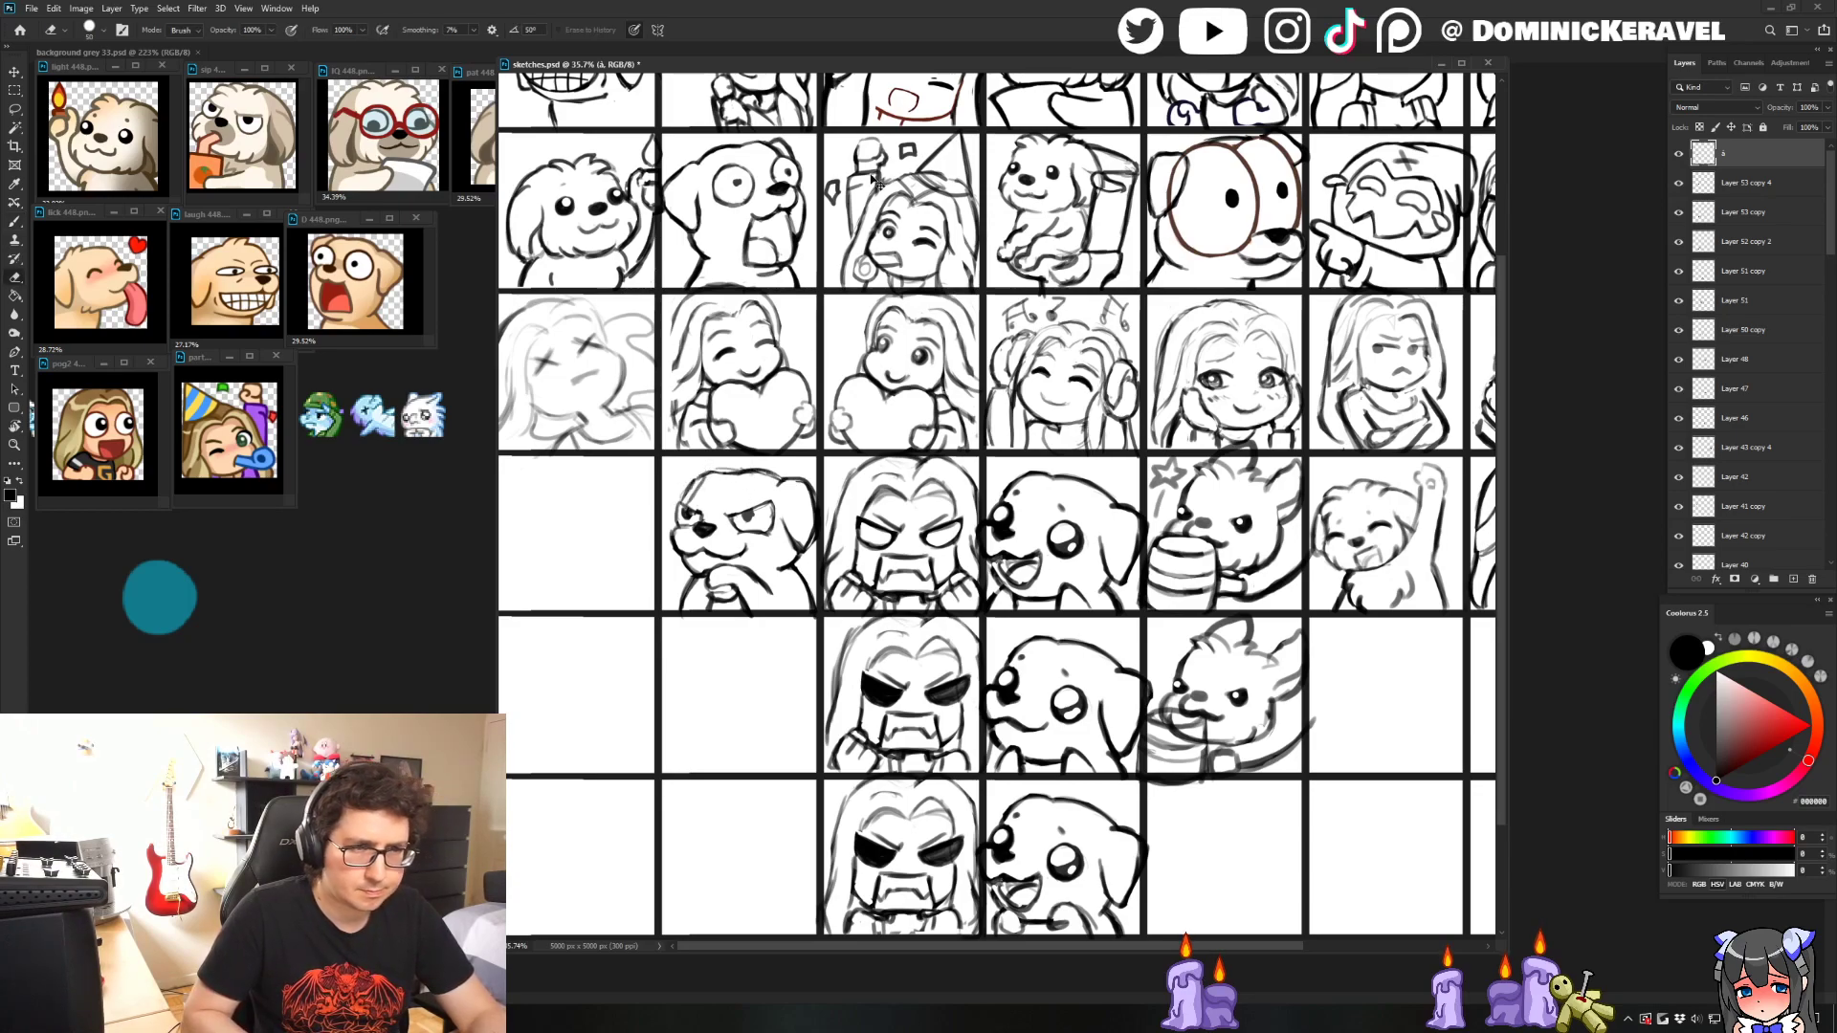
key(v)
key(ctrl+s)
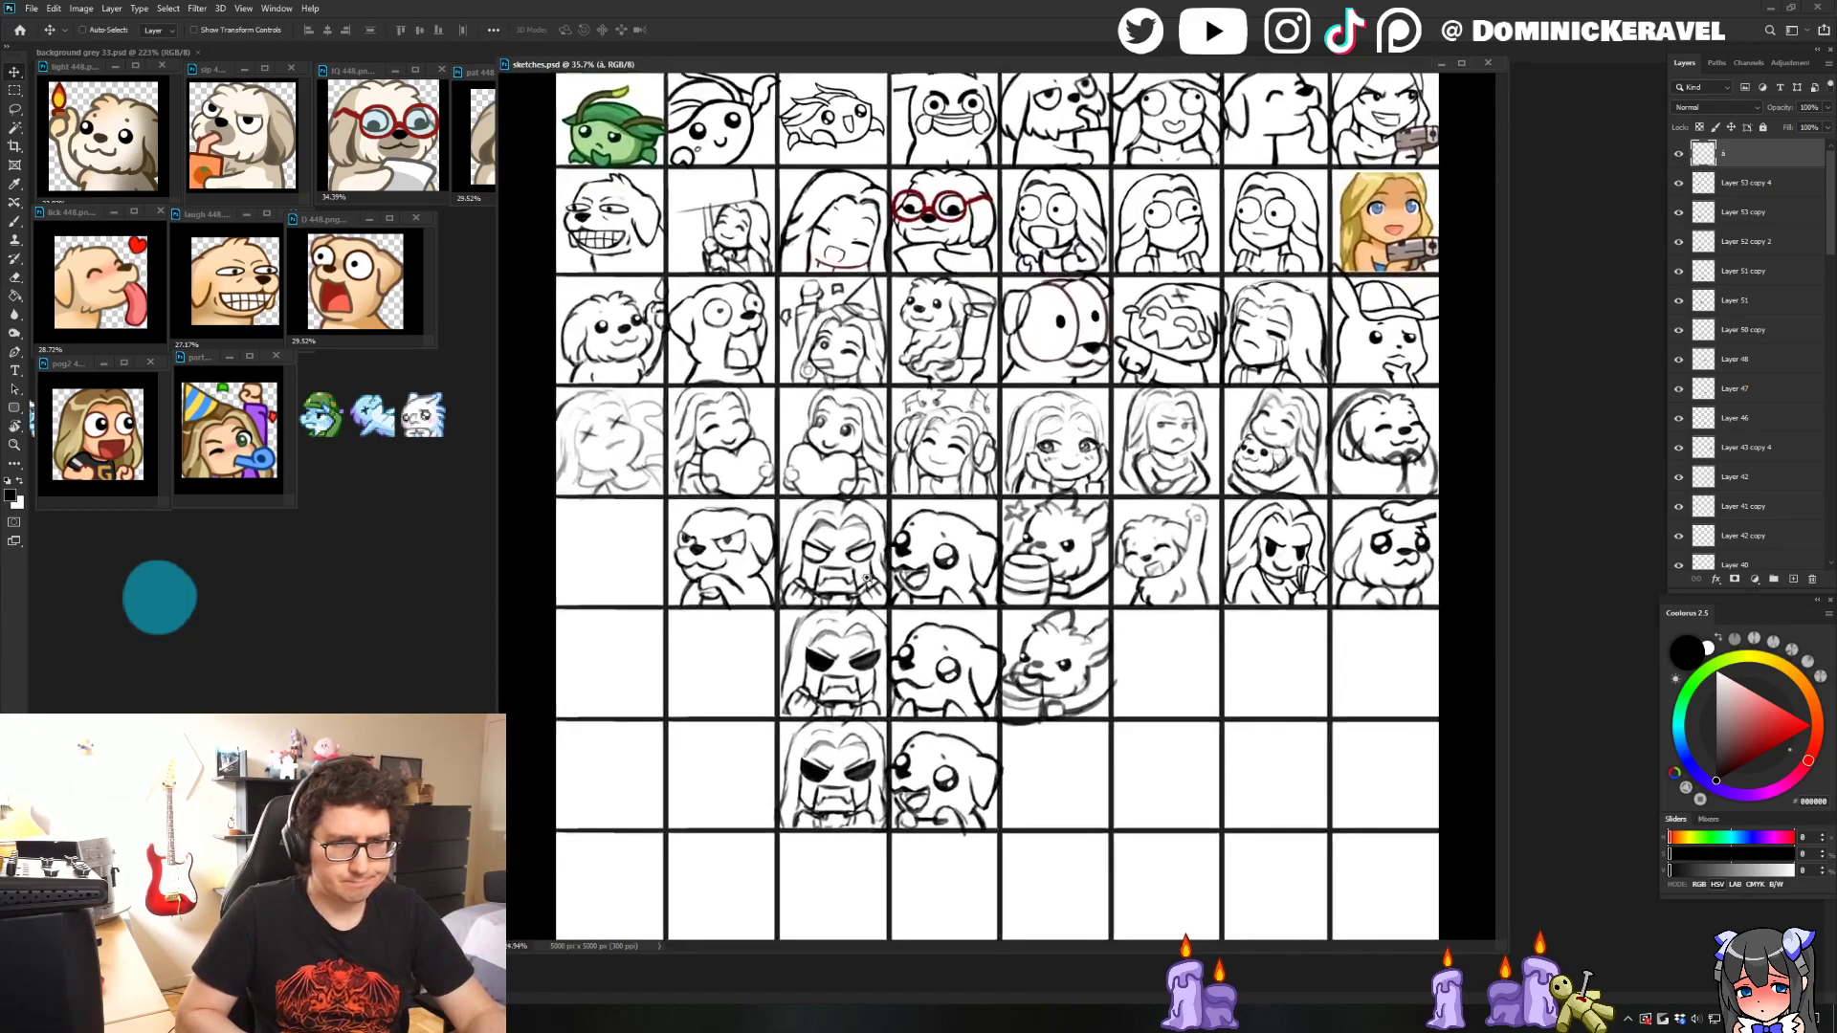
- Duplicate the finished scheming dog sketch into the empty grid cell directly below it
scroll(713, 555, down, 2)
key(e)
key(v)
drag(737, 505, 739, 615)
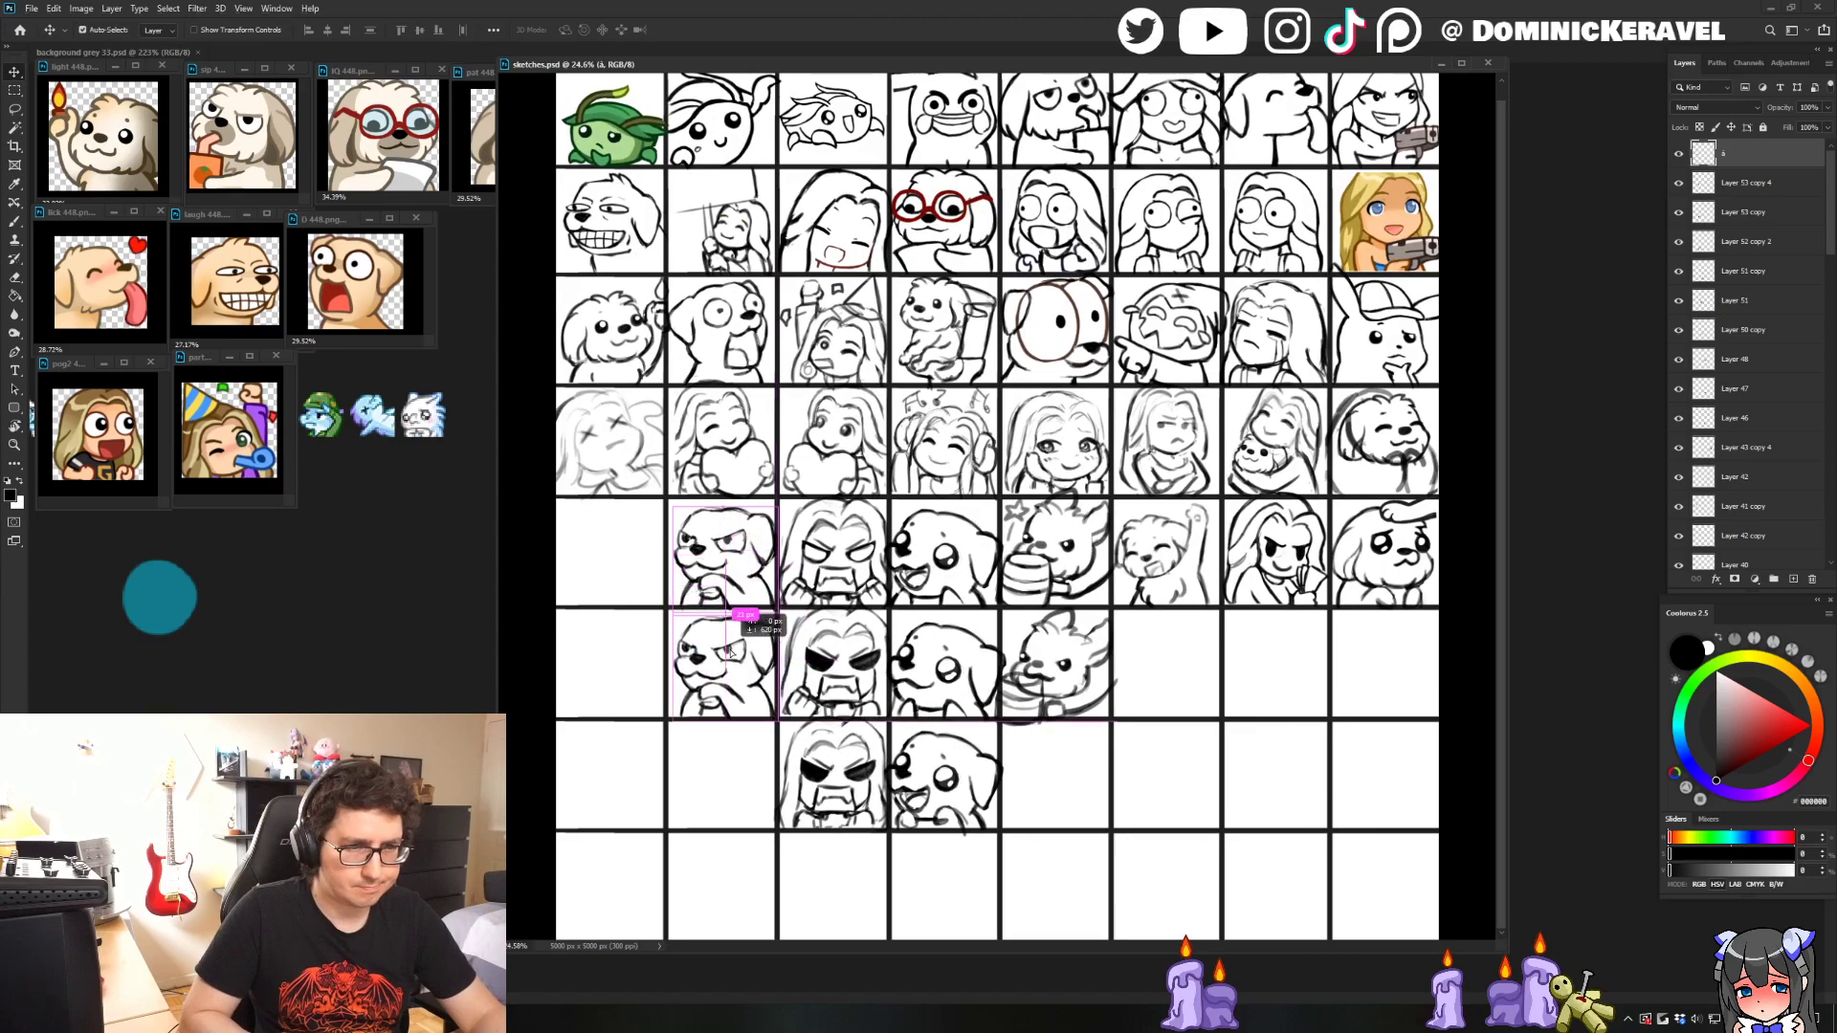
scroll(698, 615, up, 1)
key(l)
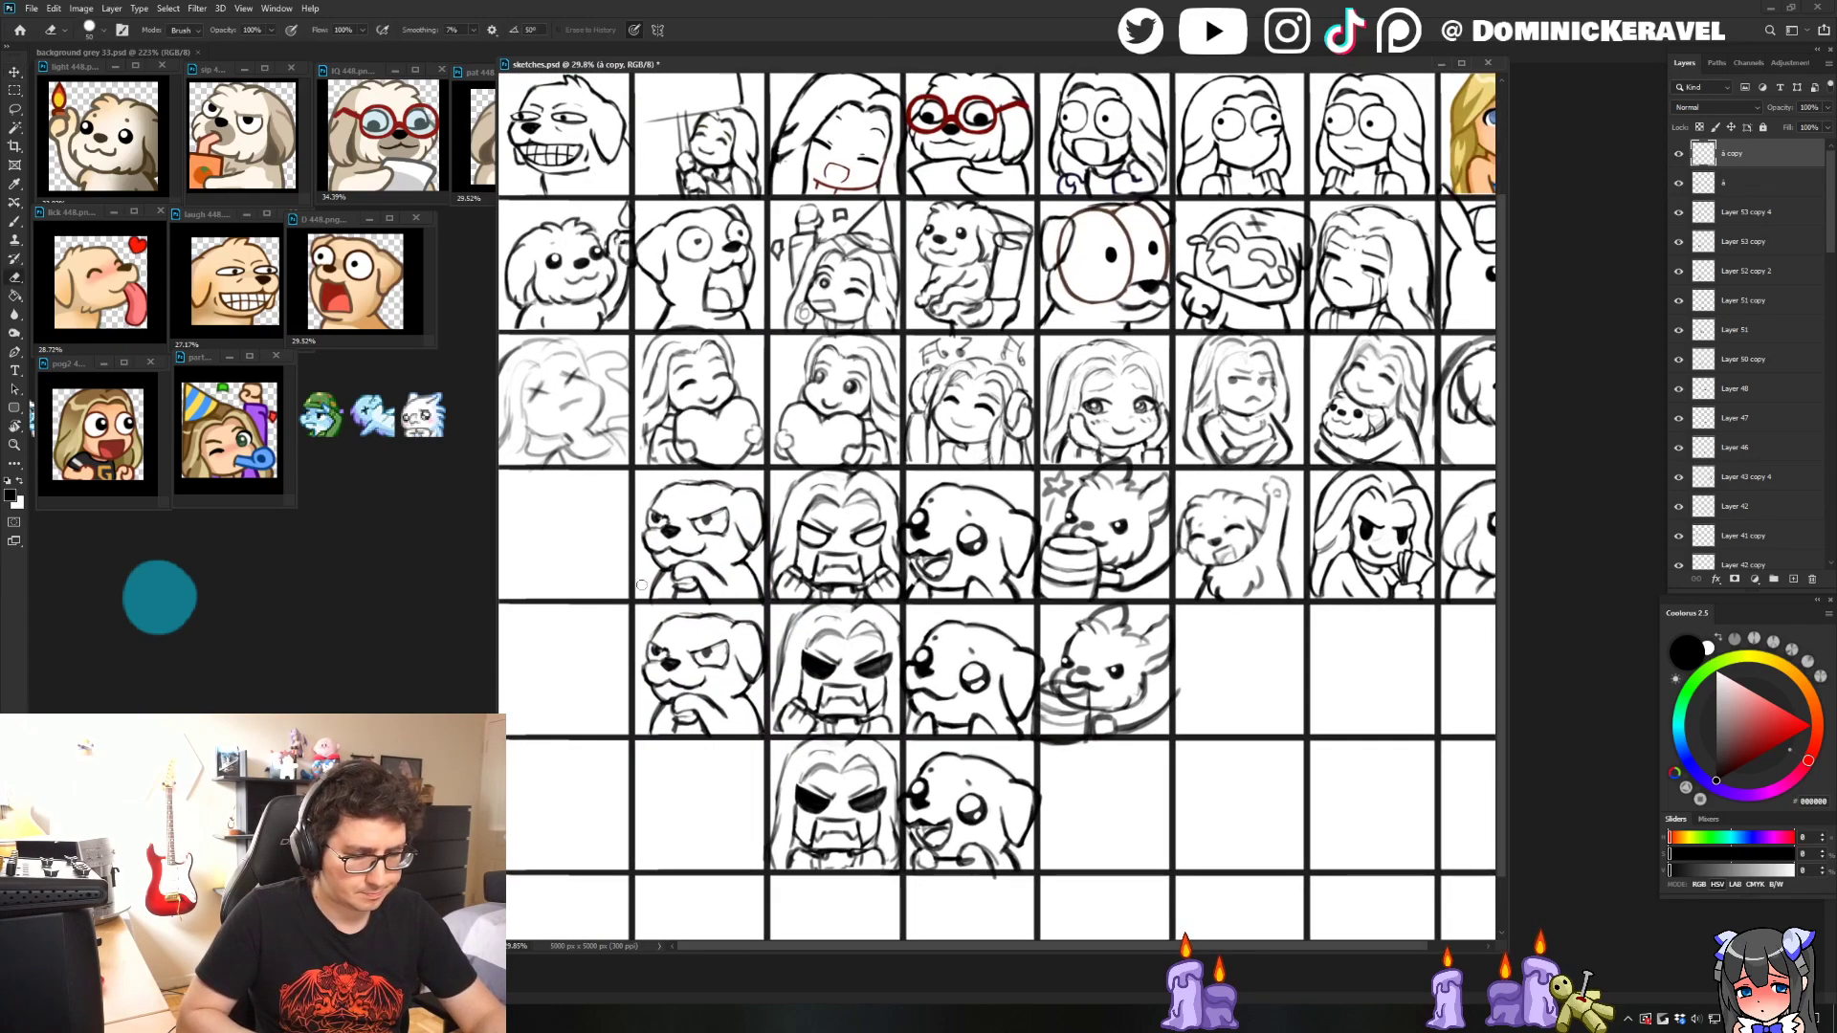
- Try slimming the muzzle of the duplicated scheming dog by lassoing and adjusting its snout and mouth area
mouse_move(685, 633)
mouse_down()
mouse_move(679, 691)
mouse_move(612, 651)
mouse_up()
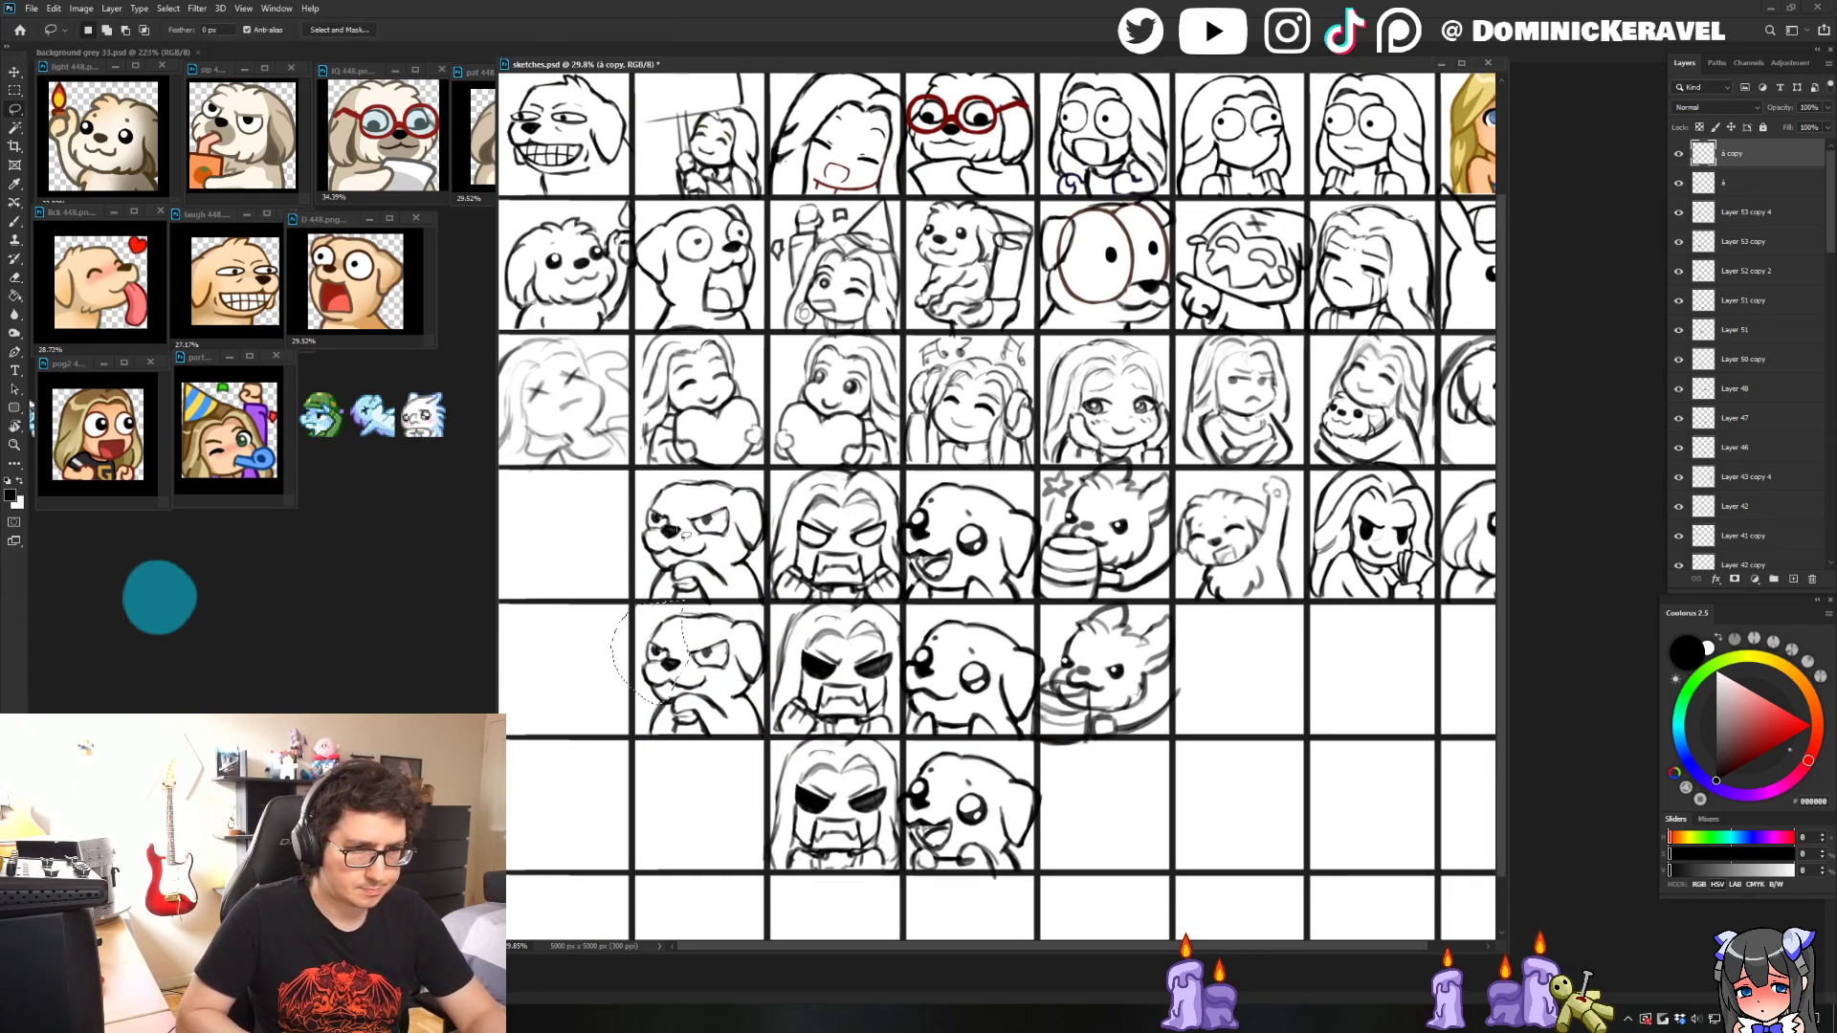
scroll(780, 522, down, 2)
key(v)
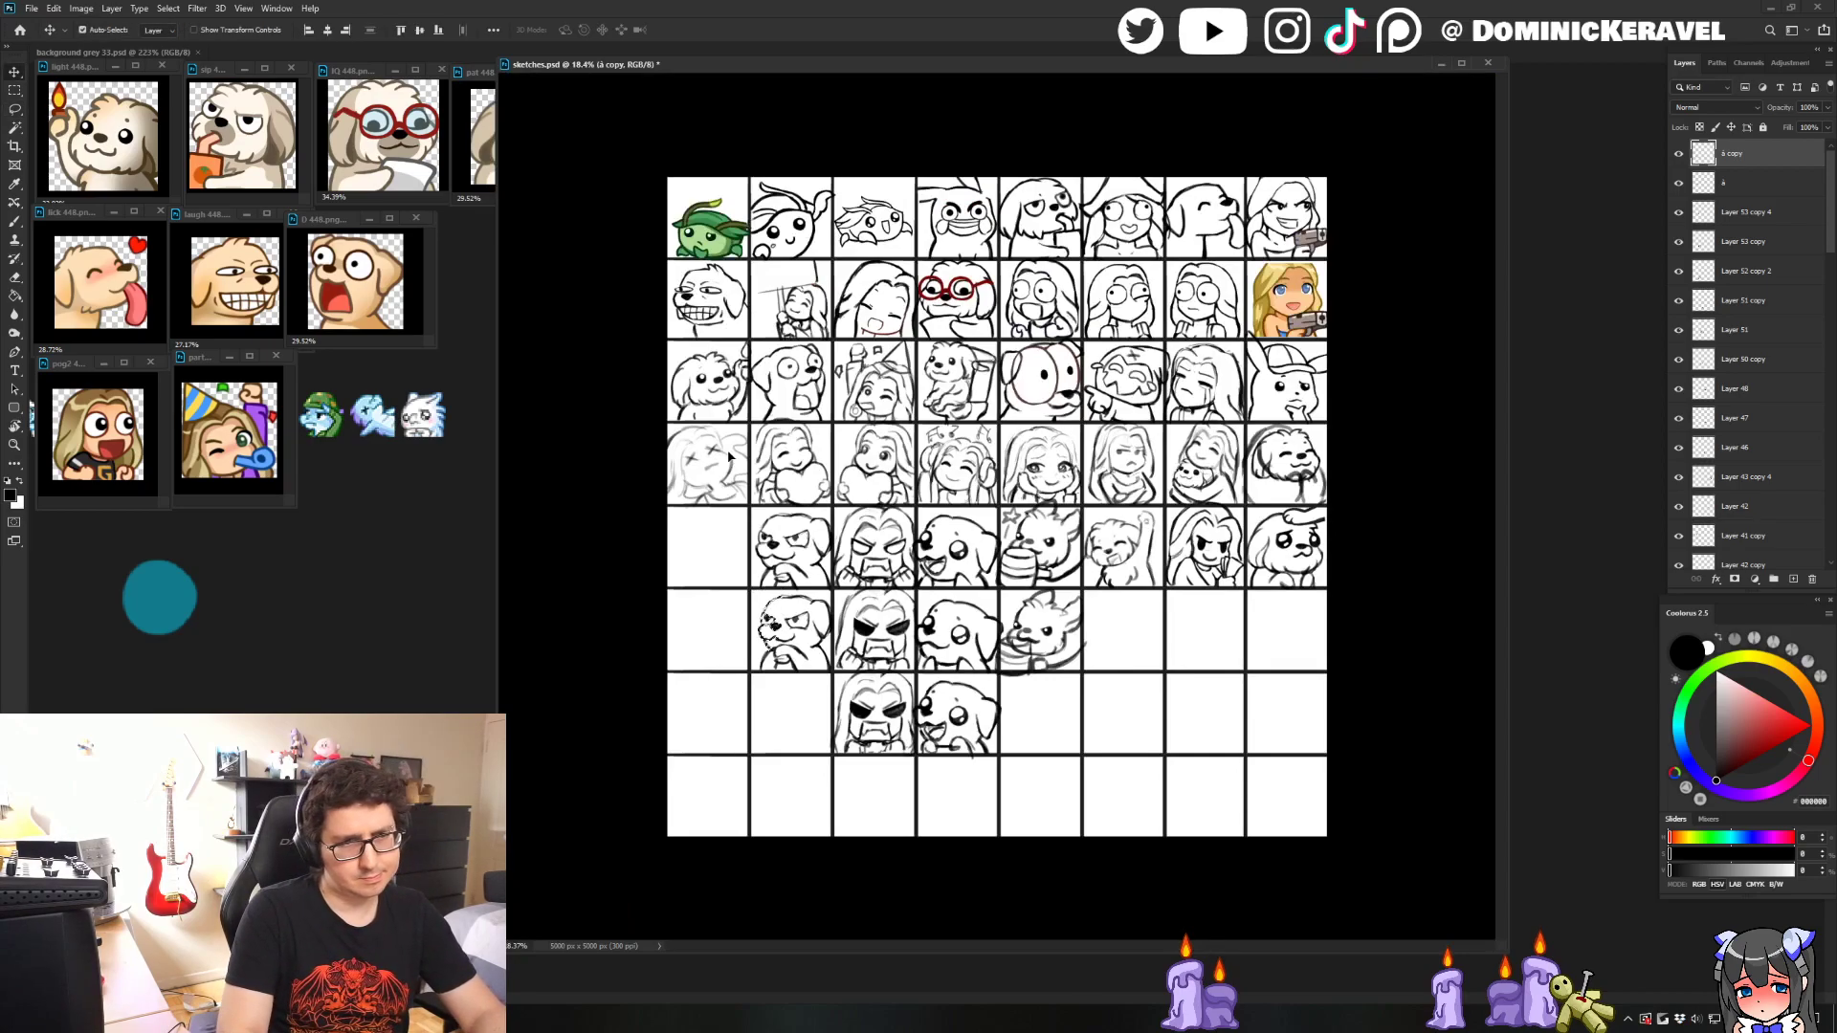
key(ctrl)
drag(730, 458, 729, 457)
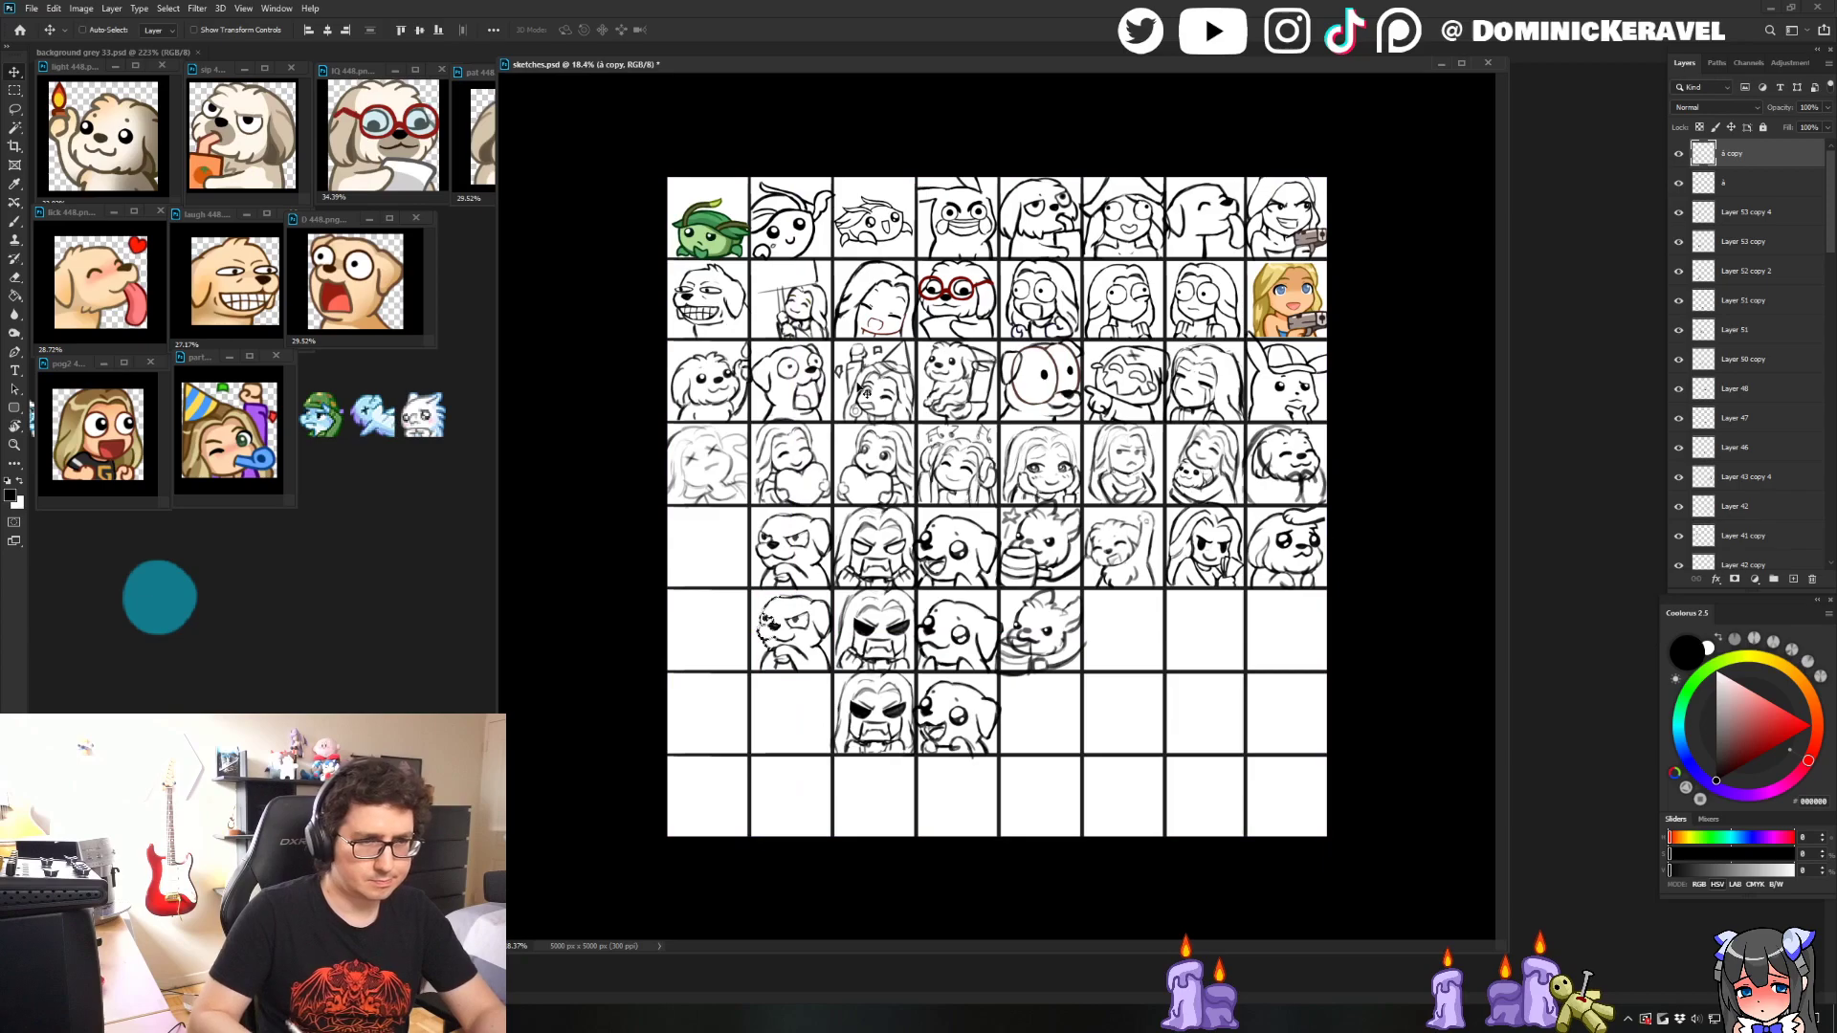
scroll(779, 641, up, 4)
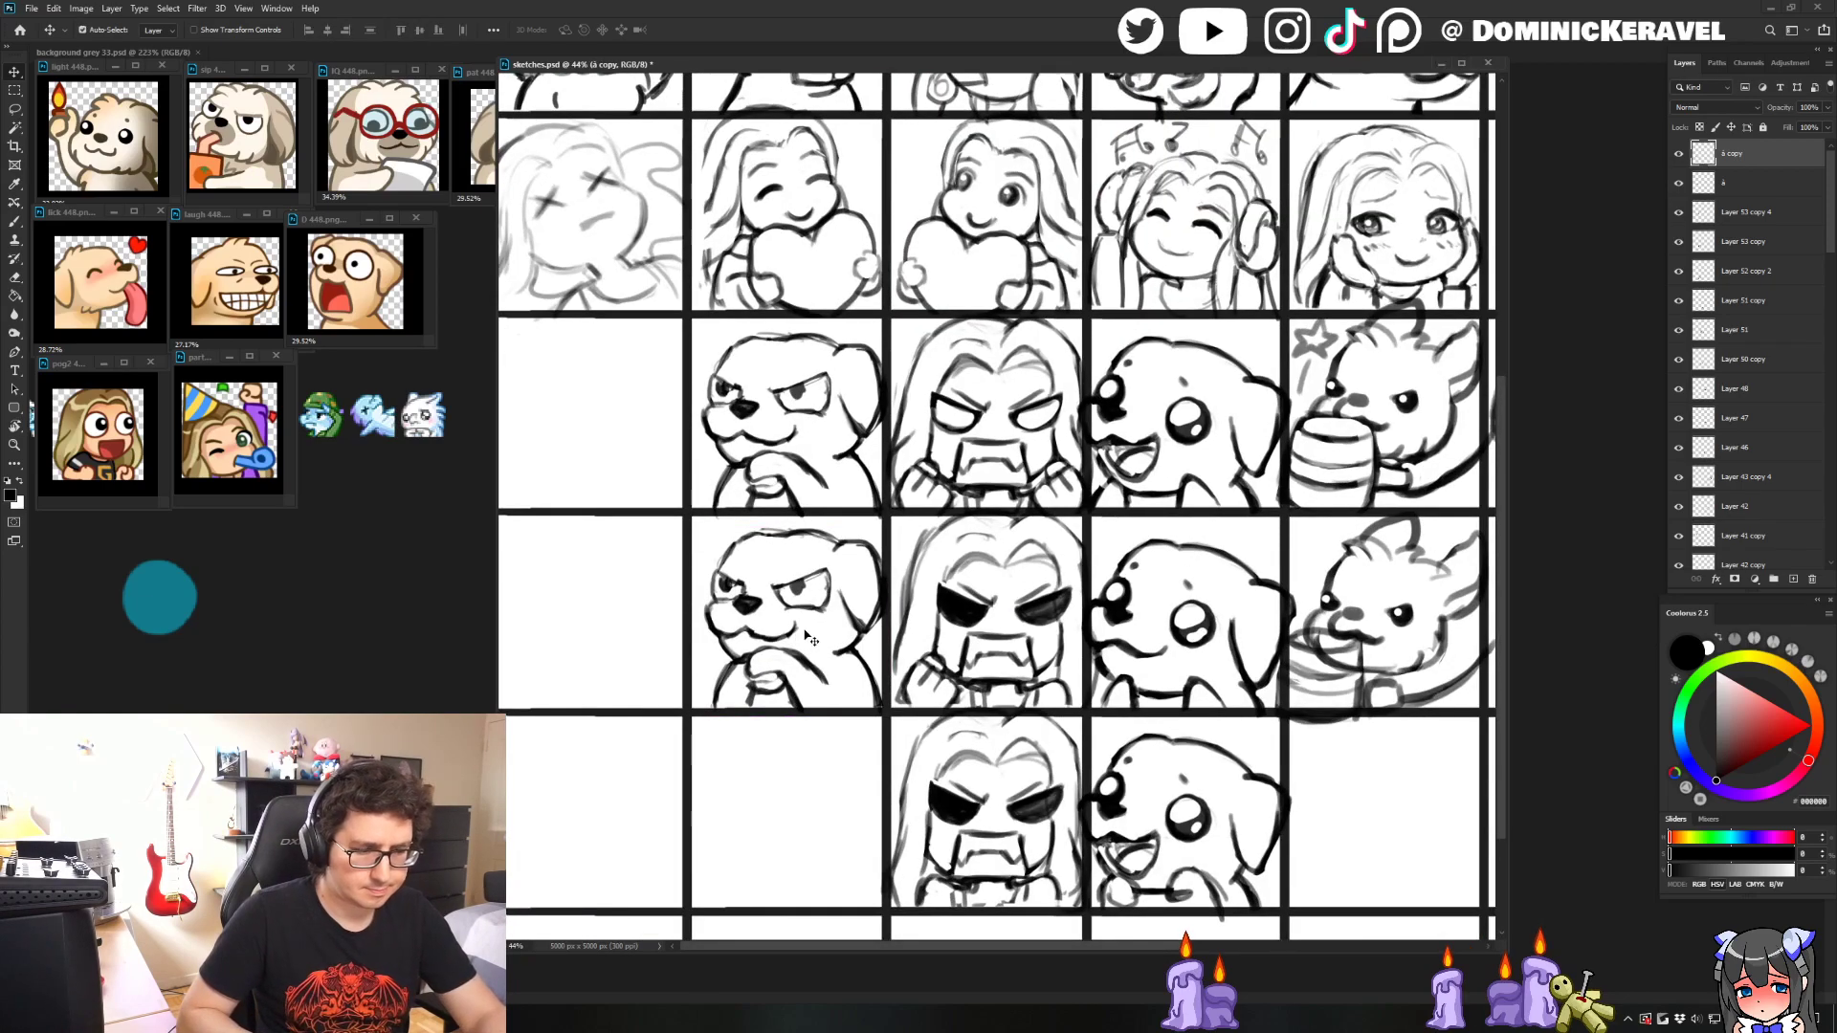
key(l)
mouse_move(811, 627)
mouse_down()
mouse_move(744, 646)
mouse_move(683, 630)
mouse_move(740, 674)
mouse_up()
scroll(740, 675, down, 3)
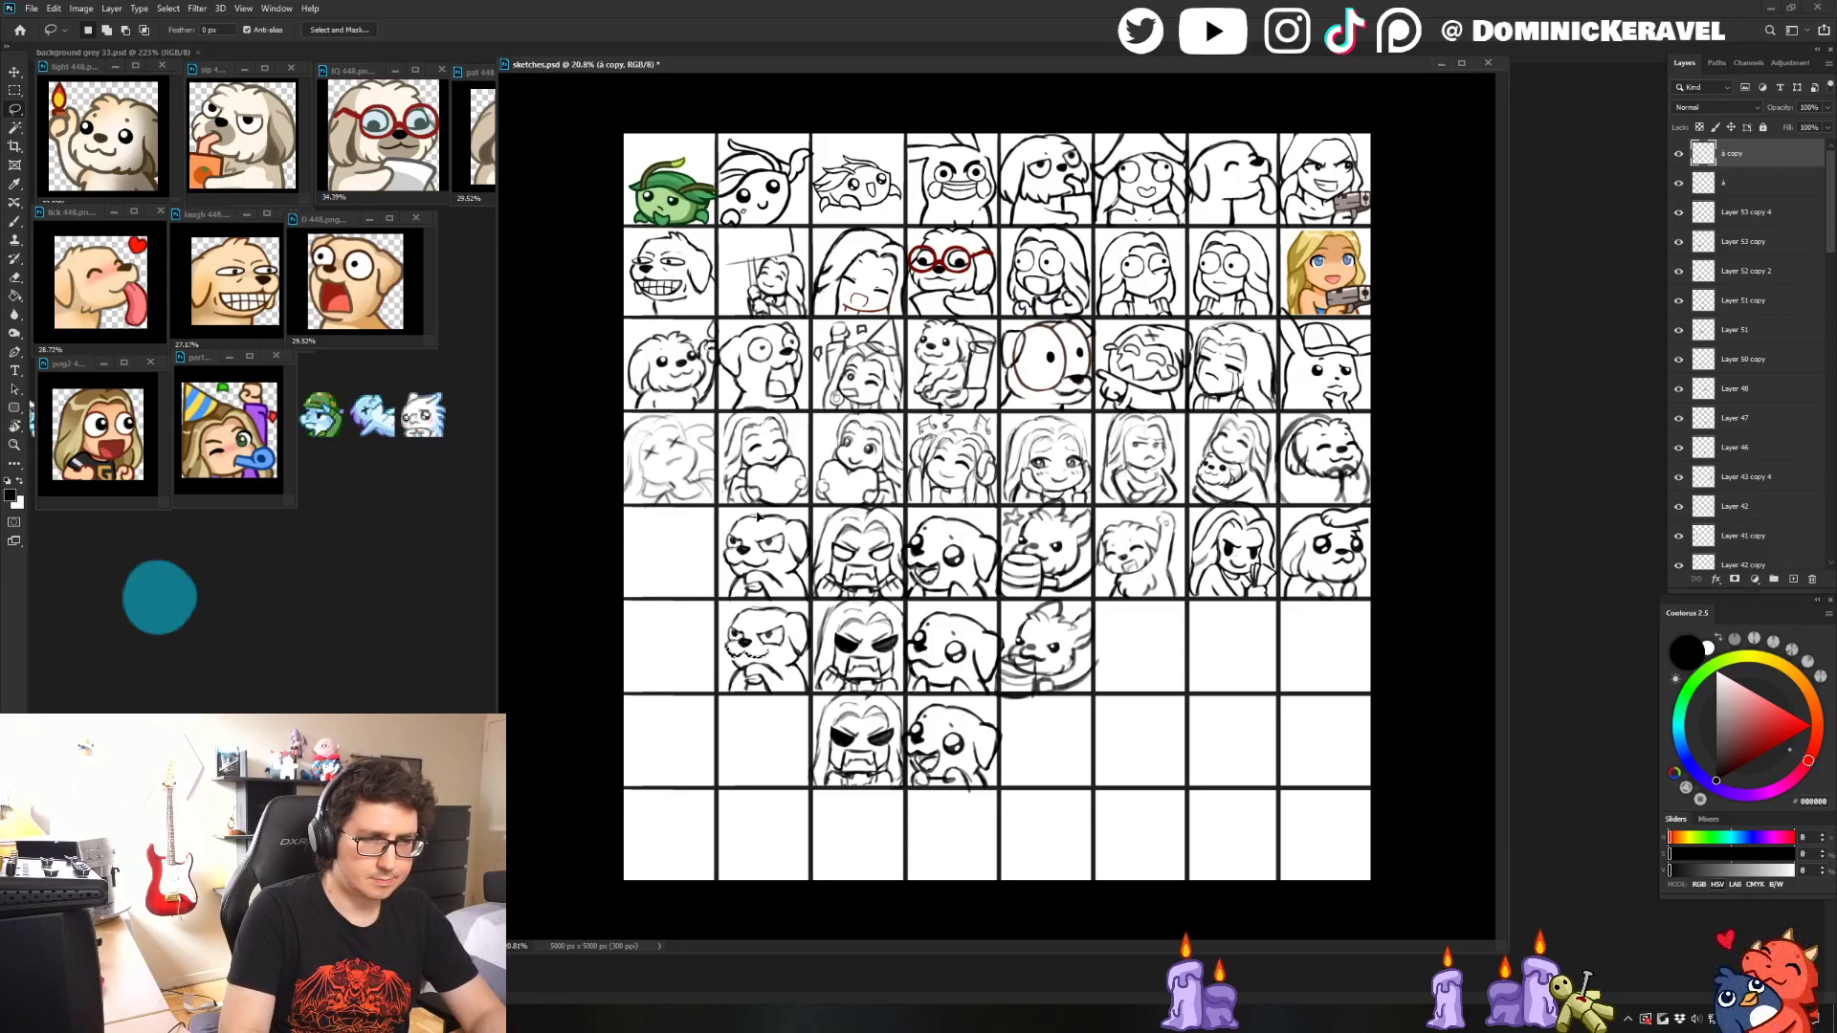
scroll(751, 613, up, 3)
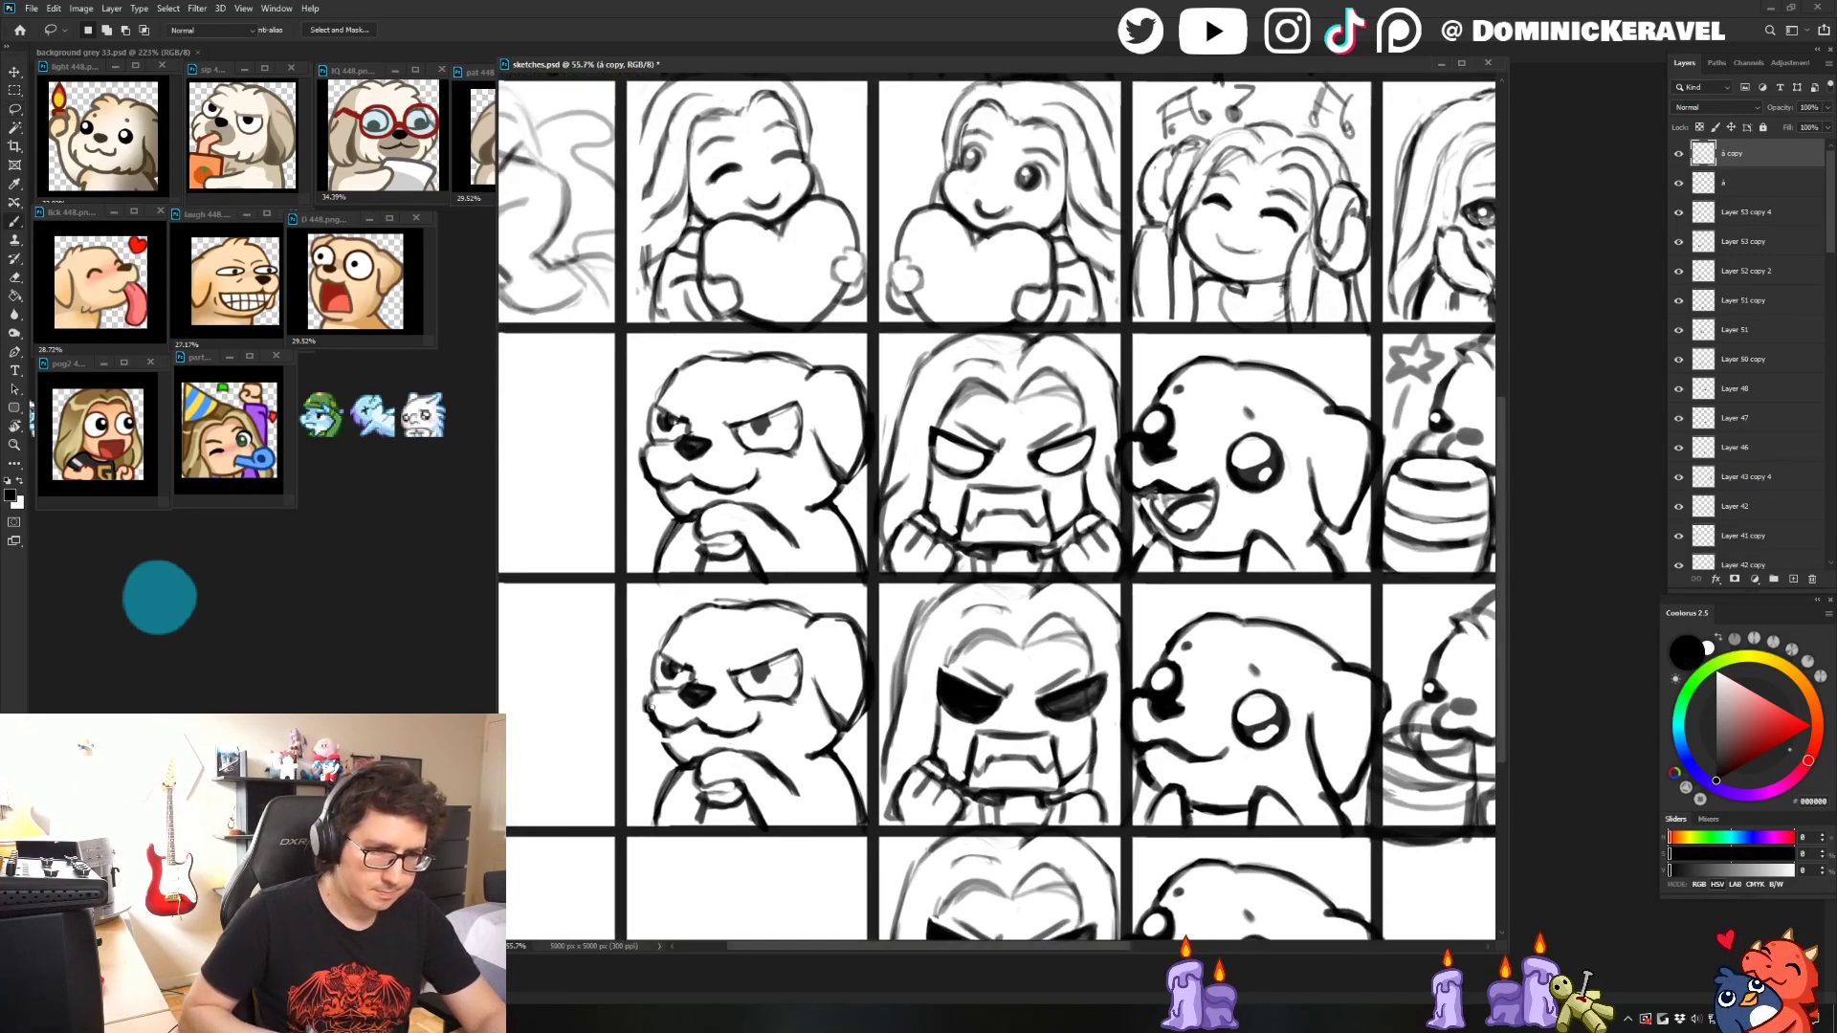
- Clean up the duplicated dog's snout, chin and hand lines with alternating eraser and brush strokes
key(b)
key(e)
mouse_move(652, 697)
mouse_down()
mouse_move(681, 741)
mouse_move(660, 712)
mouse_move(658, 748)
mouse_move(682, 764)
mouse_move(669, 732)
mouse_move(723, 762)
mouse_up()
key(b)
key(e)
key(b)
key(e)
key(b)
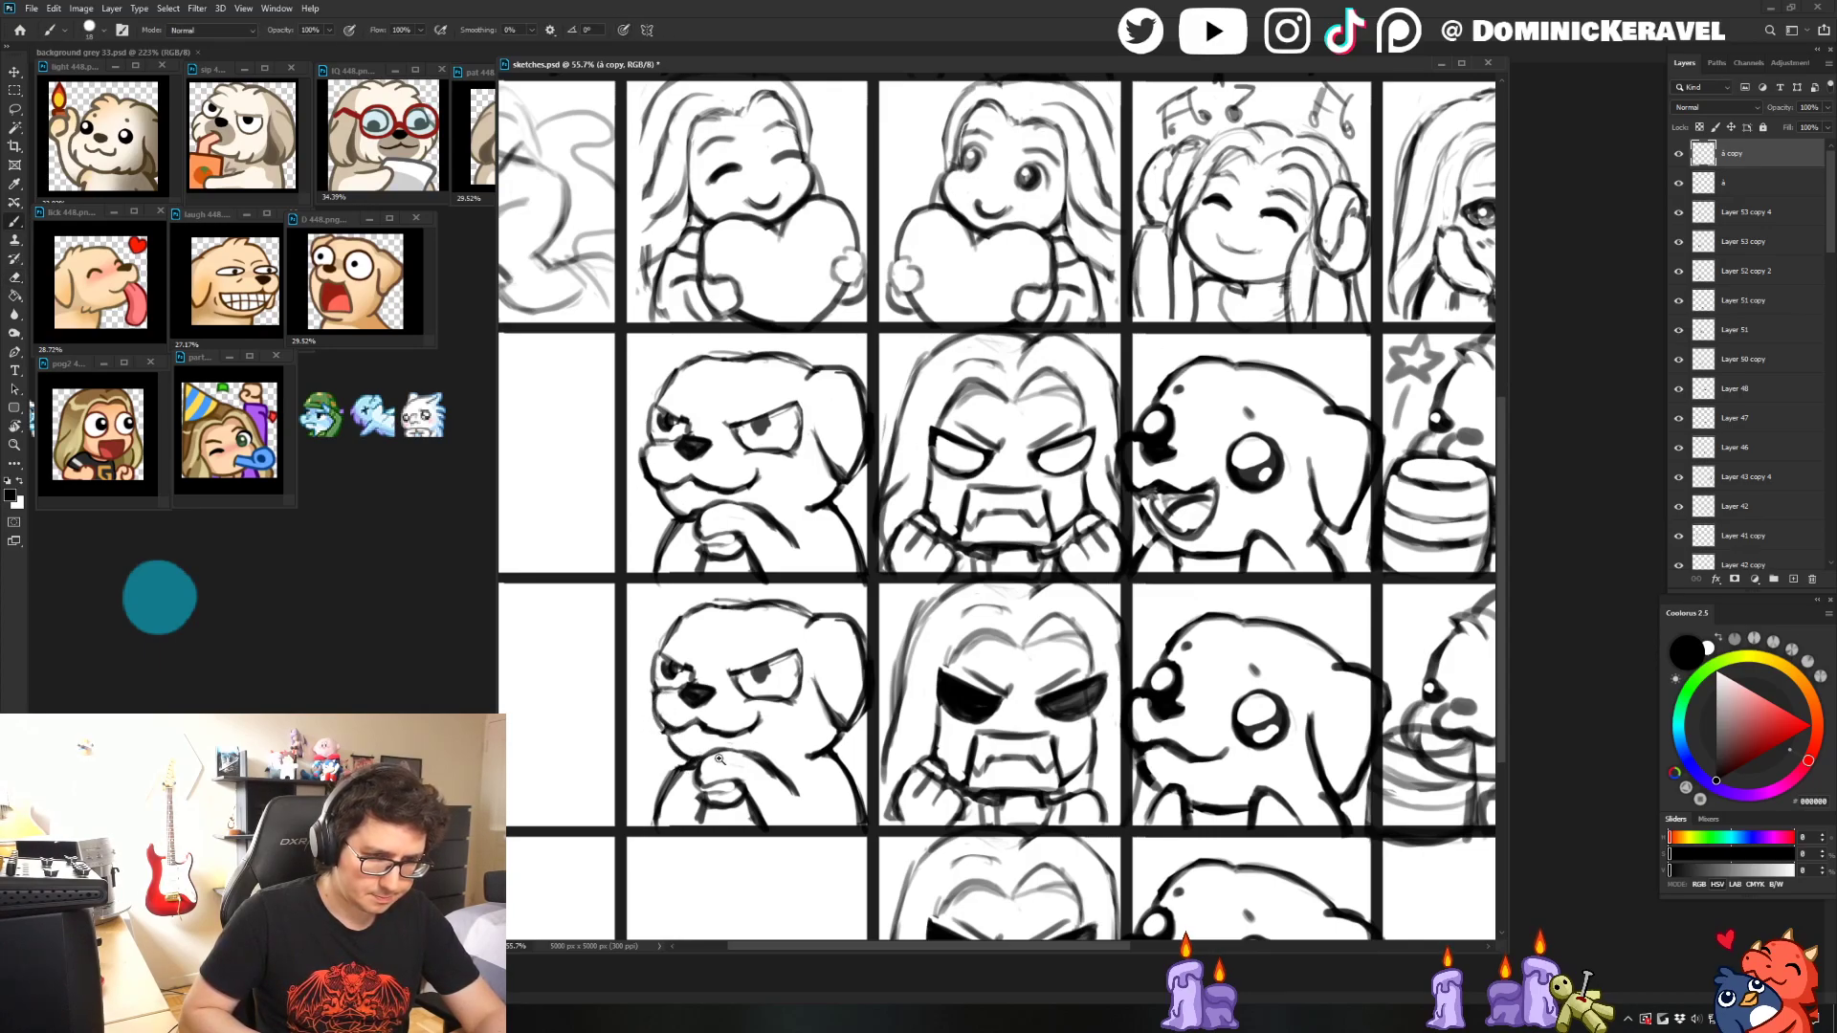
- Try reshaping the top of the duplicated dog's head with eraser and brush, and undo the last two strokes
scroll(656, 771, down, 5)
scroll(729, 612, up, 2)
key(e)
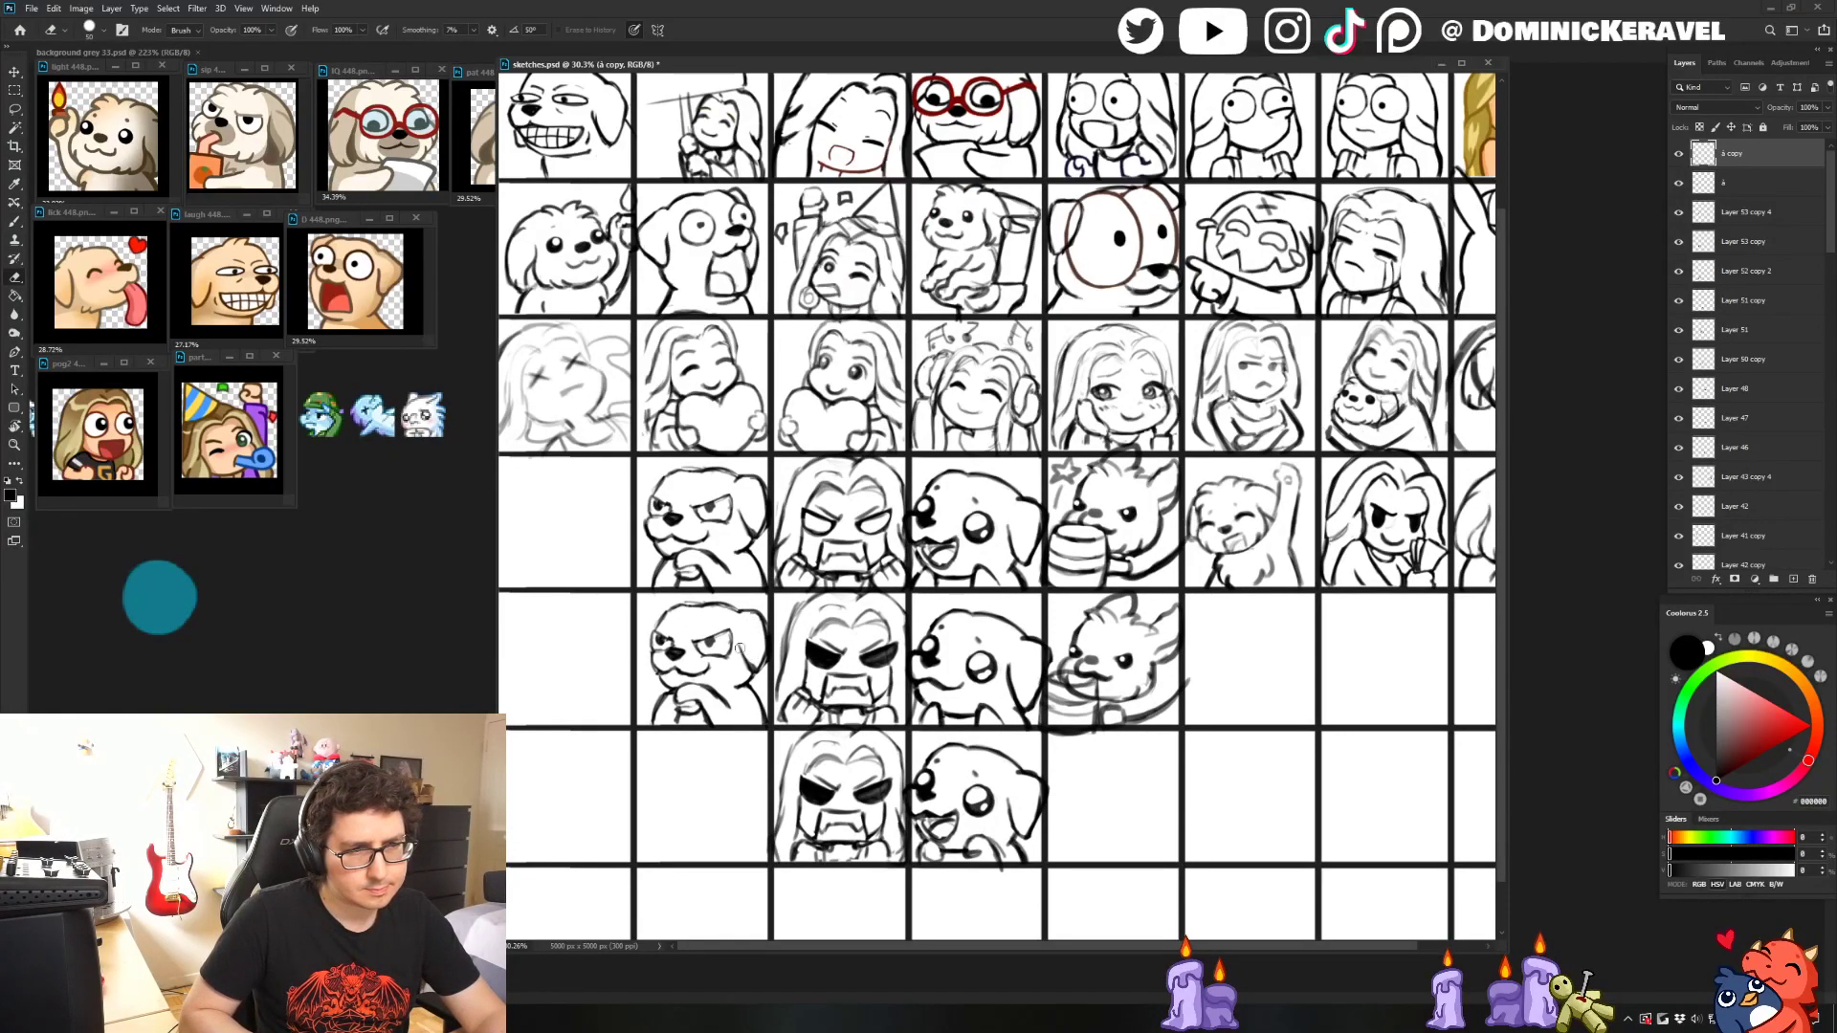
key(b)
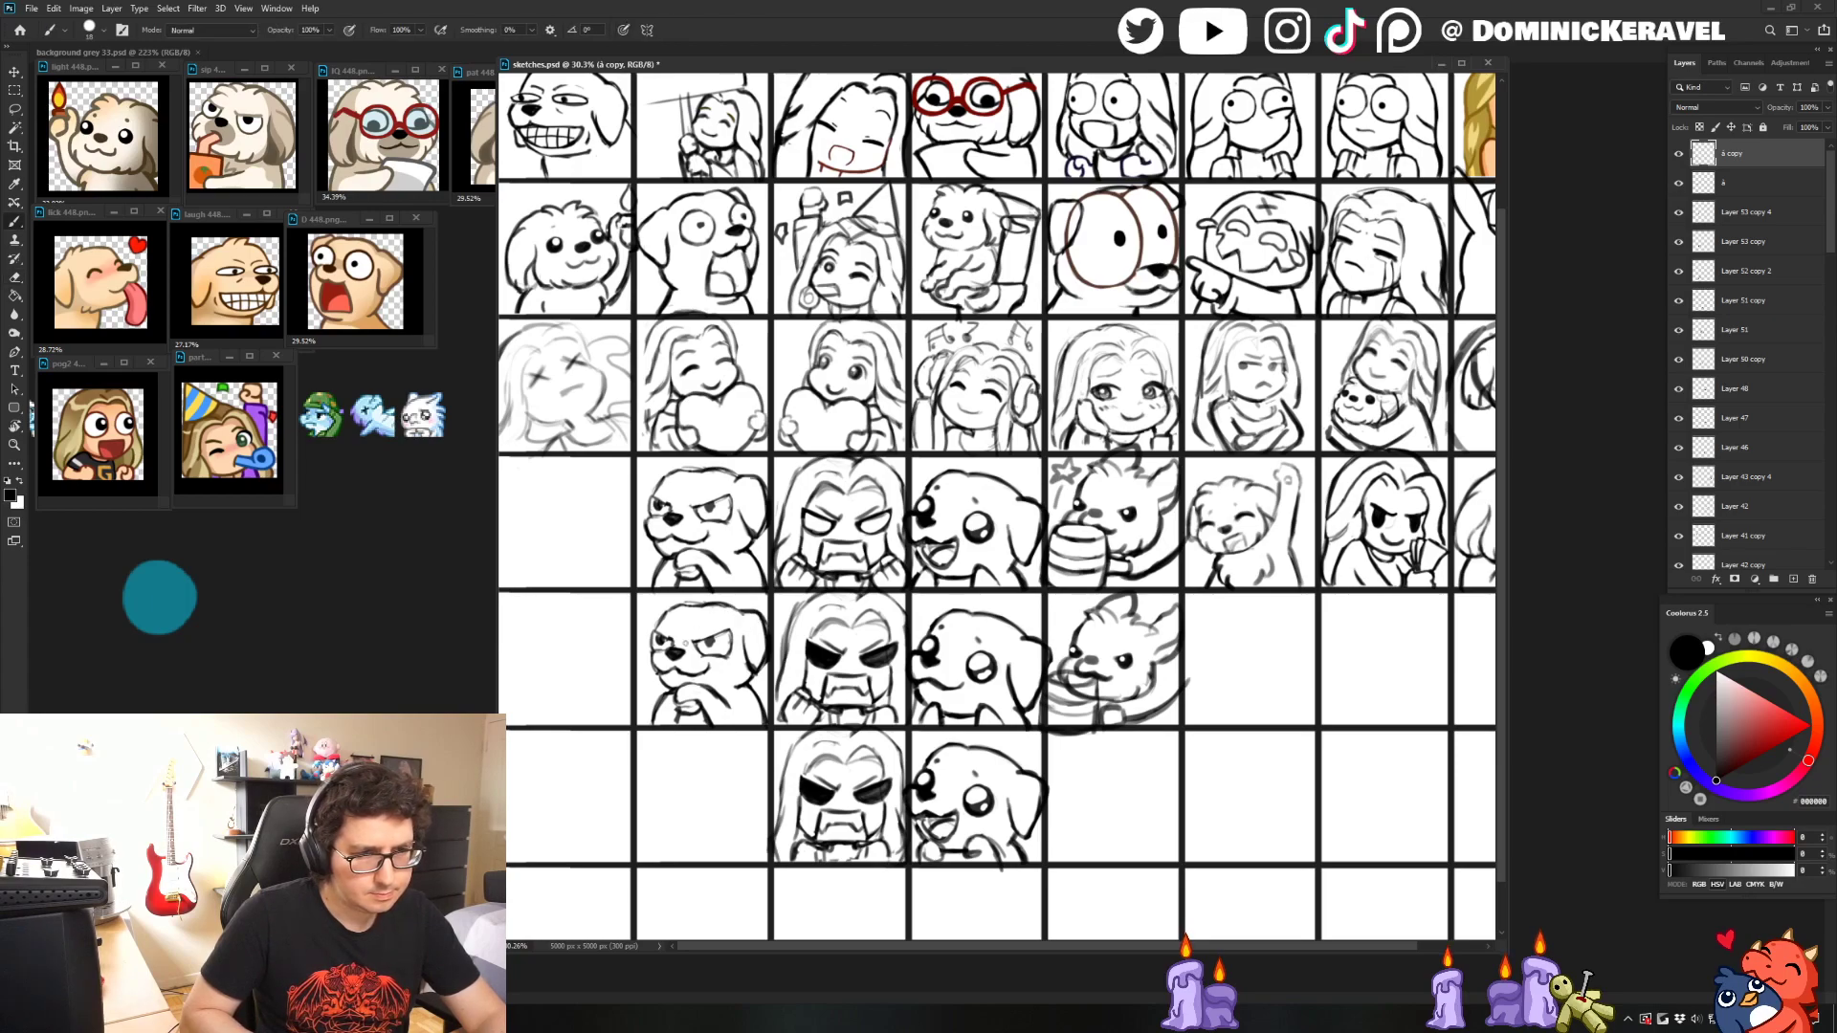
key(e)
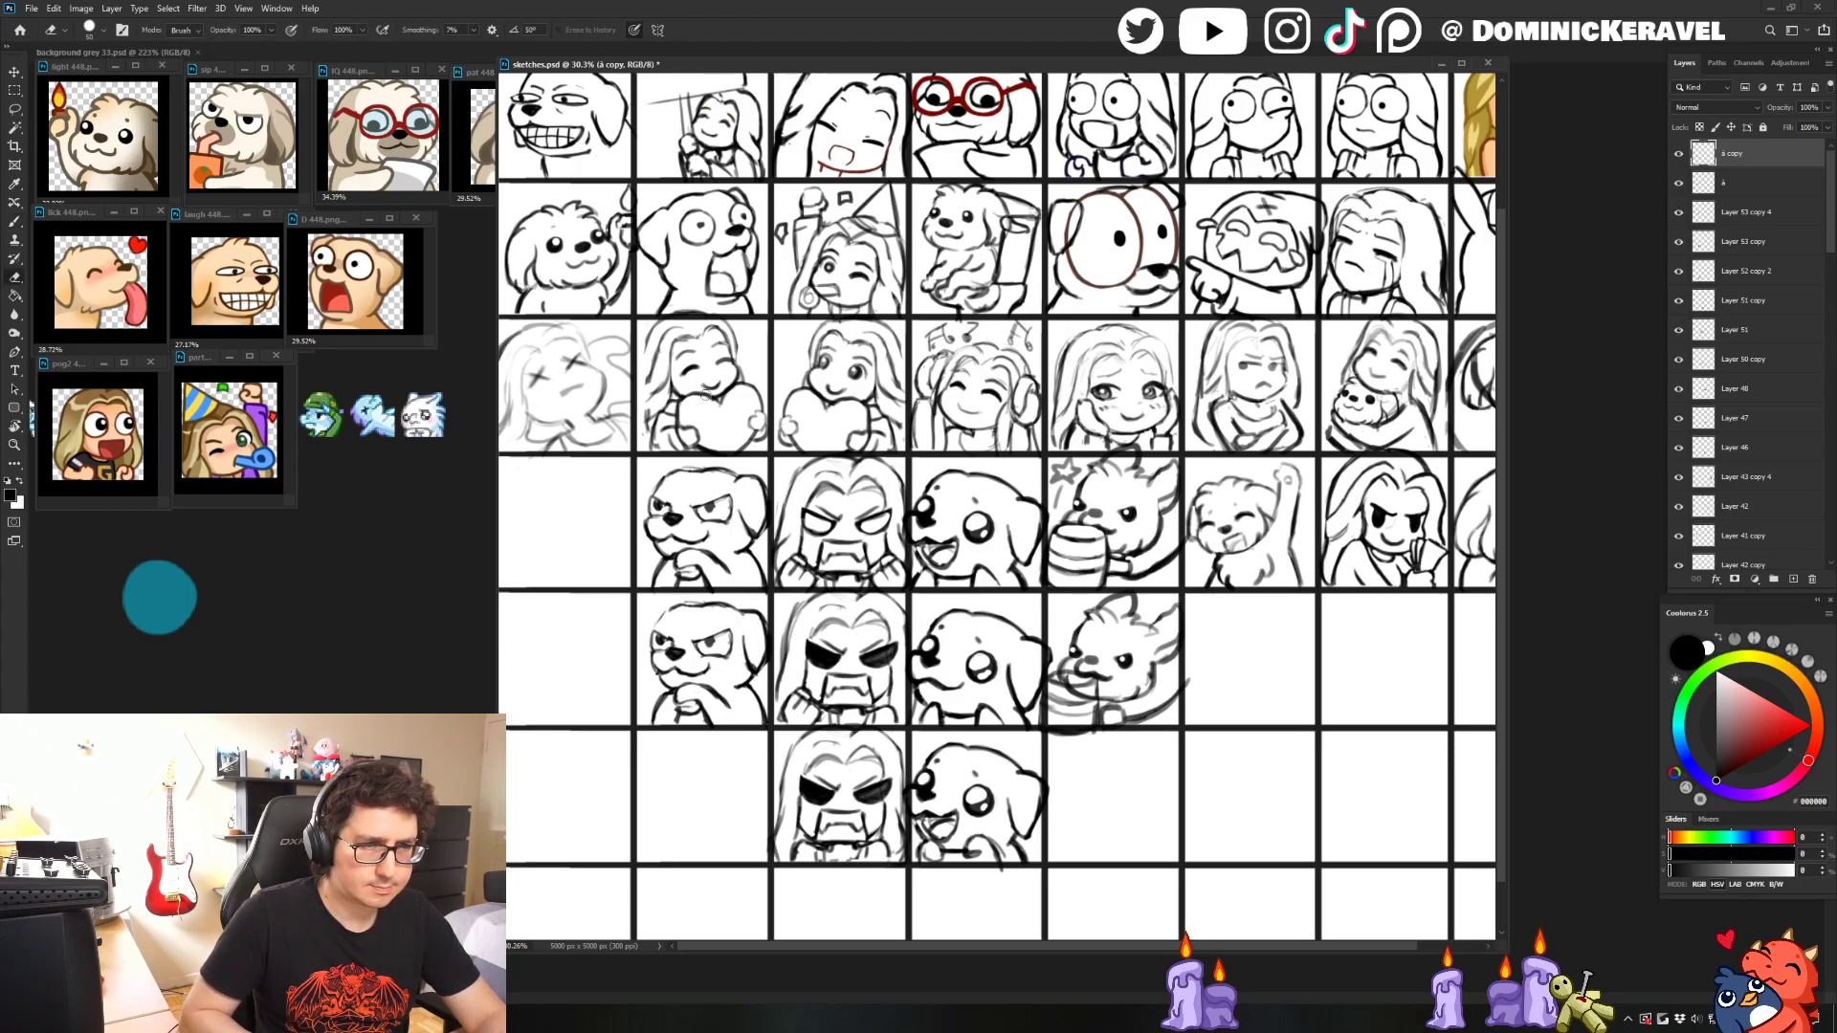
key(b)
key(e)
drag(704, 606, 715, 603)
key(b)
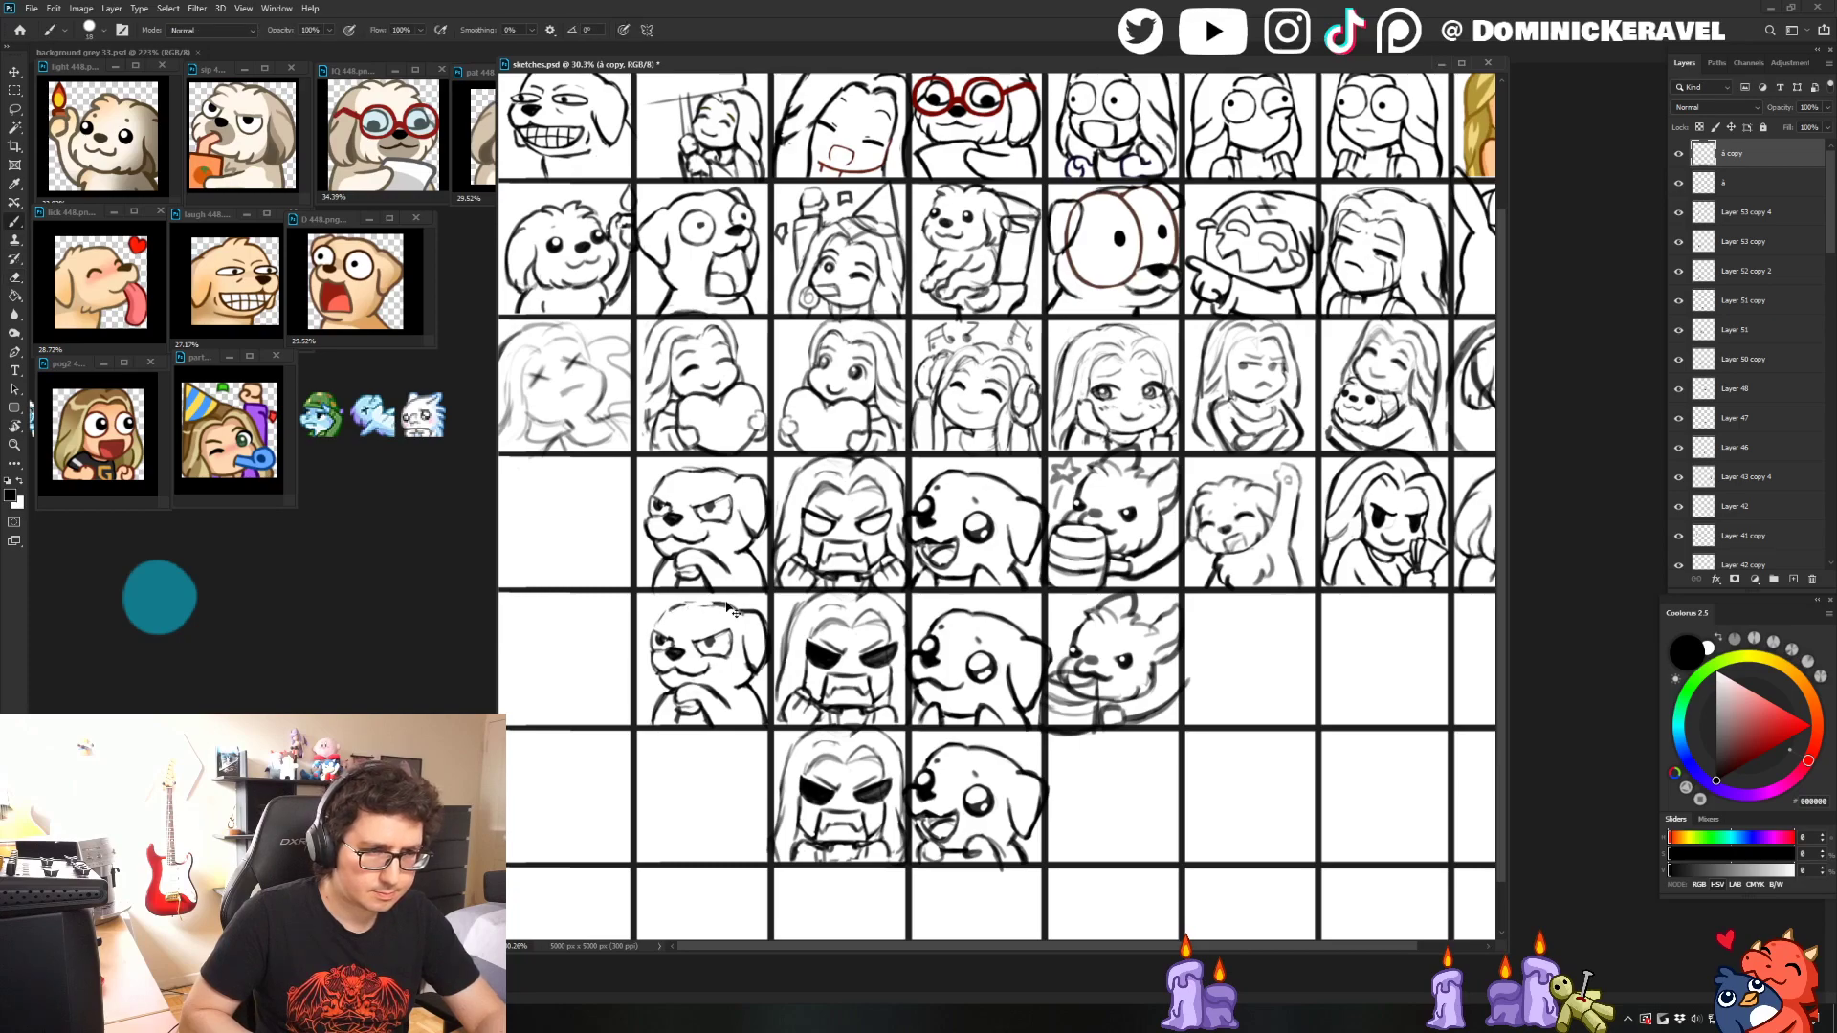
key(ctrl+z)
key(ctrl+z)
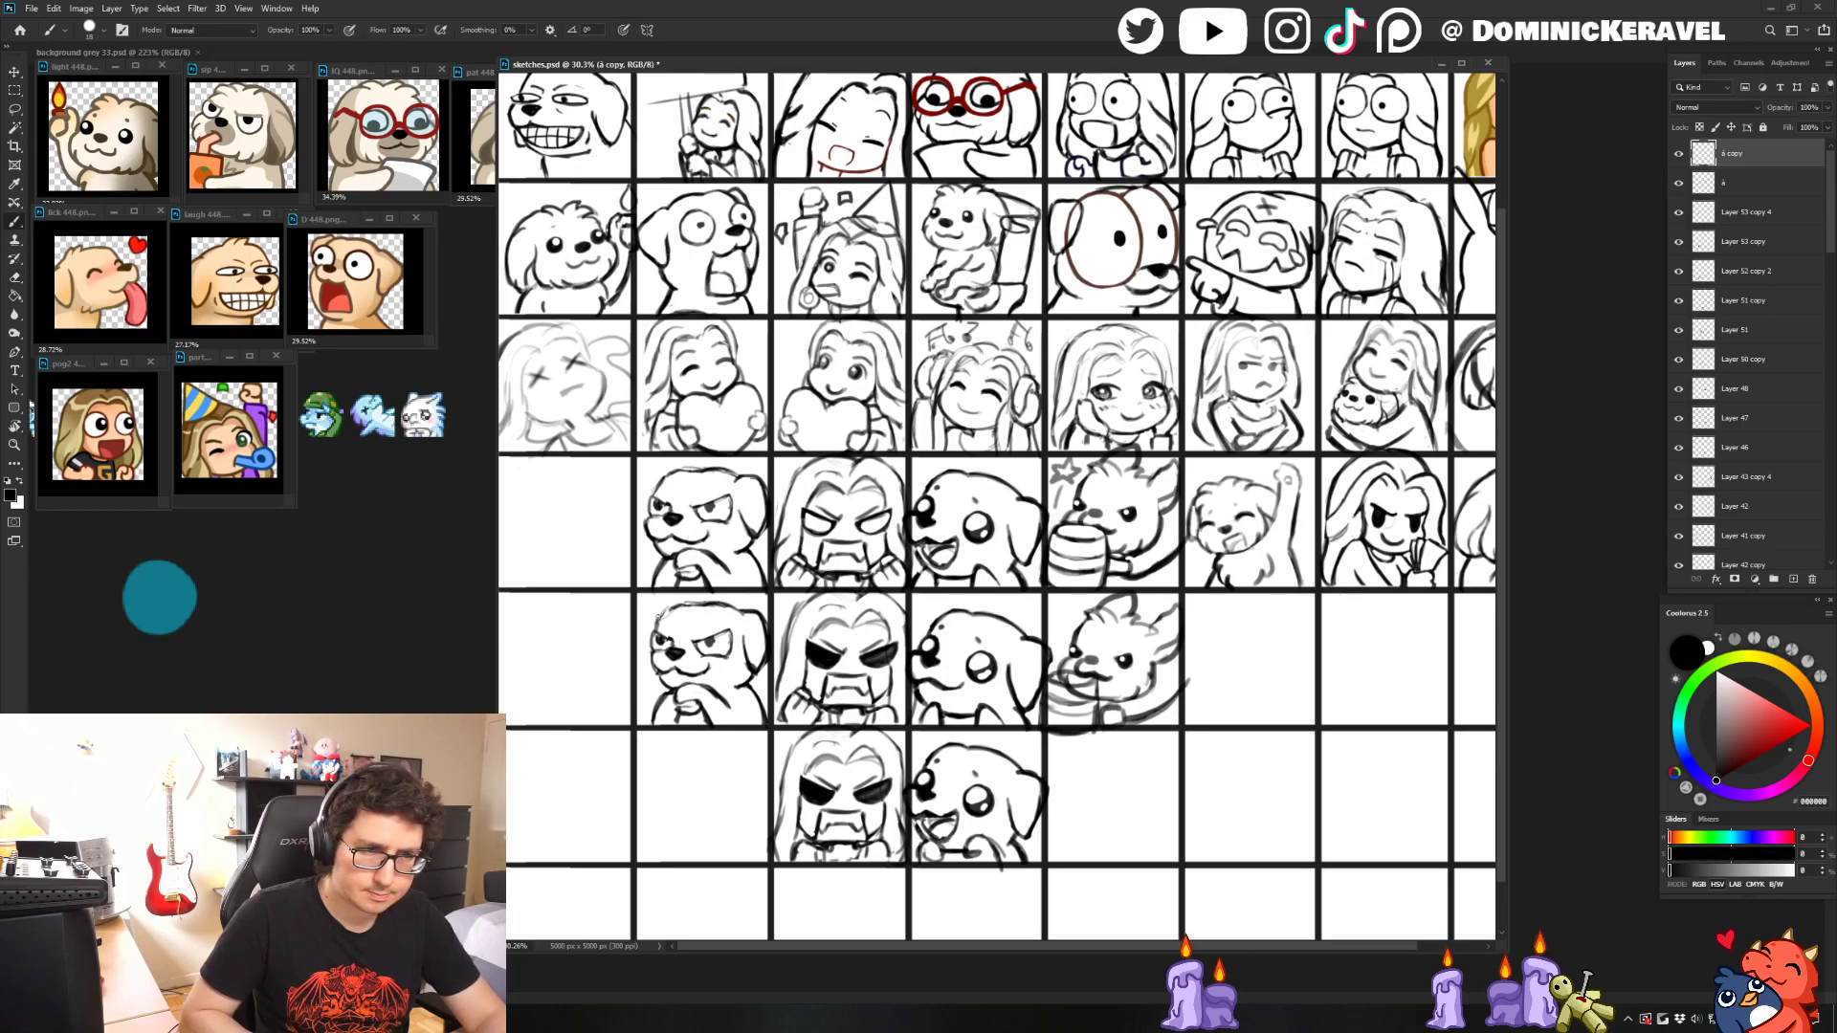
- Rework the duplicated dog's forehead outline above the brow with alternating eraser and brush strokes
key(e)
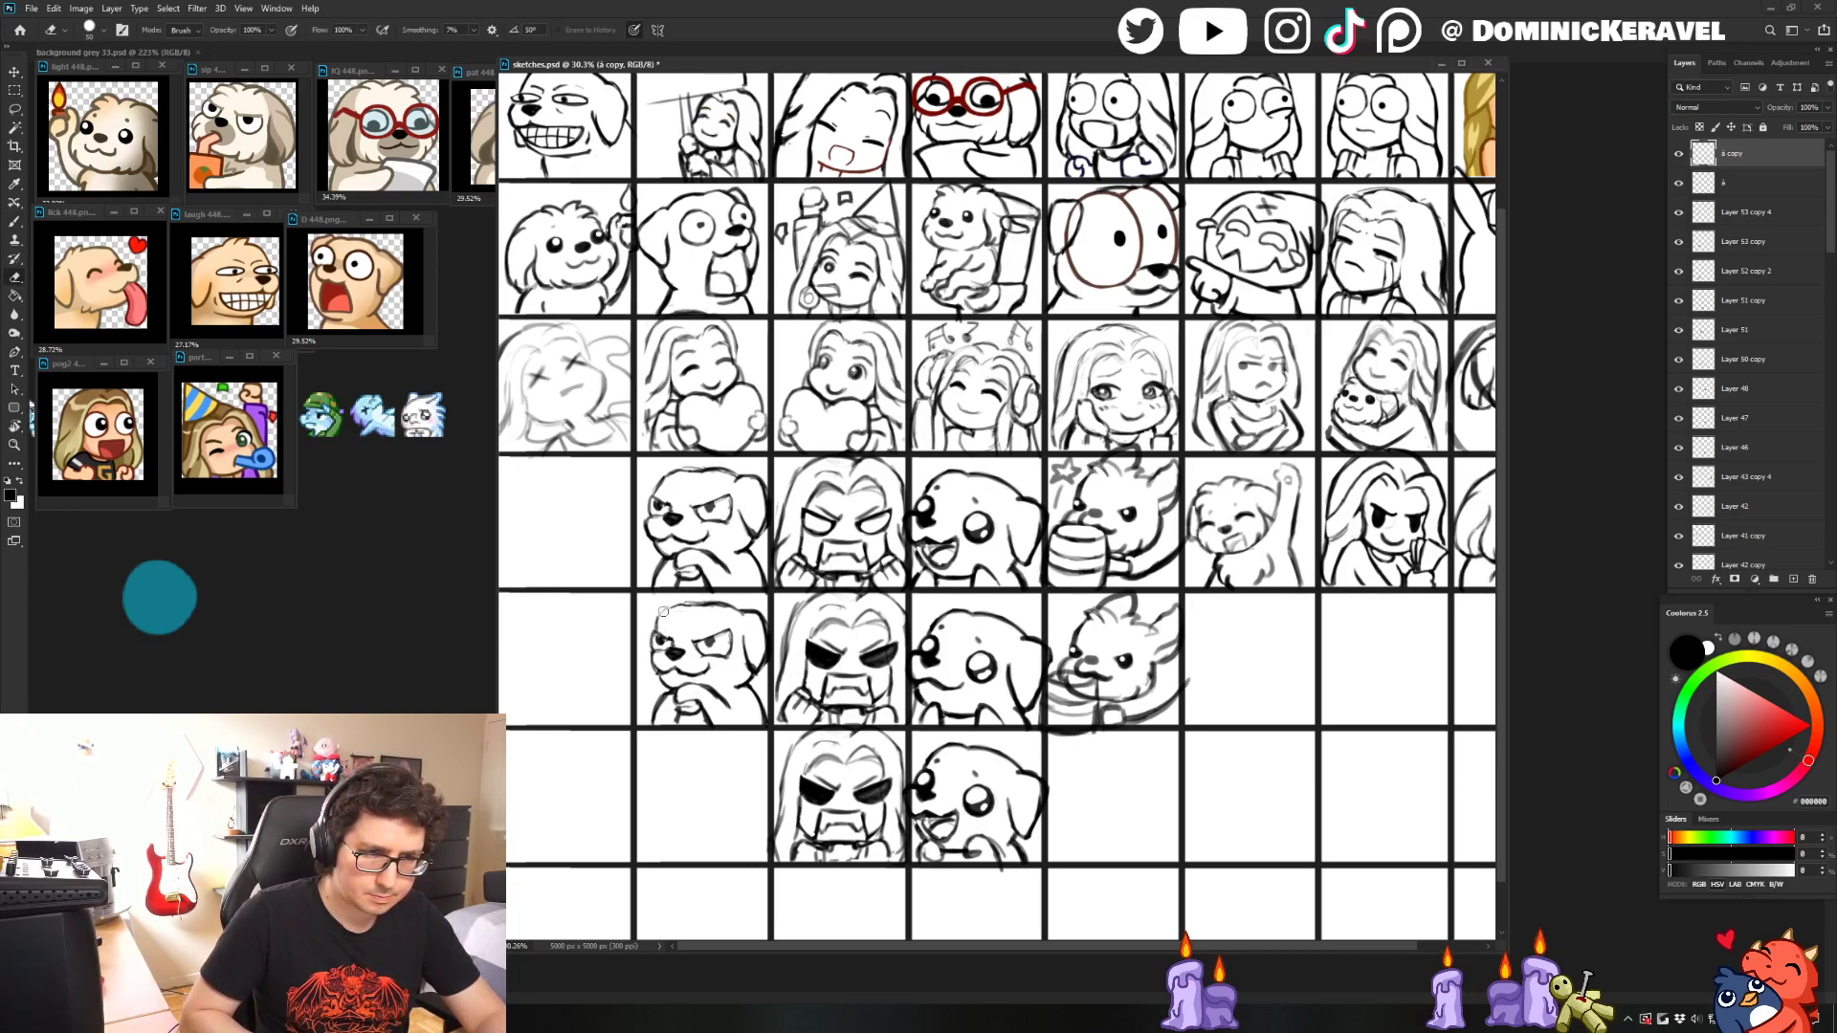
key(b)
key(e)
mouse_move(658, 627)
mouse_down()
mouse_move(713, 606)
mouse_move(663, 609)
mouse_up()
key(b)
key(e)
key(b)
key(e)
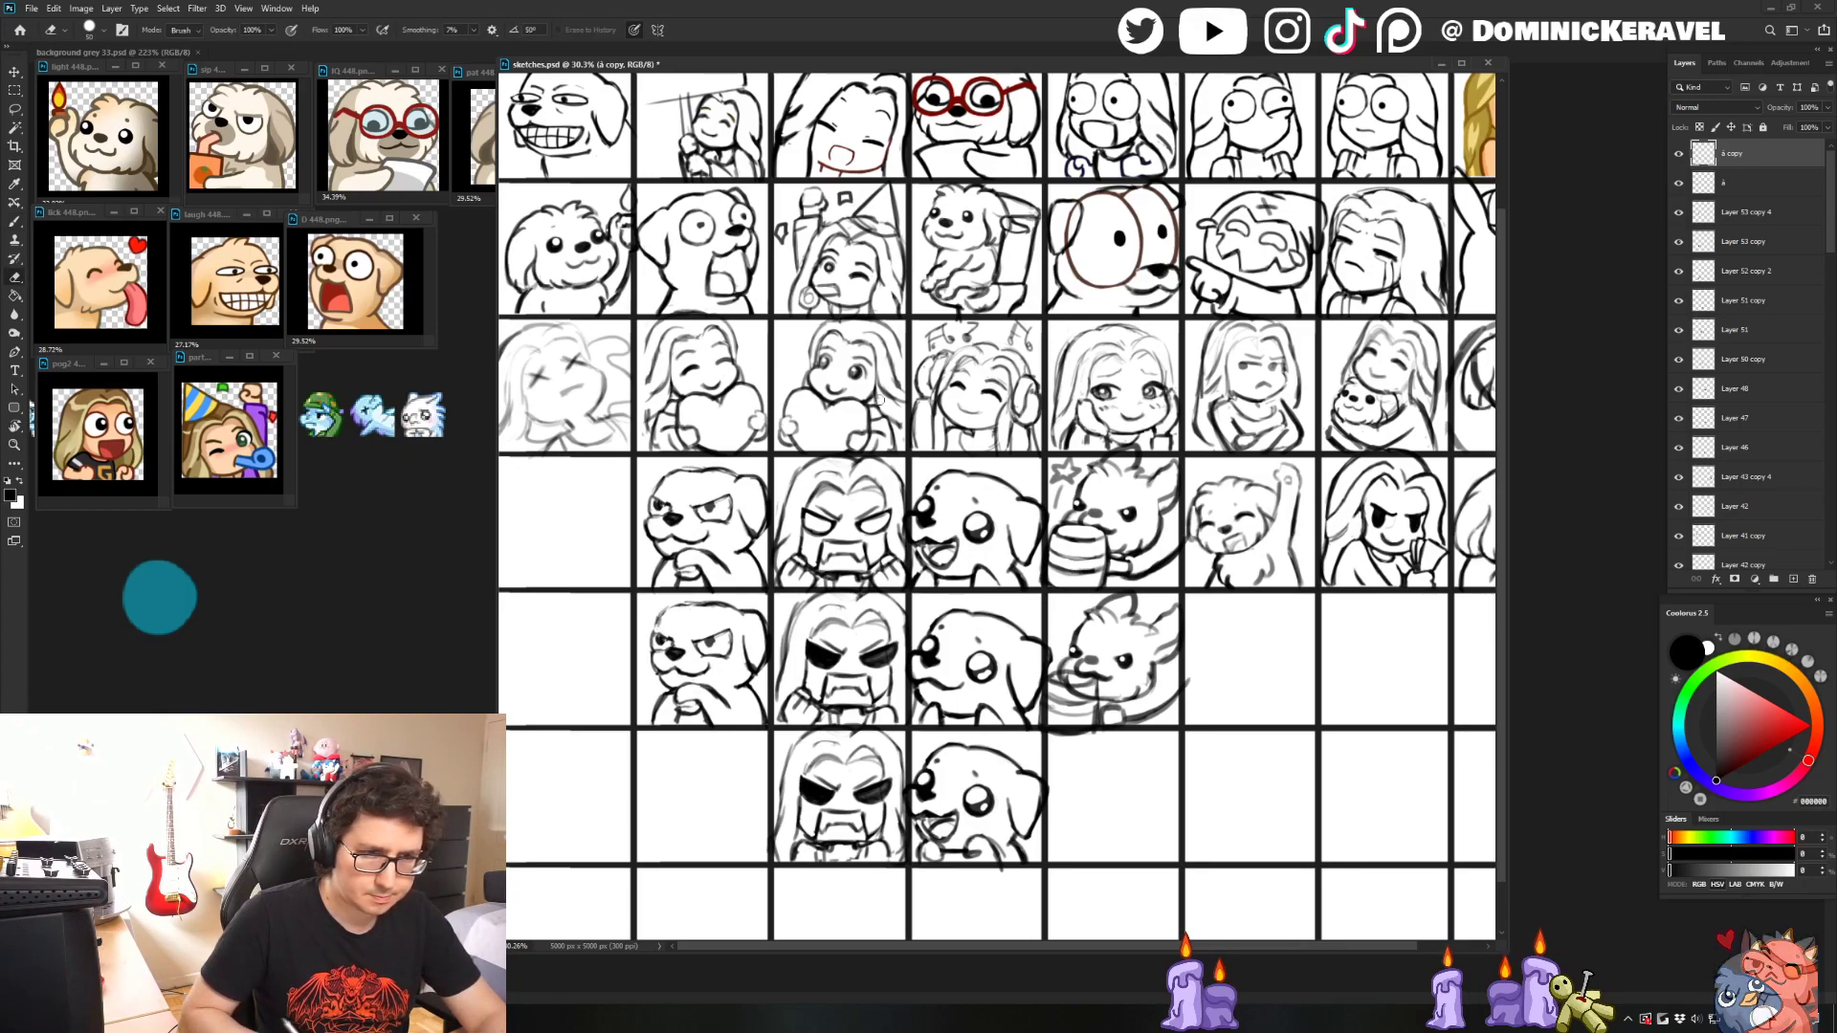
key(b)
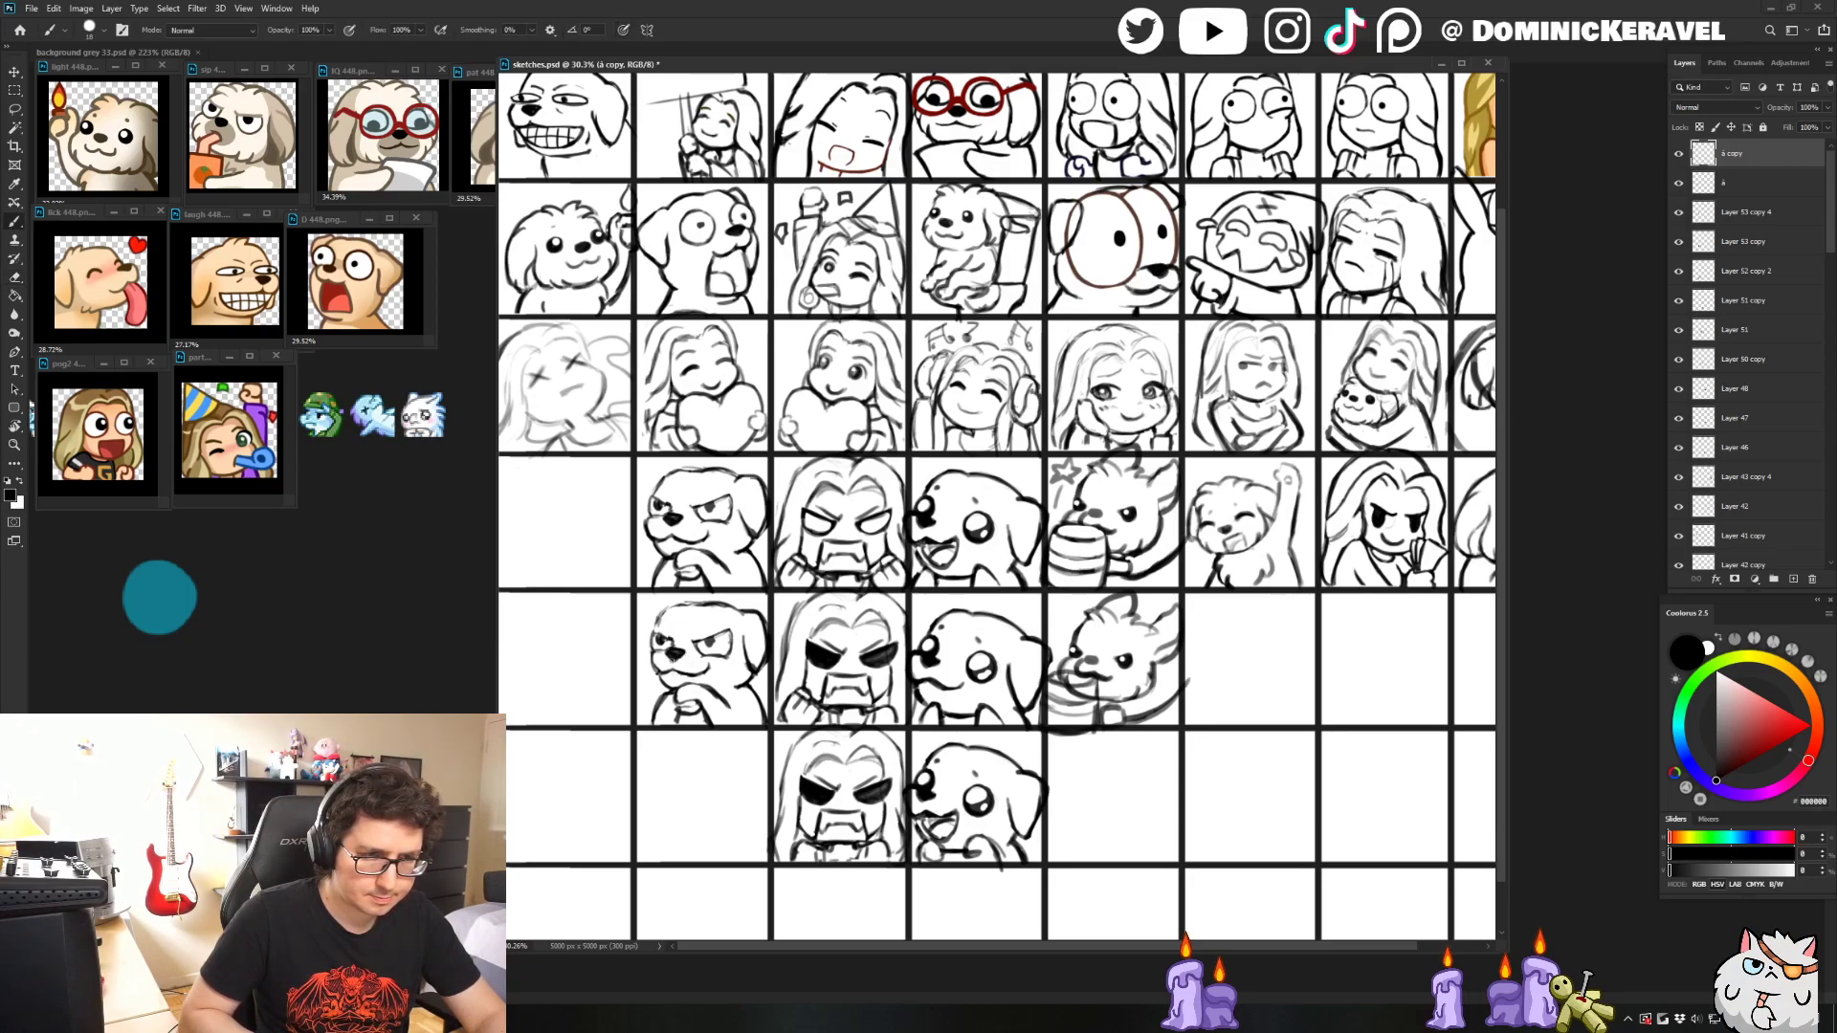
key(e)
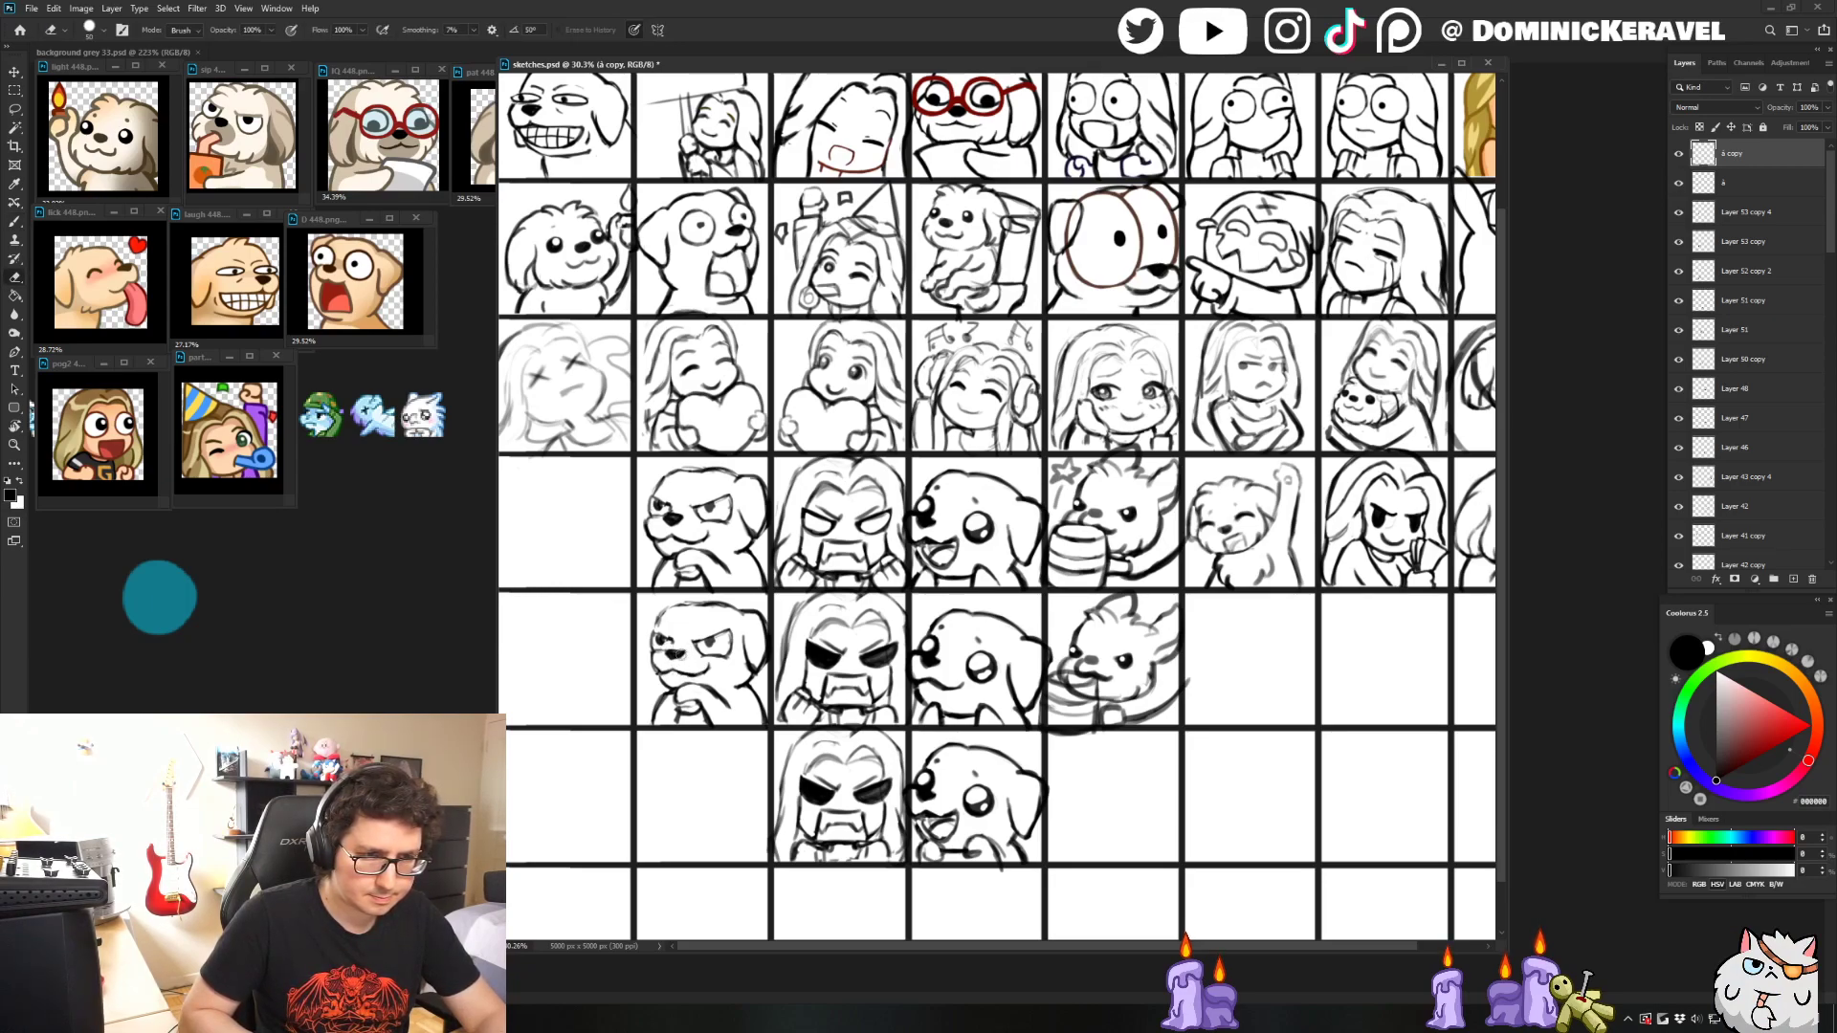
key(b)
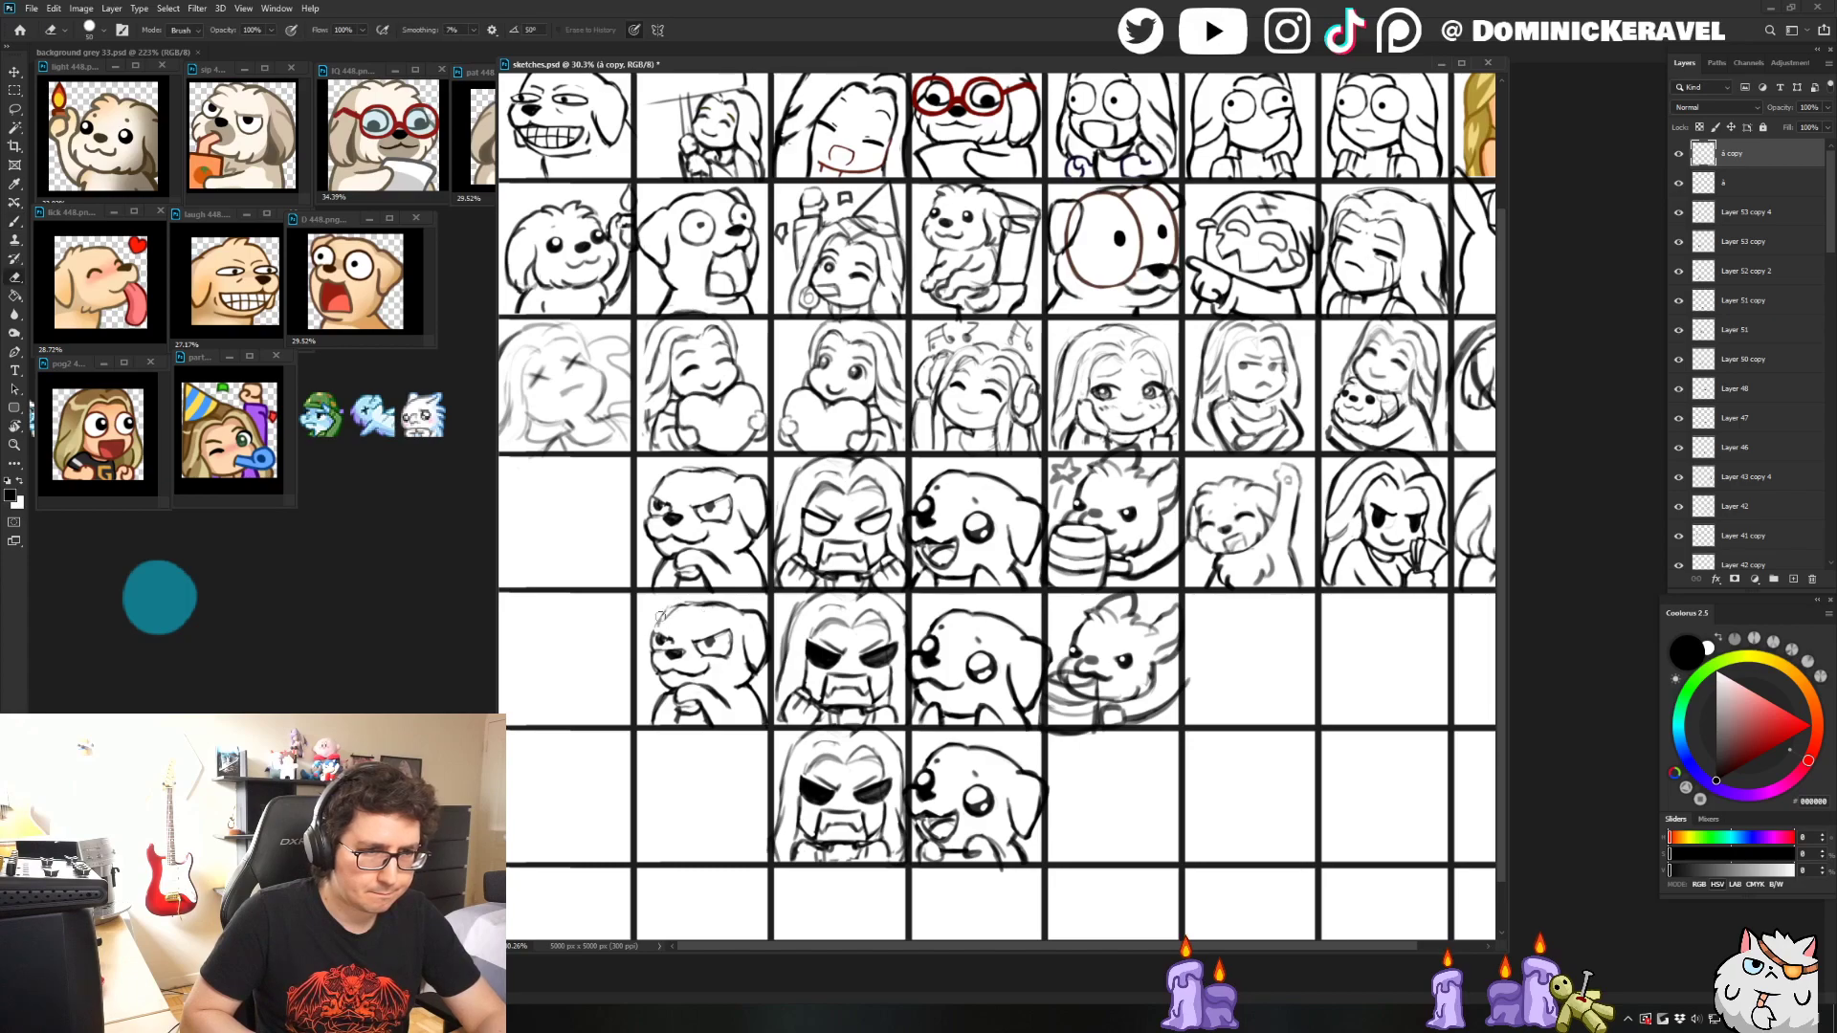
- Delete the reworked duplicate and place a fresh copy of the scheming dog in the cell directly below the original
key(v)
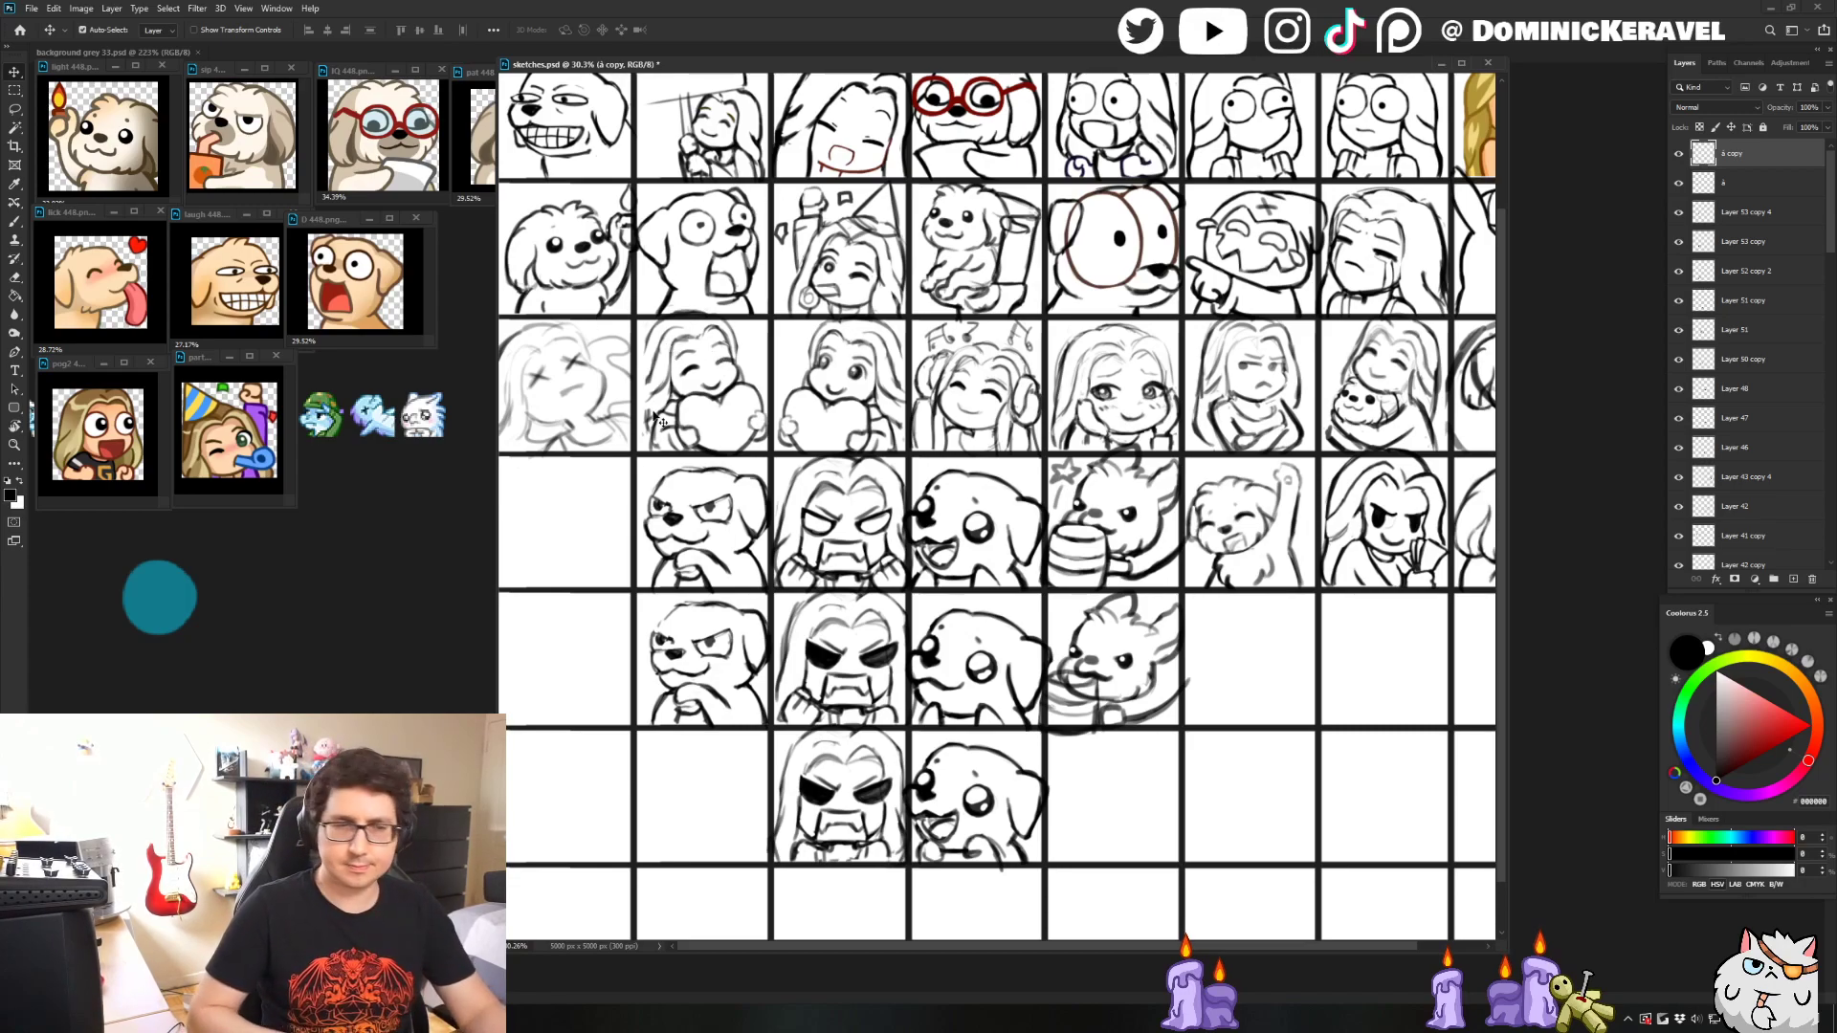
scroll(748, 483, down, 5)
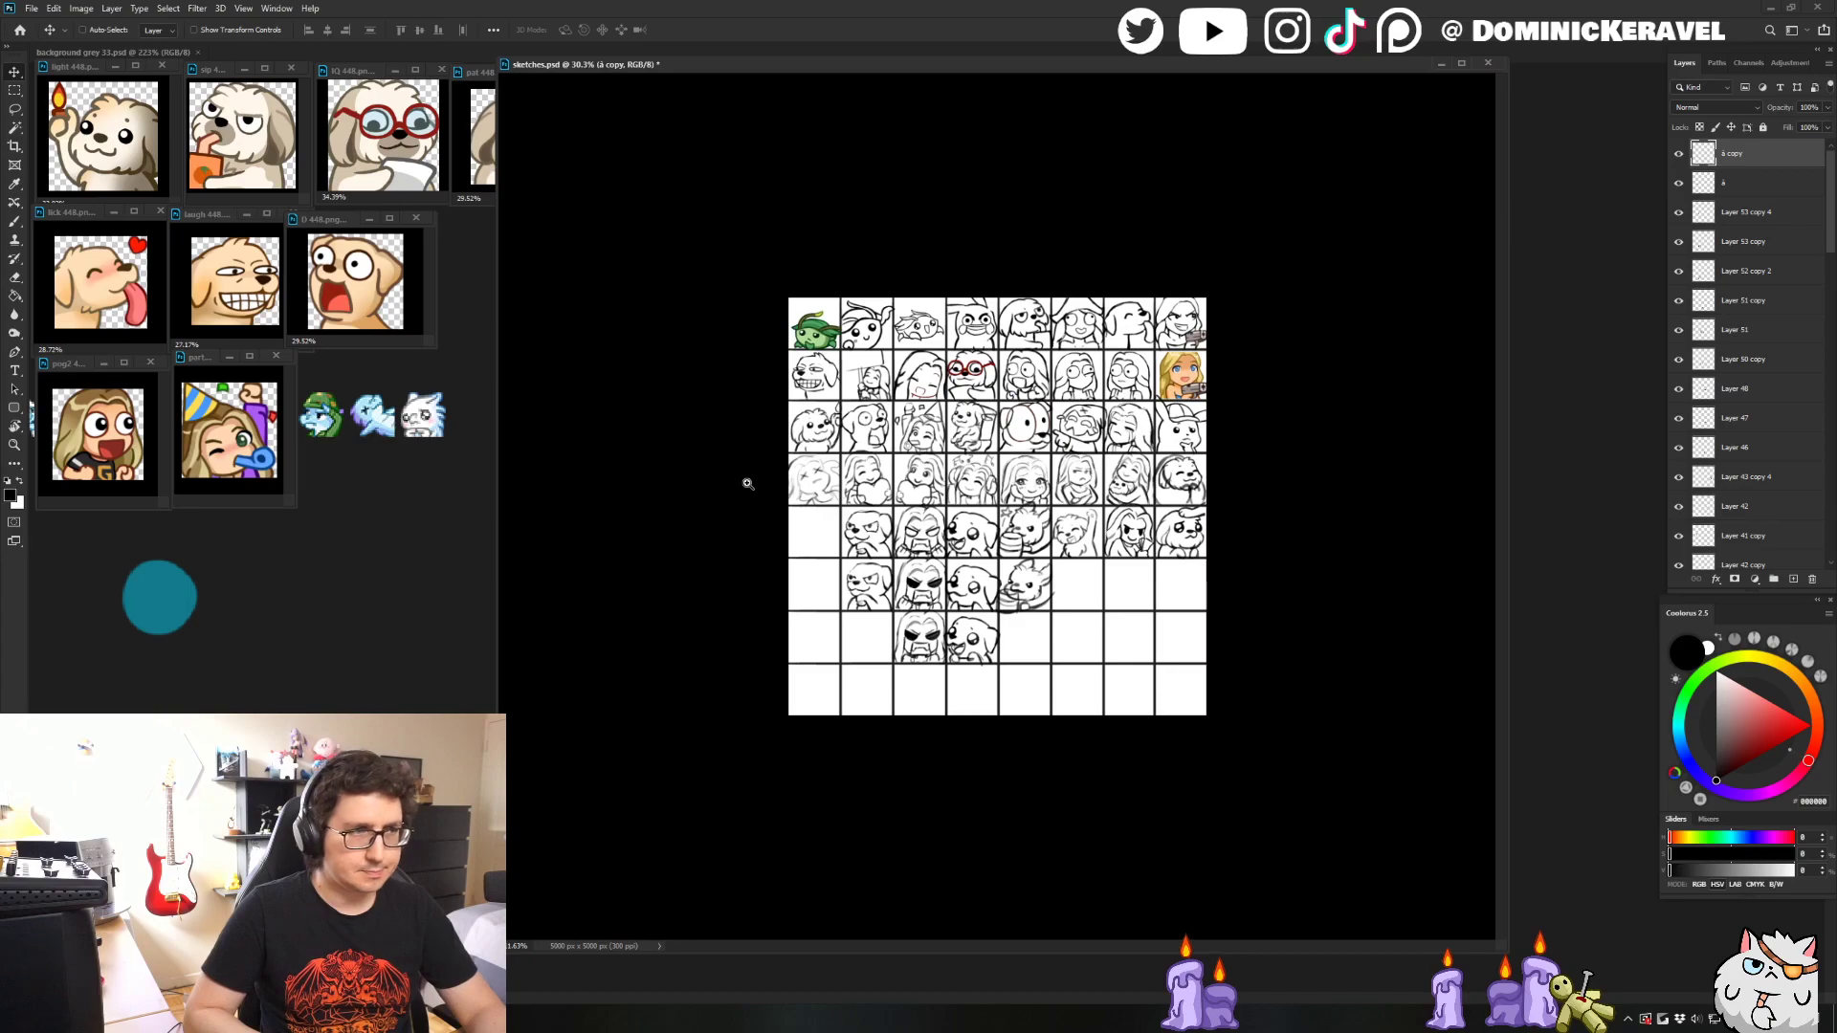
scroll(748, 484, up, 1)
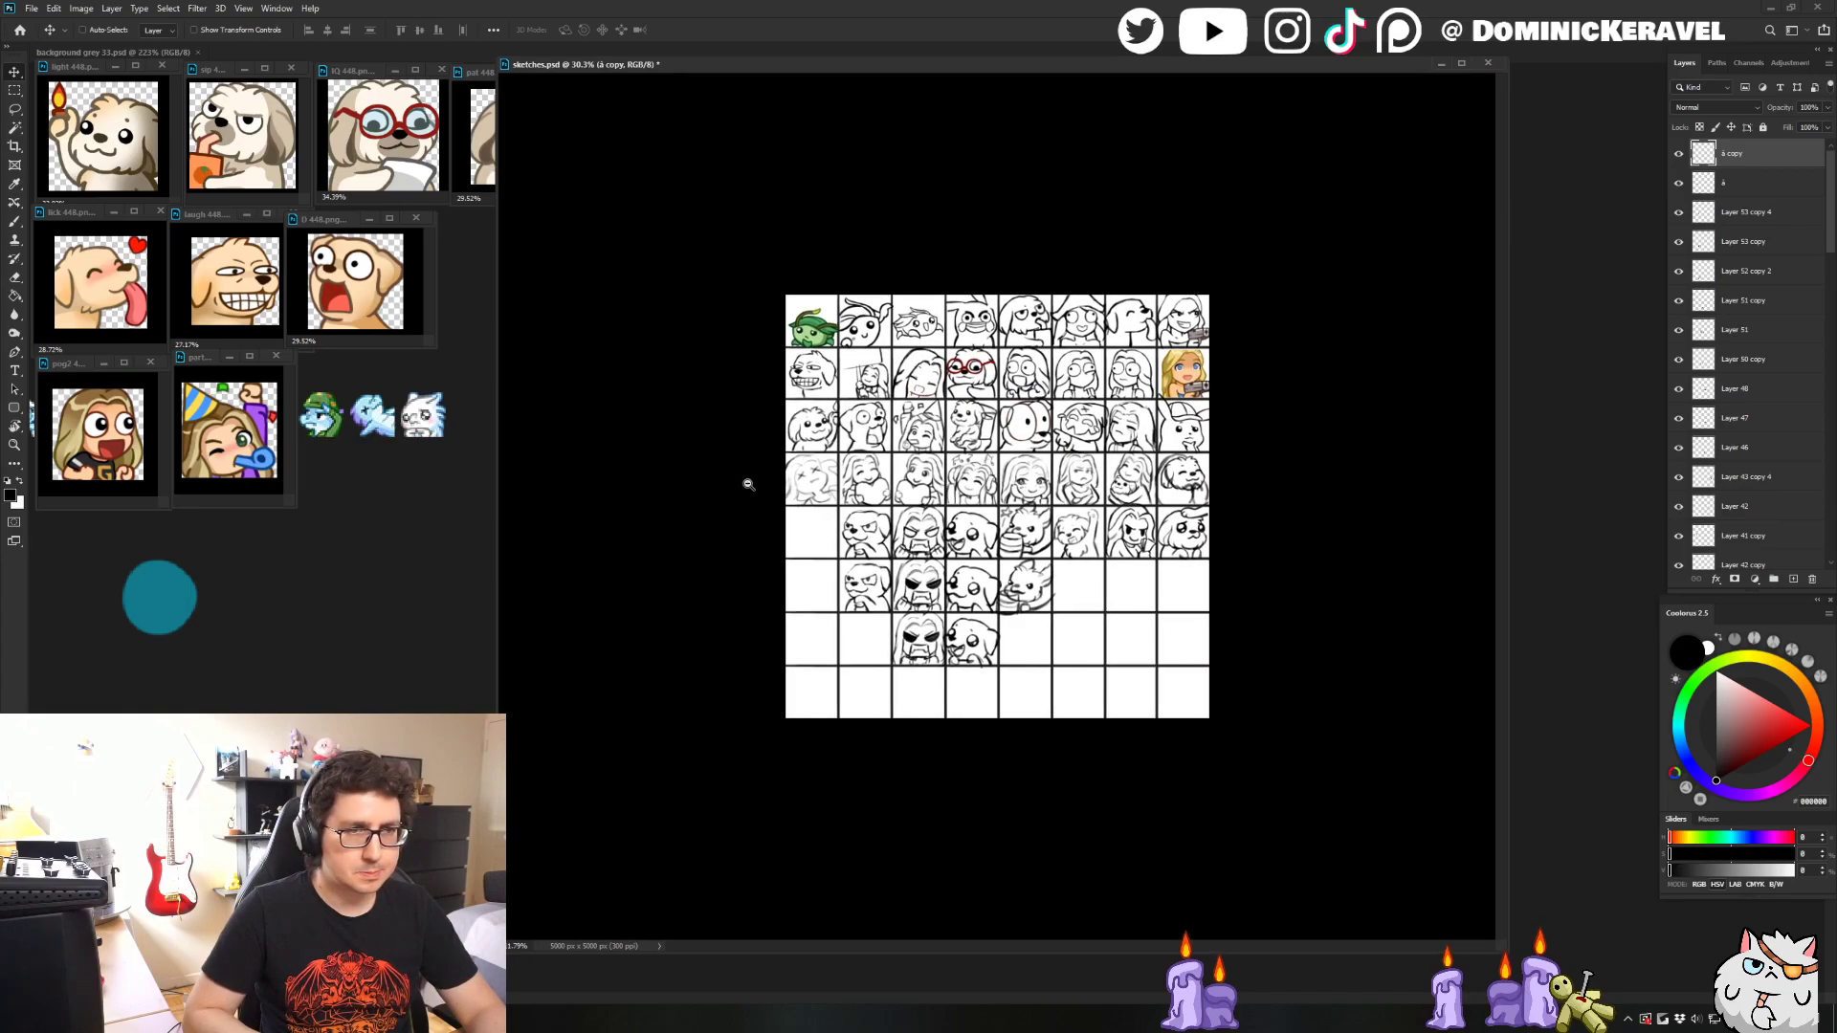
scroll(749, 484, up, 6)
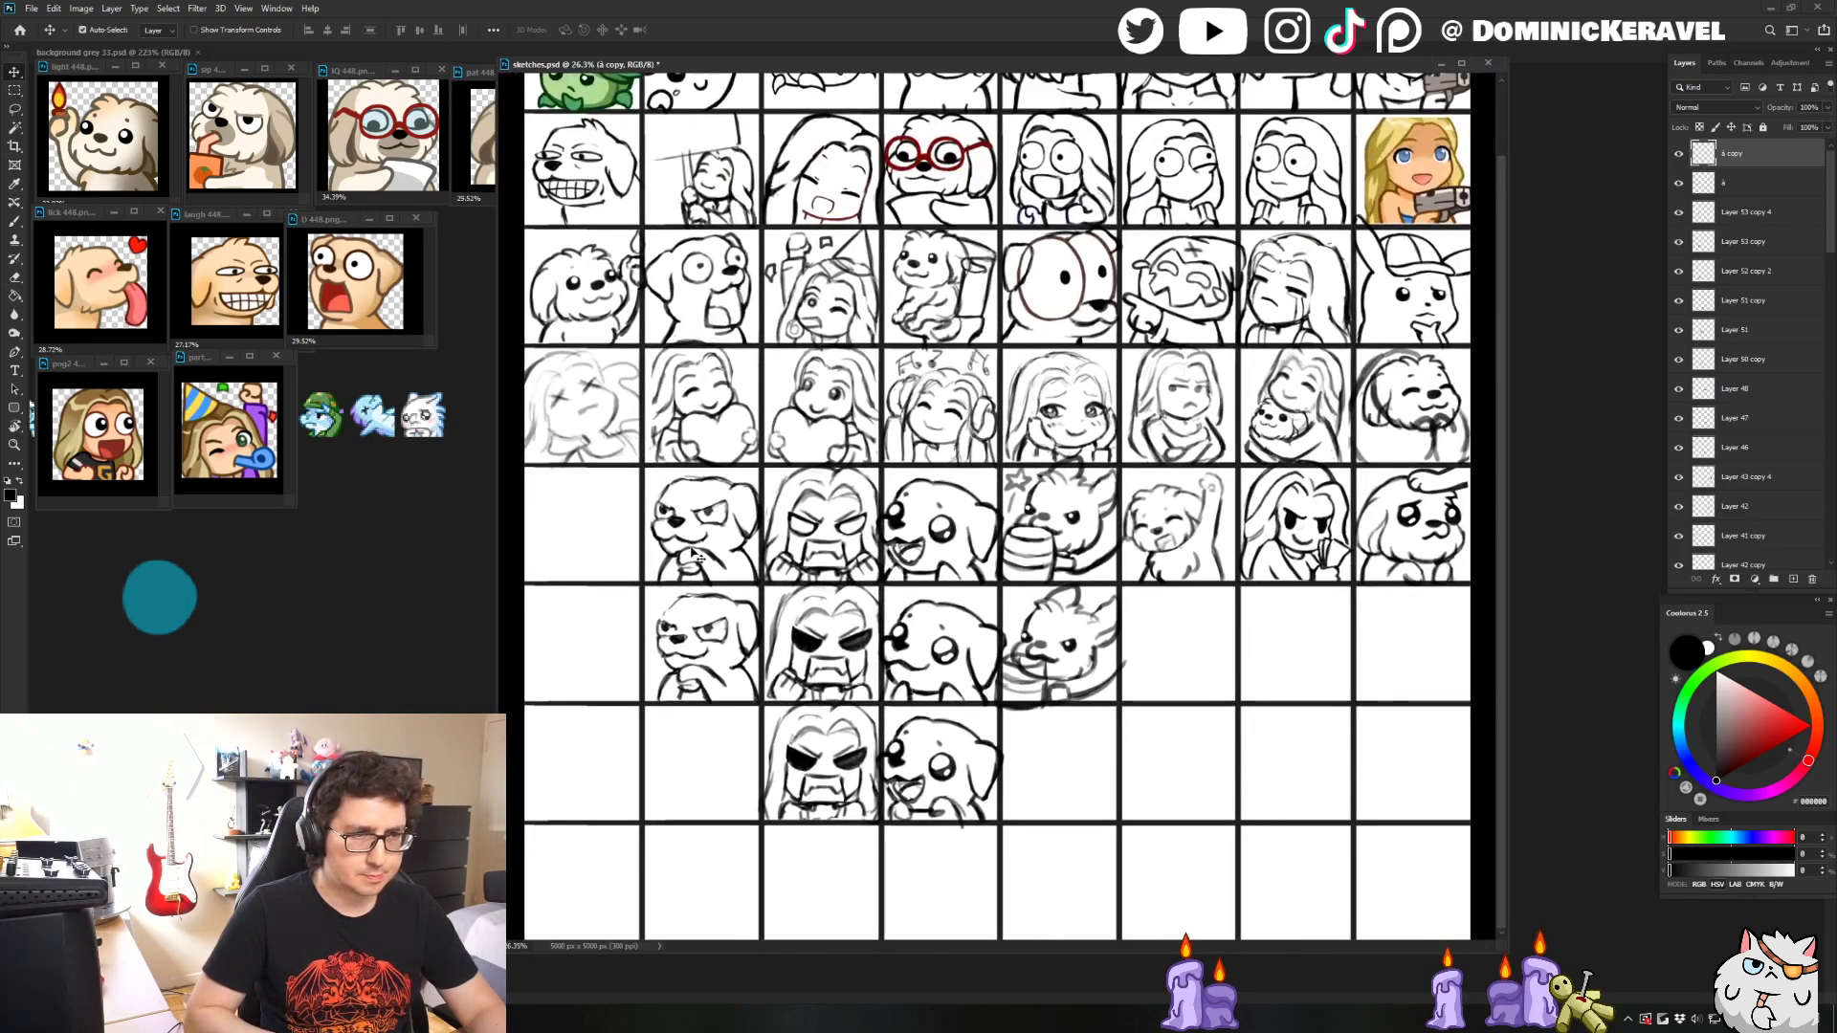
key(Delete)
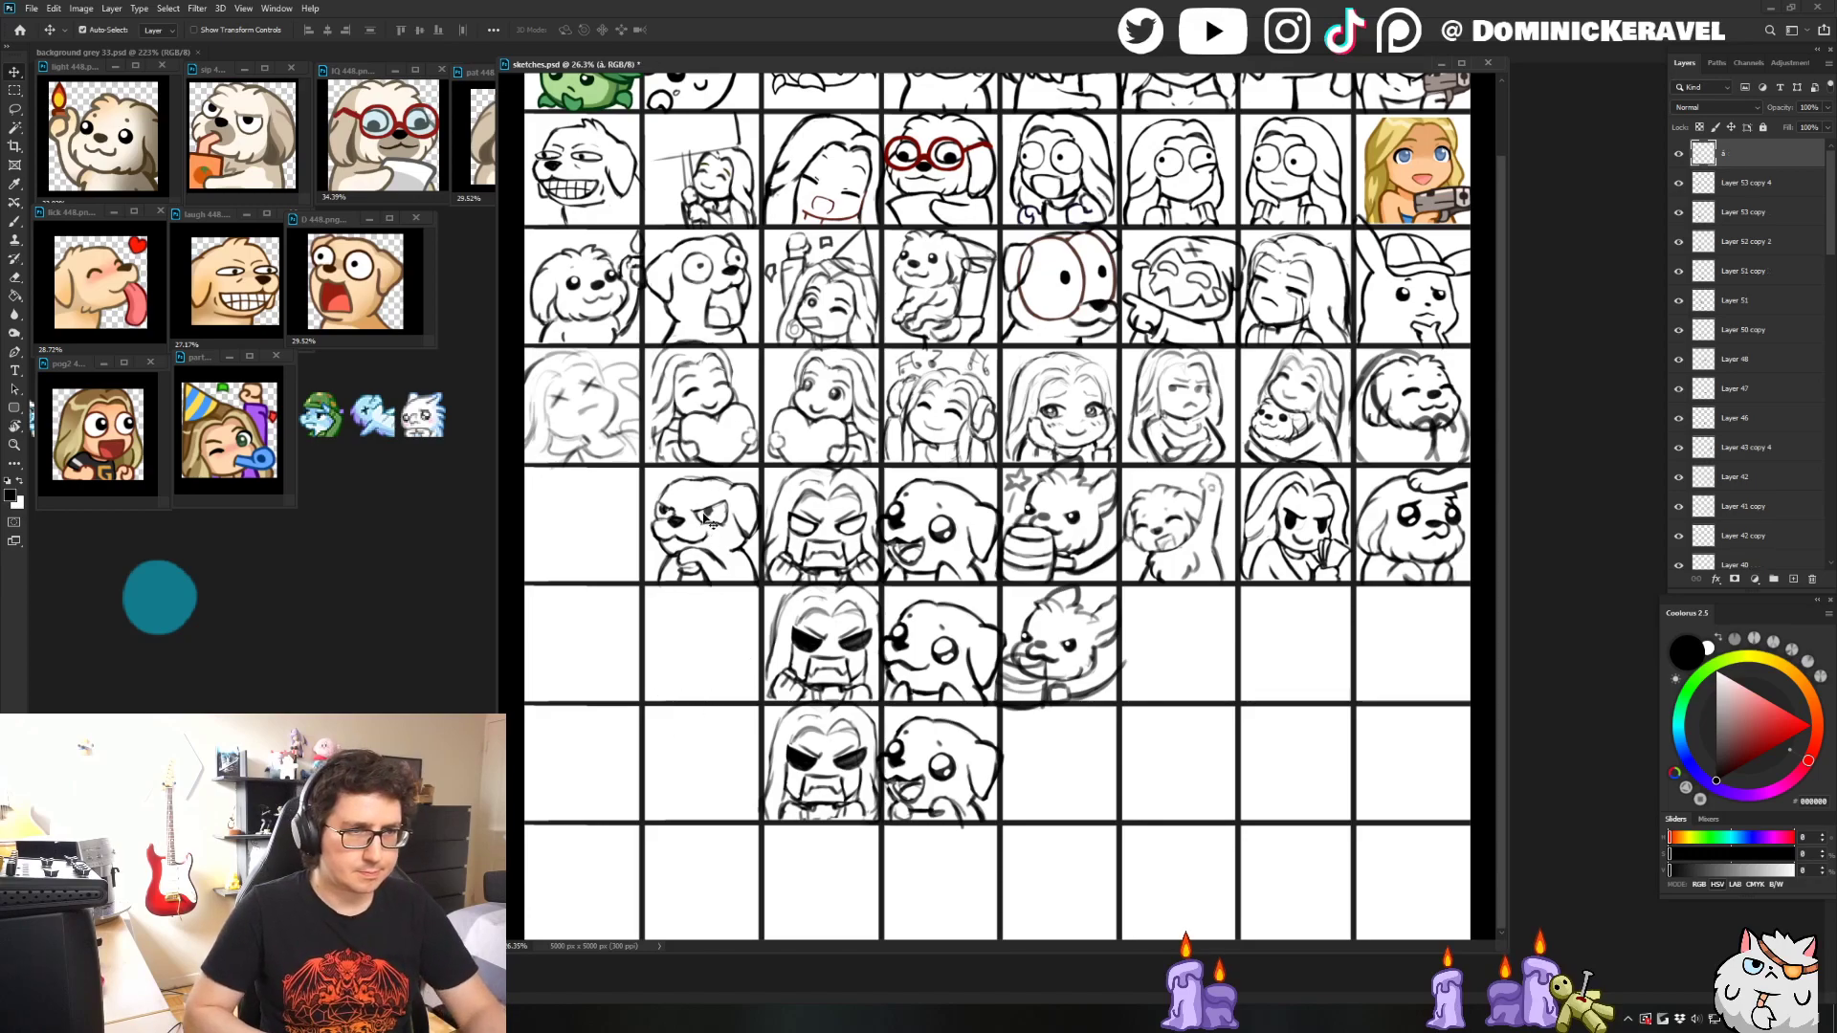
mouse_move(708, 520)
mouse_down()
mouse_move(691, 652)
mouse_move(719, 662)
mouse_move(706, 613)
mouse_move(729, 611)
mouse_up()
- Lasso the right-hand eye of the fresh dog copy, adjust it with Free Transform and deselect
key(l)
key(ctrl+t)
key(Return)
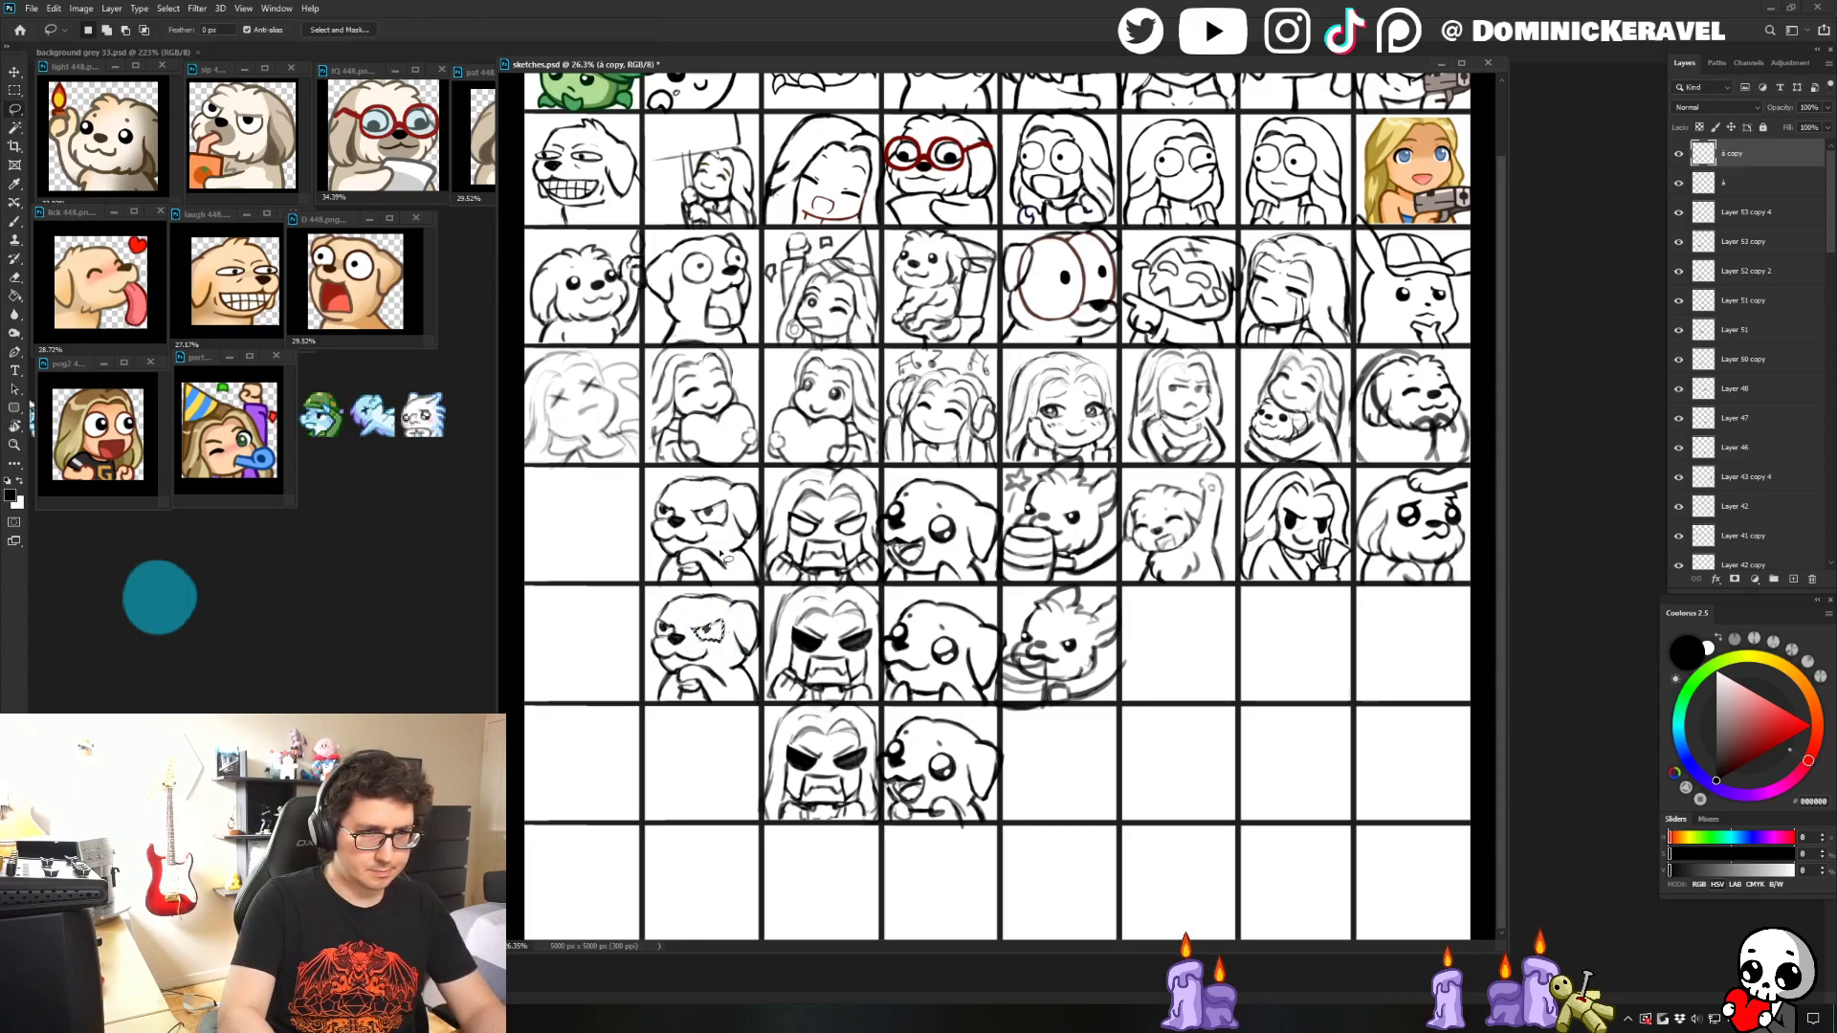
key(ctrl+d)
scroll(720, 552, down, 5)
key(v)
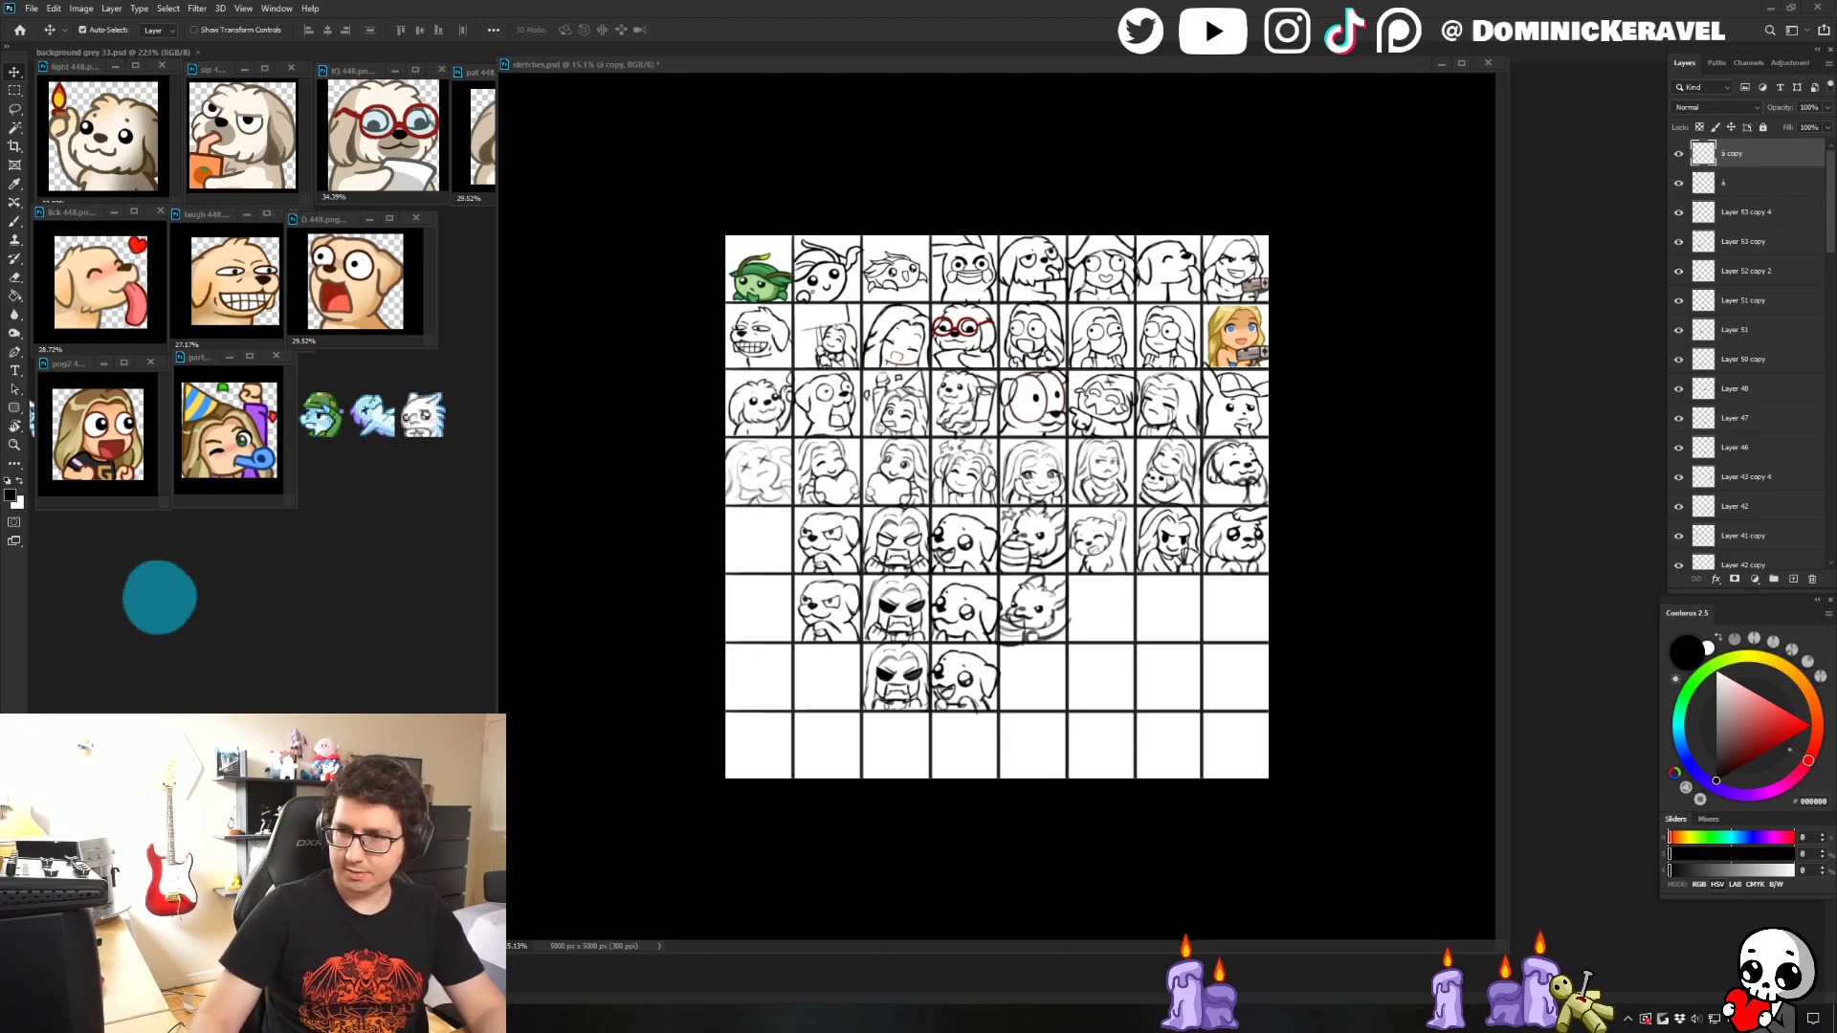
click(780, 556)
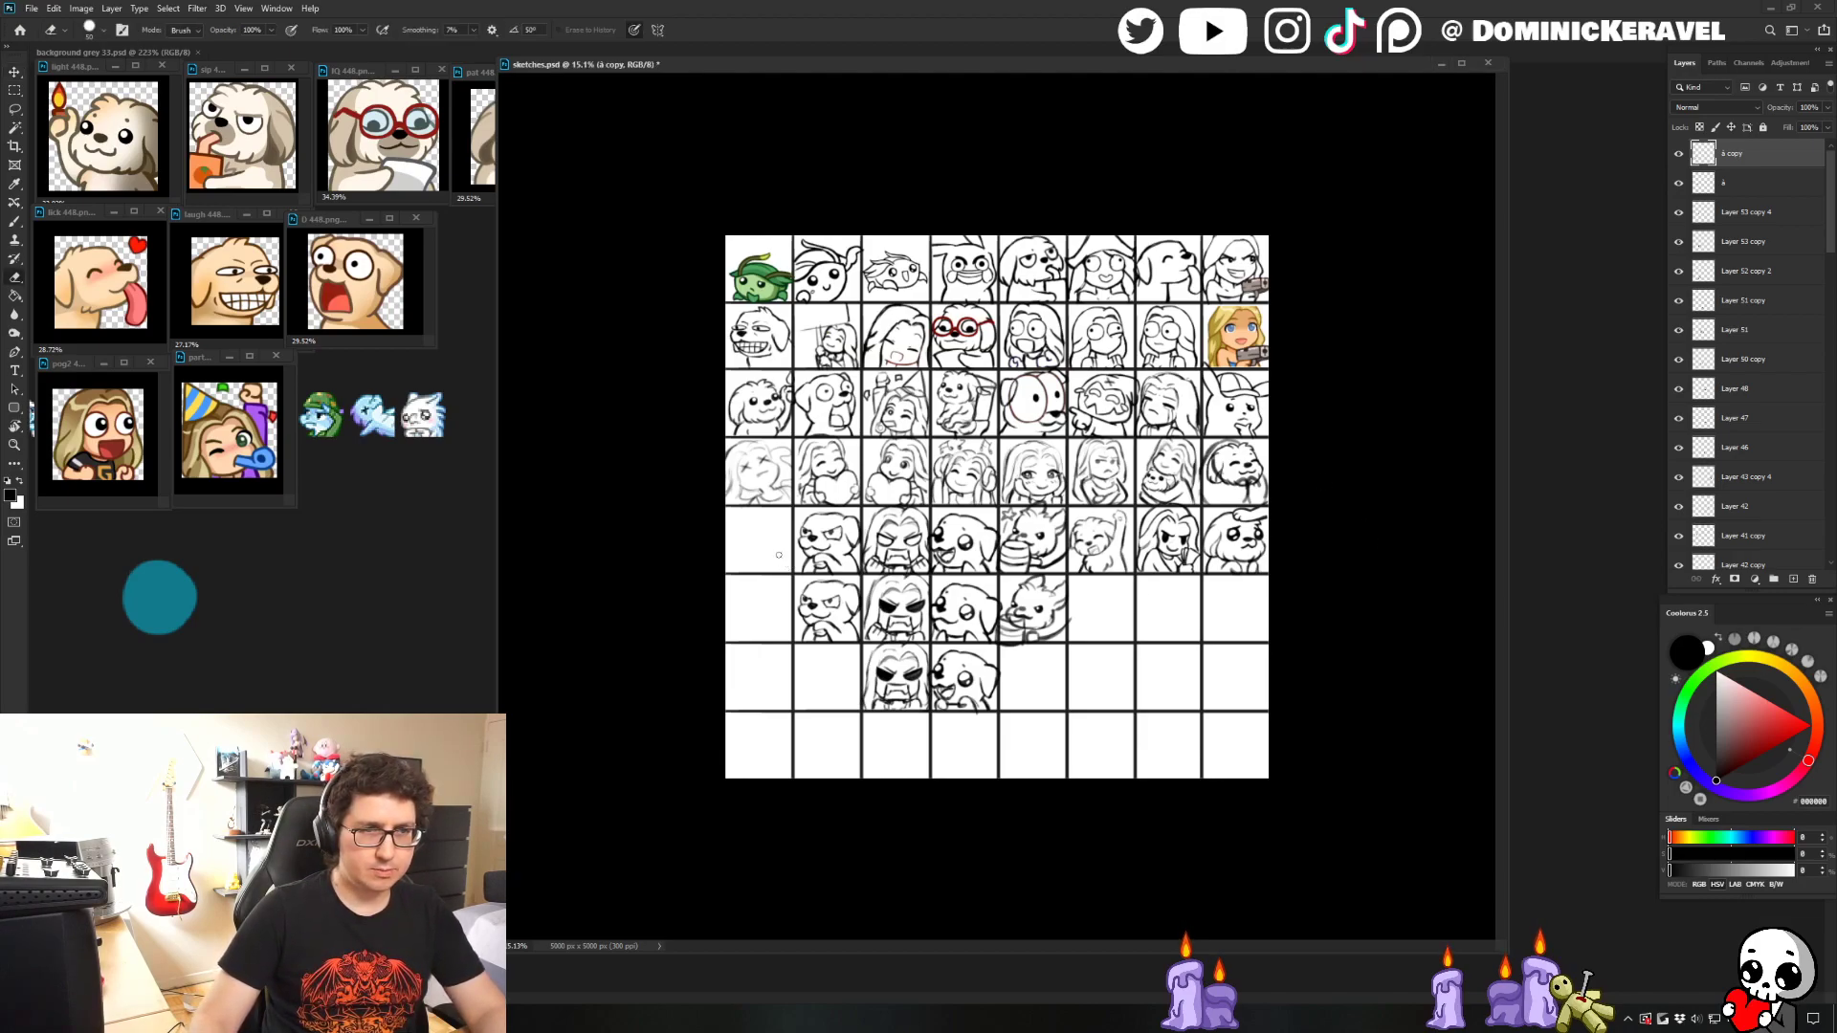
key(ctrl+0)
click(933, 622)
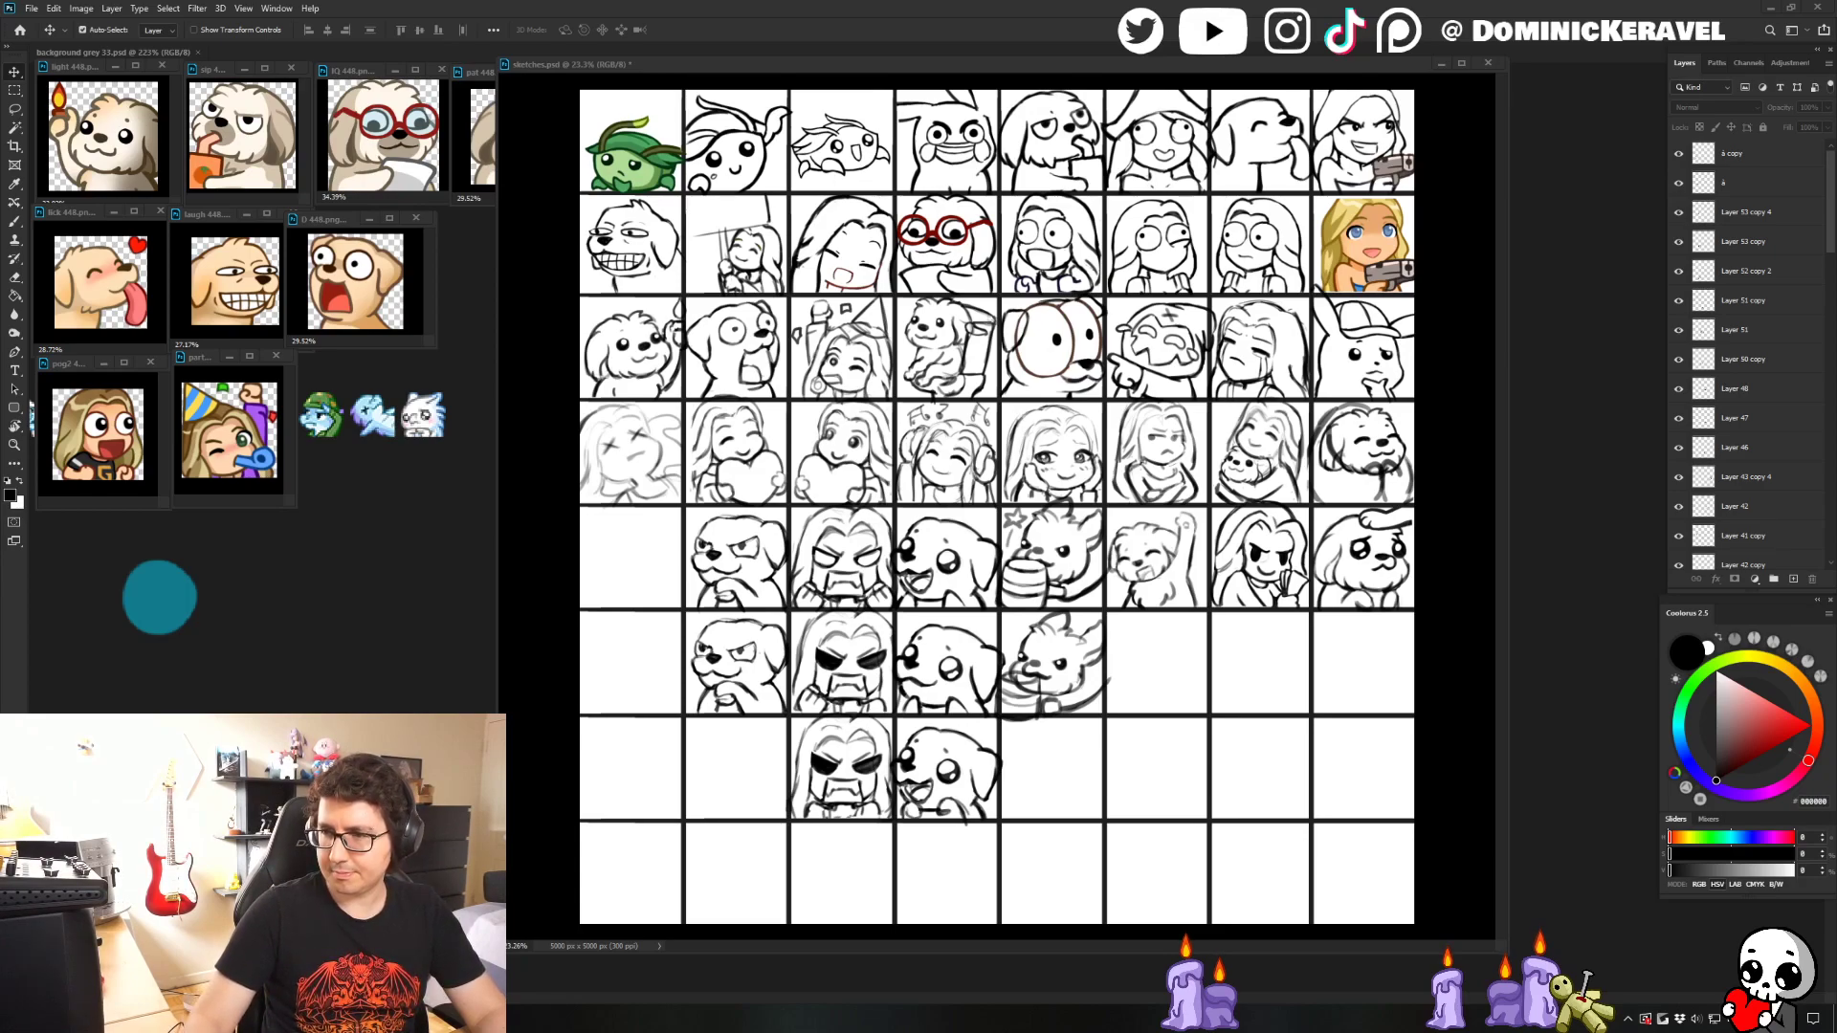
- Touch up the angry long-haired character beside the original scheming dog on its own layer, using eraser and brush
click(1045, 602)
key(e)
ctrl+click(875, 571)
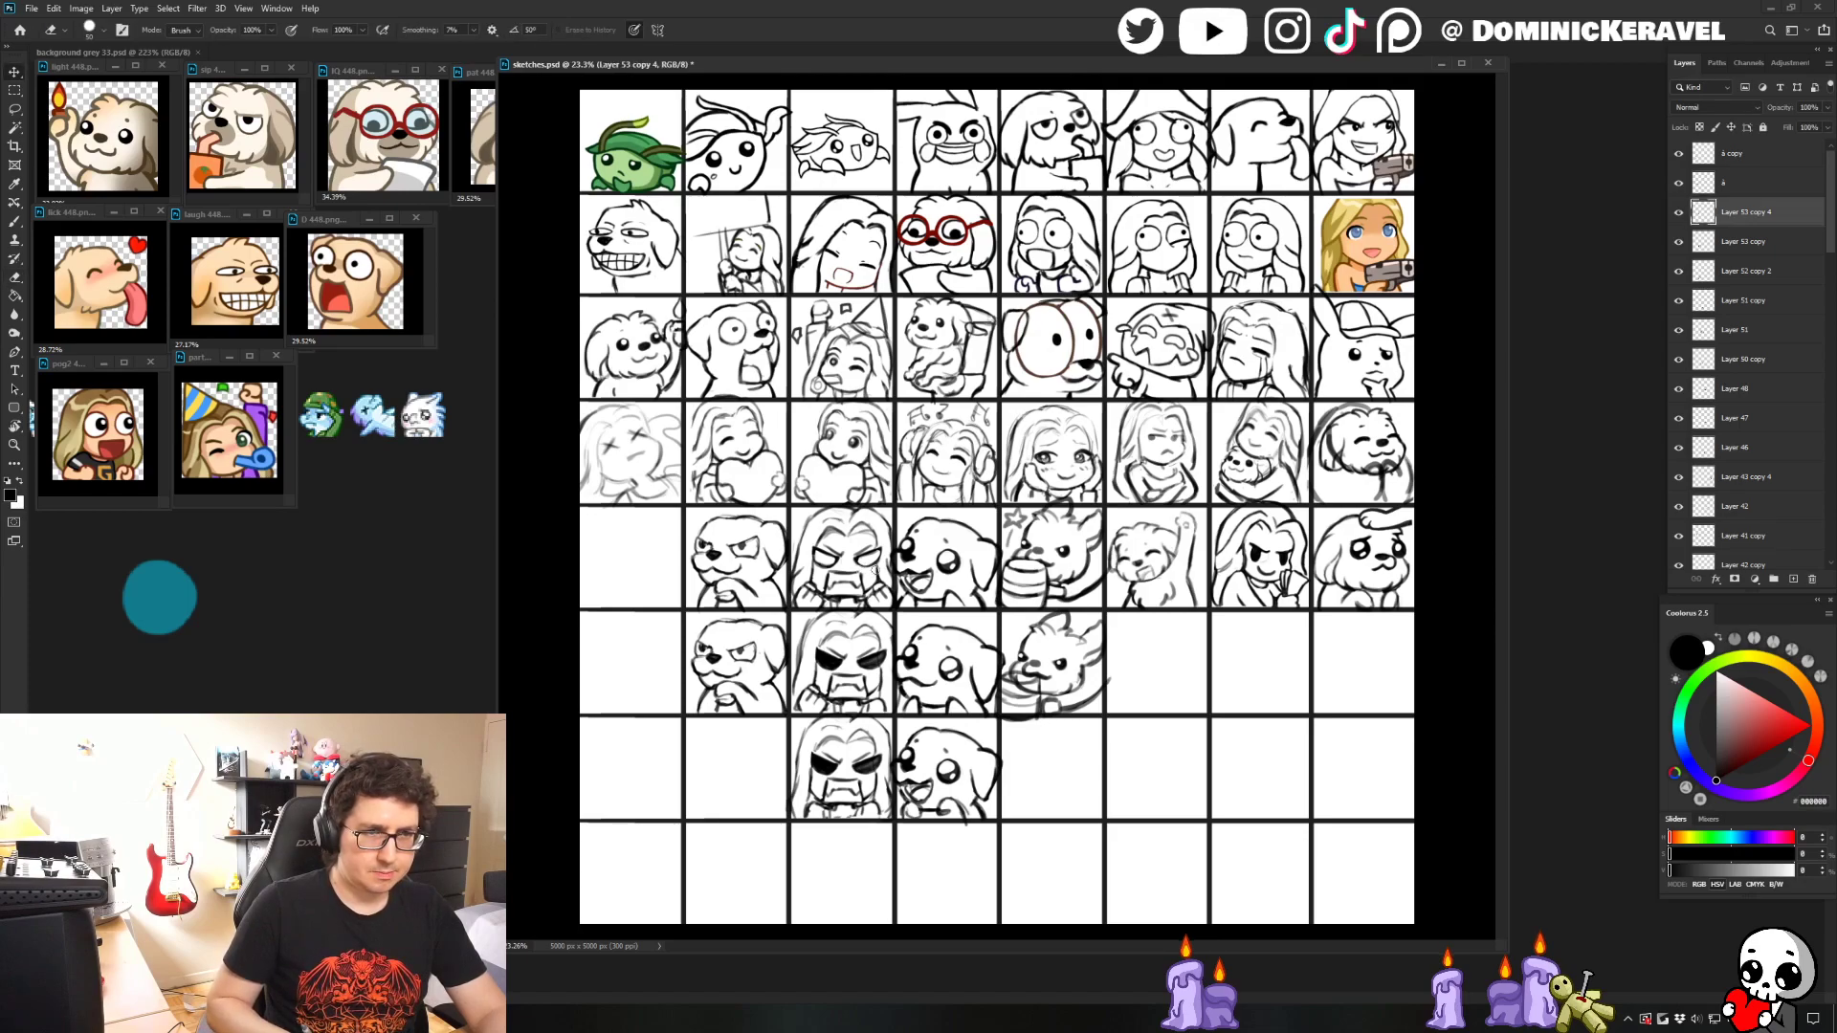
key(v)
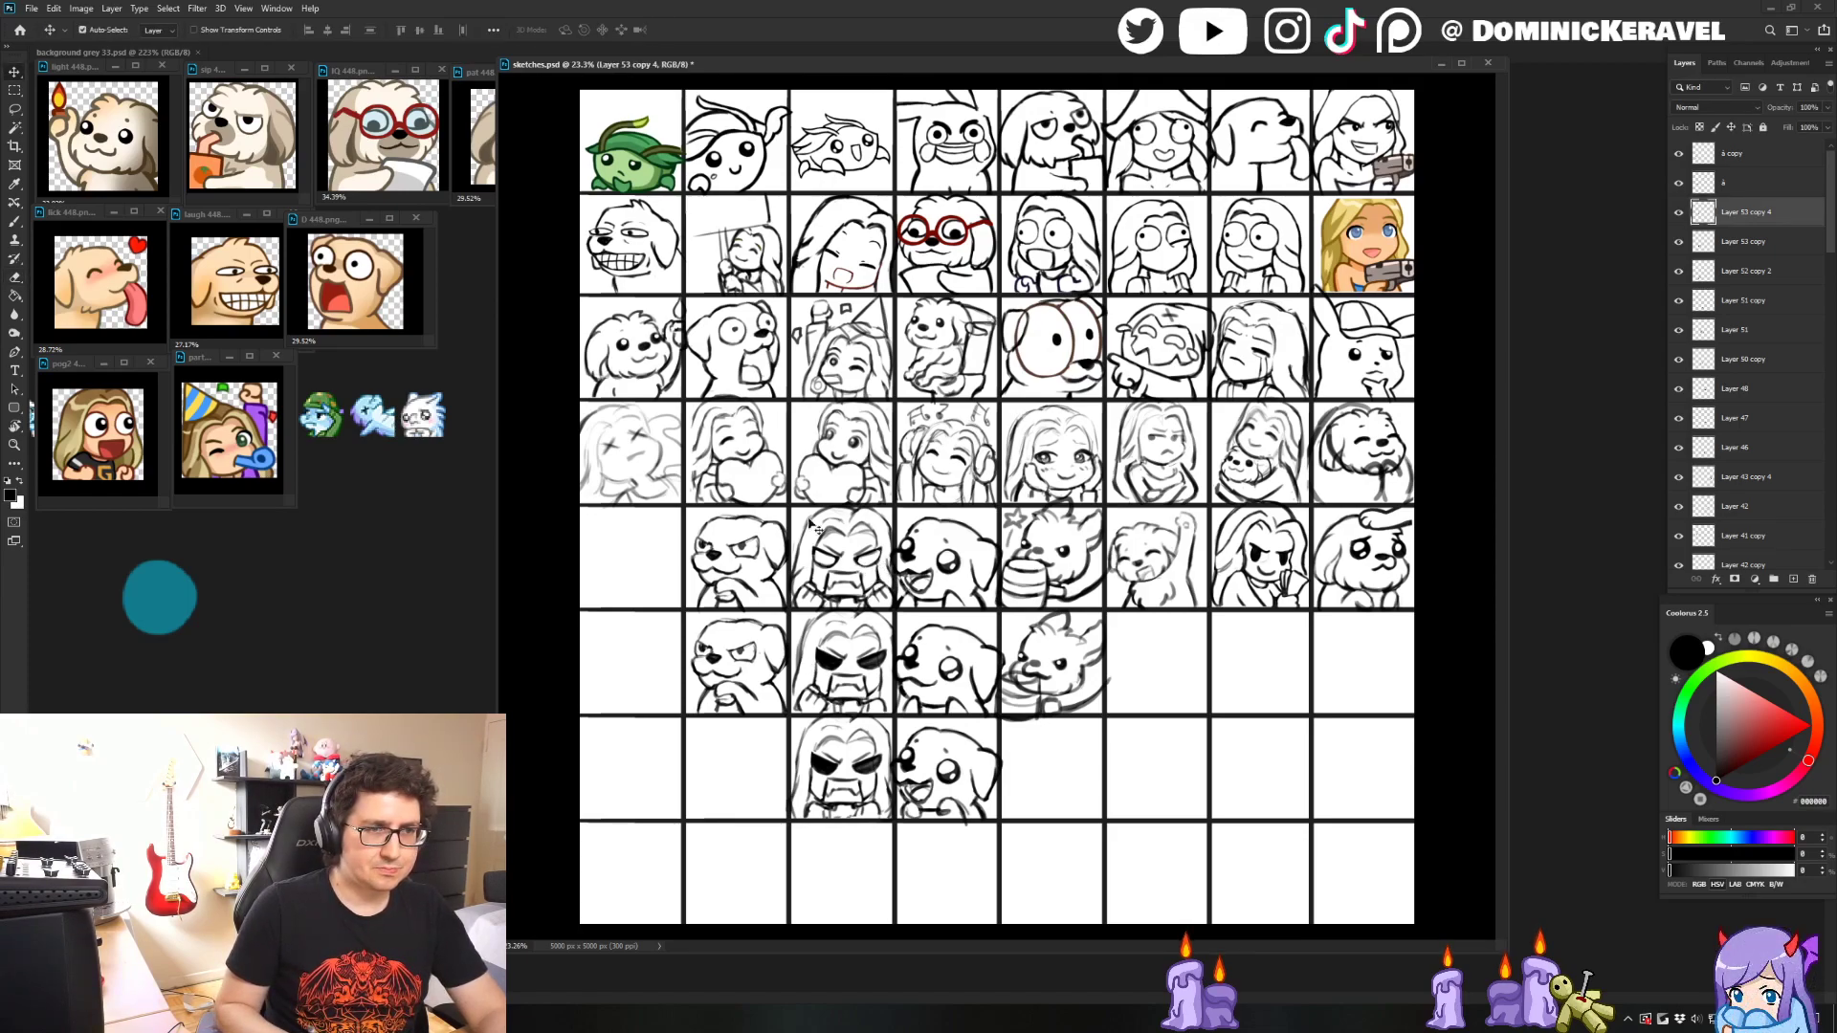
scroll(866, 559, up, 4)
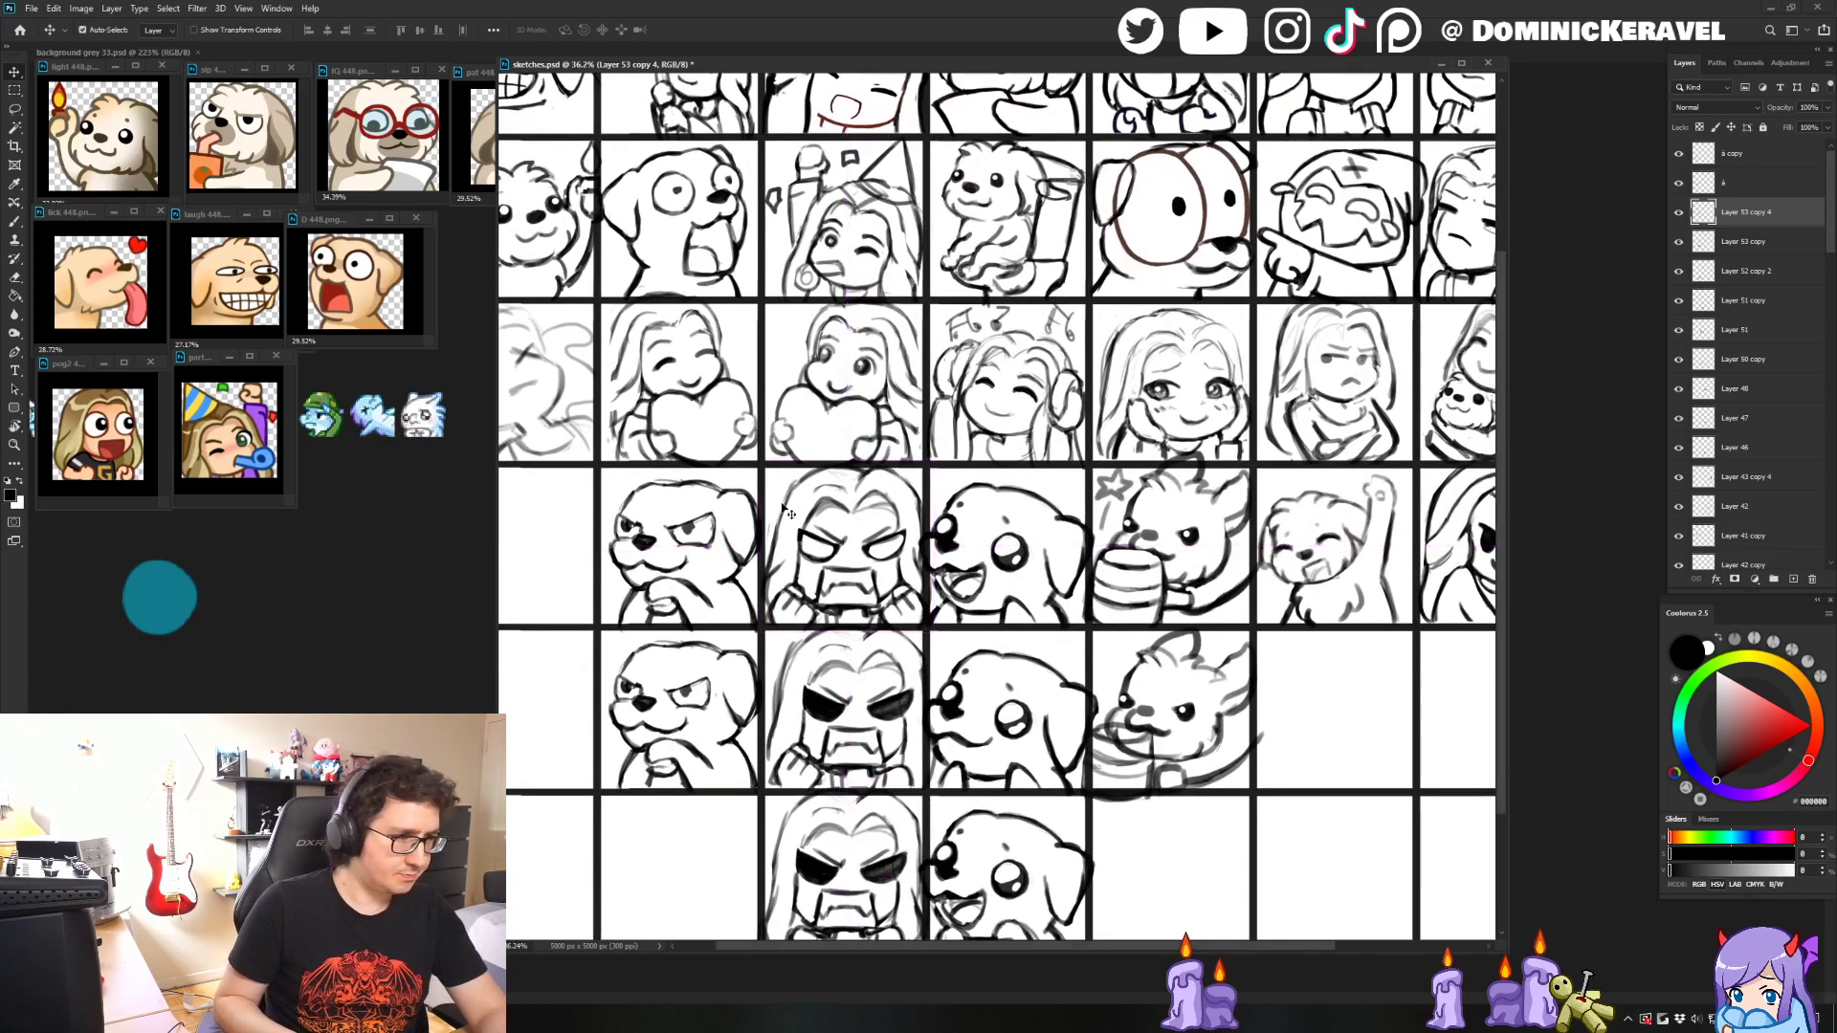
key(e)
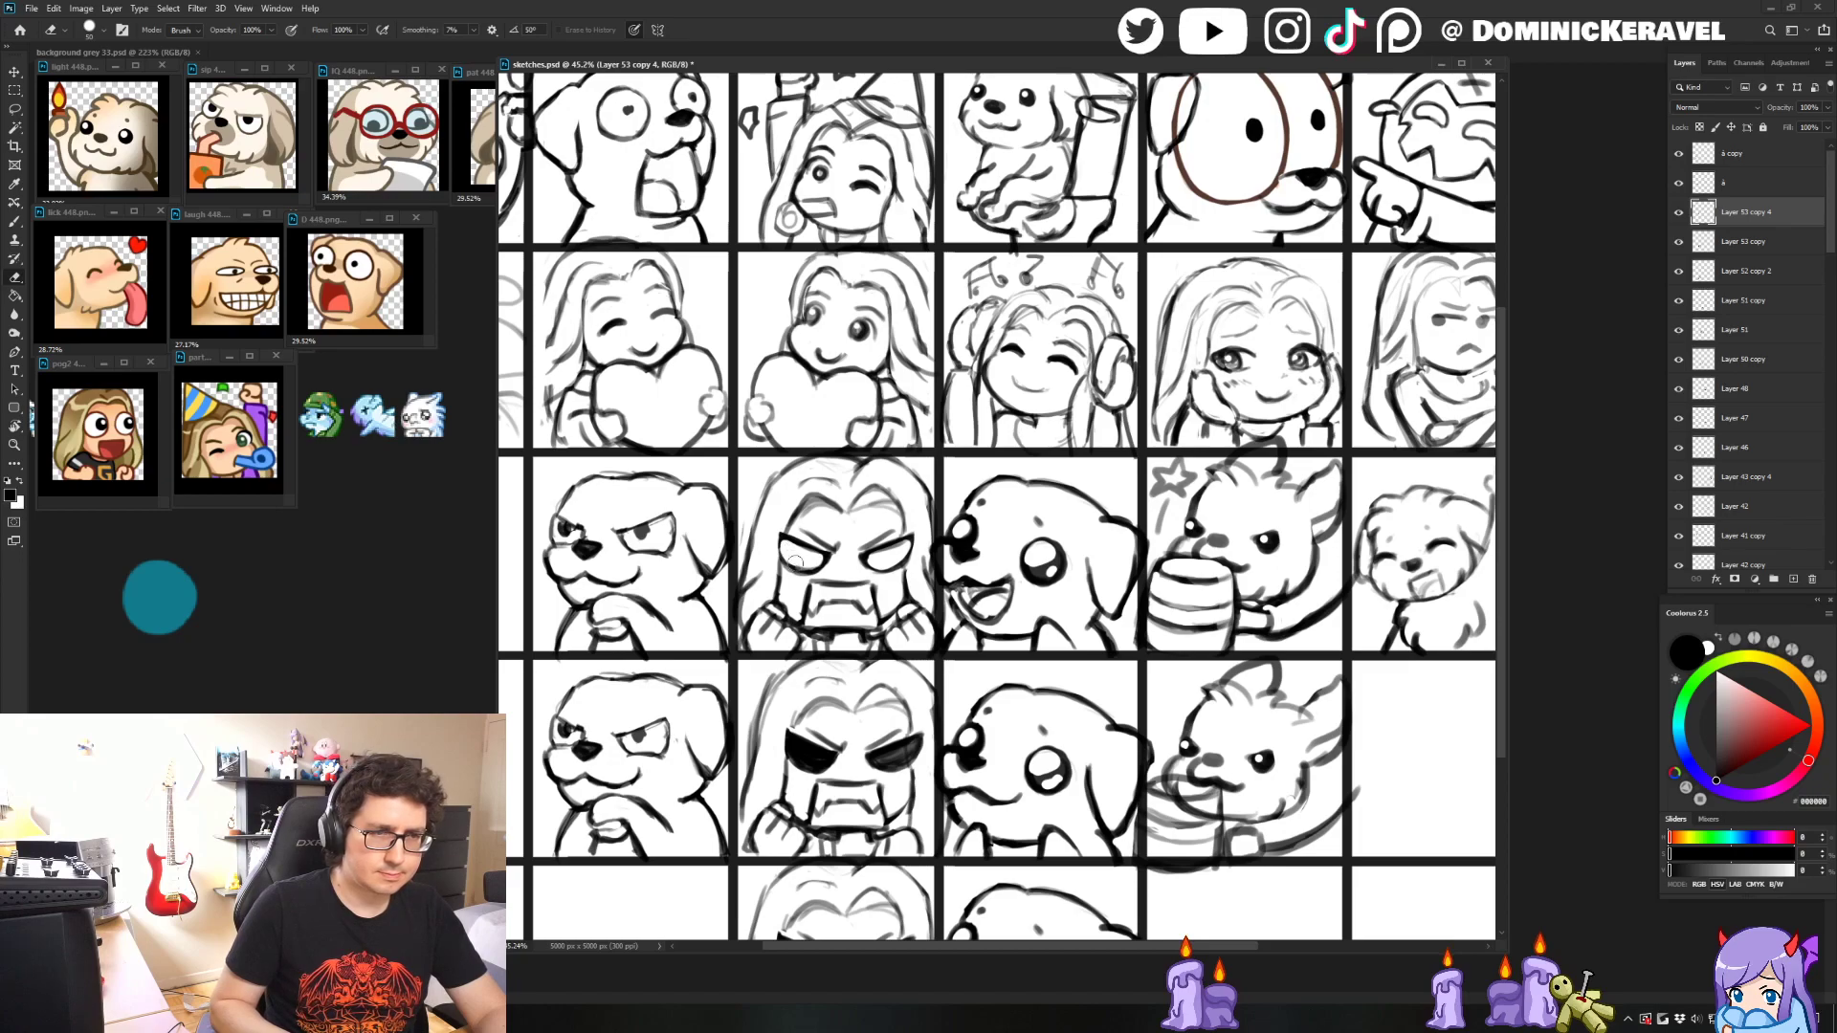
key(v)
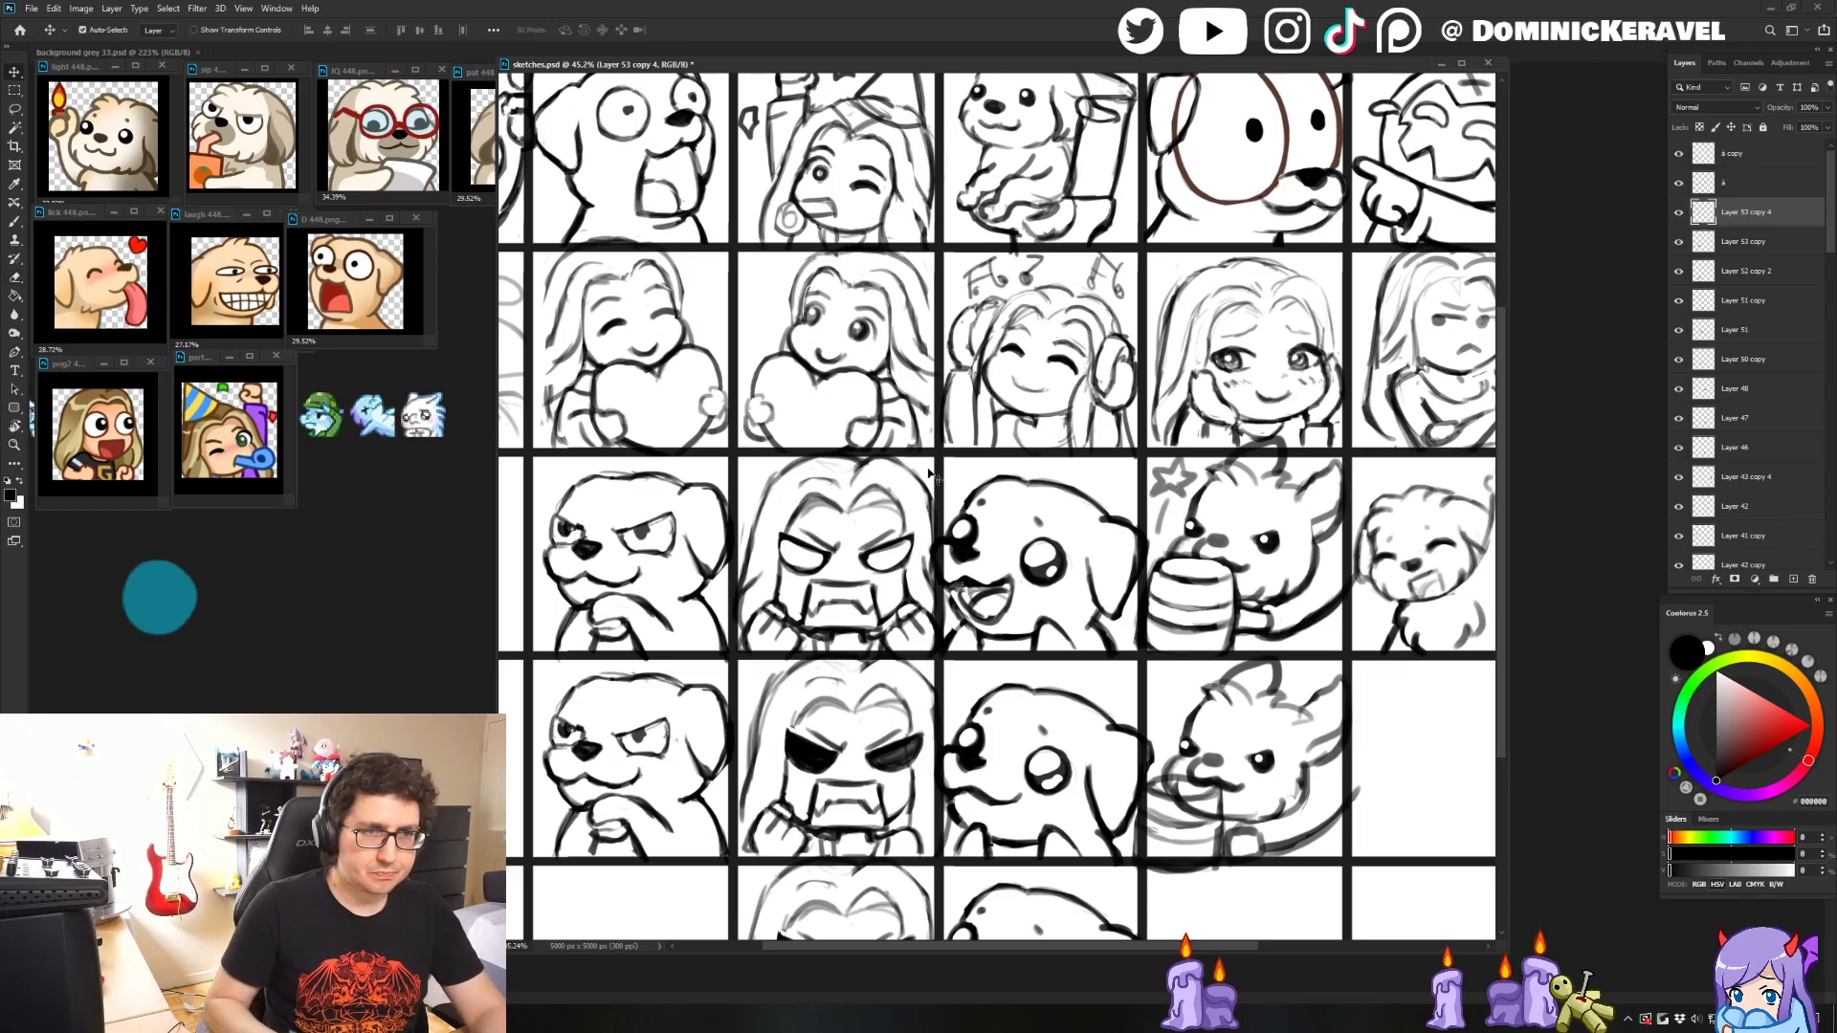
key(b)
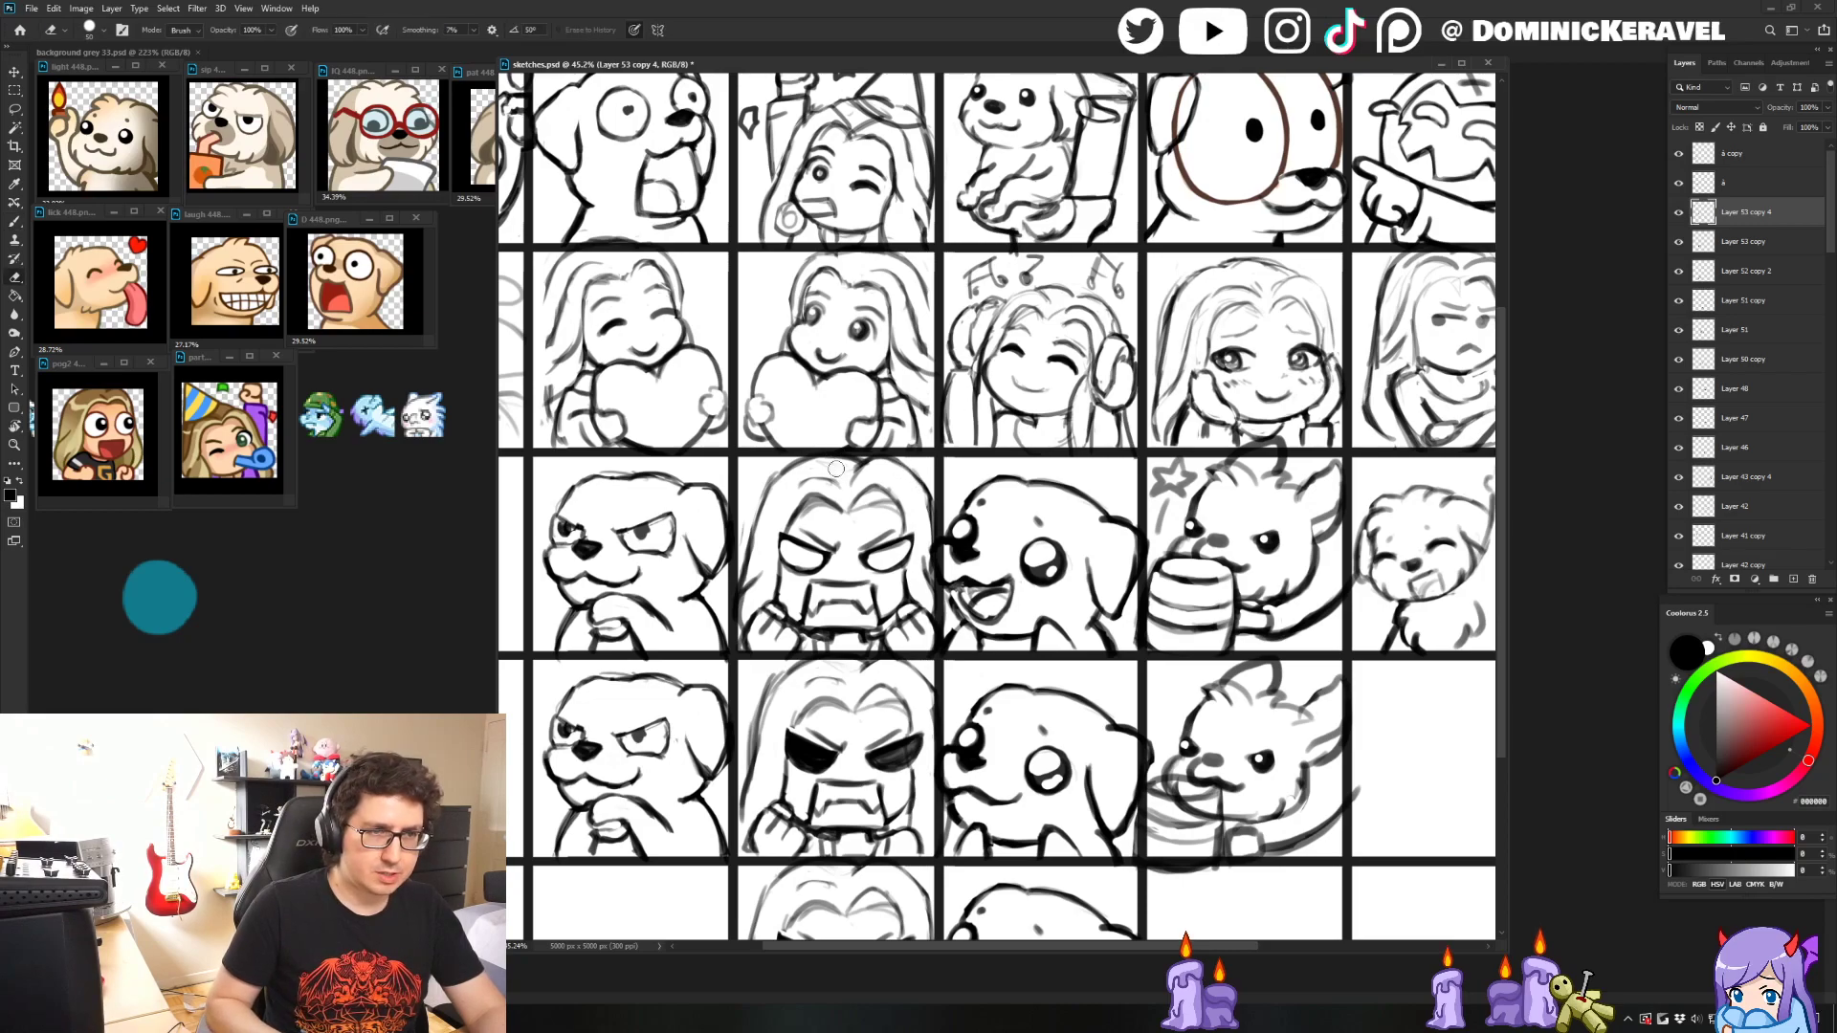
key(e)
scroll(855, 434, down, 3)
- Refine the linework of the original scheming dog on its own layer with alternating eraser and brush strokes
key(v)
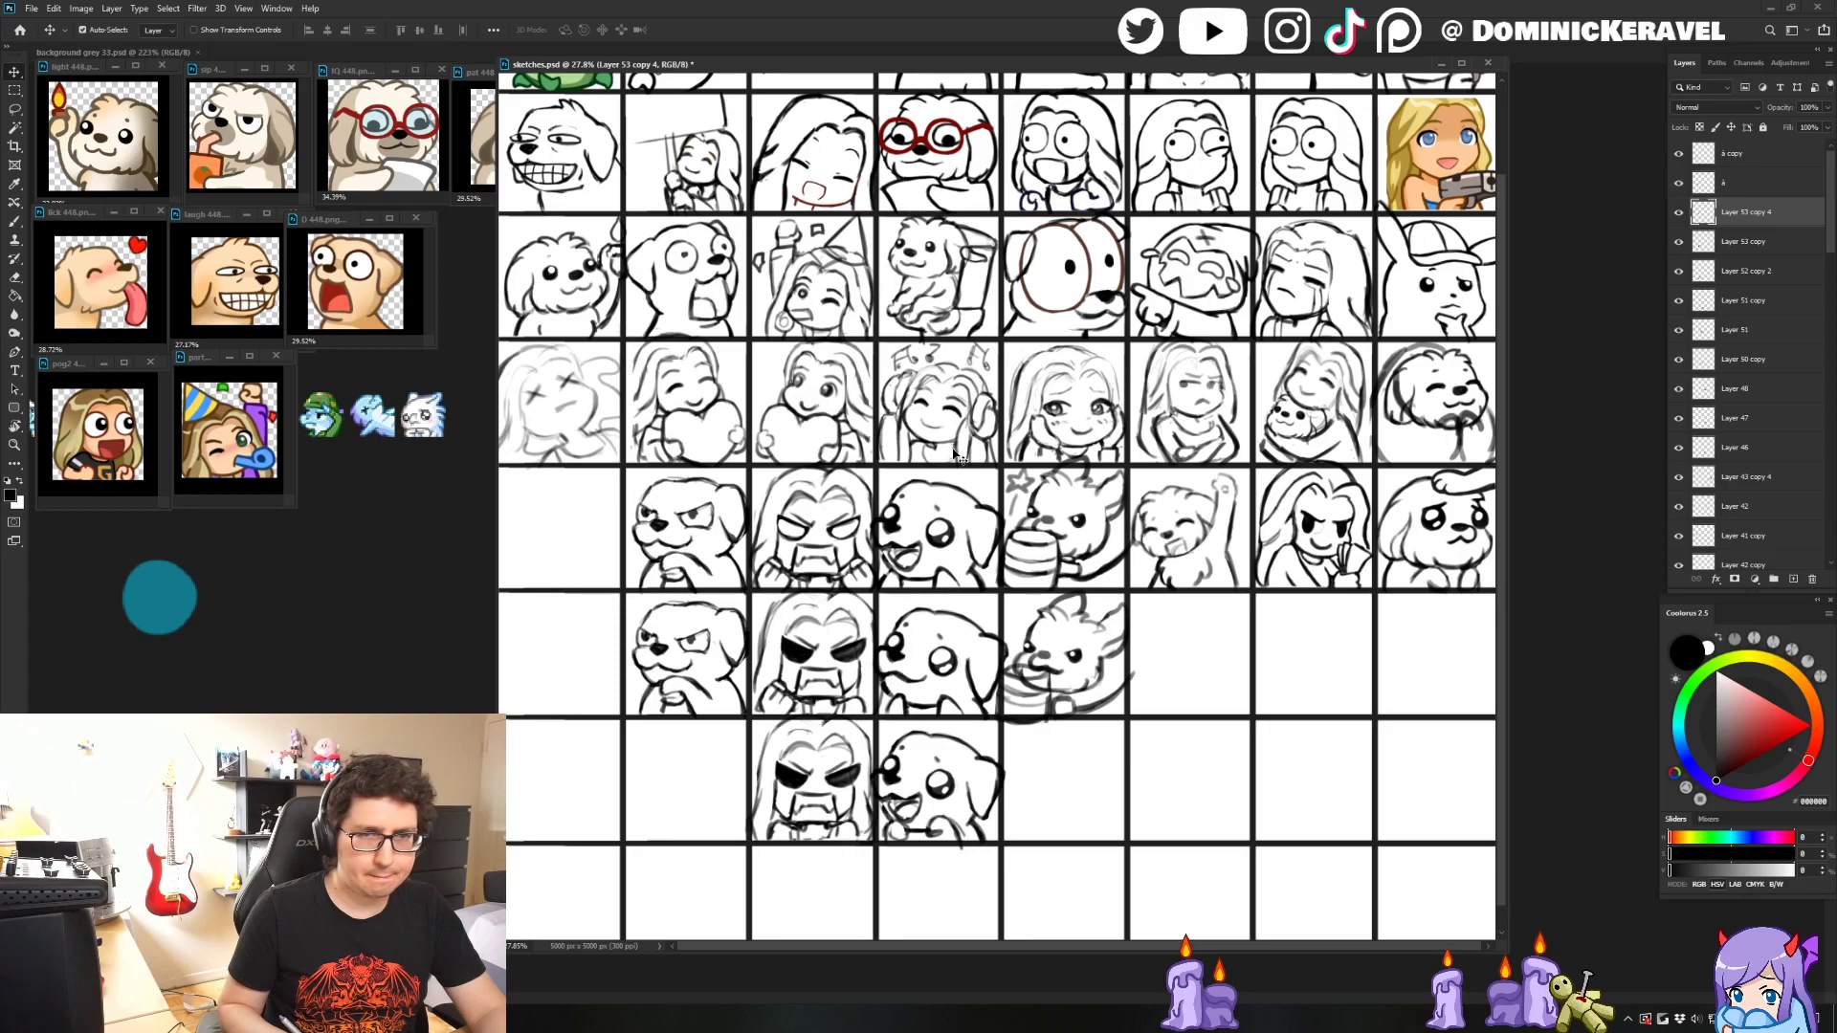
ctrl+click(694, 488)
scroll(695, 487, up, 2)
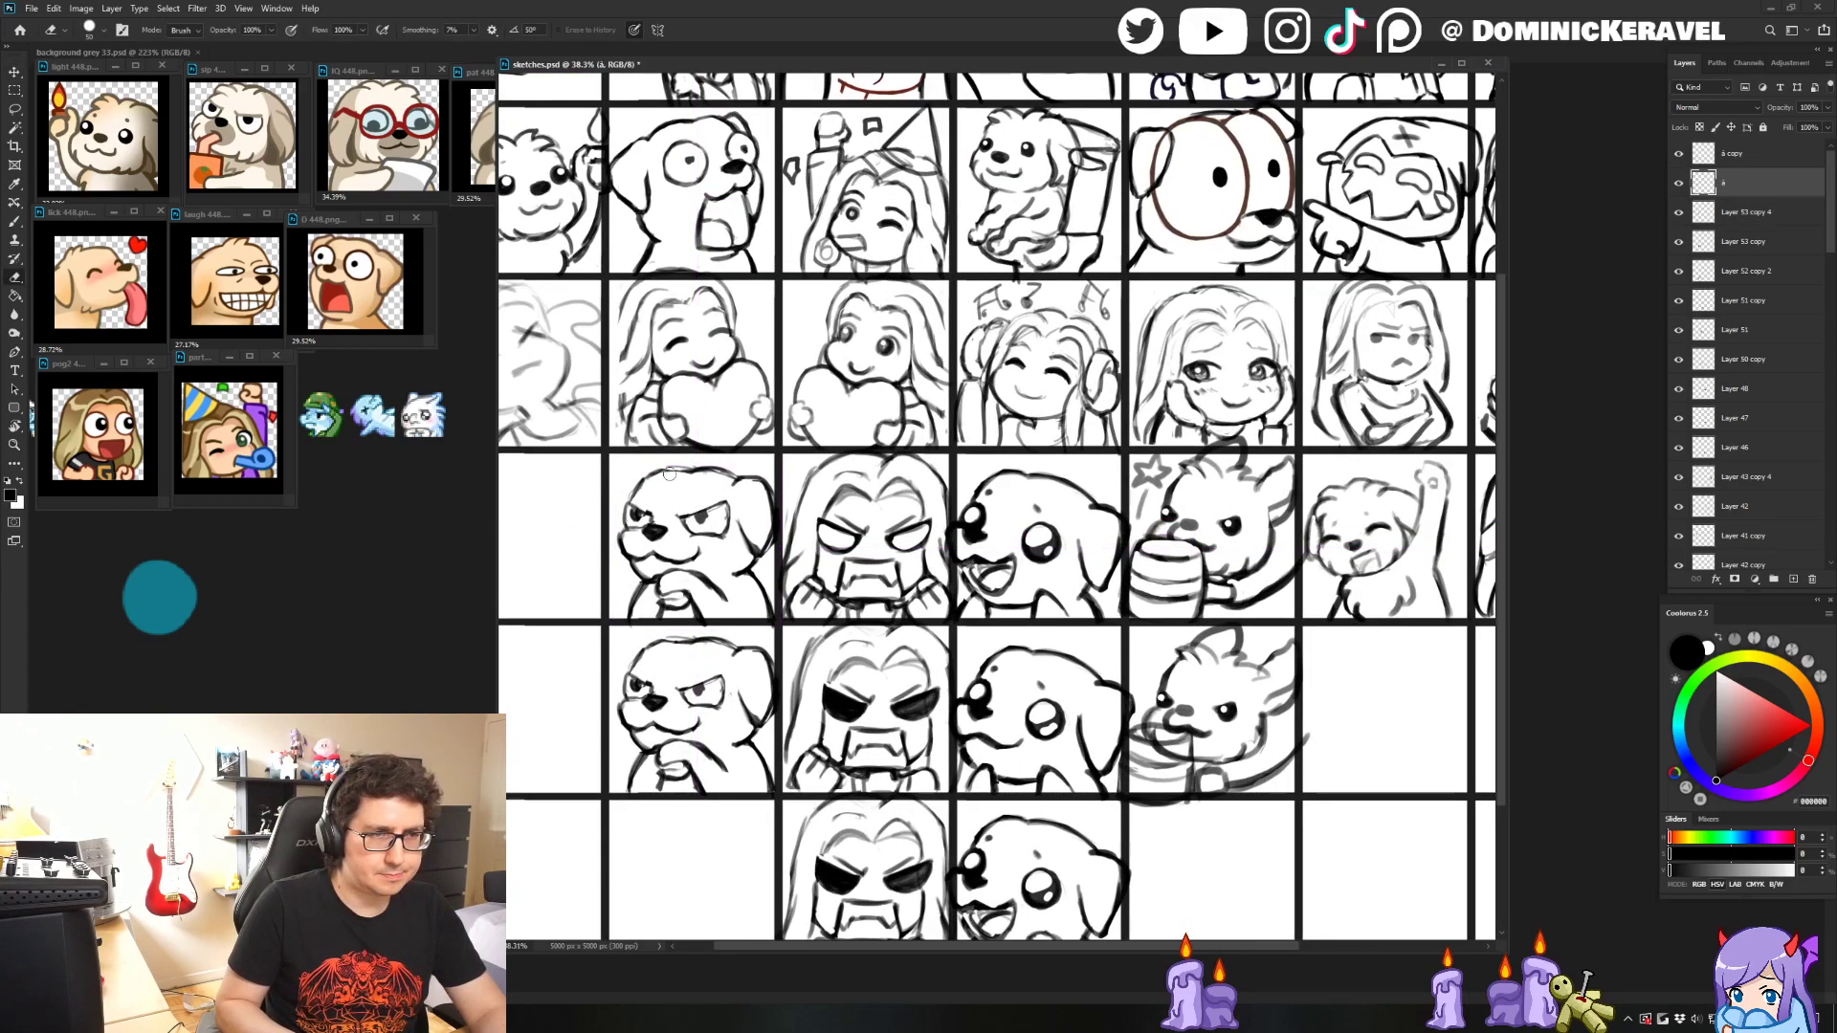
key(e)
key(b)
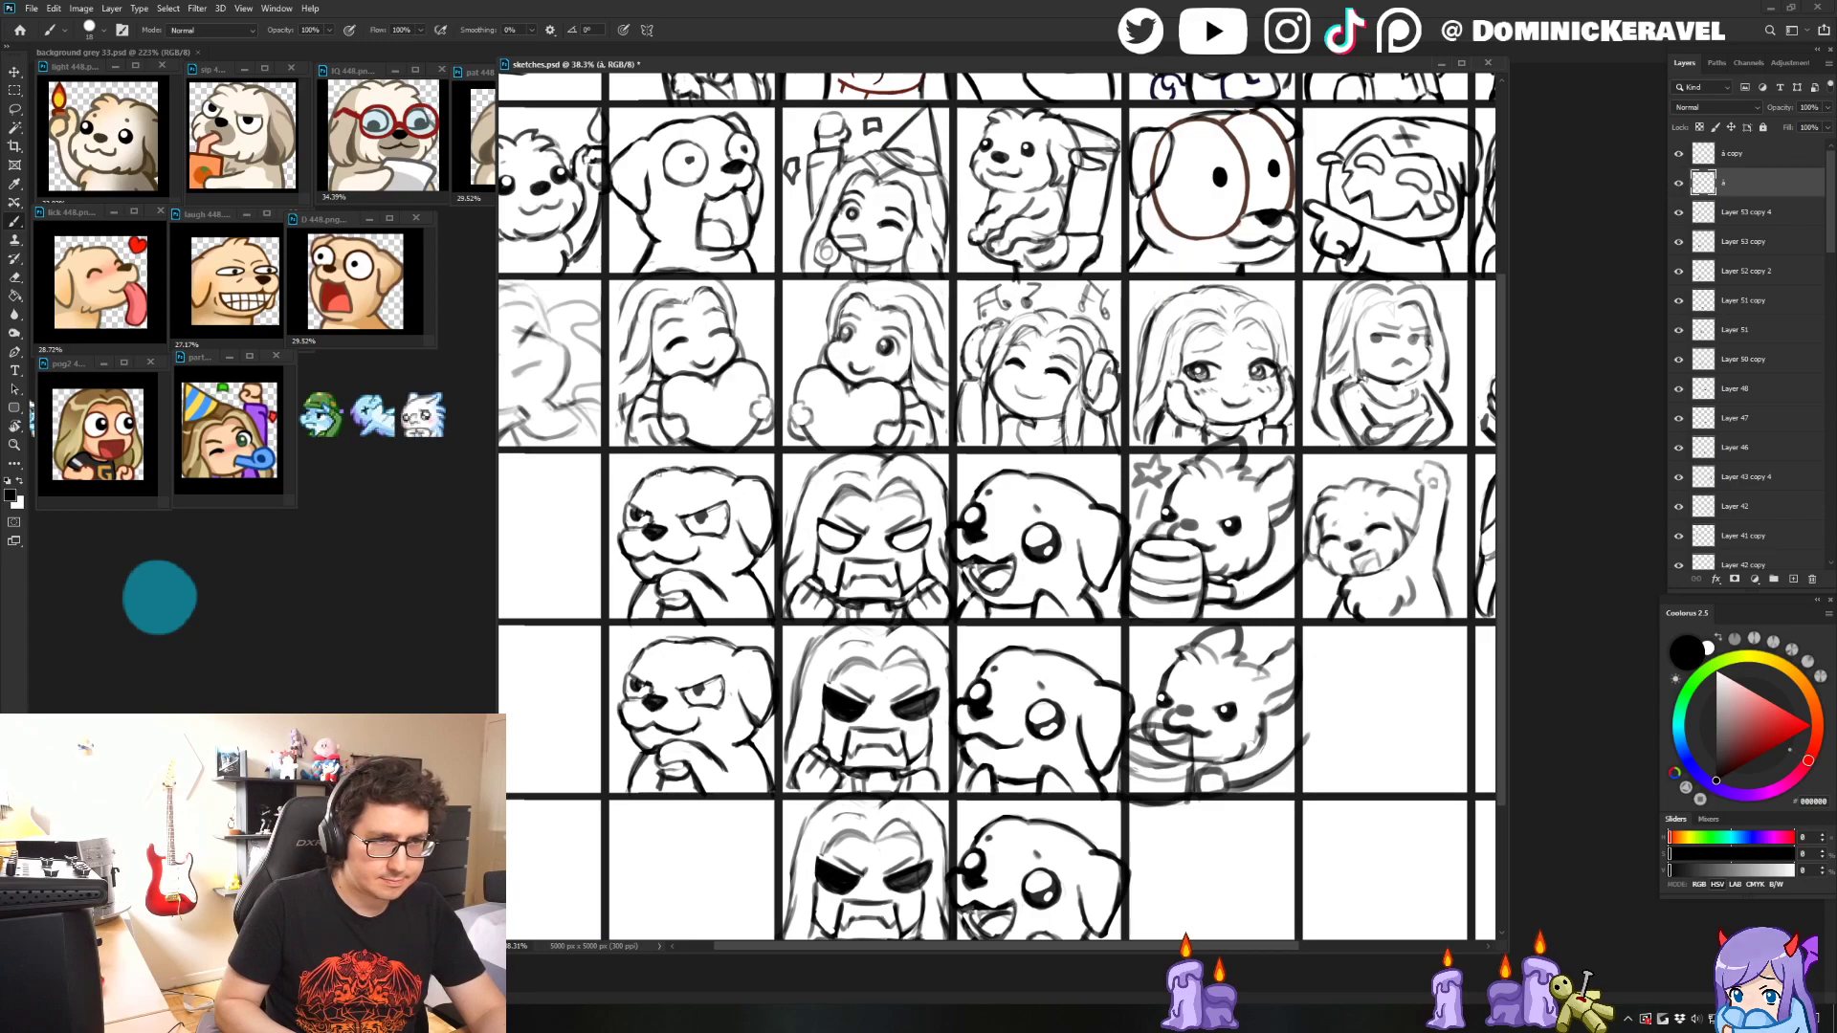
key(e)
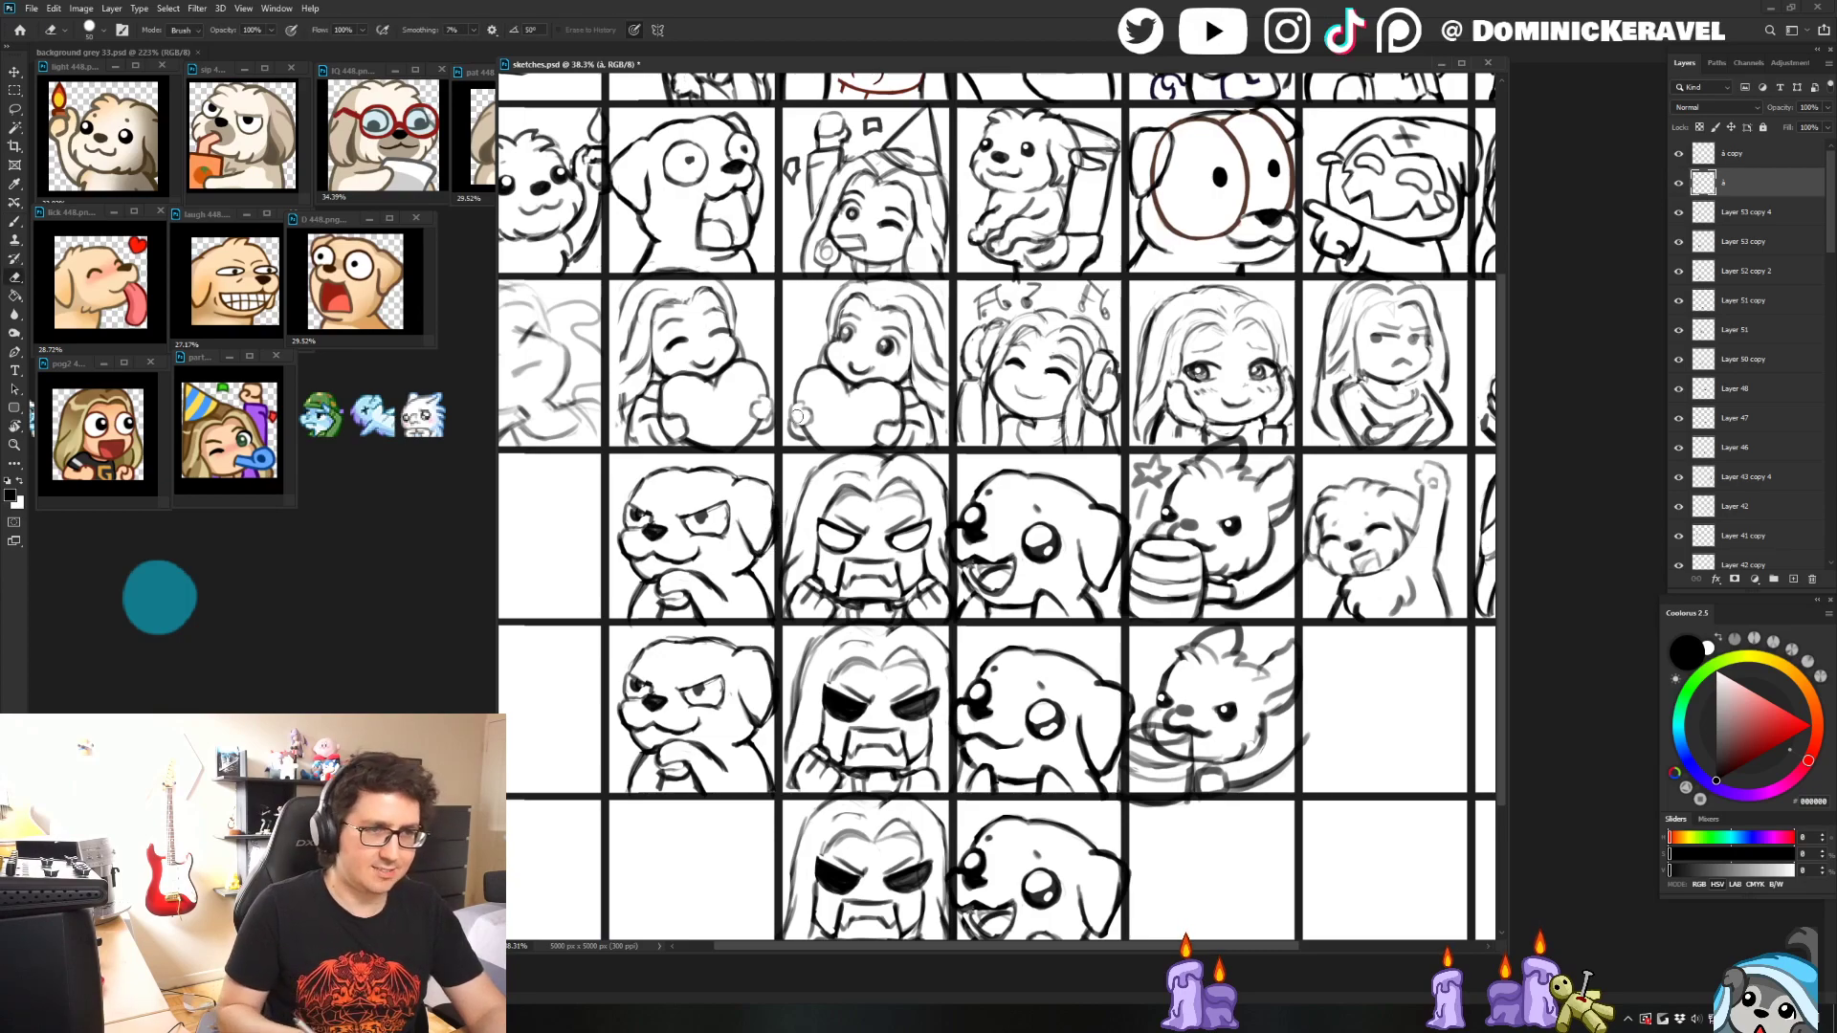
key(b)
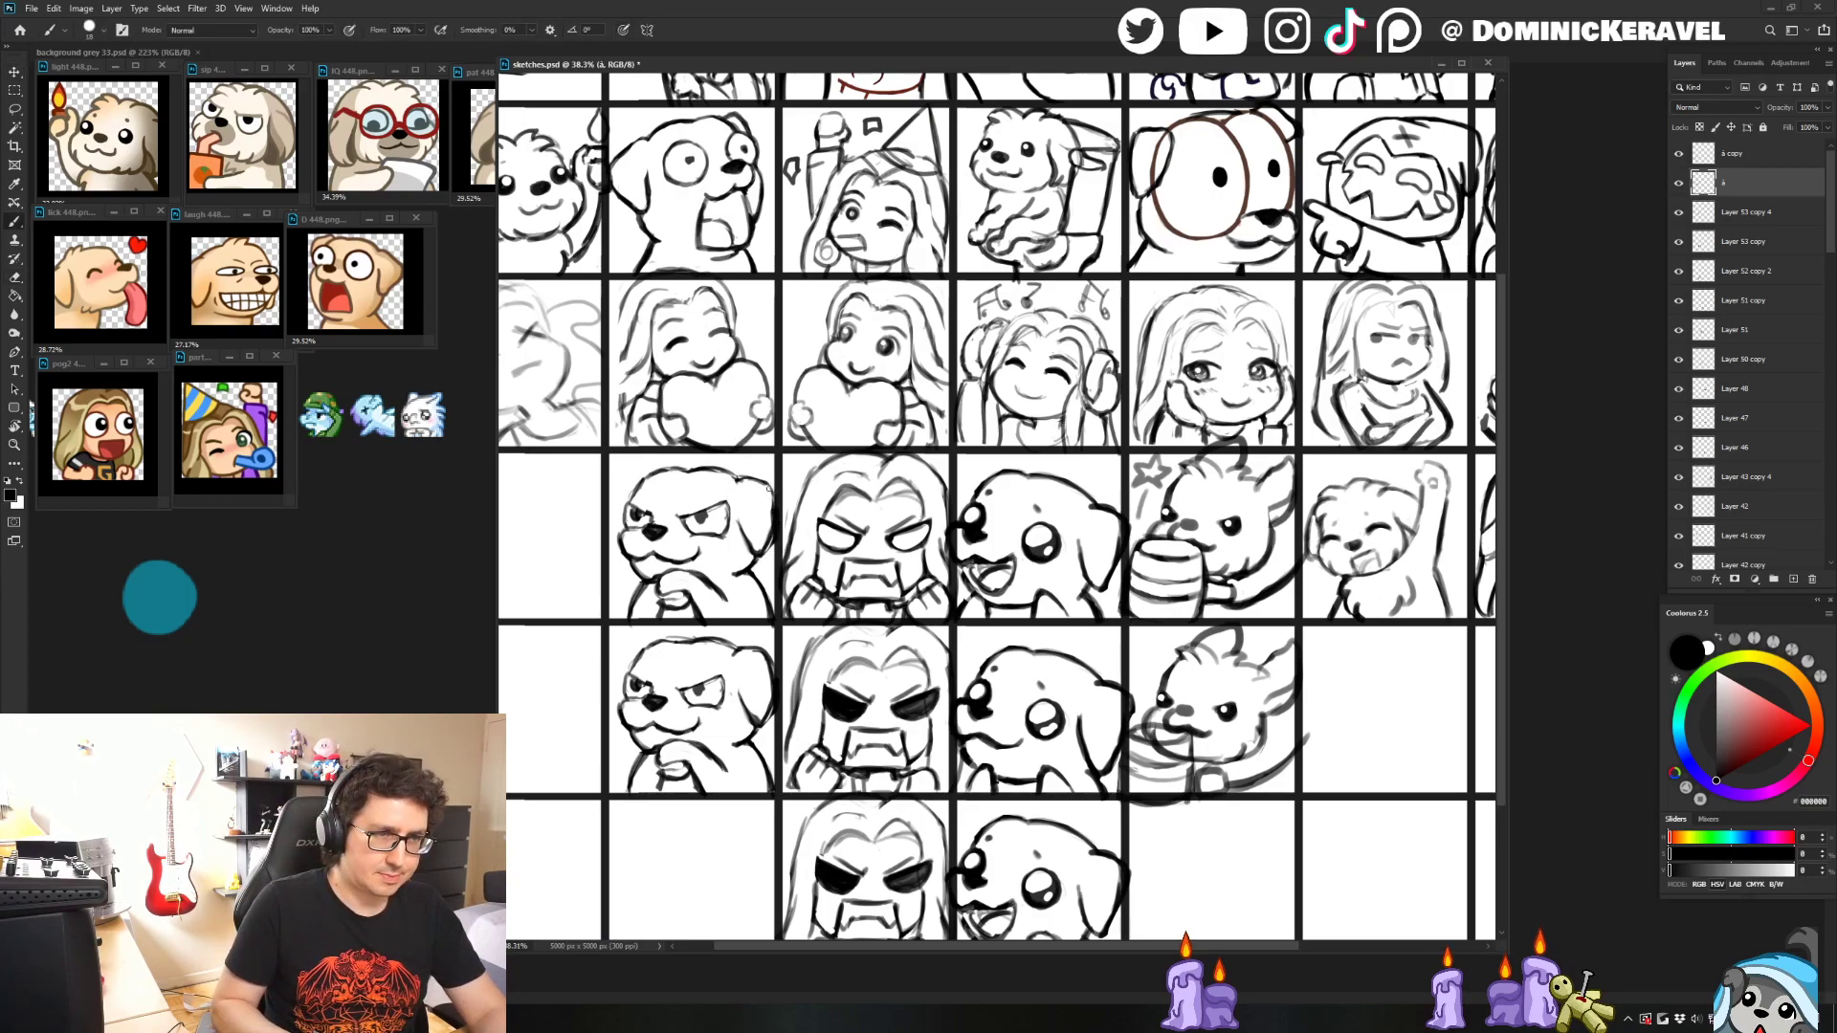
key(e)
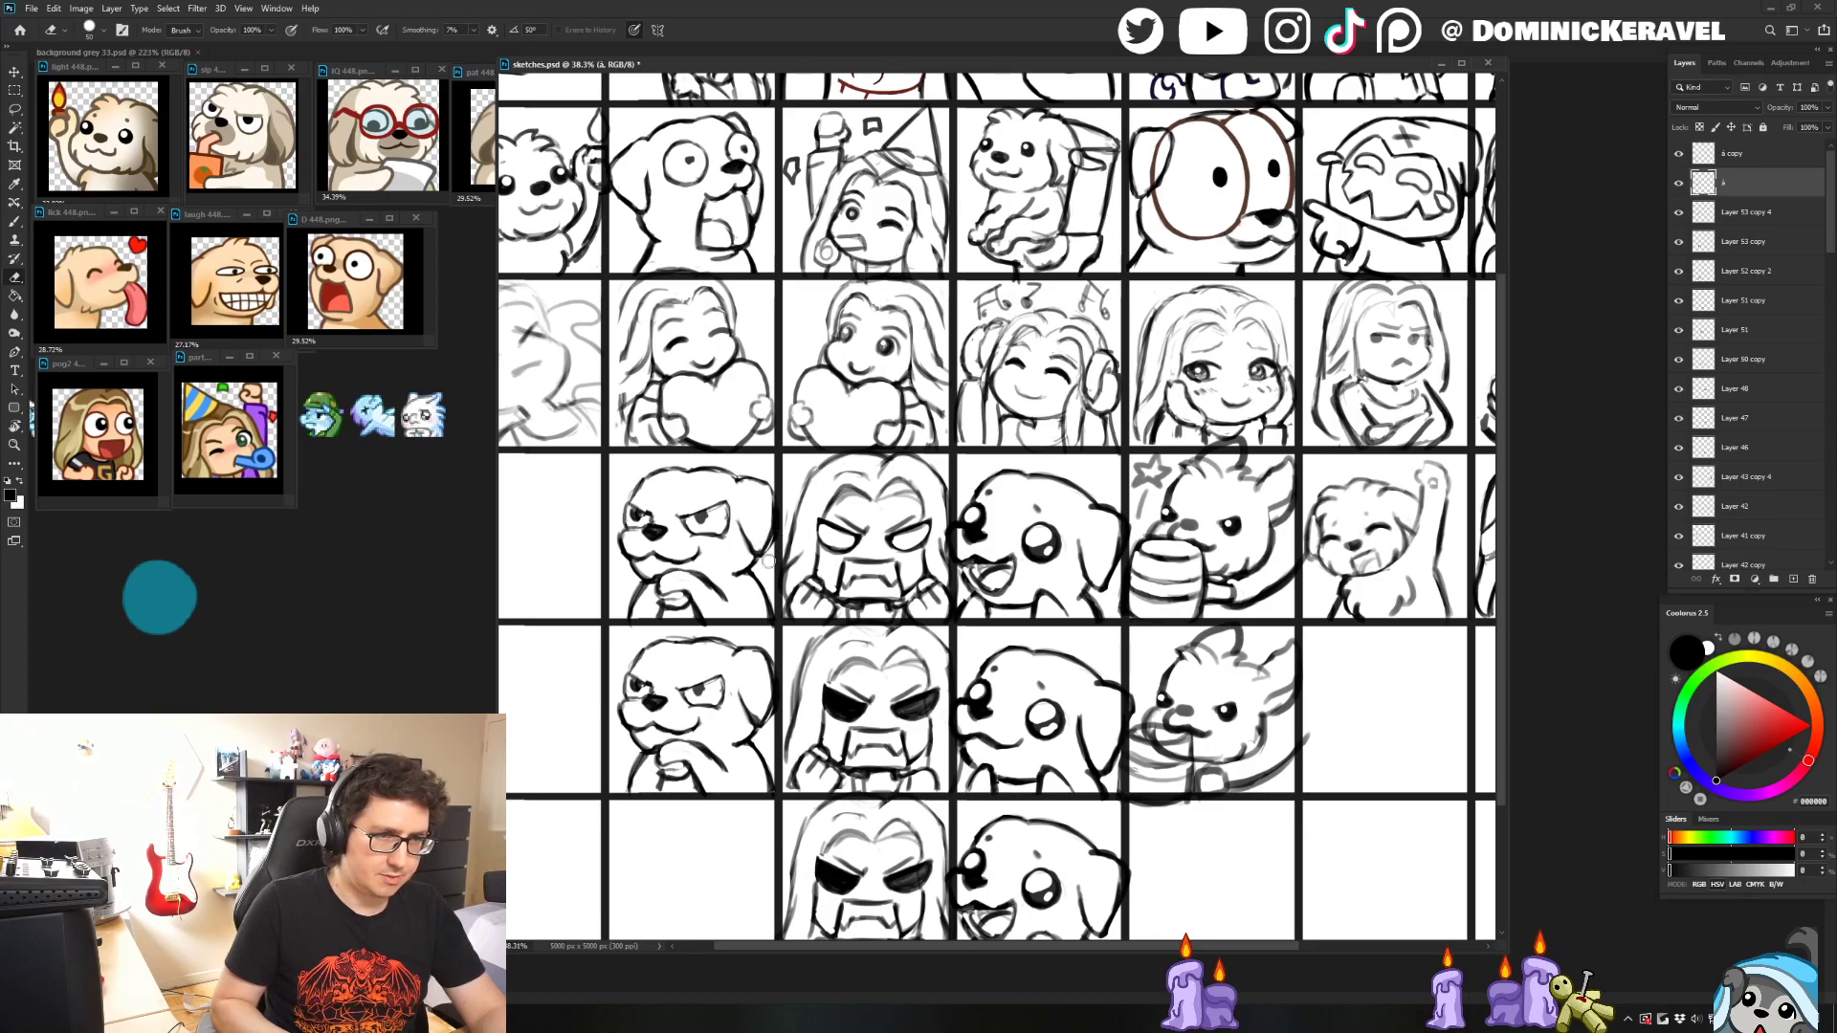
key(b)
key(e)
key(v)
key(e)
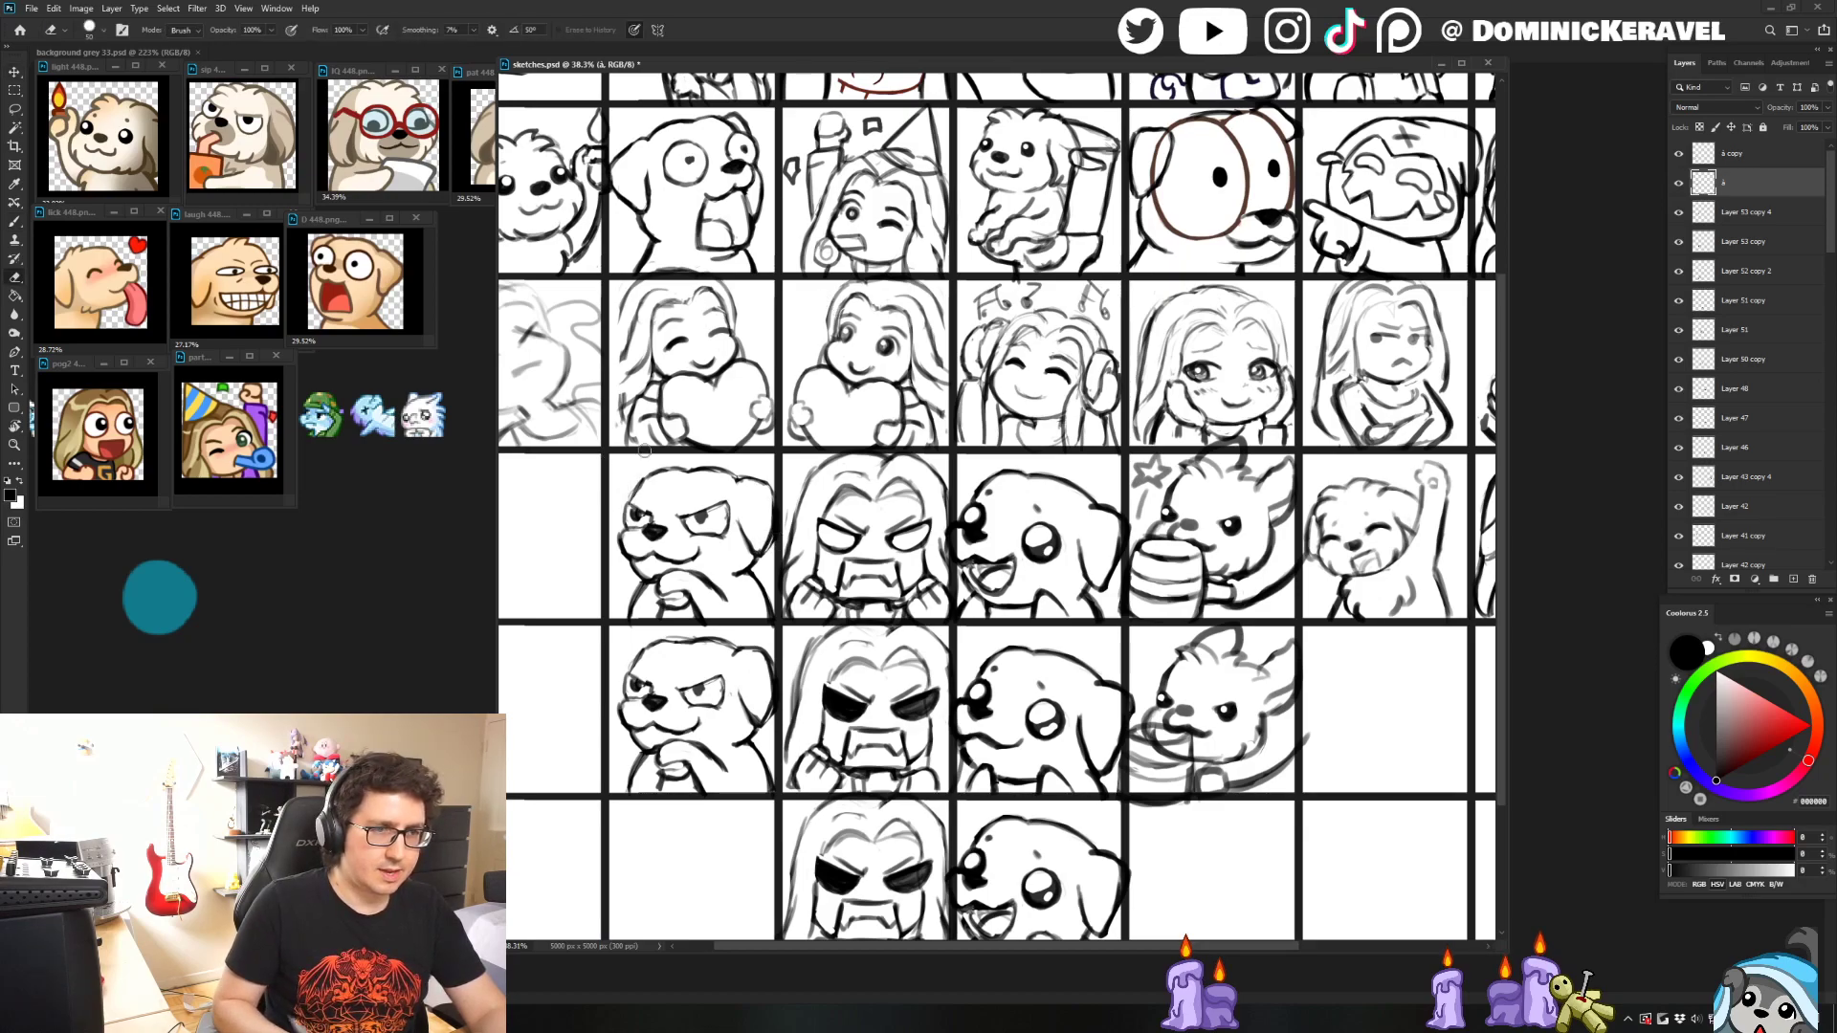
key(v)
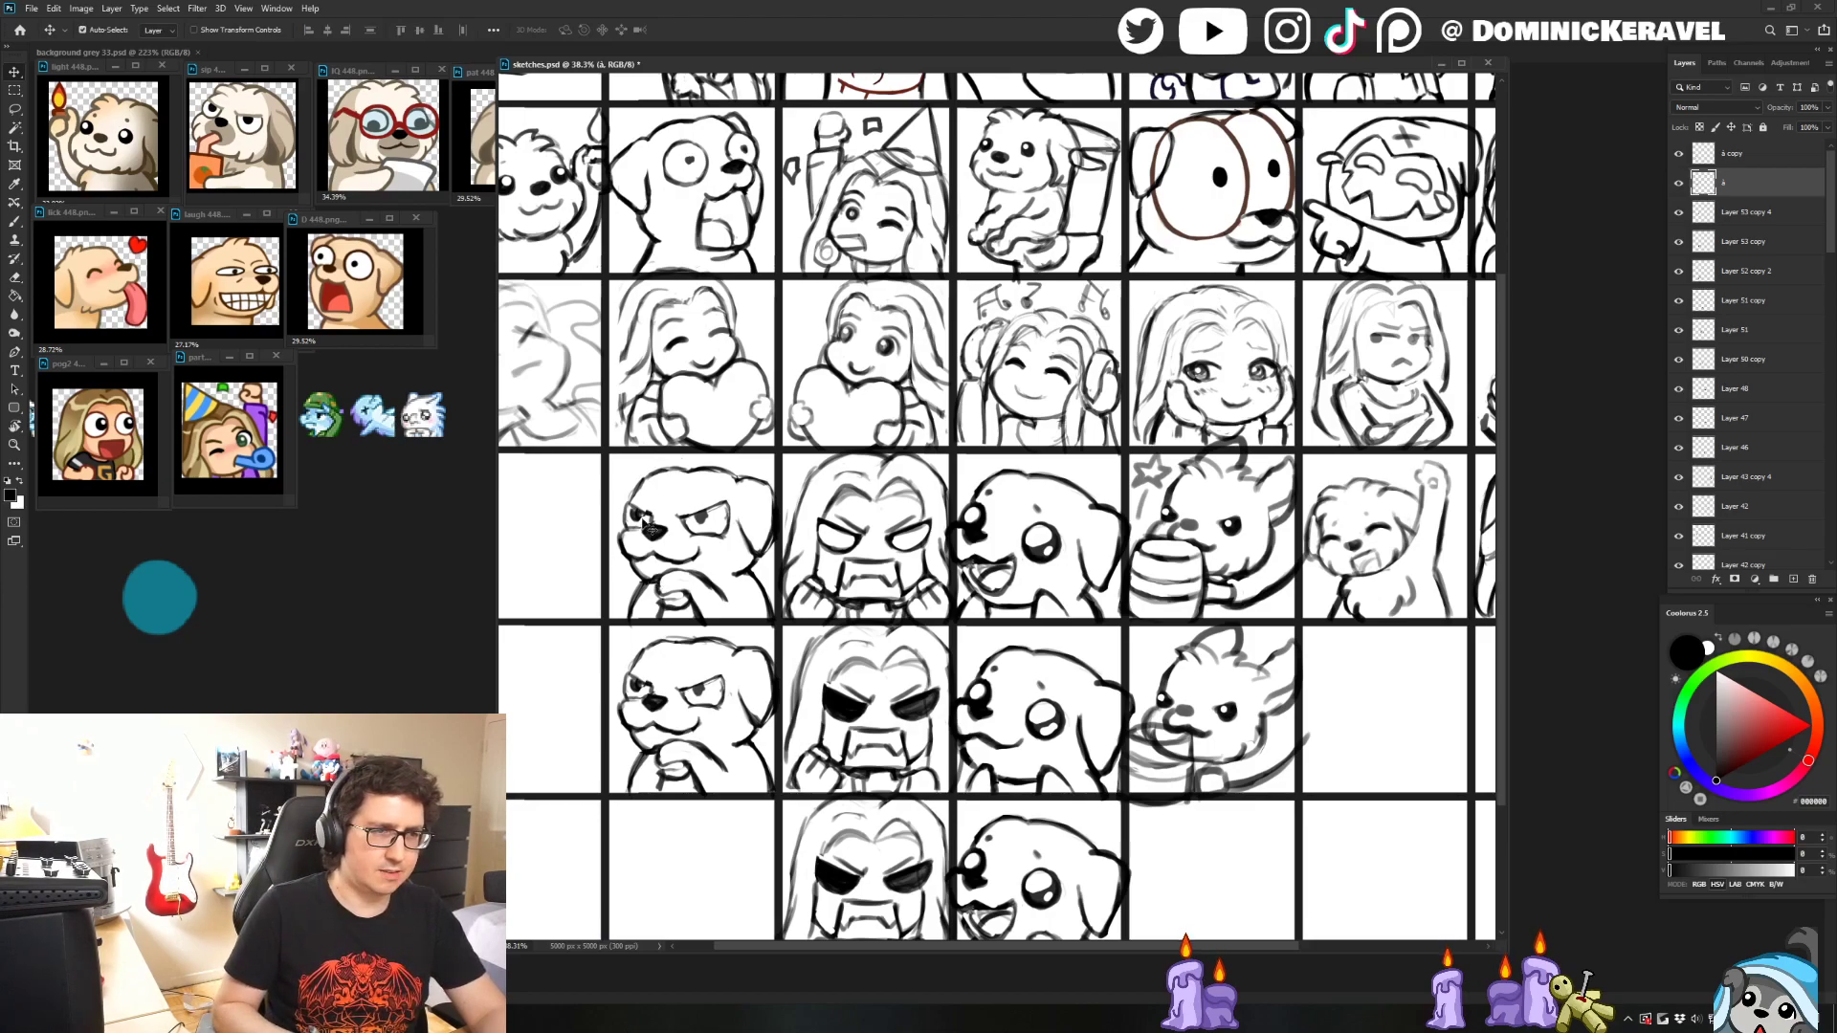
key(e)
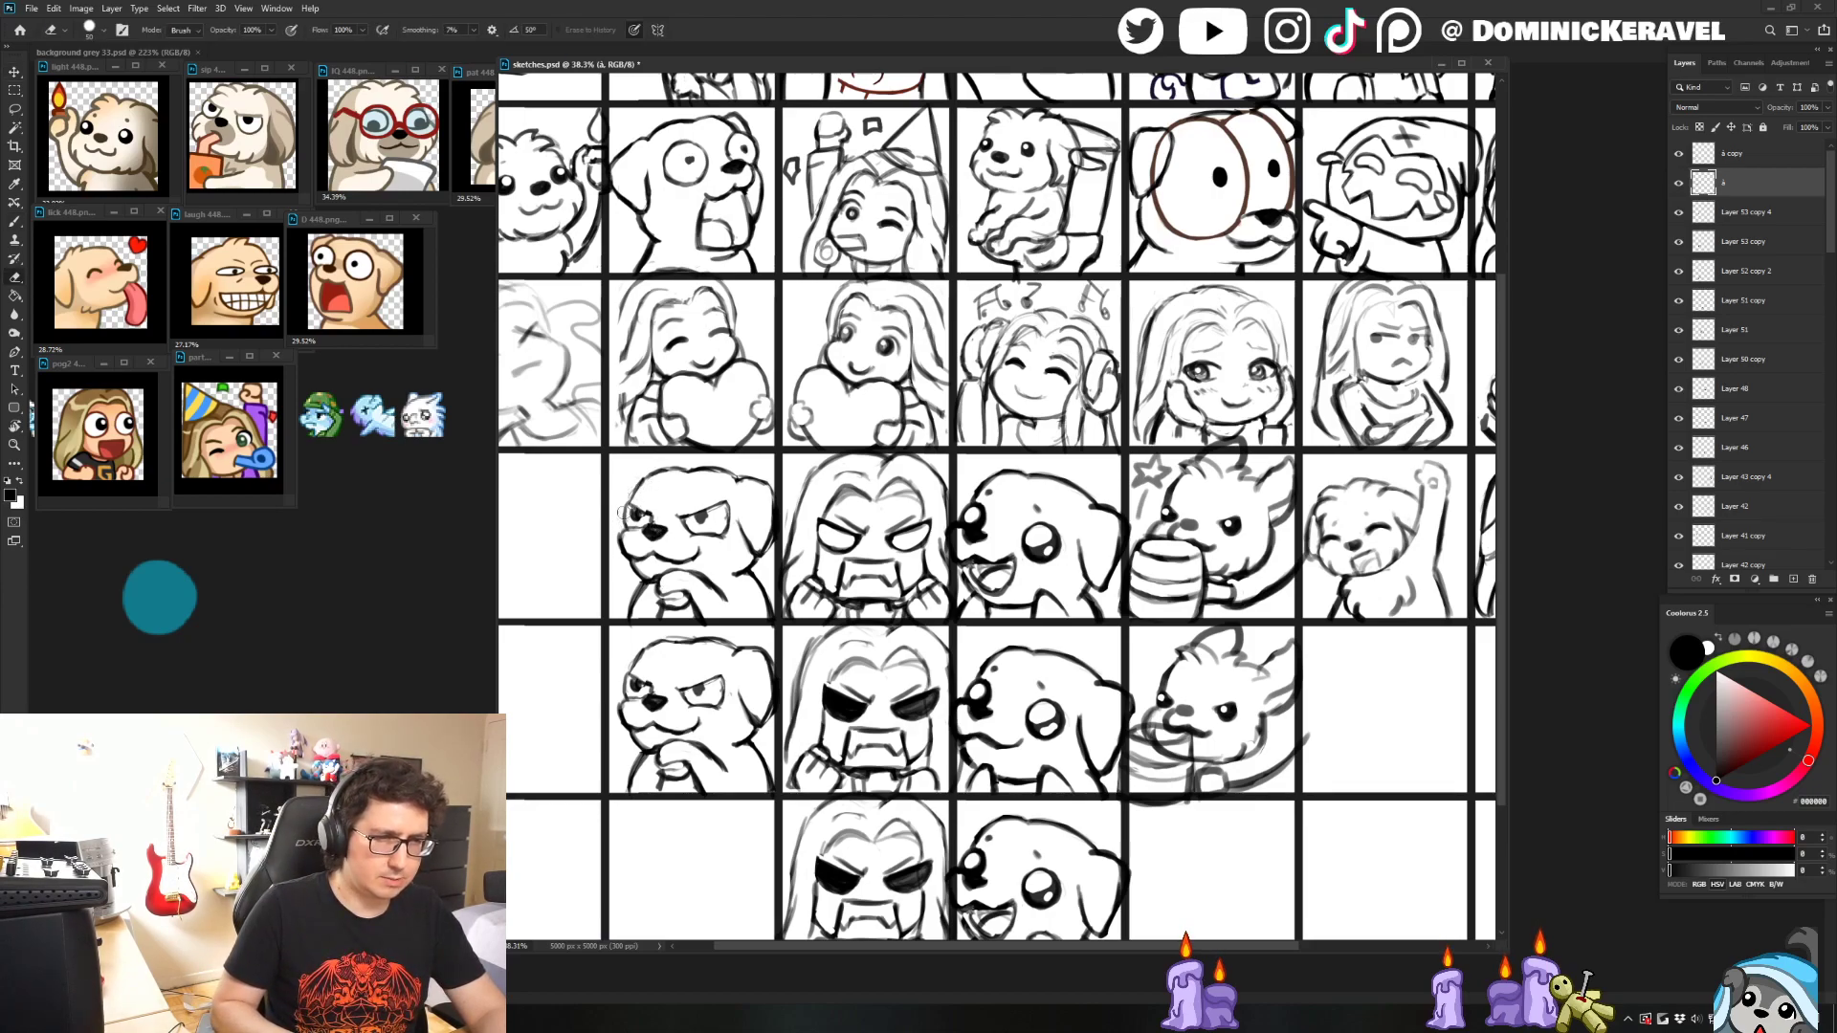
key(b)
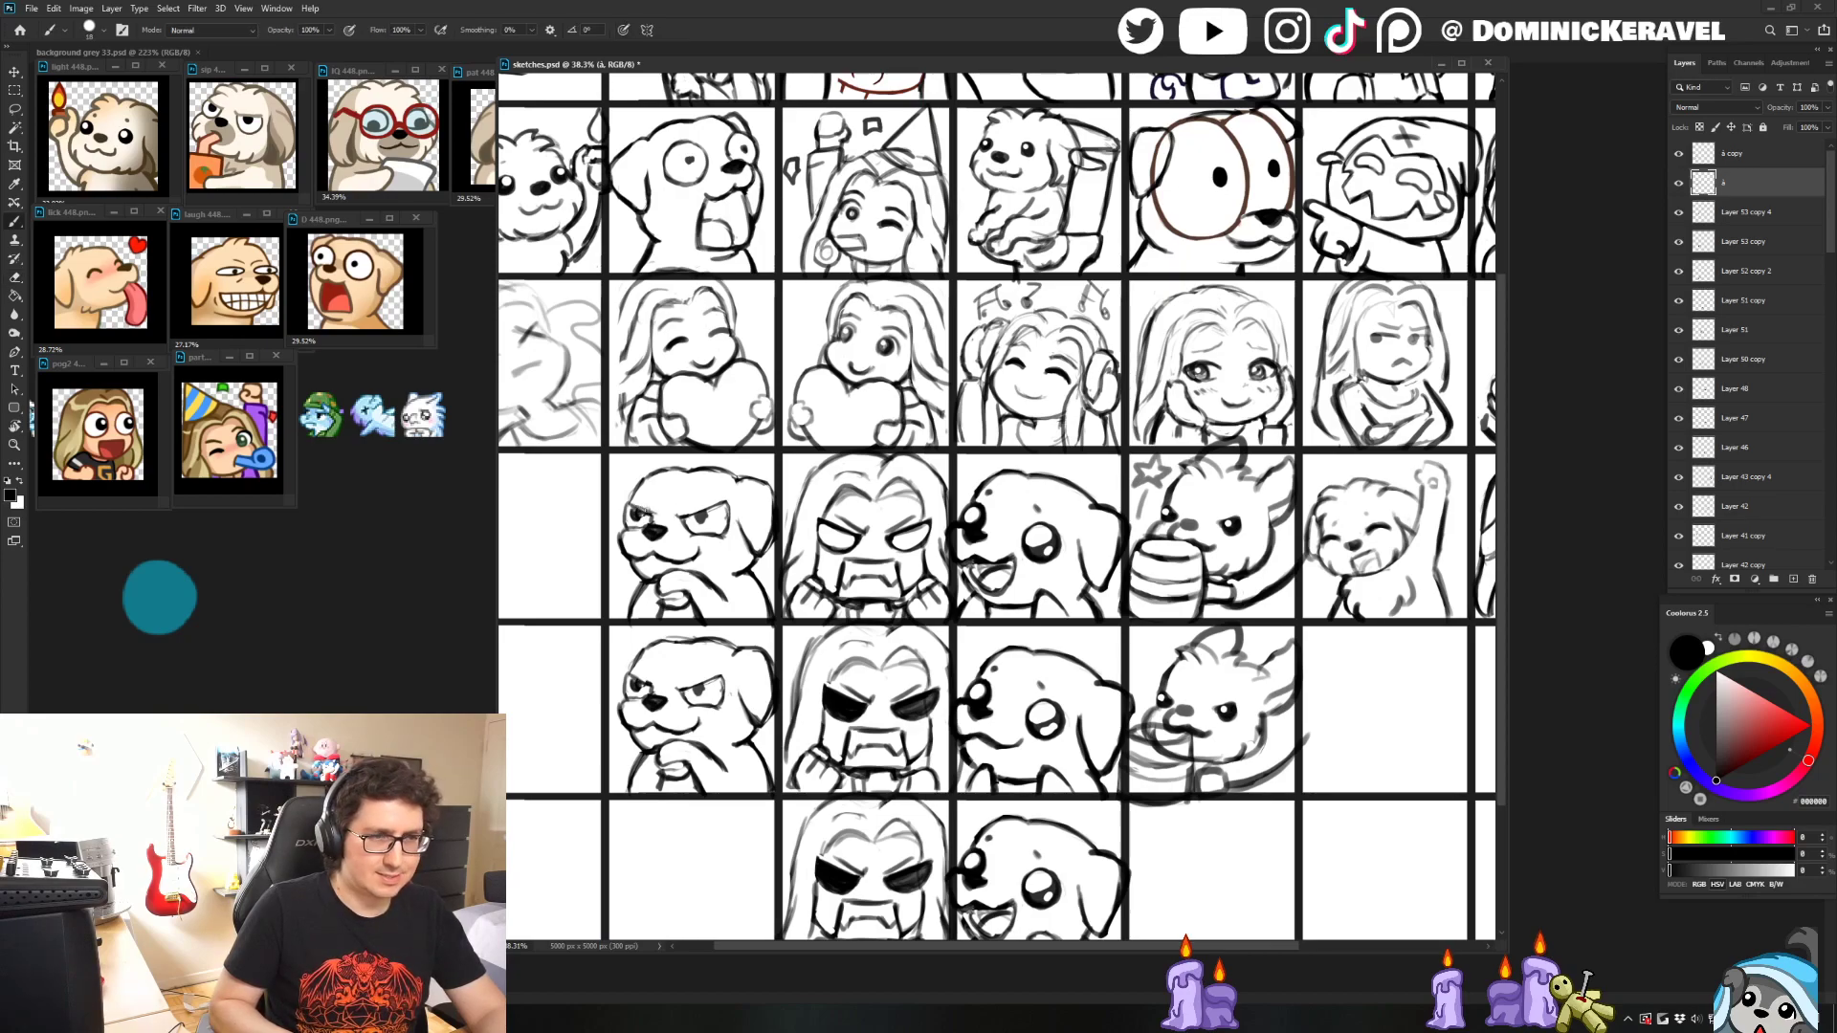
key(v)
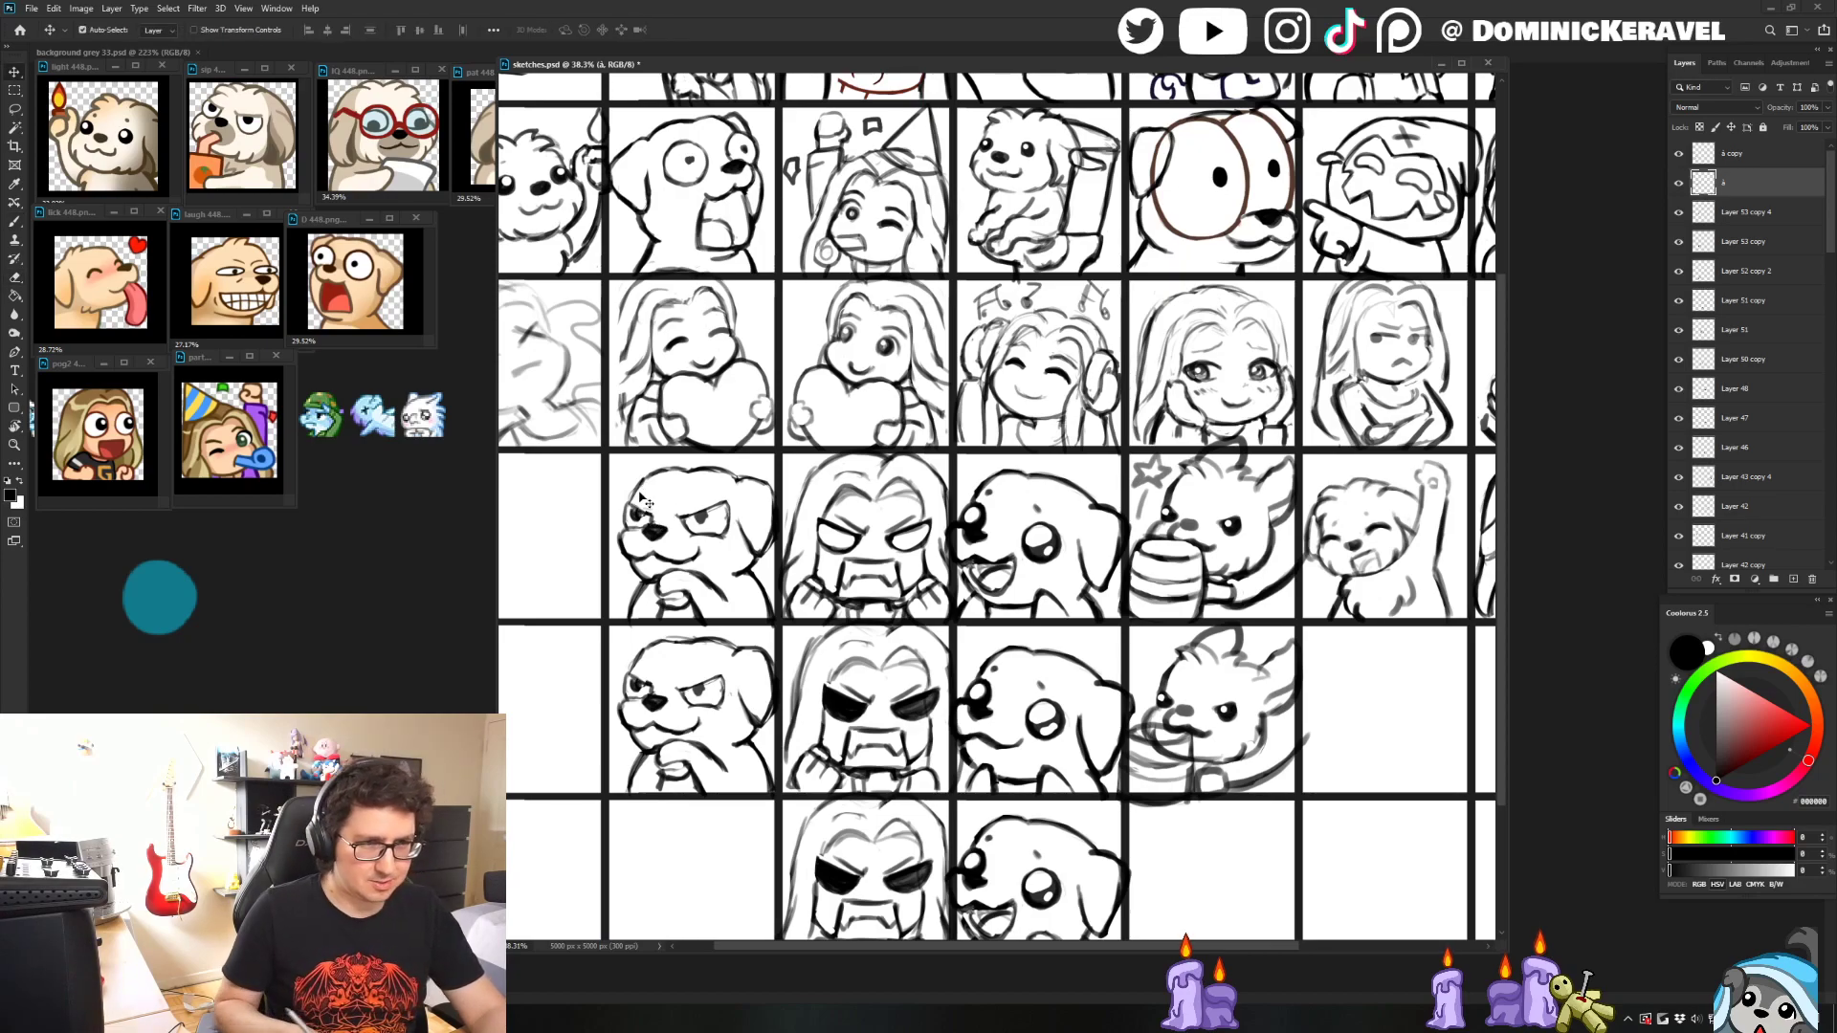
ctrl+click(751, 717)
mouse_move(767, 742)
mouse_down()
mouse_move(717, 742)
mouse_move(733, 744)
mouse_up()
scroll(732, 746, up, 1)
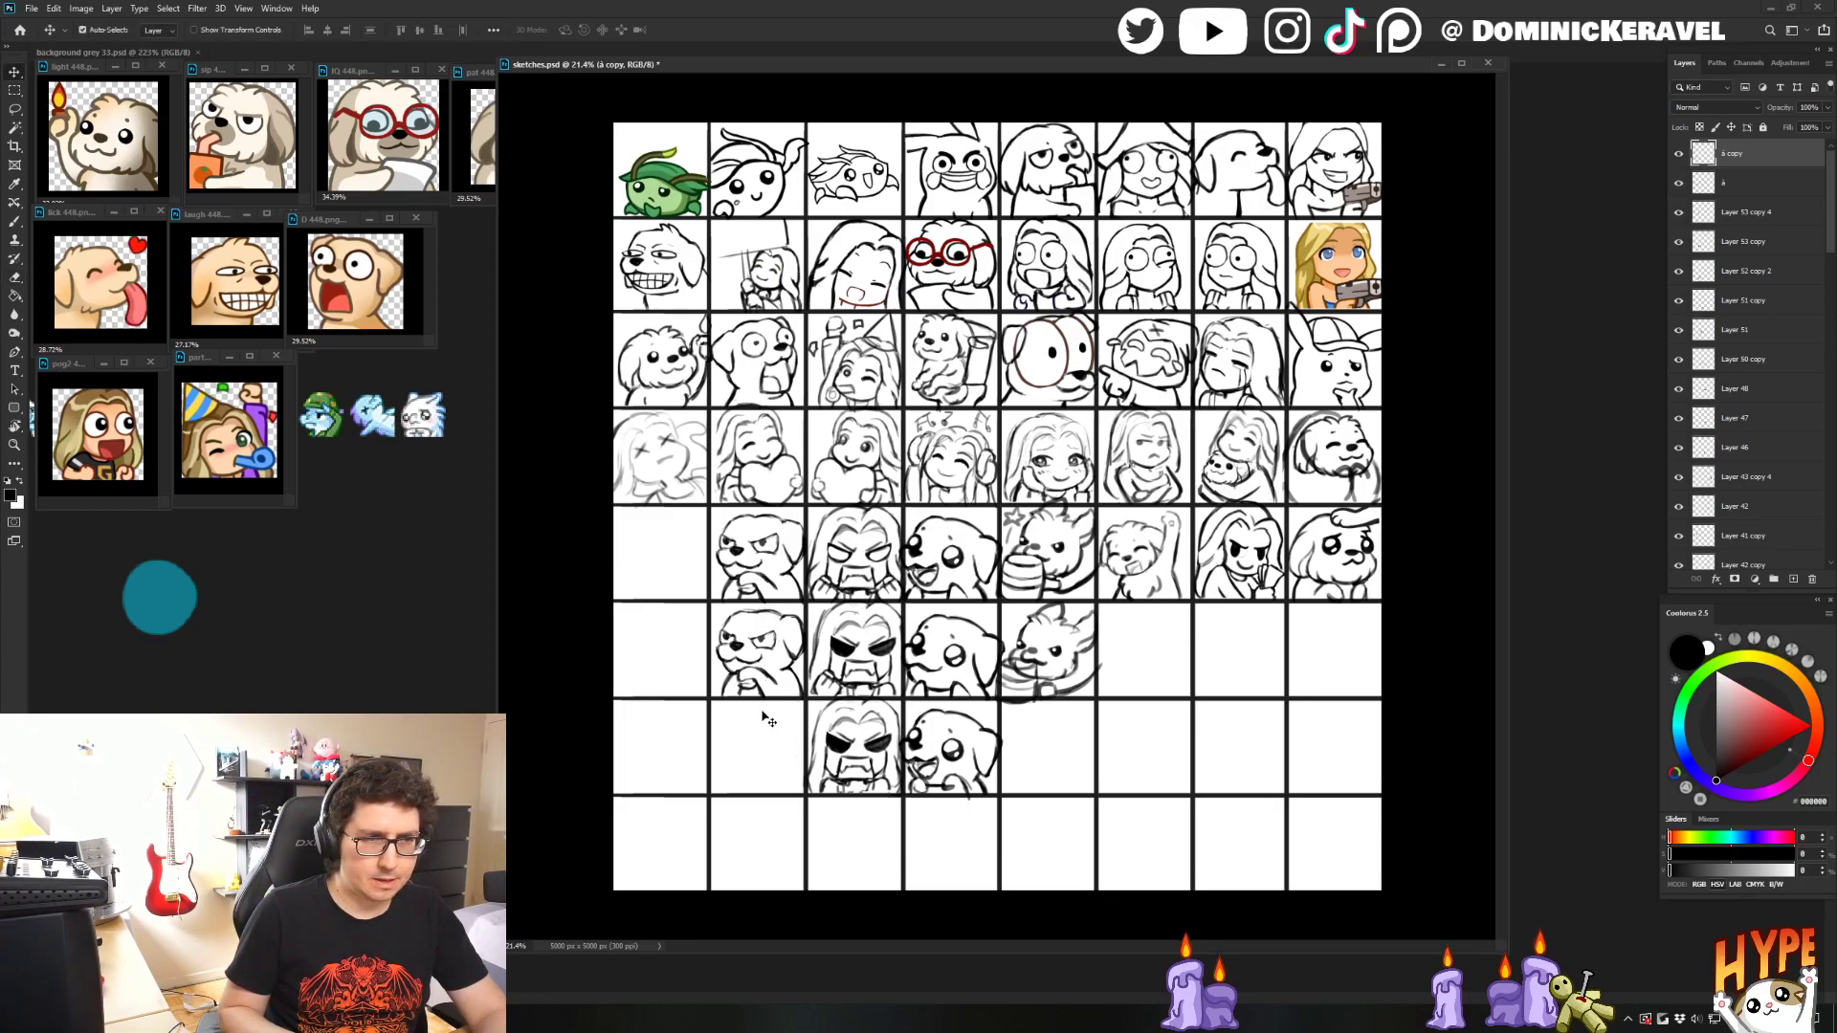
scroll(738, 437, up, 5)
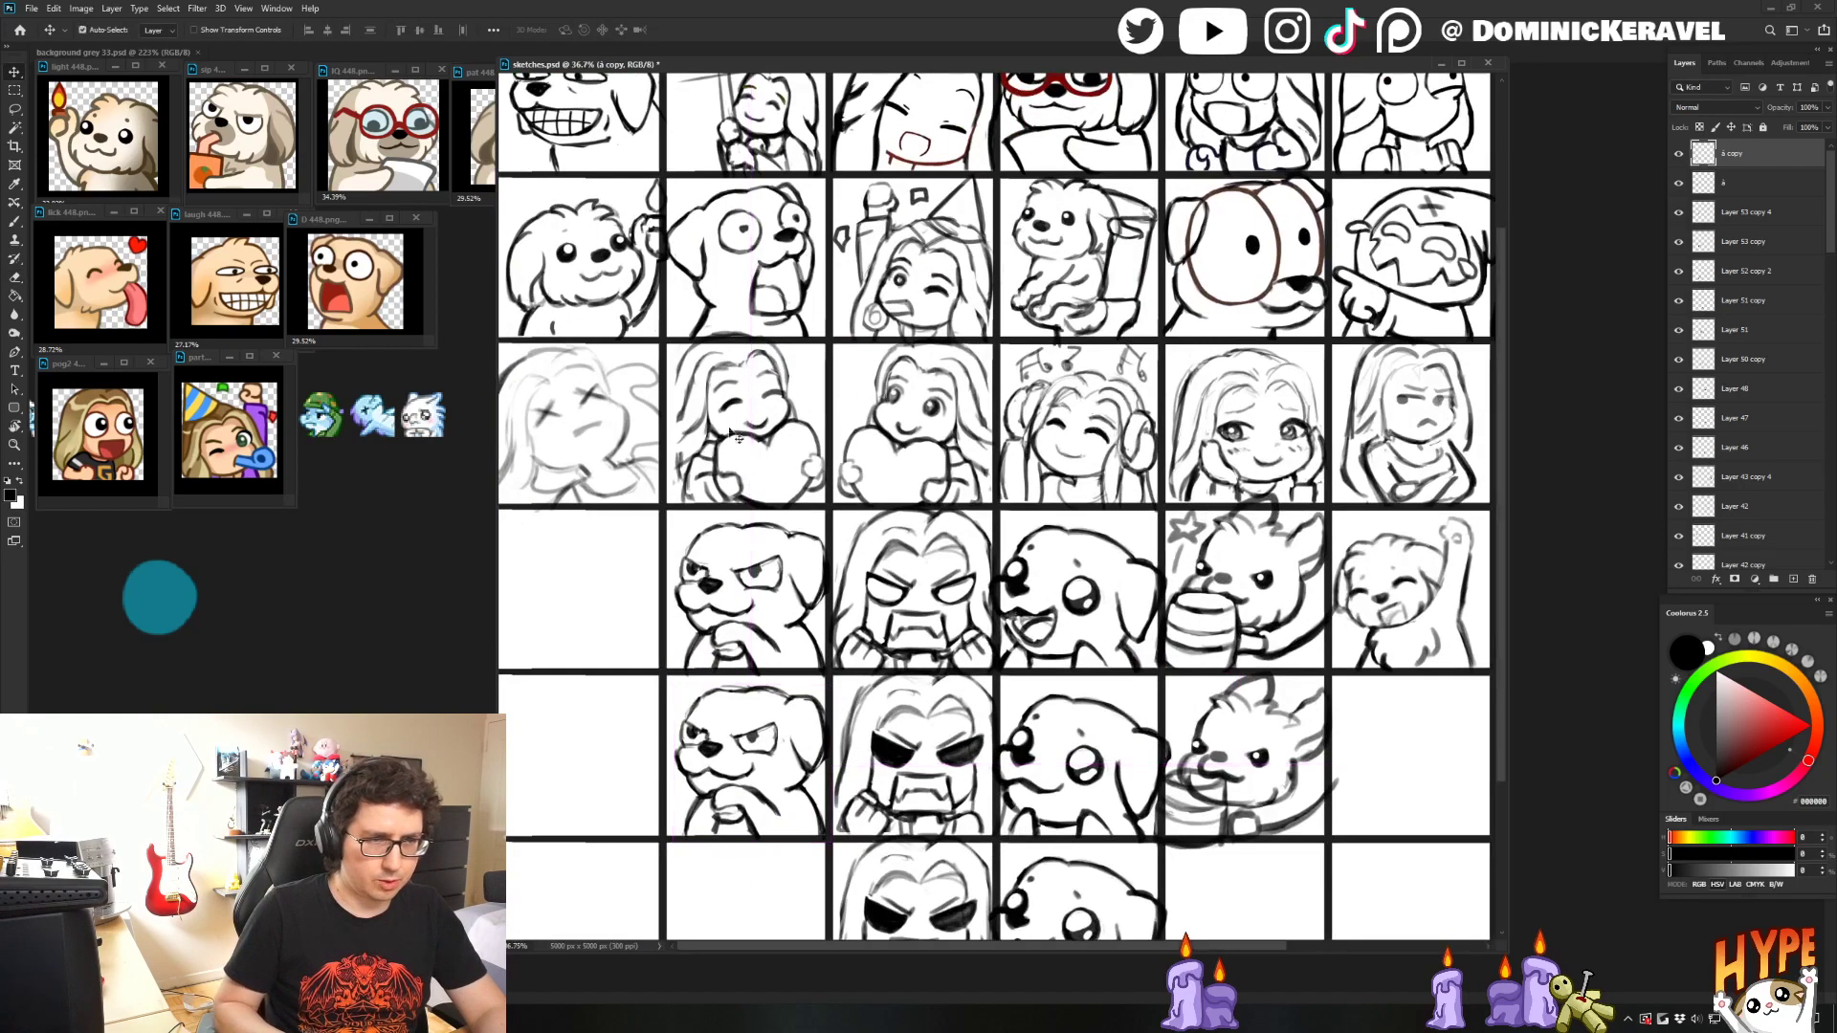
- Return to the original scheming dog's layer, touch up its forehead outline with eraser and brush, and save the document
click(718, 593)
key(e)
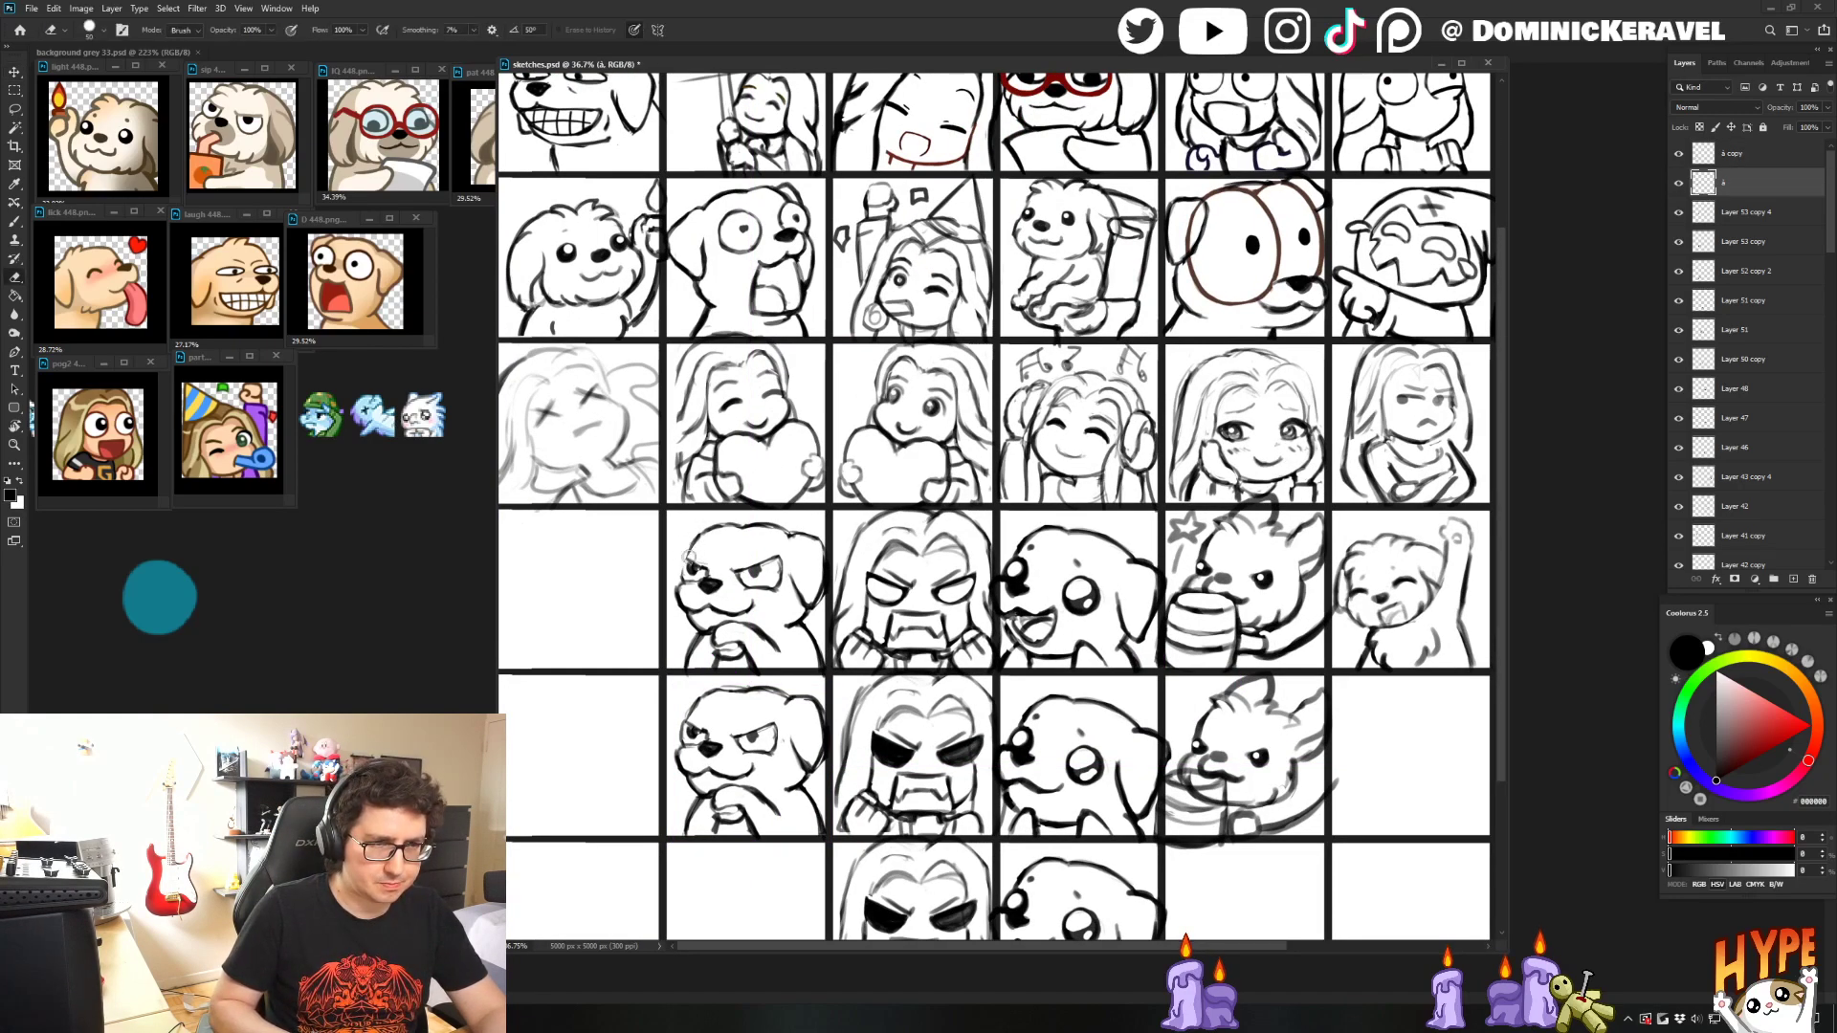
key(b)
key(e)
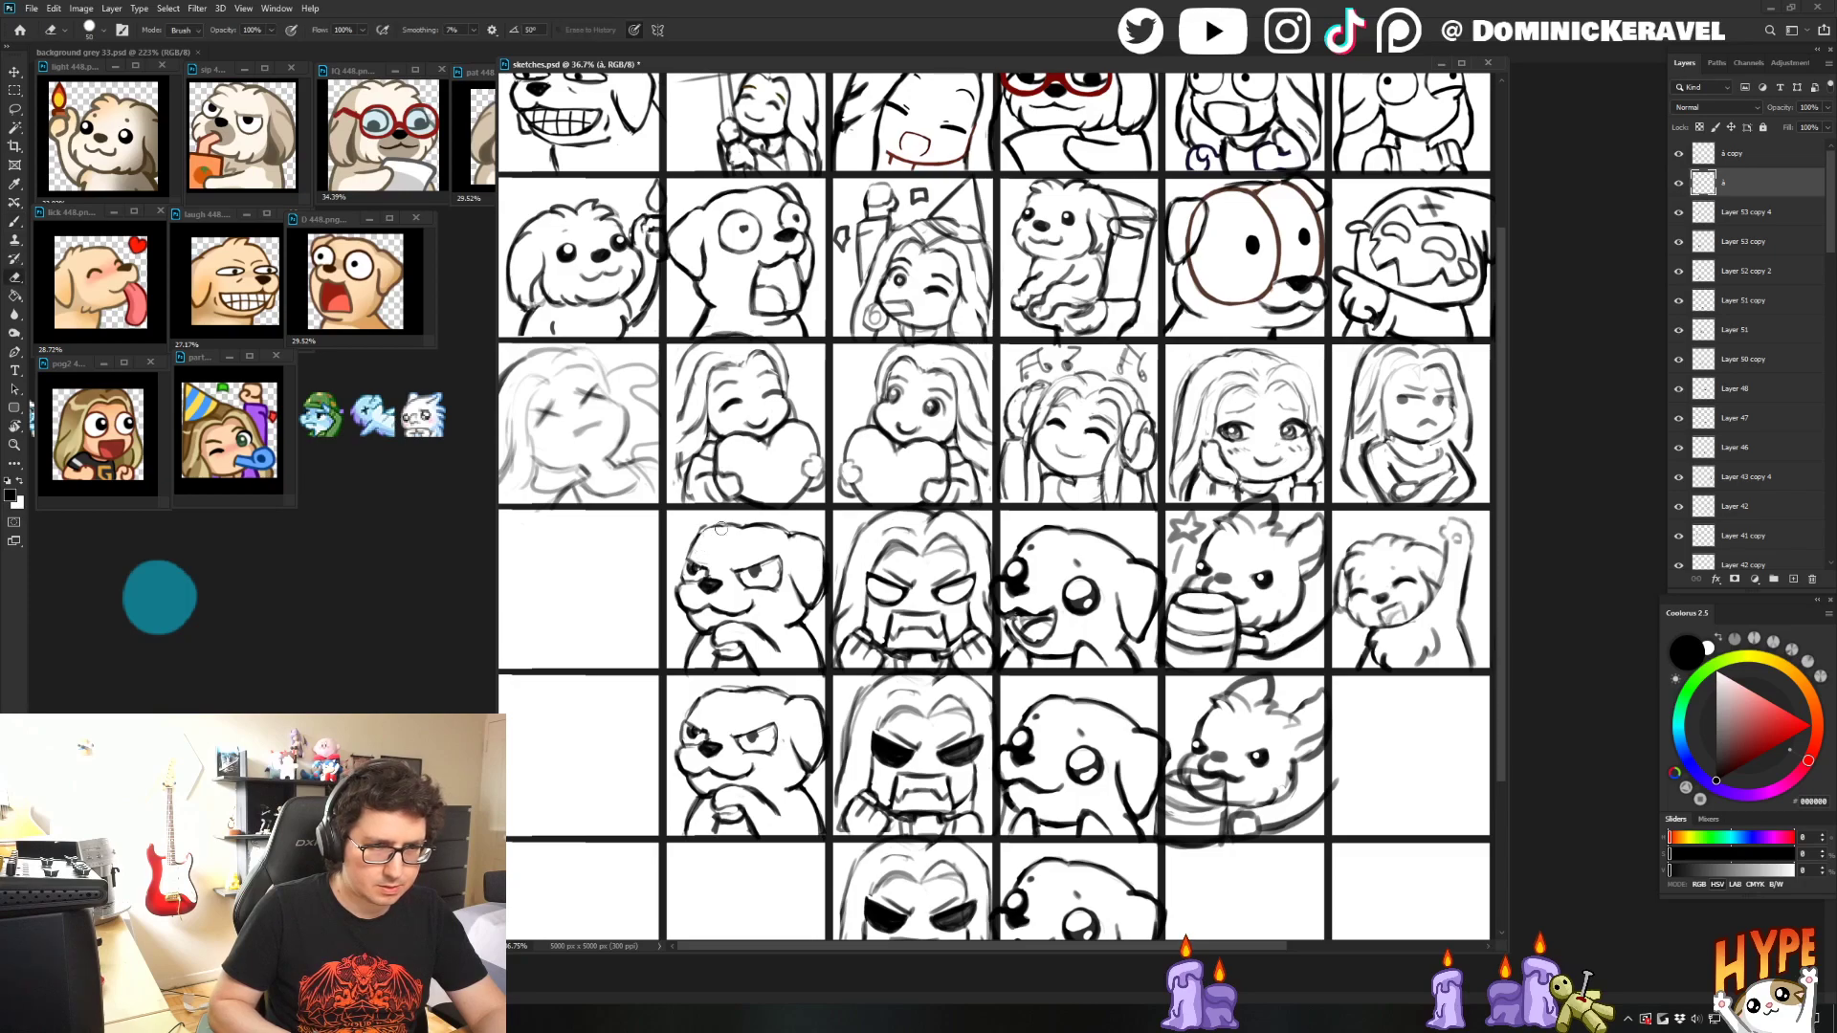
key(b)
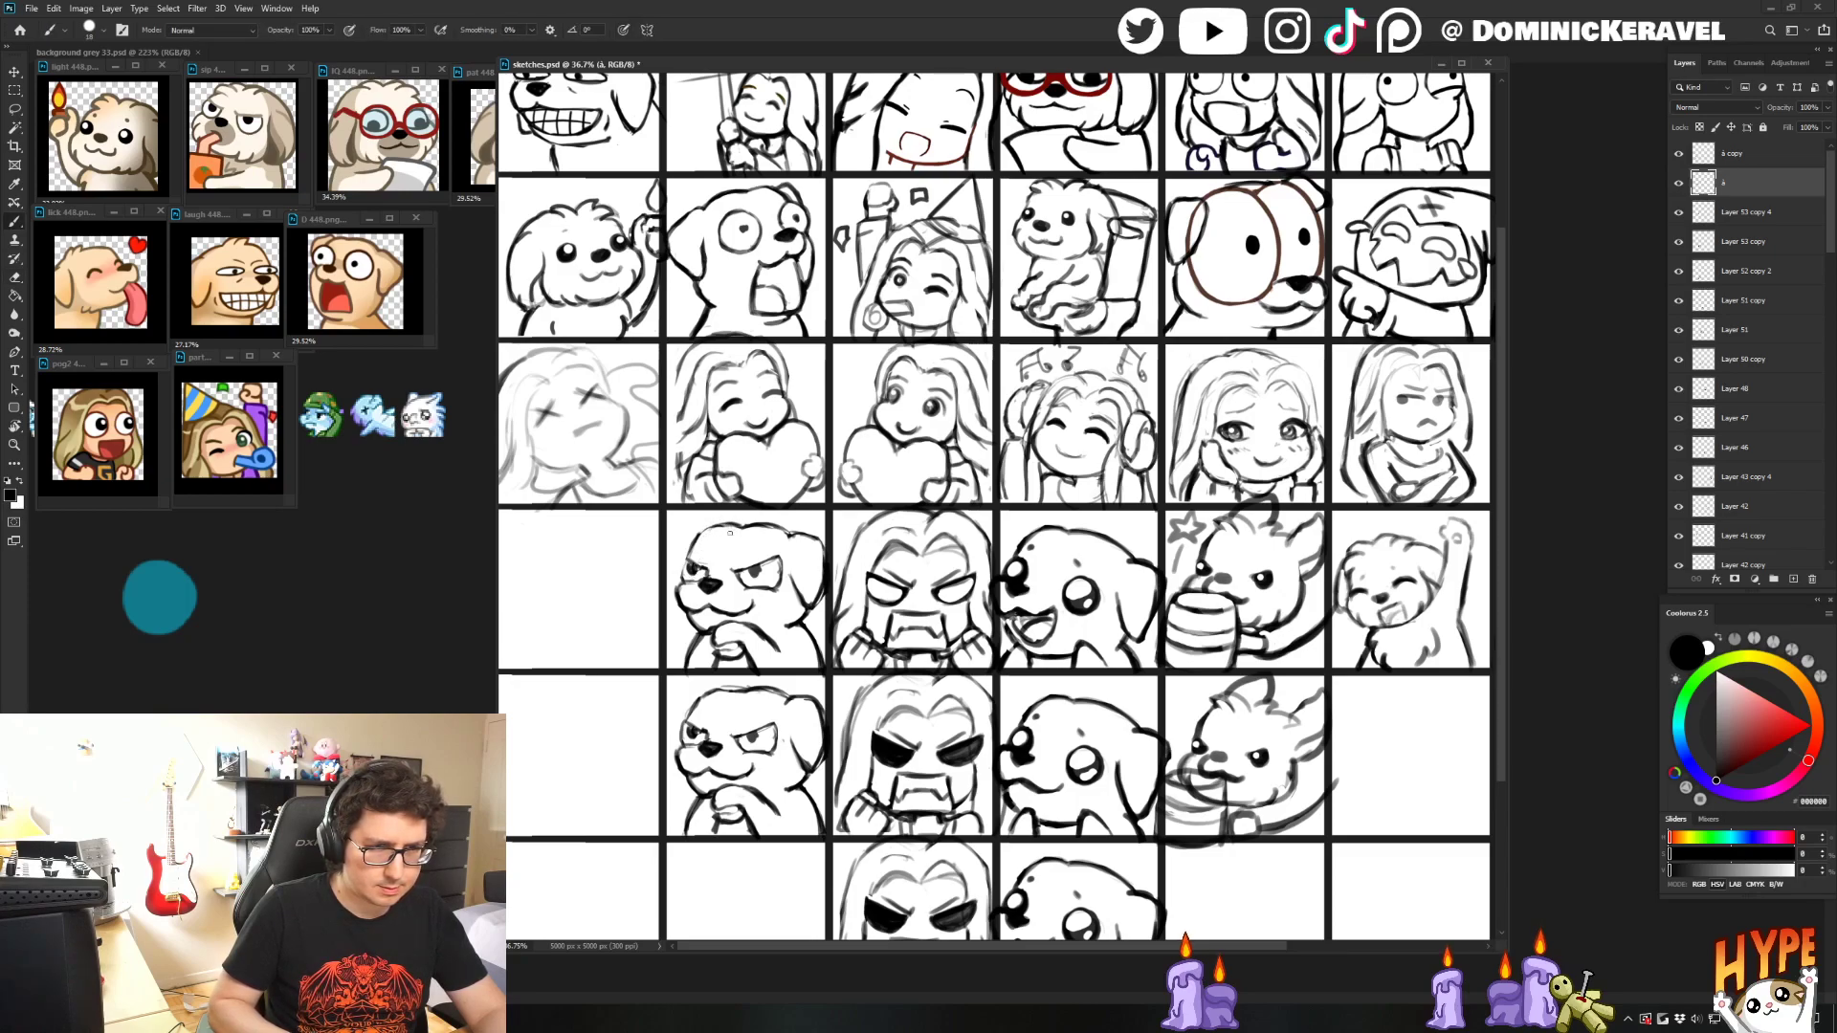
key(e)
key(b)
drag(830, 525, 754, 526)
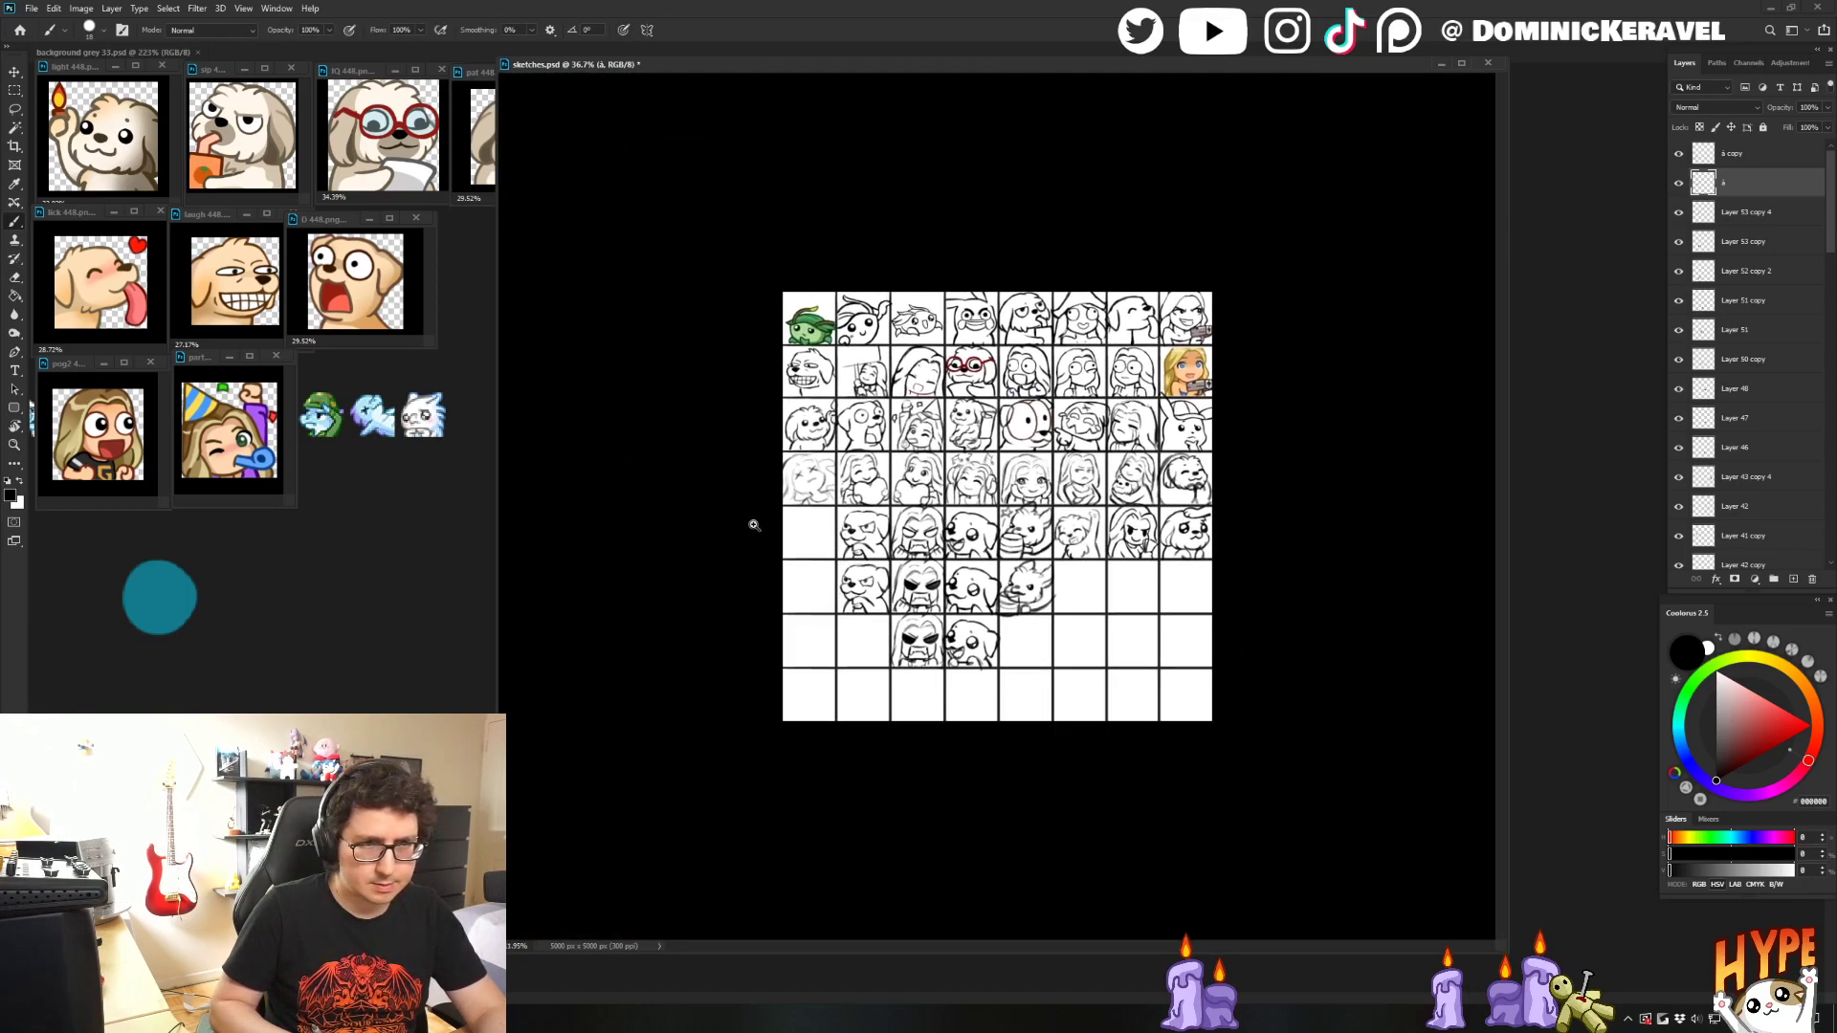
key(v)
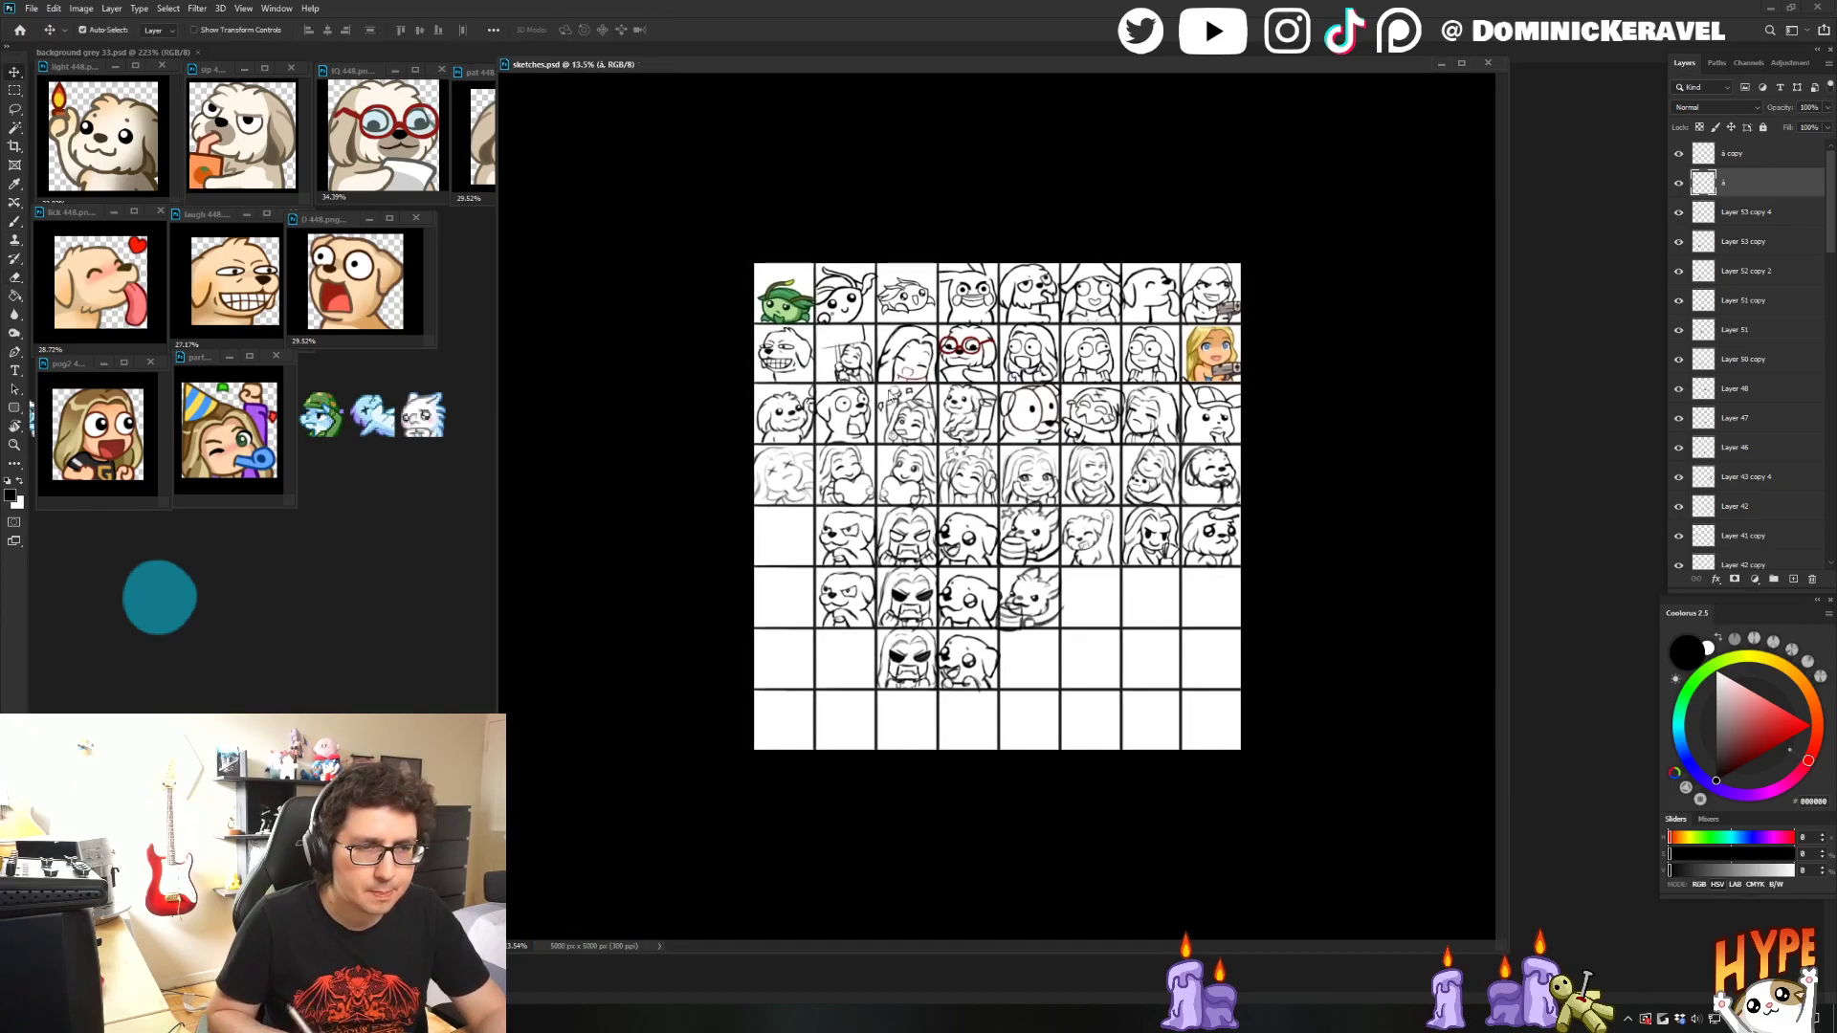
- Retouch the original scheming dog's lower face and raised hand area with small eraser and brush strokes
scroll(894, 502, up, 3)
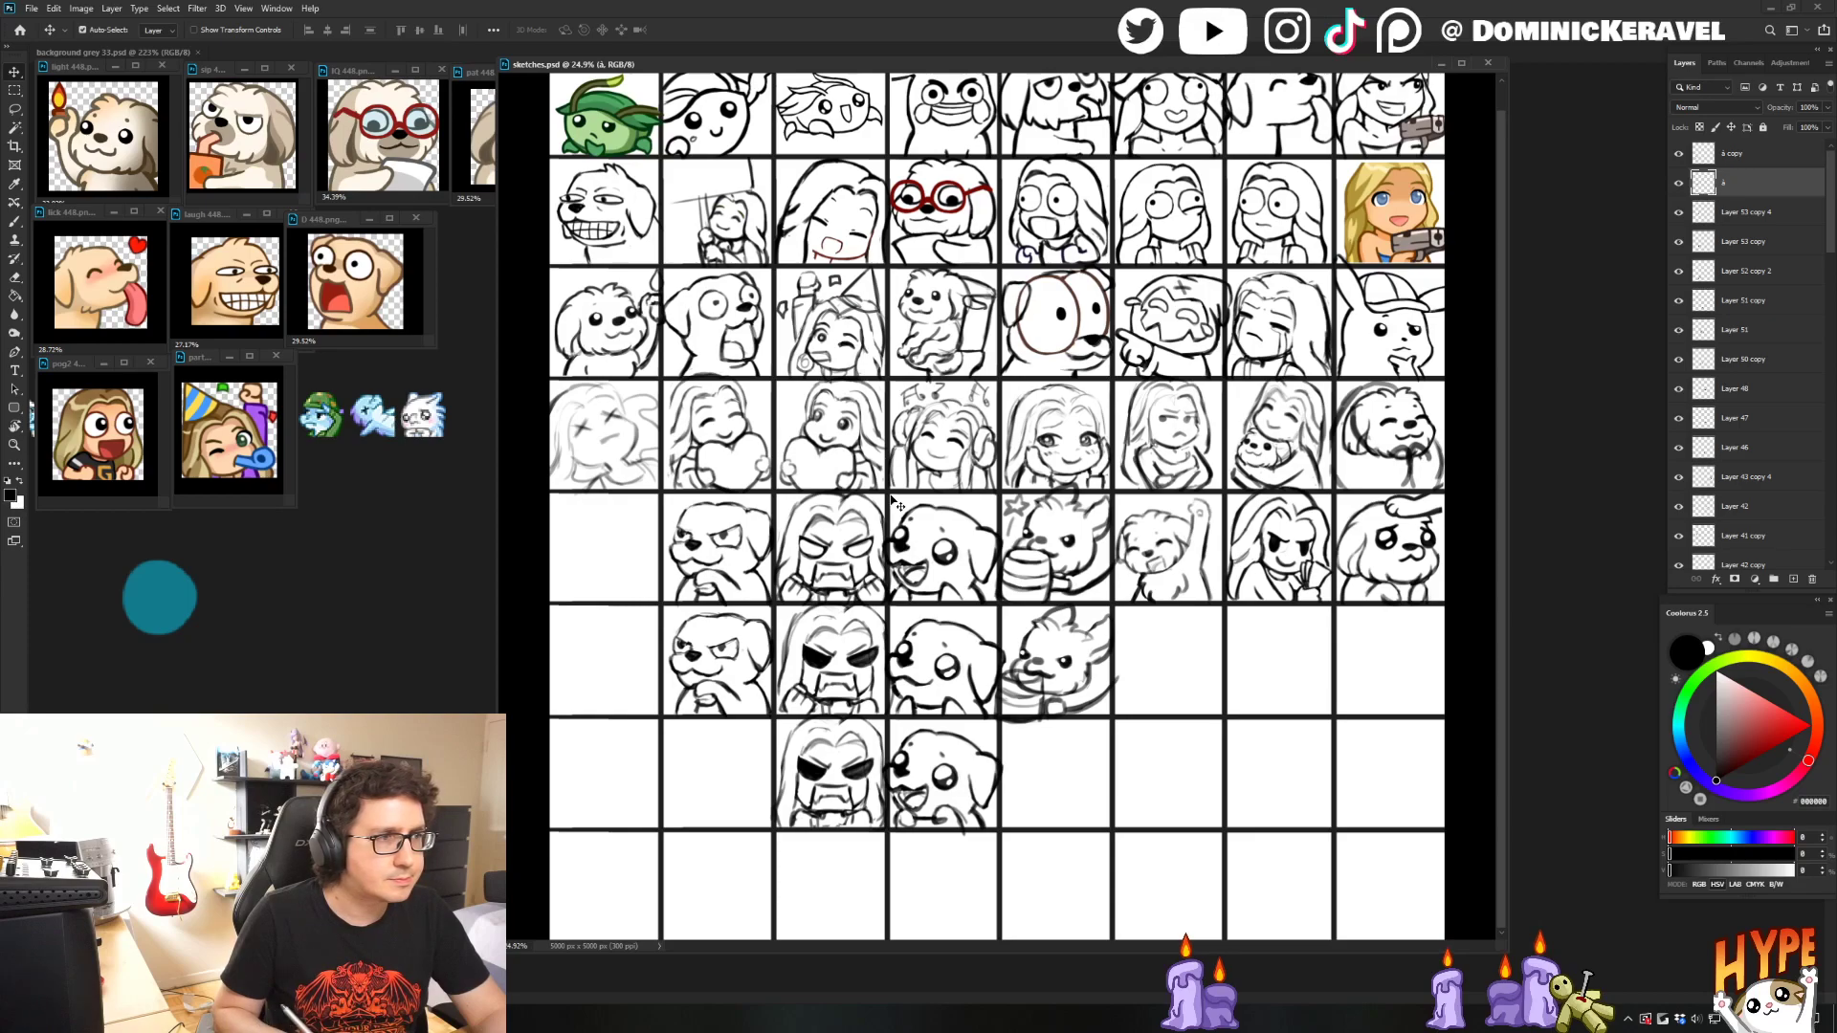
key(b)
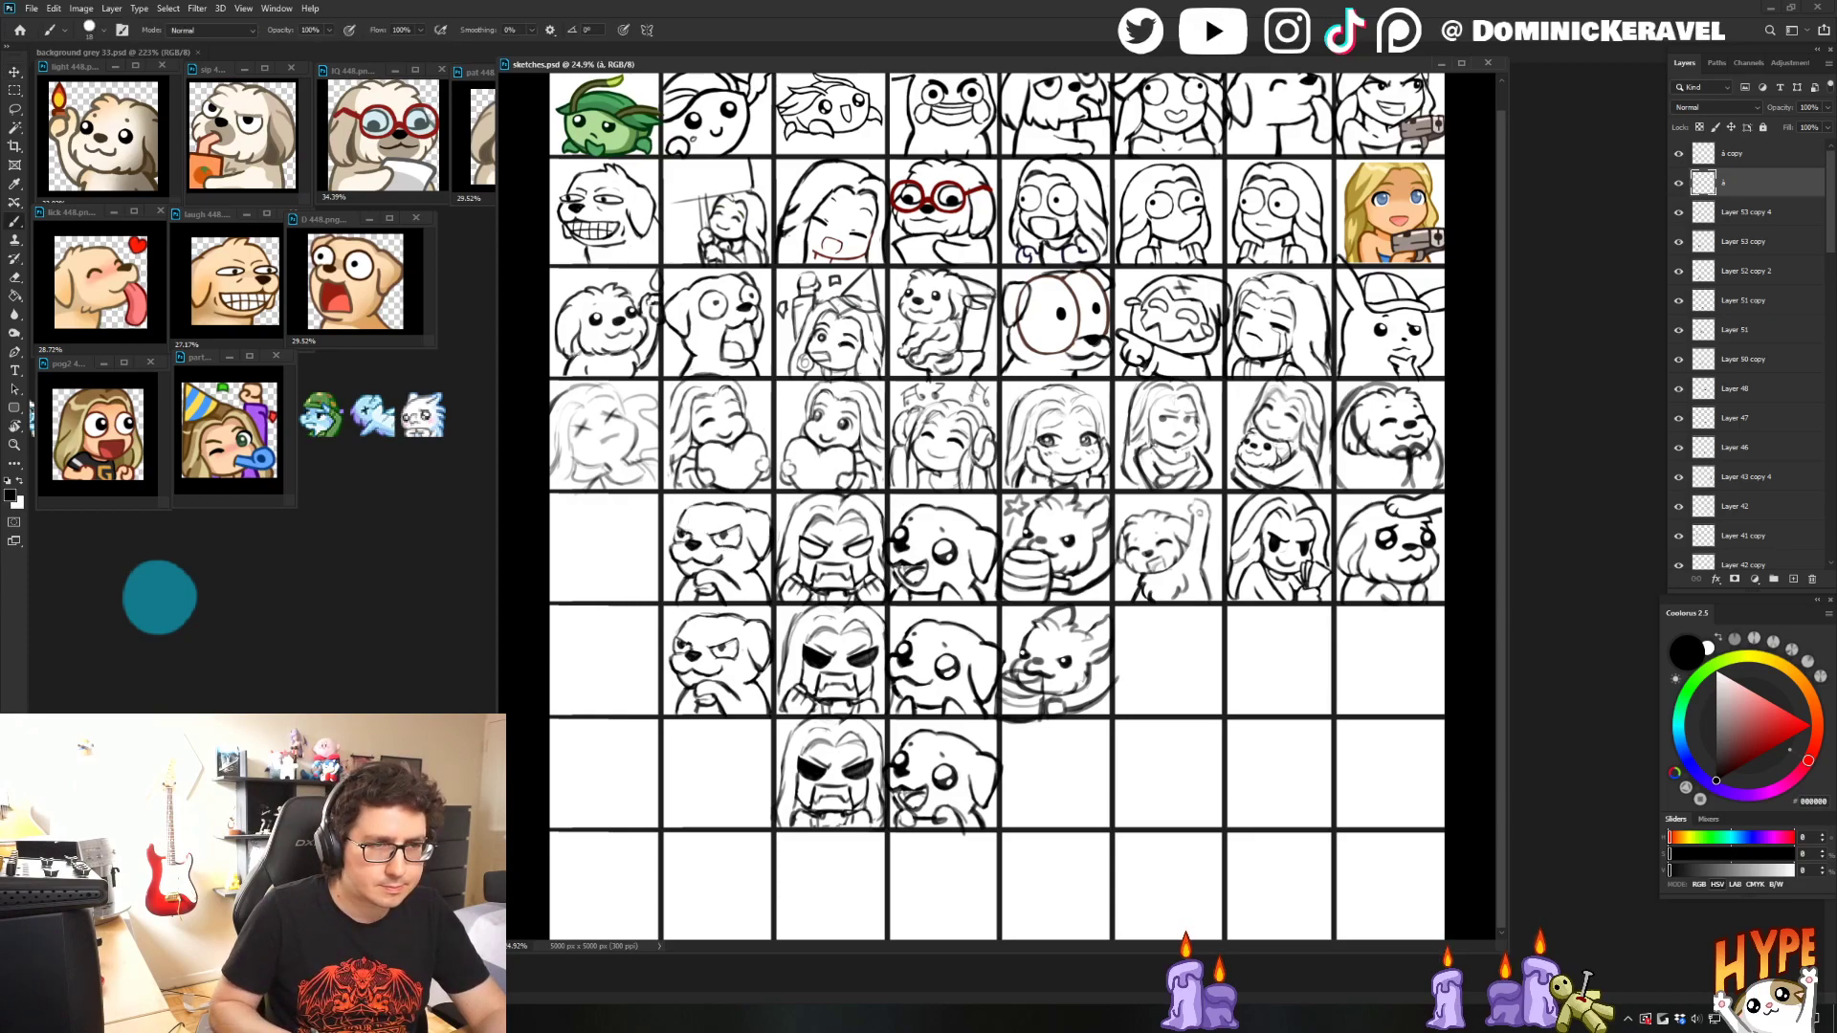
key(e)
mouse_move(723, 561)
mouse_down()
mouse_move(695, 565)
mouse_move(722, 558)
mouse_up()
key(b)
key(e)
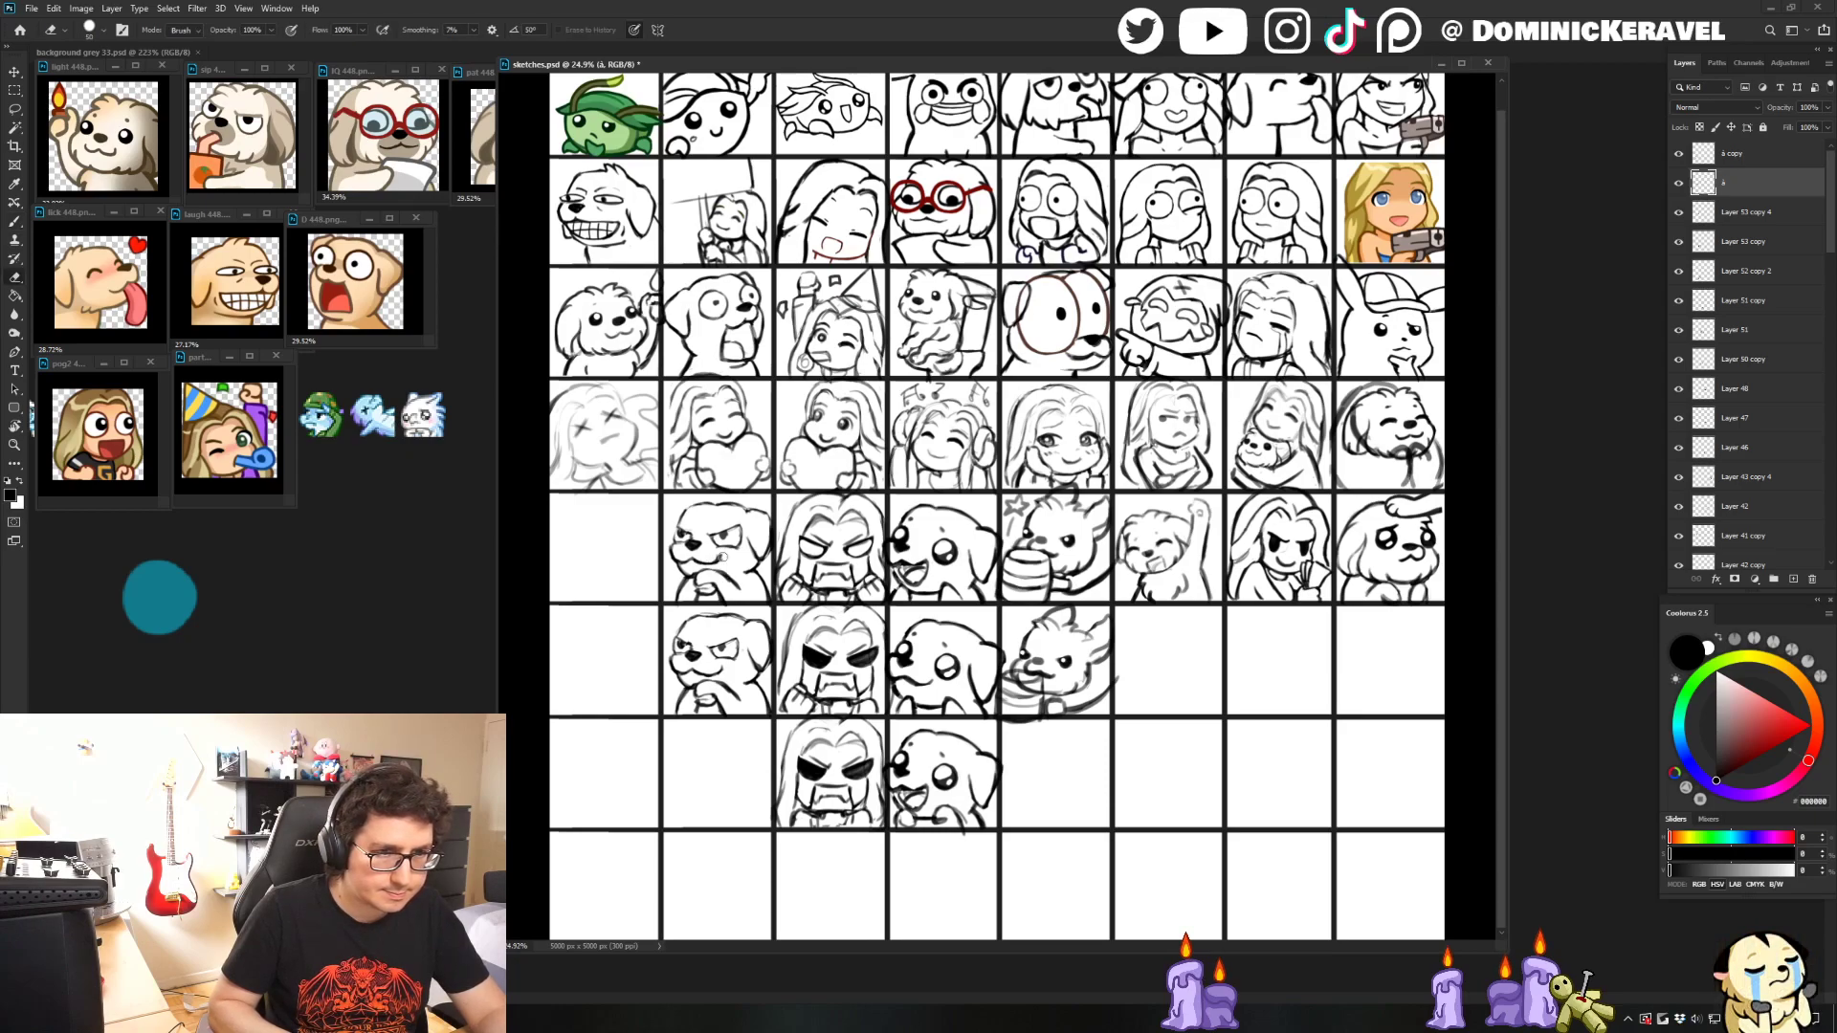
key(b)
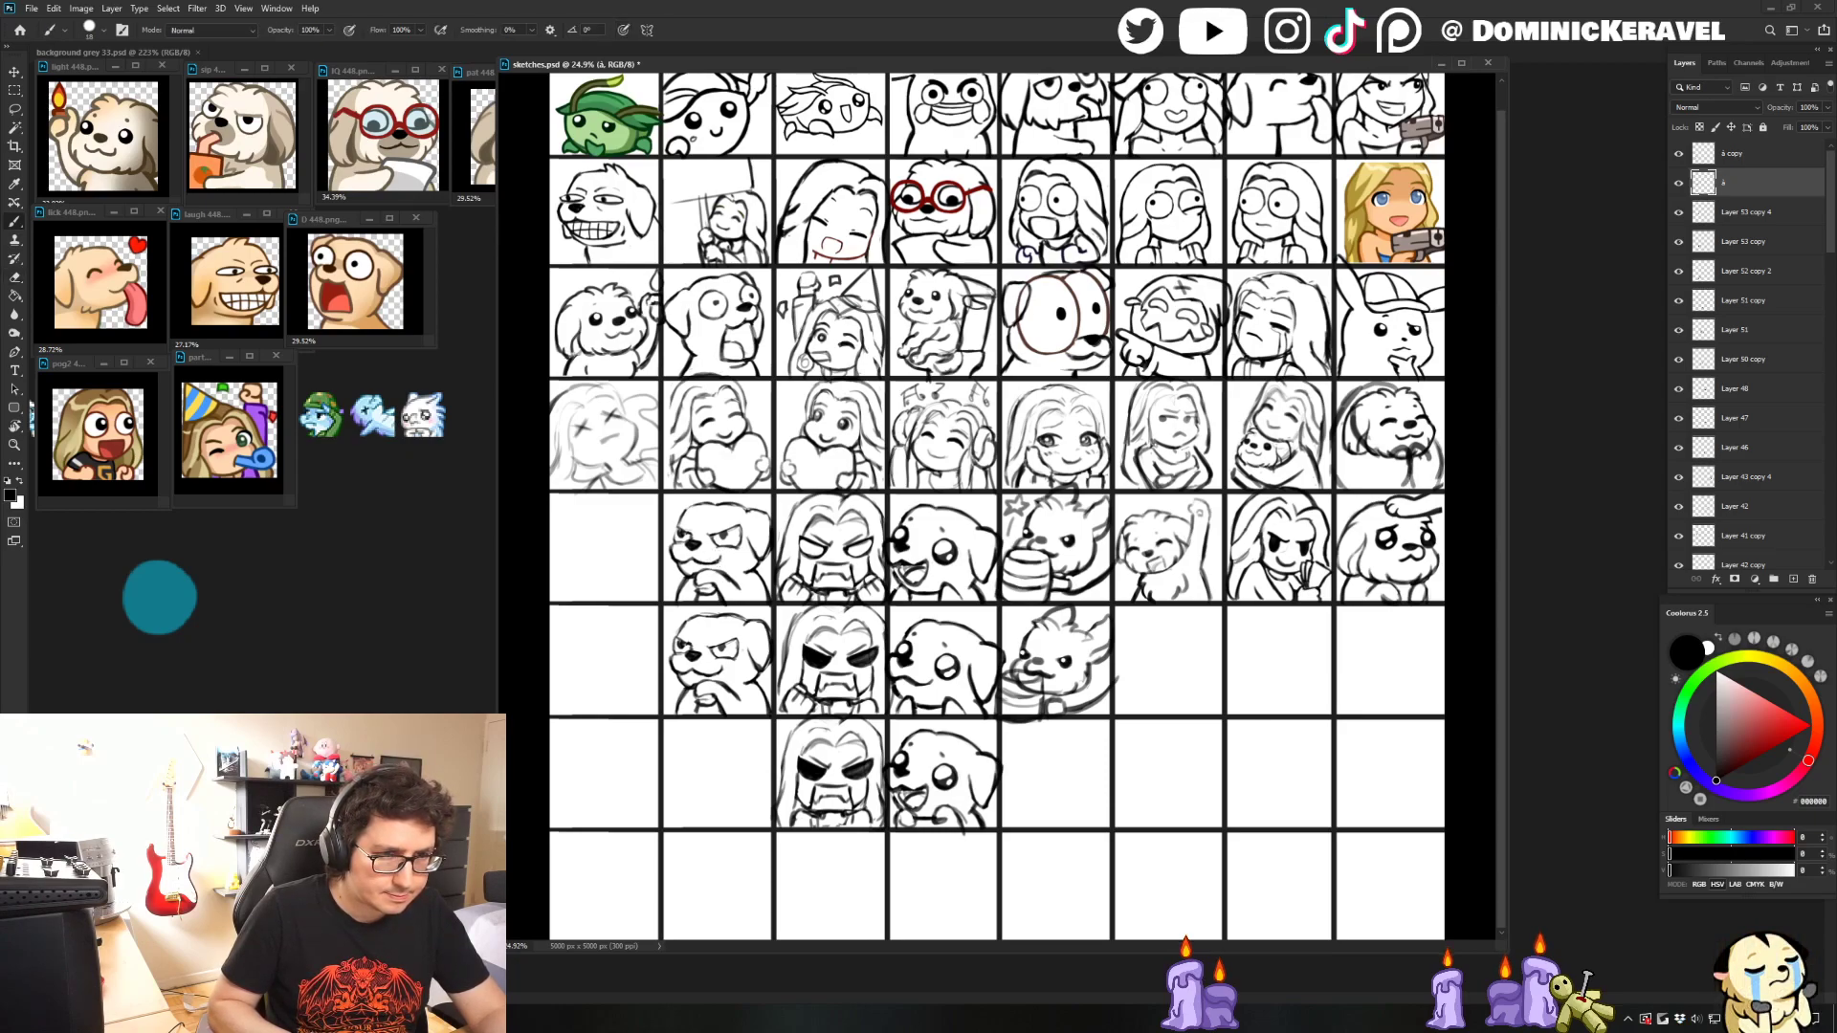
mouse_move(733, 569)
mouse_down()
mouse_move(690, 578)
mouse_move(747, 606)
mouse_up()
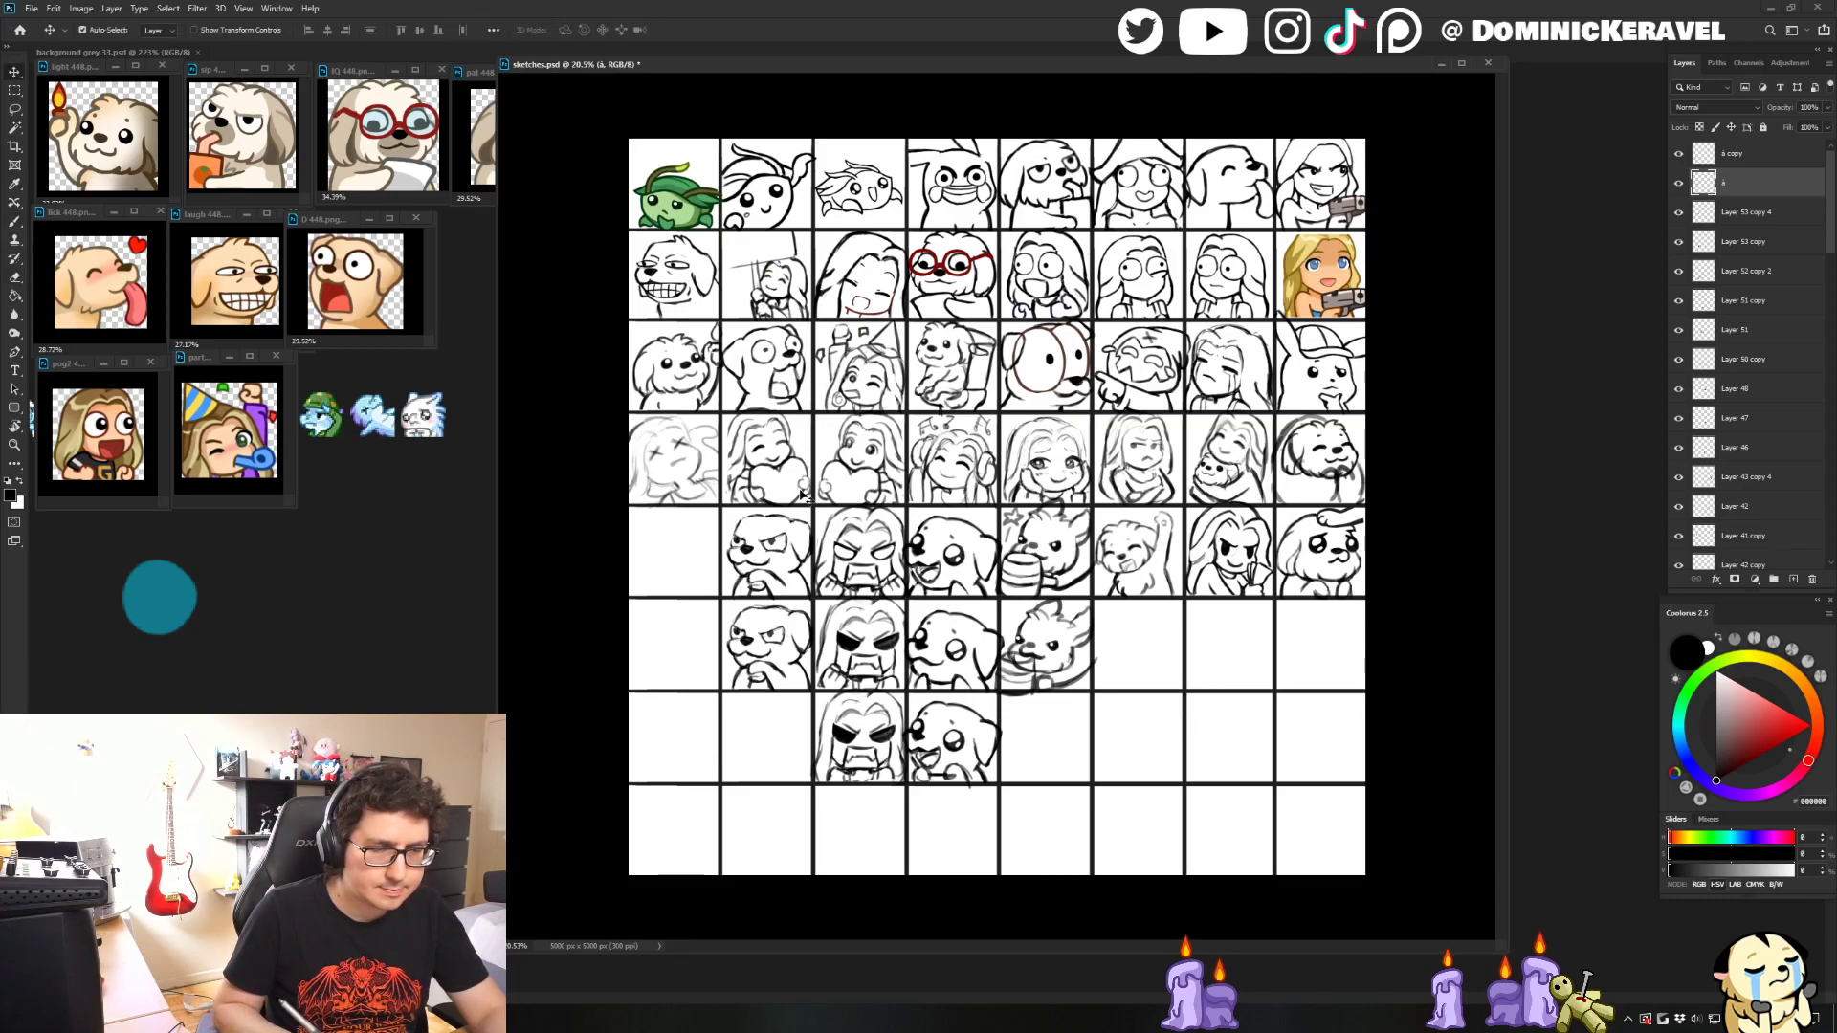
- Check the scheming dog against the whole sketch grid and save sketches.psd
scroll(764, 574, up, 3)
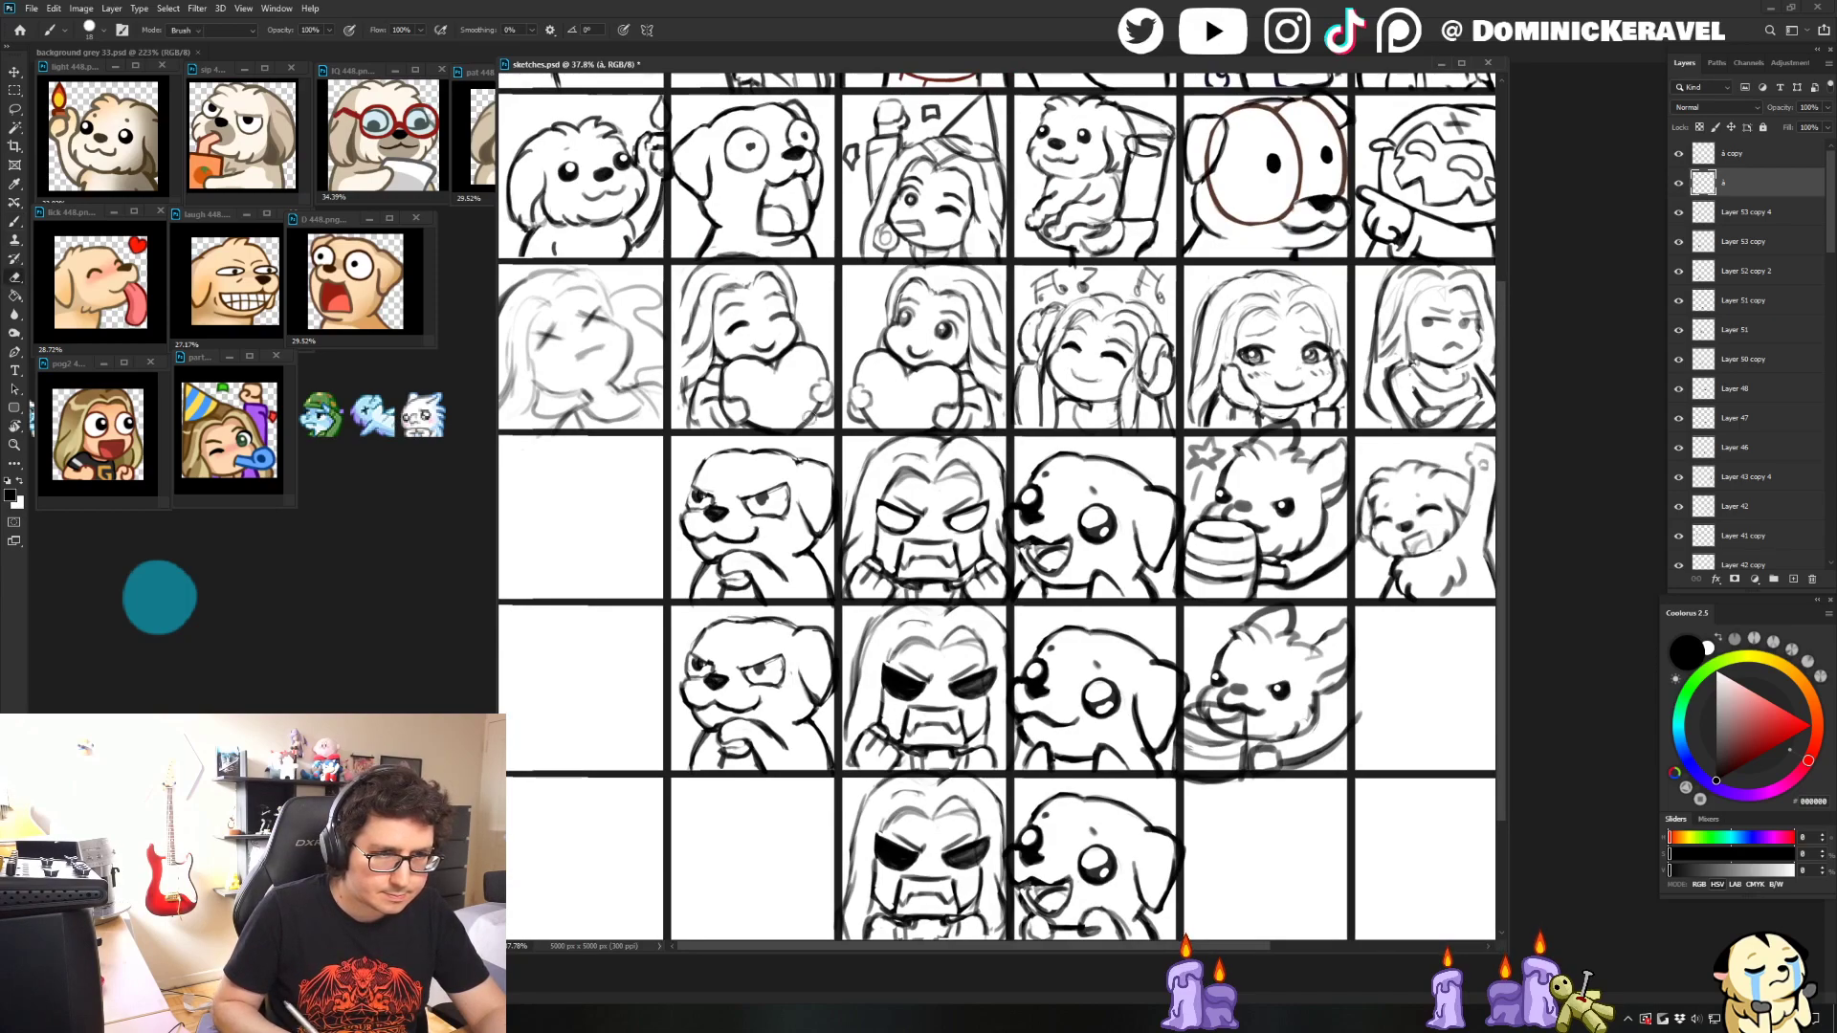
key(v)
scroll(806, 436, down, 3)
scroll(806, 436, up, 1)
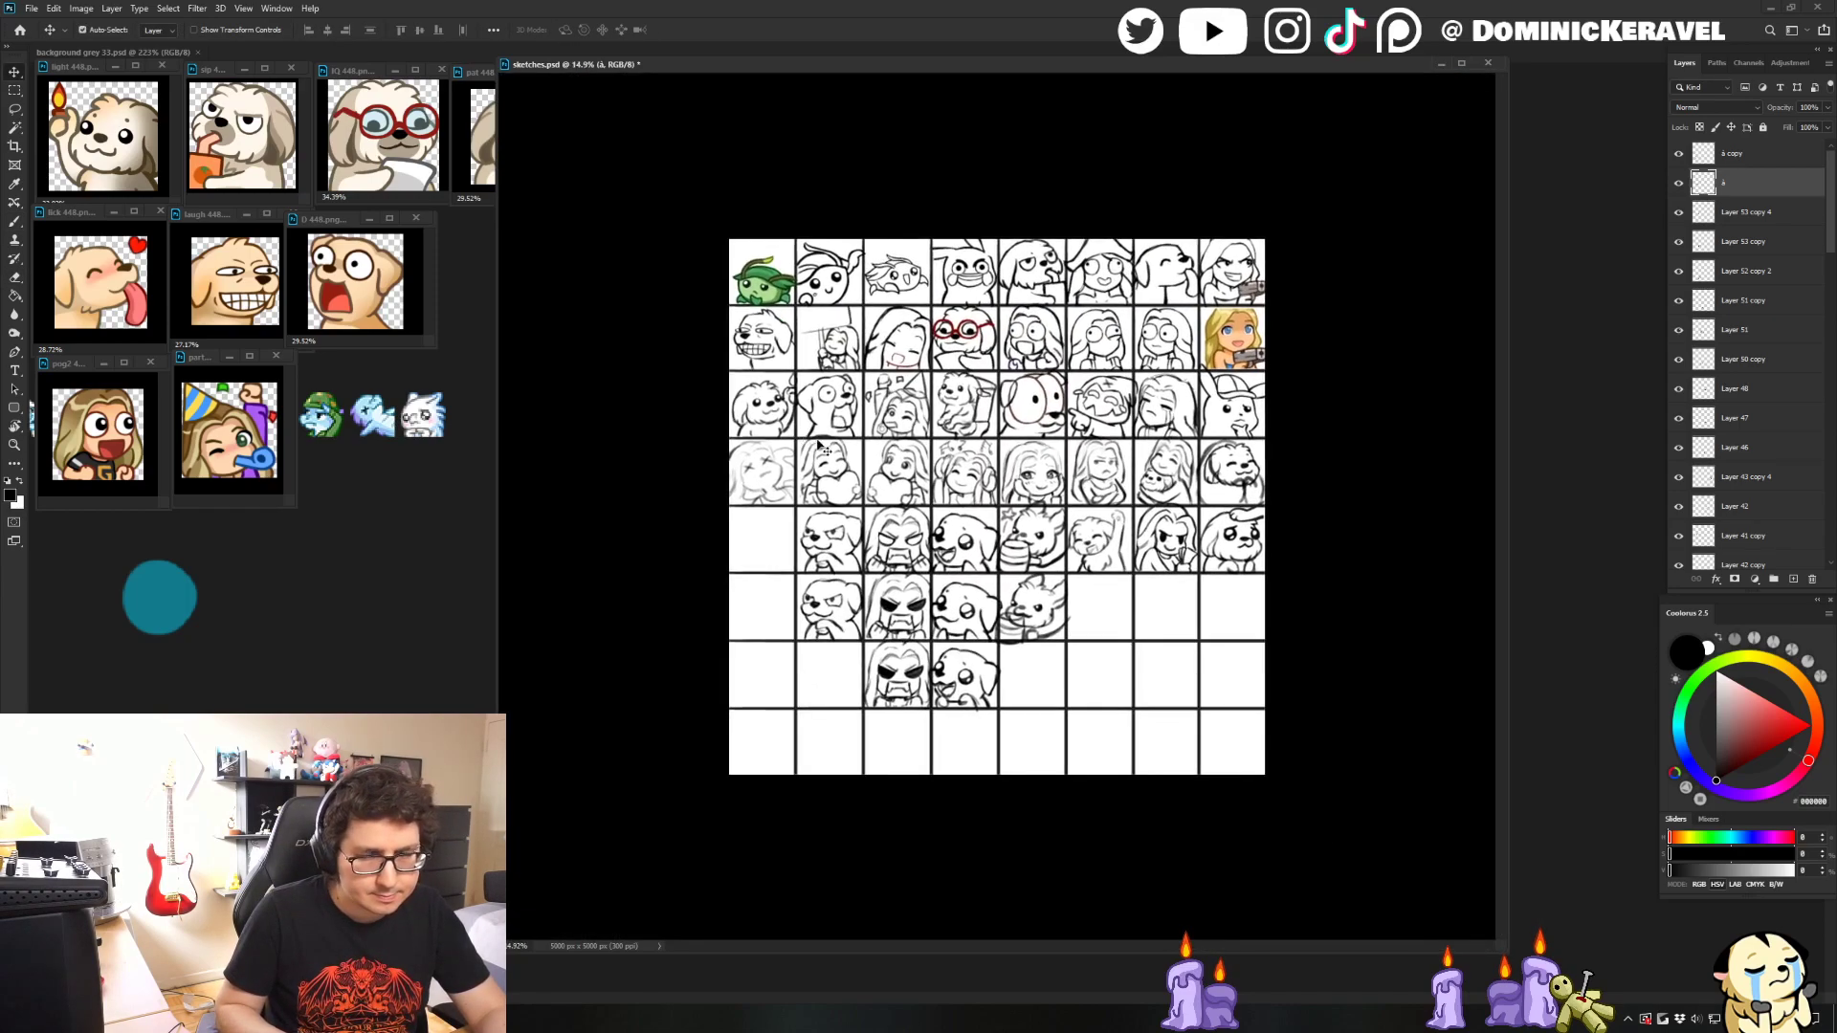
key(ctrl+s)
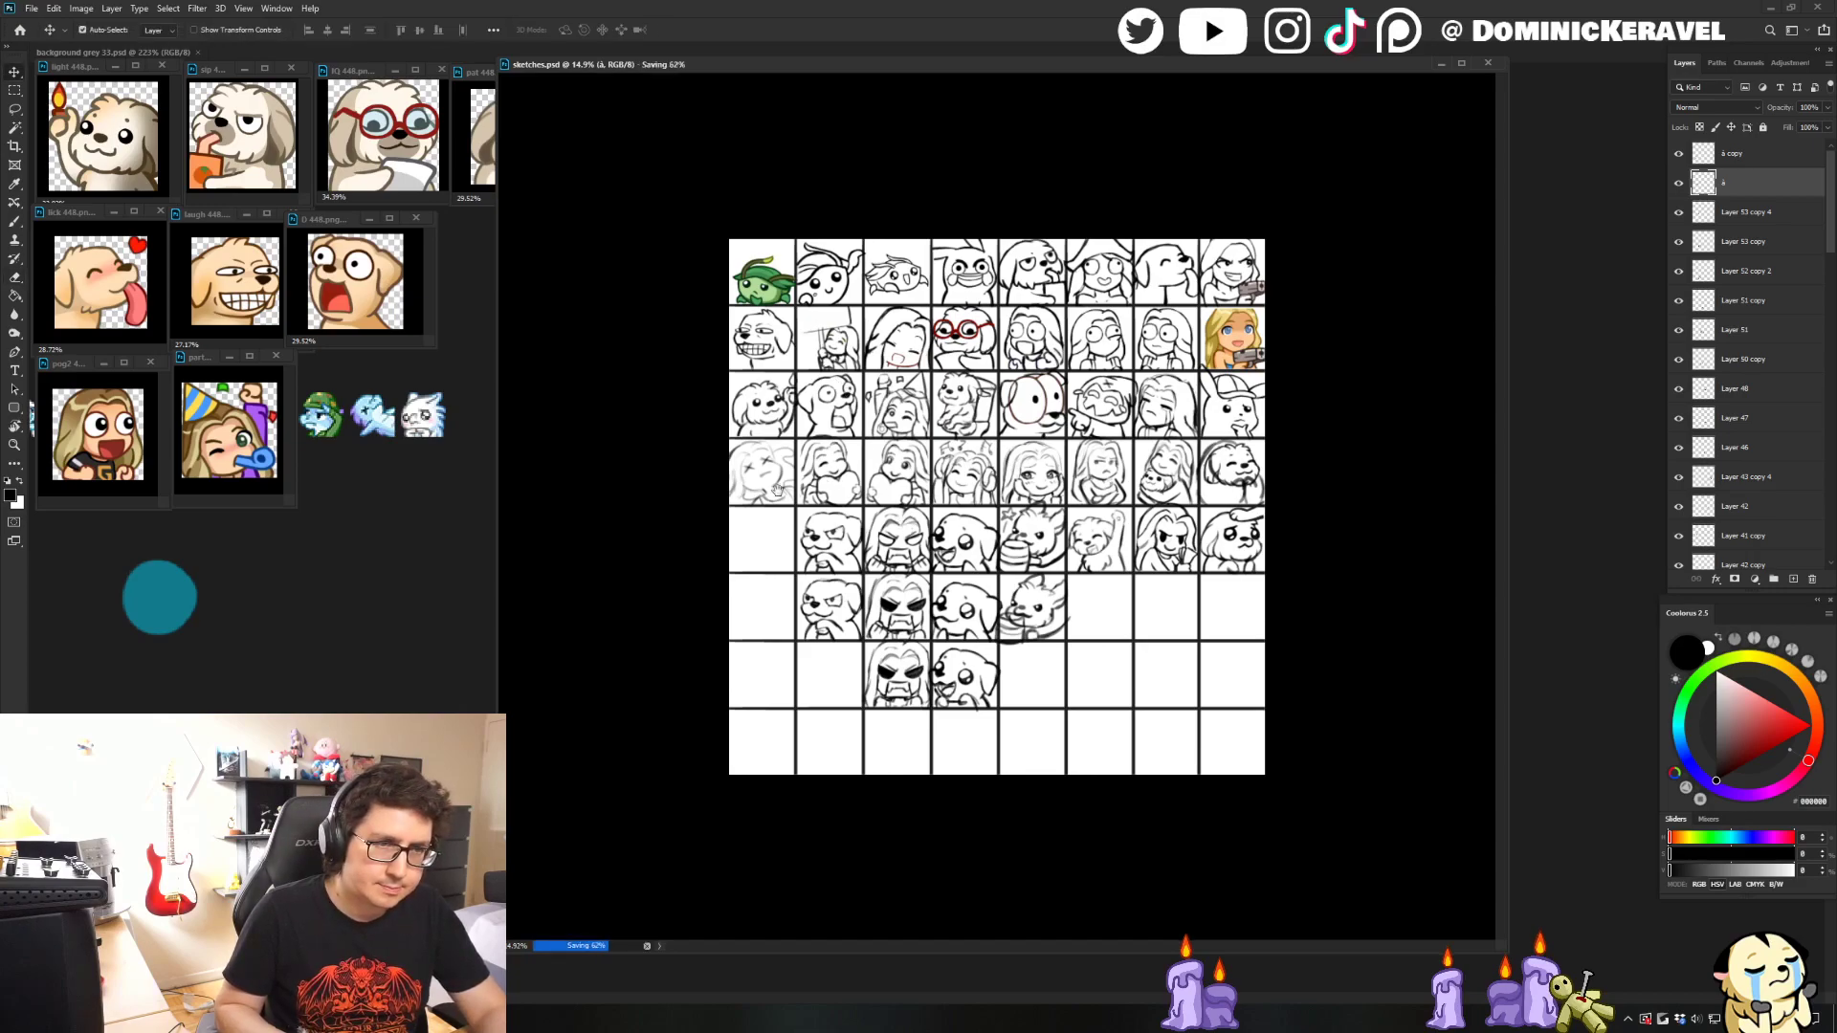
- Remove the outdated scheming dog duplicate and place a new copy of the refined original in the cell directly below it
scroll(794, 536, up, 2)
key(l)
key(v)
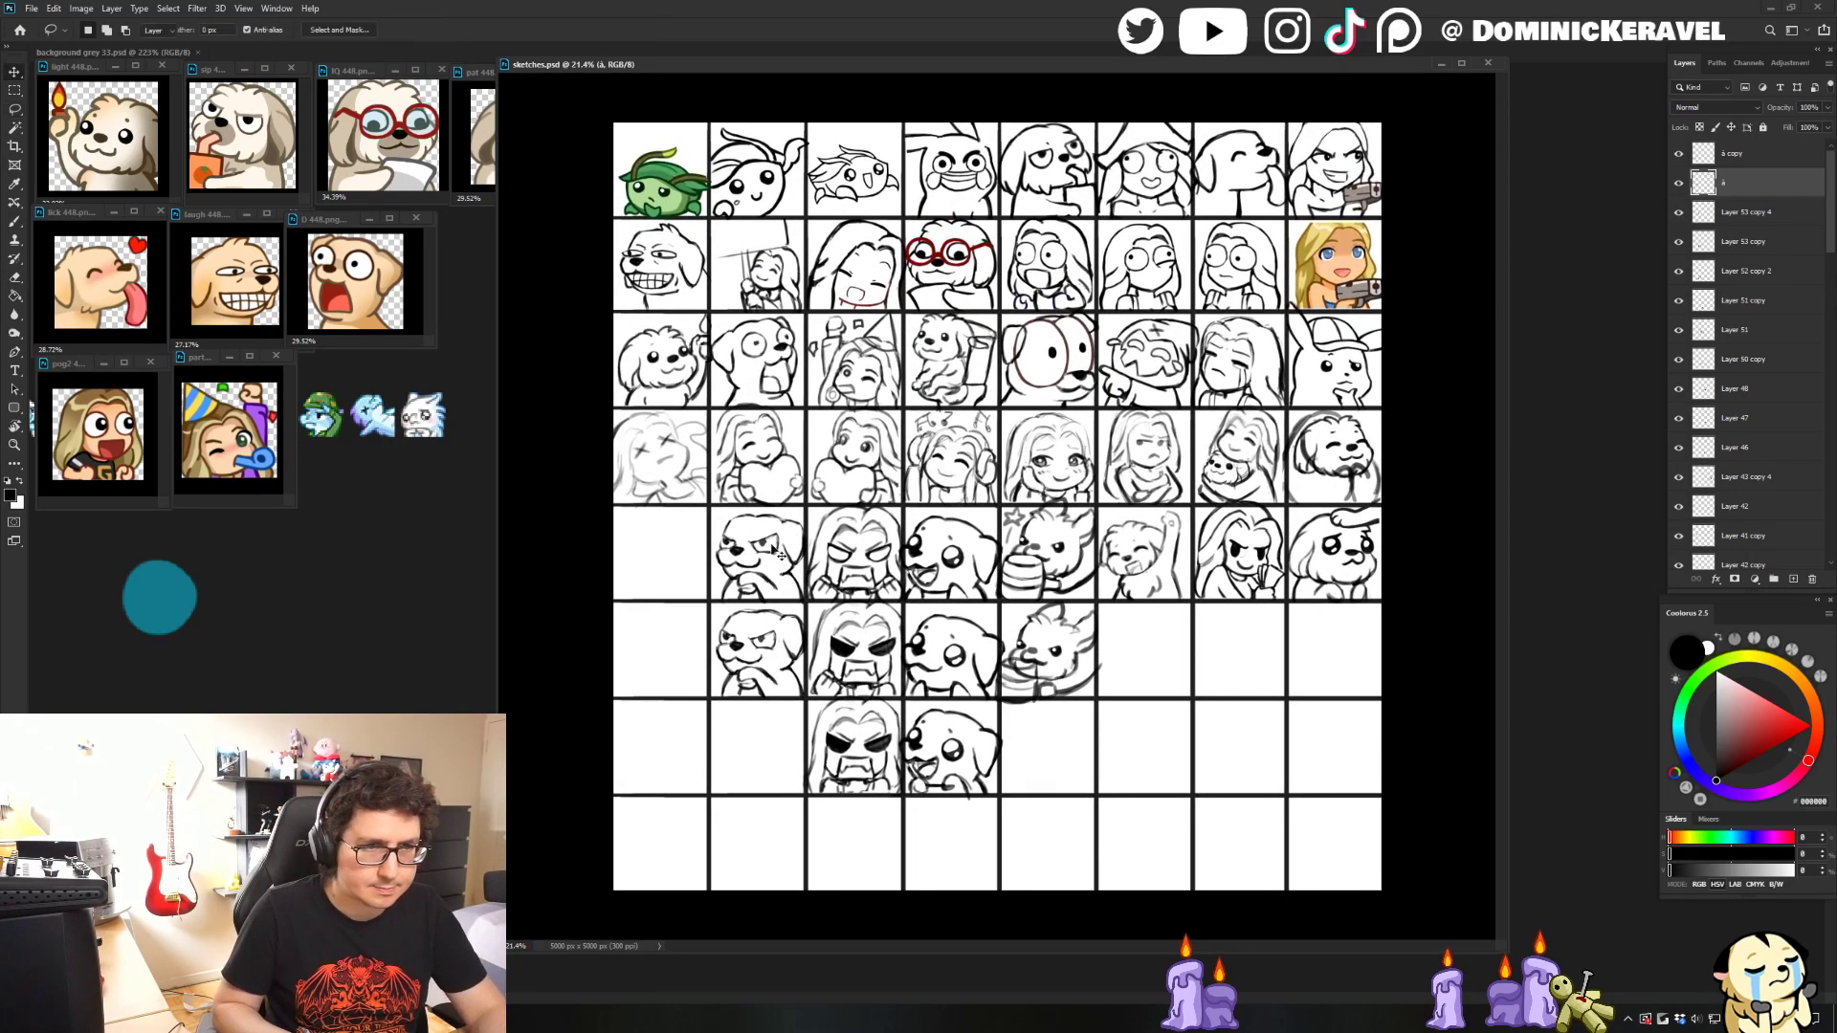
click(762, 641)
key(ctrl+z)
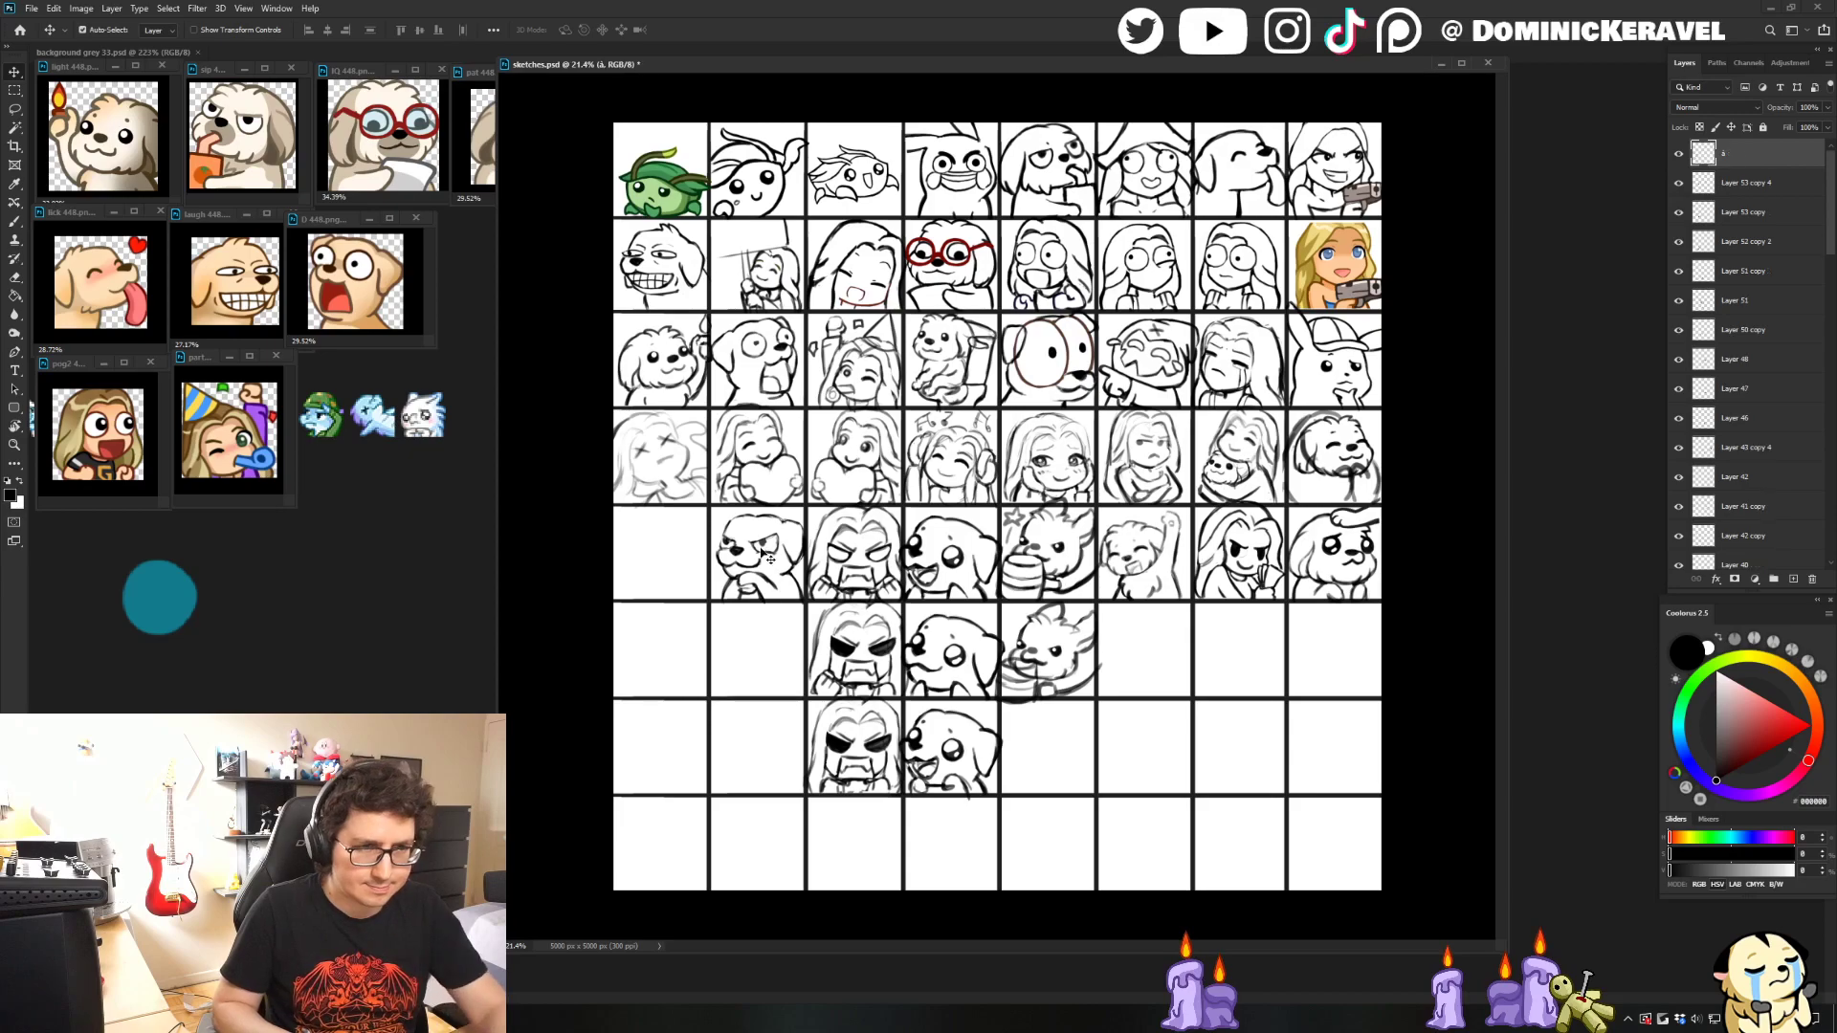
mouse_move(763, 546)
mouse_down()
mouse_move(777, 636)
mouse_move(697, 687)
mouse_move(673, 635)
mouse_move(735, 629)
mouse_move(723, 650)
mouse_up()
scroll(776, 636, up, 1)
- Rework the forehead and brow lines of the scheming dog's copy with small eraser and brush strokes
key(l)
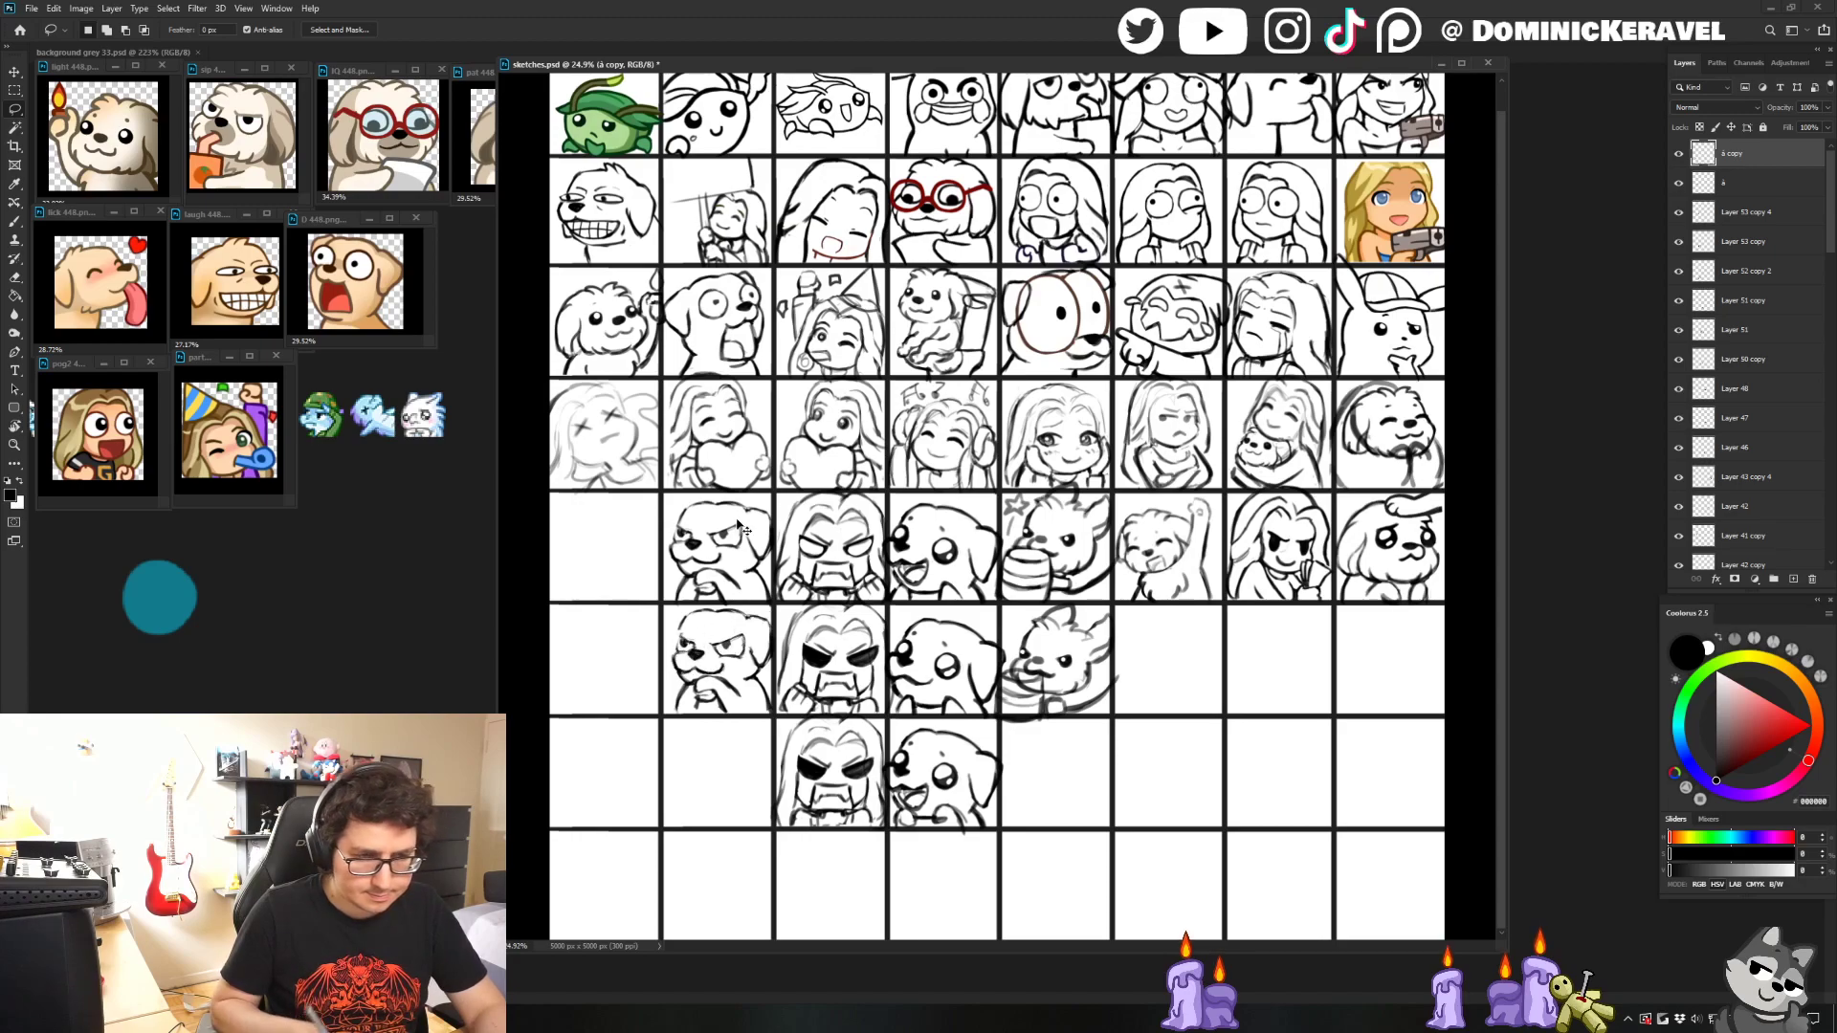
scroll(741, 527, up, 3)
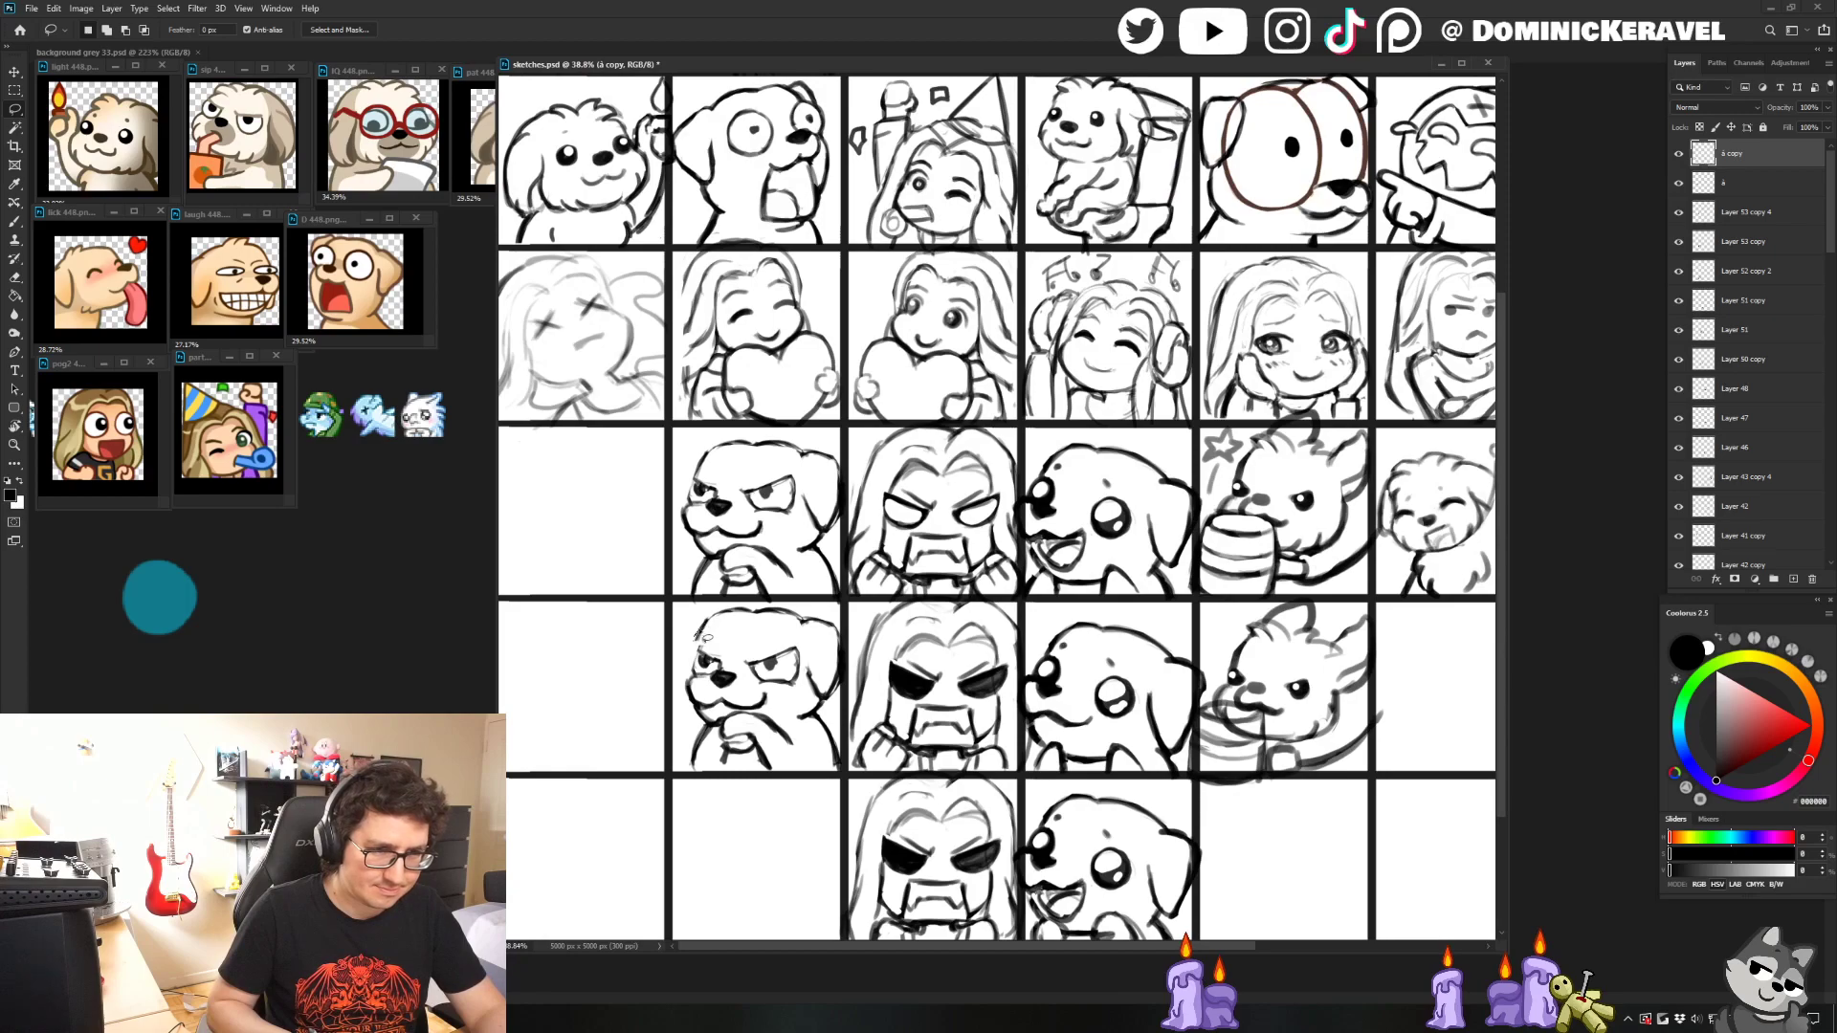
key(ctrl+s)
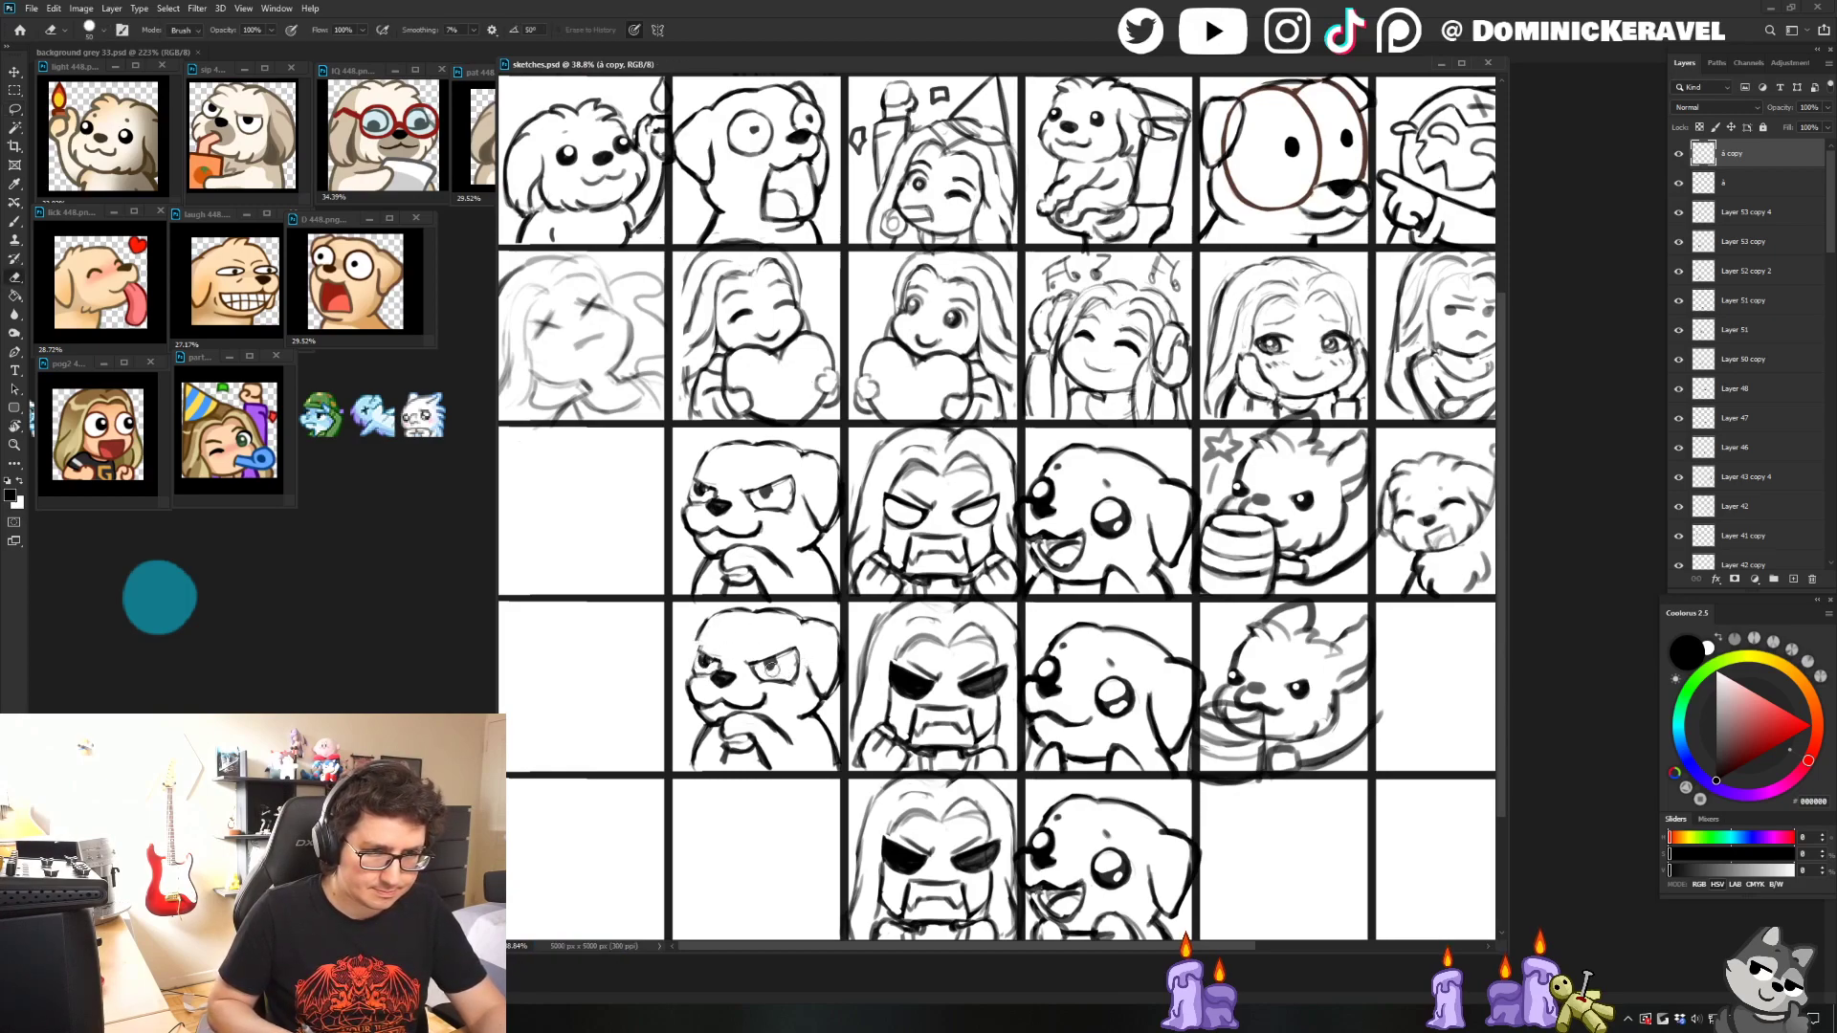
key(e)
key(b)
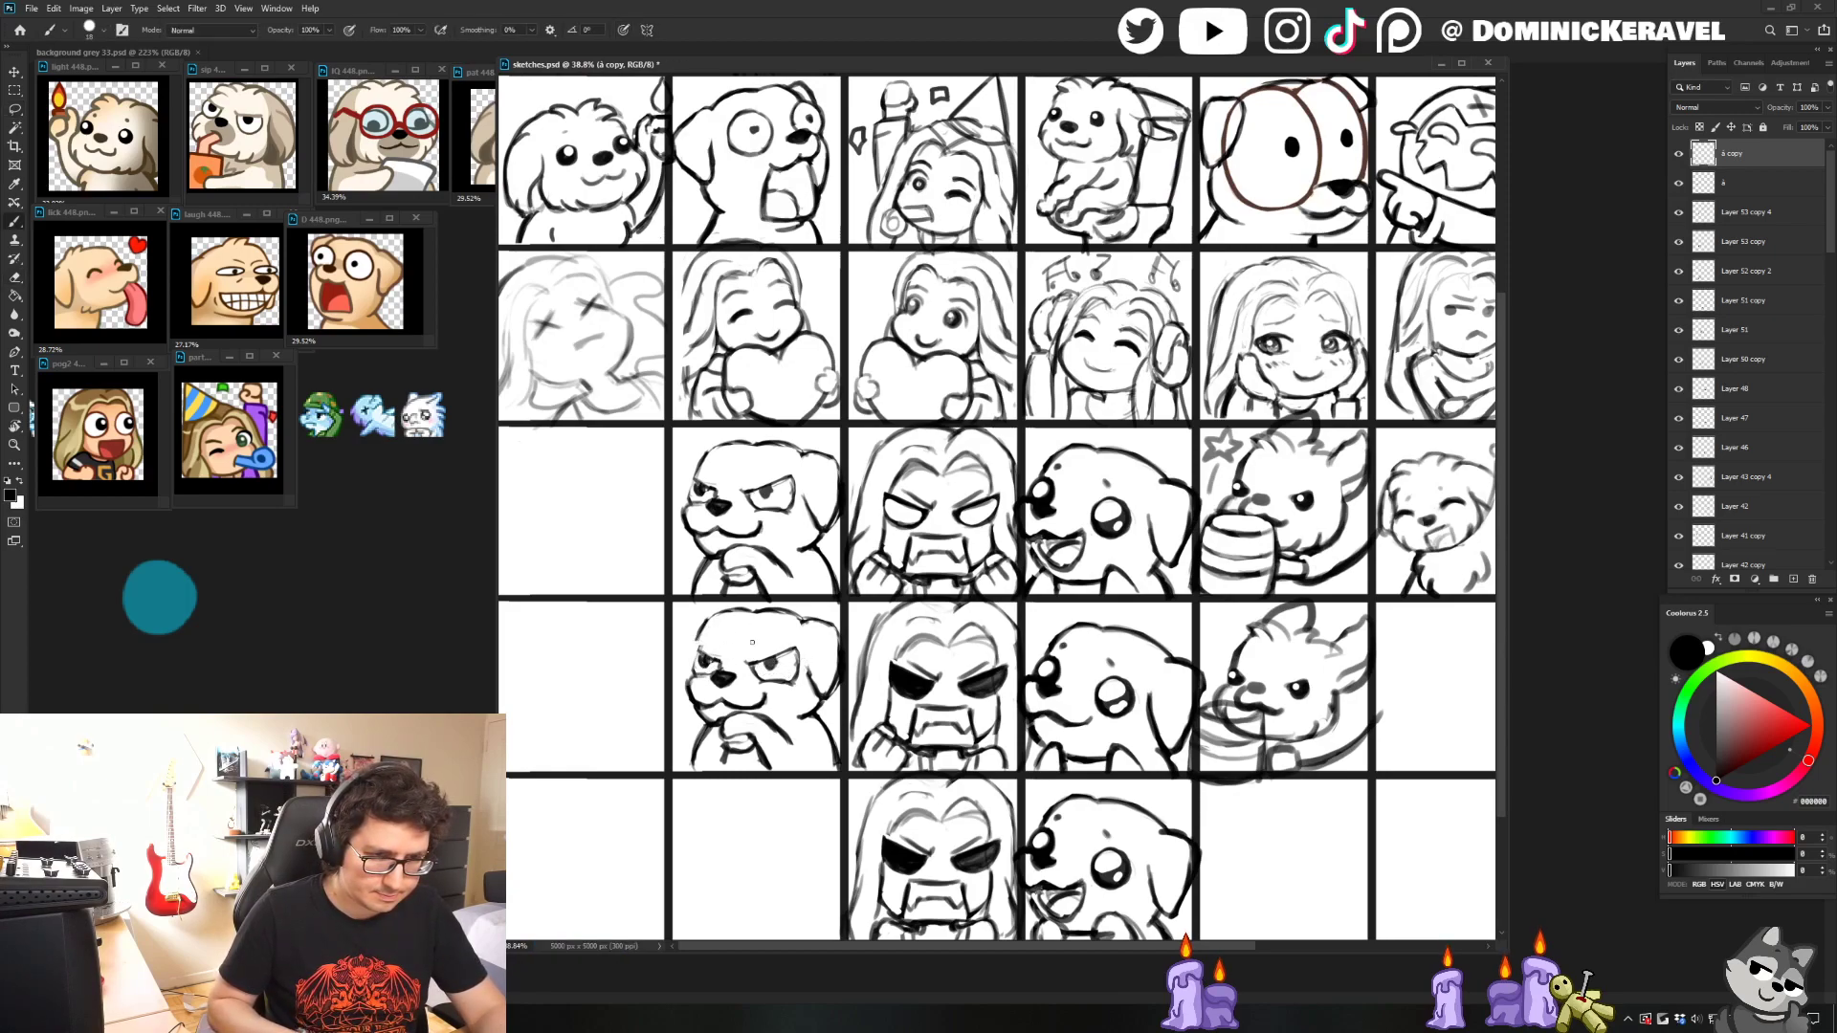
key(e)
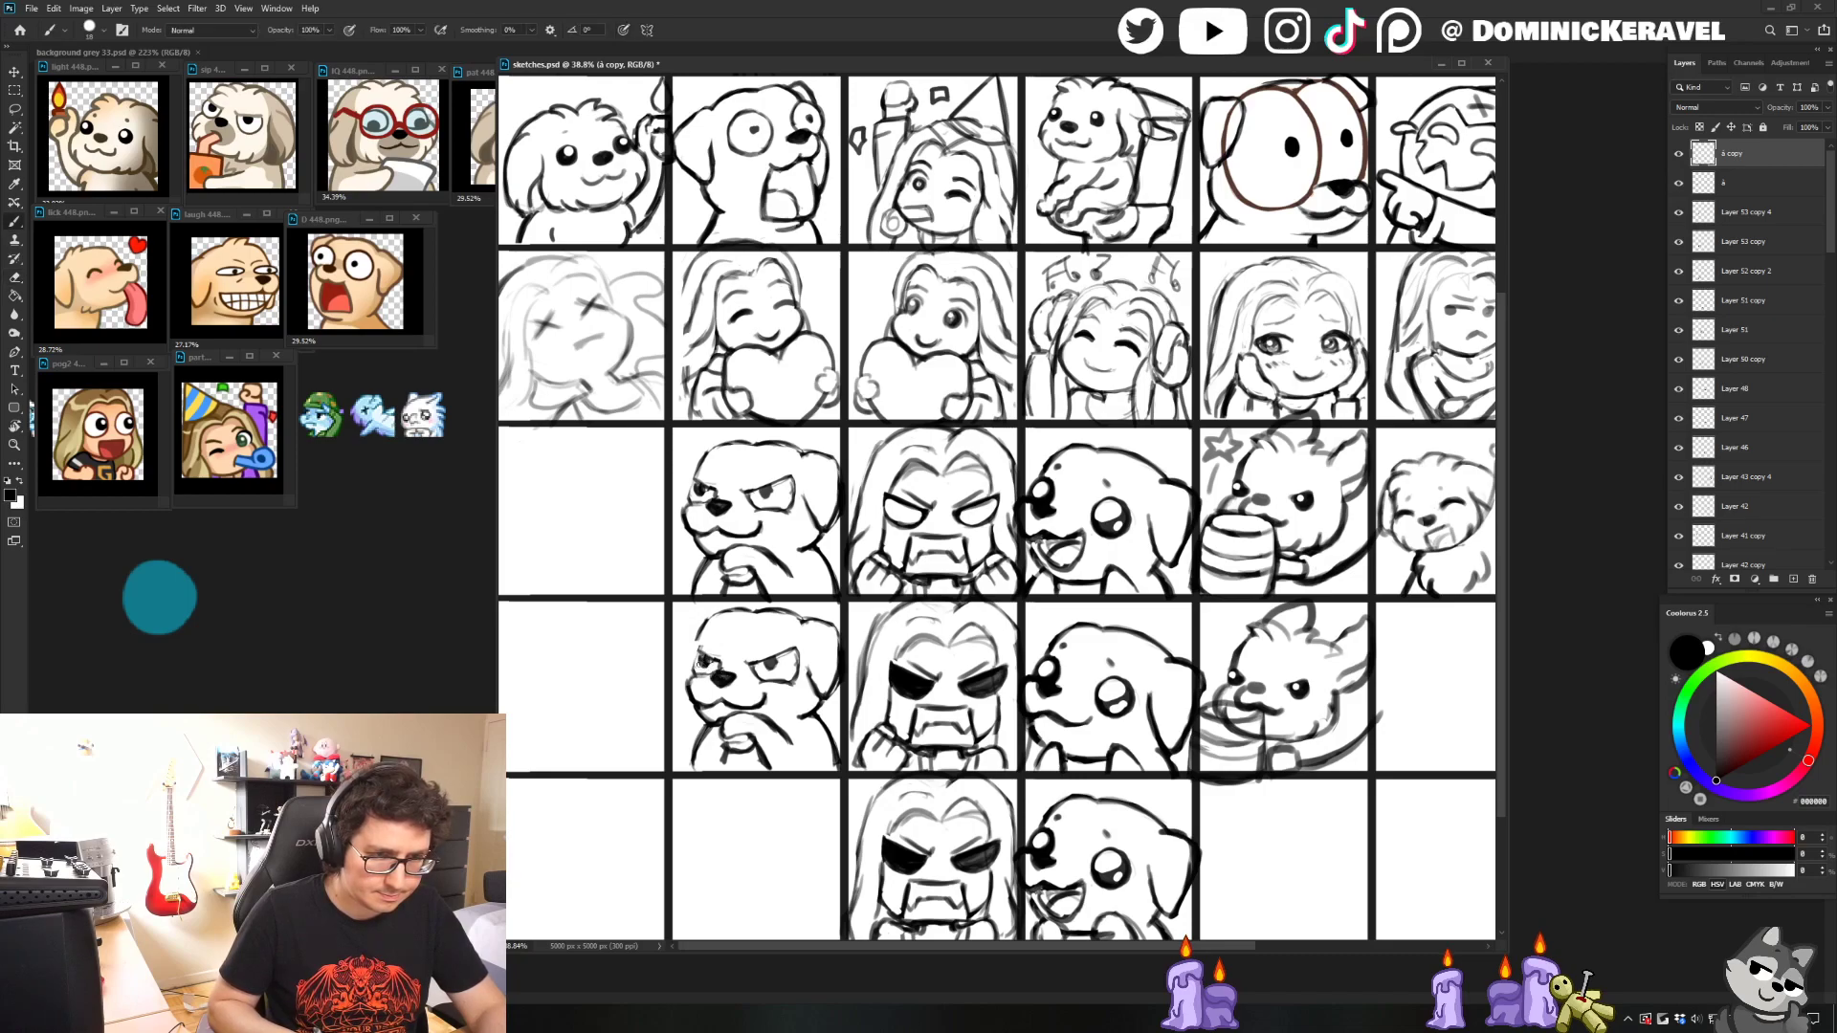
- Refine the copied dog's angry eyes and the bridge of its nose, alternating brush and eraser
key(b)
key(b)
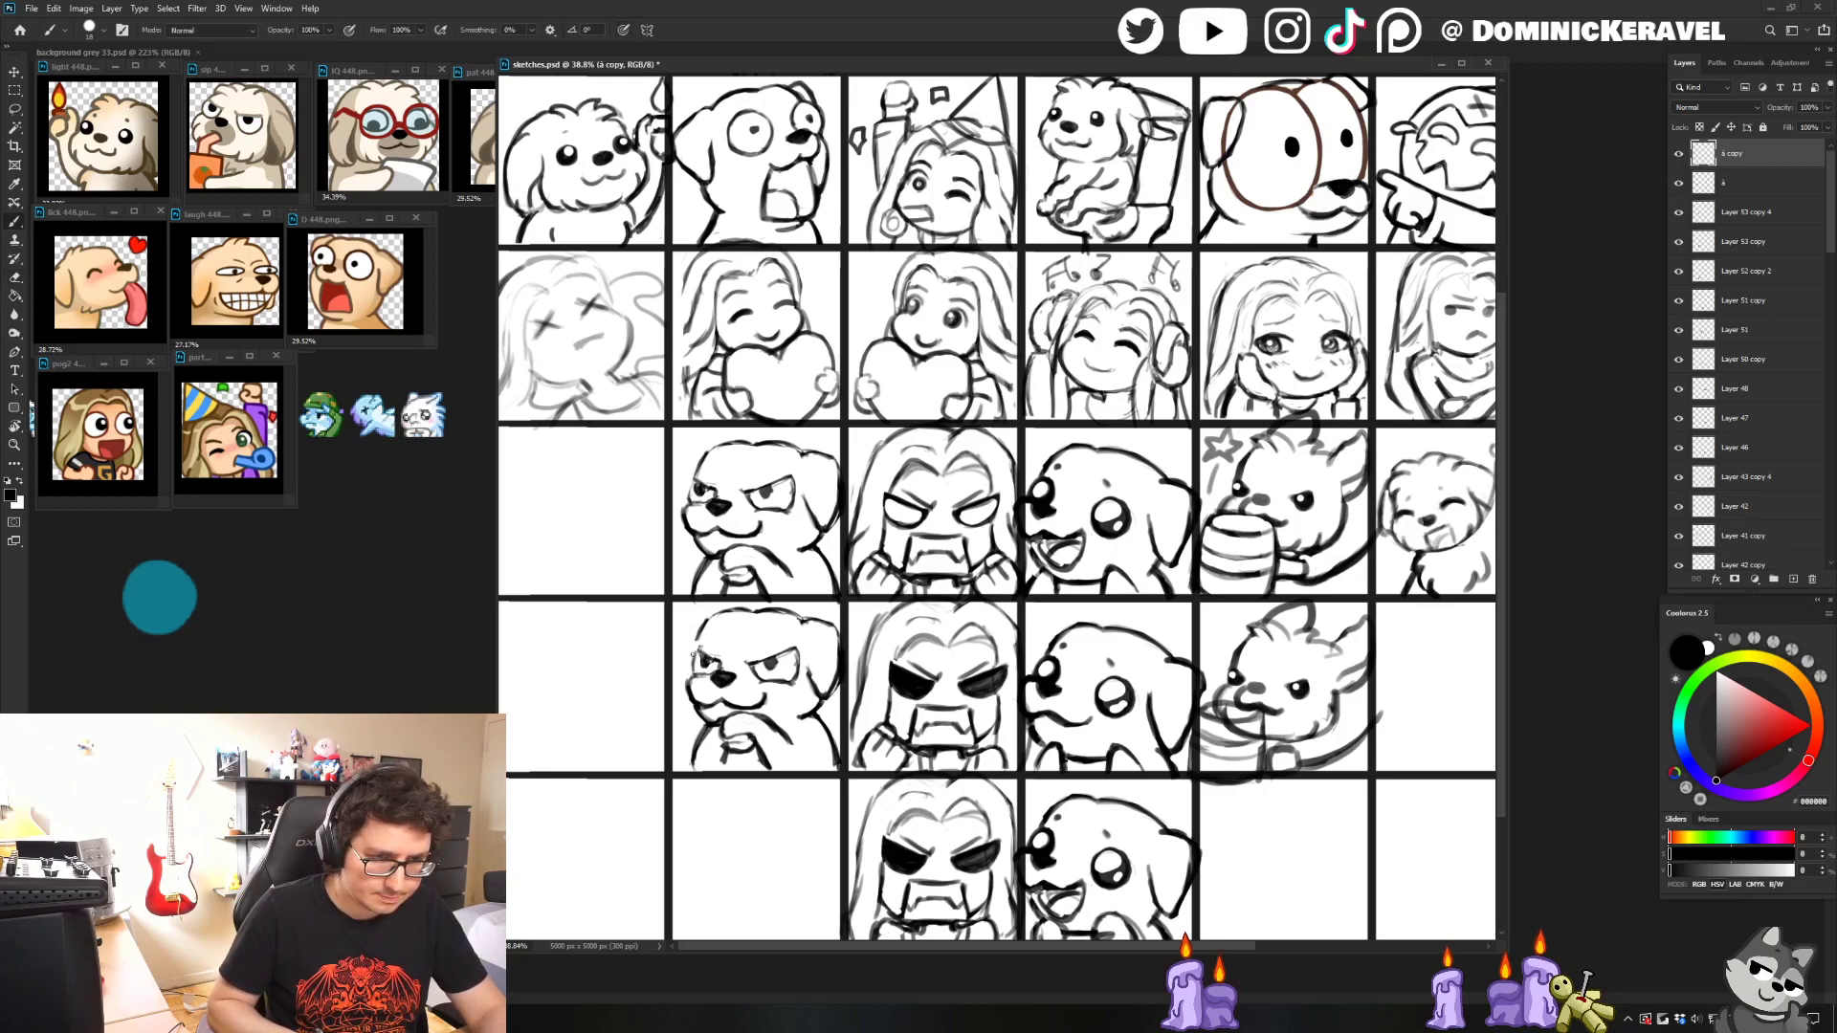
key(e)
key(b)
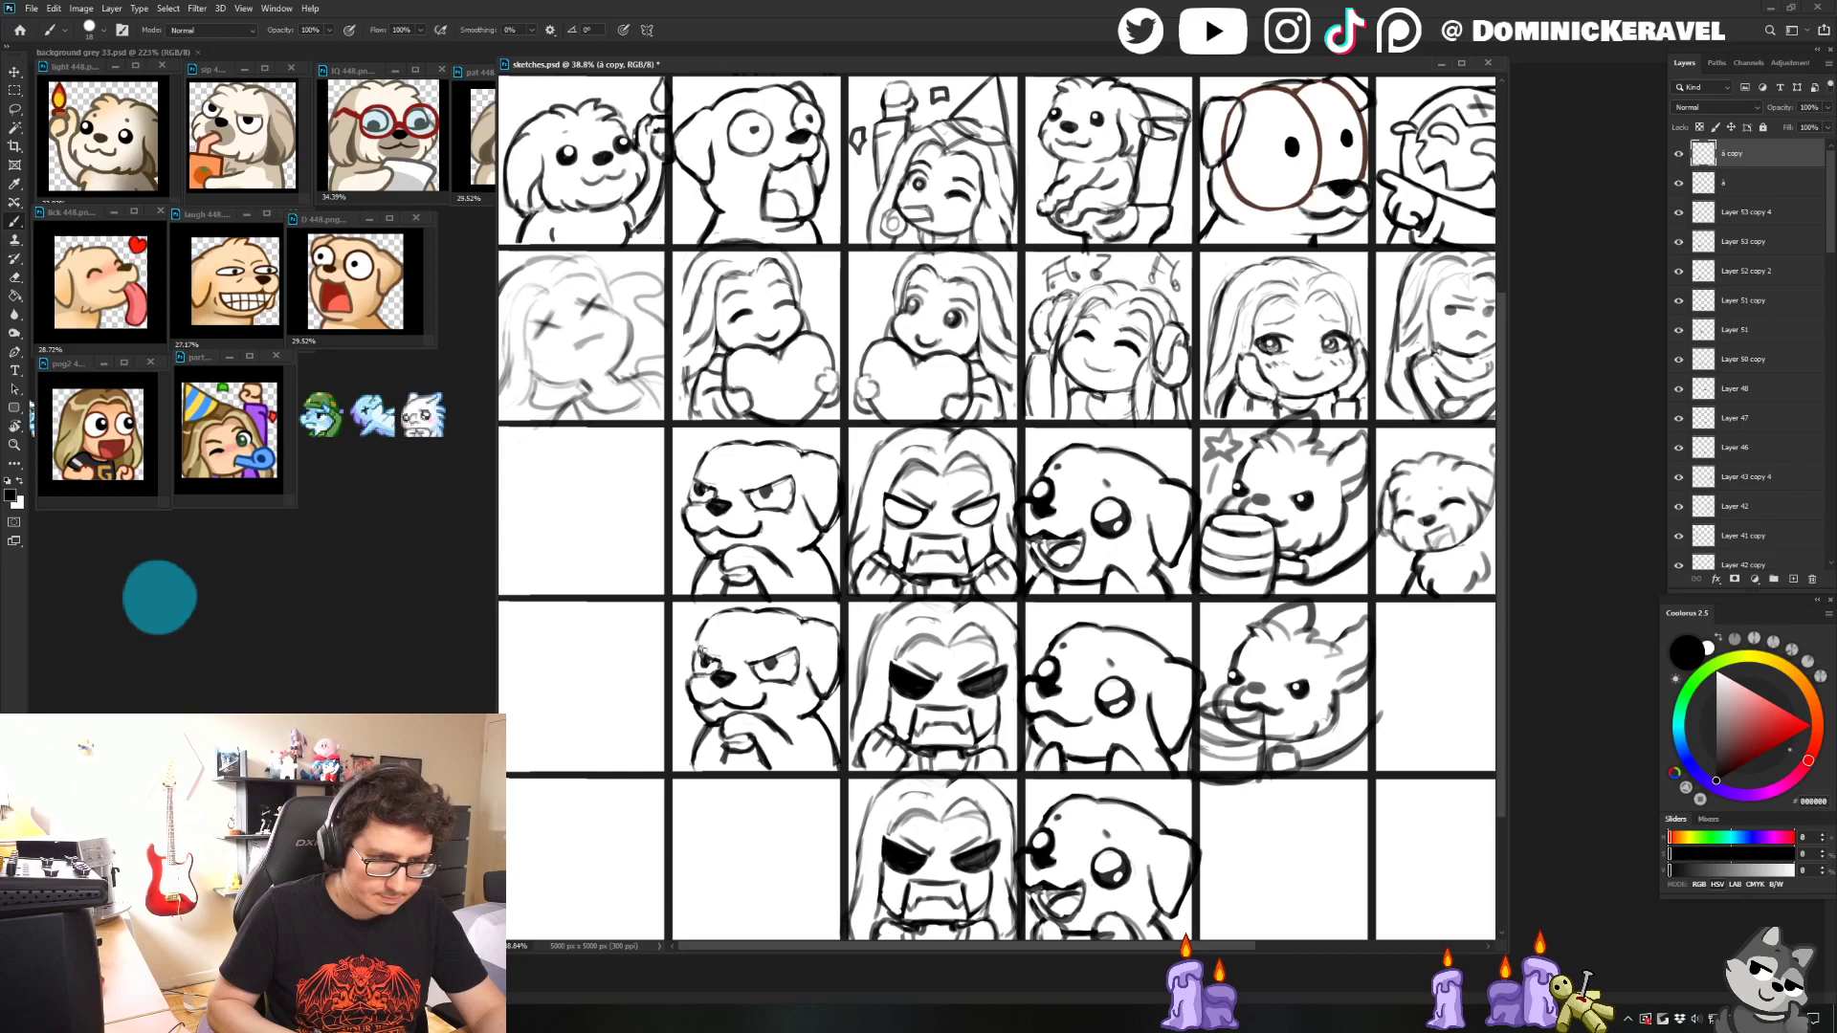
key(e)
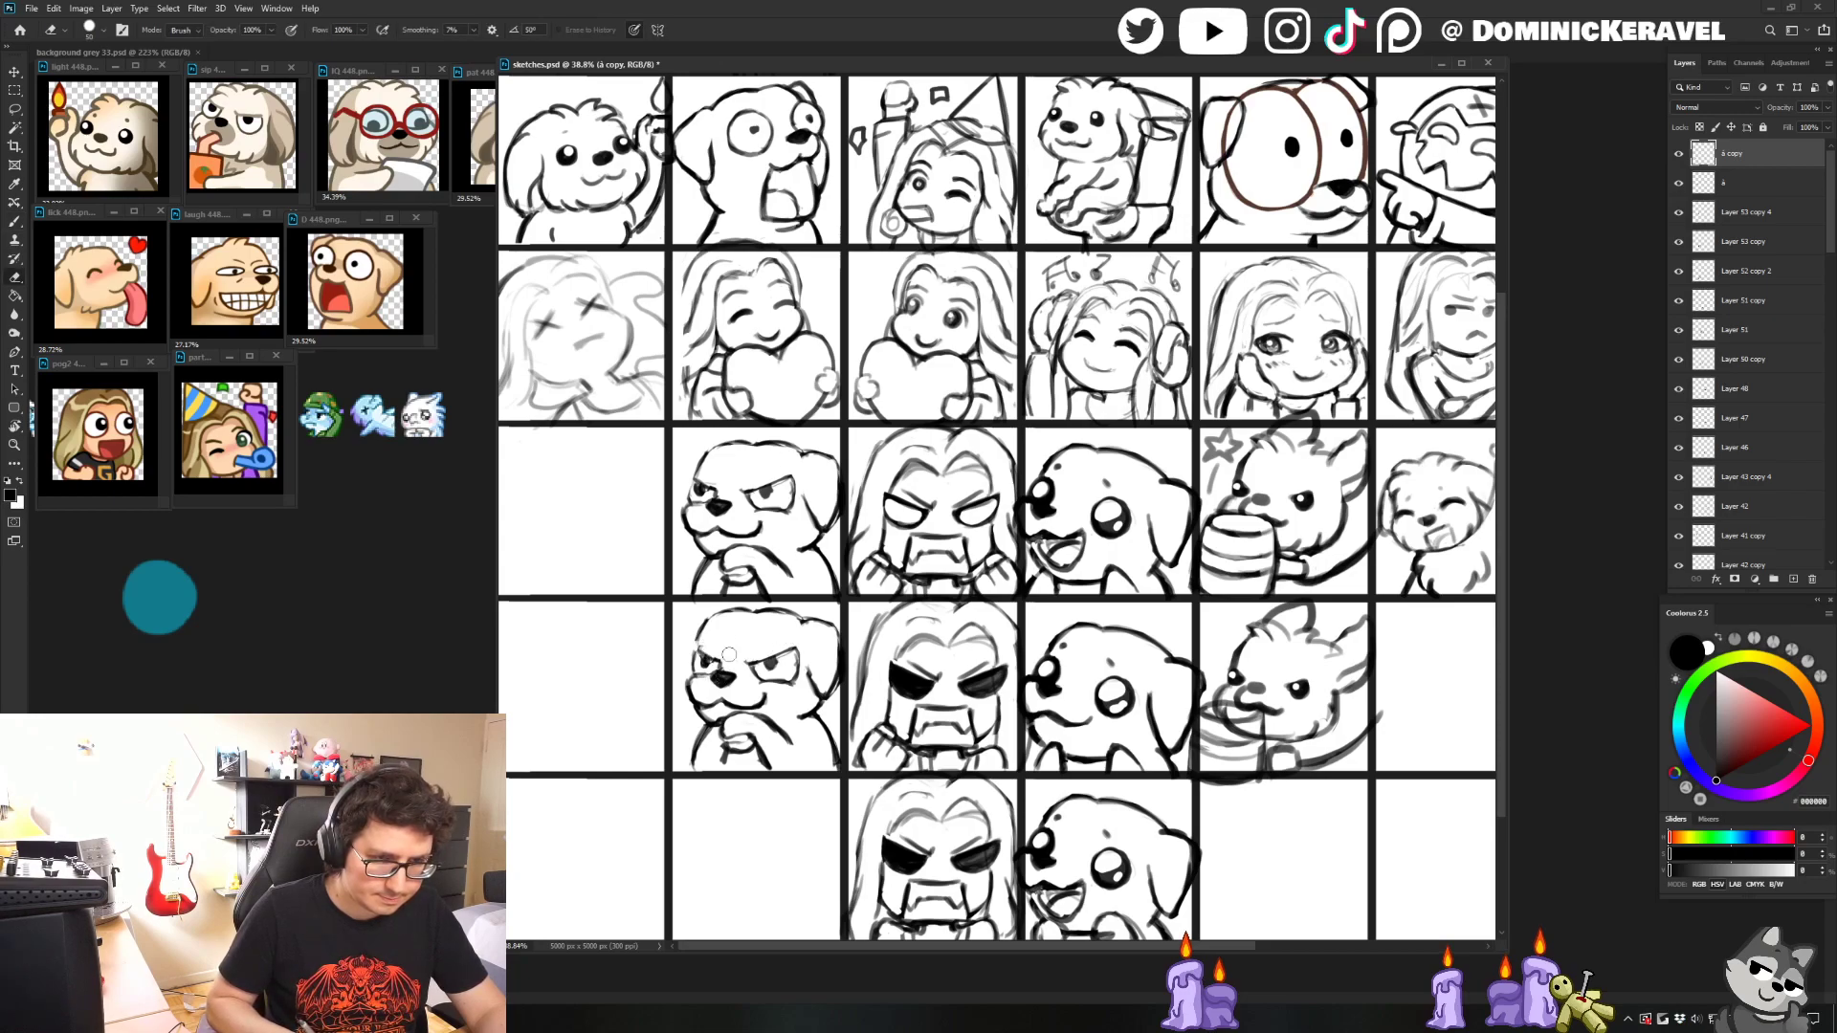
key(b)
key(e)
key(b)
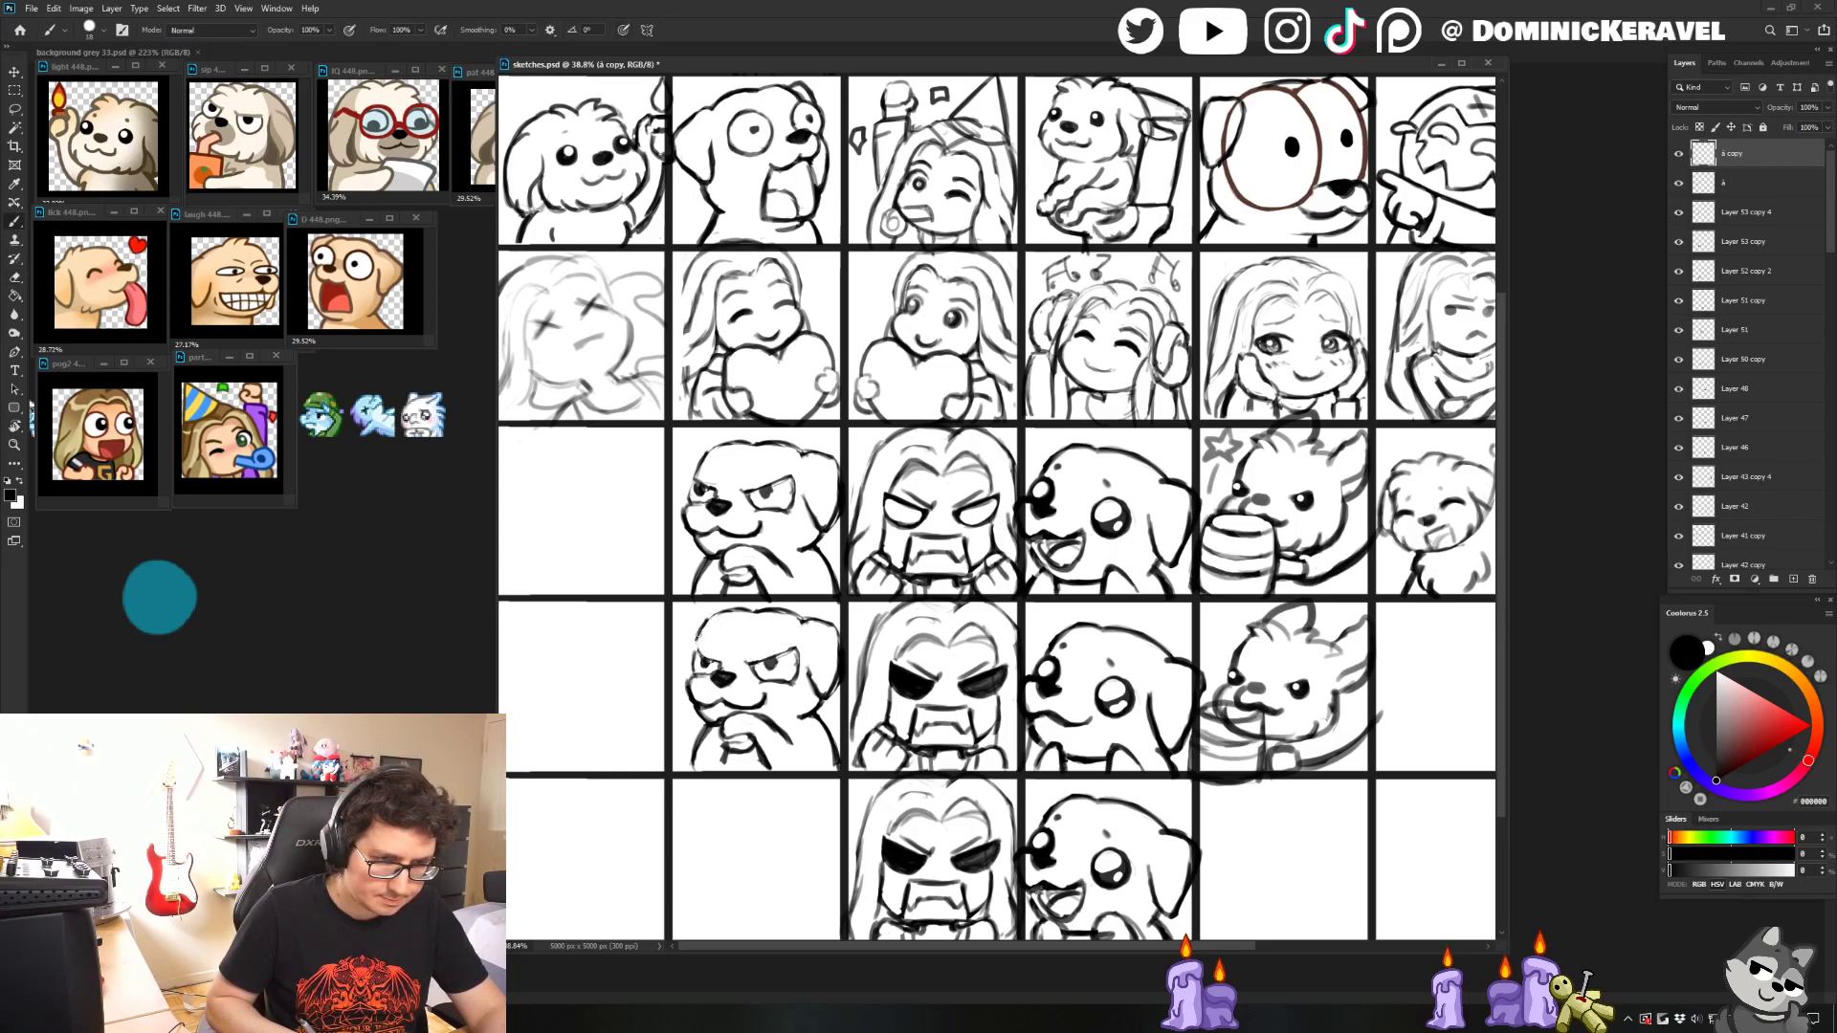
- Check the copied dog against the sketch grid, then lasso its nose and muzzle area and adjust the placement slightly
key(v)
scroll(786, 598, down, 3)
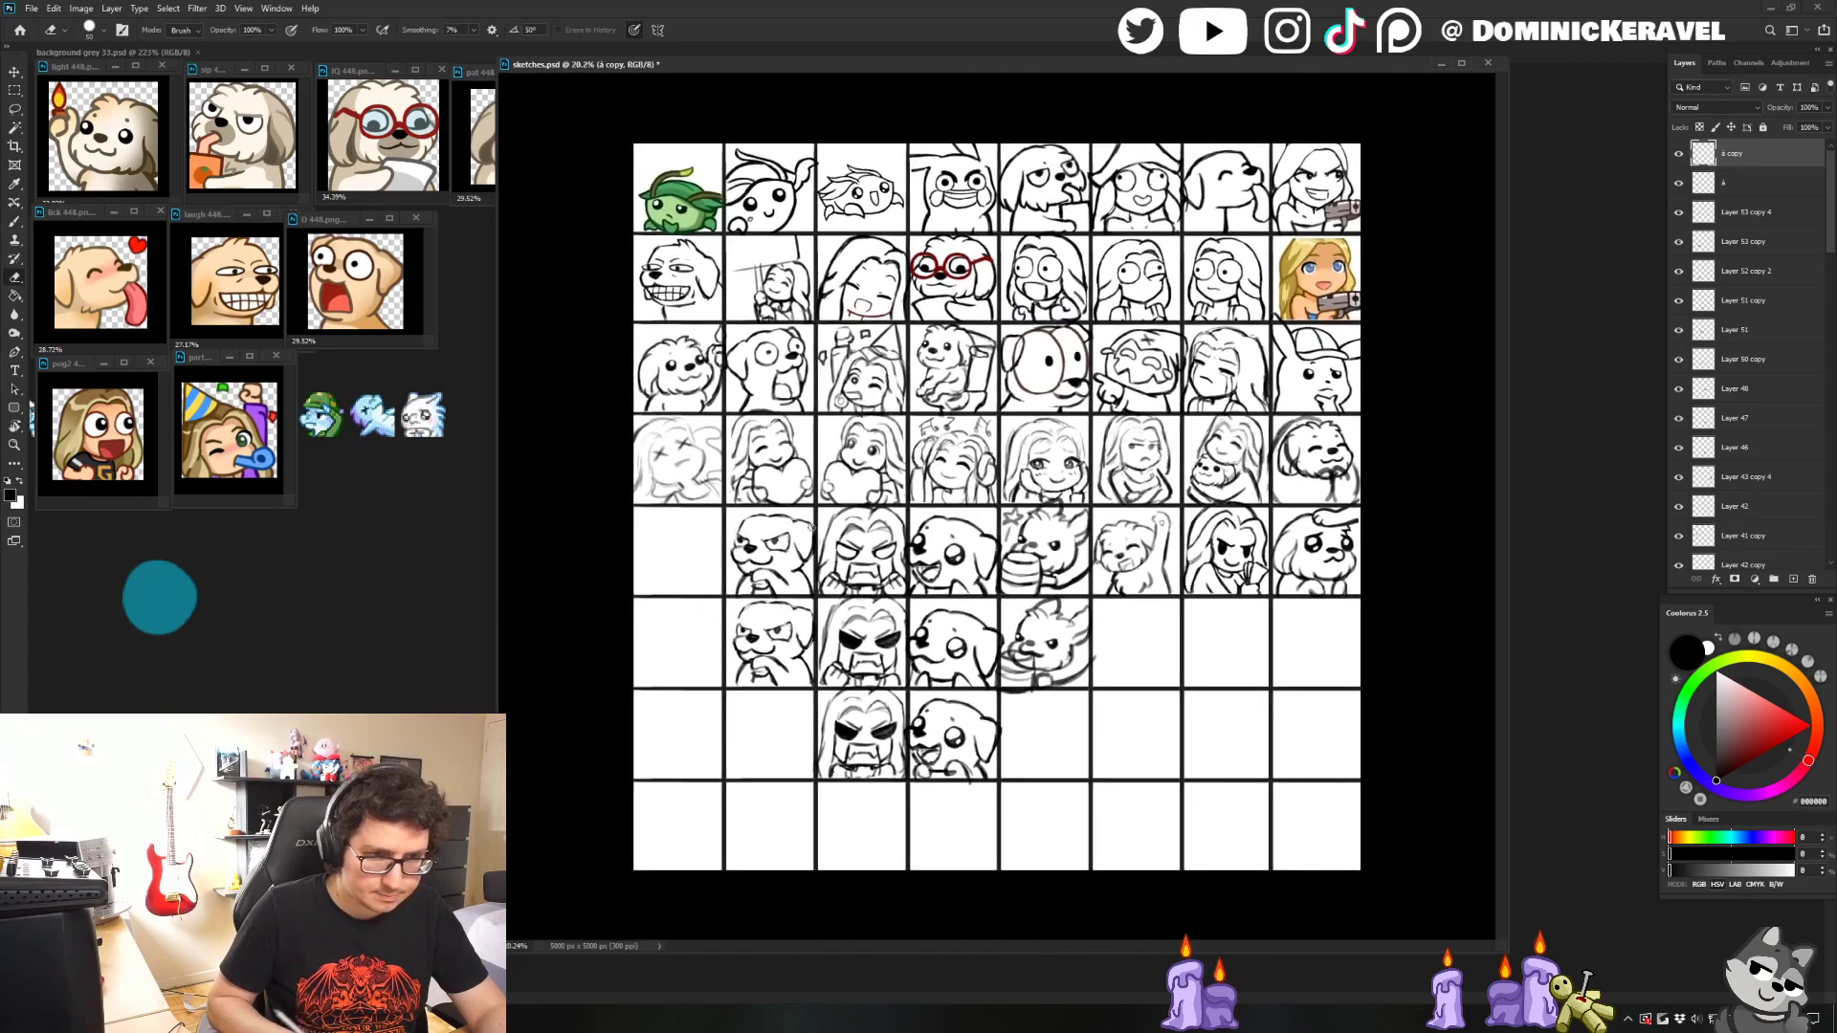
scroll(760, 553, up, 2)
key(l)
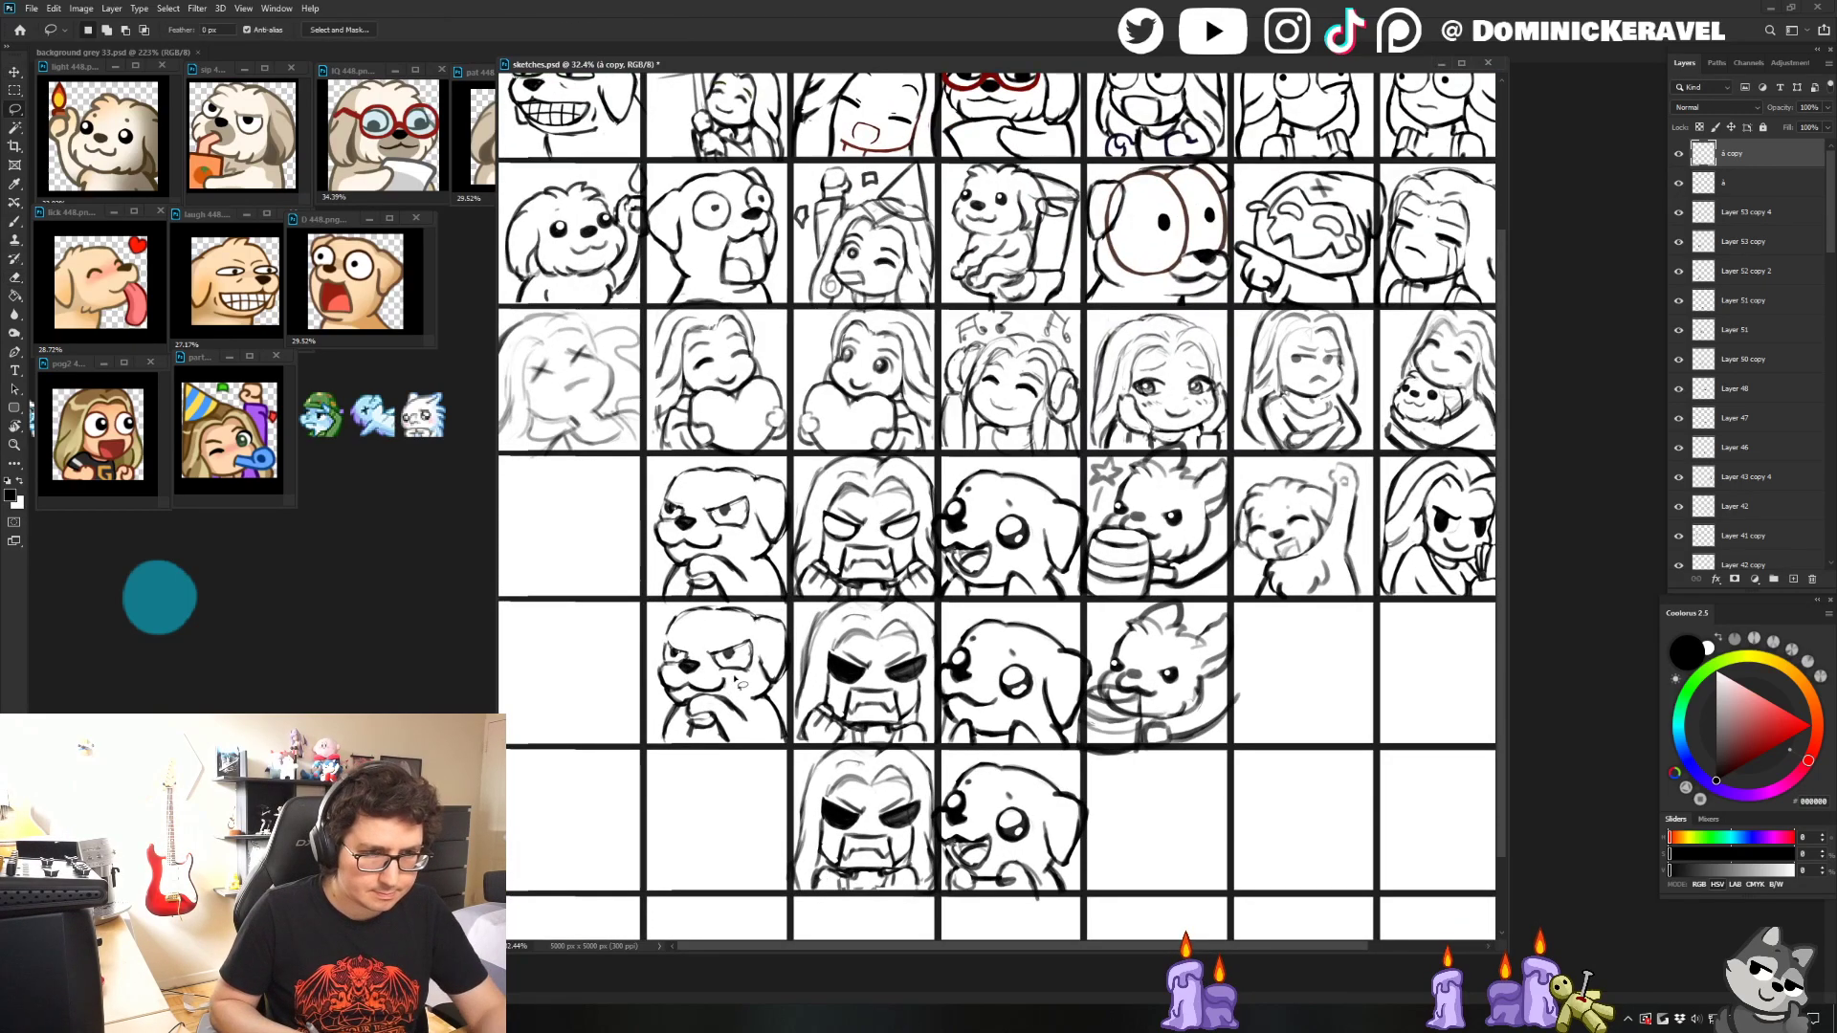
drag(696, 662, 706, 664)
drag(700, 667, 701, 663)
key(b)
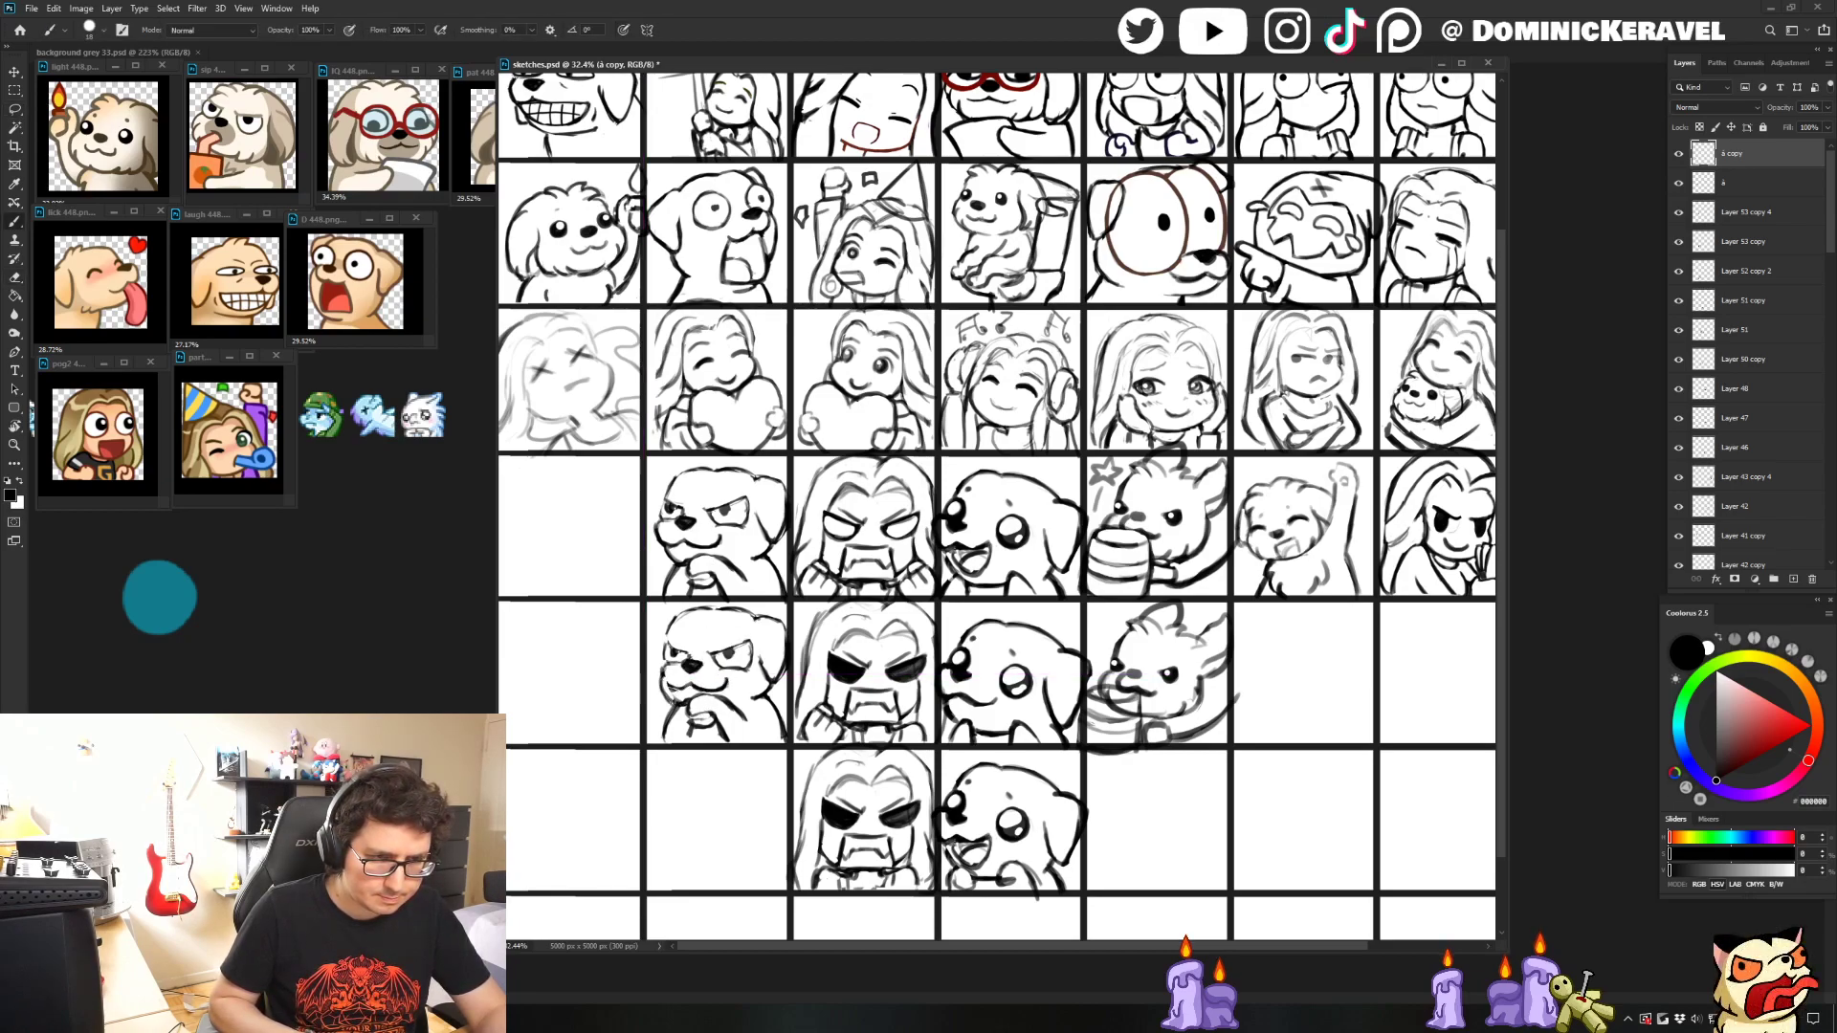
- Redraw the copied dog's muzzle and mouth line with alternating eraser and brush strokes
key(e)
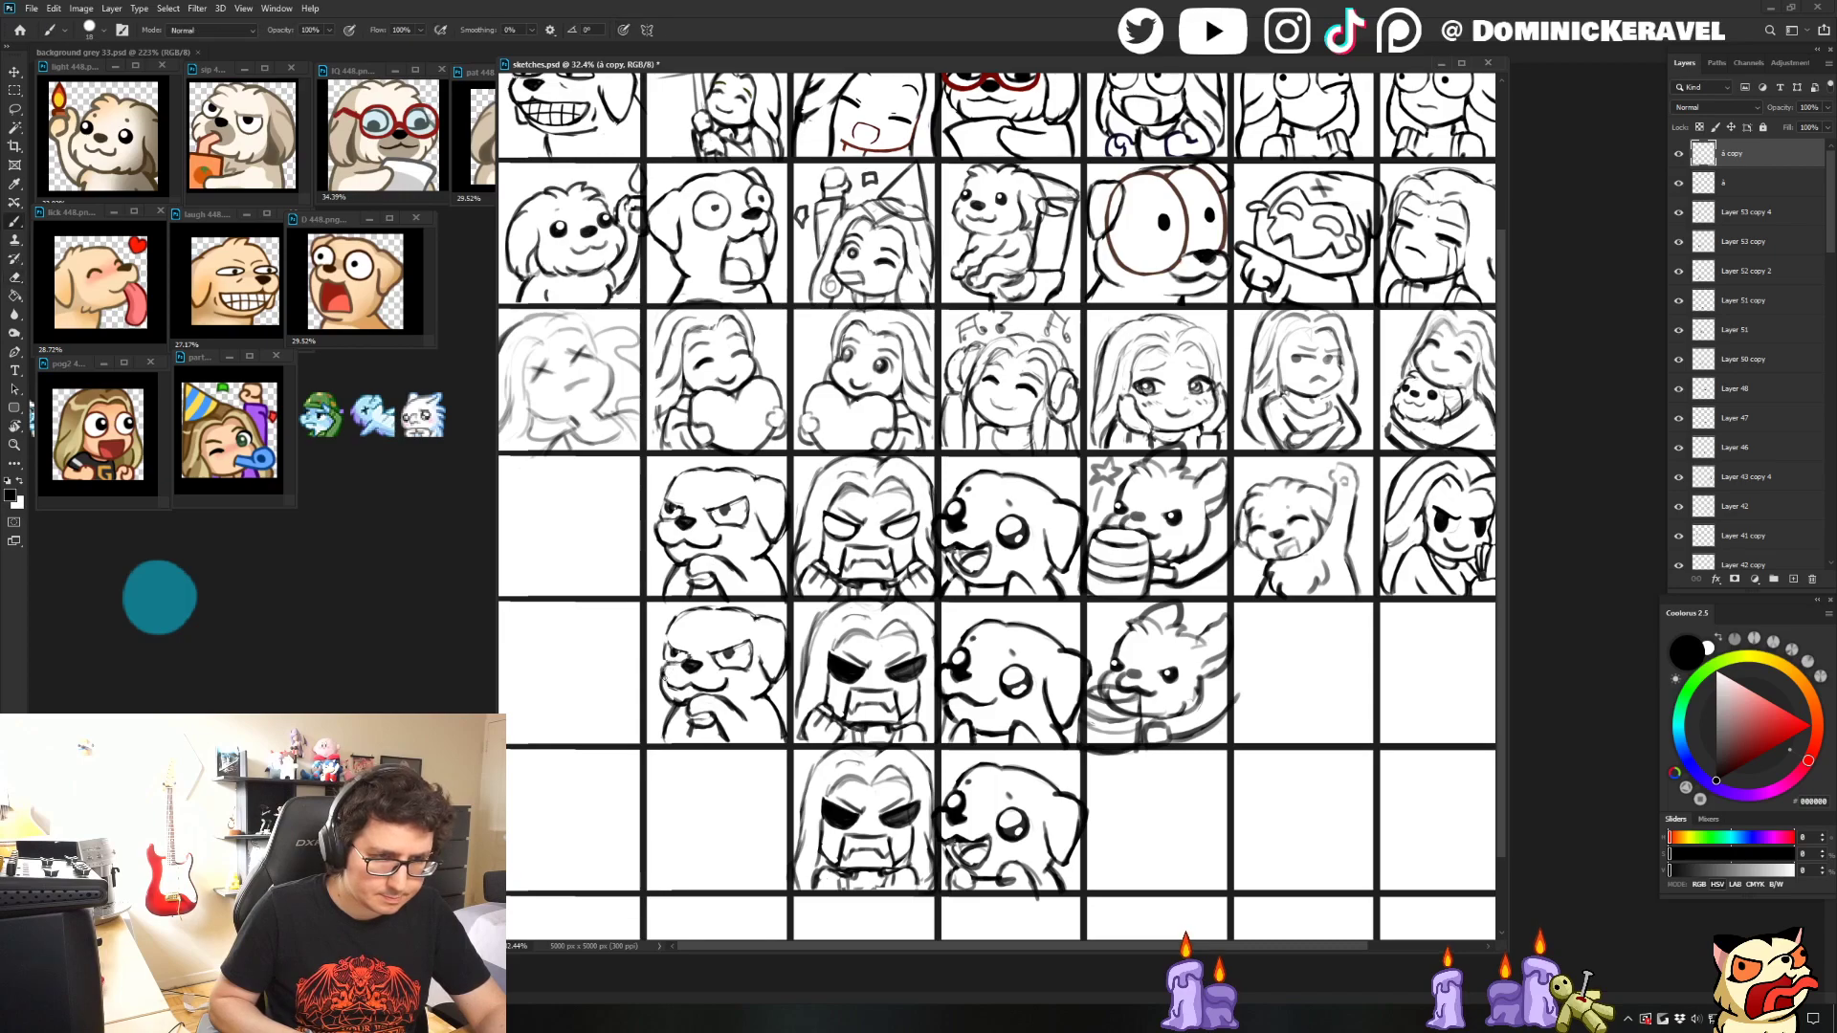
key(b)
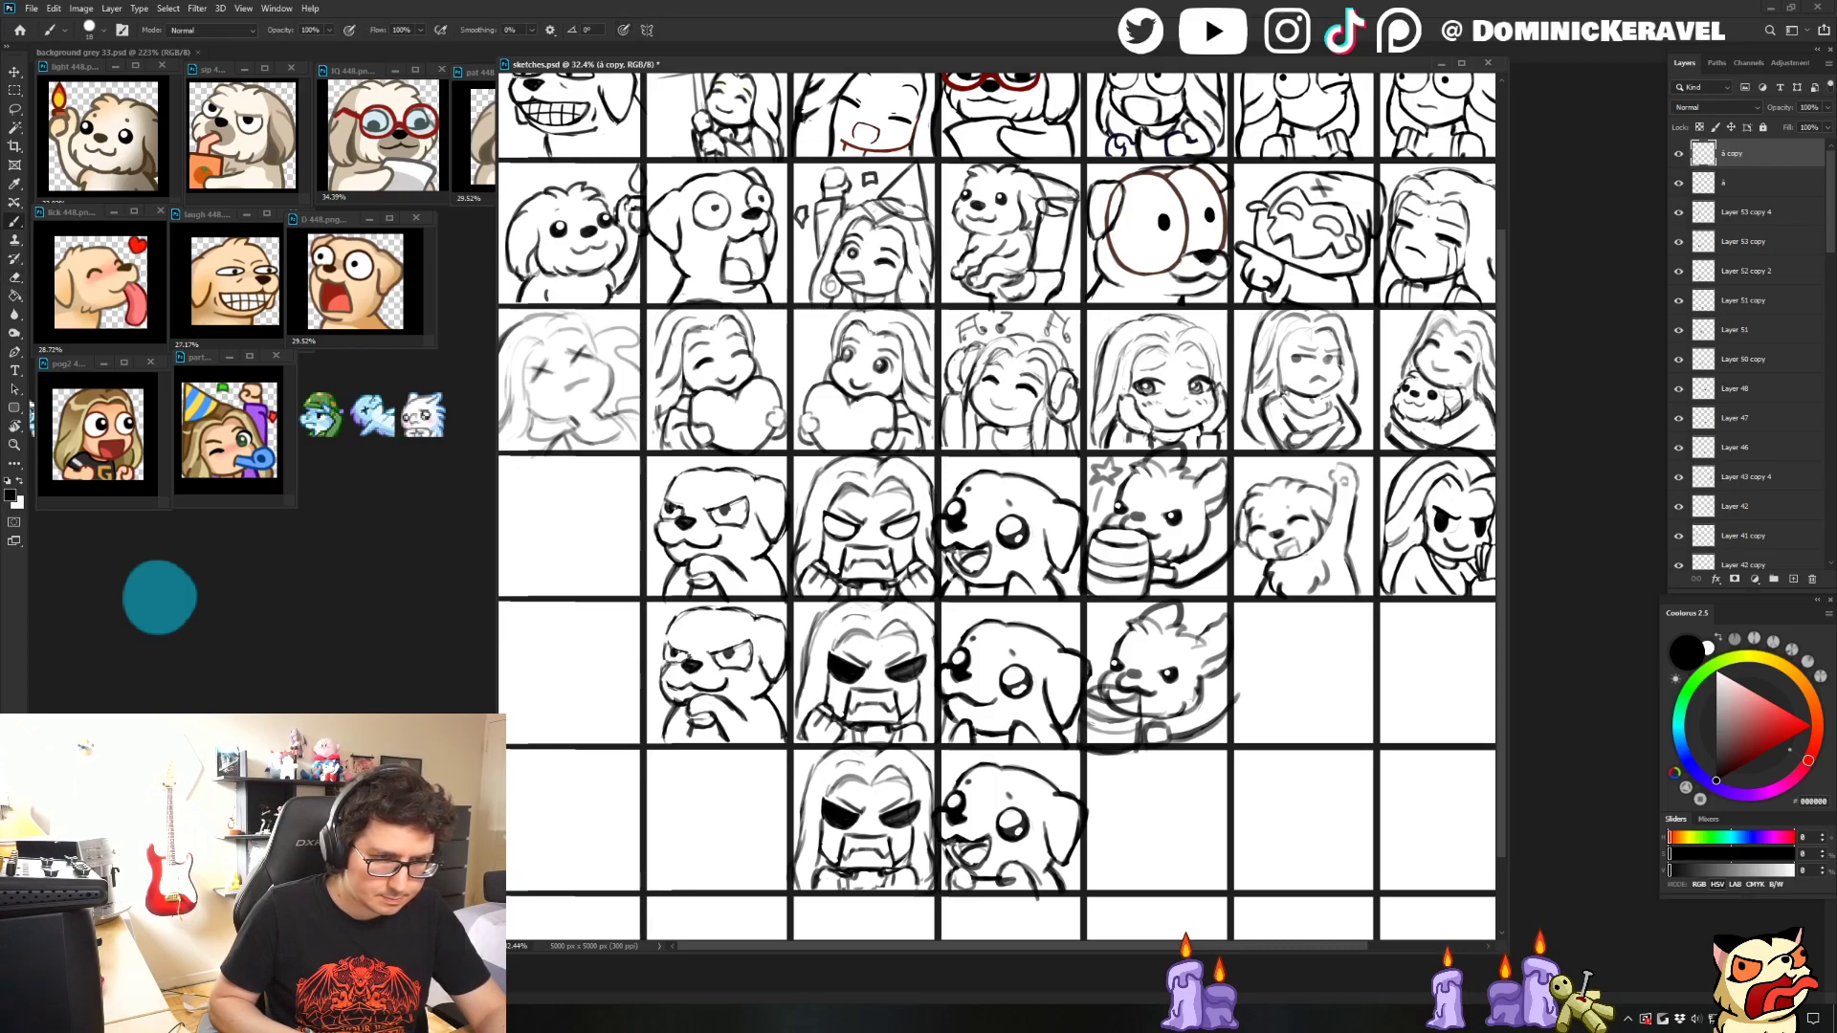
key(e)
key(b)
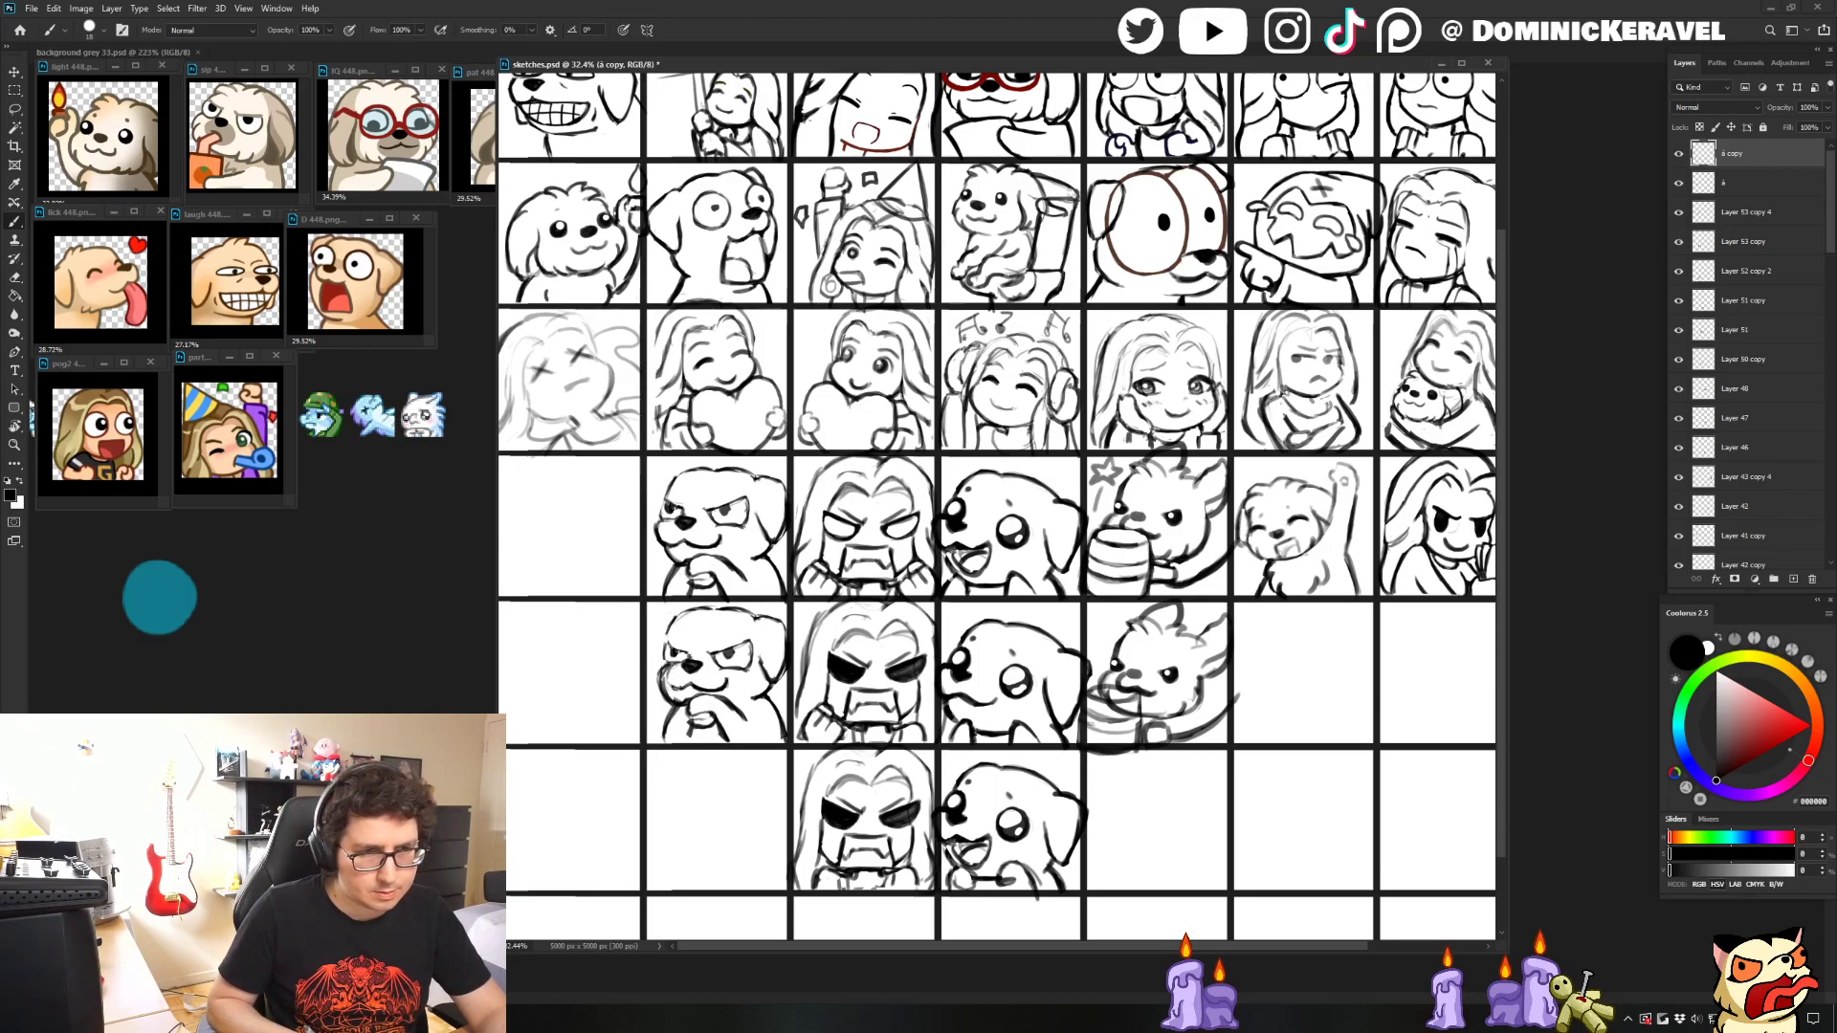
key(e)
key(b)
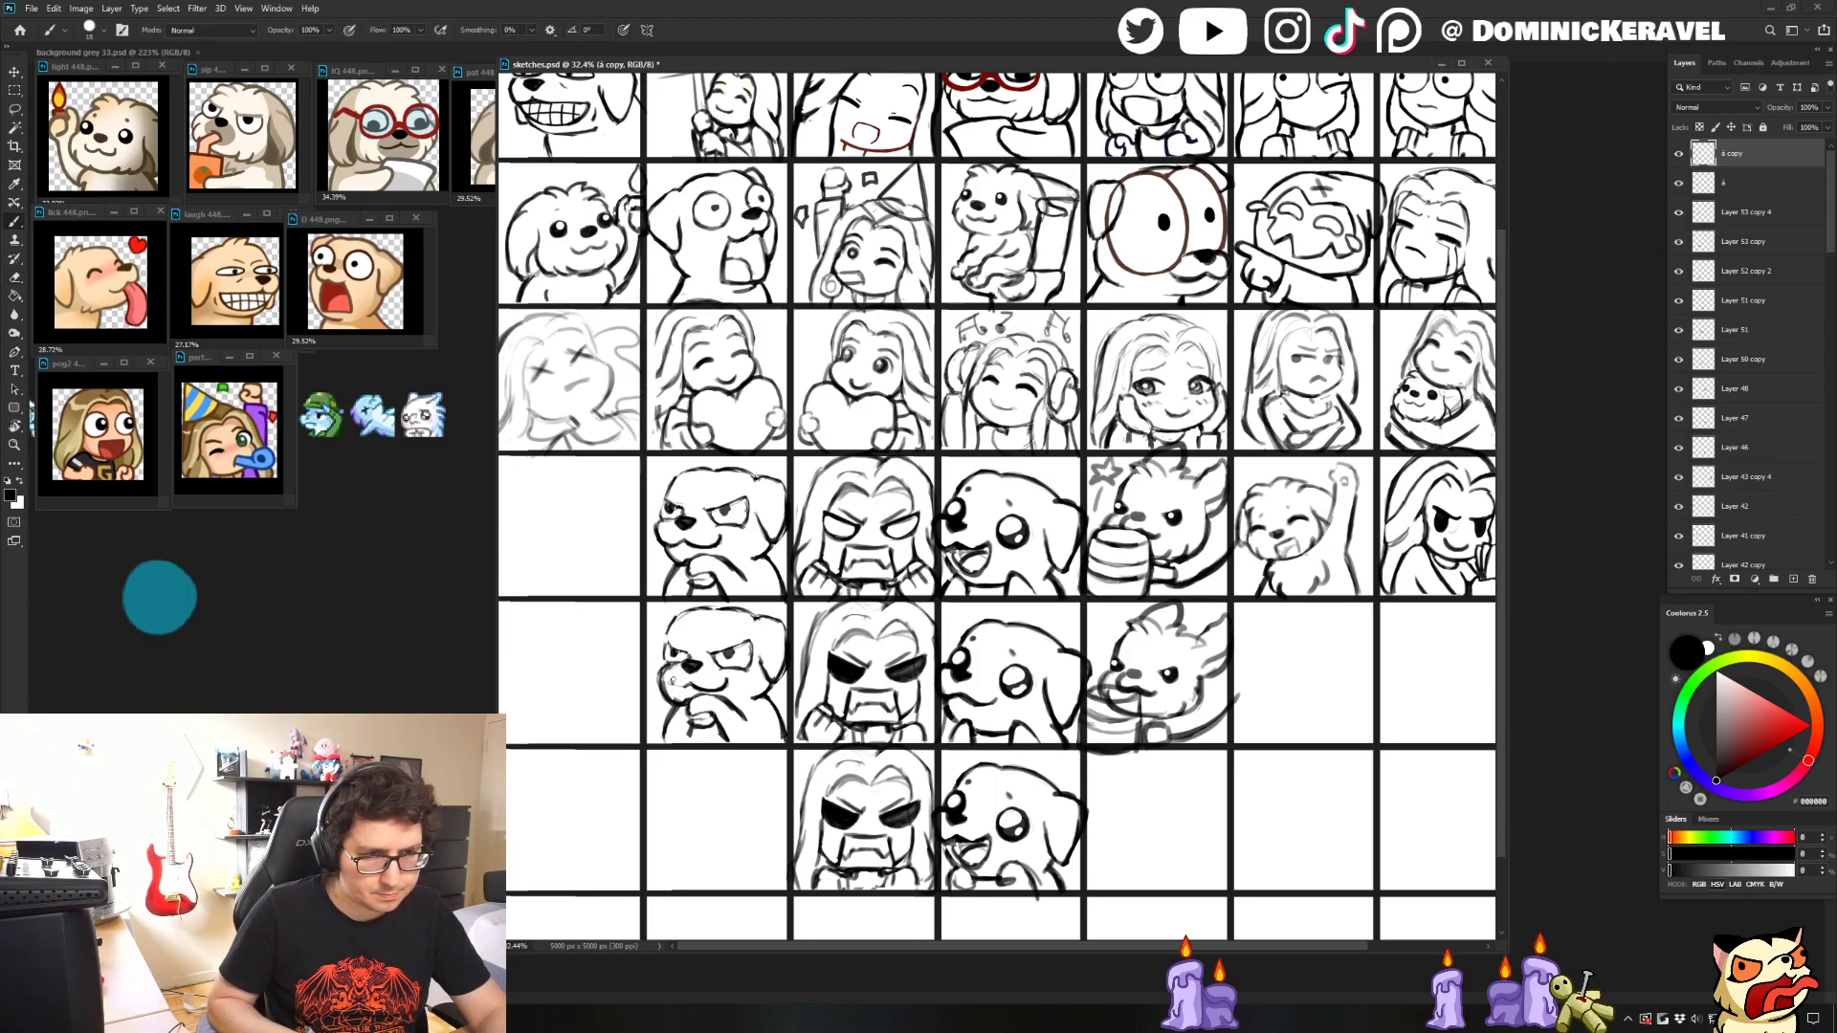
key(e)
drag(720, 685, 699, 686)
key(b)
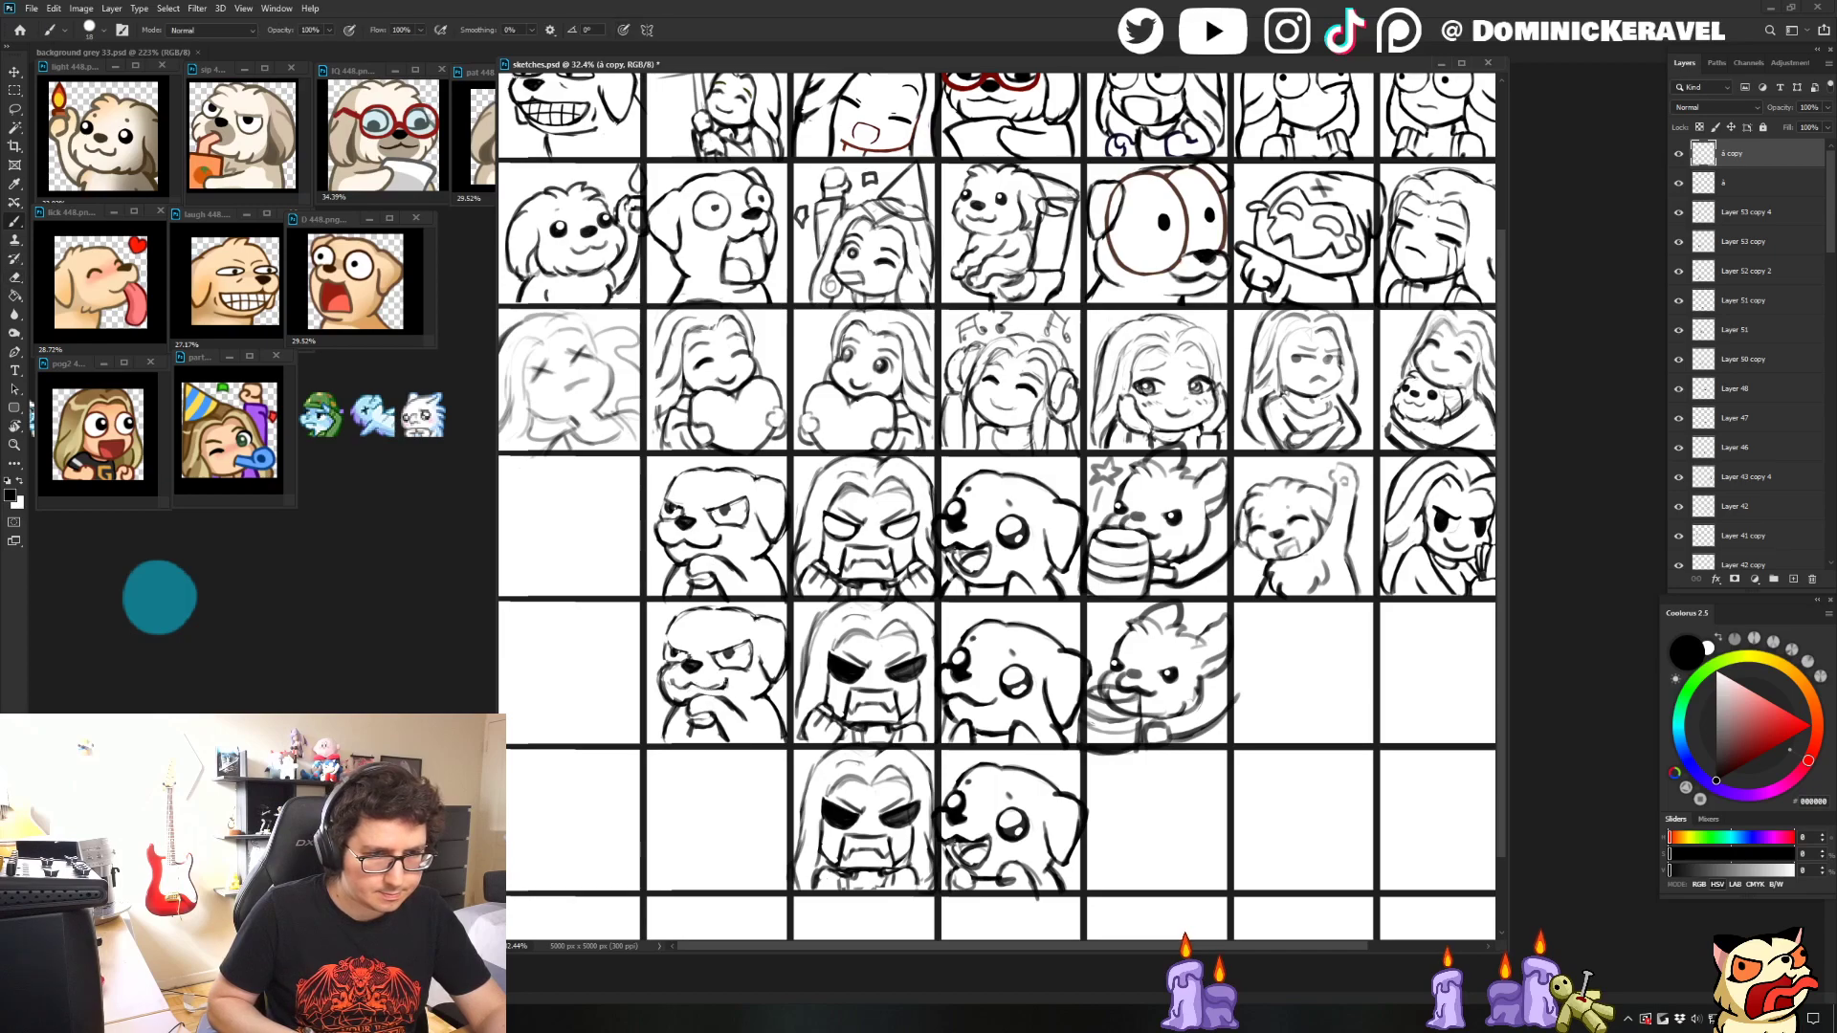
- Clean up the outline along the copied dog's snout and forehead edge with the eraser and brush
key(e)
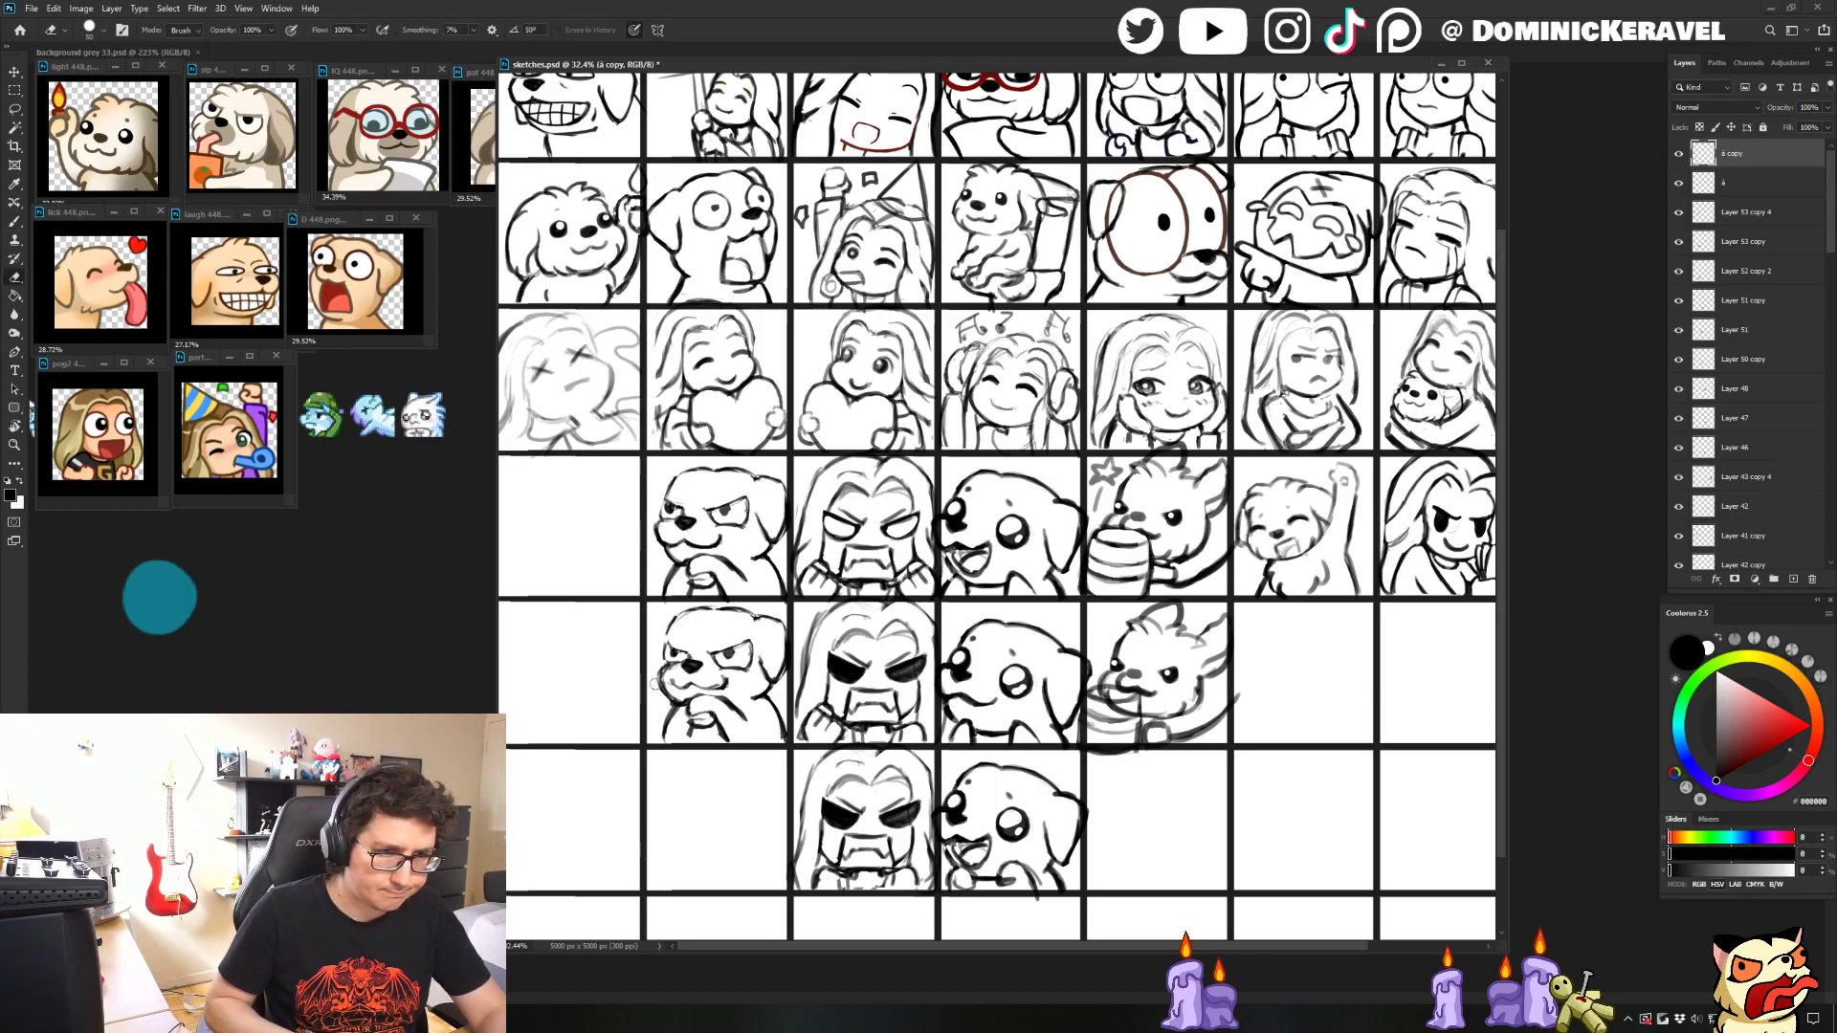
key(b)
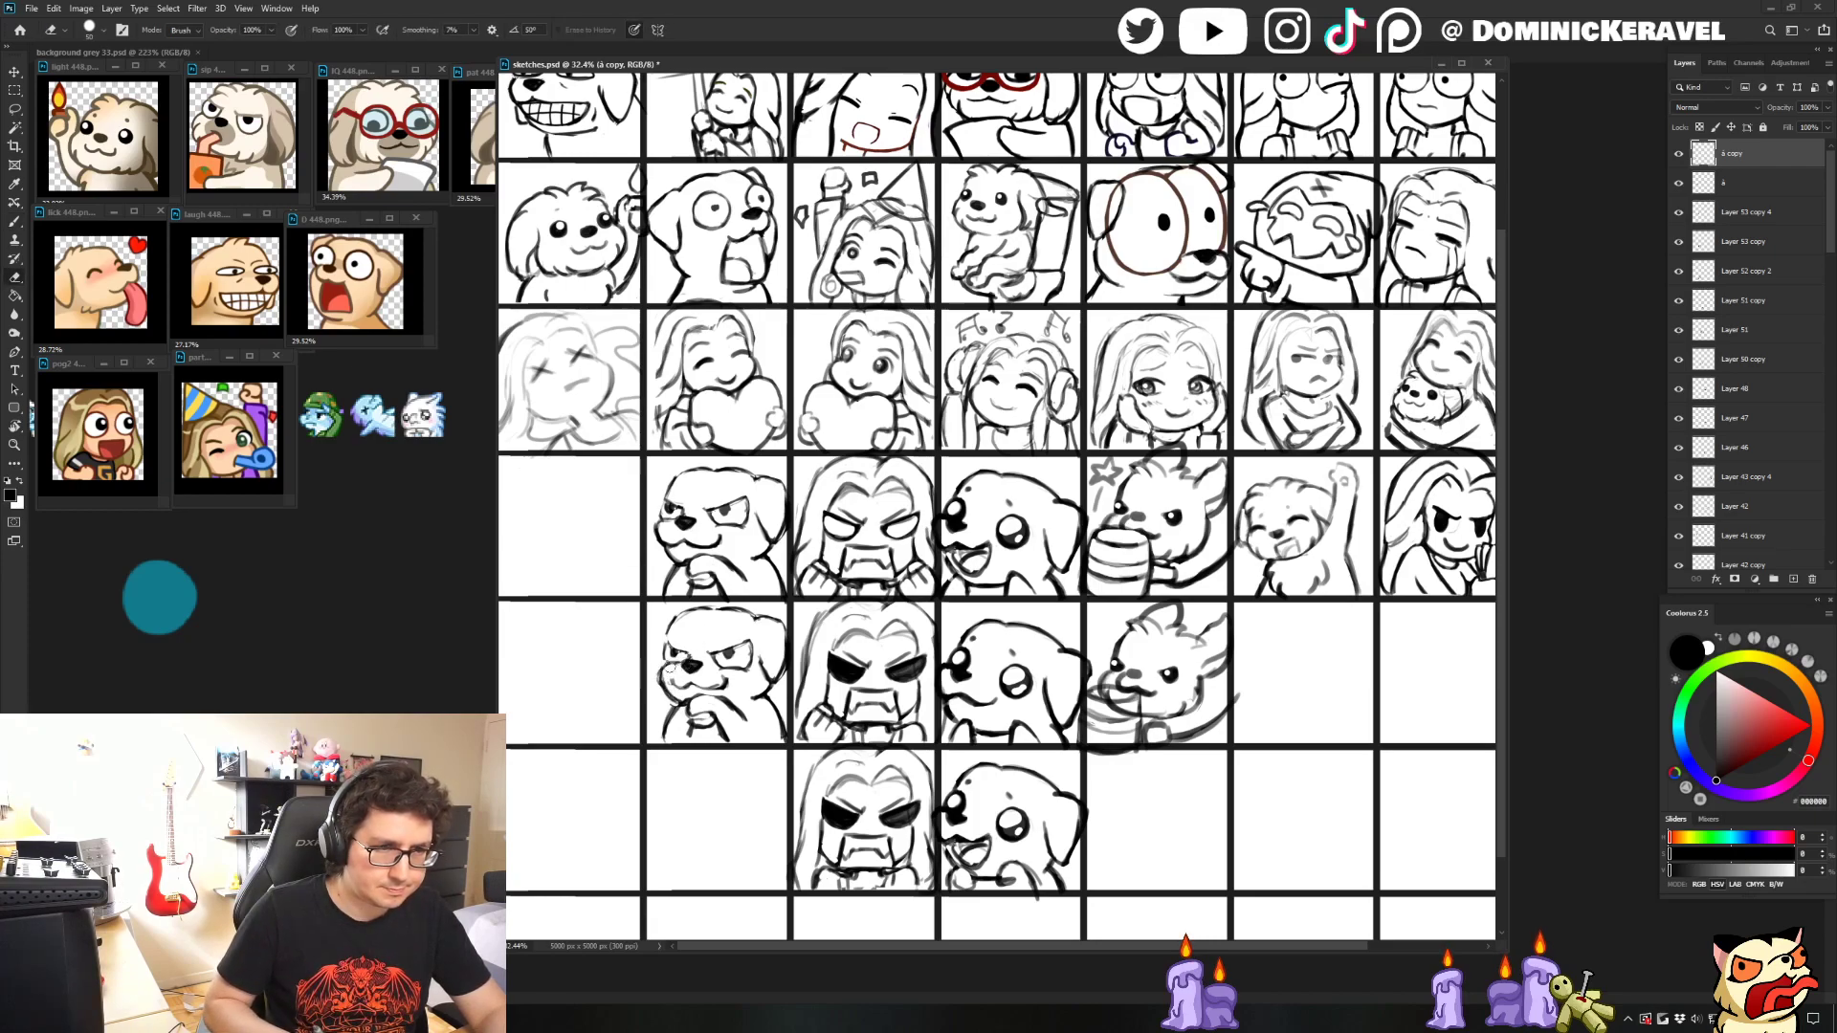
key(e)
drag(675, 643, 668, 652)
key(b)
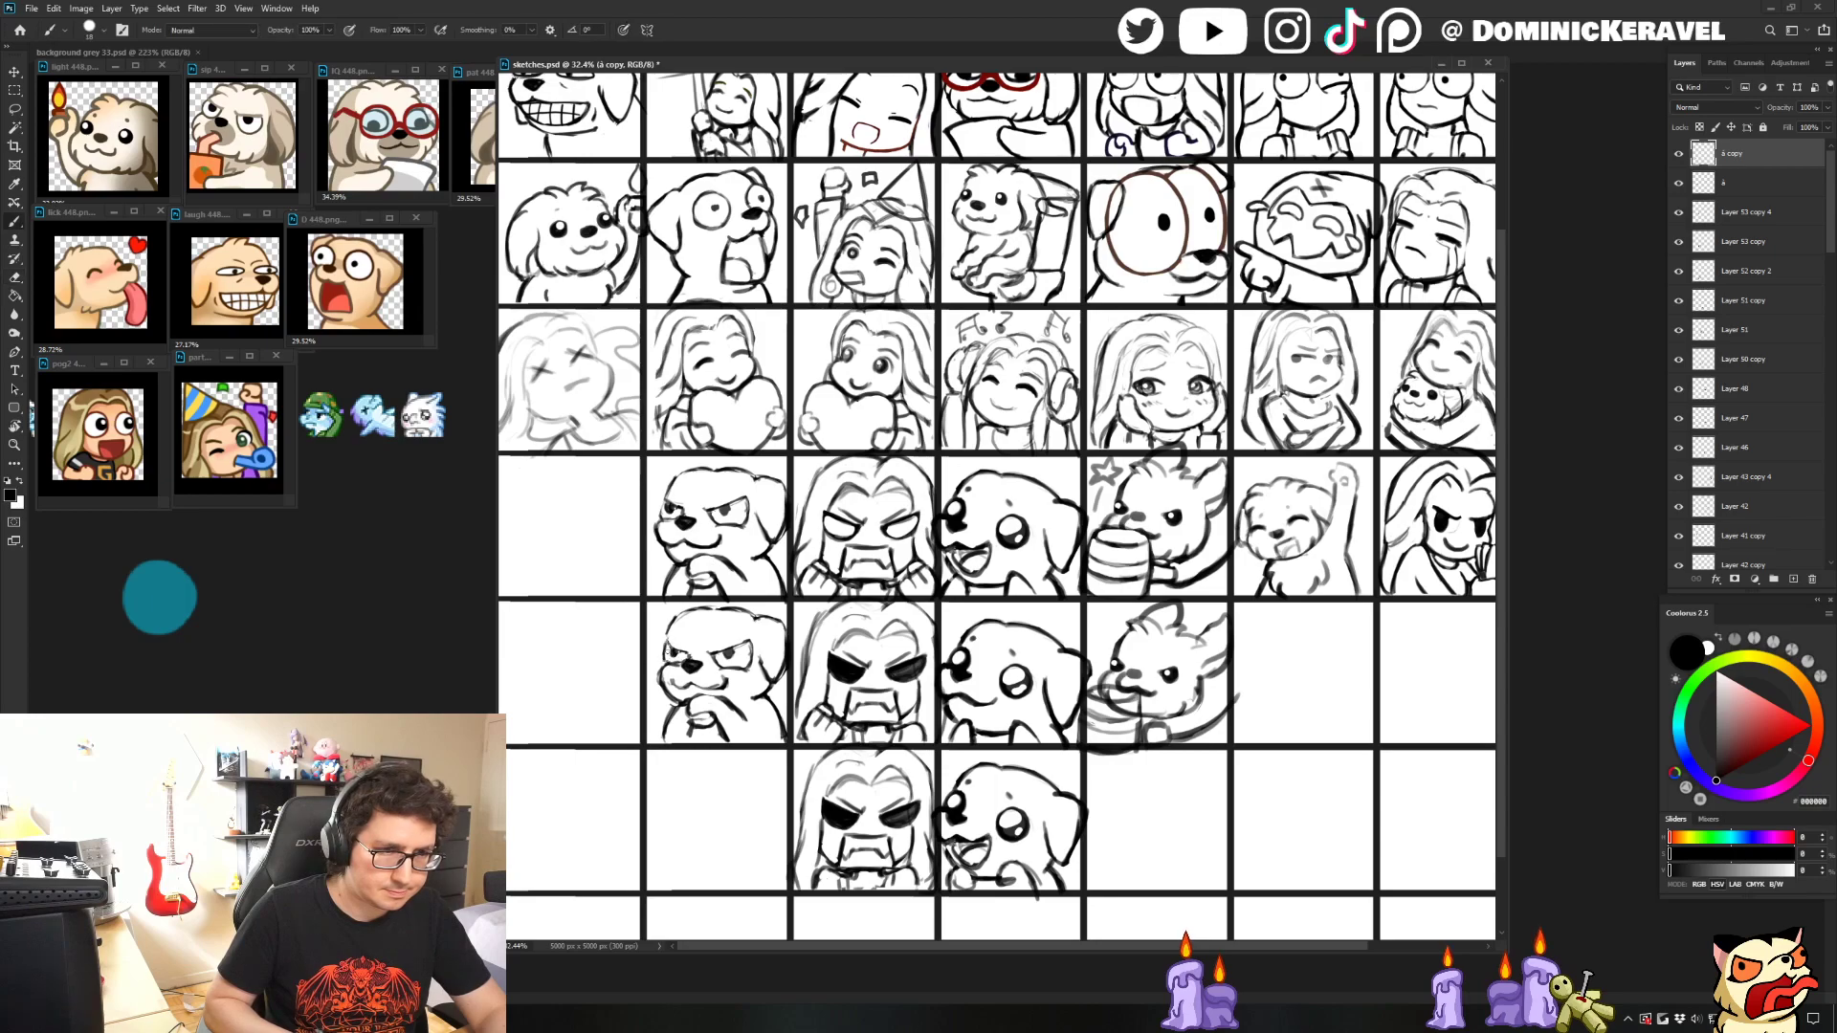
key(e)
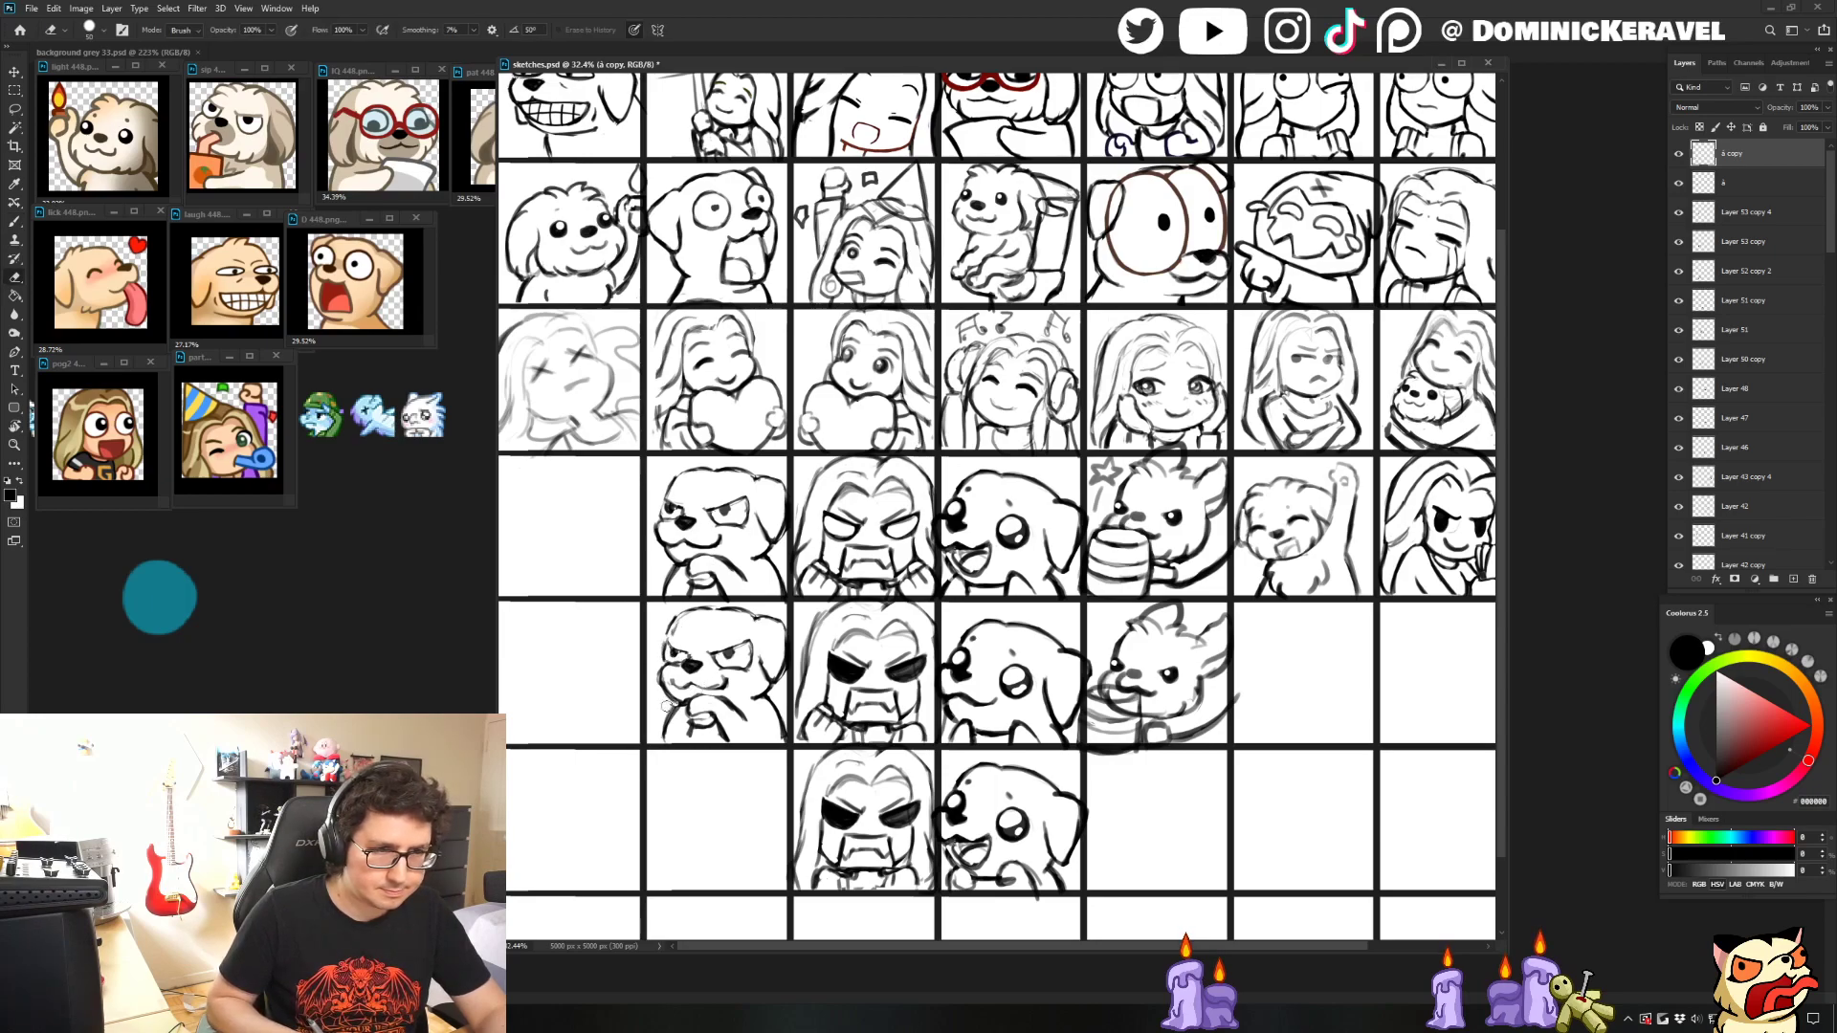
key(v)
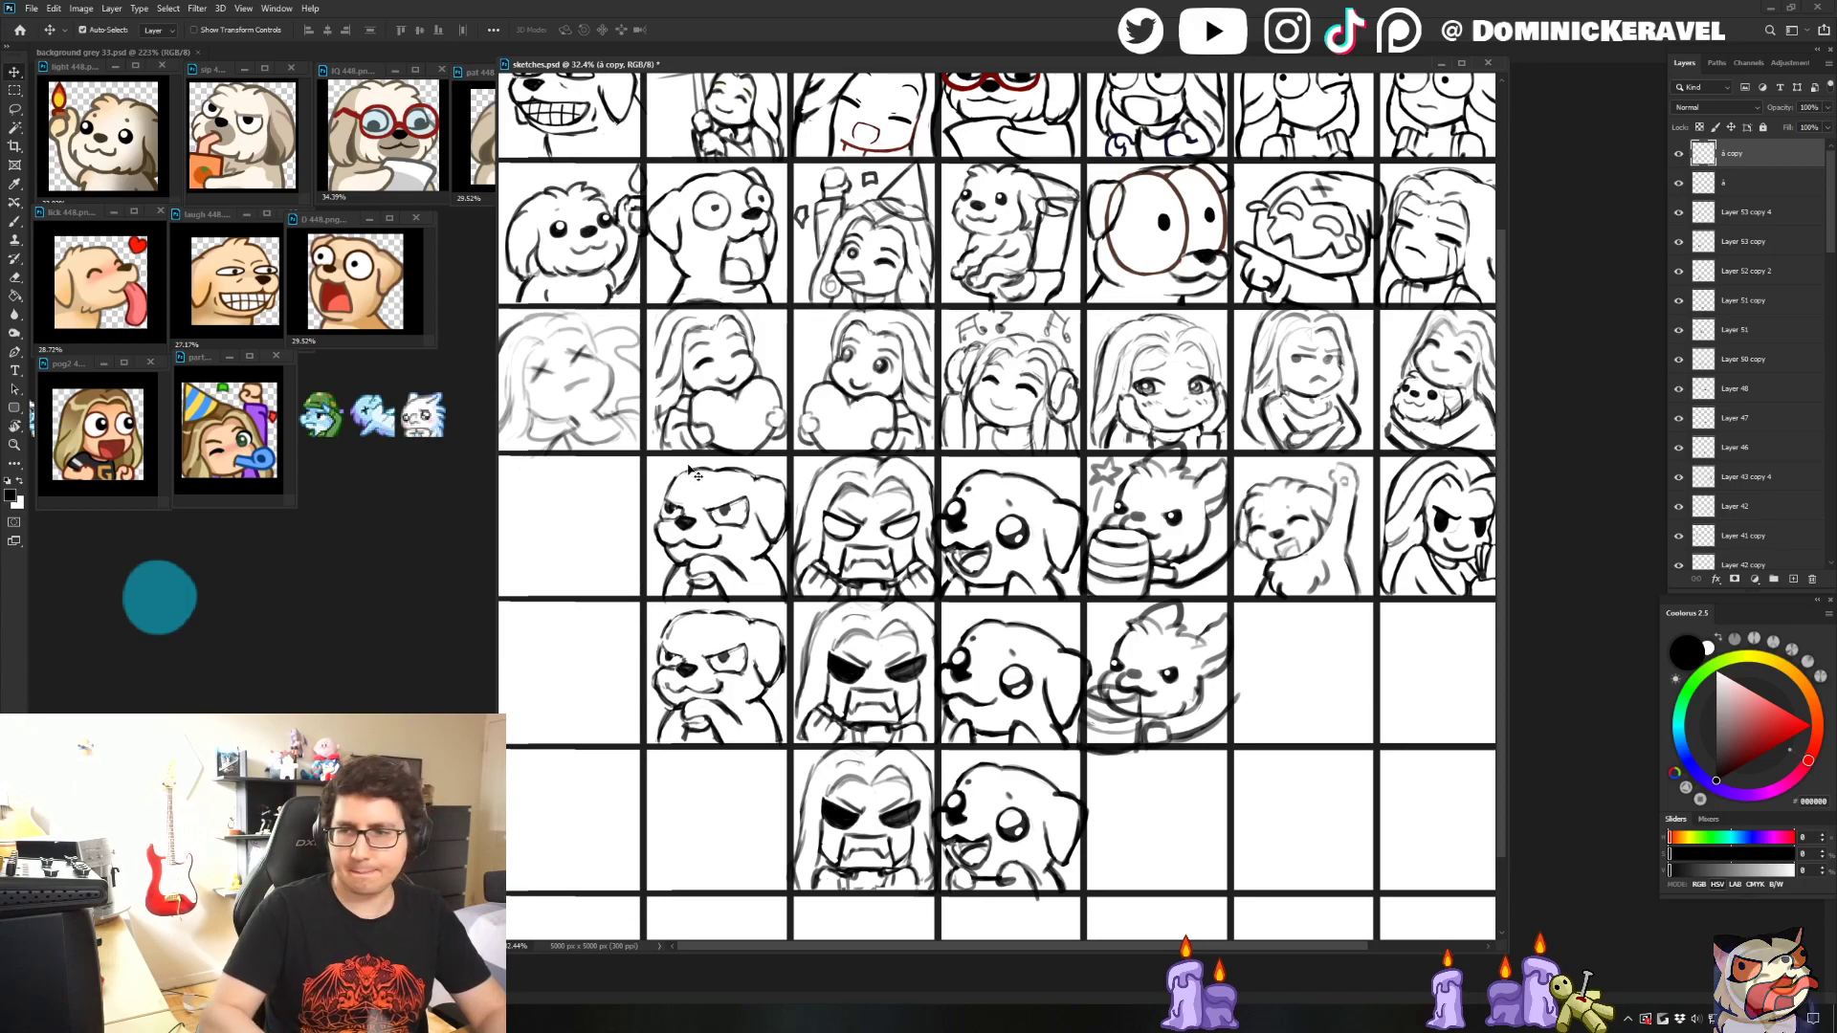
click(667, 703)
key(b)
click(674, 708)
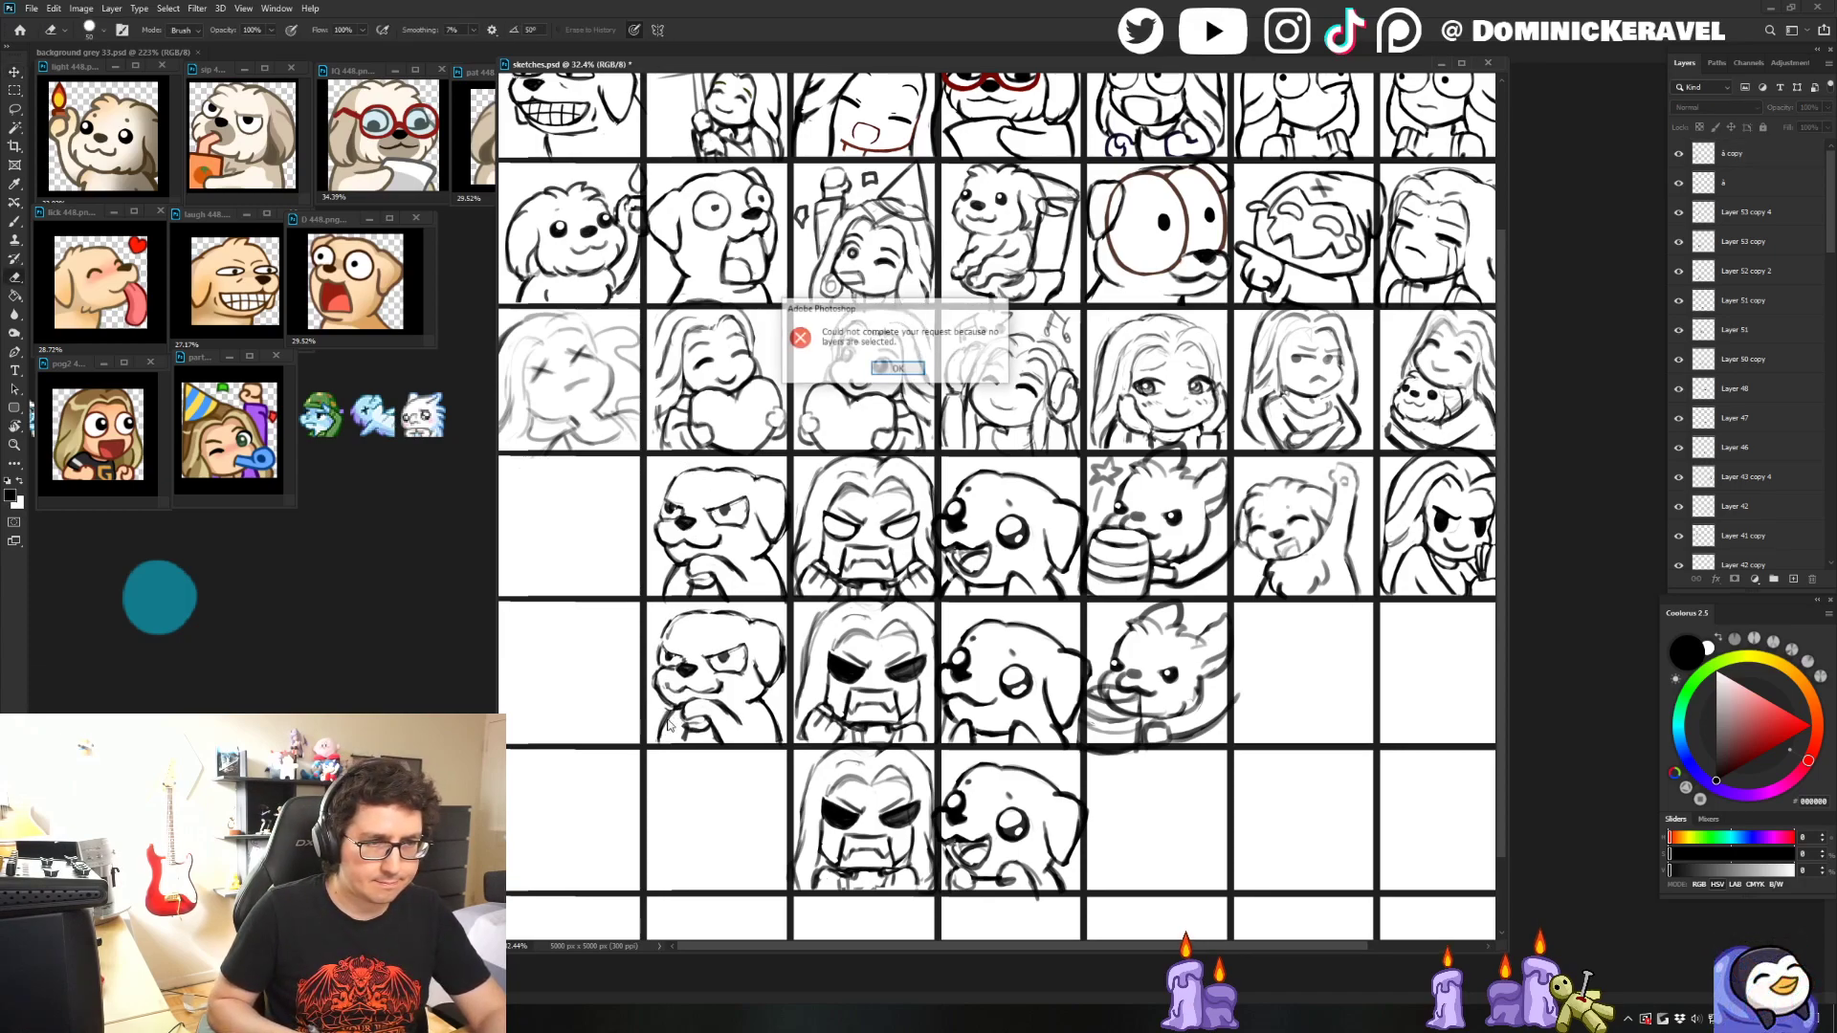
key(Return)
key(v)
click(682, 708)
key(ctrl+z)
- Touch up the linework around the copied dog's chin and raised hand with brush and eraser
key(b)
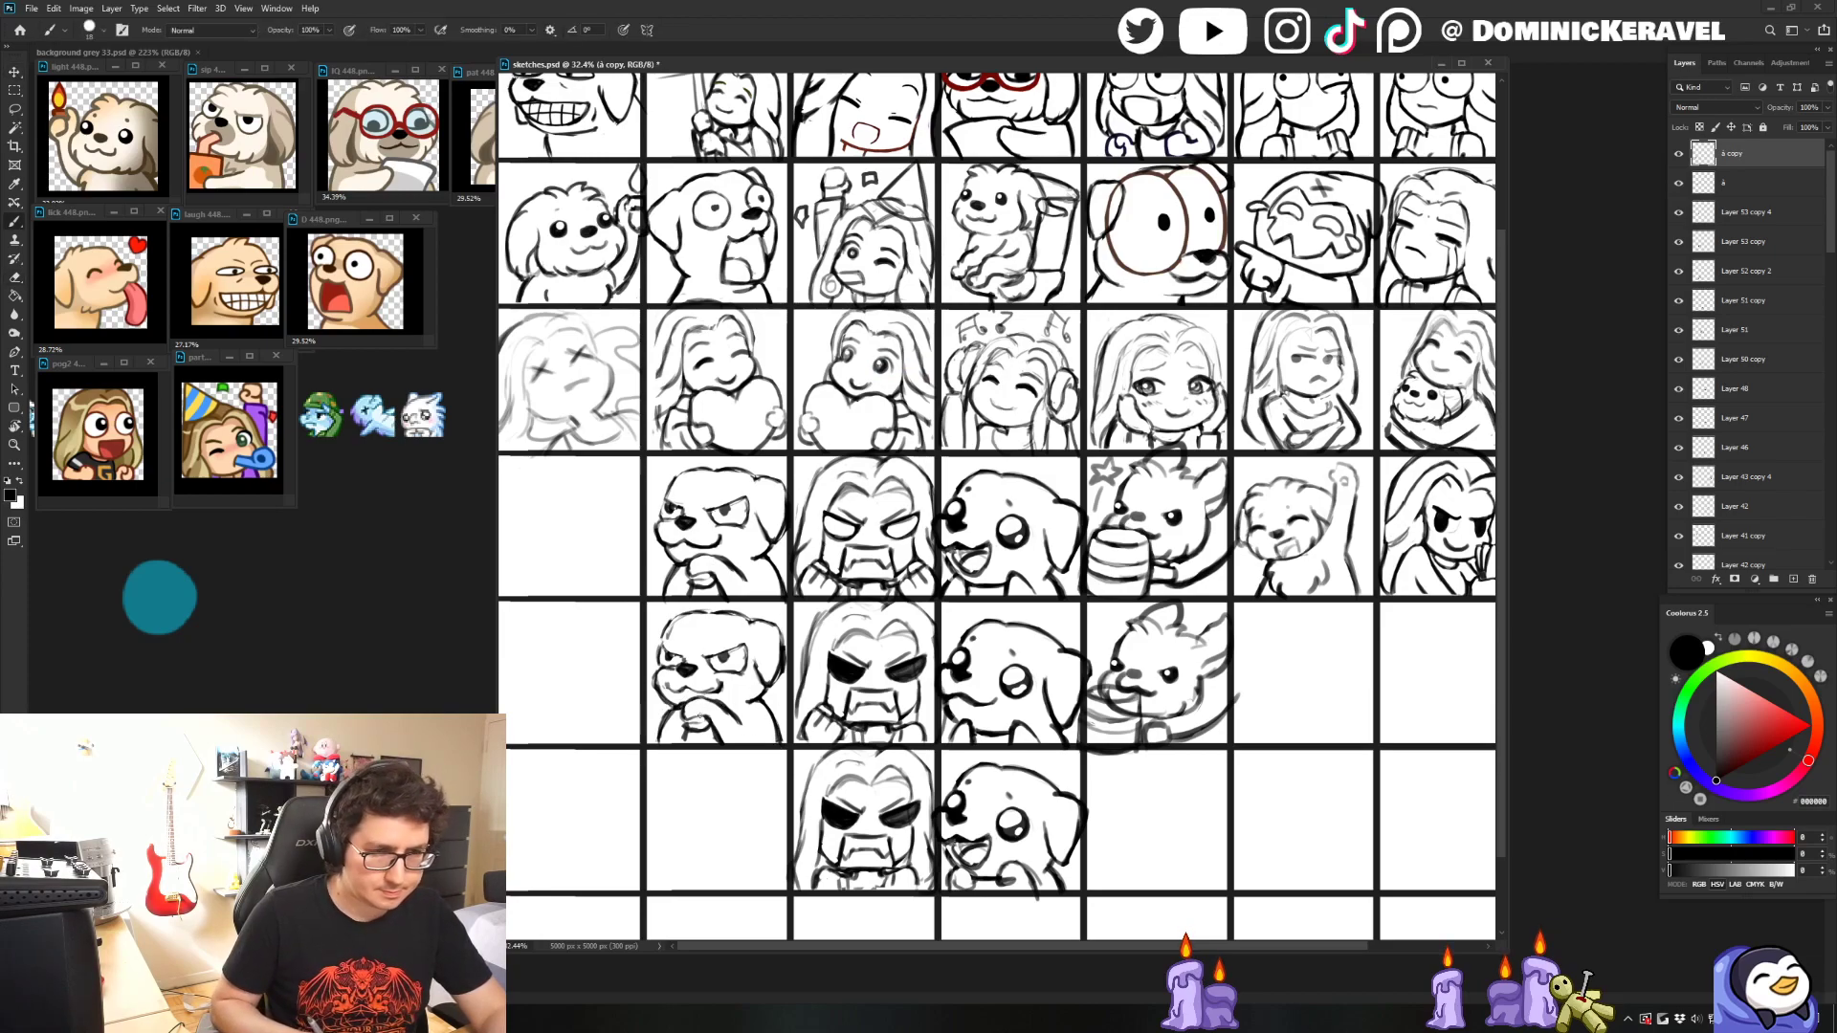
key(e)
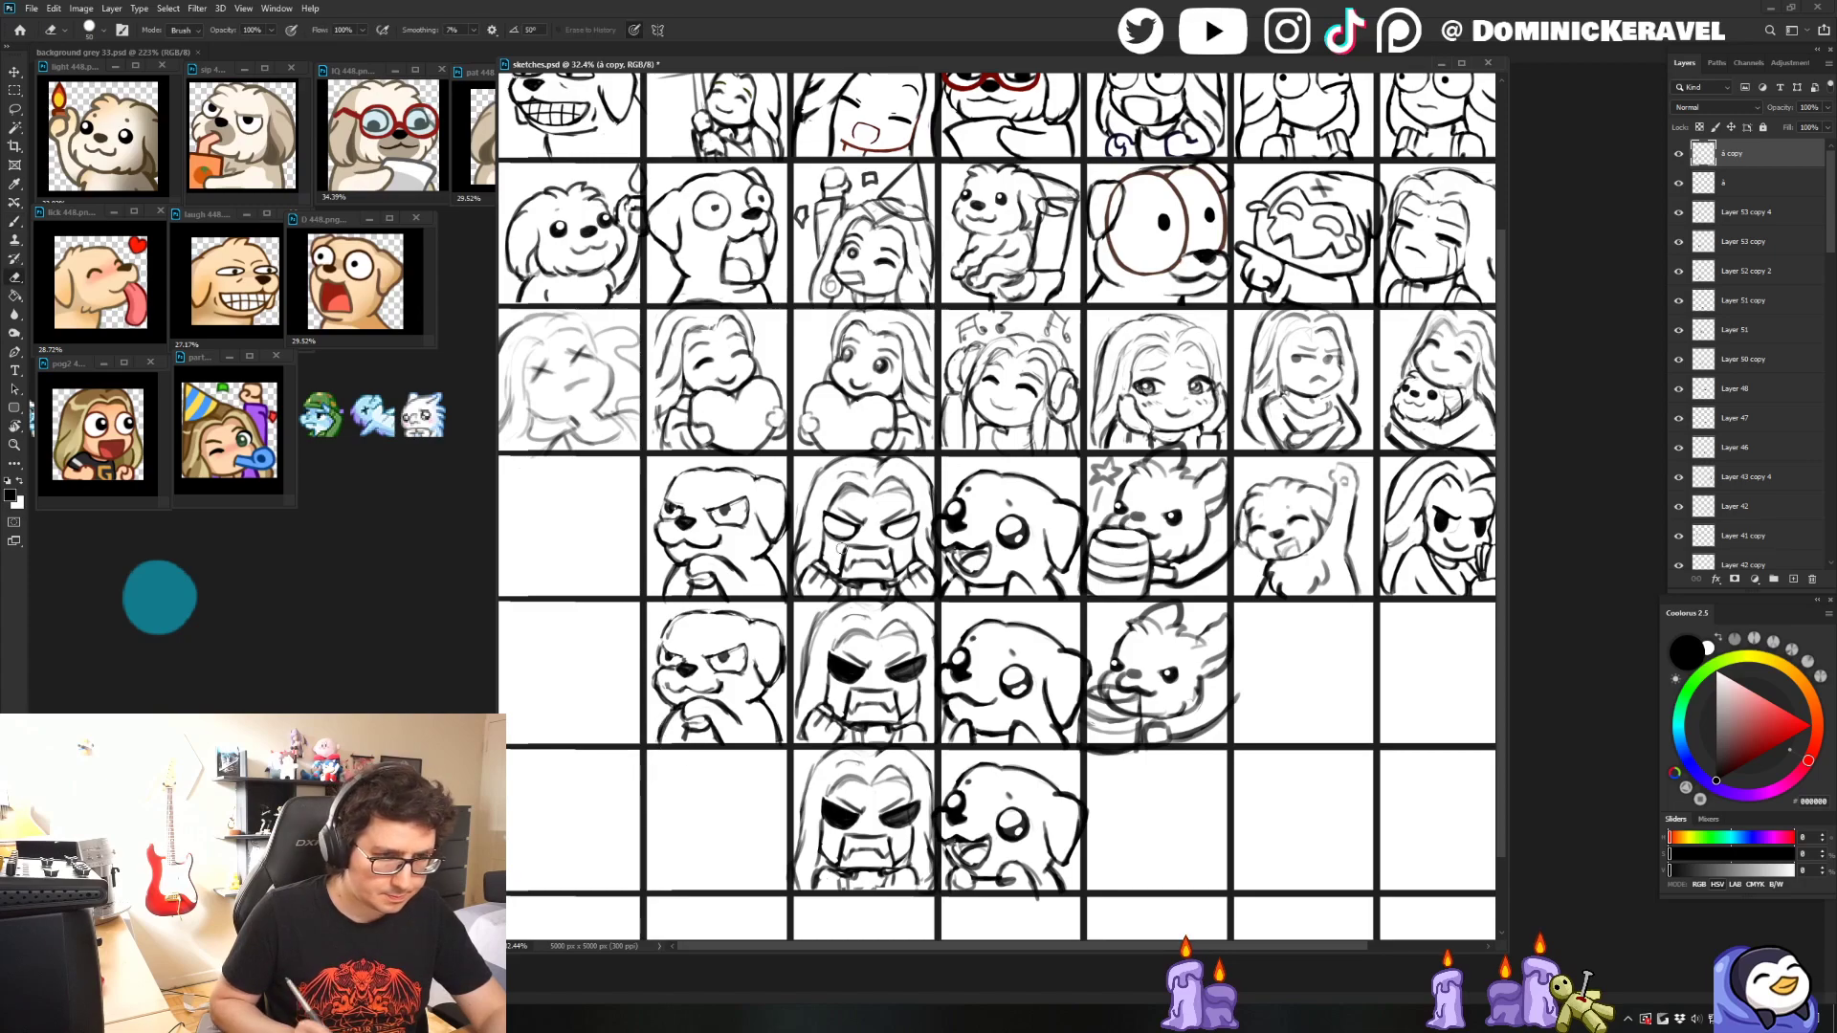
key(b)
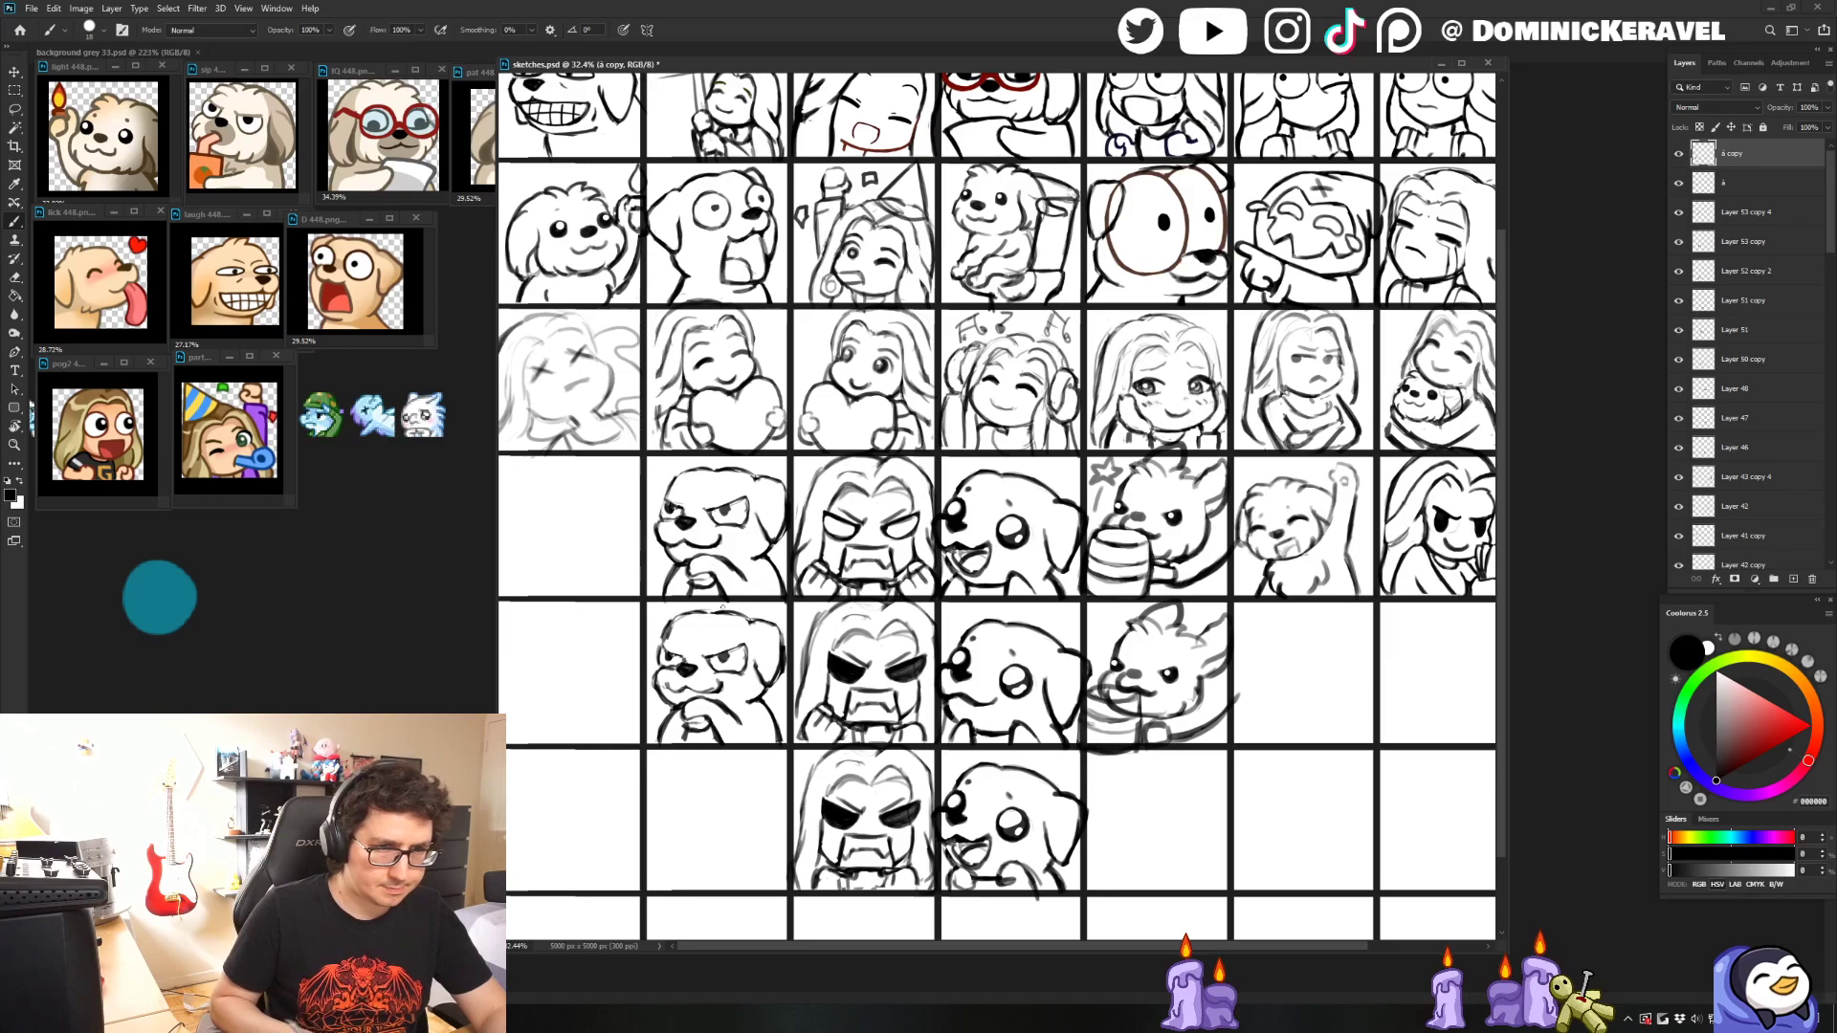
key(e)
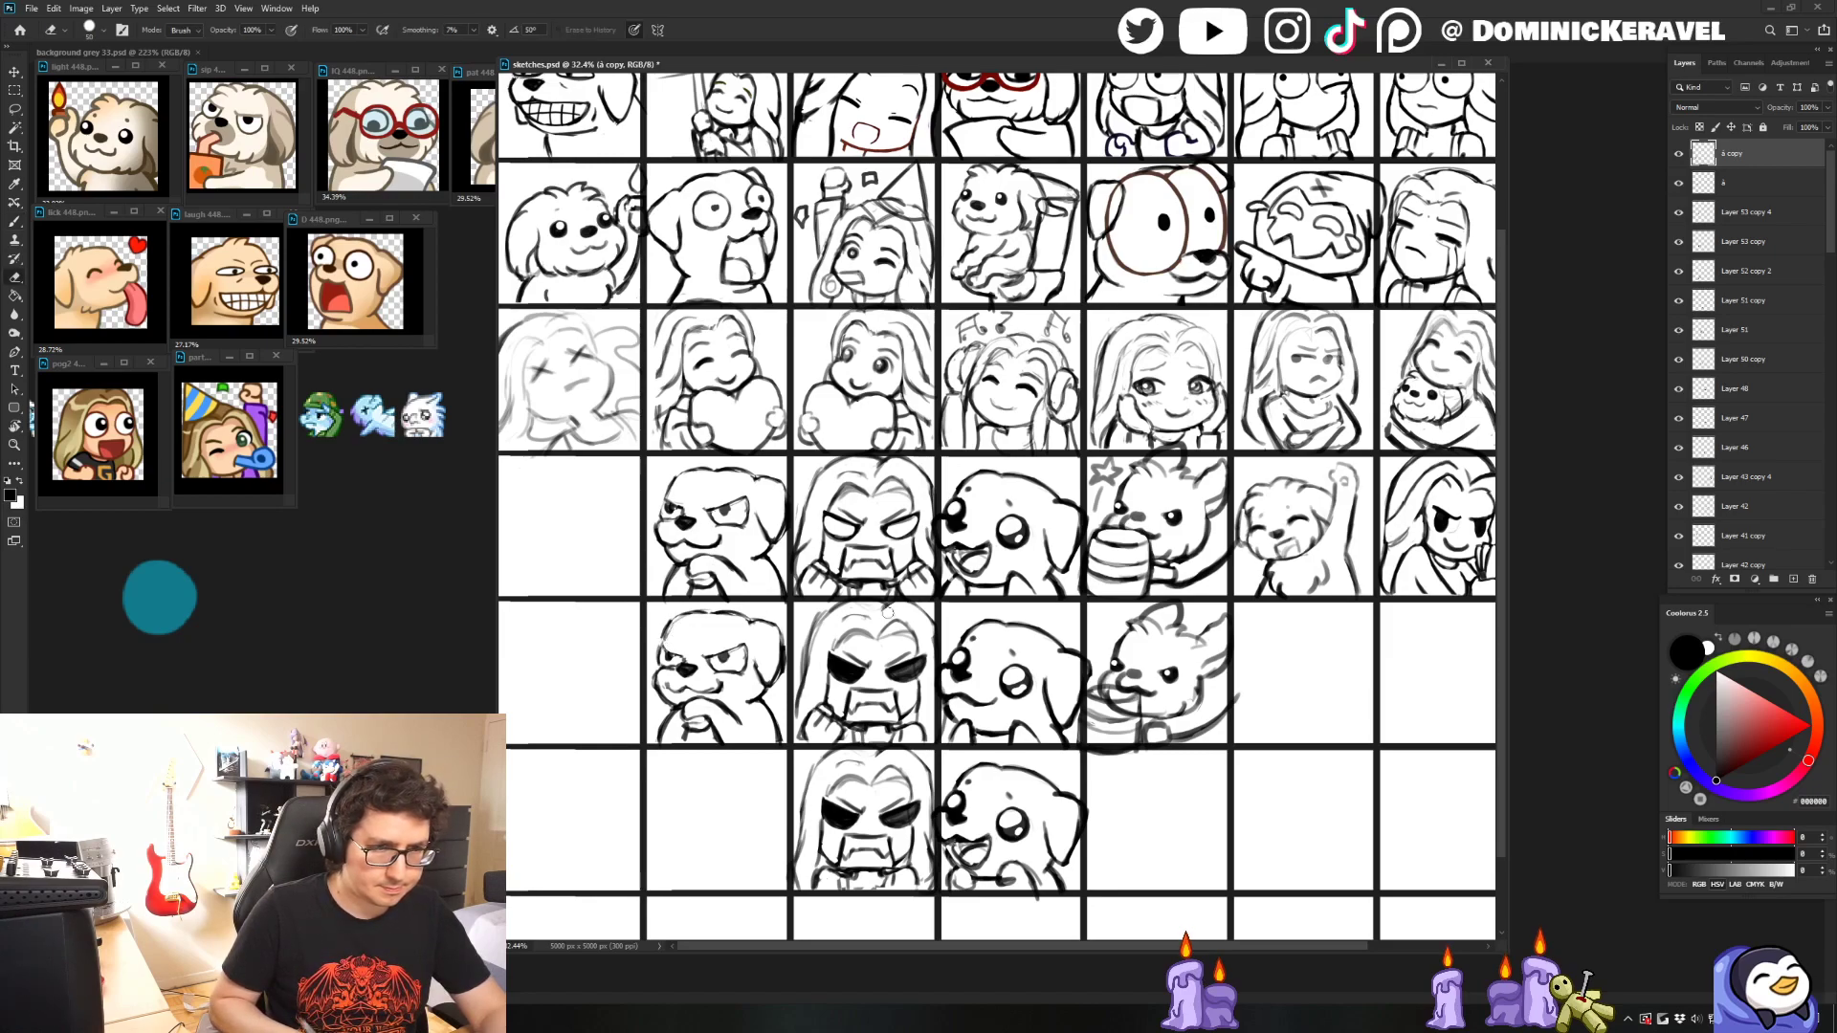
key(v)
key(b)
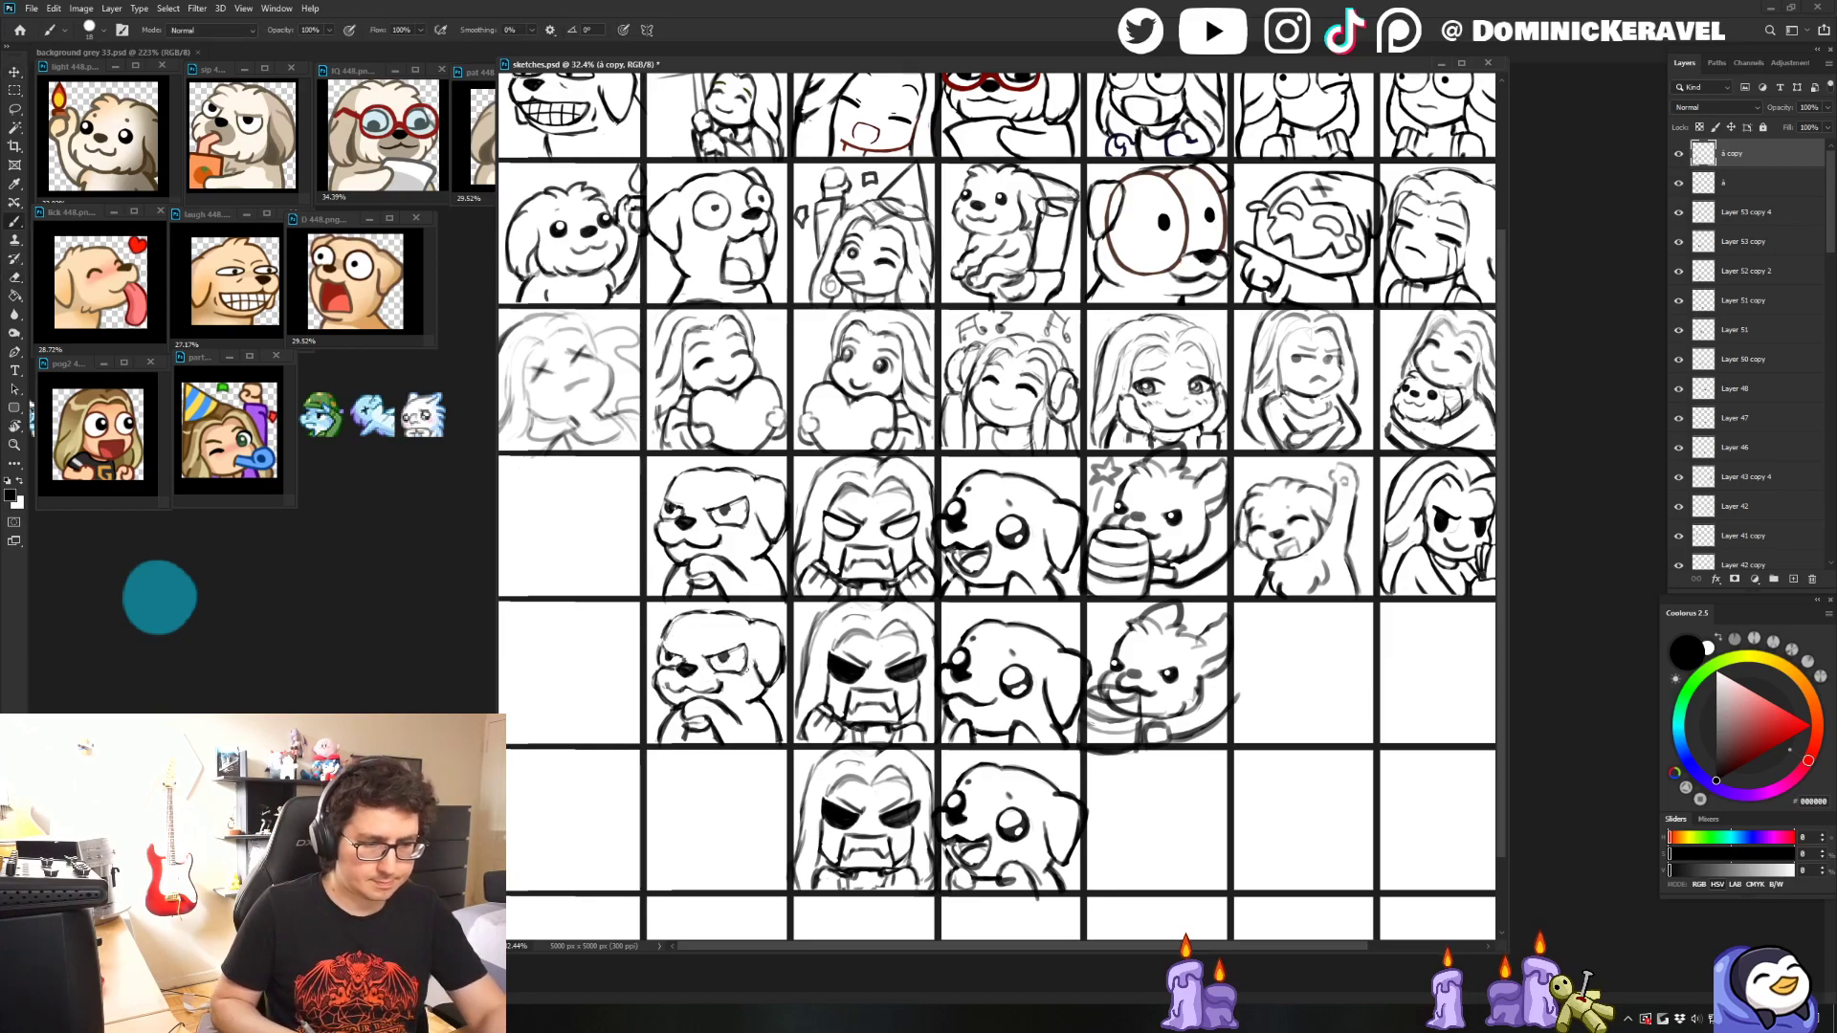
- Lasso the copied dog's eye nearest its ear, adjust it, and check the face against the whole sketch grid
key(l)
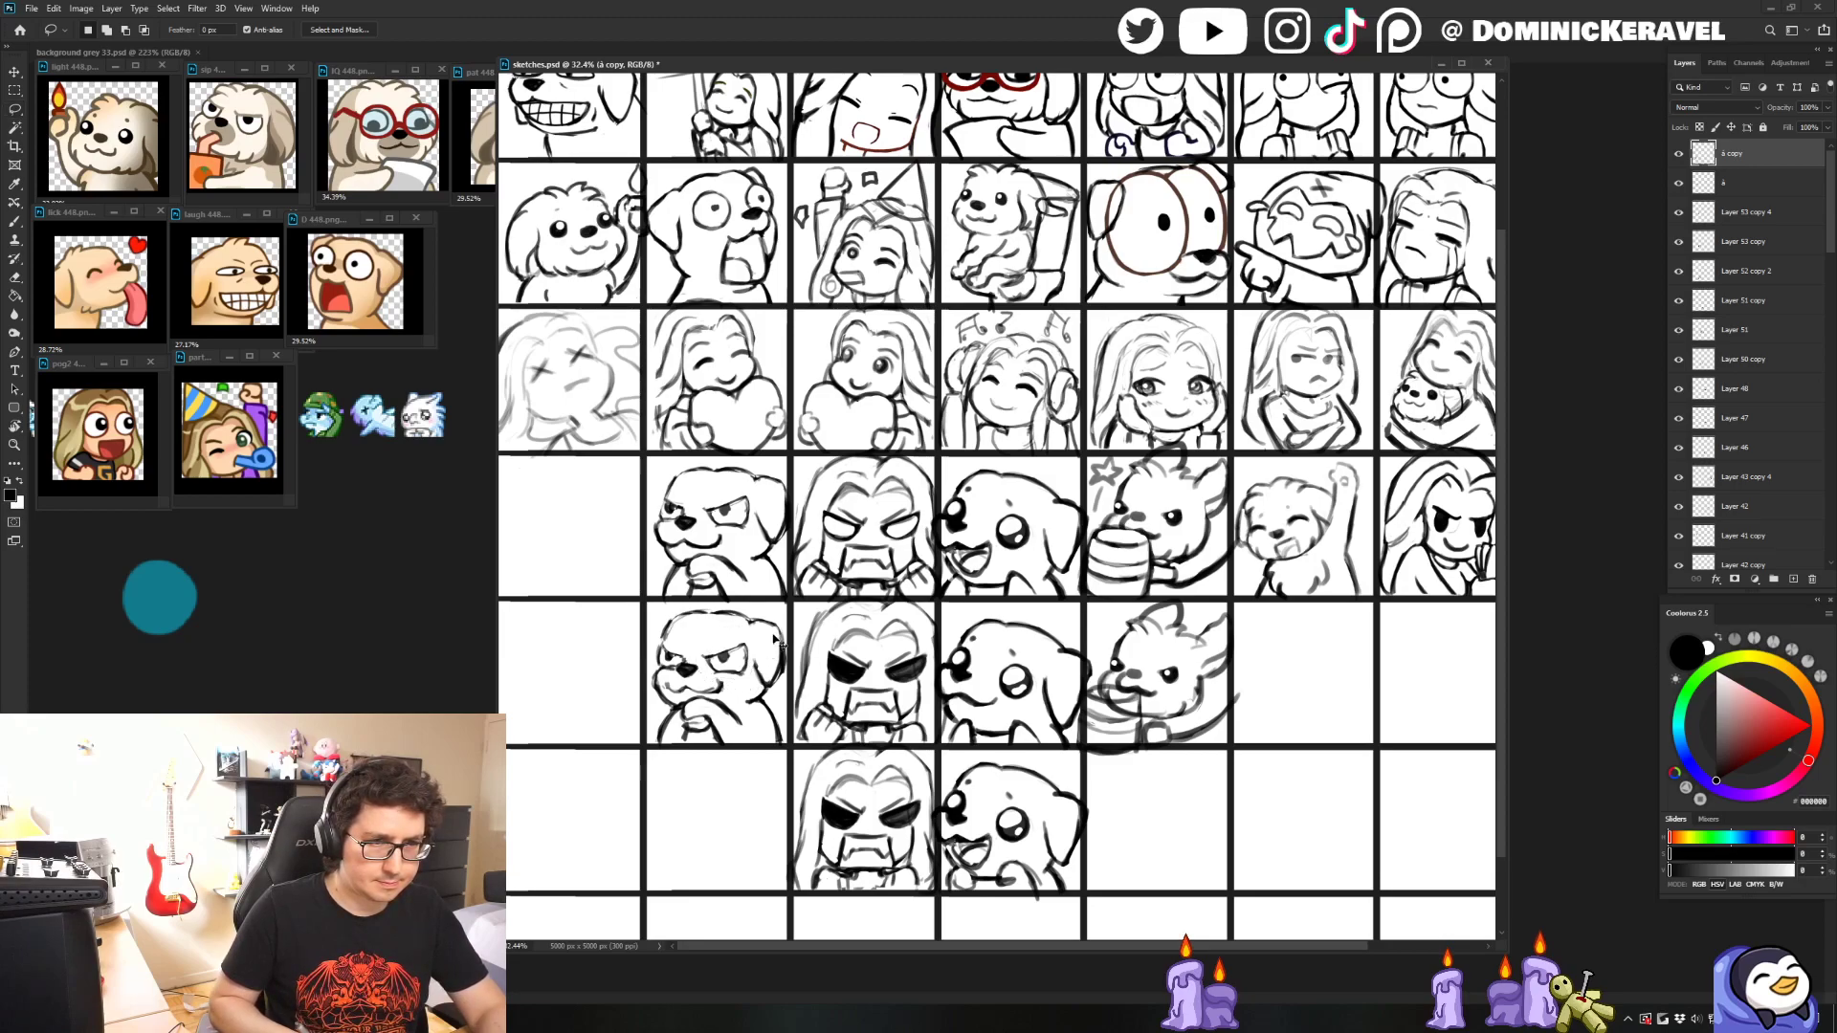
drag(765, 643, 758, 639)
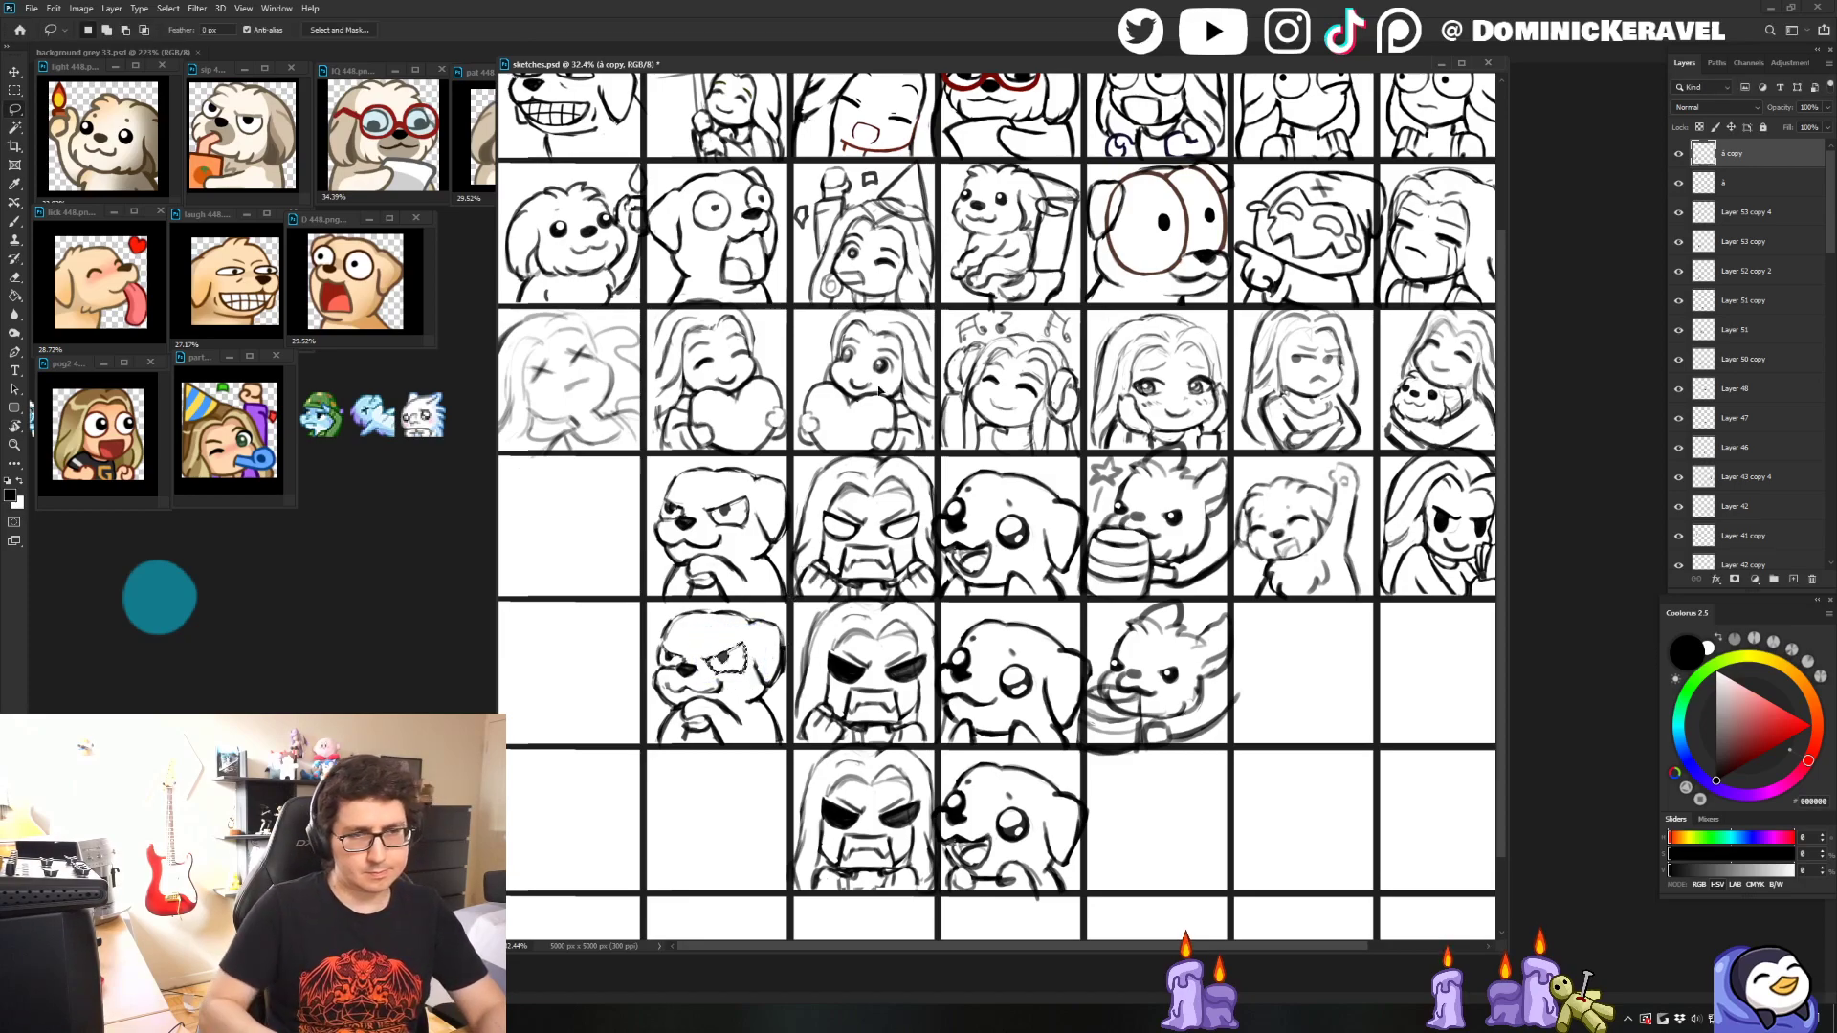
scroll(879, 390, down, 3)
scroll(819, 549, up, 1)
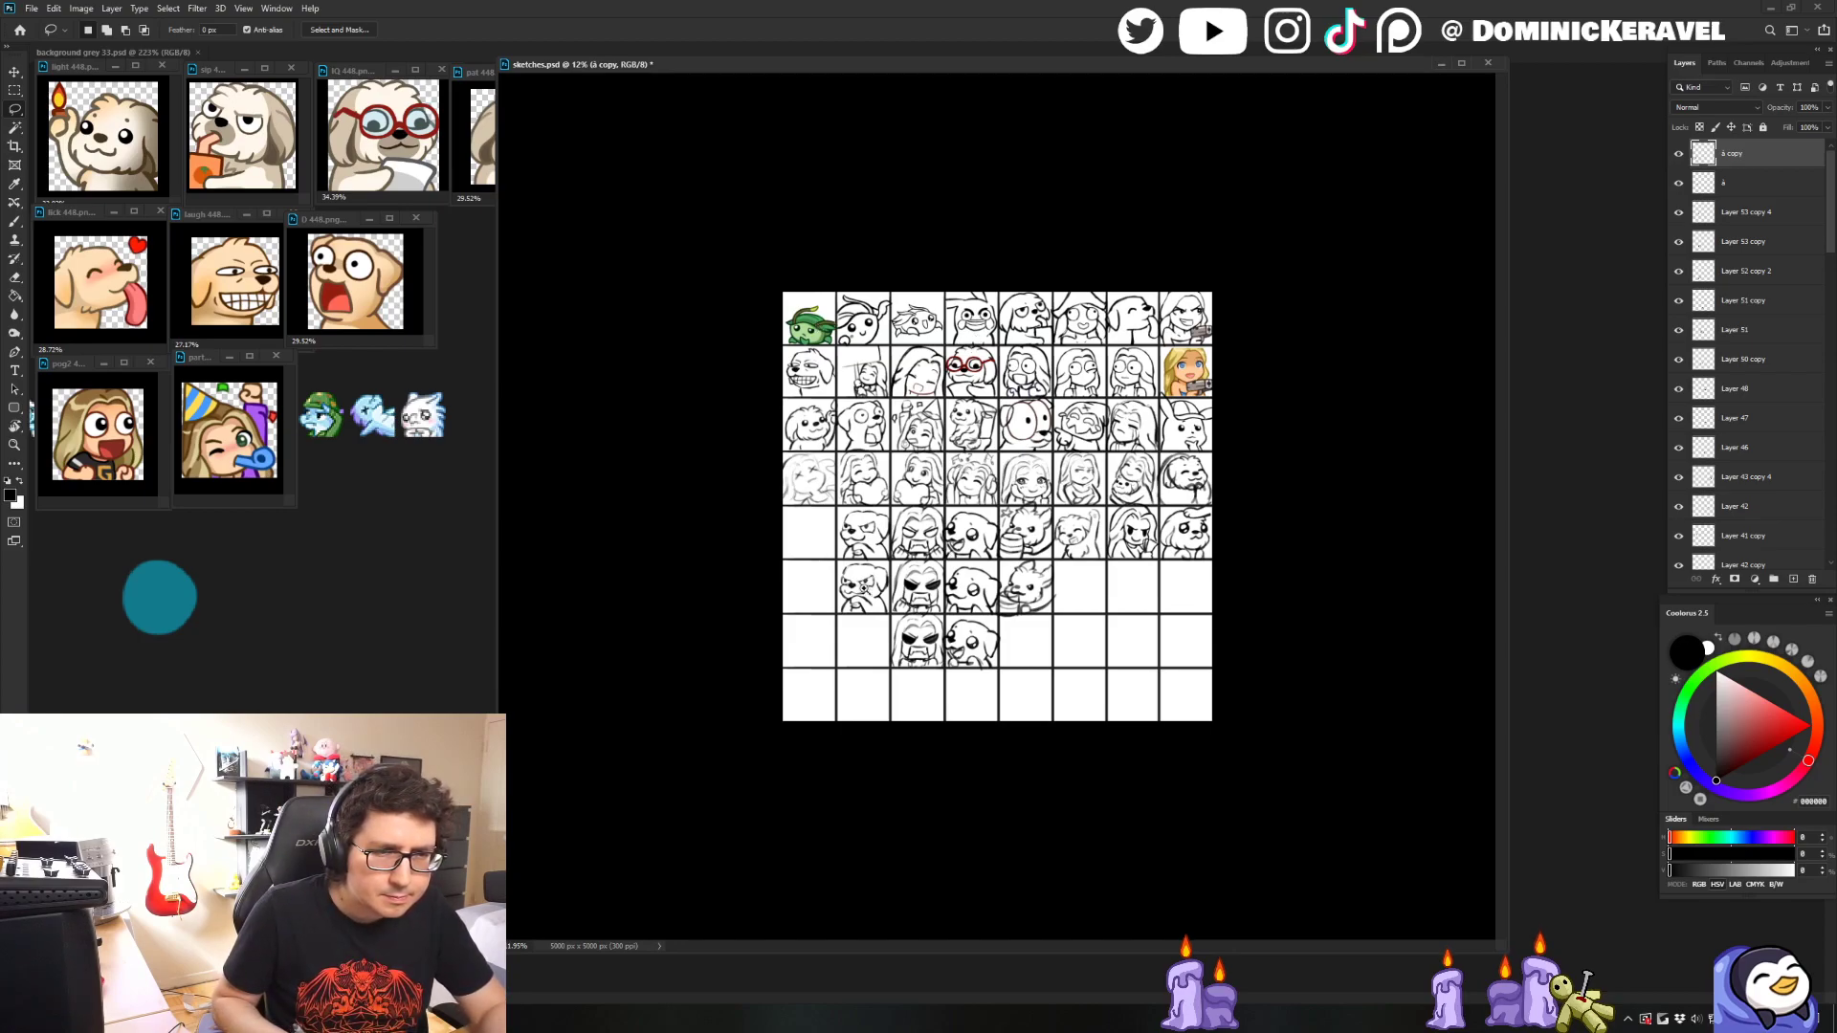
- Retouch the copied dog's brows and the area between its eyes using the brush and eraser
scroll(866, 585, up, 3)
key(e)
key(b)
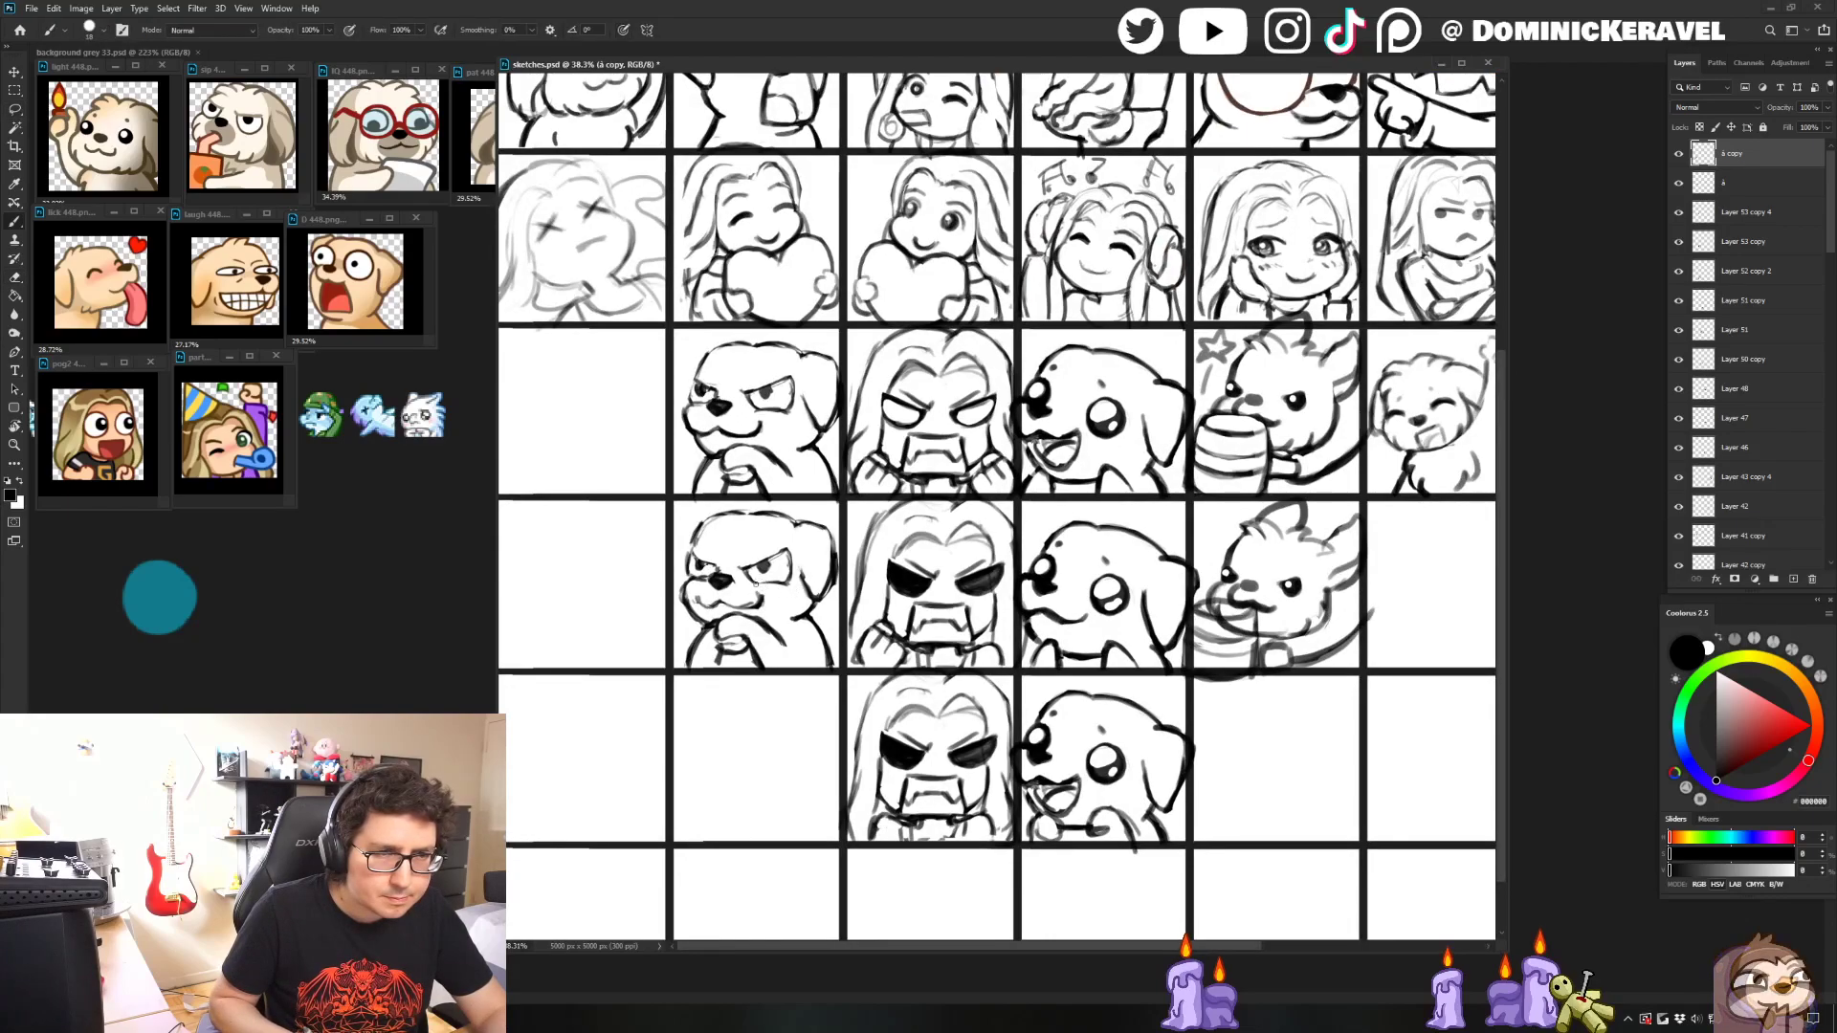
key(e)
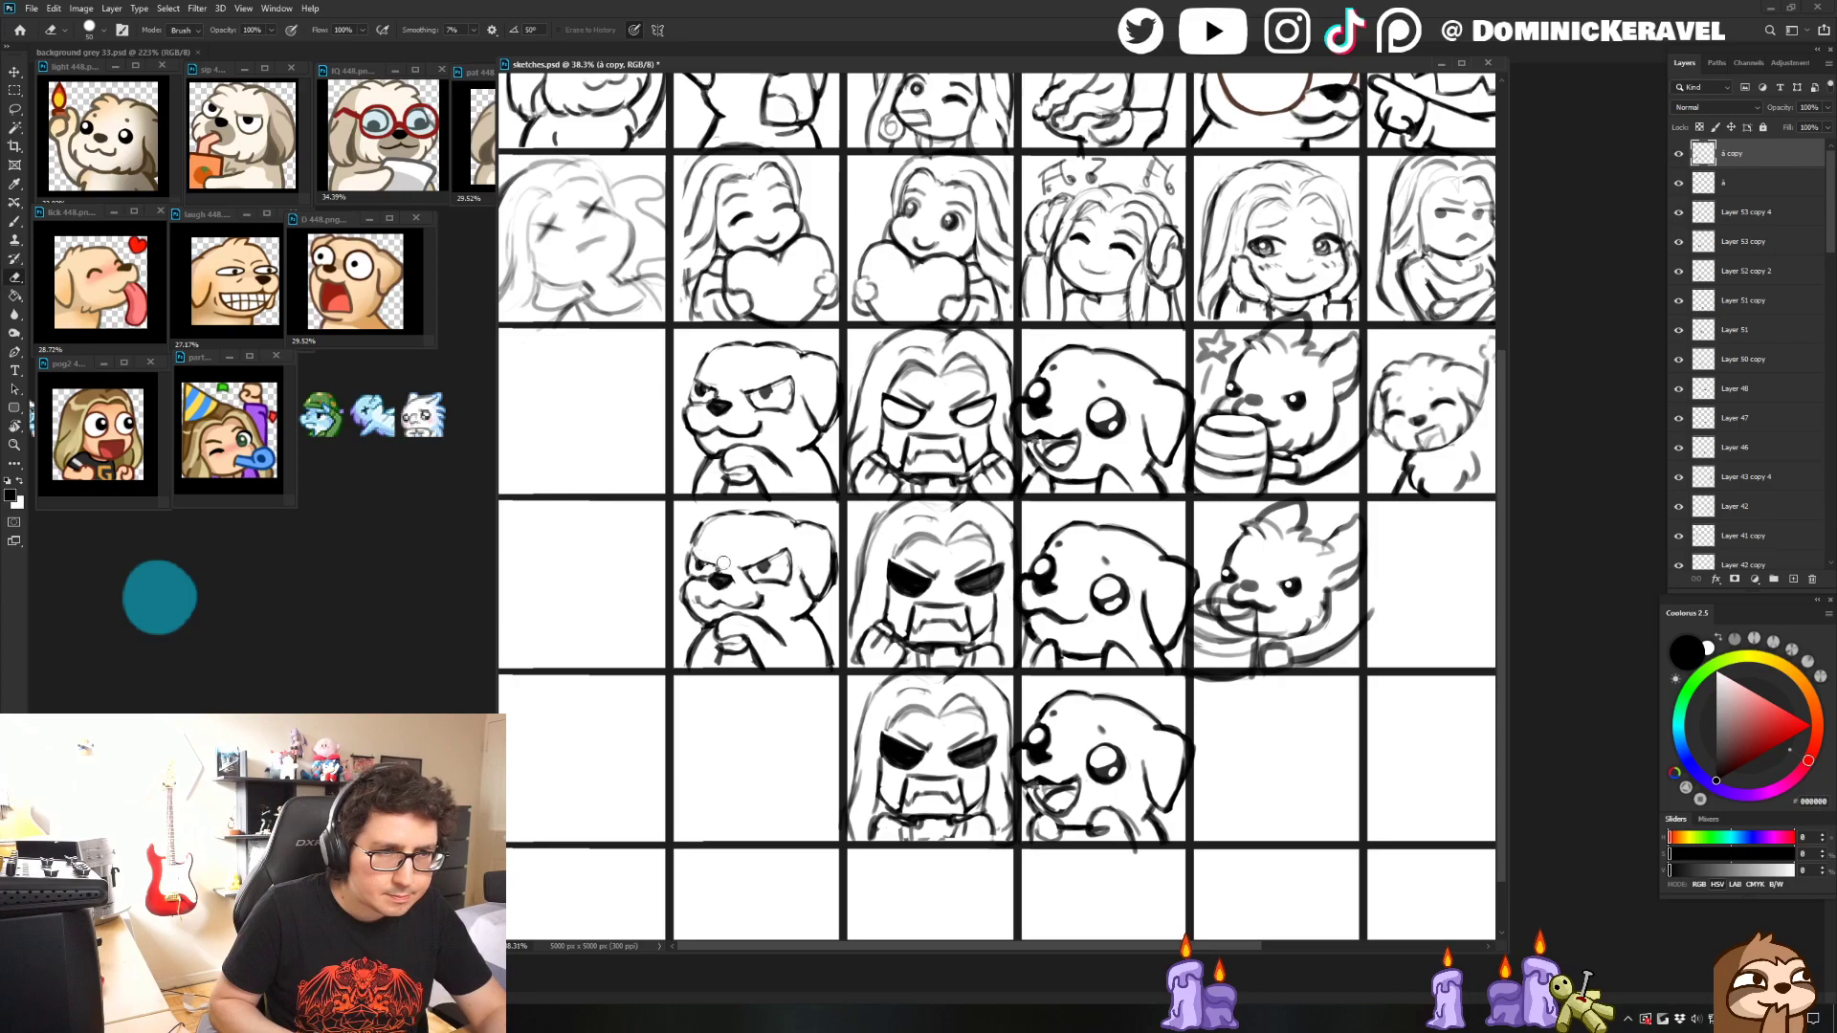
- Lasso the copied dog's ear-side eye together with its brow for adjustment and compare it within the full grid
key(l)
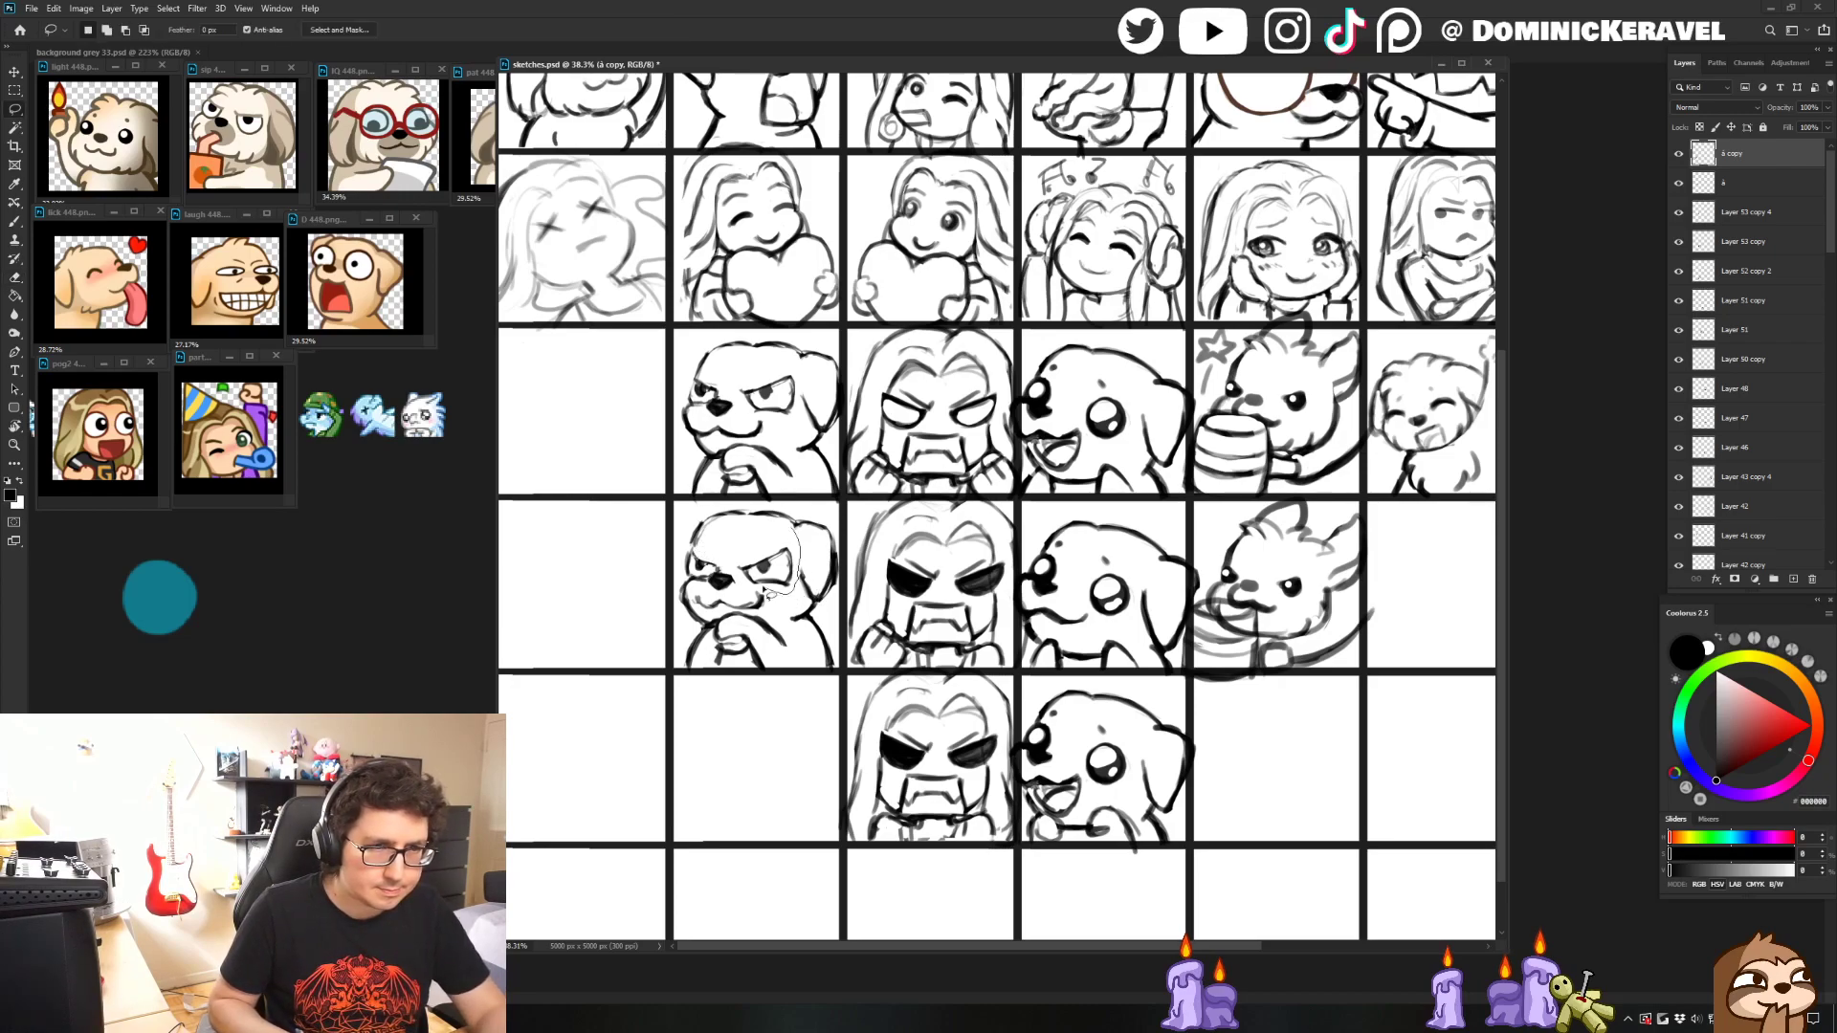
mouse_move(775, 598)
mouse_down()
mouse_move(691, 587)
mouse_move(686, 548)
mouse_move(770, 544)
mouse_up()
scroll(756, 531, down, 3)
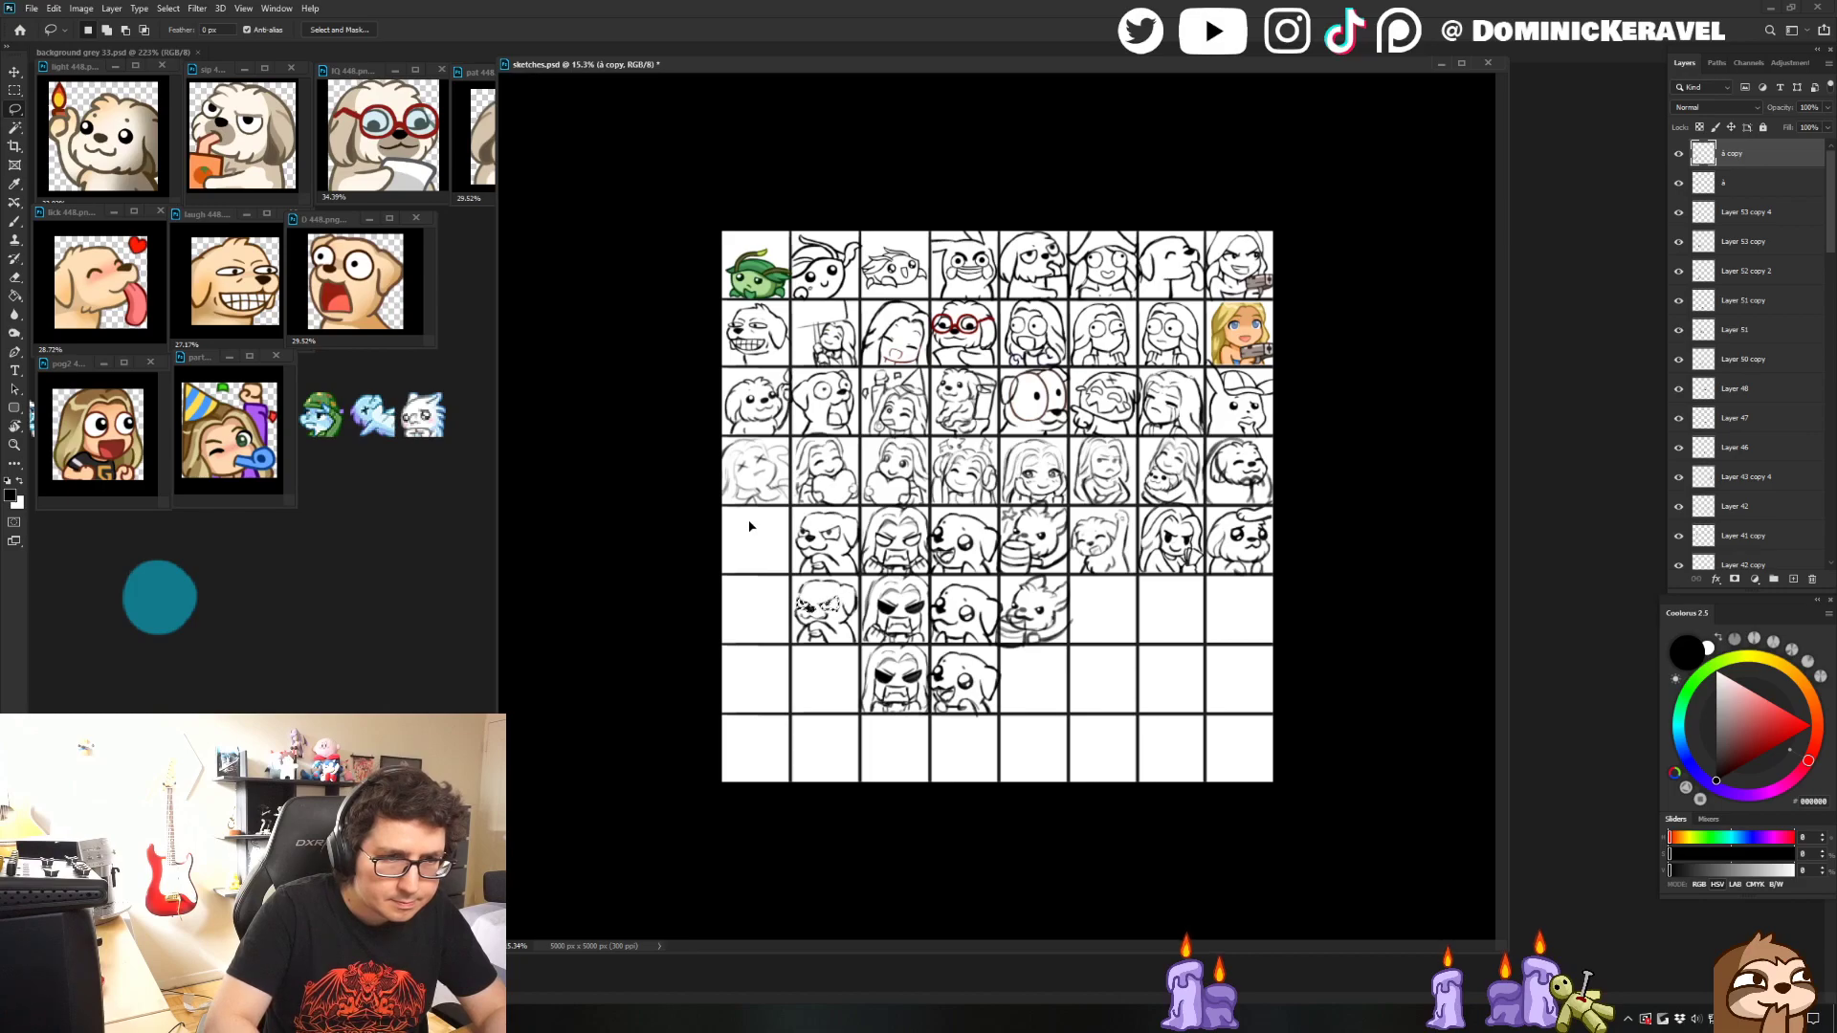
- Lasso the copied dog's muzzle, adjust it, compare the face within the full grid and clear the selection
scroll(784, 538, up, 3)
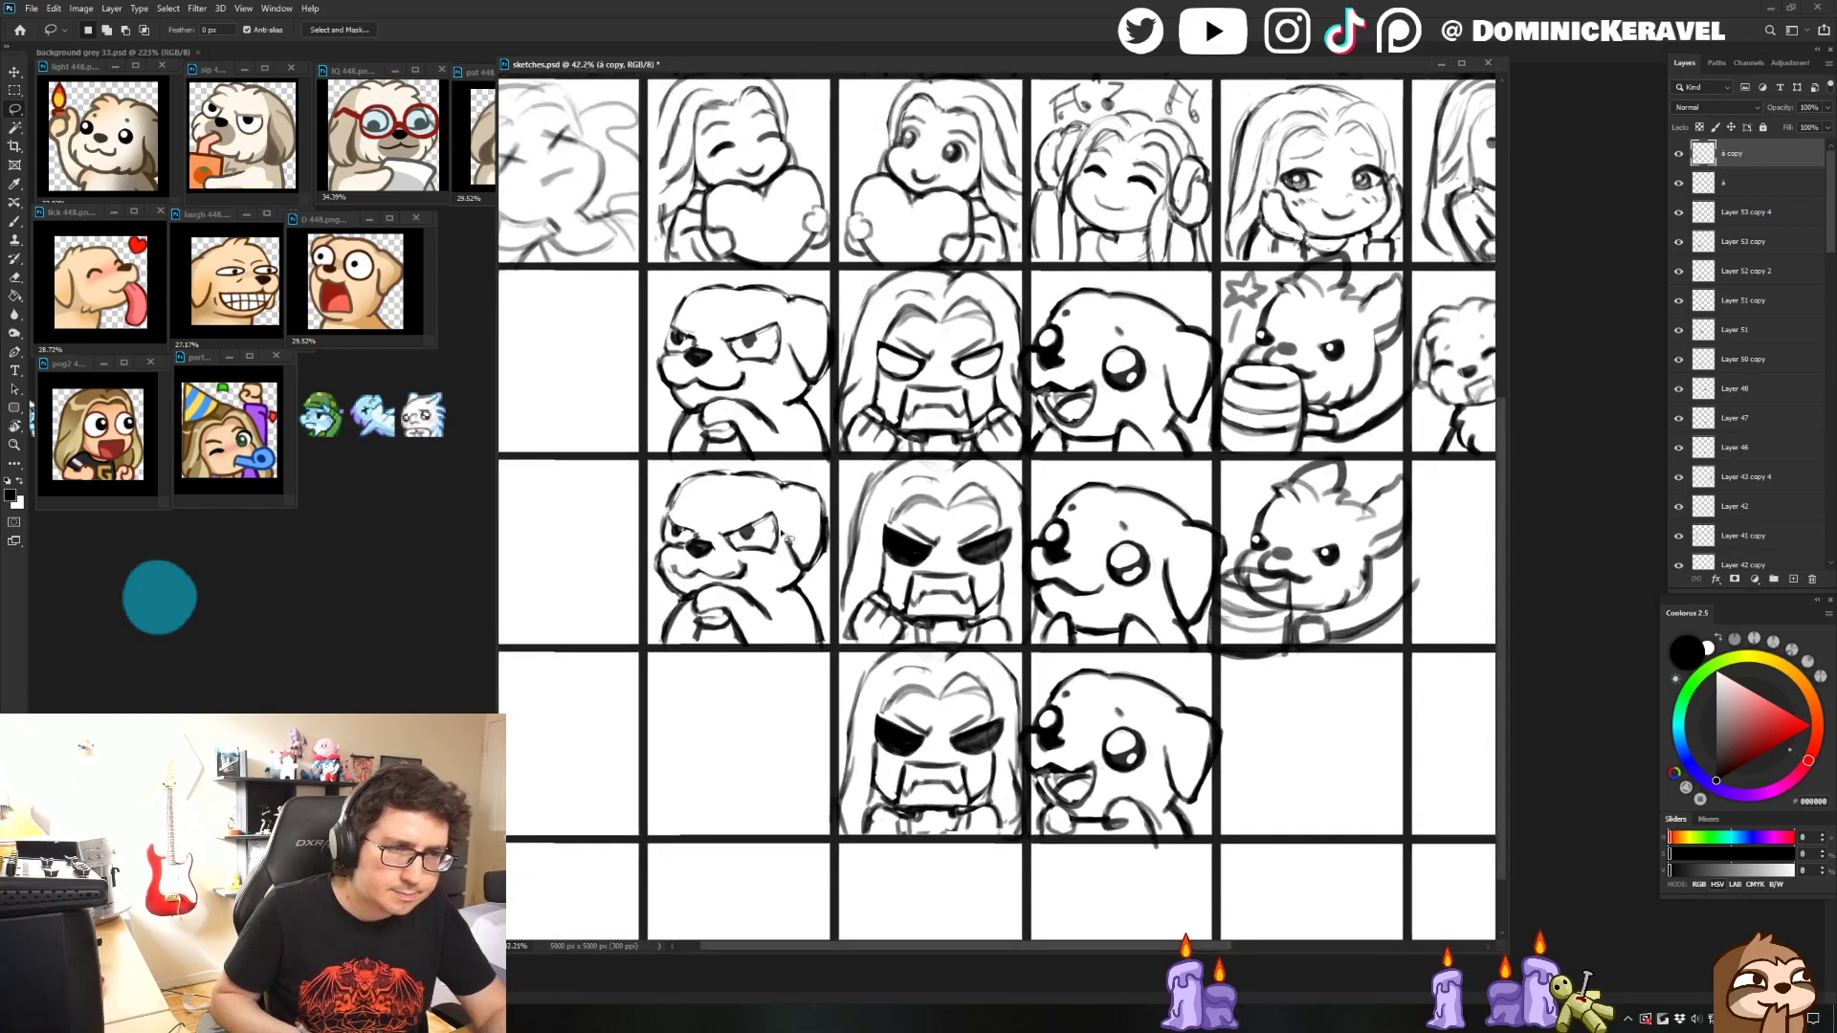
mouse_move(723, 581)
mouse_down()
mouse_move(665, 576)
mouse_move(651, 522)
mouse_move(765, 498)
mouse_move(786, 548)
mouse_move(726, 562)
mouse_up()
scroll(726, 562, down, 3)
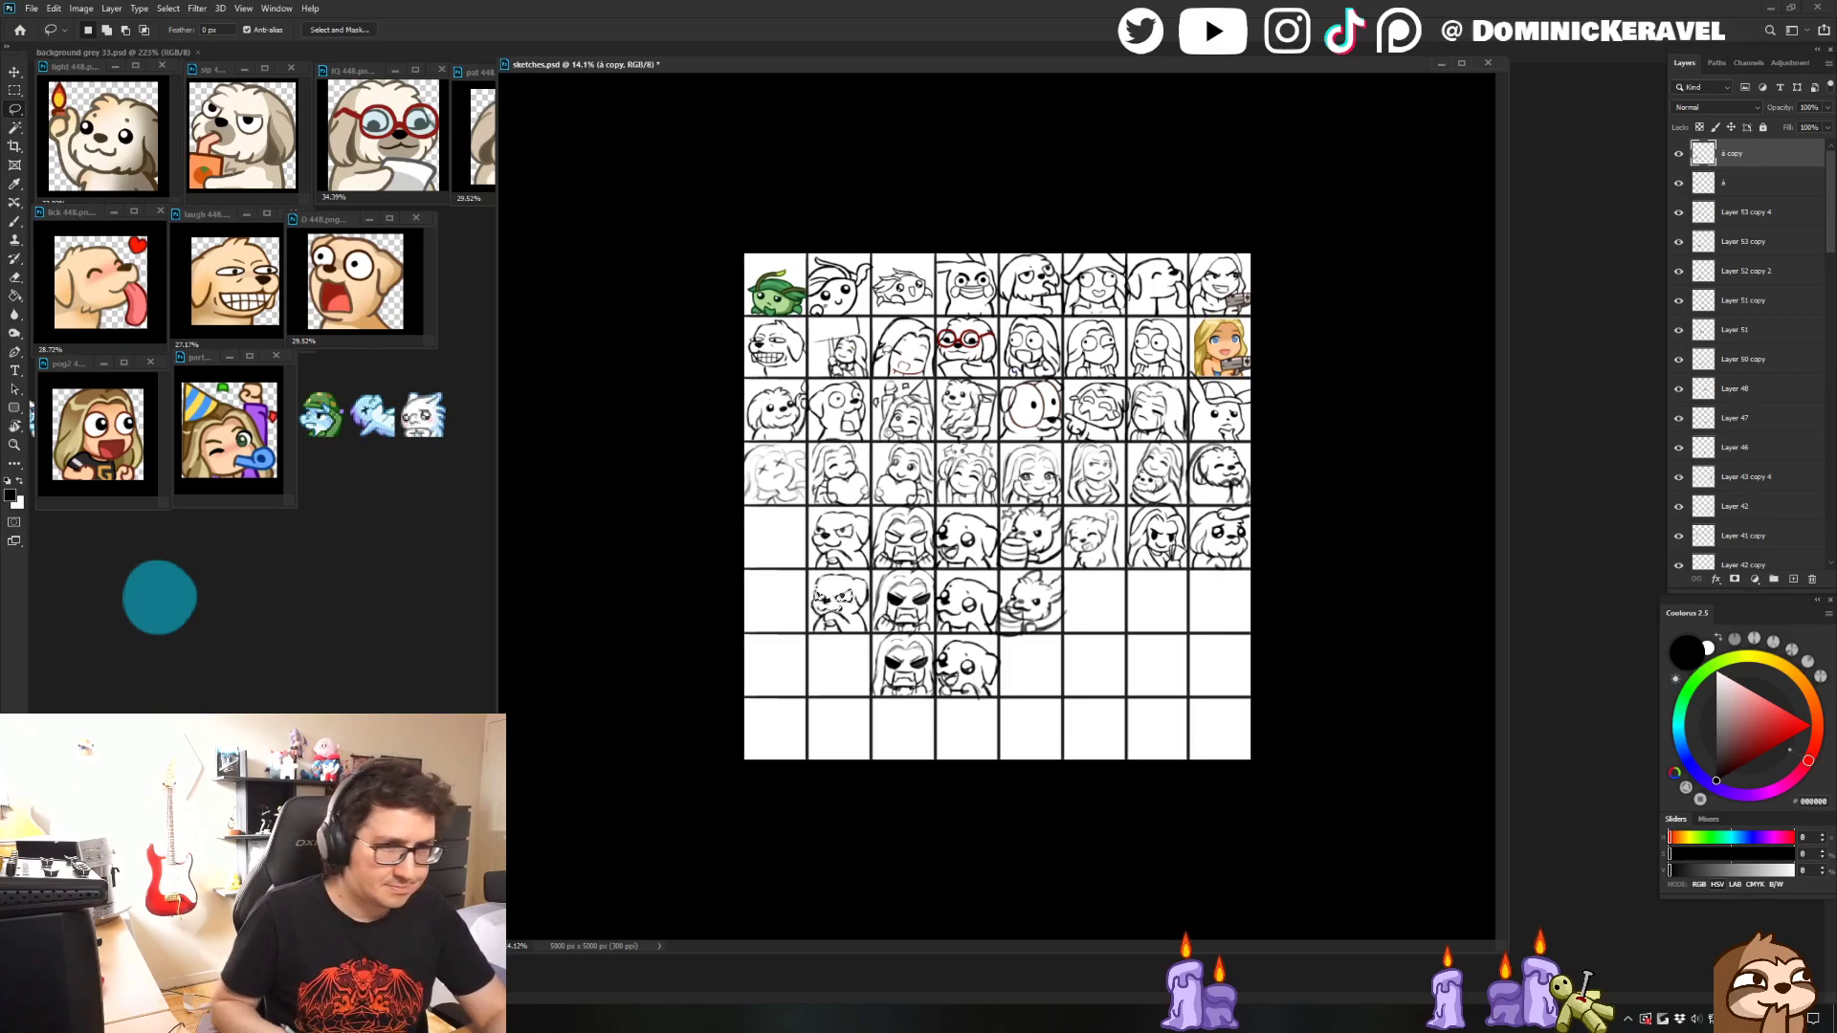
key(ctrl+d)
- Redraw the copied dog's outer face contour on the side away from its large ear using brush and eraser
scroll(865, 606, up, 3)
key(b)
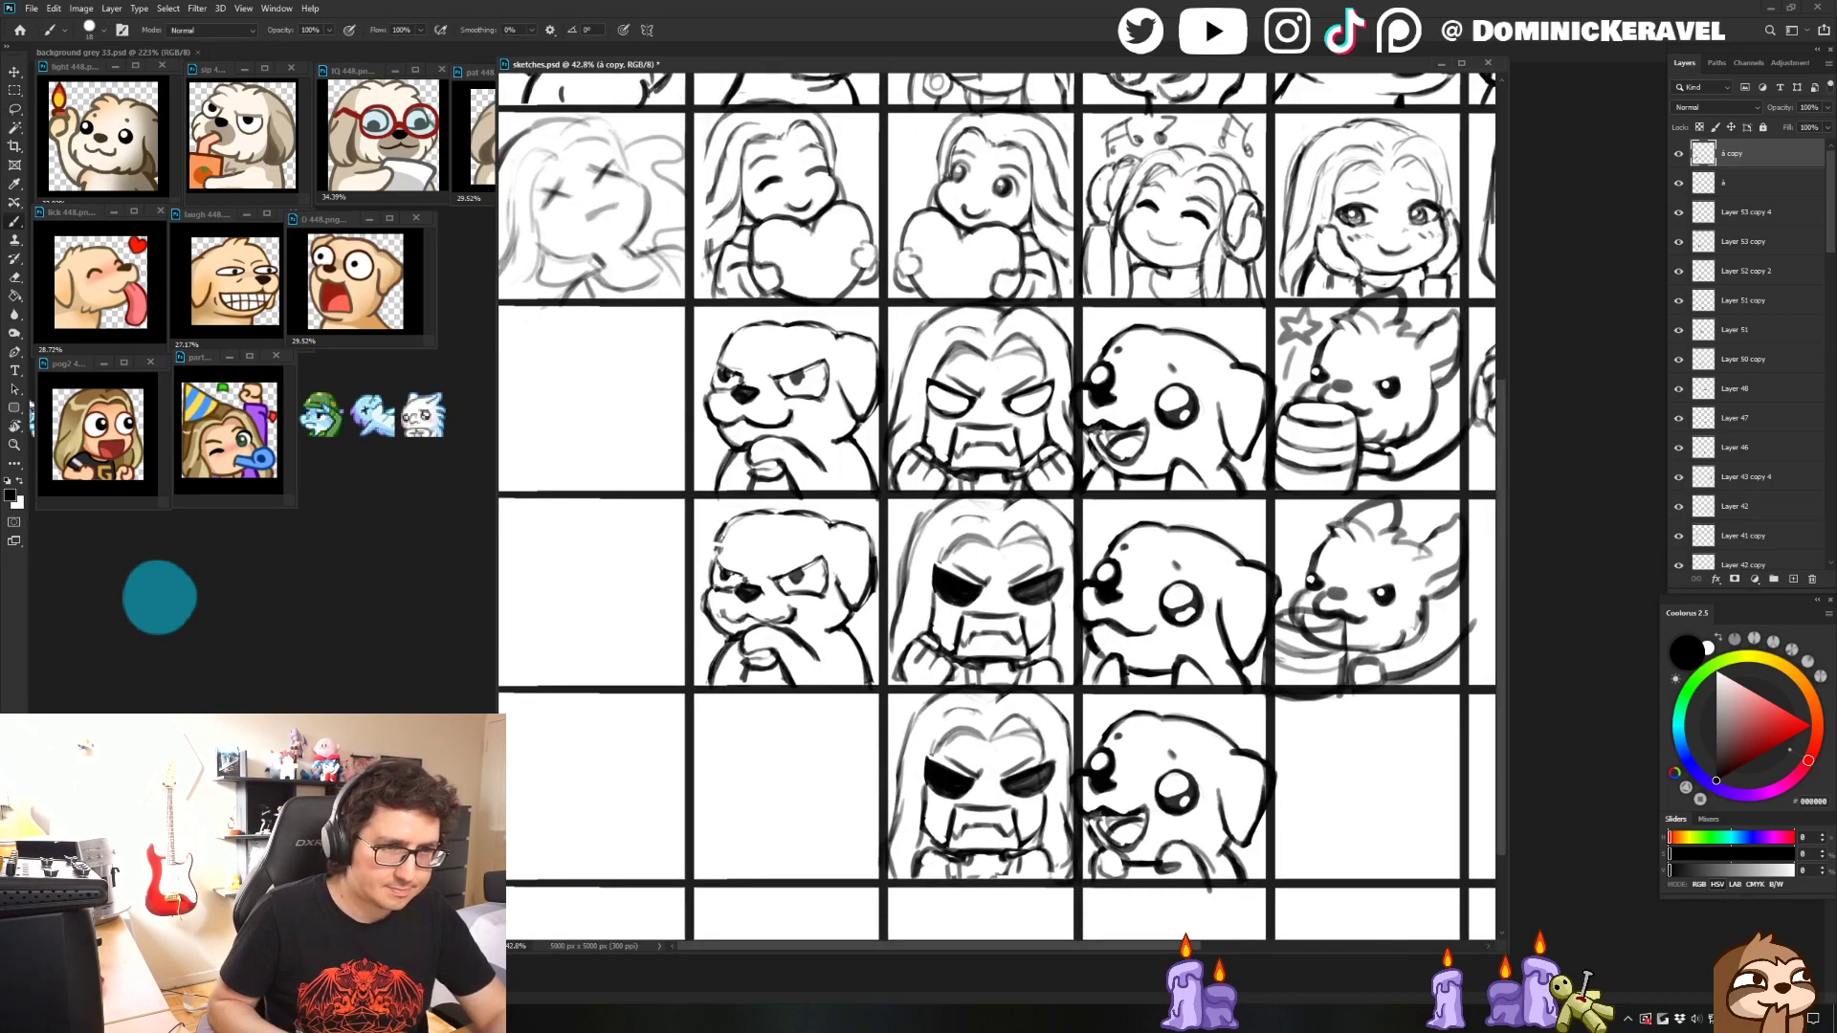
key(ctrl+z)
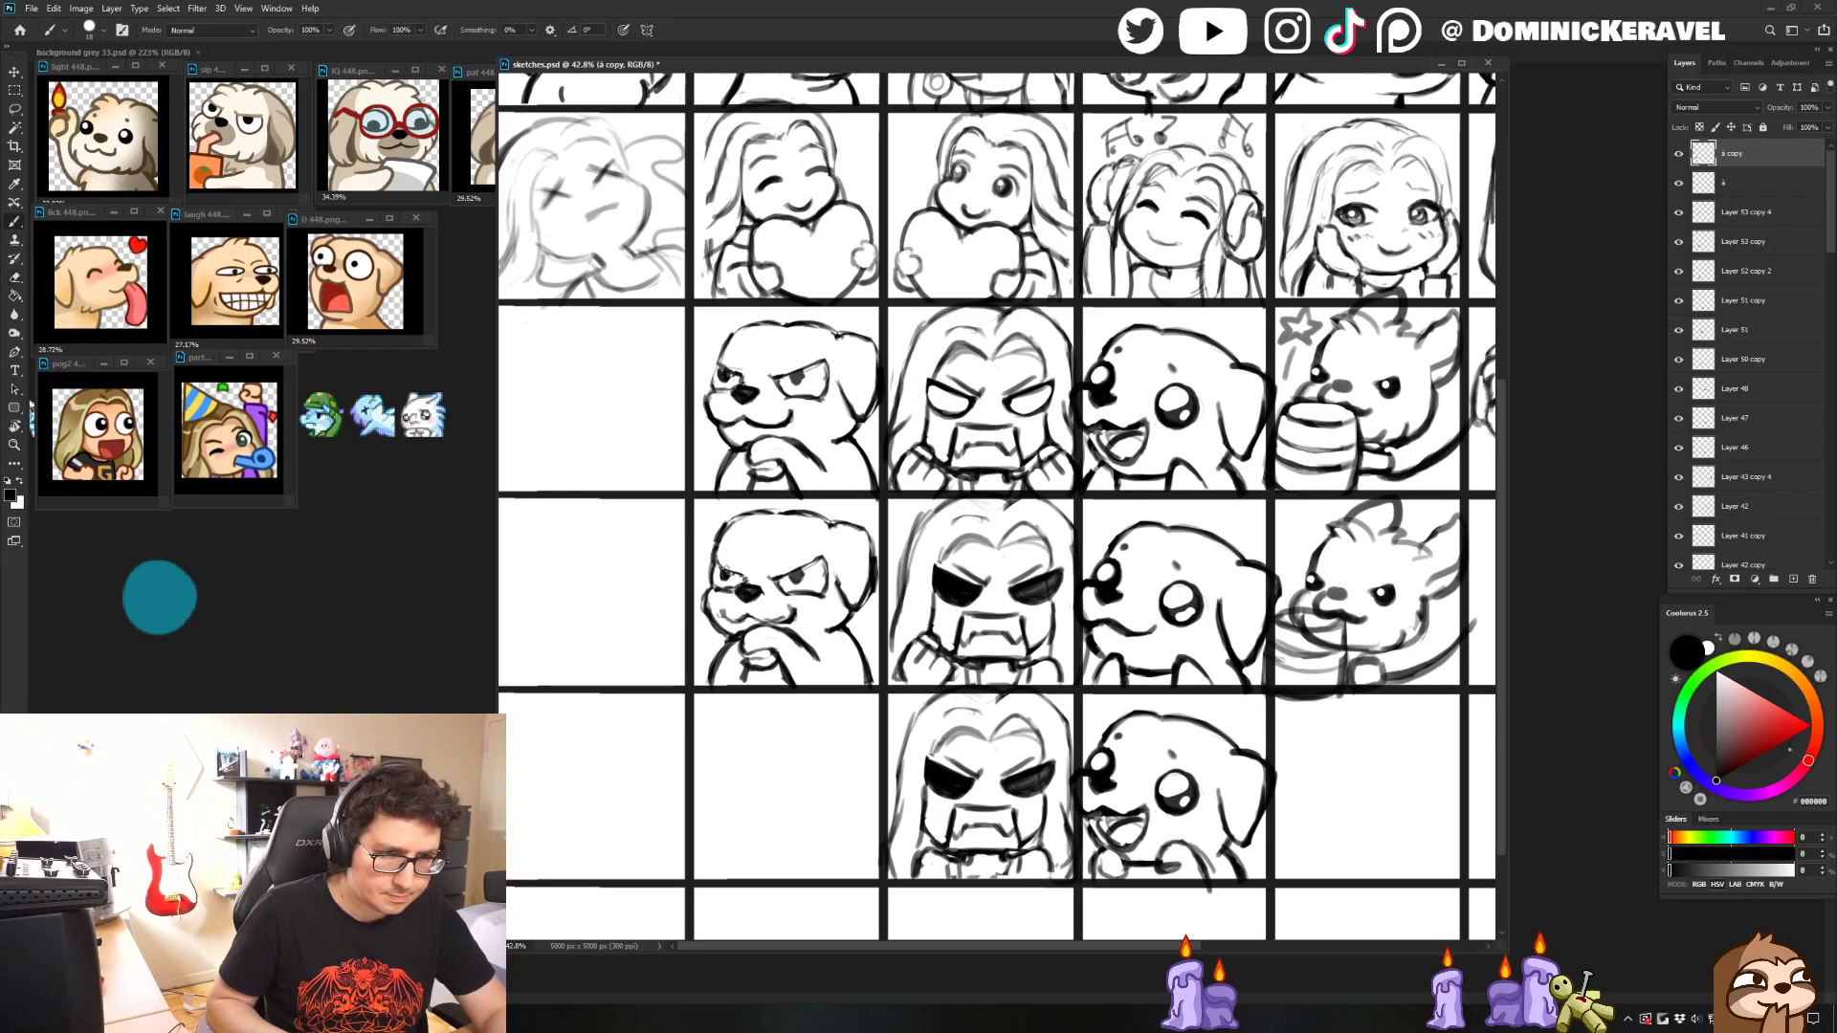
key(e)
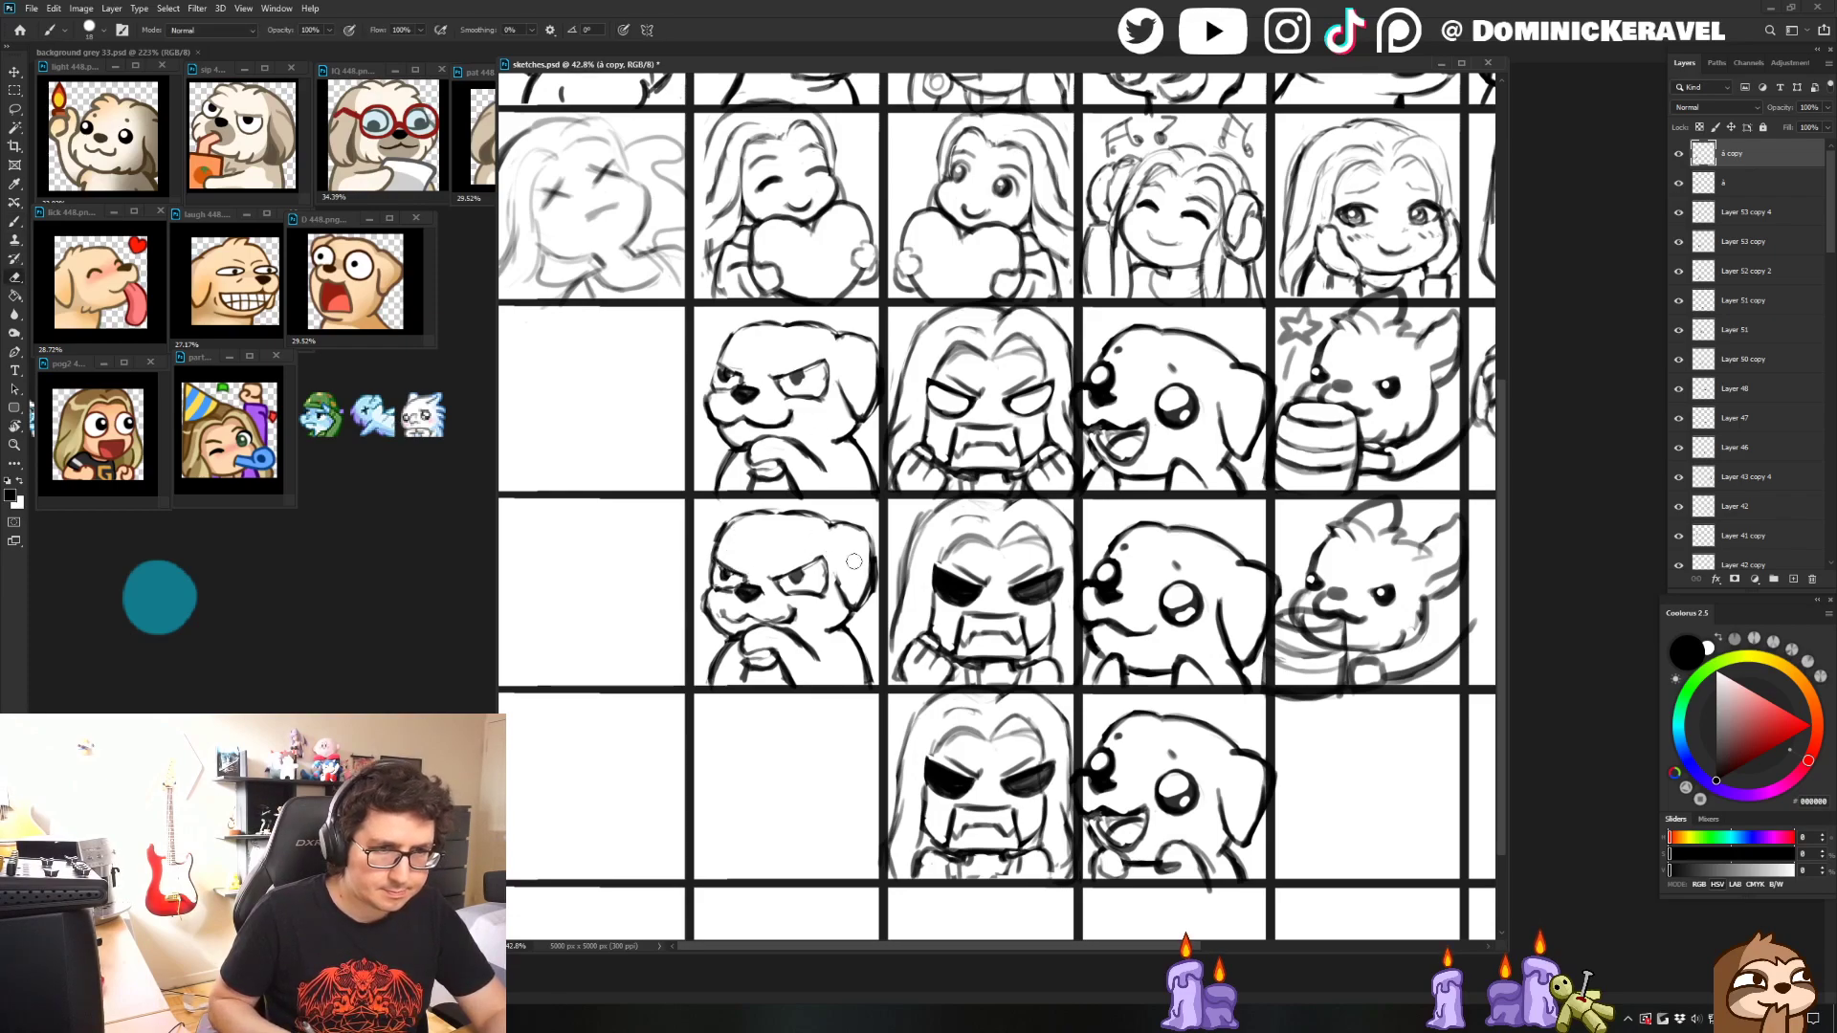
key(b)
mouse_move(707, 562)
mouse_down()
mouse_move(722, 527)
mouse_move(703, 577)
mouse_up()
drag(703, 537, 713, 594)
key(ctrl+z)
drag(705, 528, 703, 589)
key(b)
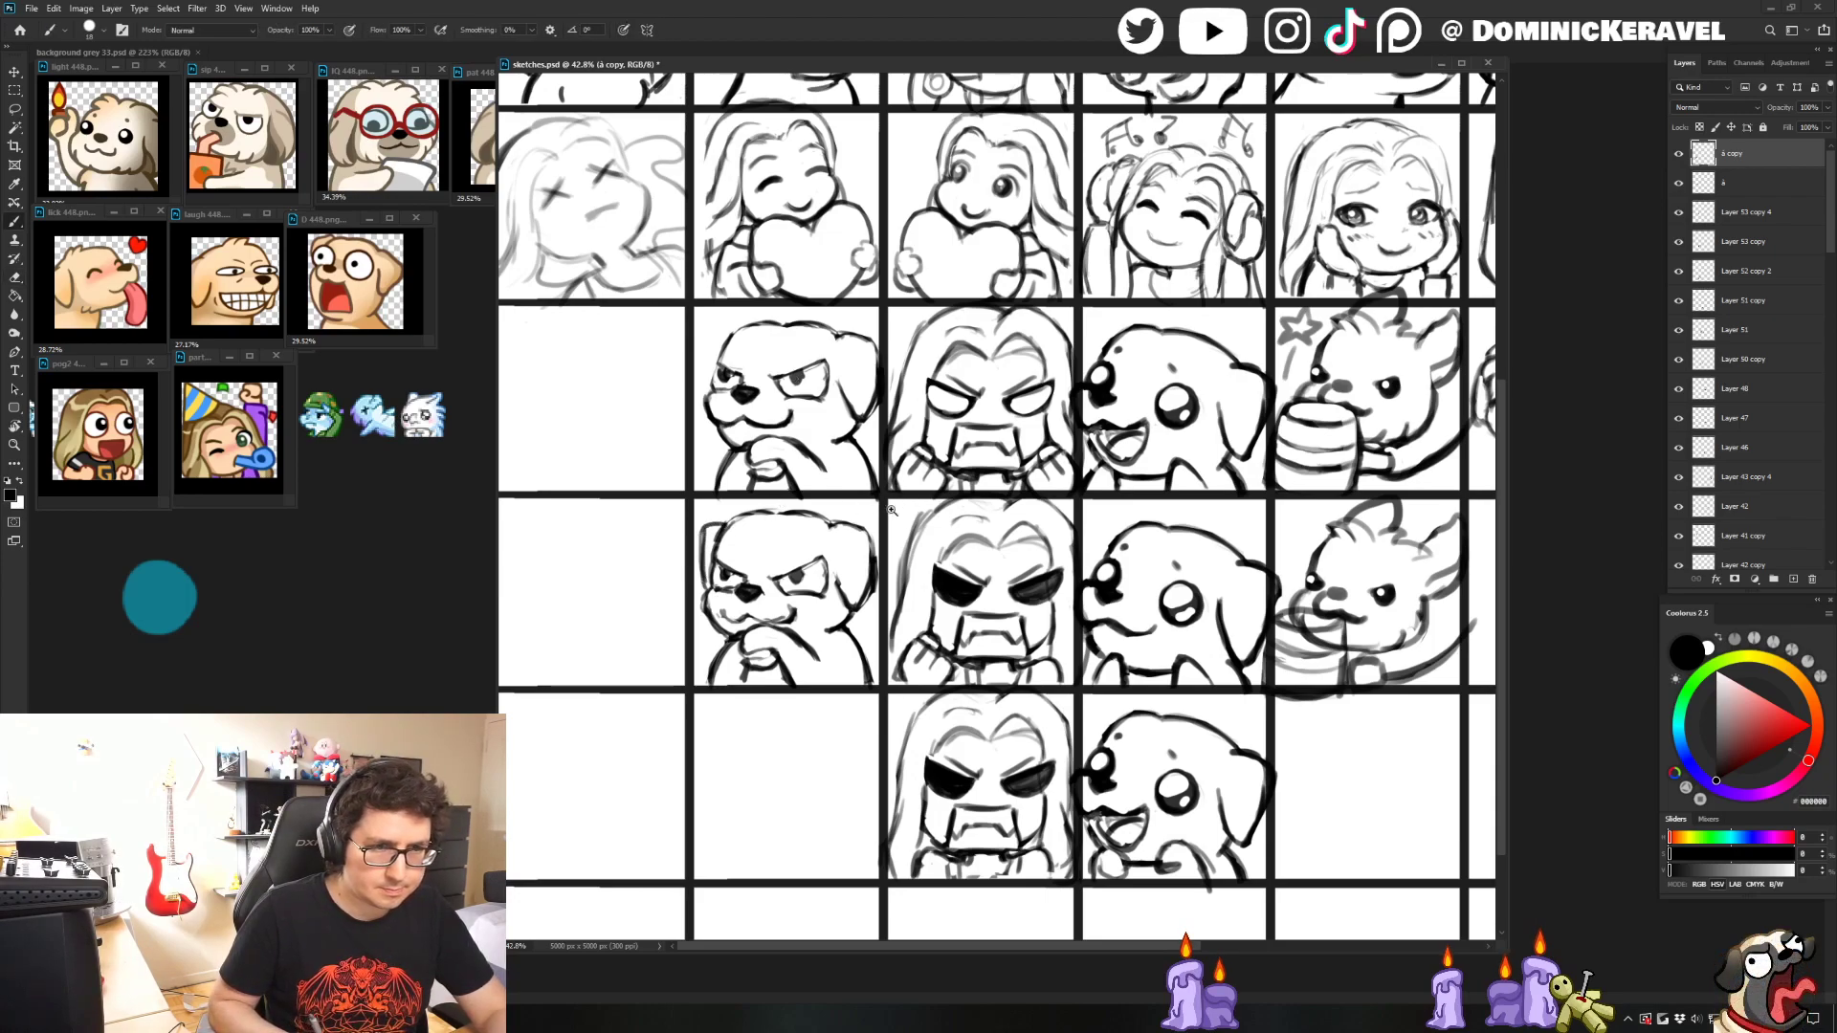
- Sketch a small far ear at the top corner of the copied dog's head and compare it within the grid
mouse_move(891, 511)
mouse_down()
mouse_move(828, 526)
mouse_move(878, 523)
mouse_up()
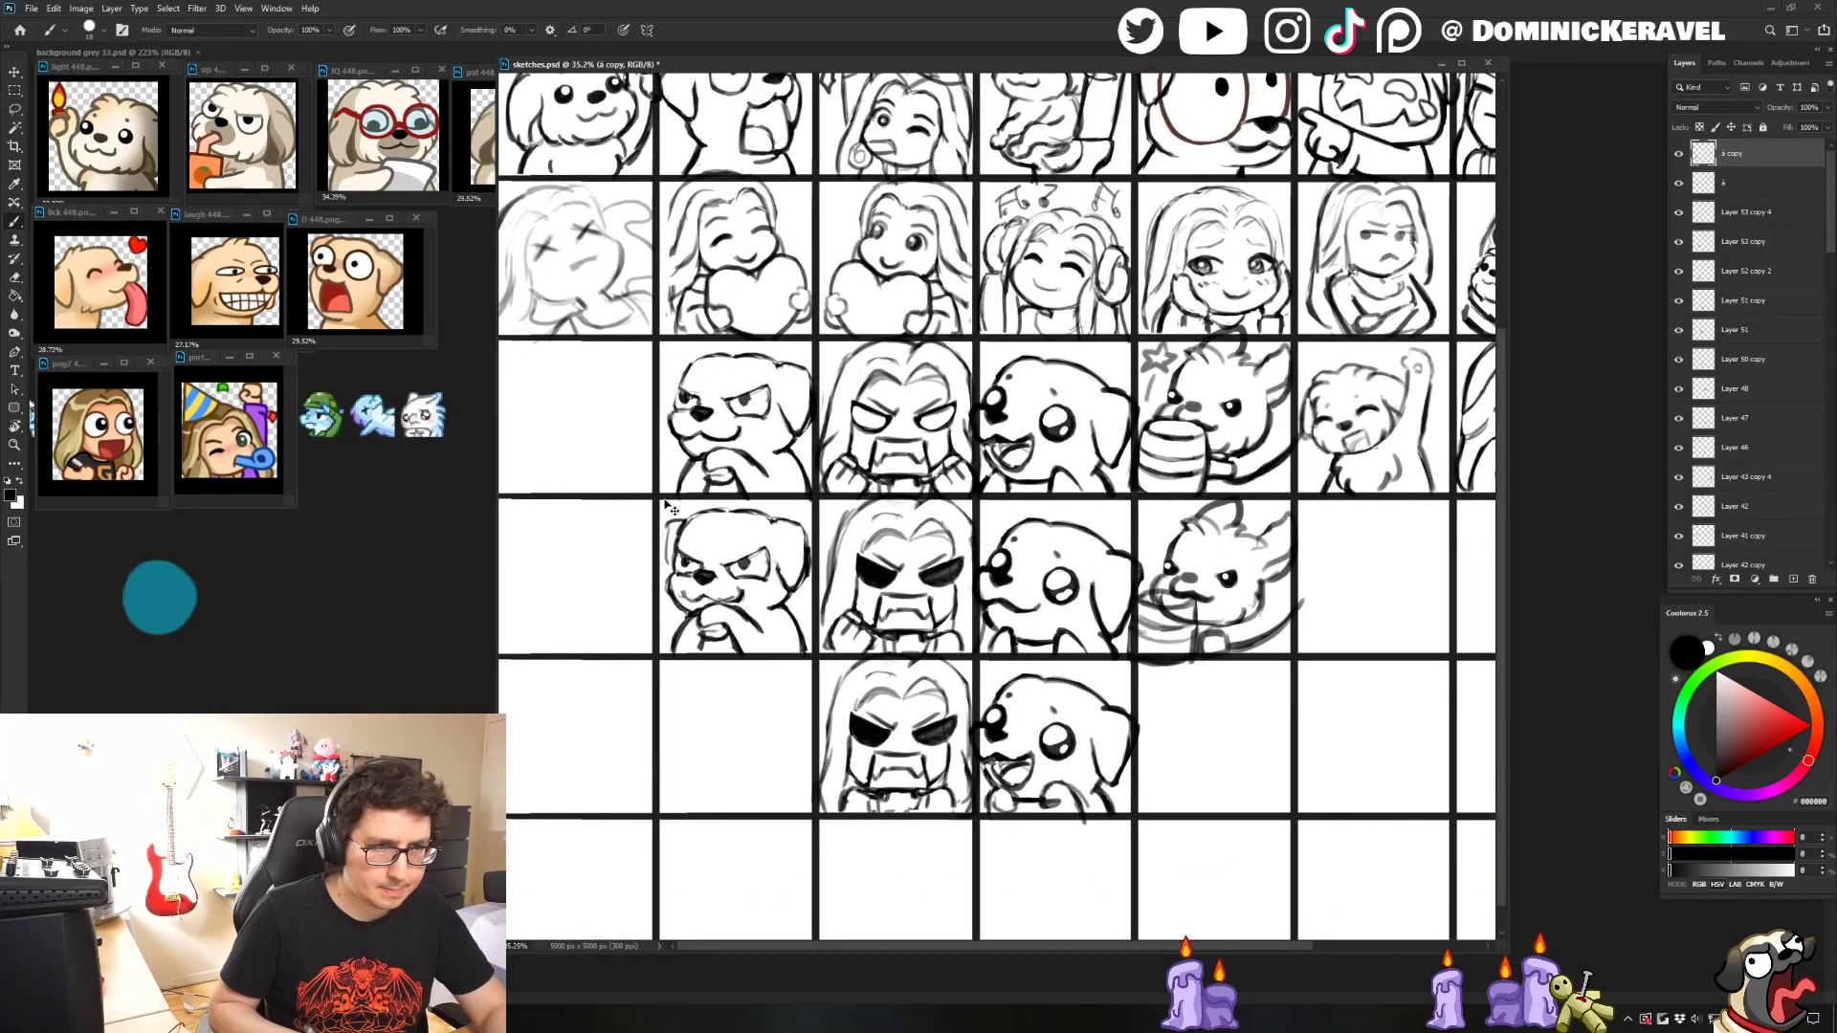
key(v)
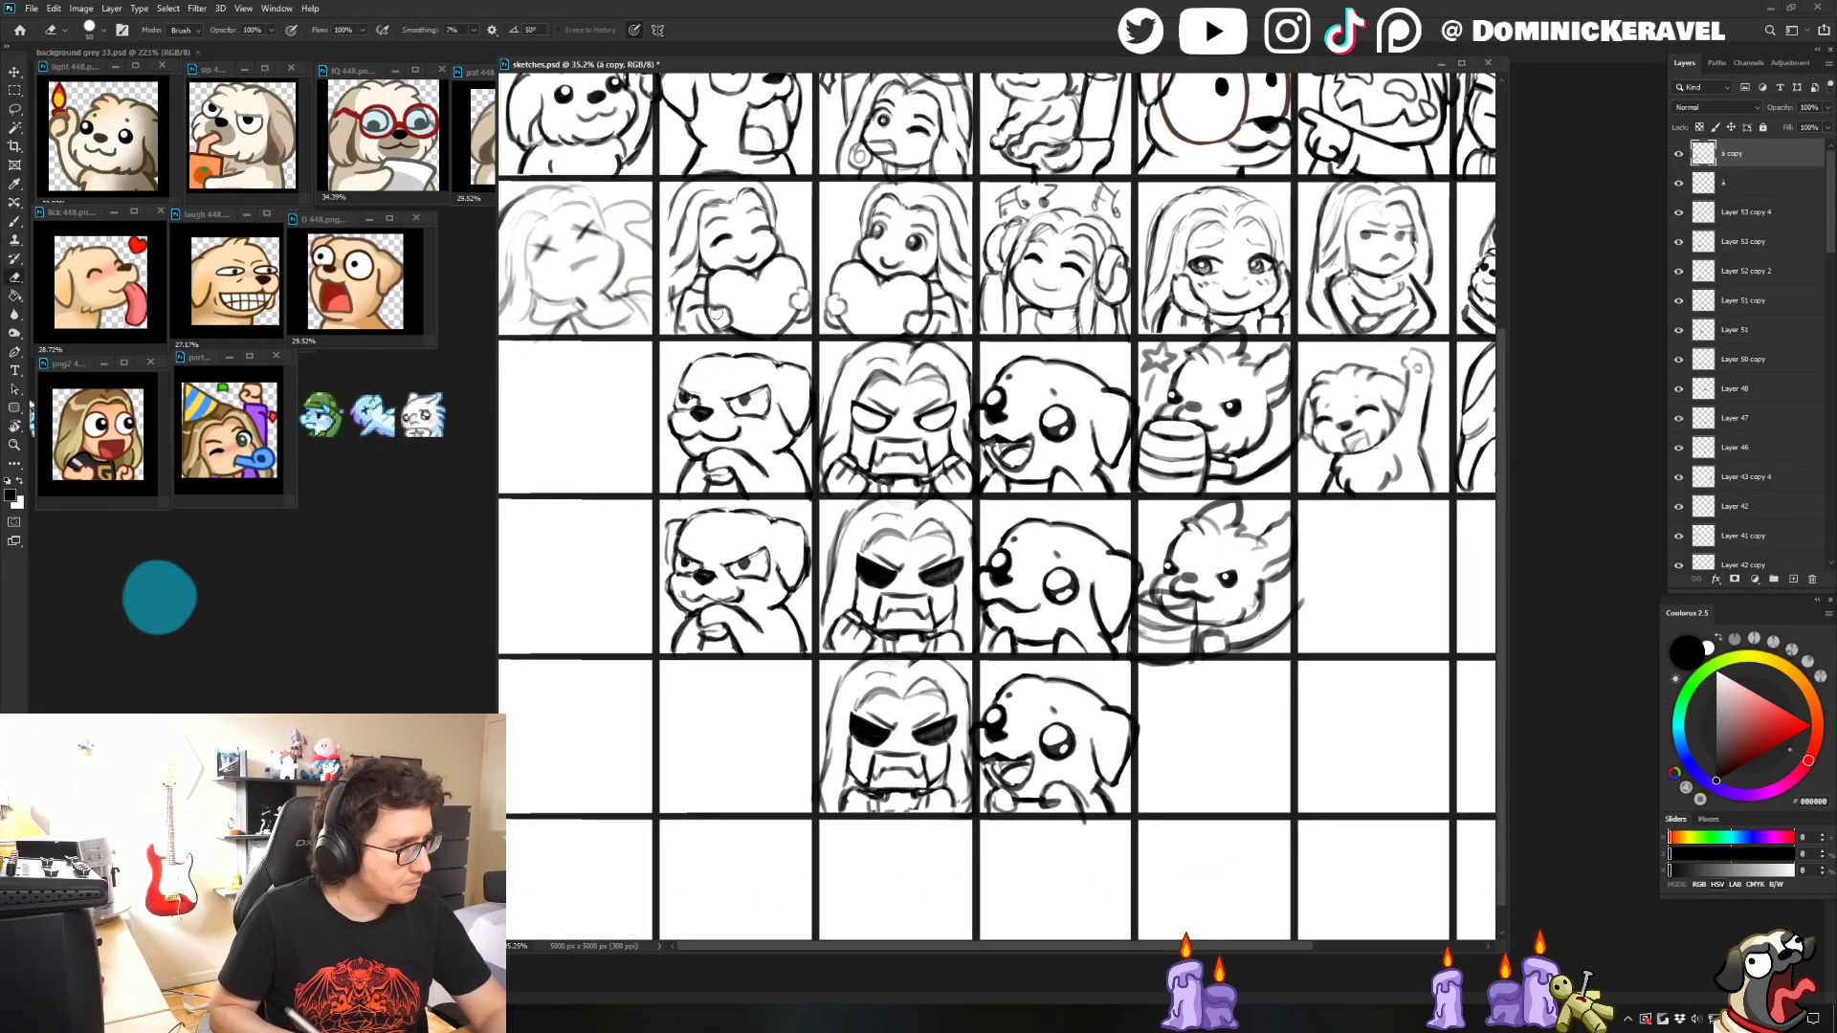
scroll(658, 494, up, 2)
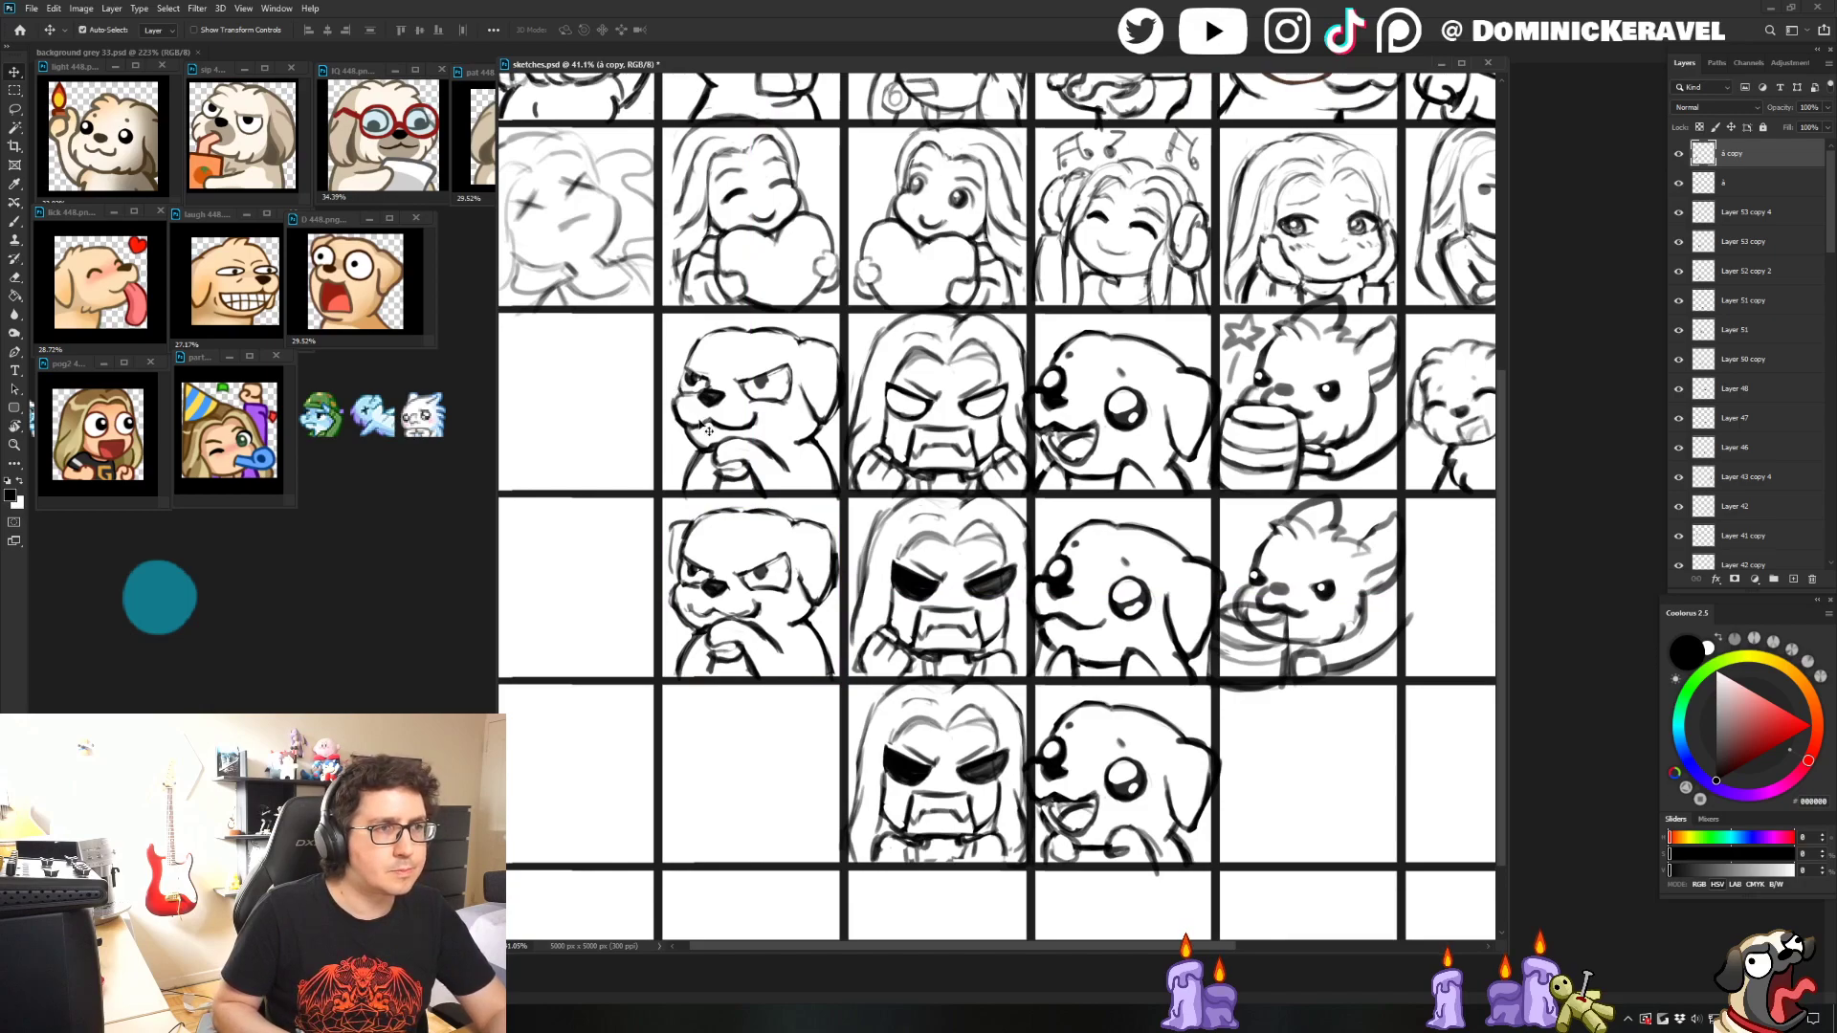
key(e)
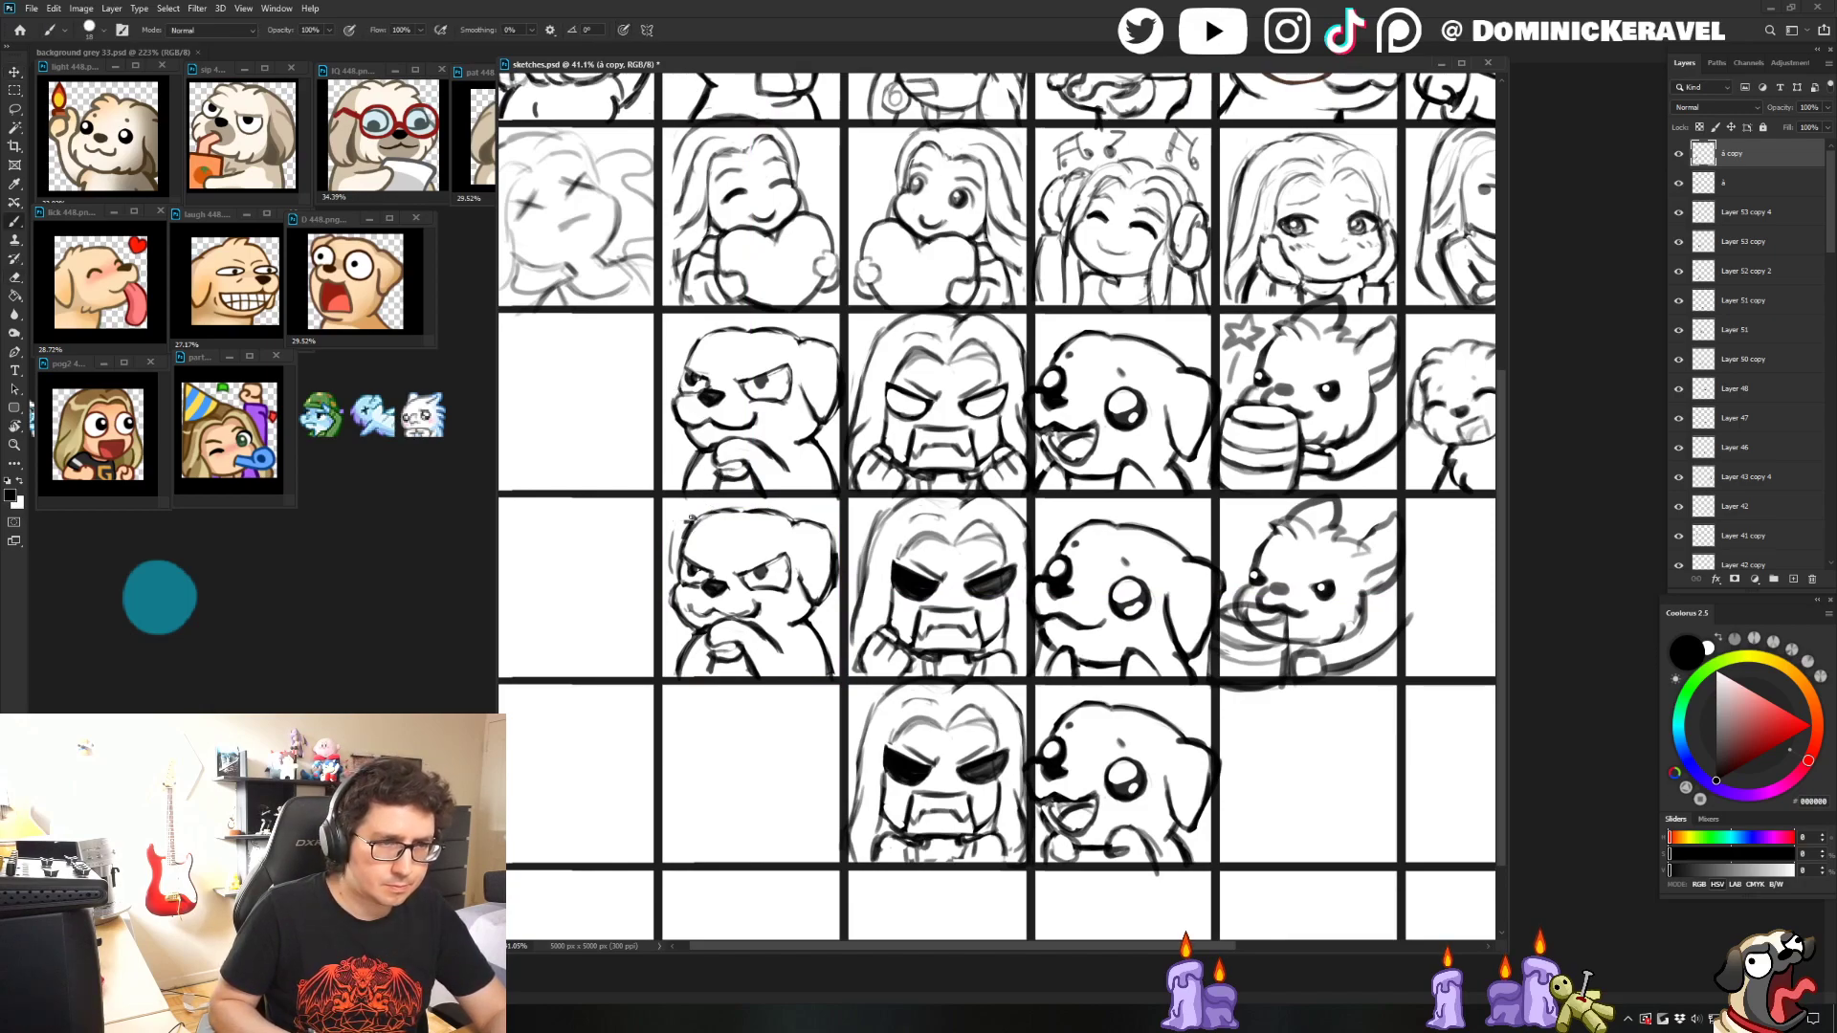
key(b)
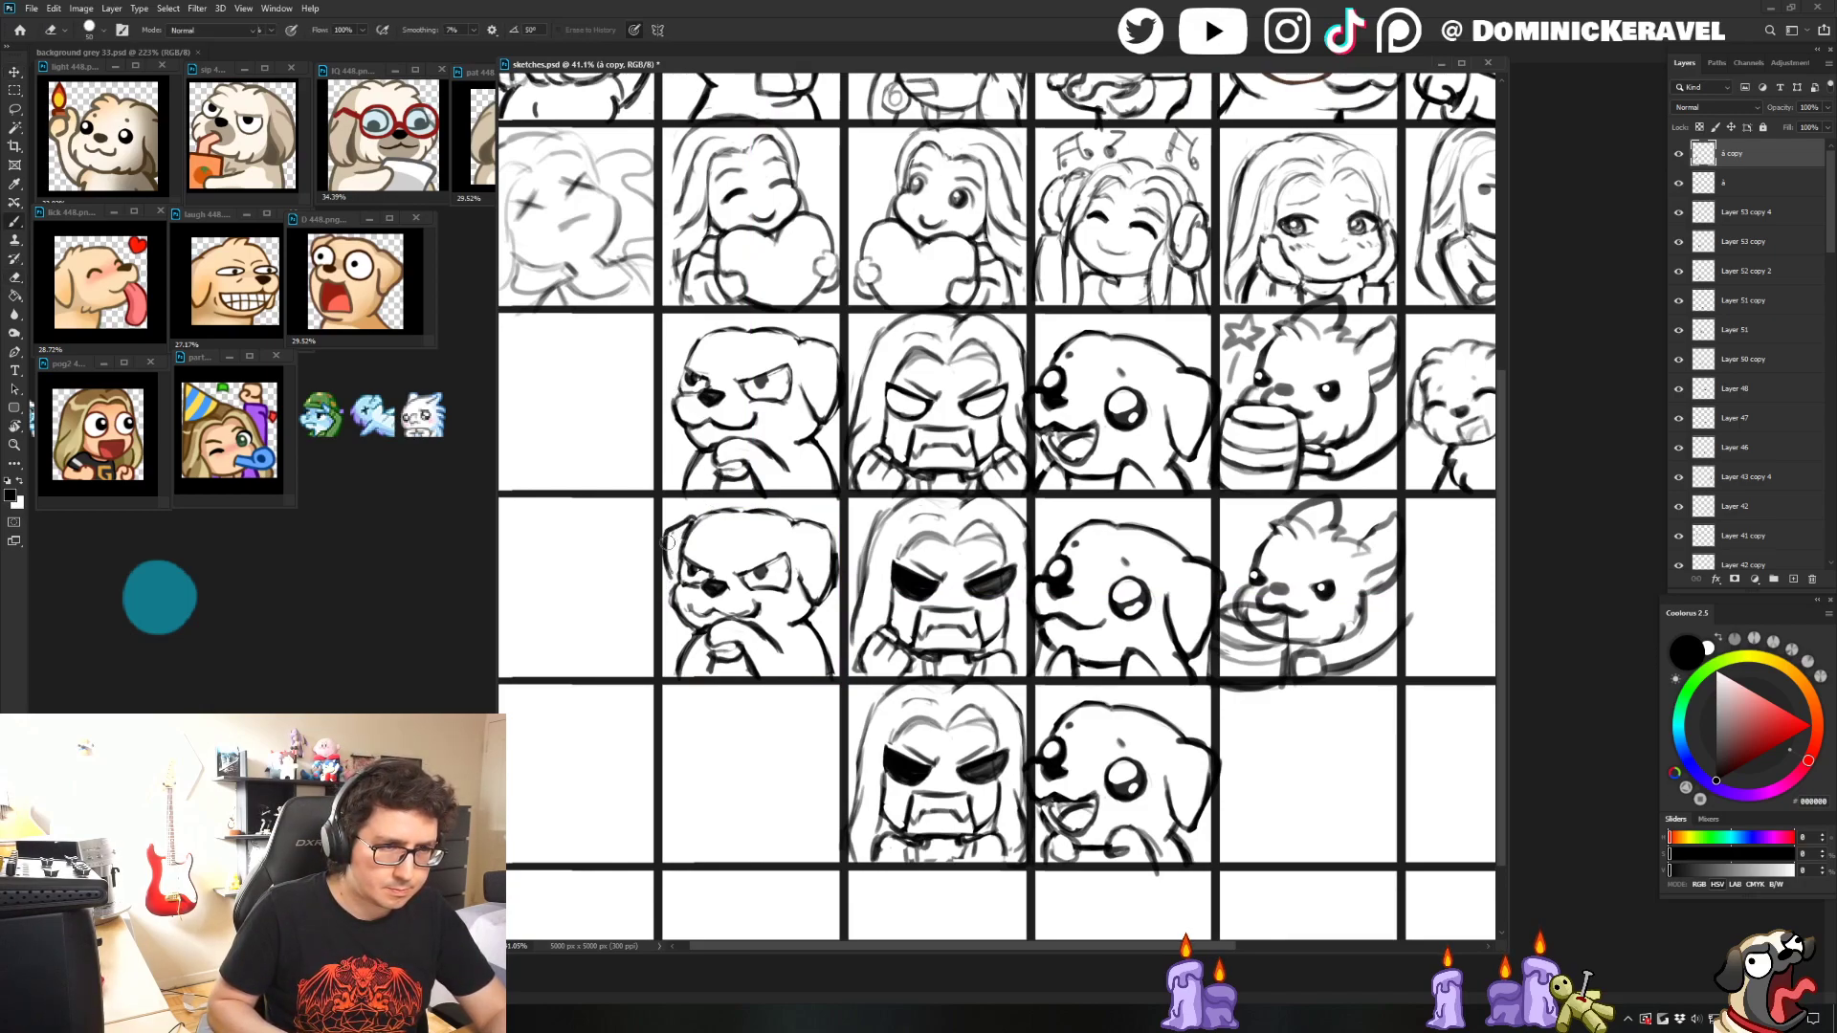
key(e)
scroll(780, 499, down, 3)
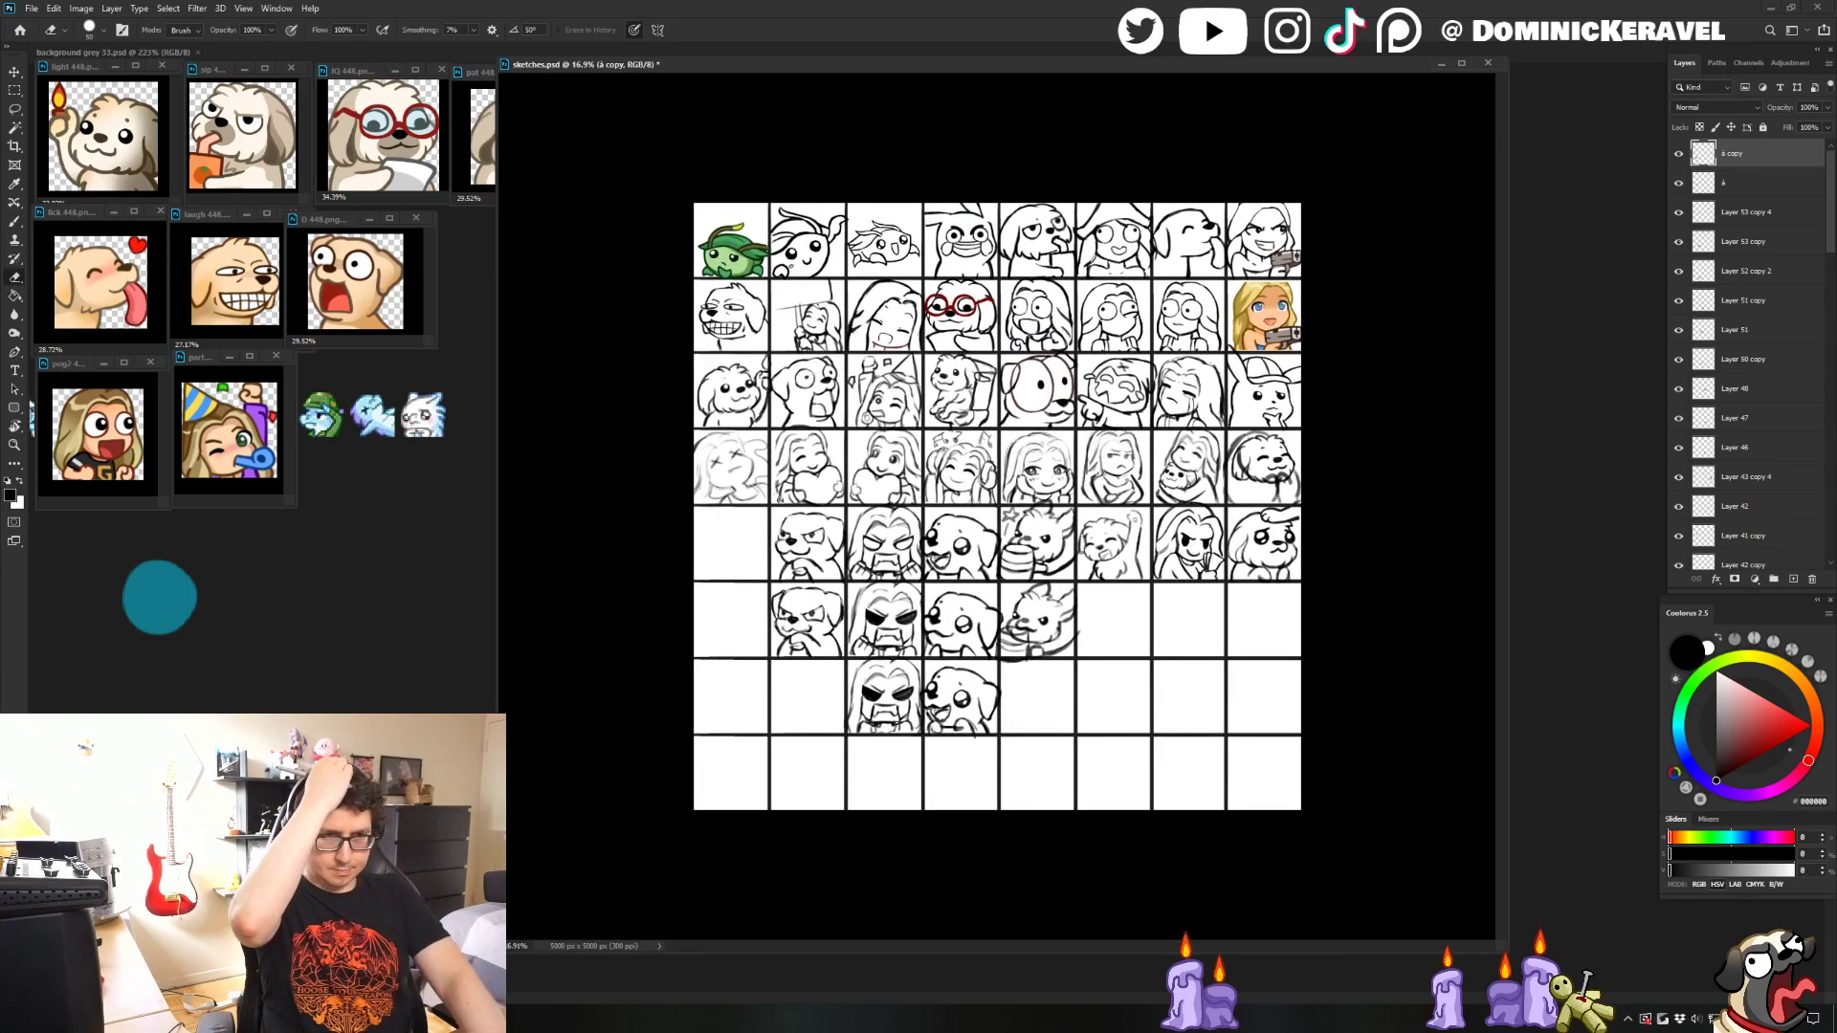
- Touch up the copied dog's forehead and the linework between its eyes with brush and eraser
scroll(870, 635, up, 3)
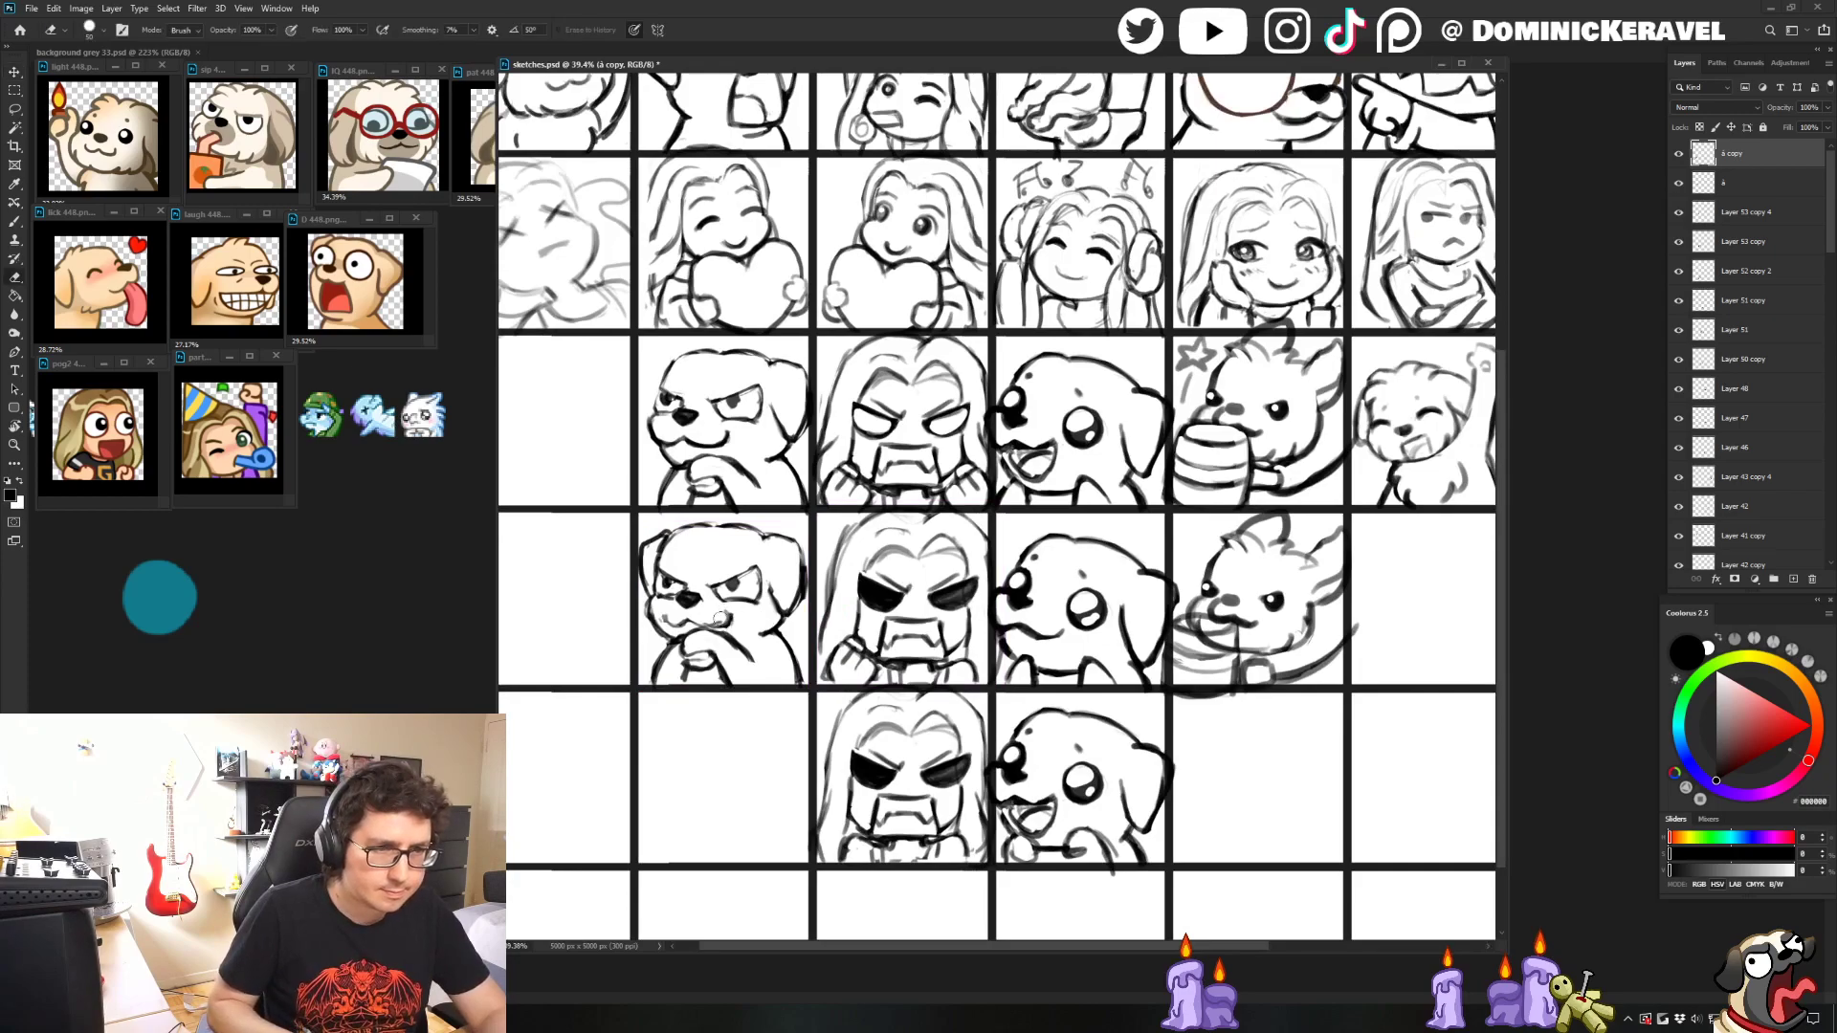
key(b)
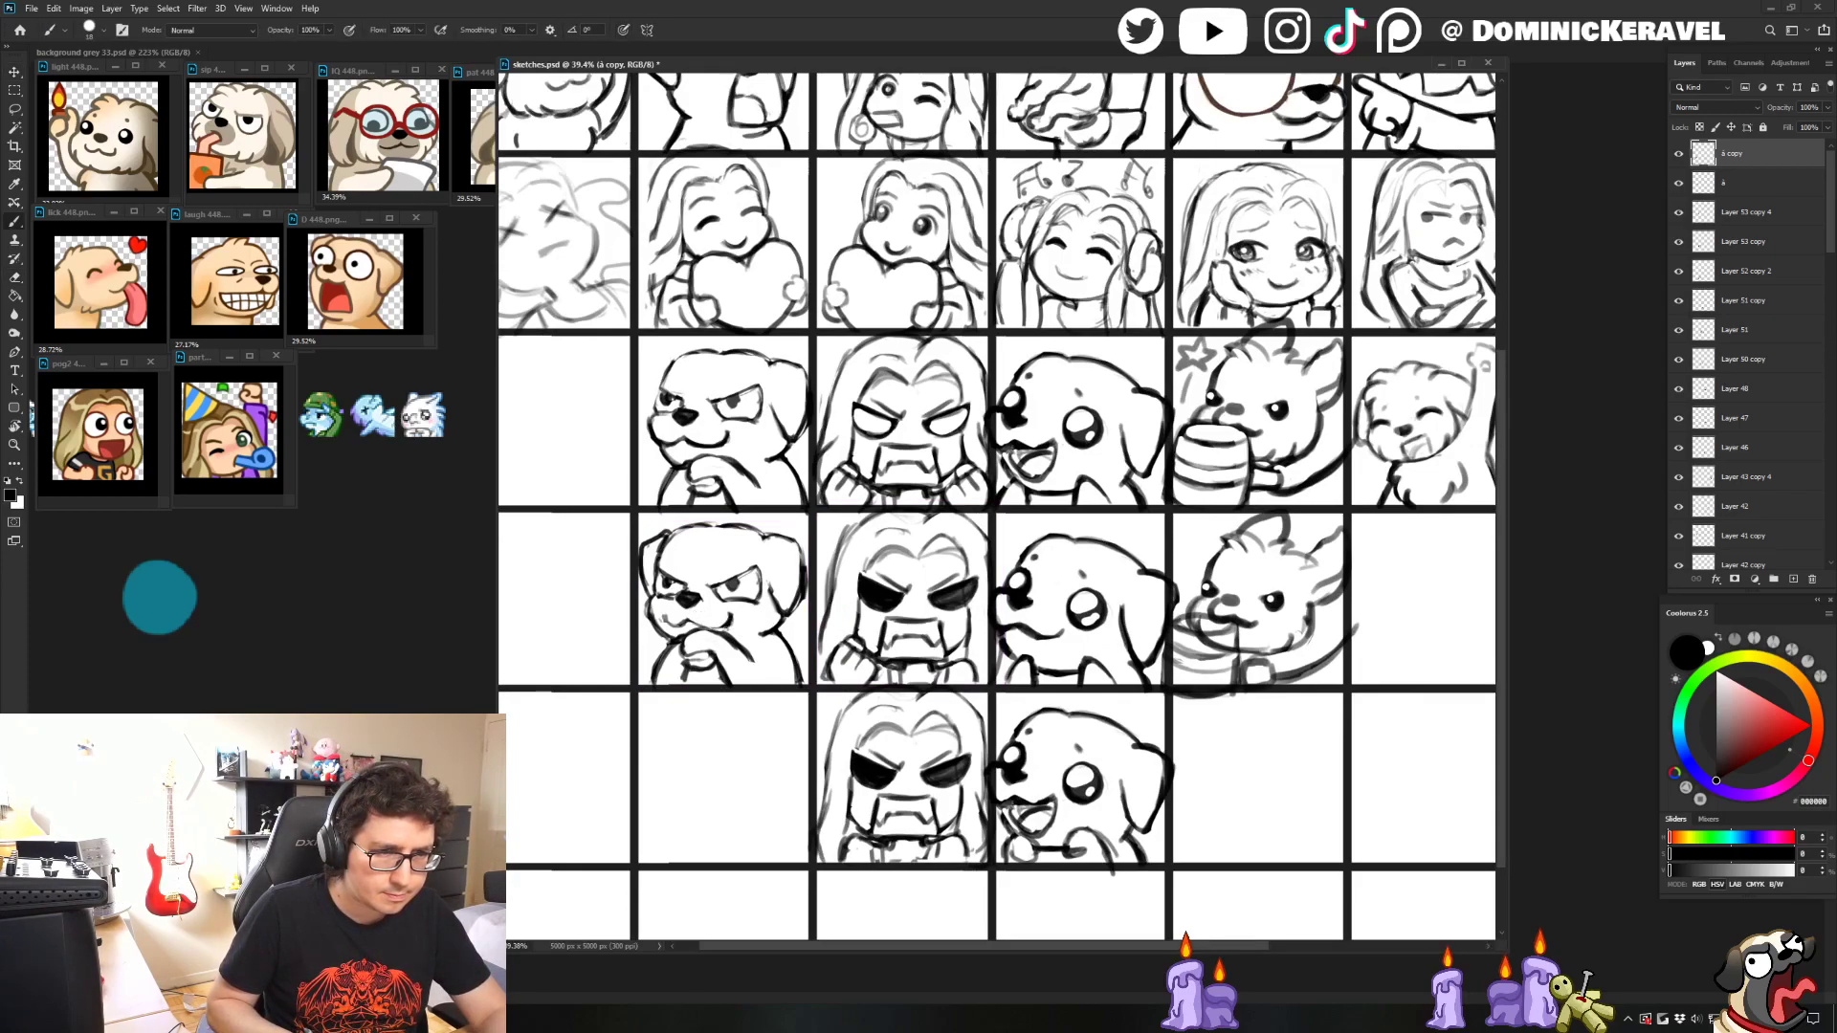
key(e)
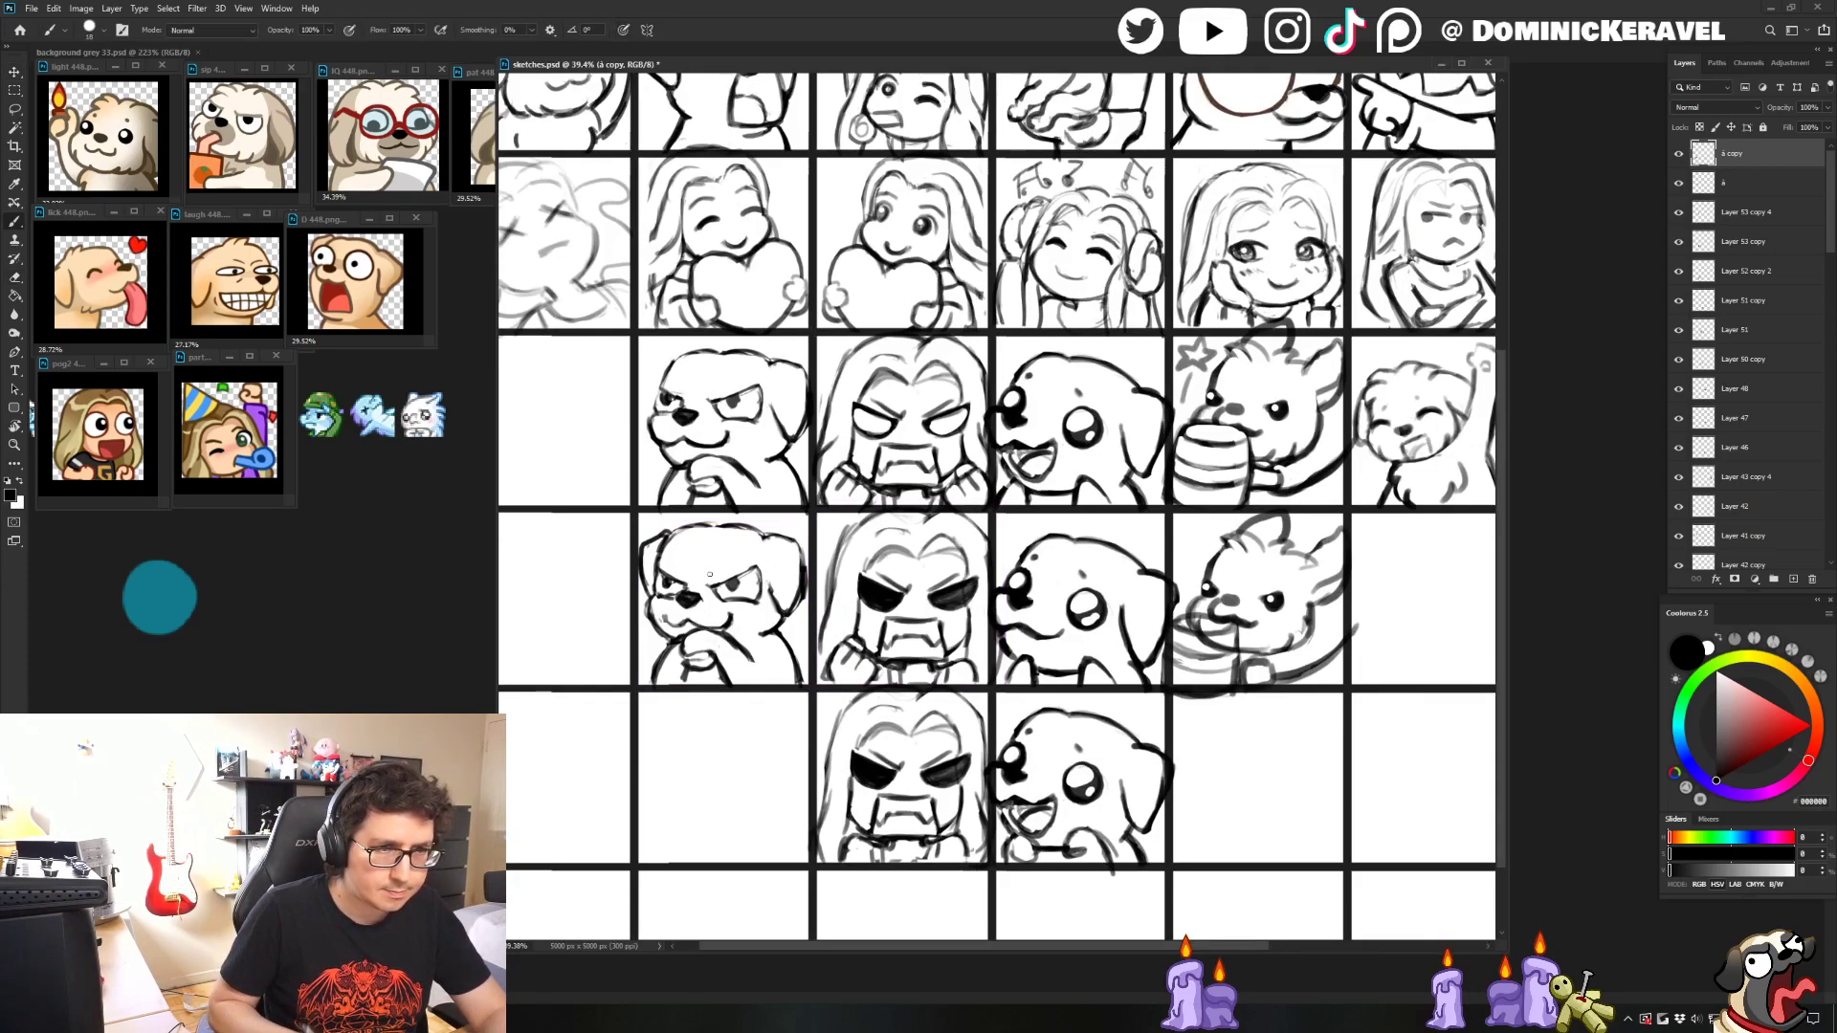
key(b)
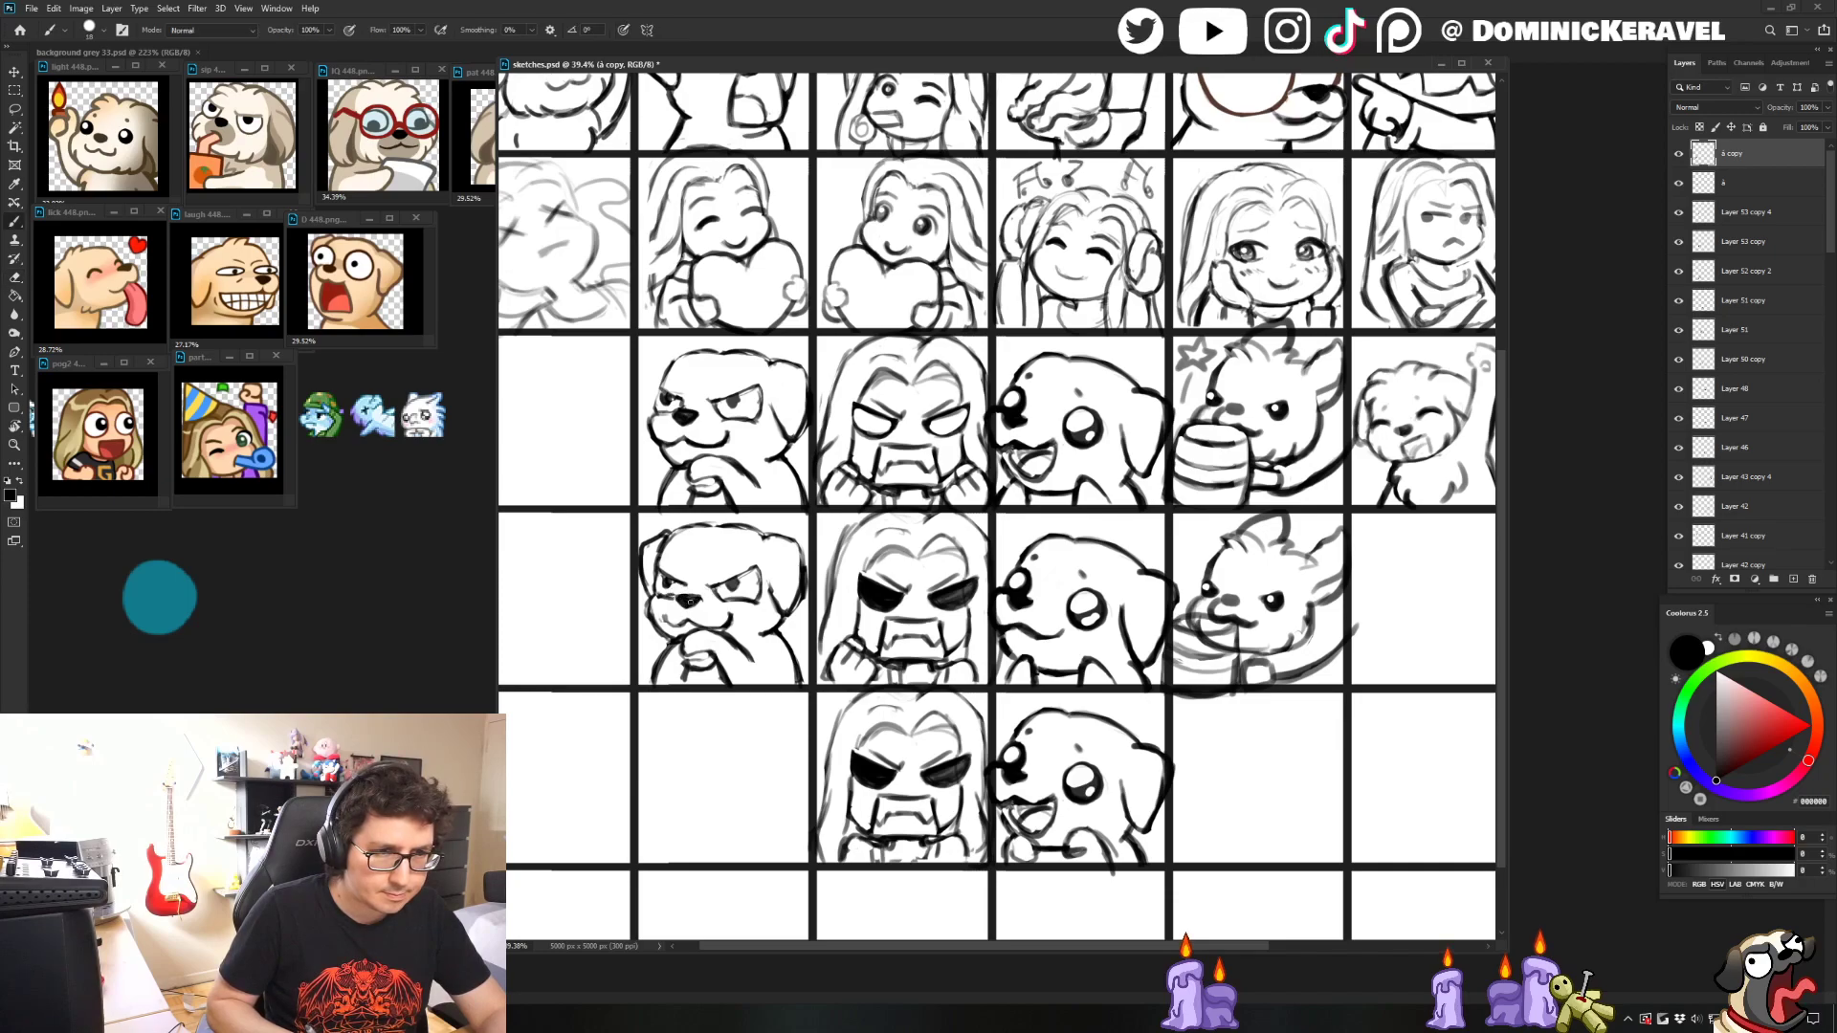
key(b)
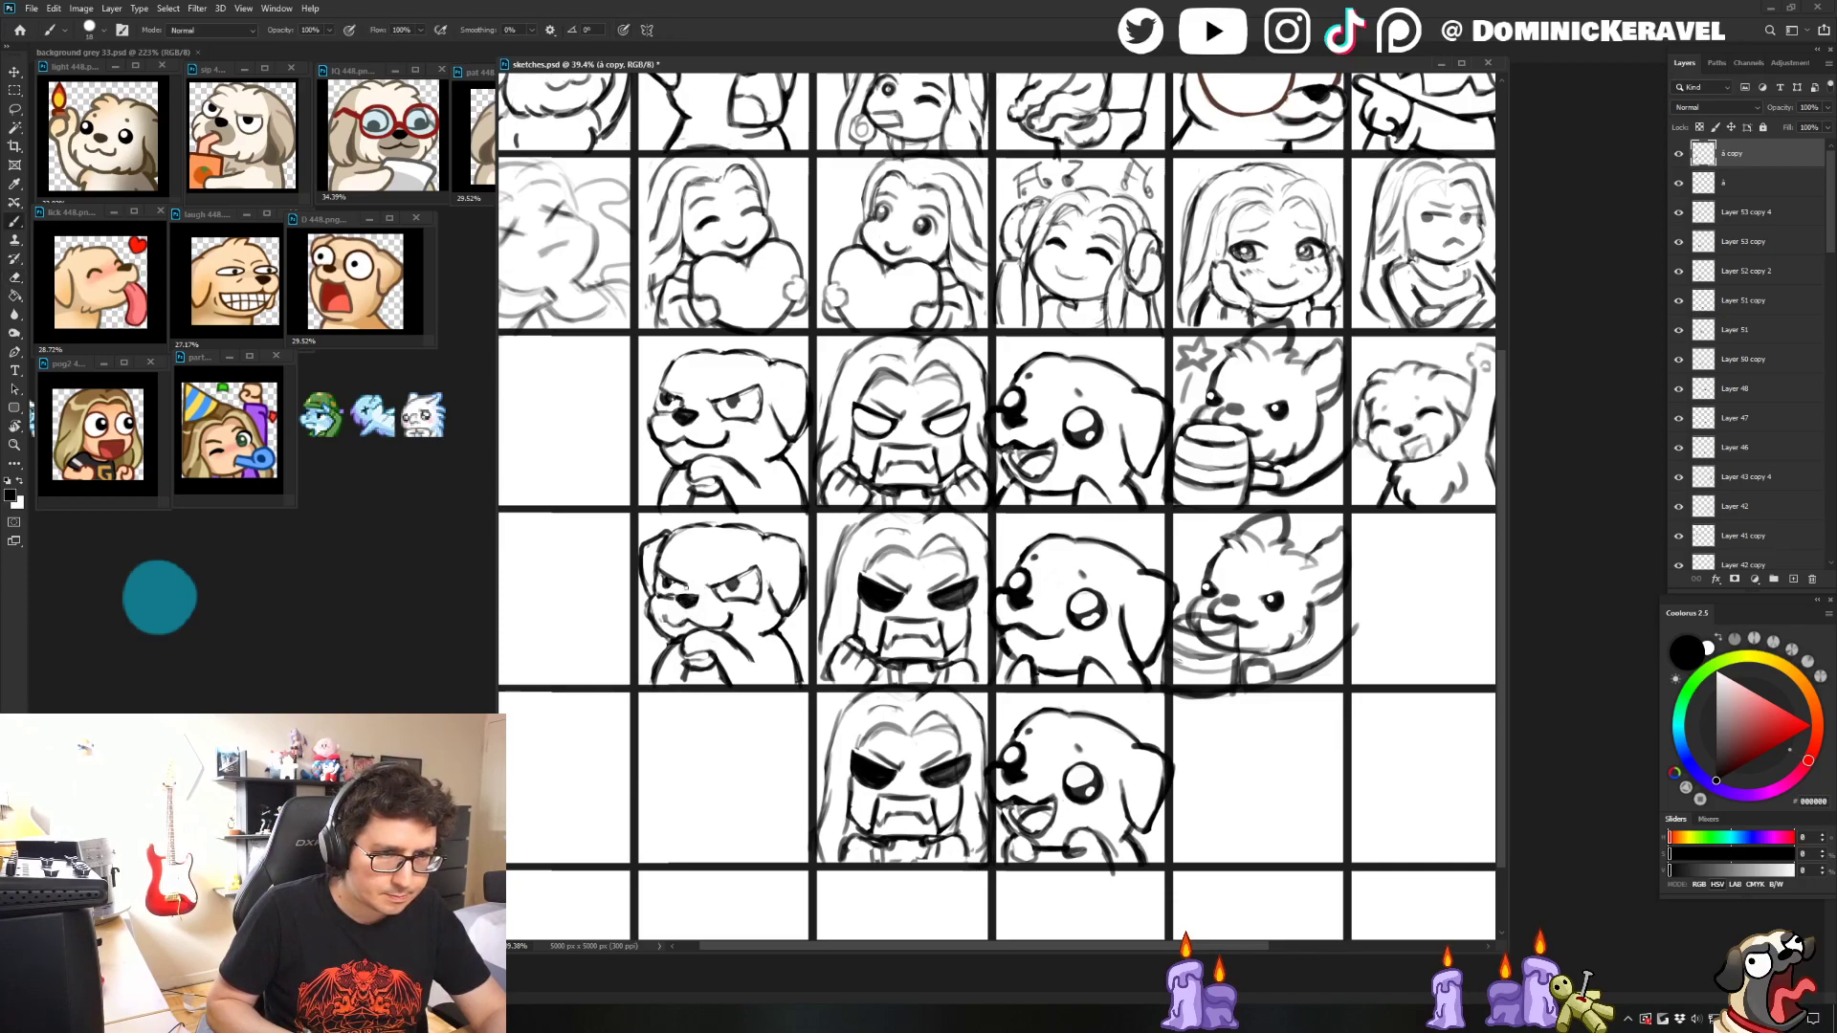
key(e)
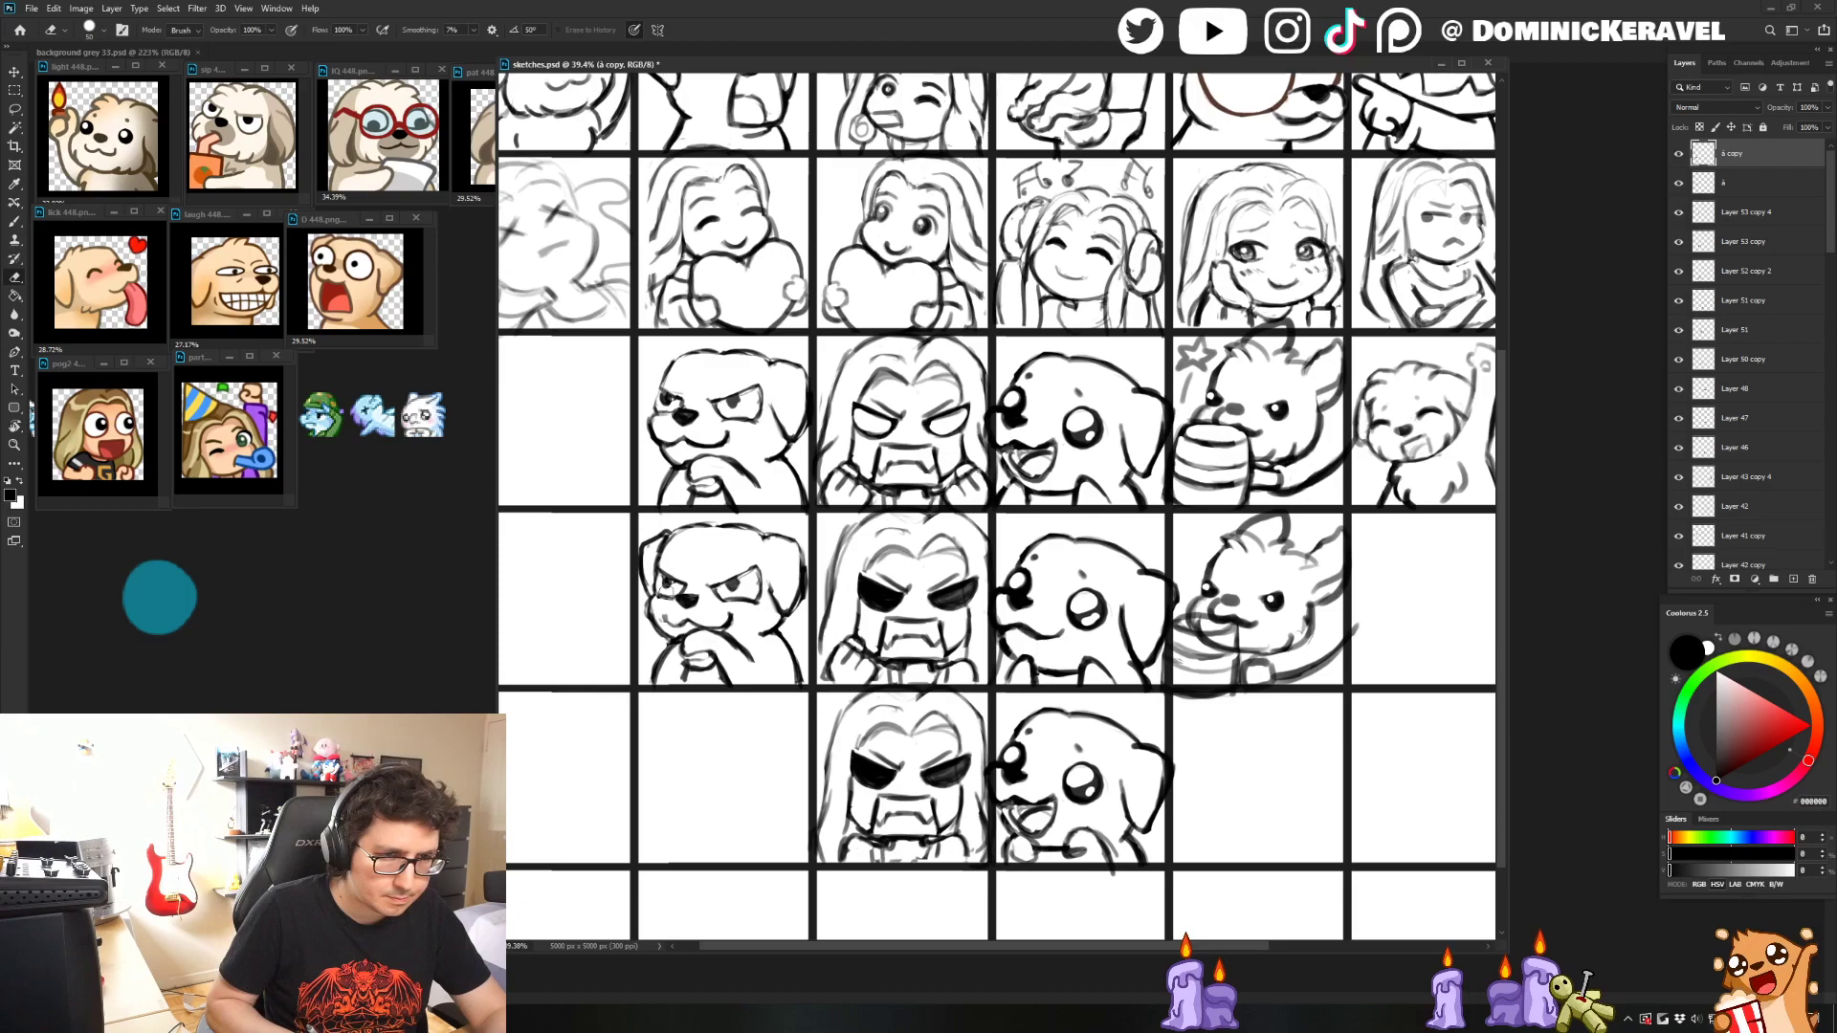
- Clean up the copied dog's raised hand and the lines near the cell's lower edge with brush and eraser
key(b)
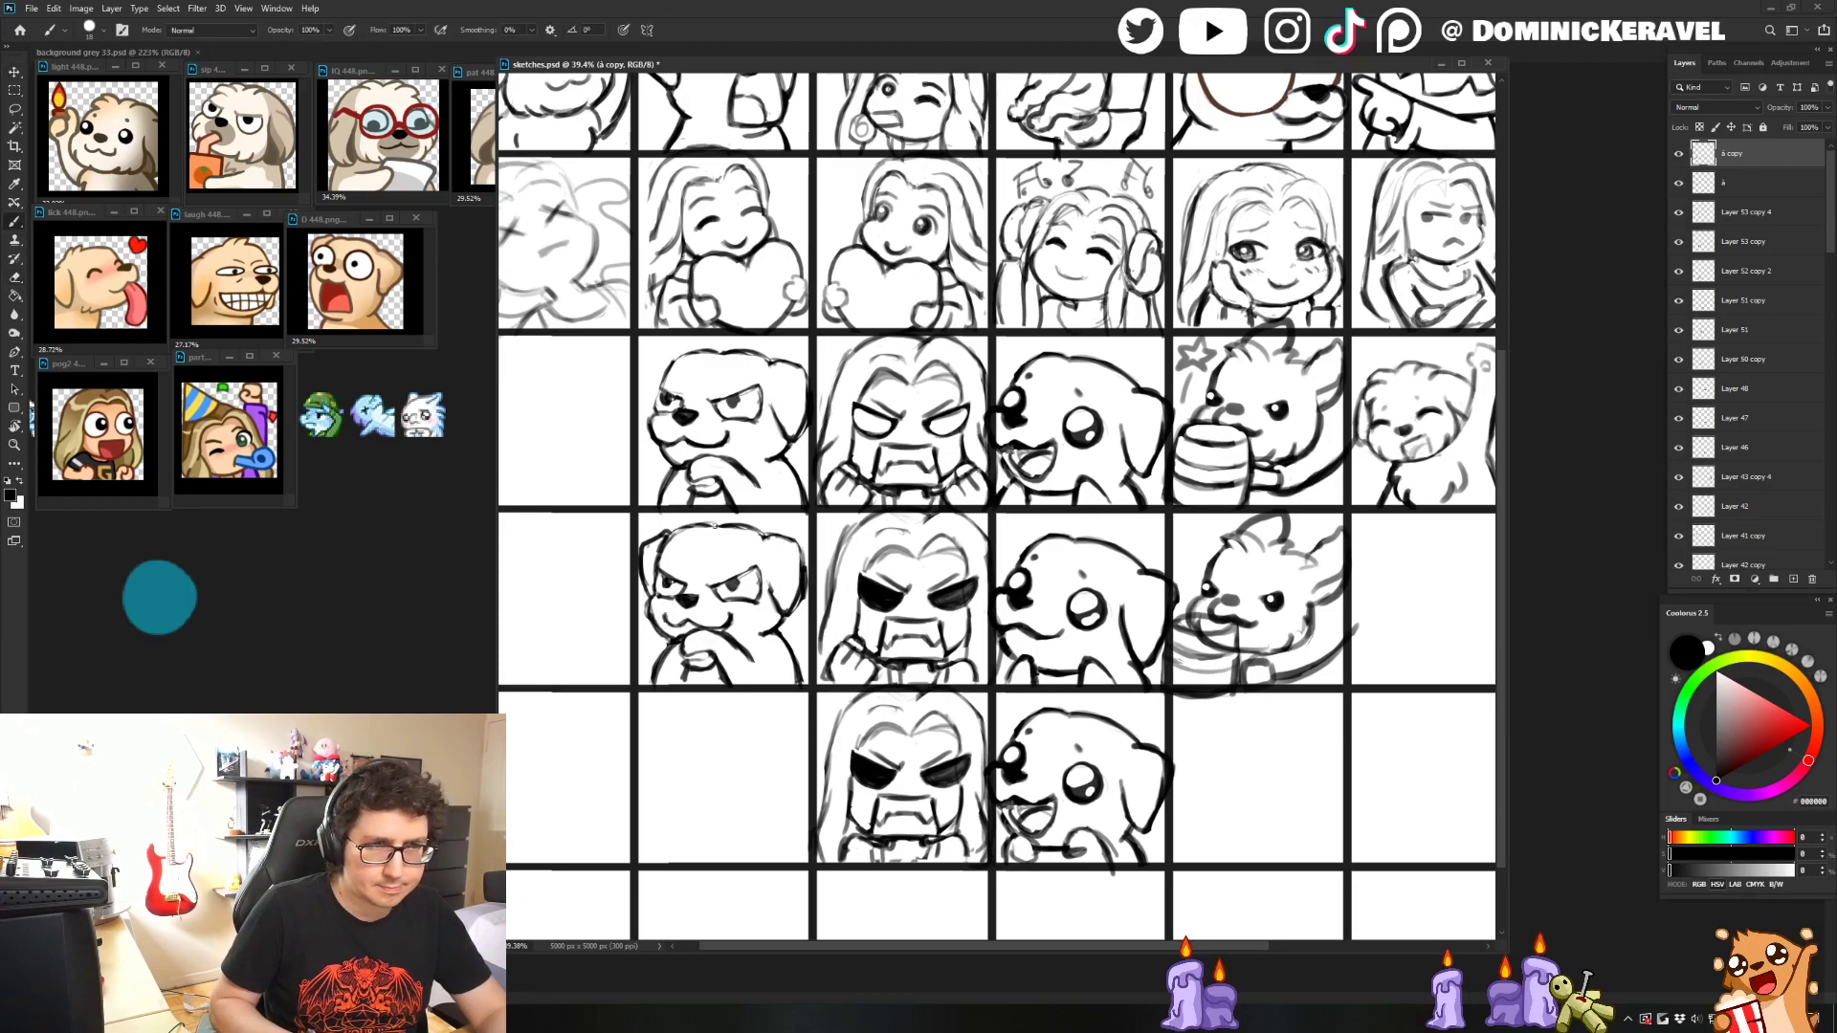
key(e)
key(b)
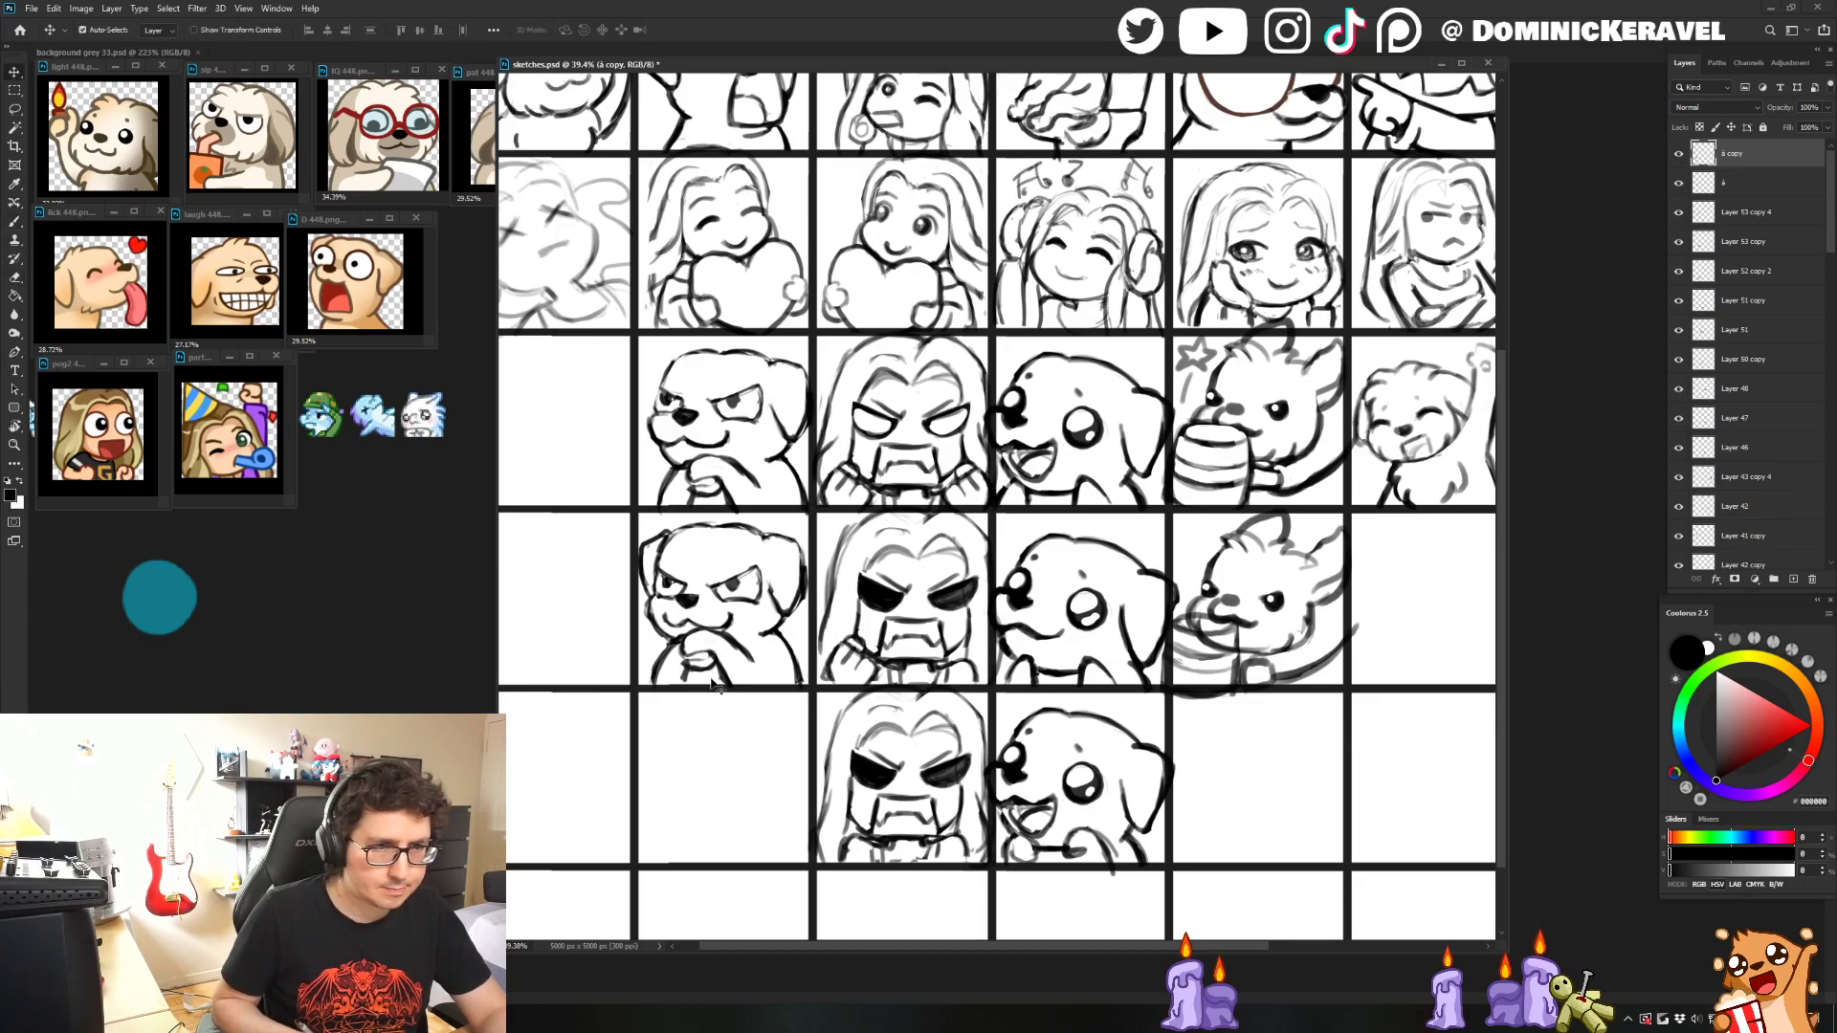
key(e)
key(b)
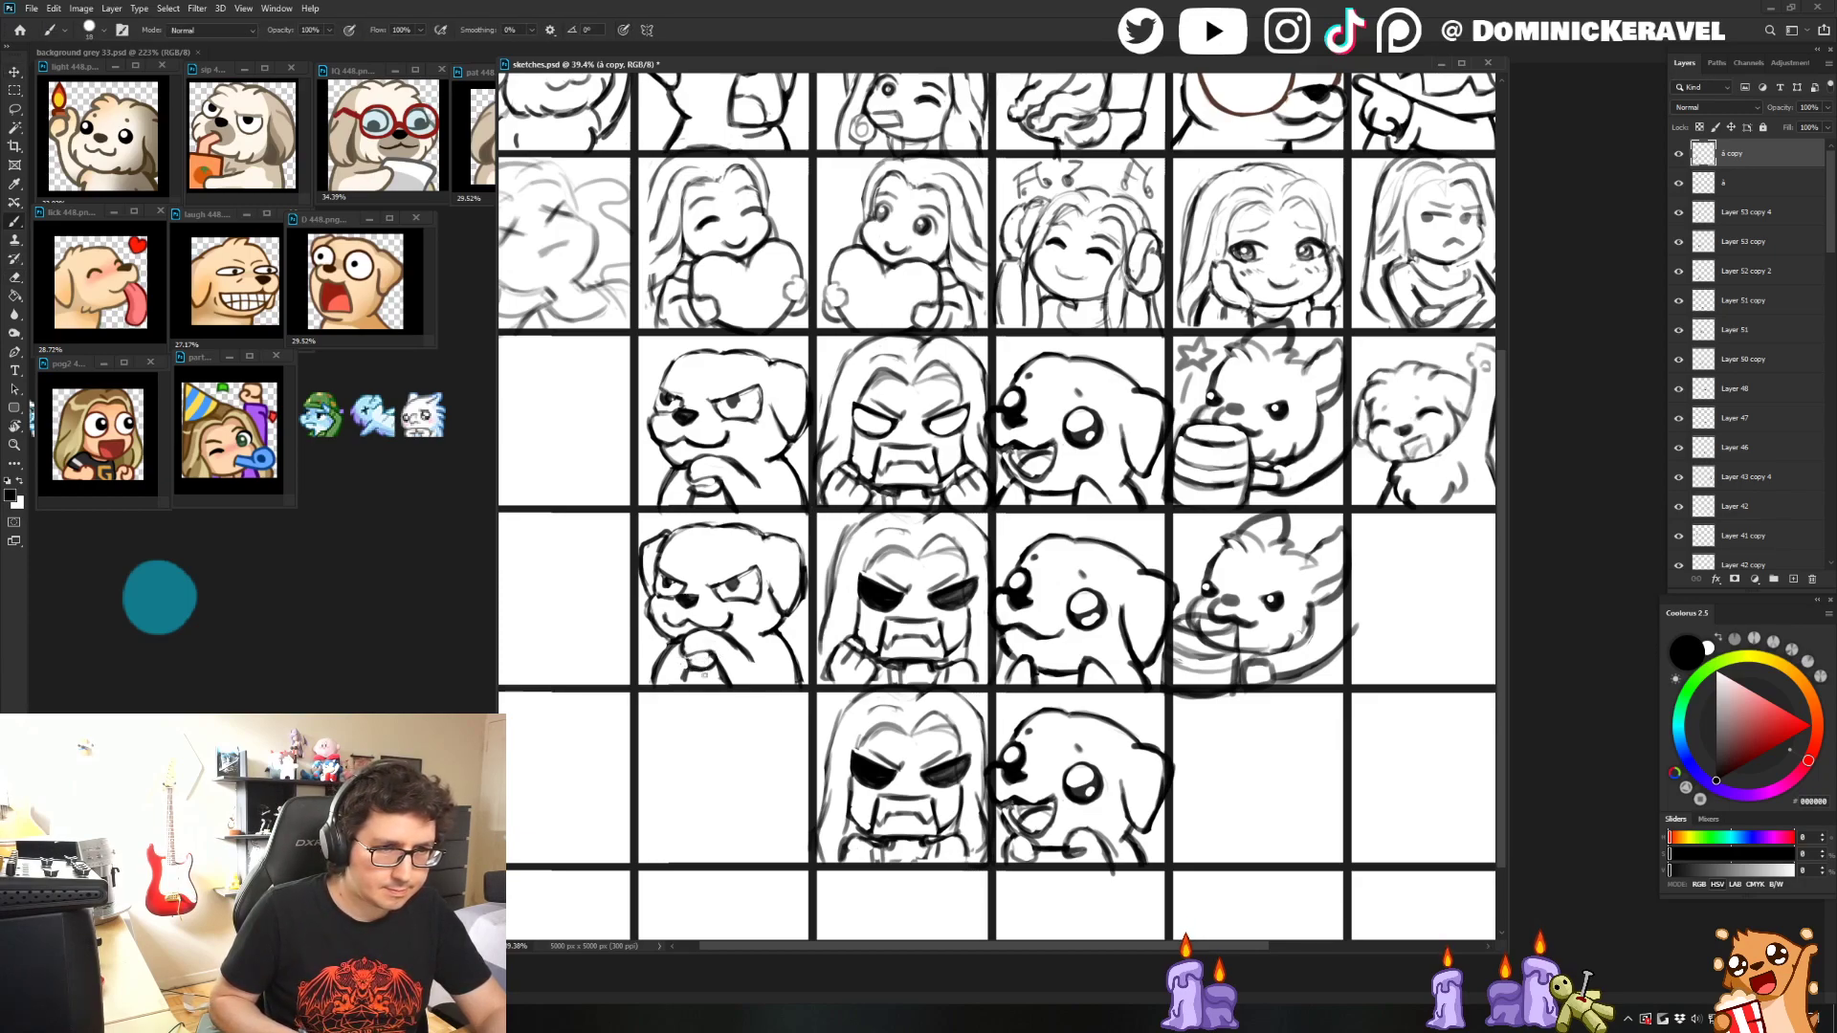
key(e)
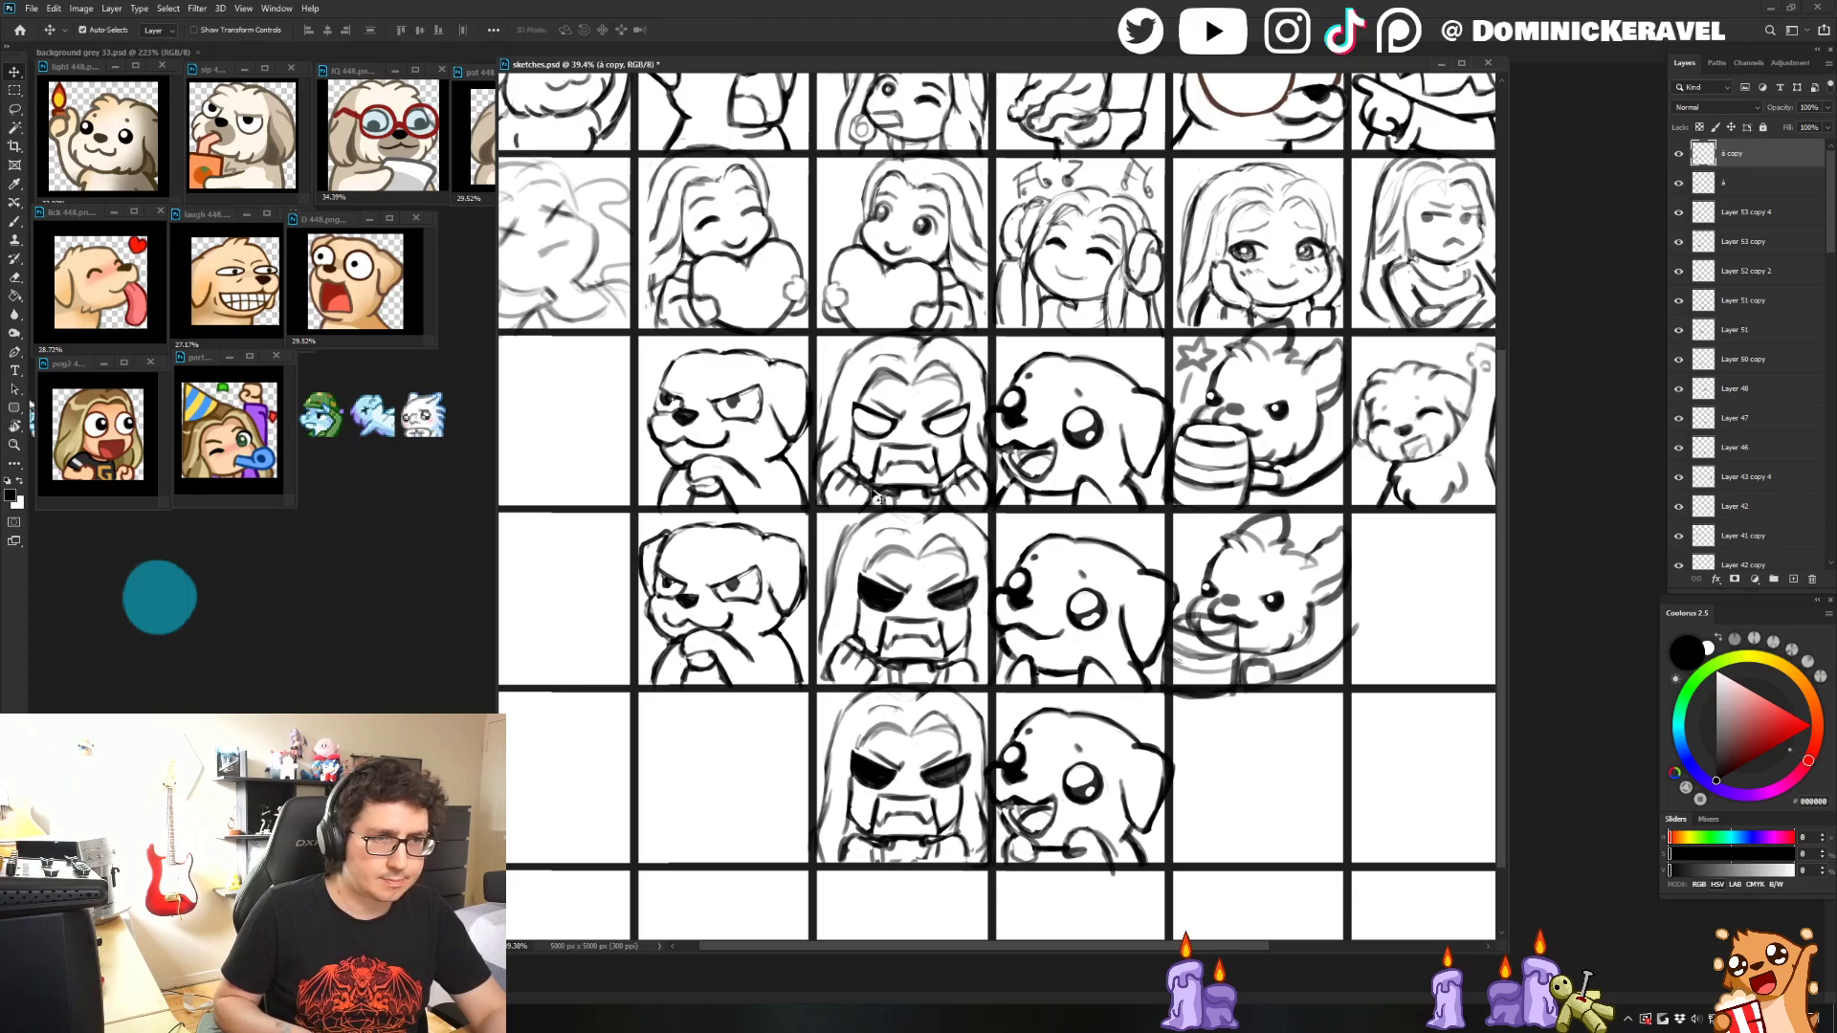
- Refine the outline of the copied dog's large ear and the adjoining cheek line with brush and eraser
key(b)
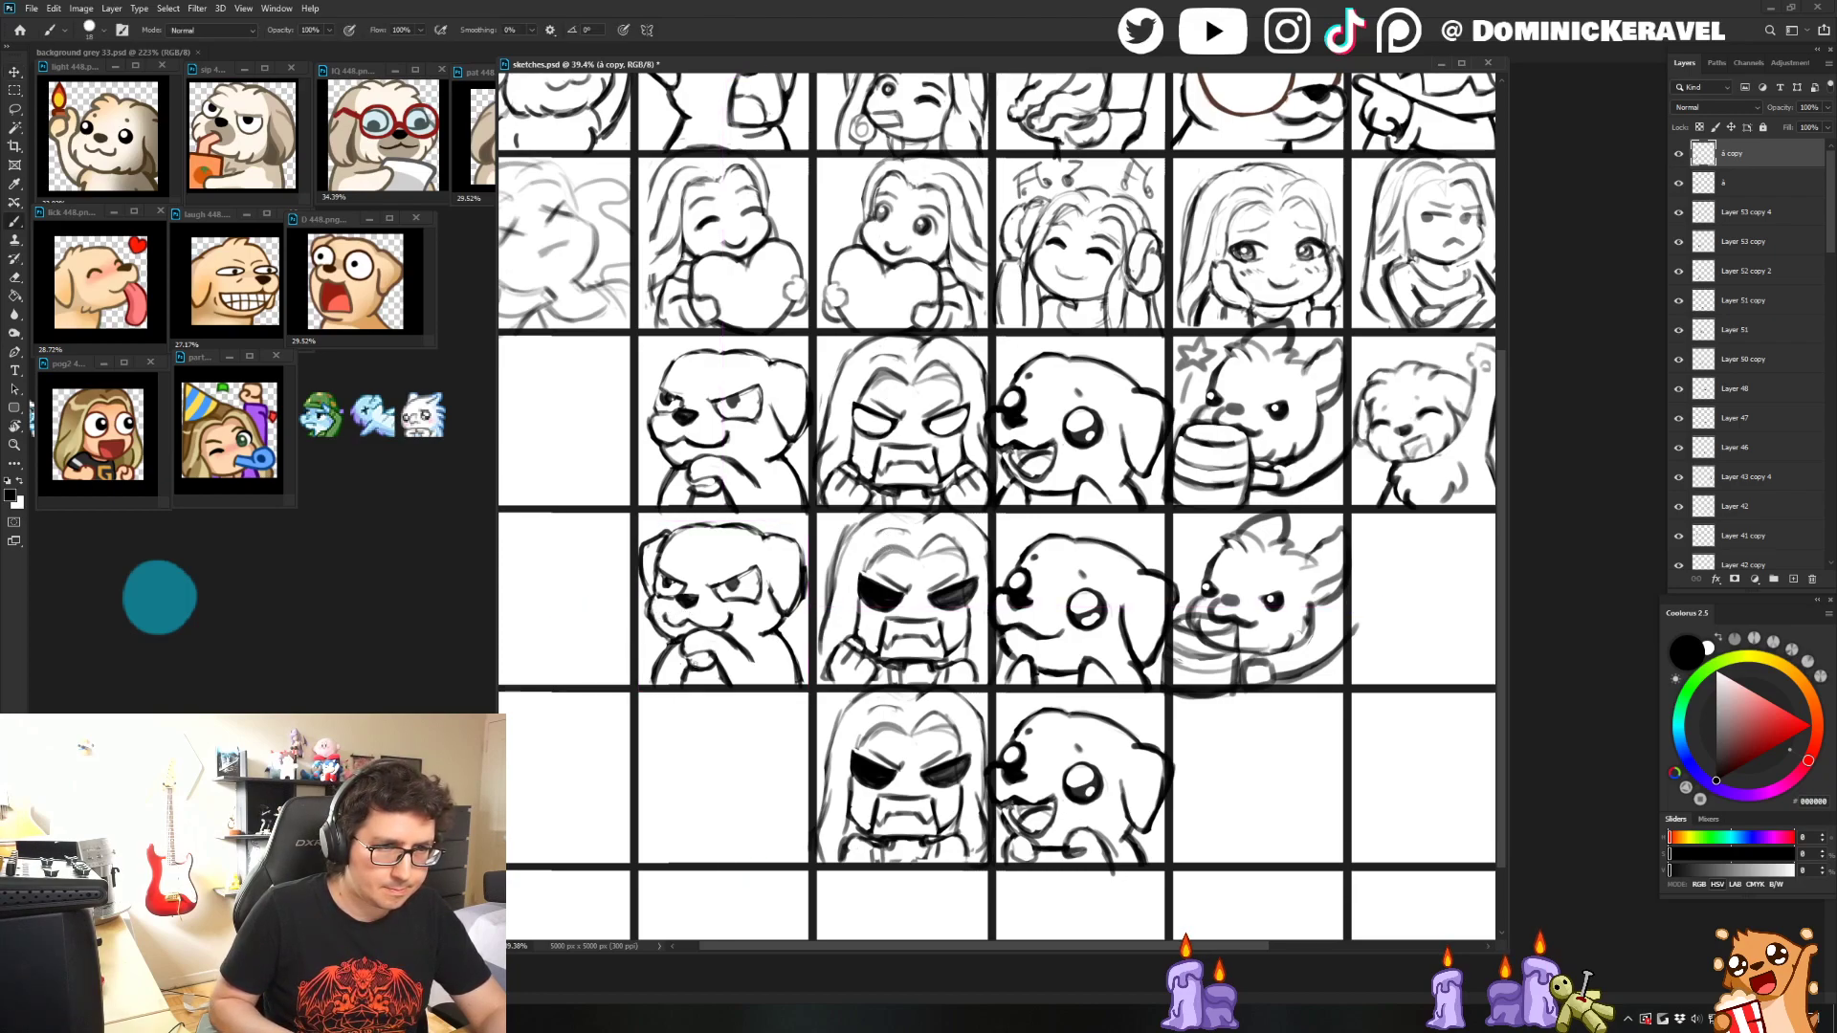
key(e)
key(b)
key(e)
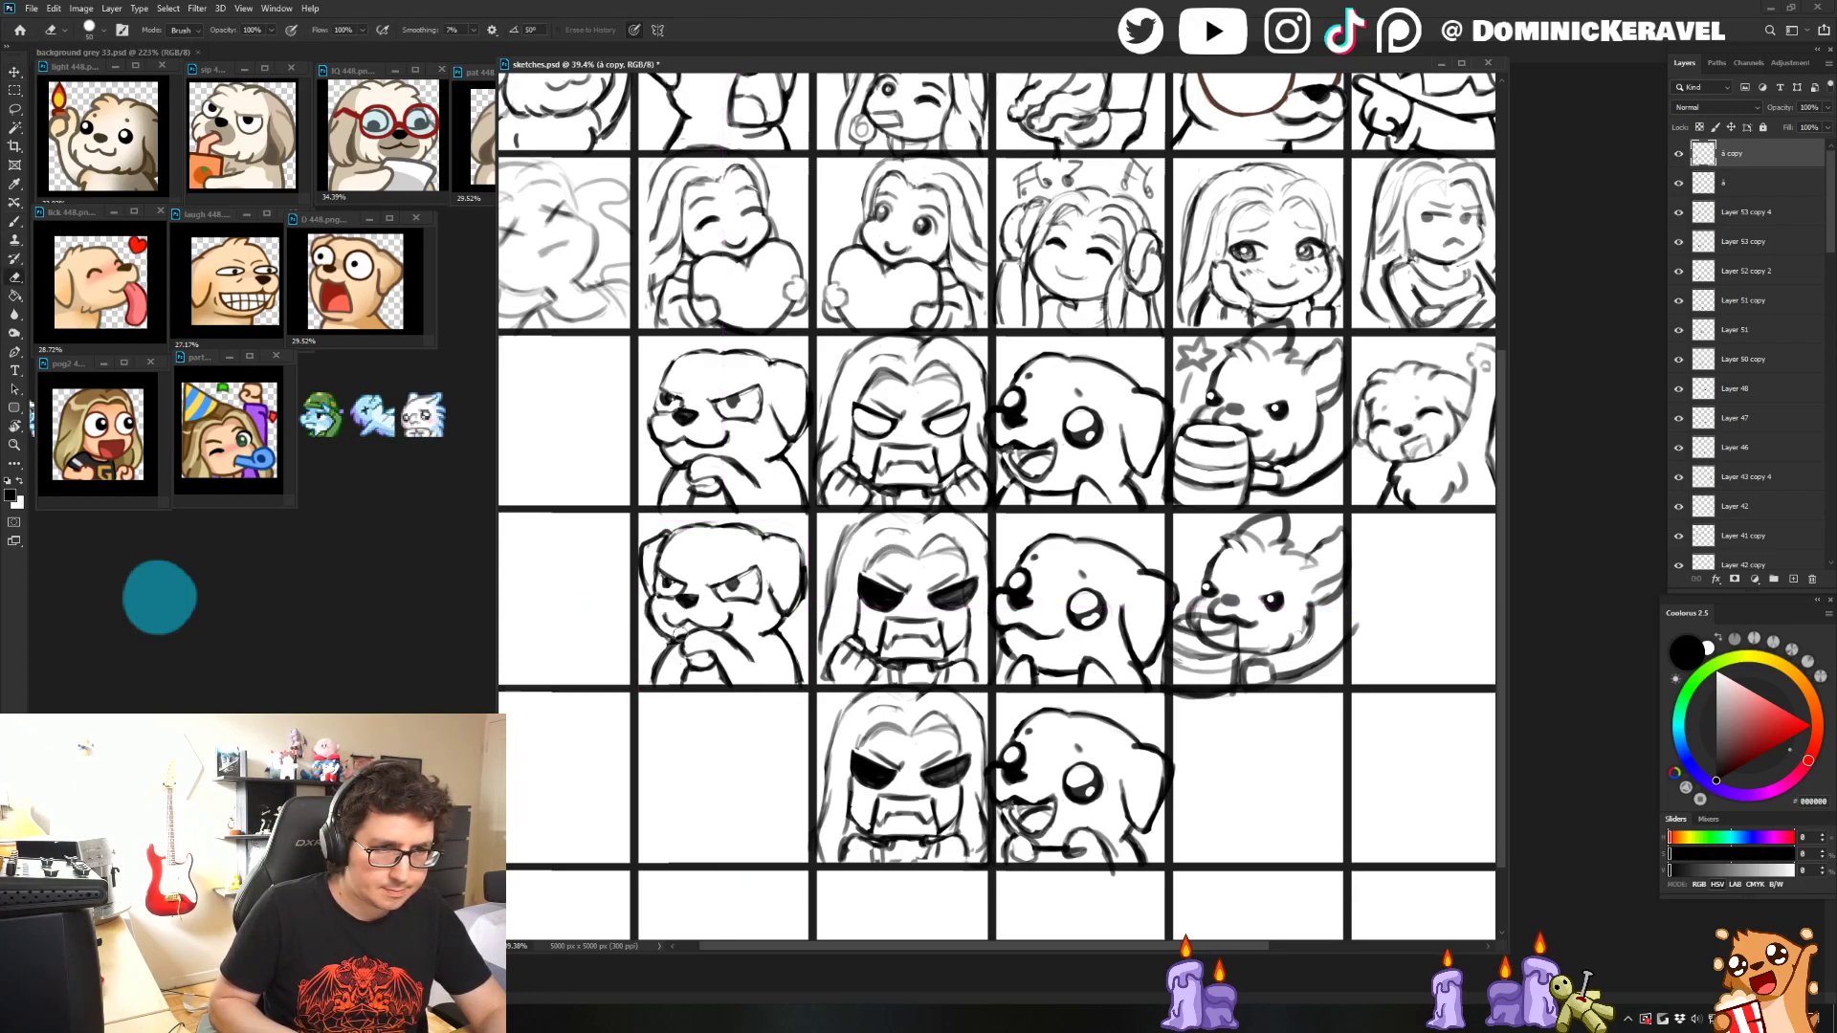
key(v)
key(e)
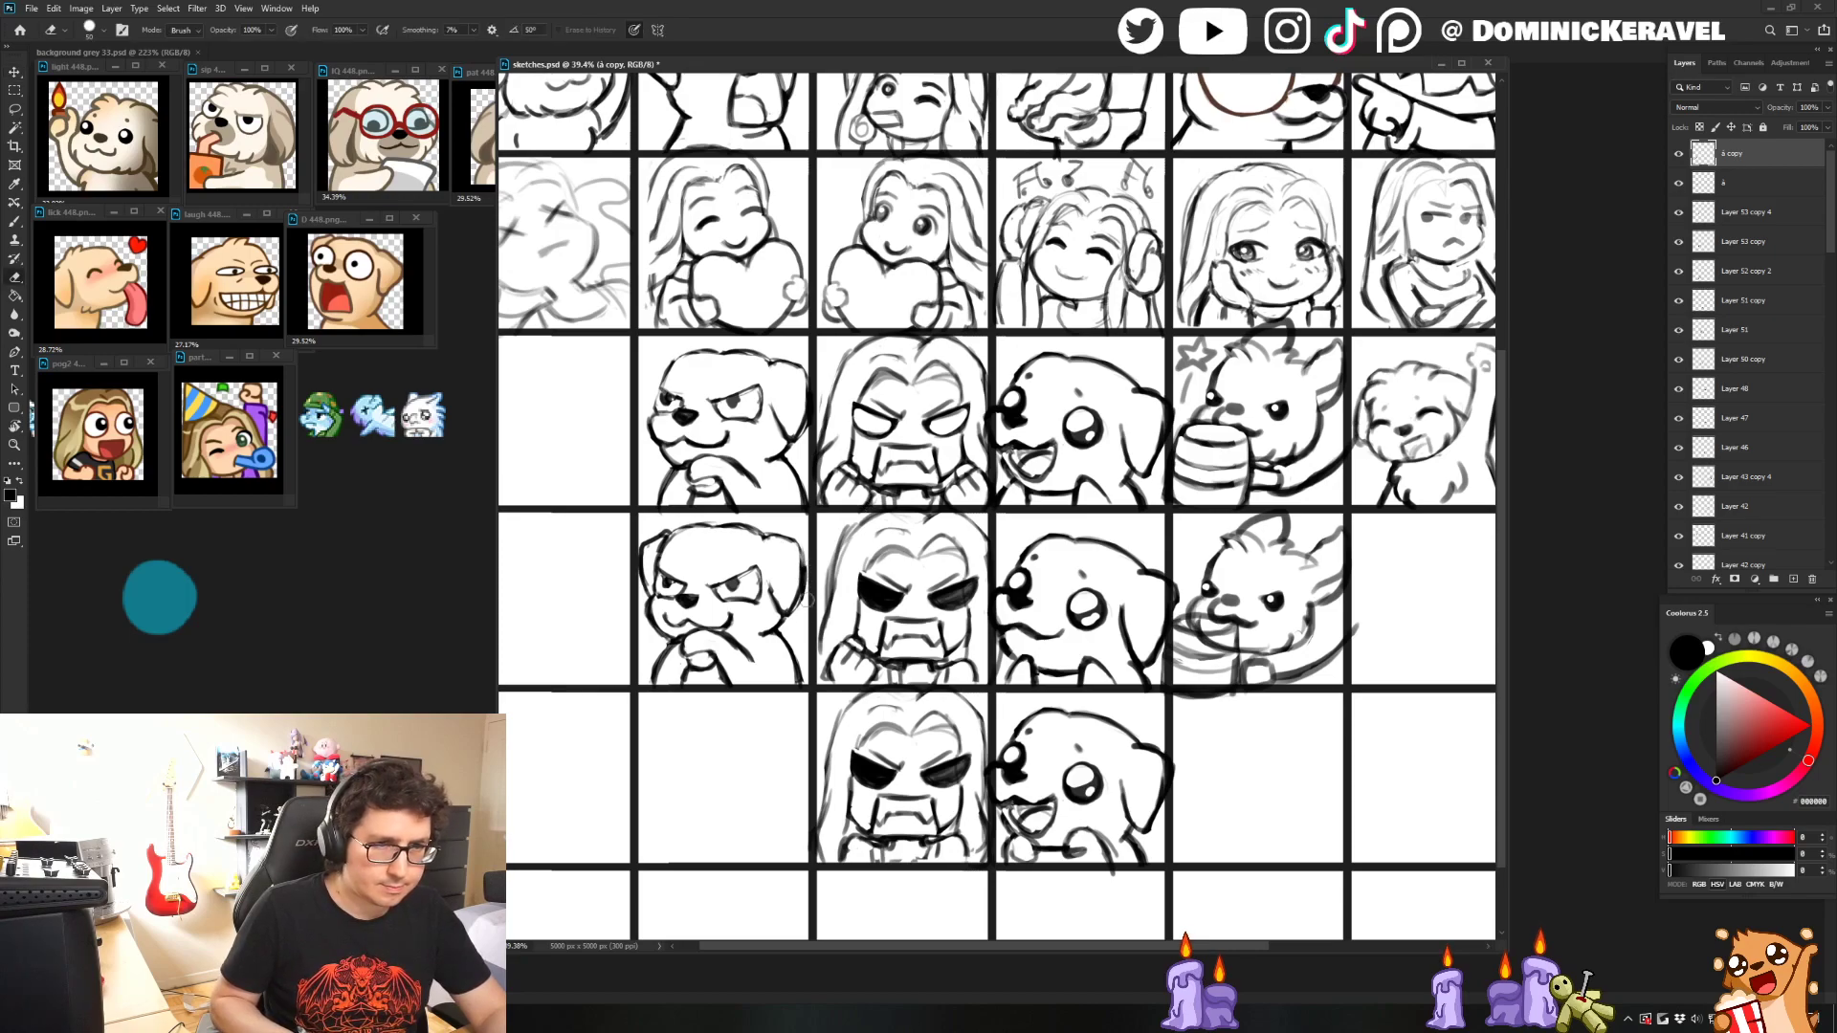
key(b)
drag(768, 575, 772, 603)
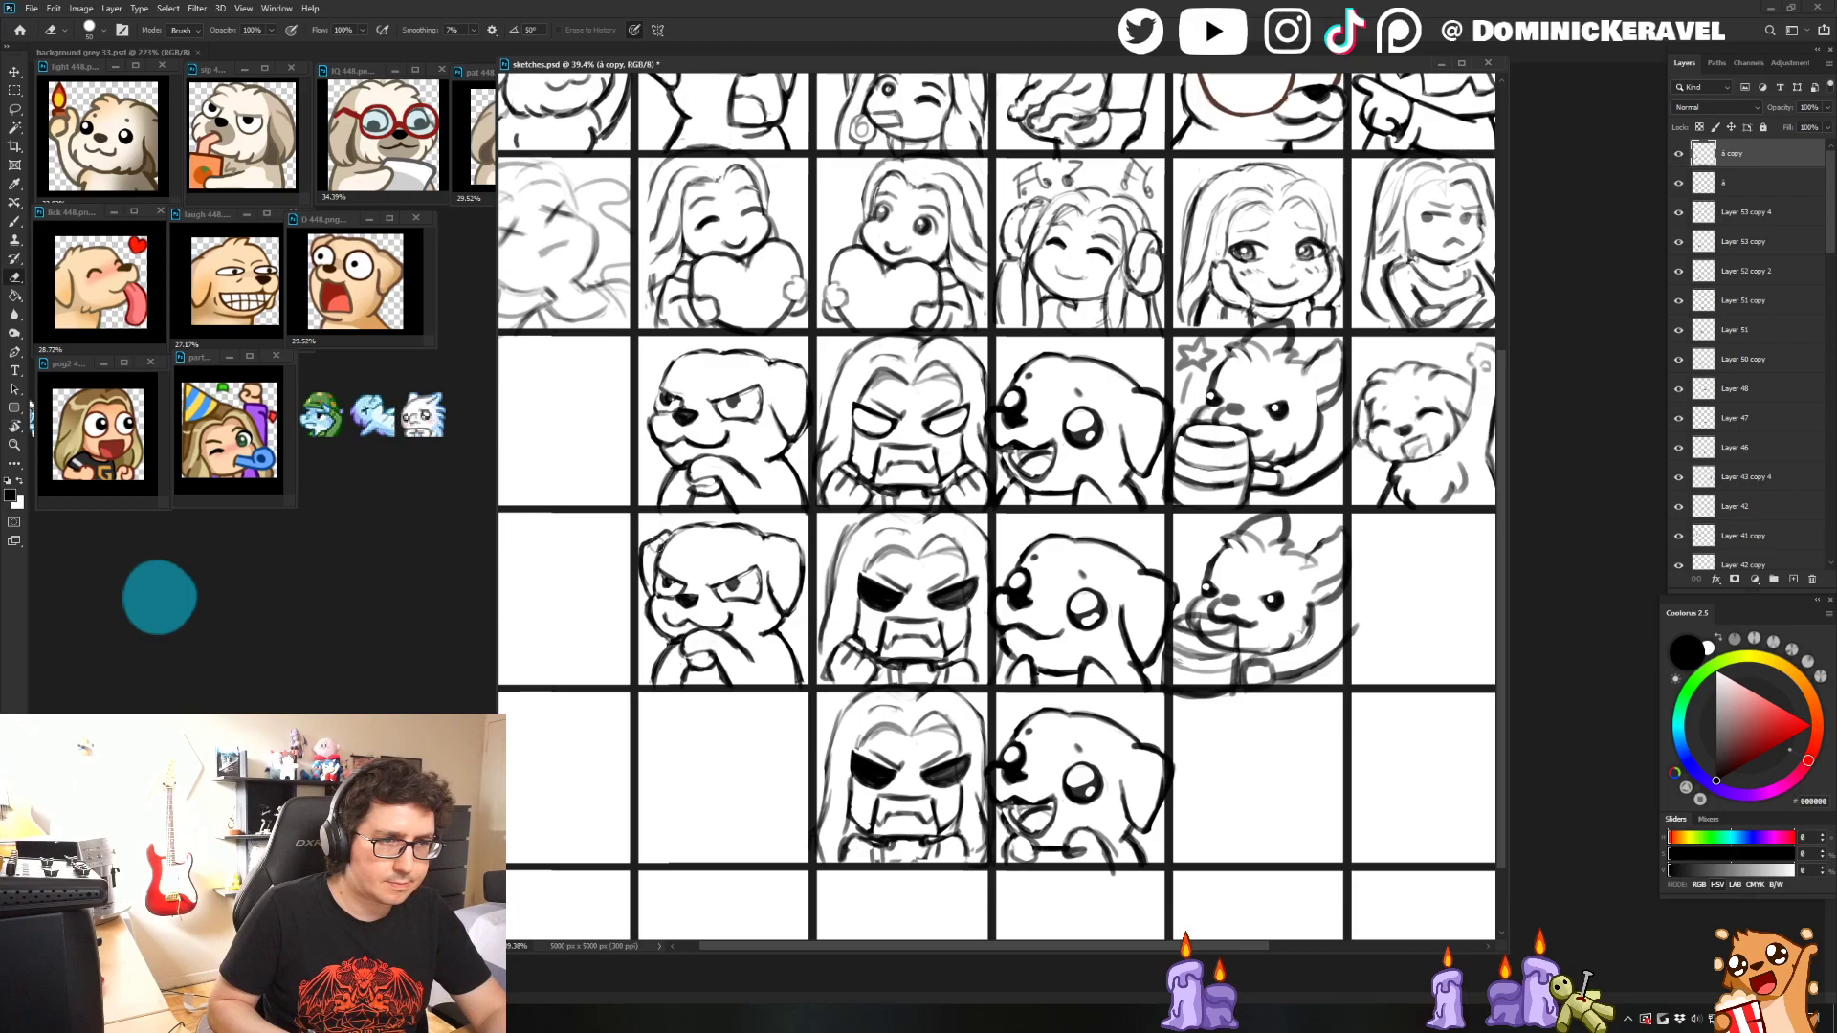
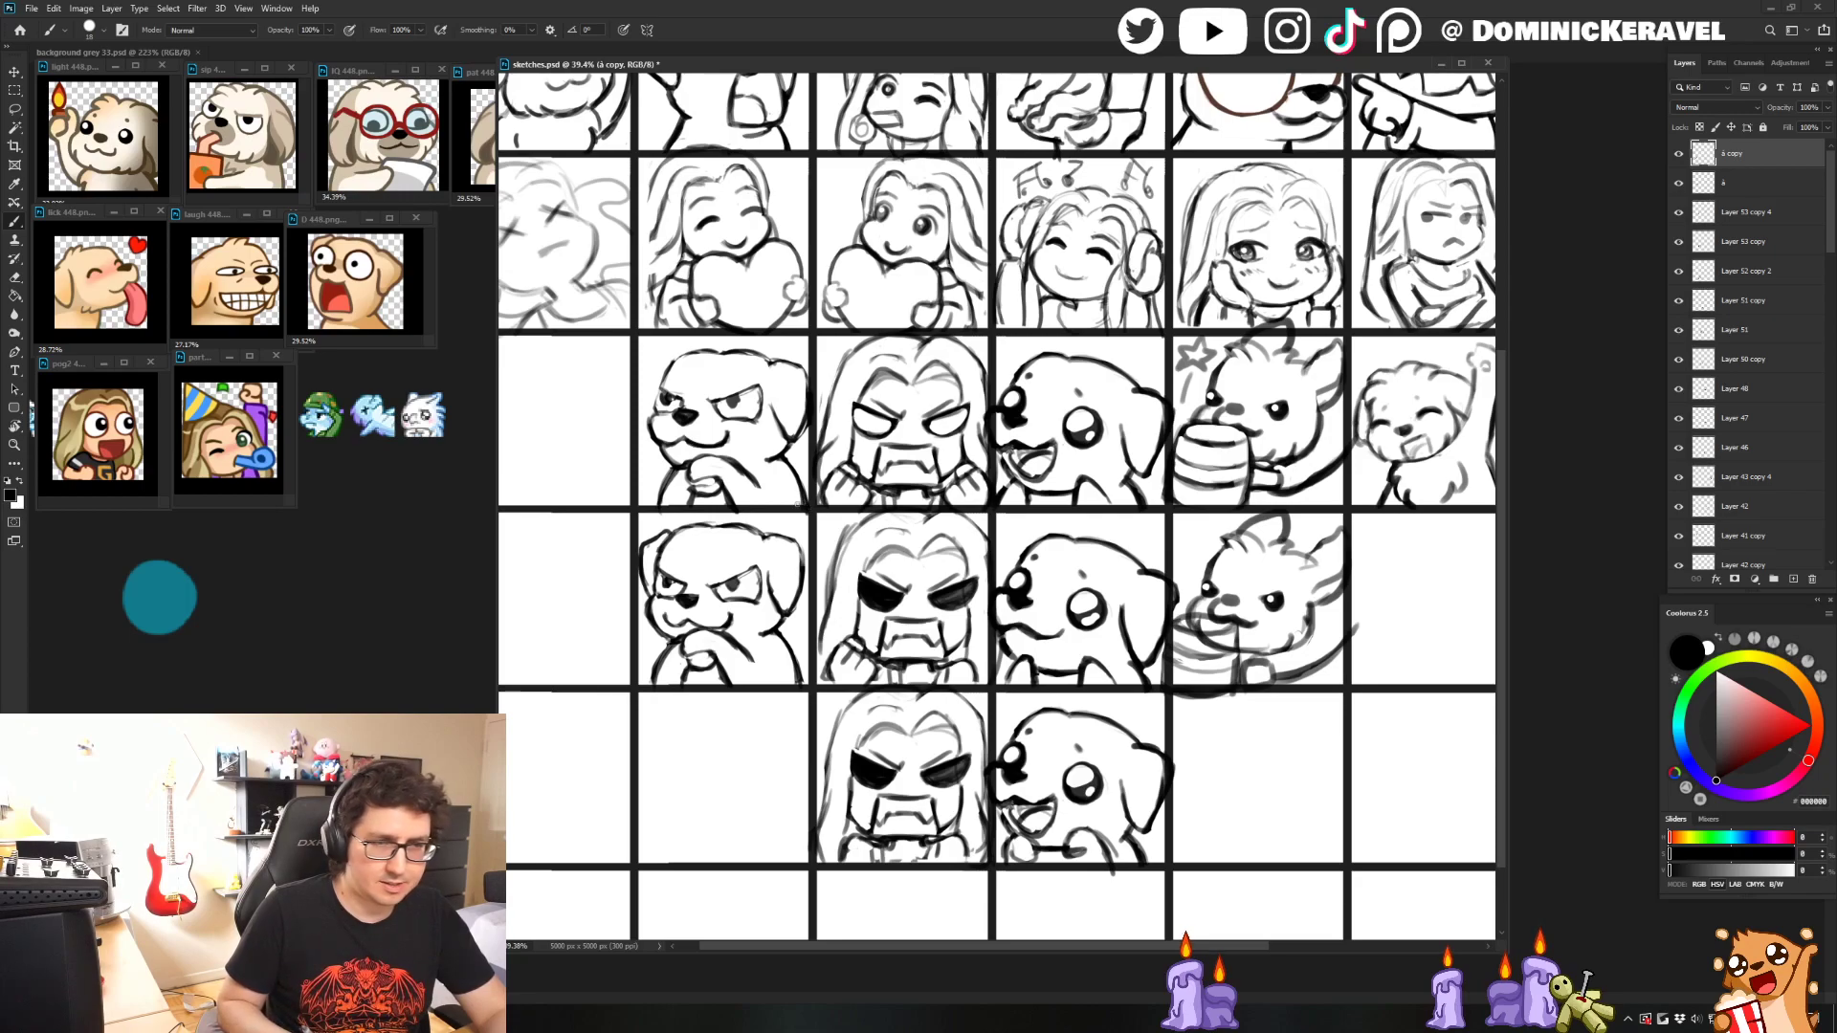
key(v)
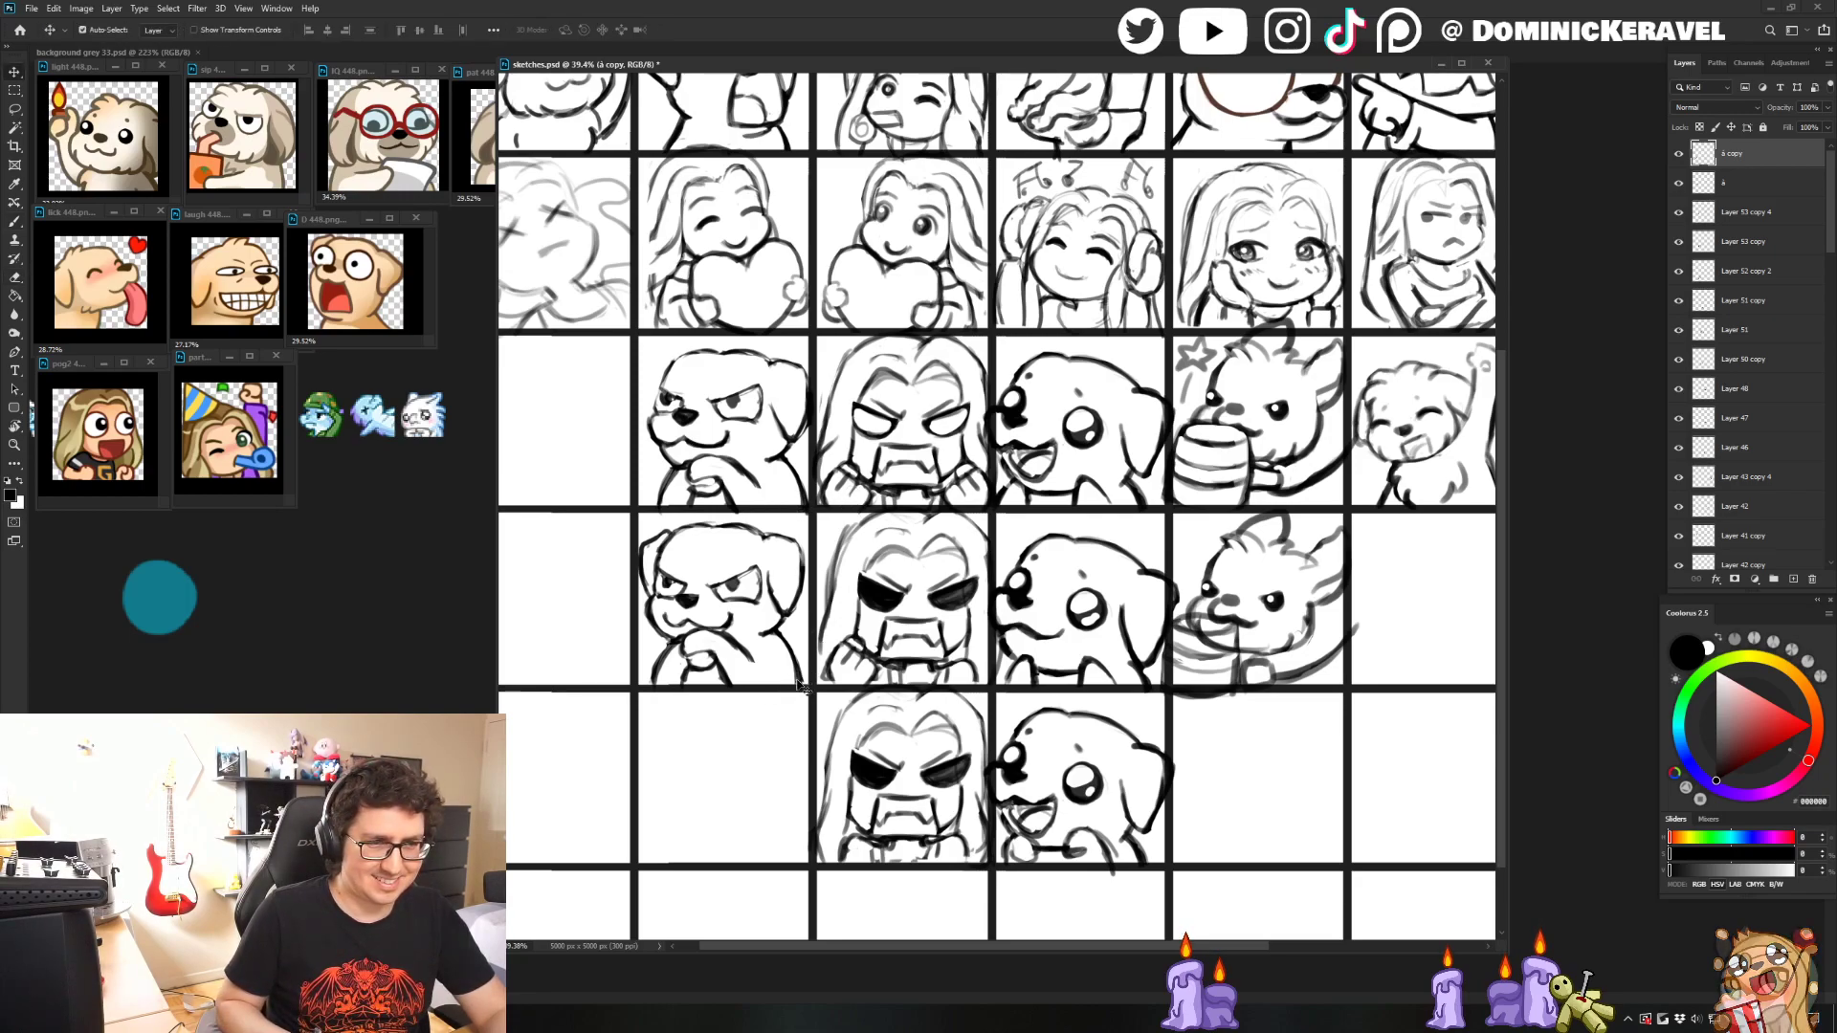
key(e)
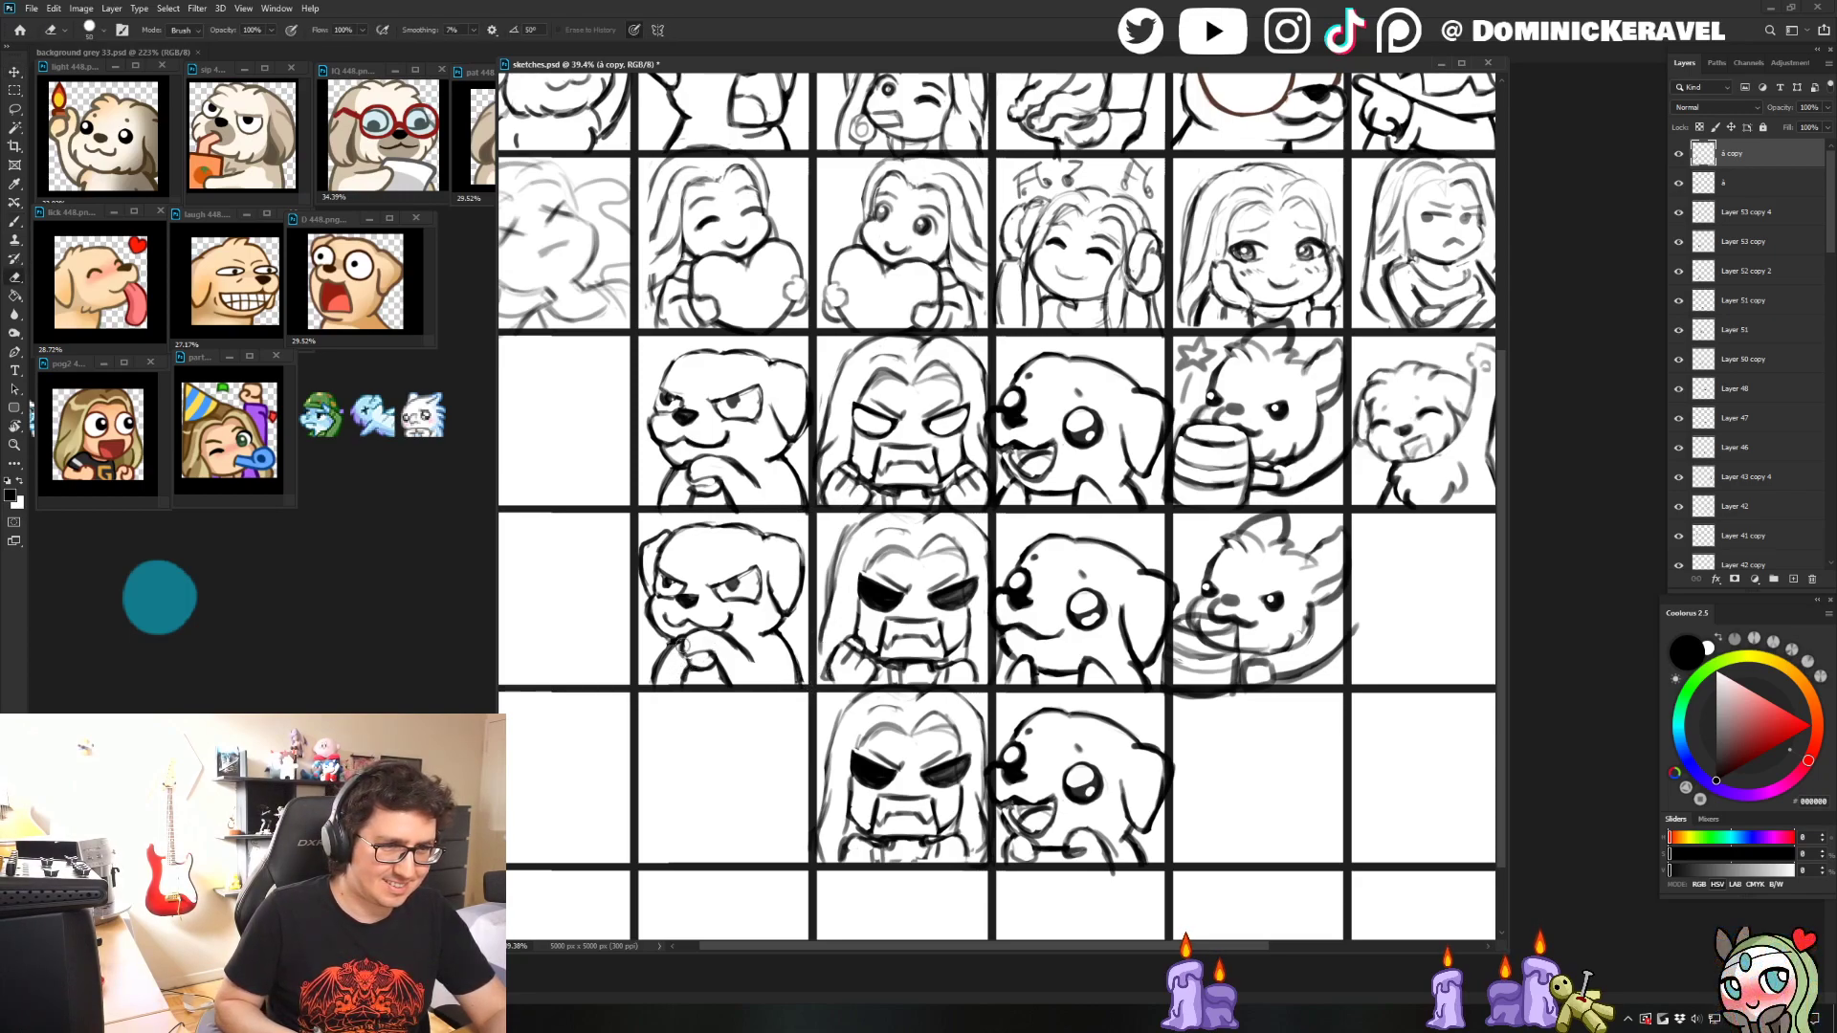
key(ctrl+space)
drag(762, 648, 742, 665)
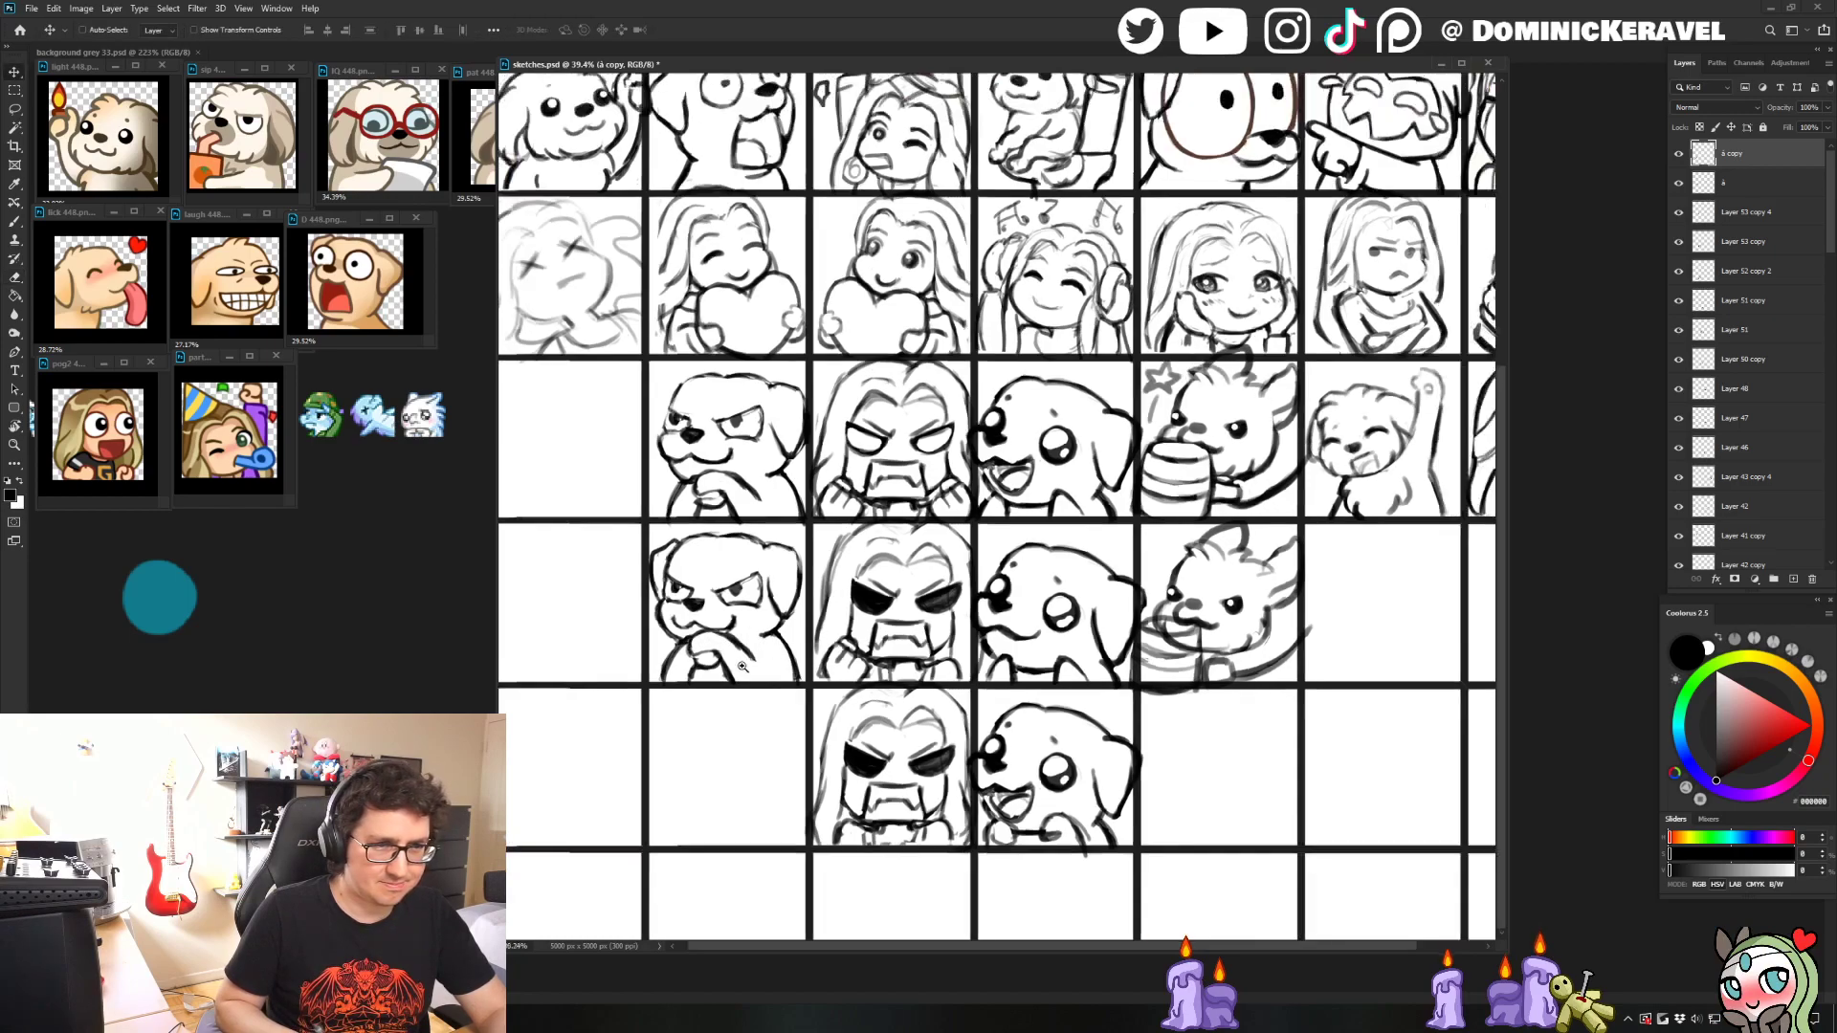
scroll(742, 666, down, 3)
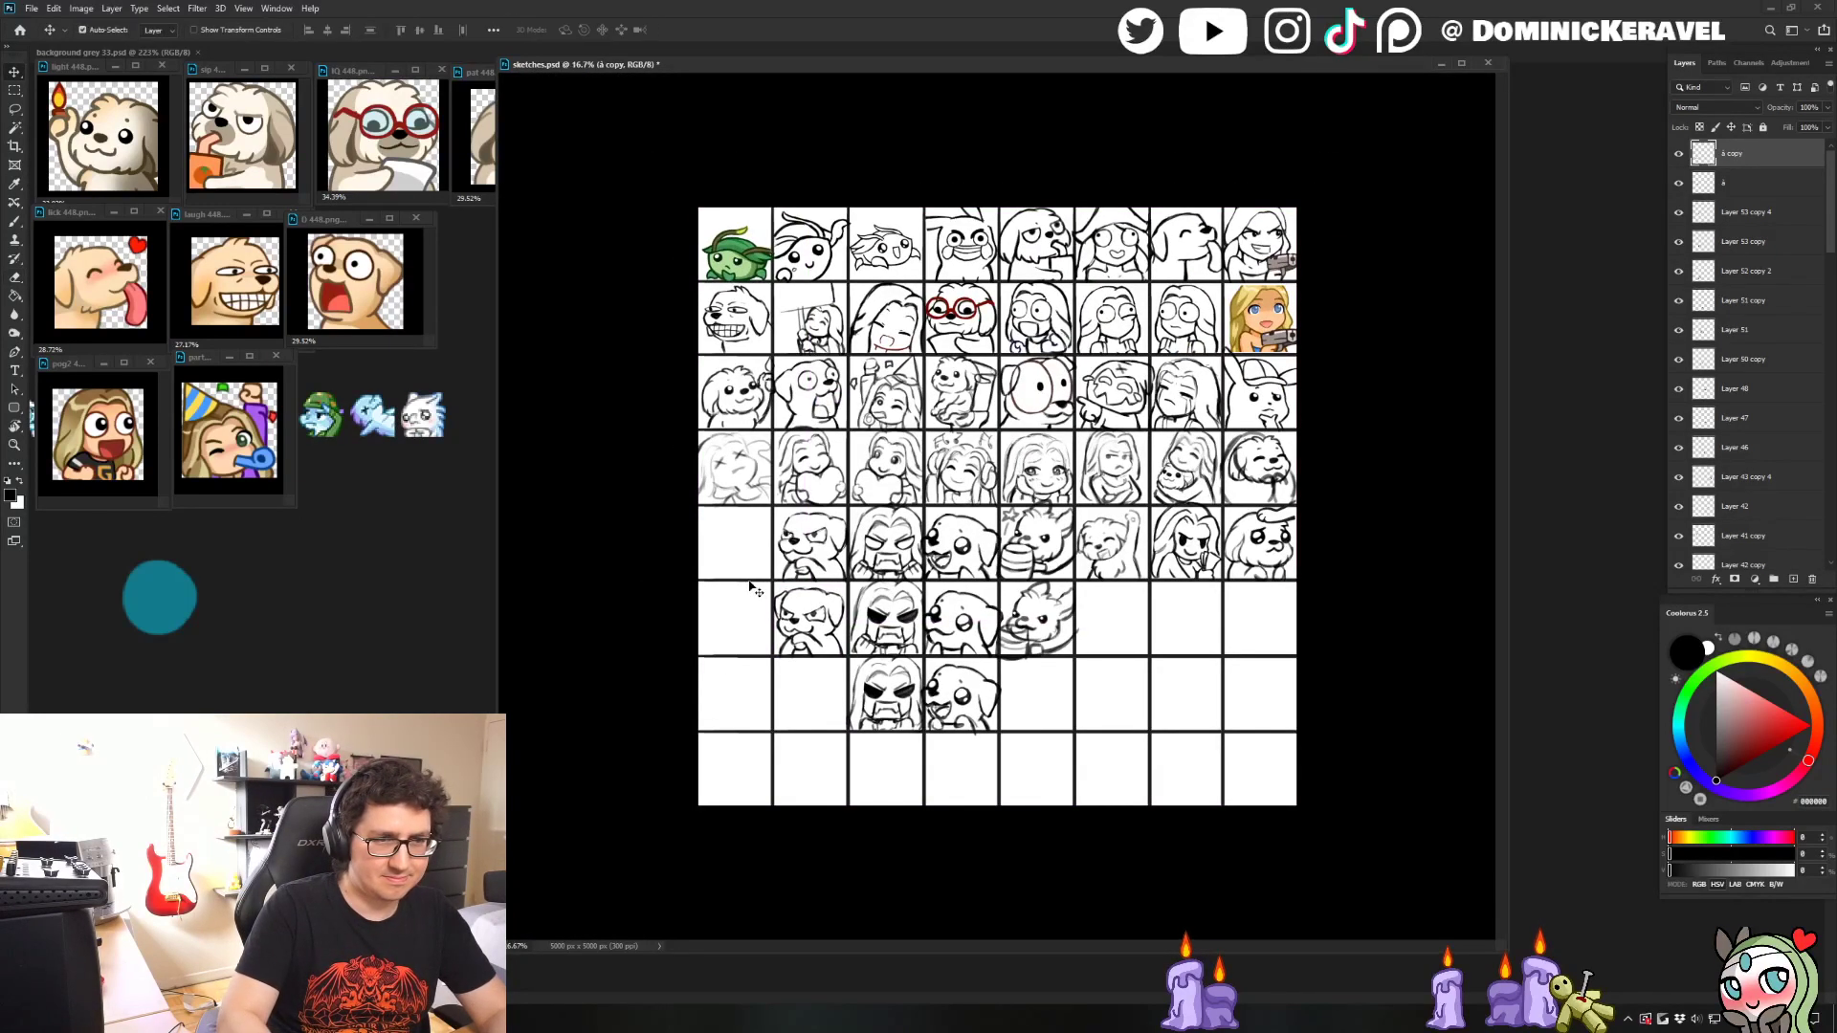
scroll(757, 598, up, 2)
key(ctrl+t)
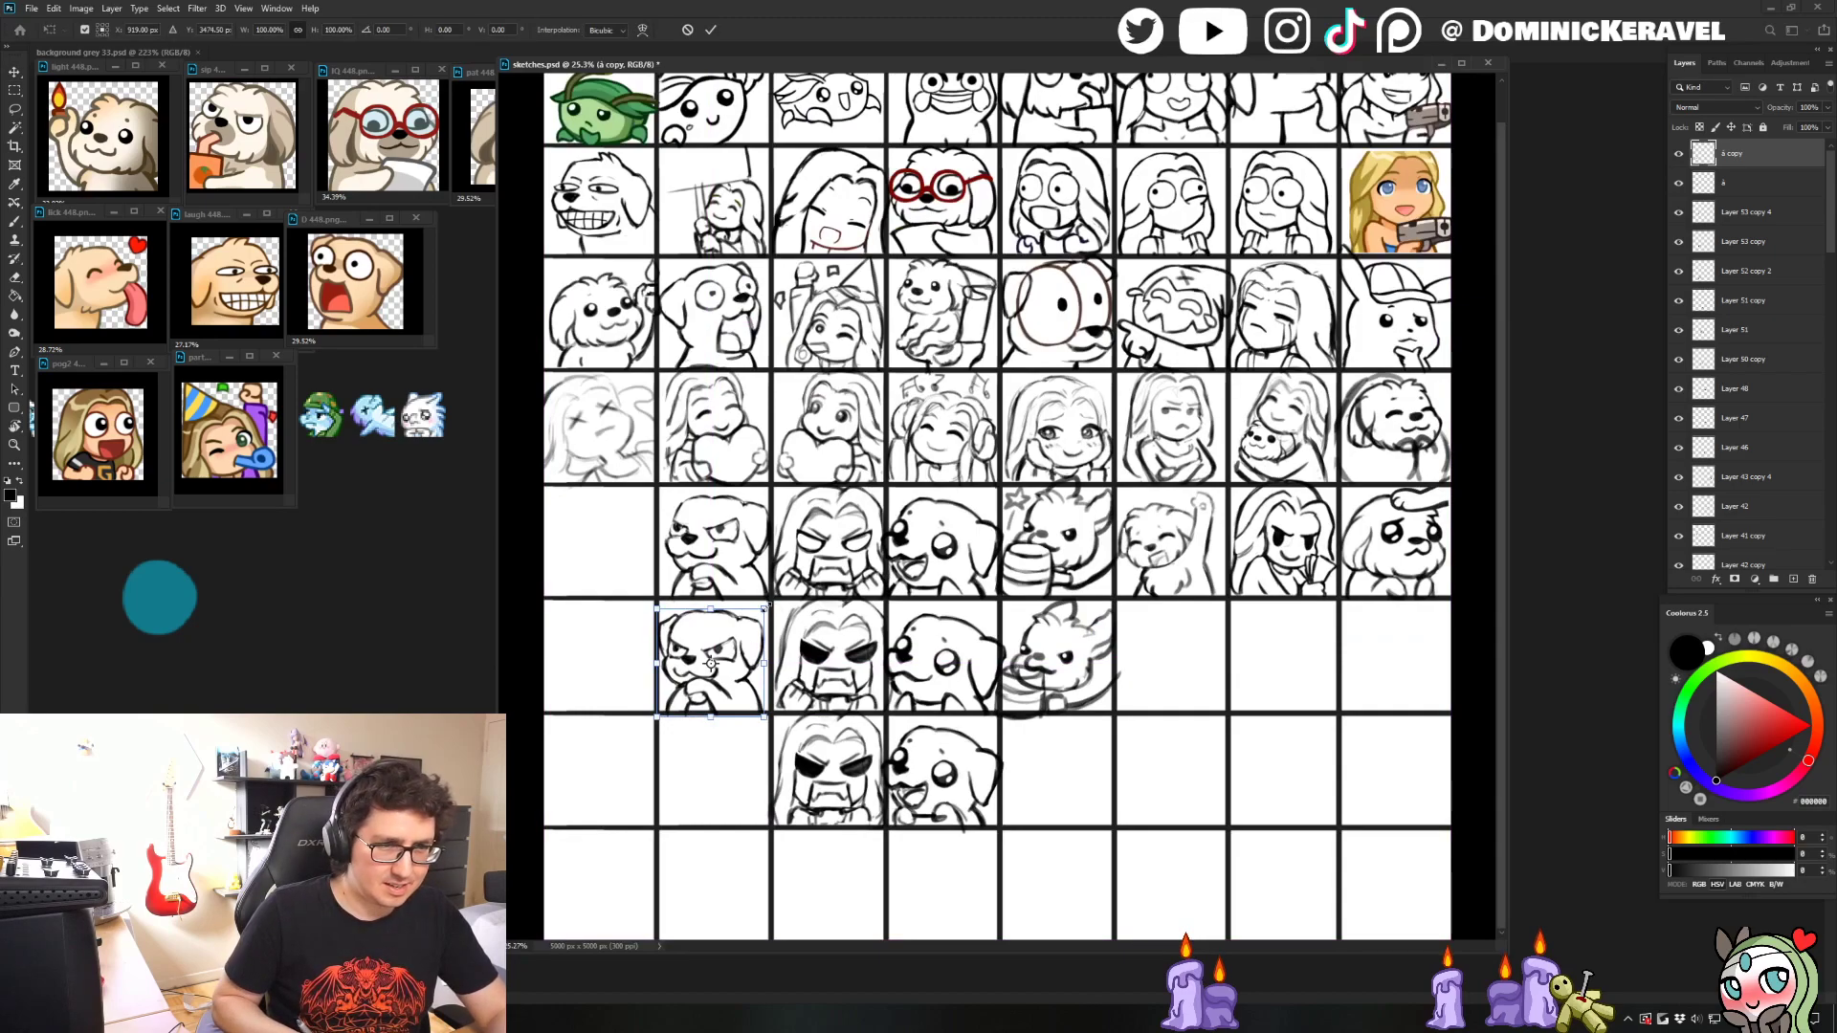
key(Return)
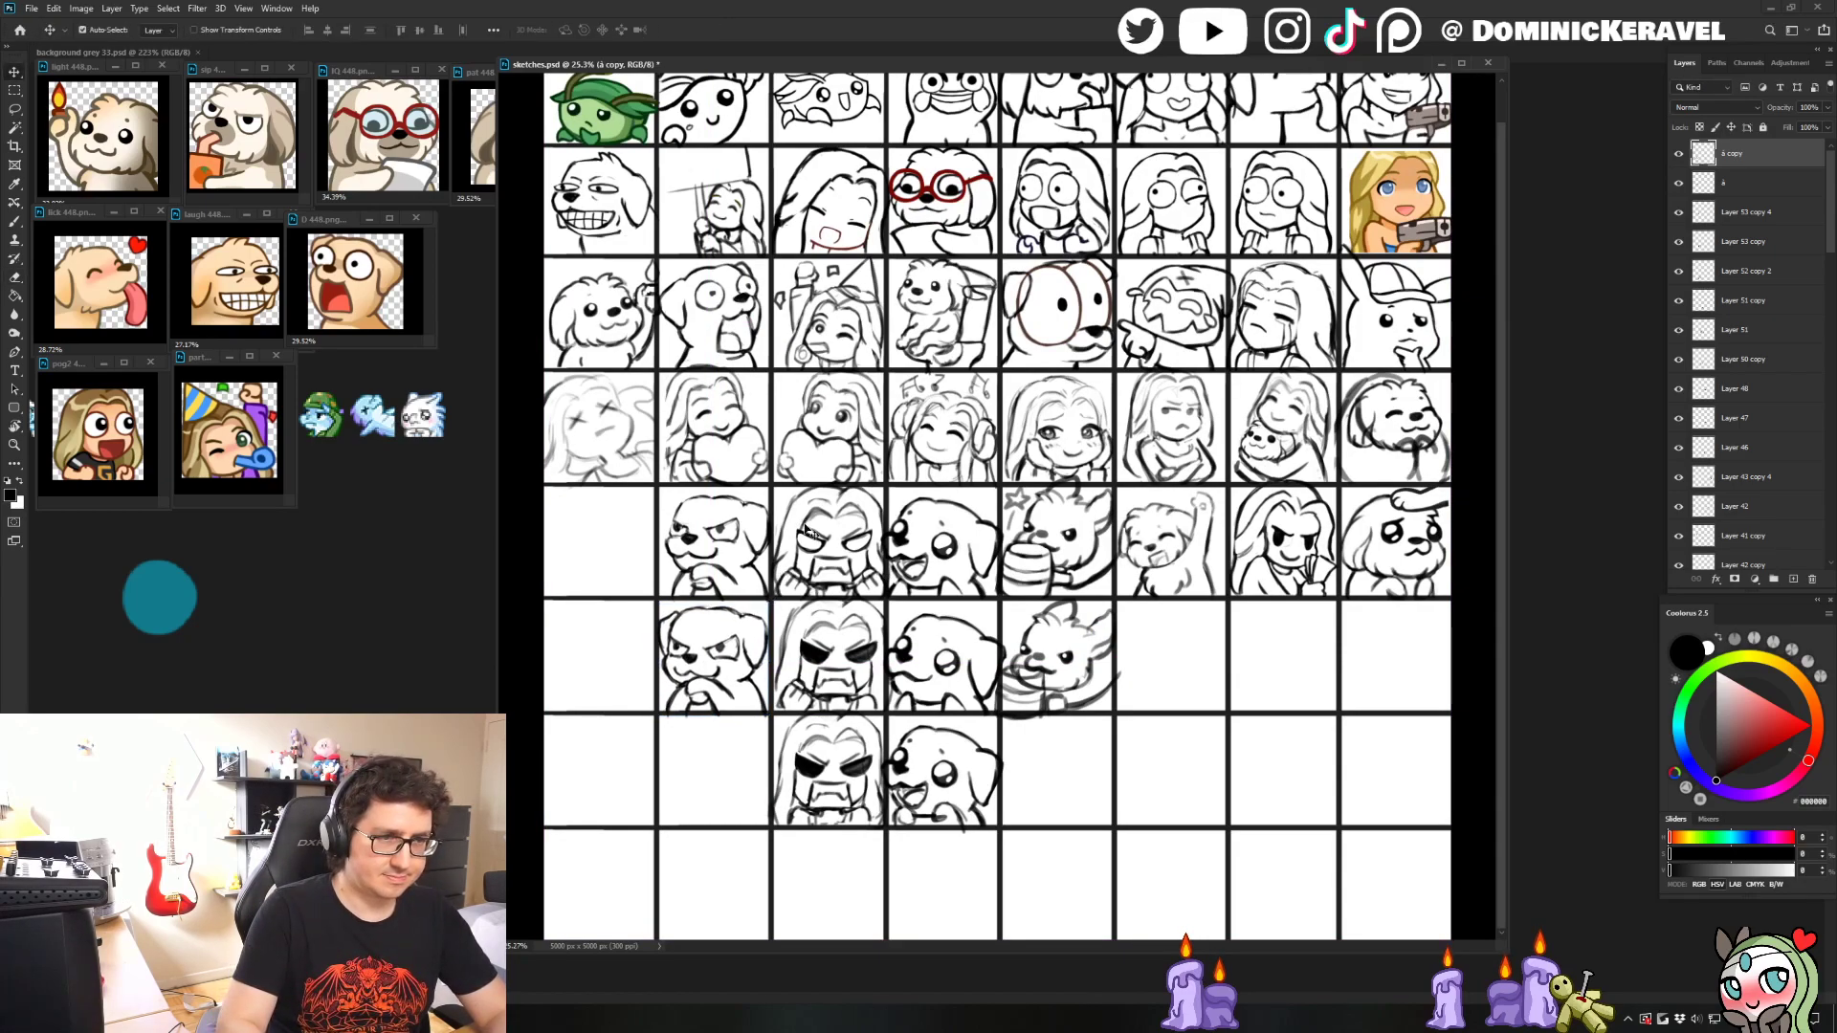
key(e)
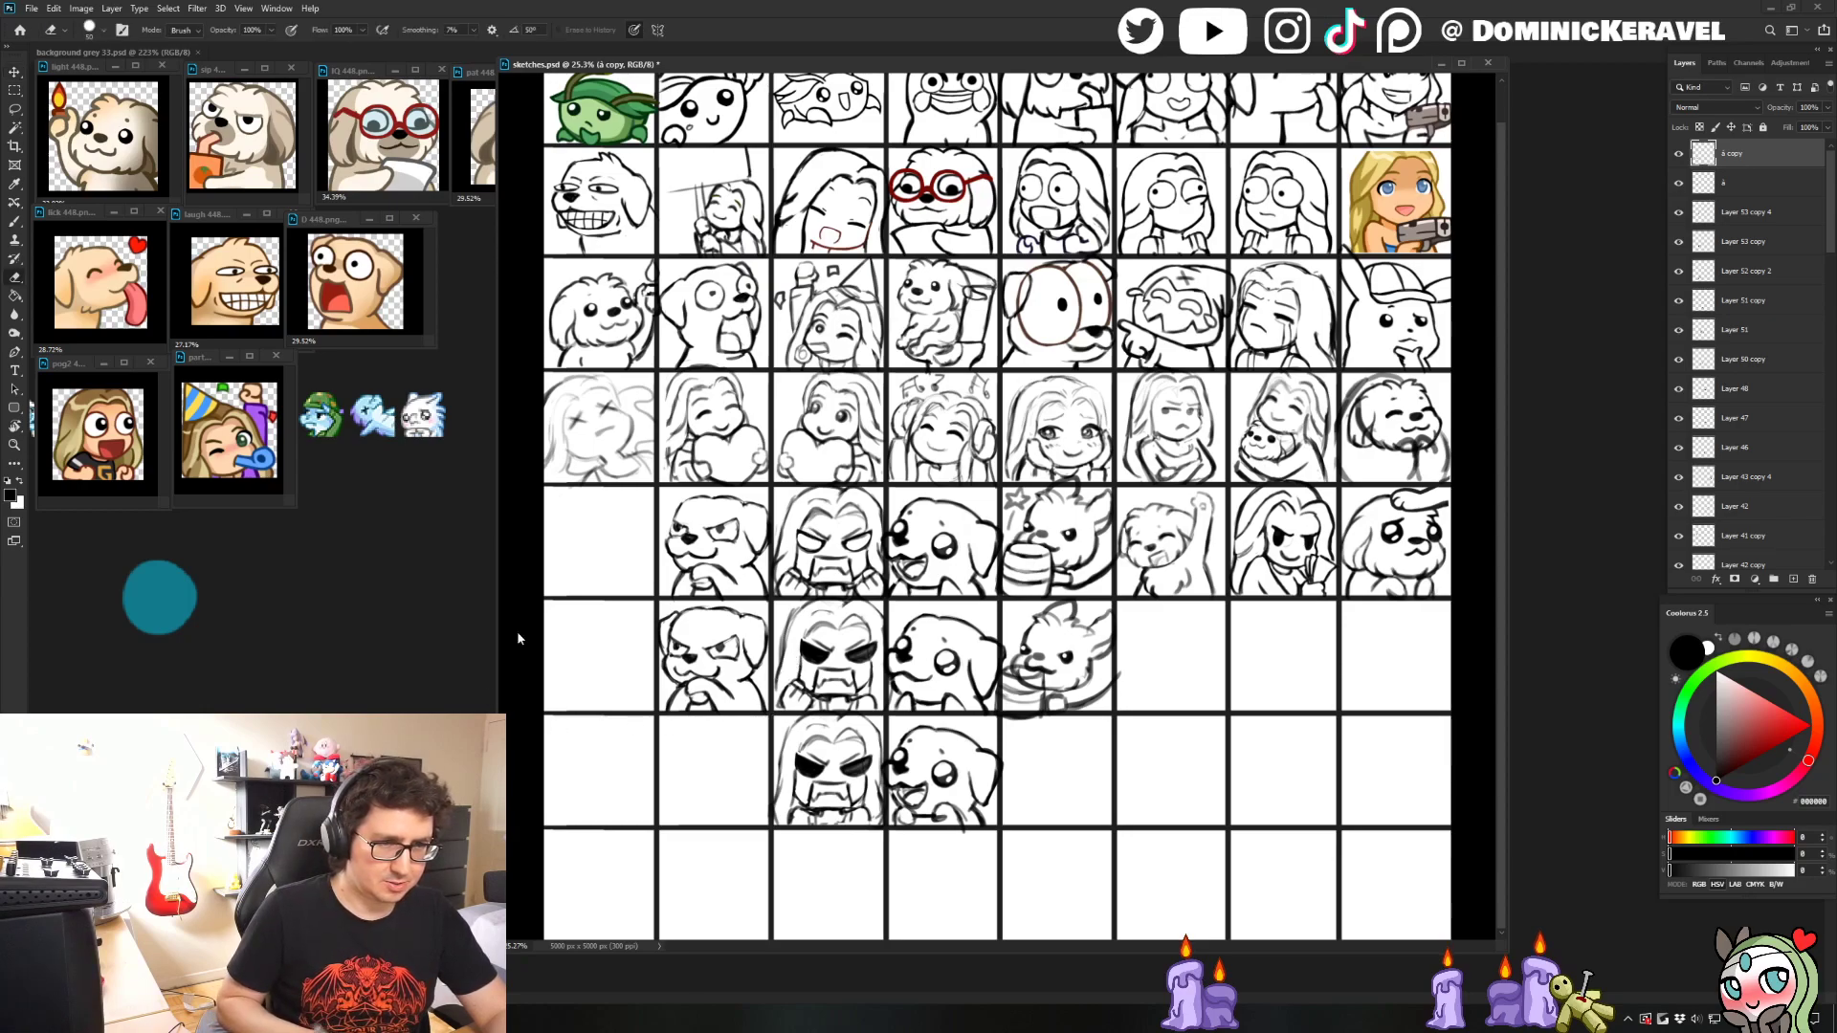
- Select the layer of the angry dog in the fifth row and redraw the outline of its ear beside the muzzle
ctrl+click(723, 539)
drag(681, 477, 750, 443)
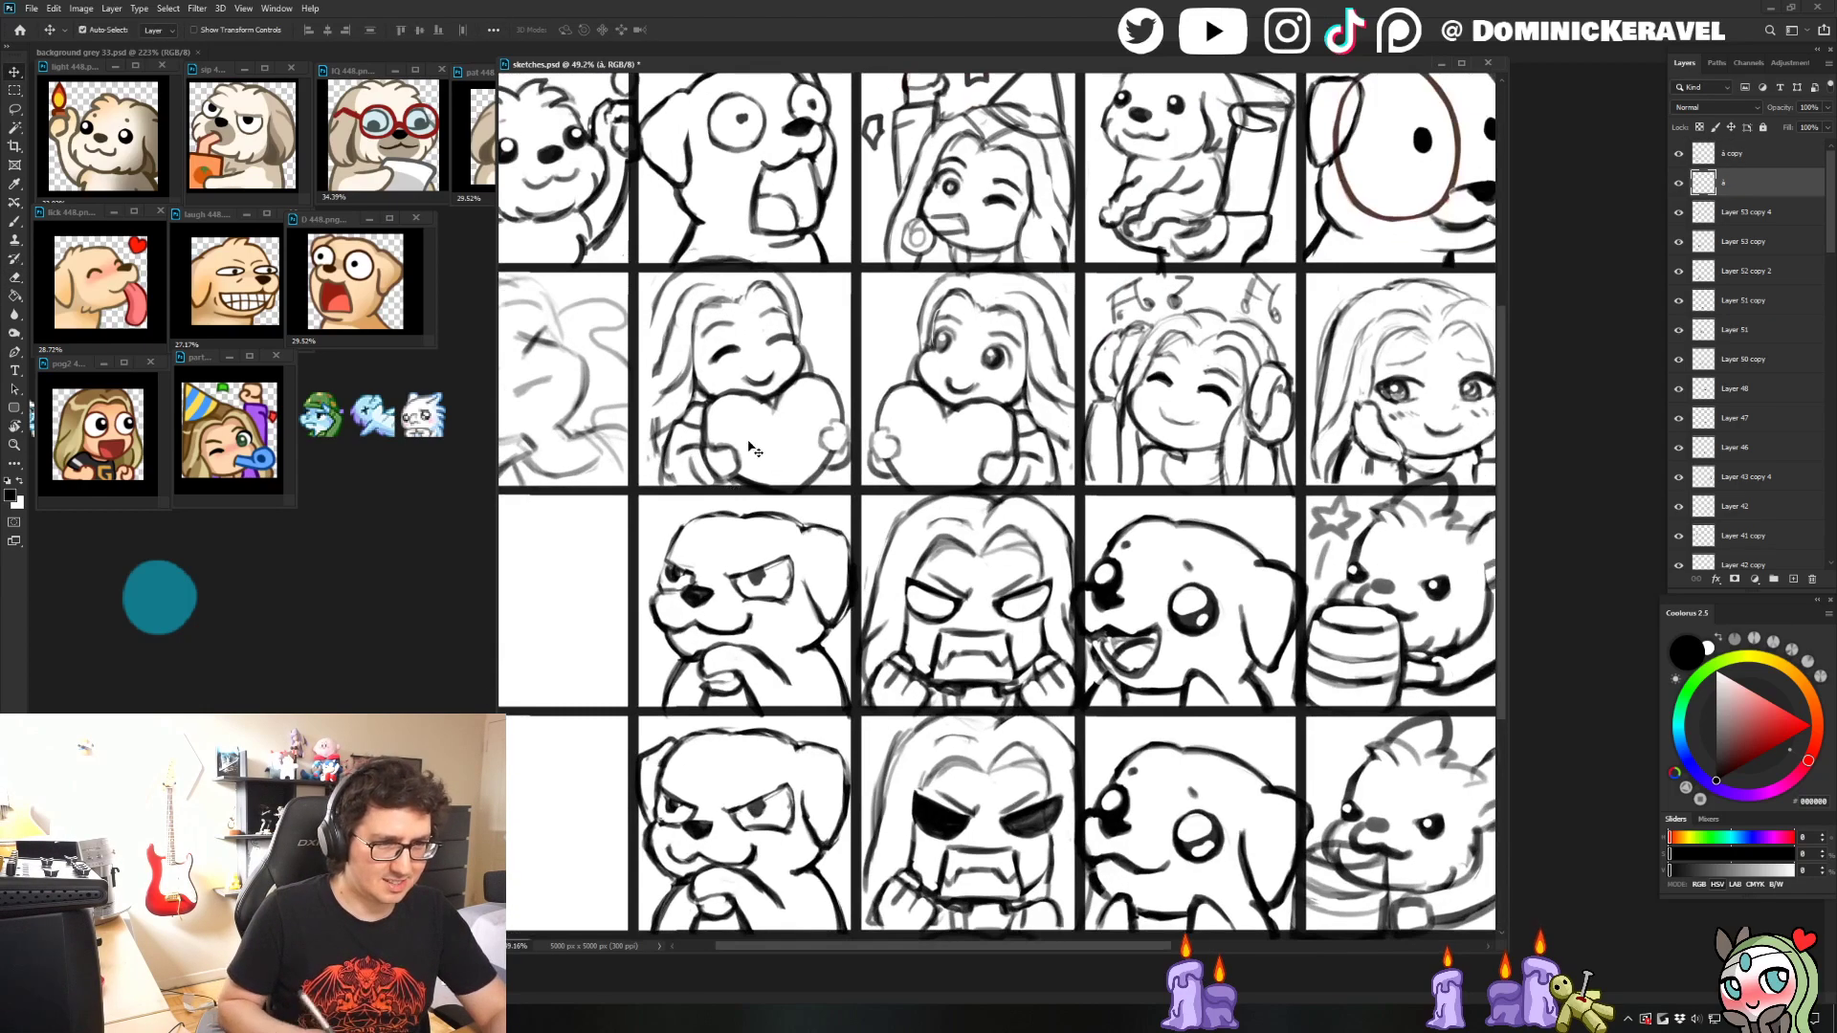
key(l)
drag(763, 512, 729, 502)
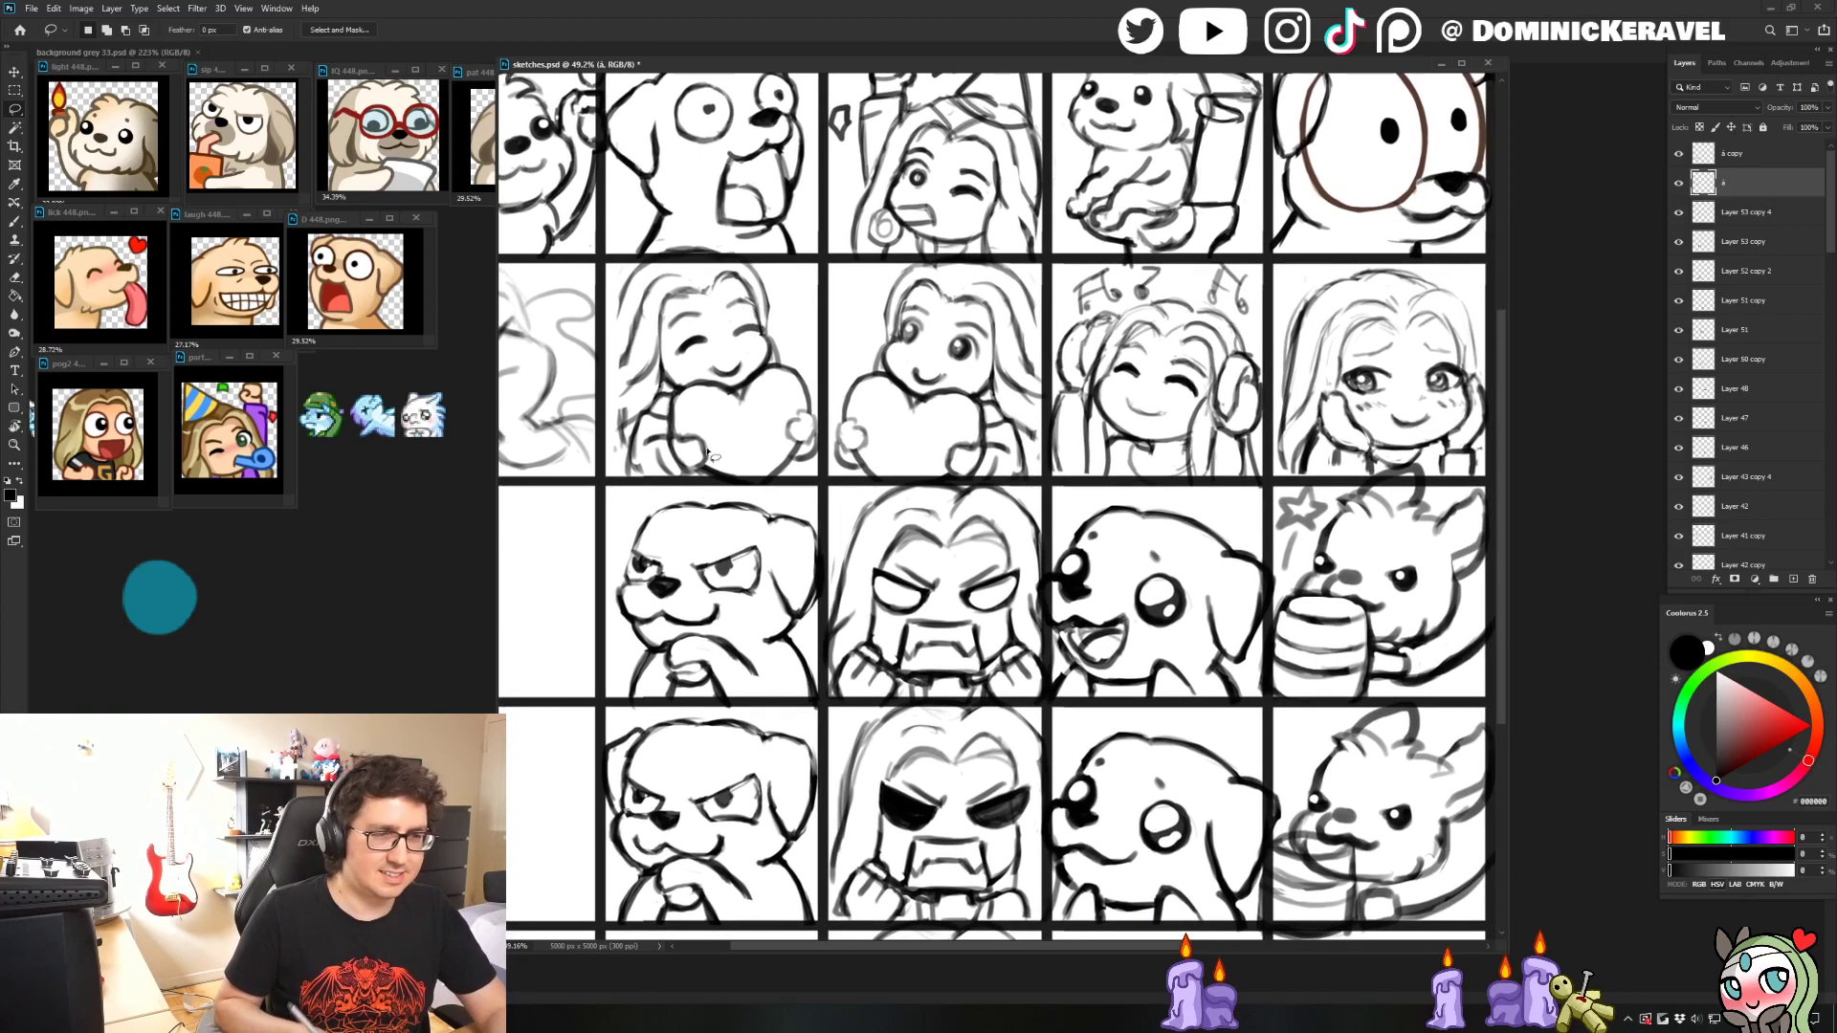
key(b)
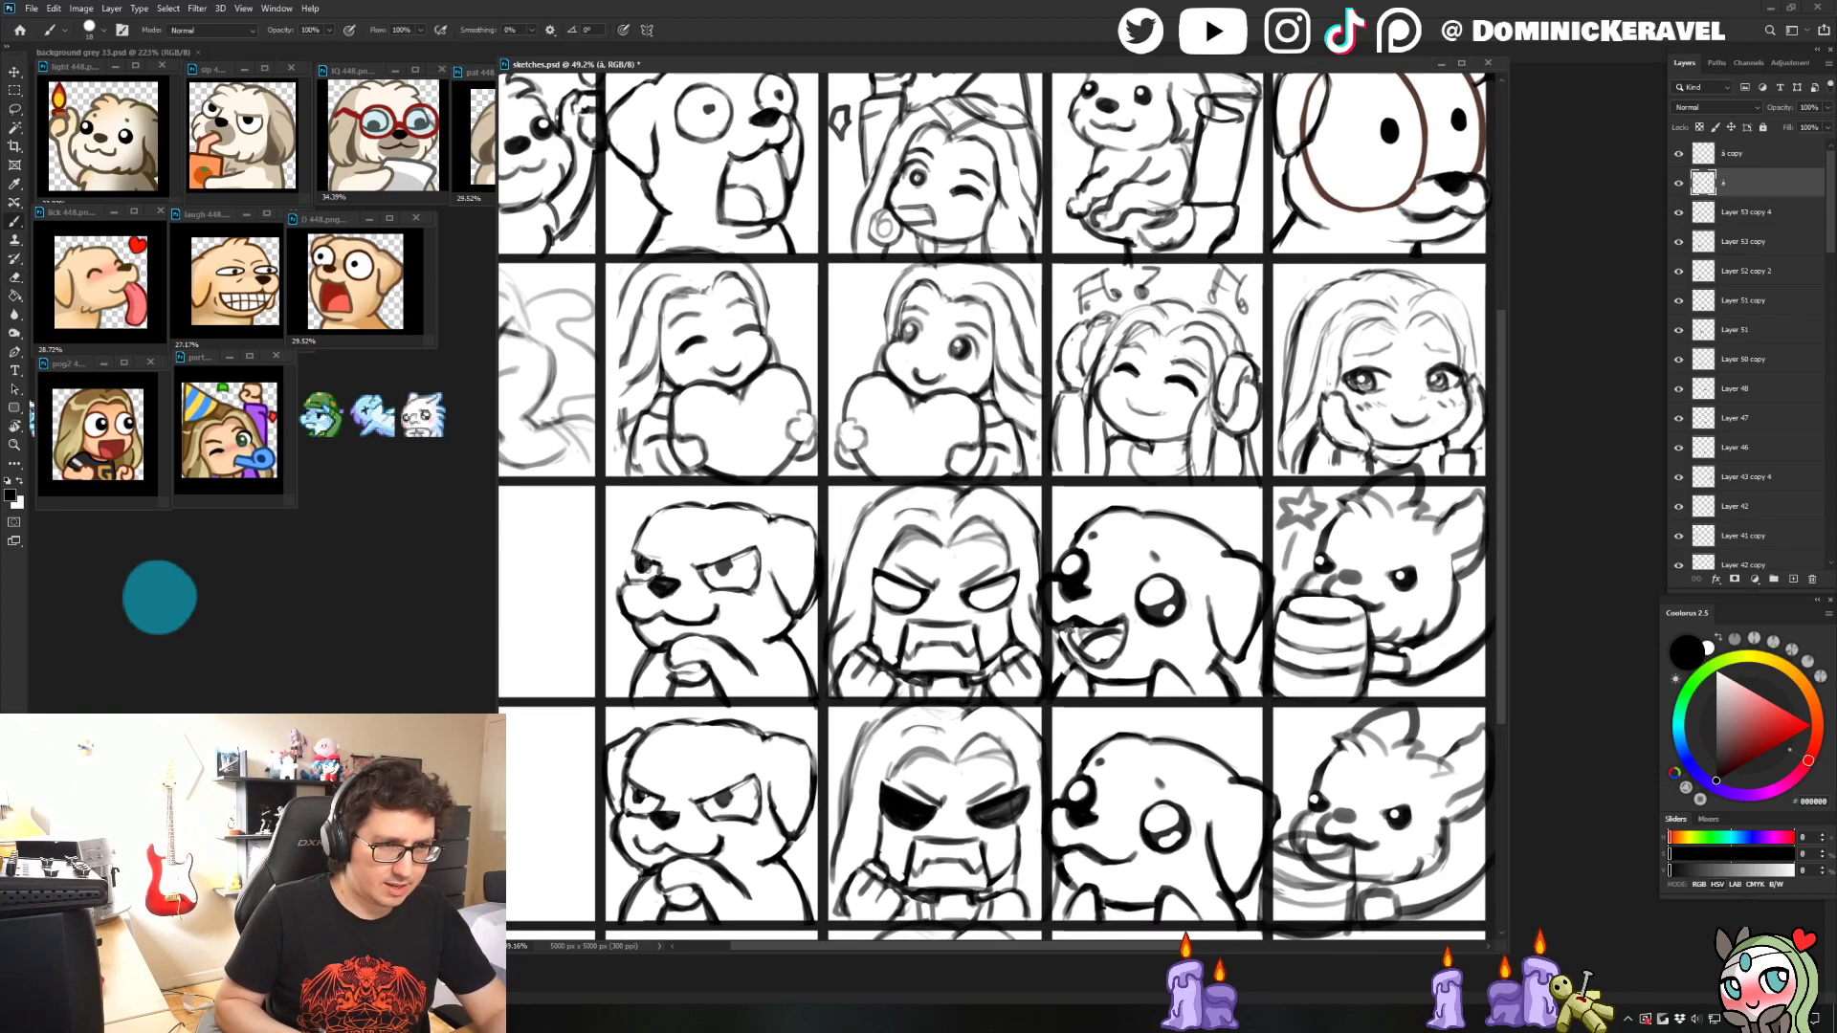
mouse_move(639, 558)
mouse_down()
mouse_move(660, 566)
mouse_move(627, 580)
mouse_up()
key(ctrl+z)
key(ctrl+z)
mouse_move(662, 507)
mouse_down()
mouse_move(631, 510)
mouse_move(609, 587)
mouse_move(635, 585)
mouse_move(611, 583)
mouse_up()
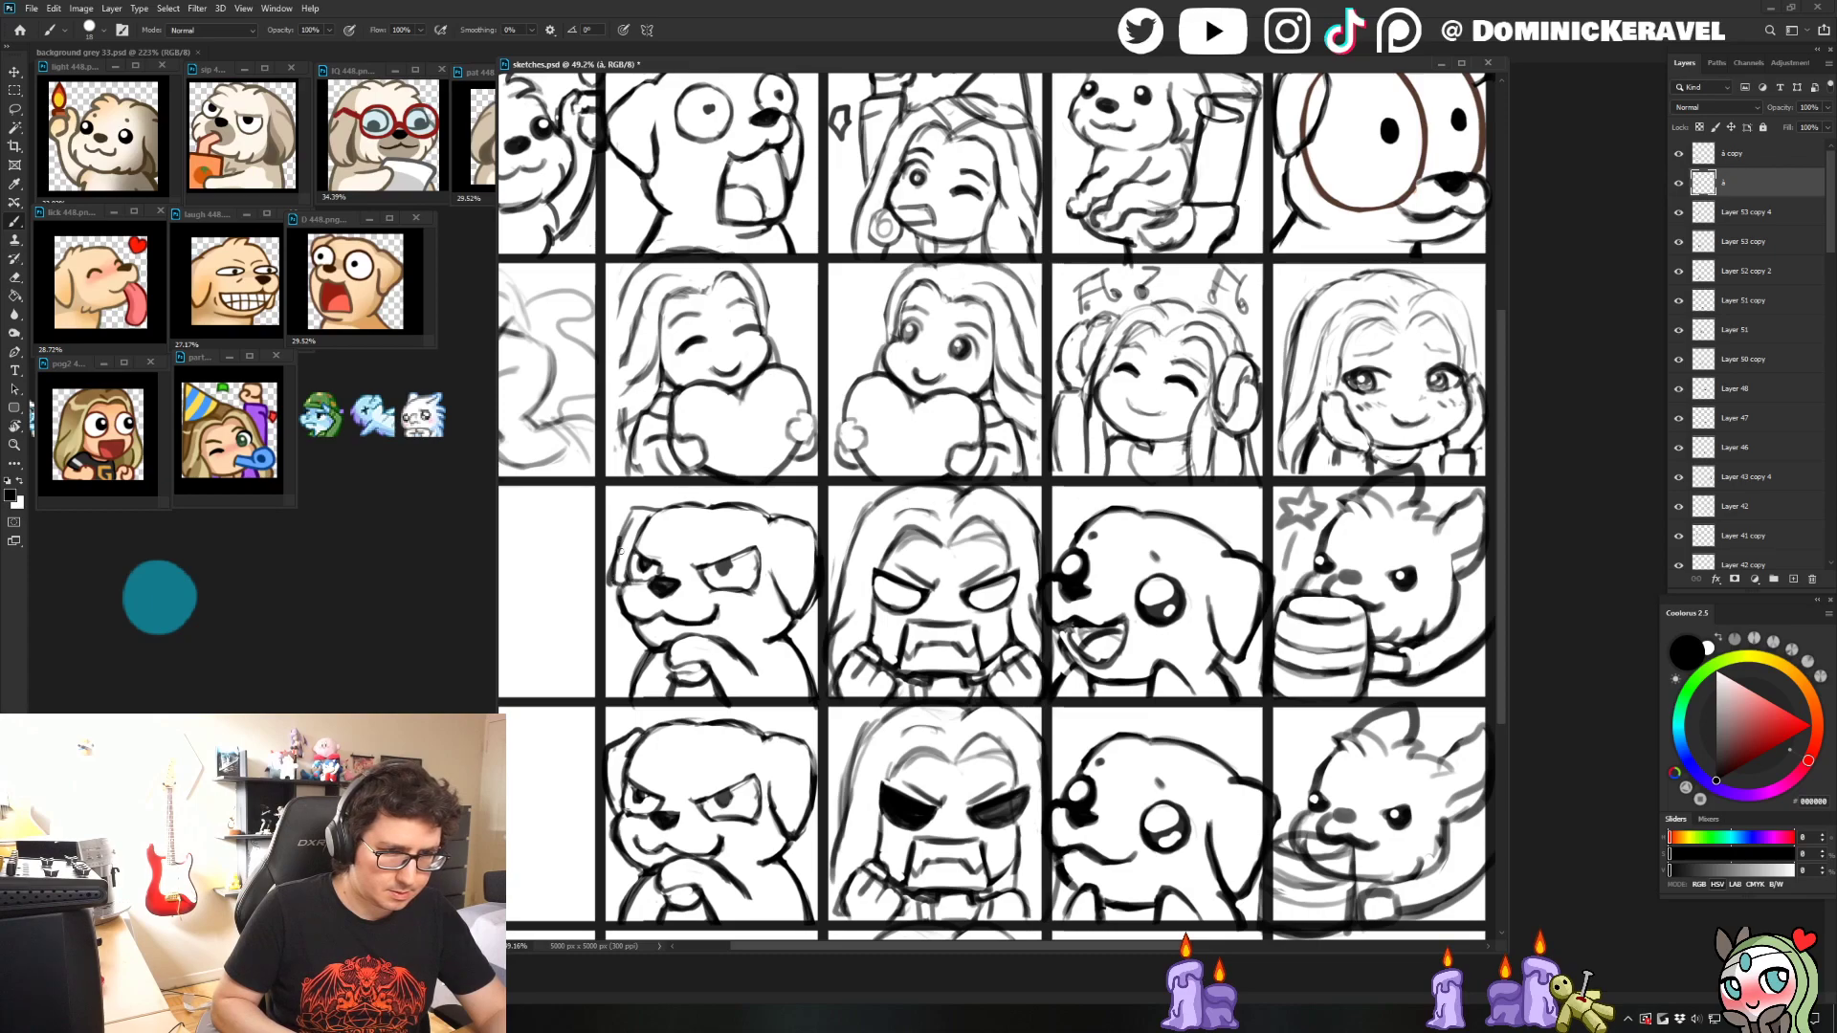
mouse_move(651, 511)
mouse_down()
mouse_move(612, 598)
mouse_move(632, 531)
mouse_move(606, 544)
mouse_move(612, 579)
mouse_move(609, 516)
mouse_move(605, 590)
mouse_up()
- Clean up the angry dog's redrawn ear with alternating eraser and brush touch-ups, leaving no active selection
key(e)
key(b)
key(e)
key(b)
key(e)
key(b)
key(e)
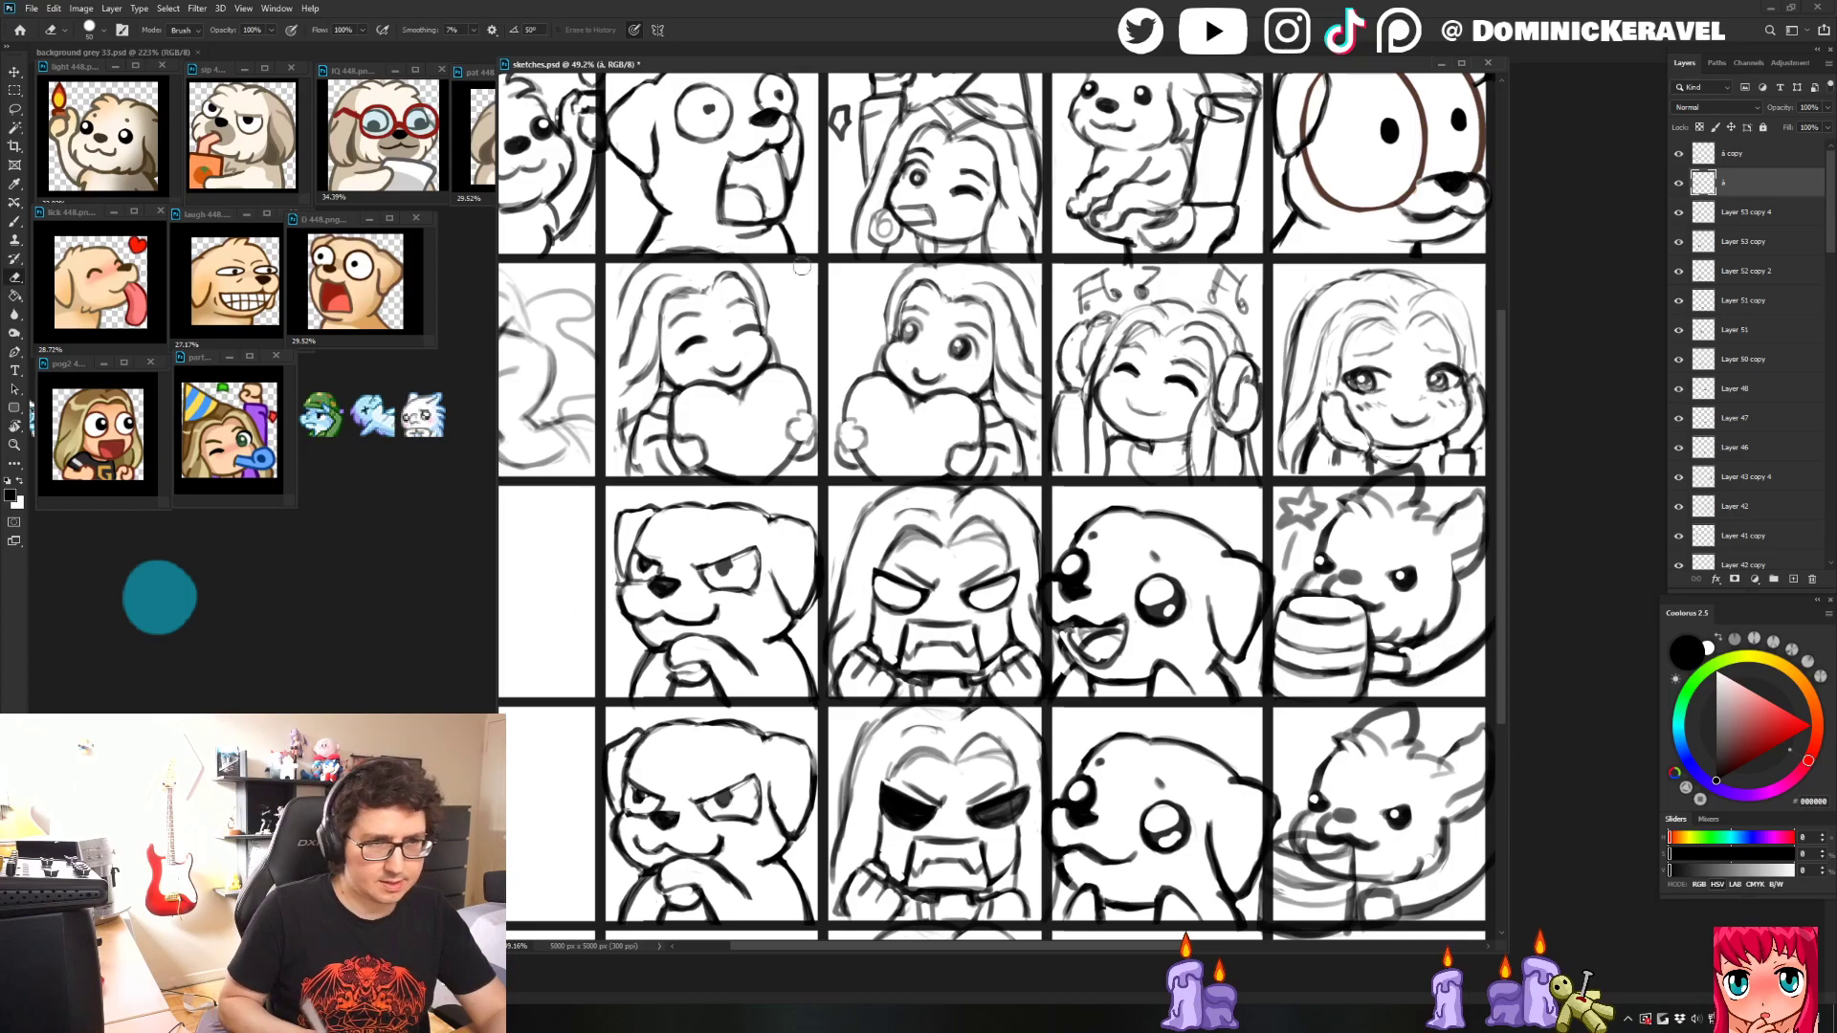
mouse_move(802, 266)
mouse_down()
mouse_move(656, 527)
mouse_move(681, 538)
mouse_move(670, 497)
mouse_move(690, 502)
mouse_move(660, 513)
mouse_move(650, 579)
mouse_up()
key(l)
key(ctrl+d)
key(e)
key(b)
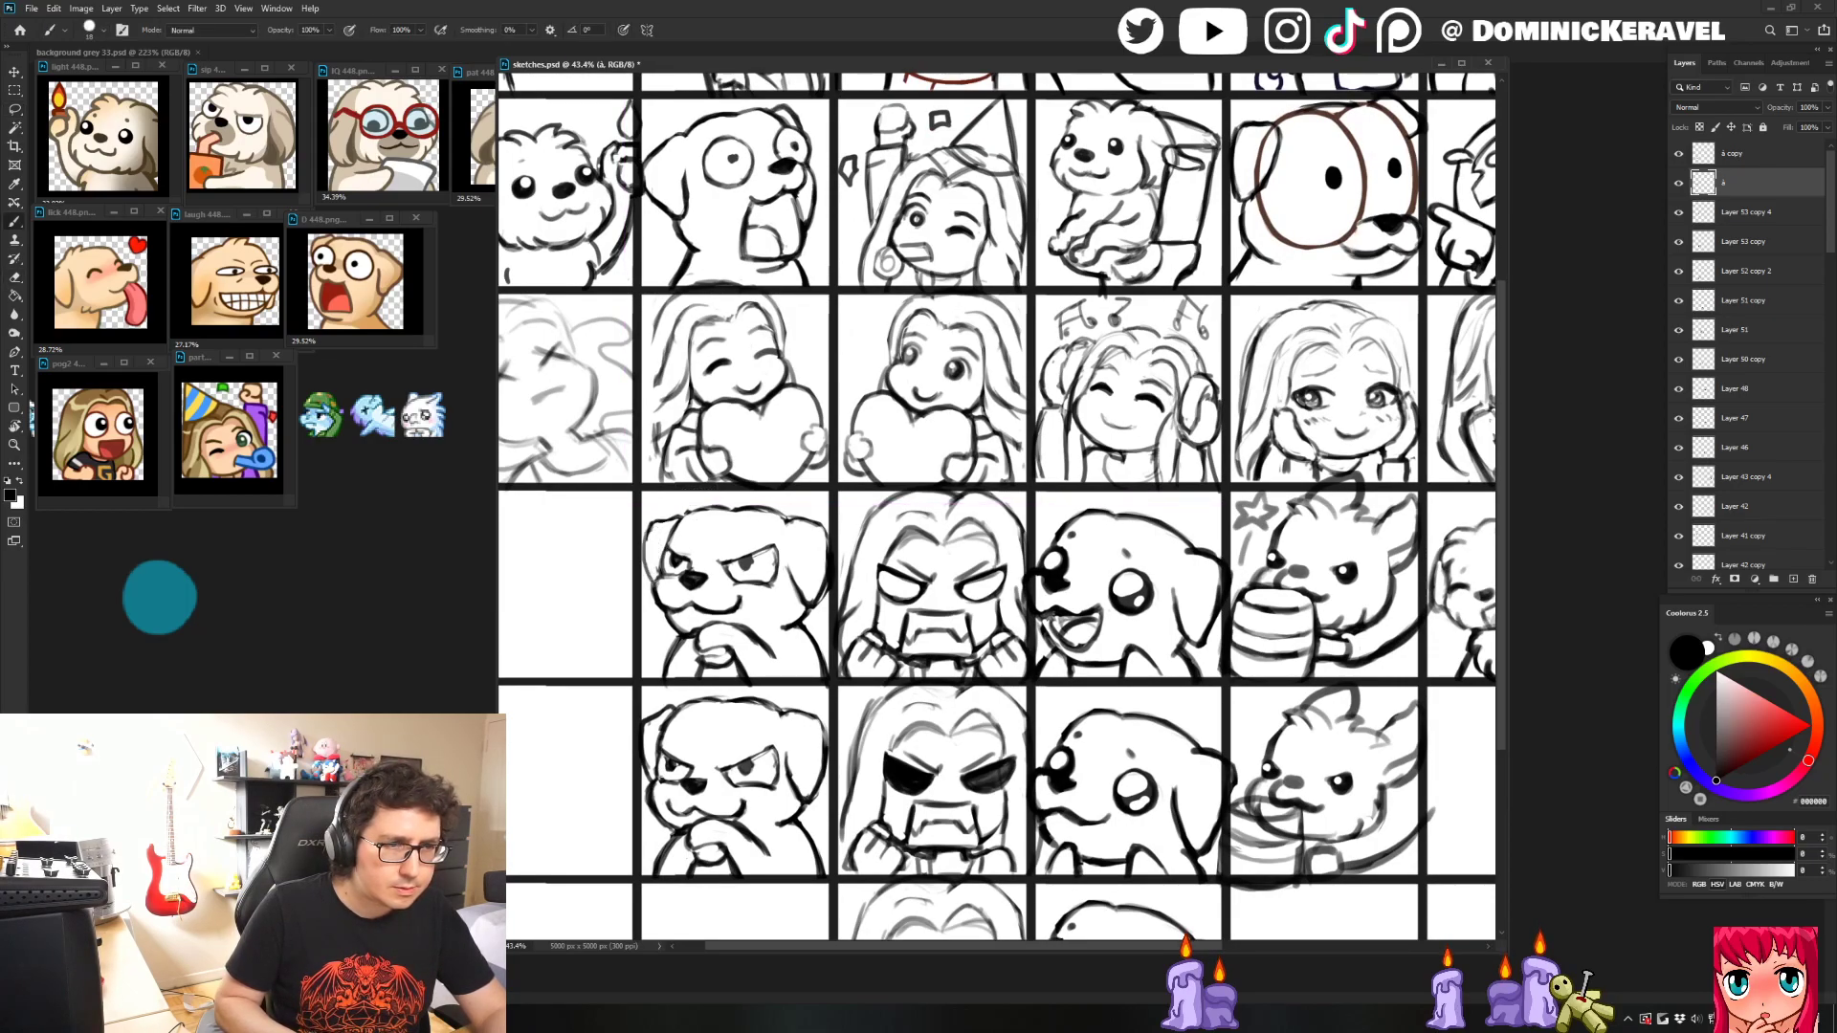
- Flip the whole sketch sheet horizontally to check the drawings in mirror view and save the file
scroll(623, 635, down, 5)
key(v)
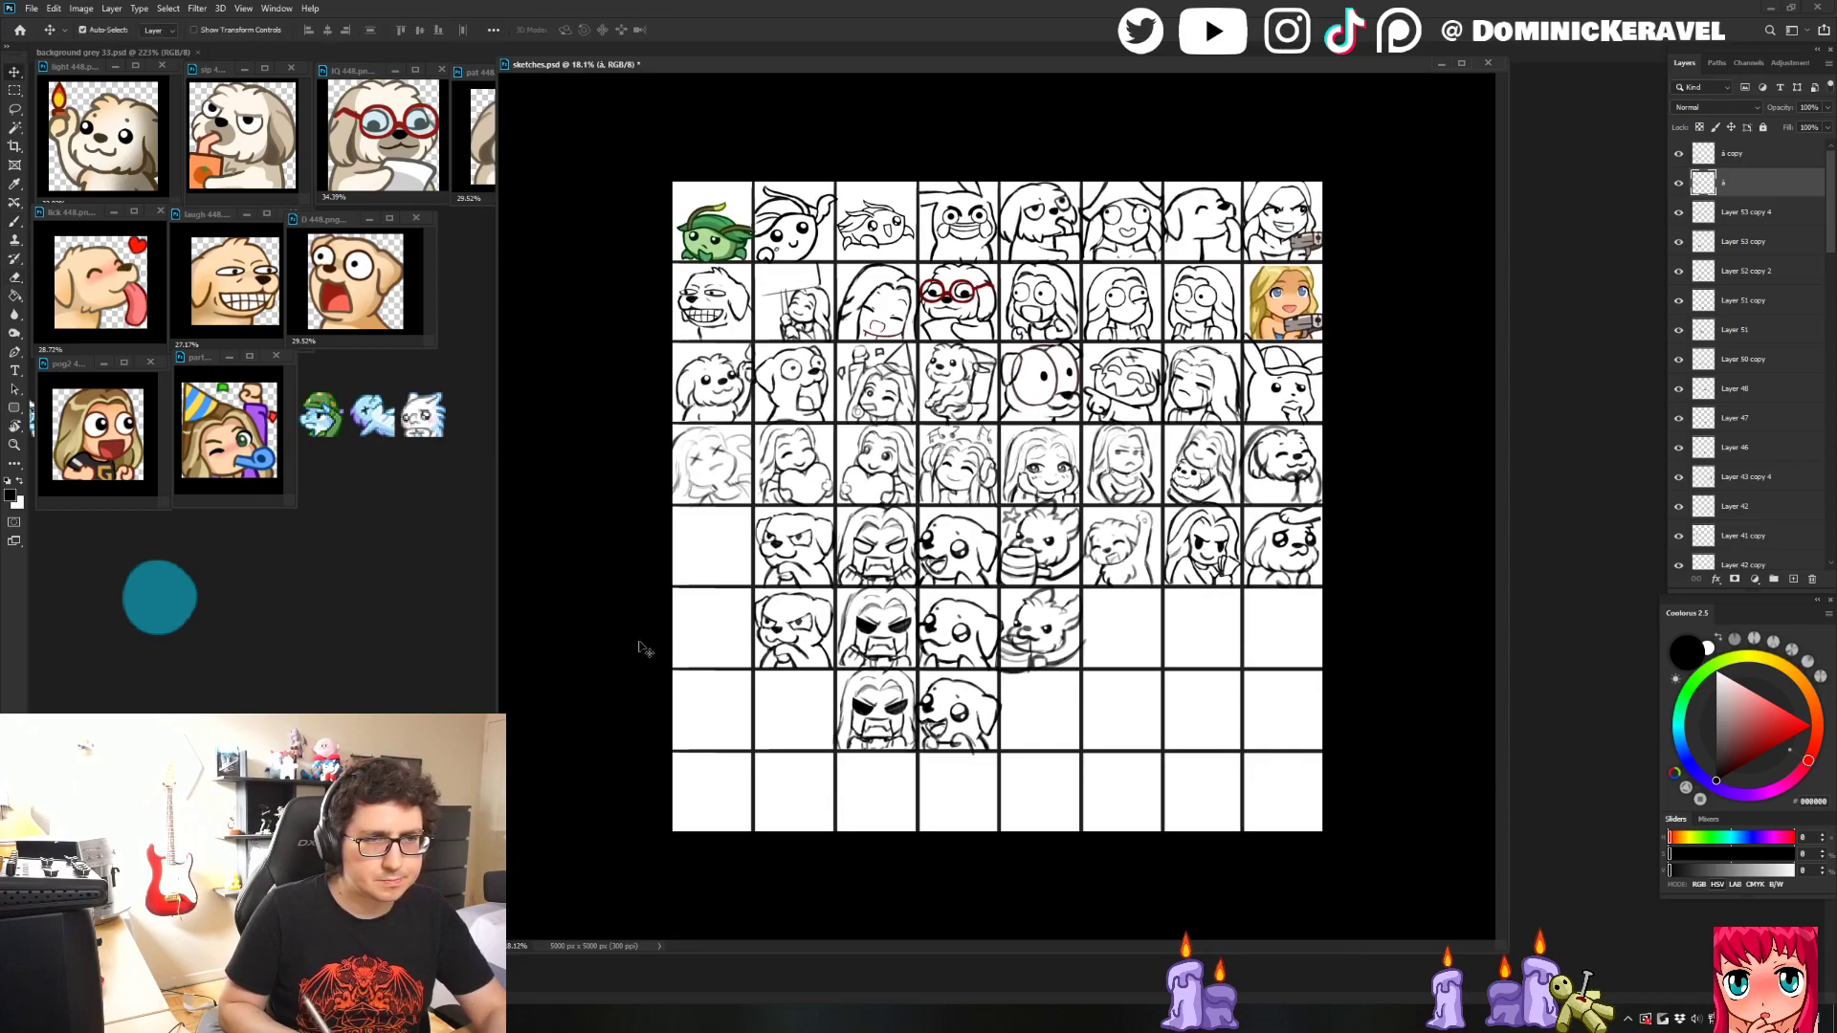
key(e)
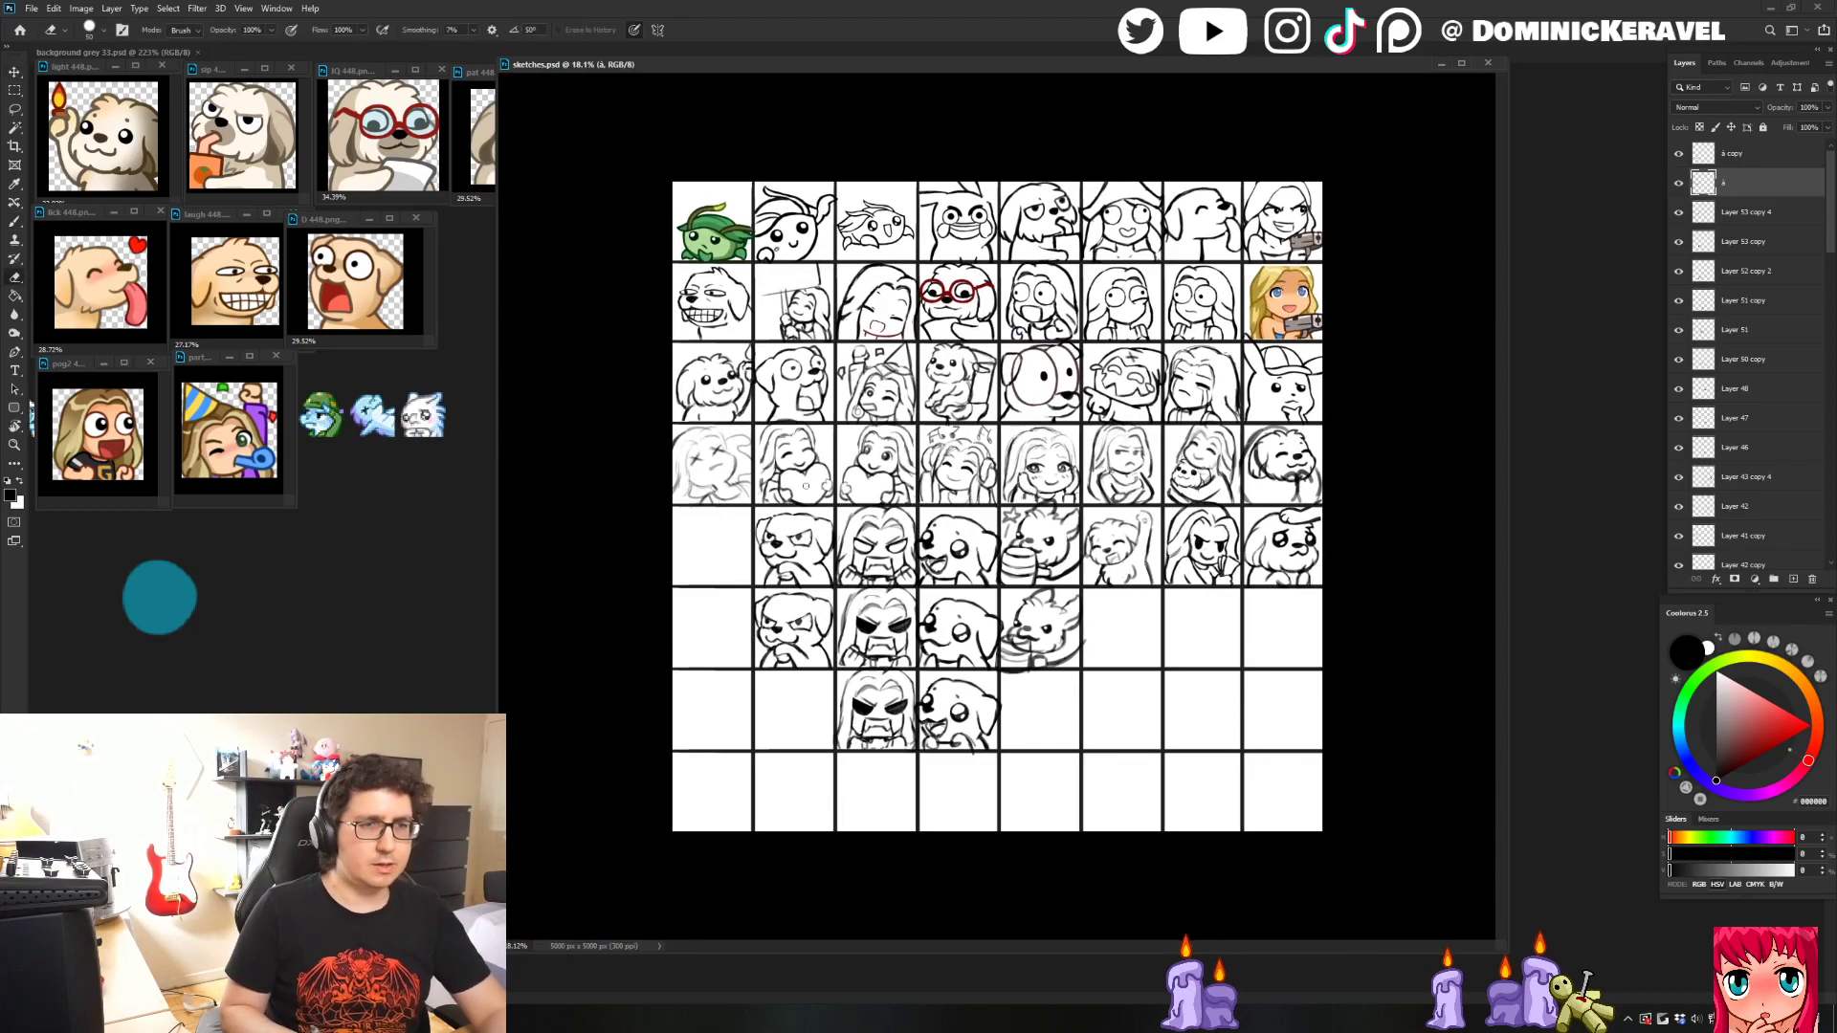
key(v)
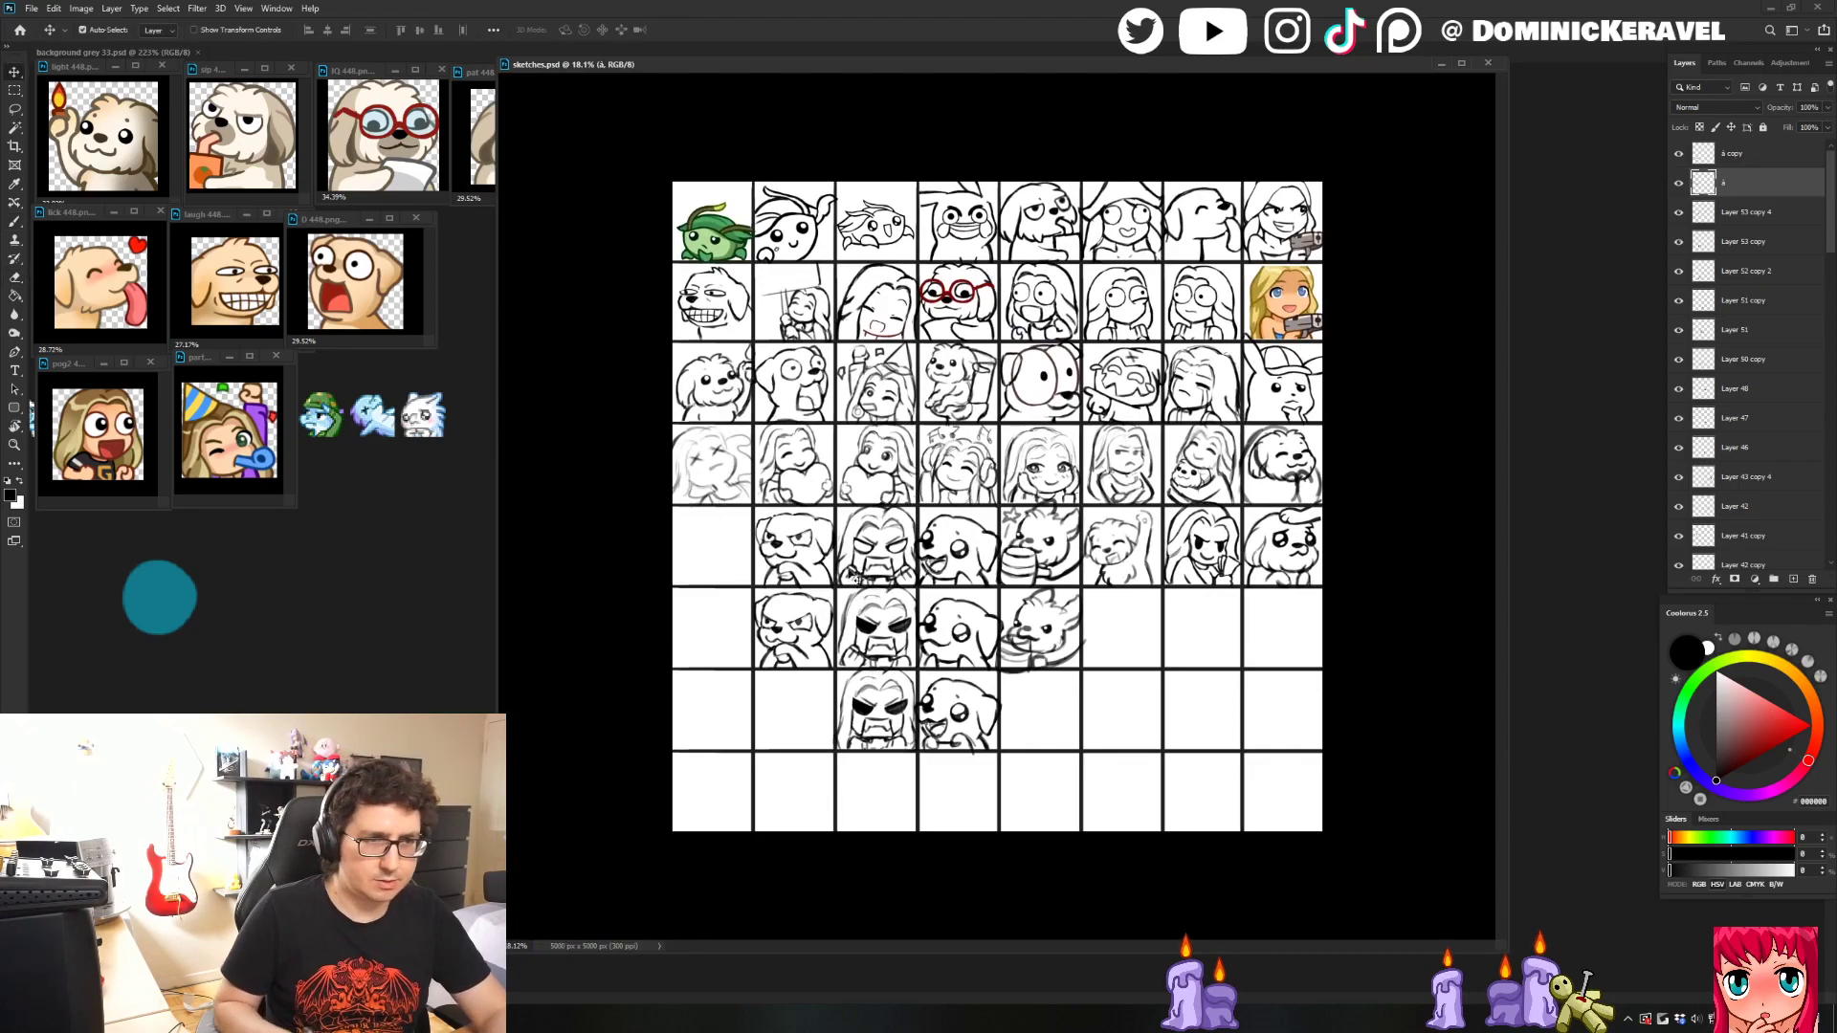
scroll(839, 543, up, 3)
scroll(858, 495, down, 4)
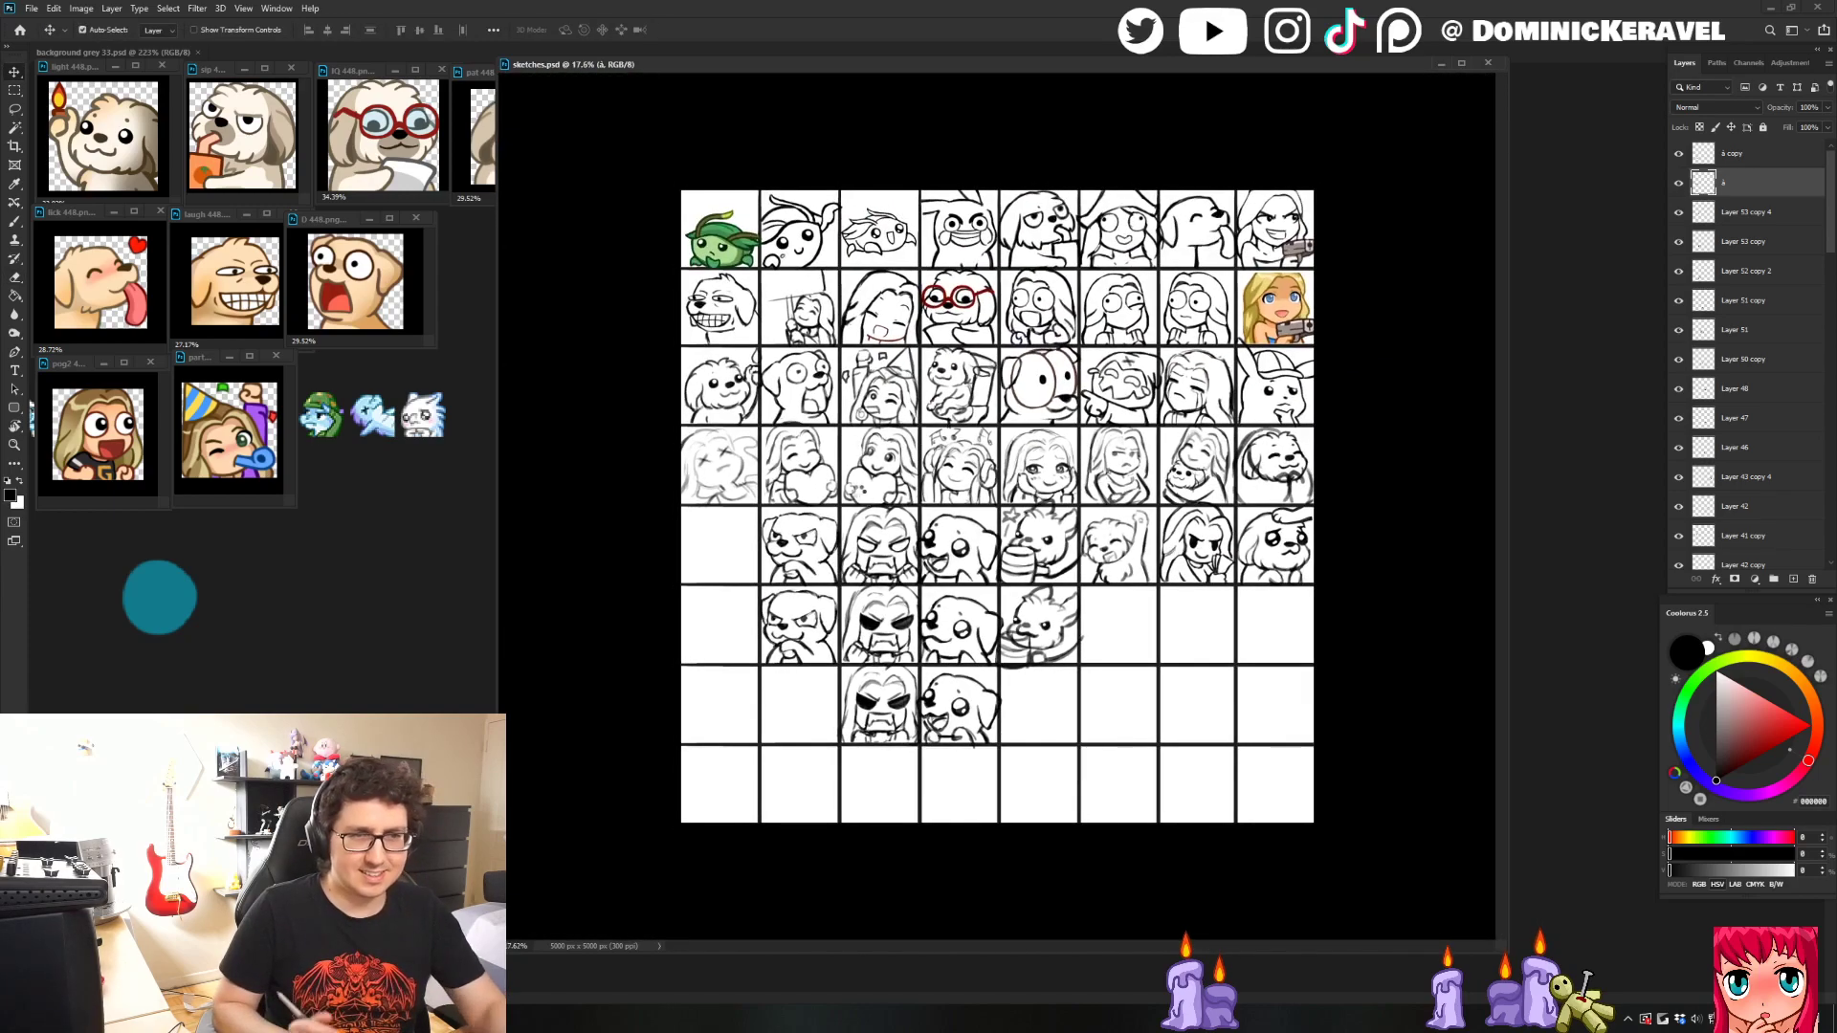
key(ctrl+shift+h)
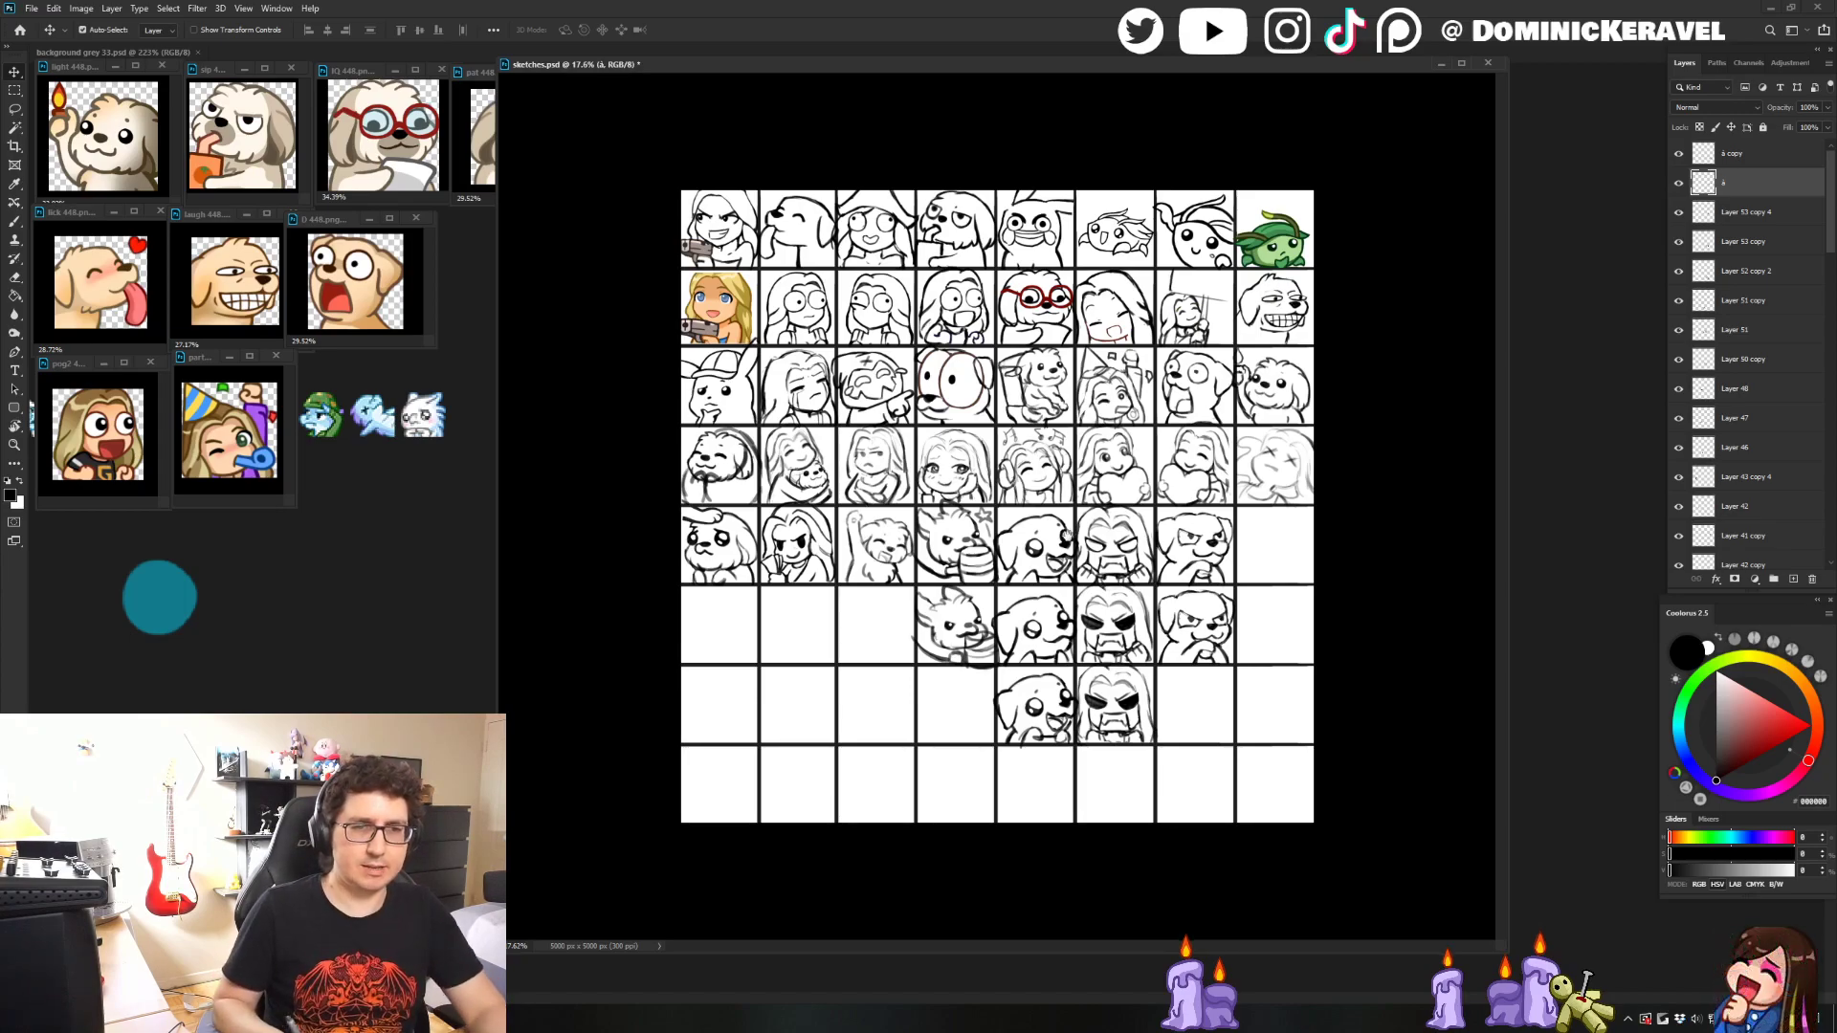
key(ctrl+s)
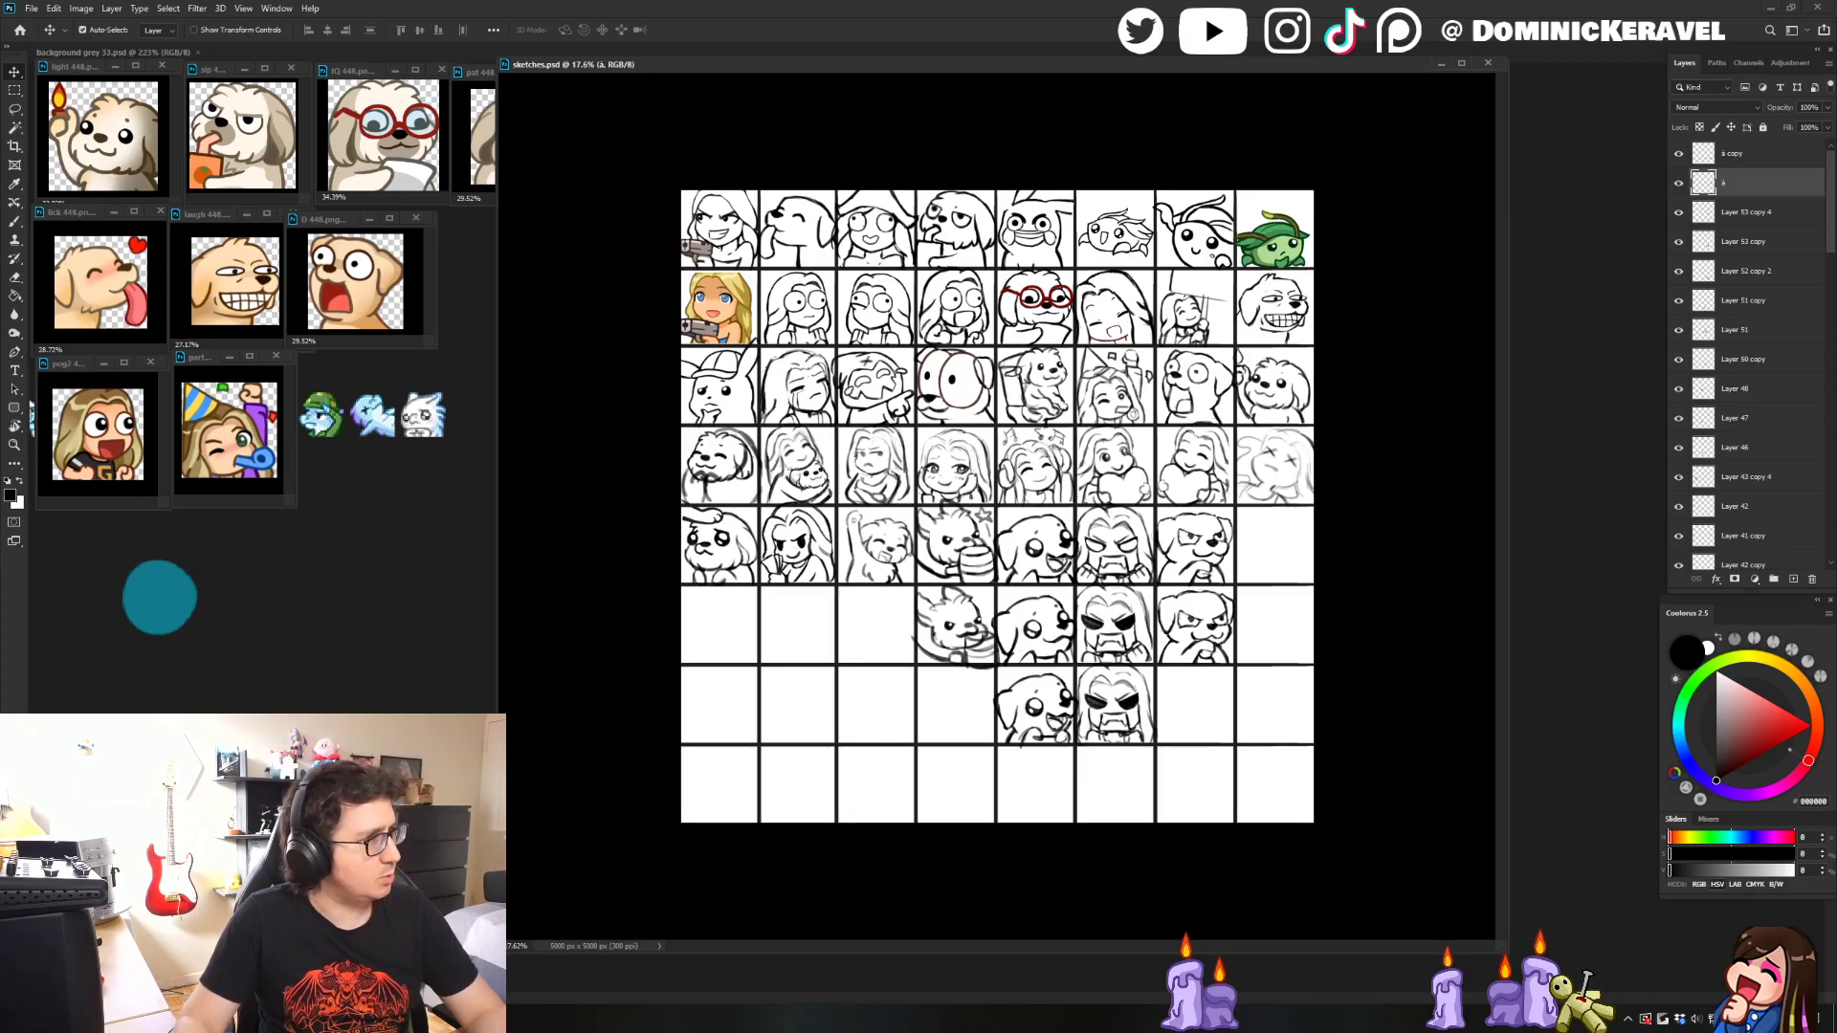
- Select the layer of the open-mouthed dog in the fifth row and undo the stray shift of its sketch
key(alt+Tab)
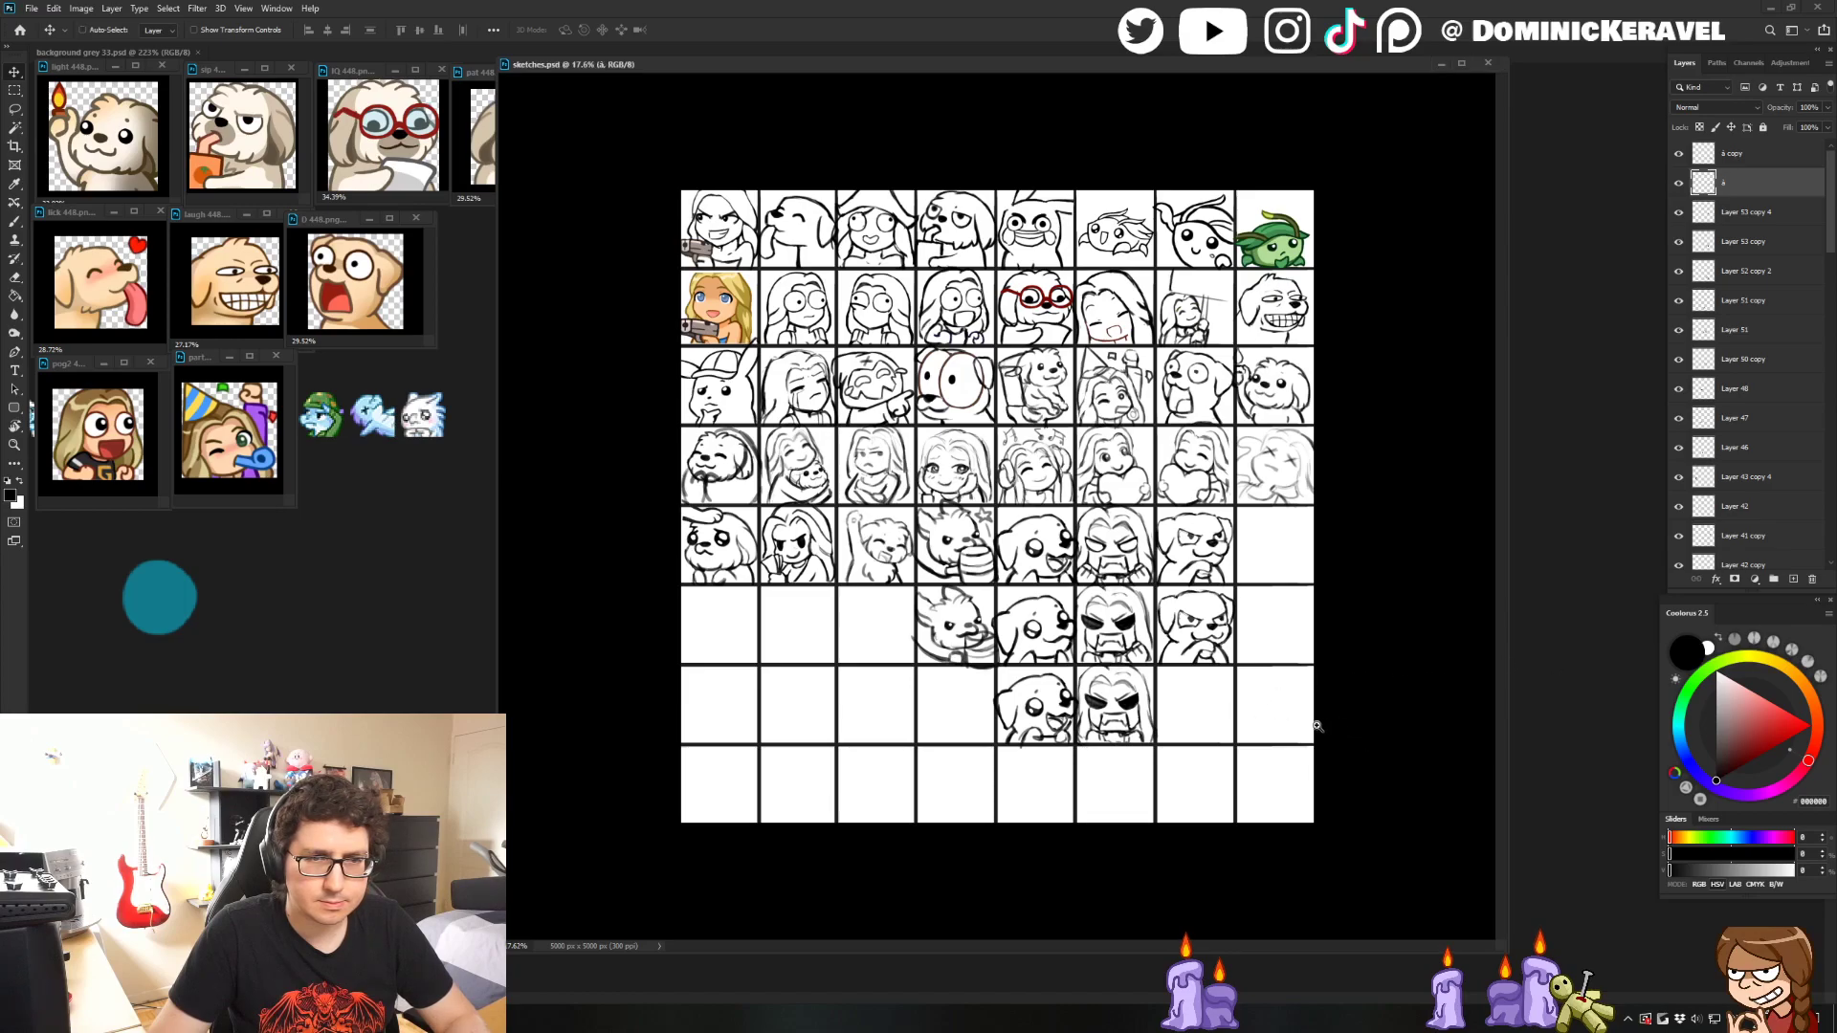
scroll(1311, 726, up, 3)
scroll(1339, 737, down, 1)
drag(1289, 746, 1289, 750)
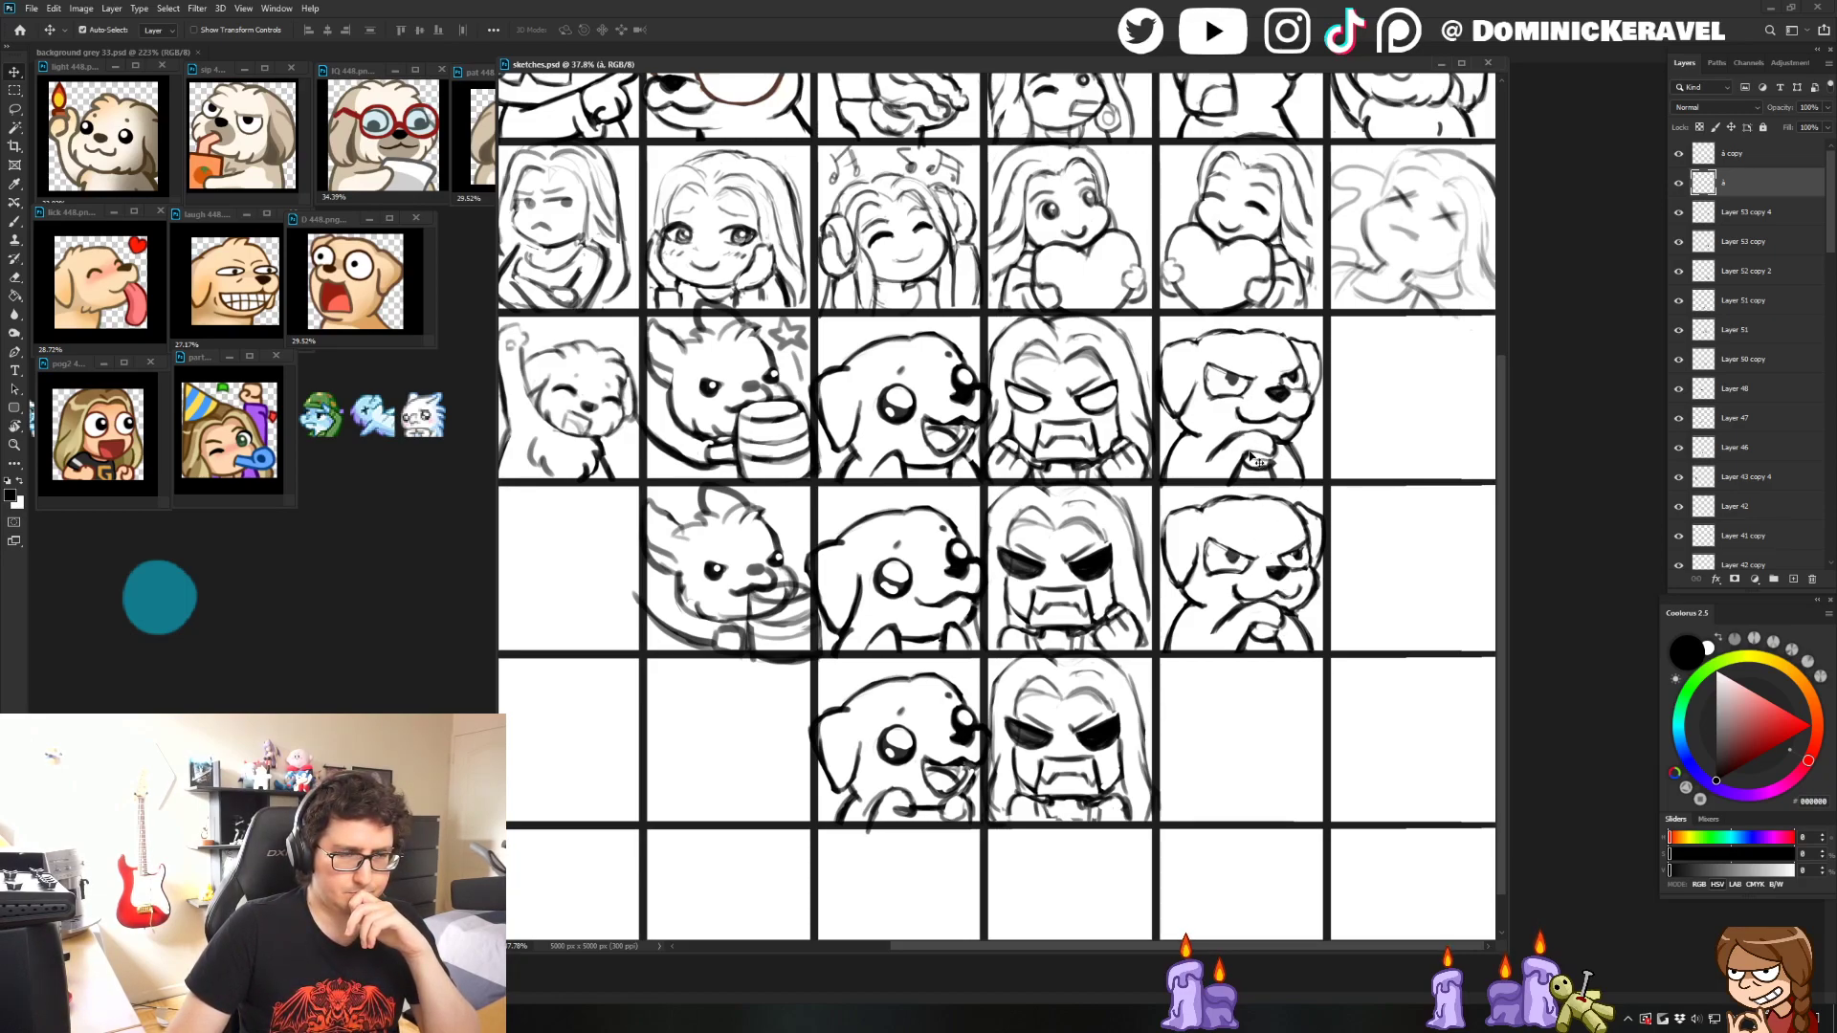
click(903, 416)
scroll(903, 415, down, 4)
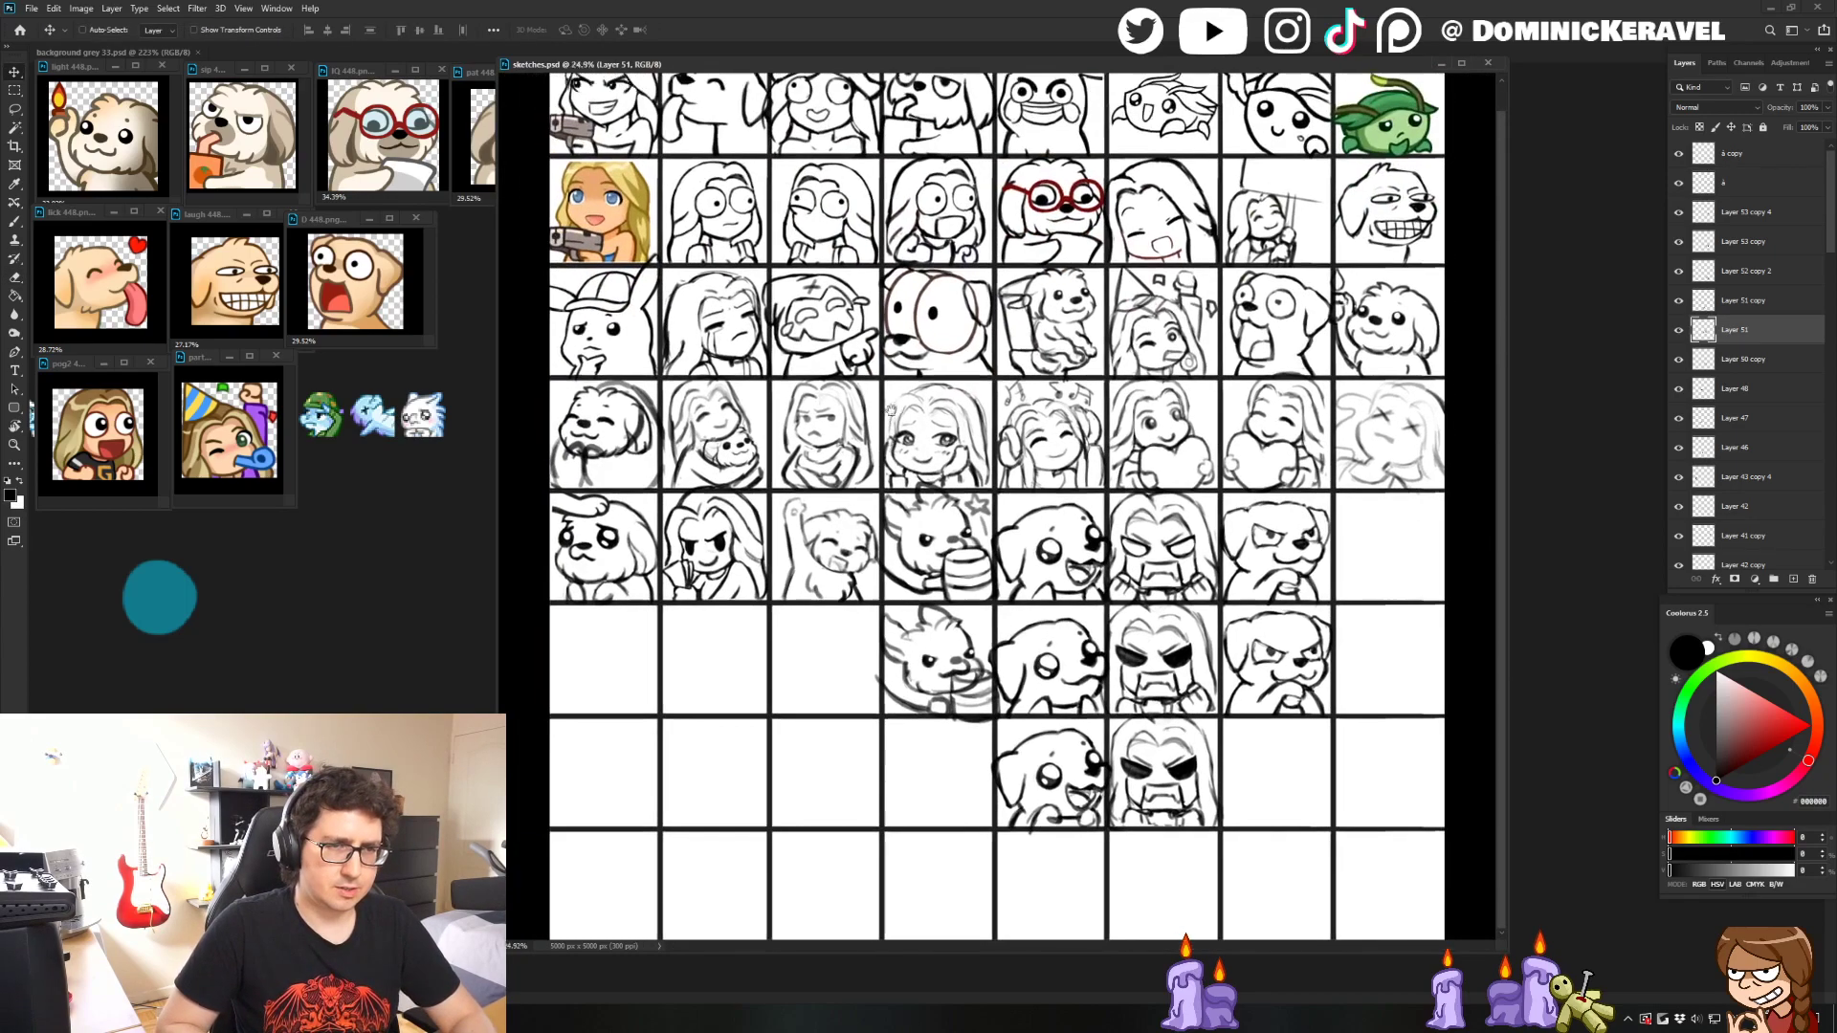
scroll(944, 483, up, 2)
drag(1059, 564, 1053, 563)
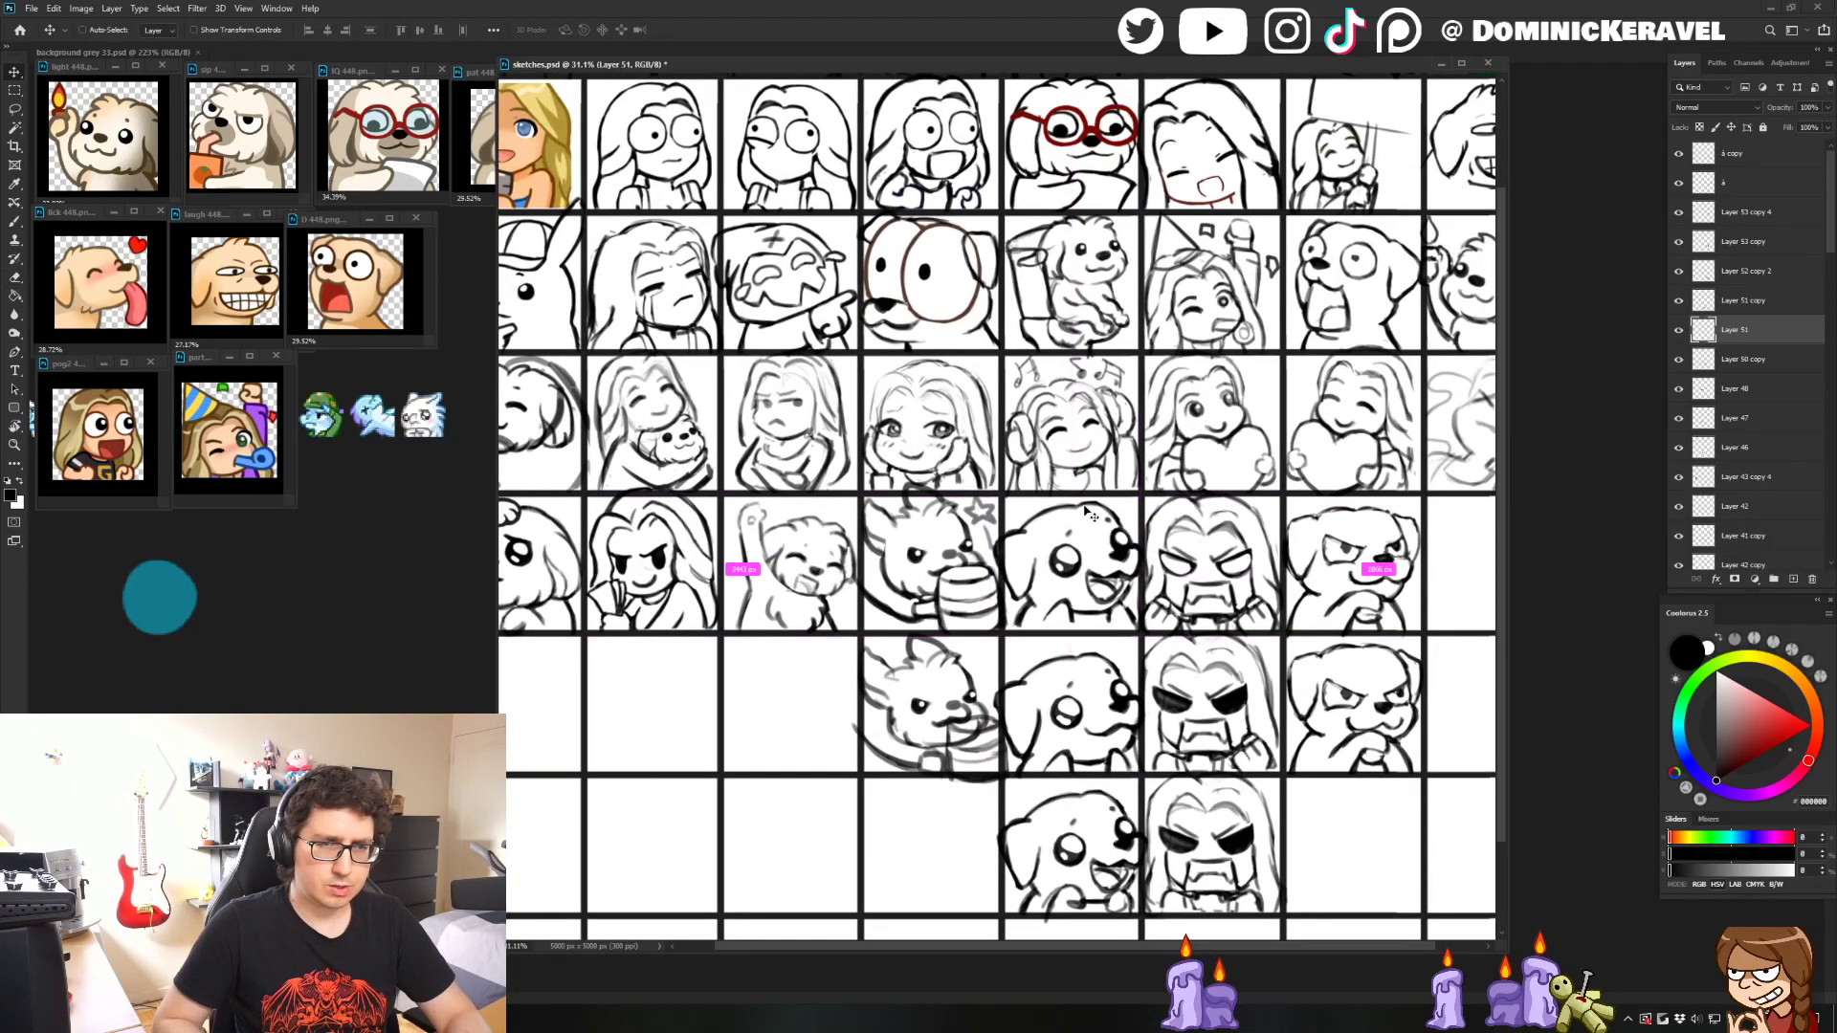
key(ctrl+z)
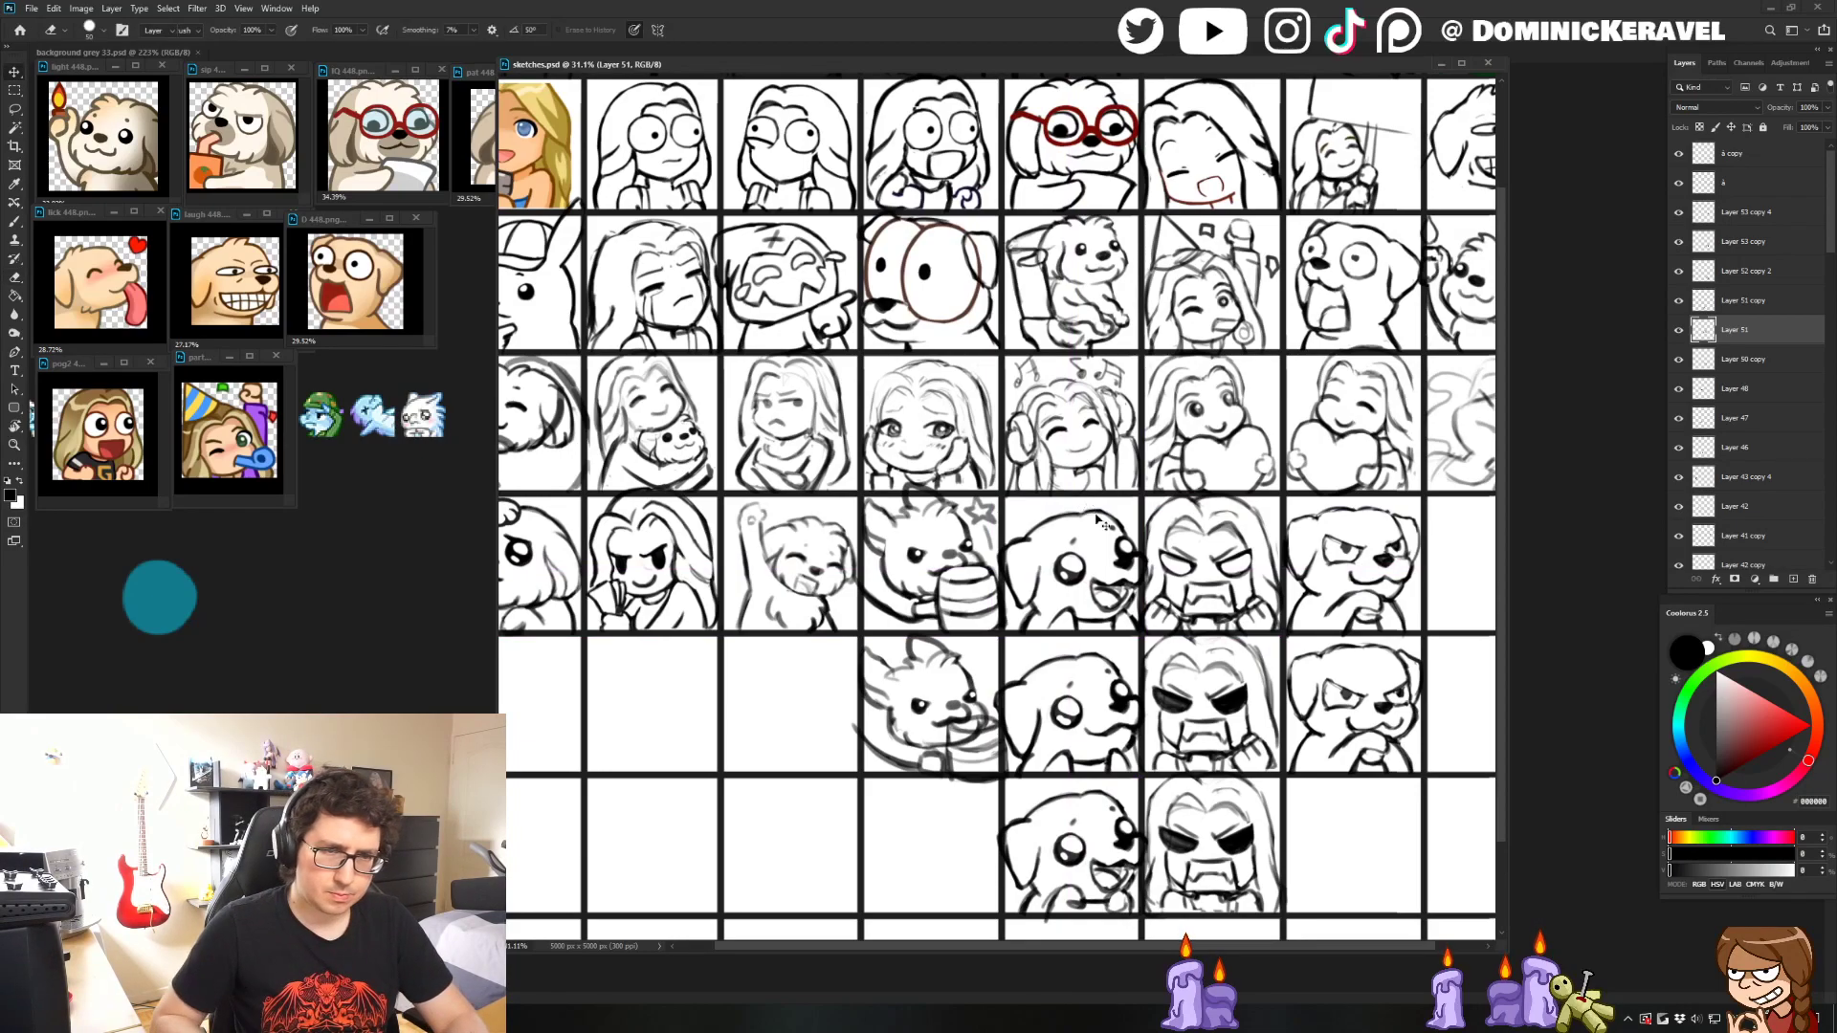
- Touch up the open-mouthed dog's line work around the eye nearest its muzzle and save the file
scroll(1127, 569, up, 1)
drag(1127, 564, 1122, 561)
key(e)
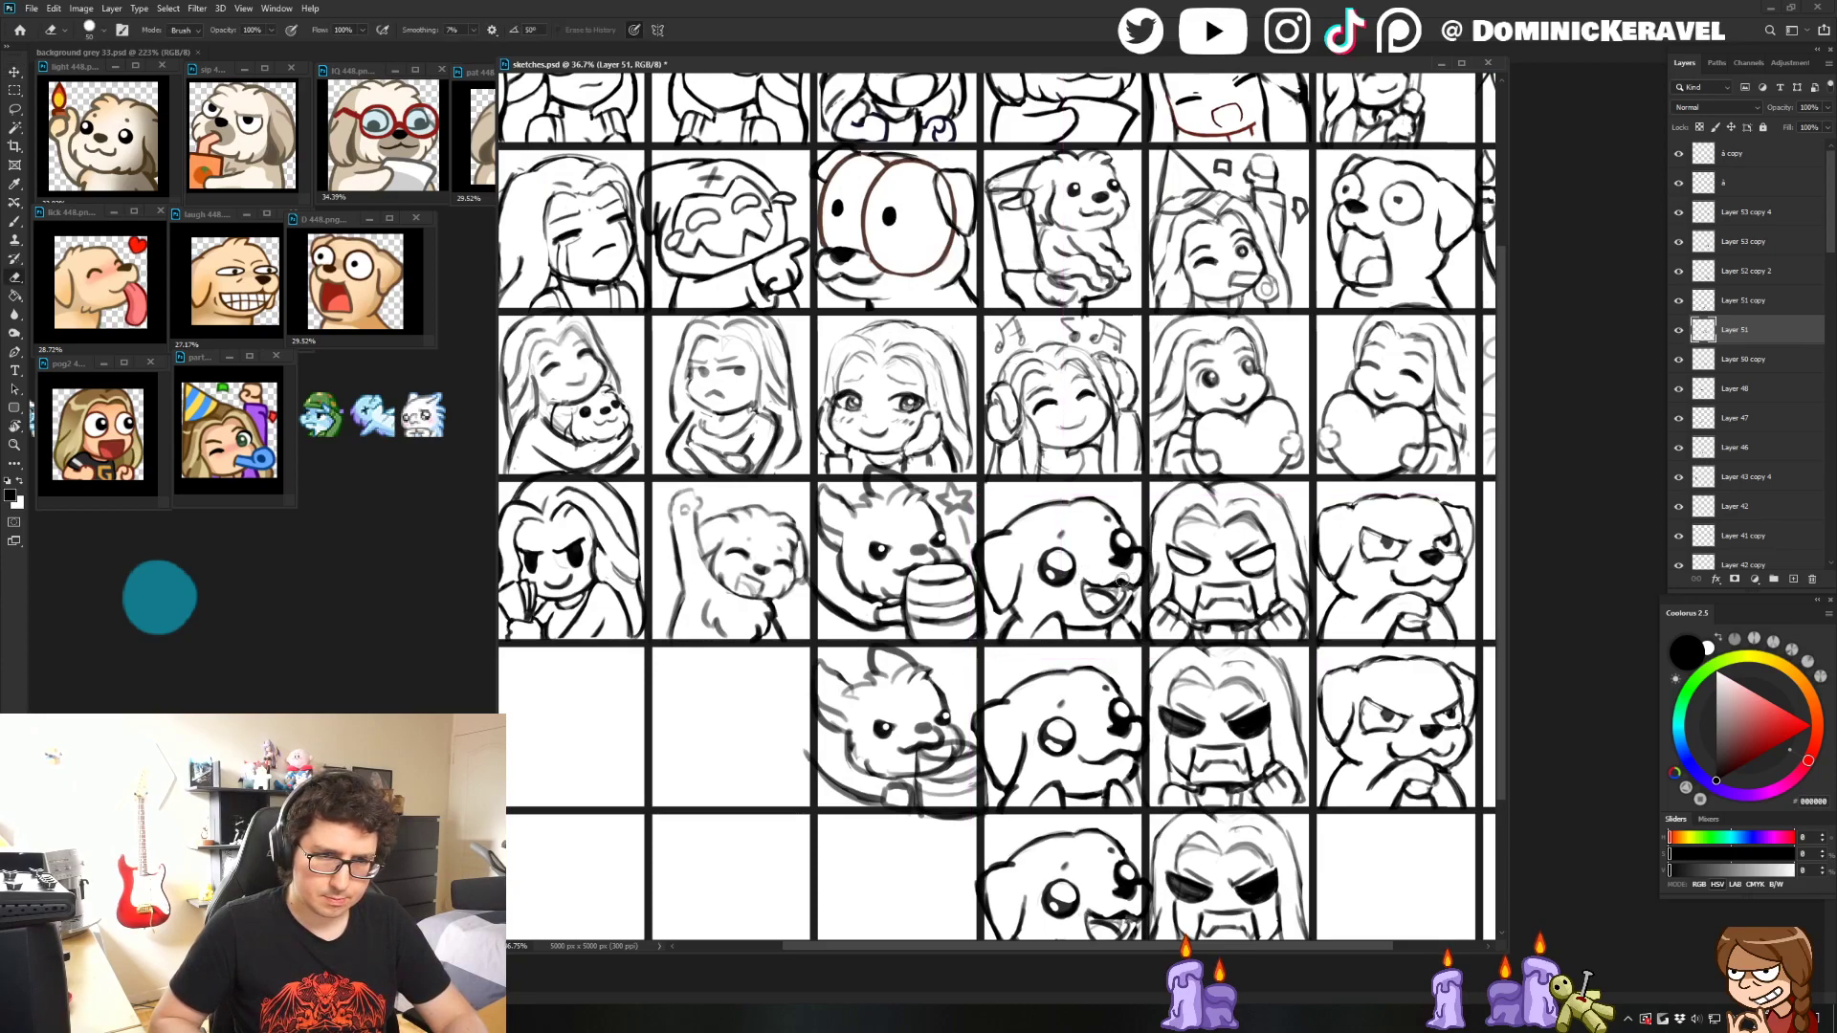
key(b)
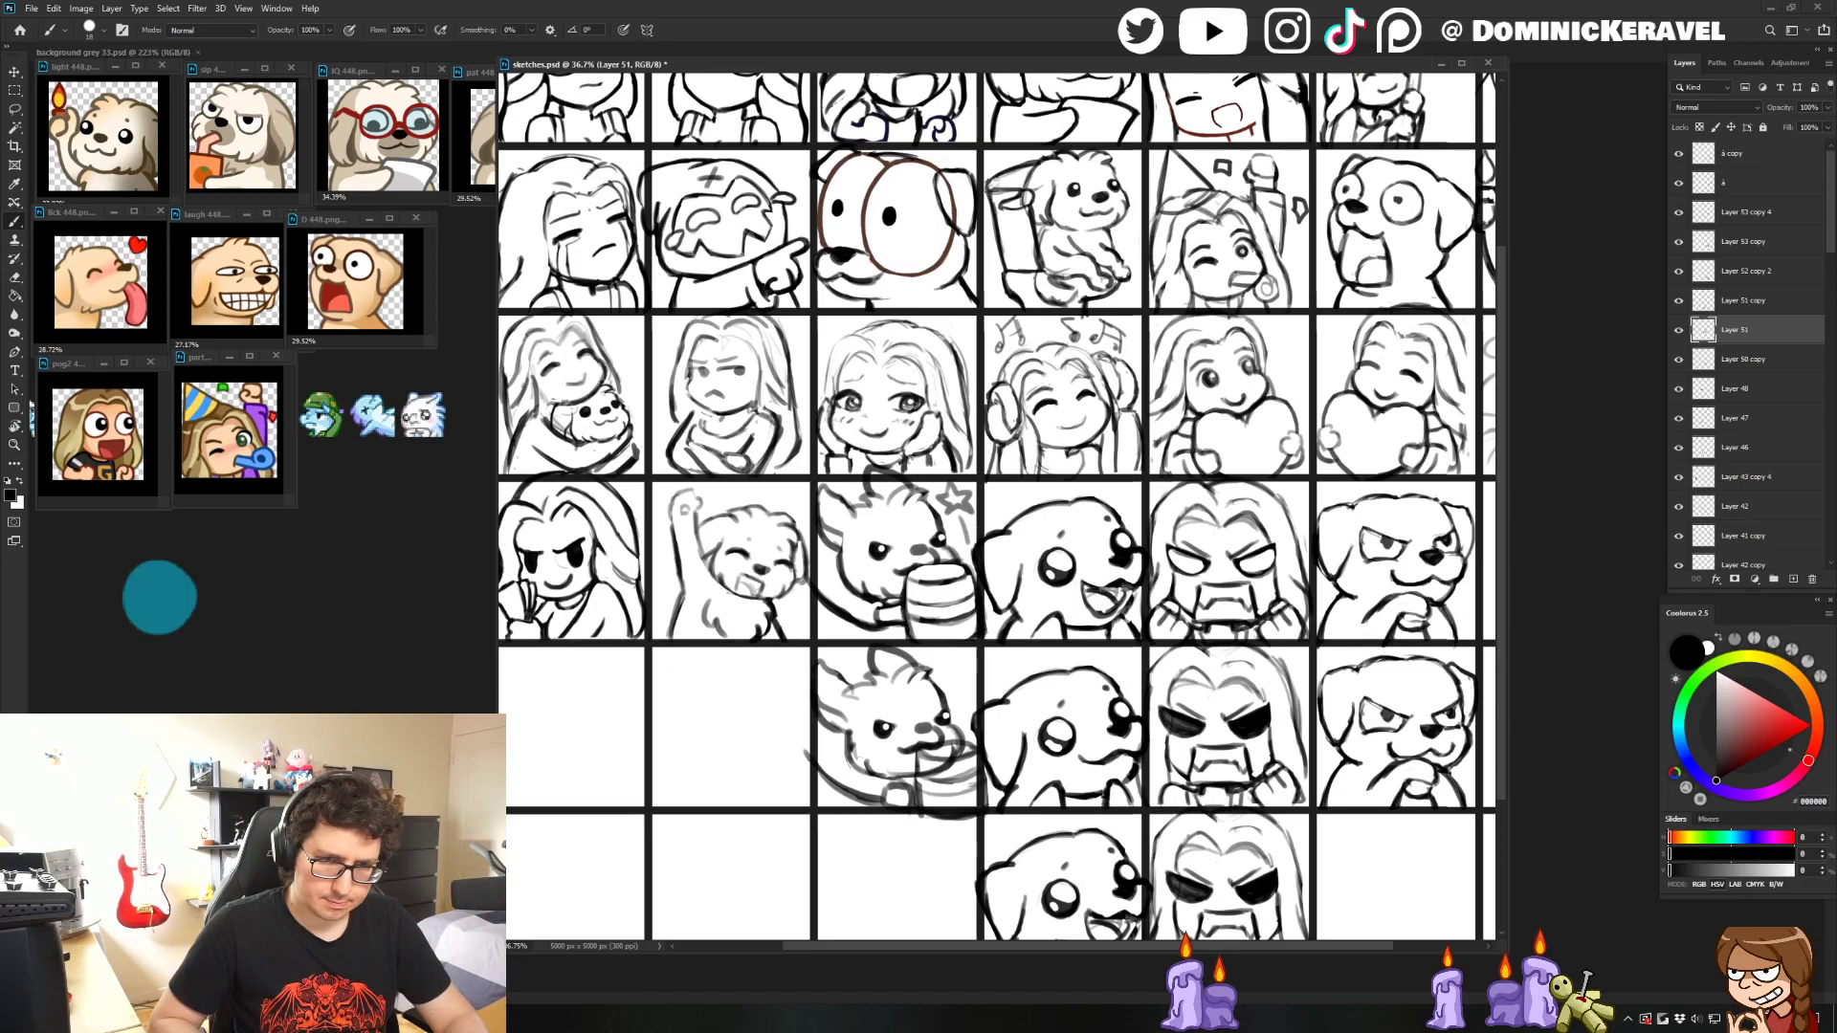
key(e)
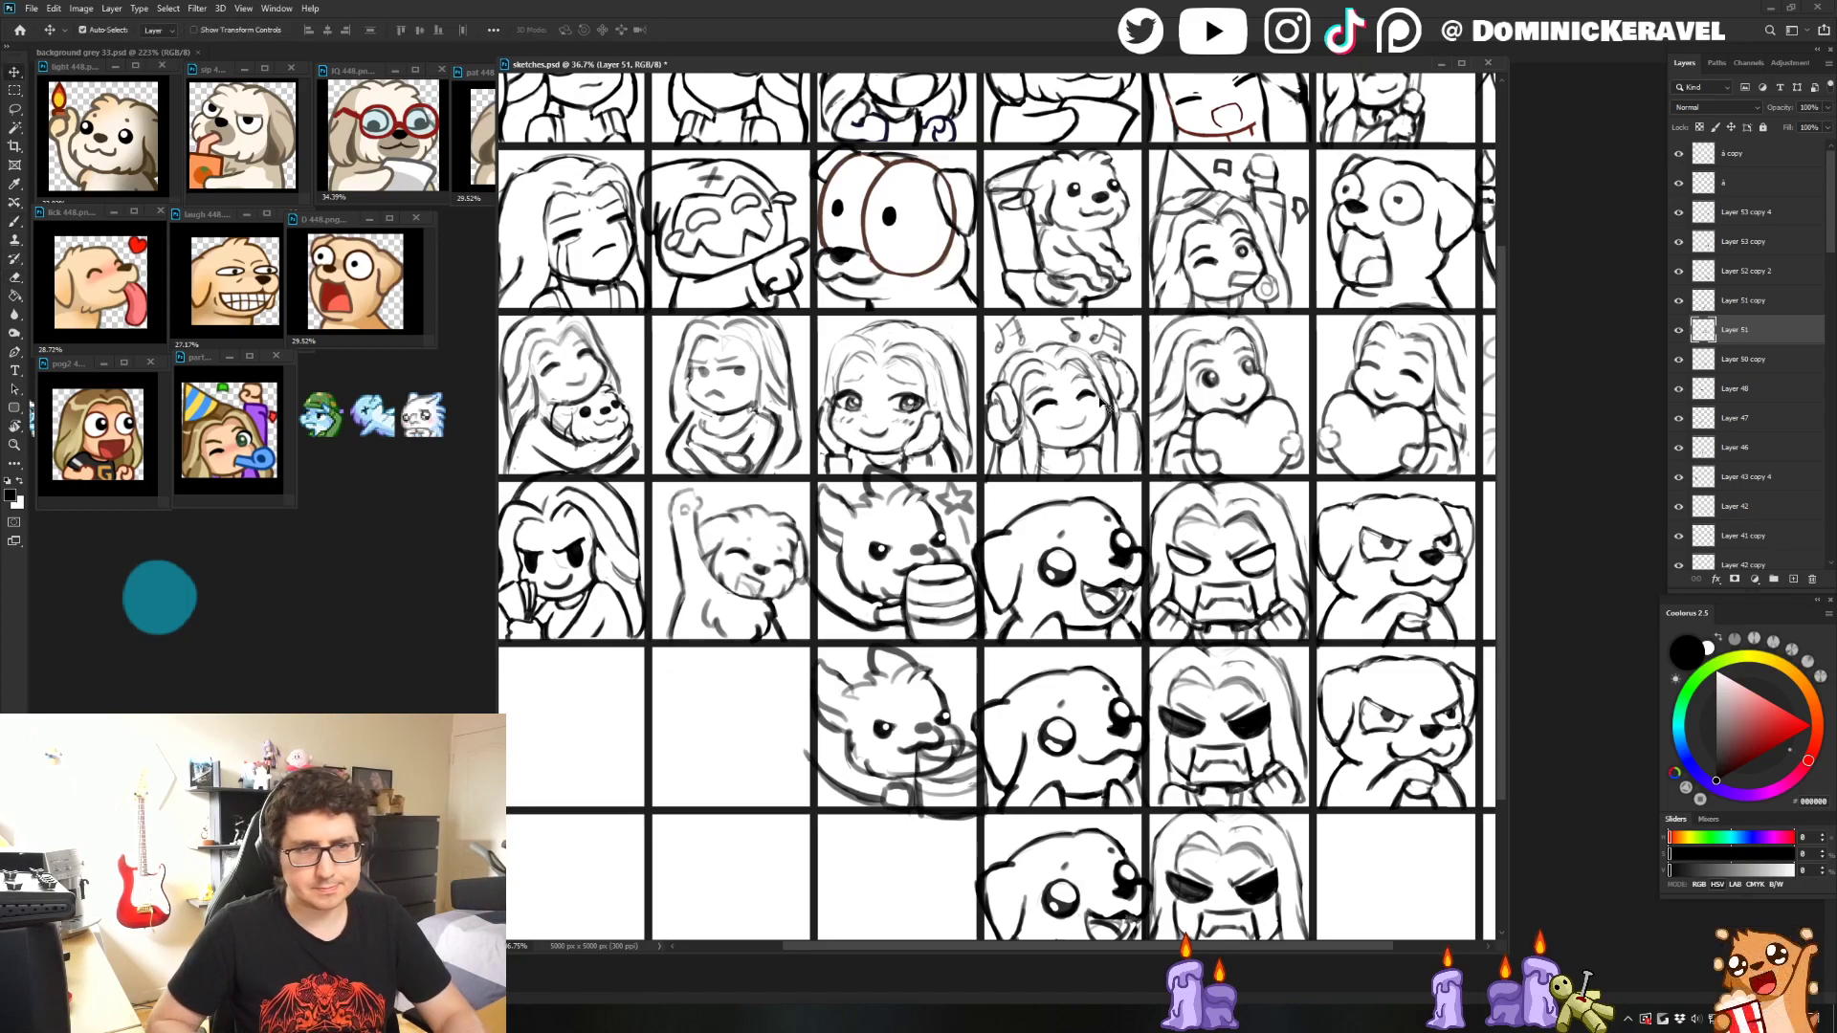
key(ctrl+s)
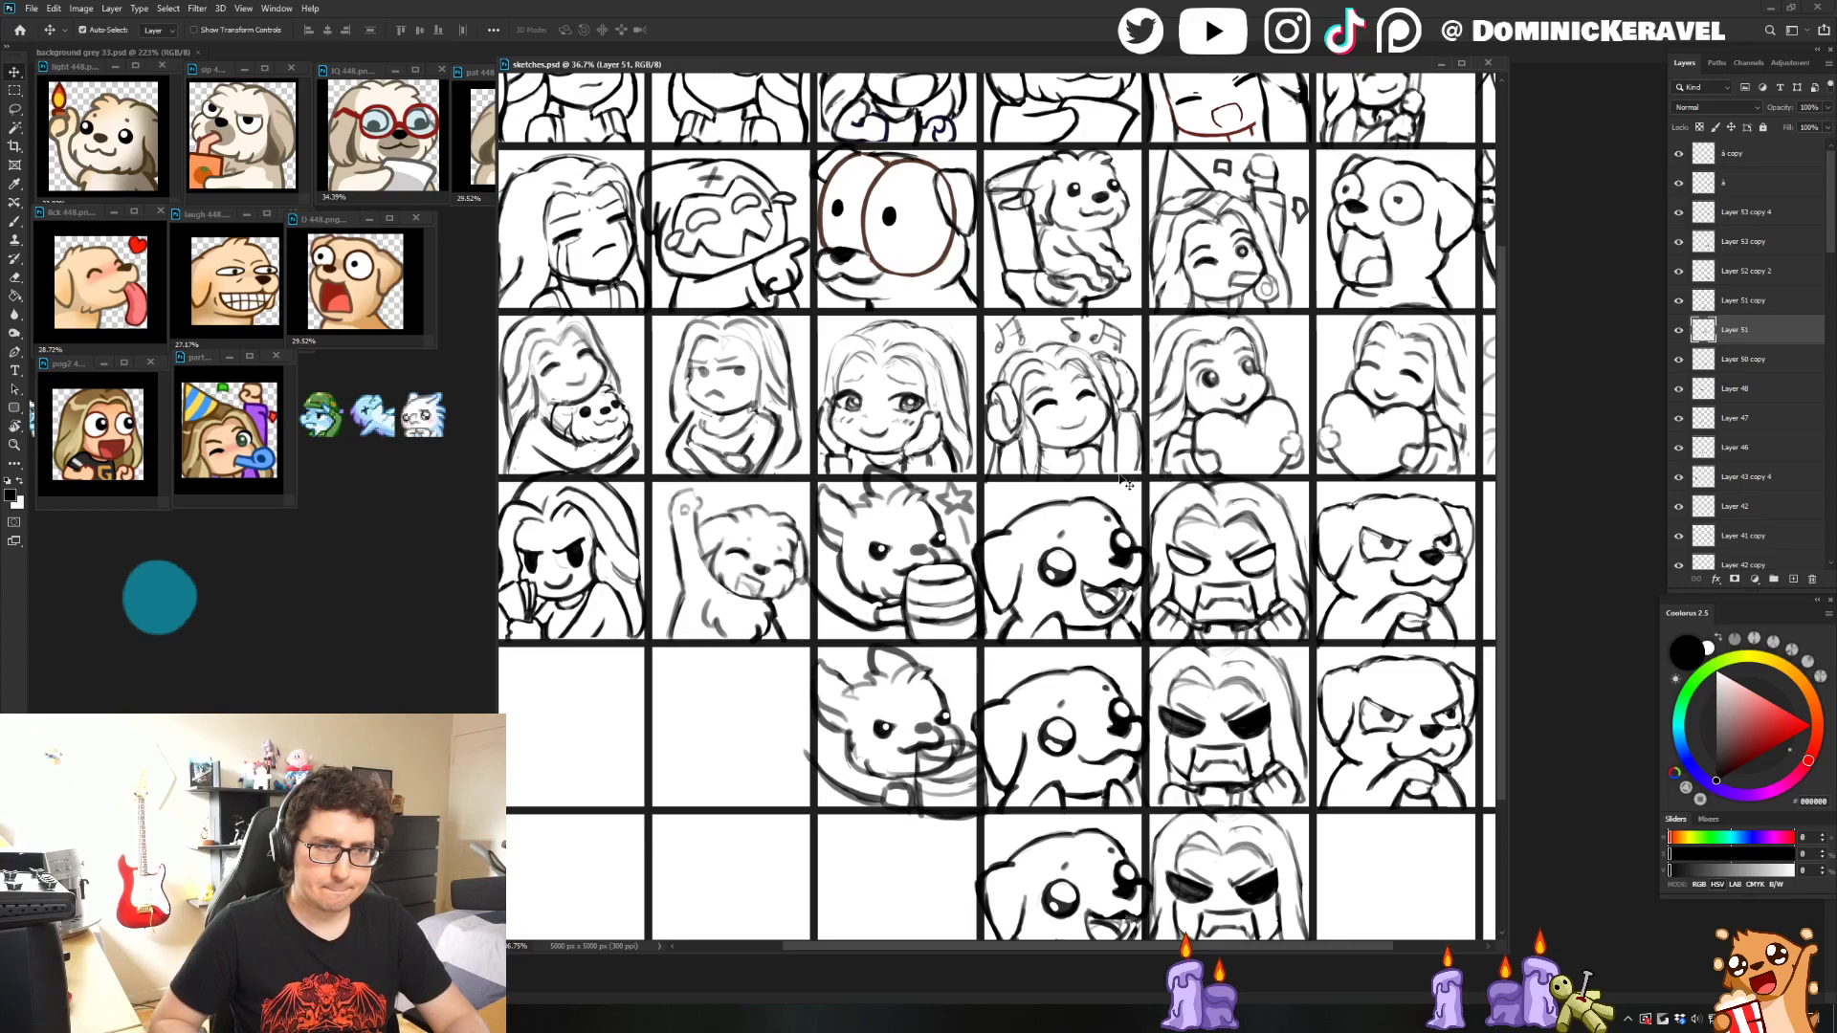
- Rework the far ear at the top of the open-mouthed dog's head in the fifth row, alternating eraser and brush strokes
key(b)
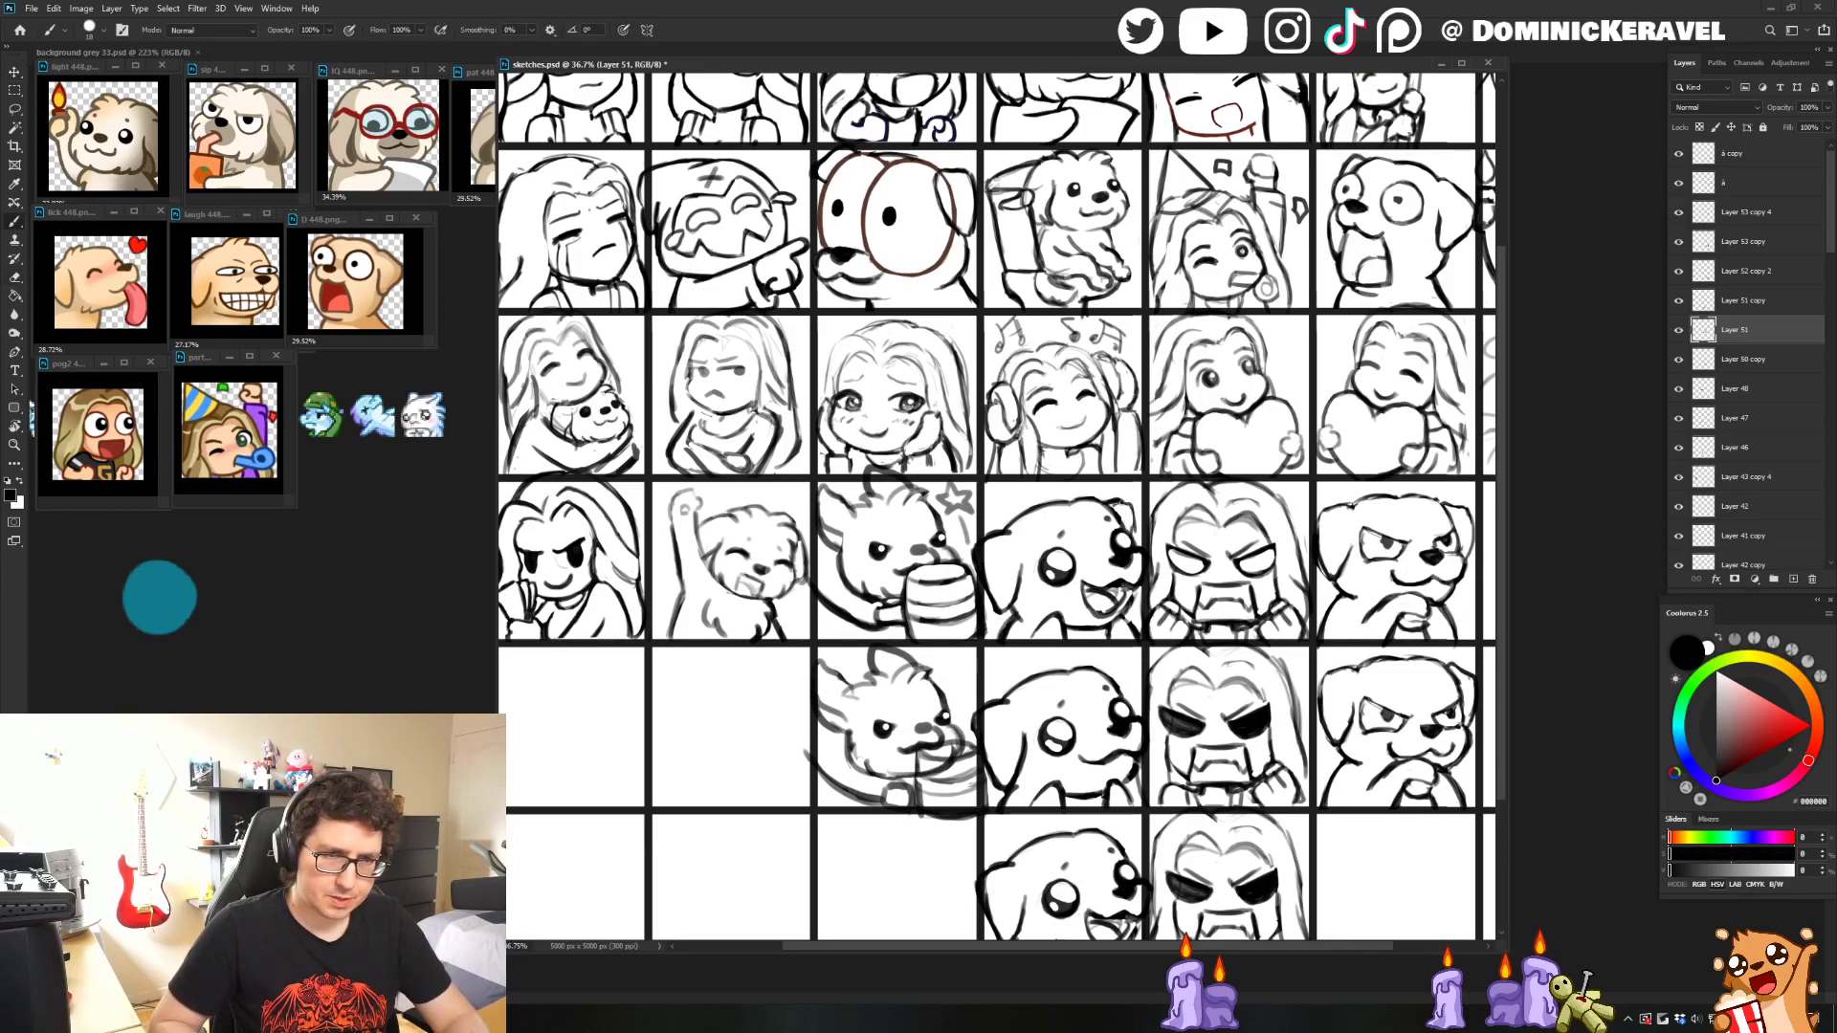
key(e)
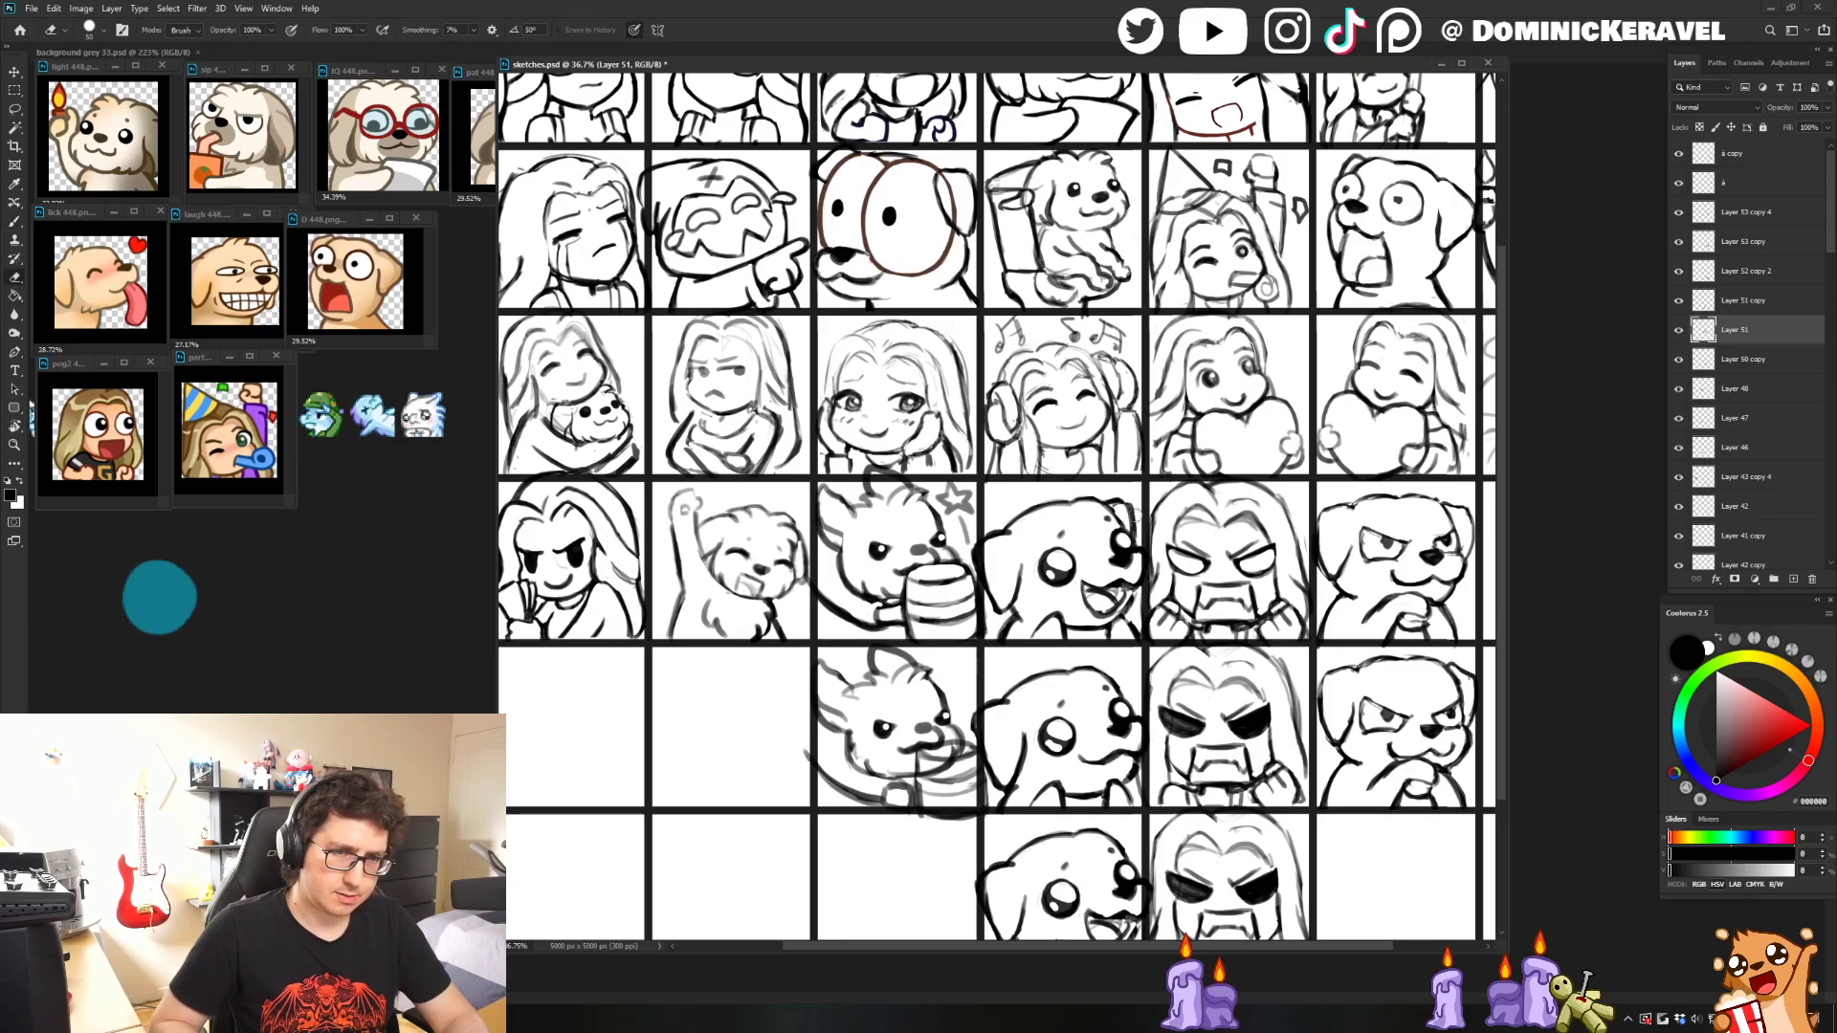
key(b)
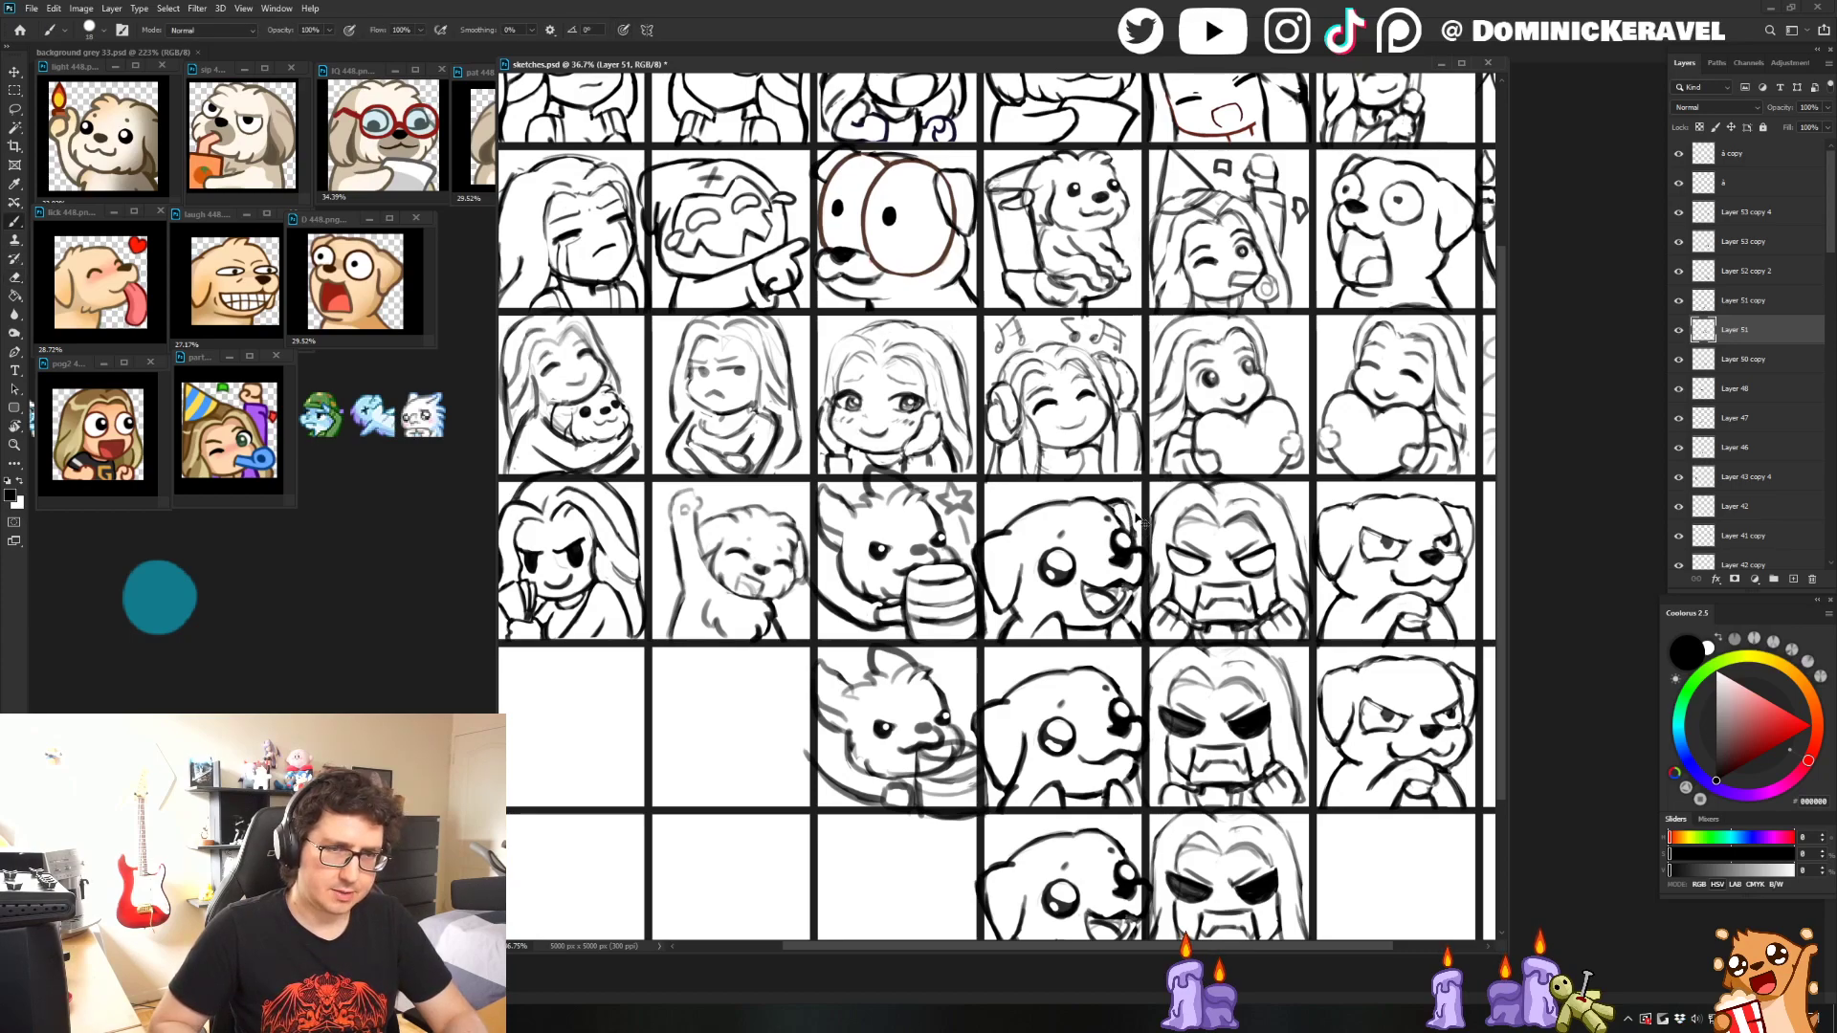
key(e)
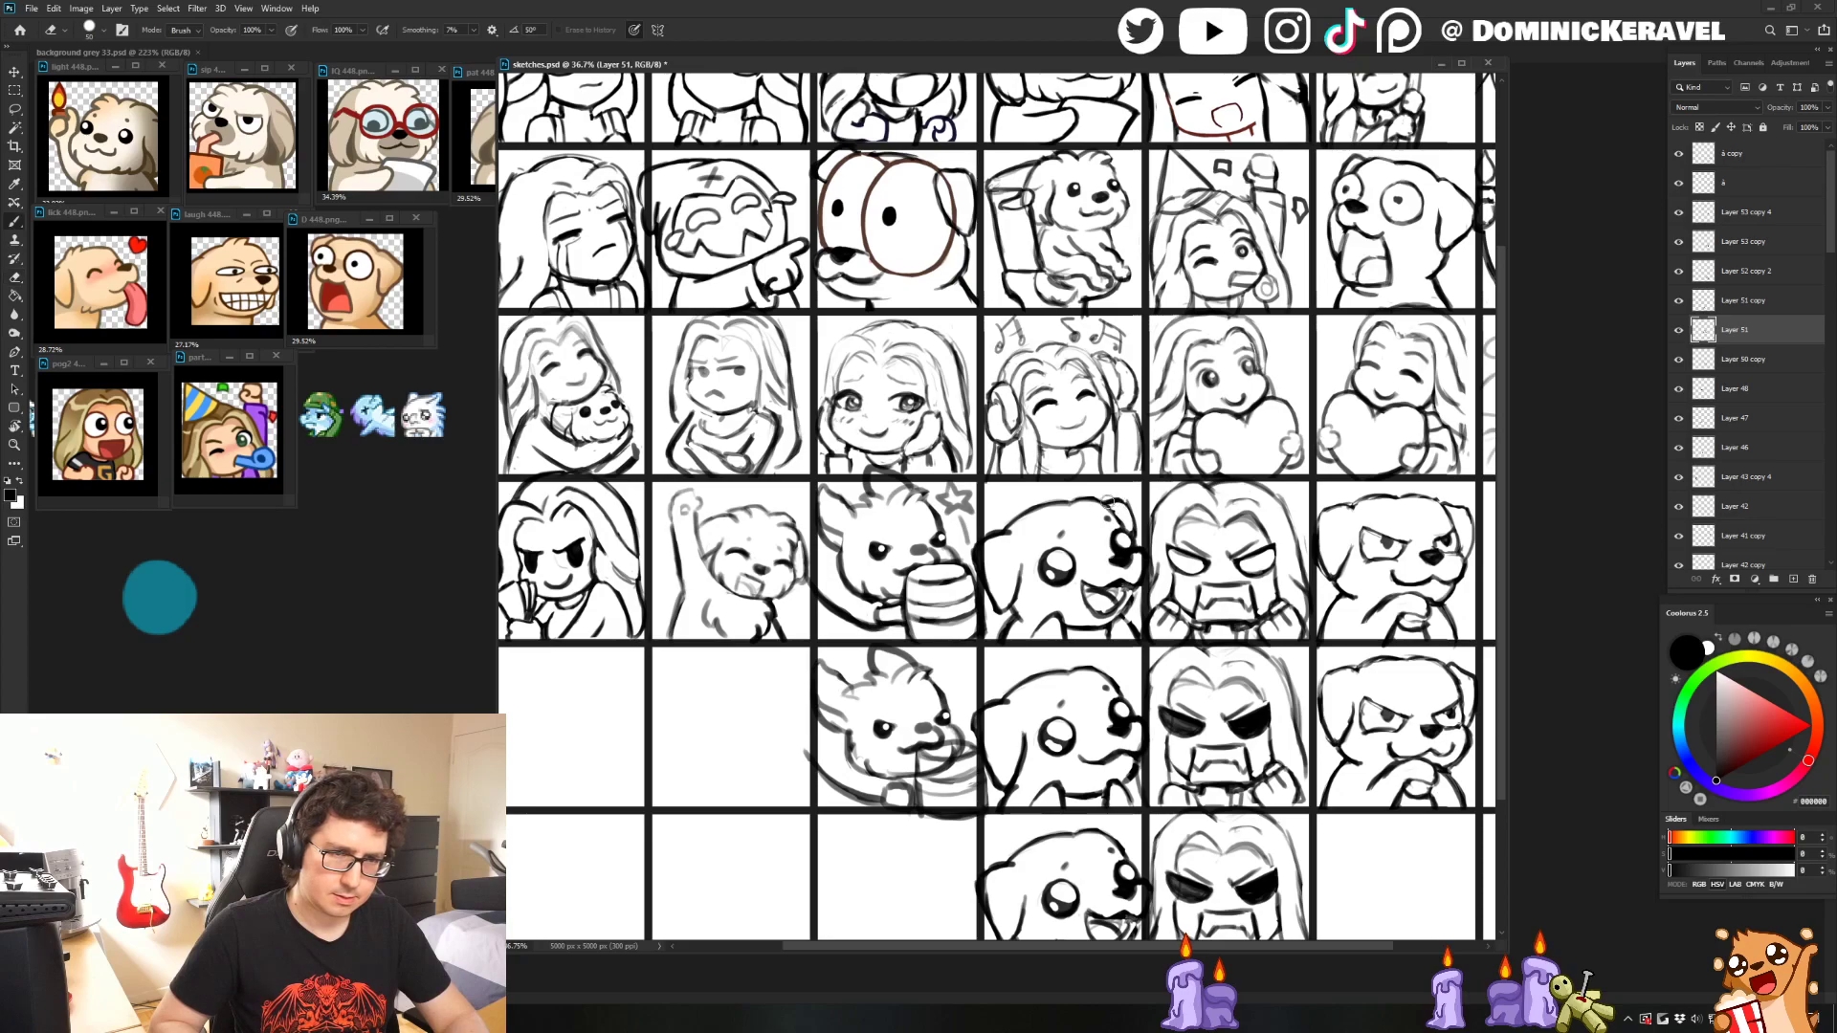
key(b)
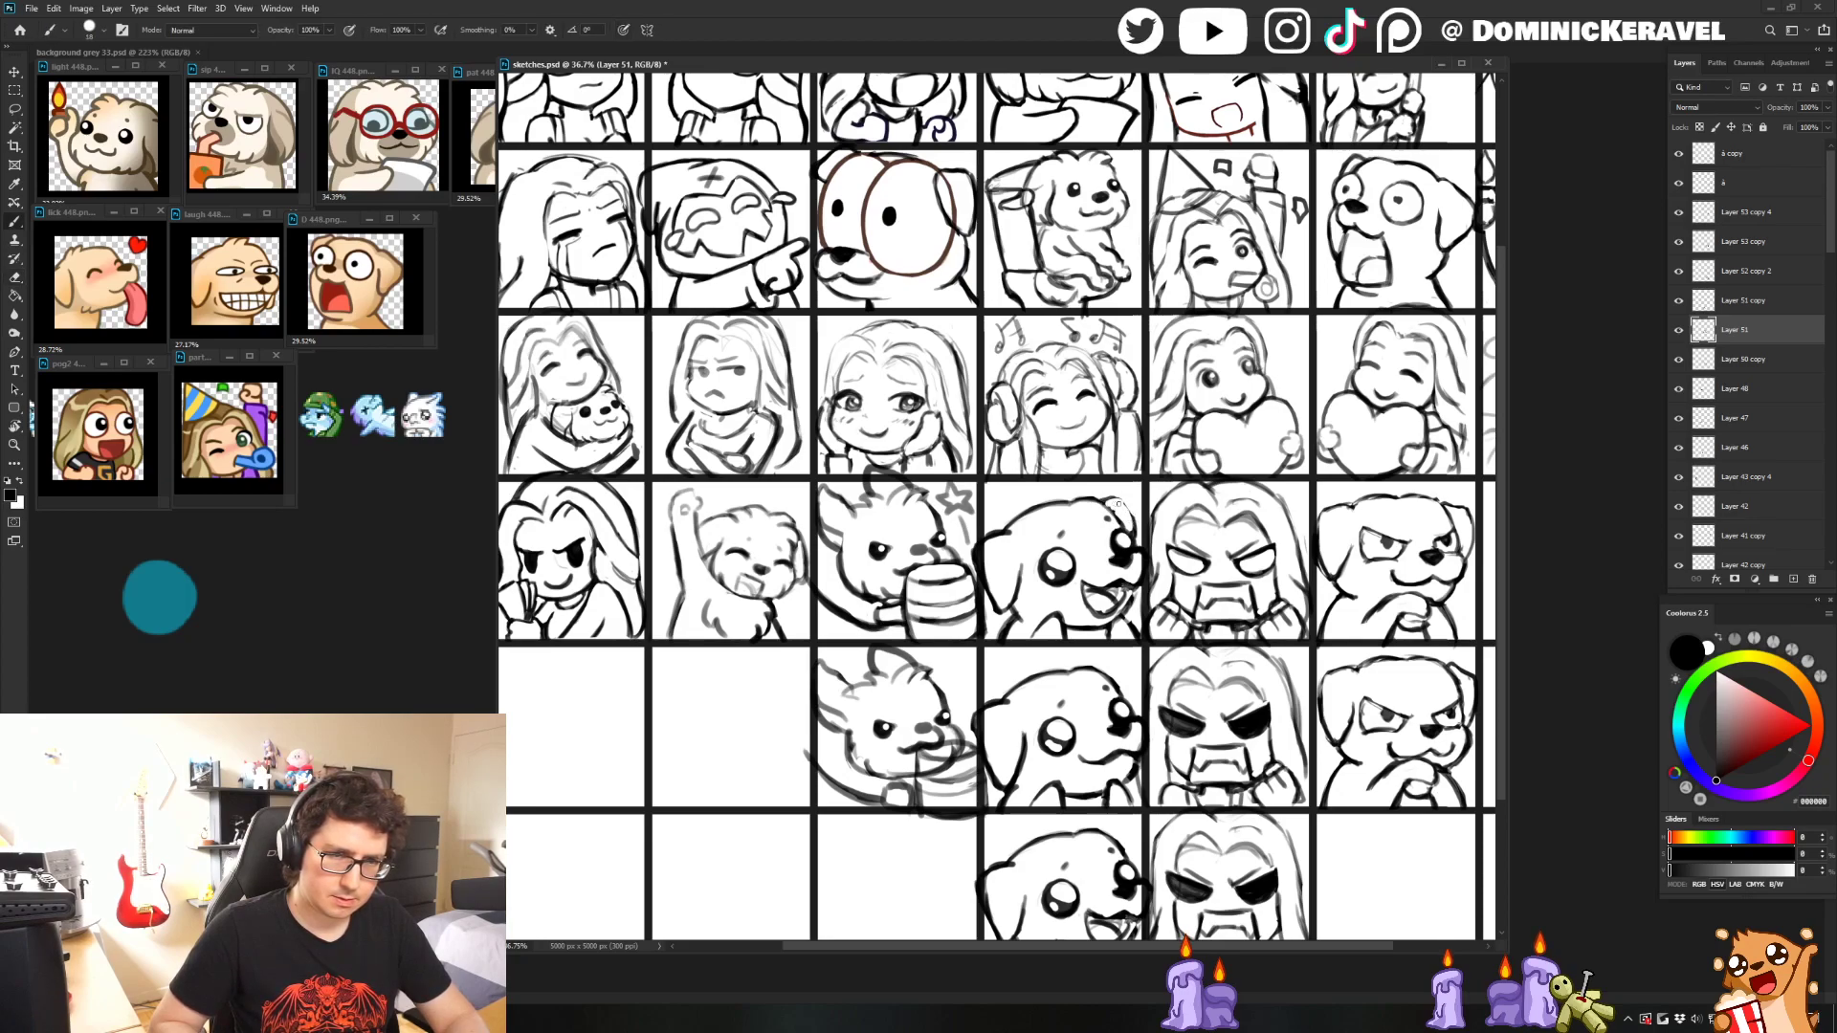
drag(1104, 500, 1121, 499)
key(e)
key(b)
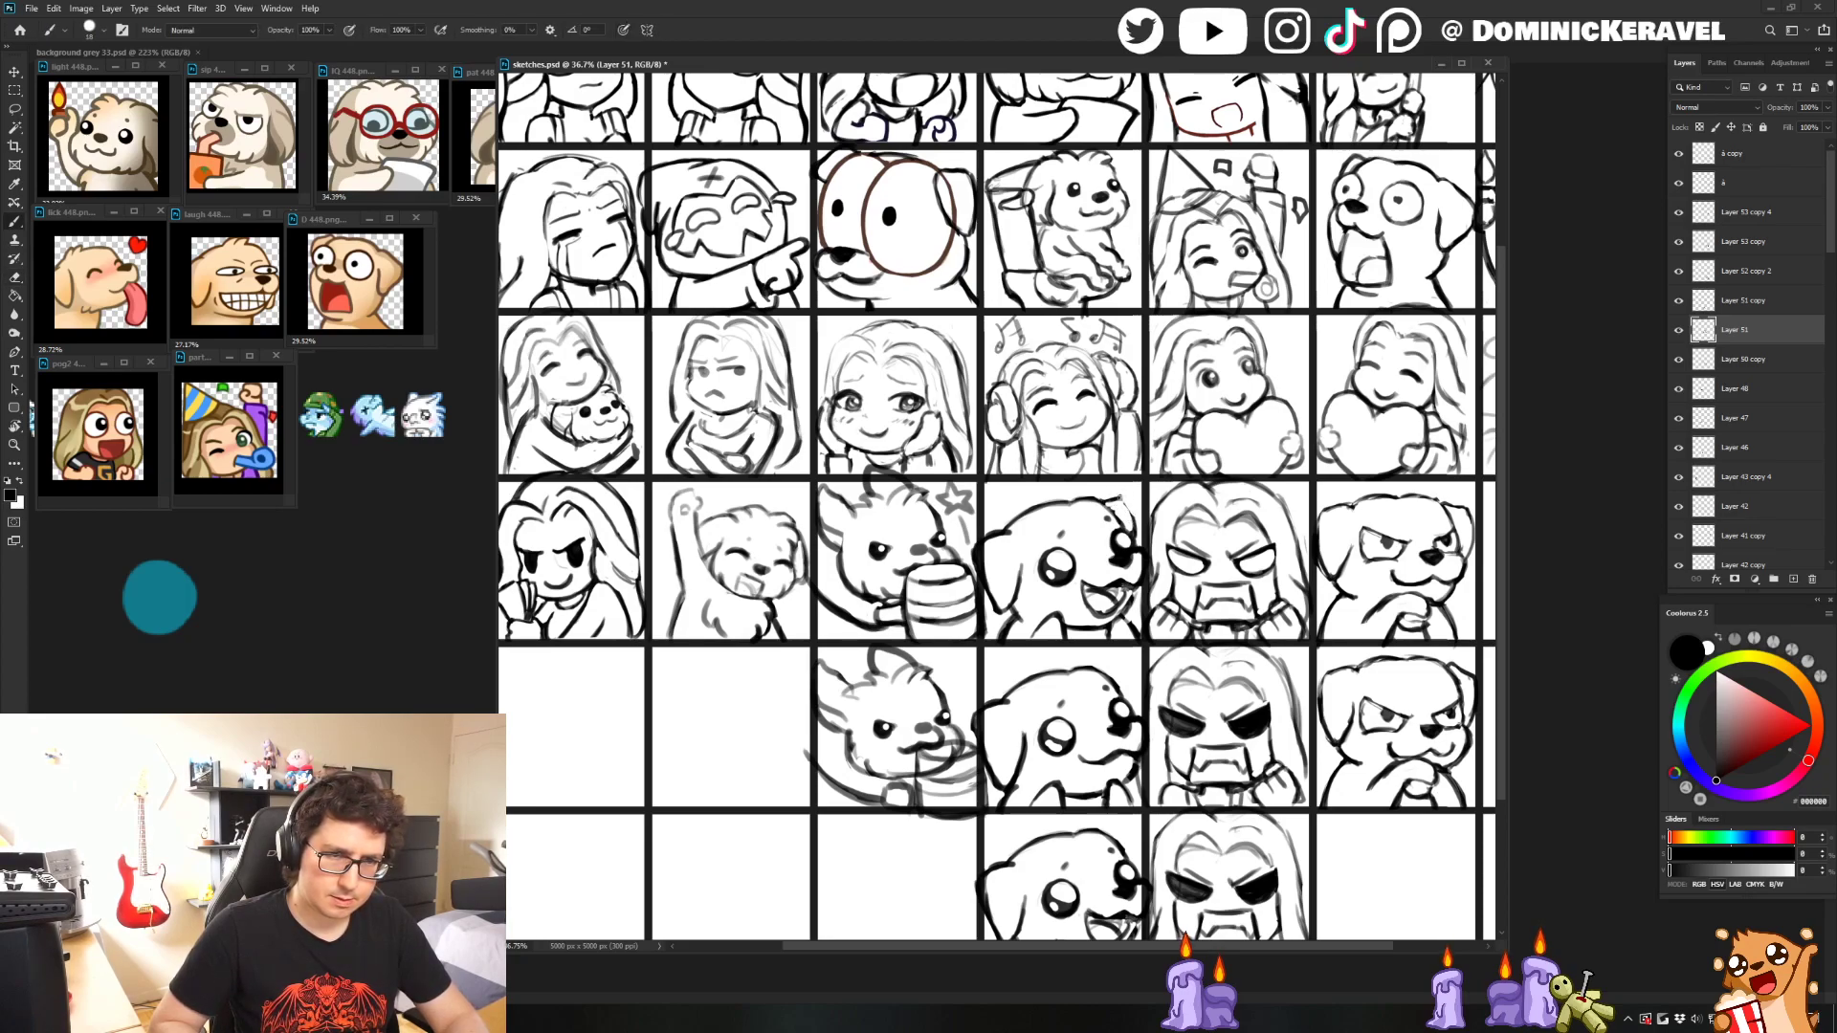
- Refine the outline of the open-mouthed dog's far ear with further eraser and brush touch-ups and save the file
key(e)
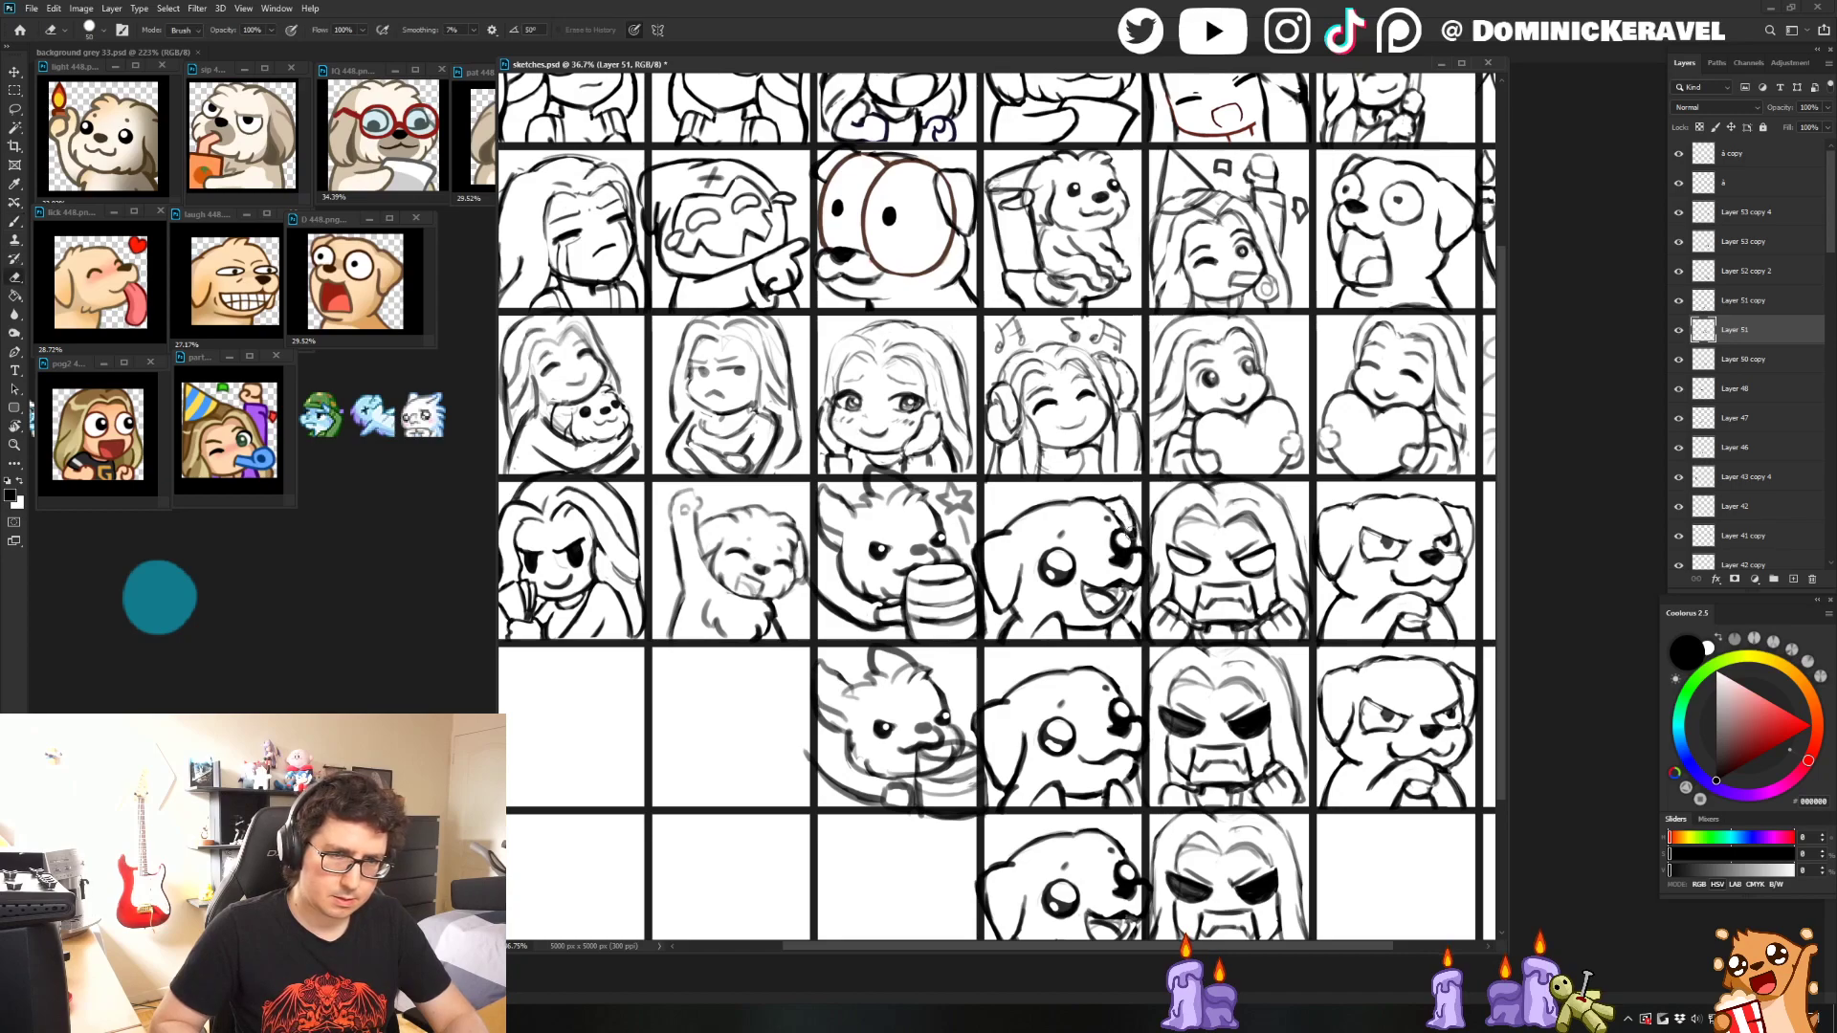
key(b)
key(e)
key(b)
drag(1104, 498, 1134, 519)
key(ctrl+0)
key(v)
key(ctrl+s)
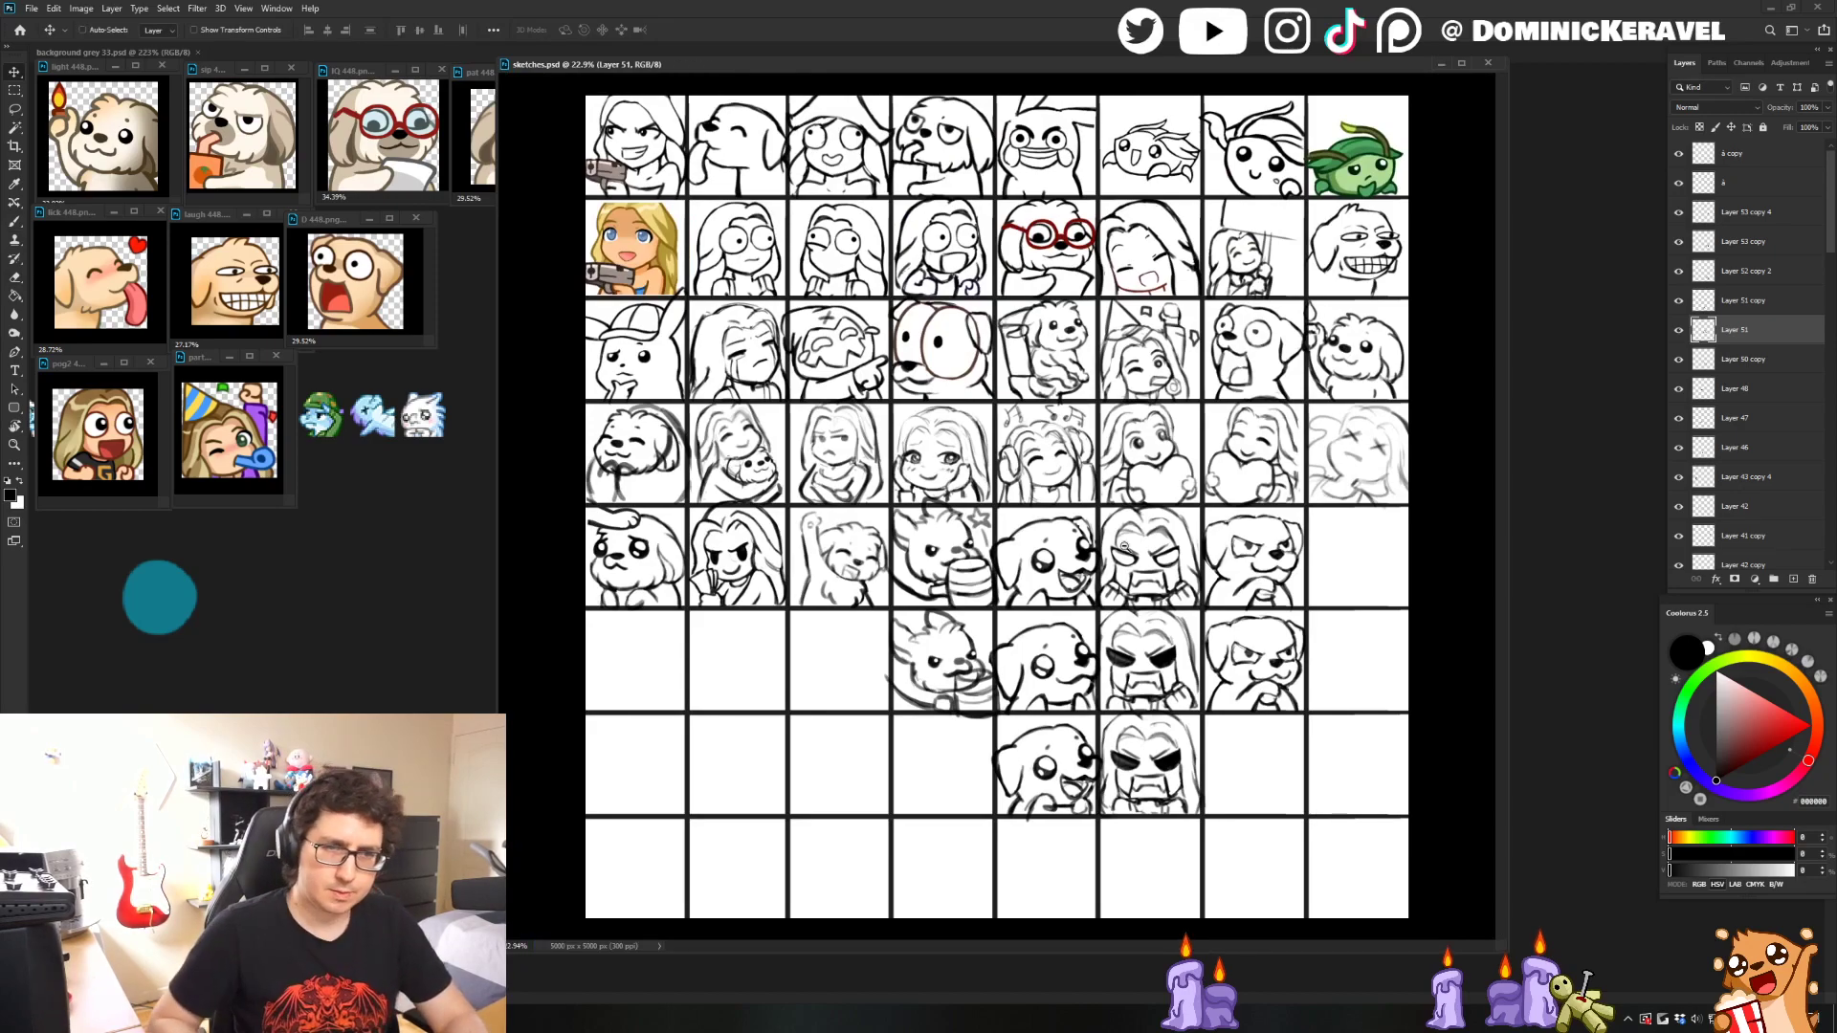
scroll(1100, 536, up, 4)
key(b)
mouse_move(1063, 532)
mouse_down()
mouse_move(1047, 486)
mouse_move(1060, 507)
mouse_up()
key(ctrl+z)
key(ctrl+z)
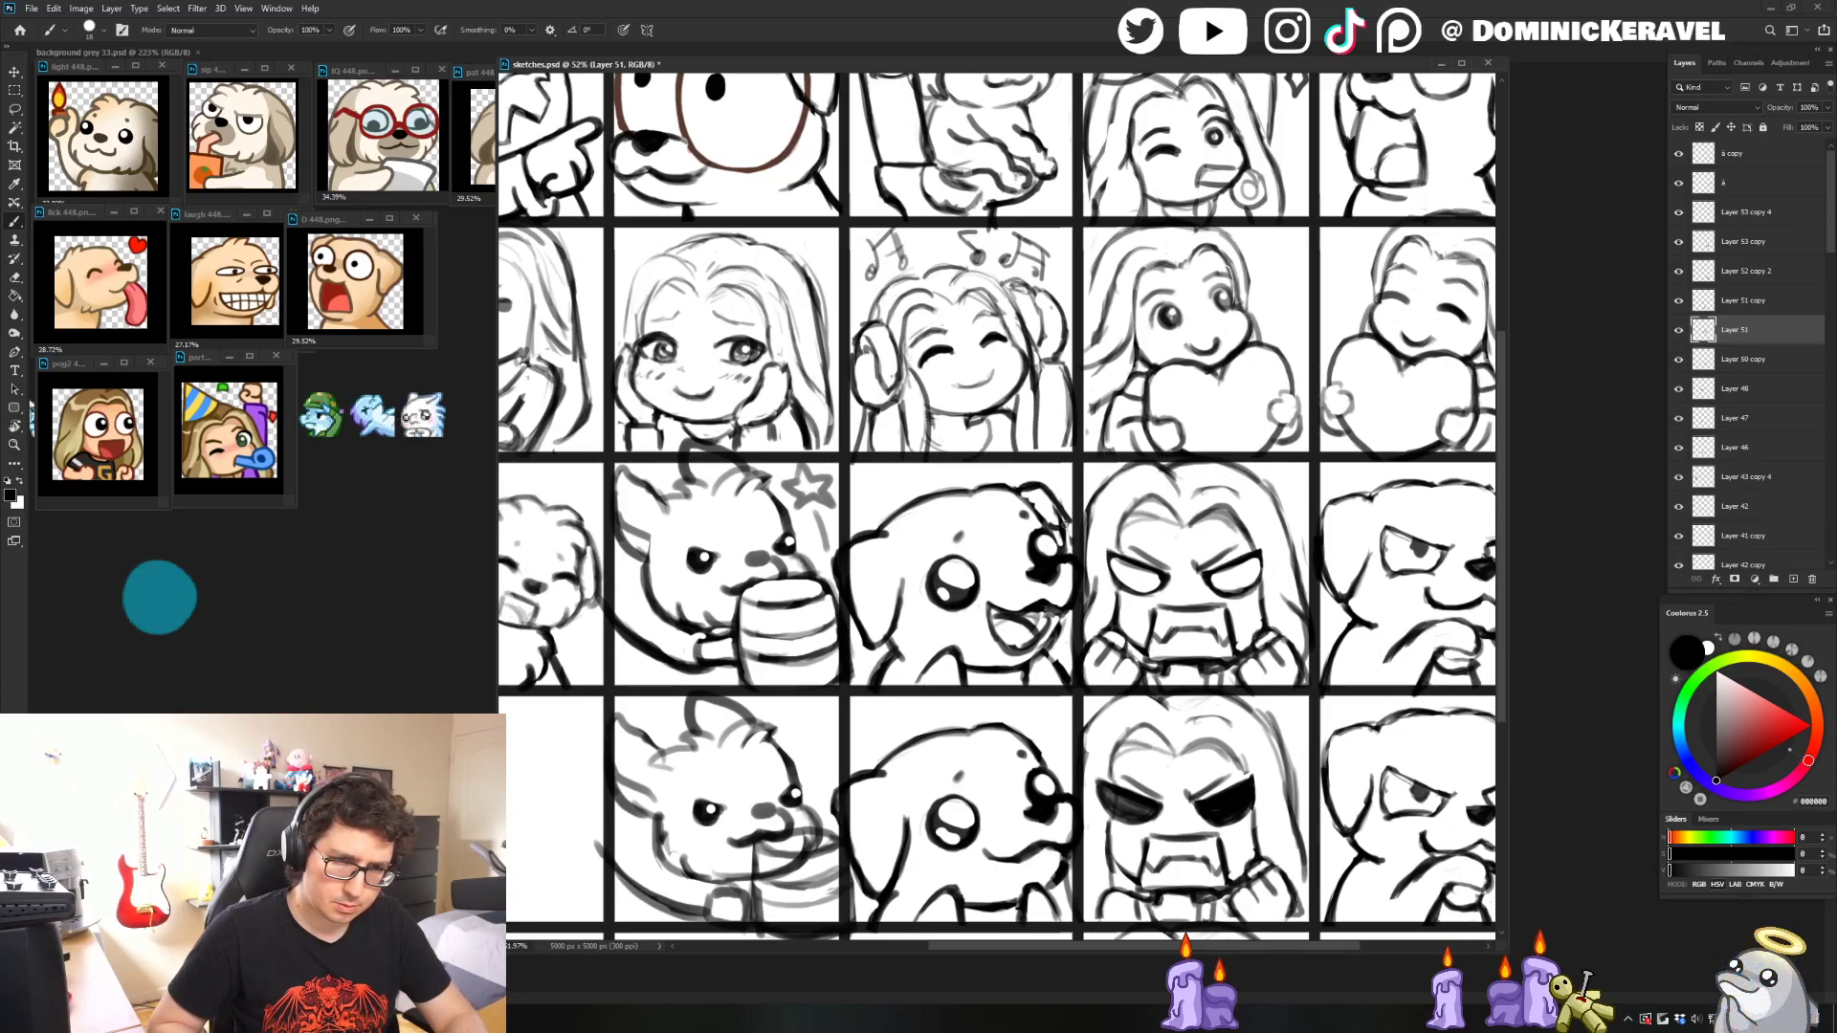
- Clean up the remaining line work around the open-mouthed dog's far ear and eye with small eraser and brush corrections
key(e)
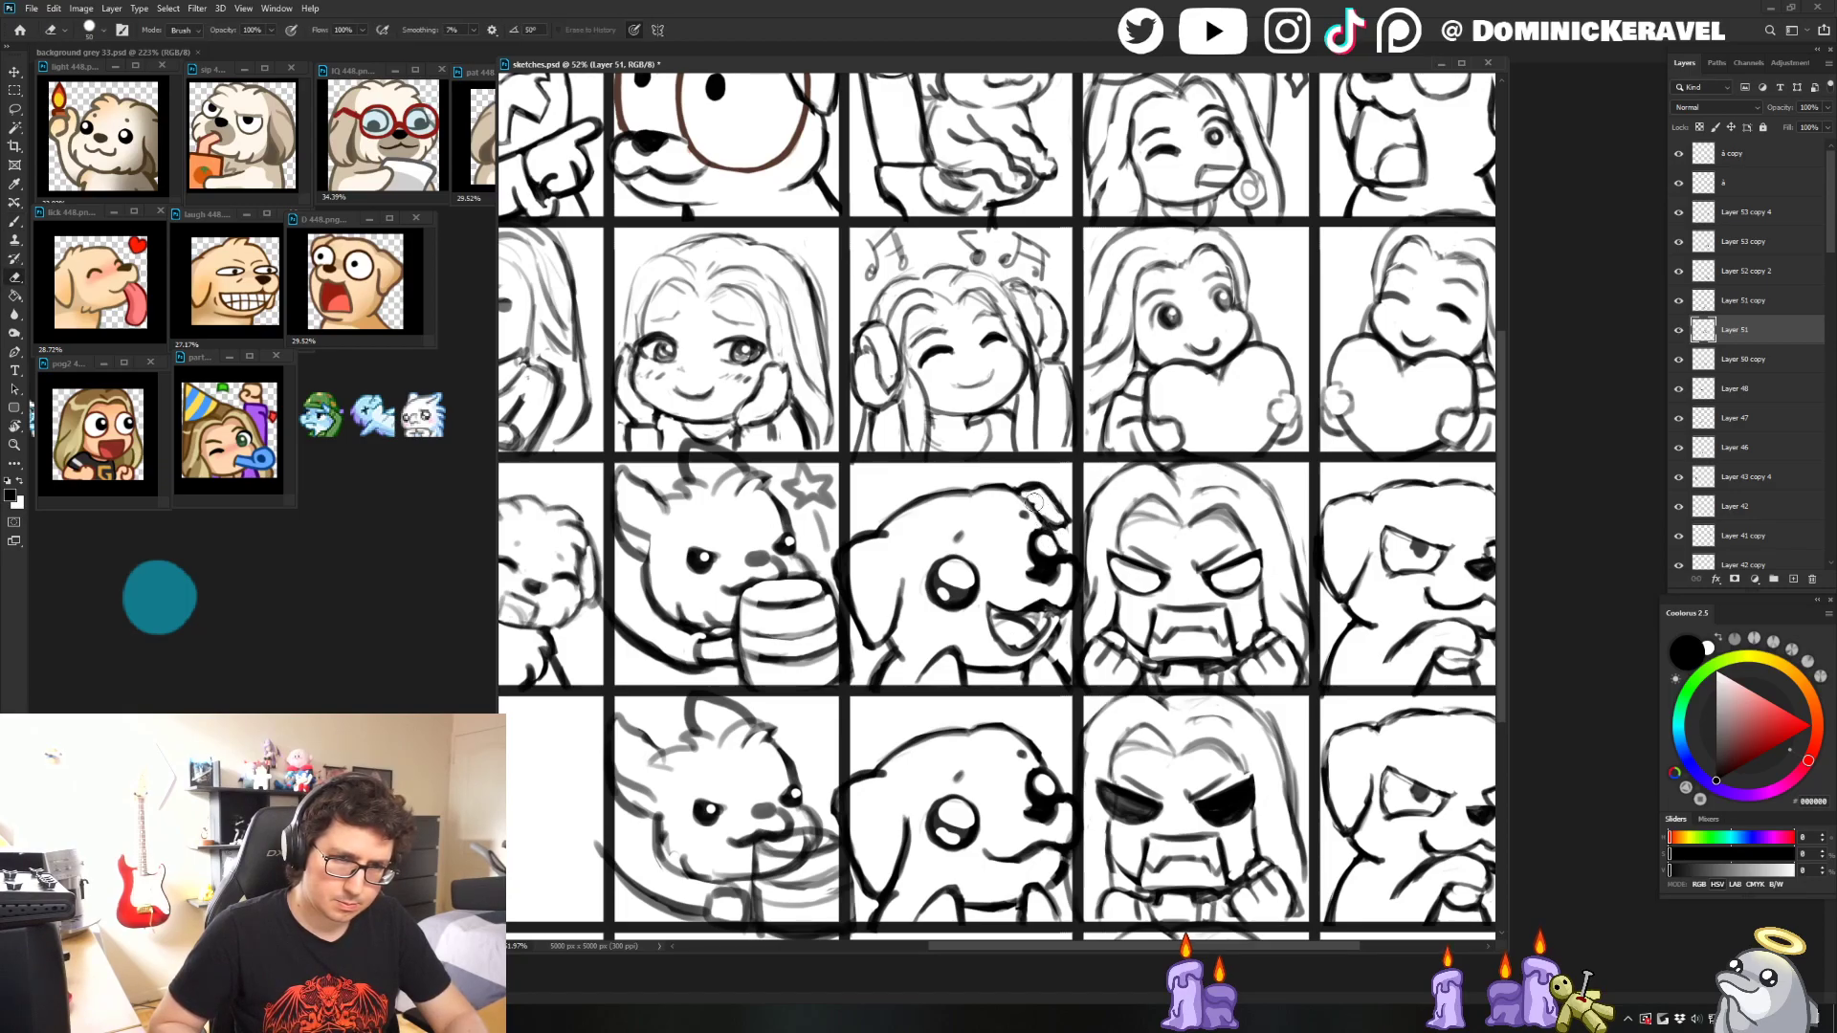
scroll(1052, 522, down, 4)
scroll(1022, 543, up, 3)
key(b)
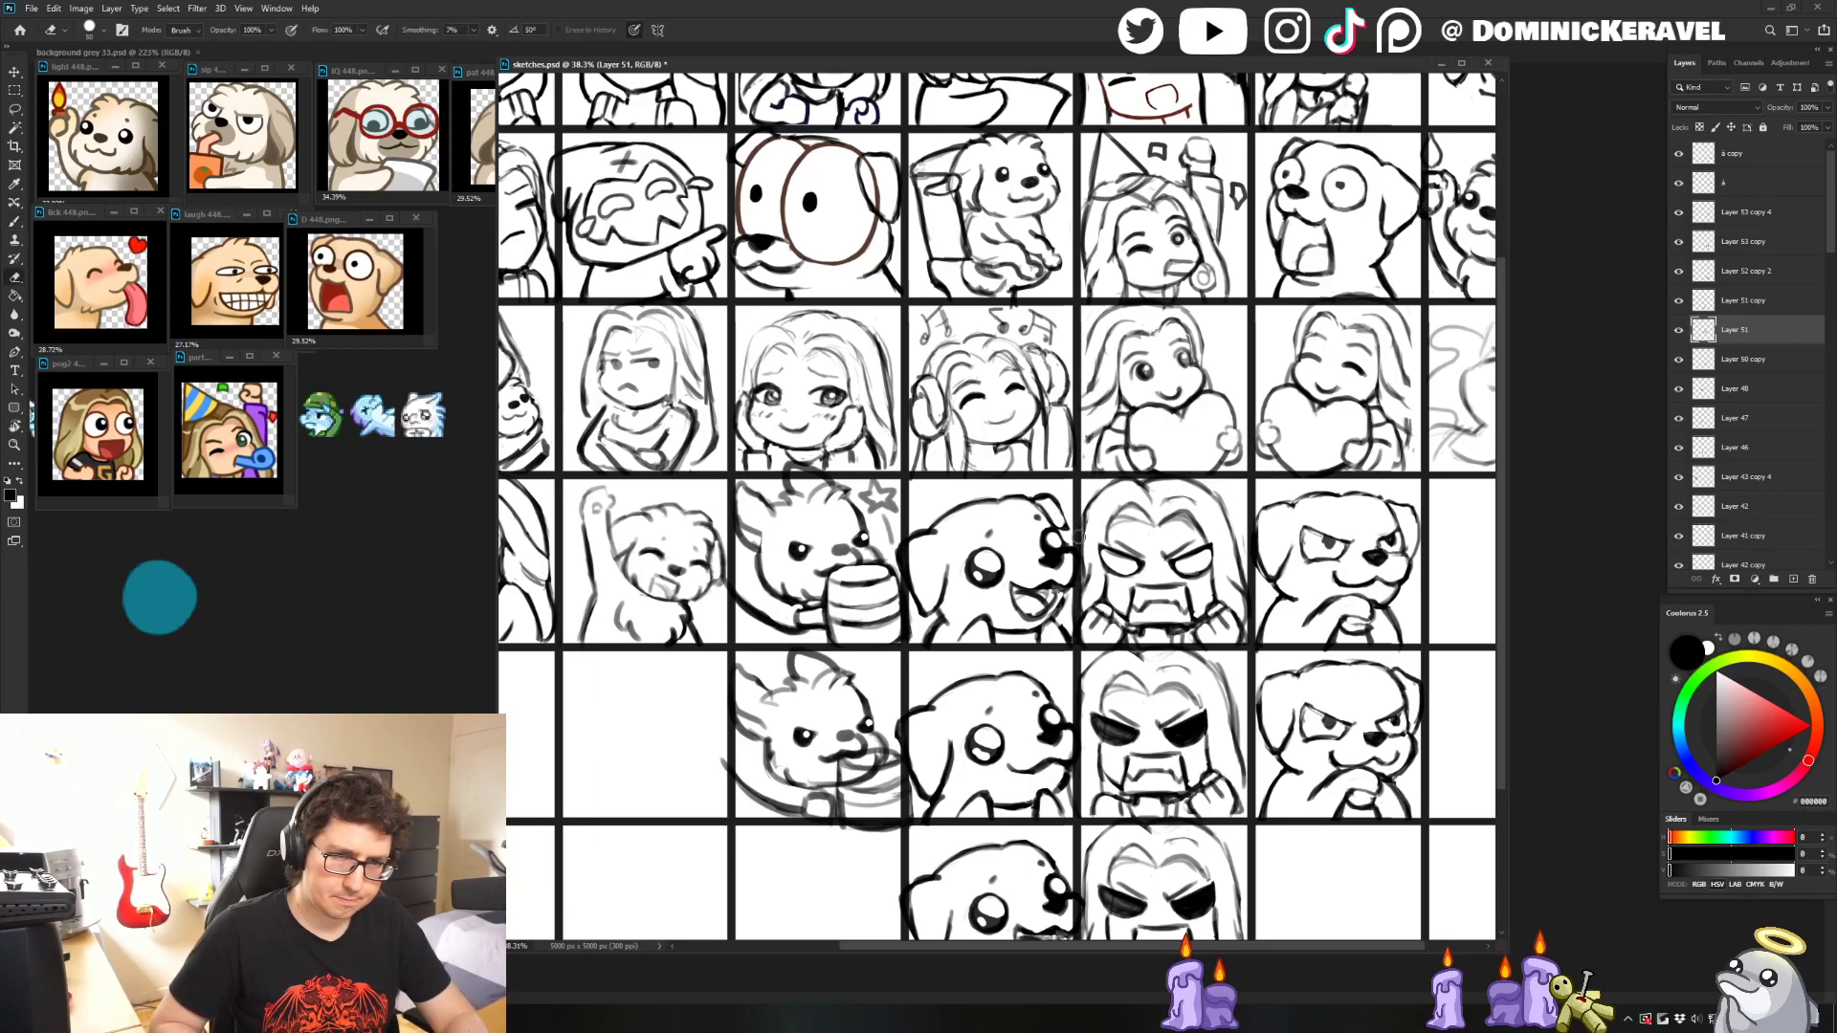
key(e)
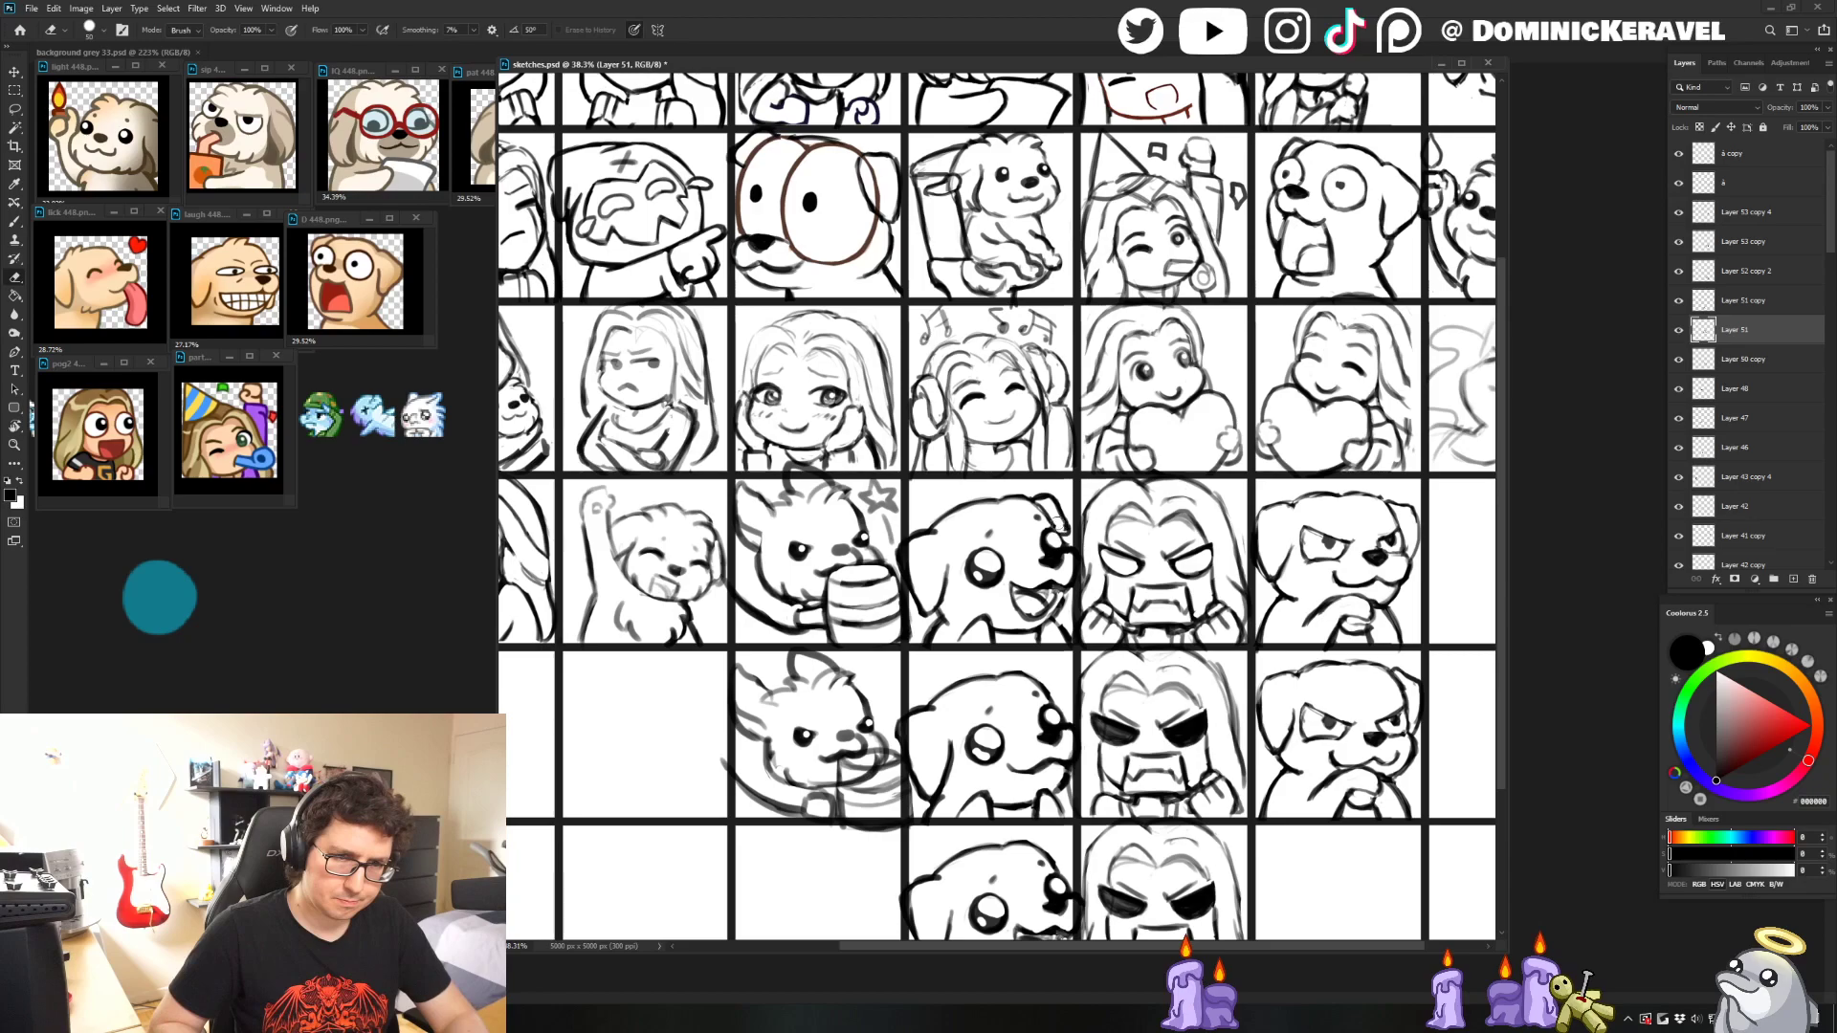
scroll(1052, 531, down, 2)
scroll(1031, 545, down, 3)
key(v)
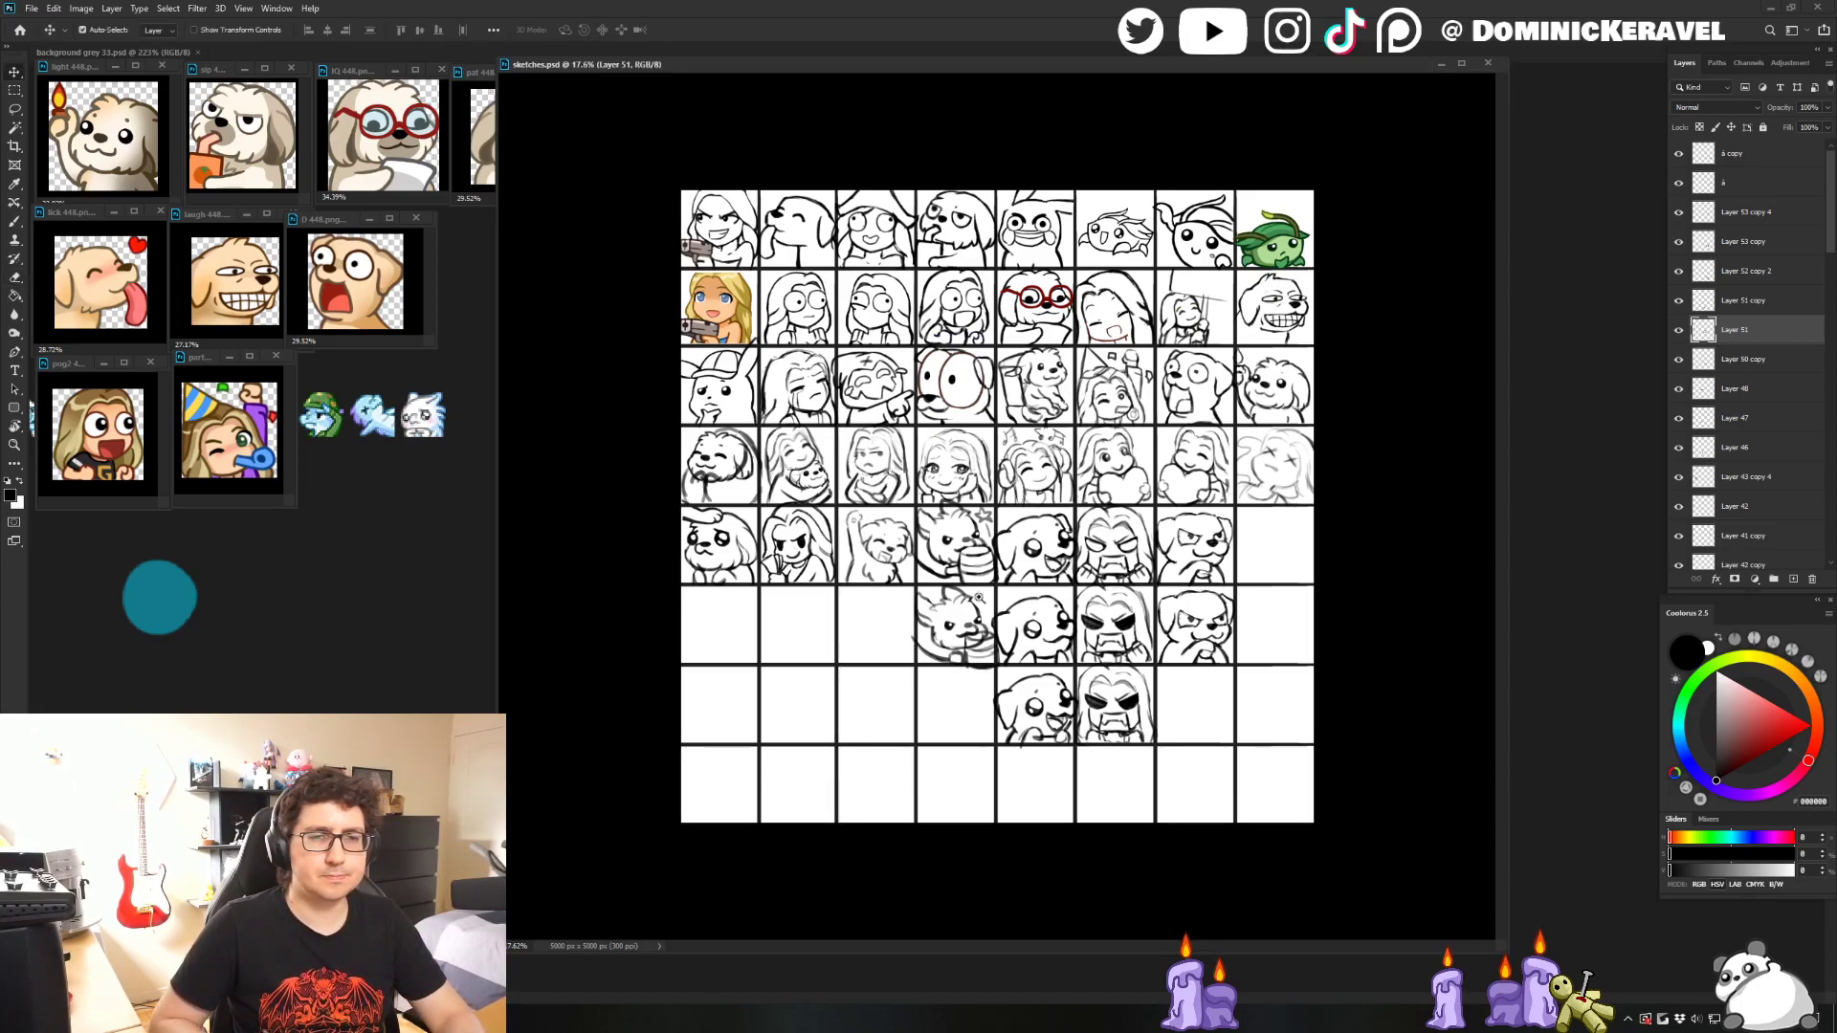
scroll(858, 642, up, 3)
drag(1004, 528, 912, 508)
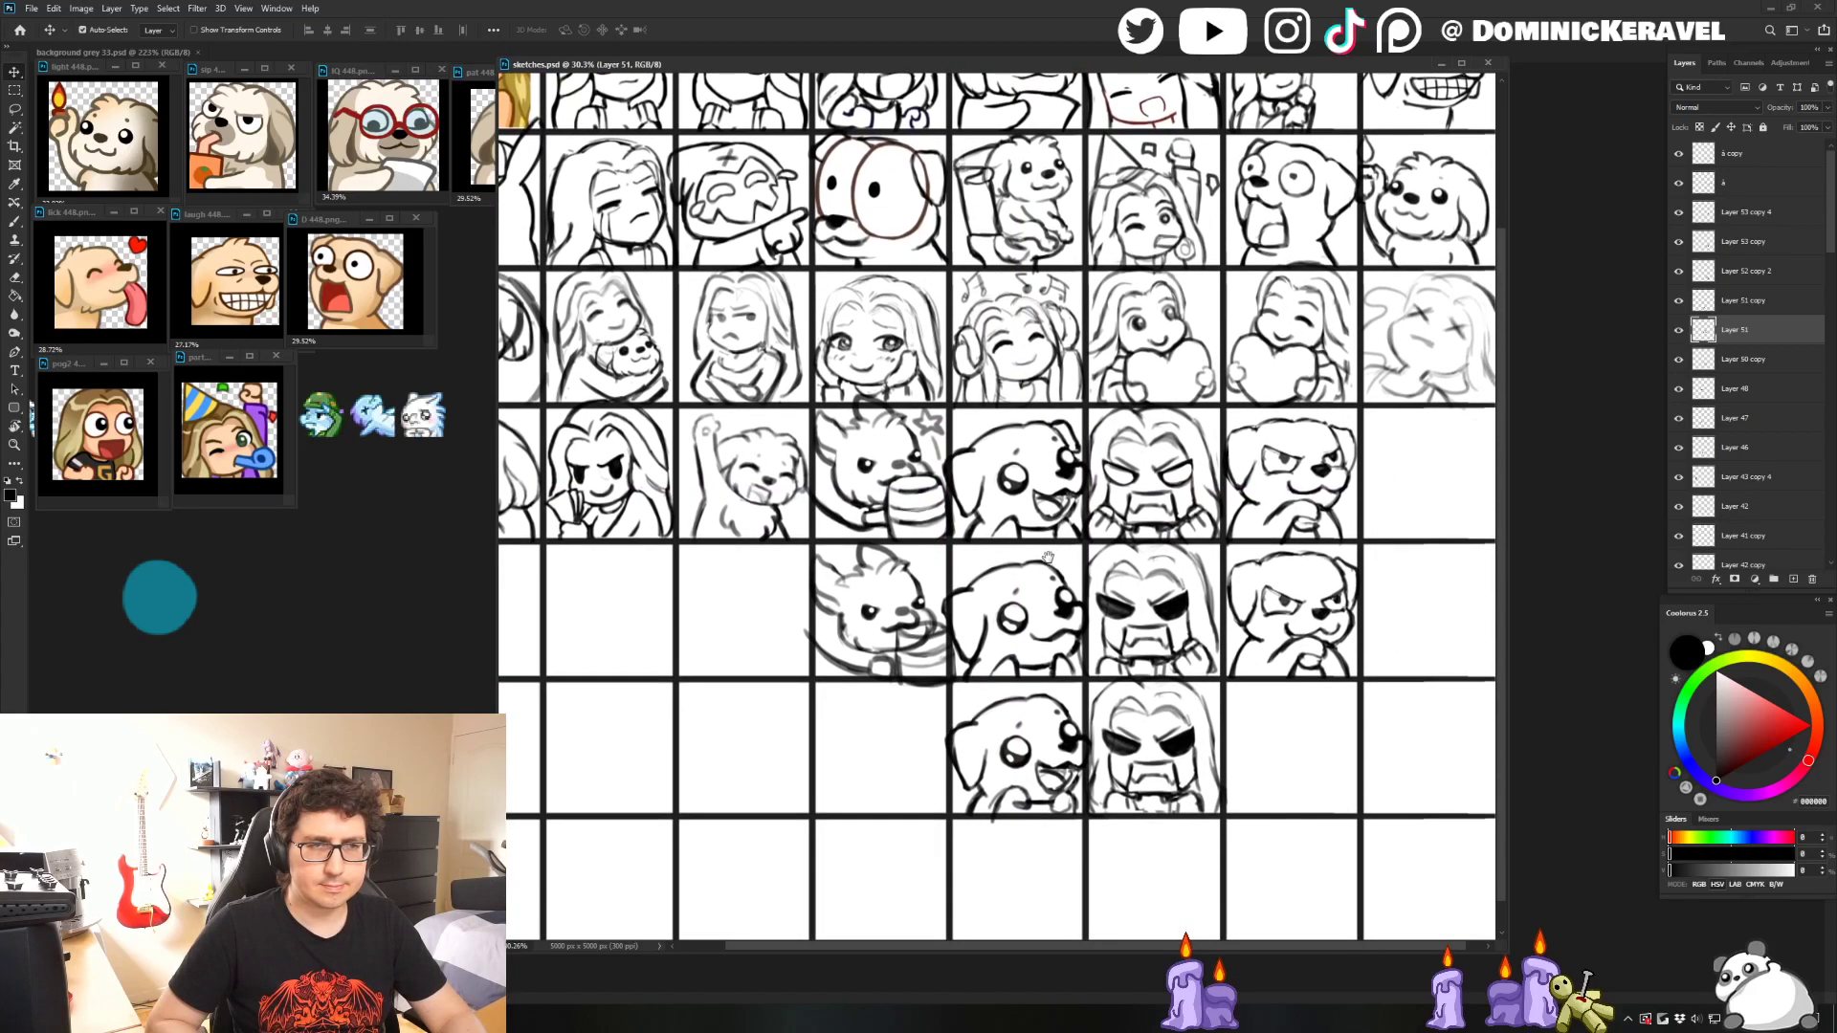
drag(812, 604, 908, 607)
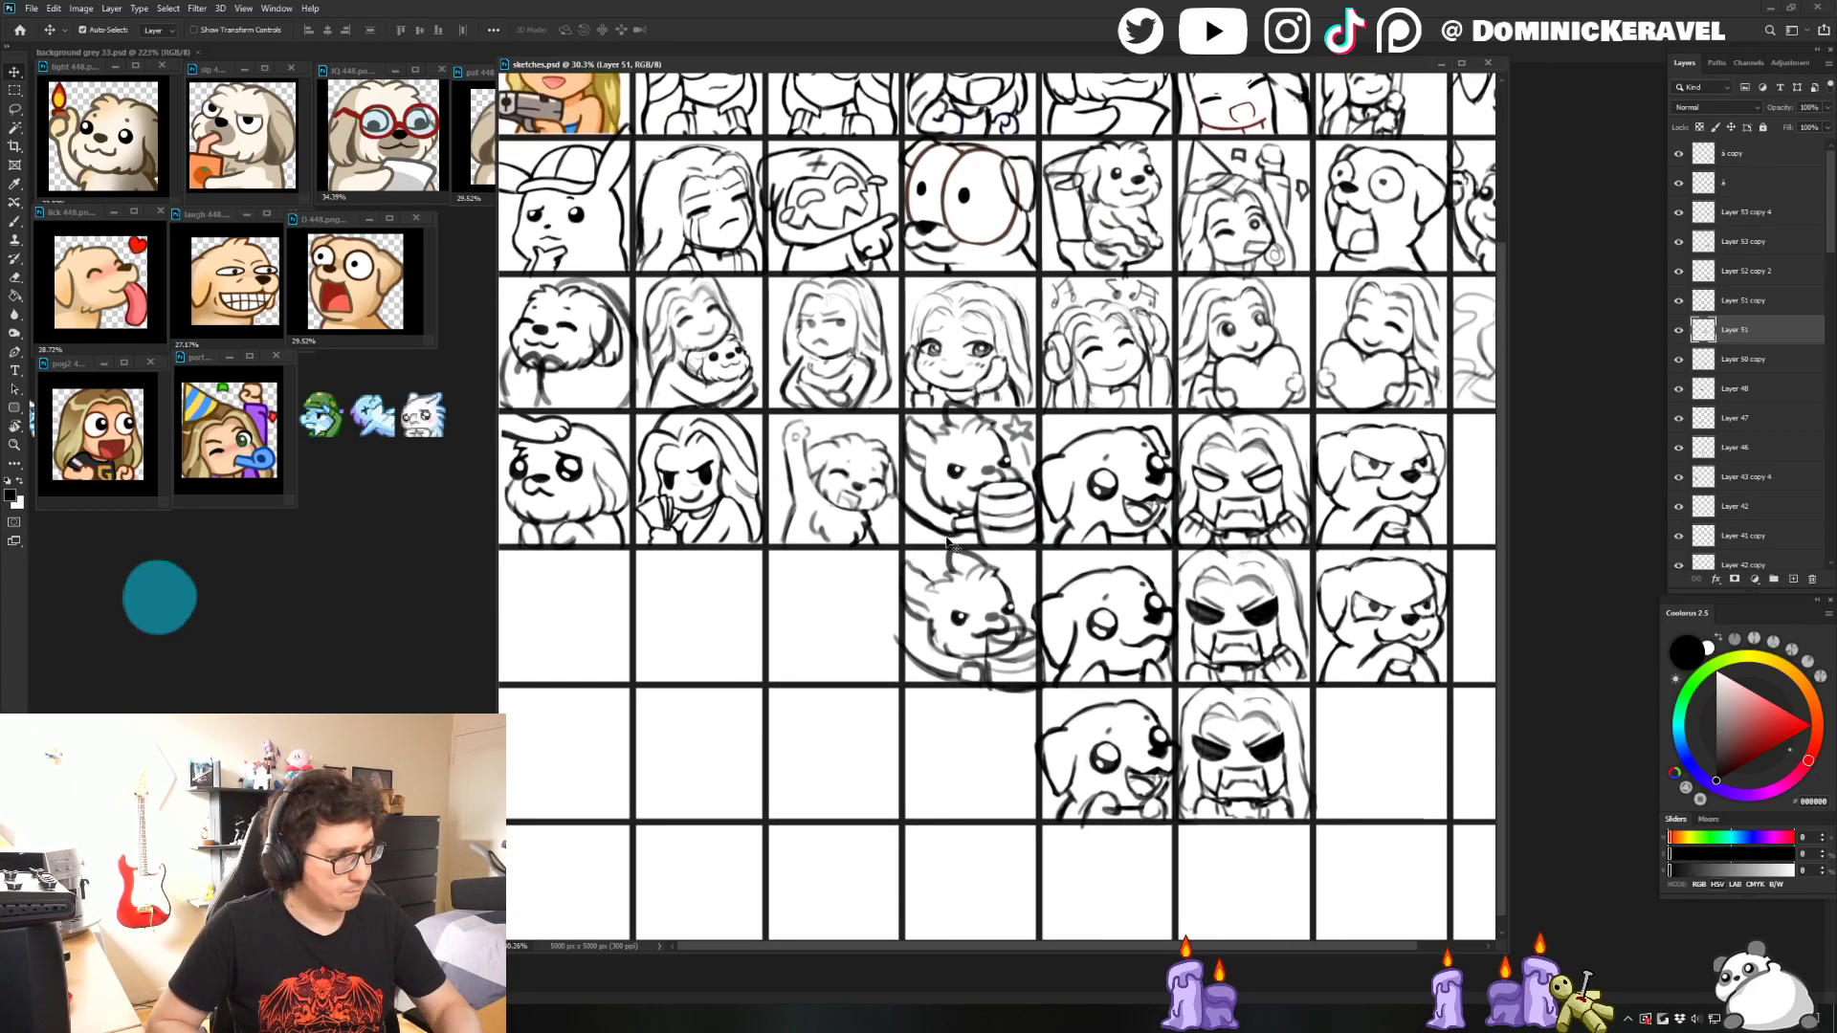